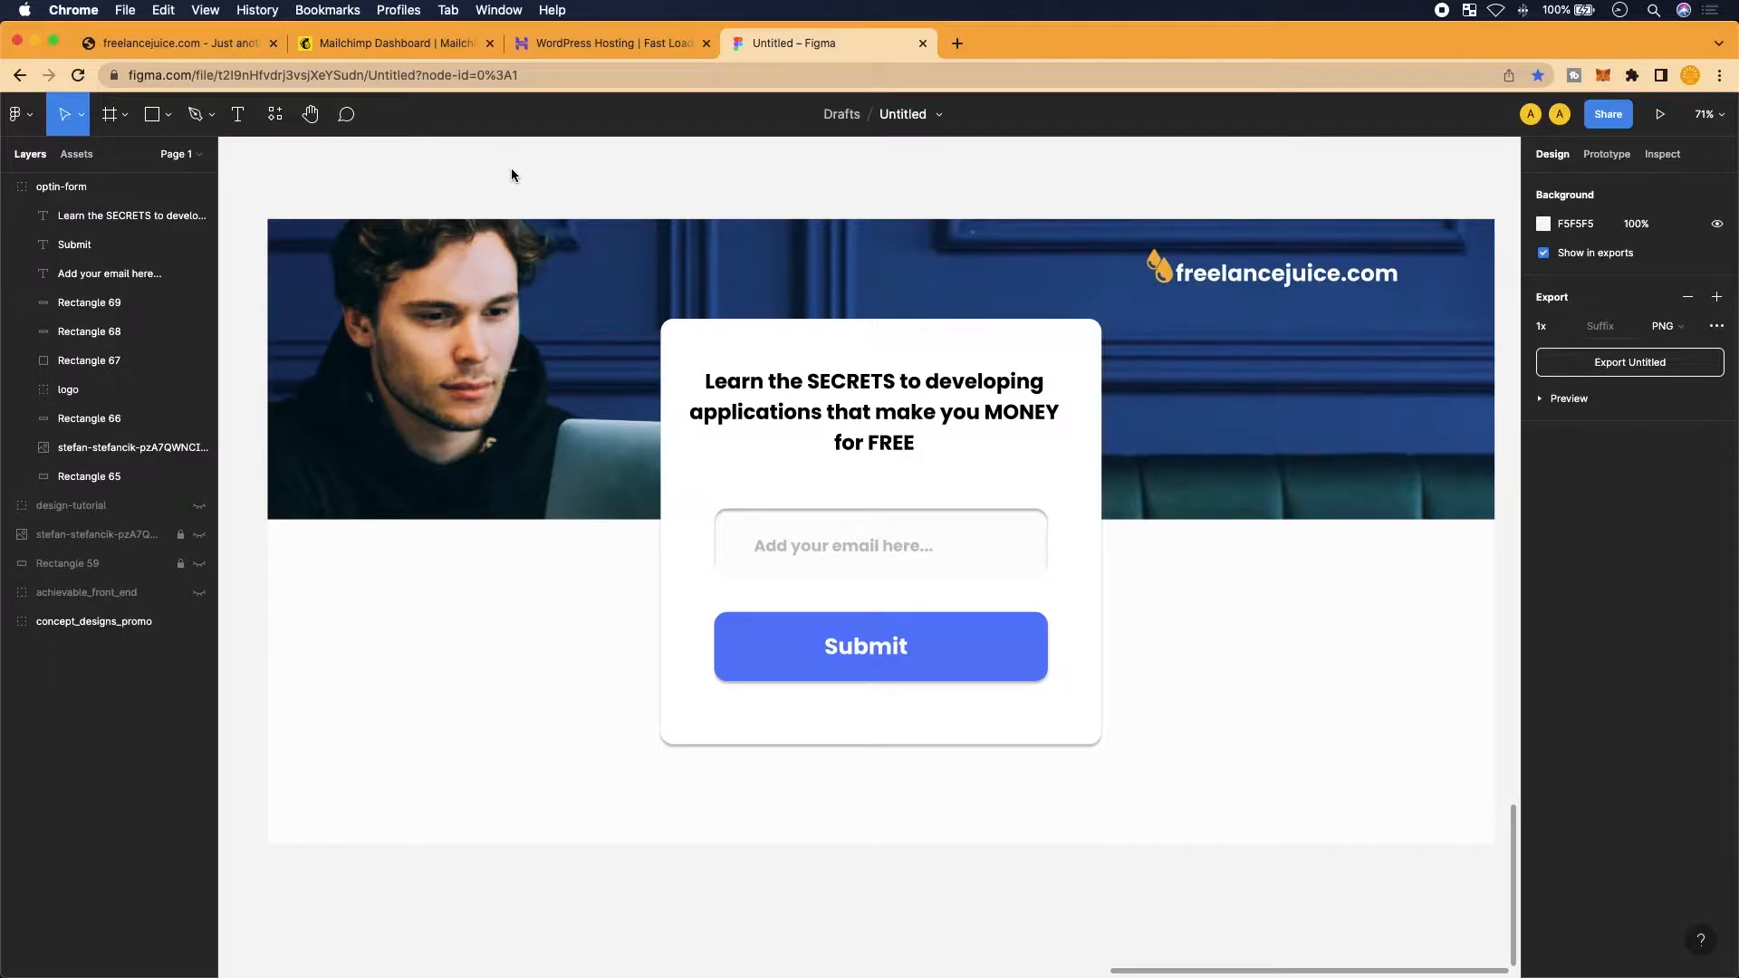
Switch to the Mailchimp dashboard tab showing its Home page and 'Create your first campaign' options
left_click(424, 47)
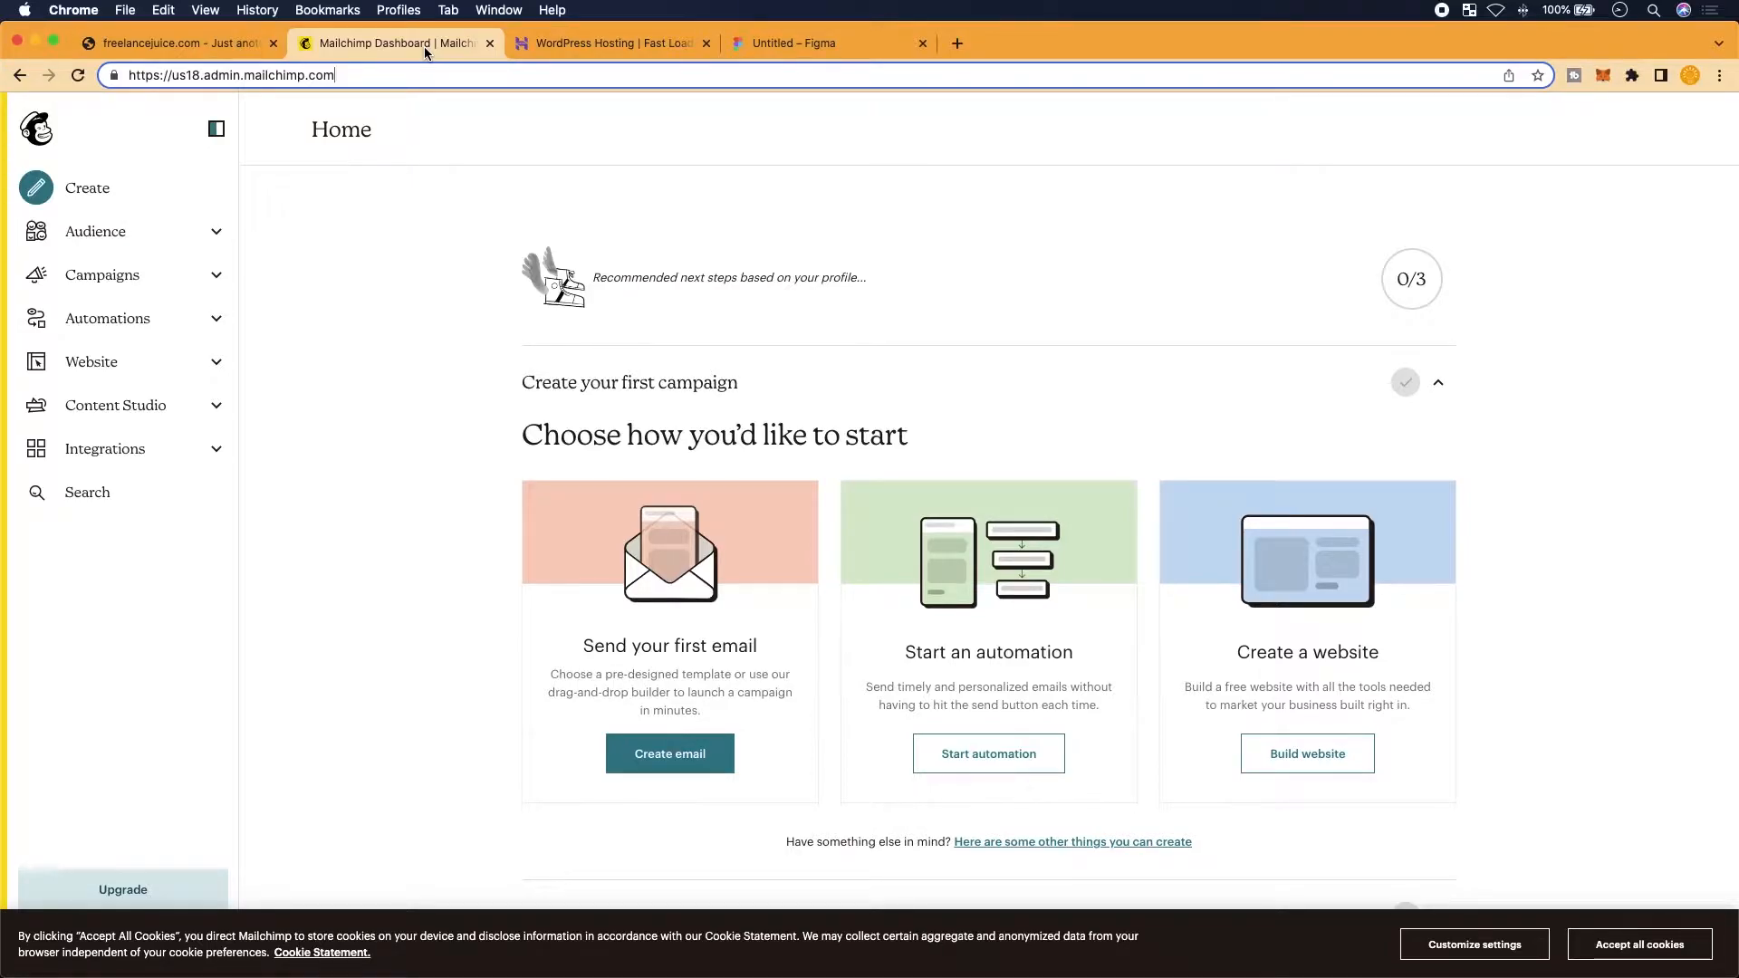
Return to the 'Untitled – Figma' tab with the optin-form mockup's headline, email field and Submit button
left_click(800, 51)
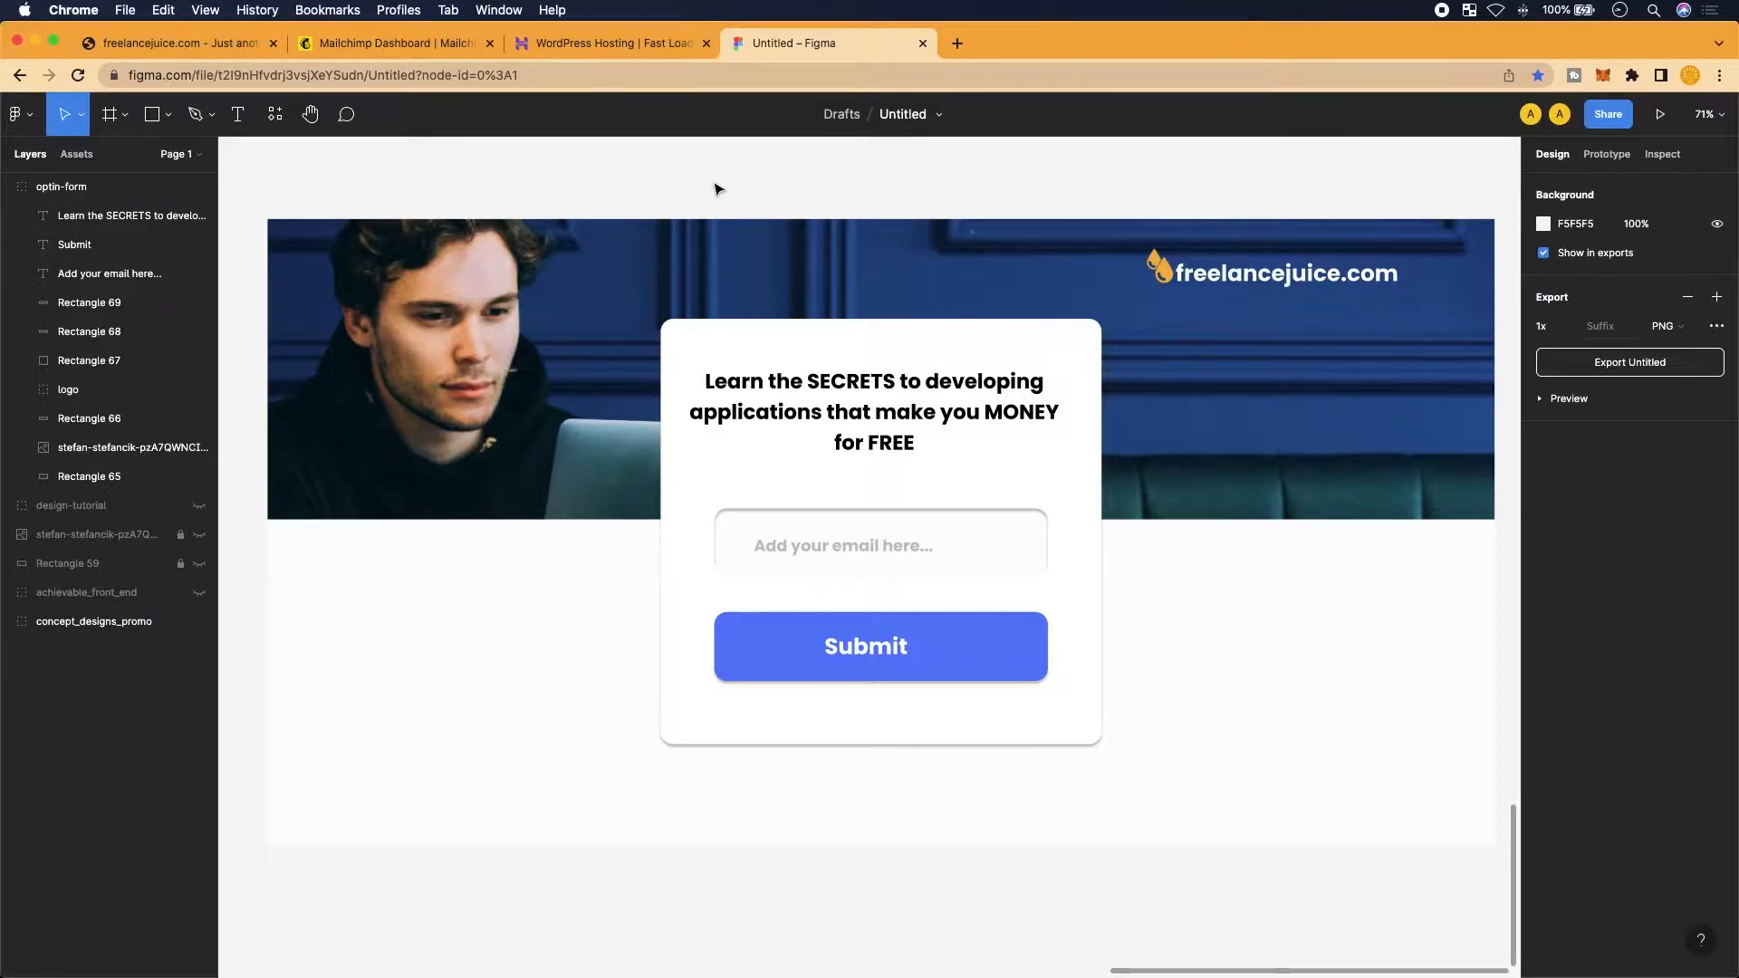
Switch to the Hostinger WordPress Hosting tab listing four plans from $1.99/mo to $11.59/mo
left_click(634, 43)
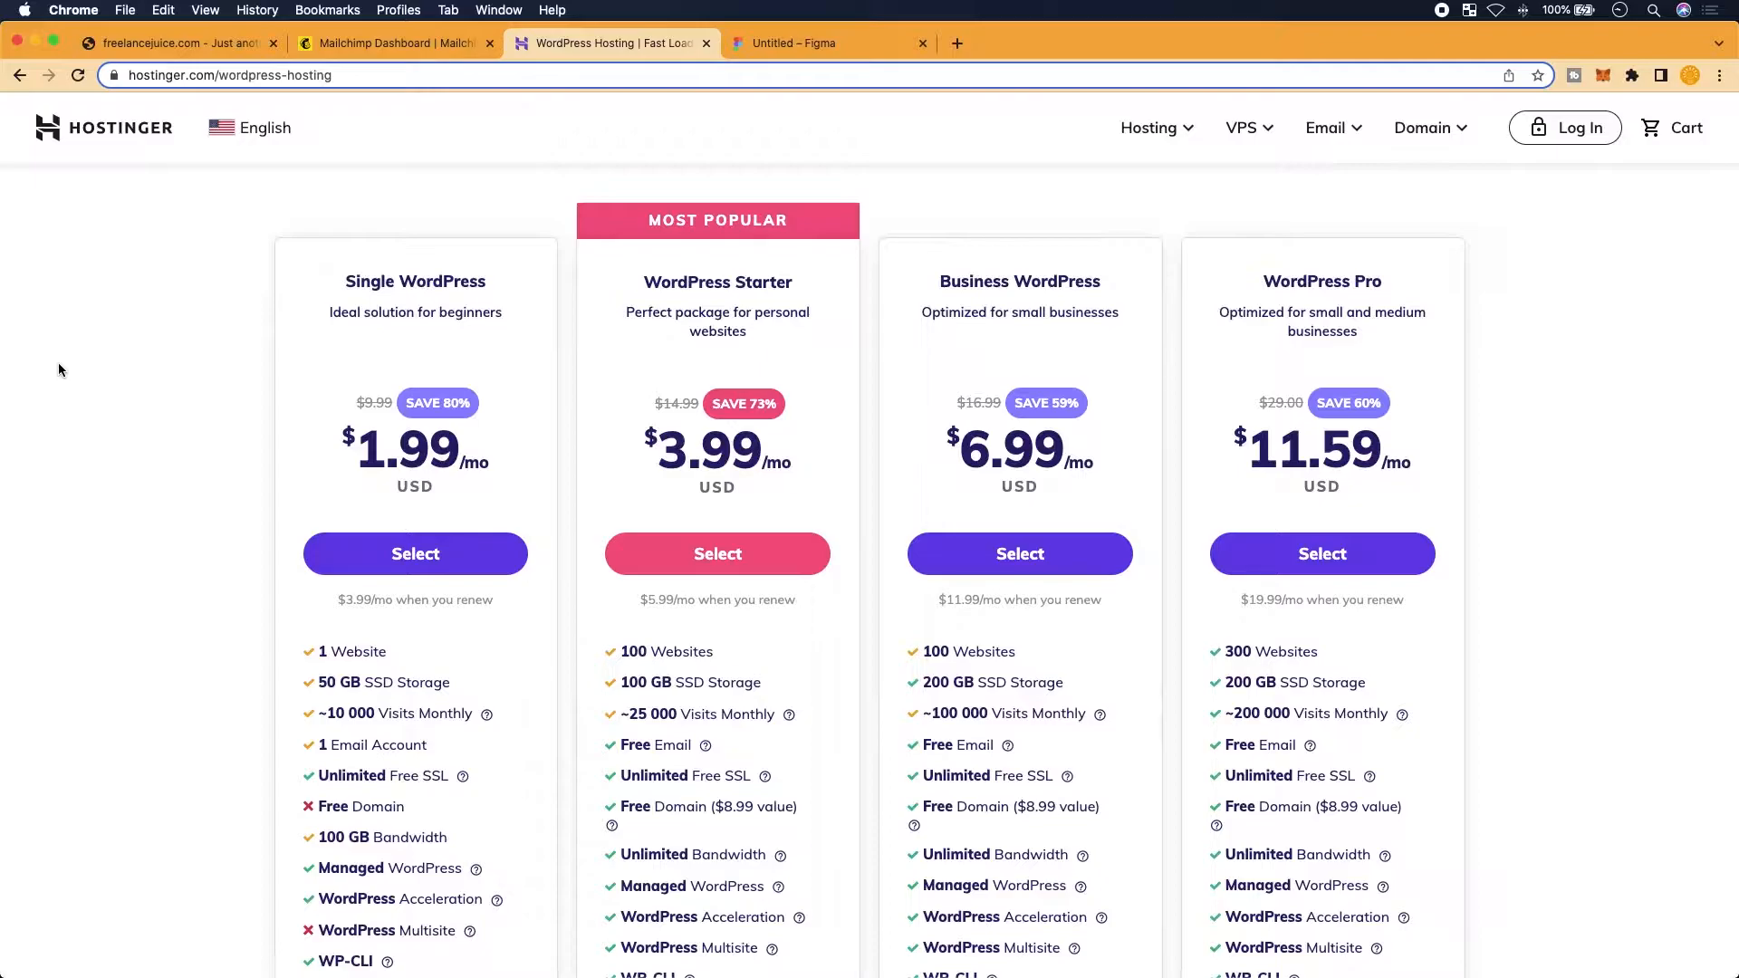
Switch to the freelancejuice.com tab showing the bare WordPress Archives page
left_click(174, 45)
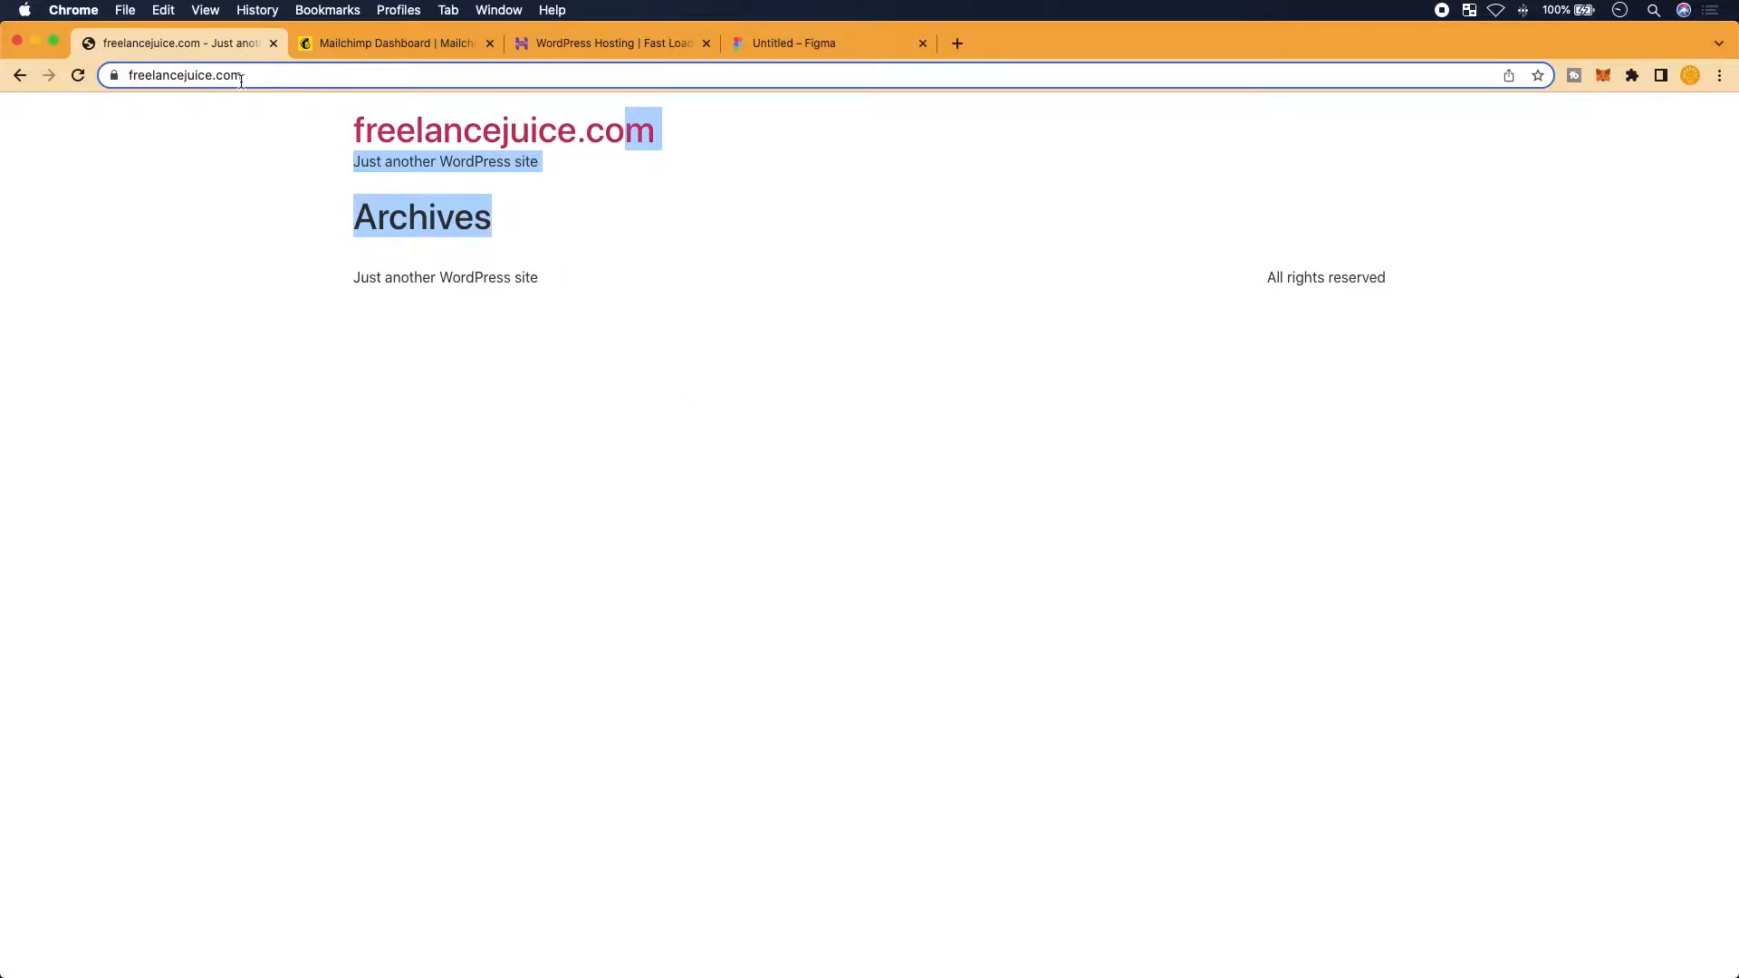
Go to the freelancejuice.com/wp-admin login page
left_click(278, 77)
left_click(278, 77)
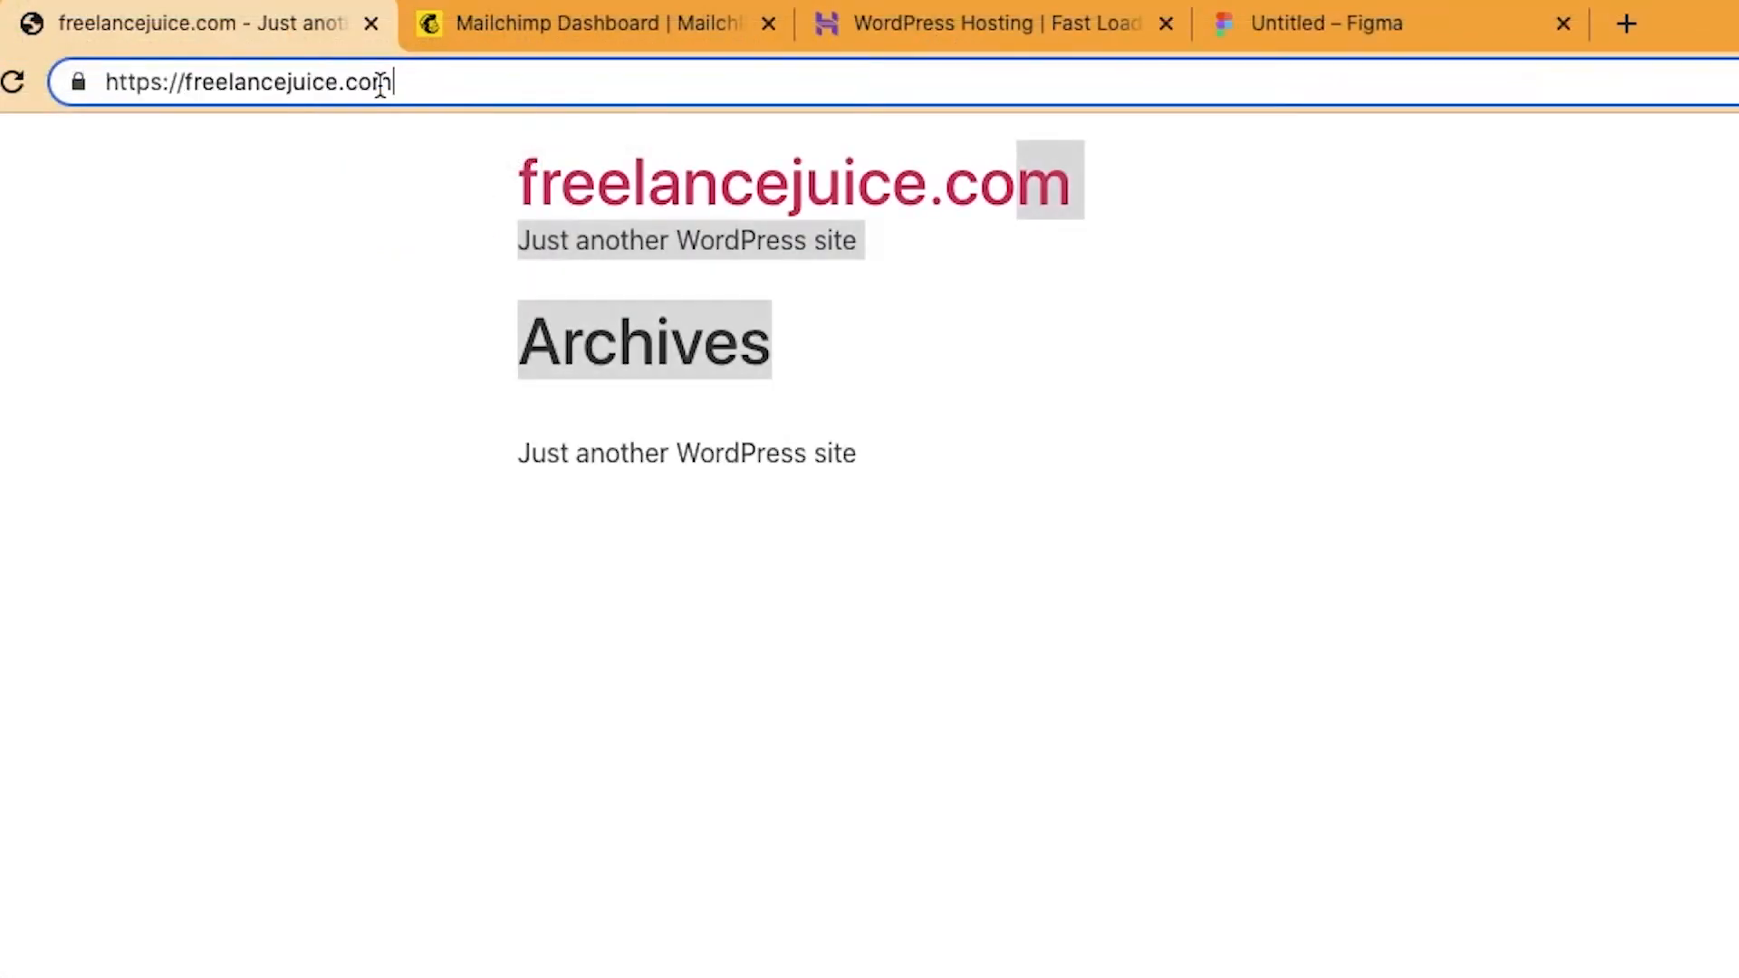
type("/")
type("wp")
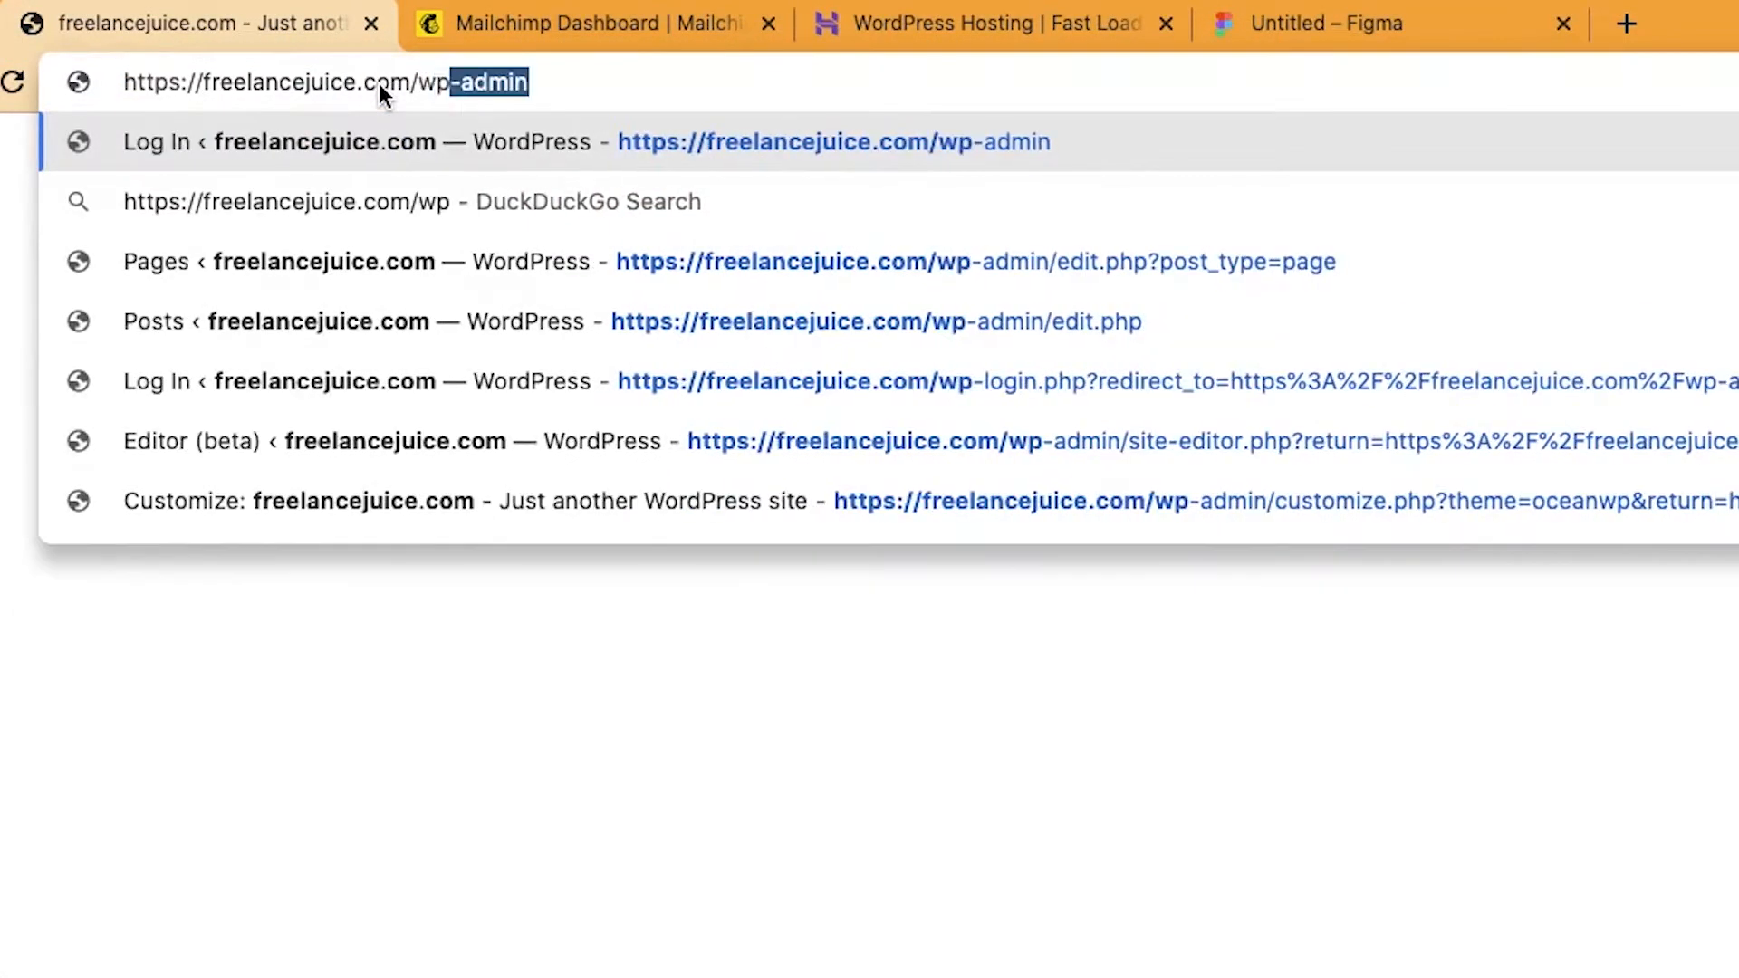
type("-admin")
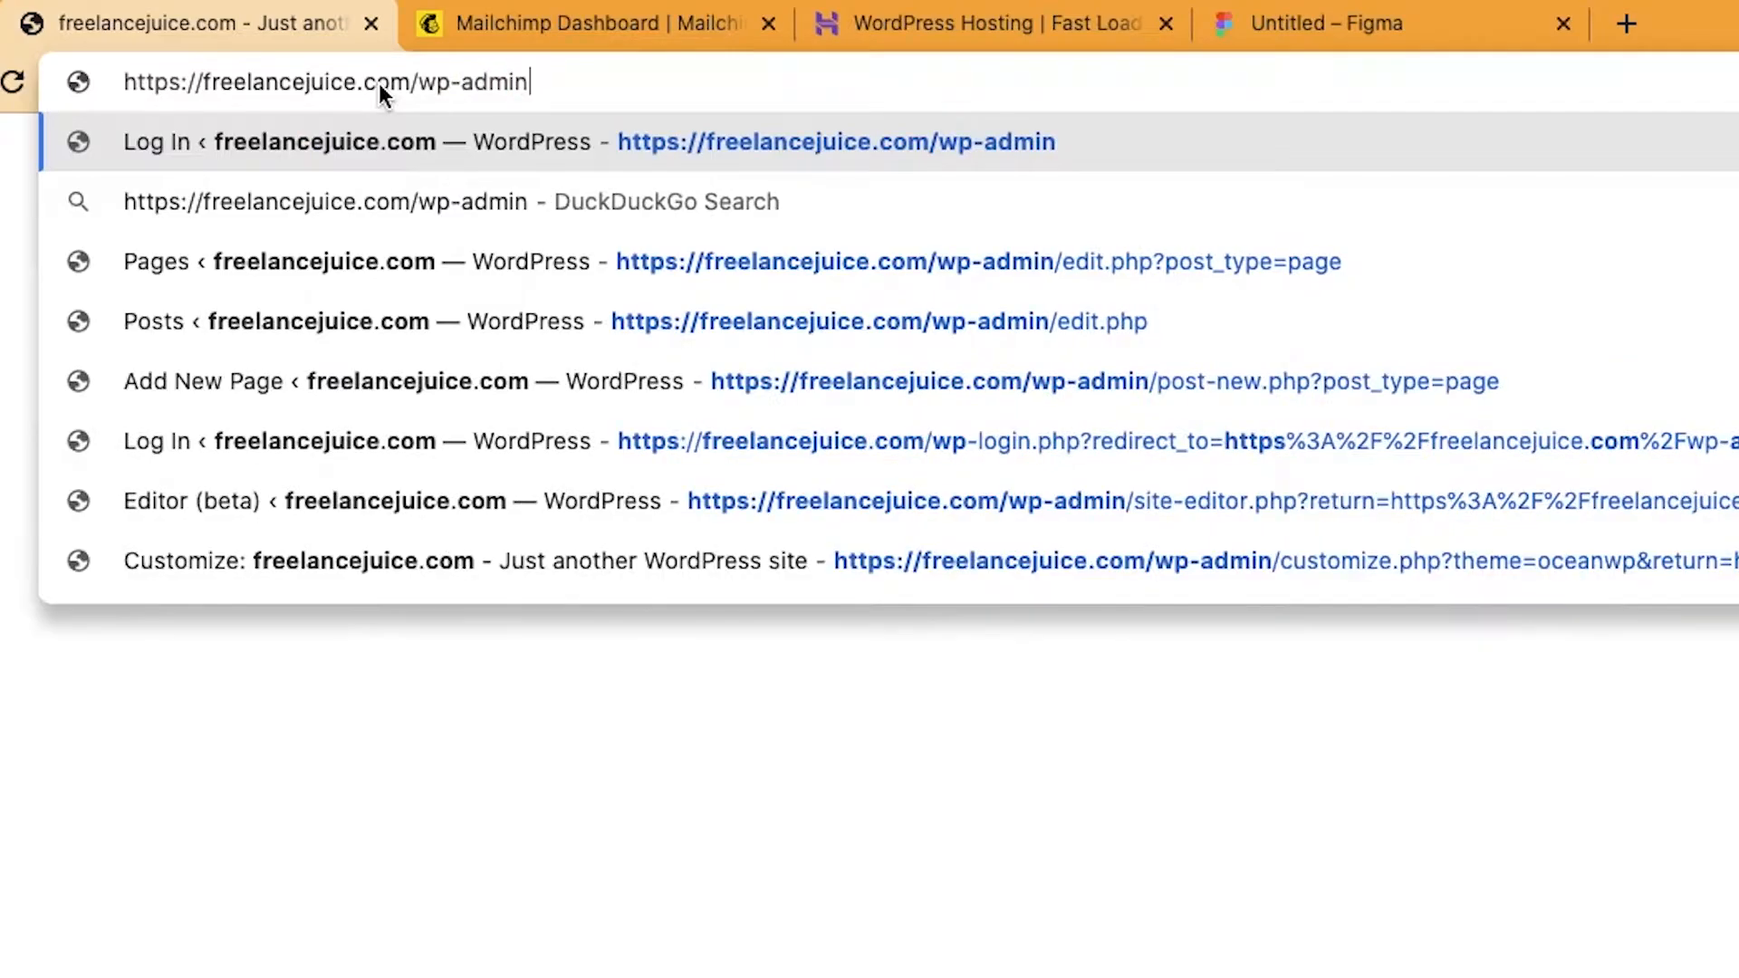
key("Return")
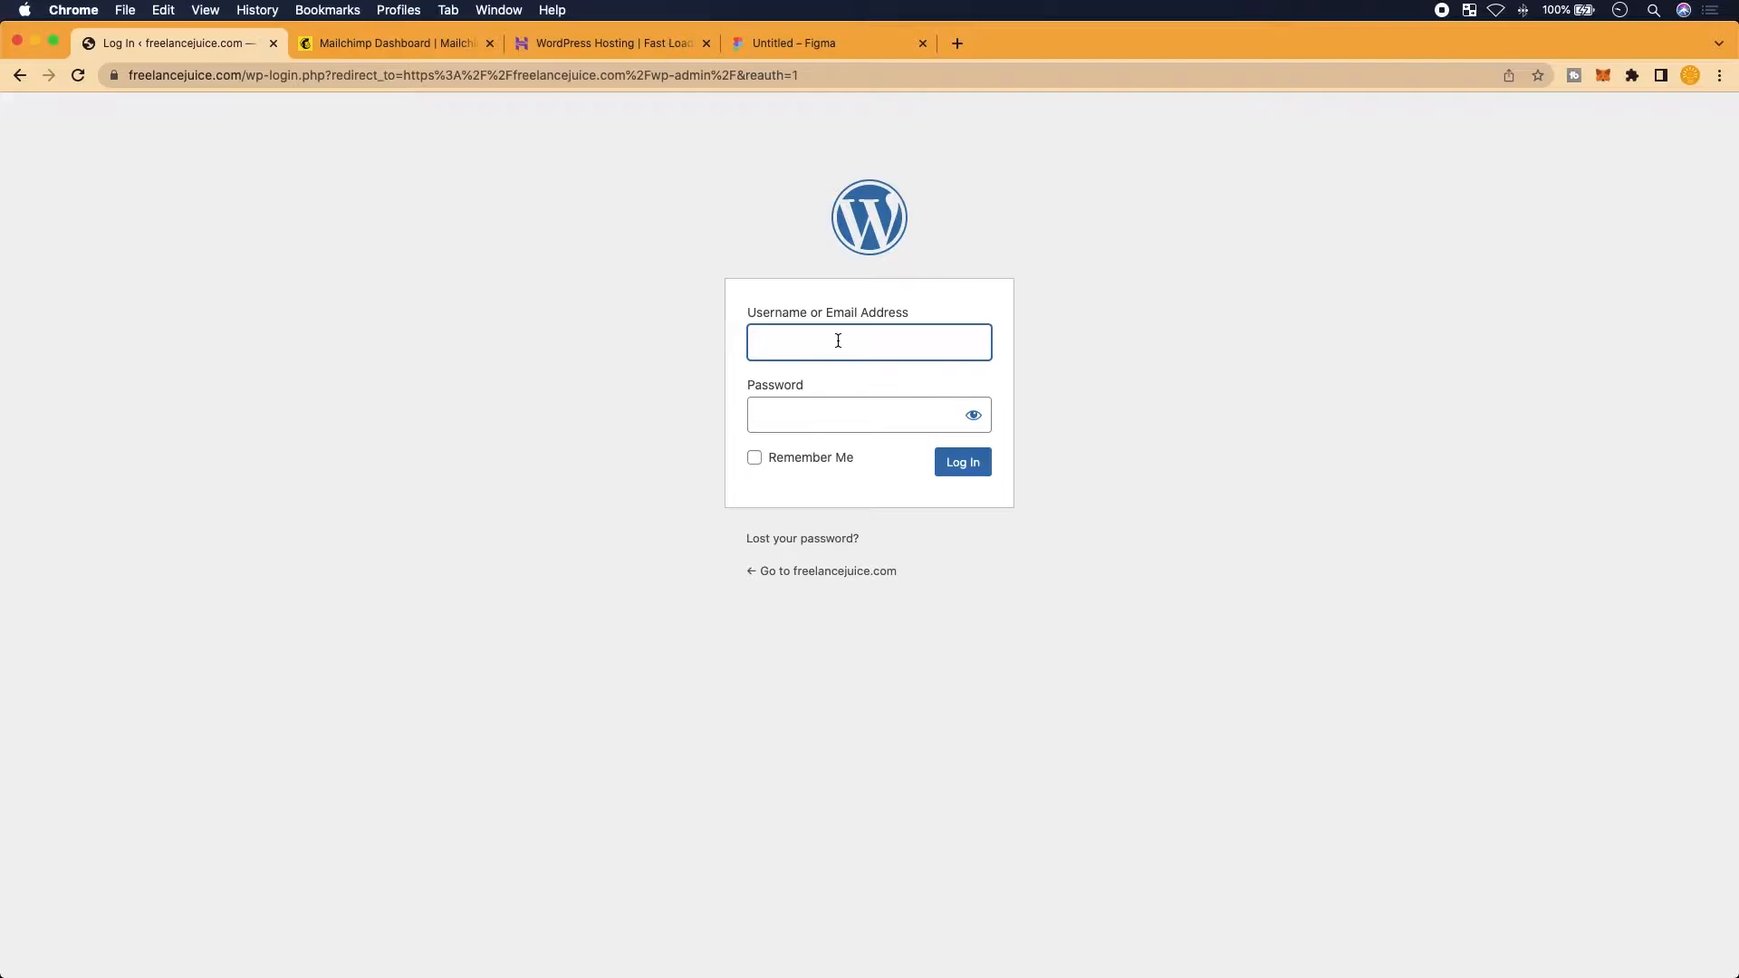
Log in with the saved username and the account password to reach the Dashboard
left_click(866, 399)
left_click(851, 419)
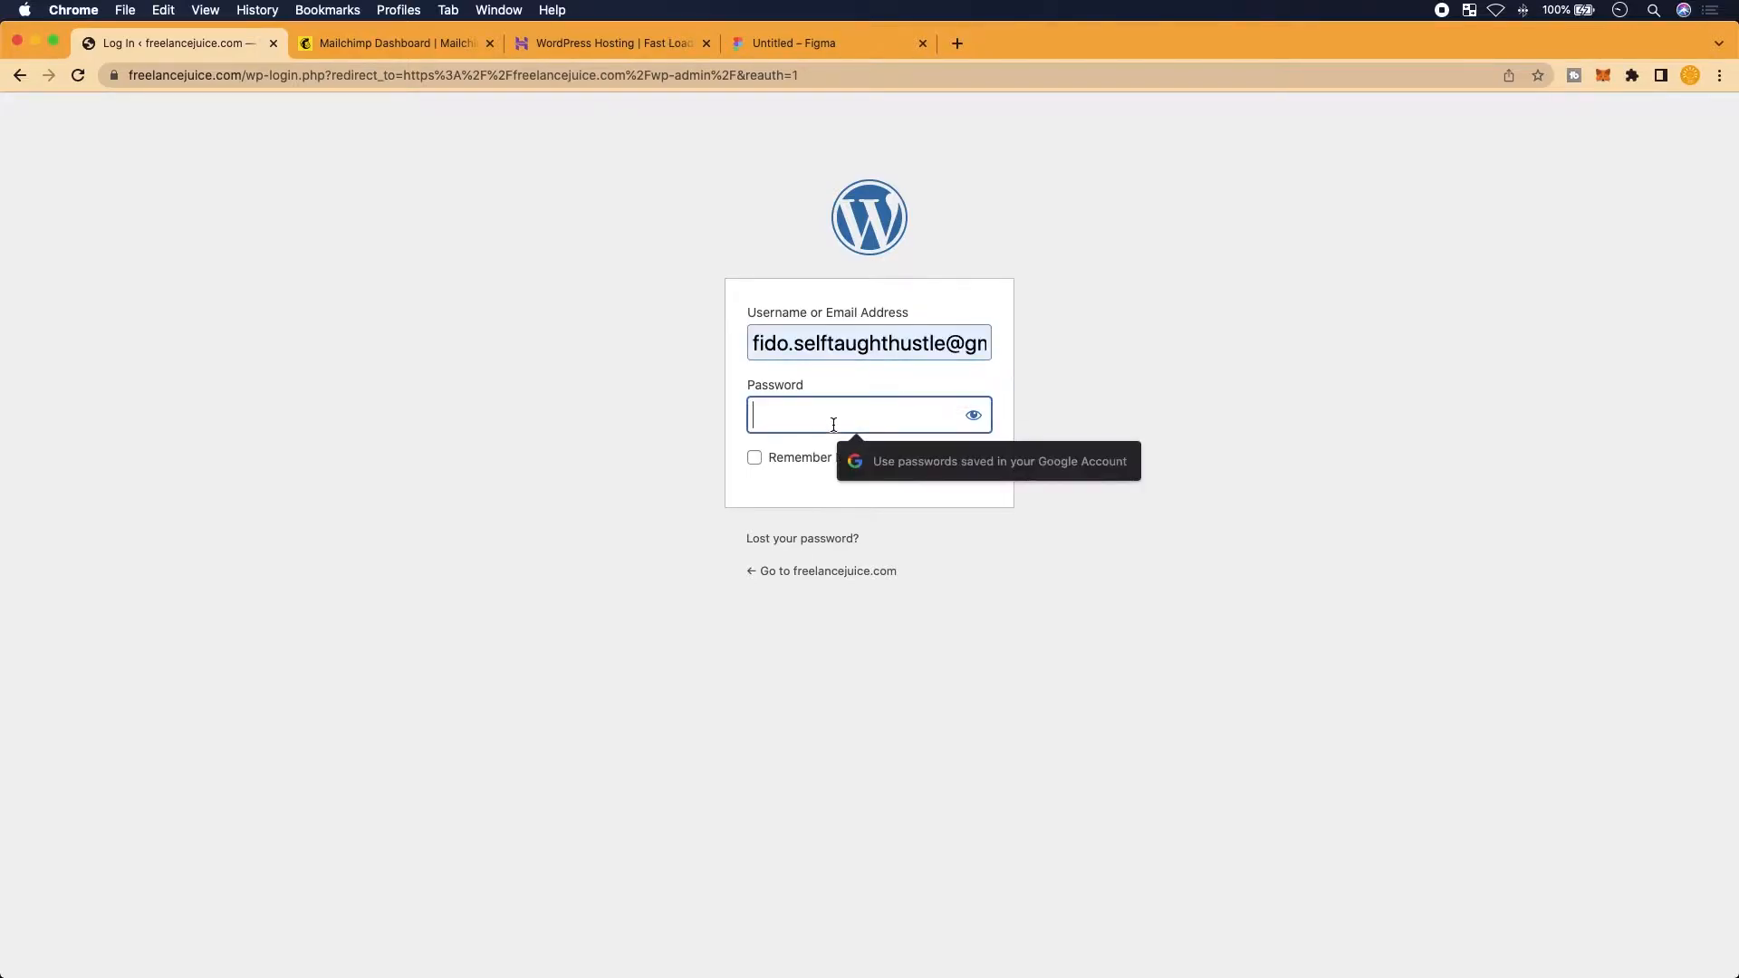
type("****")
key("Return")
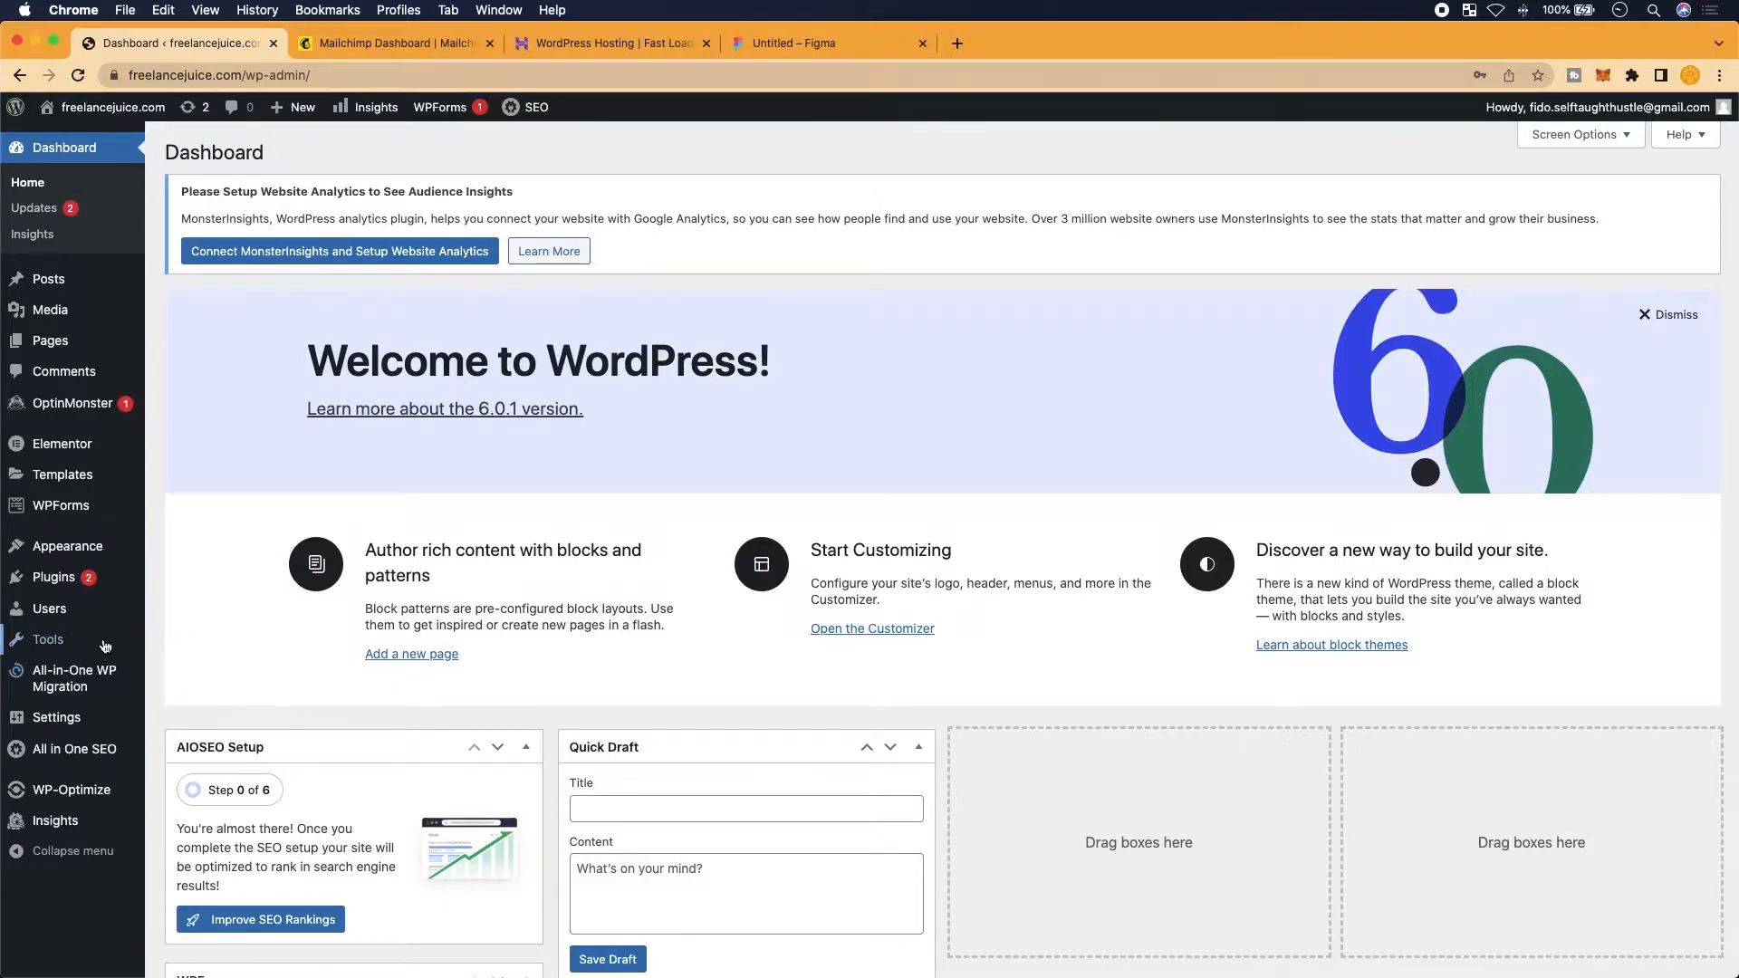
Open the Plugins list and look through the 10 installed plugins, including Elementor
mouse_move(84, 678)
scroll(83, 670, "down", 1)
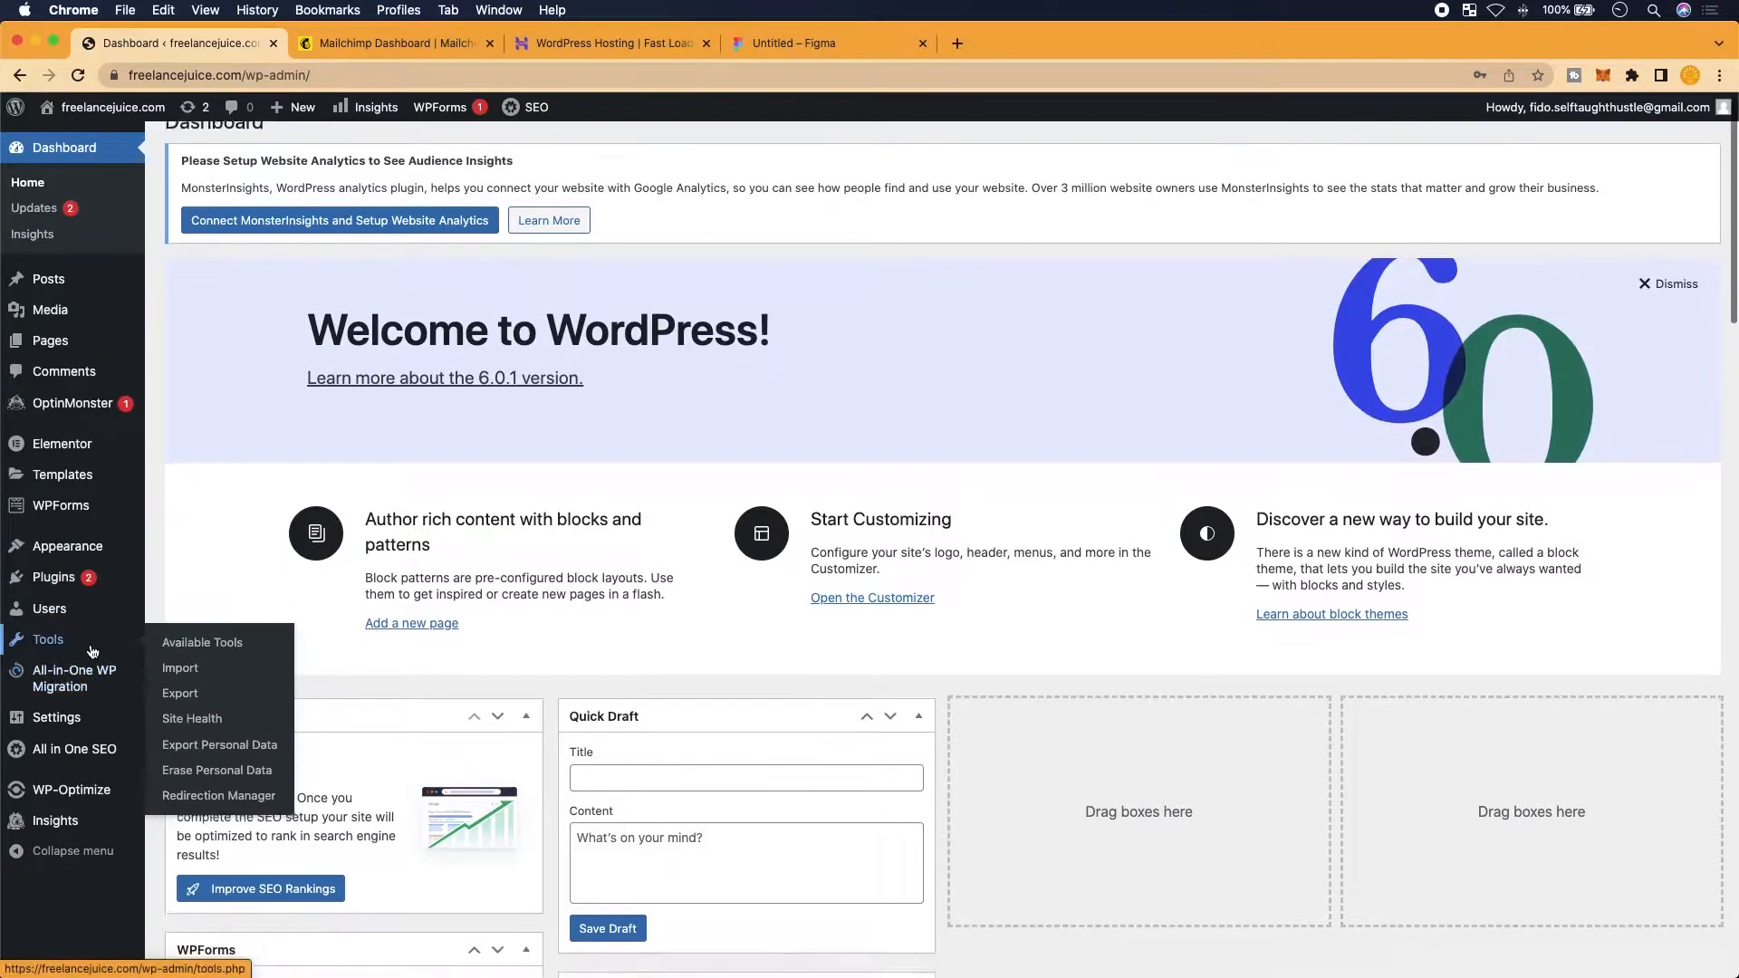
mouse_move(116, 605)
scroll(116, 605, "up", 3)
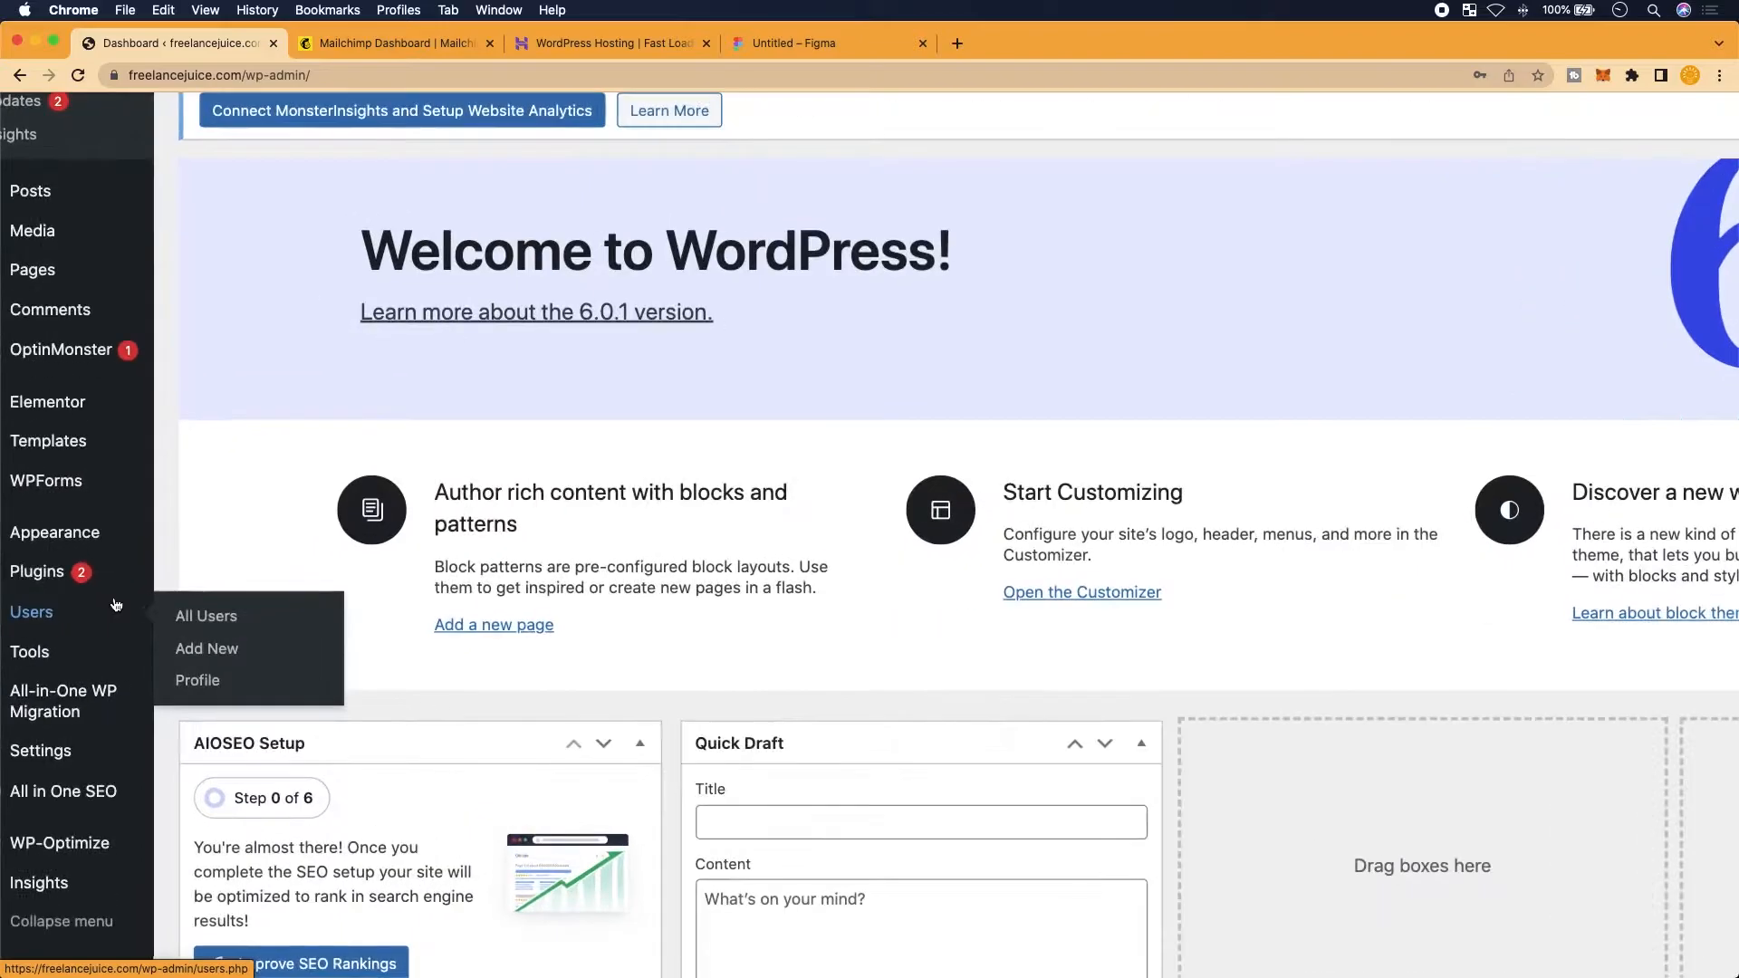
scroll(116, 606, "left", 1)
mouse_move(91, 595)
scroll(93, 596, "up", 1)
scroll(92, 596, "up", 3)
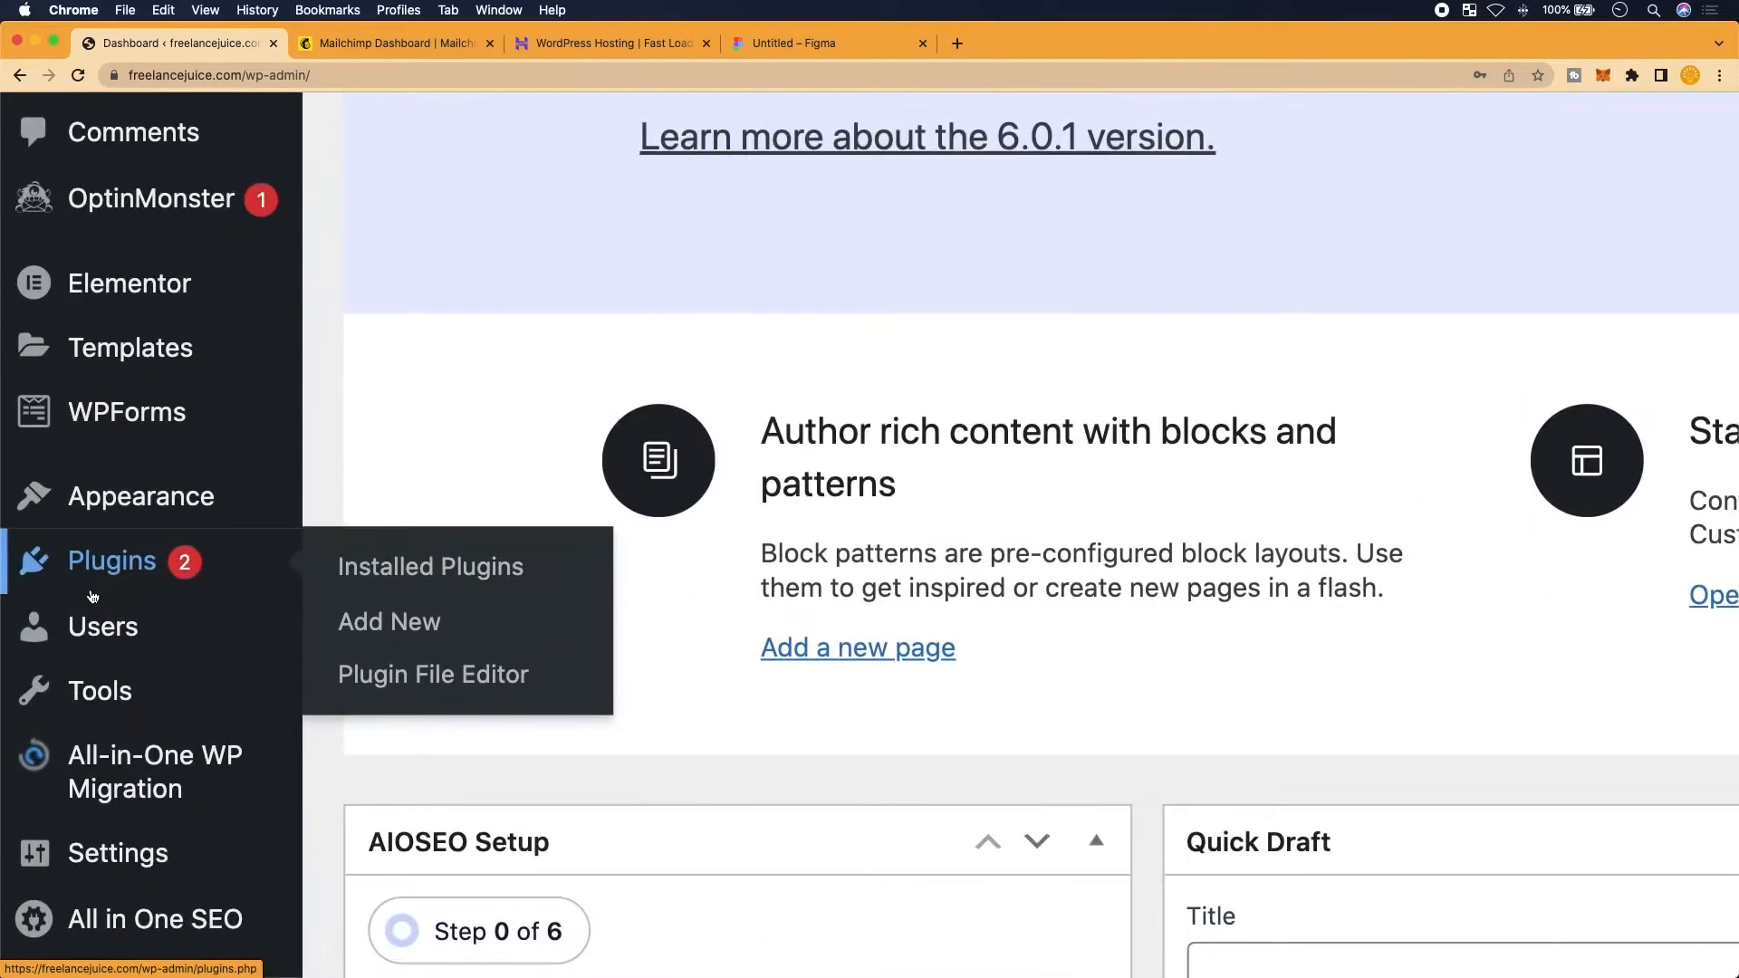
left_click(118, 563)
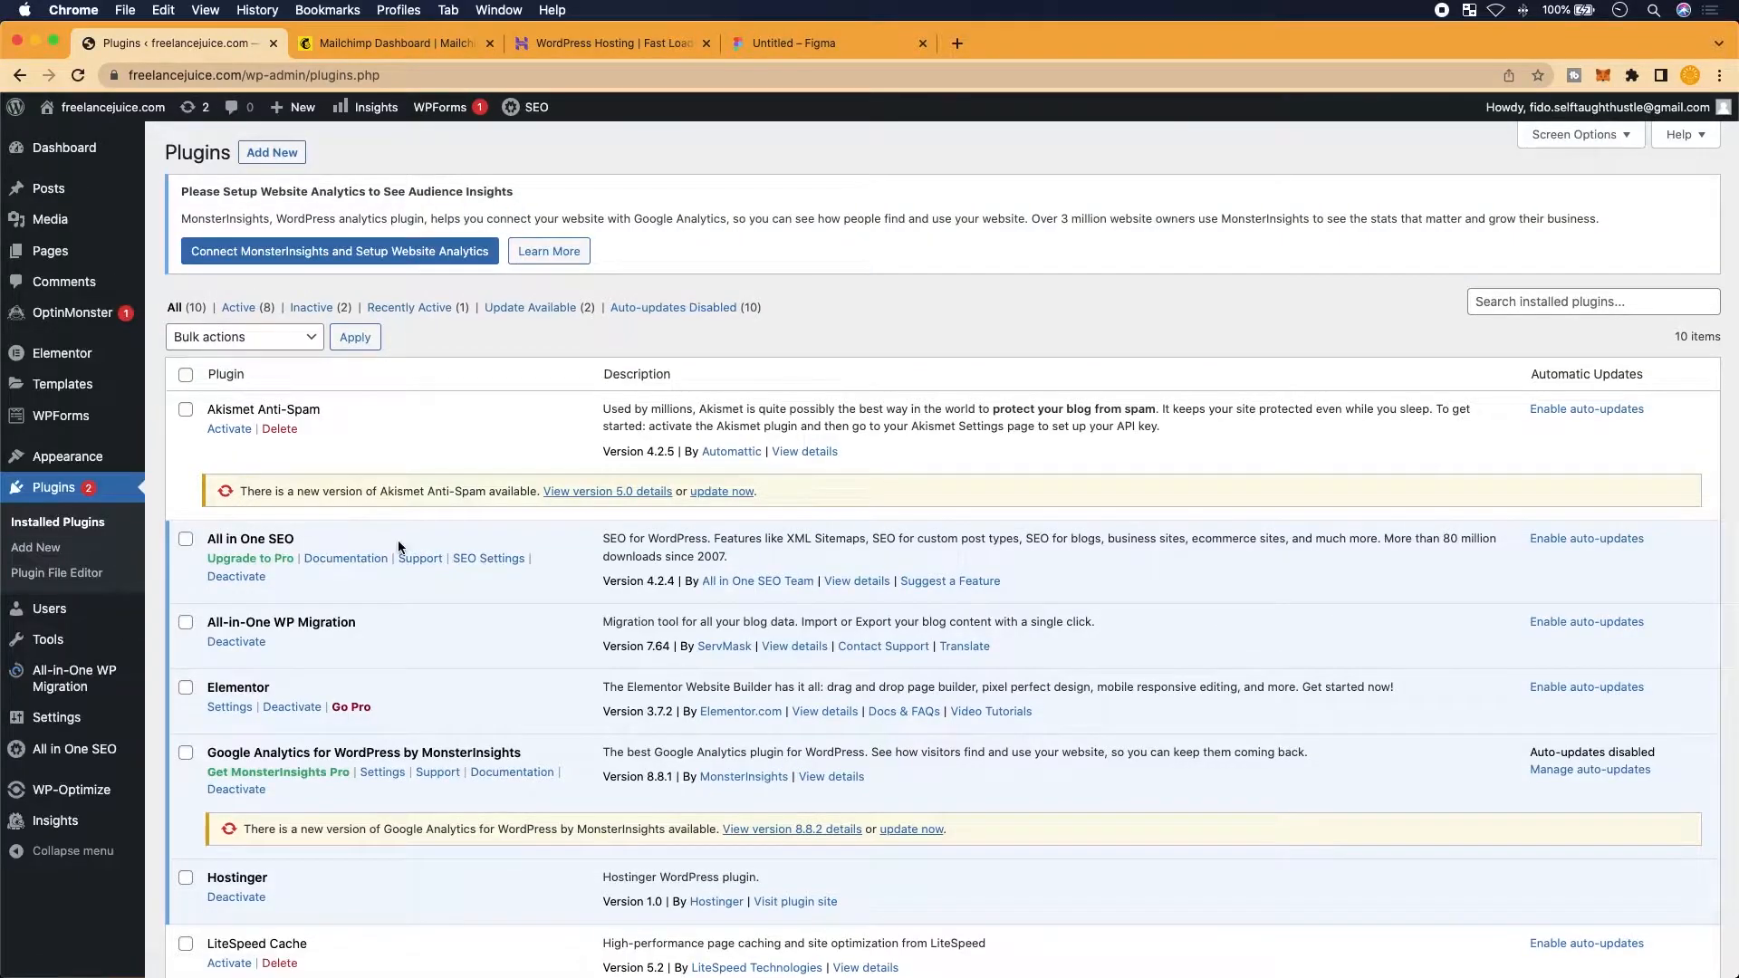
scroll(308, 587, "down", 3)
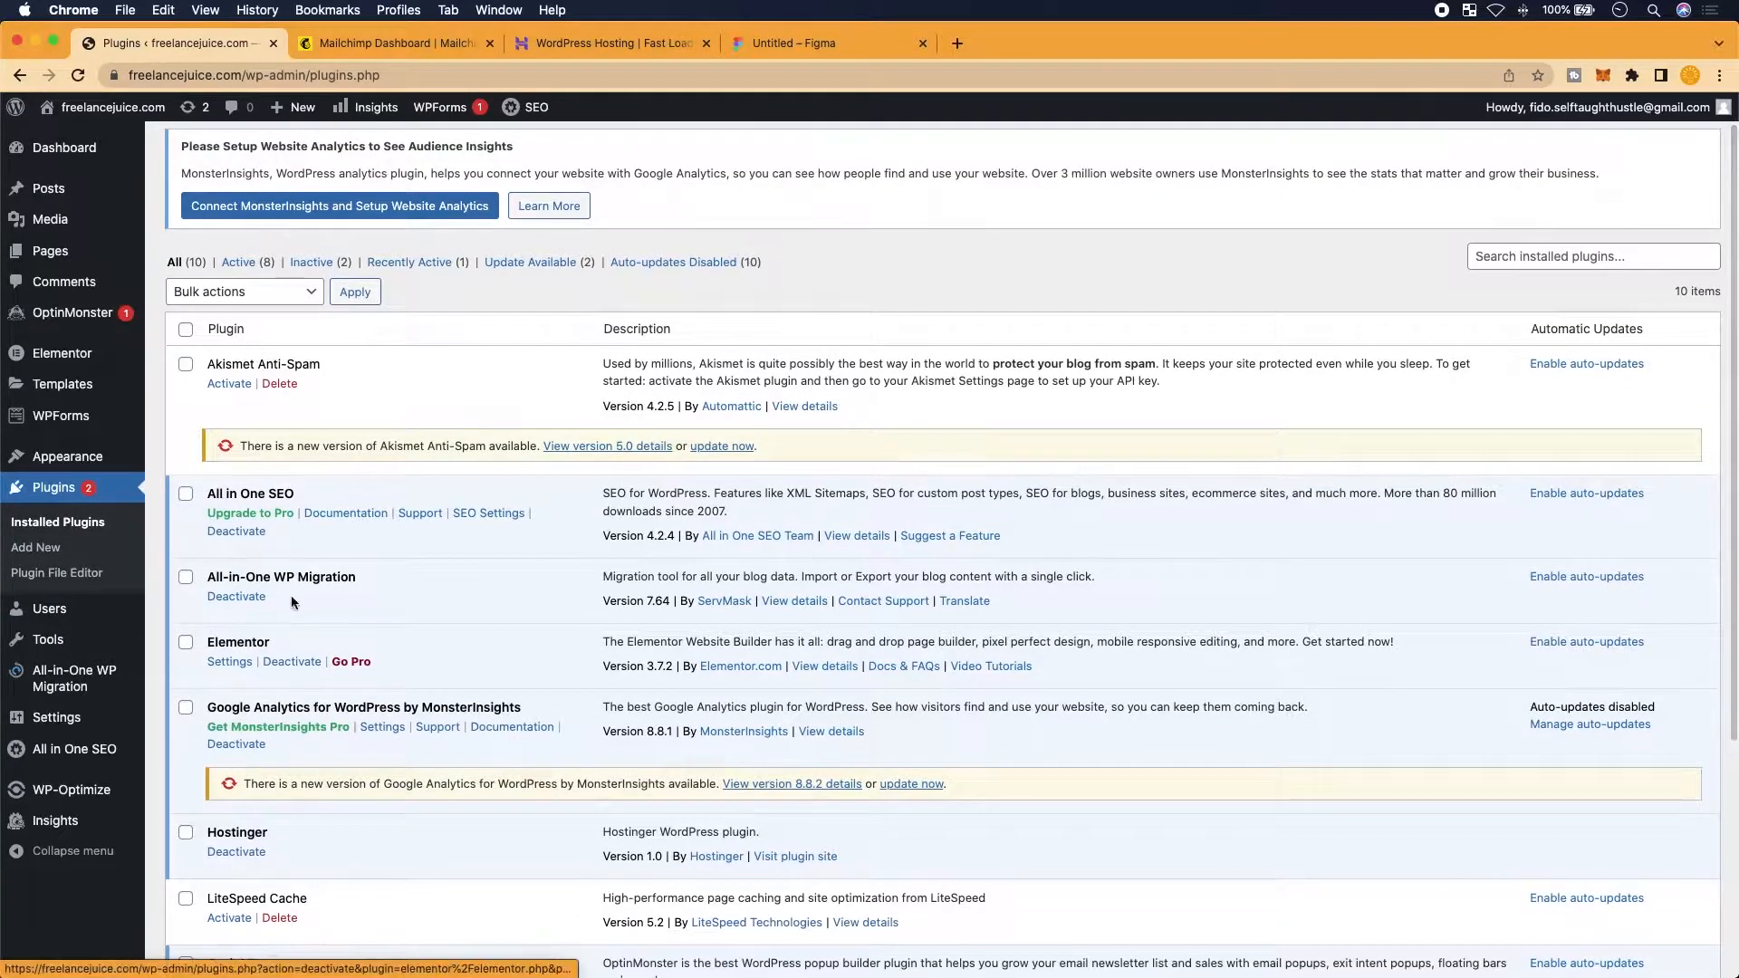
scroll(297, 833, "down", 5)
scroll(297, 823, "up", 4)
scroll(276, 729, "down", 5)
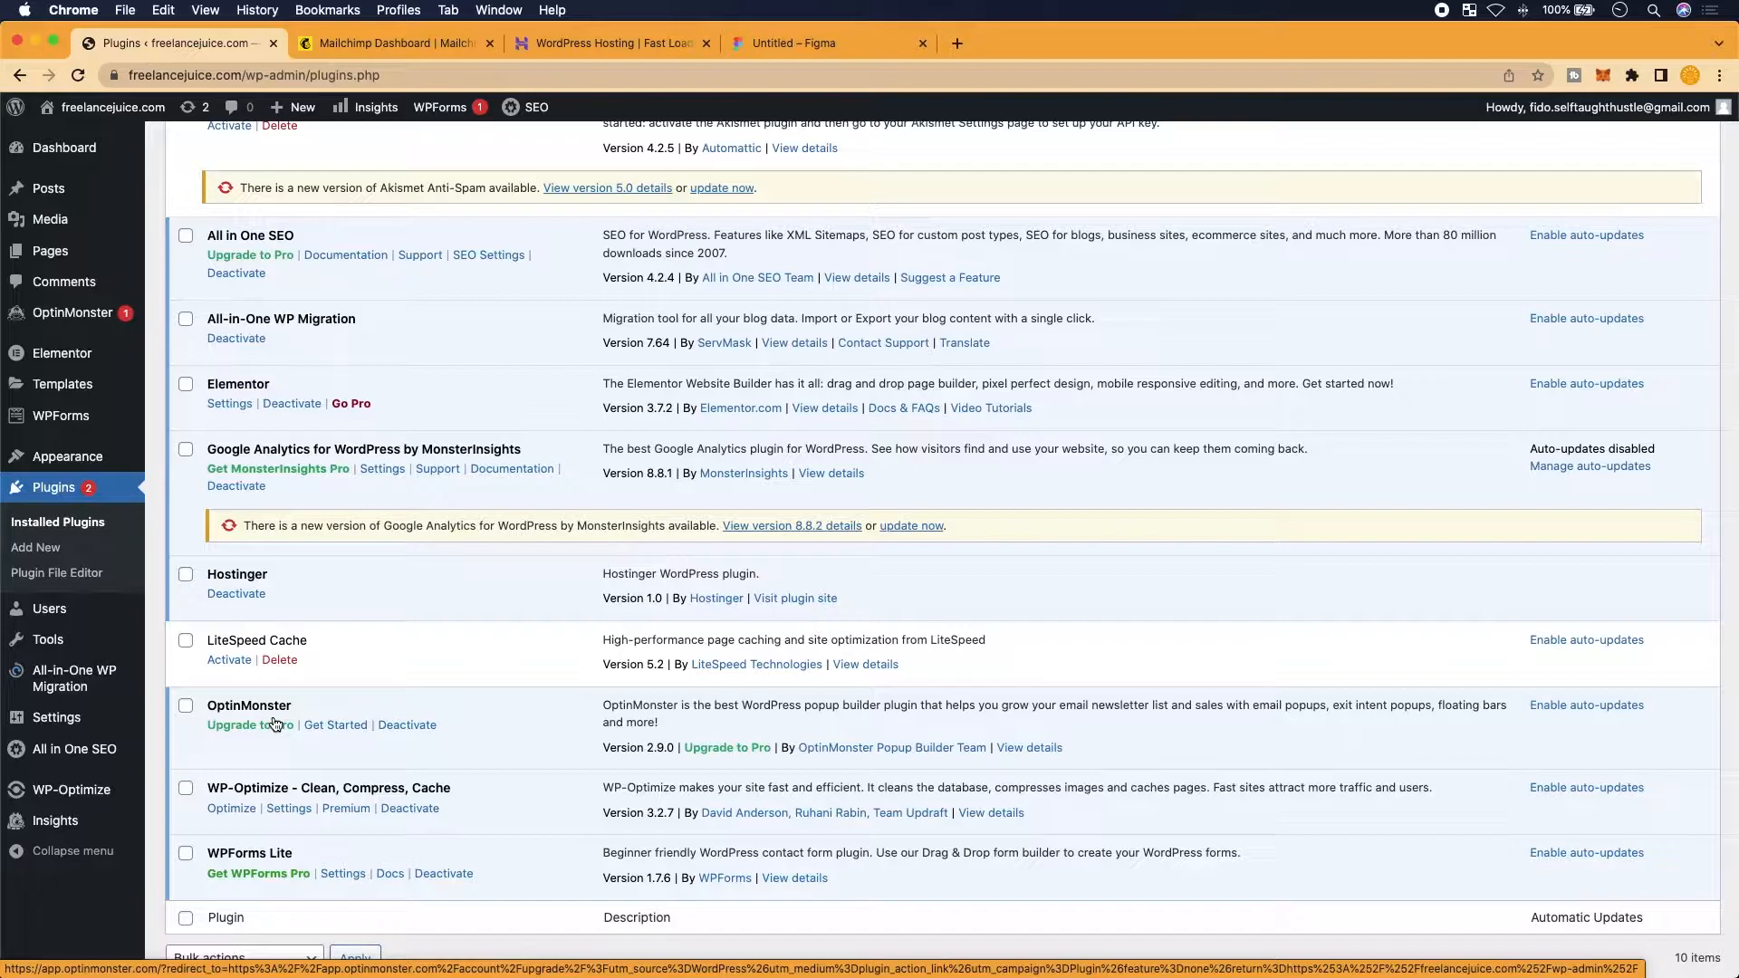
scroll(276, 725, "up", 3)
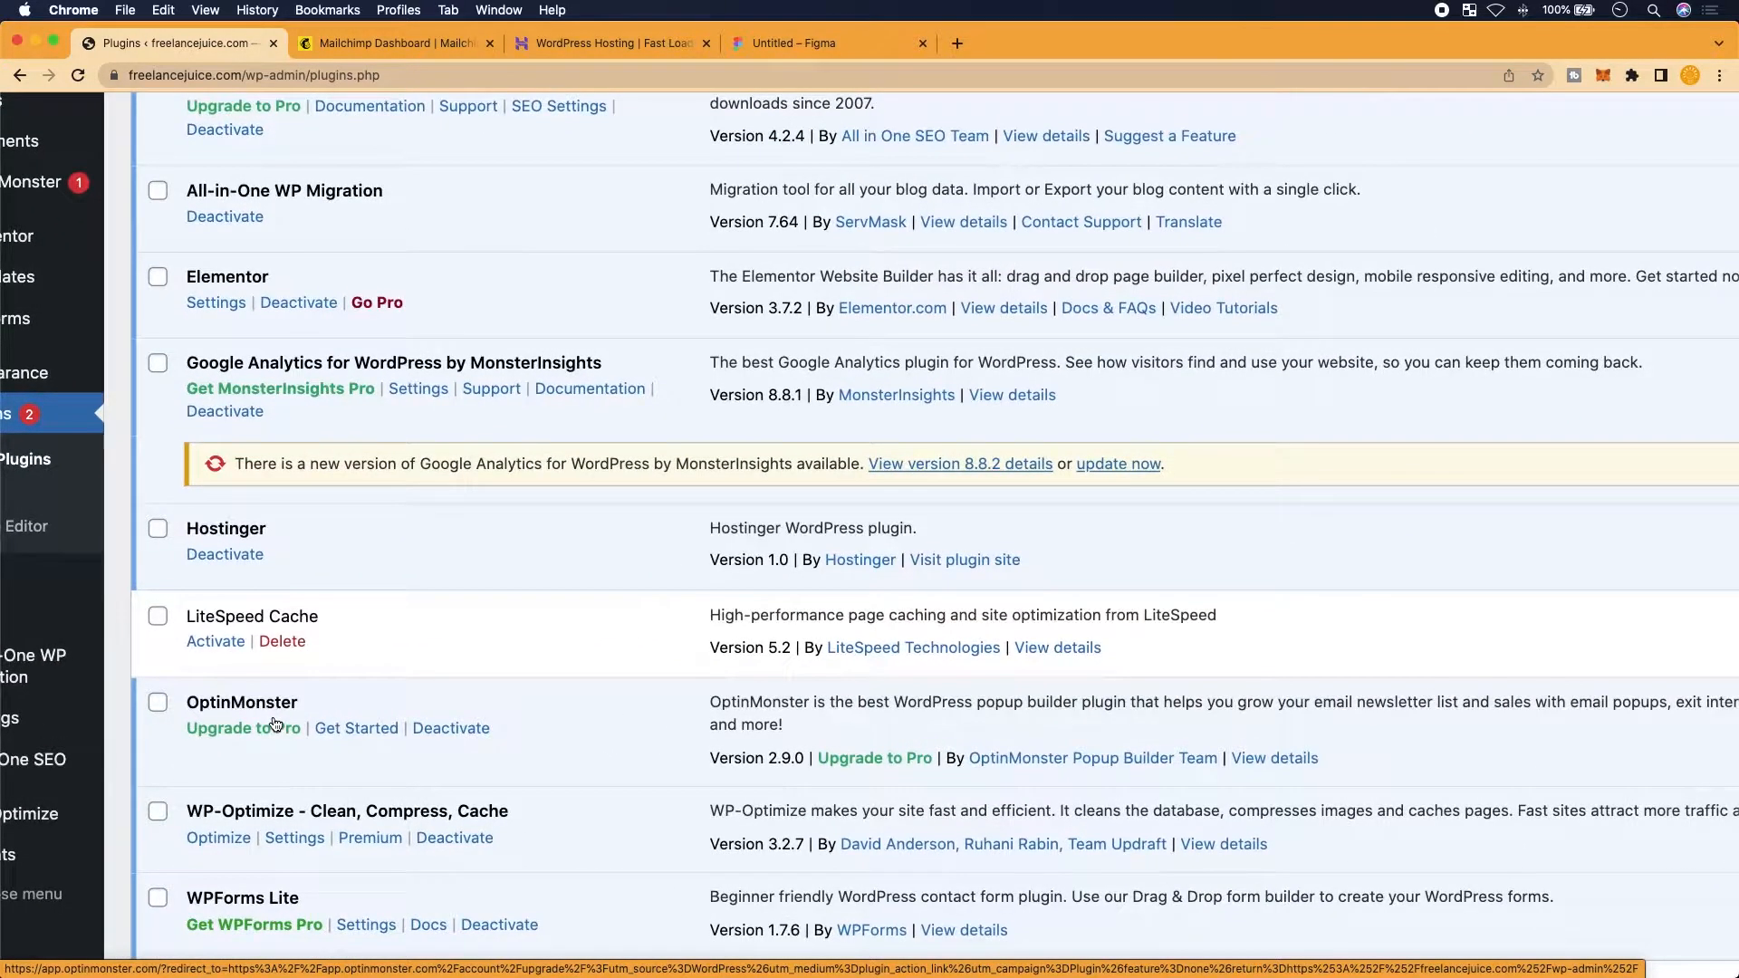
scroll(276, 724, "up", 4)
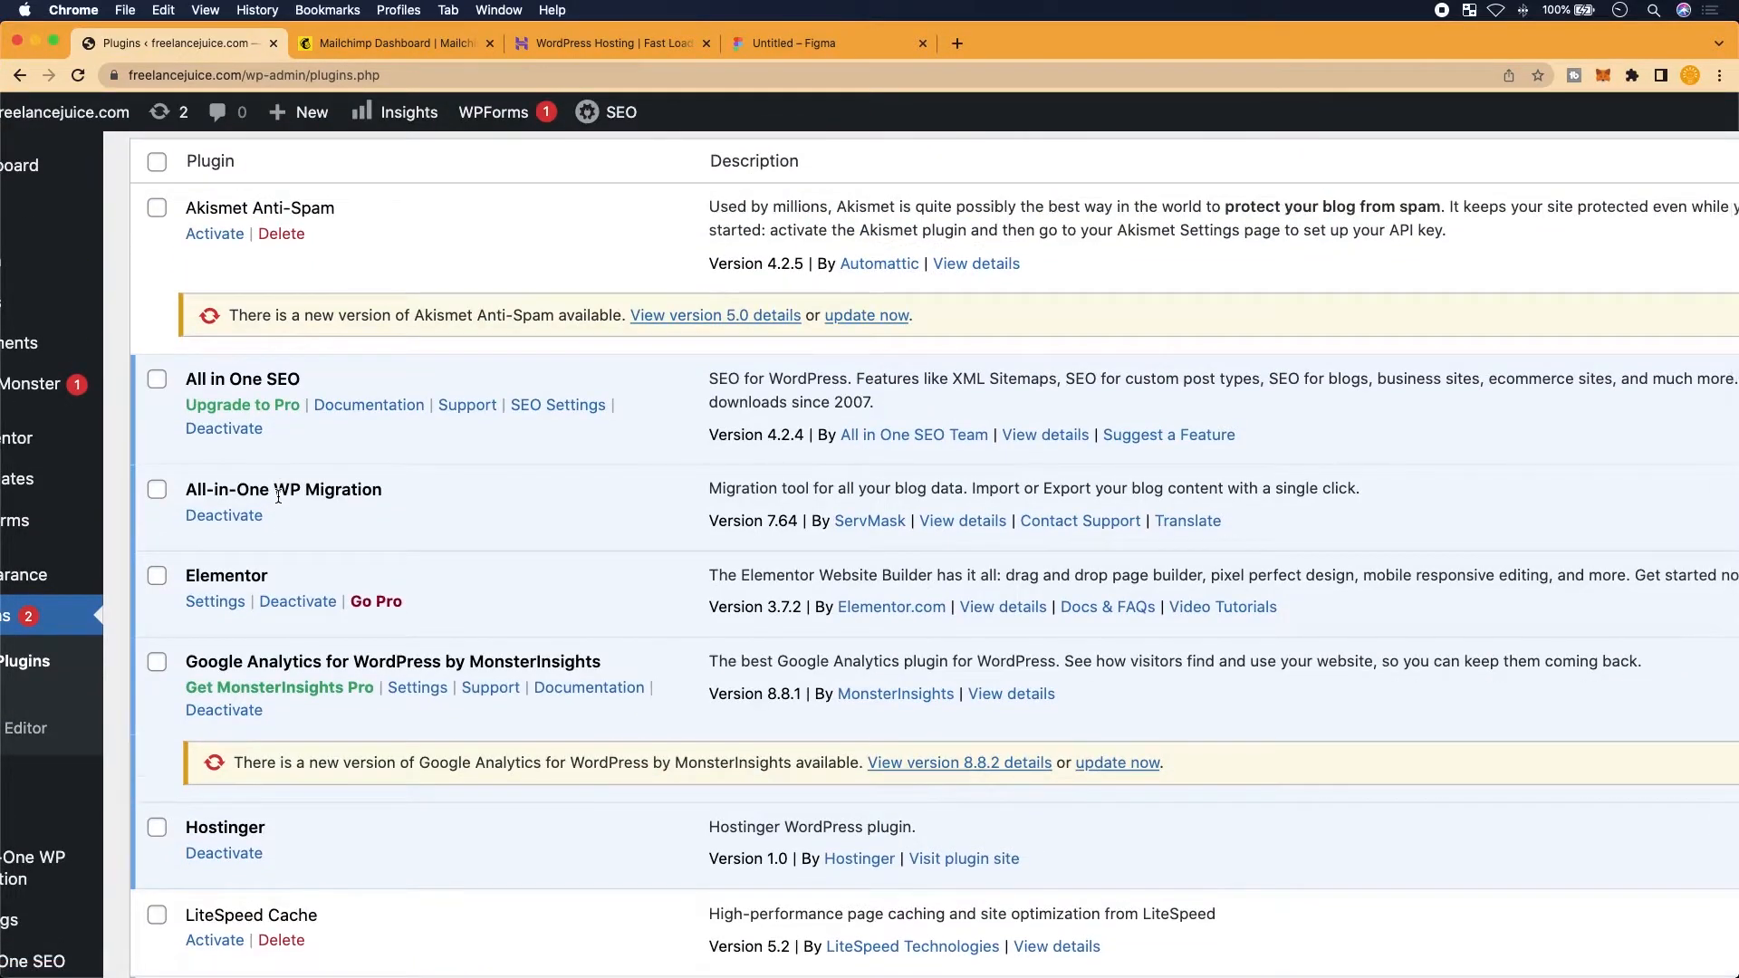
scroll(278, 496, "down", 3)
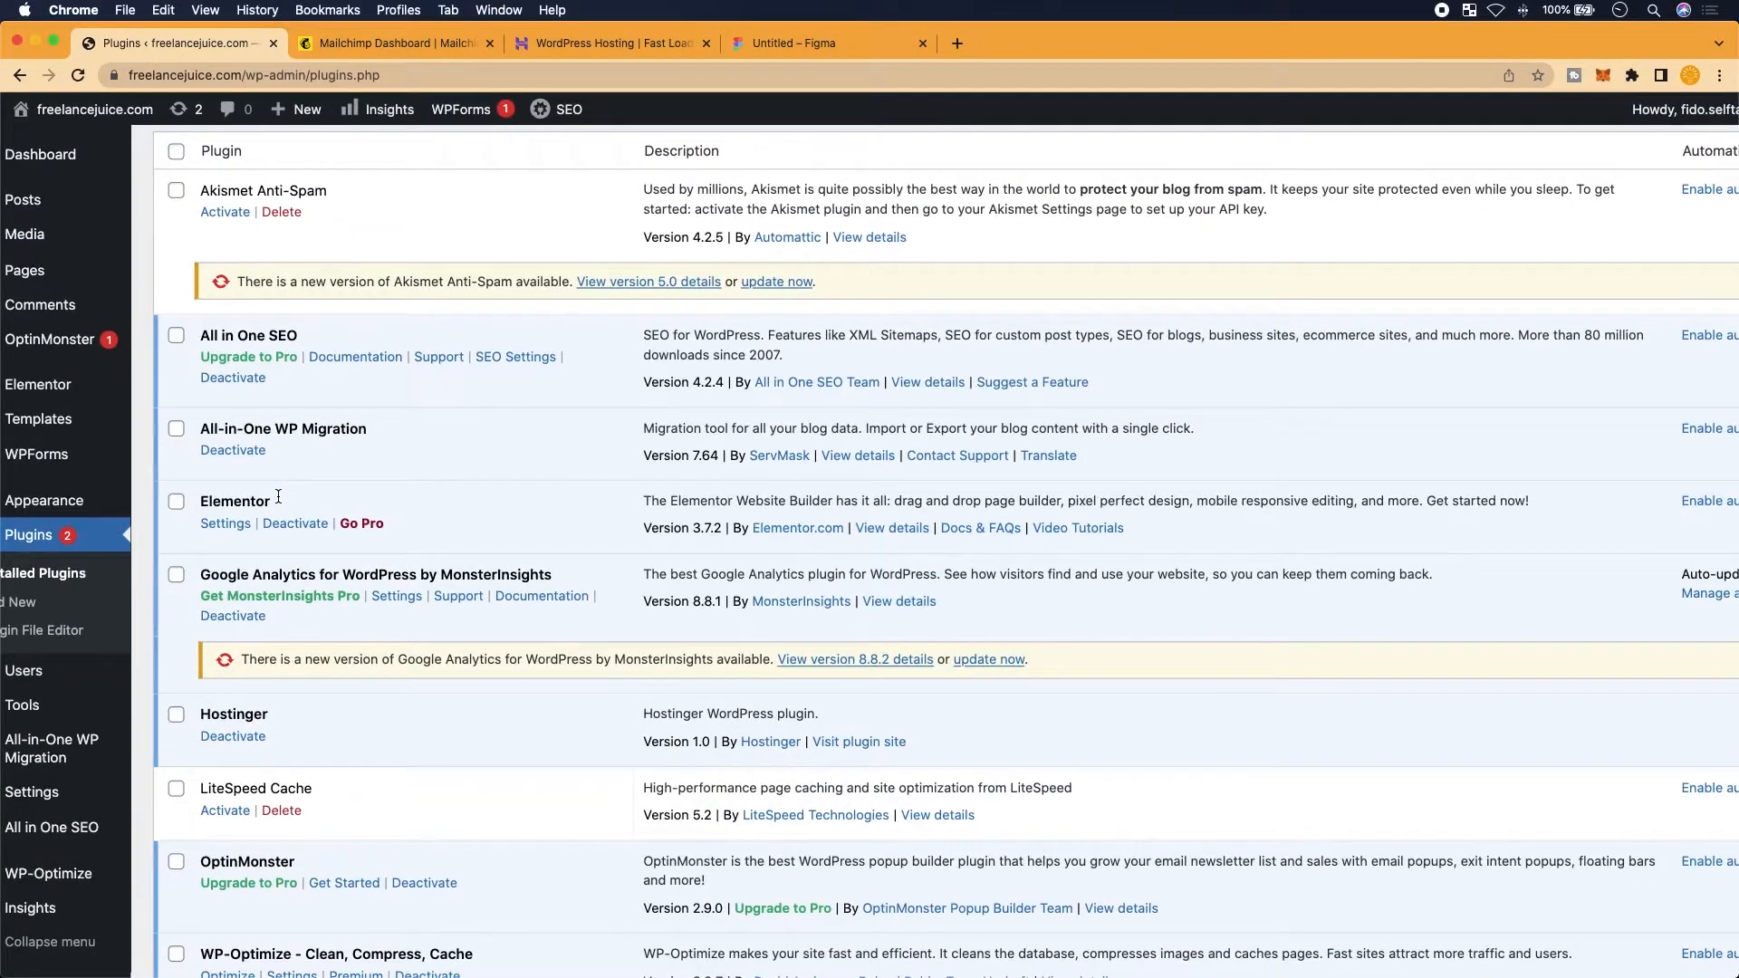
scroll(278, 497, "down", 1)
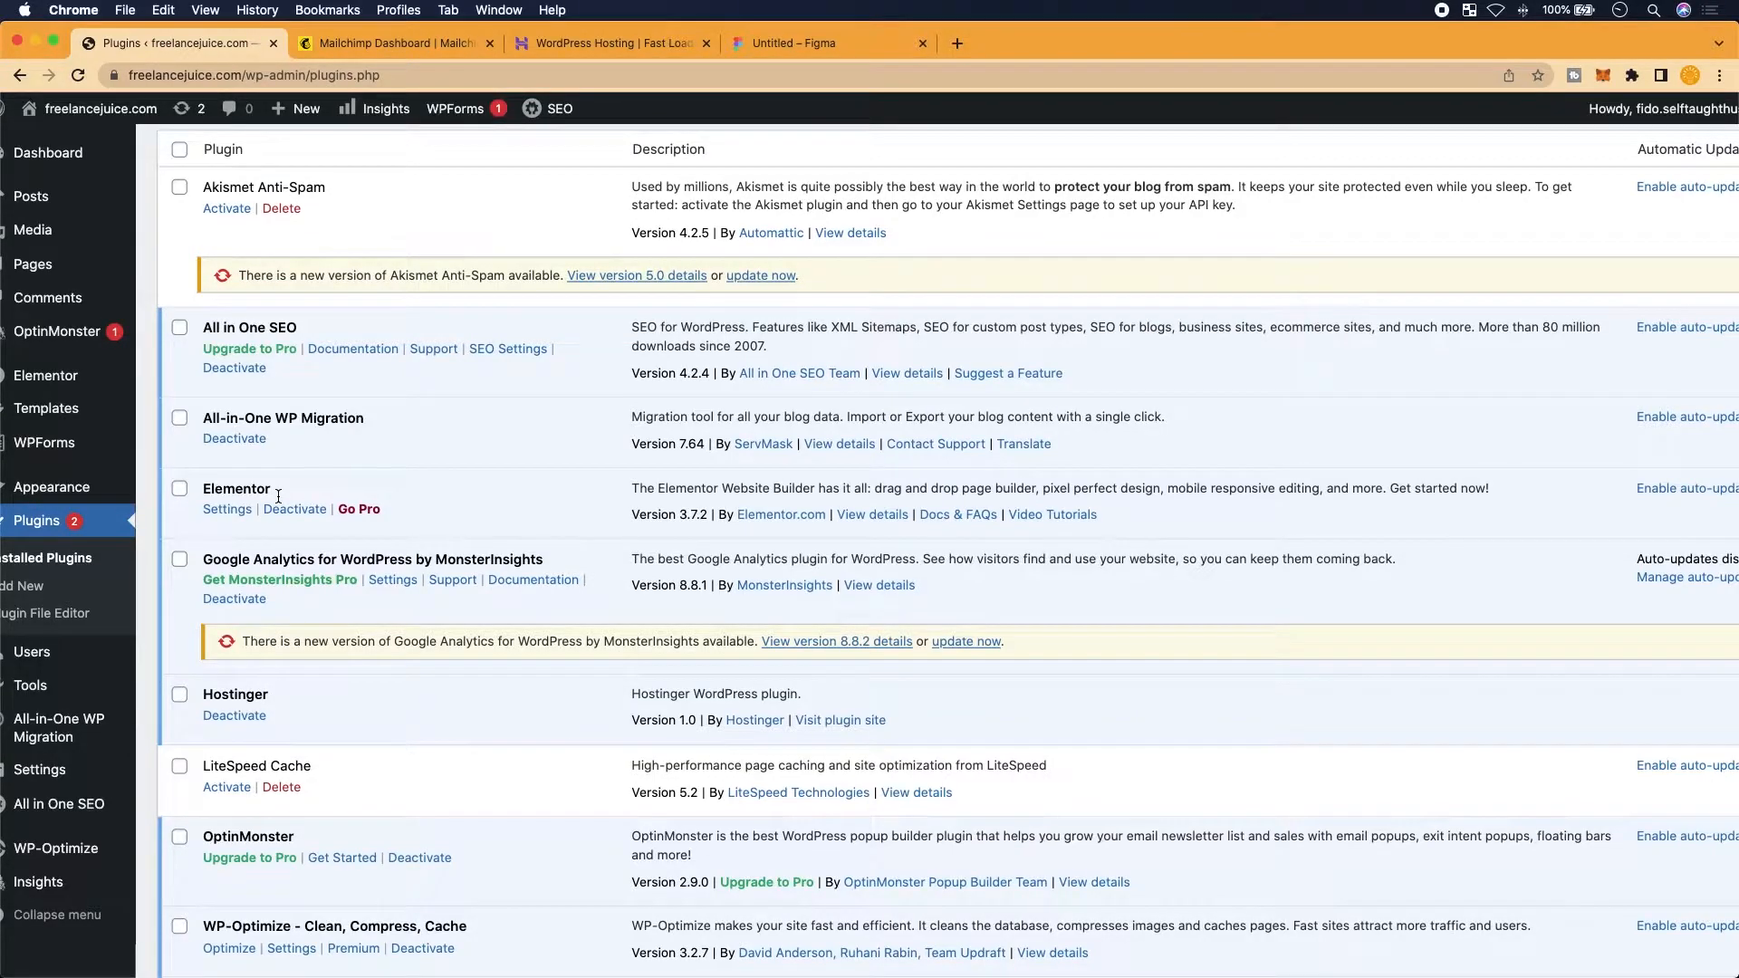
scroll(278, 496, "down", 1)
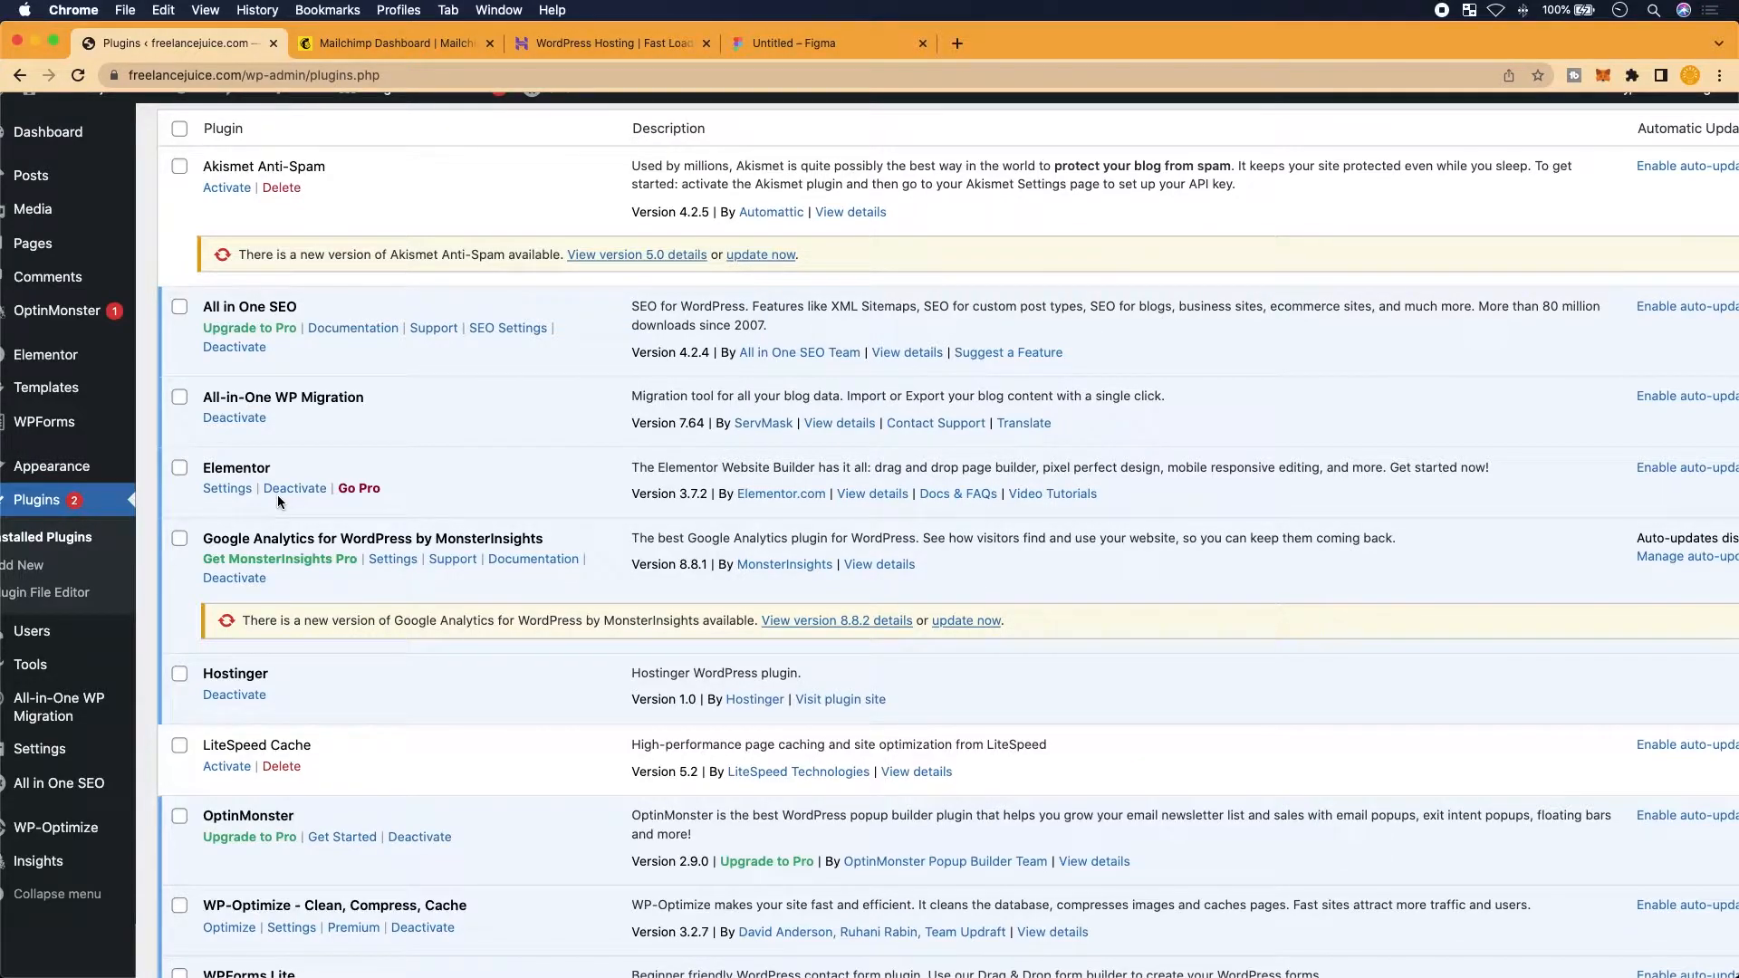
scroll(277, 494, "up", 2)
scroll(278, 495, "up", 5)
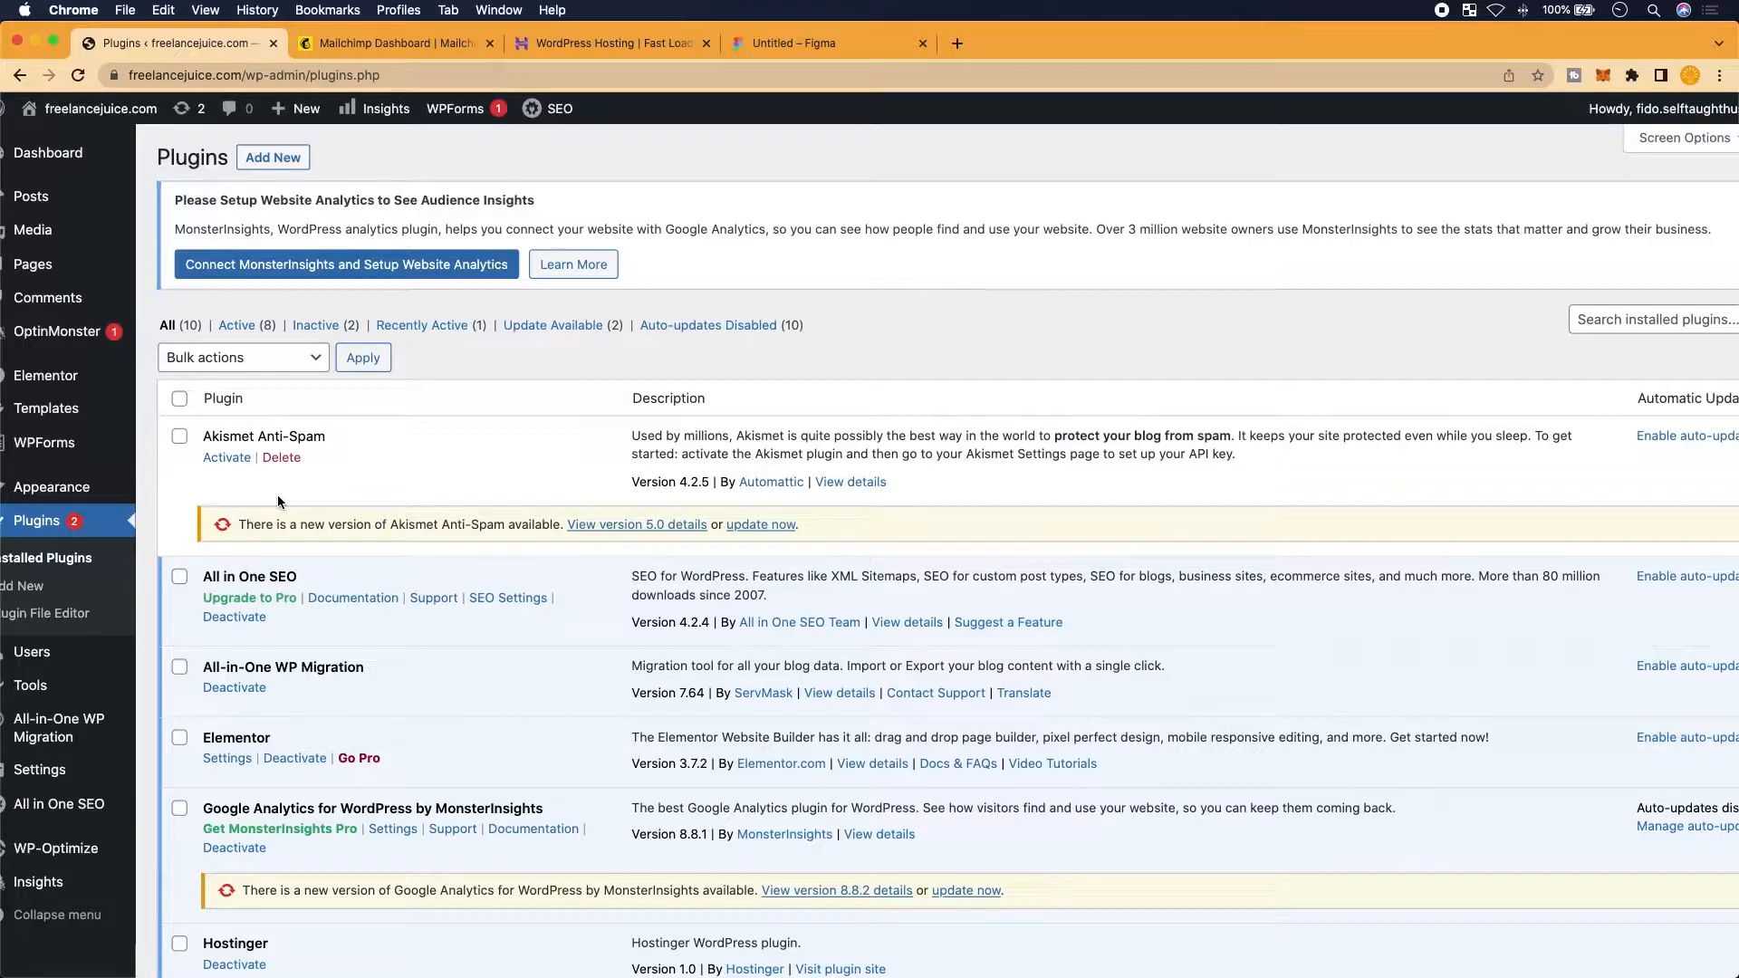
scroll(278, 501, "down", 1)
scroll(278, 501, "left", 1)
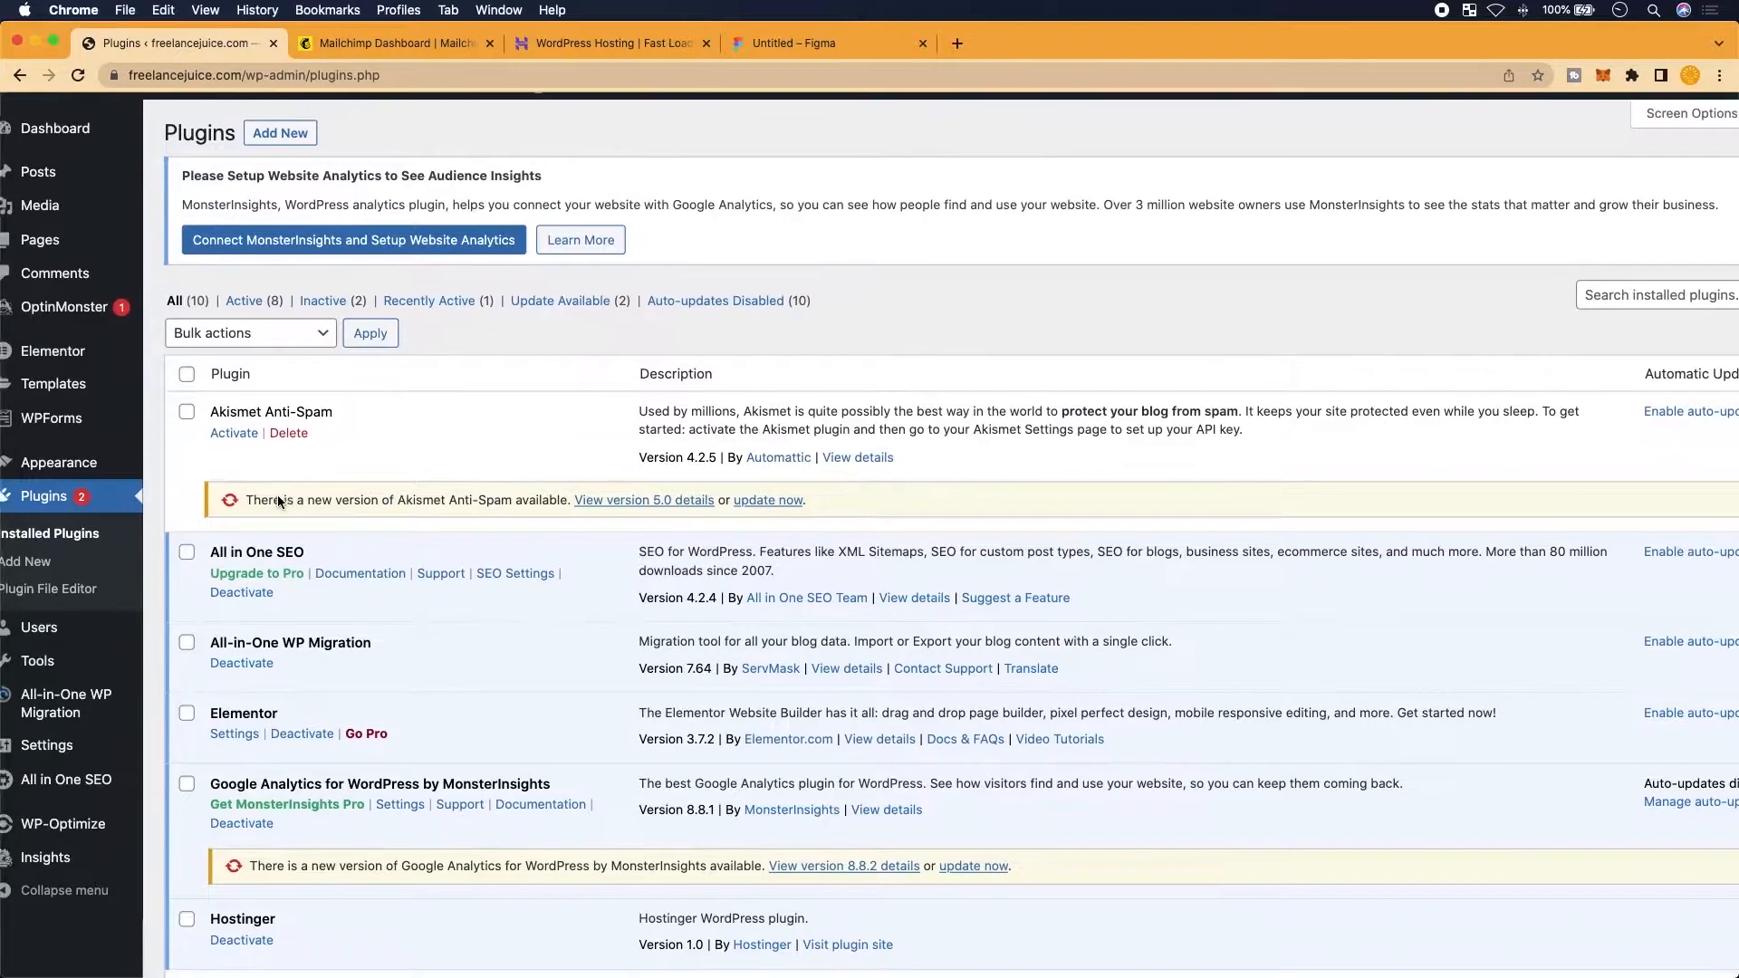
mouse_move(155, 744)
scroll(156, 741, "down", 1)
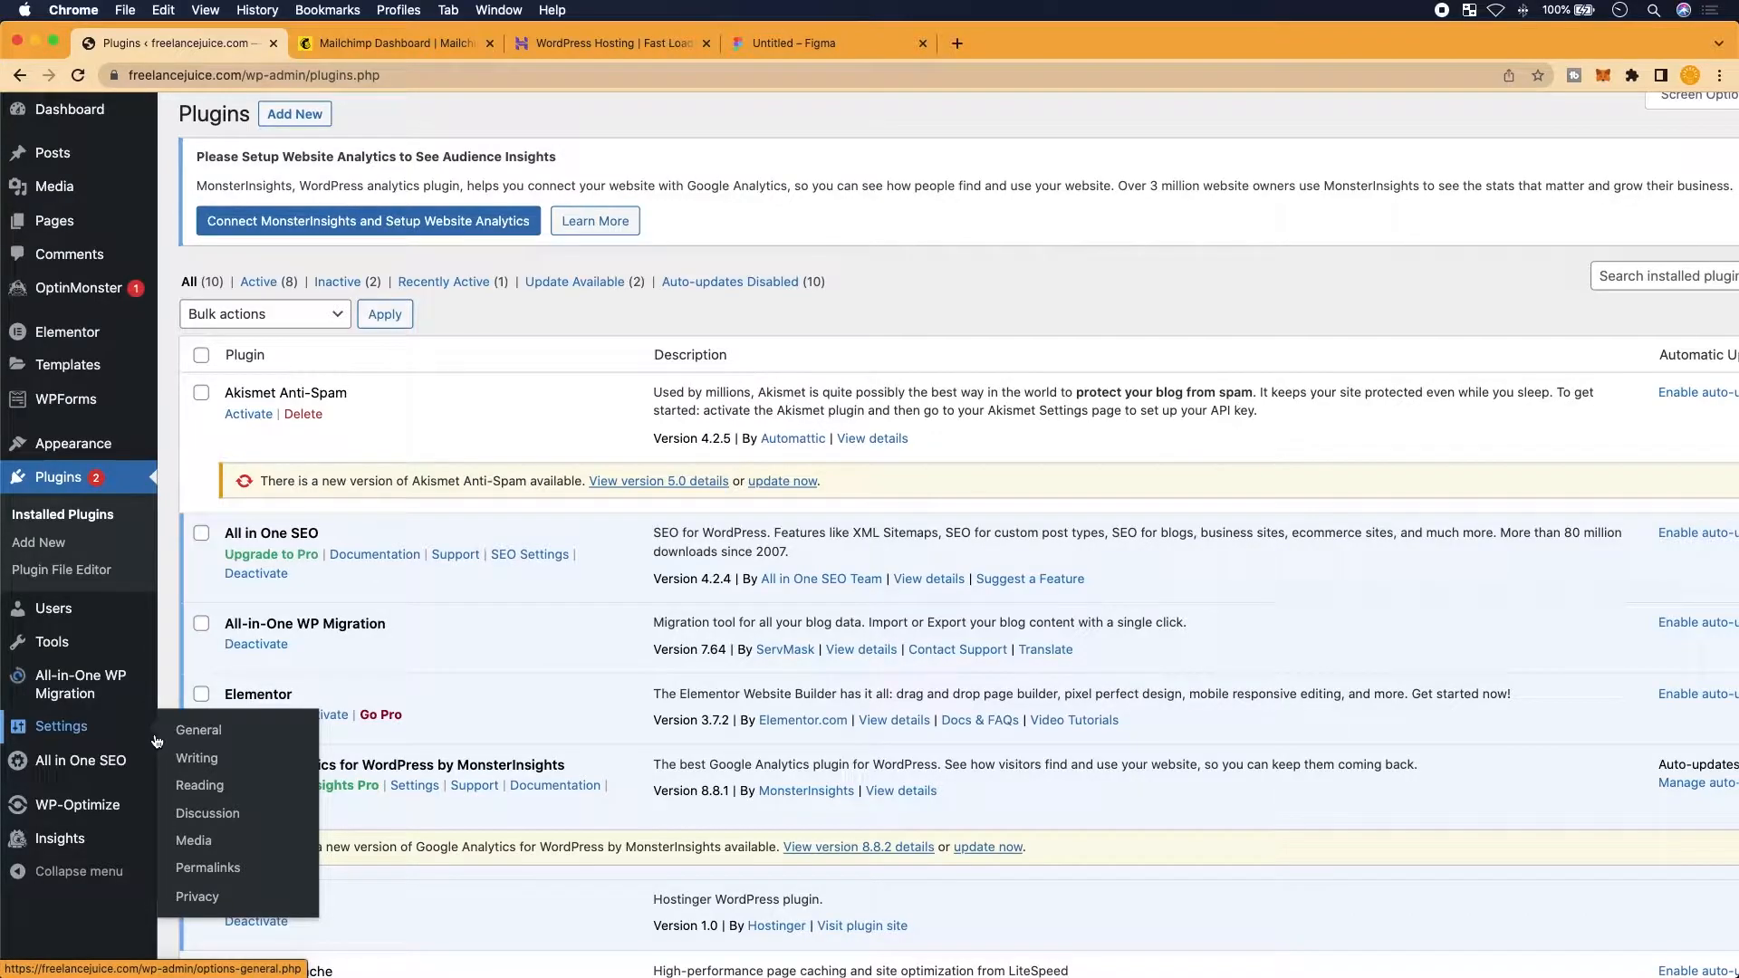
Visit the All-in-One WP Migration Export page, then return to Installed Plugins
mouse_move(84, 703)
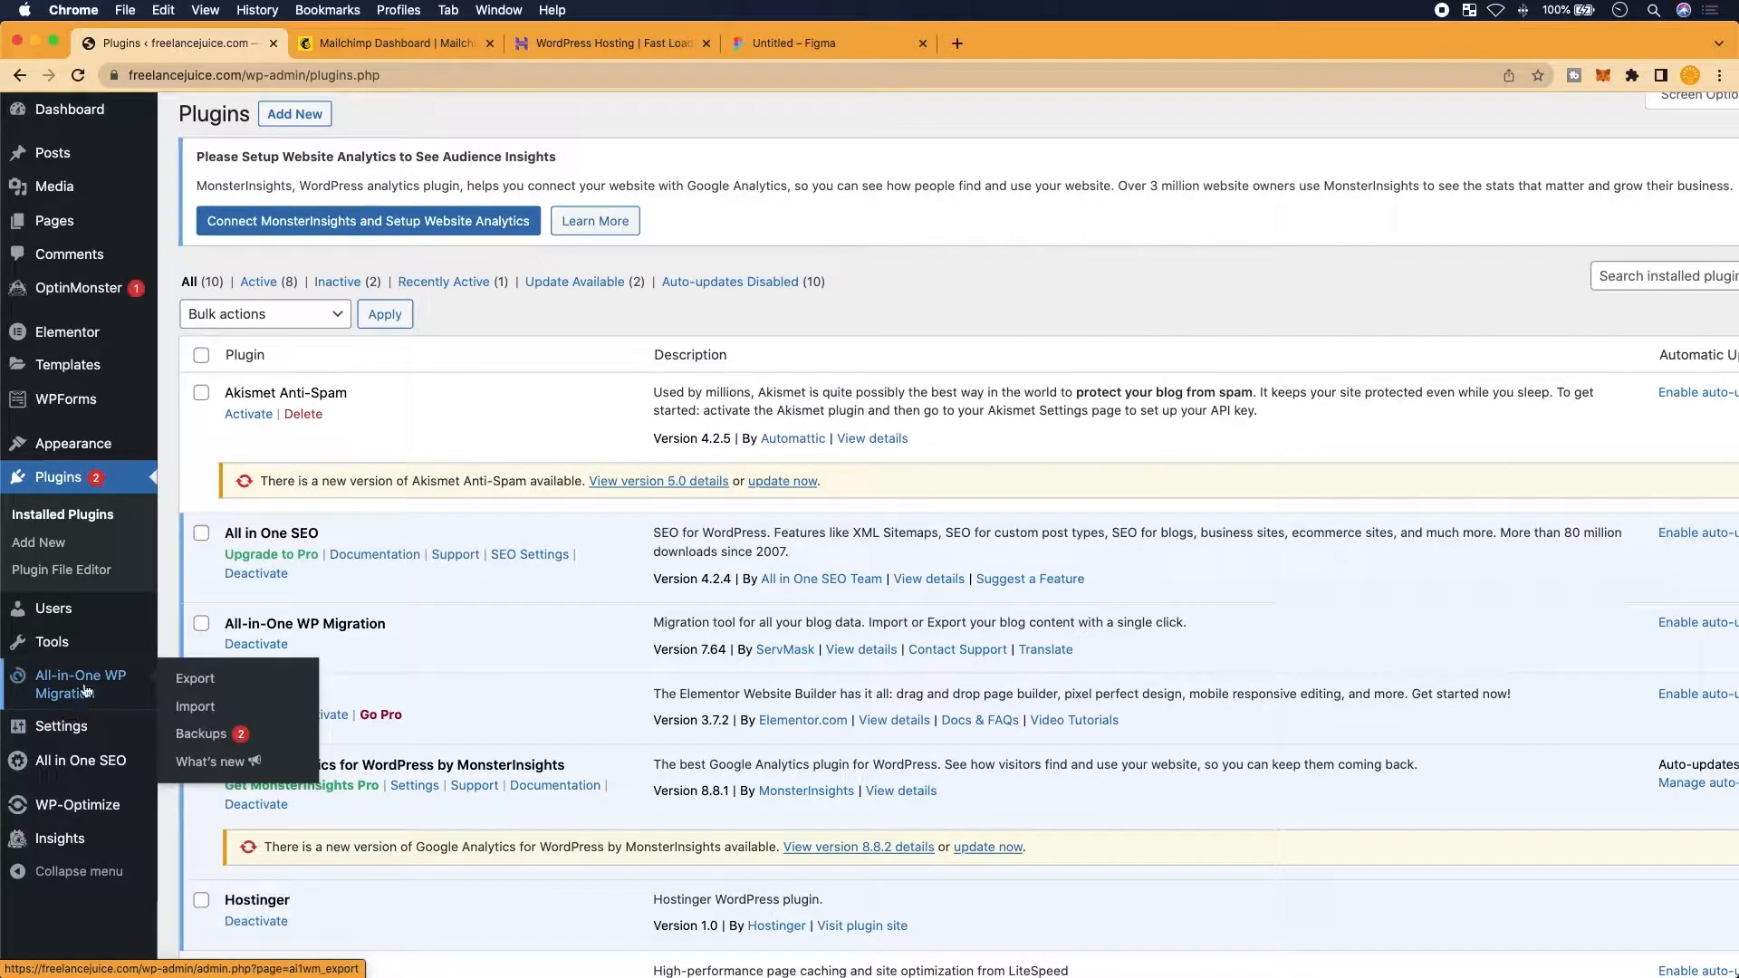
left_click(84, 704)
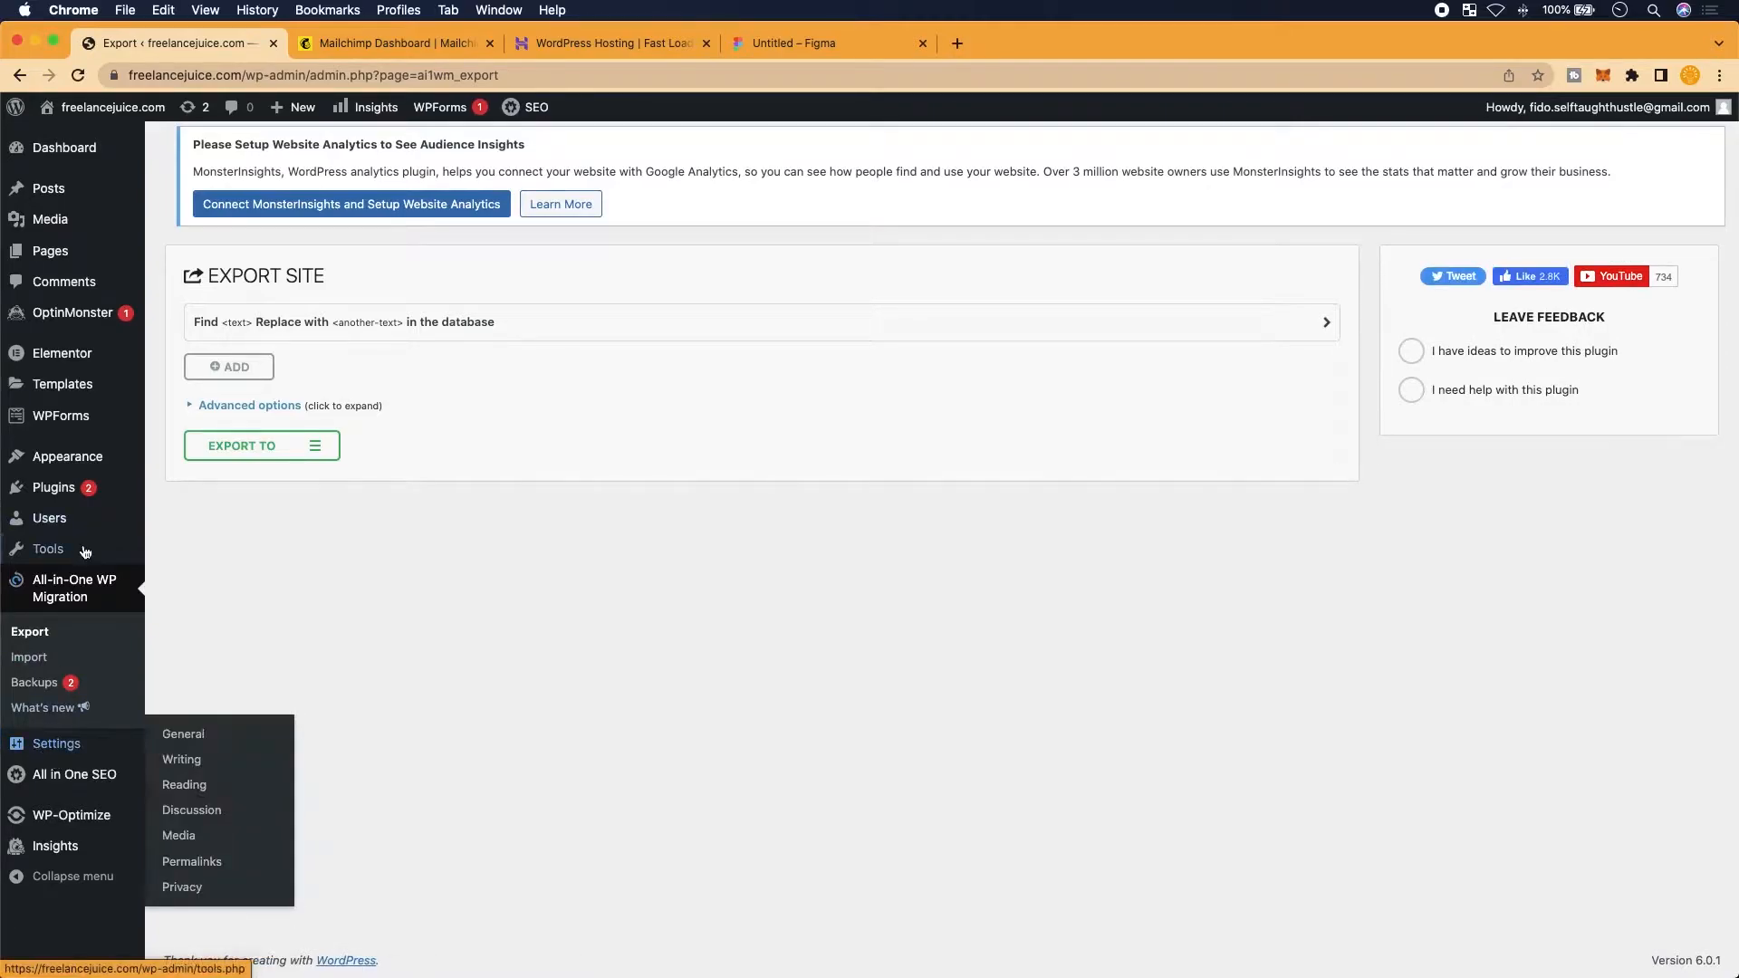
left_click(64, 491)
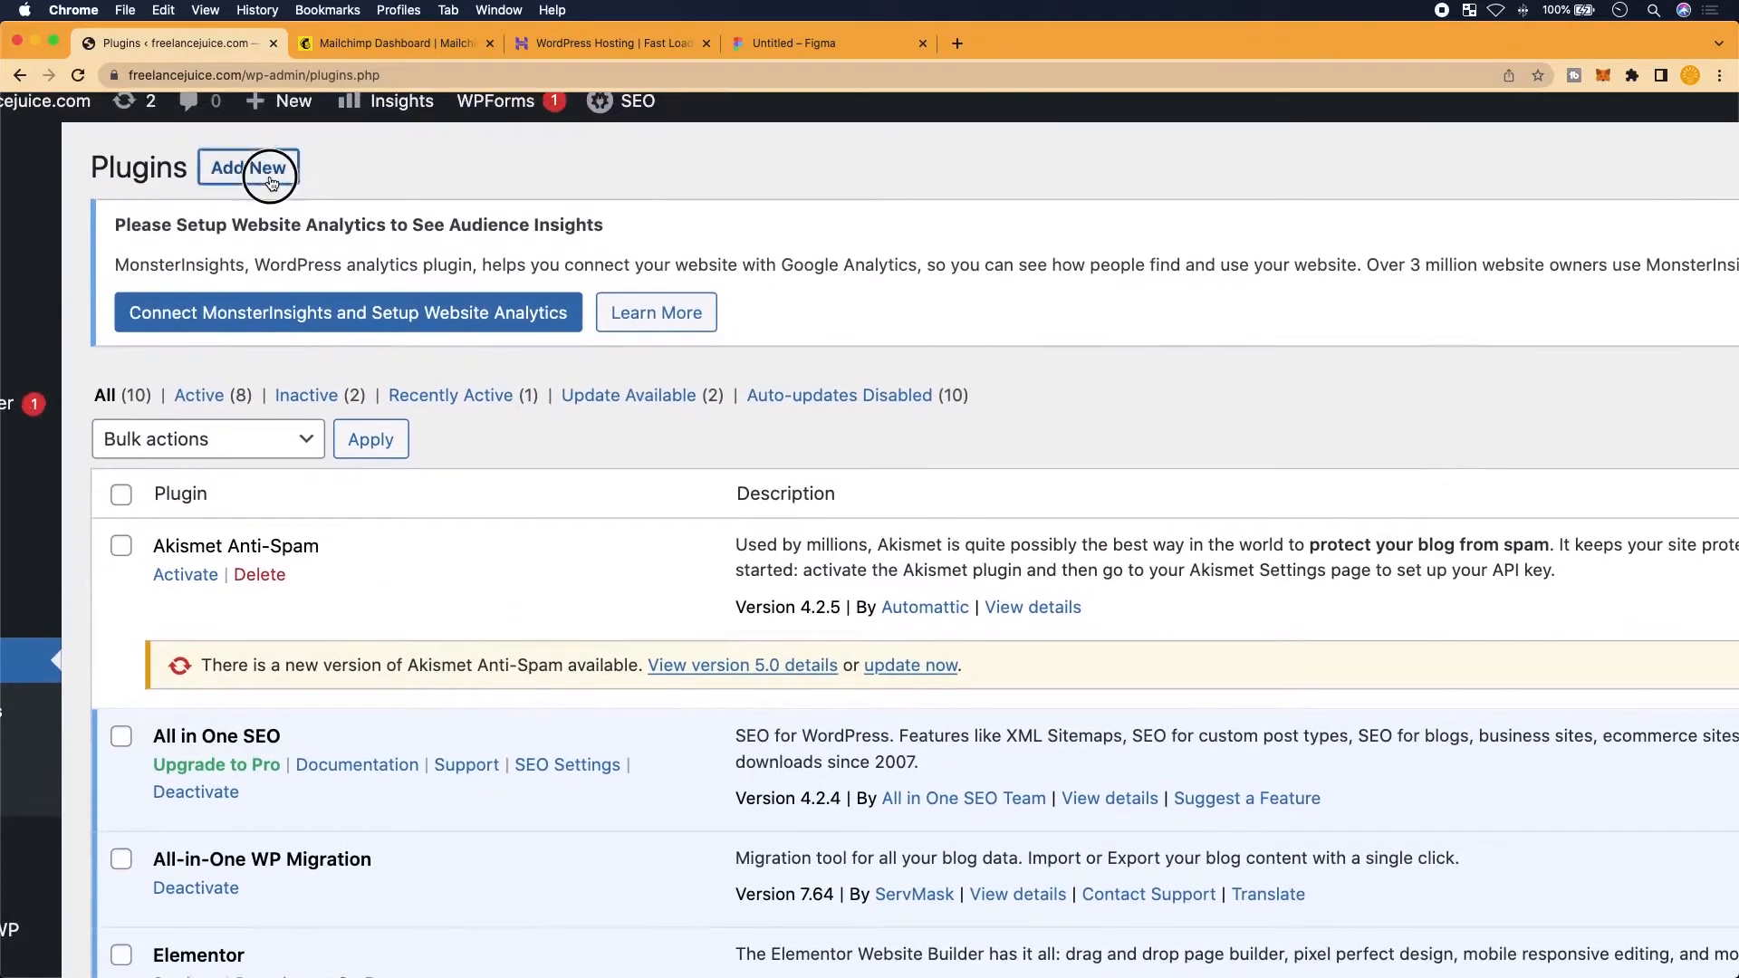
Open Add Plugins and search for 'all-in'
left_click(271, 182)
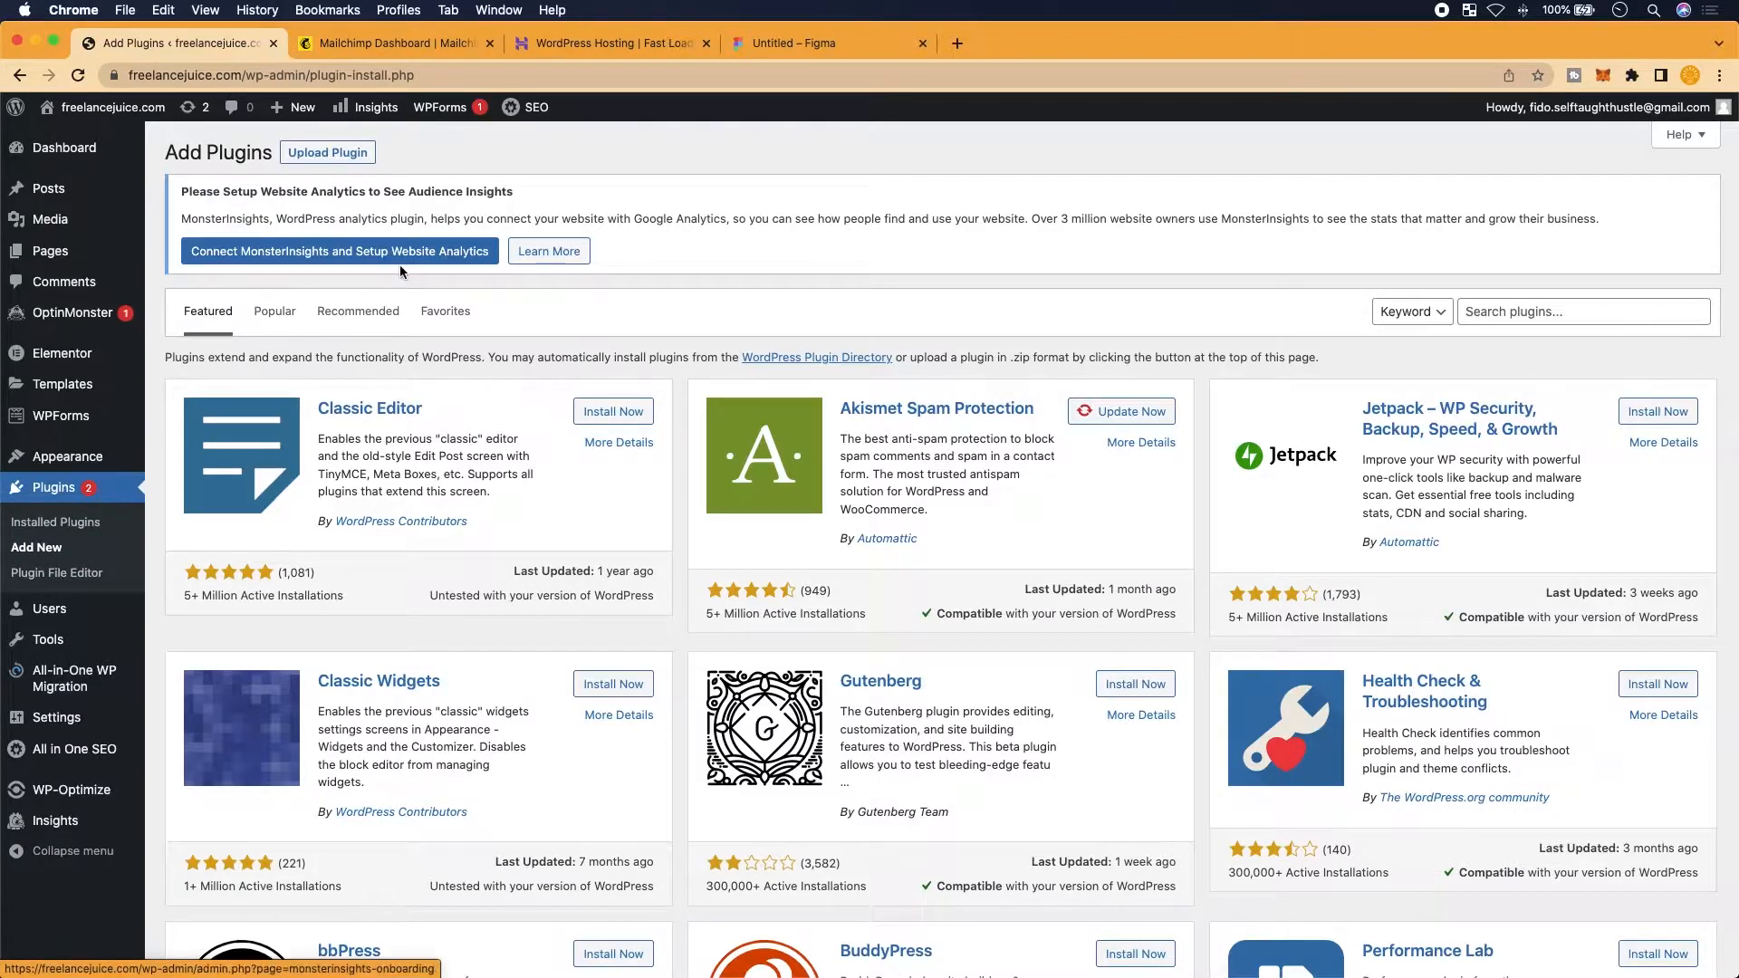
scroll(400, 265, "up", 3)
scroll(400, 264, "right", 5)
scroll(399, 264, "down", 3)
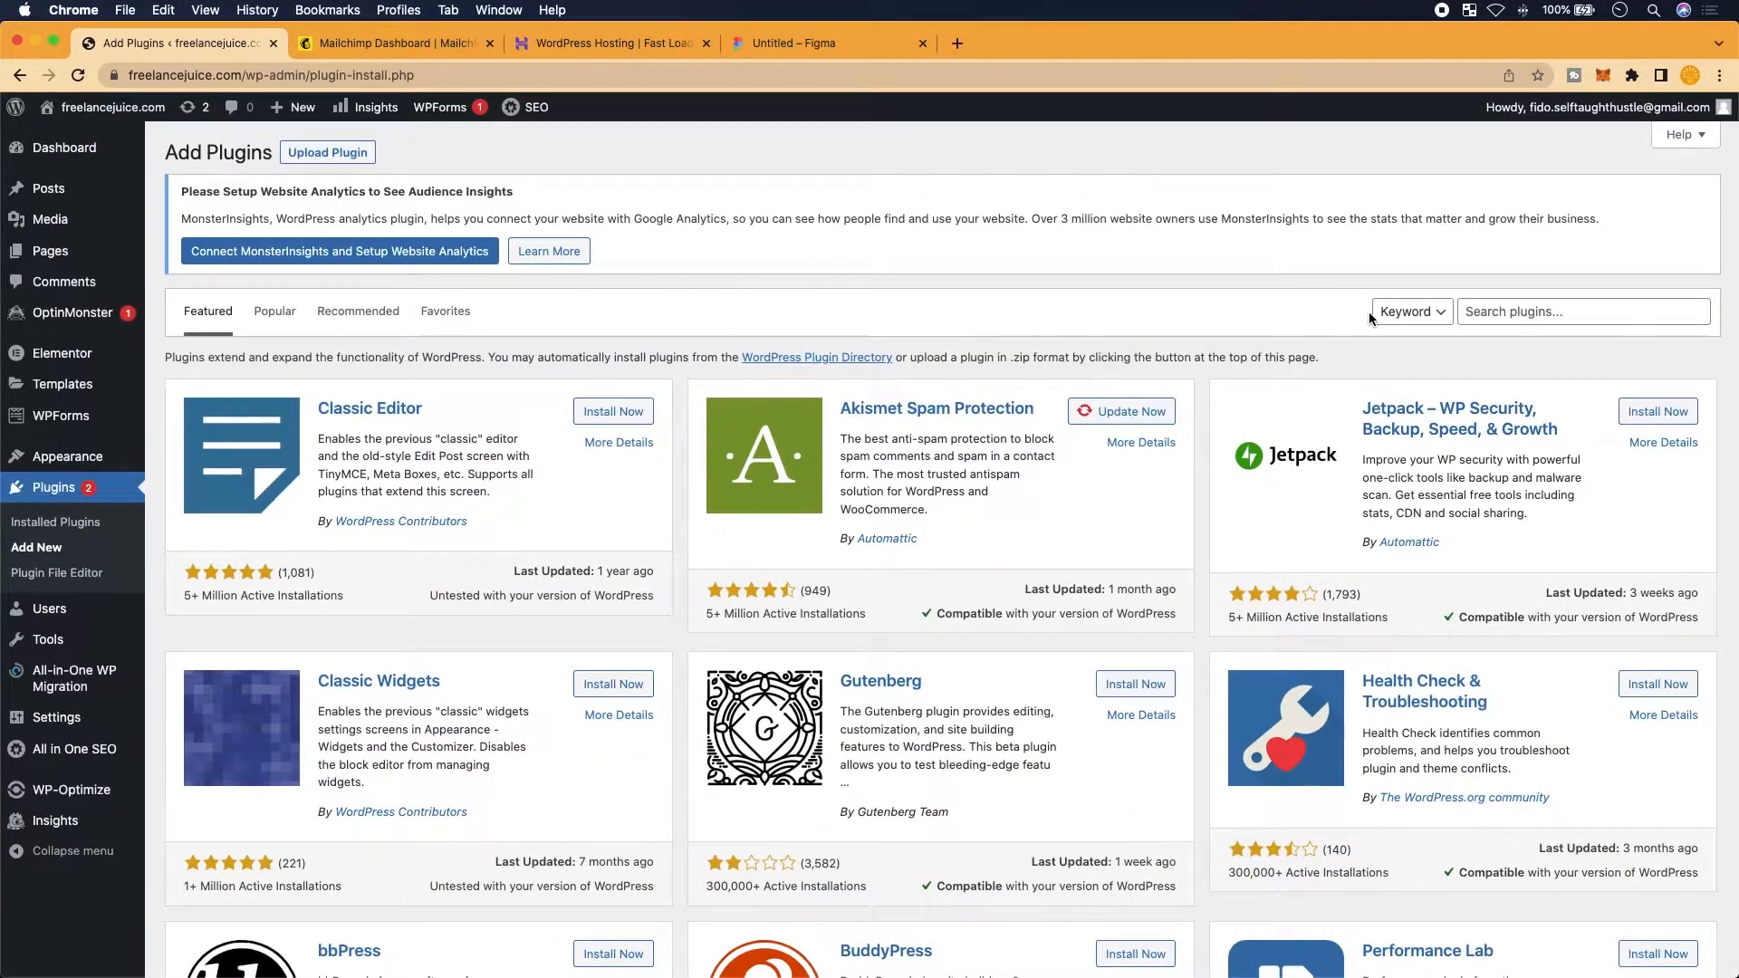
left_click(1552, 311)
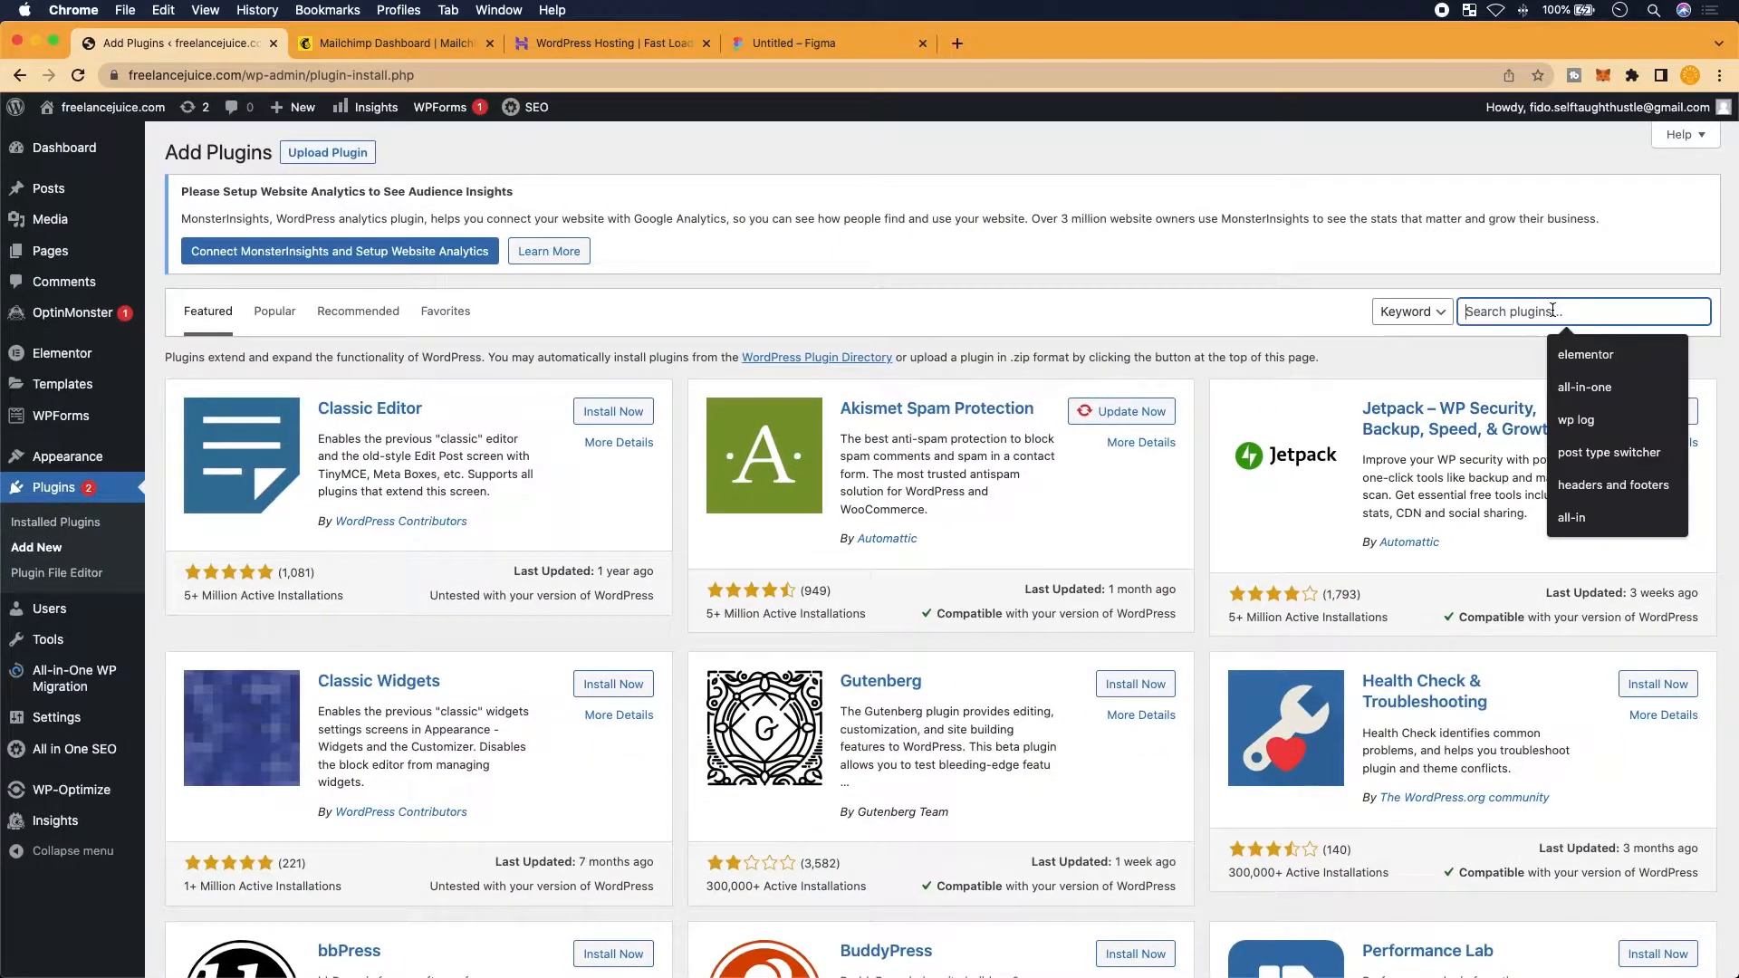
scroll(1552, 311, "up", 4)
scroll(1552, 310, "right", 3)
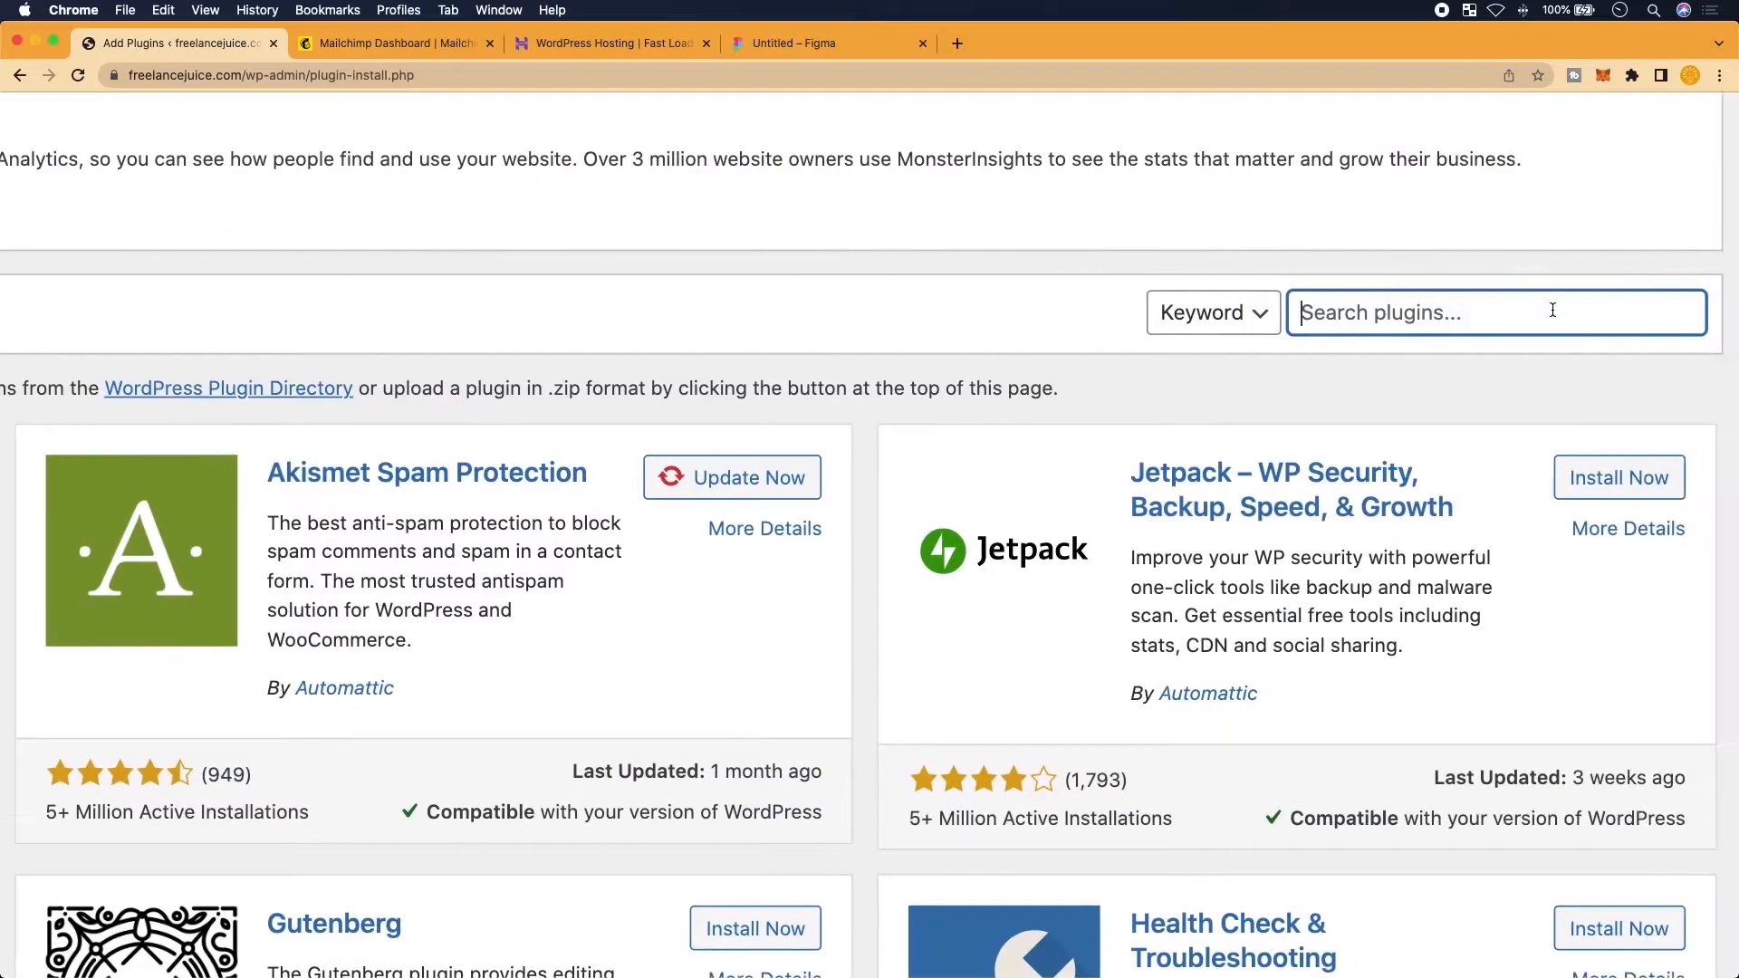
type("se")
key("BackSpace")
key("BackSpace")
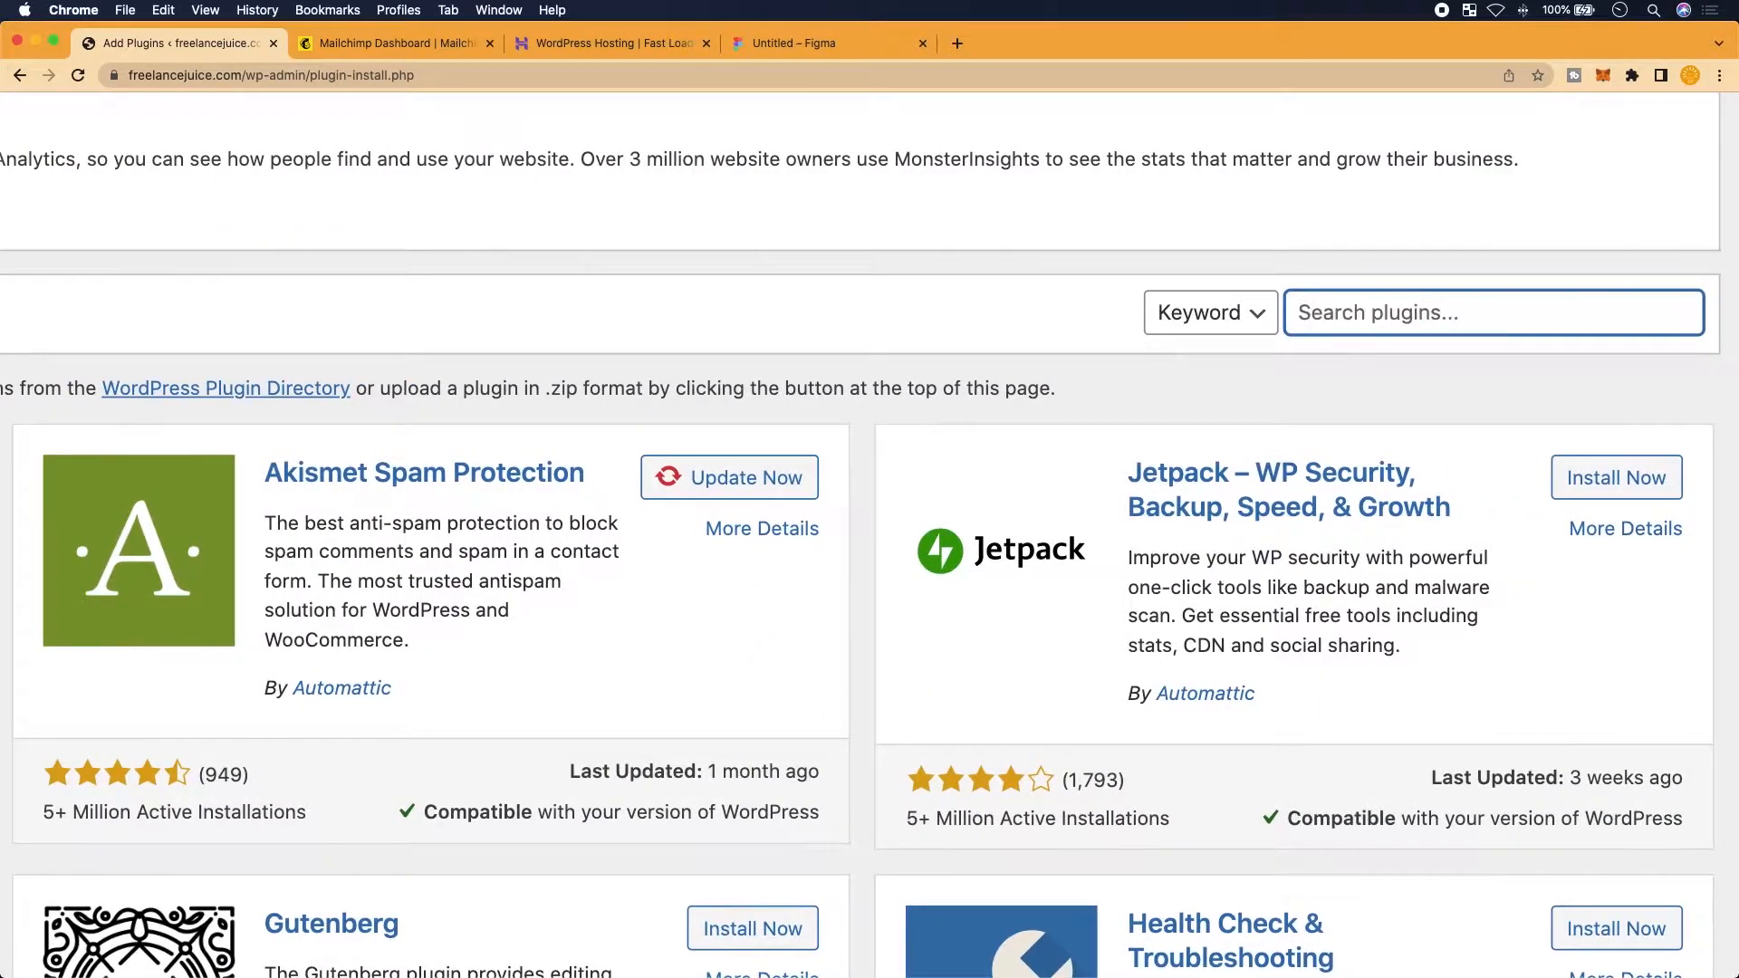
type("all-in")
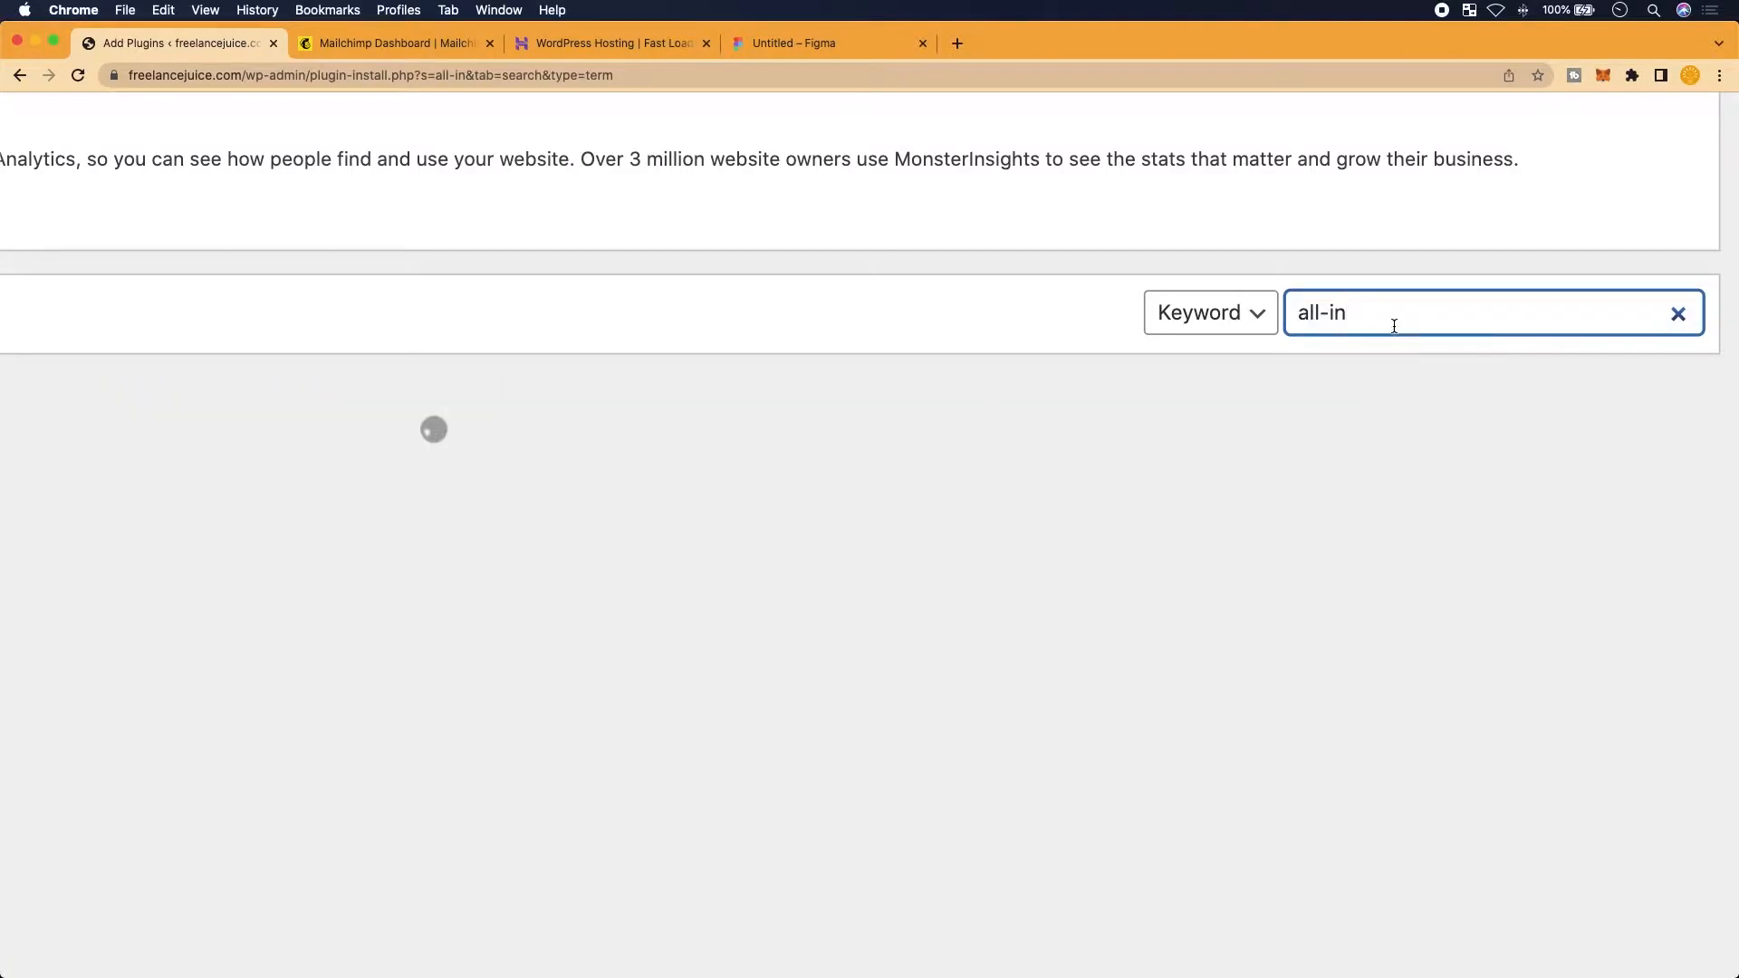
Review the search results, then open the WP-Optimize Database page
scroll(1099, 533, "down", 2)
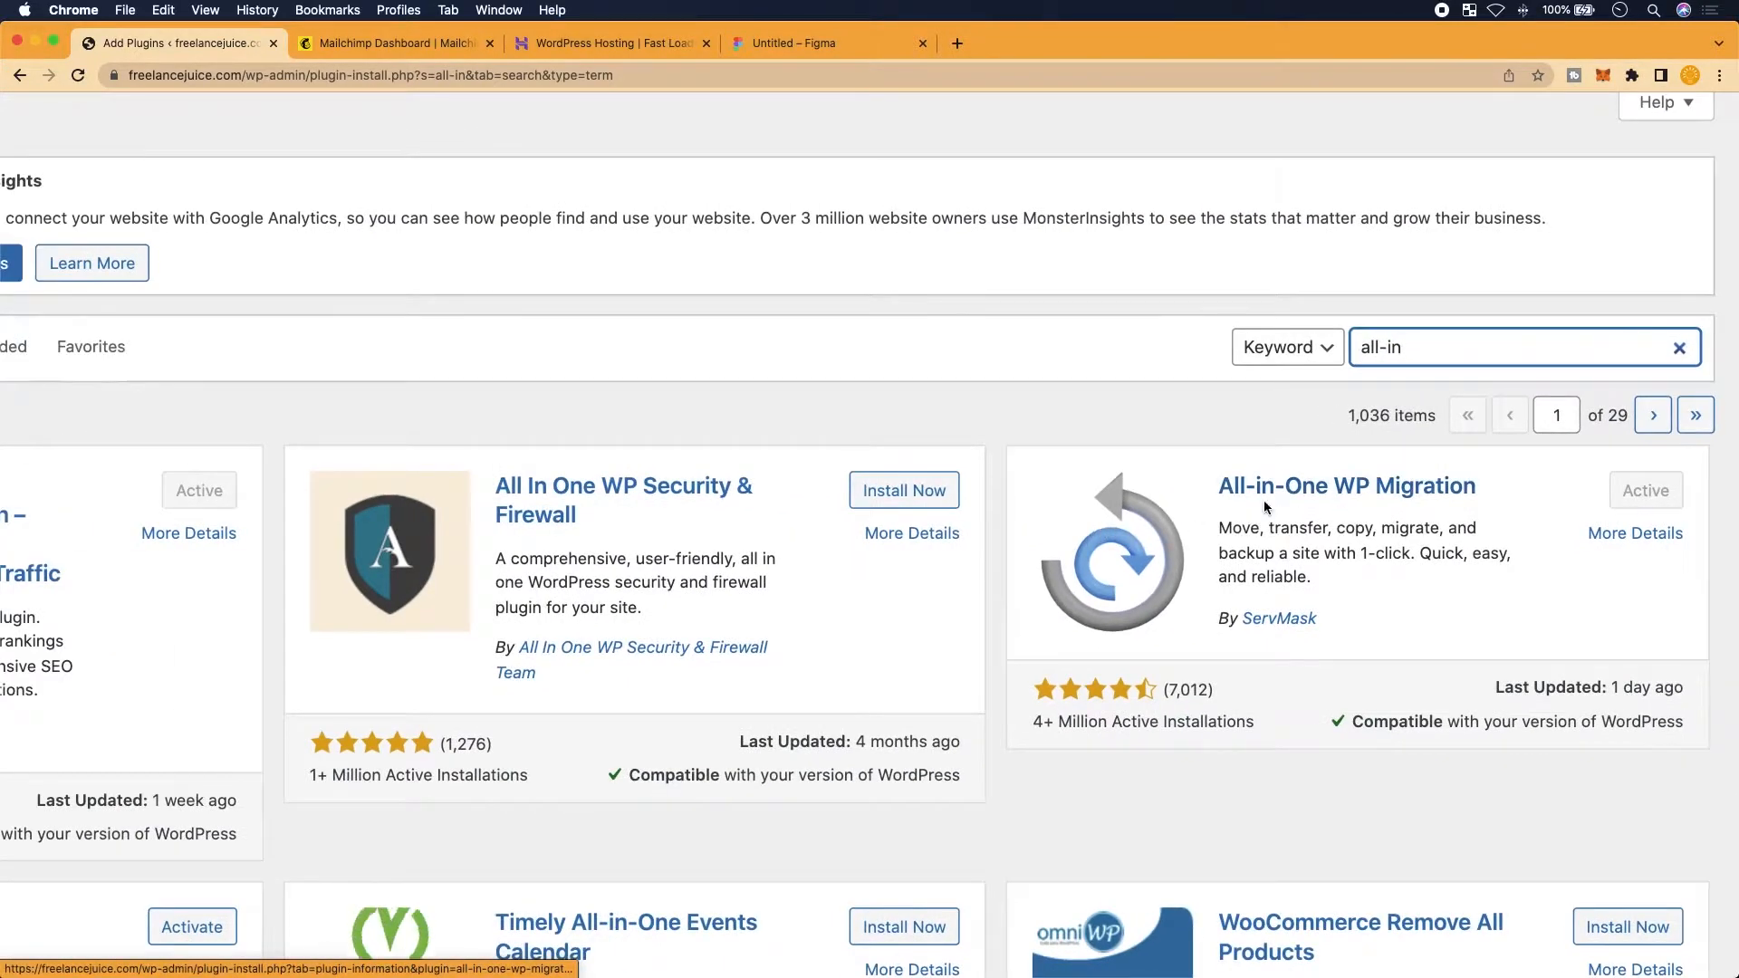
scroll(1266, 508, "up", 1)
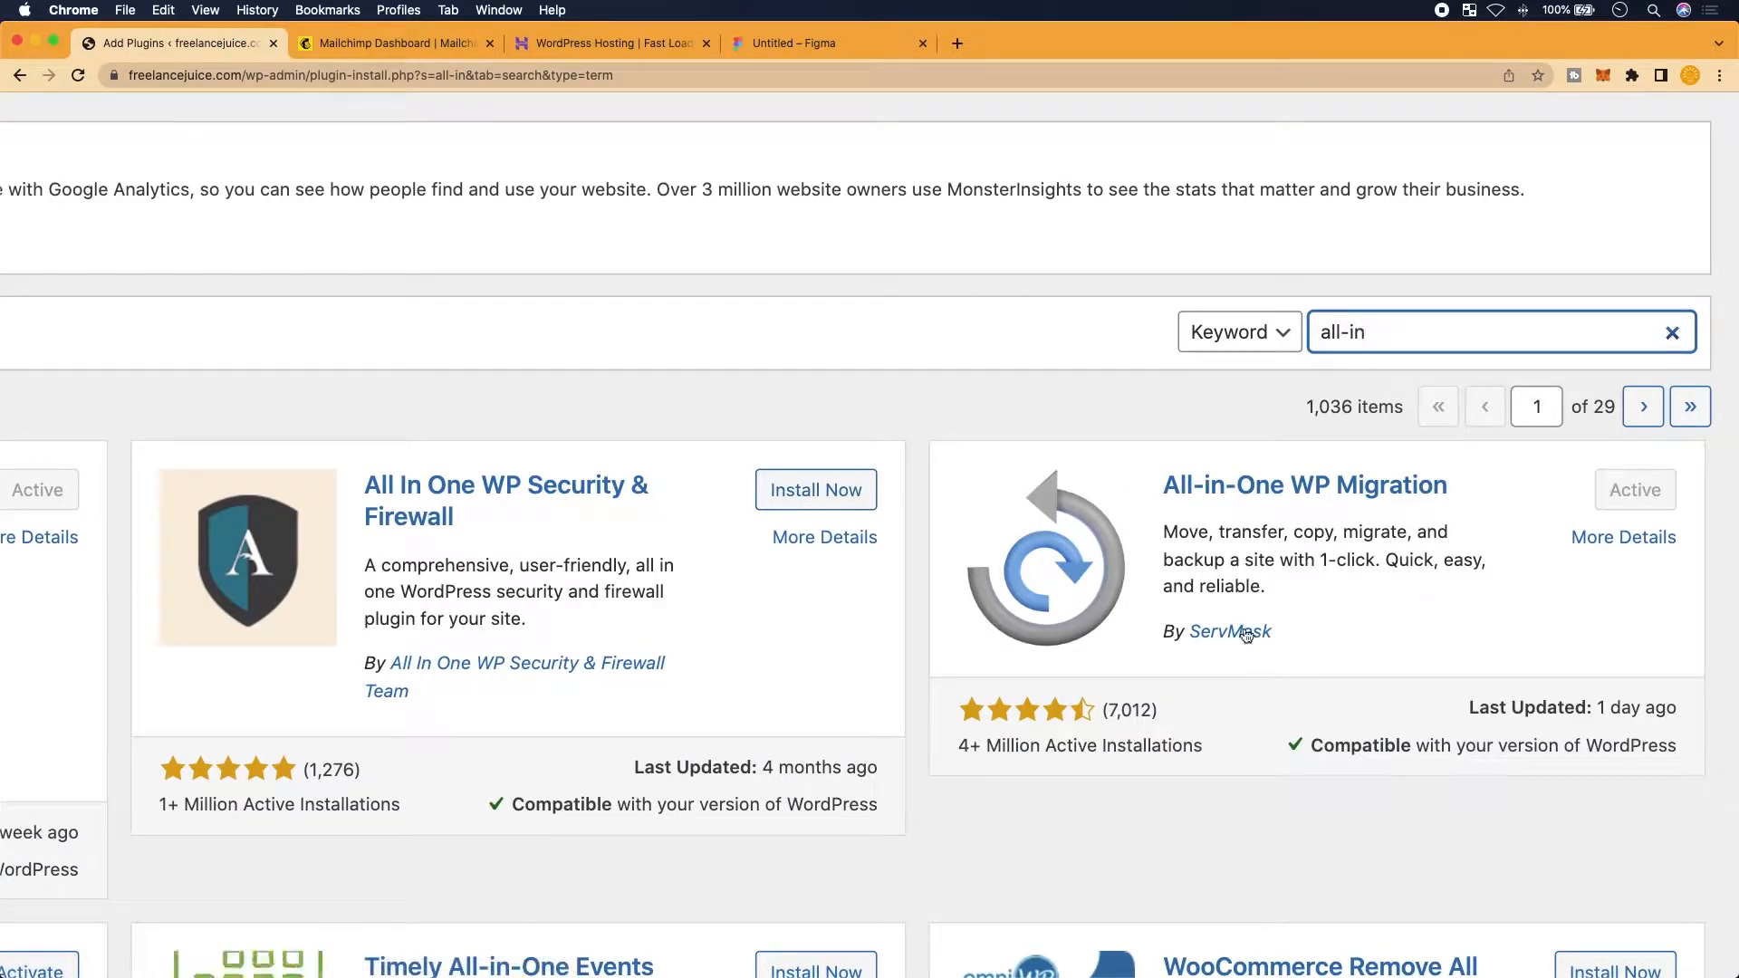
scroll(1248, 635, "down", 3)
scroll(1247, 635, "down", 3)
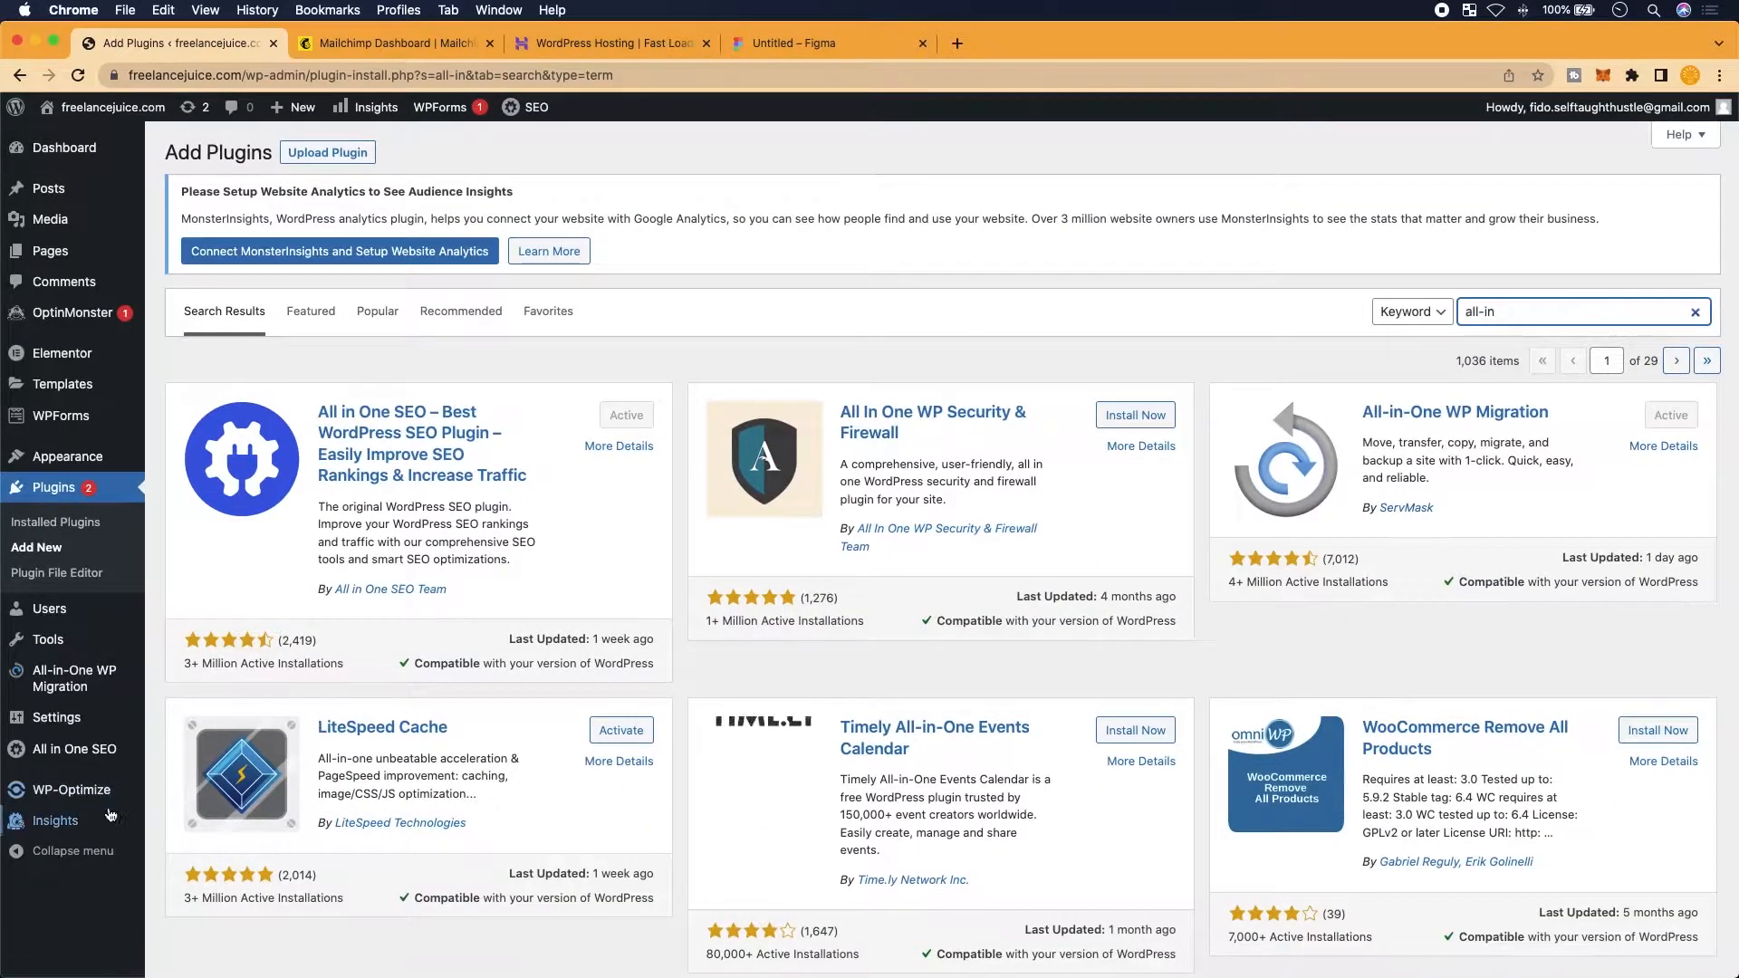
left_click(88, 797)
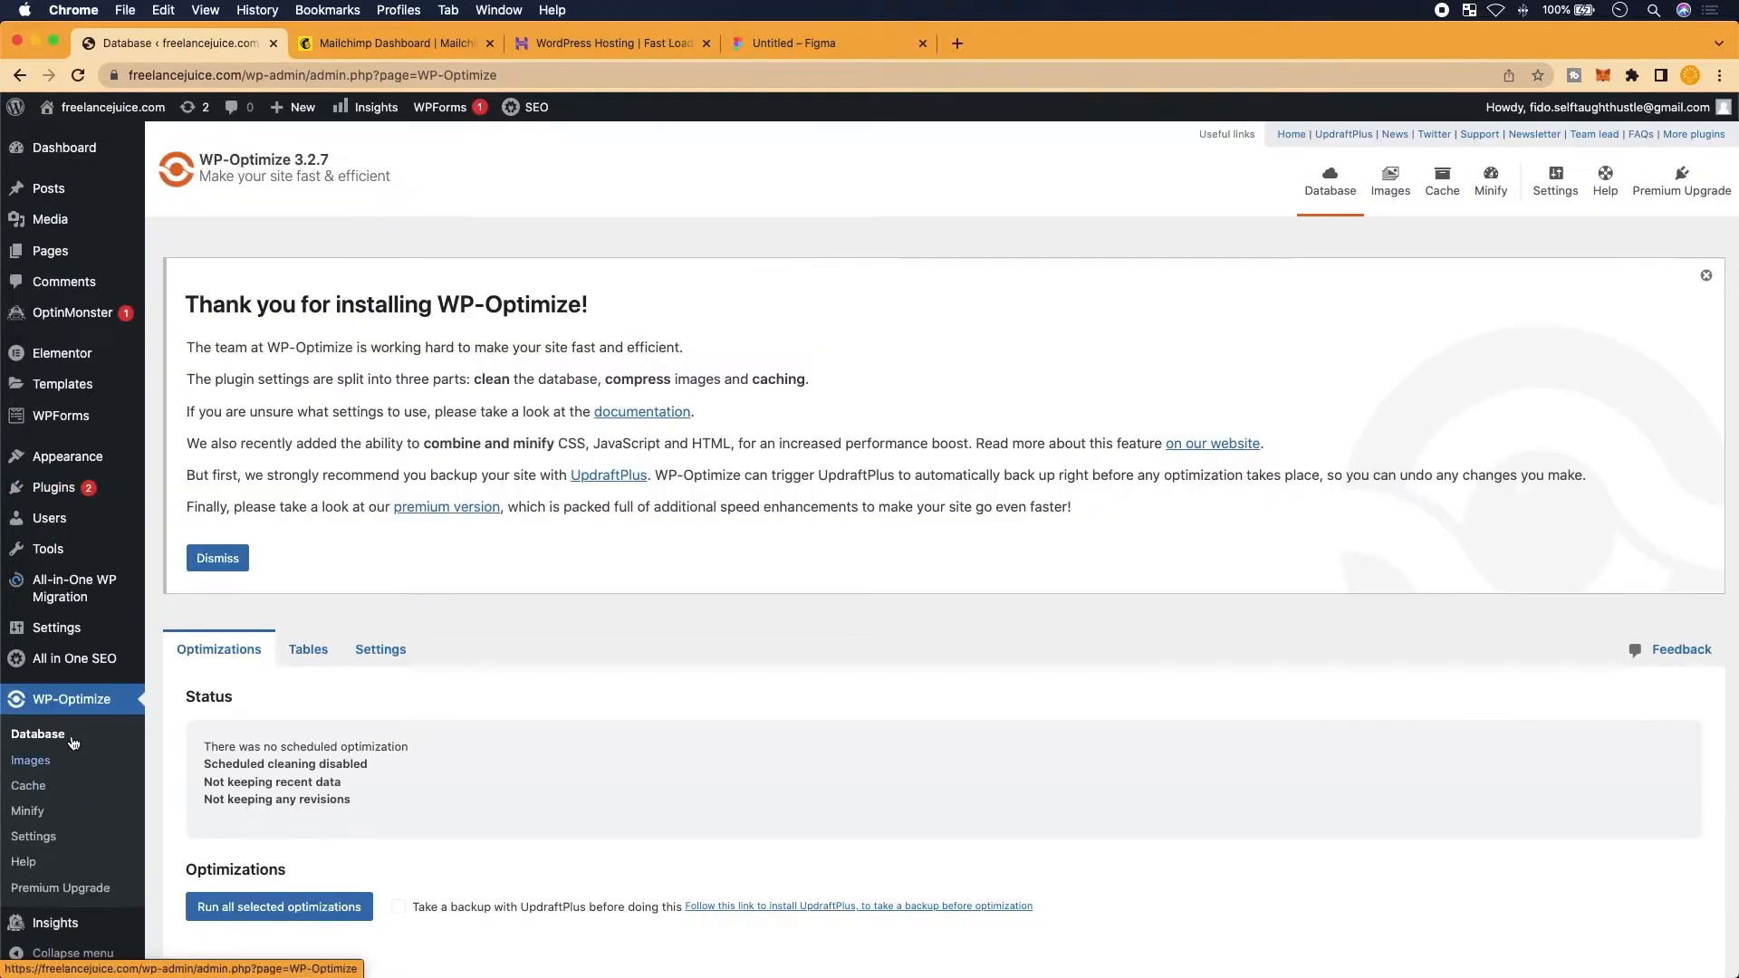
Start an All-in-One WP Migration export to FILE, then stop the export
left_click(50, 594)
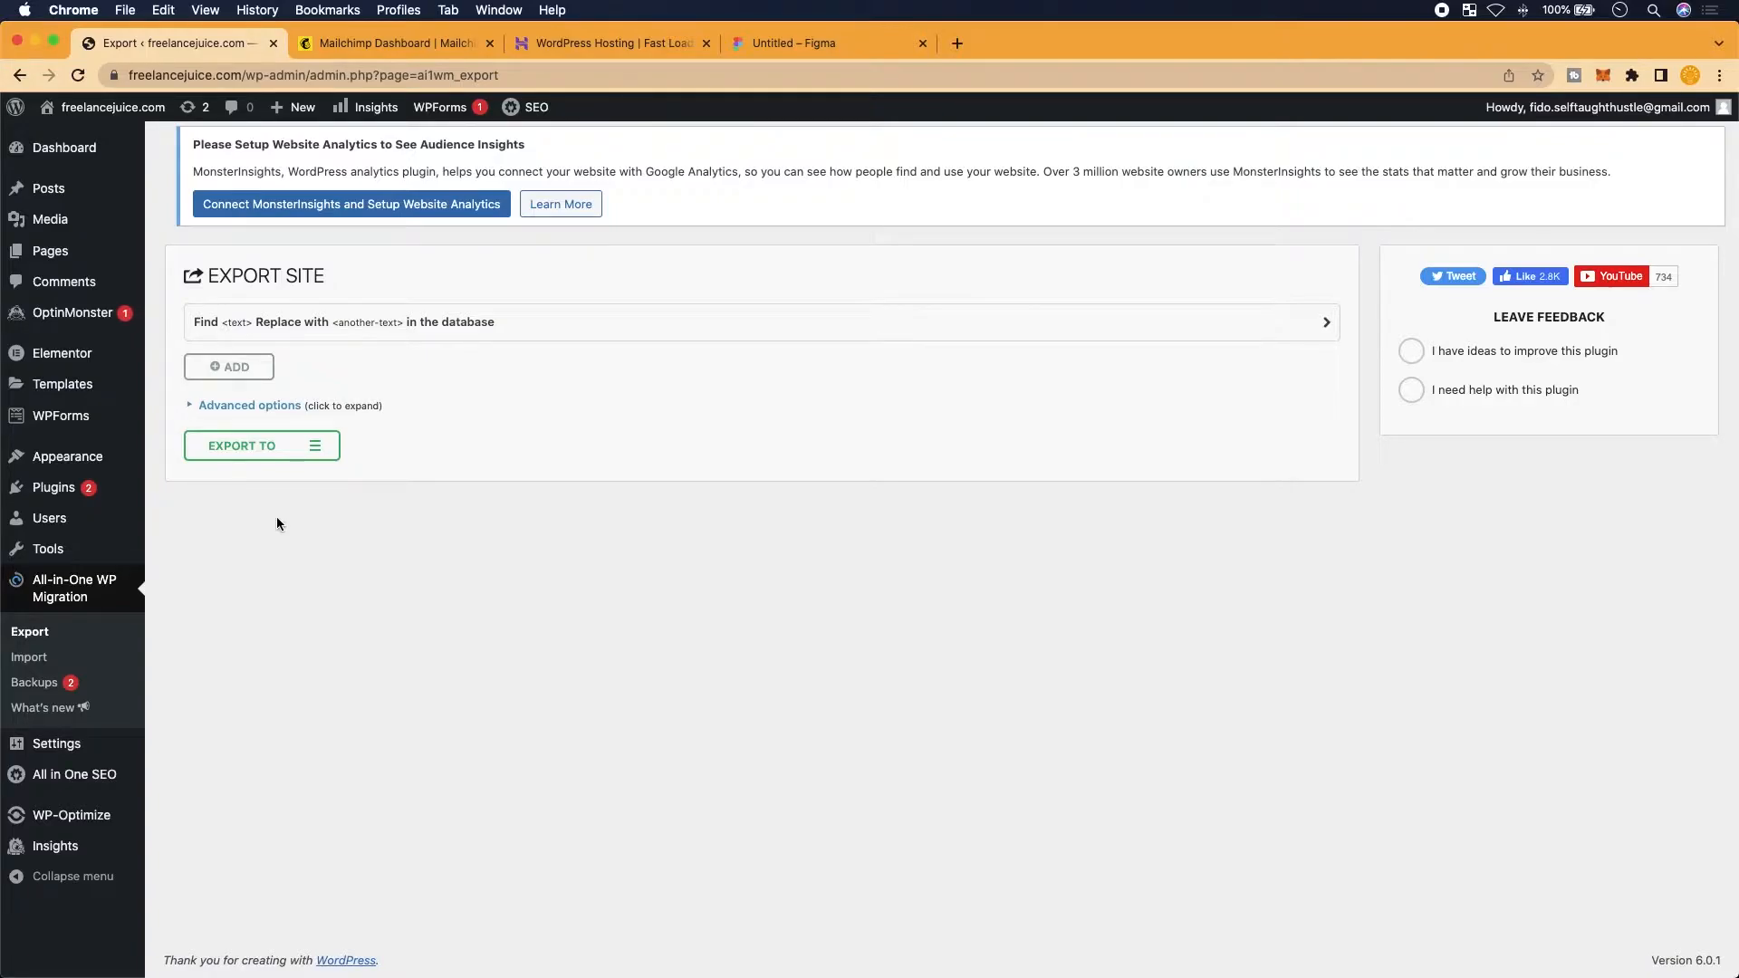
scroll(277, 524, "up", 3)
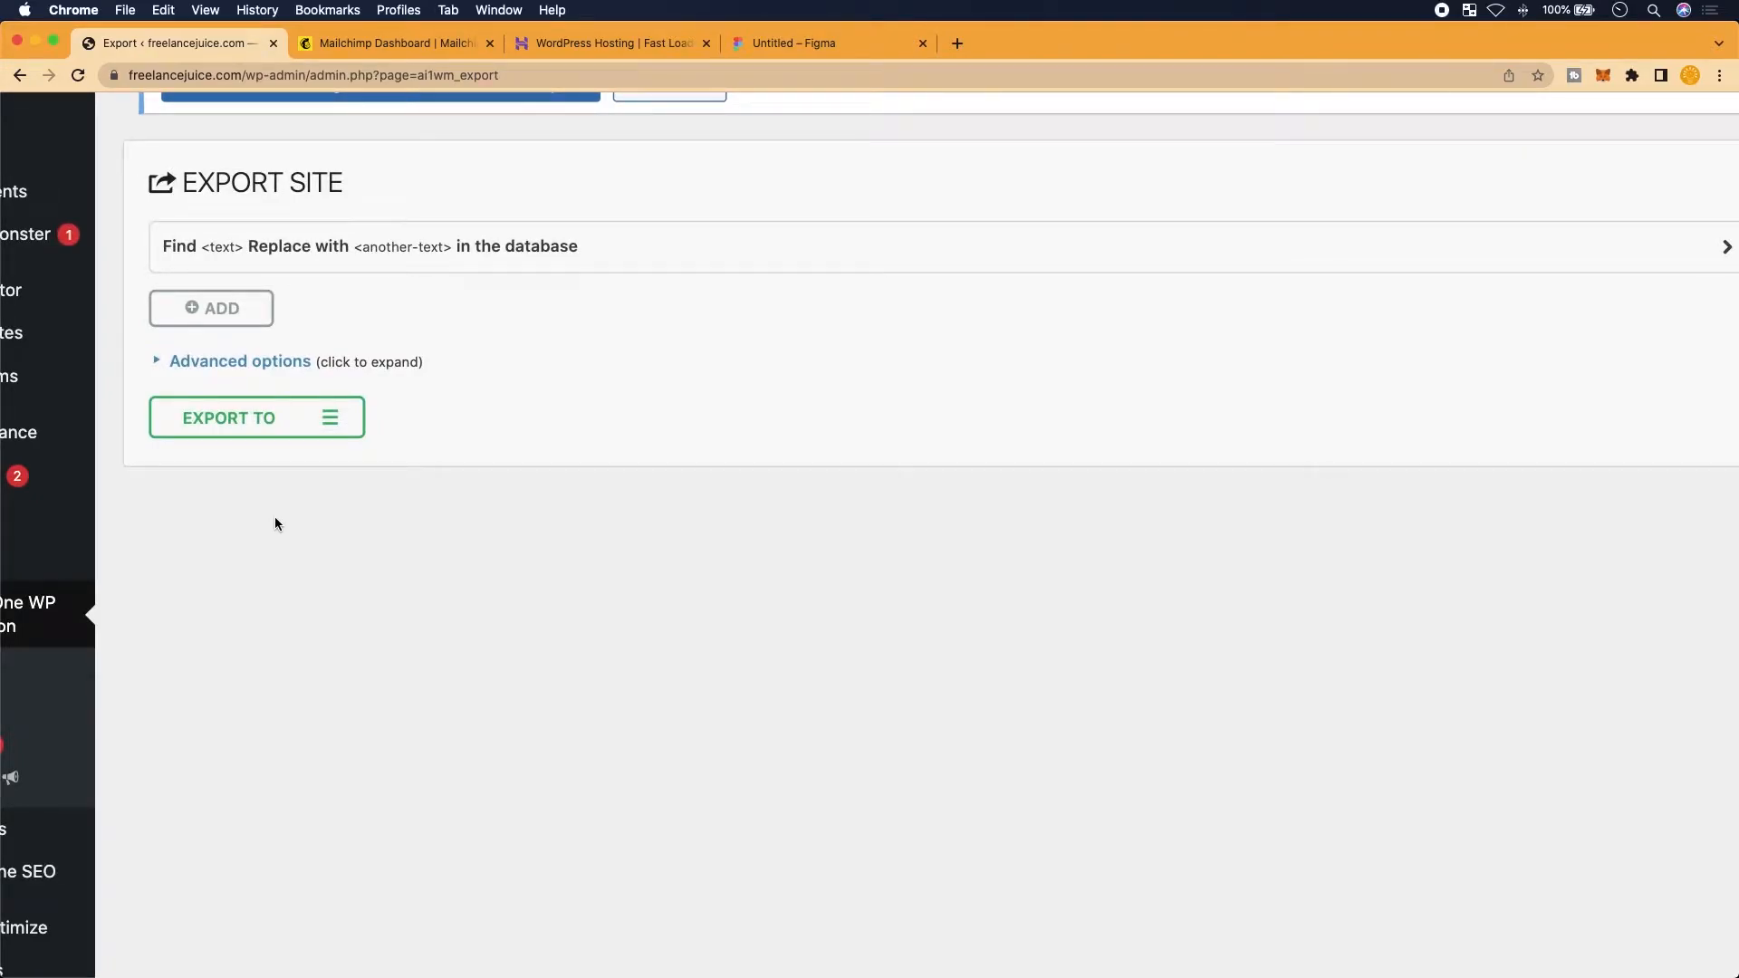
left_click(332, 421)
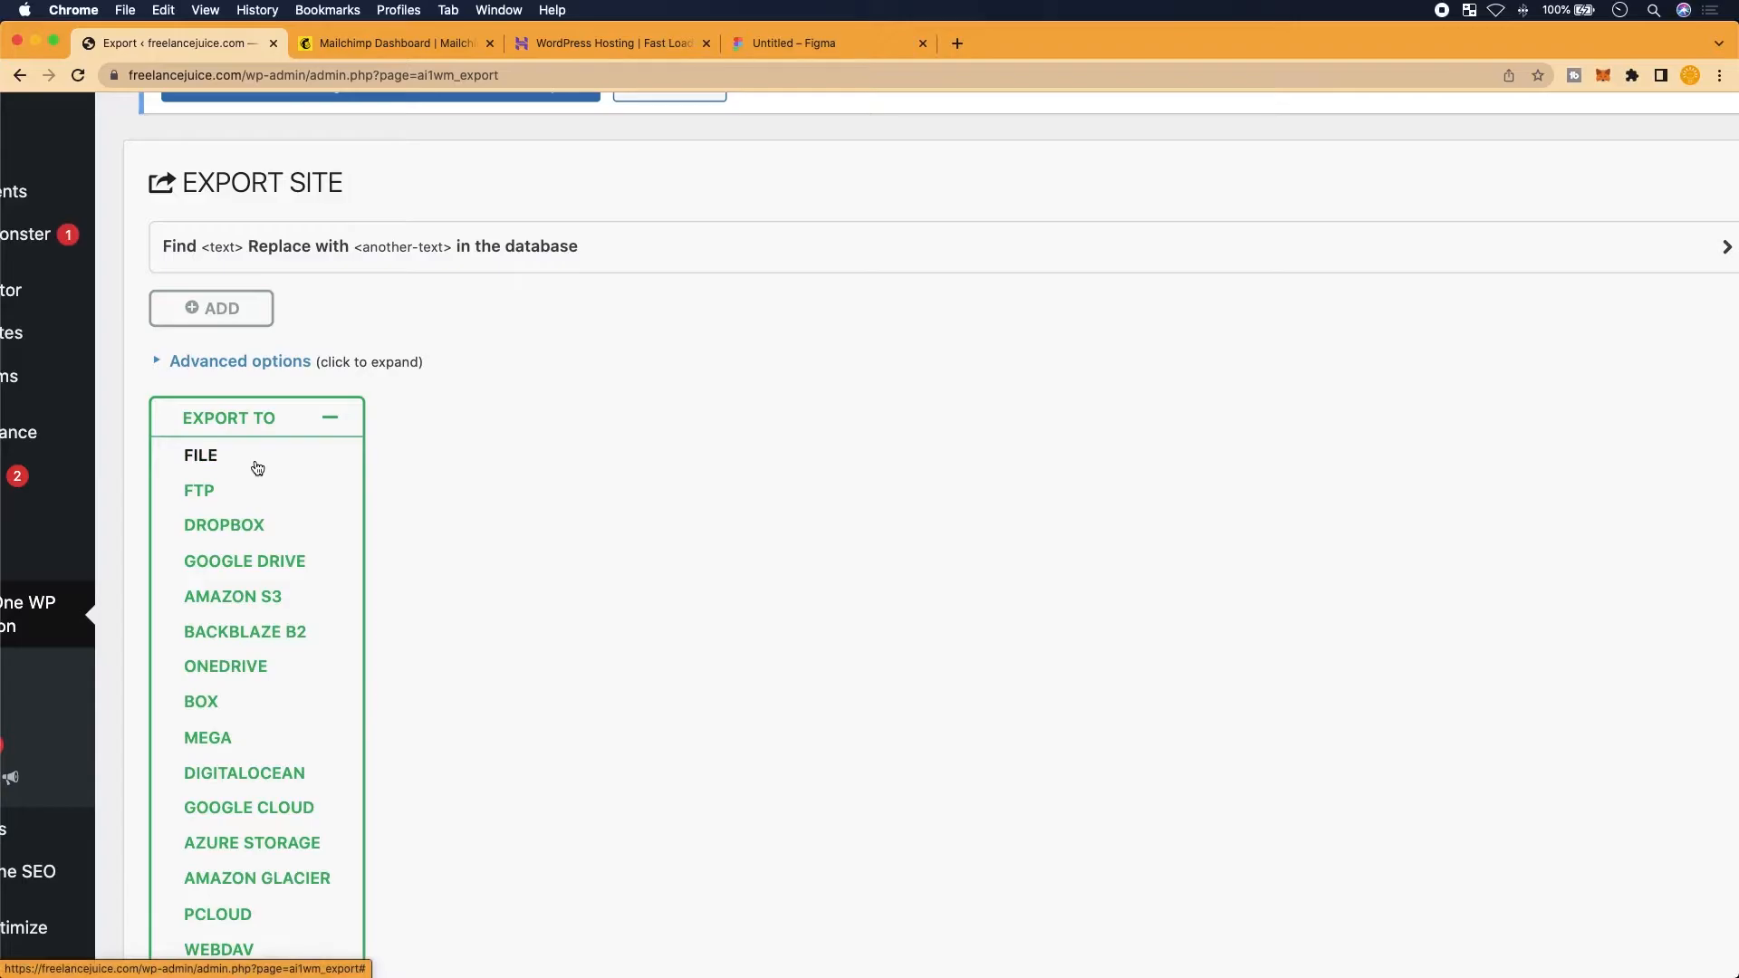
left_click(304, 452)
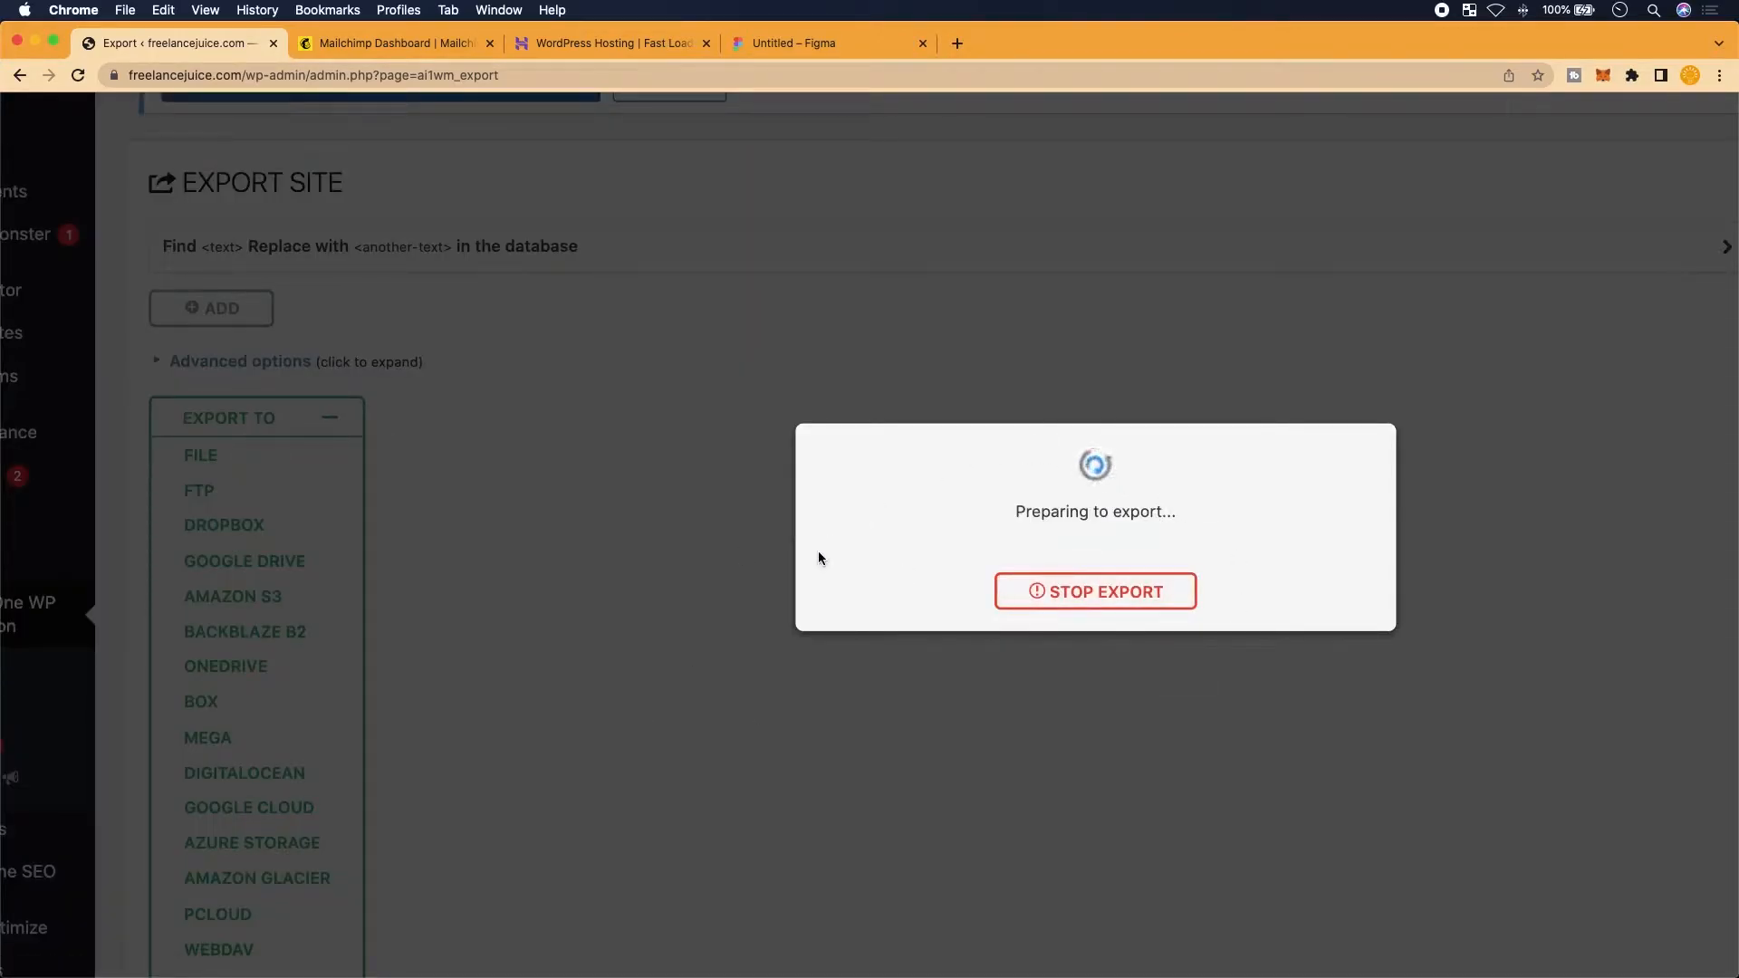
left_click(1080, 587)
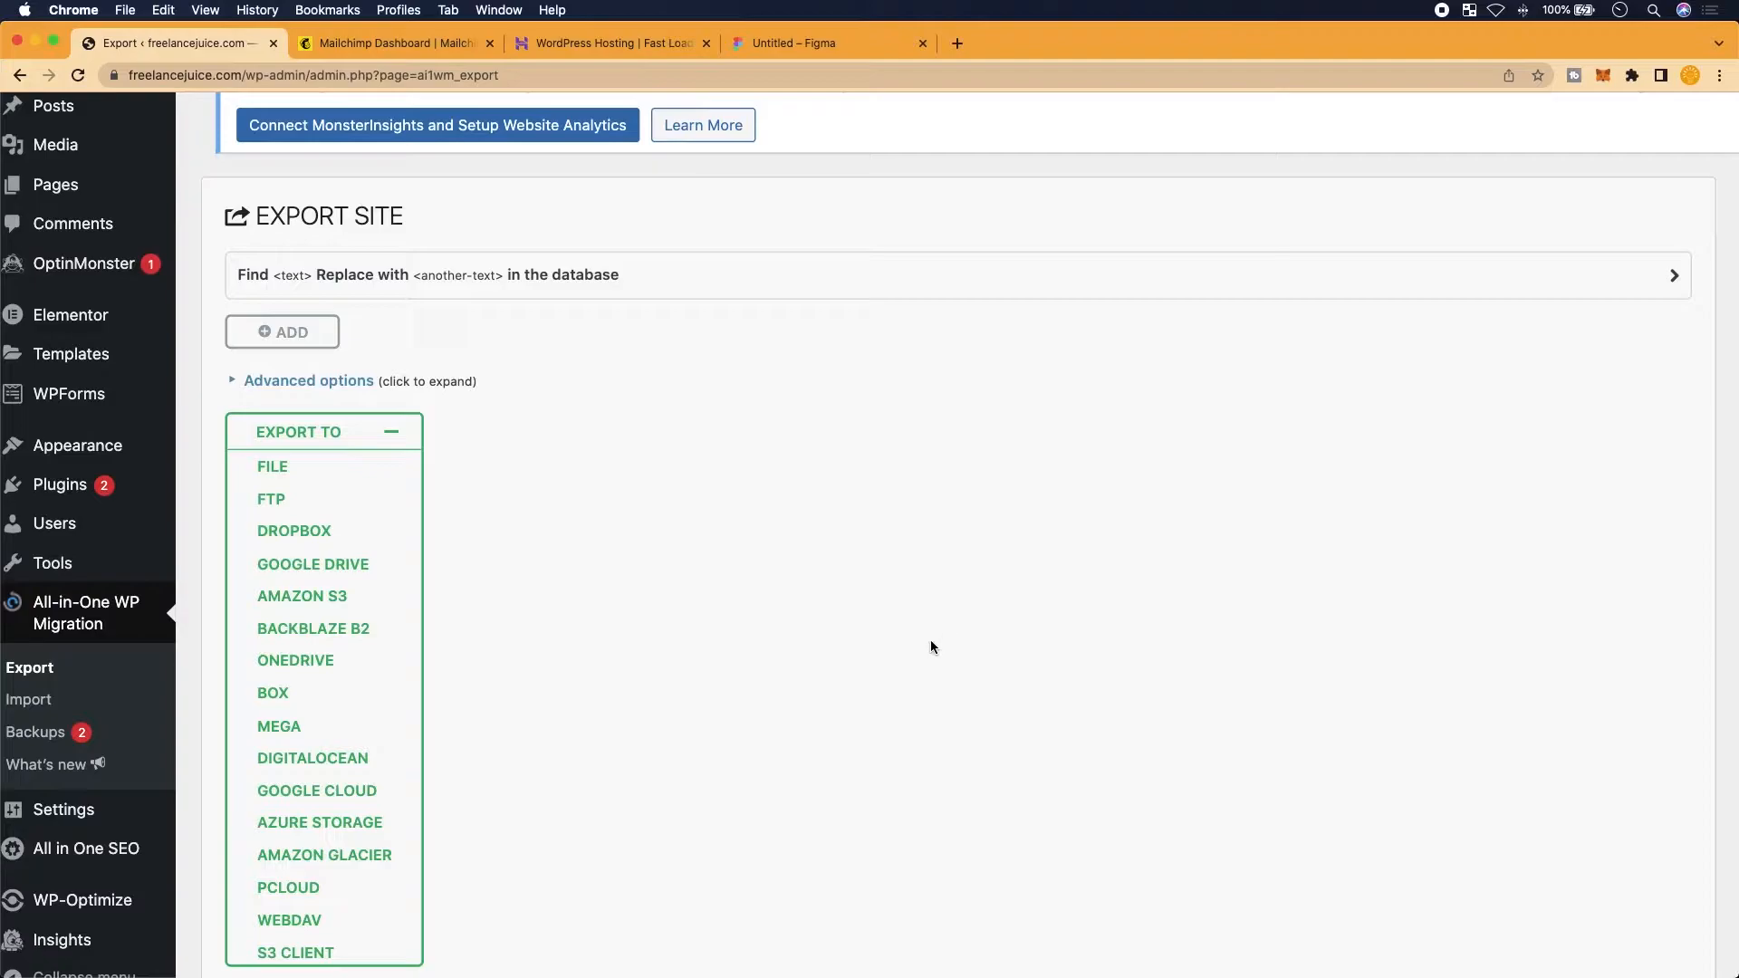
Open the All-in-One WP Migration Import Site page
scroll(814, 692, "down", 3)
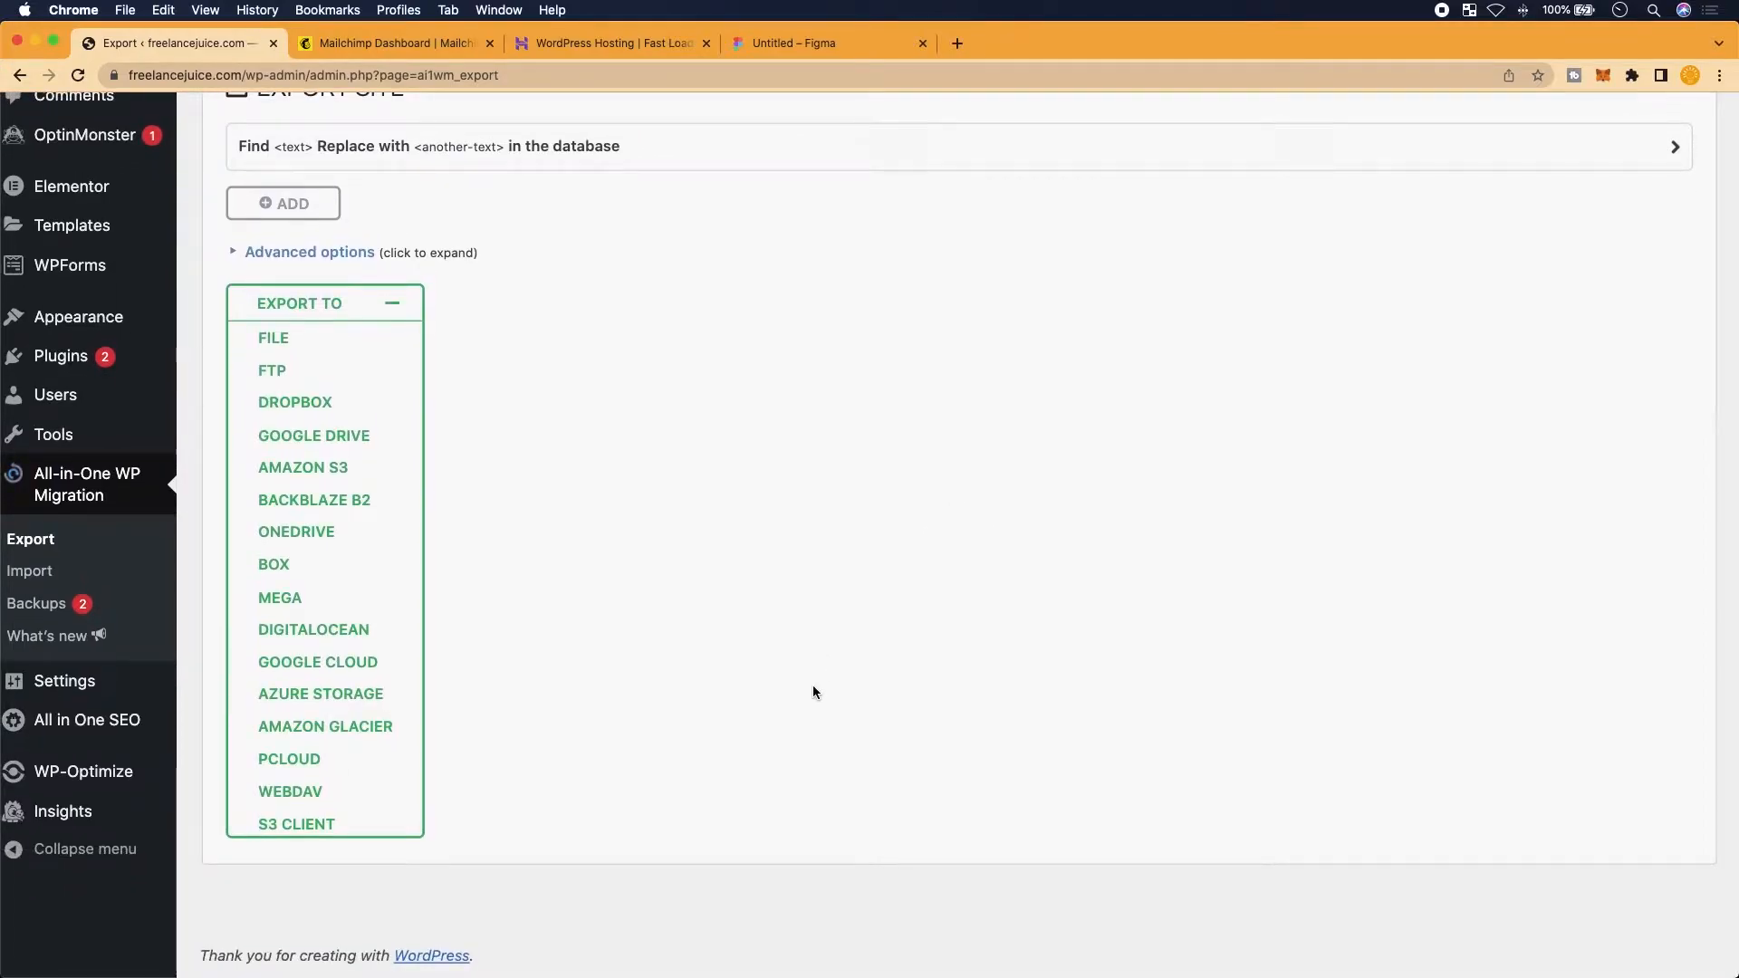
scroll(422, 670, "up", 5)
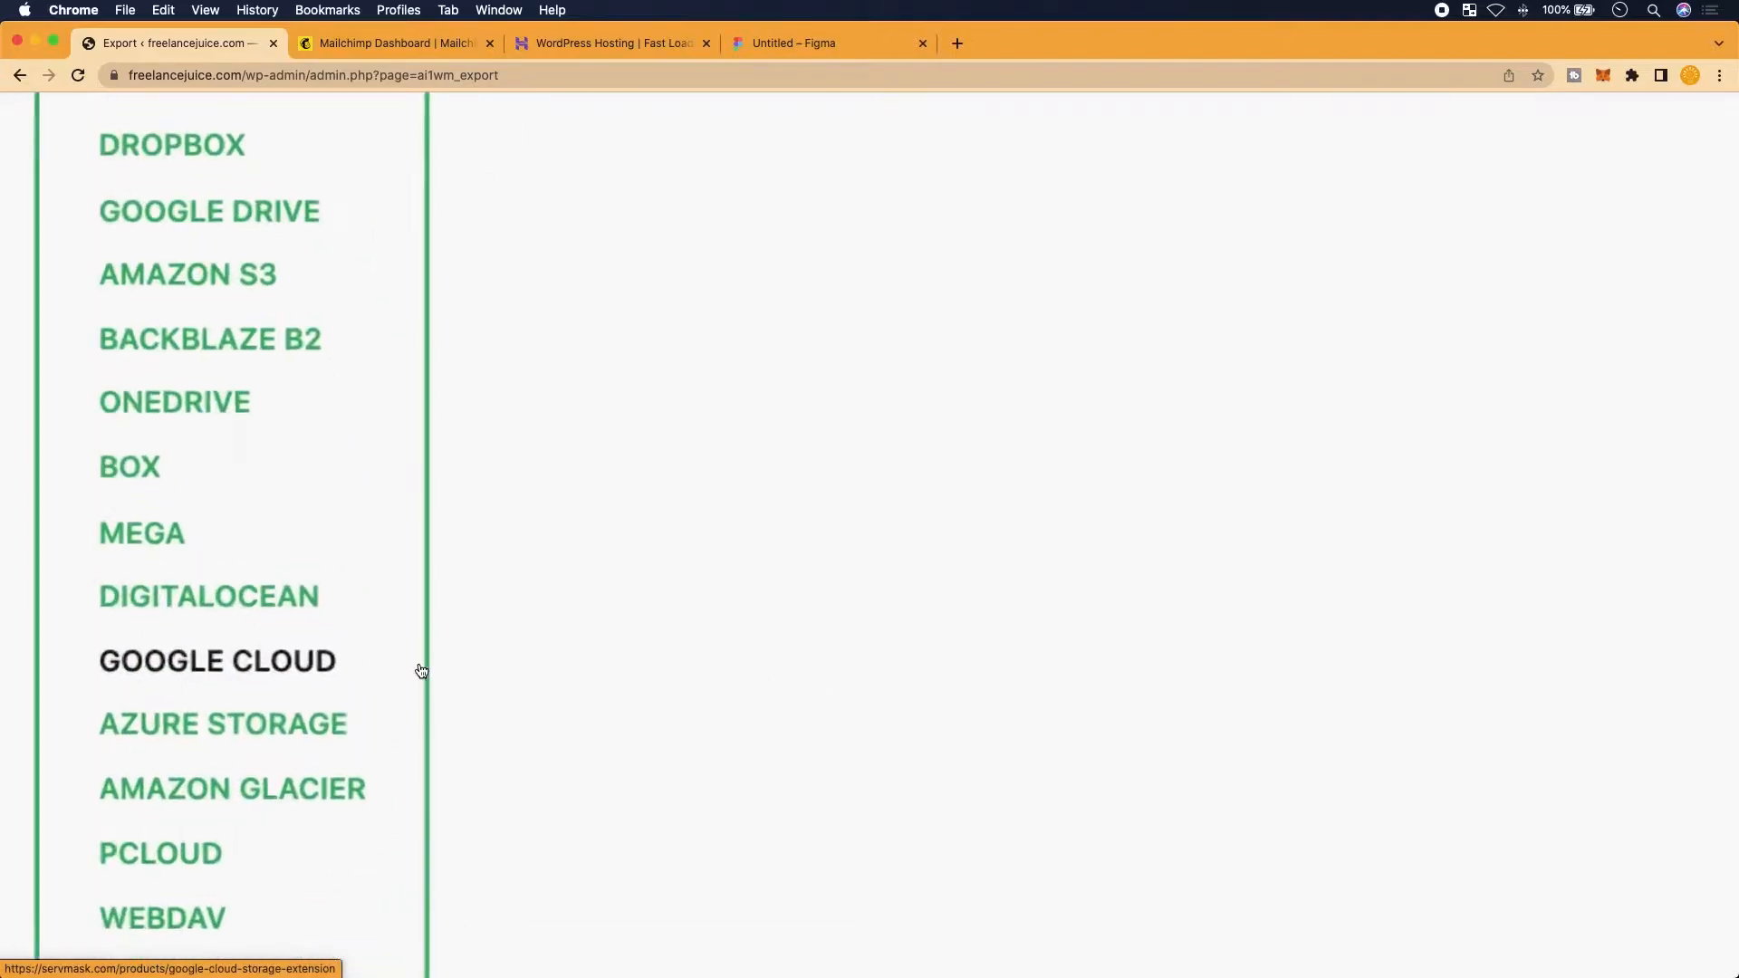
scroll(421, 670, "down", 3)
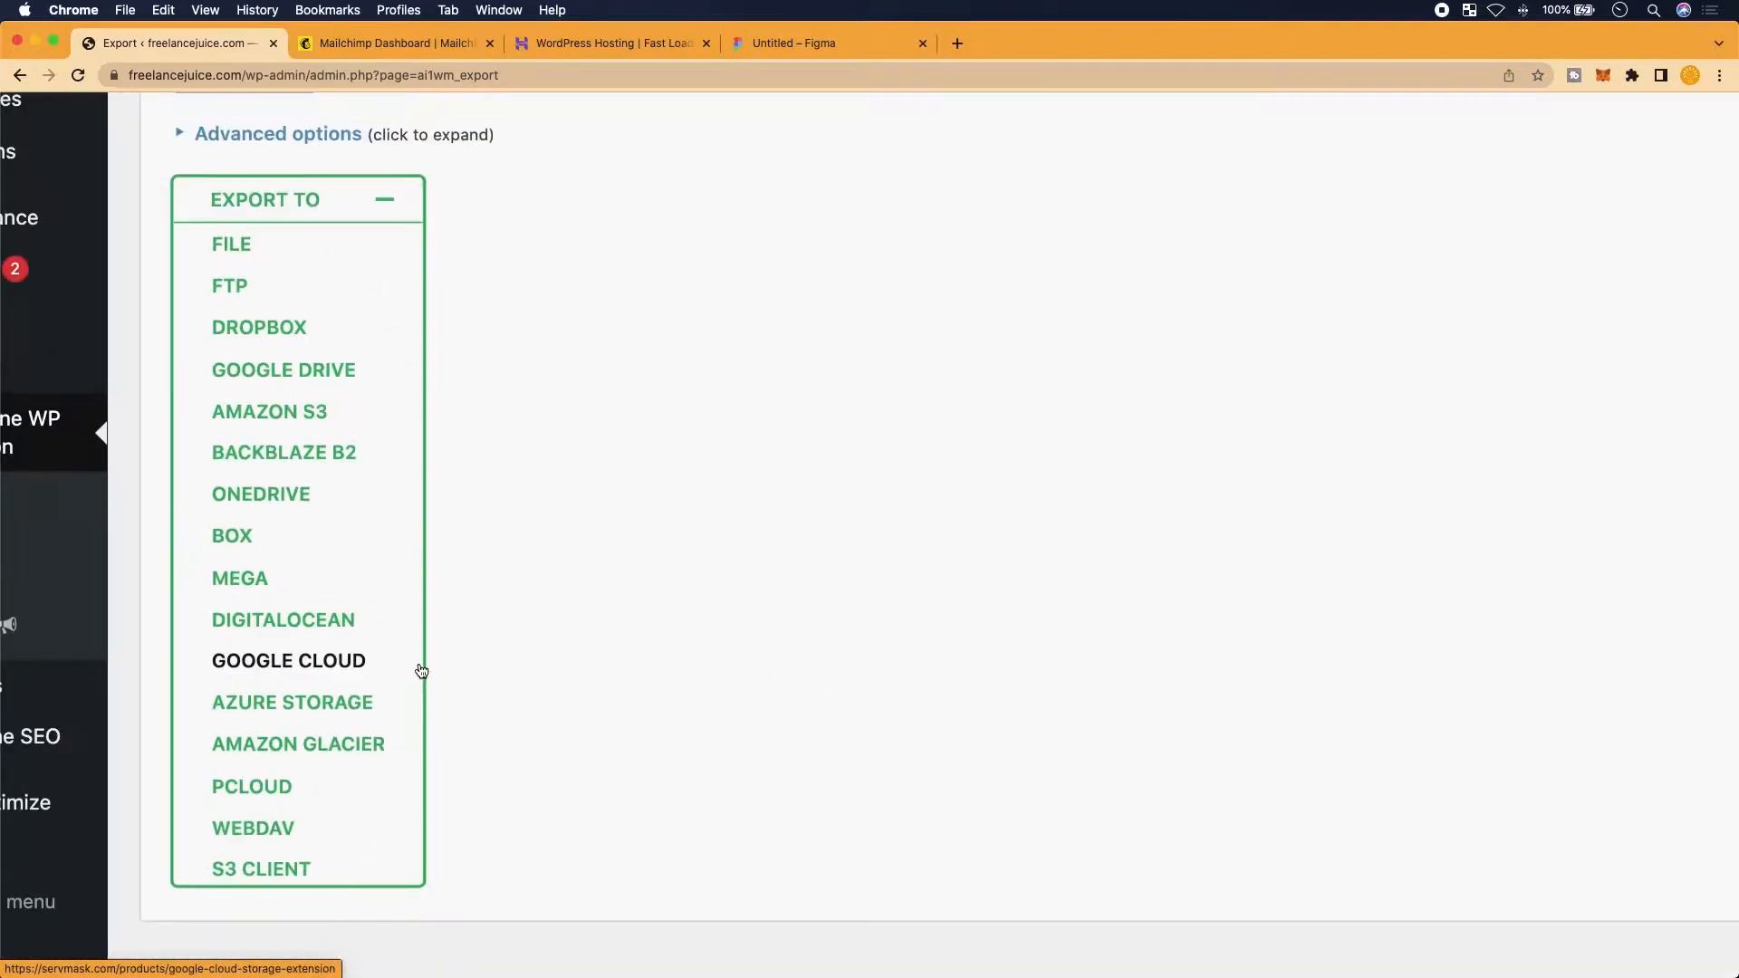
scroll(422, 670, "down", 2)
scroll(421, 671, "down", 3)
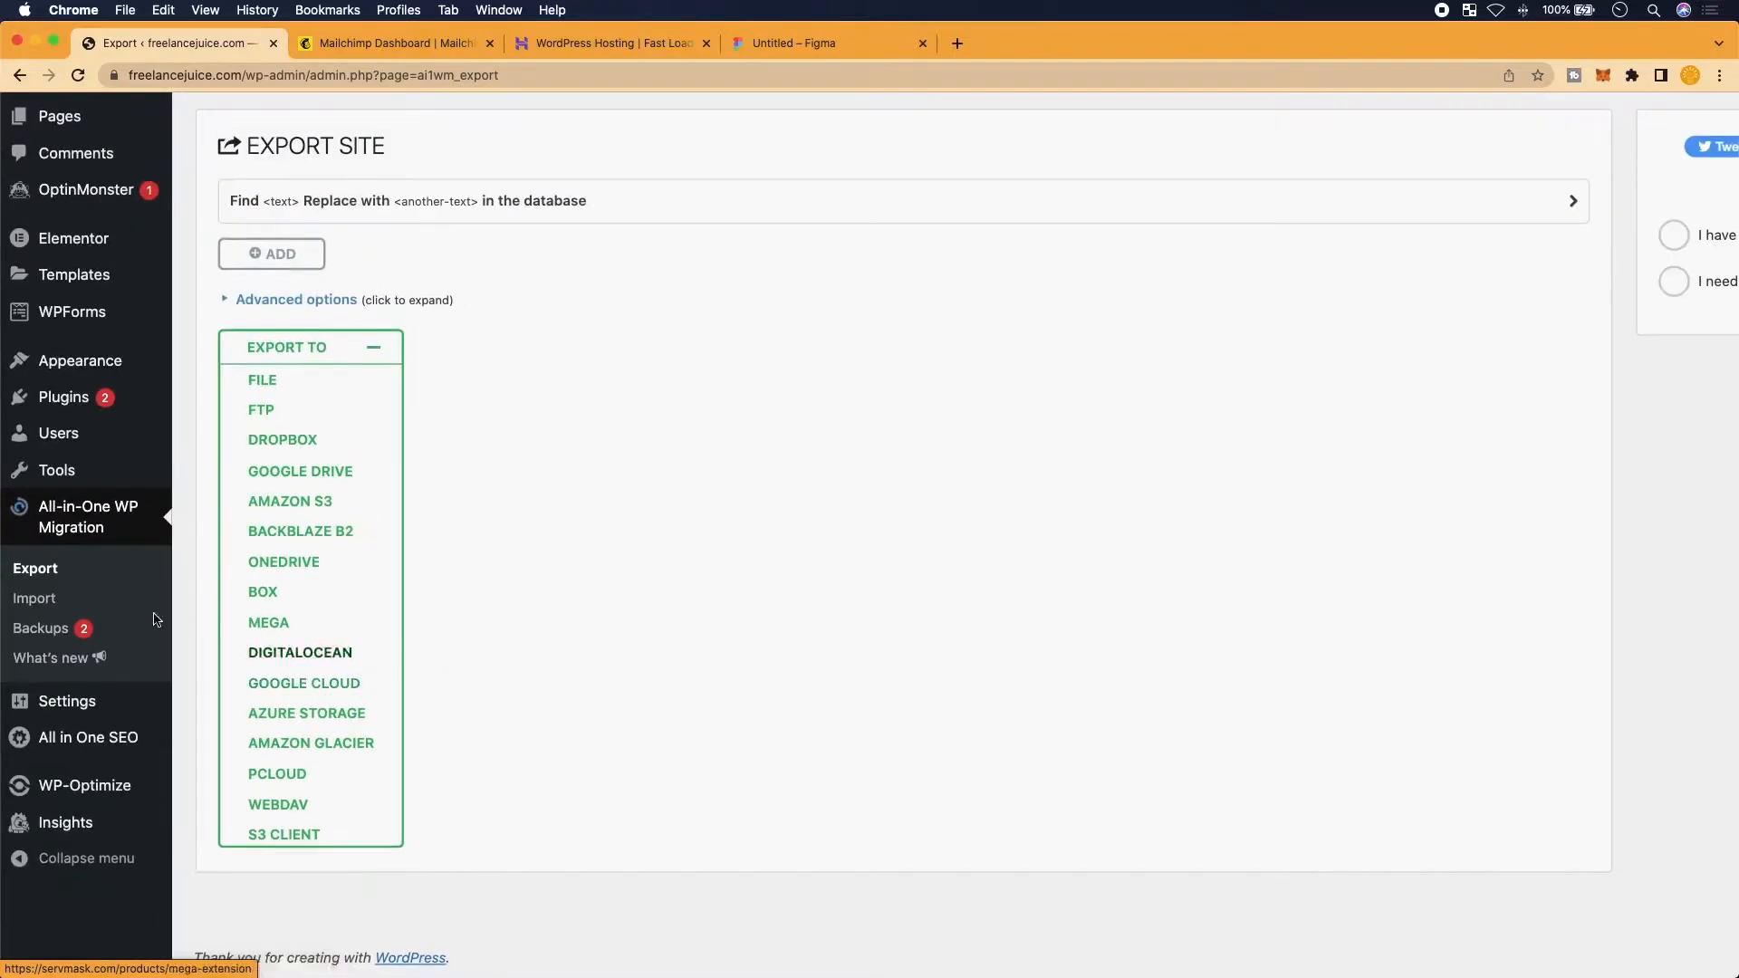
scroll(107, 629, "up", 2)
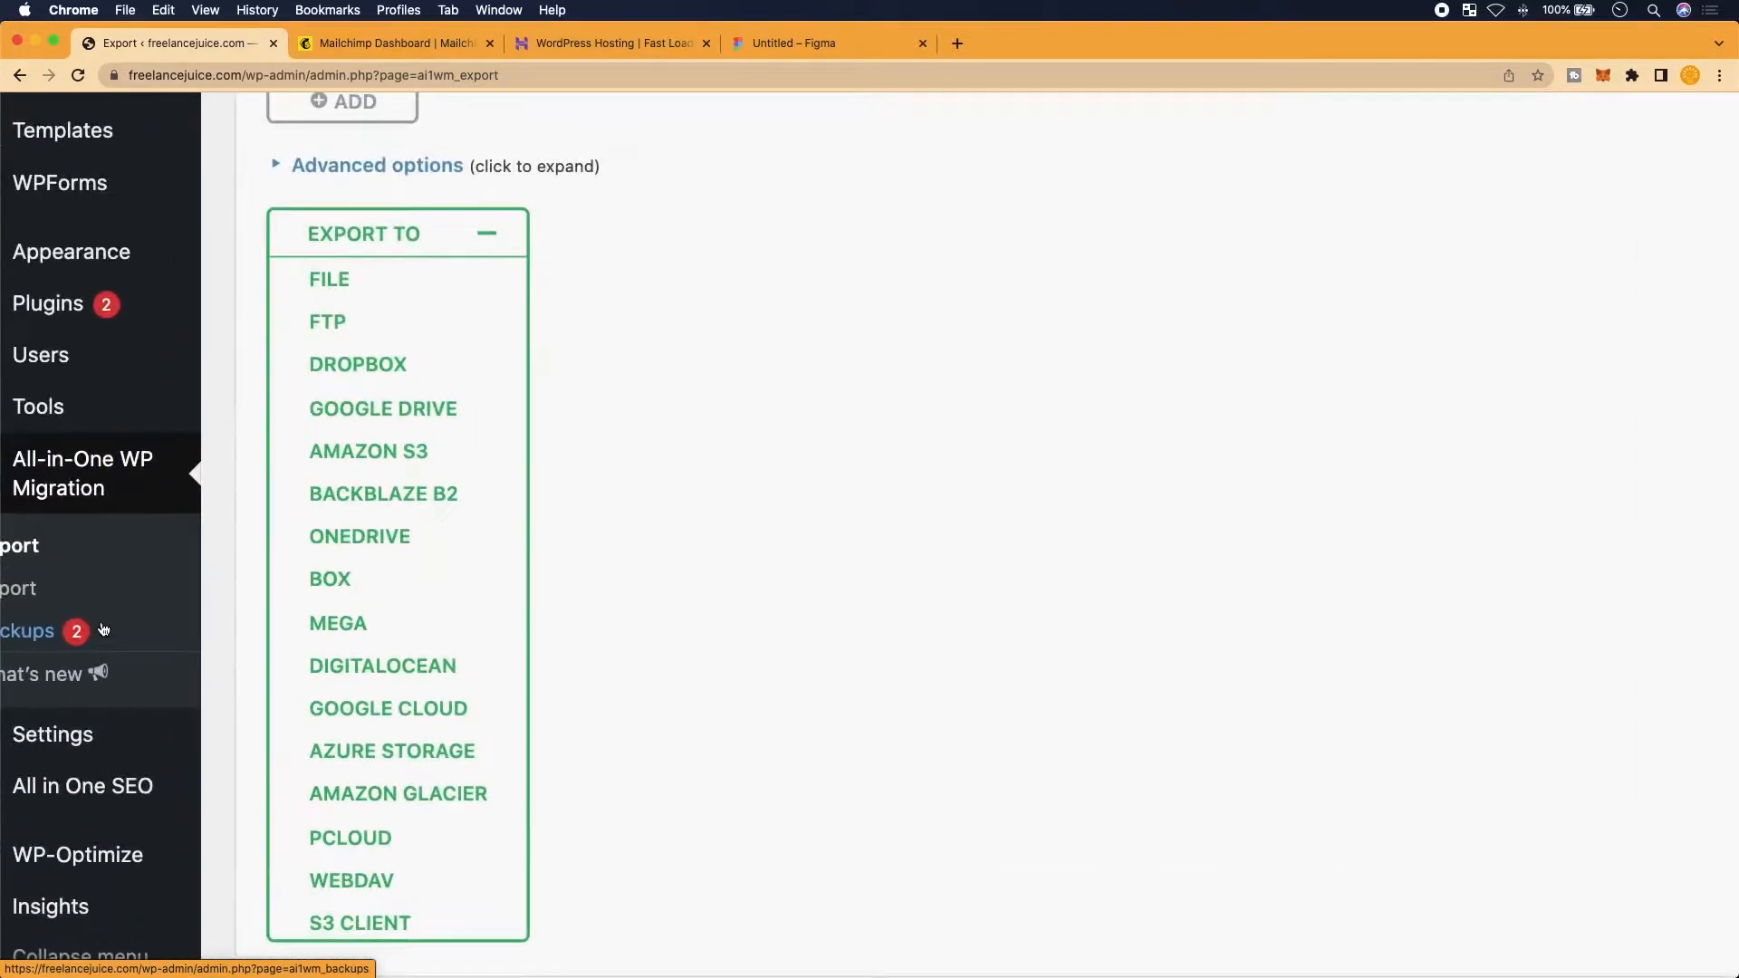
scroll(104, 628, "left", 2)
mouse_move(57, 724)
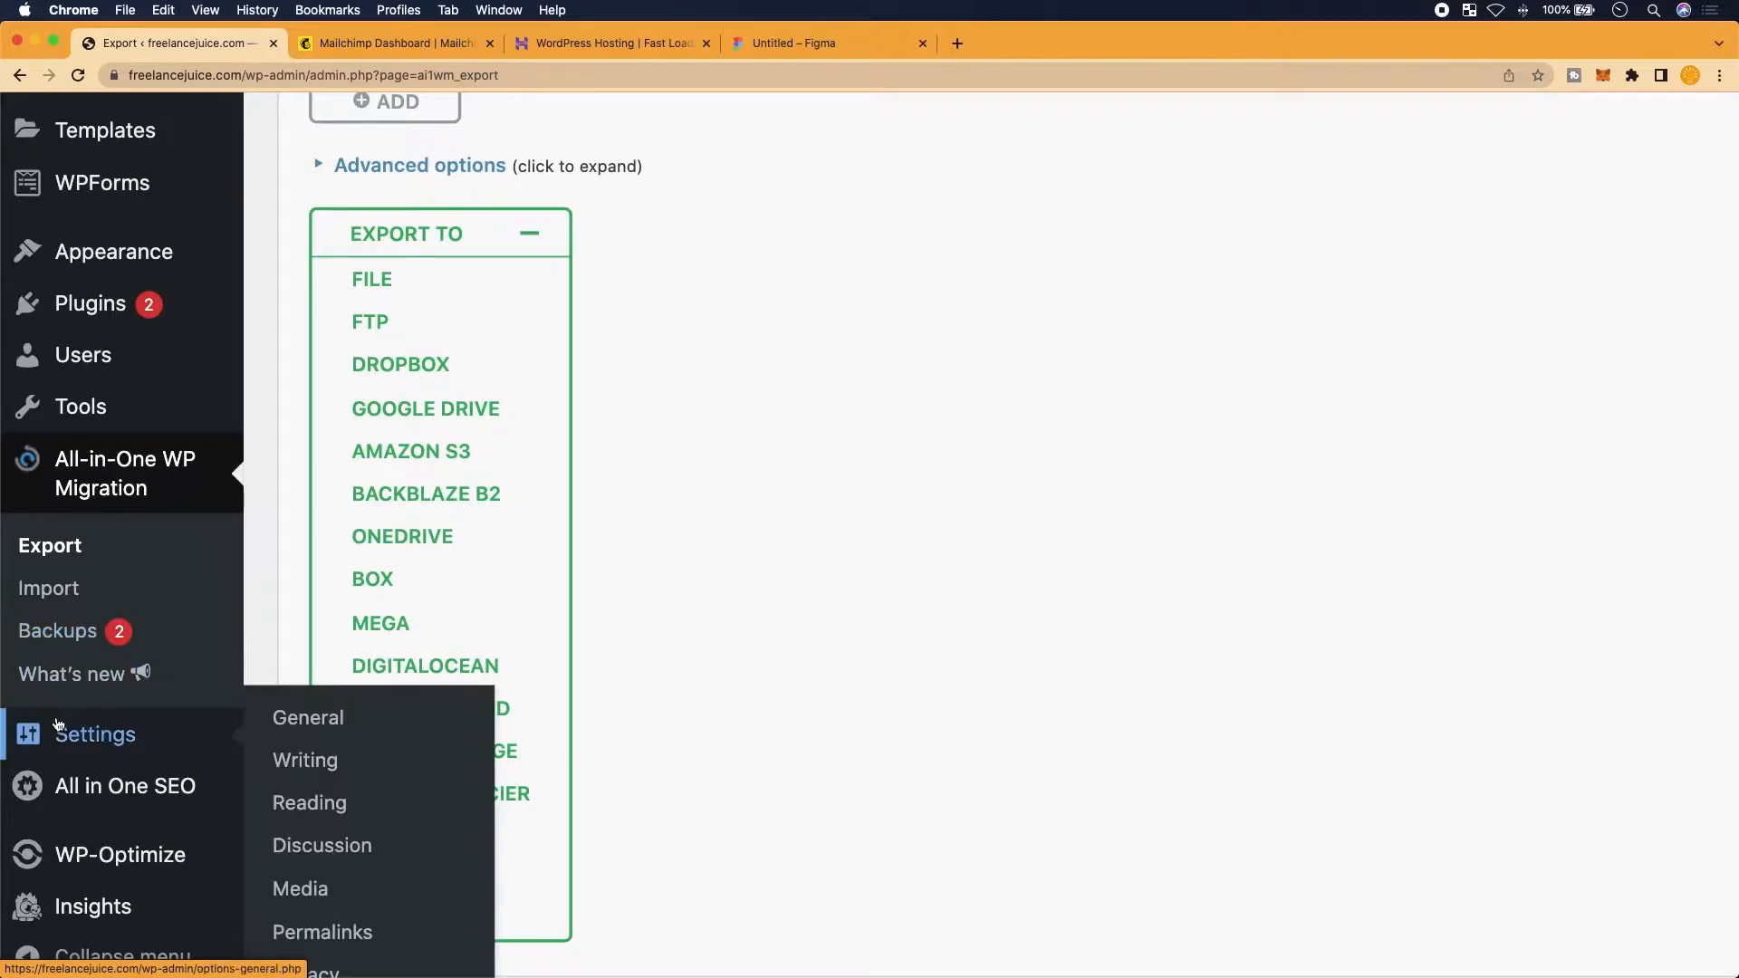
scroll(57, 725, "up", 2)
left_click(36, 565)
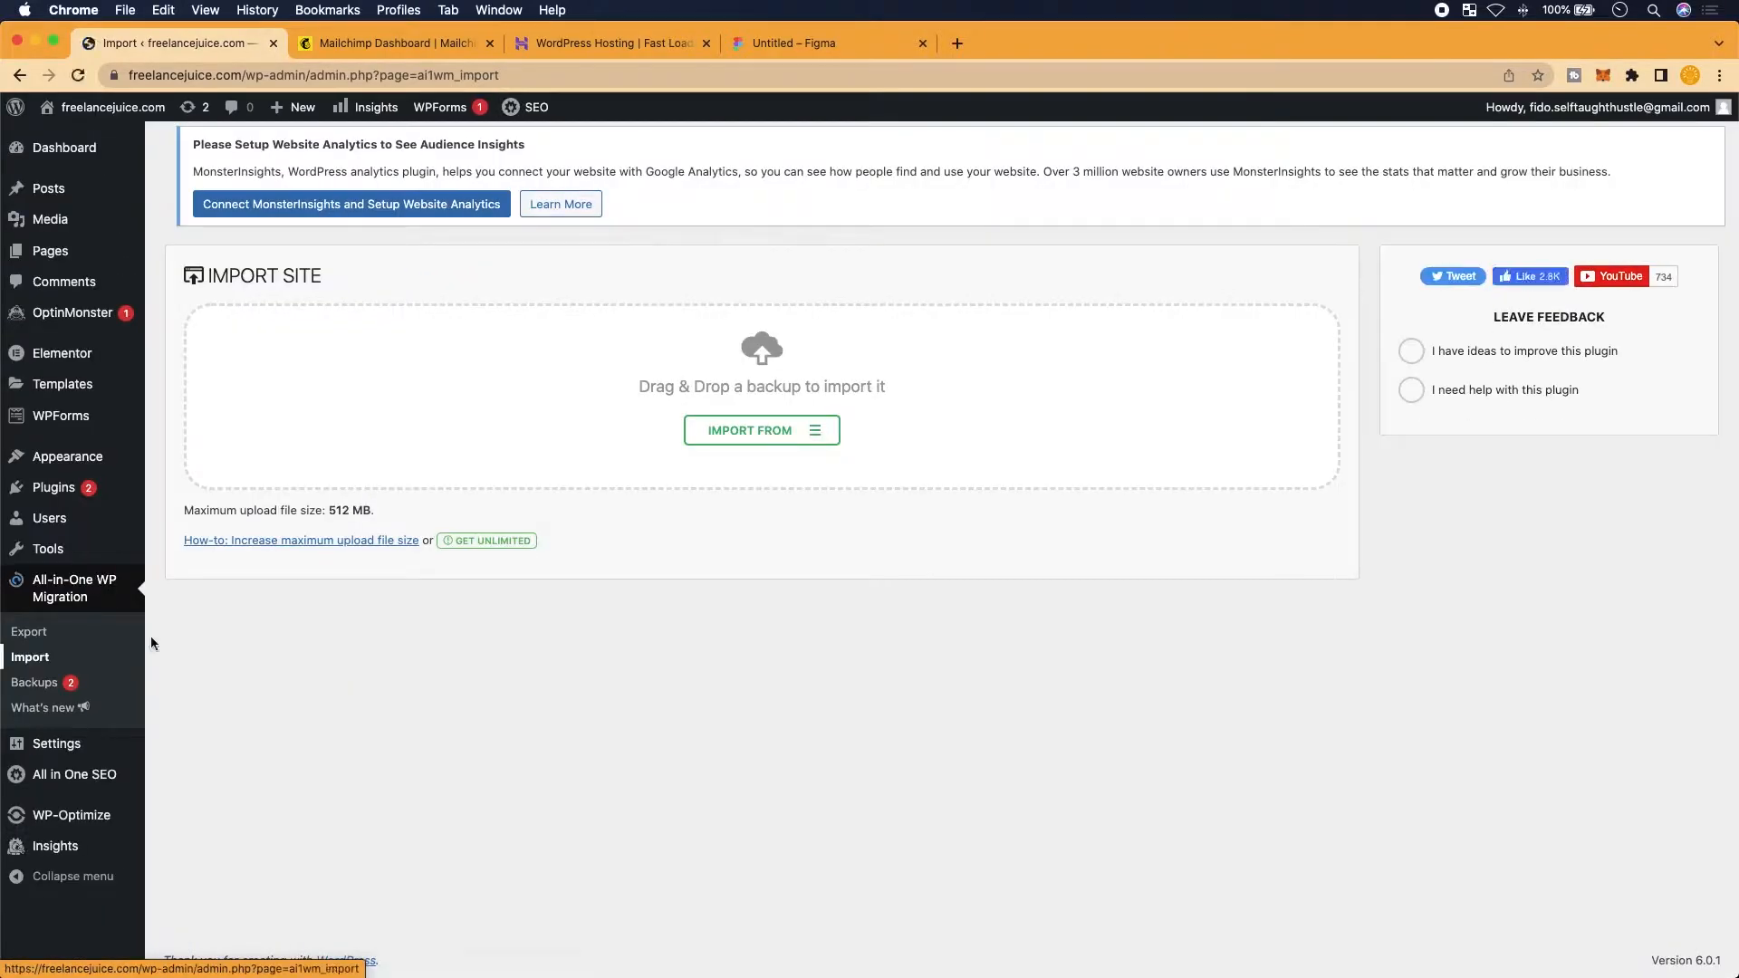
Review the Import Site page's backup drop area and 512 MB upload limit
scroll(823, 671, "up", 2)
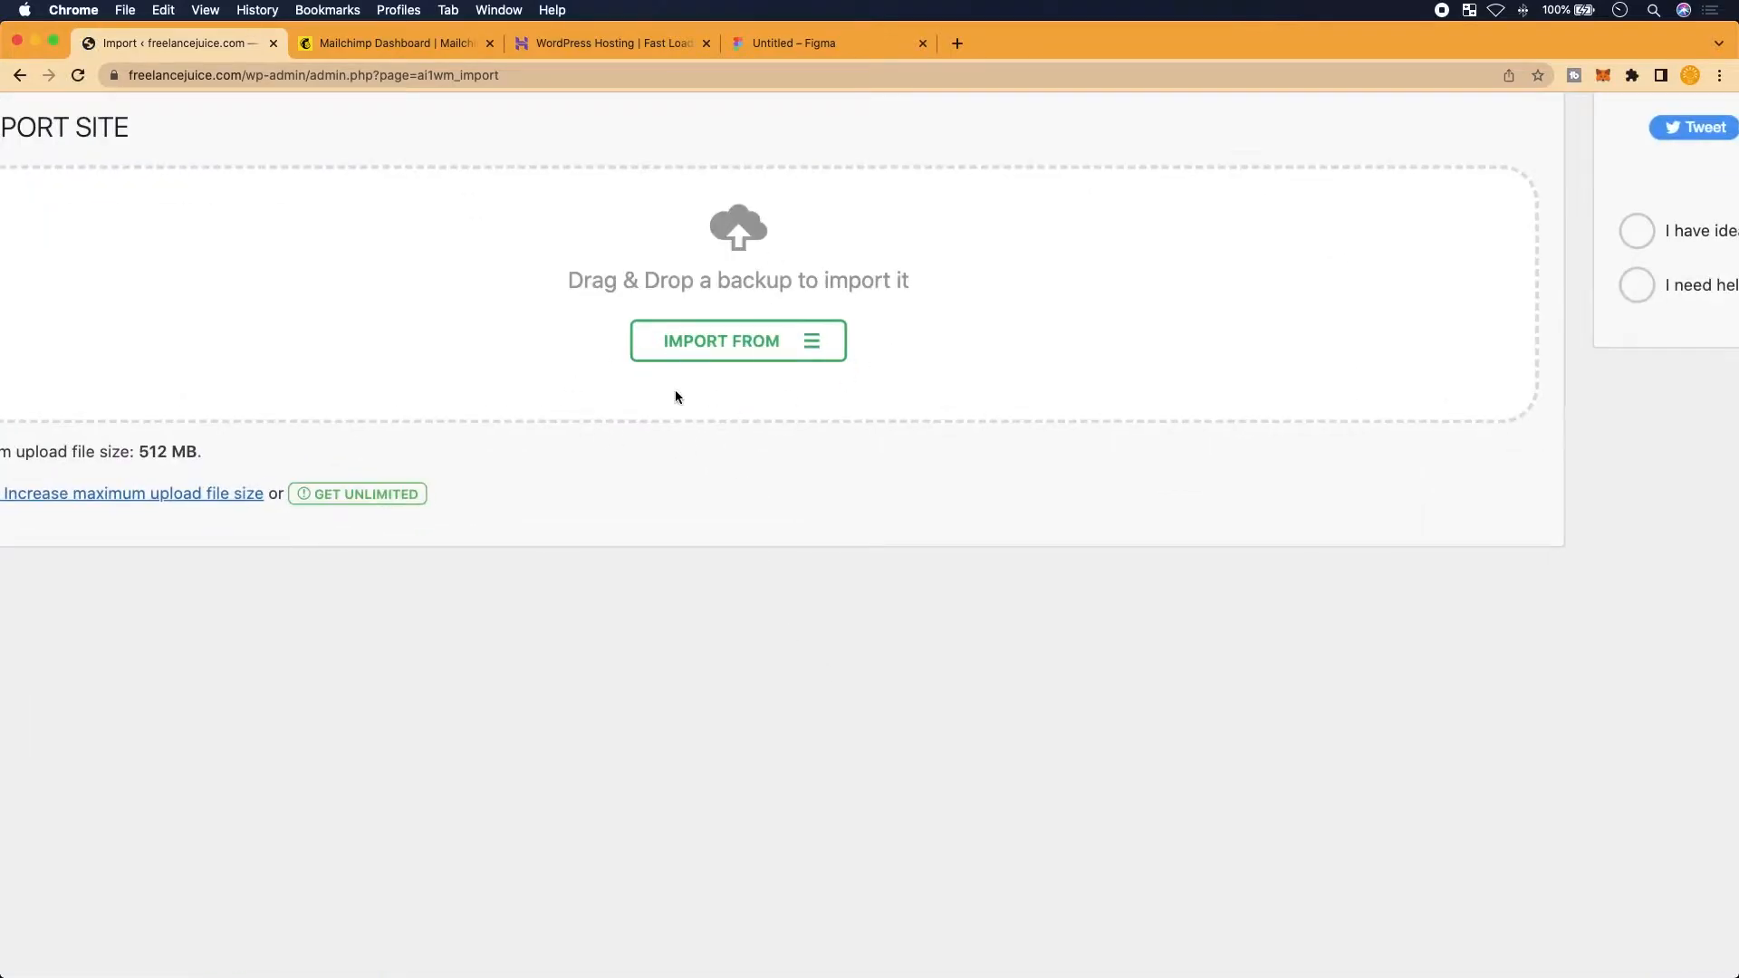
scroll(676, 397, "left", 2)
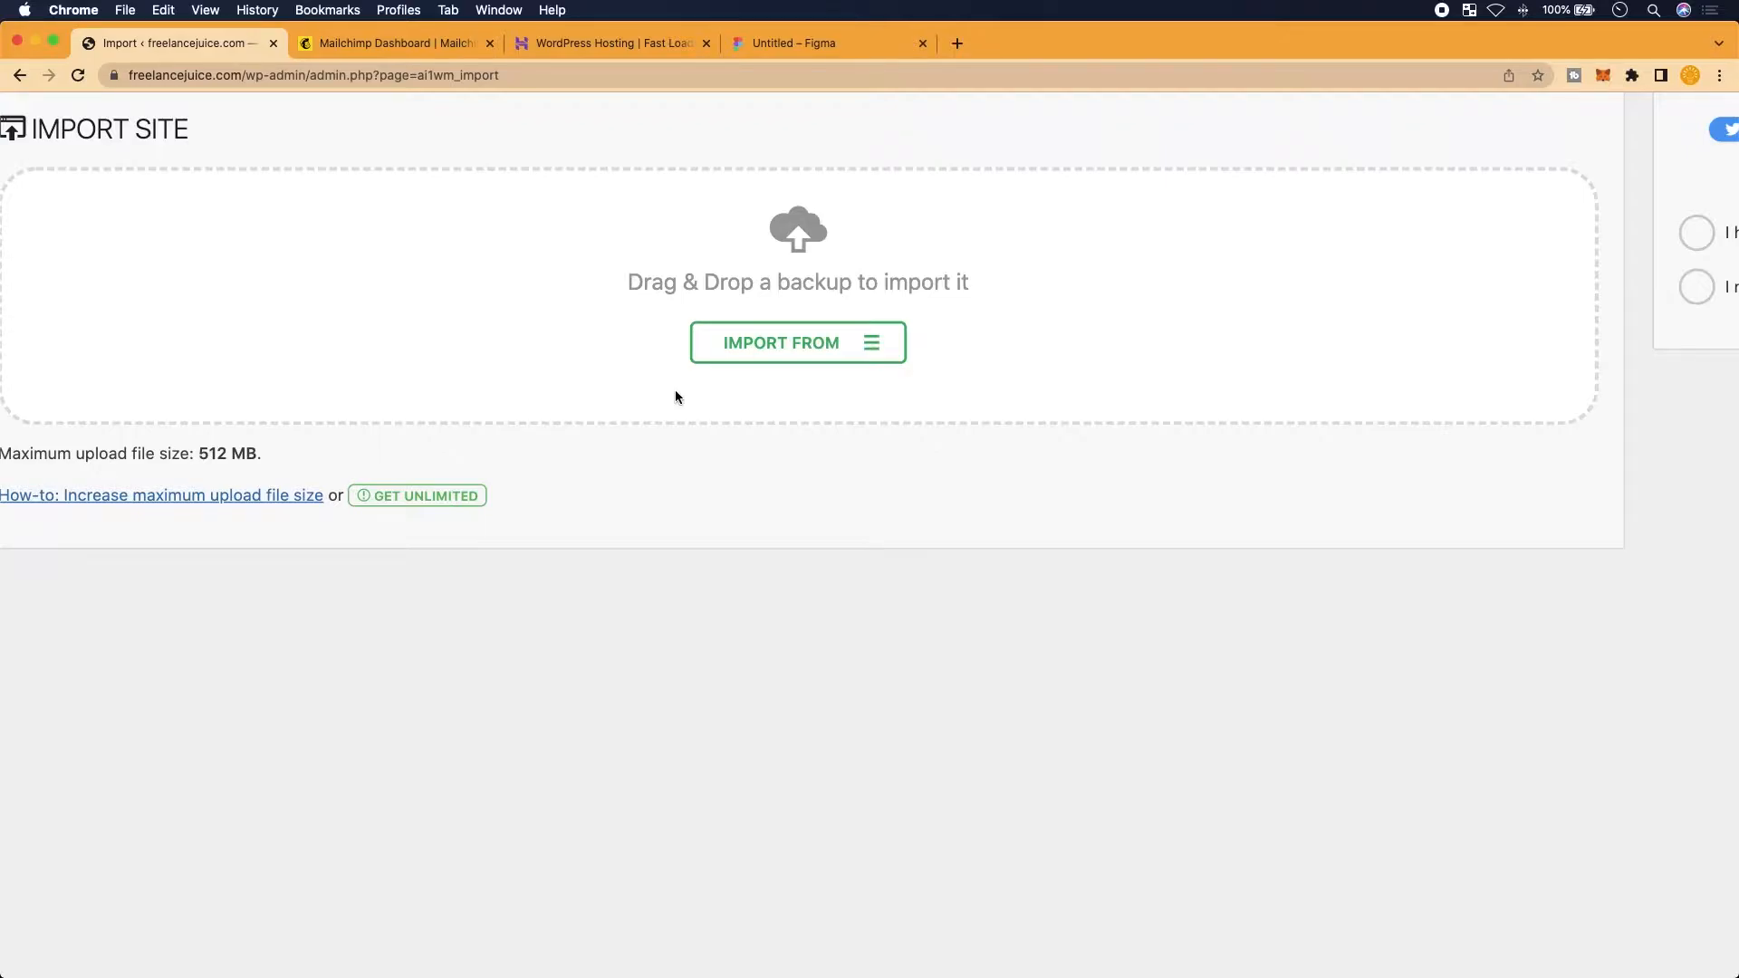
scroll(675, 389, "down", 3)
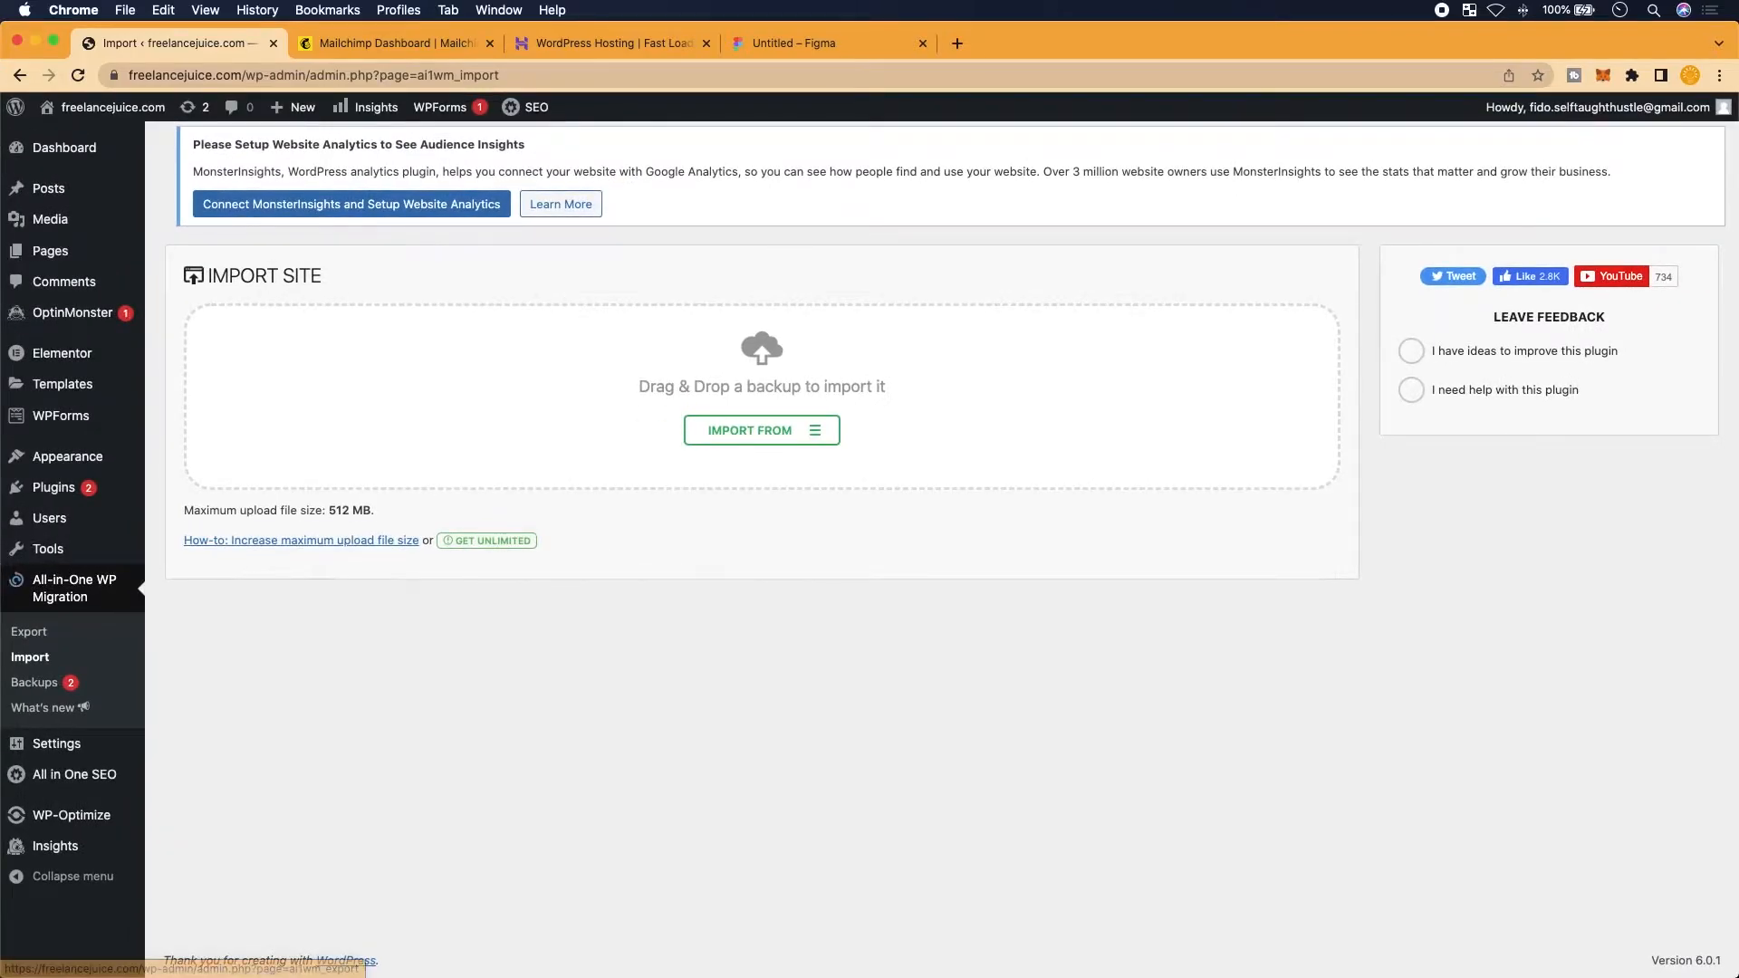
mouse_move(95, 551)
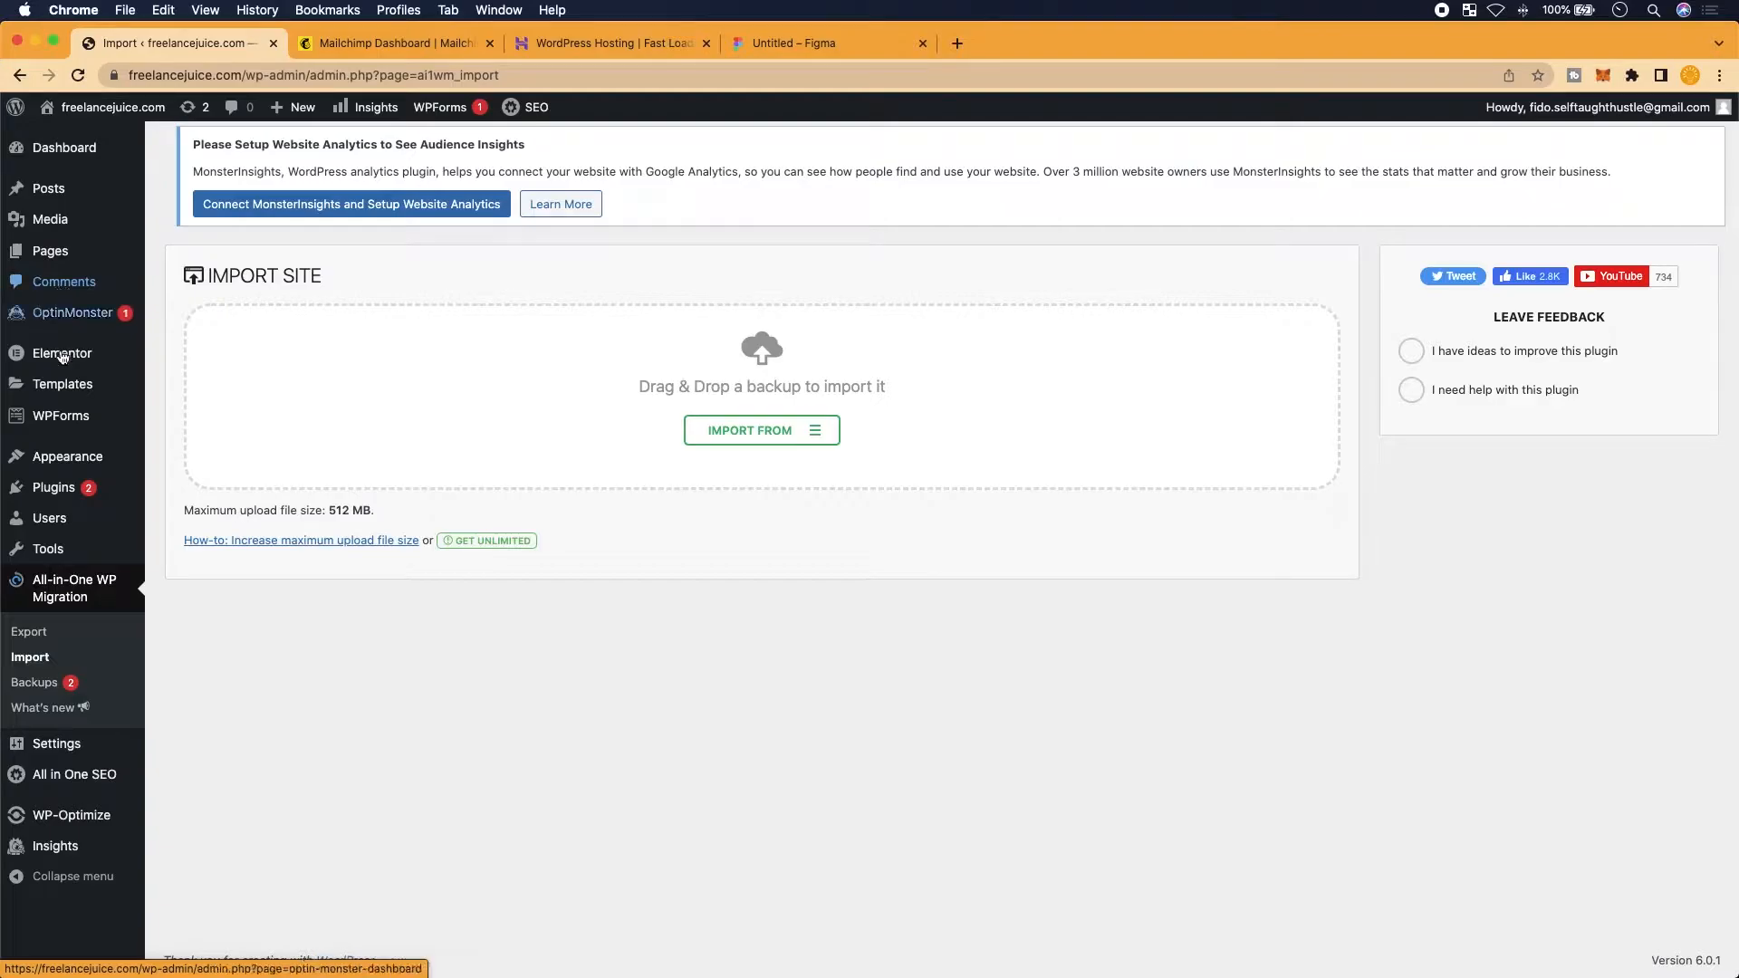
mouse_move(58, 457)
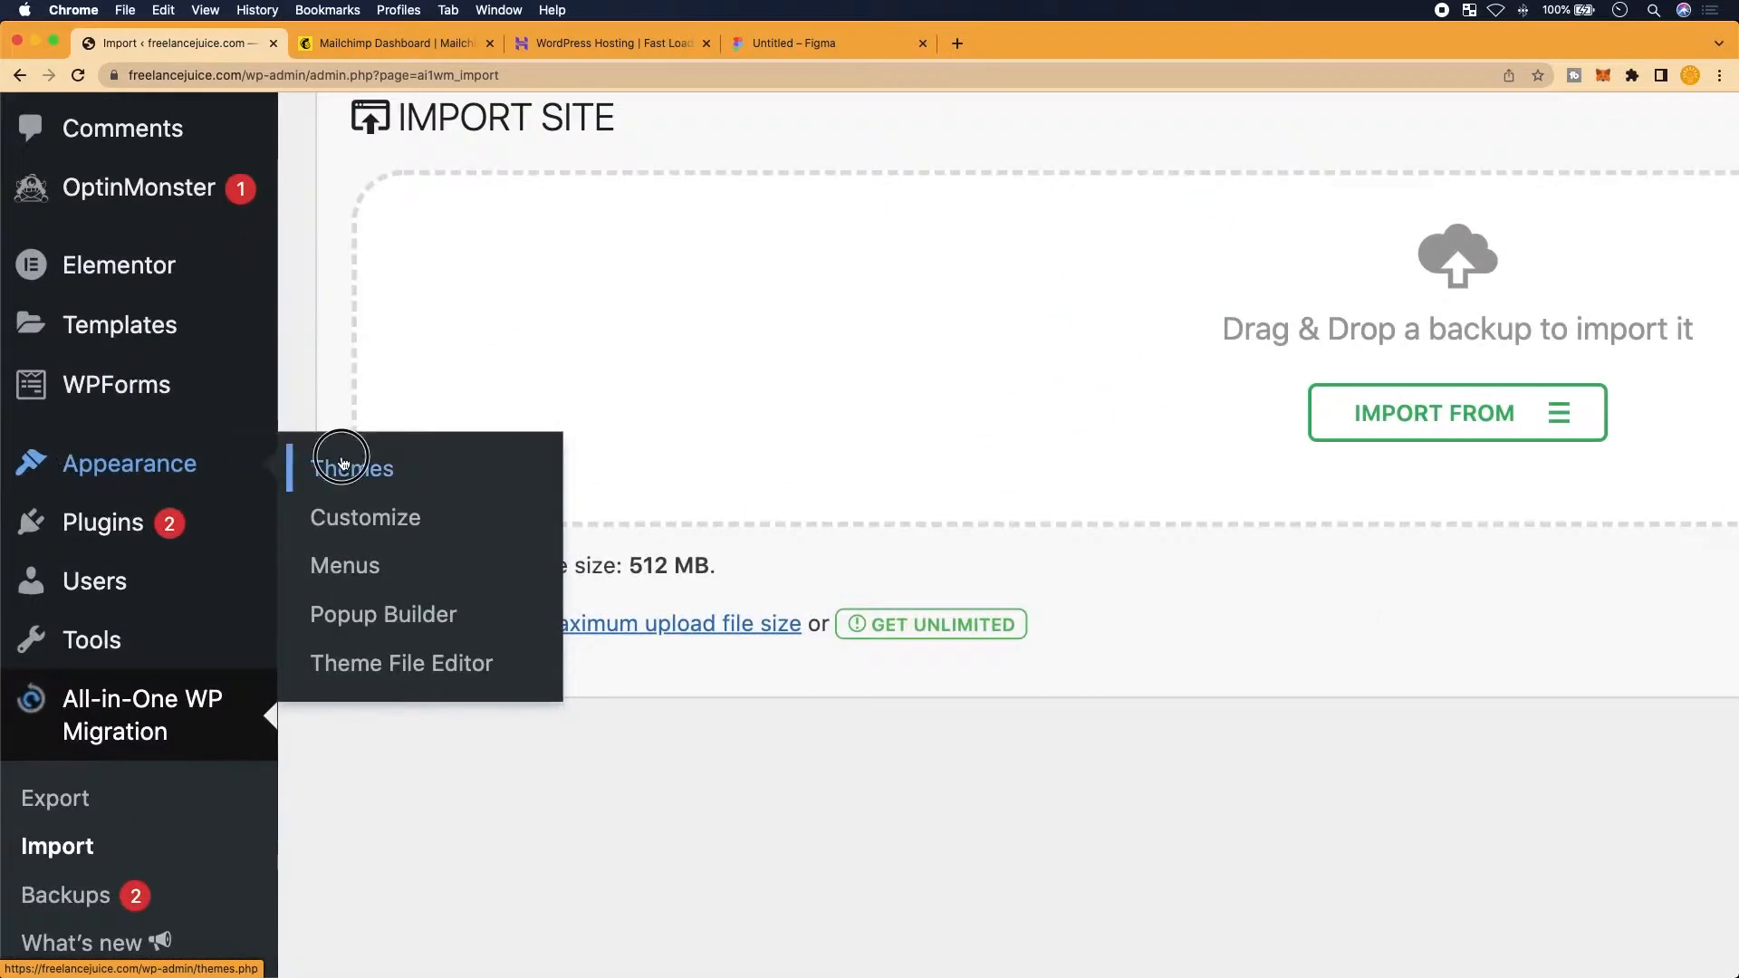
Open the Themes page and look over the installed themes
left_click(181, 460)
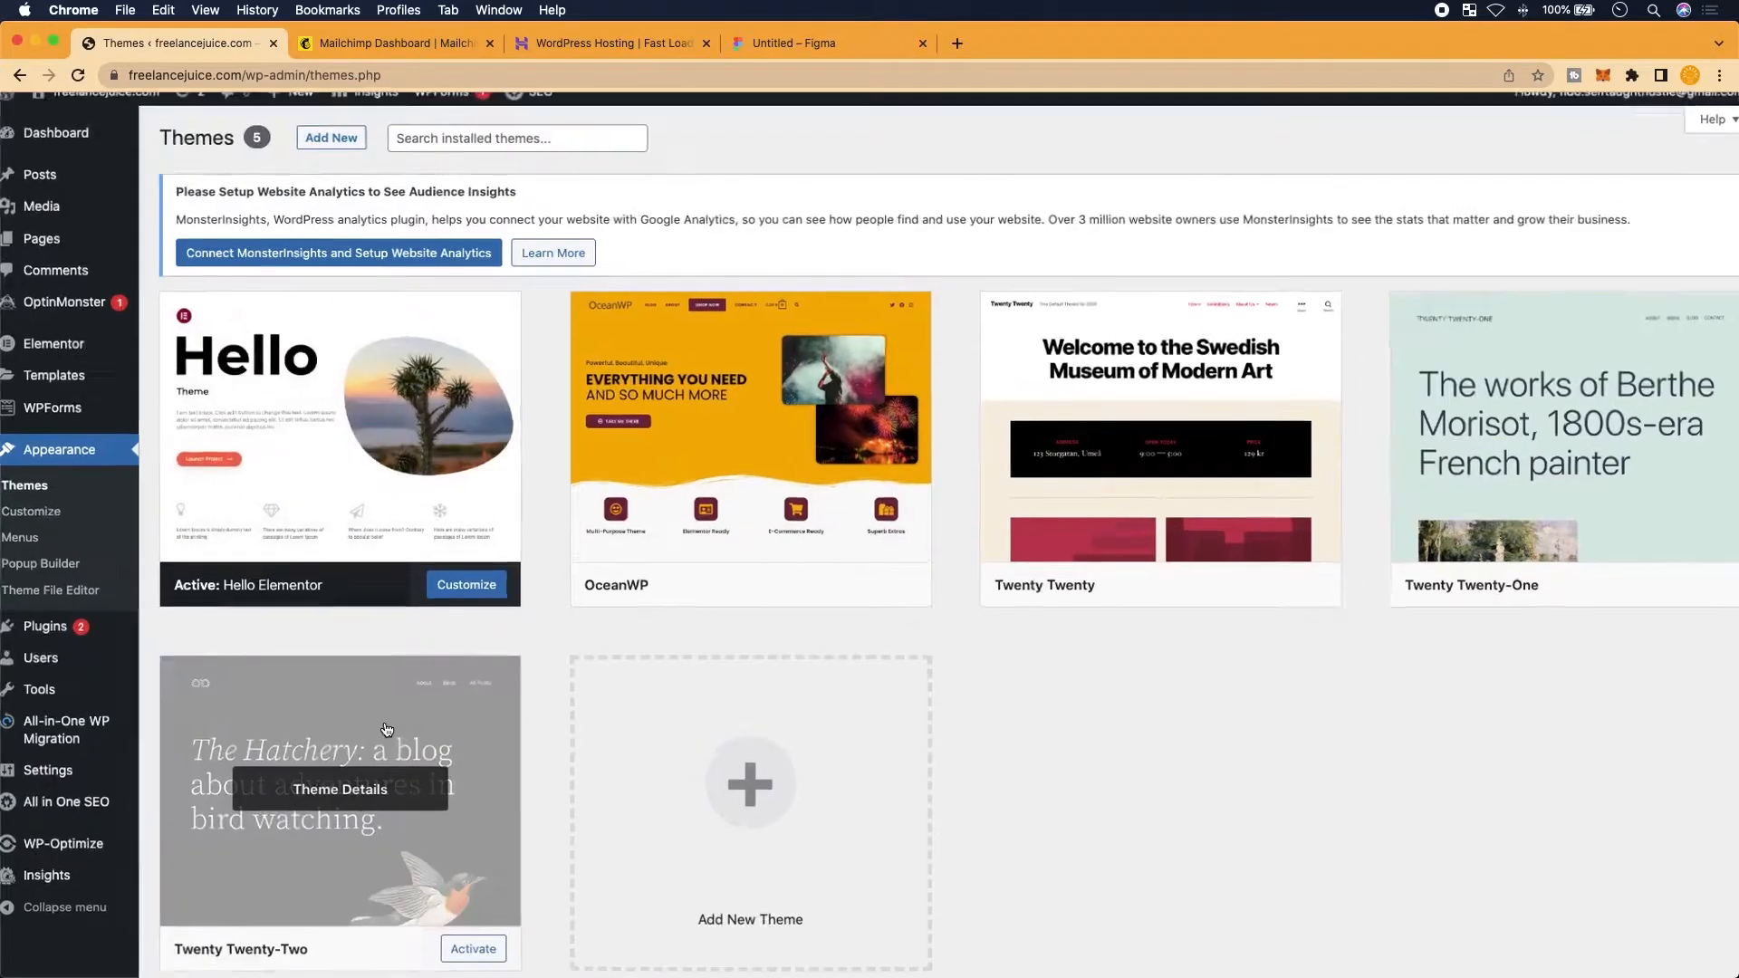
scroll(429, 671, "down", 2)
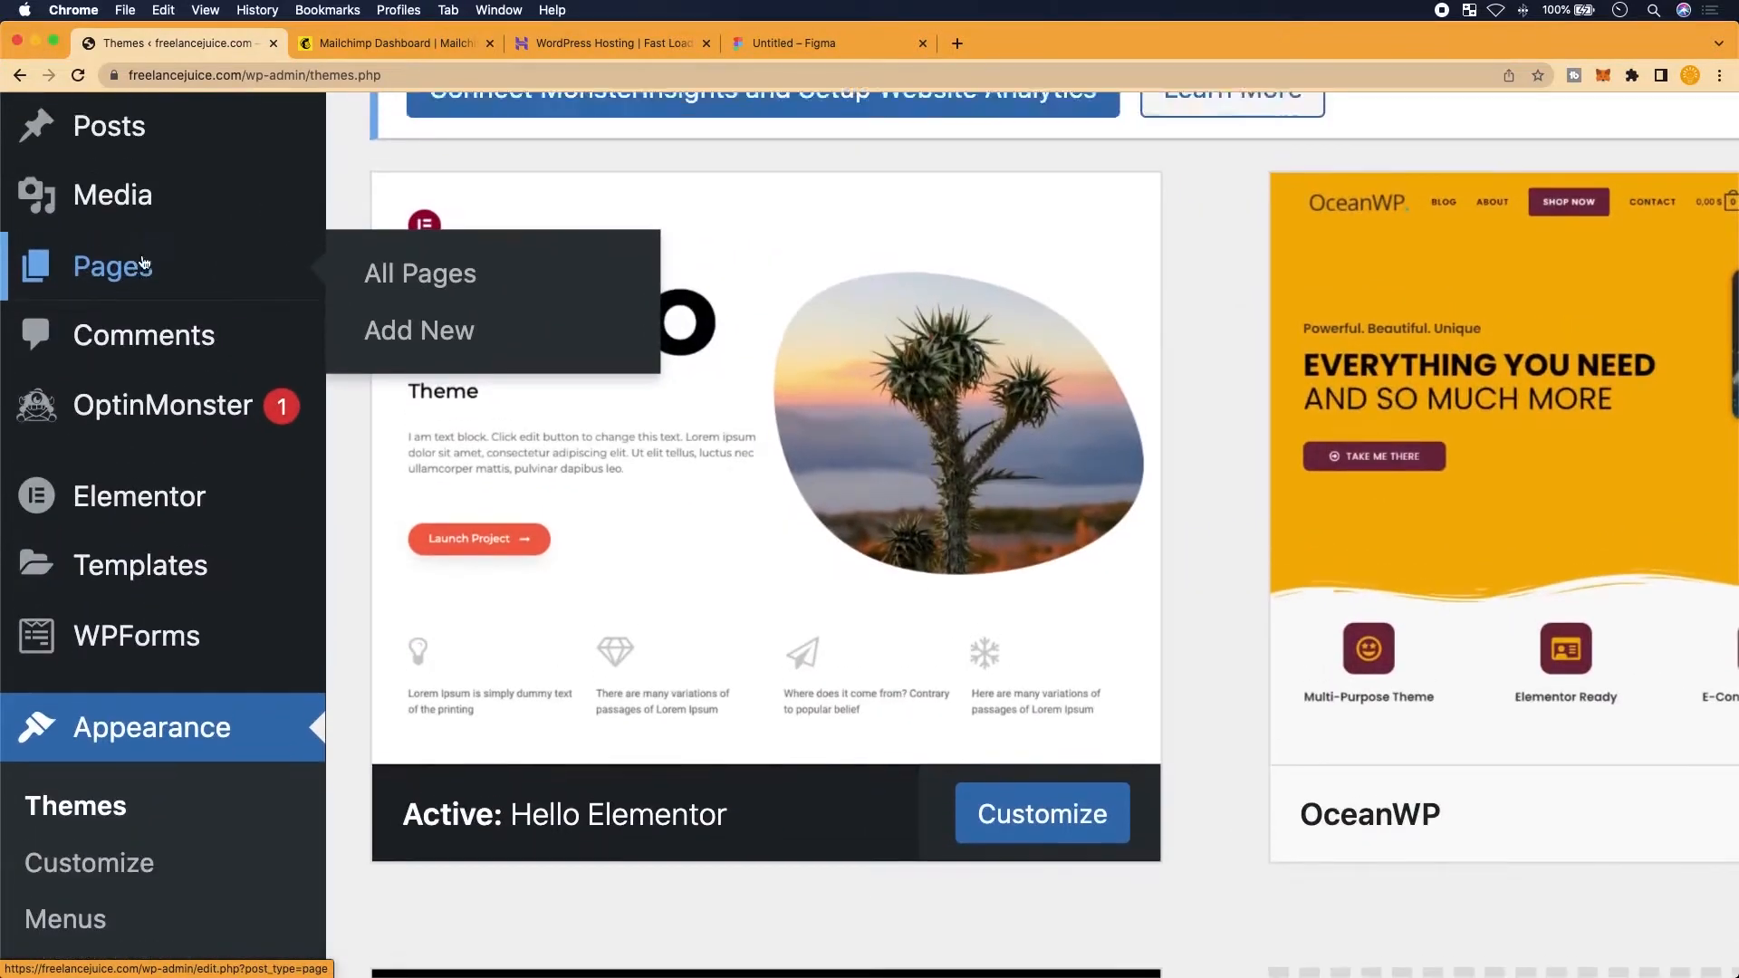
scroll(142, 263, "up", 1)
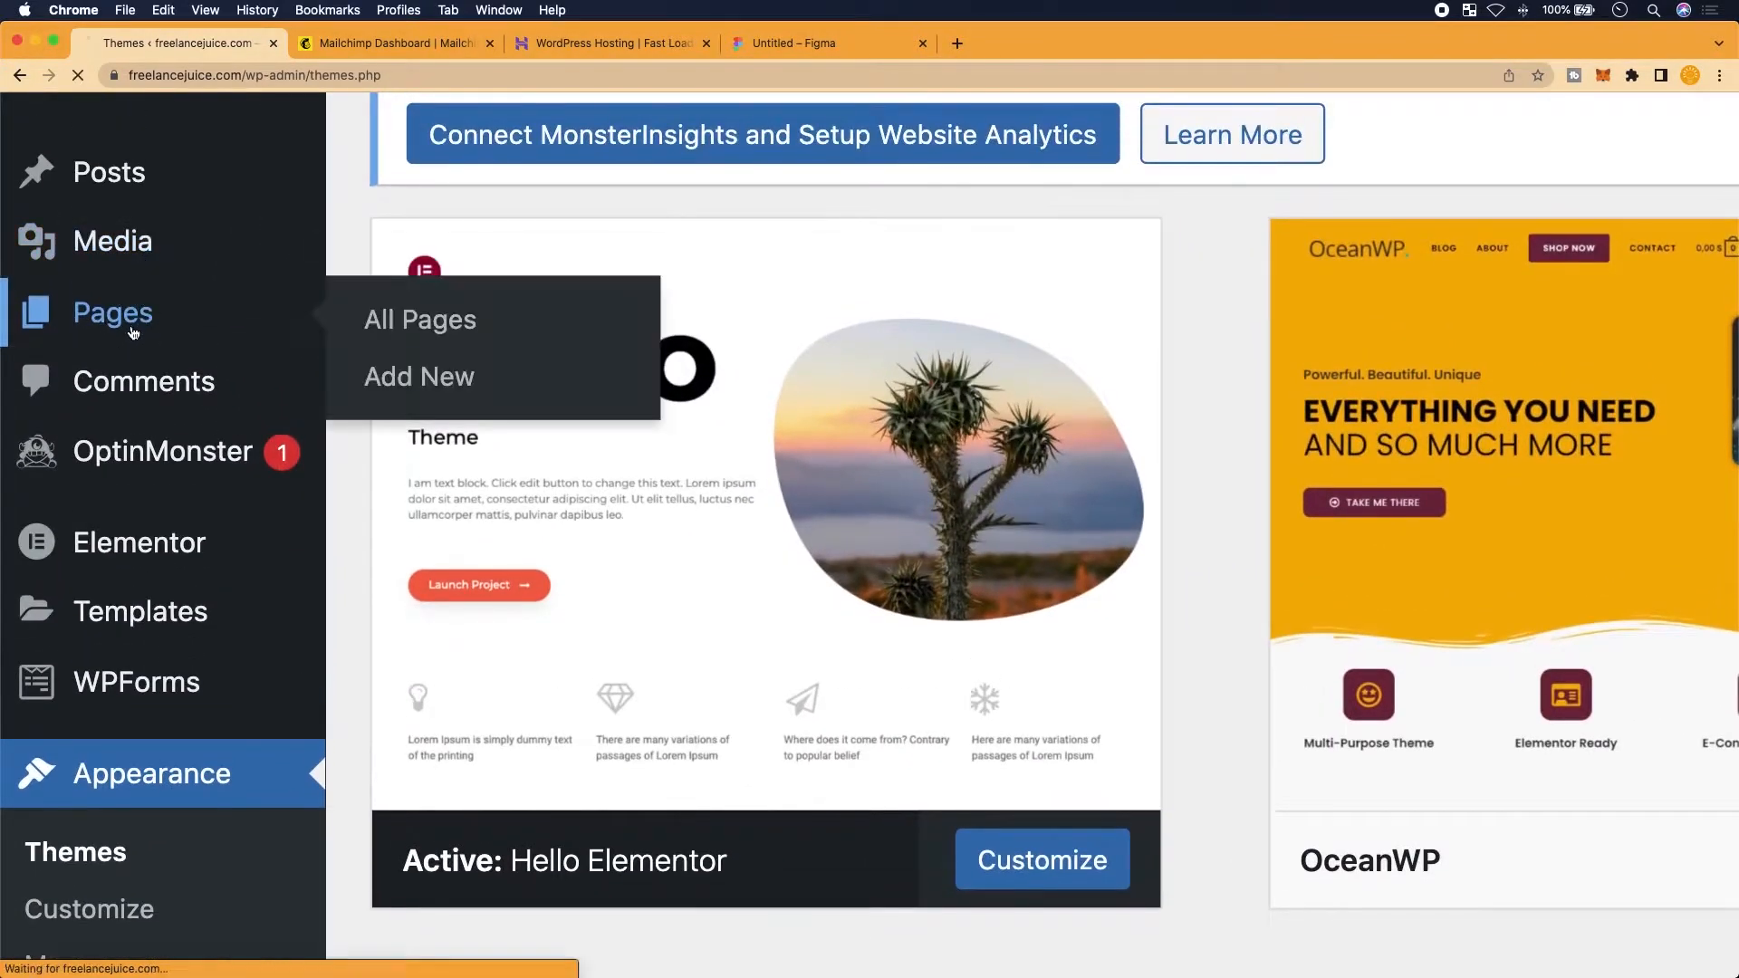
Check the Pages list, then open All Posts, which shows no posts found
left_click(133, 334)
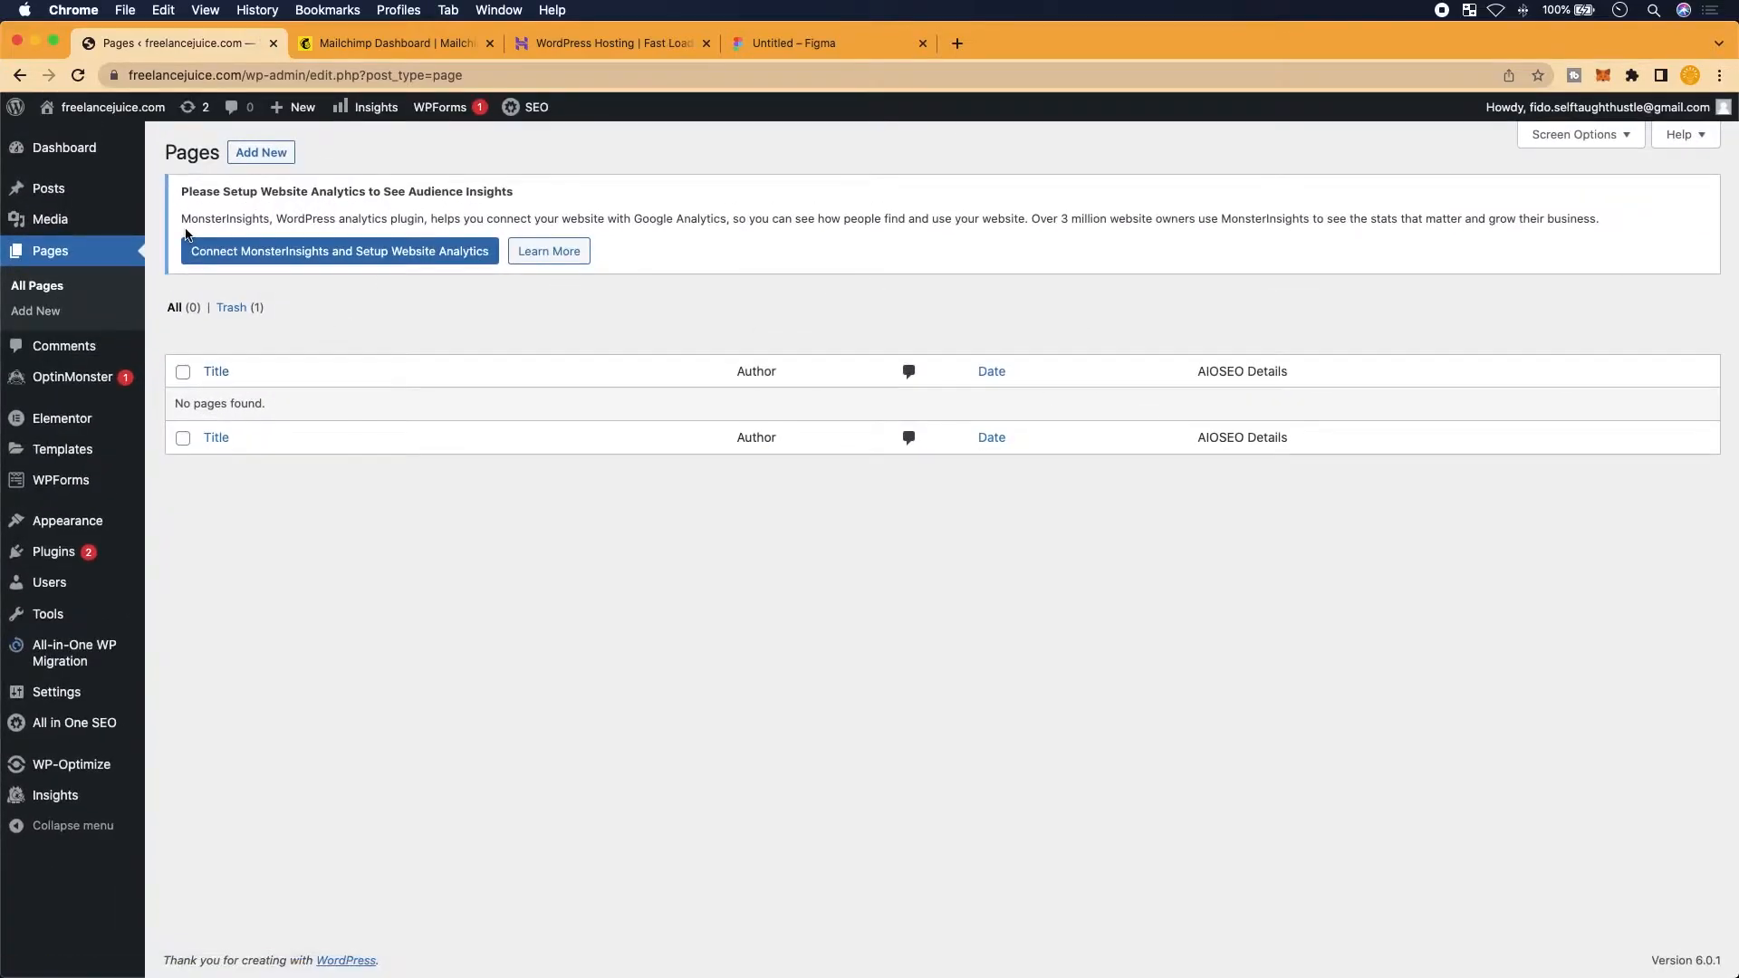
left_click(73, 188)
scroll(296, 477, "up", 3)
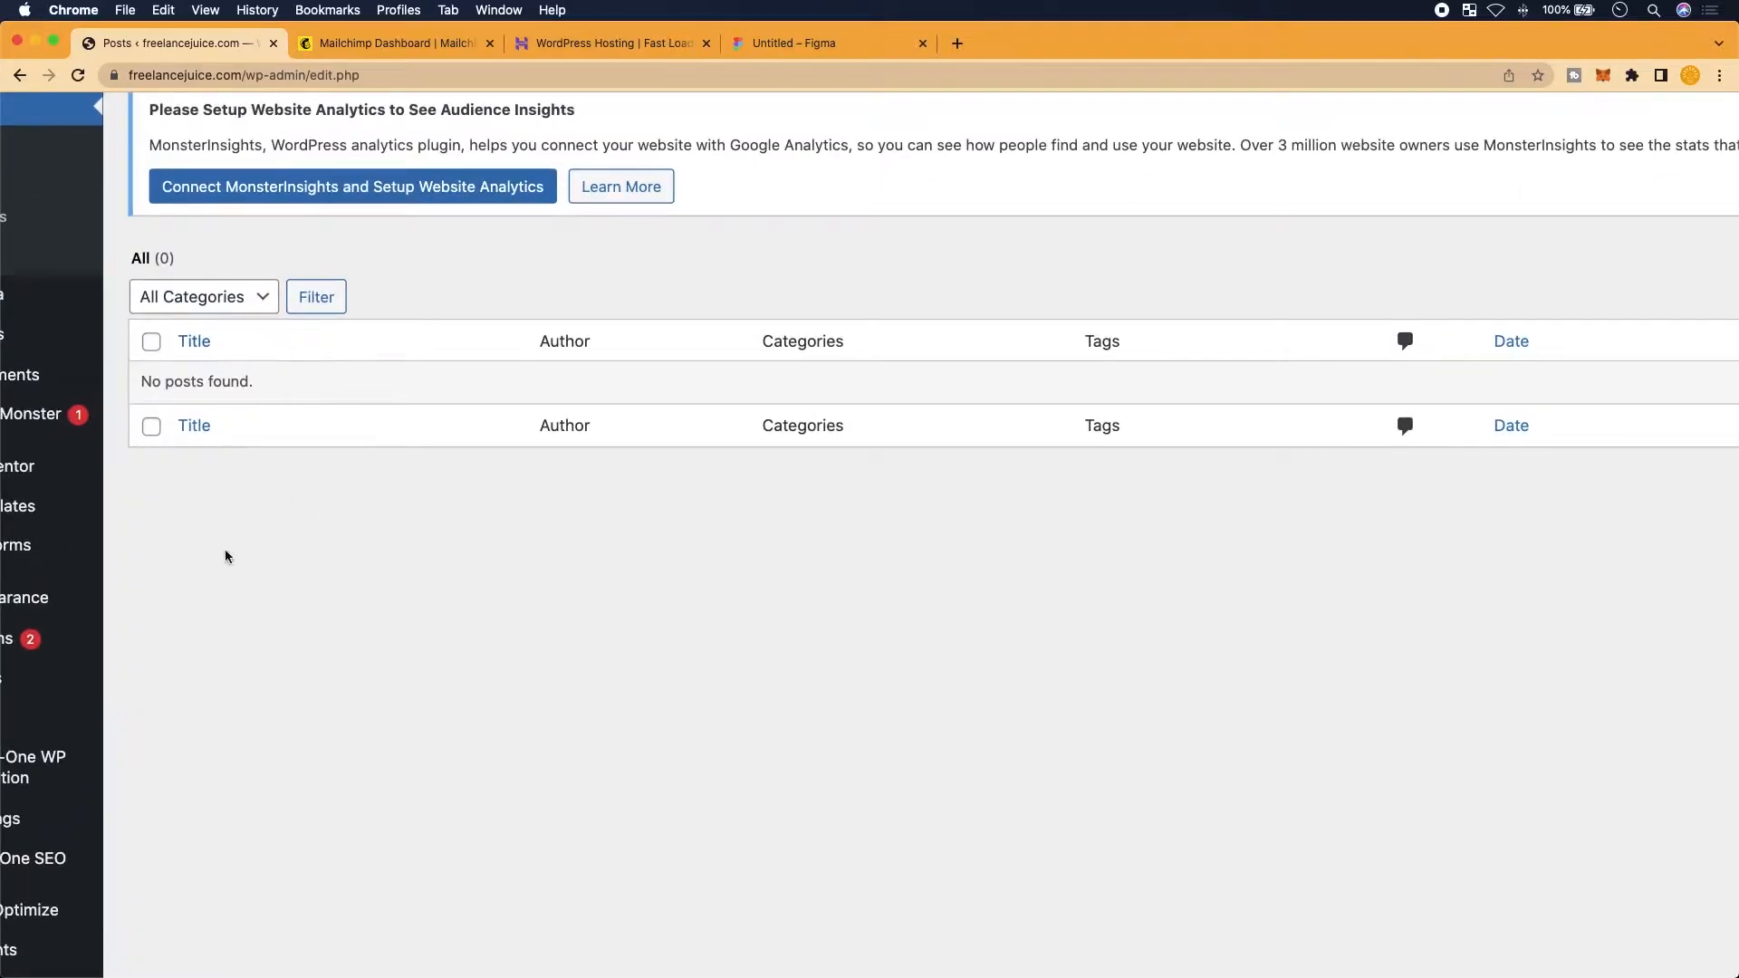
scroll(225, 555, "down", 3)
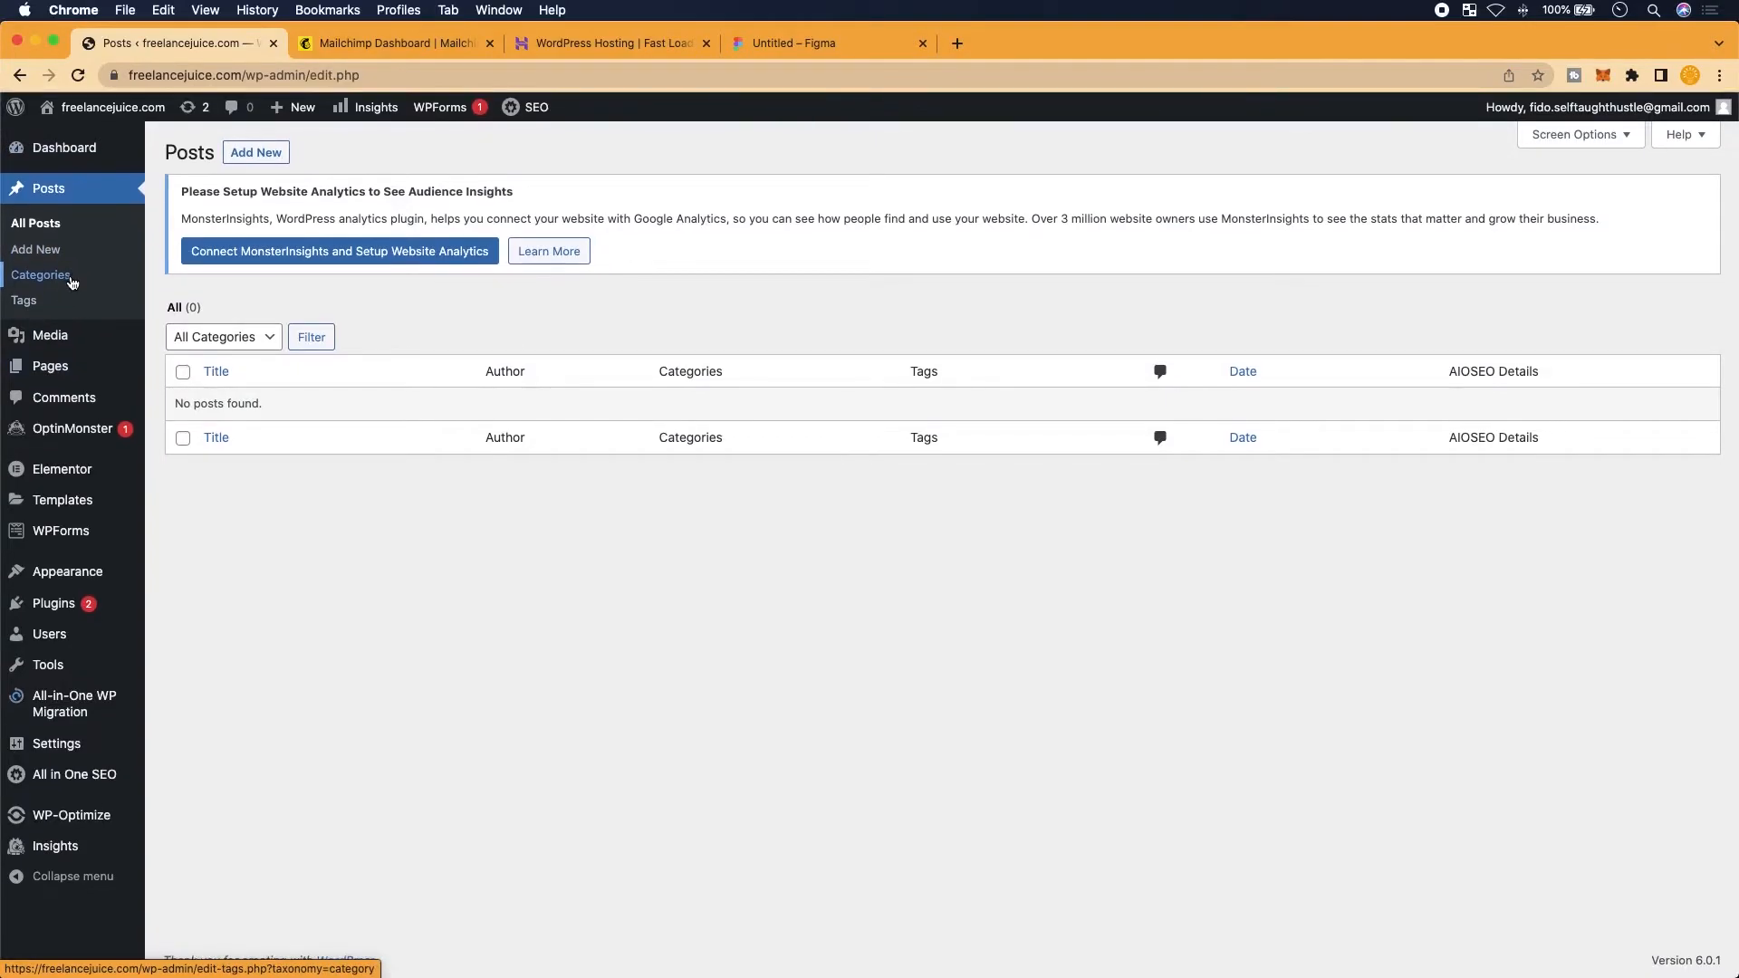
mouse_move(63, 332)
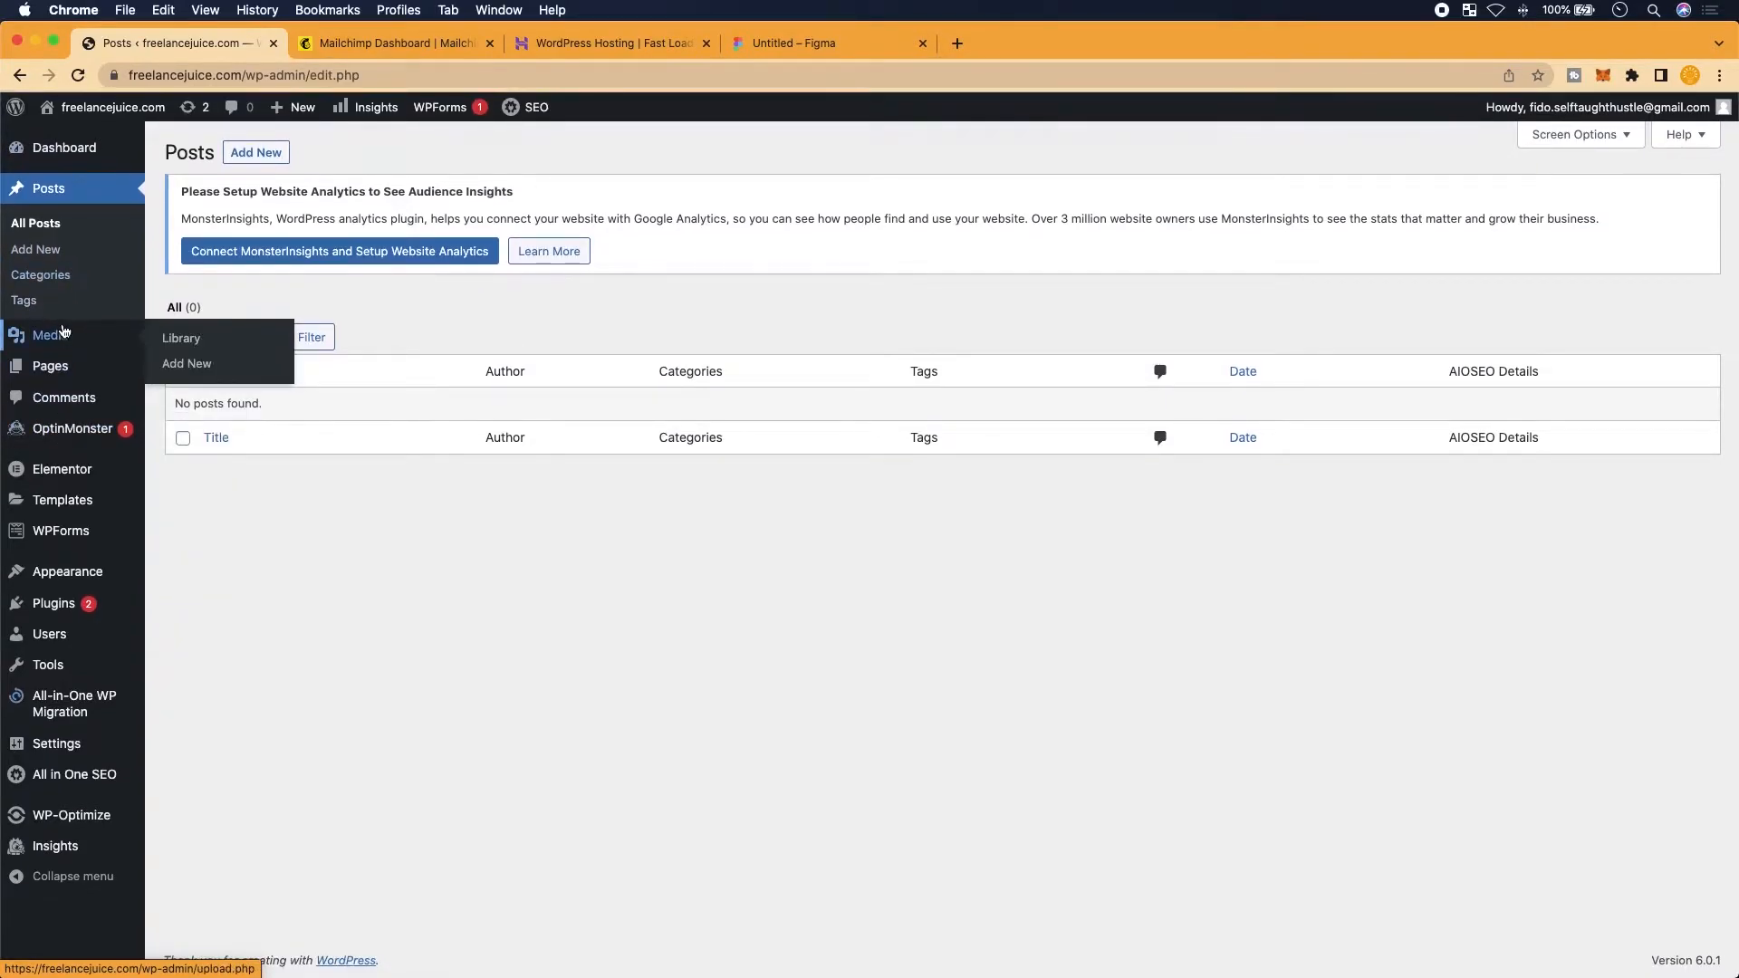
mouse_move(61, 372)
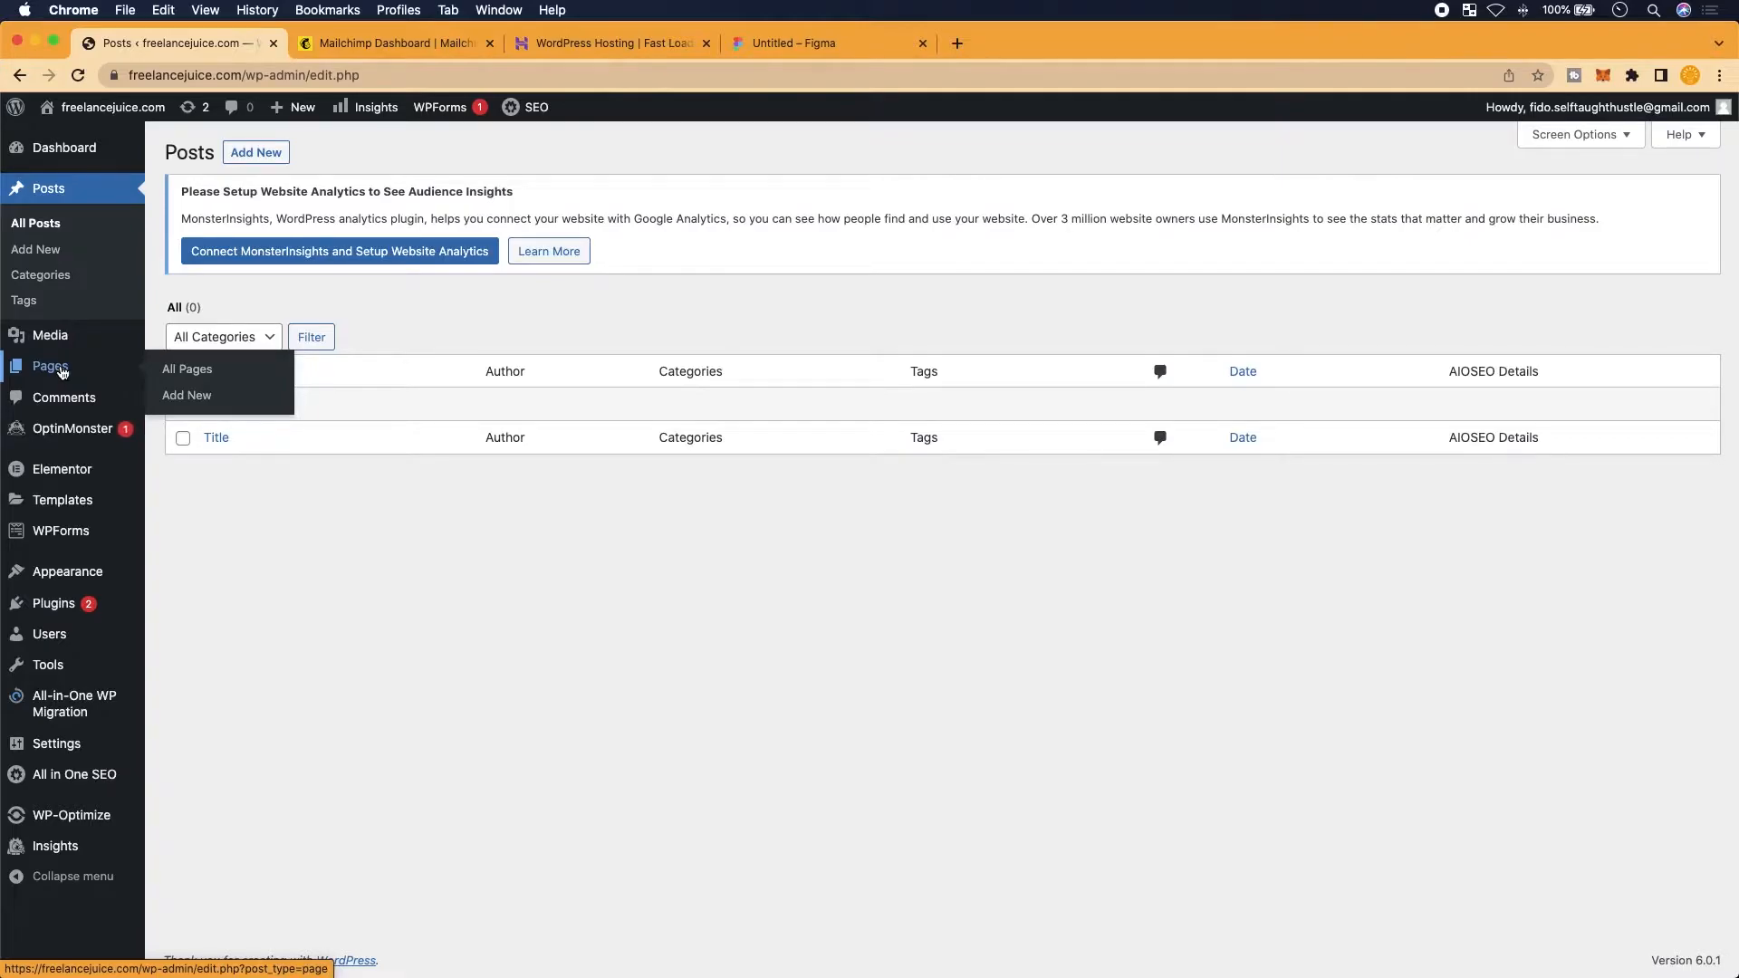
mouse_move(63, 507)
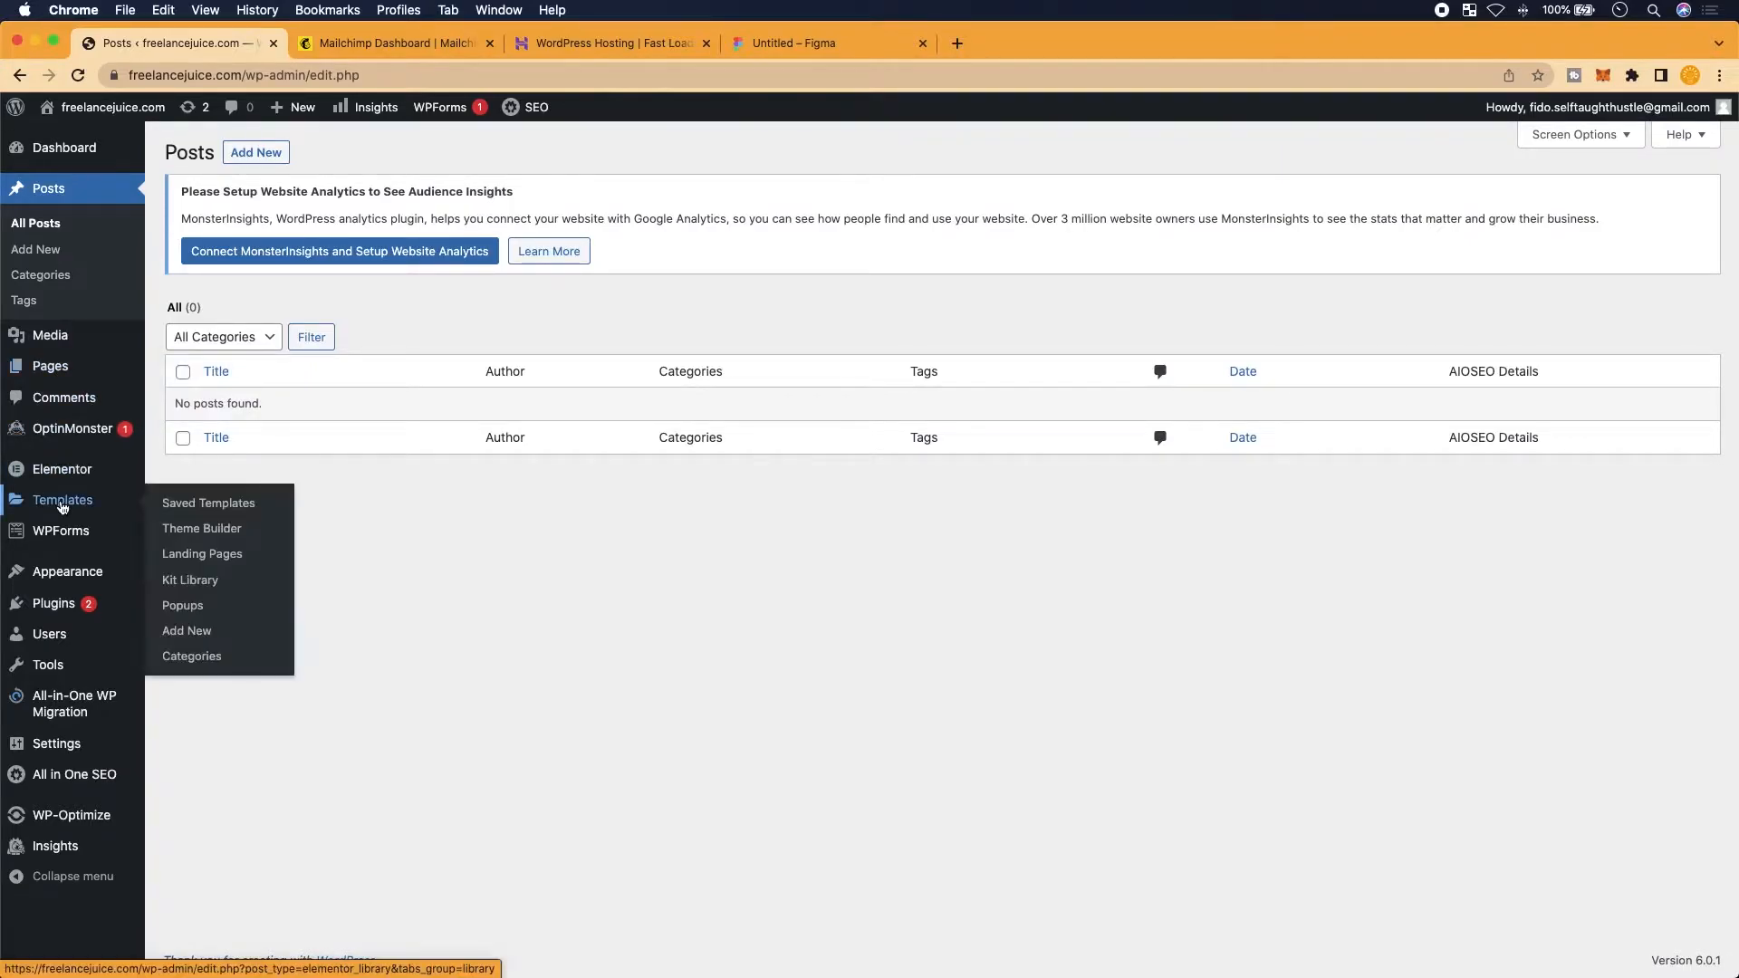
scroll(63, 507, "up", 3)
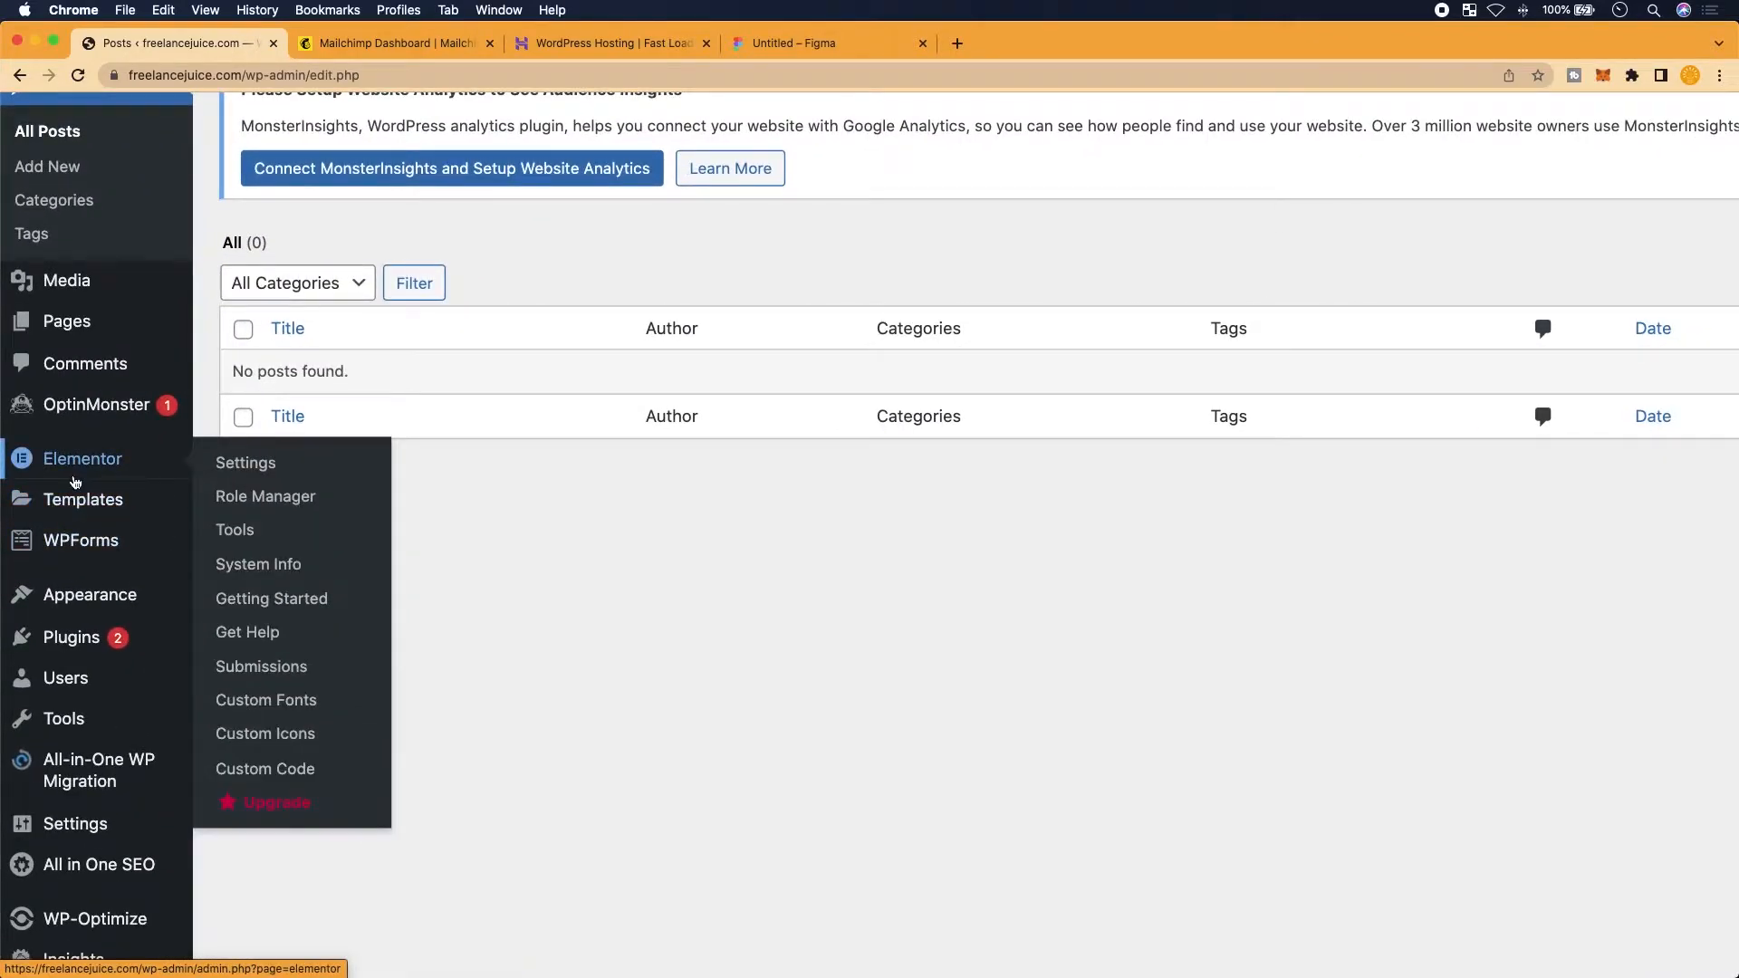
Search the installed plugins for 'elementor' to confirm it's there, then go to Add Plugins
left_click(71, 638)
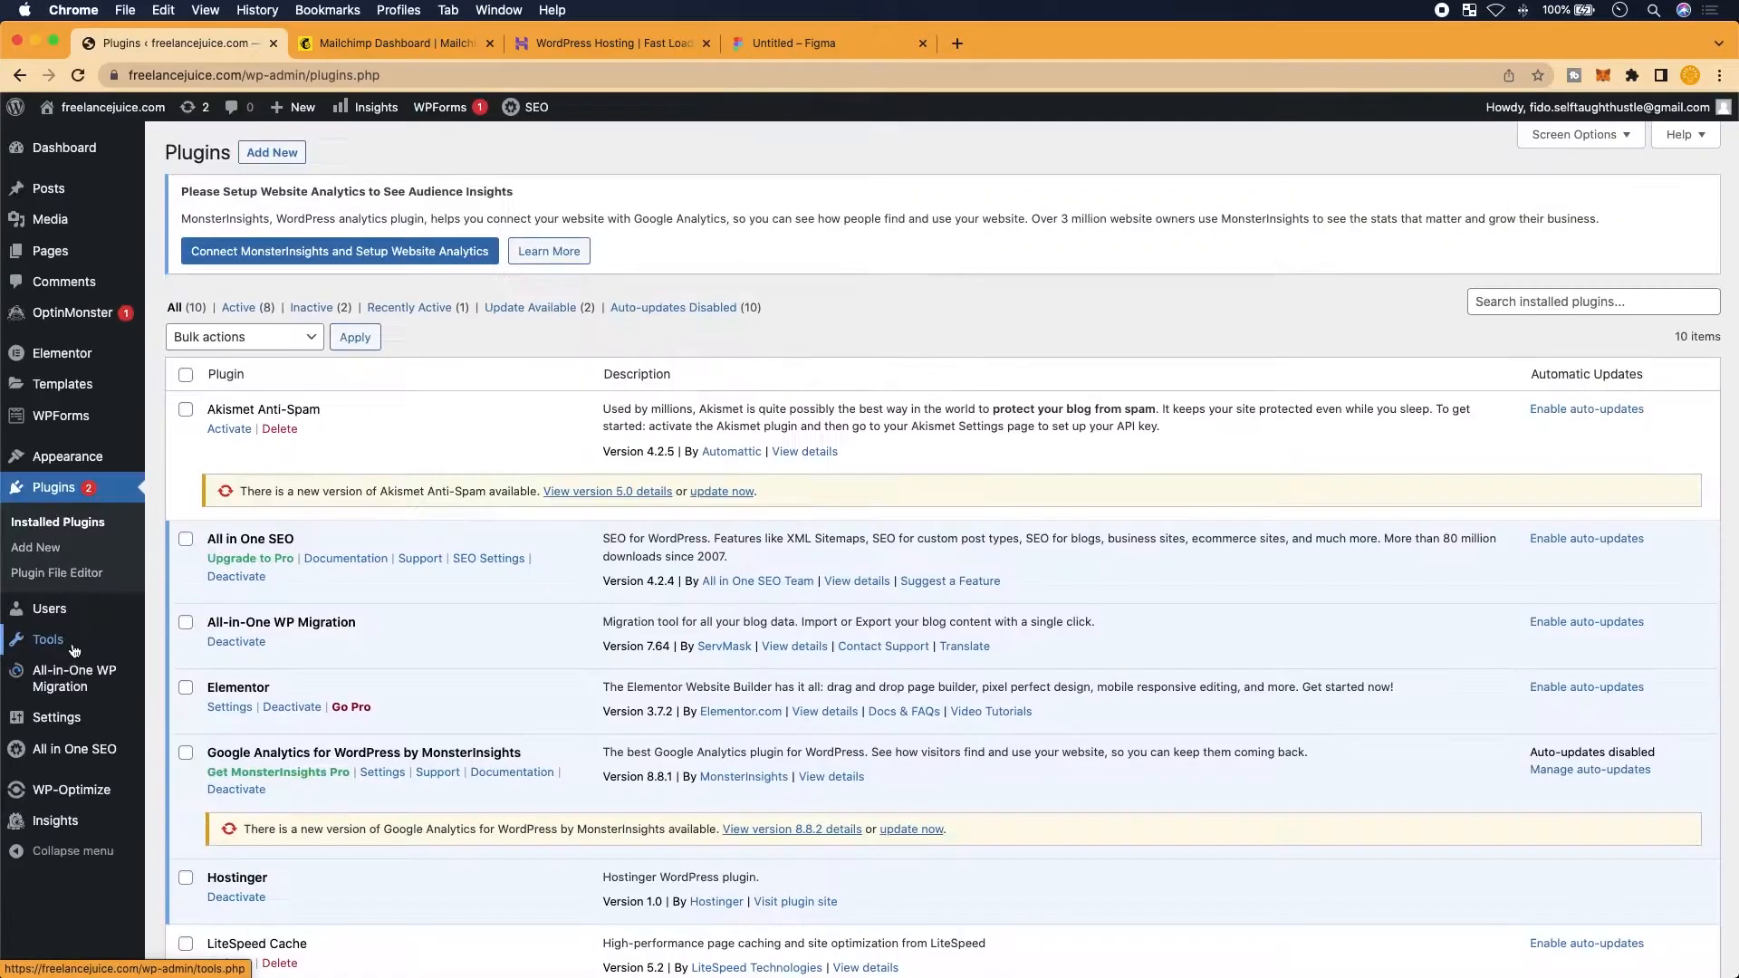
scroll(1635, 345, "up", 3)
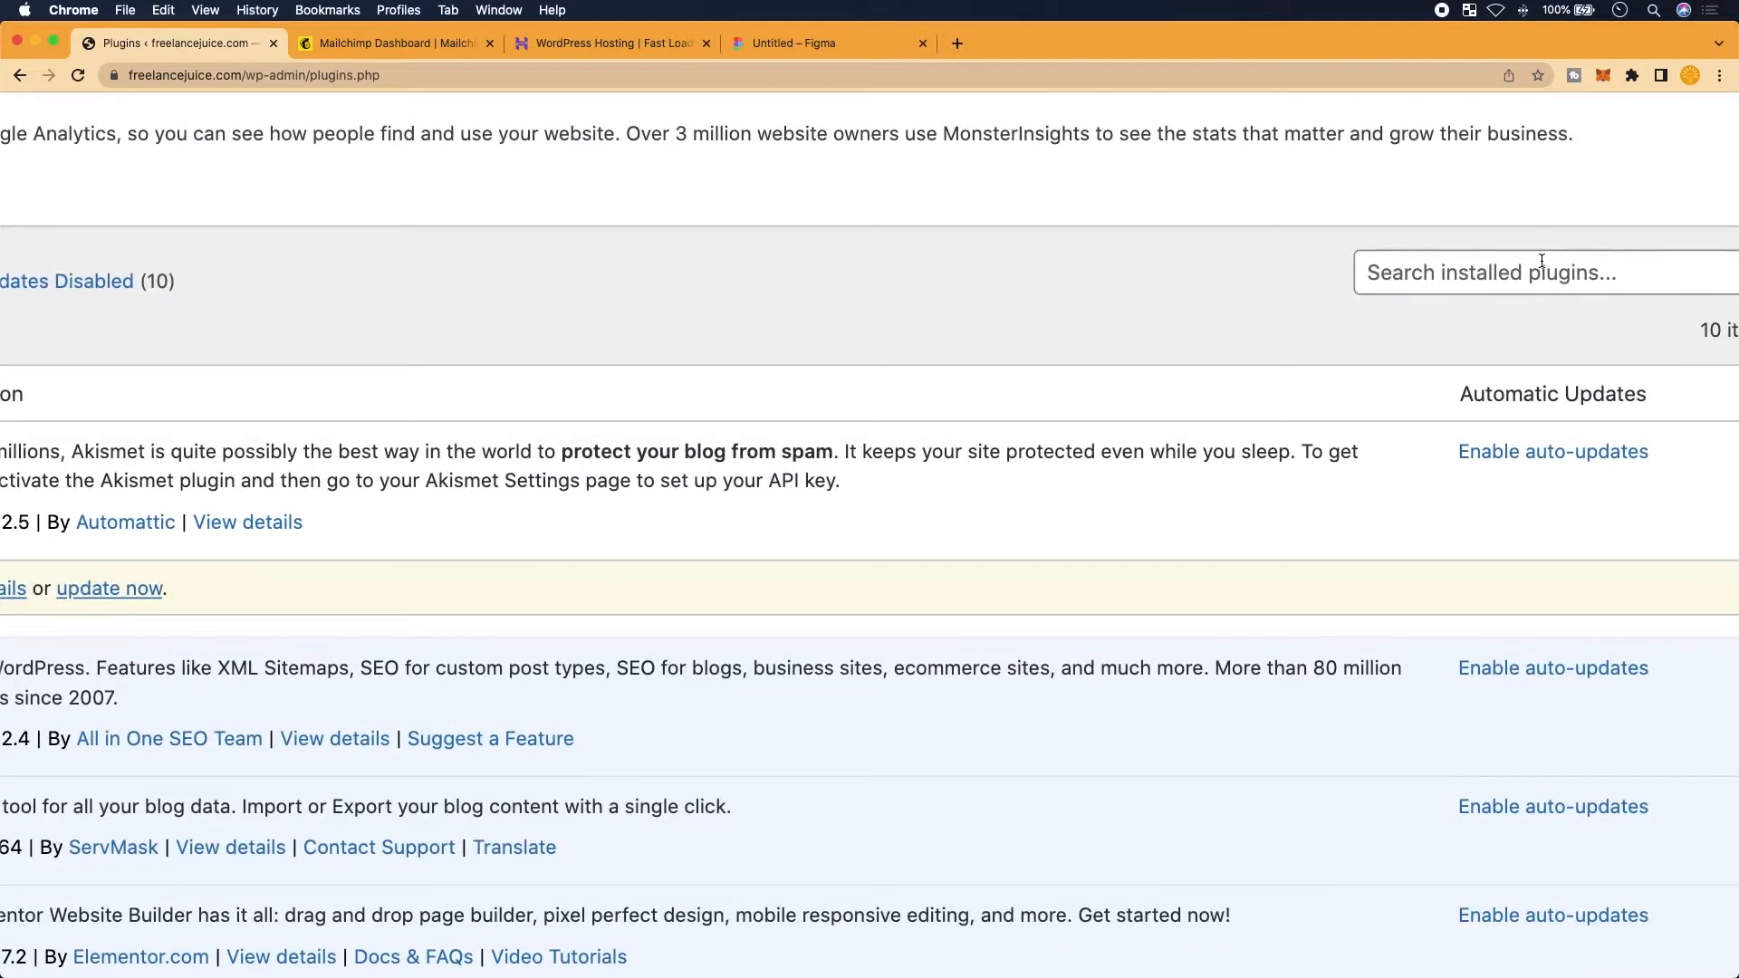
left_click(1541, 261)
type("elementor")
key("Return")
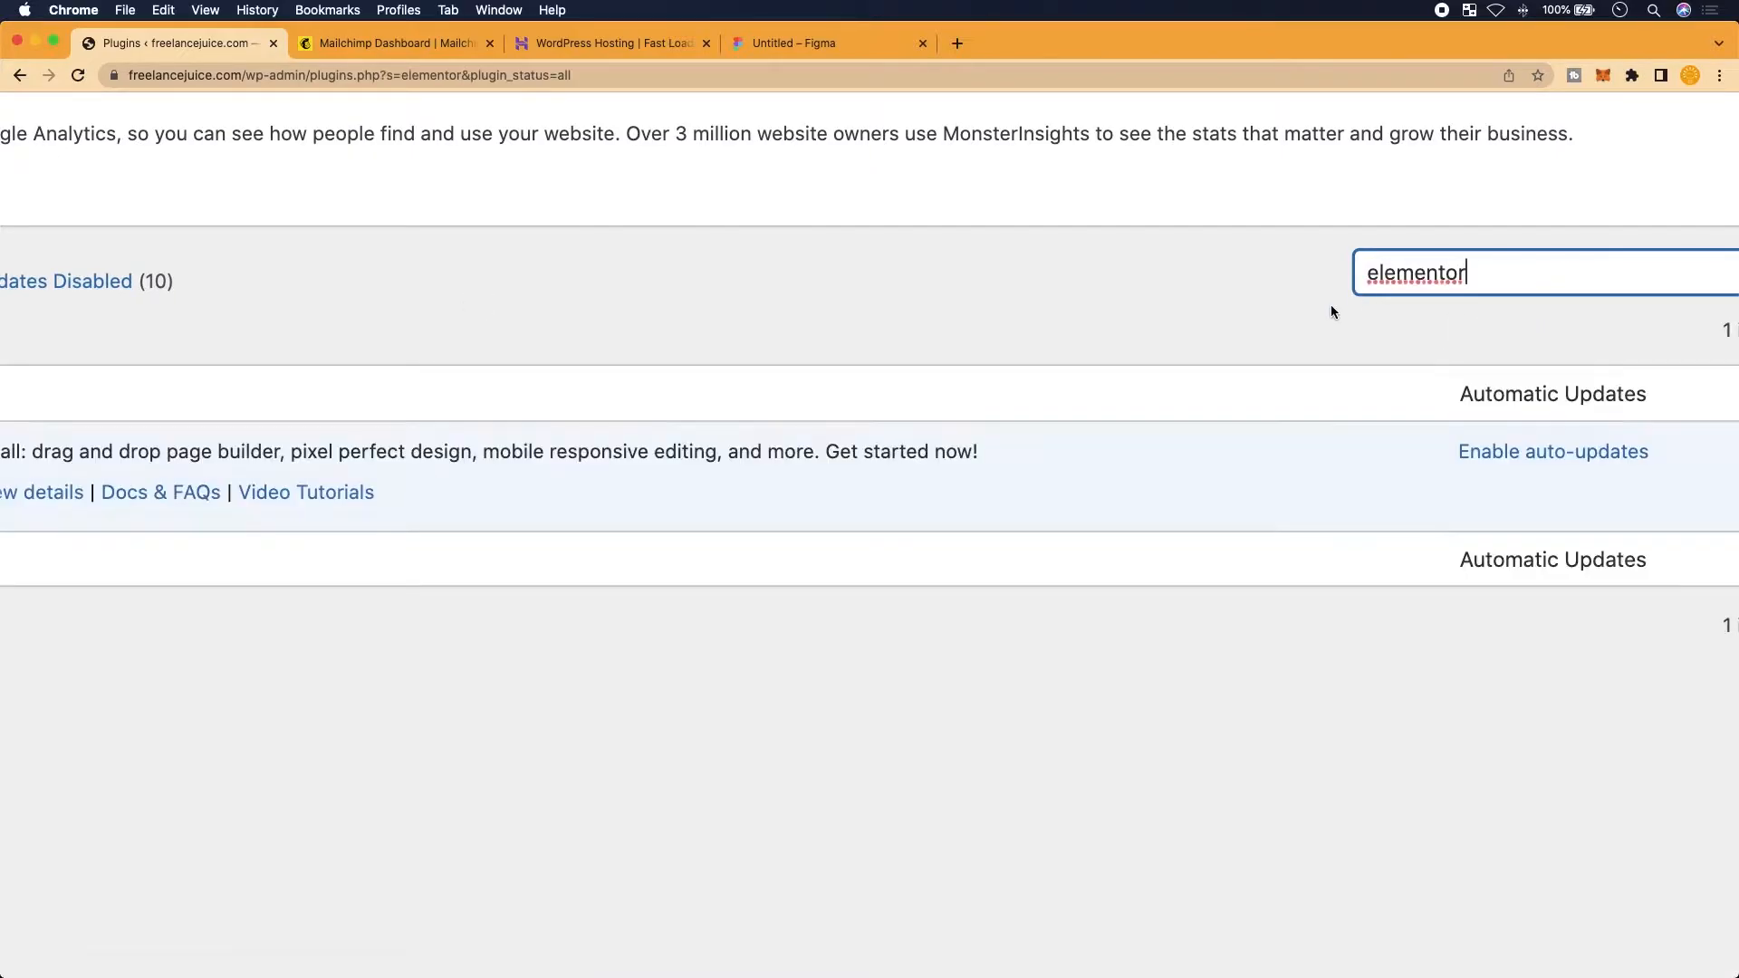
scroll(841, 514, "down", 5)
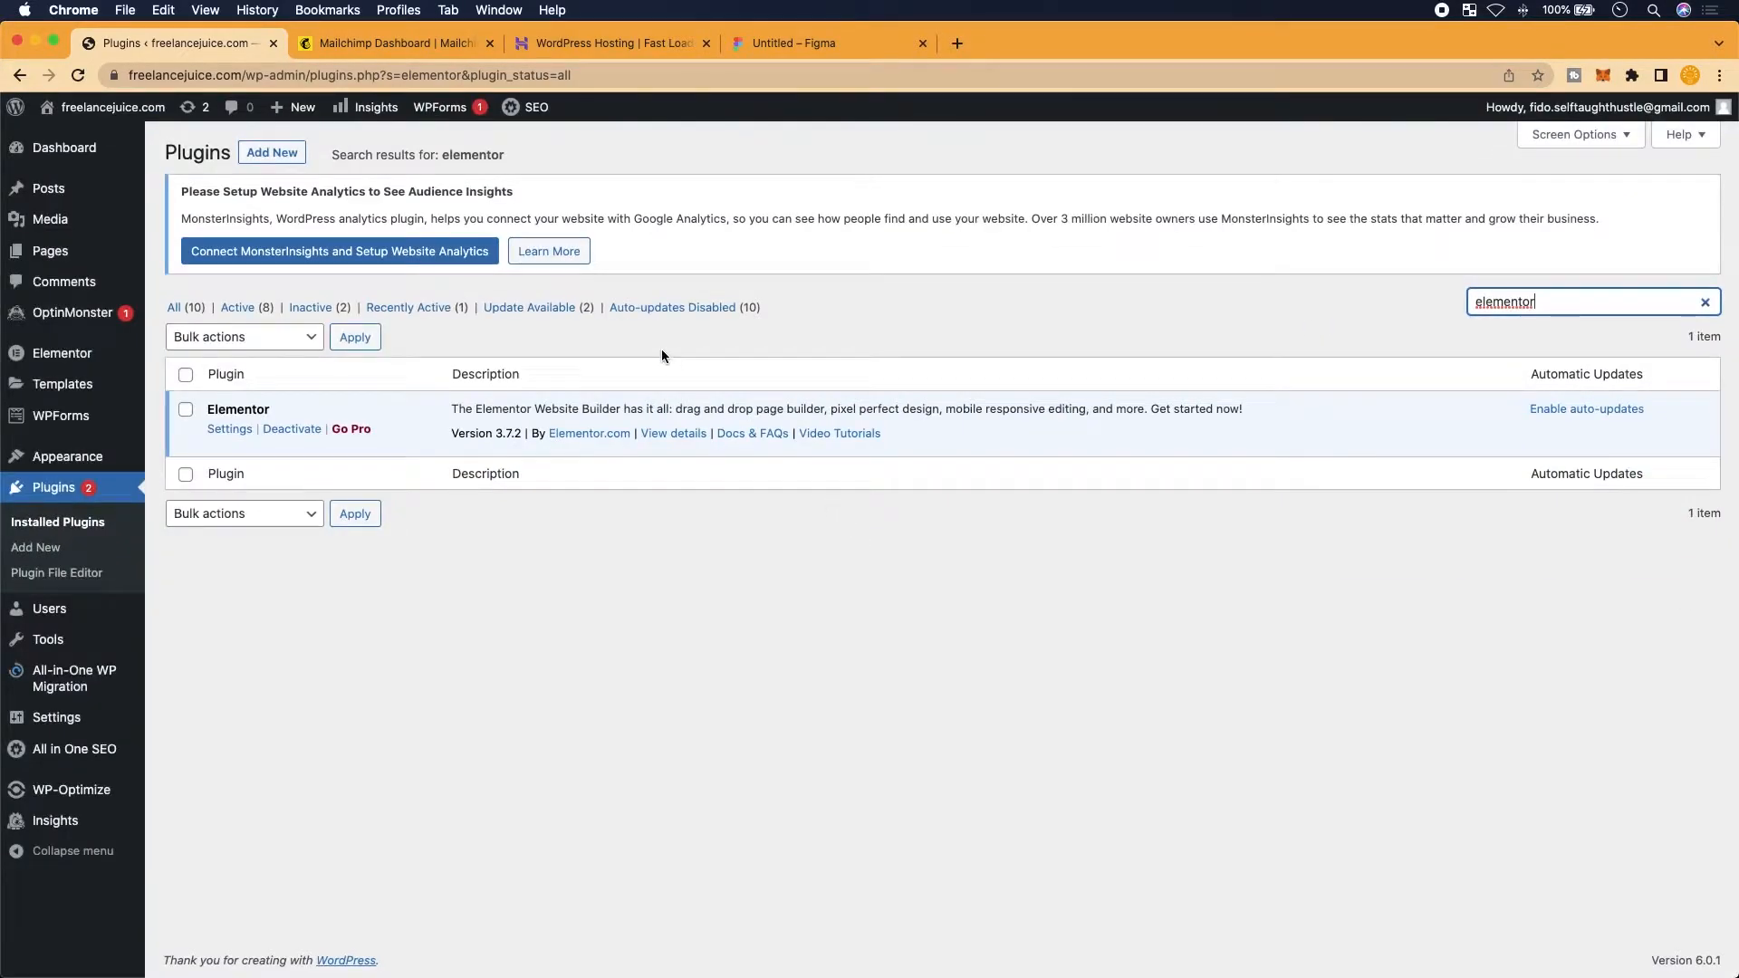
scroll(272, 155, "up", 3)
left_click(272, 152)
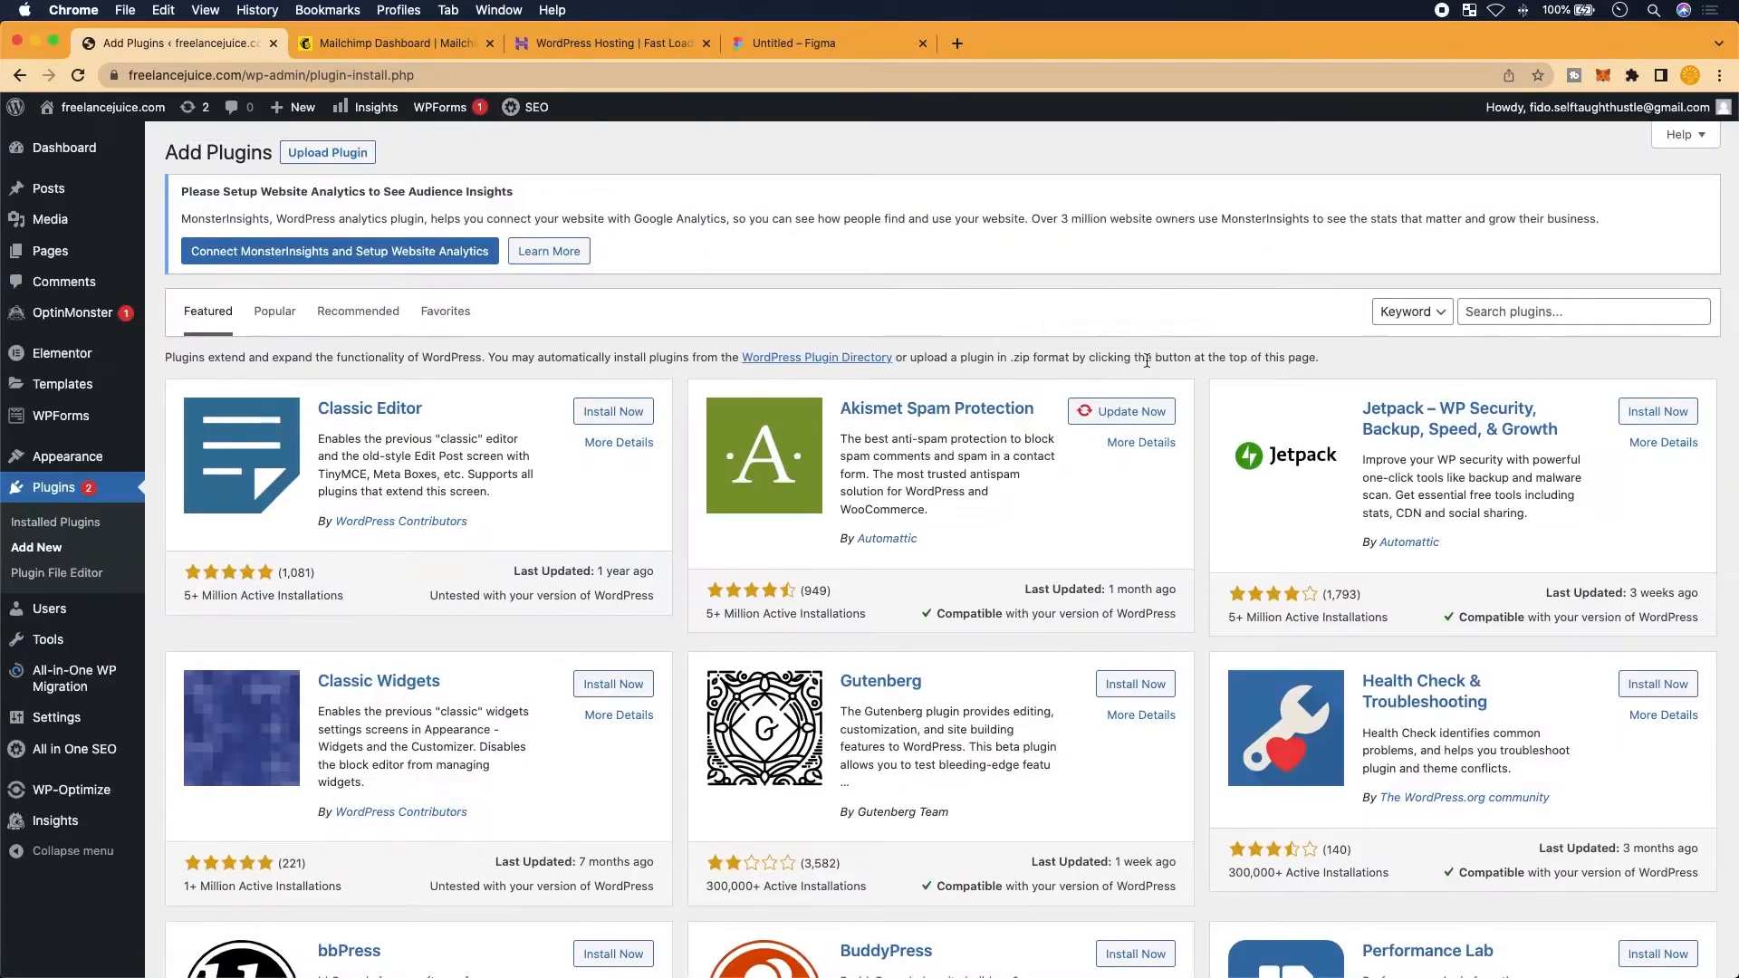
Search the plugin directory for 'elementor' and confirm Elementor Website Builder shows Active
left_click(1565, 309)
type("wlwm")
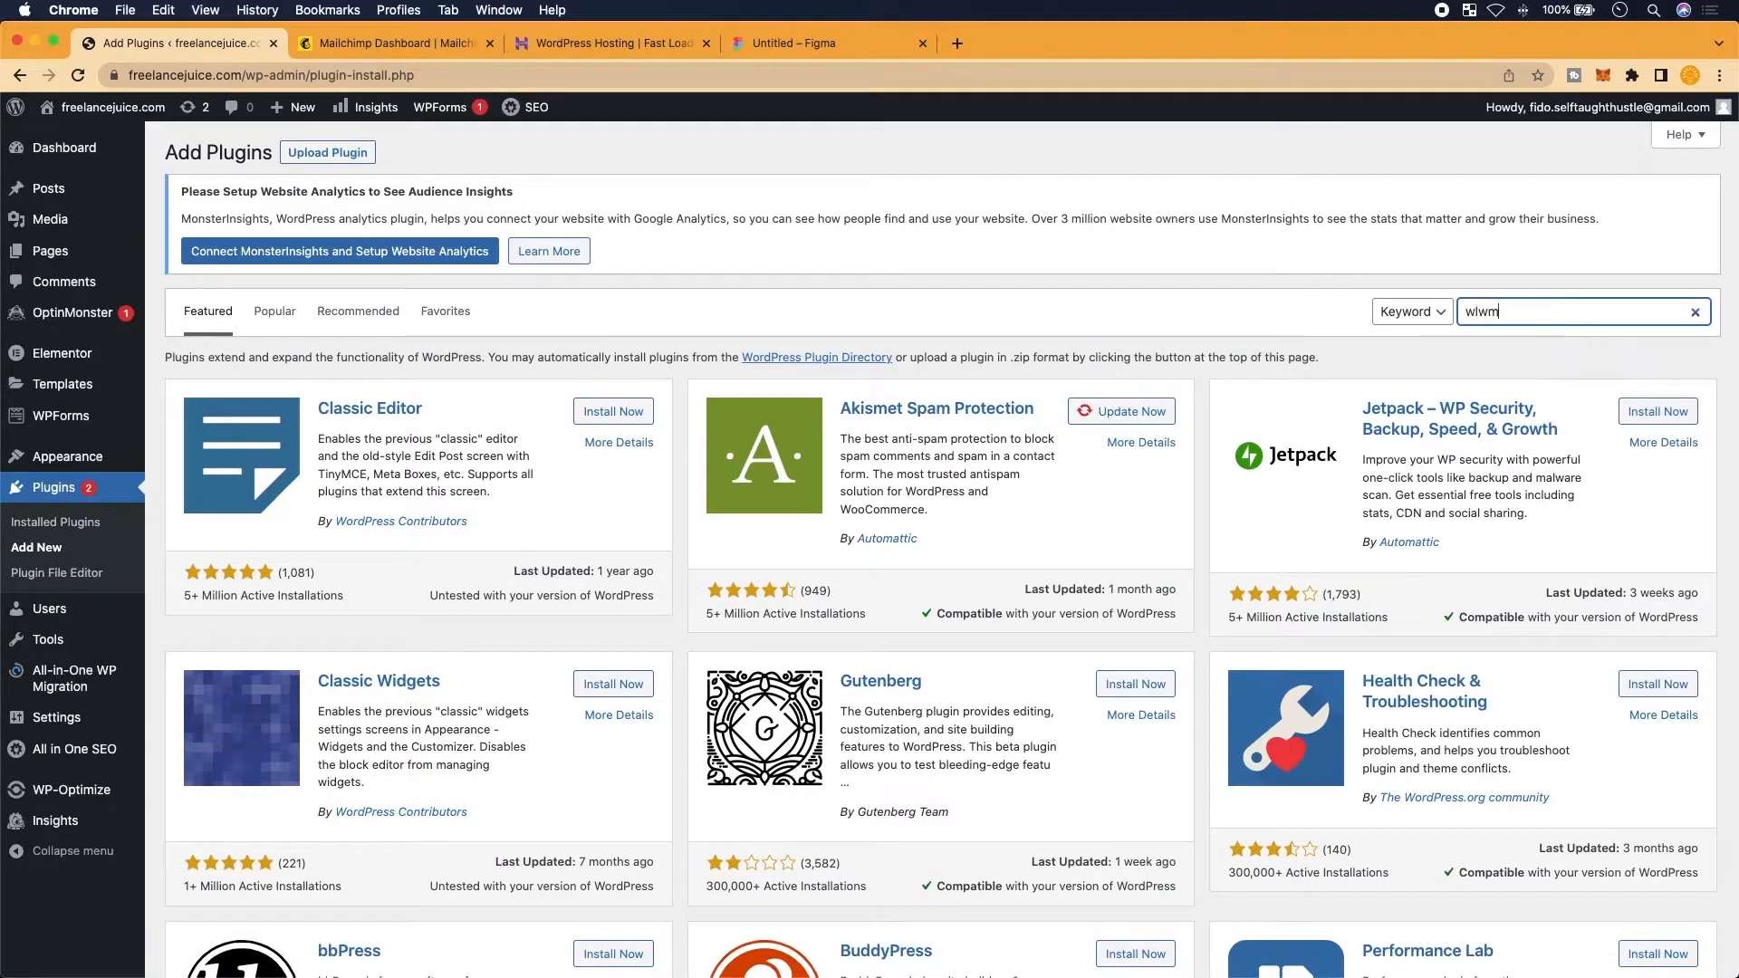
key("BackSpace")
key("BackSpace")
key("BackSpace")
key("BackSpace")
type("el")
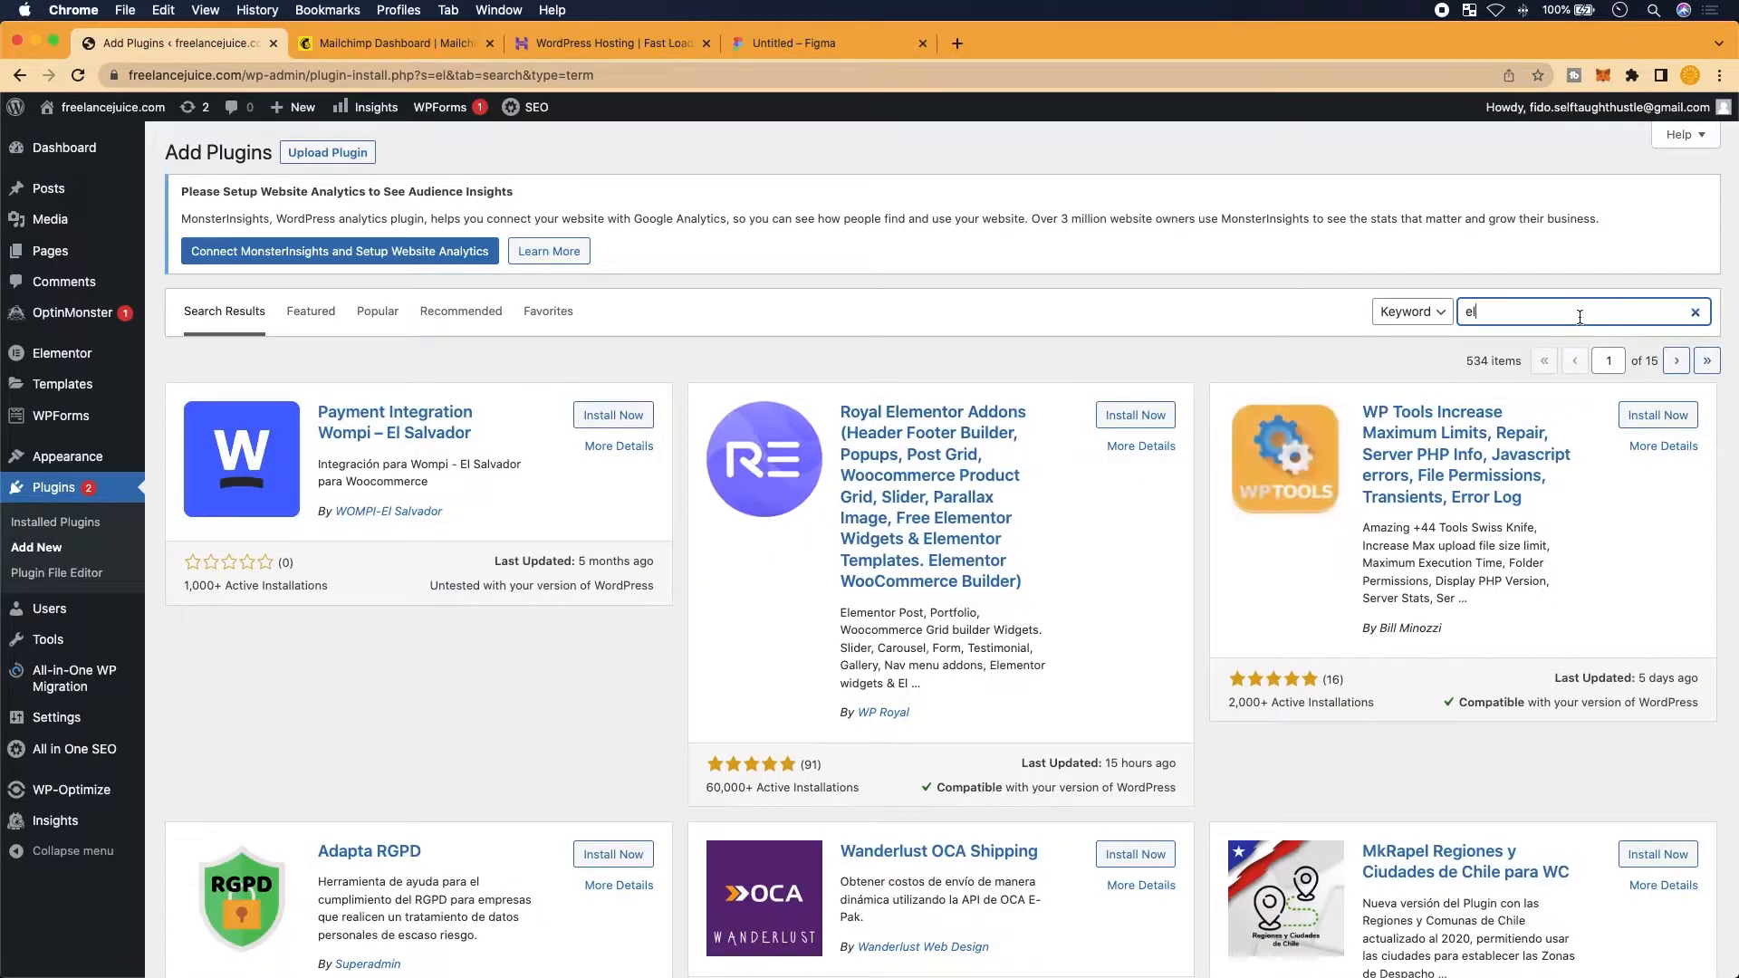
type("ement")
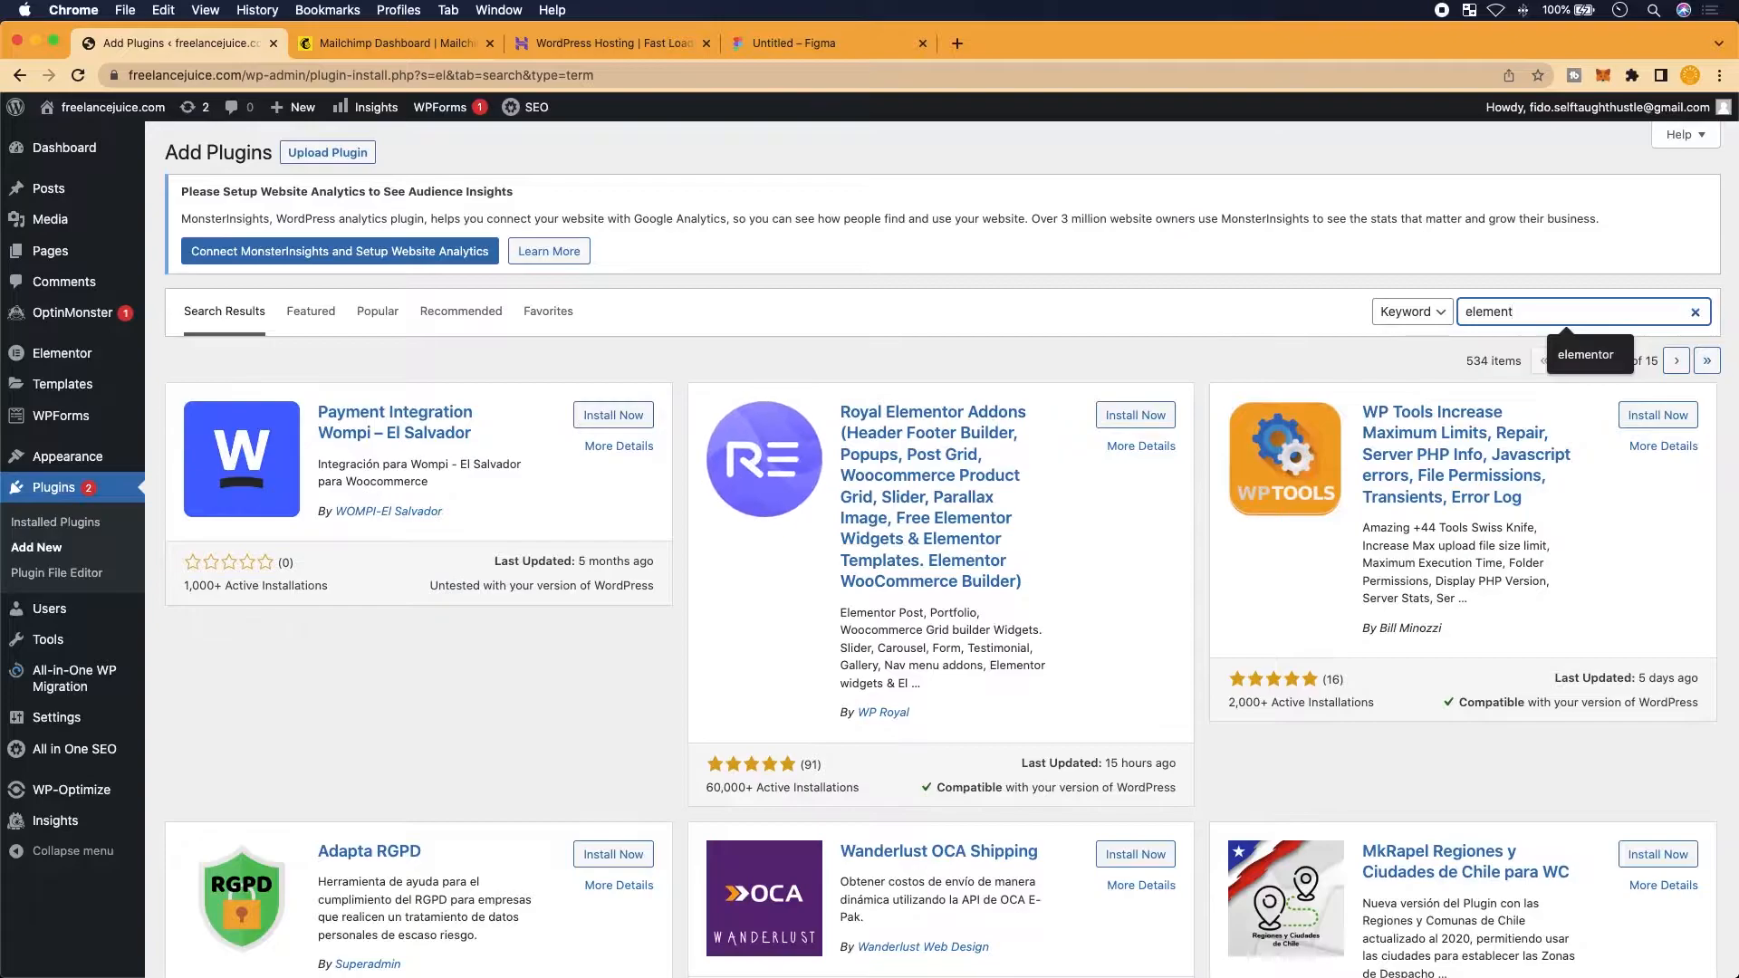
type("or")
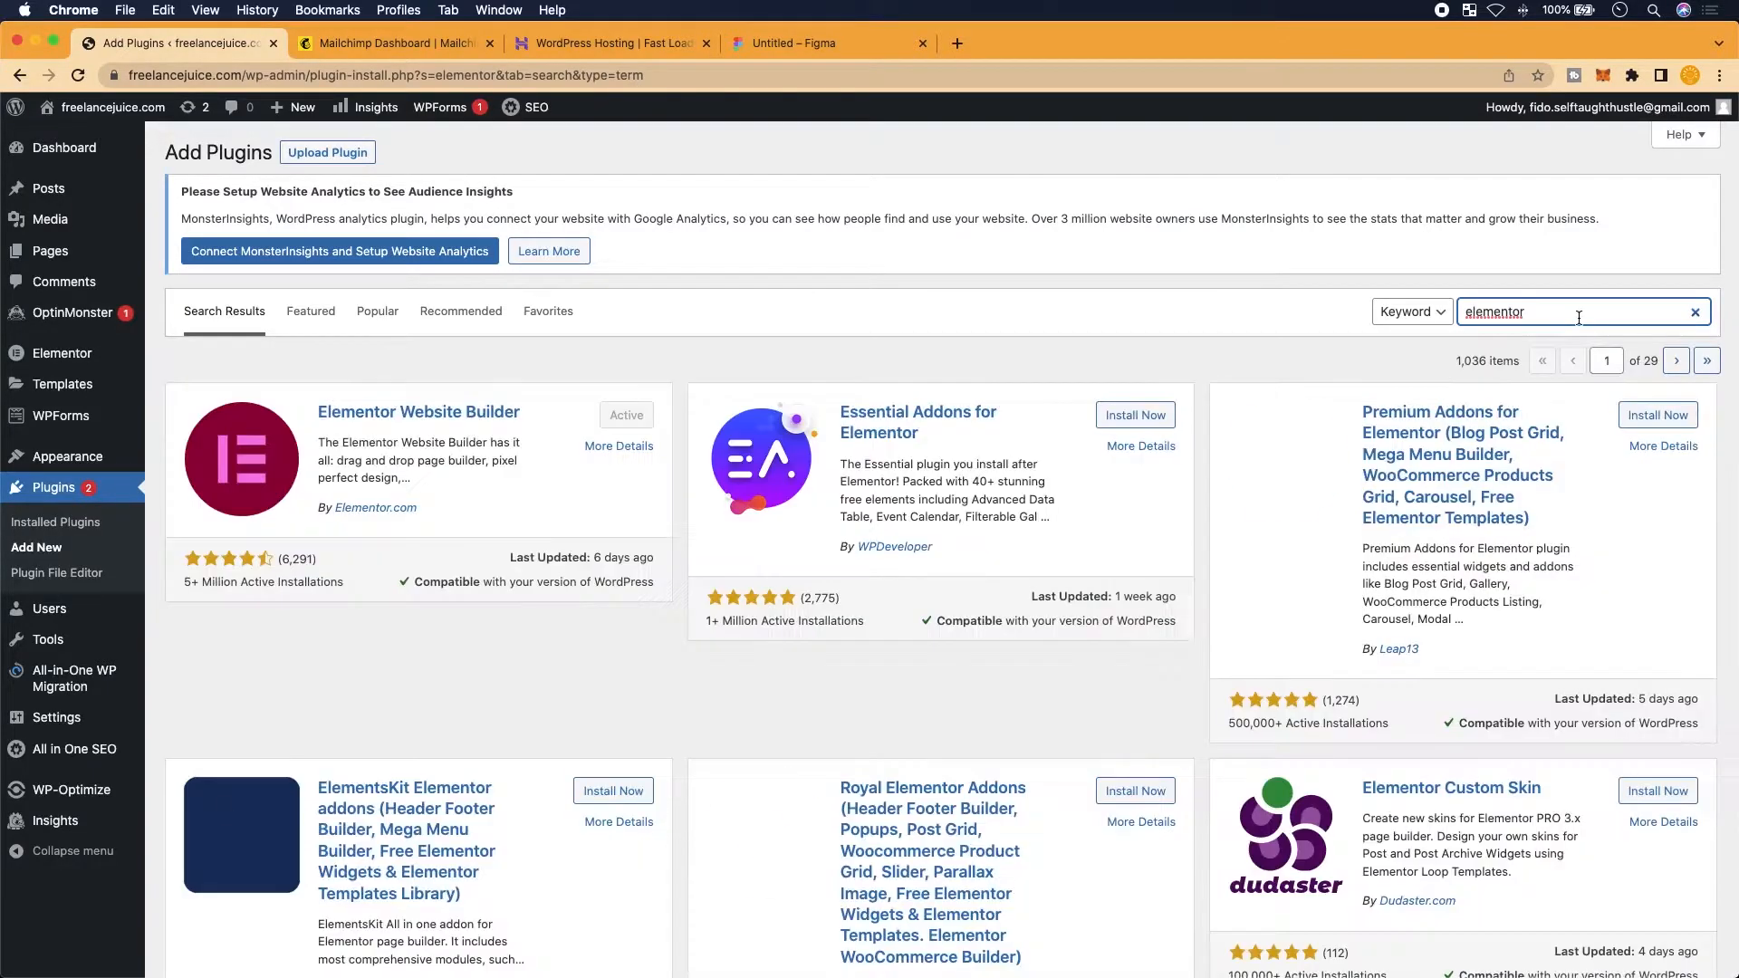
scroll(333, 518, "up", 5)
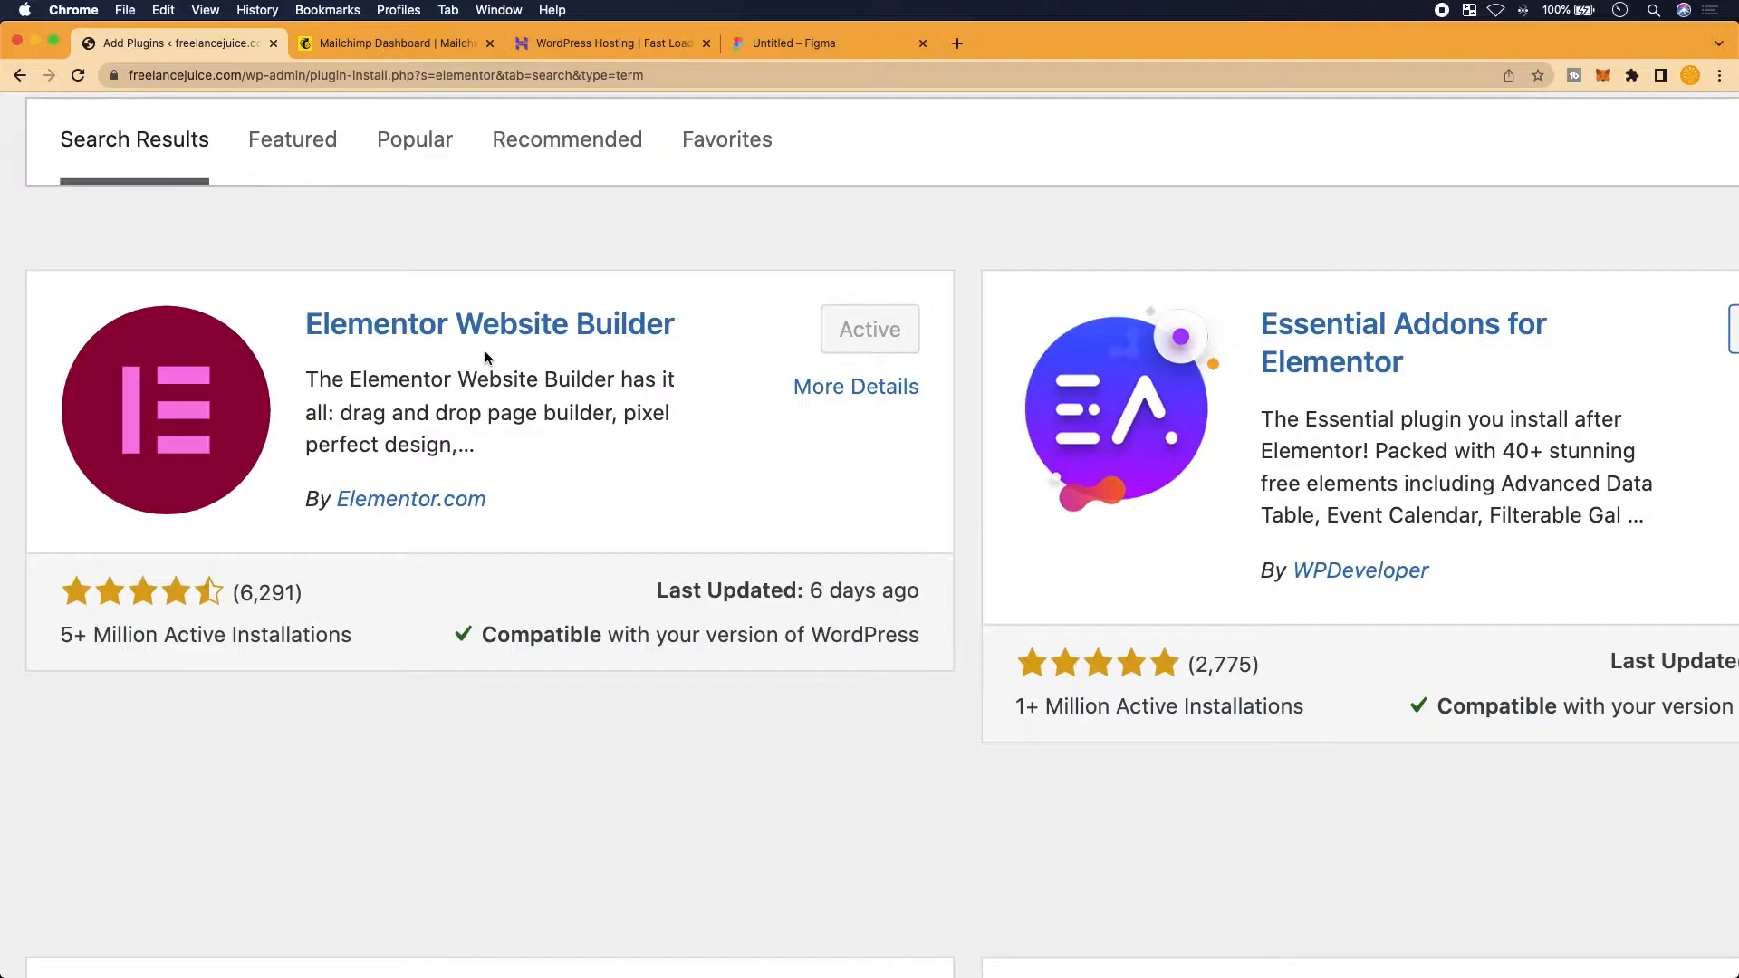
scroll(485, 356, "down", 5)
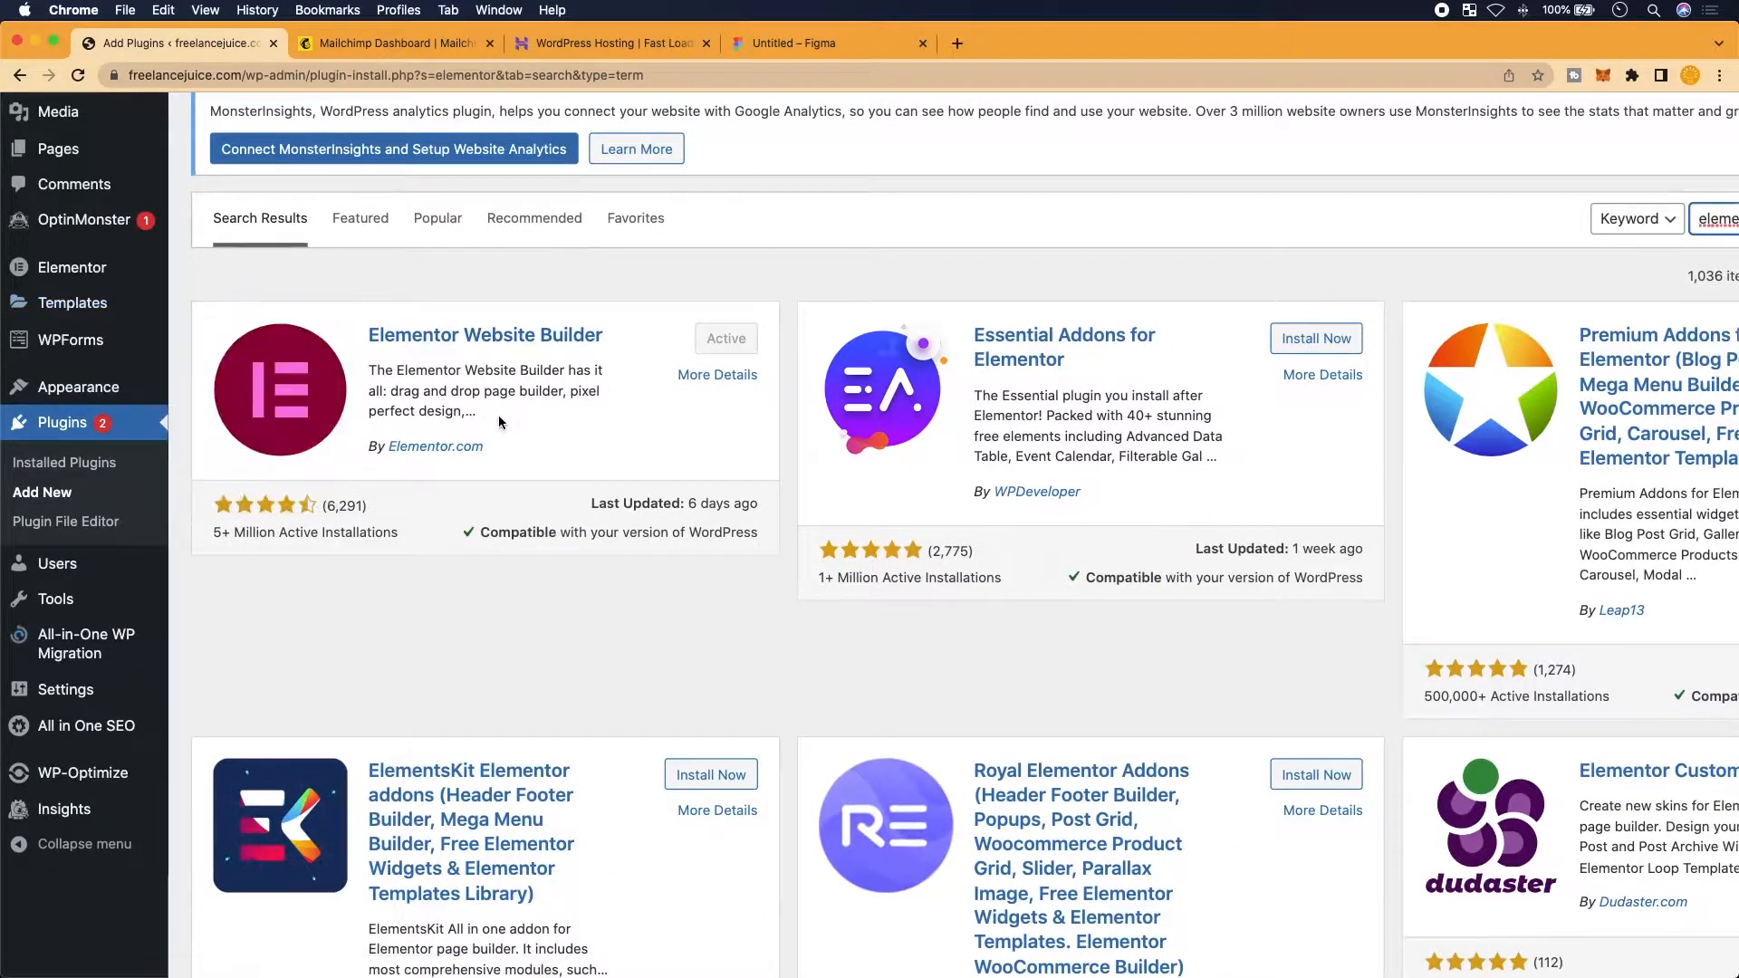
scroll(498, 421, "up", 1)
Go to Appearance > Themes to see the installed themes
mouse_move(135, 323)
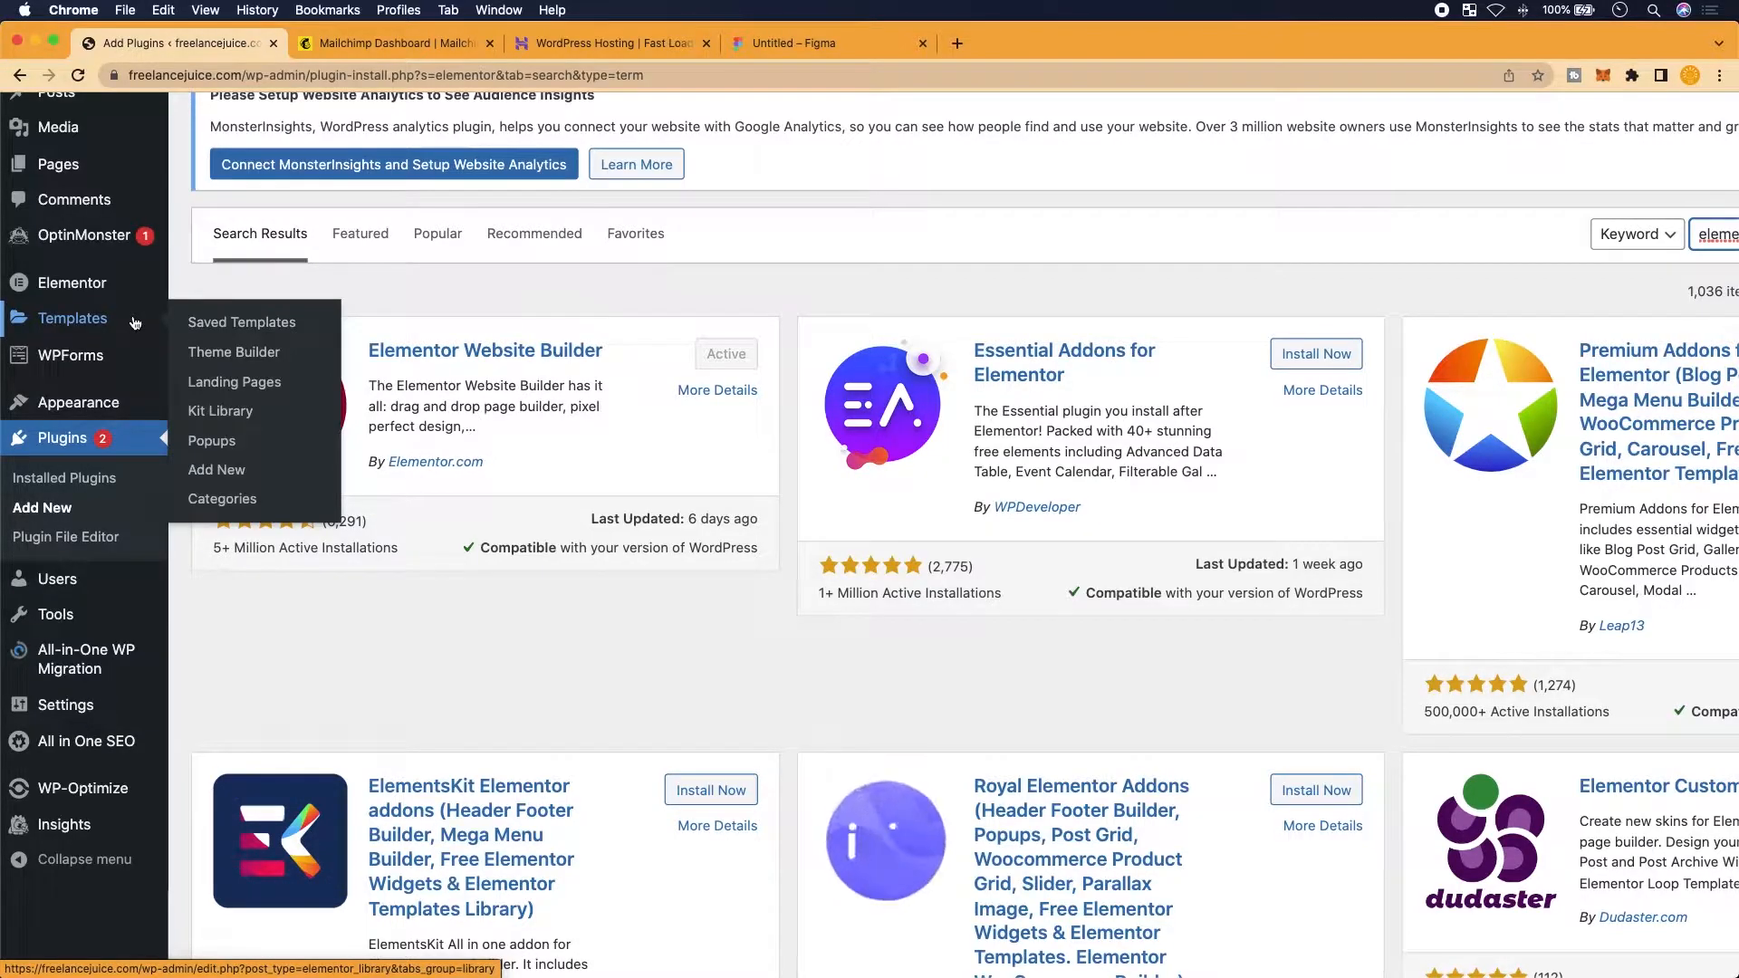
scroll(135, 323, "up", 1)
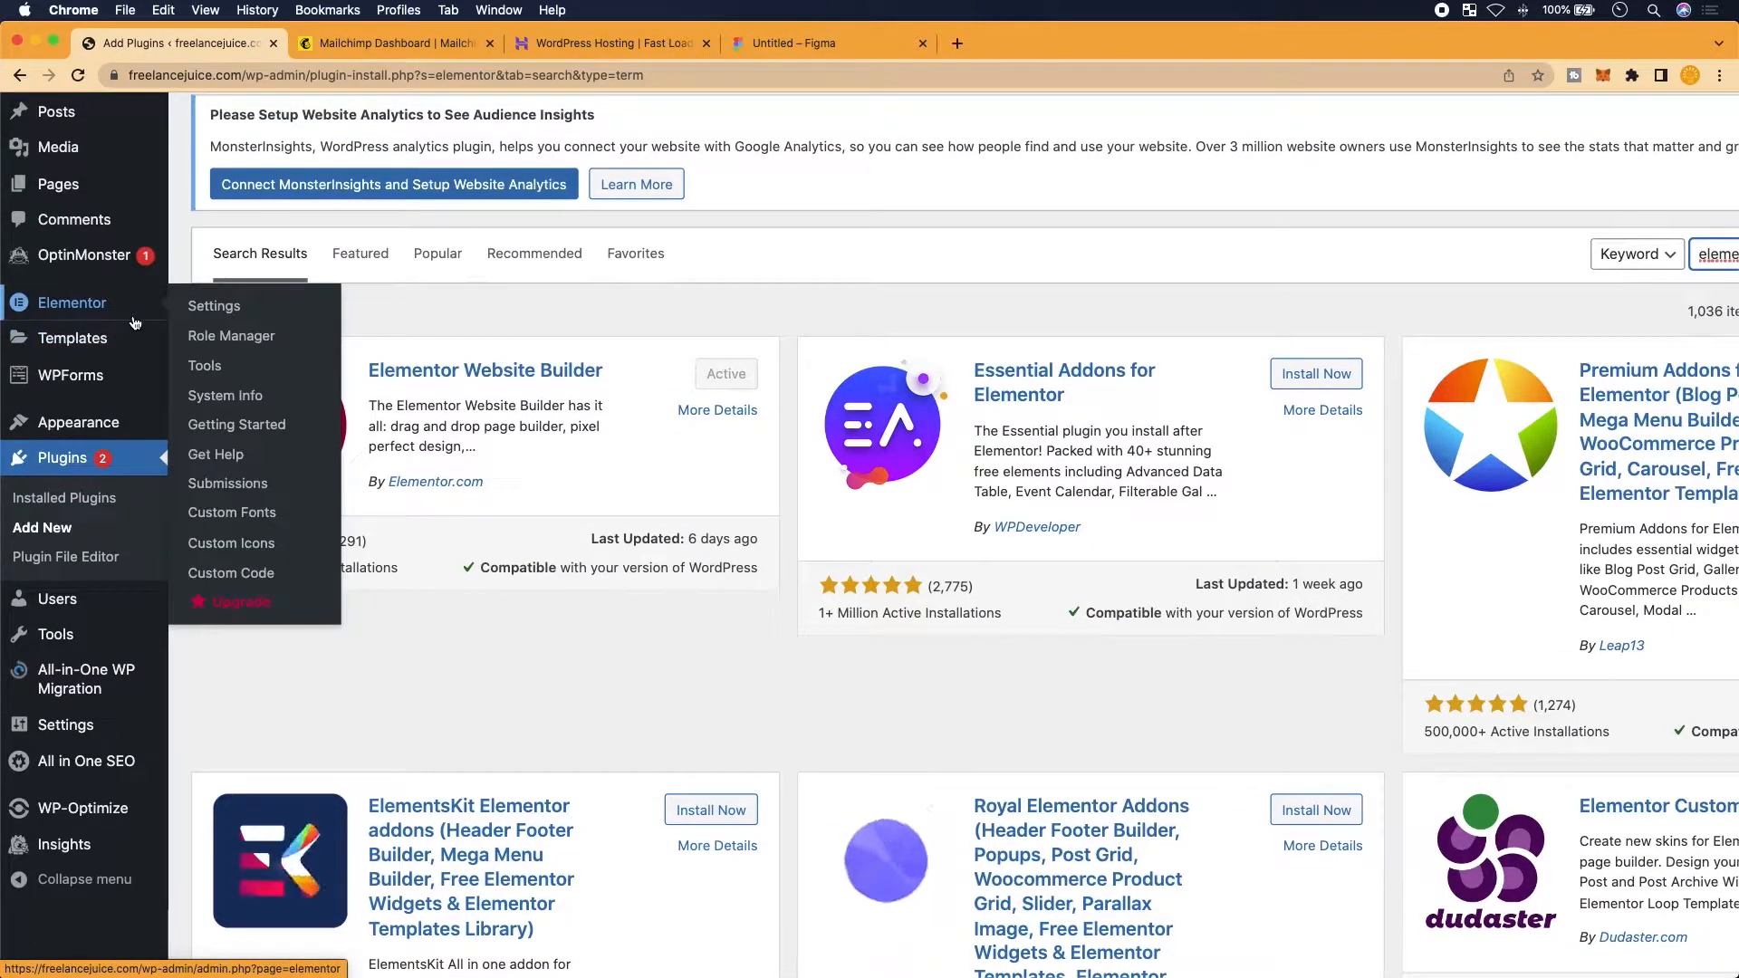
scroll(135, 323, "up", 1)
scroll(135, 323, "up", 1)
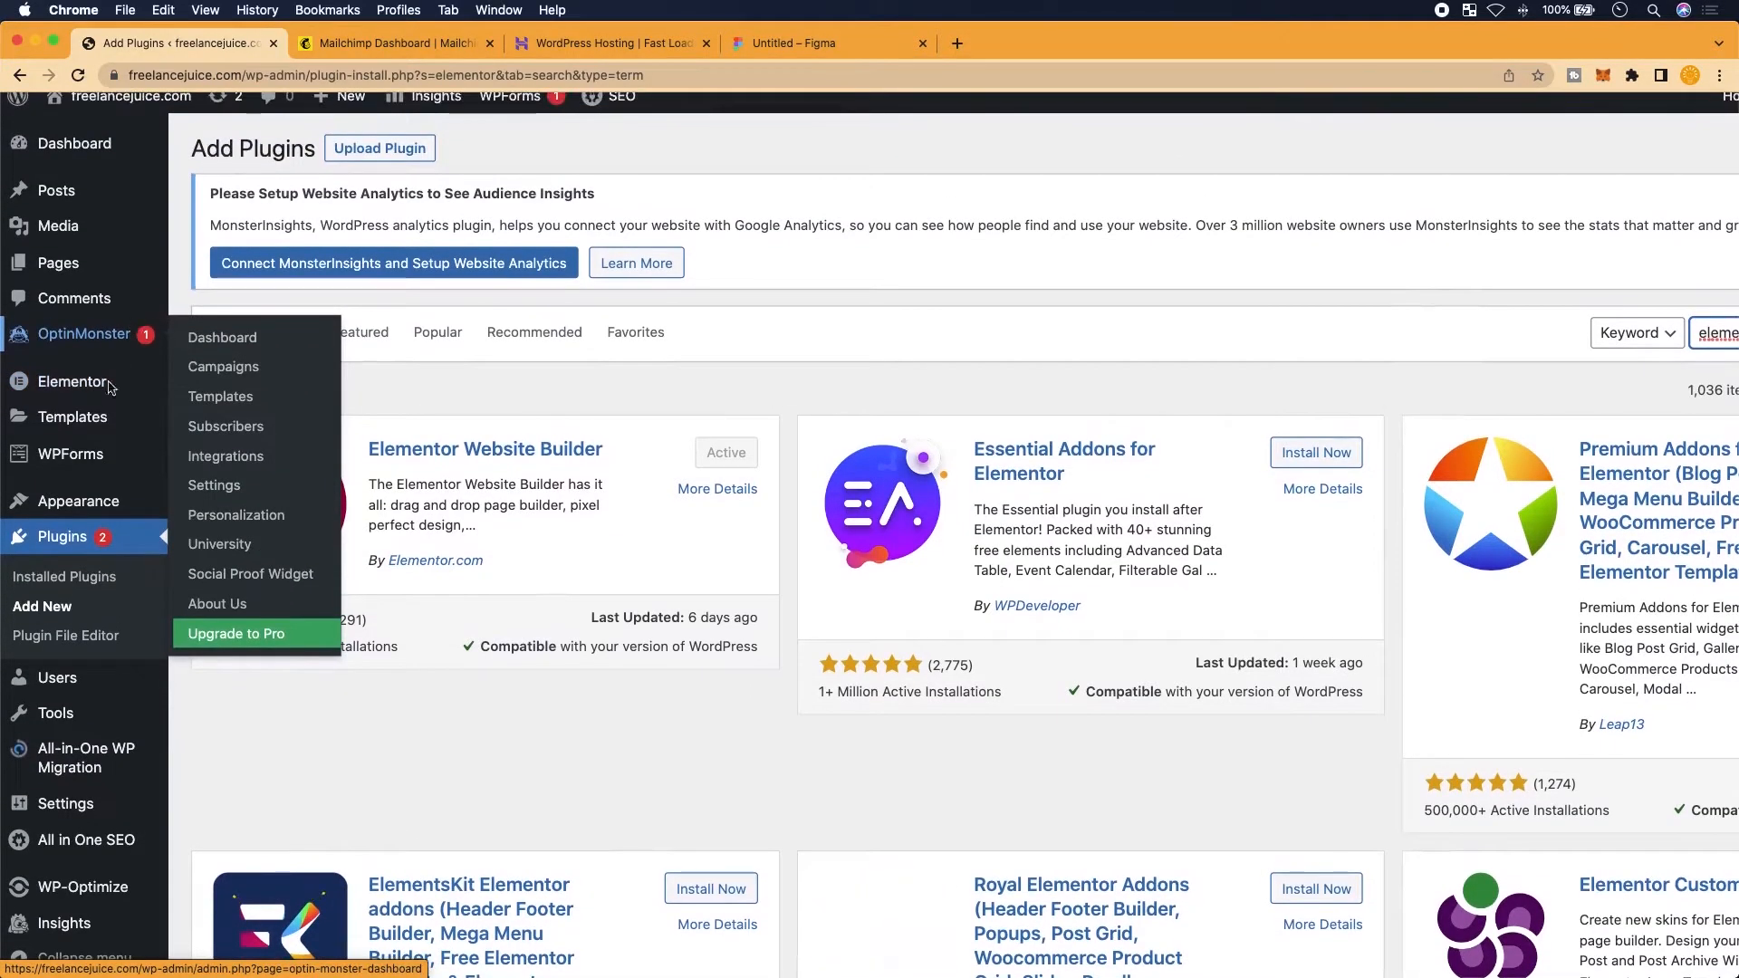
mouse_move(117, 505)
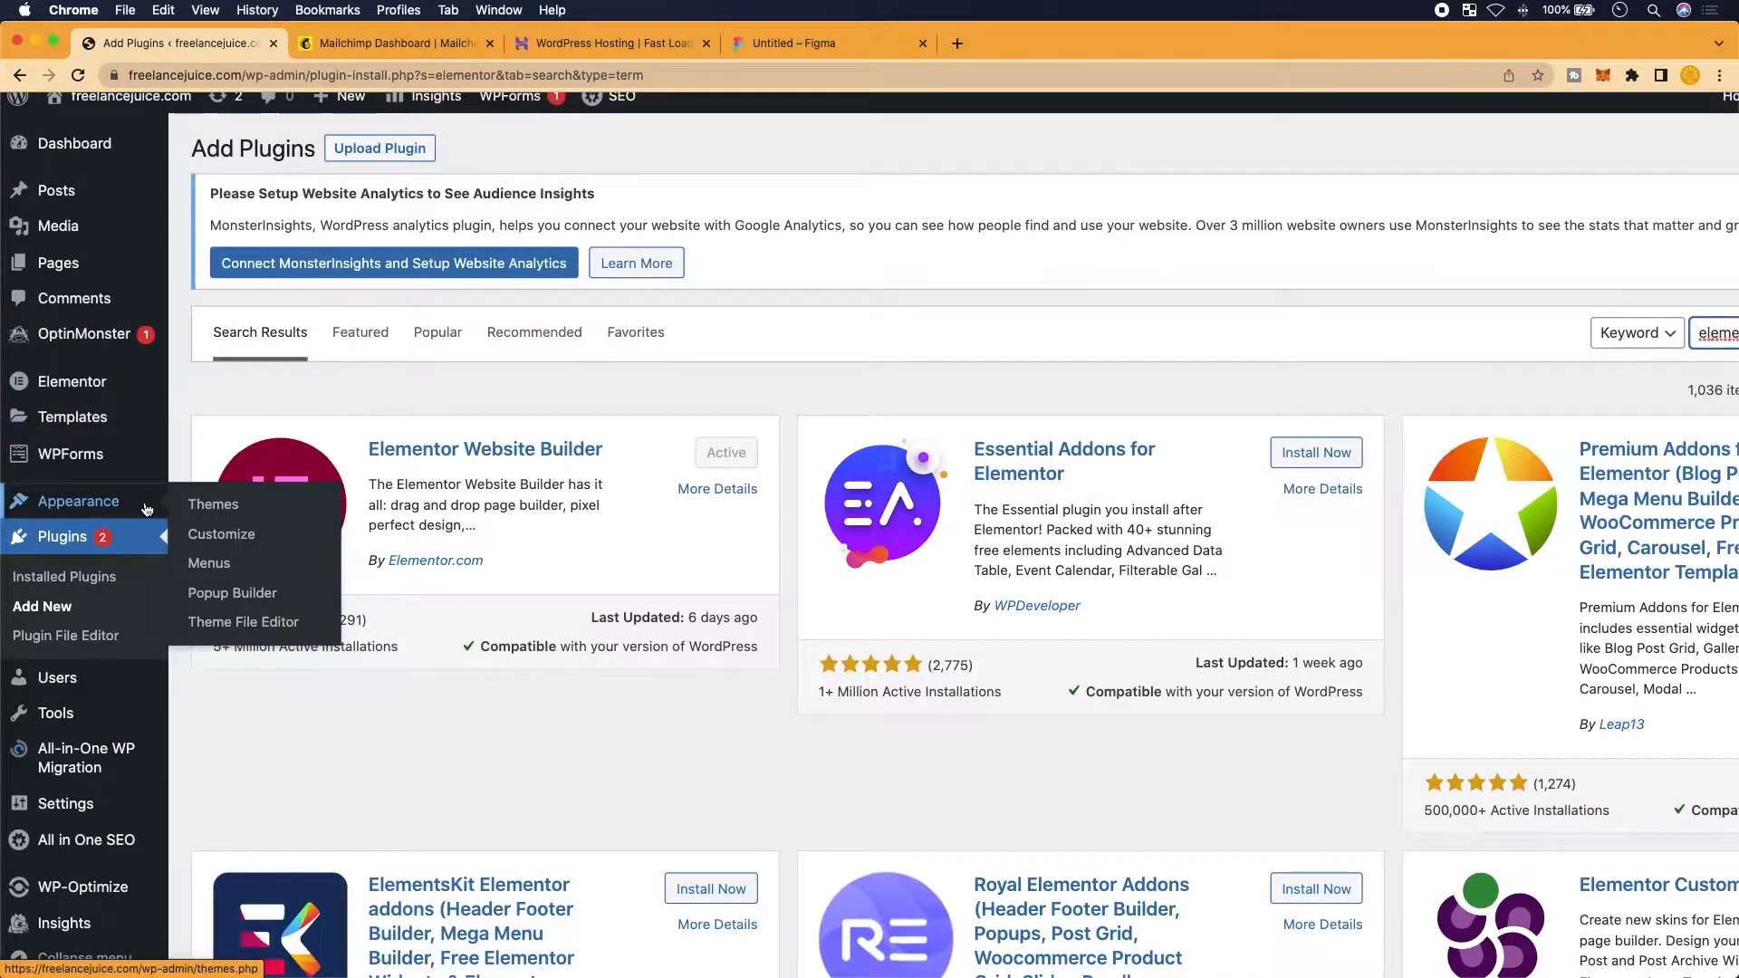
scroll(148, 509, "up", 4)
left_click(240, 505)
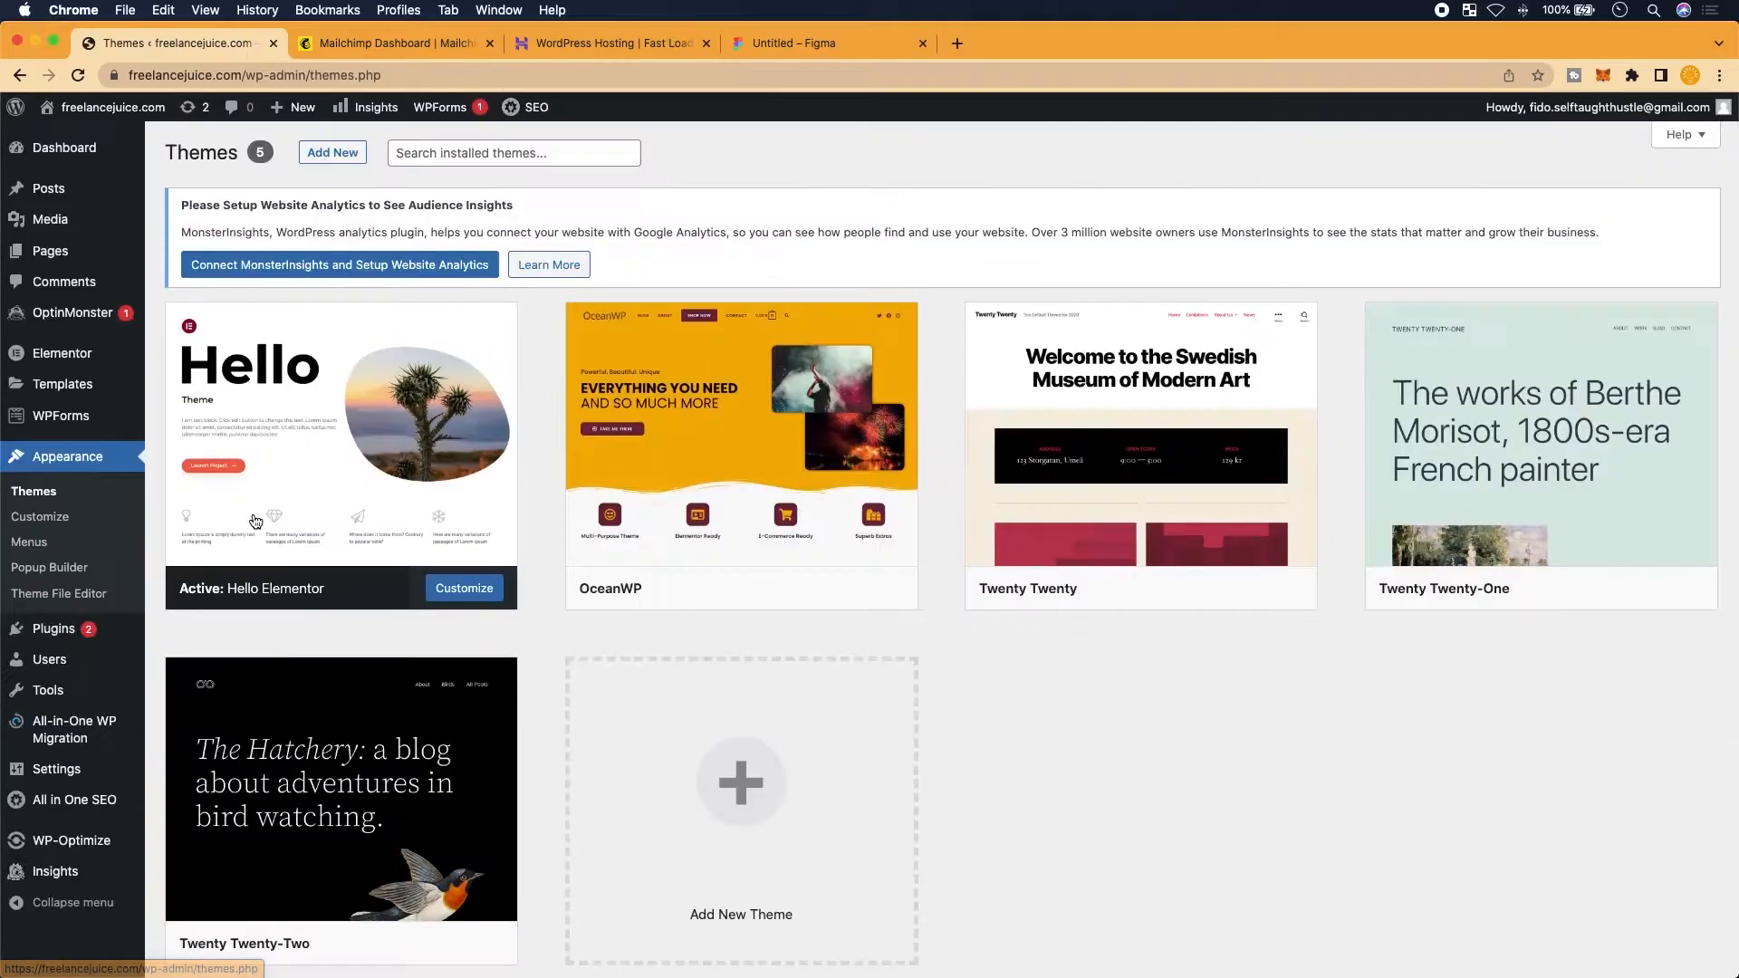
Open the Add Themes browser from the Themes page
scroll(255, 520, "up", 1)
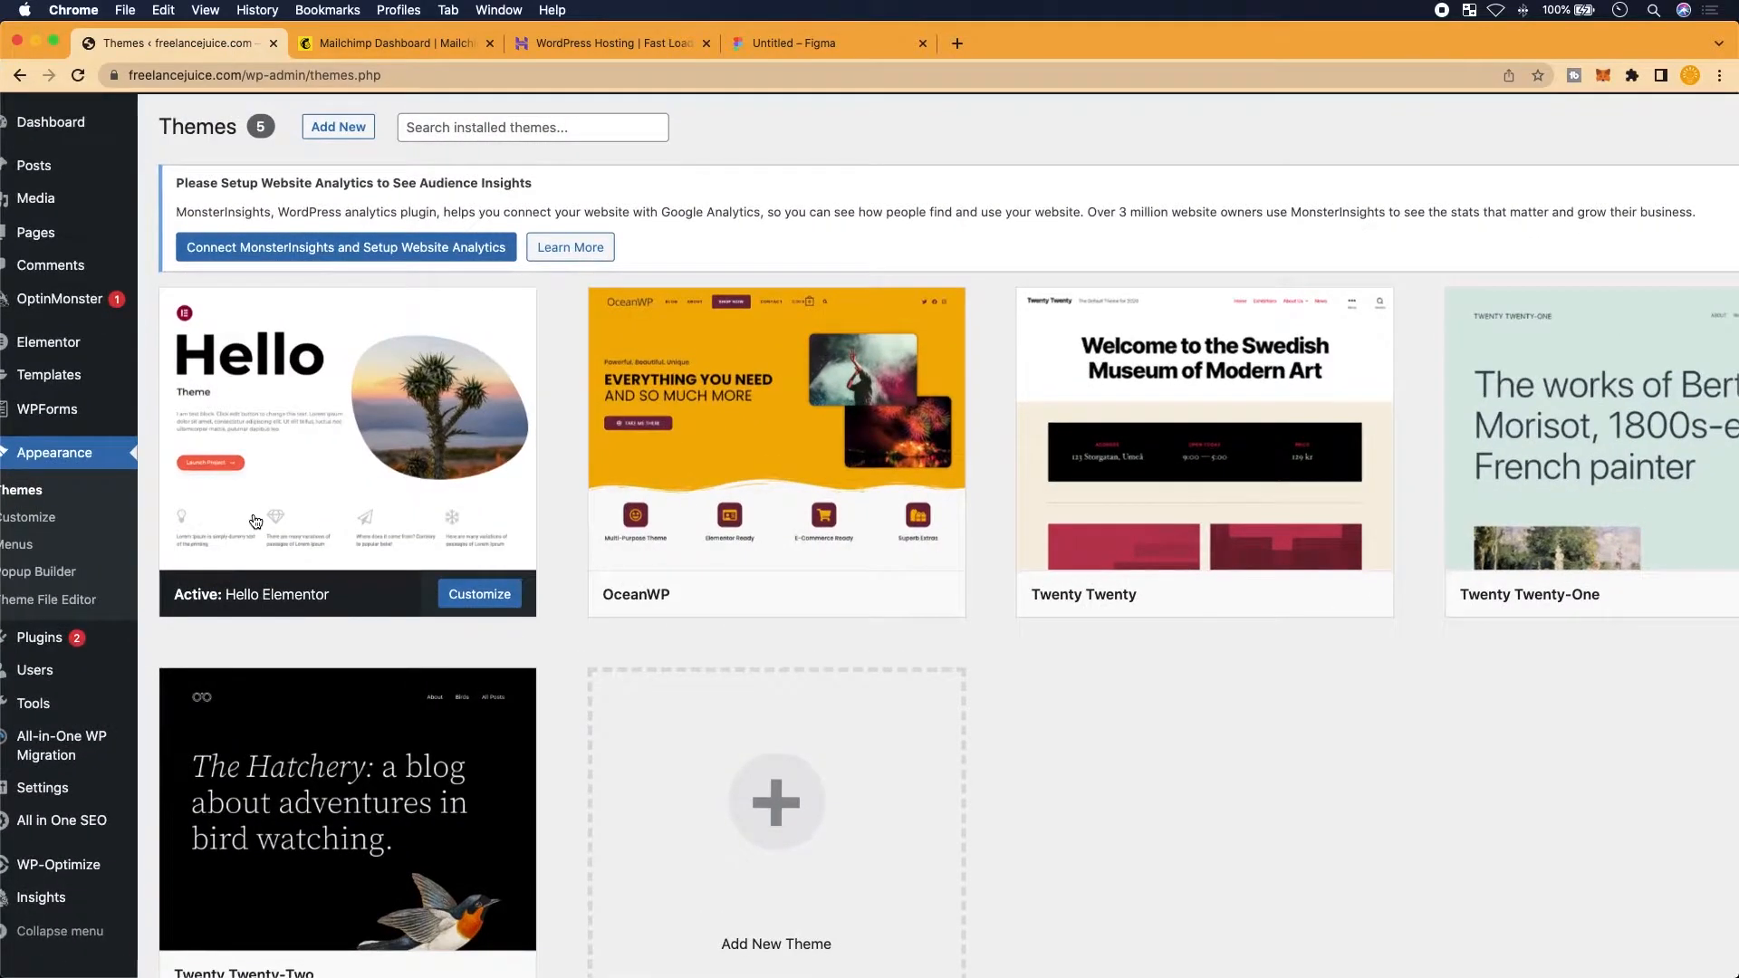
scroll(240, 477, "up", 4)
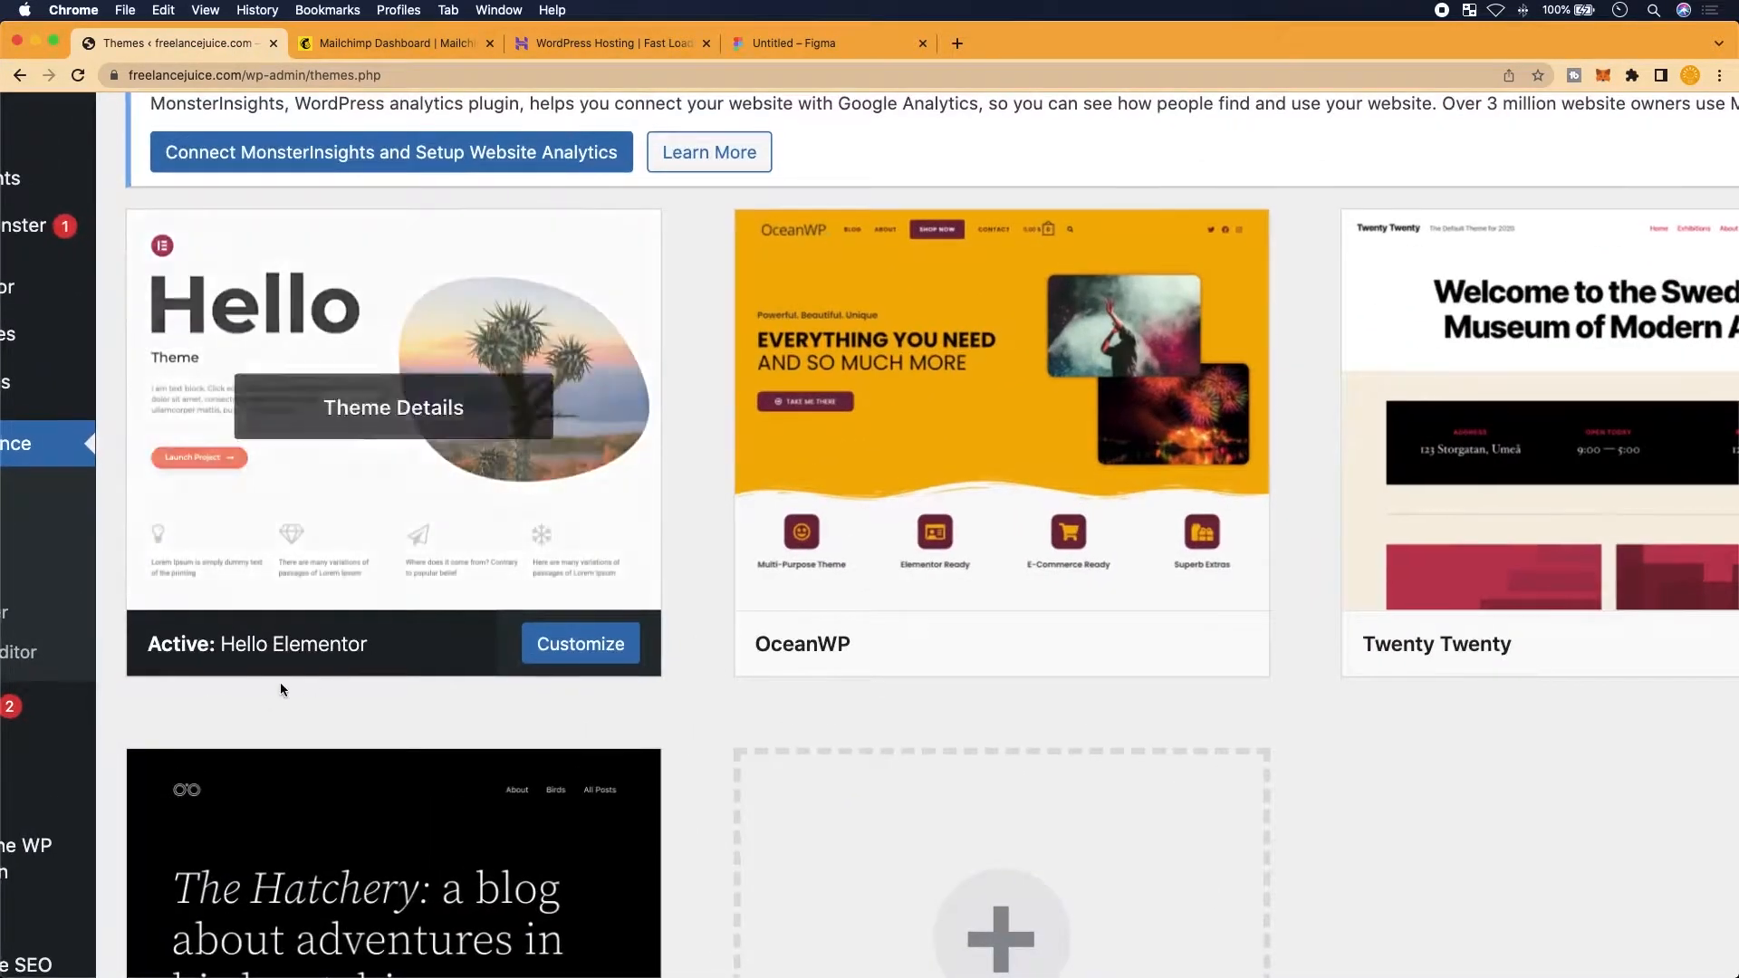
scroll(457, 589, "up", 2)
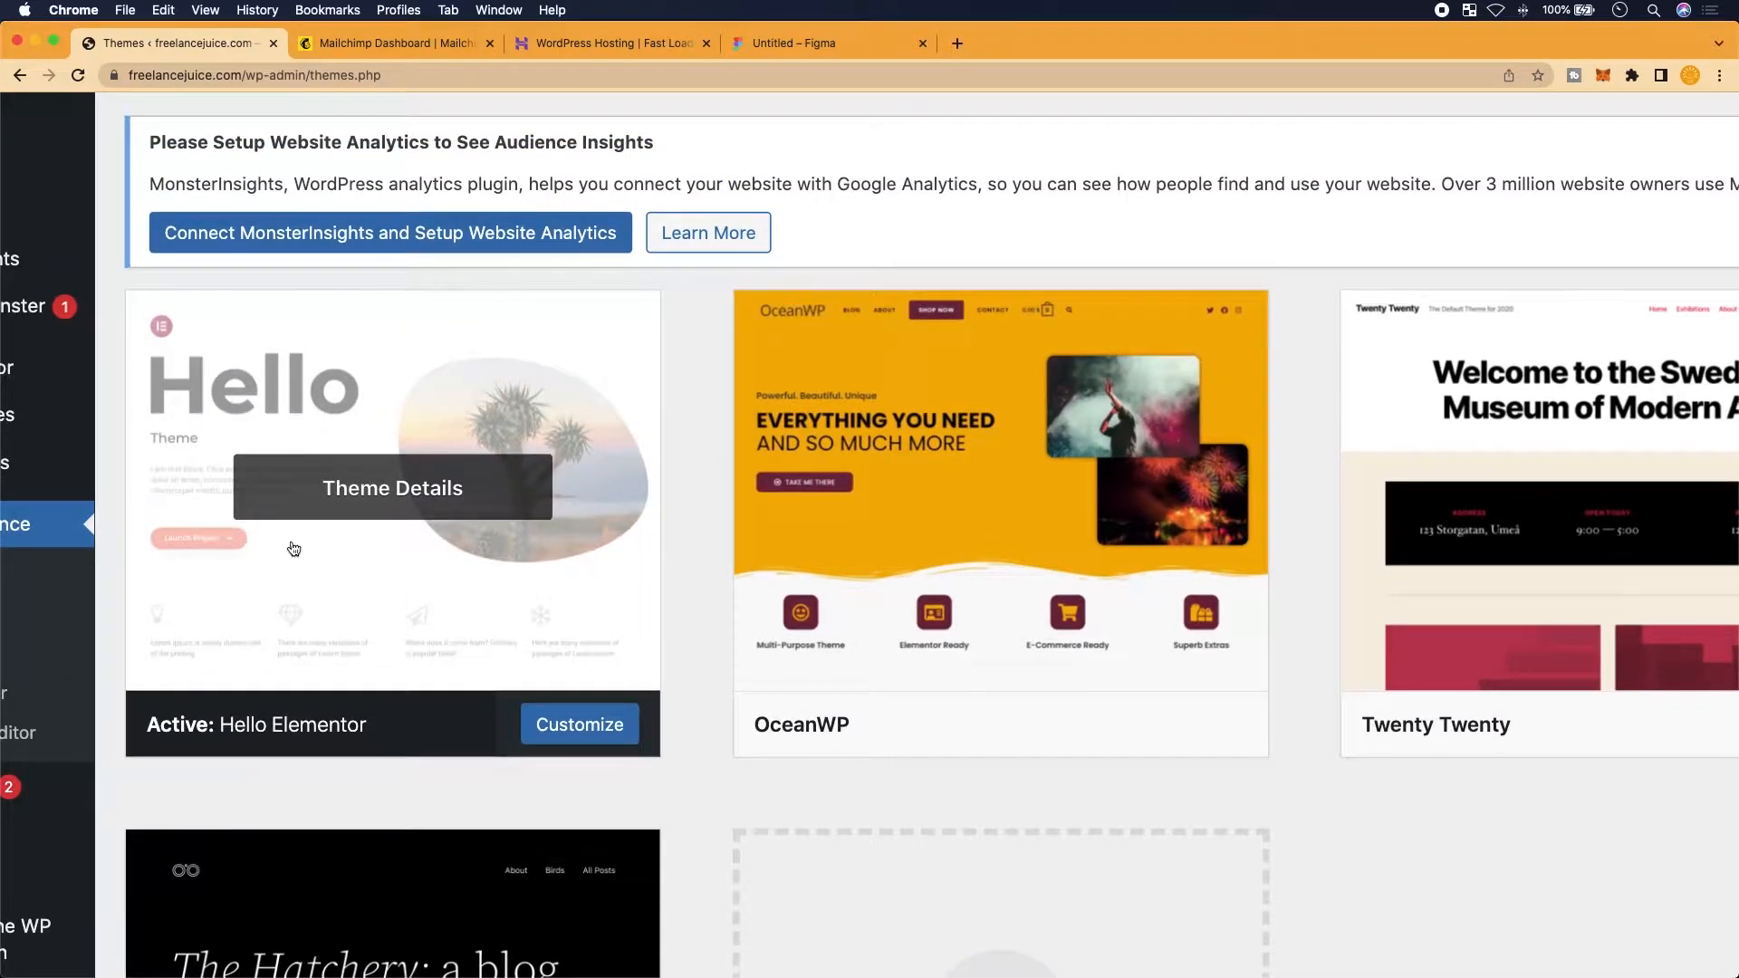
scroll(293, 549, "up", 3)
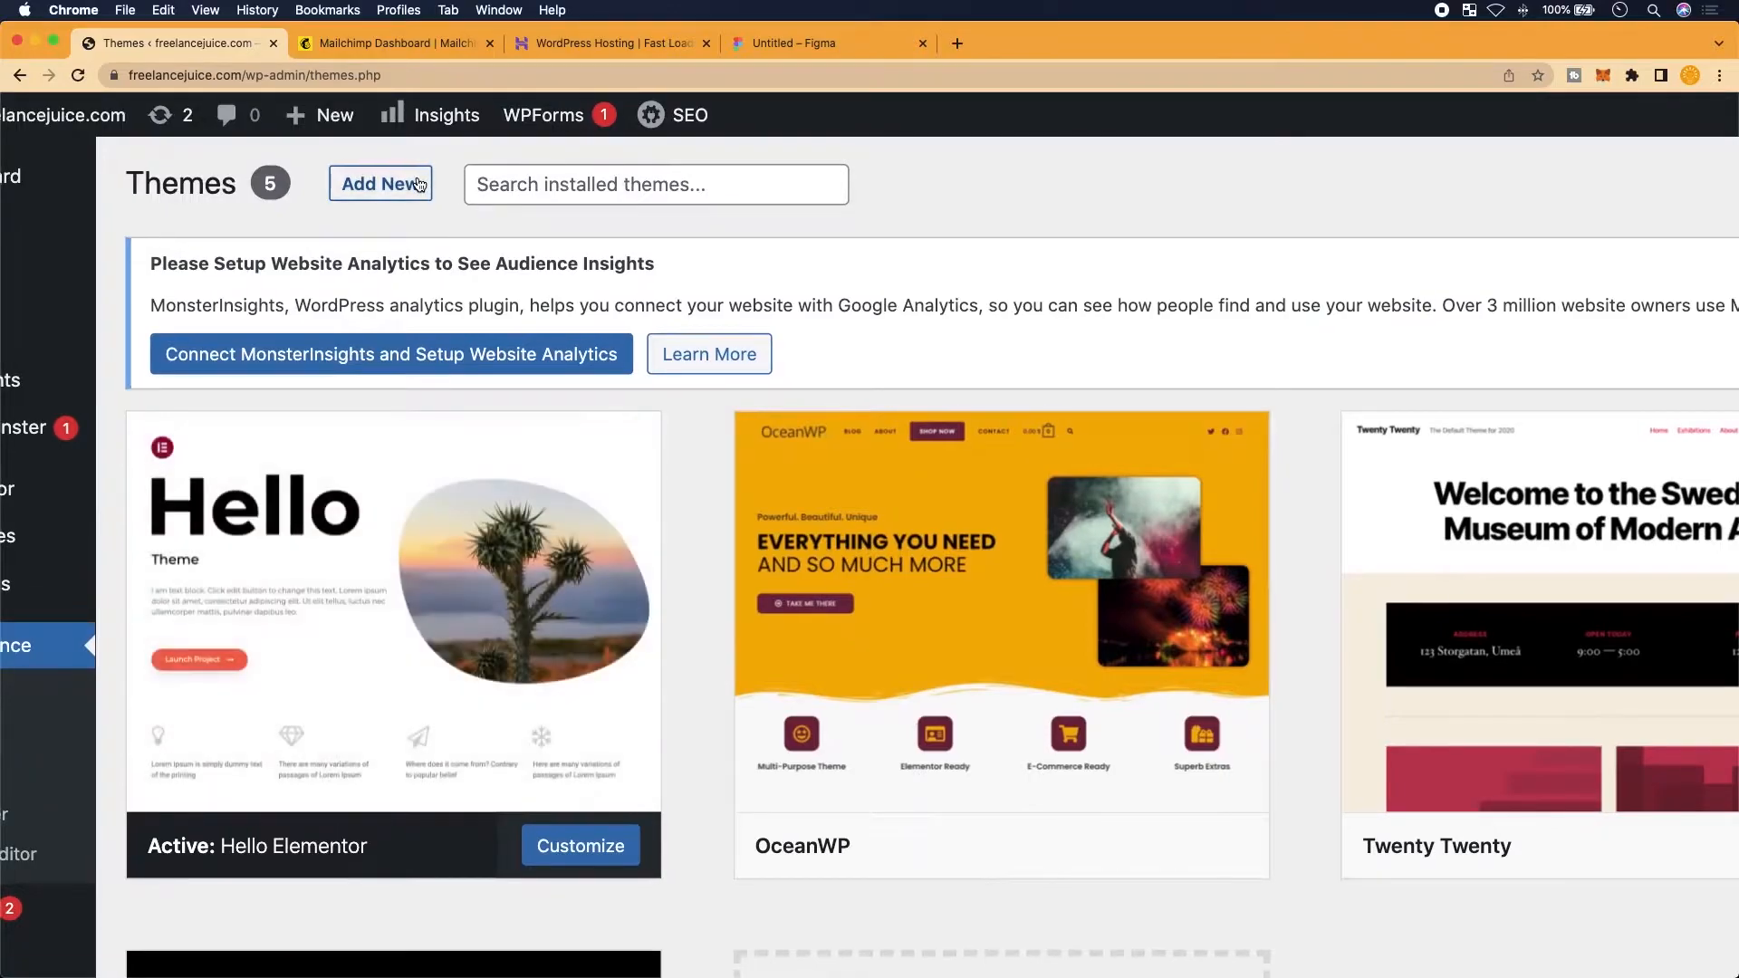
left_click(420, 184)
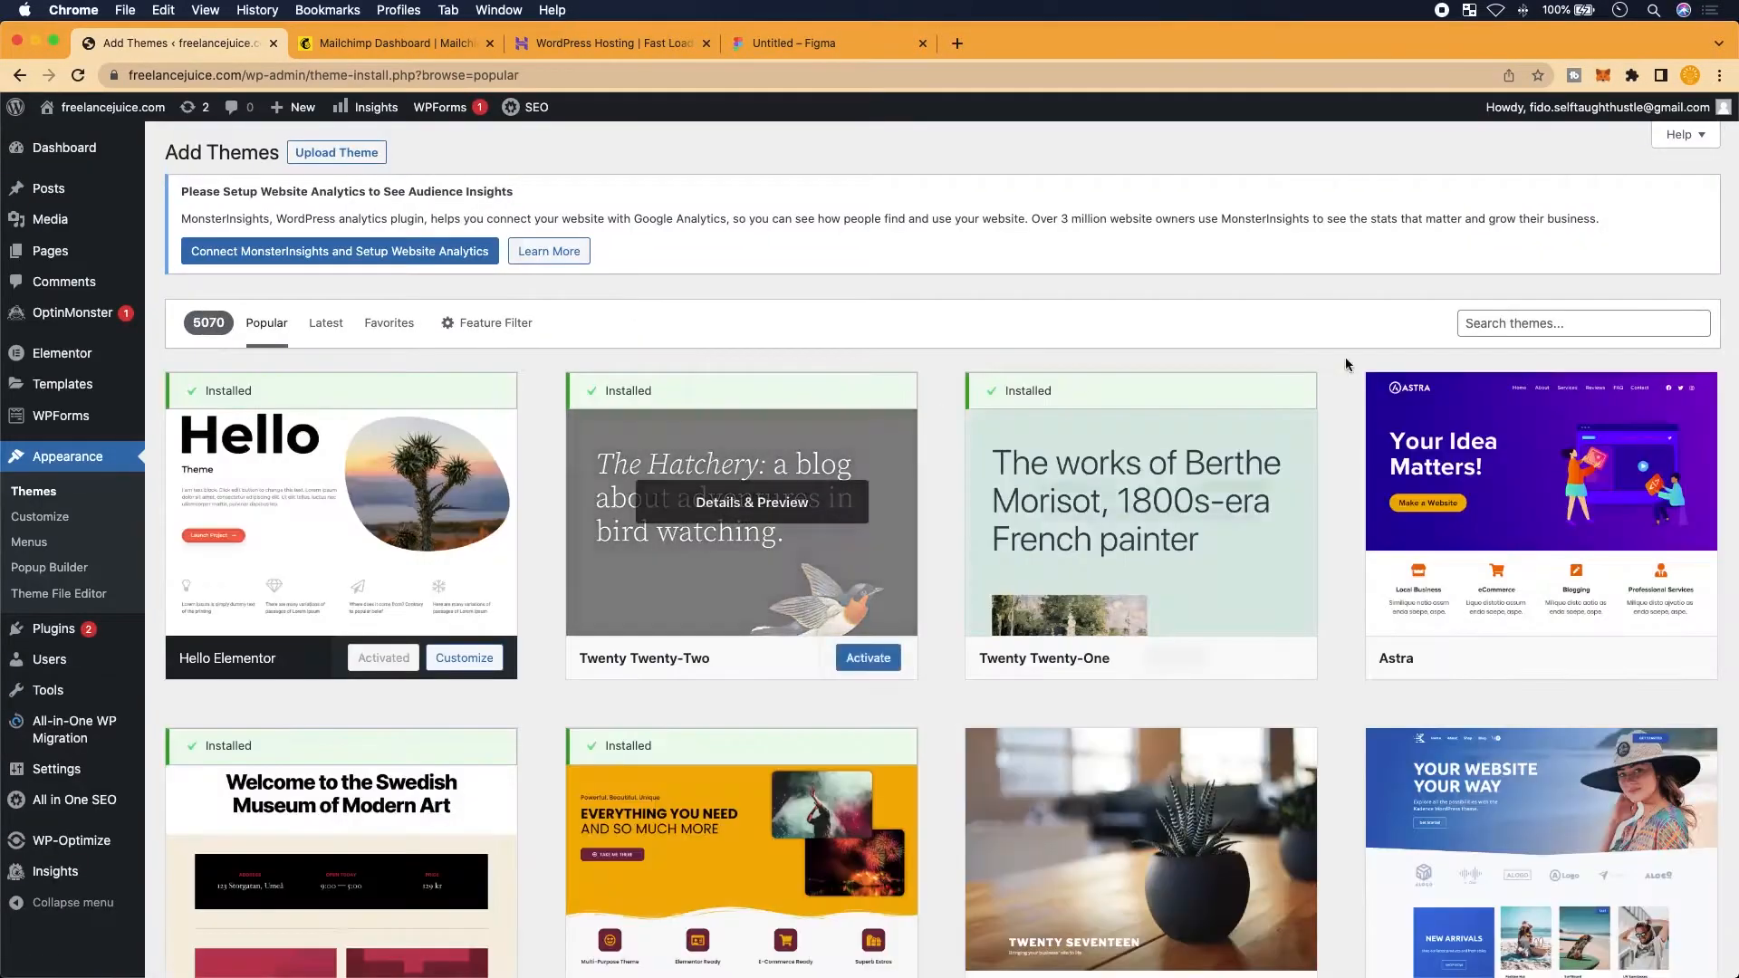
scroll(1020, 489, "up", 2)
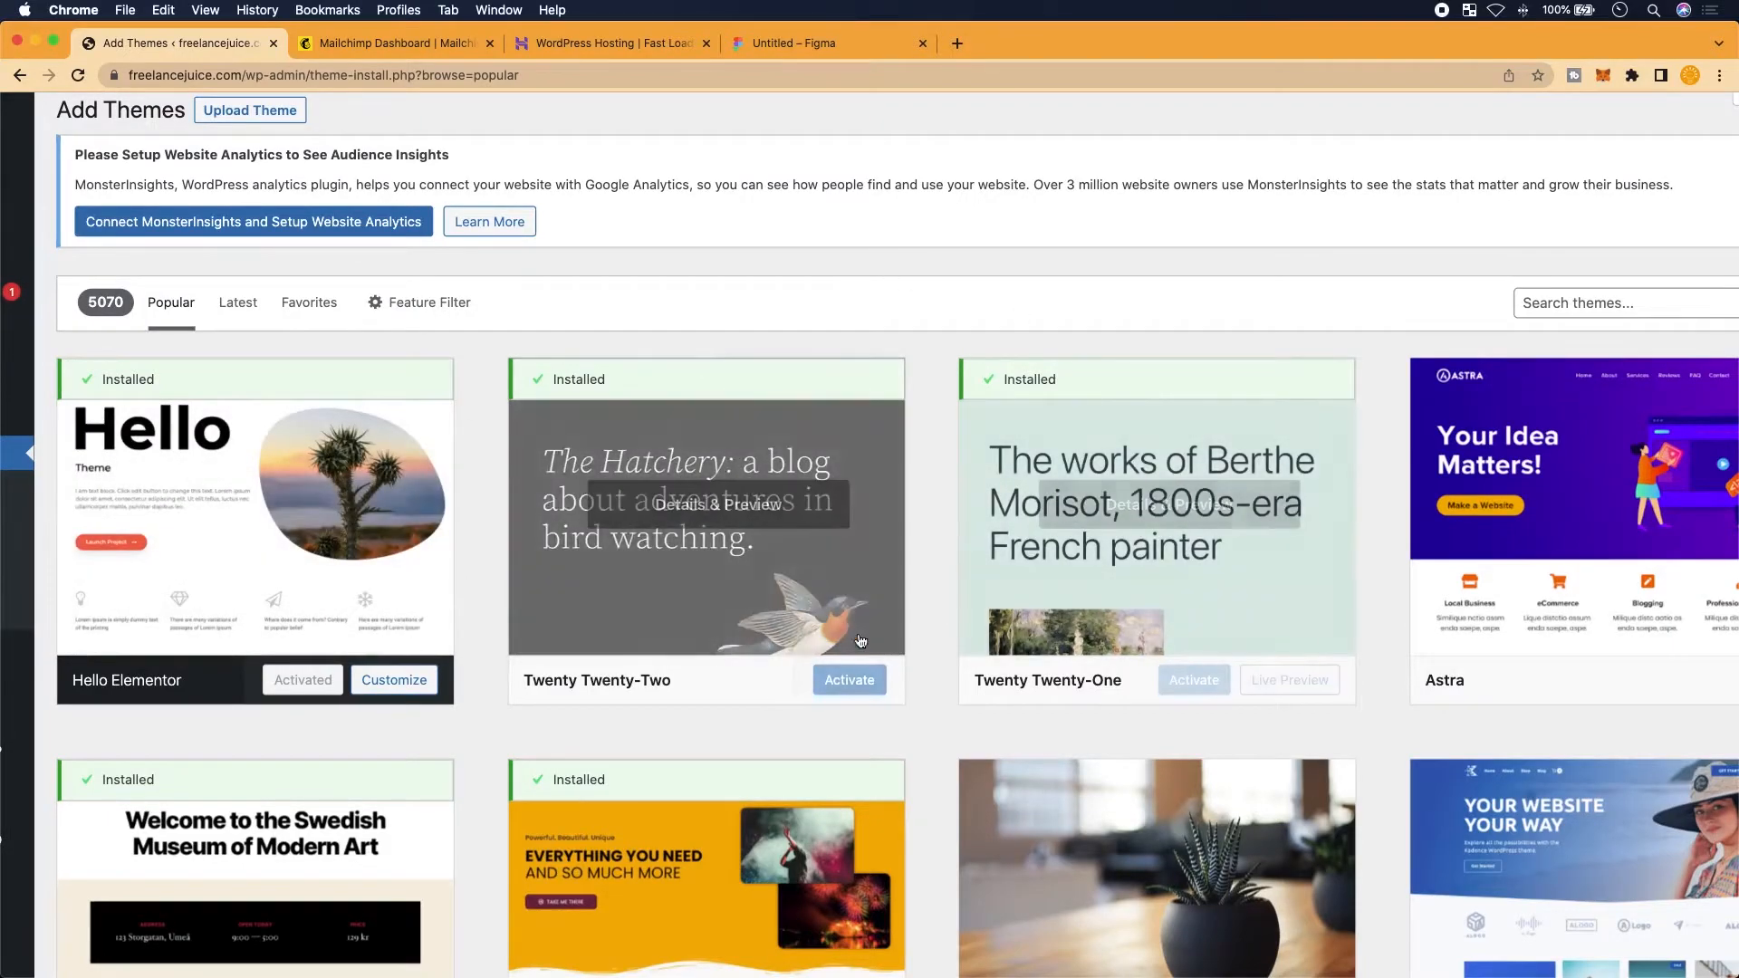
Search themes for 'hello elem', confirm Hello Elementor is activated, then go to Pages
left_click(1551, 304)
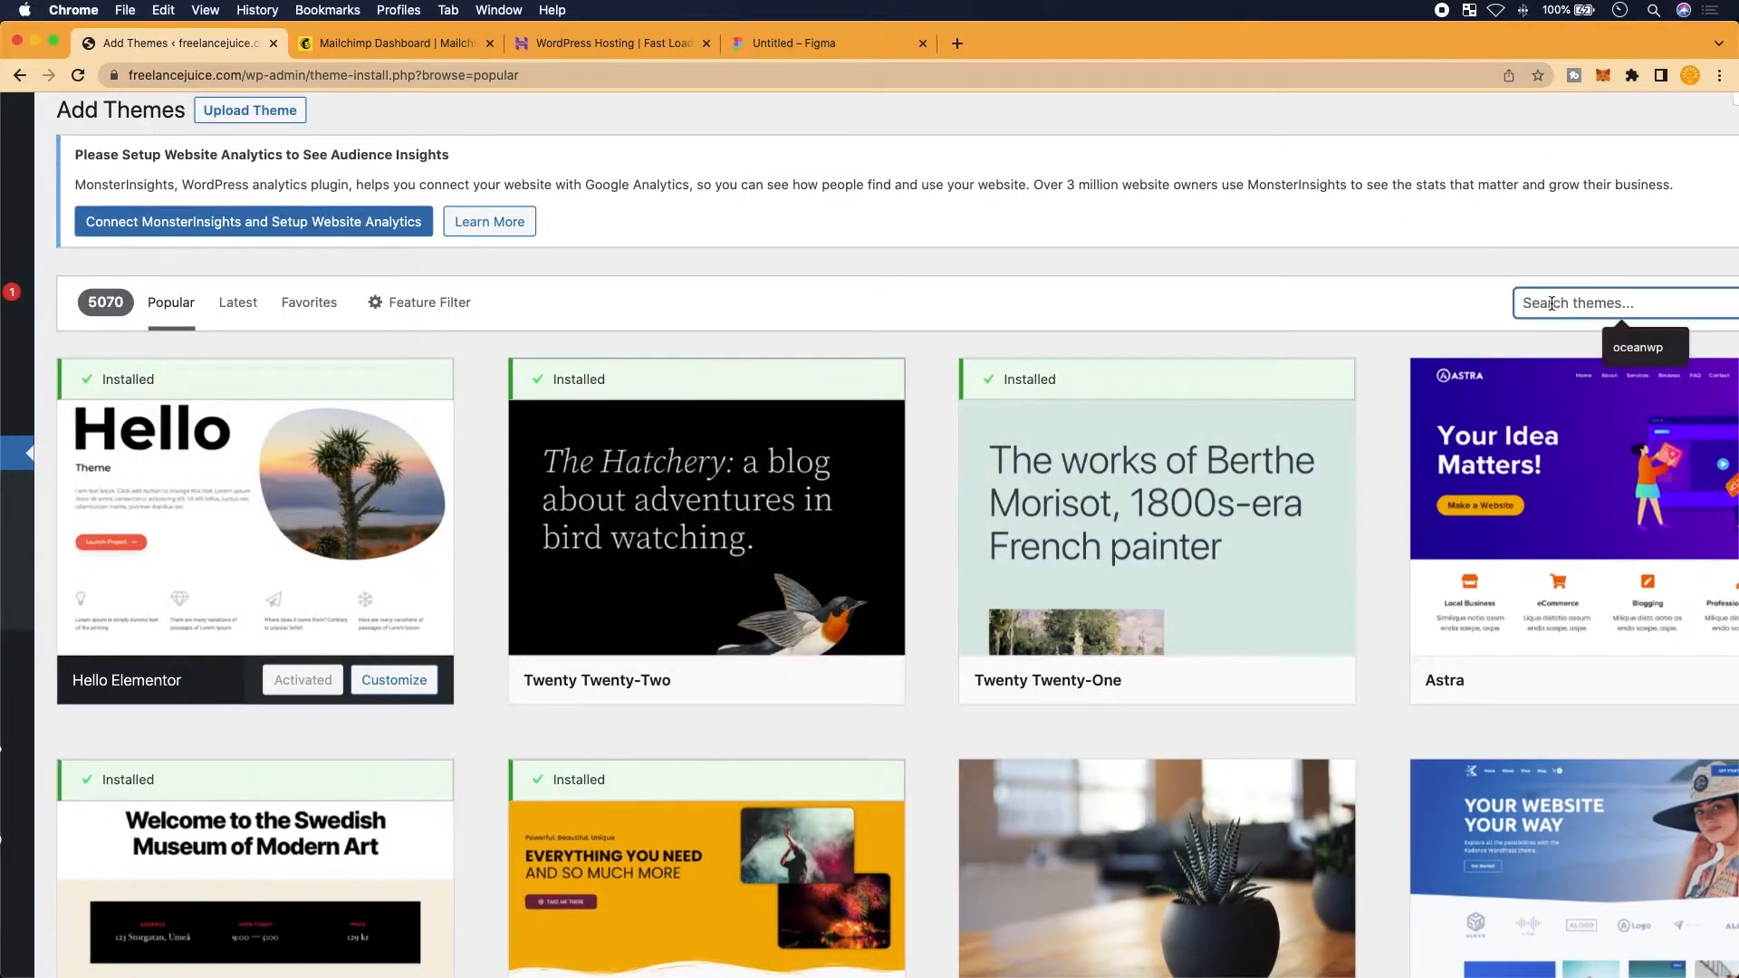
type("hee")
key("BackSpace")
type("ll")
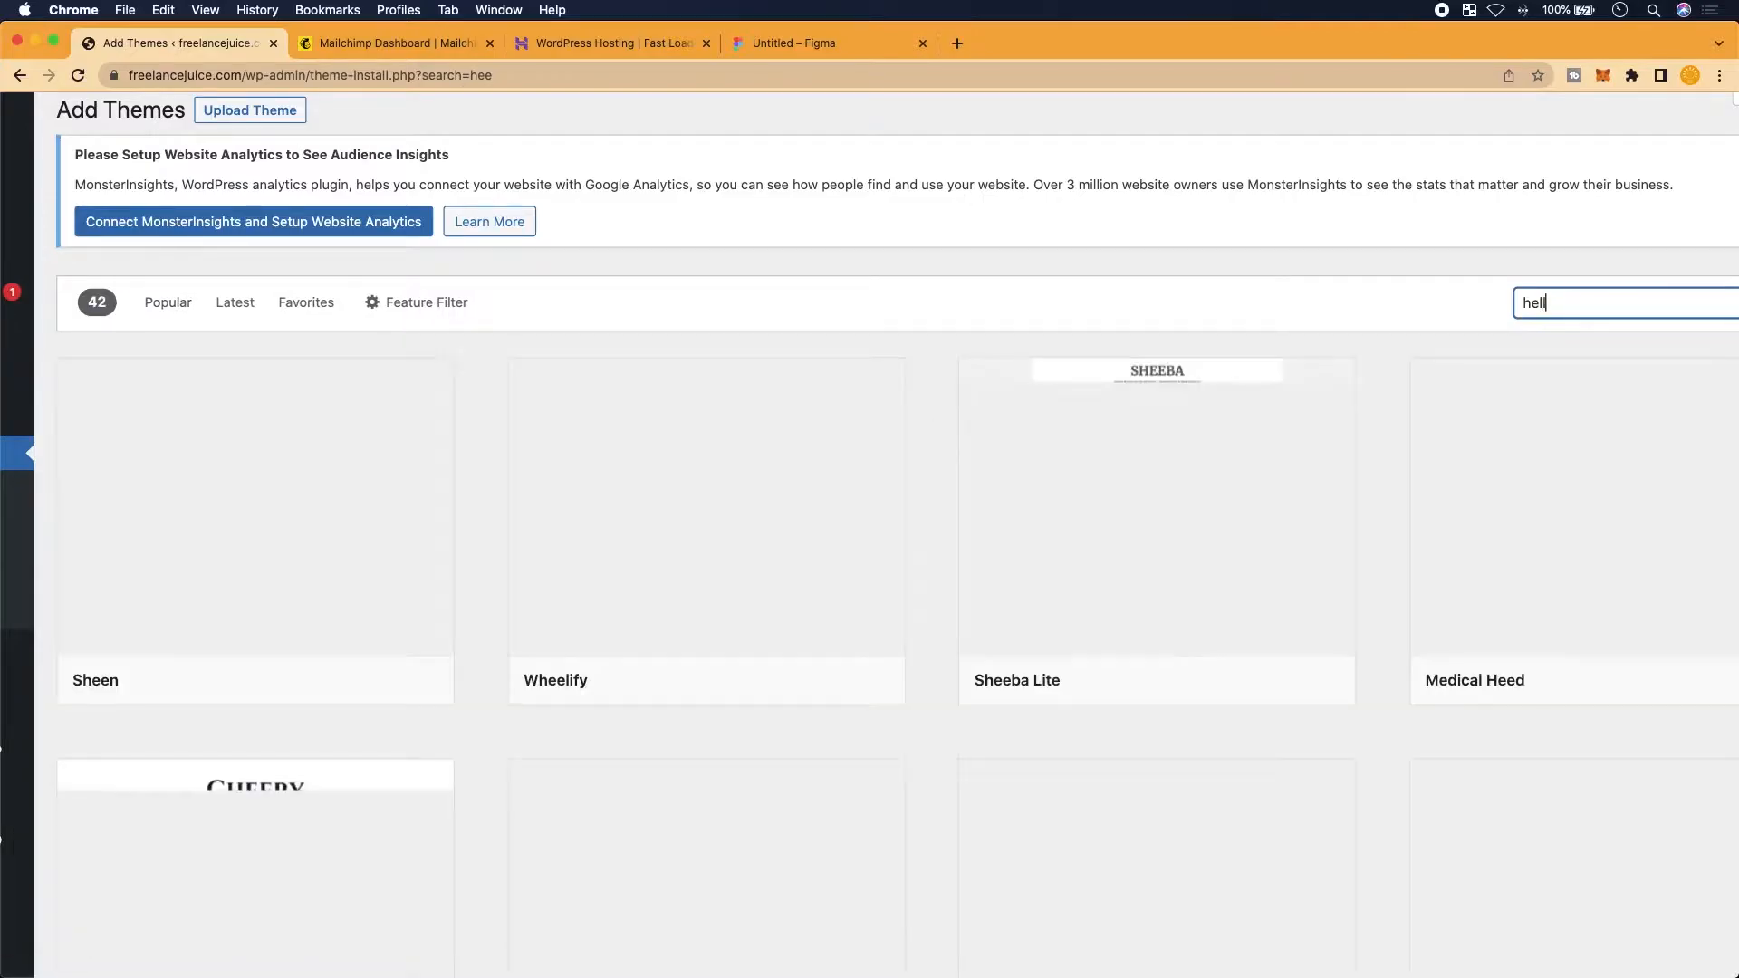
type("o e")
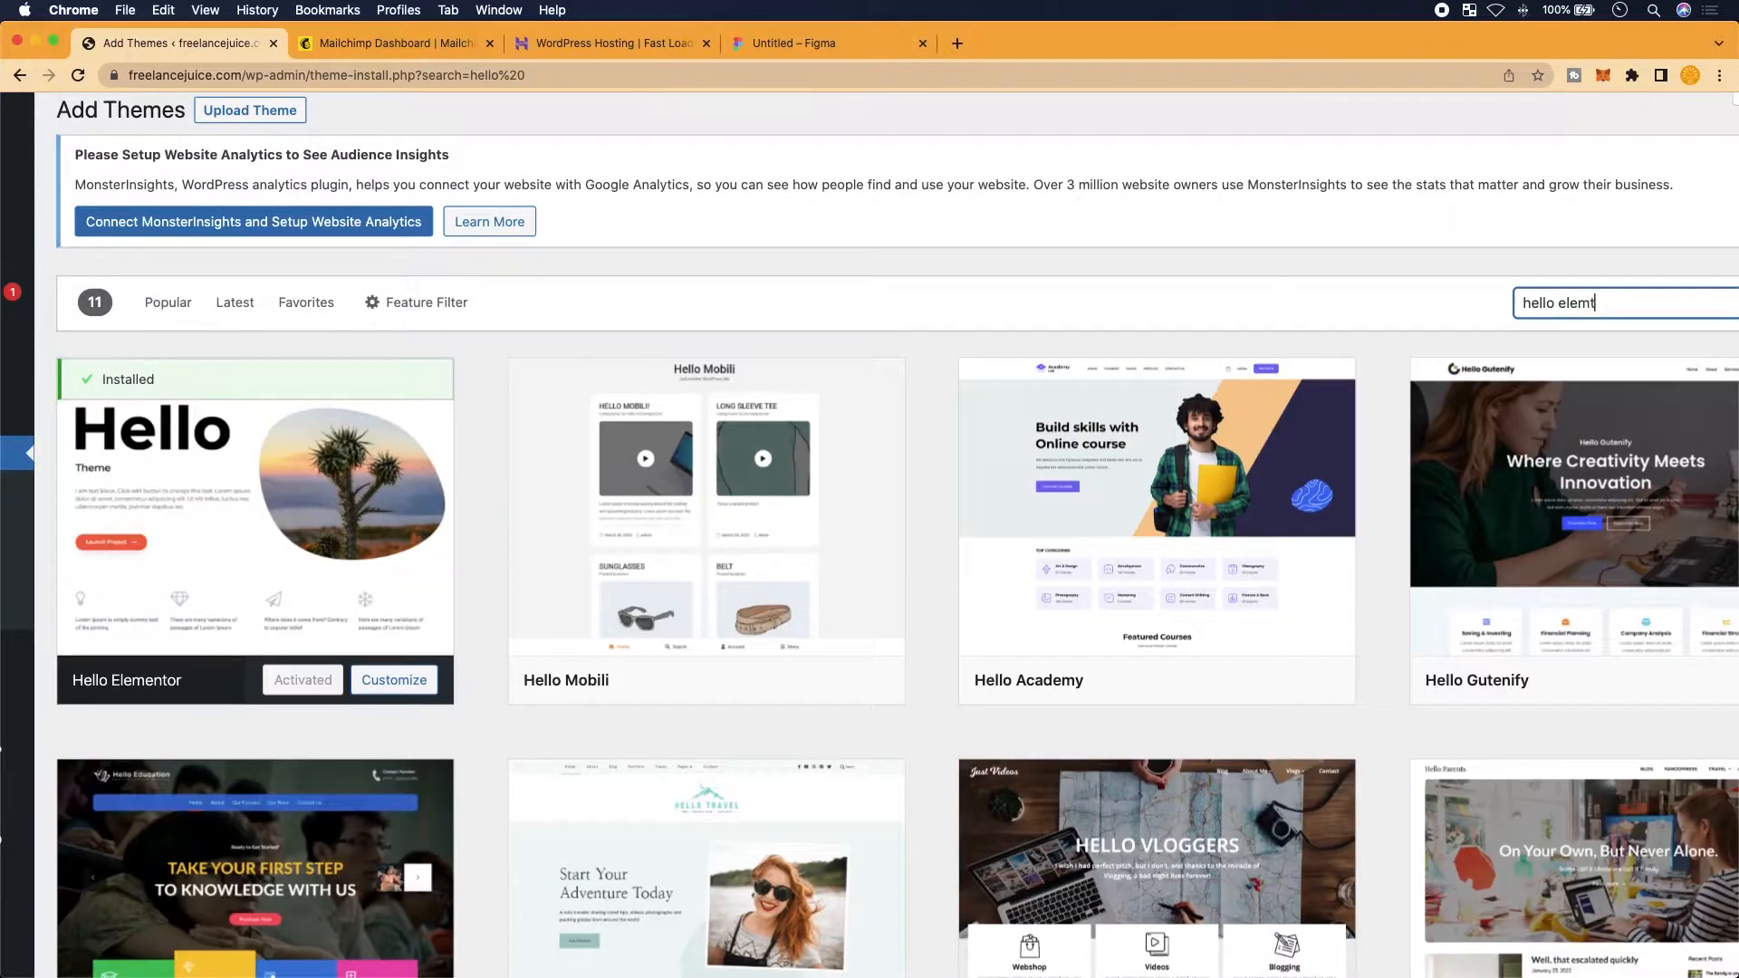
type("lemt")
key("BackSpace")
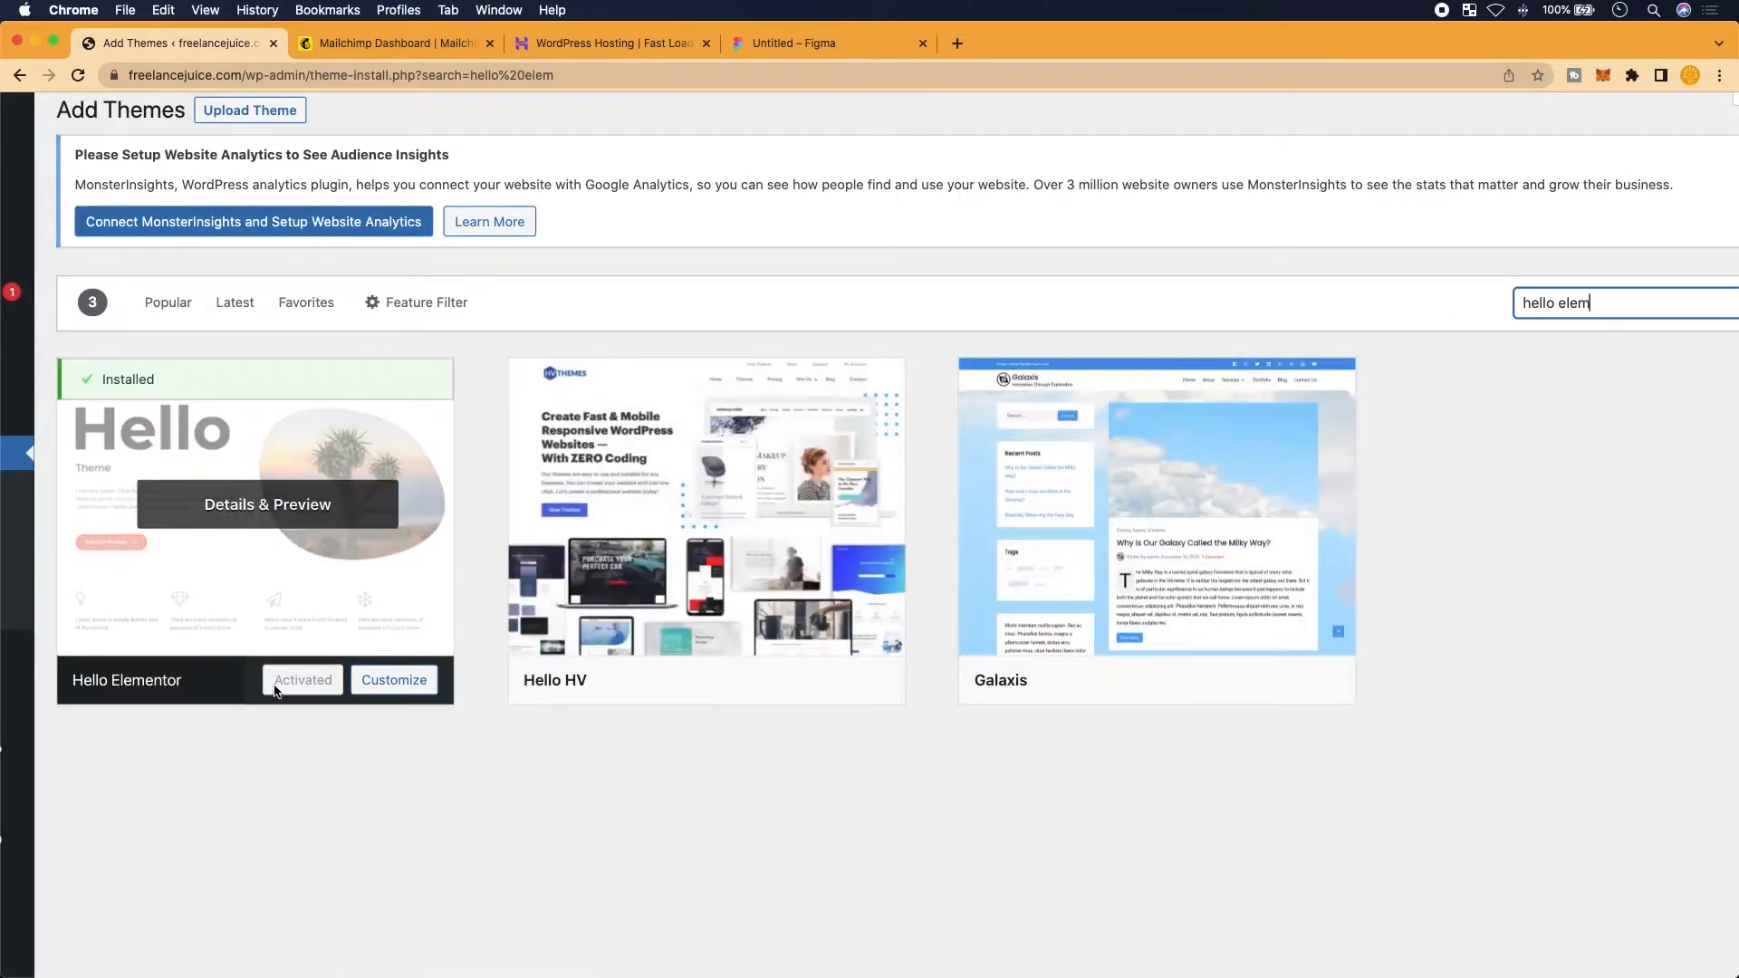
scroll(274, 691, "up", 4)
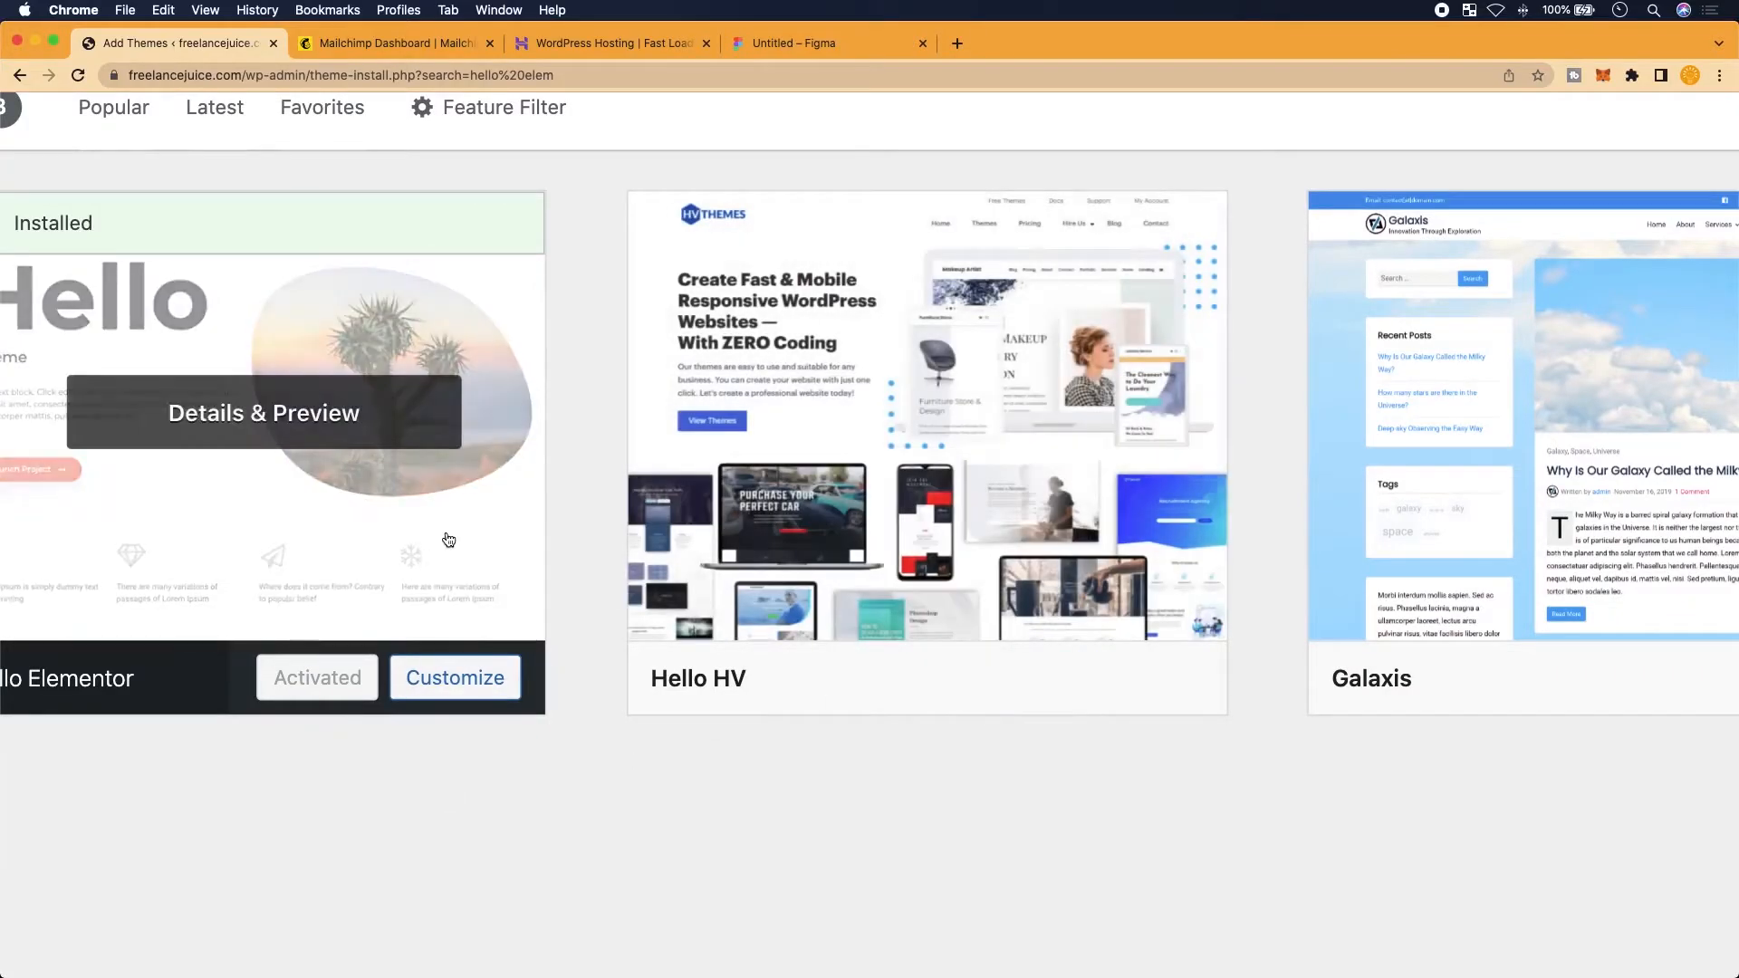
scroll(448, 540, "down", 4)
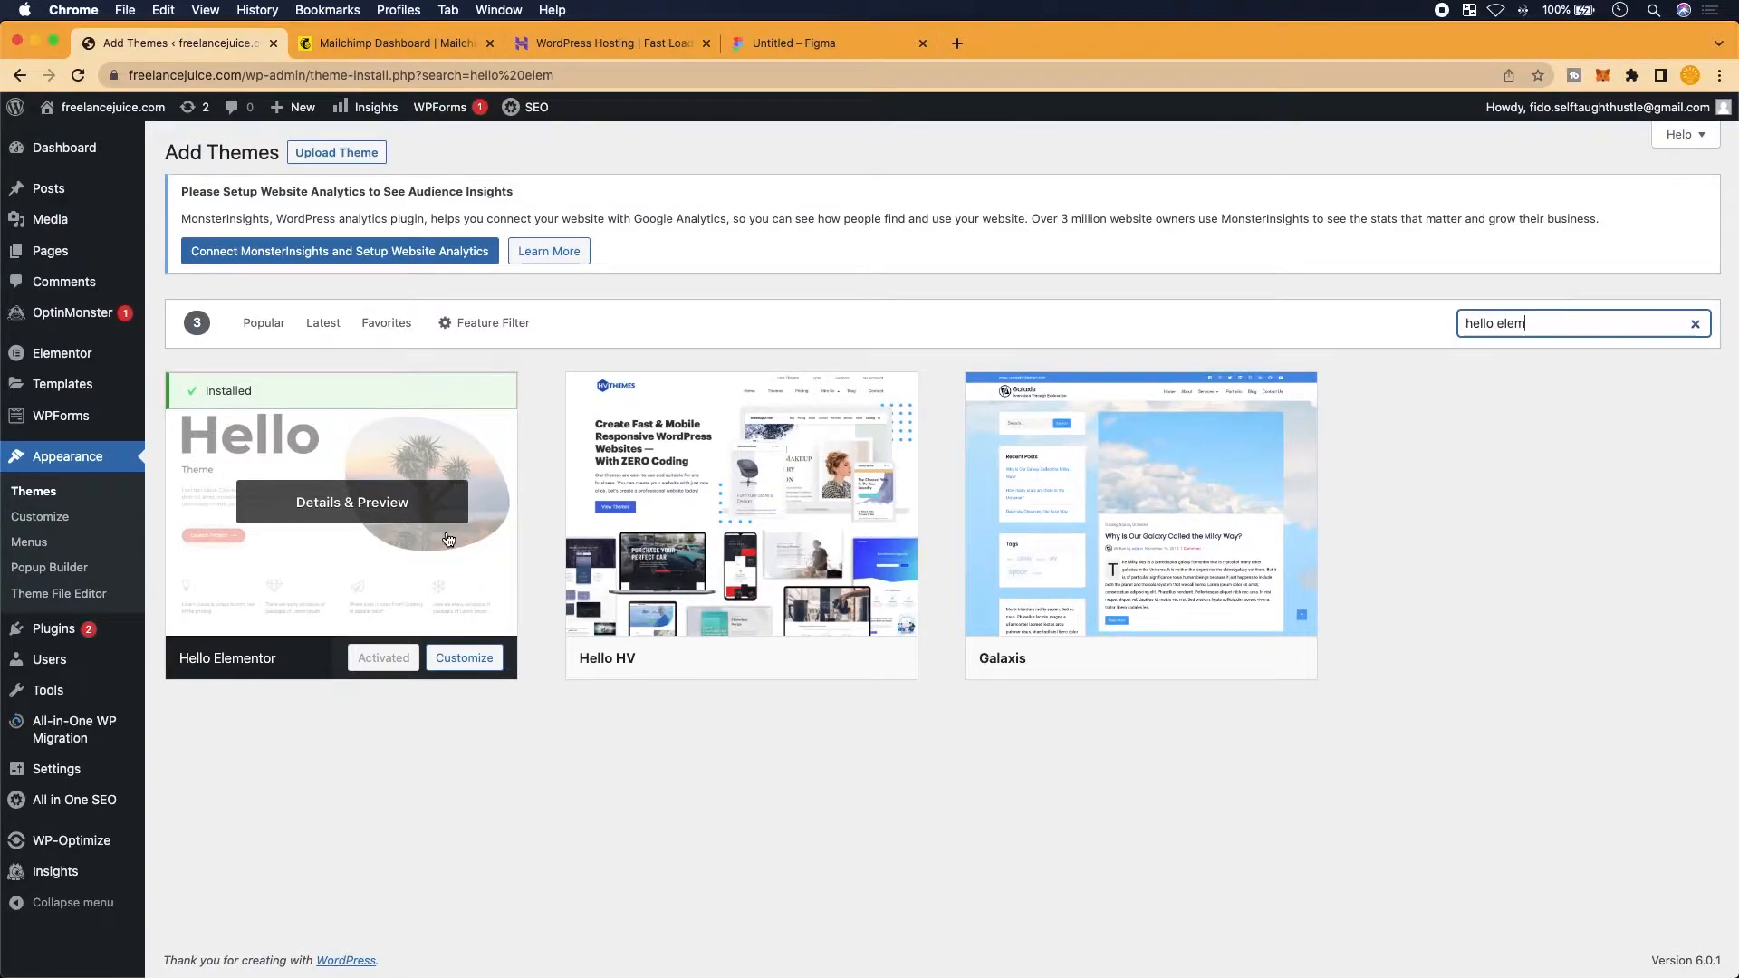
left_click(61, 253)
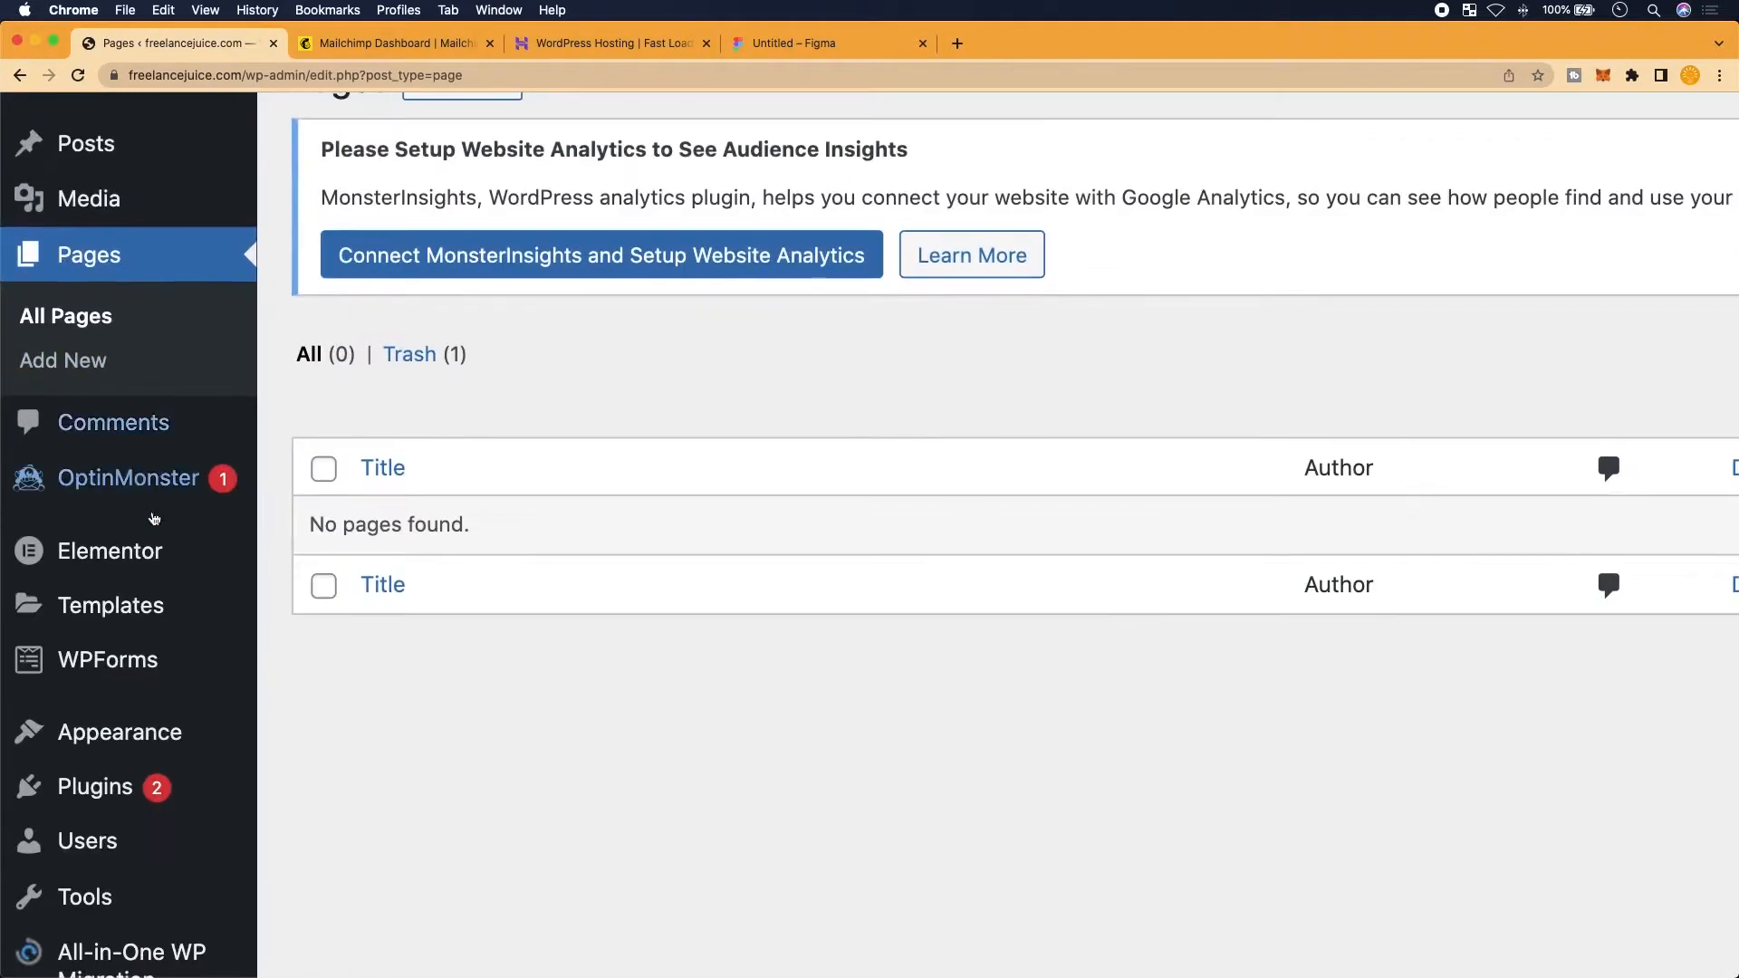
Start a new page from the Pages screen
mouse_move(65, 414)
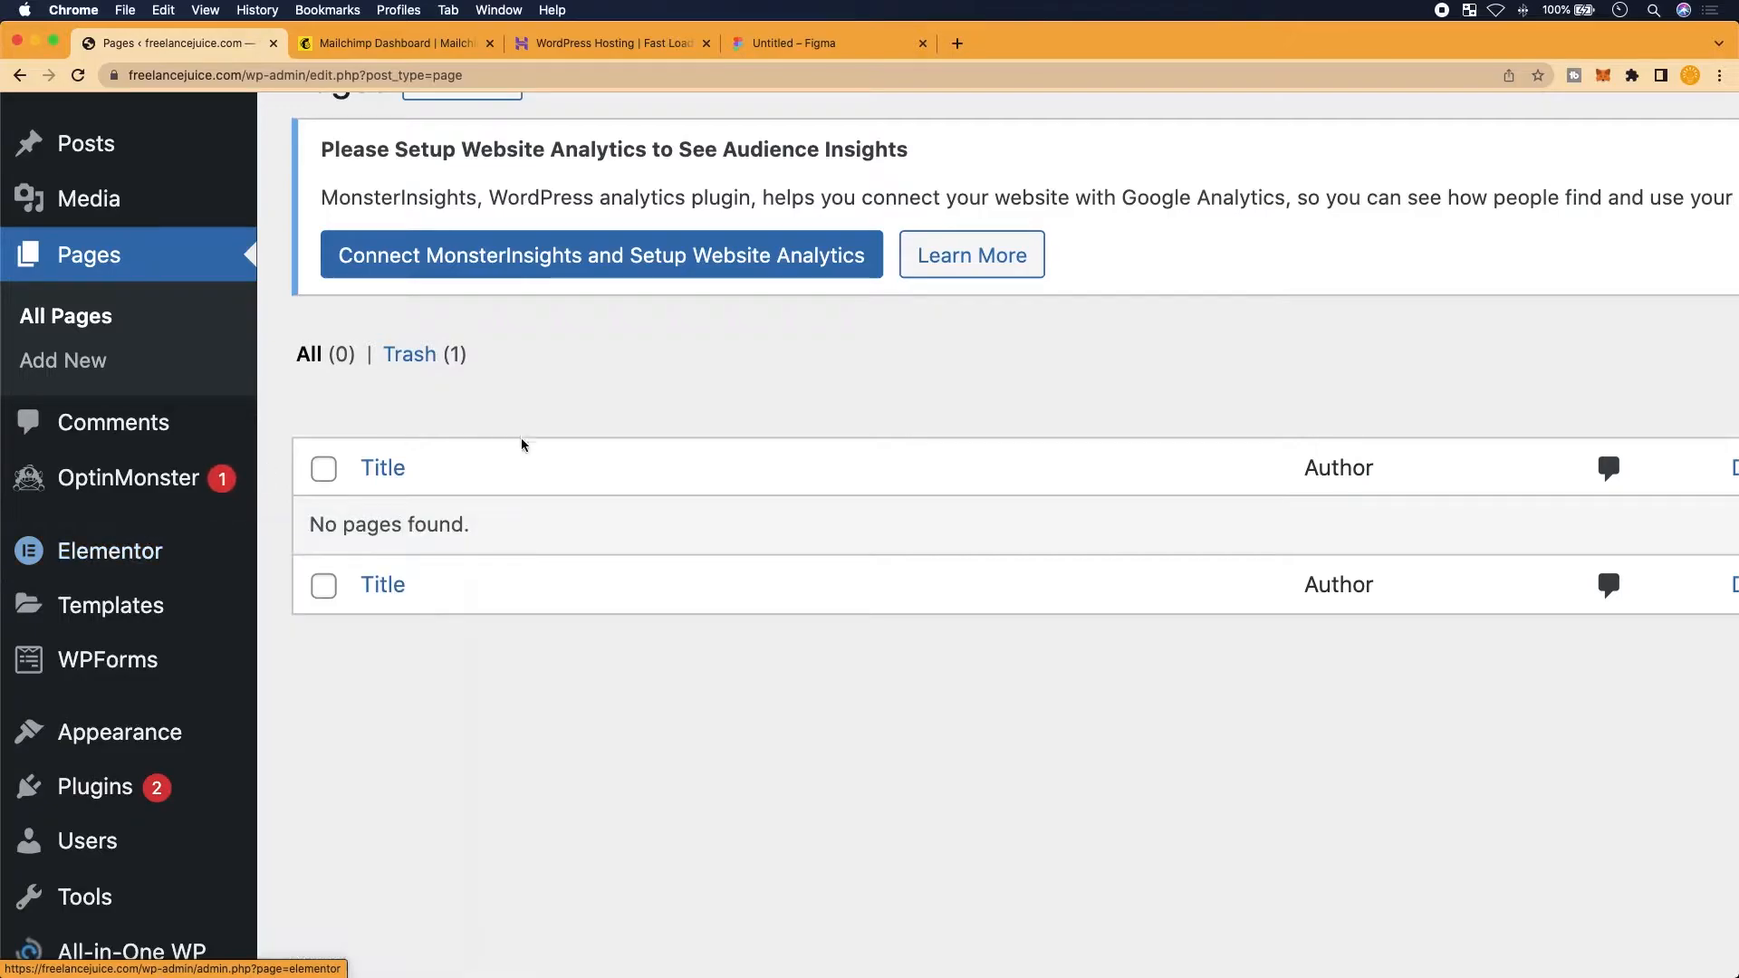
scroll(505, 540, "right", 2)
scroll(505, 541, "down", 1)
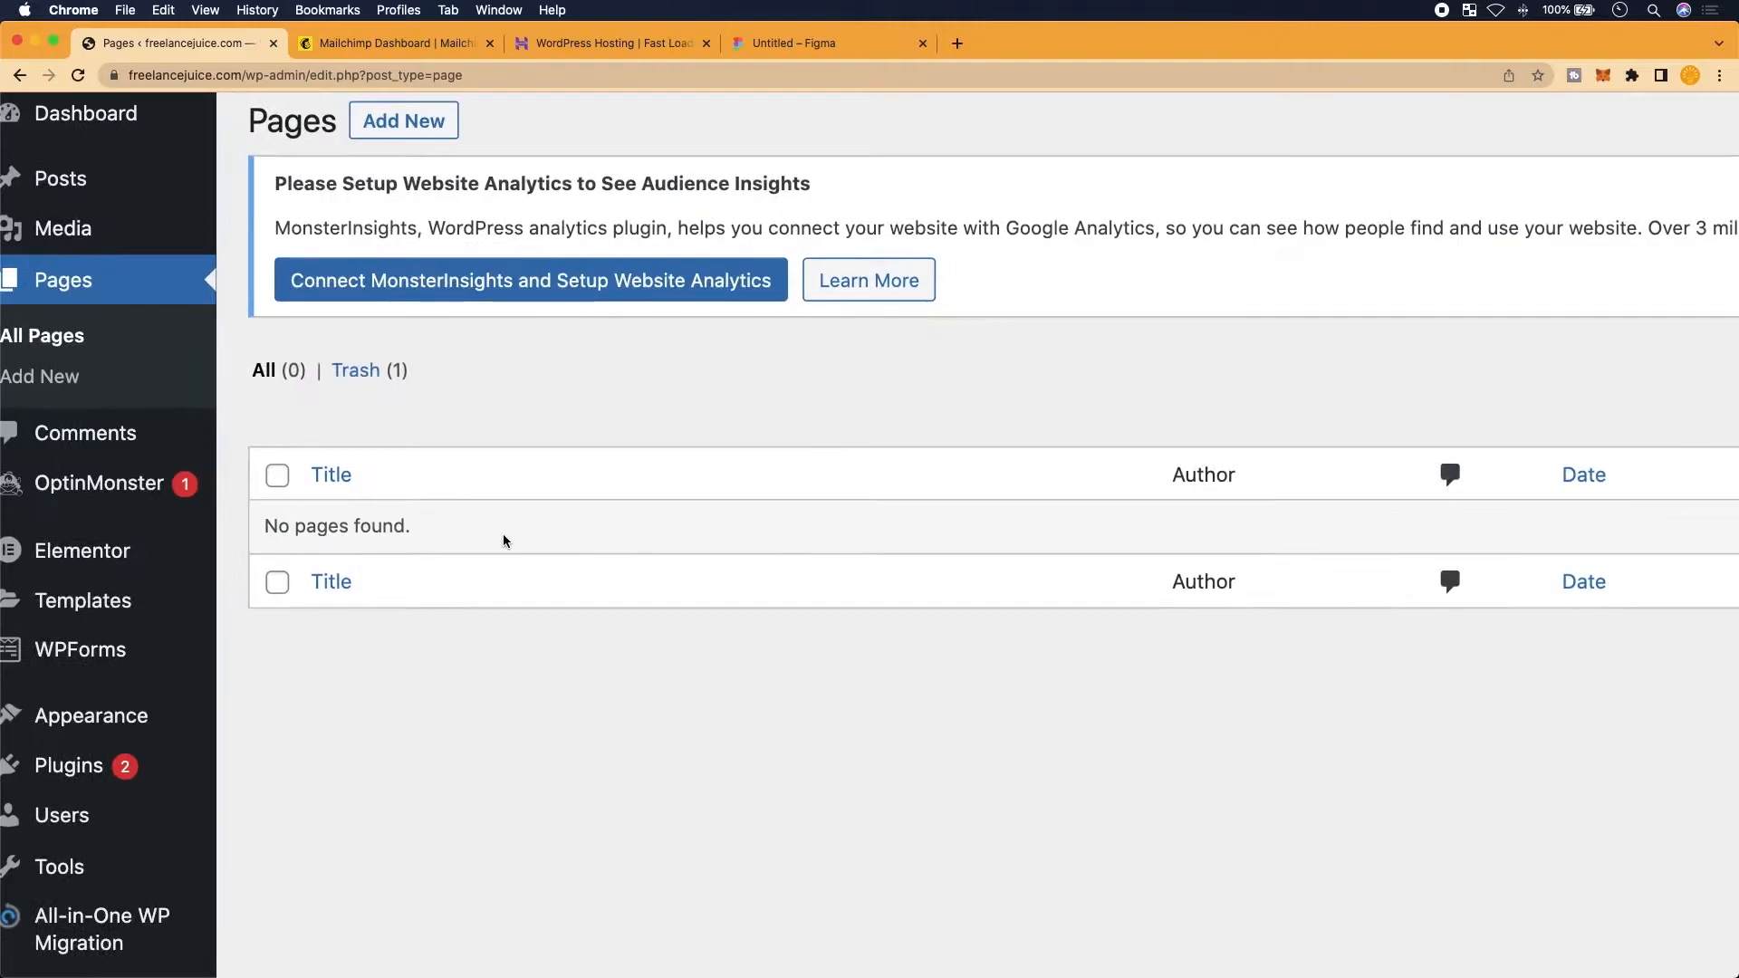
scroll(504, 541, "up", 1)
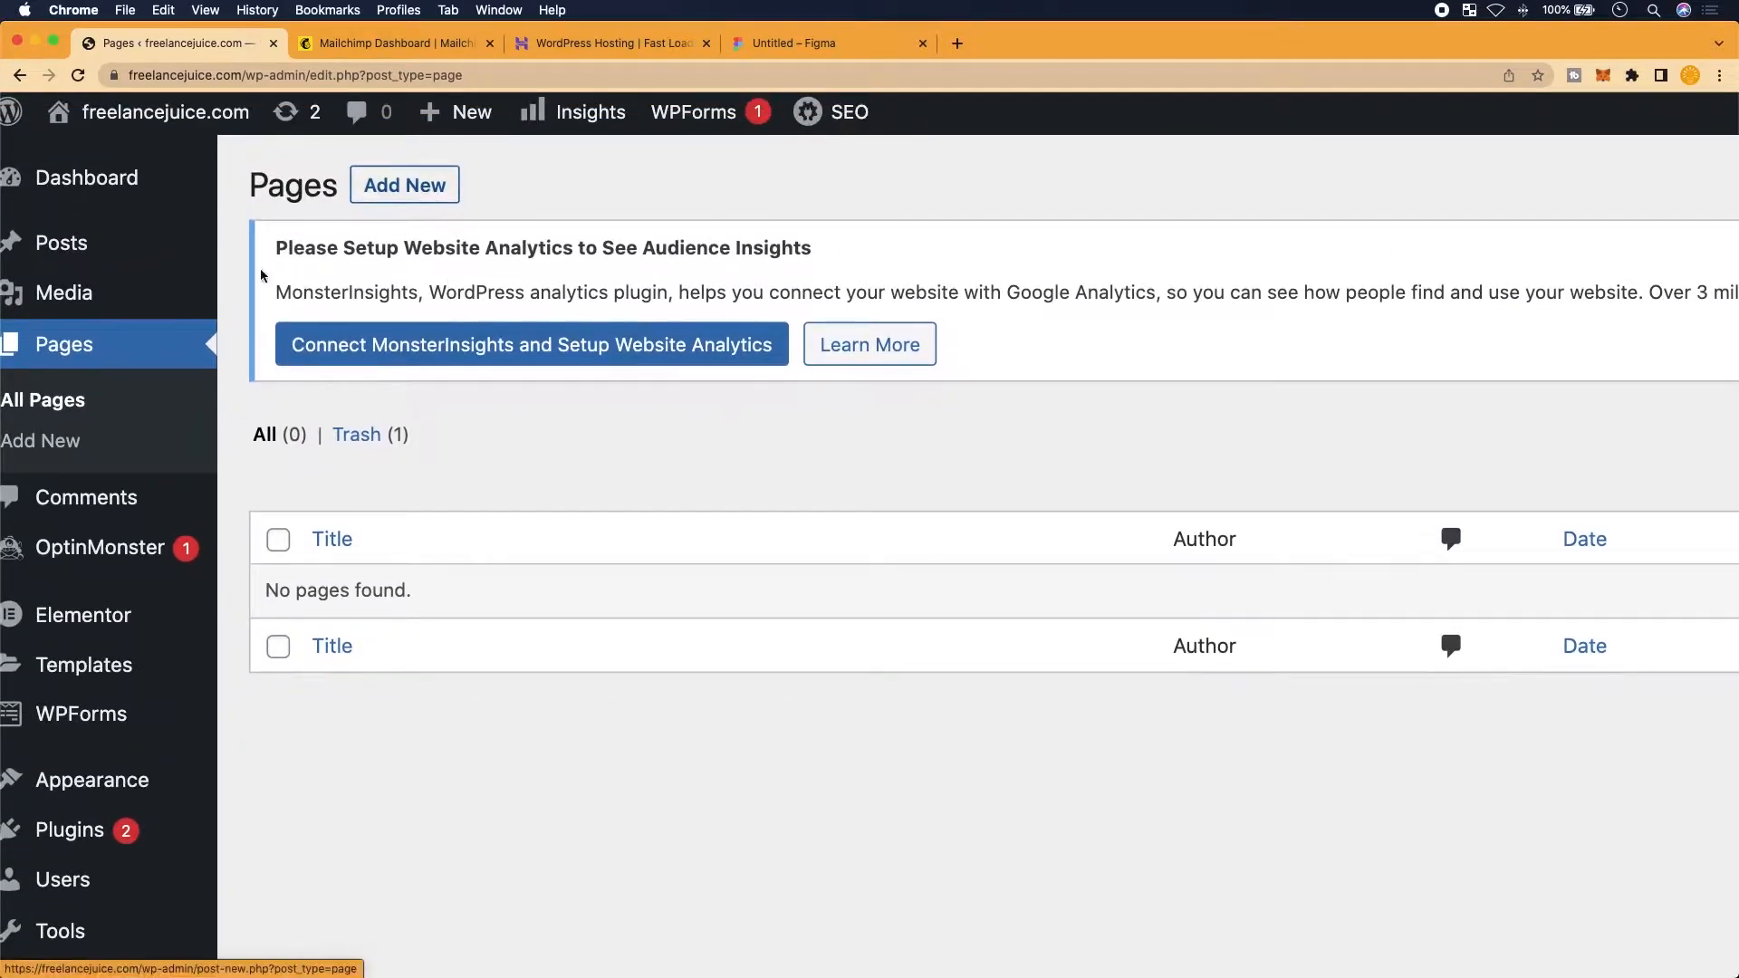
left_click(426, 184)
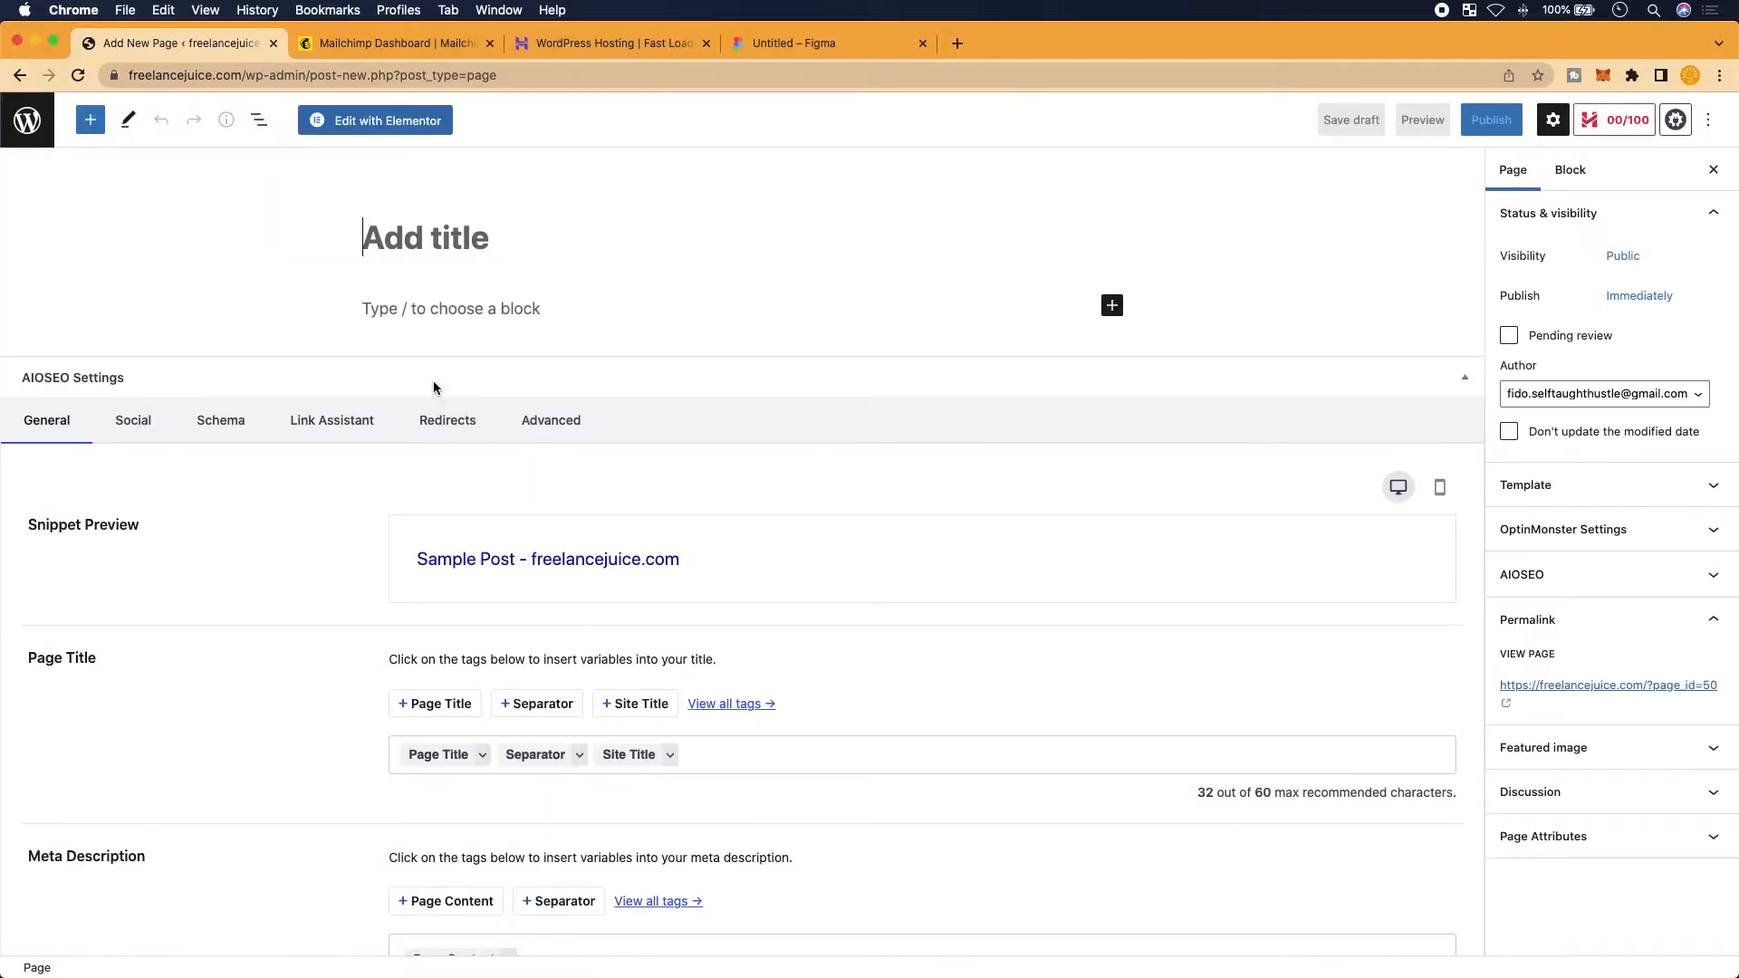
Title the page 'Sign-up' and bring up the pre-publish checks
type("Sign-uo")
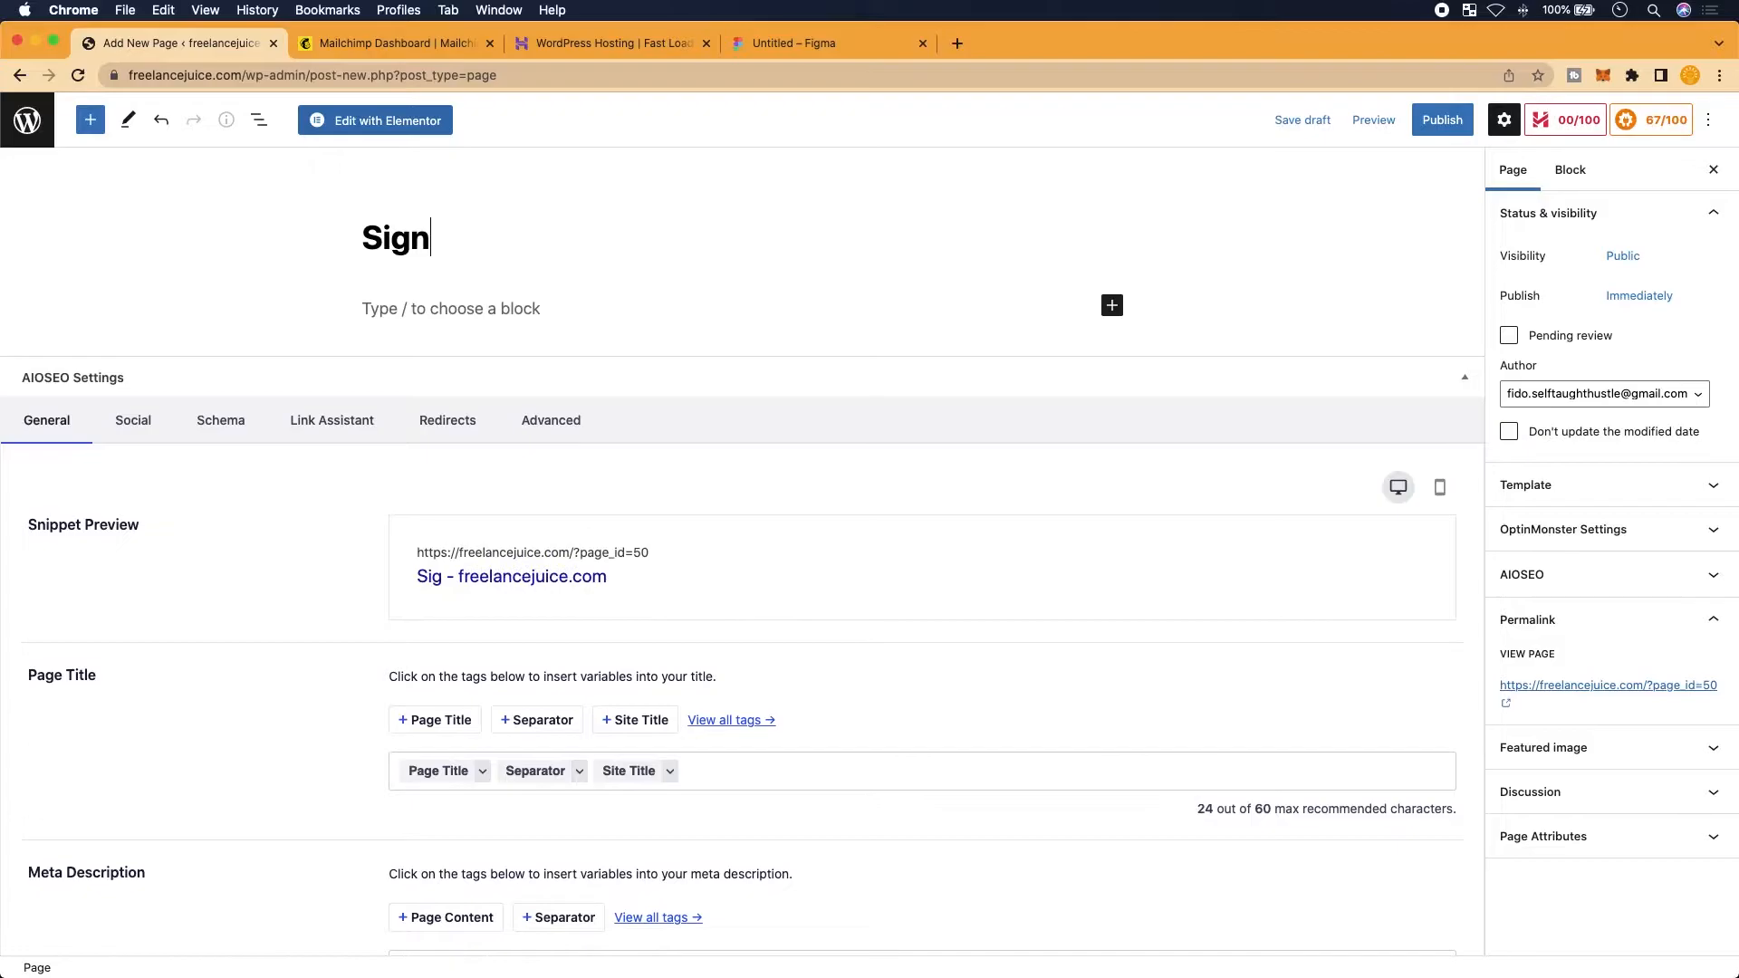
key("BackSpace")
type("p")
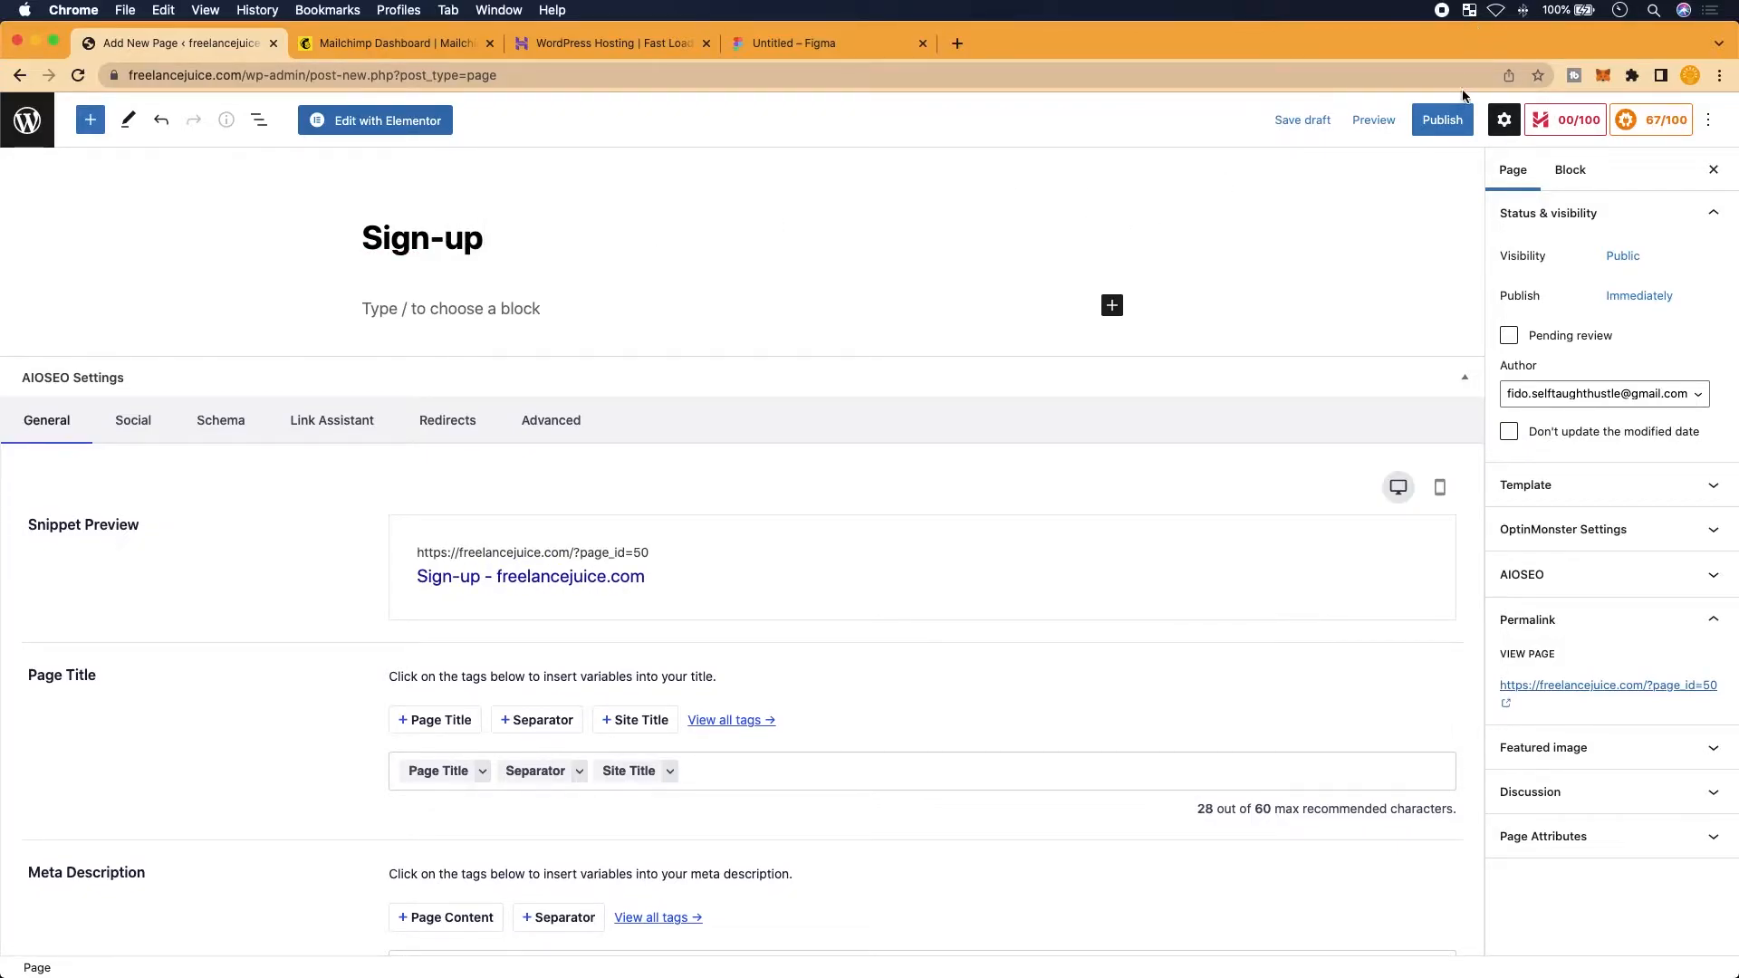
left_click(1449, 118)
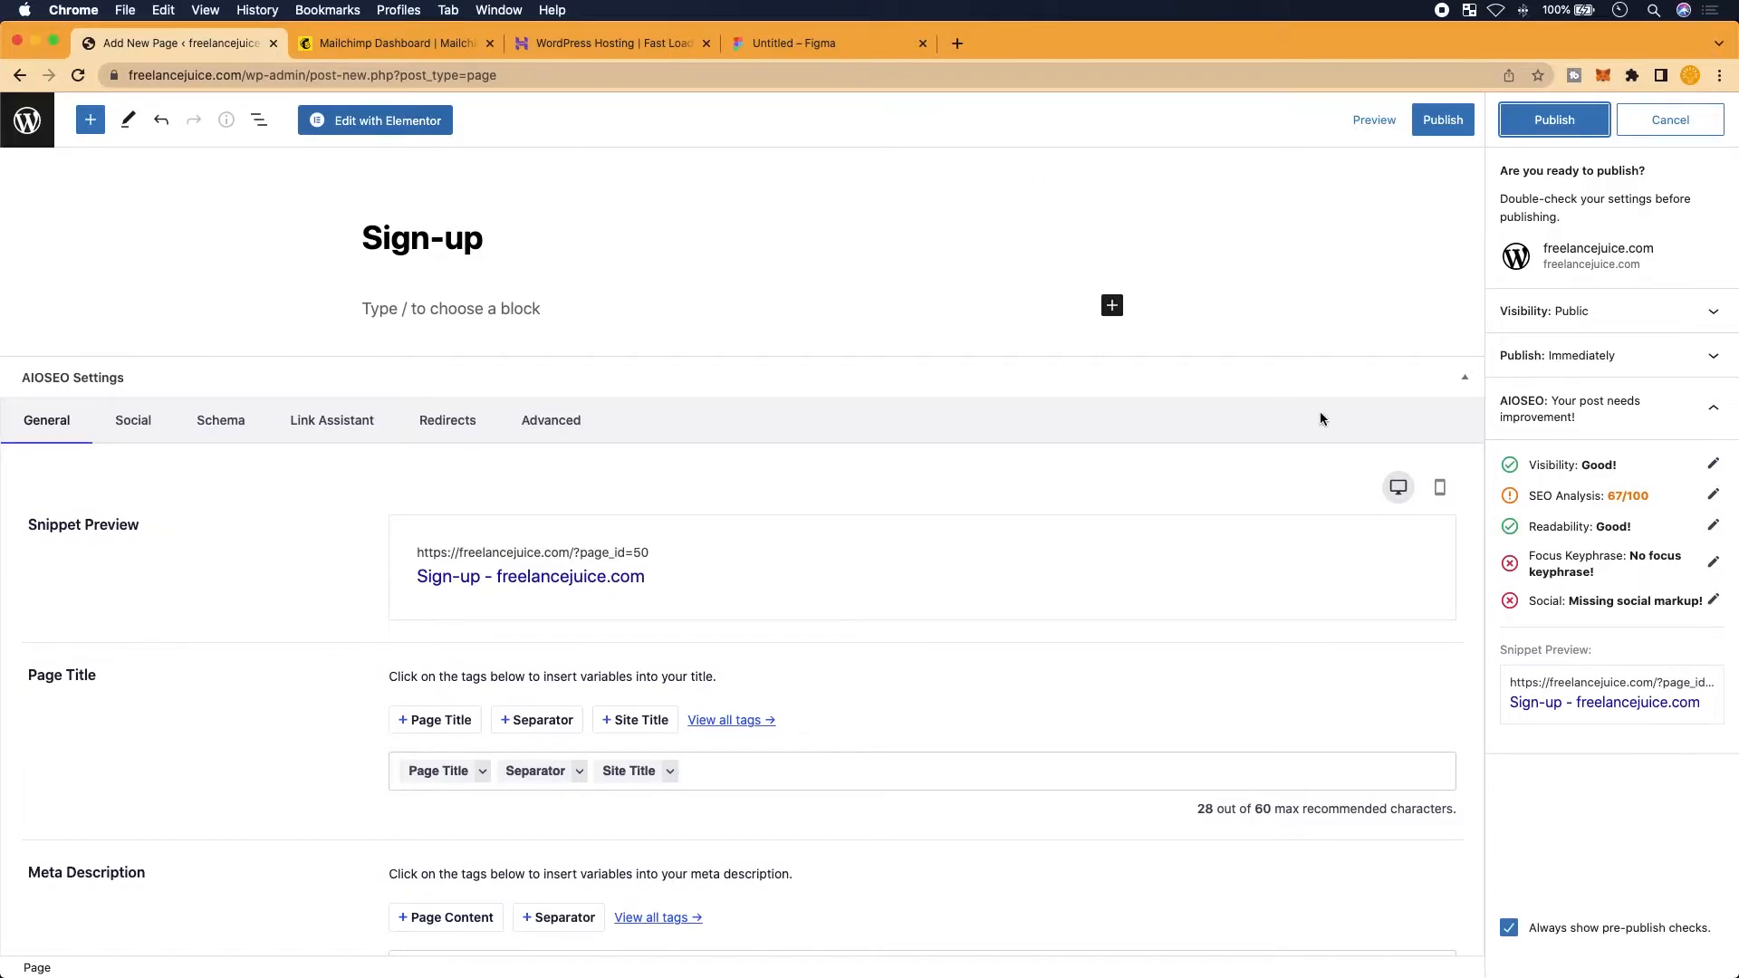
Publish the Sign-up page by confirming in the pre-publish panel
left_click(1445, 123)
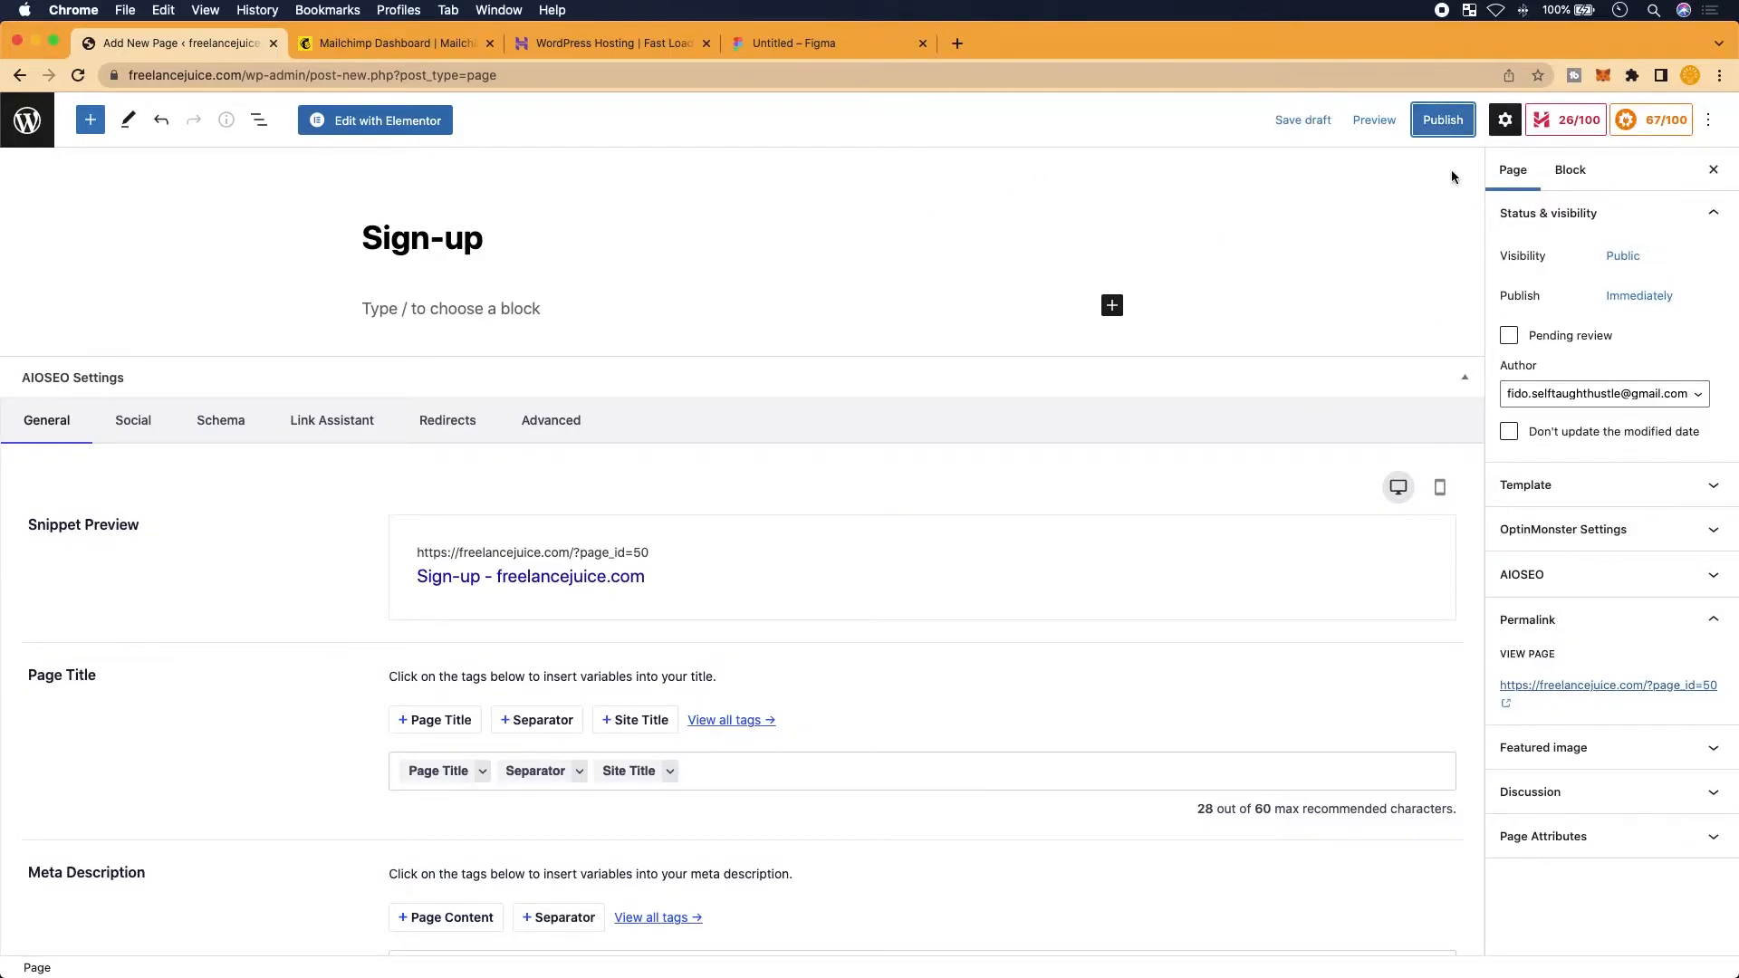
left_click(1448, 124)
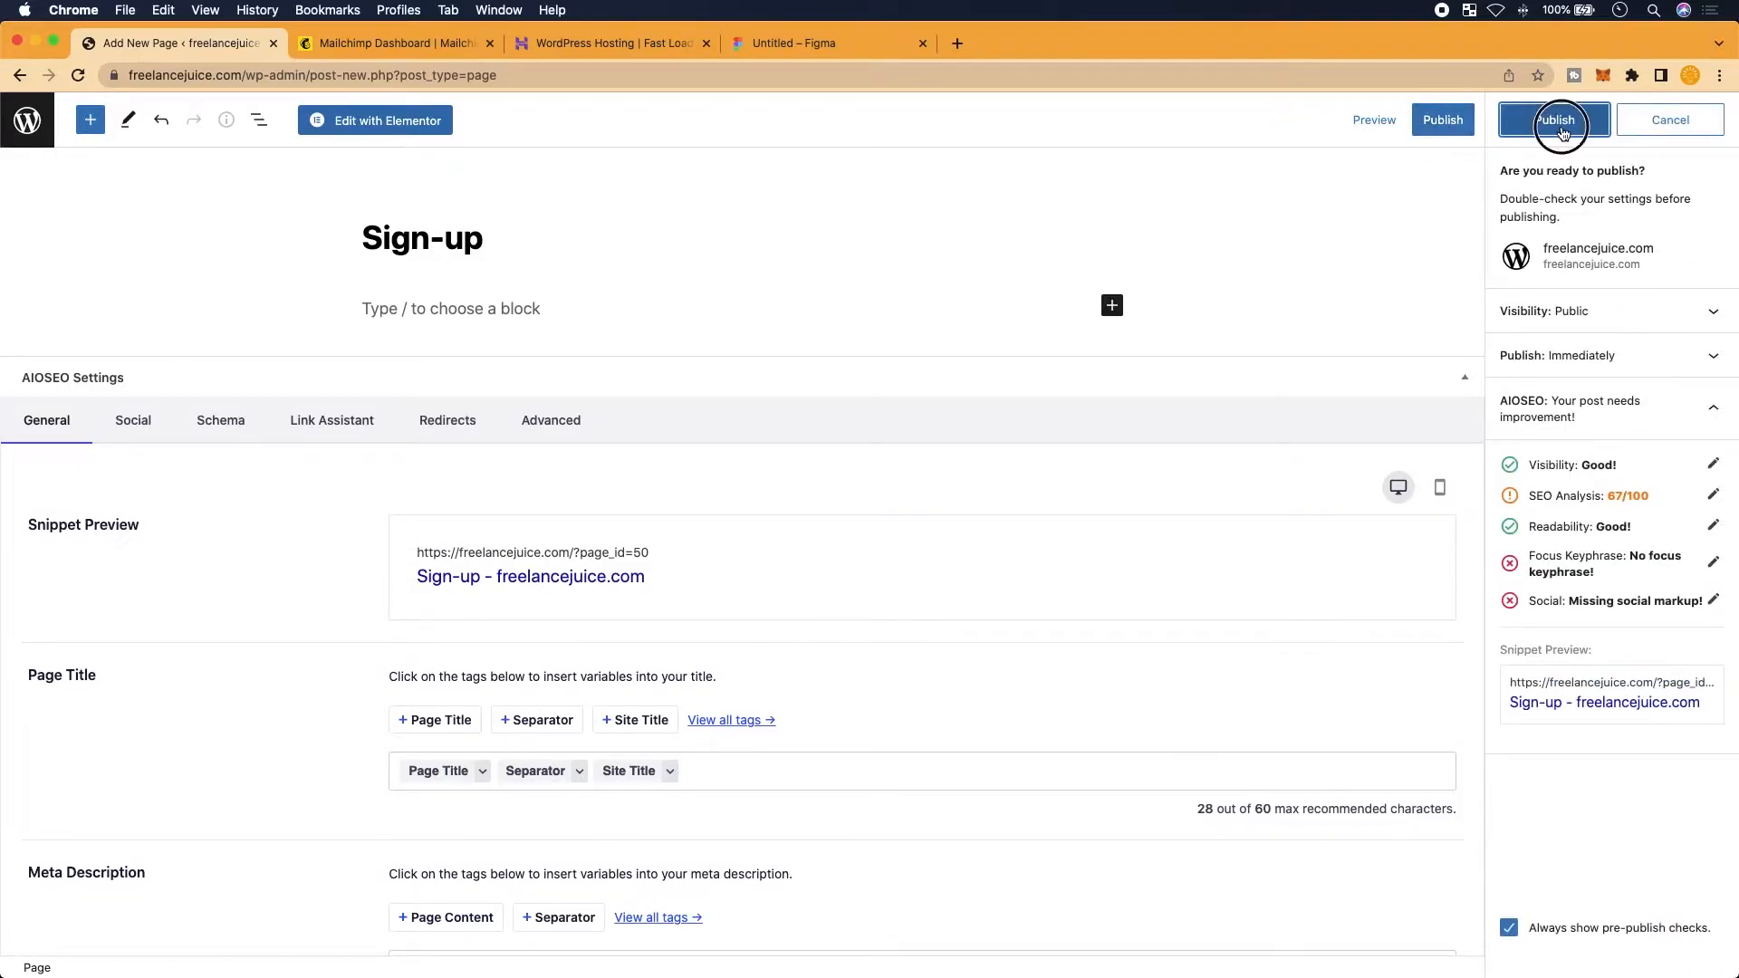
left_click(1556, 125)
Copy the published page's full address and open a fresh browser tab
left_click(1599, 272)
scroll(1600, 271, "right", 2)
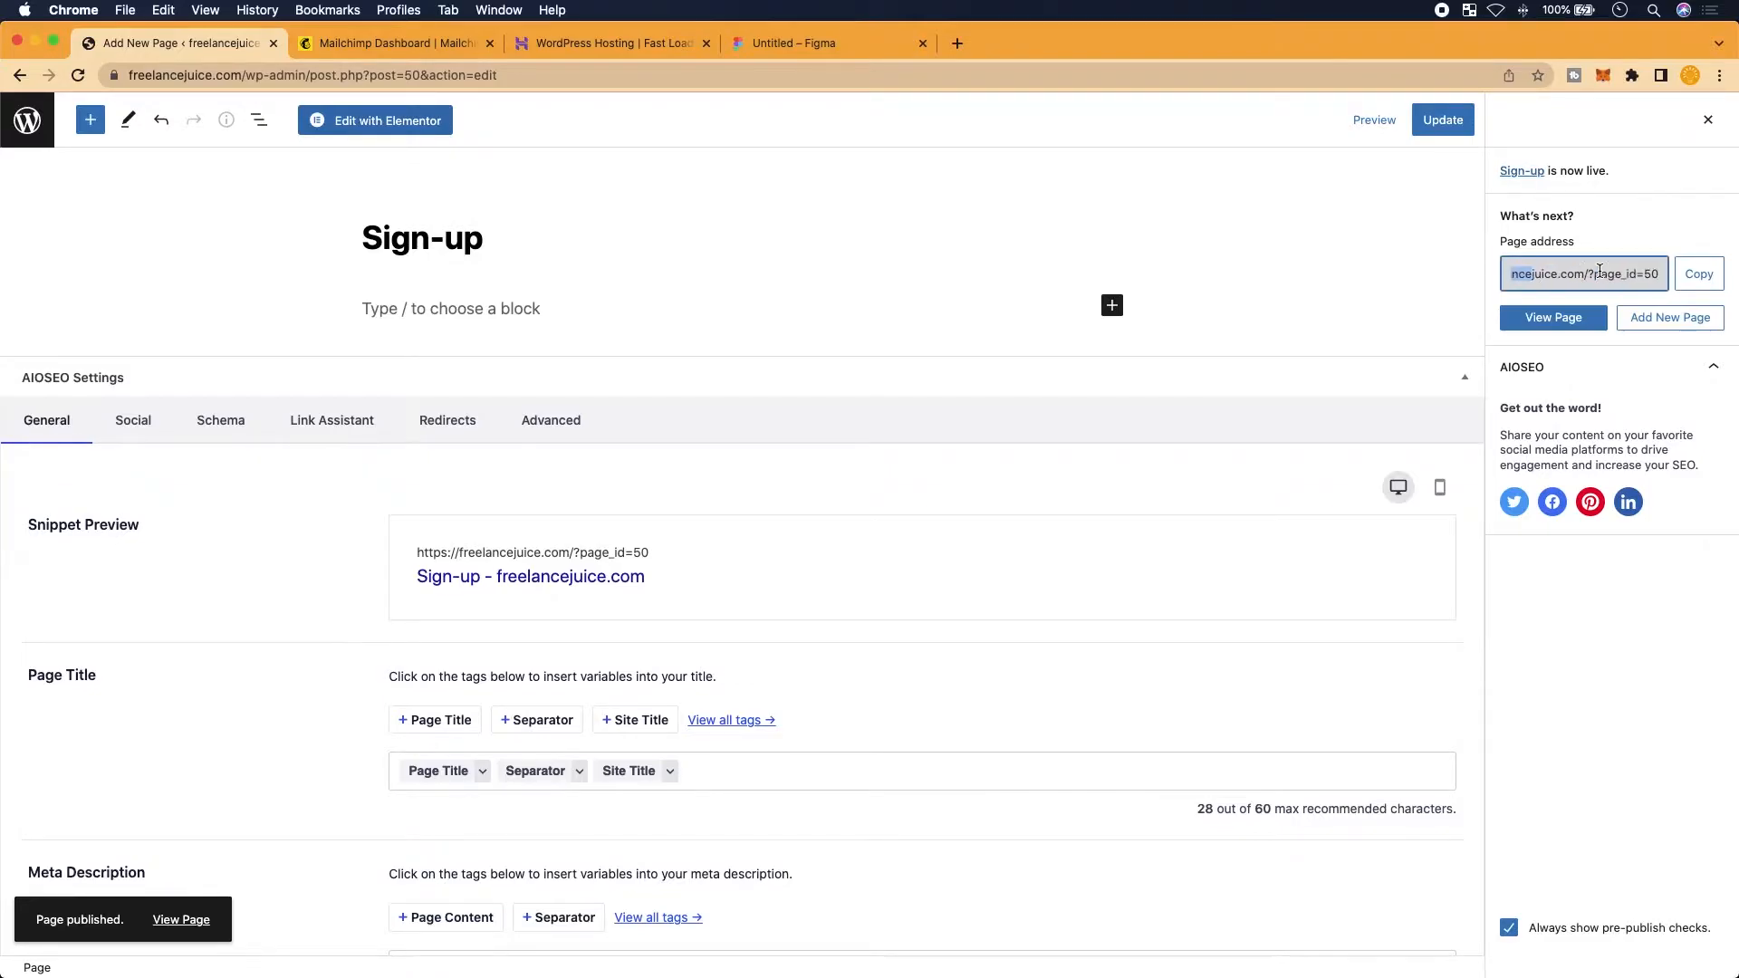
scroll(1600, 272, "left", 2)
scroll(1599, 272, "right", 2)
scroll(1600, 272, "up", 5)
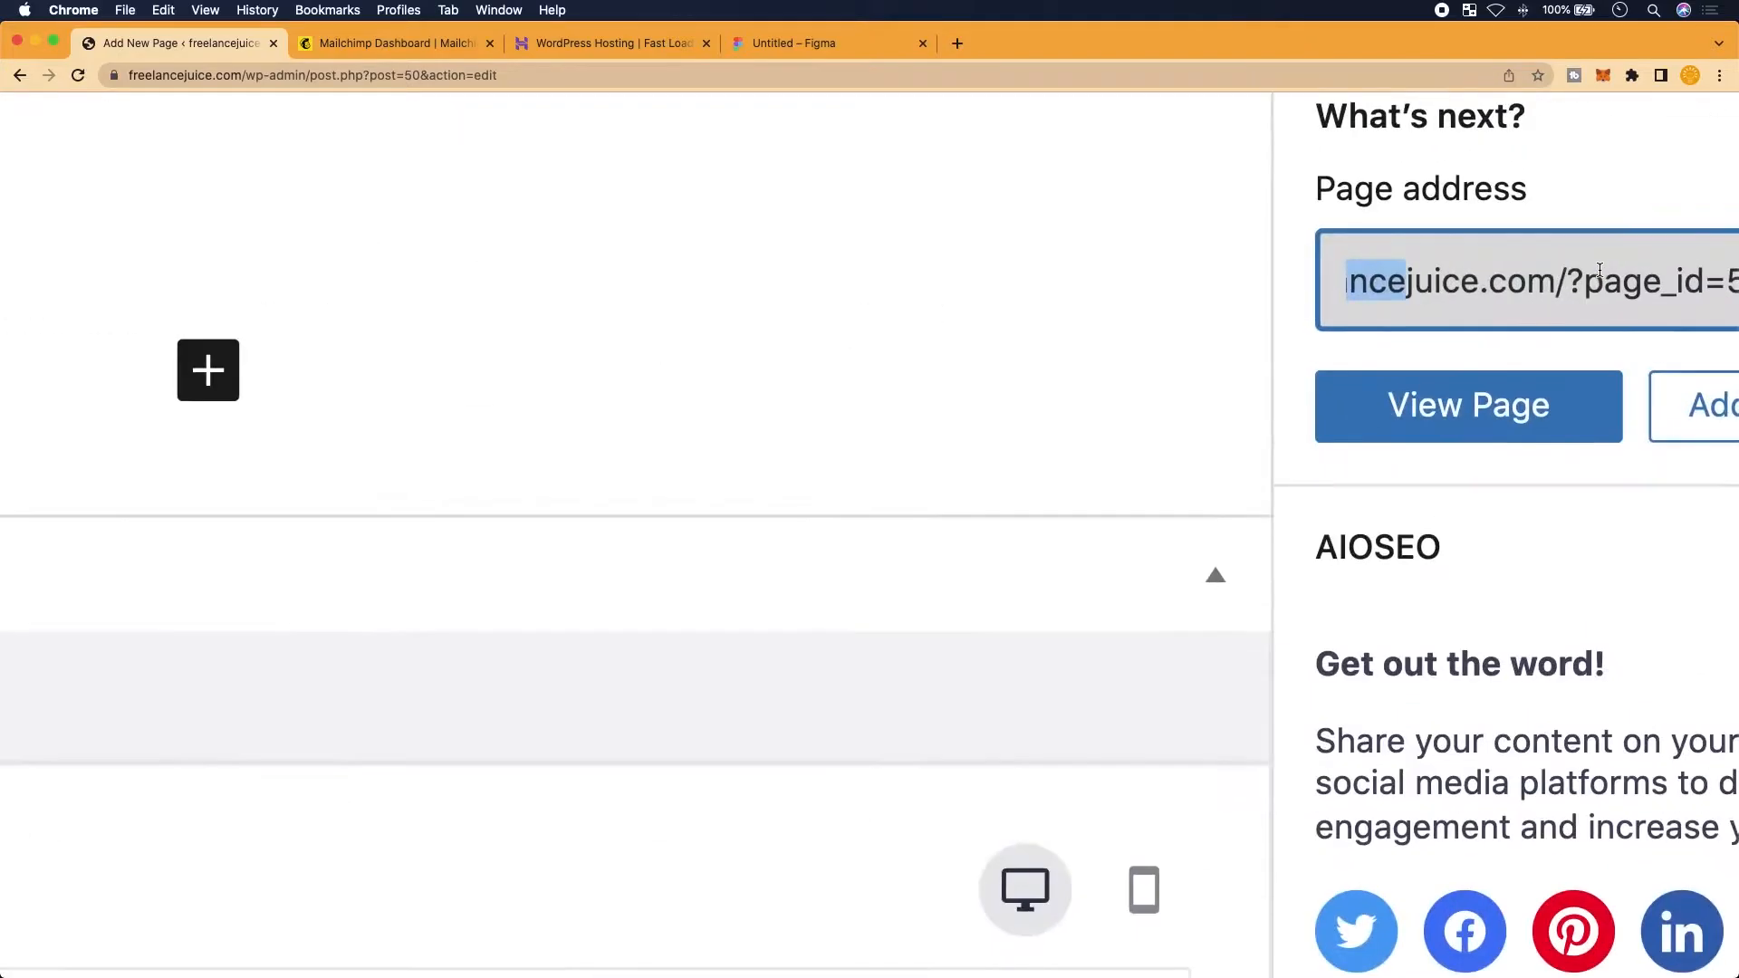
scroll(1600, 271, "right", 2)
left_click(1541, 275)
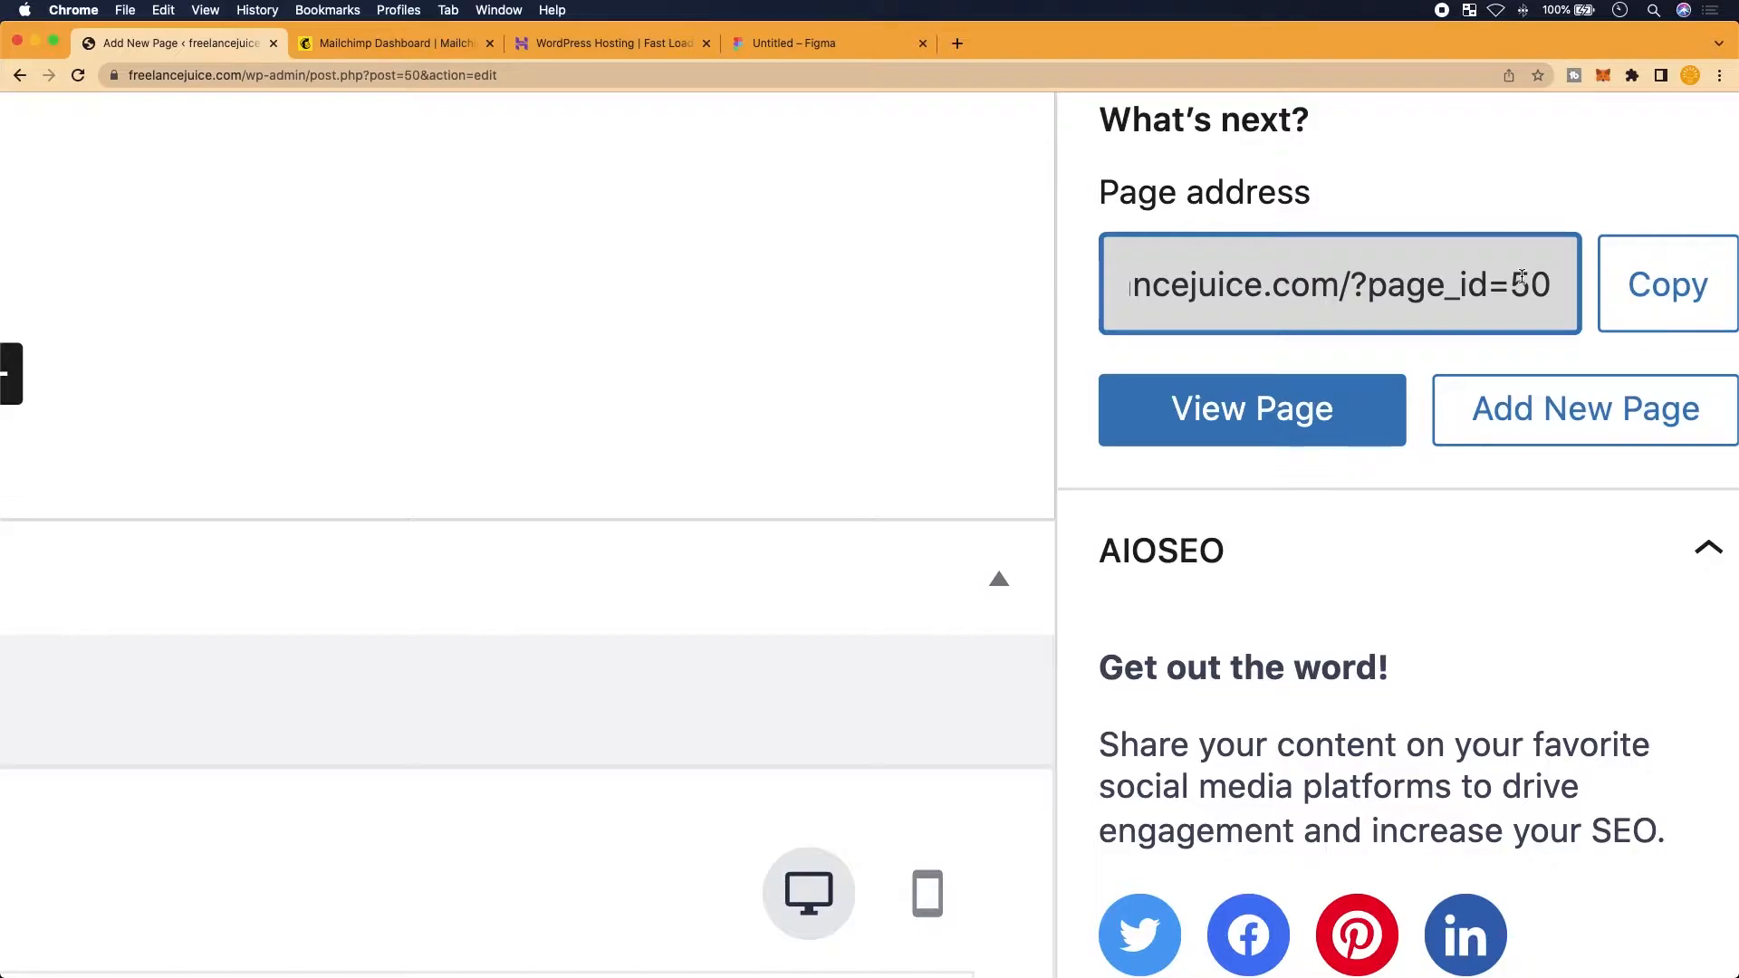
left_click_drag(1545, 284, 1083, 292)
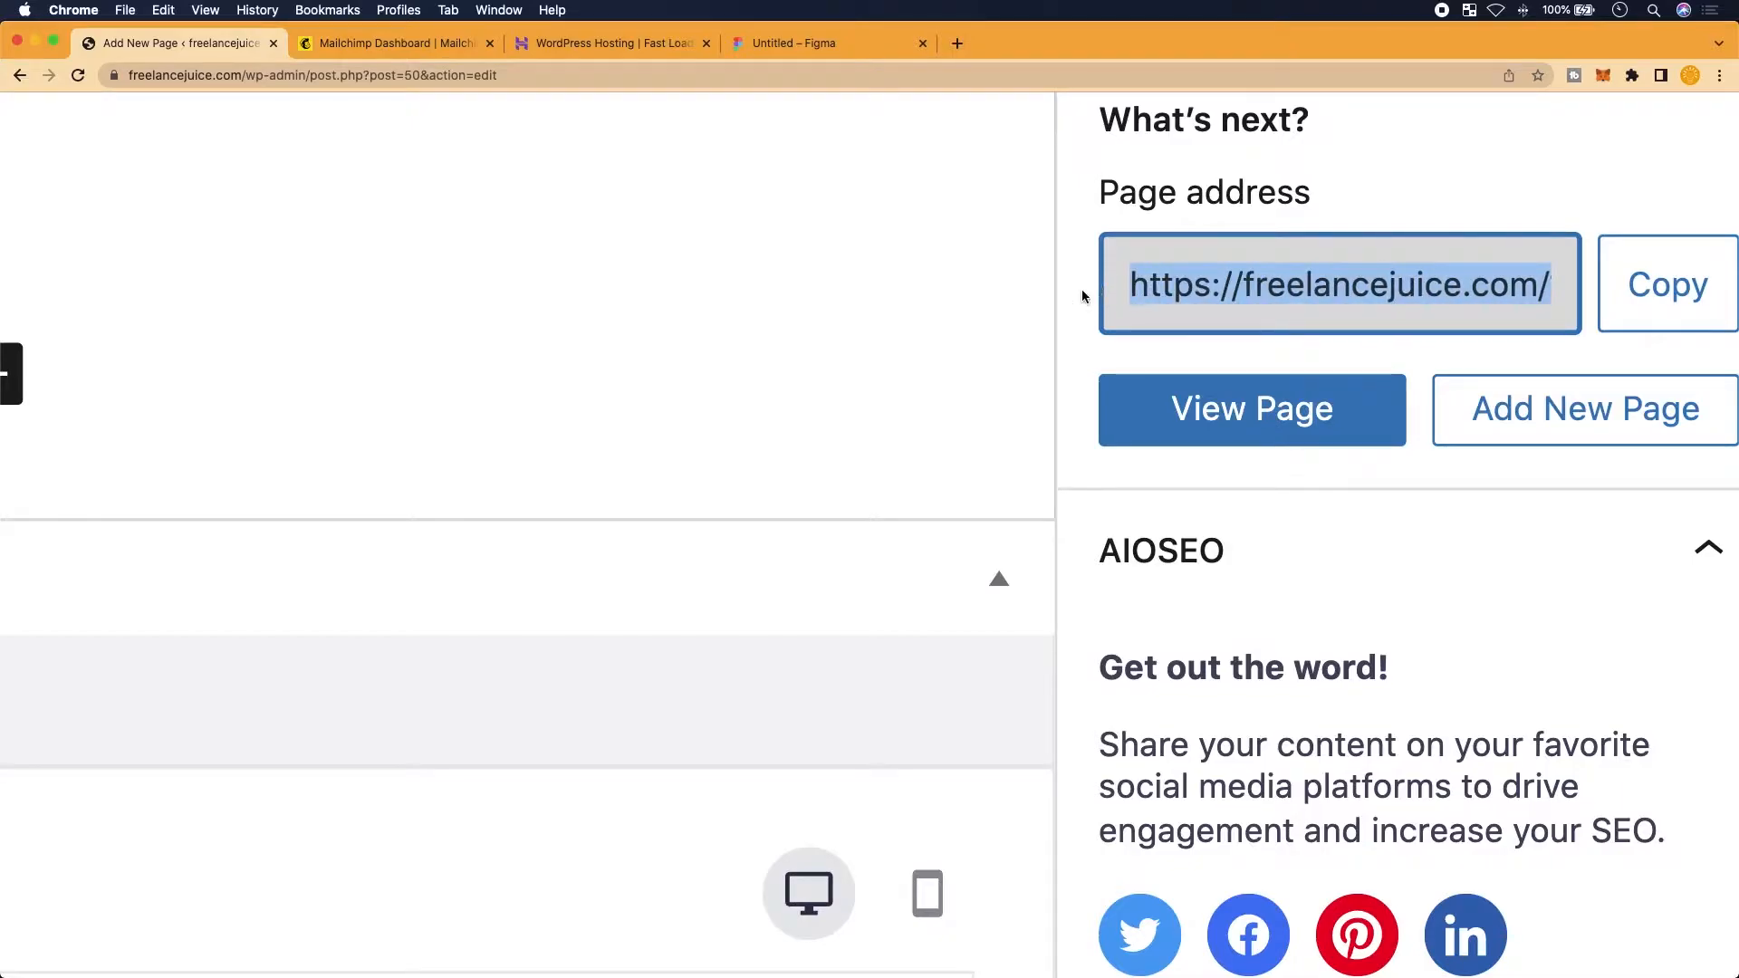
key("super+c")
left_click(957, 43)
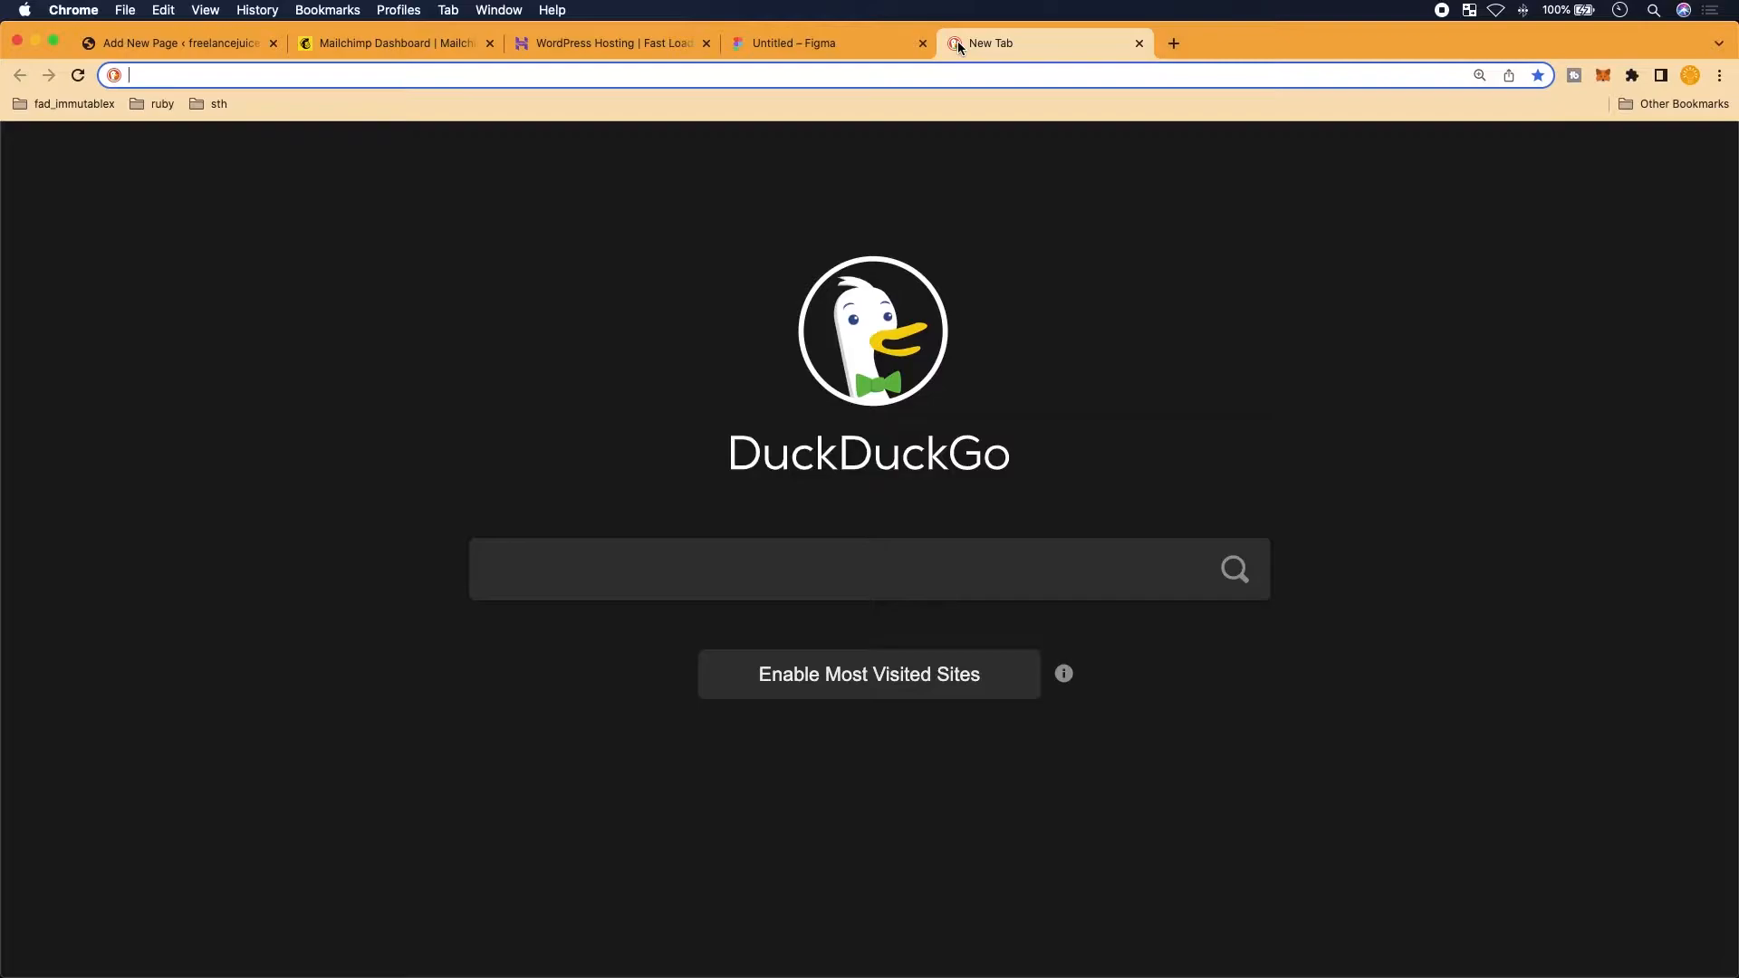
Load the copied address to view the live Sign-up page (page_id=50), then return to the editor
key("super+v")
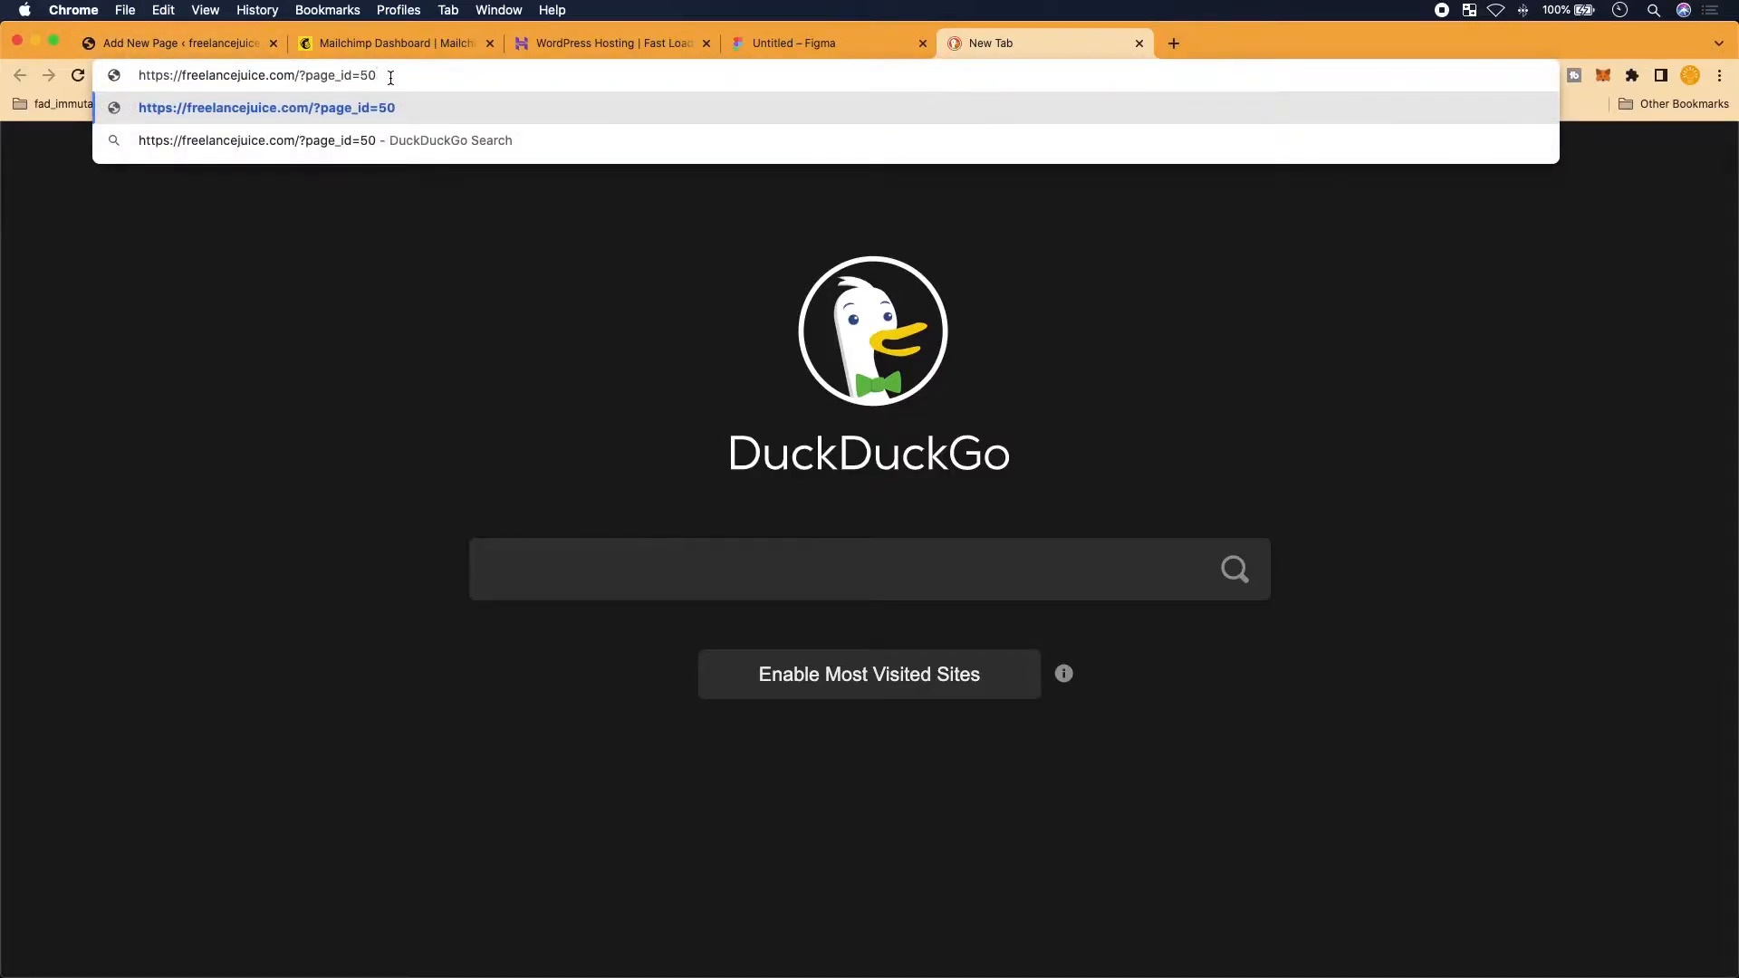
key("Return")
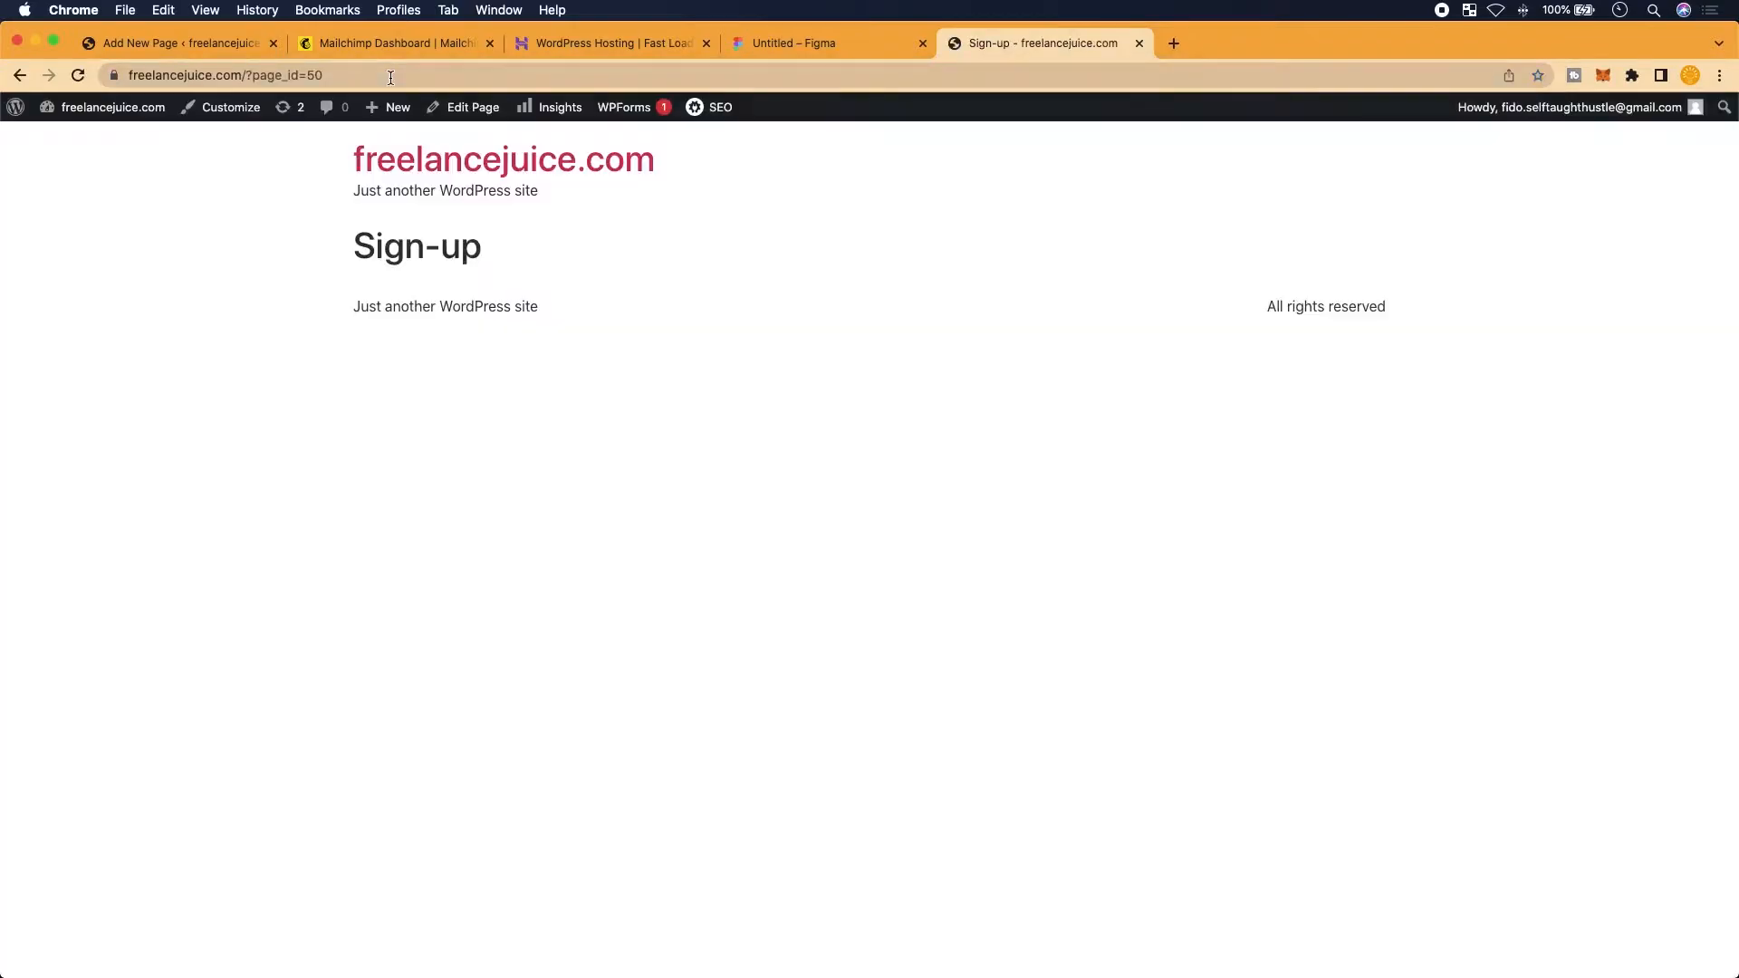
left_click_drag(327, 76, 114, 72)
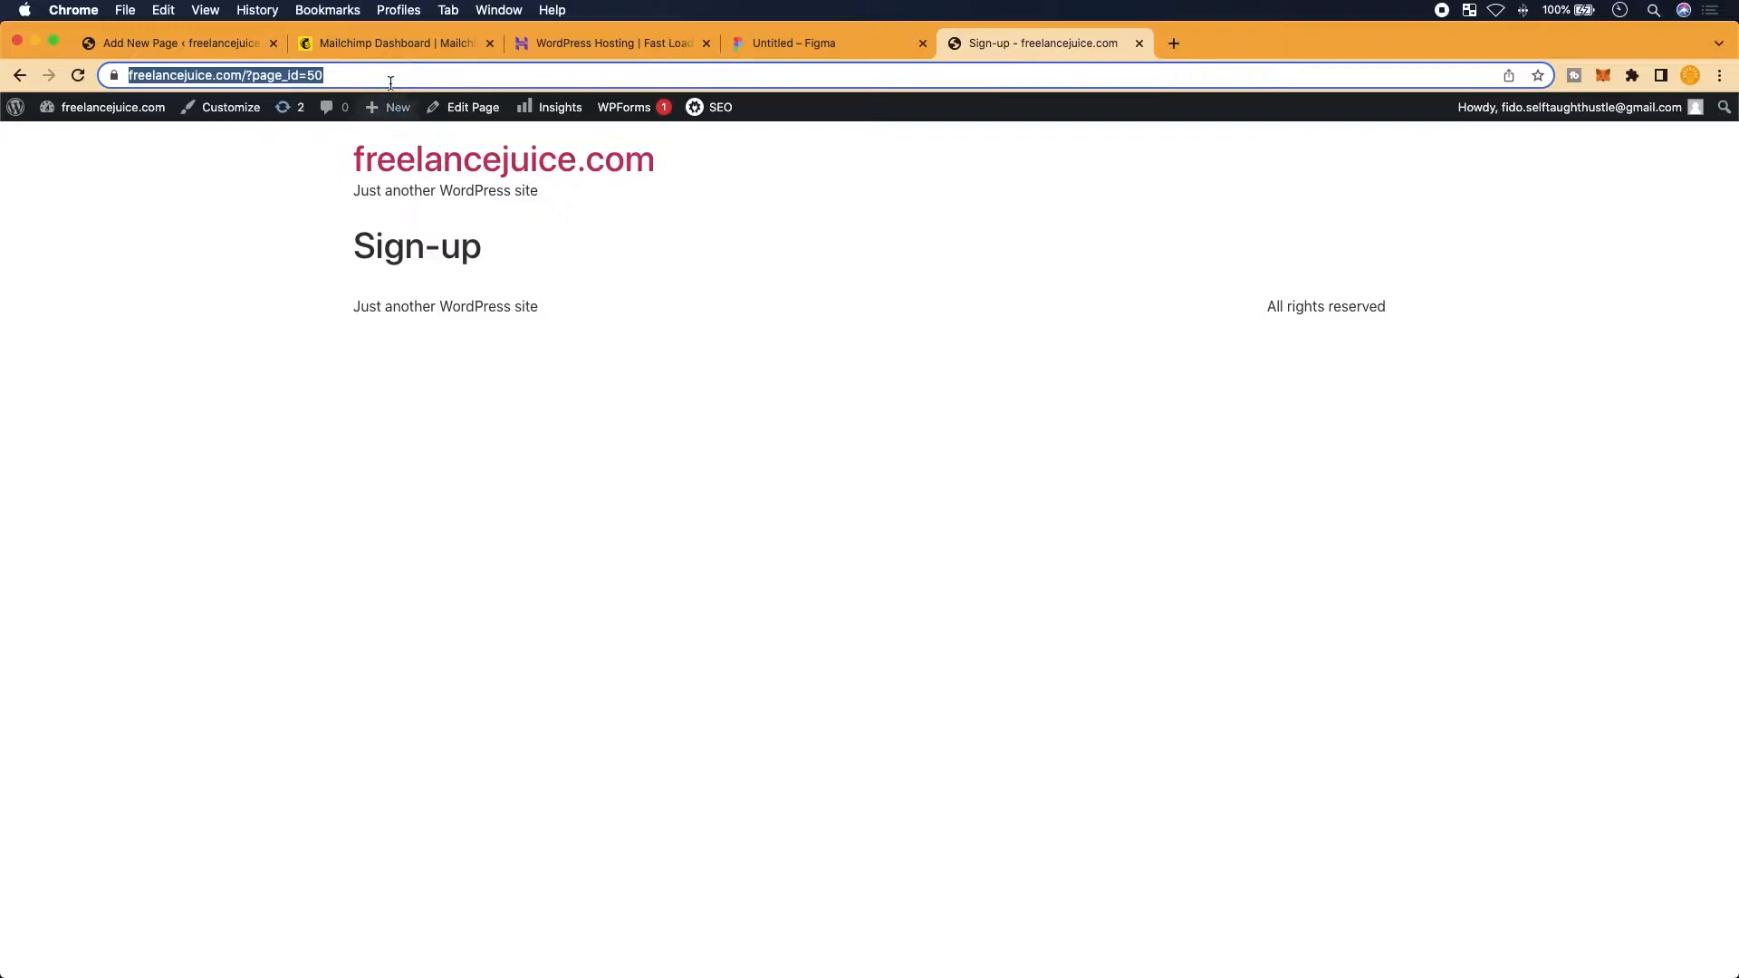
left_click_drag(344, 76, 289, 80)
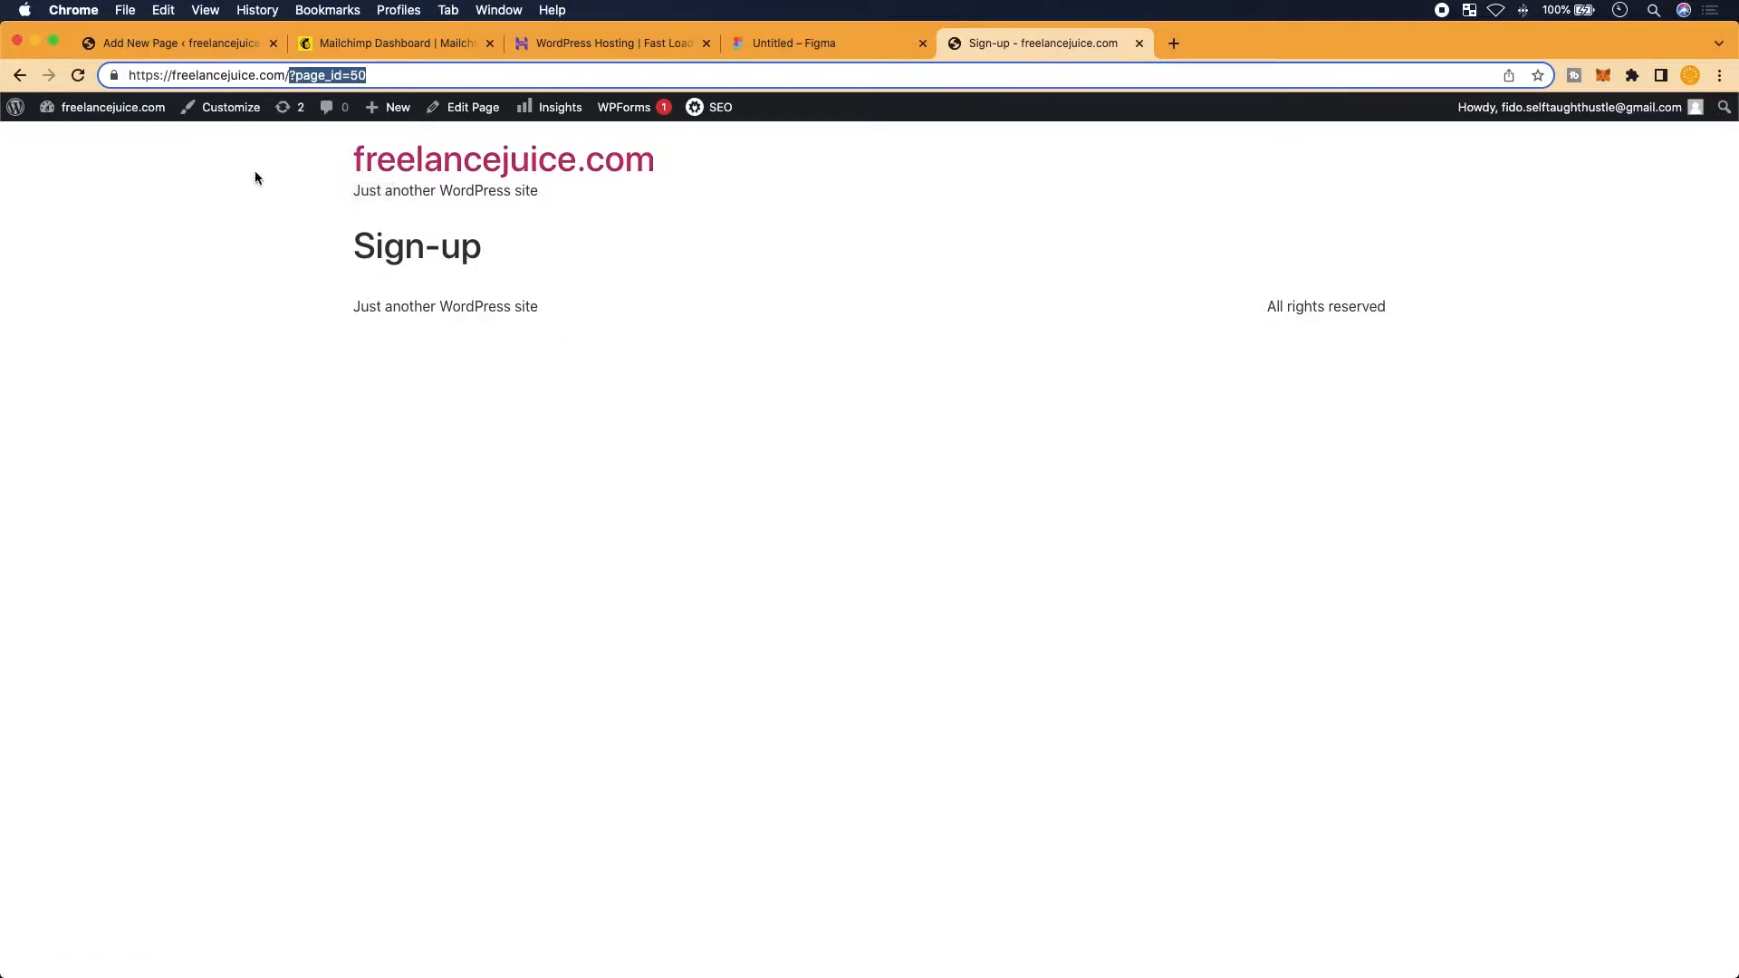
left_click(194, 42)
key("super+minus")
key("super+minus")
key("super+minus")
key("super+minus")
key("super+minus")
key("super+minus")
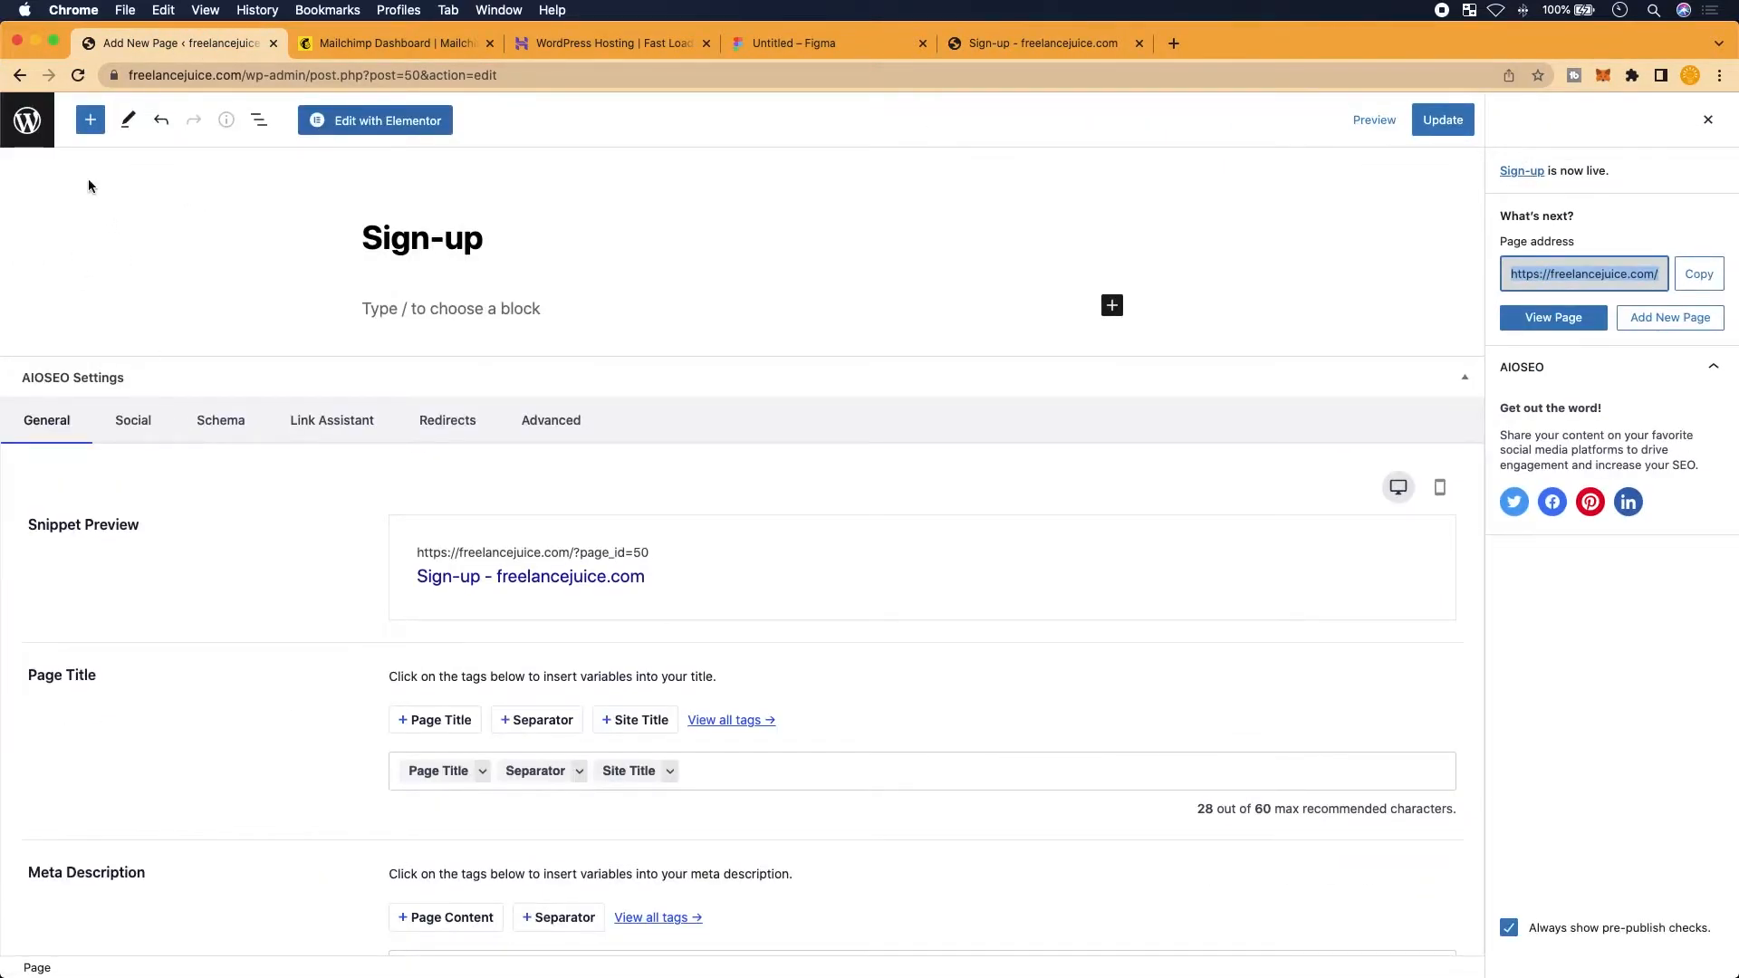
Leave the editor and open Settings > Reading
left_click(27, 120)
mouse_move(48, 629)
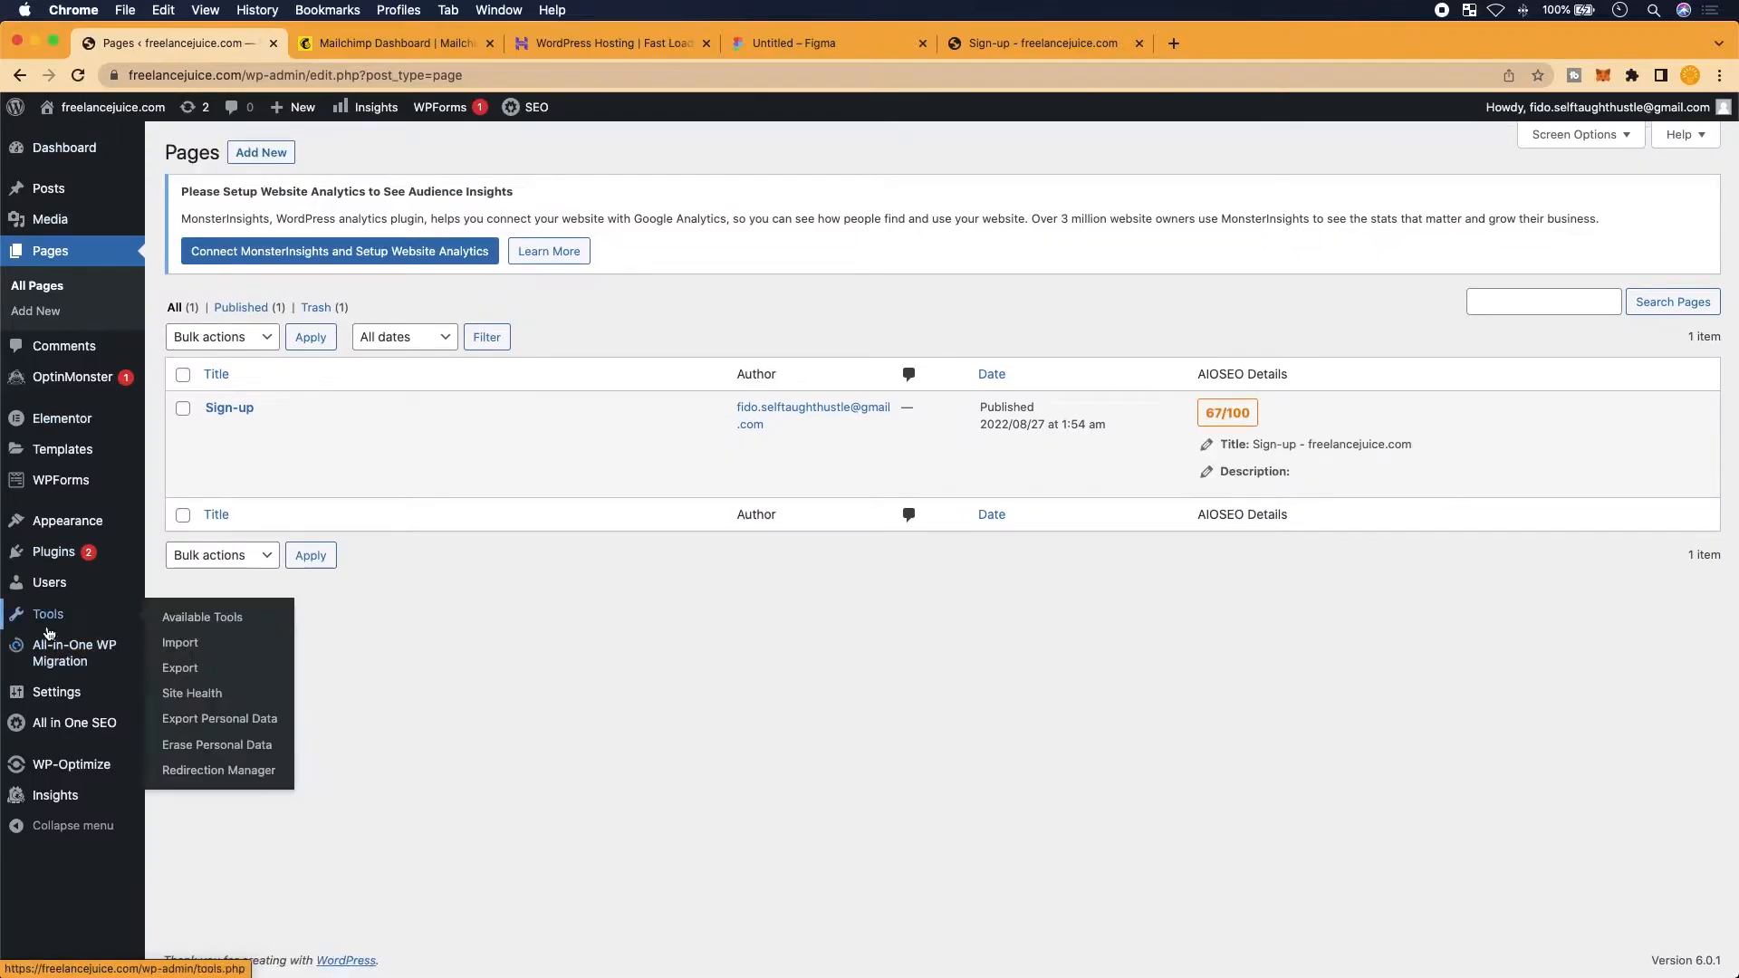
scroll(48, 632, "up", 5)
scroll(49, 632, "up", 3)
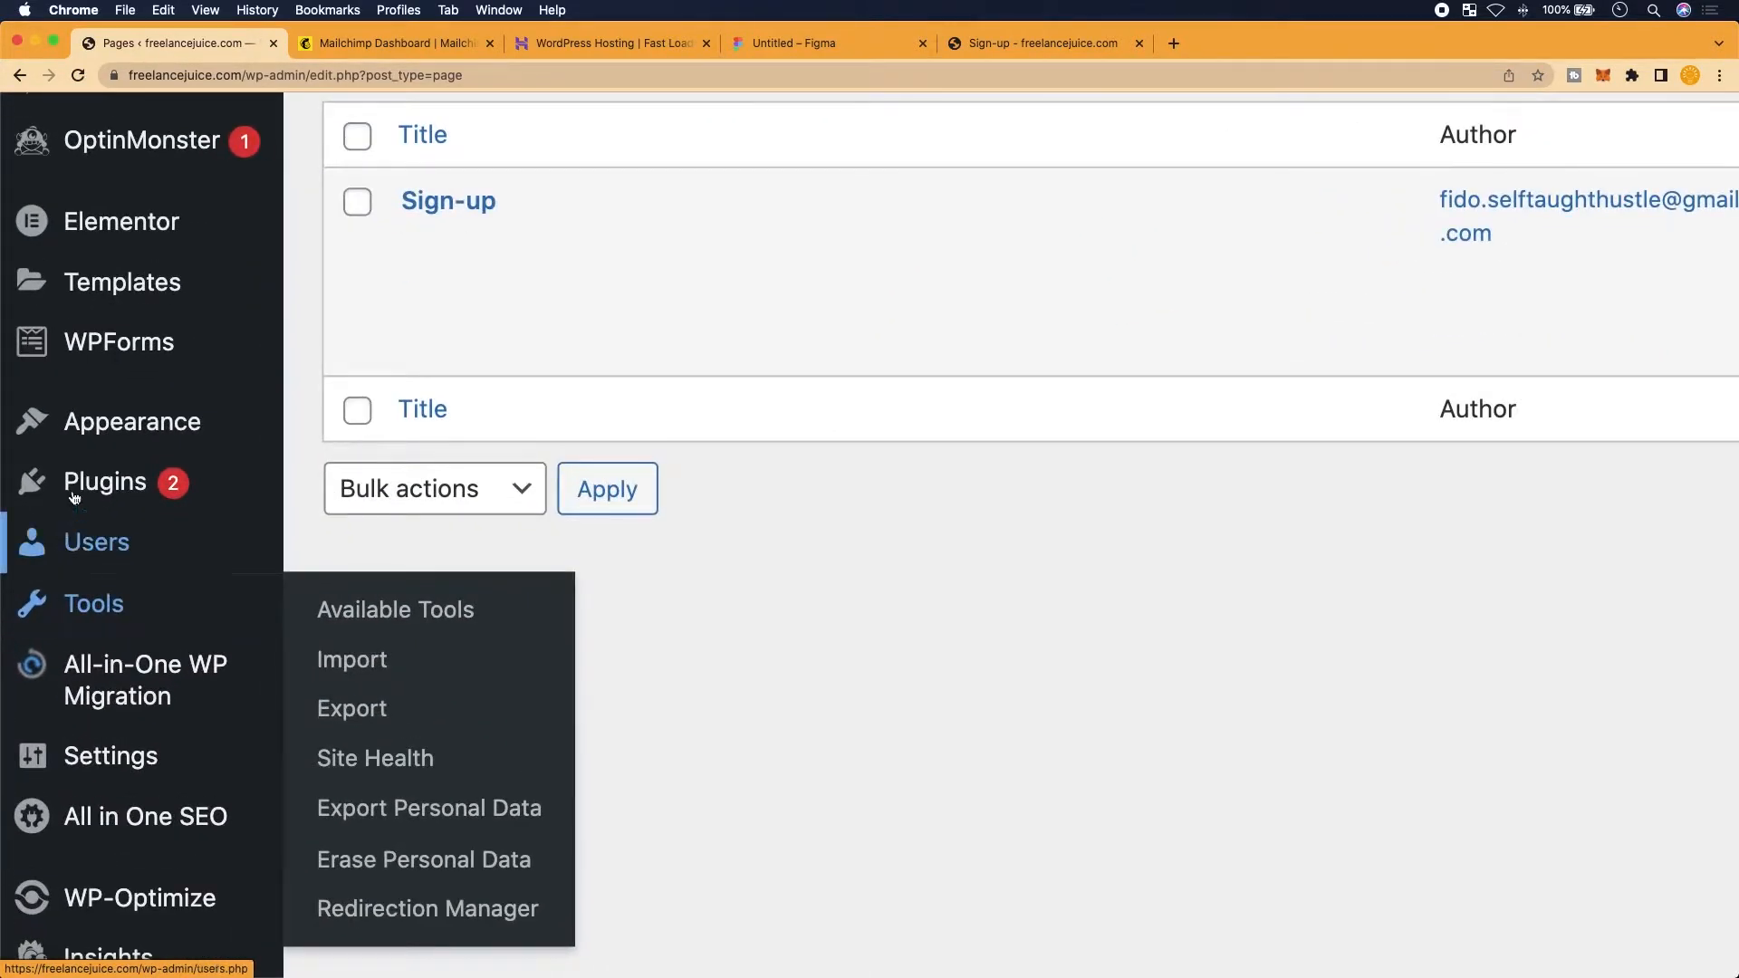
mouse_move(86, 747)
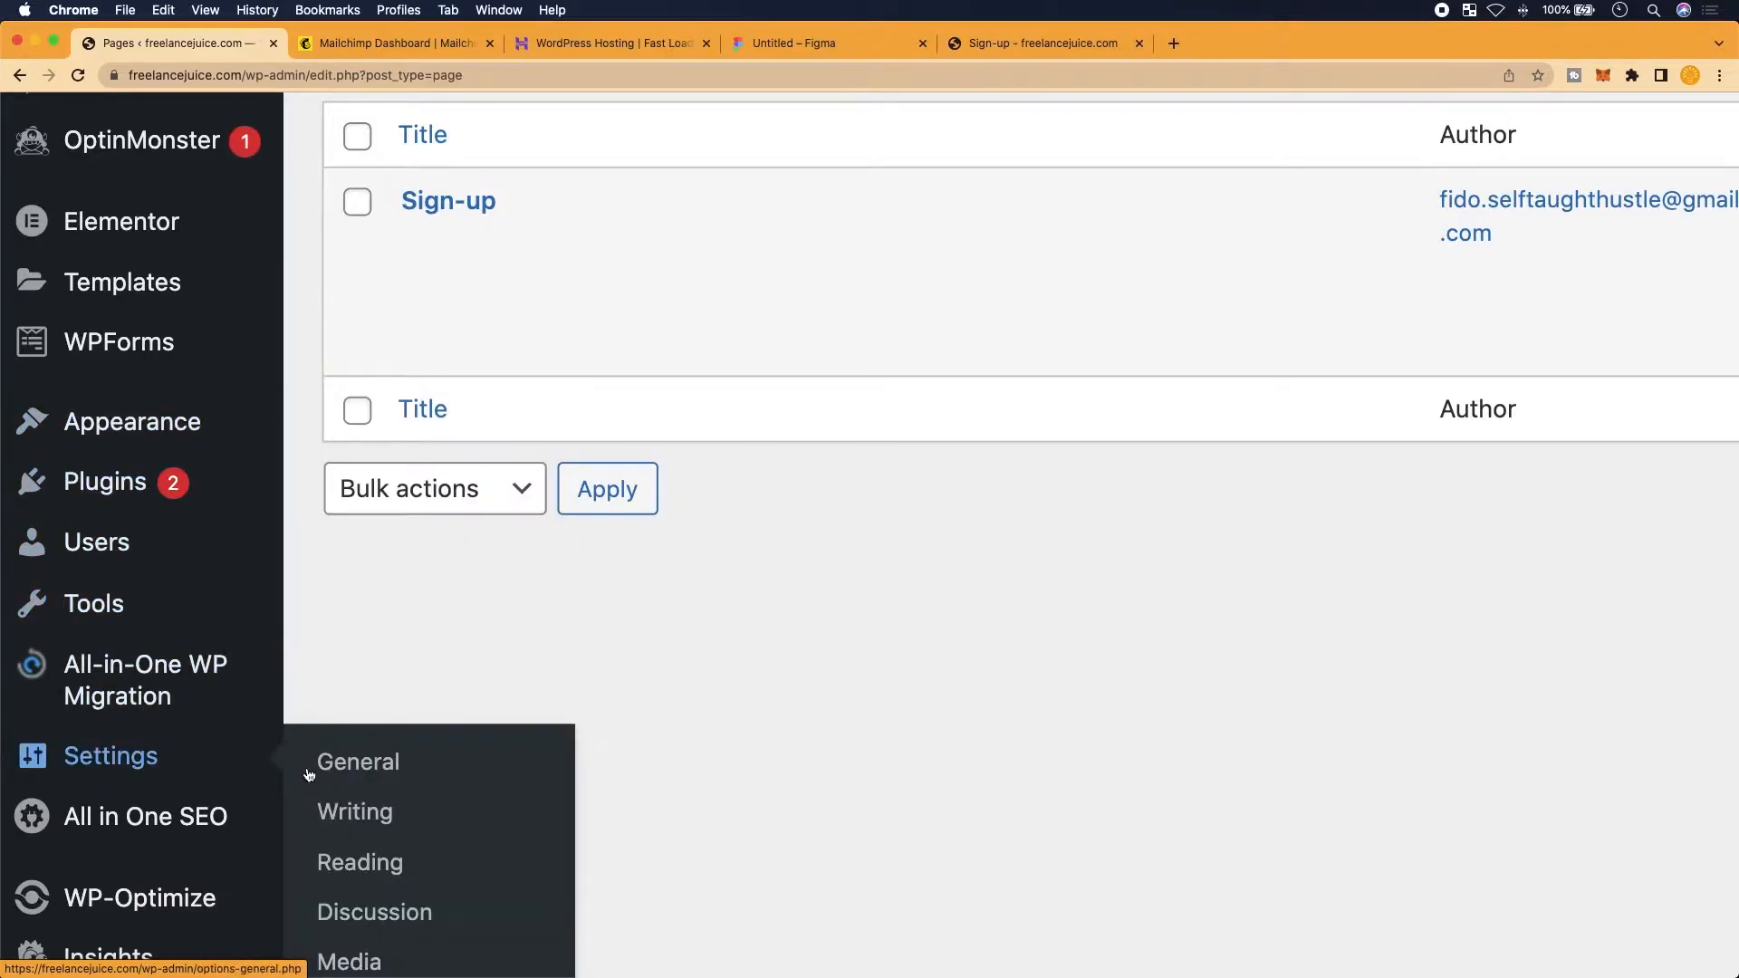
scroll(313, 774, "down", 1)
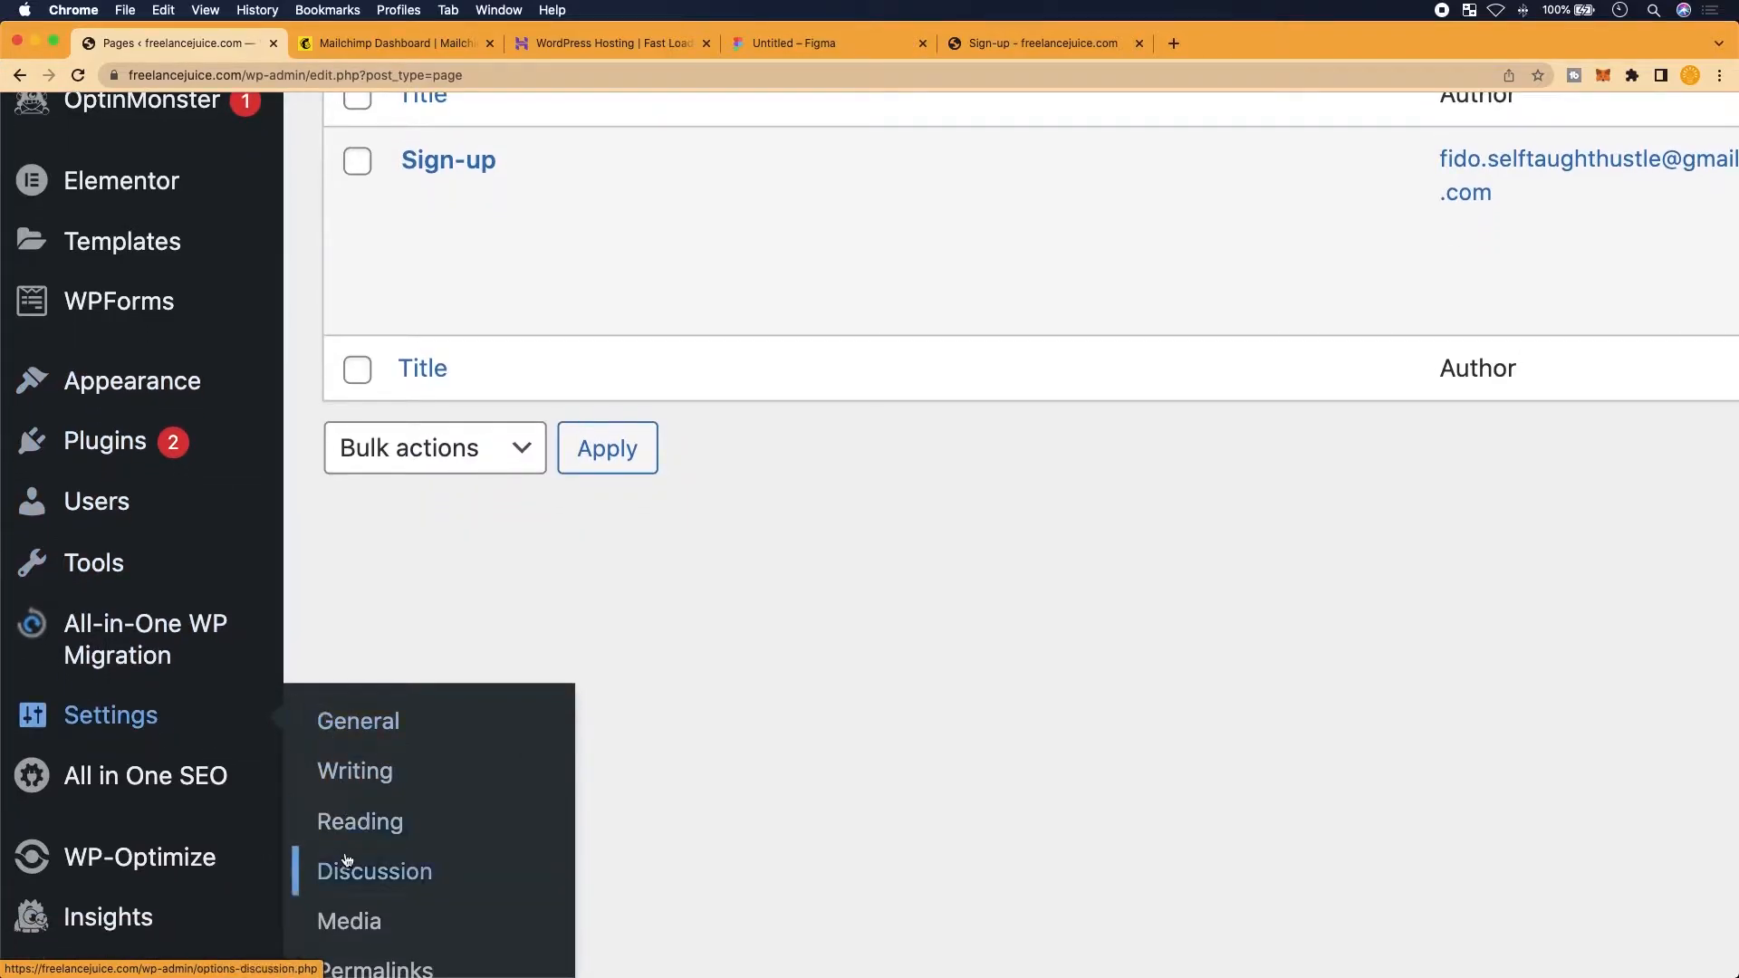
left_click(321, 823)
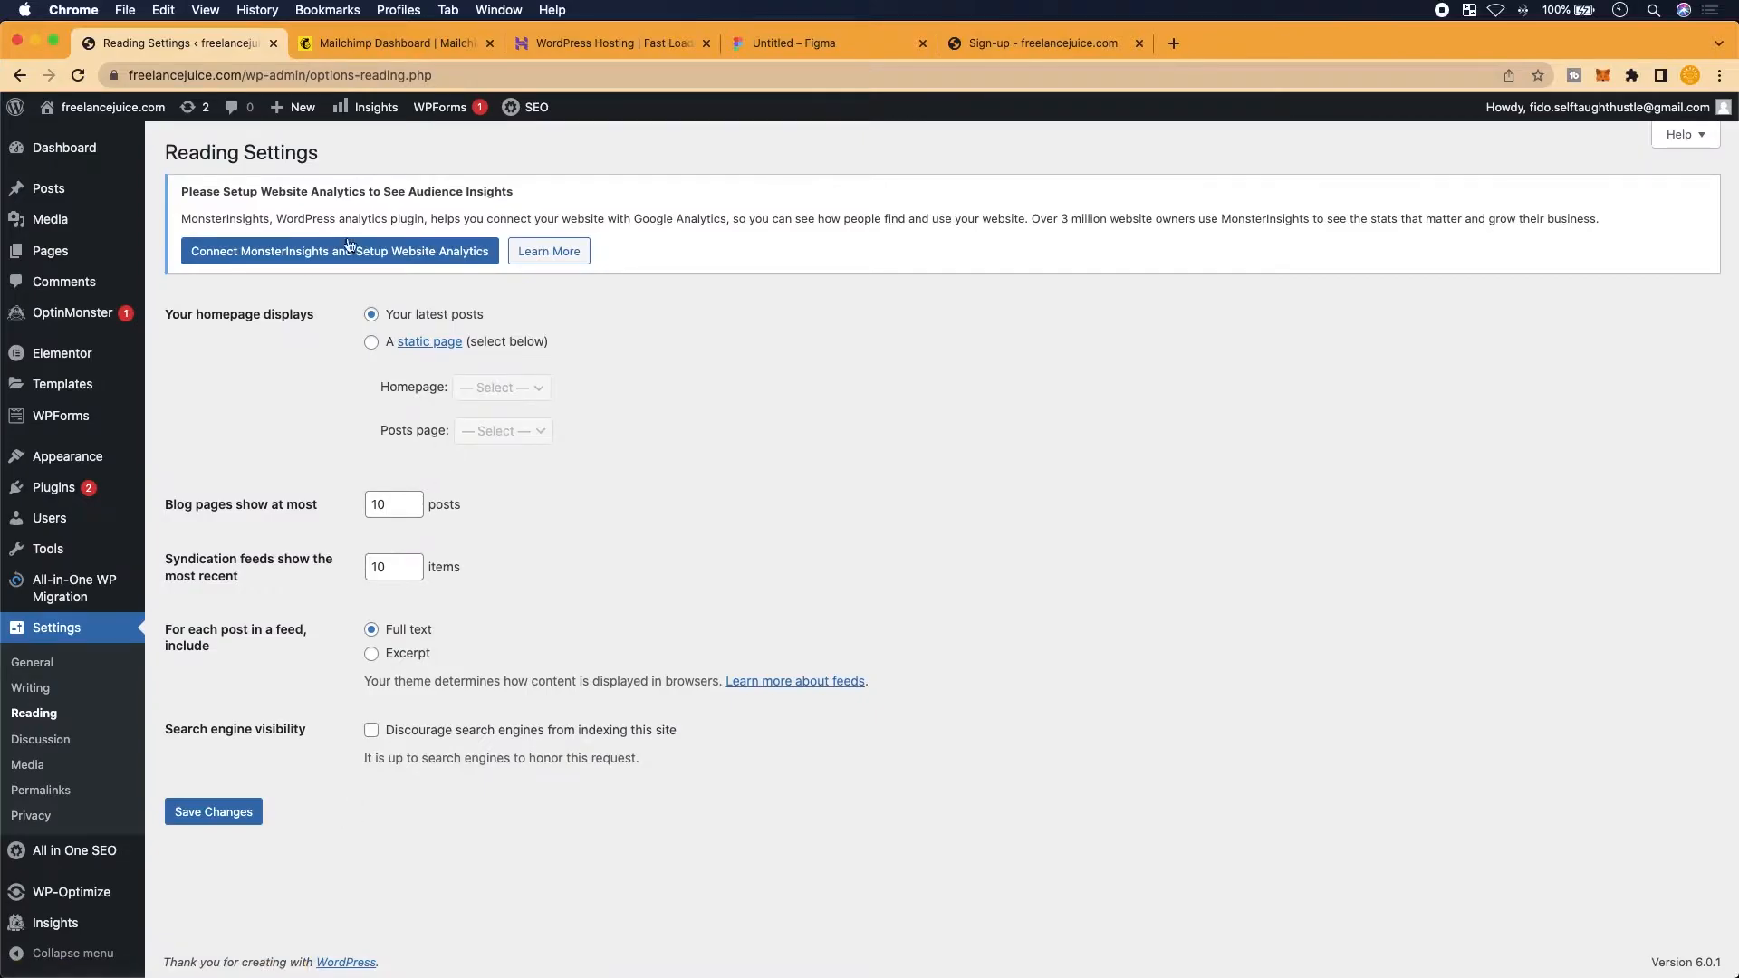
Set the homepage to a static page, Sign-up, and save the Reading settings
scroll(392, 399, "up", 5)
scroll(393, 396, "up", 1)
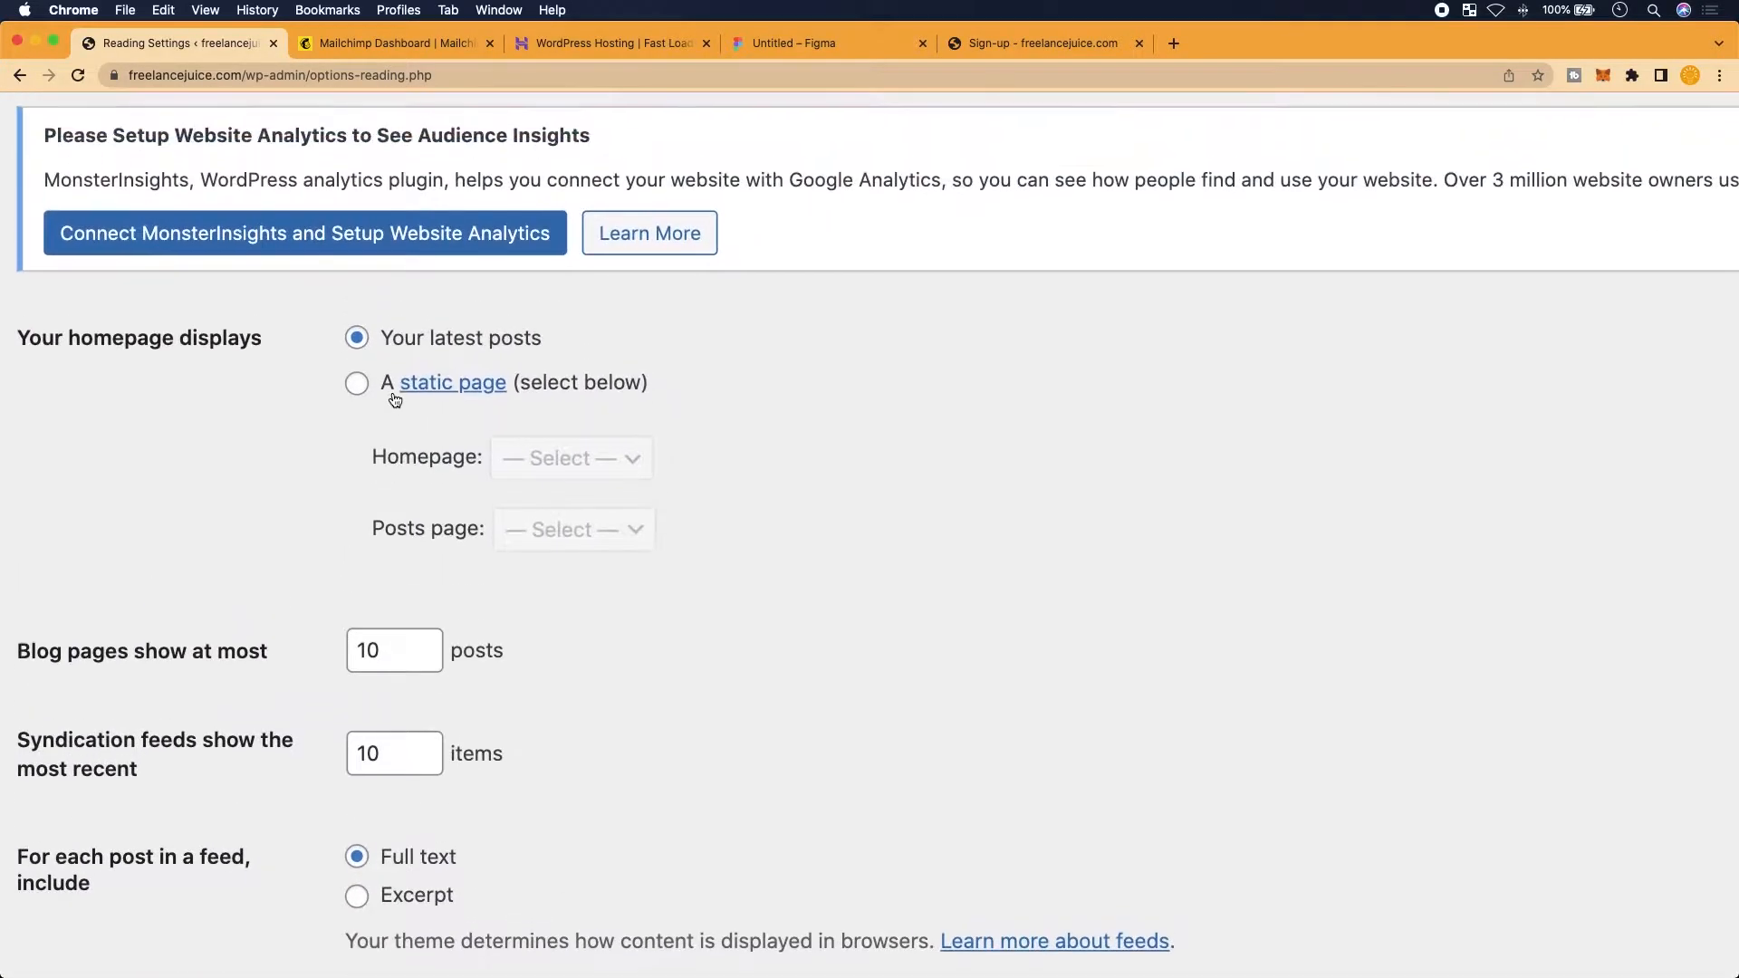
scroll(392, 396, "up", 4)
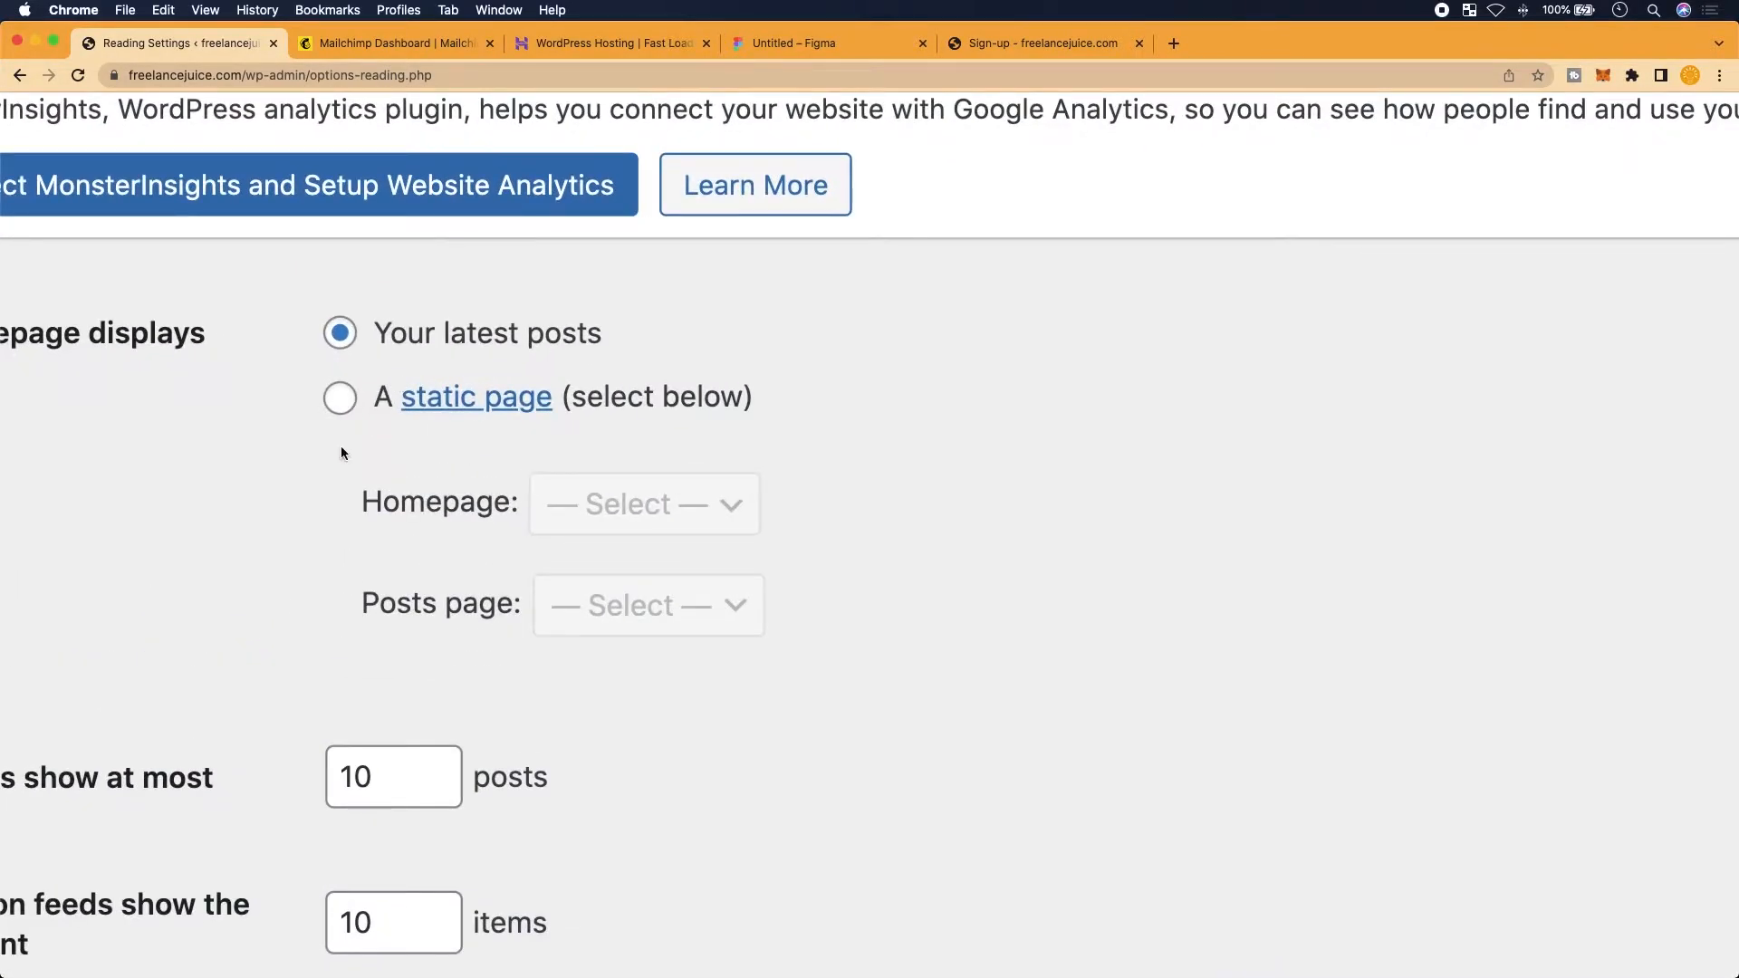
left_click(337, 399)
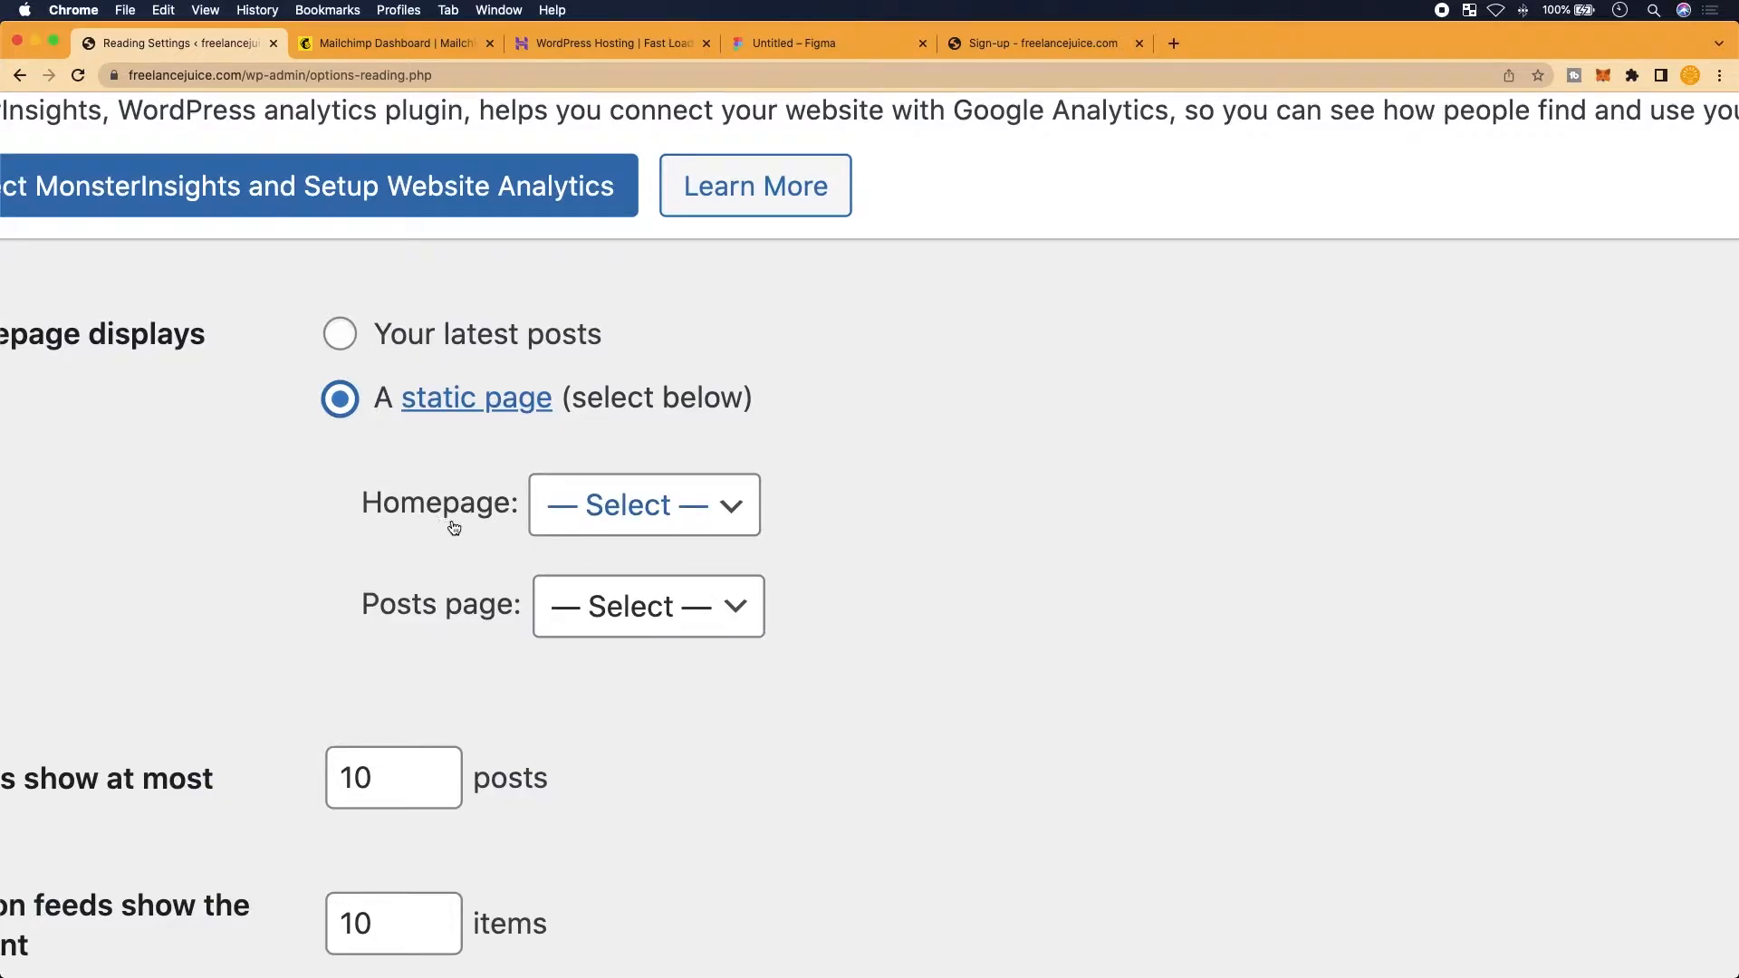
left_click(633, 522)
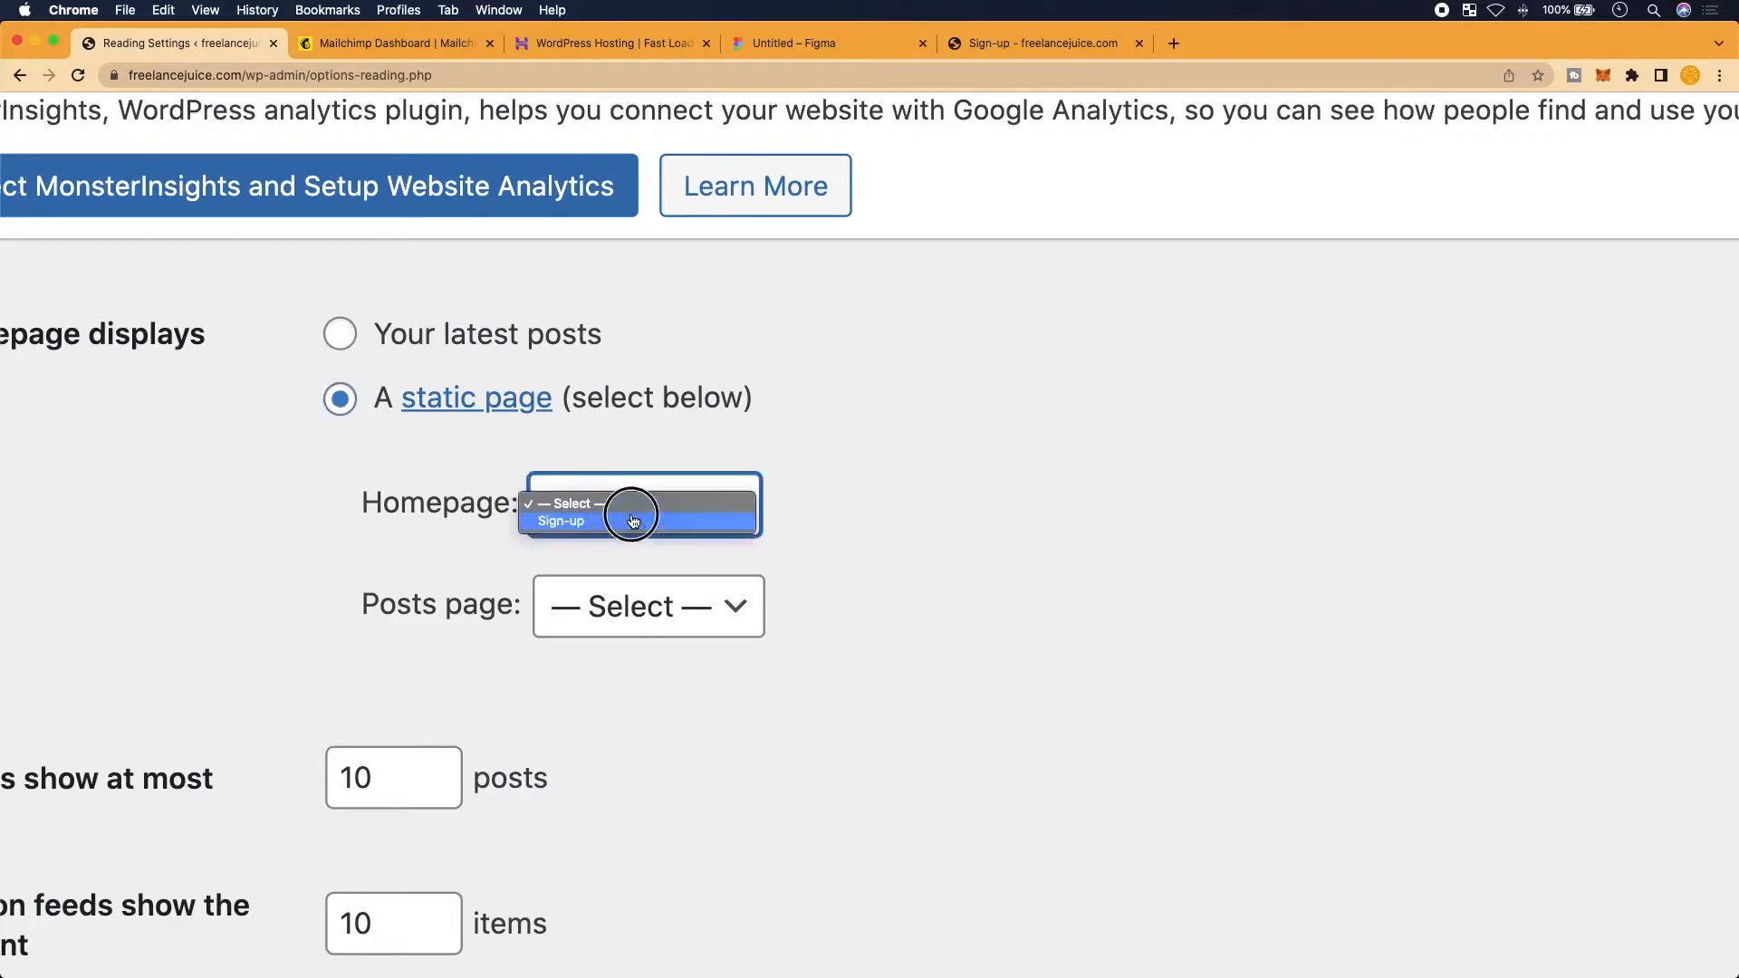
left_click(558, 531)
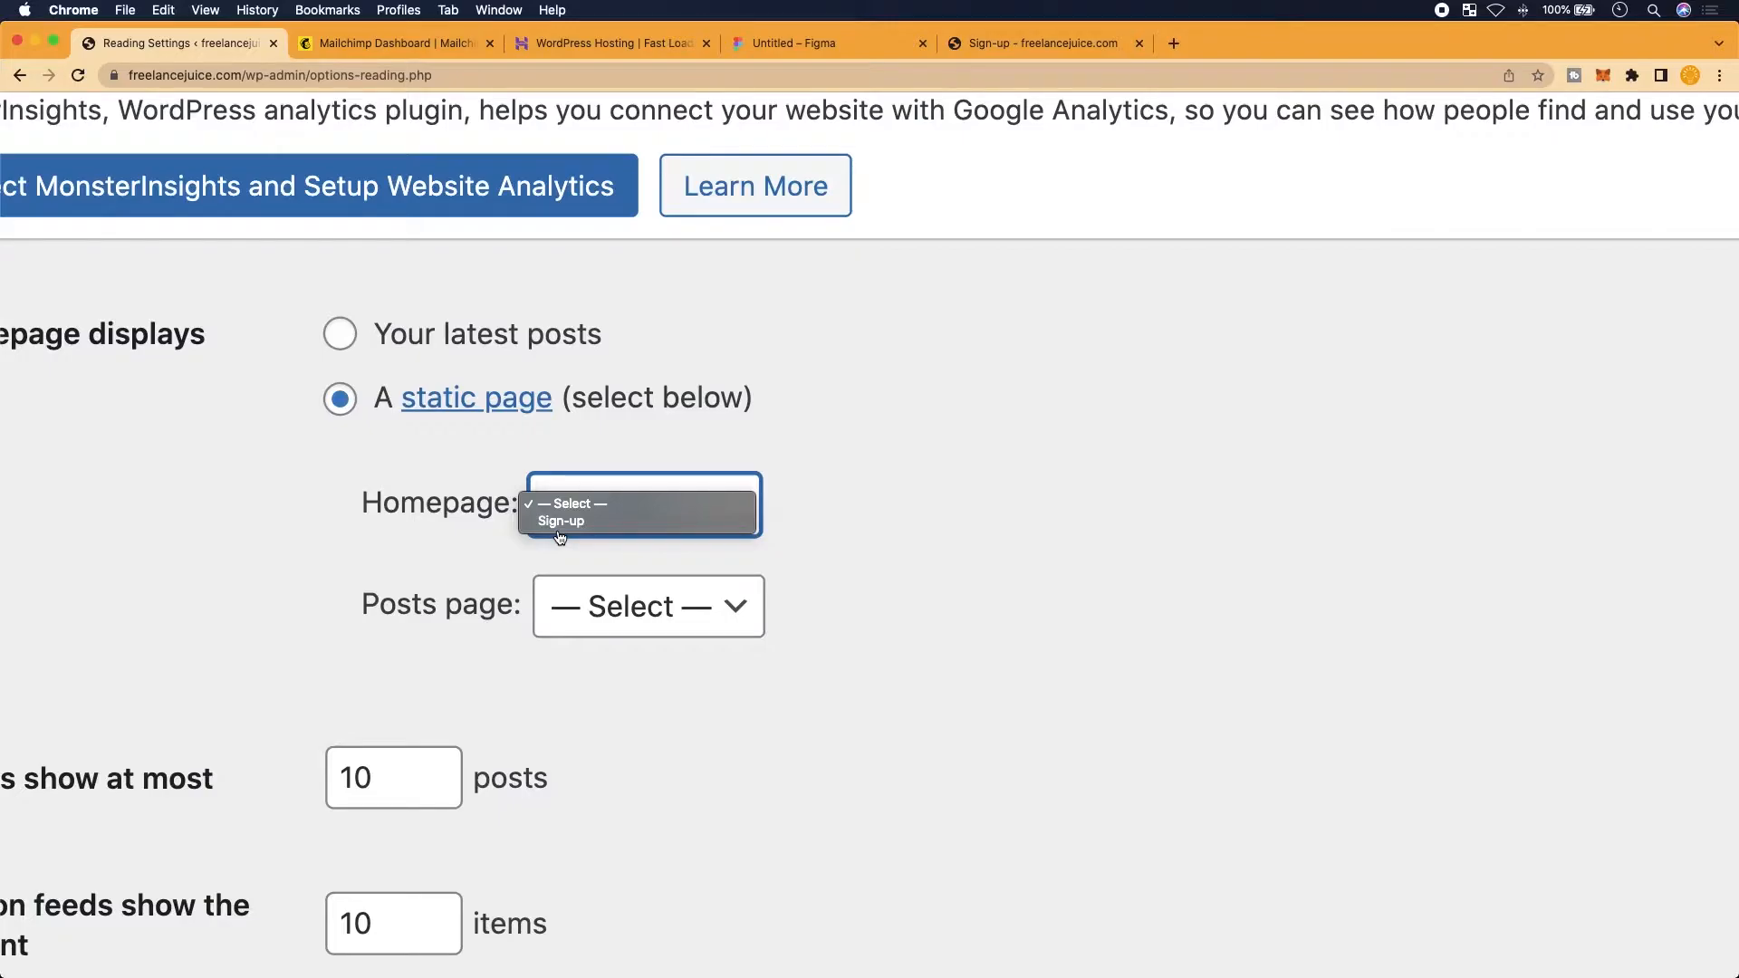
left_click(562, 531)
scroll(385, 580, "down", 2)
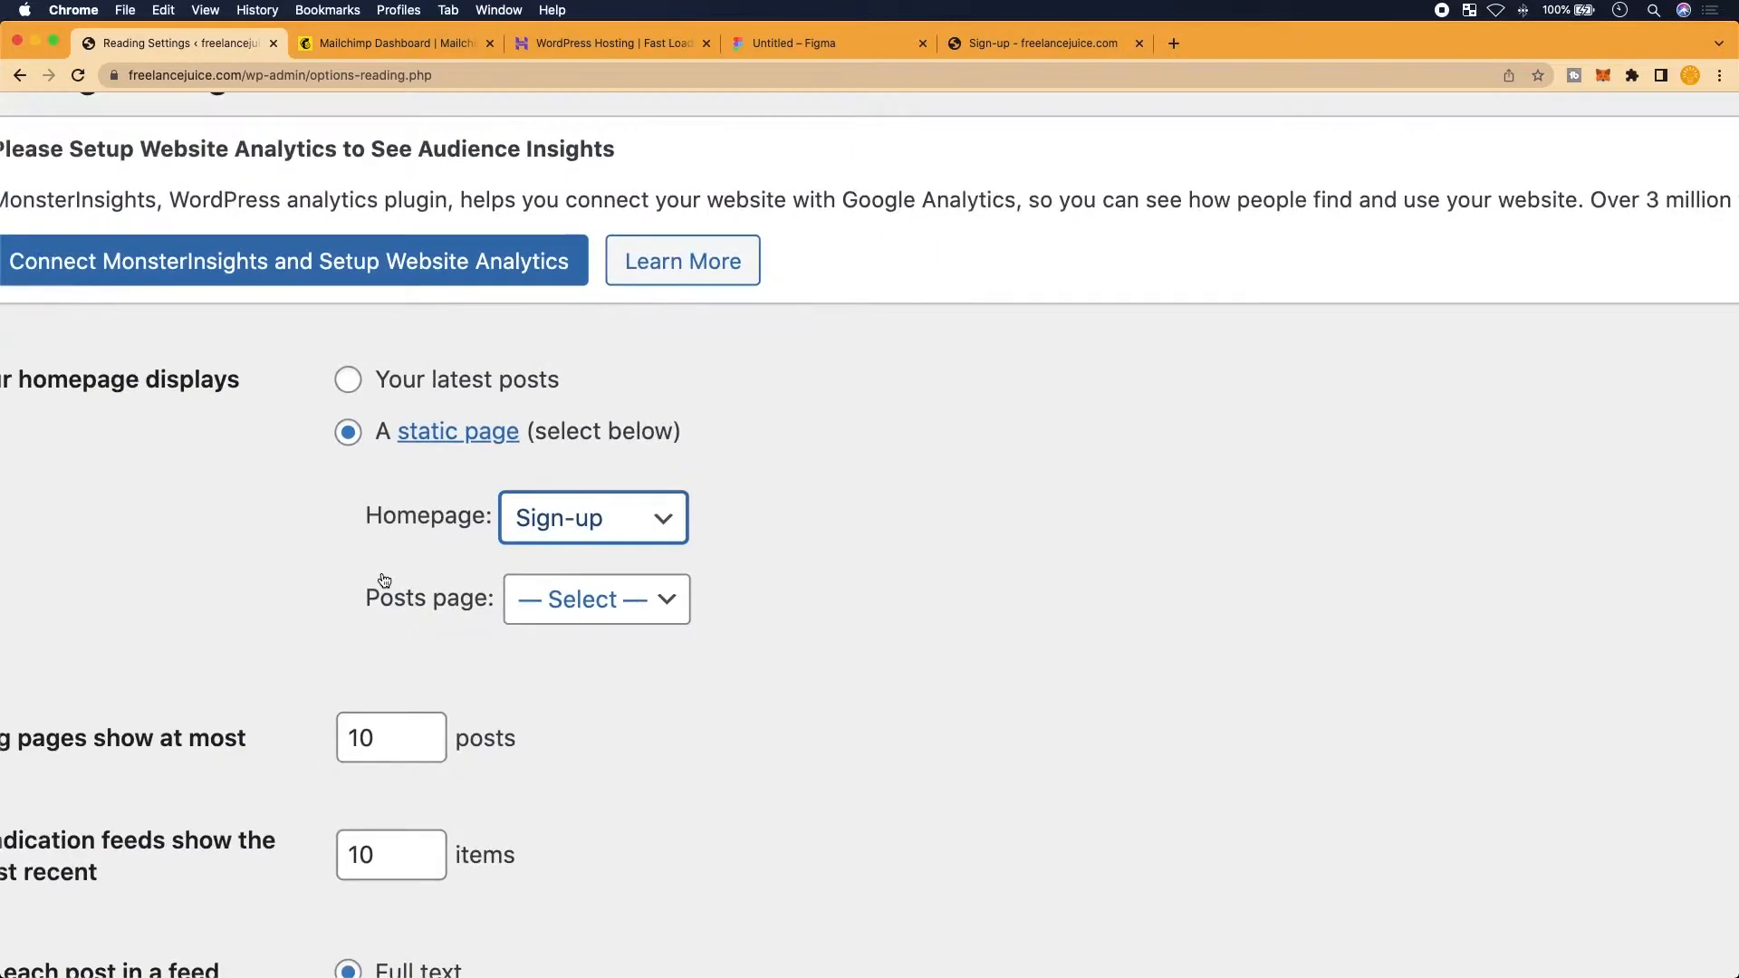
scroll(385, 580, "down", 3)
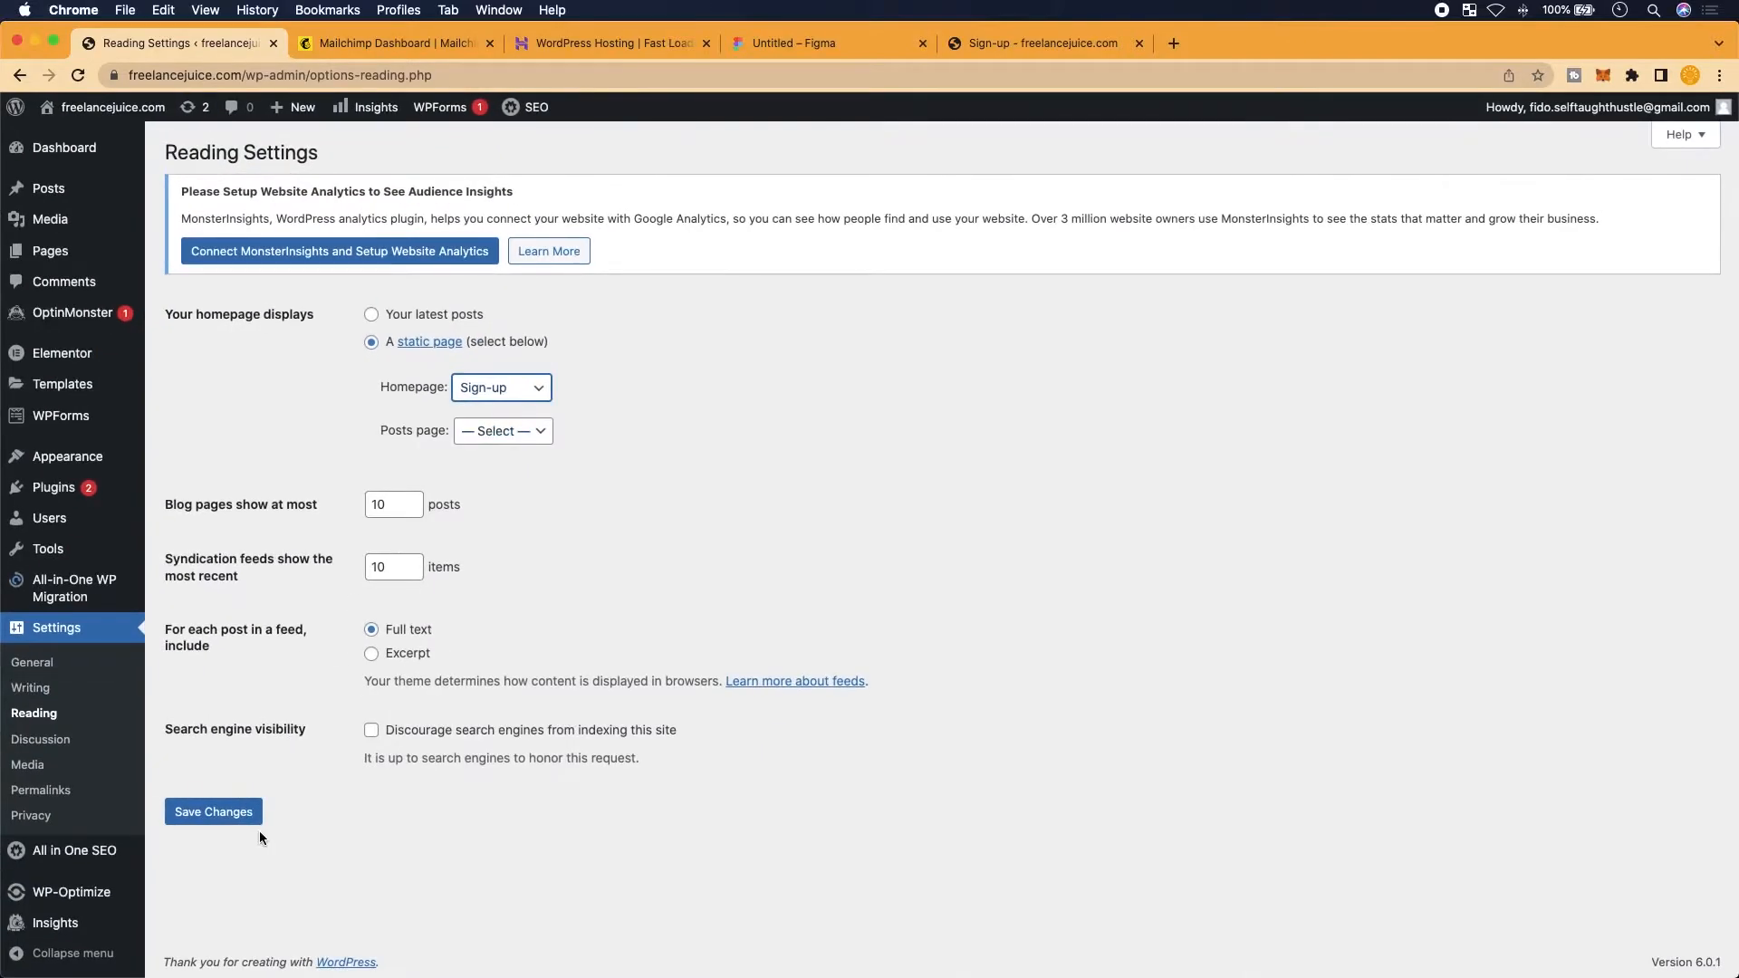
scroll(234, 820, "up", 2)
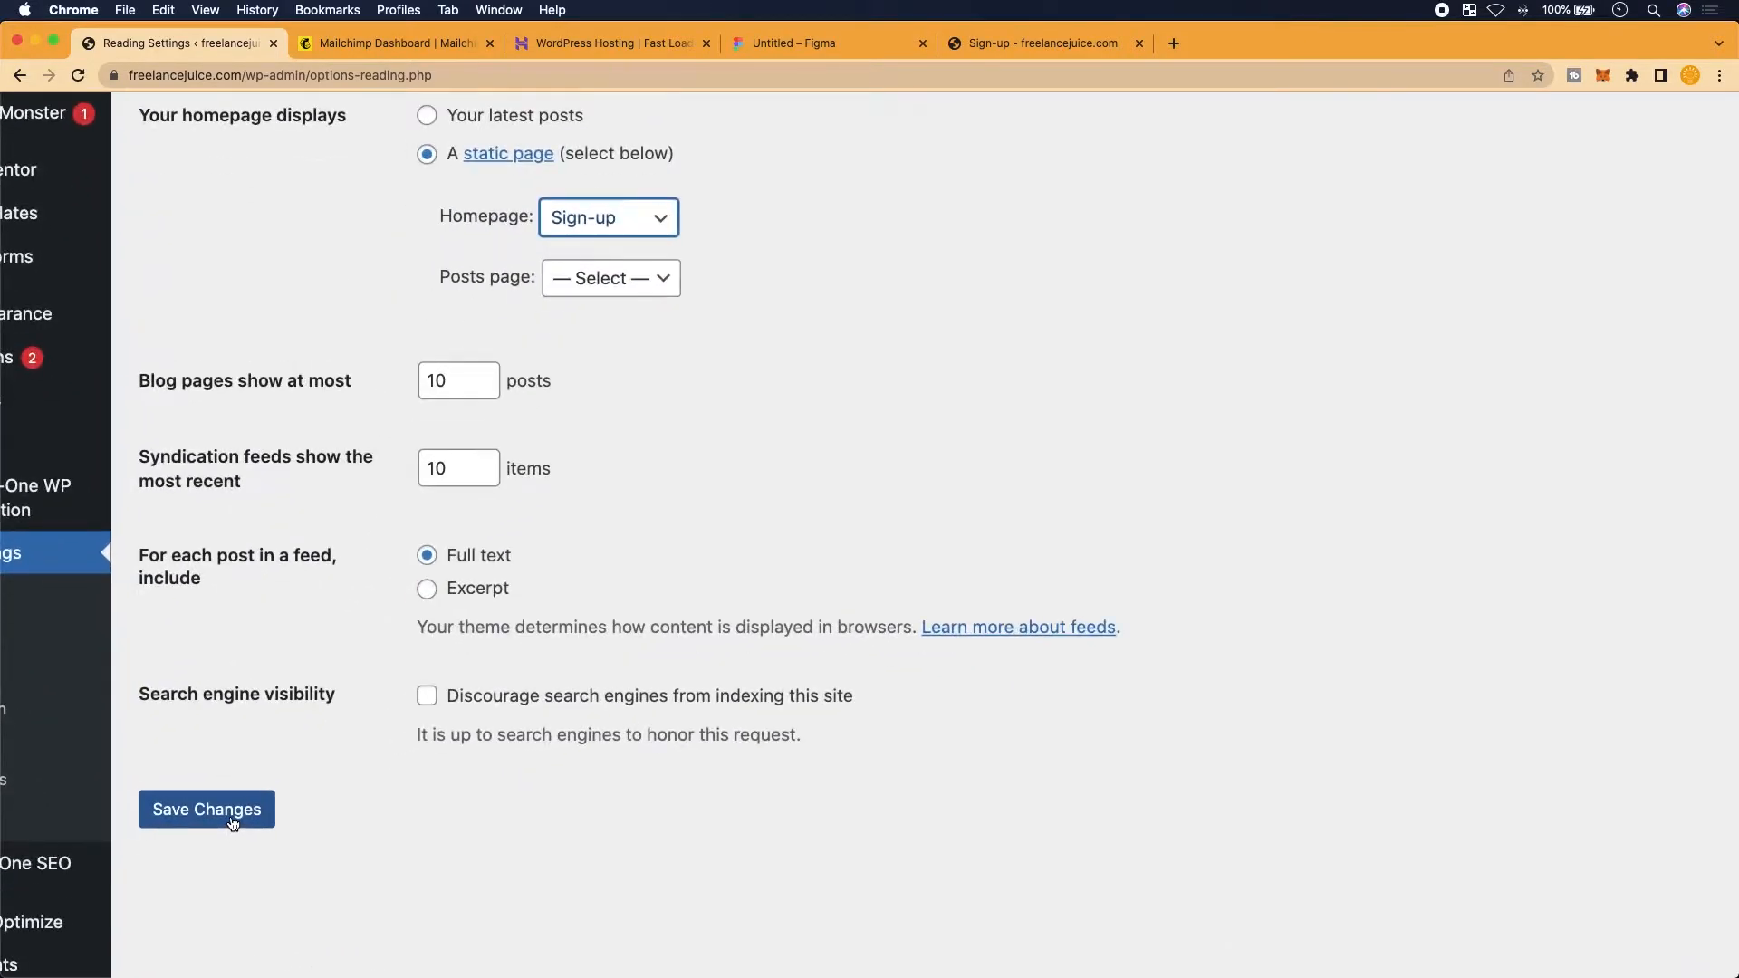
left_click(233, 821)
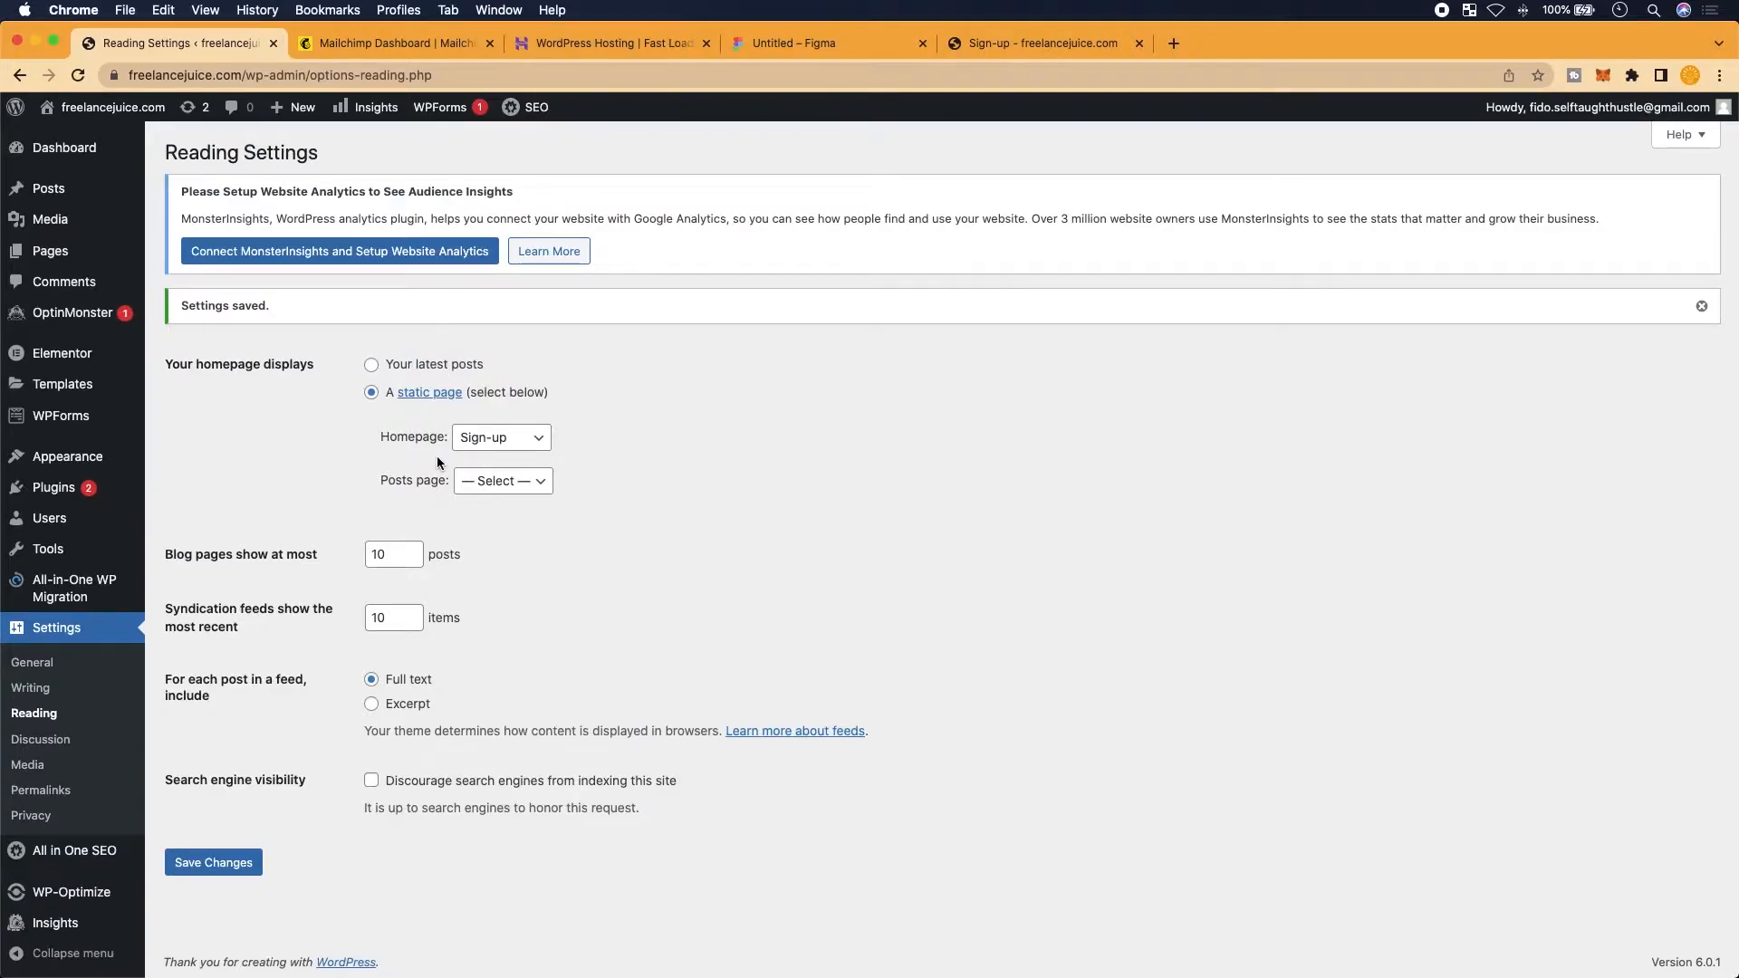
Return to the pages list and switch to the live Sign-up tab
left_click(42, 253)
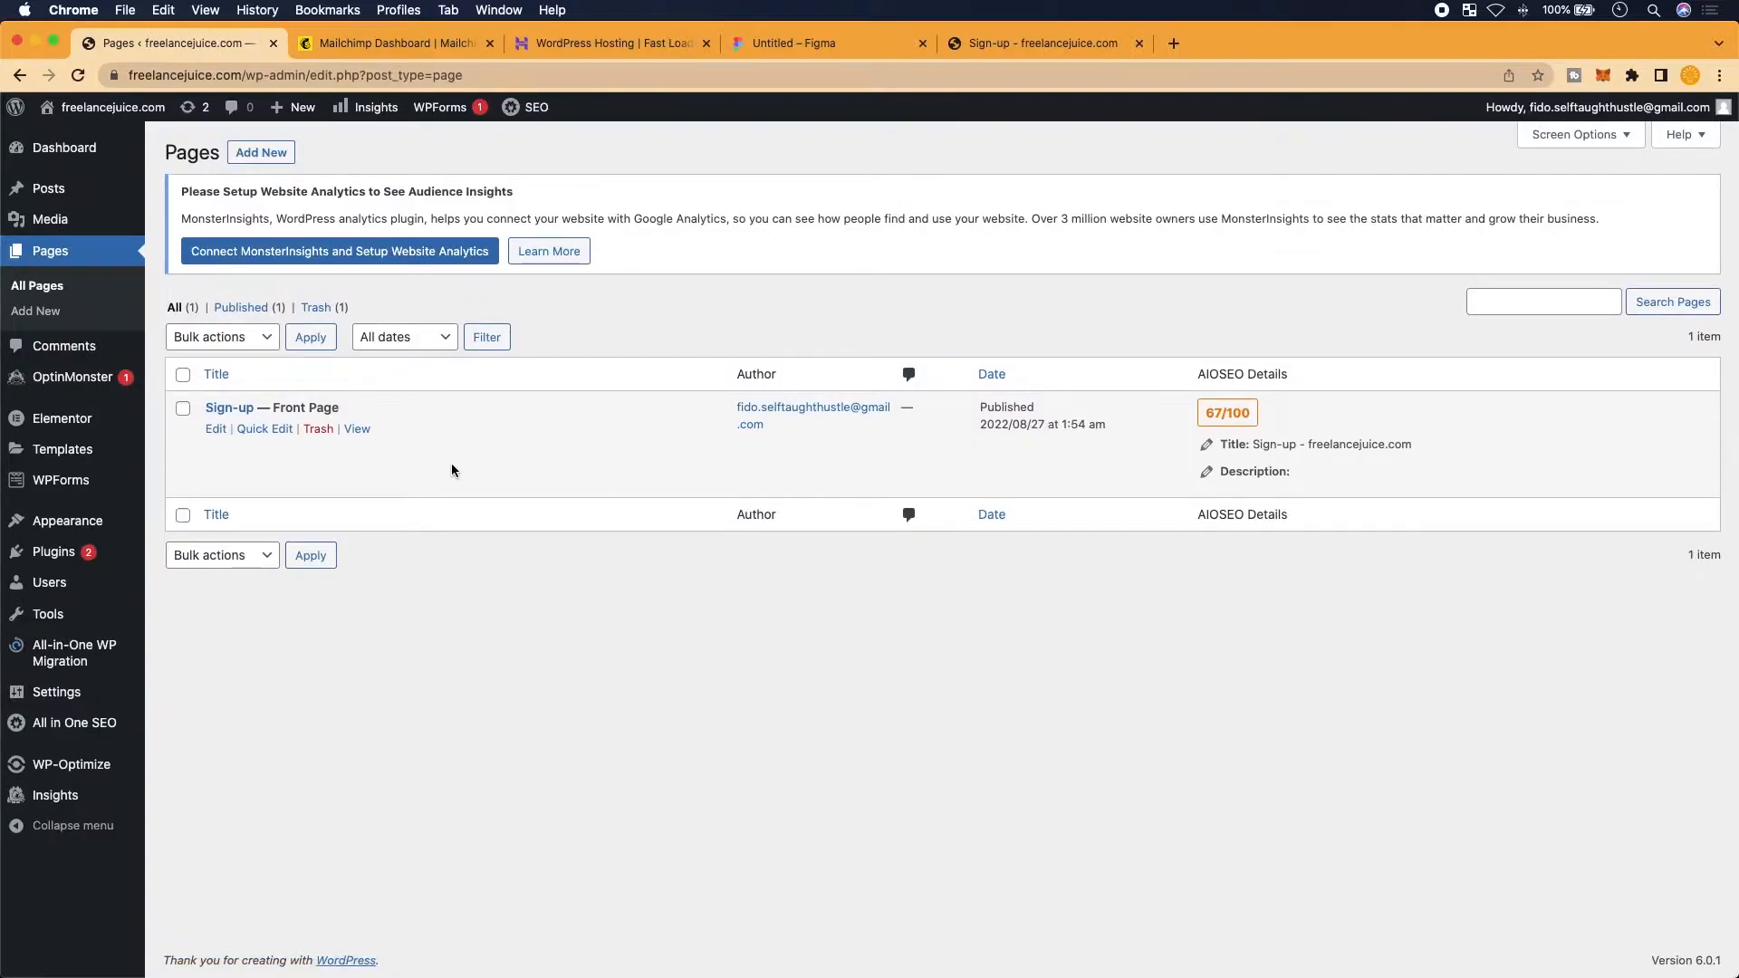
scroll(406, 480, "up", 5)
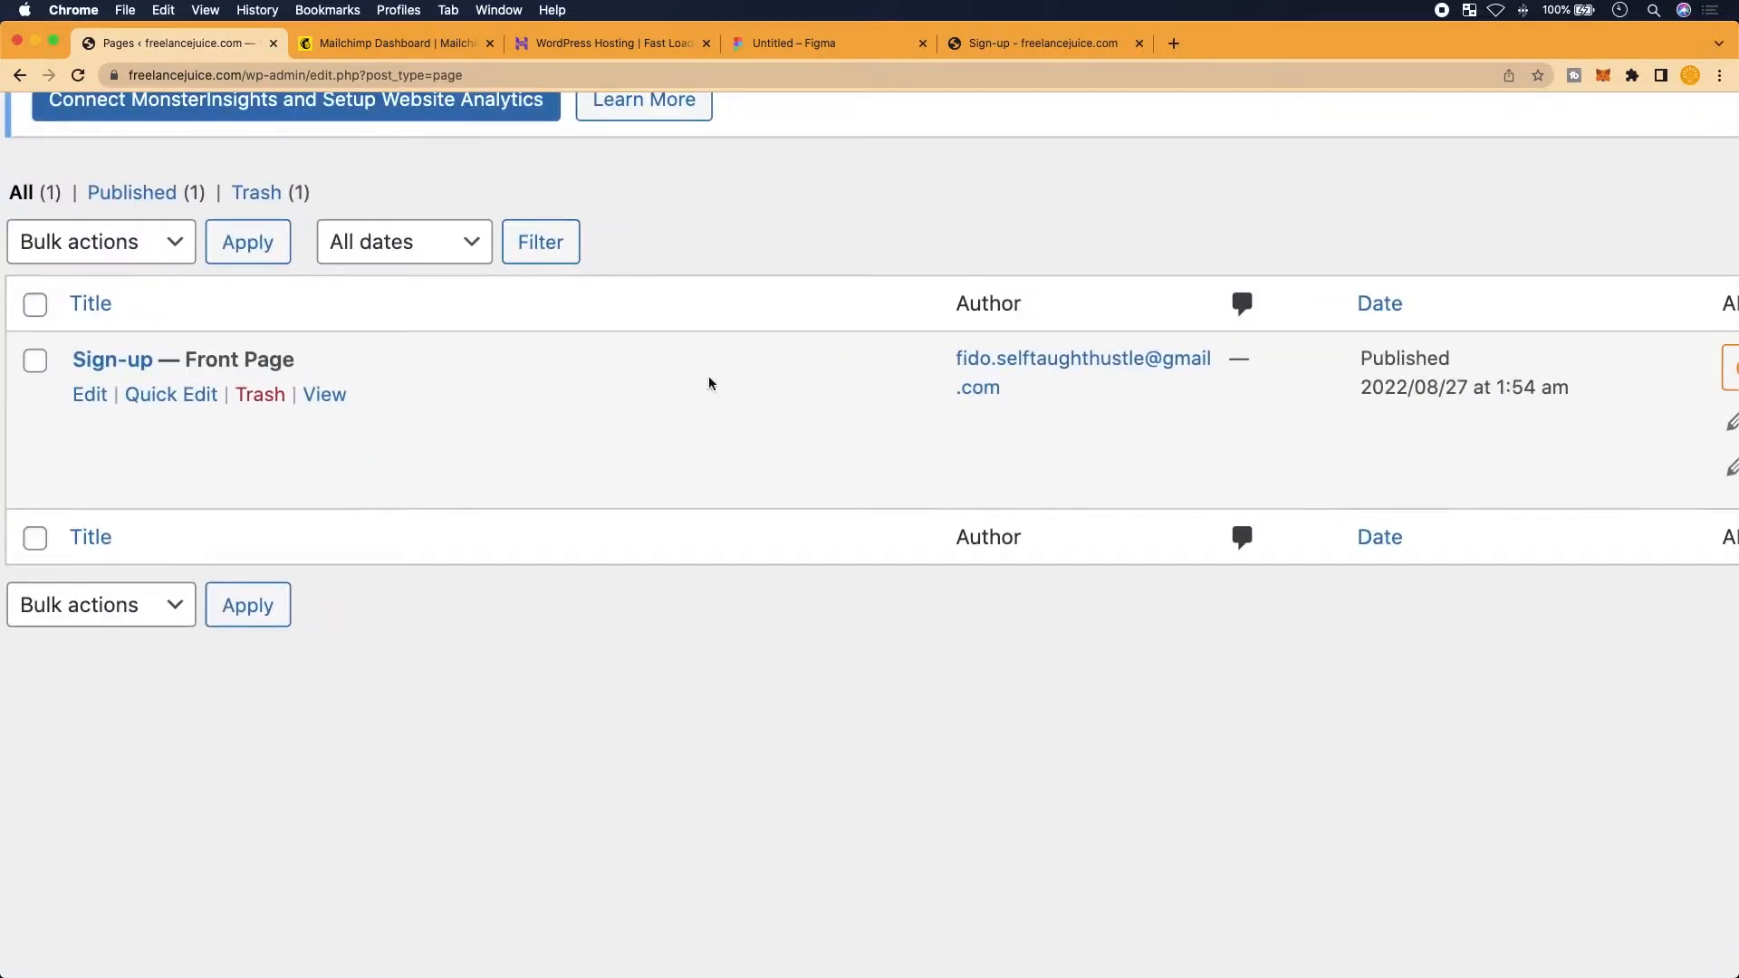
left_click(1088, 40)
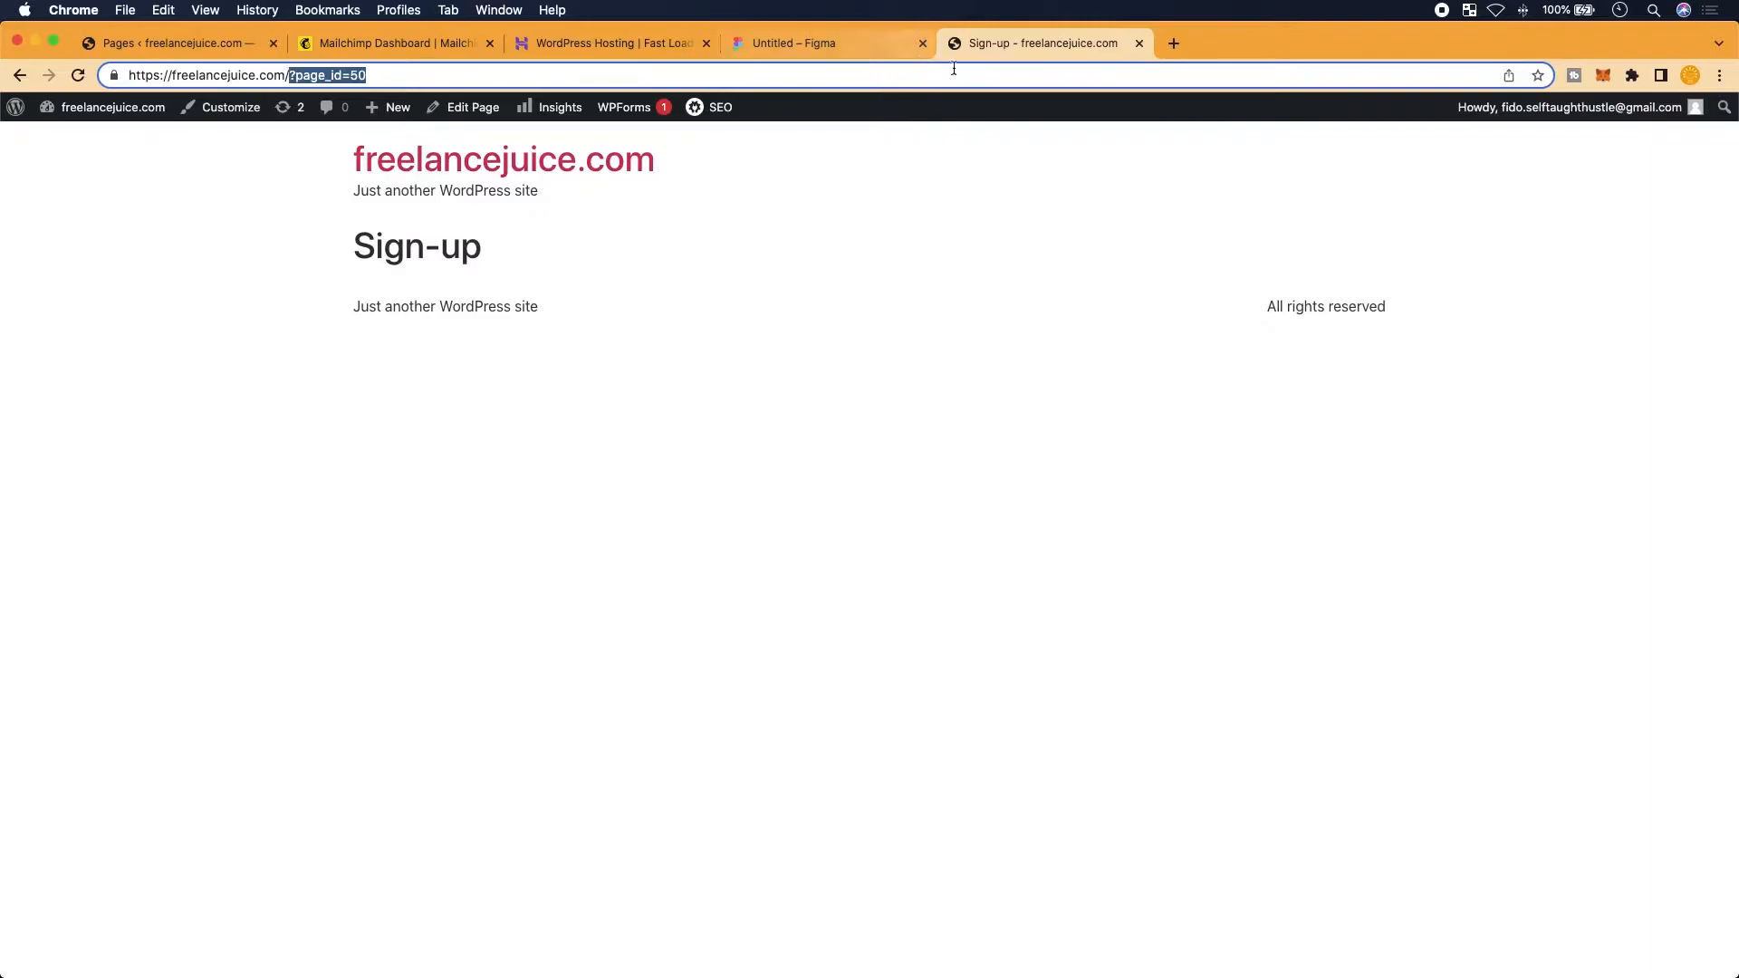
Close the extra Sign-up tab and view Sign-up from the Pages list
left_click(1139, 43)
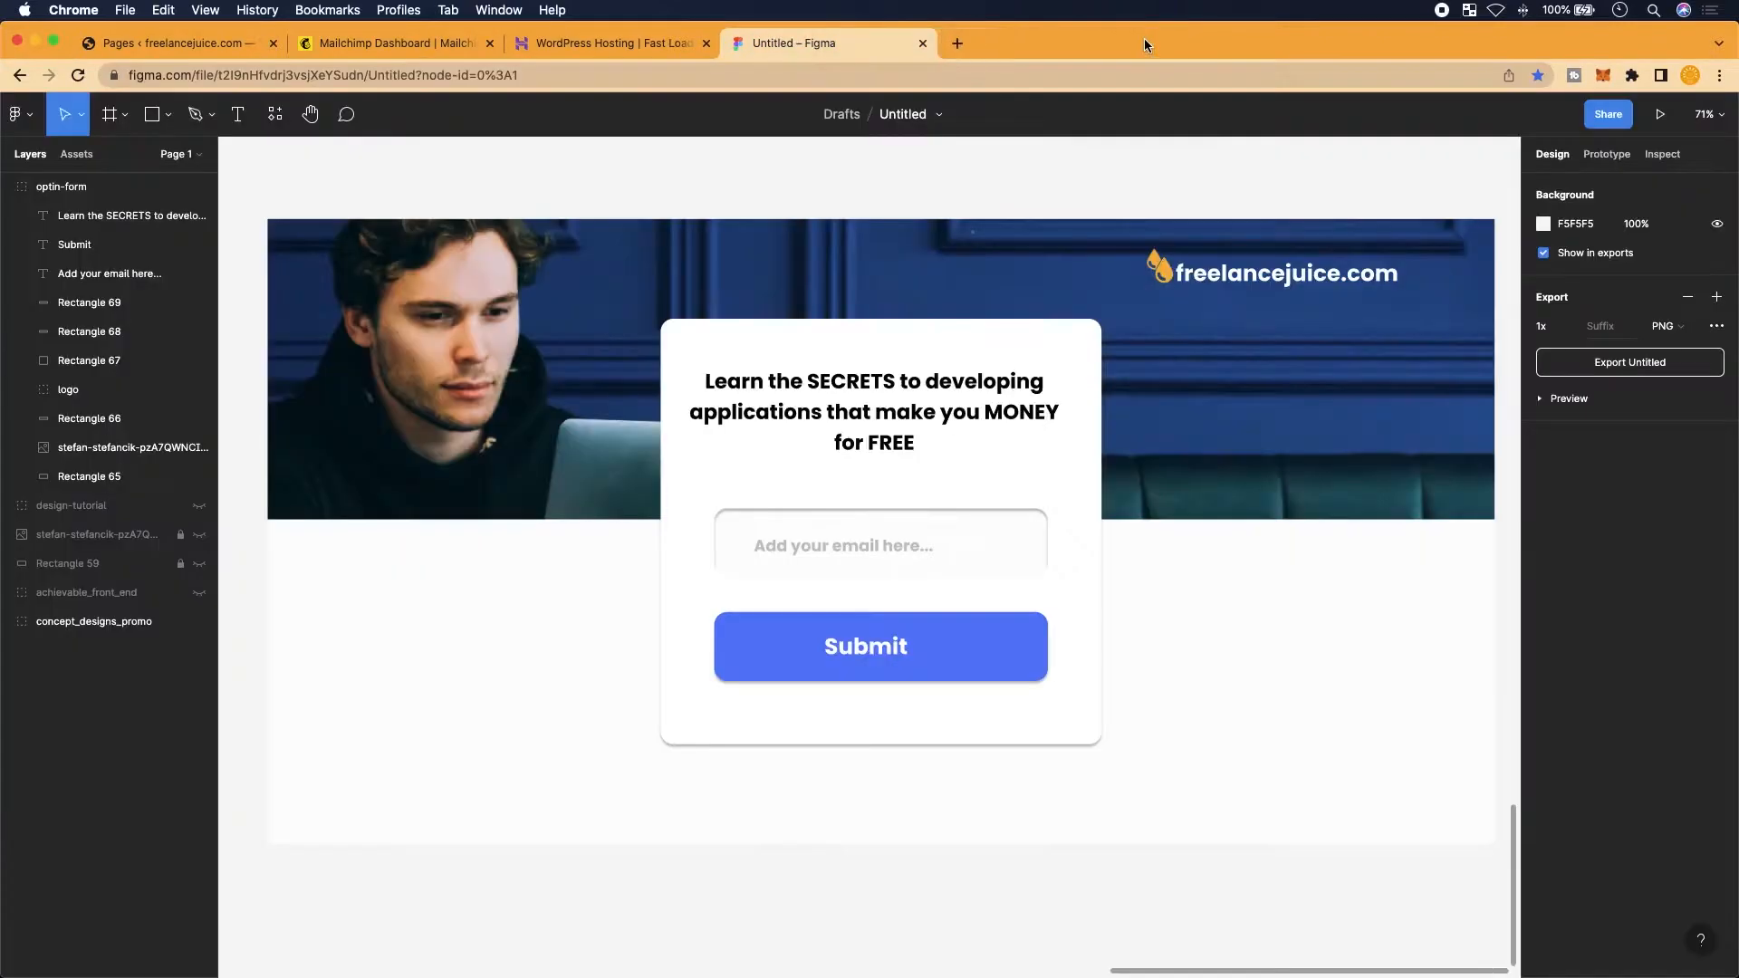
left_click(212, 45)
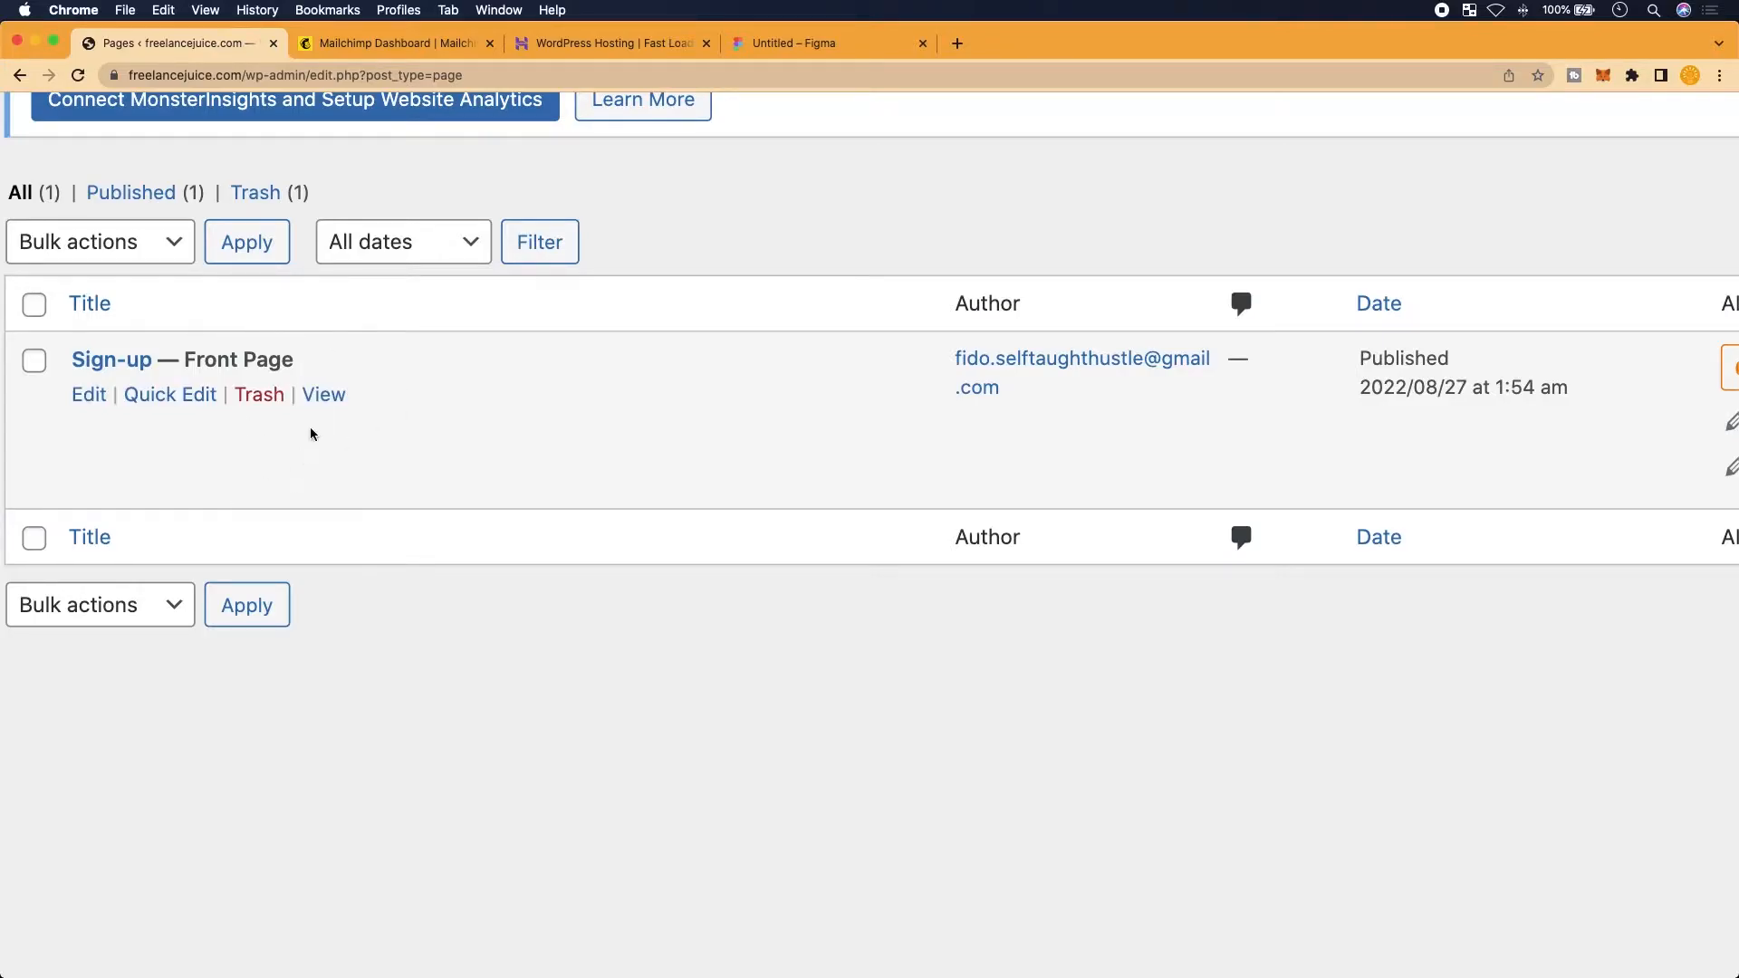
left_click(327, 400)
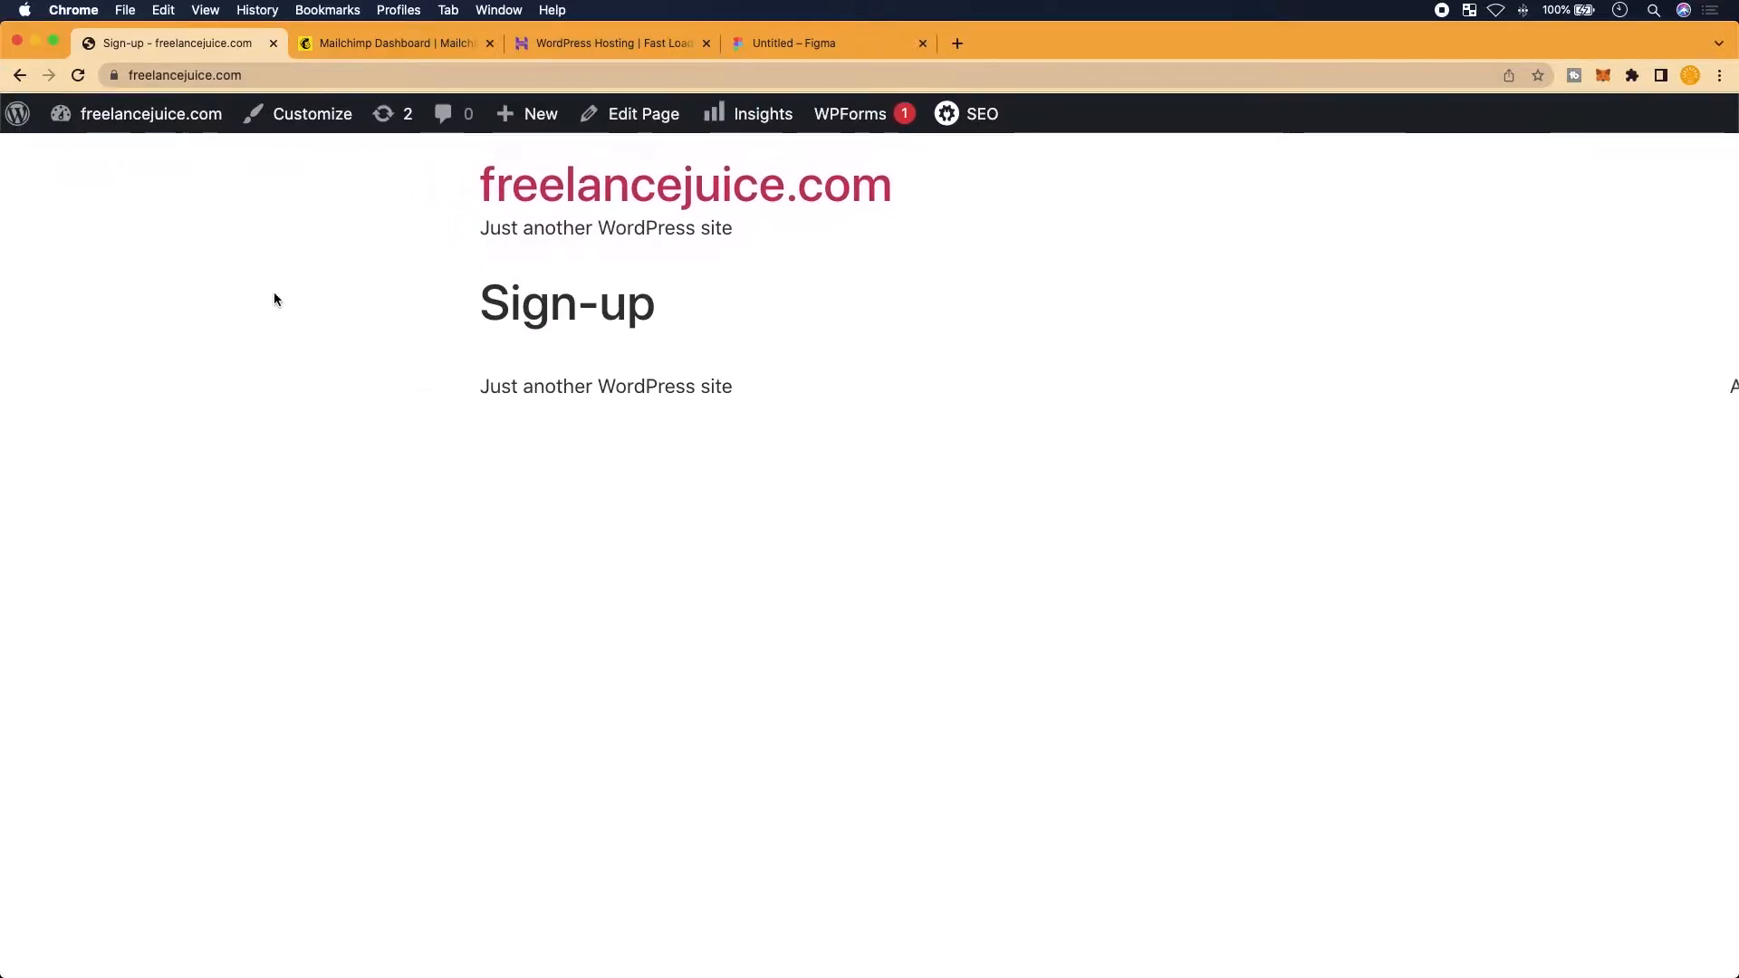
Open the WordPress Dashboard from the admin bar
scroll(49, 178, "up", 2)
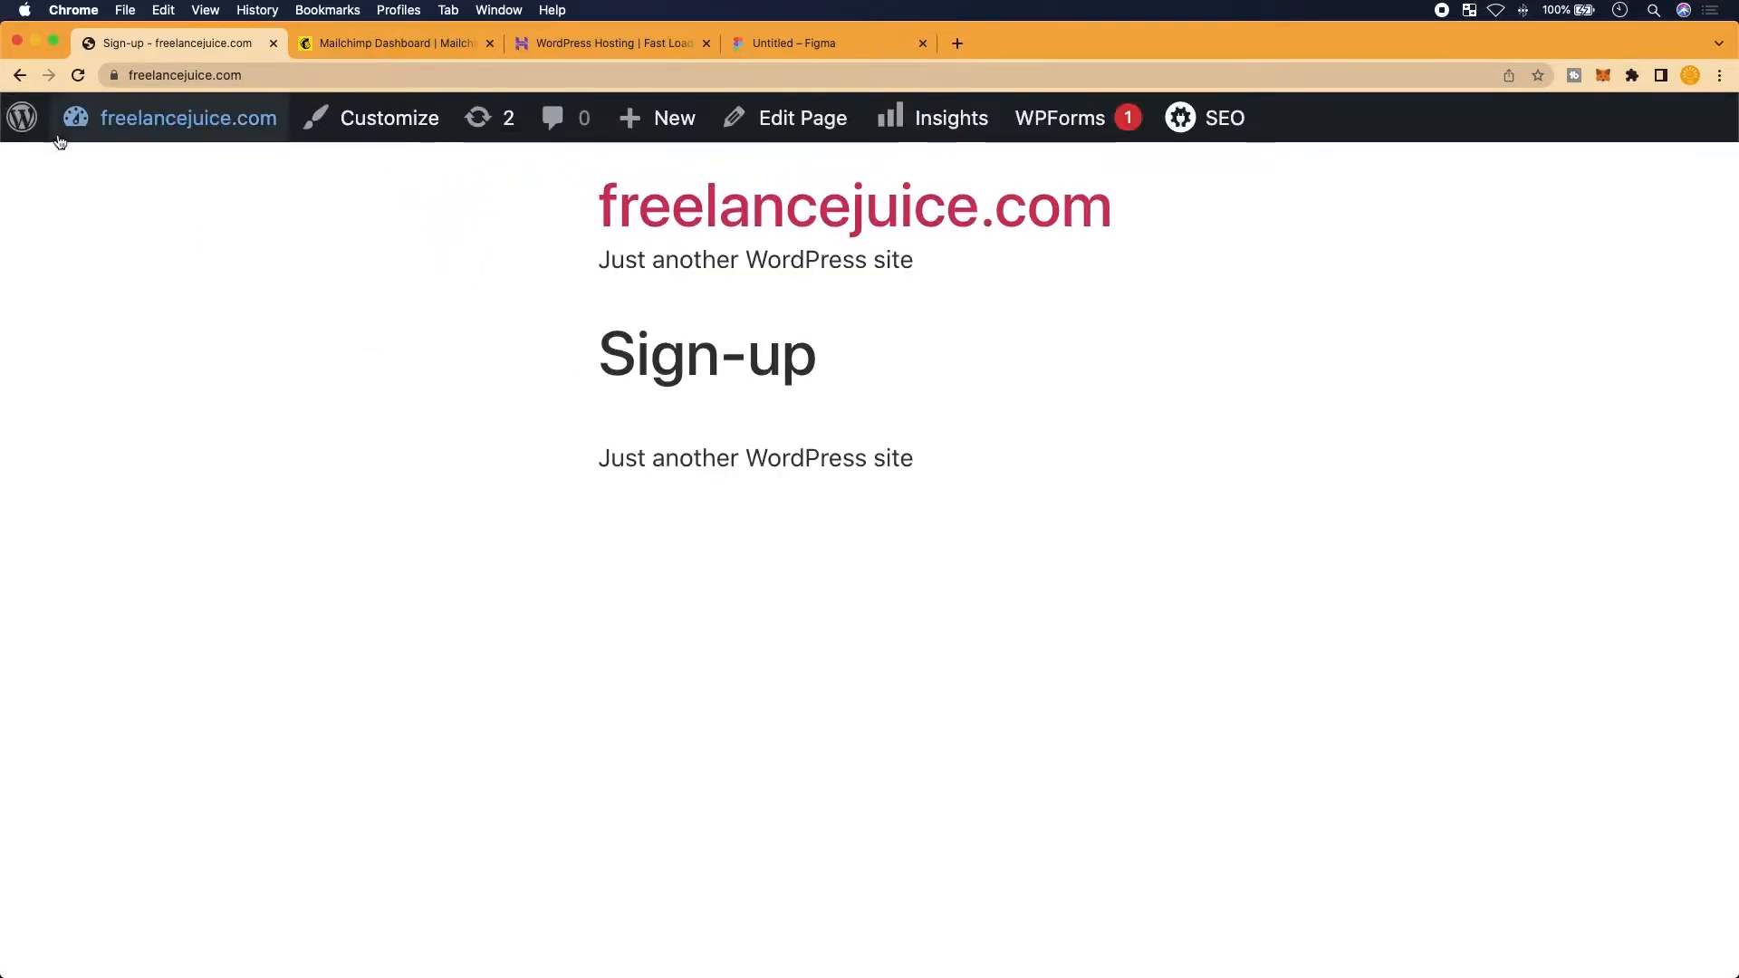
scroll(56, 158, "up", 5)
mouse_move(41, 170)
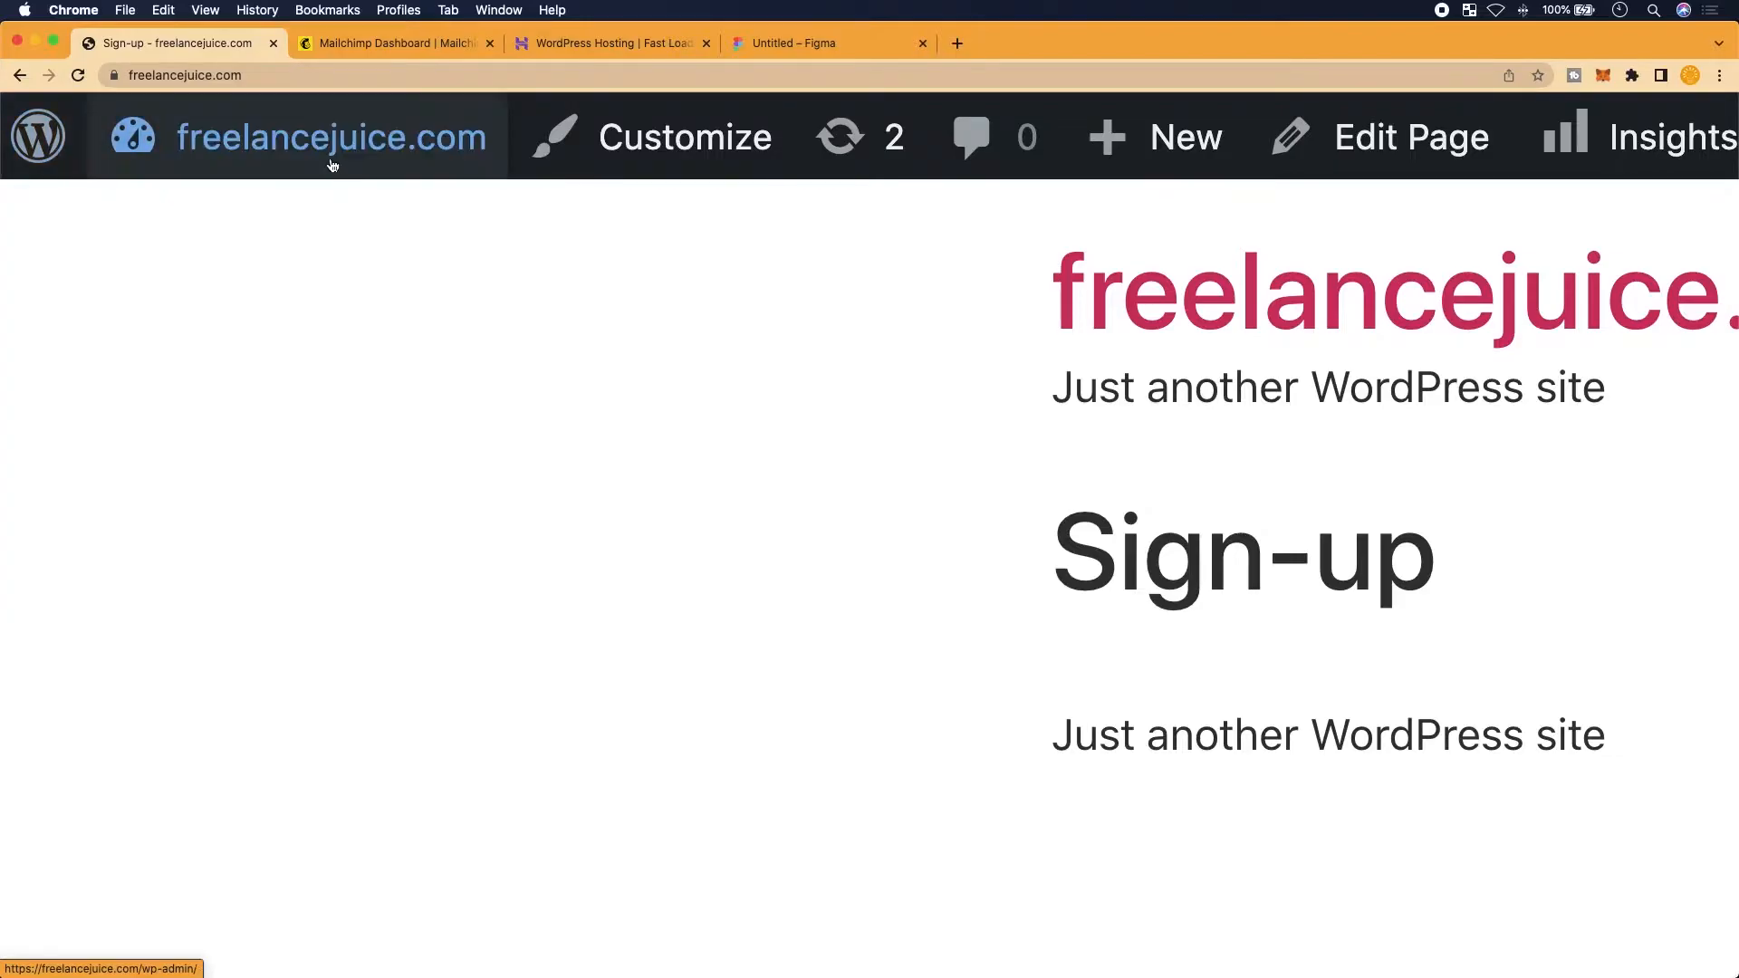
mouse_move(331, 166)
left_click(303, 236)
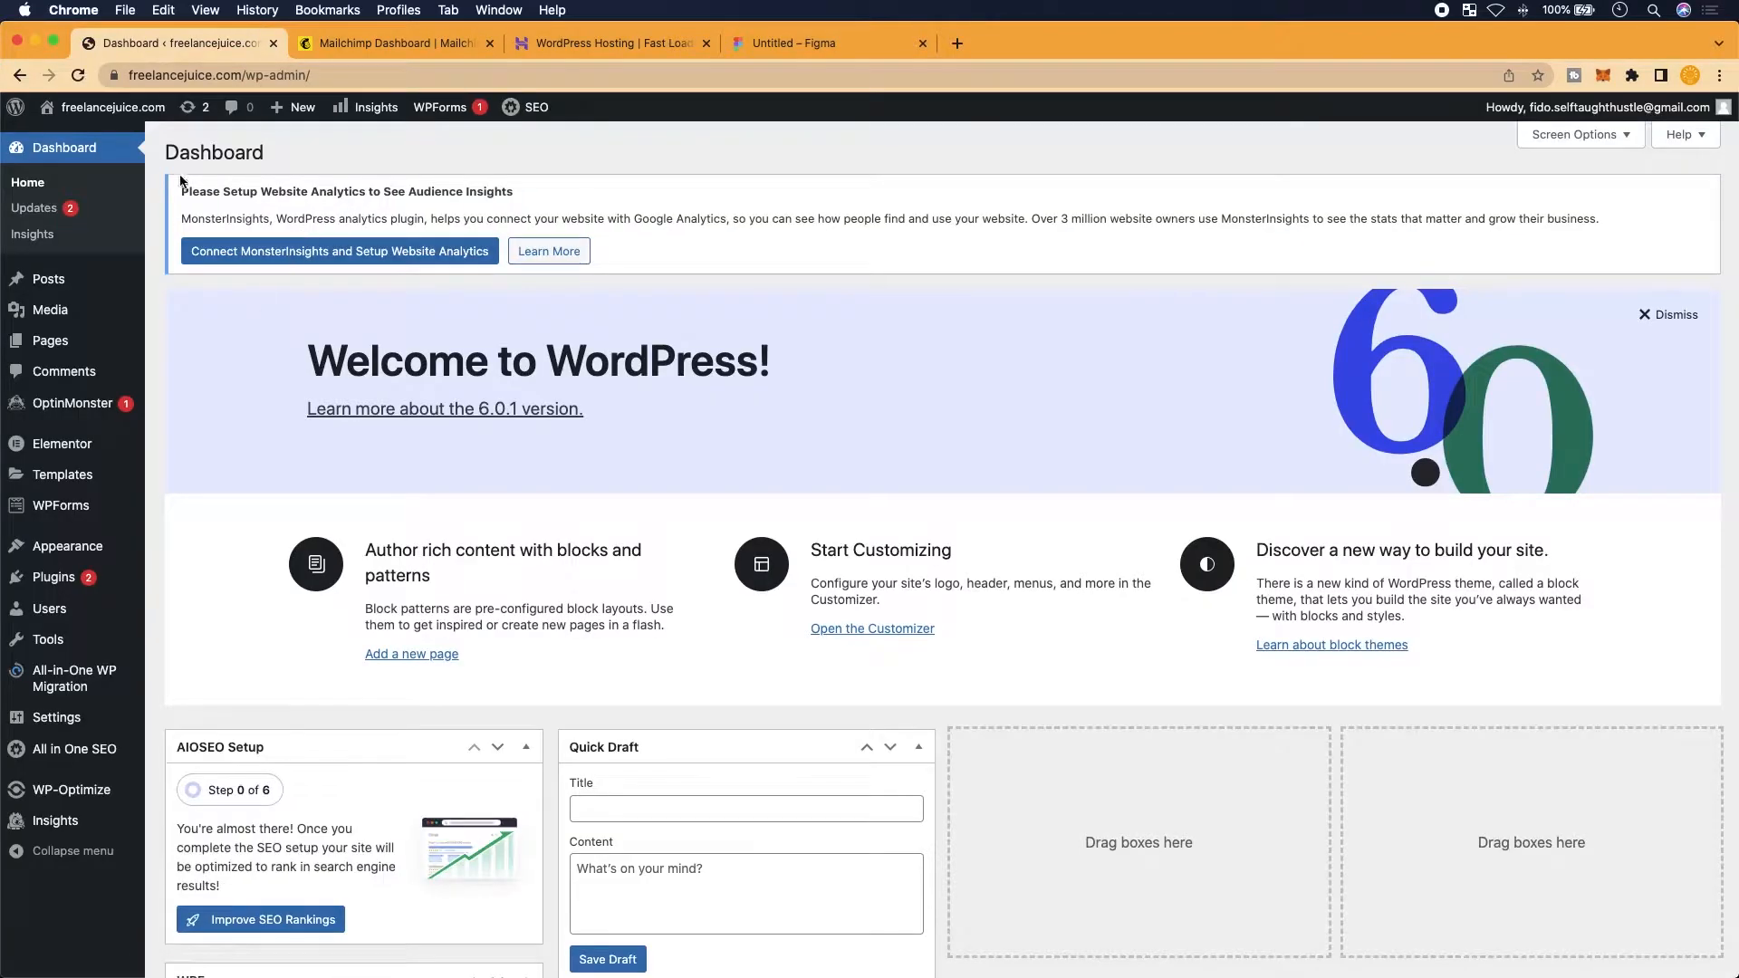
Go to Pages > All Pages, showing Sign-up as the Front Page
mouse_move(142, 468)
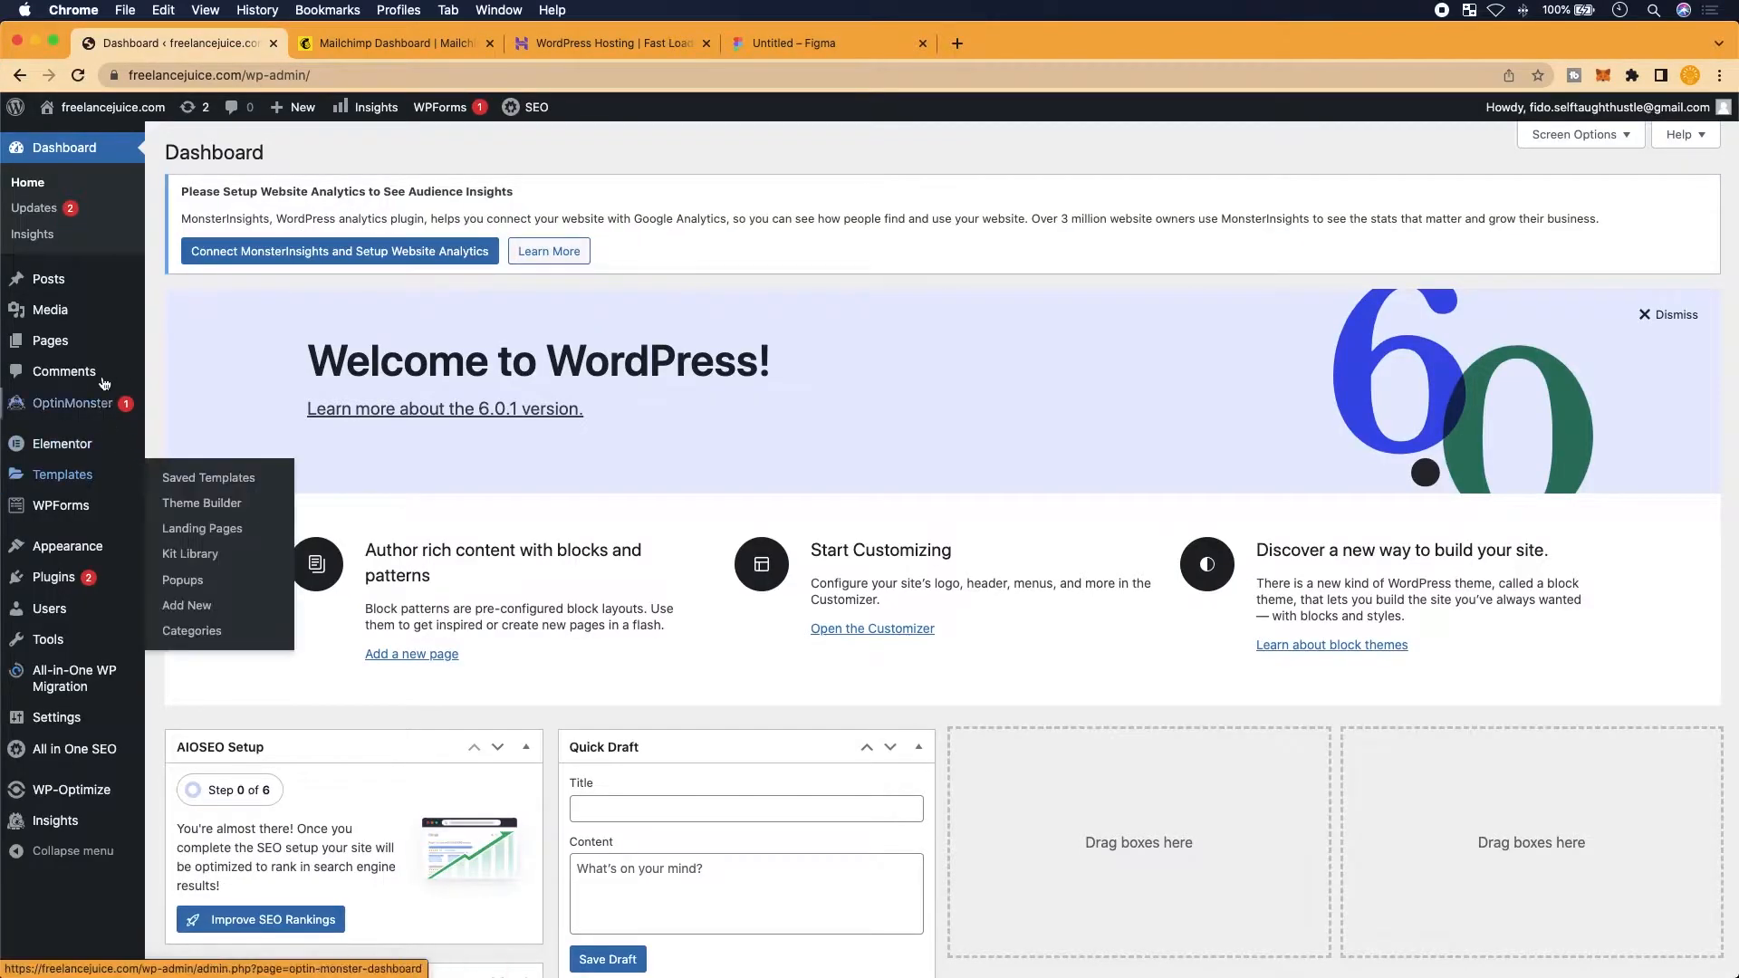
scroll(60, 475, "up", 2)
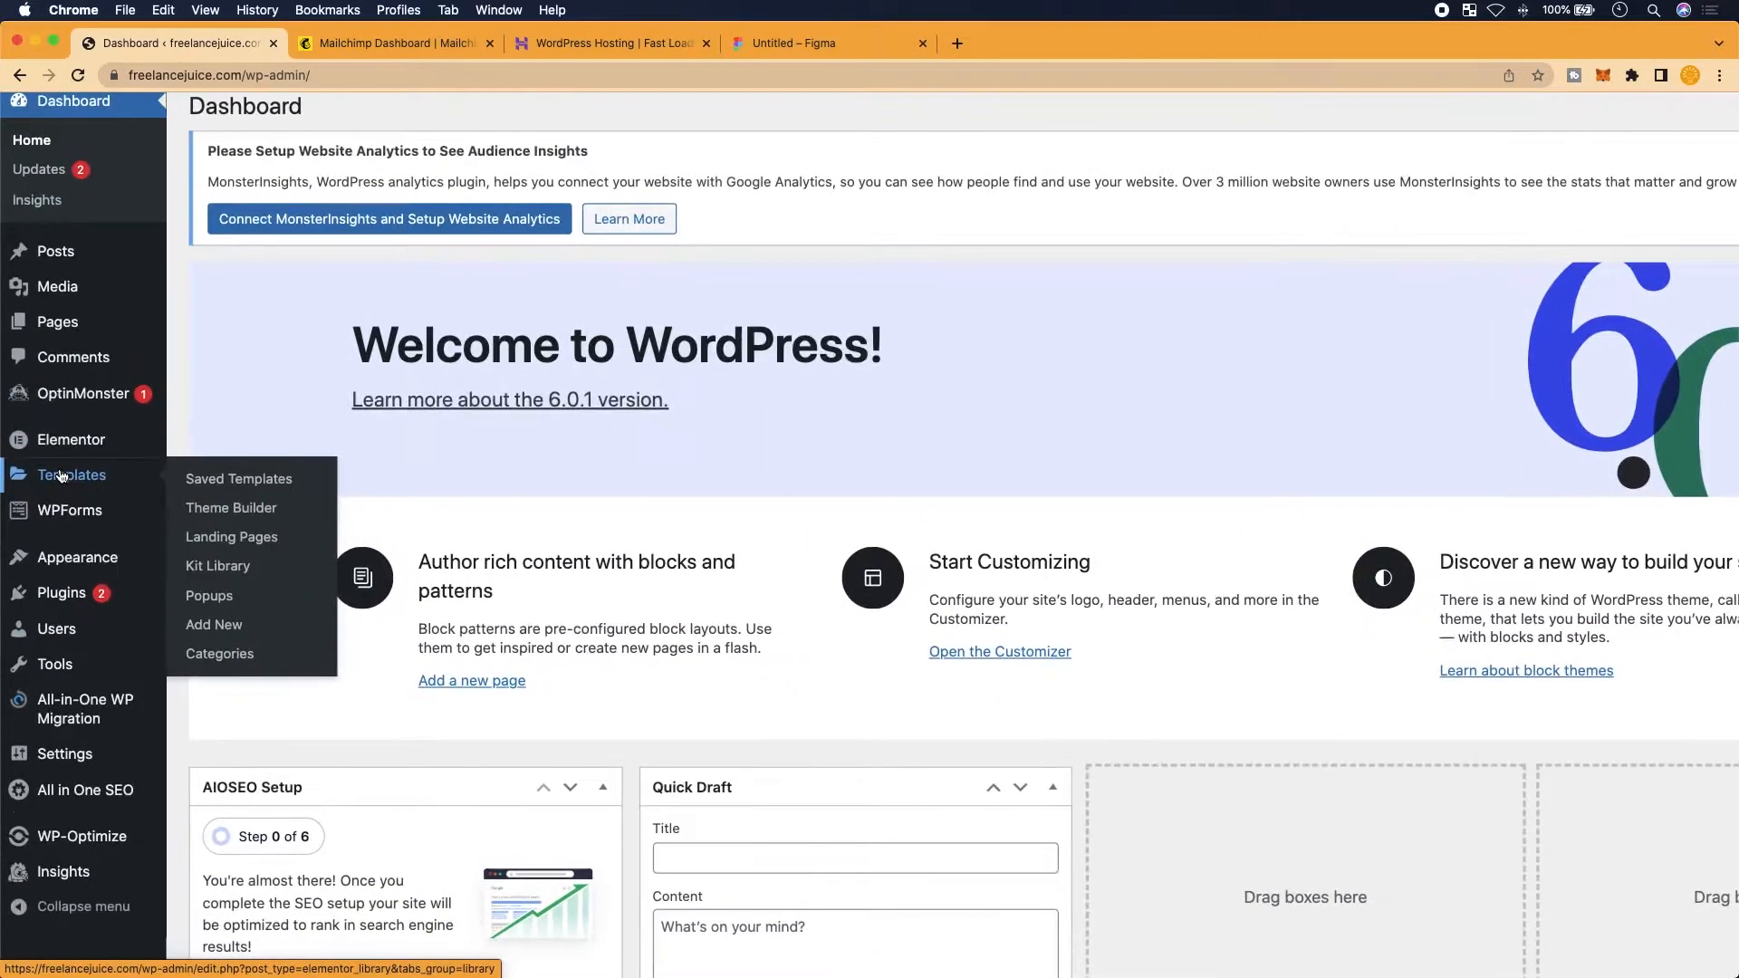
scroll(62, 476, "up", 3)
mouse_move(124, 431)
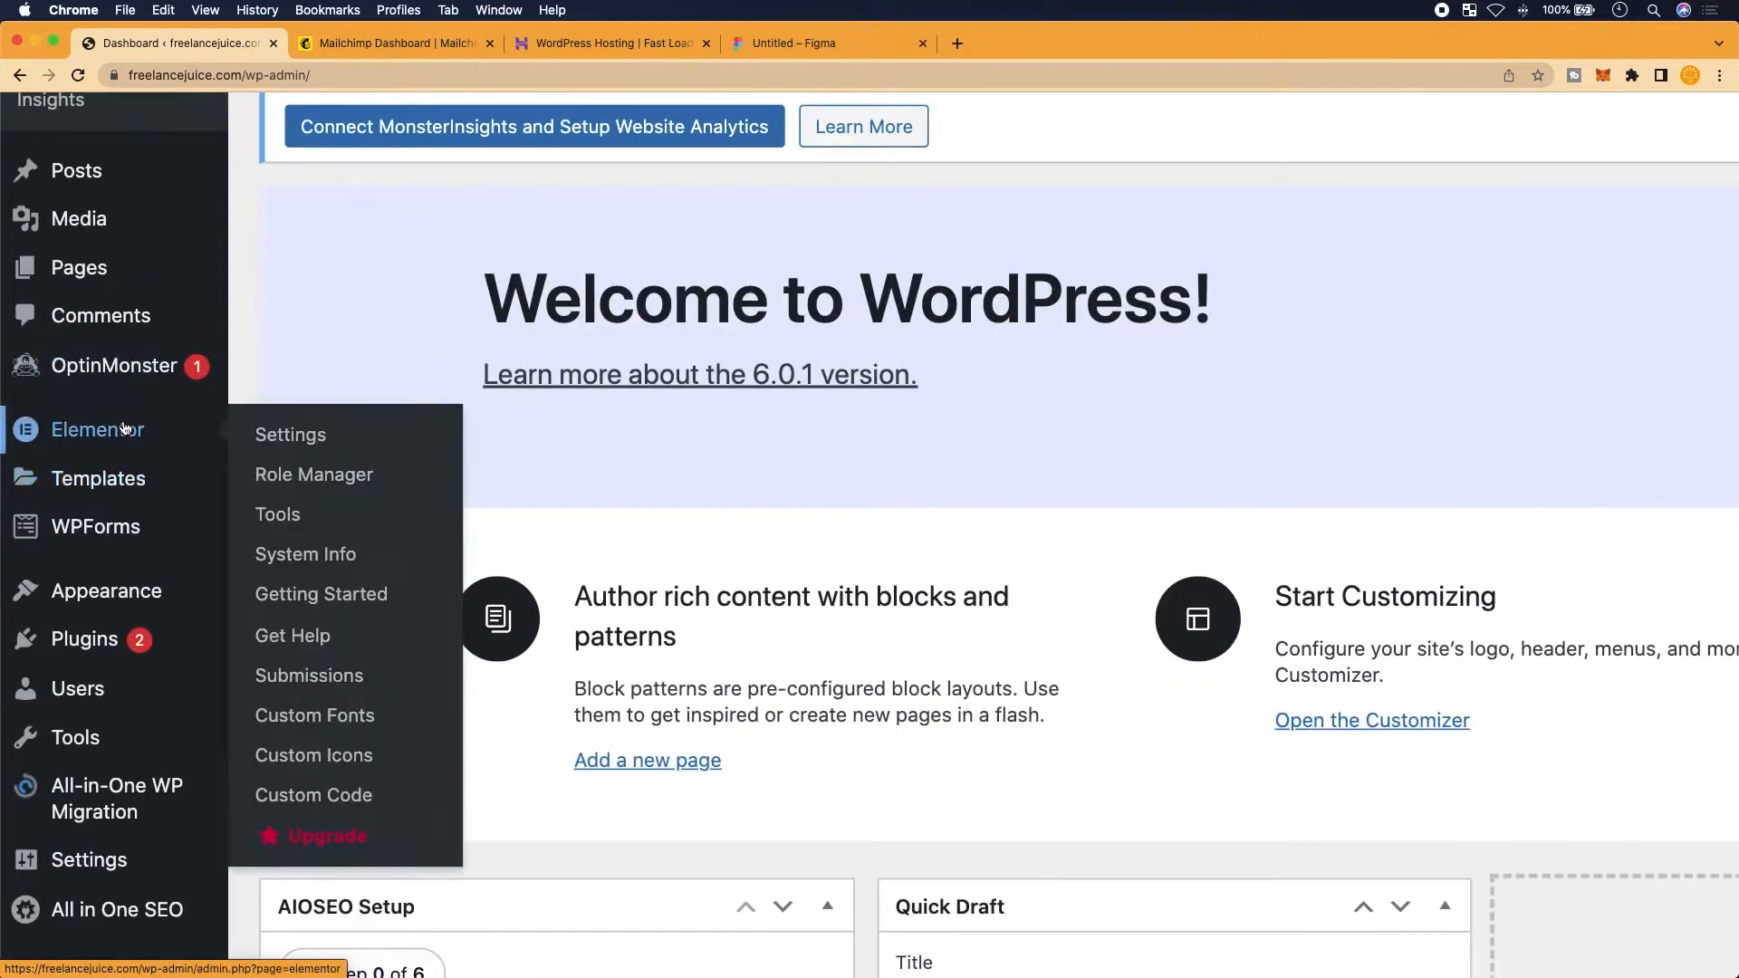
scroll(124, 432, "up", 4)
scroll(167, 469, "left", 3)
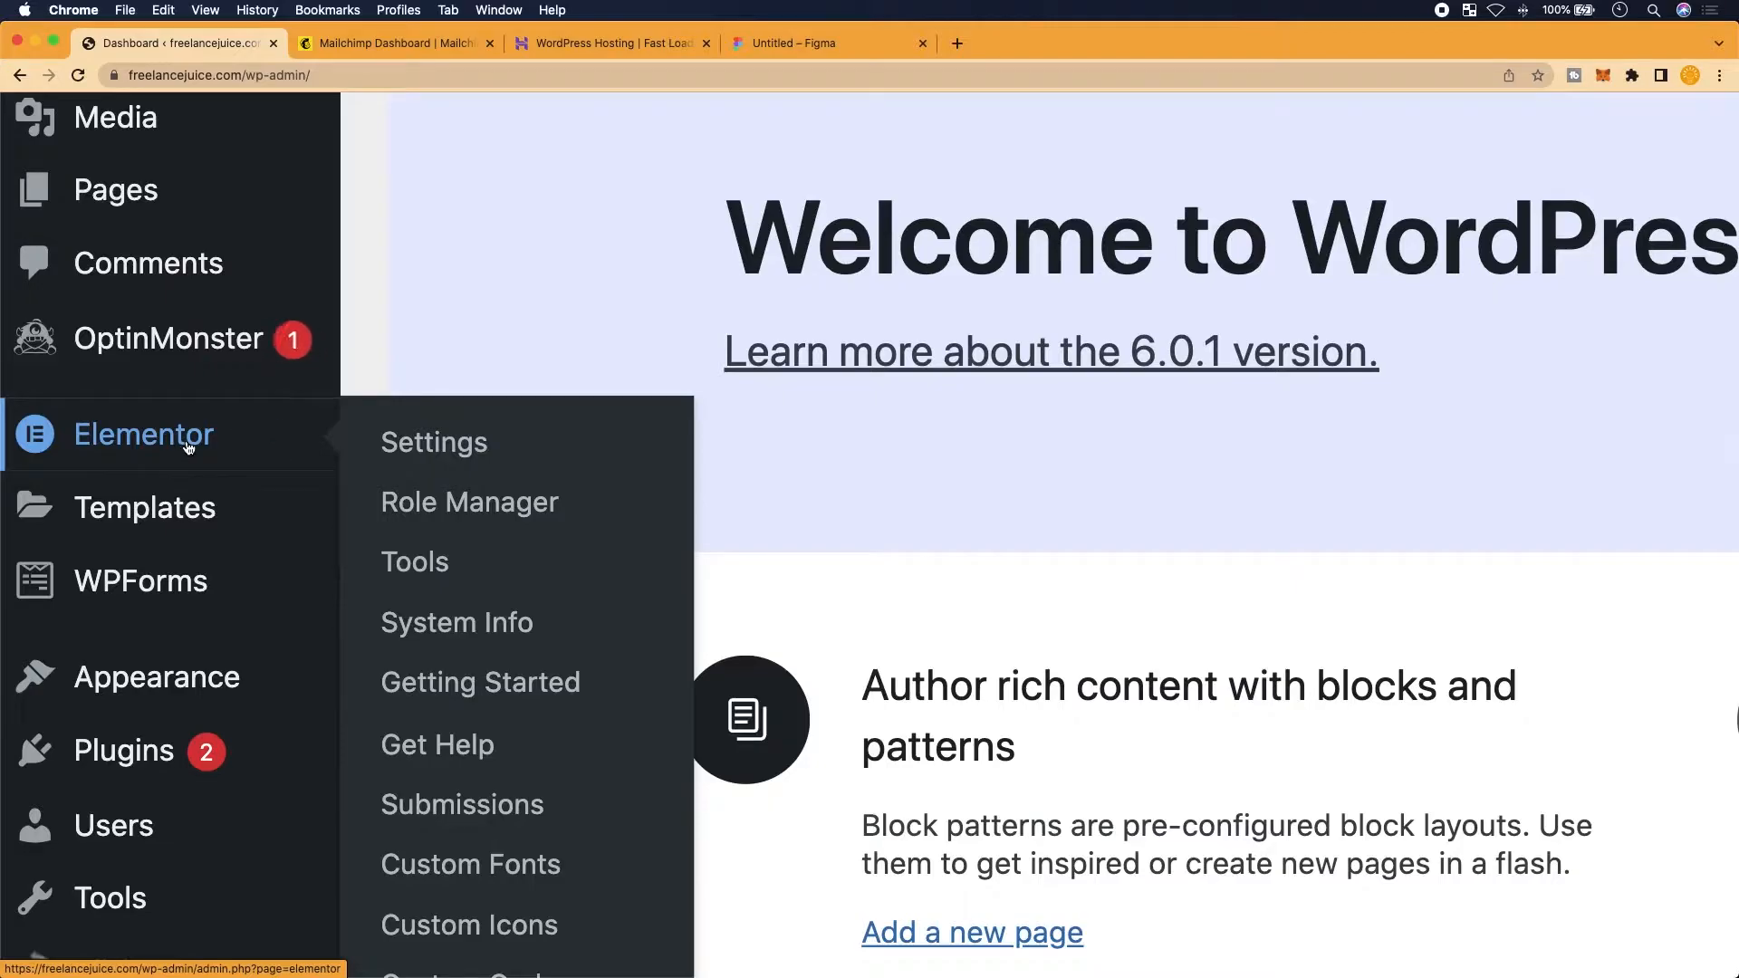
scroll(189, 447, "up", 1)
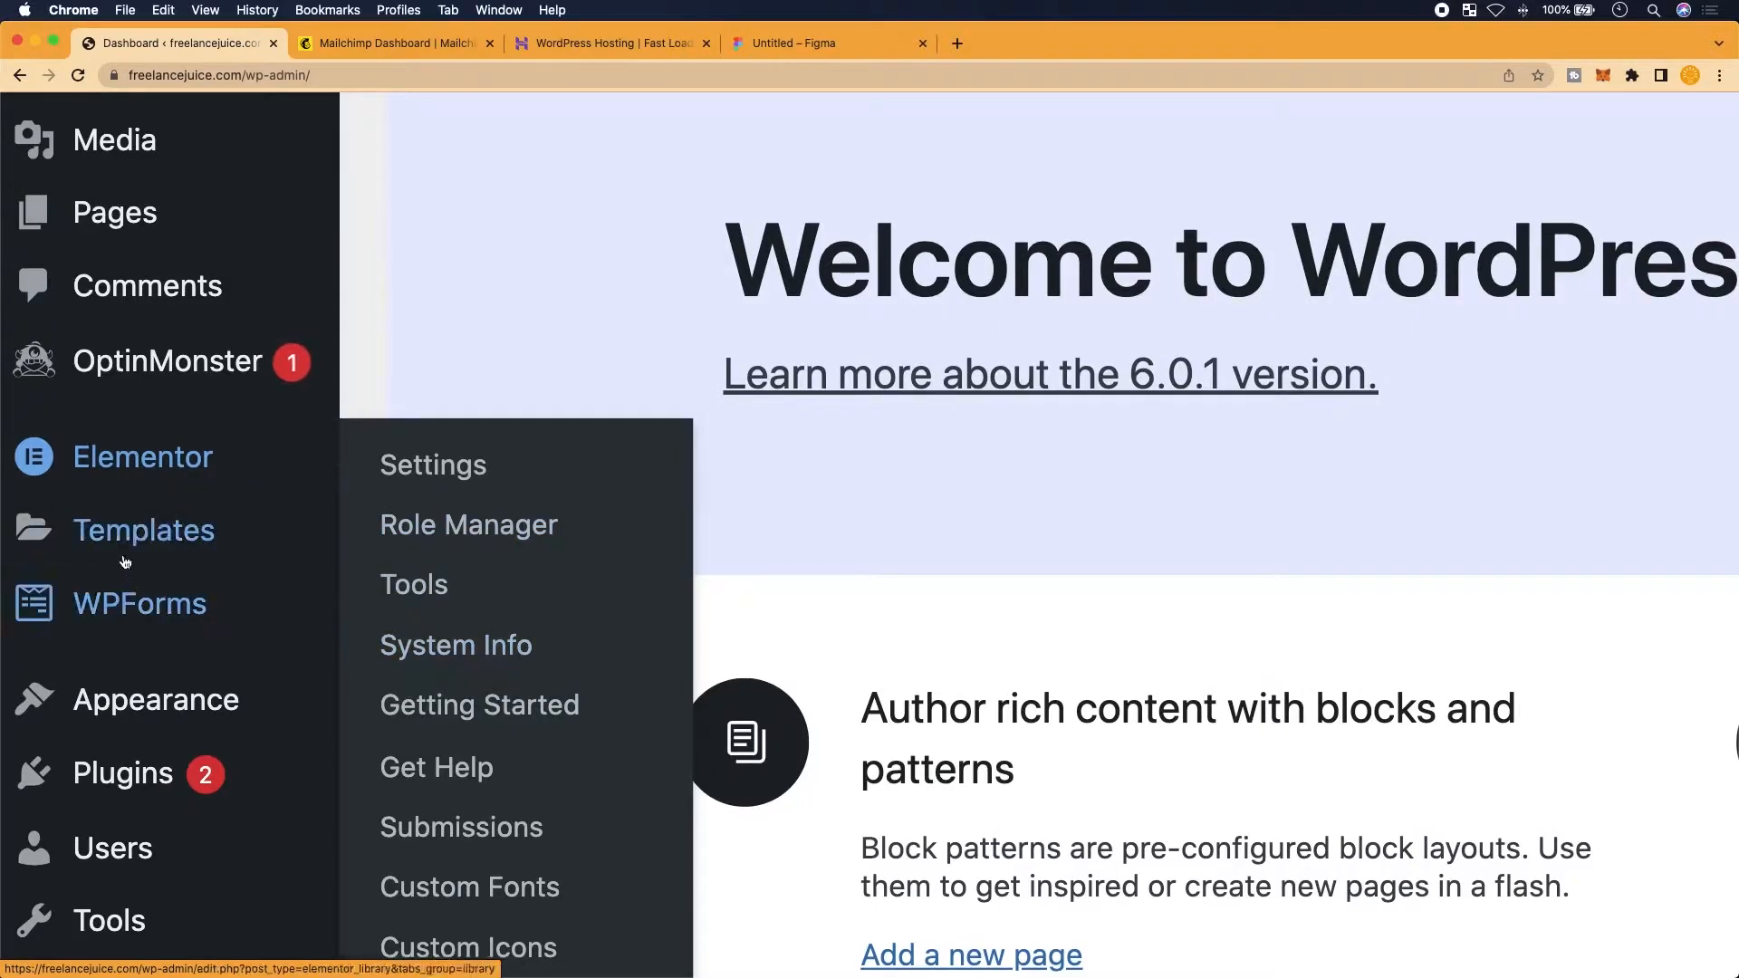
mouse_move(132, 507)
scroll(127, 328, "up", 3)
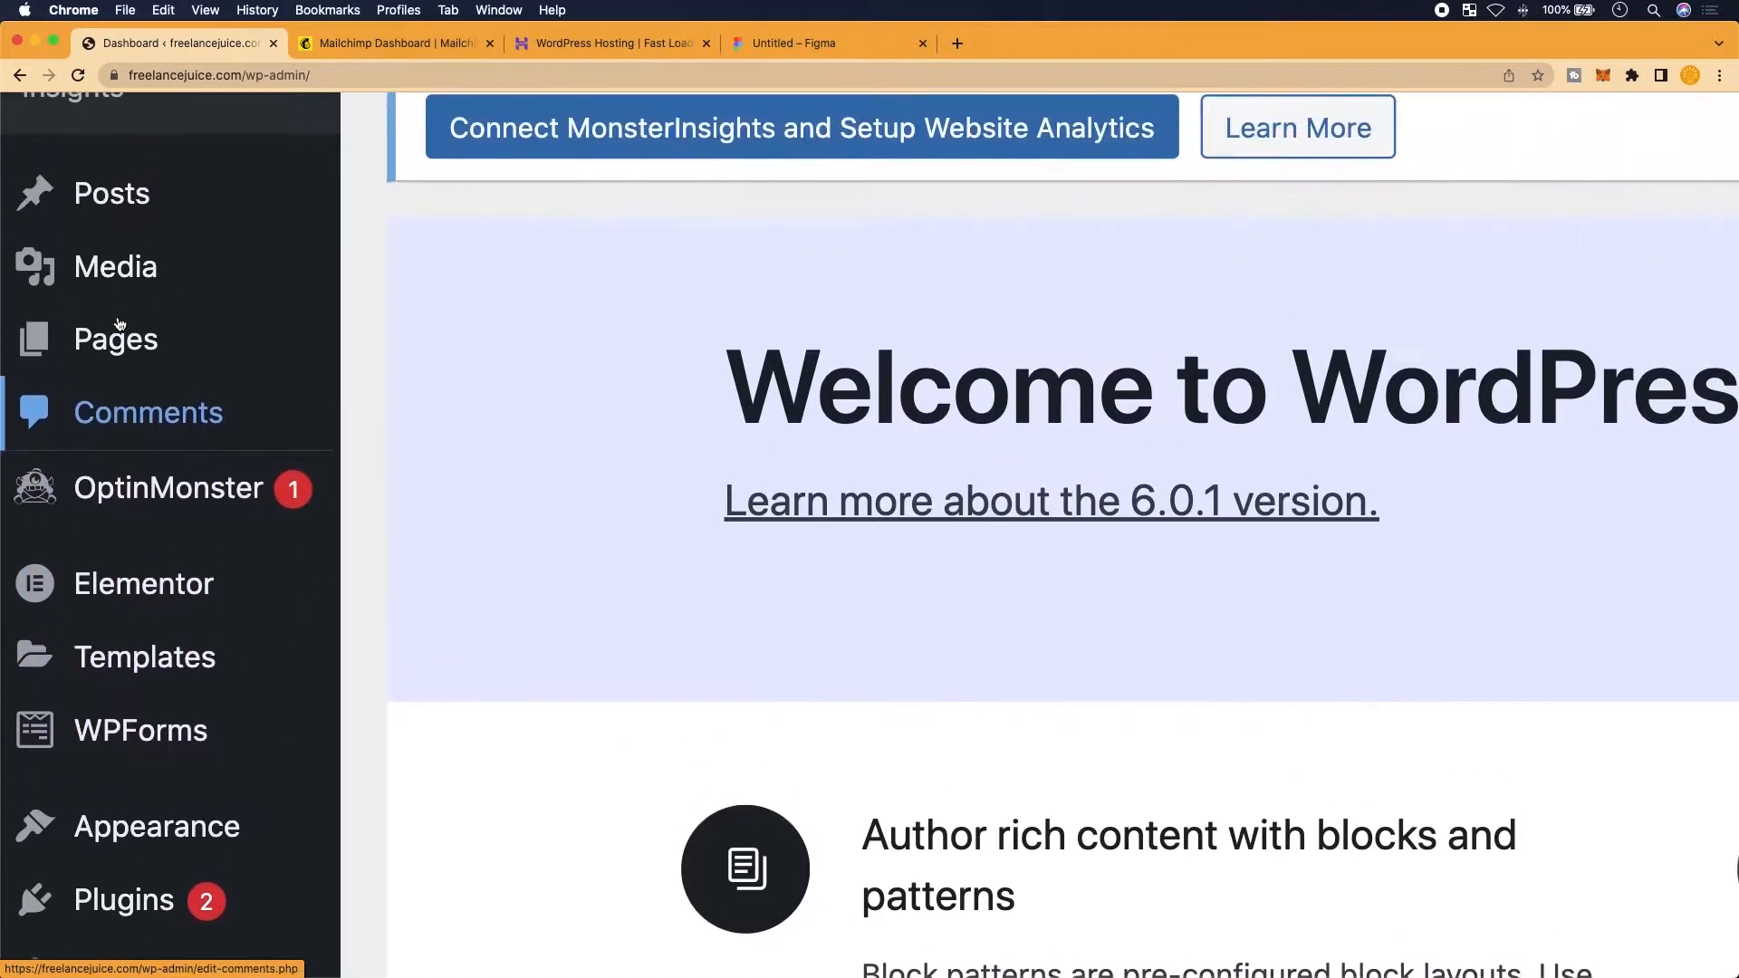
mouse_move(116, 365)
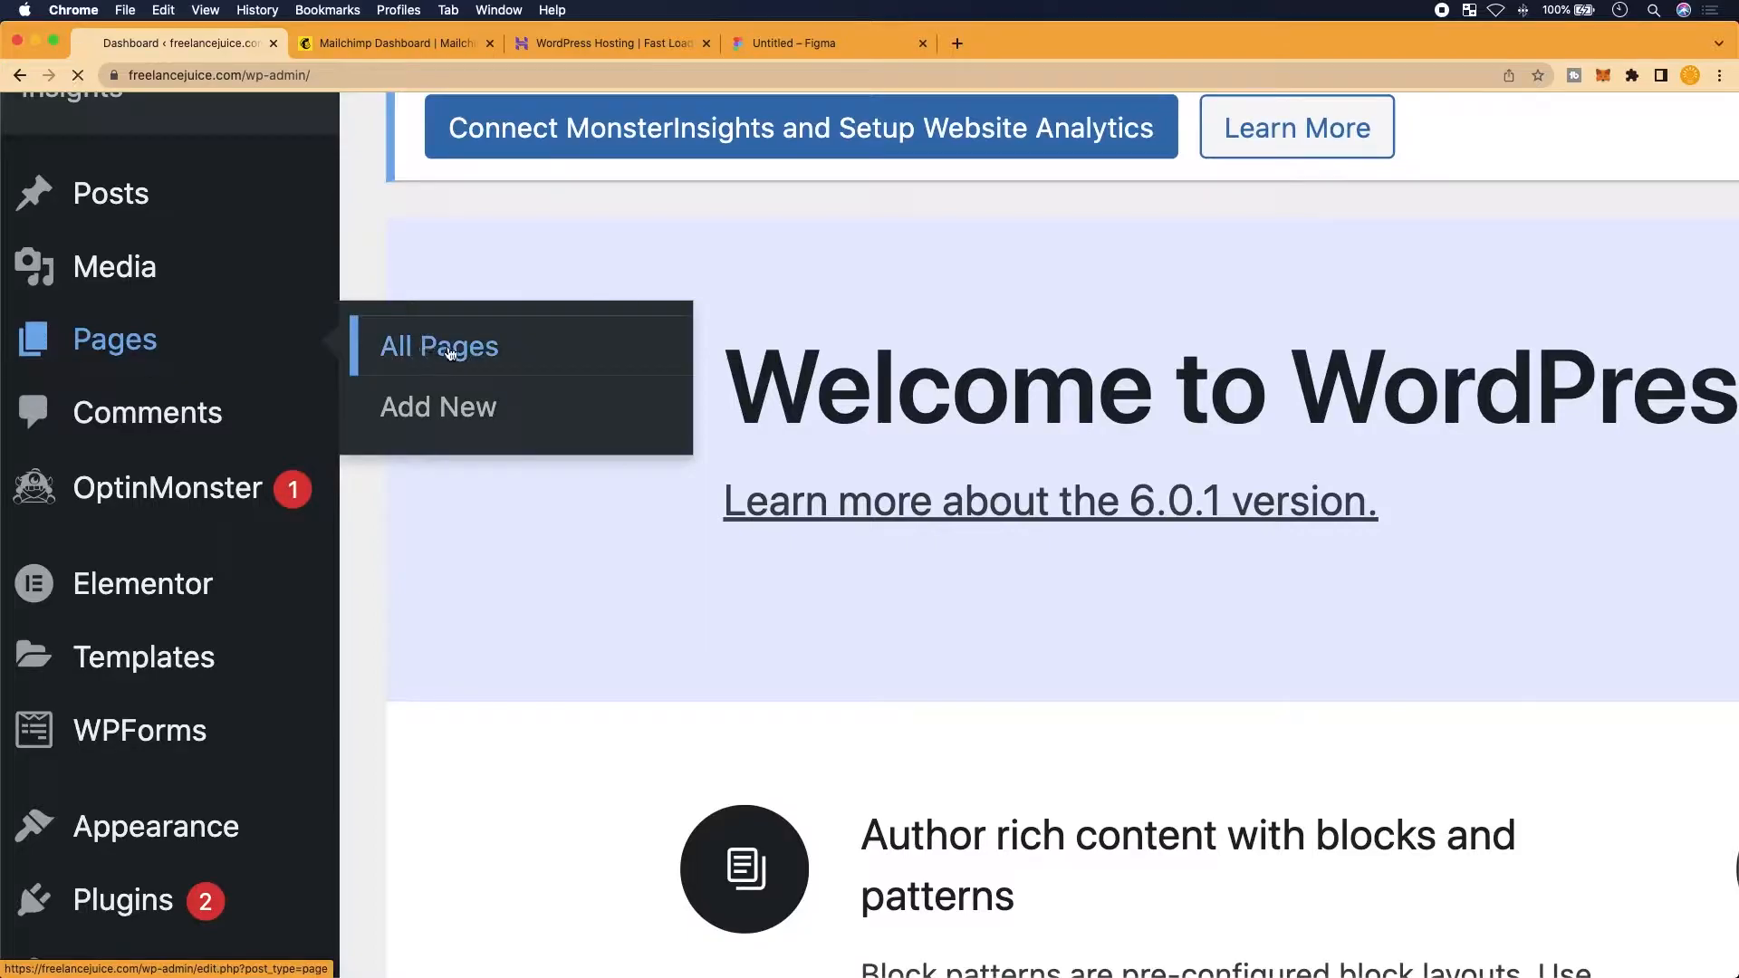
left_click(438, 348)
mouse_move(407, 492)
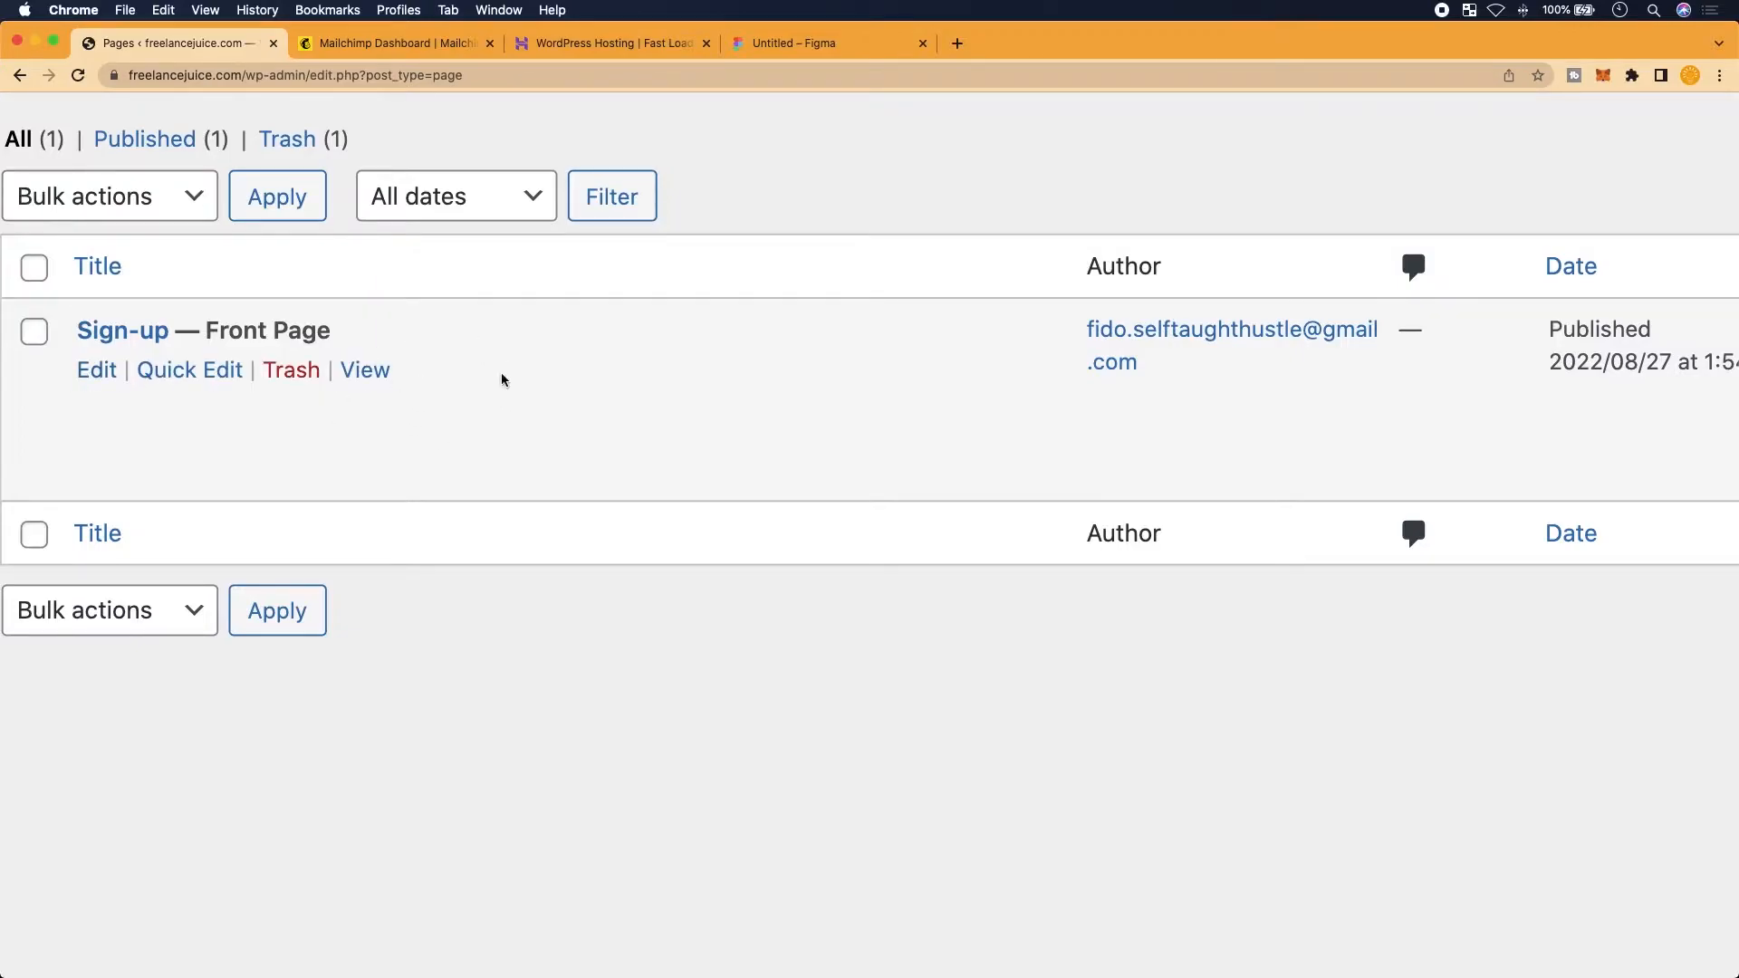
Edit the Sign-up page and launch it in Elementor with an empty drop area
left_click(99, 381)
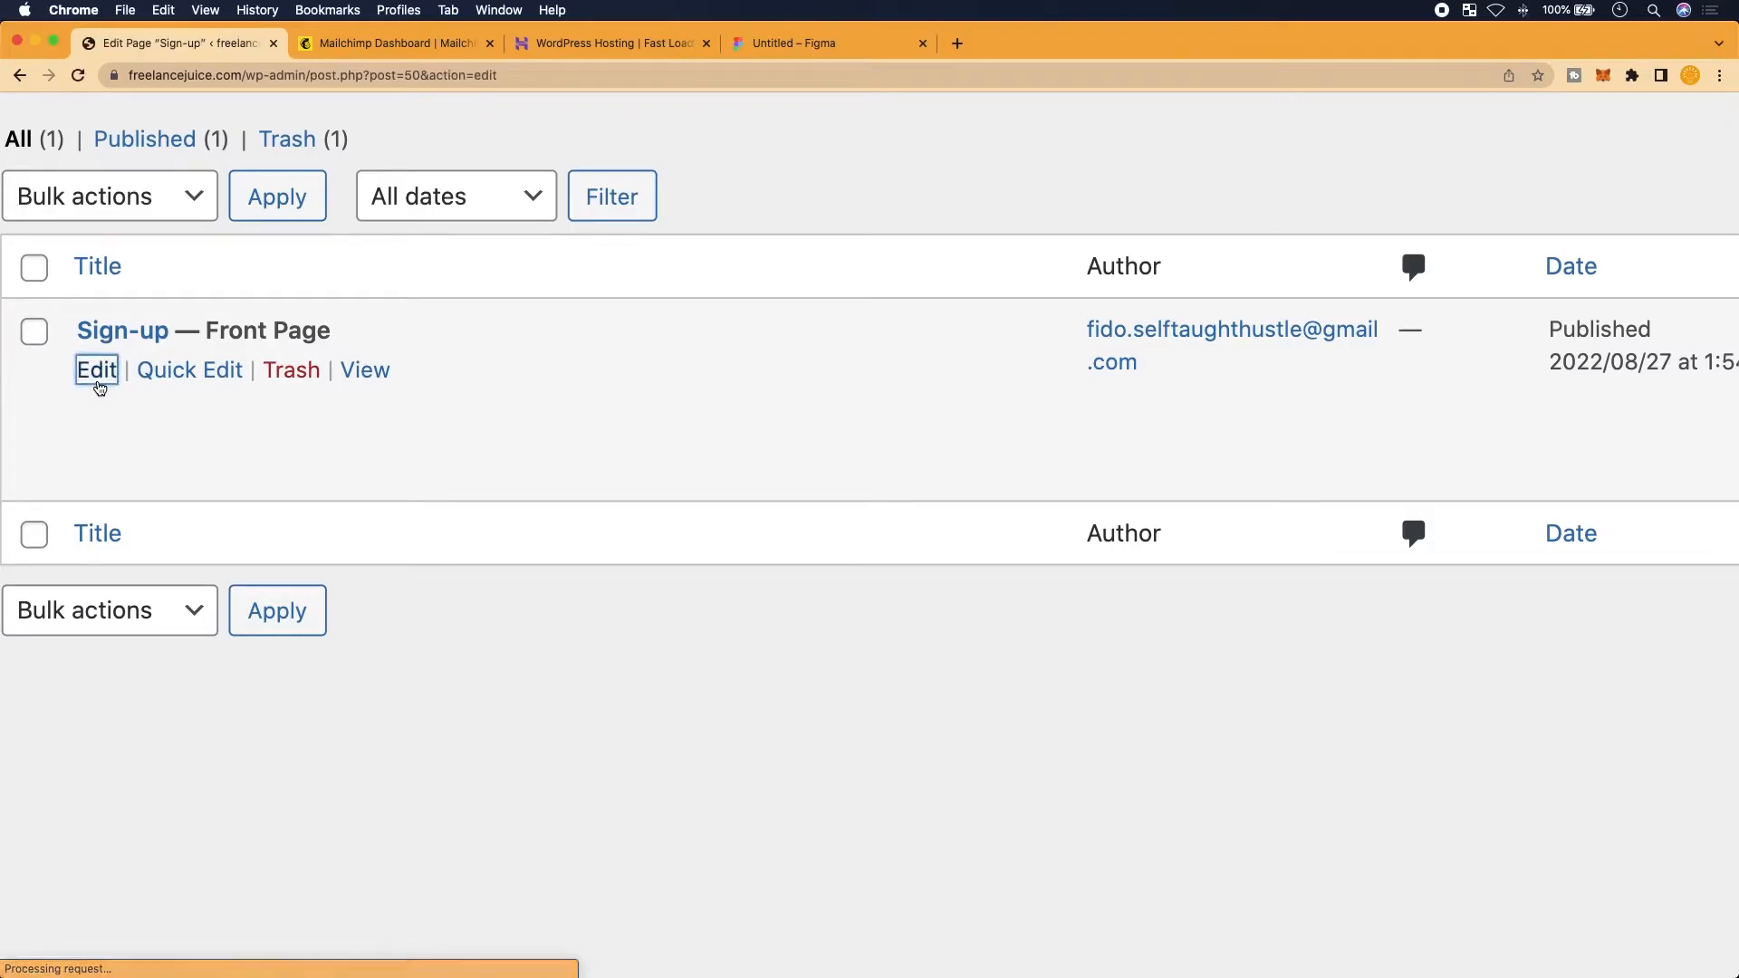
scroll(347, 223, "up", 3)
scroll(350, 199, "up", 1)
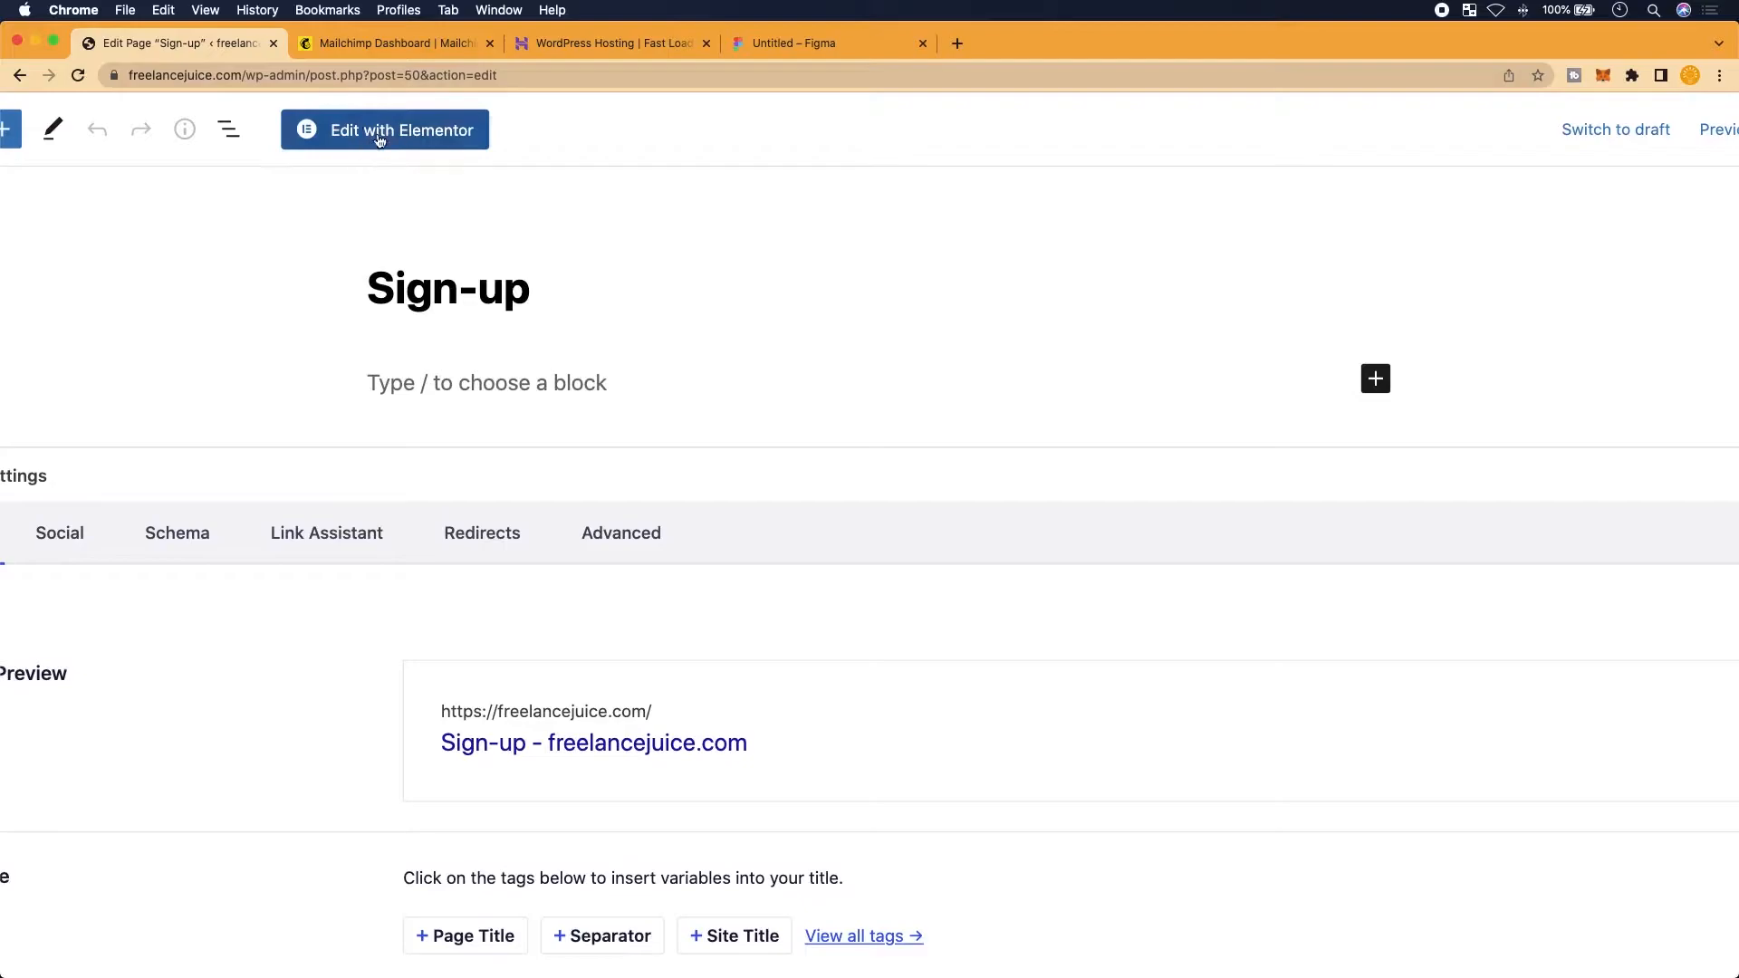
scroll(375, 187, "down", 1)
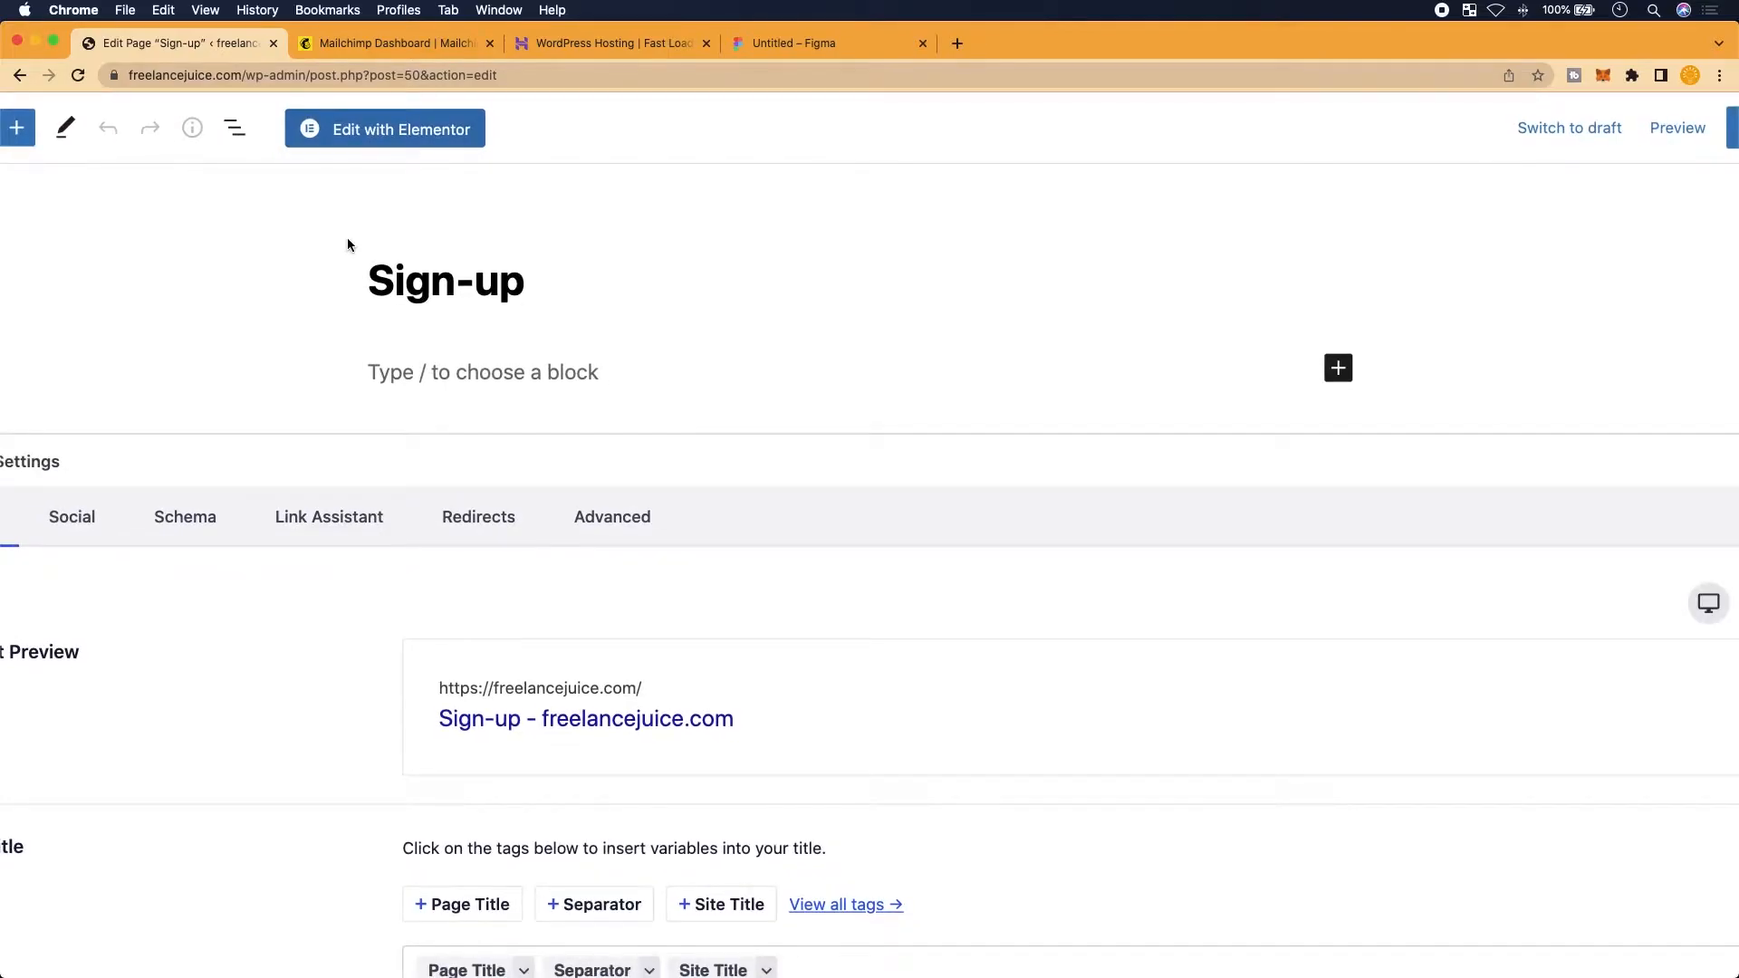
left_click(378, 131)
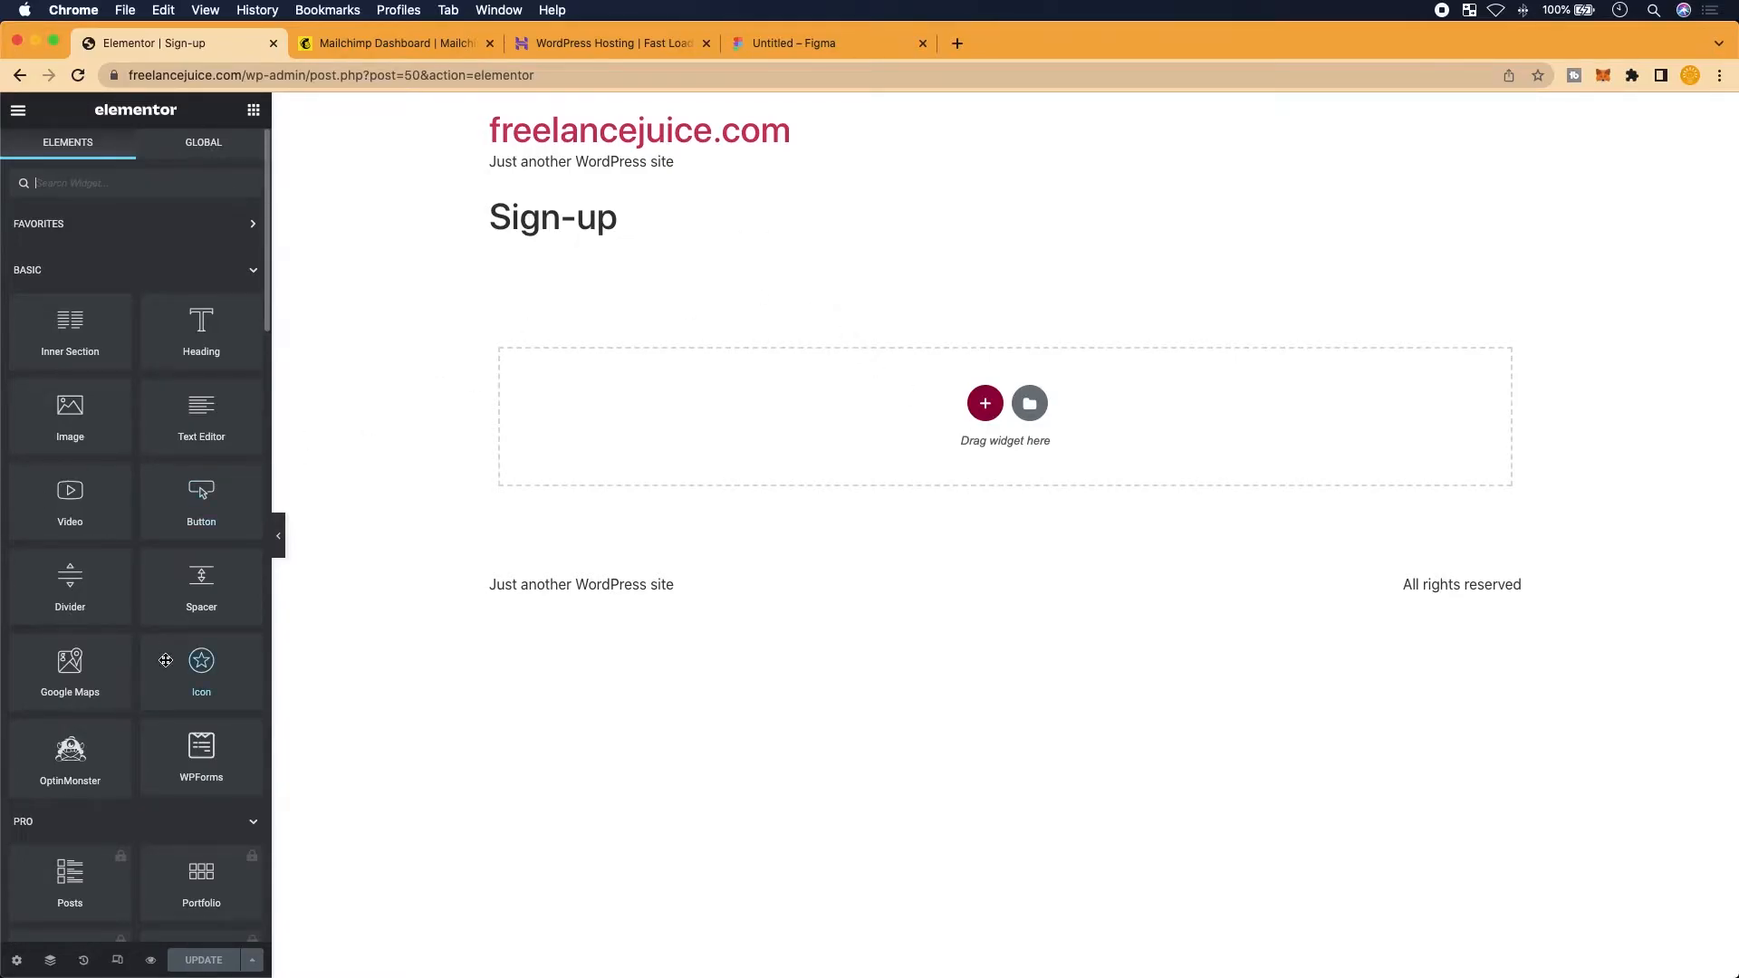
In the Sign-up page settings, switch Page Layout from Default to Elementor Canvas
scroll(95, 777, "down", 15)
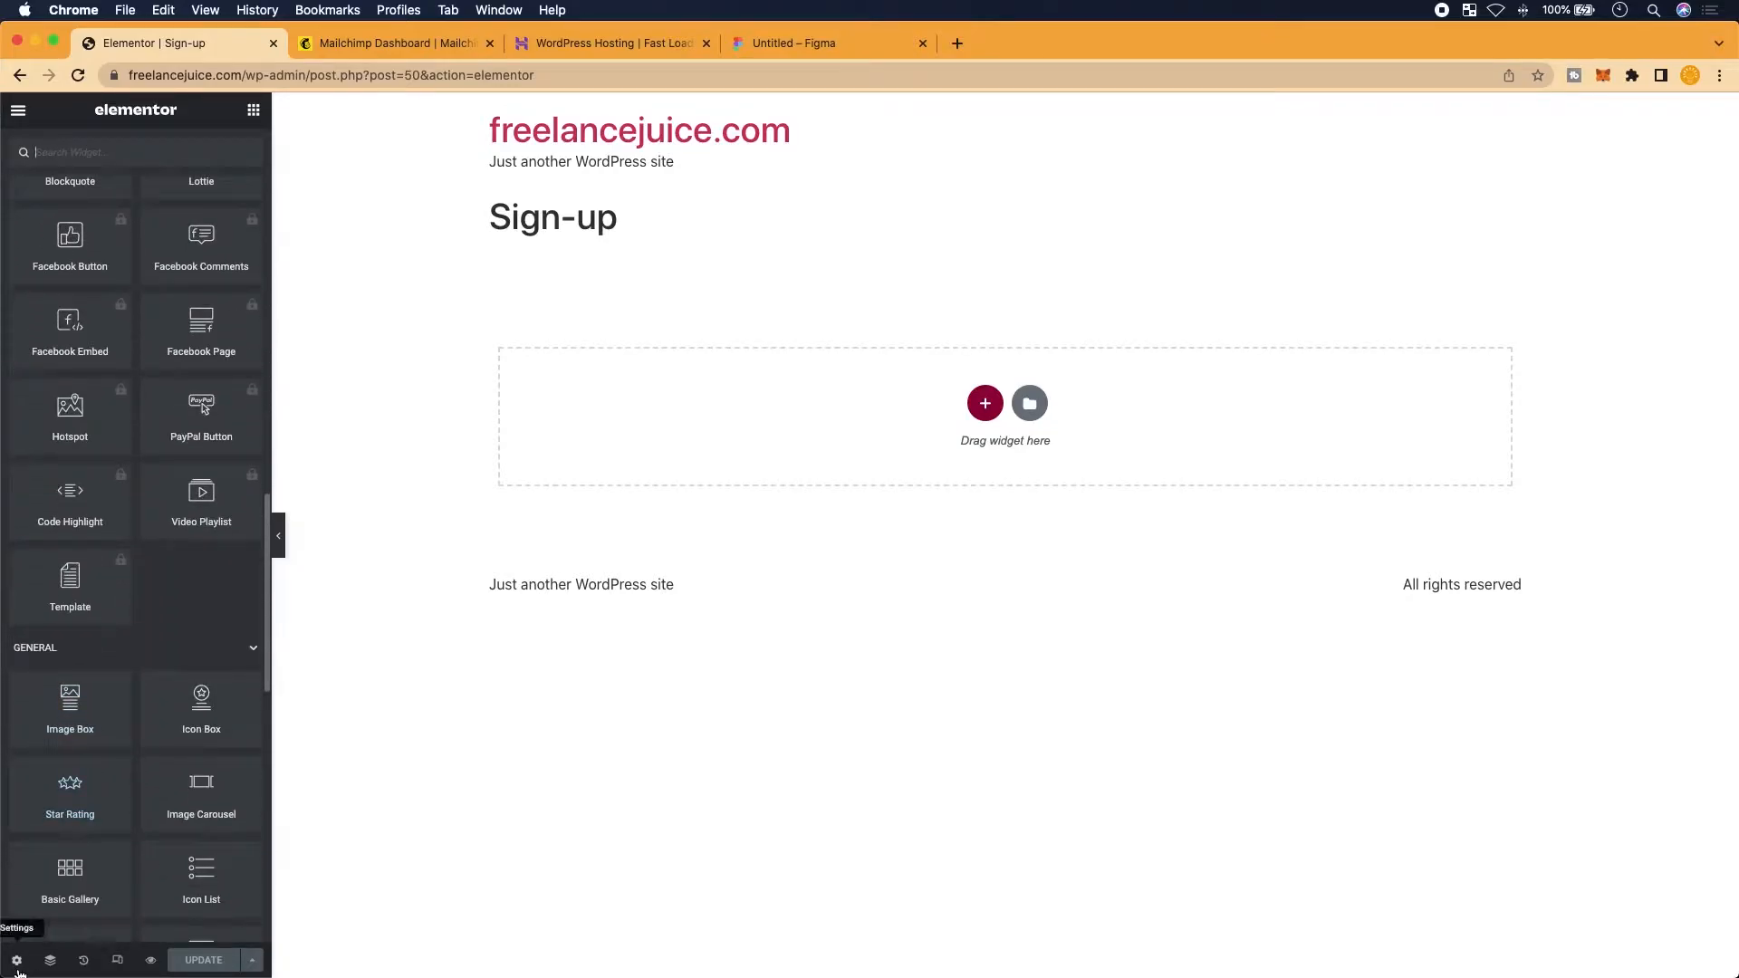
scroll(19, 960, "up", 5)
scroll(19, 957, "up", 3)
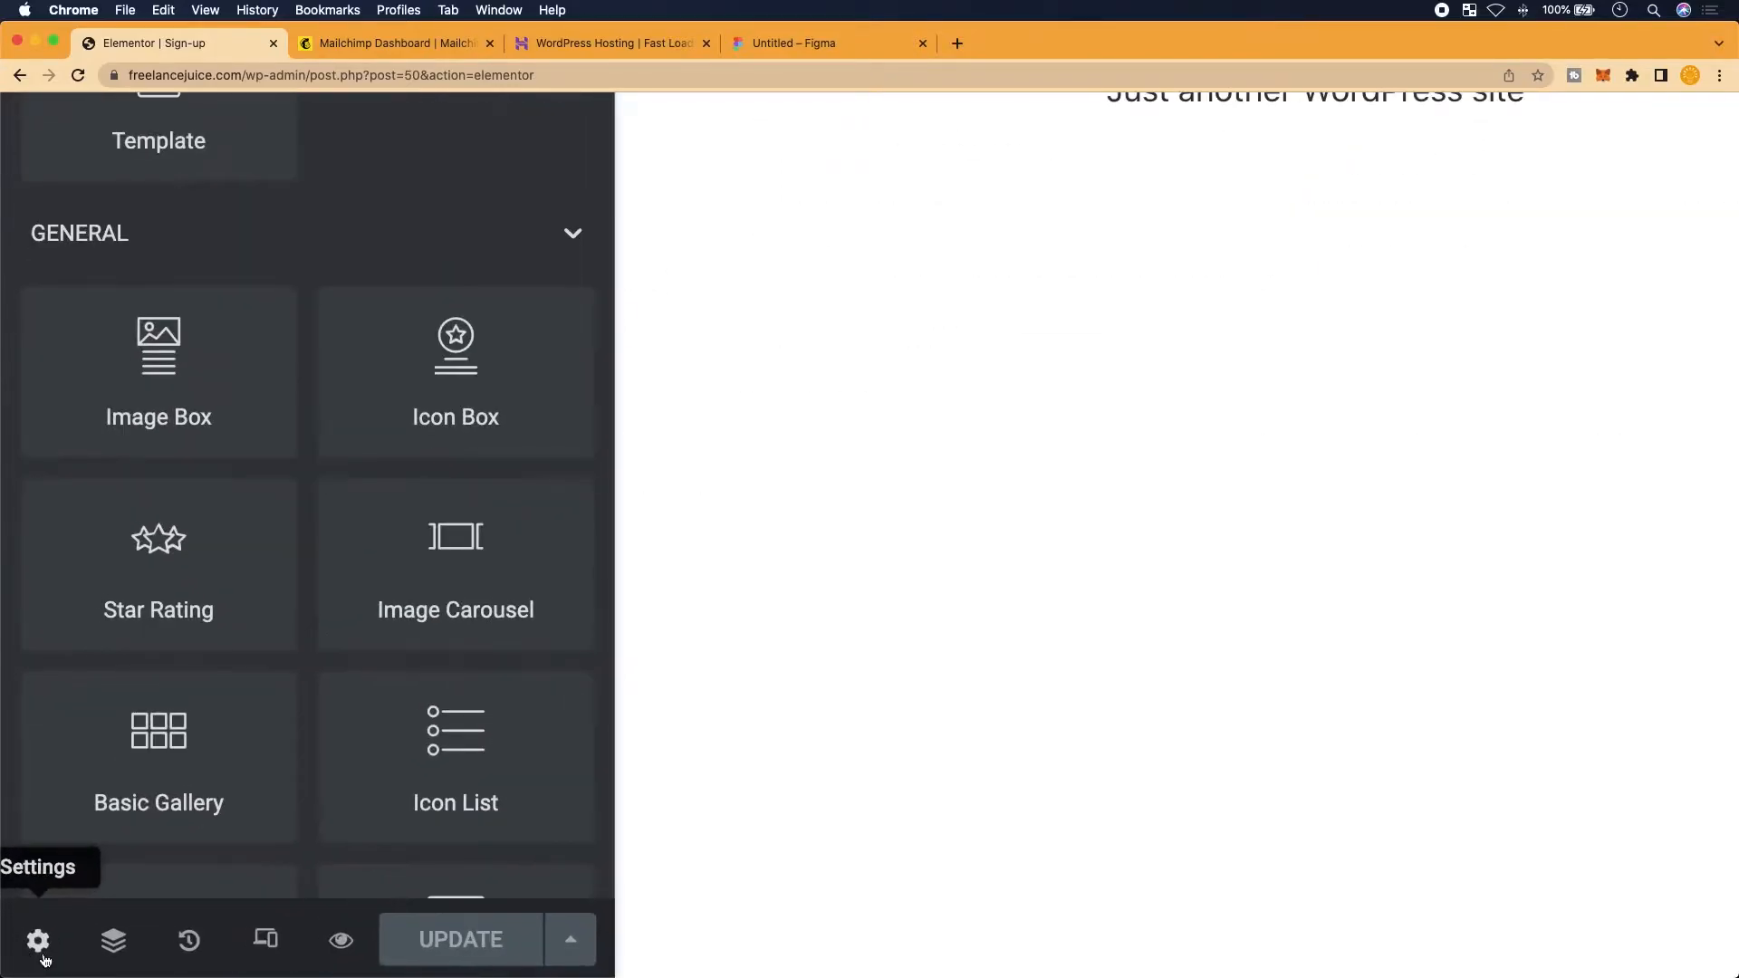
left_click(40, 943)
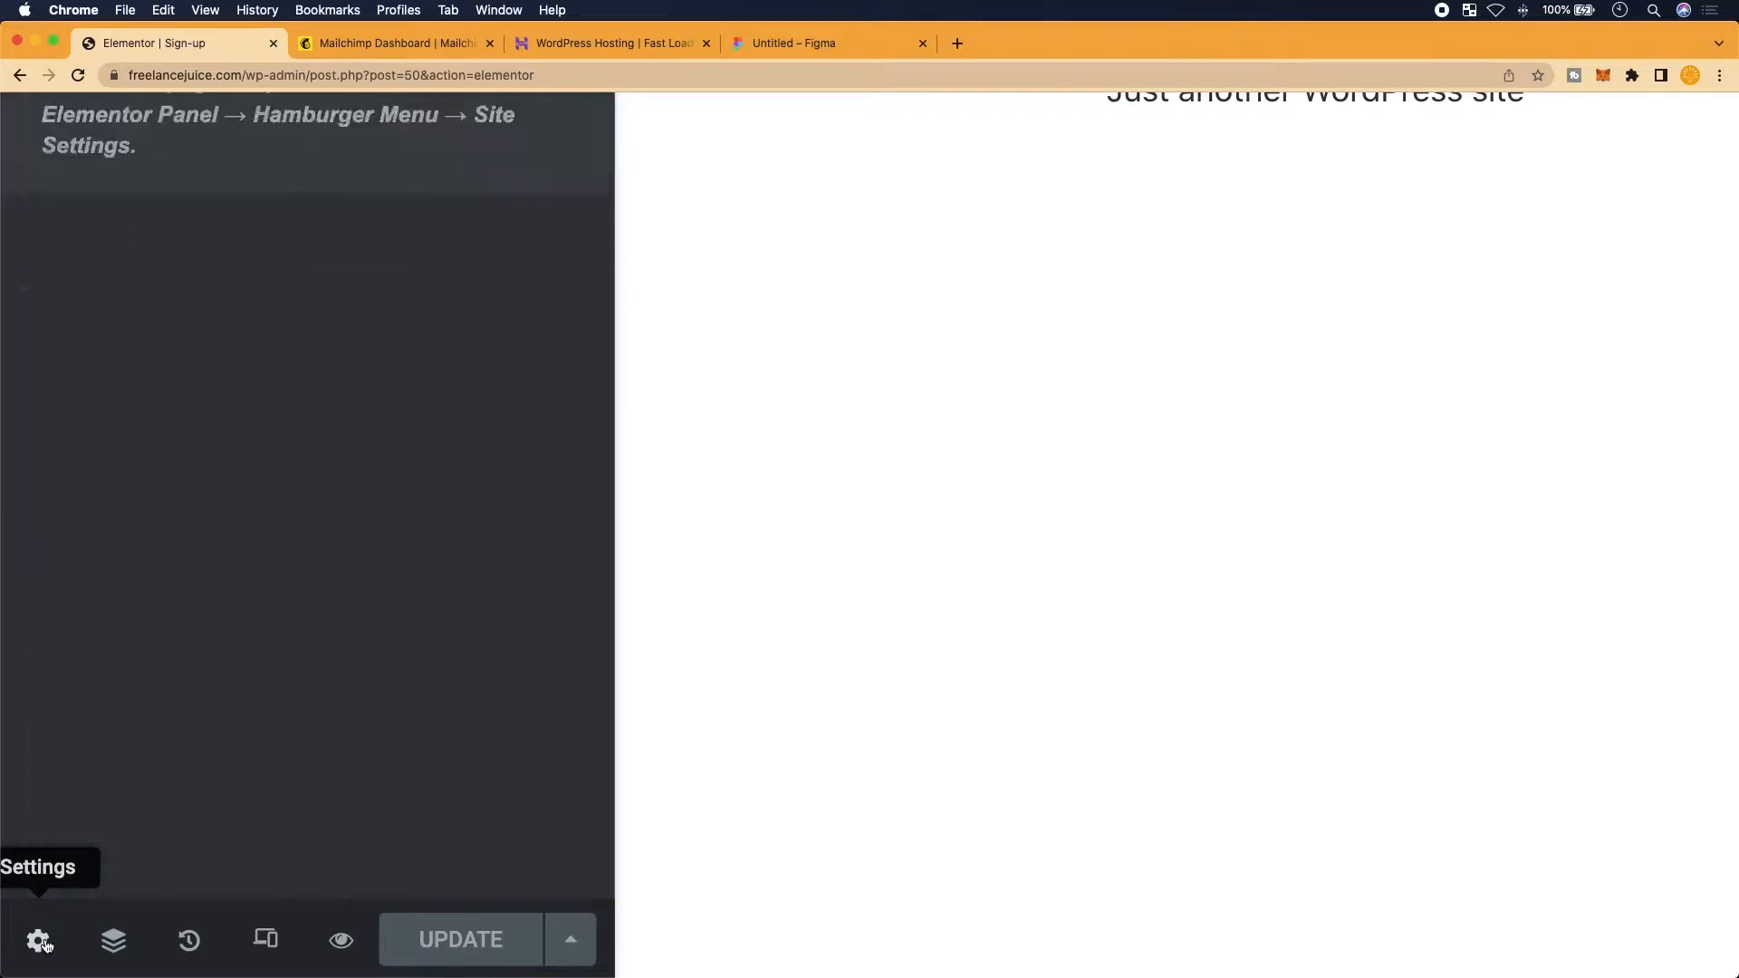
scroll(227, 636, "down", 4)
scroll(227, 636, "down", 3)
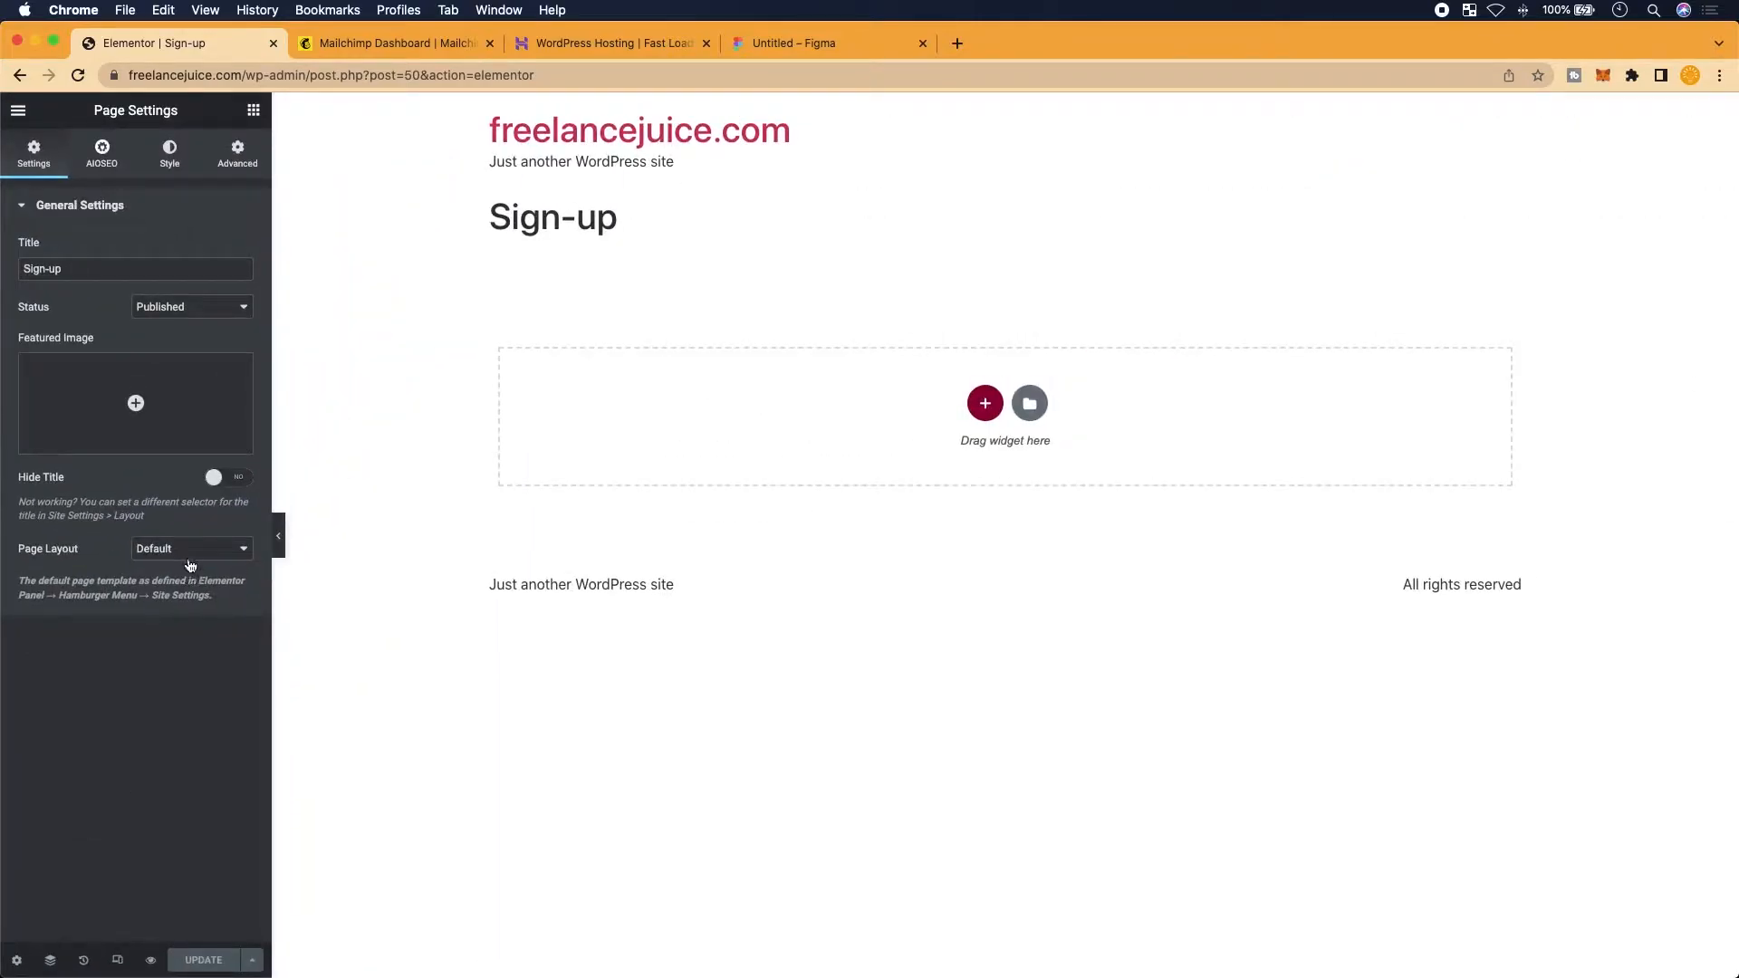
scroll(192, 545, "up", 5)
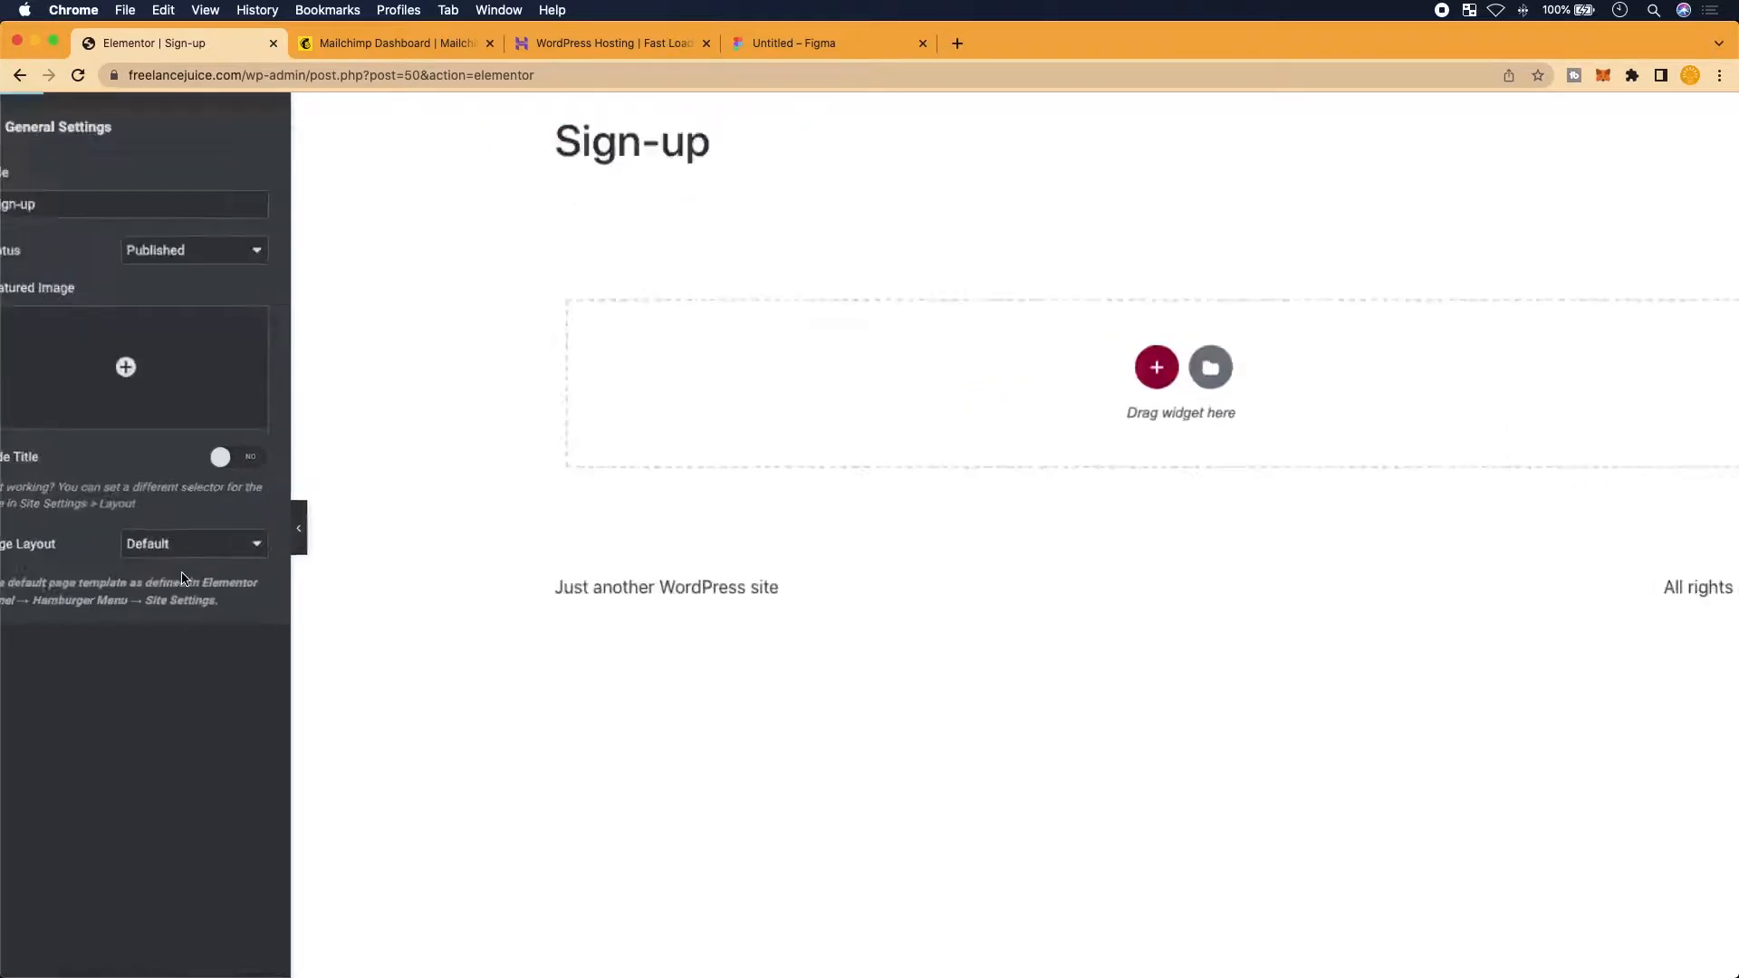
left_click(241, 534)
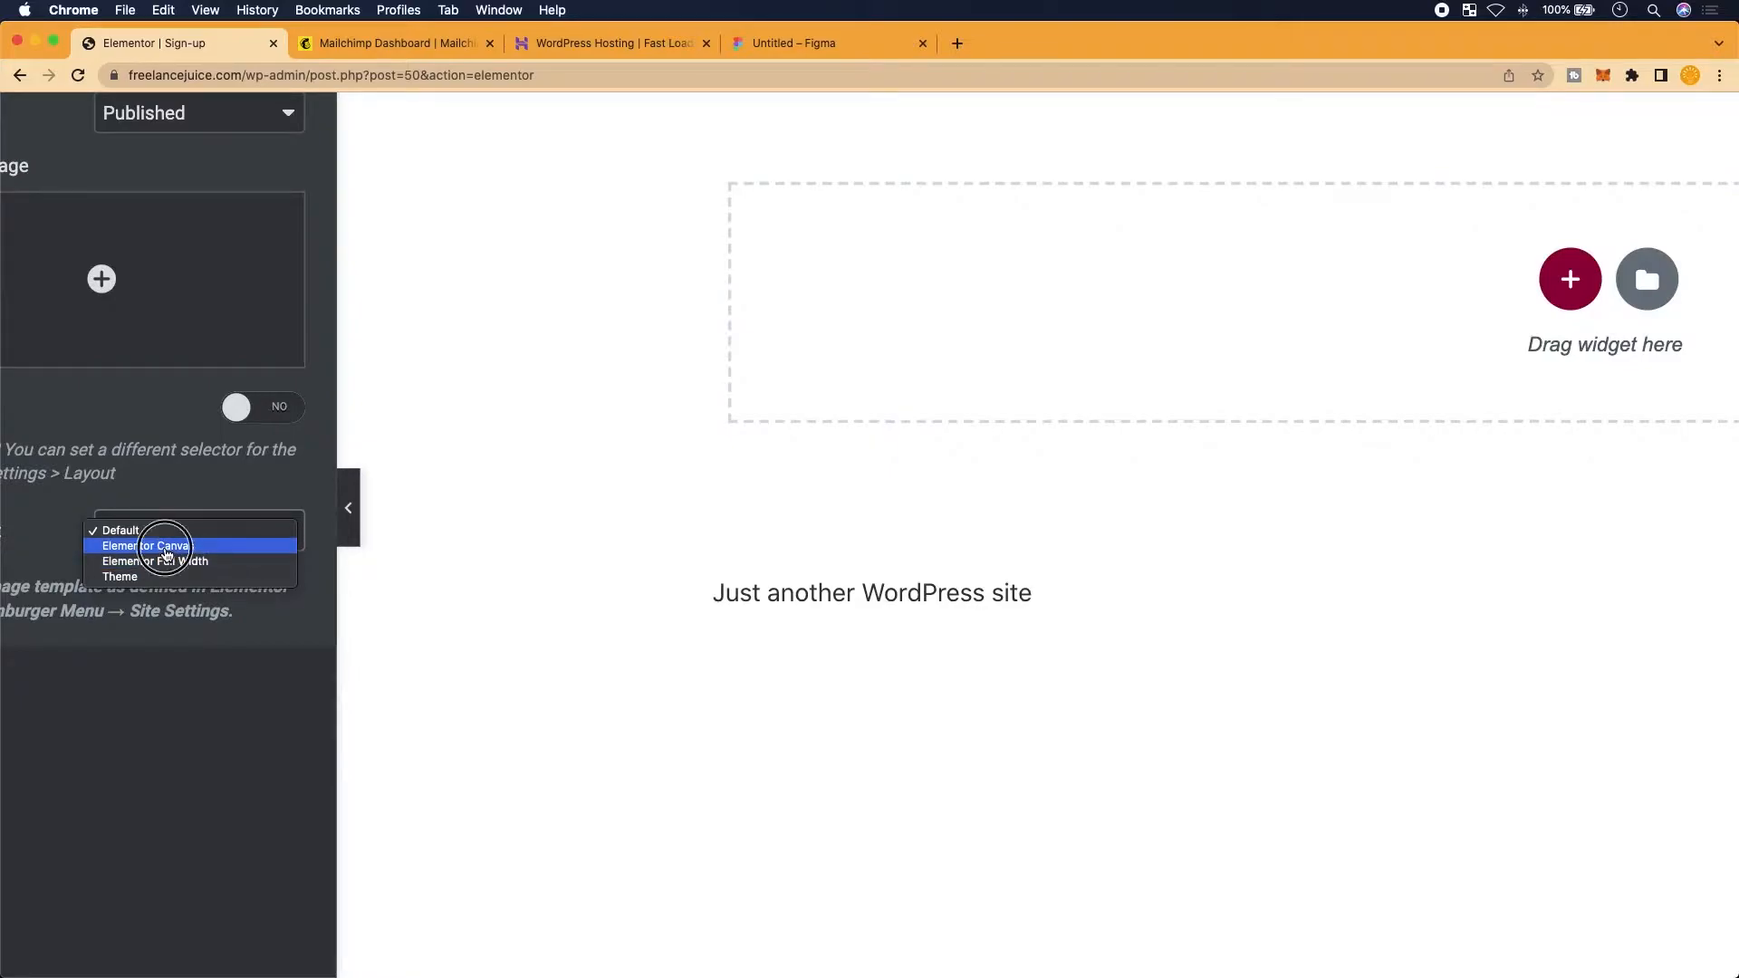
left_click(158, 546)
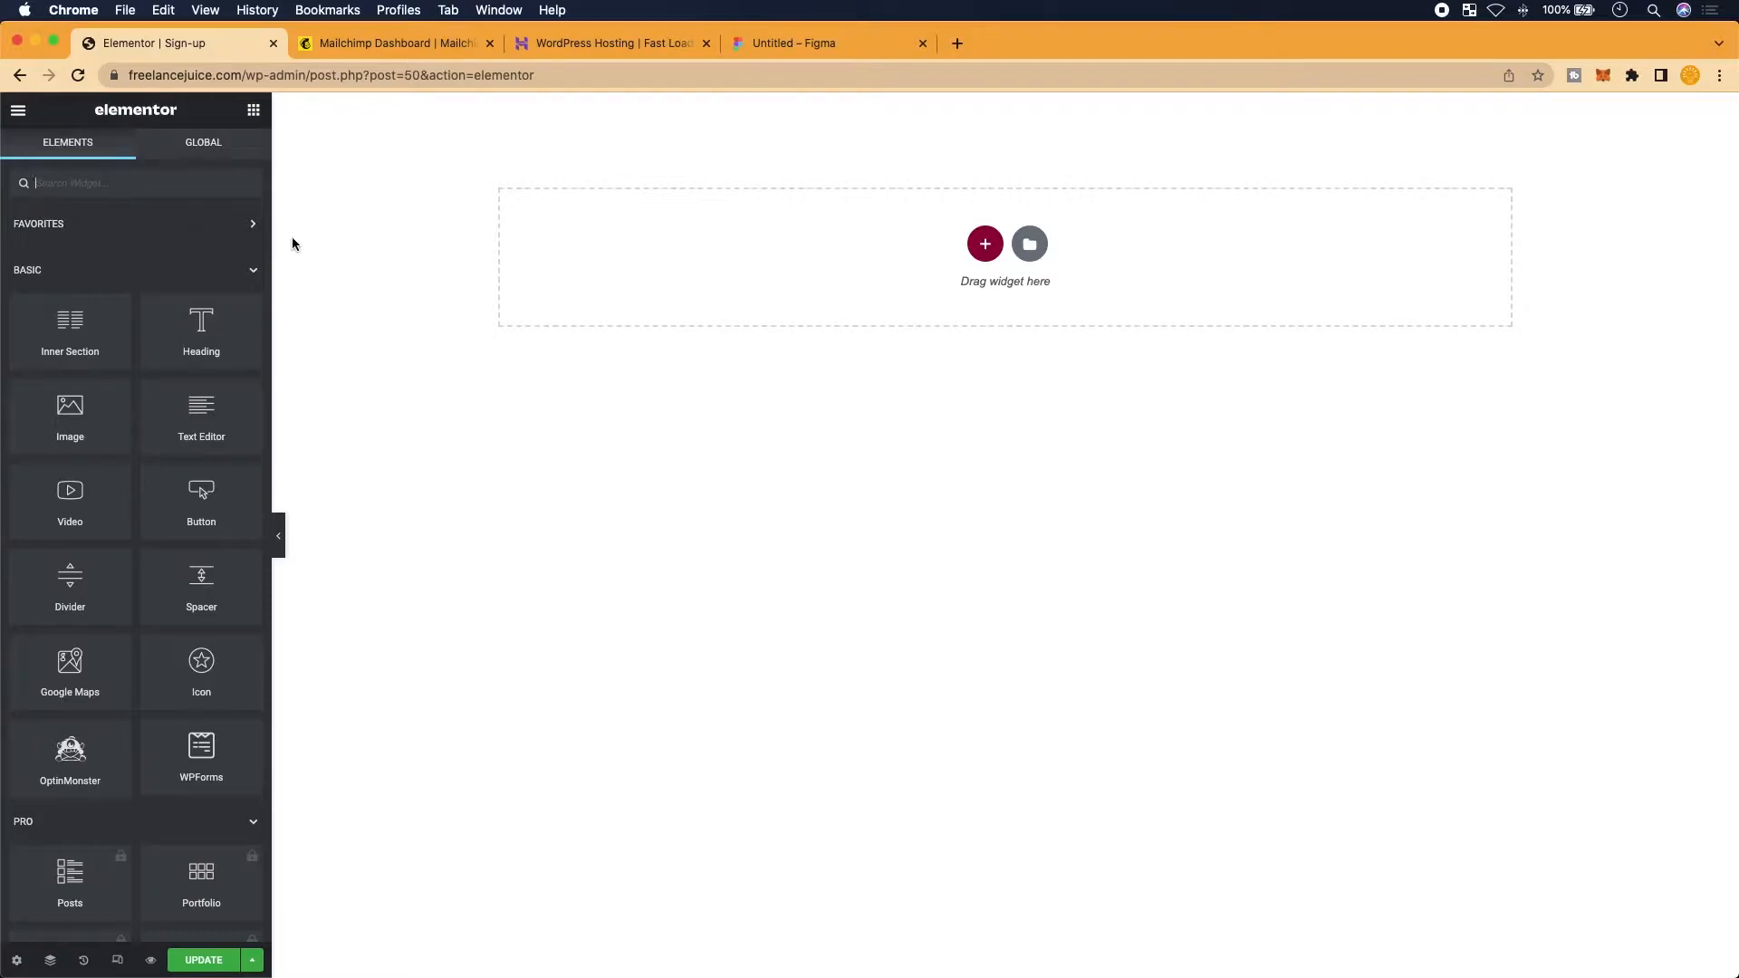
Start a new section on the empty Canvas page to get the Select Your Structure picker
left_click(989, 245)
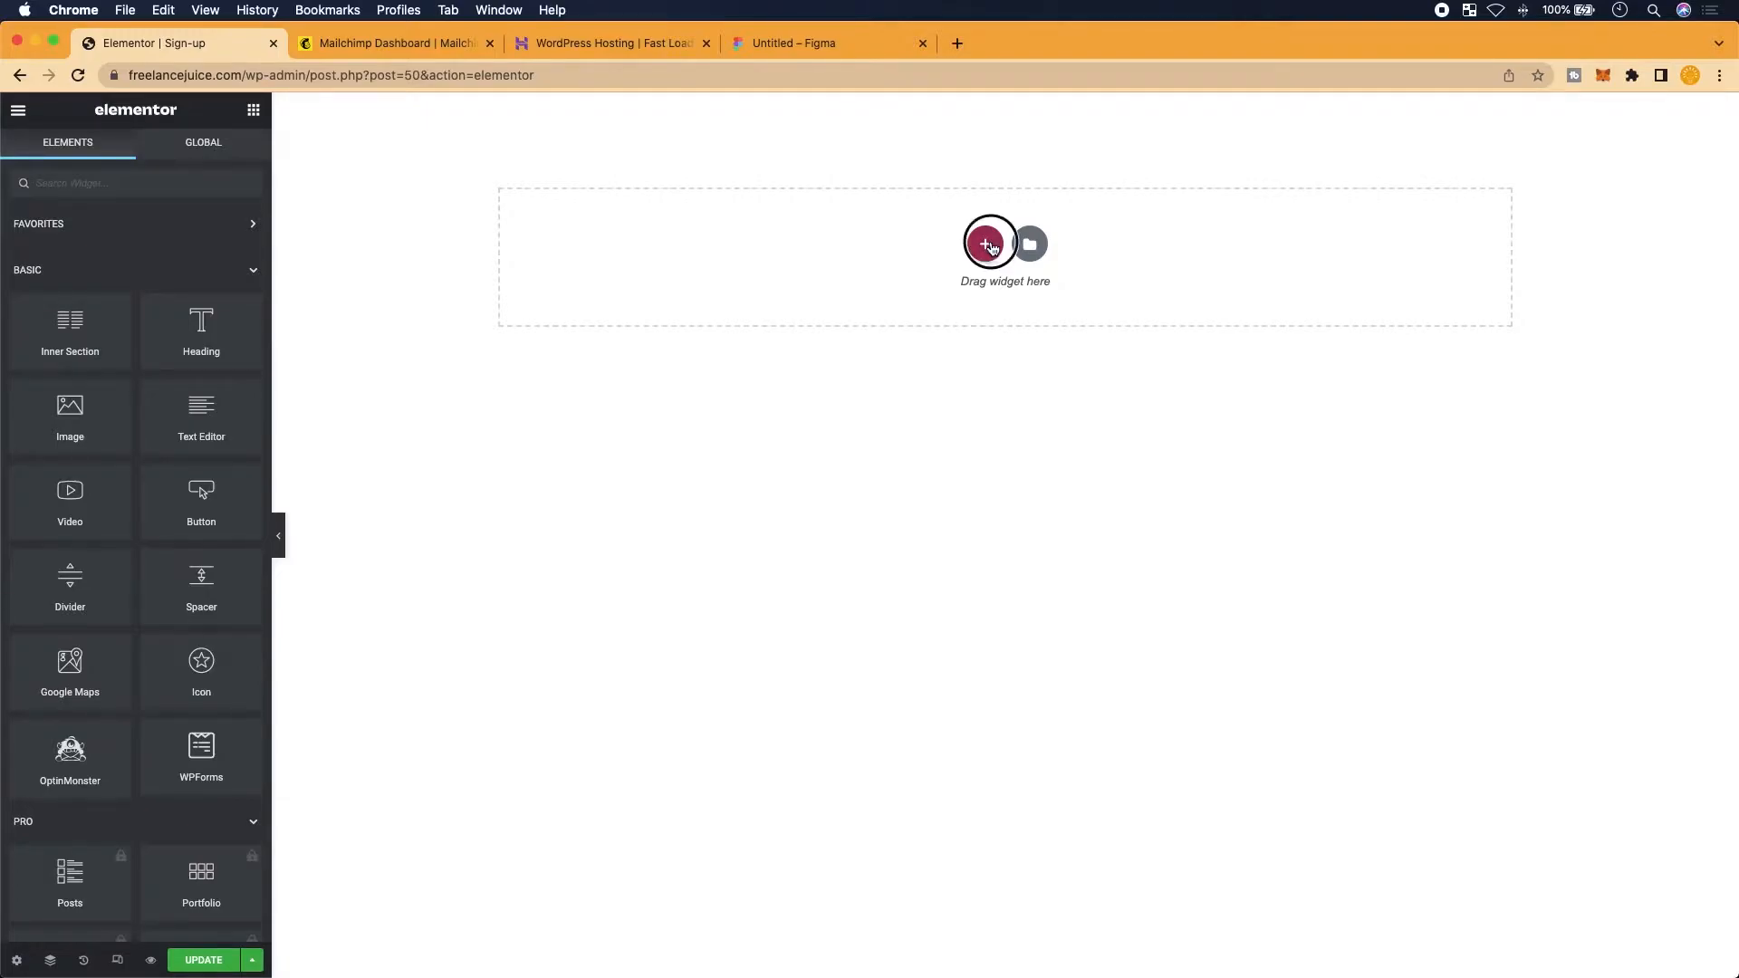
scroll(891, 414, "up", 5)
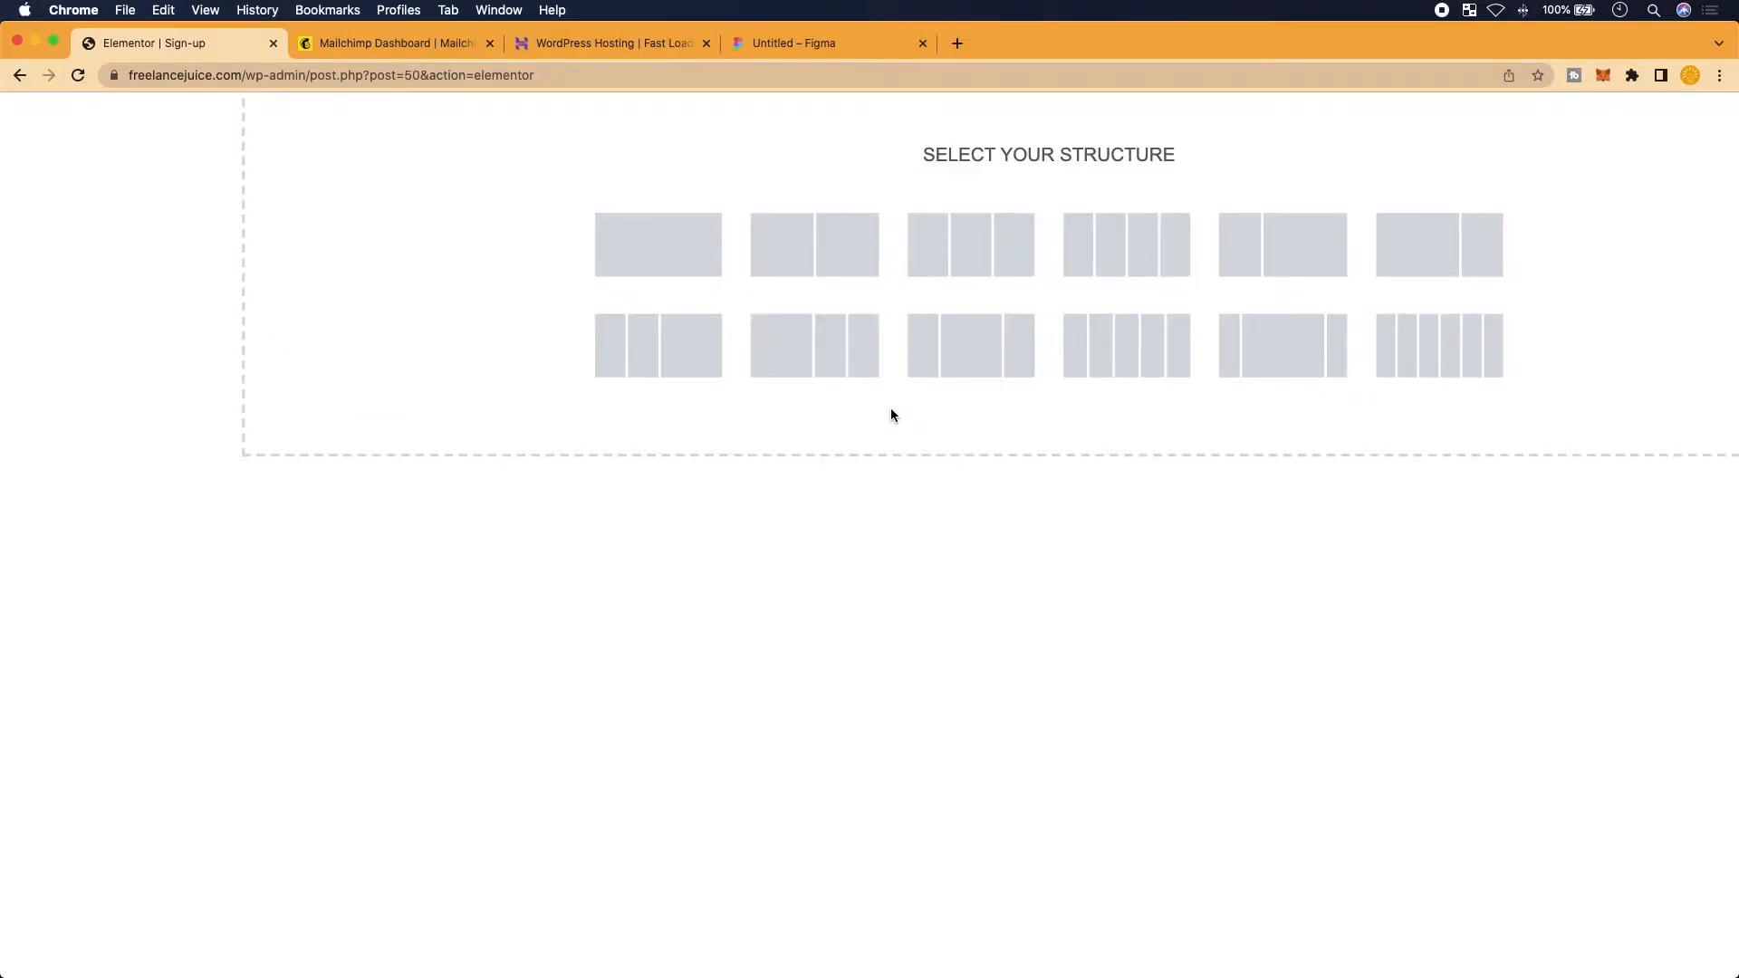
scroll(891, 416, "up", 2)
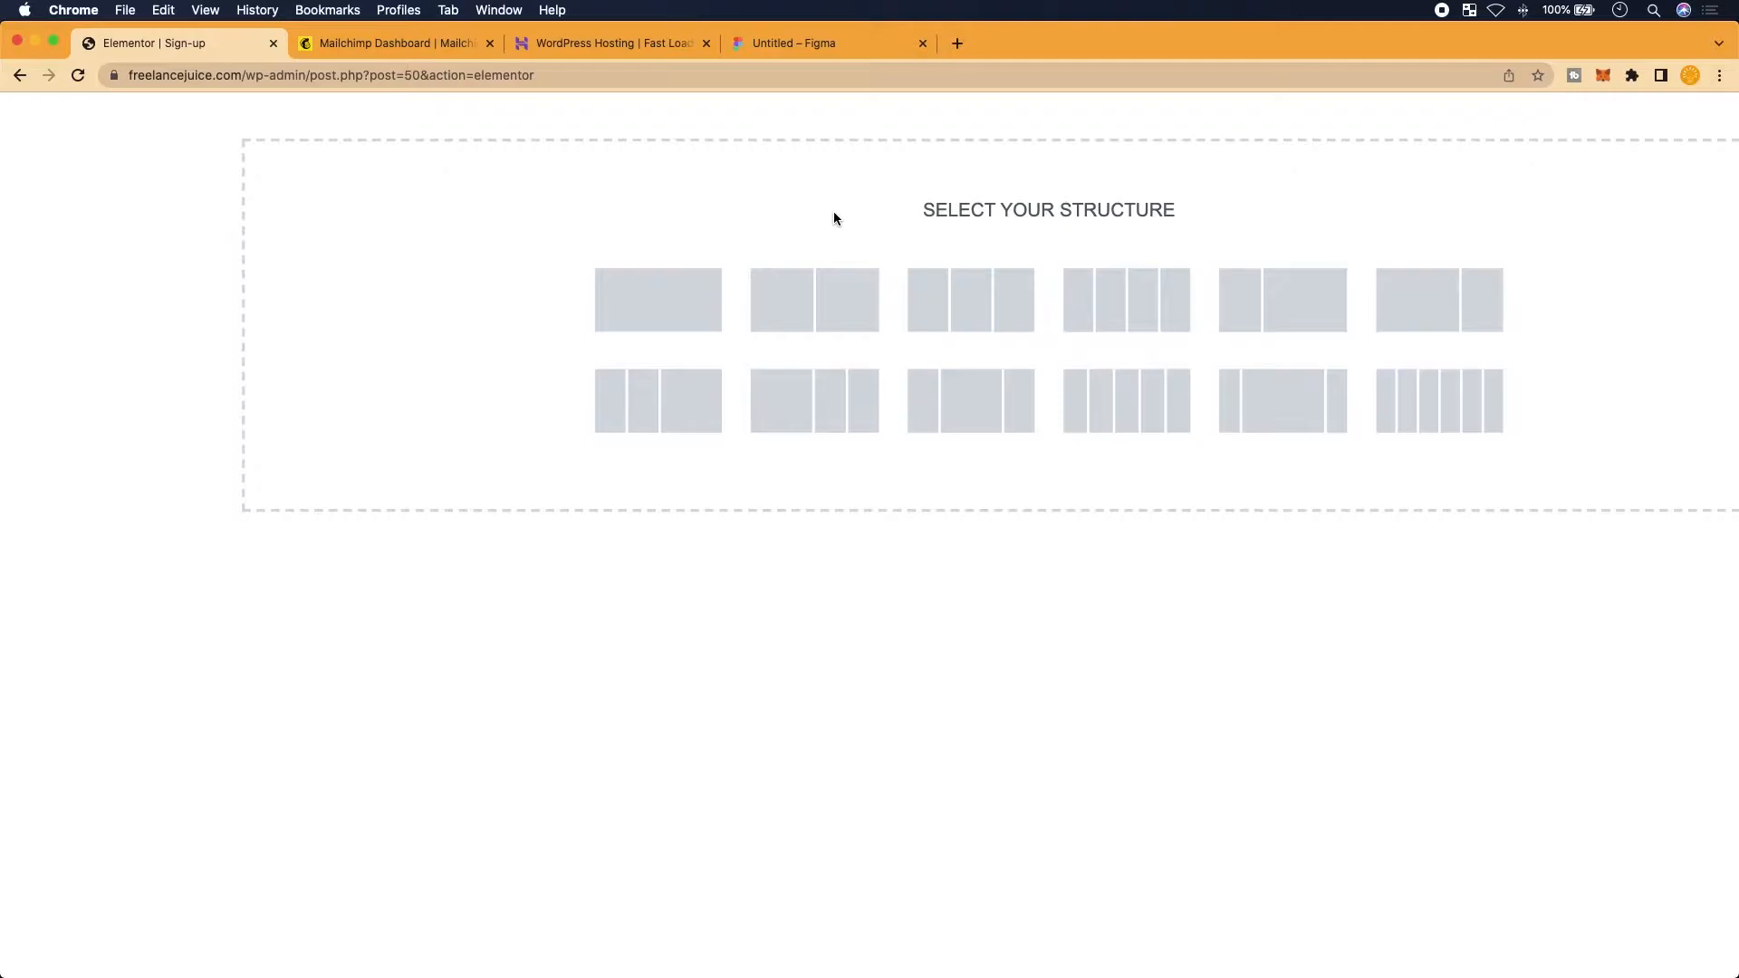
left_click(834, 43)
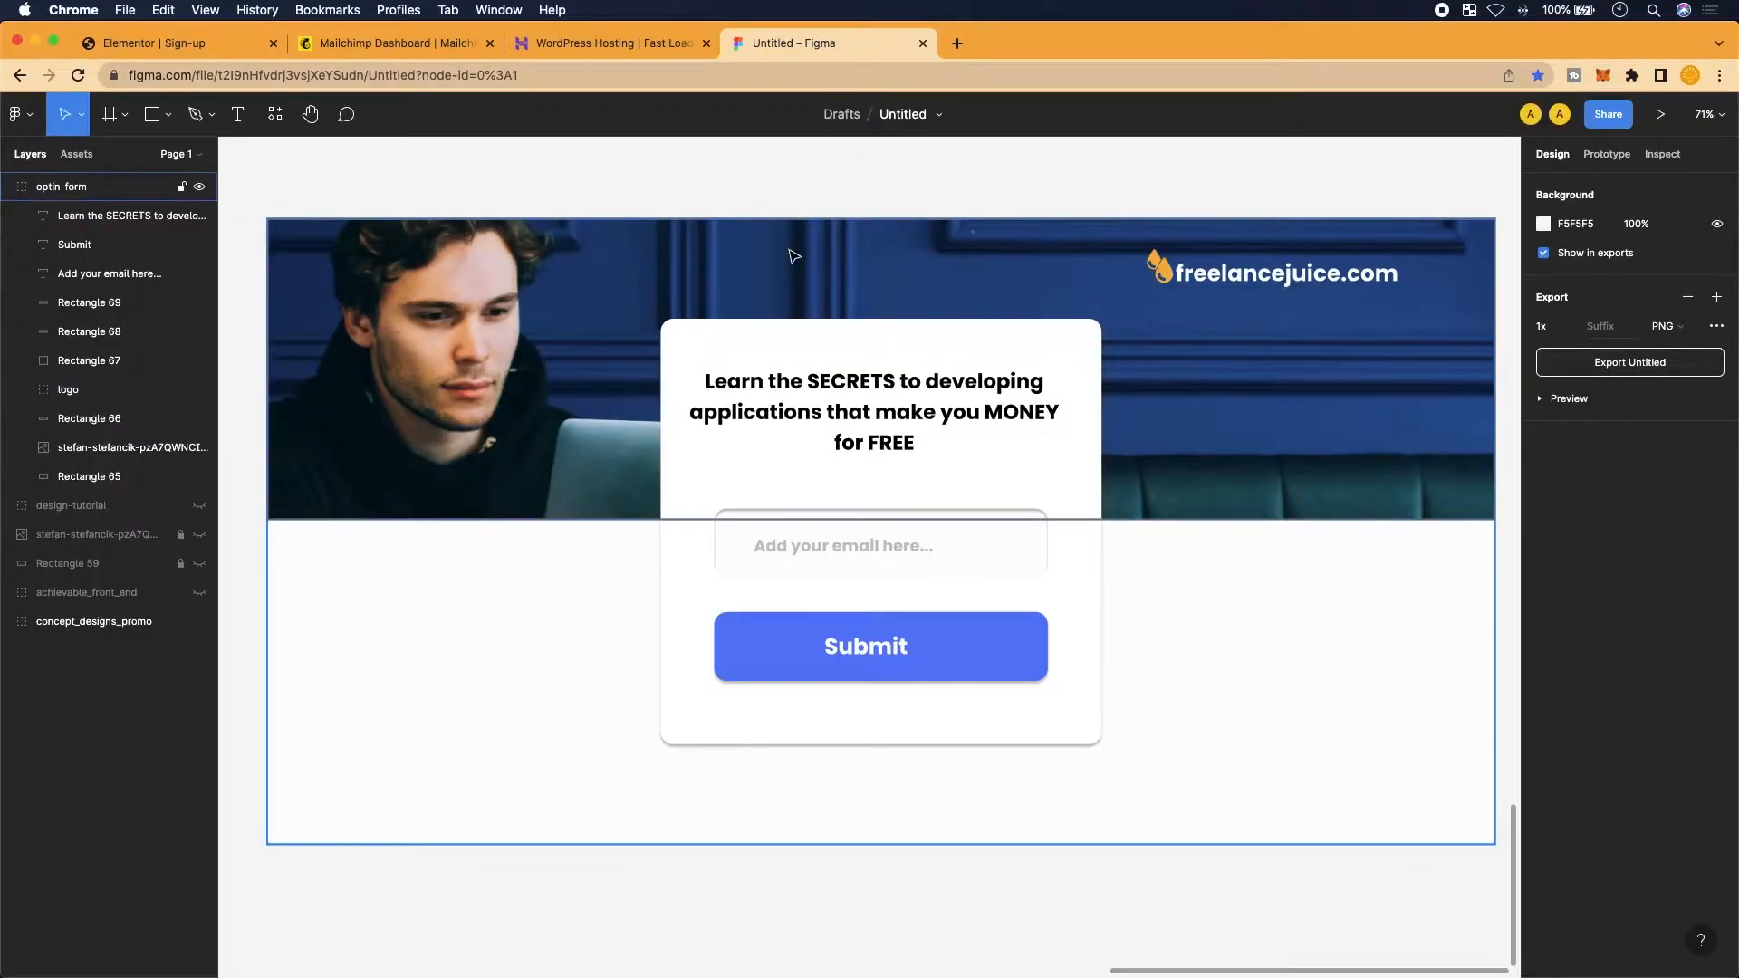
scroll(884, 575, "up", 1)
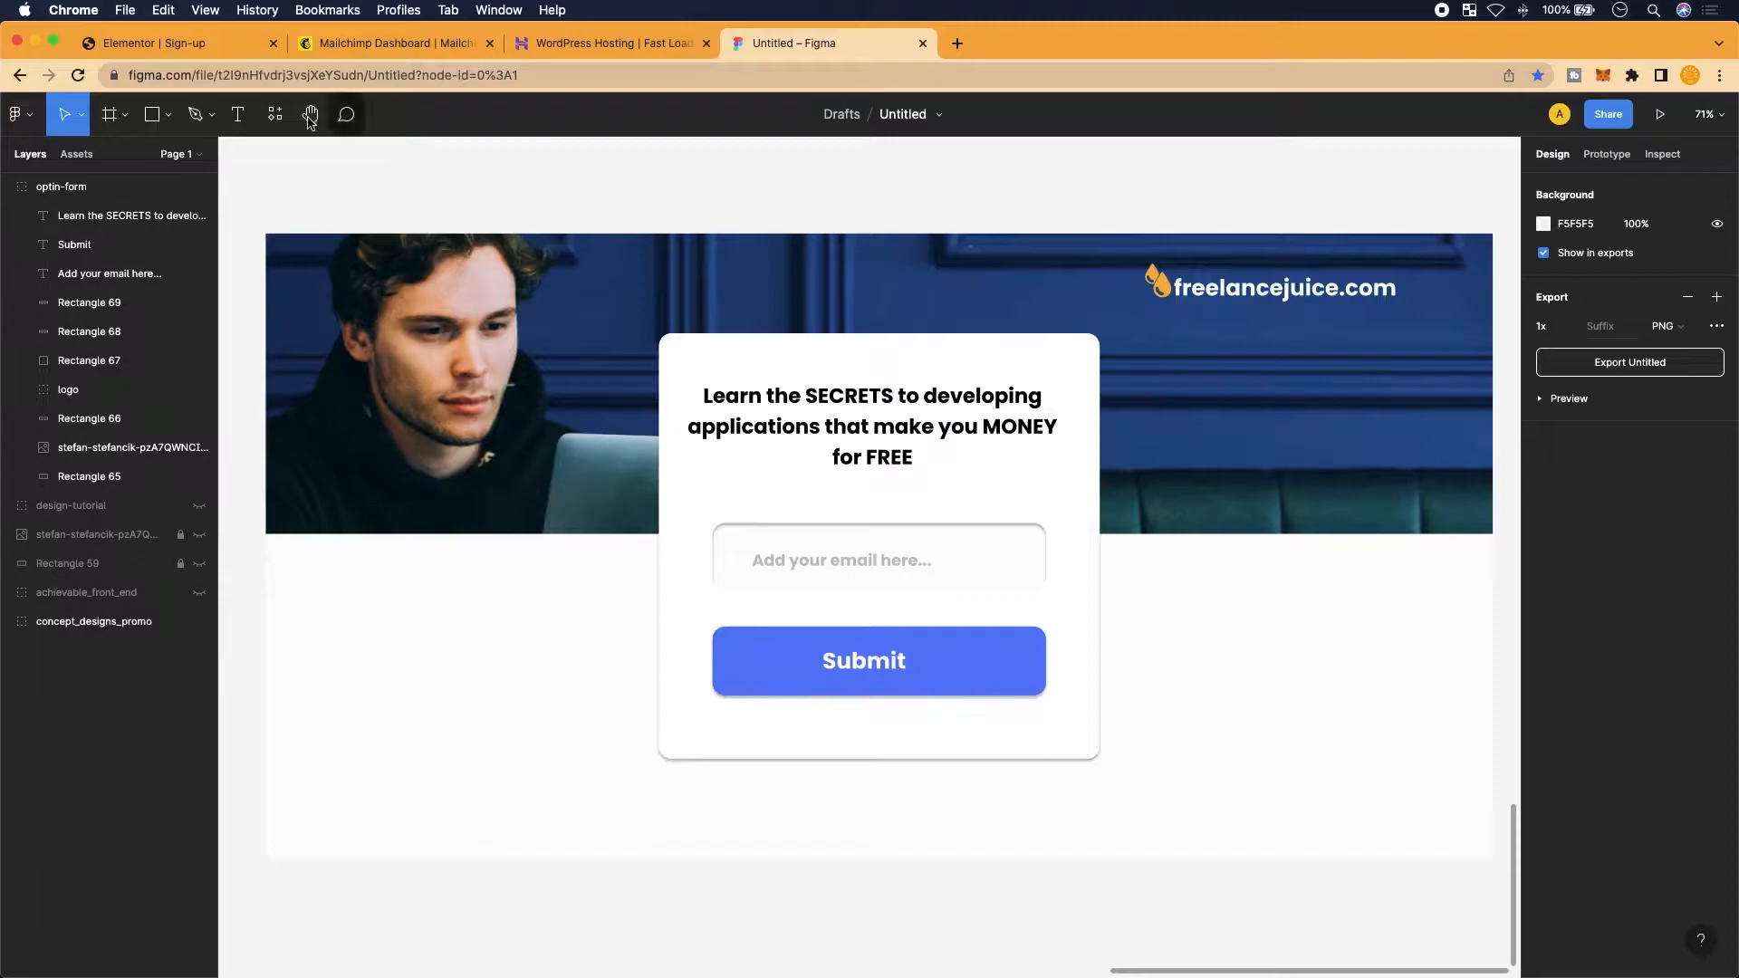
left_click(201, 50)
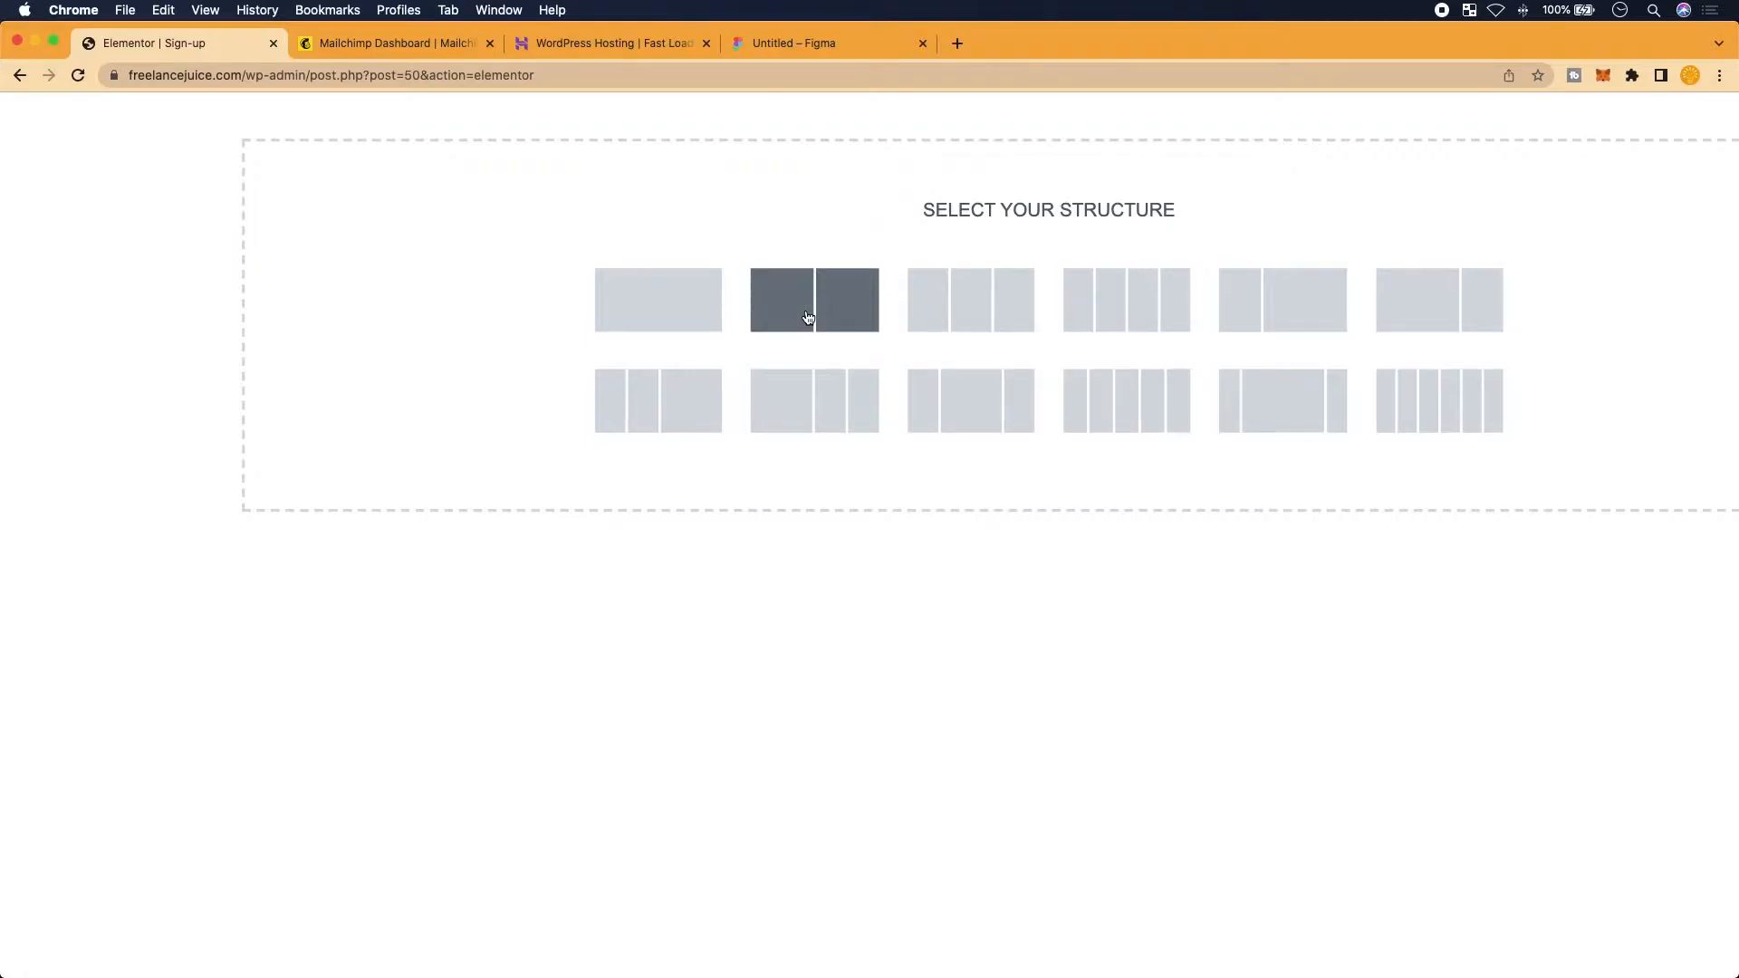
Add a two-column section to the Sign-up page, then bring up the Figma mockup
left_click(808, 317)
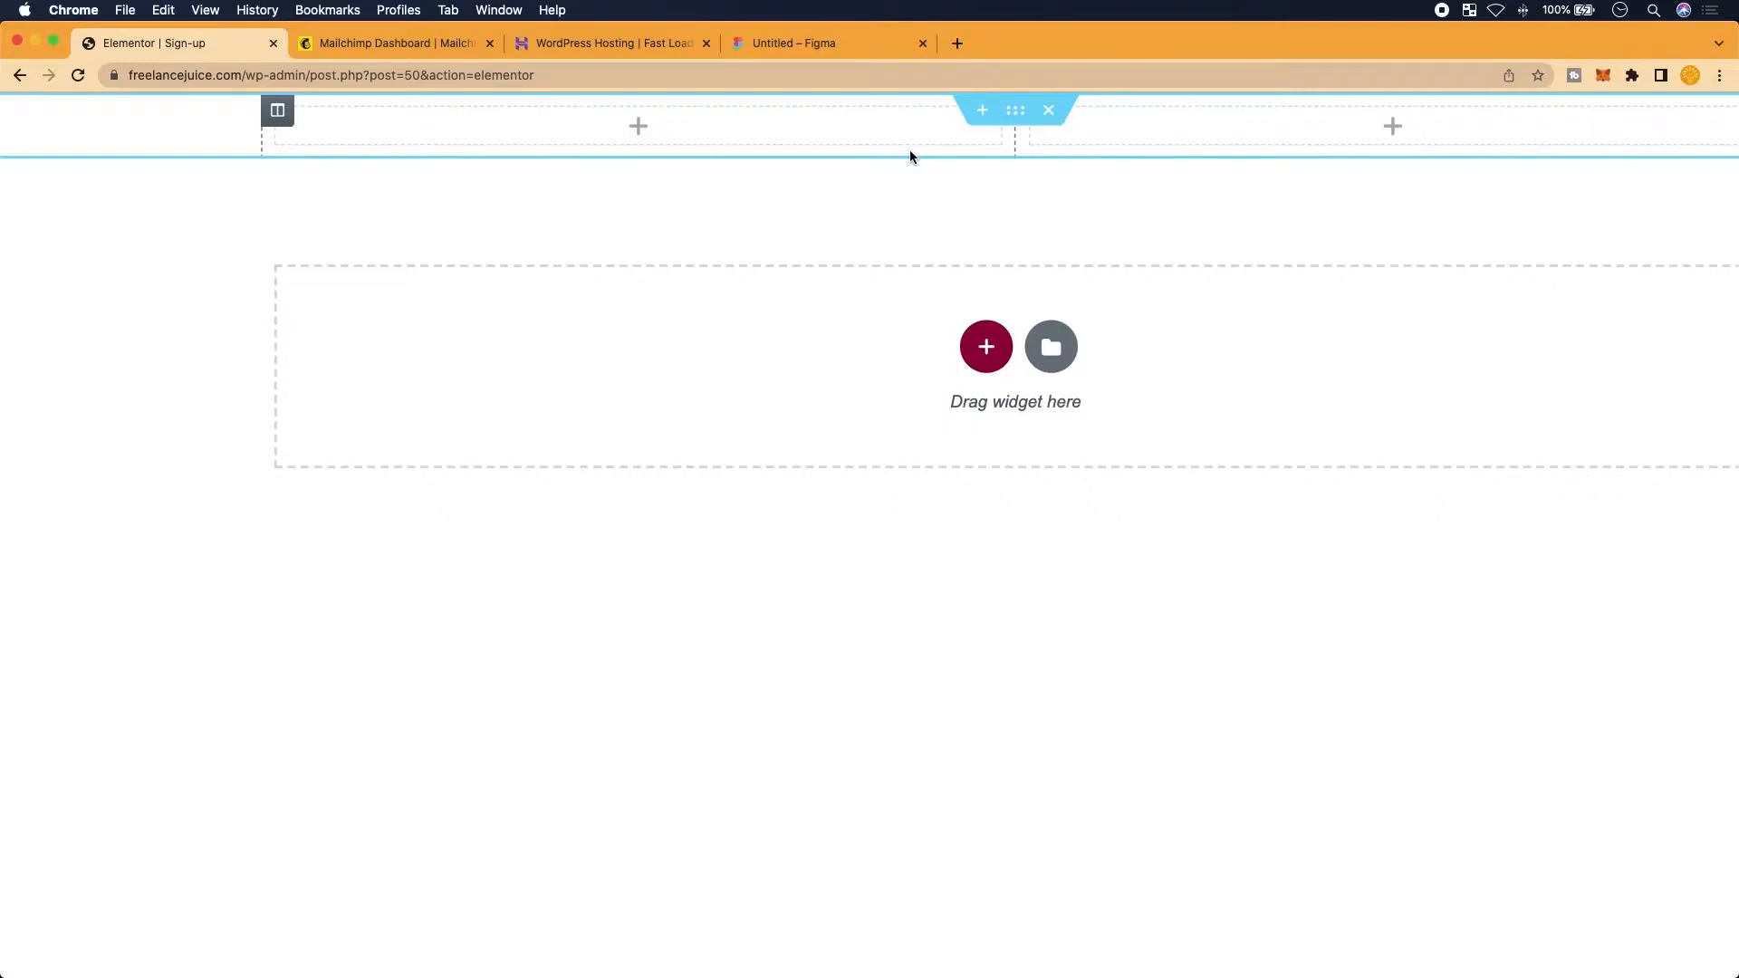
scroll(910, 153, "down", 3)
scroll(909, 153, "right", 1)
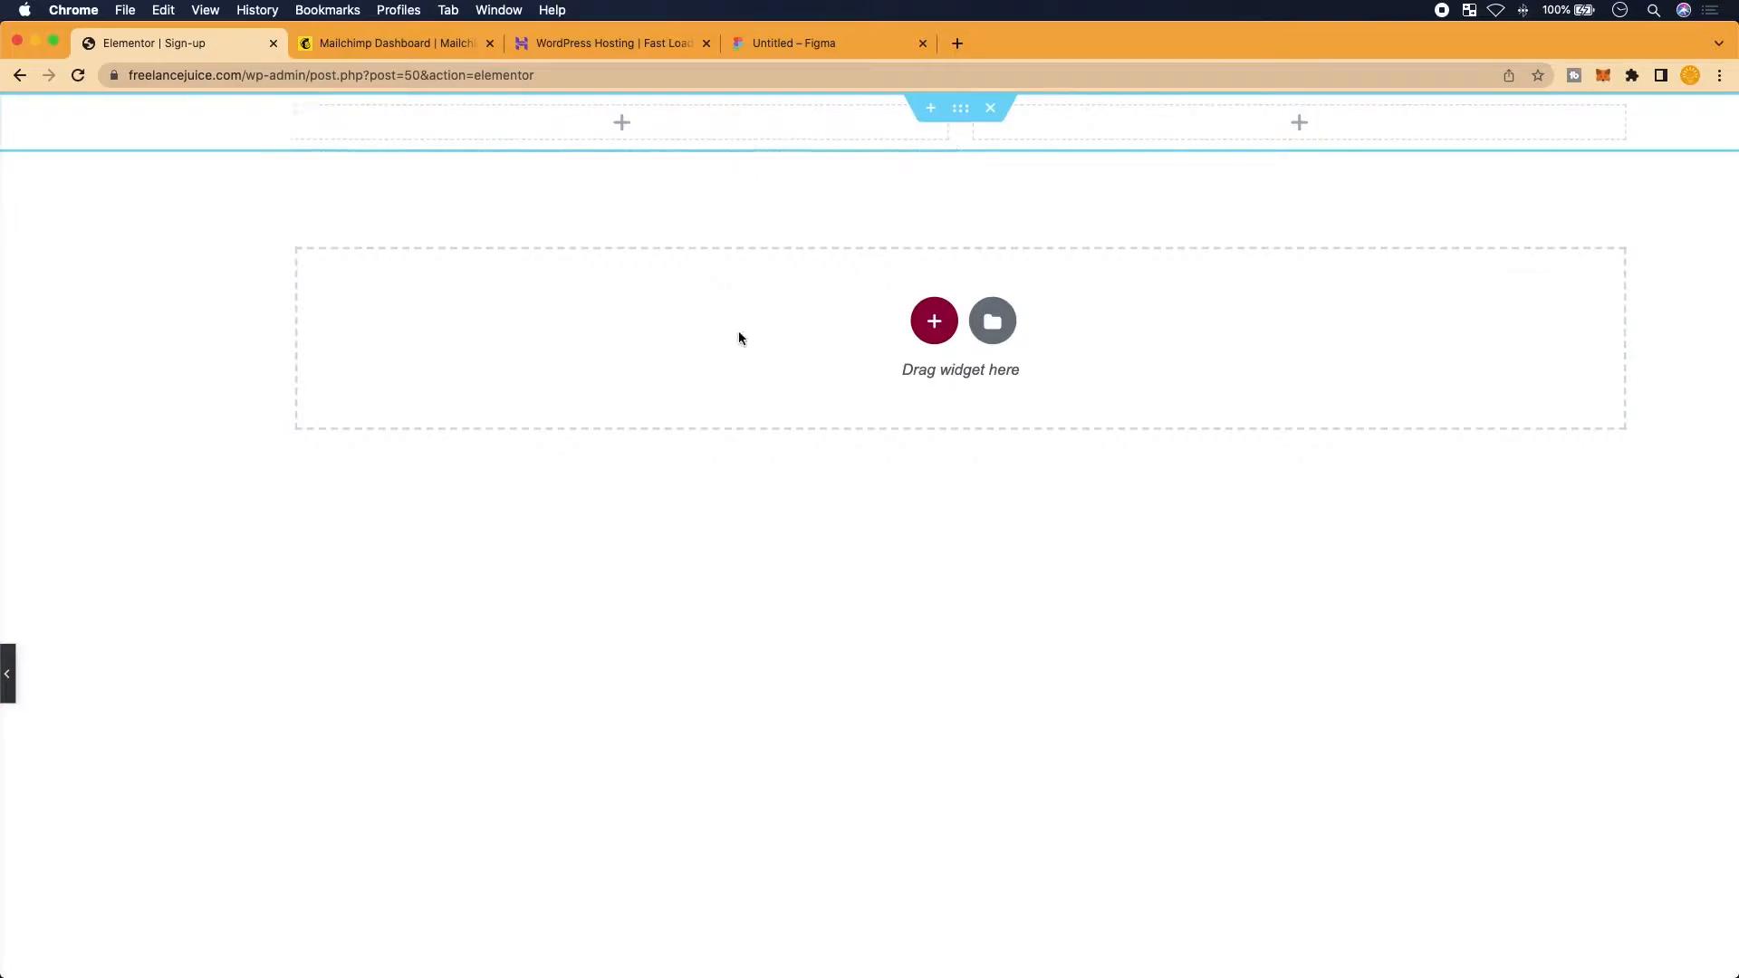
left_click(777, 55)
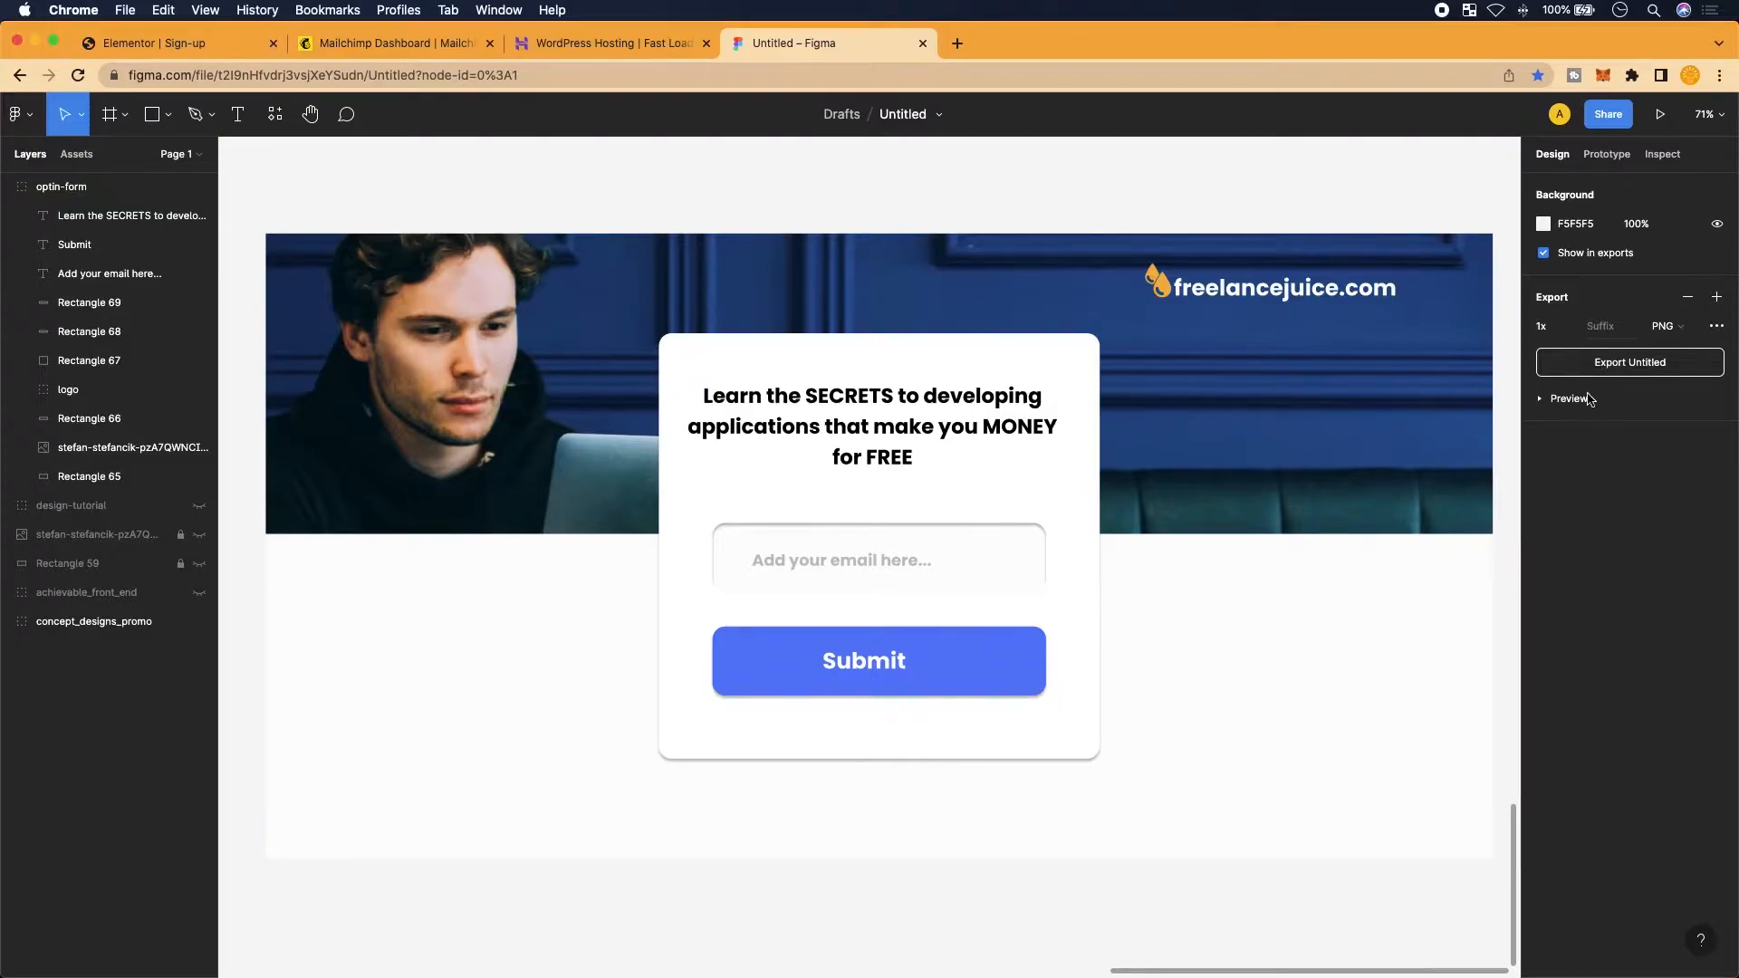
Add a 1x PNG export setting to the whole optin-form group, then go back to Elementor
left_click(1359, 389)
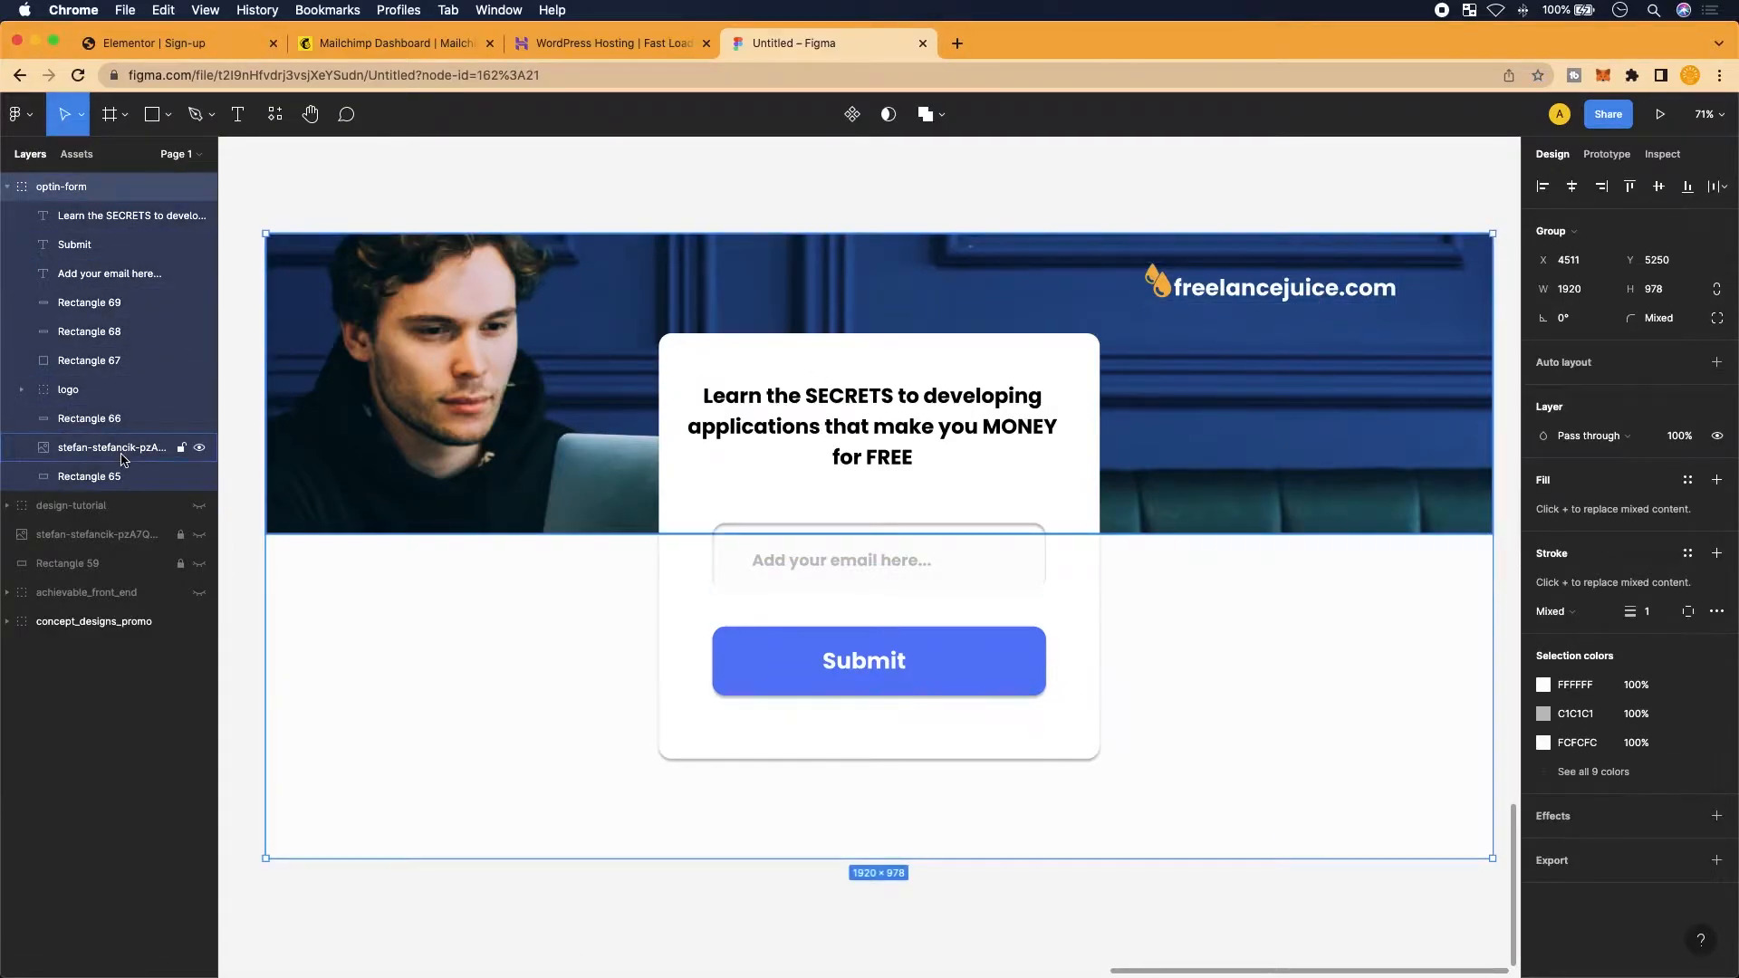
left_click(1575, 870)
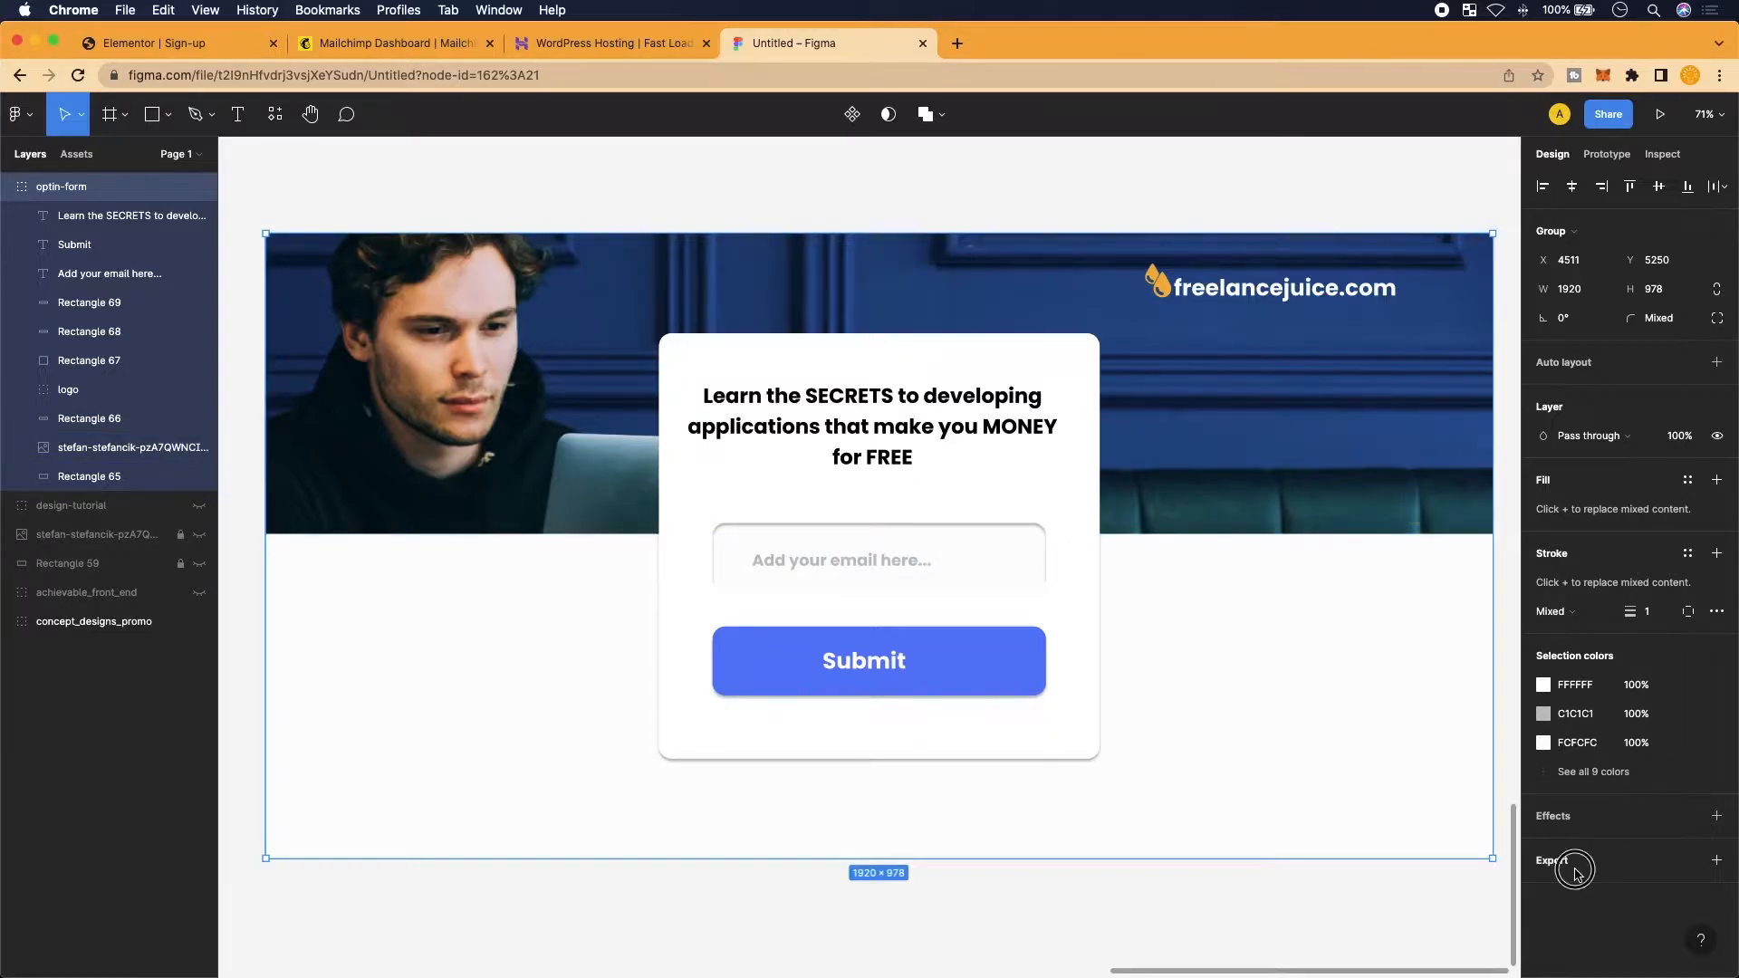
scroll(1608, 852, "down", 2)
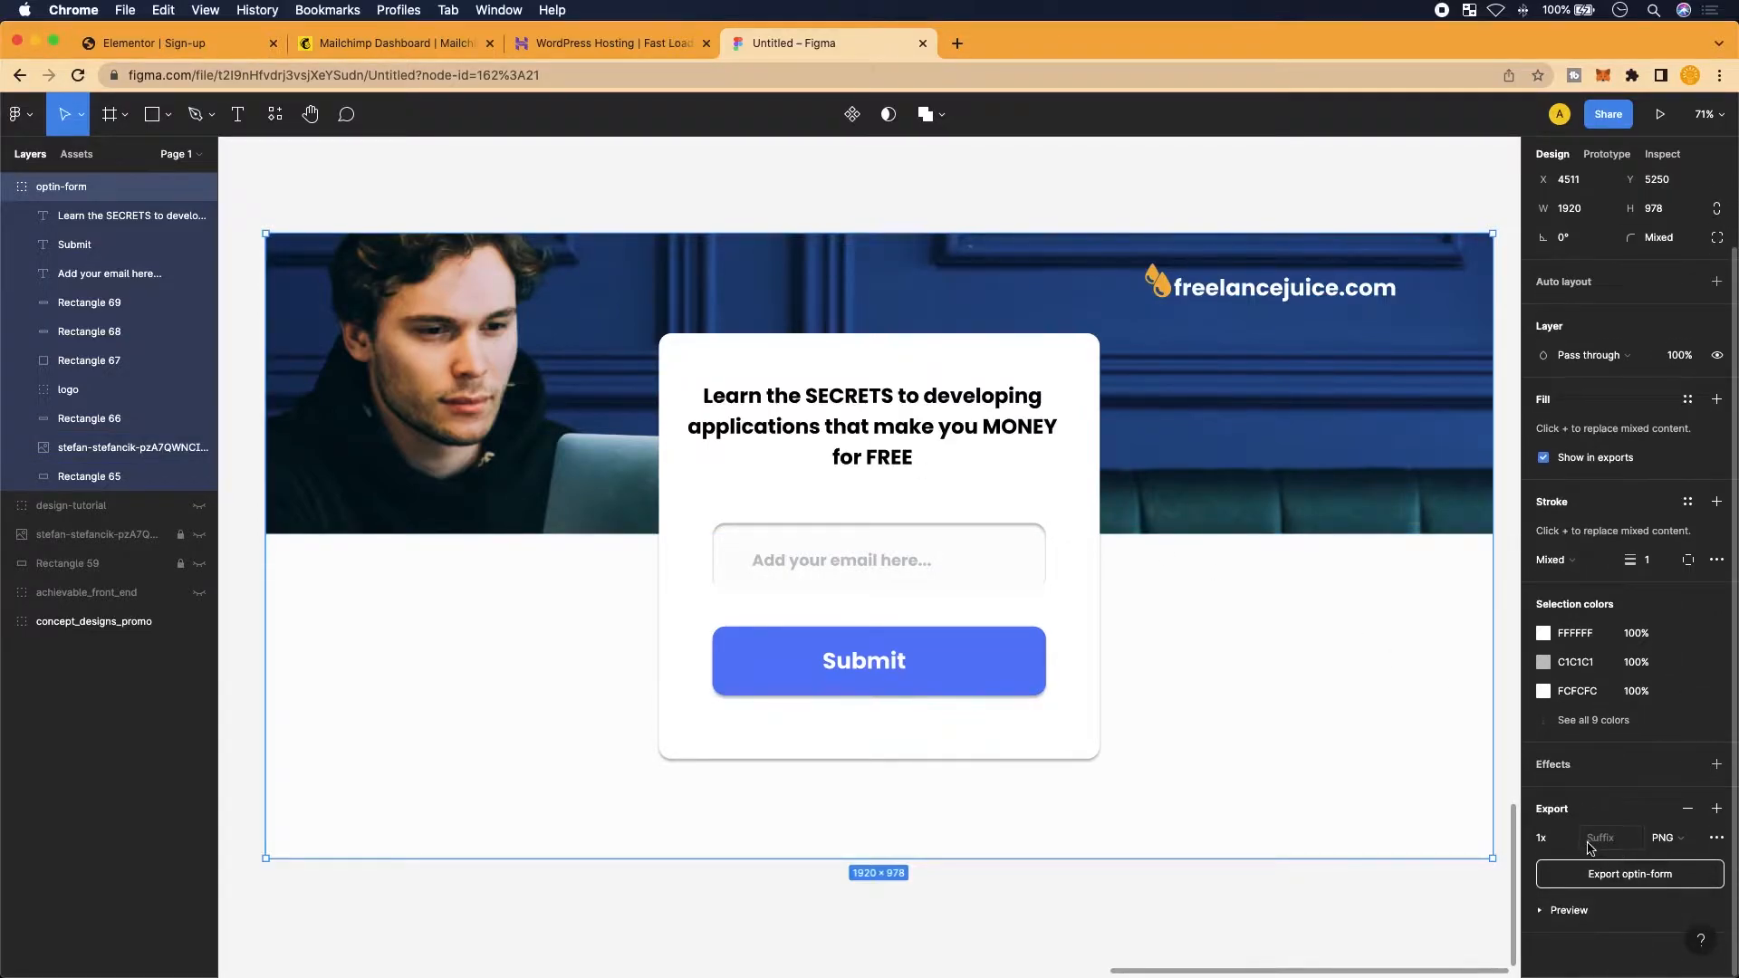
left_click(1570, 843)
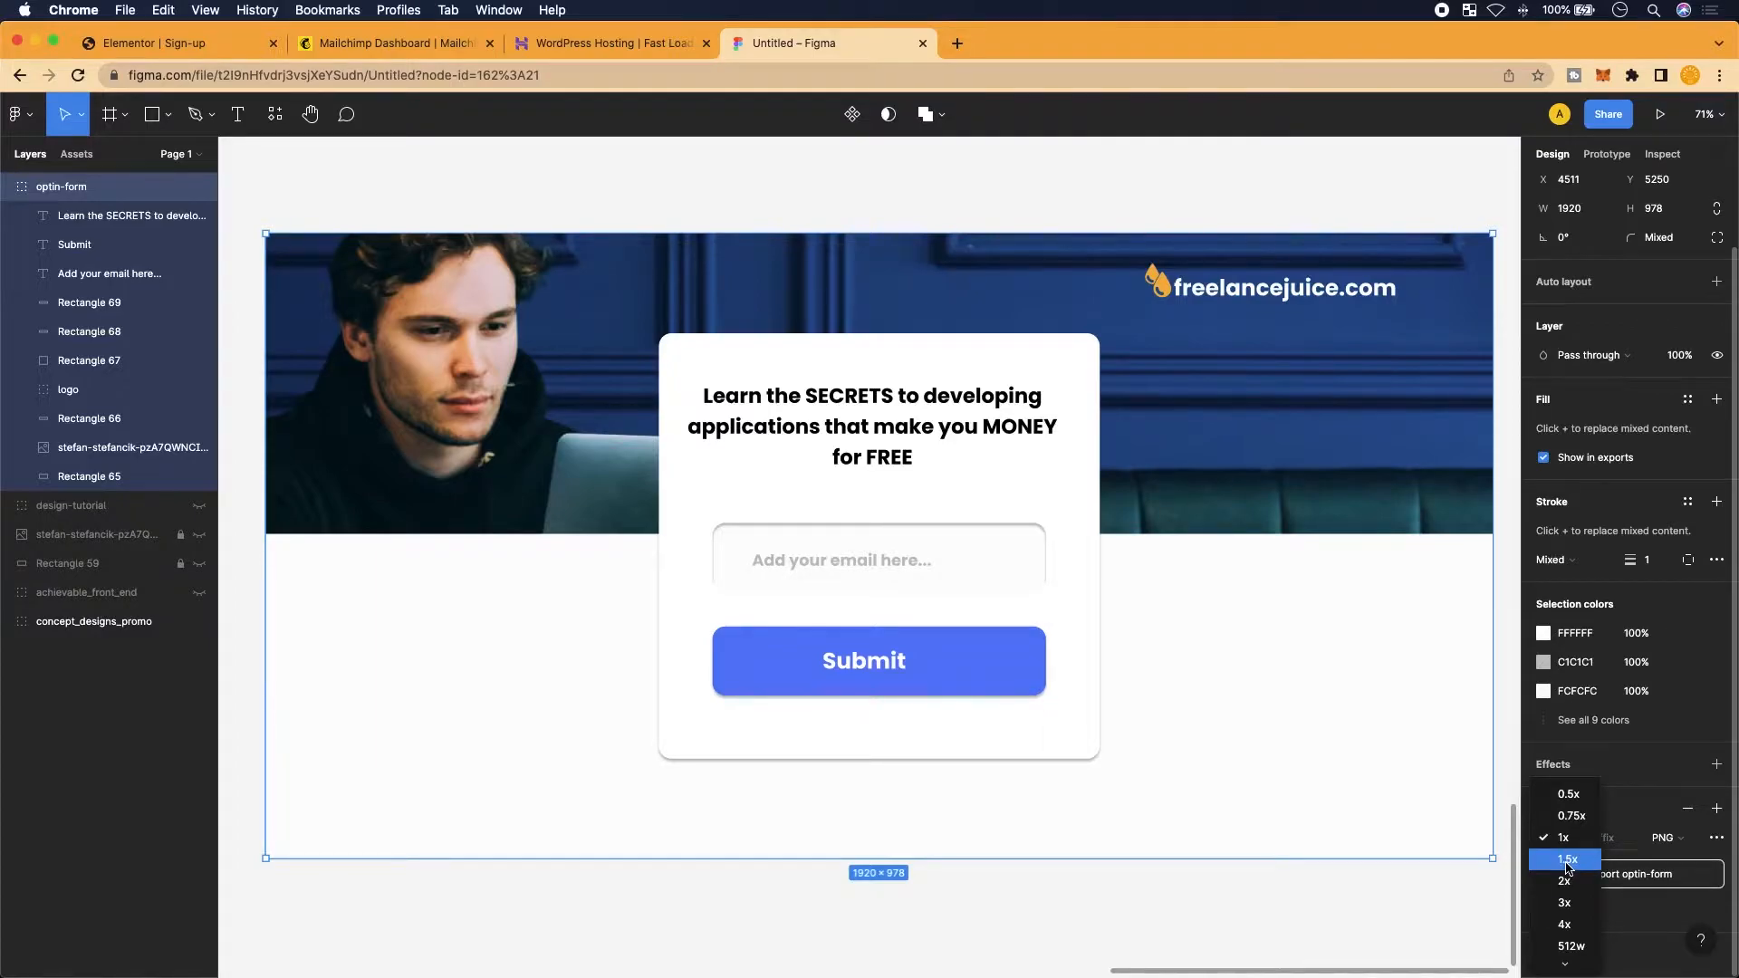
left_click(1664, 812)
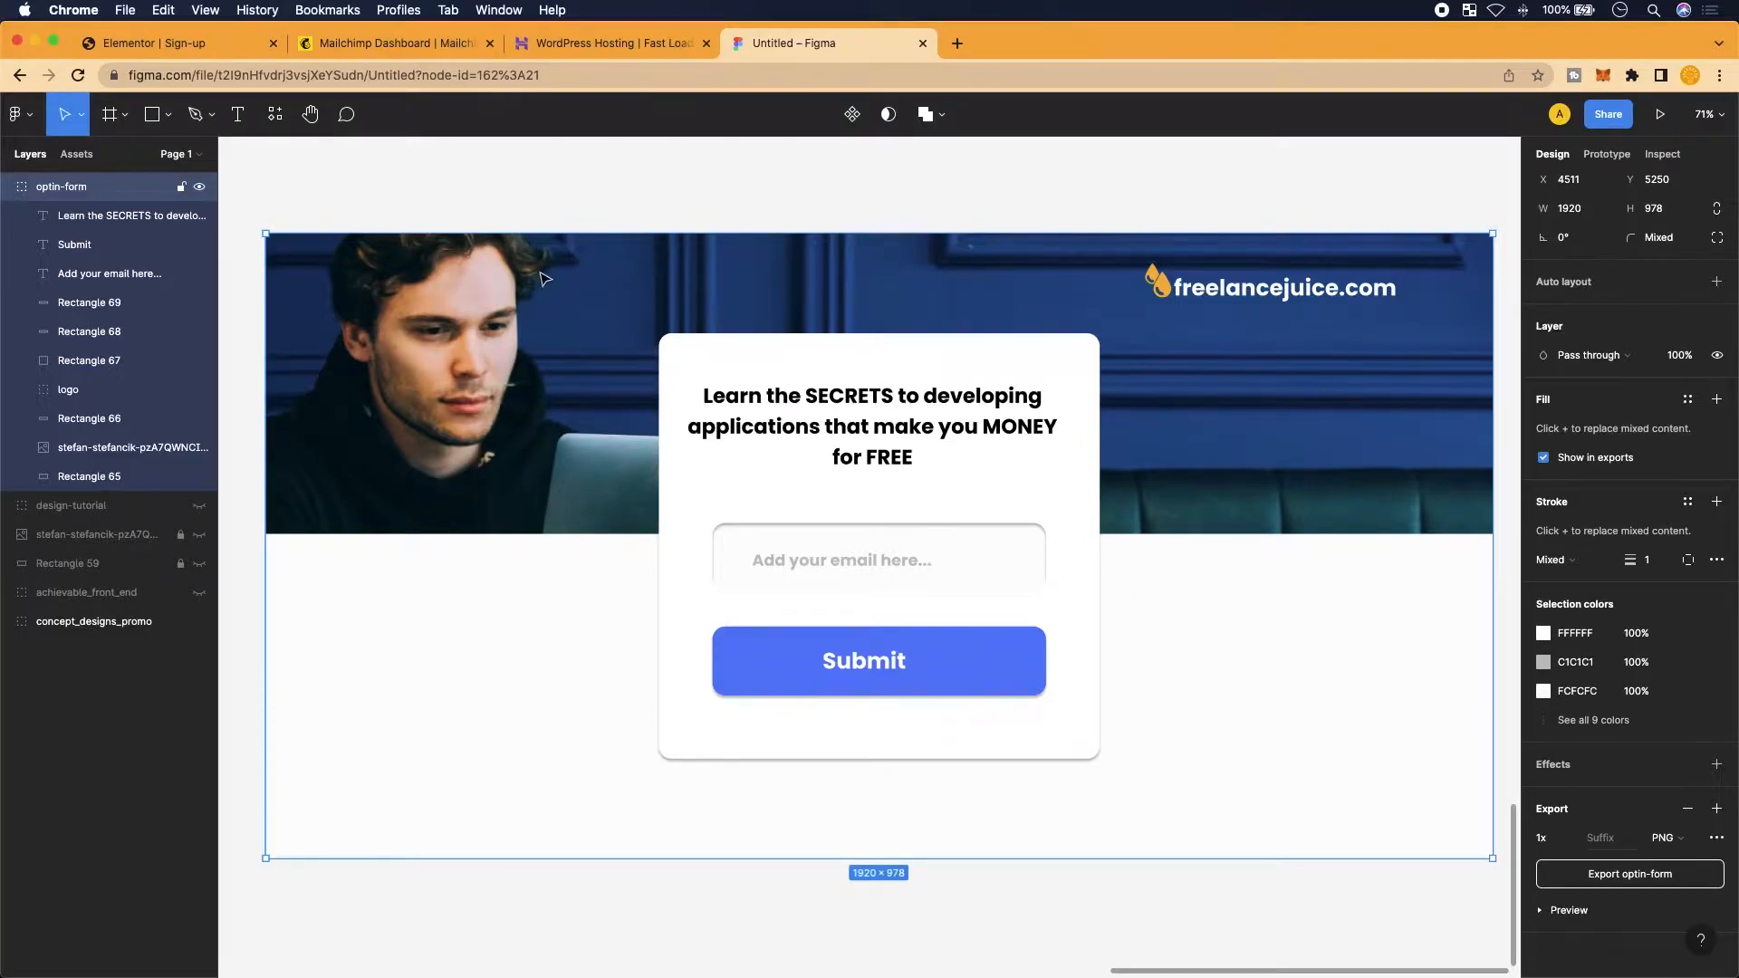
key("super+1")
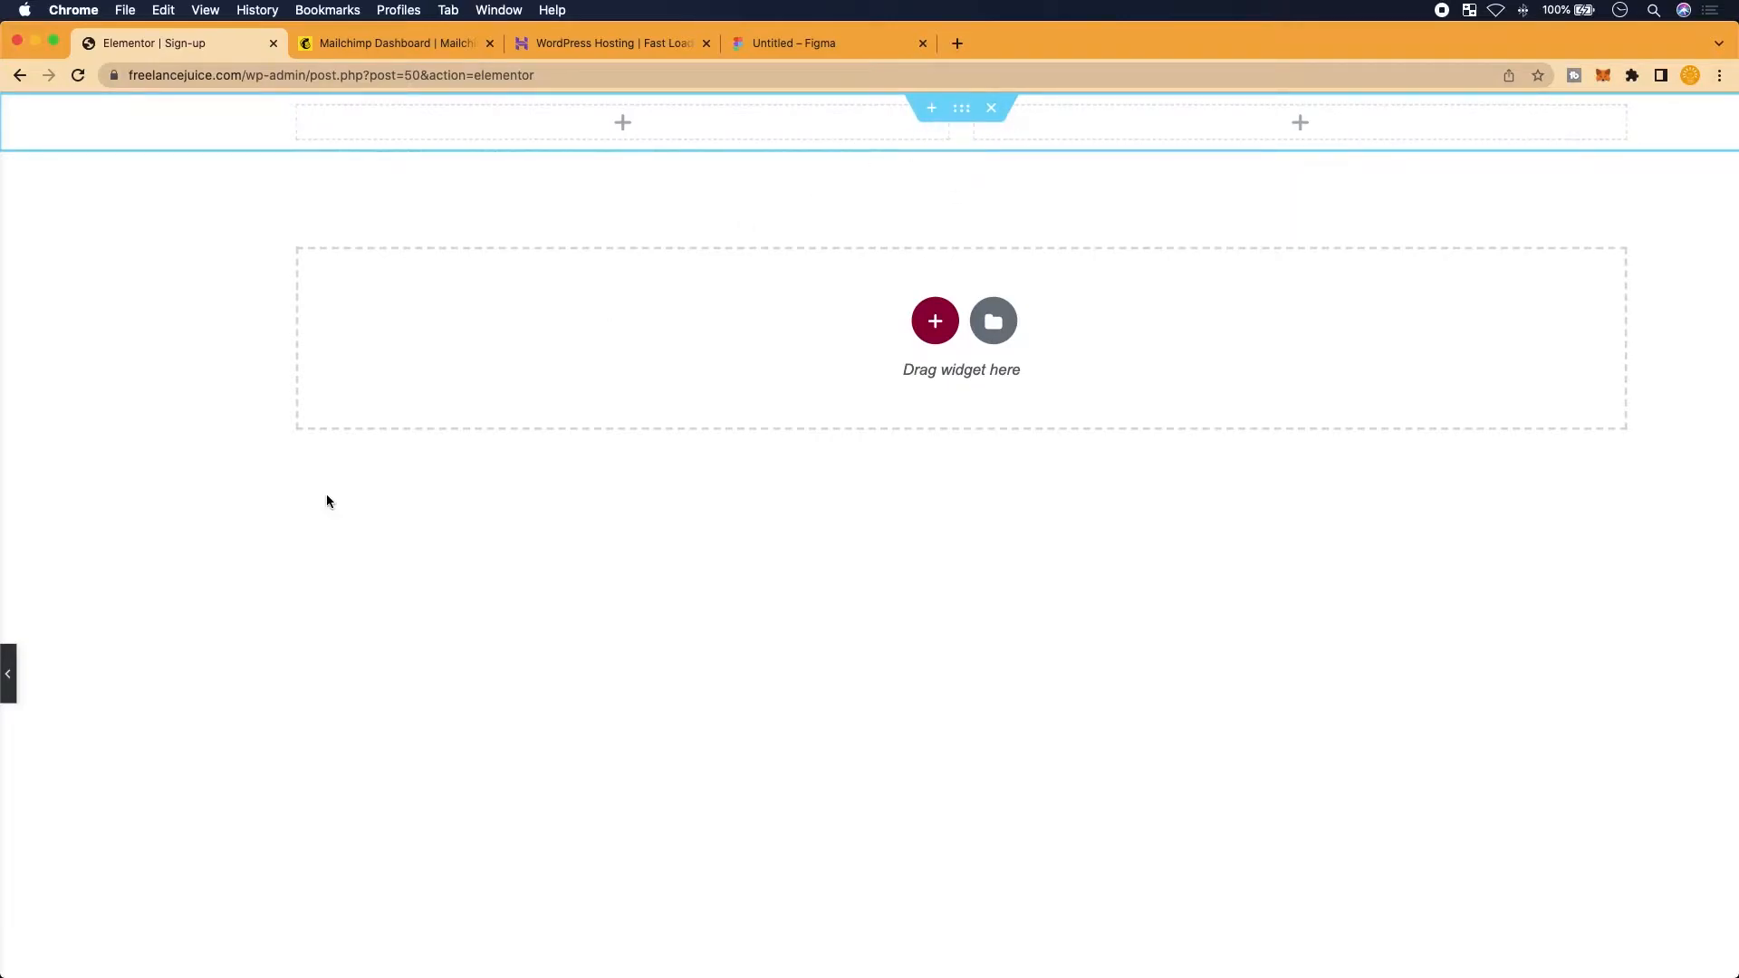
Set the top section's Style background type to Classic and begin choosing its image
scroll(326, 498, "down", 3)
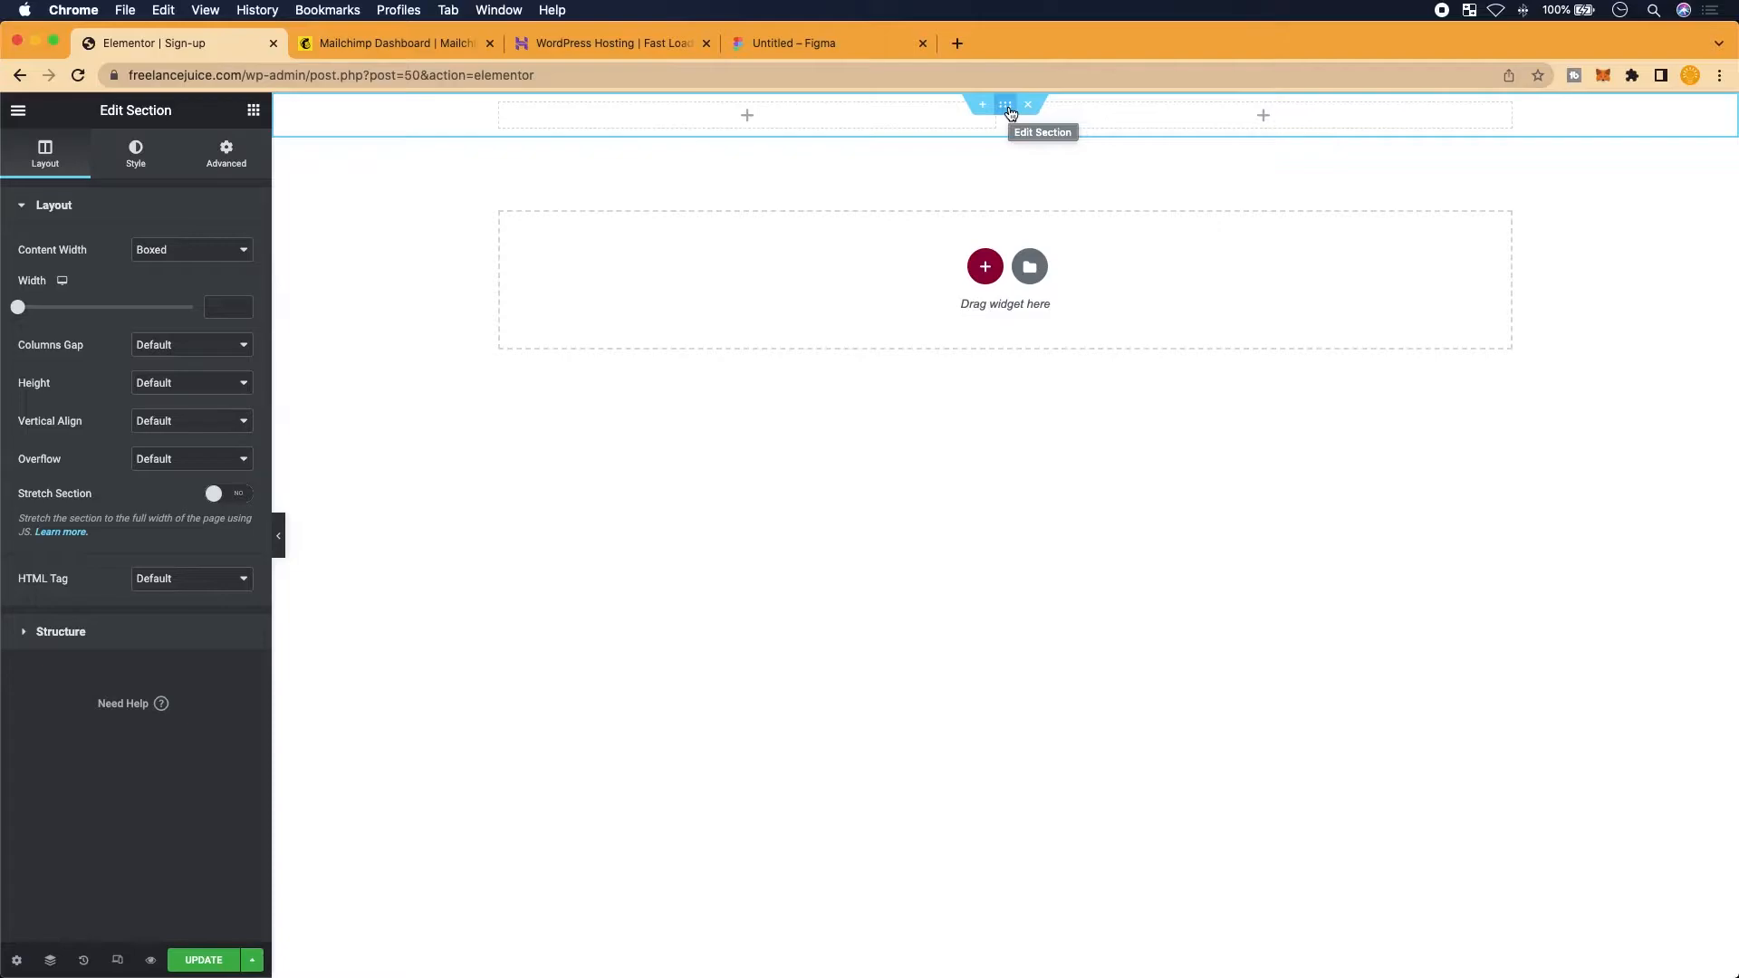
left_click(137, 152)
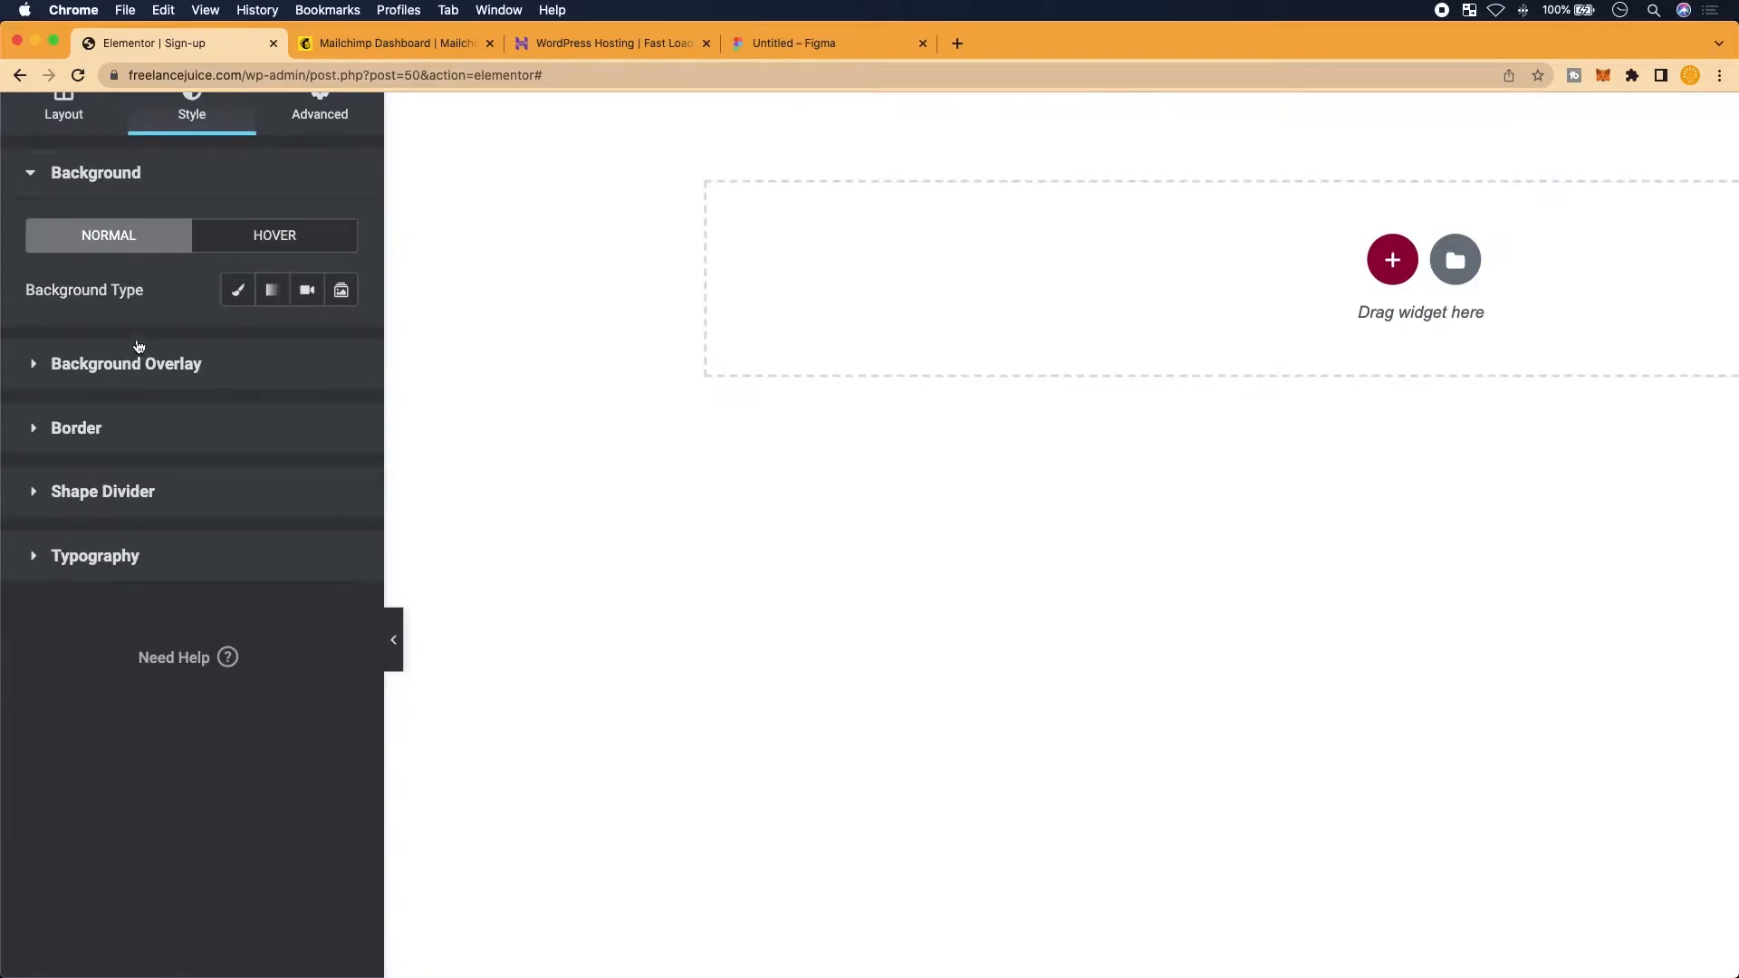
scroll(139, 350, "up", 1)
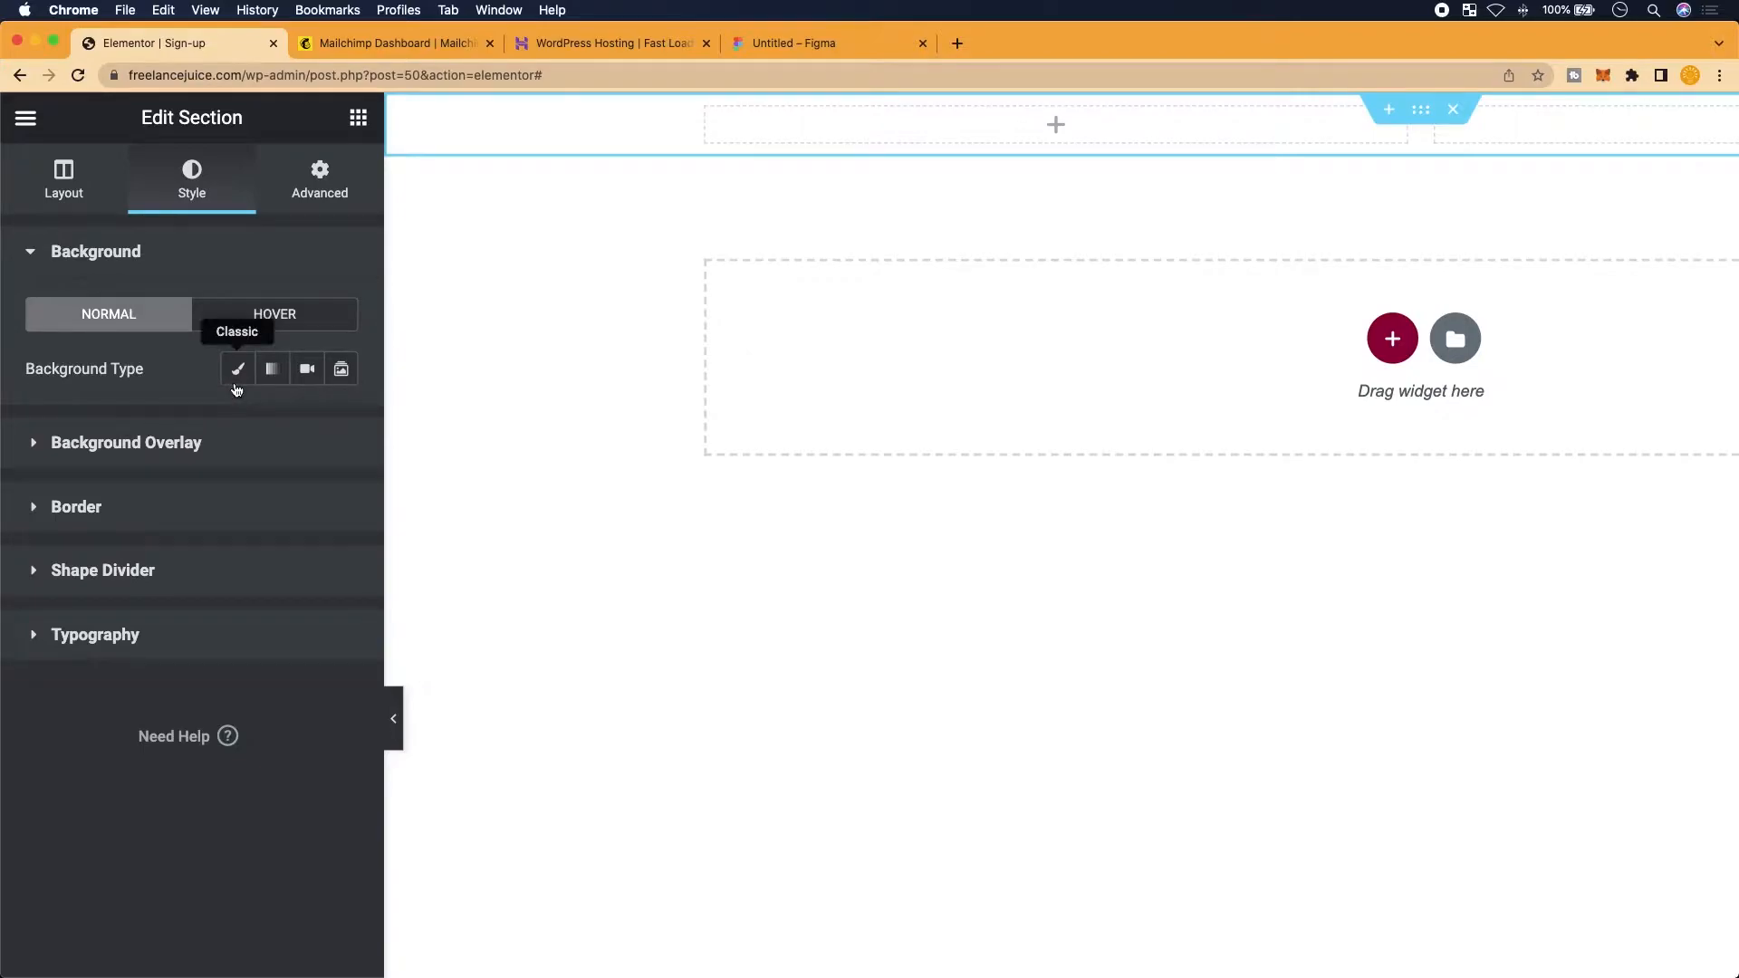
left_click(237, 383)
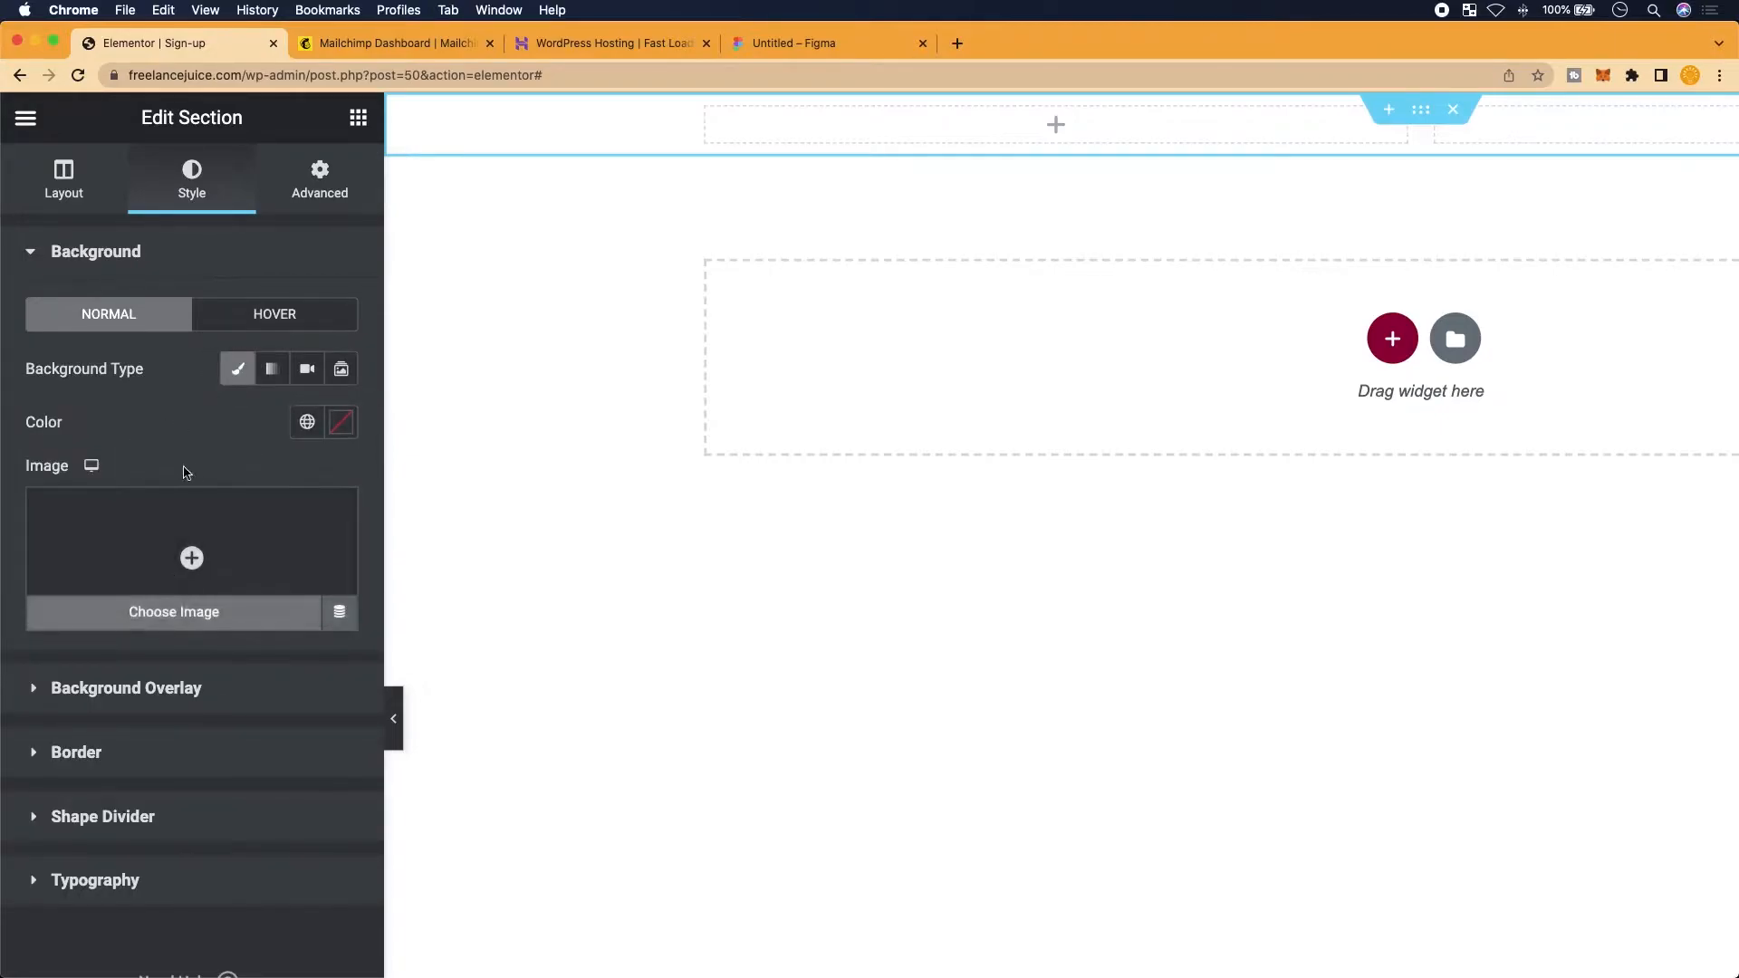
scroll(154, 539, "down", 1)
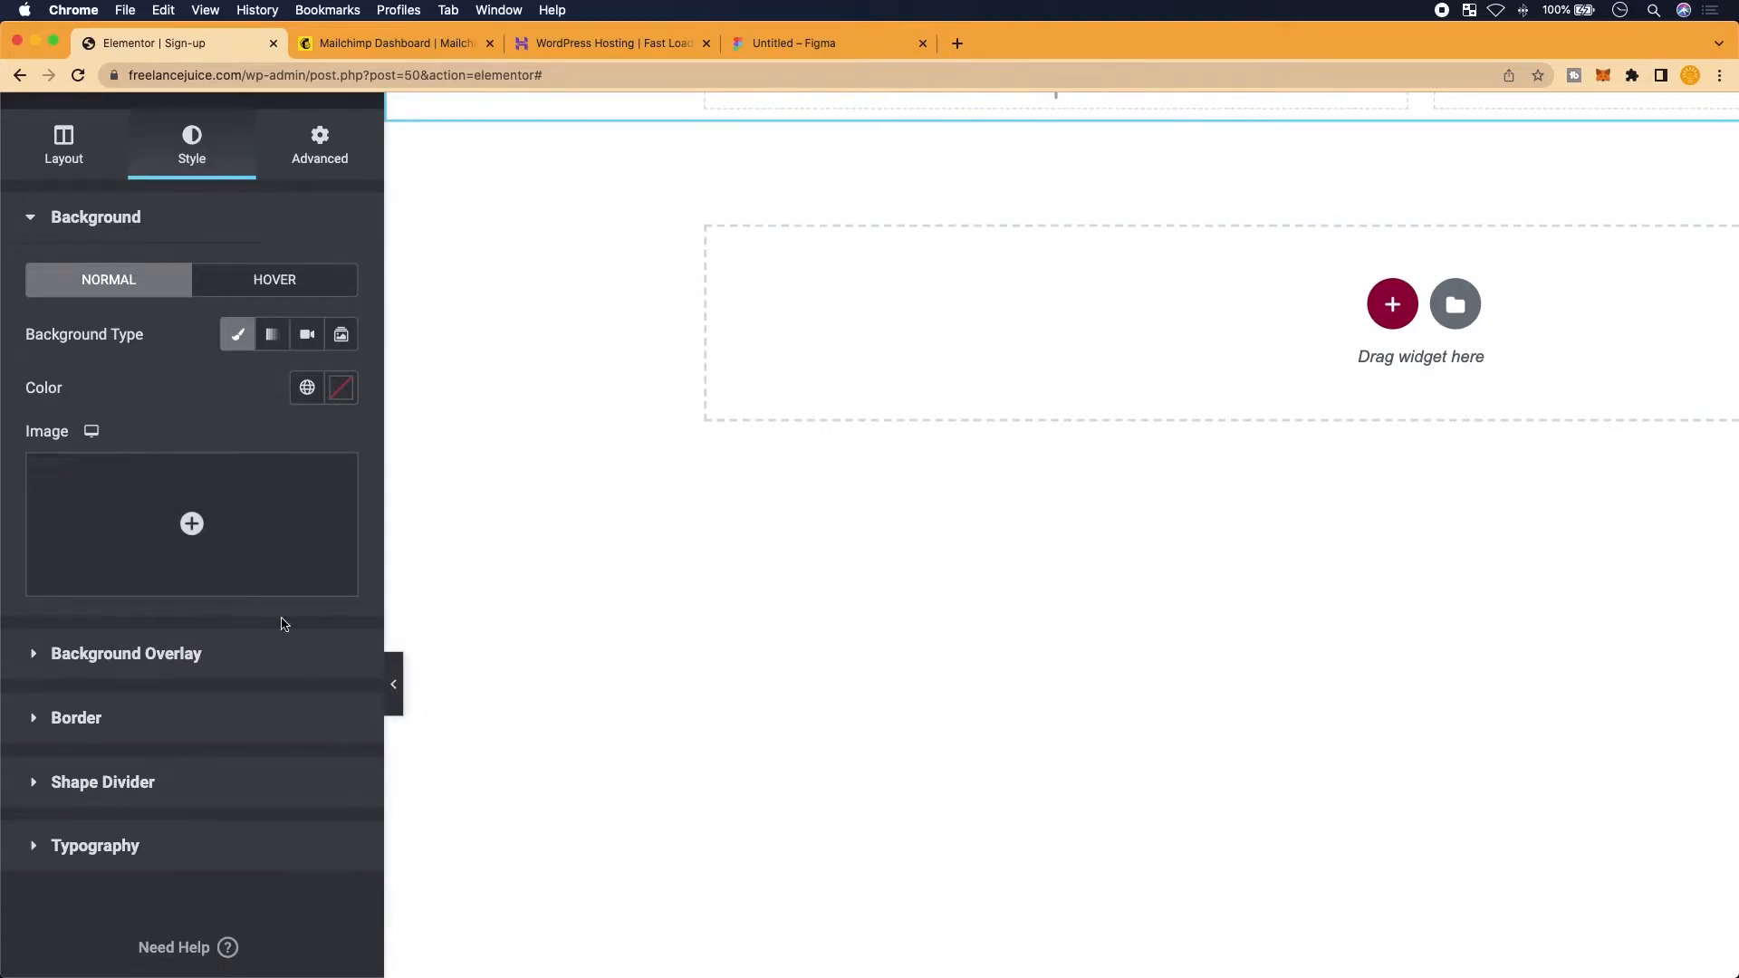
mouse_move(192, 564)
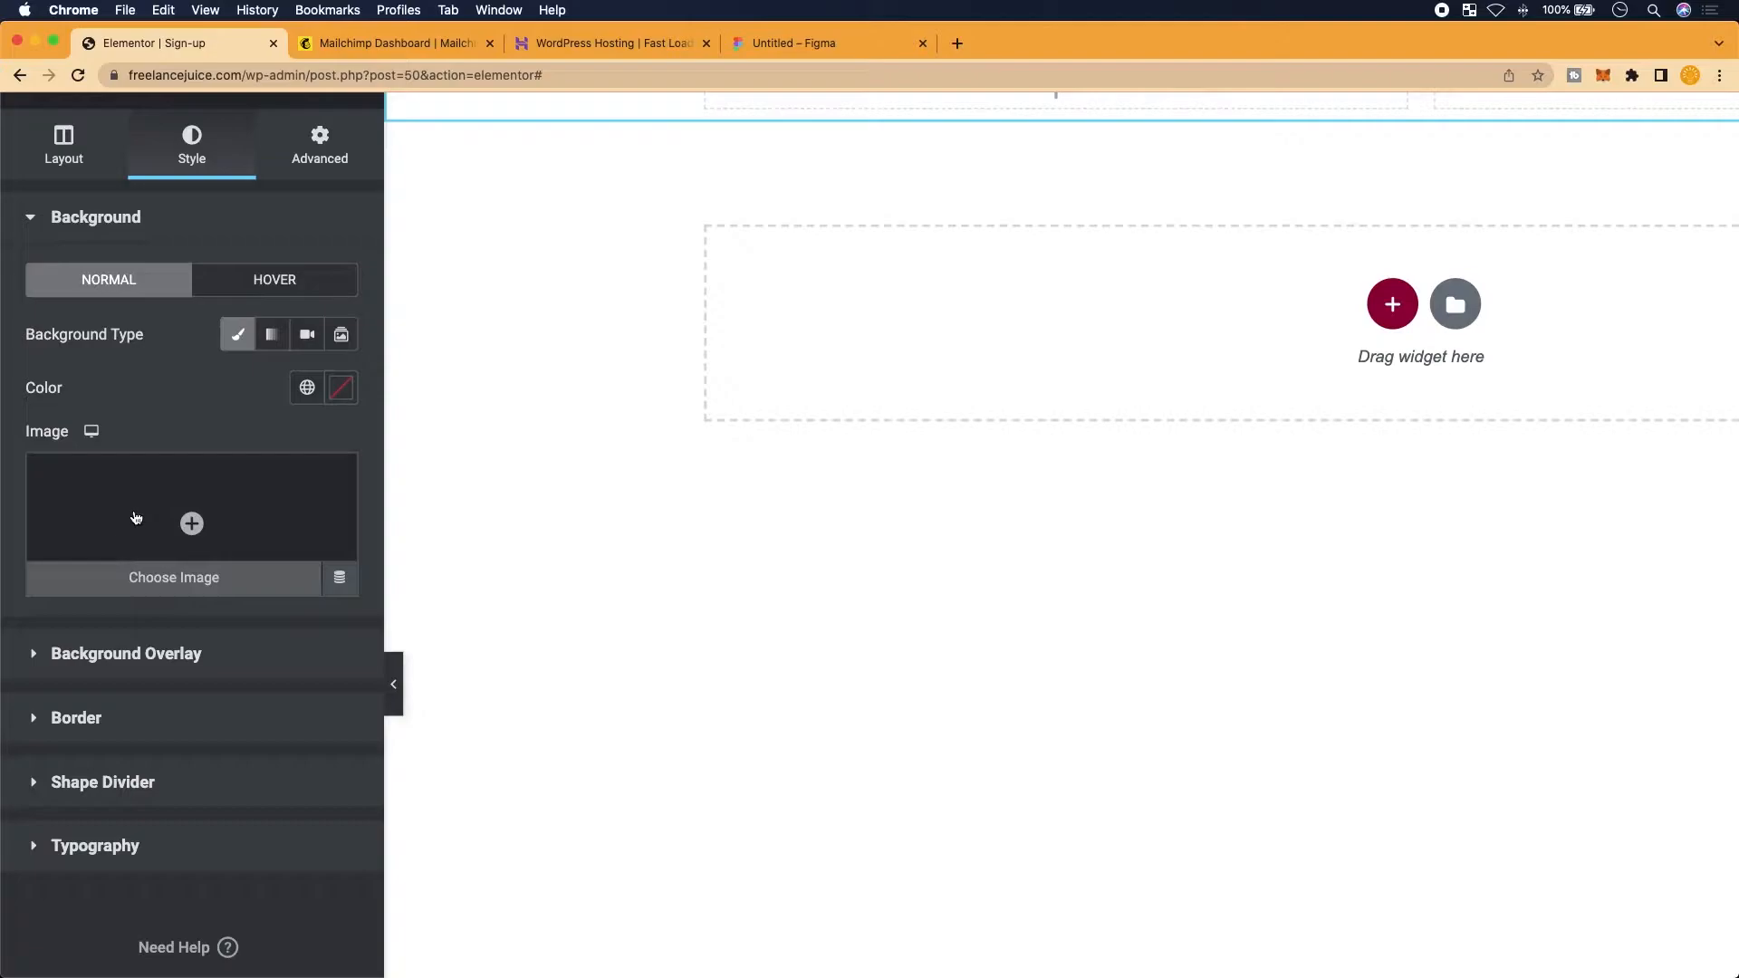
left_click(134, 518)
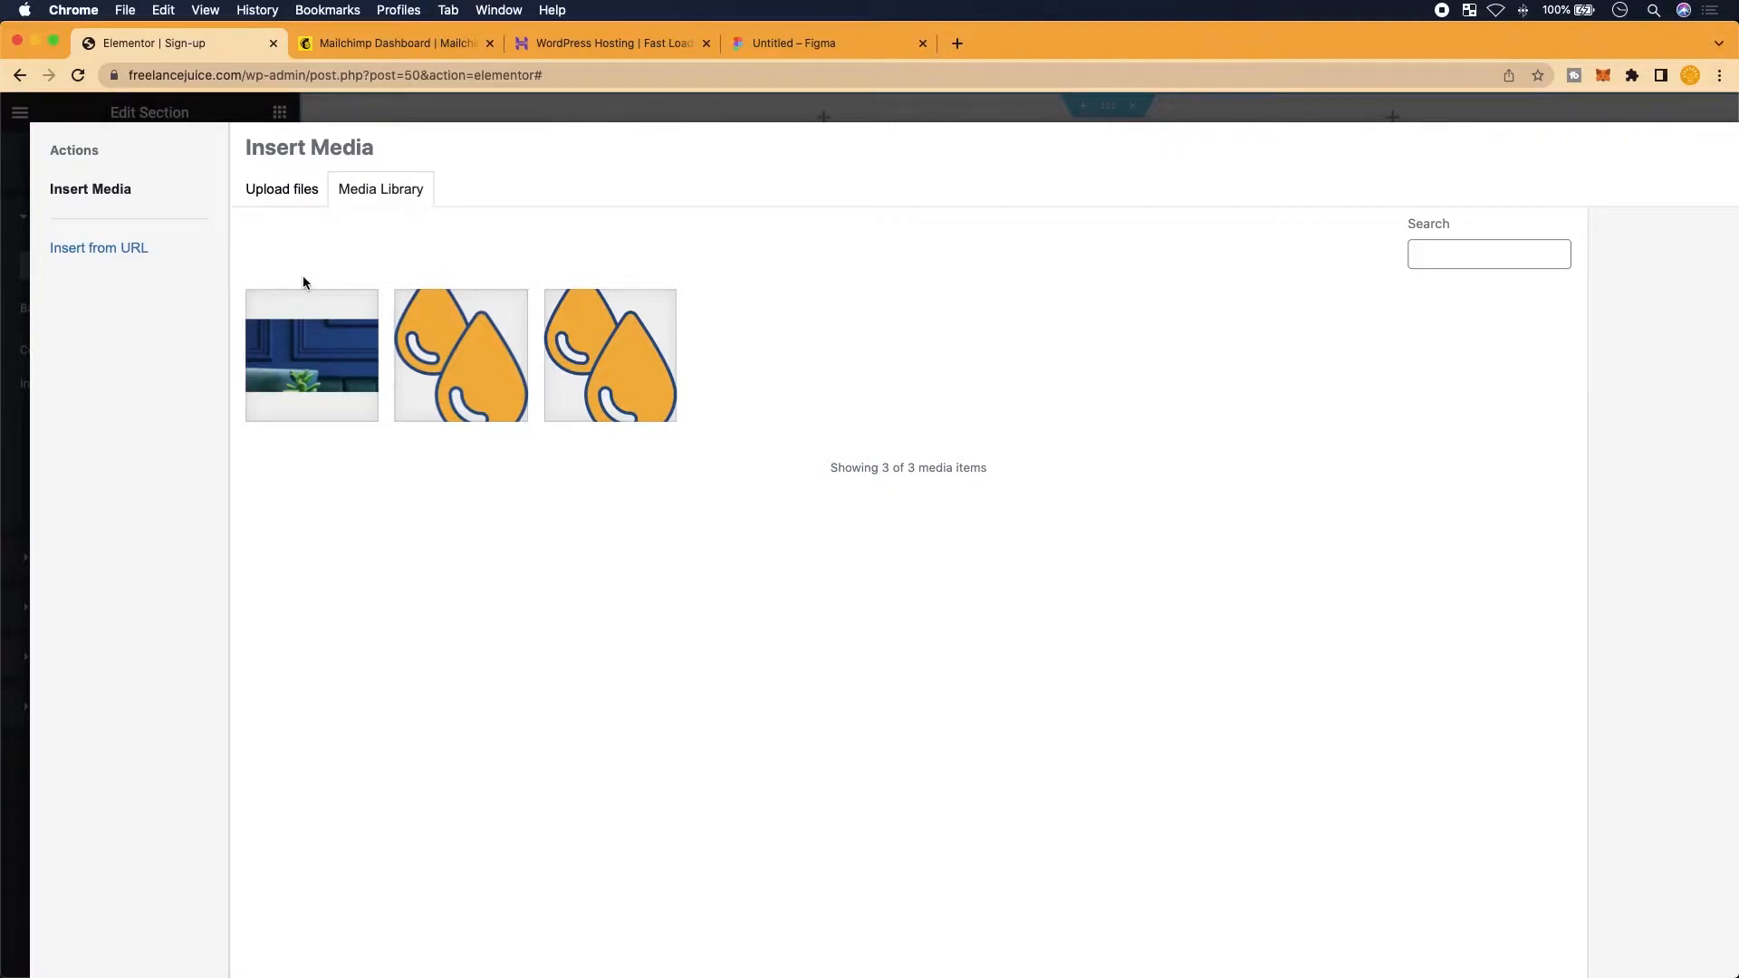
Look over the Upload files view in the Insert Media dialog
scroll(303, 190, "up", 3)
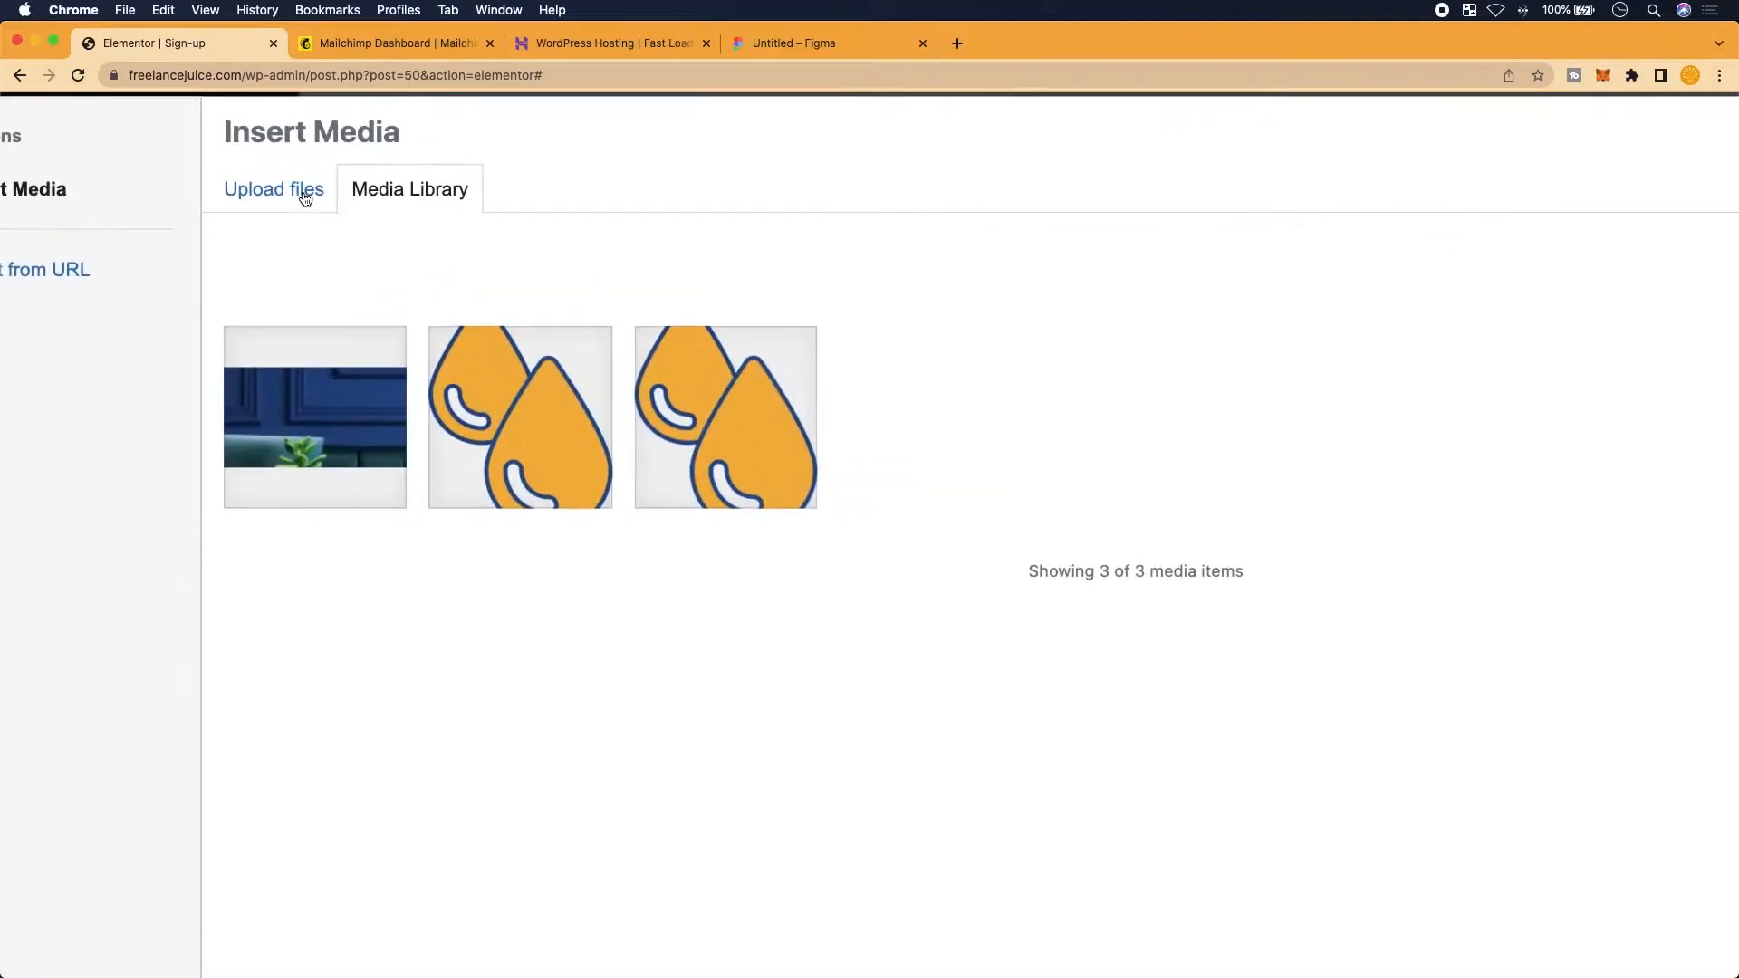
left_click(302, 191)
scroll(580, 465, "right", 3)
scroll(580, 464, "down", 3)
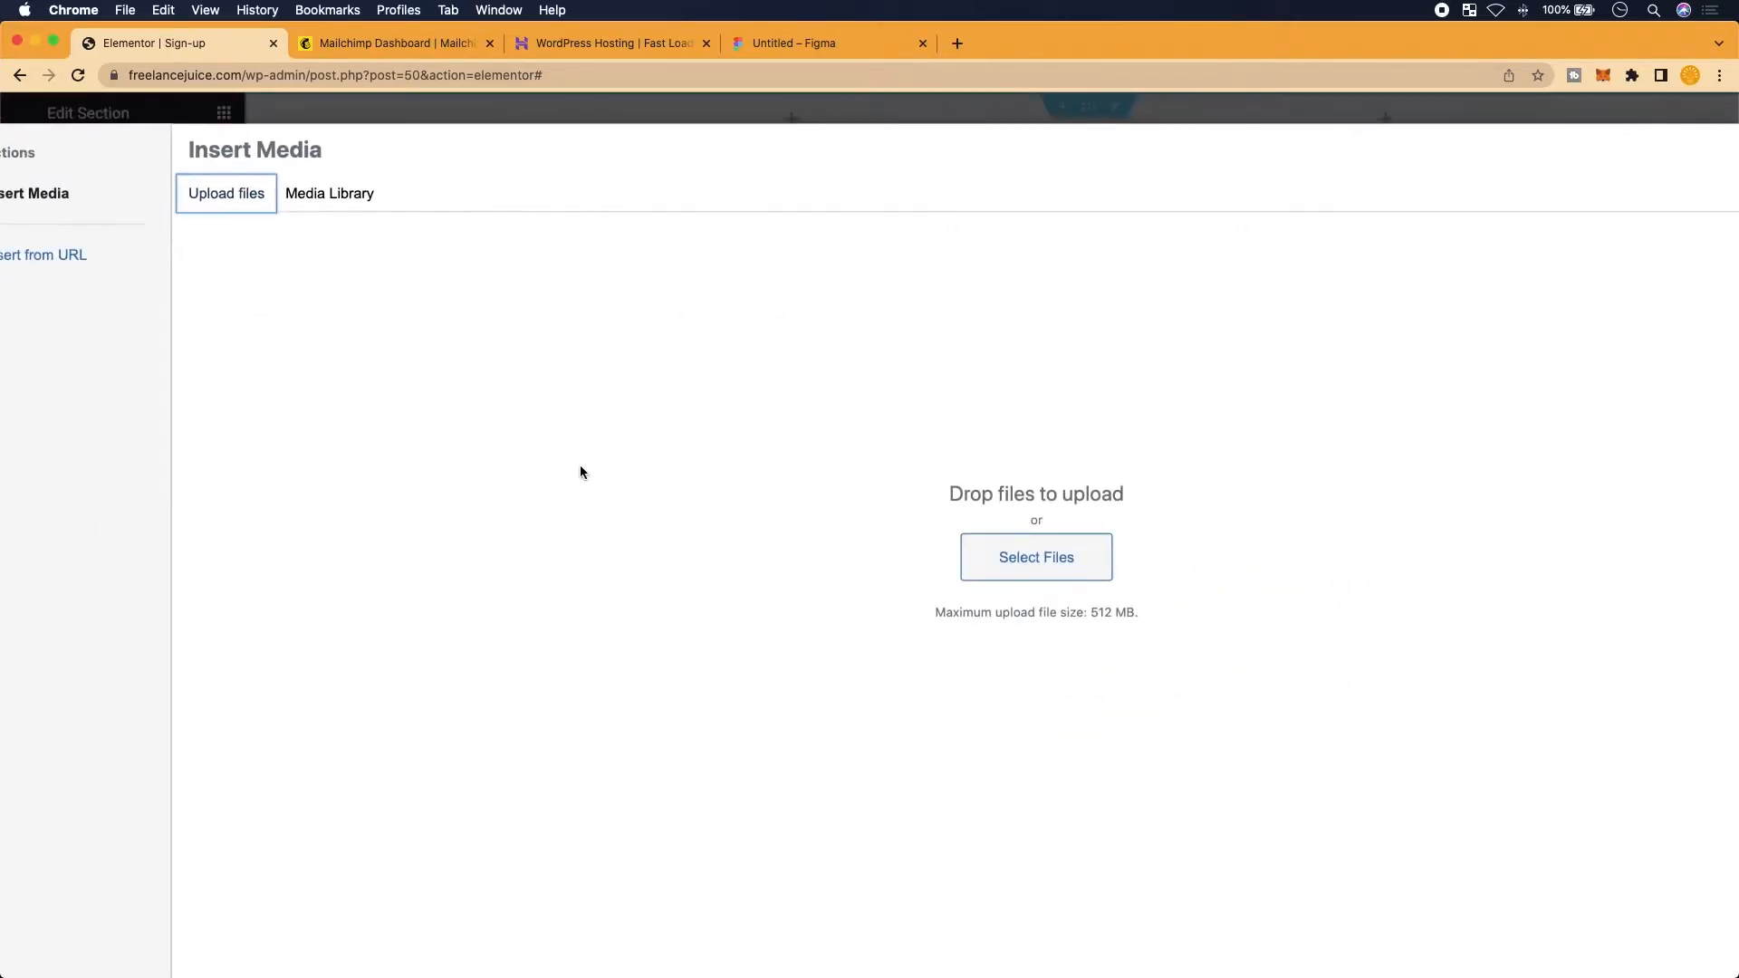
scroll(1012, 579, "right", 2)
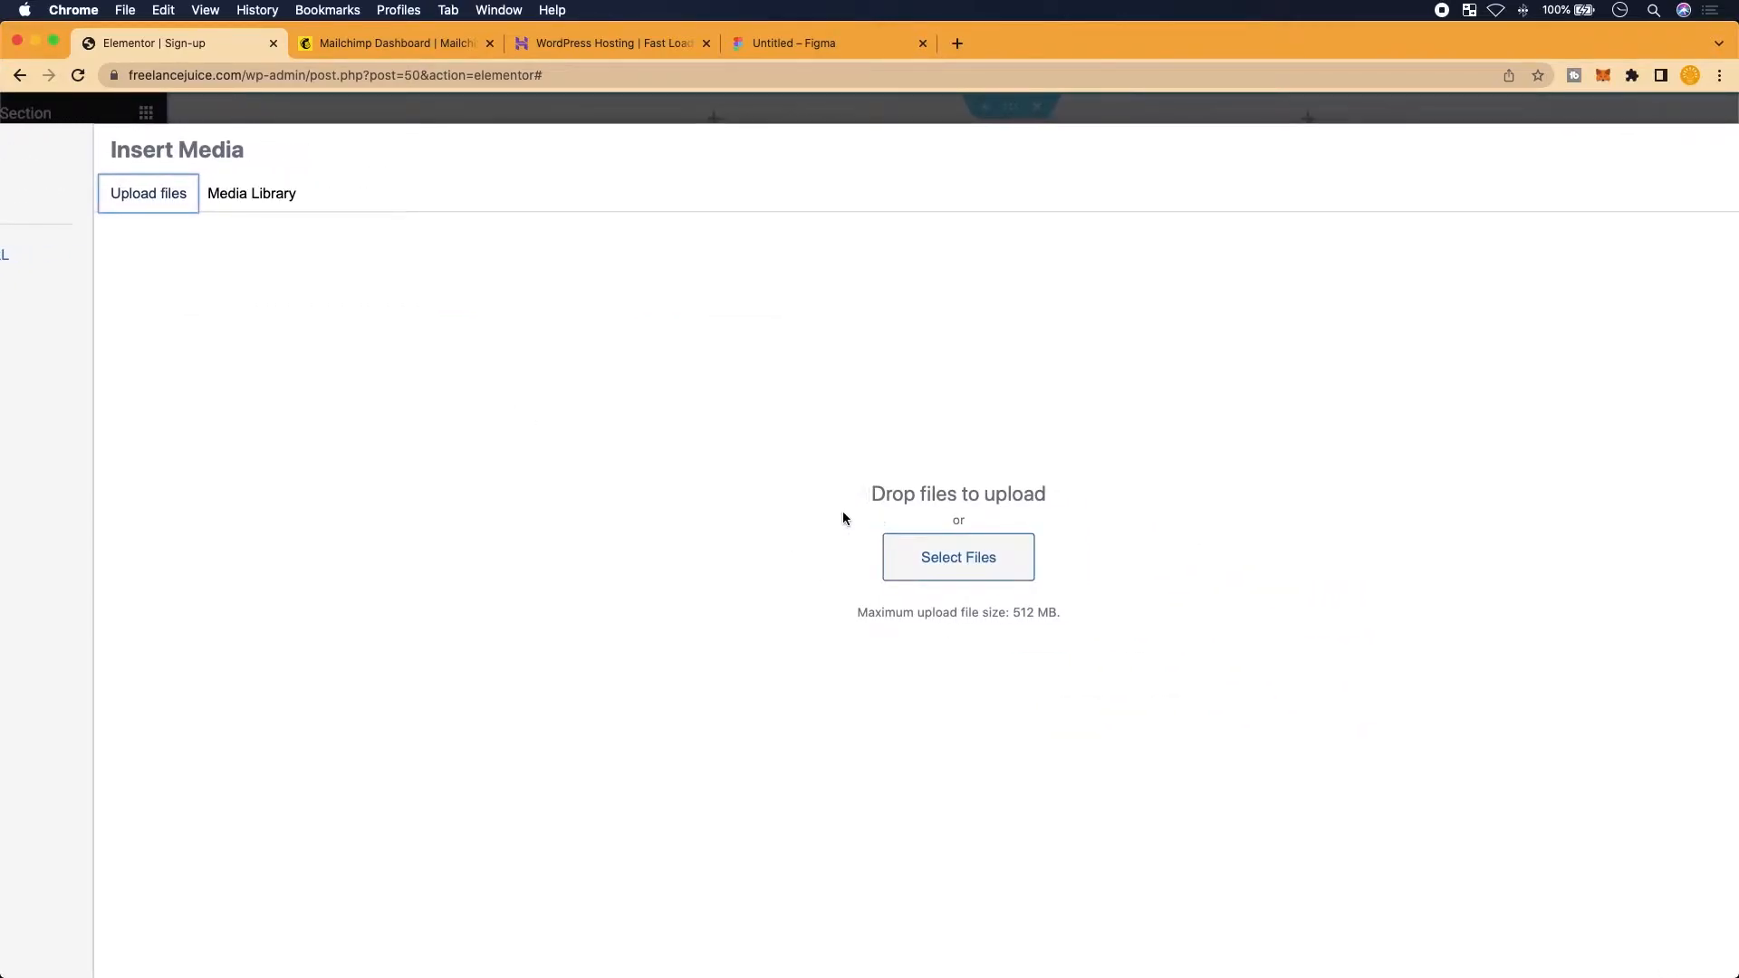
scroll(948, 582, "right", 1)
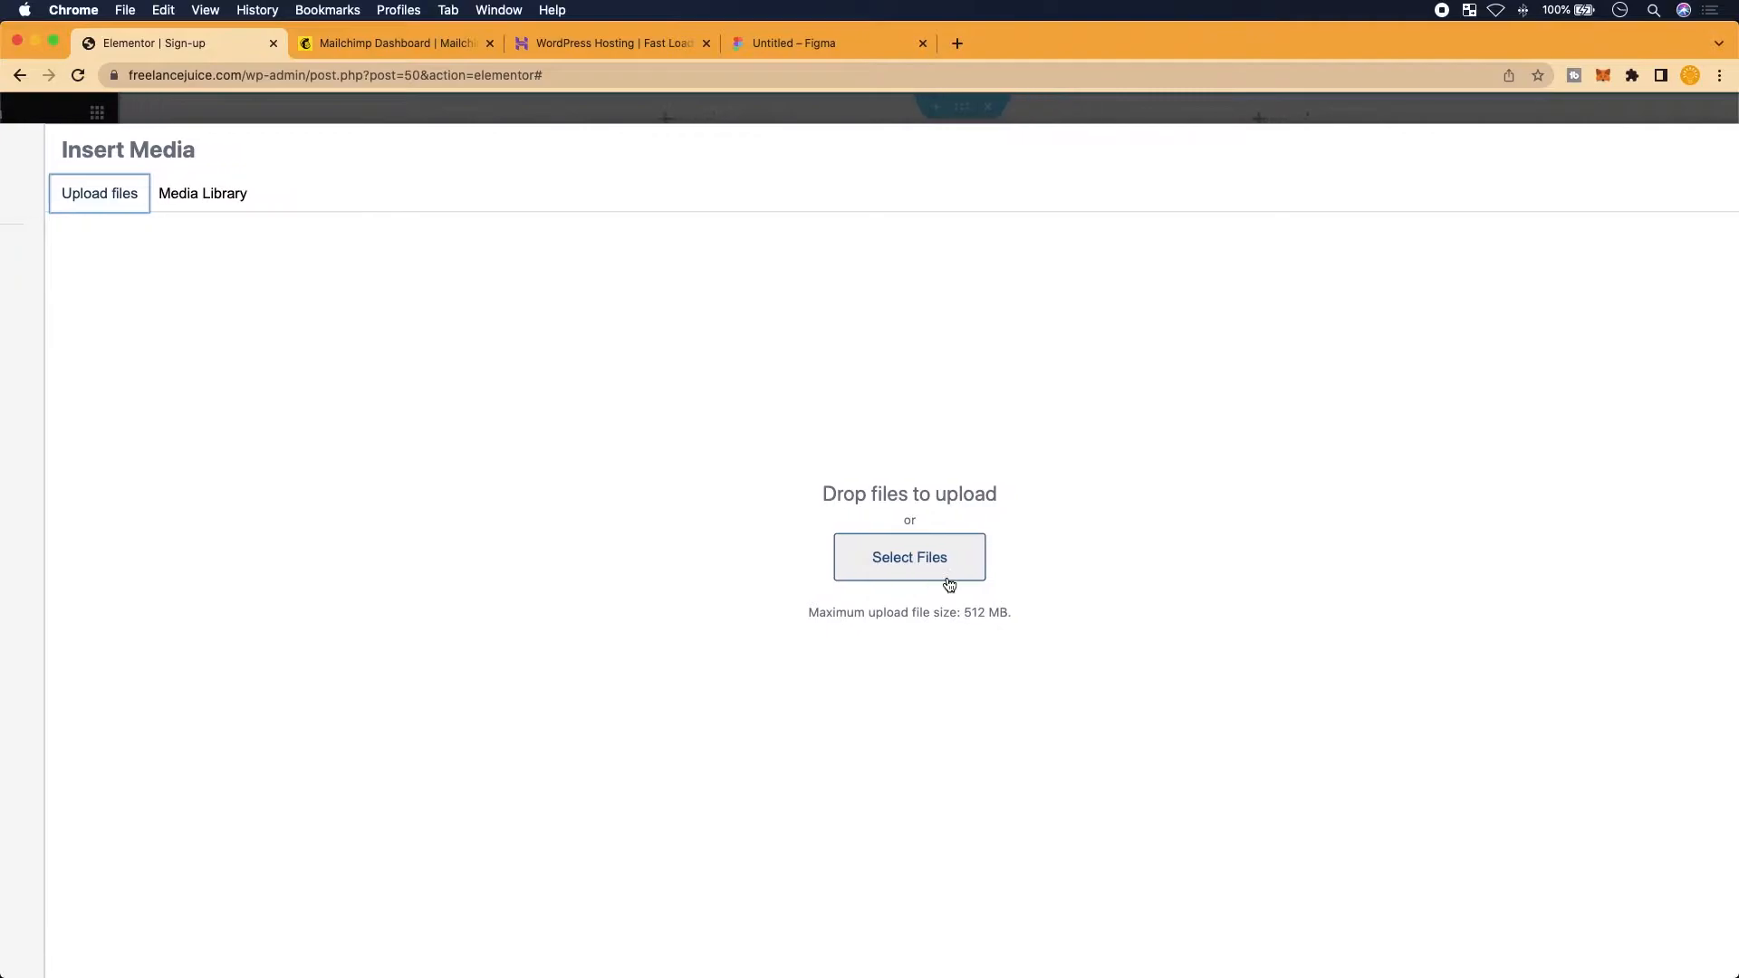
scroll(464, 493, "left", 1)
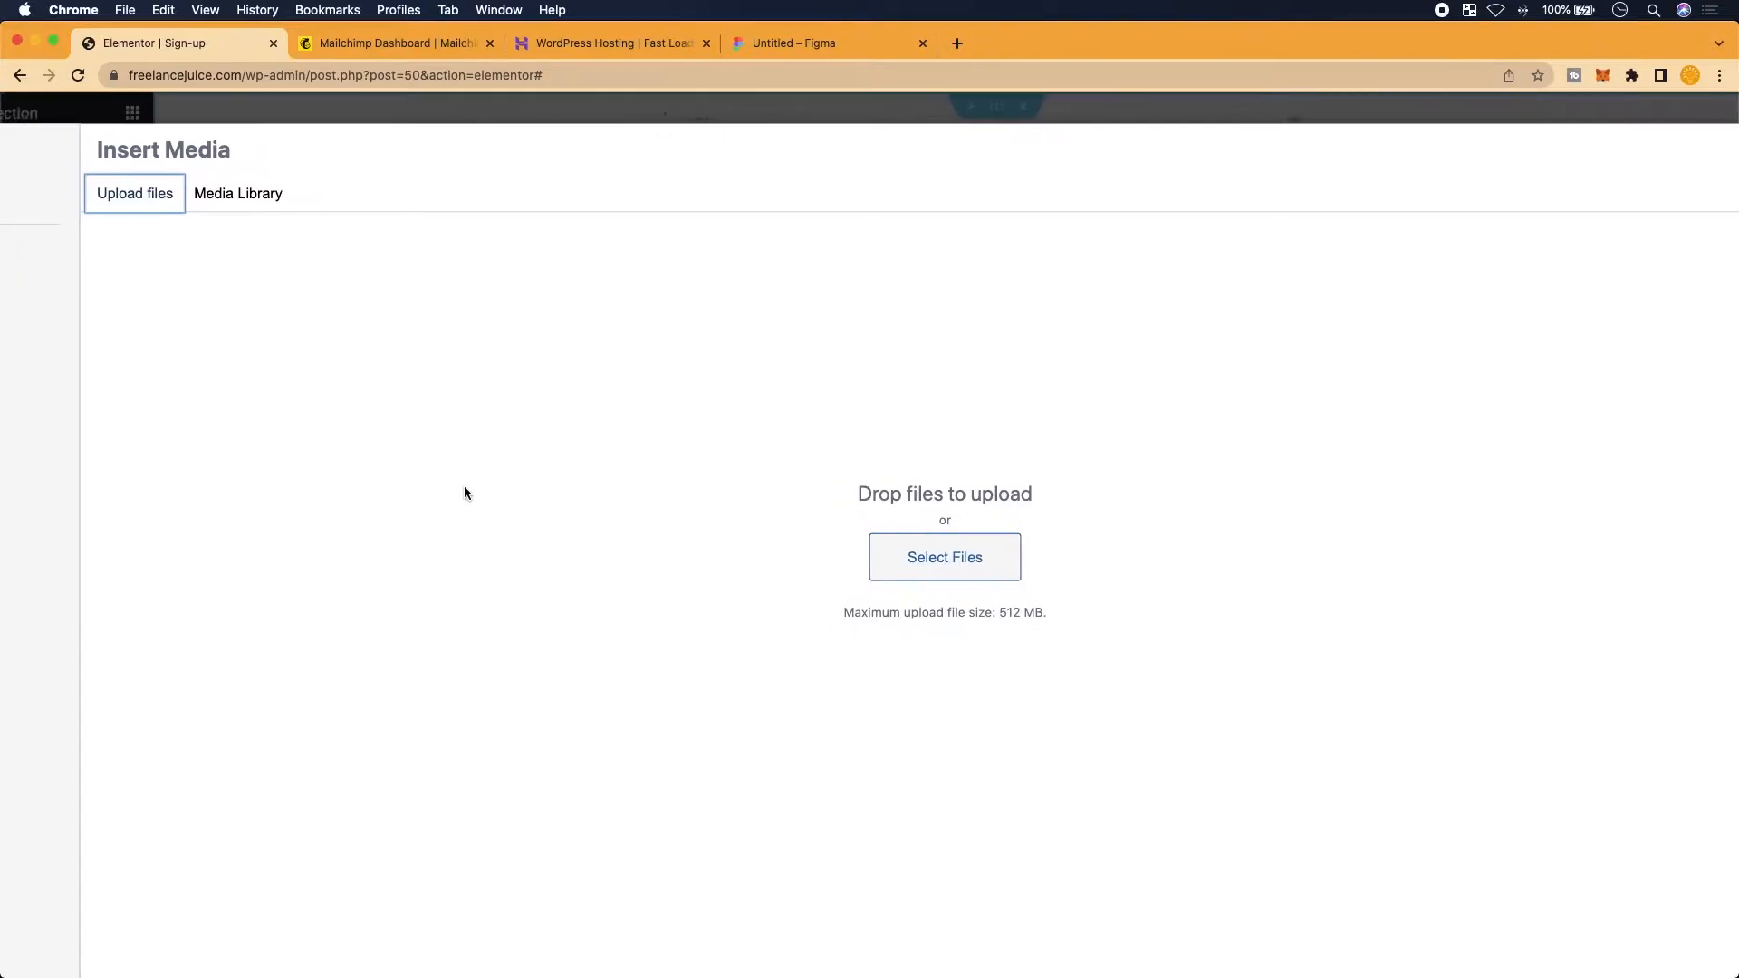
Select the 3840×940 blue wall photo and set compression to Prioritize retention of detail
left_click(264, 206)
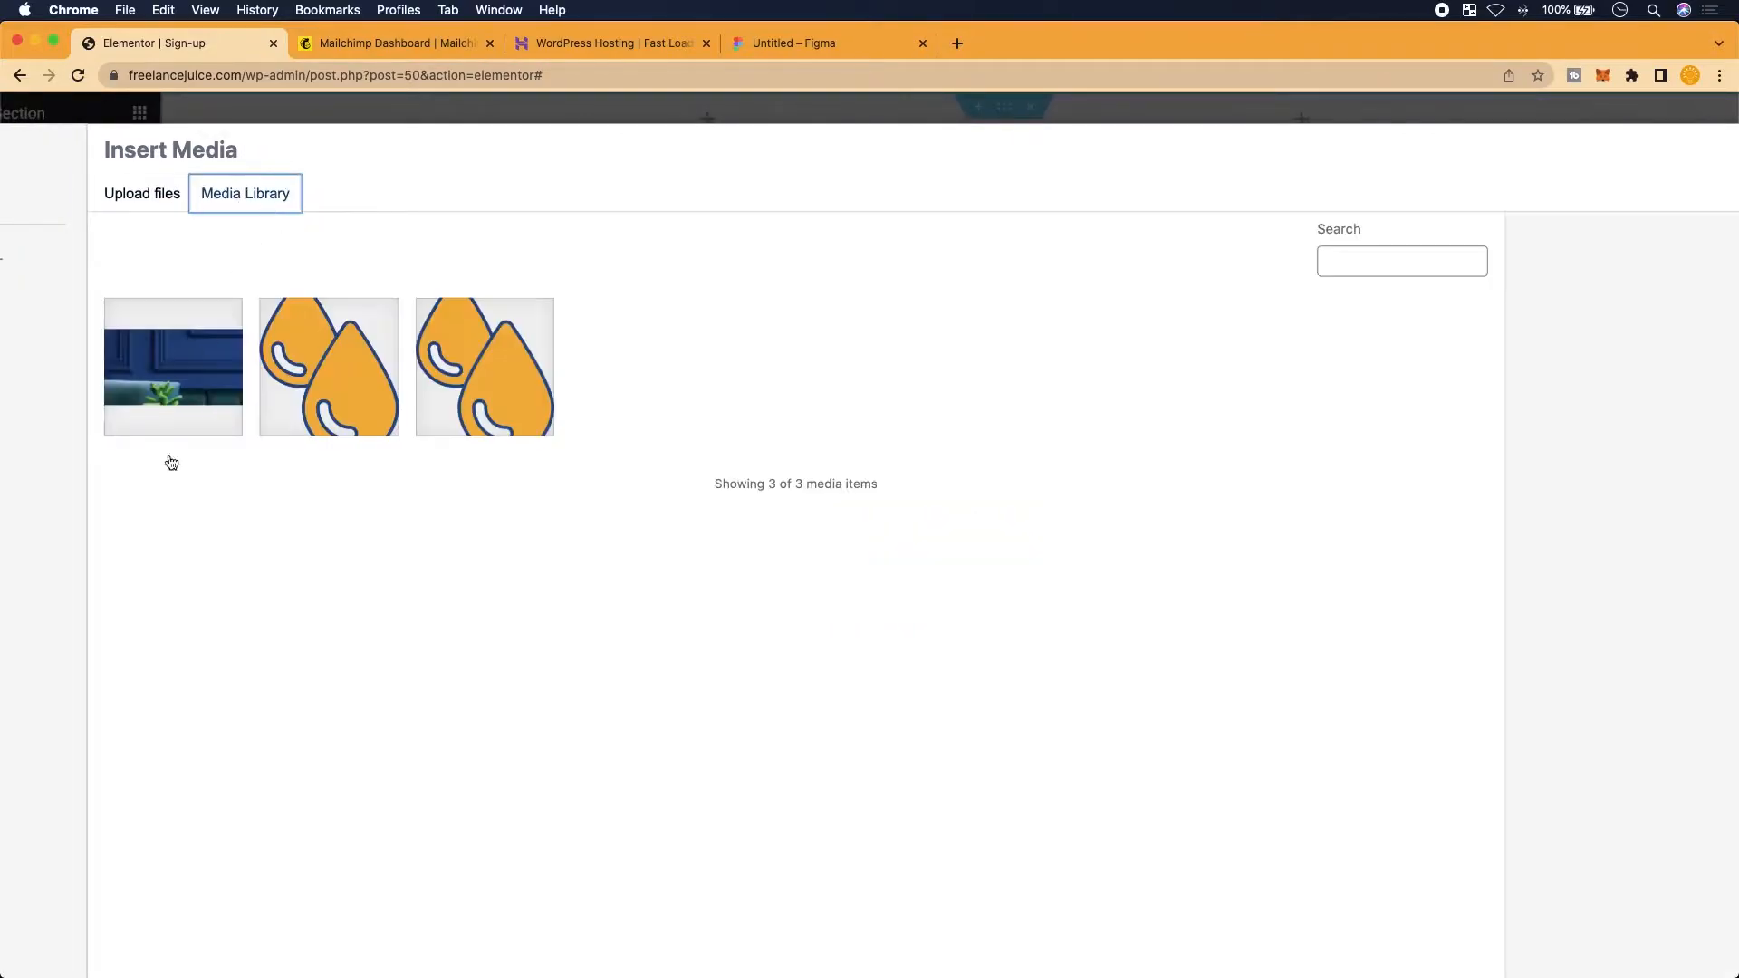
left_click(207, 412)
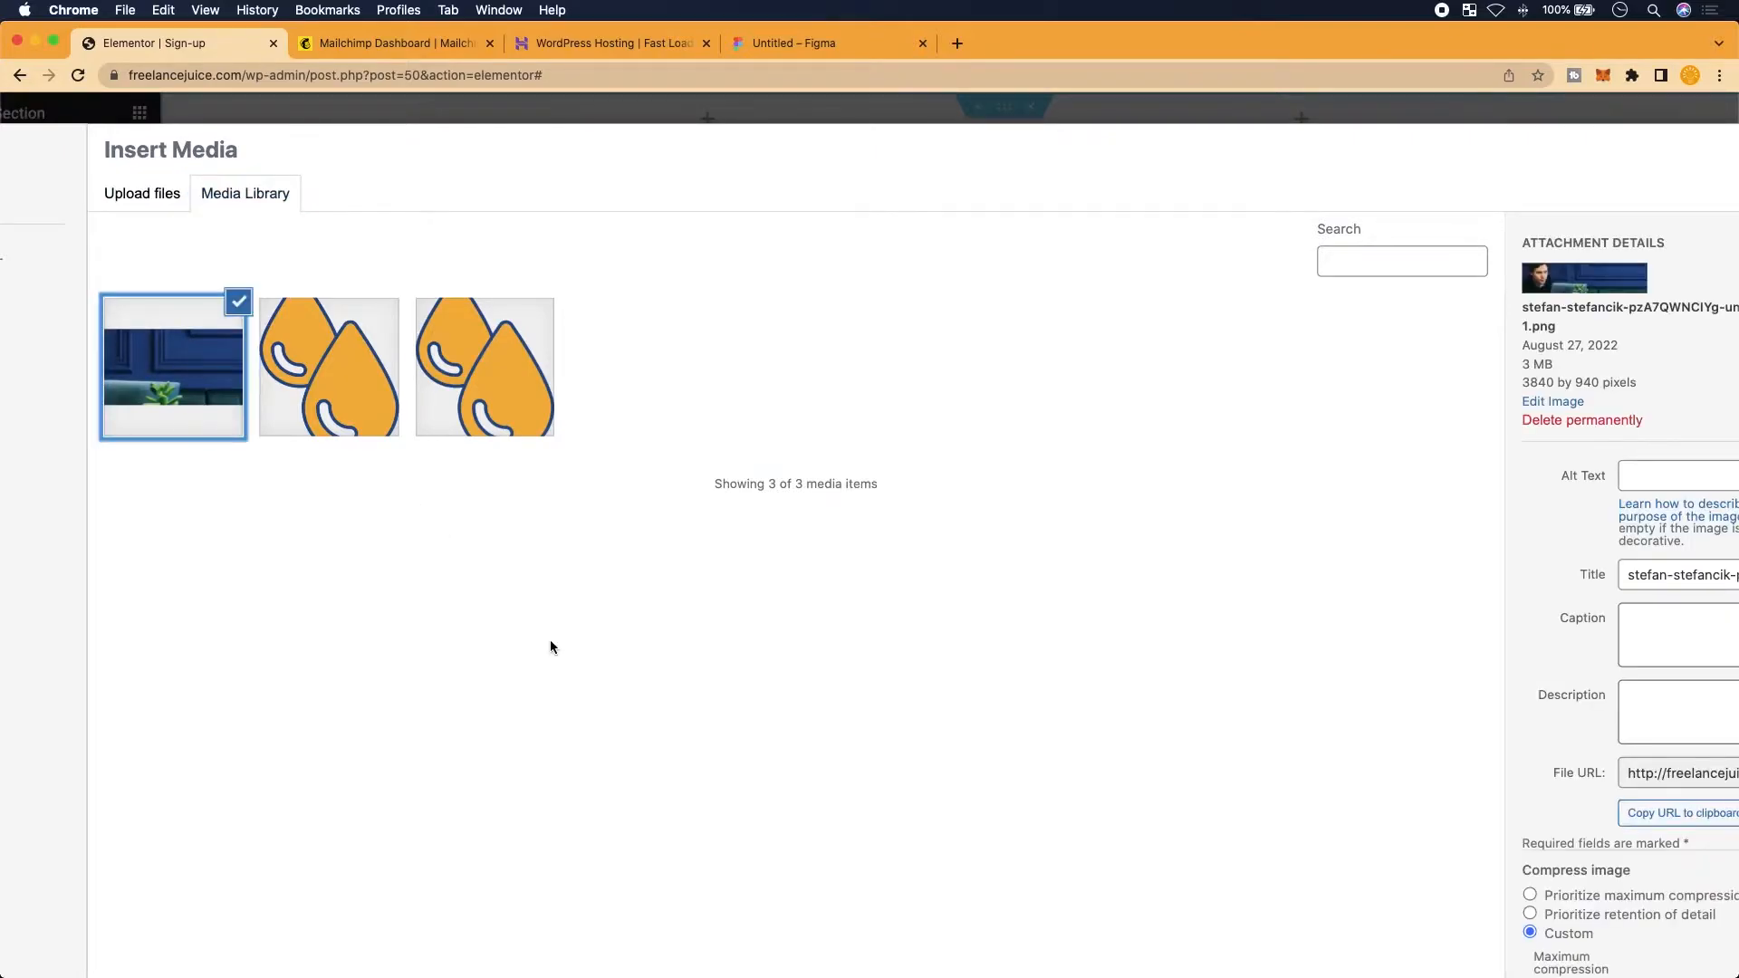
scroll(551, 640, "right", 2)
scroll(1129, 743, "down", 2)
scroll(1129, 736, "down", 1)
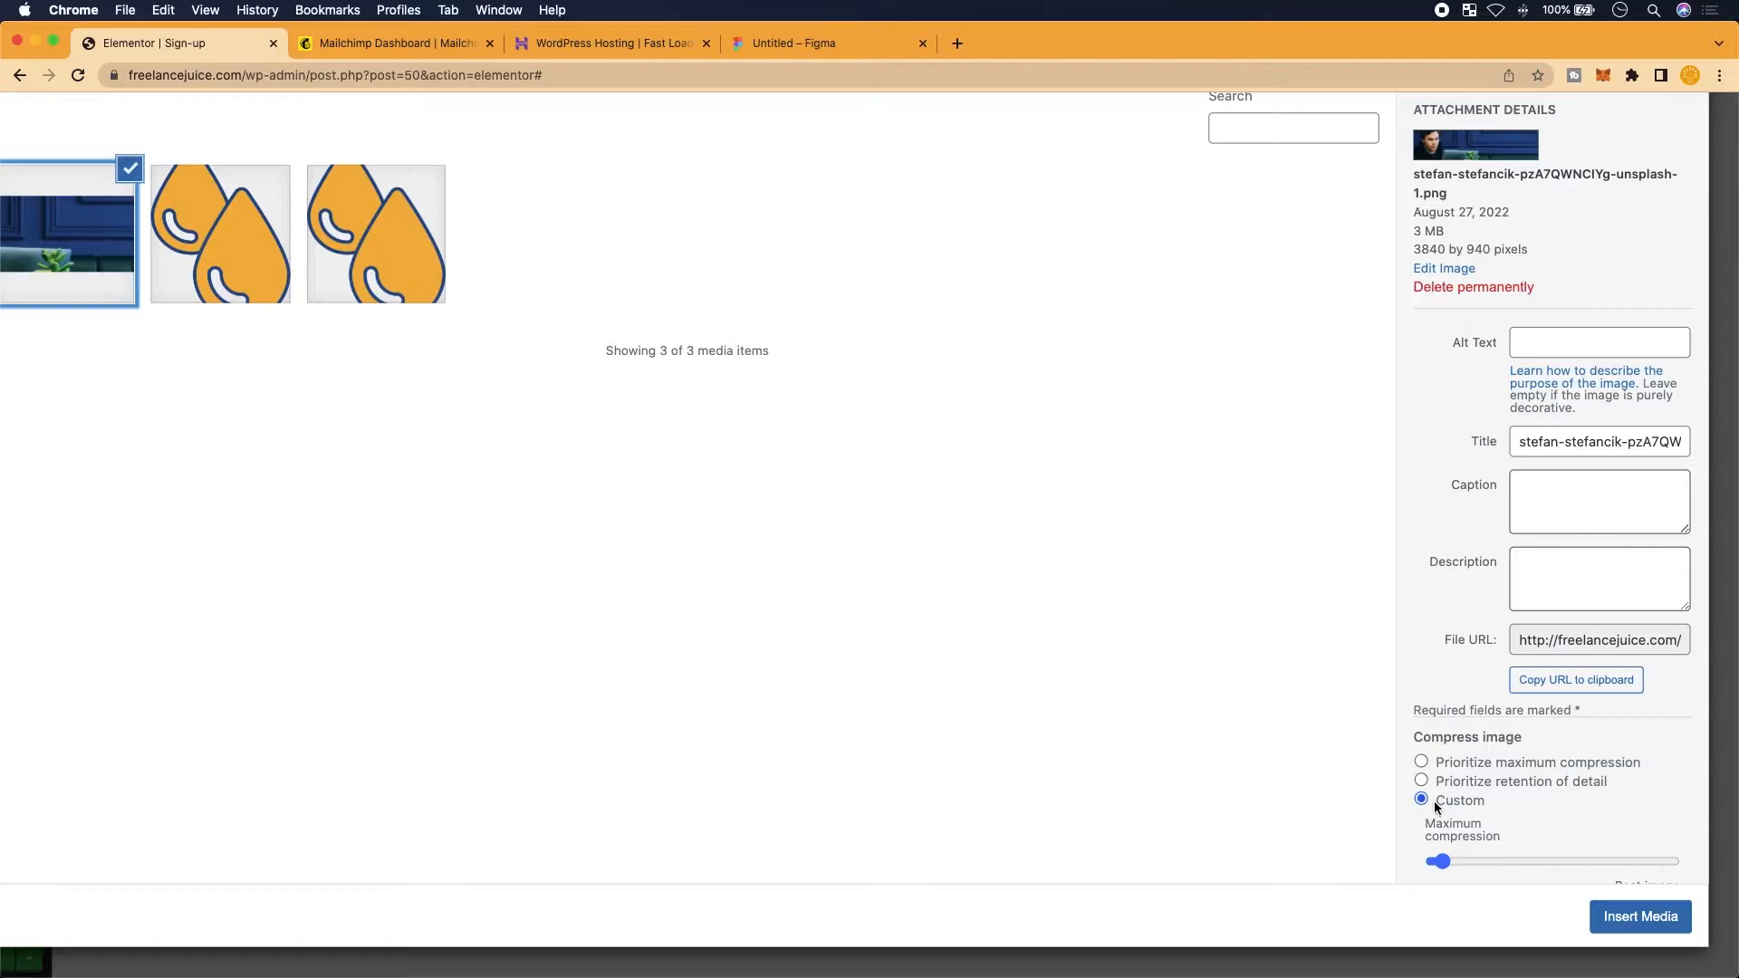
scroll(1435, 808, "up", 2)
left_click(1420, 779)
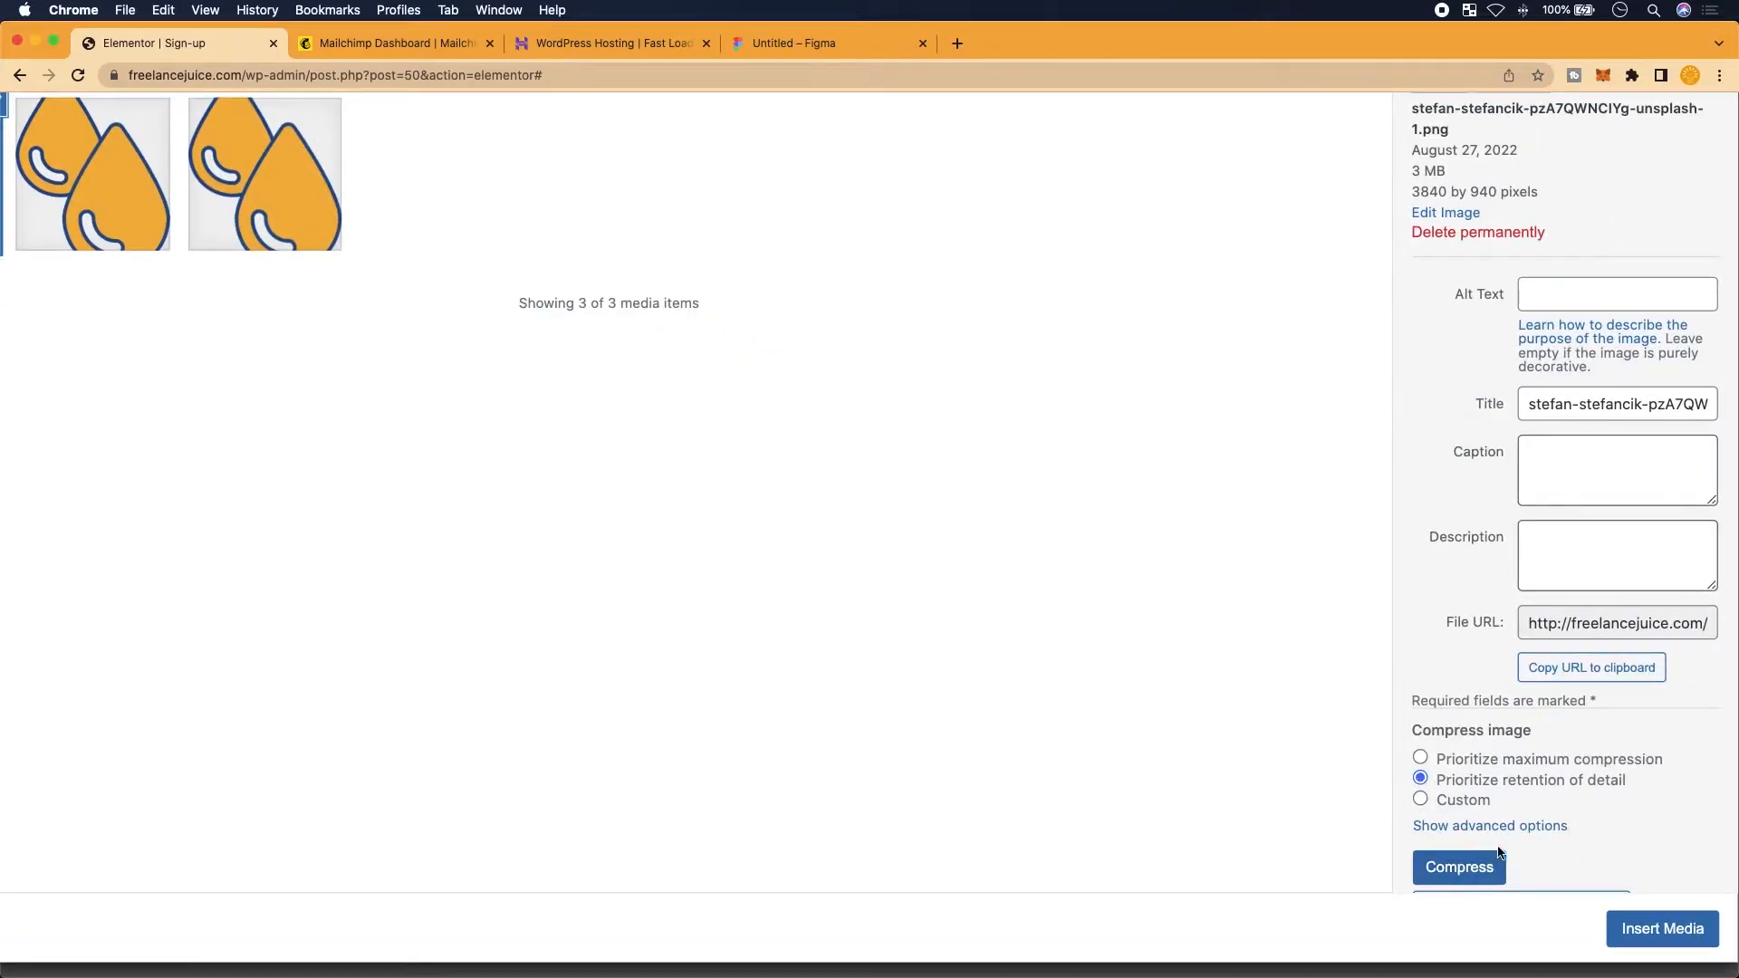
scroll(1509, 842, "down", 2)
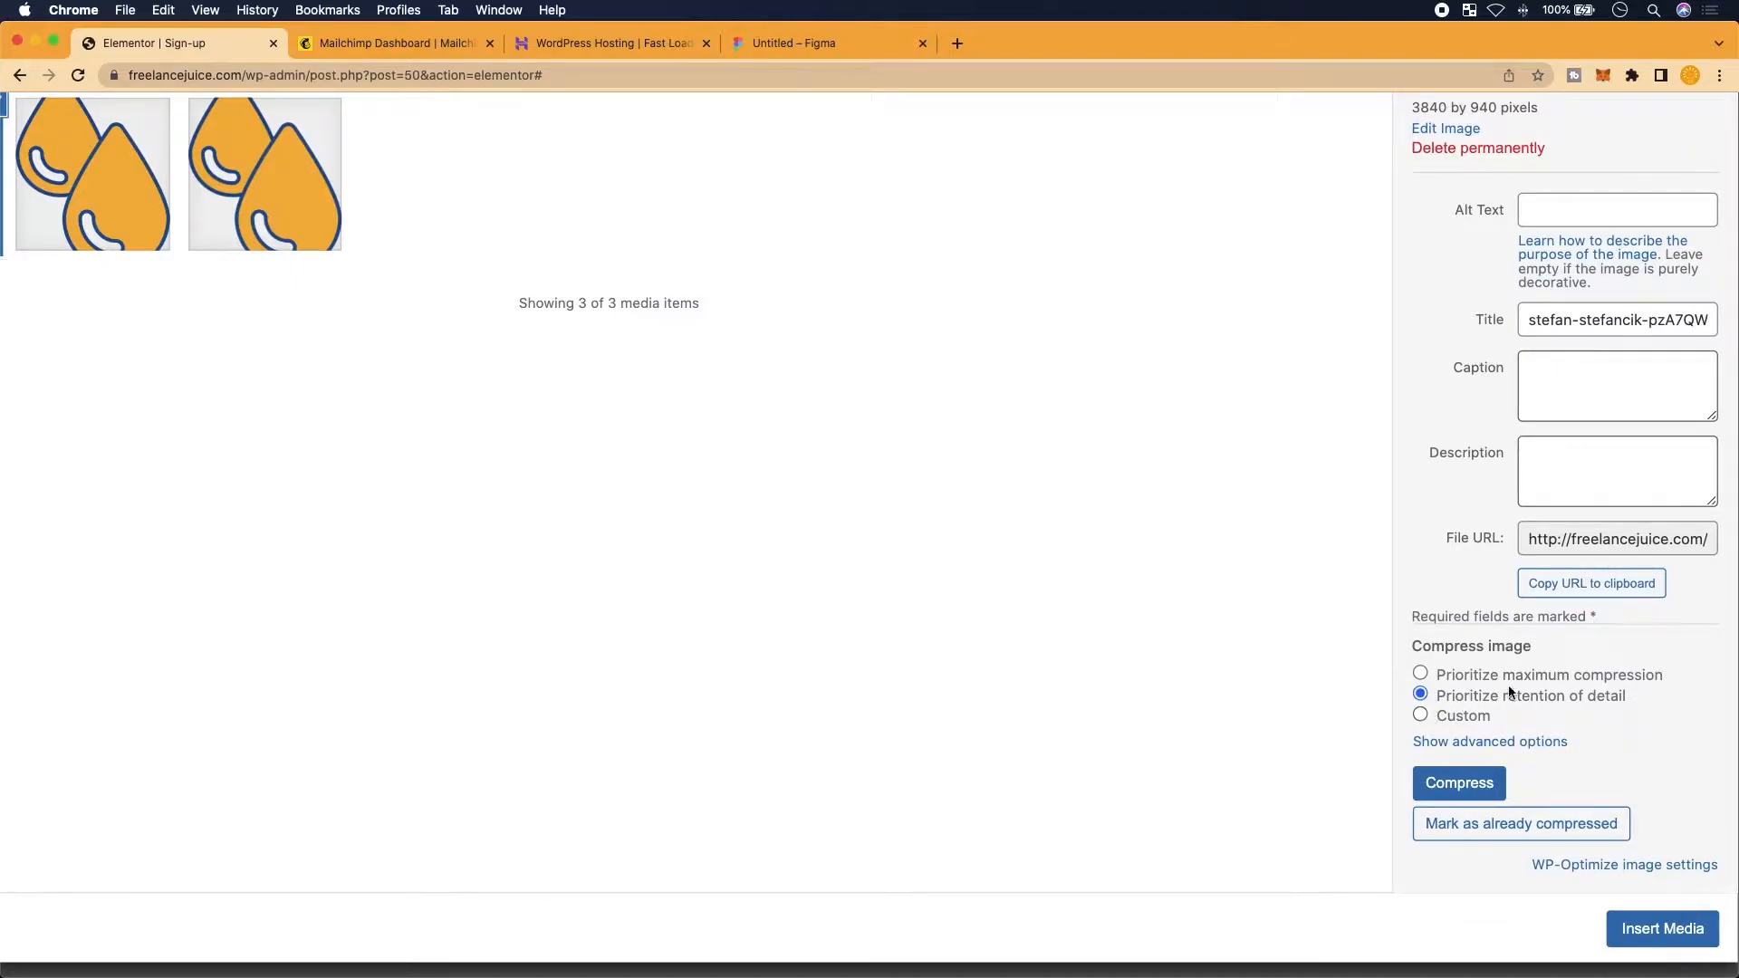
Insert the blue photo as the section background and set its Height to Min Height 400 px
left_click(1654, 939)
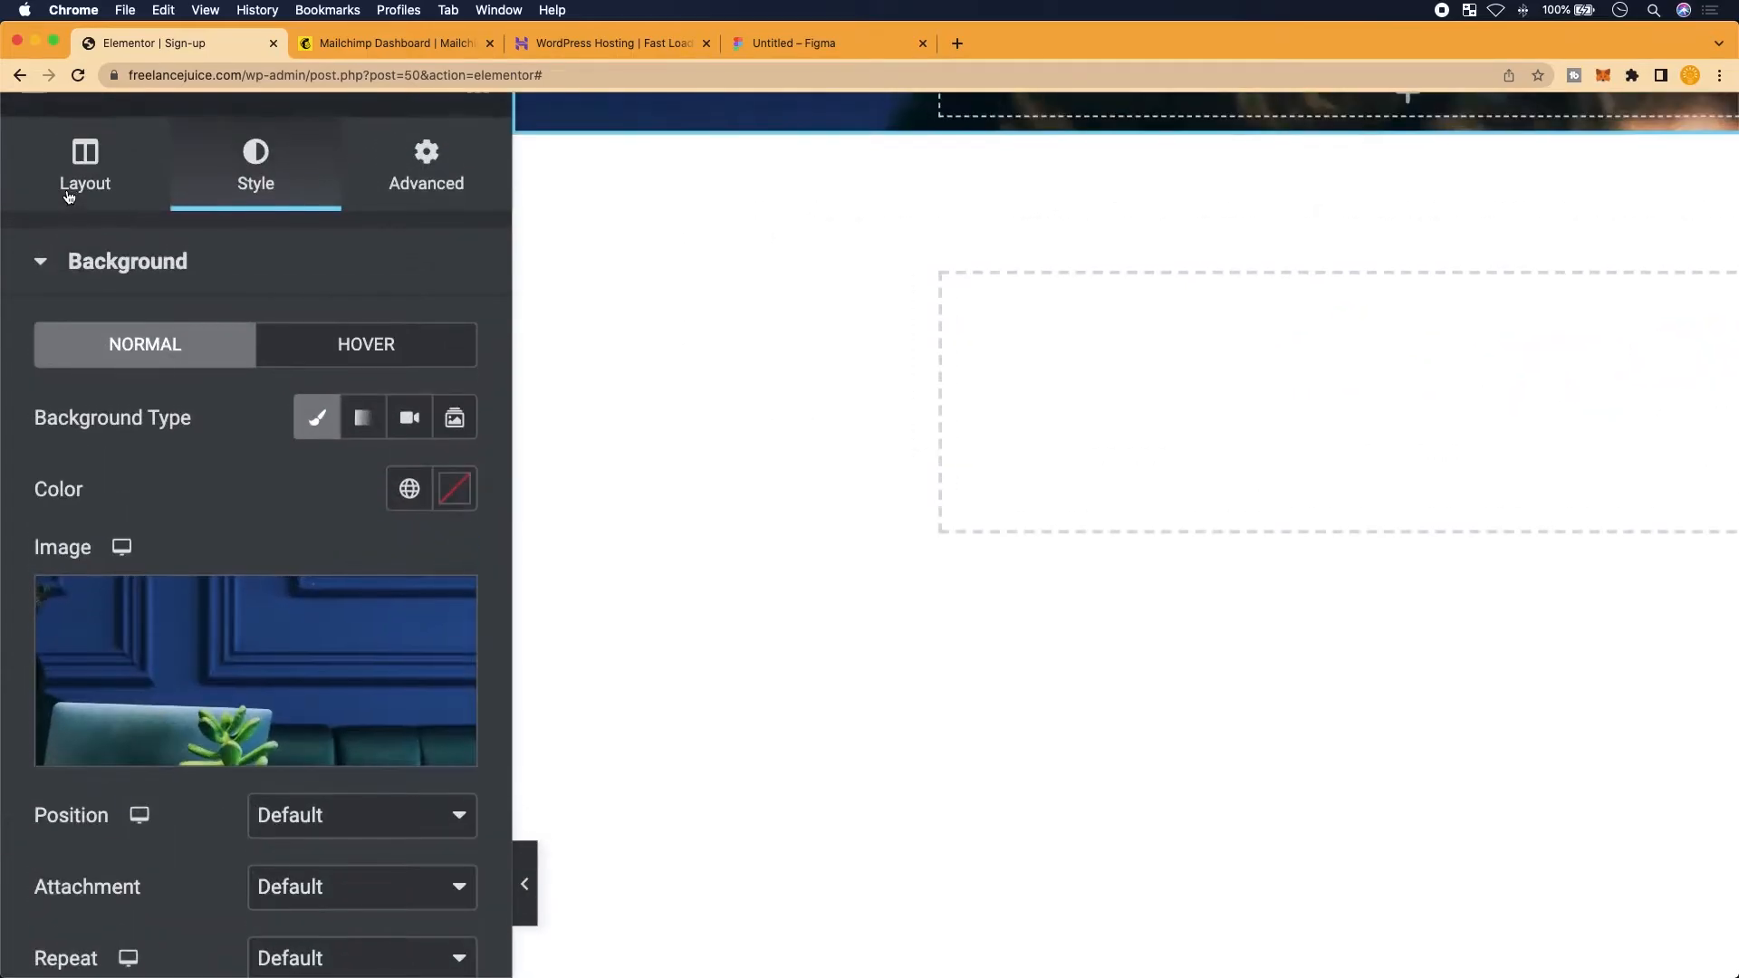
left_click(82, 168)
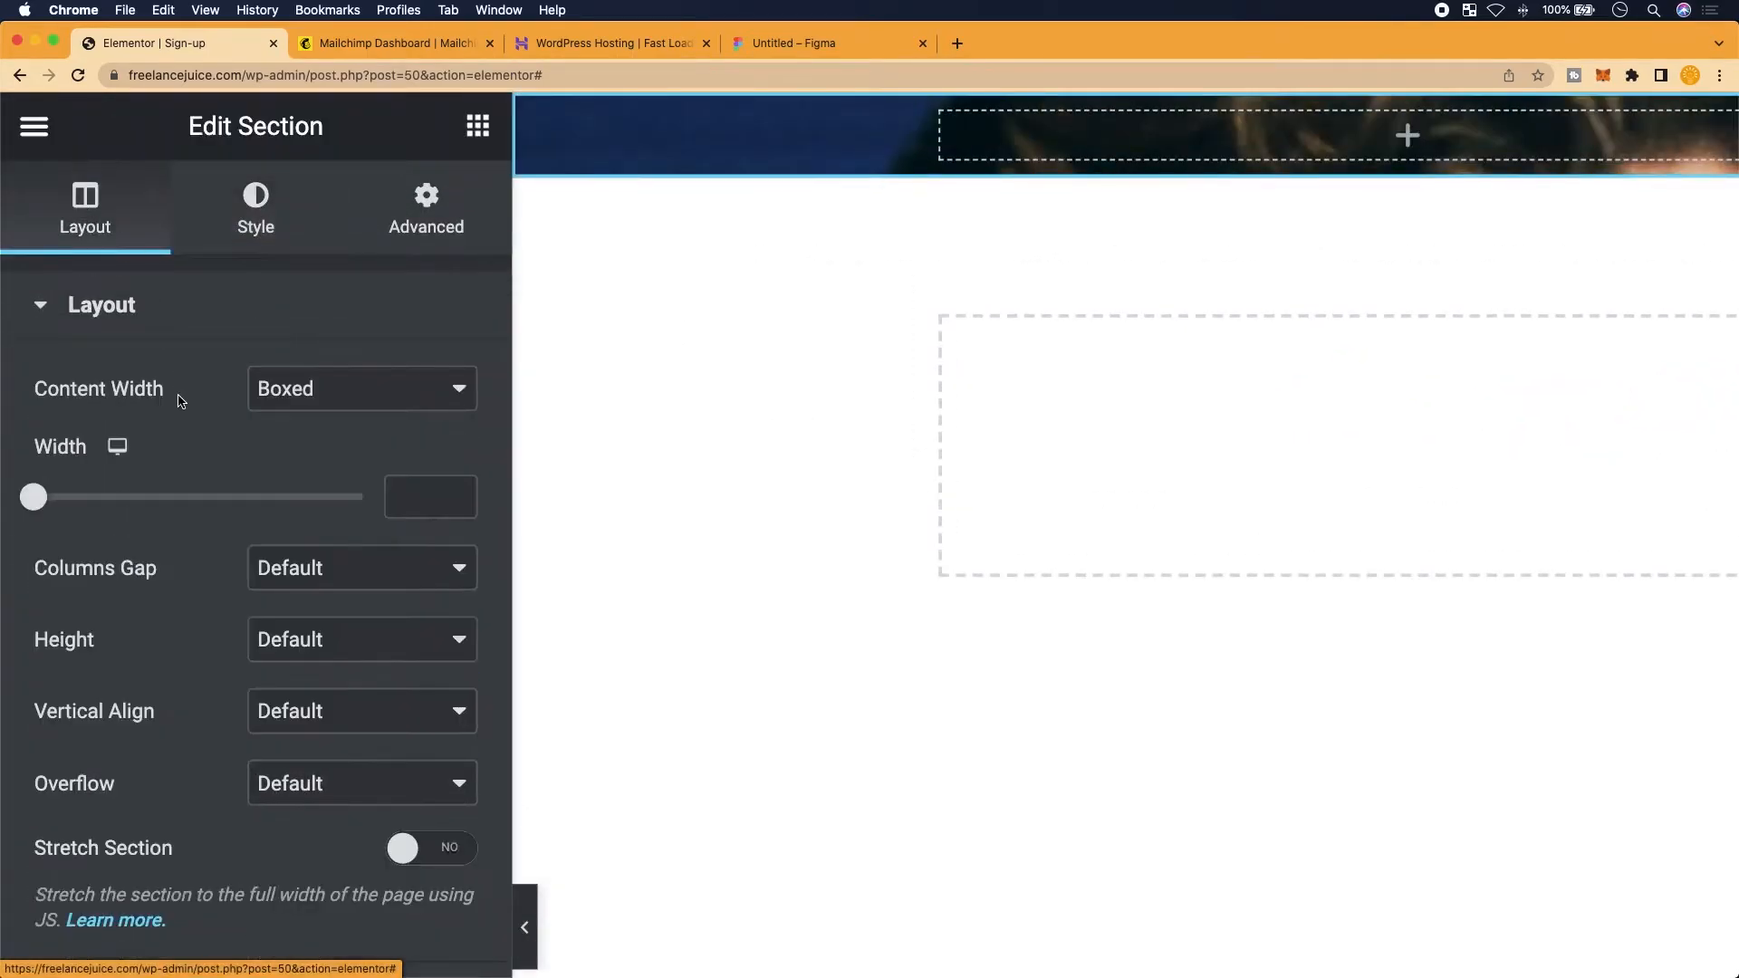
key("super+minus")
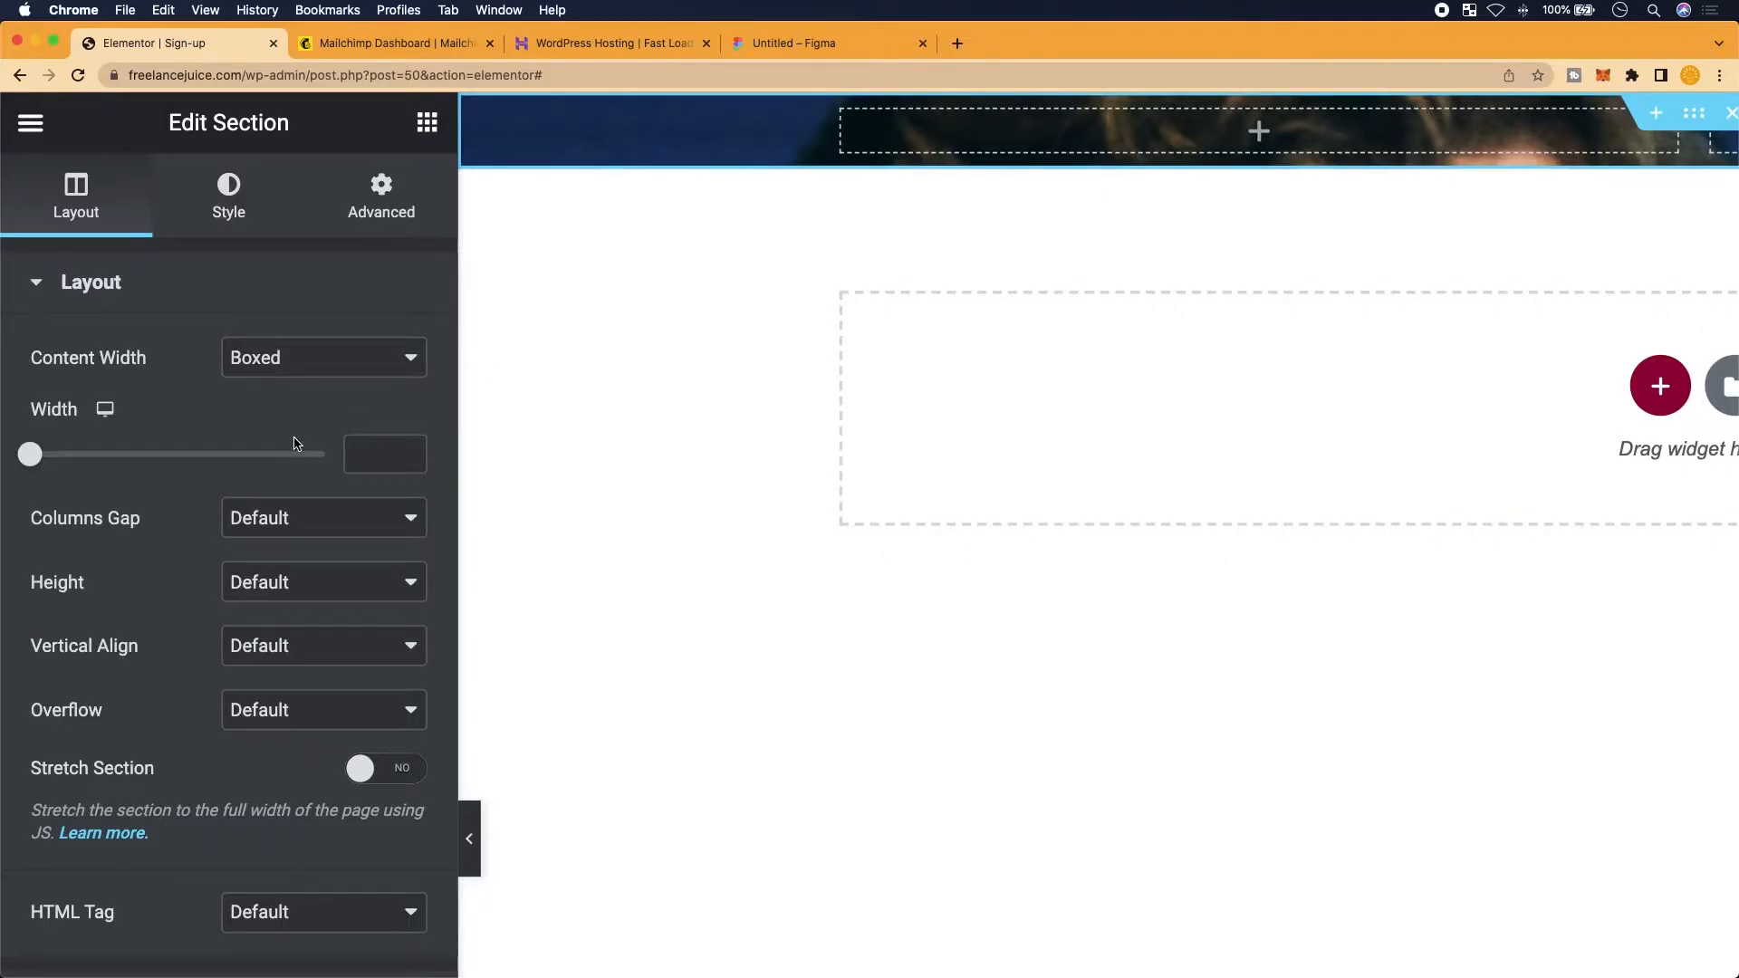
key("super+minus")
left_click(293, 501)
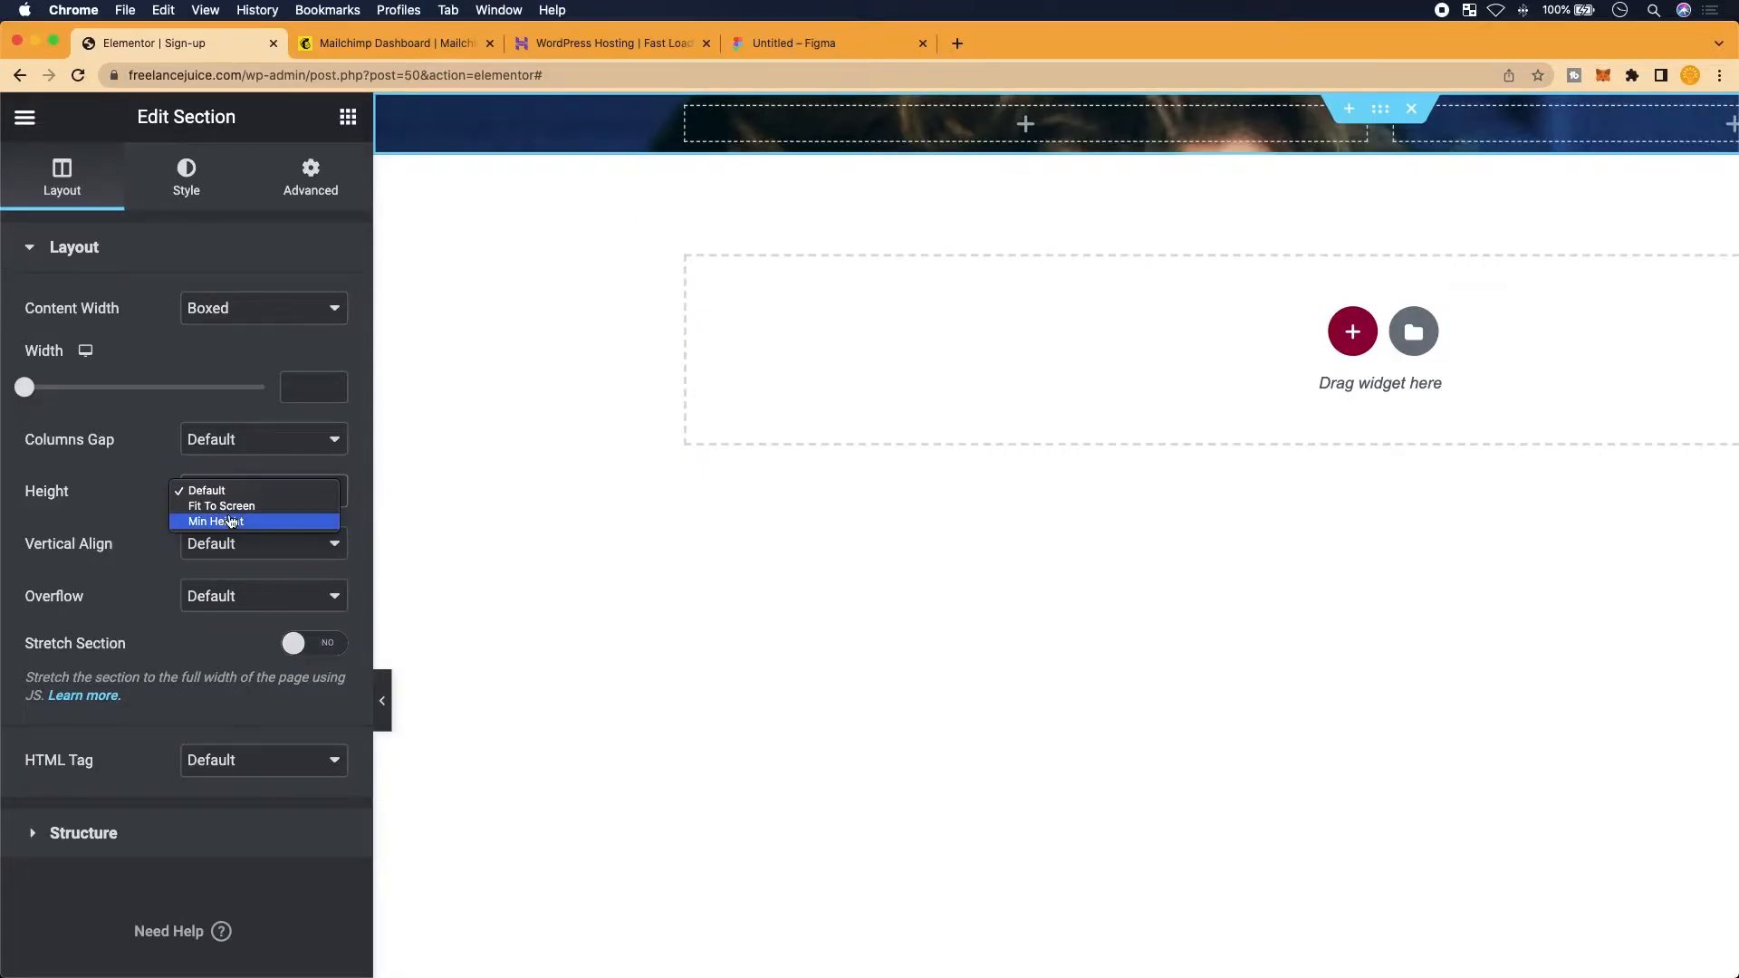
left_click(232, 521)
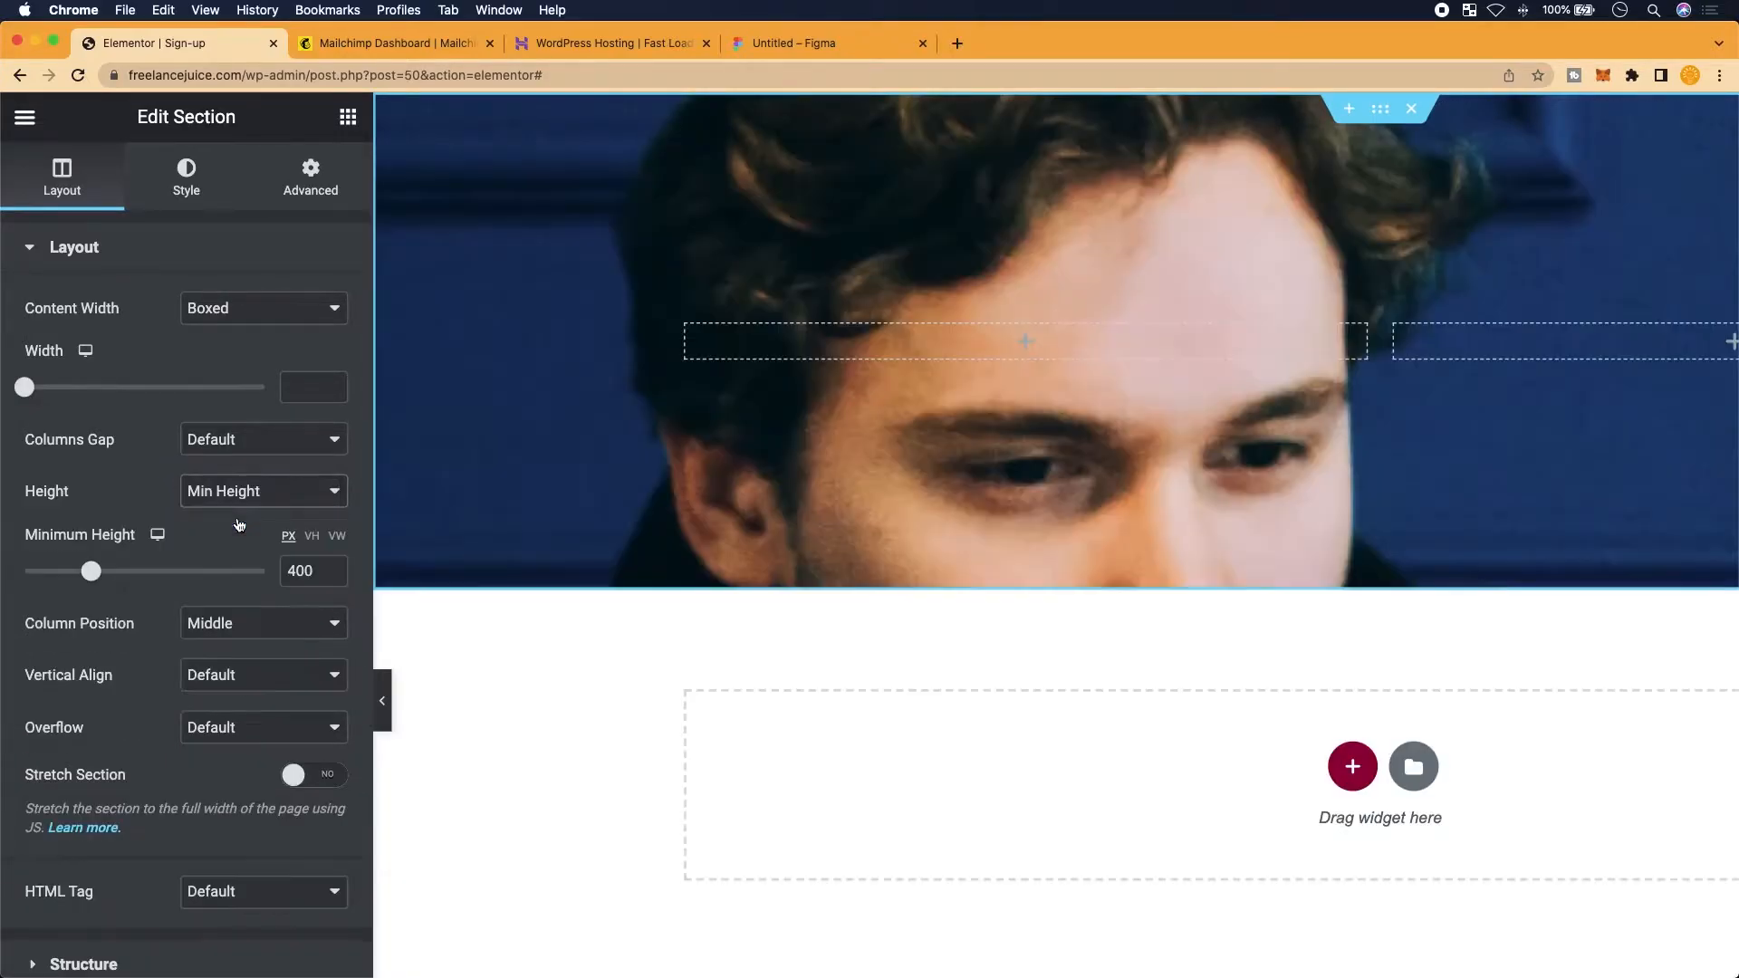
scroll(1094, 500, "right", 2)
key("super+minus")
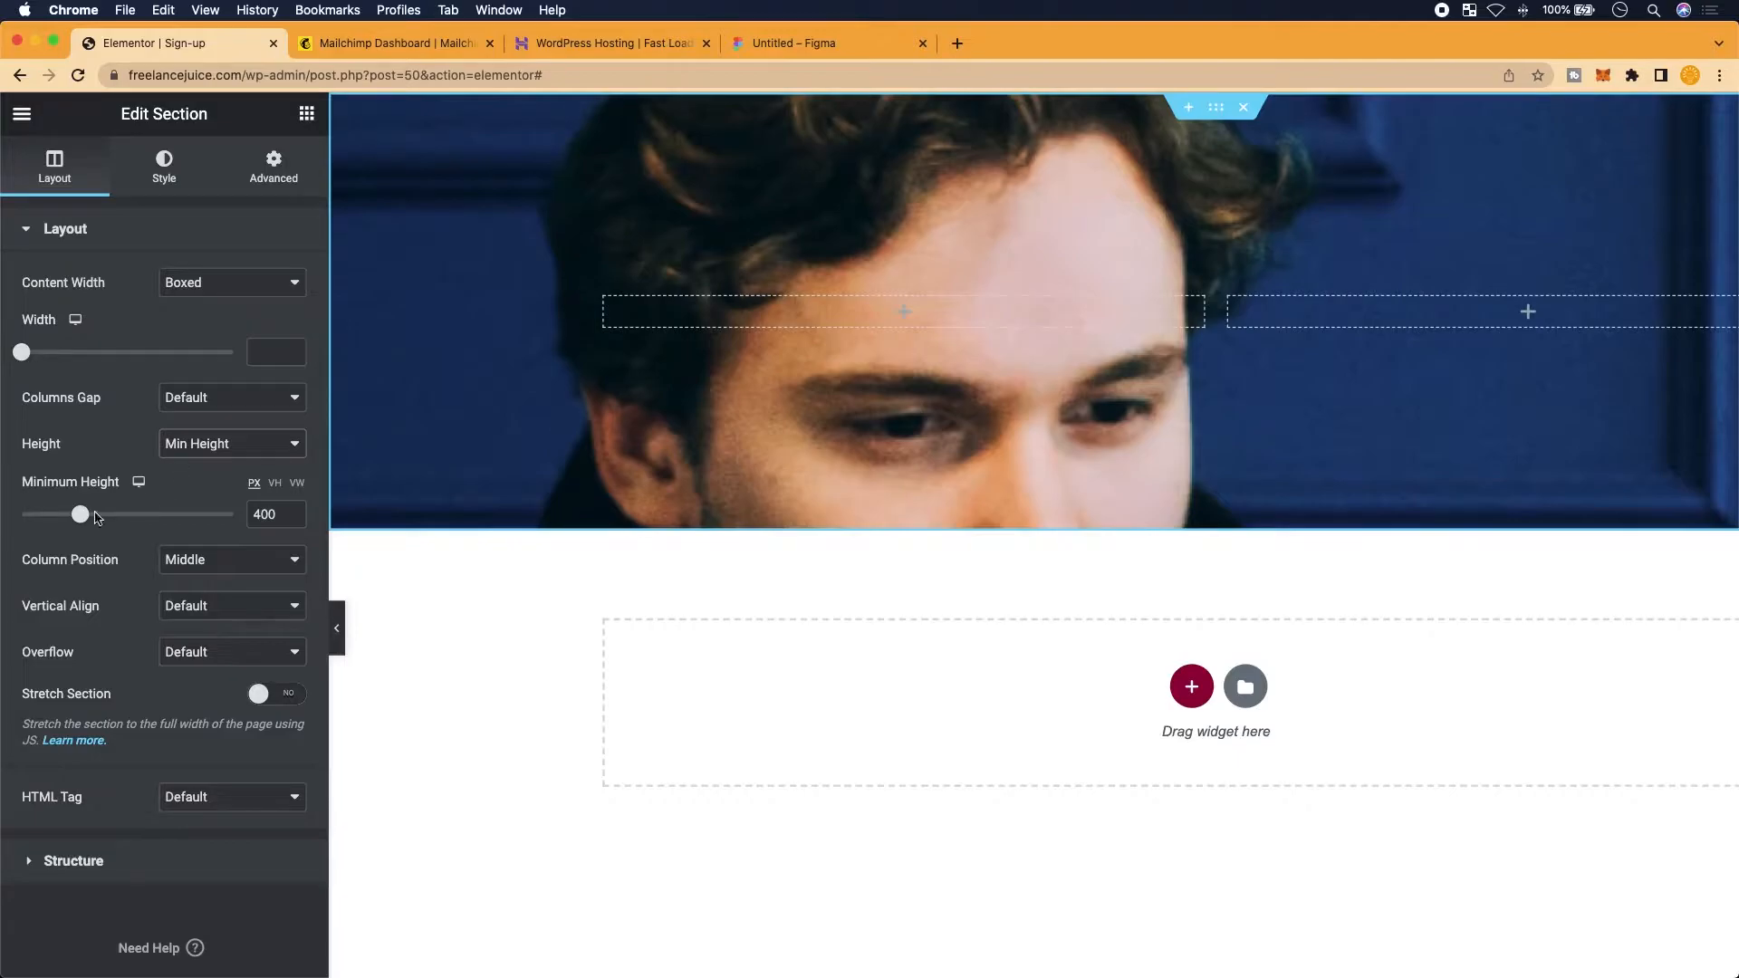
In Figma at 100% zoom, confirm the header photo layer measures 1920 × 470 px
left_click(811, 42)
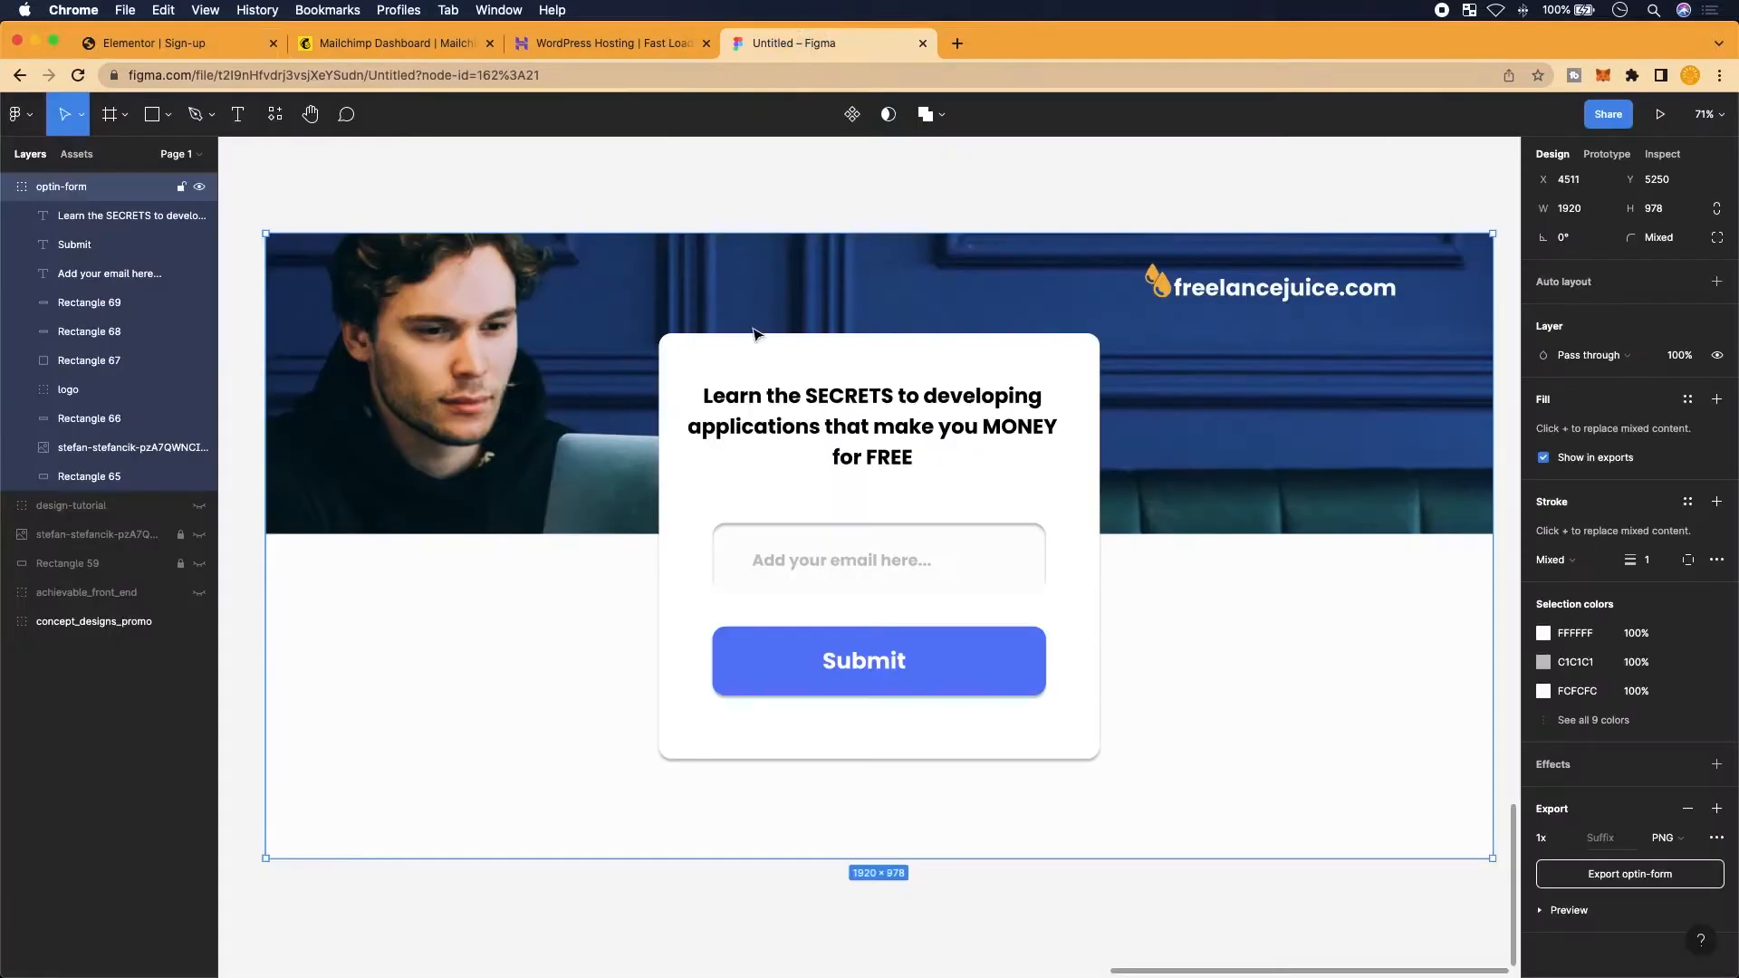
key("shift+0")
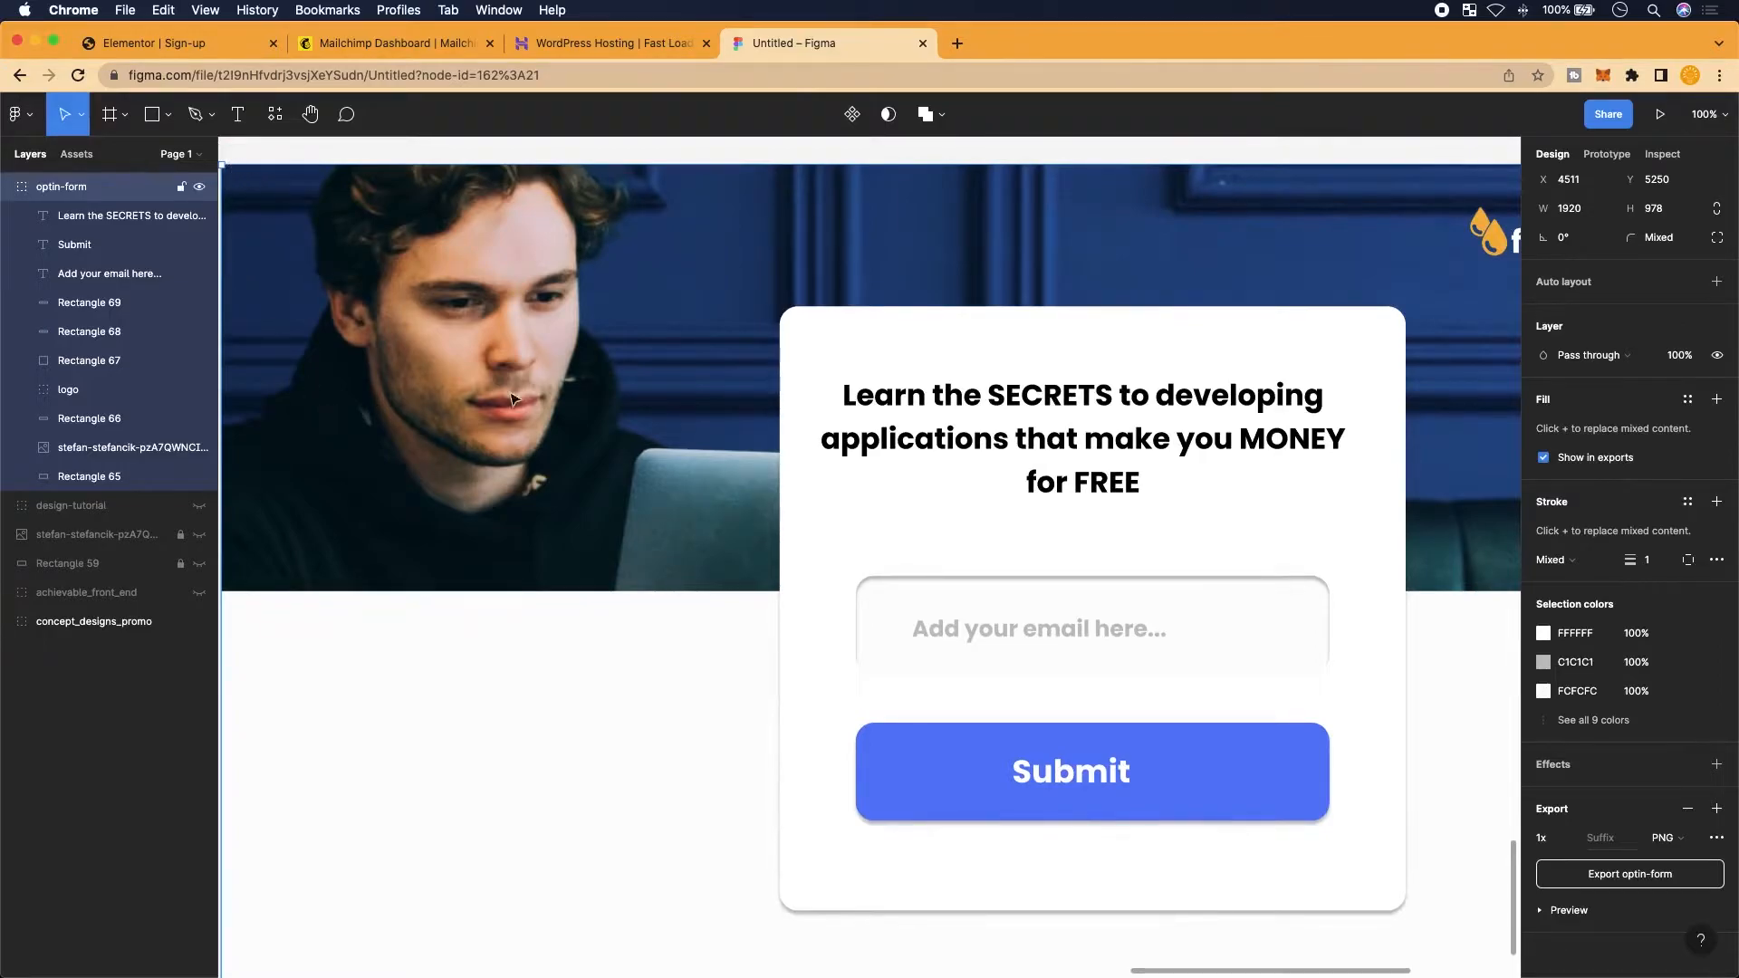
scroll(1402, 243, "right", 2)
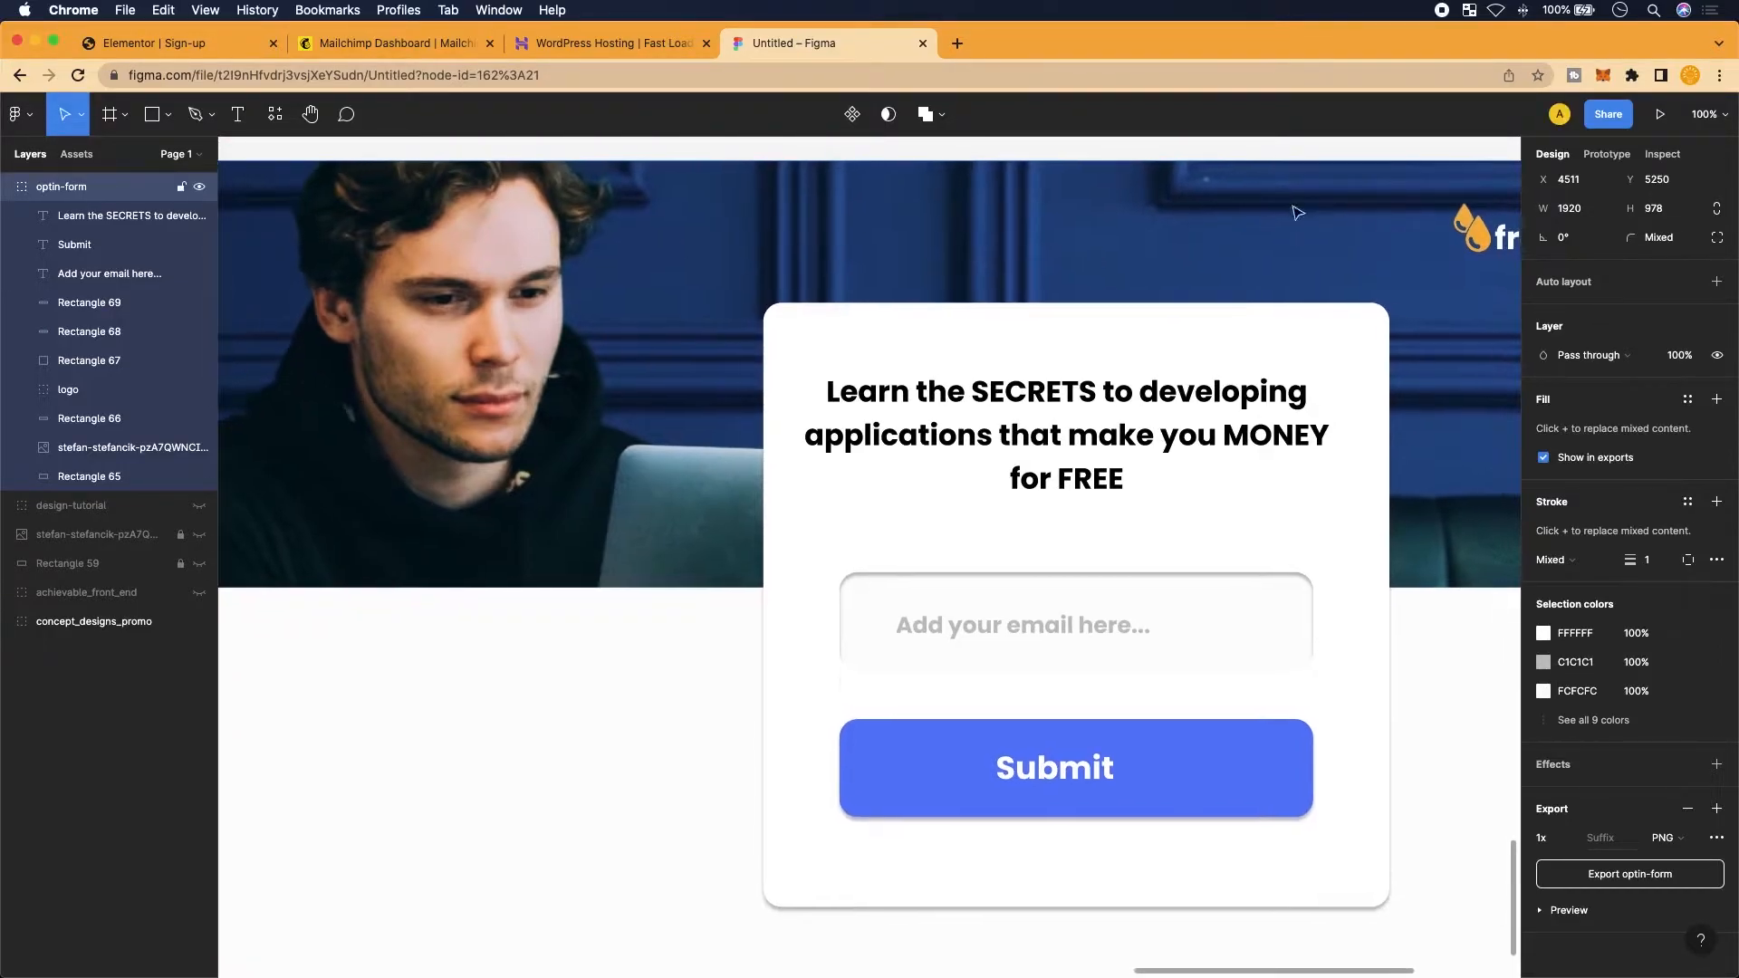
left_click(421, 324)
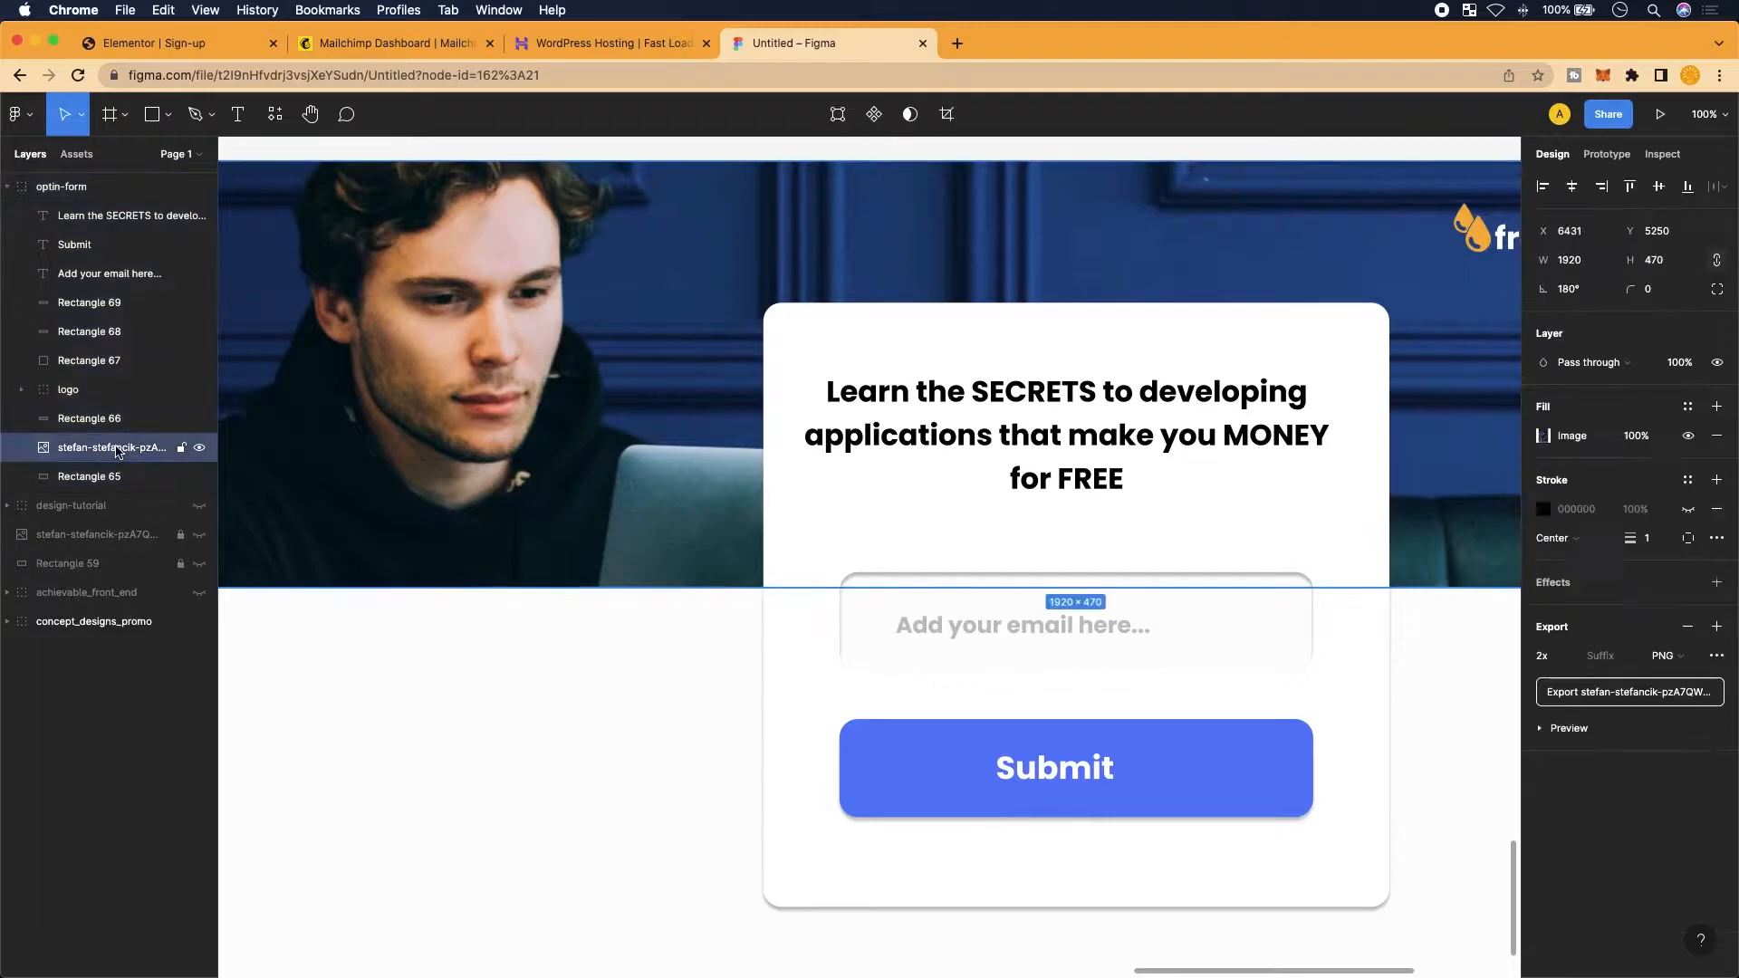
scroll(665, 279, "down", 5)
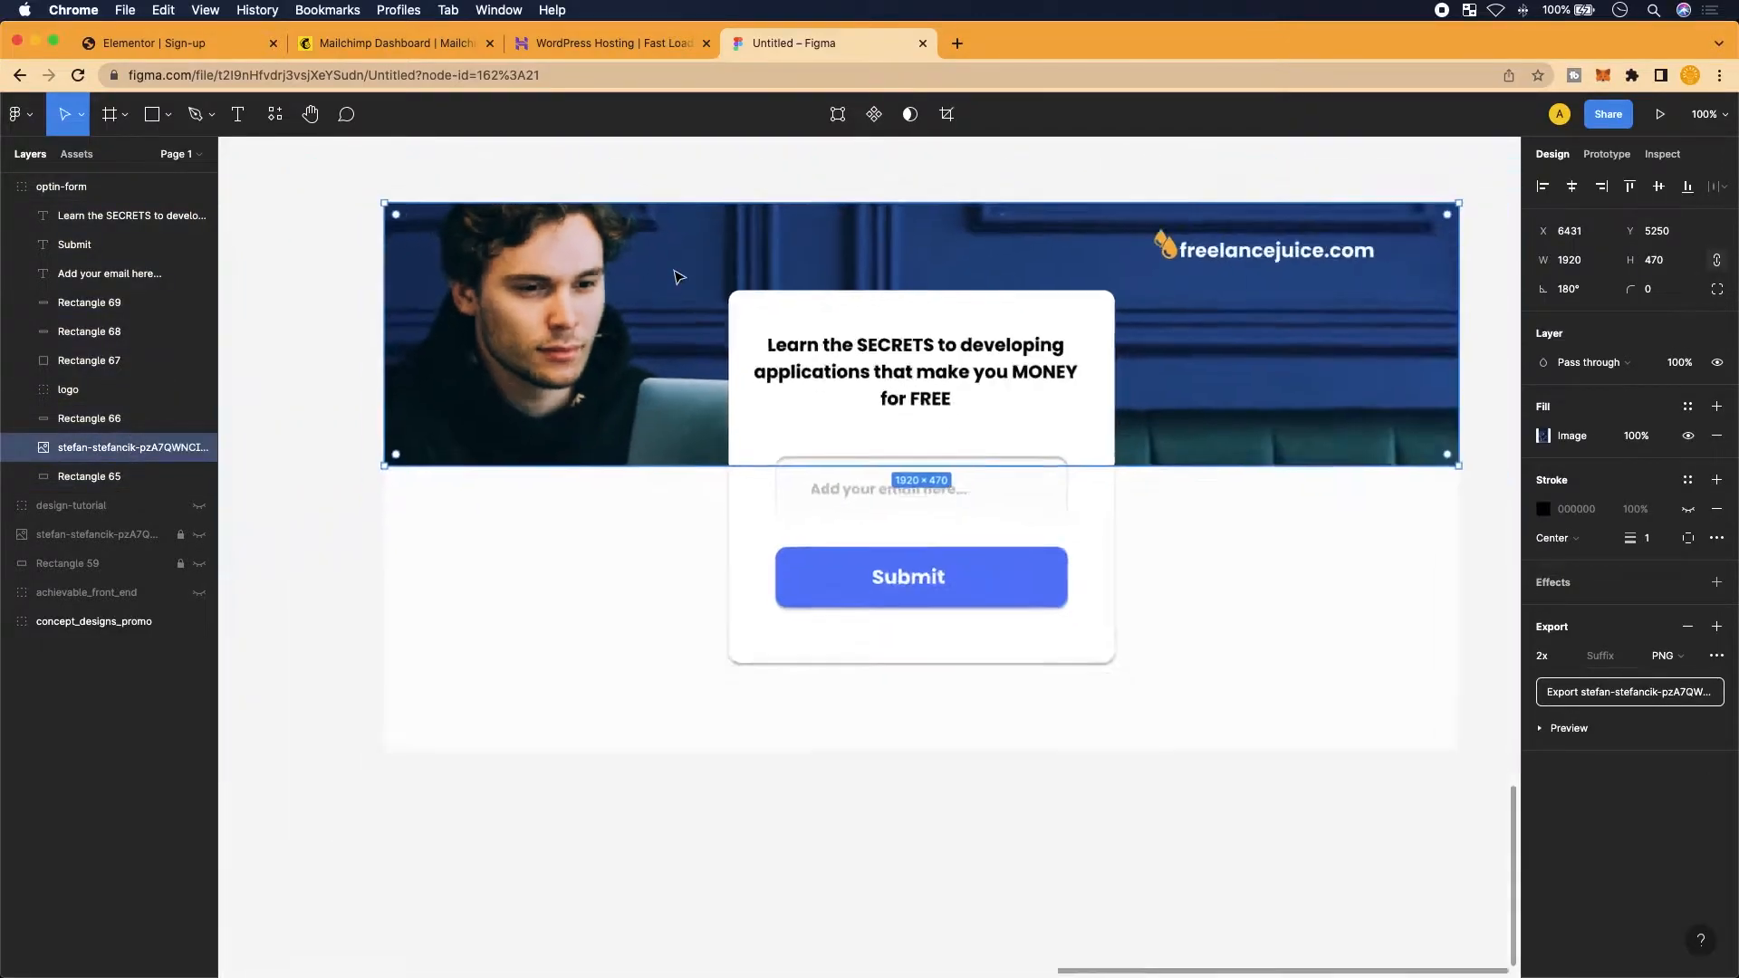
scroll(1012, 383, "up", 5)
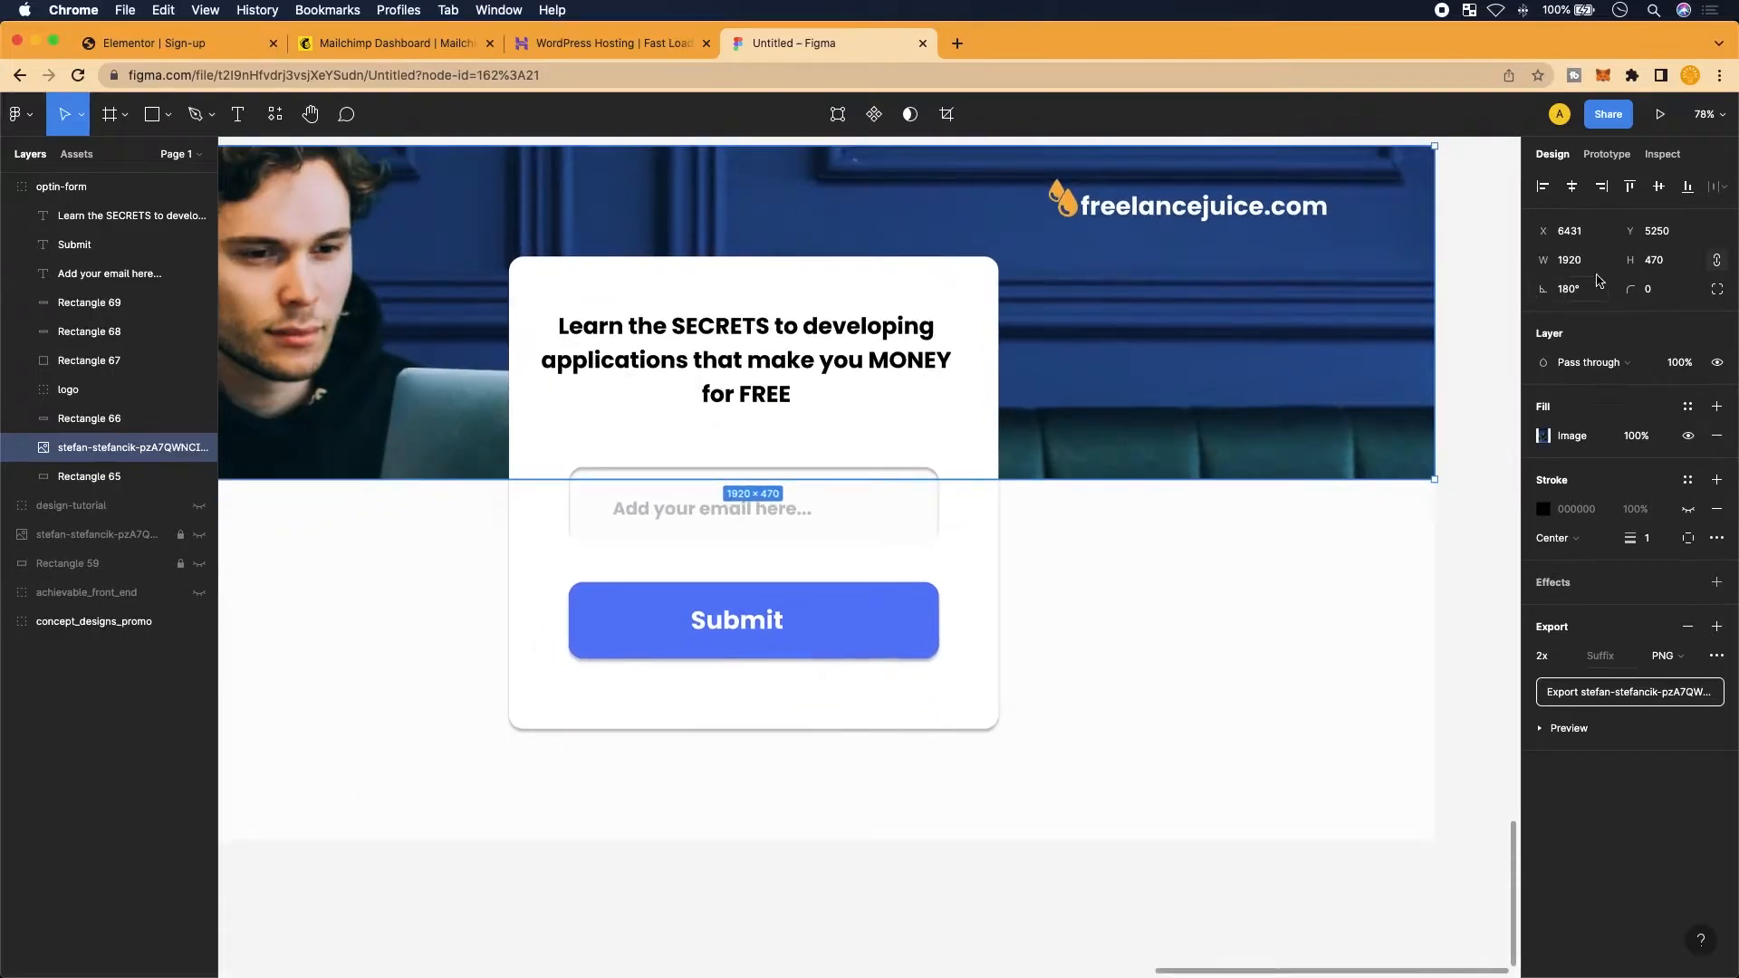
left_click(1665, 264)
left_click(173, 44)
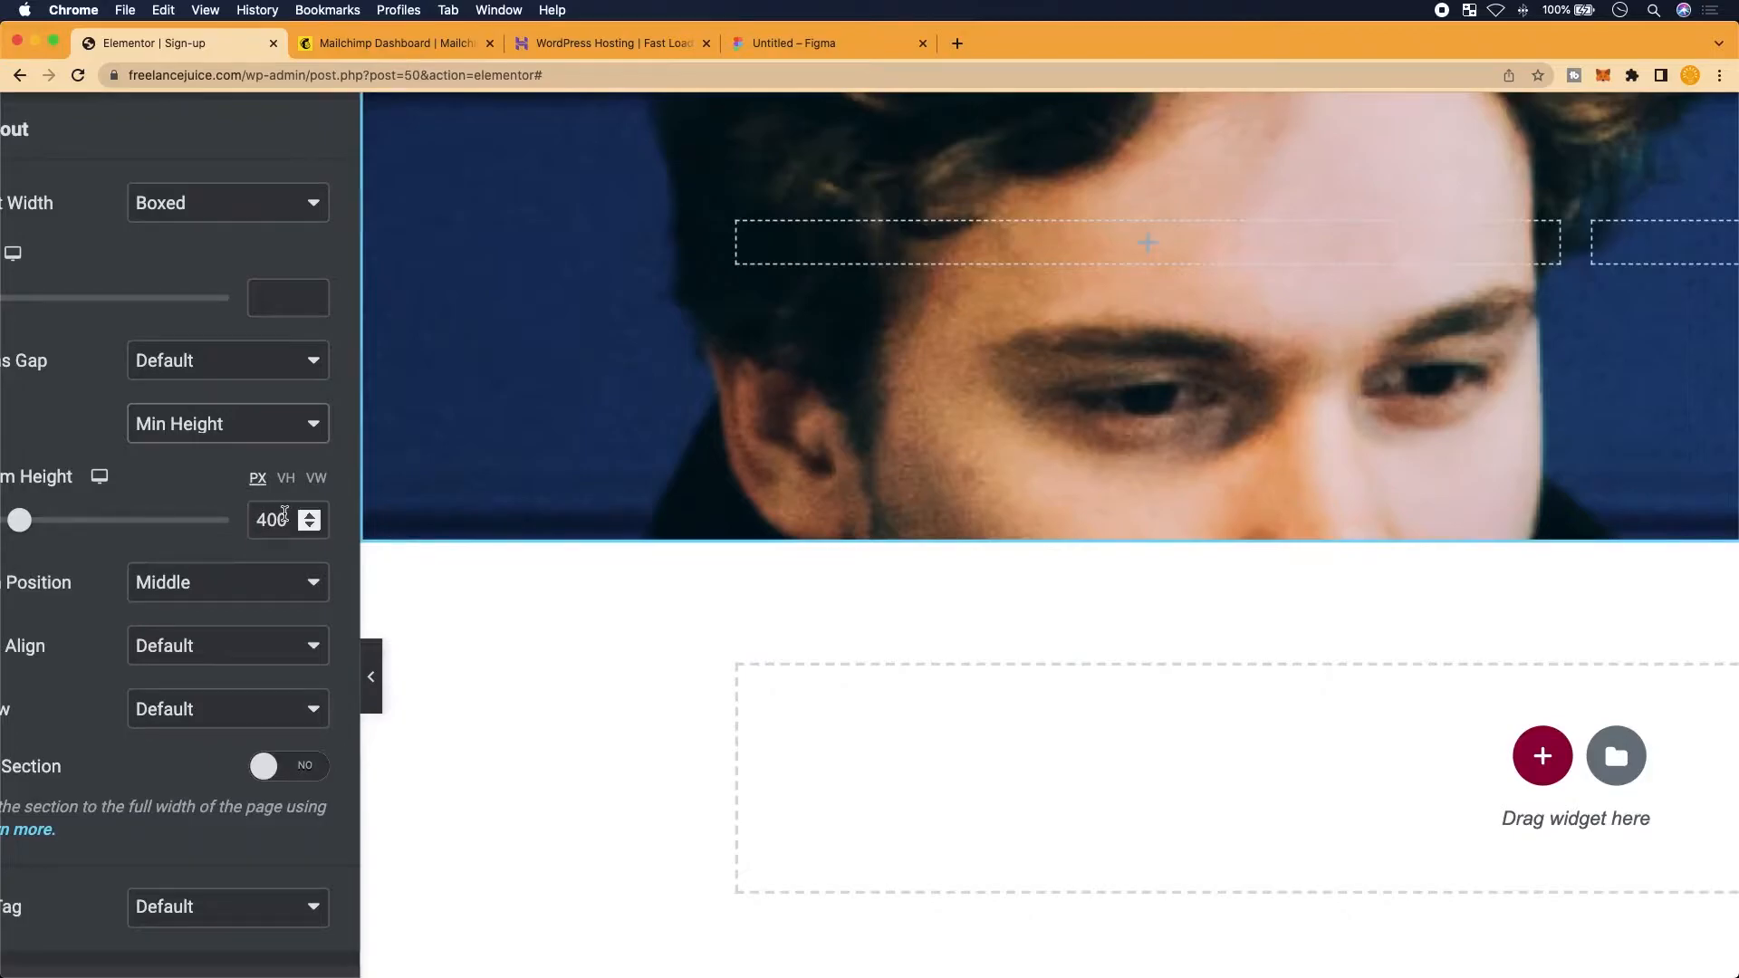
Change the section's minimum height from 400 to 470 px
left_click_drag(284, 514, 236, 521)
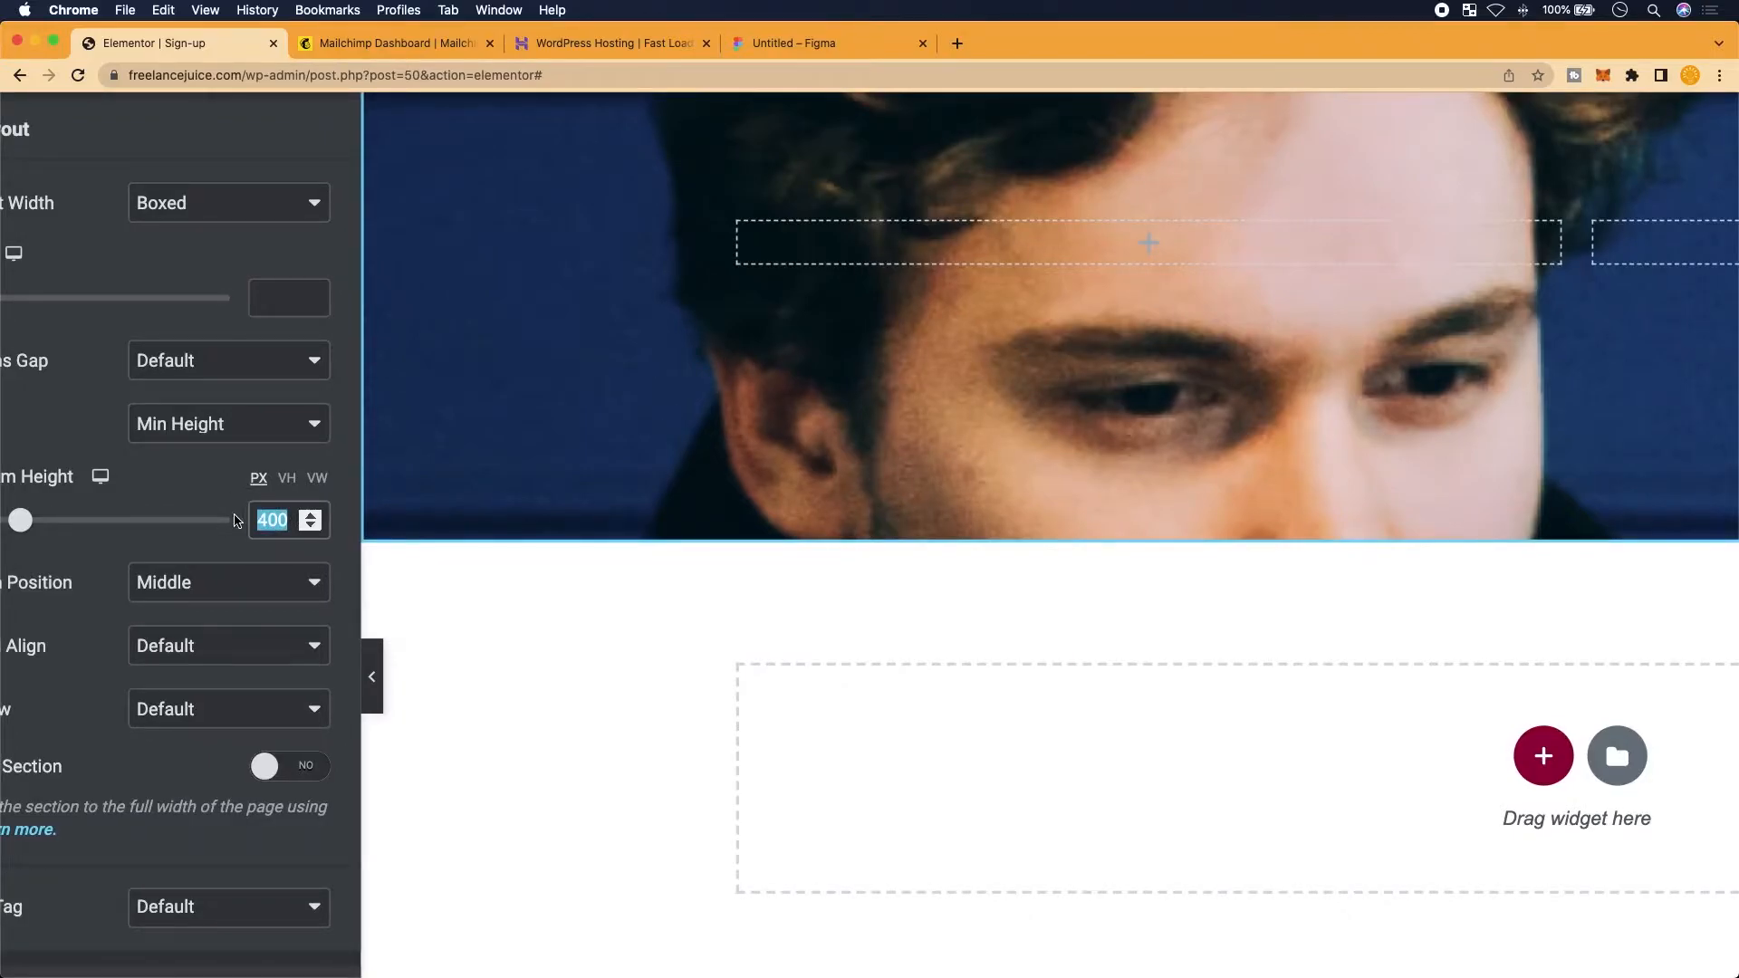
type("470")
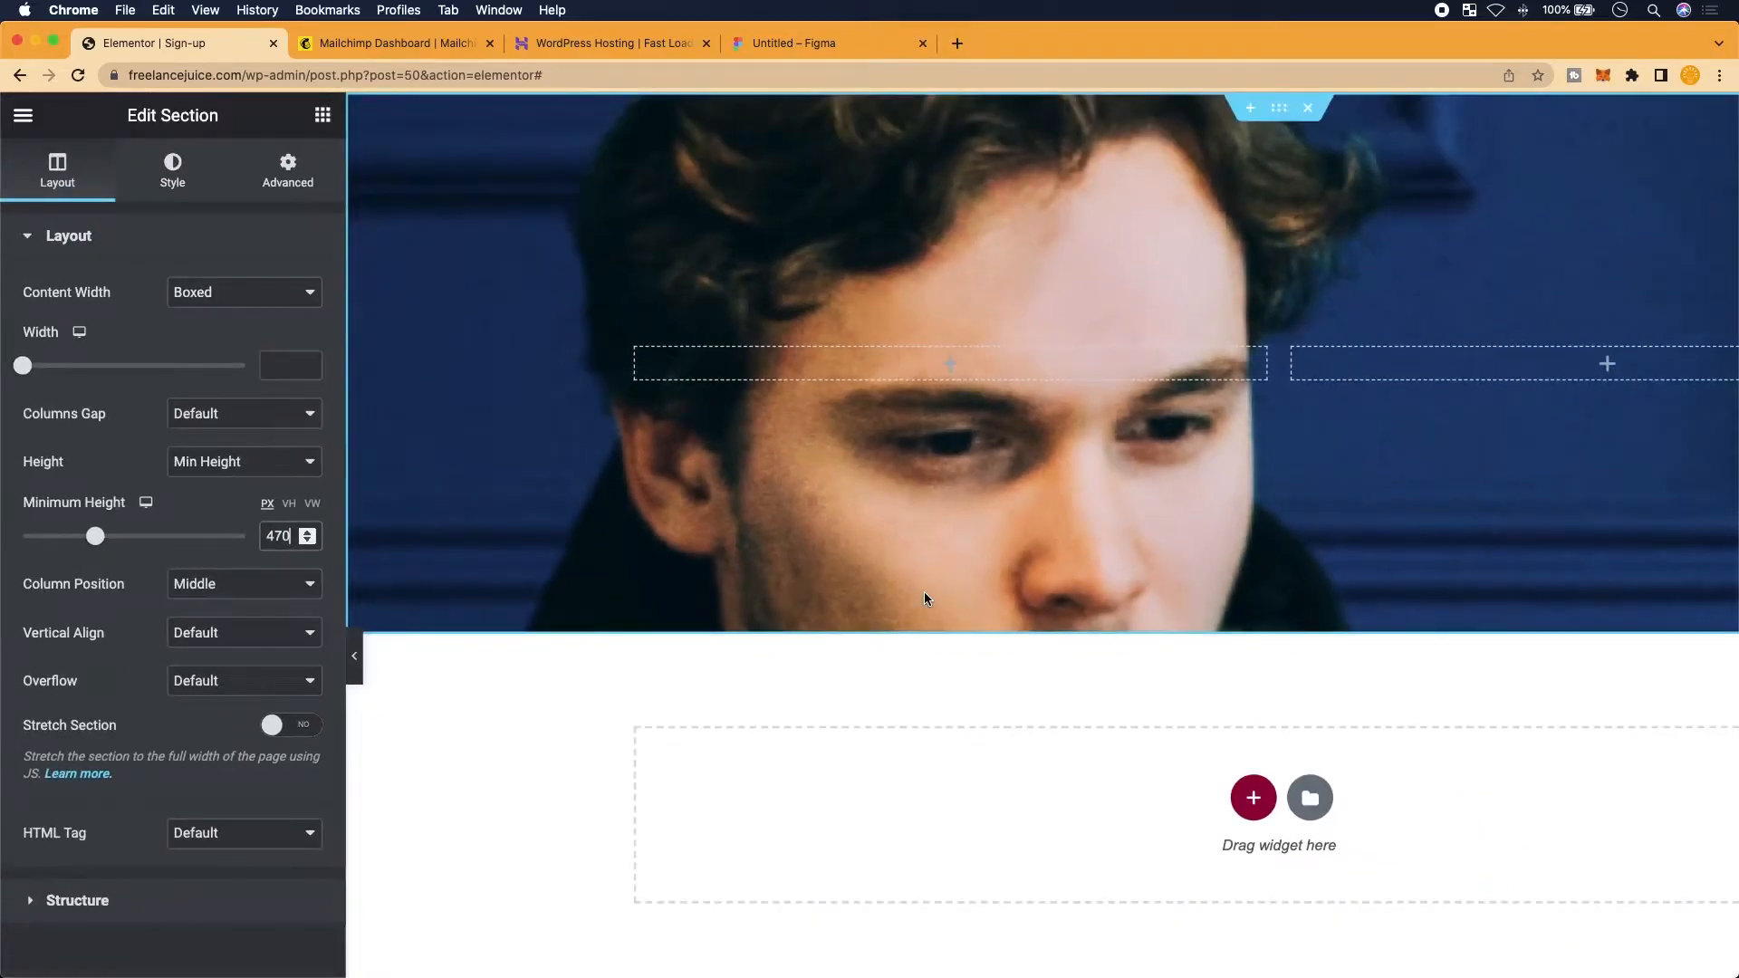
key("super+minus")
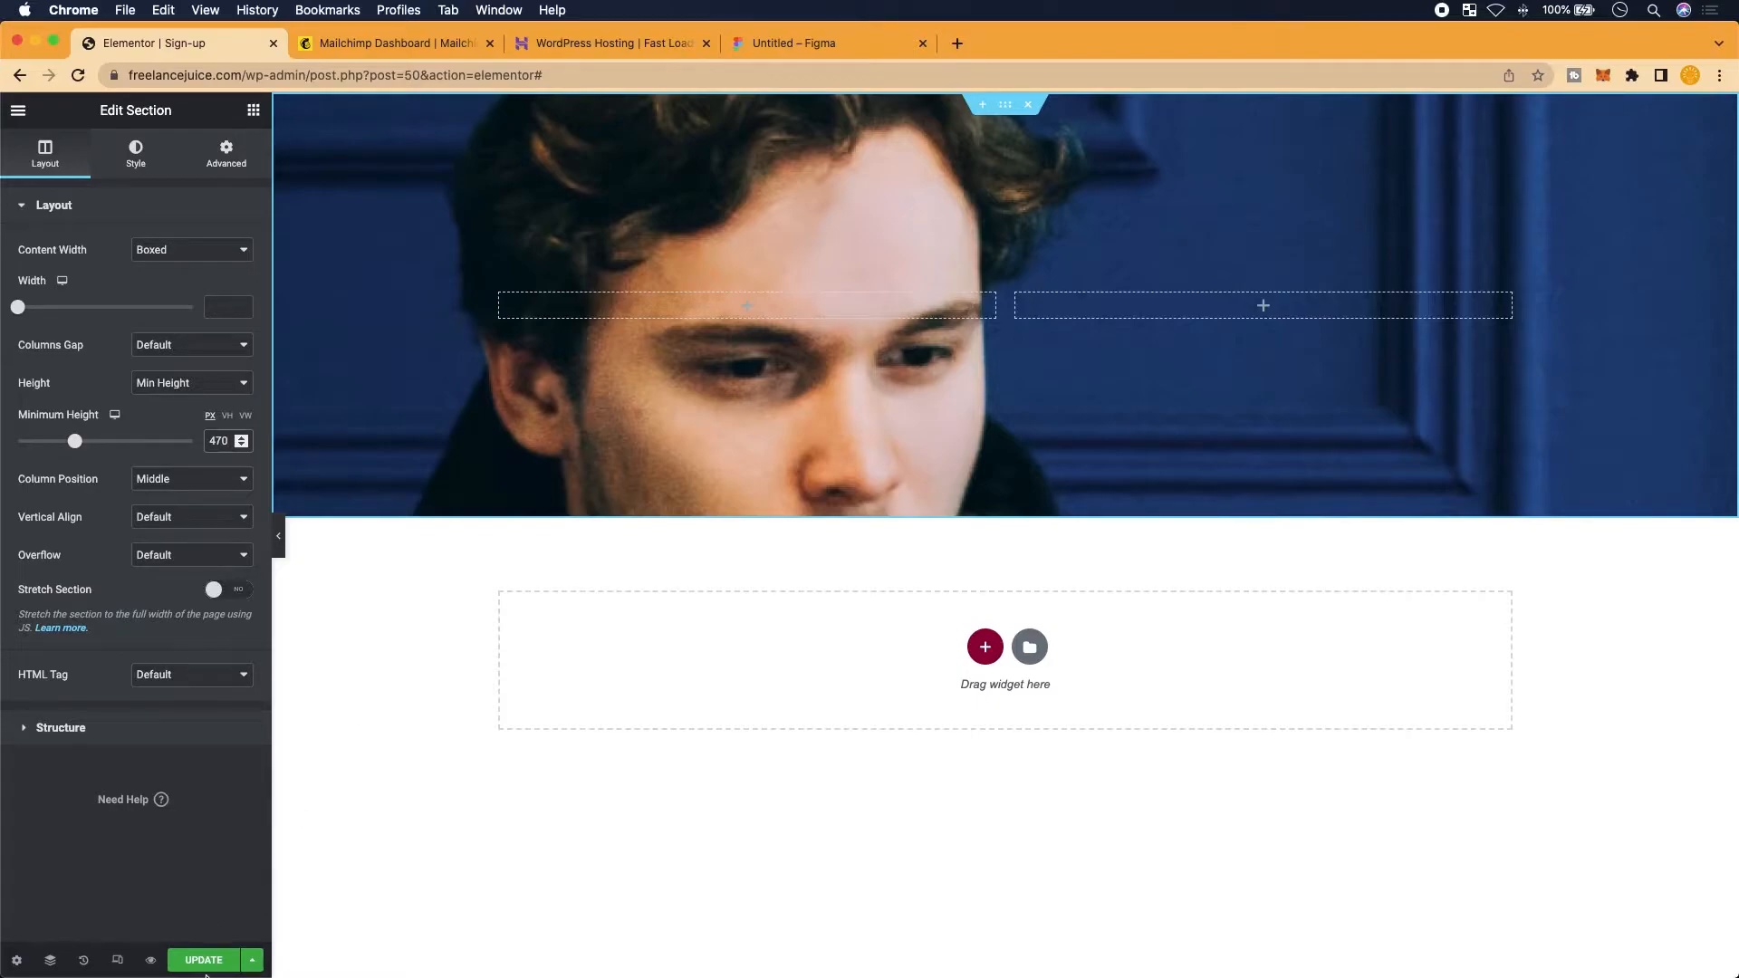
Save the Sign-up page changes with Update
mouse_move(207, 975)
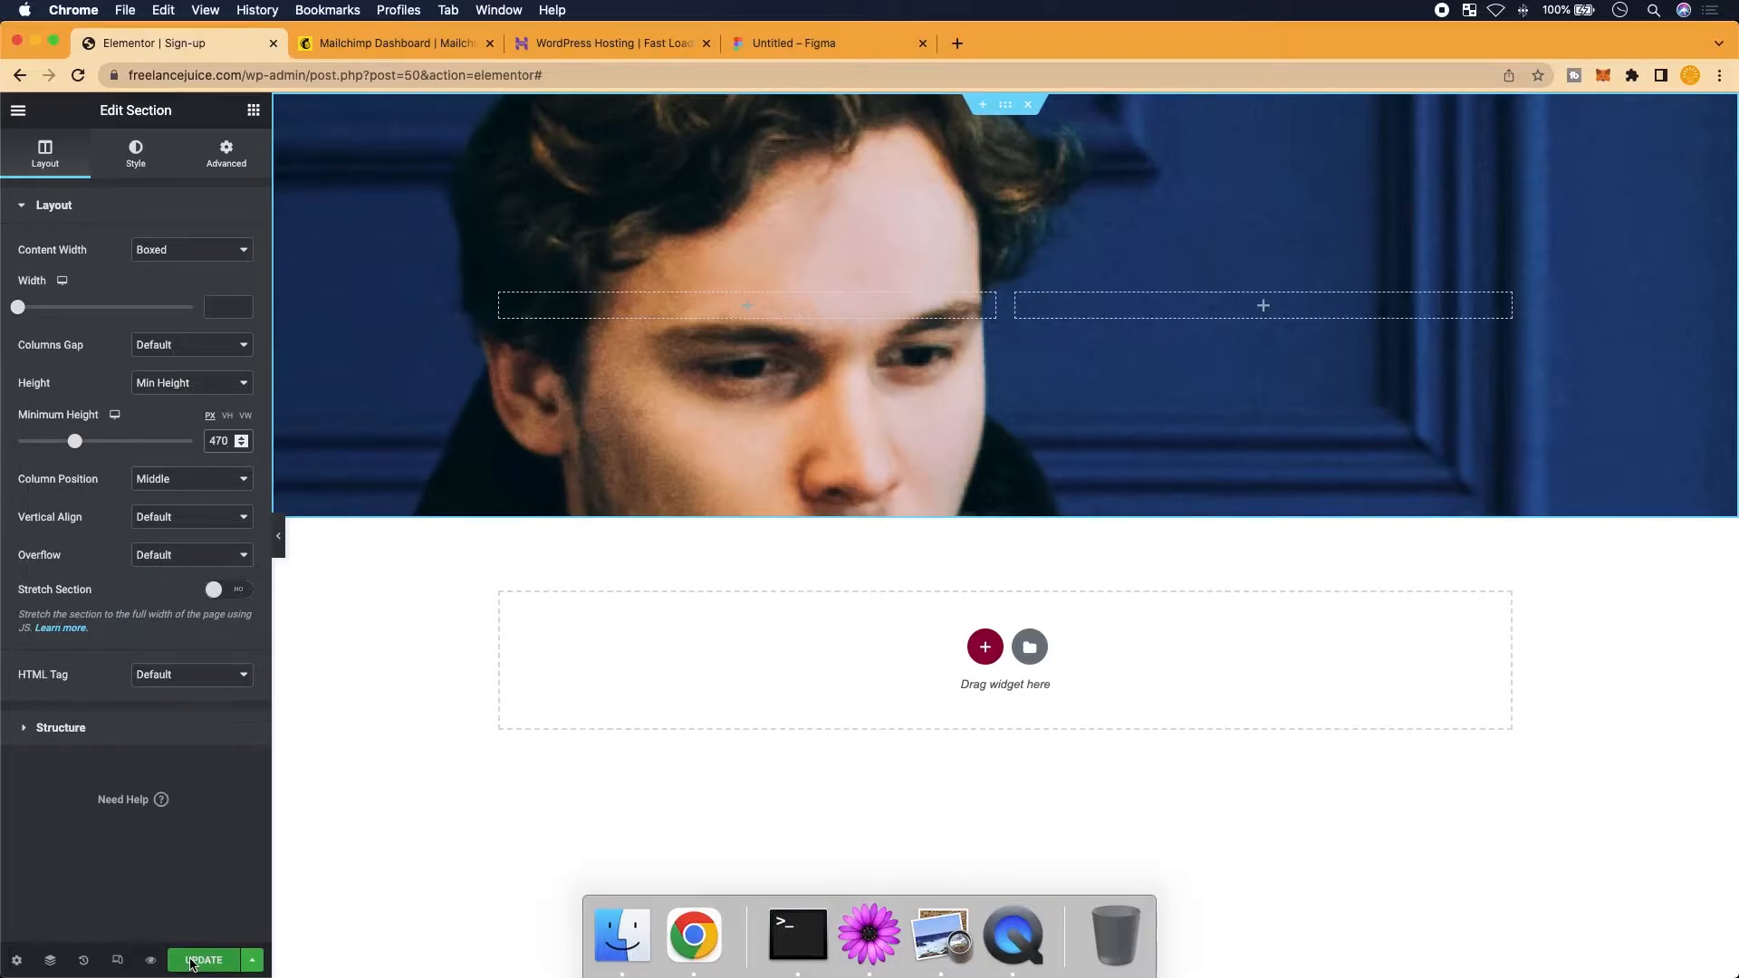
scroll(191, 961, "up", 5)
left_click(196, 942)
scroll(198, 941, "down", 3)
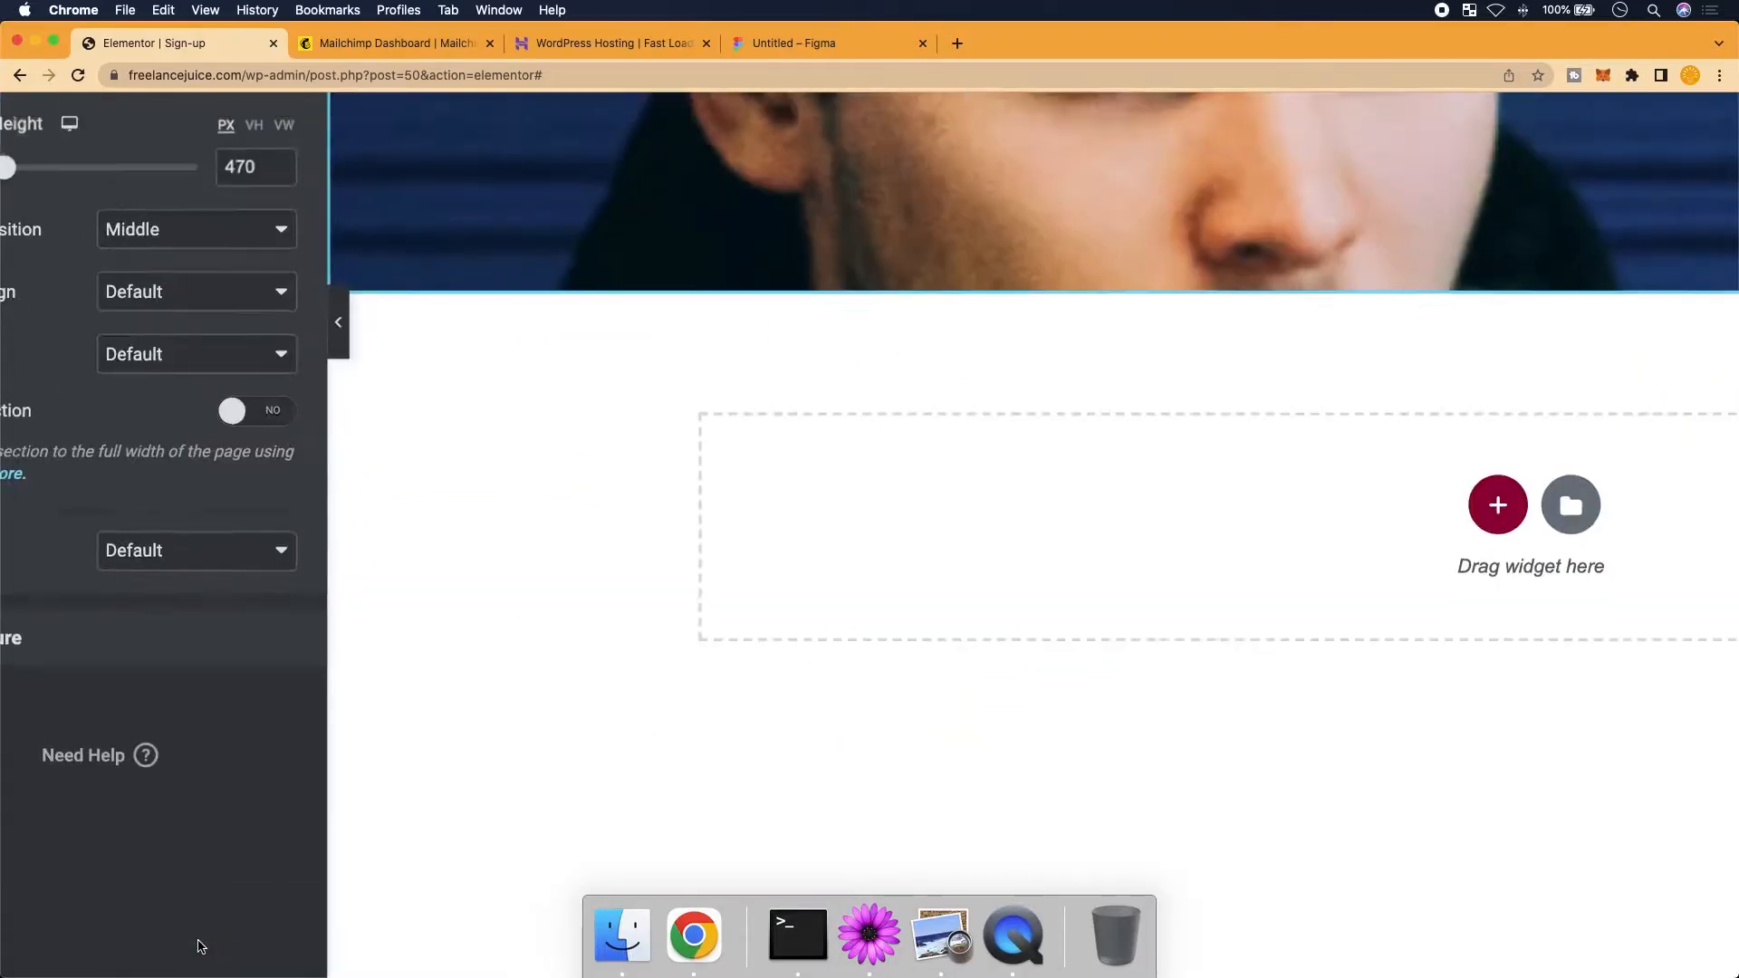
scroll(197, 947, "down", 4)
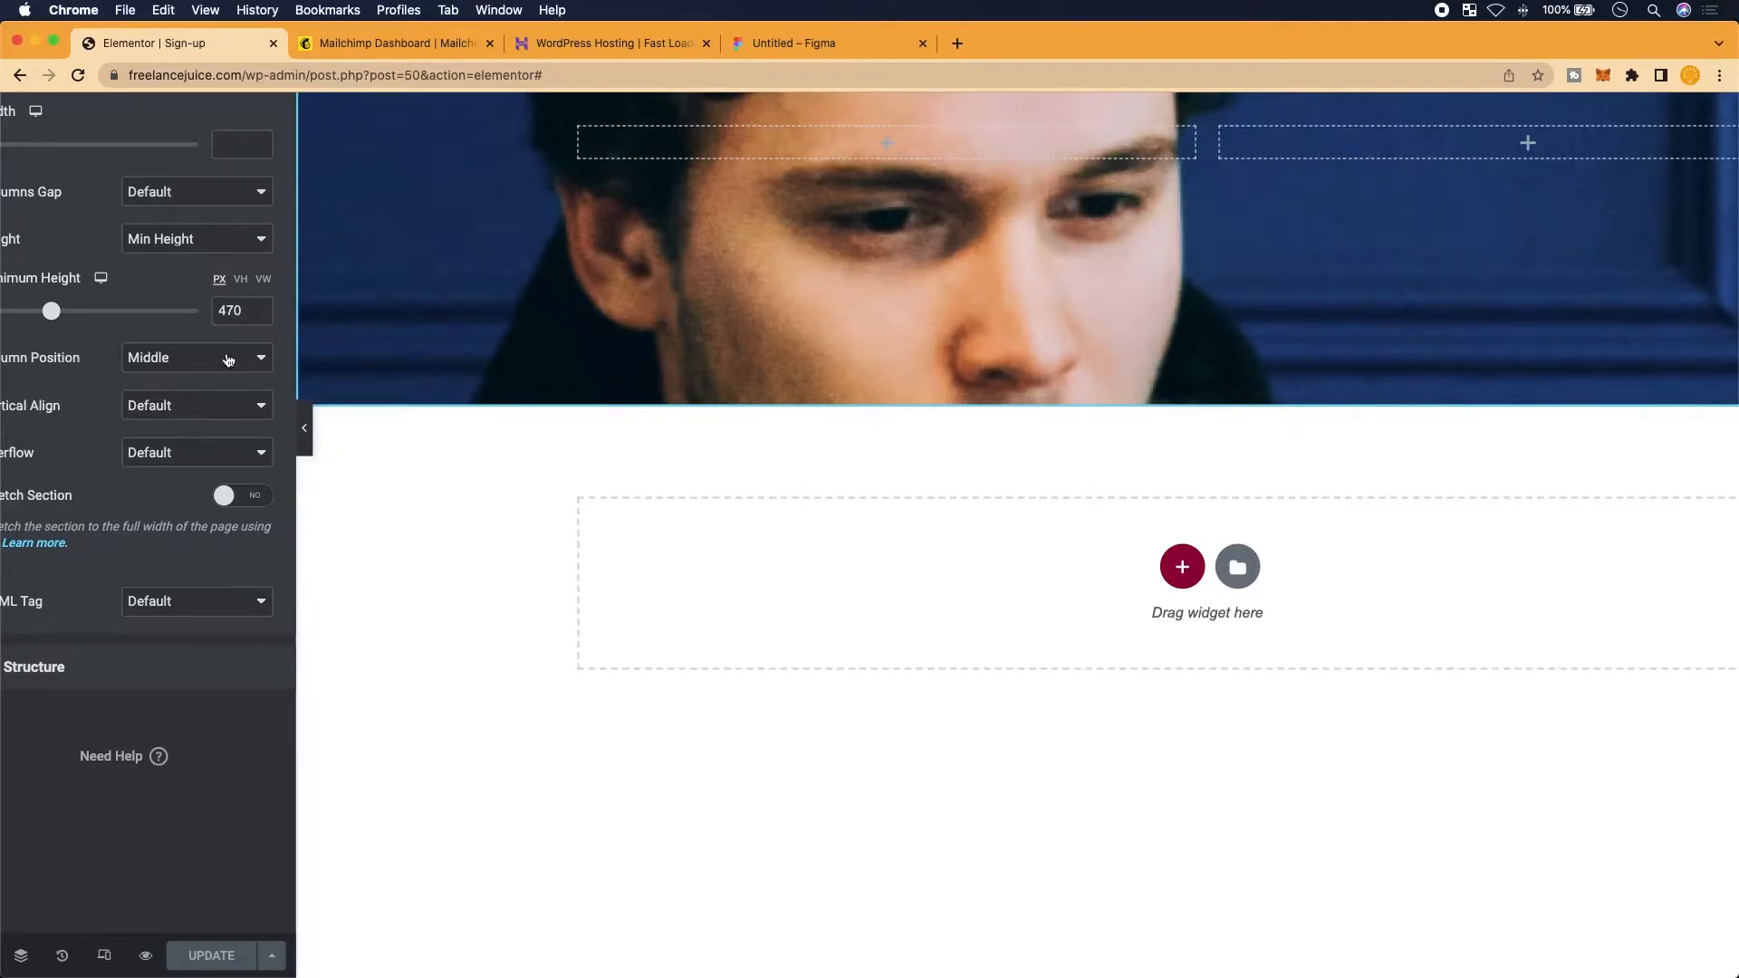
Load the live freelancejuice.com page in a new tab to check the header, then return to the editor
left_click(959, 44)
type("fre")
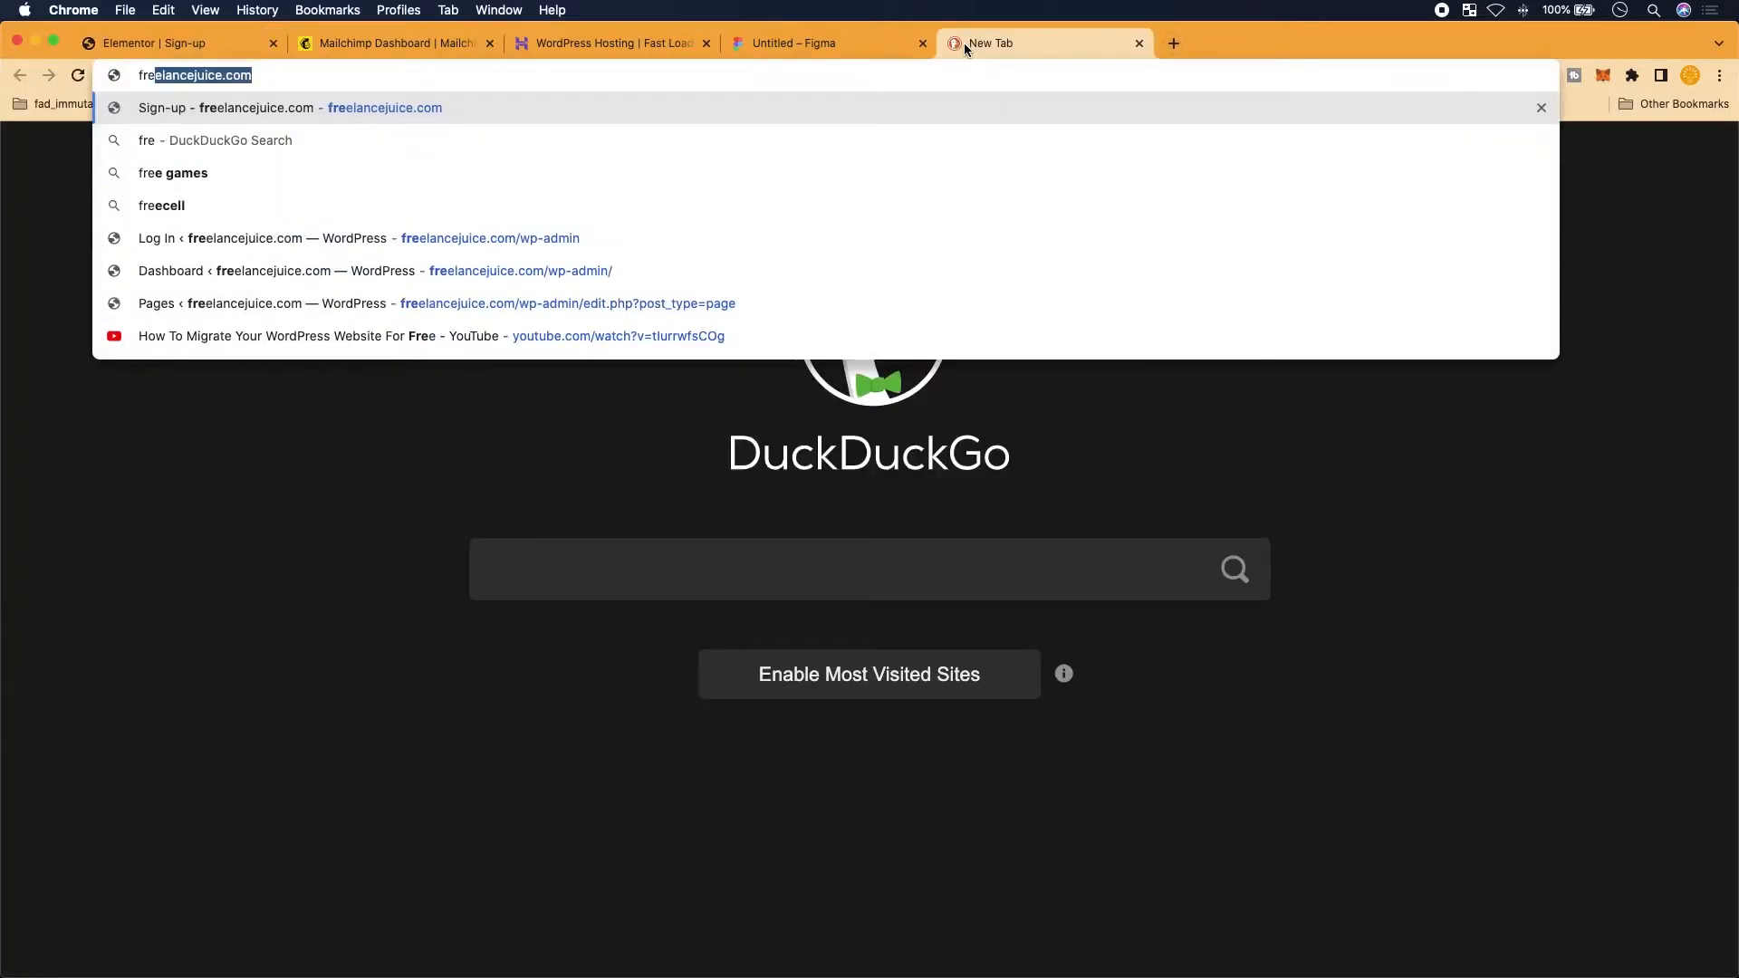
key("Return")
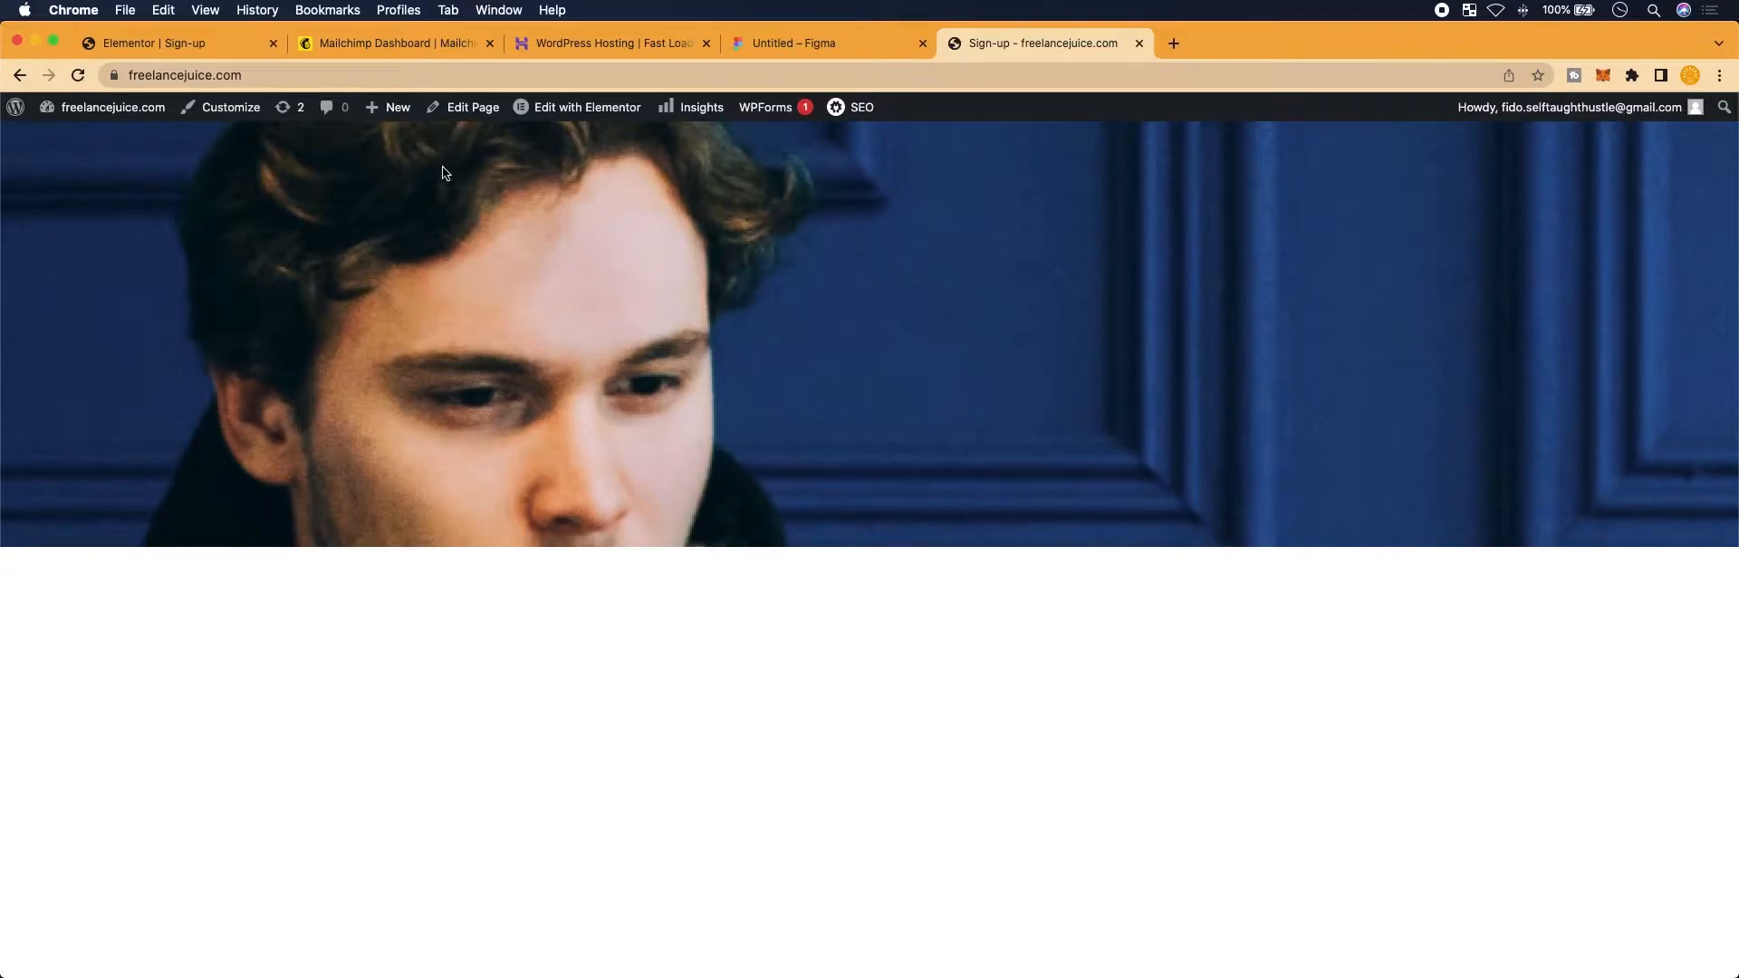
left_click(186, 48)
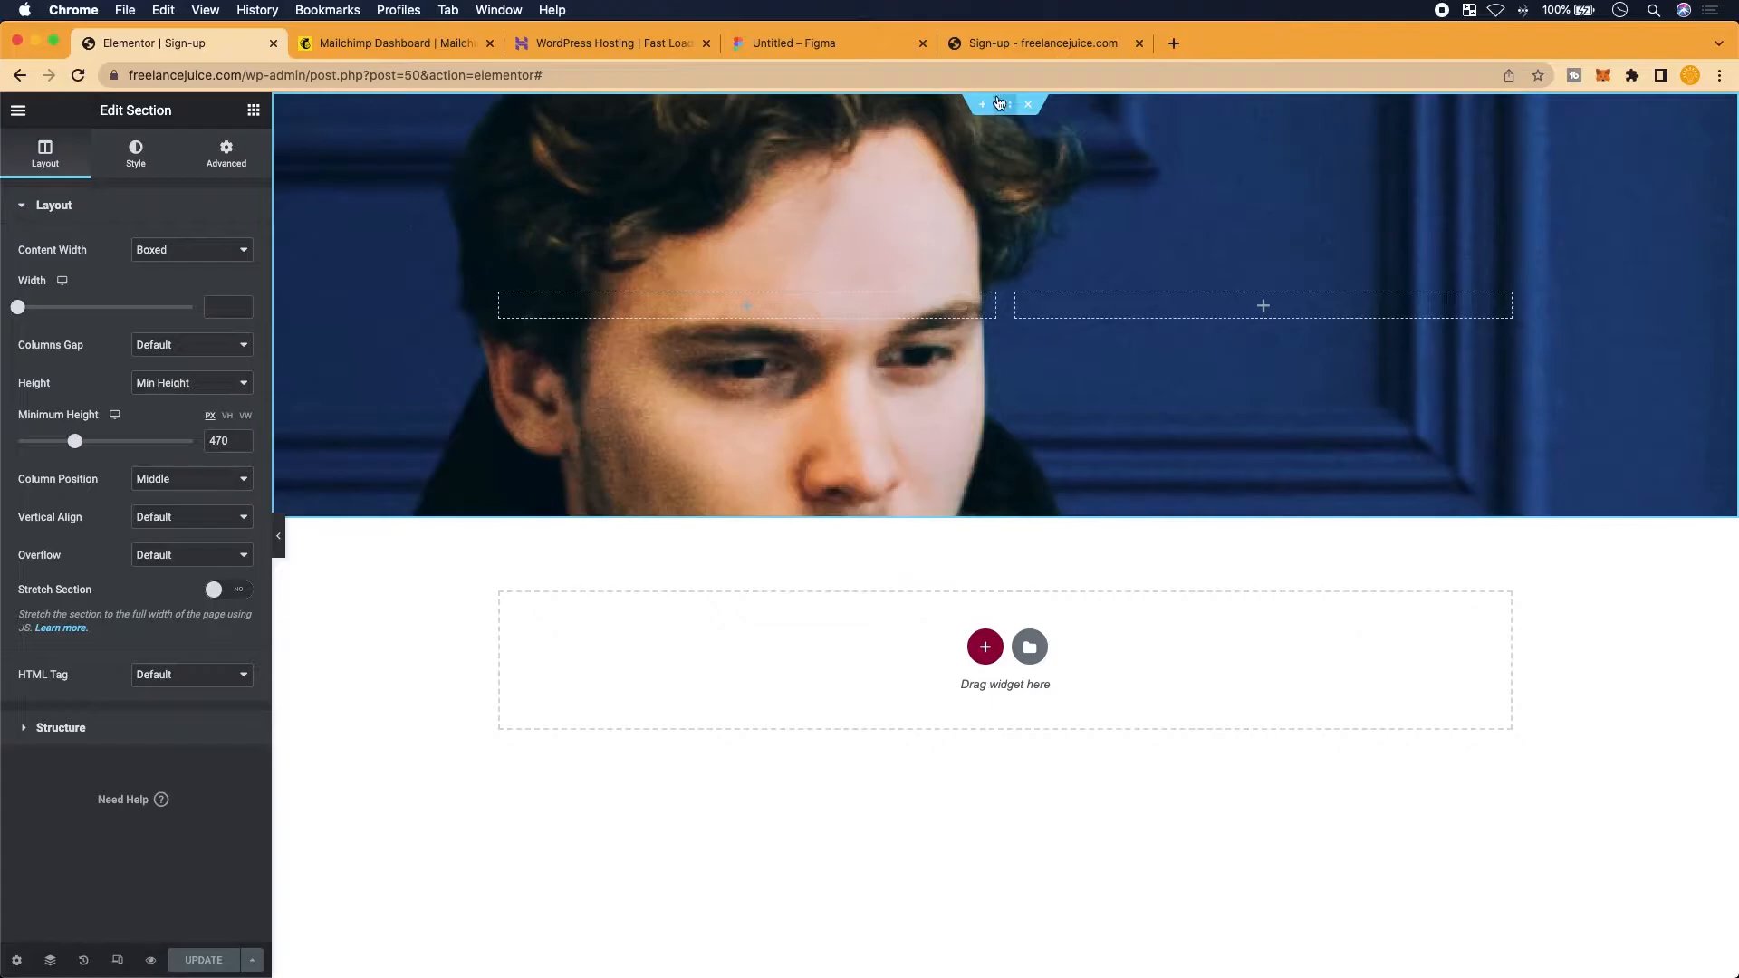
Show the header section's Style tab background settings, then switch to the Figma mockup
scroll(999, 104, "up", 2)
scroll(729, 408, "down", 2)
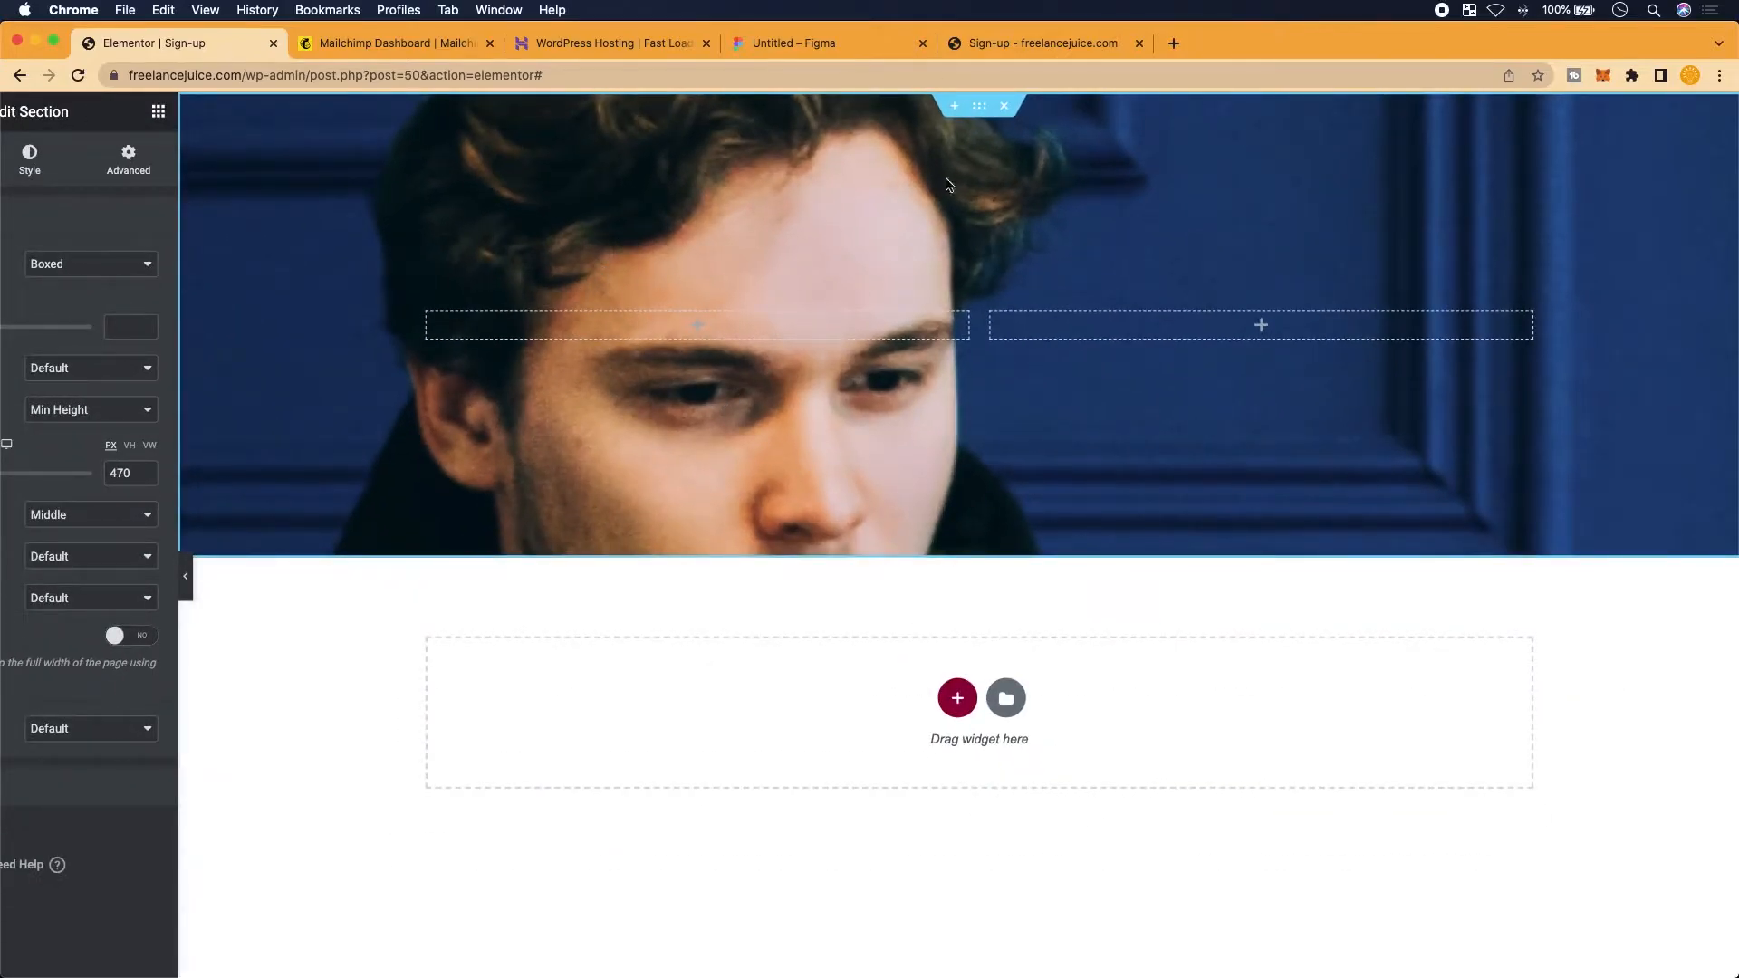
scroll(493, 458, "down", 1)
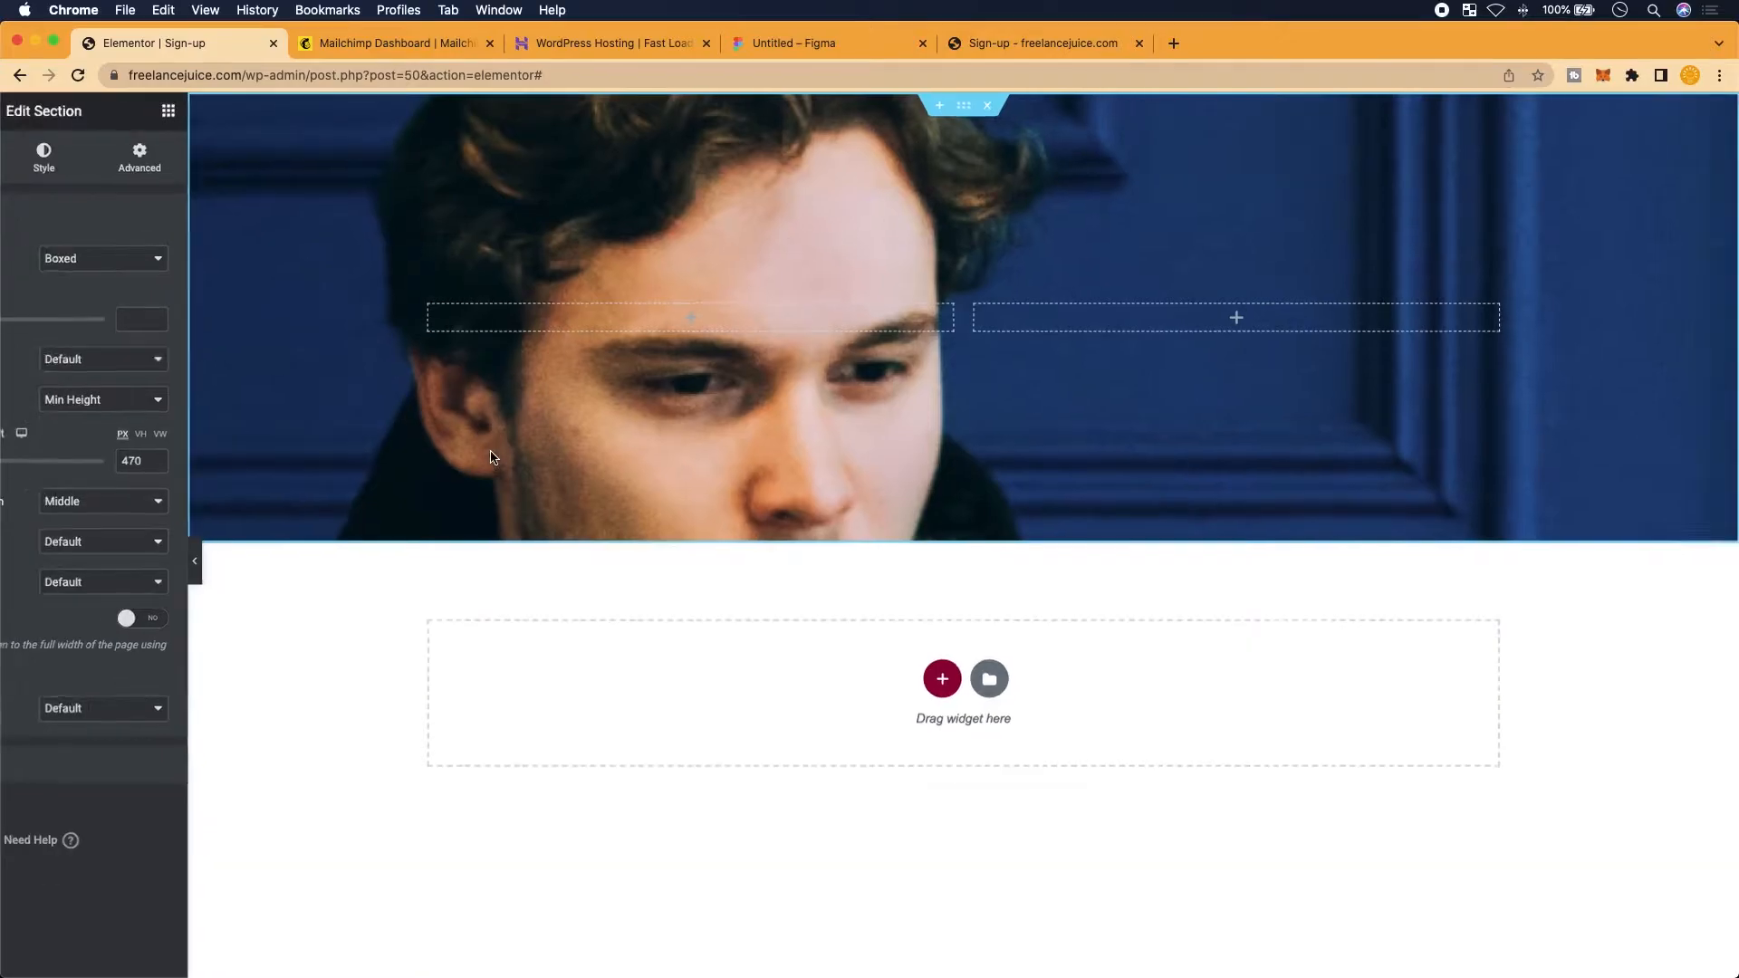
scroll(480, 446, "down", 2)
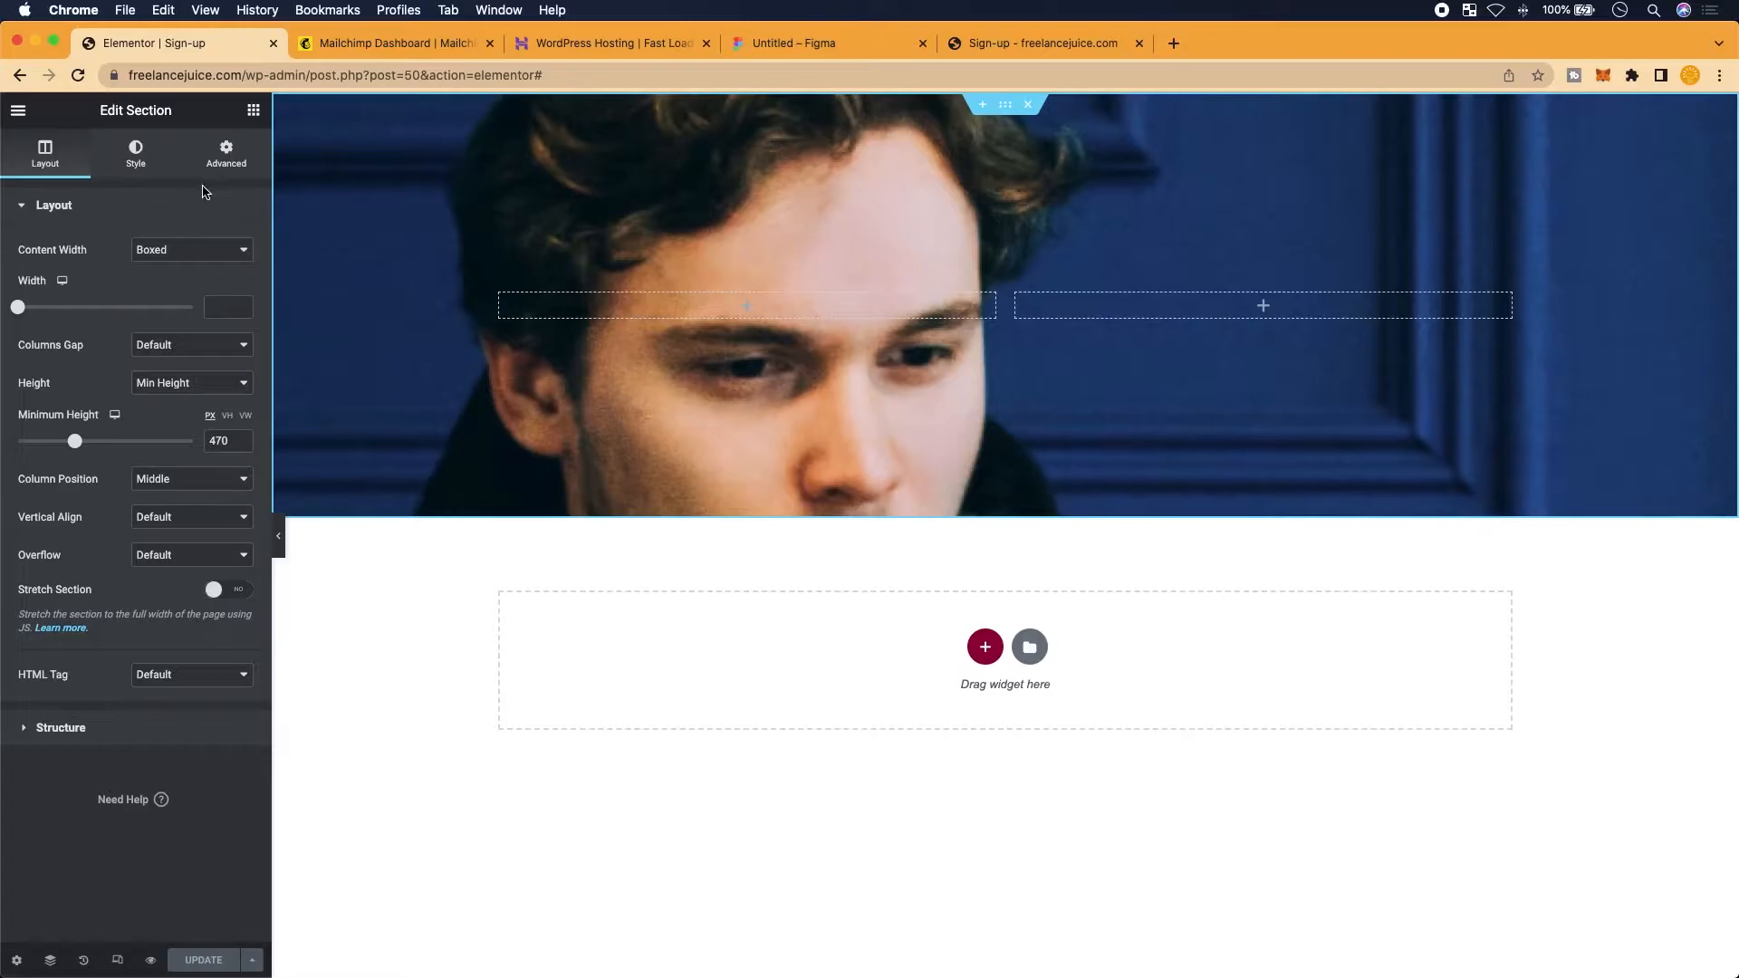
left_click(137, 181)
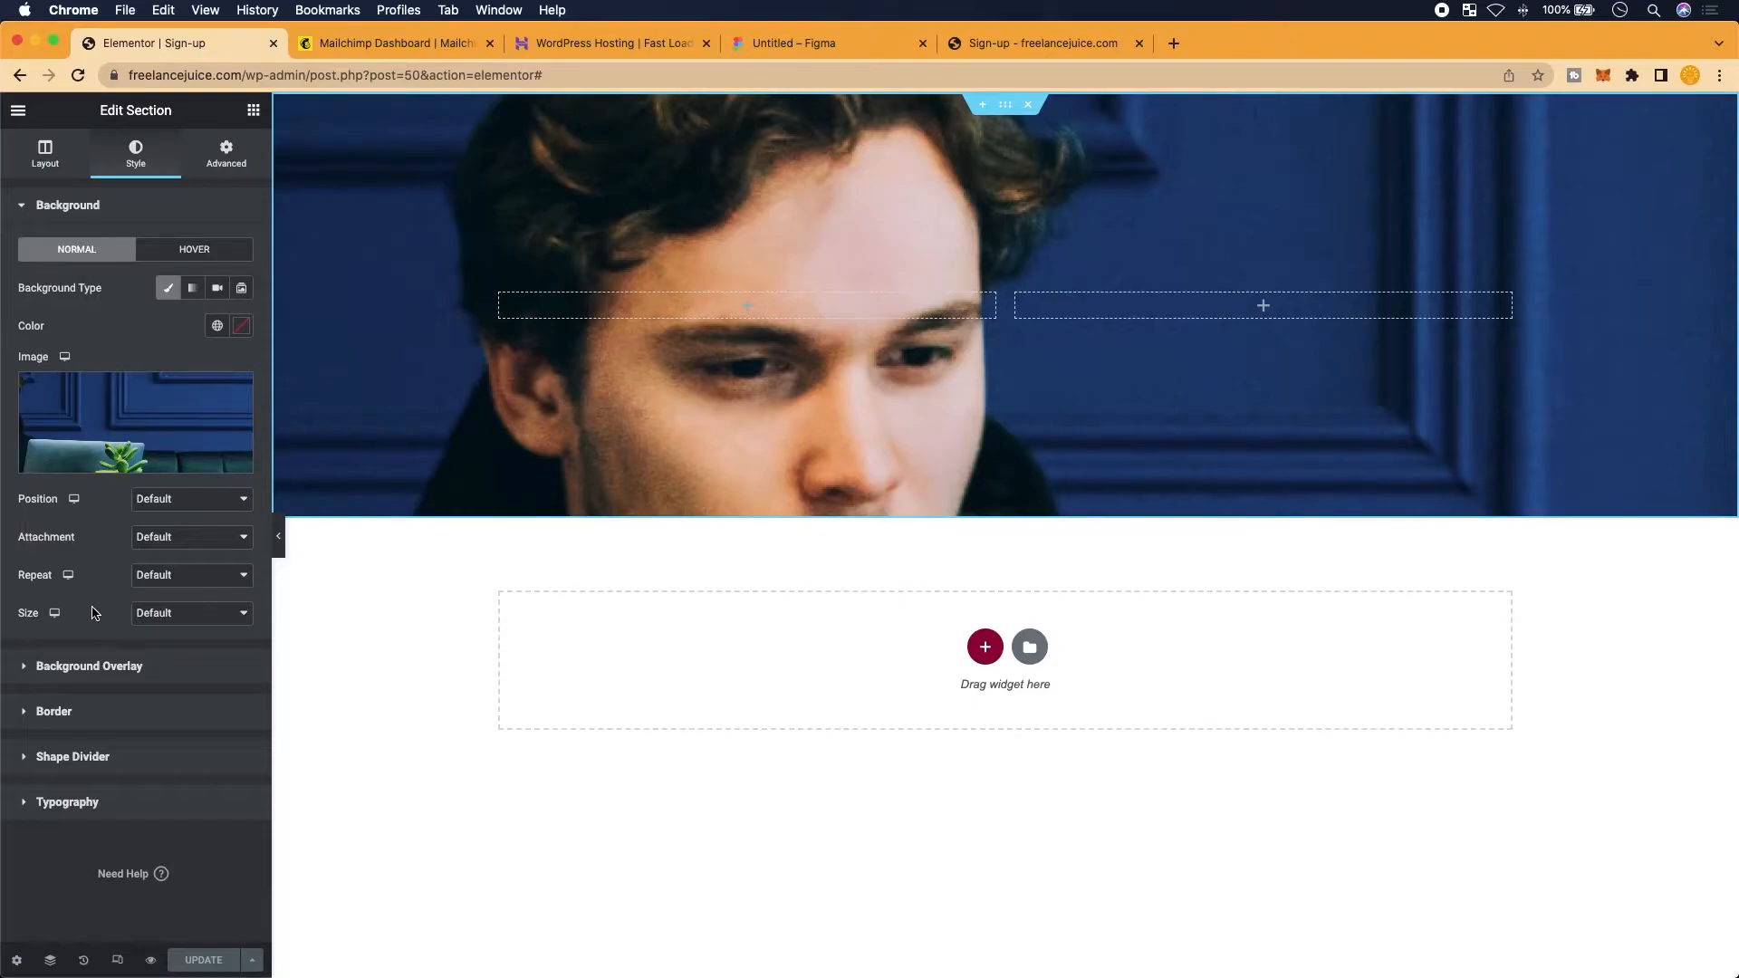
left_click(814, 47)
Compare the Figma 1920 × 470 header photo with the Elementor editor and live sign-up page
scroll(678, 344, "left", 1)
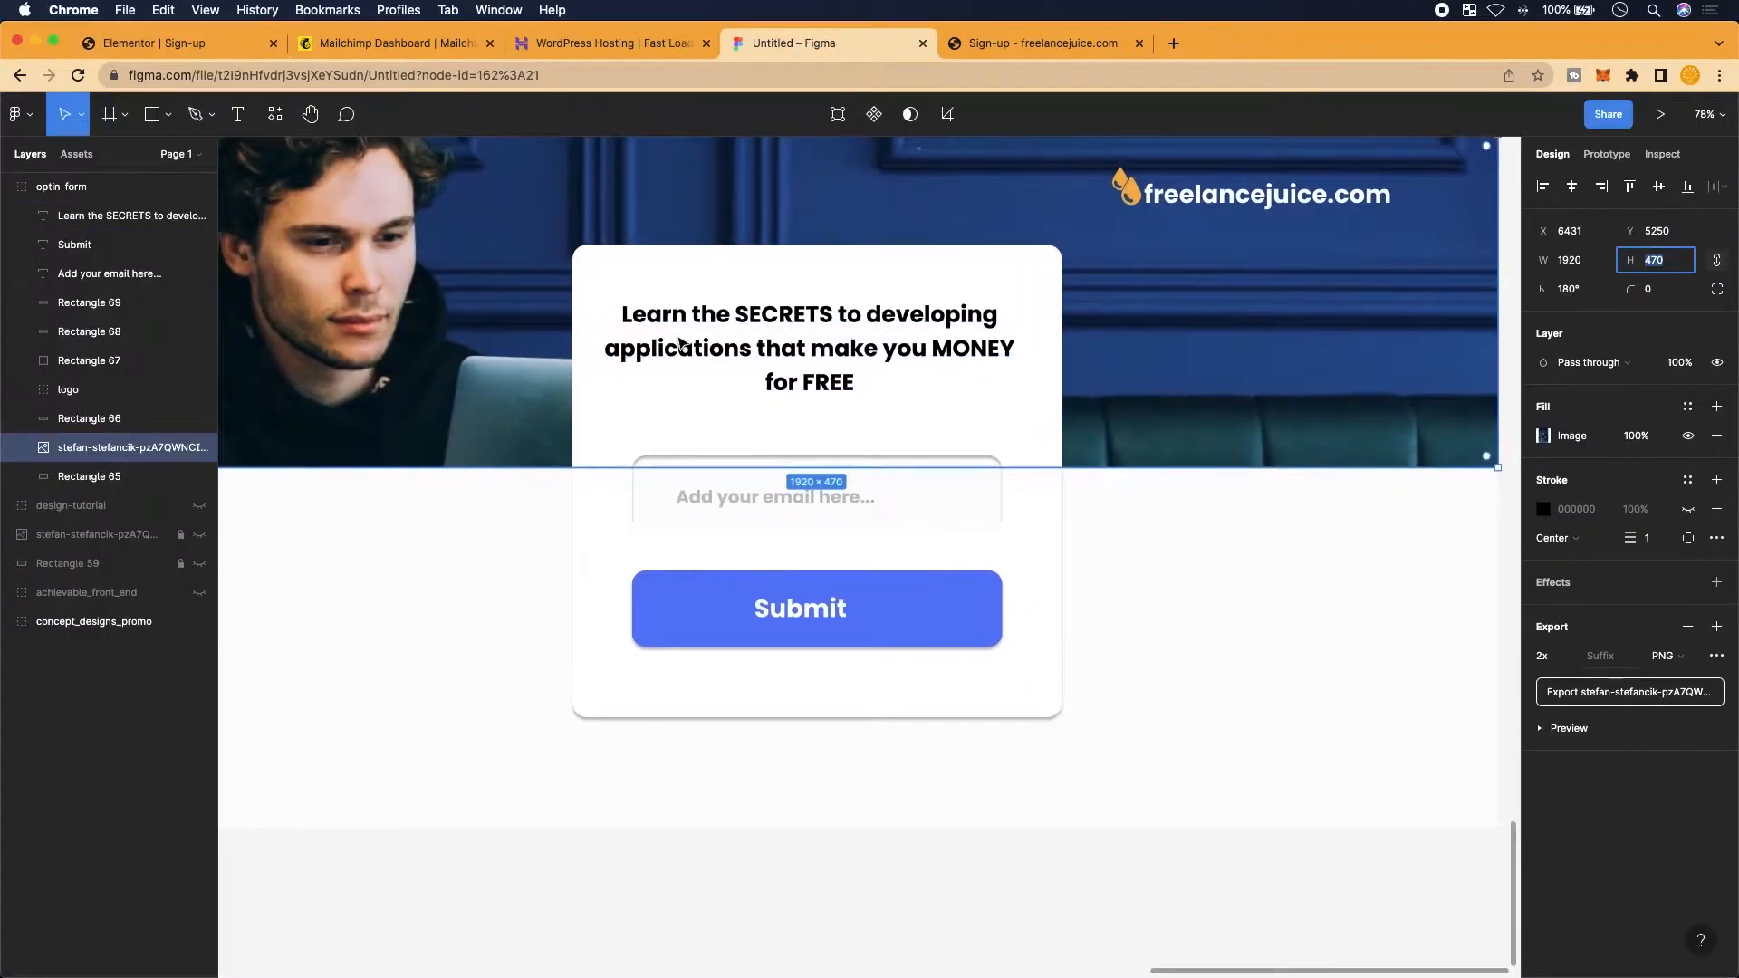
scroll(679, 343, "up", 1)
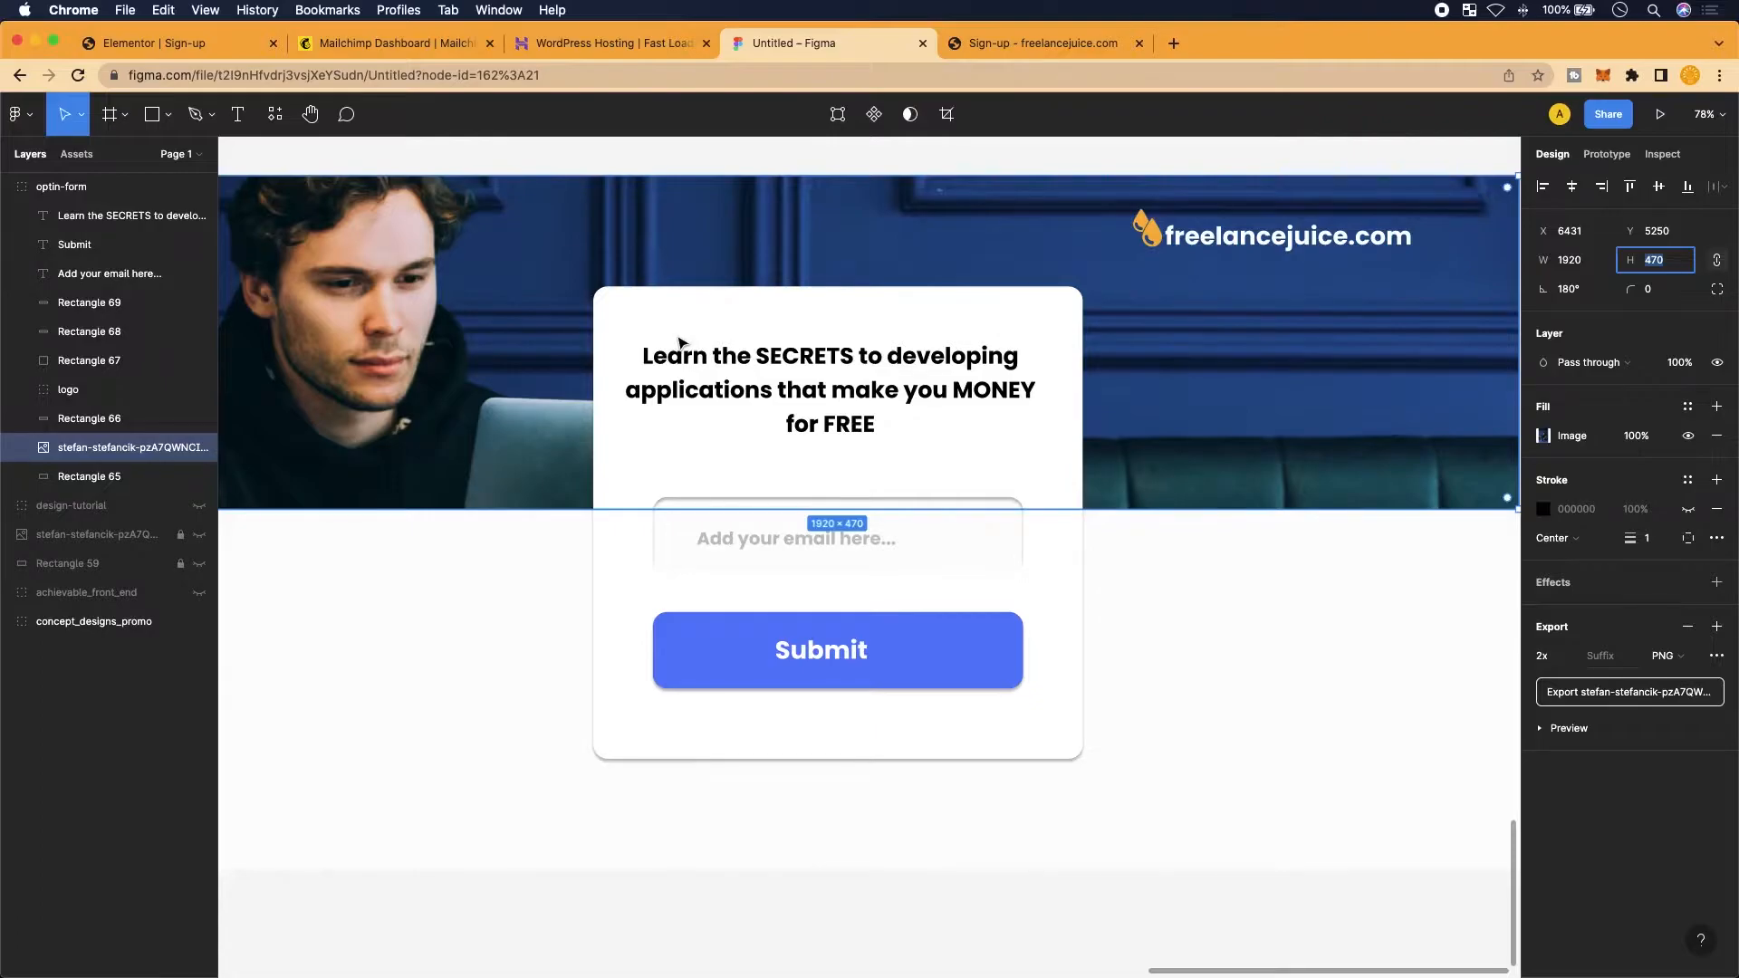
left_click(208, 44)
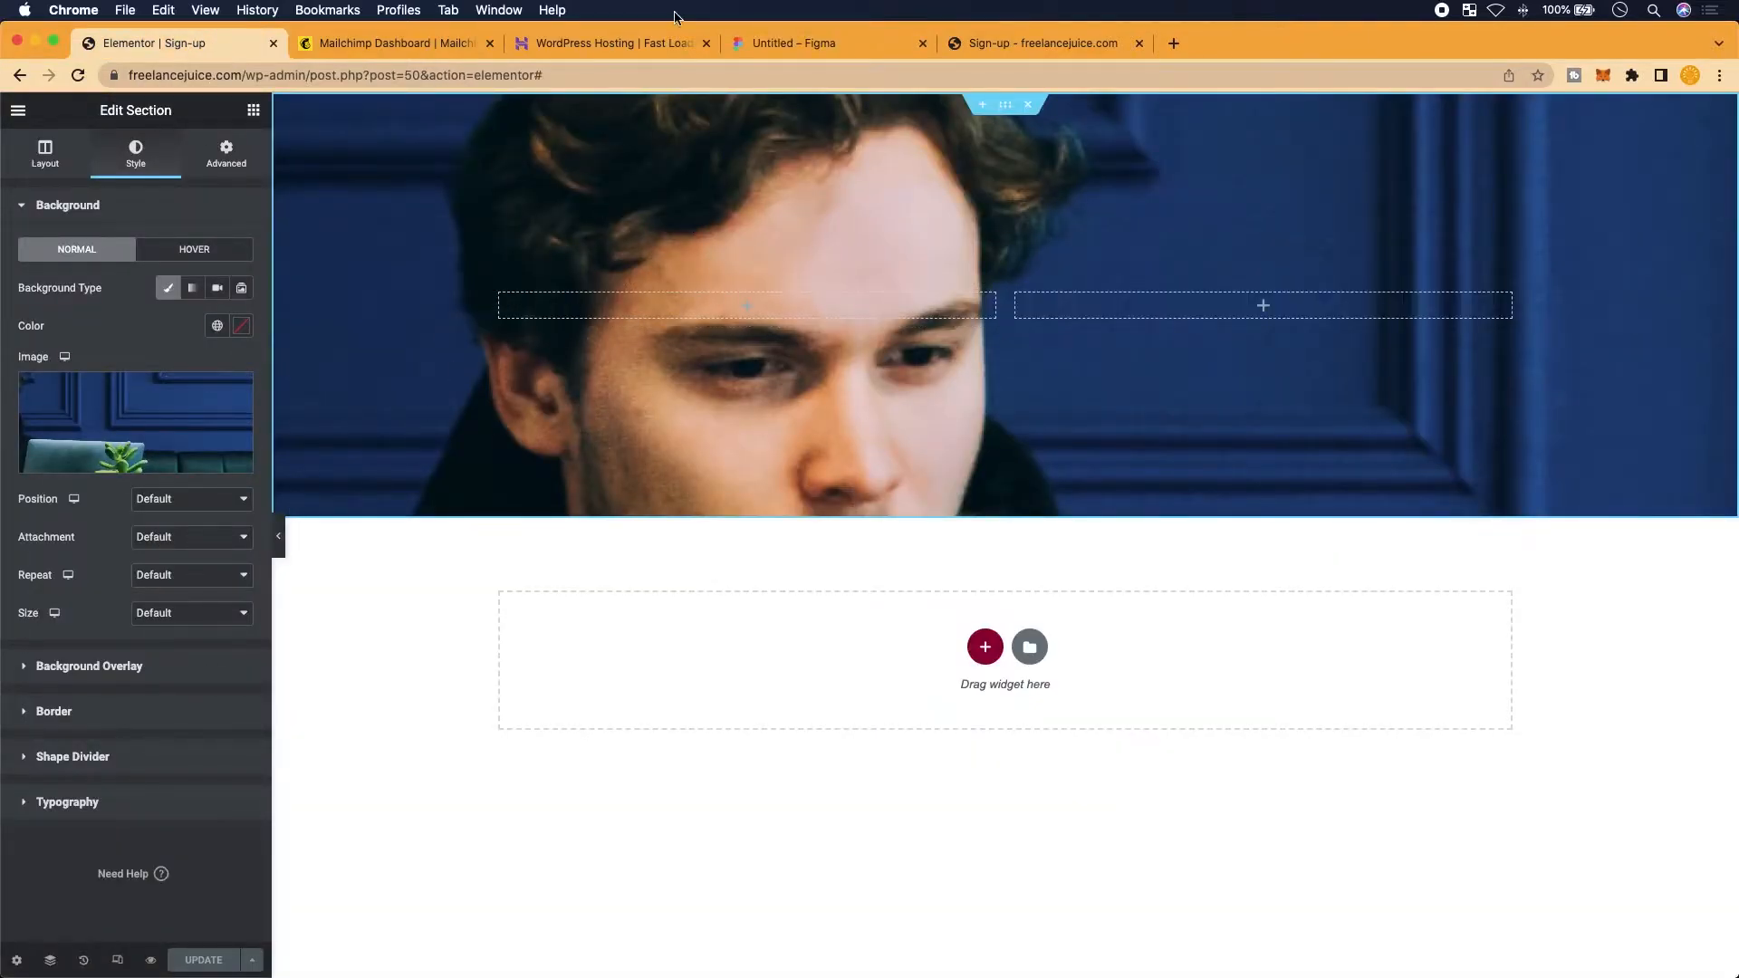
left_click(1035, 43)
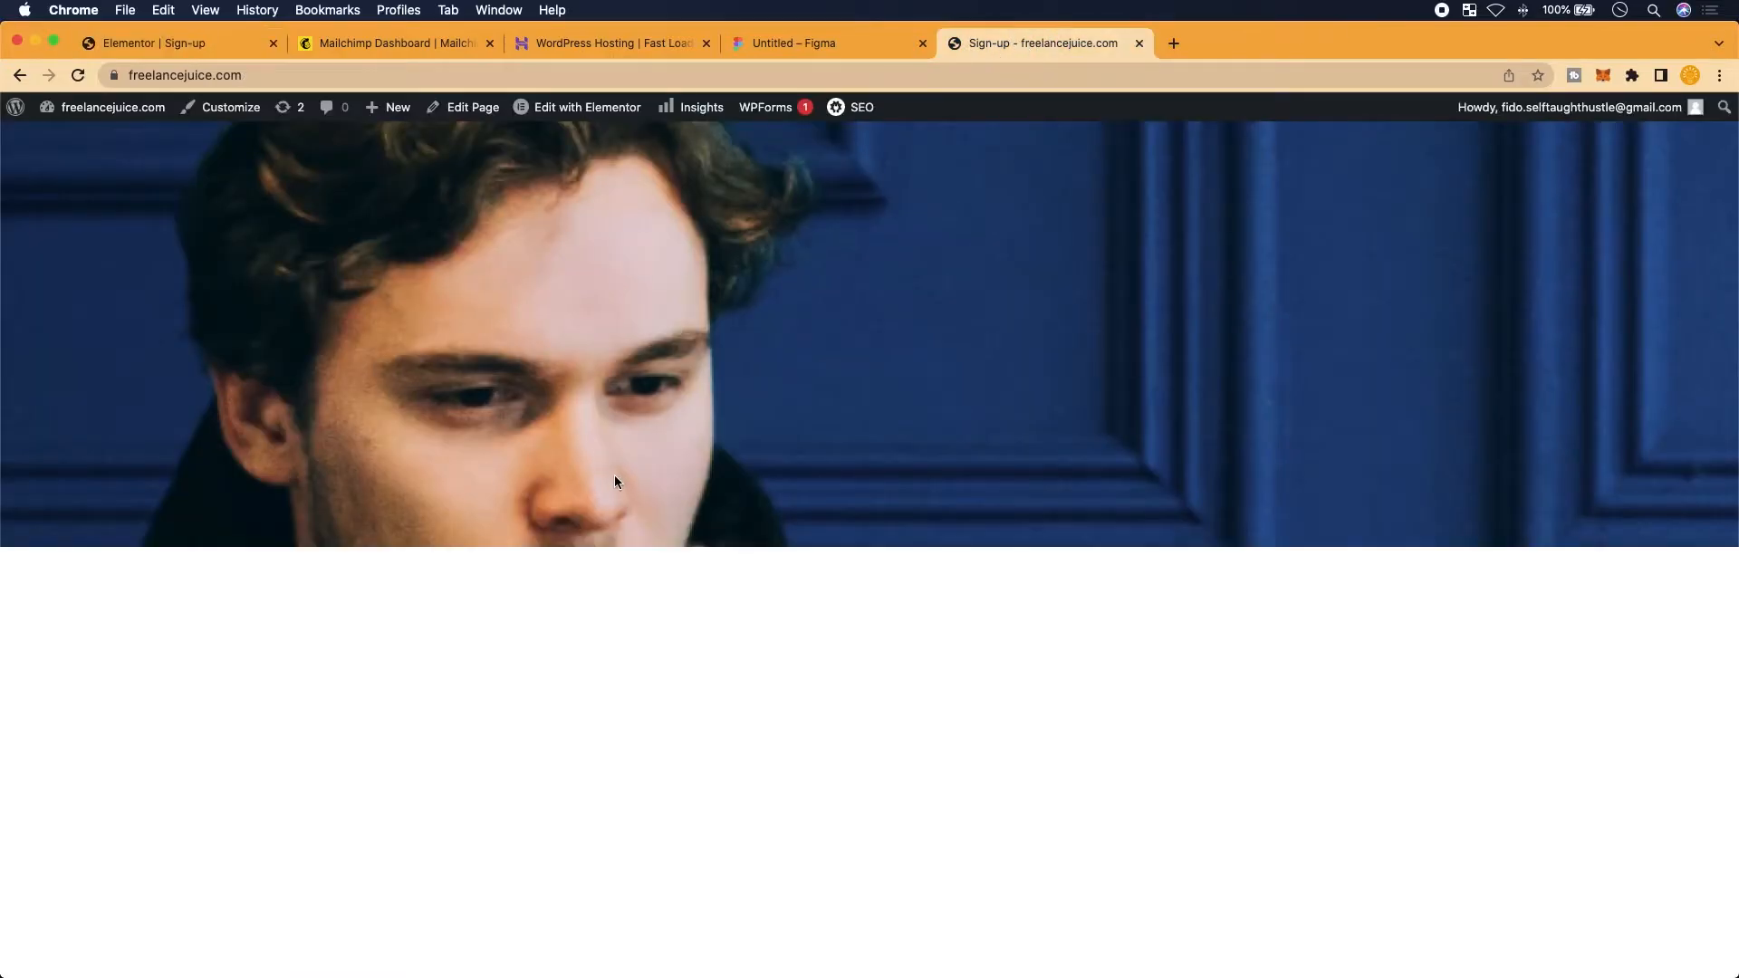
left_click(820, 43)
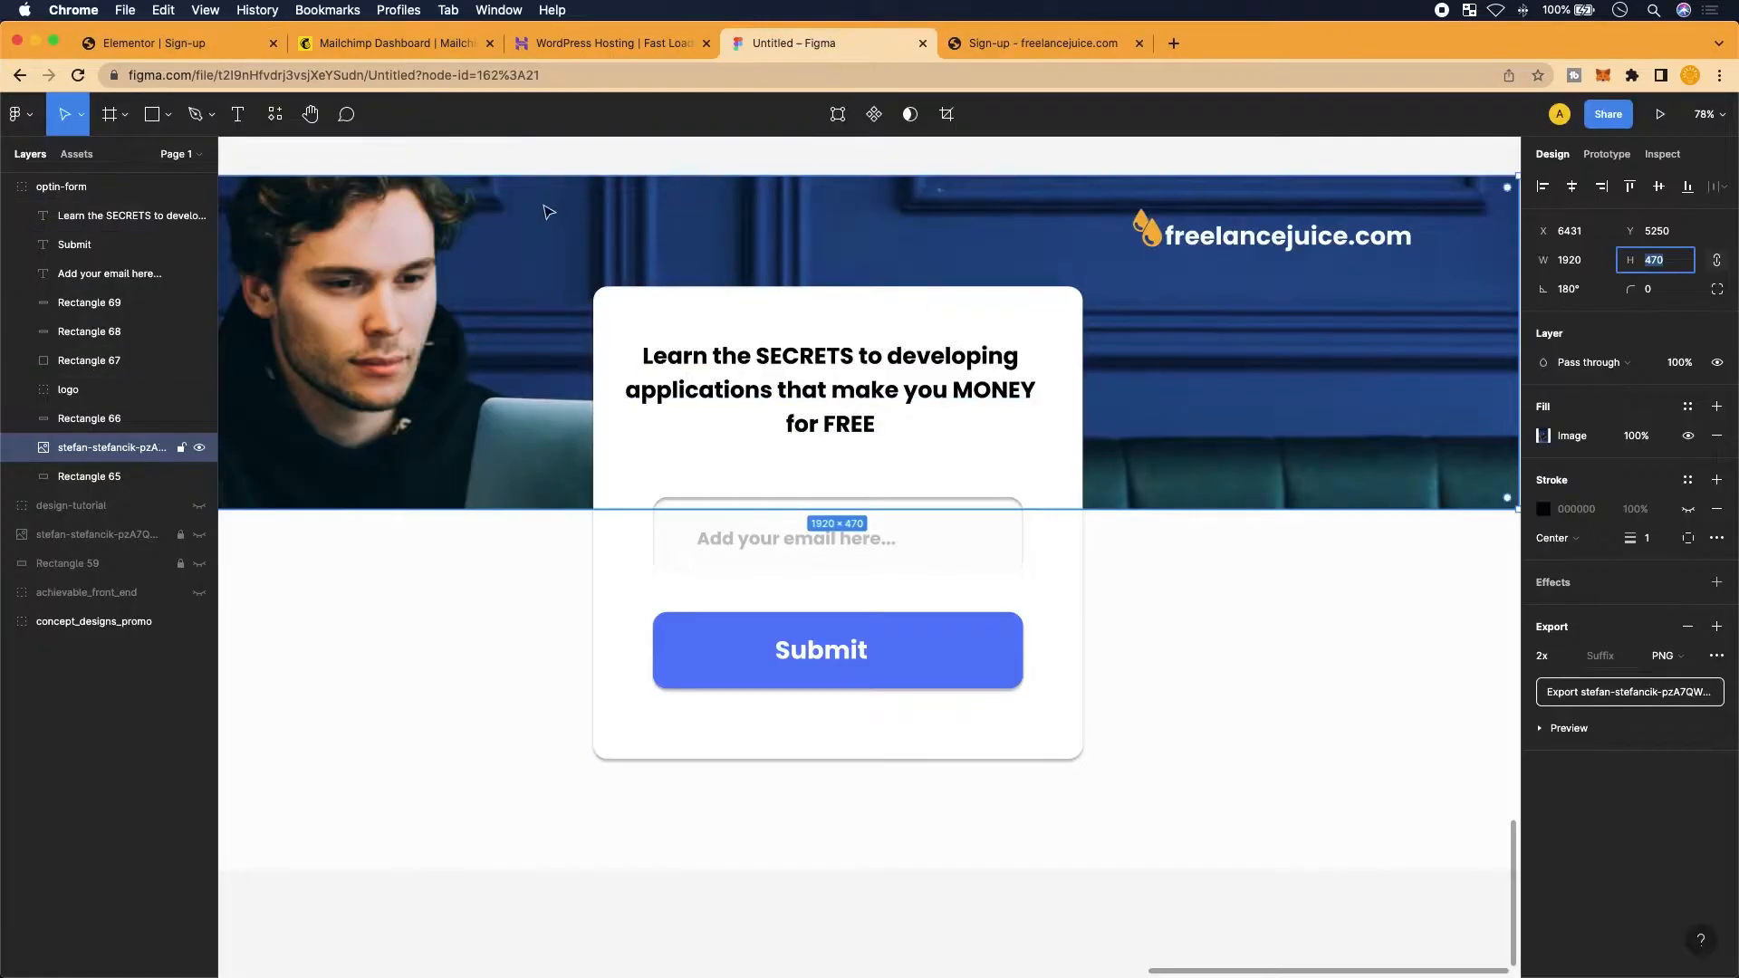
left_click(181, 43)
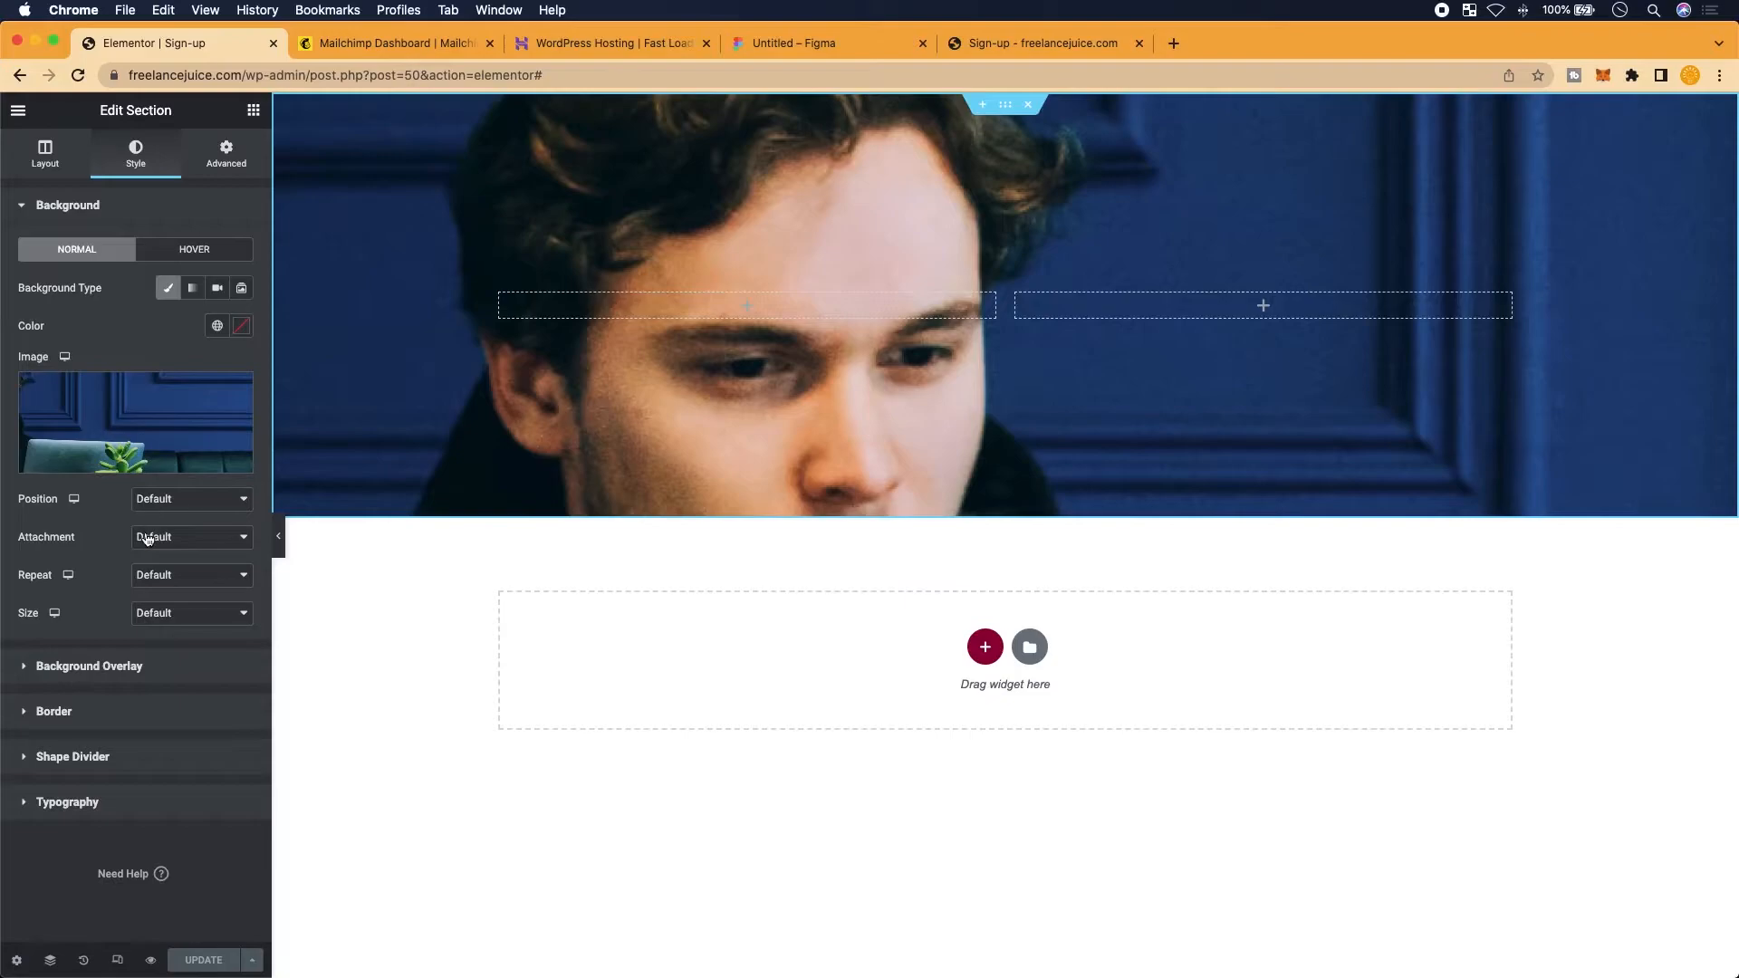
Set the header background to Default position, Cover size, No-repeat and Default attachment
left_click(224, 500)
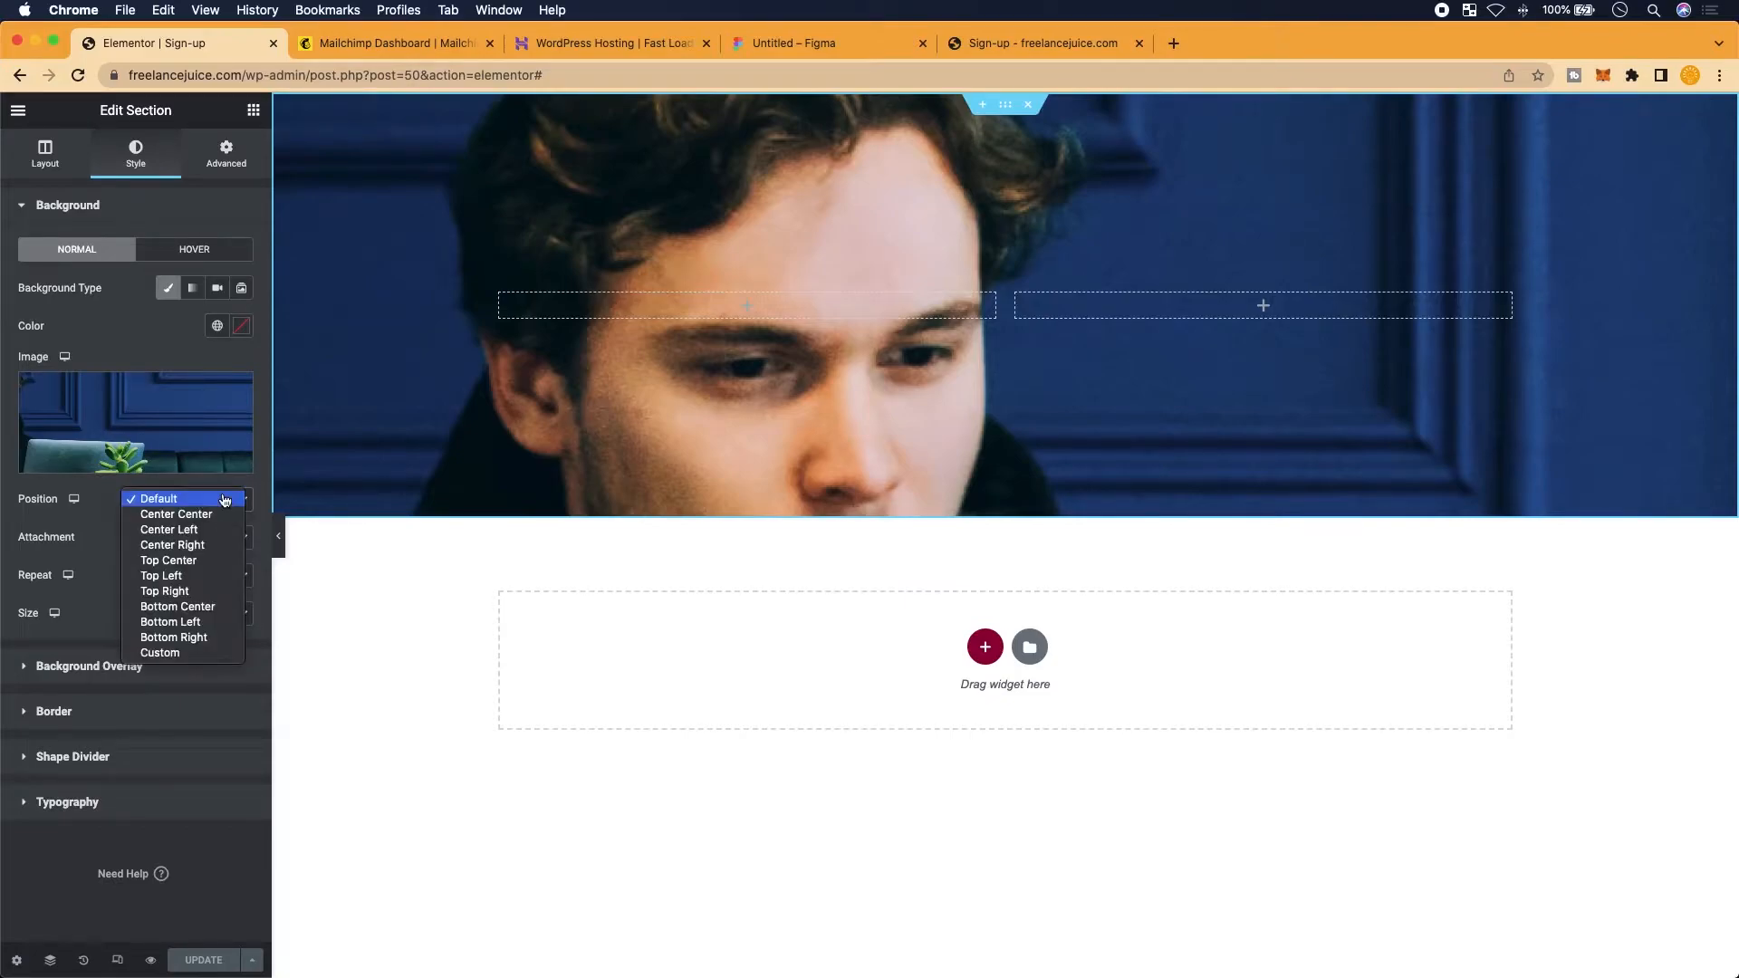
left_click(225, 500)
left_click(227, 494)
left_click(94, 569)
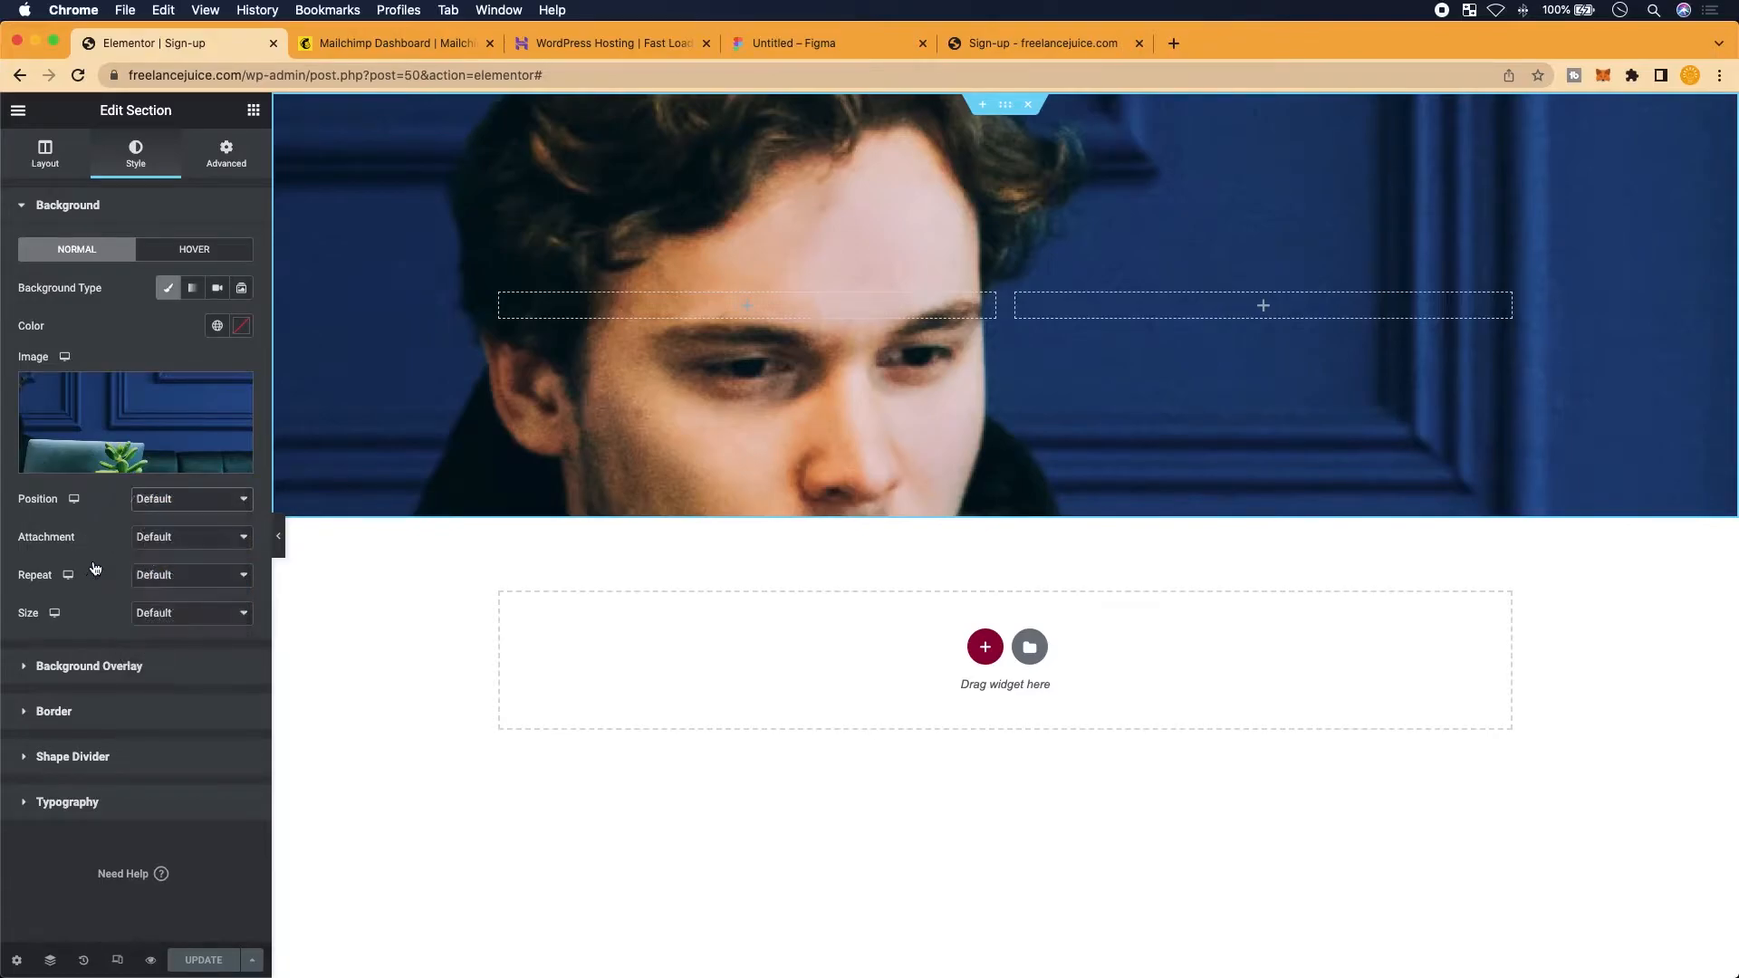
left_click(202, 613)
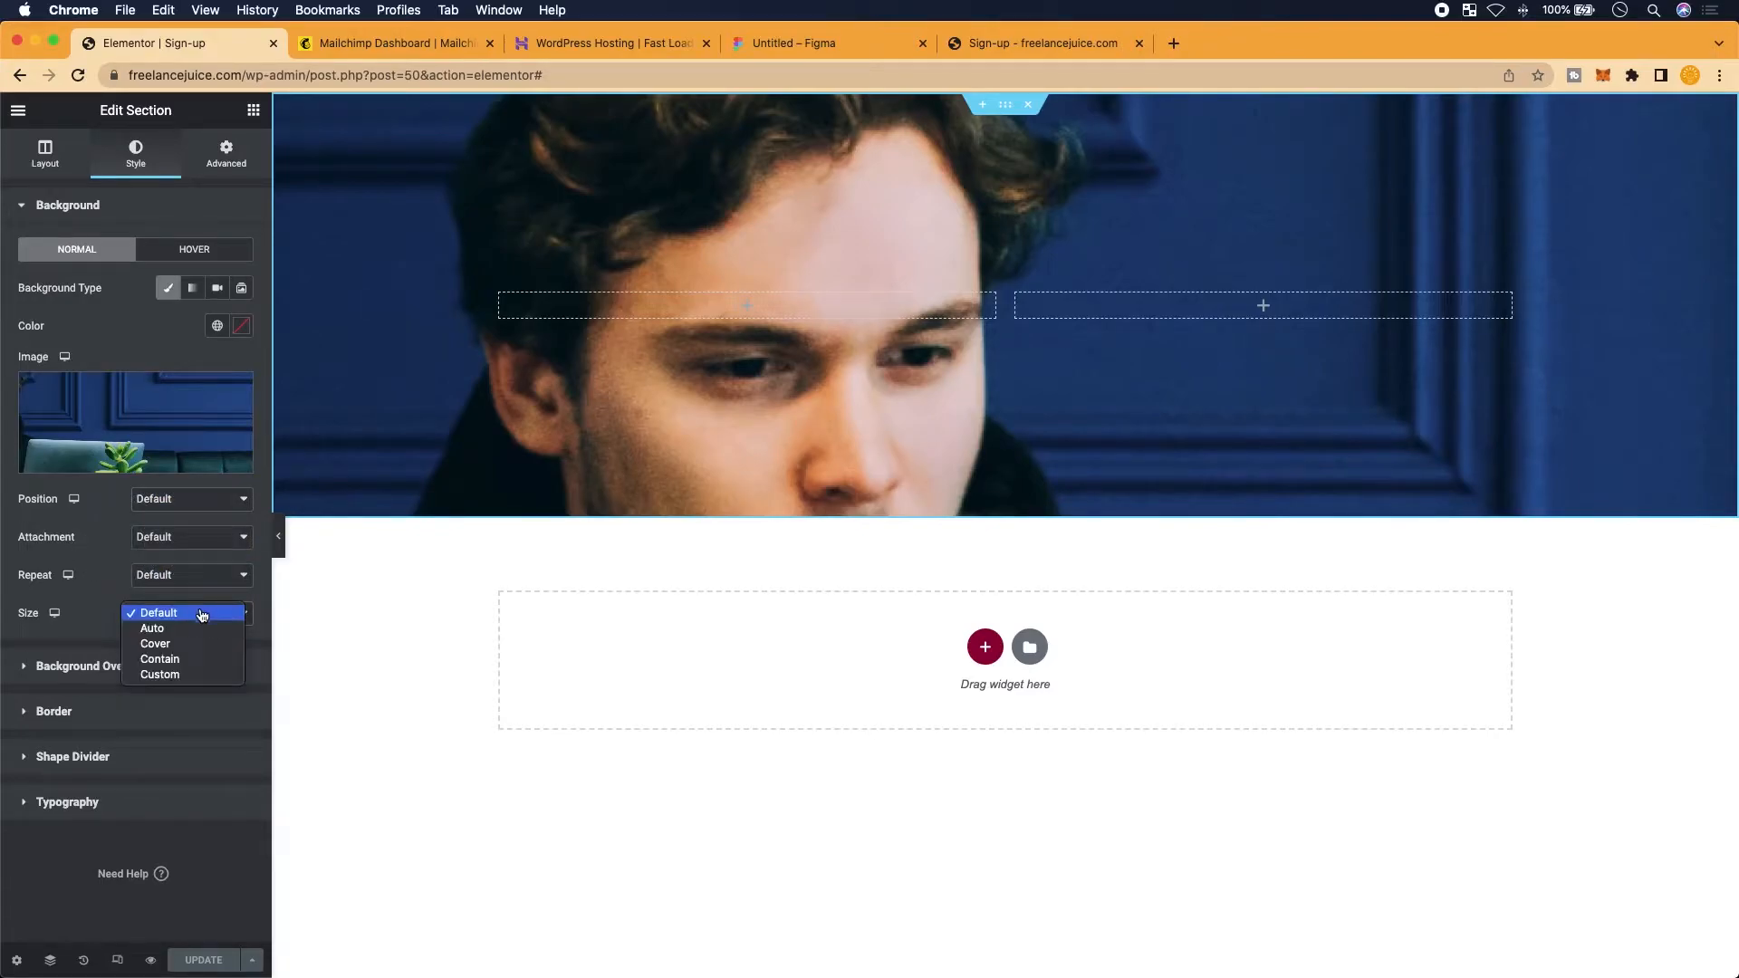
left_click(197, 644)
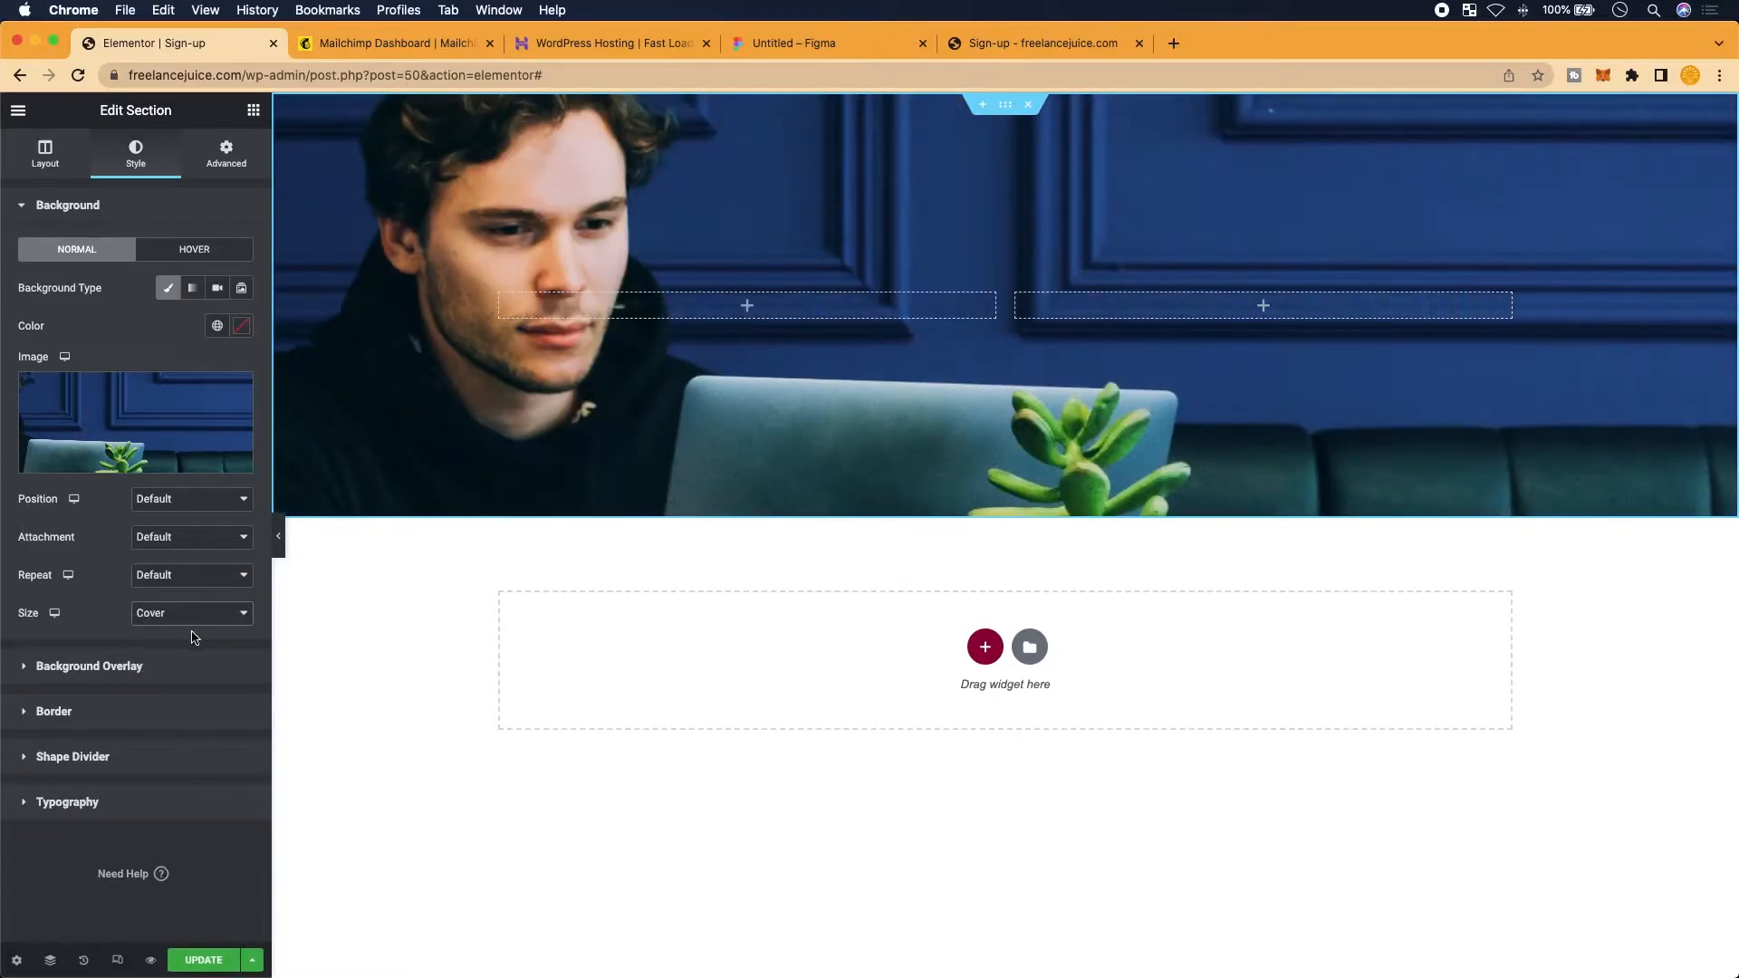
left_click(241, 576)
left_click(221, 590)
left_click(231, 543)
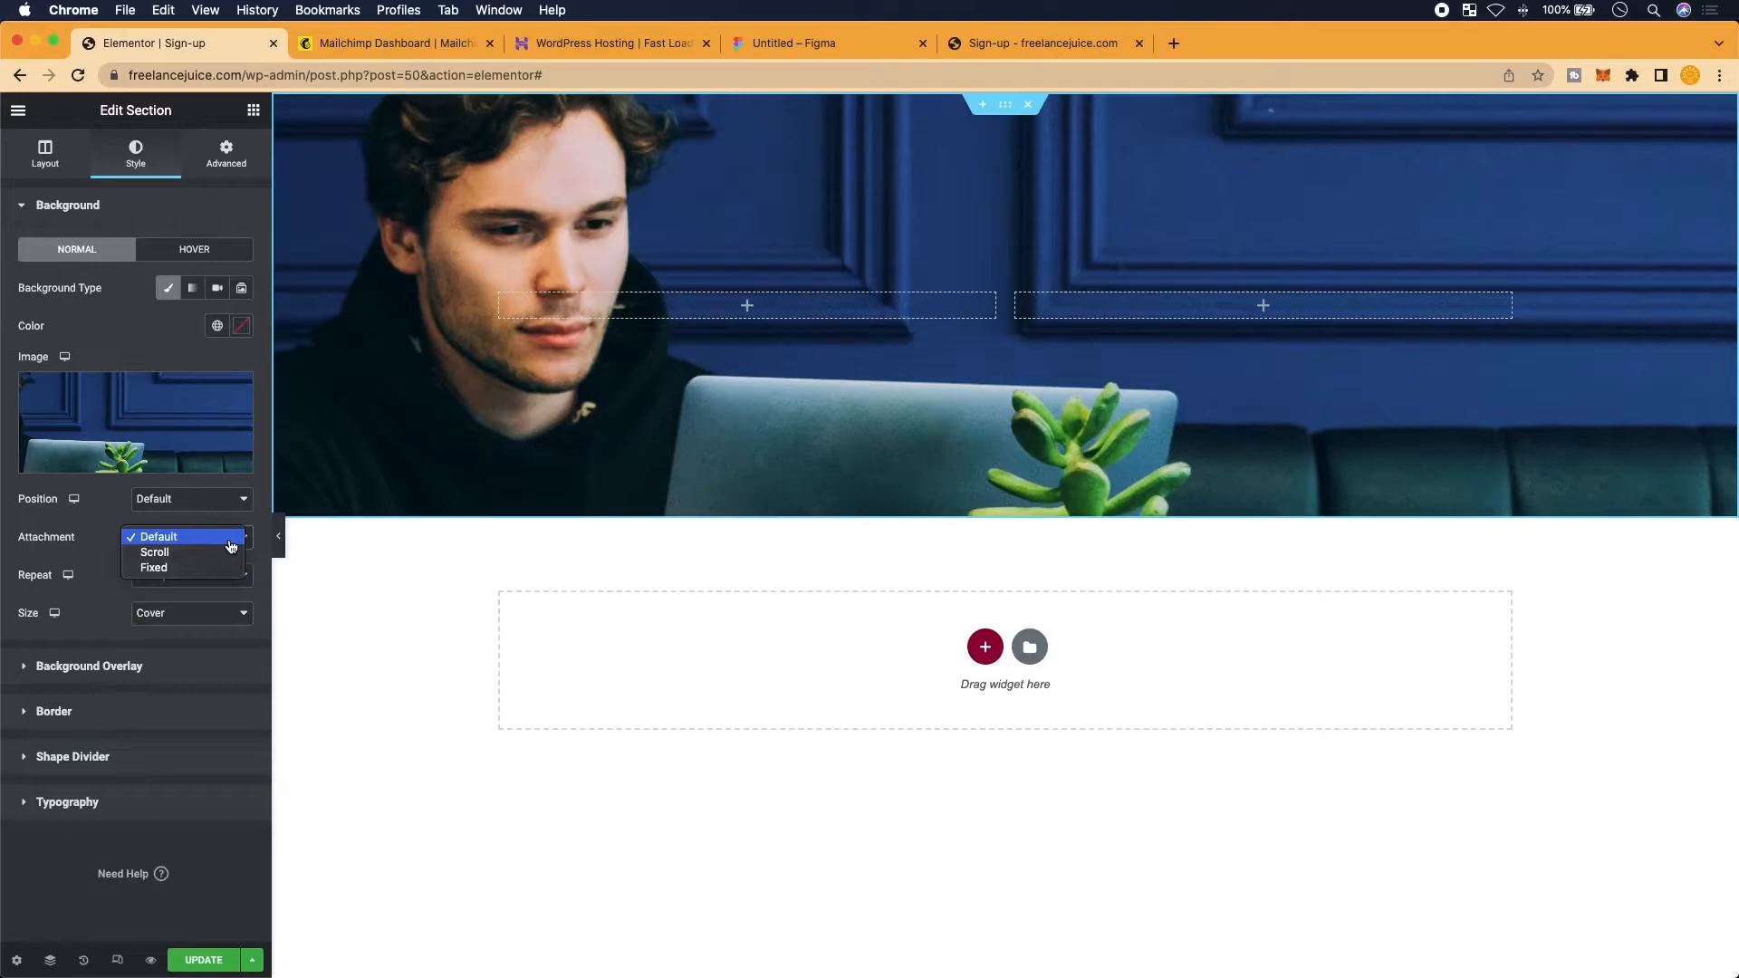
left_click(127, 529)
Try Center Center, Center Right and Top Center as the header photo's background position
left_click(226, 495)
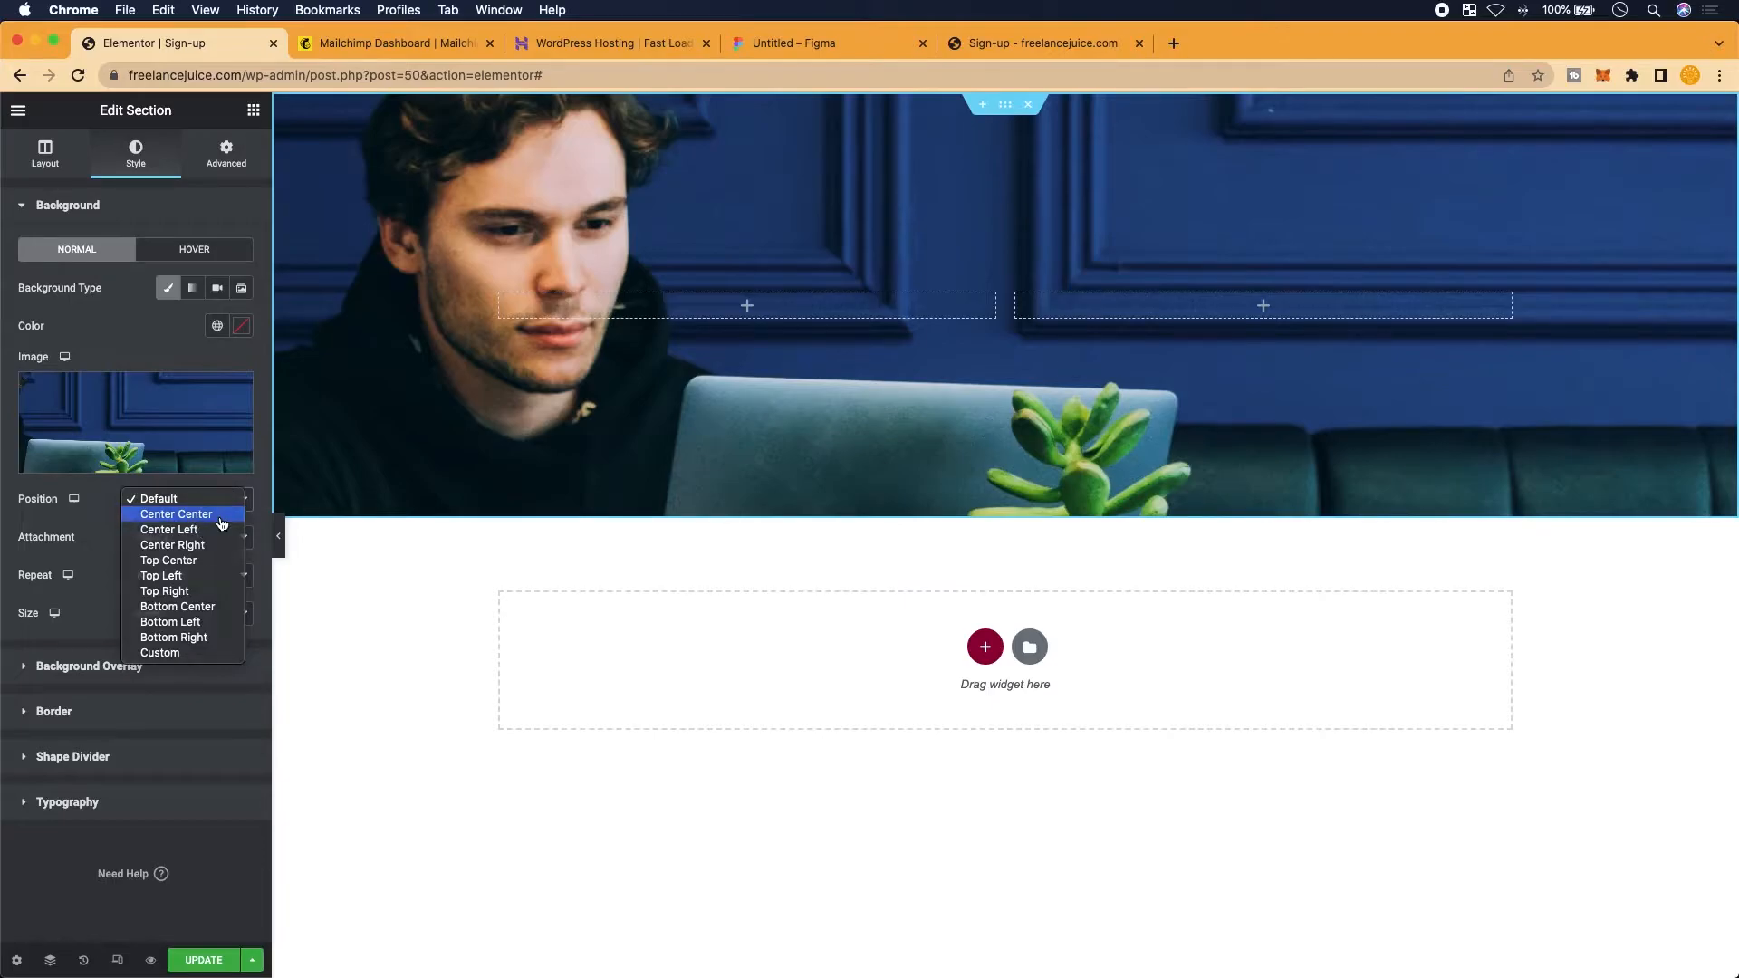
left_click(220, 516)
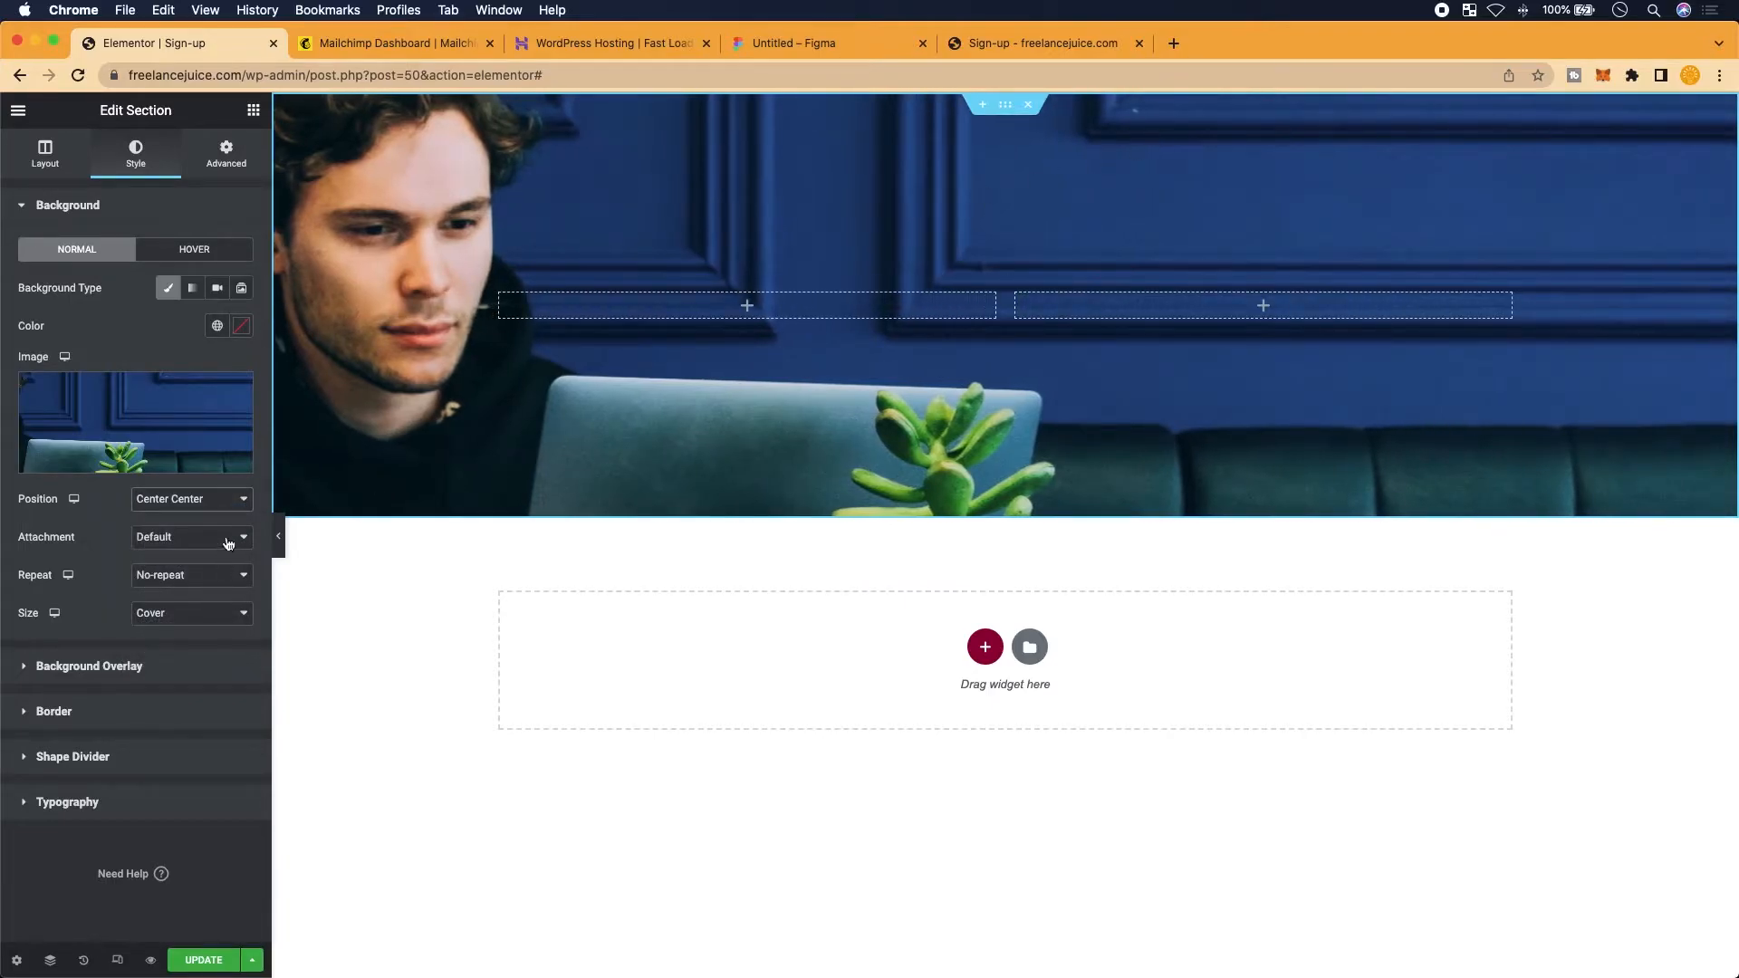
left_click(229, 501)
left_click(230, 533)
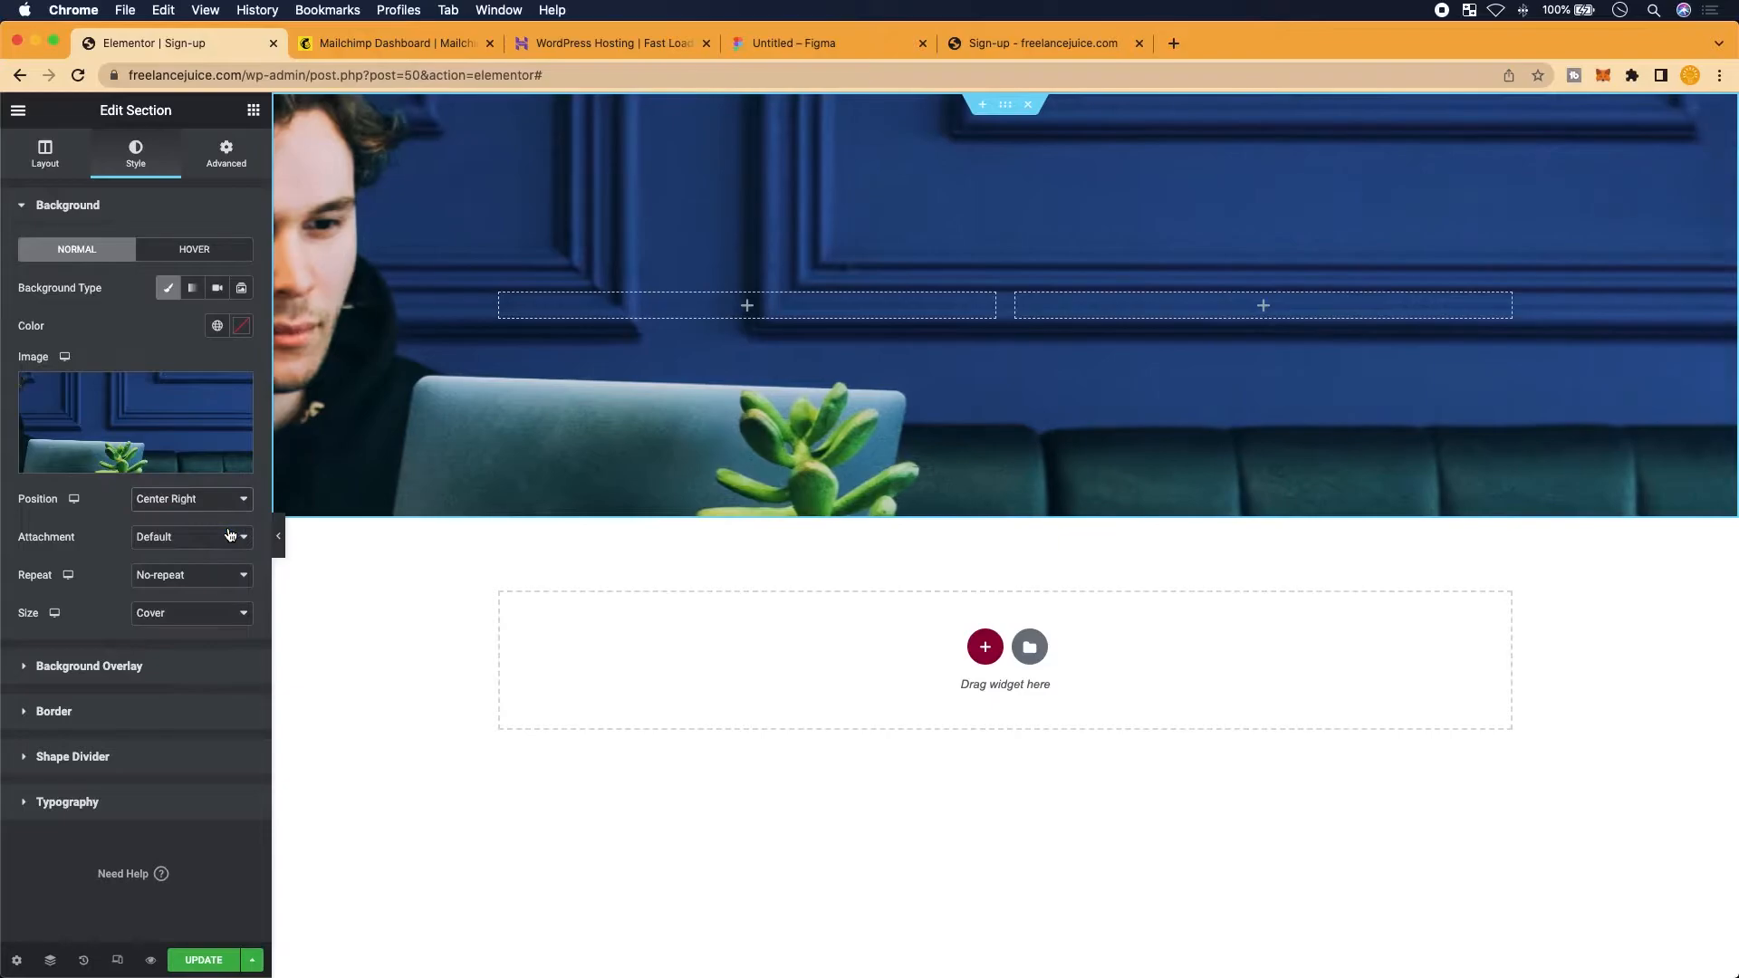
left_click(223, 504)
left_click(214, 515)
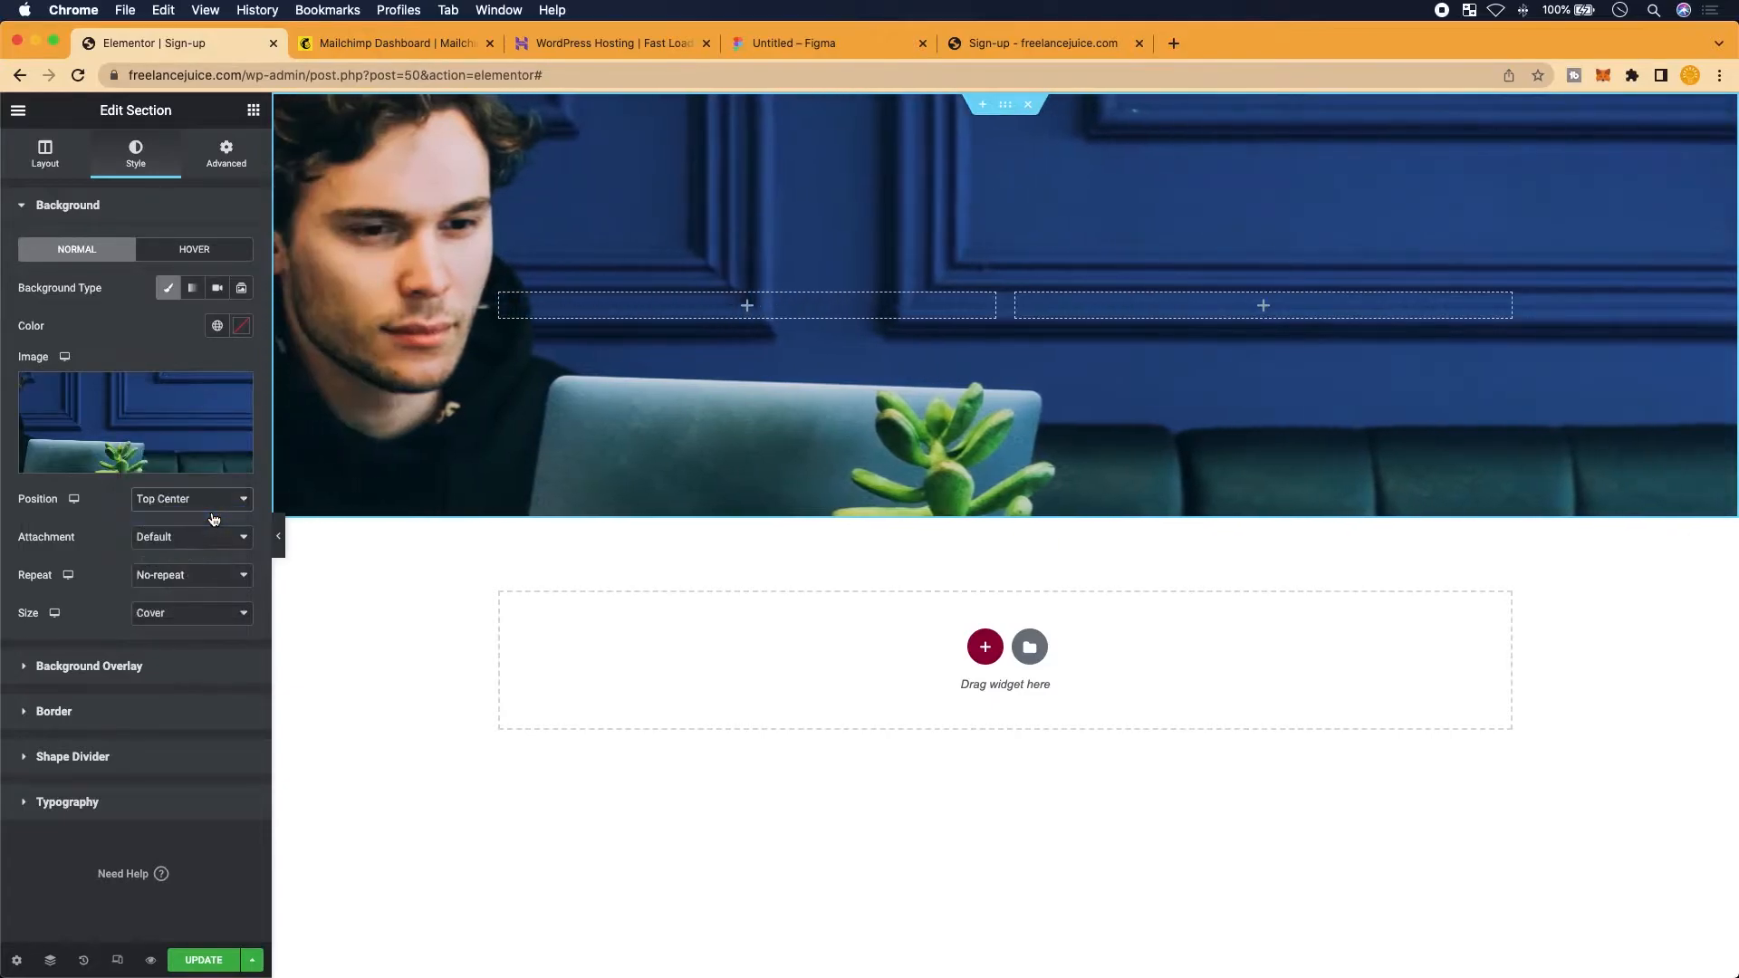
Check the header photo against the Figma mockup before returning to Elementor
left_click_drag(1033, 44, 972, 49)
left_click(814, 47)
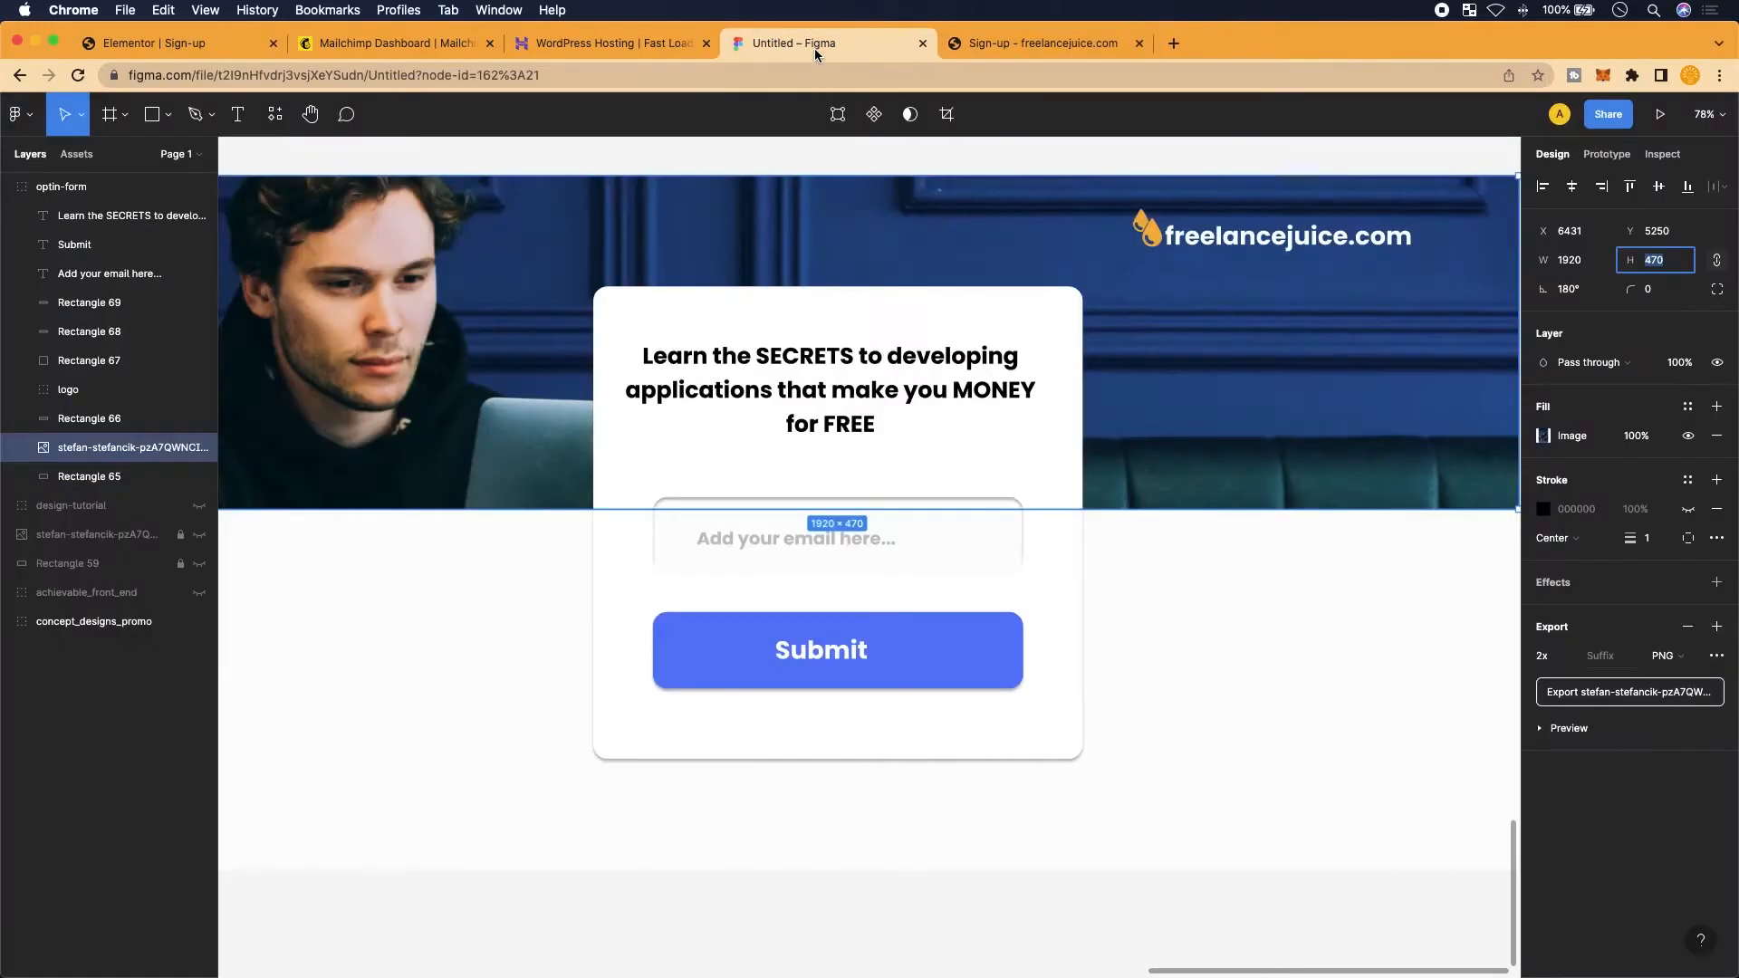
scroll(482, 422, "left", 1)
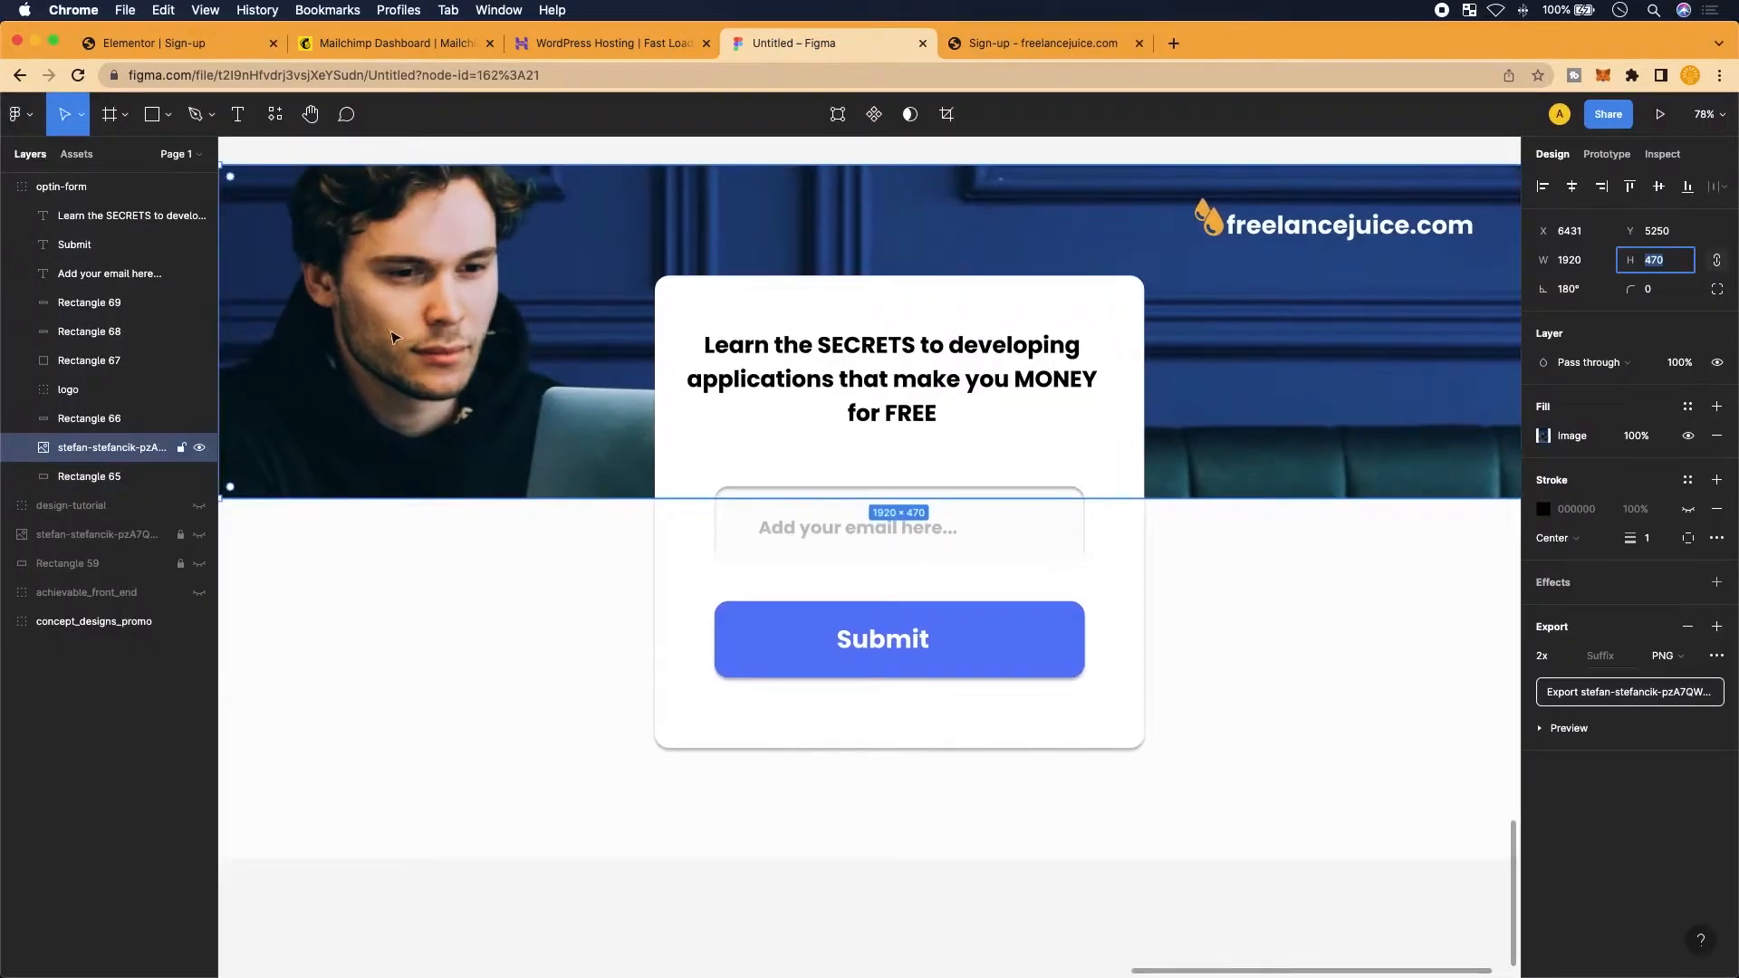
left_click(204, 43)
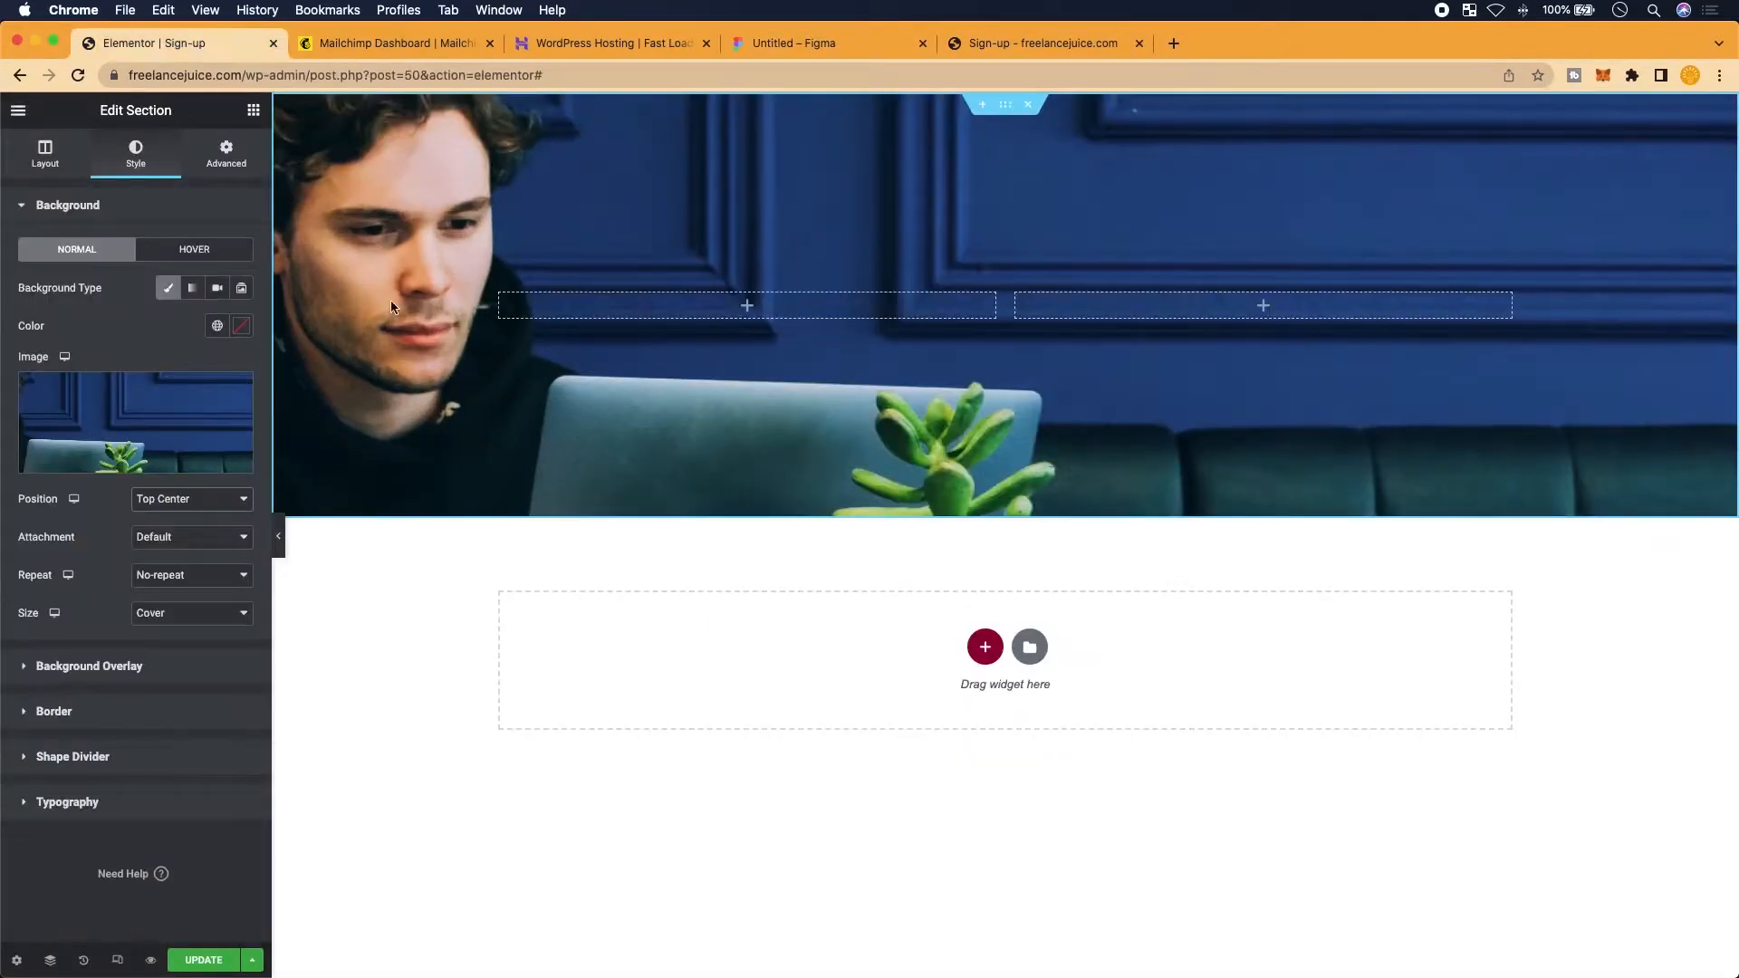
Reset the background position to Default and view the live sign-up page
left_click(190, 499)
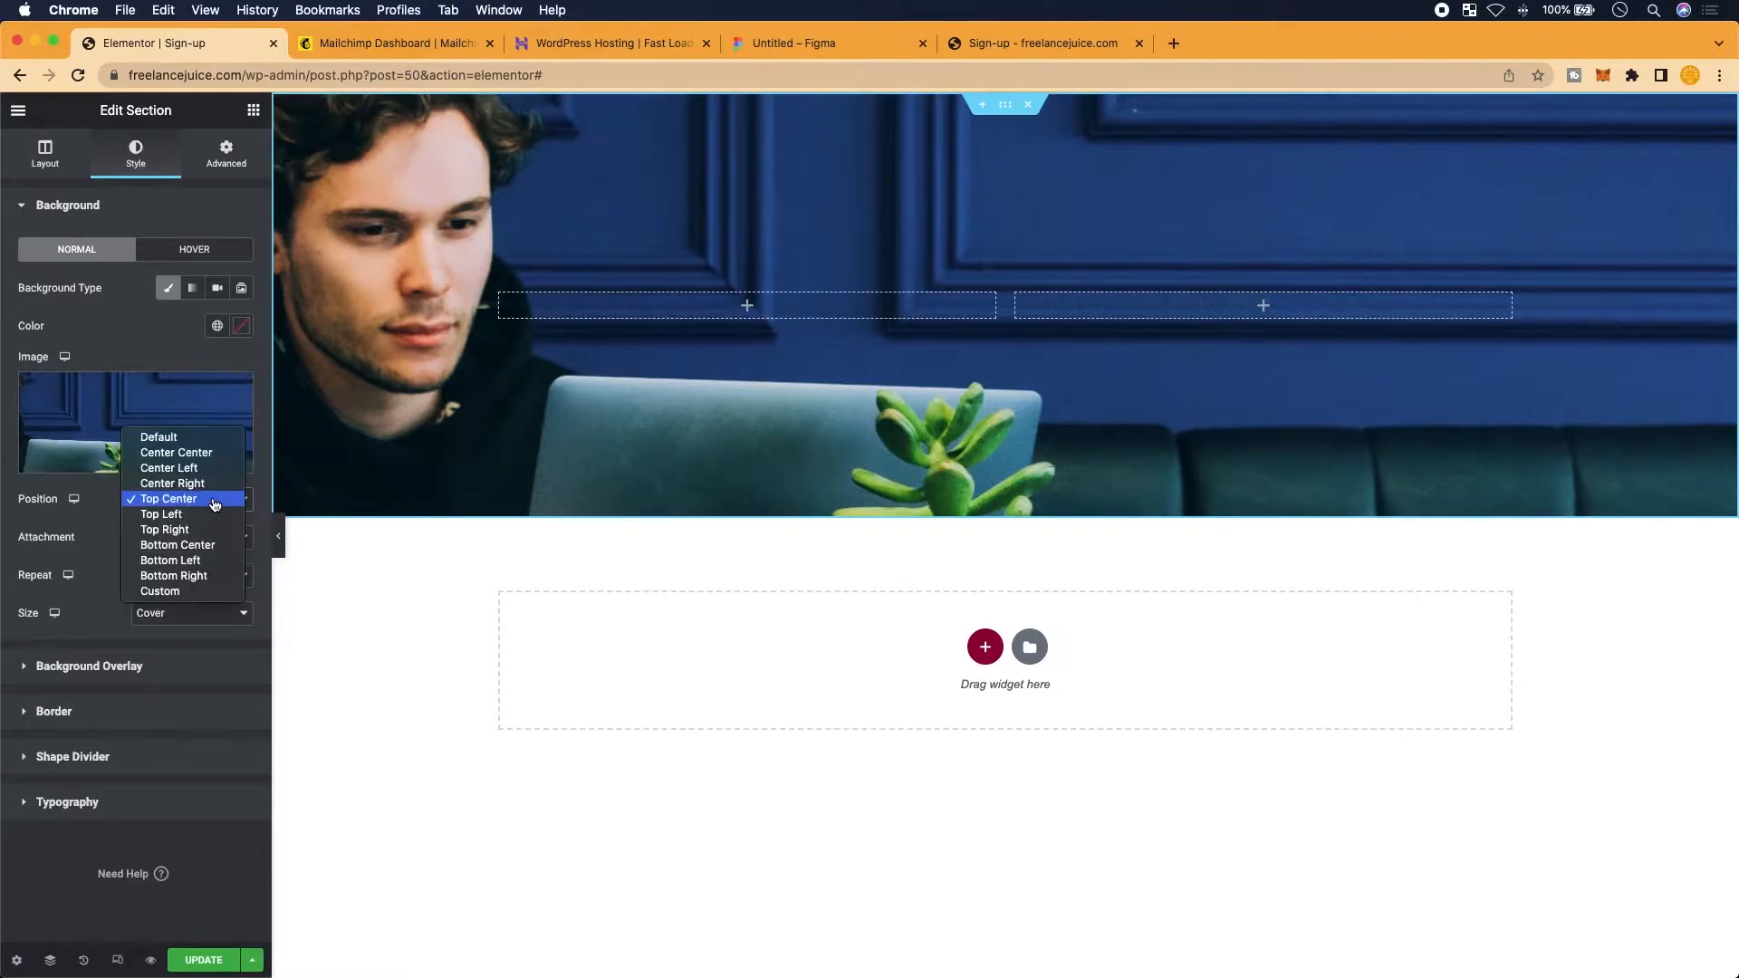
left_click(191, 437)
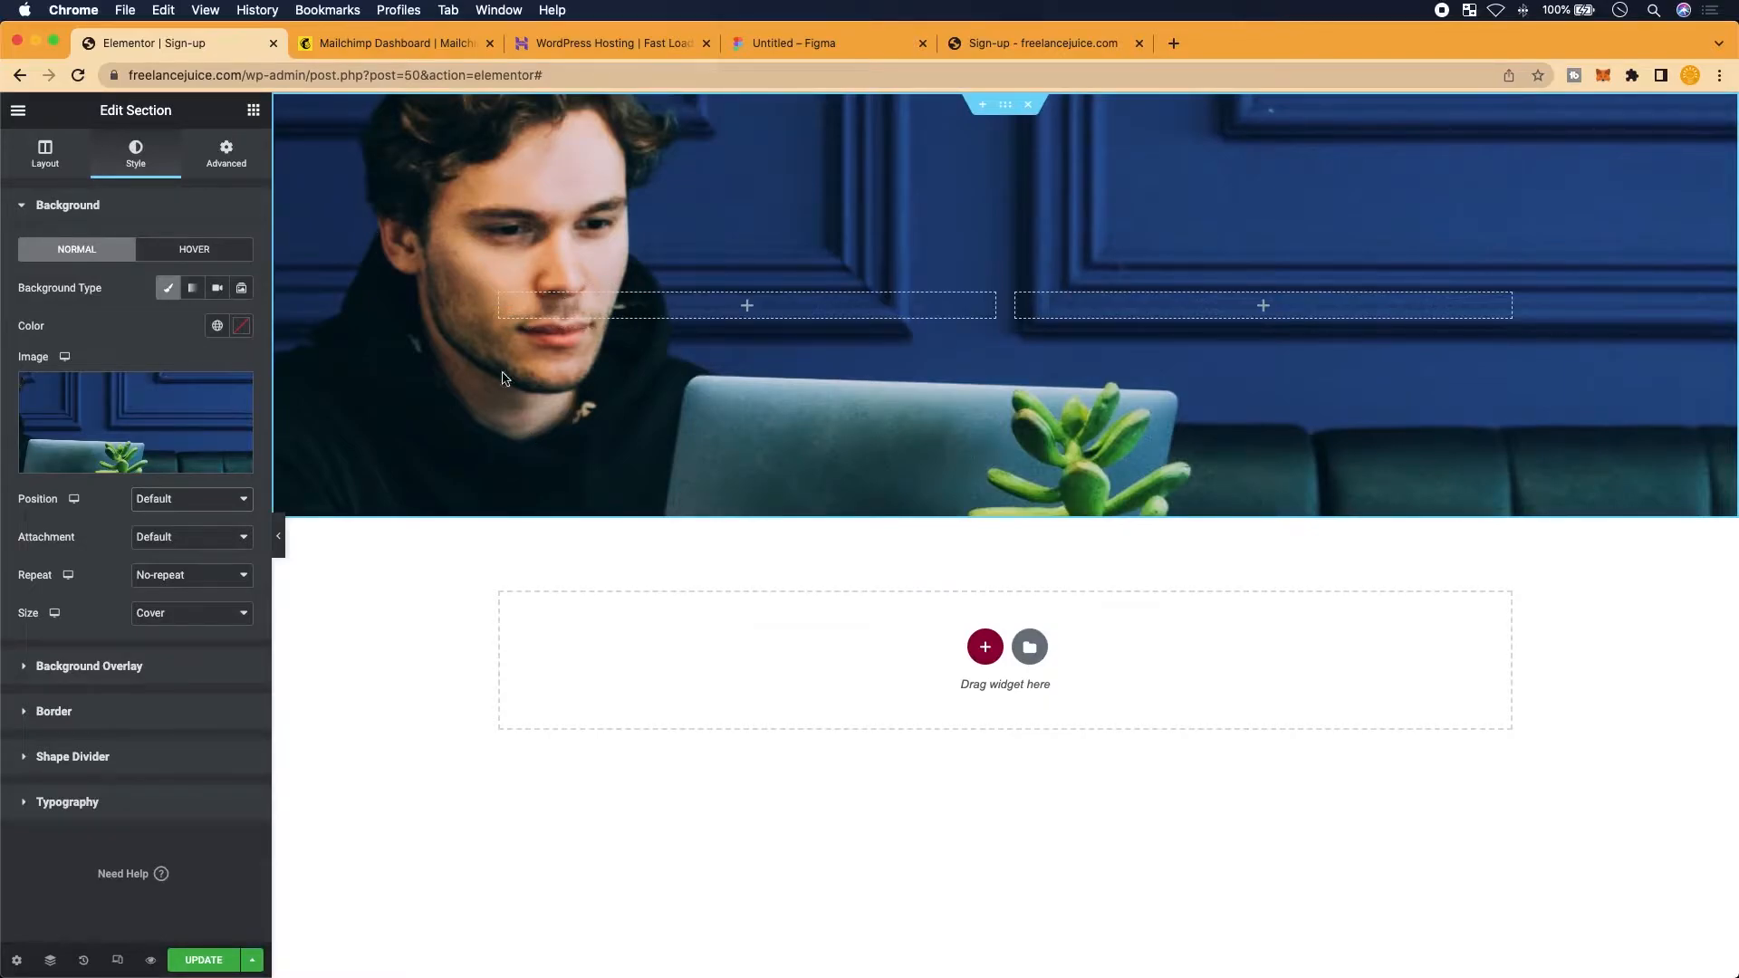
left_click(991, 44)
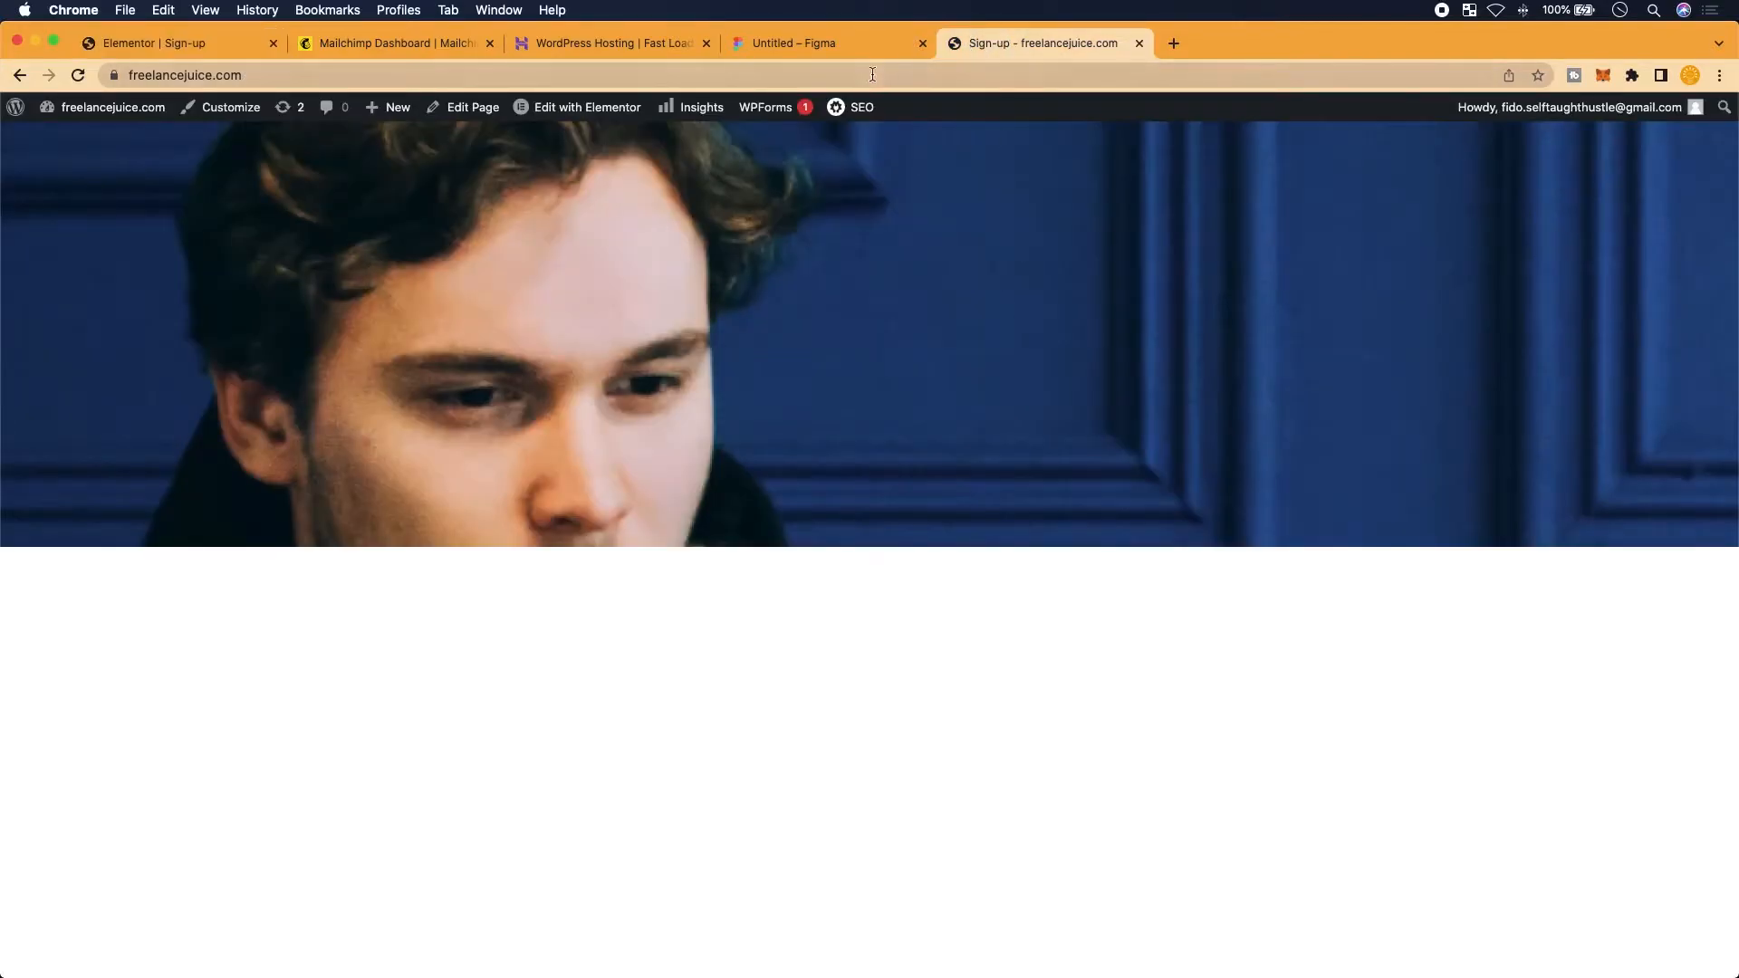
Export the freelancejuice.com logo group from the Figma mockup as logo (2).png
left_click(828, 44)
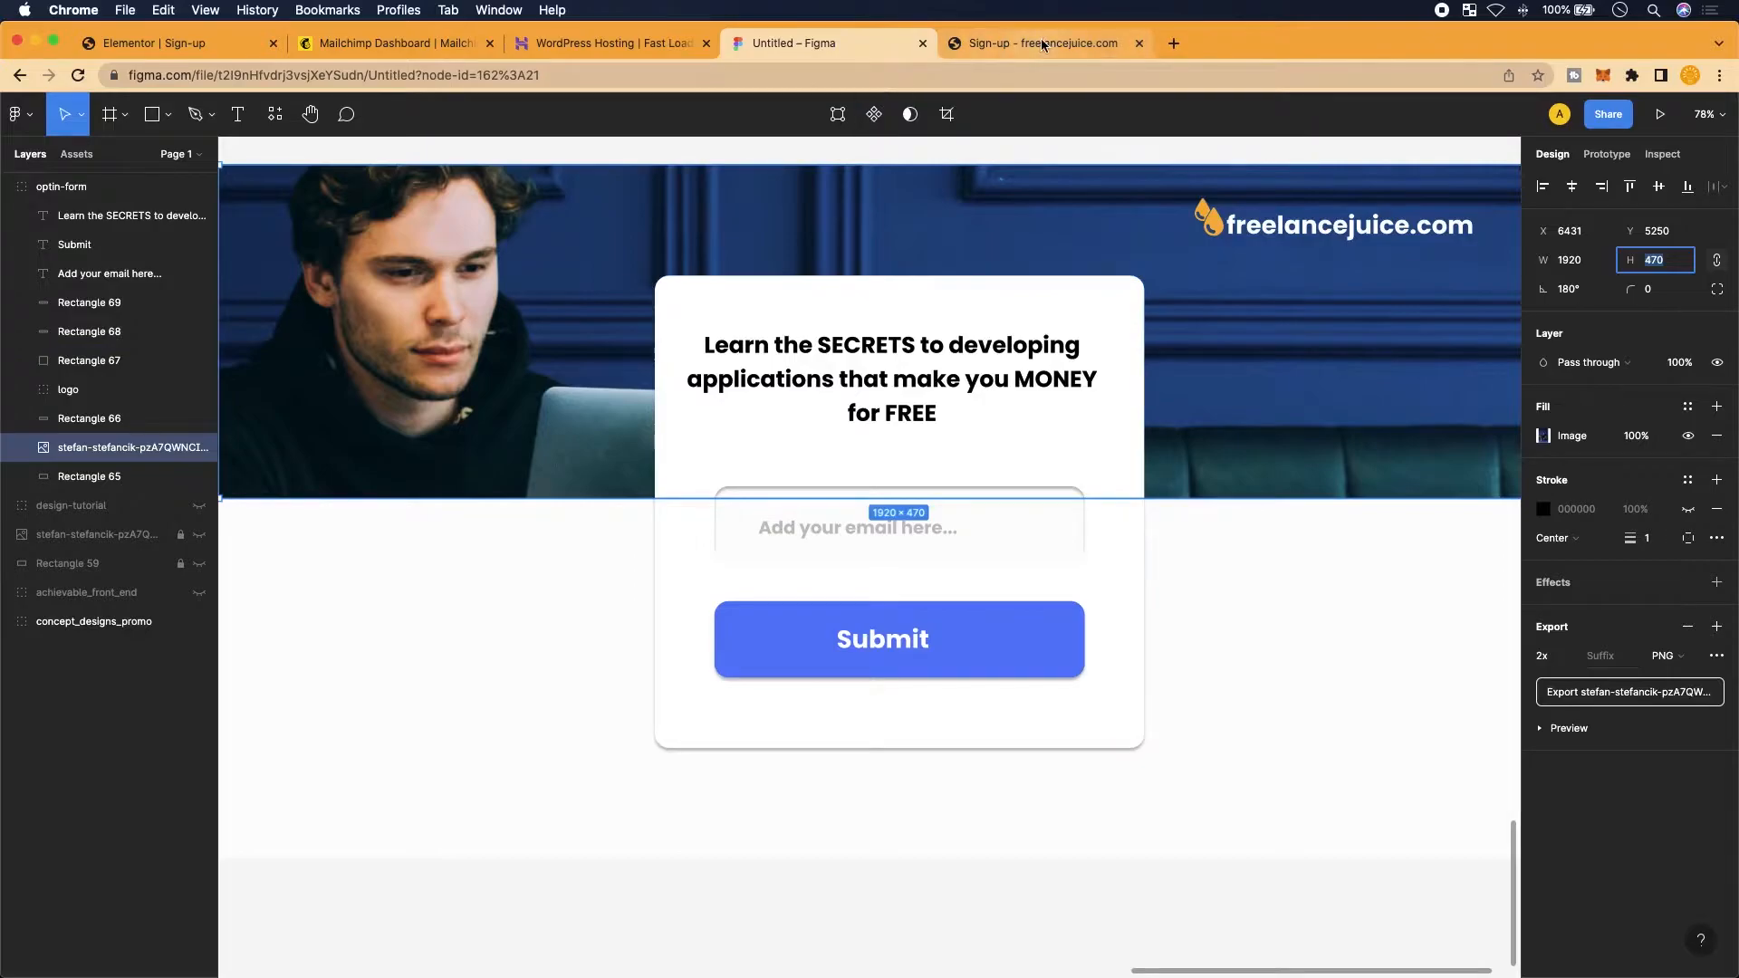
left_click(1280, 229)
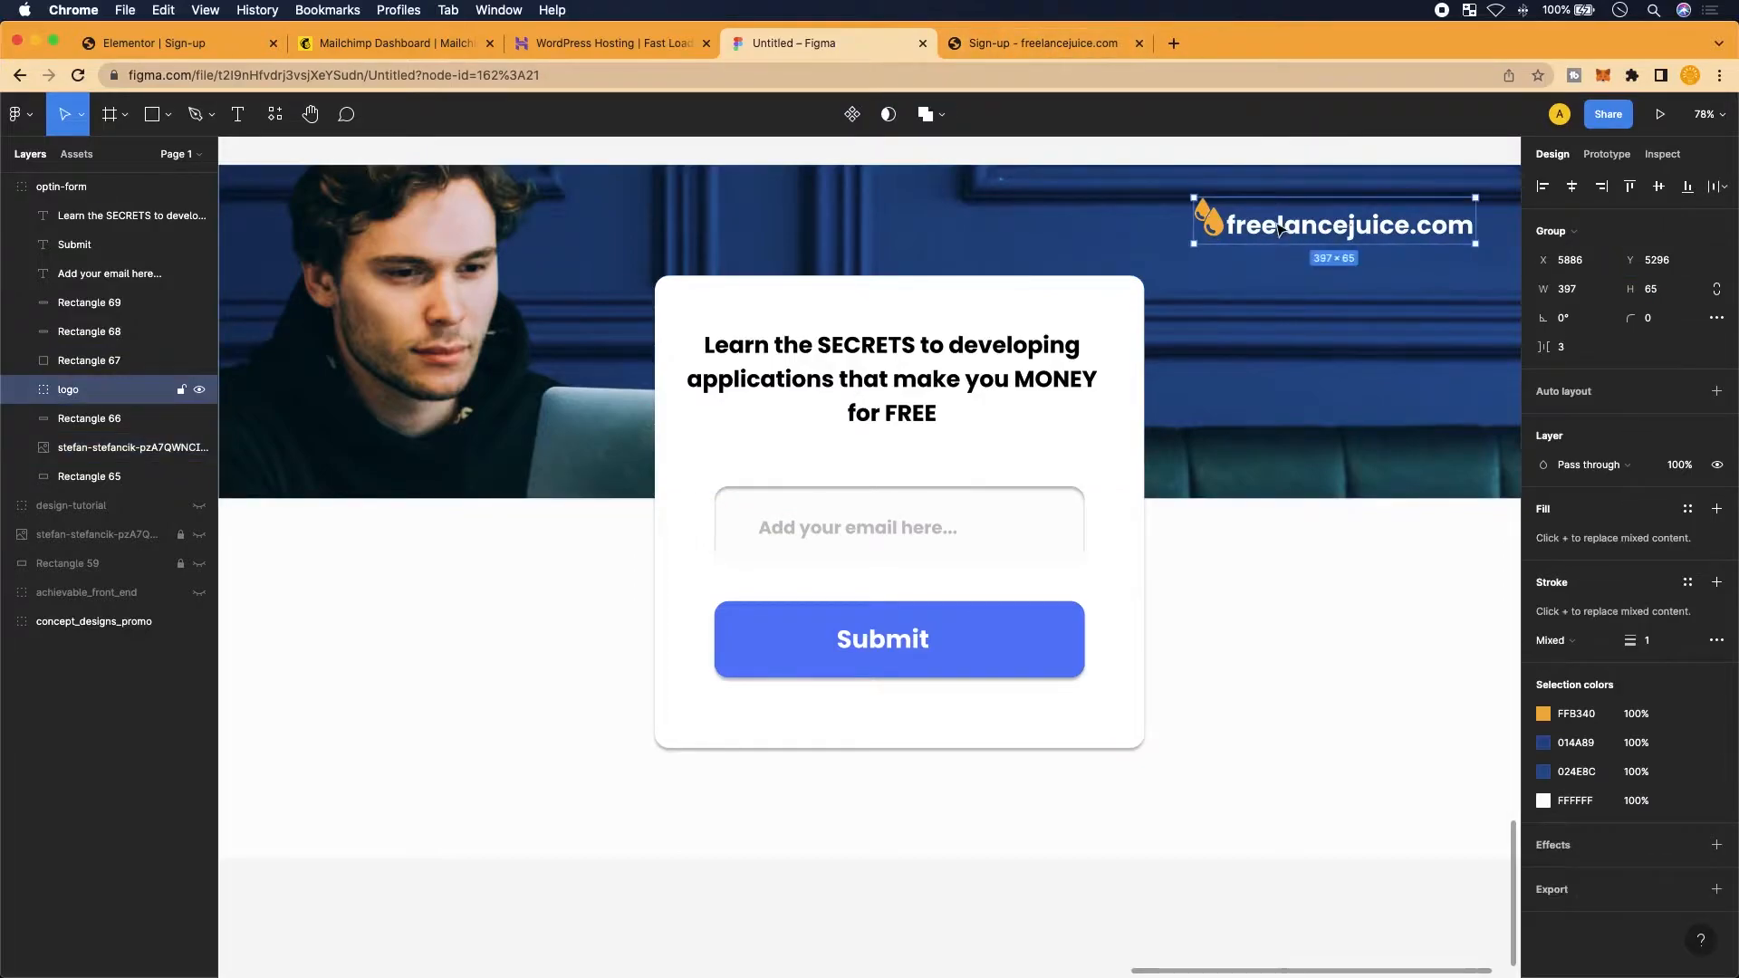
scroll(1107, 165, "right", 1)
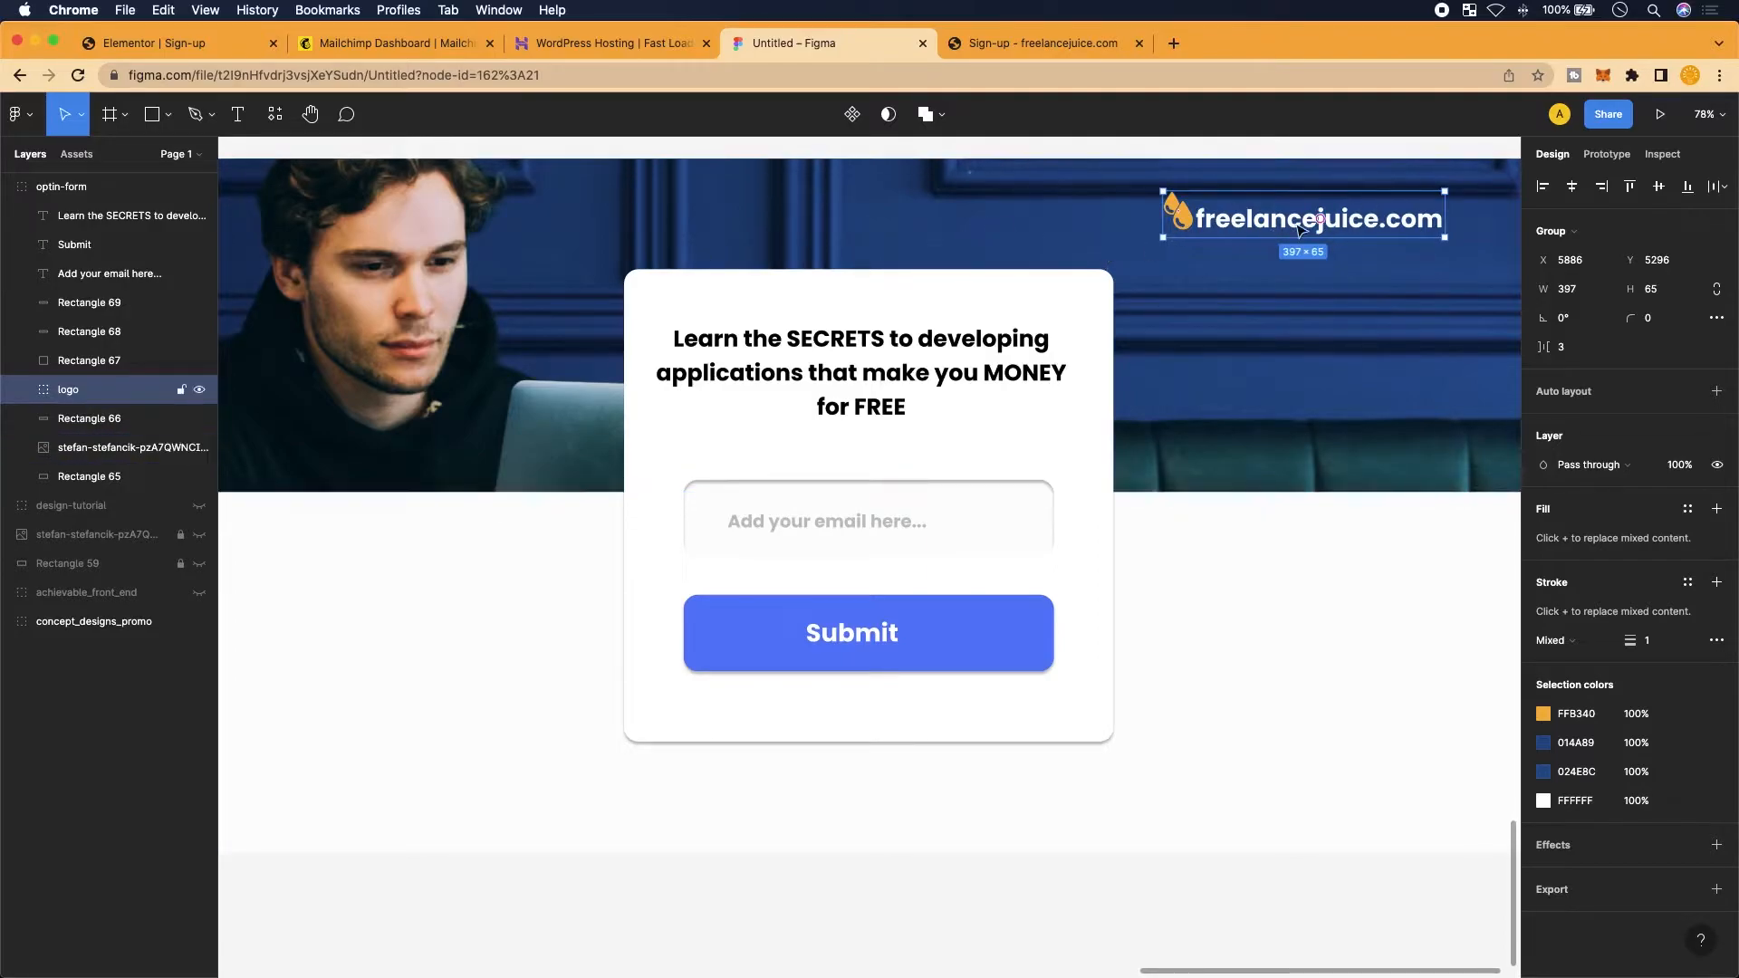
left_click(1570, 891)
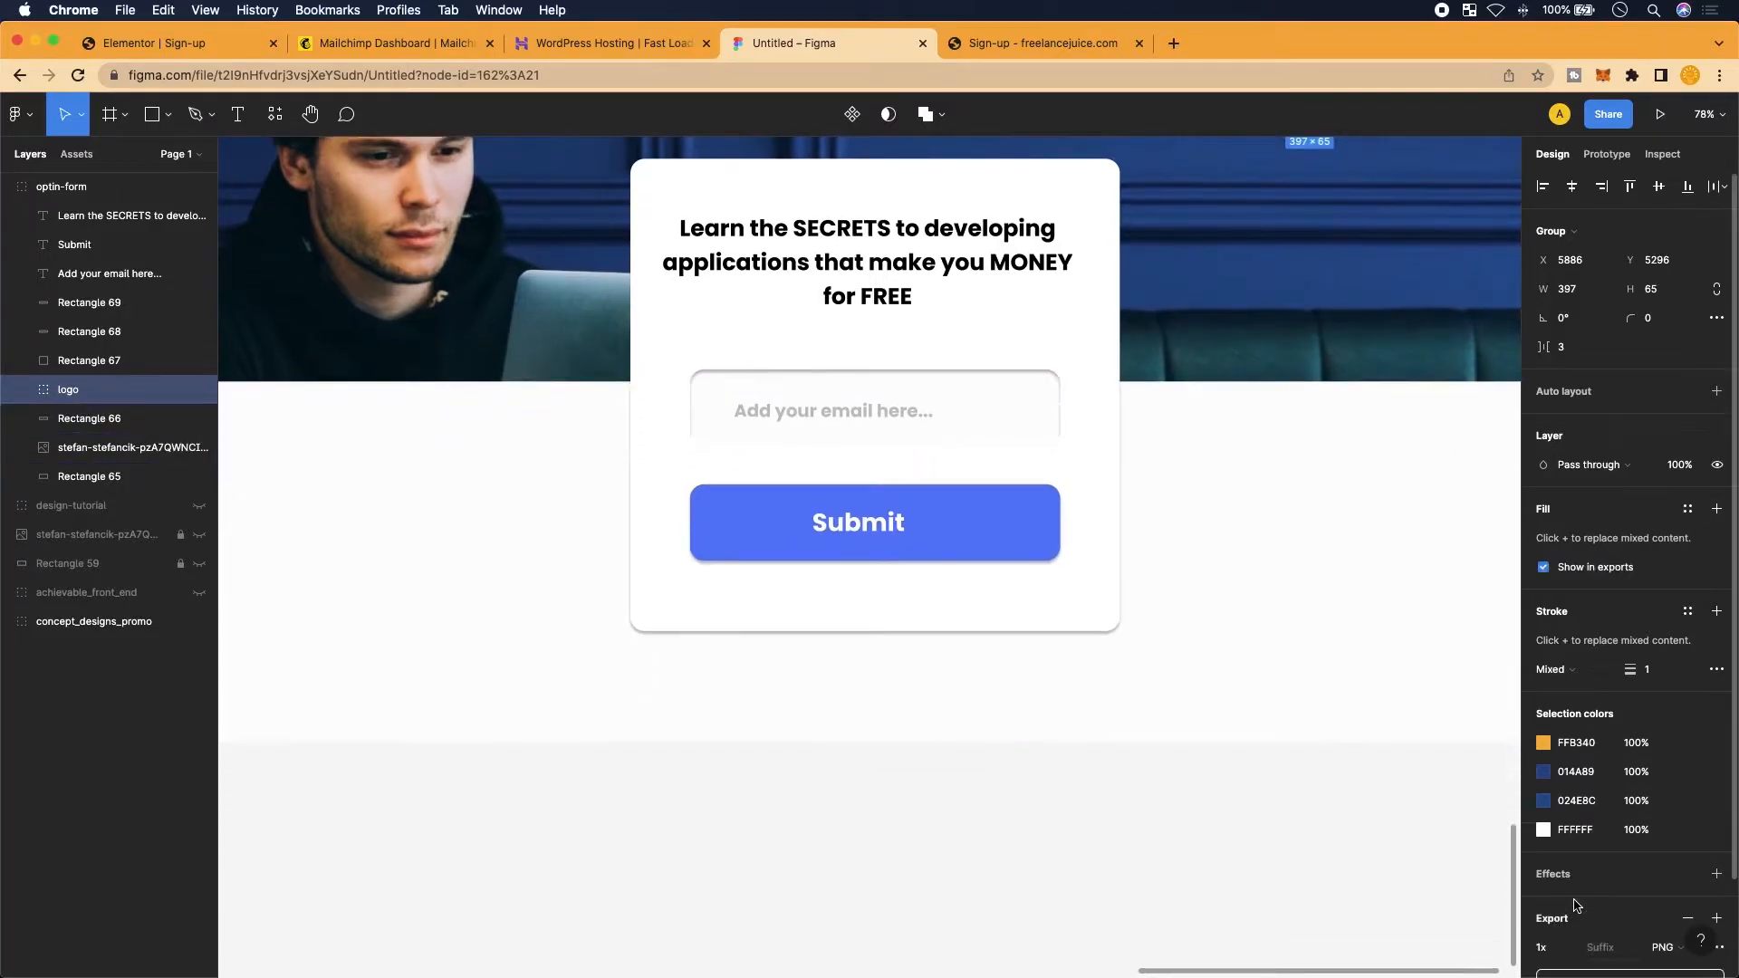
scroll(1581, 878, "down", 2)
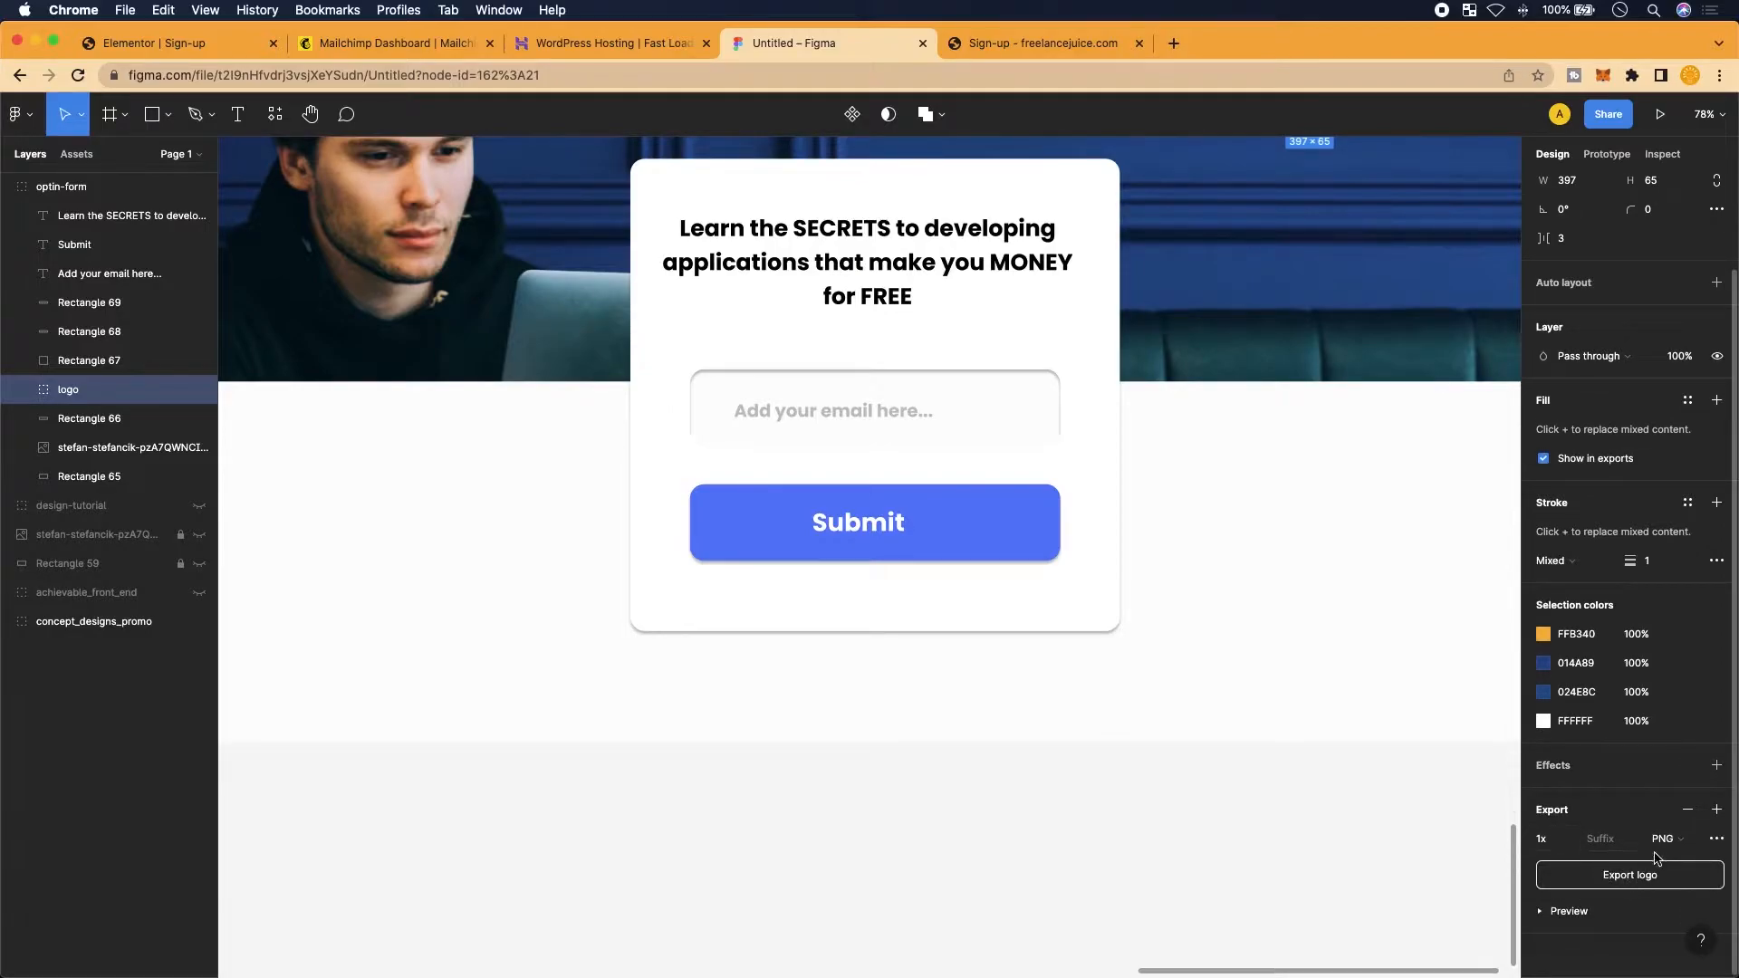
left_click(1658, 883)
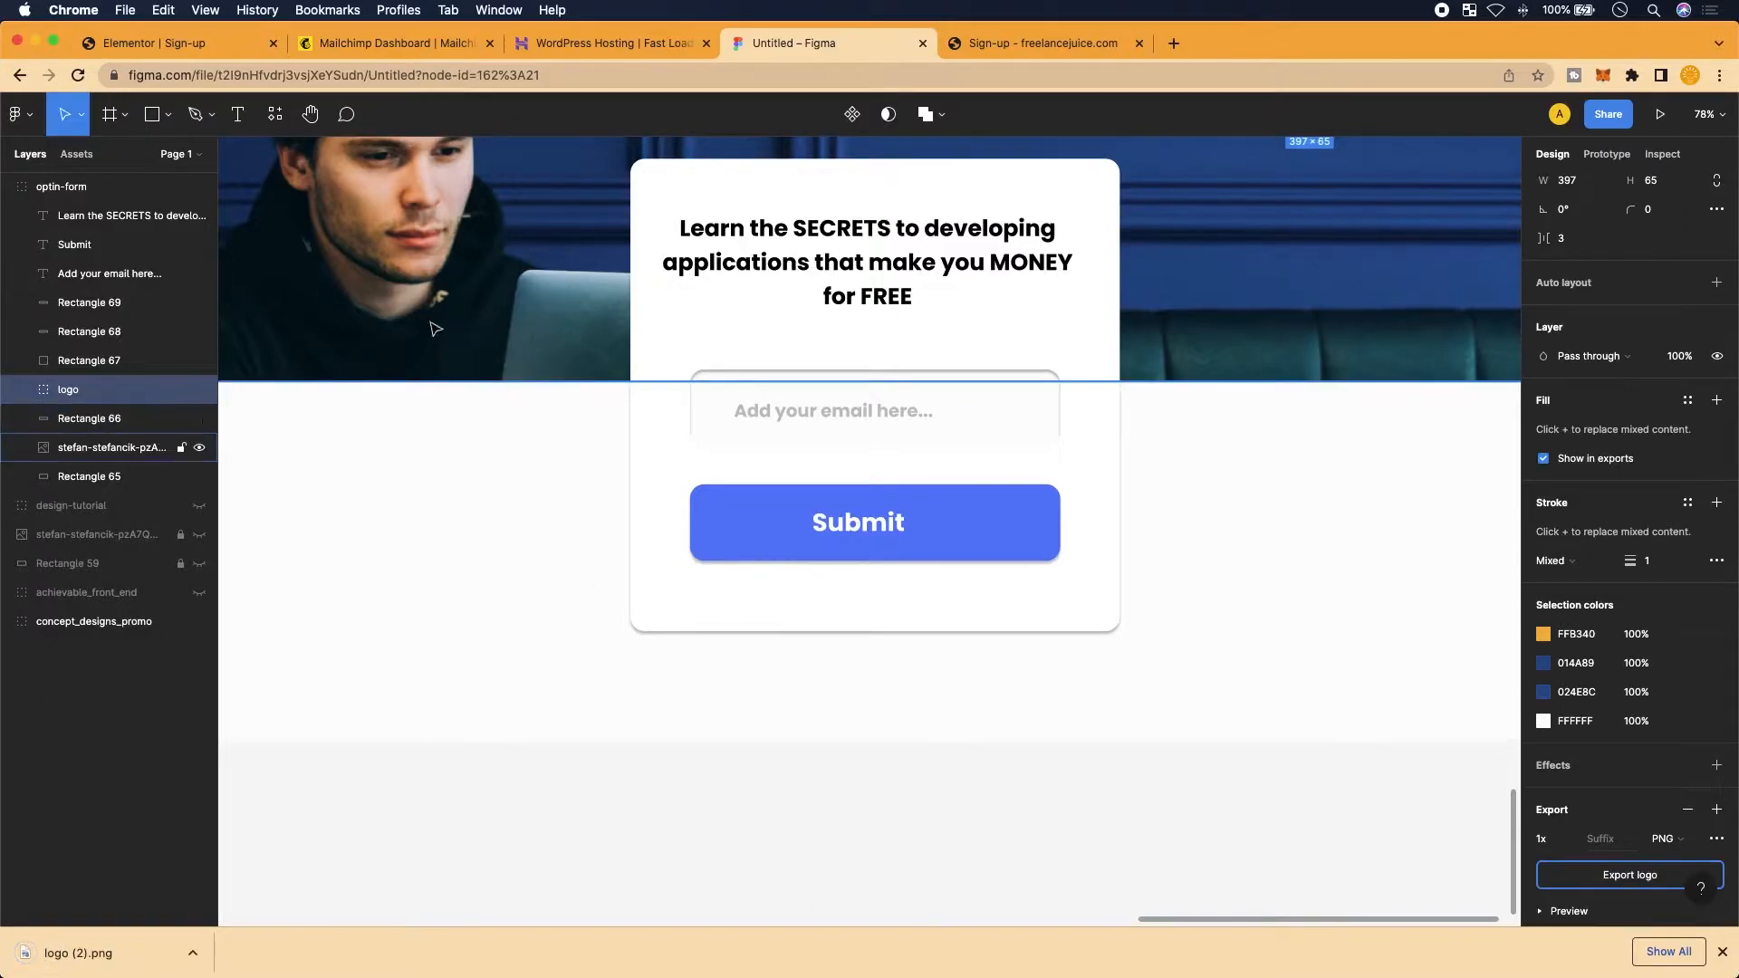
left_click(172, 43)
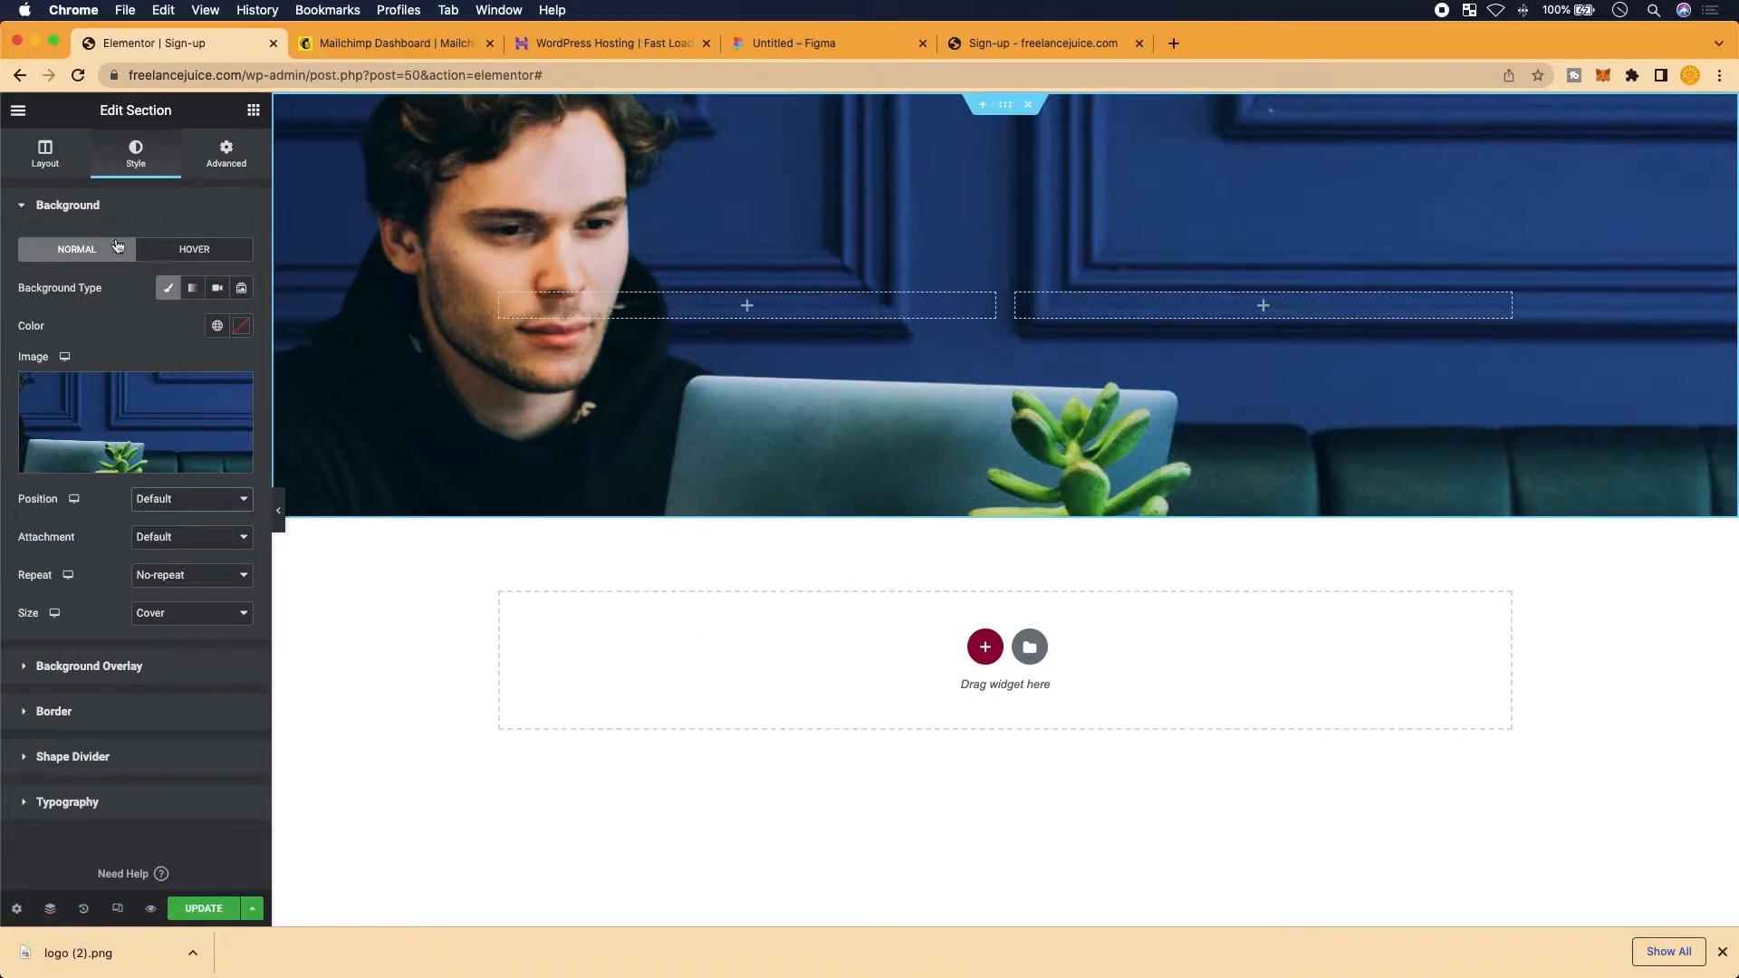
Drag an Image widget from the widgets panel into the header's right column
scroll(45, 149, "up", 2)
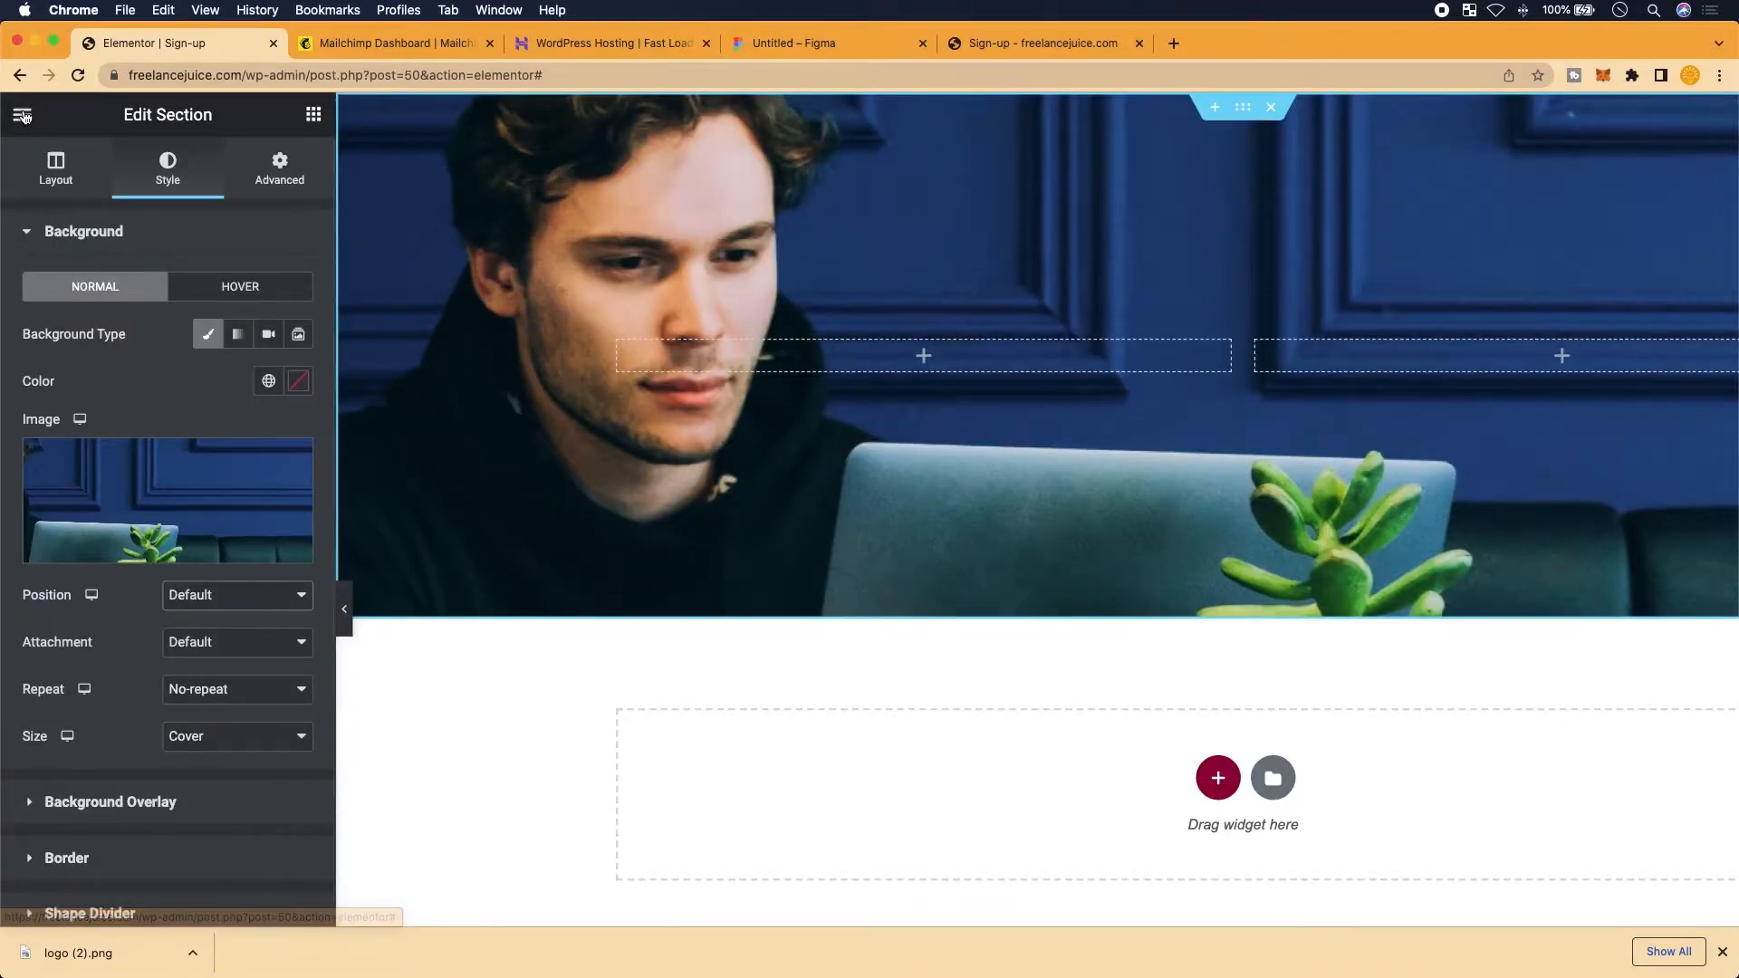
left_click(24, 117)
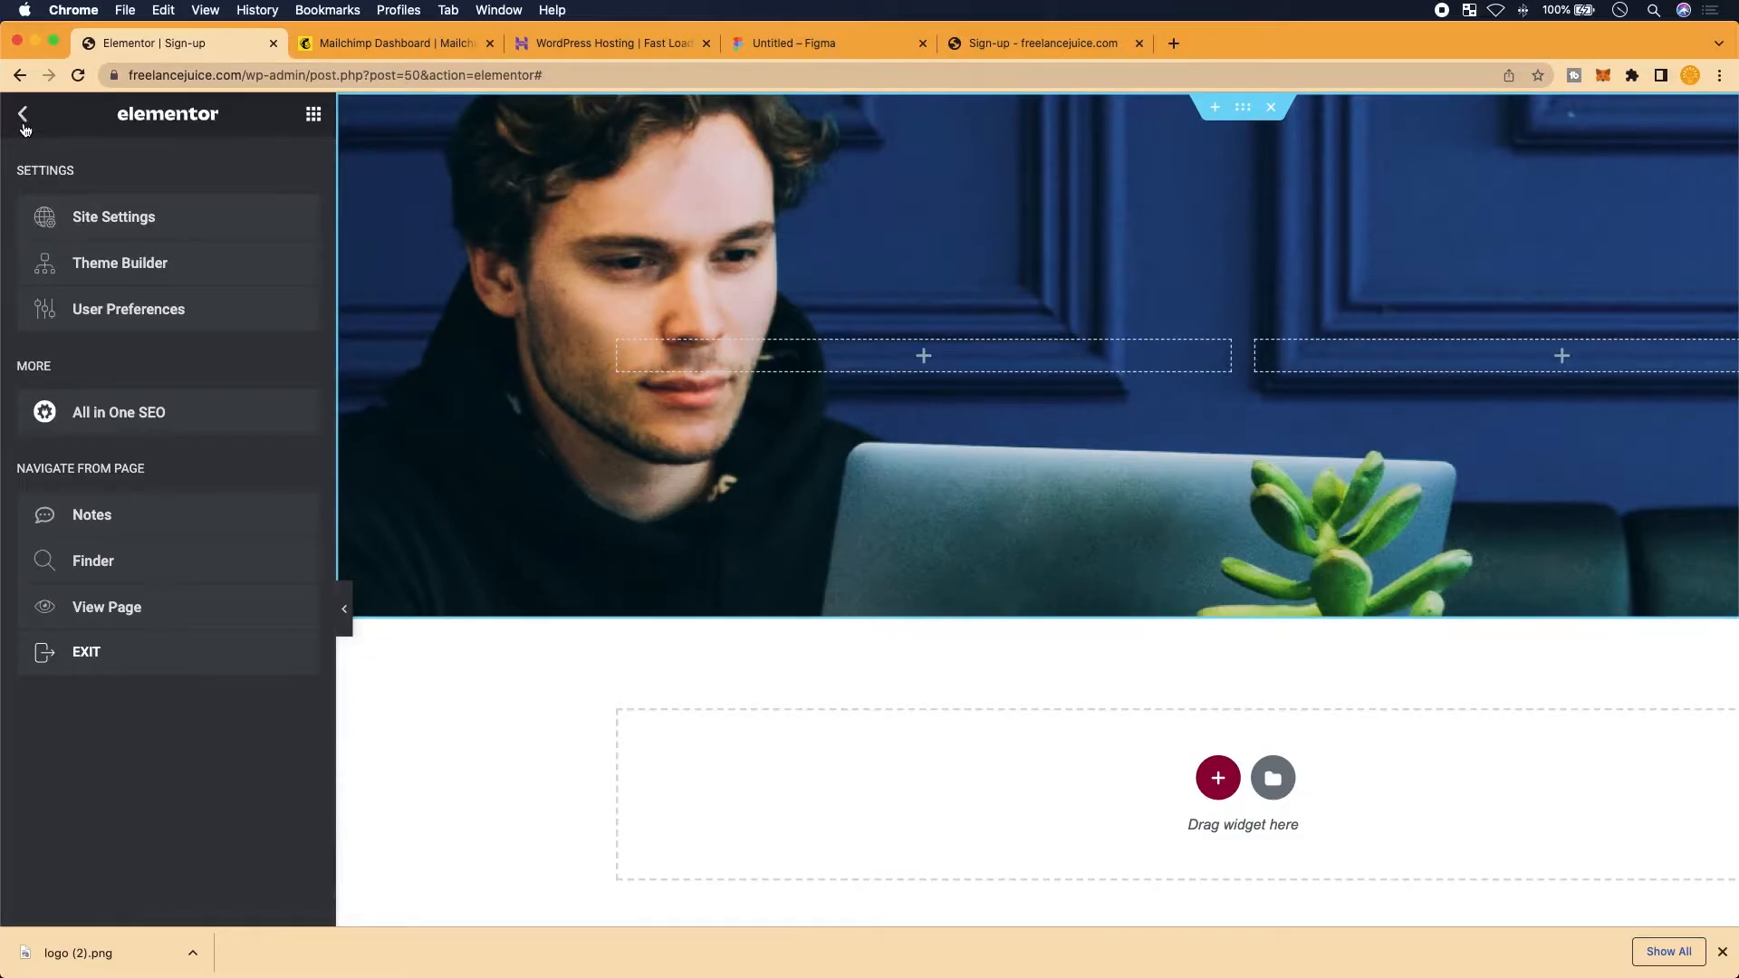
left_click(24, 125)
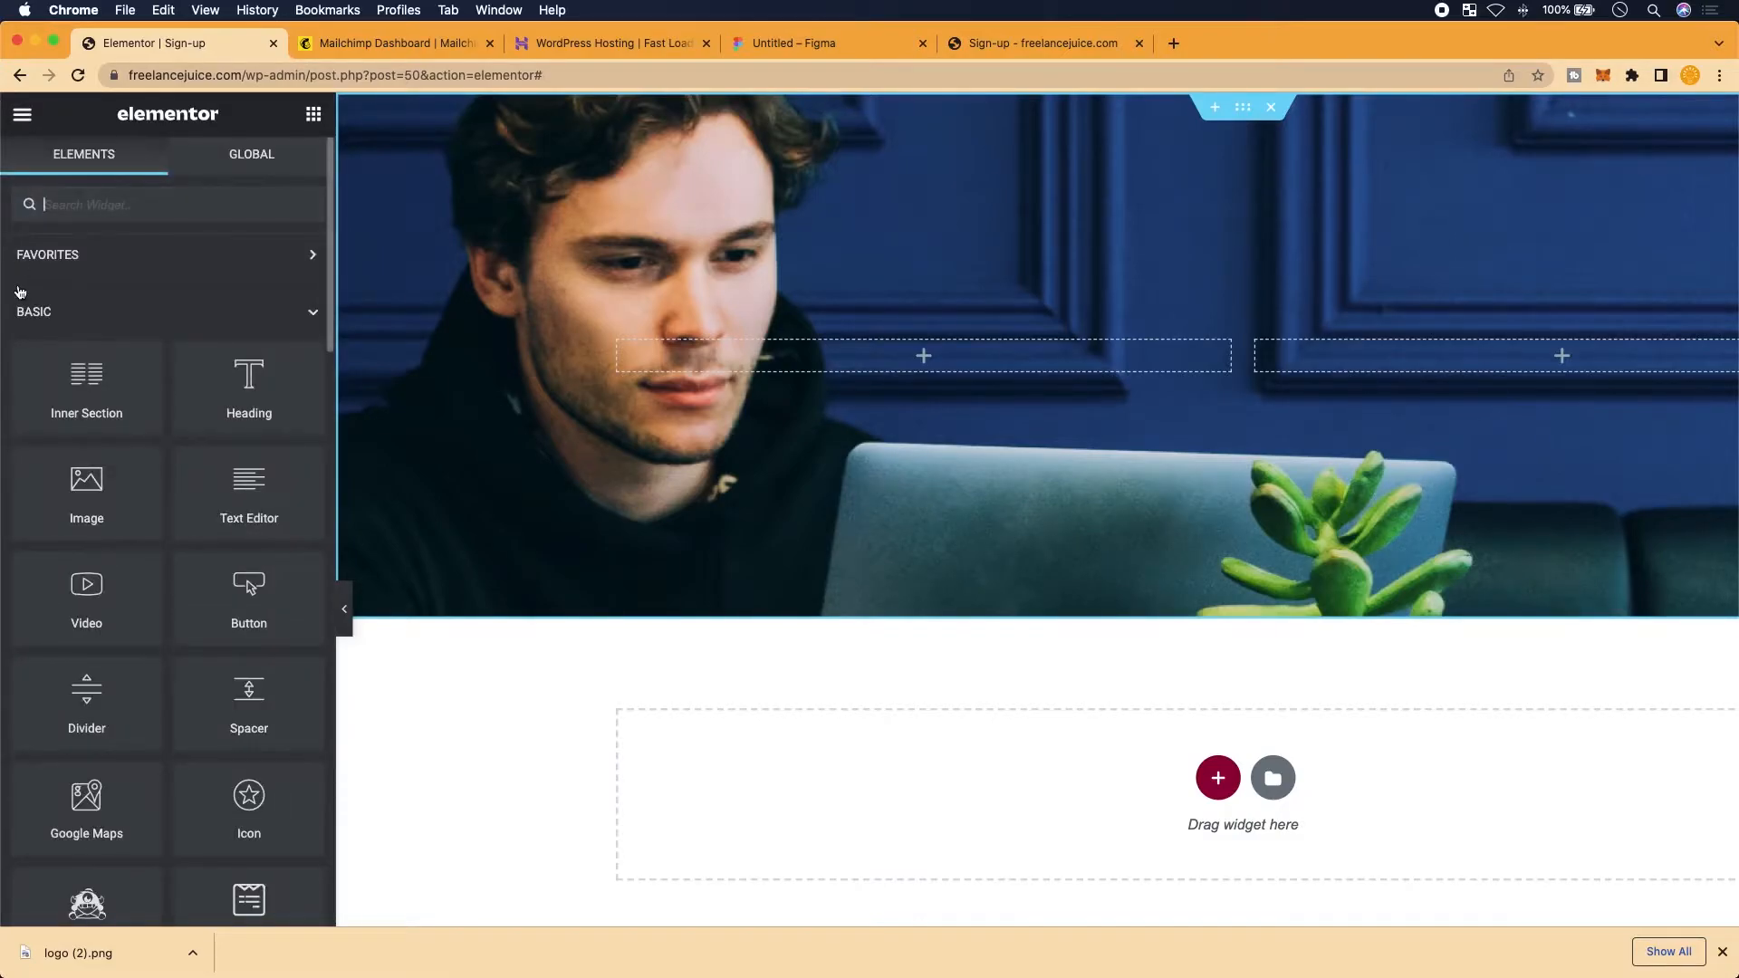
scroll(49, 270, "down", 2)
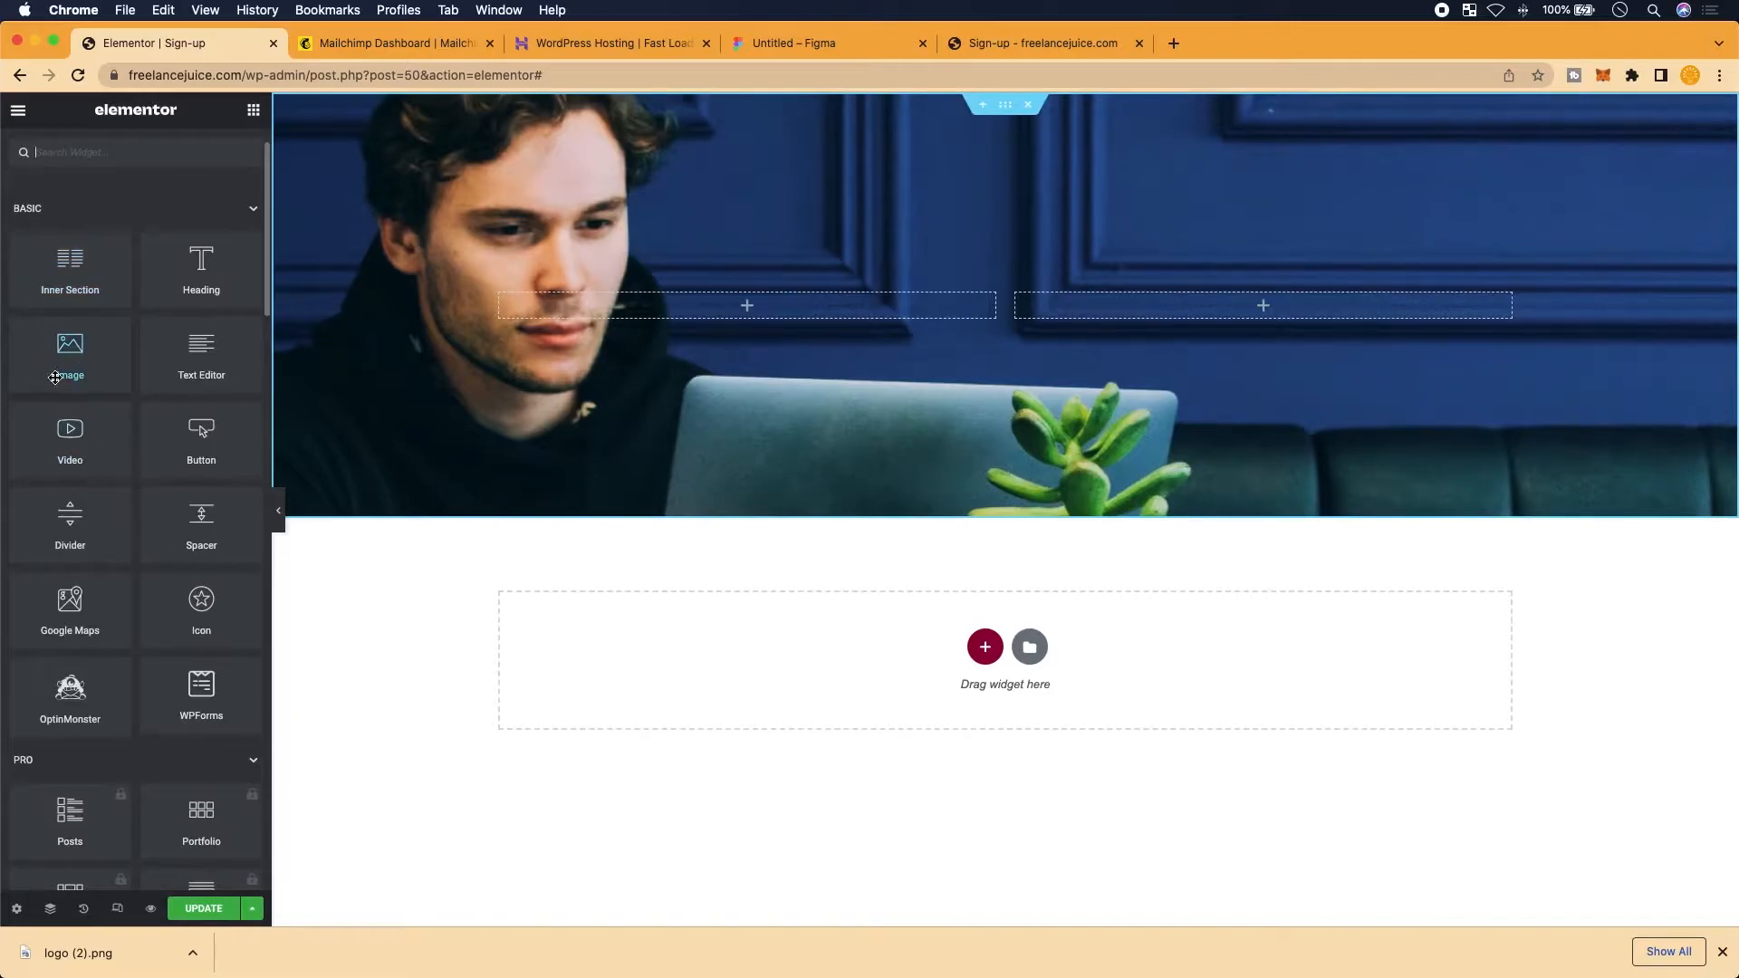
left_click_drag(74, 385, 1239, 304)
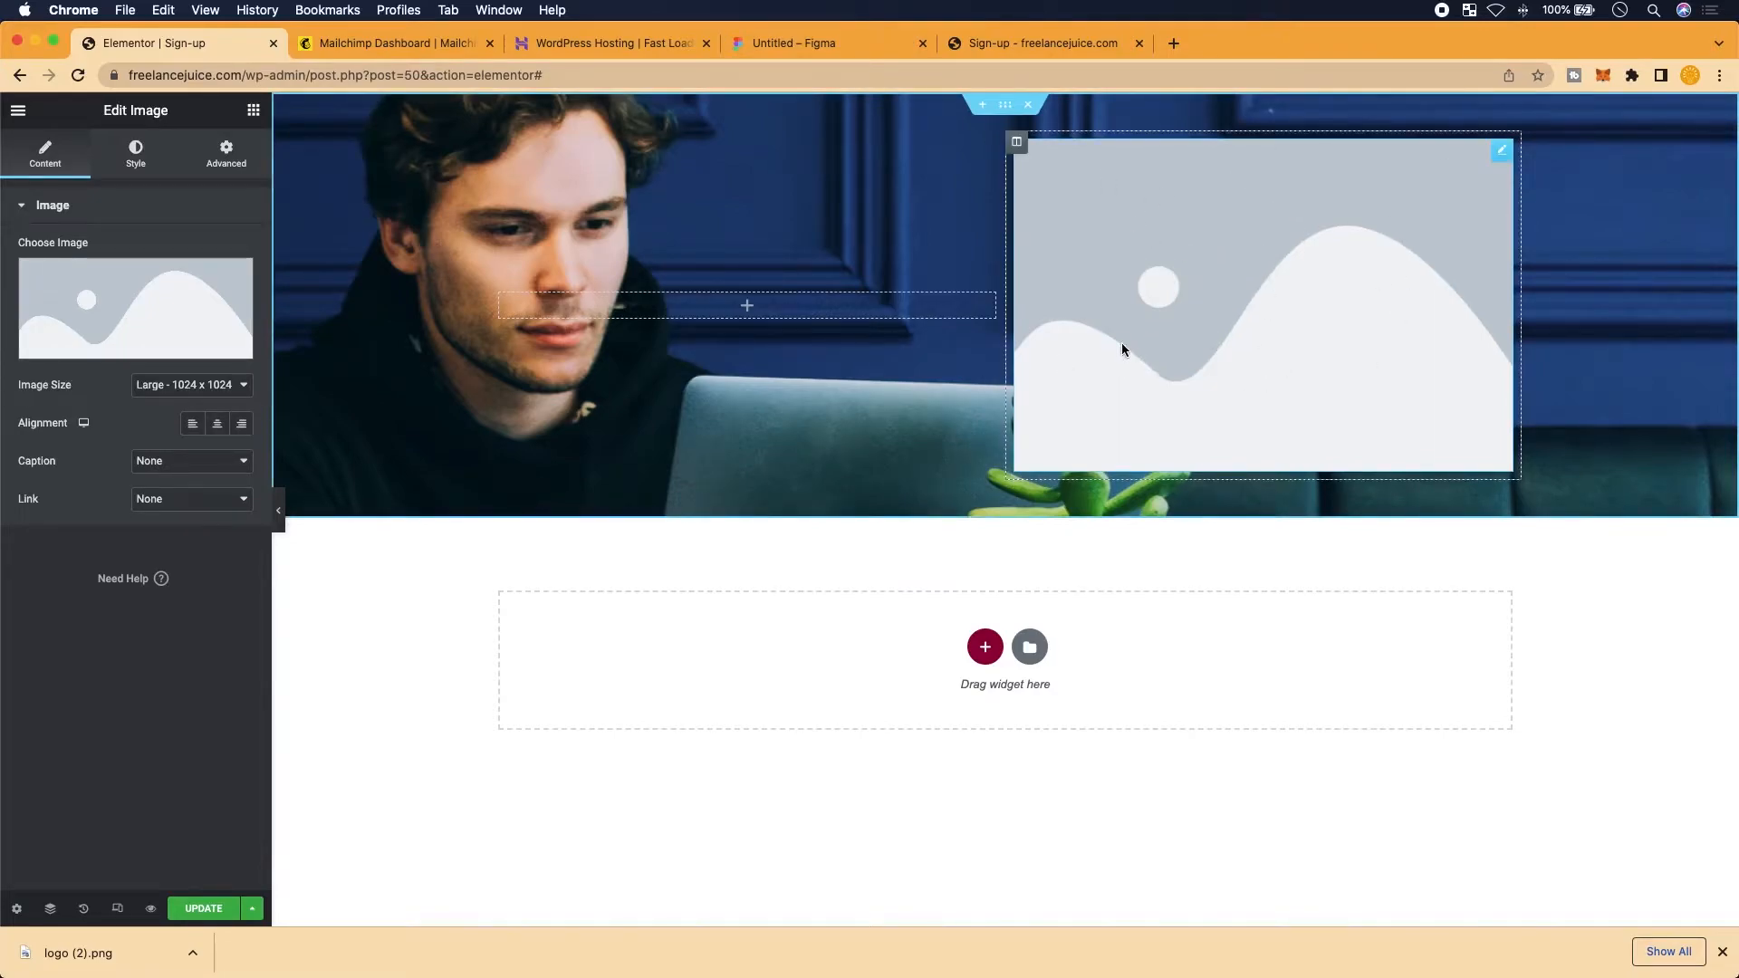
mouse_move(139, 285)
scroll(139, 285, "up", 1)
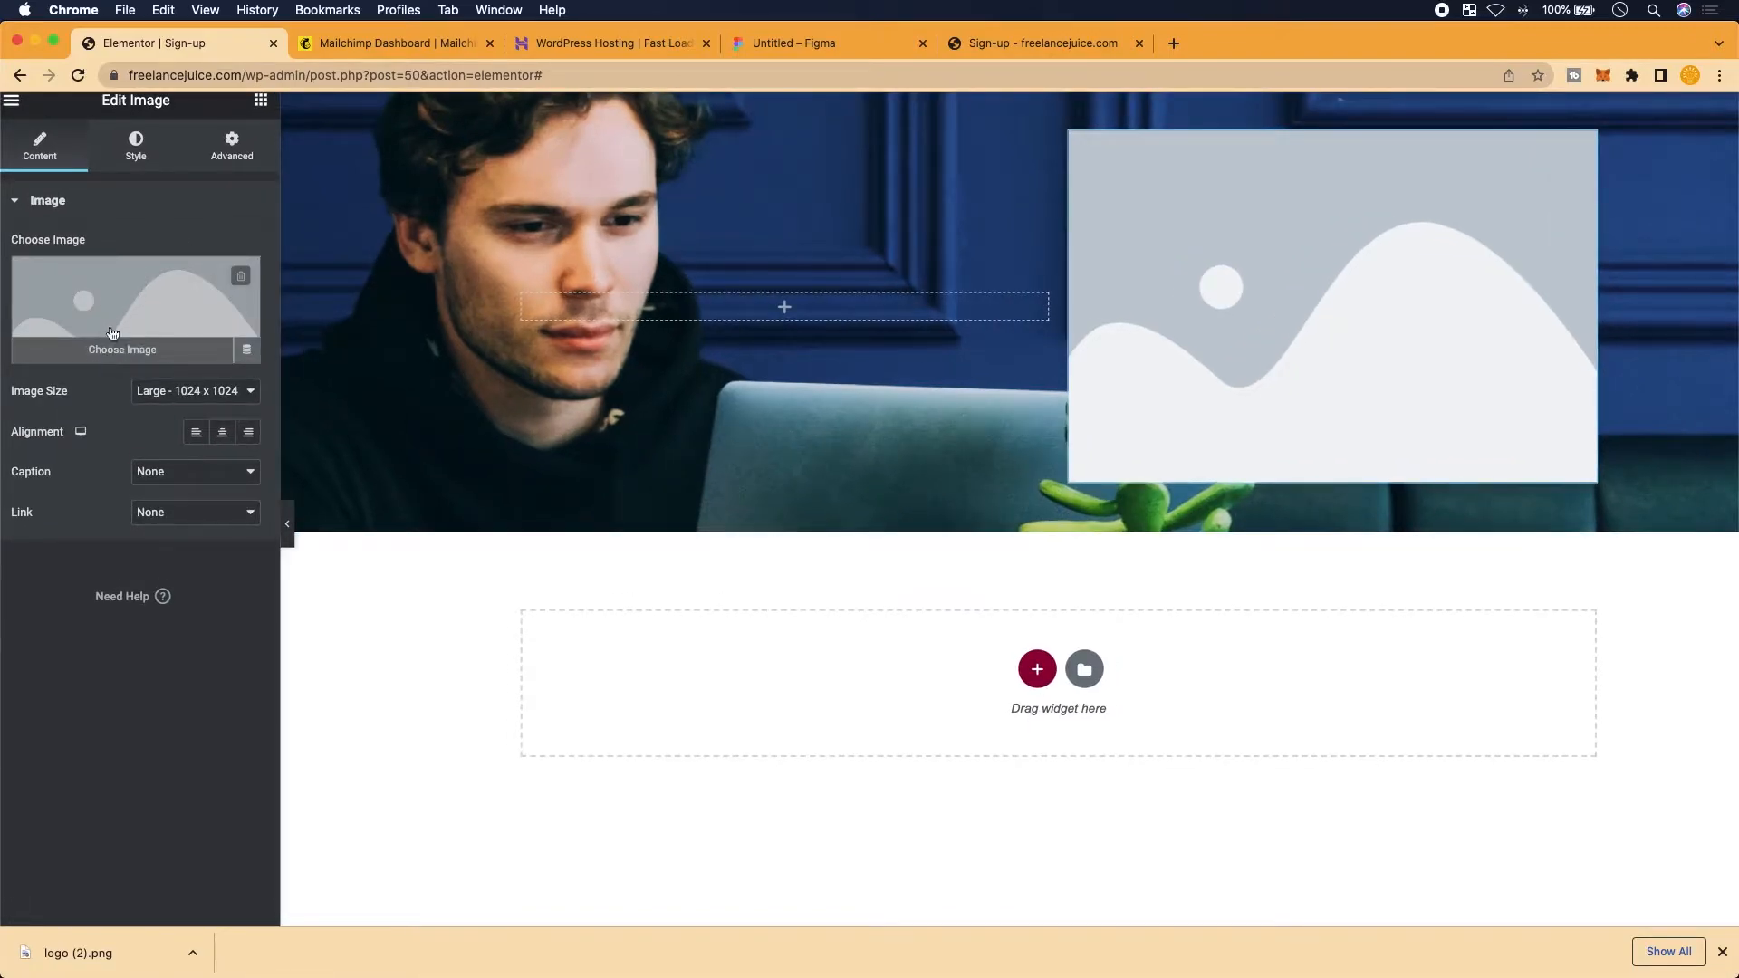
Upload logo (2).png with Prioritize retention of detail compression and insert it into the image widget
left_click(114, 326)
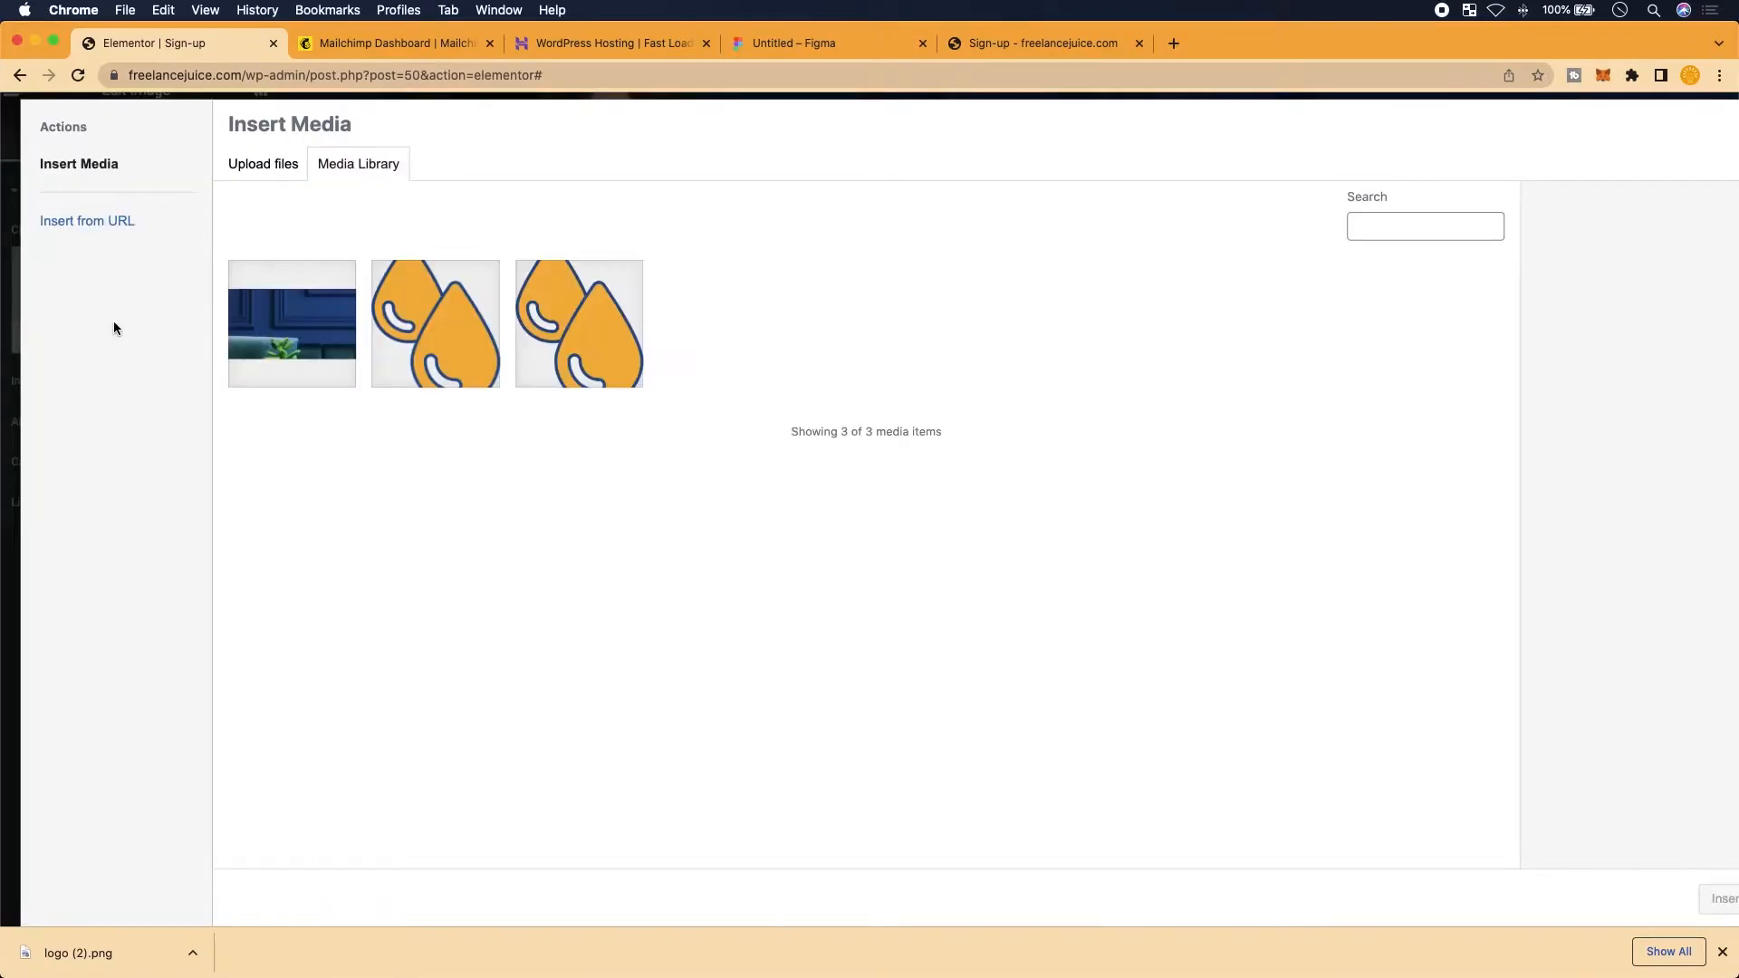
left_click(281, 175)
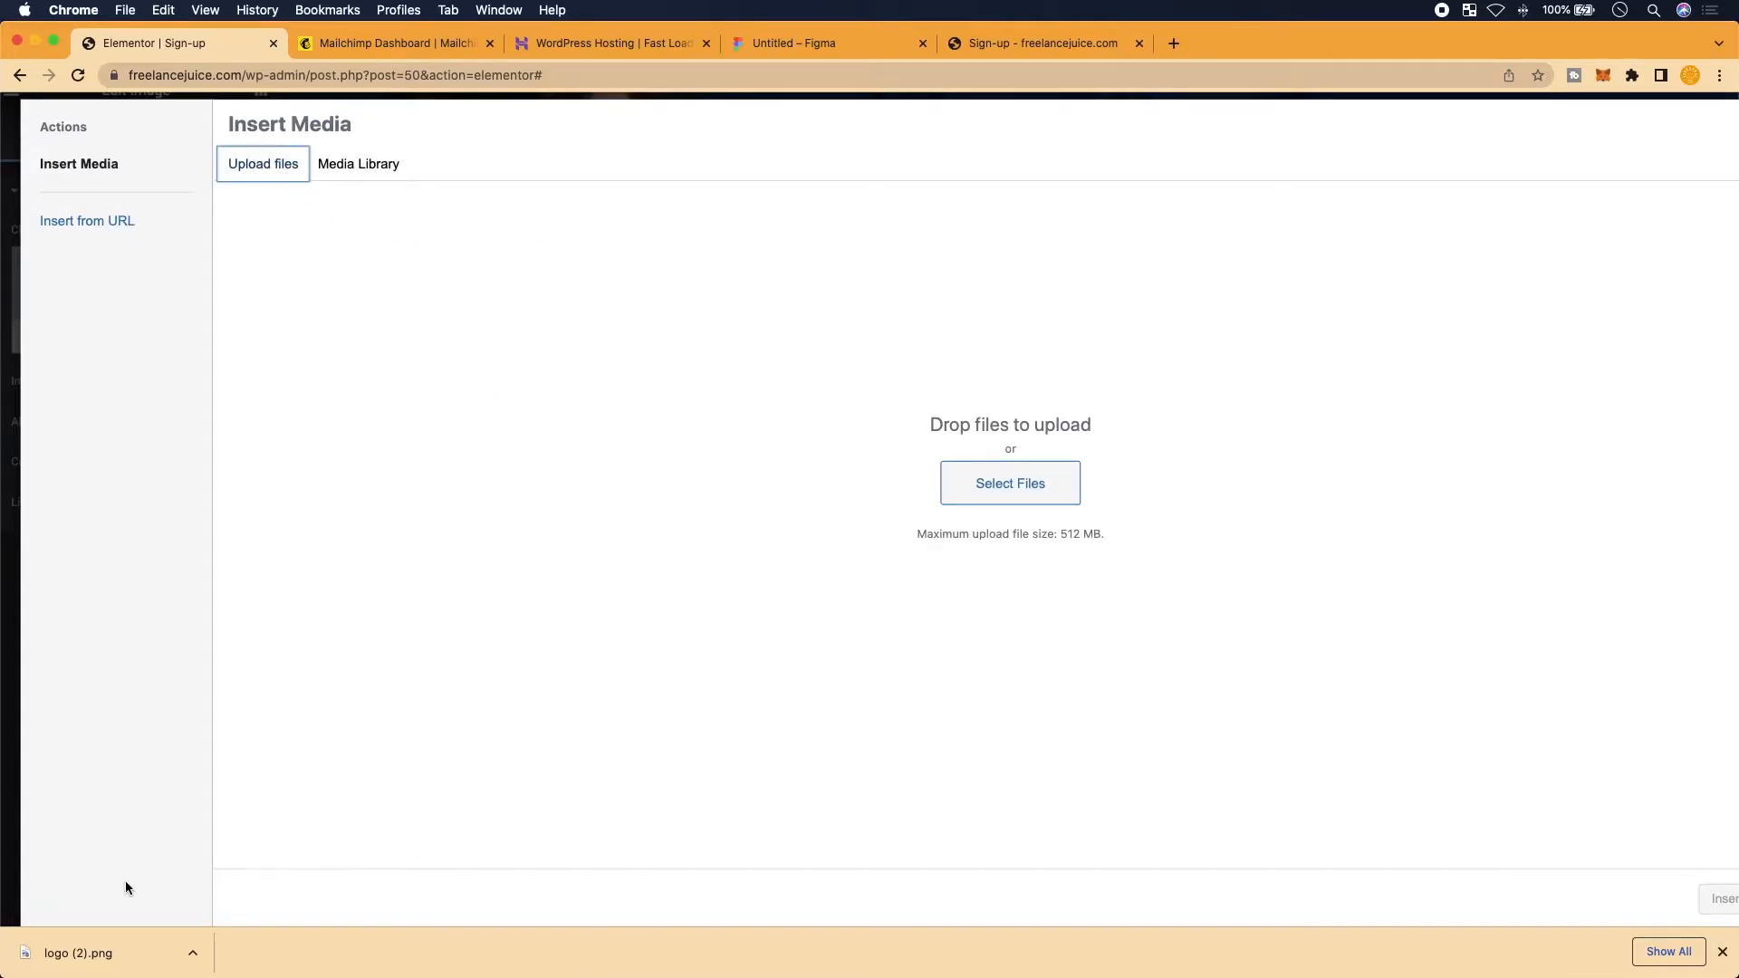
left_click_drag(98, 945, 1002, 485)
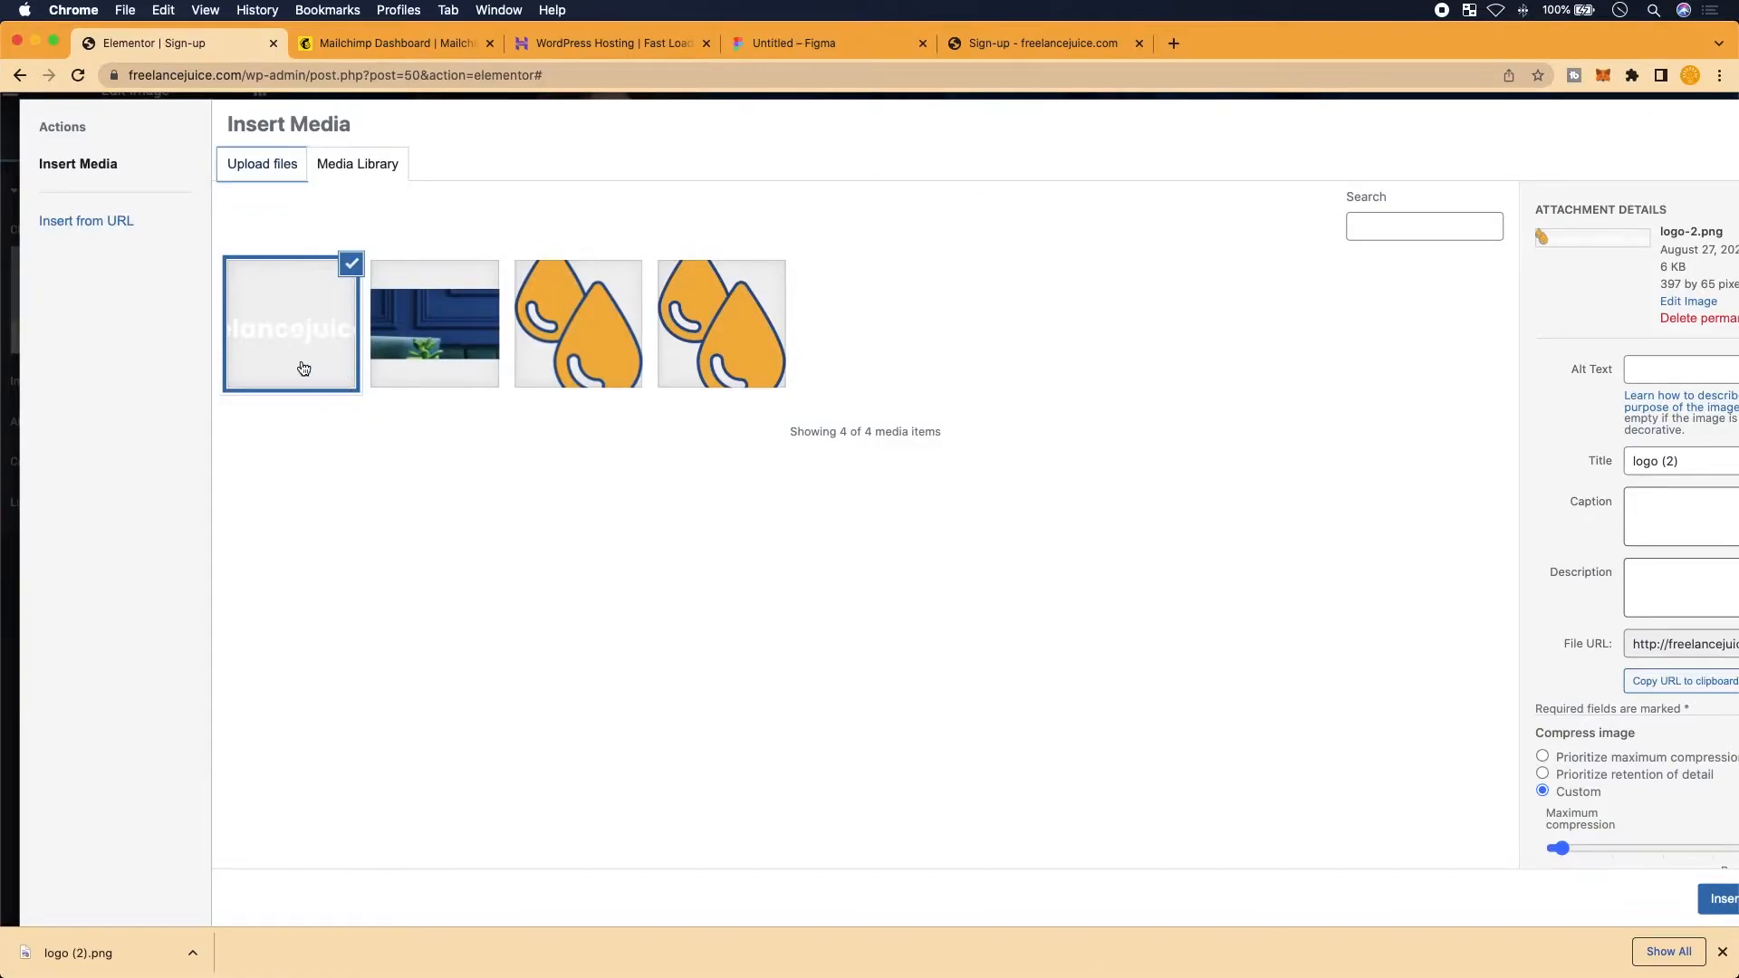
scroll(1013, 673, "right", 2)
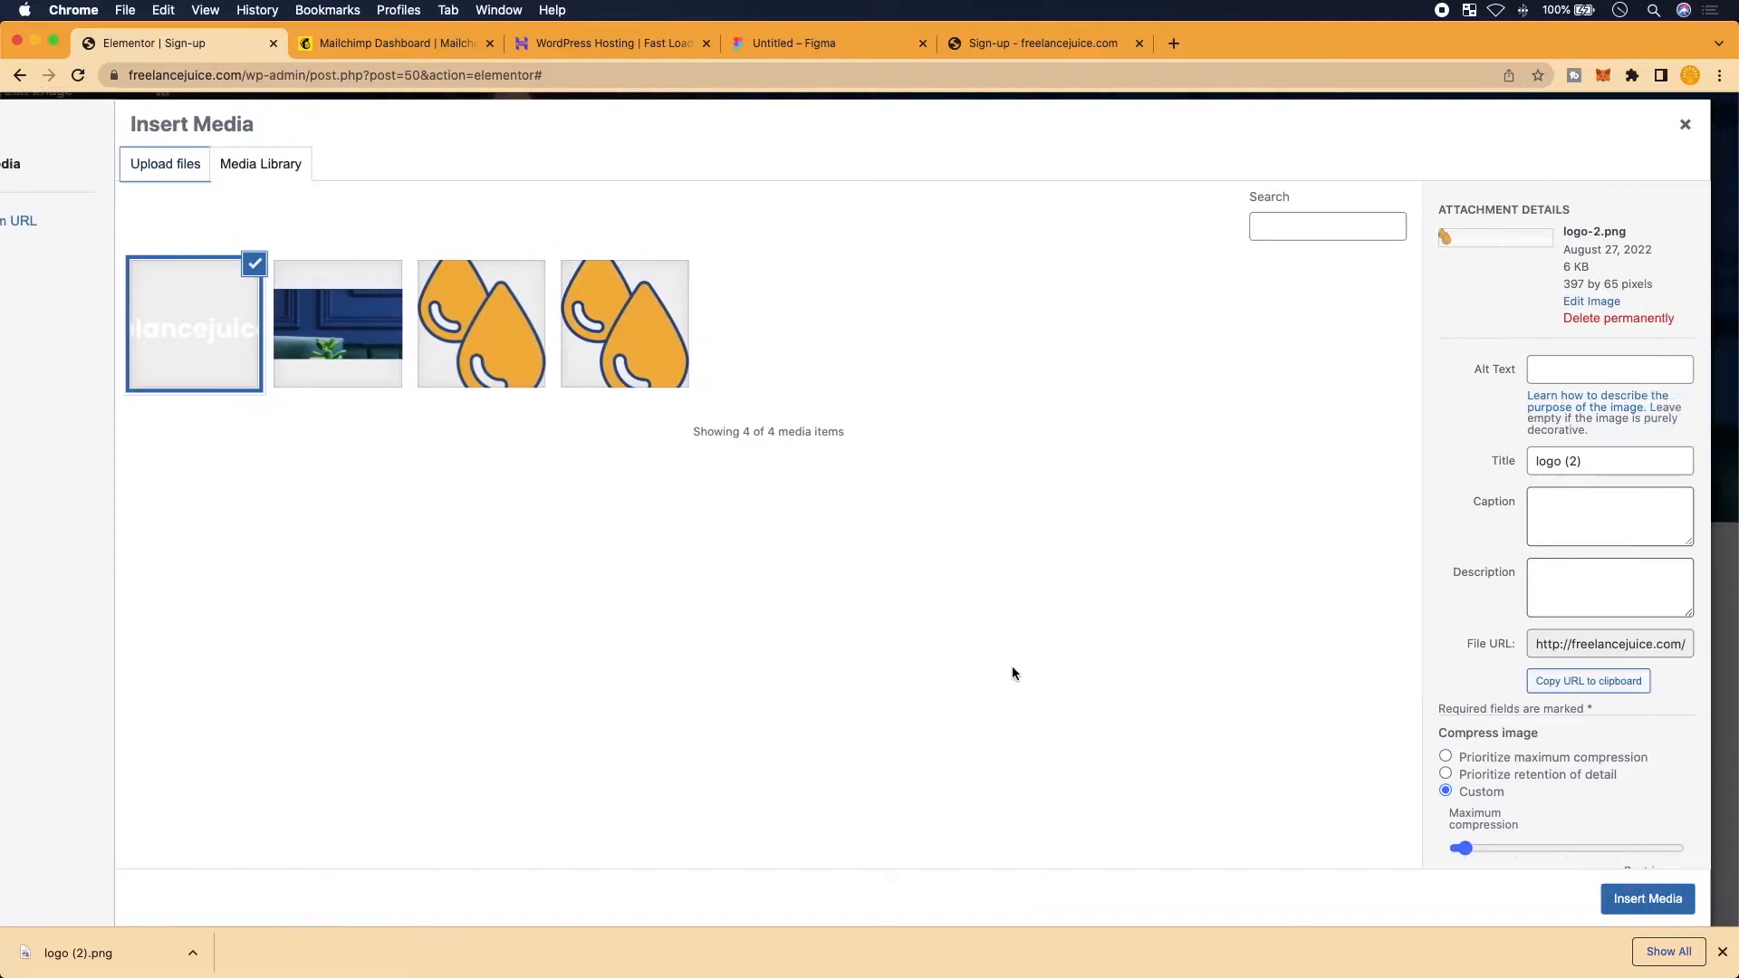
left_click(1446, 774)
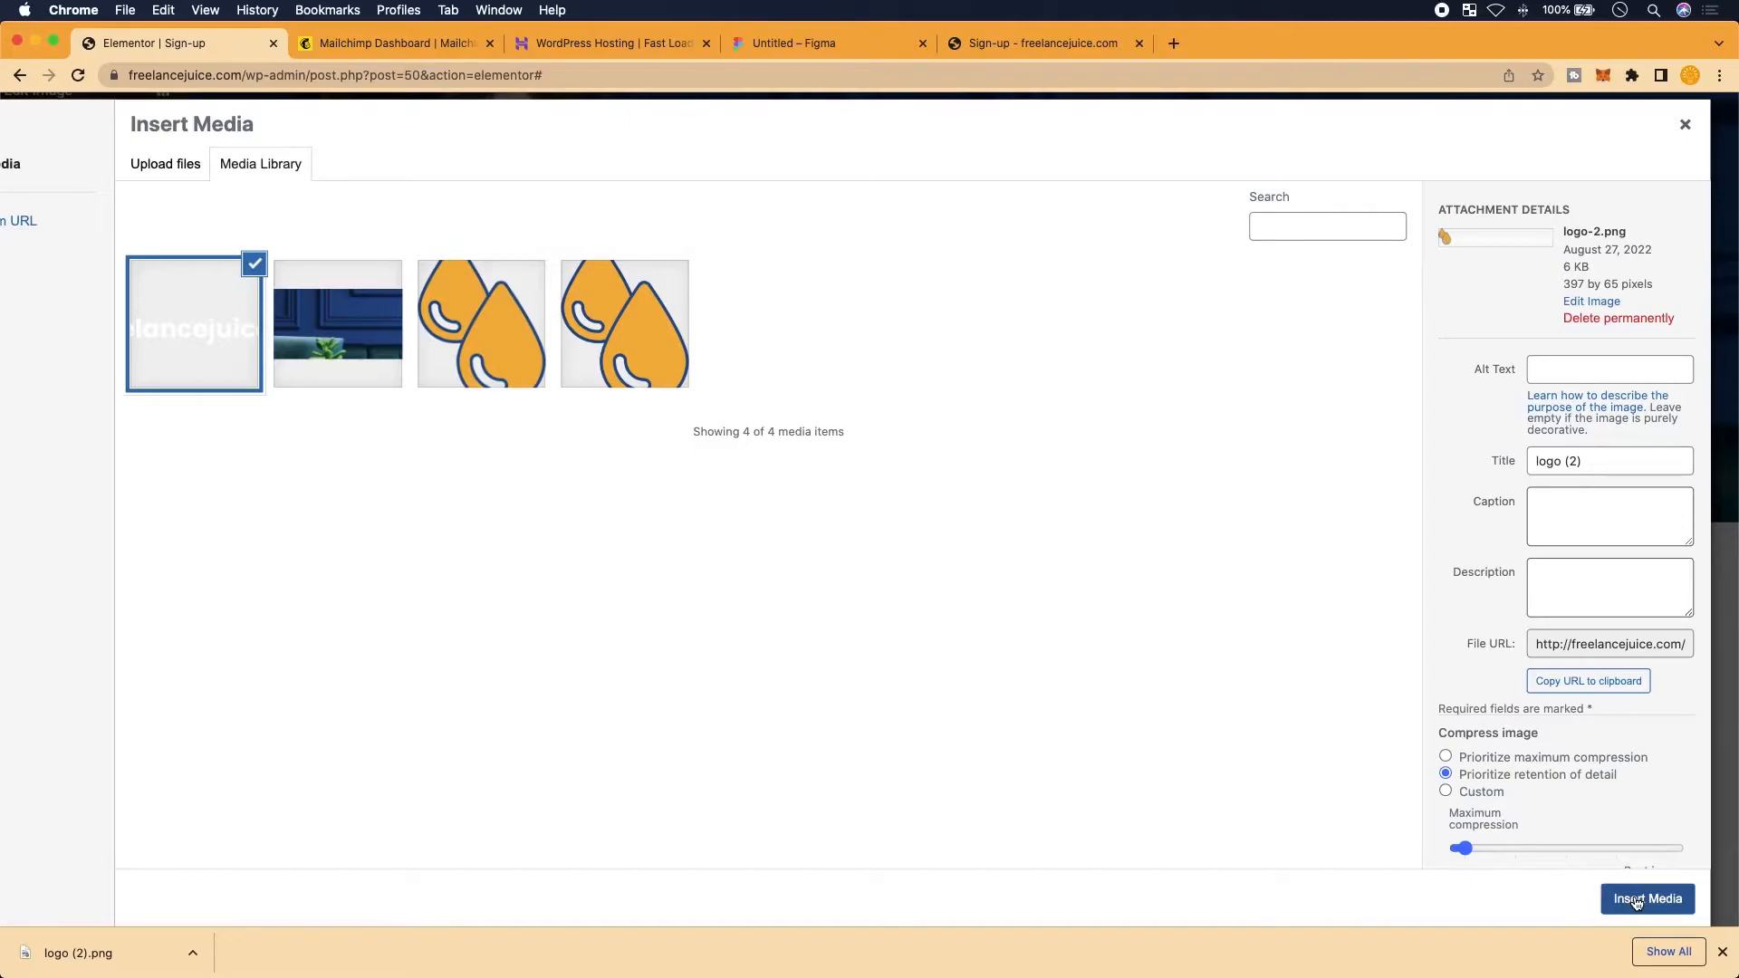
left_click(1636, 900)
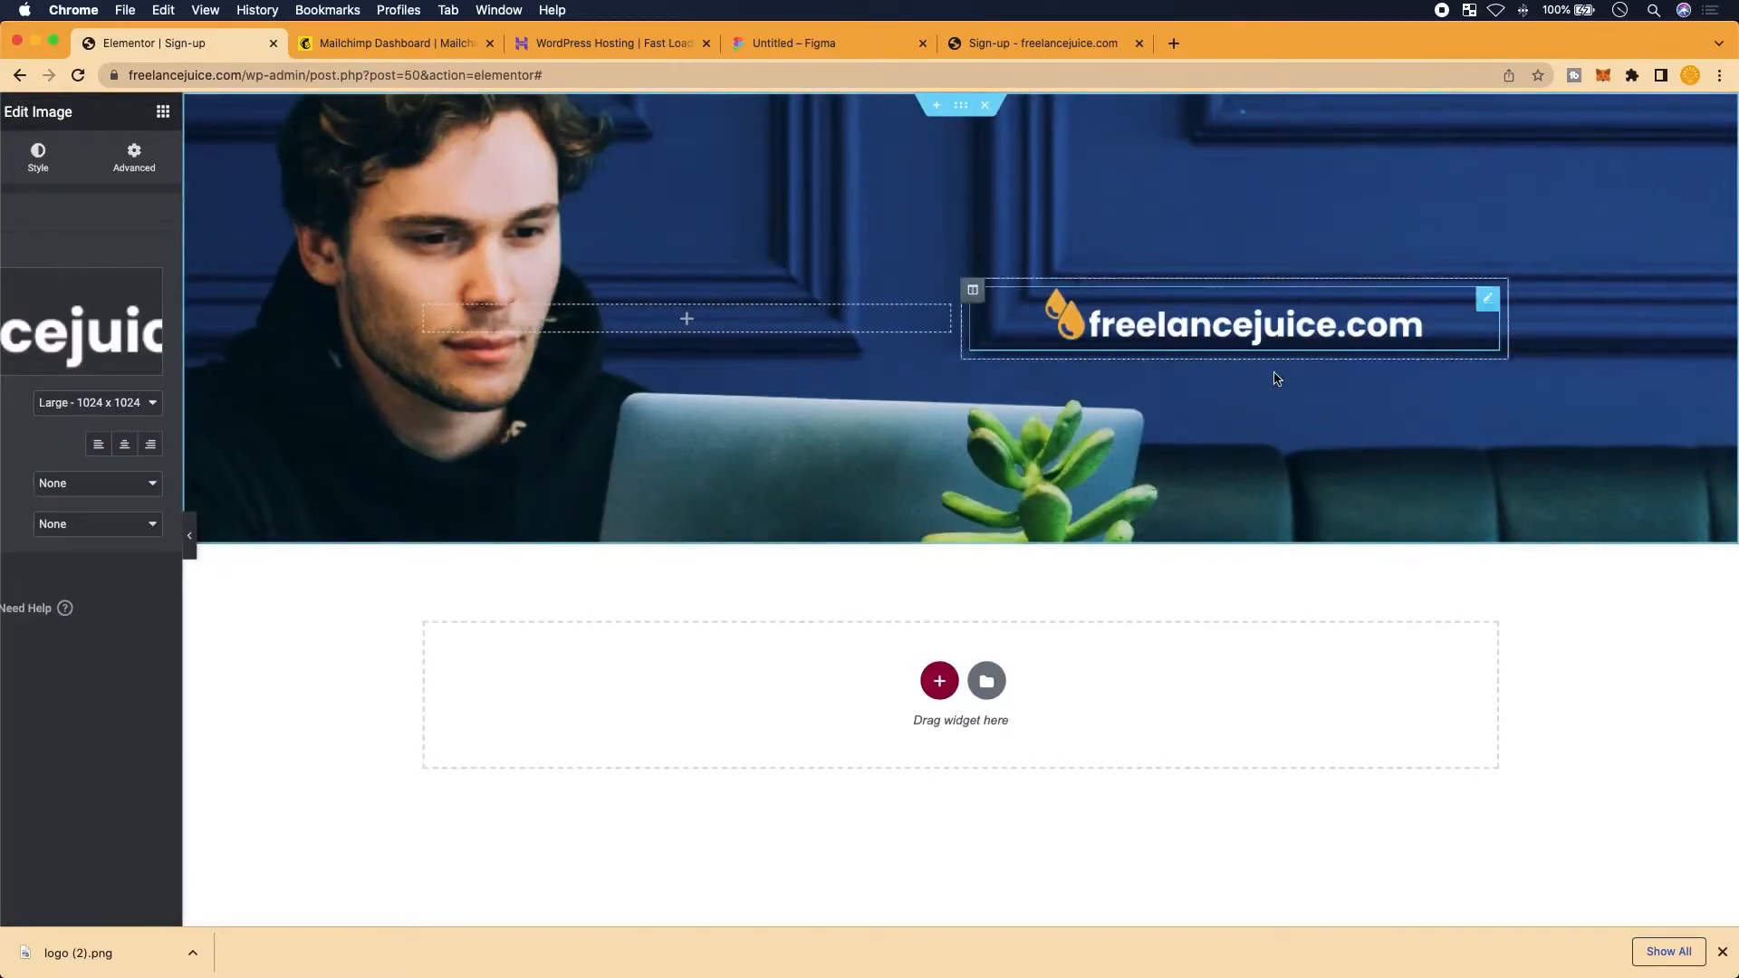
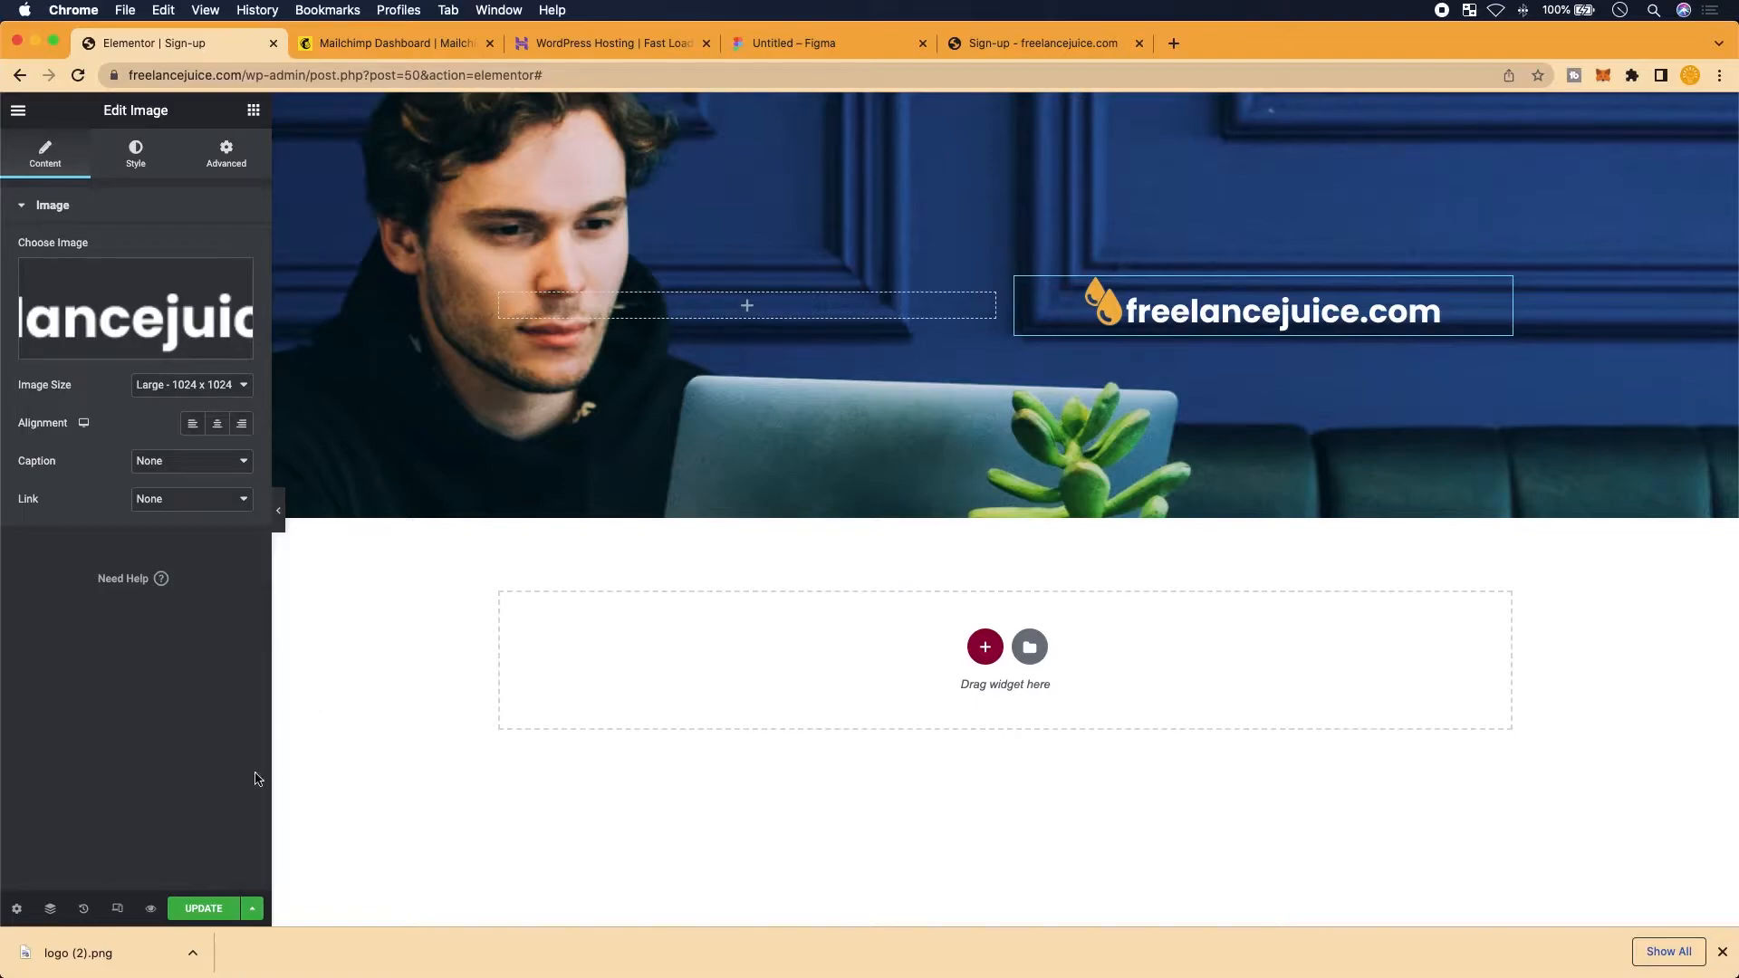
Save the sign-up page and reload the live site to see the new logo
left_click(205, 911)
left_click(1046, 47)
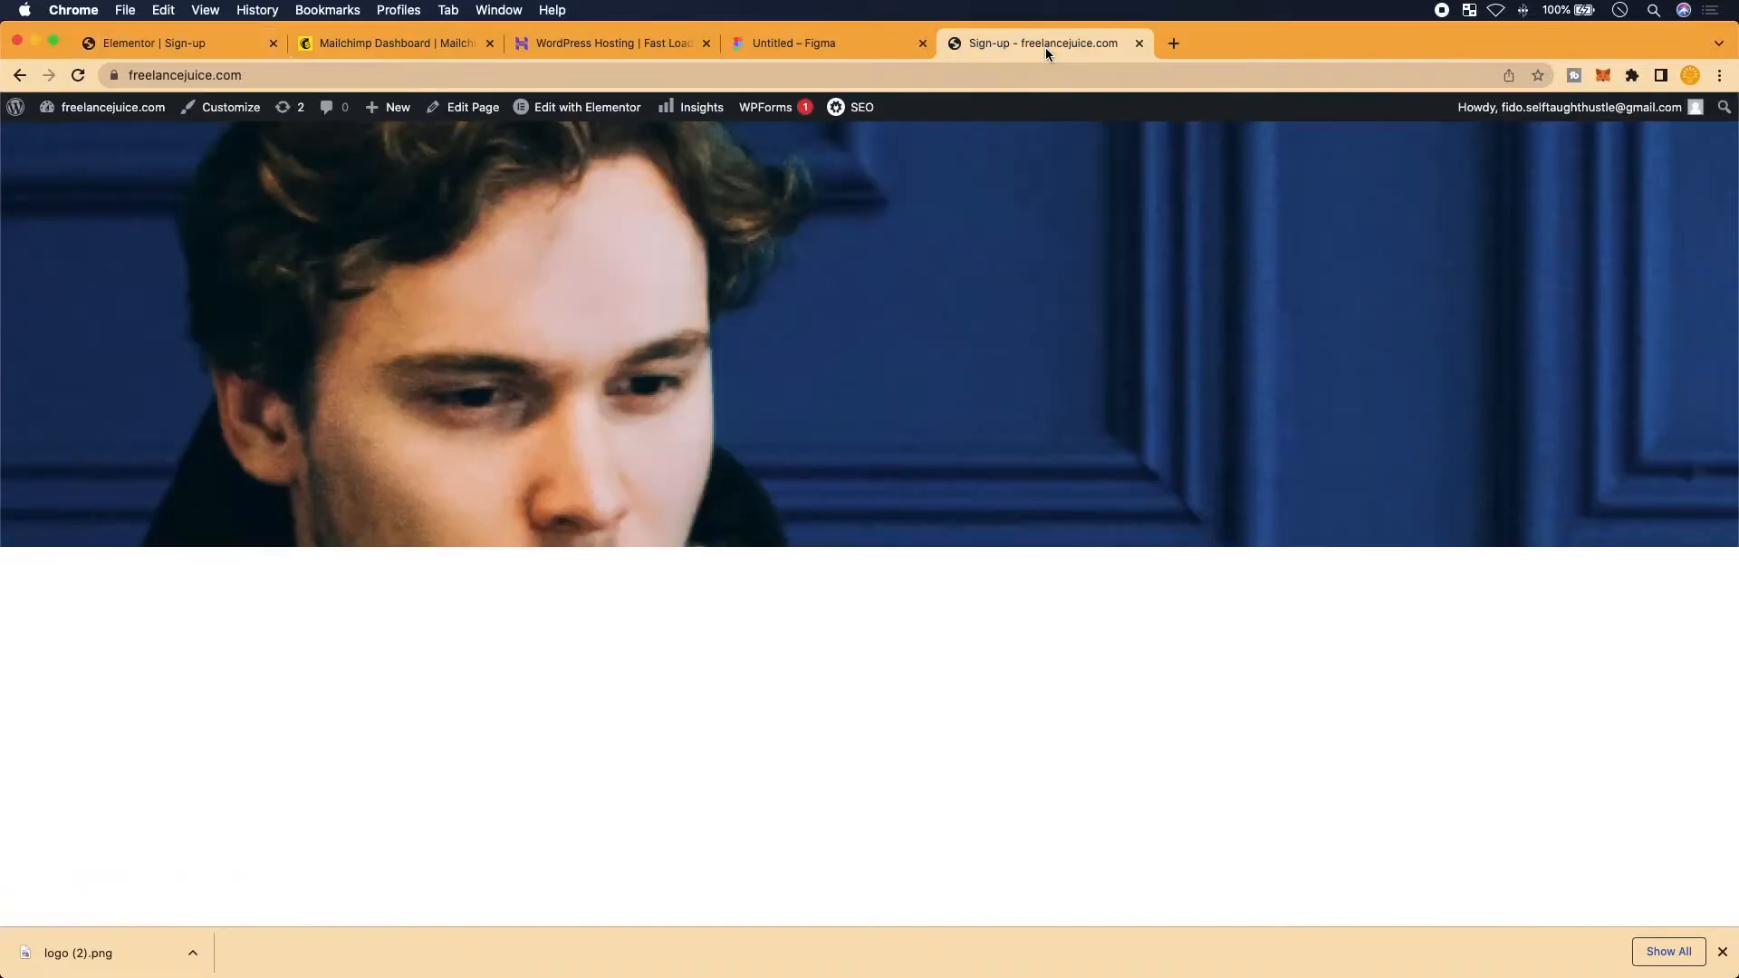
left_click(77, 75)
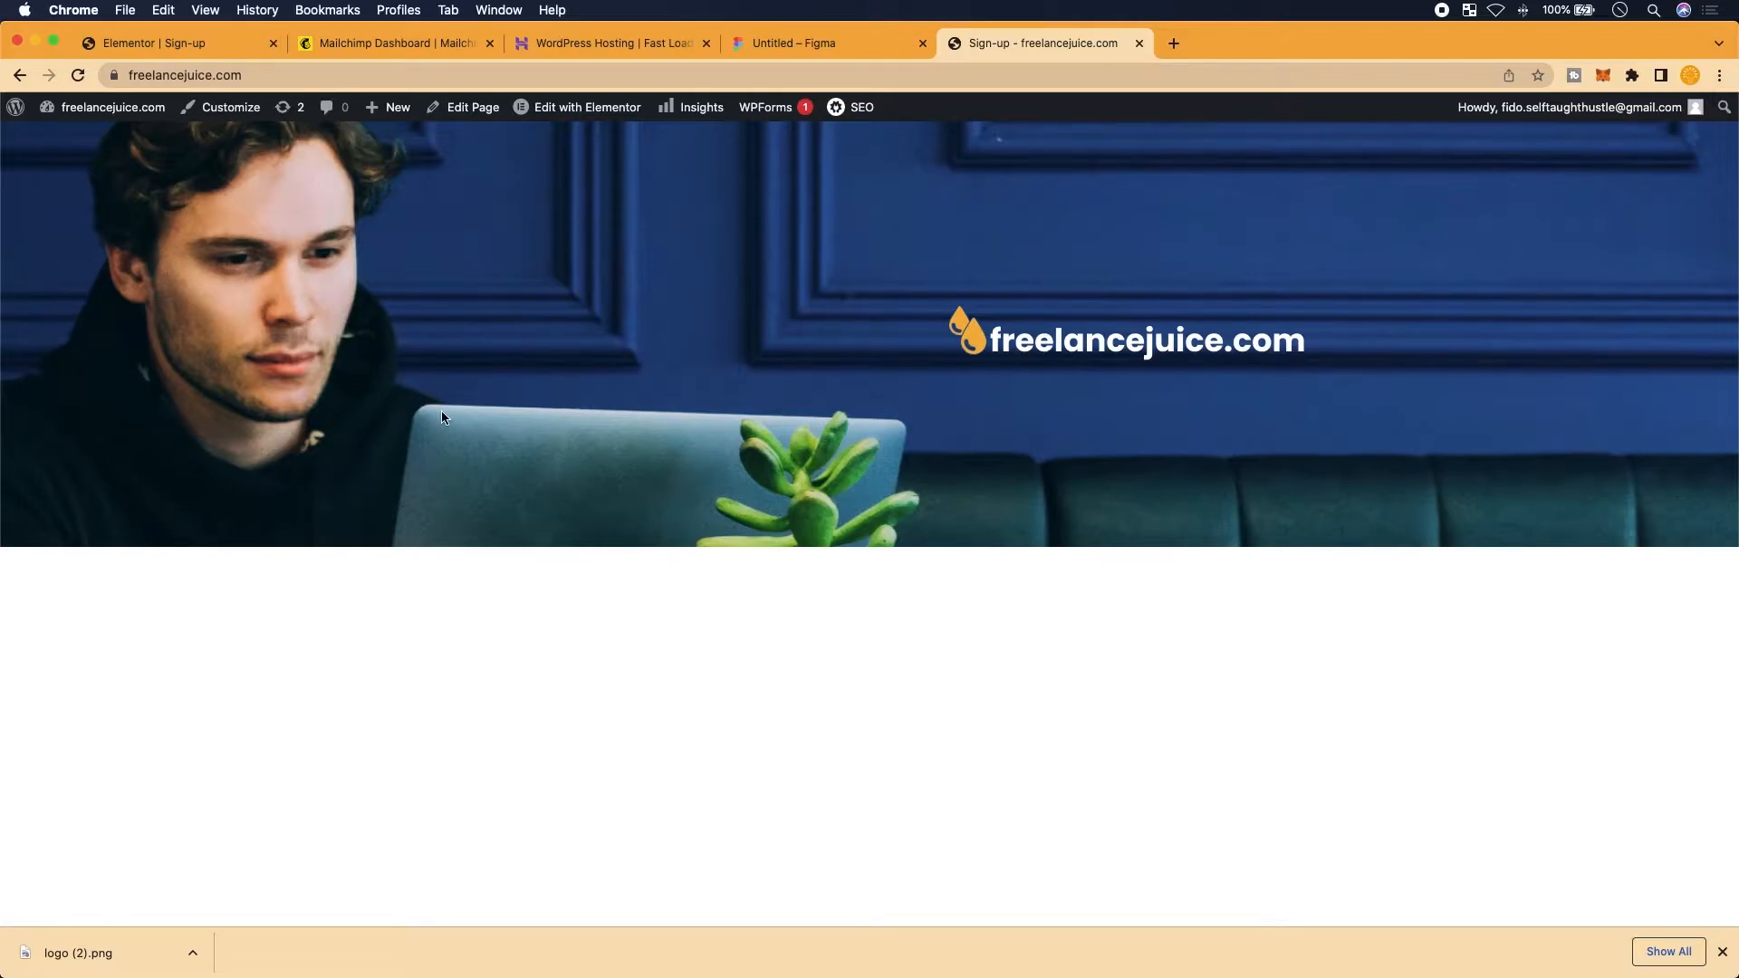
Compare the hero logo against the Figma design, then return to the Elementor editor
left_click(199, 49)
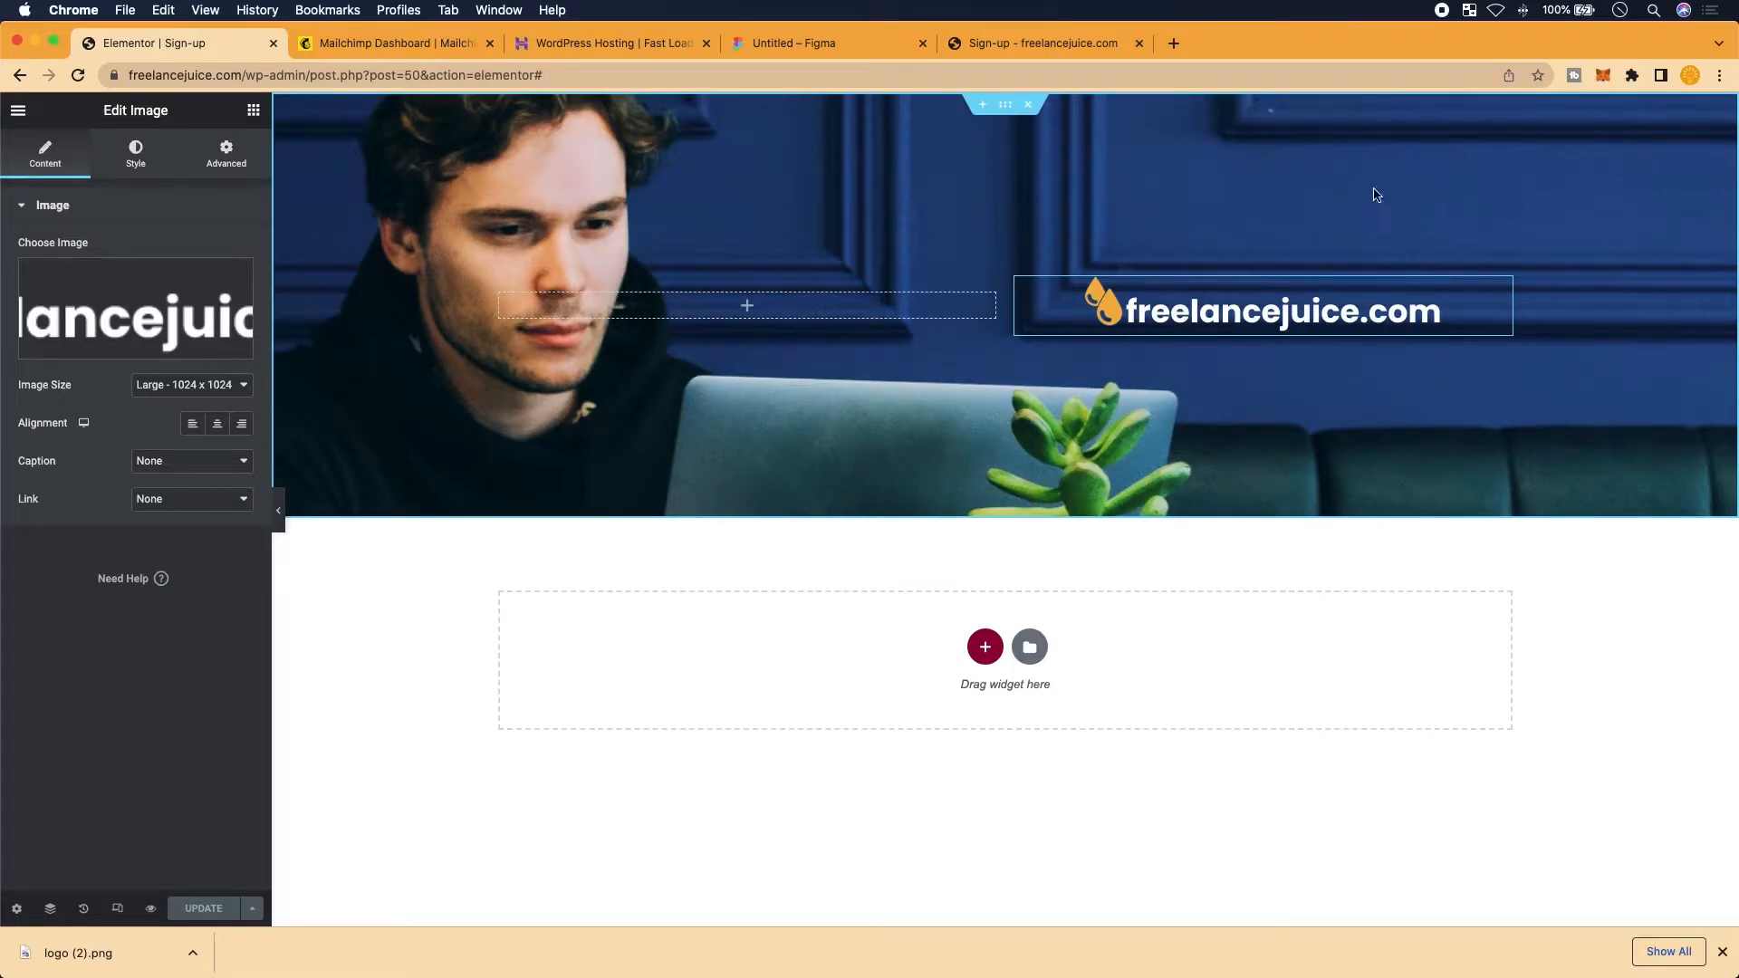
left_click(802, 51)
scroll(1178, 417, "up", 3)
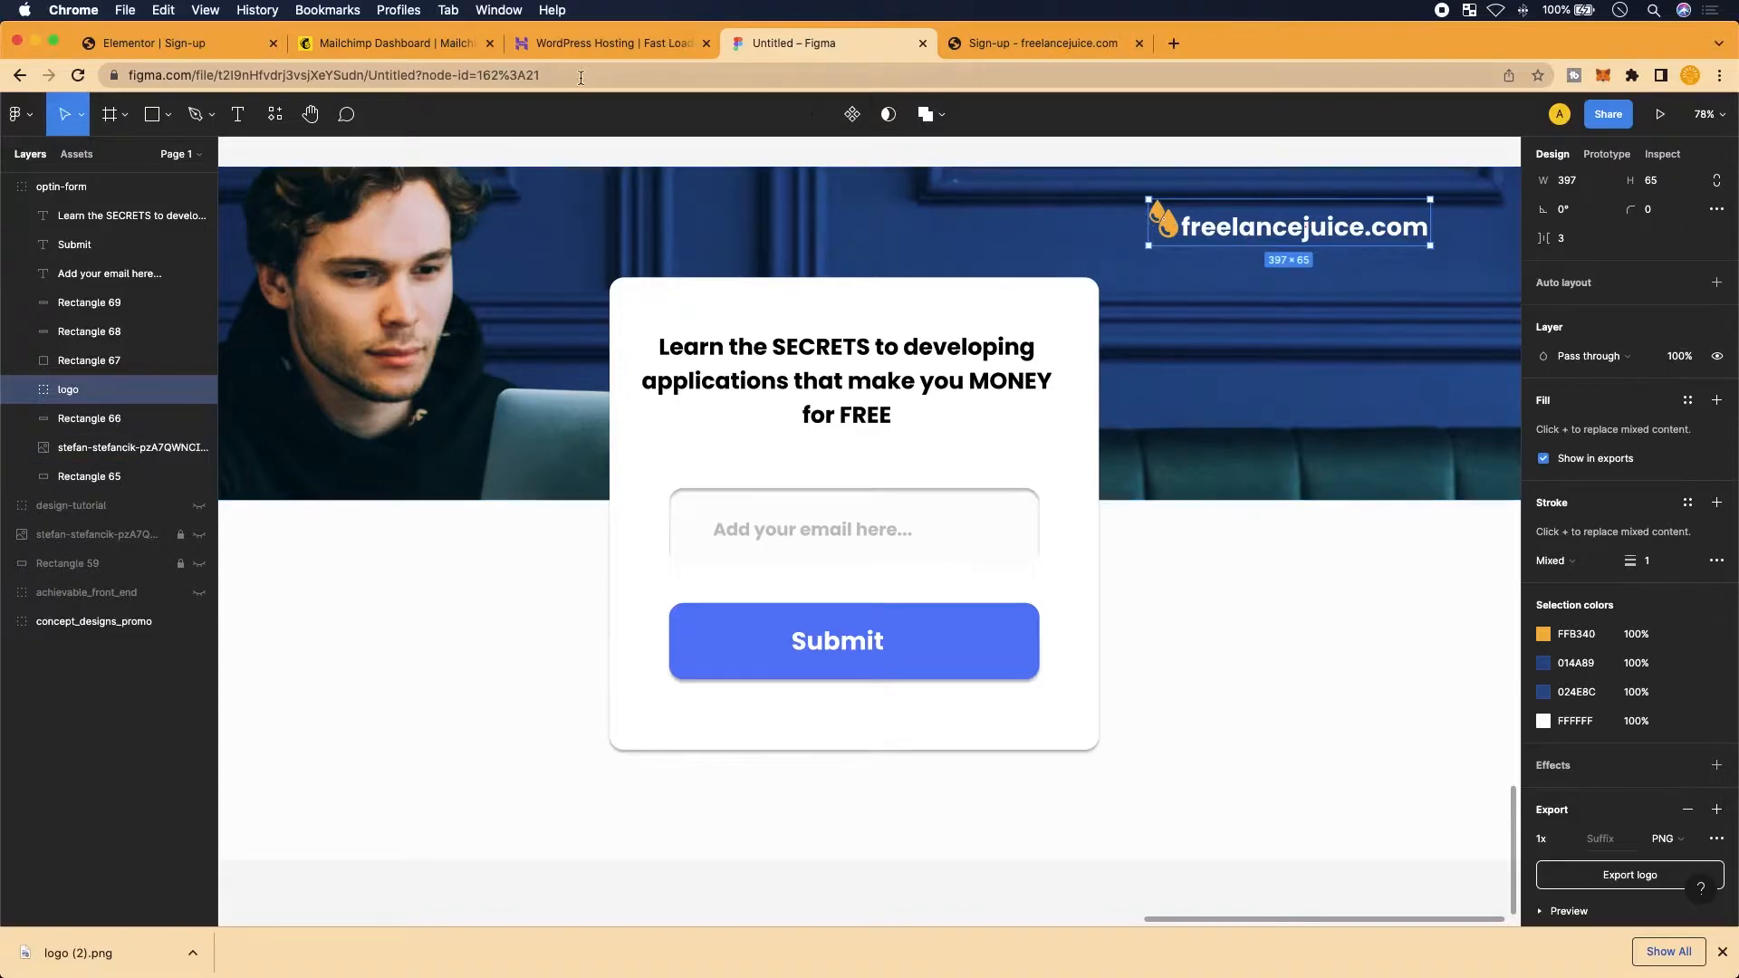
left_click(205, 45)
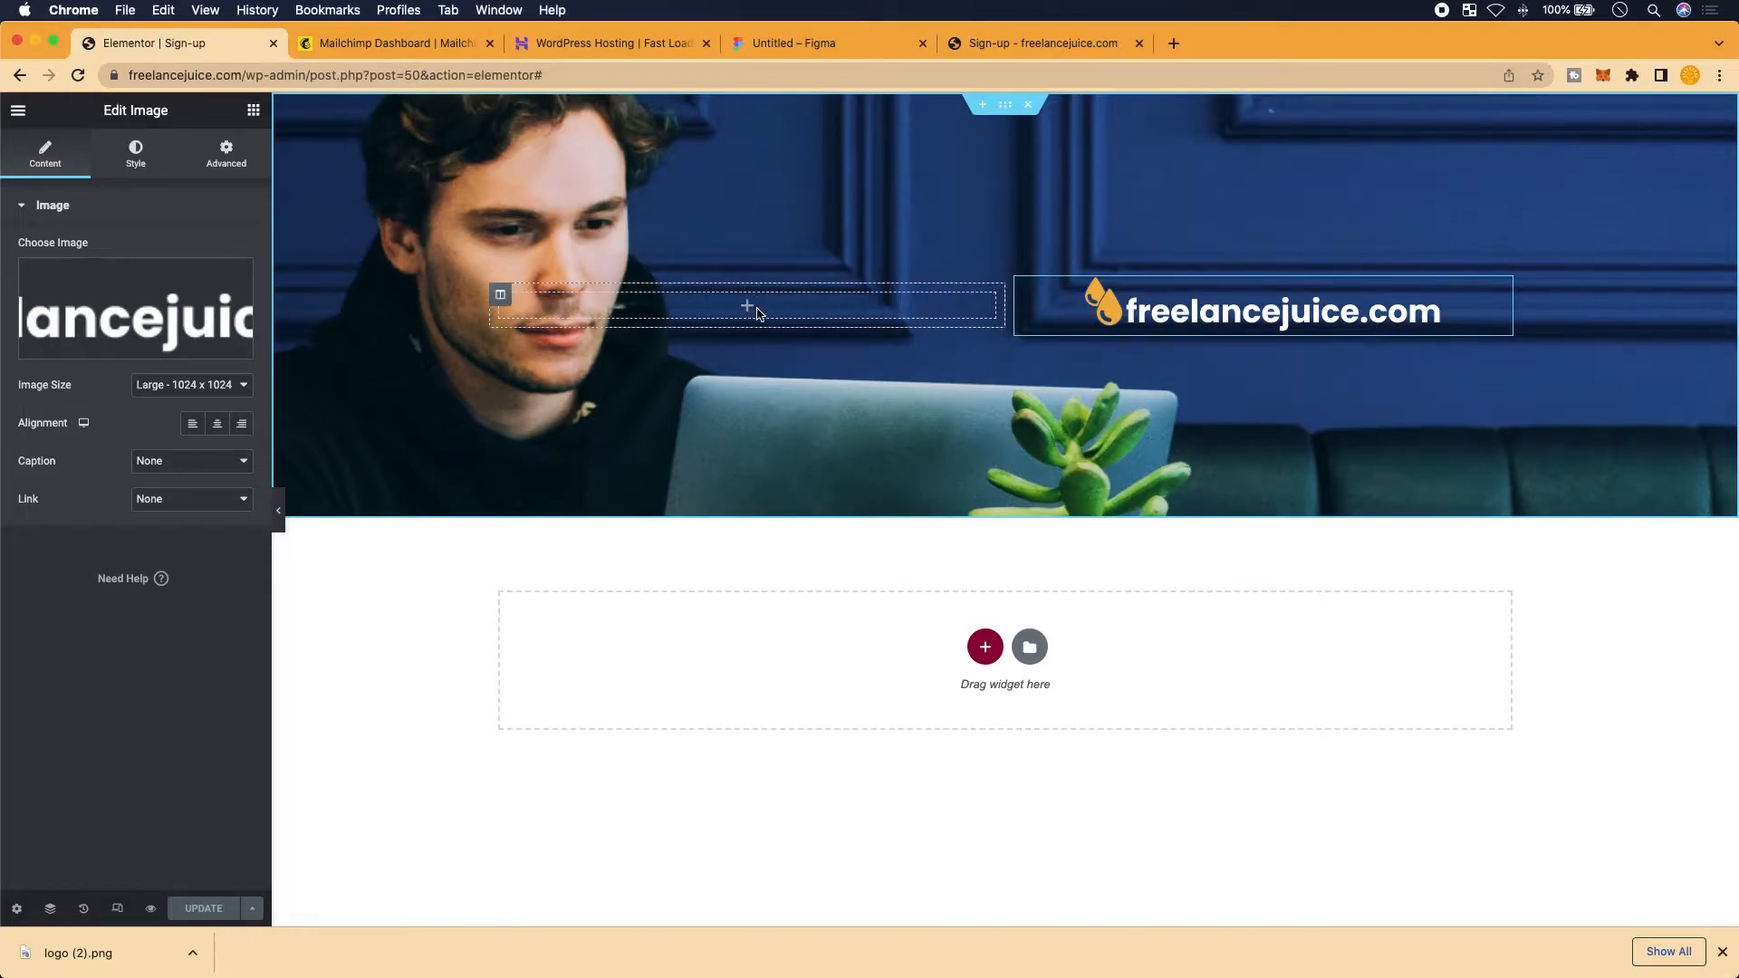
Duplicate the empty hero column to add a second empty column
scroll(761, 305, "up", 5)
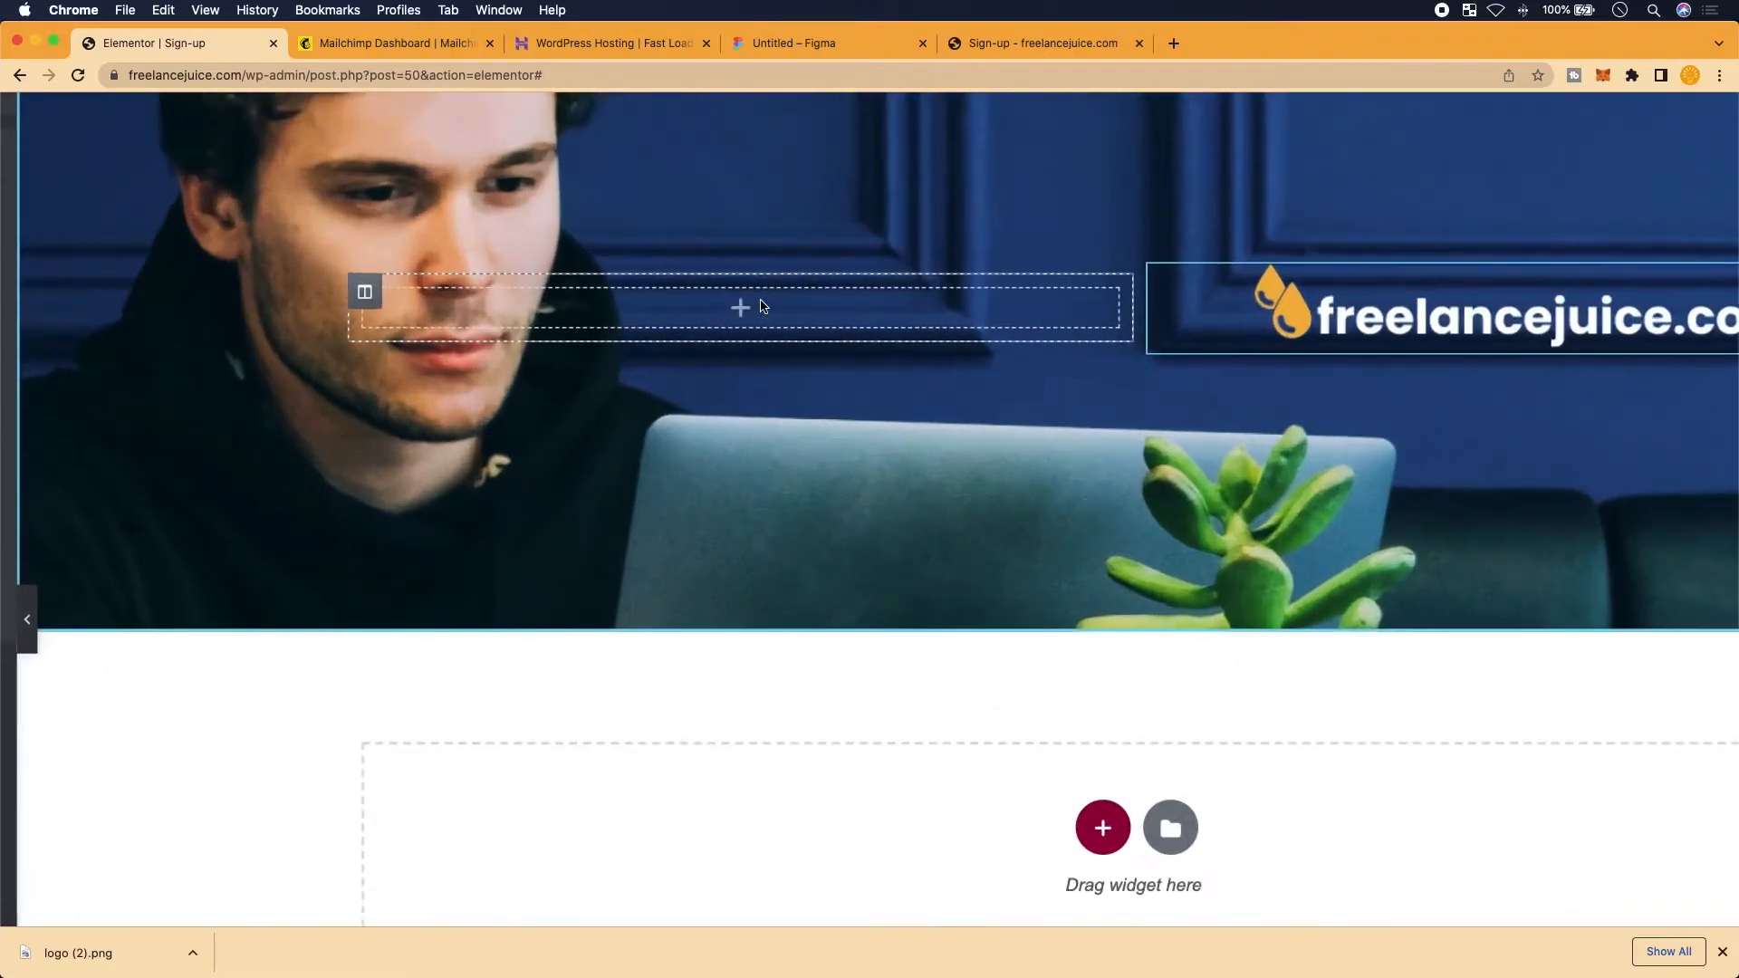
scroll(761, 305, "right", 2)
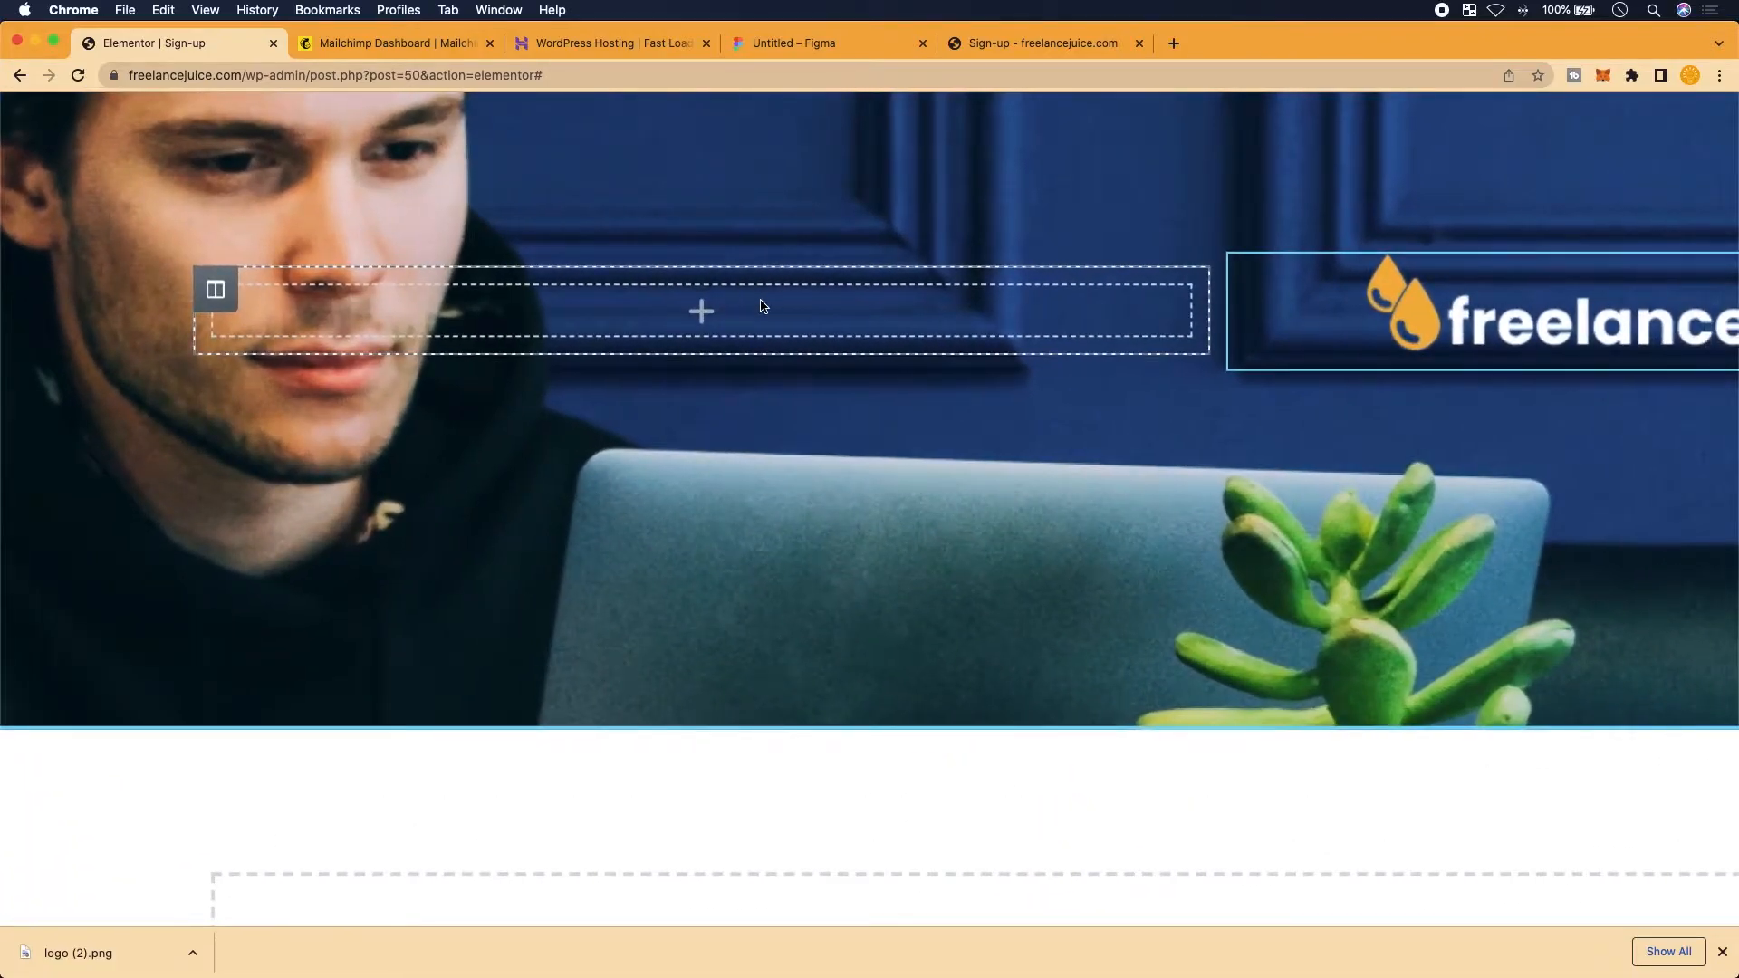
right_click(761, 306)
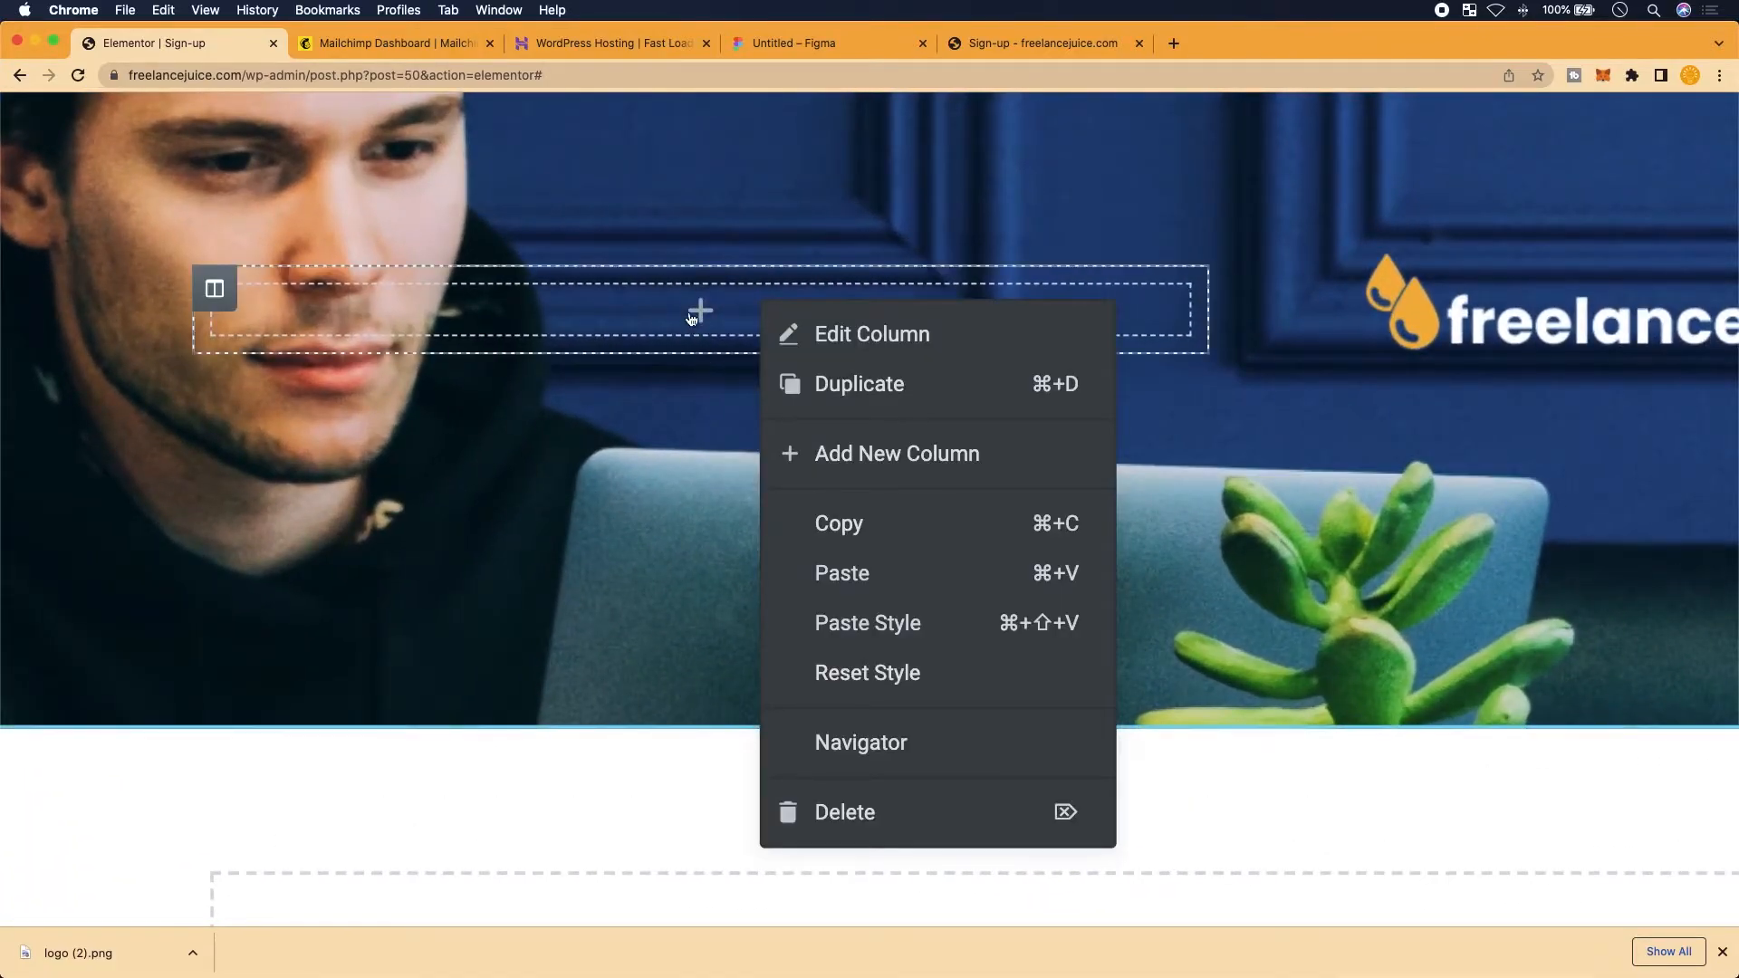
left_click(842, 384)
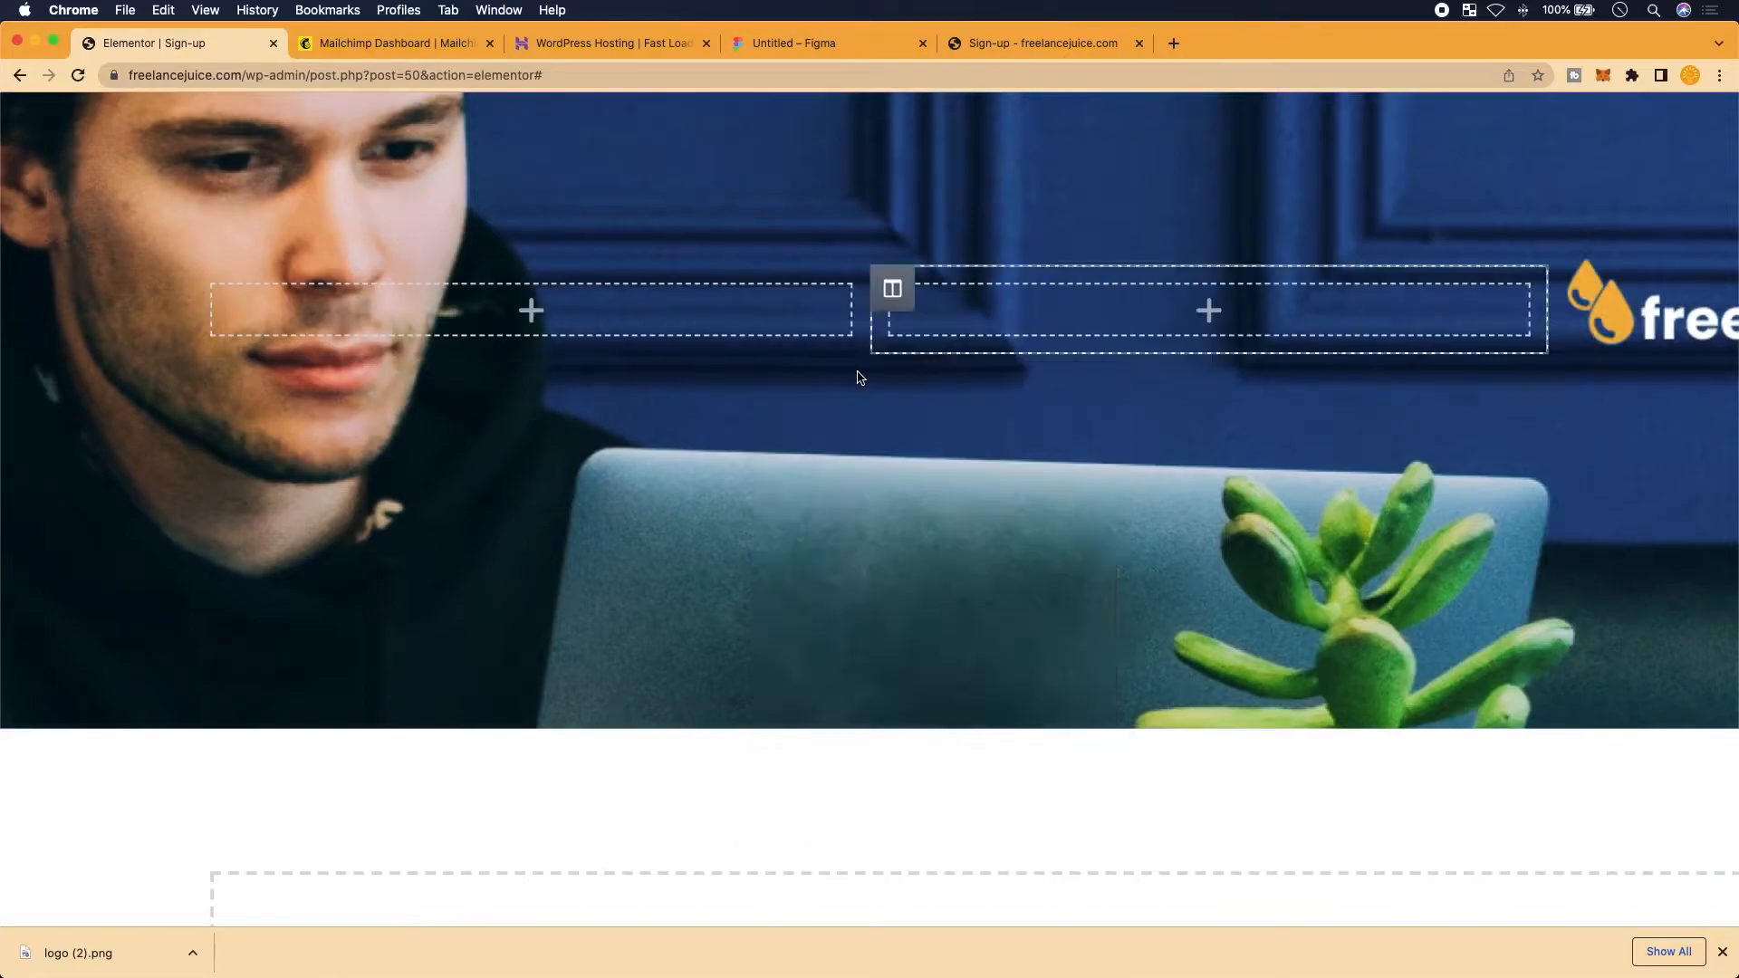
Widen the middle hero column to about 36.5%, narrowing the logo column to about 29.8%
scroll(860, 377, "down", 5)
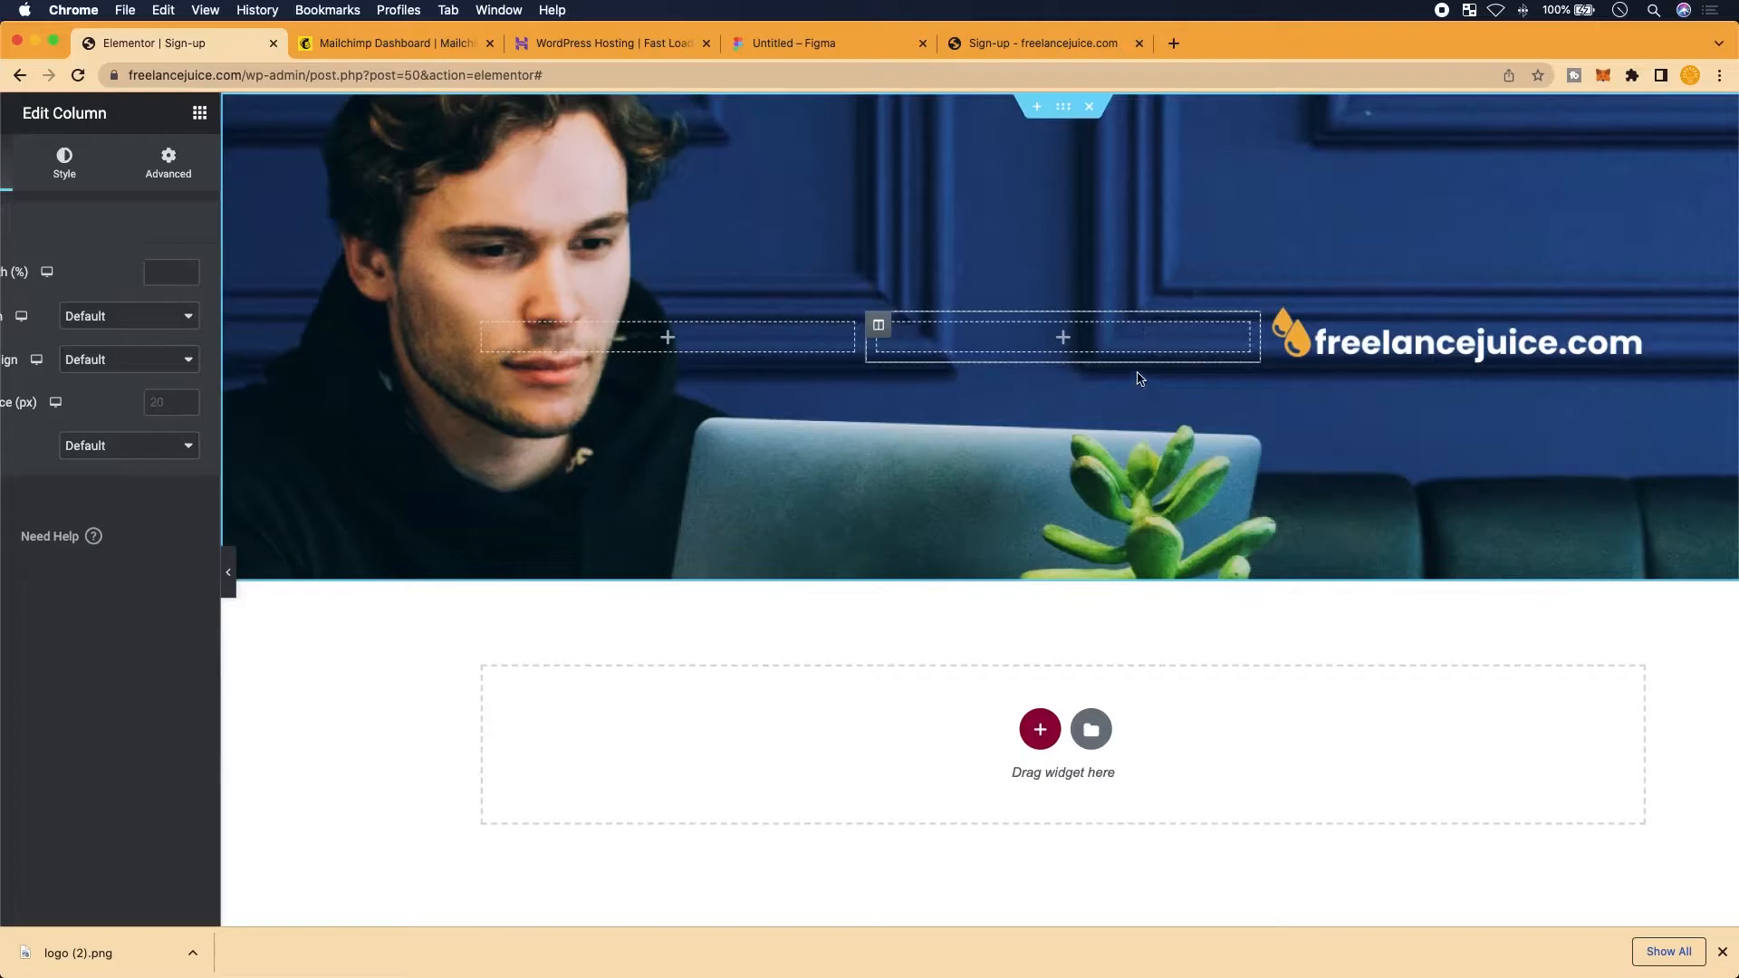
scroll(1136, 379, "up", 5)
scroll(1136, 378, "up", 1)
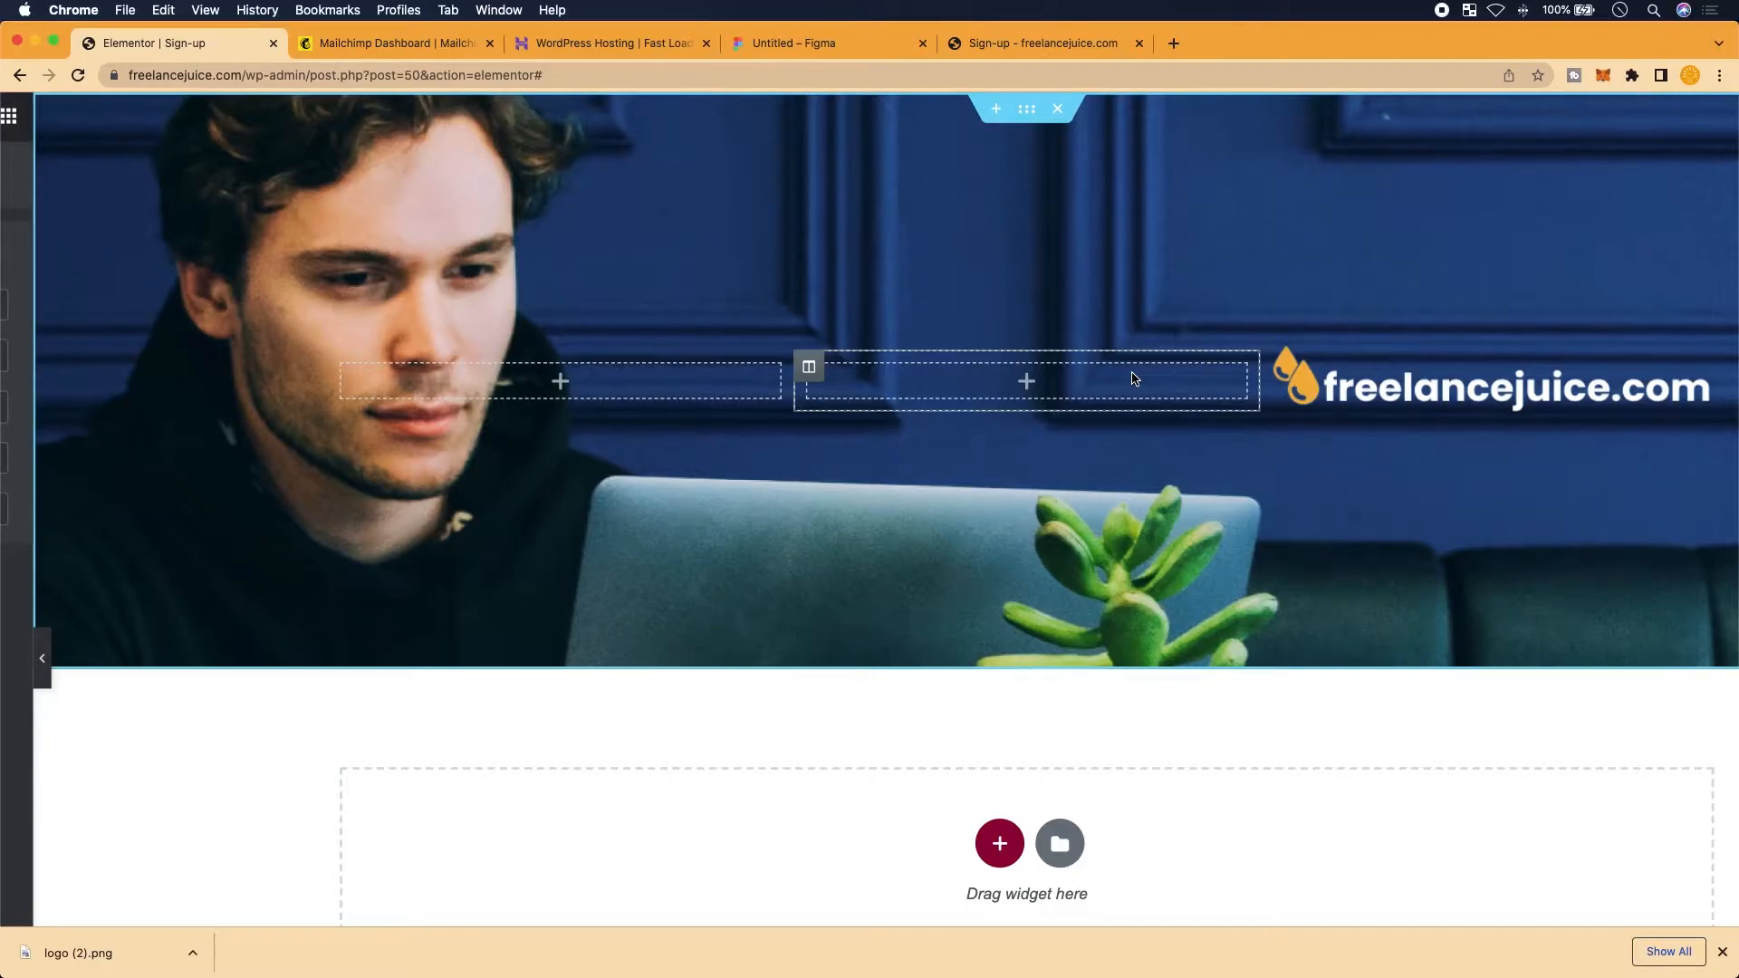
scroll(1136, 379, "right", 1)
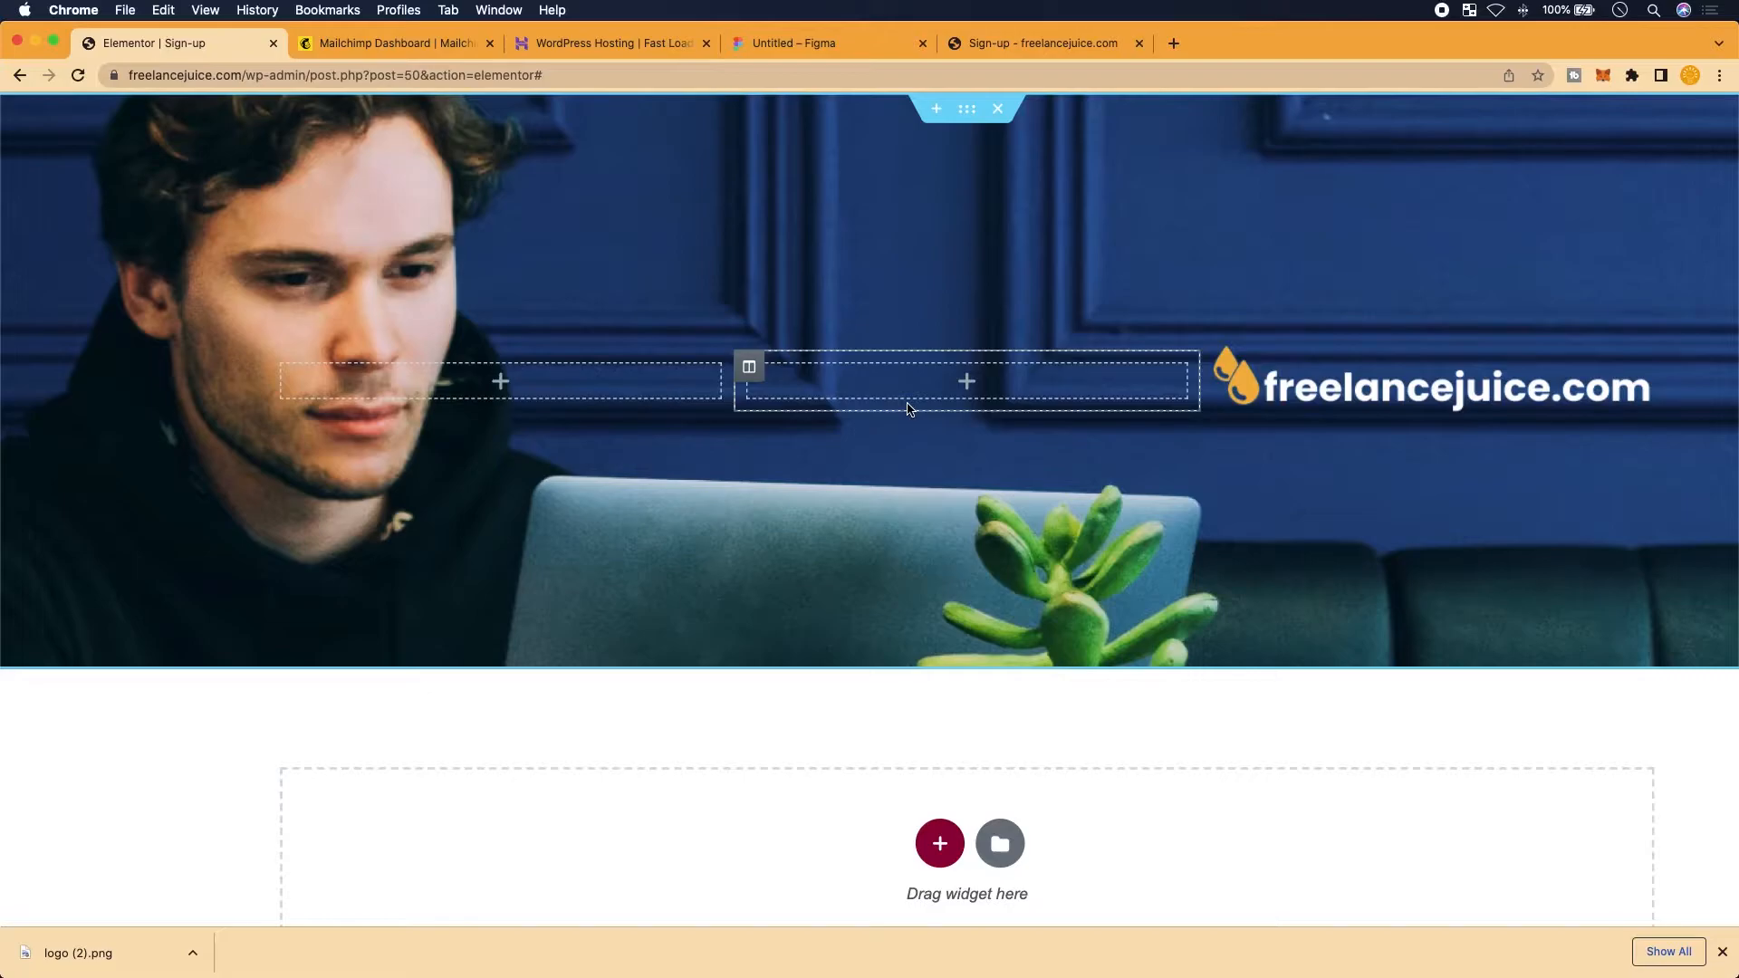
scroll(786, 384, "right", 1)
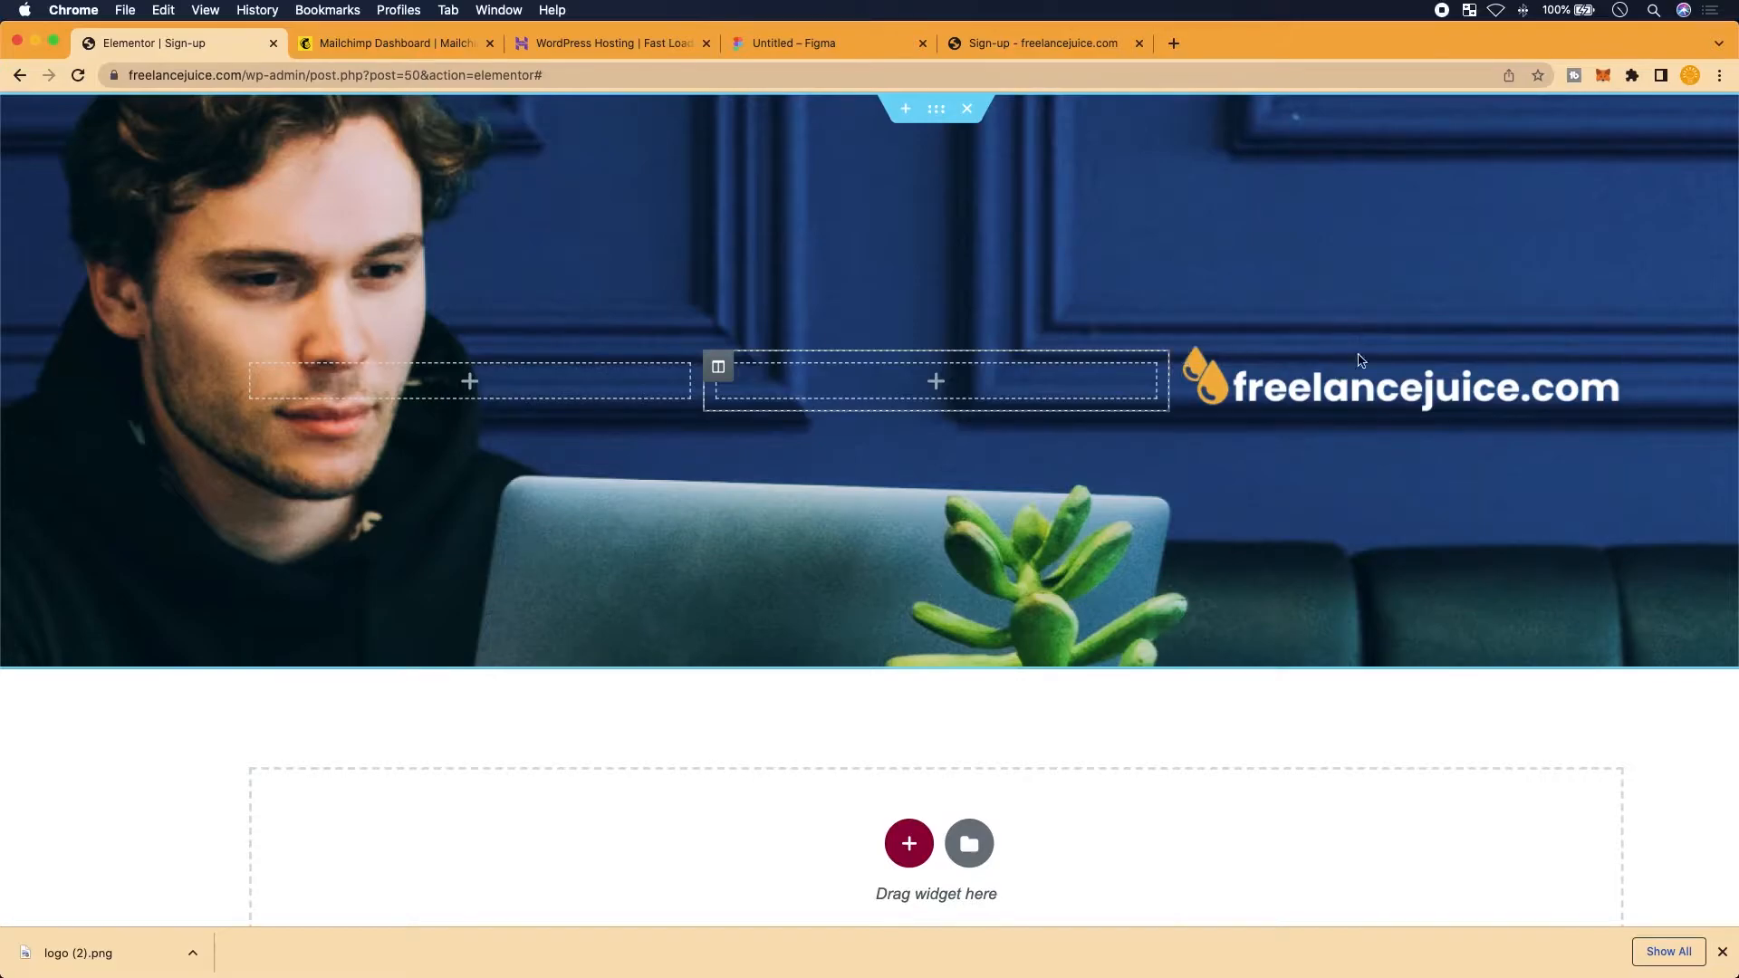
scroll(1360, 180, "right", 2)
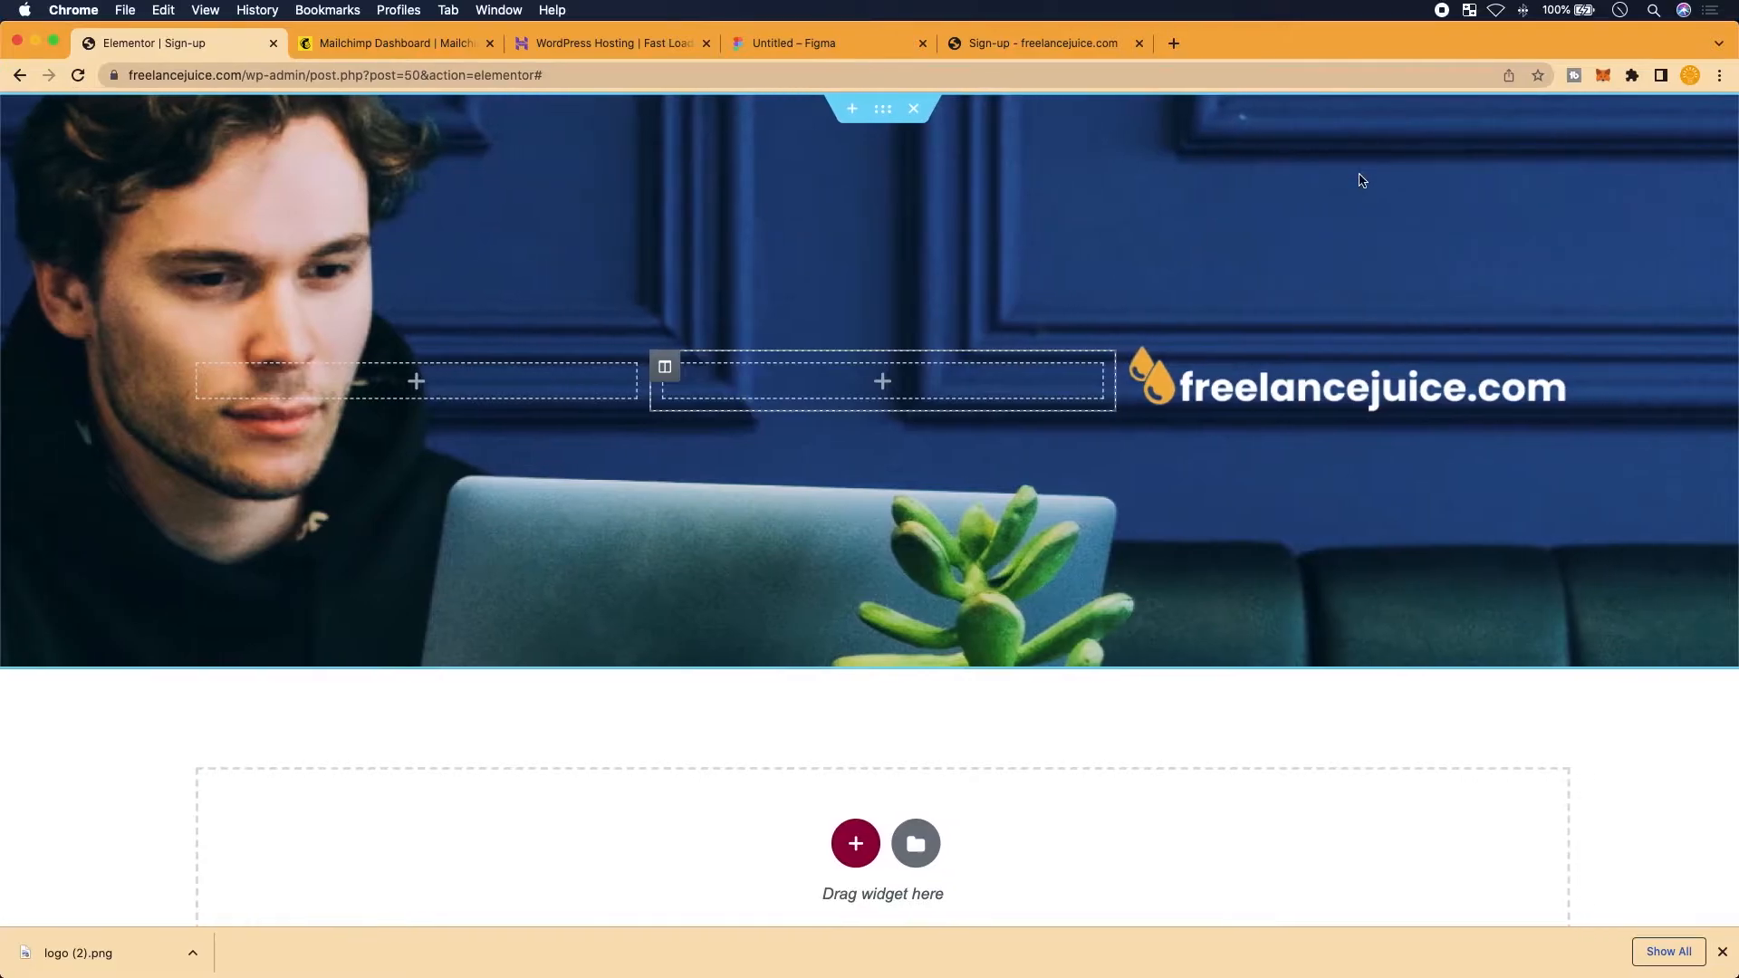
scroll(1360, 180, "right", 4)
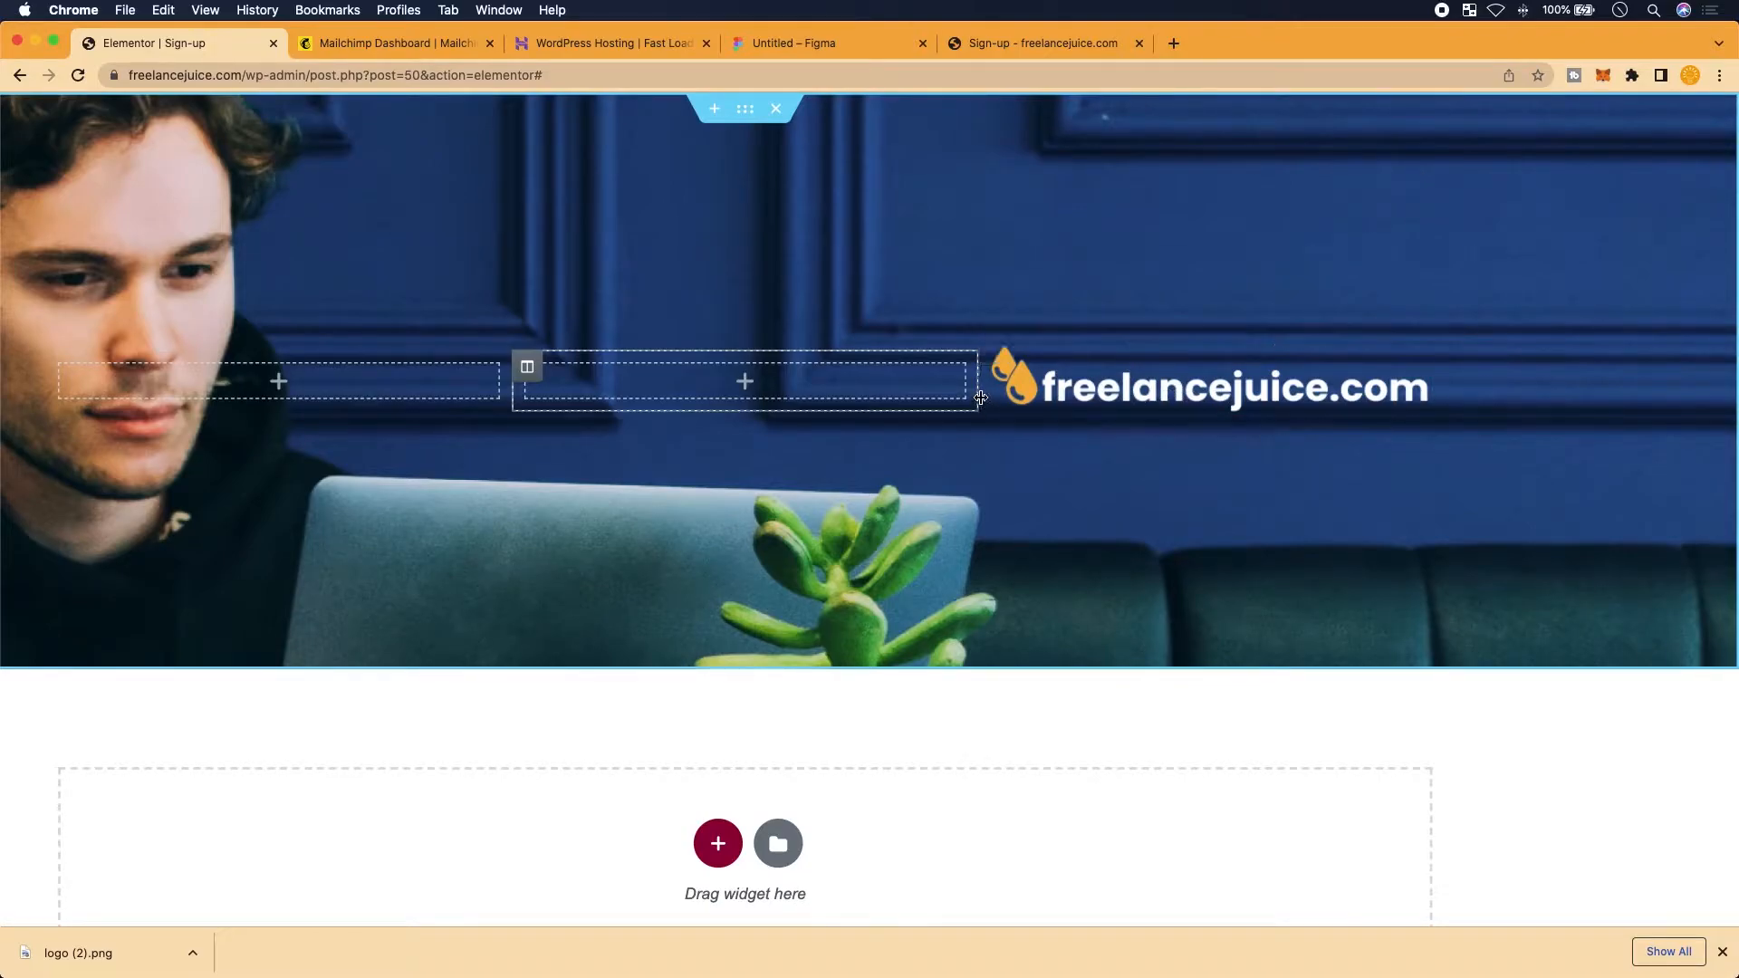
left_click_drag(981, 398, 1022, 396)
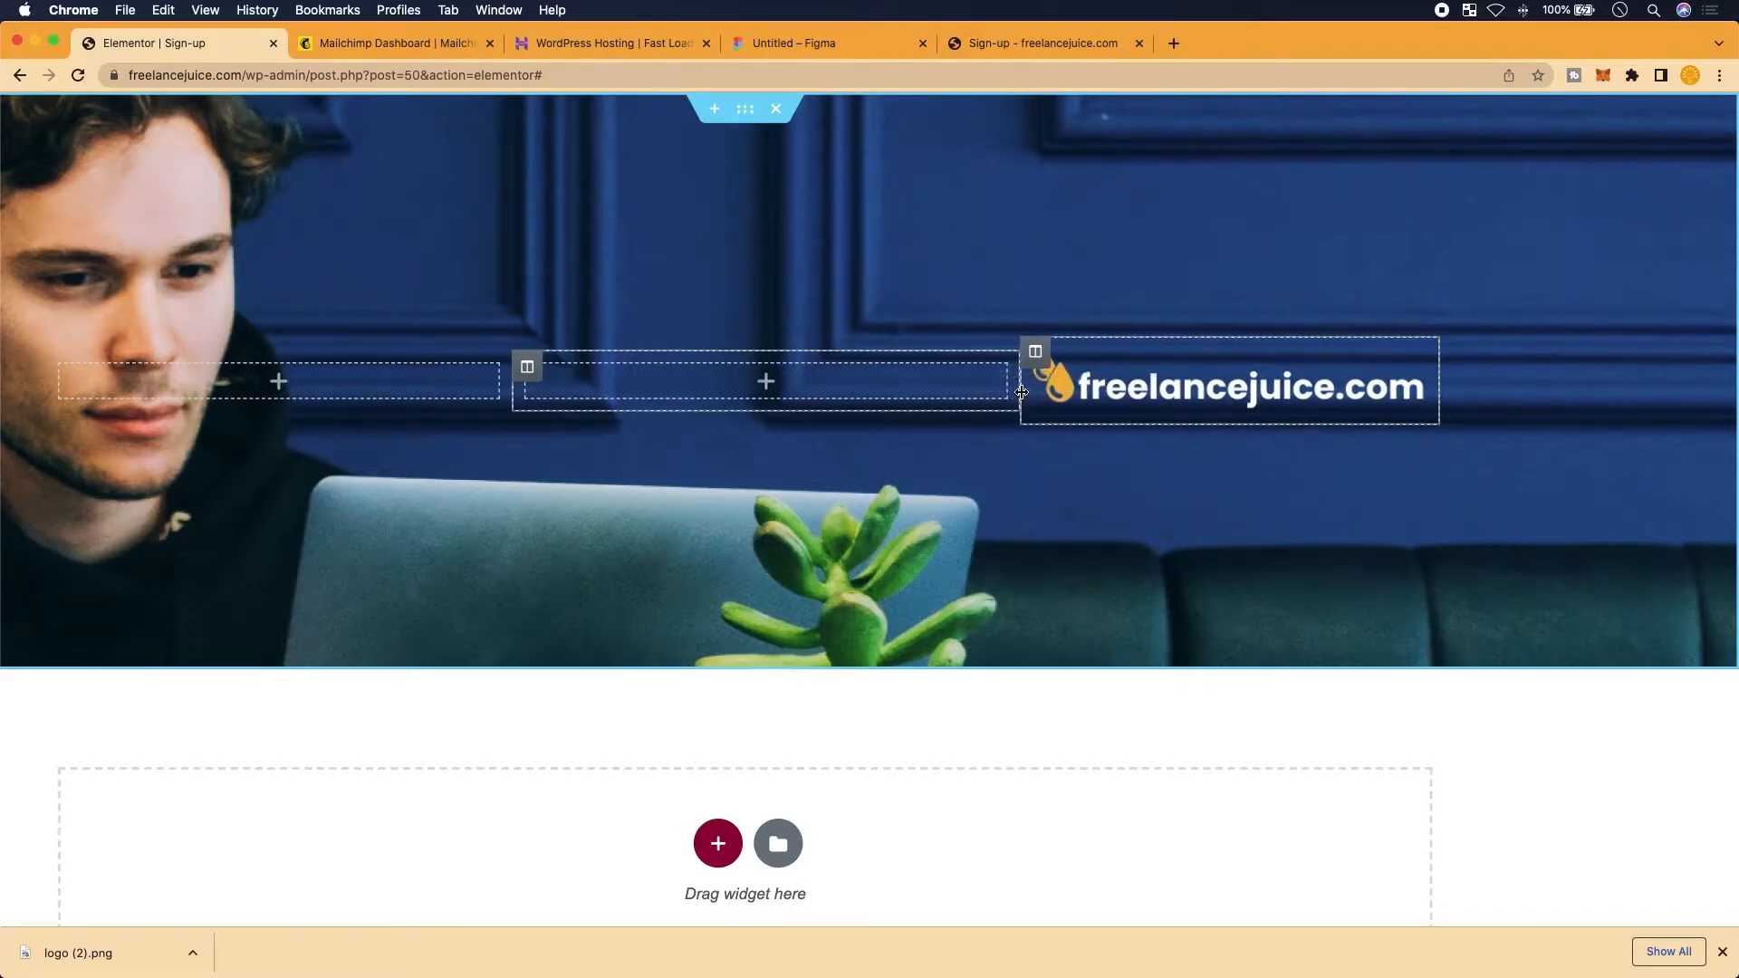
left_click(1068, 41)
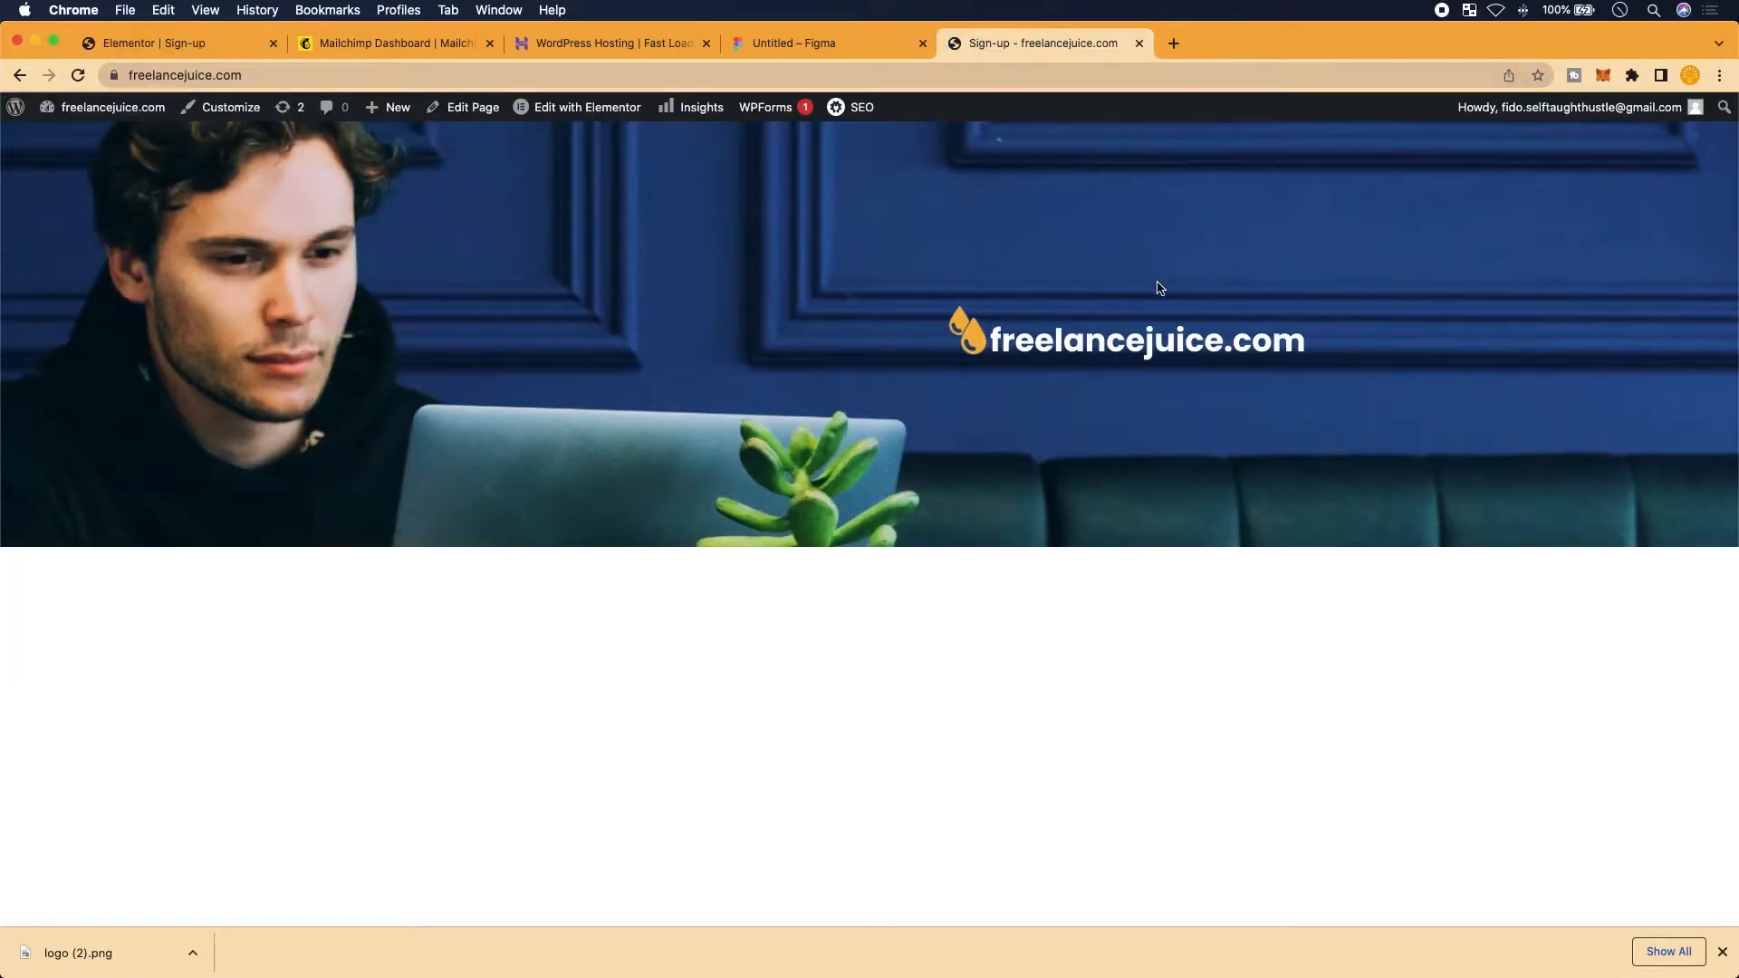
left_click(844, 41)
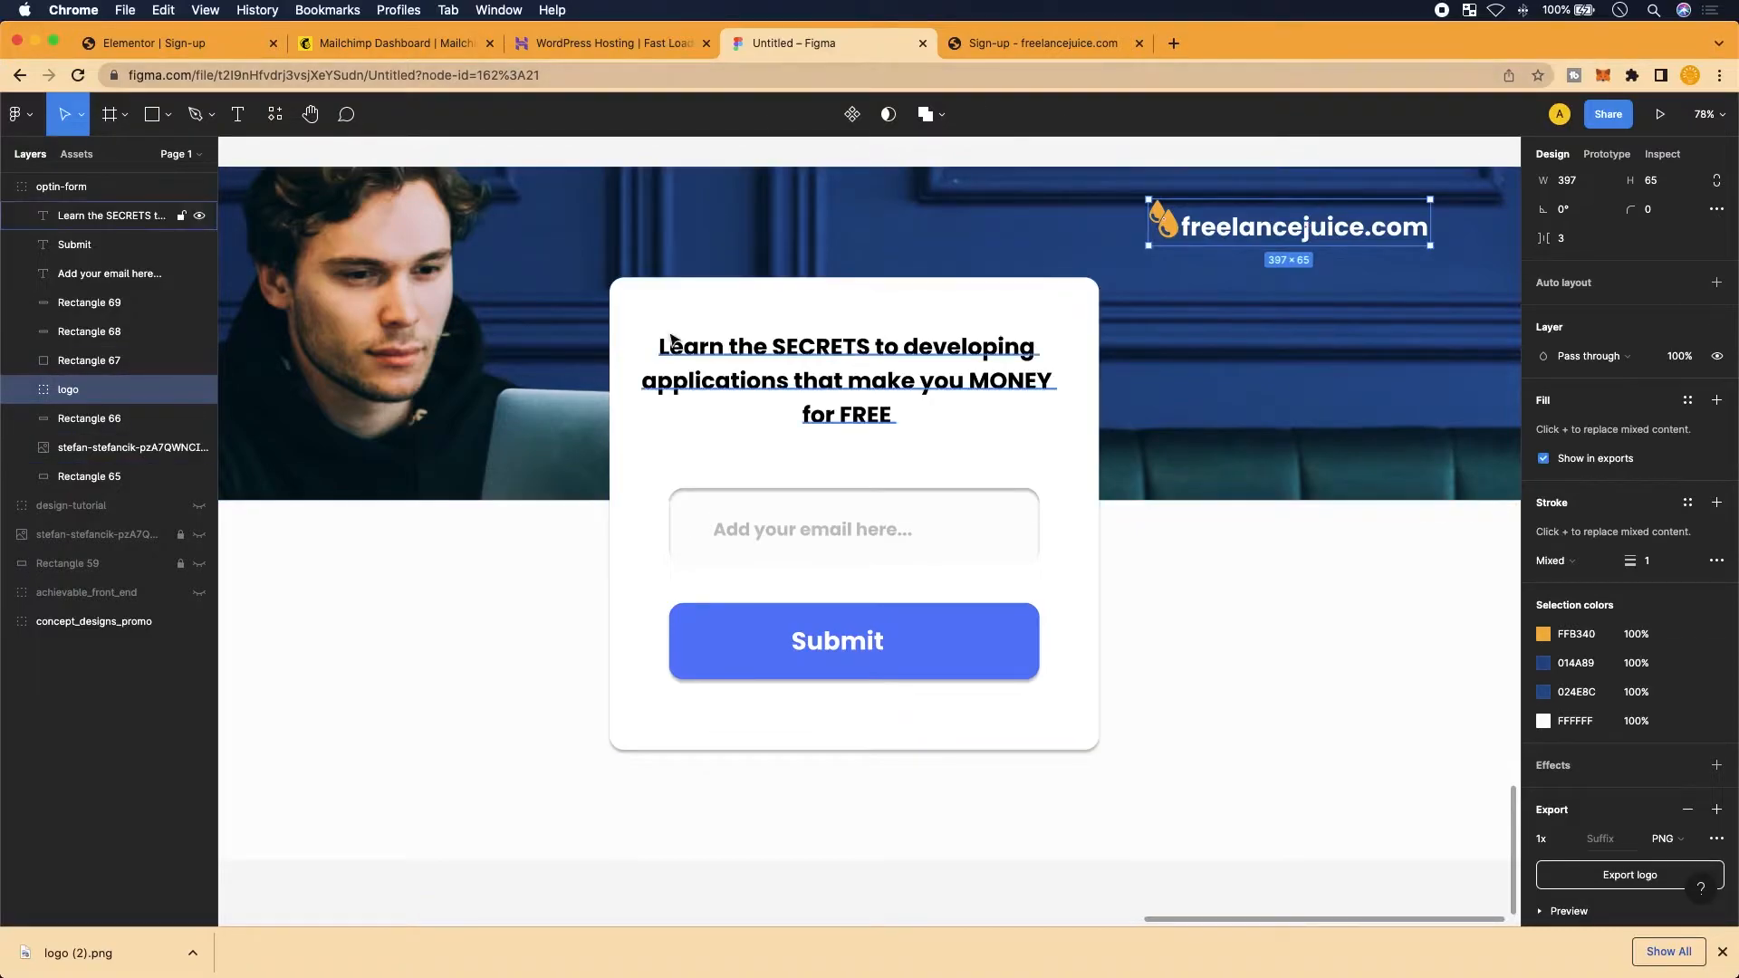
key("super+1")
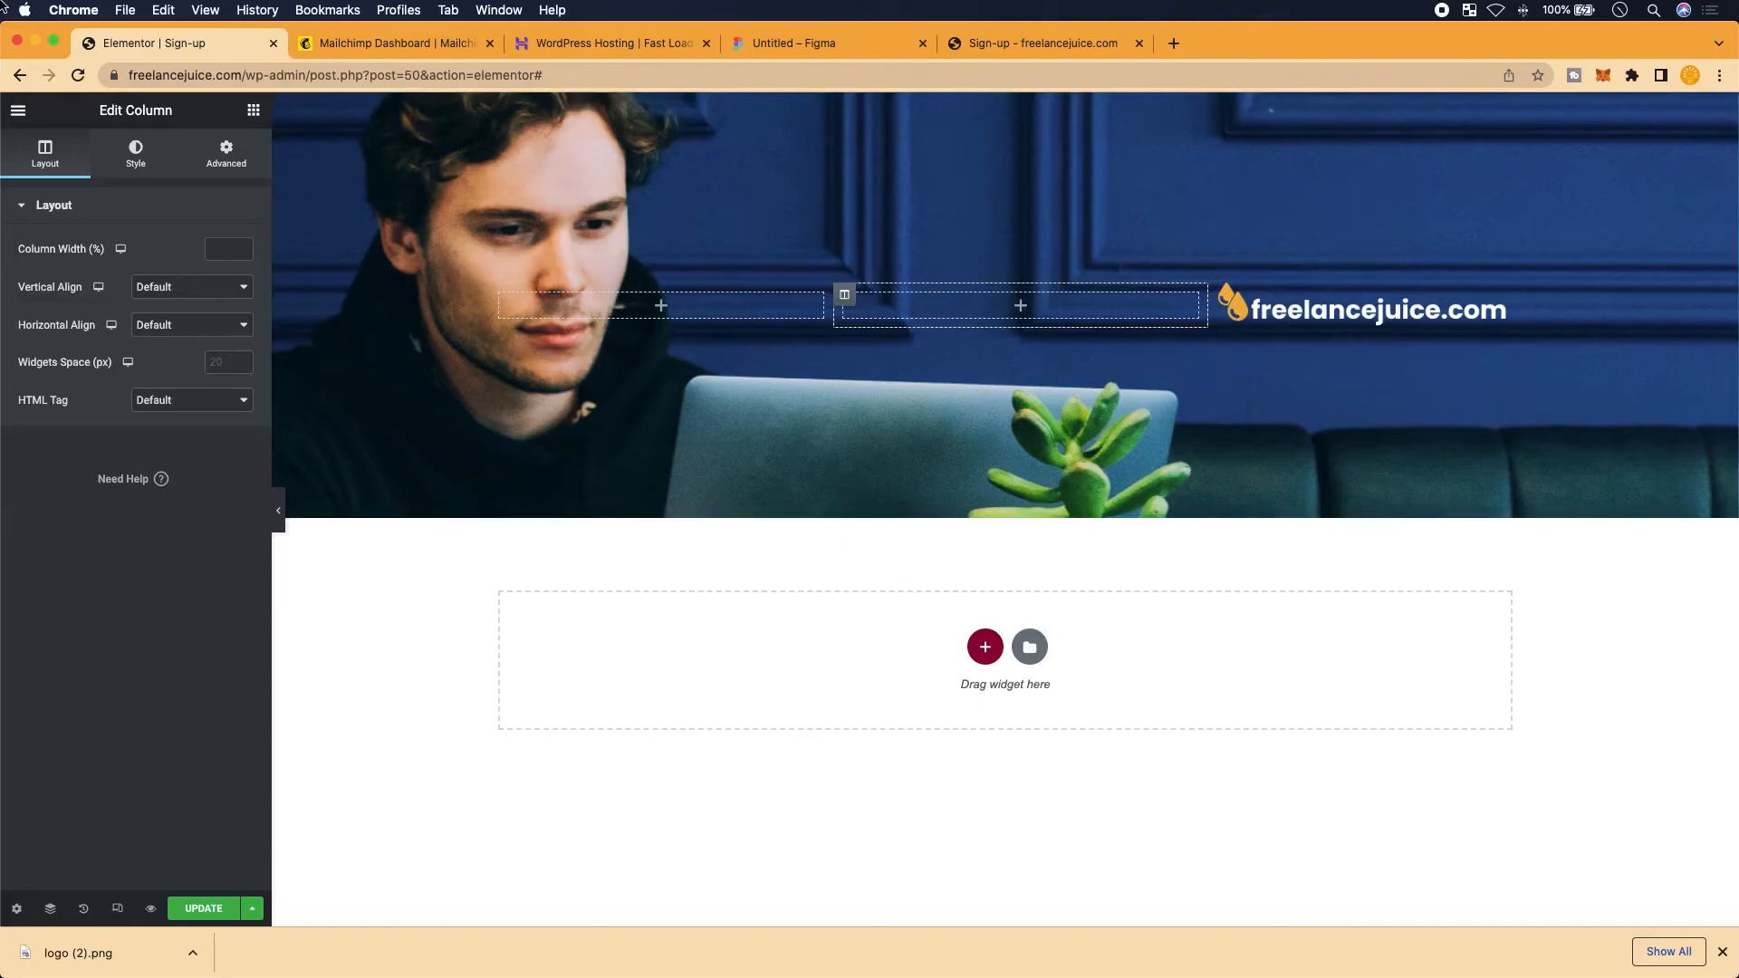
Drop a Spacer widget into the logo column and set its height to 230 px
left_click(19, 110)
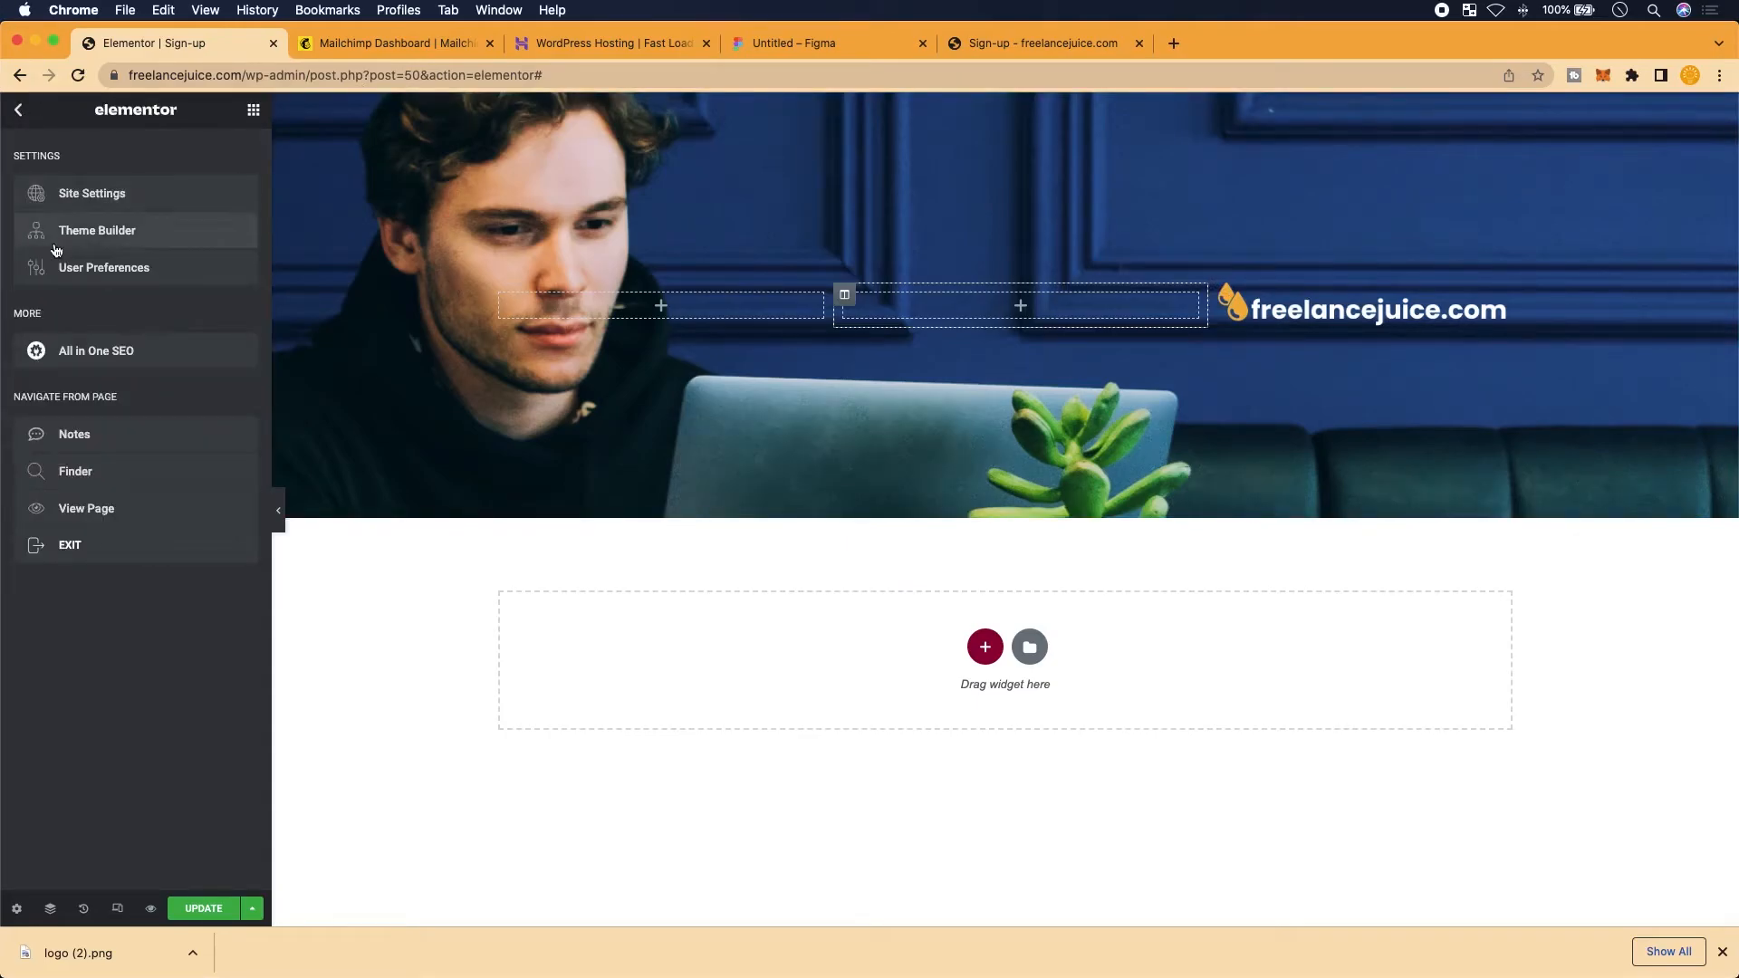
left_click(33, 124)
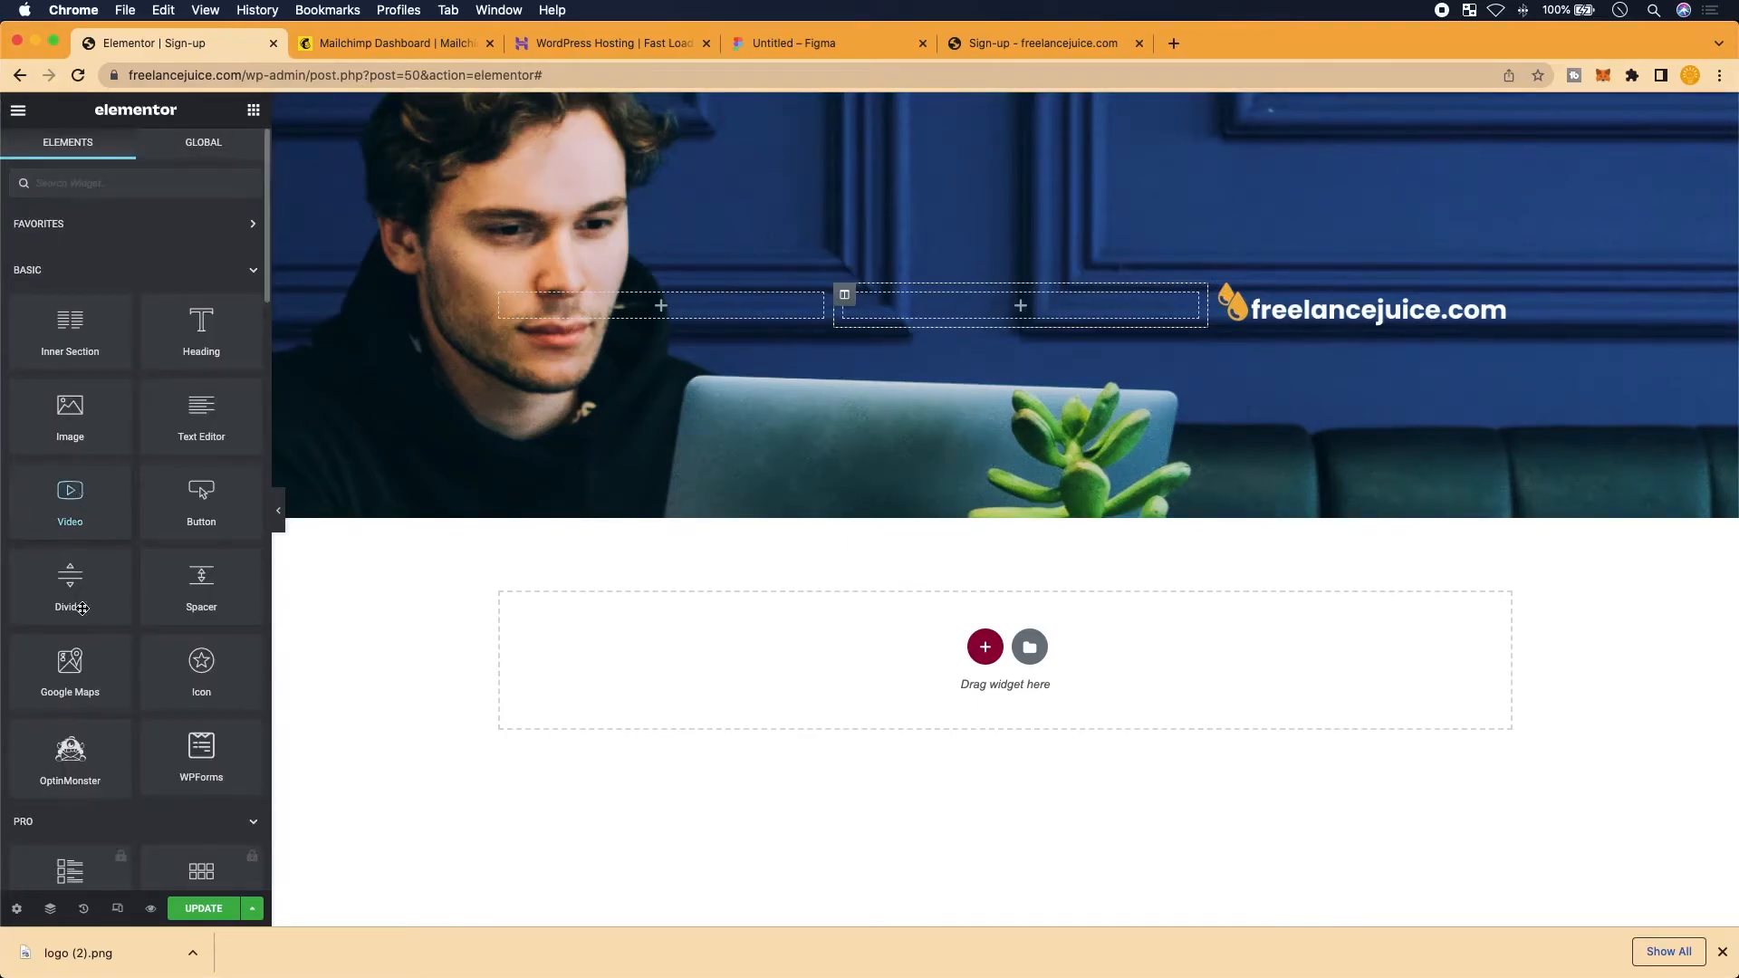
scroll(82, 607, "up", 2)
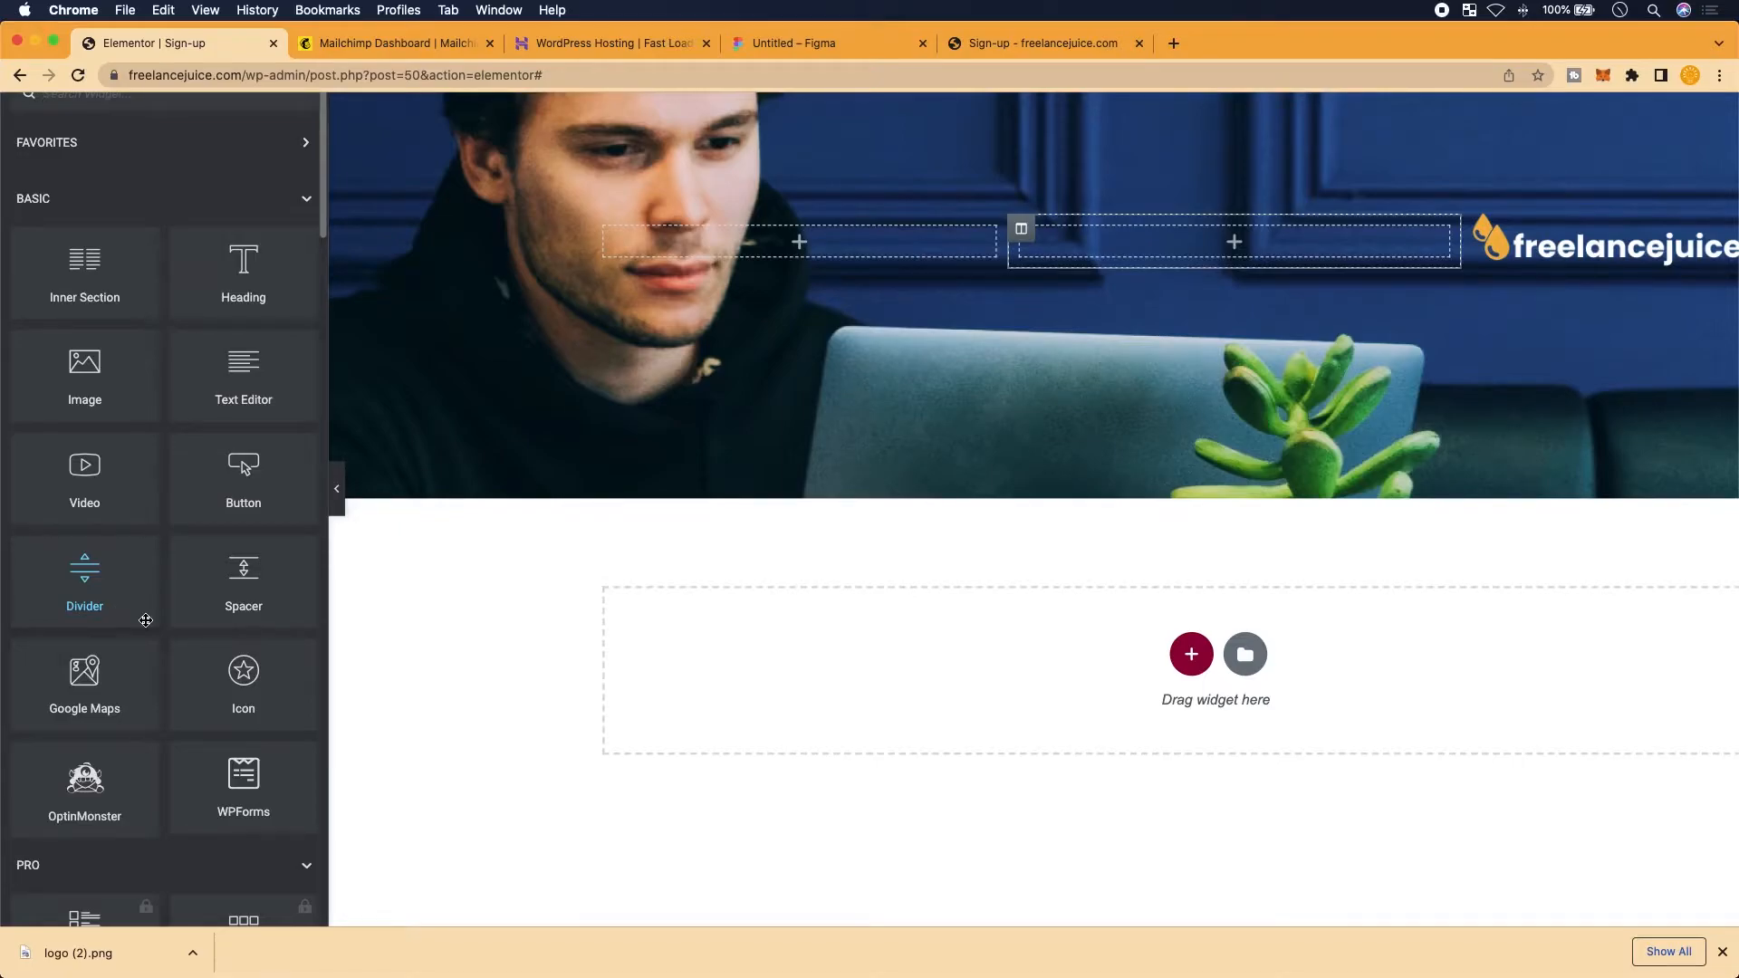
scroll(250, 609, "down", 1)
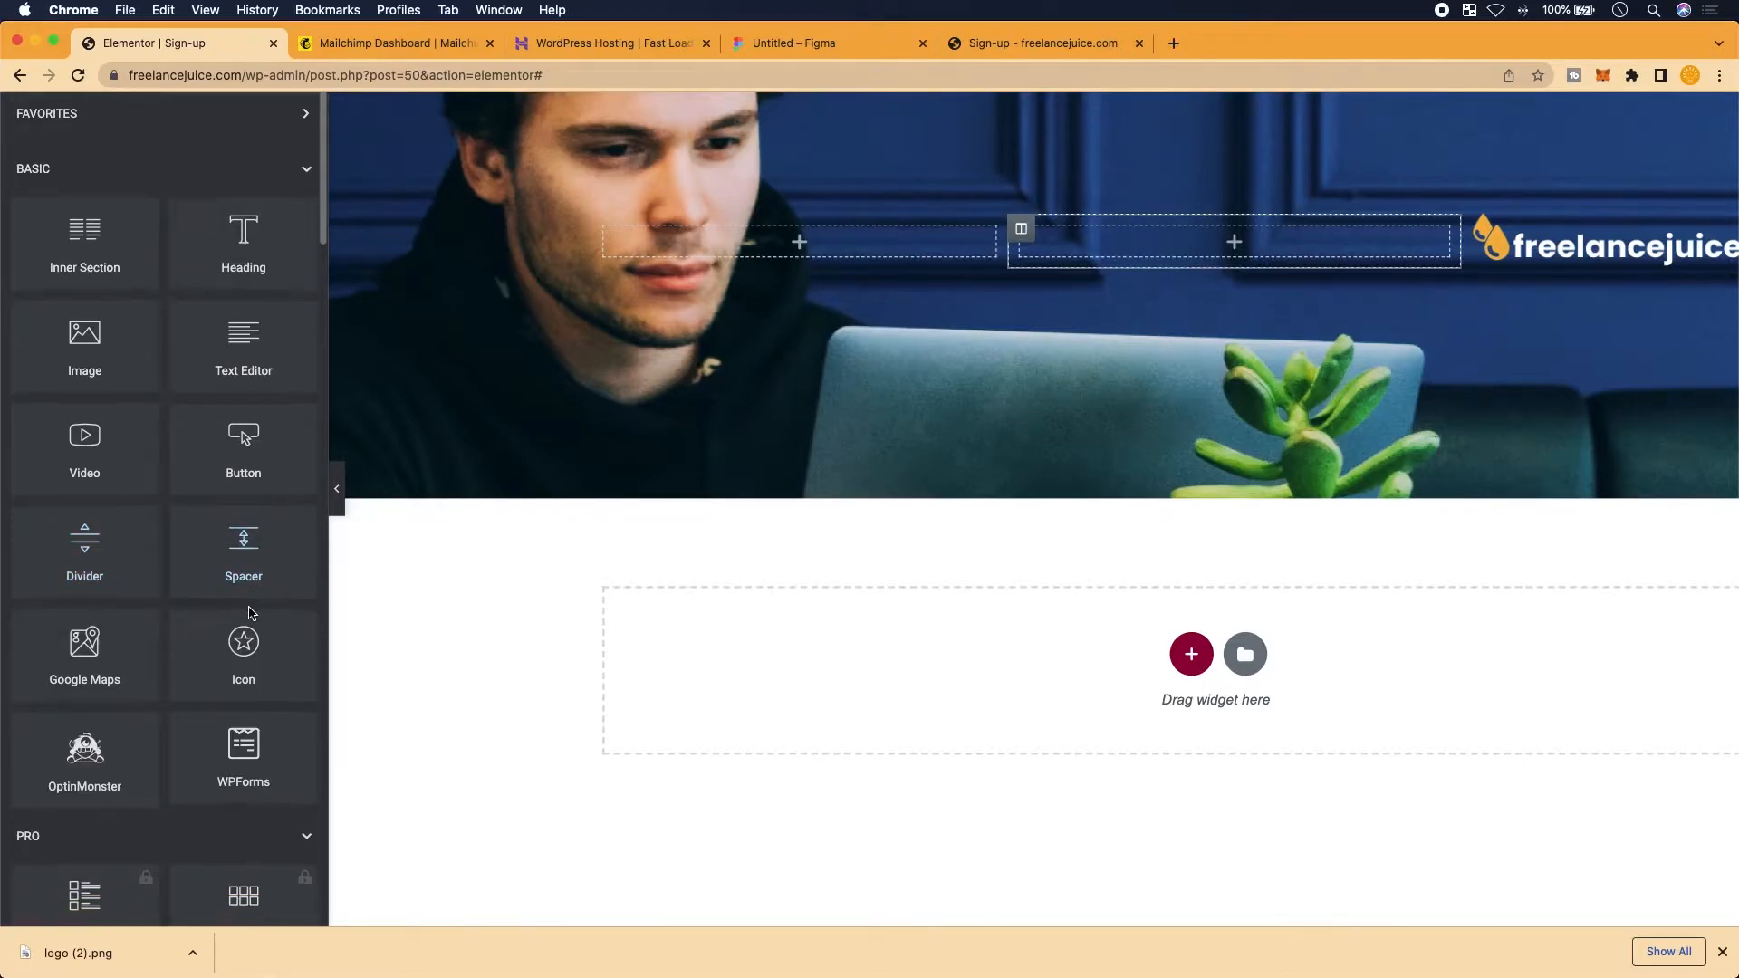
scroll(251, 580, "down", 3)
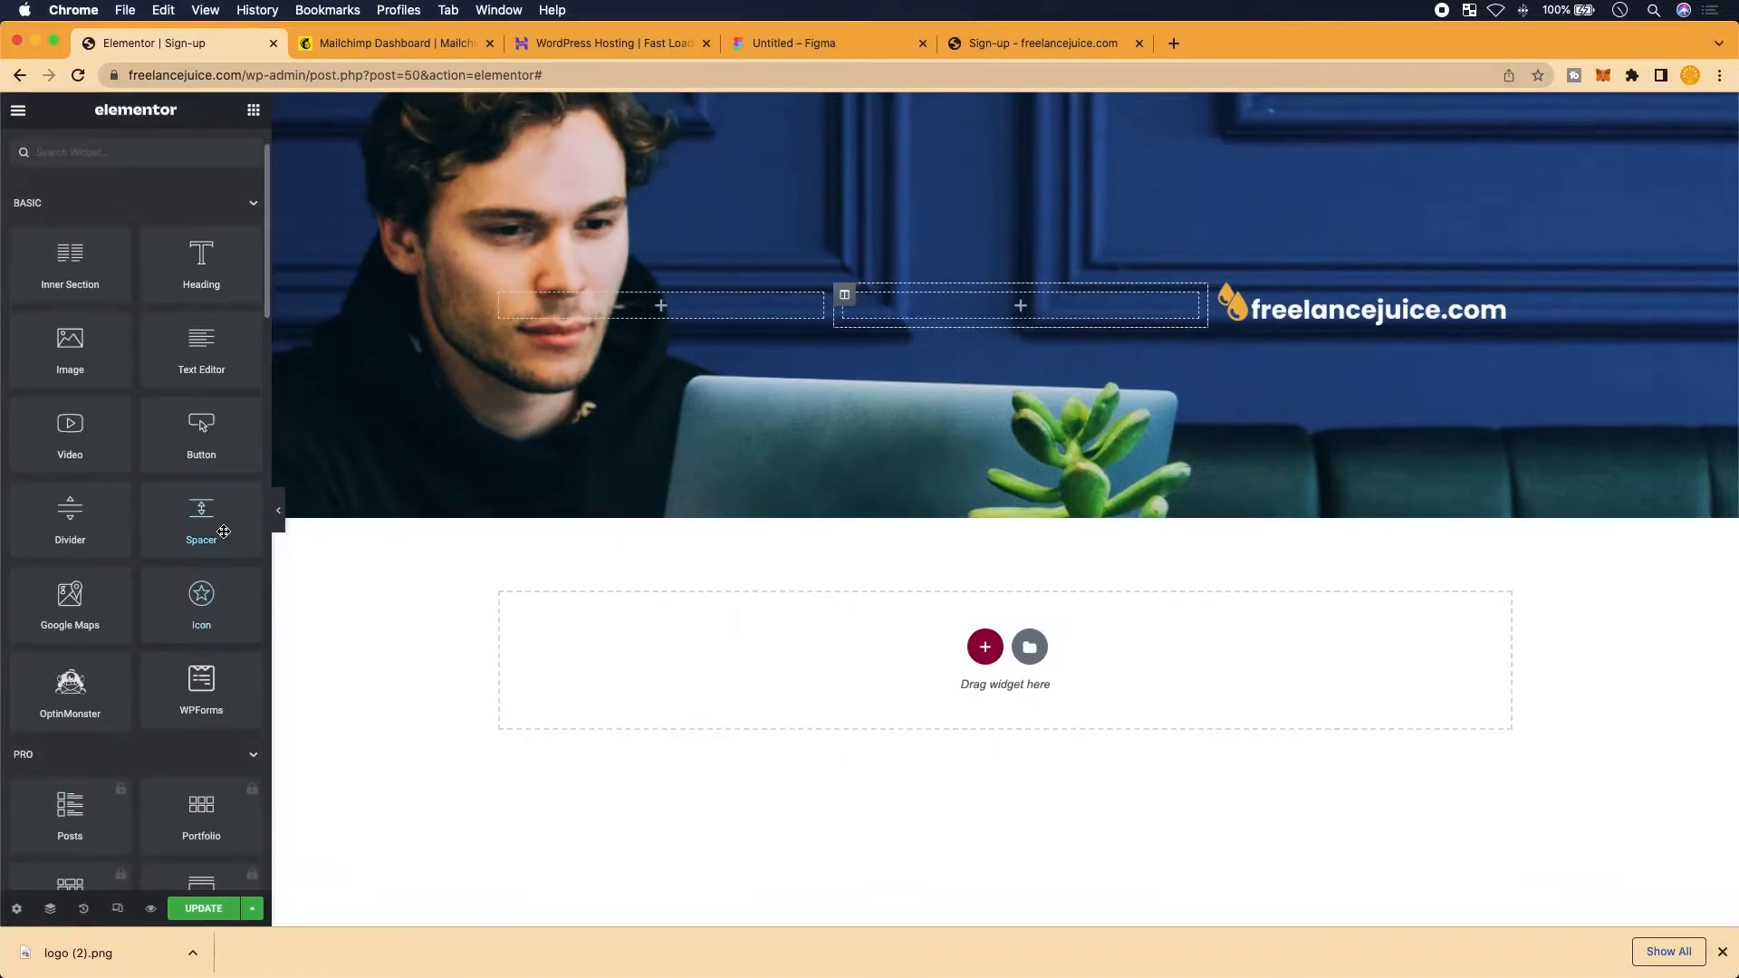
left_click(192, 534)
left_click_drag(192, 534, 1305, 328)
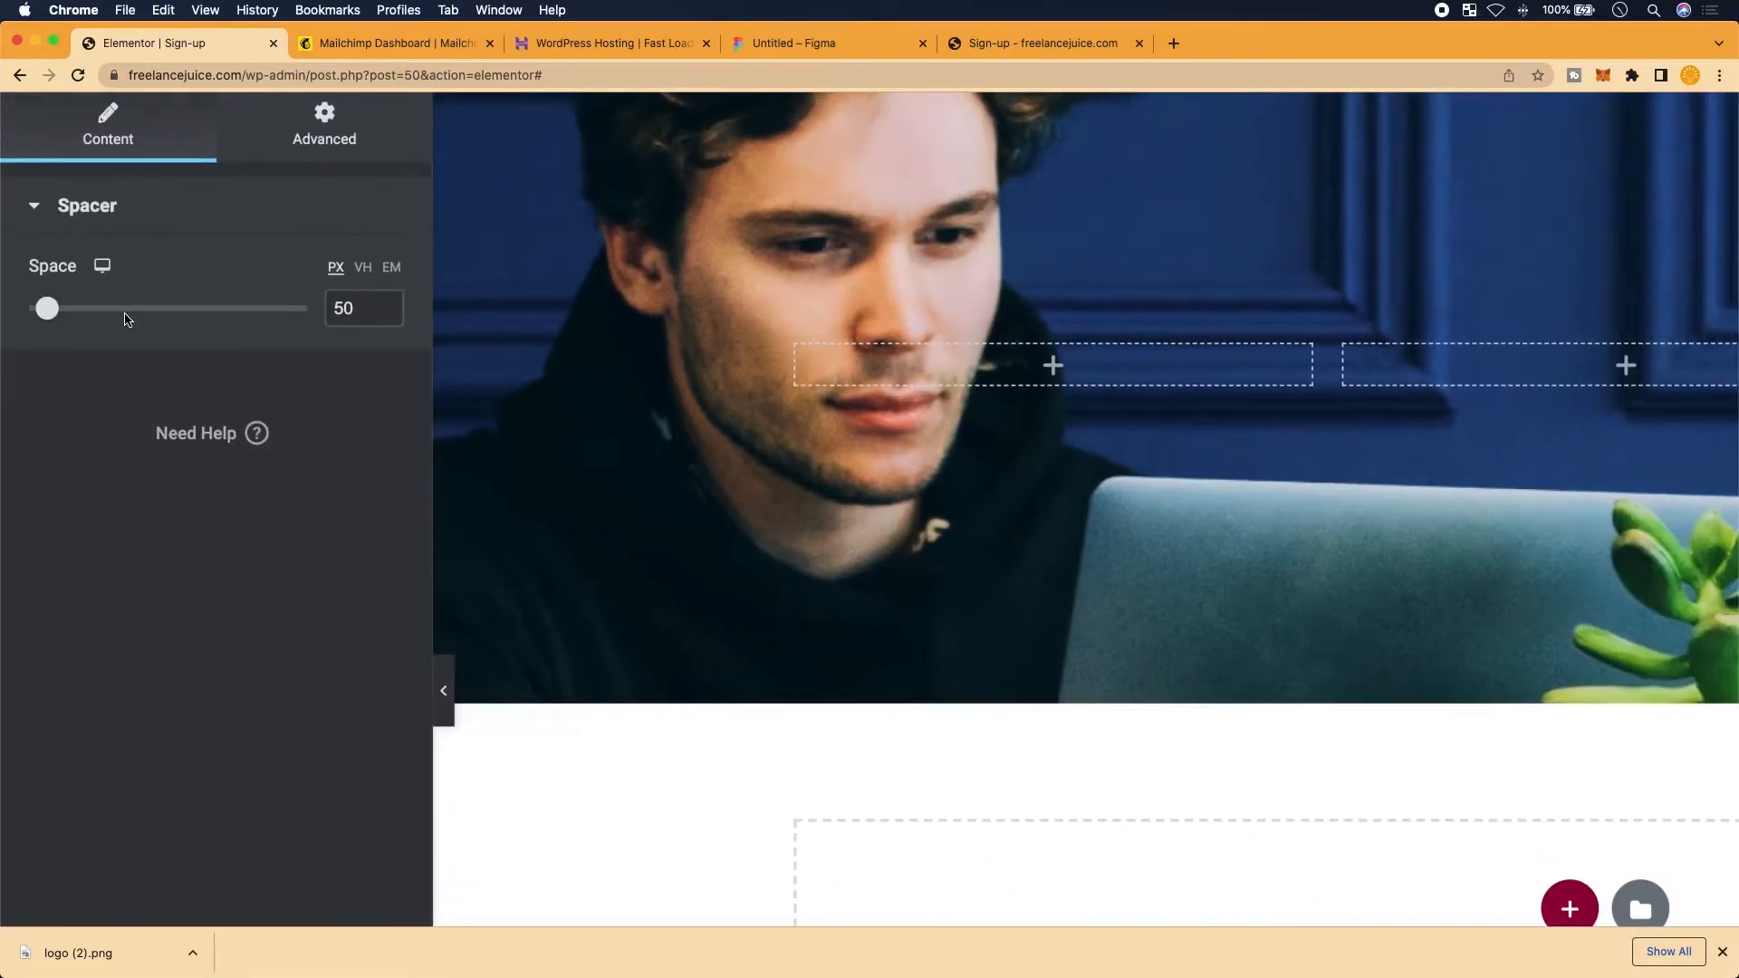
left_click_drag(47, 309, 143, 318)
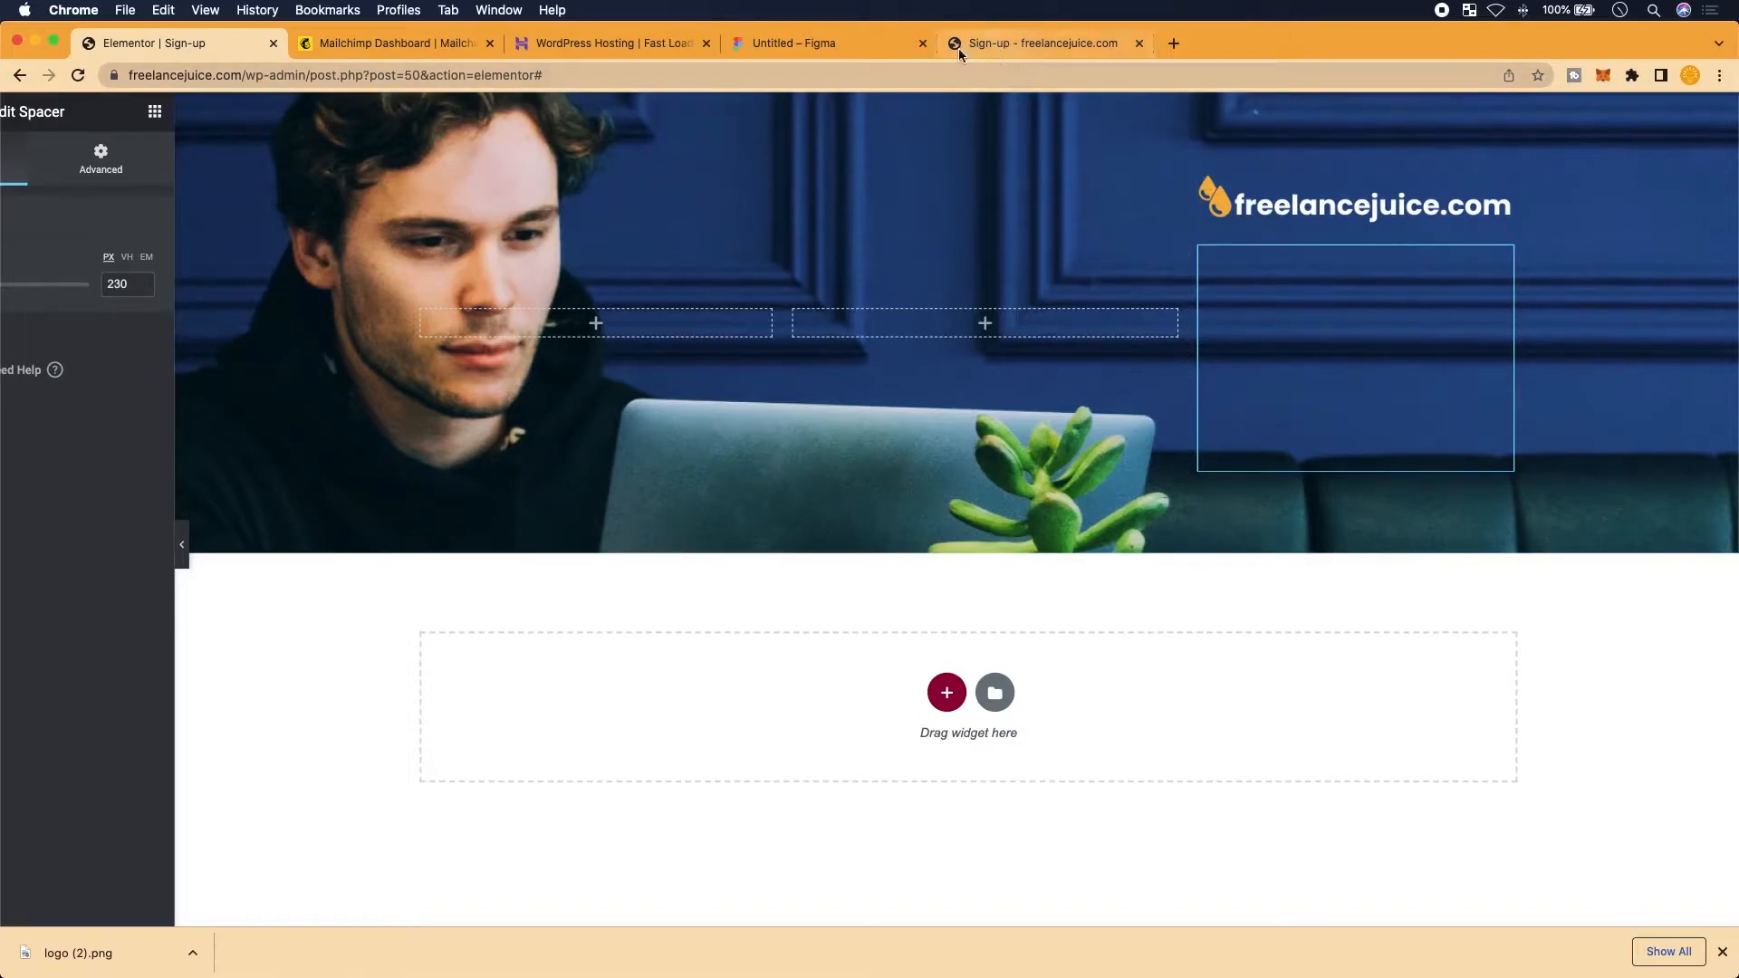
Compare the logo position with the Figma mockup
left_click(843, 43)
scroll(1300, 262, "right", 2)
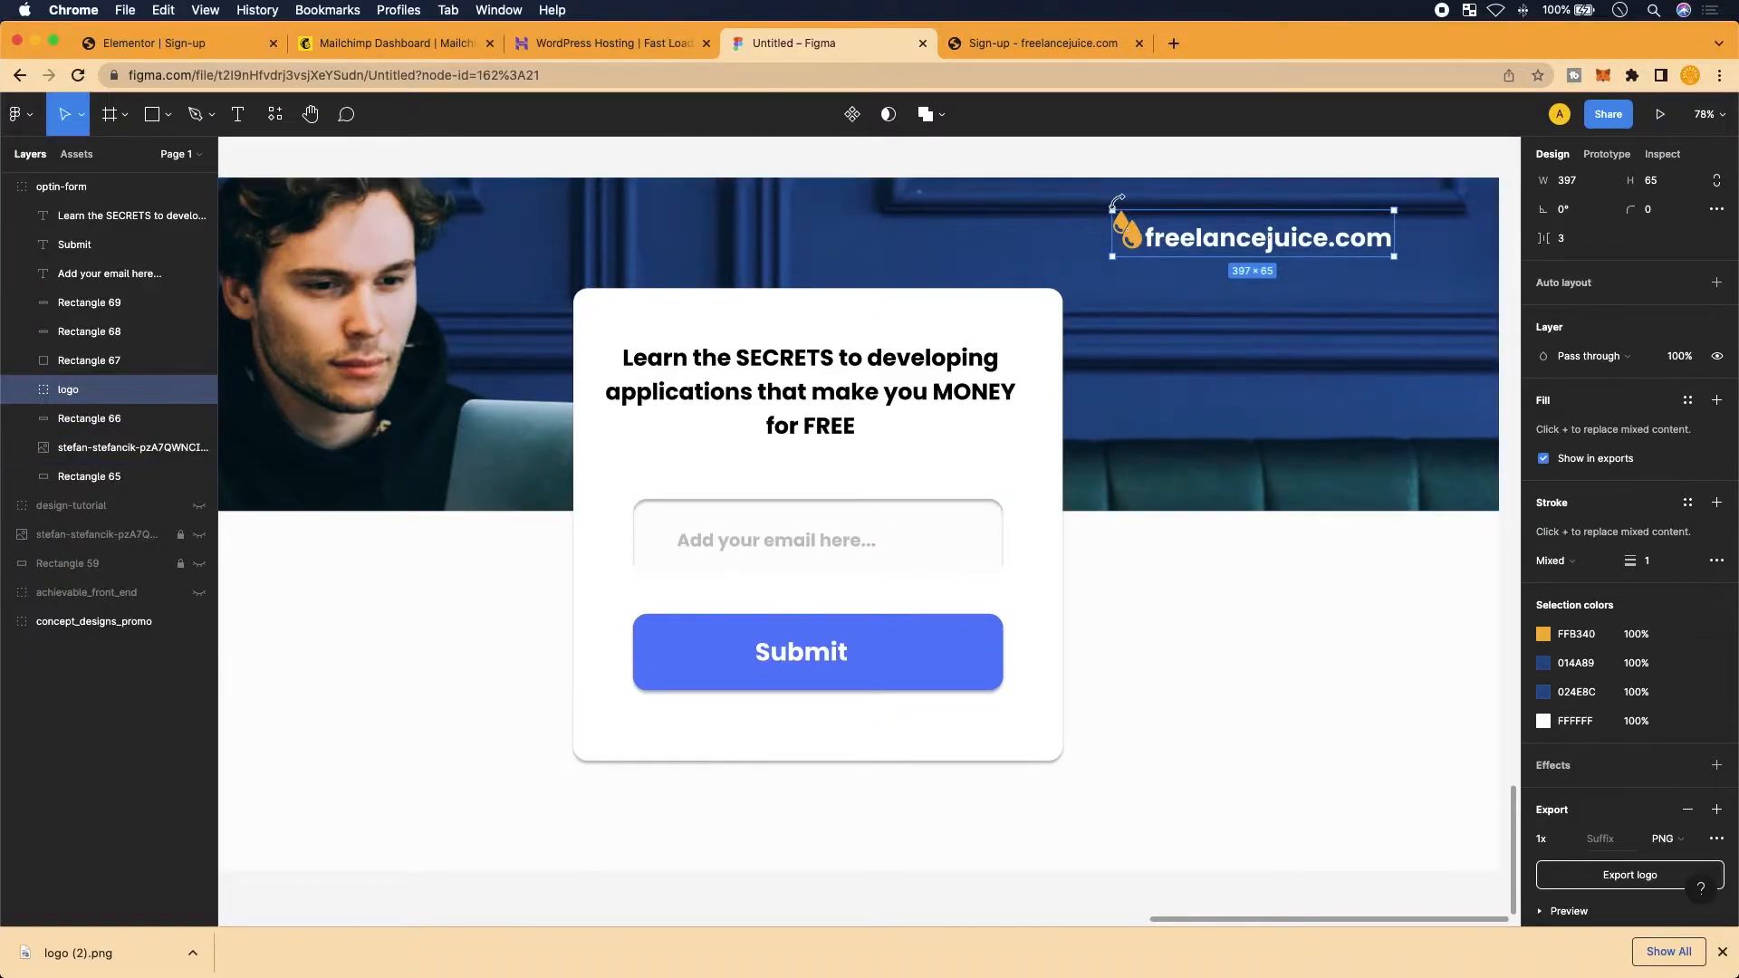
left_click(88, 46)
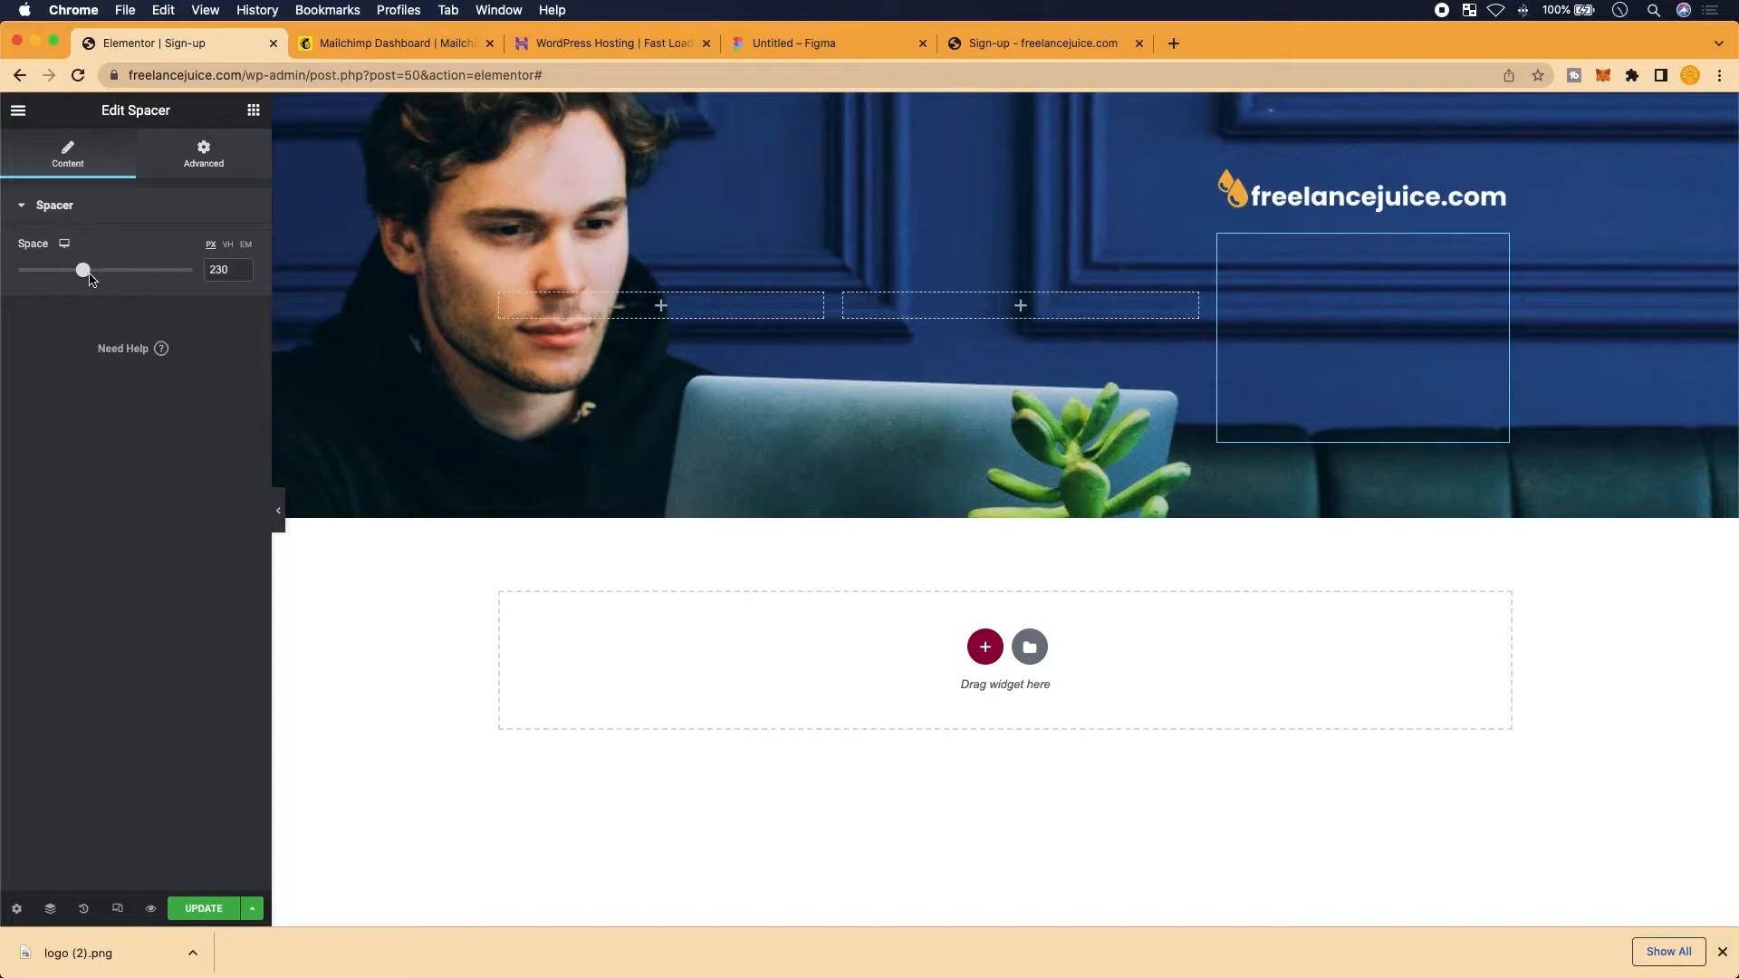
Increase the spacer under the logo to 279 px and save the page
left_click(87, 275)
left_click_drag(88, 278, 103, 281)
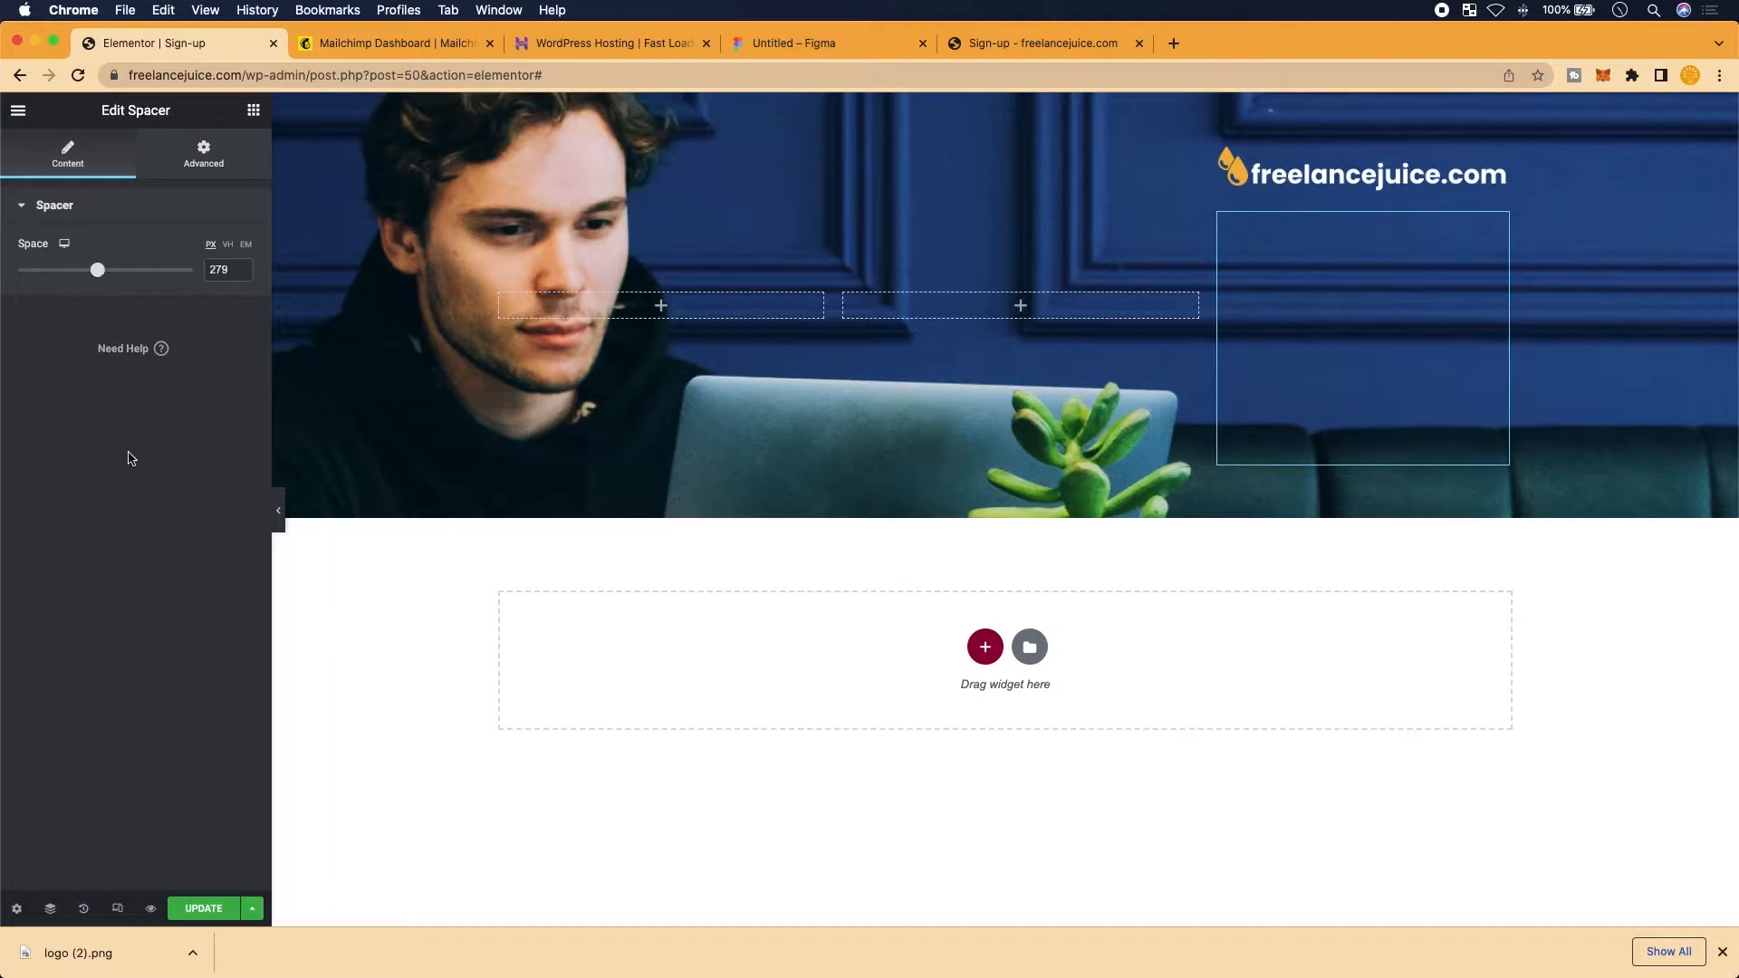
left_click(199, 908)
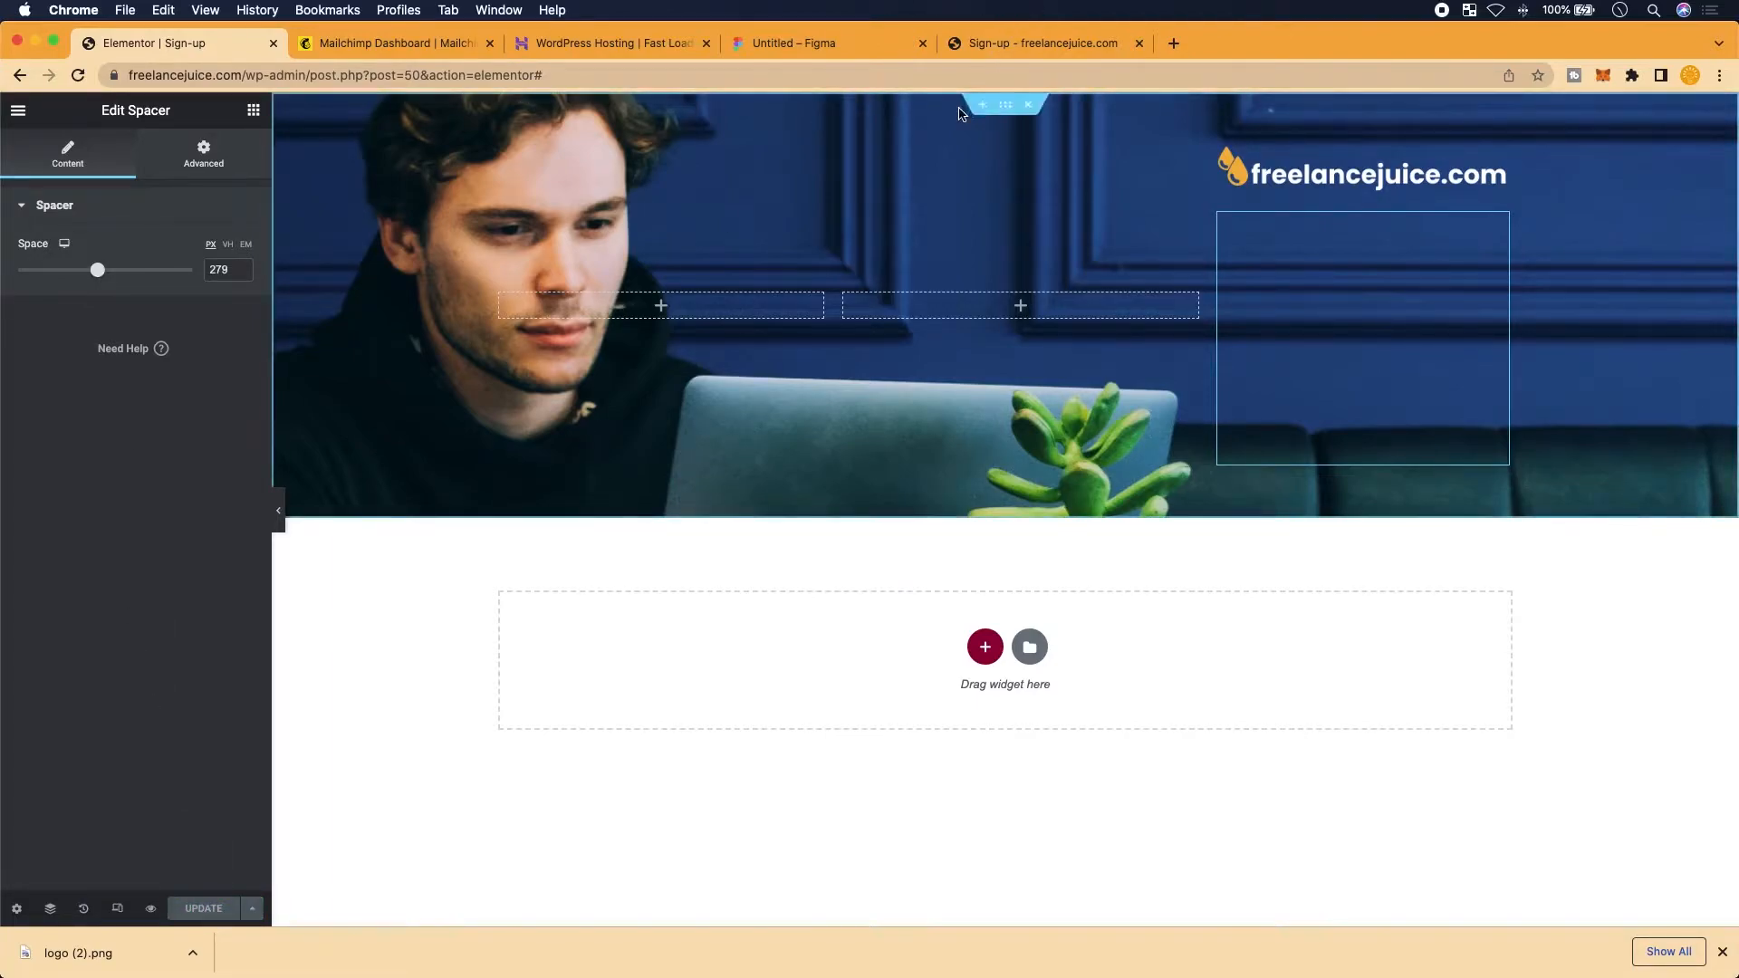
Check the logo placement in Figma and reload the live sign-up page to confirm the raised logo
left_click(828, 49)
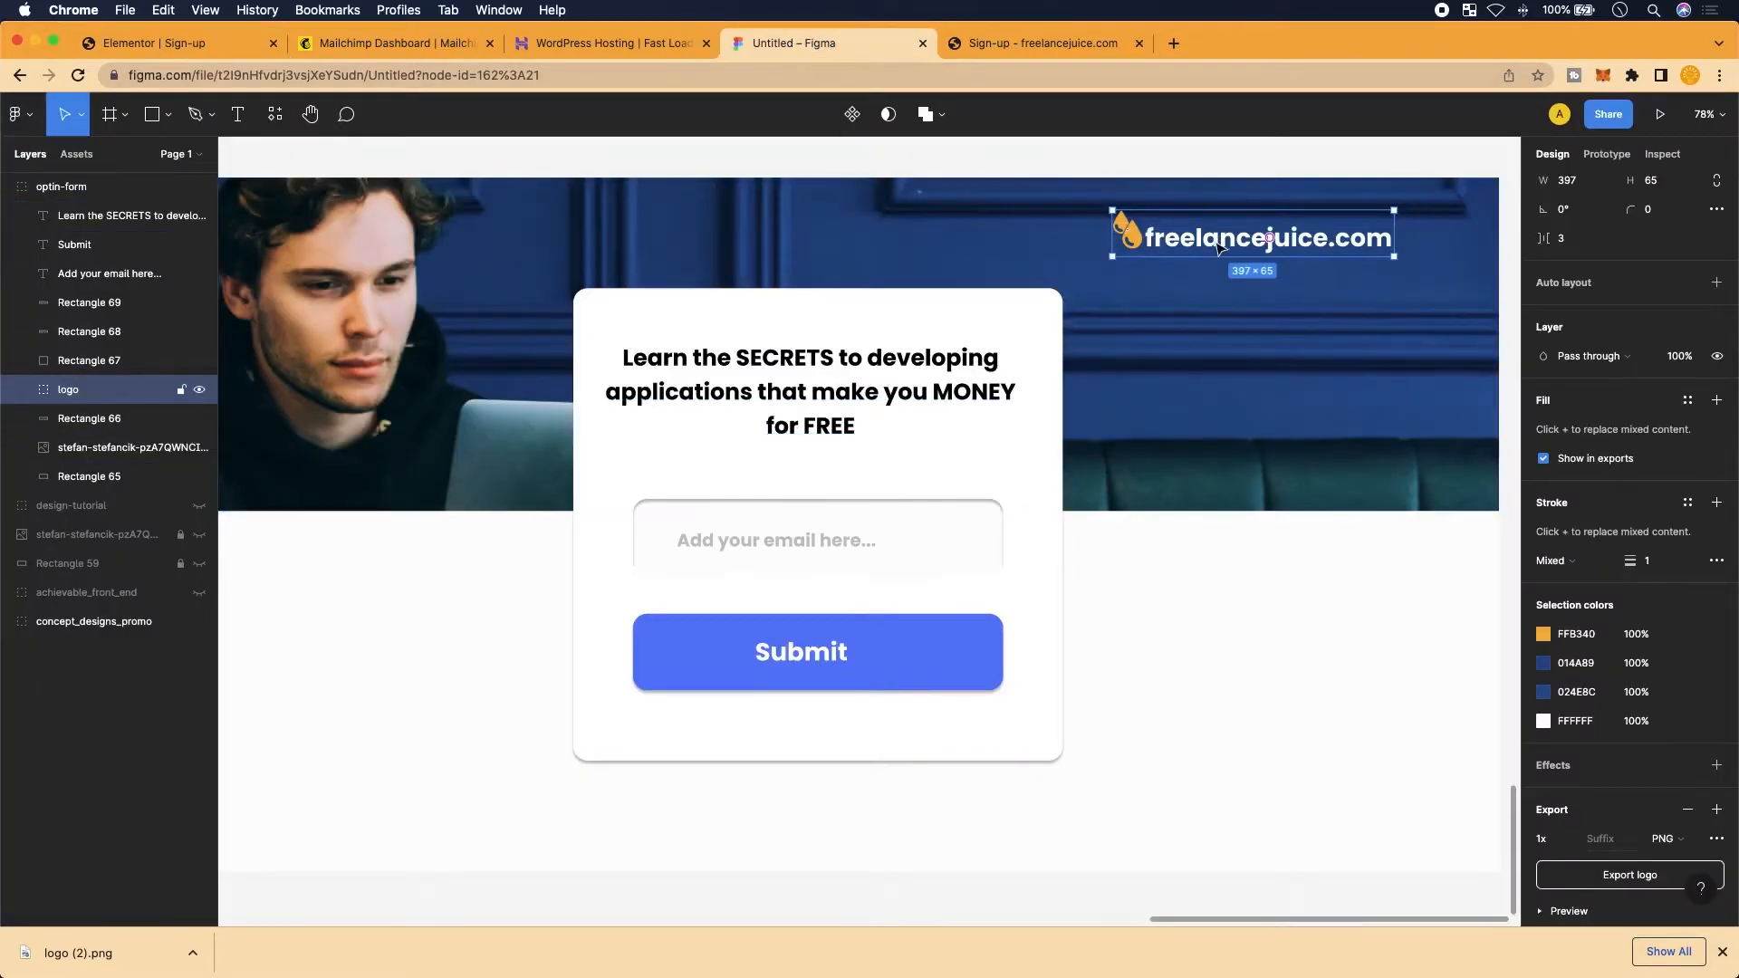
scroll(967, 322, "down", 3, "ctrl")
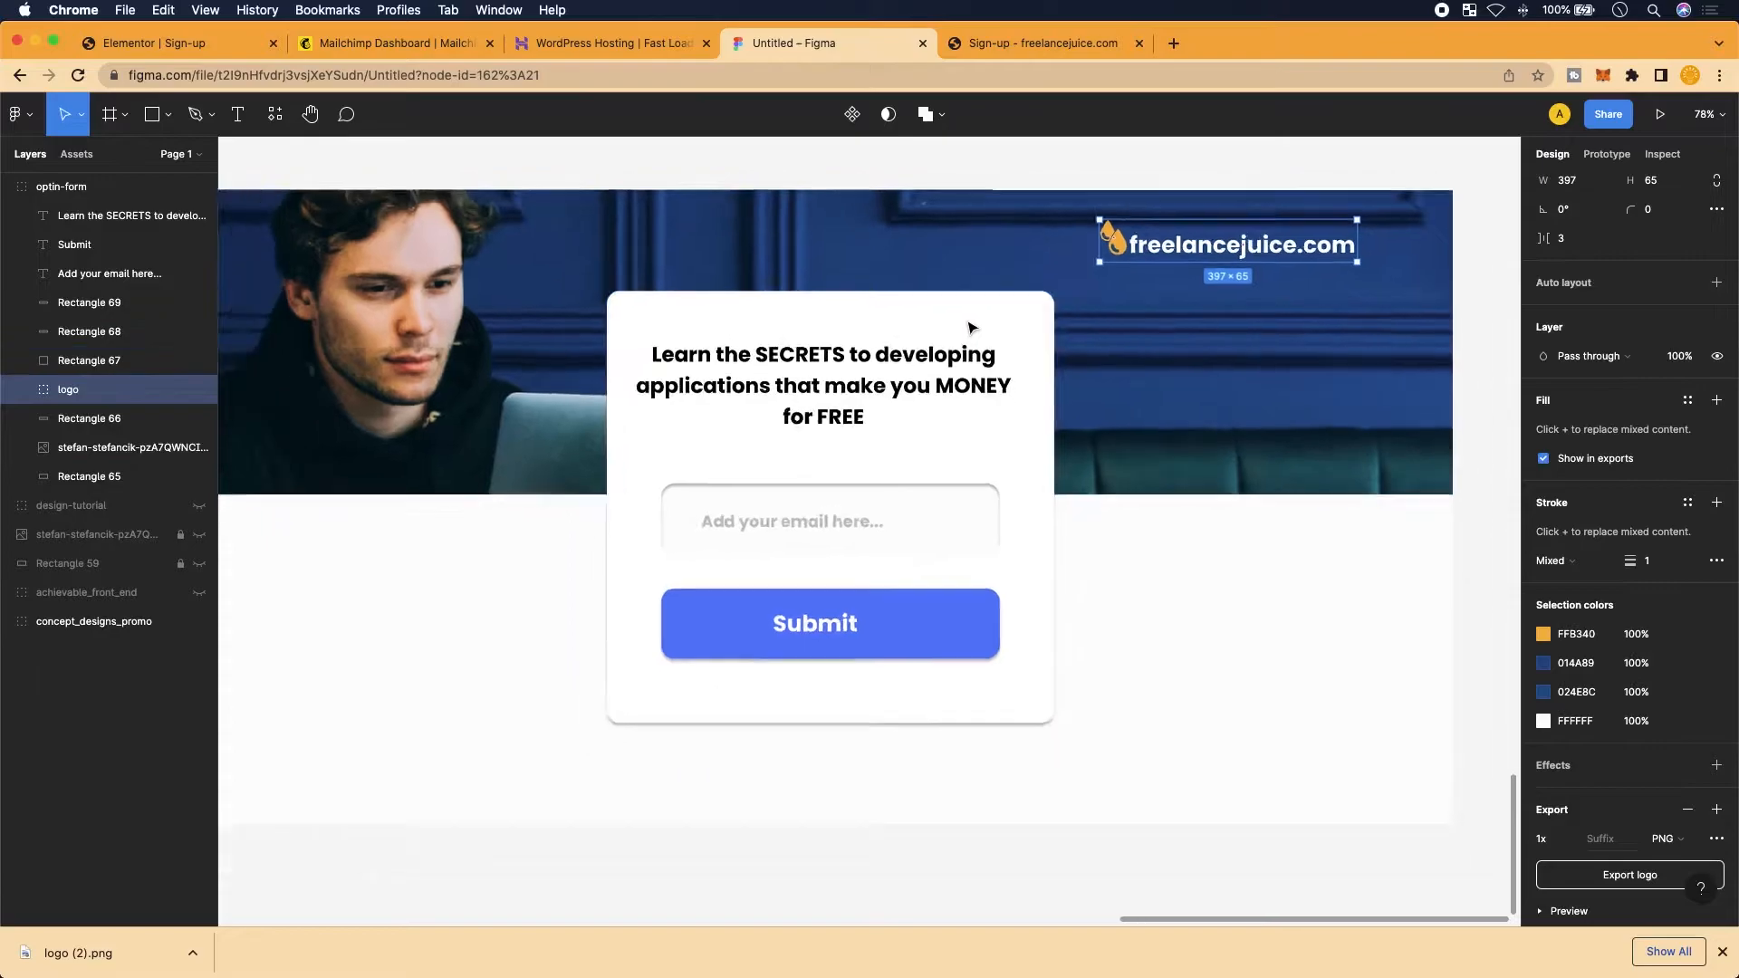
left_click(951, 47)
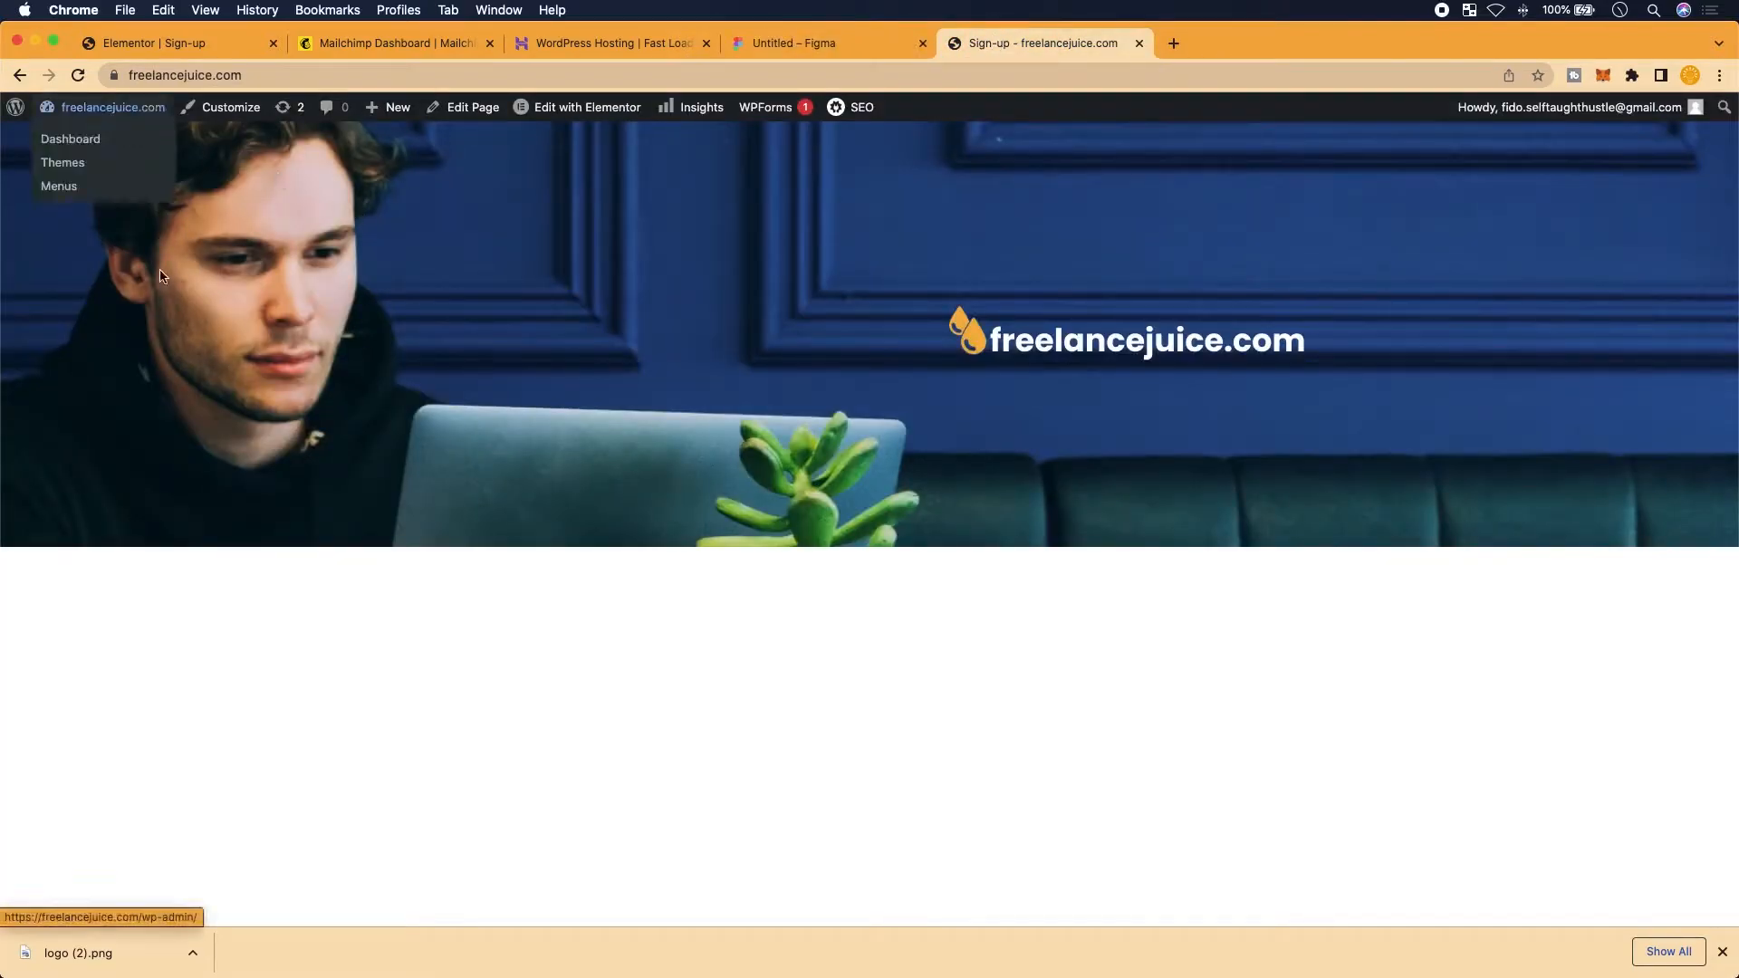
left_click(78, 74)
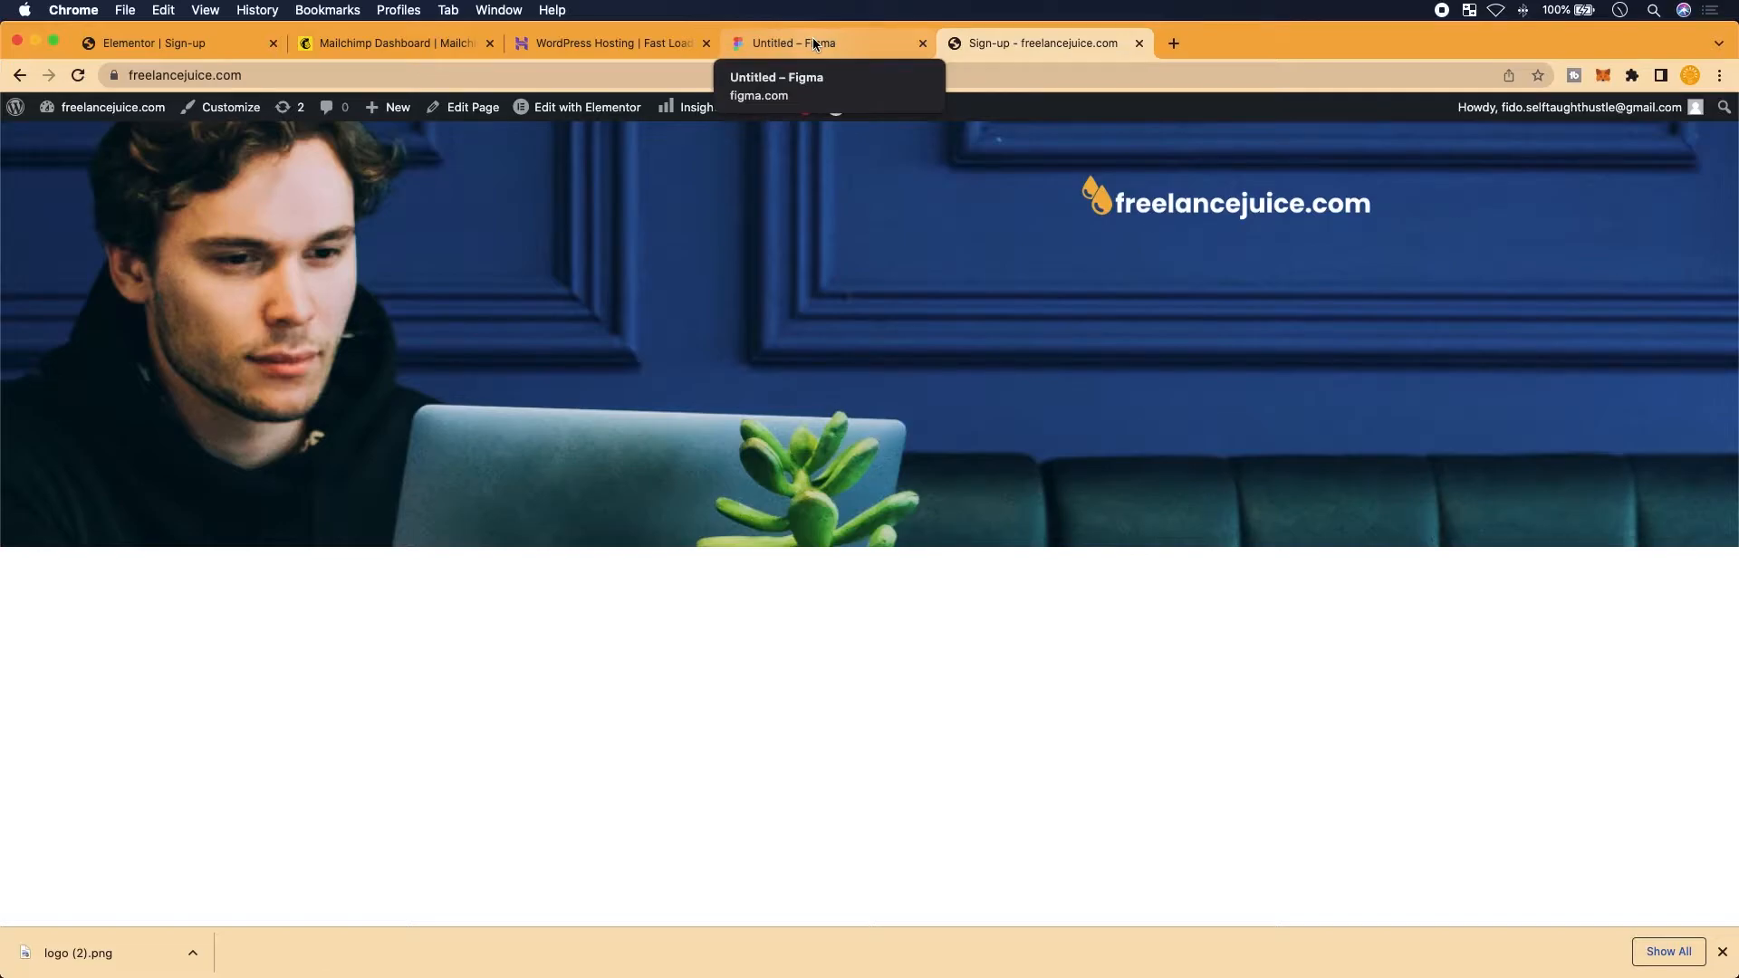
left_click(177, 52)
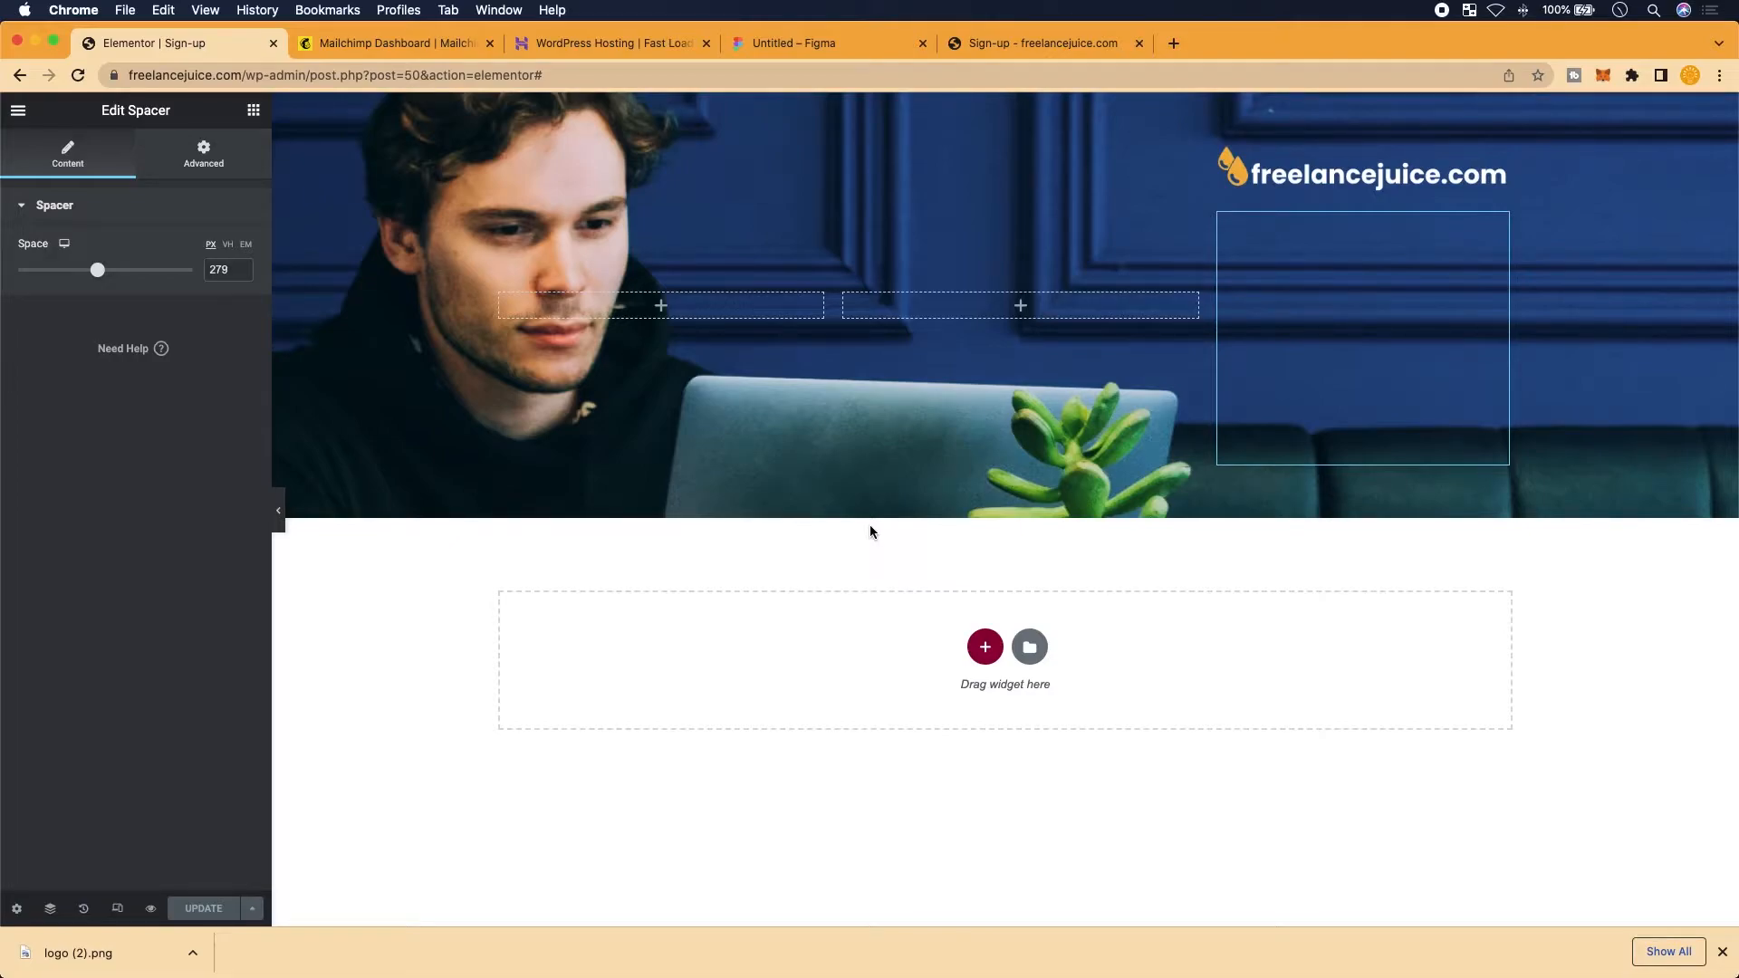
Add a new three-column section below the hero photo
left_click(25, 121)
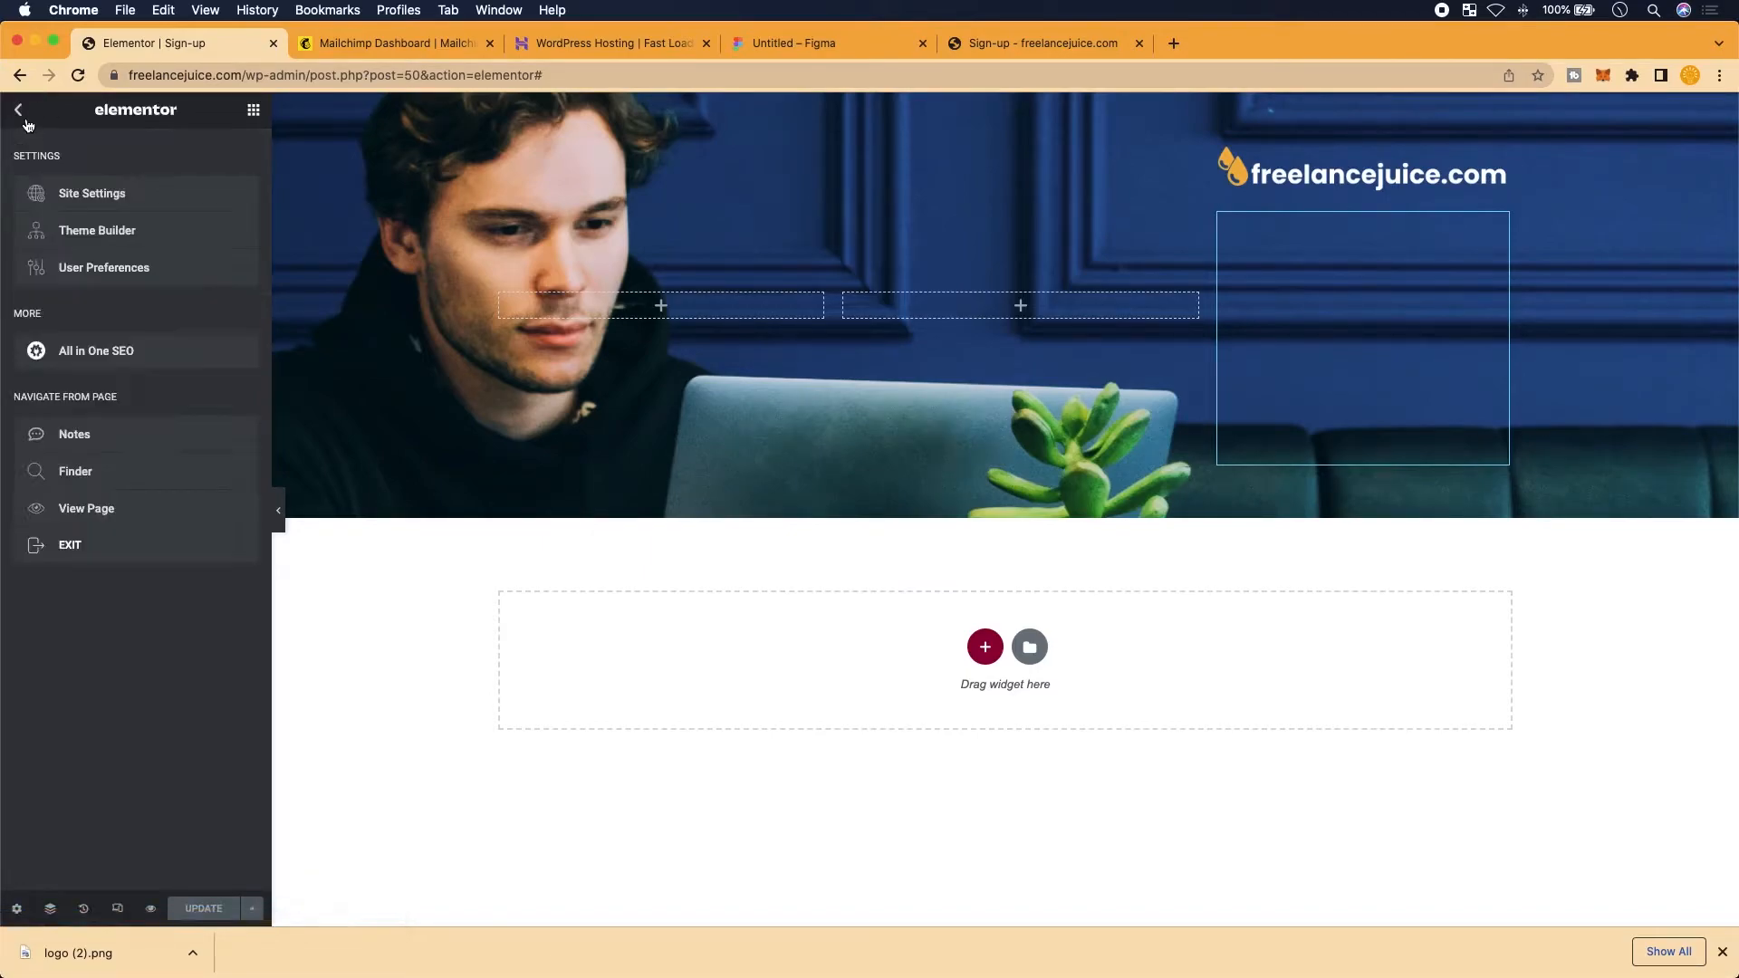
left_click(23, 122)
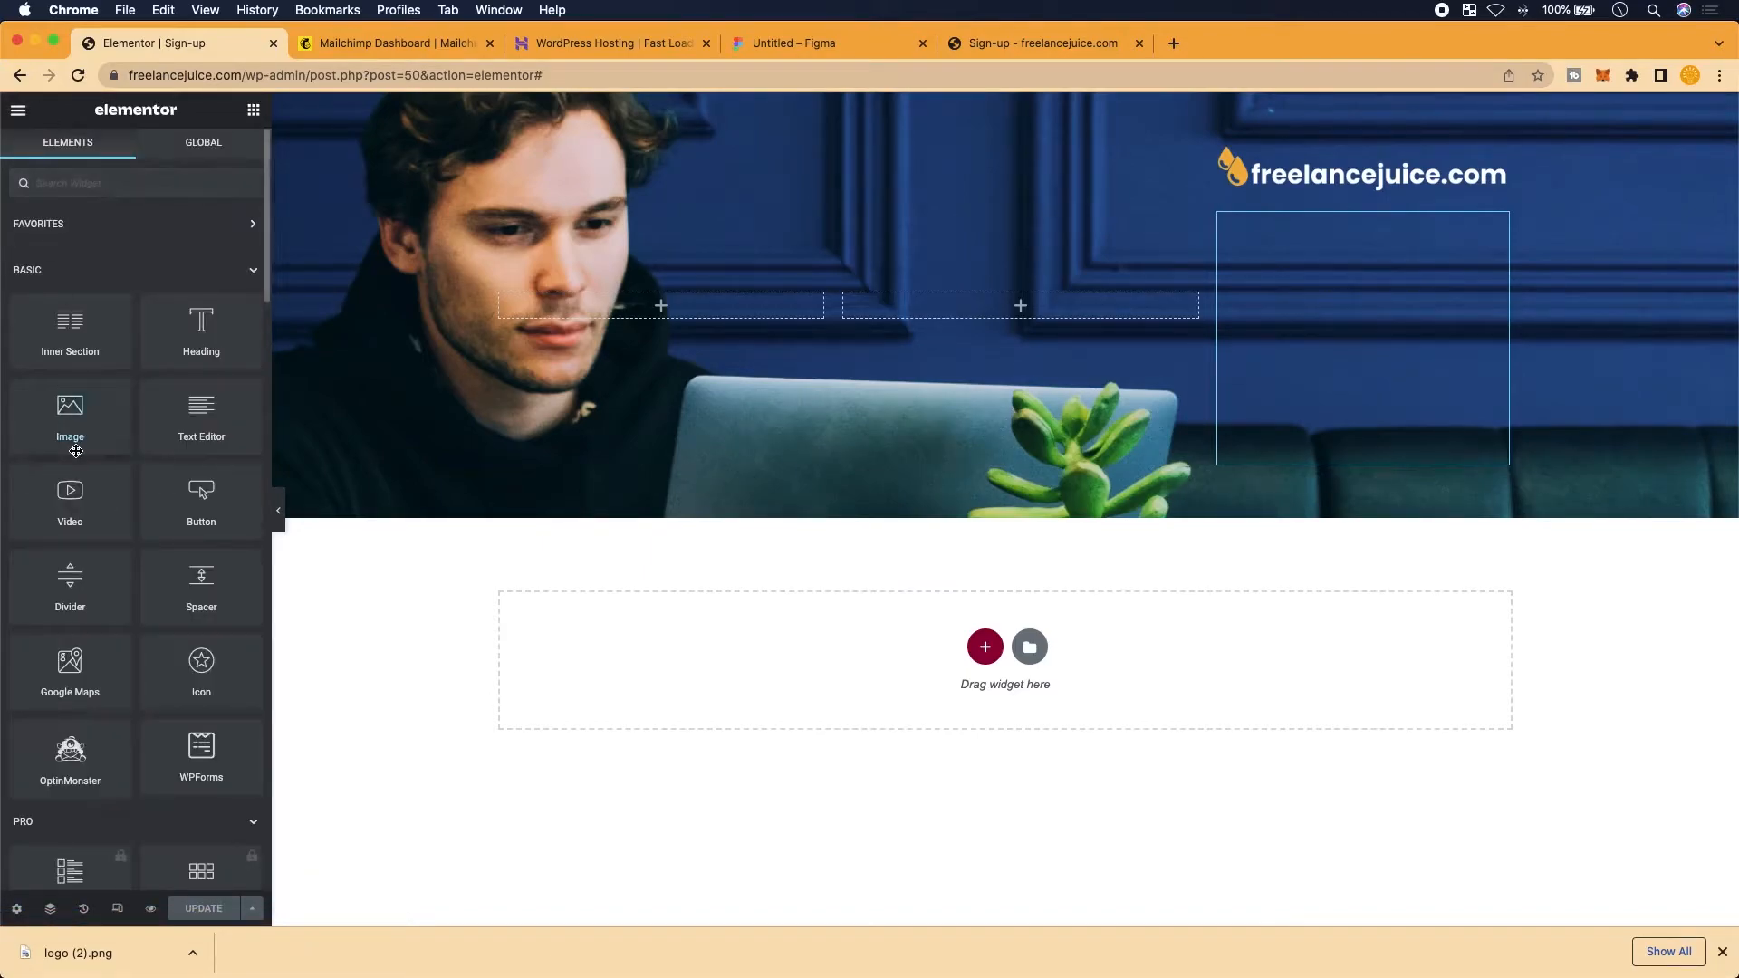
scroll(76, 451, "down", 1)
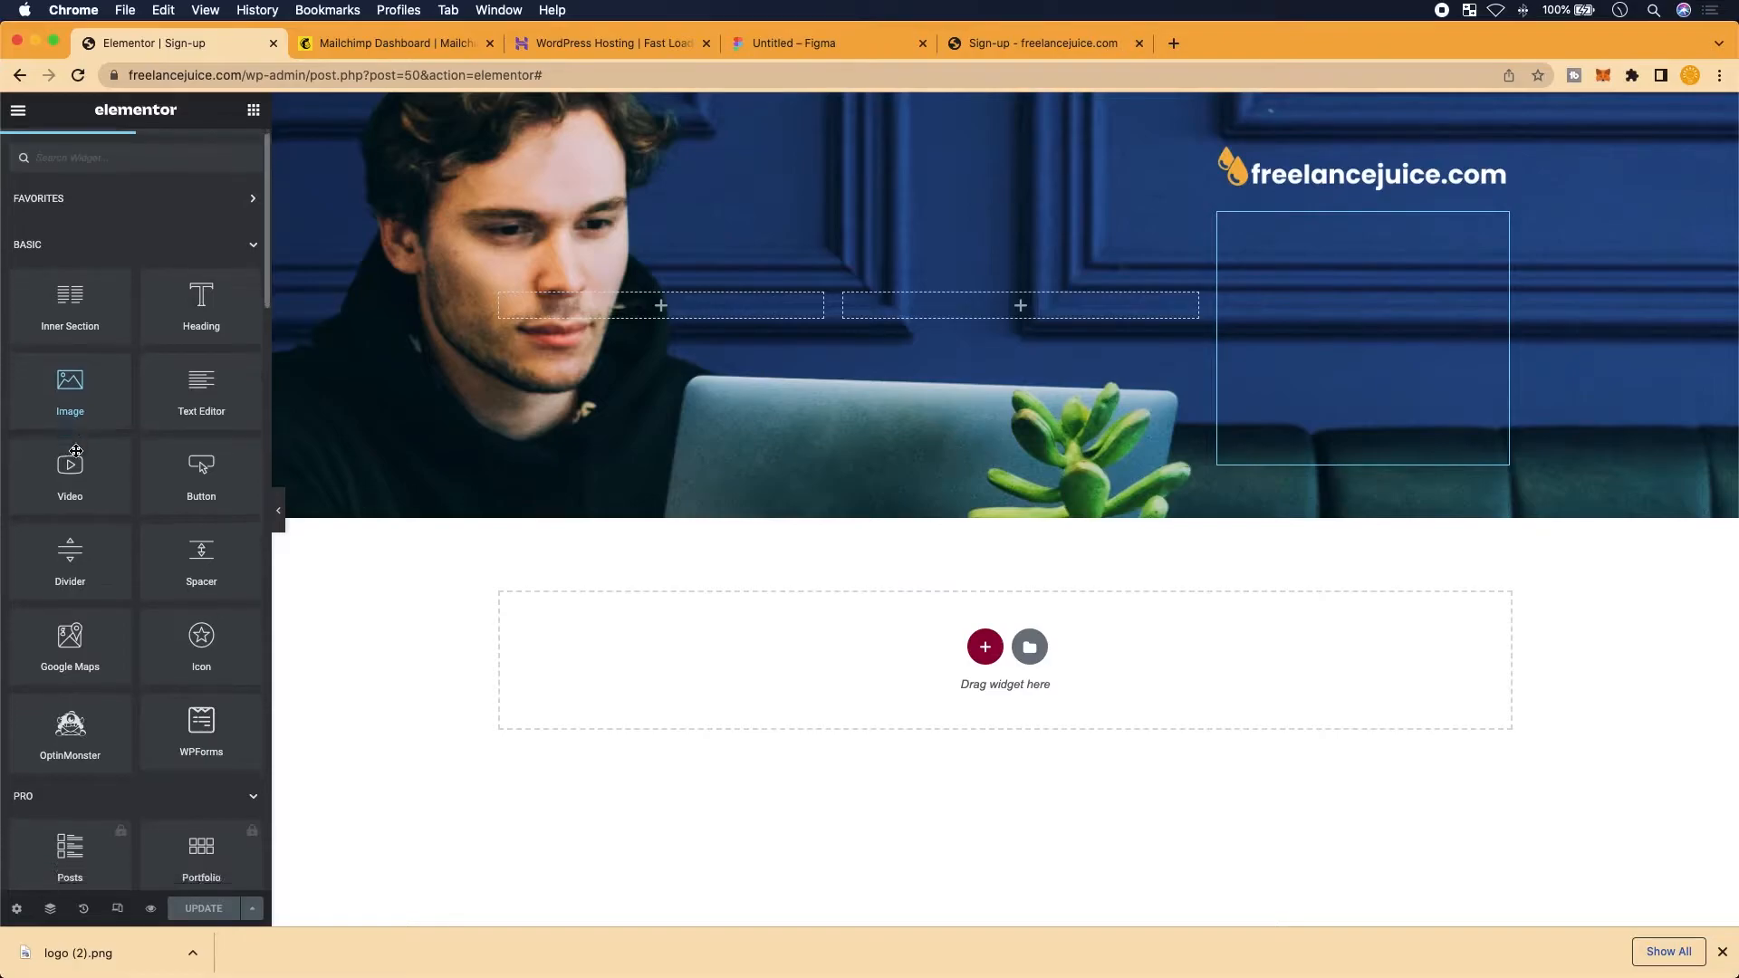
left_click(95, 160)
type("htm")
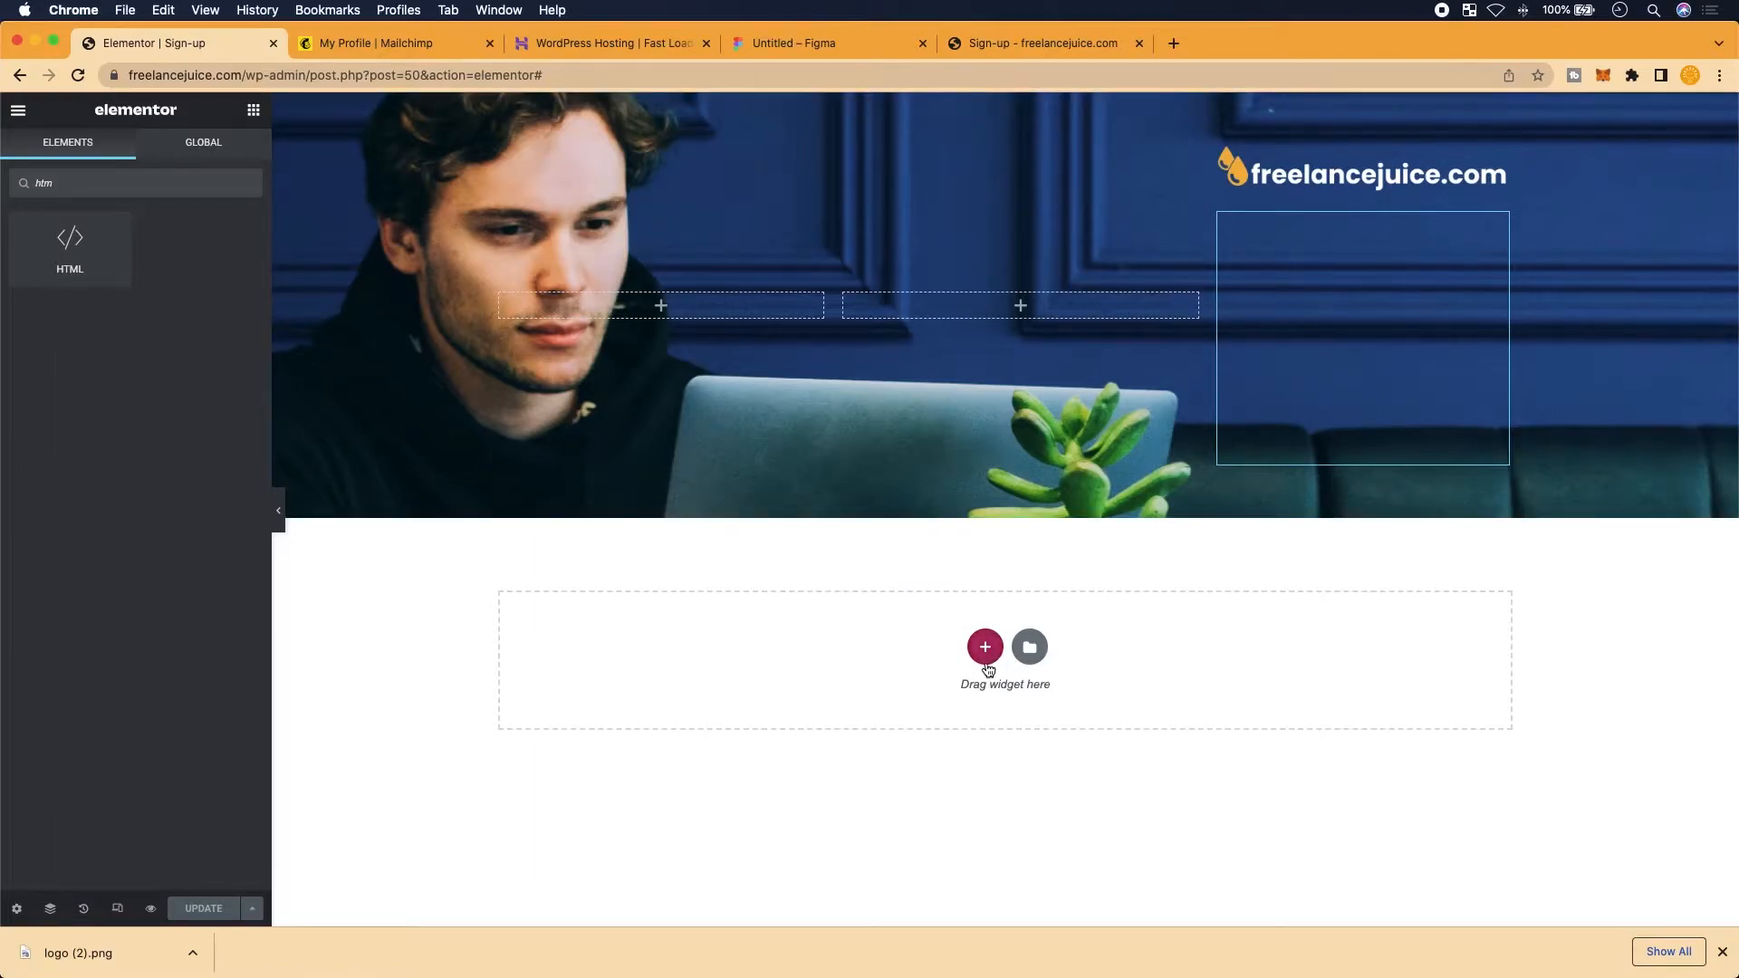
left_click(986, 647)
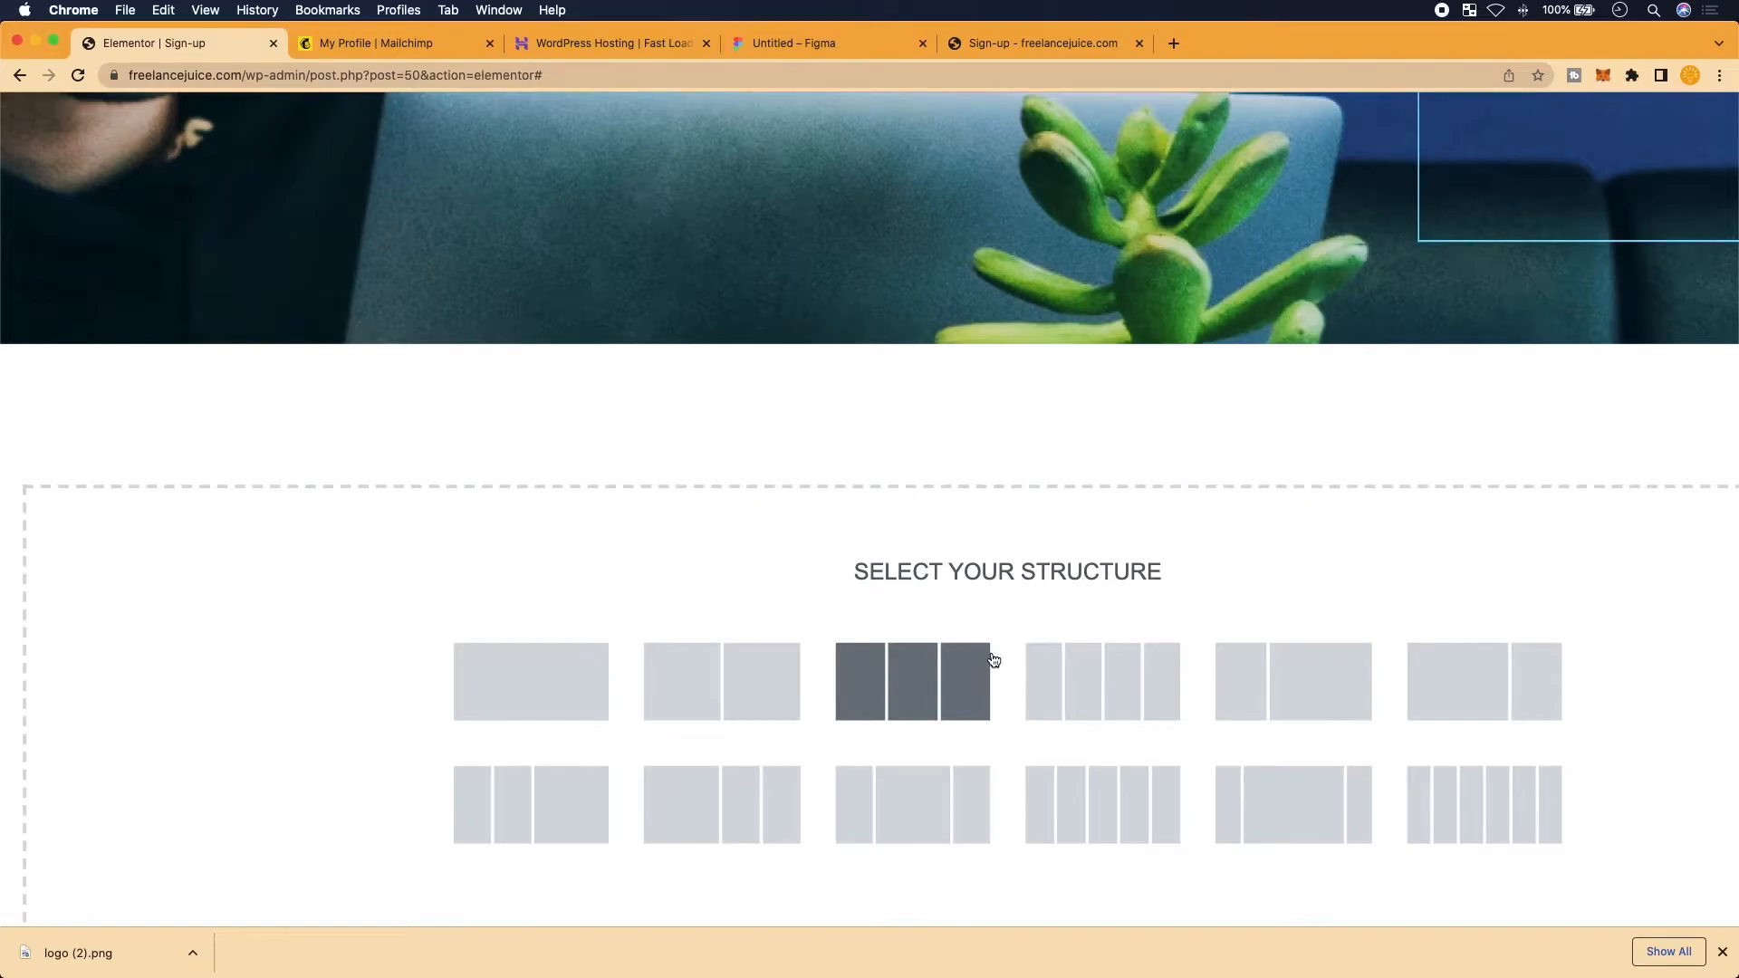
left_click(881, 695)
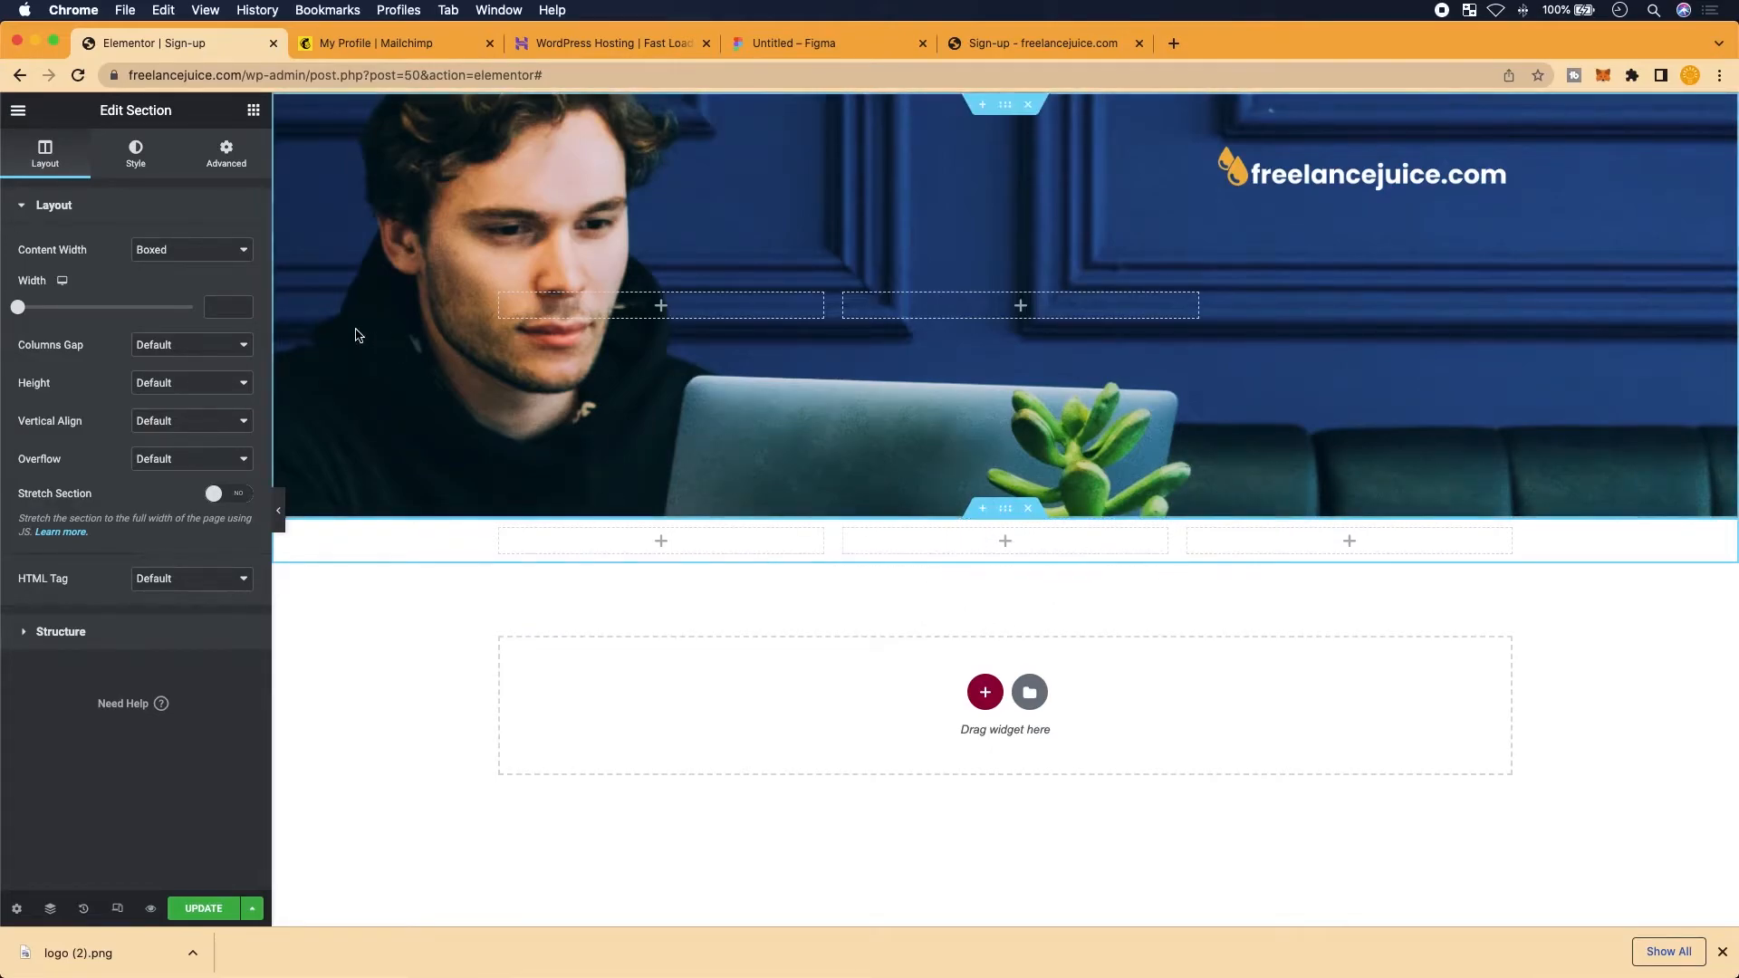
Find the HTML widget by searching 'Htm' and drop it into the middle column
left_click(25, 106)
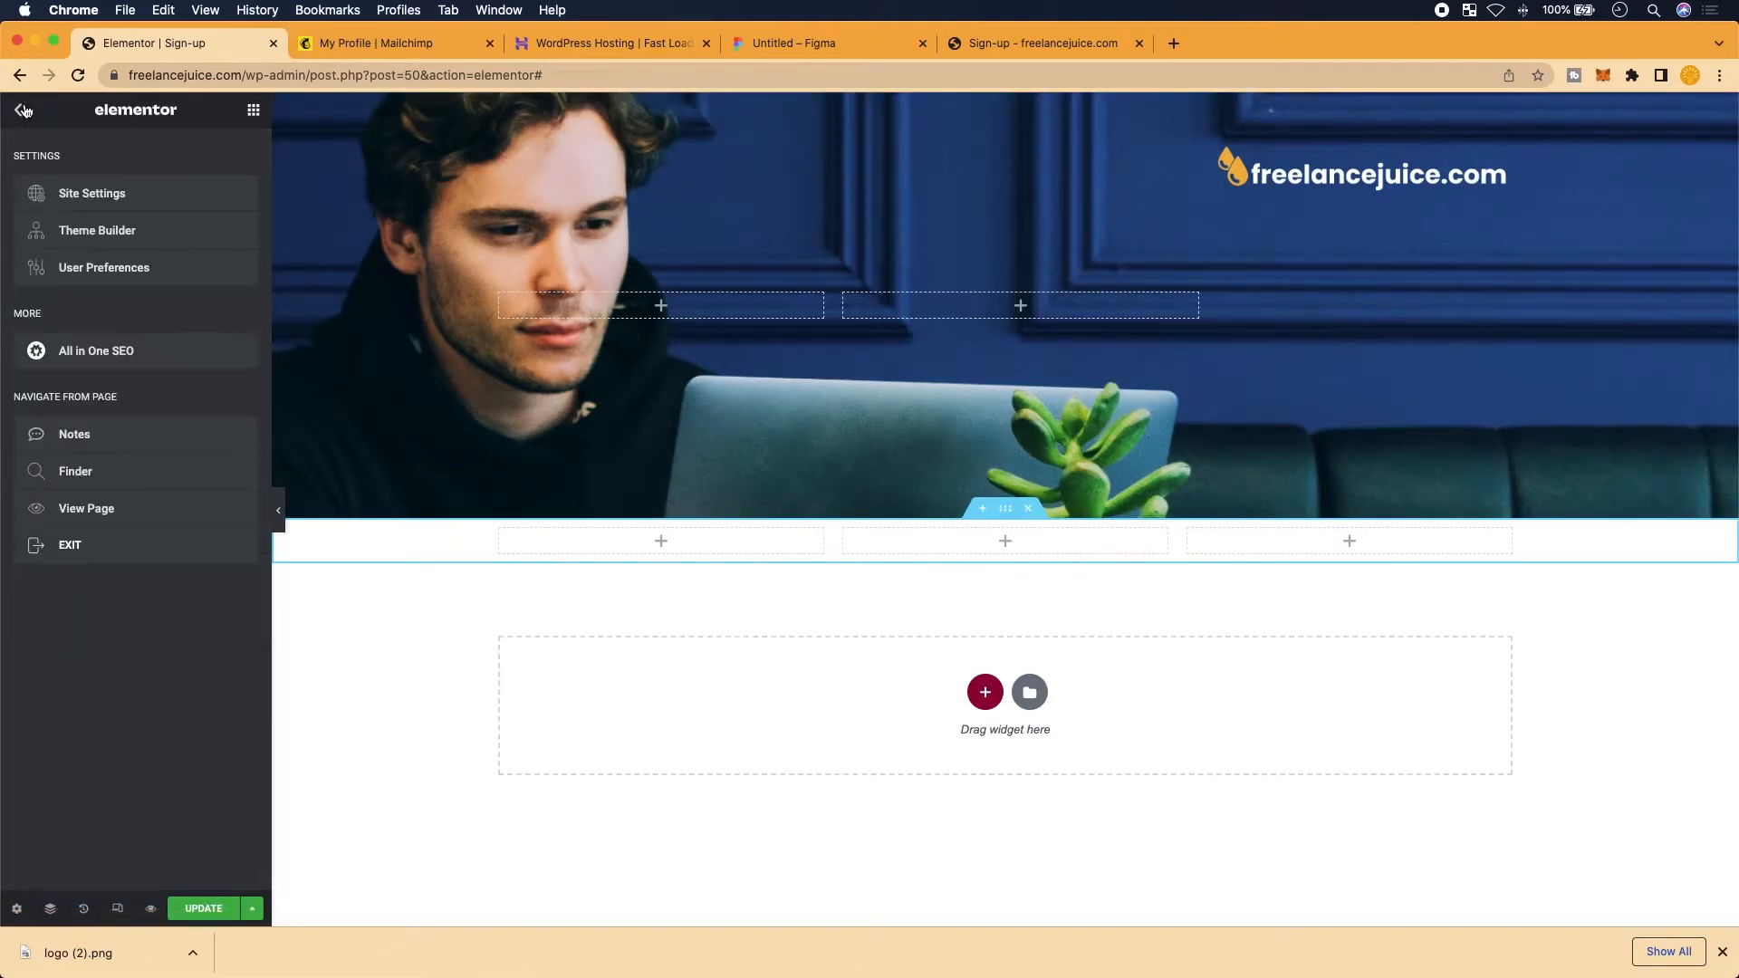
left_click(25, 110)
left_click(122, 184)
type("Htm")
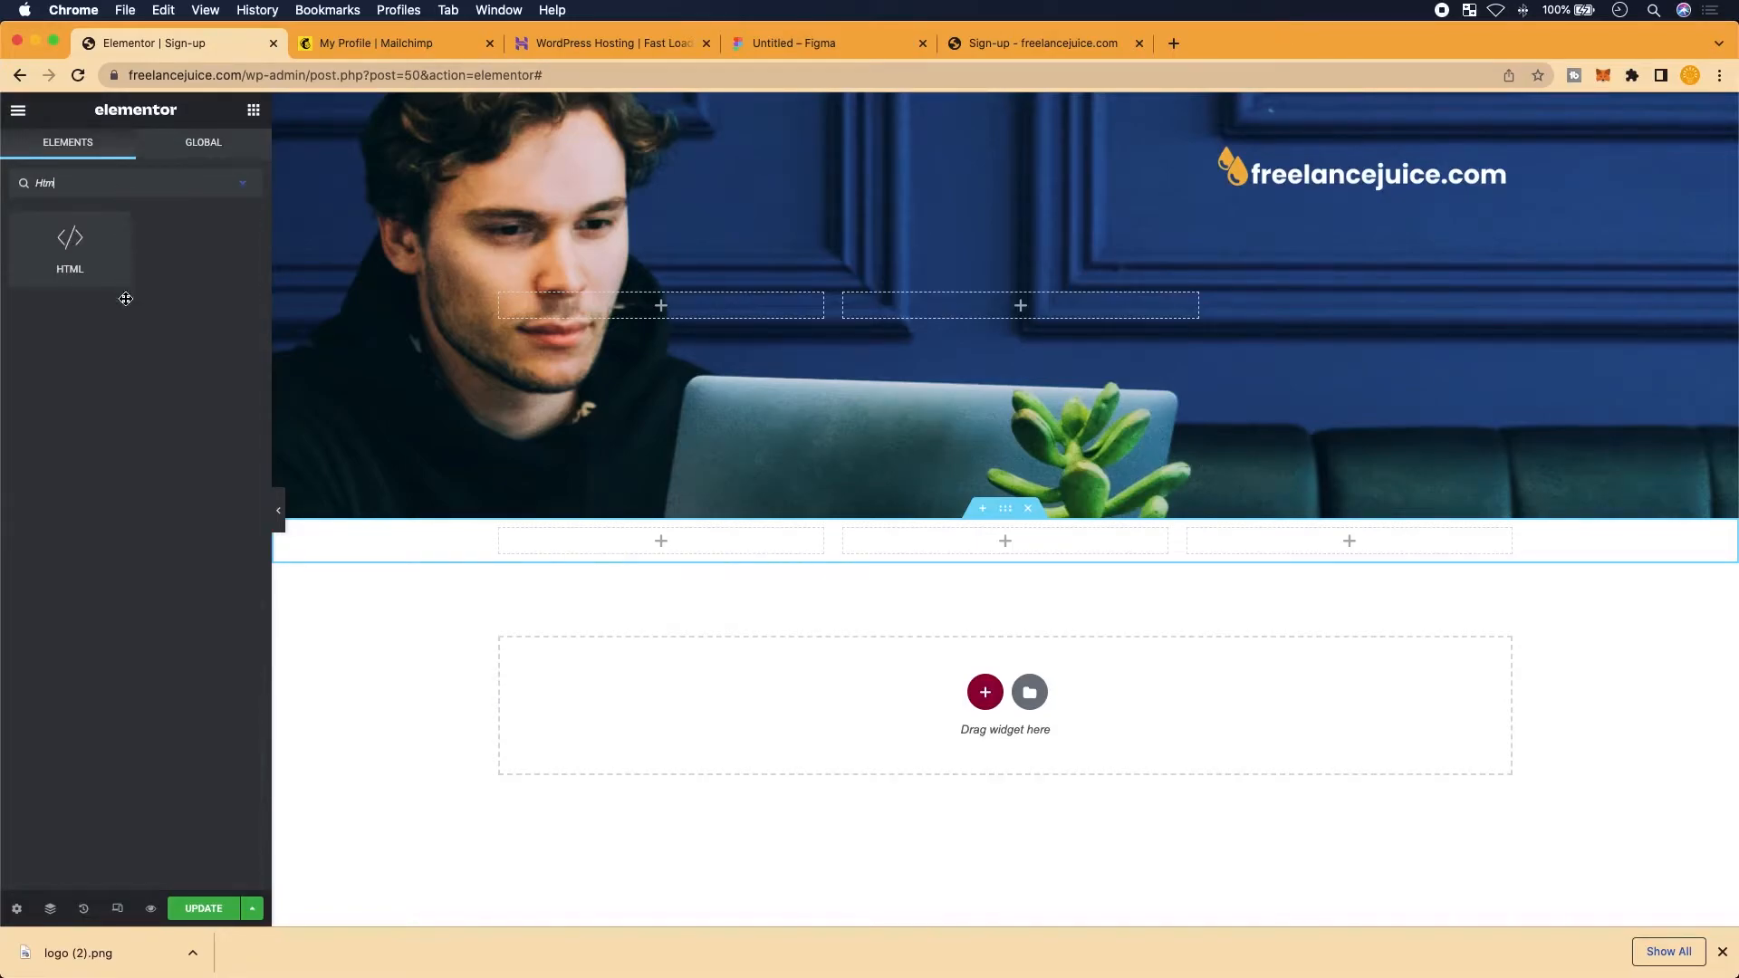
left_click_drag(82, 228, 1010, 532)
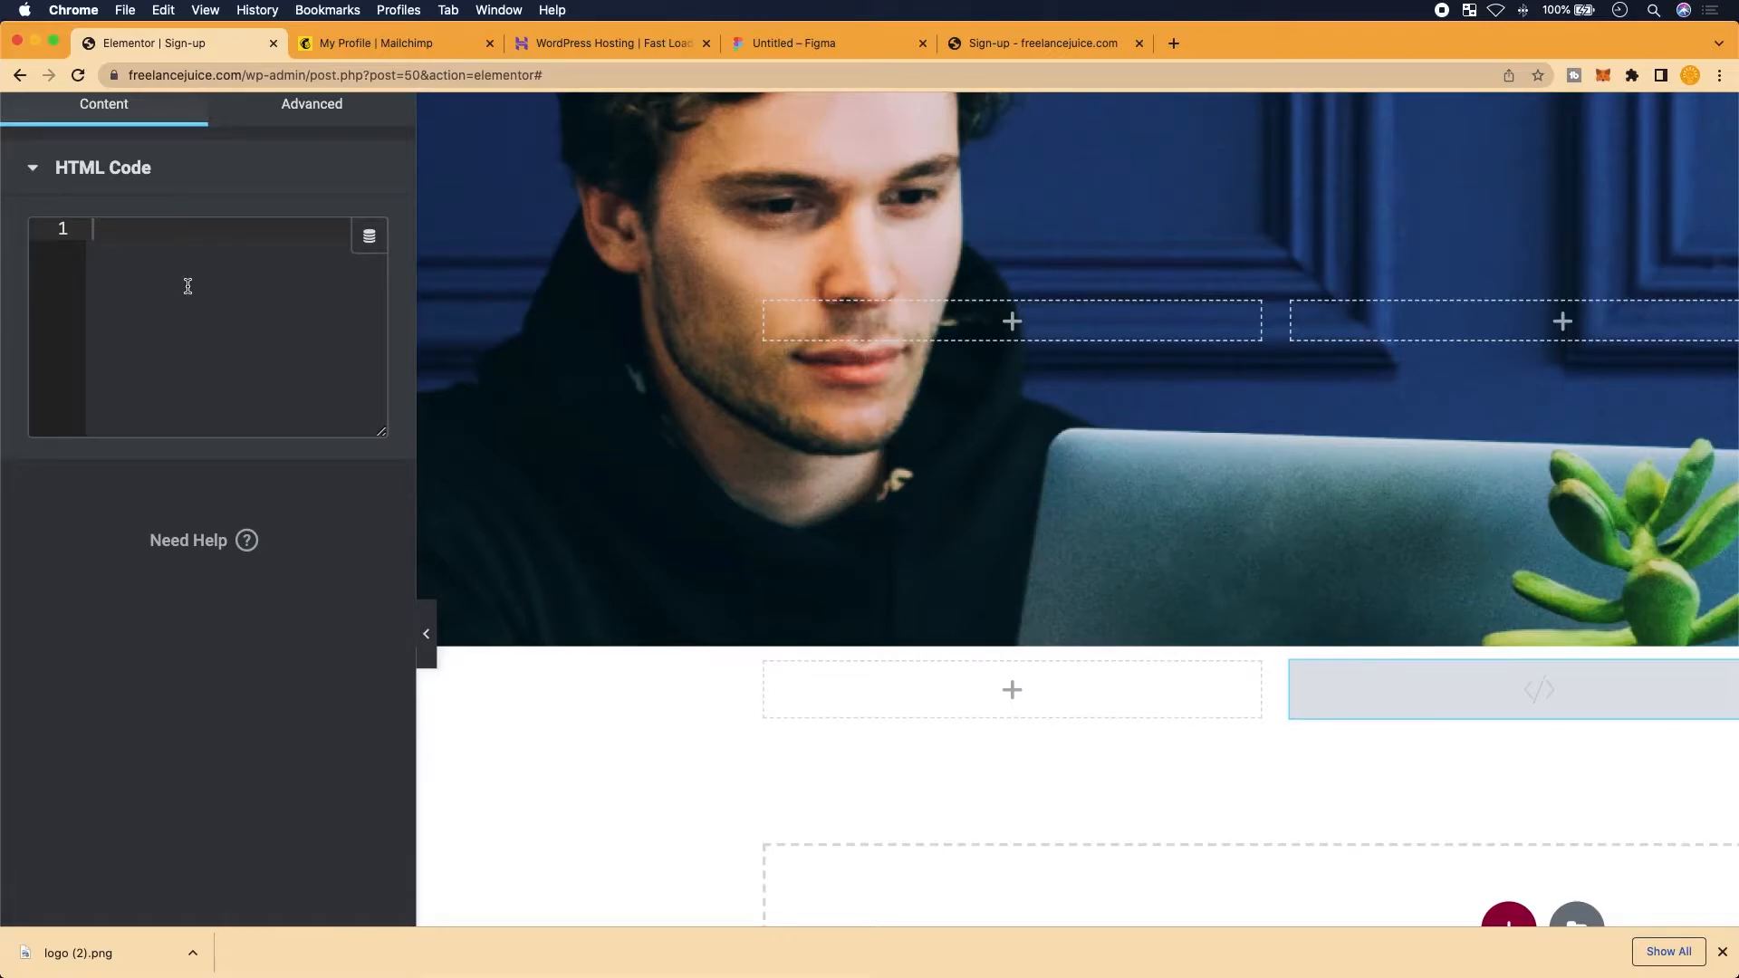
Save the sign-up page with the empty HTML widget, then go to the Mailchimp tab
scroll(189, 286, "down", 3)
scroll(189, 286, "down", 1)
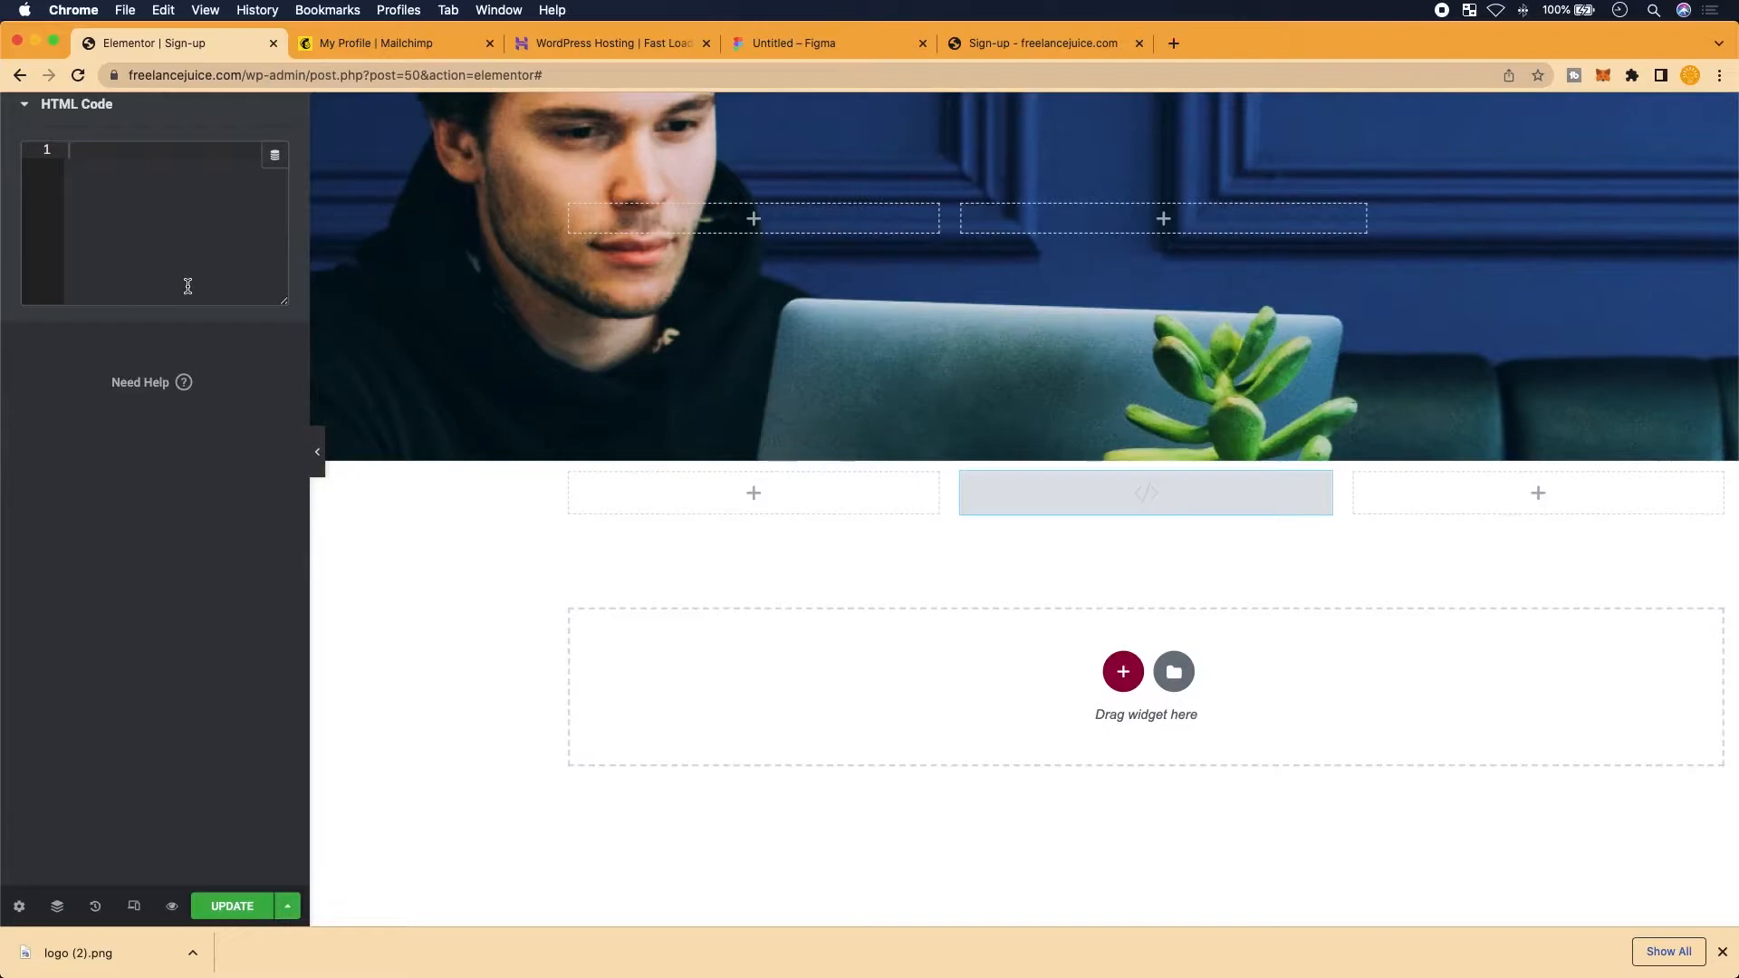
left_click(222, 907)
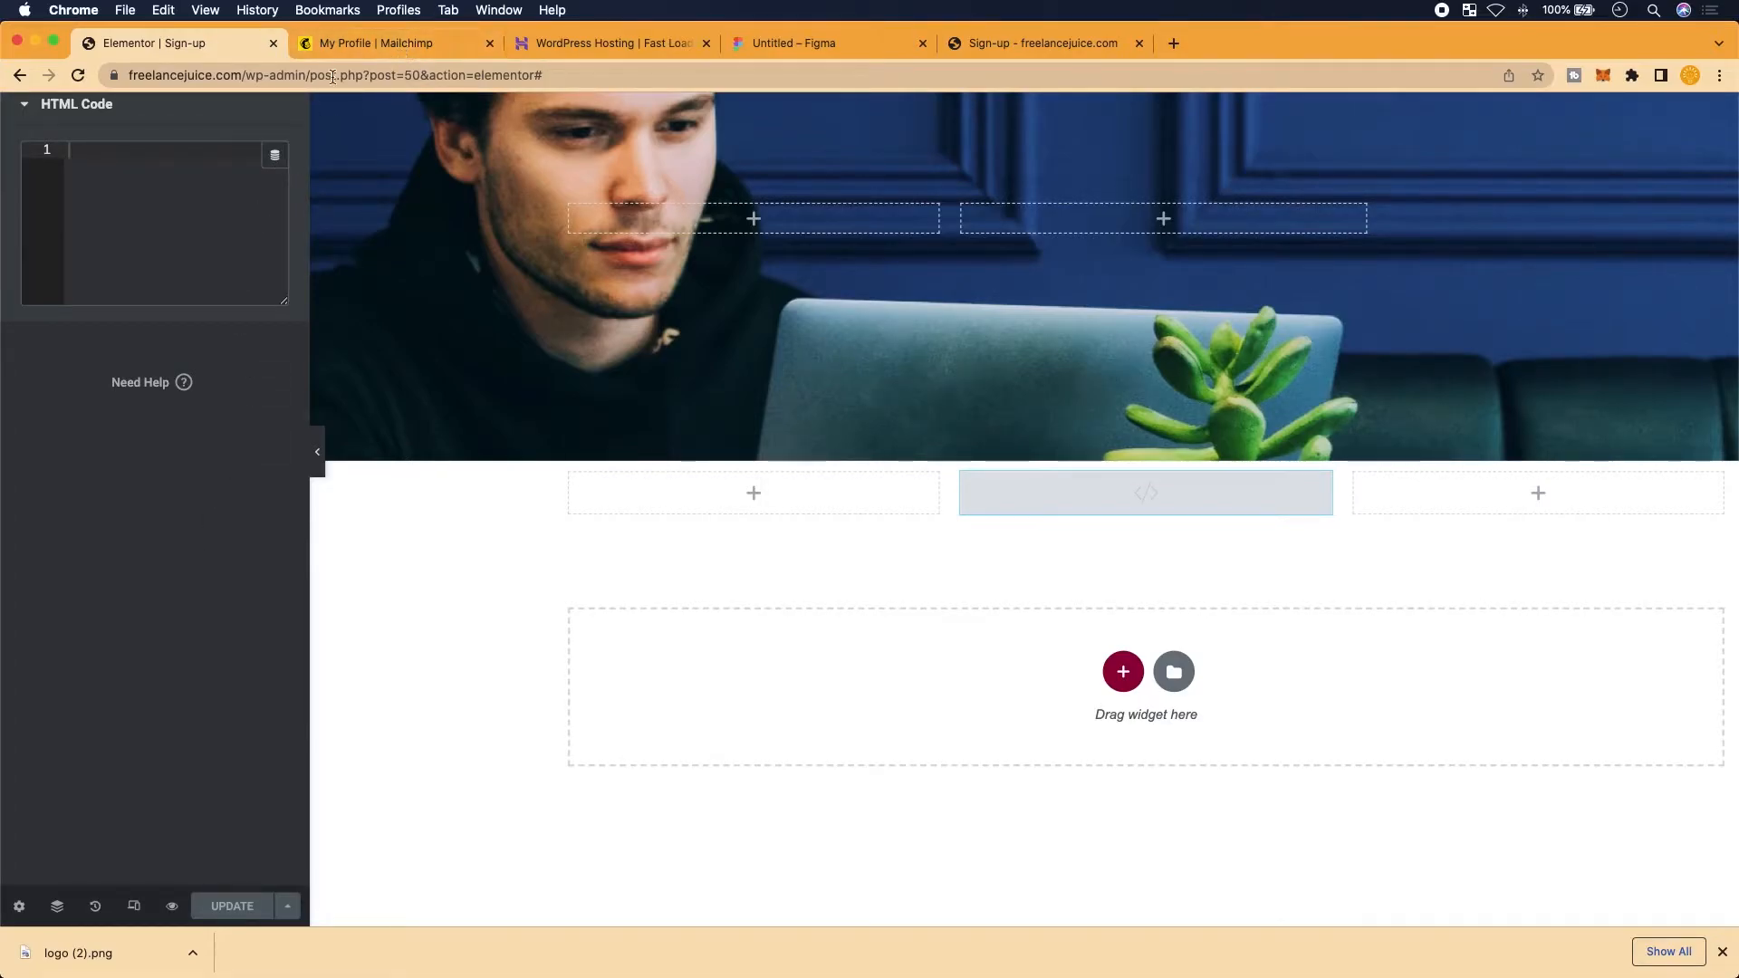
left_click(363, 47)
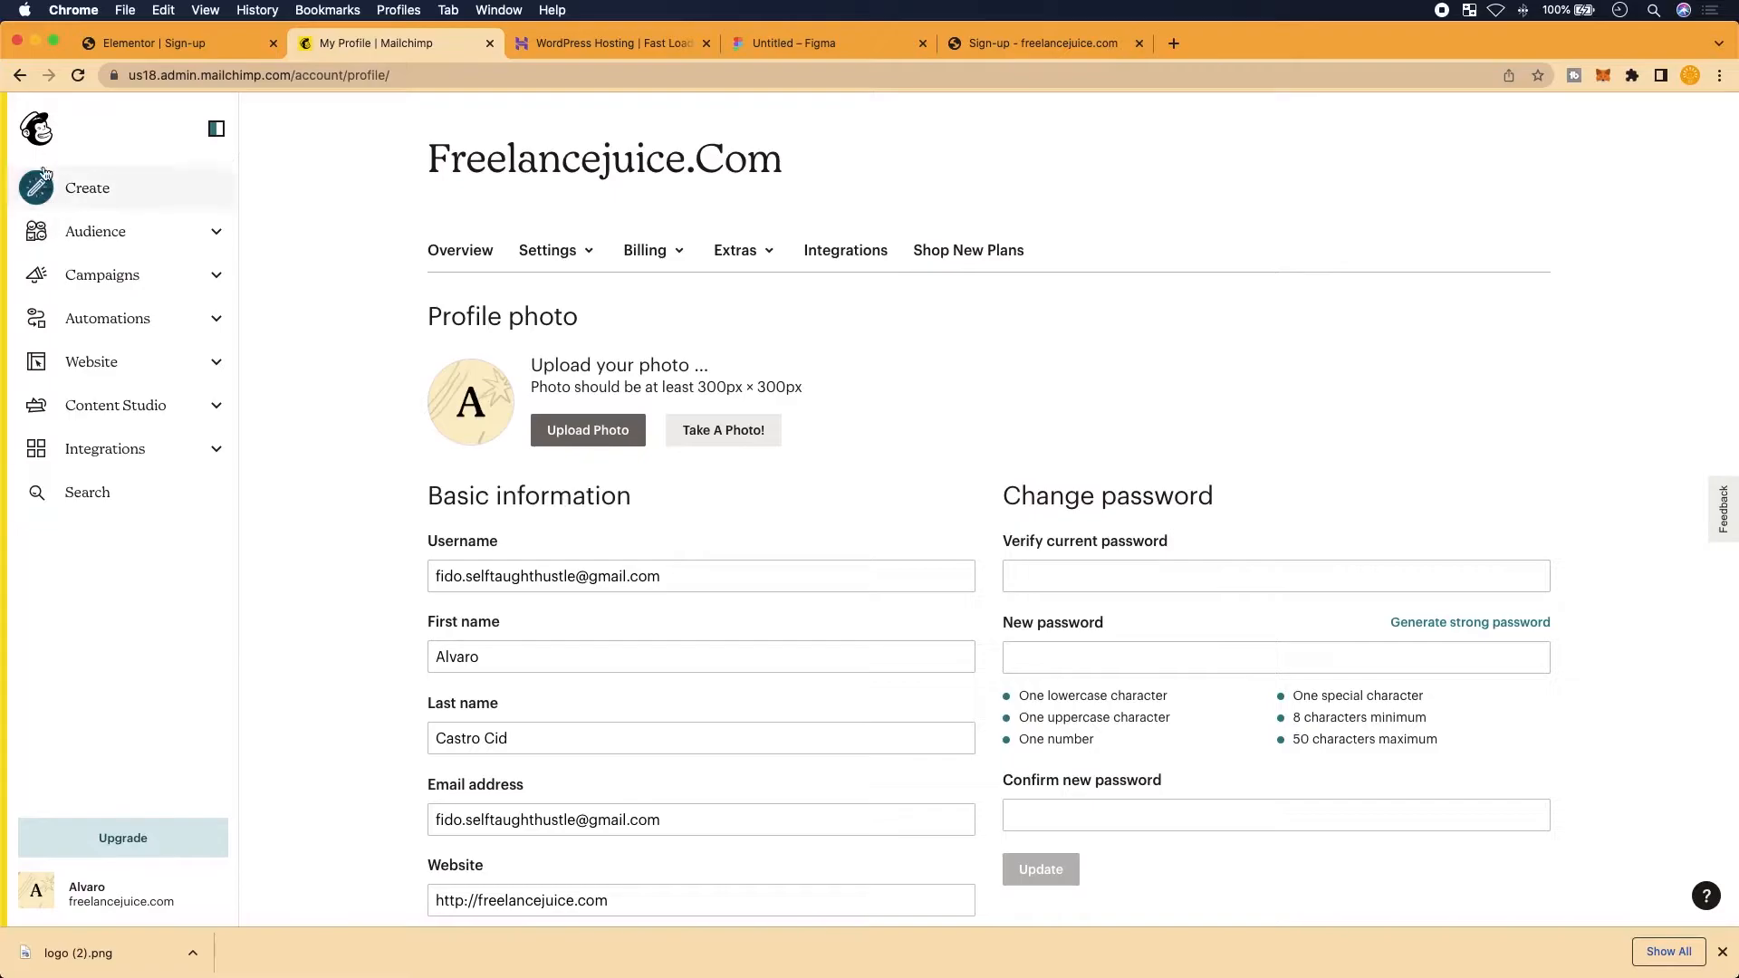
Check the existing key on Mailchimp's Profile > Extras > API keys page, then return to Elementor
left_click(36, 127)
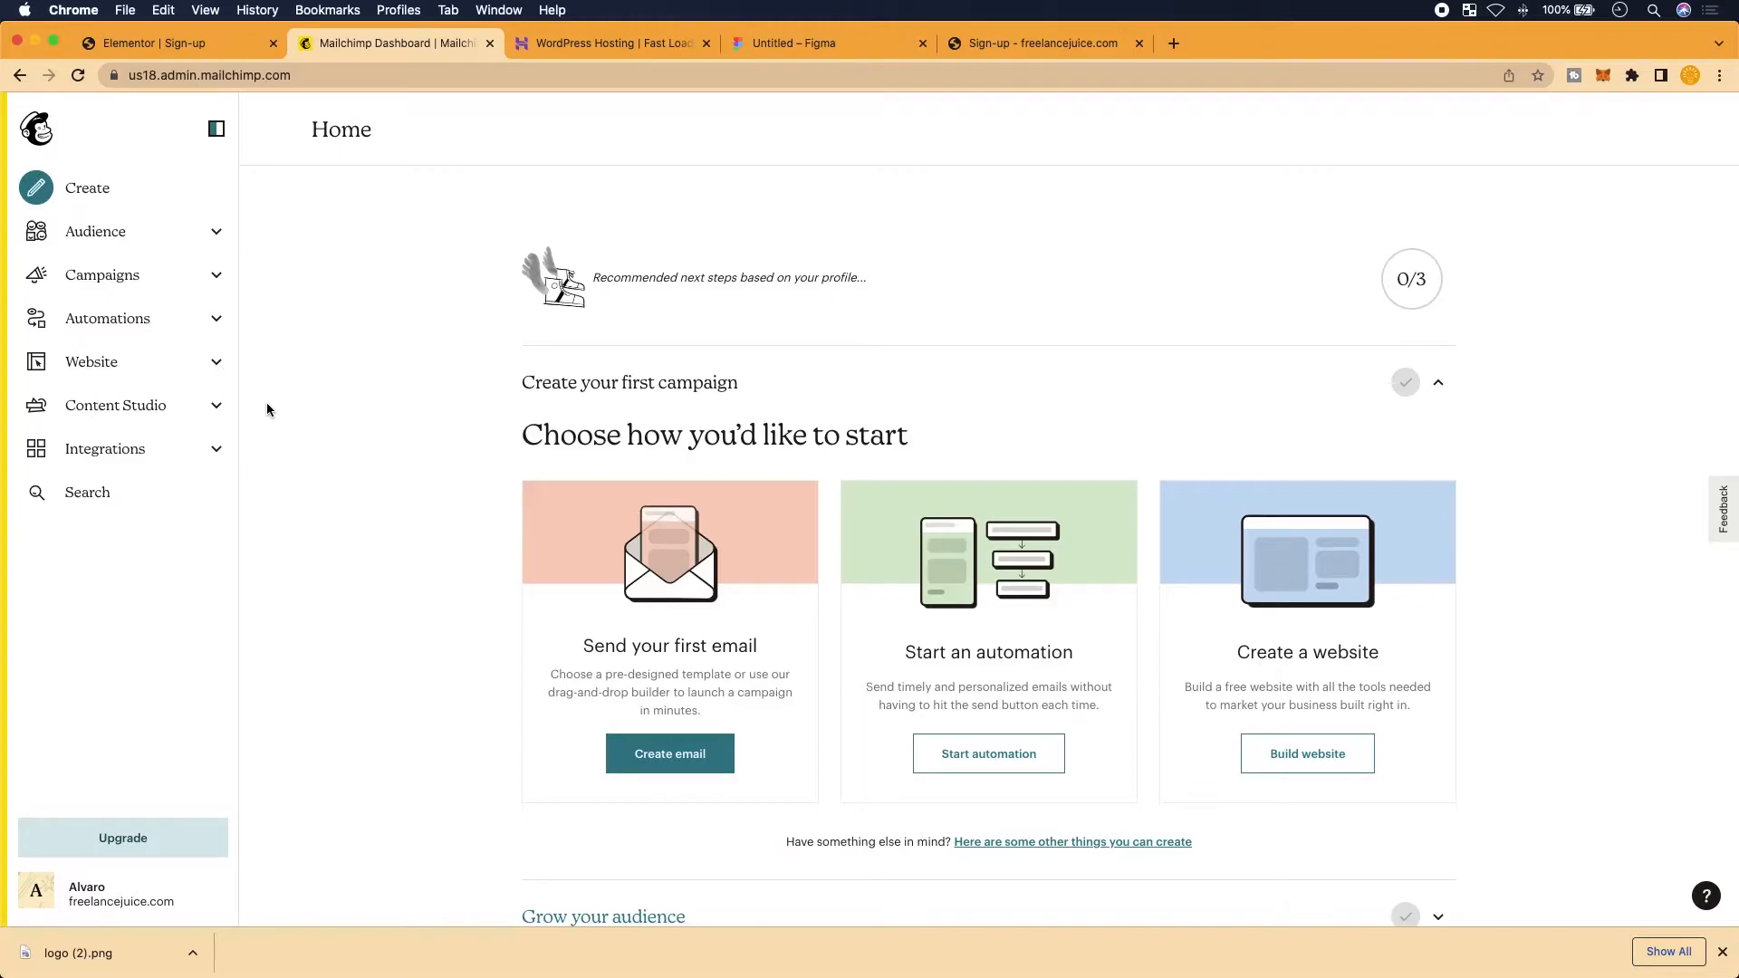
left_click(38, 893)
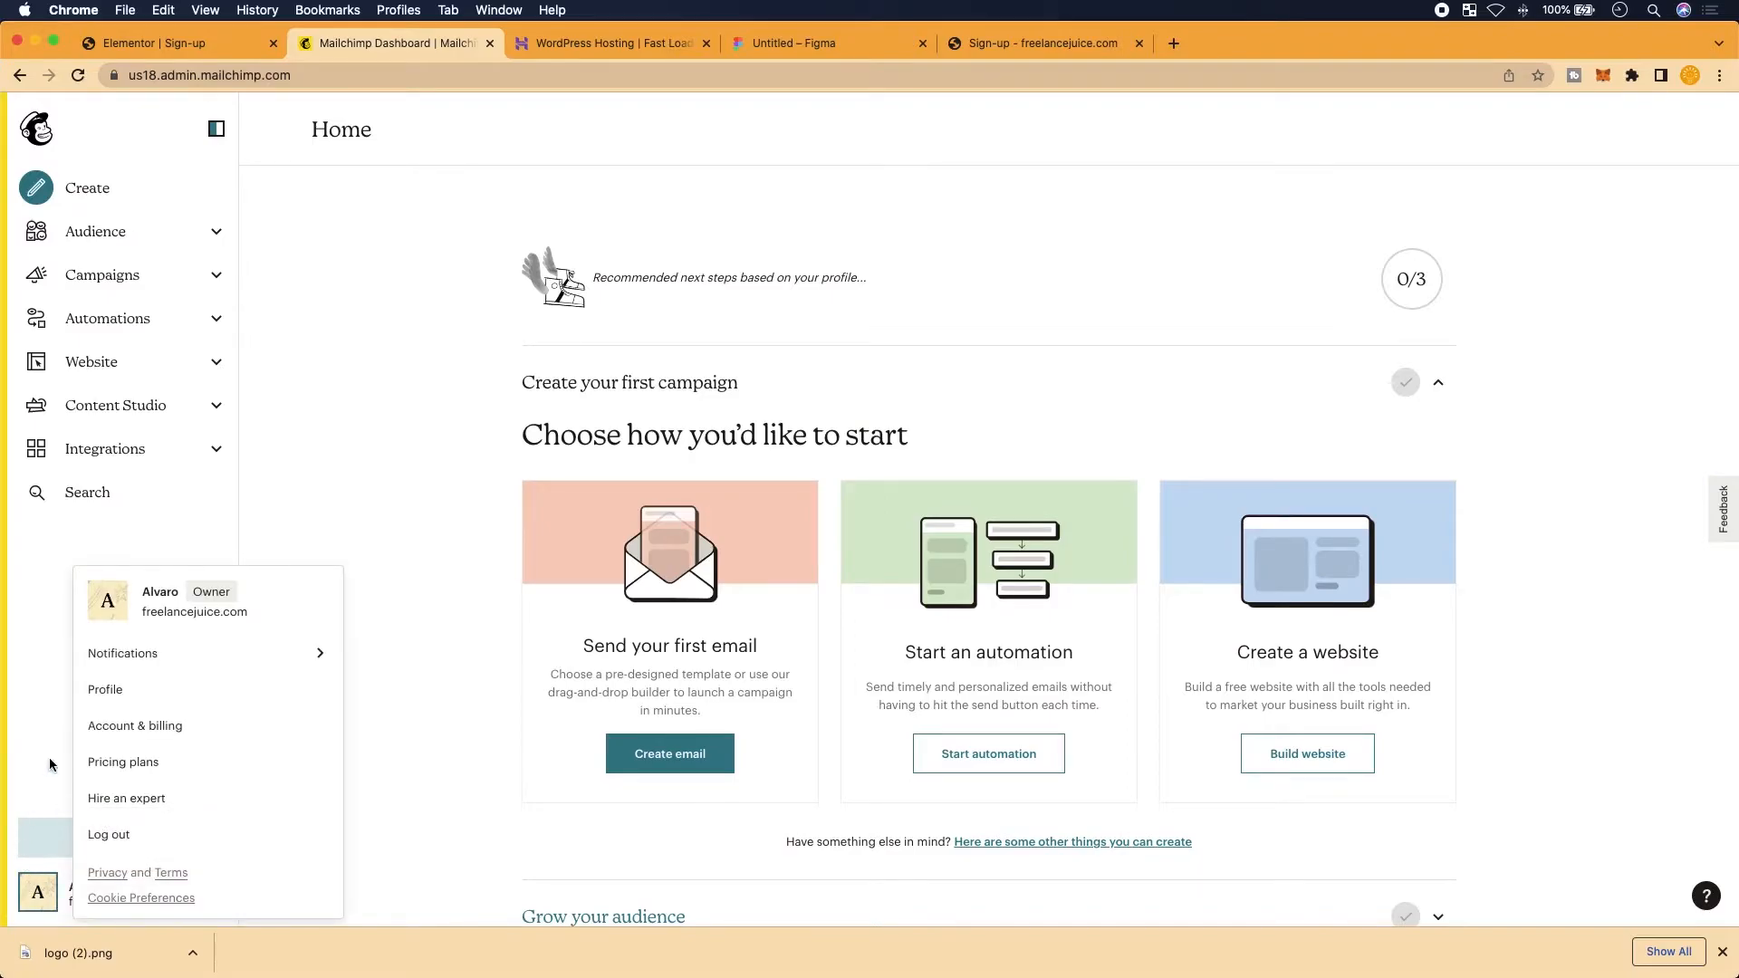
left_click(123, 688)
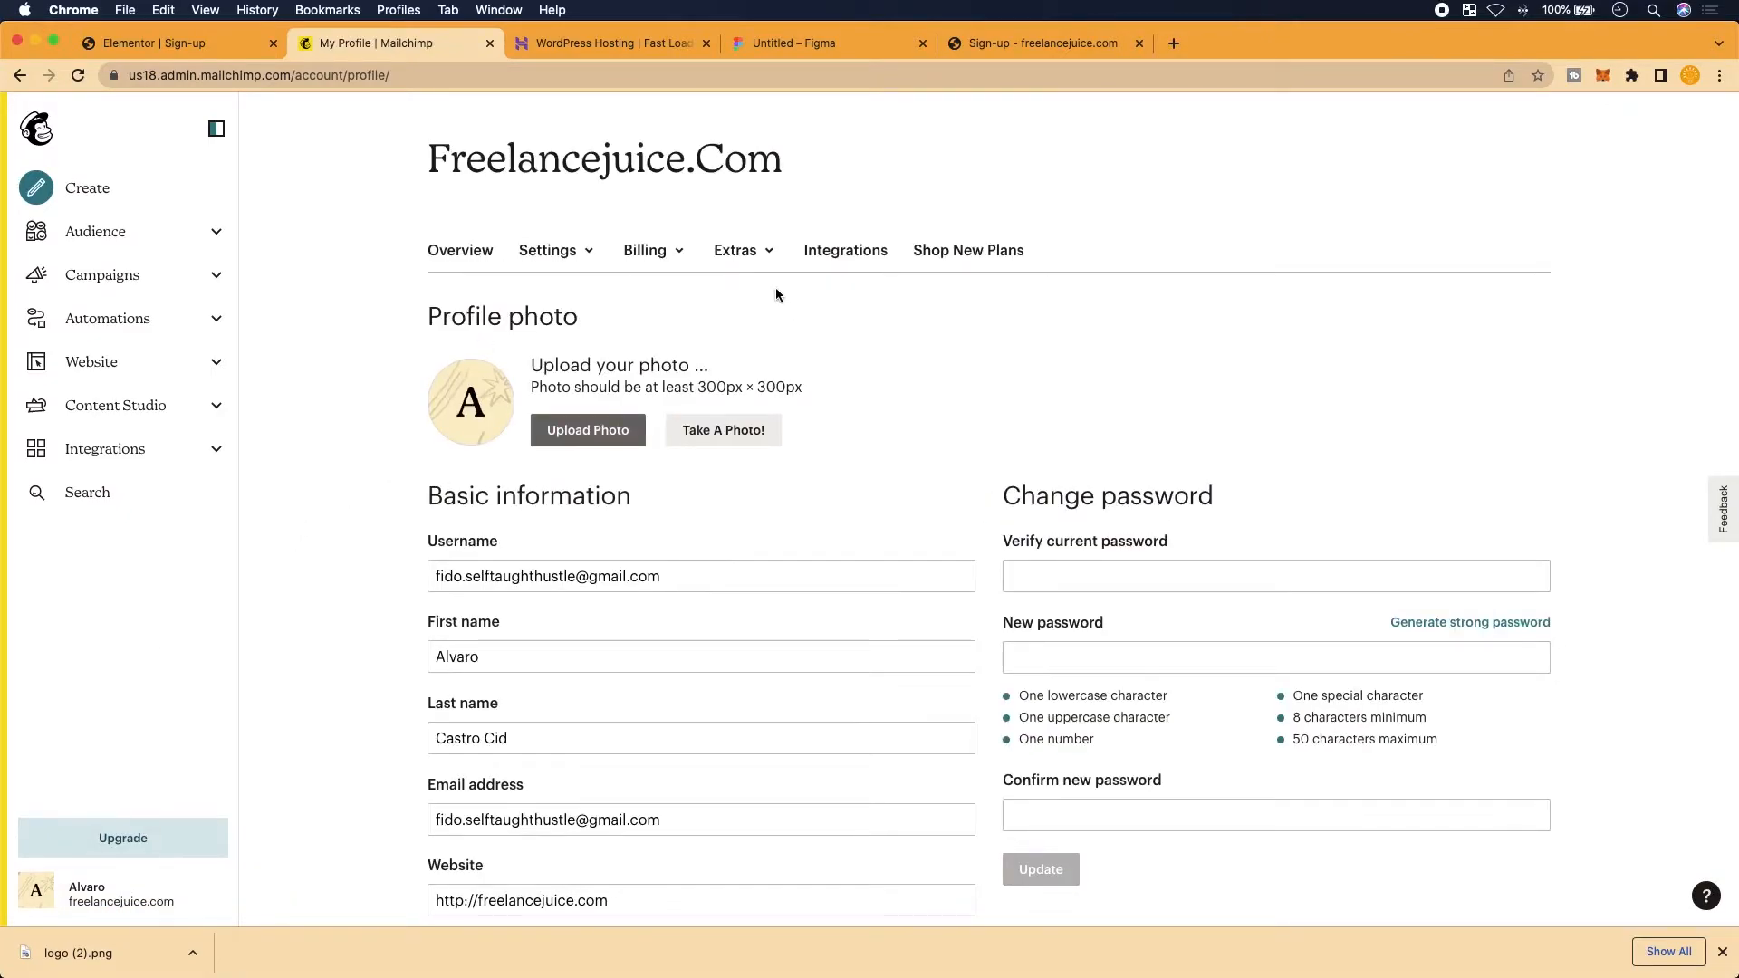
left_click(769, 262)
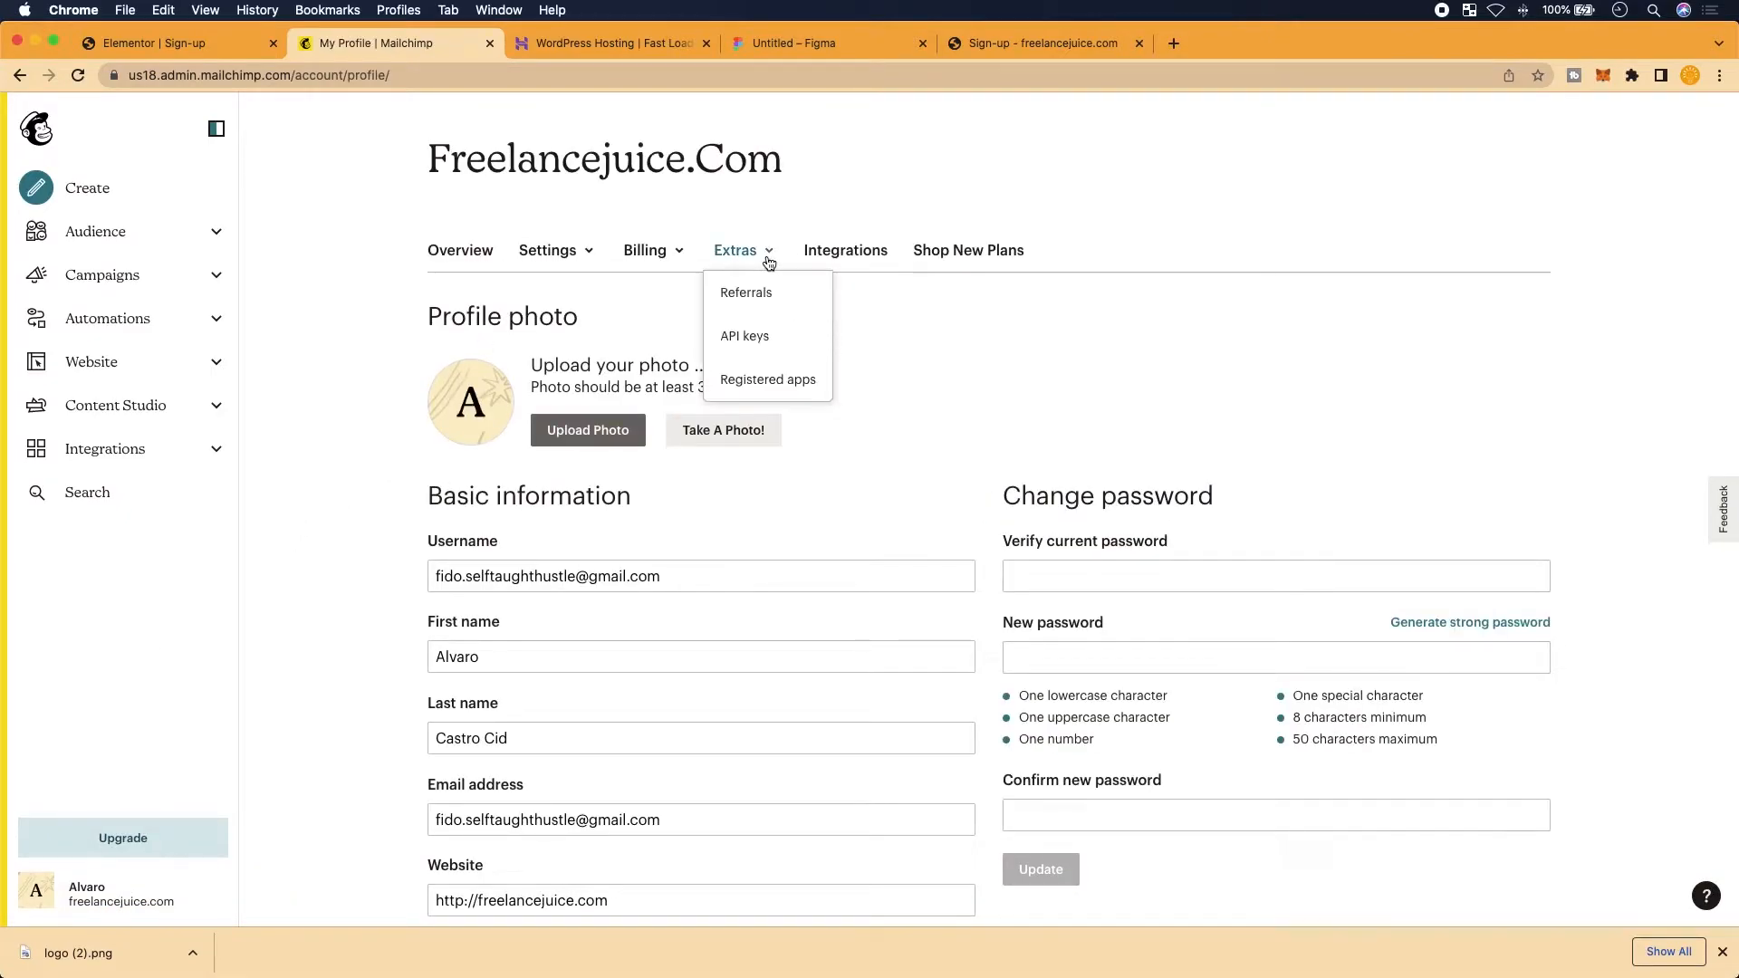
left_click(766, 336)
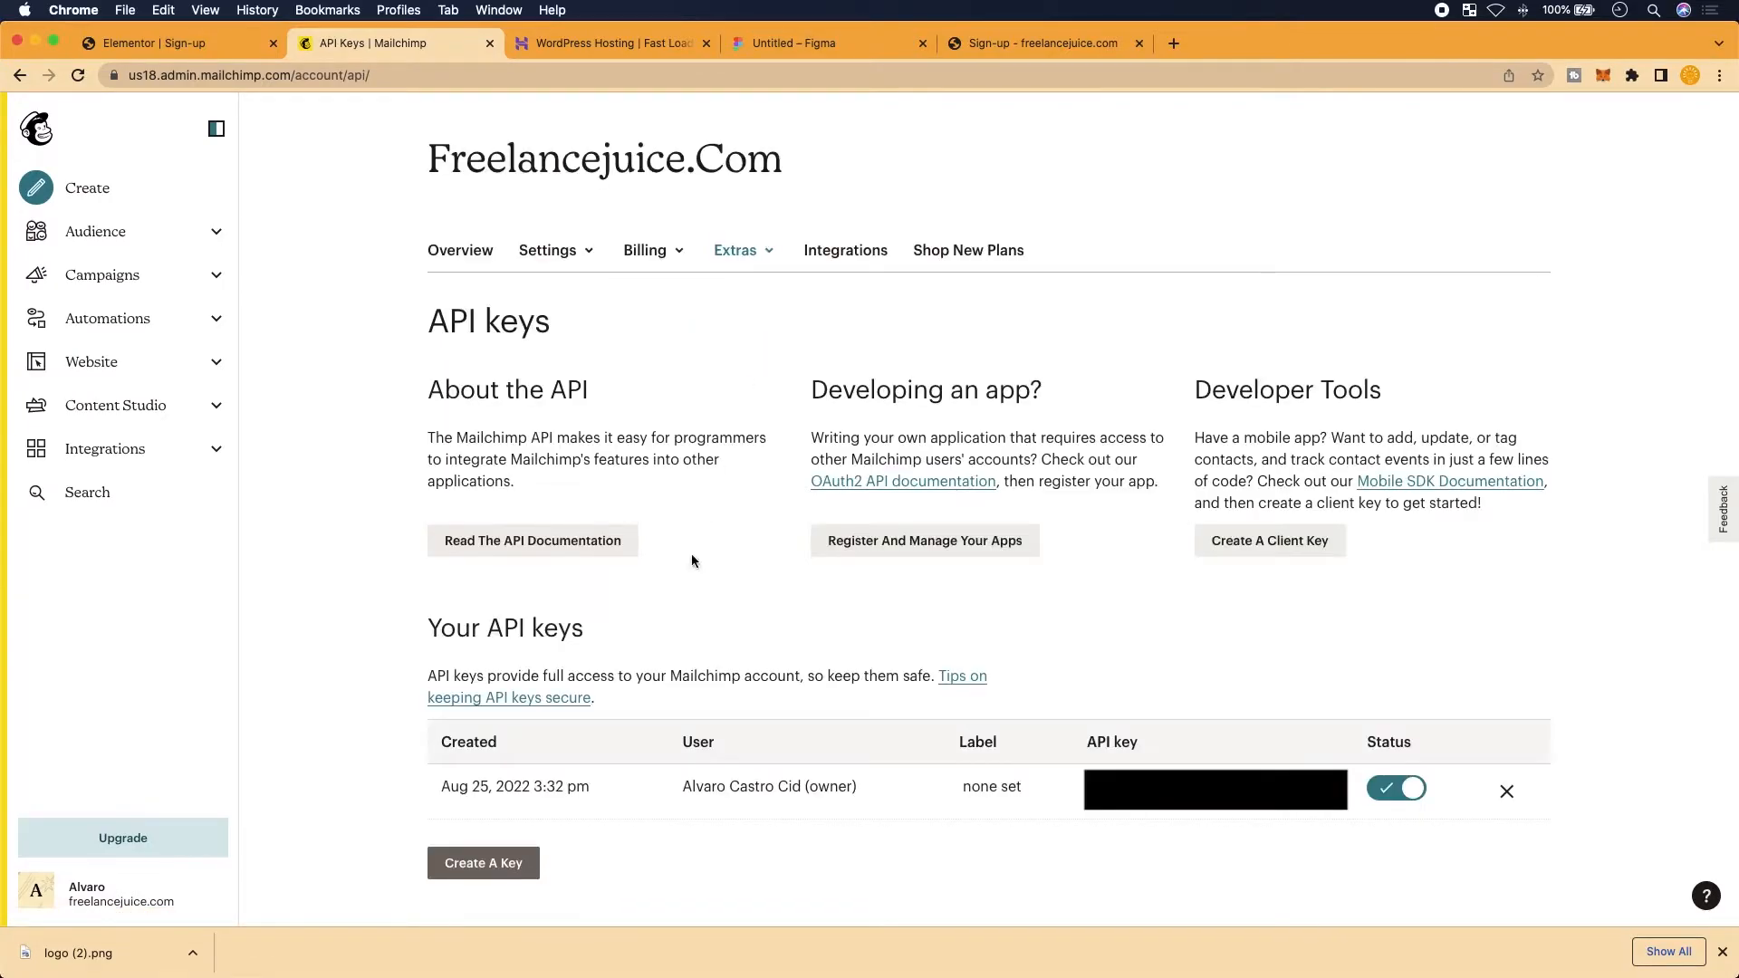
scroll(692, 552, "down", 4)
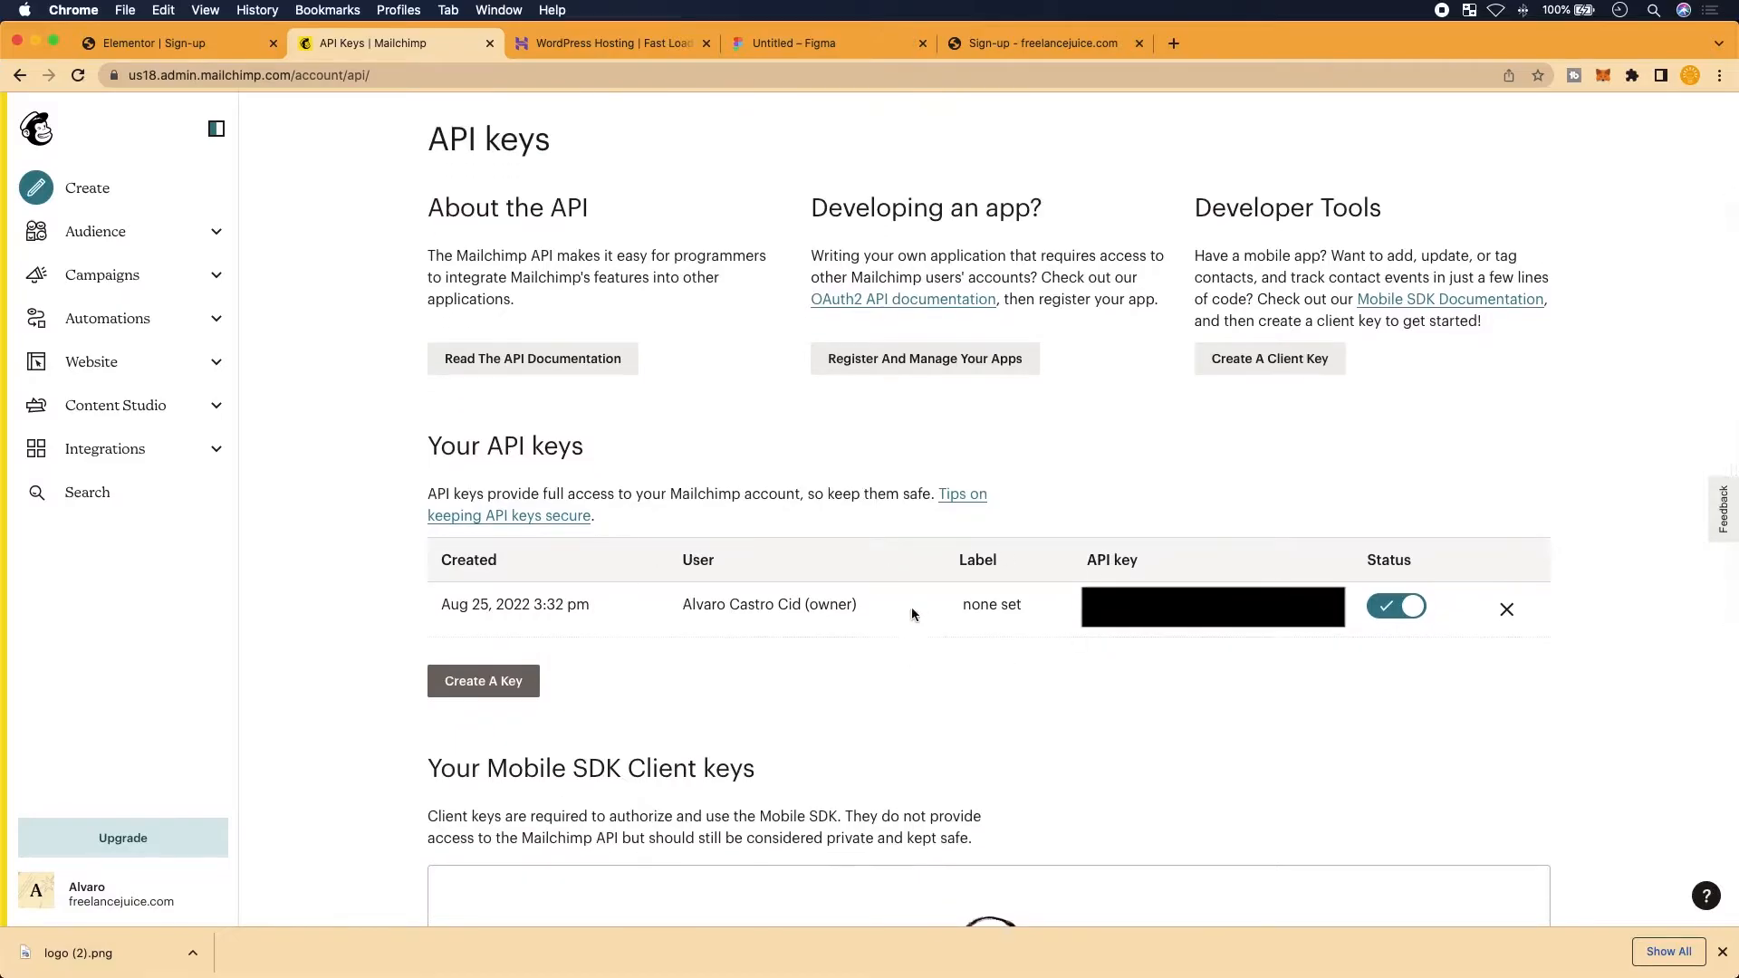
scroll(966, 654, "down", 1)
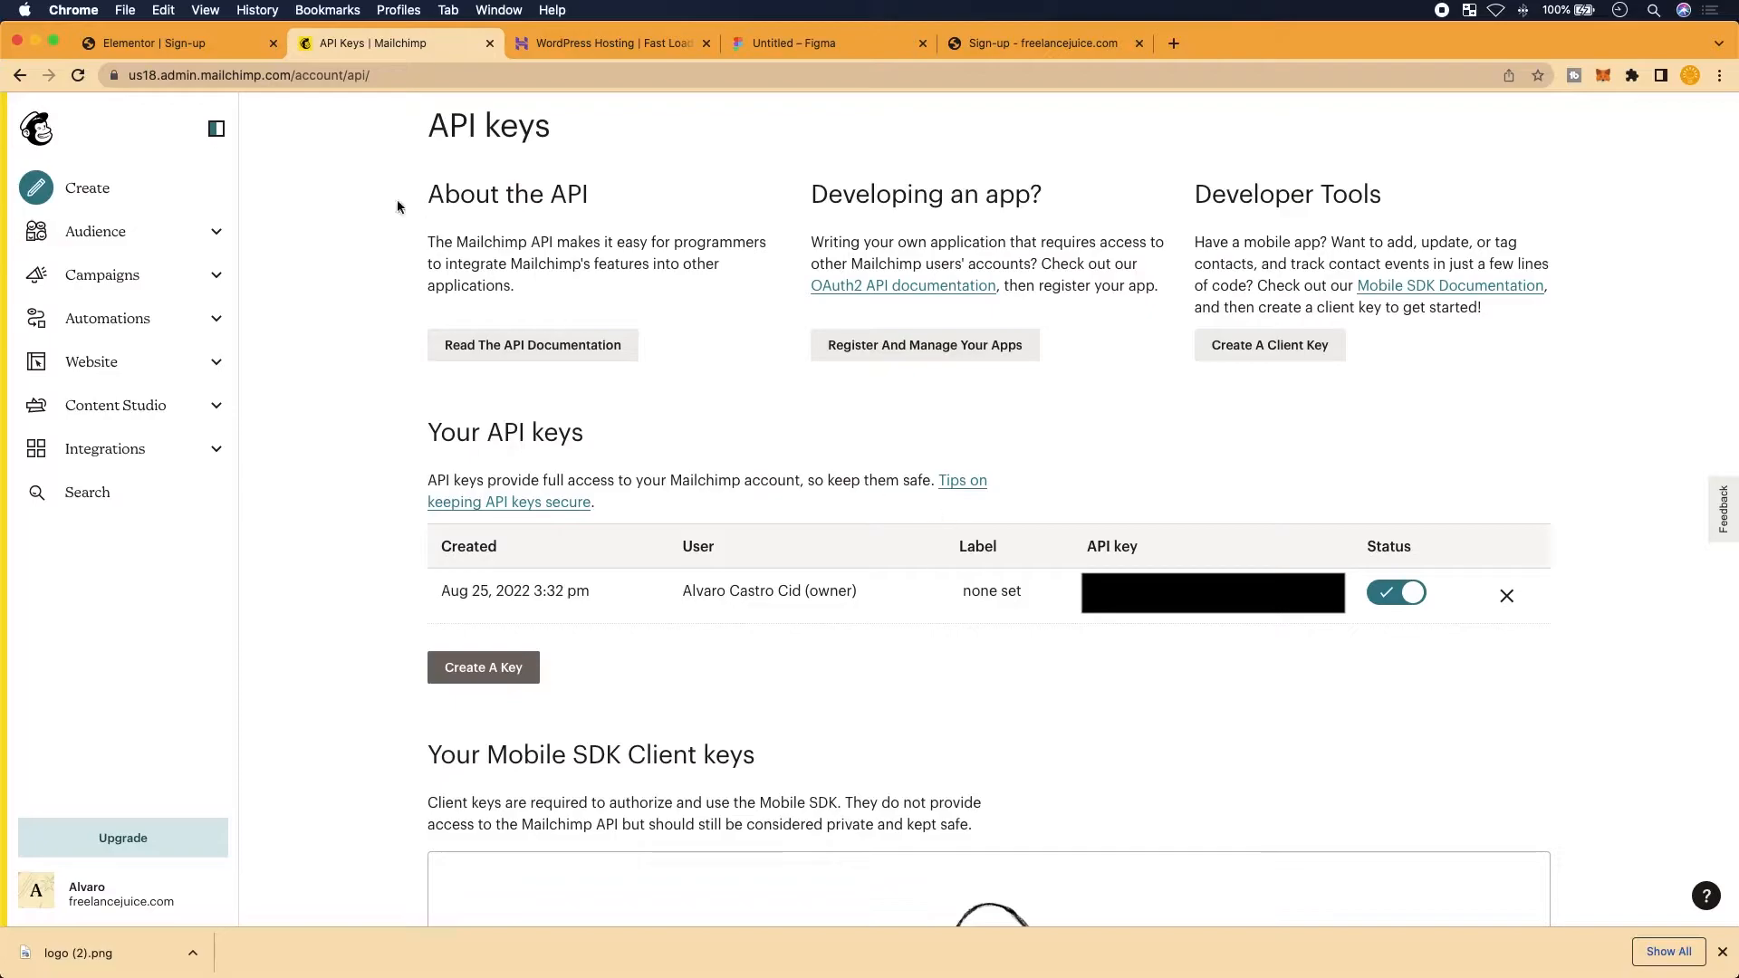
left_click(194, 47)
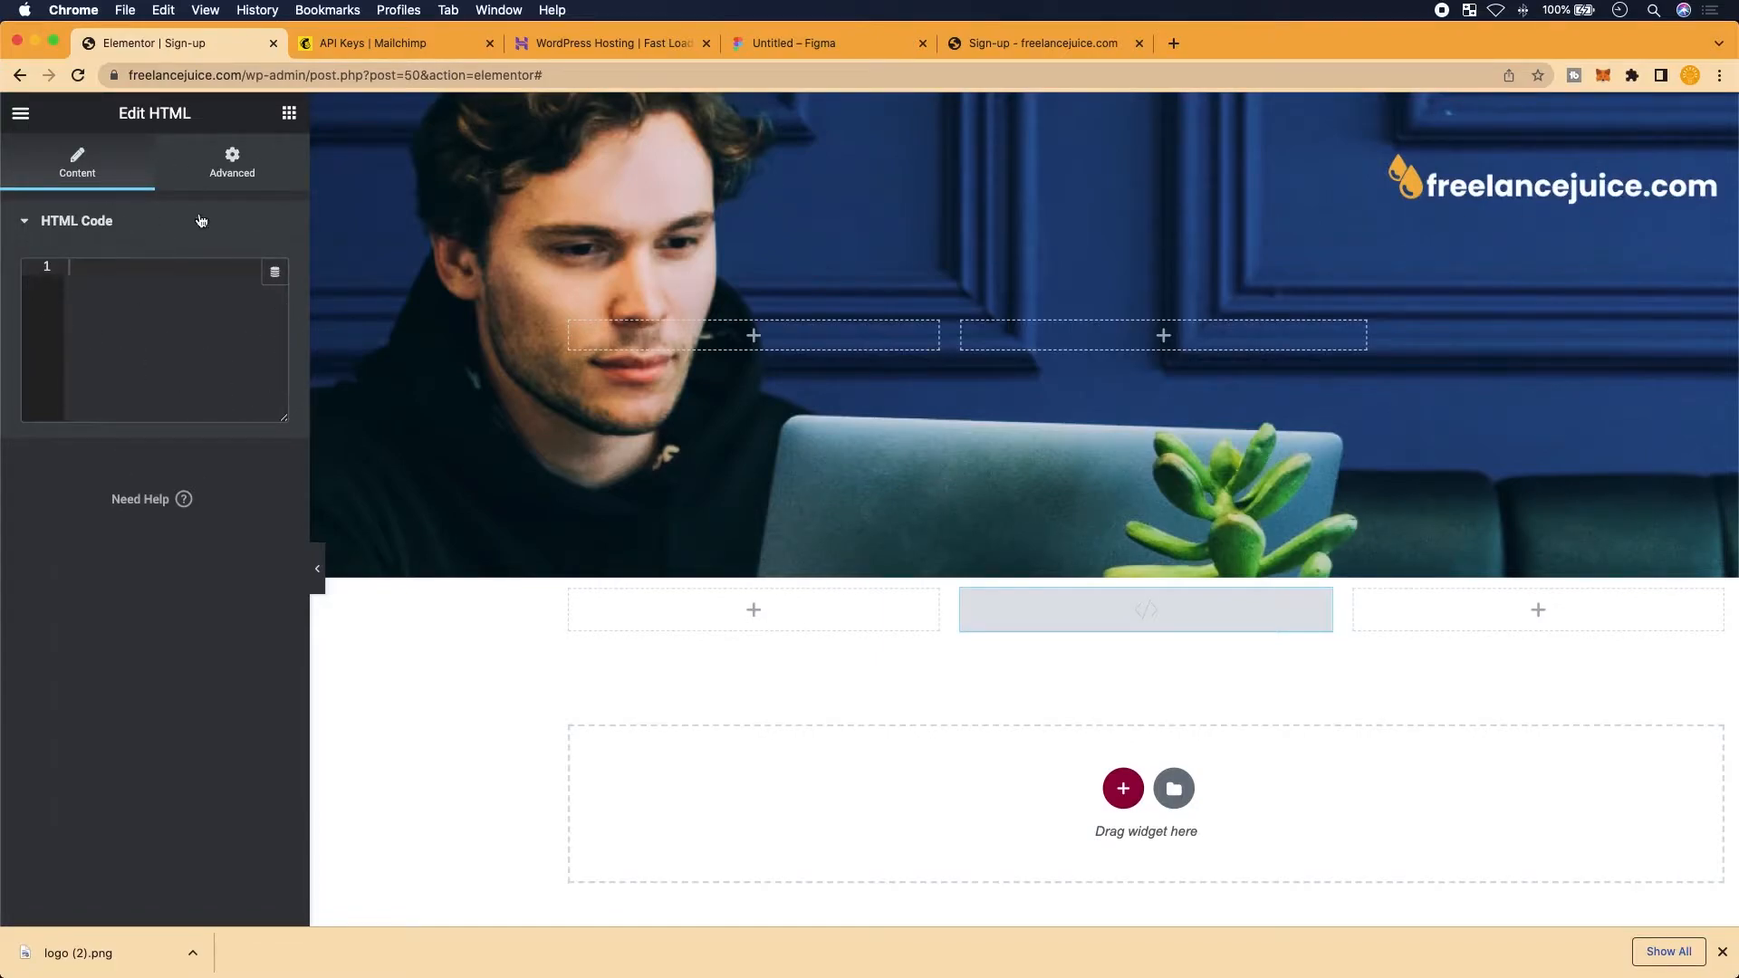
Exit Elementor through the panel menu to the freelancejuice.com WordPress Dashboard
left_click(21, 115)
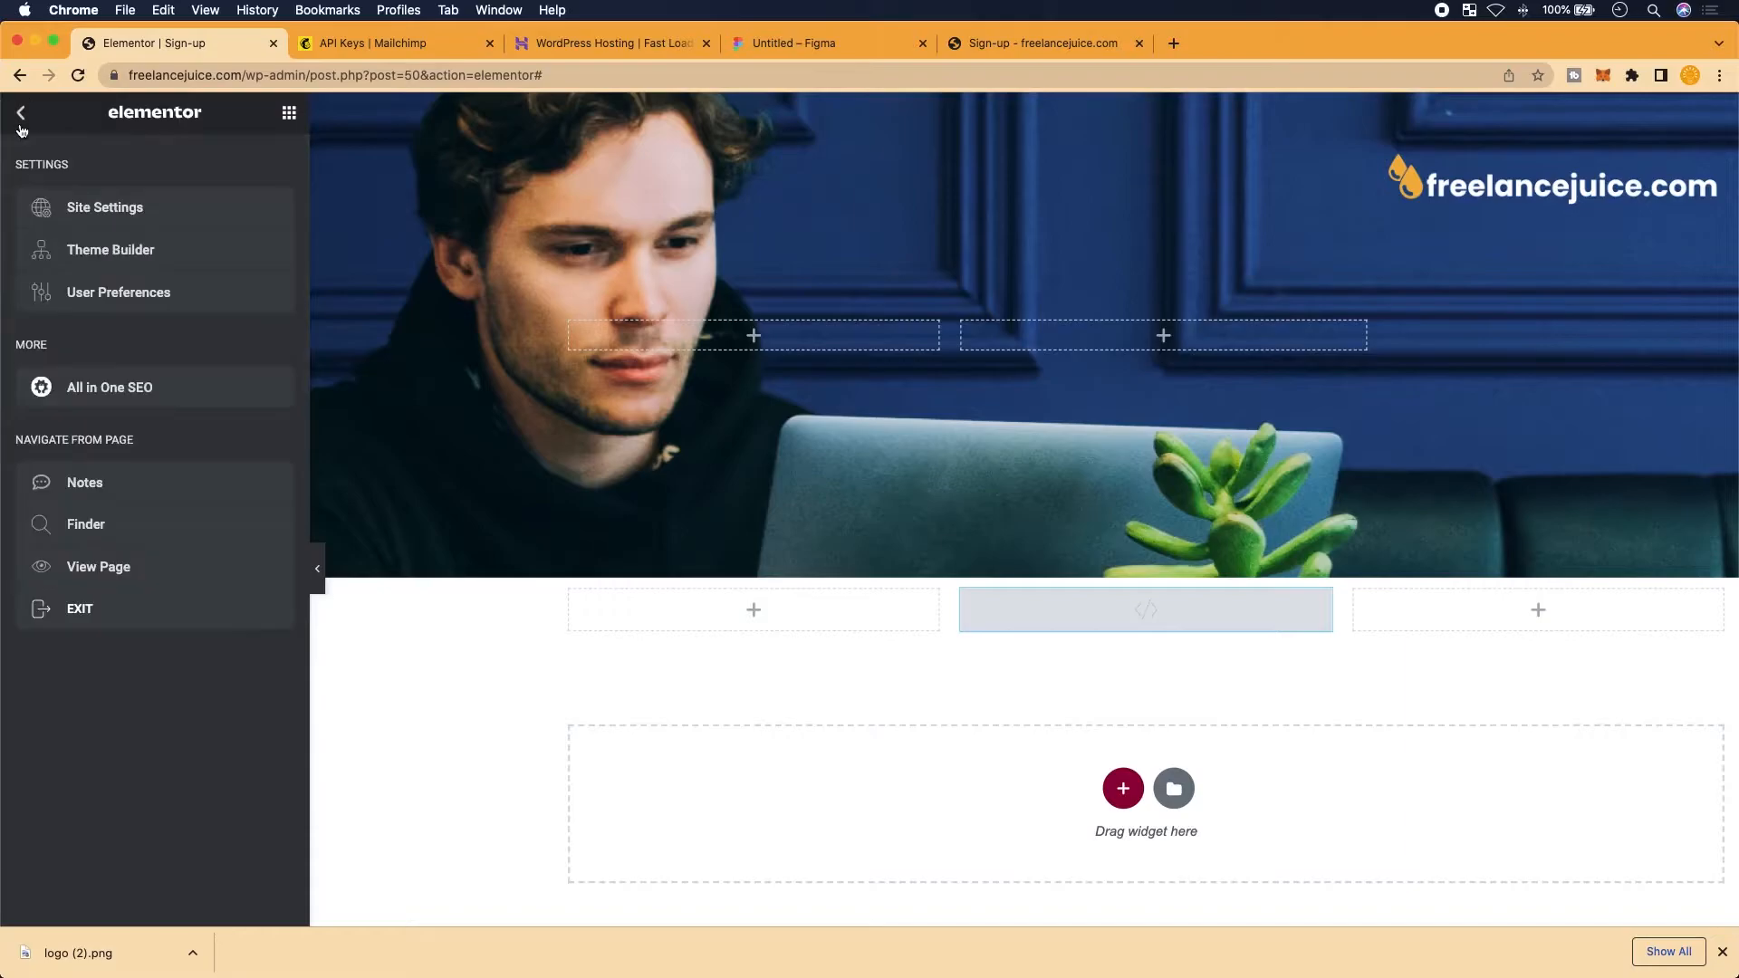
left_click(21, 125)
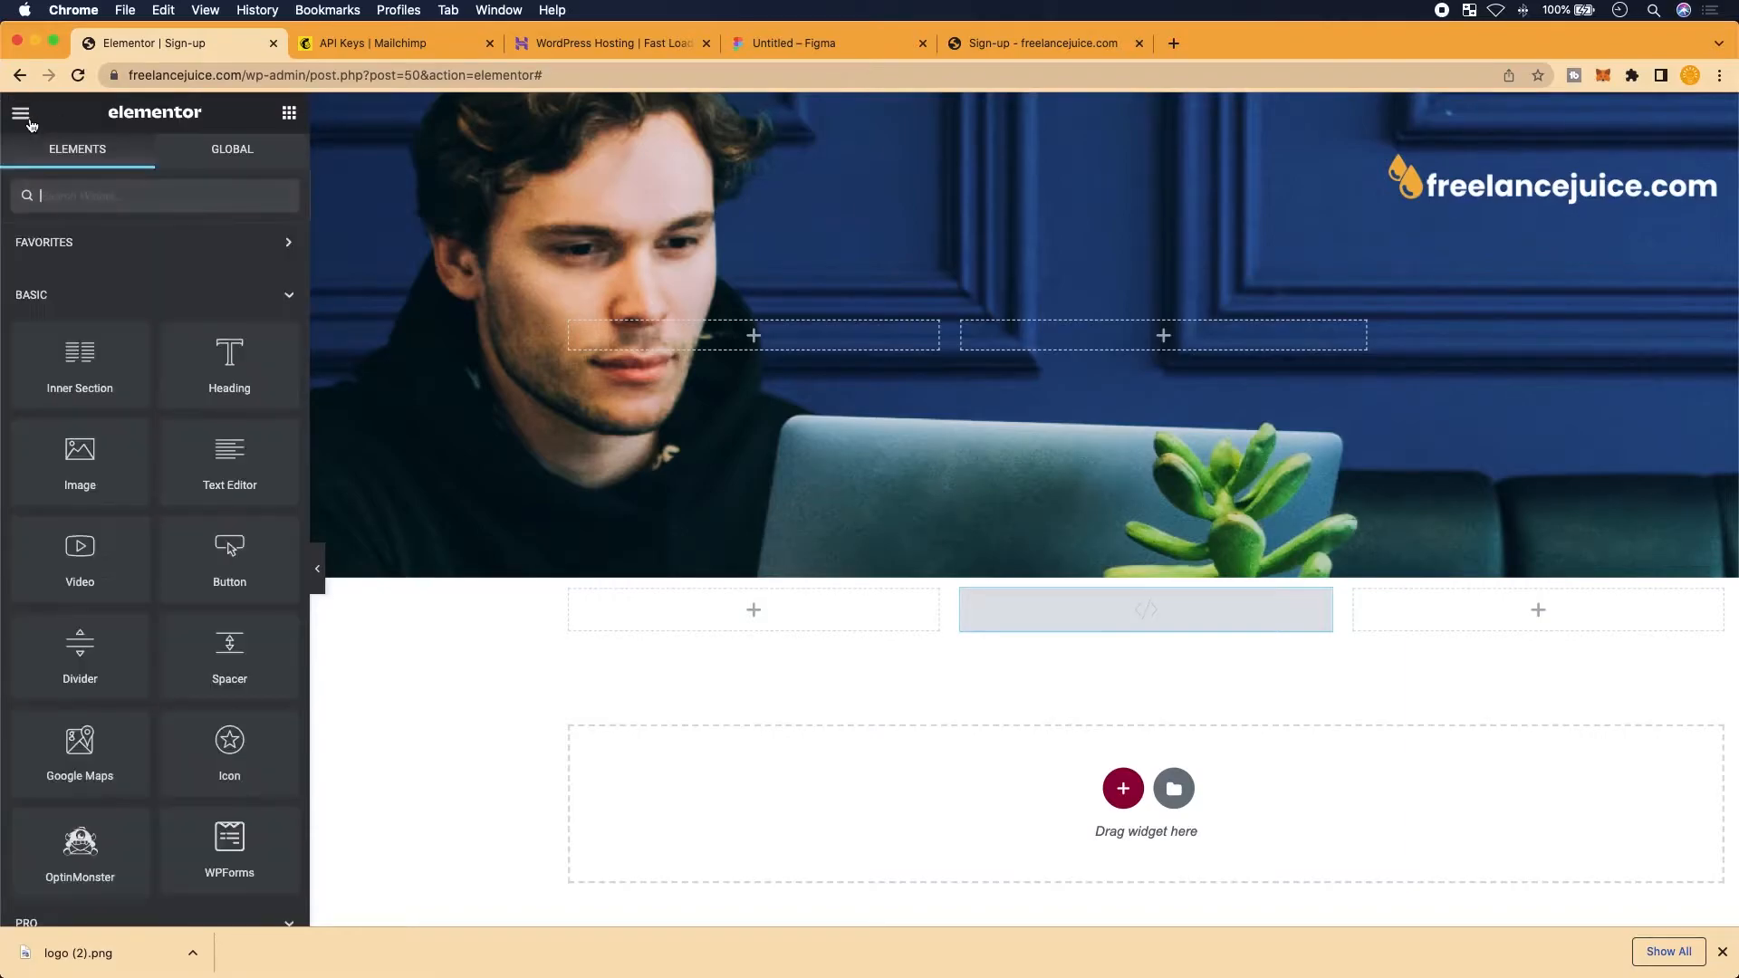
left_click(30, 124)
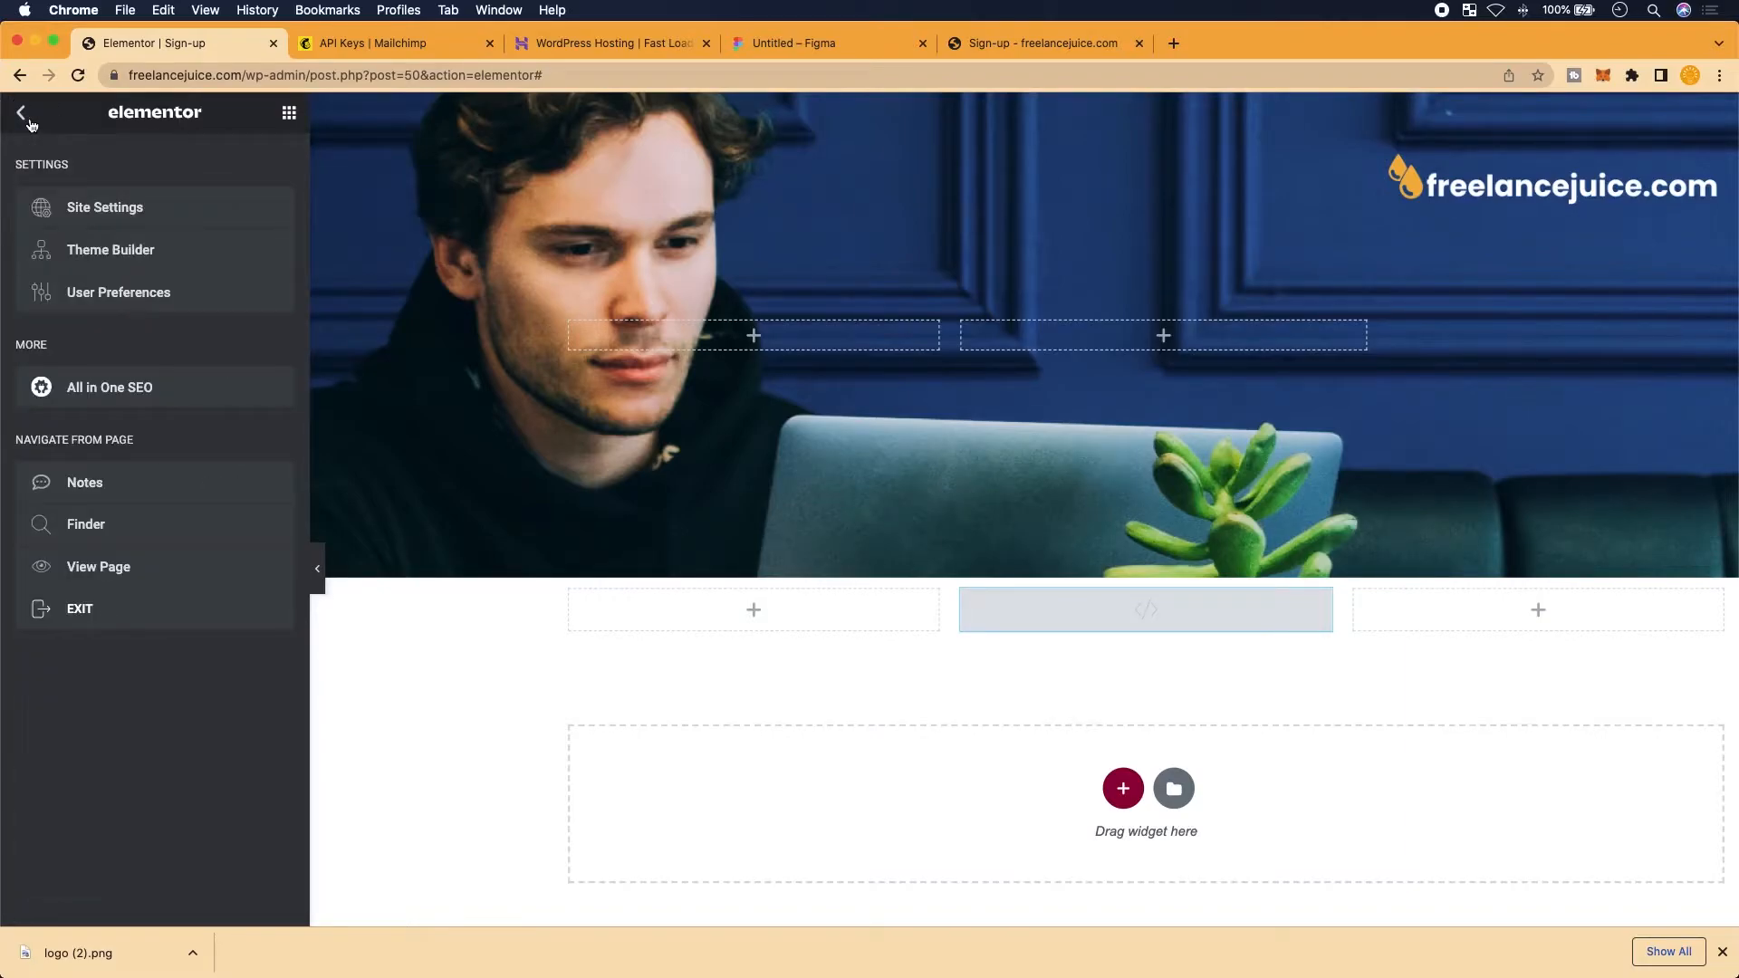
scroll(106, 757, "up", 1)
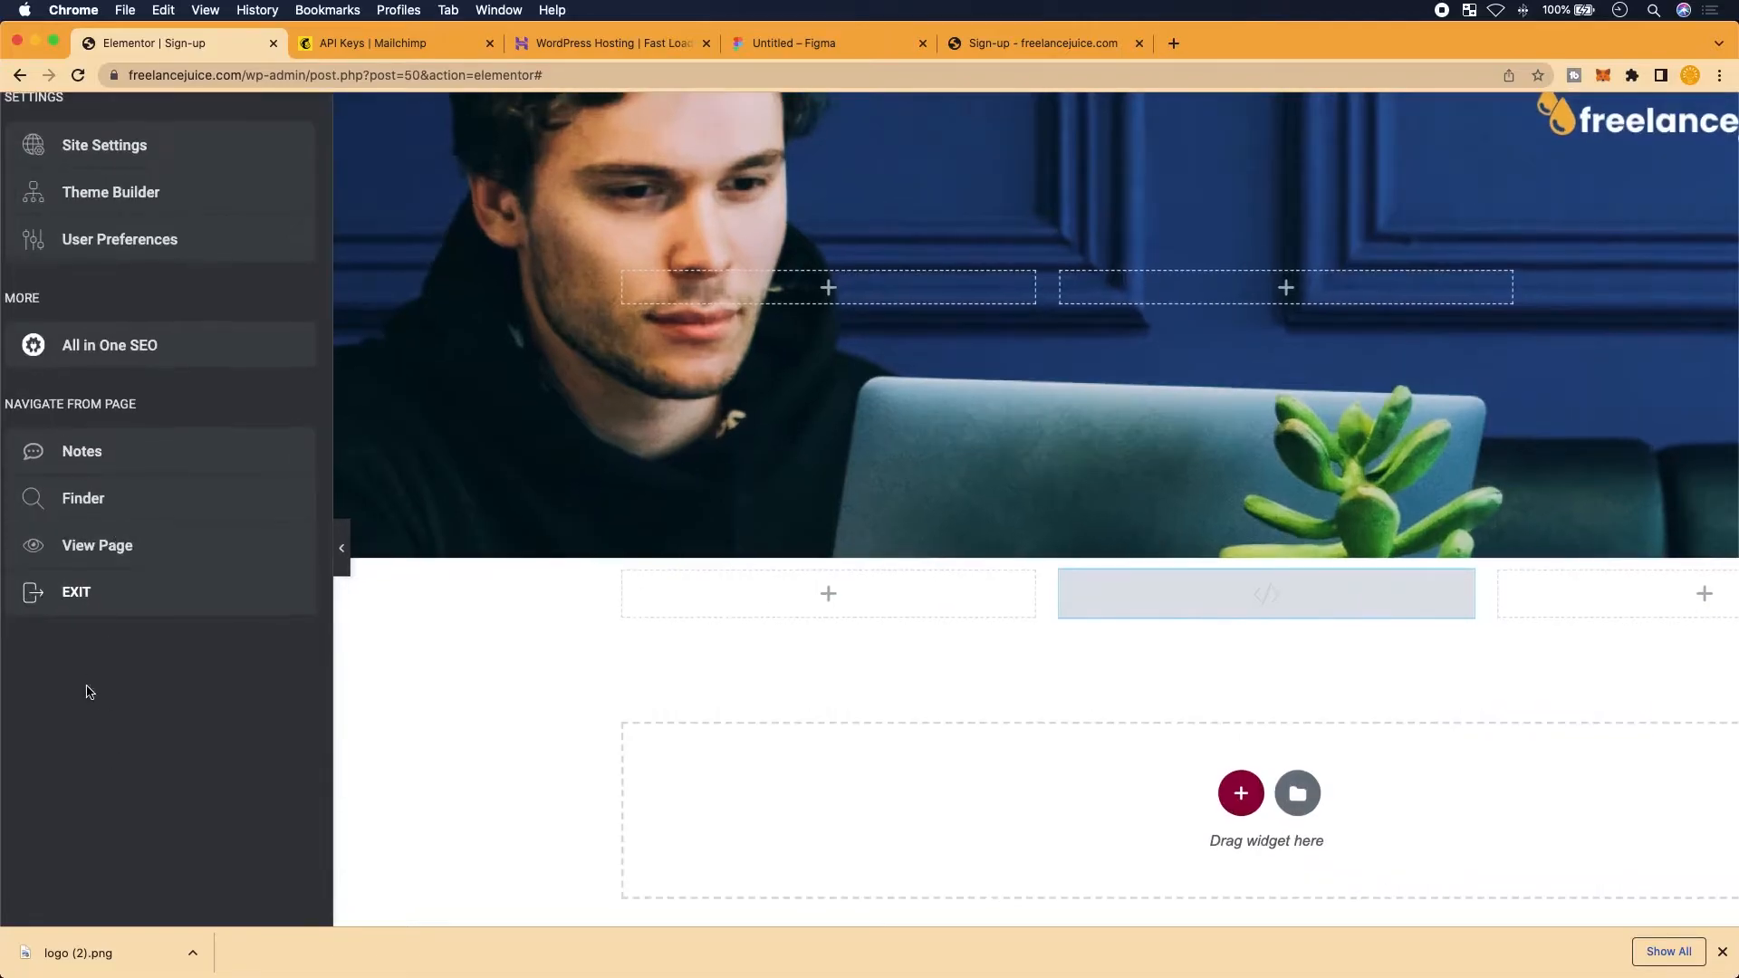
left_click(93, 605)
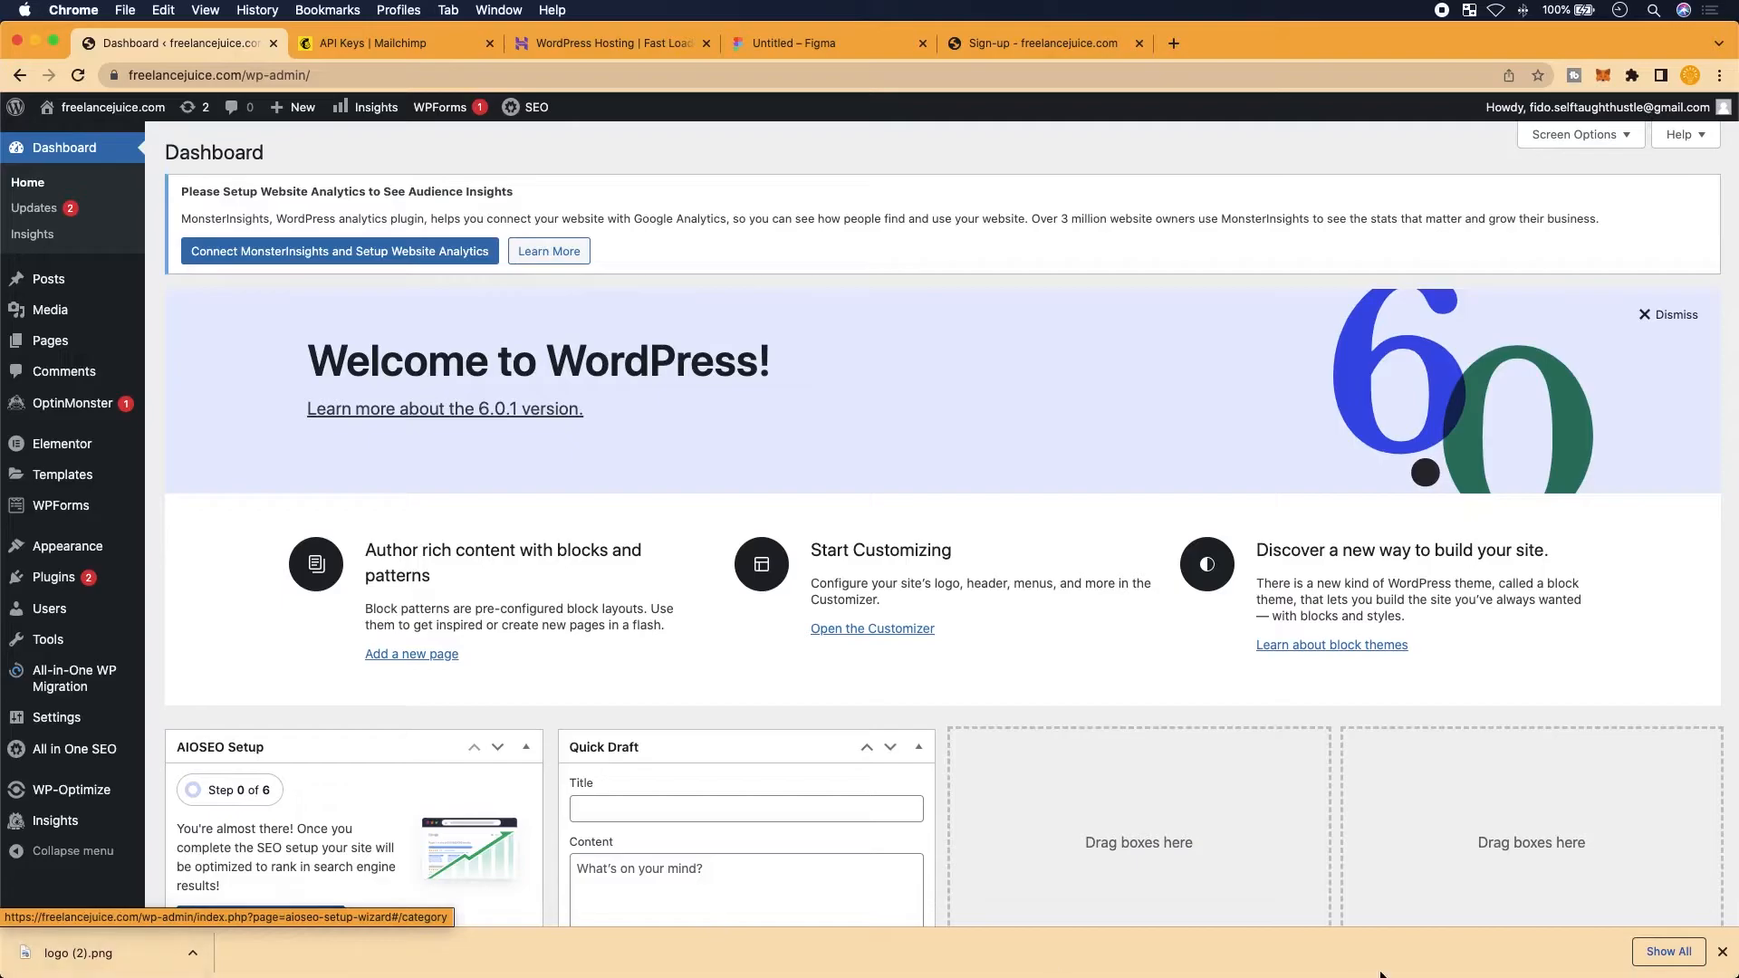
Search the plugin directory for 'mc4wp' under Plugins > Add New
left_click(1724, 953)
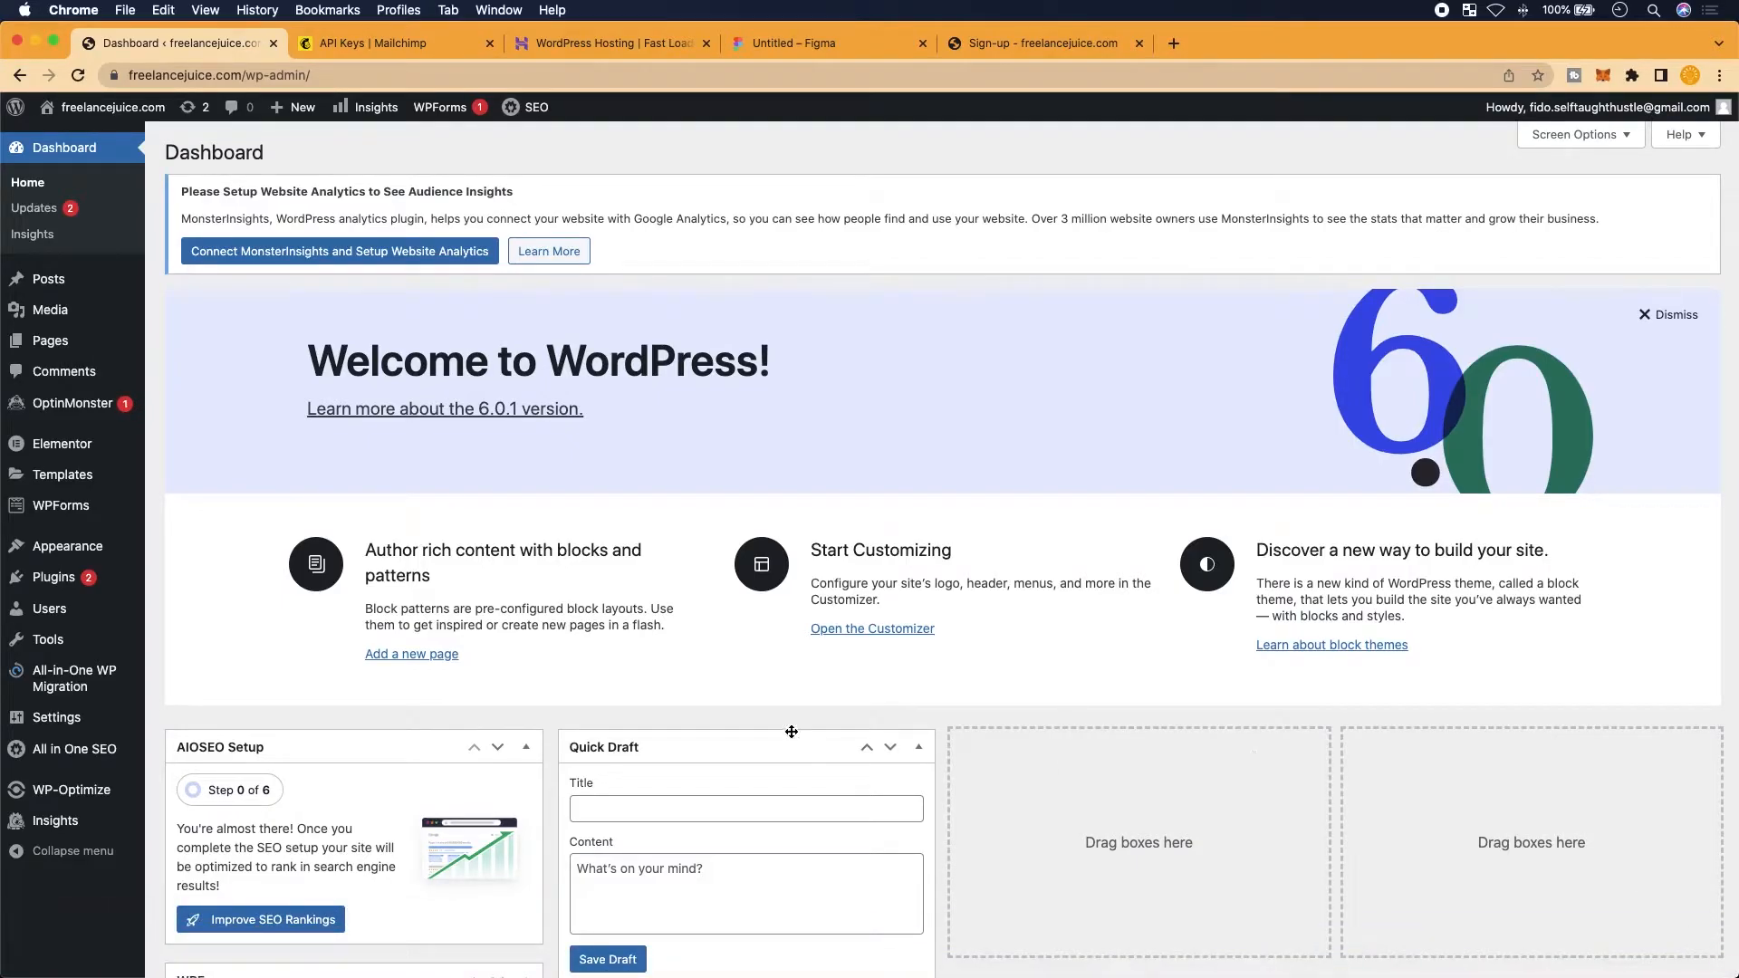
mouse_move(94, 618)
scroll(93, 616, "up", 5)
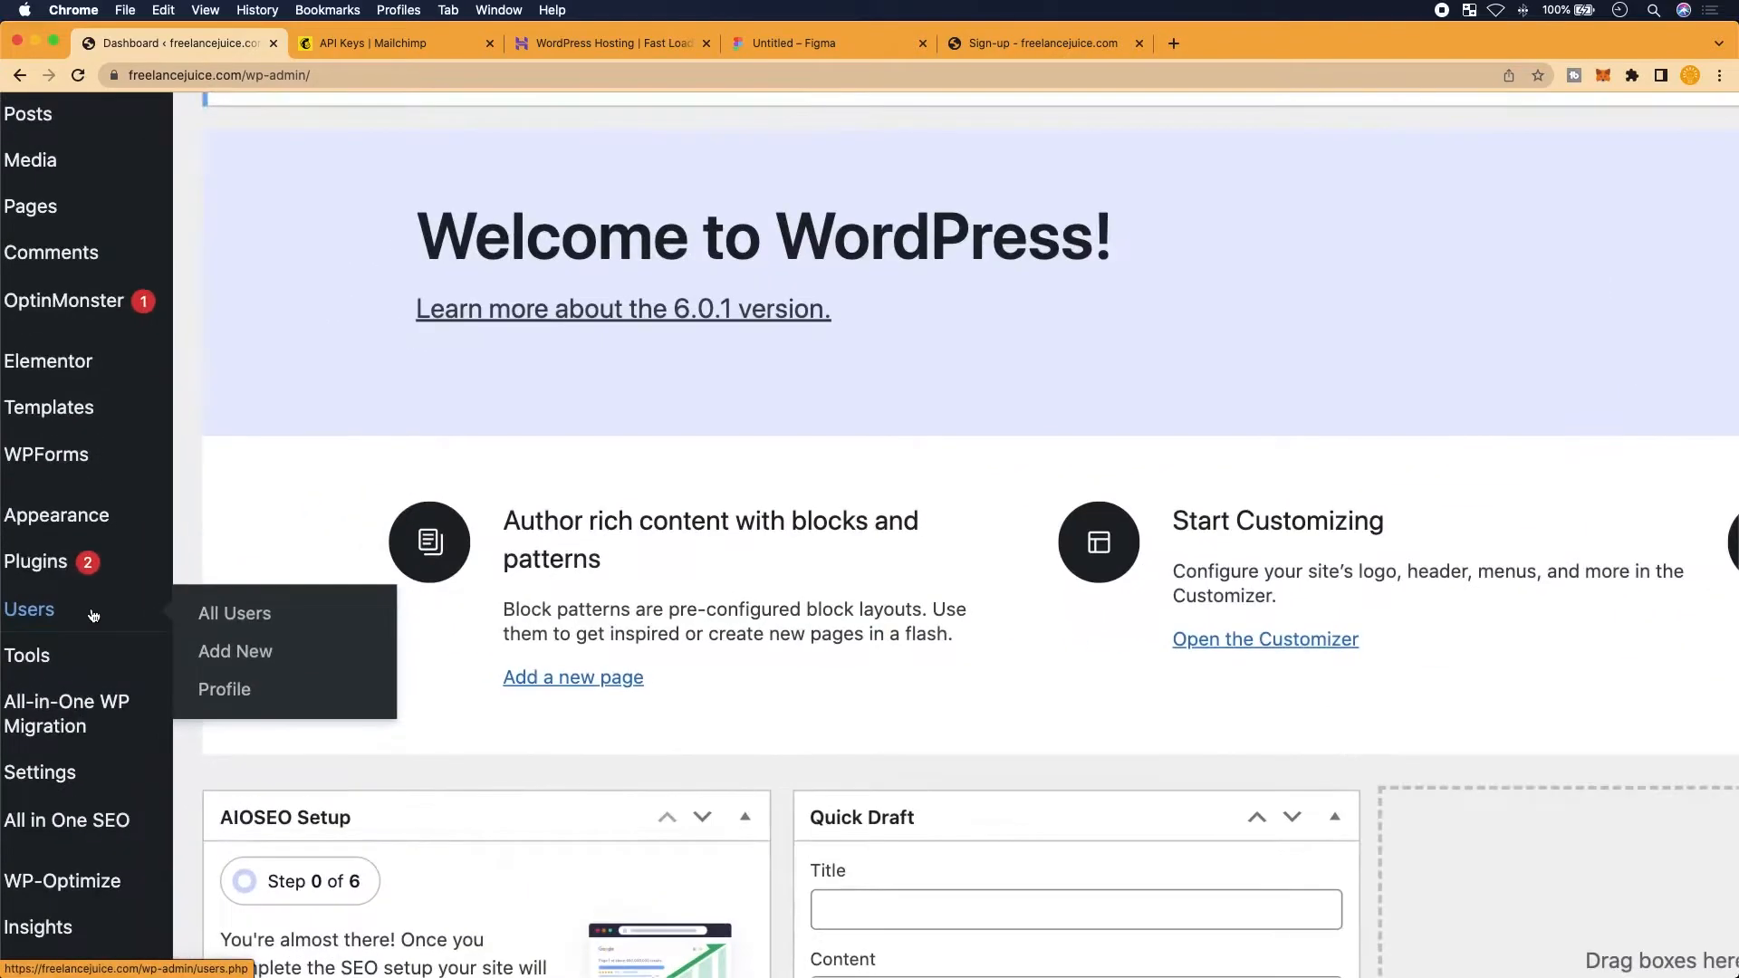
scroll(93, 616, "down", 5)
left_click(56, 559)
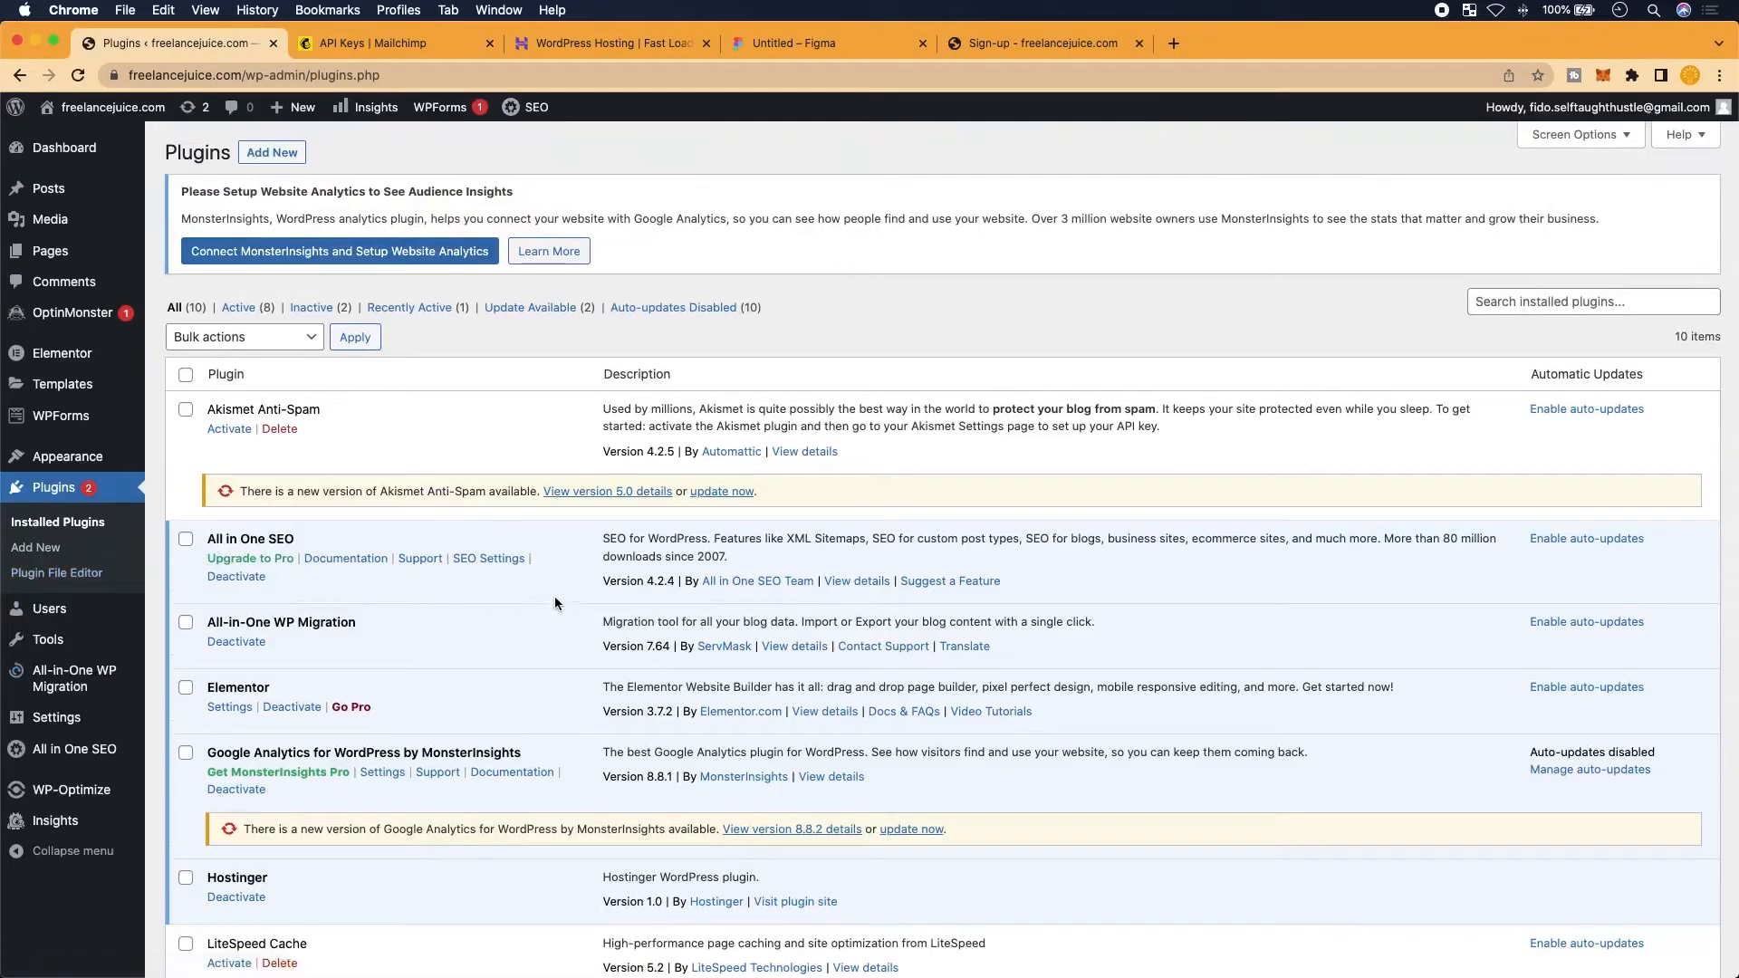
left_click(271, 152)
scroll(766, 363, "up", 5)
scroll(775, 421, "right", 2)
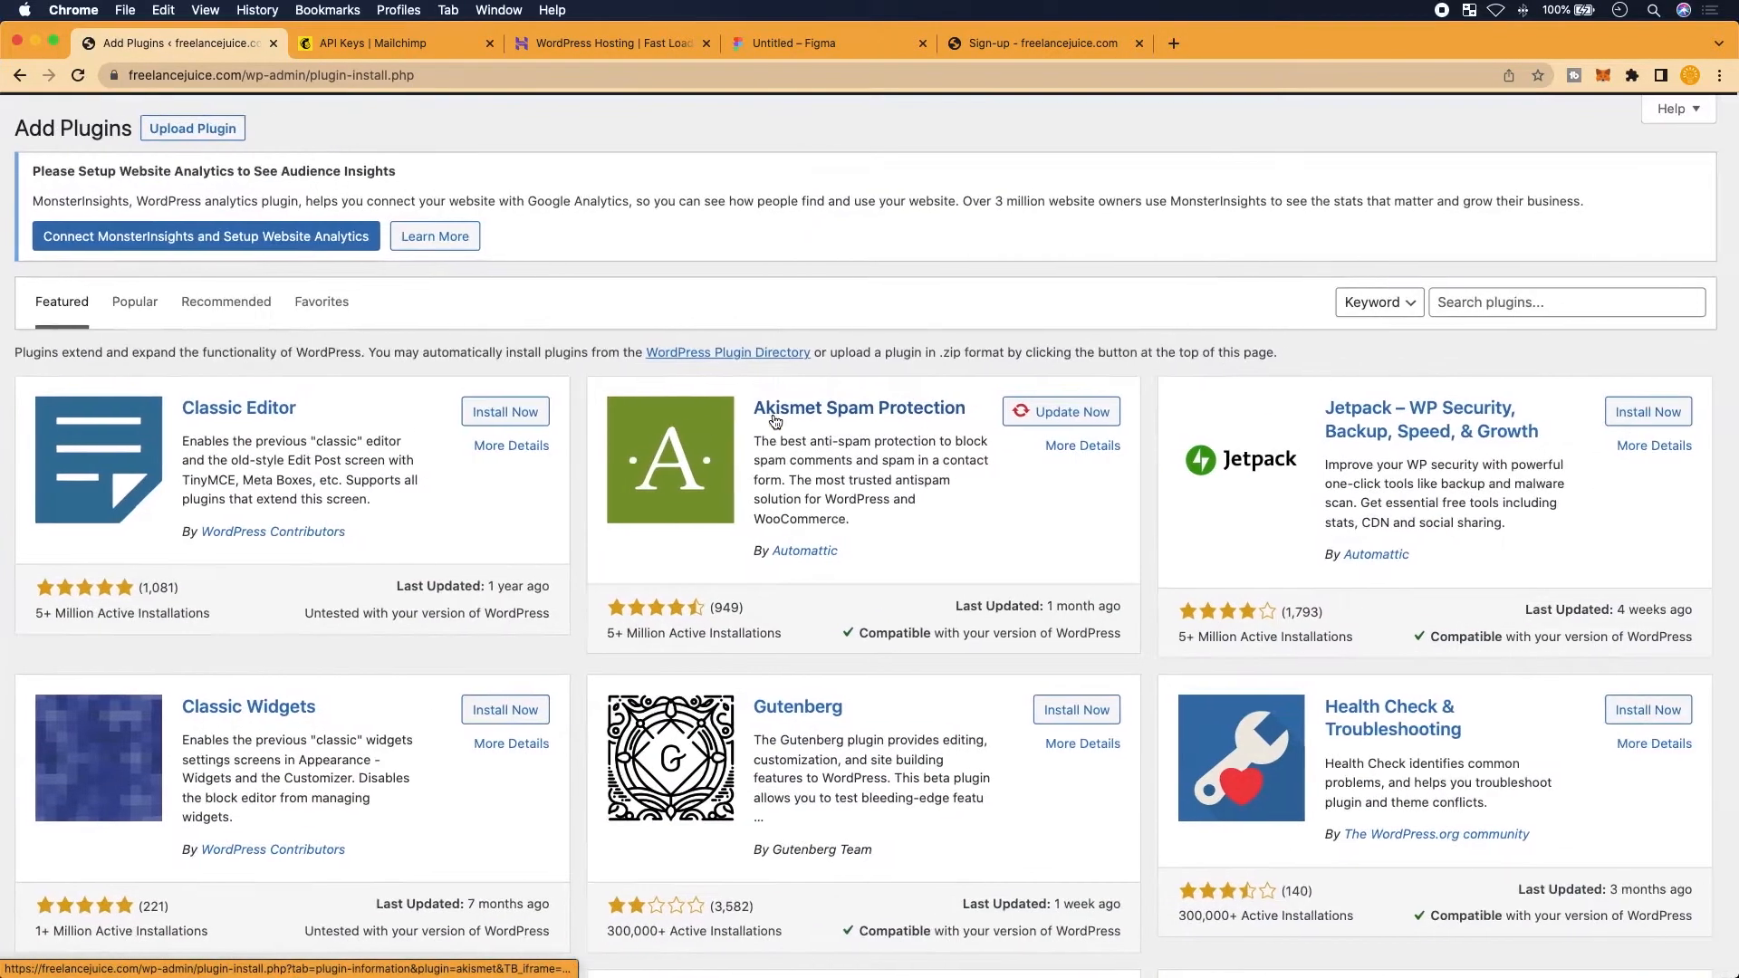
left_click(1547, 305)
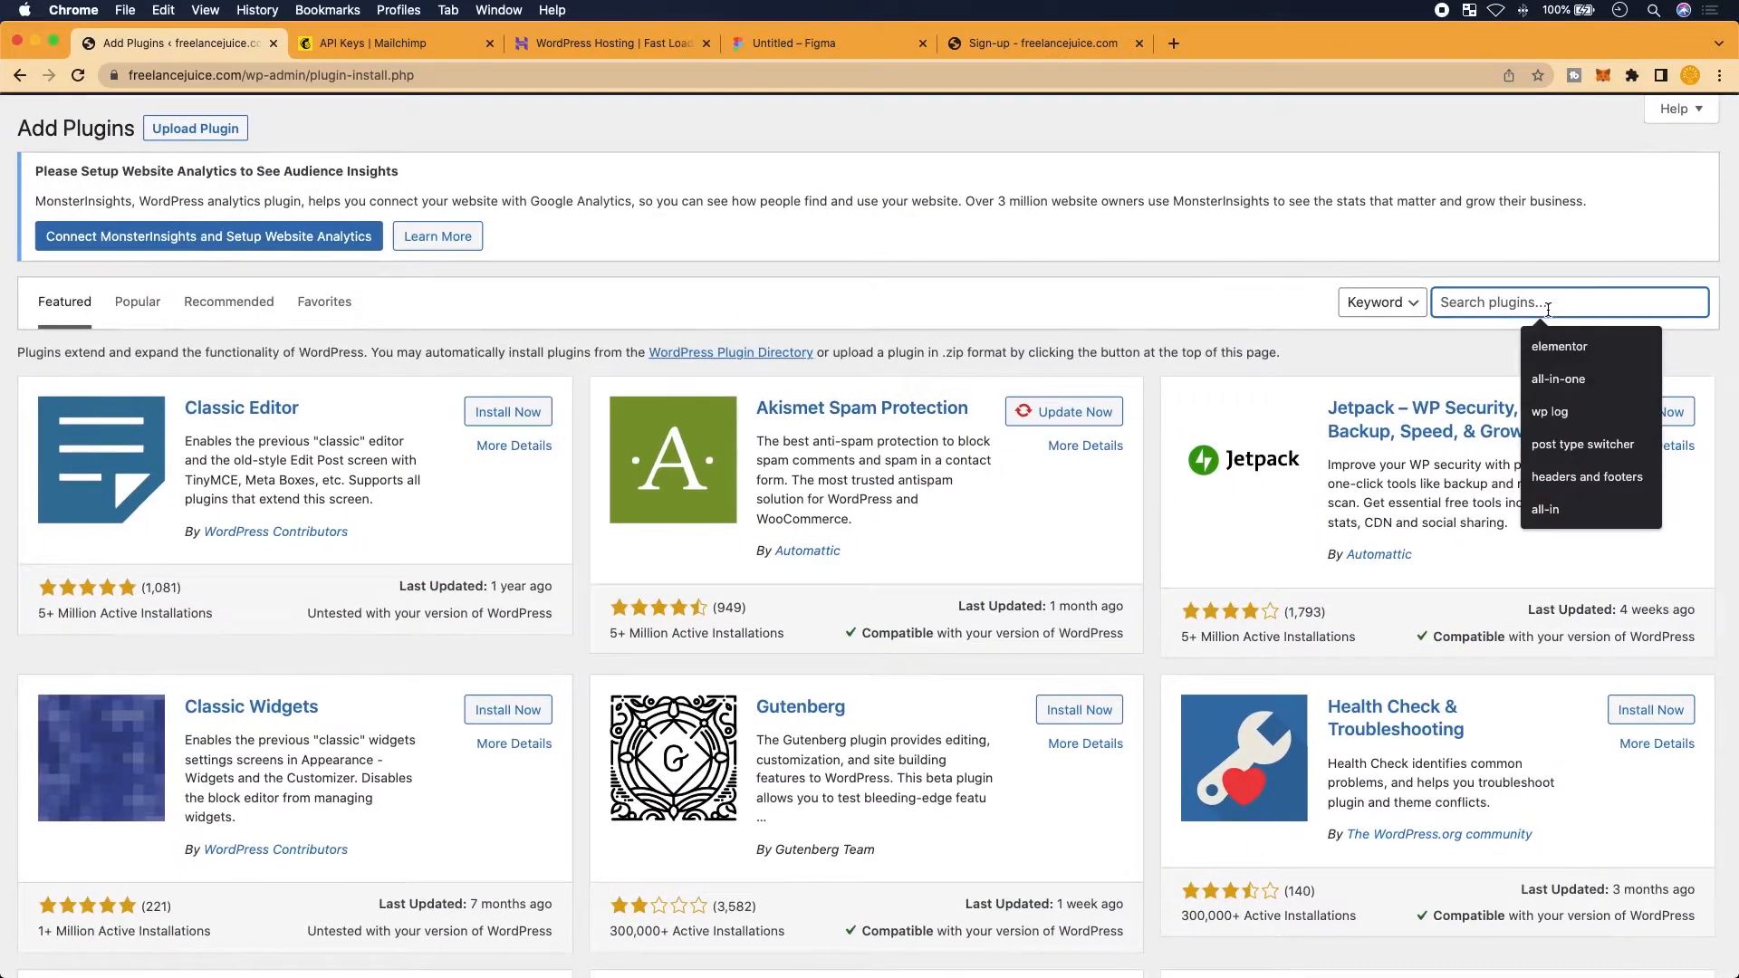
type("mx")
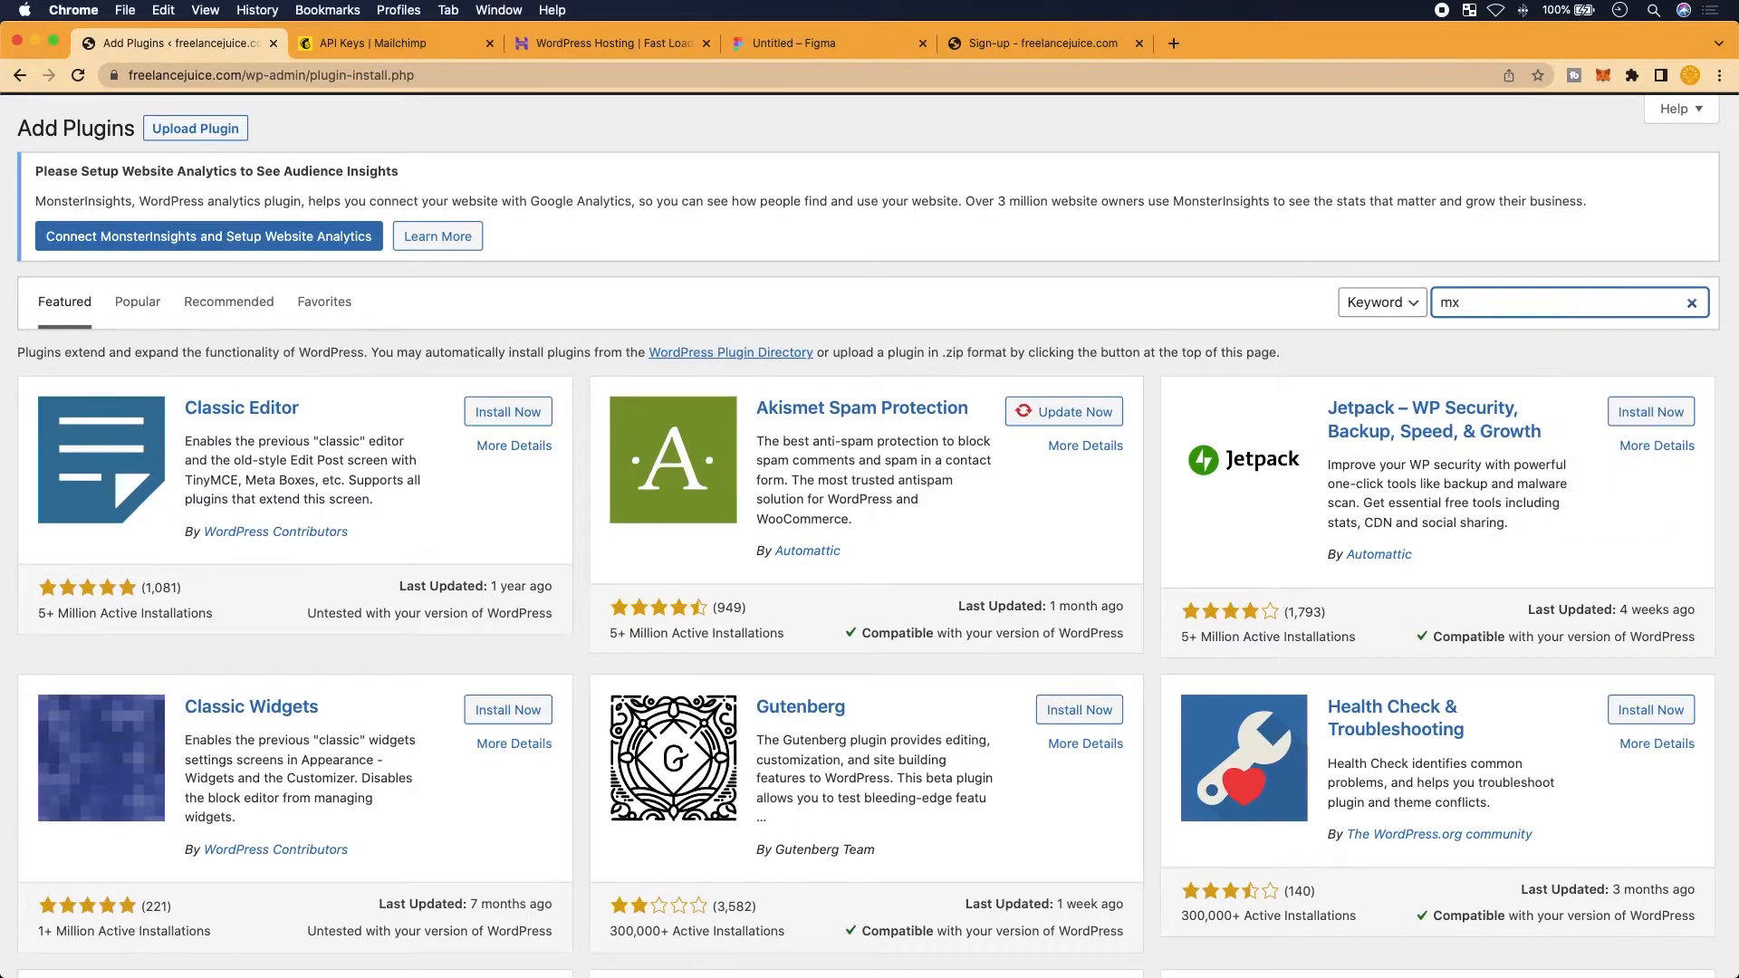
key("BackSpace")
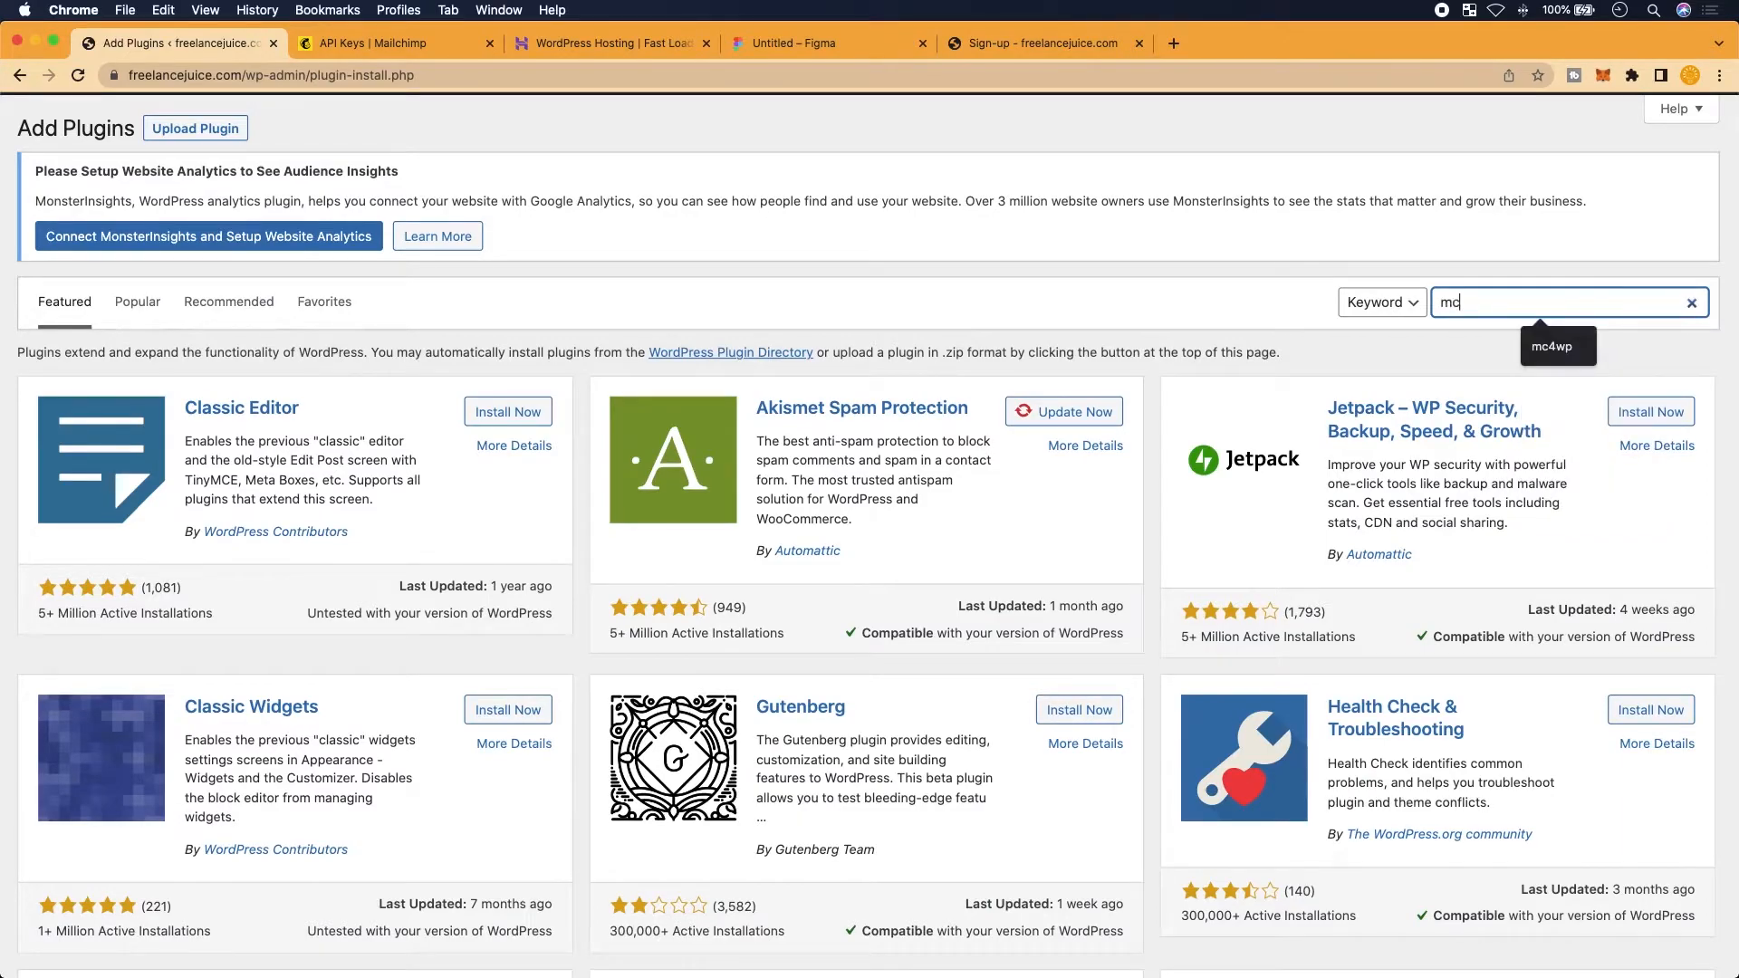
type("c4wp")
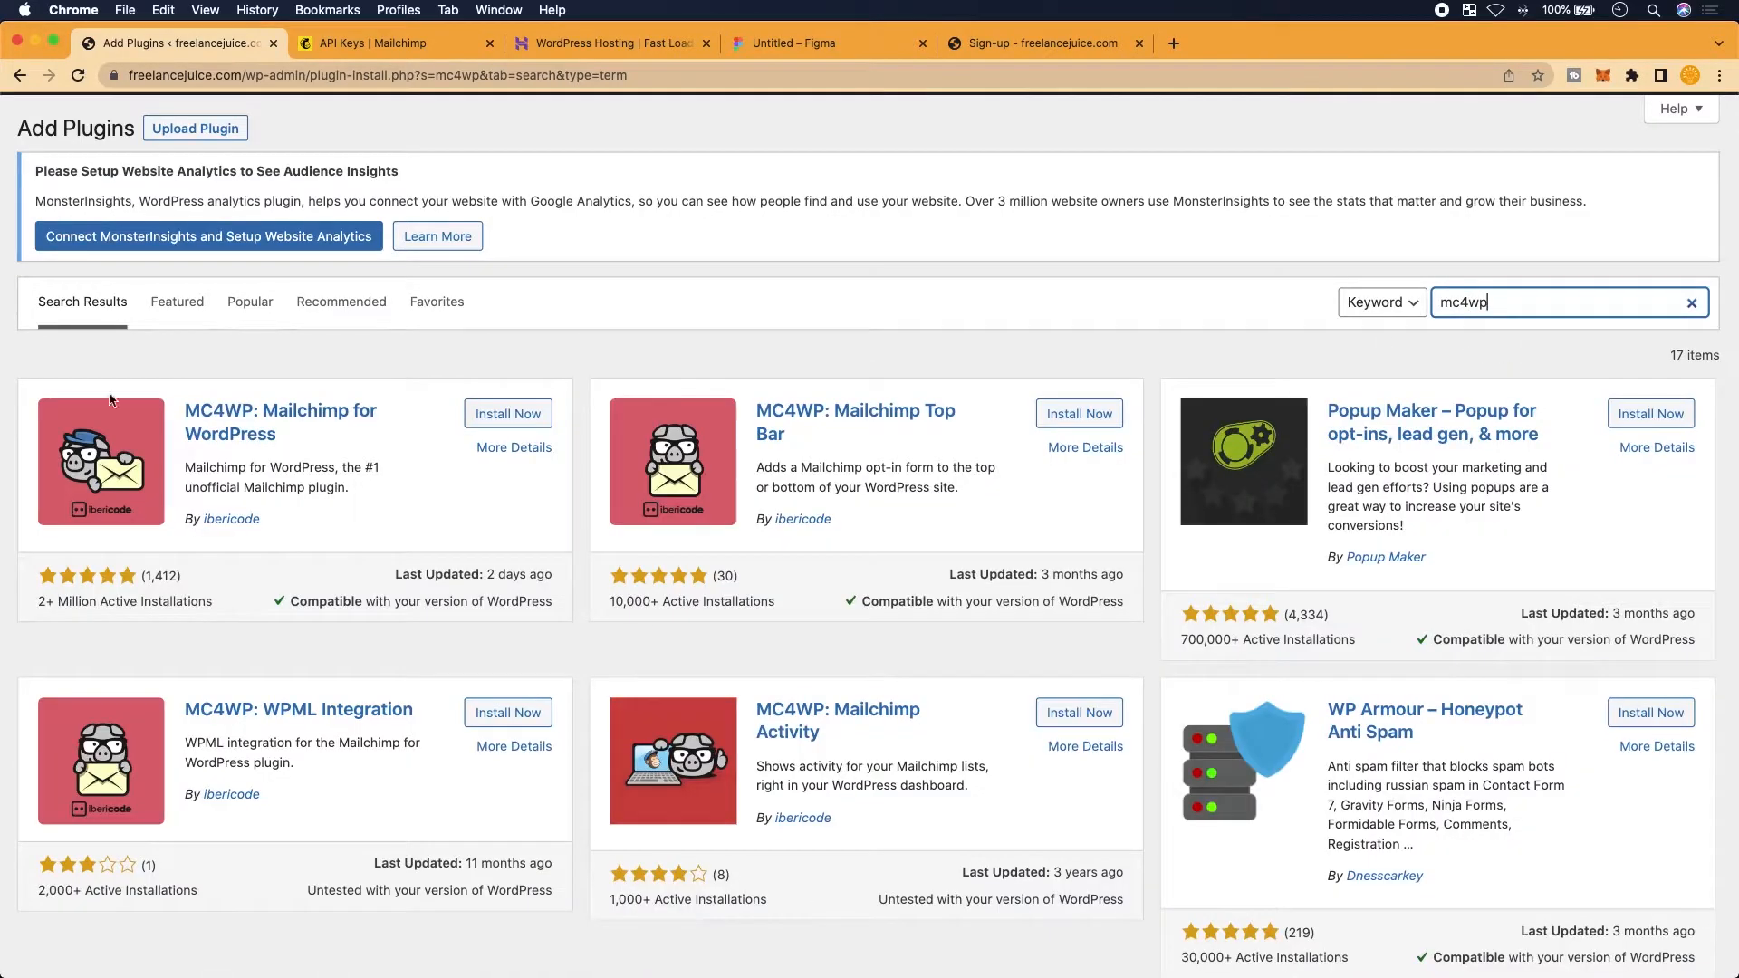
Install and activate the MC4WP: Mailchimp for WordPress plugin
scroll(264, 515, "up", 1)
scroll(264, 515, "left", 1)
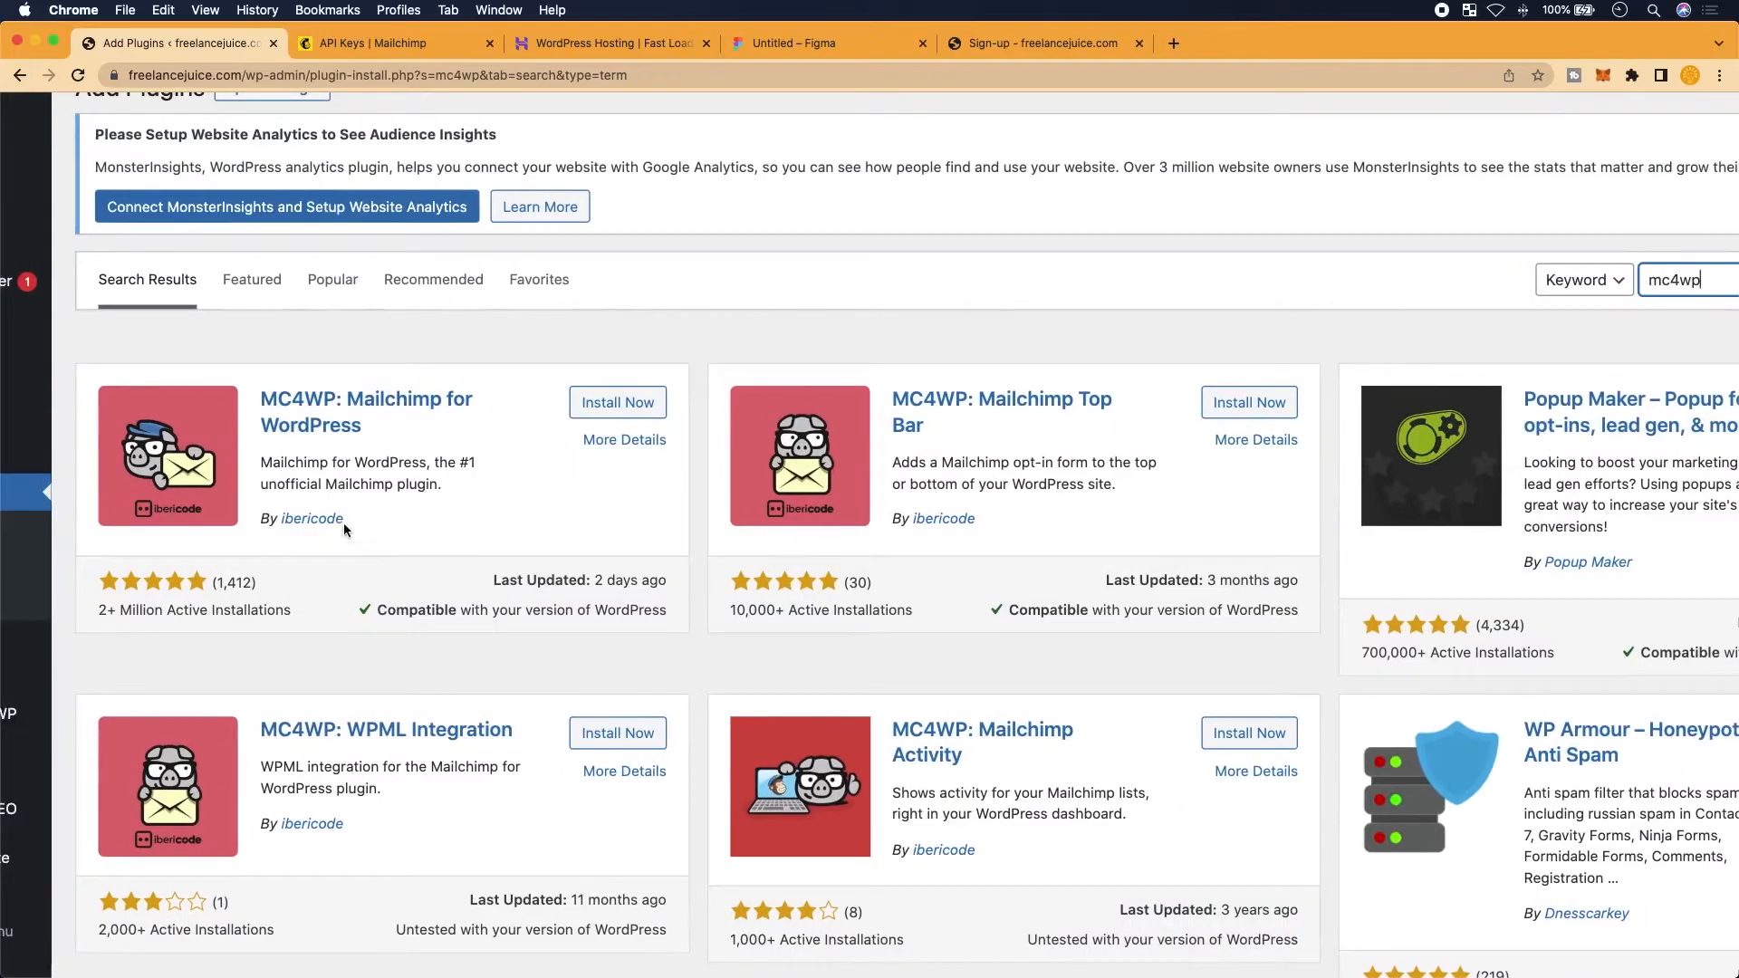
scroll(367, 501, "up", 1)
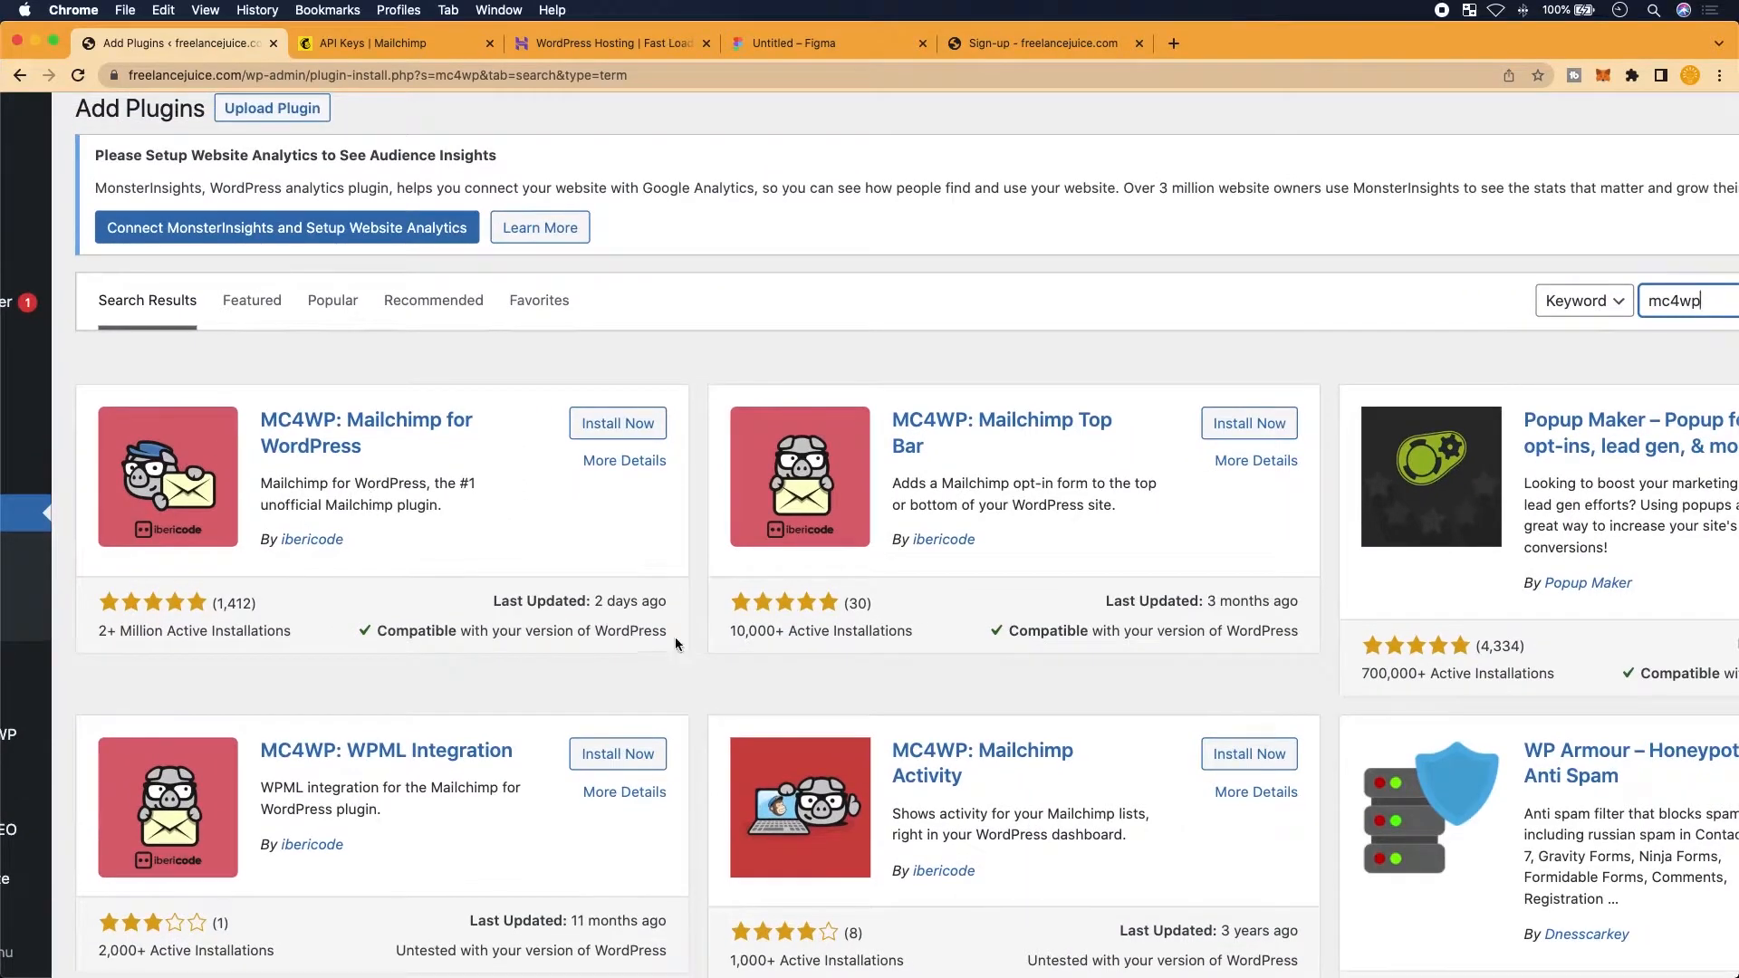
scroll(676, 638, "up", 2)
scroll(676, 638, "left", 2)
left_click(753, 396)
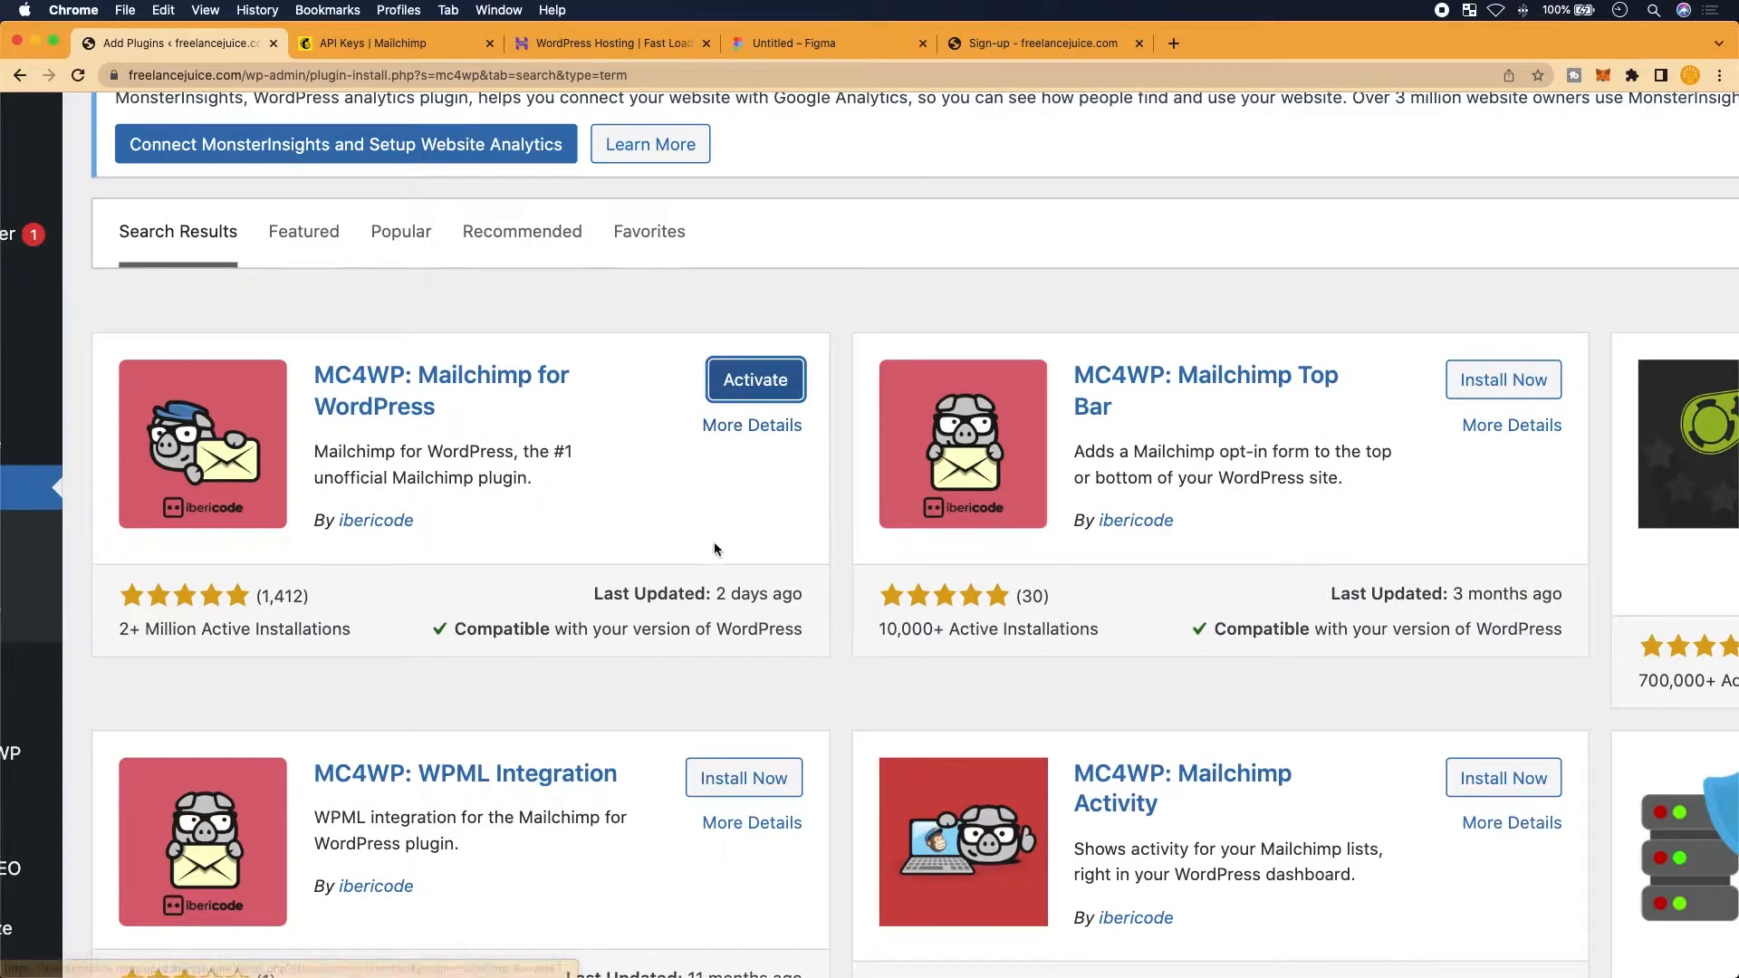
left_click(739, 399)
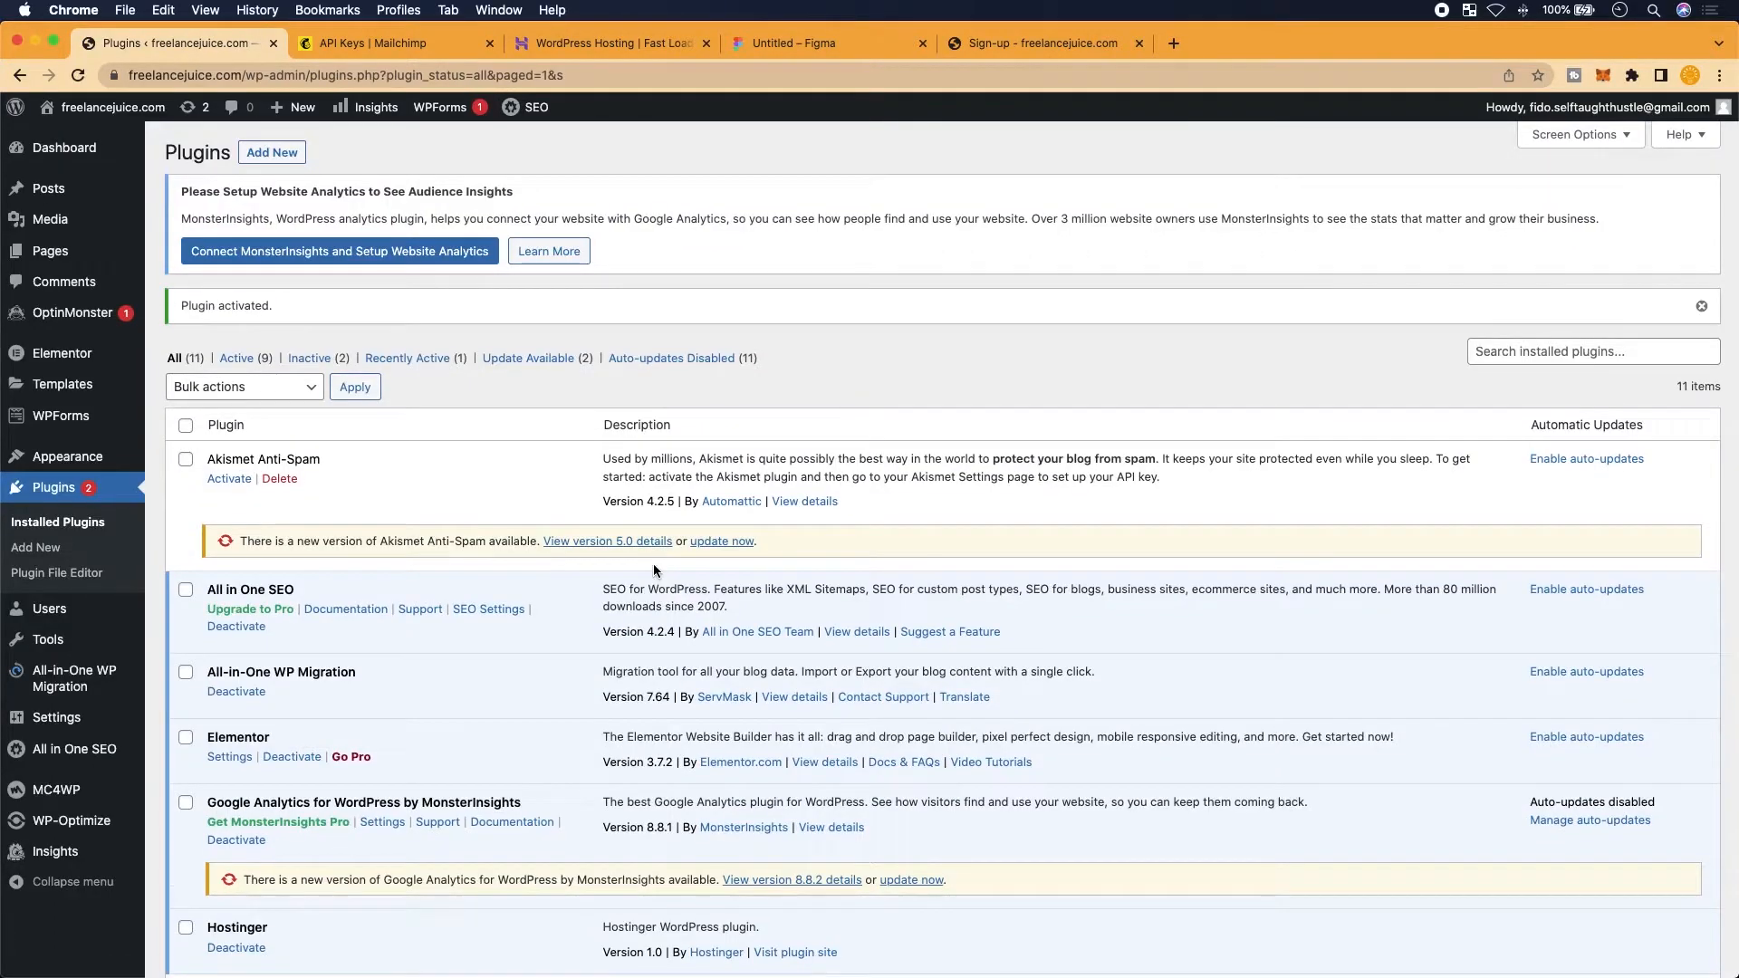
Find MC4WP in the admin sidebar and open its Mailchimp API Settings page
scroll(654, 571, "down", 5)
scroll(634, 547, "up", 4)
scroll(453, 634, "down", 4)
scroll(248, 678, "up", 3)
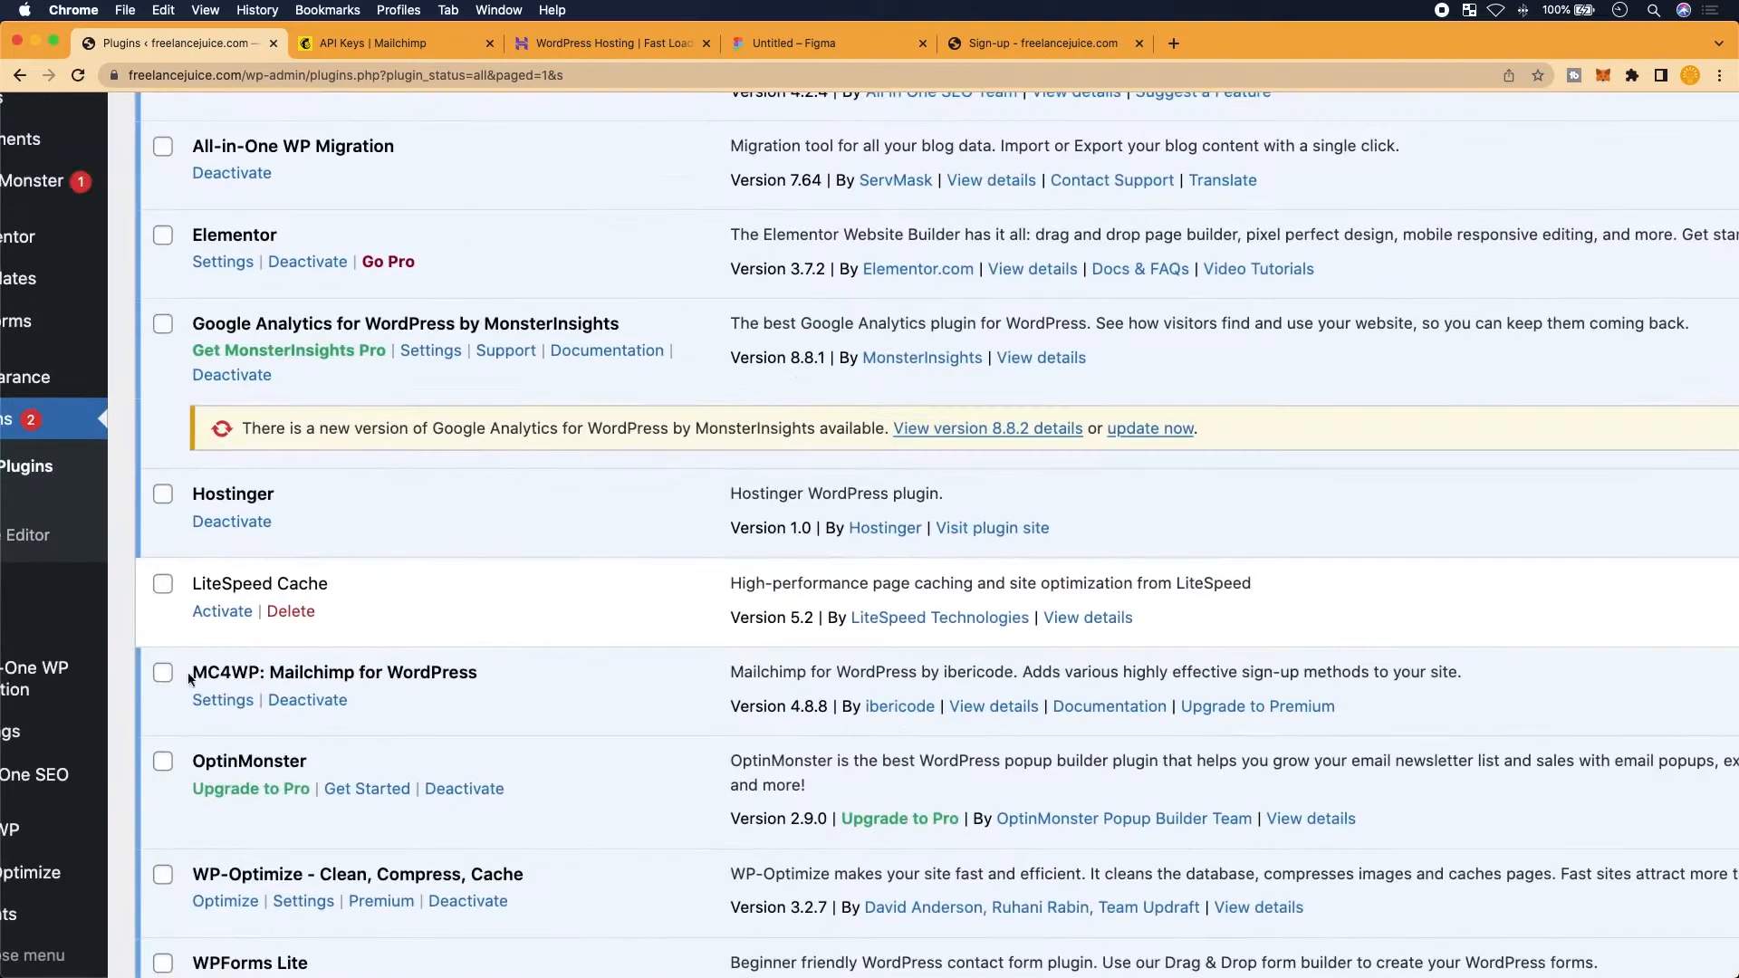
scroll(286, 673, "down", 3)
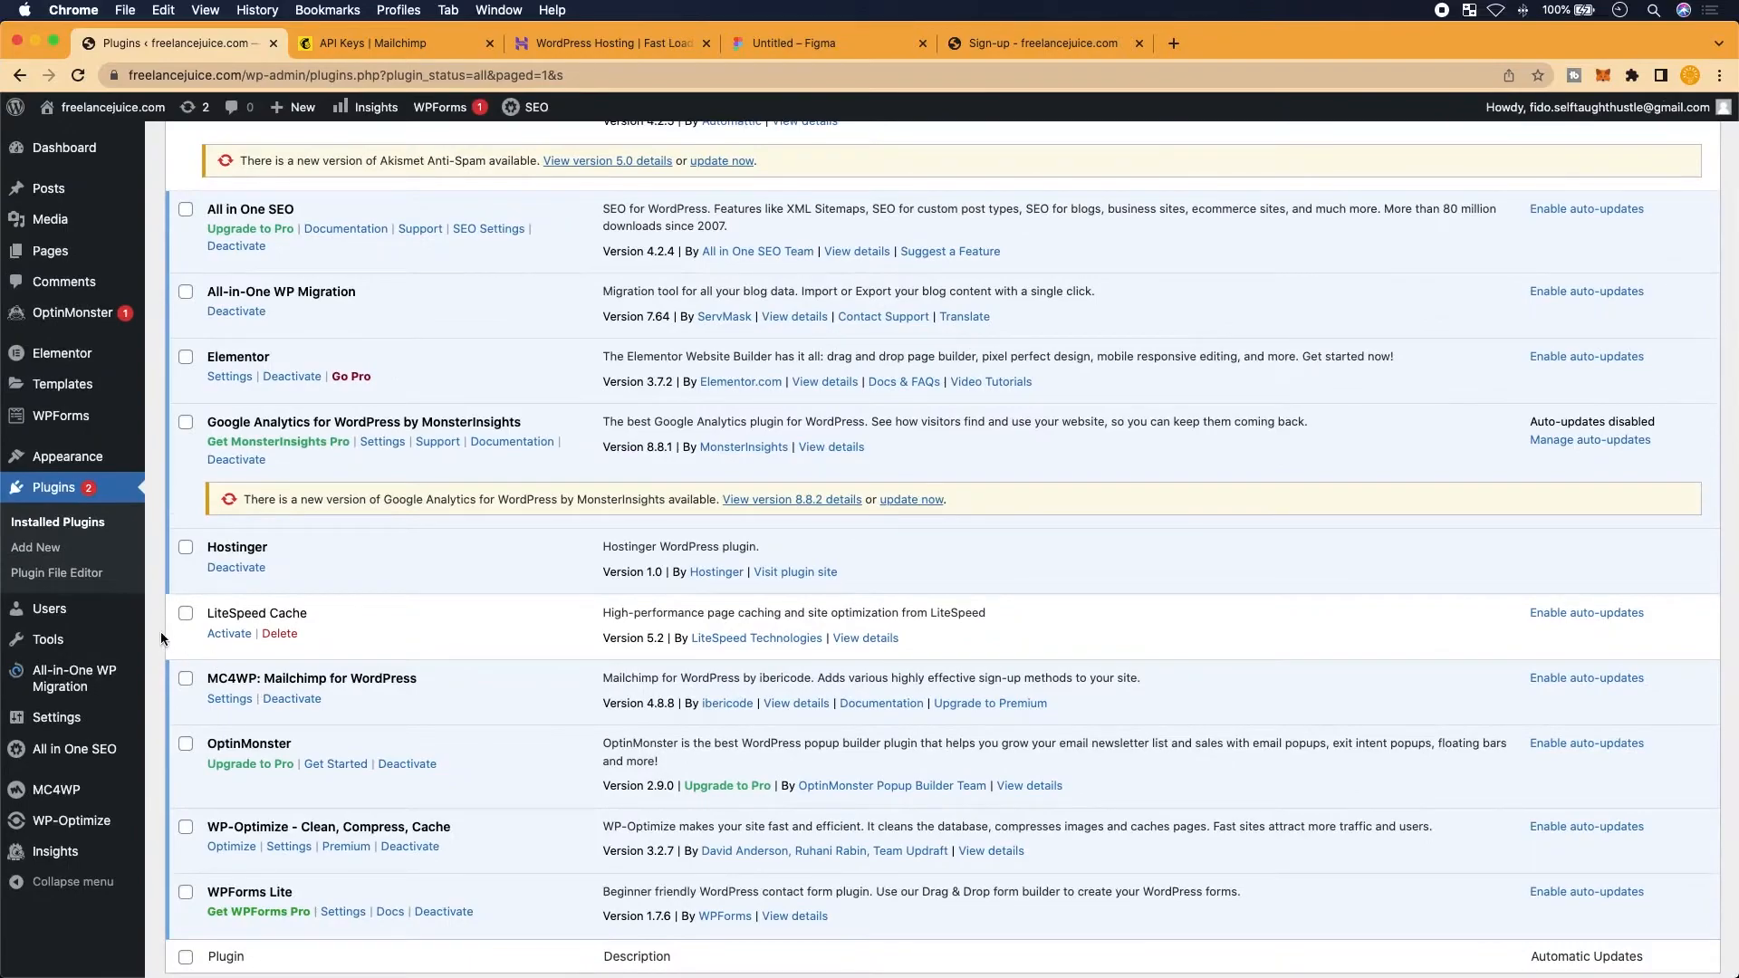
mouse_move(80, 849)
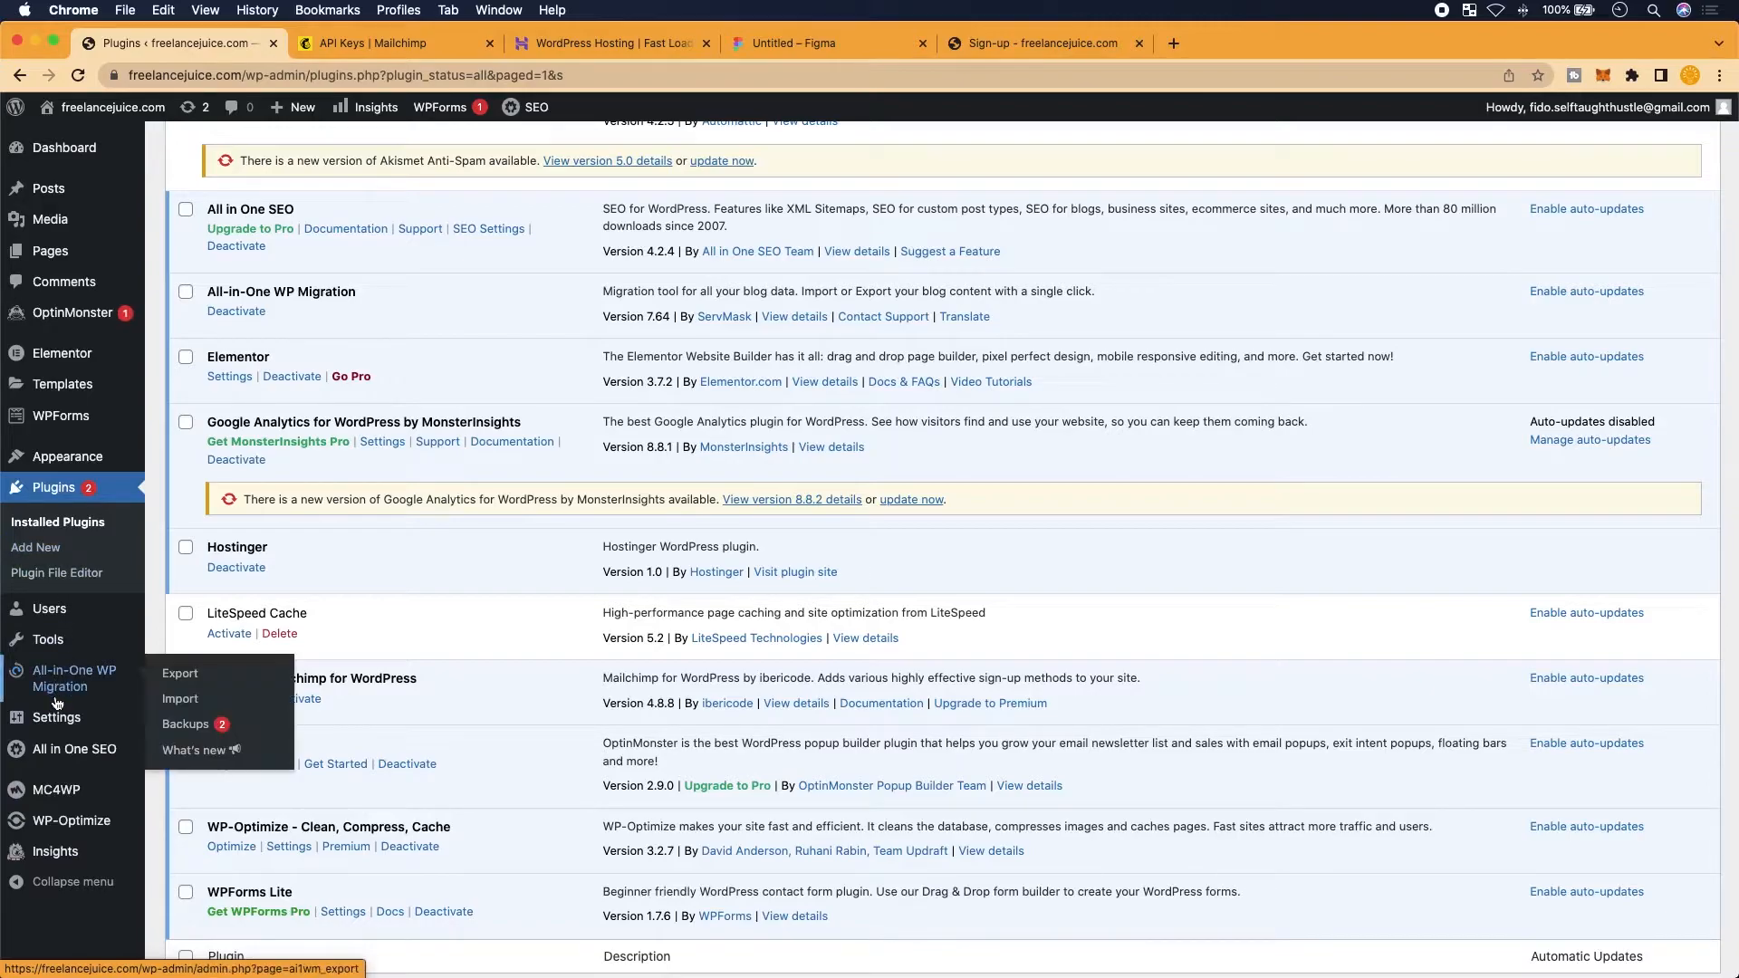
mouse_move(63, 407)
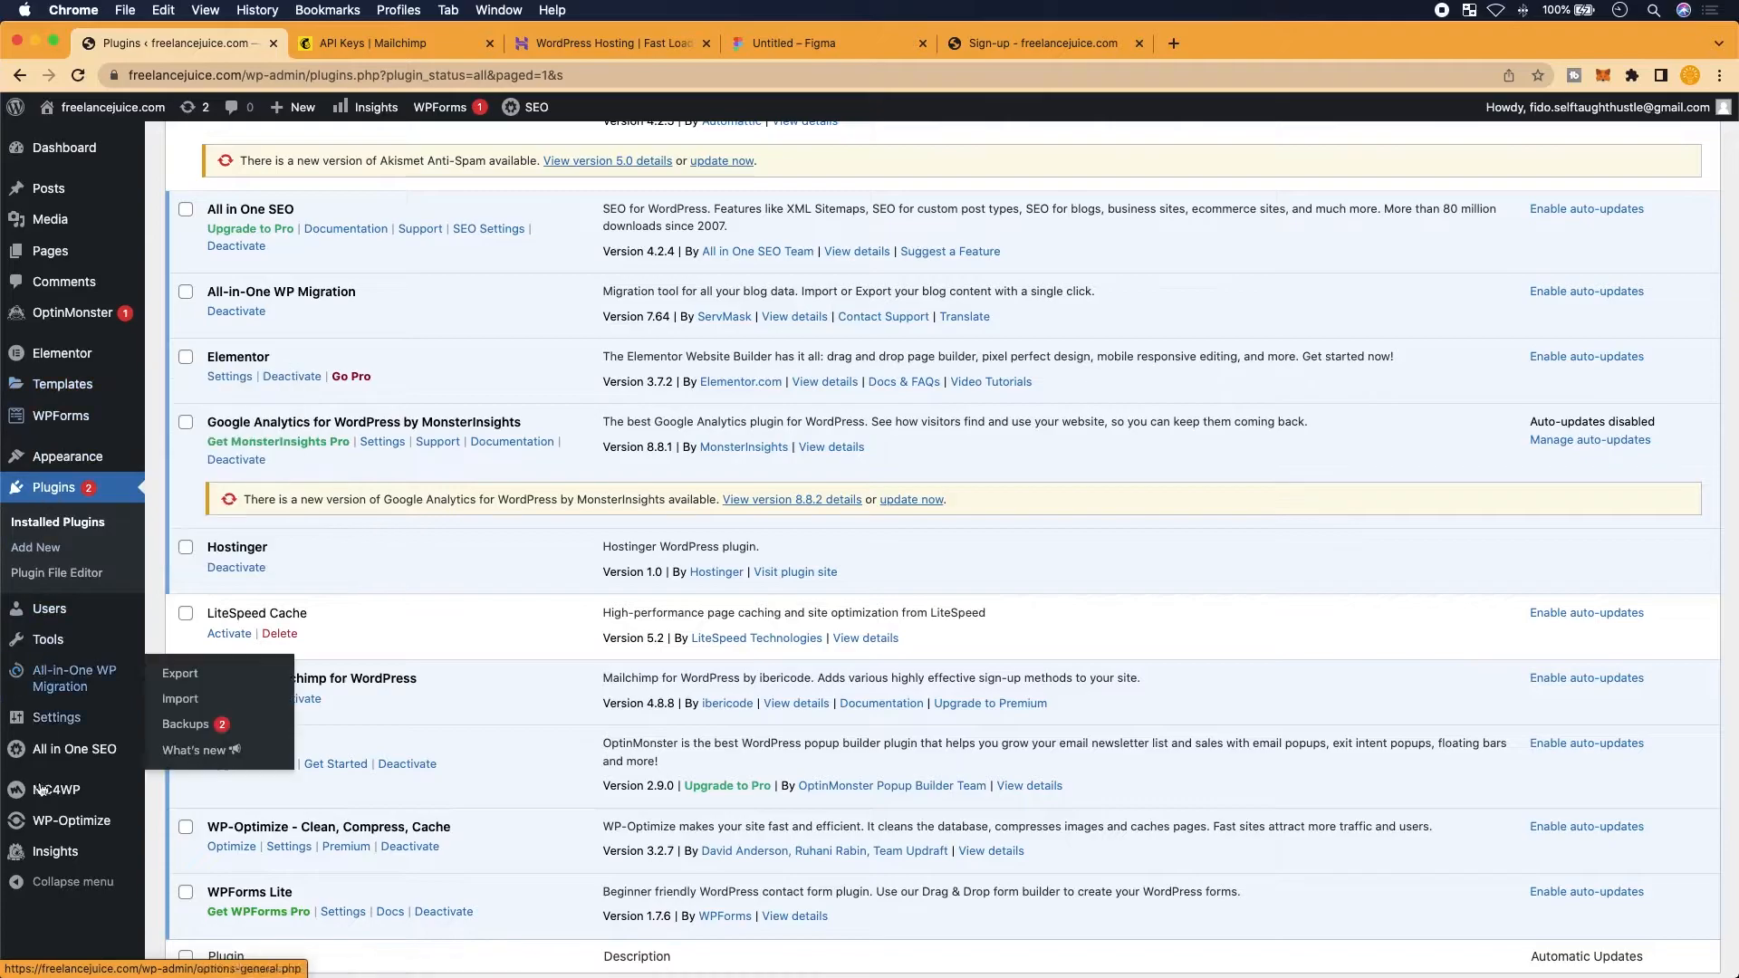
scroll(51, 853, "up", 5)
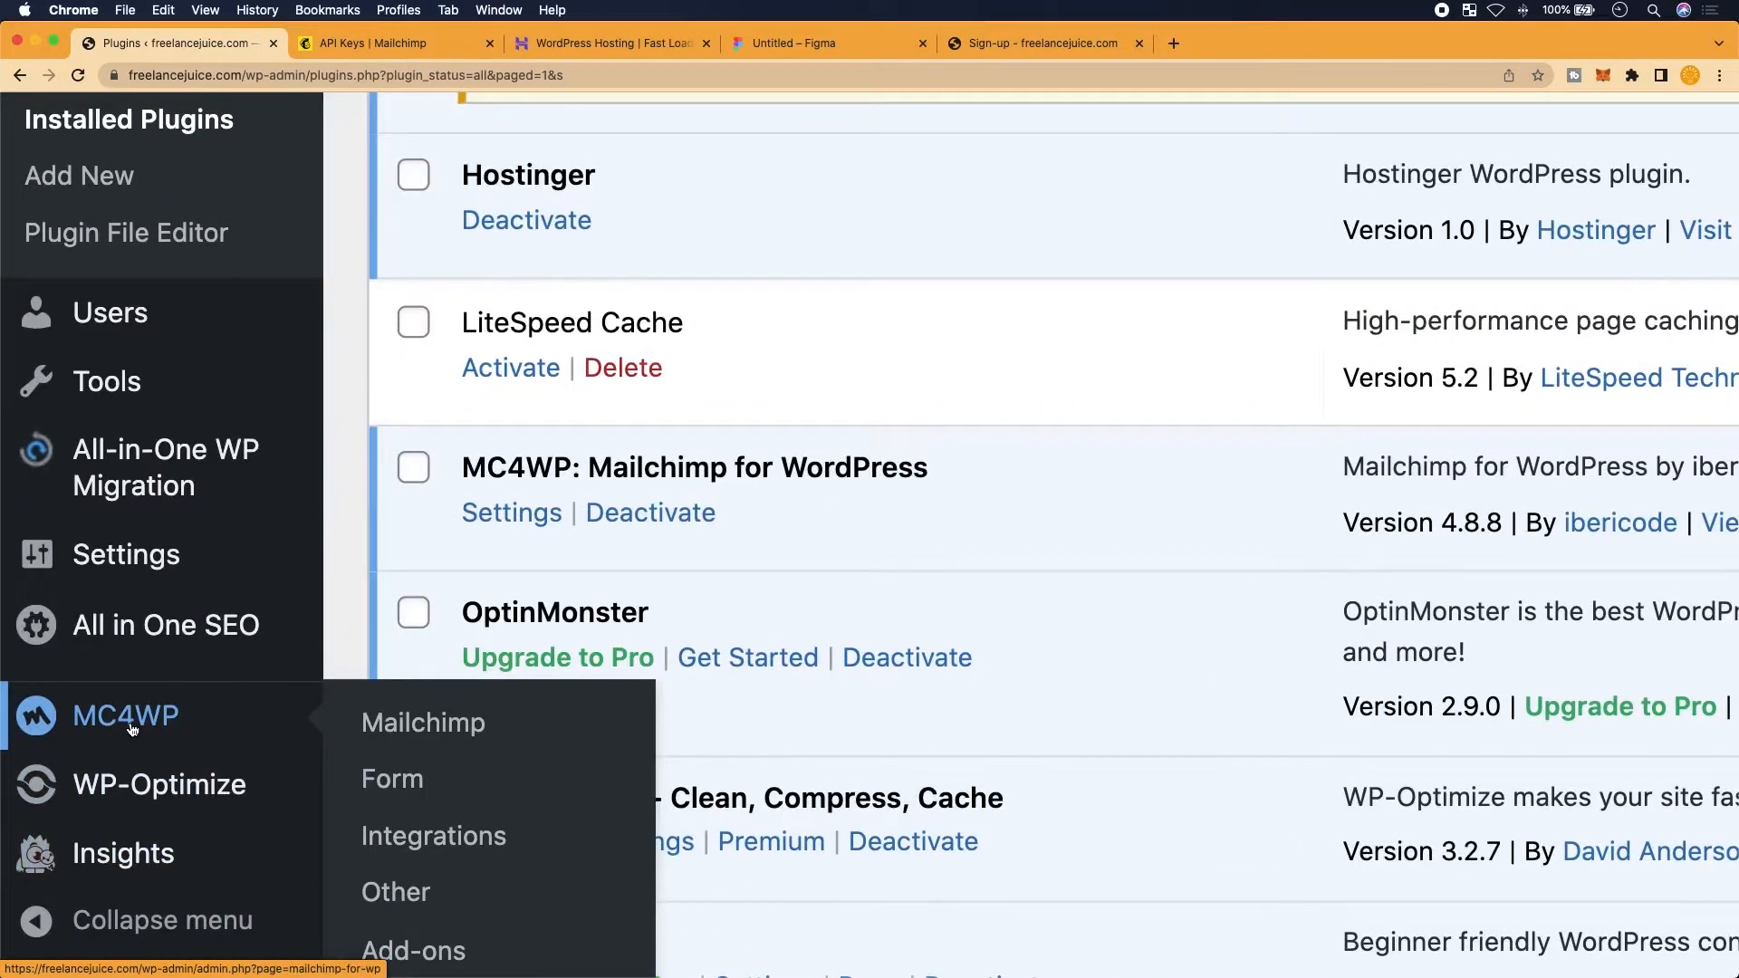
left_click(133, 729)
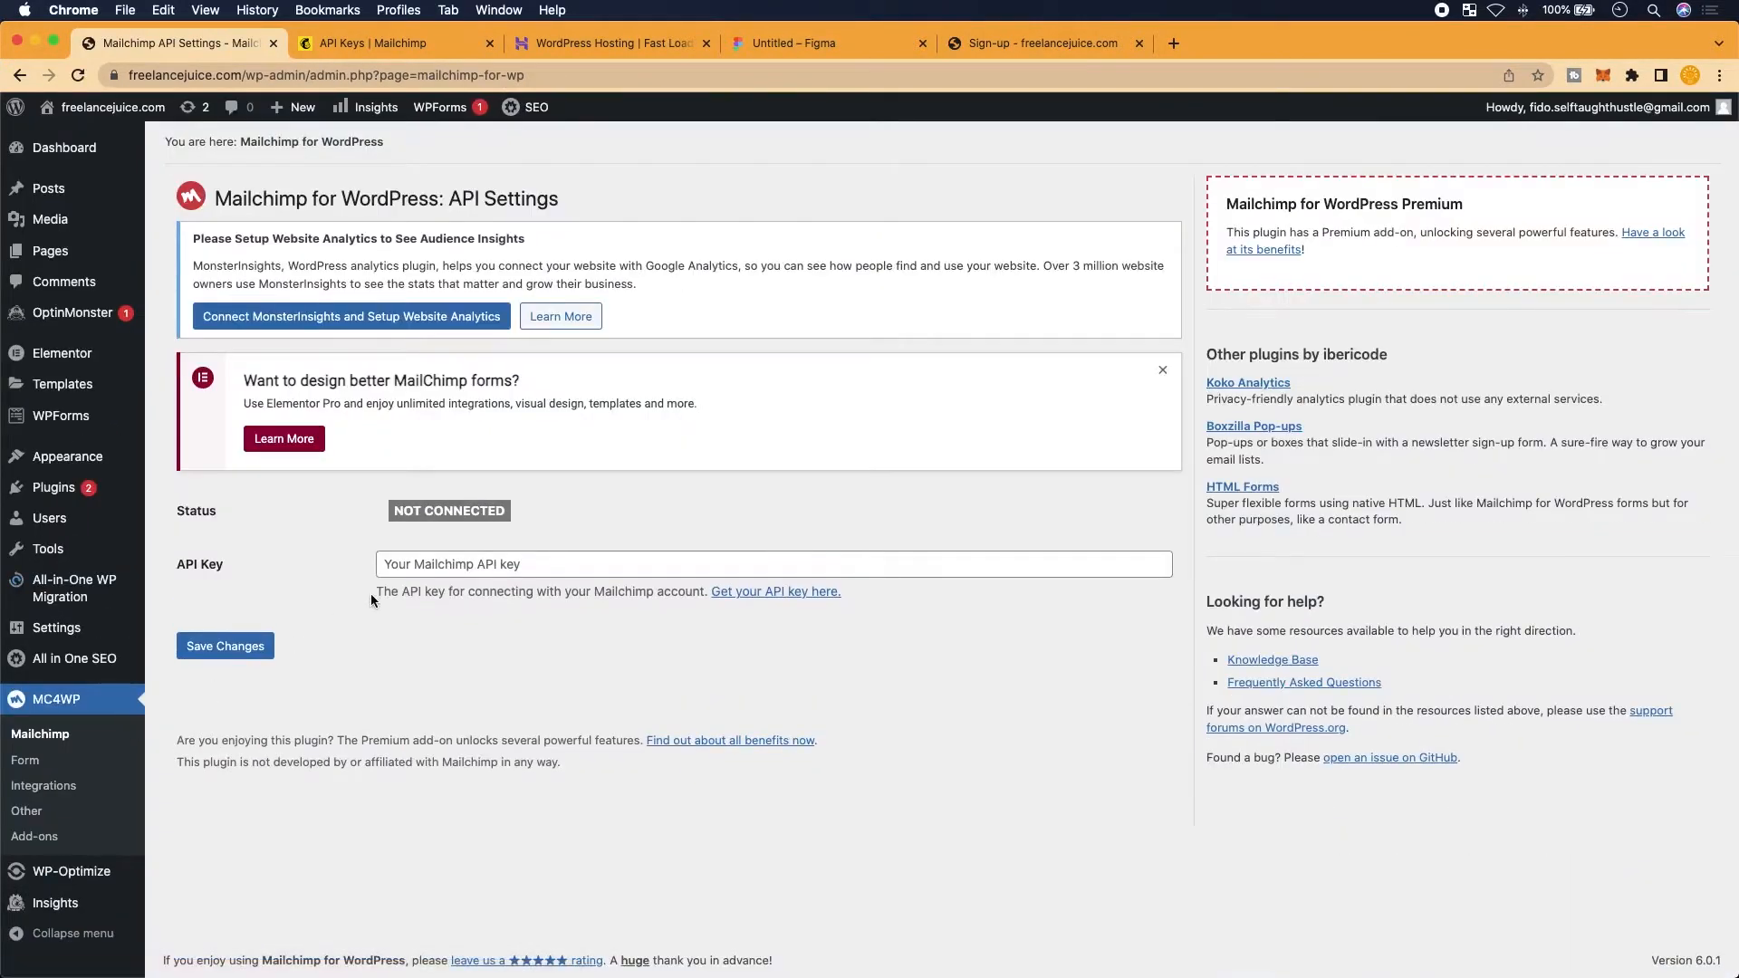
Copy the account's API key from Mailchimp's API Keys page into MC4WP's API Key field
scroll(299, 725, "up", 5)
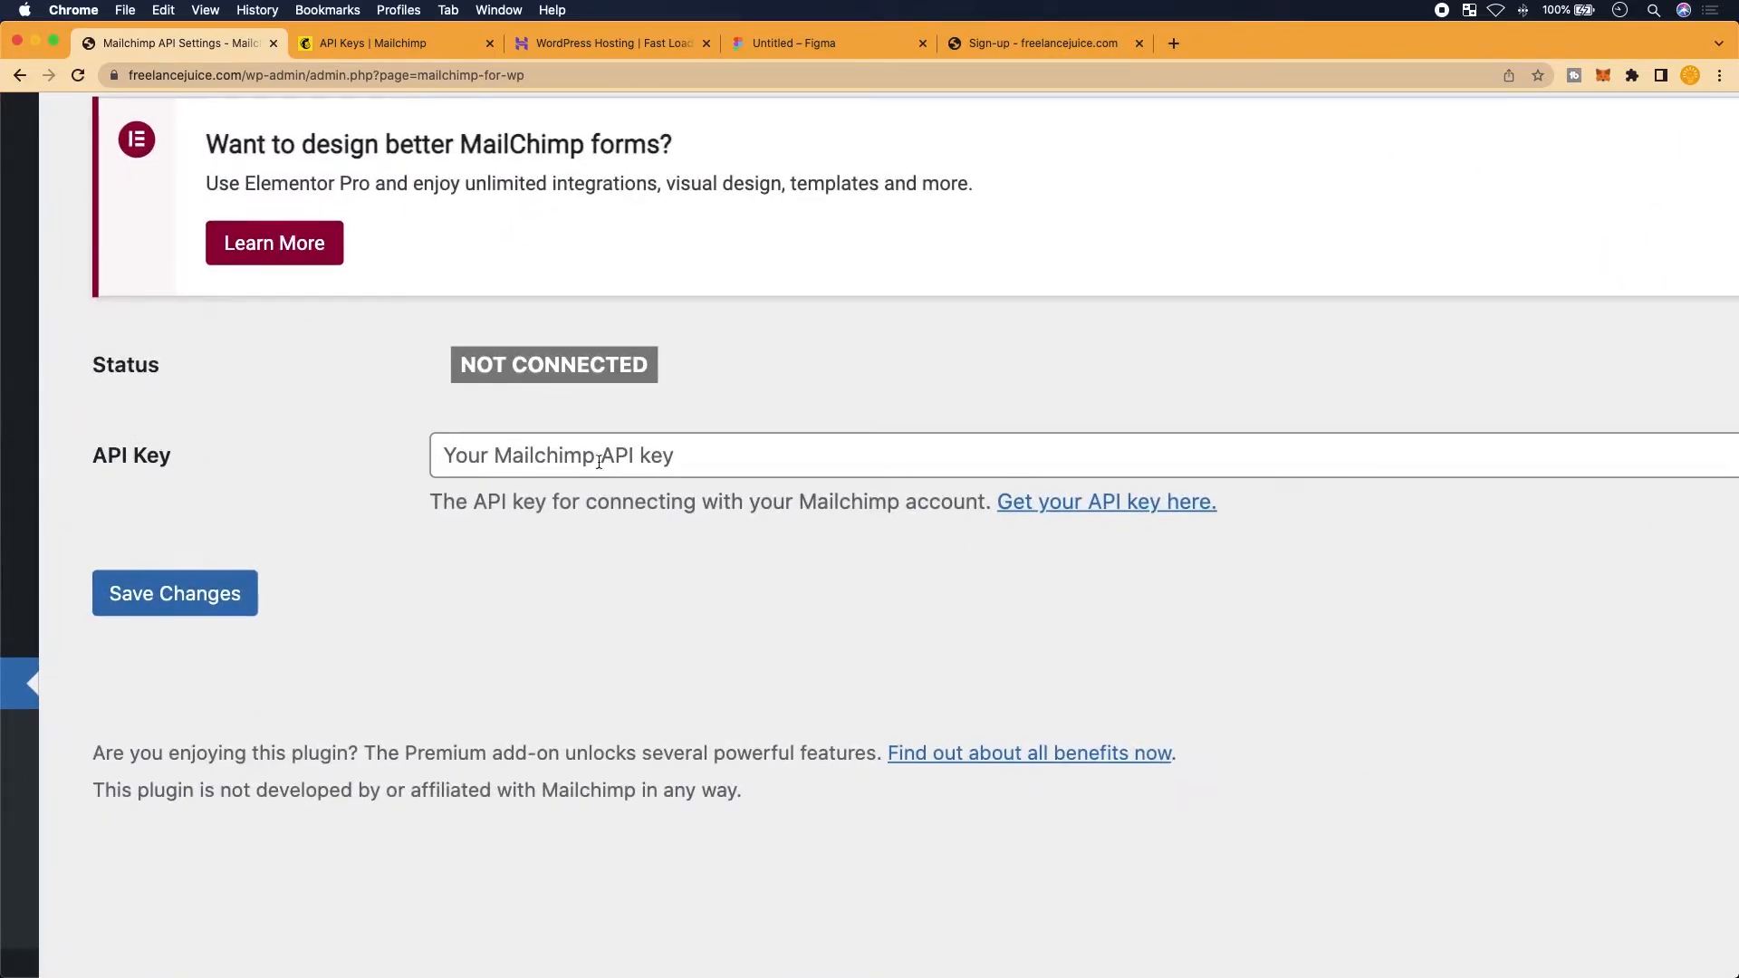
scroll(592, 460, "right", 3)
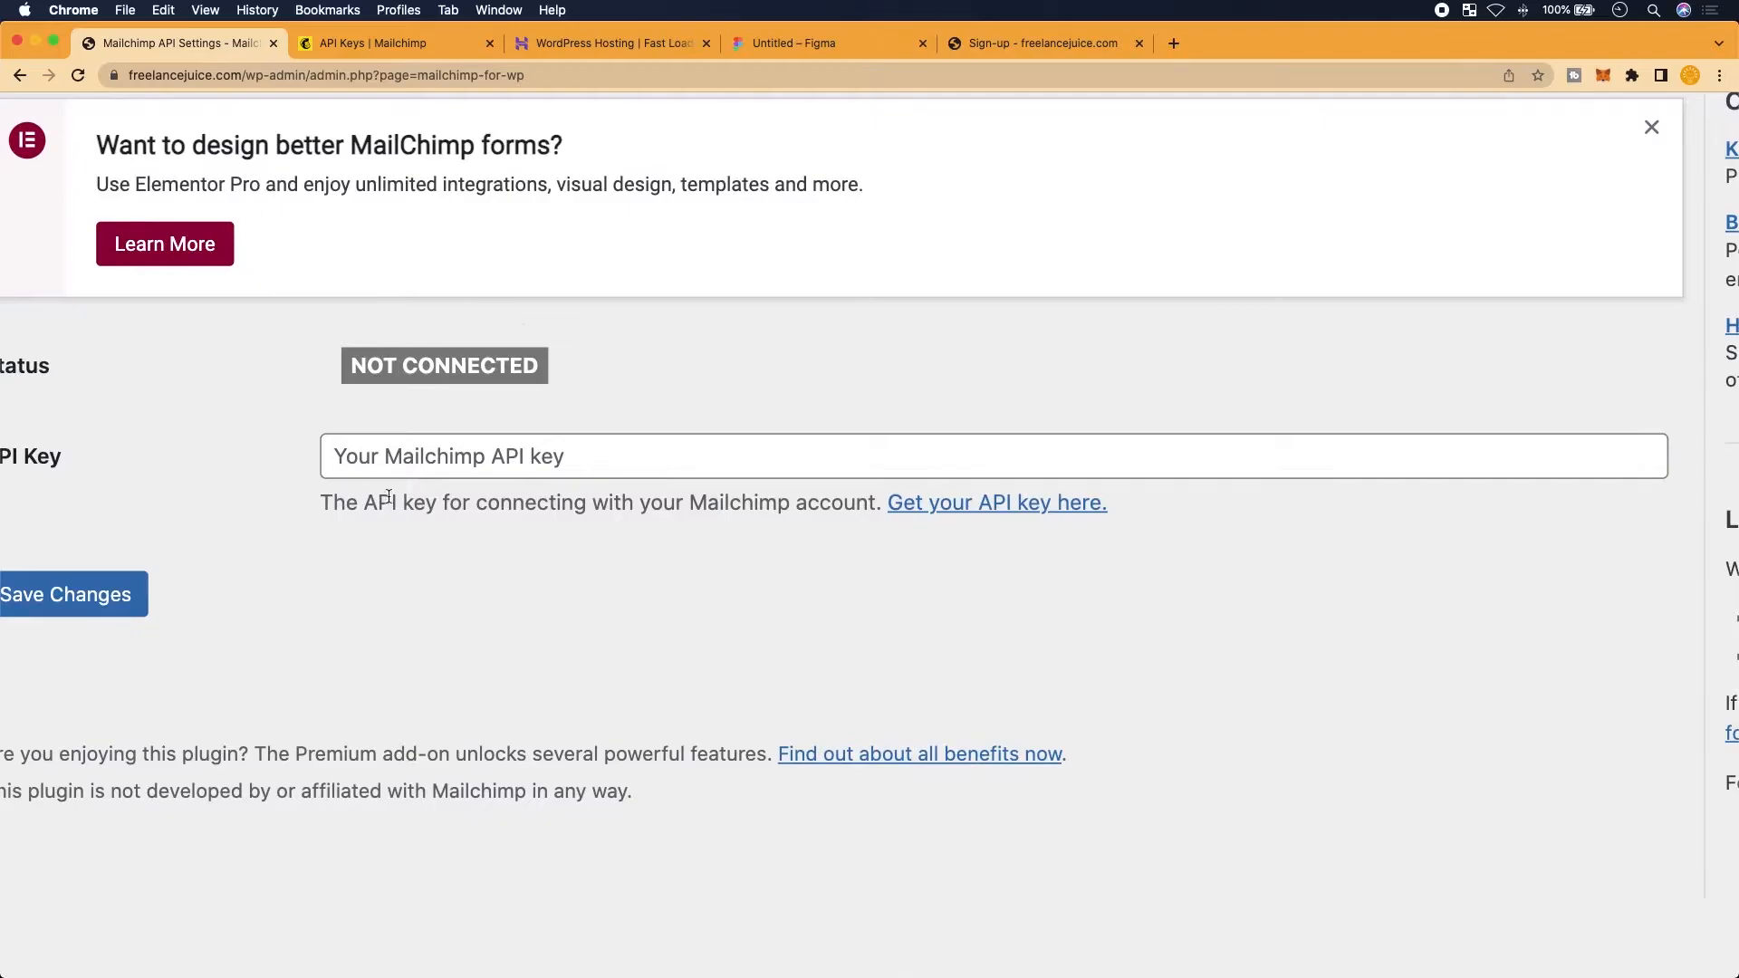
scroll(437, 457, "left", 2)
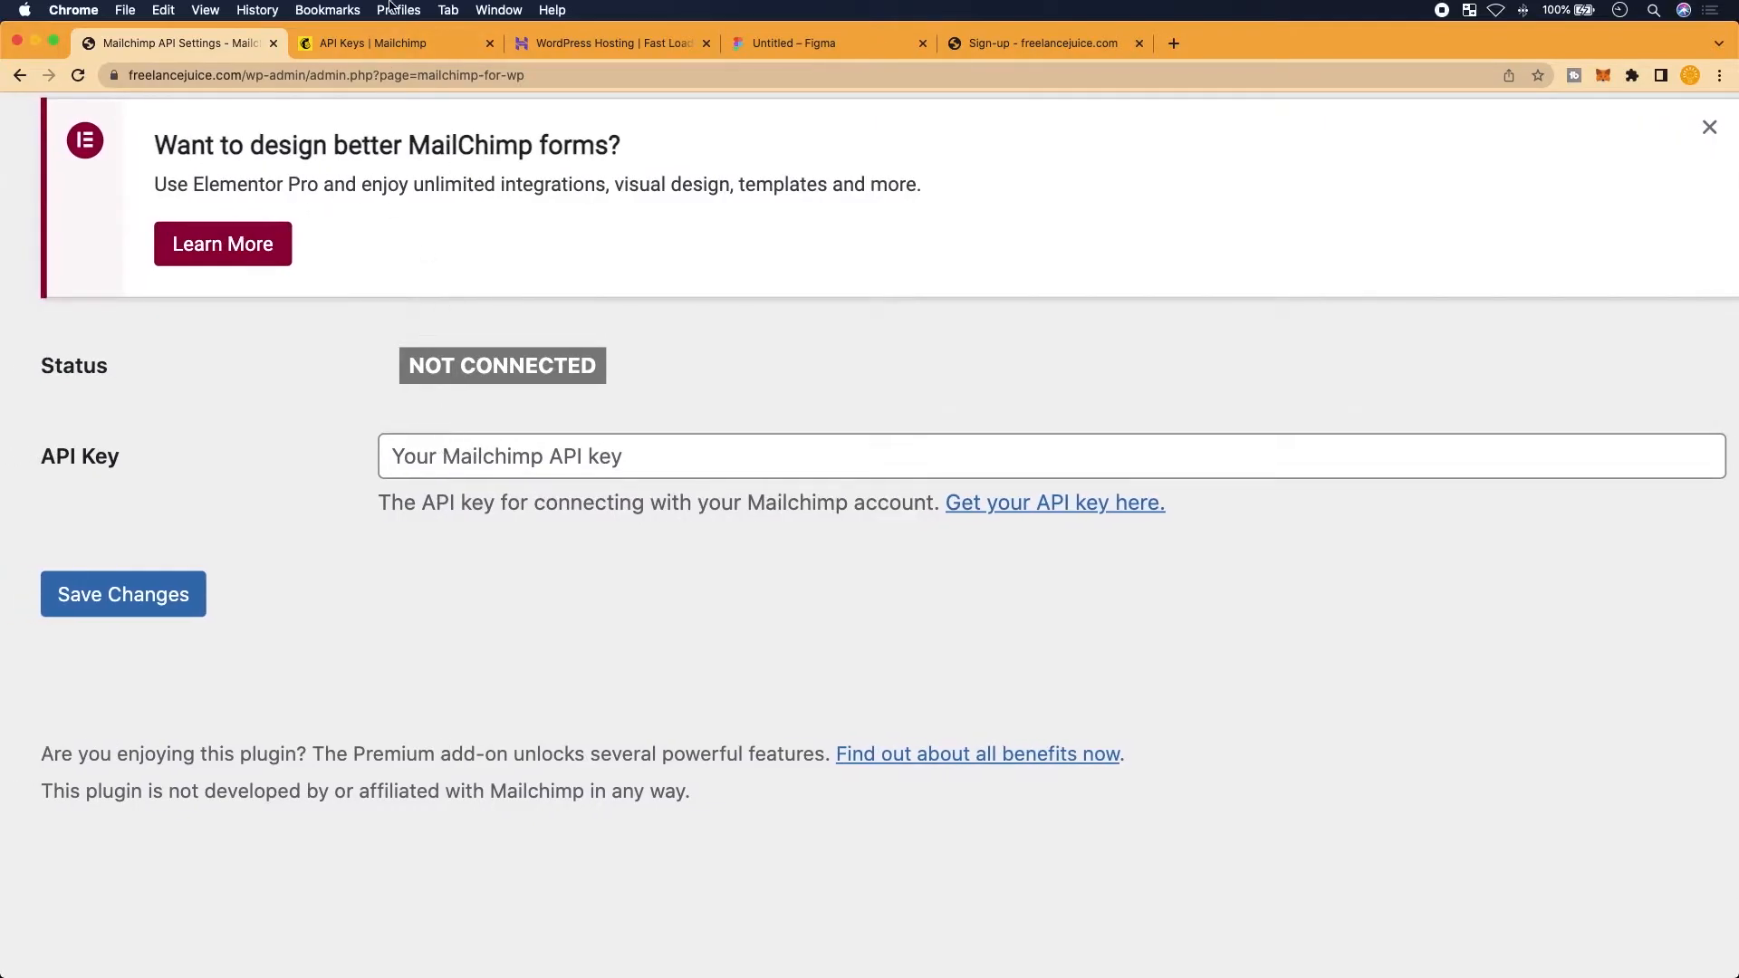
left_click(399, 42)
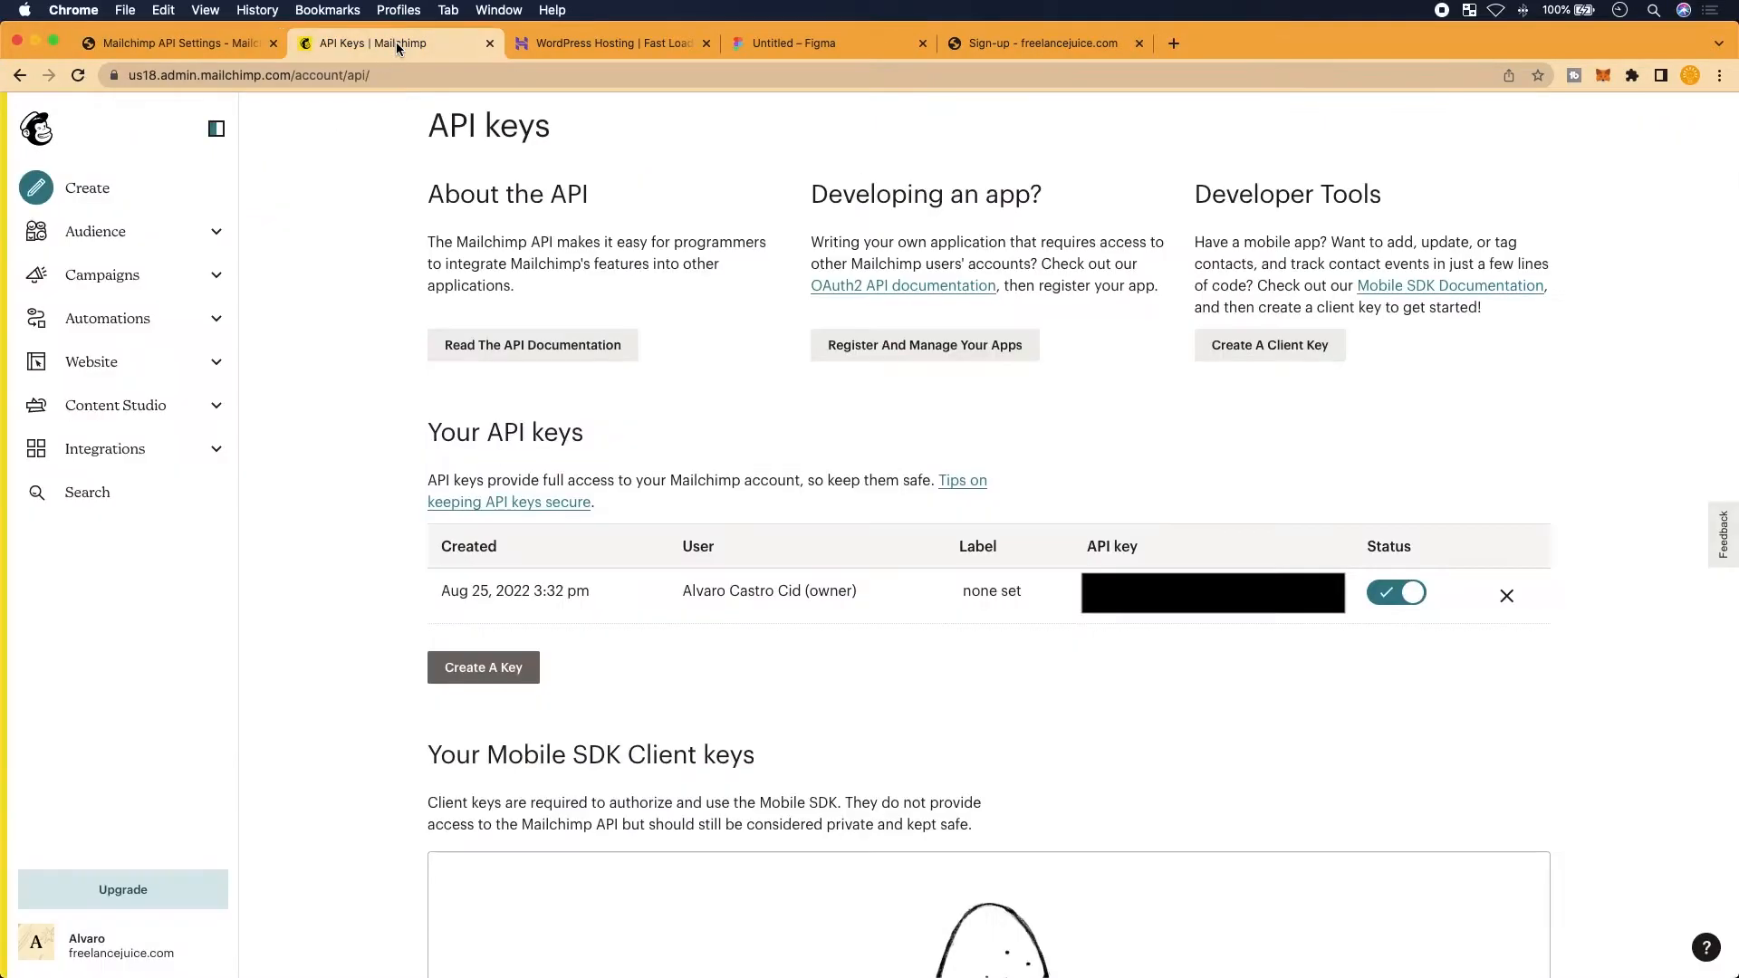
scroll(605, 507, "down", 2)
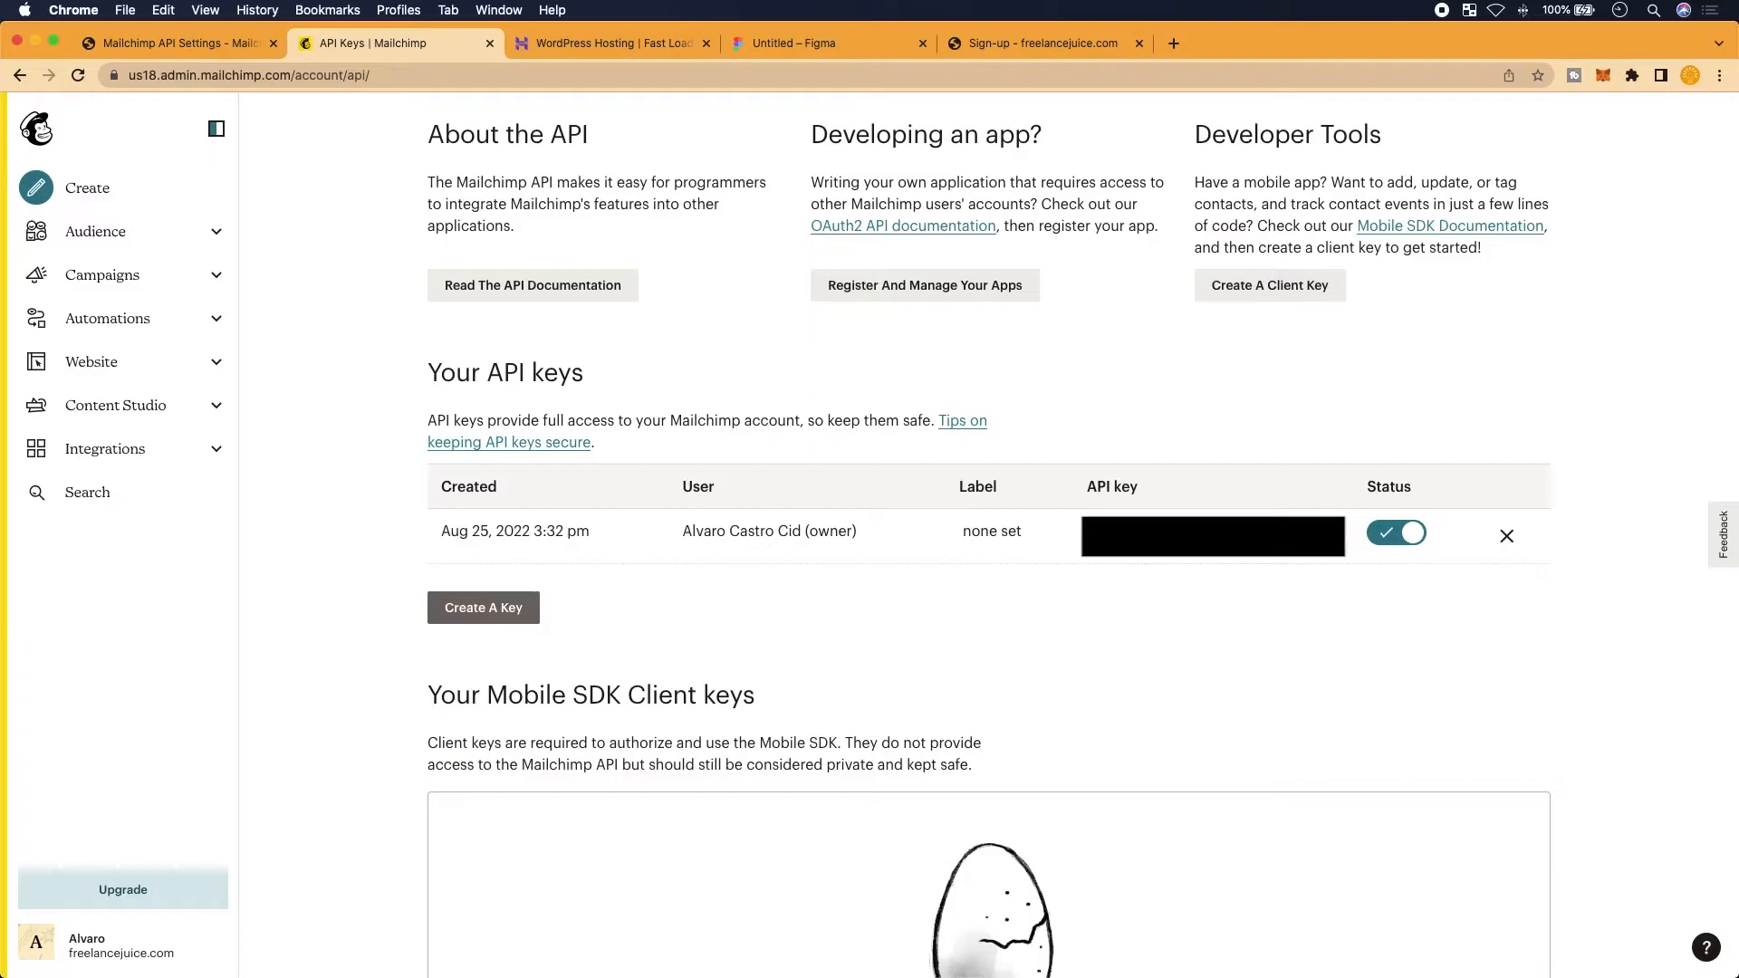
key("super+c")
left_click(190, 48)
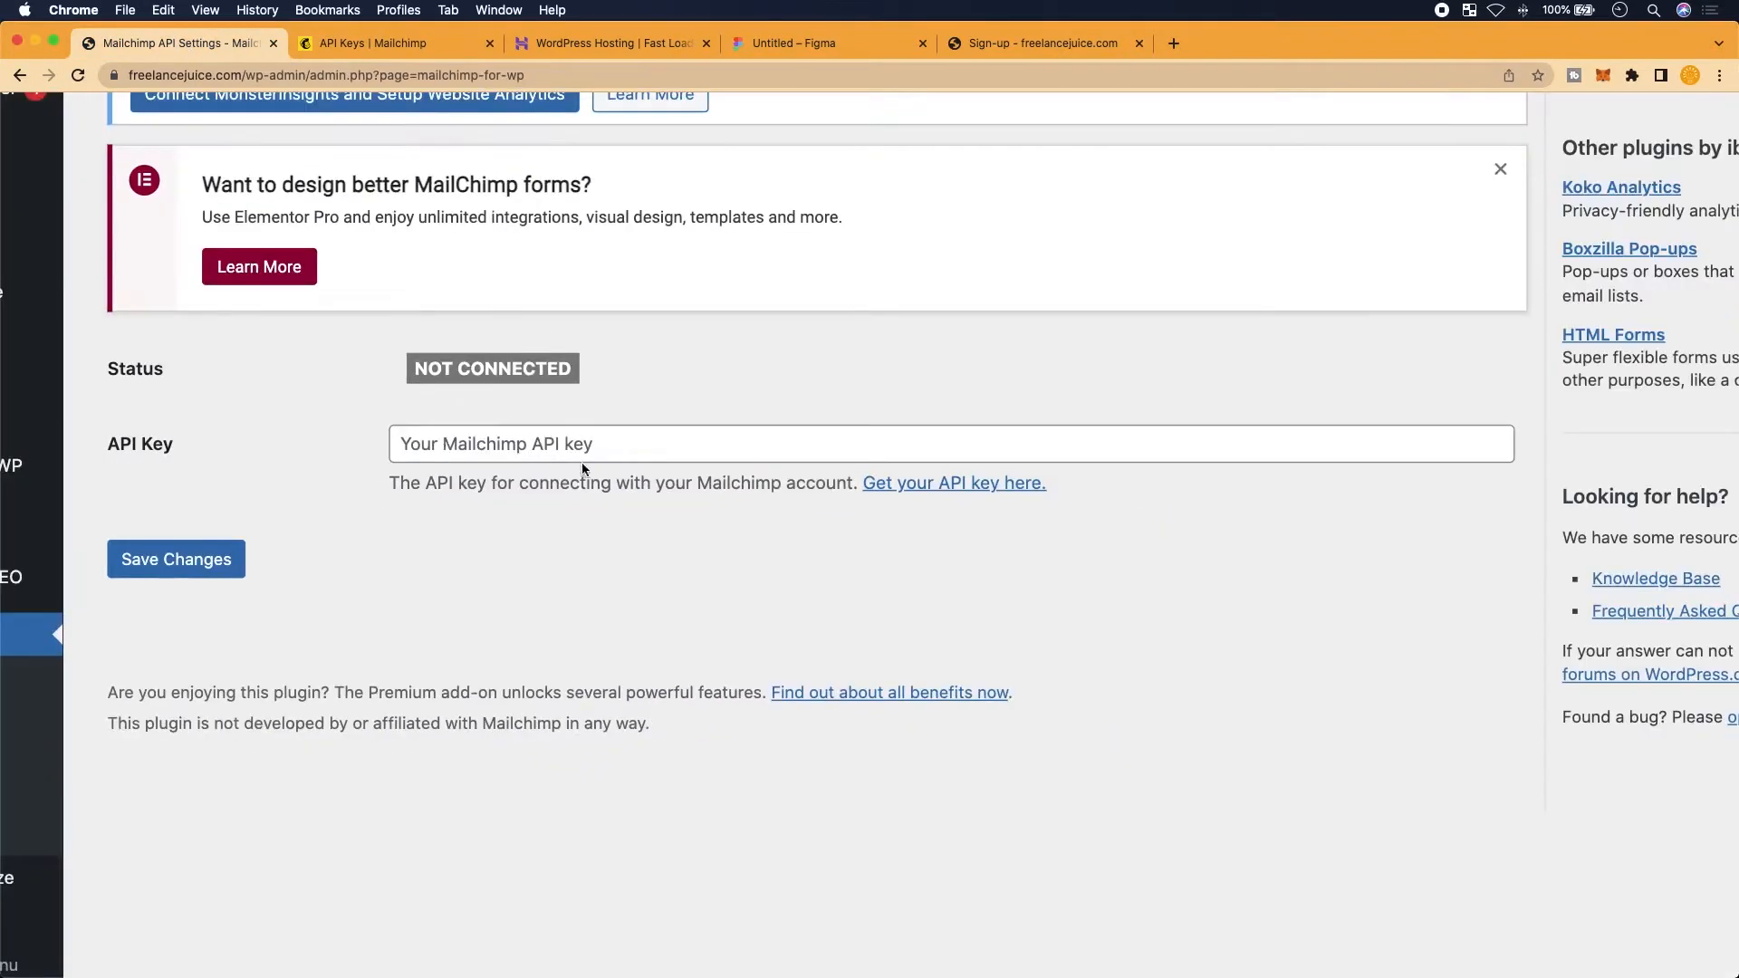
key("super+v")
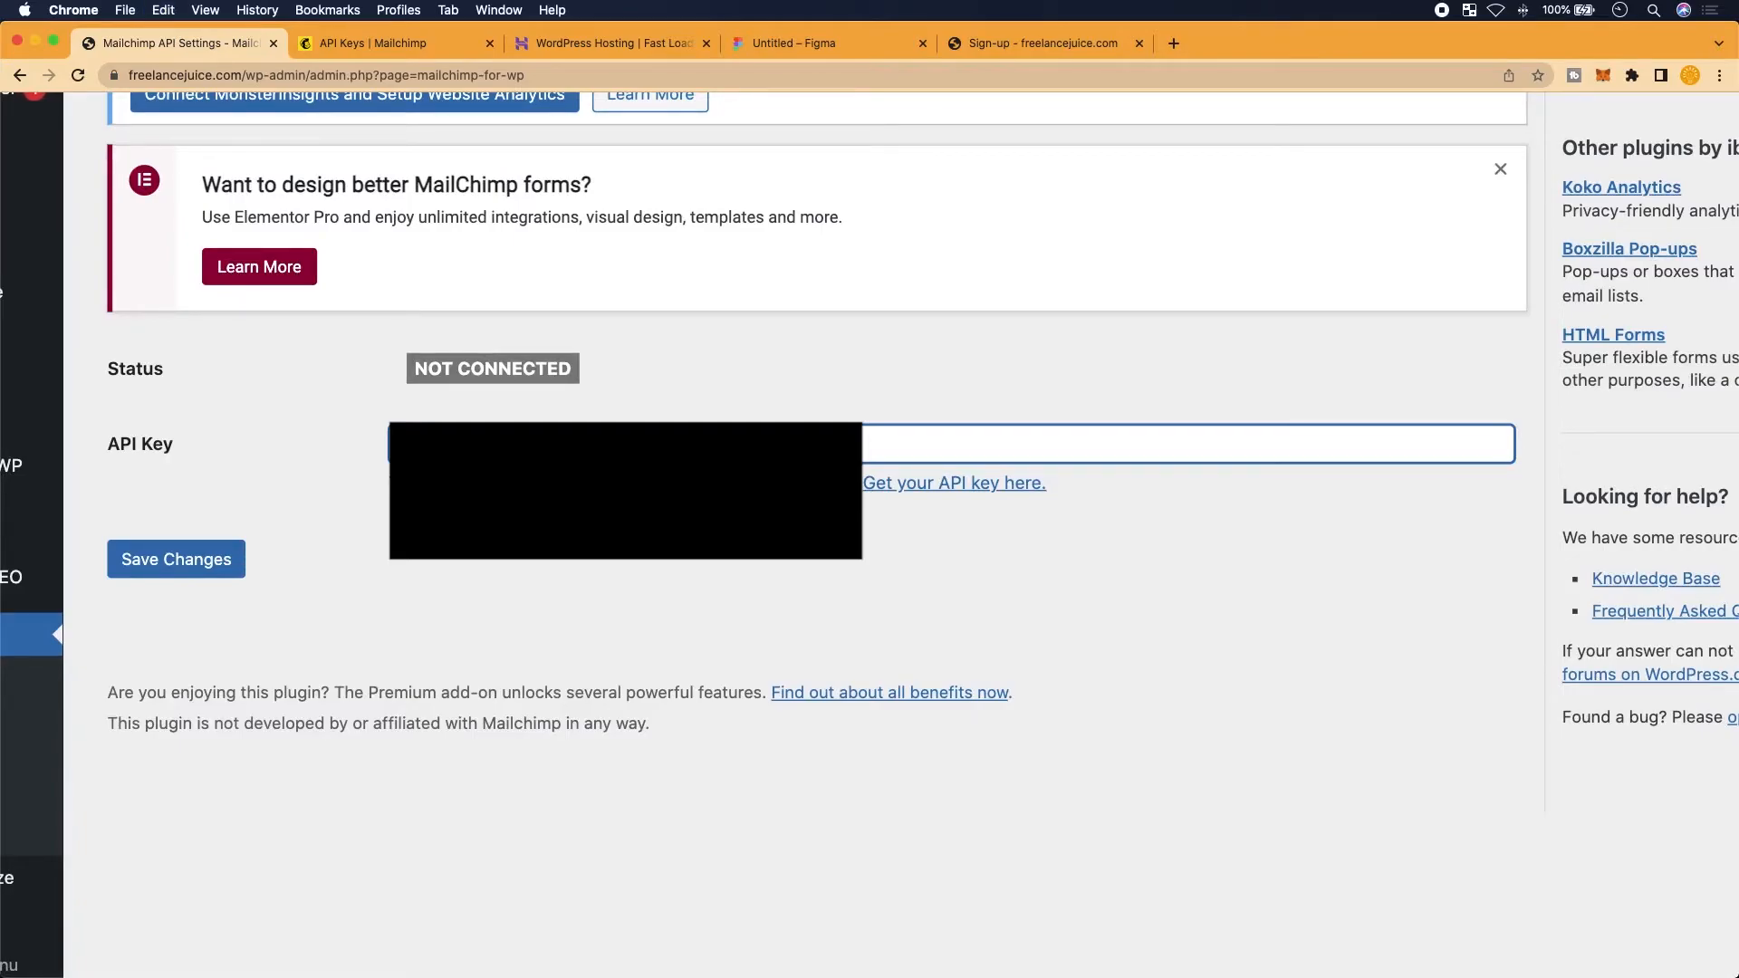
Save the API key settings and reload the page until MC4WP reports Connected
left_click(201, 577)
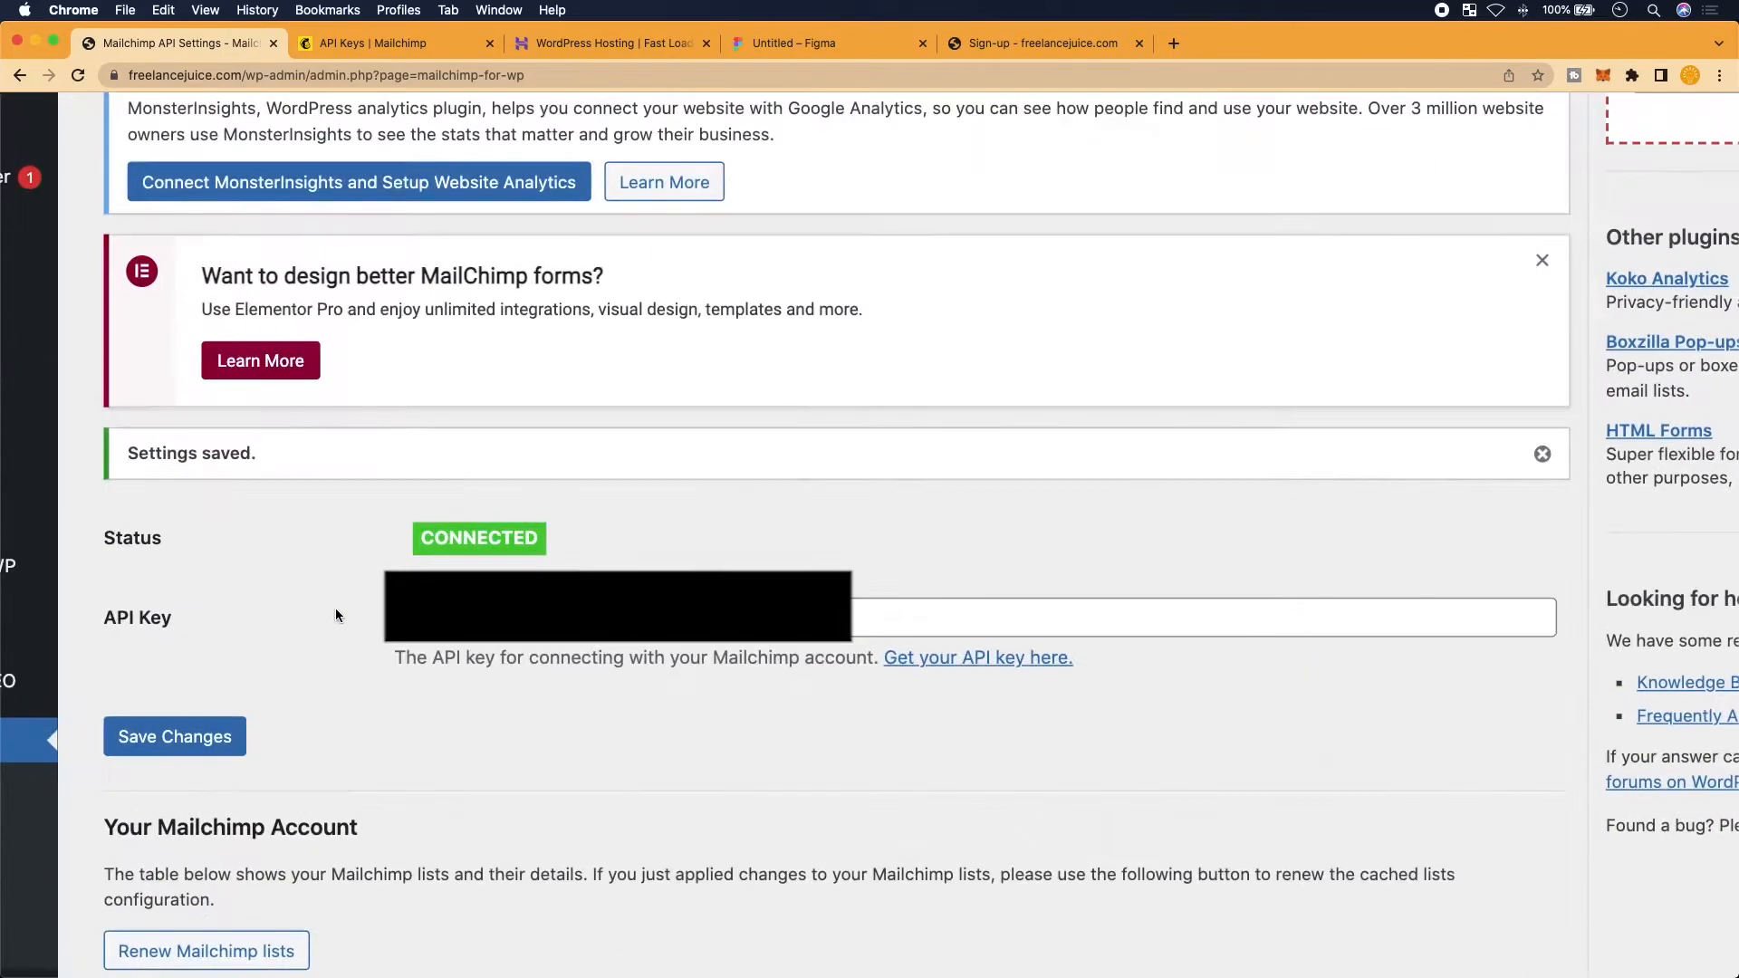
scroll(496, 566, "up", 3)
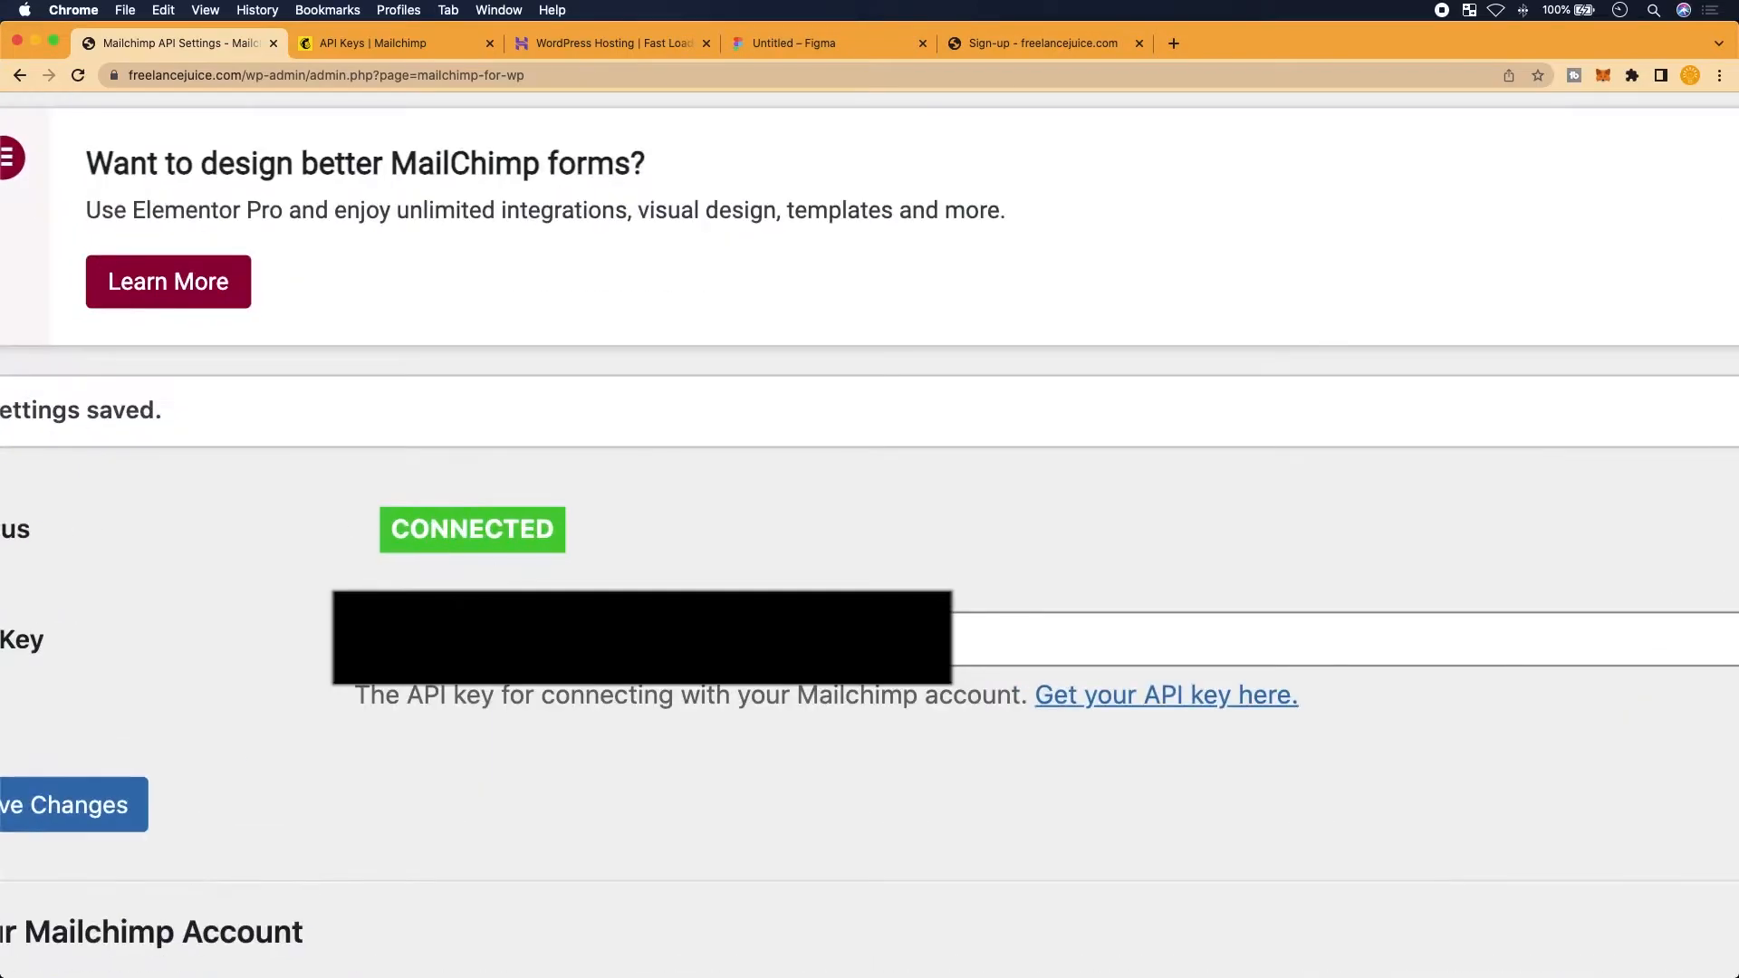
scroll(352, 562, "down", 3)
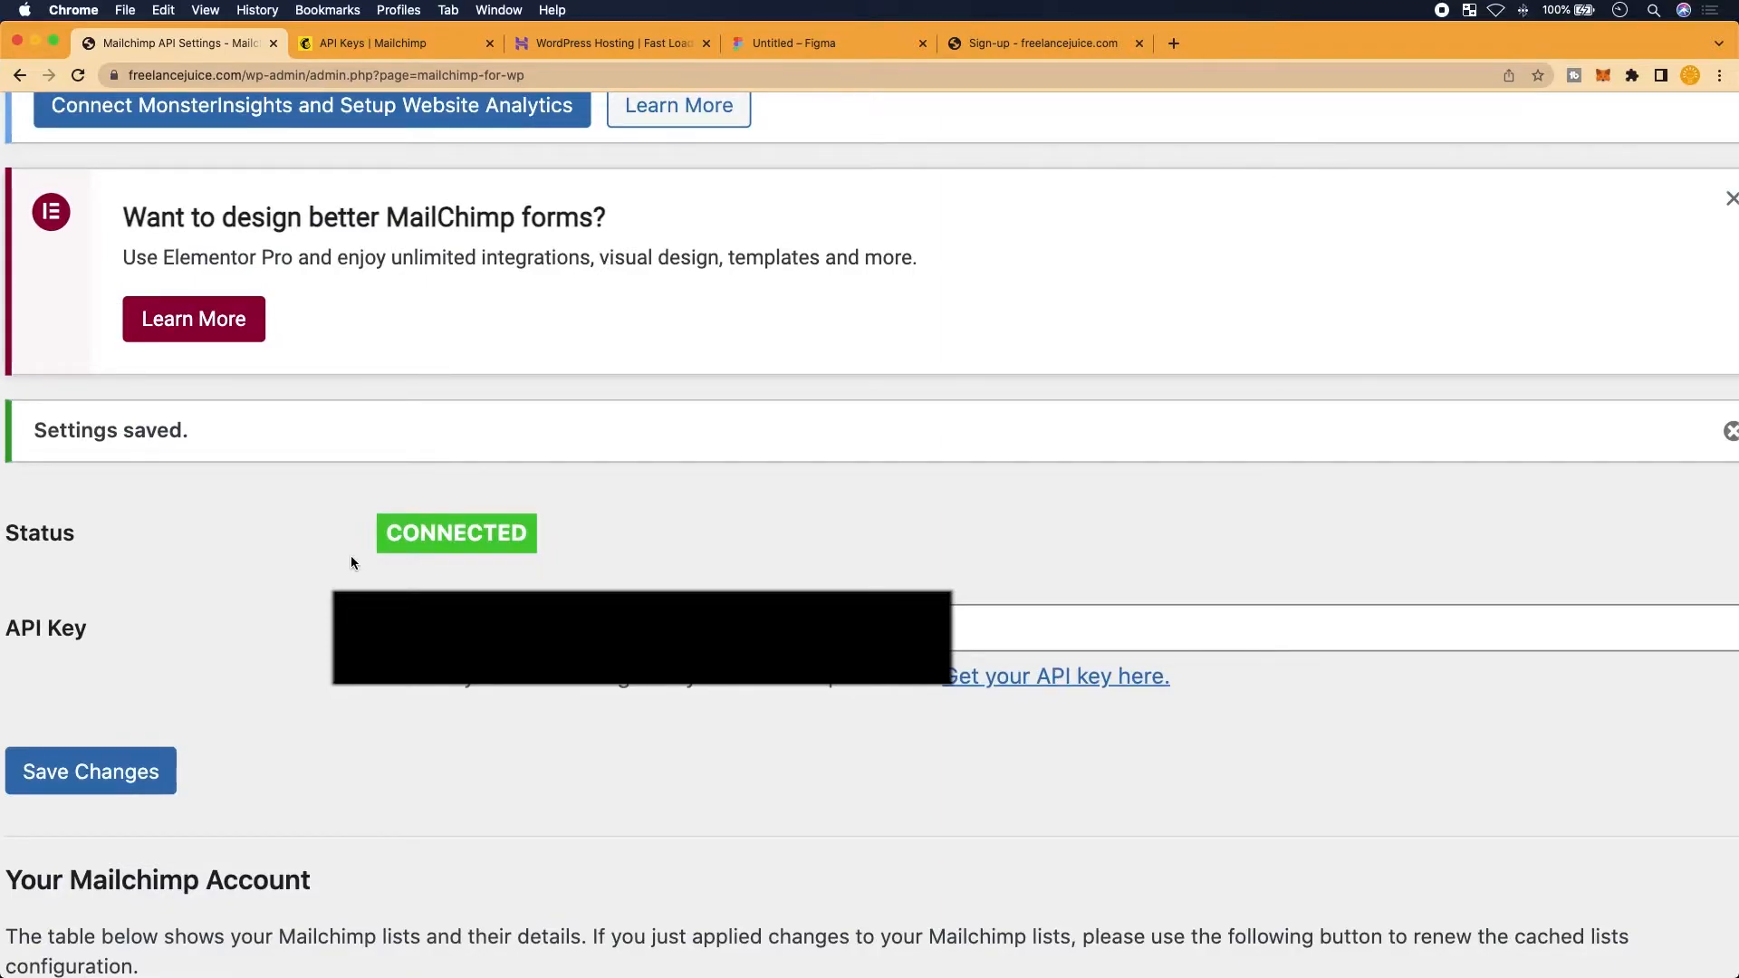
scroll(351, 558, "down", 3)
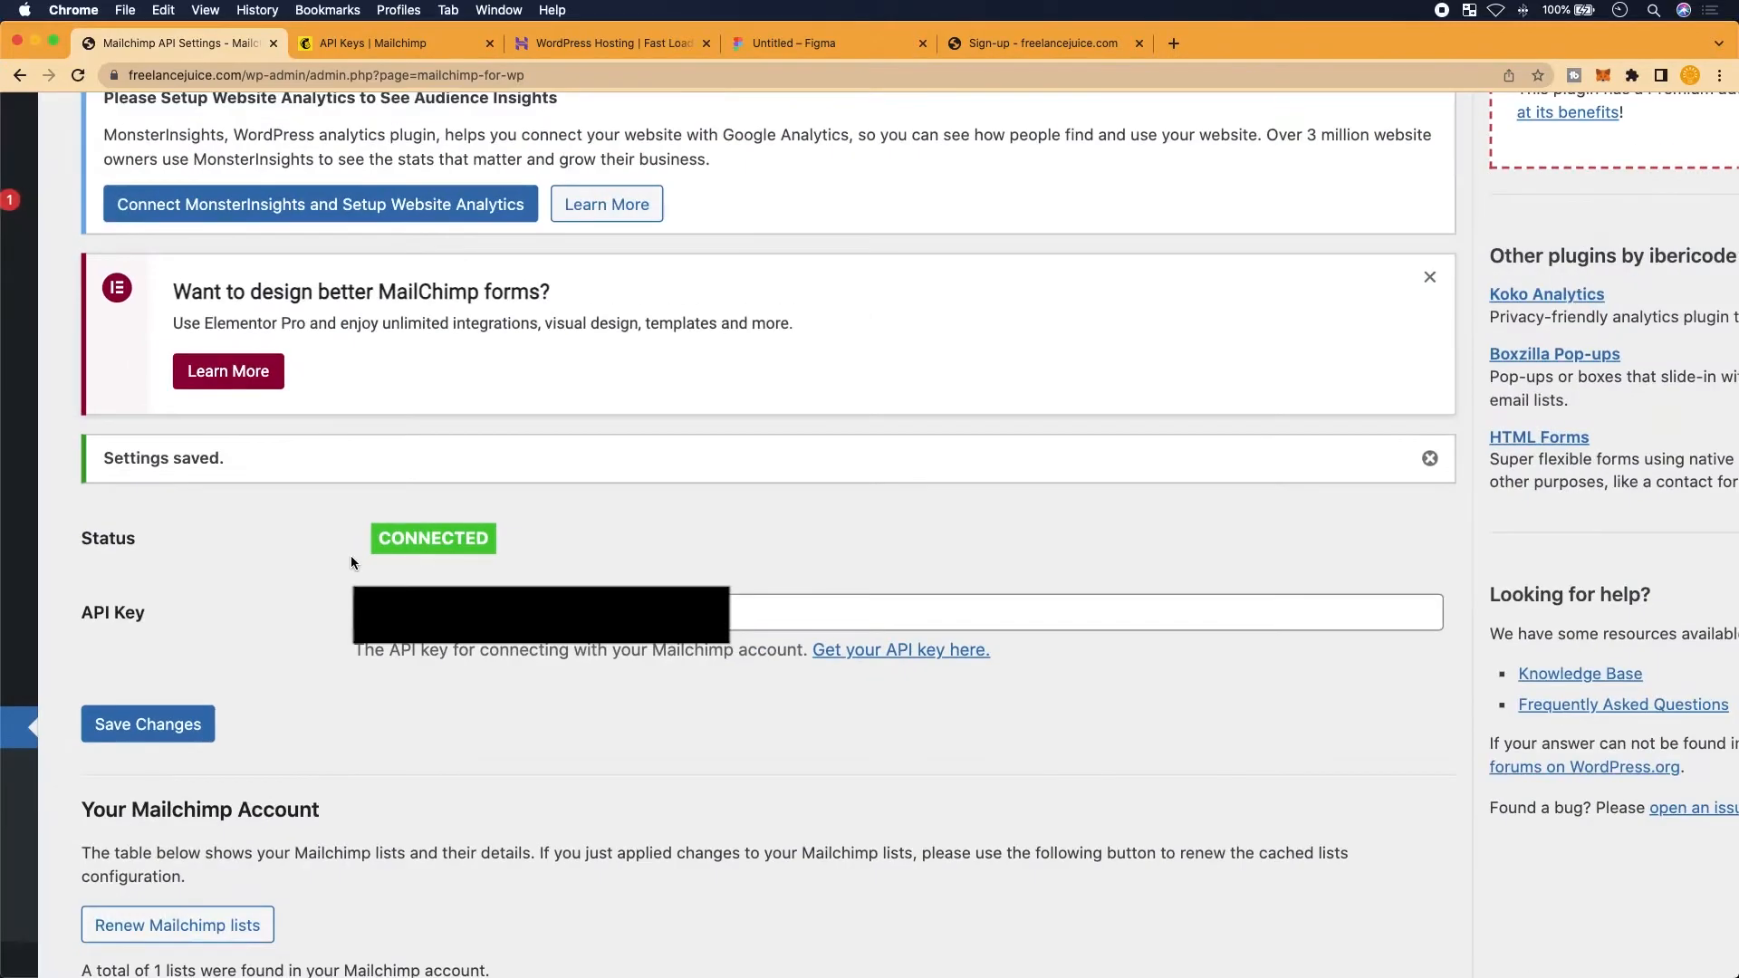
scroll(352, 558, "down", 3)
left_click(210, 481)
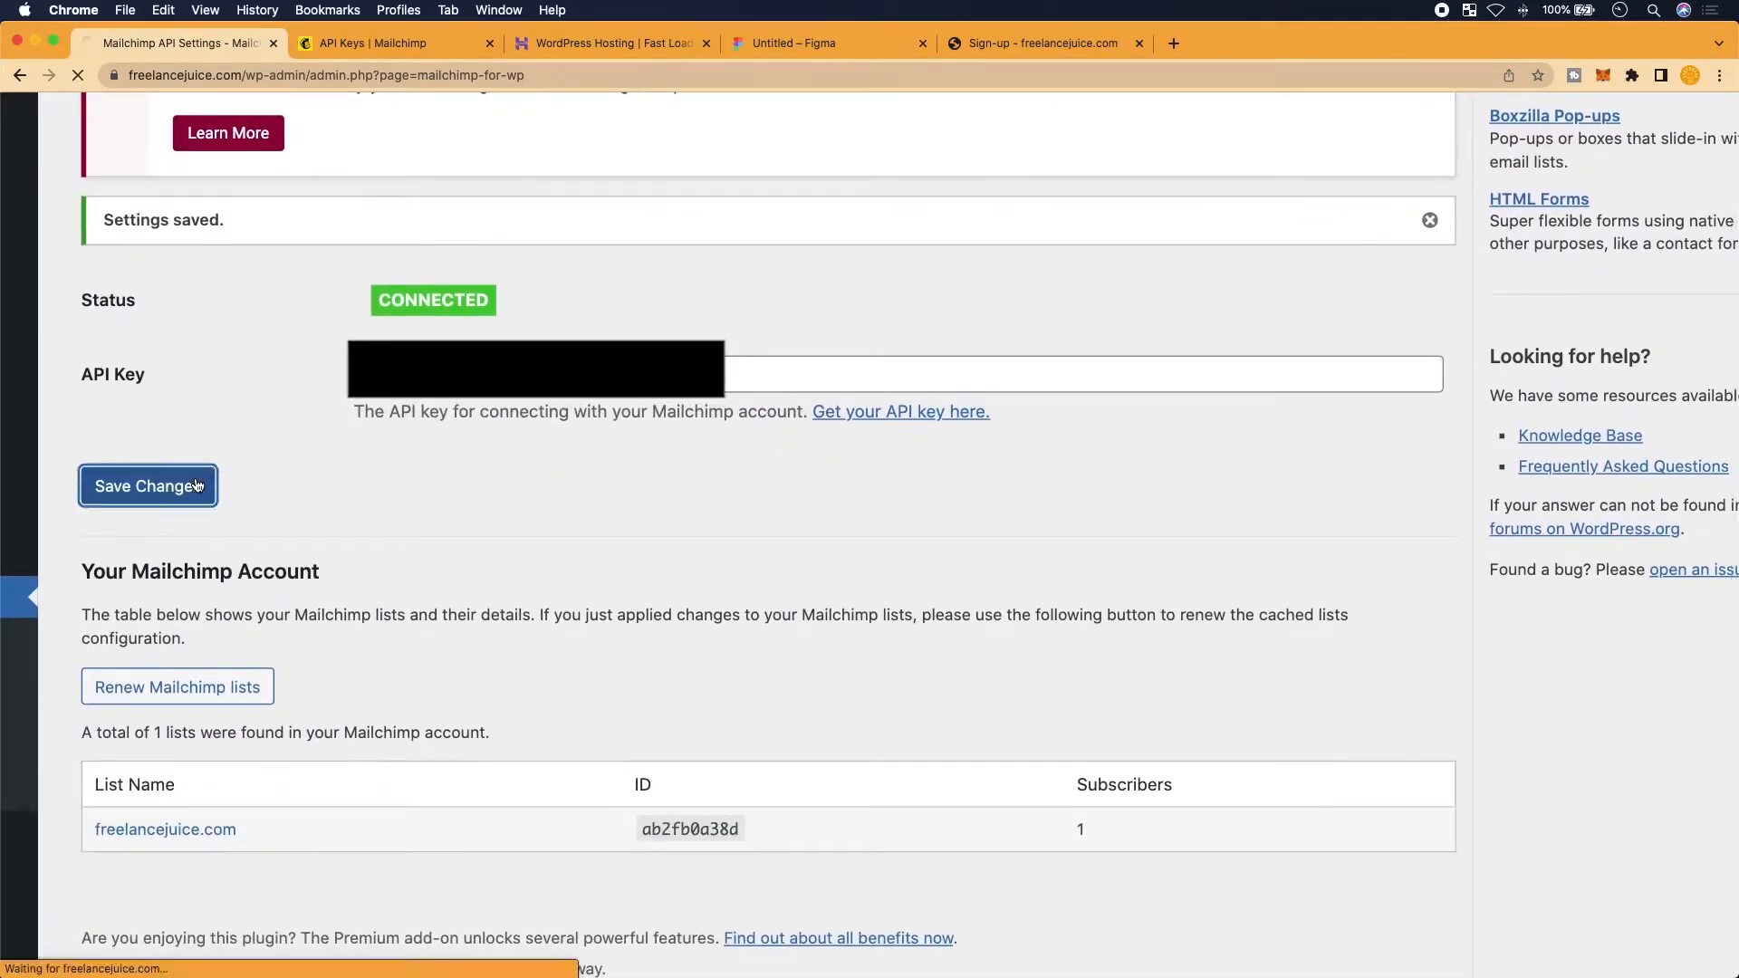
scroll(339, 582, "down", 3)
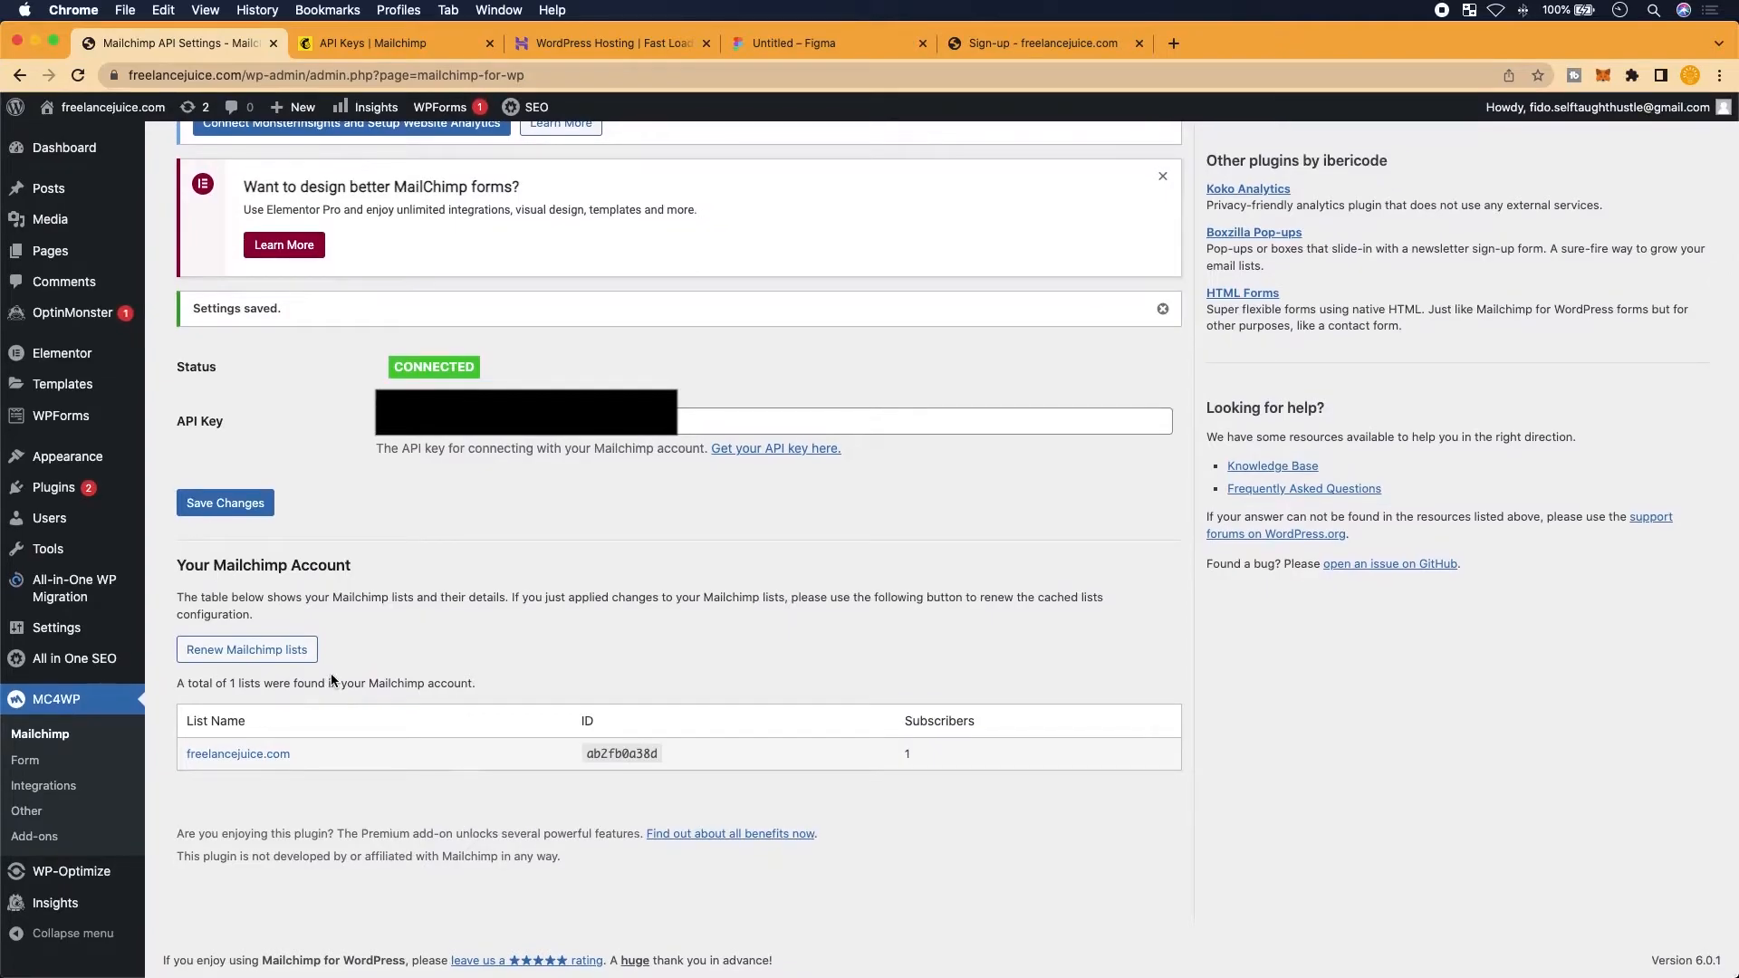
scroll(344, 538, "up", 3)
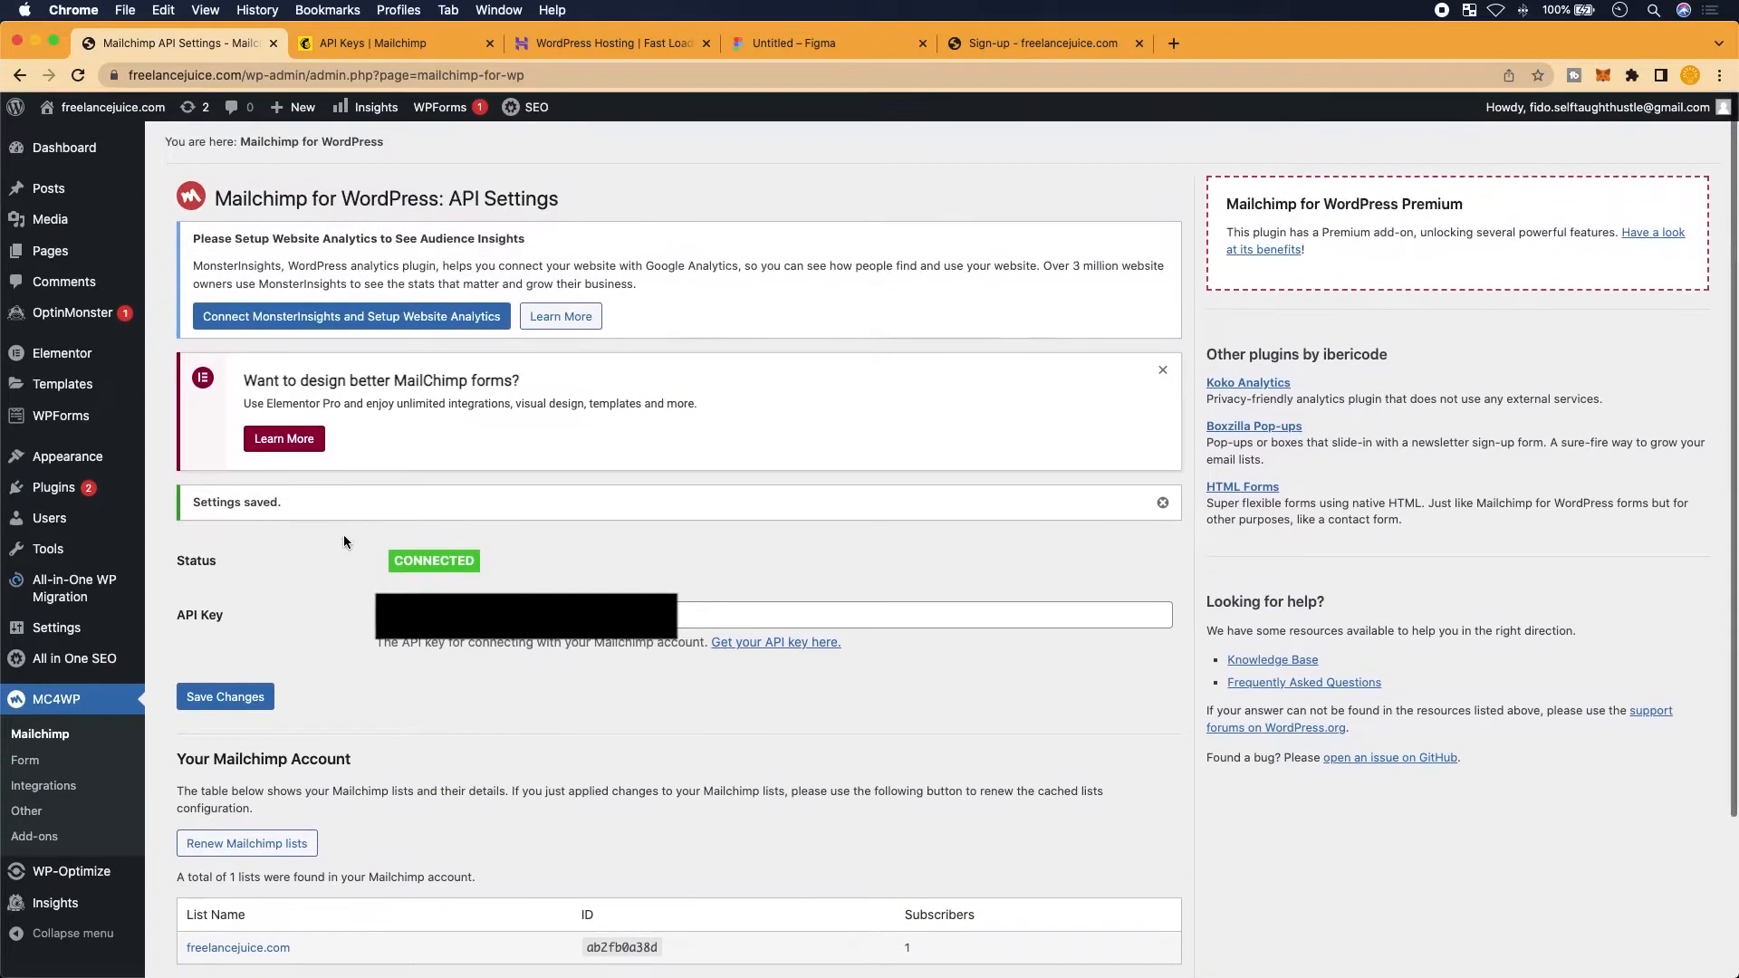
scroll(344, 538, "down", 3)
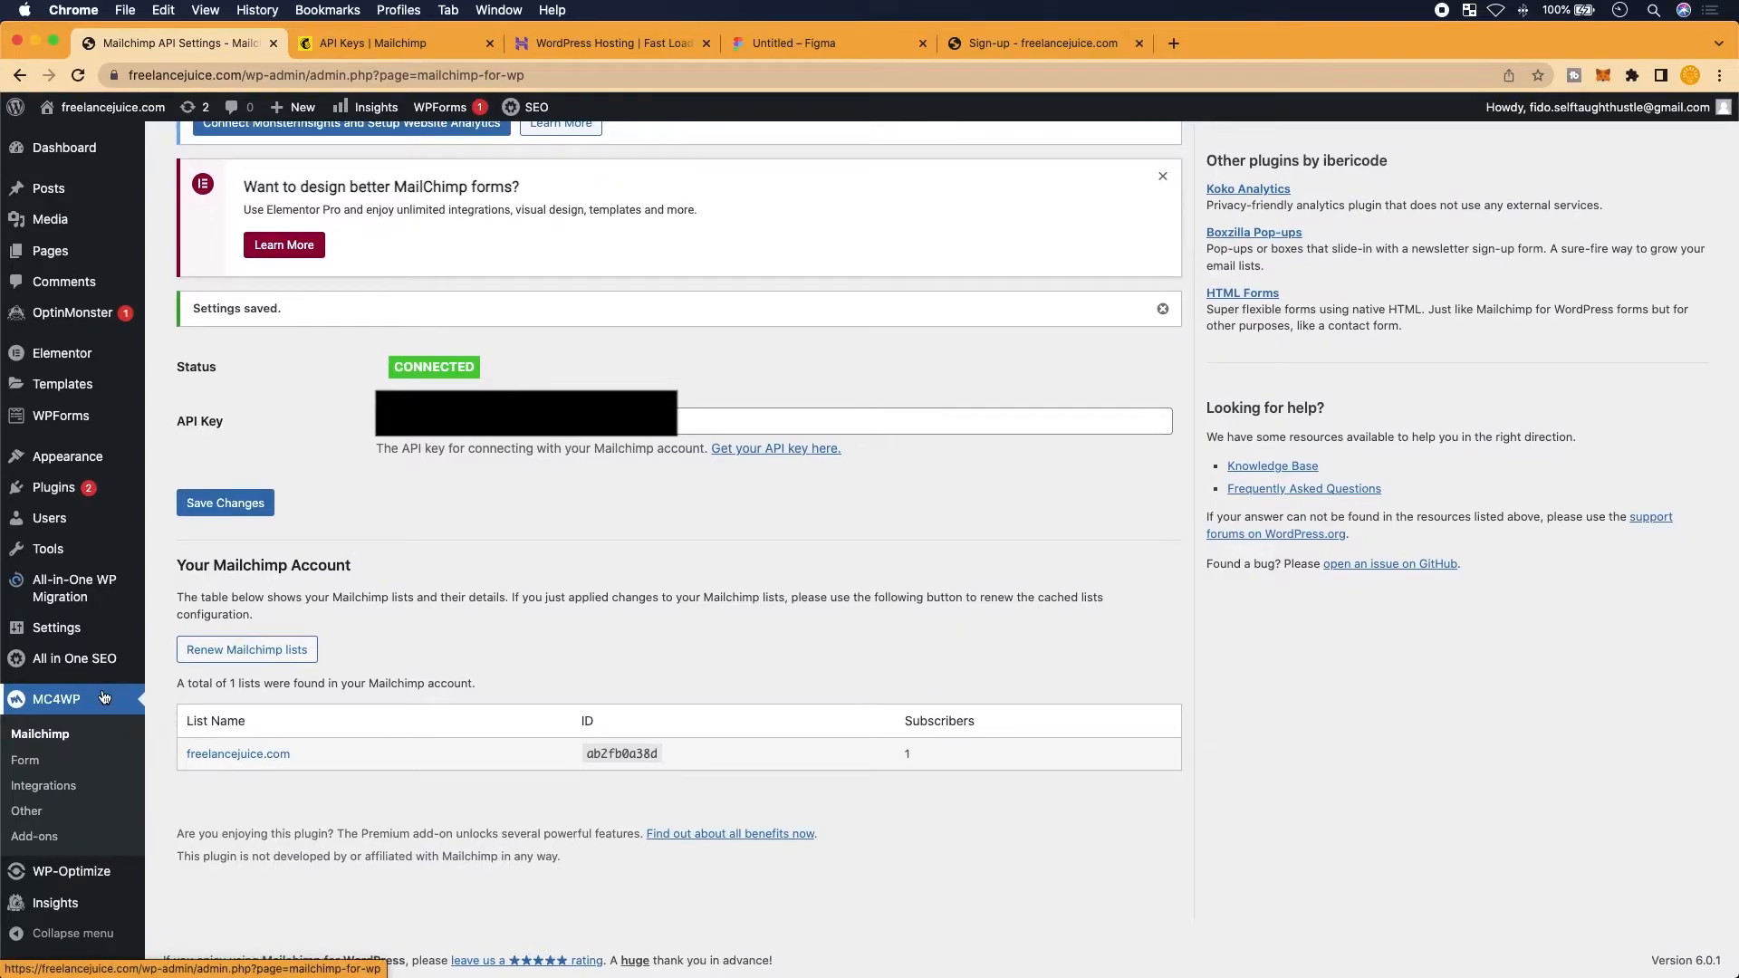
left_click(104, 697)
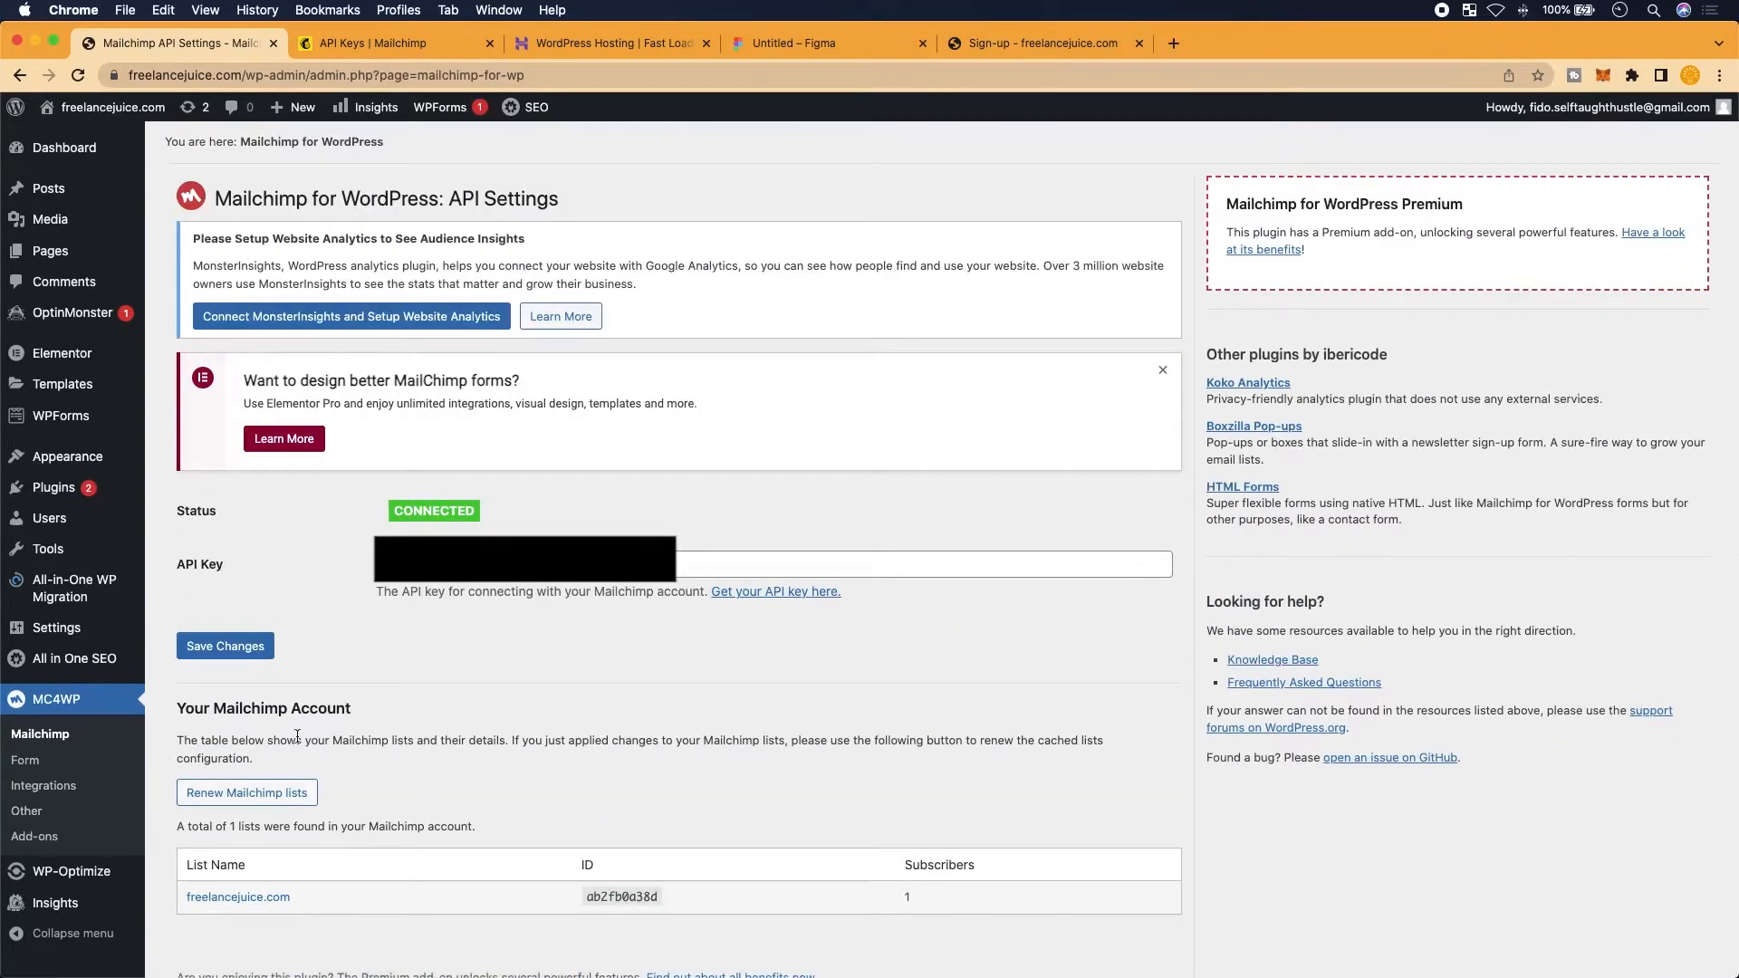
Dismiss the Elementor forms notice on the MC4WP settings page
scroll(297, 735, "down", 3)
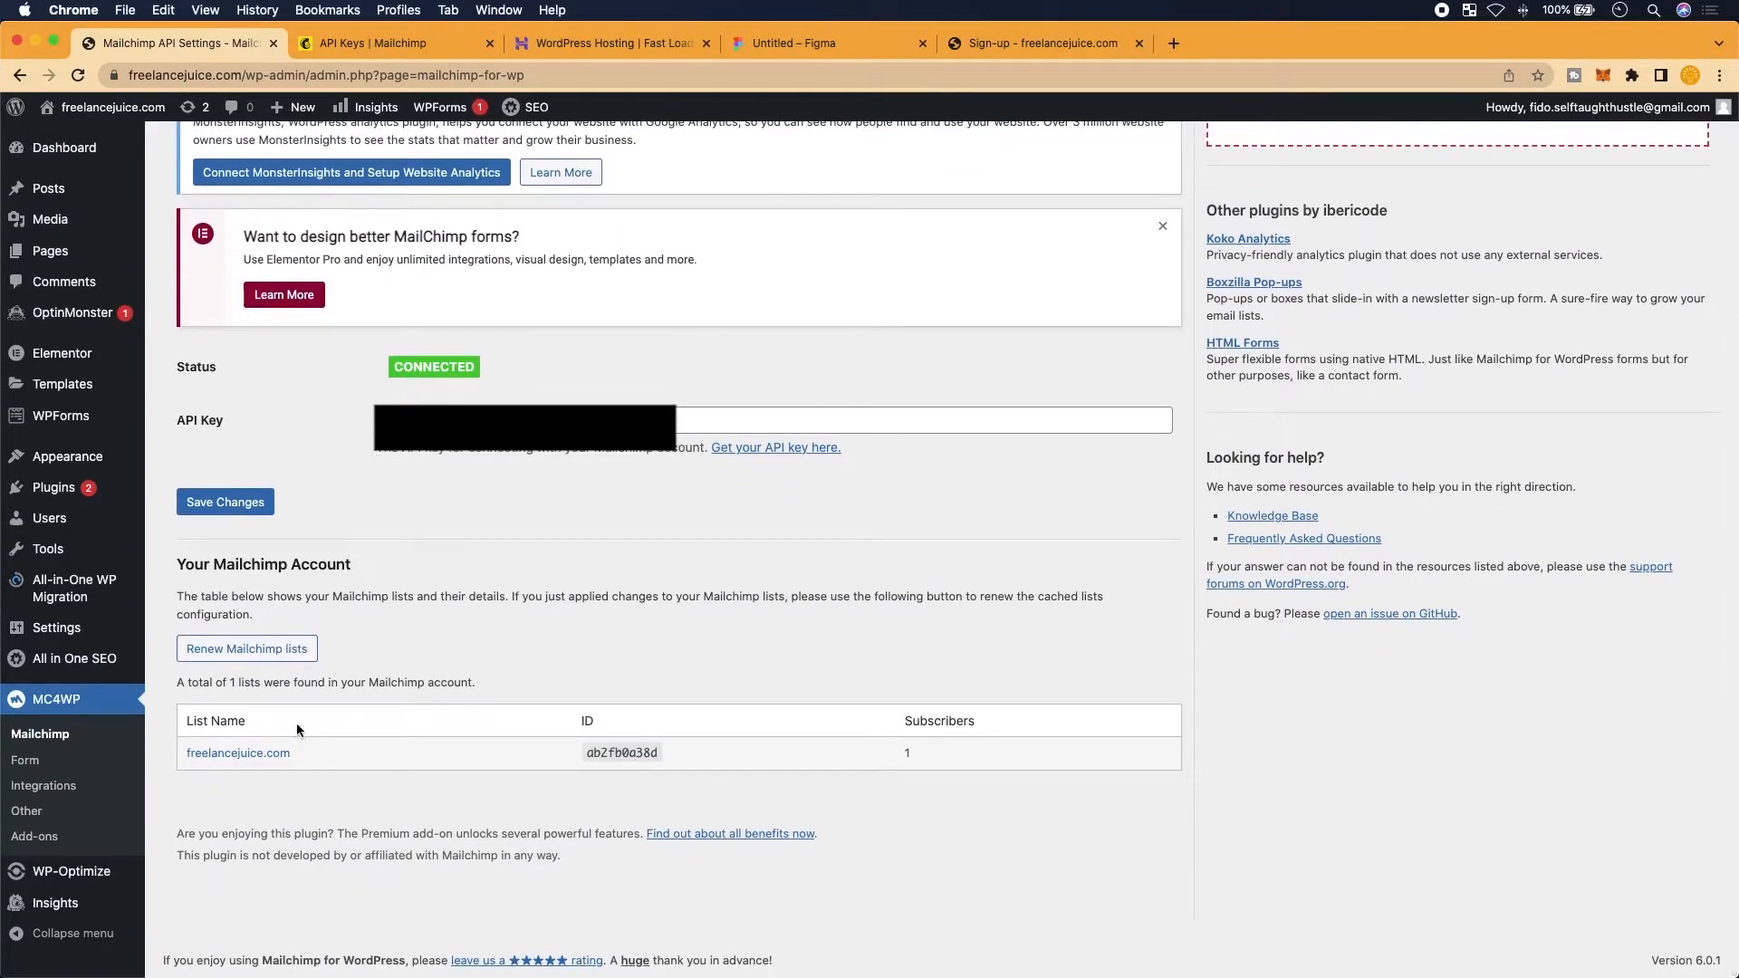
scroll(329, 585, "up", 3)
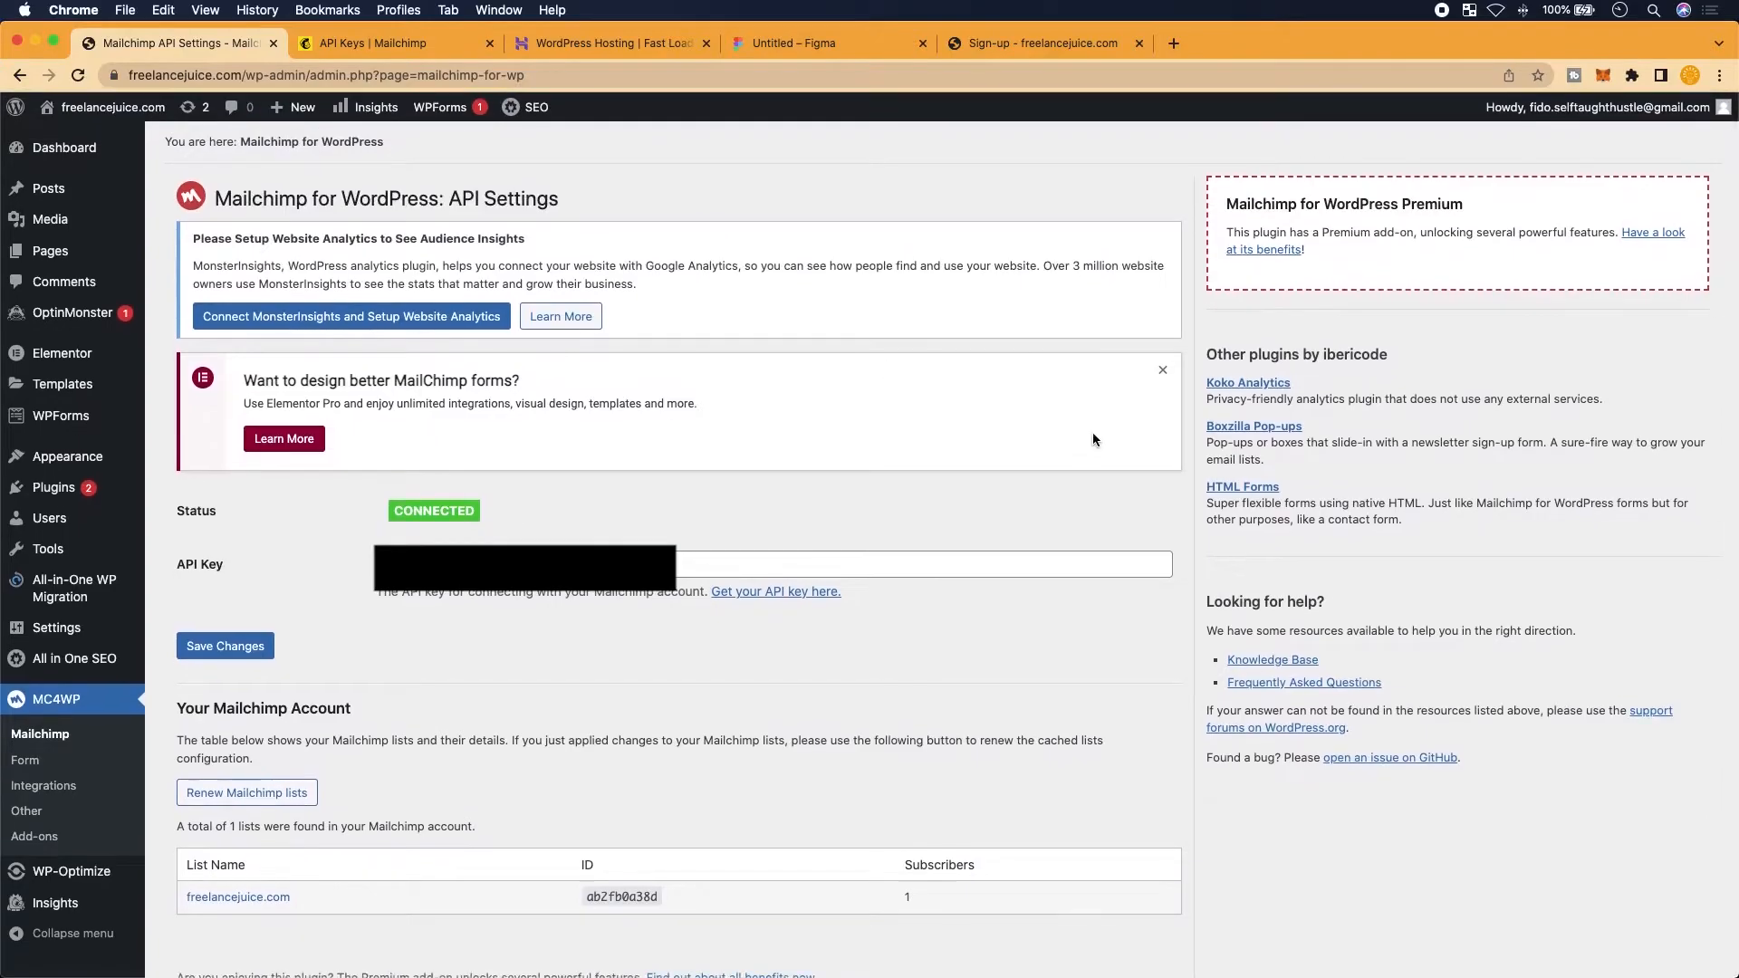
left_click(1163, 372)
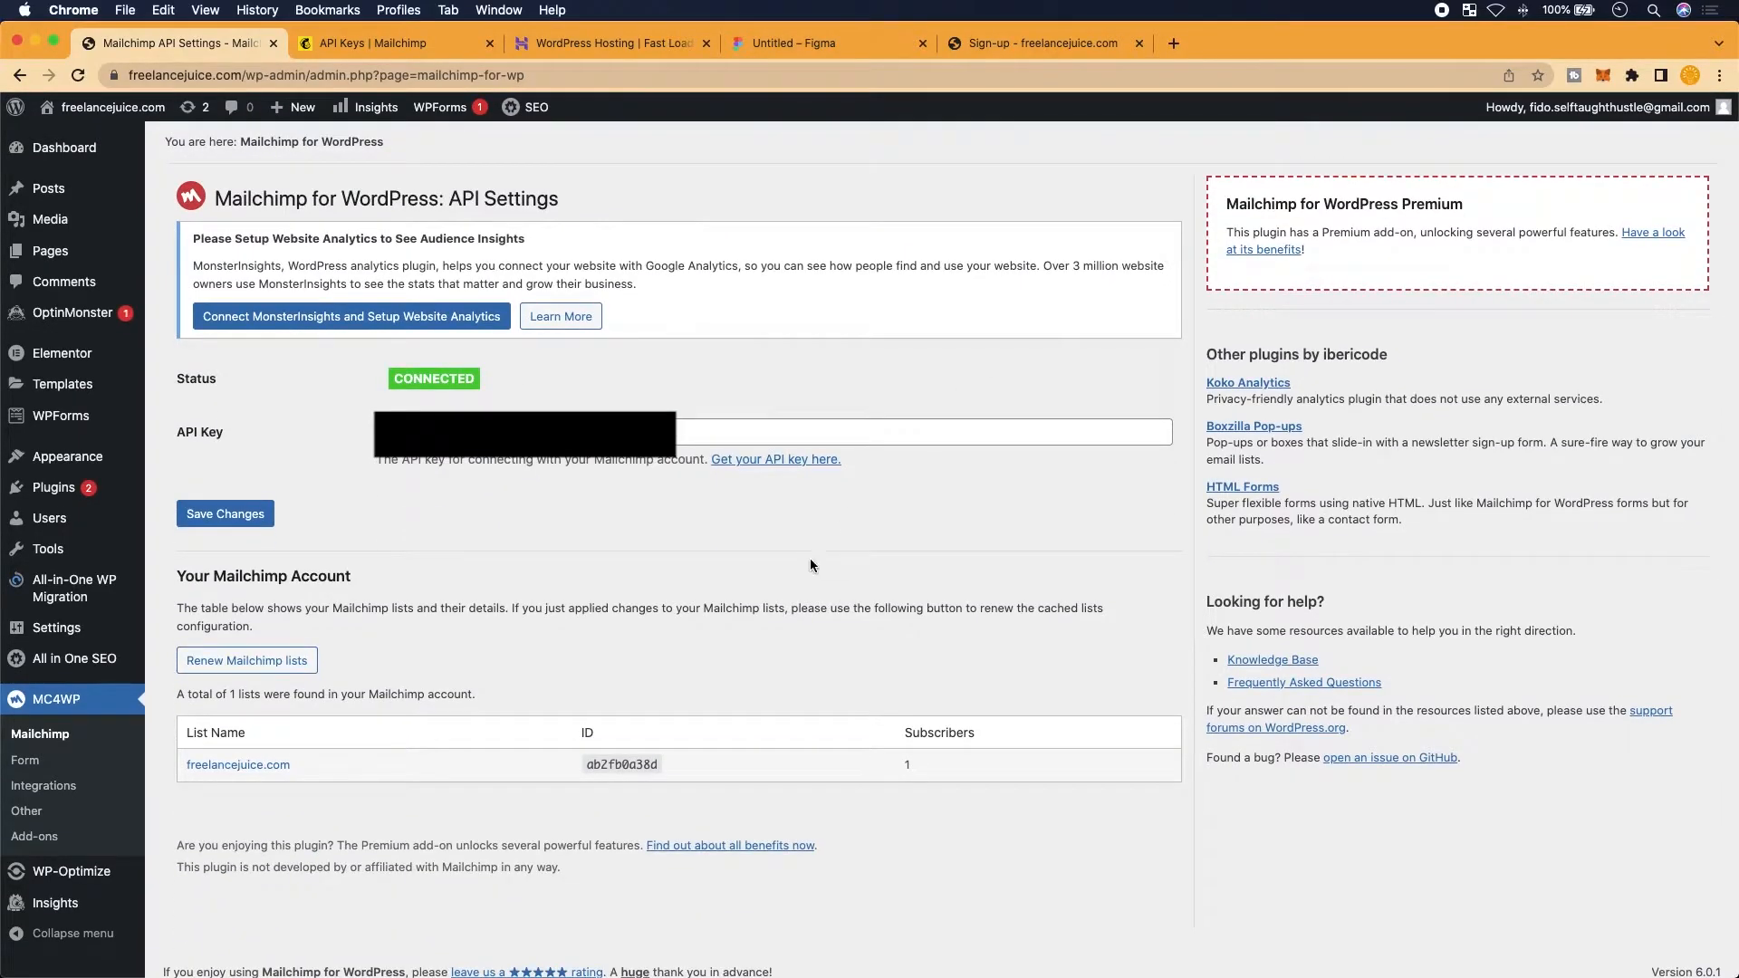
Expand the freelancejuice.com list to view its merge fields (EMAIL, FNAME, PHONE)
scroll(404, 842, "down", 1)
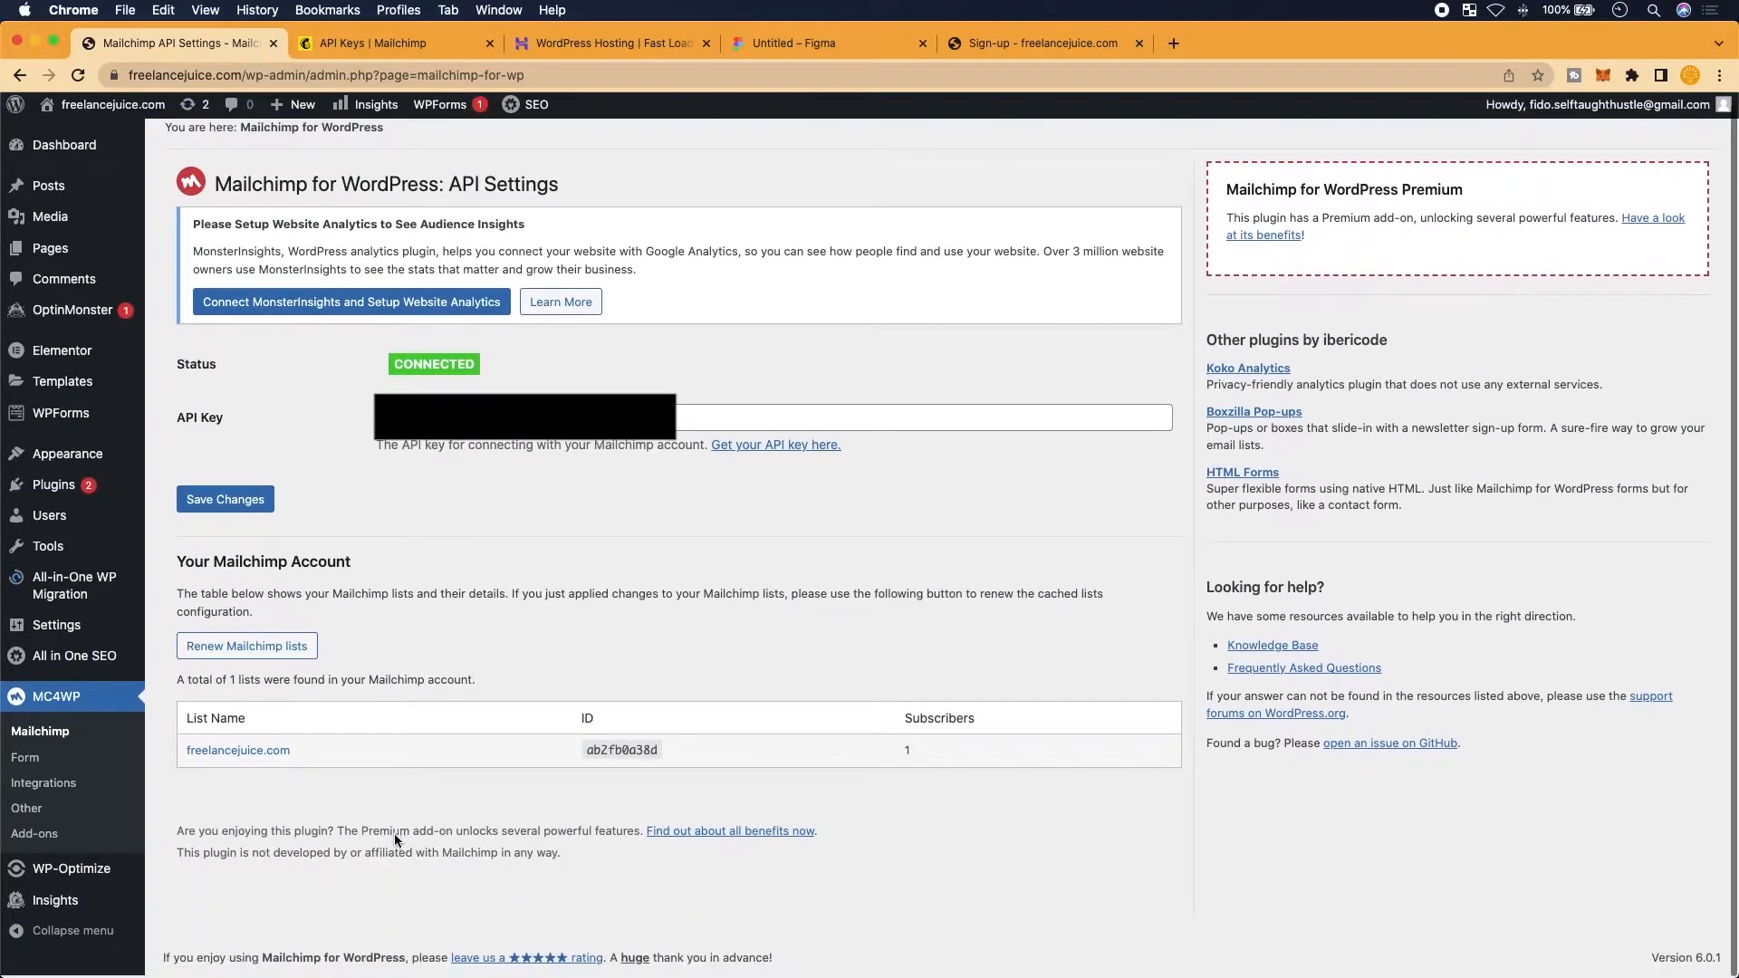
left_click(263, 760)
scroll(260, 820, "down", 5)
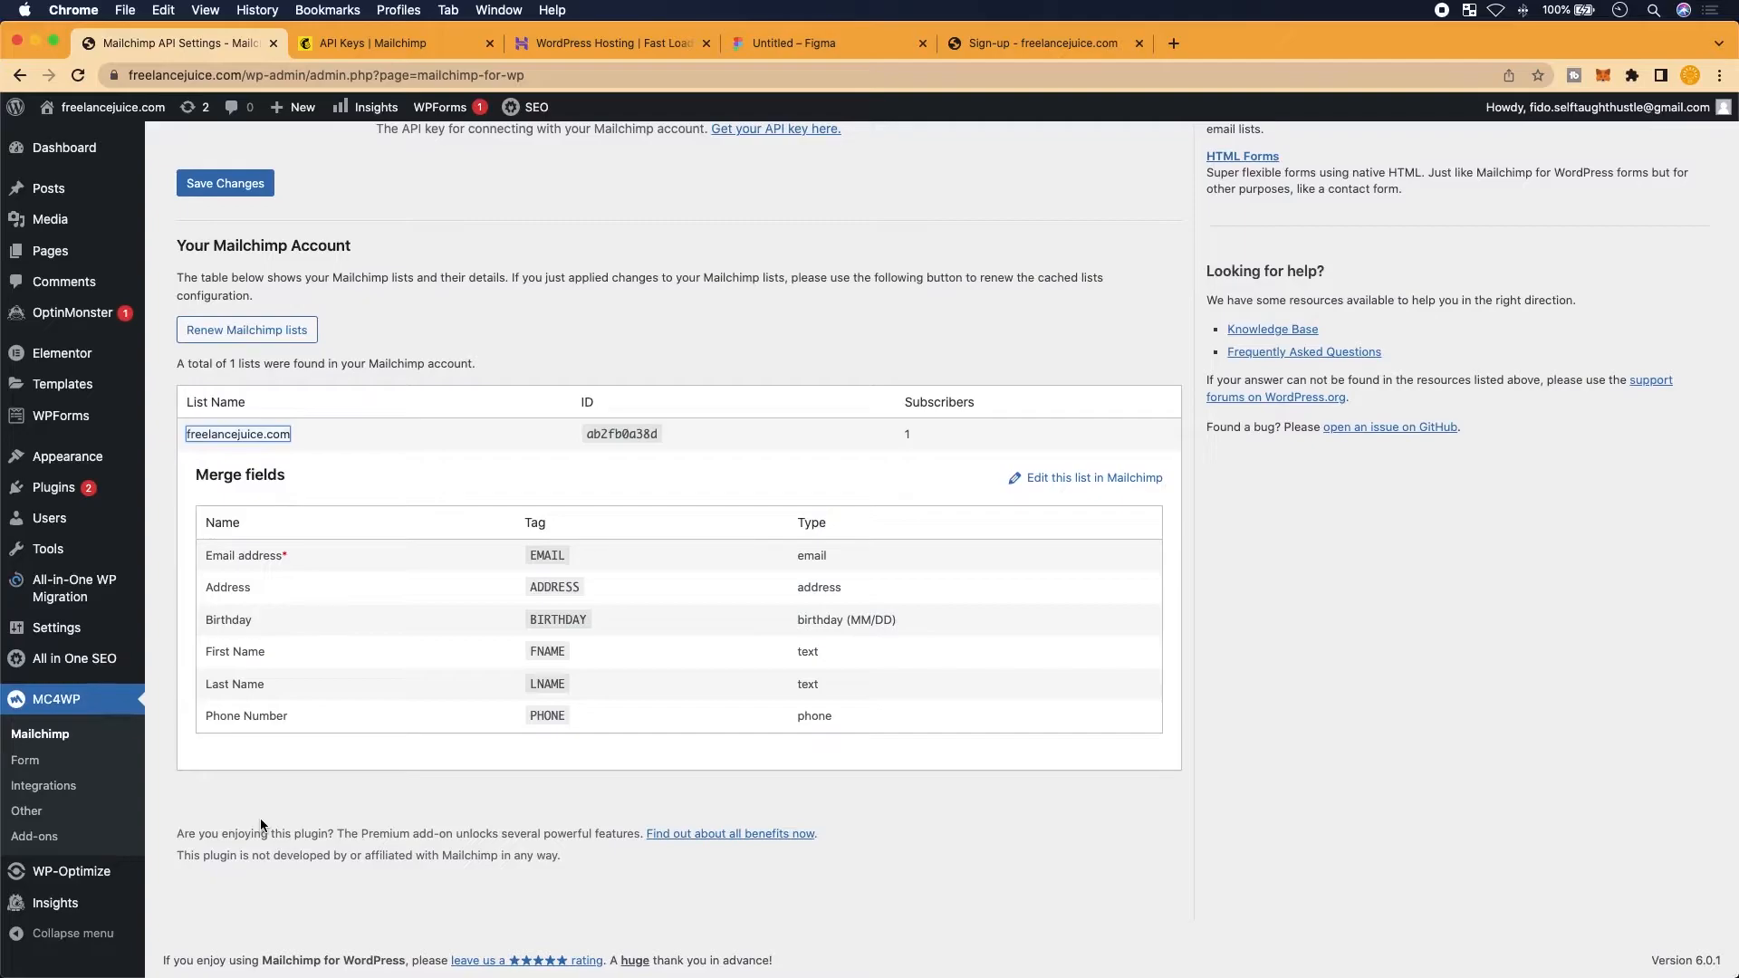
scroll(308, 713, "up", 5)
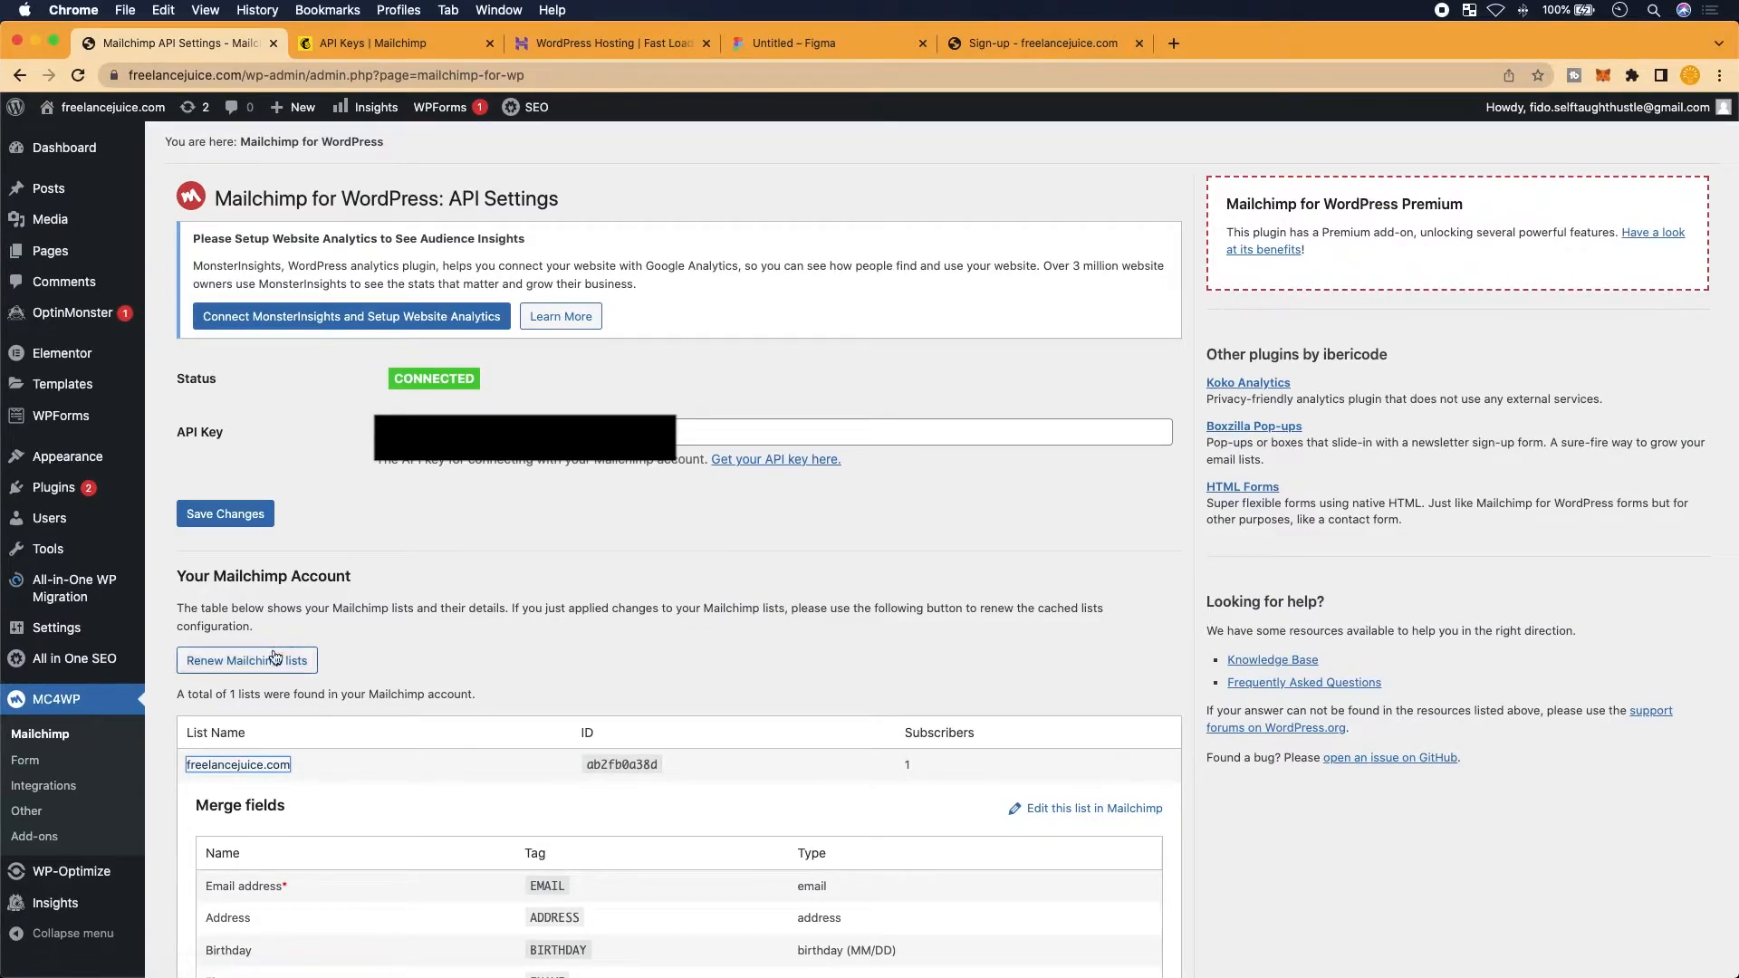
scroll(283, 666, "down", 3)
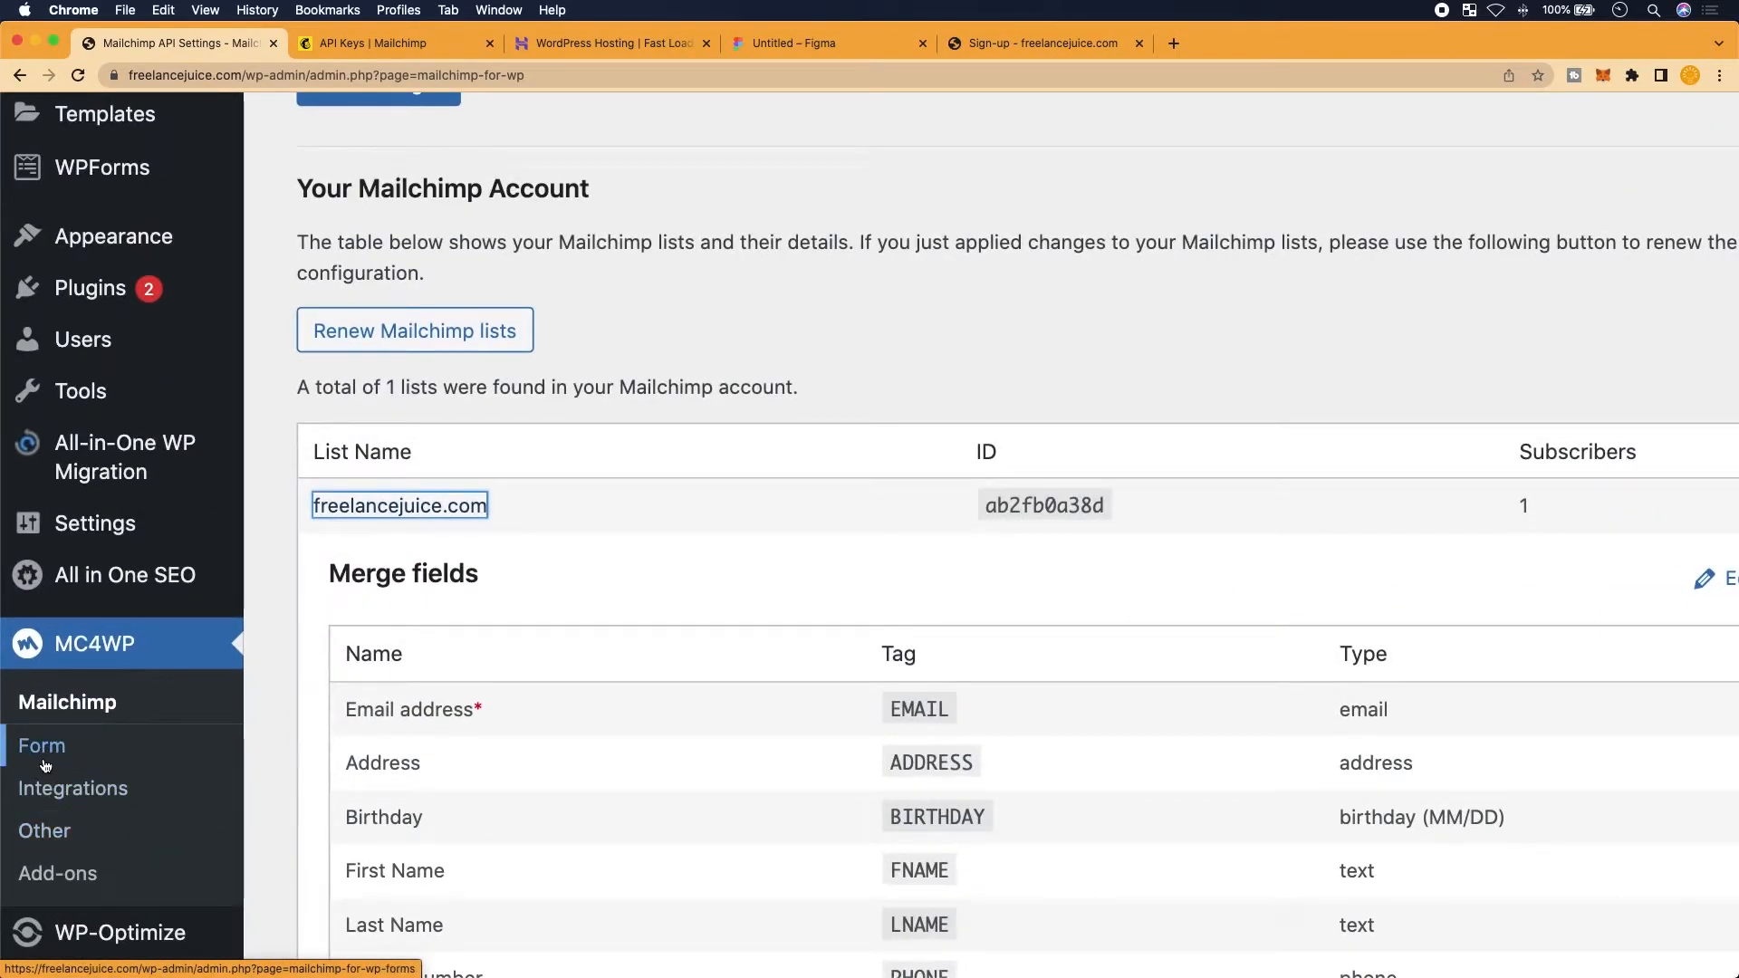
Add a new form titled 'Sign-Ups for freelancejuice' subscribed to the freelancejuice.com list
left_click(45, 765)
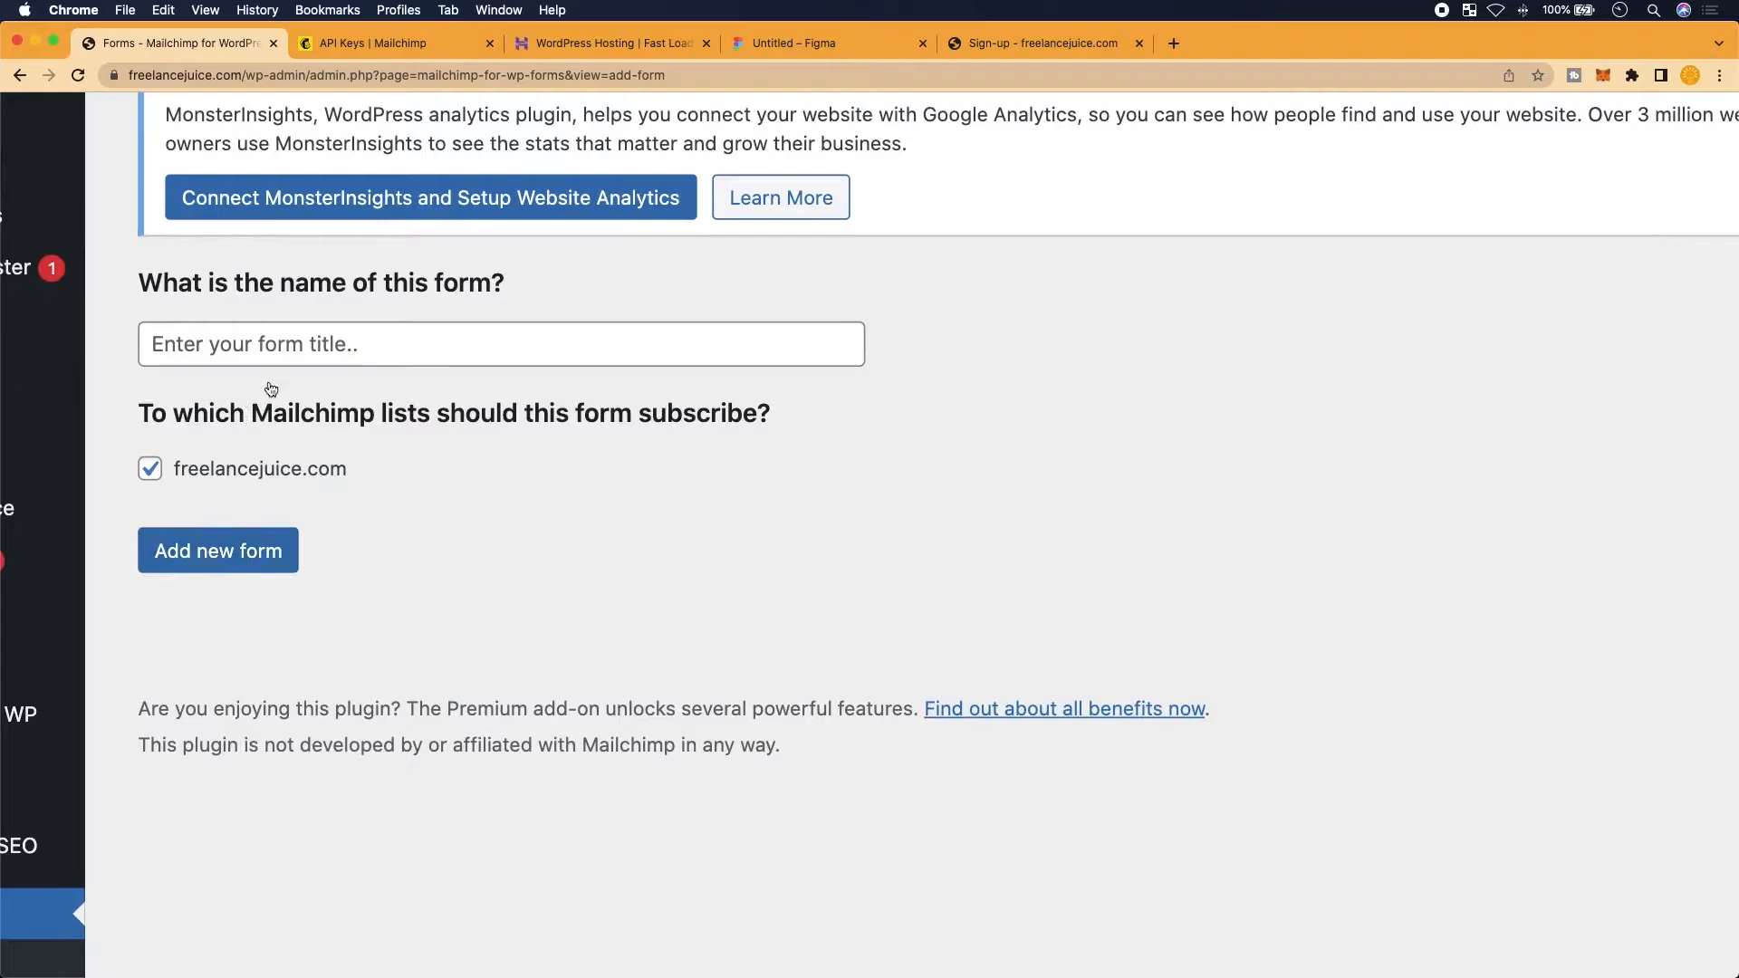
left_click(366, 342)
type("Sign-Ups for freelancejuice")
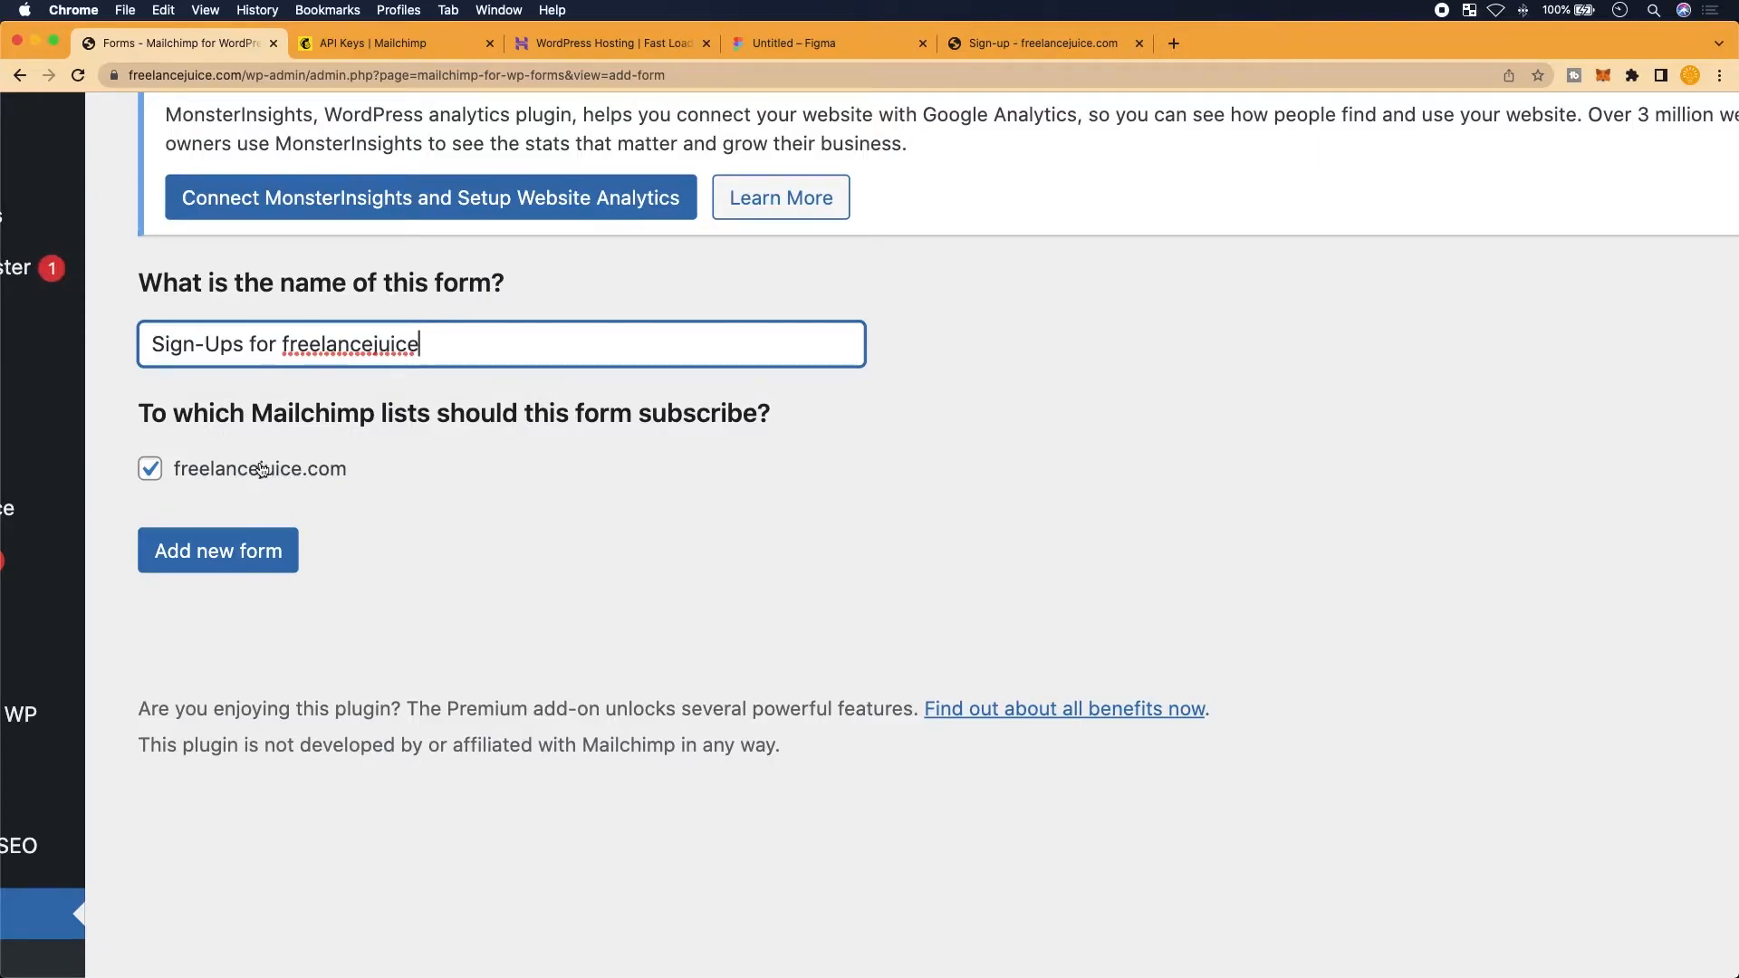
scroll(254, 605, "down", 1)
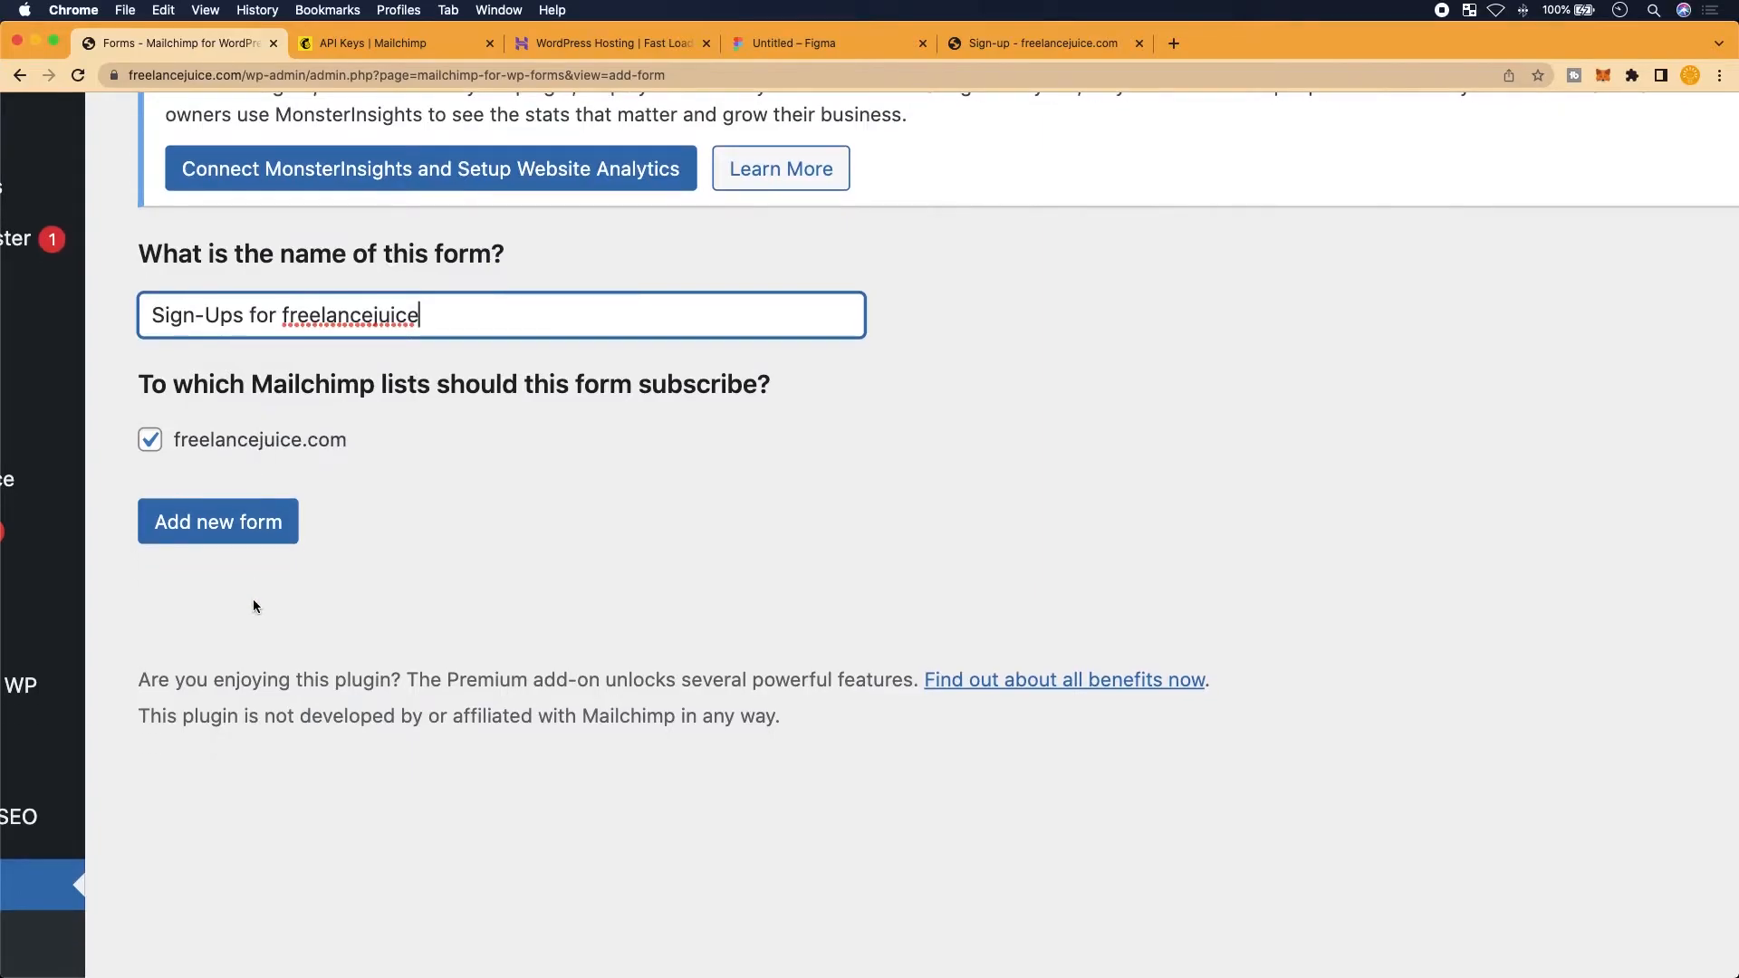
left_click(186, 535)
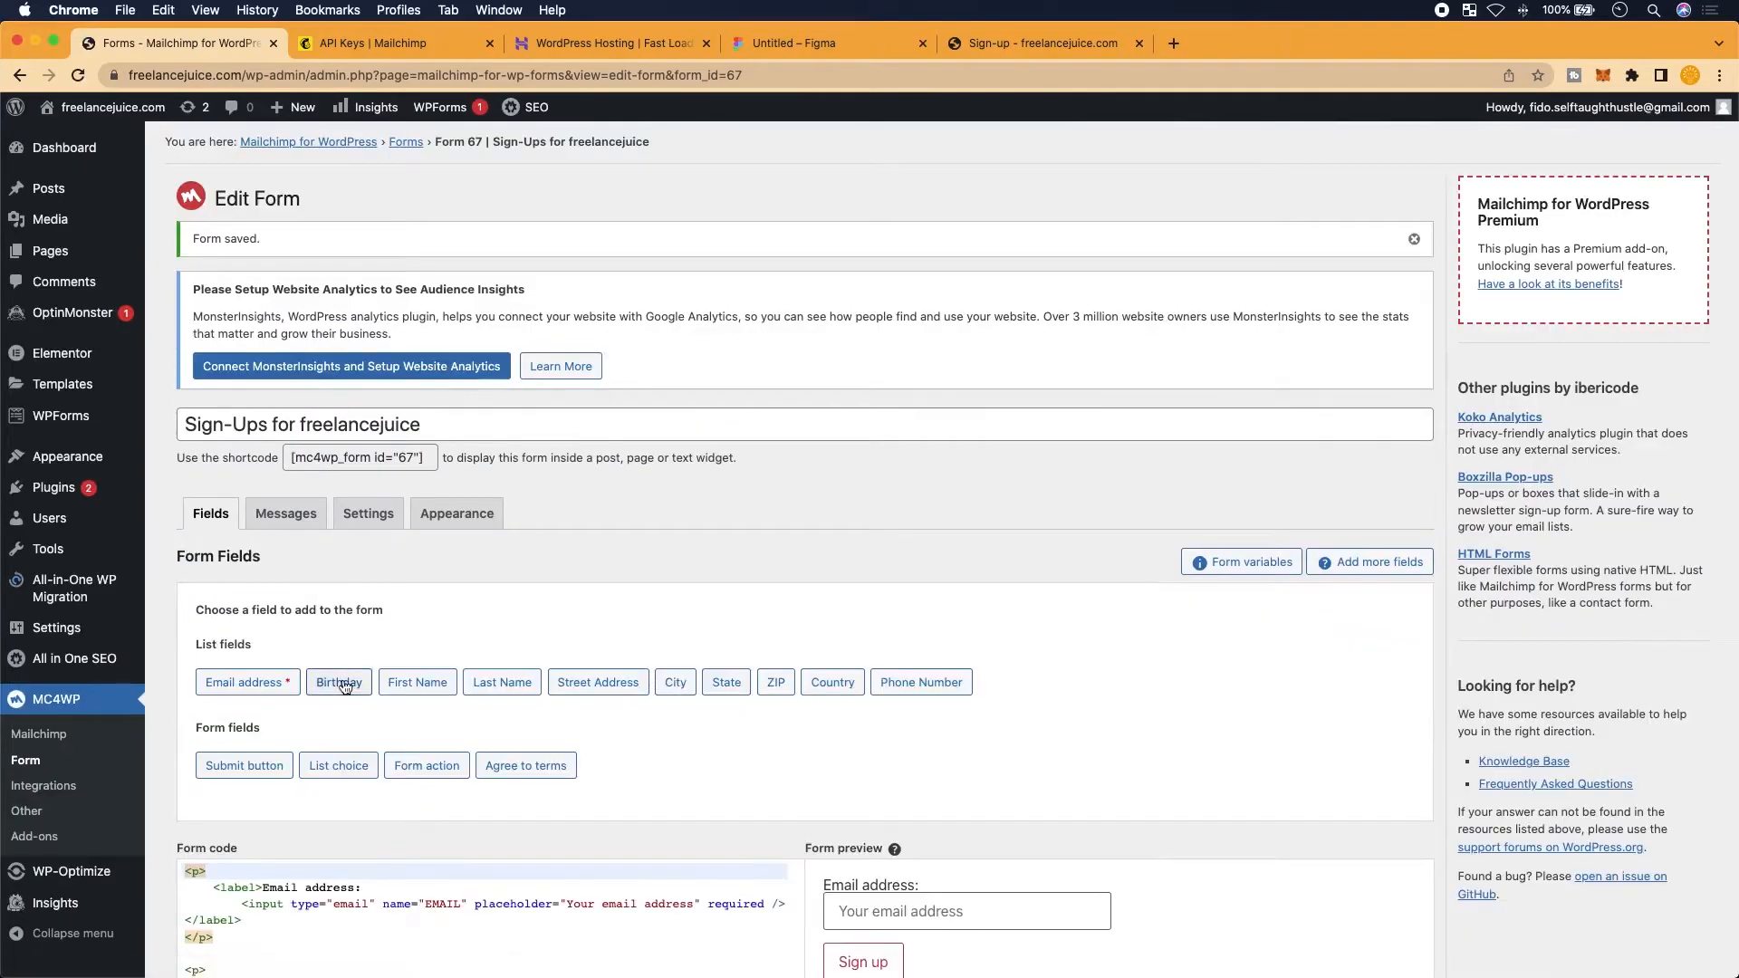
Review the new form's default code and preview, then switch to the Figma mockup
scroll(354, 779, "down", 3)
scroll(561, 758, "up", 2)
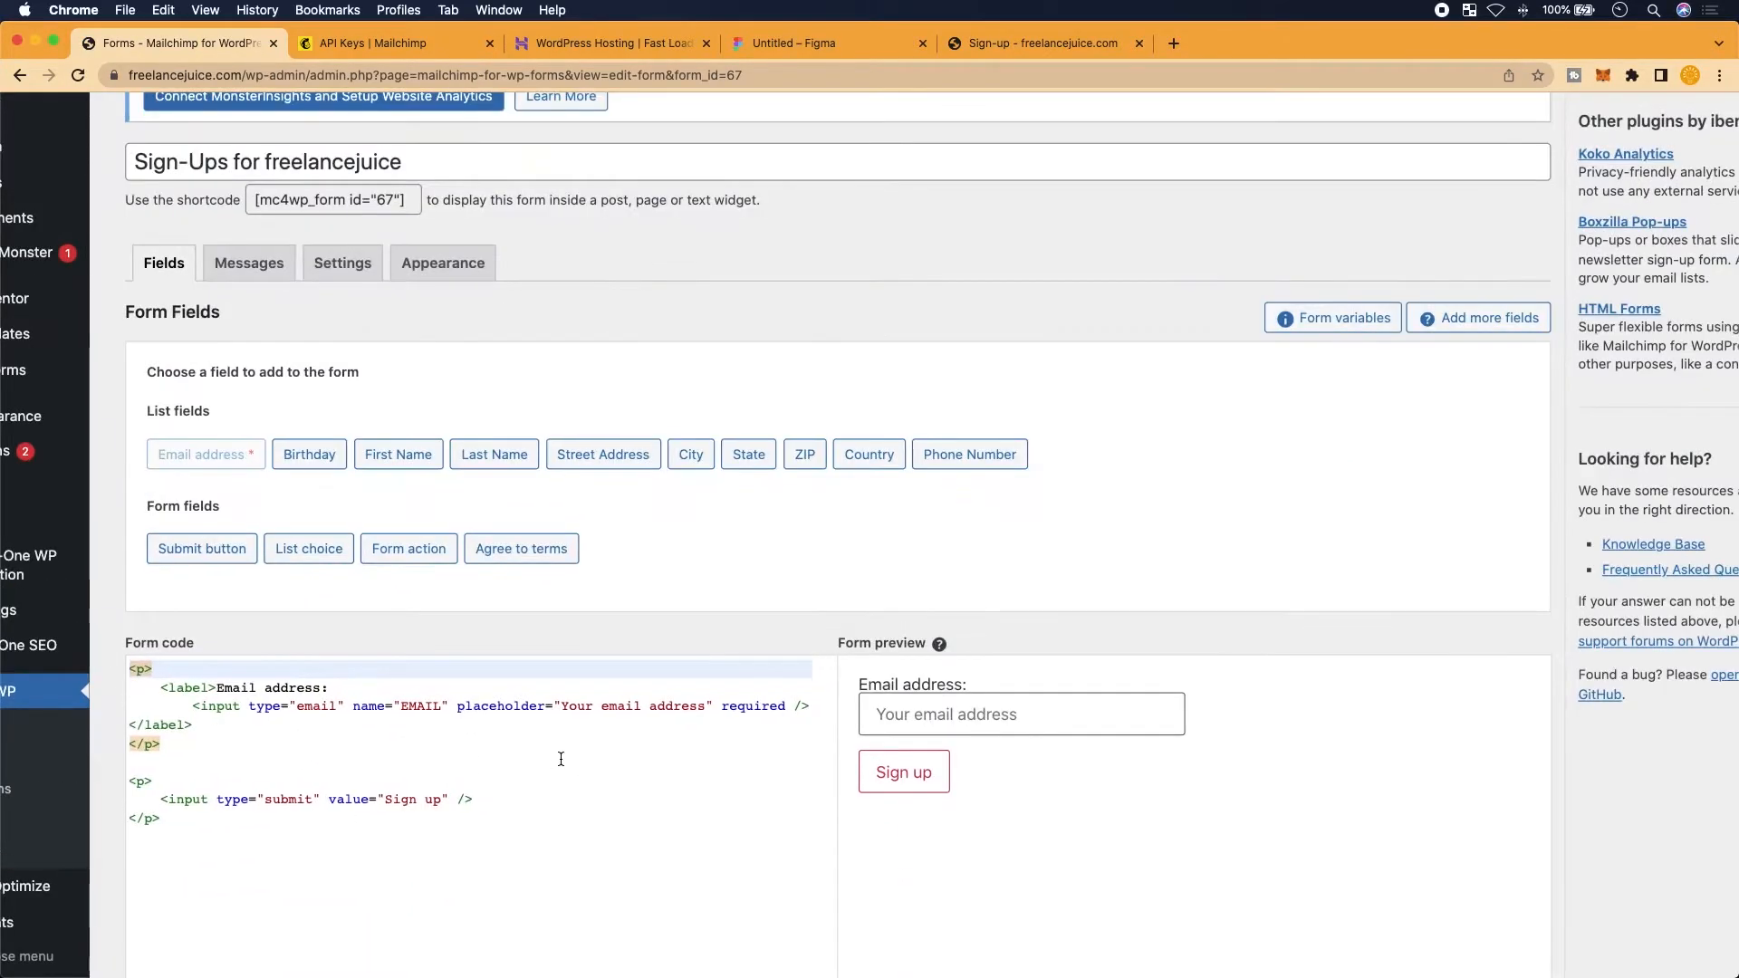
scroll(1081, 791, "down", 2)
scroll(1078, 784, "up", 5)
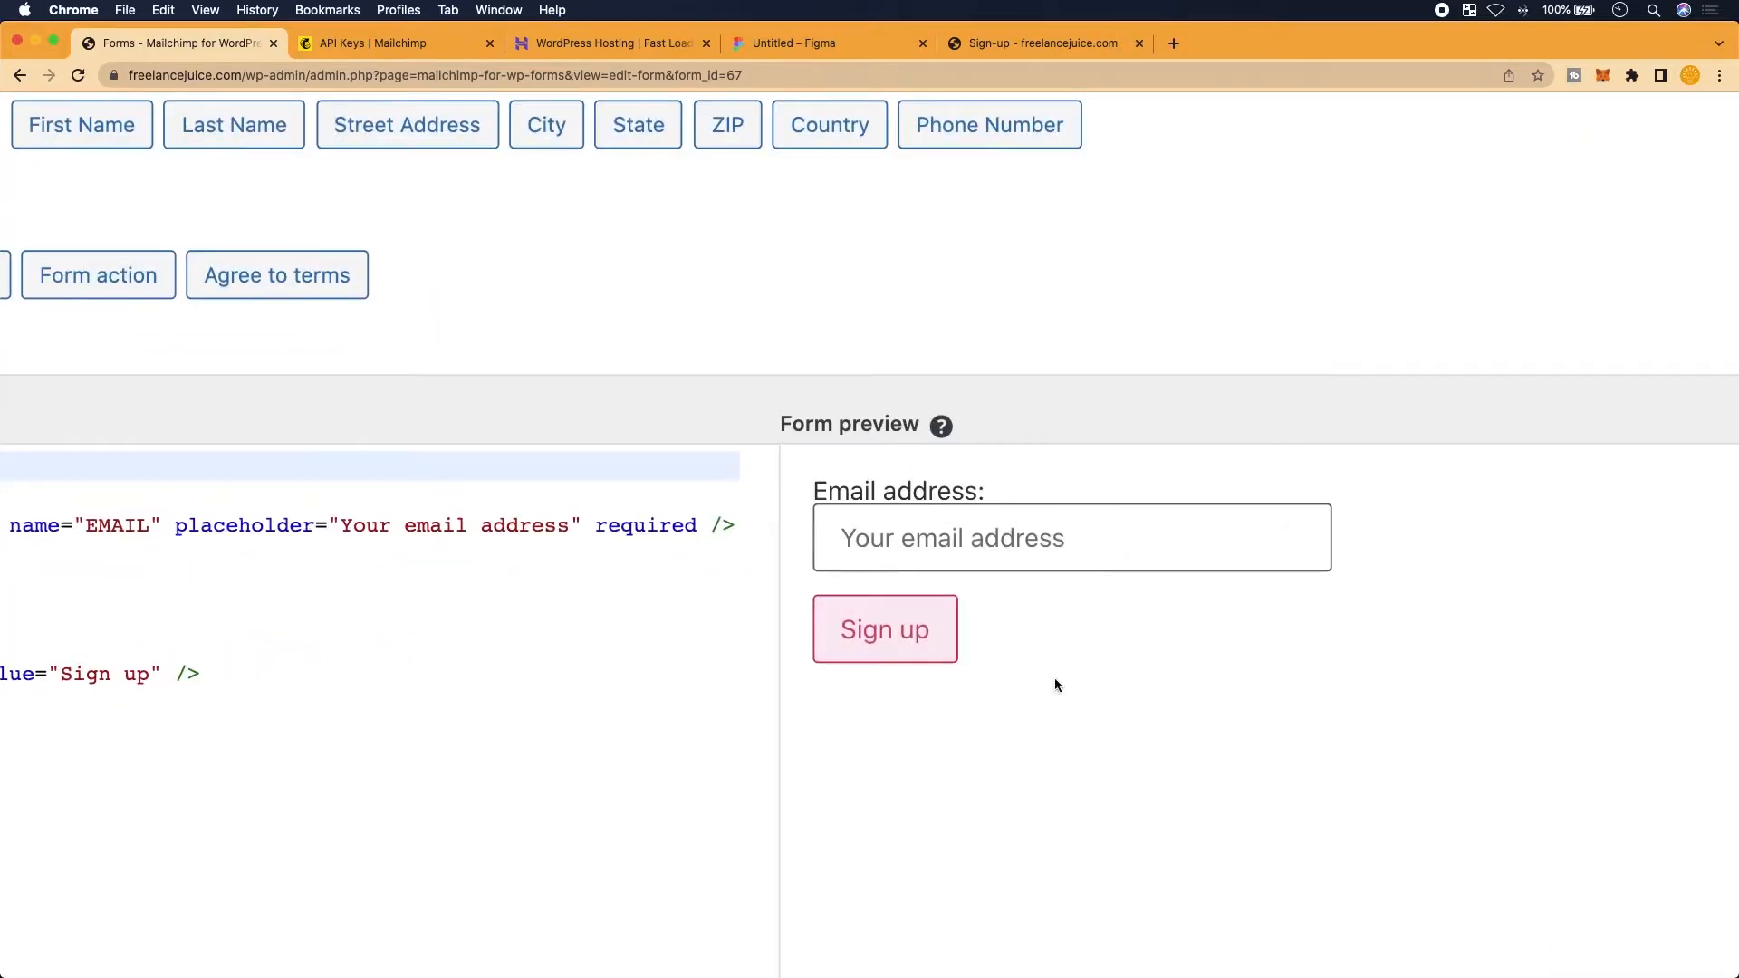
scroll(905, 665, "down", 5)
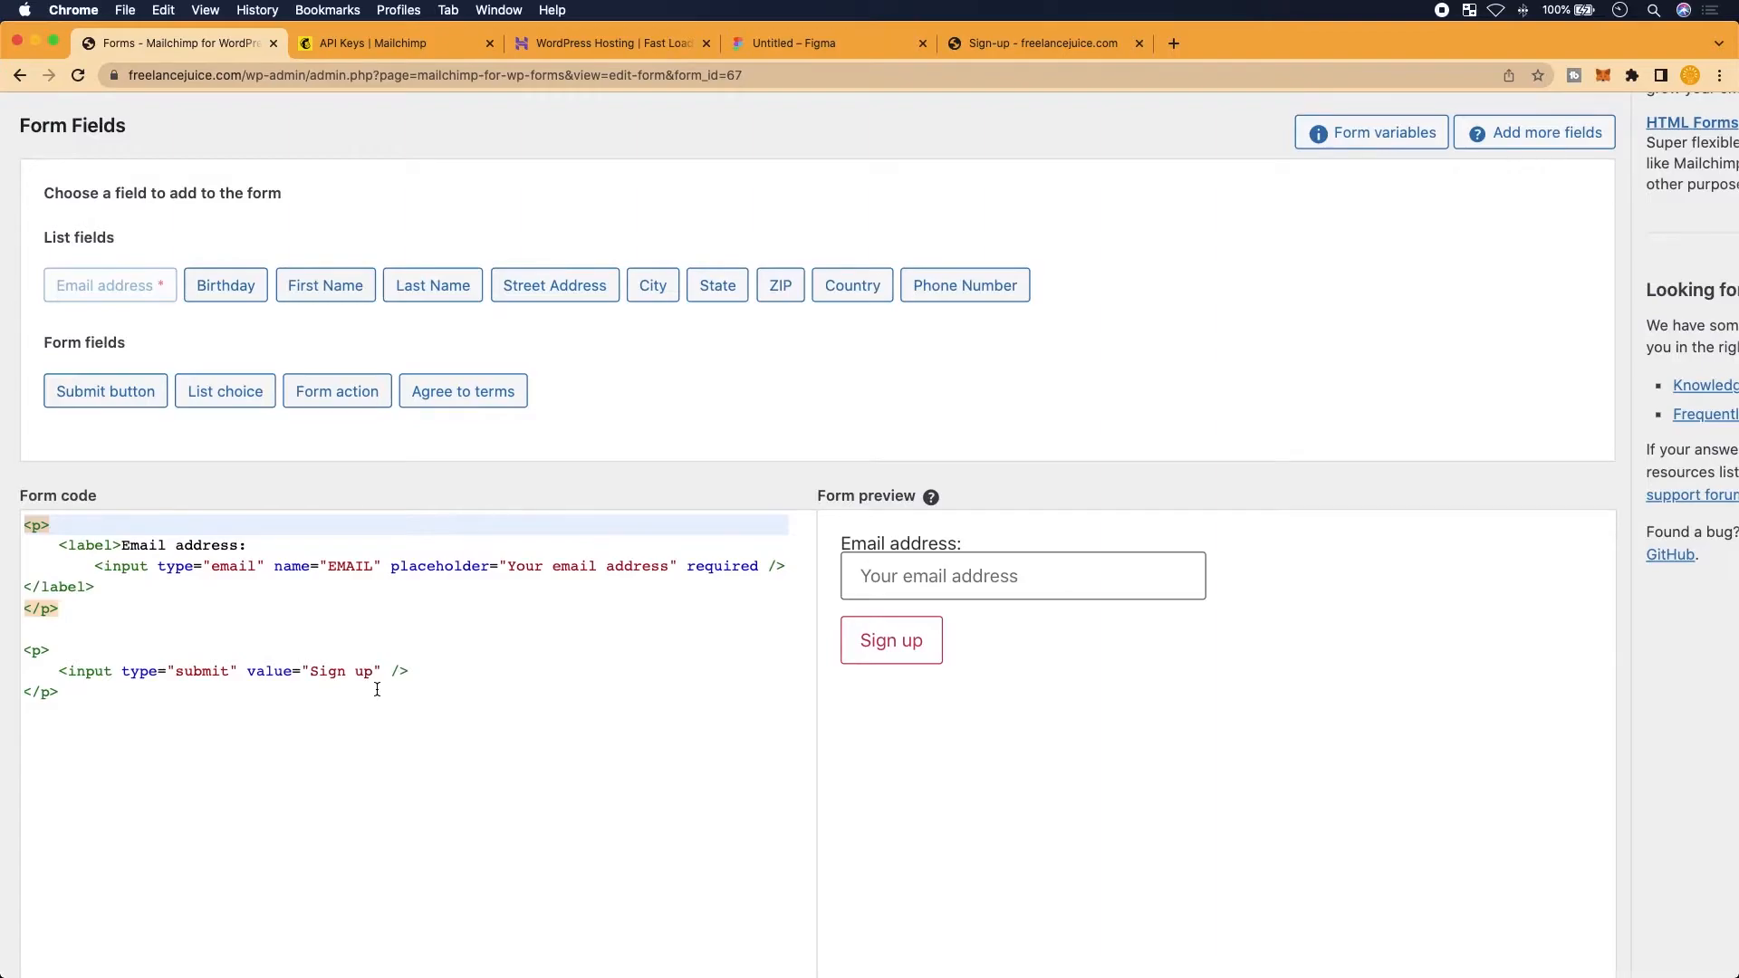
scroll(386, 672, "down", 1)
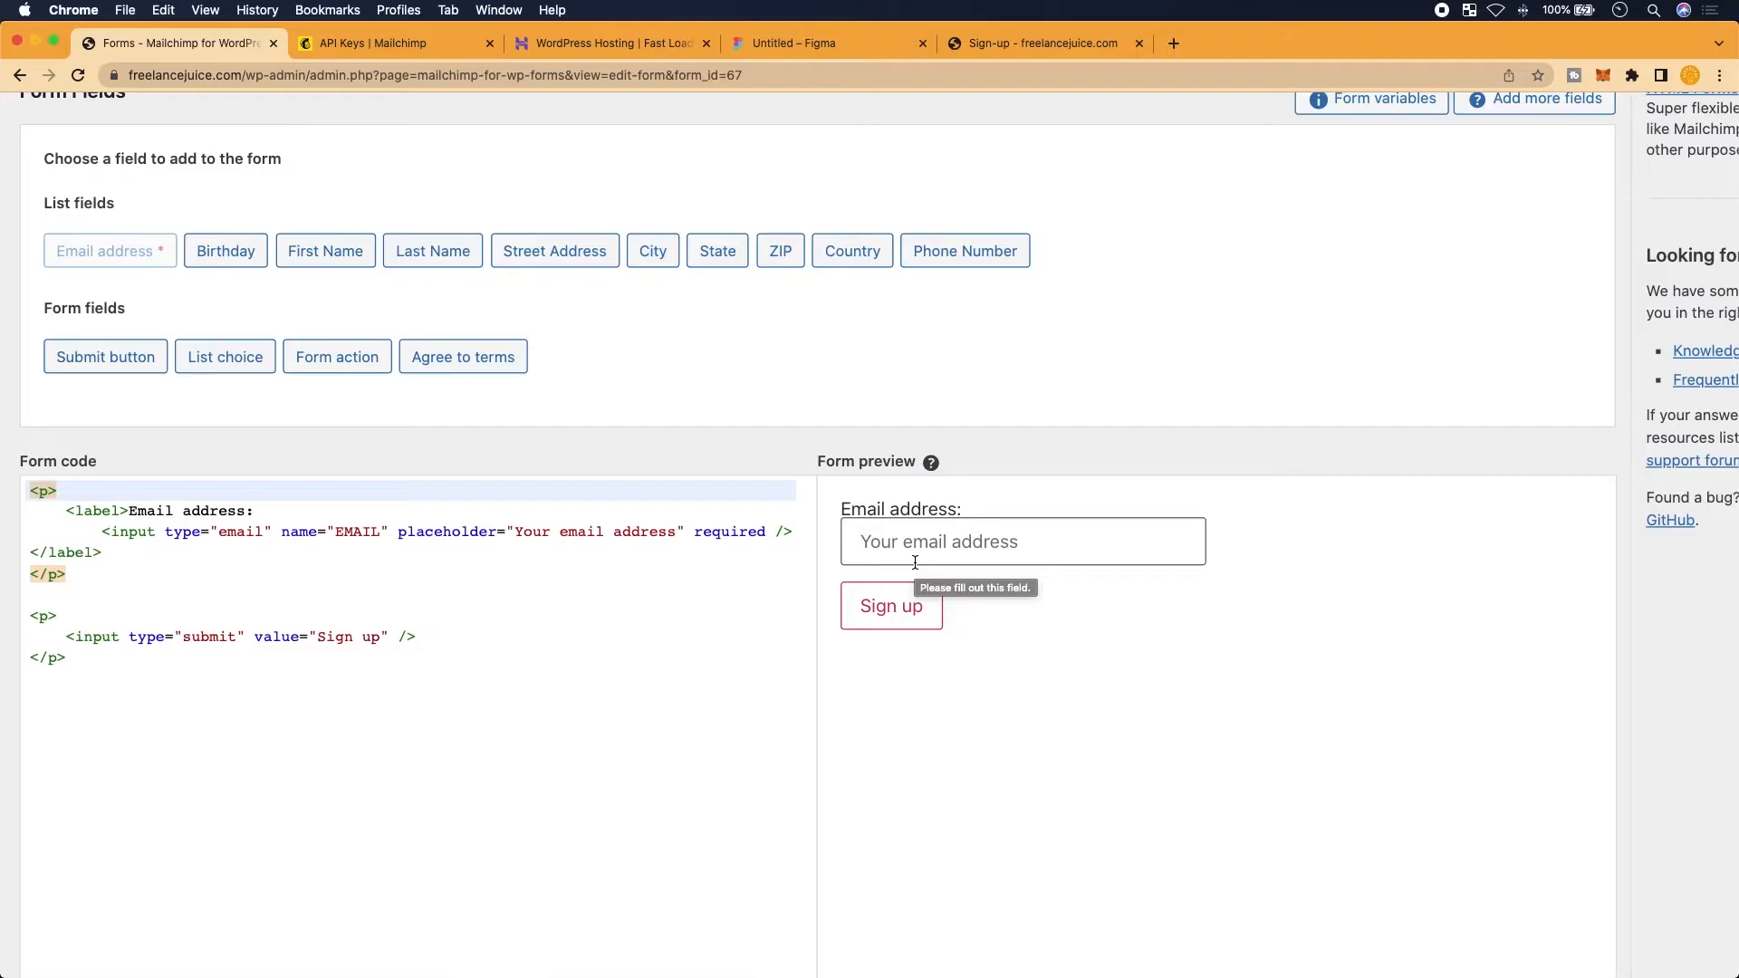
left_click(820, 43)
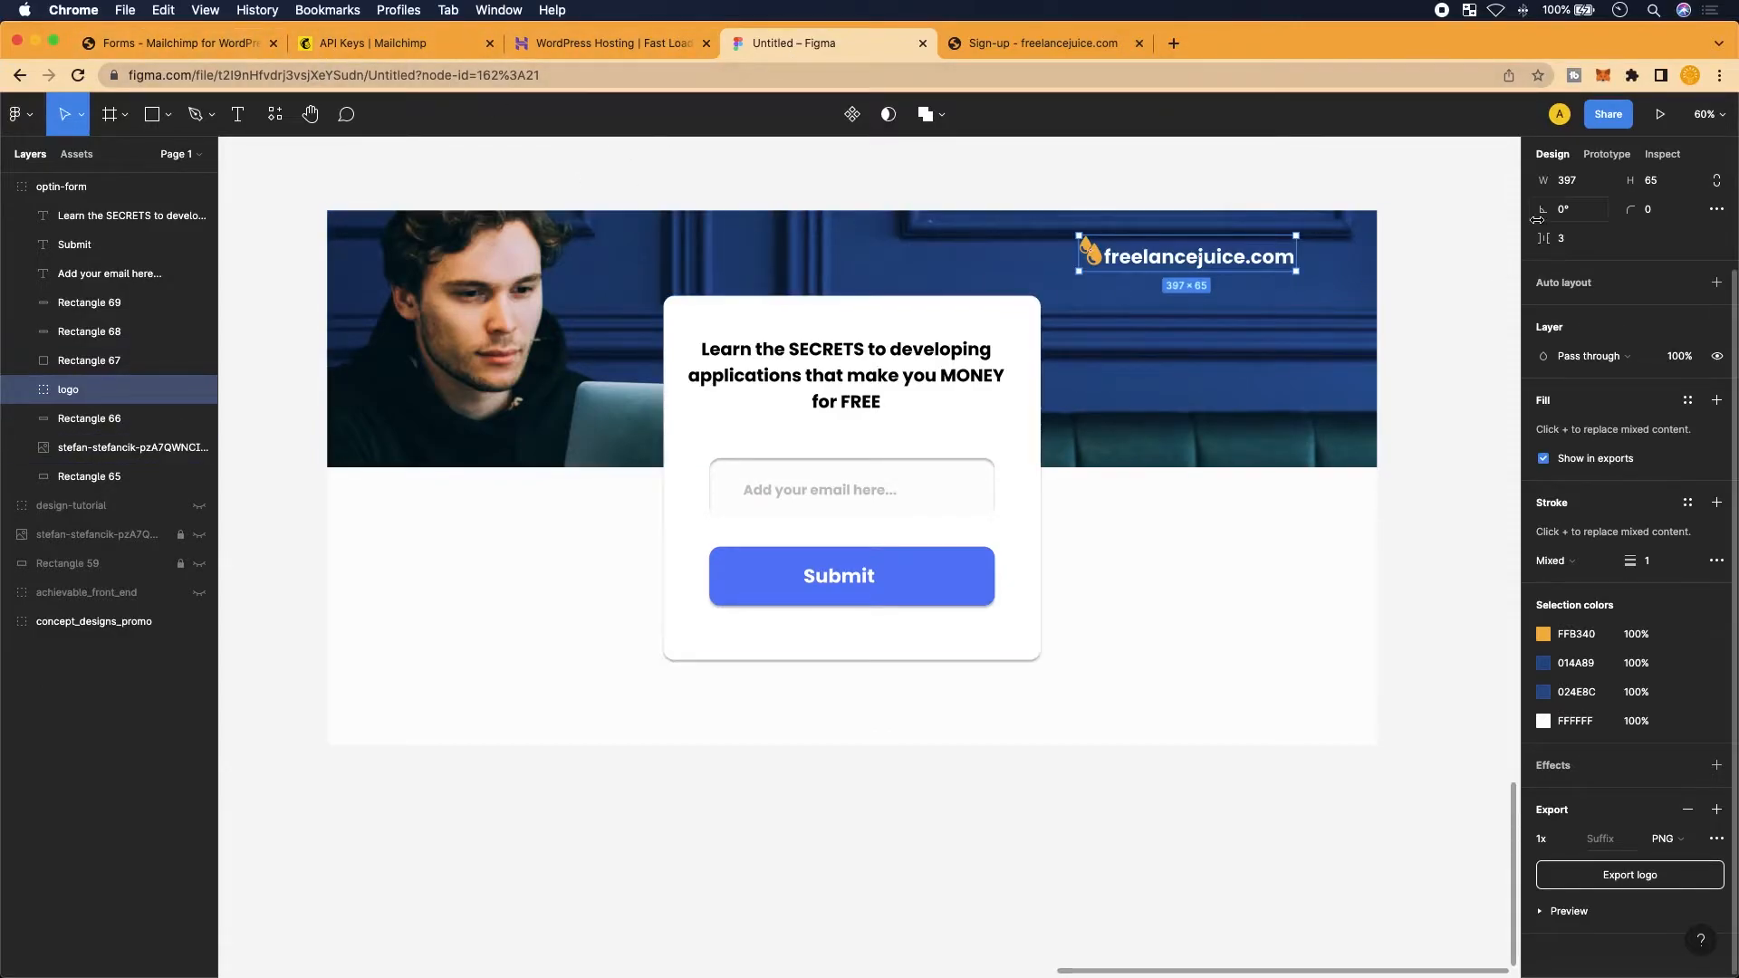
Read Rectangle 67's Inspect specs: 690×666 px, 20px radius and drop-shadow CSS, then return to MC4WP
scroll(665, 380, "up", 3)
left_click(750, 322)
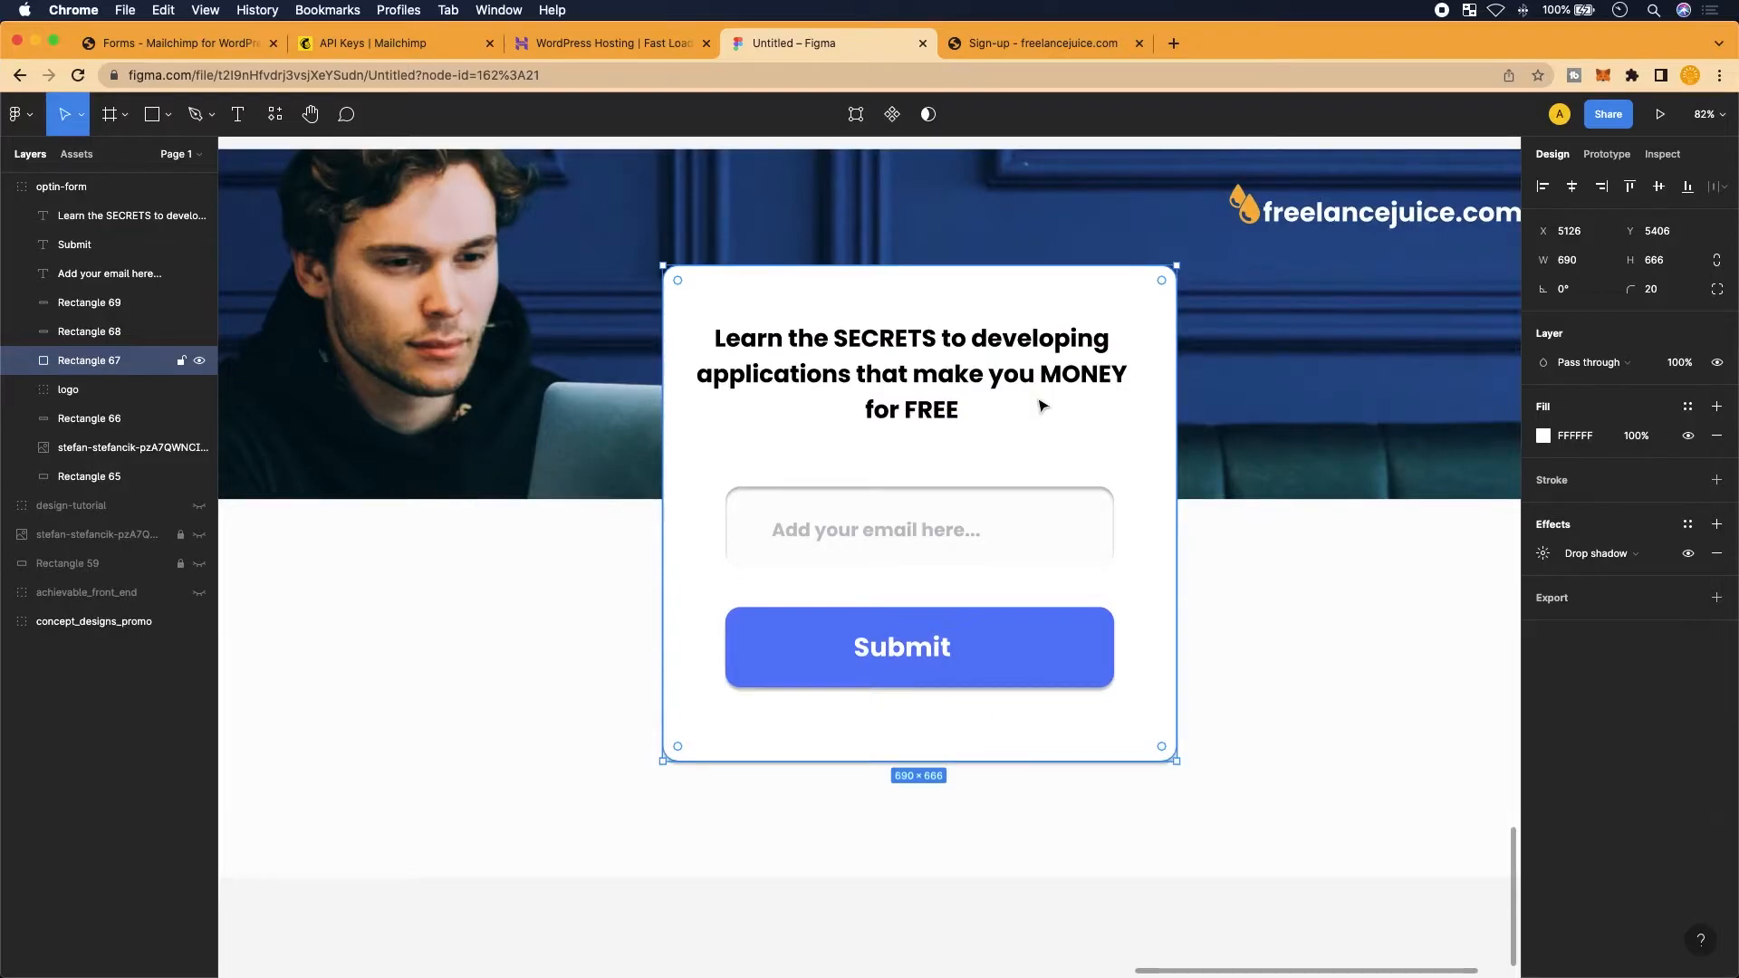
left_click(1667, 155)
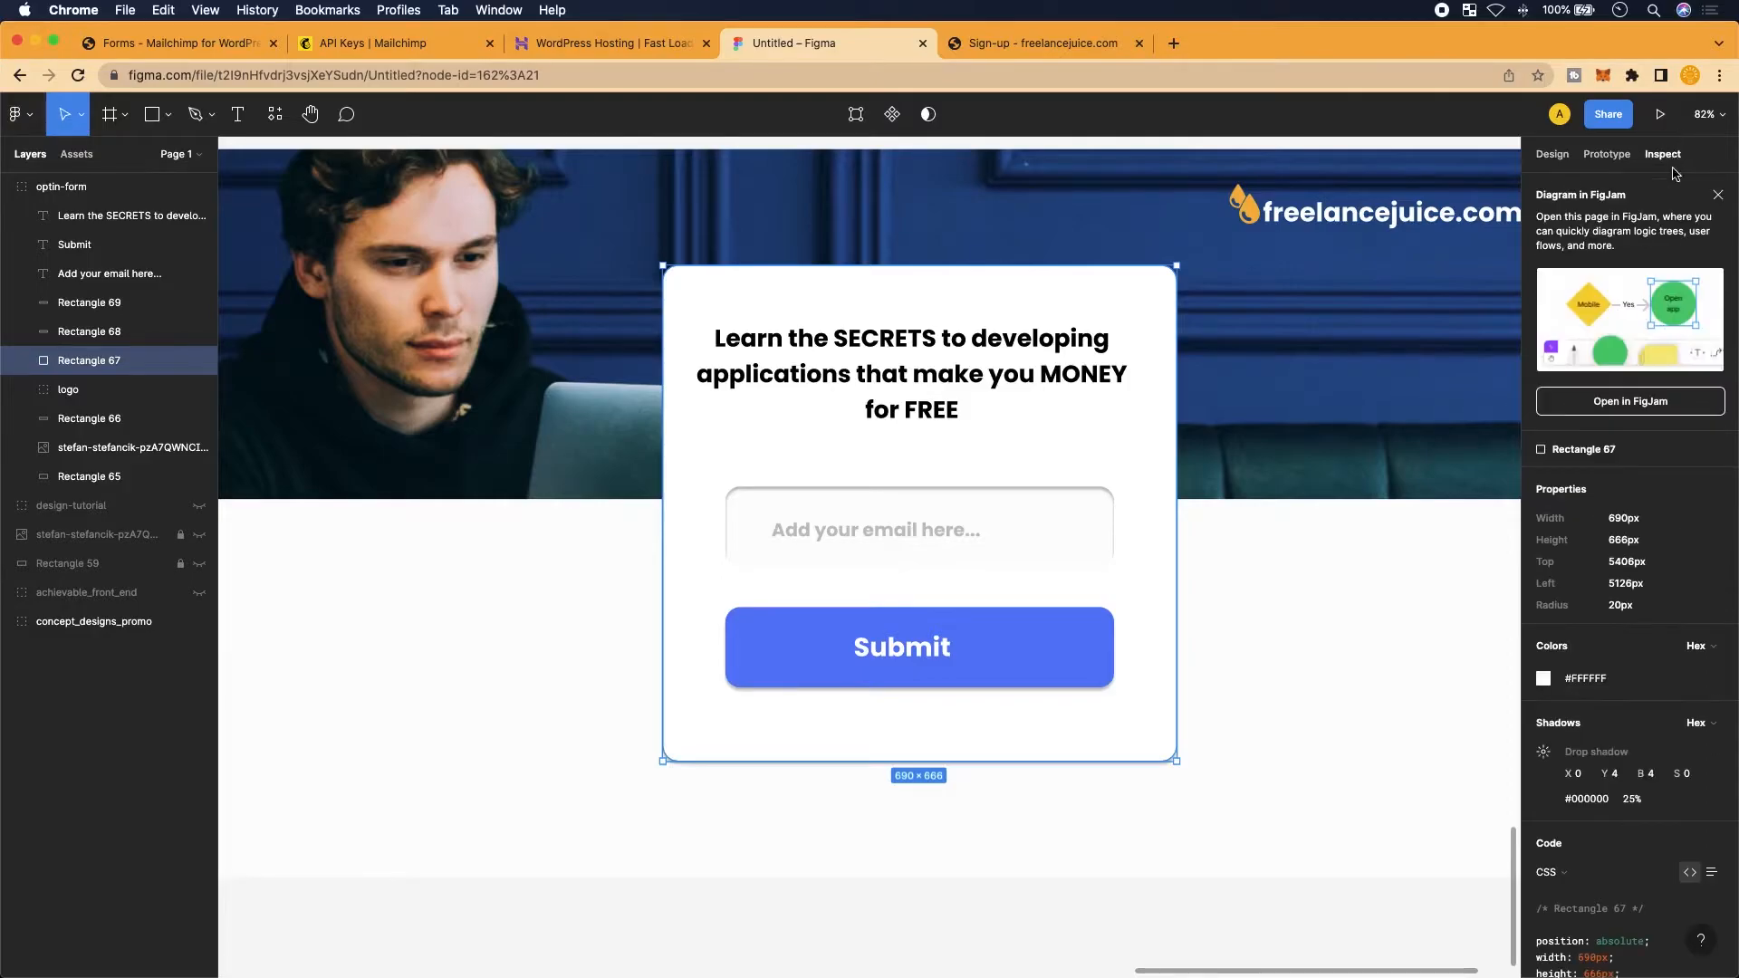
scroll(1587, 620, "down", 1)
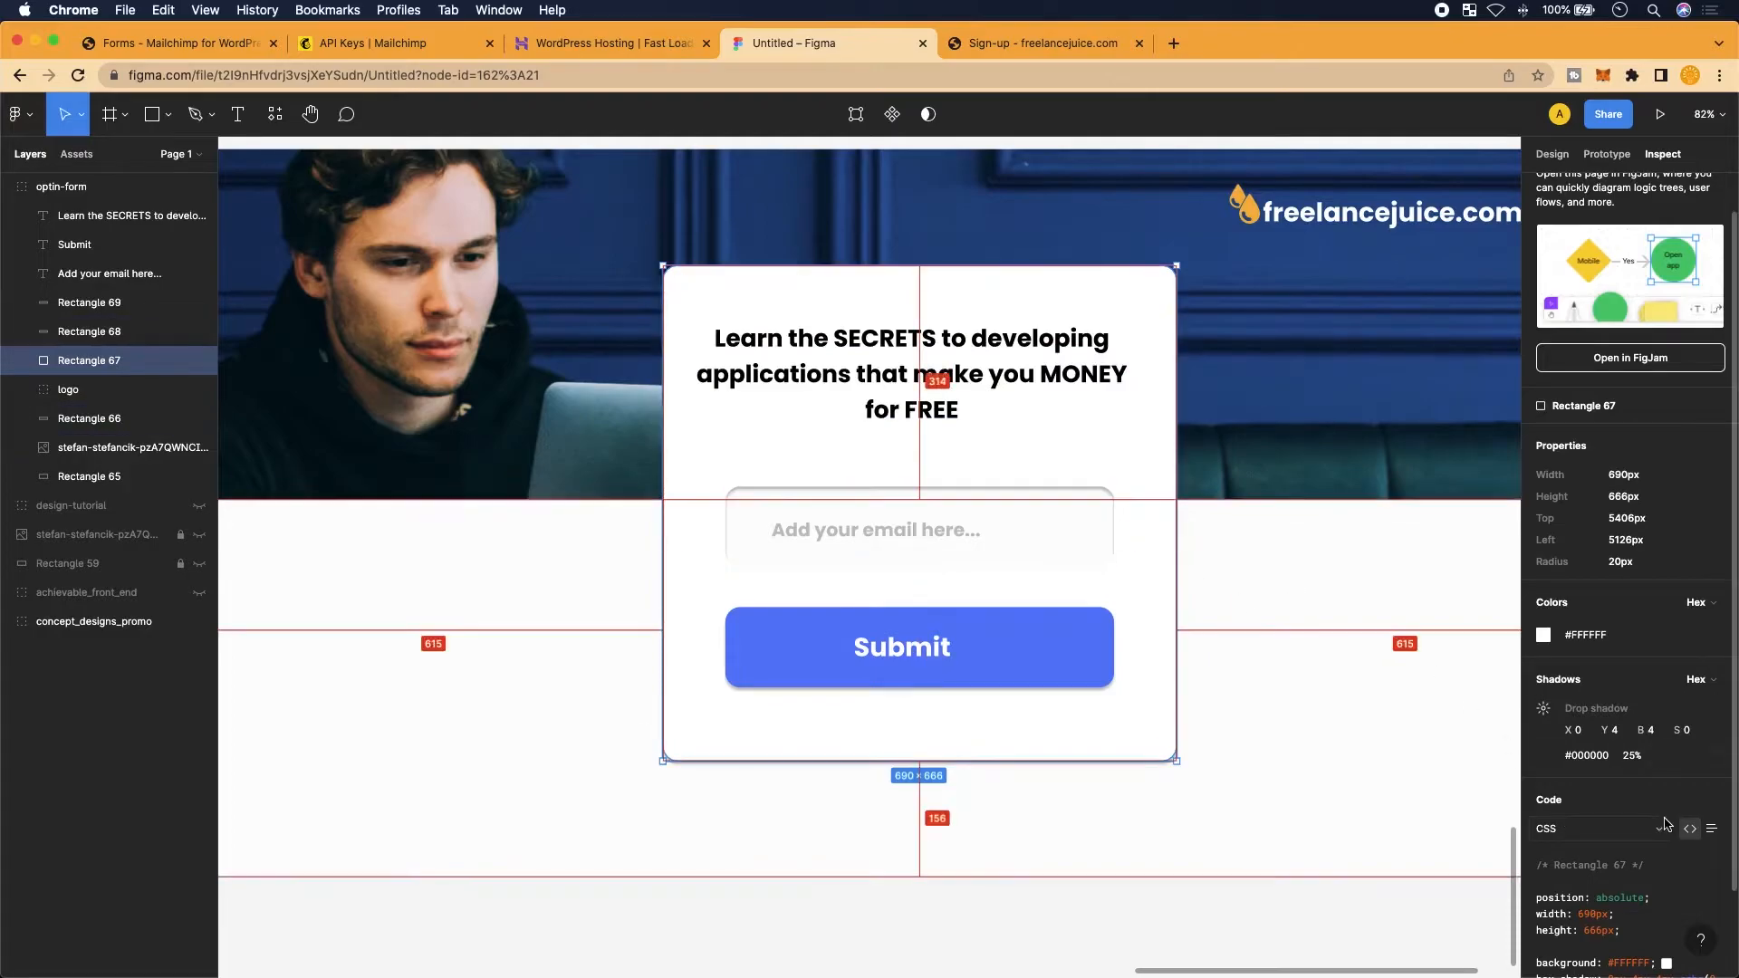
scroll(1665, 818, "down", 2)
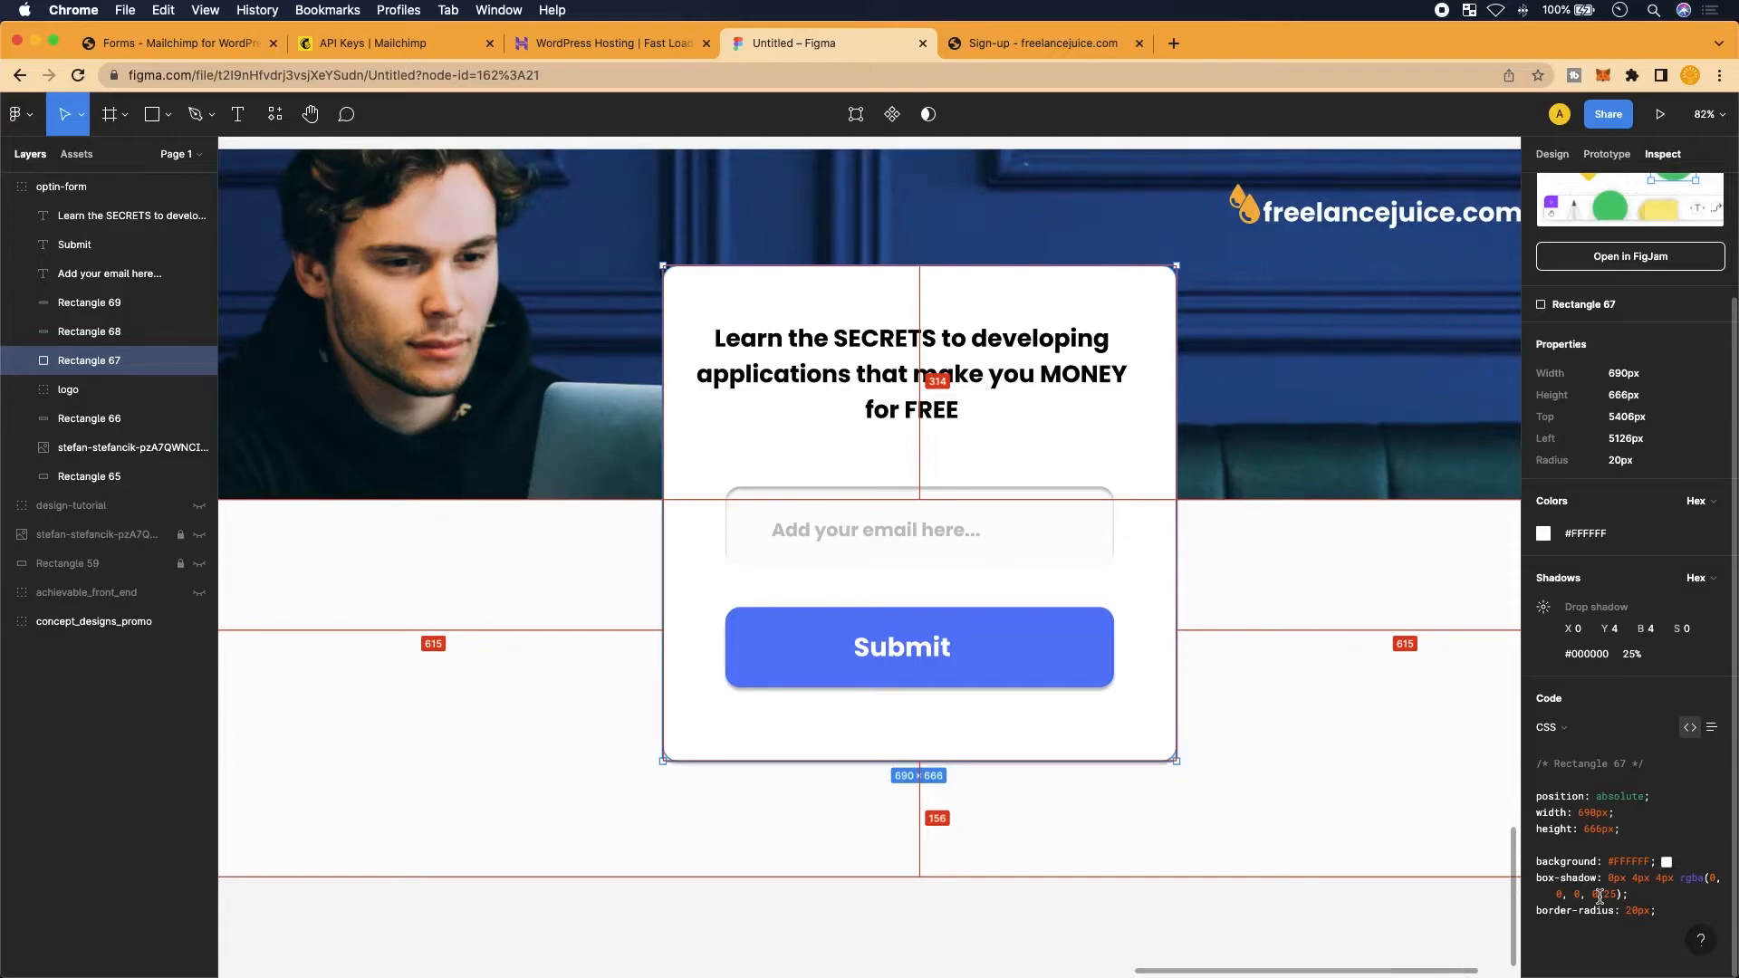
left_click(220, 41)
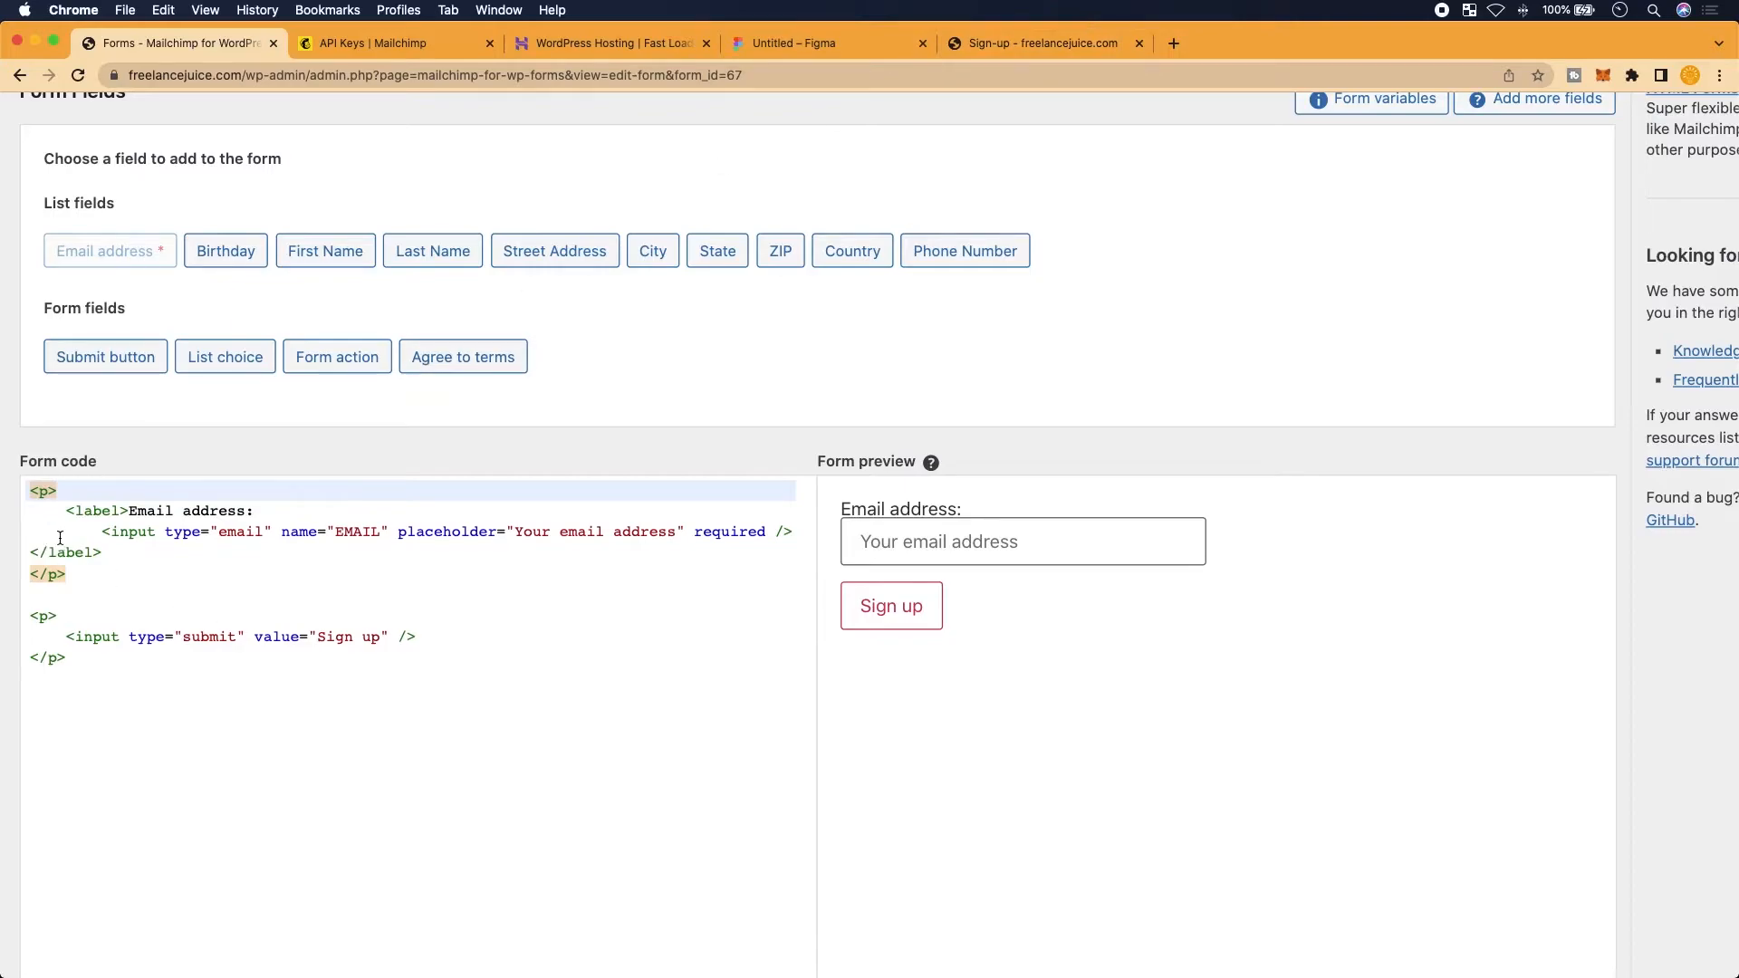
Insert an opening <div> line above the existing form code
left_click(31, 490)
key("Return")
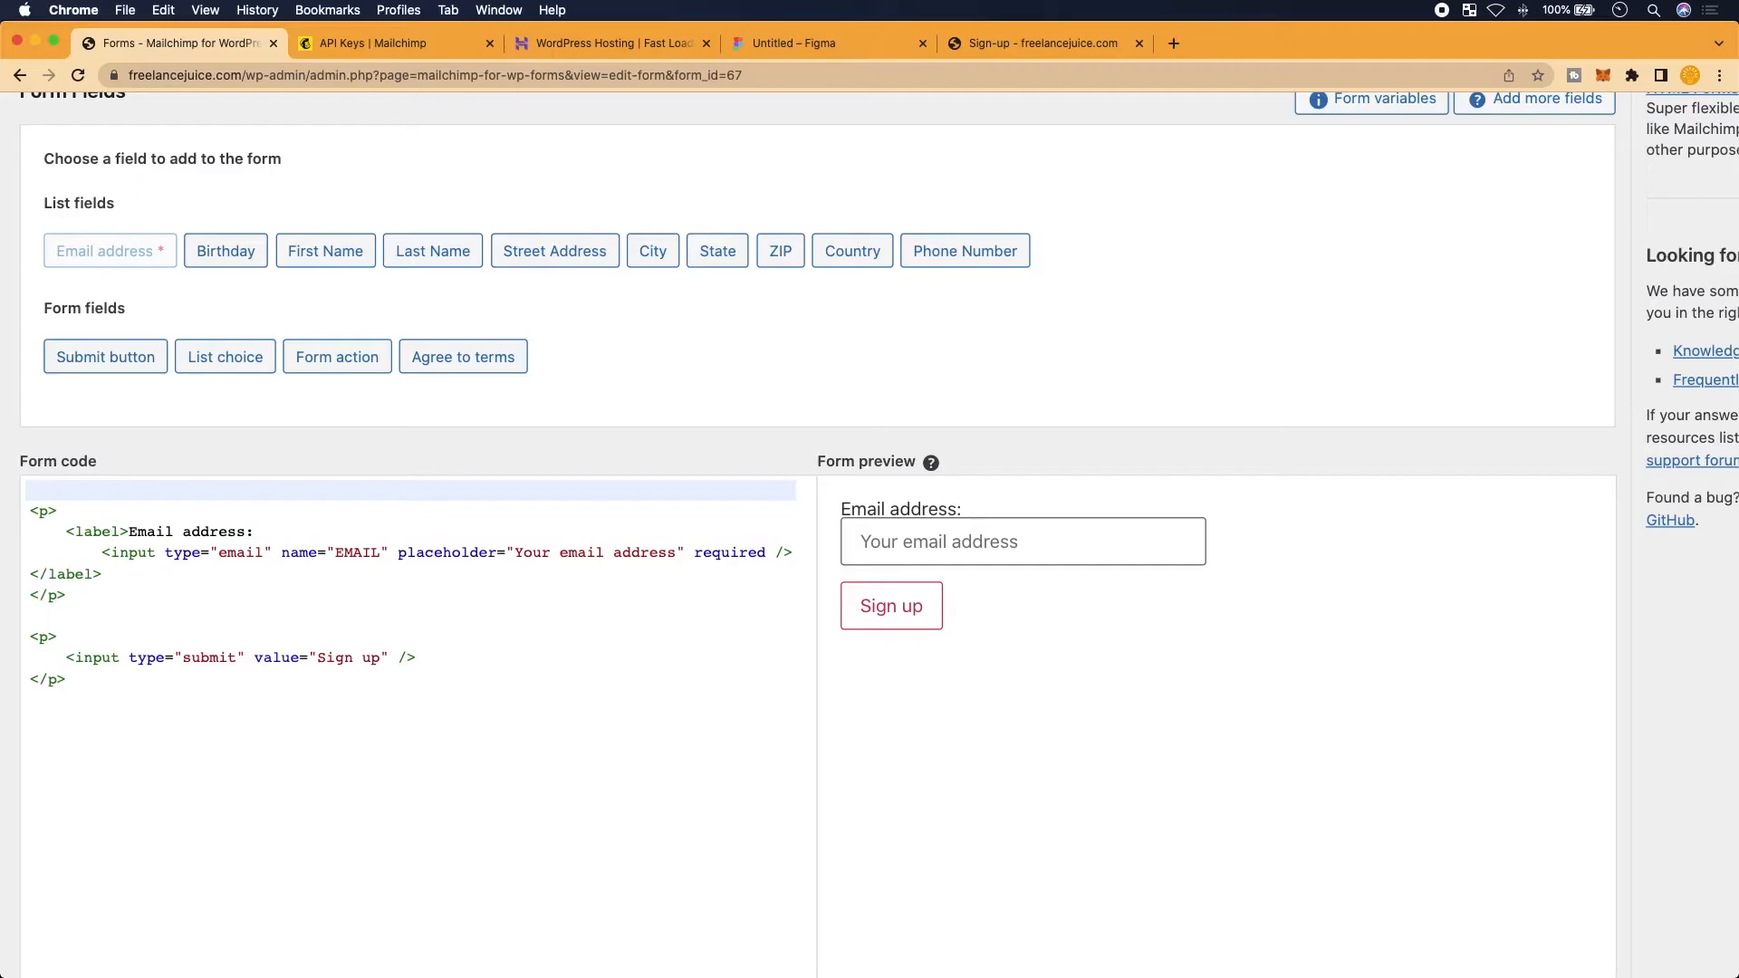
scroll(145, 663, "up", 4)
scroll(146, 662, "left", 1)
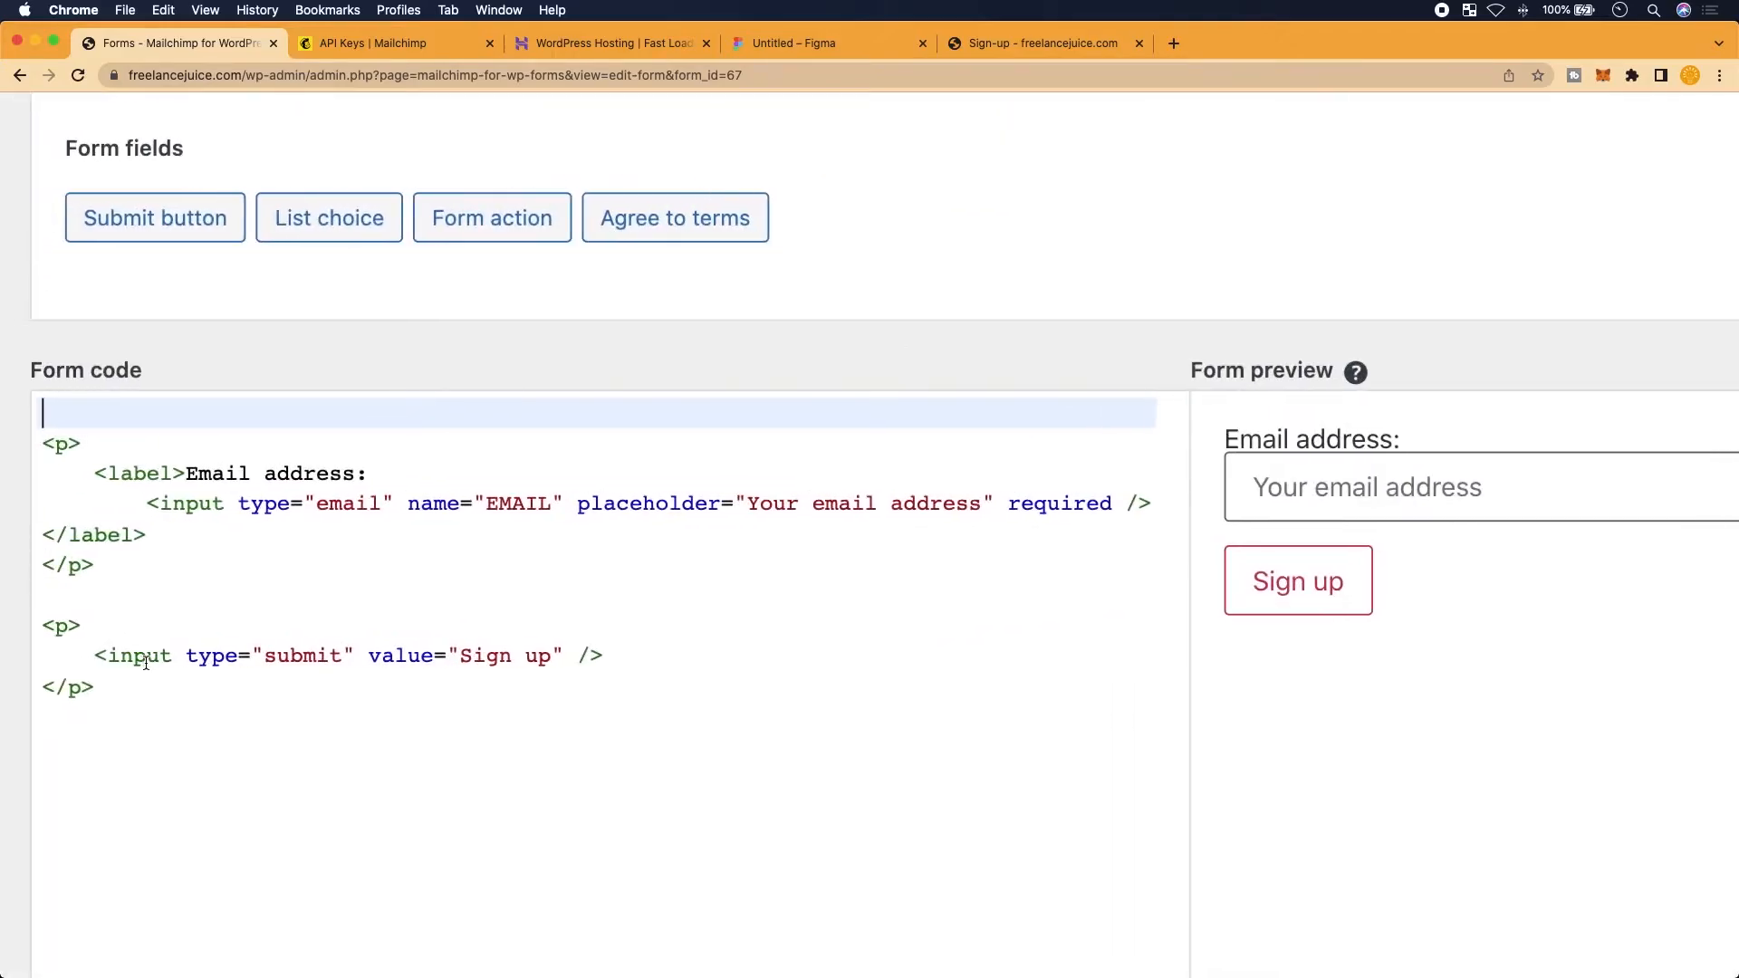
scroll(146, 661, "up", 1)
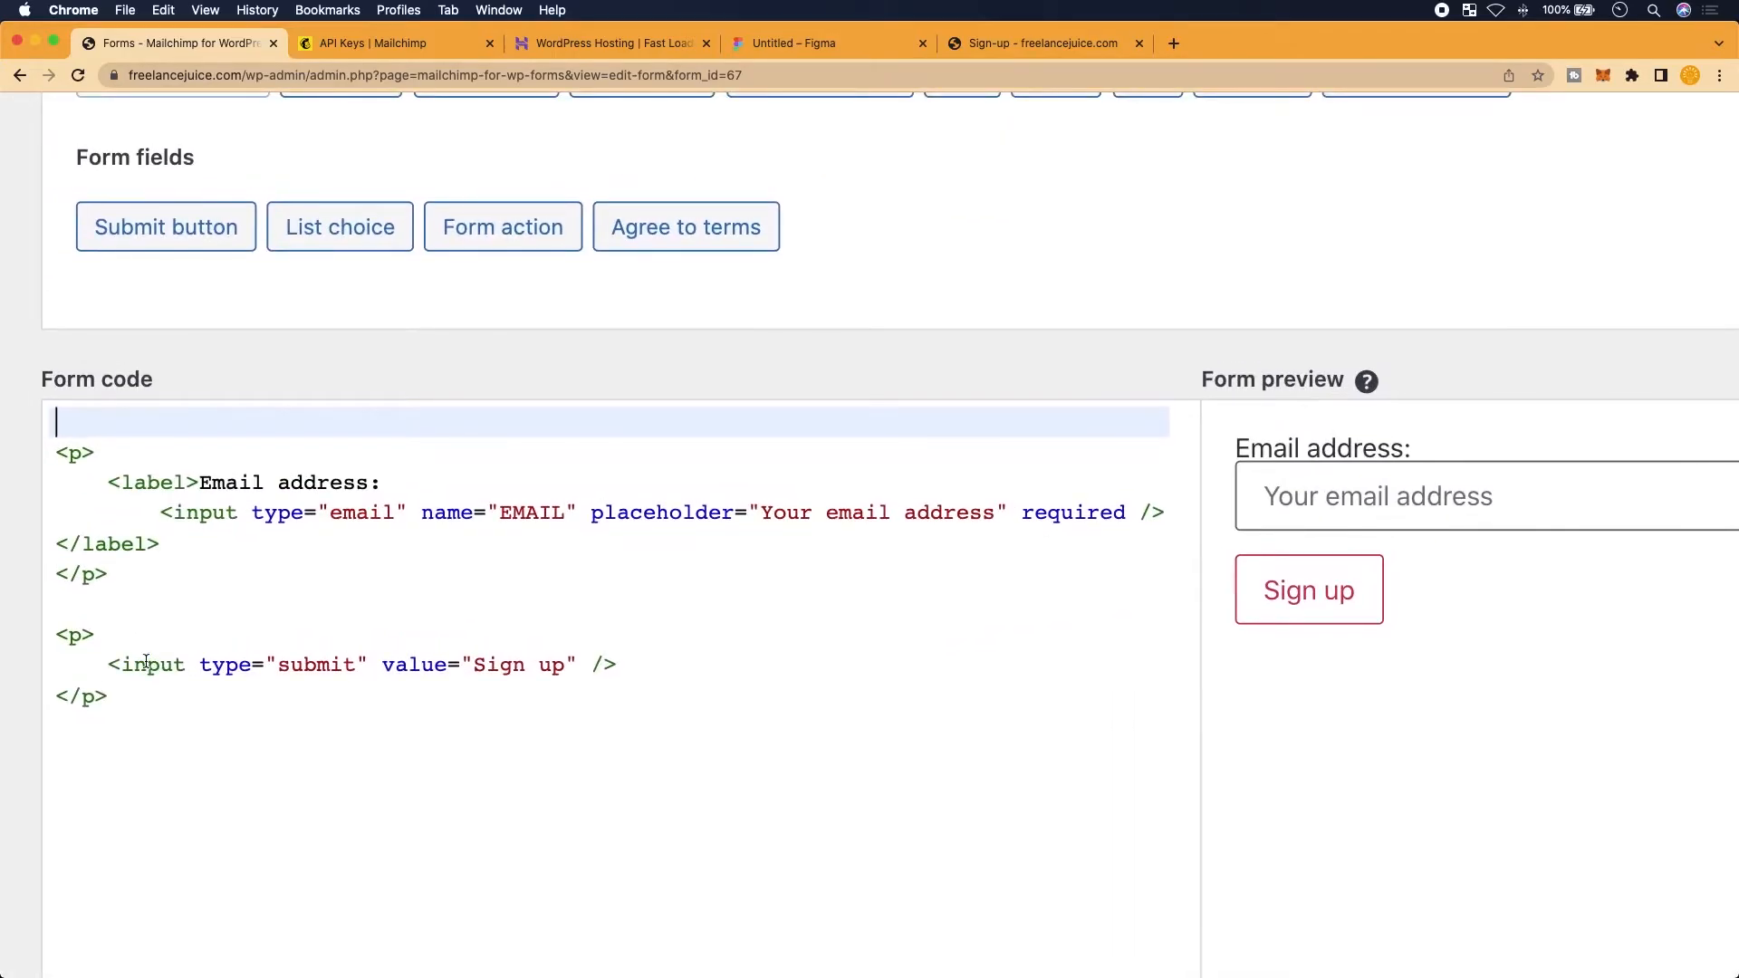
type("<div>")
key("Return")
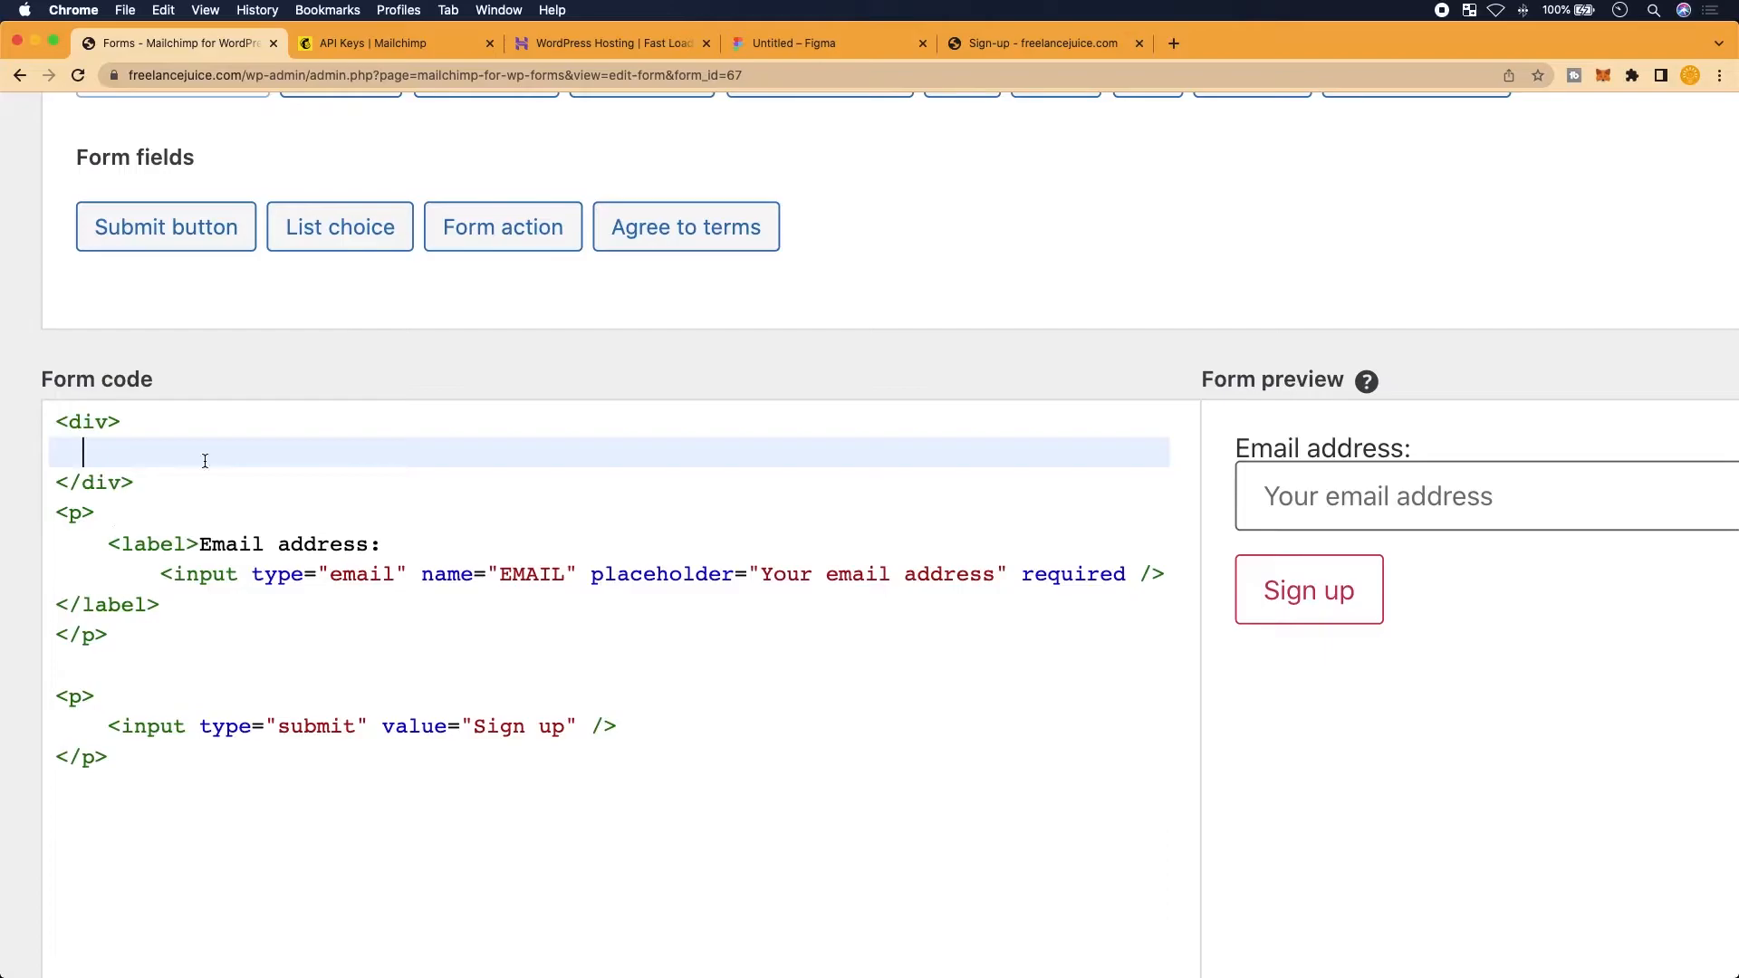
Cut the existing form code and paste it inside the new div wrapper
left_click(66, 470)
left_click_drag(108, 756, 47, 530)
right_click(136, 578)
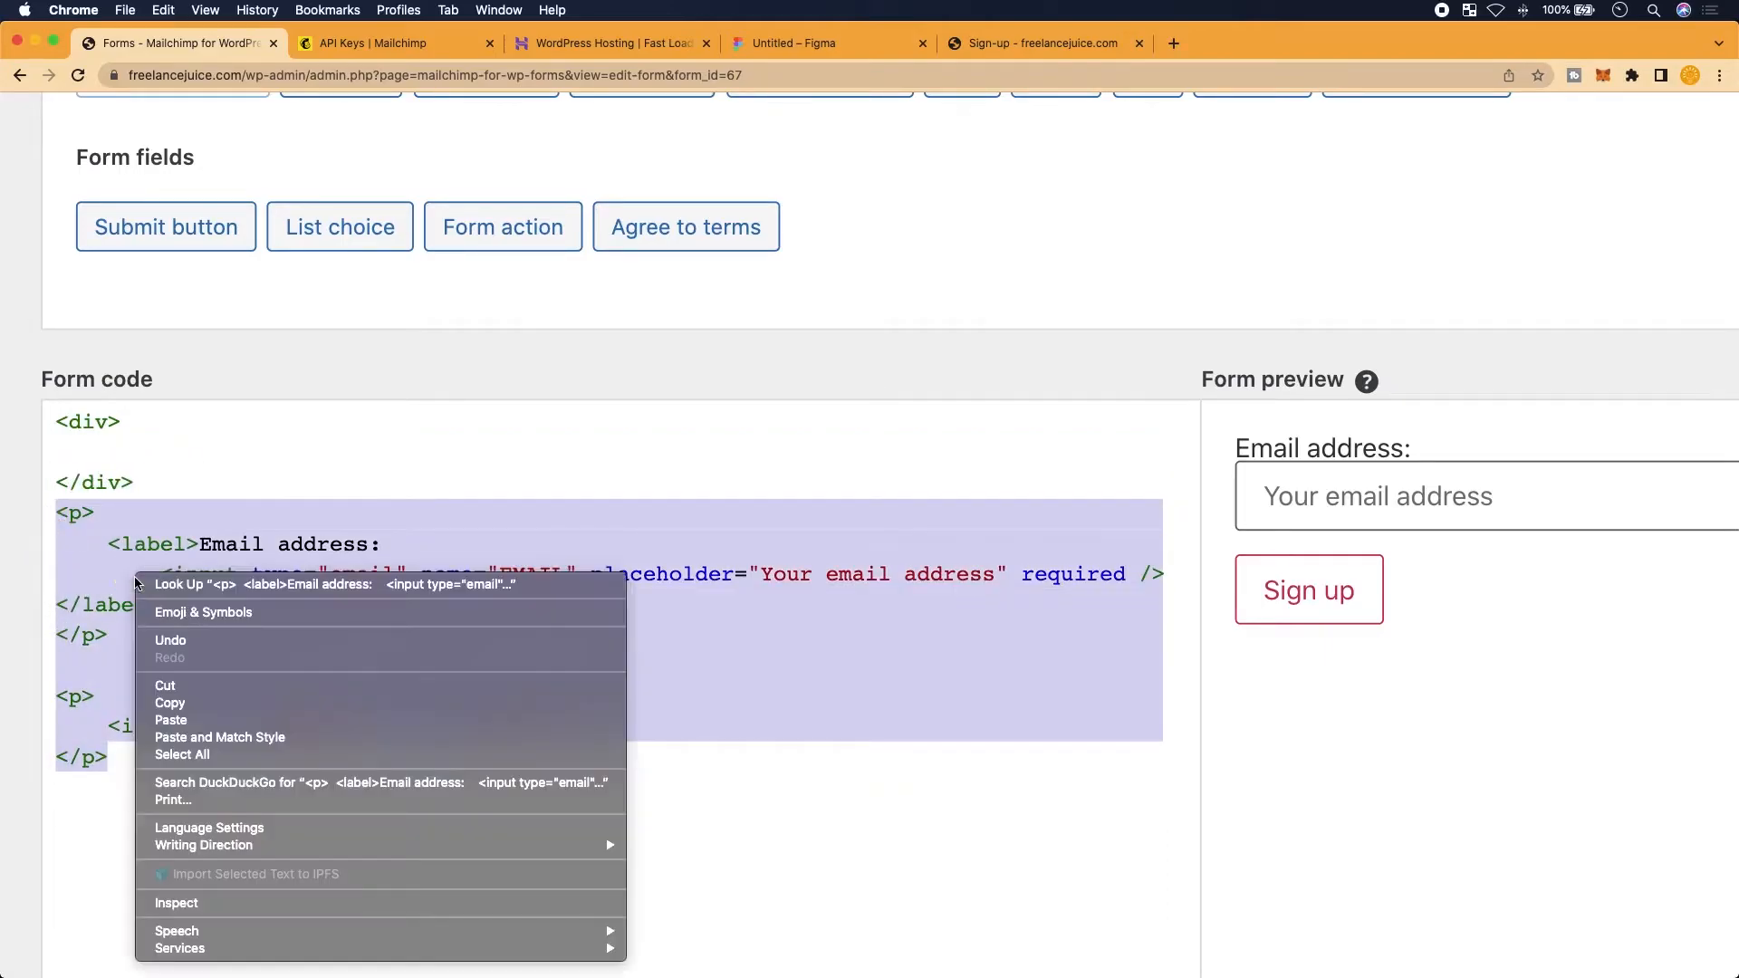
left_click(182, 688)
left_click(171, 447)
right_click(174, 445)
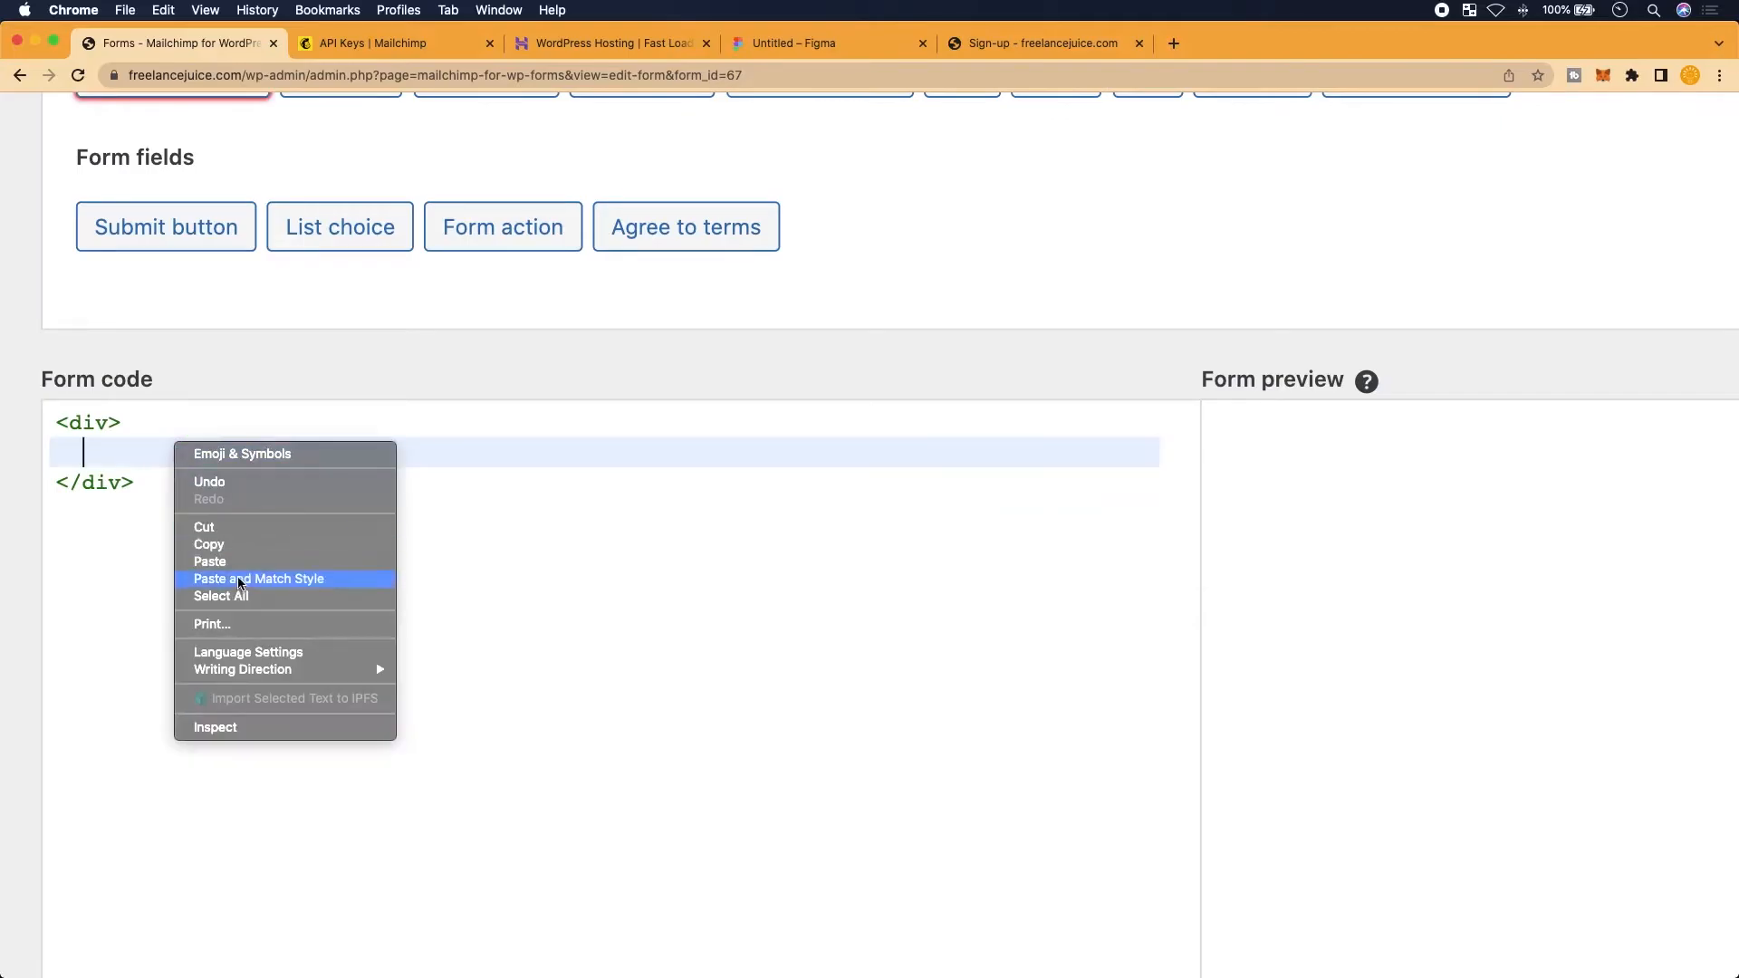
left_click(238, 562)
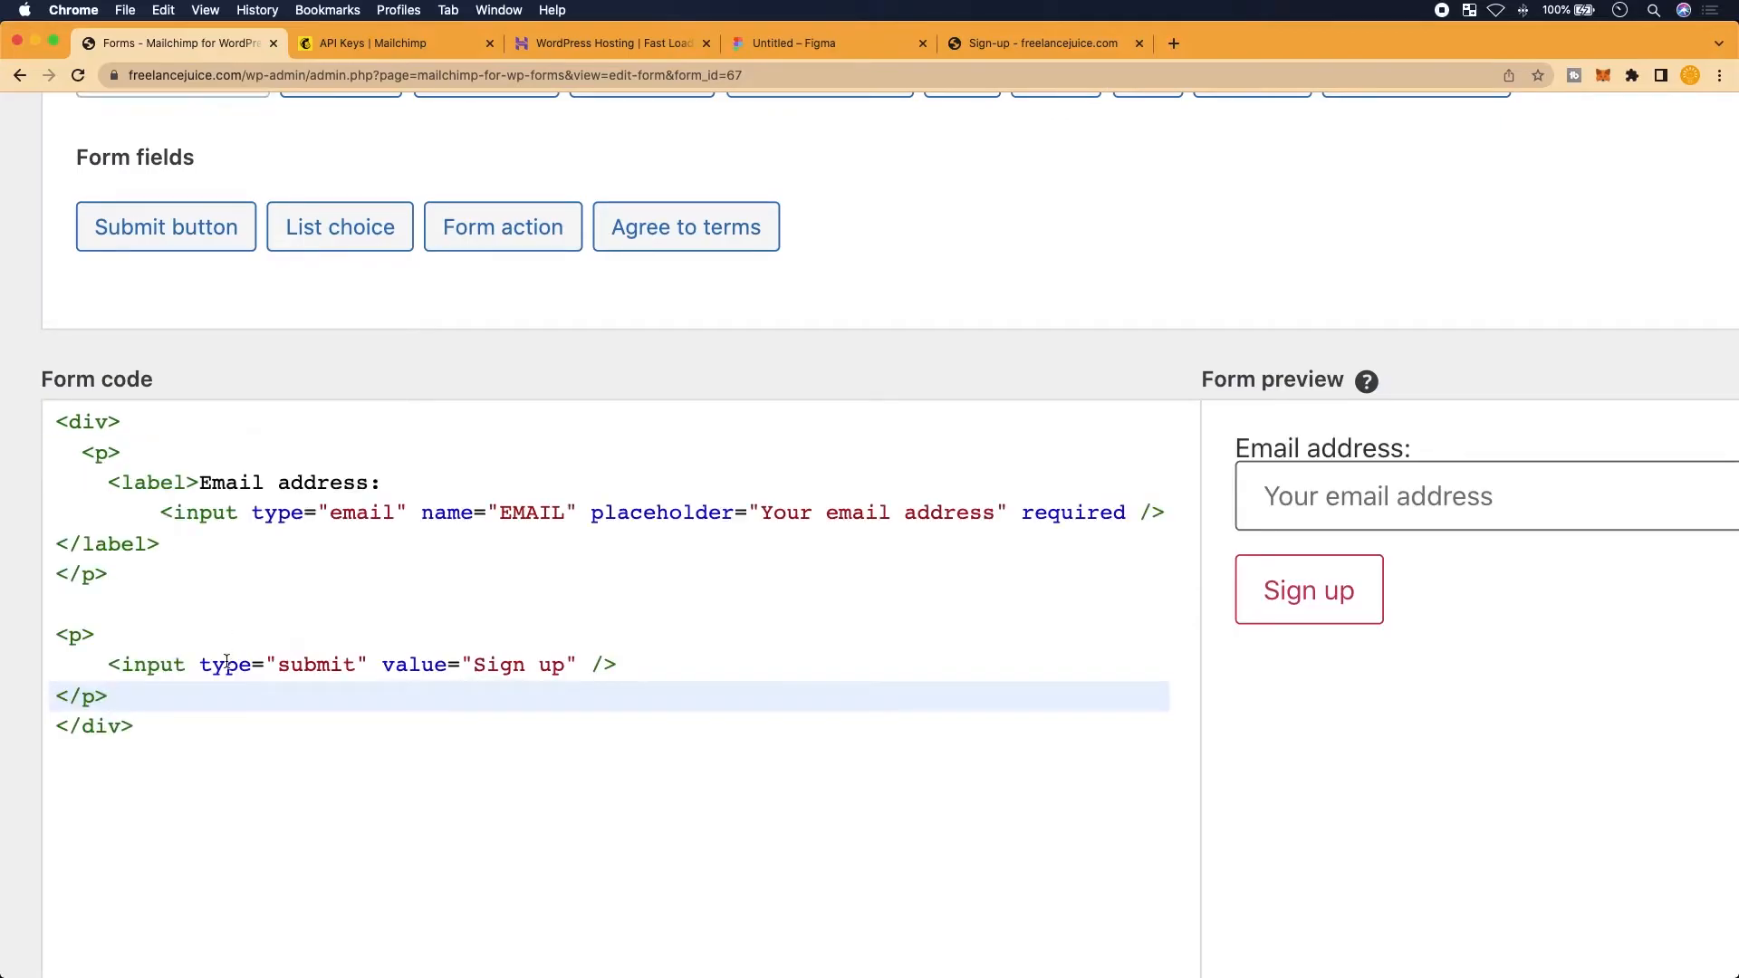
key("super+minus")
Indent the closing label and the submit button's <p> and </p> tags consistently
left_click(250, 786)
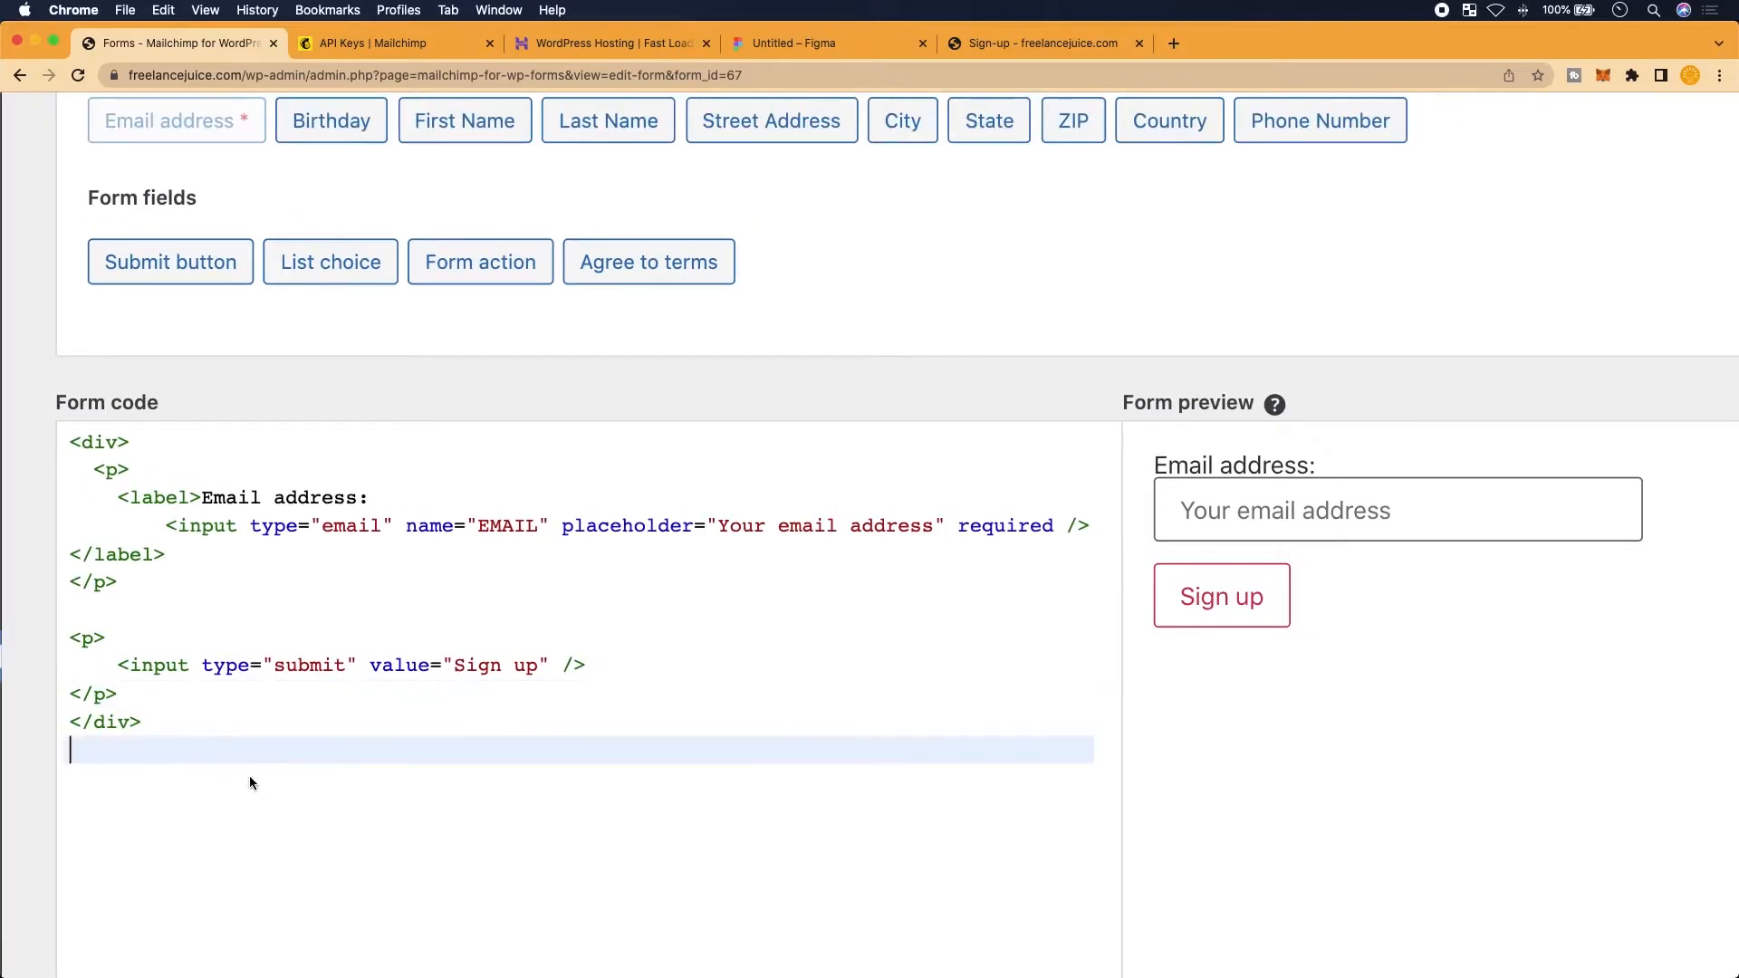
left_click(72, 560)
key("Tab")
left_click(71, 584)
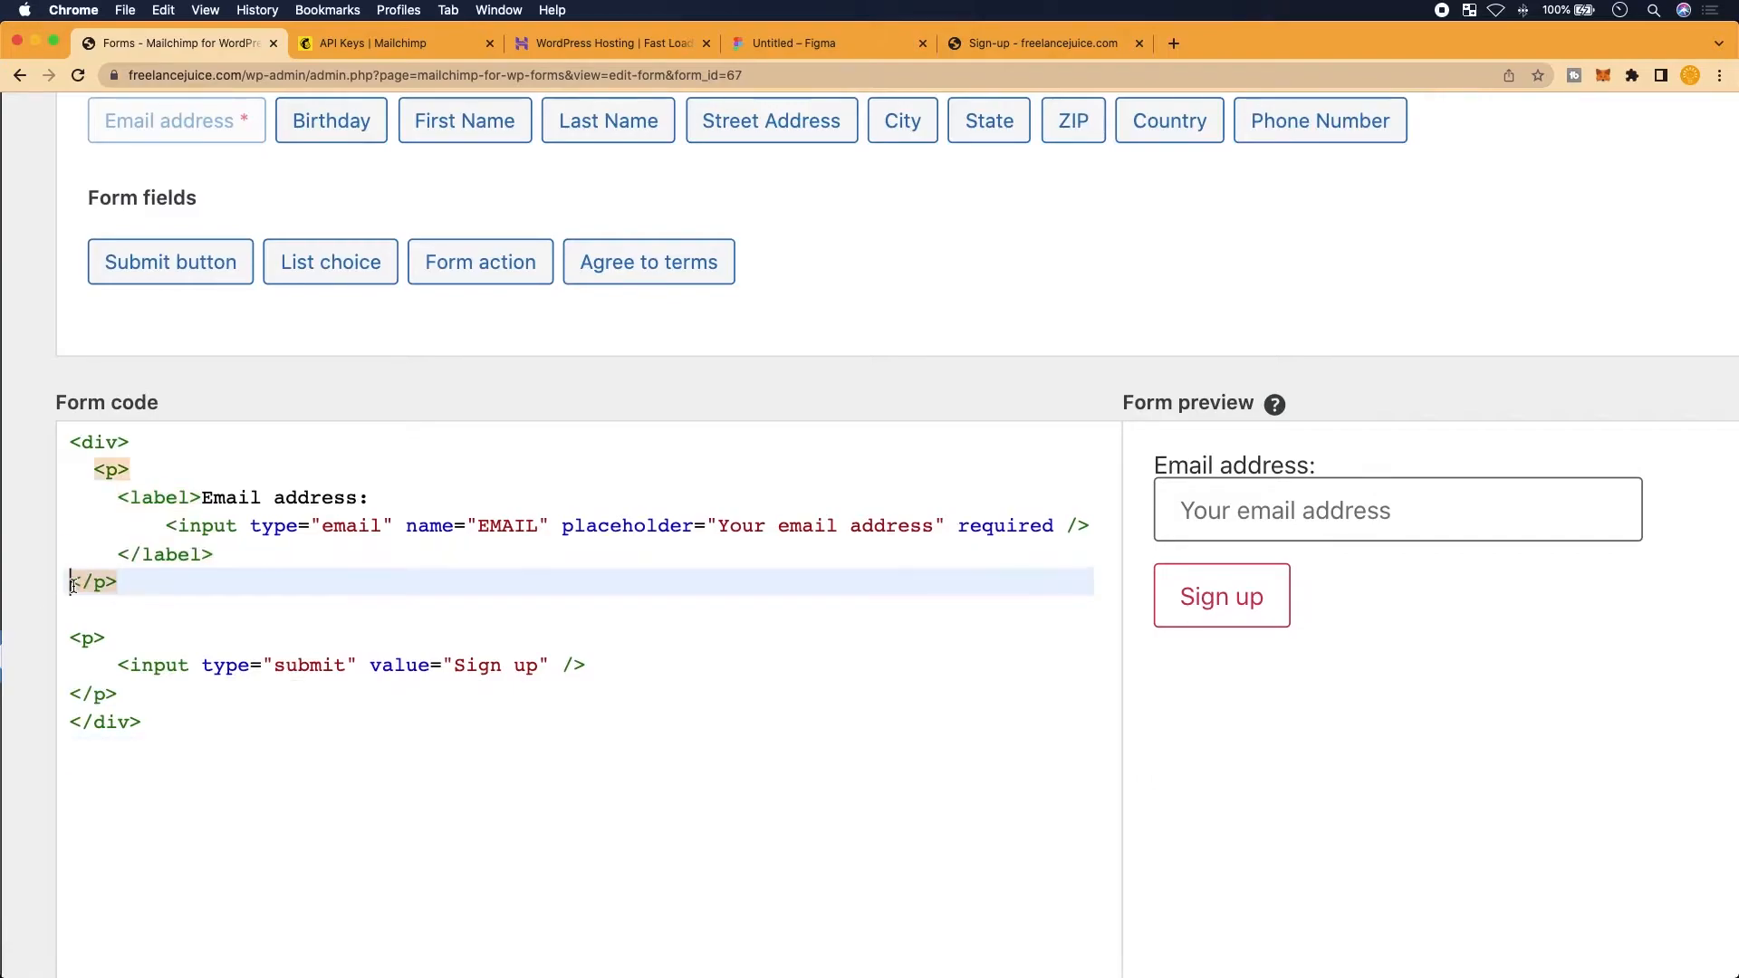
key("Tab")
key("Down")
key("Down")
key("Down")
key("Up")
key("Left")
key("Left")
key("Tab")
key("BackSpace")
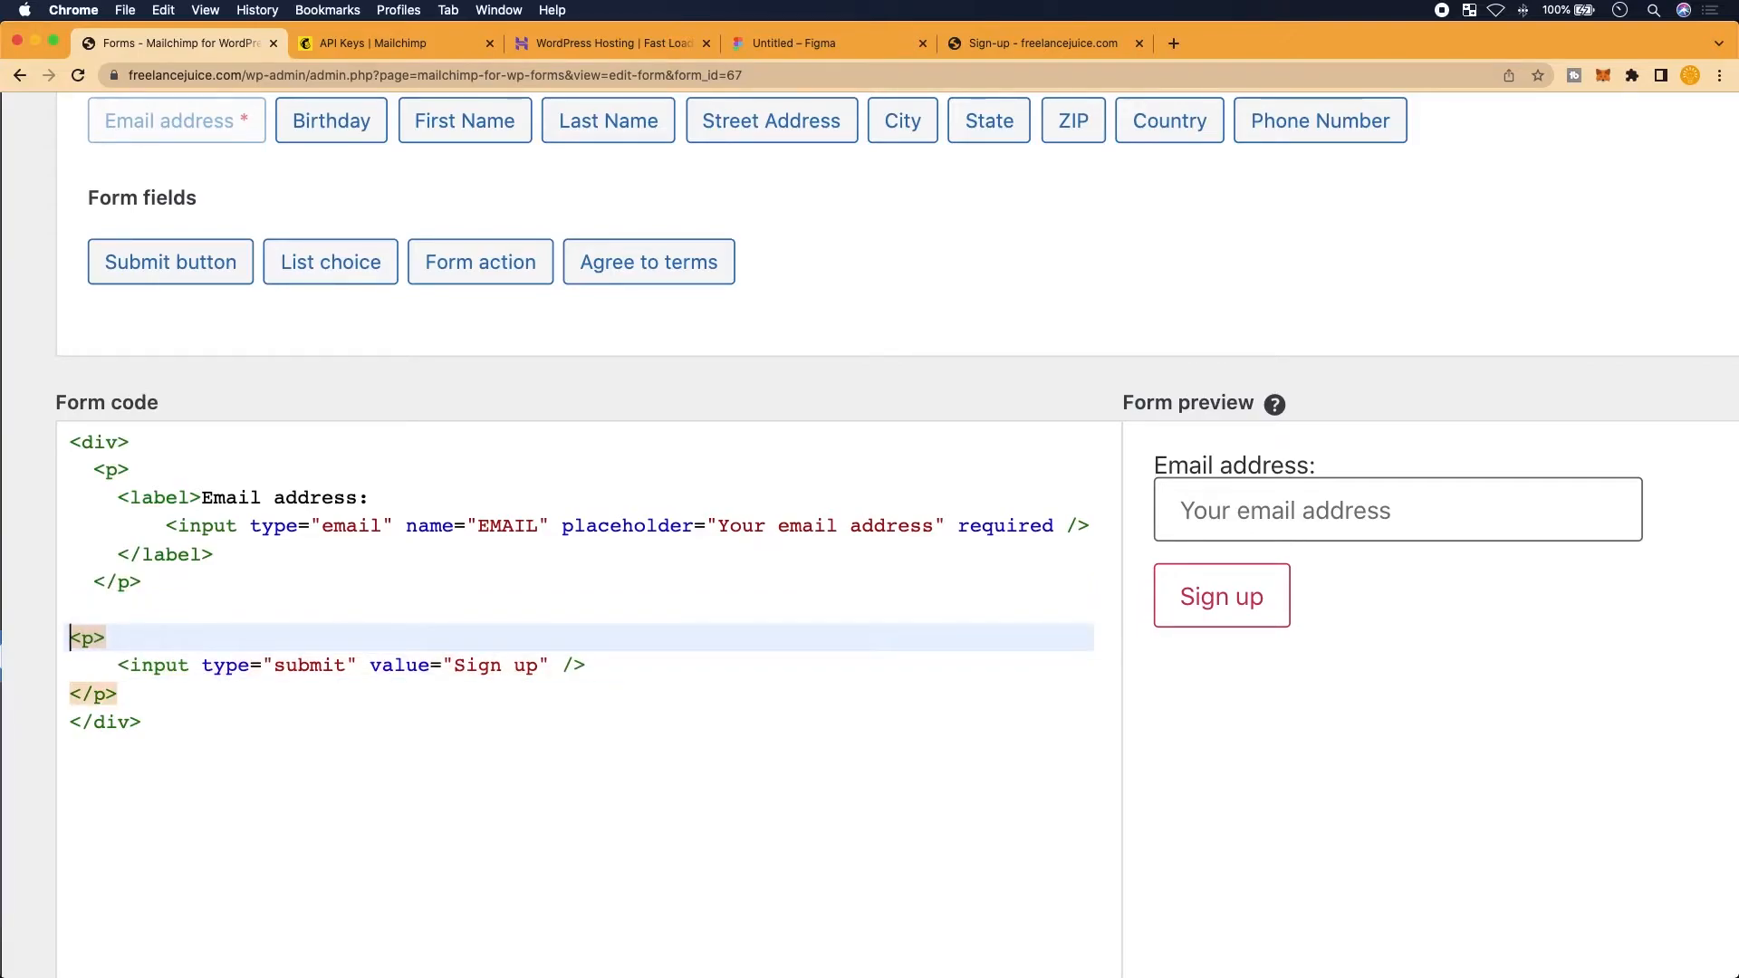
key("Down")
key("Down")
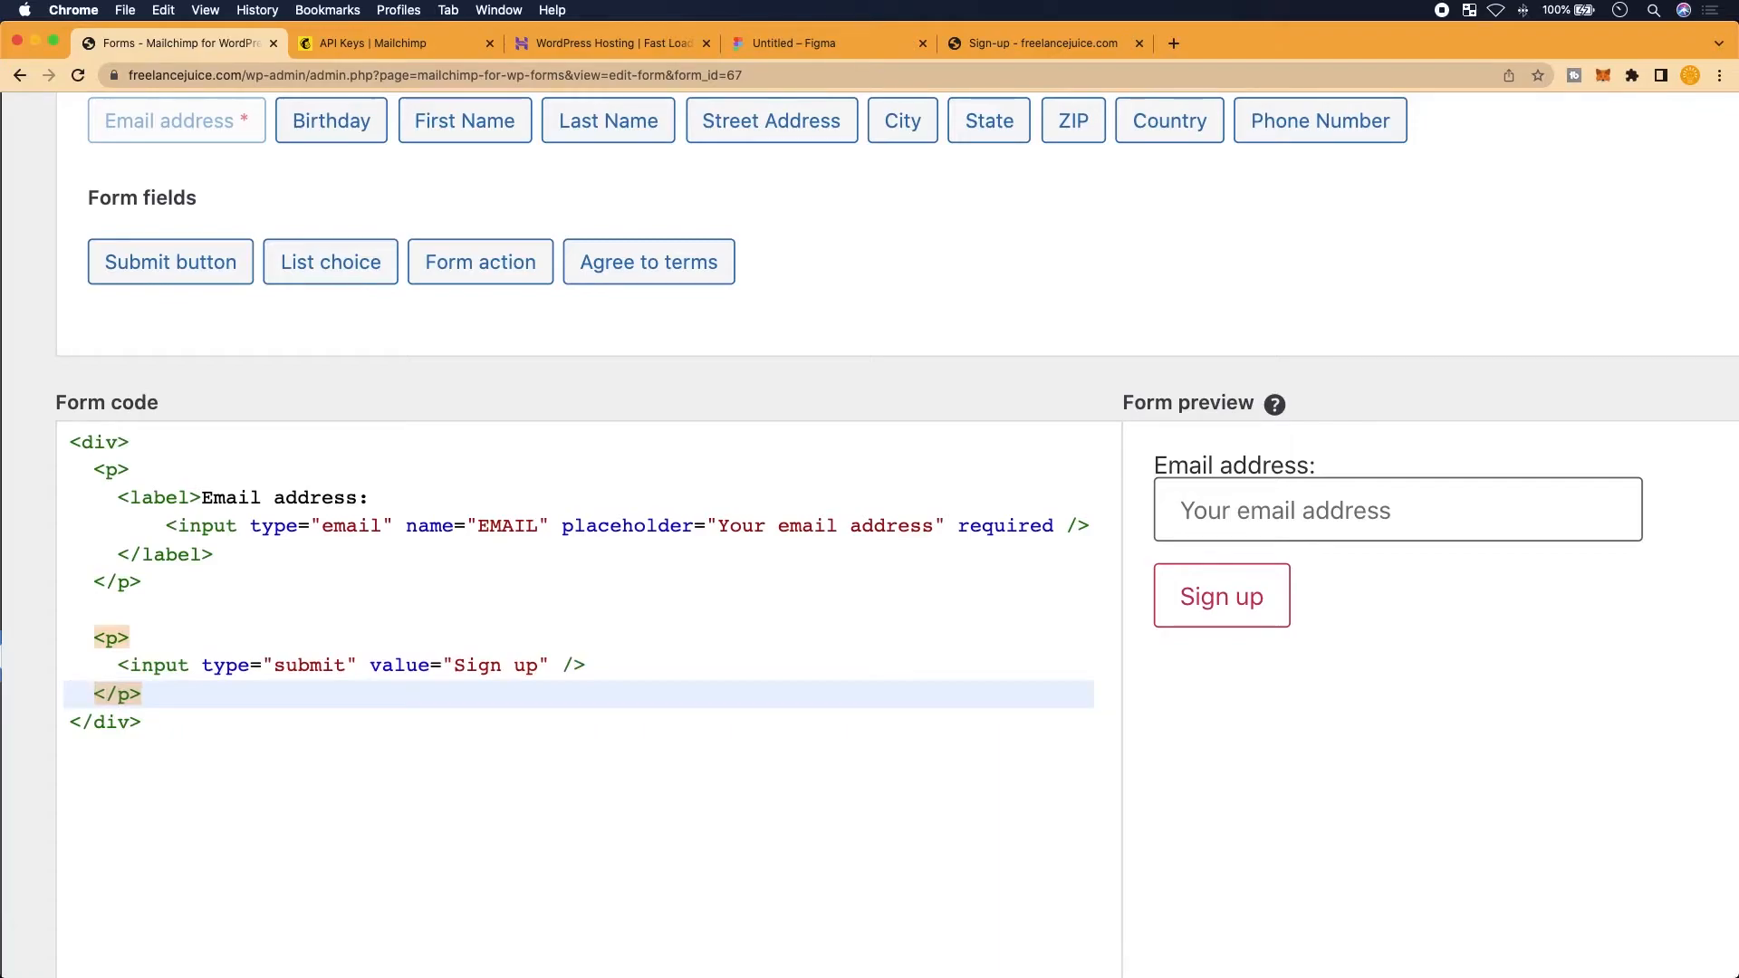
Add an empty style="" attribute to the opening div tag
left_click(126, 442)
left_click(119, 443)
type("style=")
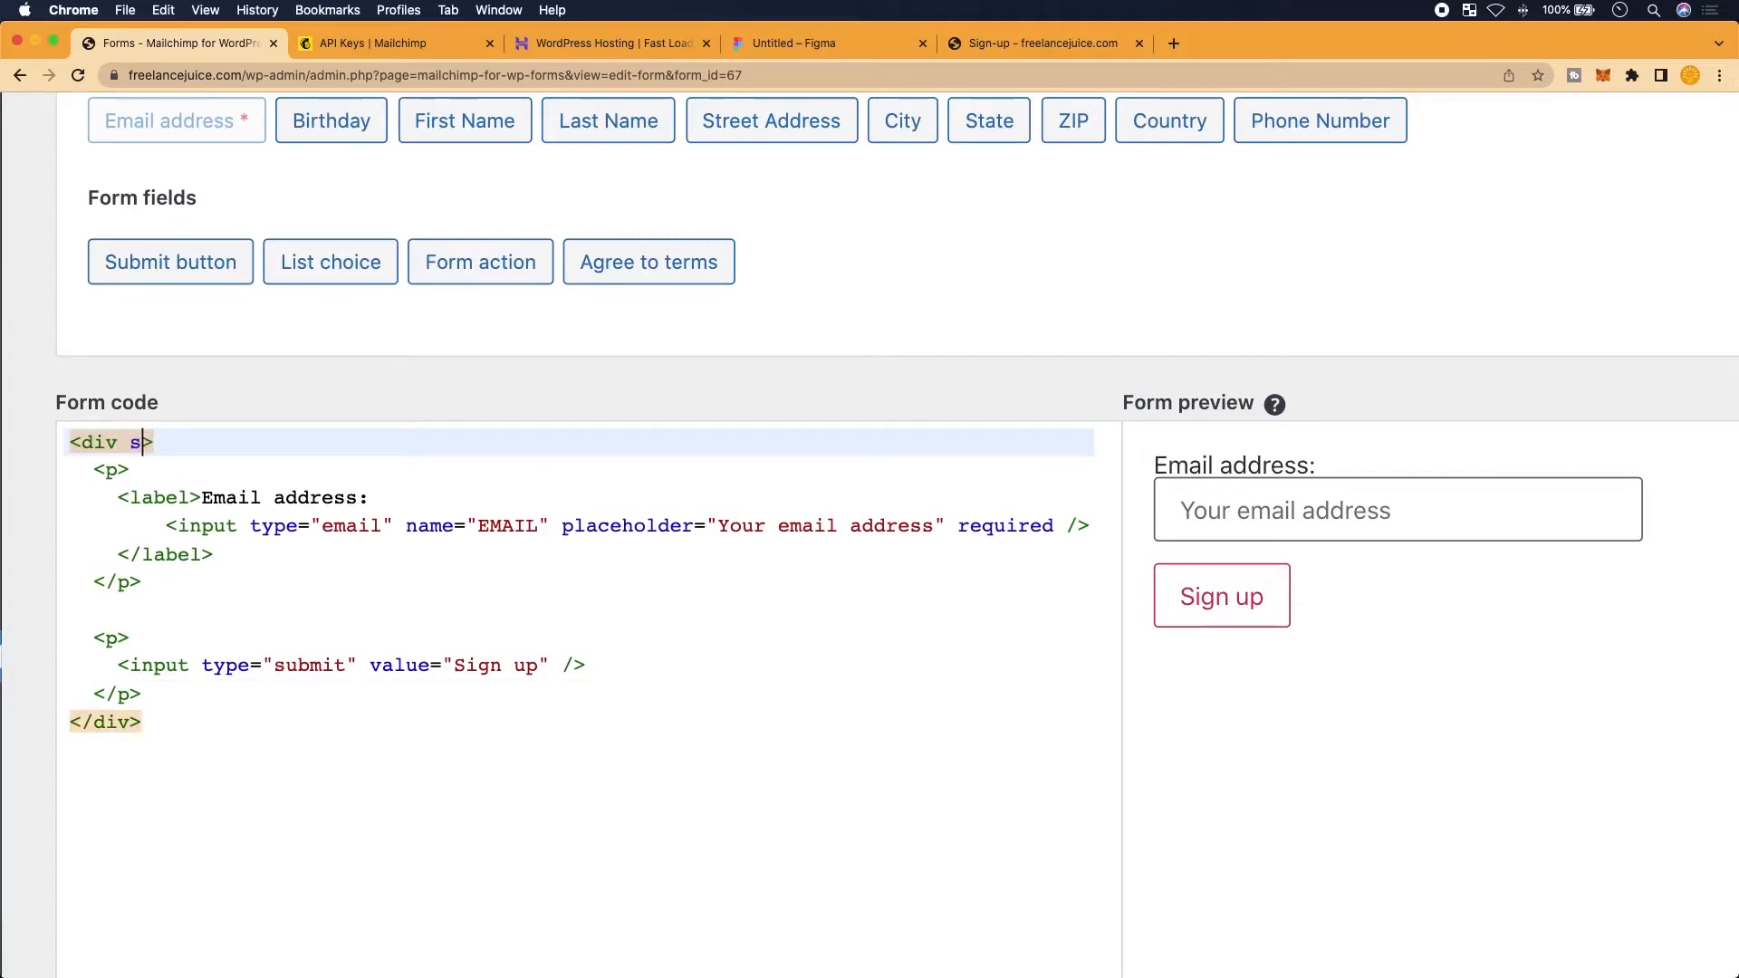
type("\"\"")
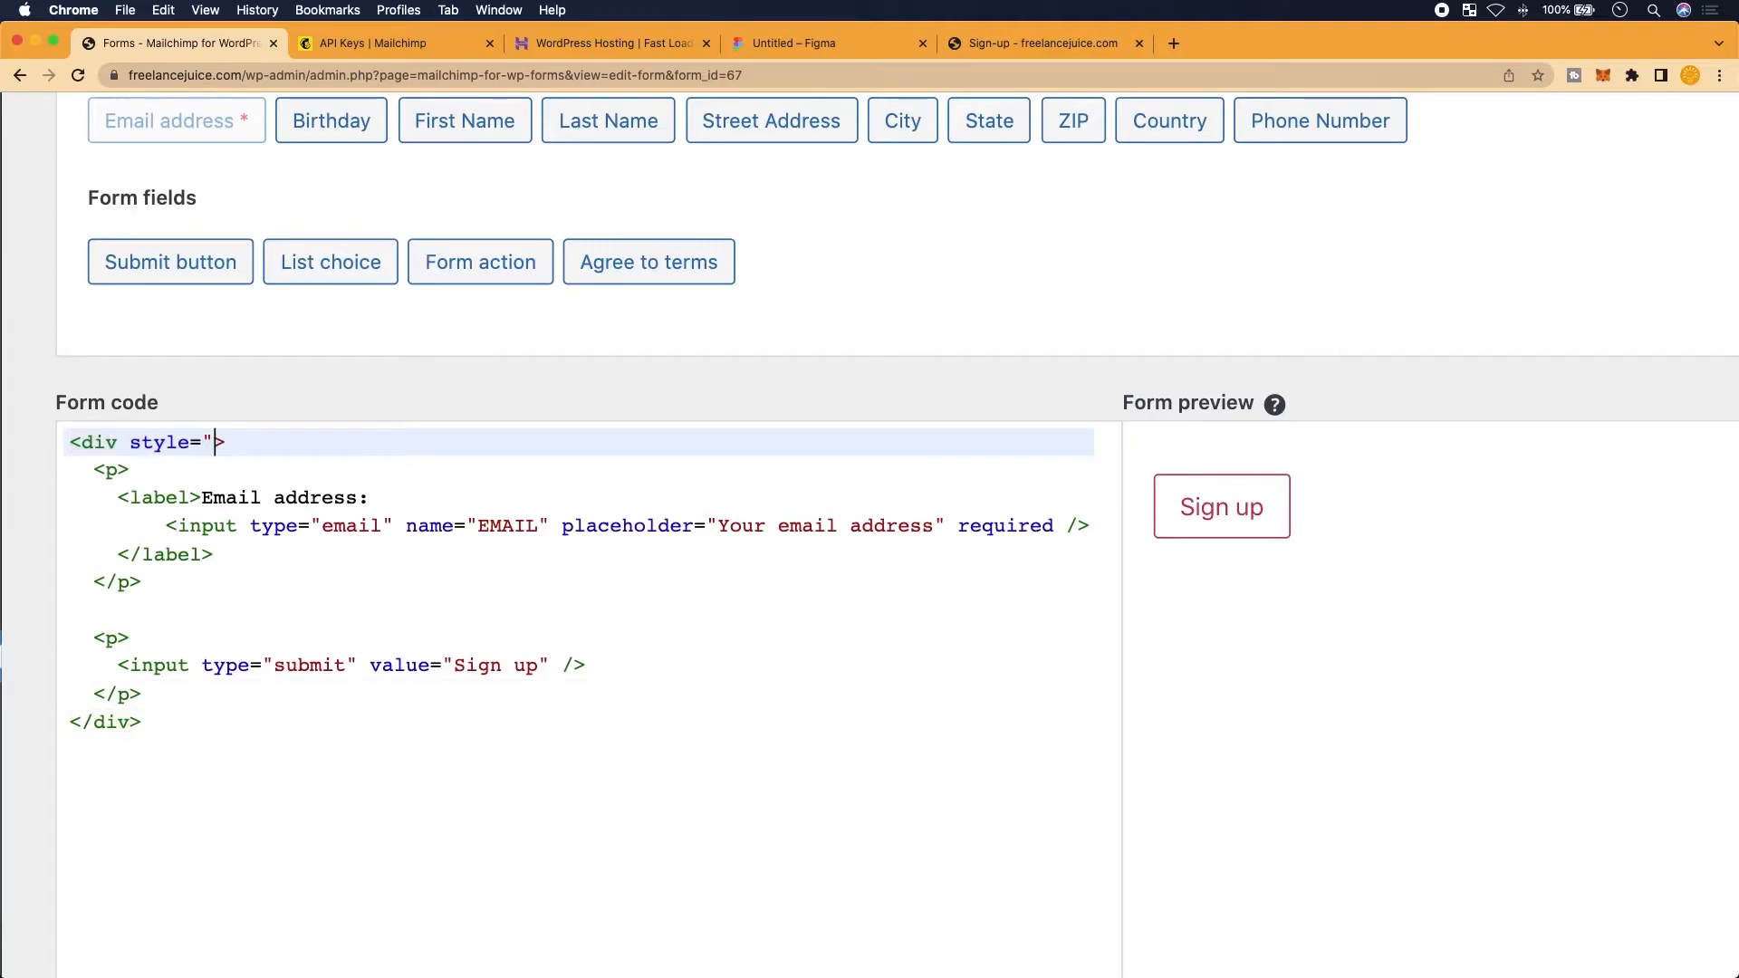
key("Right")
key("Right")
key("Left")
key("Left")
key("Left")
key("Right")
key("Right")
Test a 'color: red;' rule in the div's style in the preview, then delete it
type("color: red;")
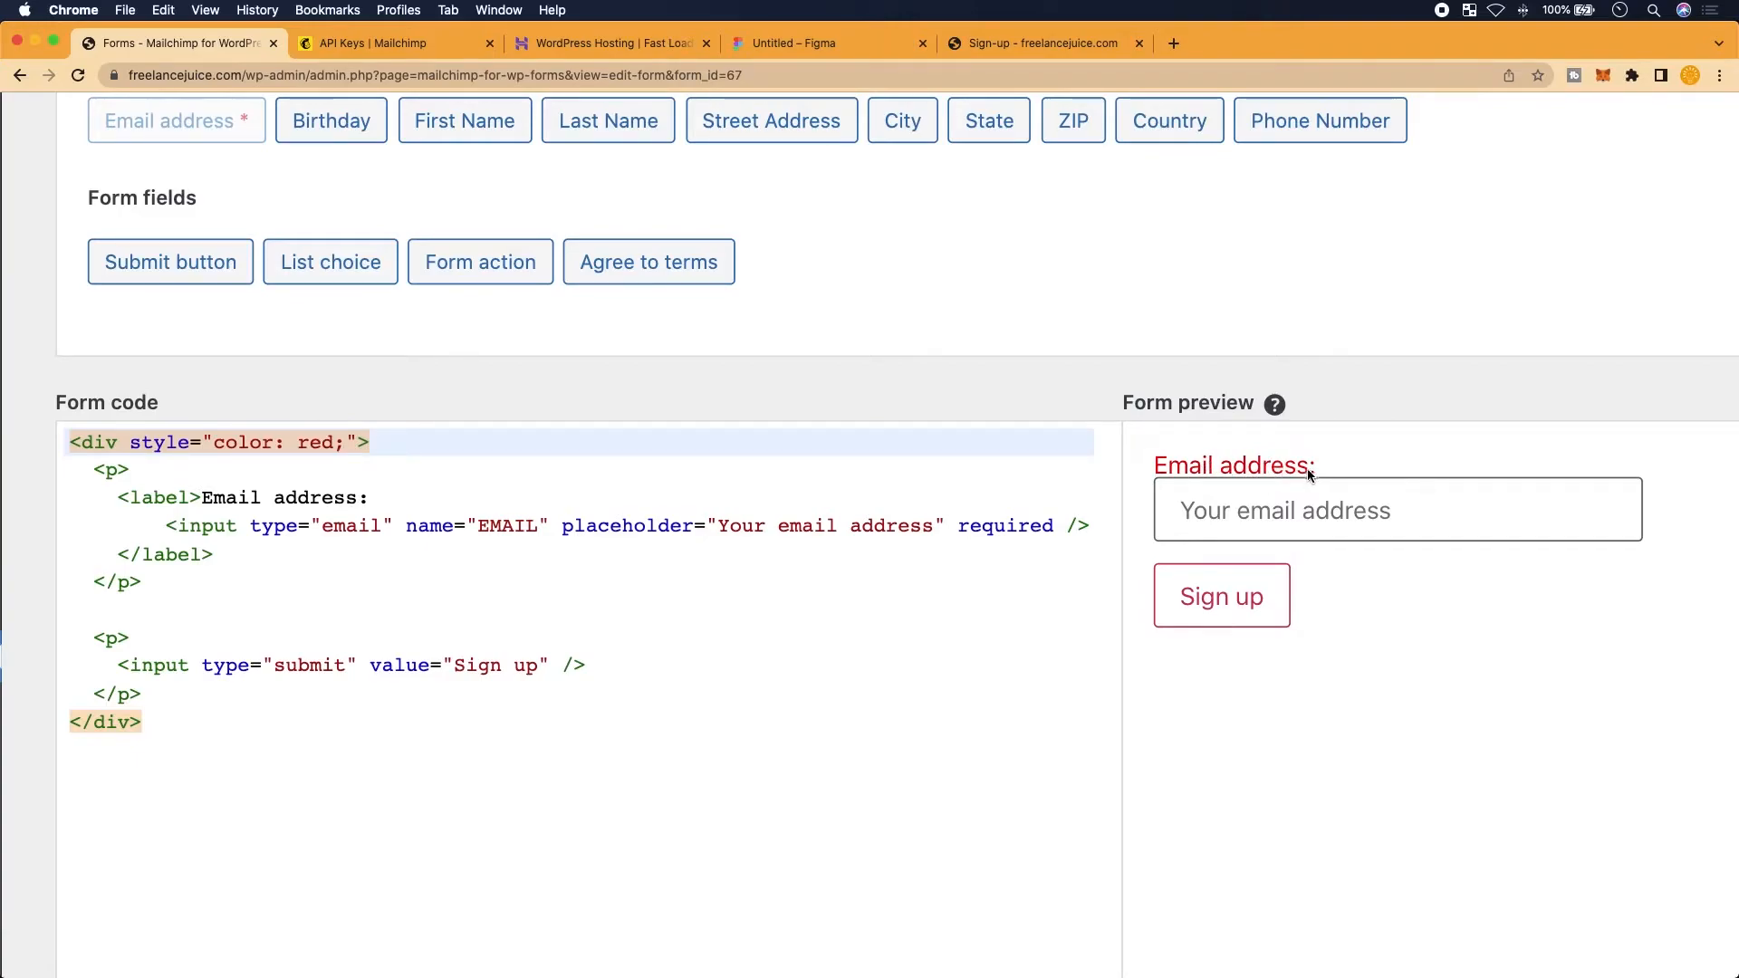
left_click(370, 466)
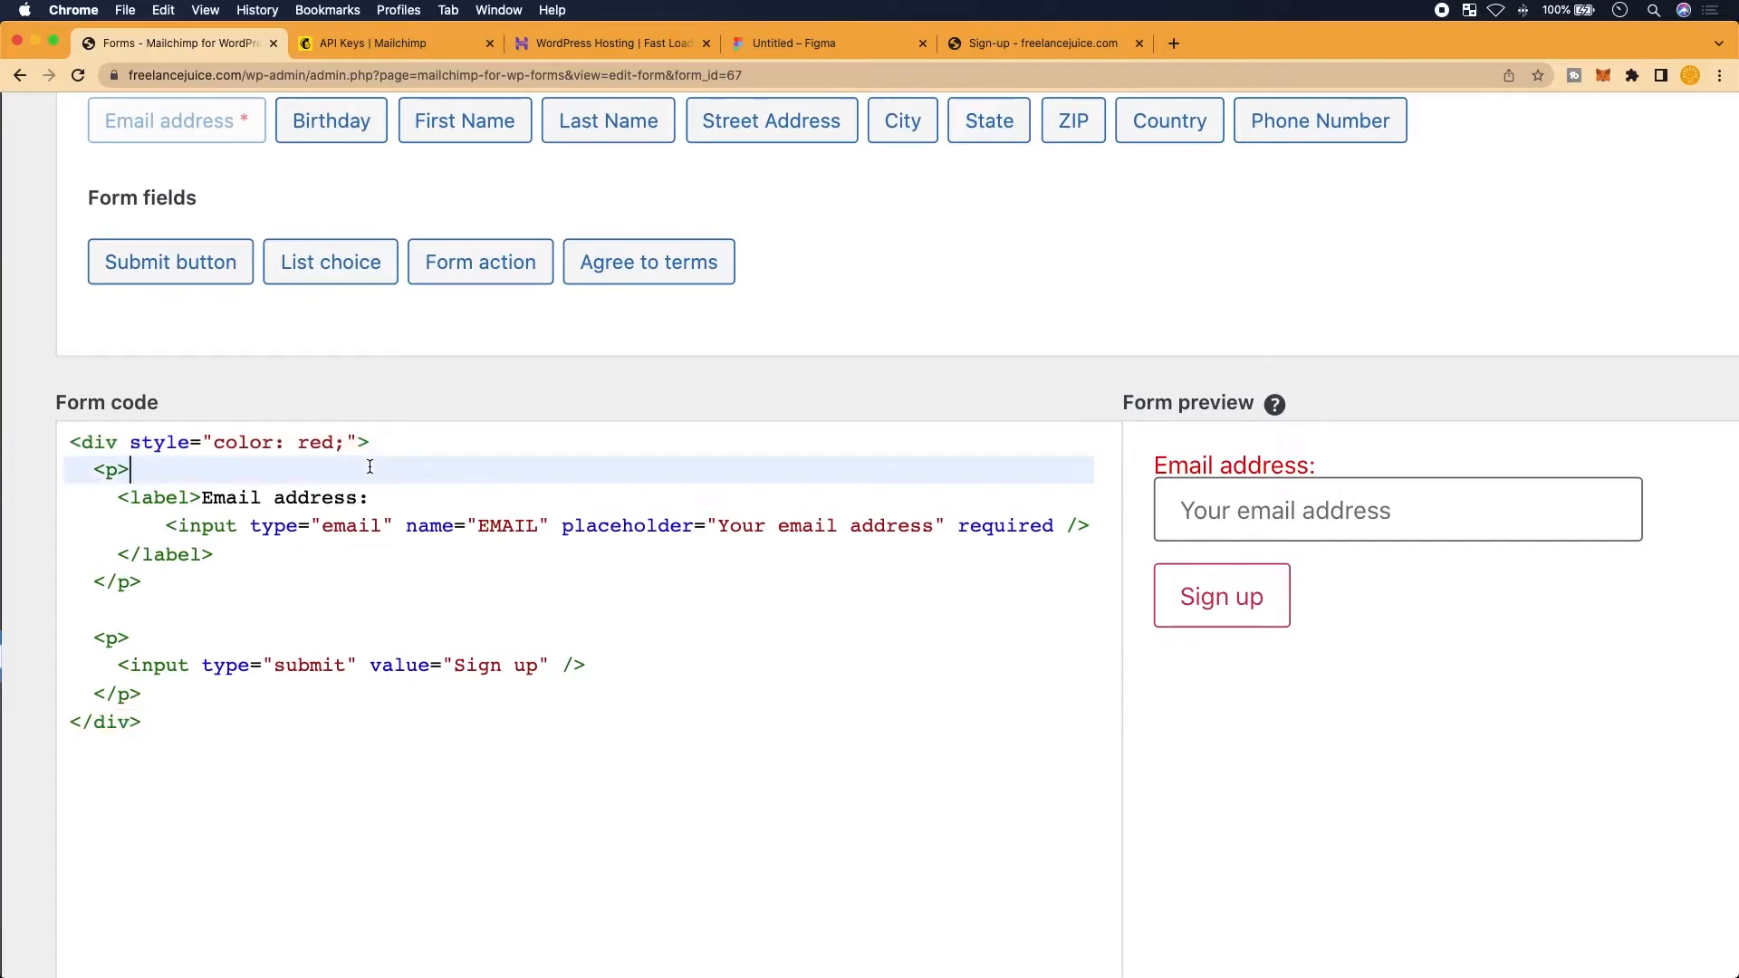
left_click(342, 453)
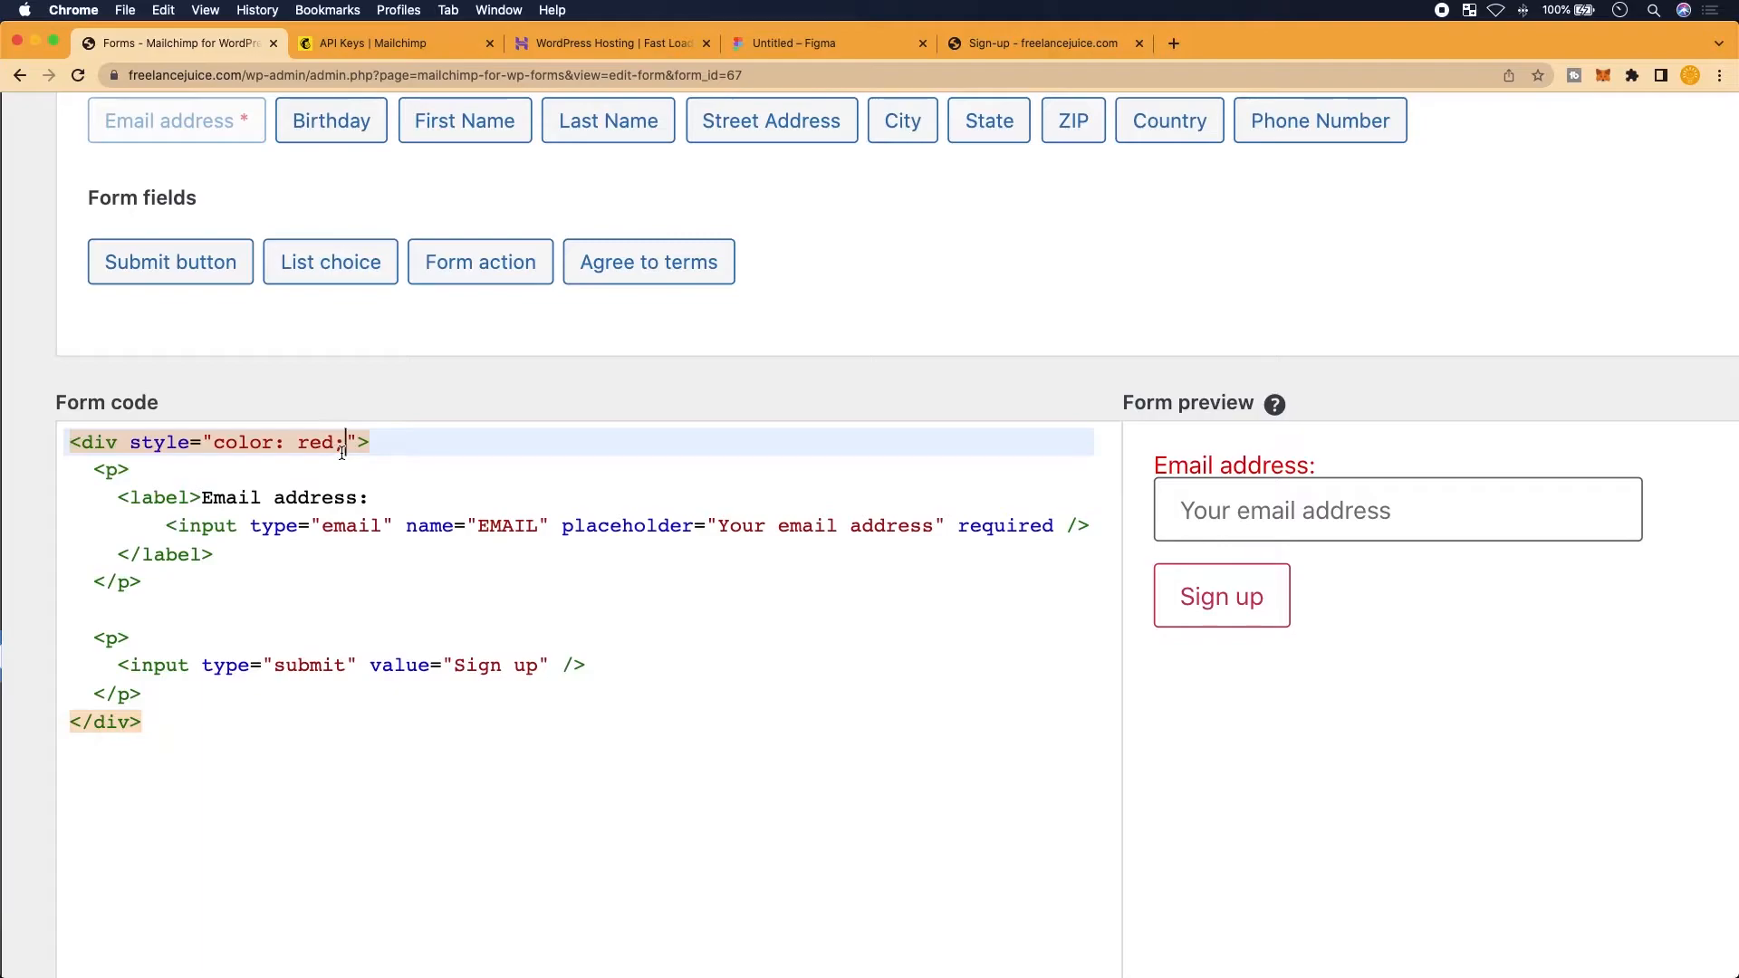
key("BackSpace")
key("BackSpace")
key("BackSpace")
key("BackSpace")
key("BackSpace")
key("BackSpace")
key("BackSpace")
key("BackSpace")
key("BackSpace")
key("BackSpace")
key("BackSpace")
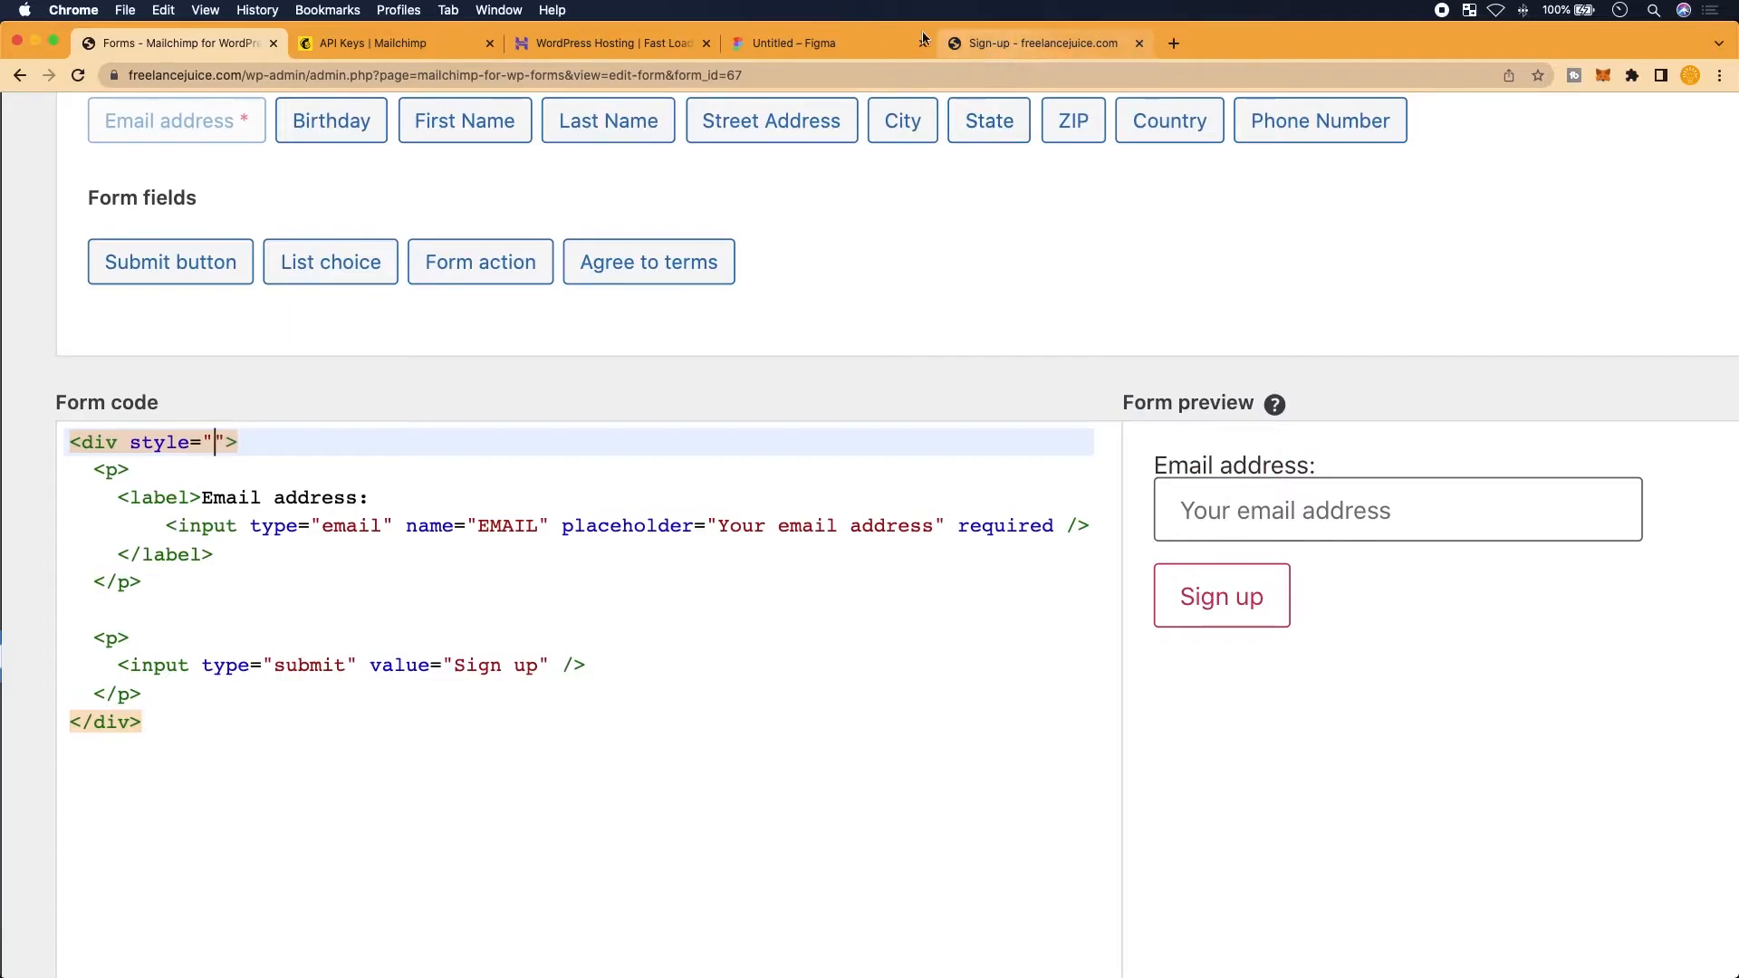
left_click(846, 43)
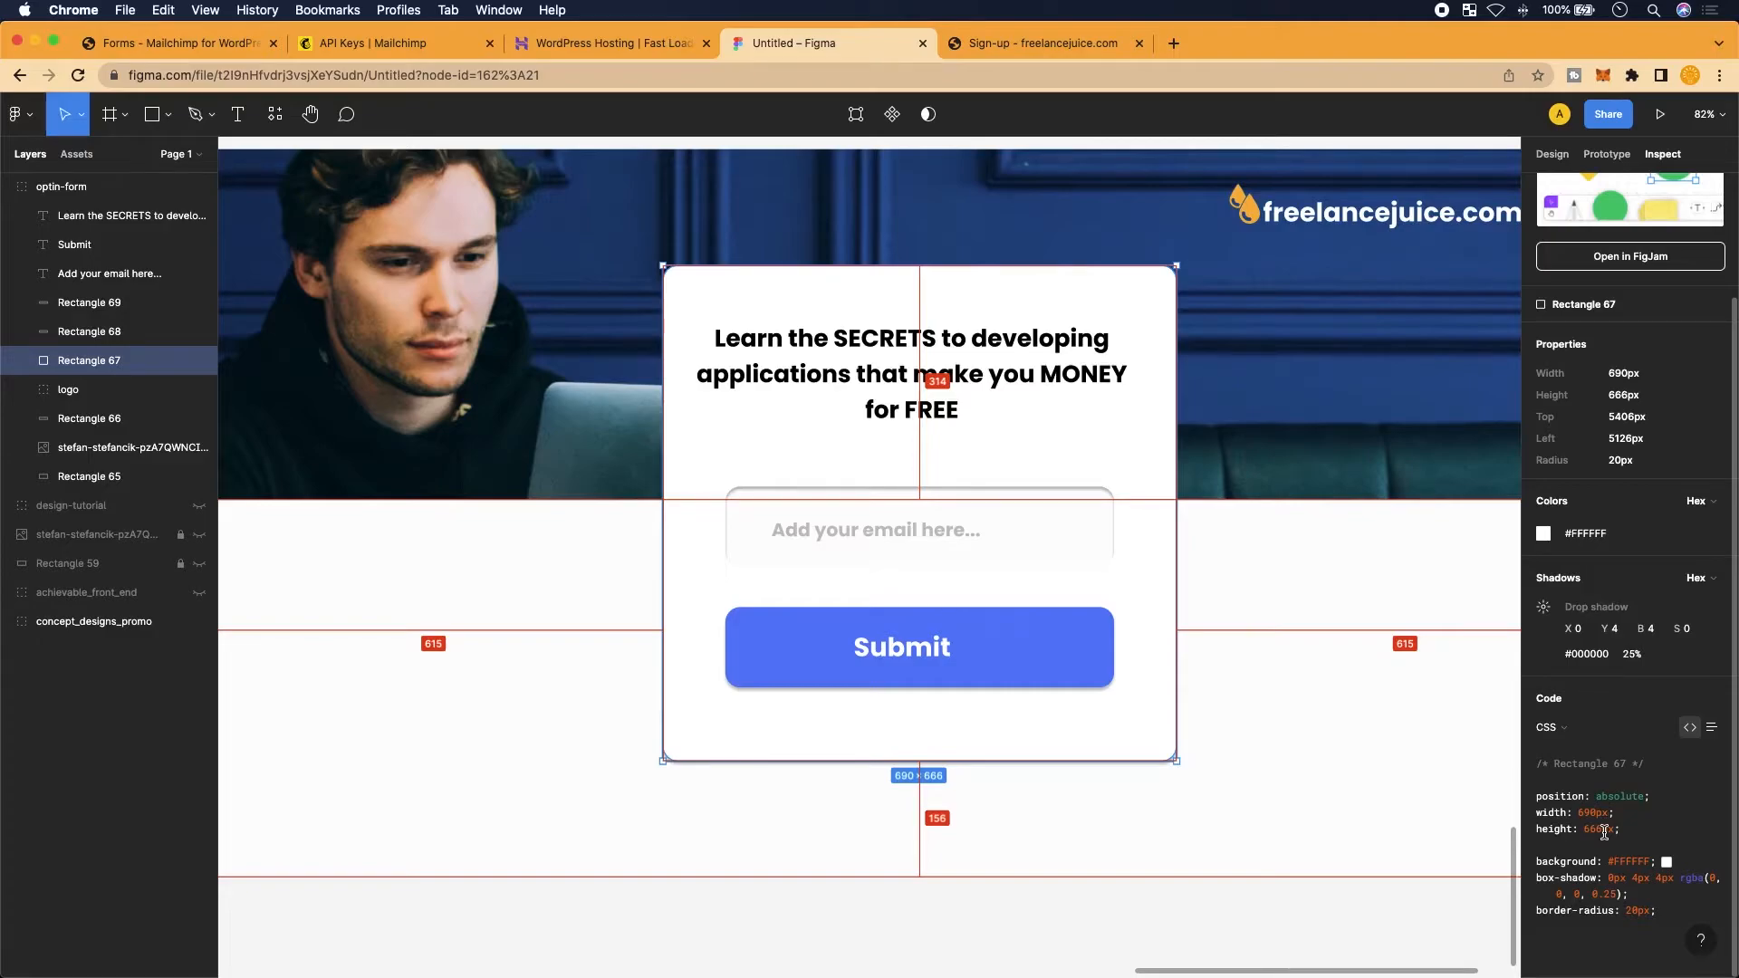
Select the card's 'box-shadow: 0px 4px 4px rgba(0, 0, 0, 0.25)' line in Figma's Inspect CSS
scroll(996, 647, "right", 2)
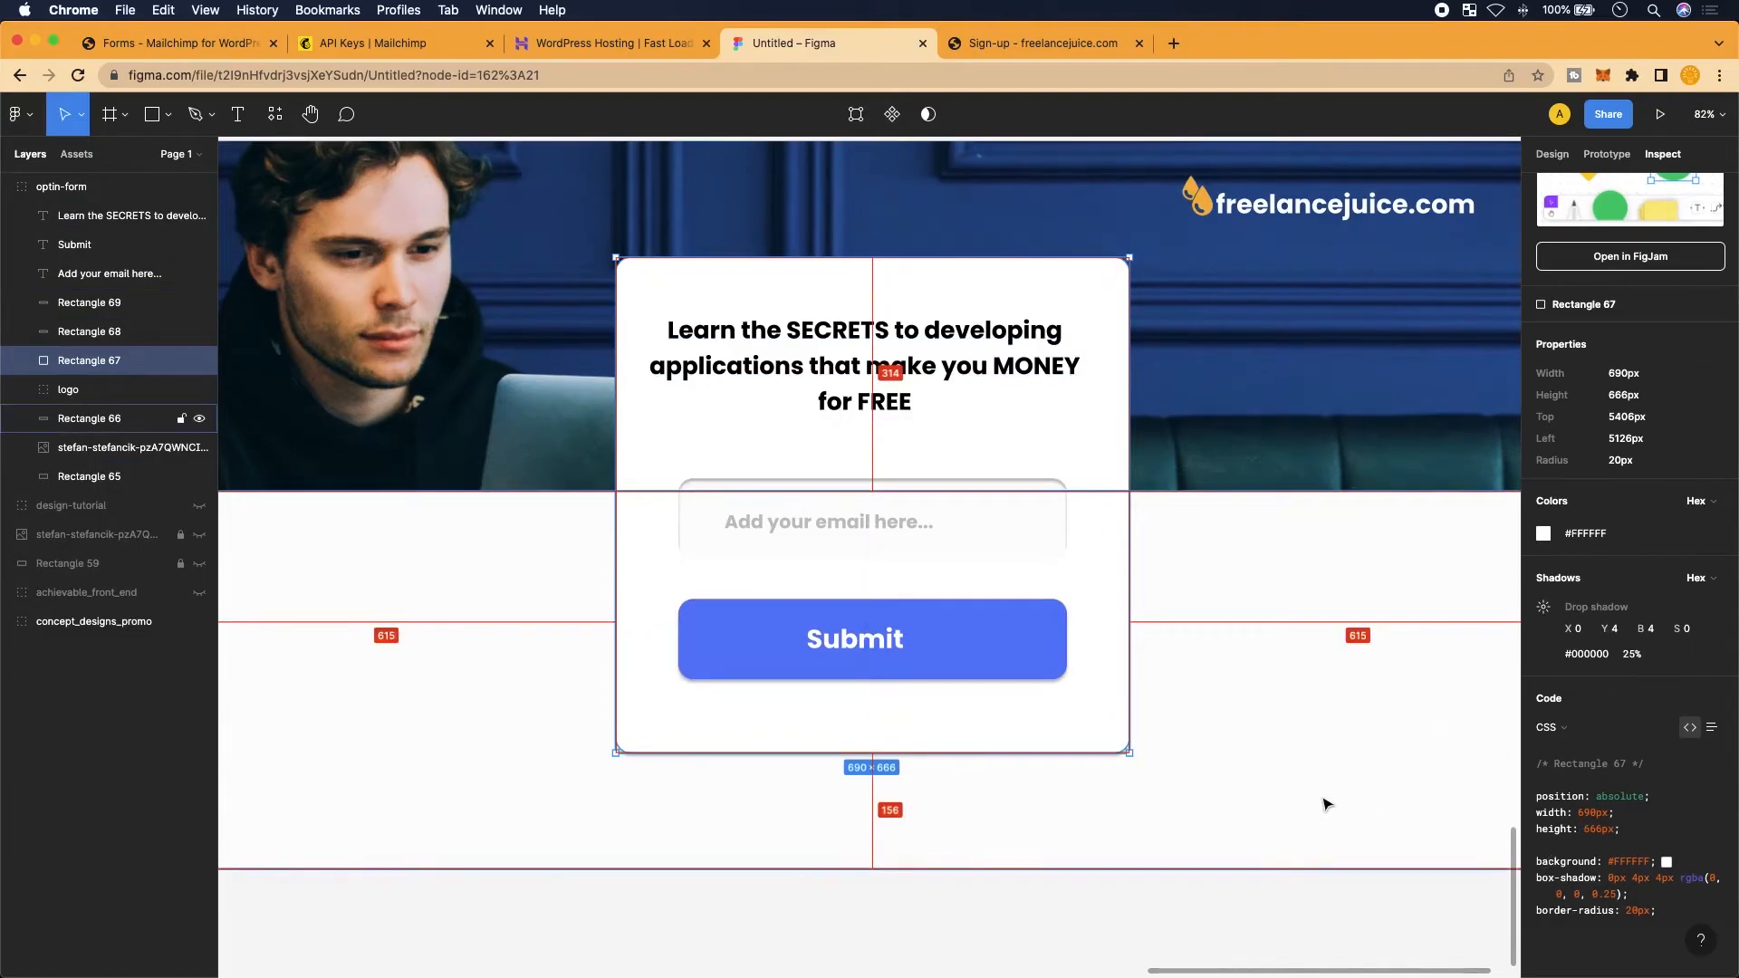
scroll(1324, 803, "up", 5)
scroll(1325, 804, "down", 2)
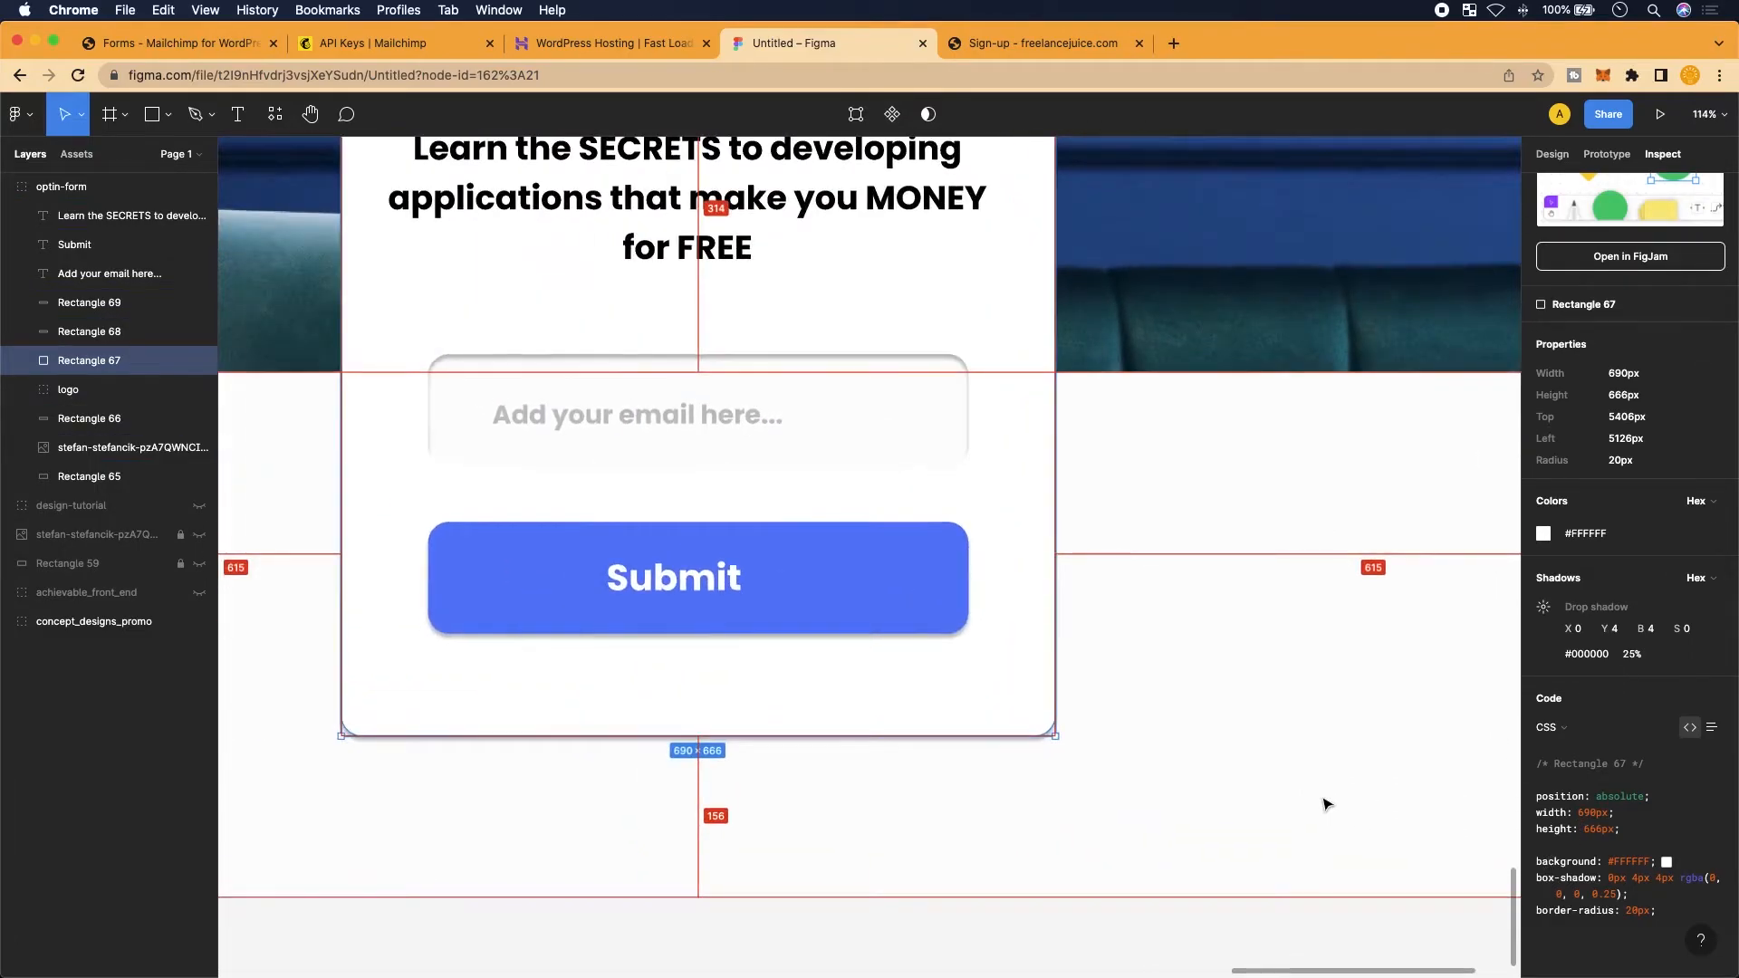
scroll(1323, 804, "down", 1)
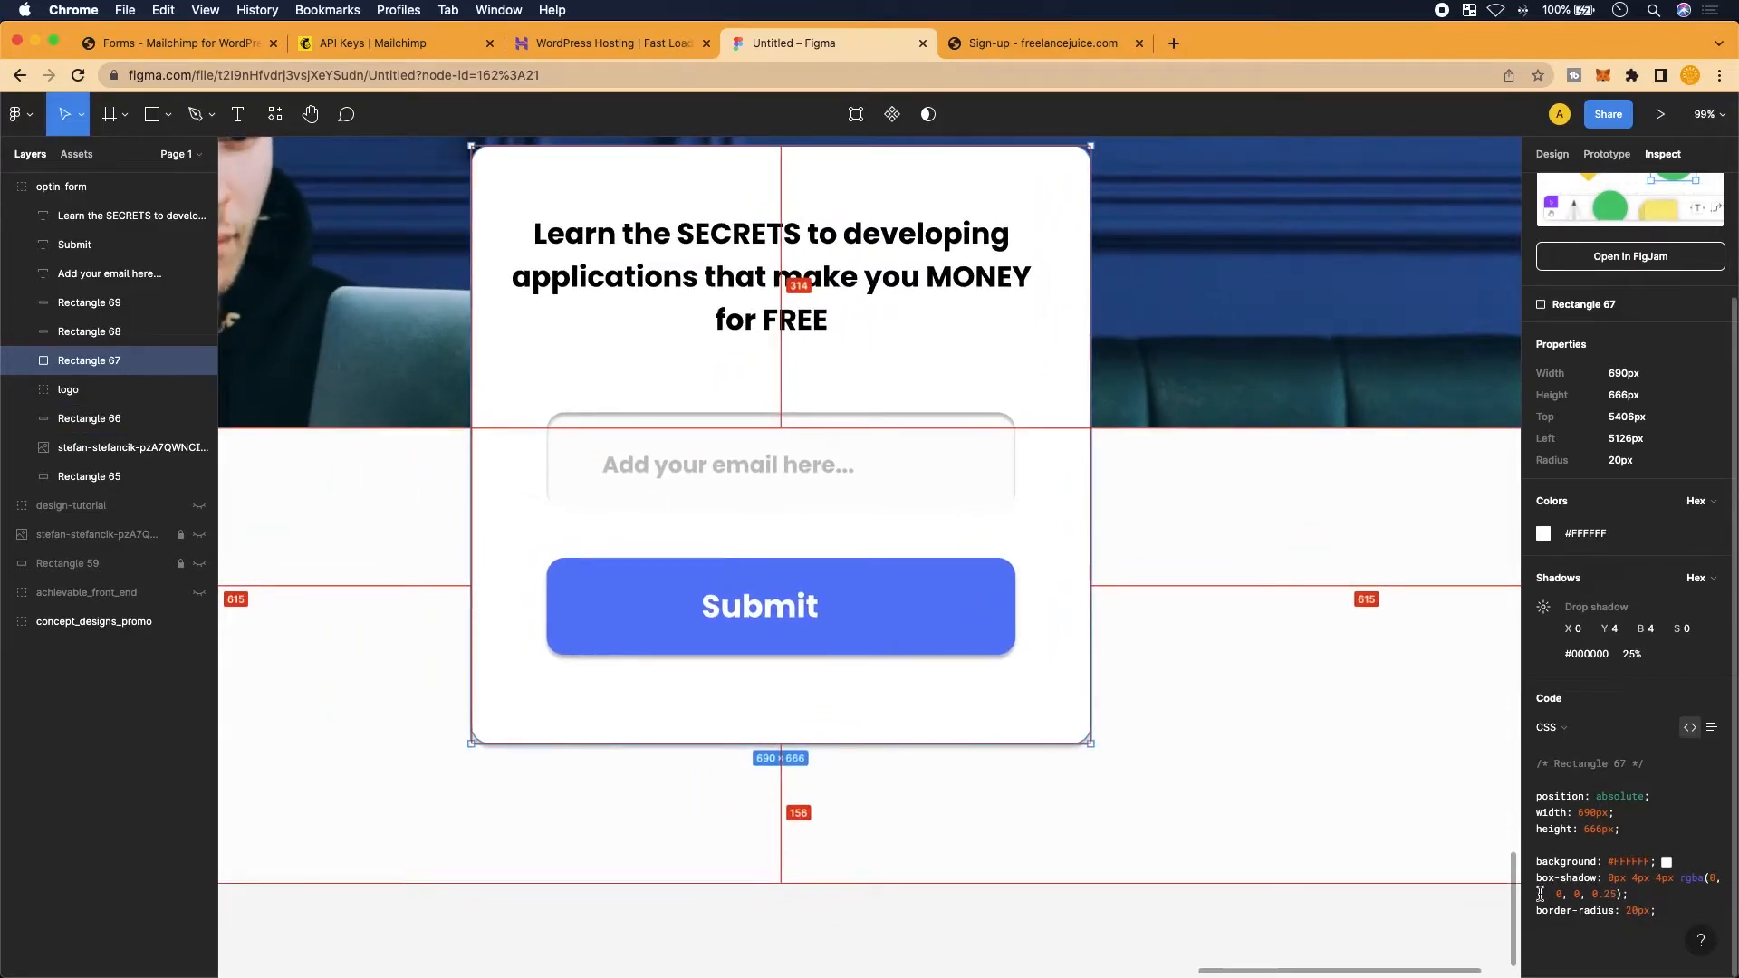
left_click_drag(1537, 878, 1634, 895)
key("super+c")
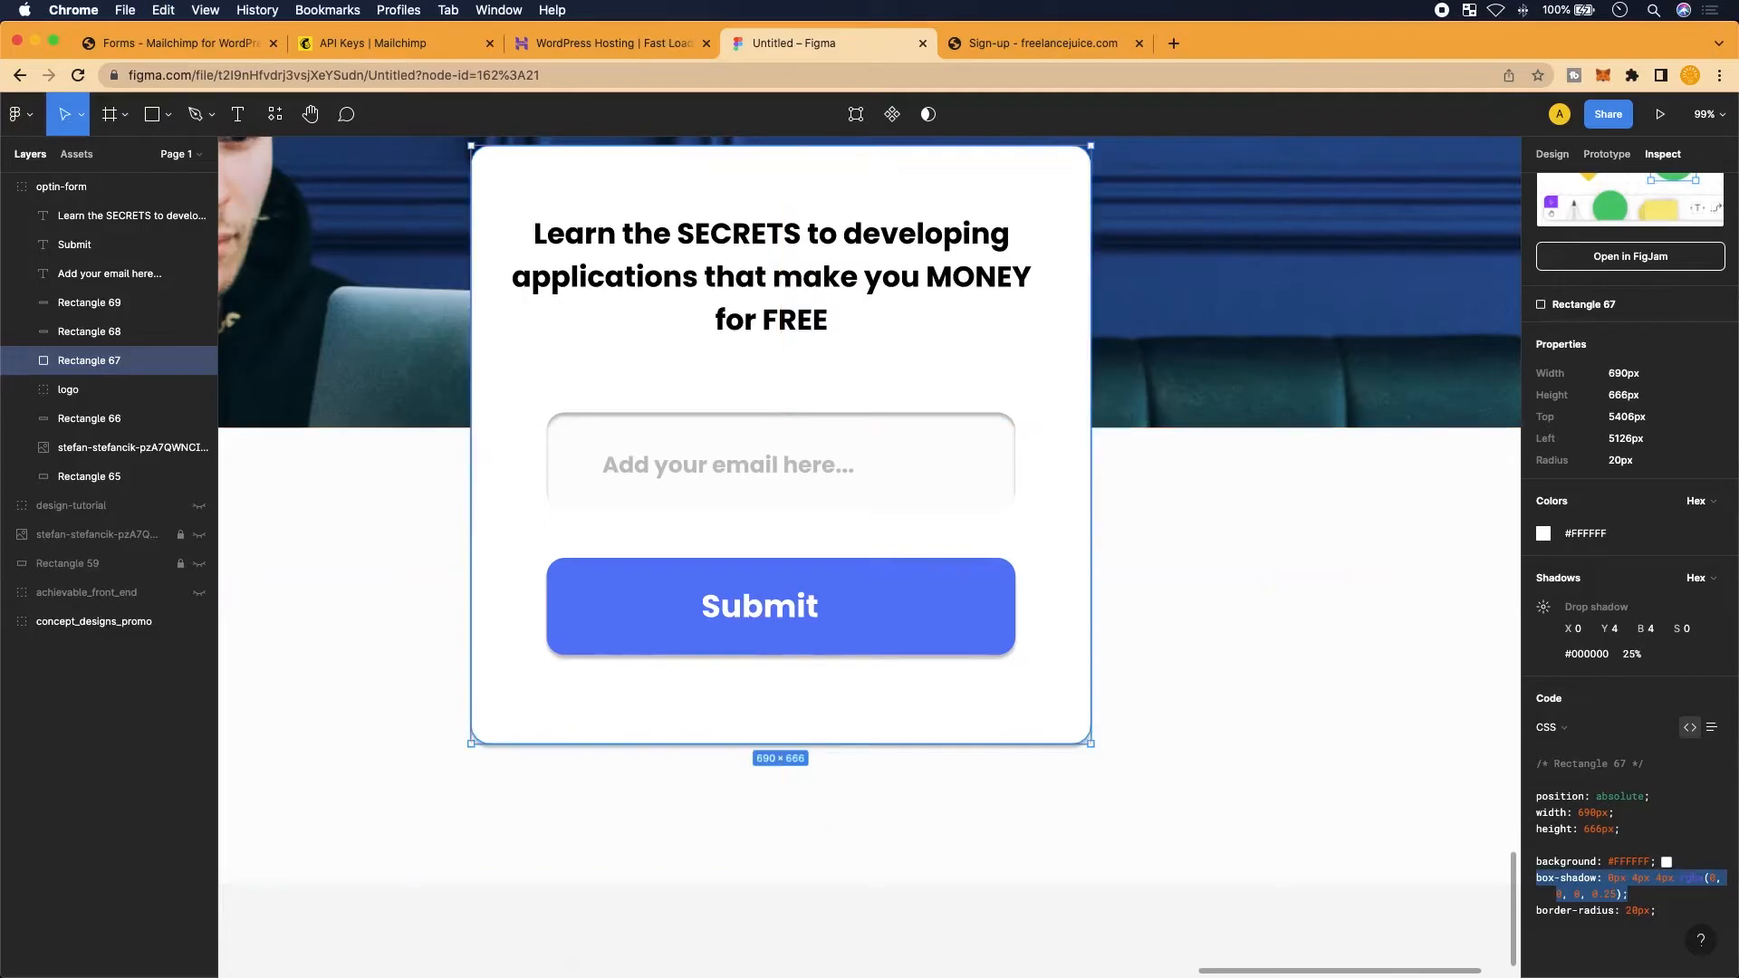
left_click(165, 44)
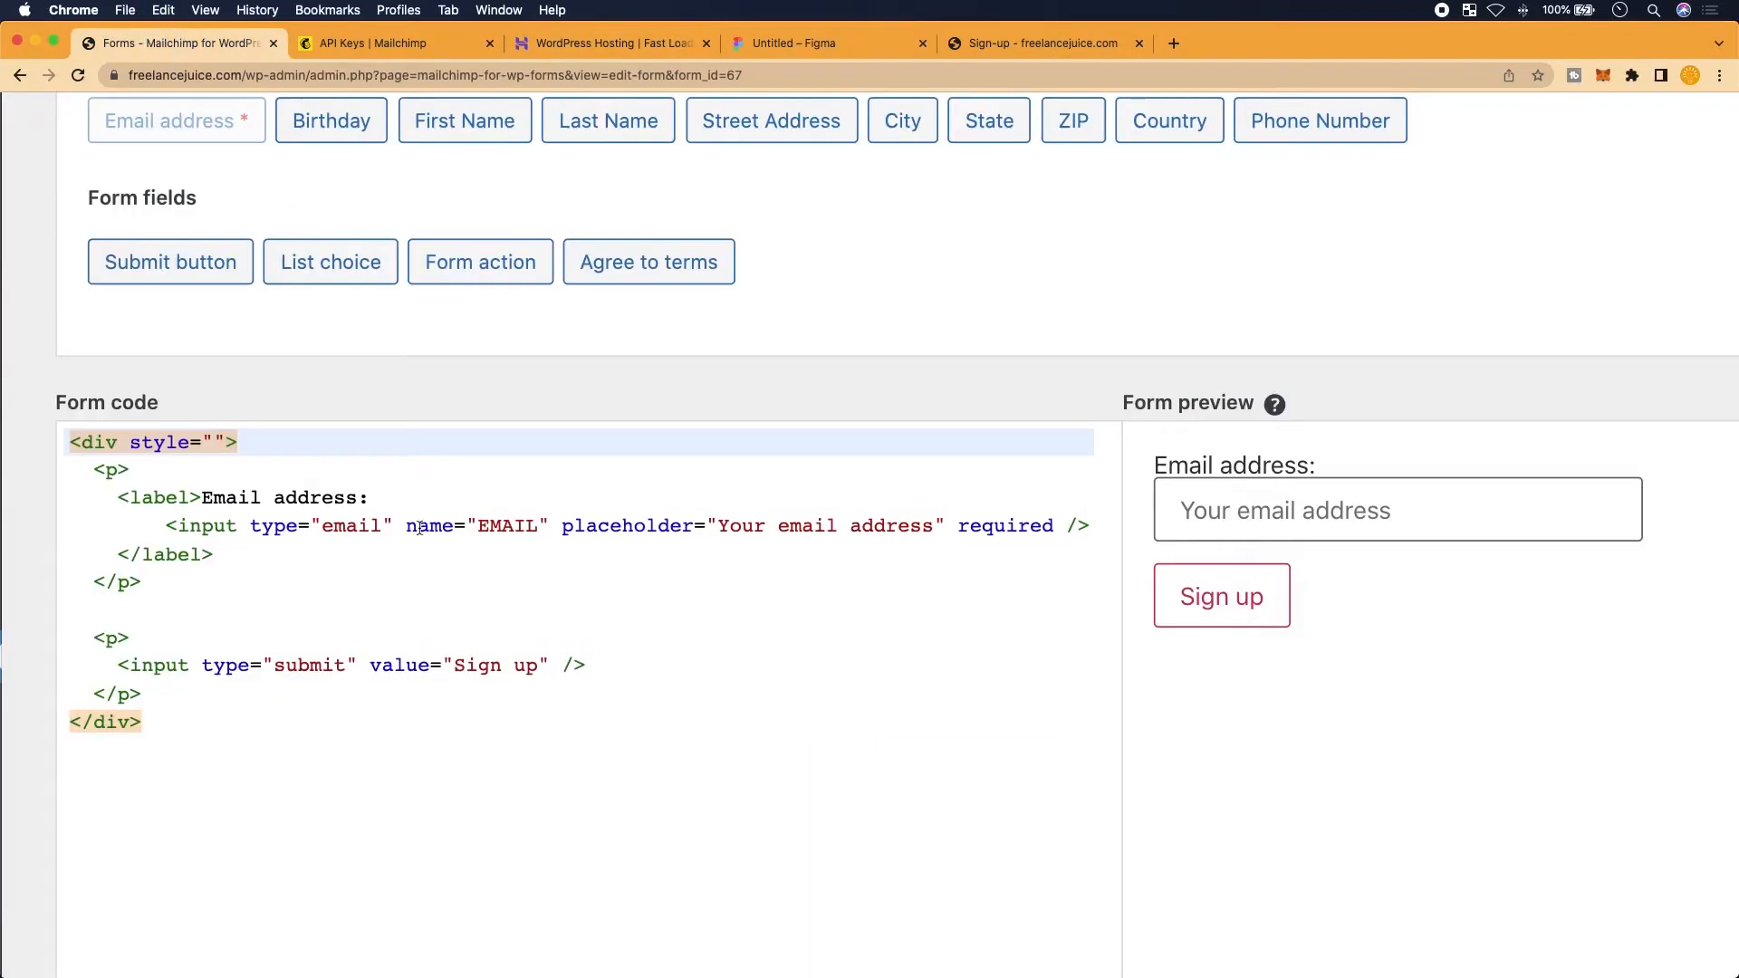
Paste the 0px 4px 4px rgba(0, 0, 0, 0.25) box-shadow into the div's style and check the preview
scroll(164, 473, "up", 5)
scroll(286, 382, "left", 1)
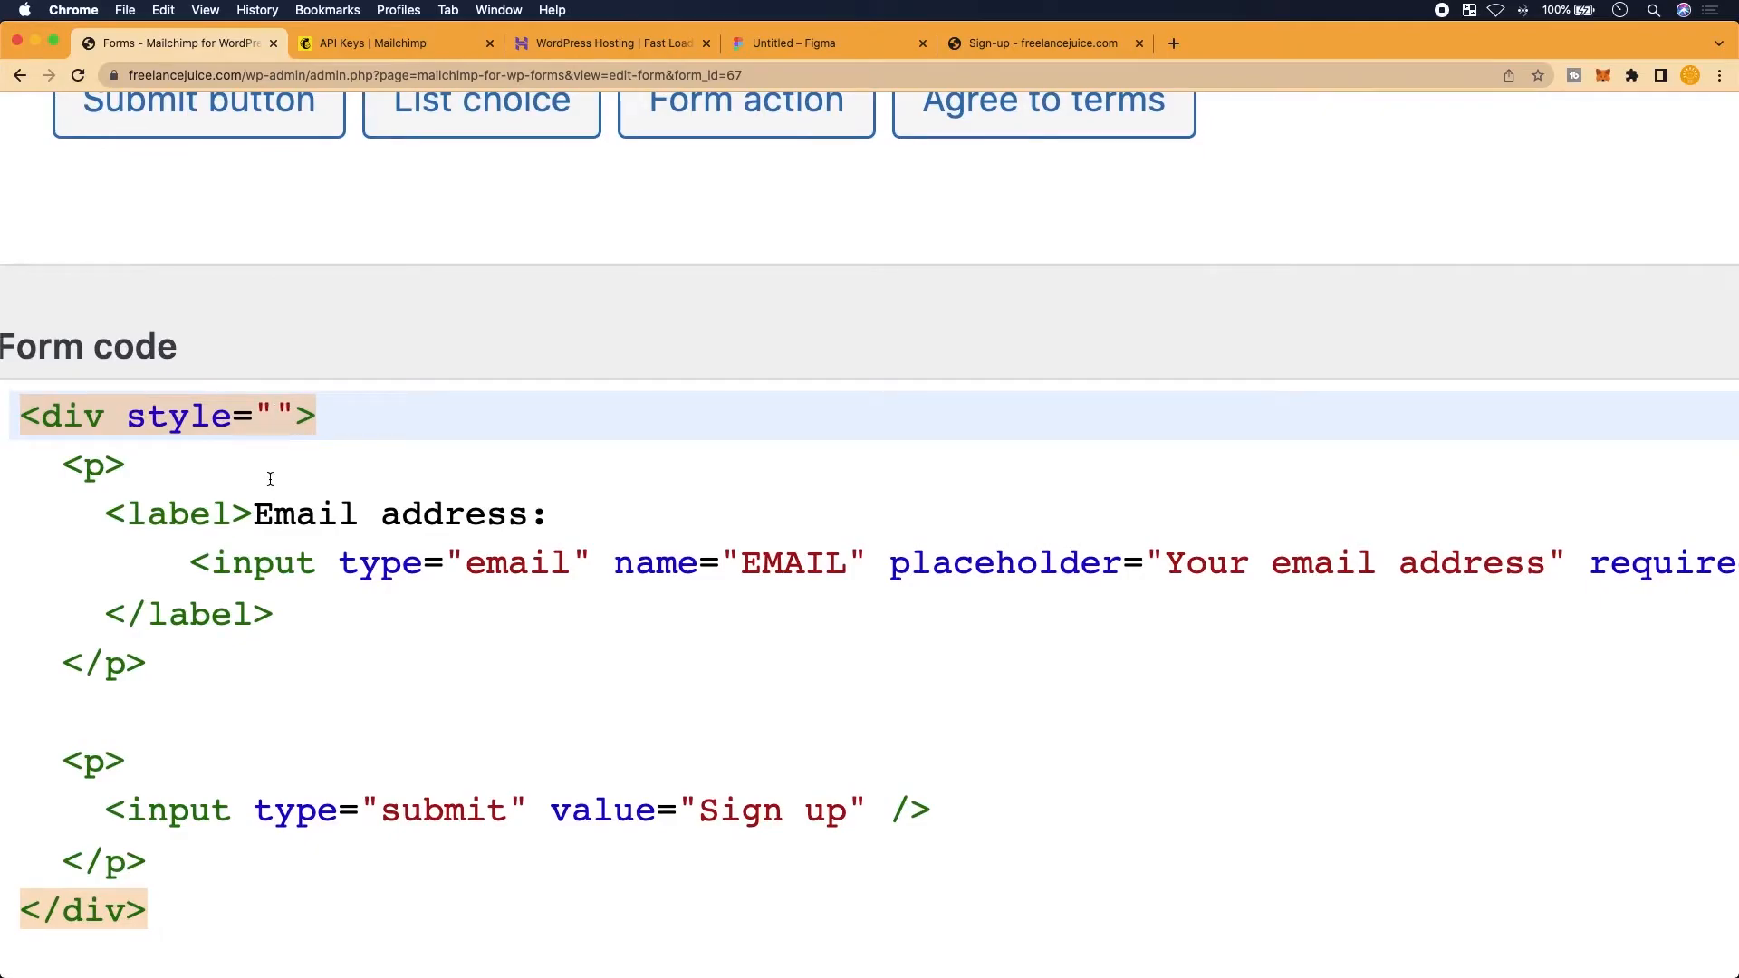
key("super+v")
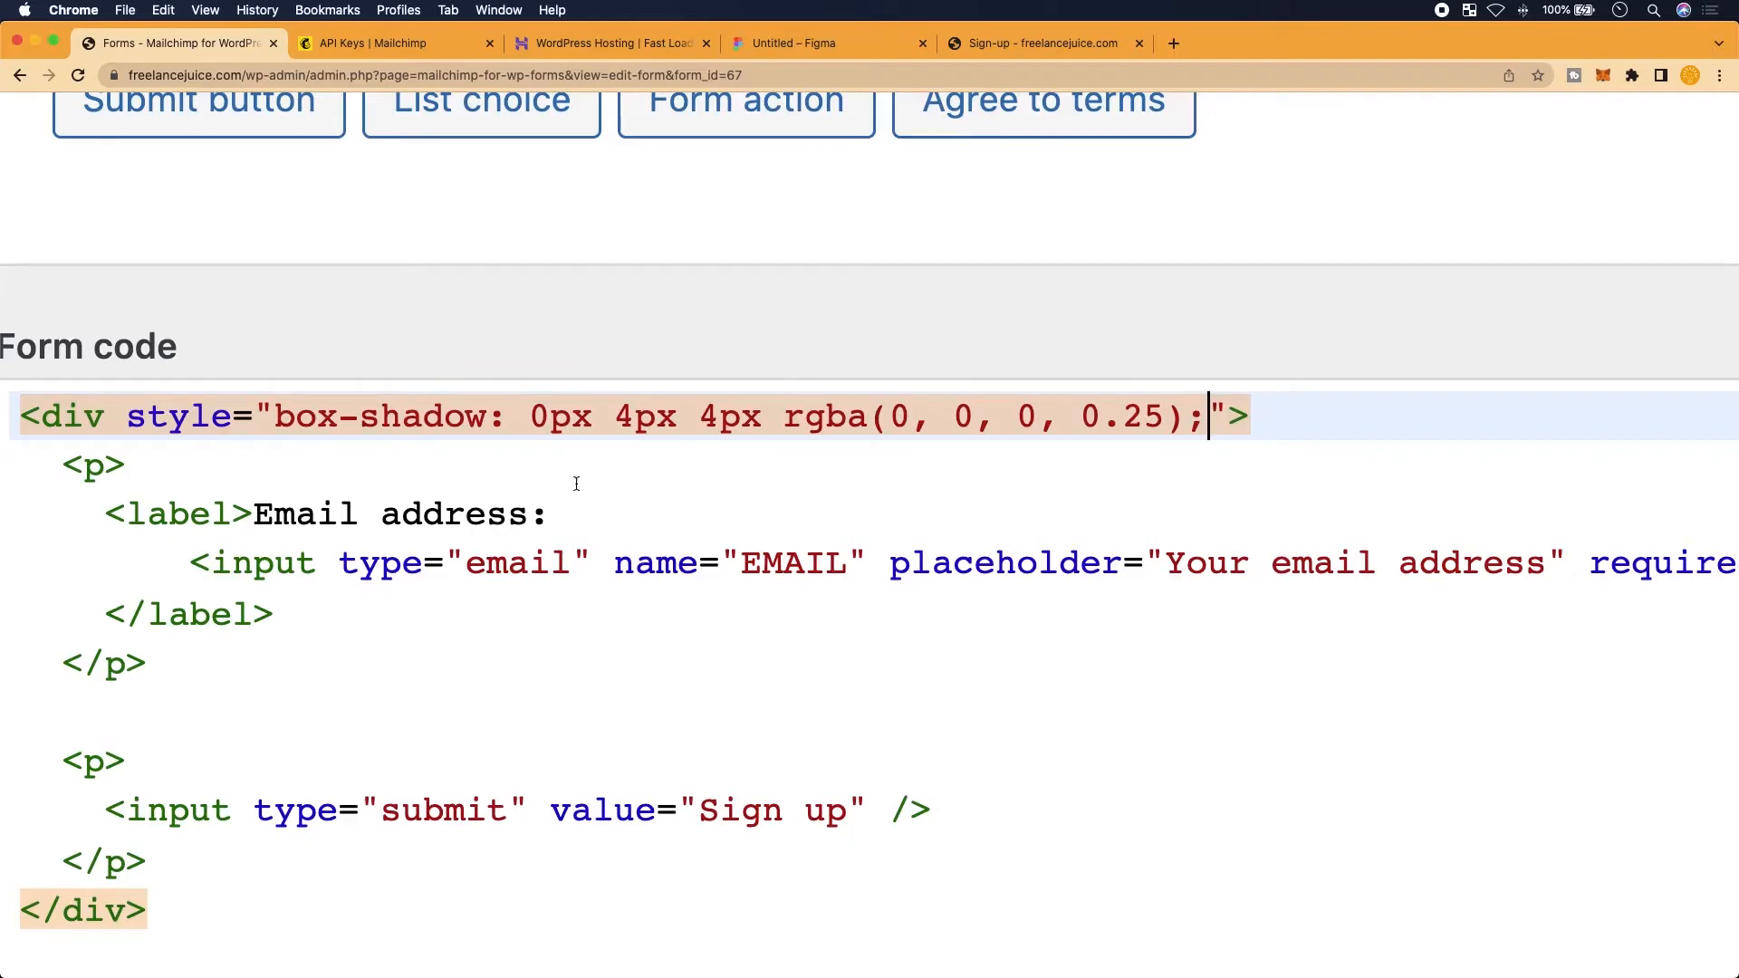
scroll(696, 519, "down", 5)
scroll(1091, 752, "right", 10)
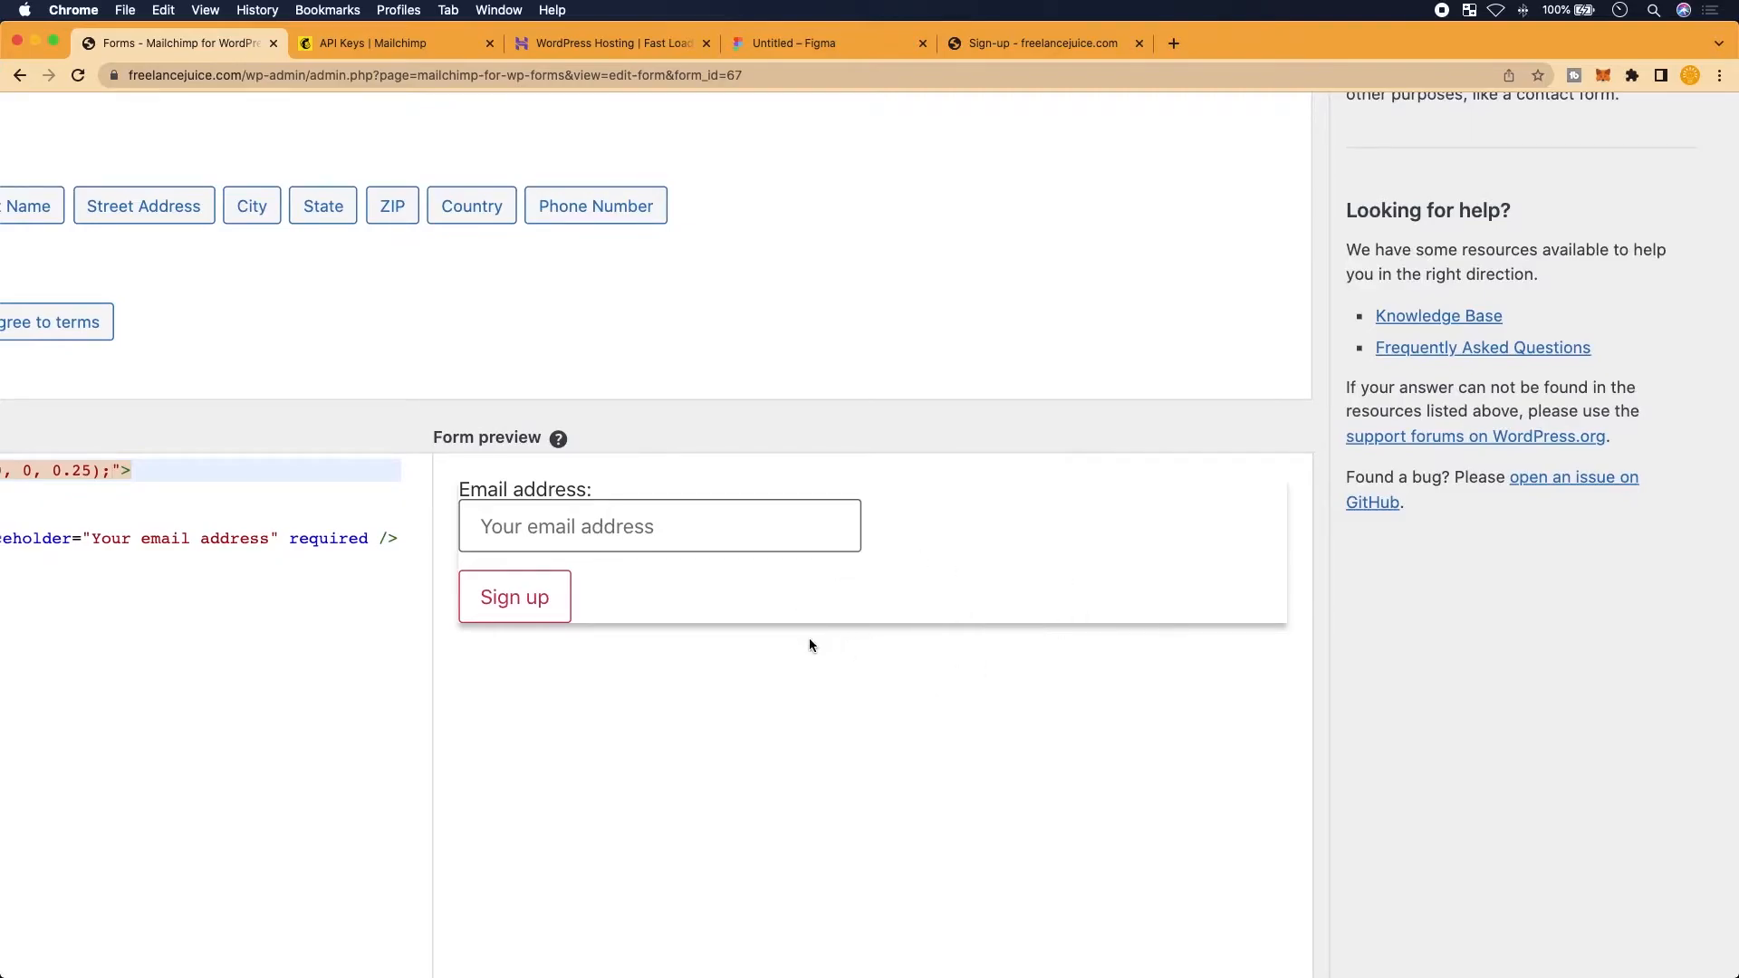
scroll(232, 583, "left", 5)
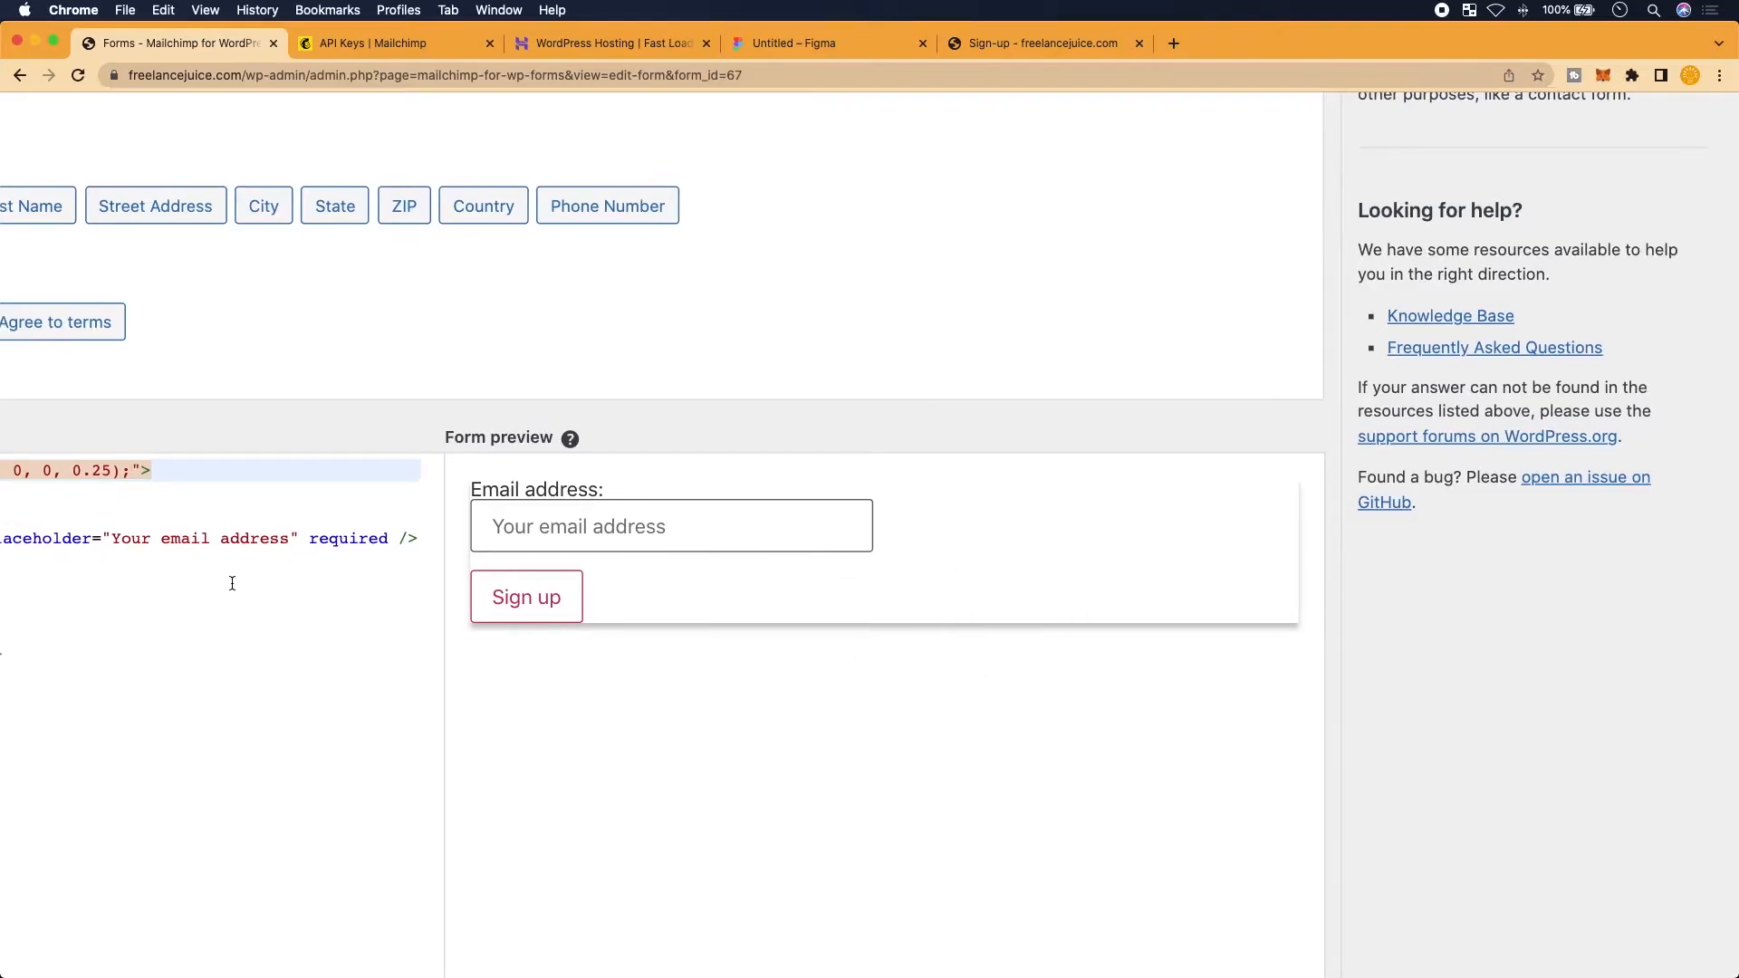
scroll(232, 583, "left", 10)
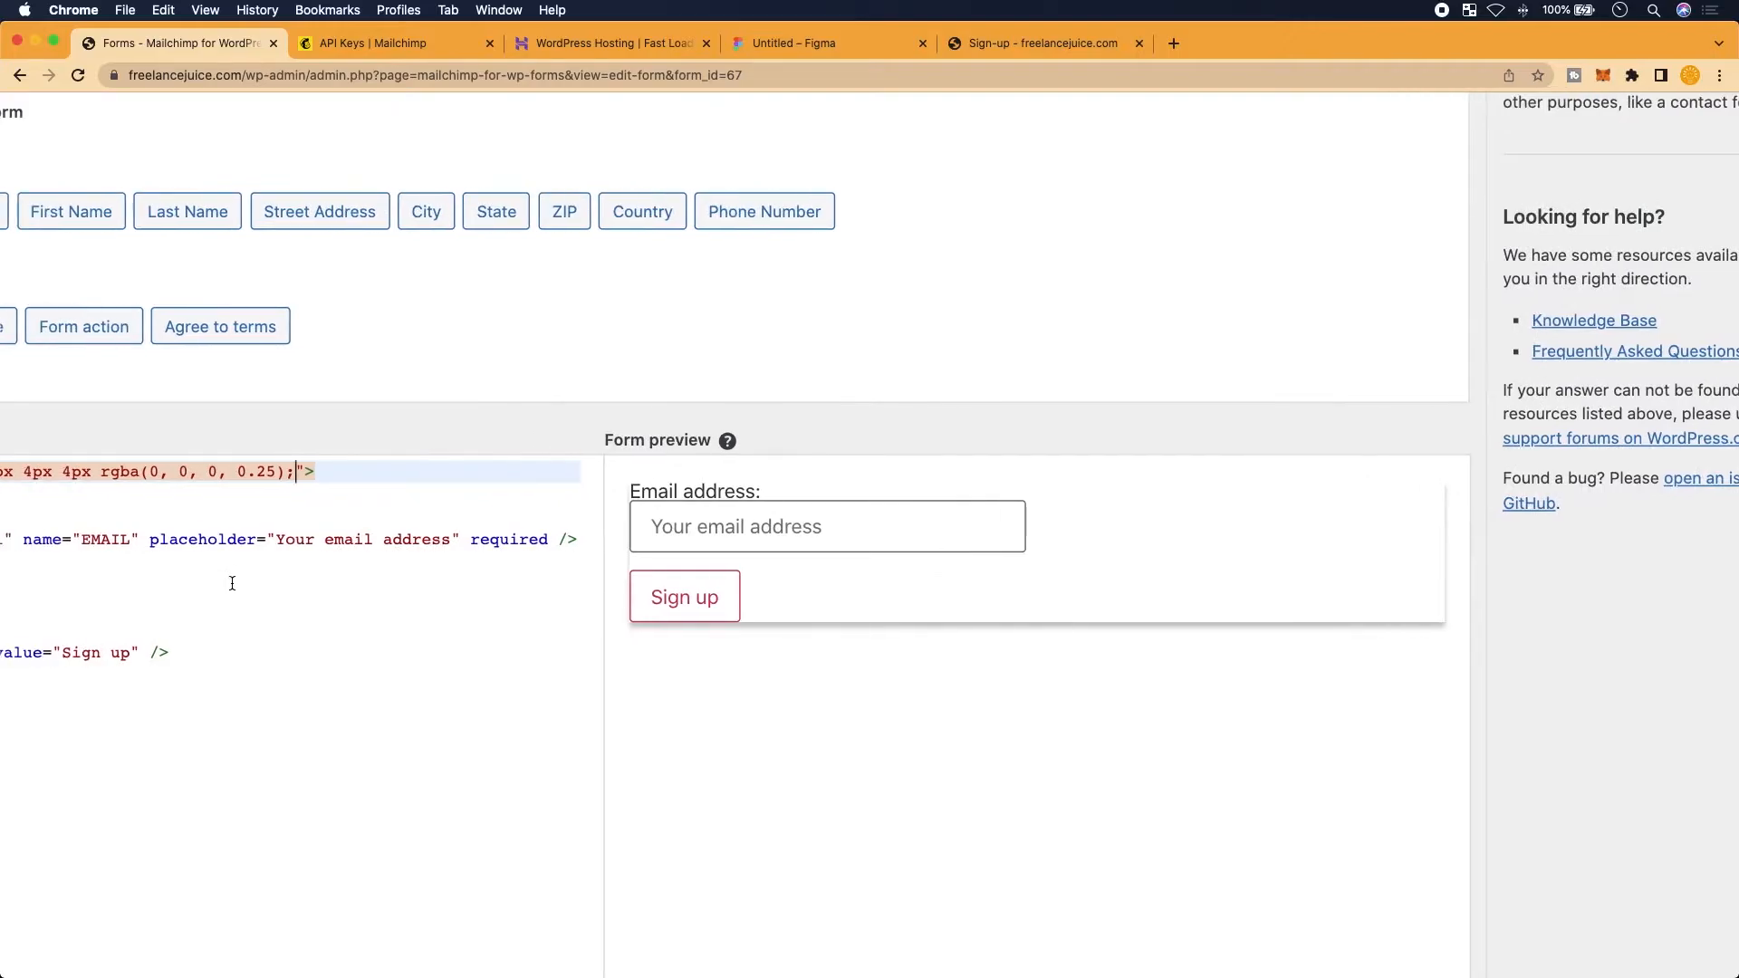
scroll(232, 584, "left", 13)
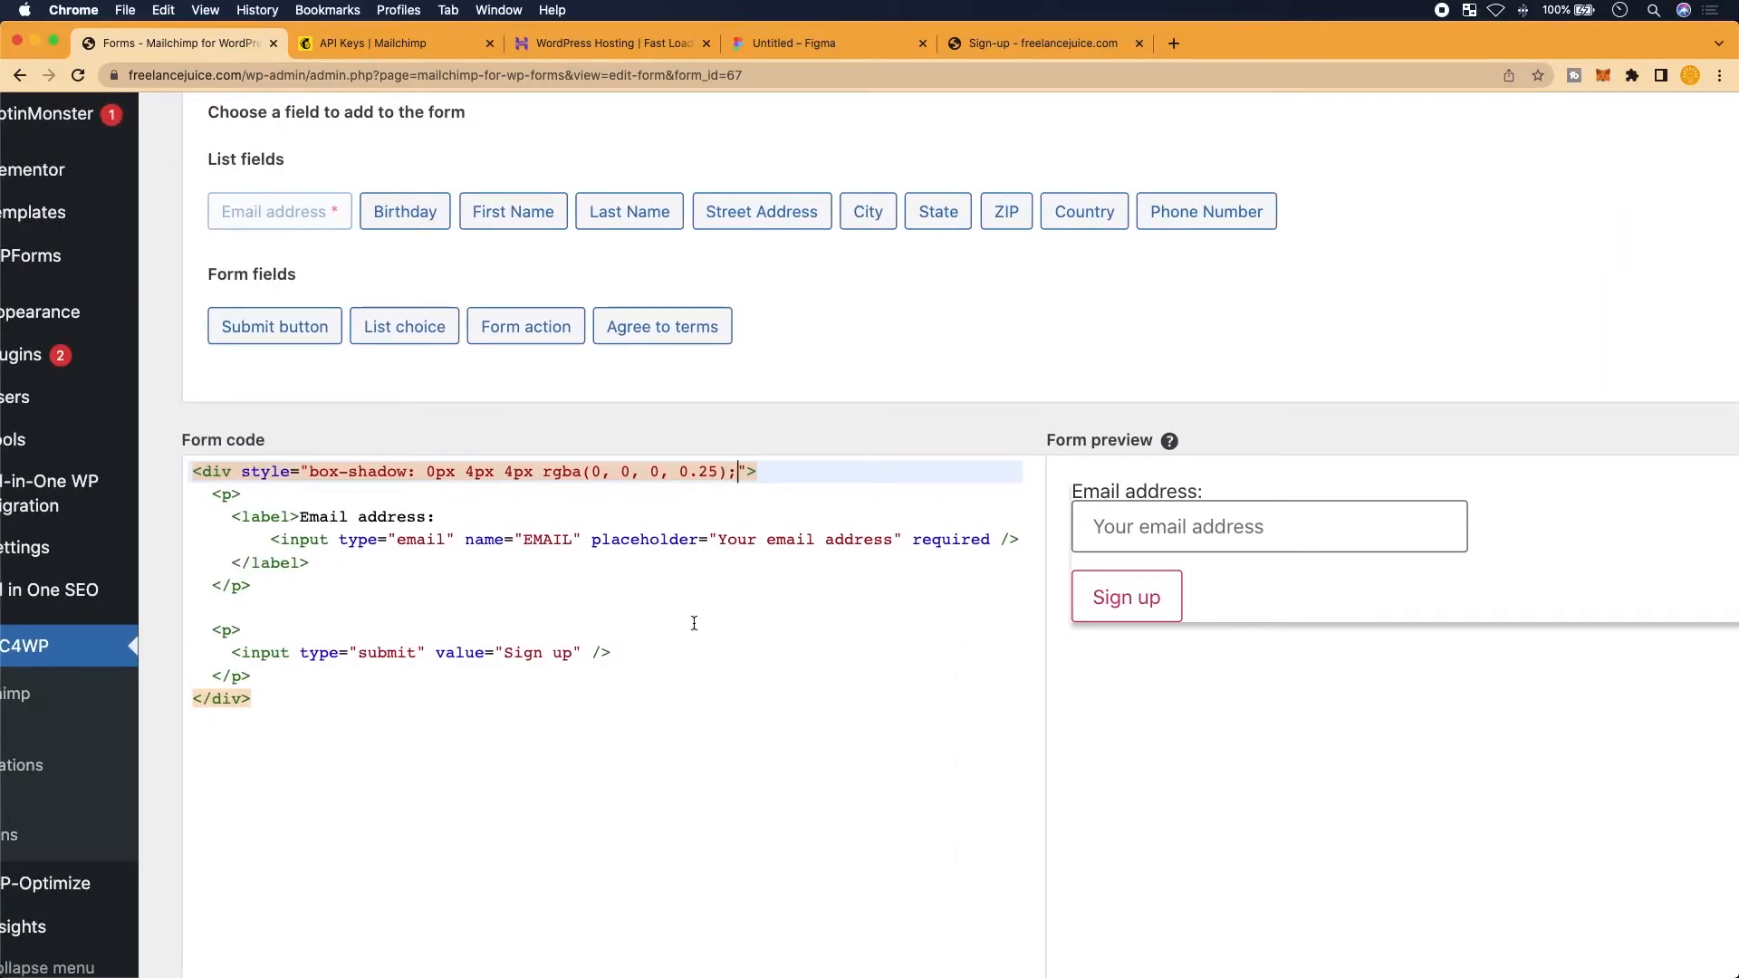
scroll(1254, 561, "right", 10)
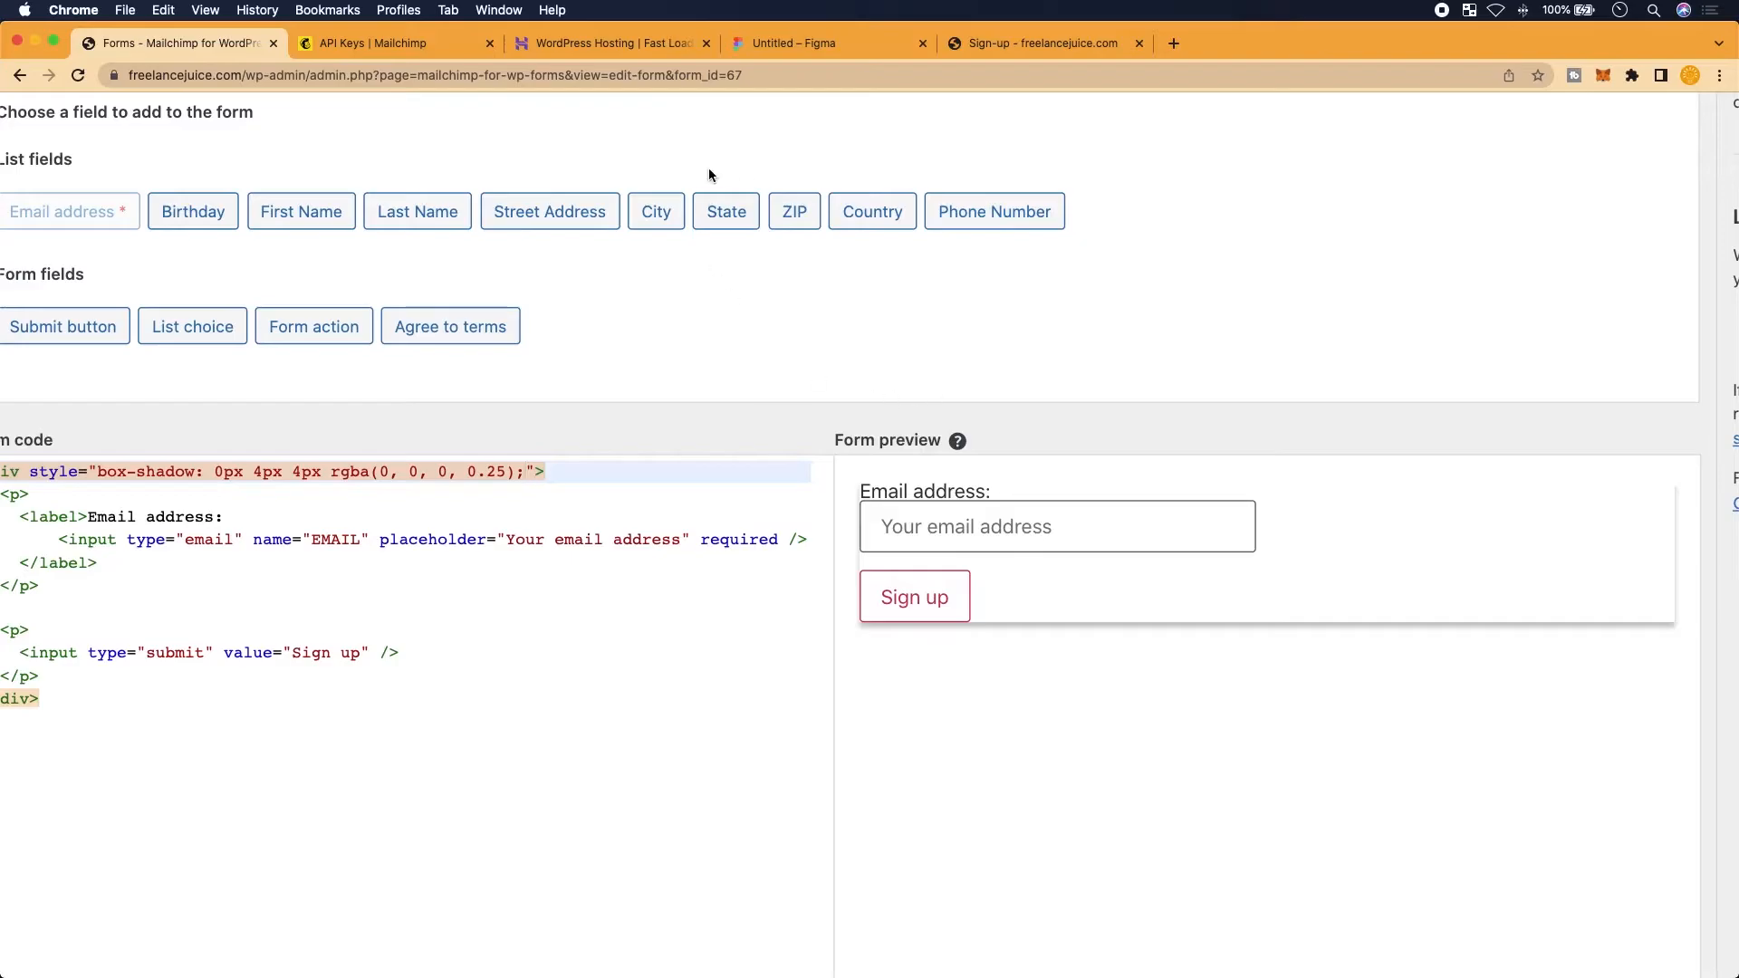
left_click(818, 49)
key("alt")
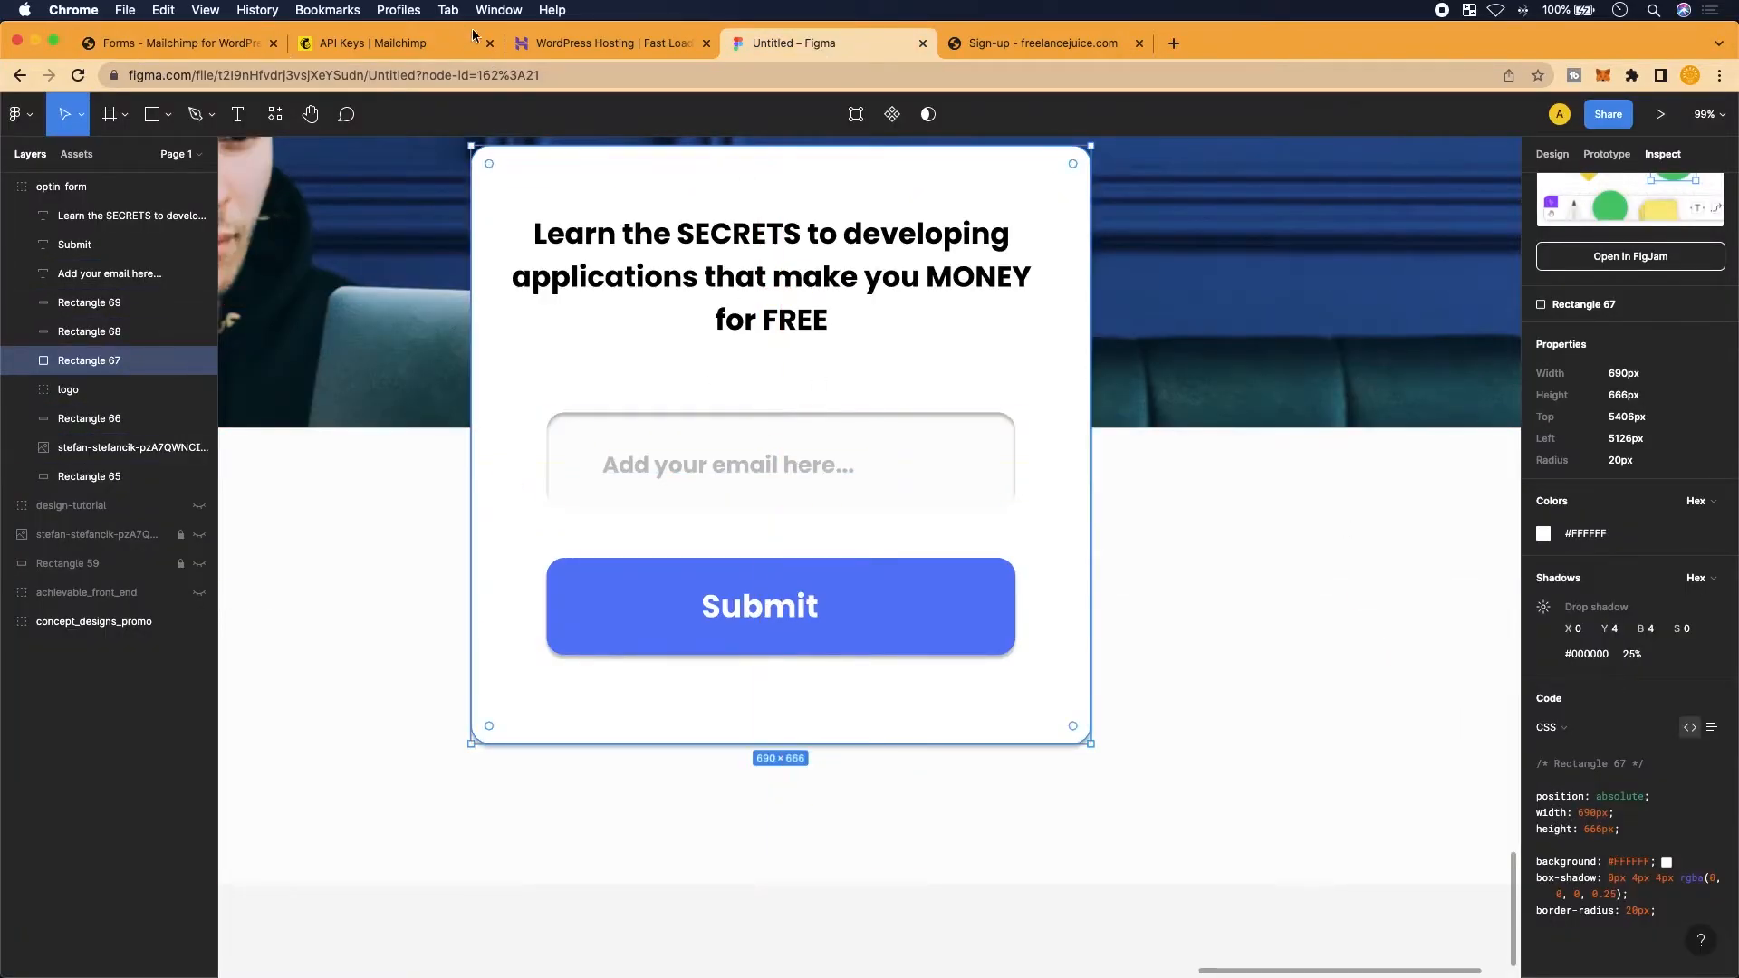
Copy the card's width: 690px declaration from Figma's Inspect CSS and return to the form code
left_click(594, 53)
left_click(343, 45)
left_click(232, 43)
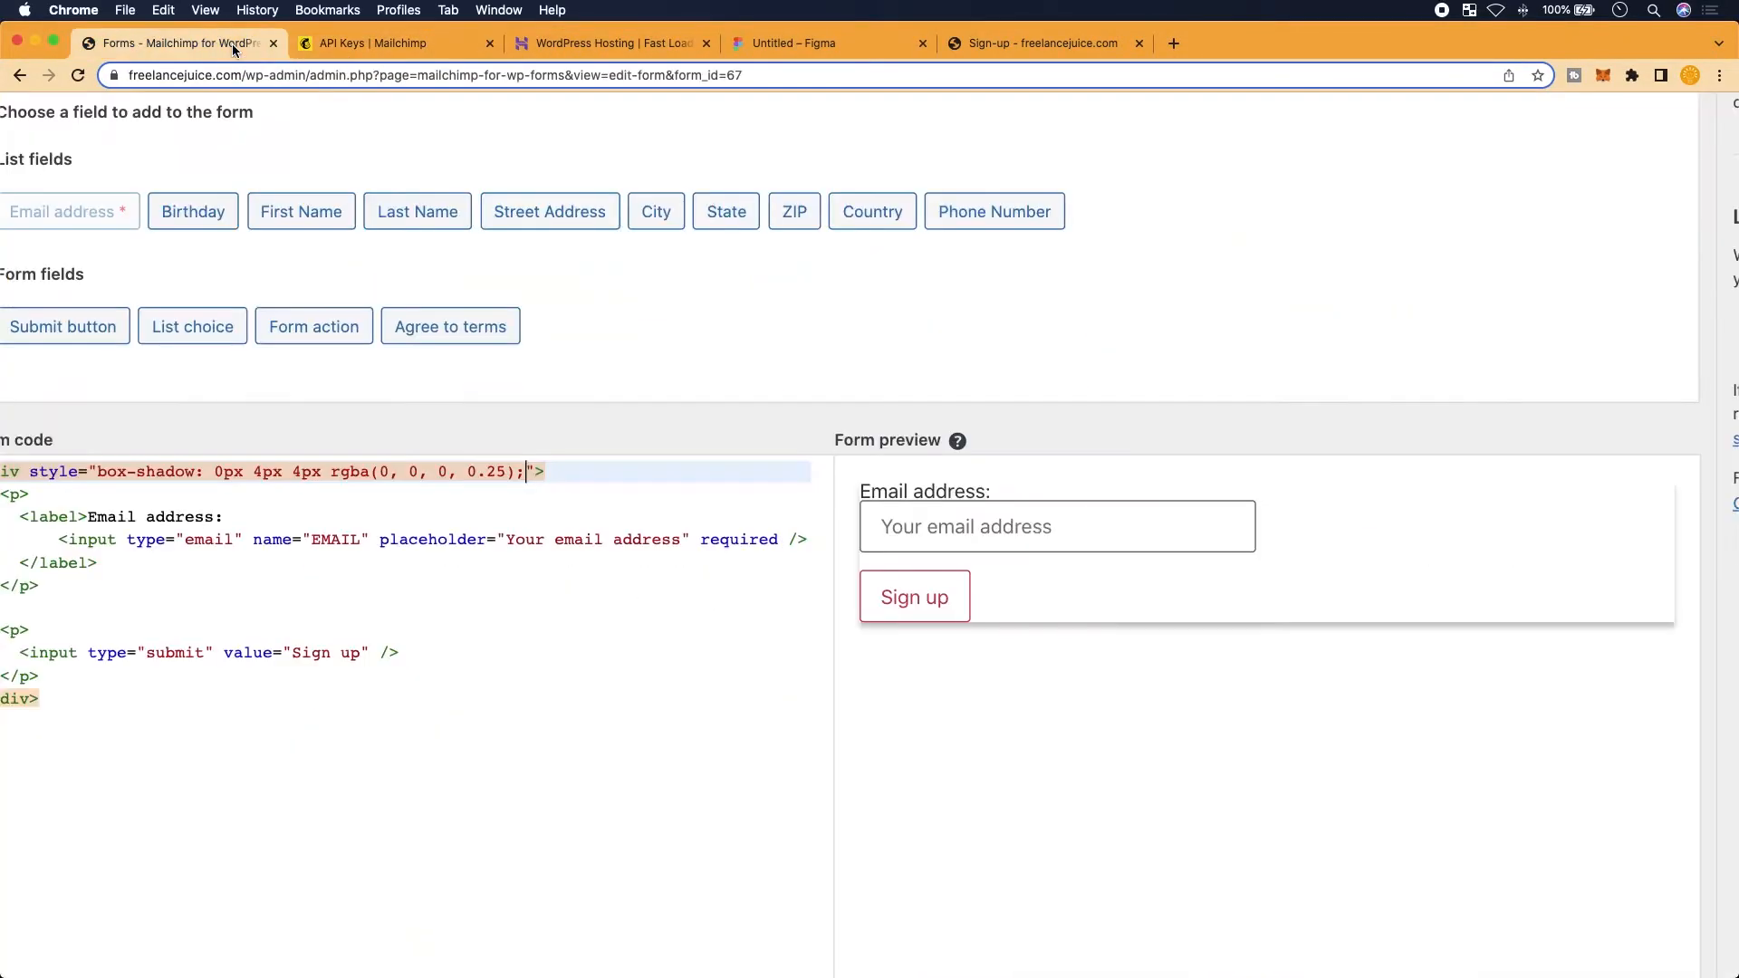
left_click(856, 47)
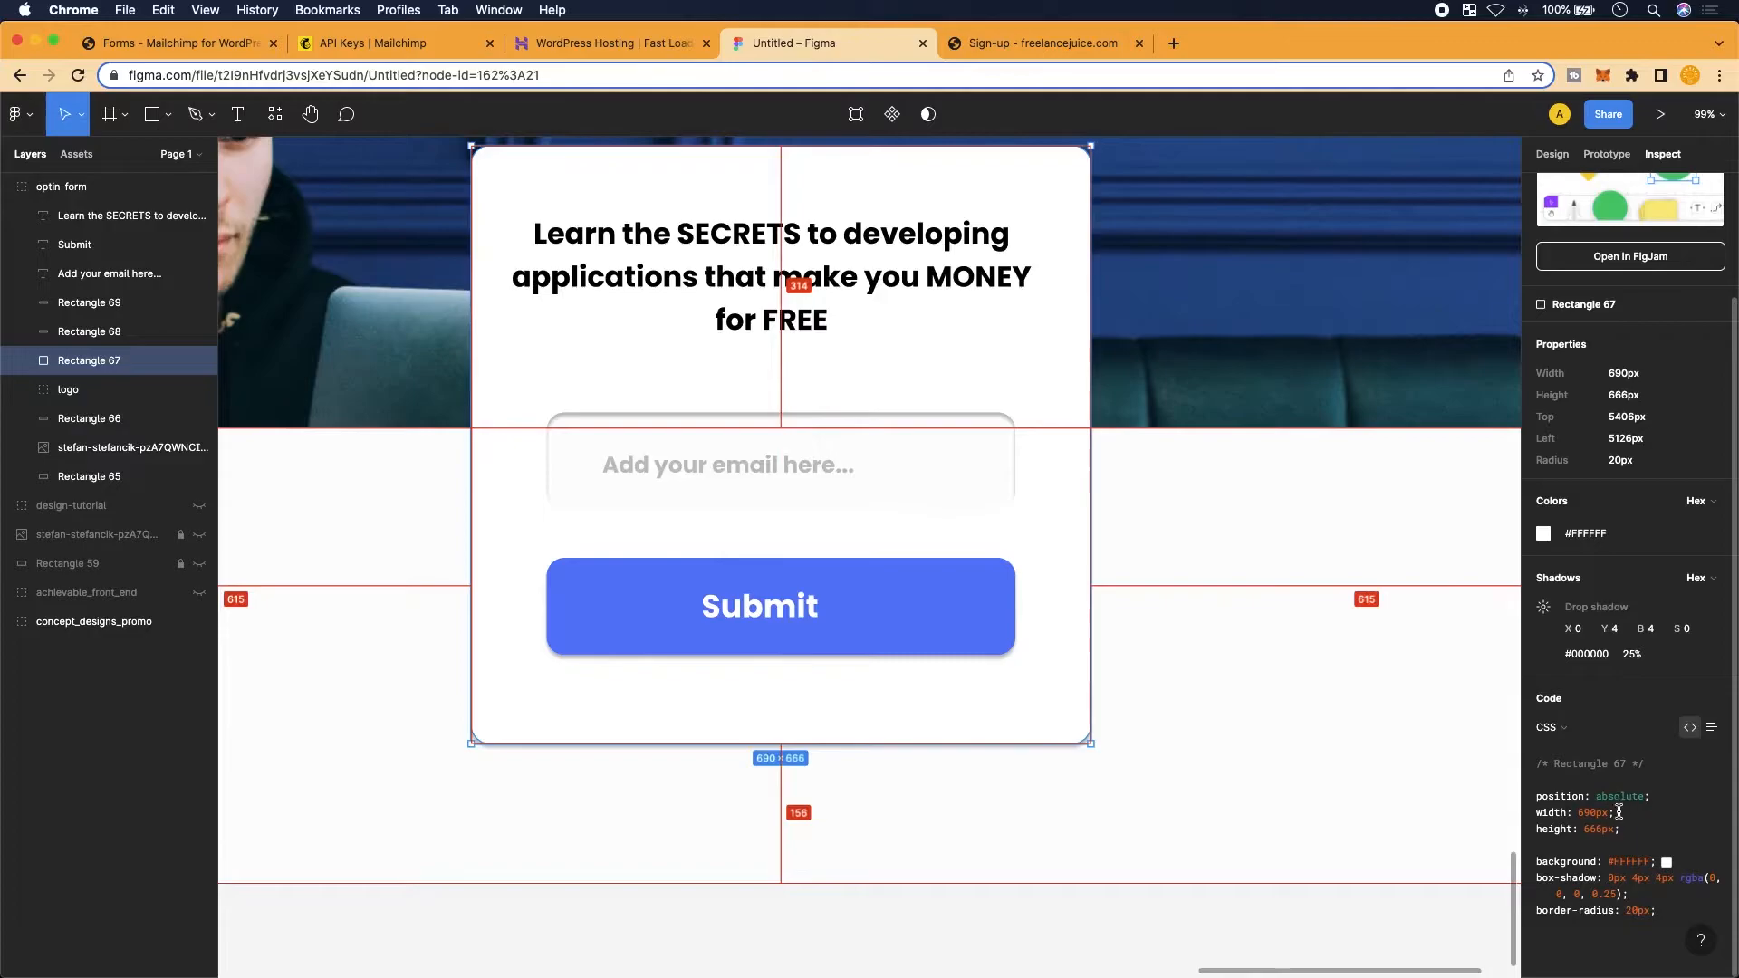
left_click_drag(1621, 811, 1537, 813)
key("super+c")
mouse_move(870, 974)
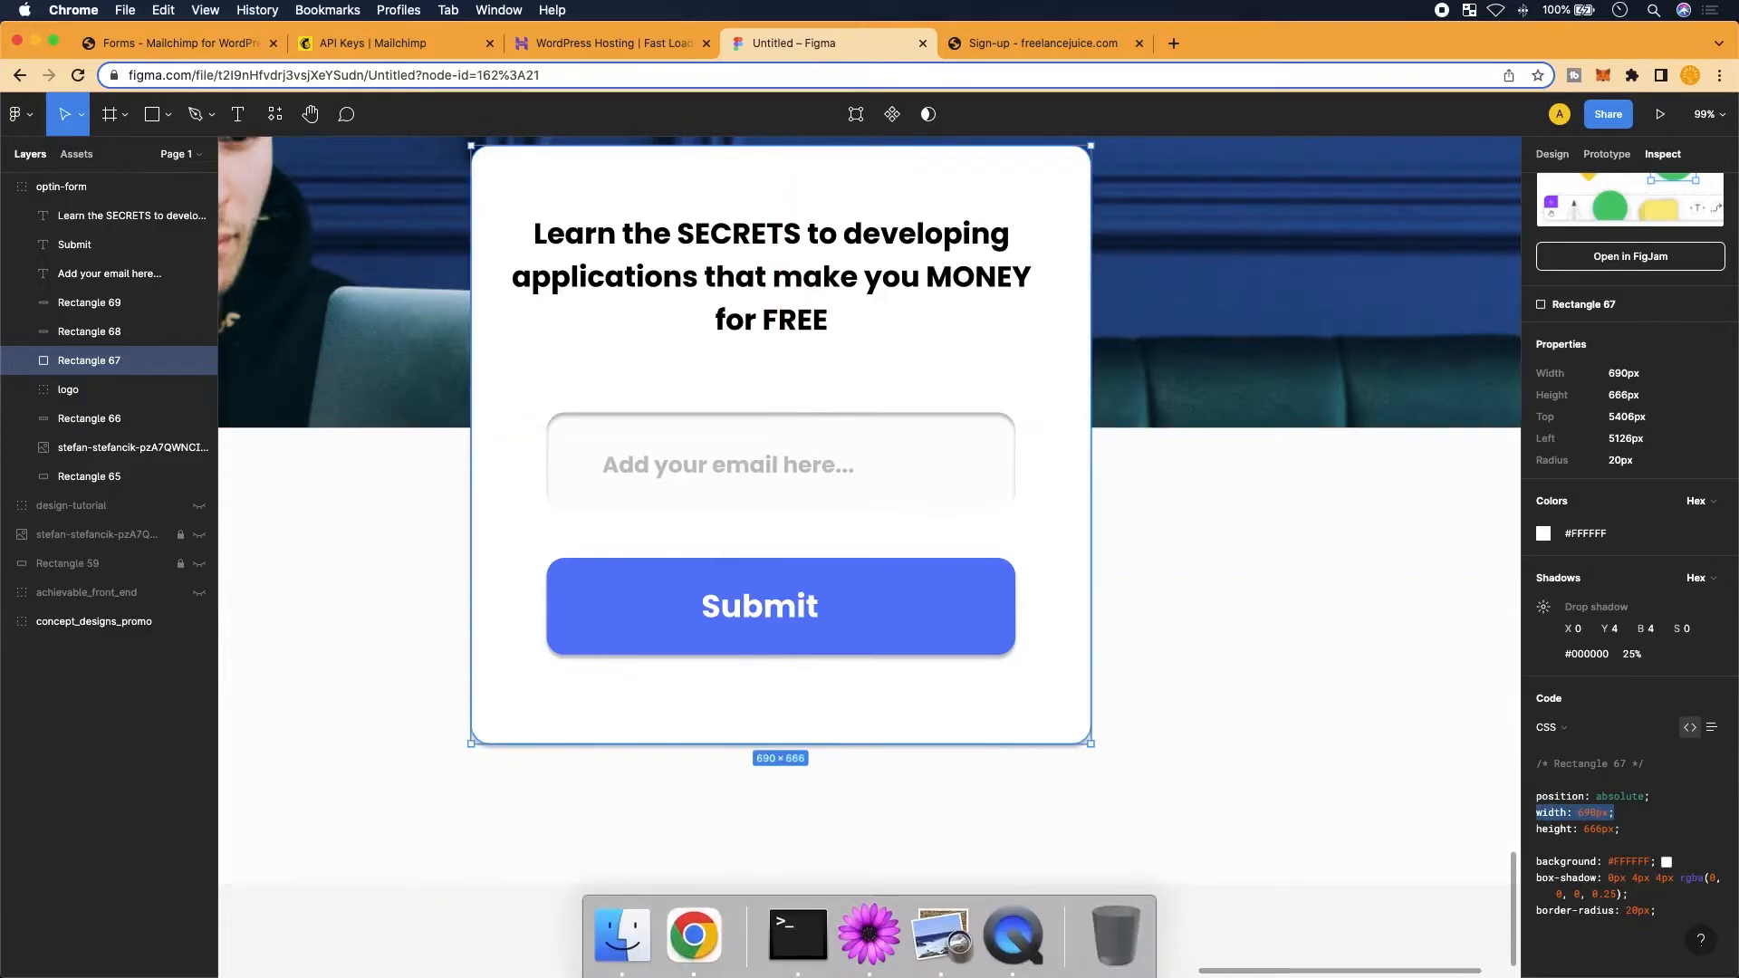
left_click(202, 47)
scroll(462, 615, "left", 3)
Add width: 690px and height: 670px to the form wrapper div's inline style
key("super+v")
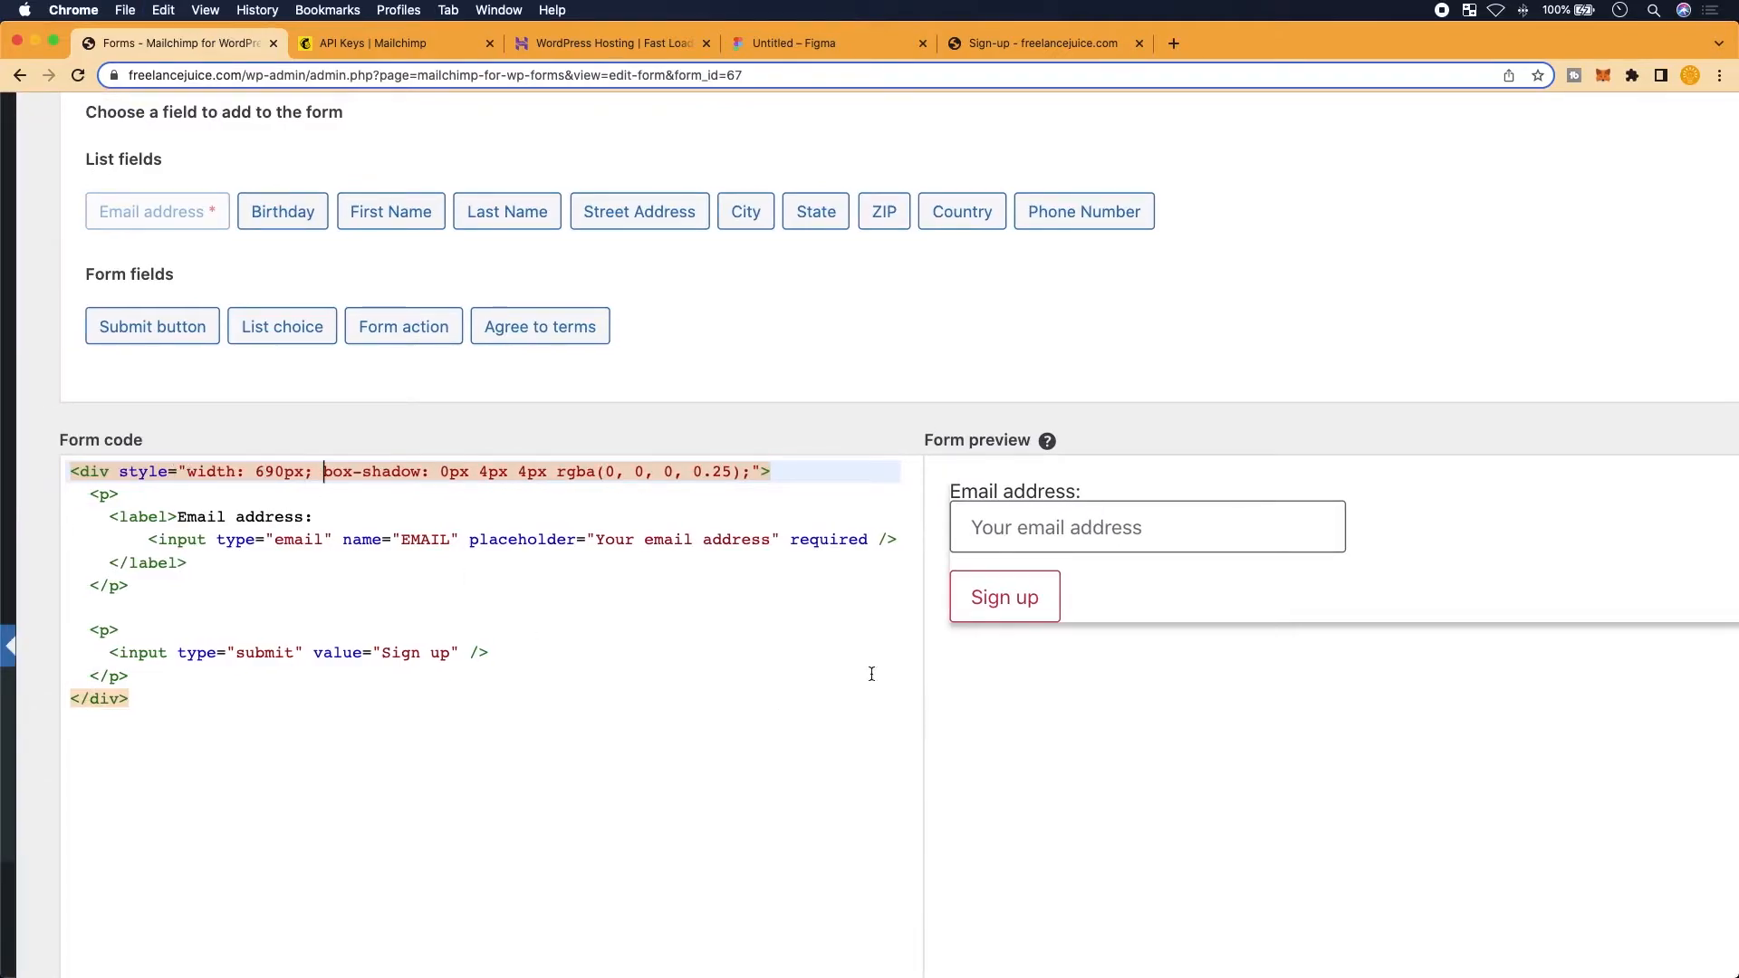
scroll(1133, 612, "right", 2)
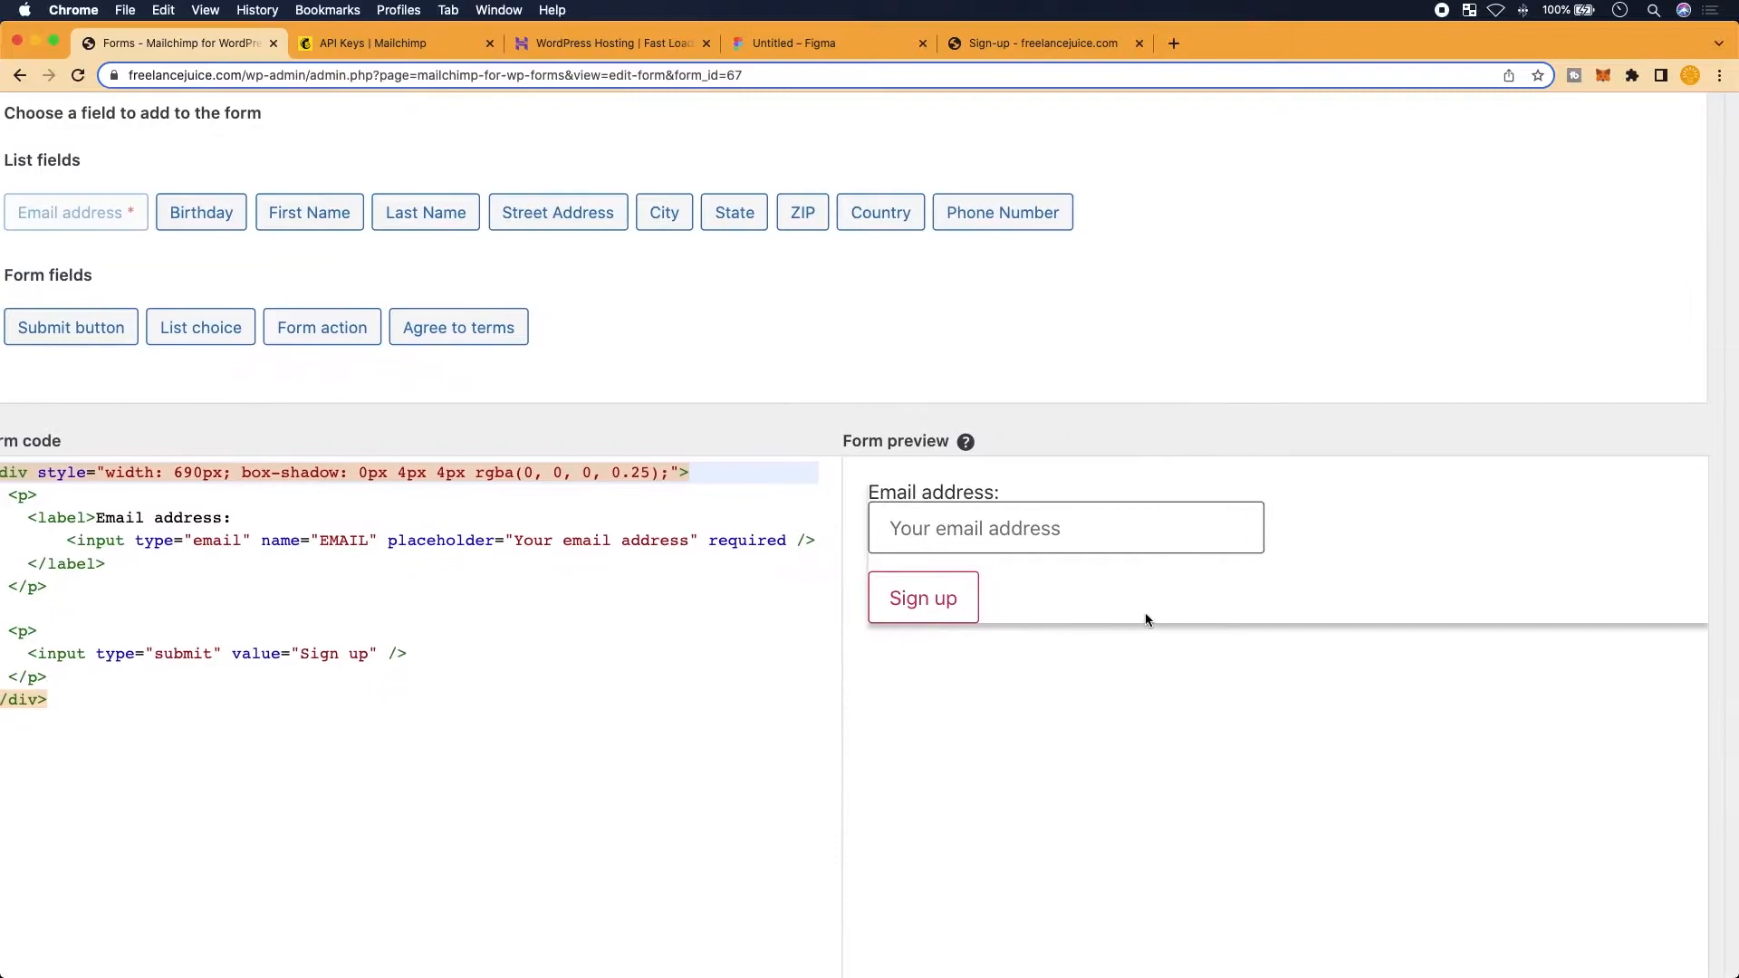
scroll(723, 651, "left", 2)
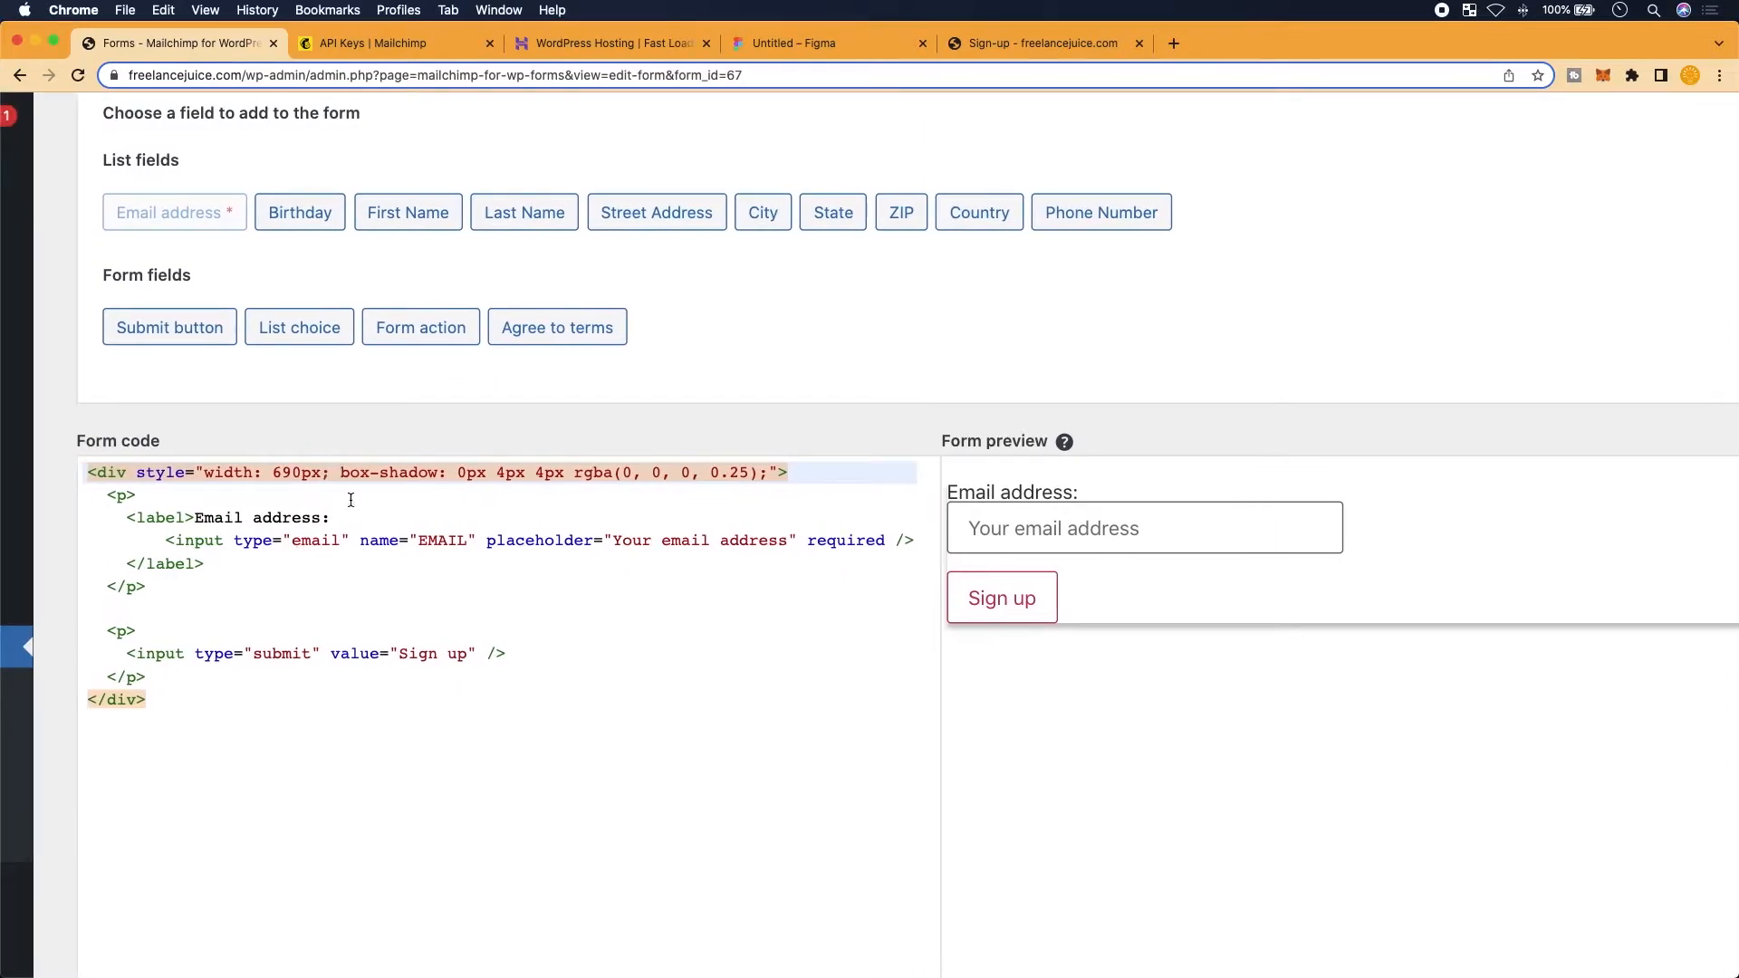
type("height:")
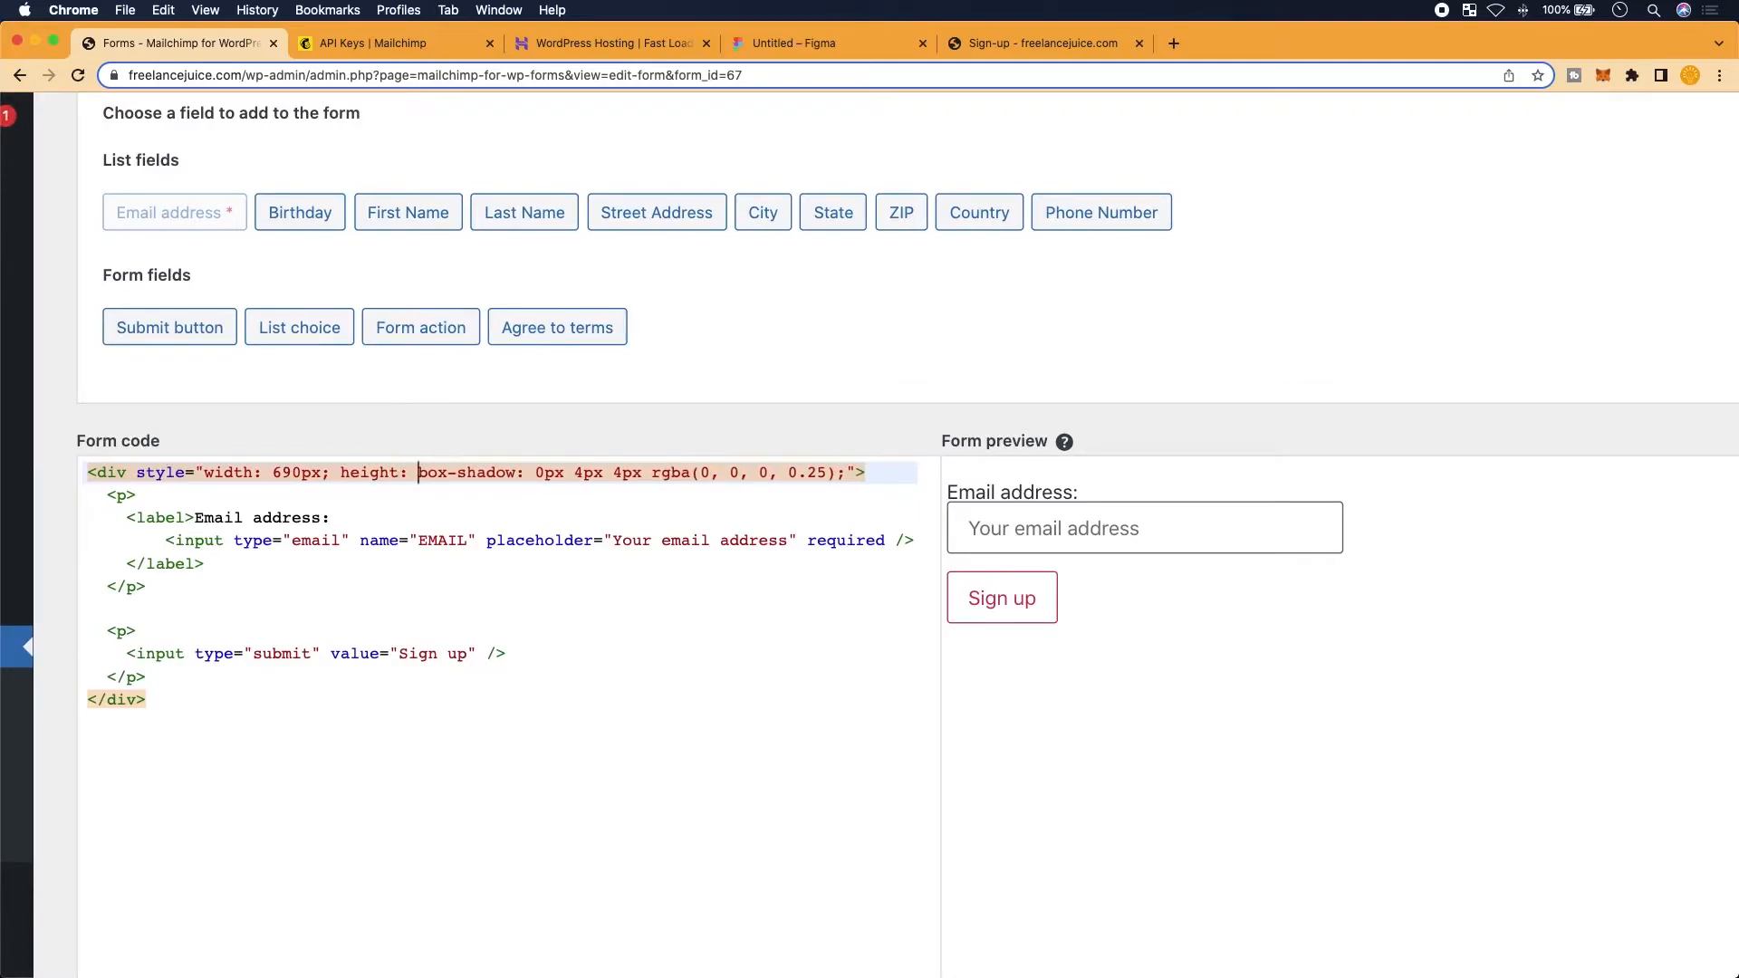
type(" 670")
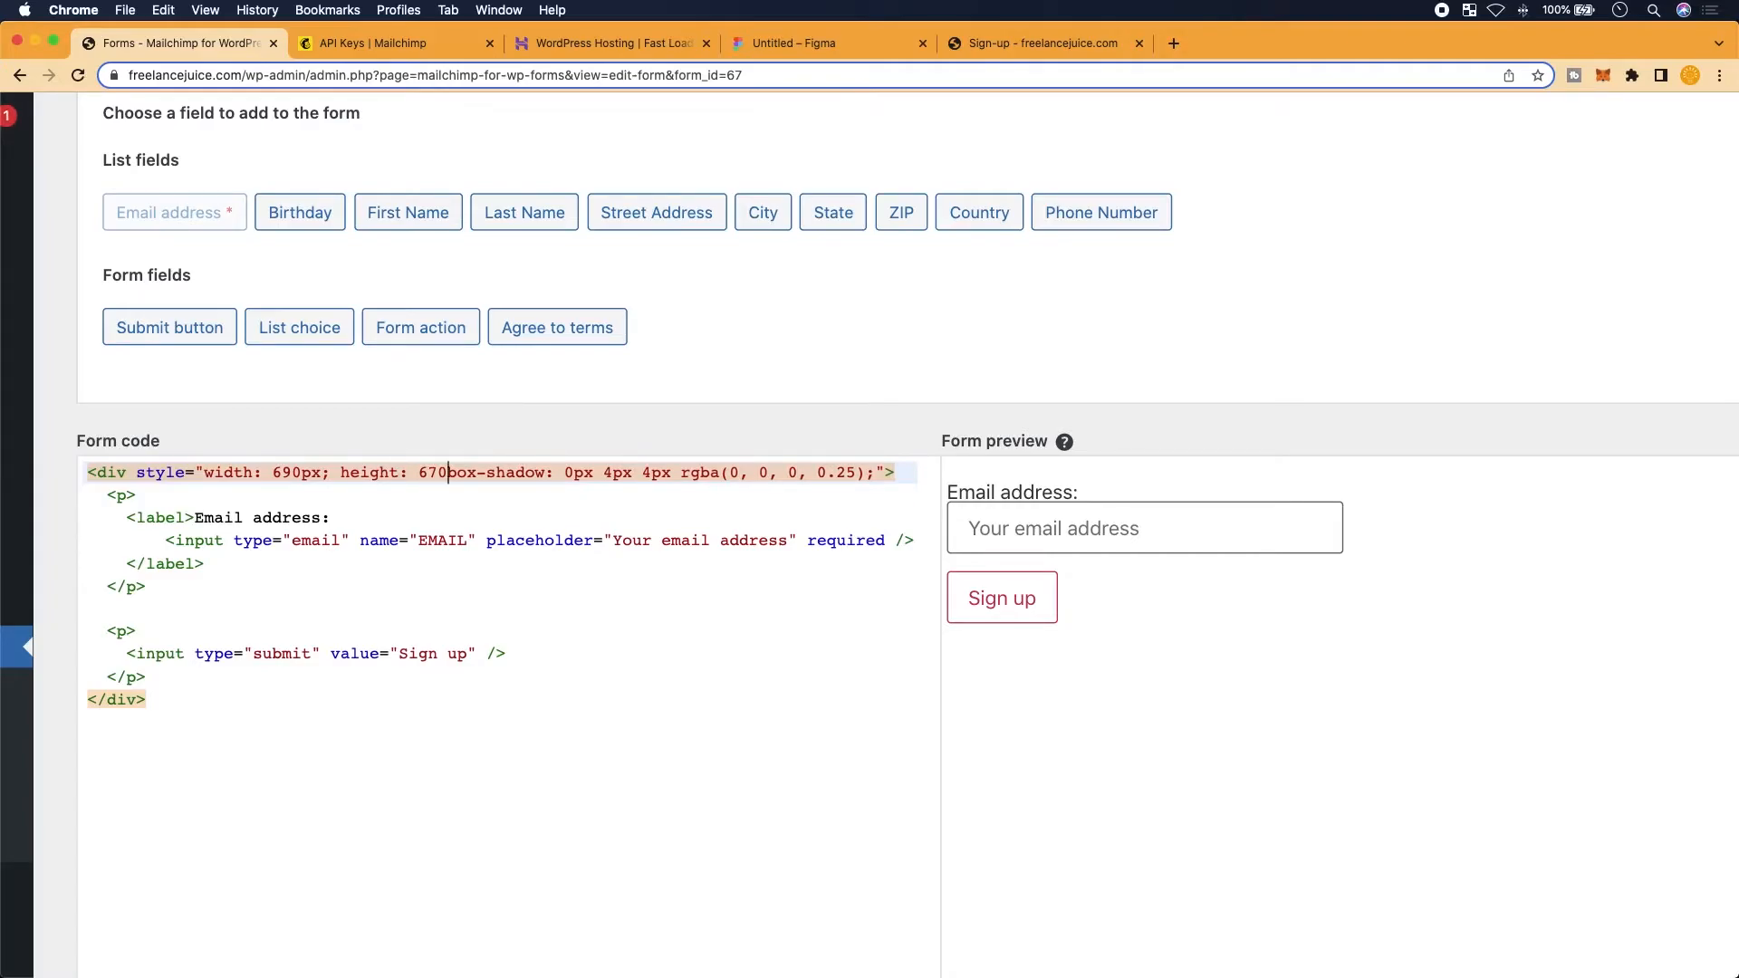
type("px;")
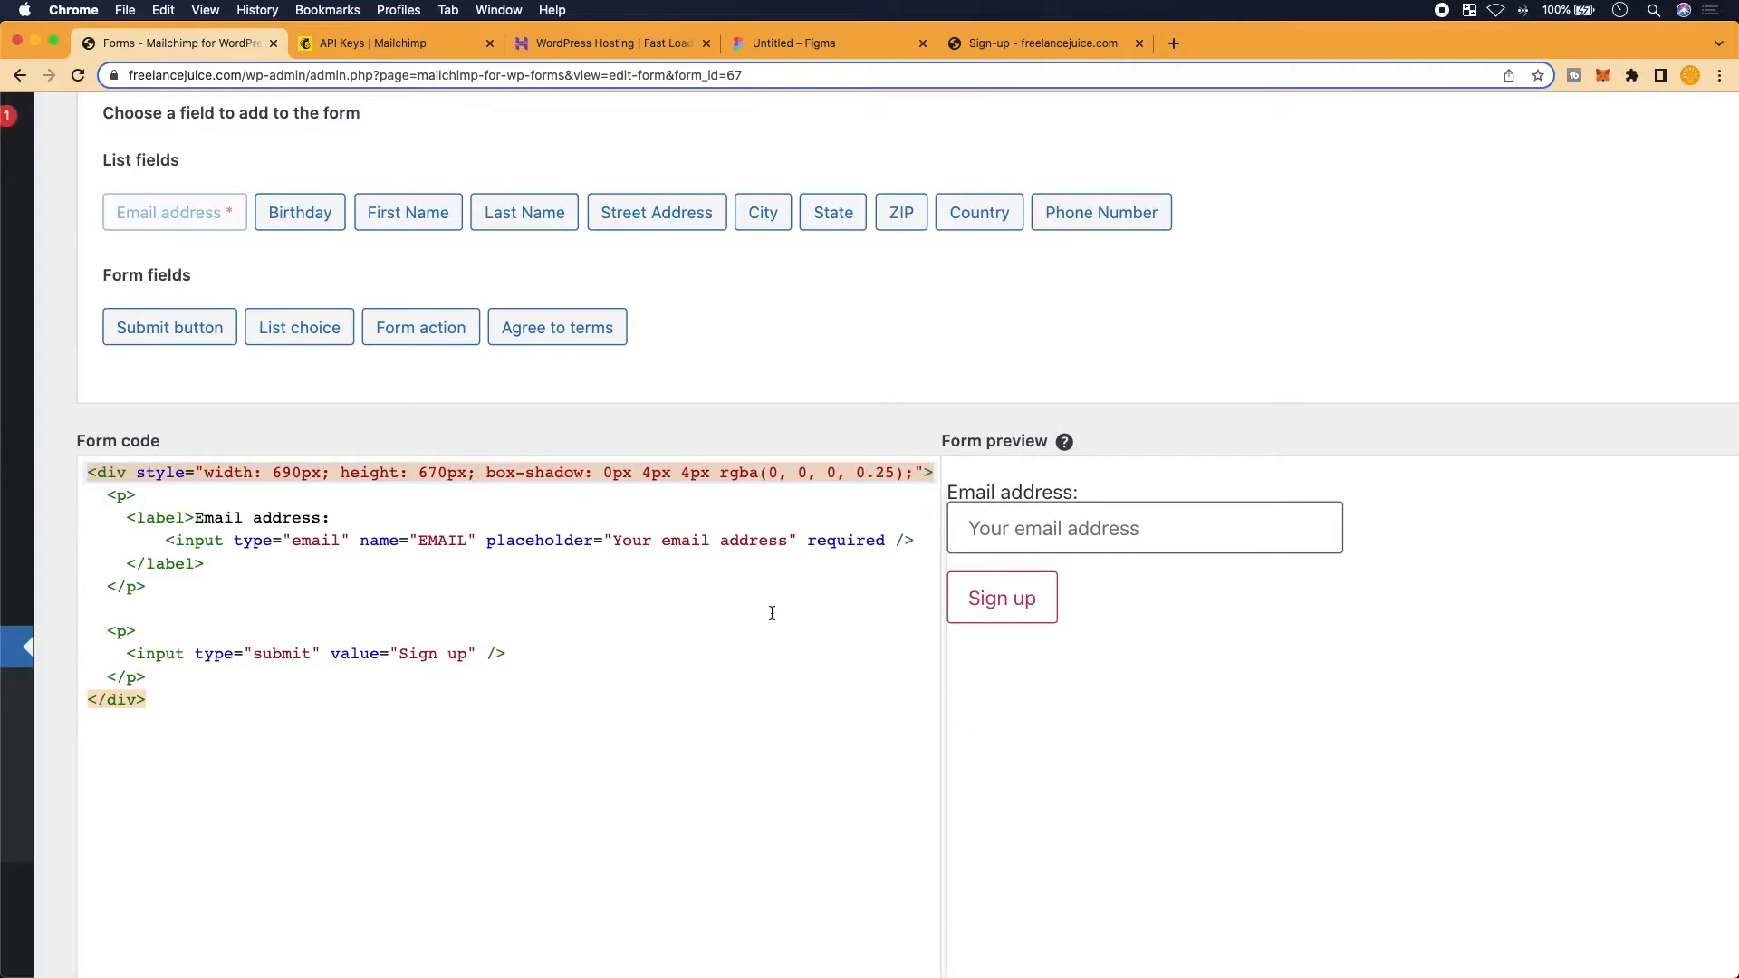
scroll(1154, 685, "down", 5)
scroll(1154, 685, "right", 1)
scroll(1154, 677, "up", 3)
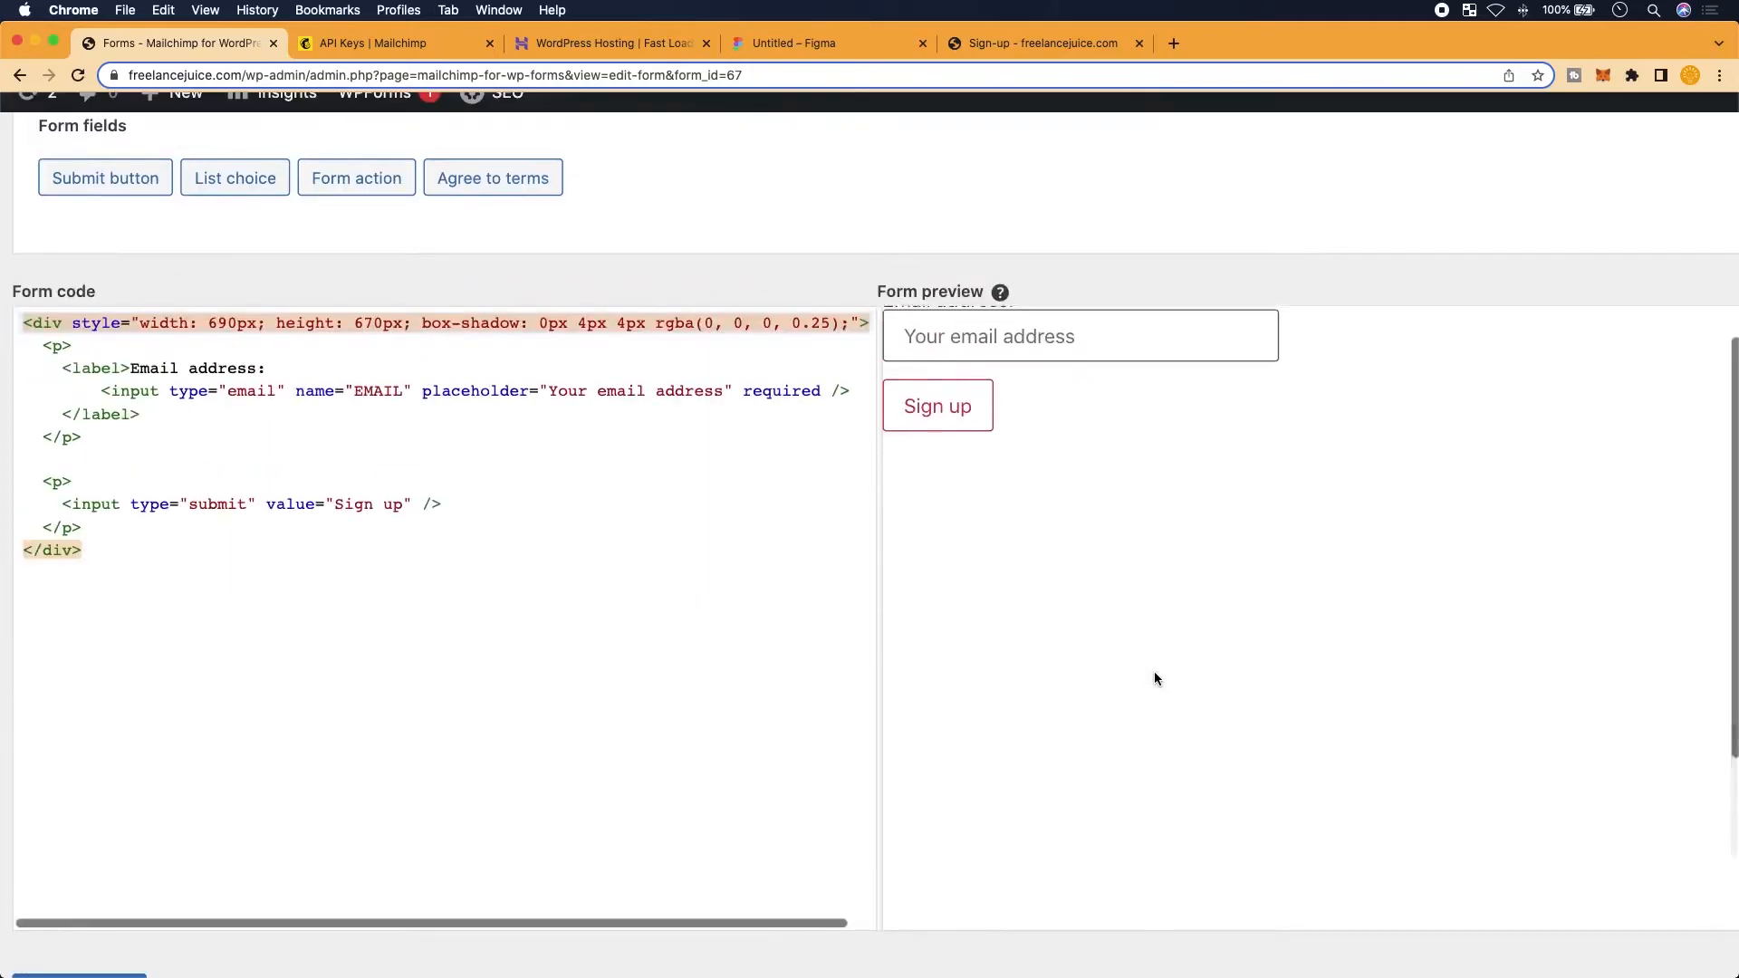
scroll(1154, 677, "down", 3)
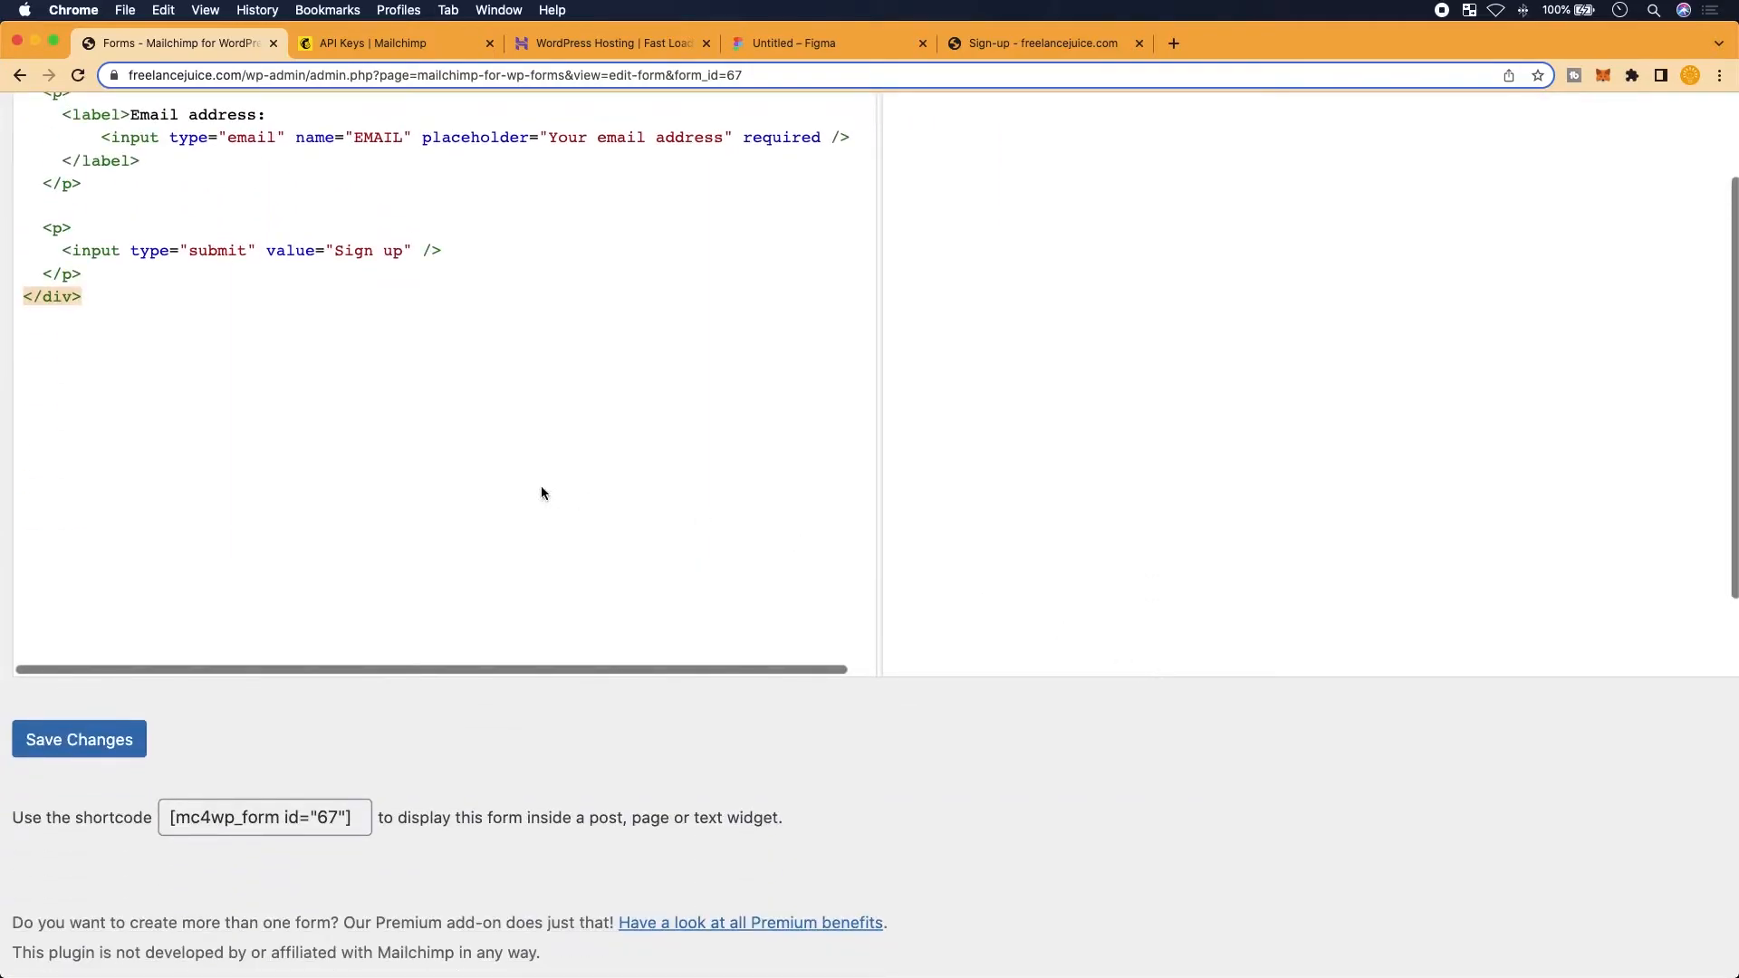
scroll(543, 492, "up", 3)
left_click(842, 42)
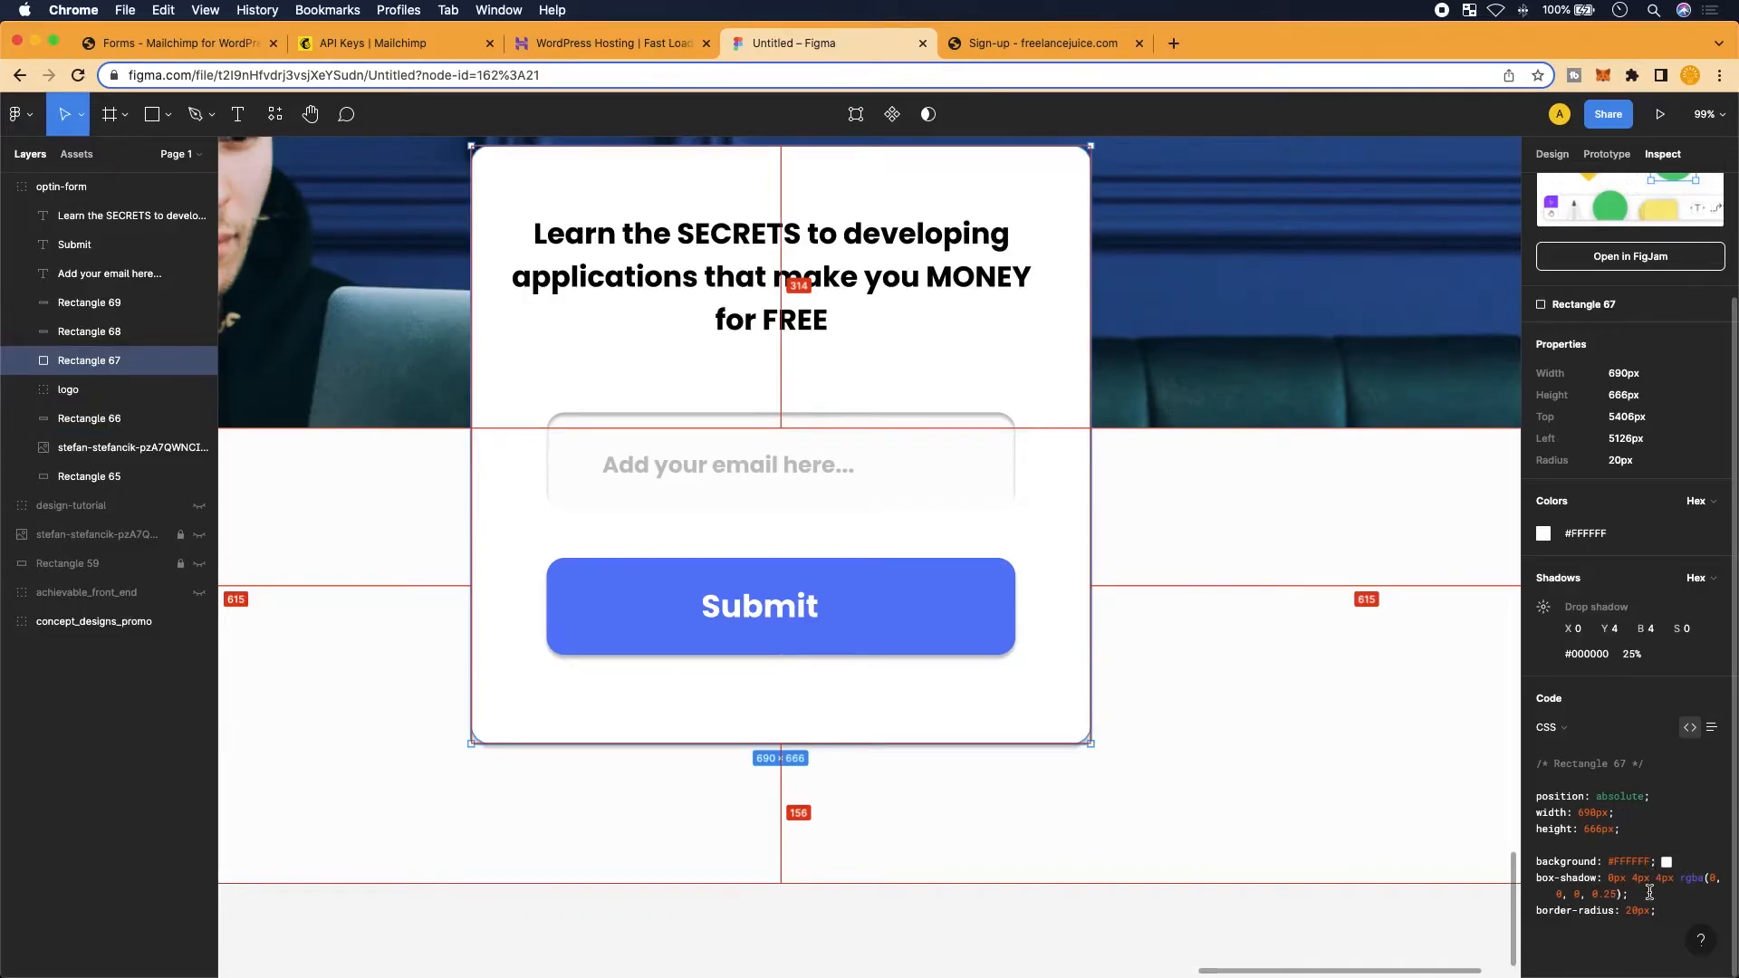
Copy the card's border-radius: 20px rule from Figma's CSS
left_click_drag(1677, 915, 1534, 916)
key("super+c")
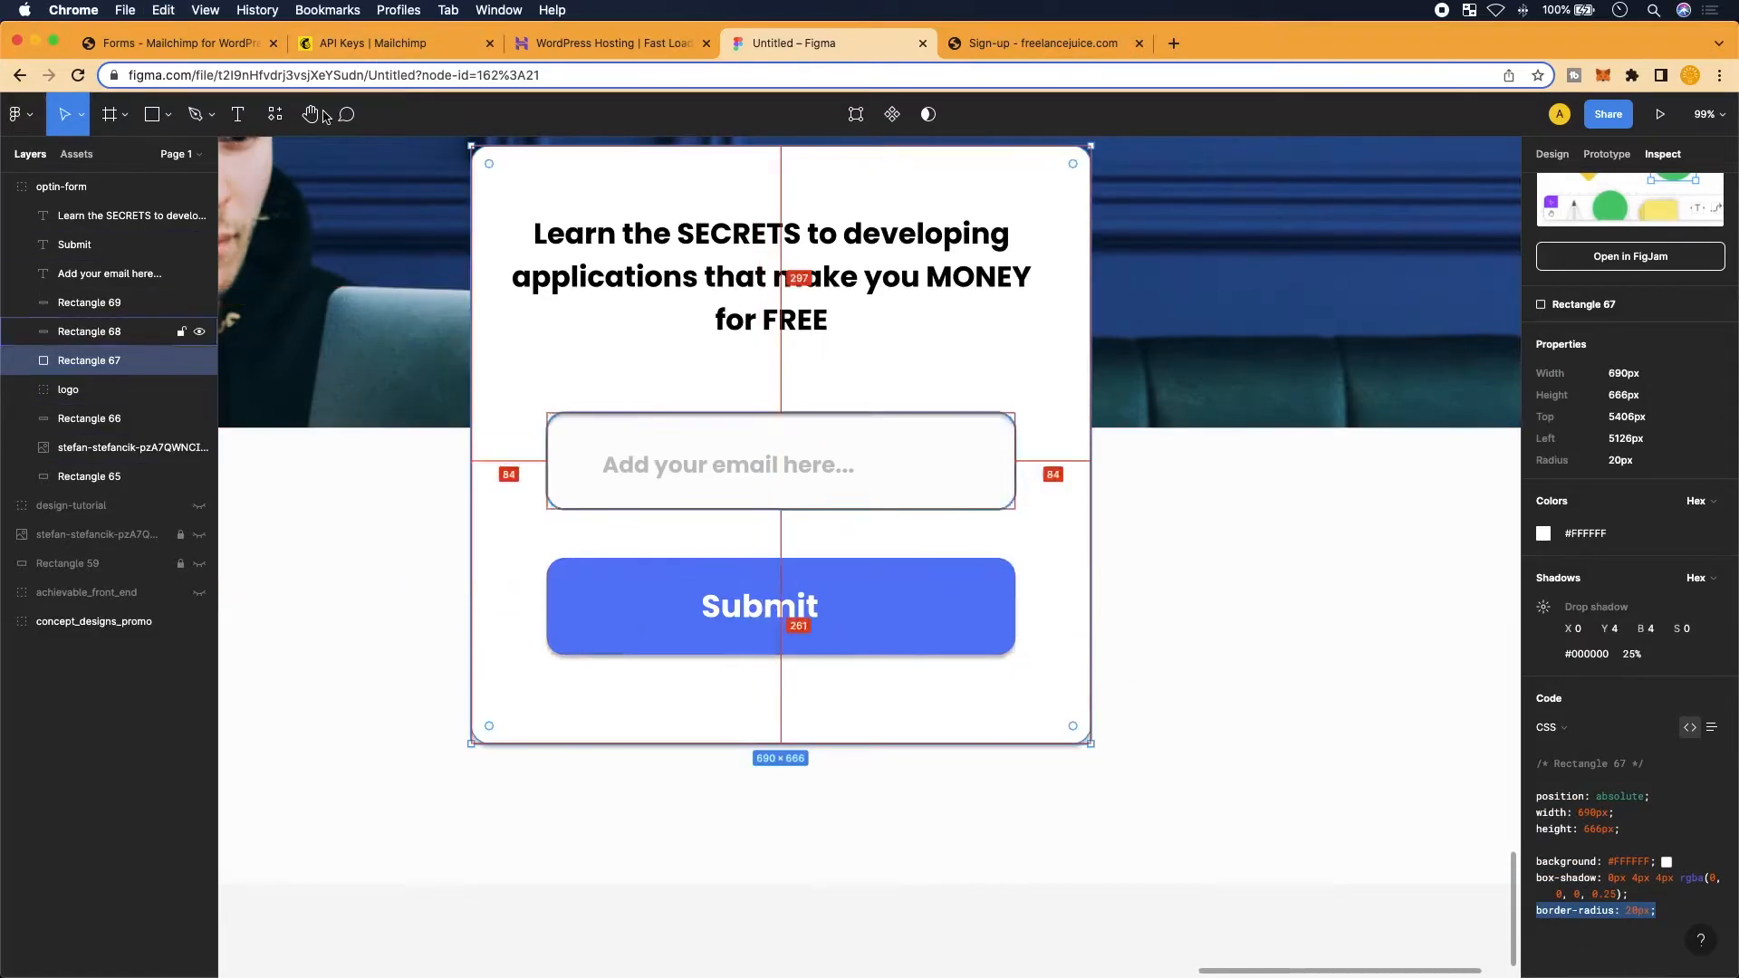
left_click(196, 46)
scroll(596, 571, "up", 1)
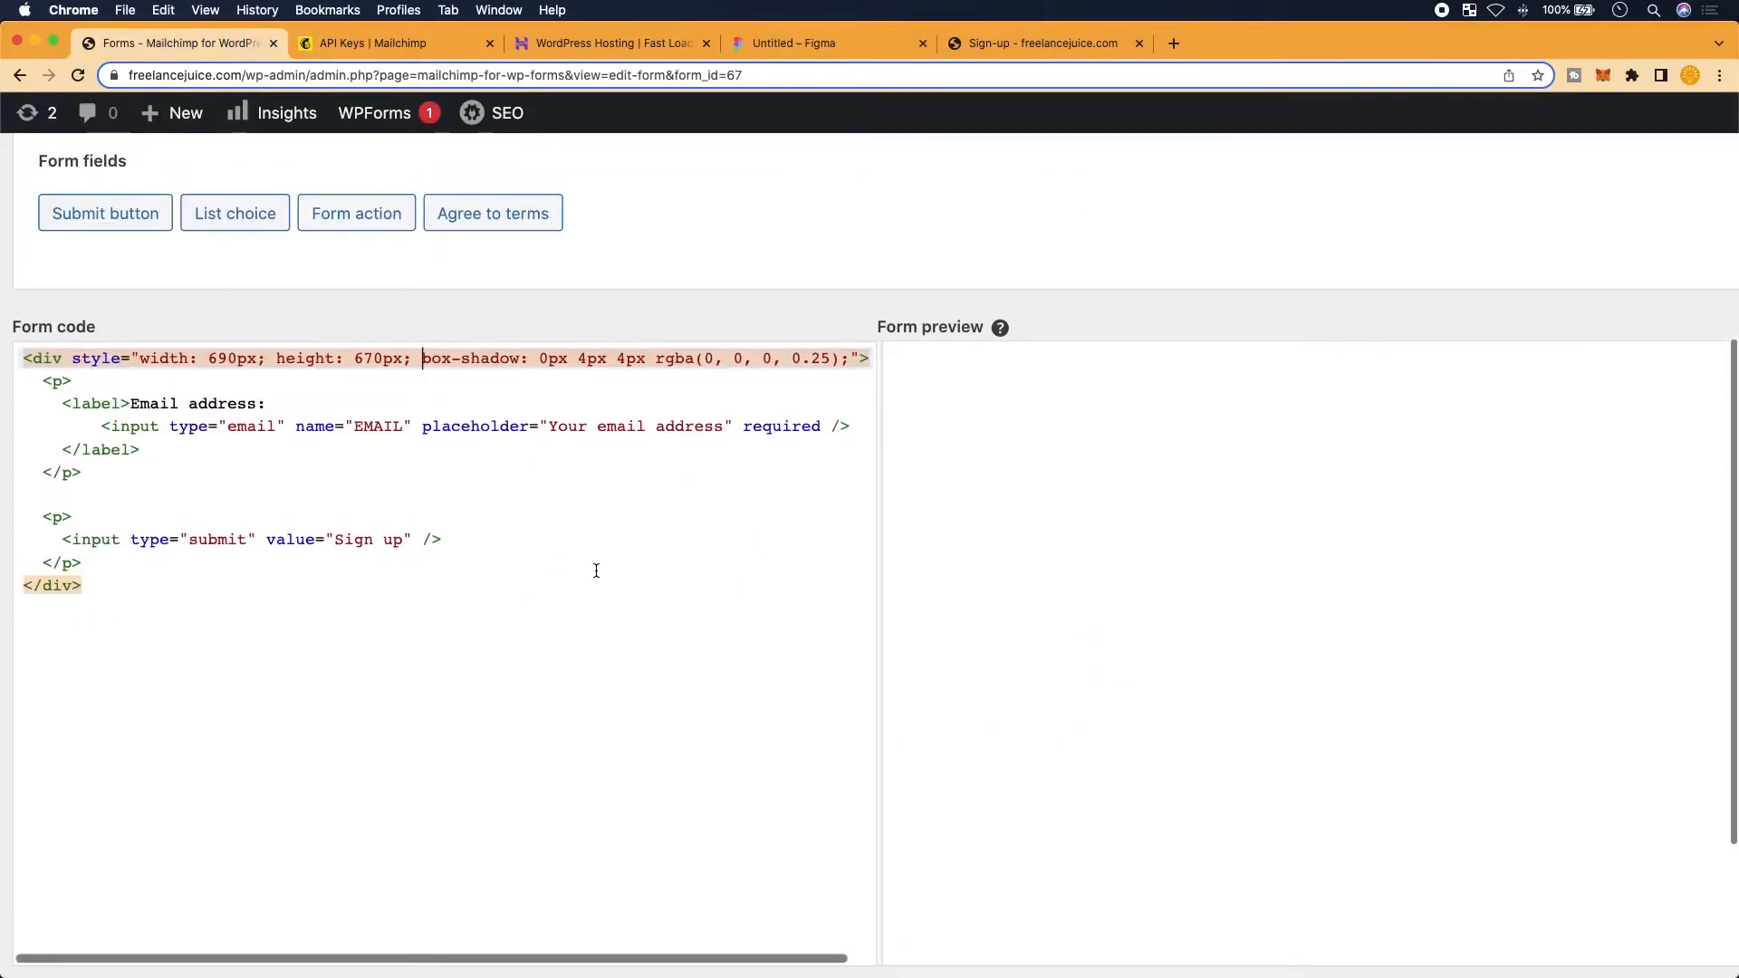
Break the wrapper div's style properties onto separate lines, one property per line
left_click(404, 358)
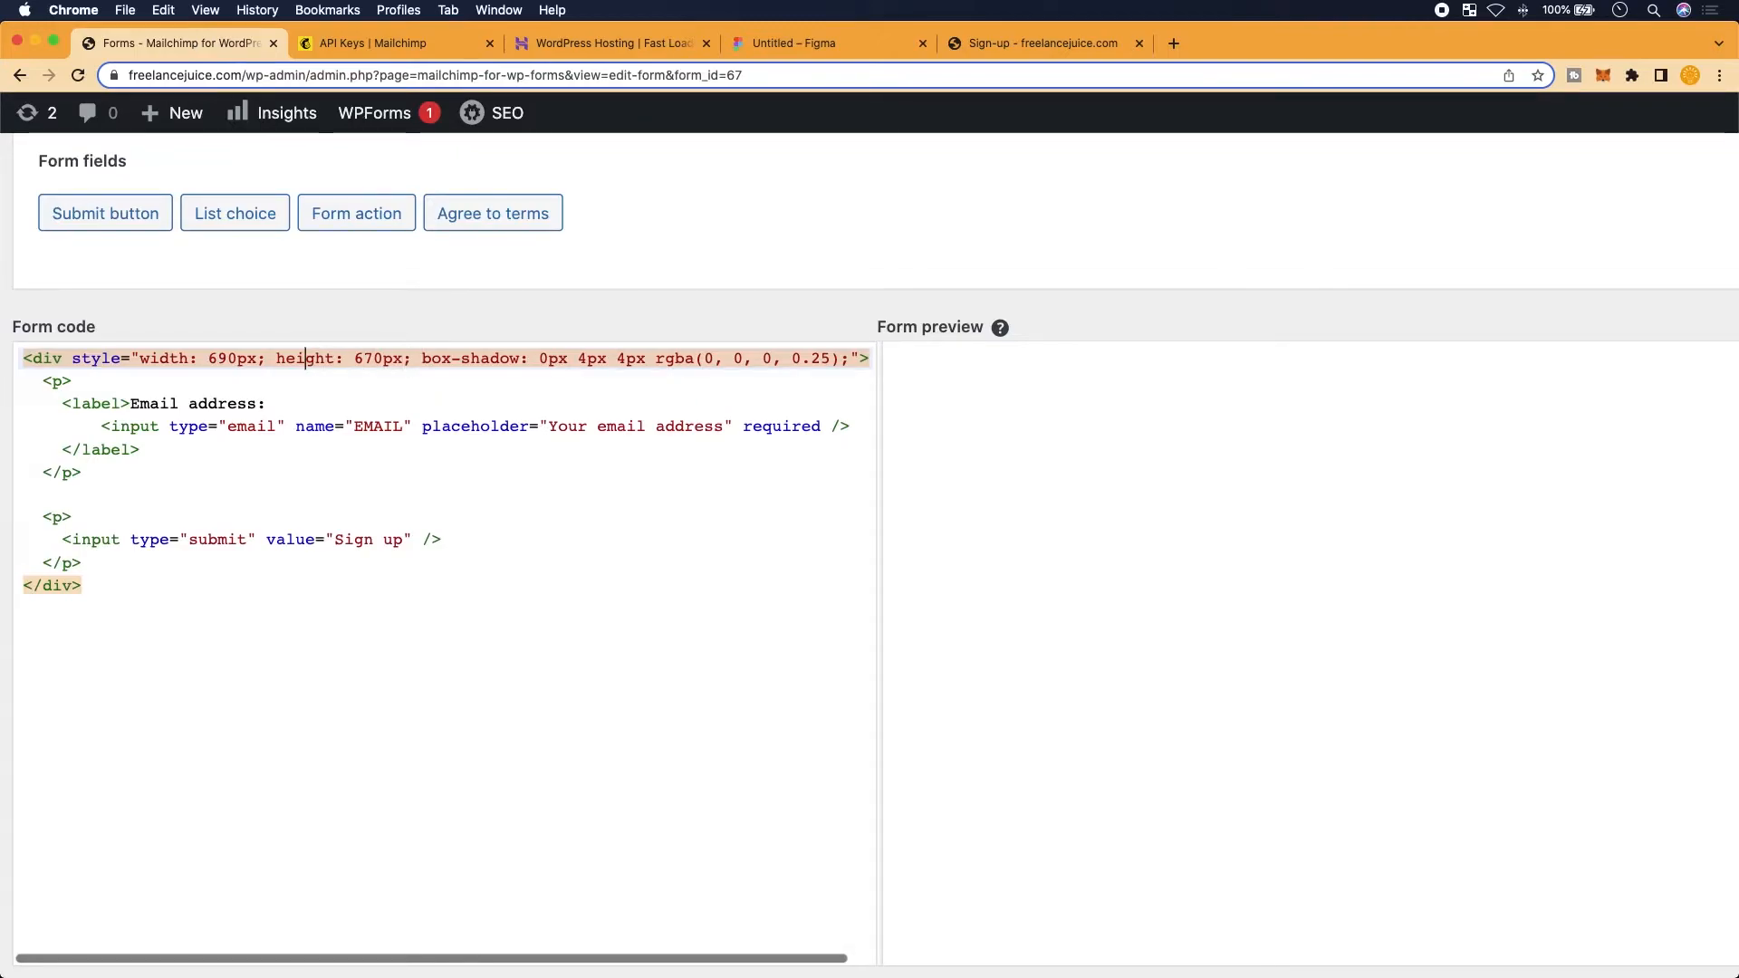
key("Left")
key("Left")
key("Left")
key("Left")
key("Left")
key("Left")
key("Left")
key("Left")
key("Right")
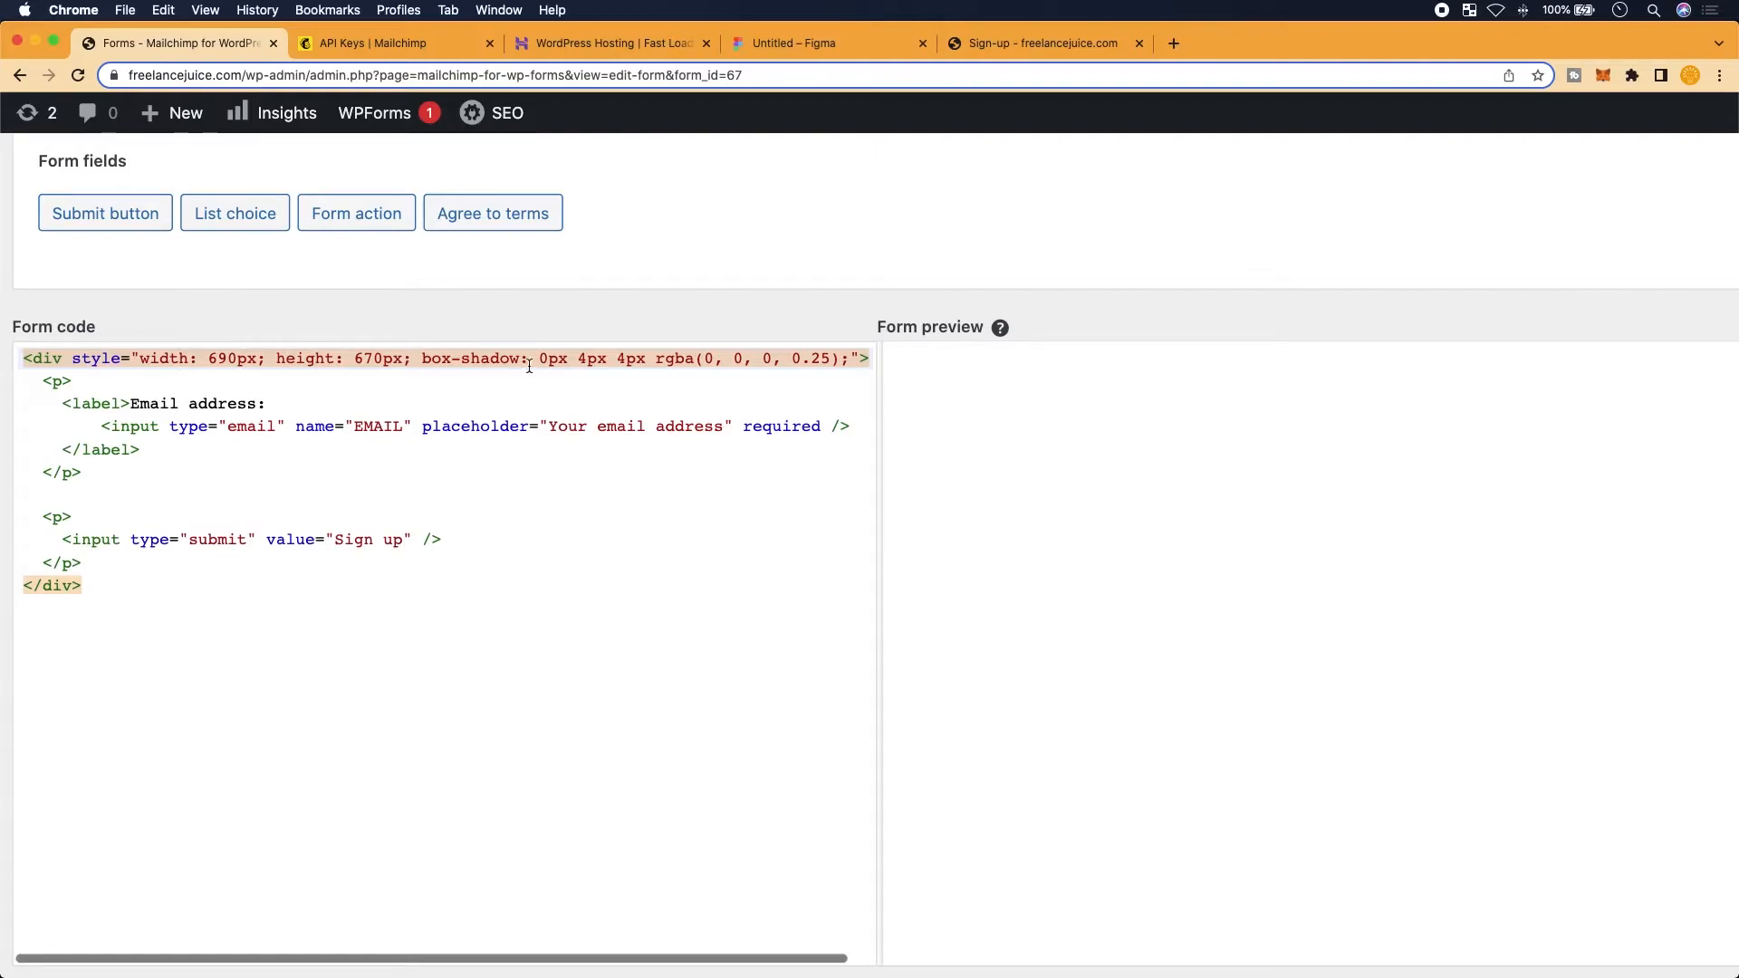
left_click(362, 359)
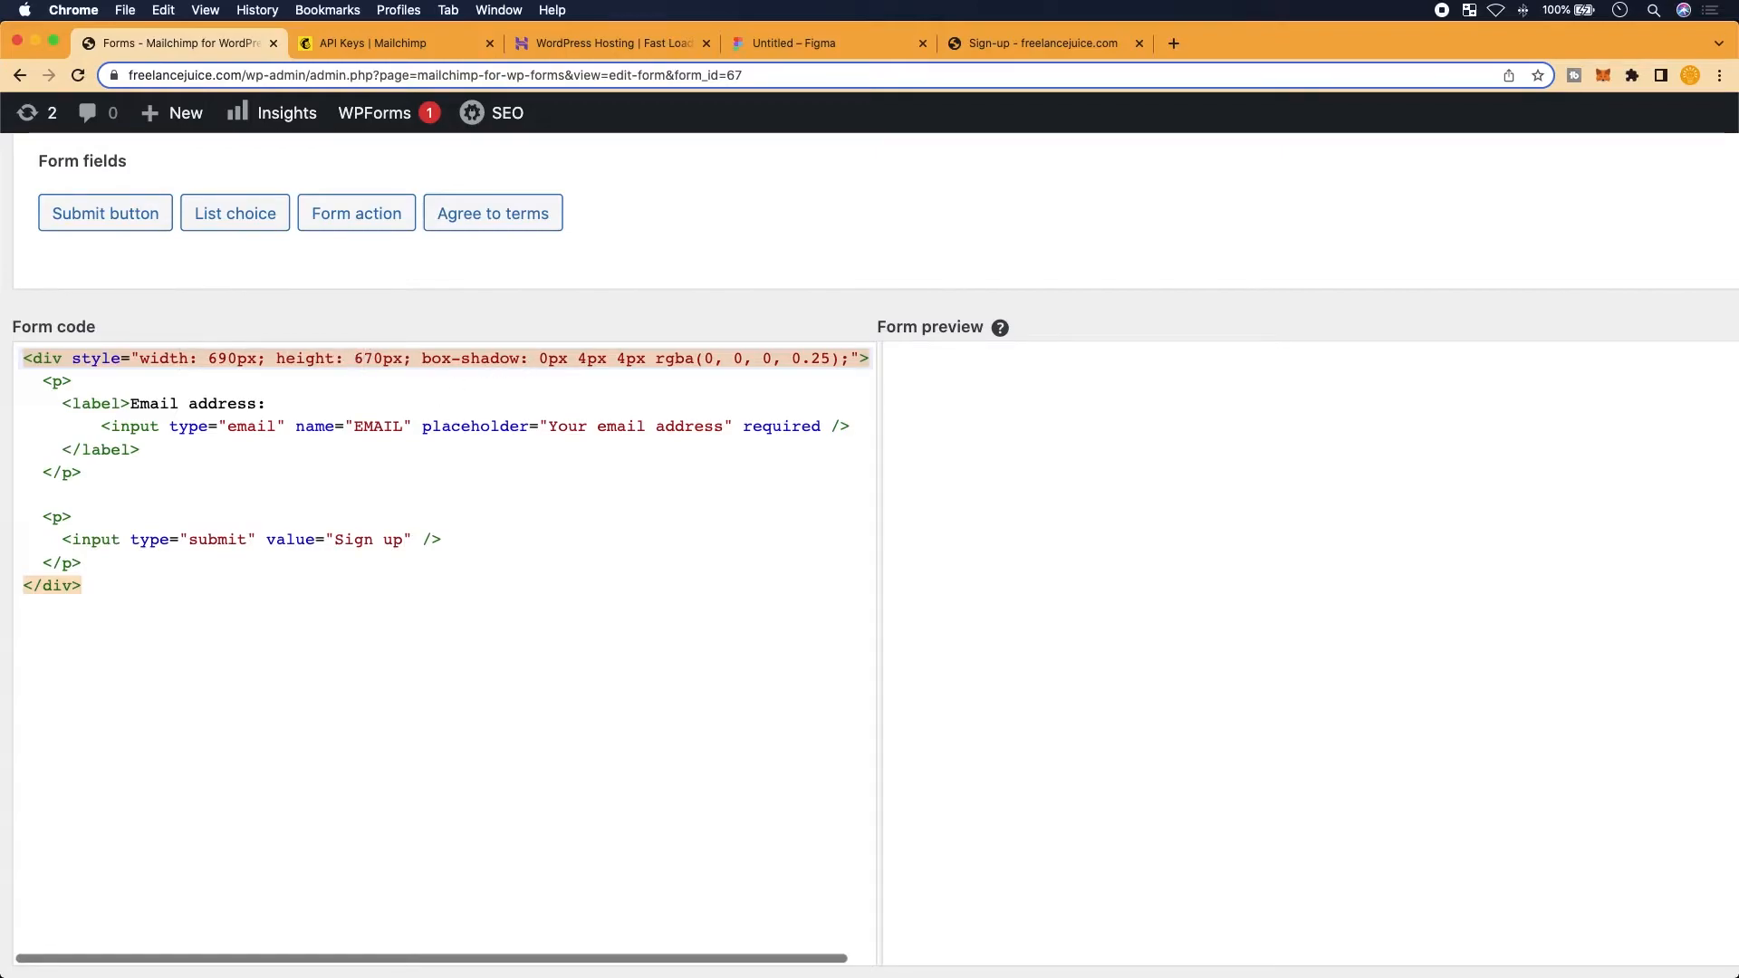
key("Left")
key("Left")
key("Left")
key("Left")
key("Left")
key("Left")
key("Return")
left_click(277, 381)
scroll(274, 380, "left", 1)
key("Return")
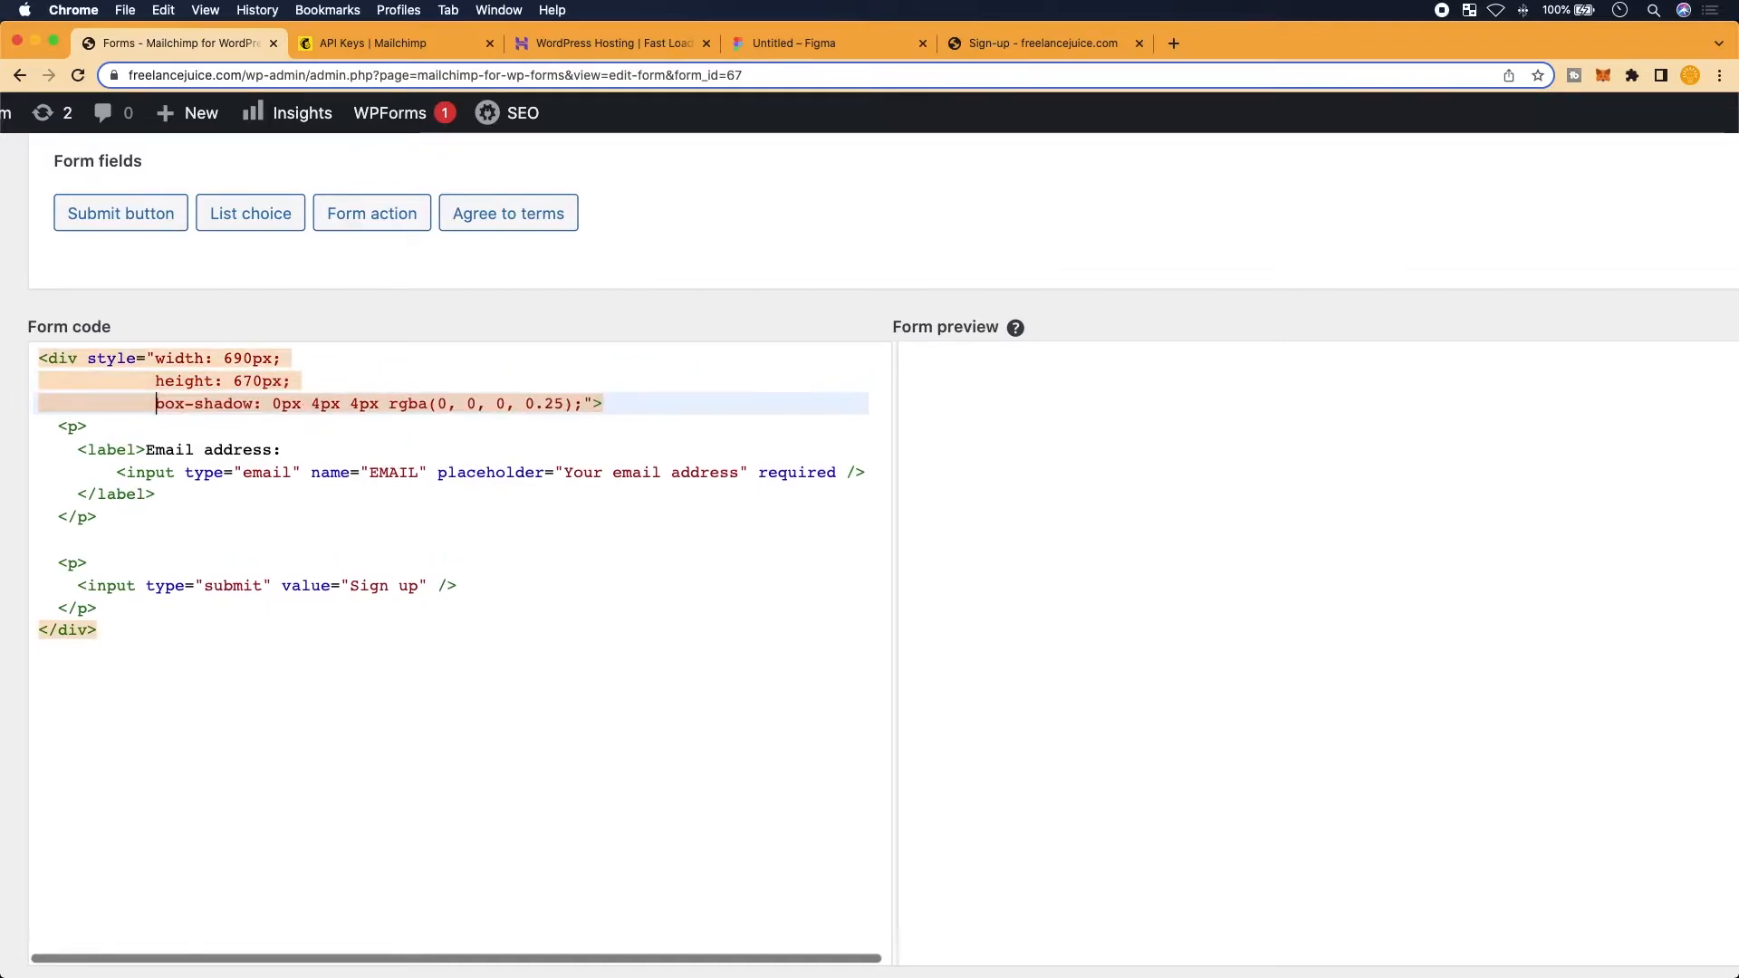
left_click(585, 404)
key("Return")
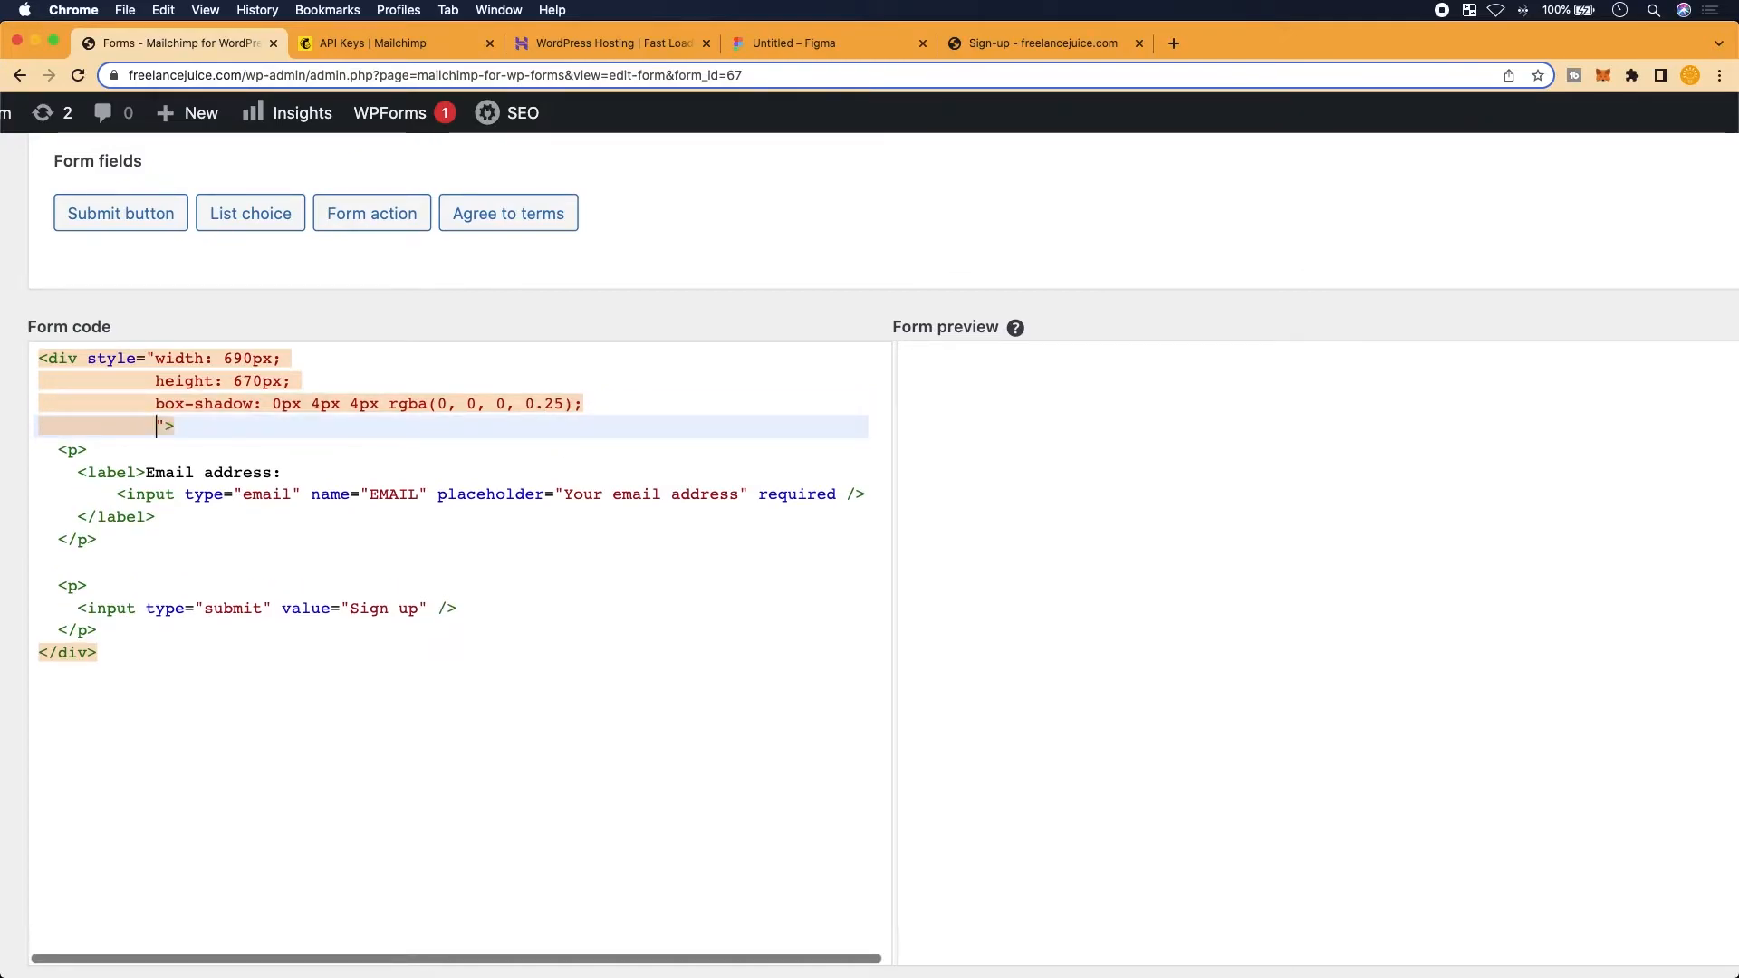
Paste border-radius: 20px into the wrapper style and zoom out to view the rounded card
key("super+v")
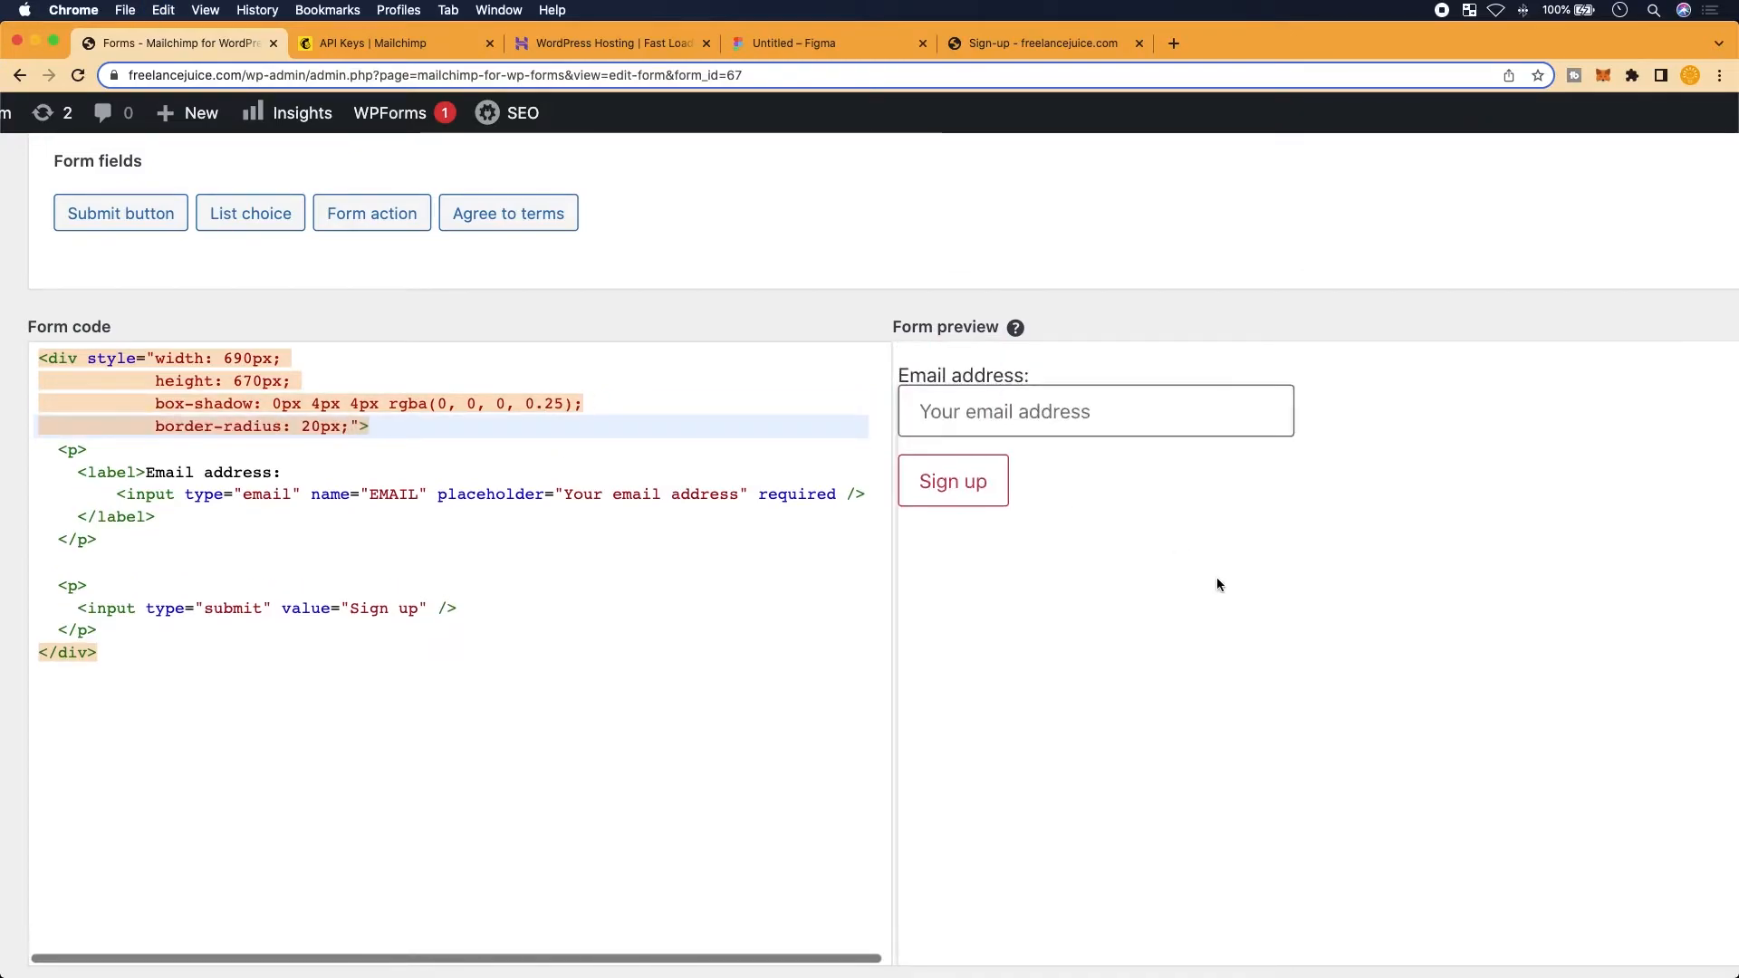
key("super+minus")
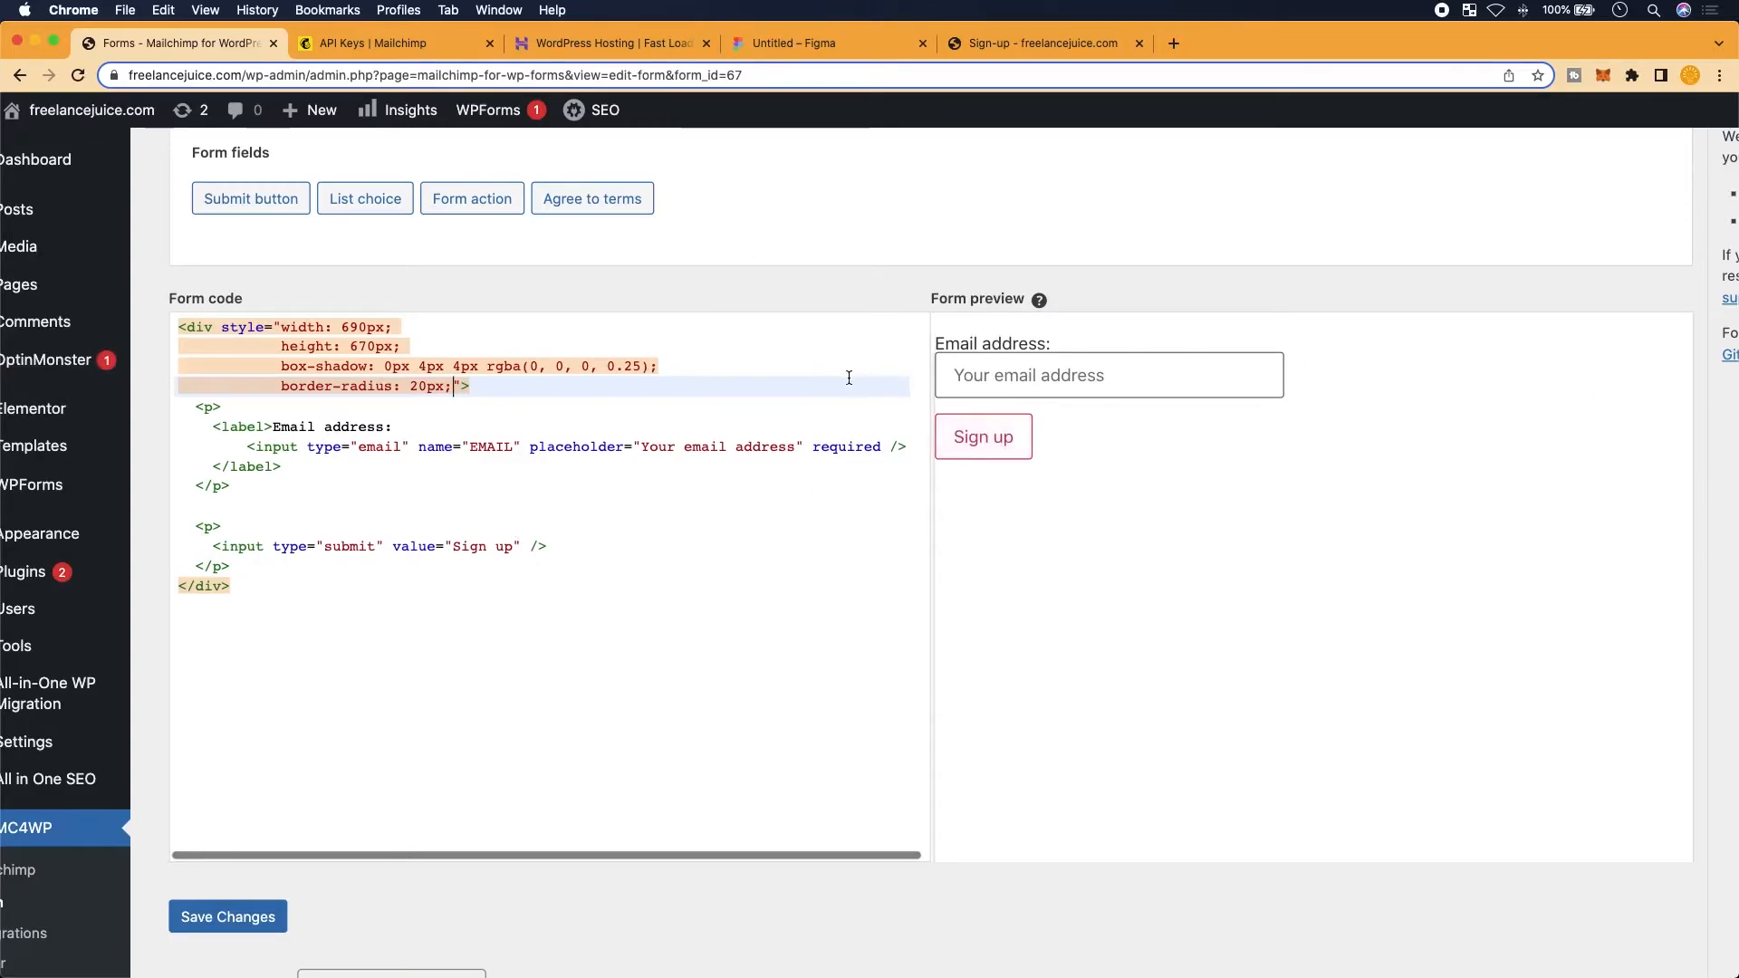
left_click(568, 367)
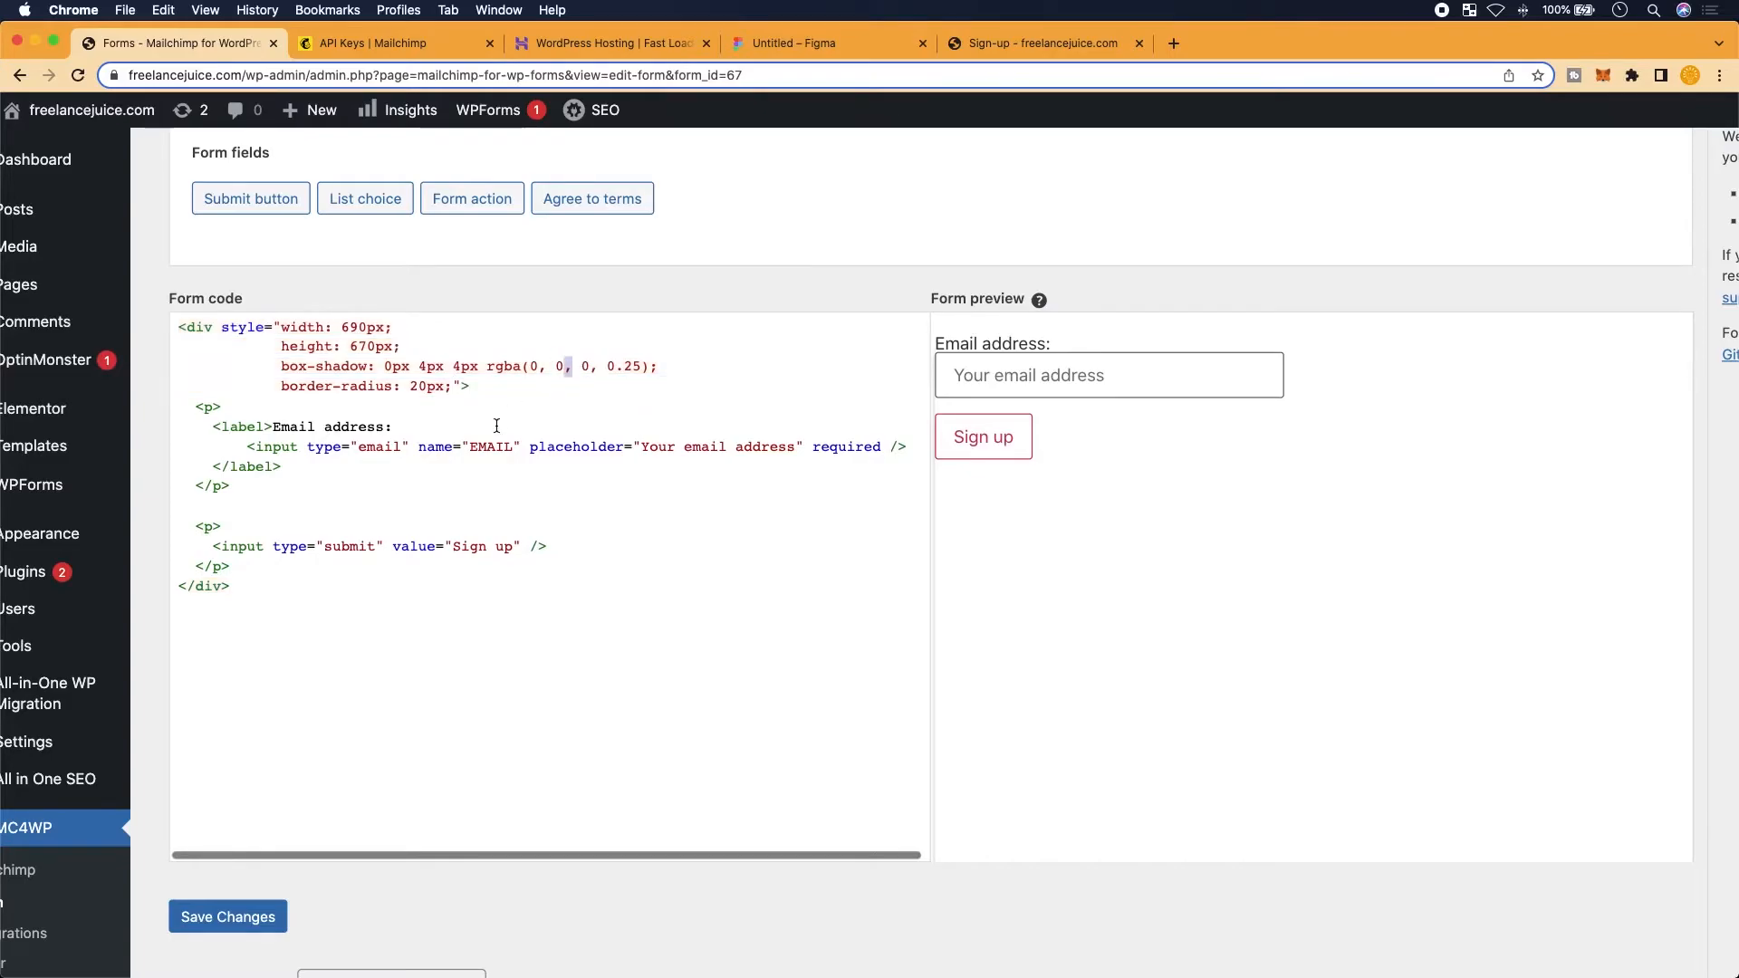
left_click(523, 393)
Insert an empty <h1></h1> pair on separate lines below the wrapper div's opening tag
key("Return")
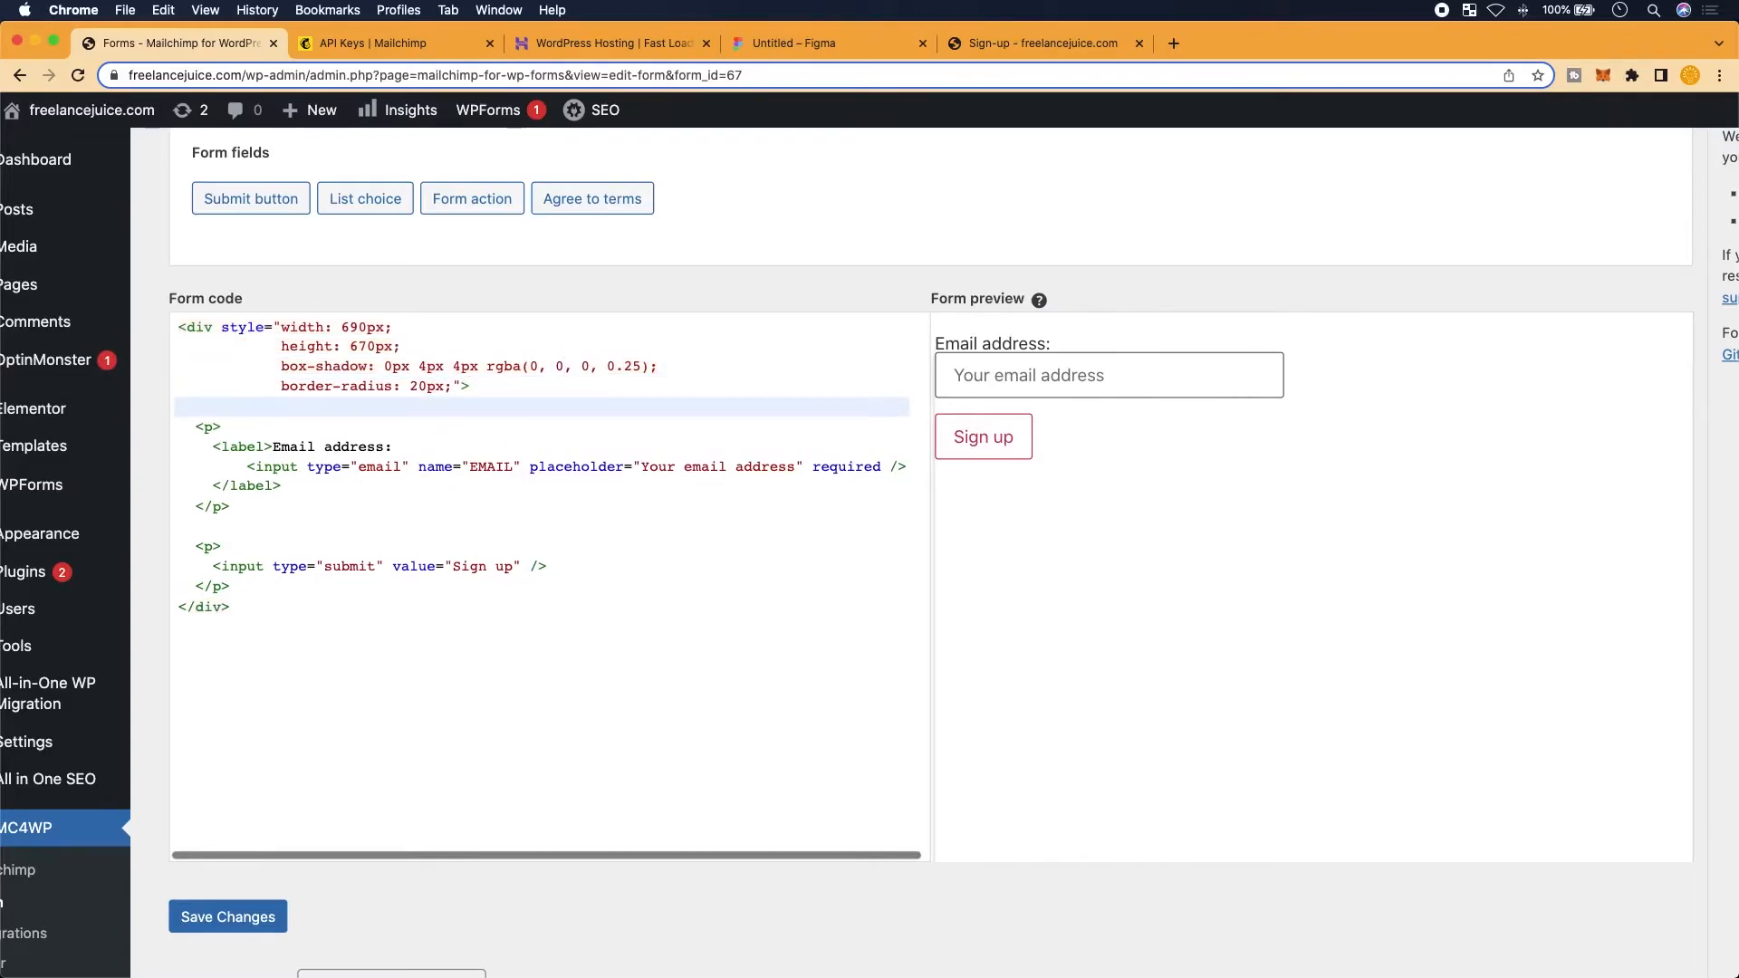
type("<h1>")
key("Return")
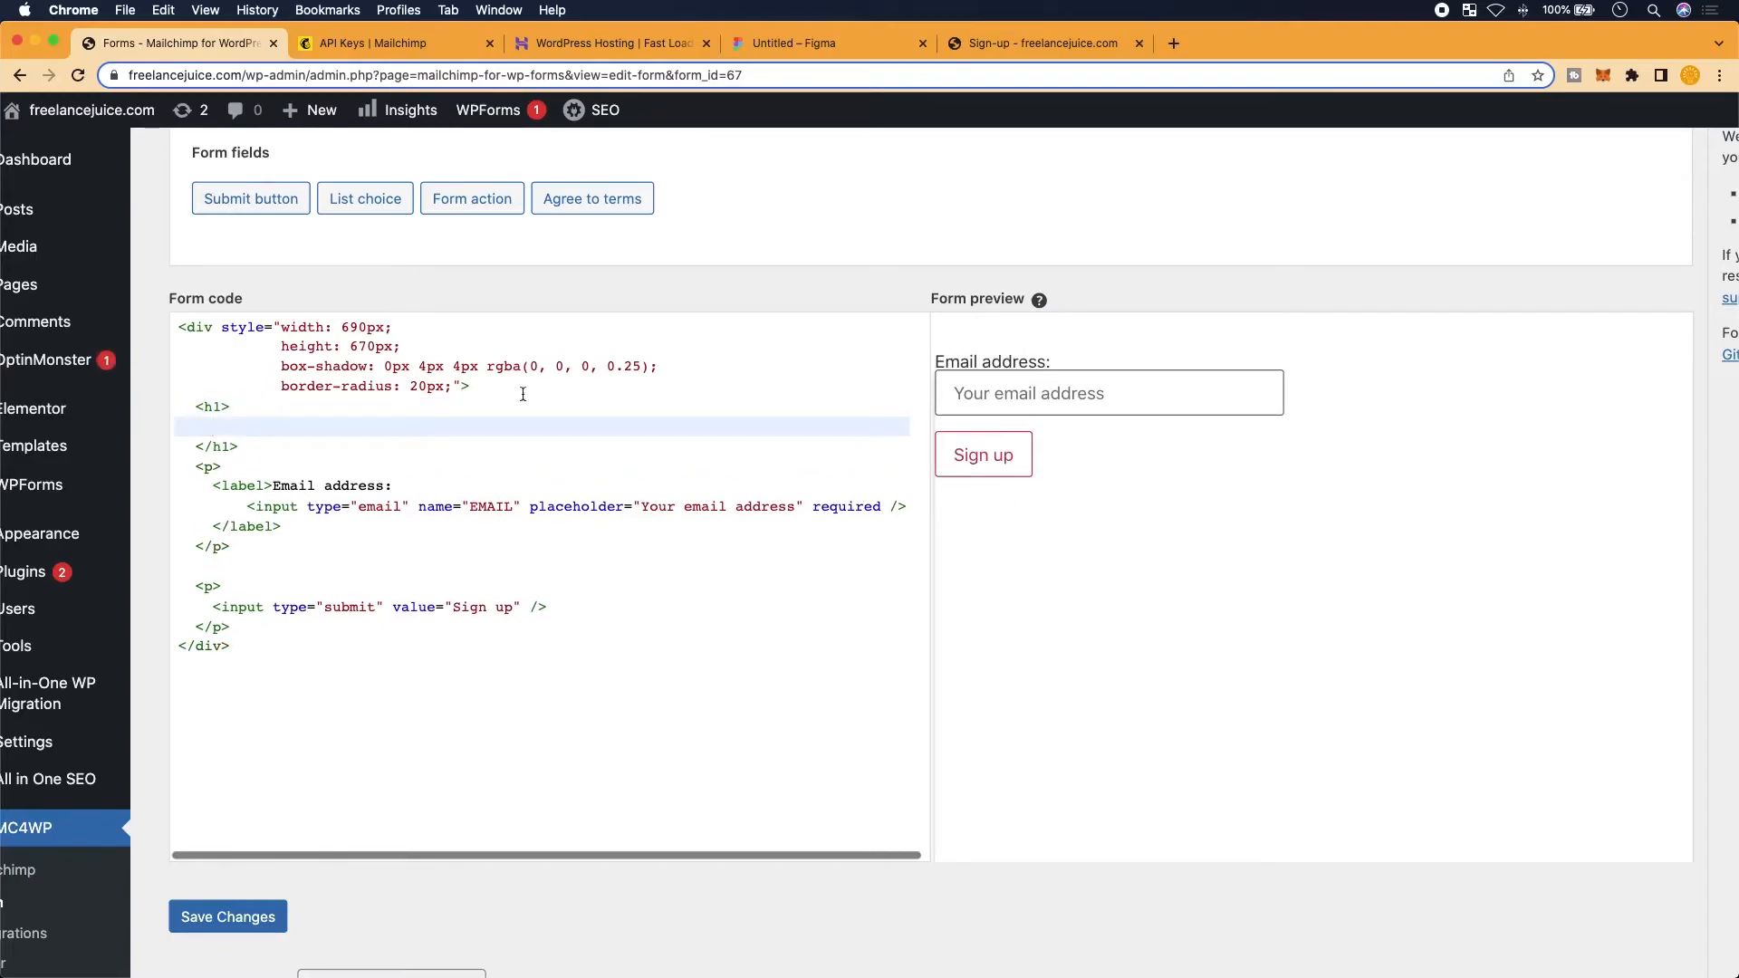
left_click(191, 446)
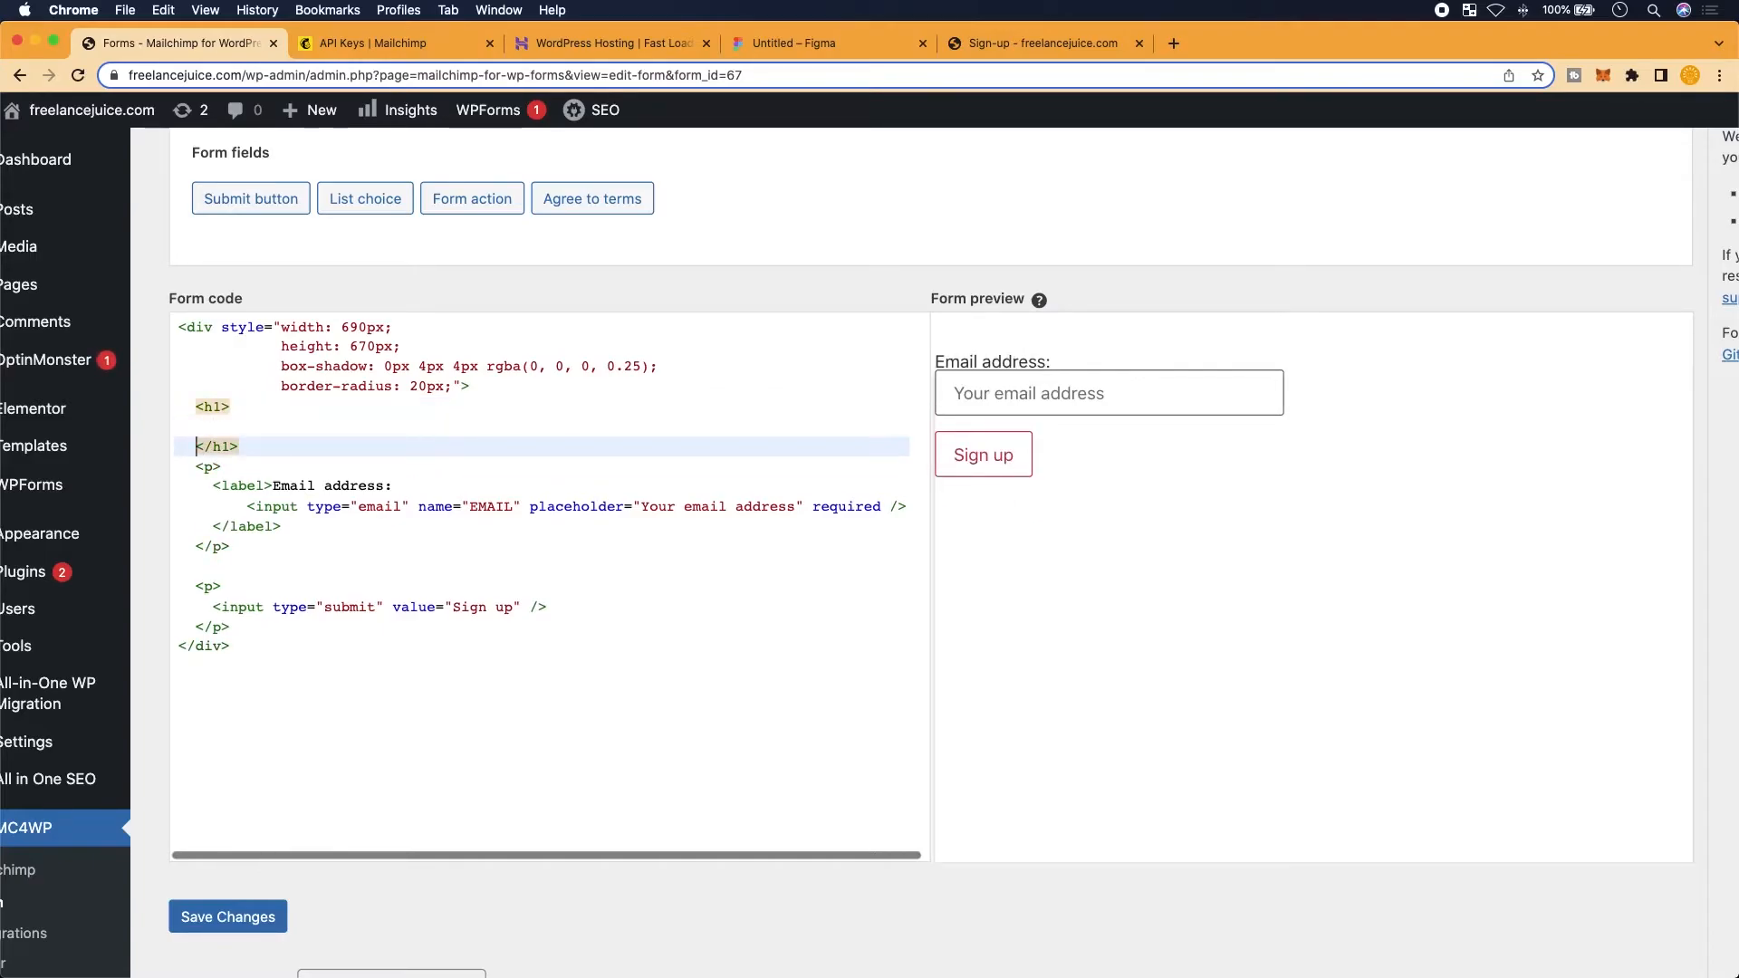
key("BackSpace")
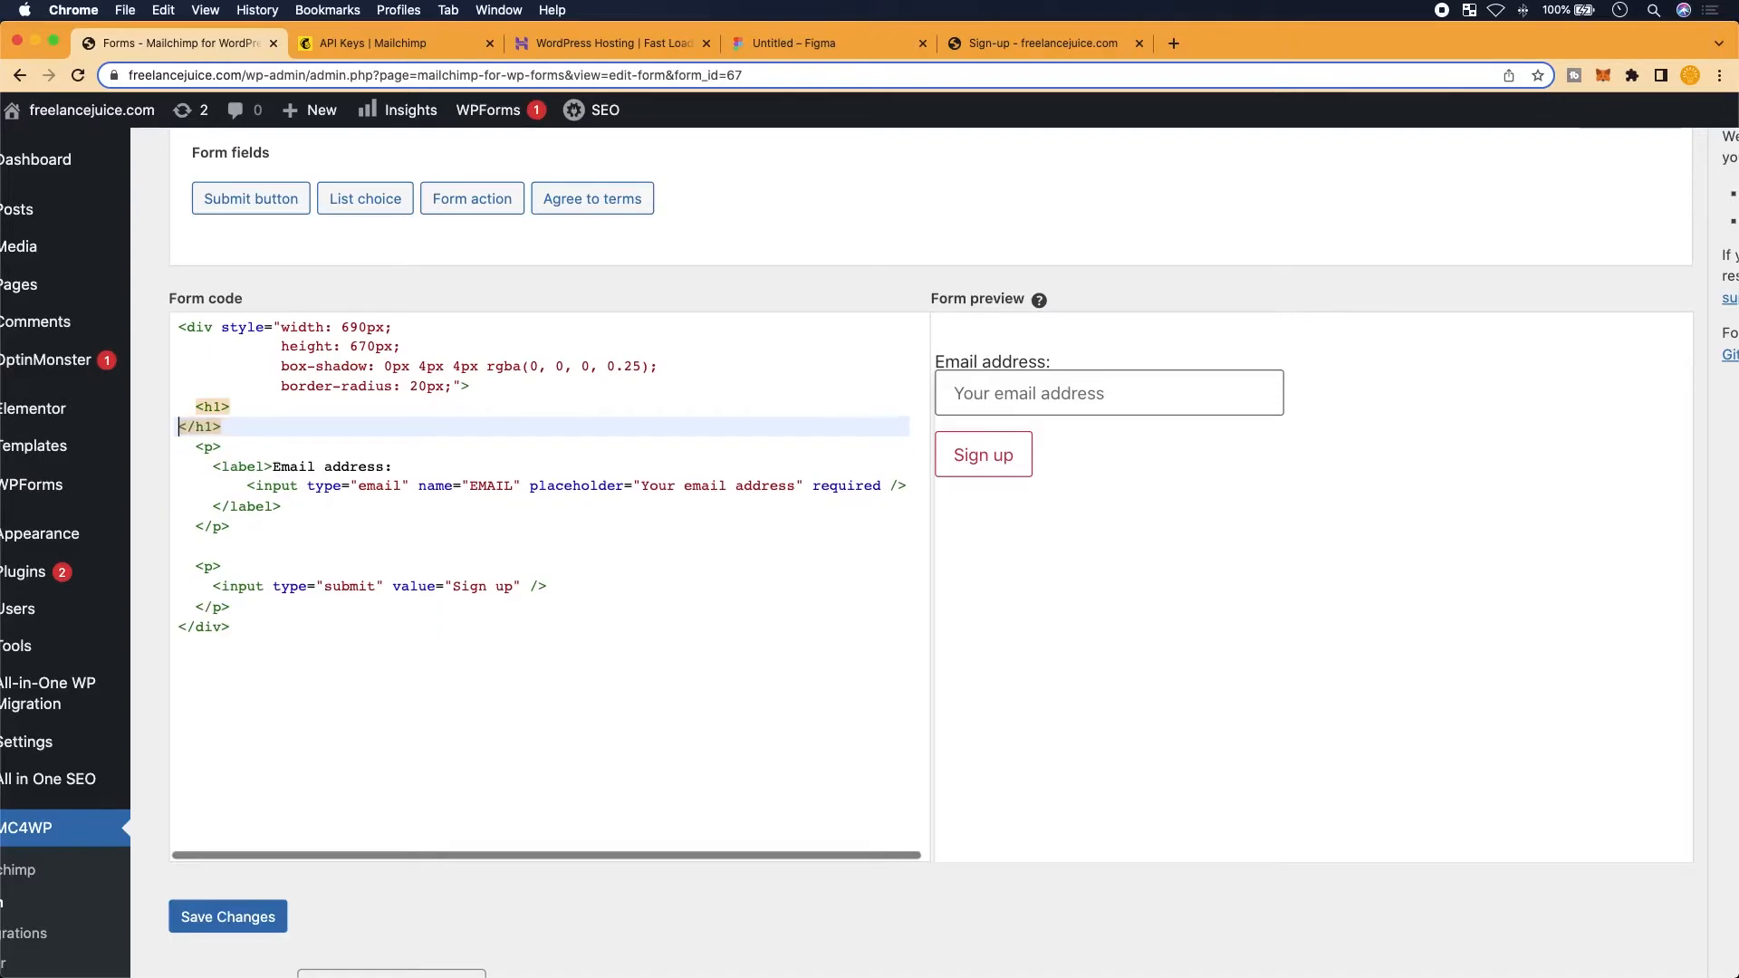
key("BackSpace")
key("Return")
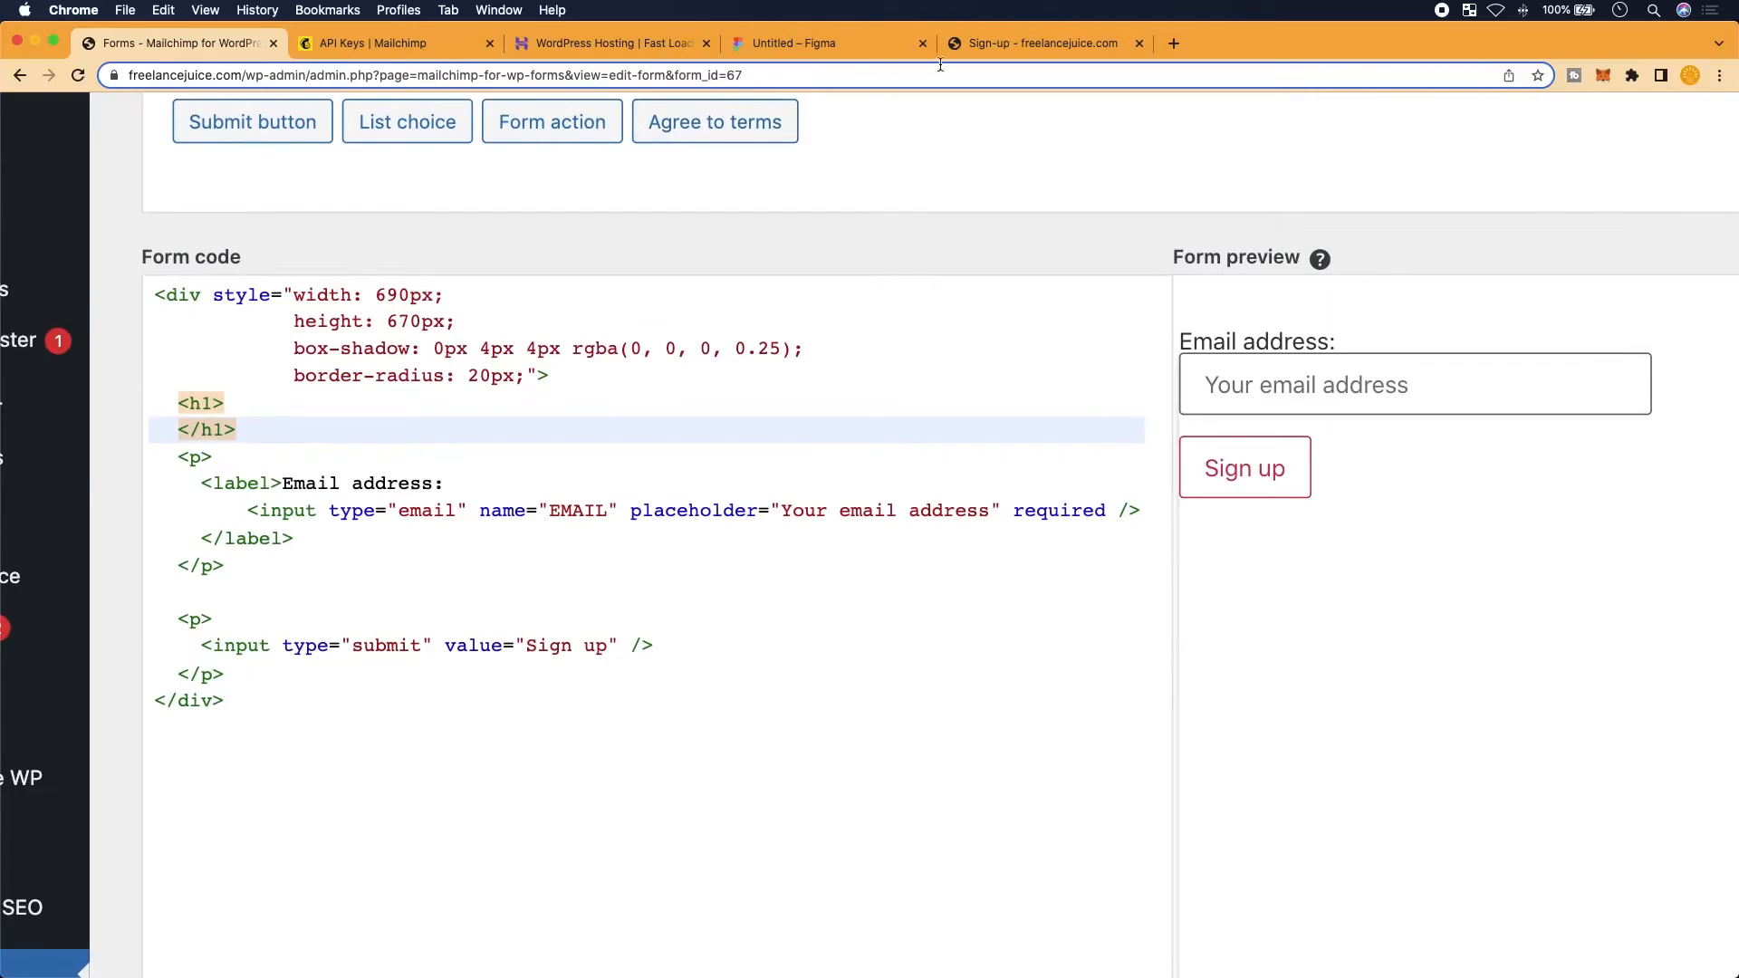
left_click(974, 47)
left_click(897, 43)
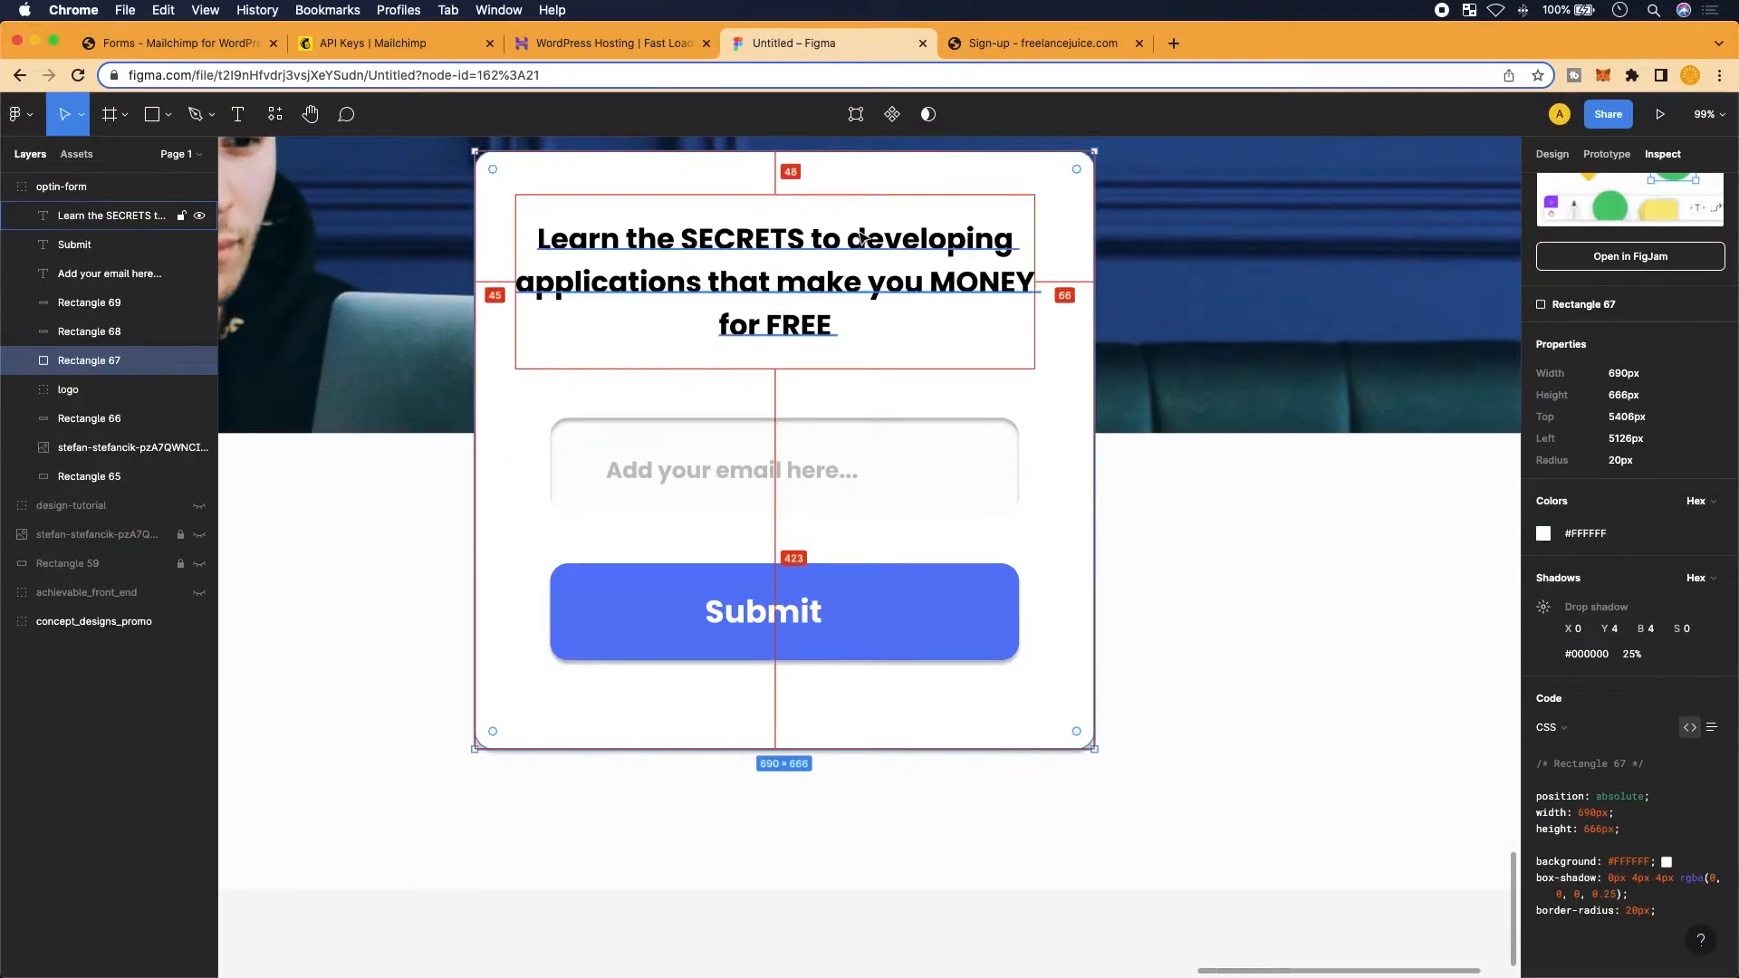
Paste the mockup headline 'Learn the SECRETS to developing applications that make you MONEY for FREE' into the h1
double_click(762, 306)
left_click(813, 325)
left_click_drag(838, 326, 516, 228)
key("super+c")
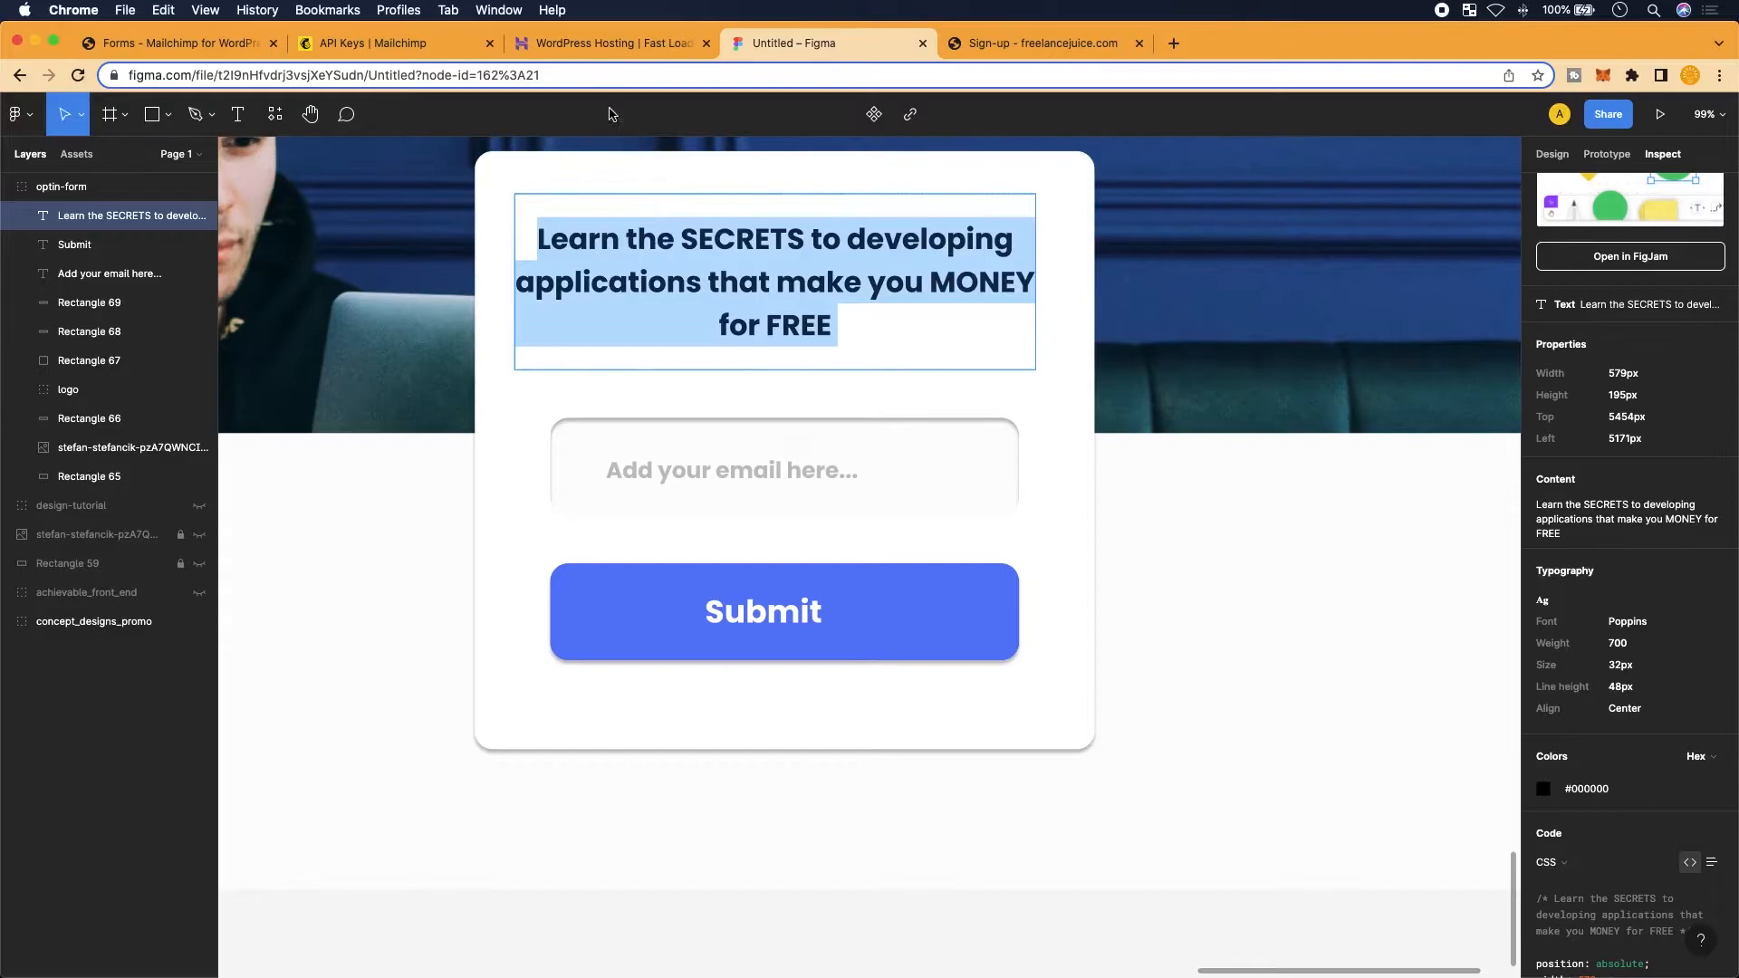
left_click(182, 43)
left_click(244, 398)
key("Return")
key("super+v")
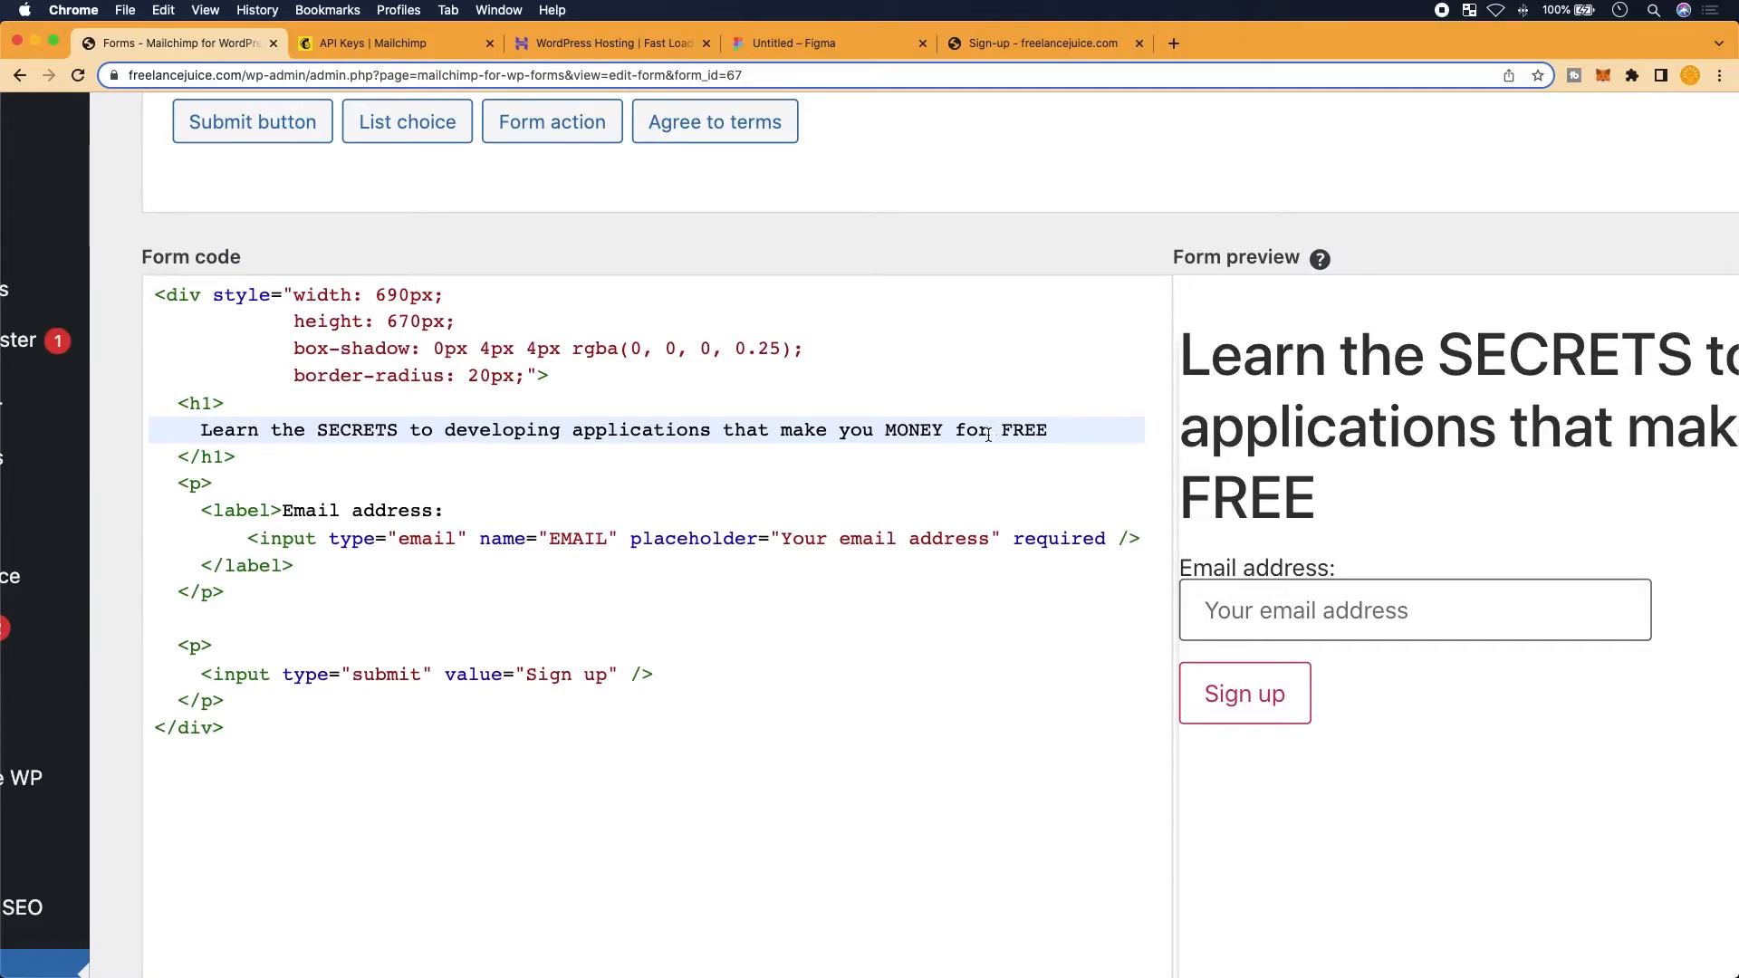
scroll(405, 464, "right", 4)
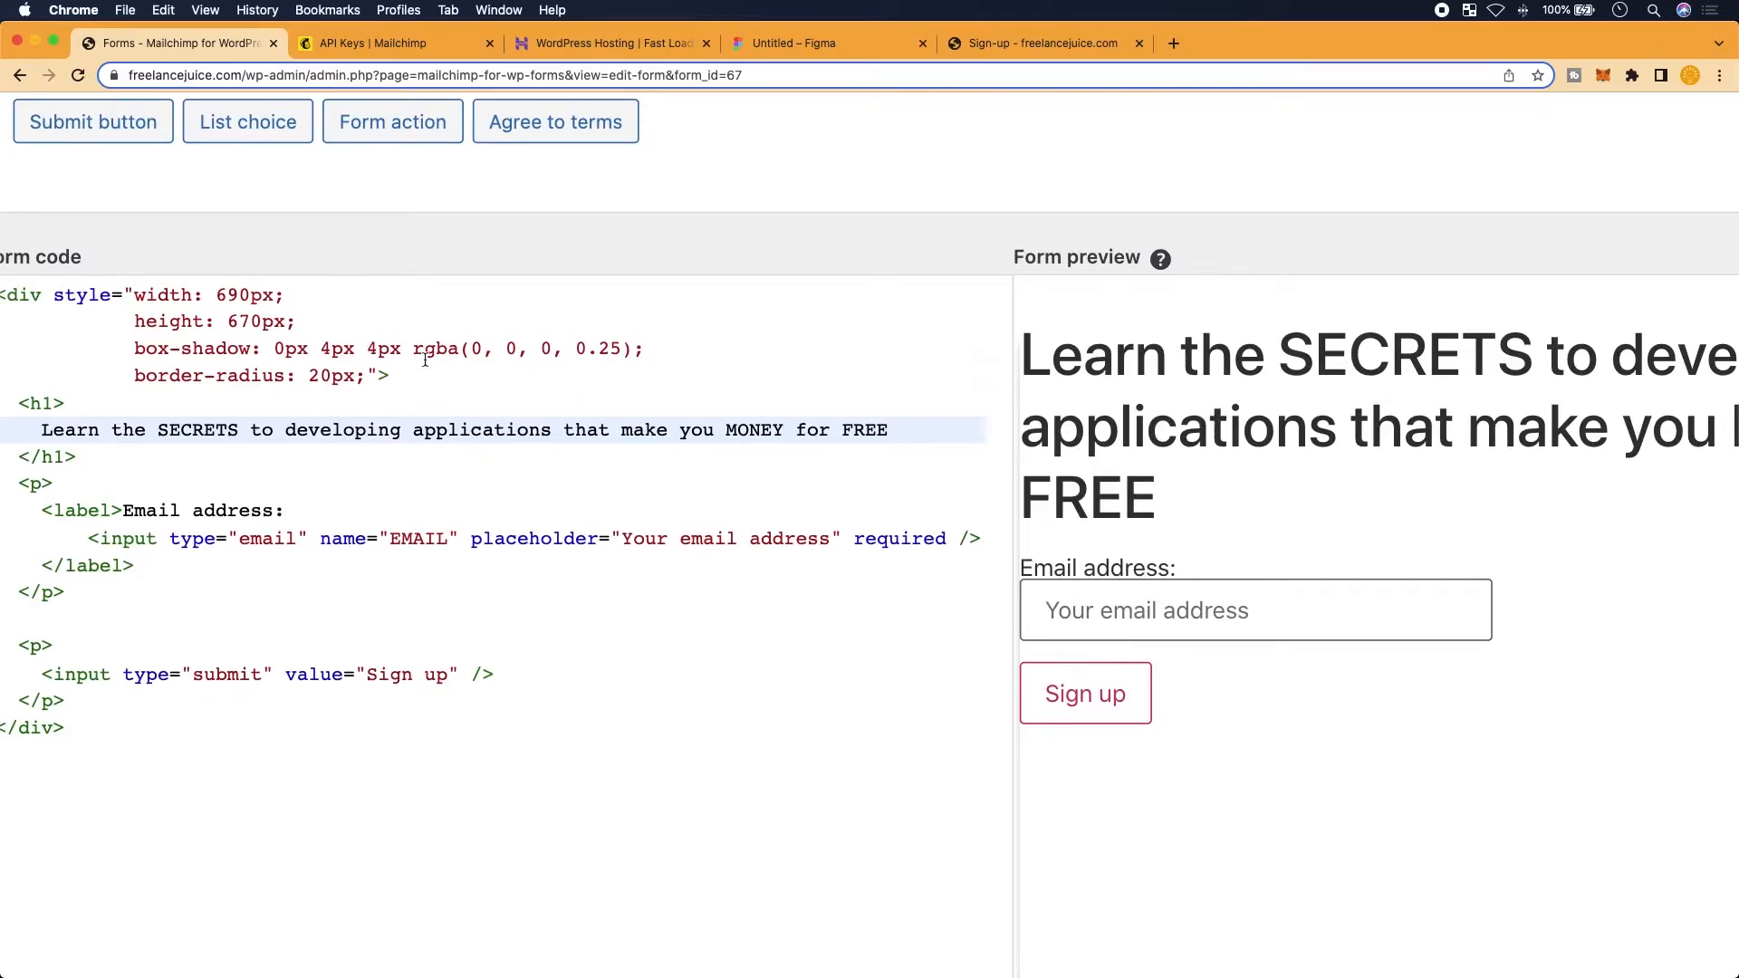
Inspect the Figma heading's CSS and copy its font-size: 32px declaration
left_click(795, 44)
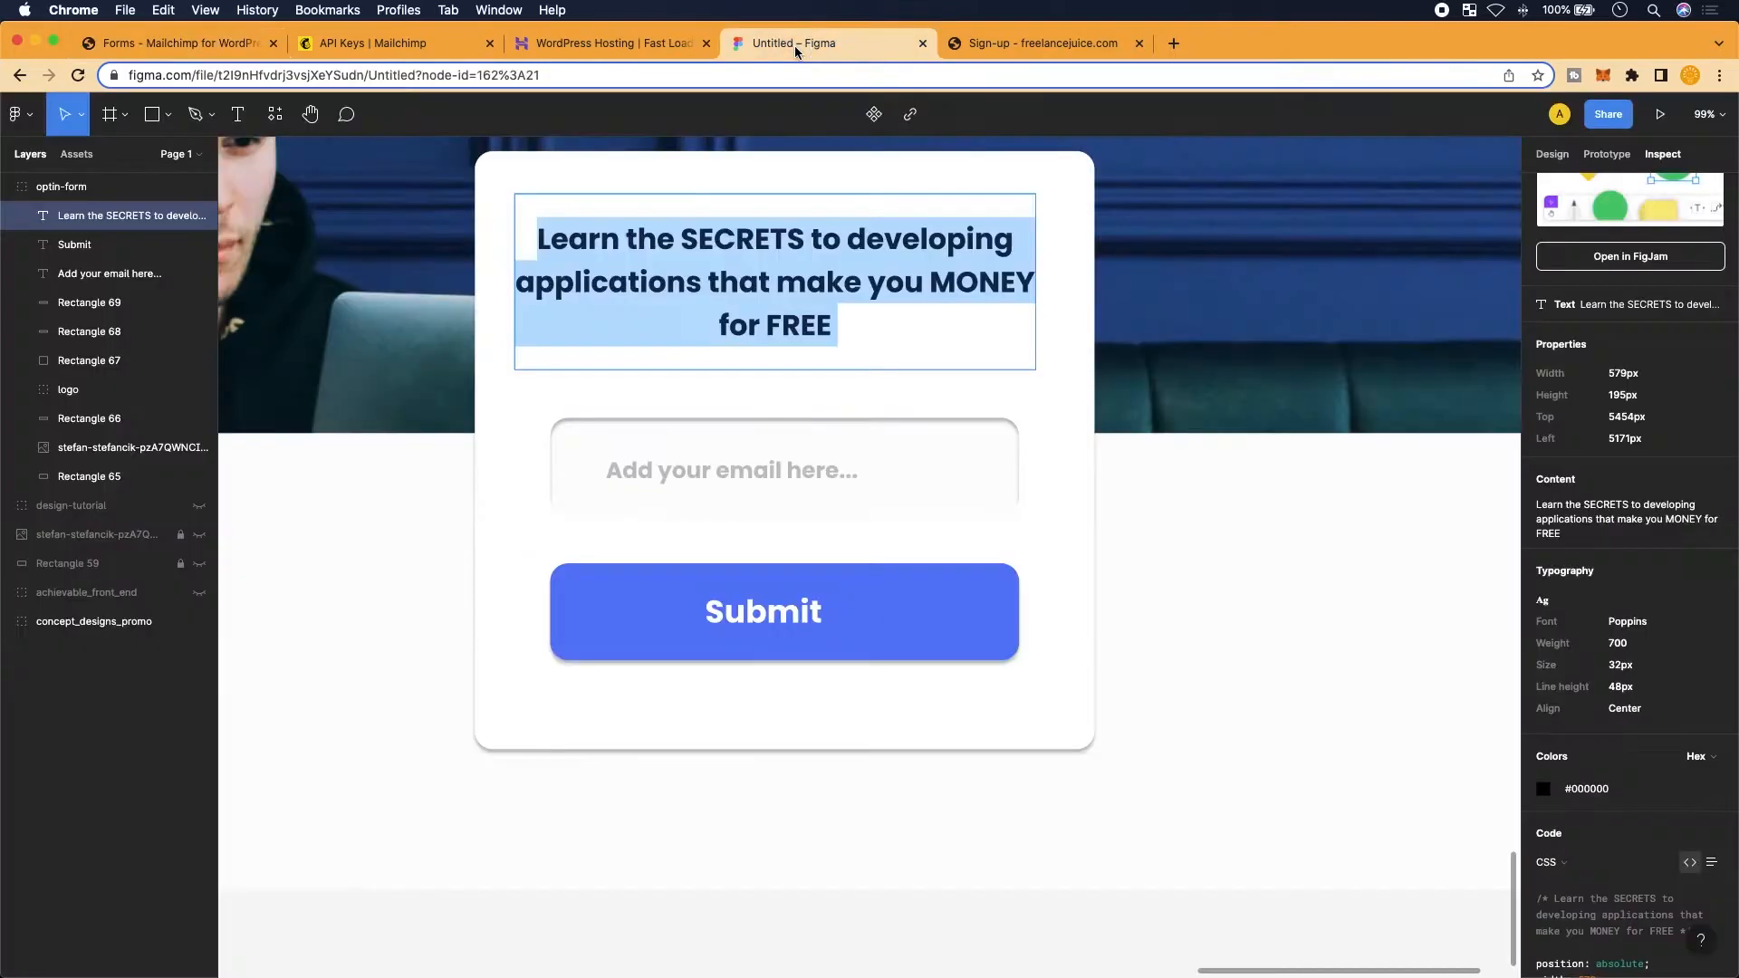
key("Escape")
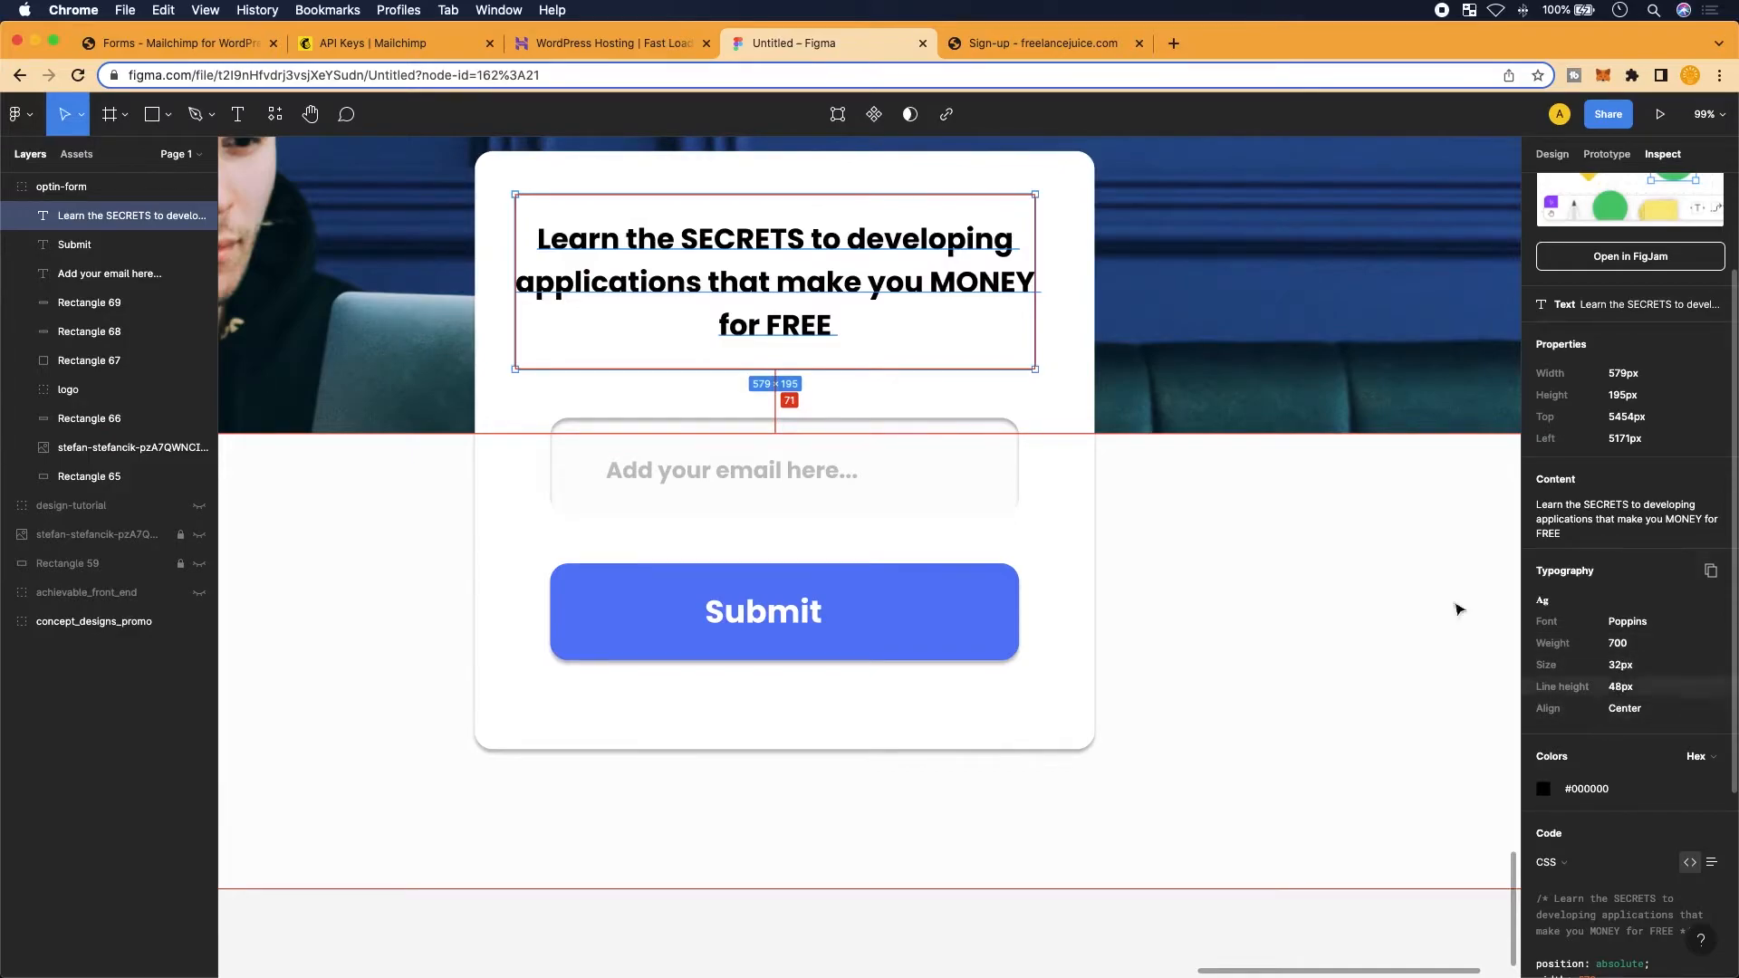
double_click(738, 323)
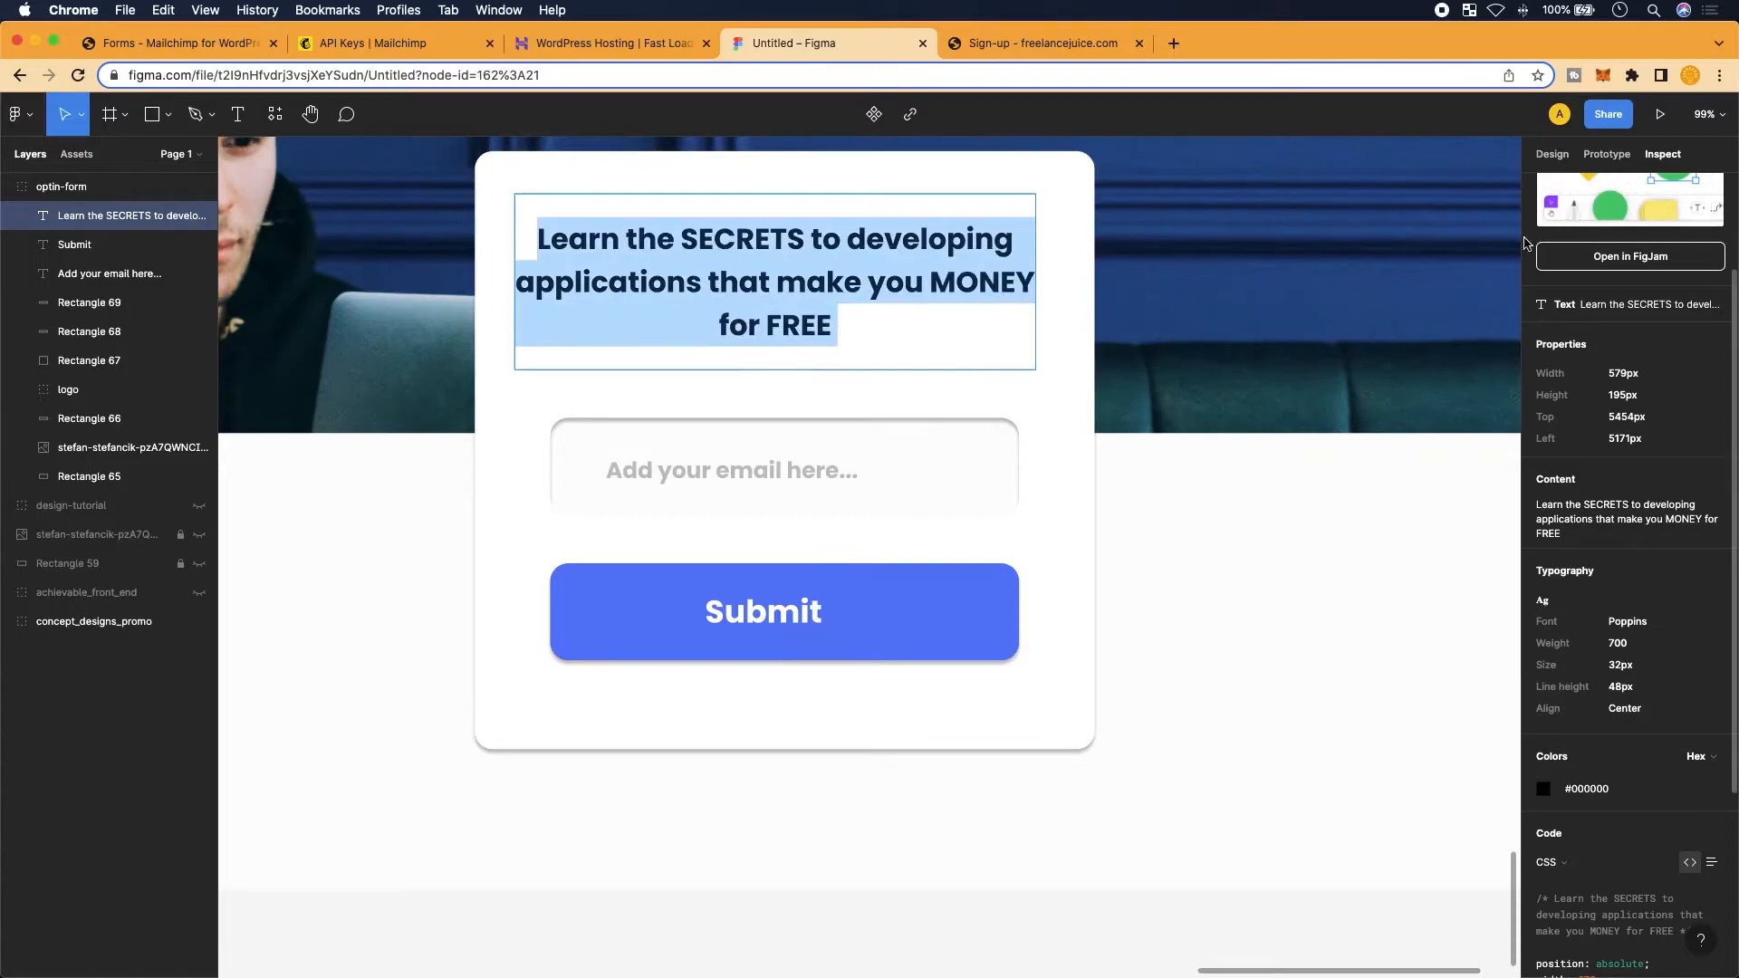
scroll(1540, 524, "down", 3)
scroll(1570, 652, "down", 2)
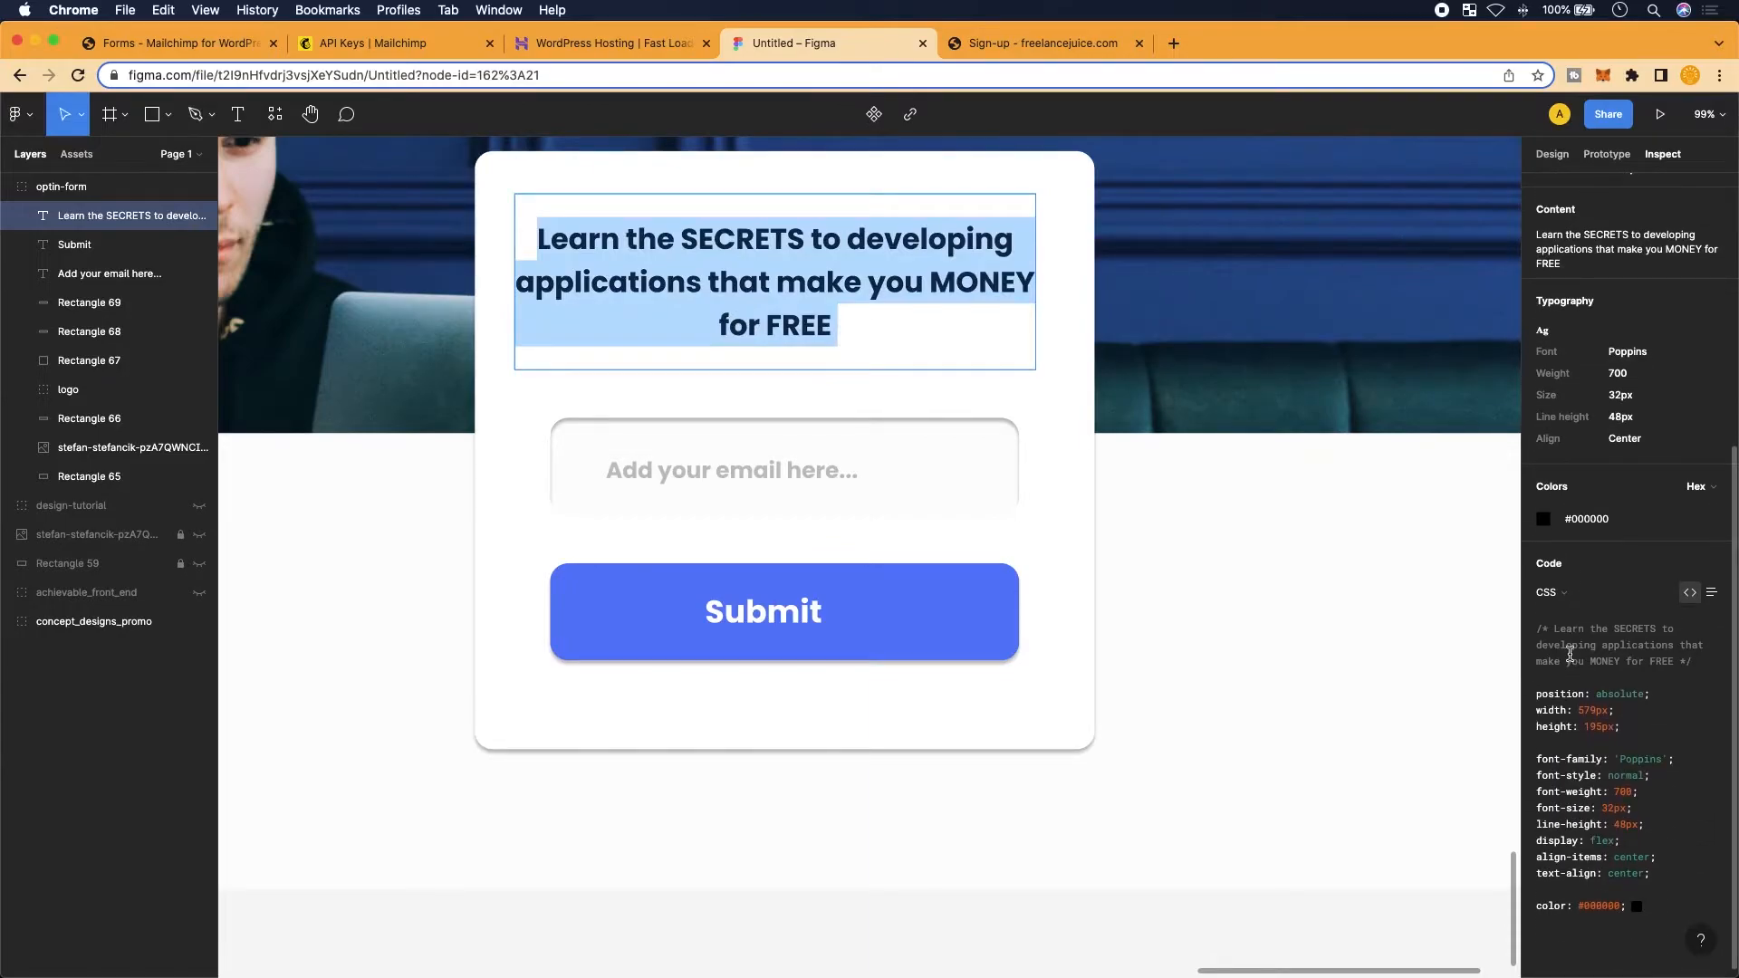
scroll(1551, 779, "down", 1)
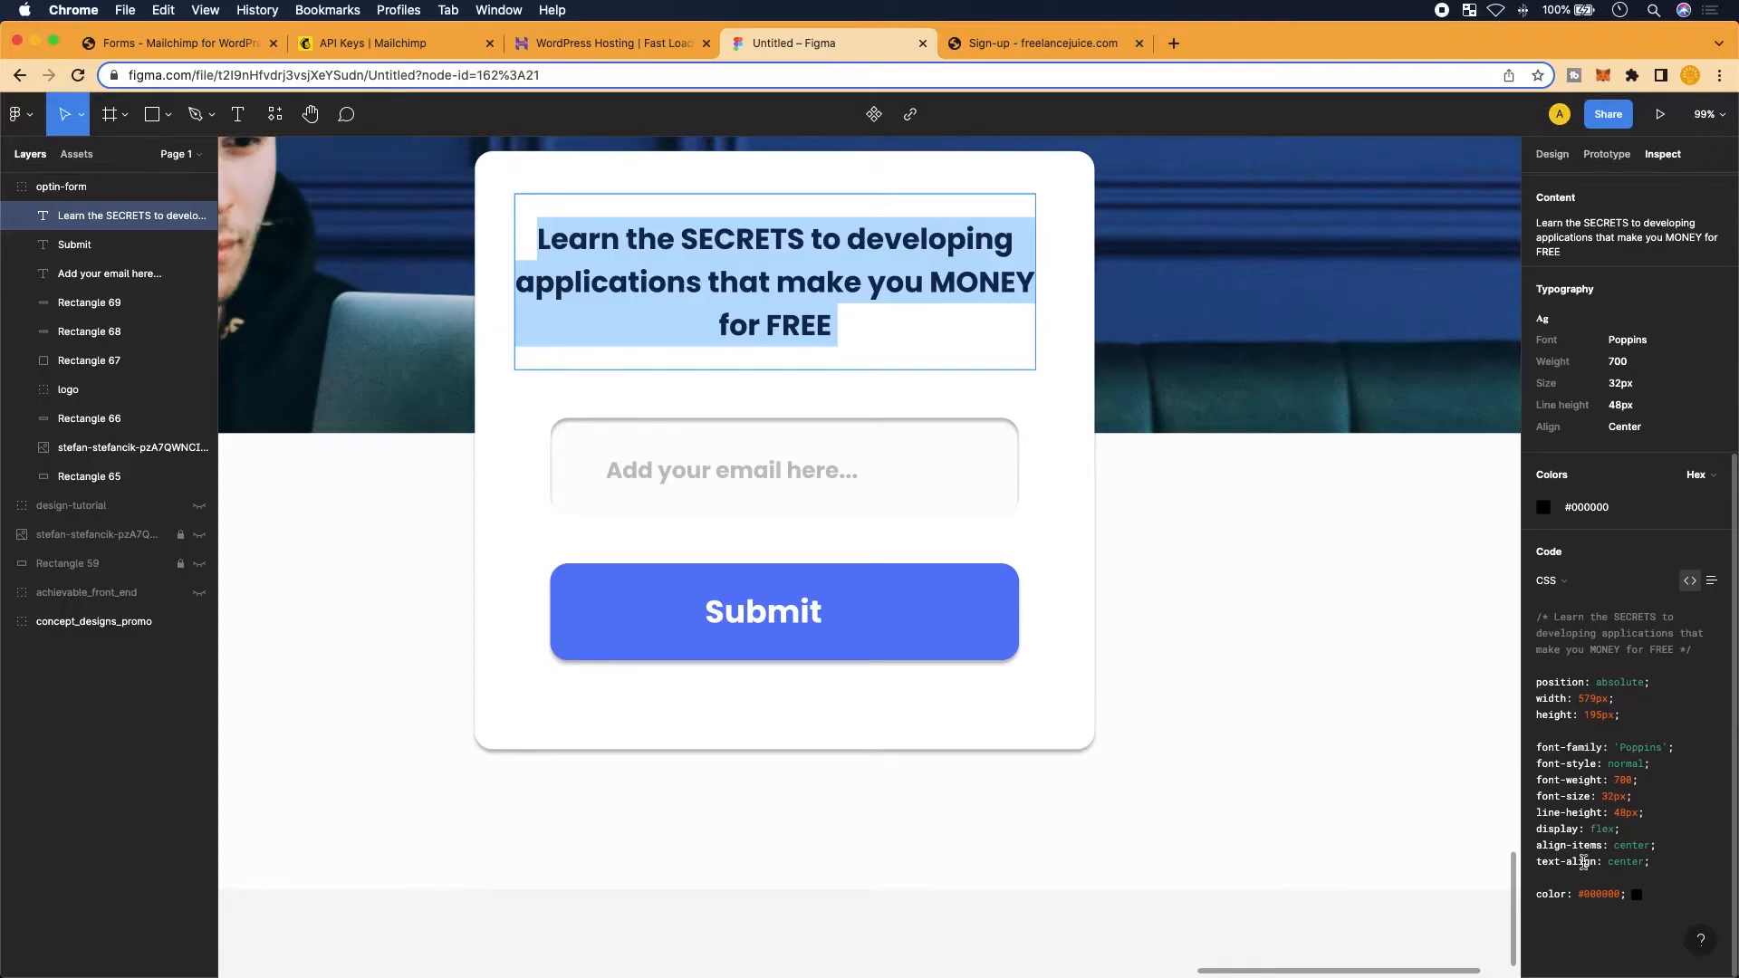
left_click_drag(1629, 796, 1520, 780)
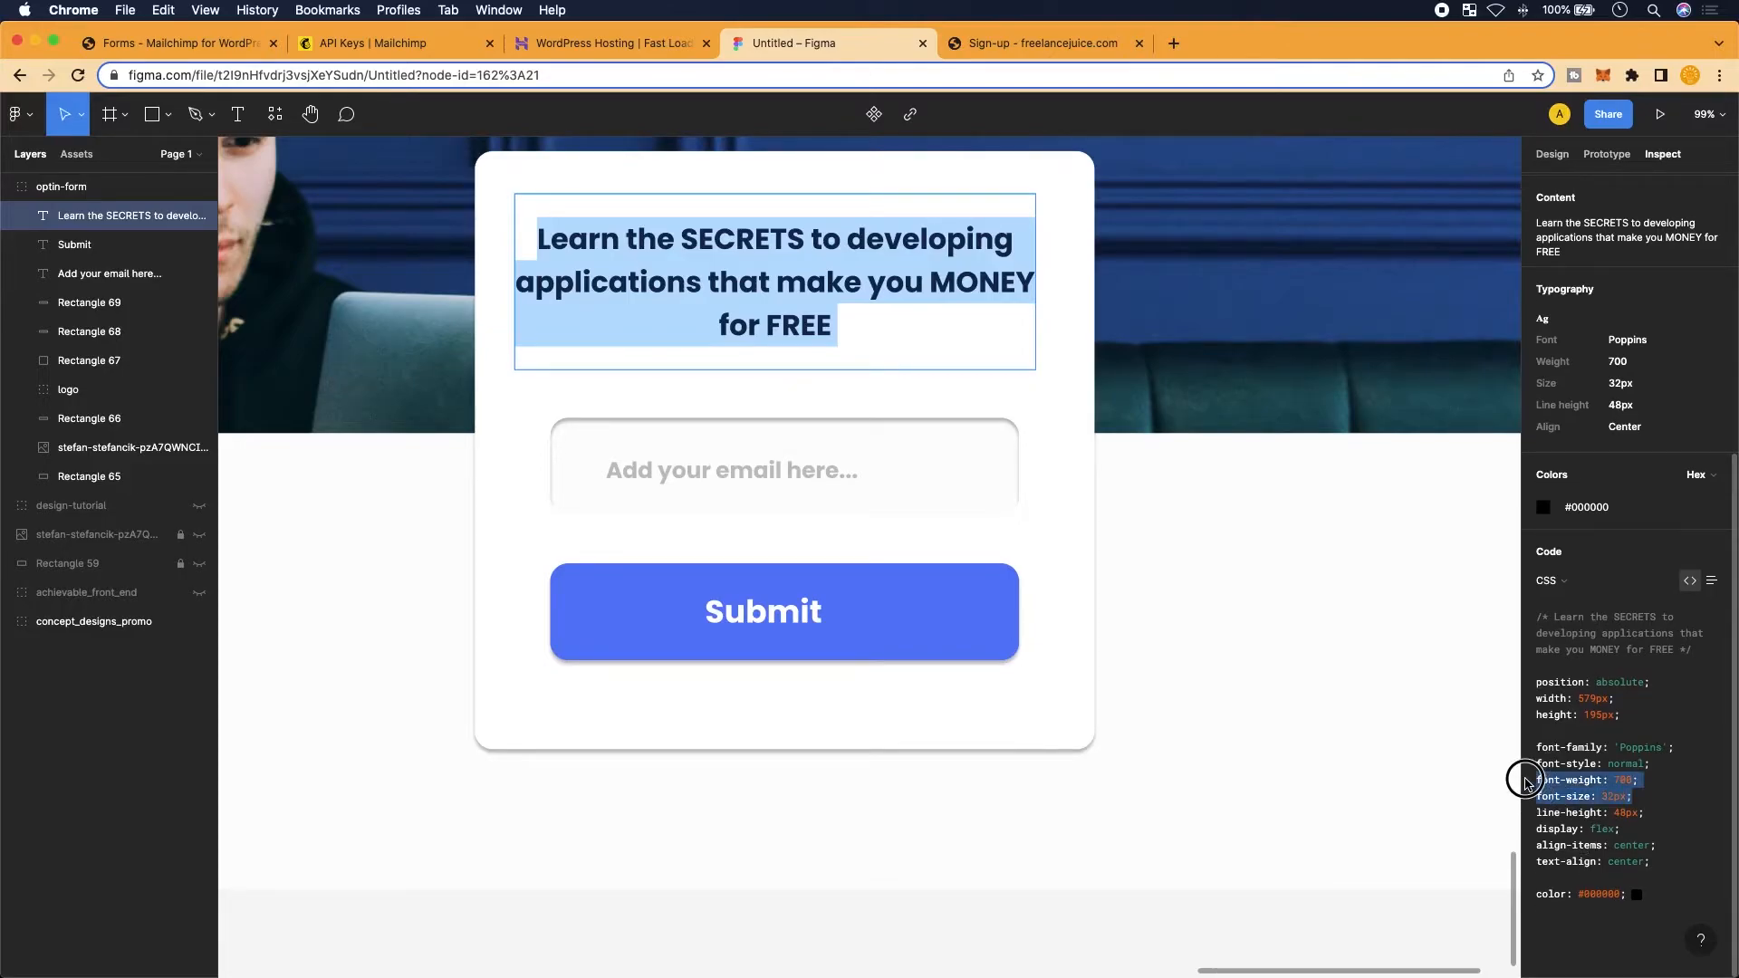
left_click_drag(1631, 799, 1538, 780)
left_click(1631, 788)
left_click(1639, 797)
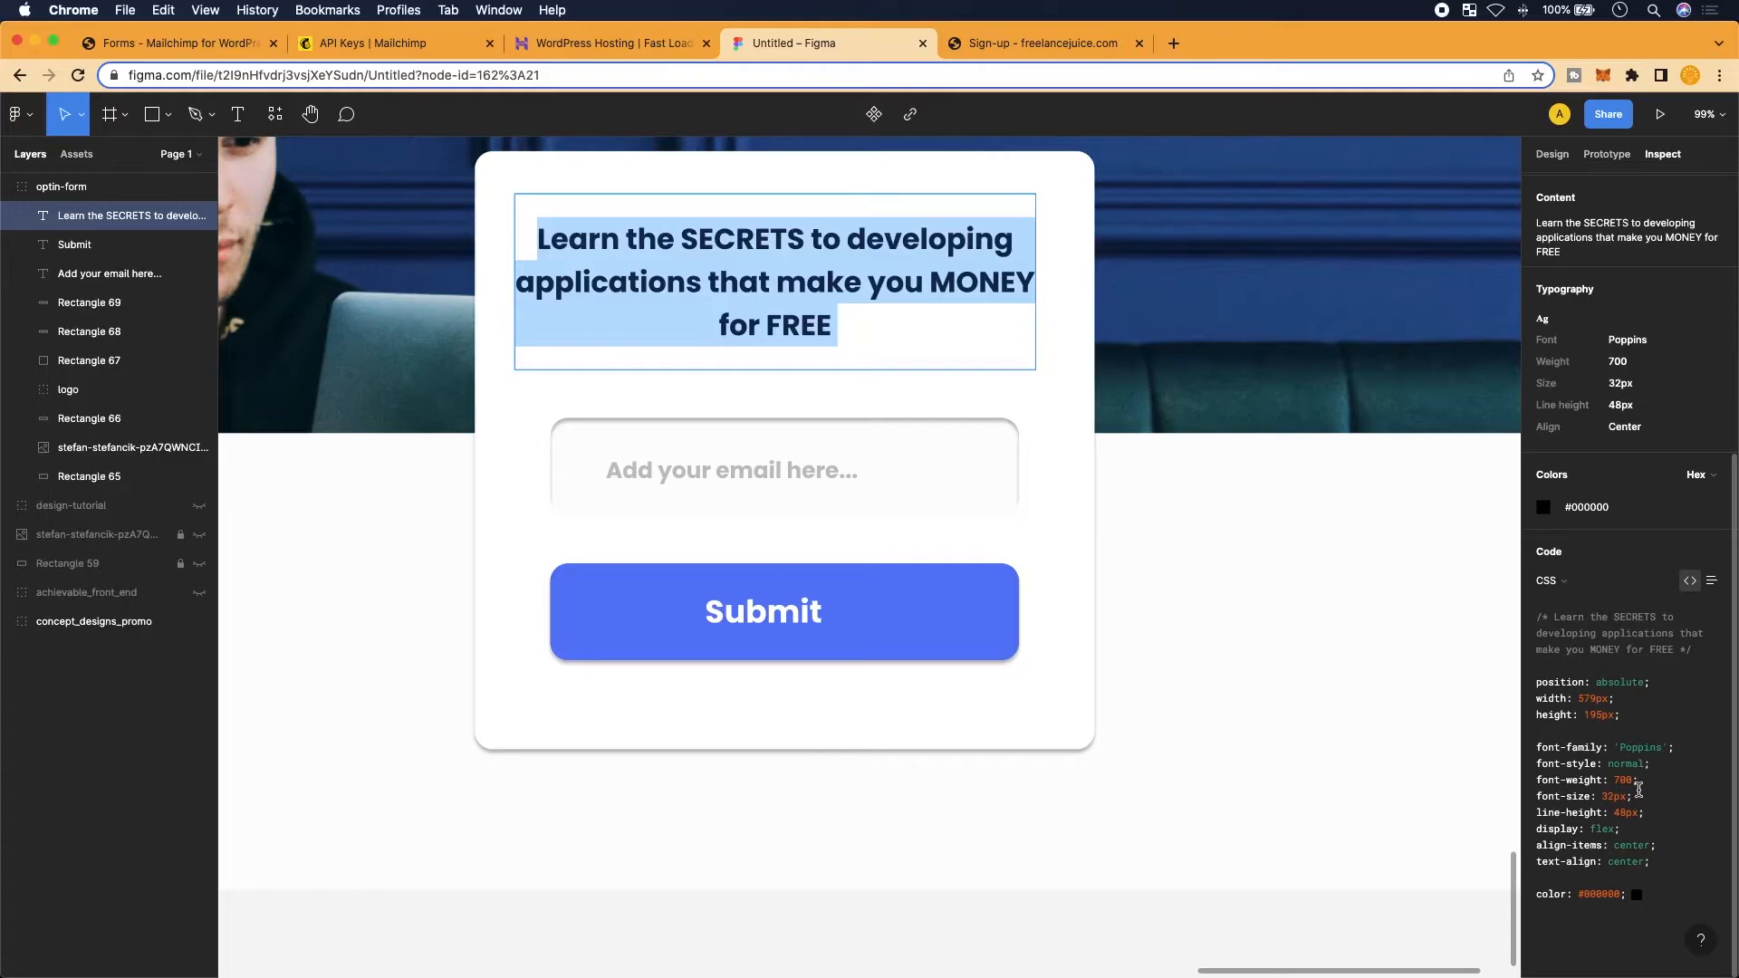
left_click_drag(1633, 797, 1529, 801)
key("super+c")
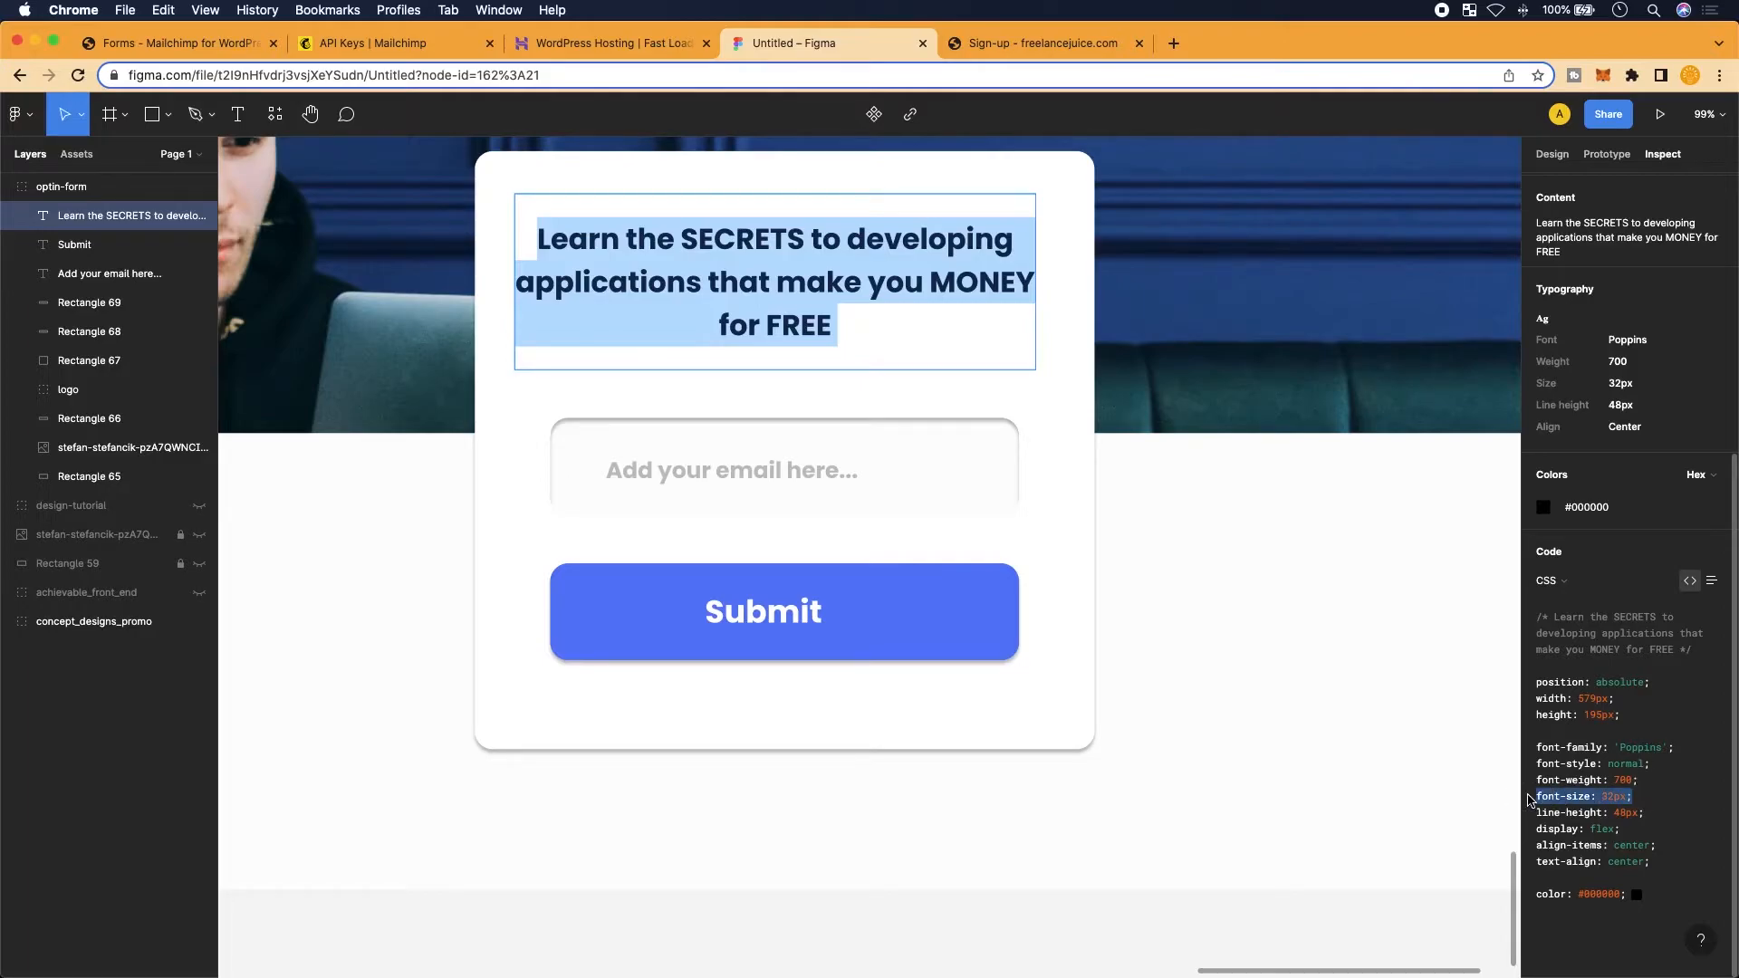
Add a style attribute with font-size: 32px to the opening h1 tag
left_click(182, 43)
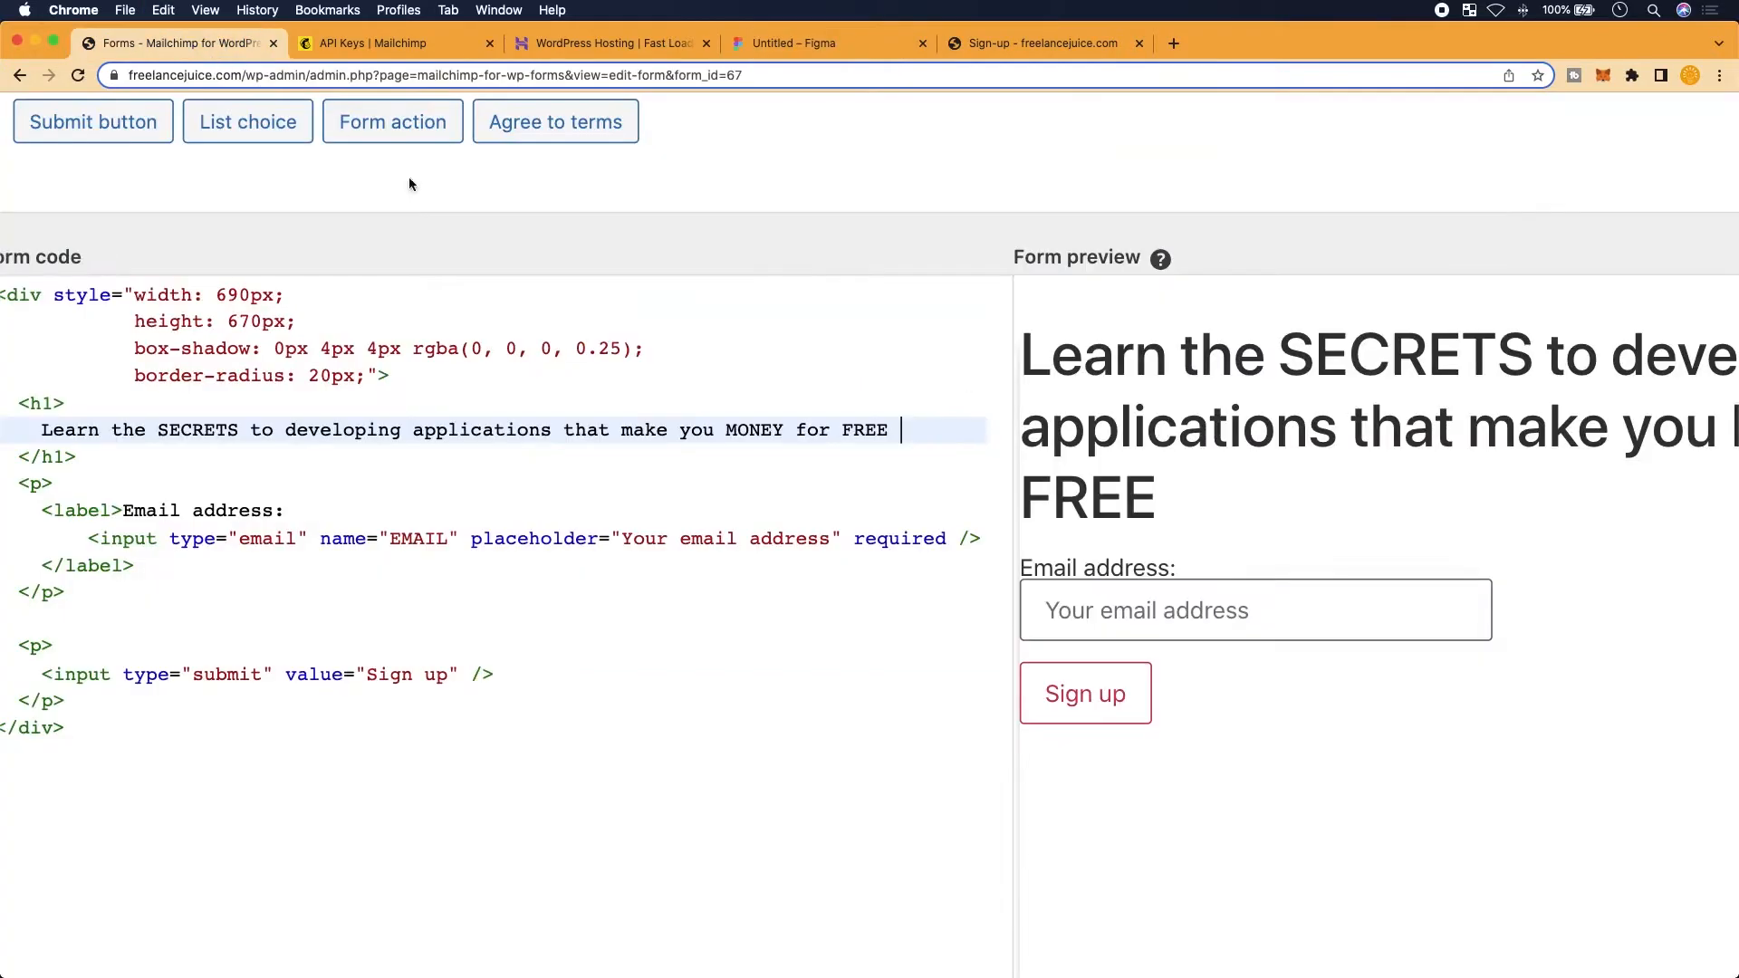
left_click(53, 404)
type("style=\"")
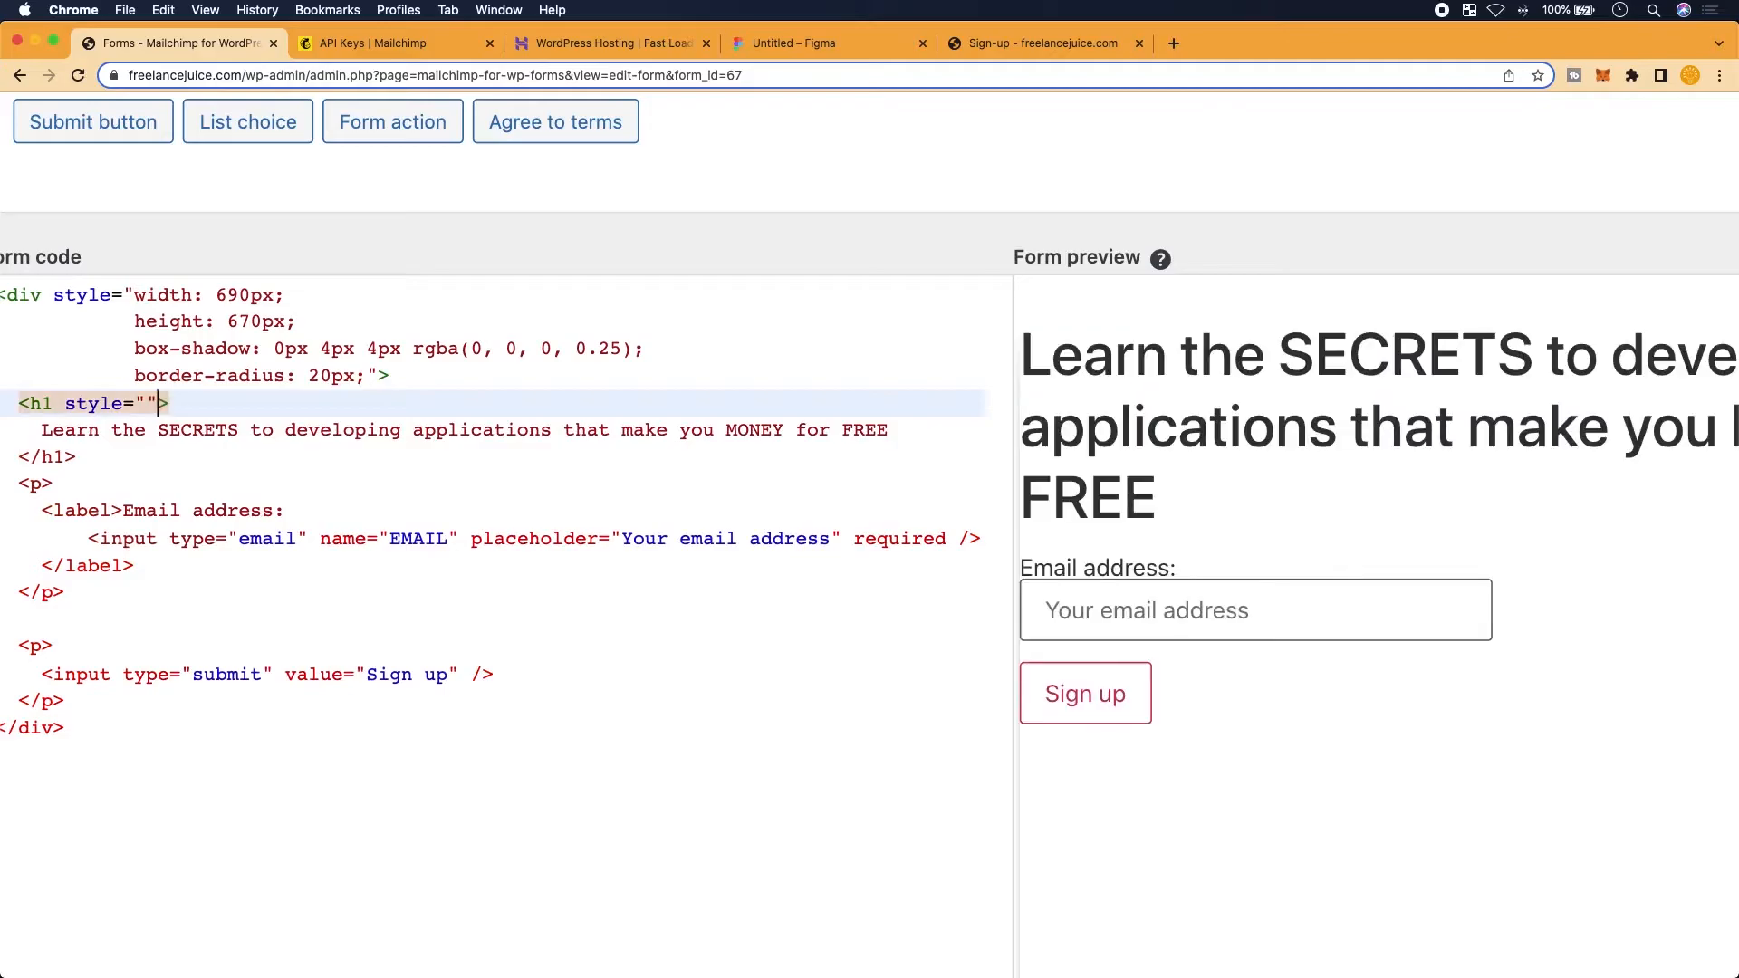
key("Return")
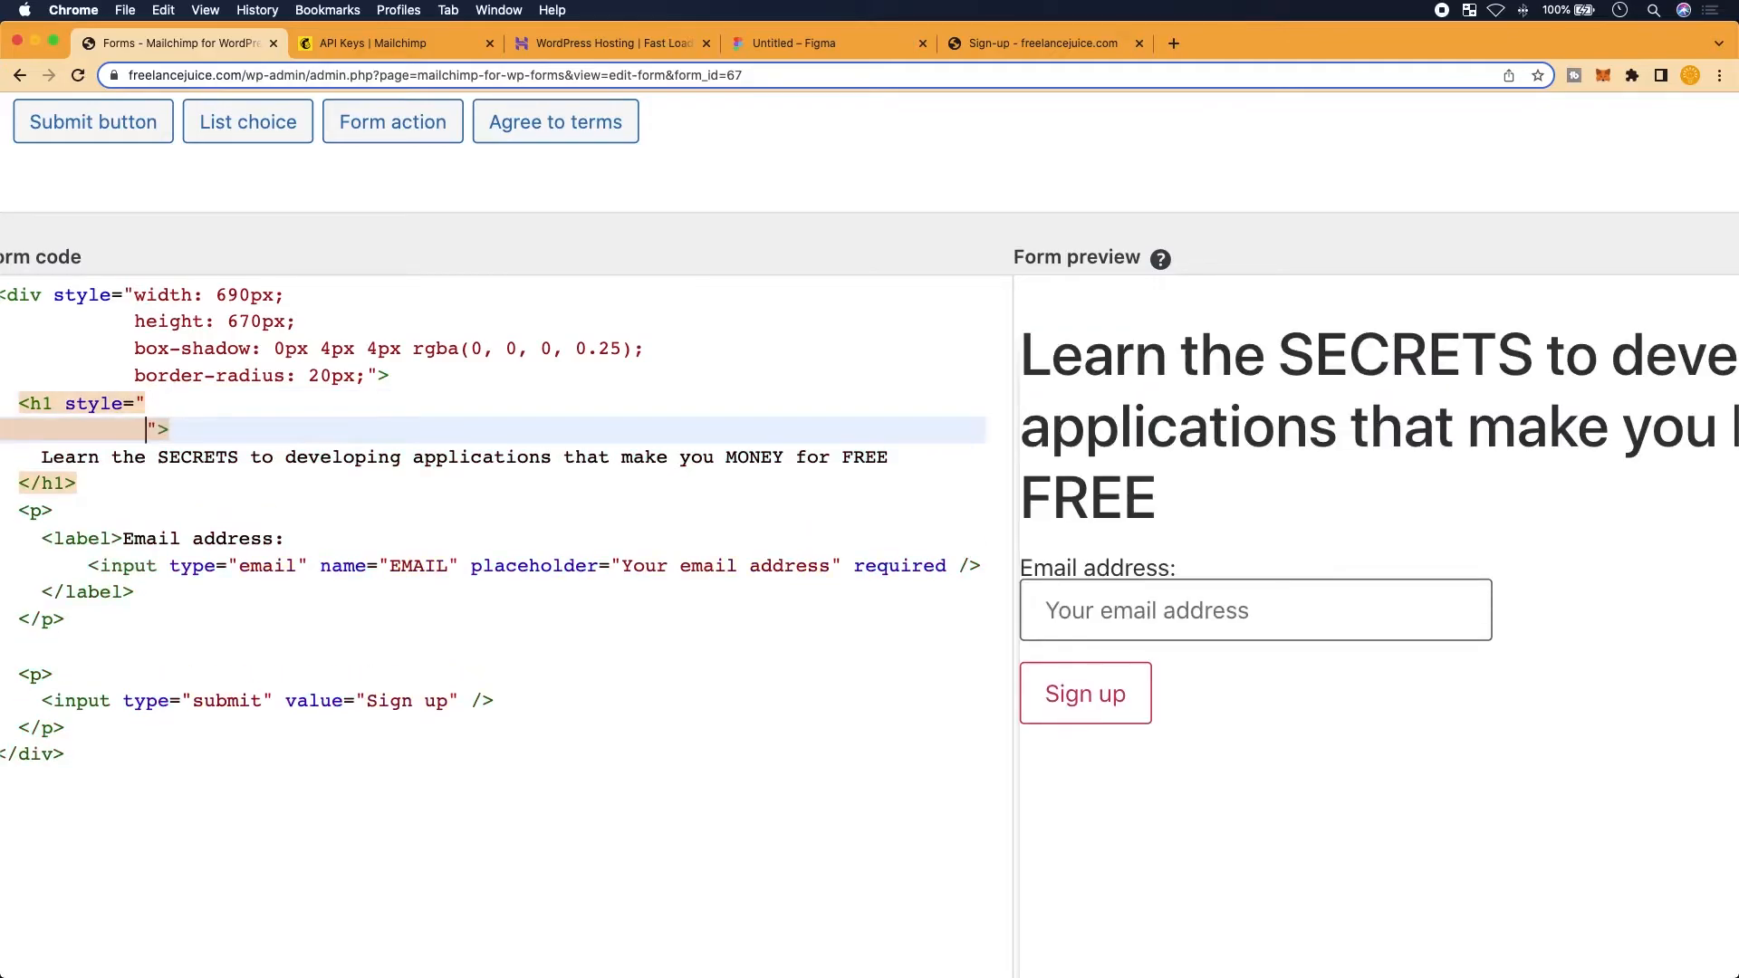
key("super+v")
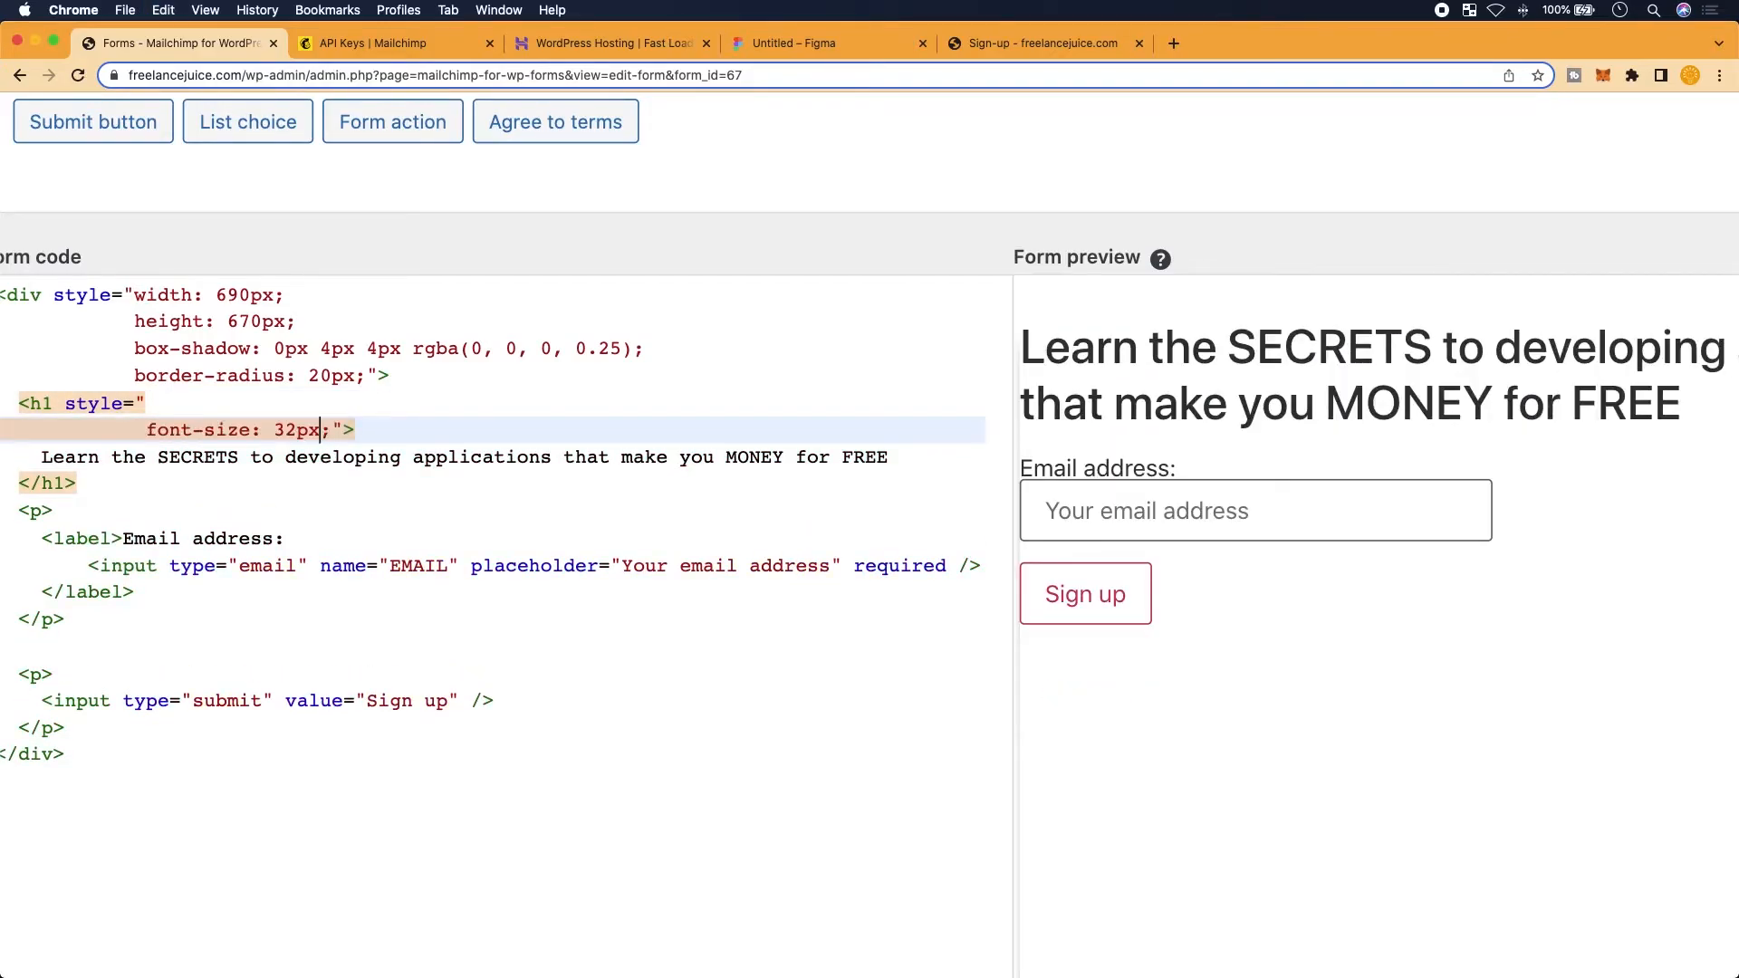
key("Left")
key("Left")
key("Left")
key("Left")
key("Left")
key("Left")
key("Left")
key("Left")
key("Left")
key("Left")
key("Left")
key("Right")
key("Right")
key("Right")
key("Right")
key("Right")
key("Right")
key("Right")
key("Return")
left_click(138, 433)
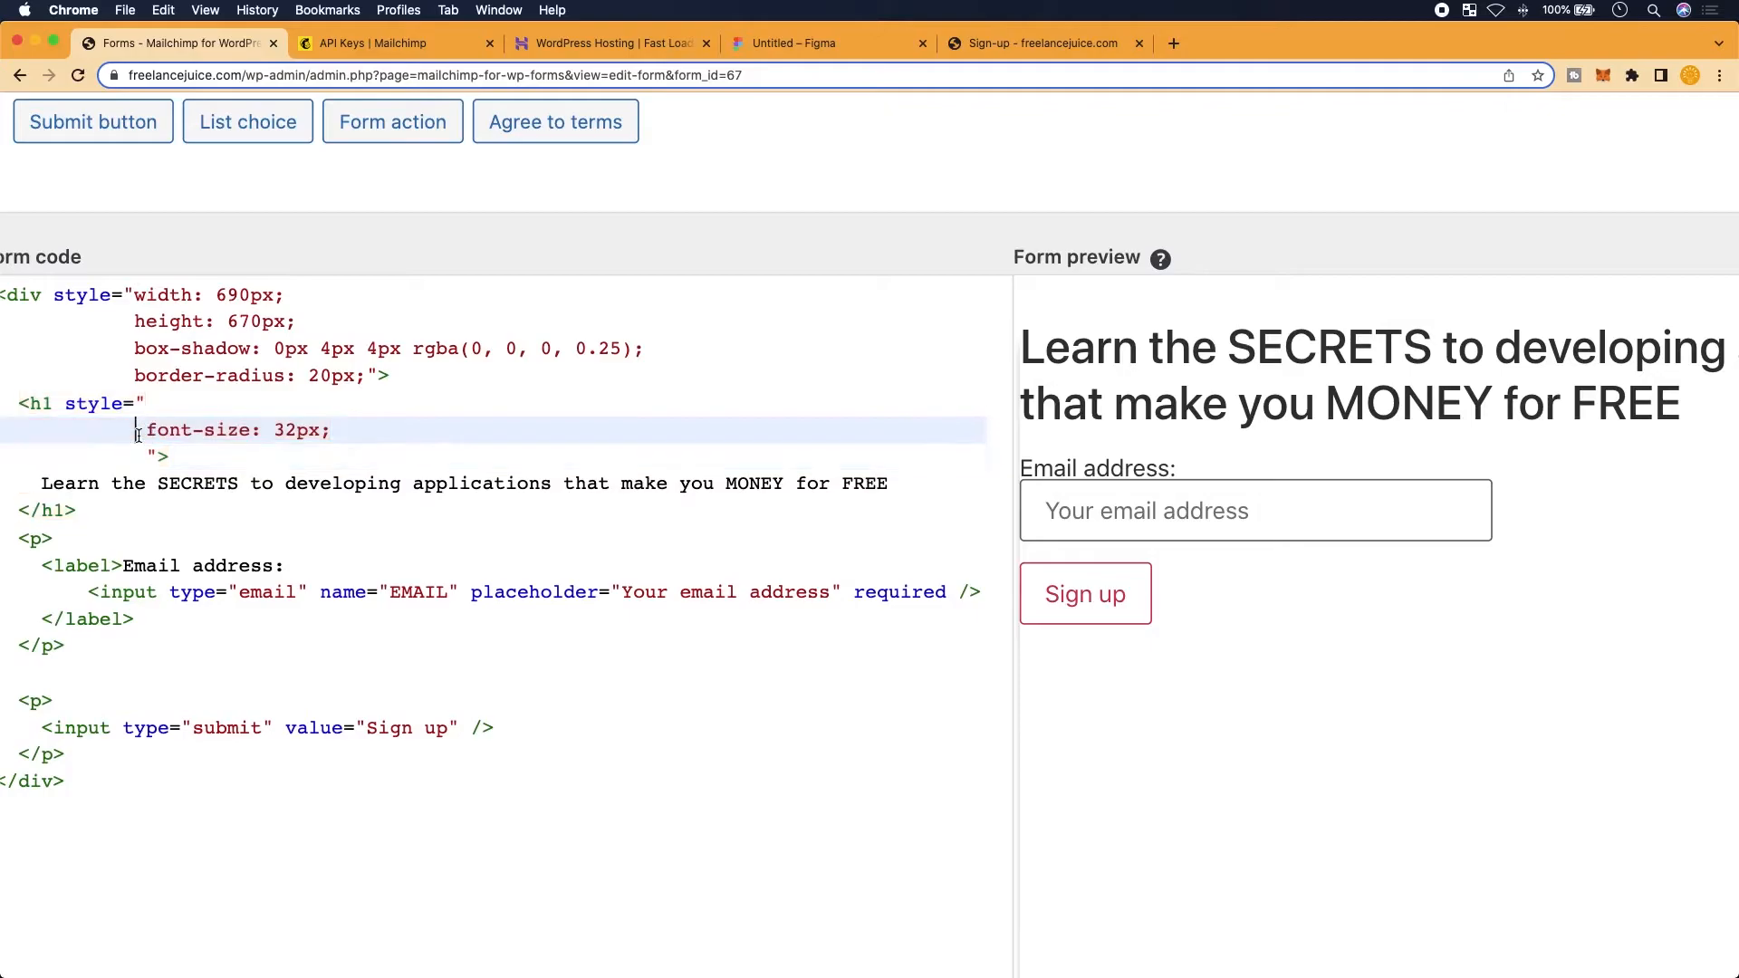
key("BackSpace")
key("BackSpace")
key("BackSpace")
key("BackSpace")
key("BackSpace")
key("BackSpace")
key("BackSpace")
key("BackSpace")
key("BackSpace")
key("BackSpace")
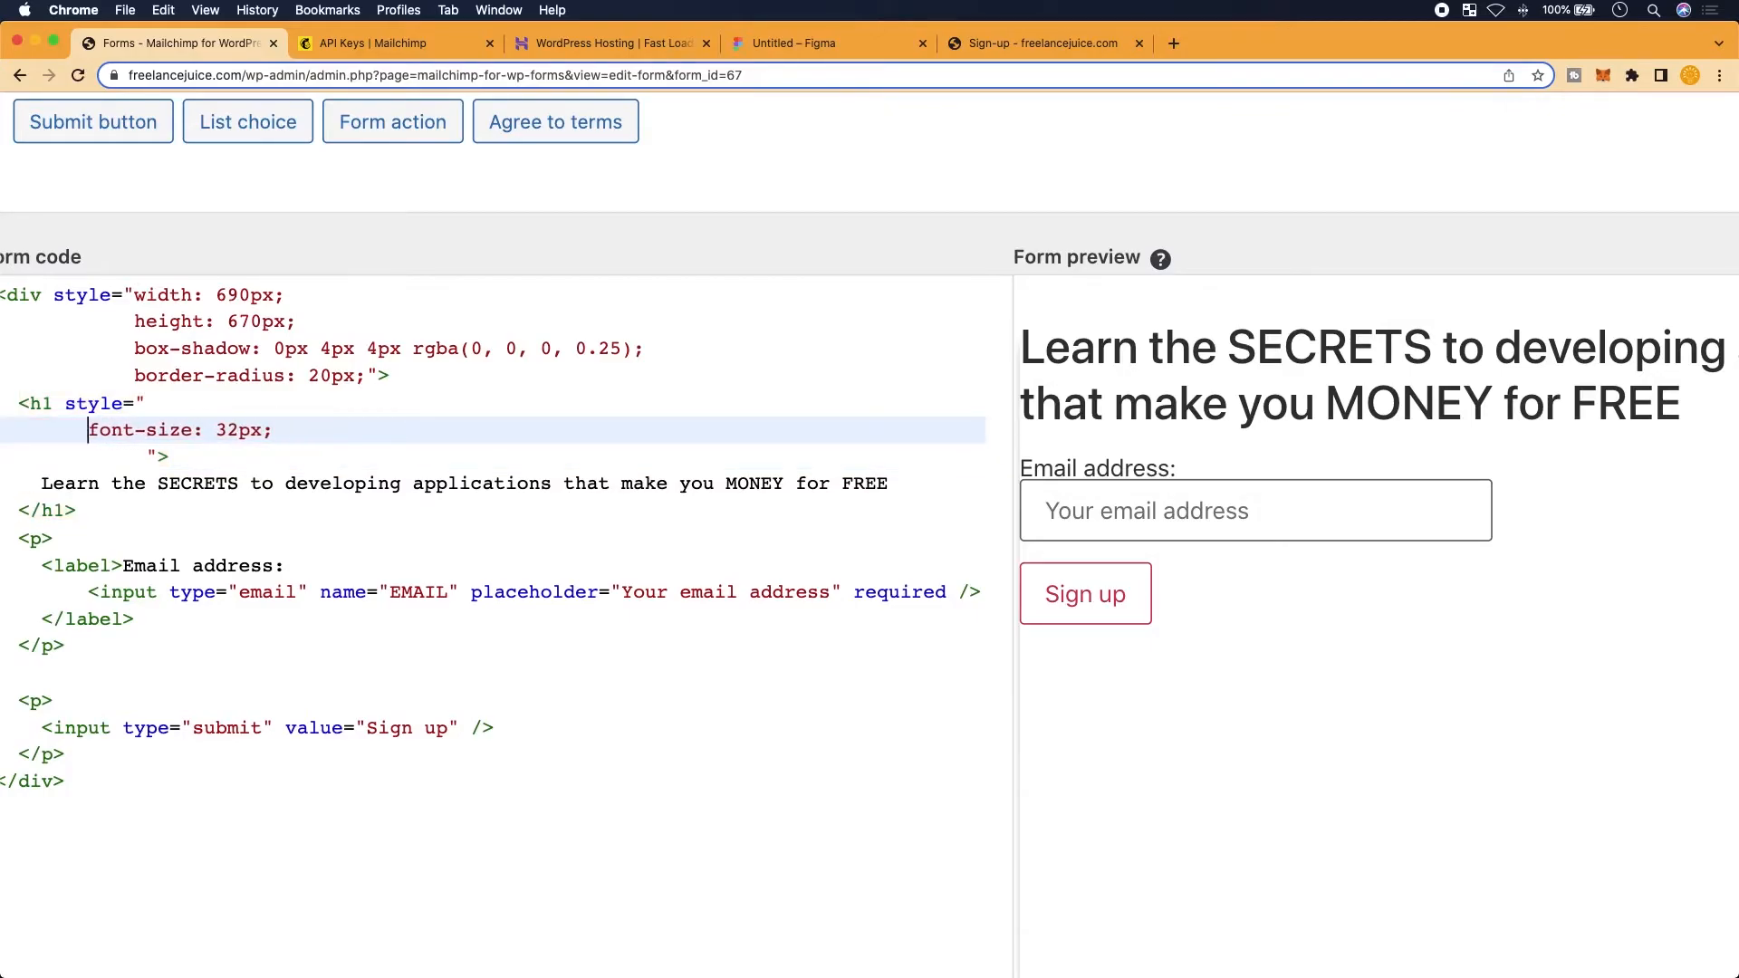
key("BackSpace")
key("BackSpace")
key("BackSpace")
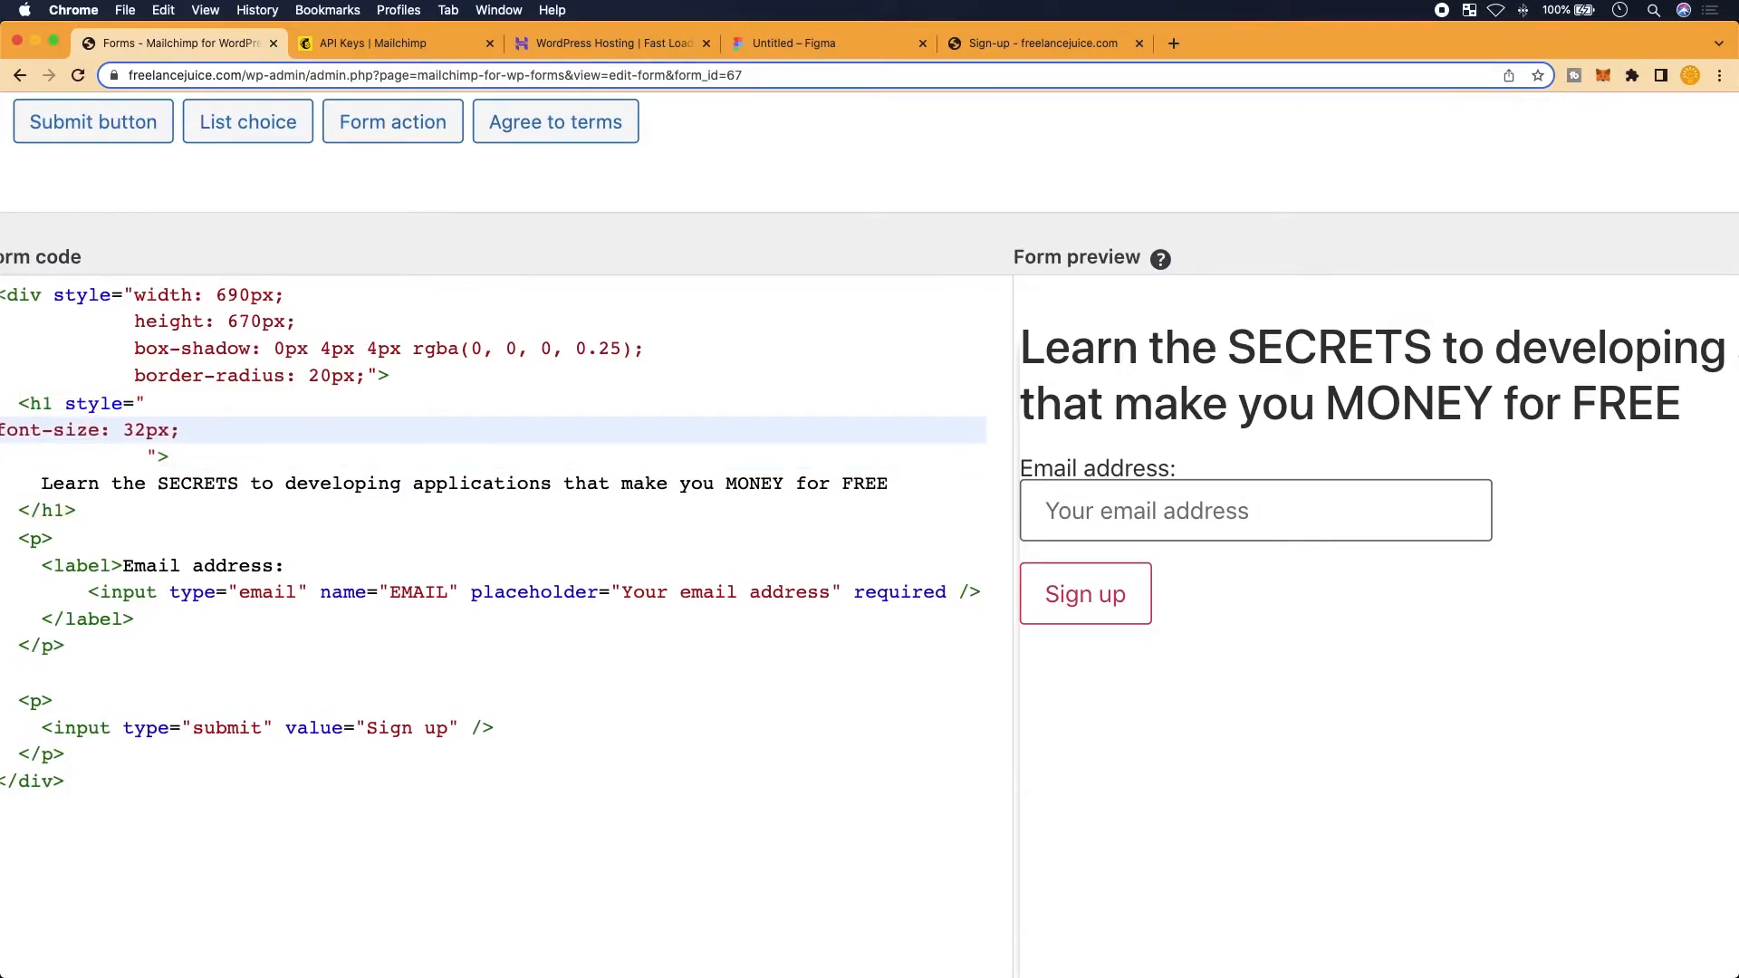
key("Return")
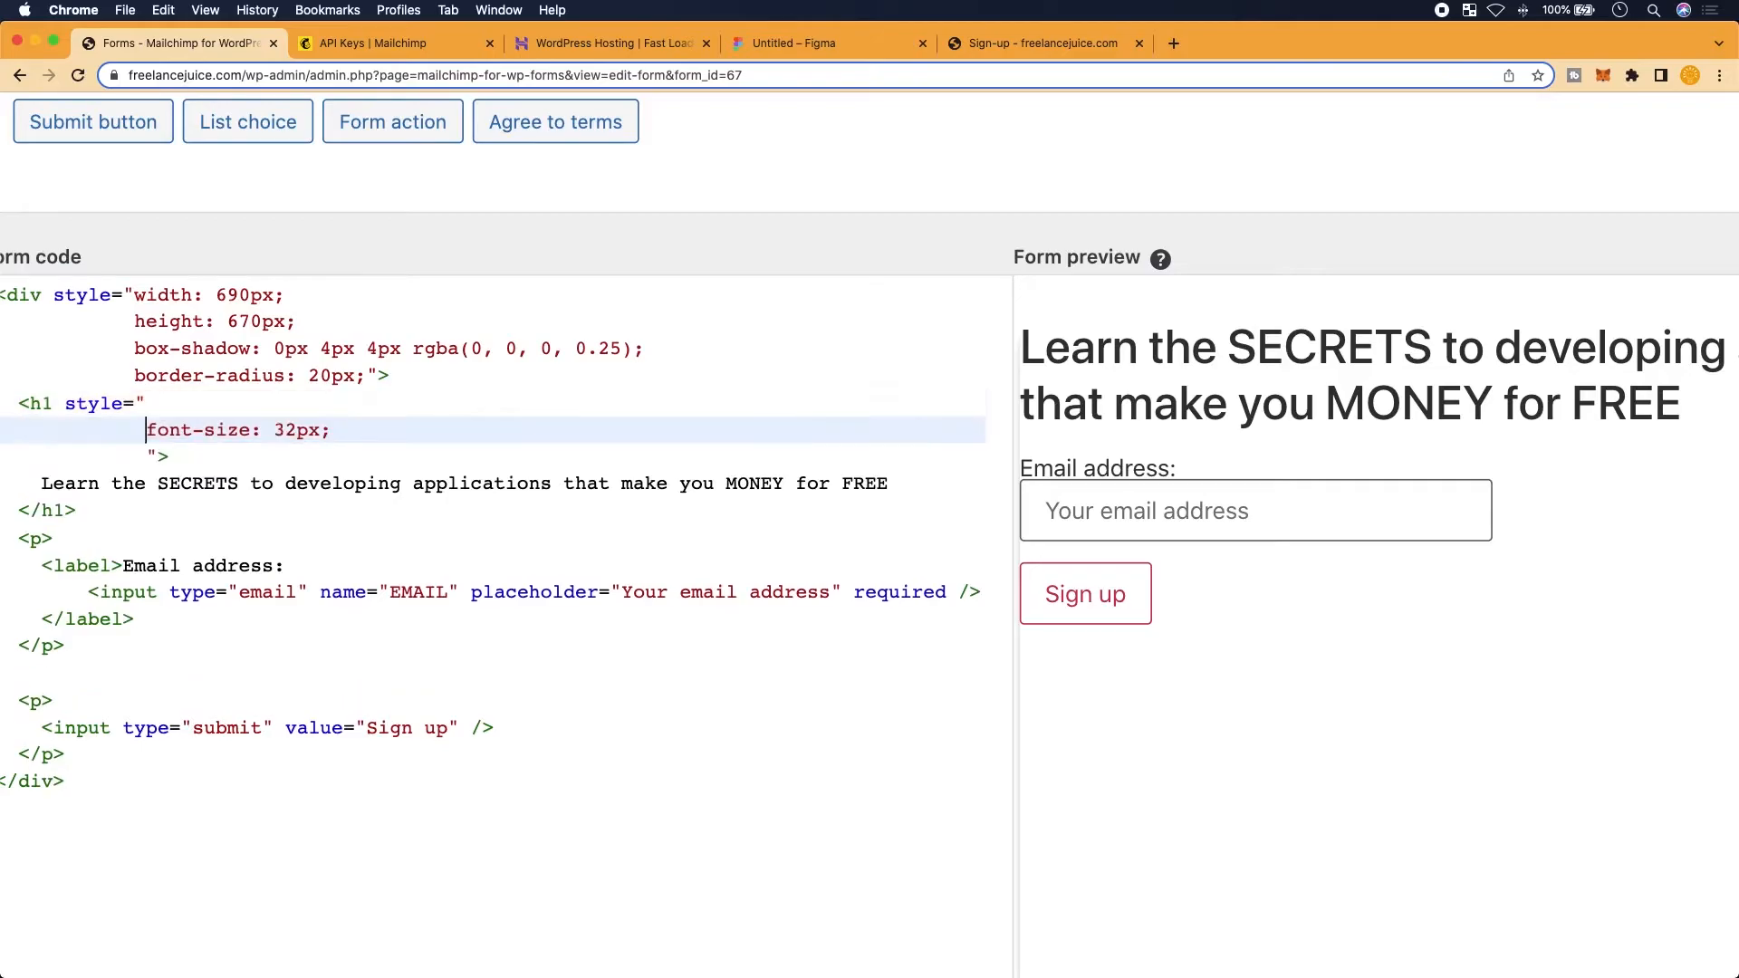
key("BackSpace")
key("BackSpace")
key("BackSpace")
key("BackSpace")
key("BackSpace")
key("BackSpace")
key("BackSpace")
key("BackSpace")
key("BackSpace")
key("BackSpace")
key("BackSpace")
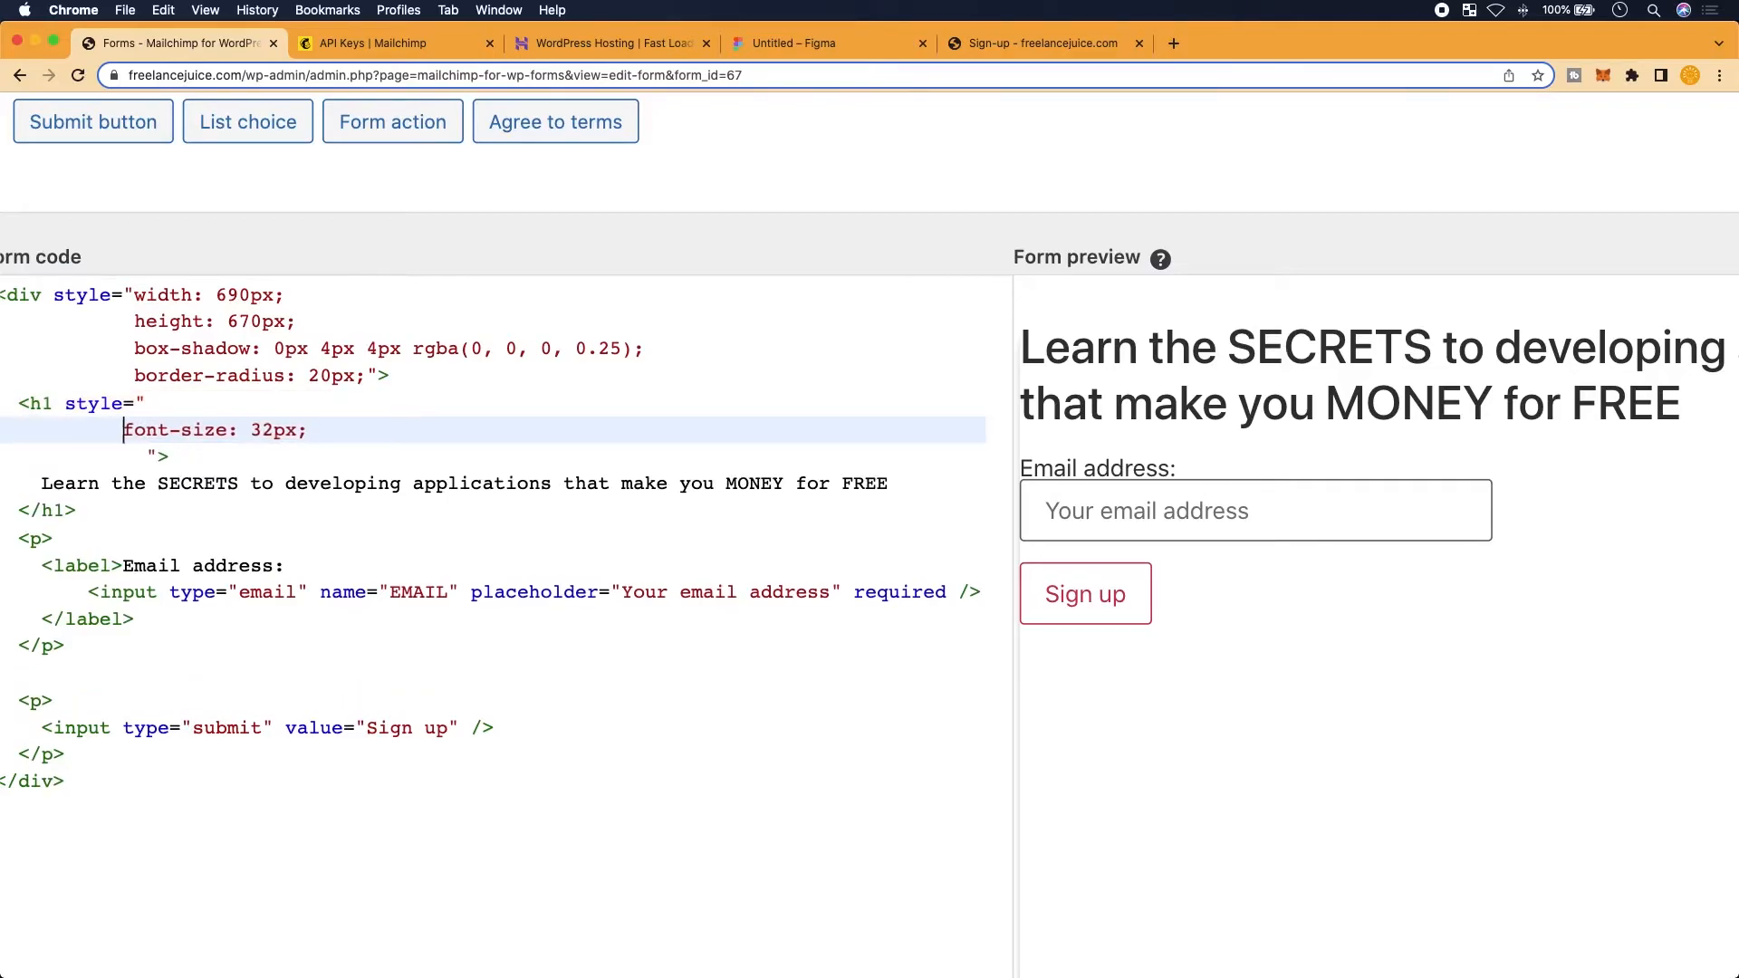
key("BackSpace")
key("BackSpace")
key("BackSpace")
Add text-align: center; to the h1 style on a new line
left_click(340, 404)
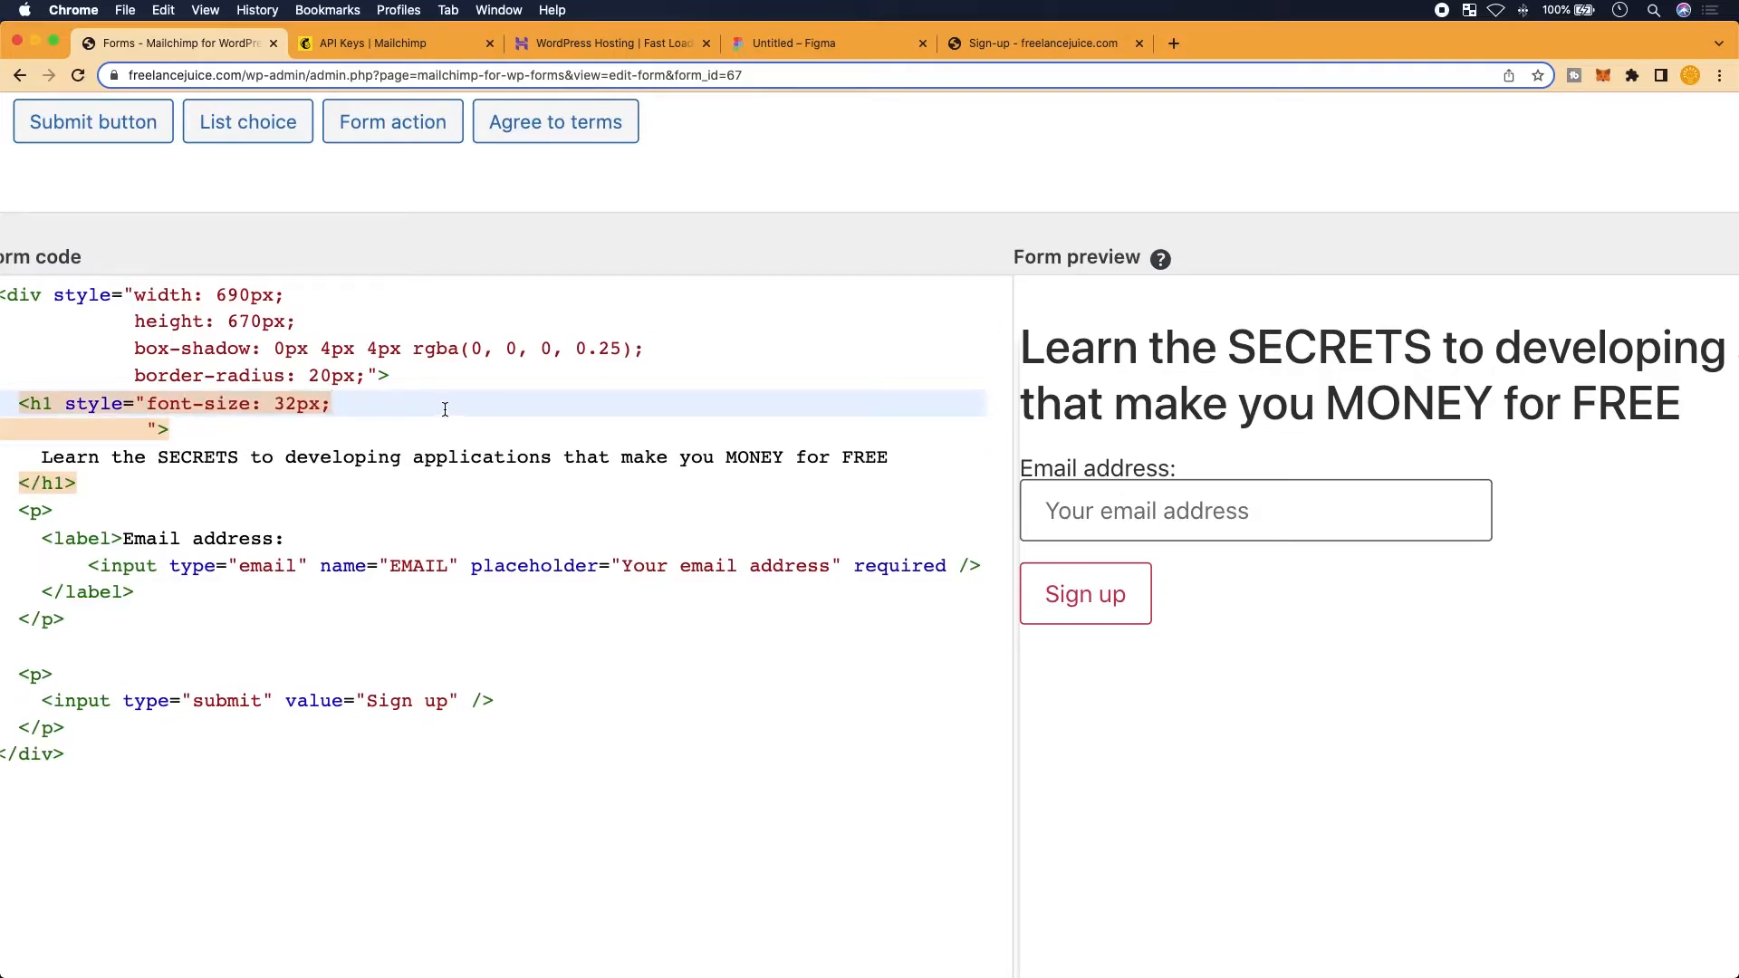
key("Return")
type("text-")
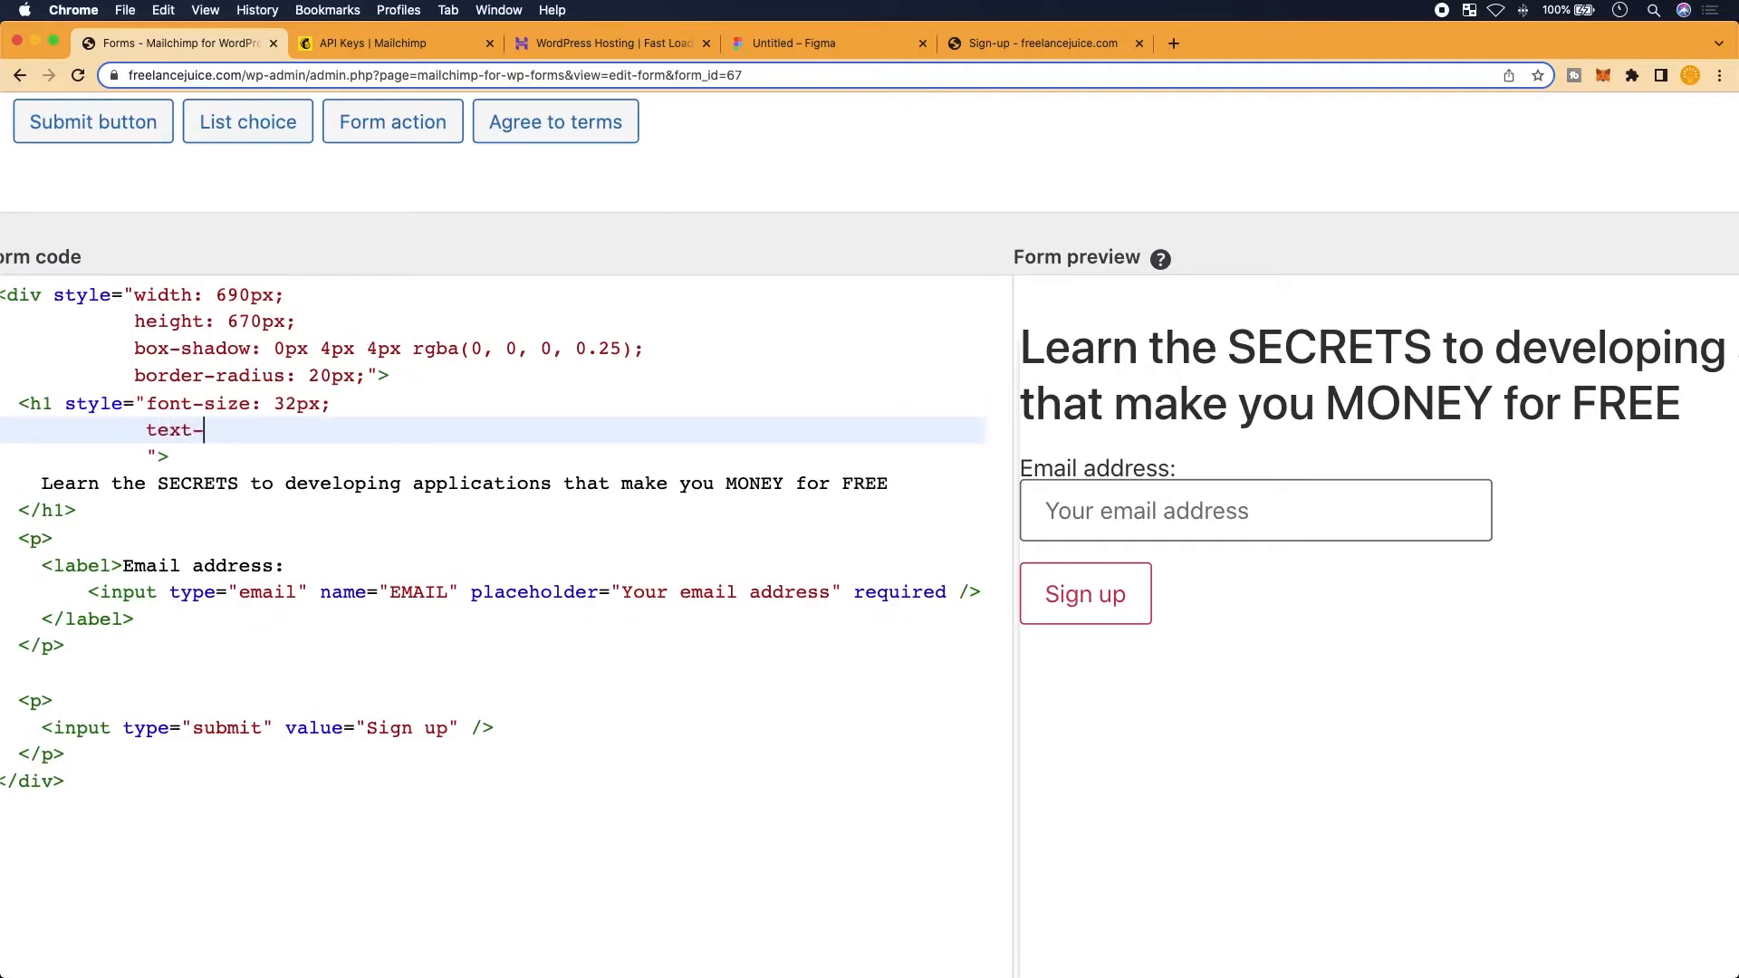
type("align: center;")
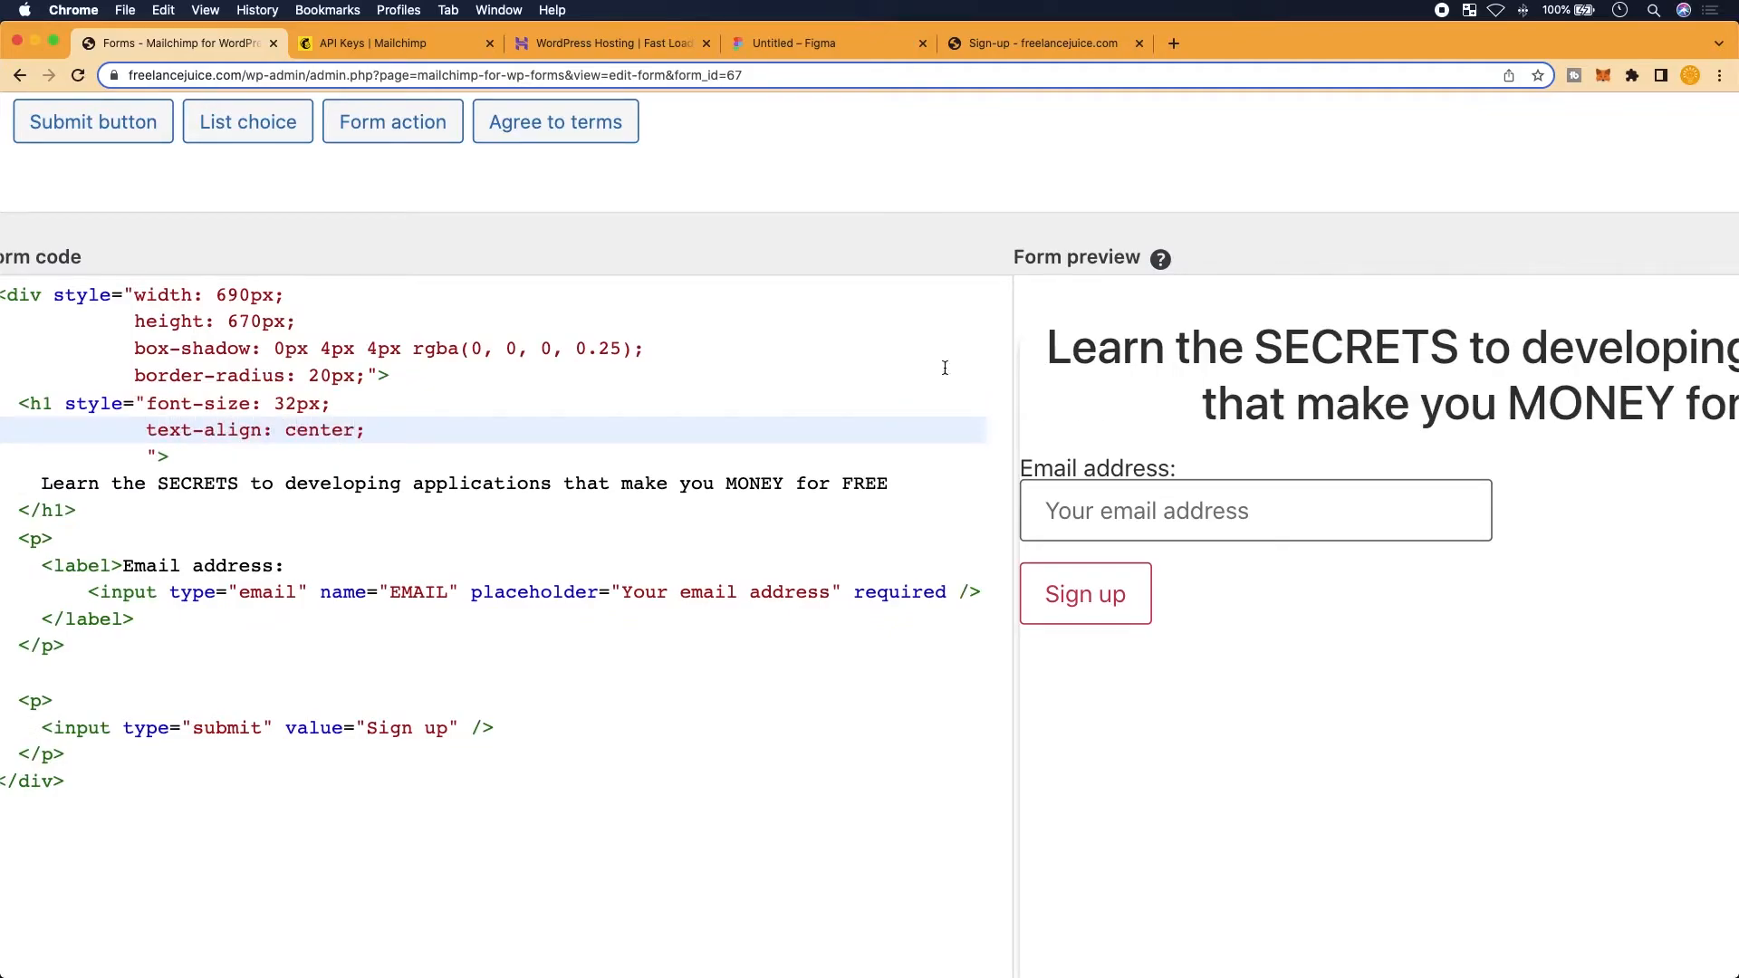
scroll(842, 366, "right", 10)
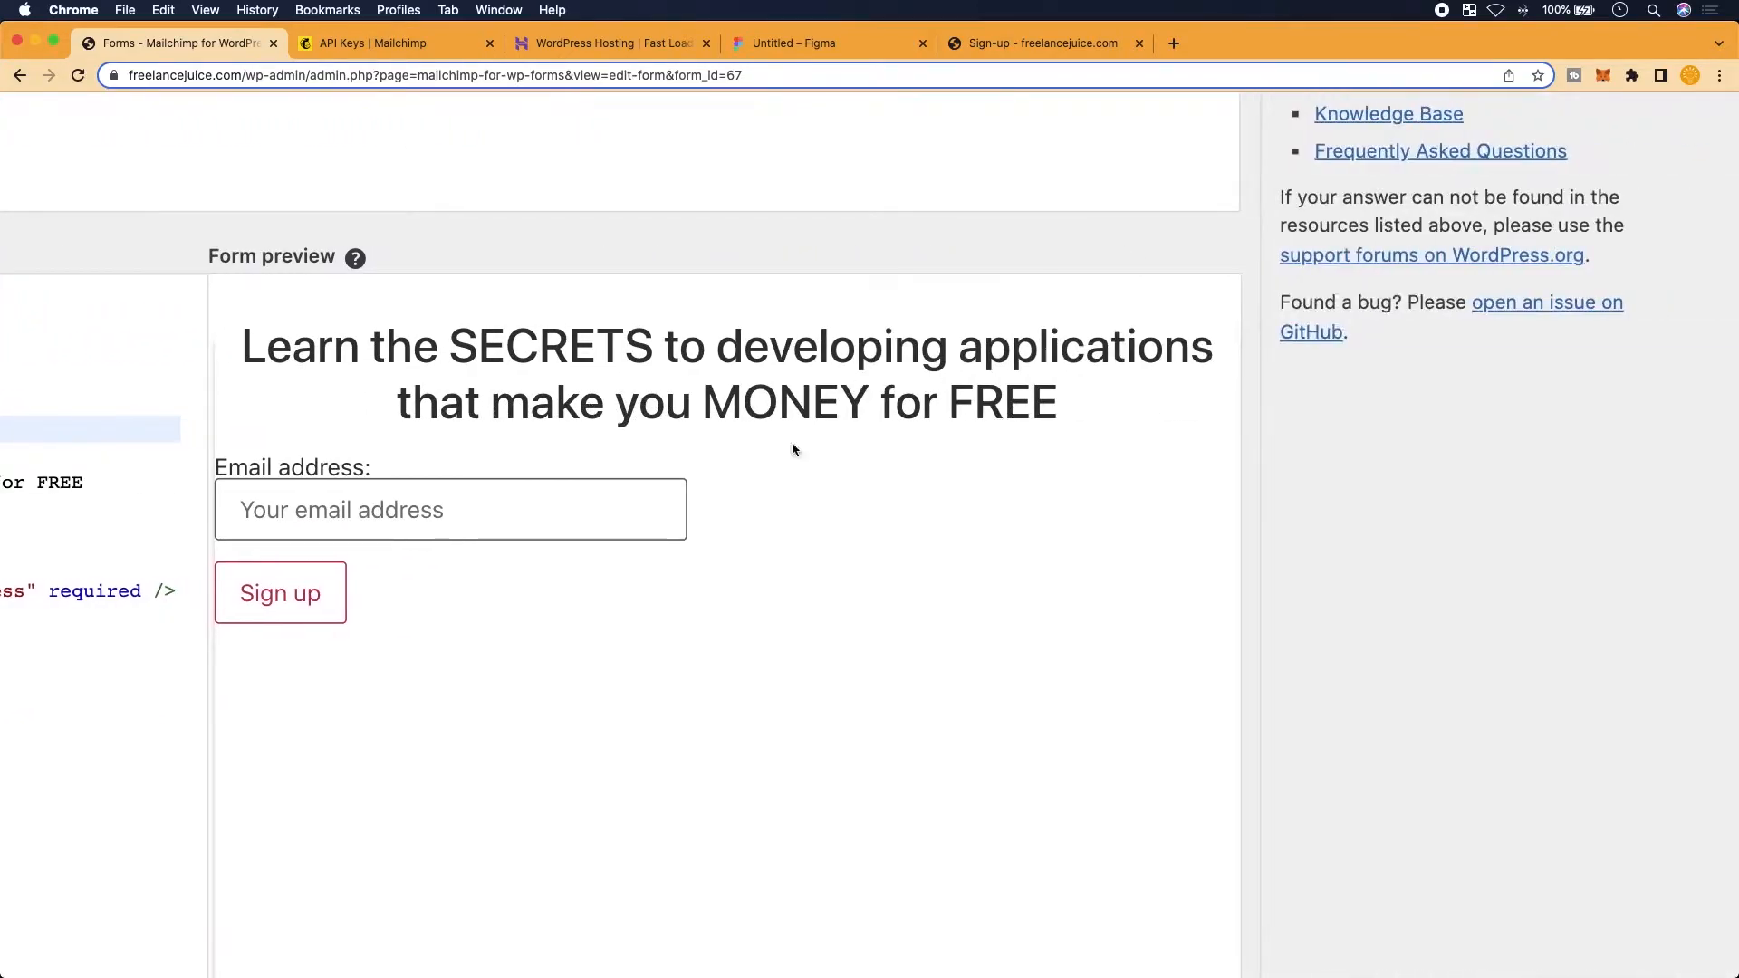
scroll(868, 655, "down", 3)
scroll(868, 655, "up", 2)
scroll(279, 754, "left", 1)
scroll(279, 758, "up", 2)
scroll(145, 643, "left", 3)
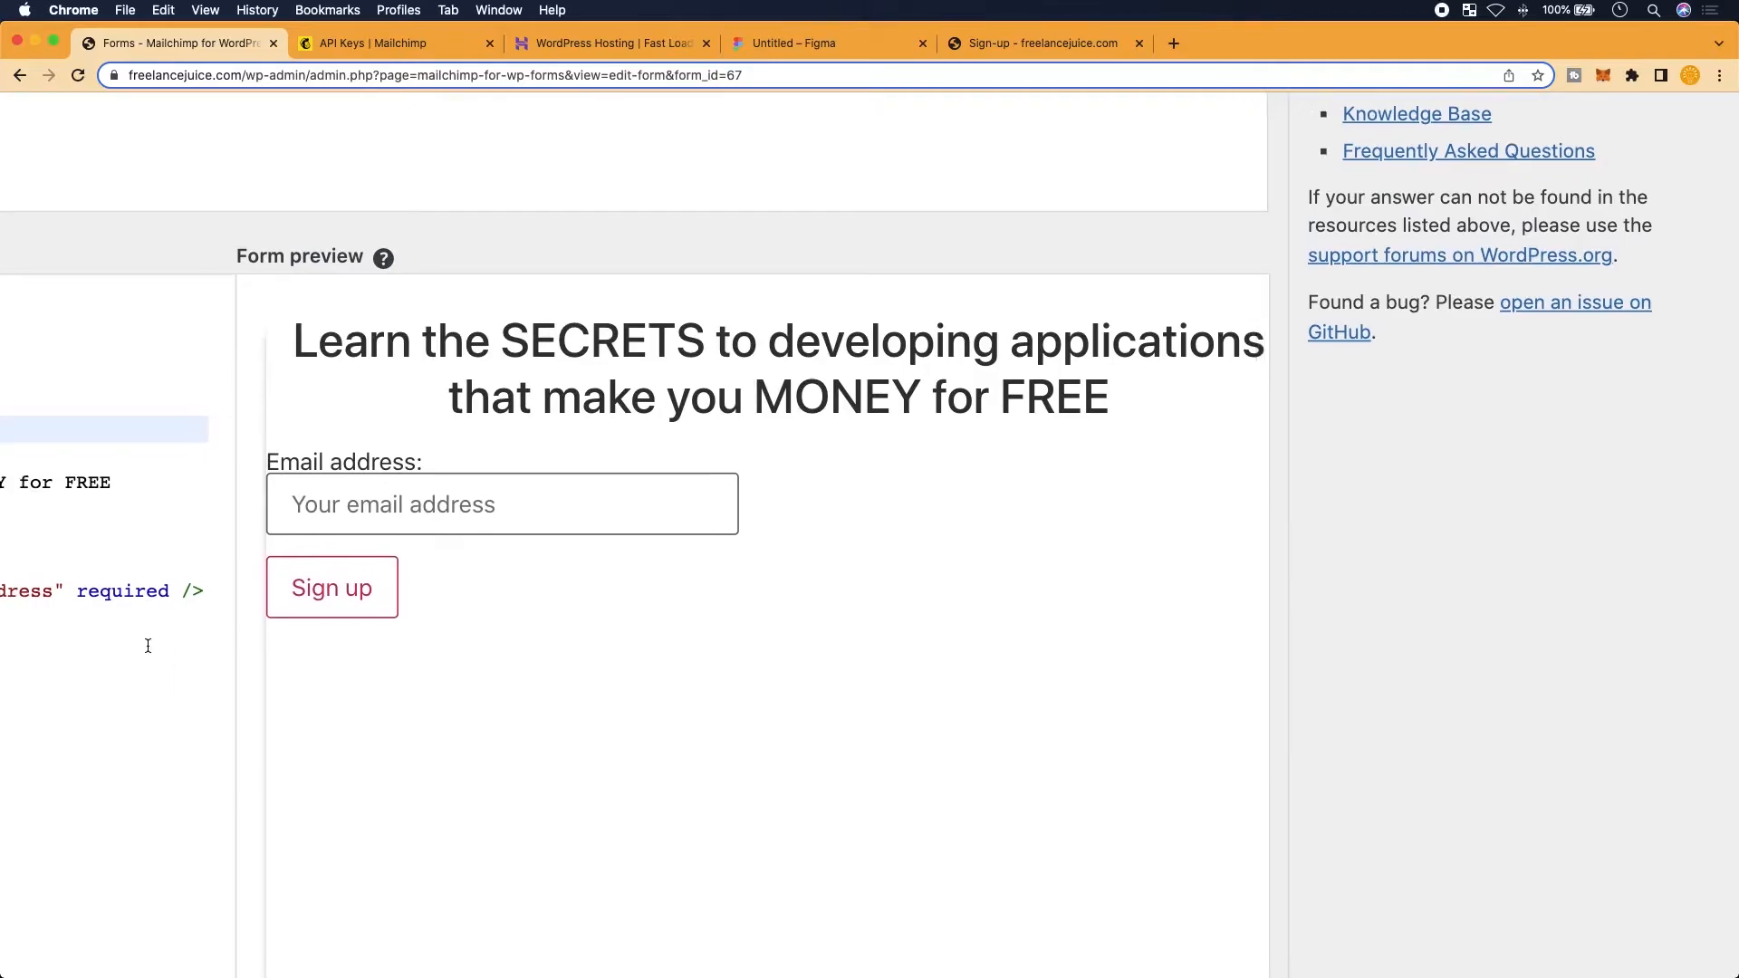
scroll(148, 645, "left", 10)
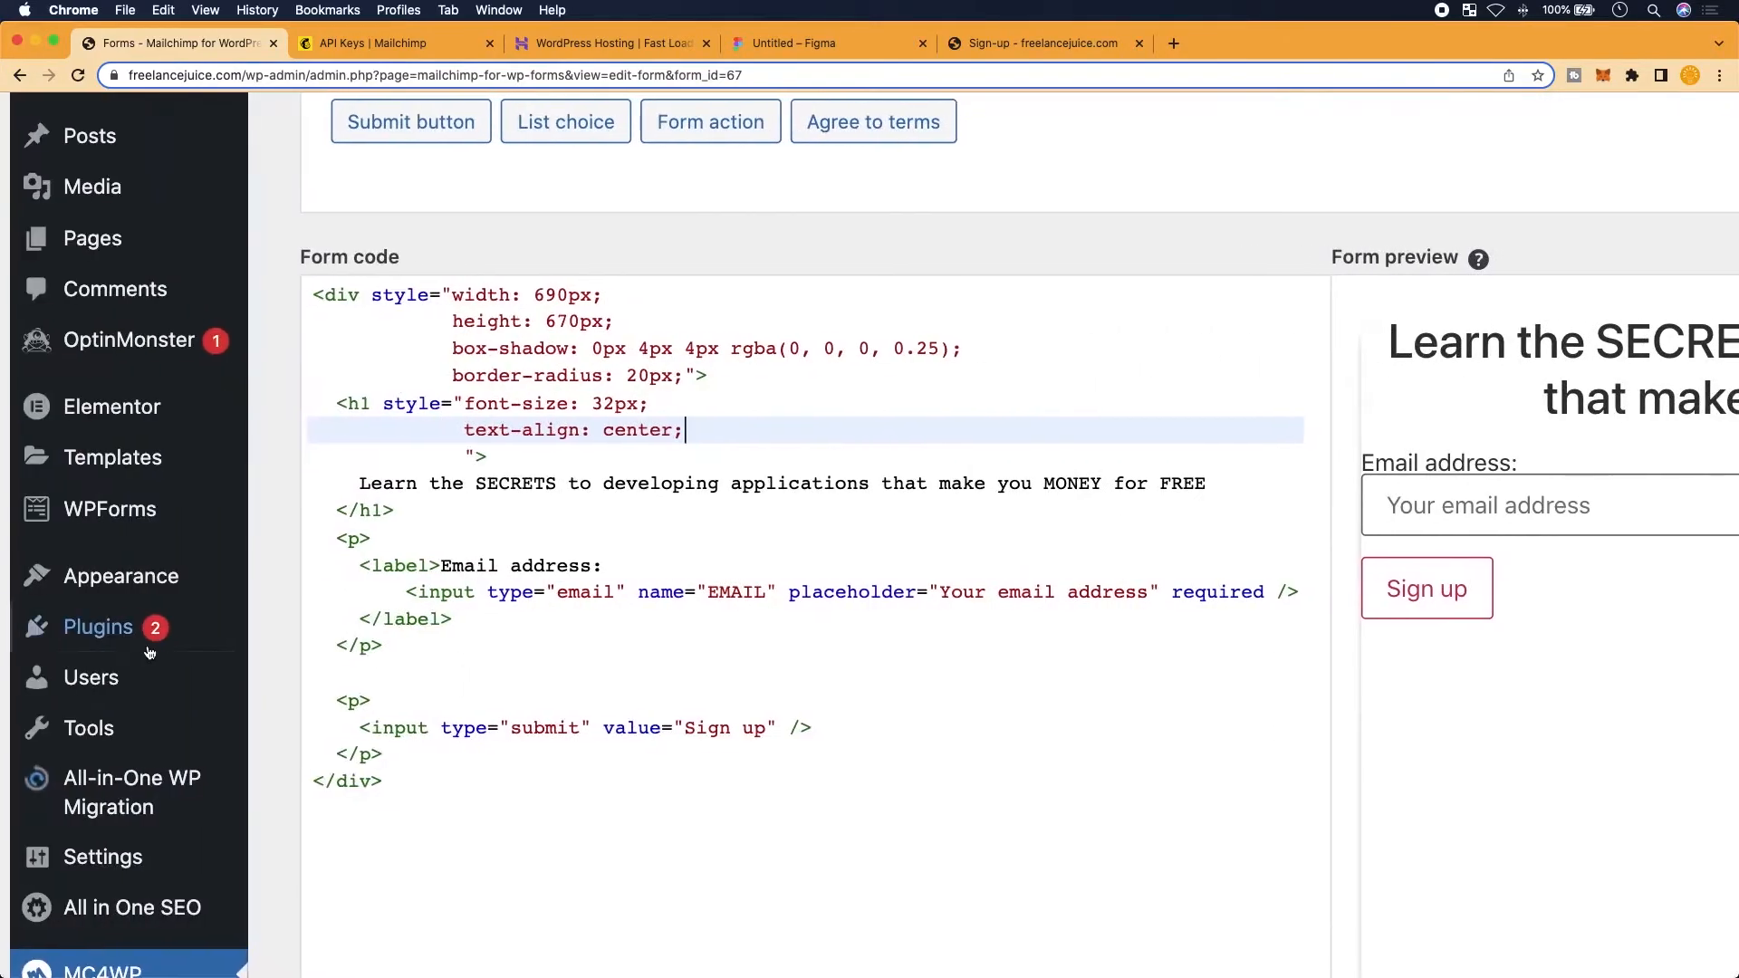
Add font-weight: 700px to the h1 style and compare against the Figma heading
key("Return")
type("goog")
key("BackSpace")
key("BackSpace")
key("BackSpace")
key("BackSpace")
type("fon")
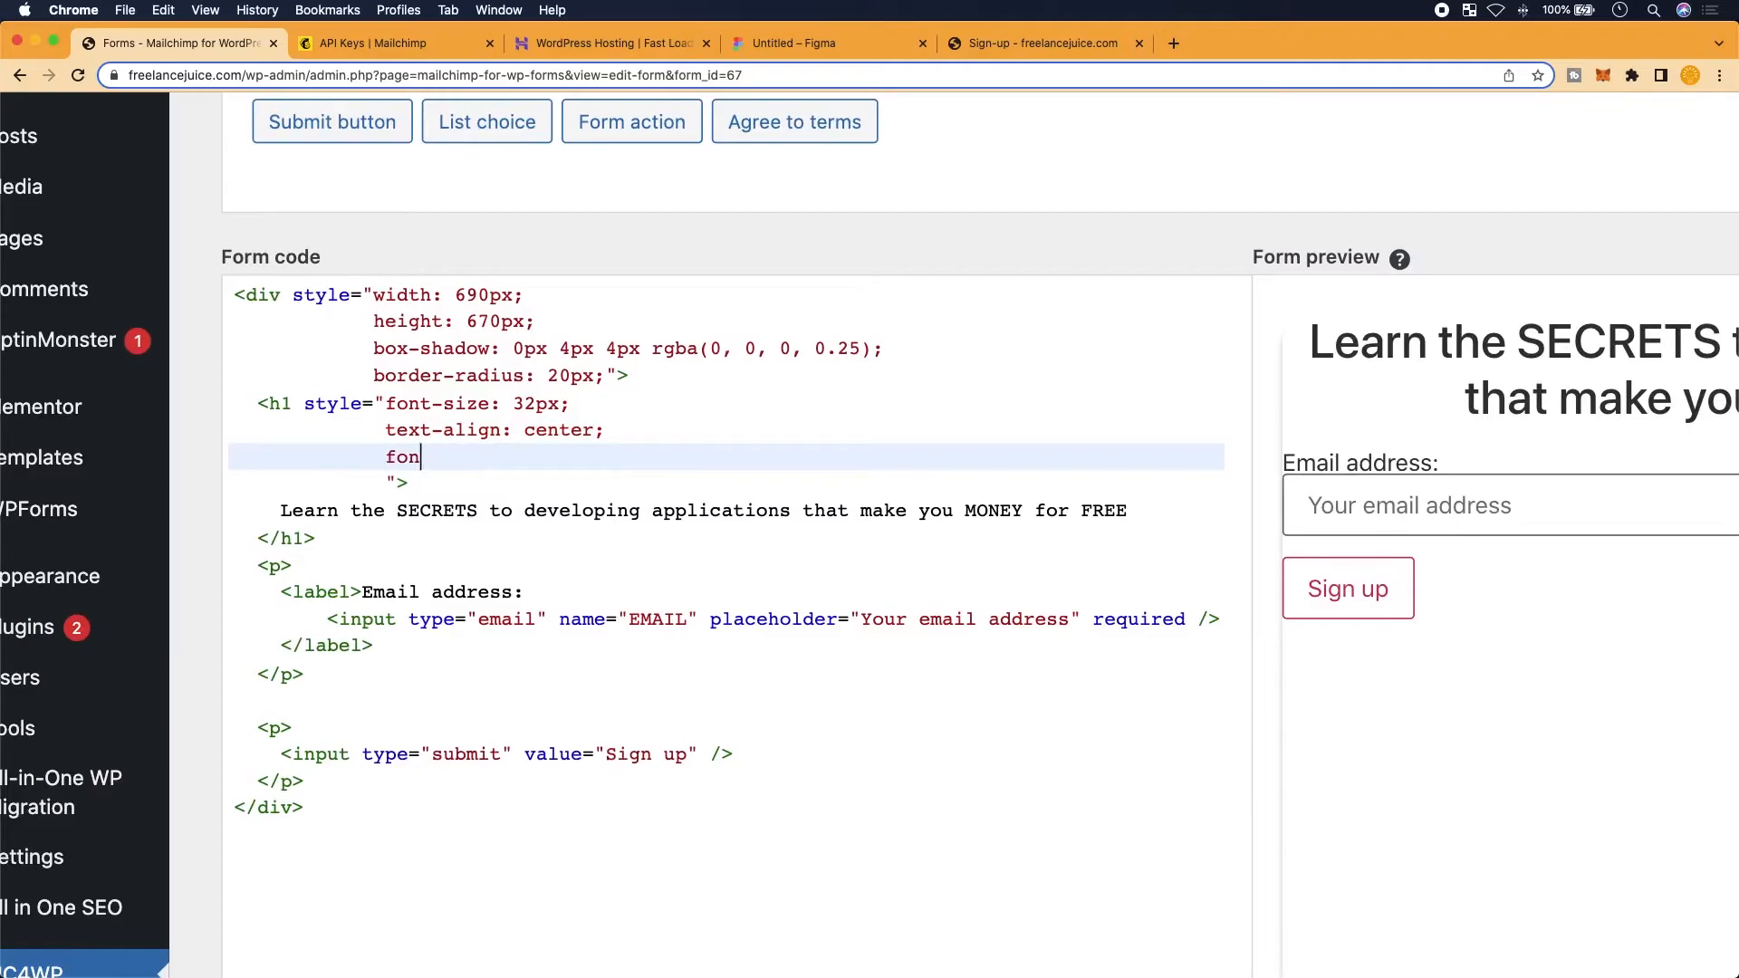
type("t-weight: 70")
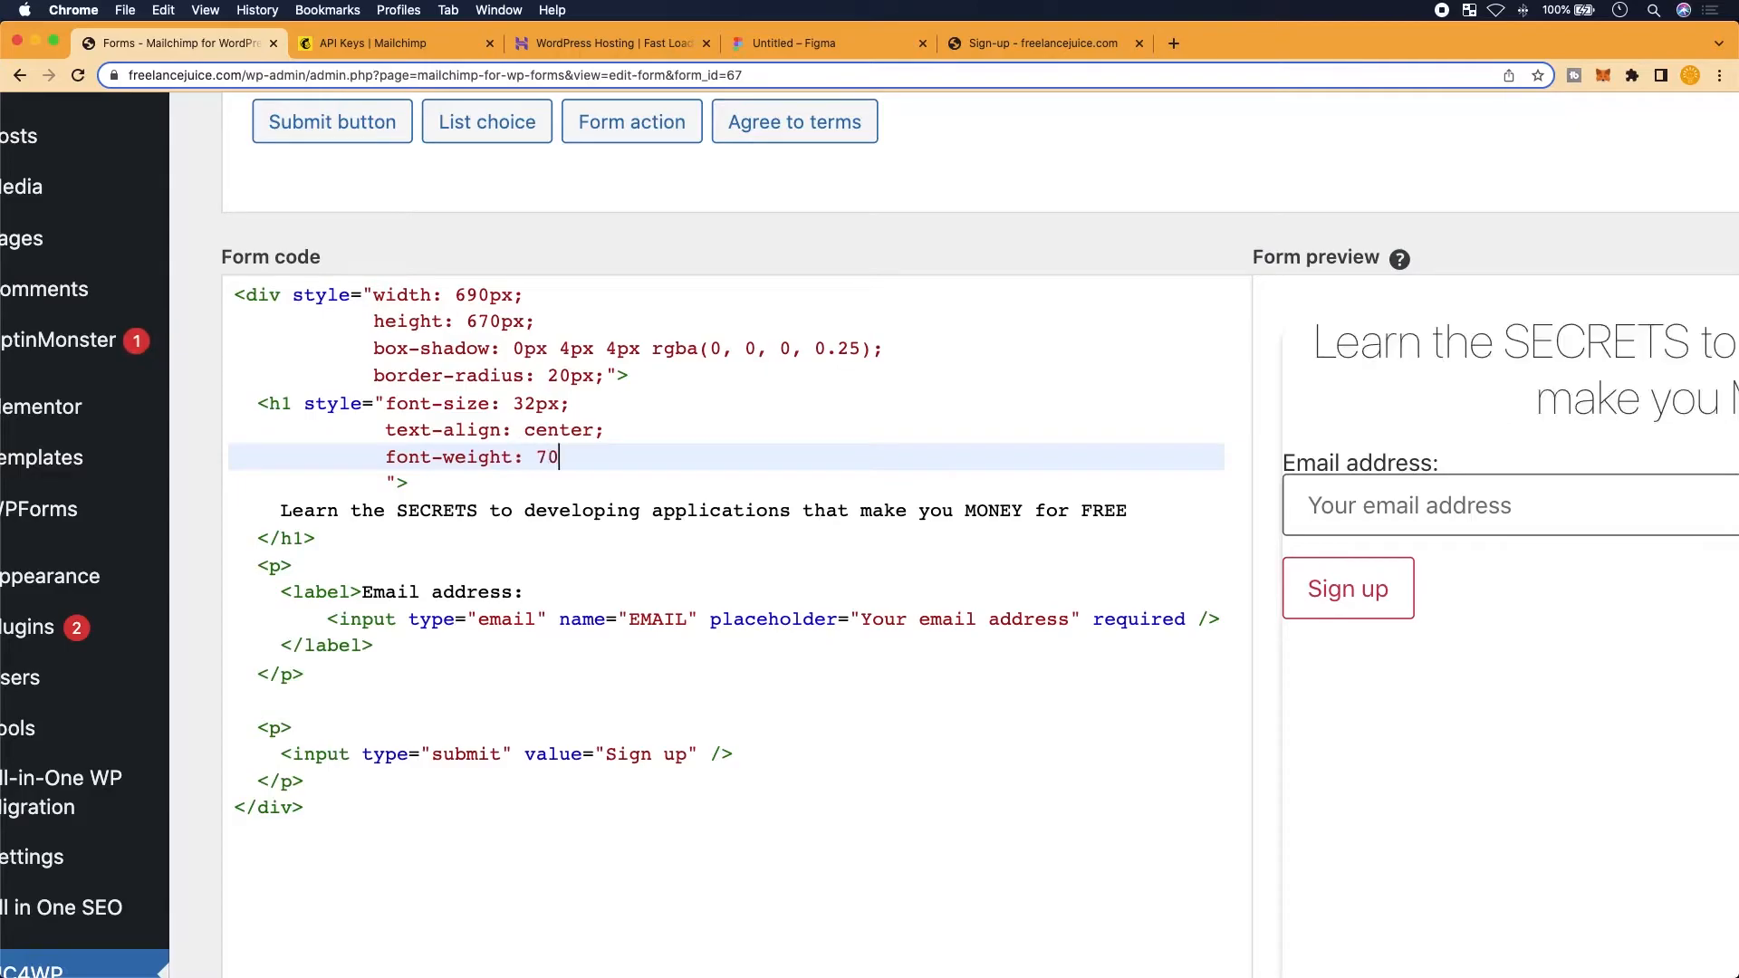
type("0")
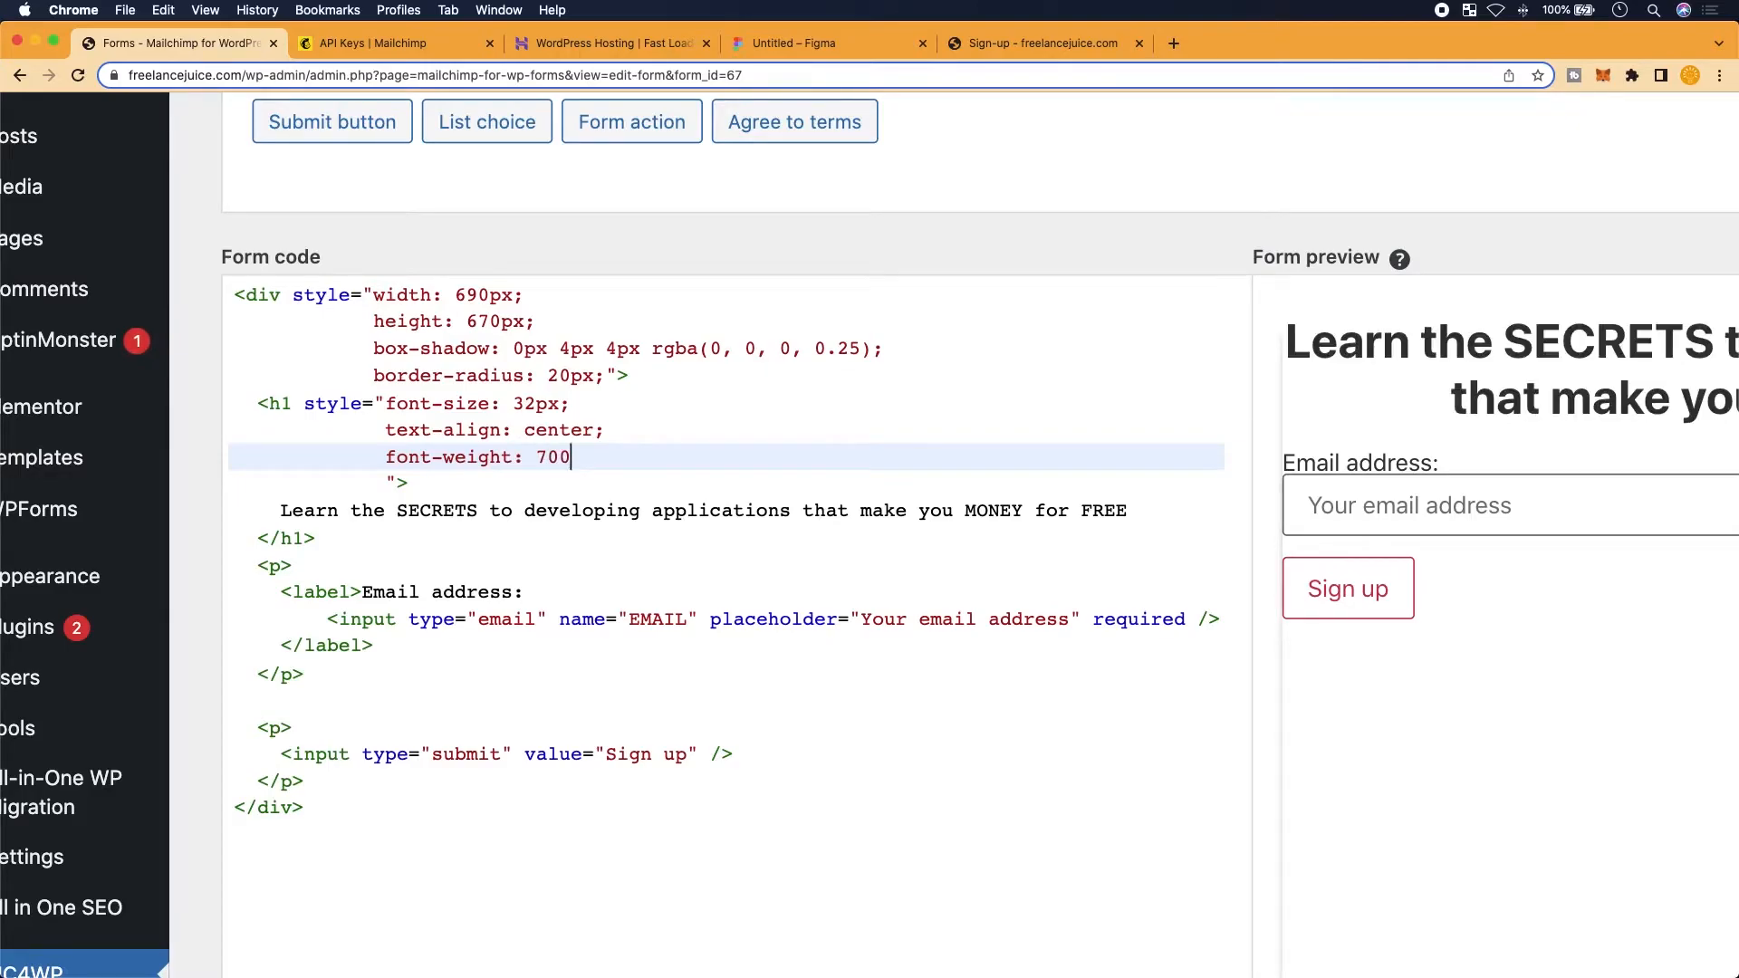
type("px;")
scroll(1484, 457, "right", 1)
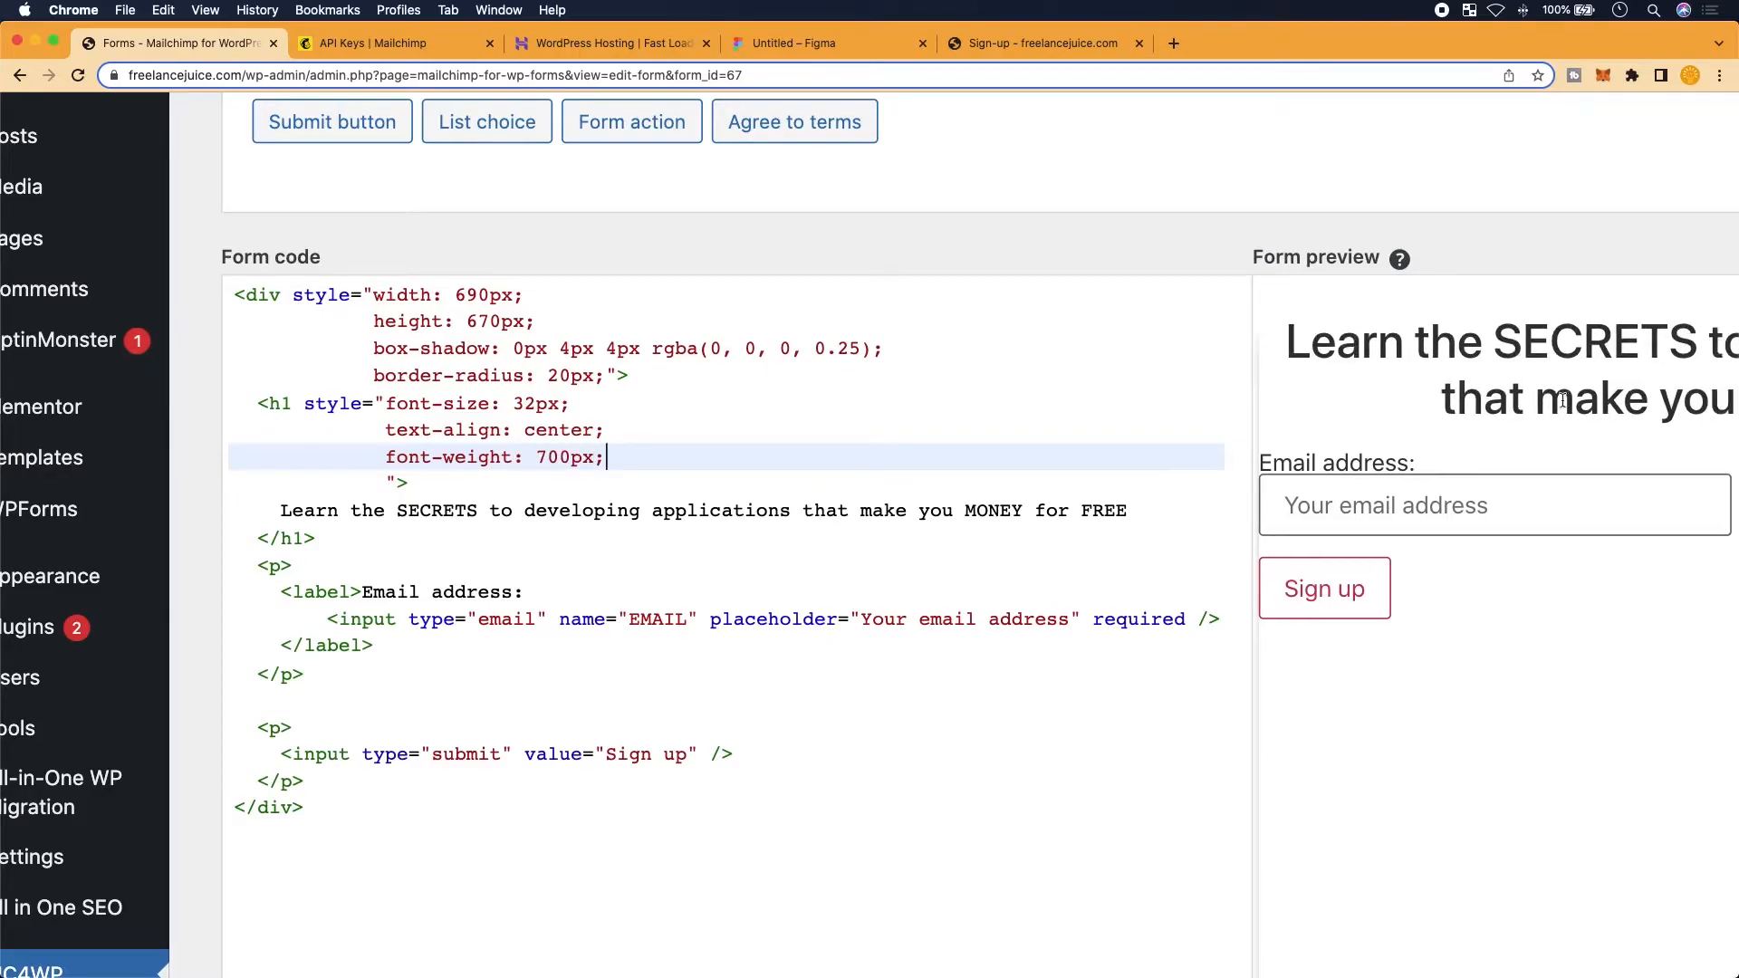
scroll(1432, 433, "right", 10)
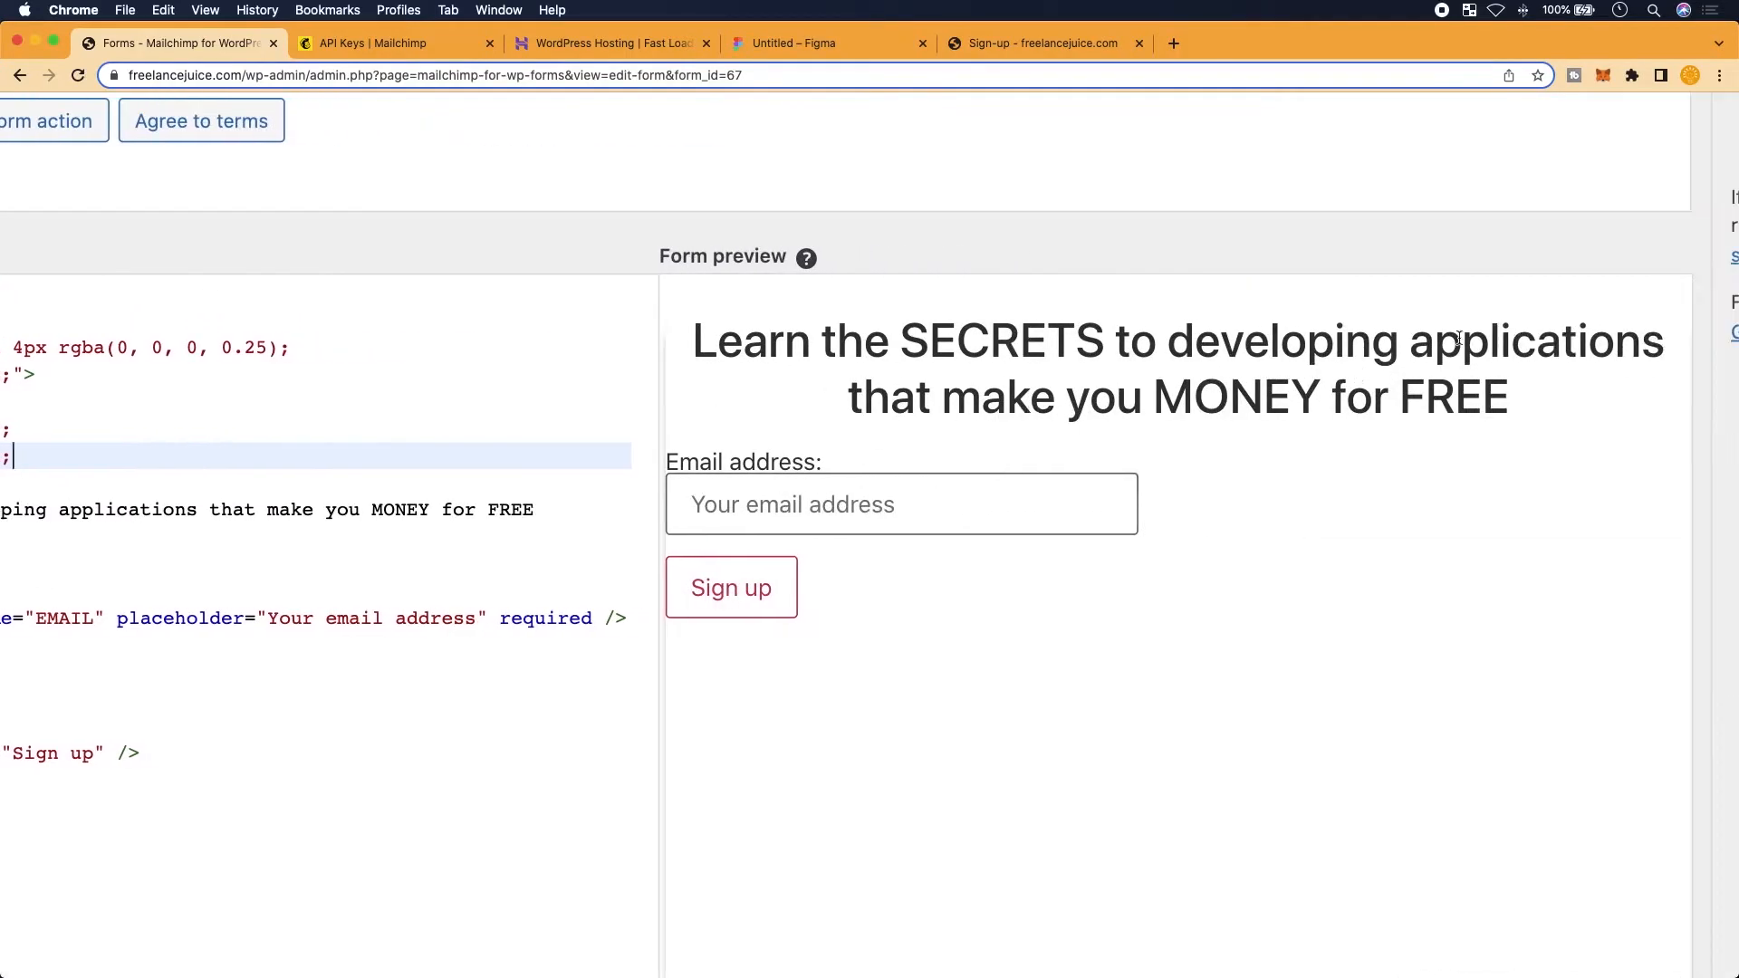
left_click(818, 40)
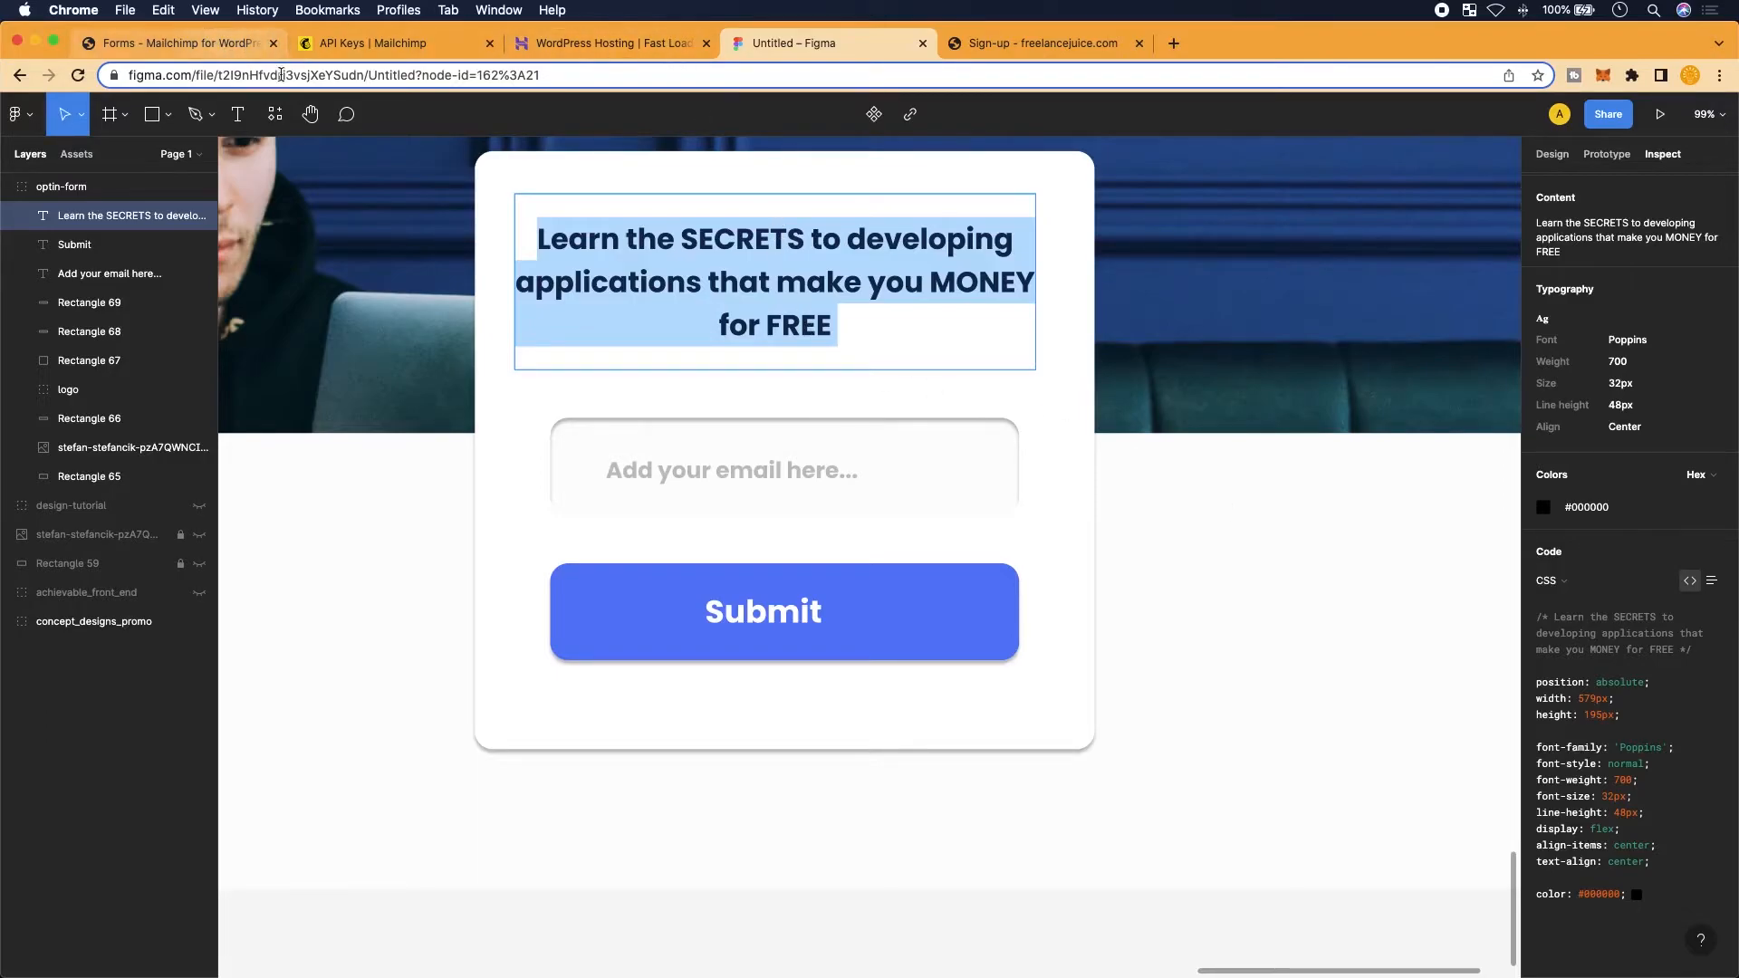
left_click(208, 38)
scroll(858, 516, "down", 2)
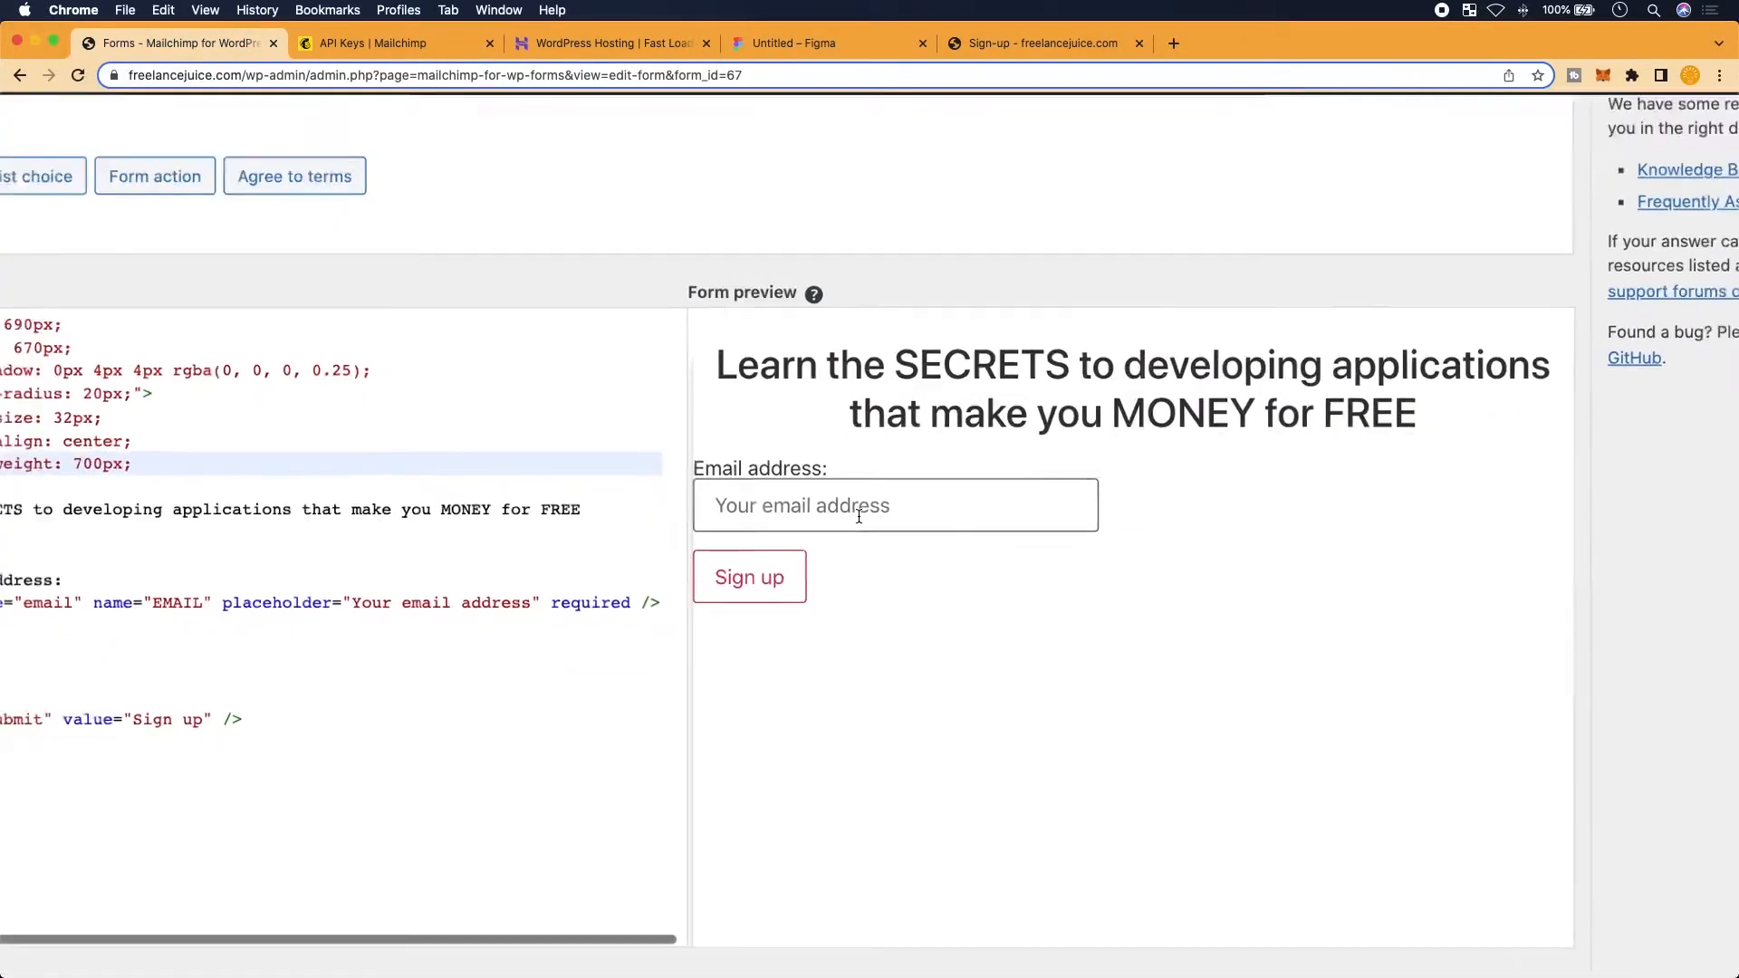
scroll(374, 531, "left", 2)
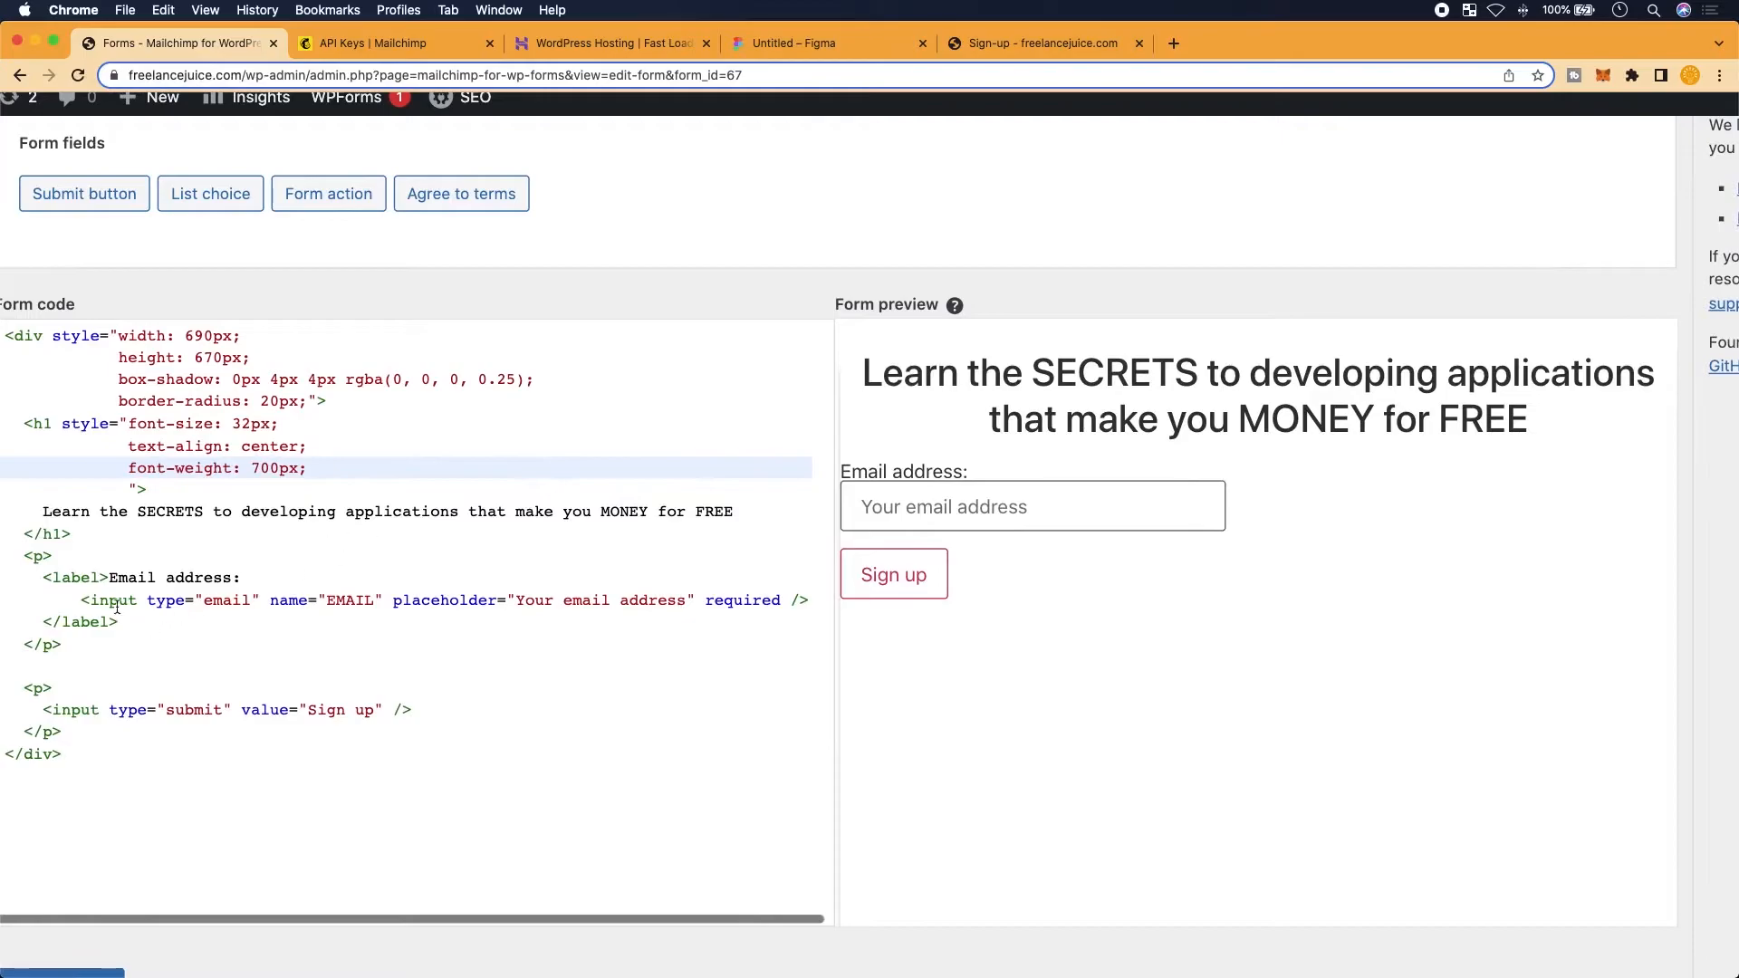
scroll(107, 591, "down", 1)
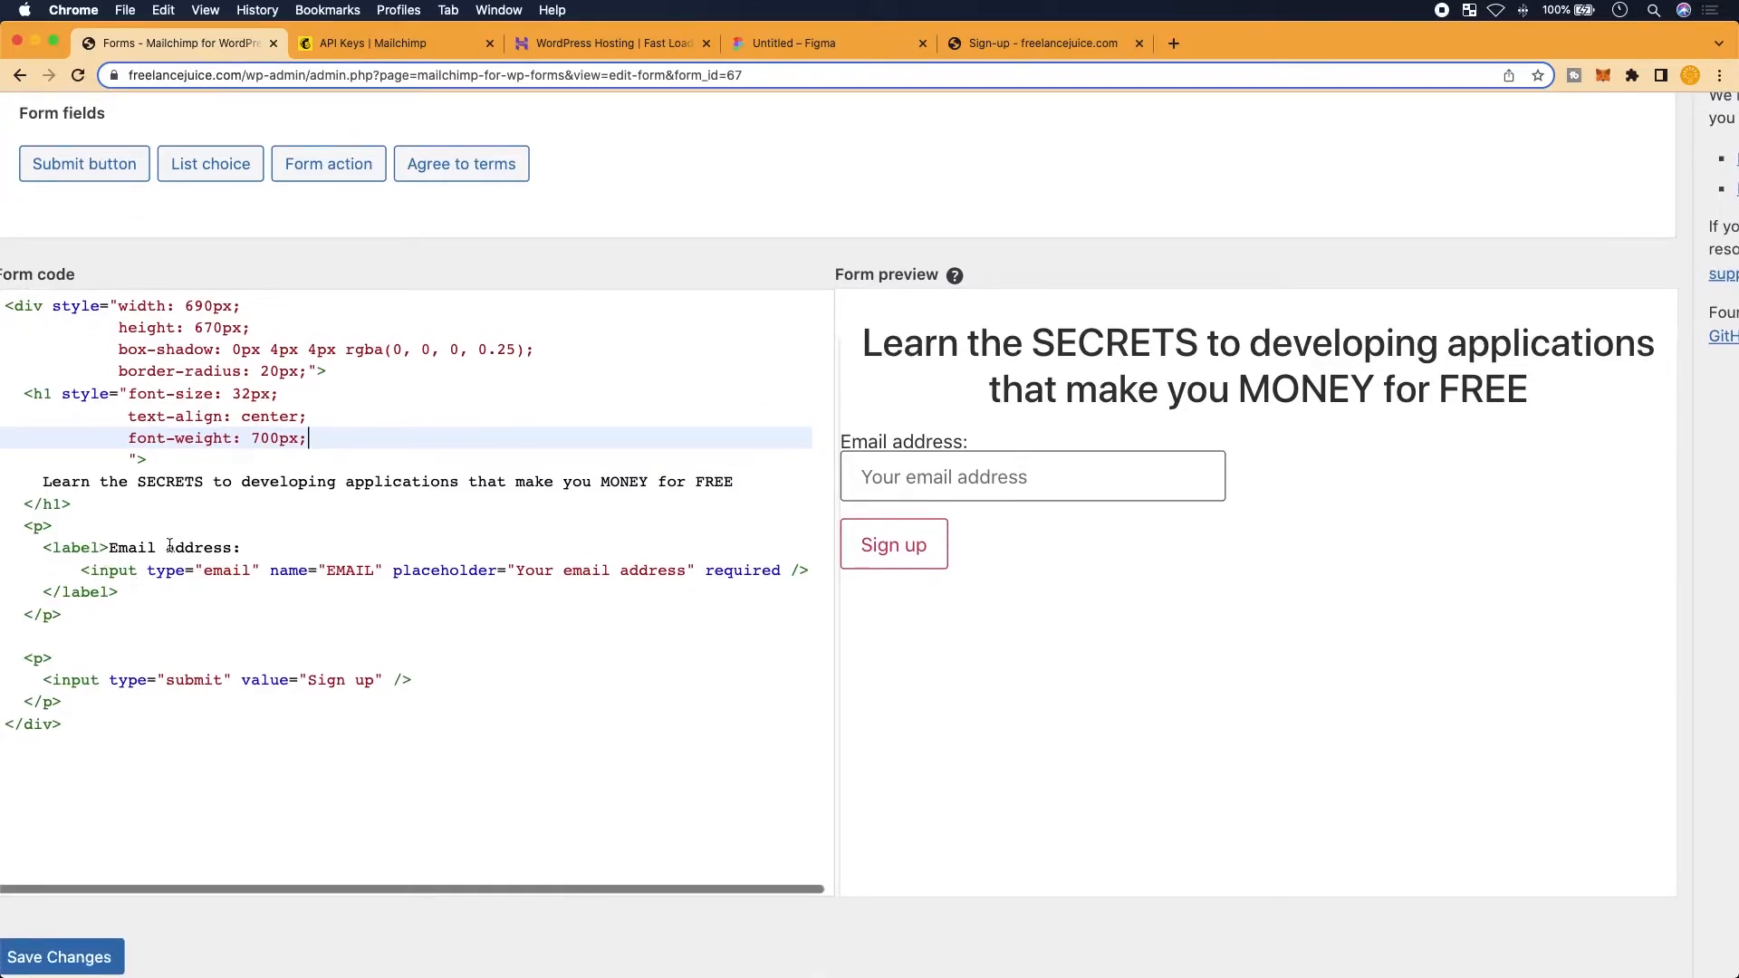
Delete the 'Email address:' label text above the email input
left_click(254, 566)
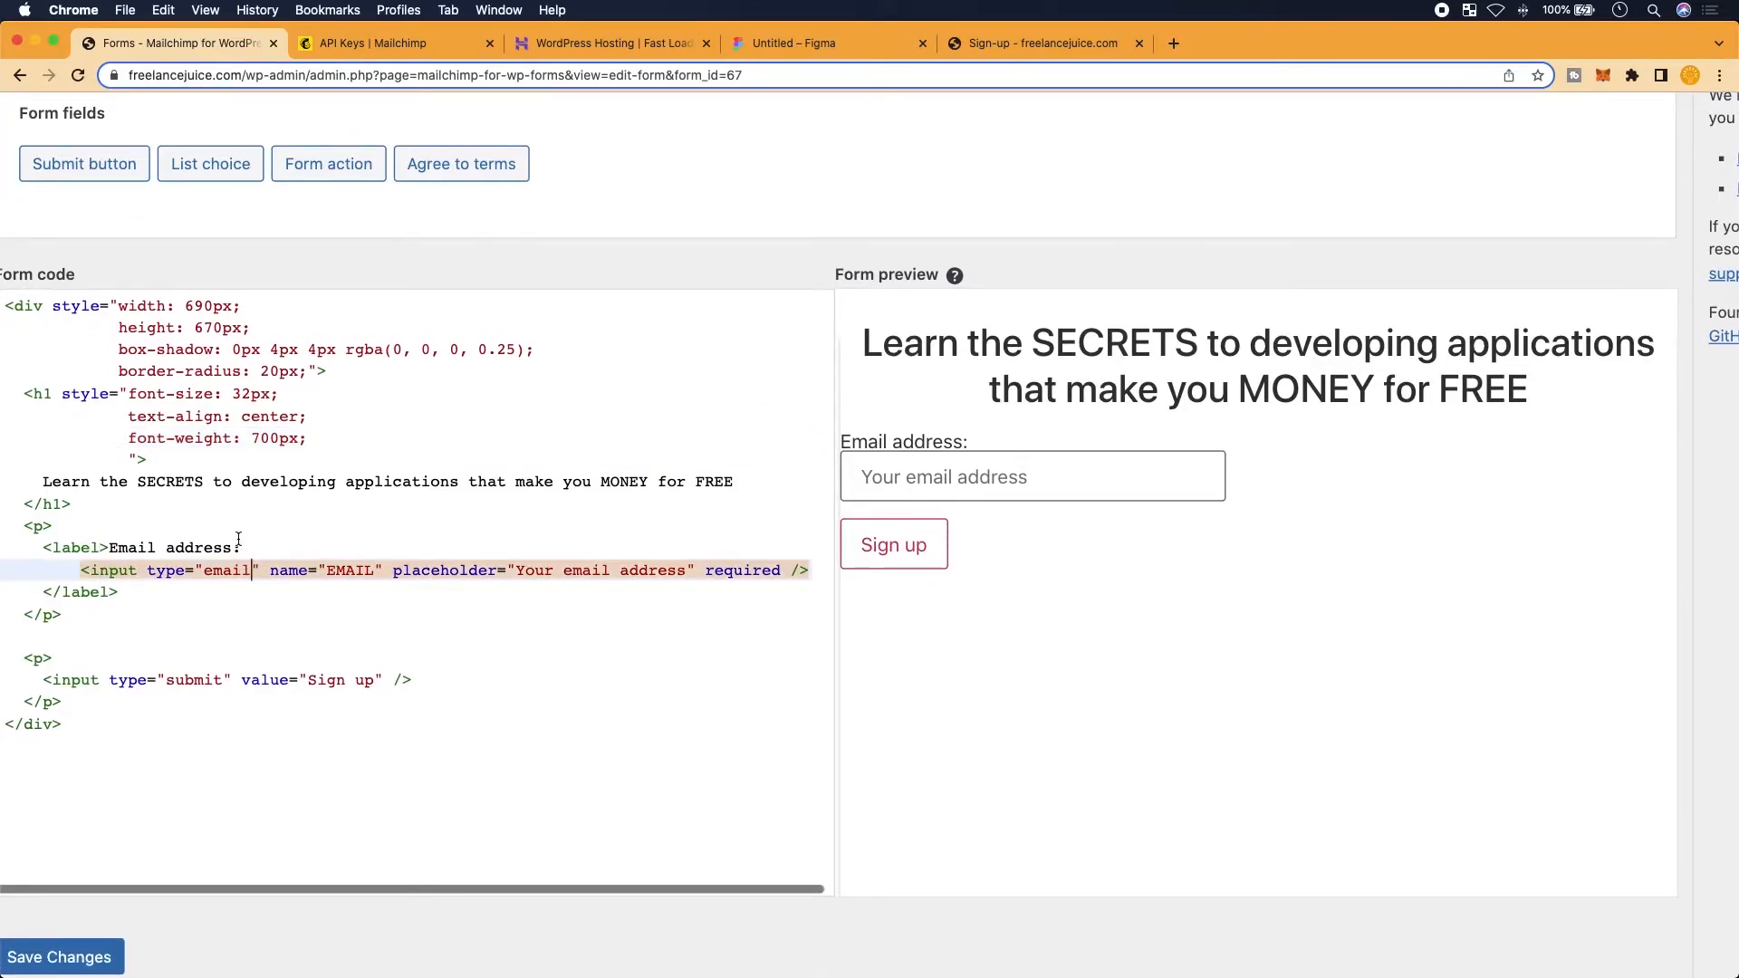
scroll(238, 540, "up", 2)
left_click(270, 548)
scroll(270, 548, "left", 2)
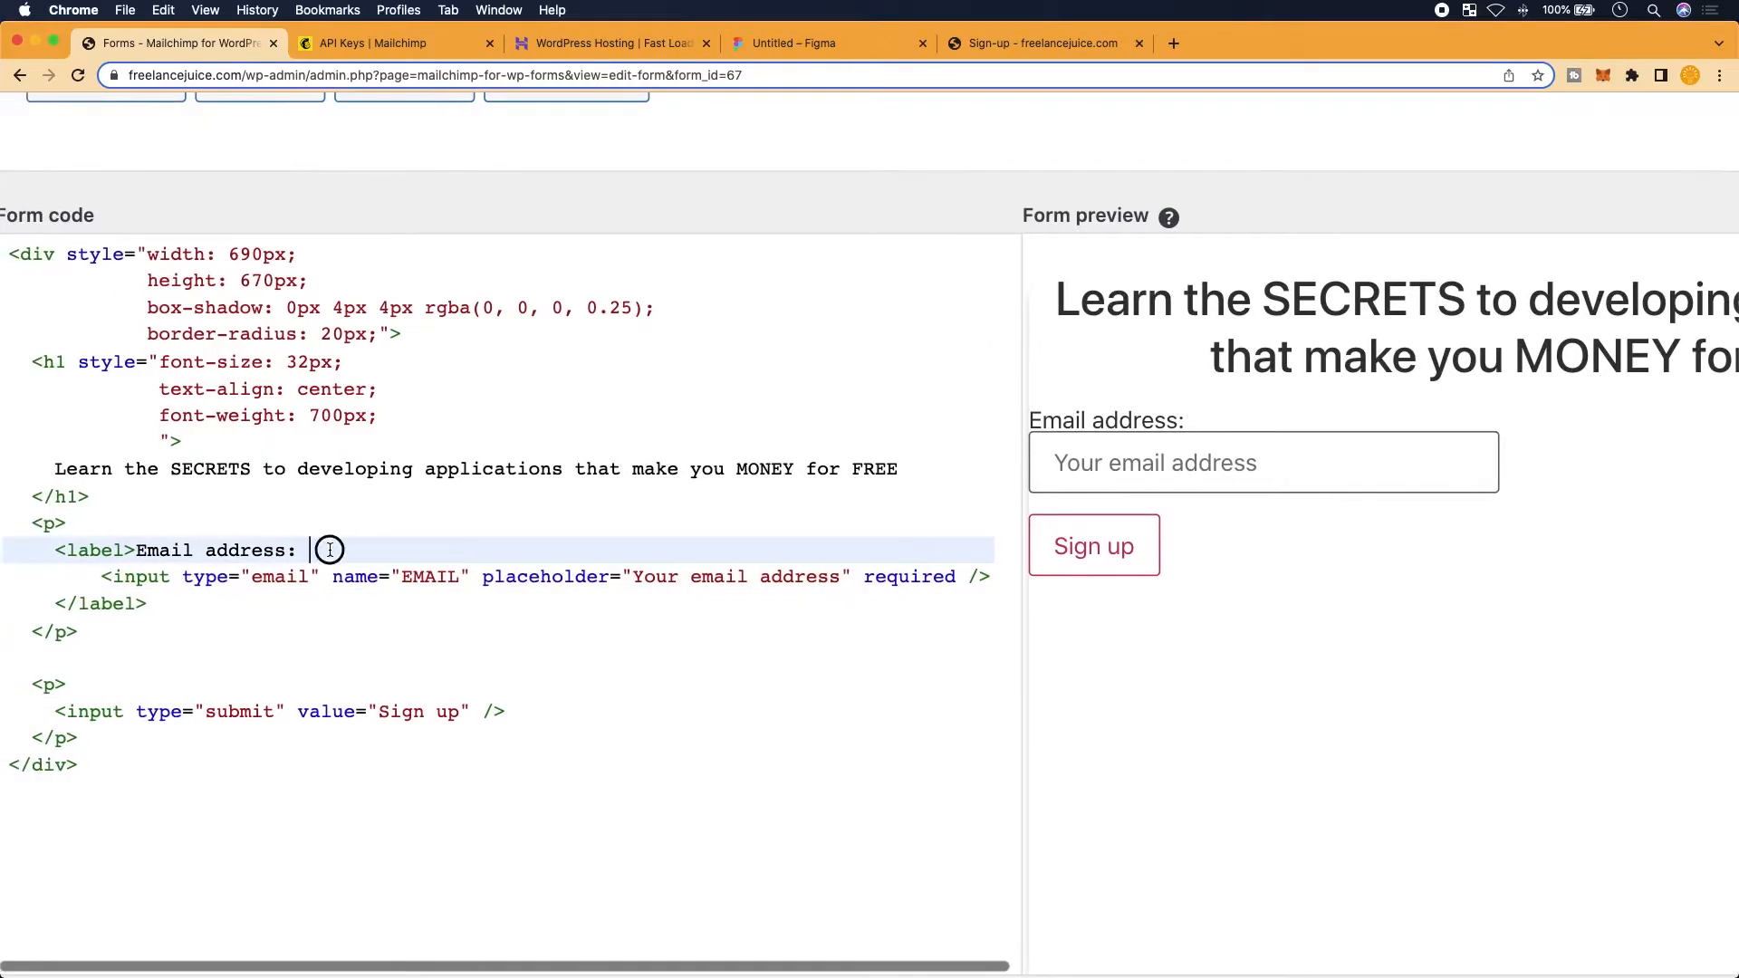
left_click_drag(269, 548, 141, 550)
key("BackSpace")
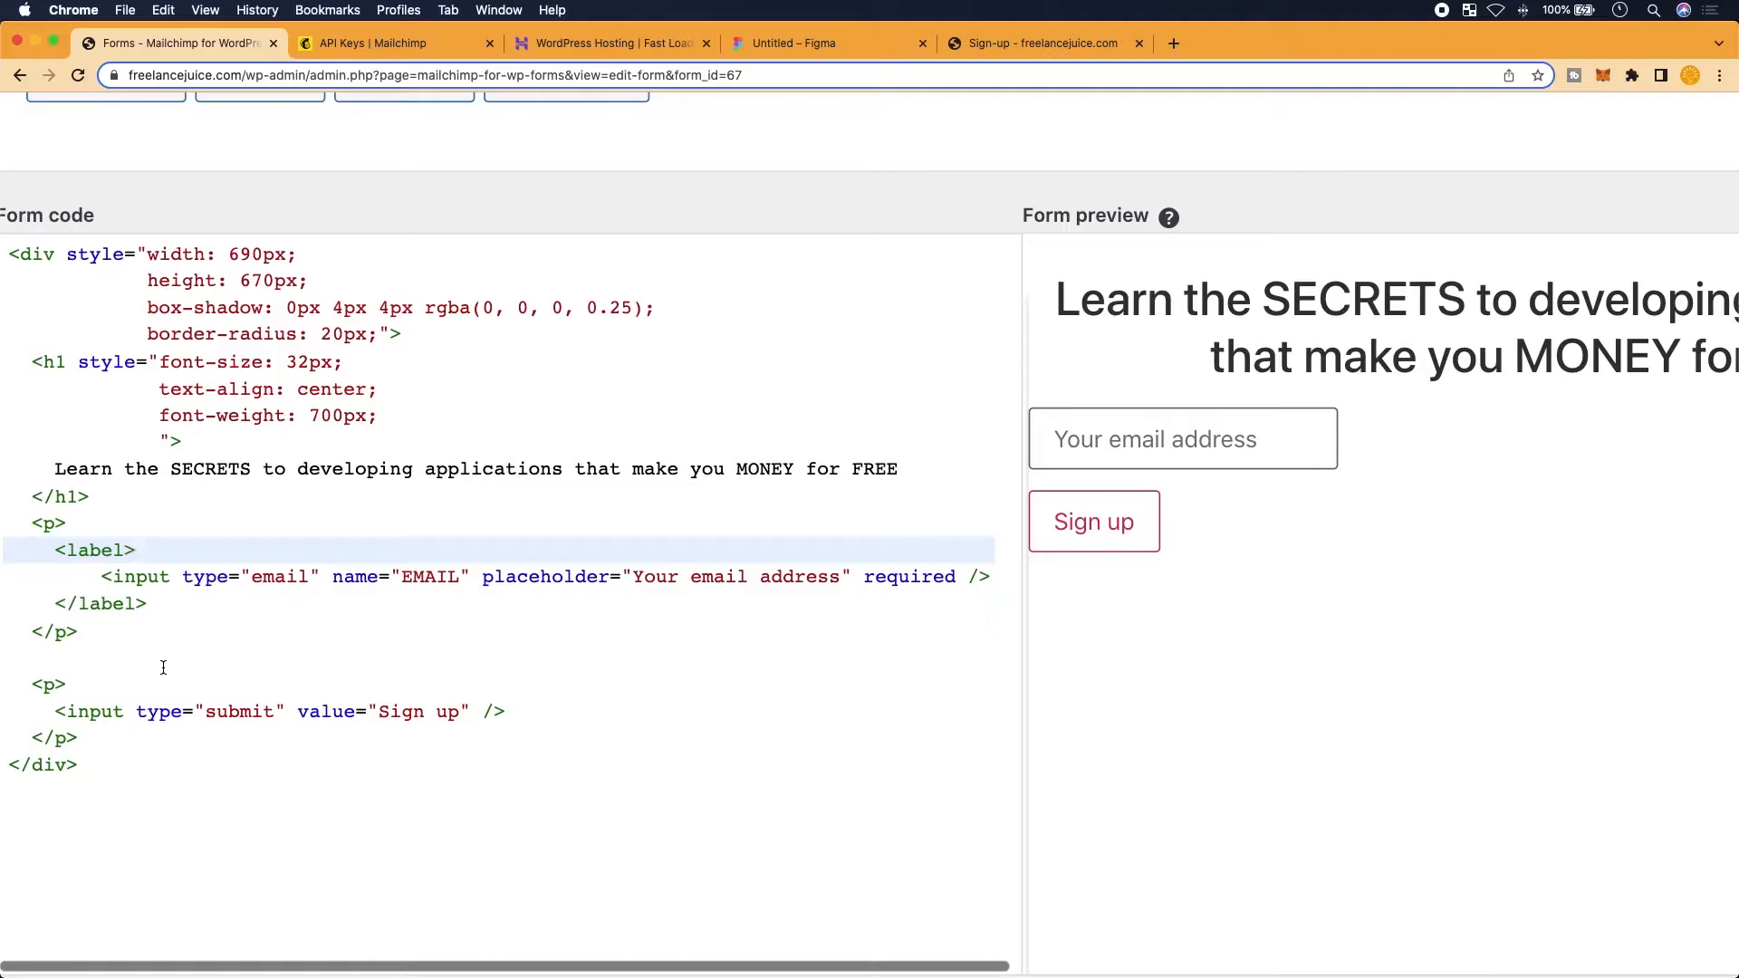
scroll(441, 576, "right", 2)
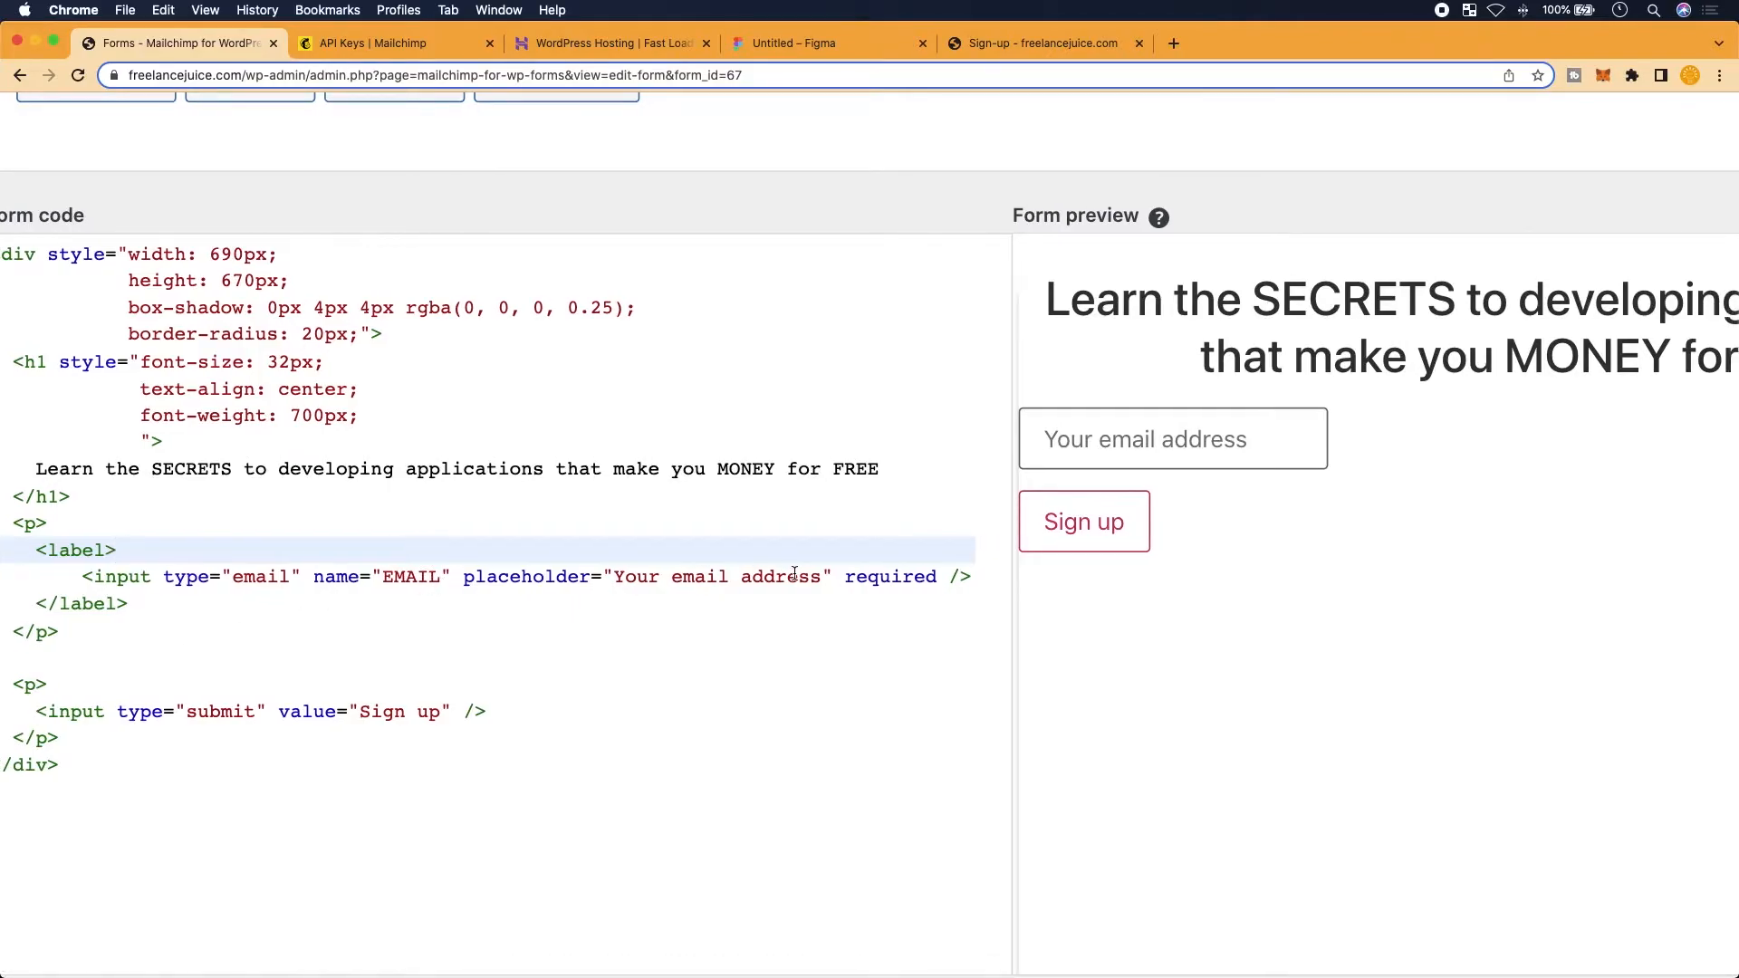
Change the email field's placeholder to 'Add your email here...'
left_click(1042, 45)
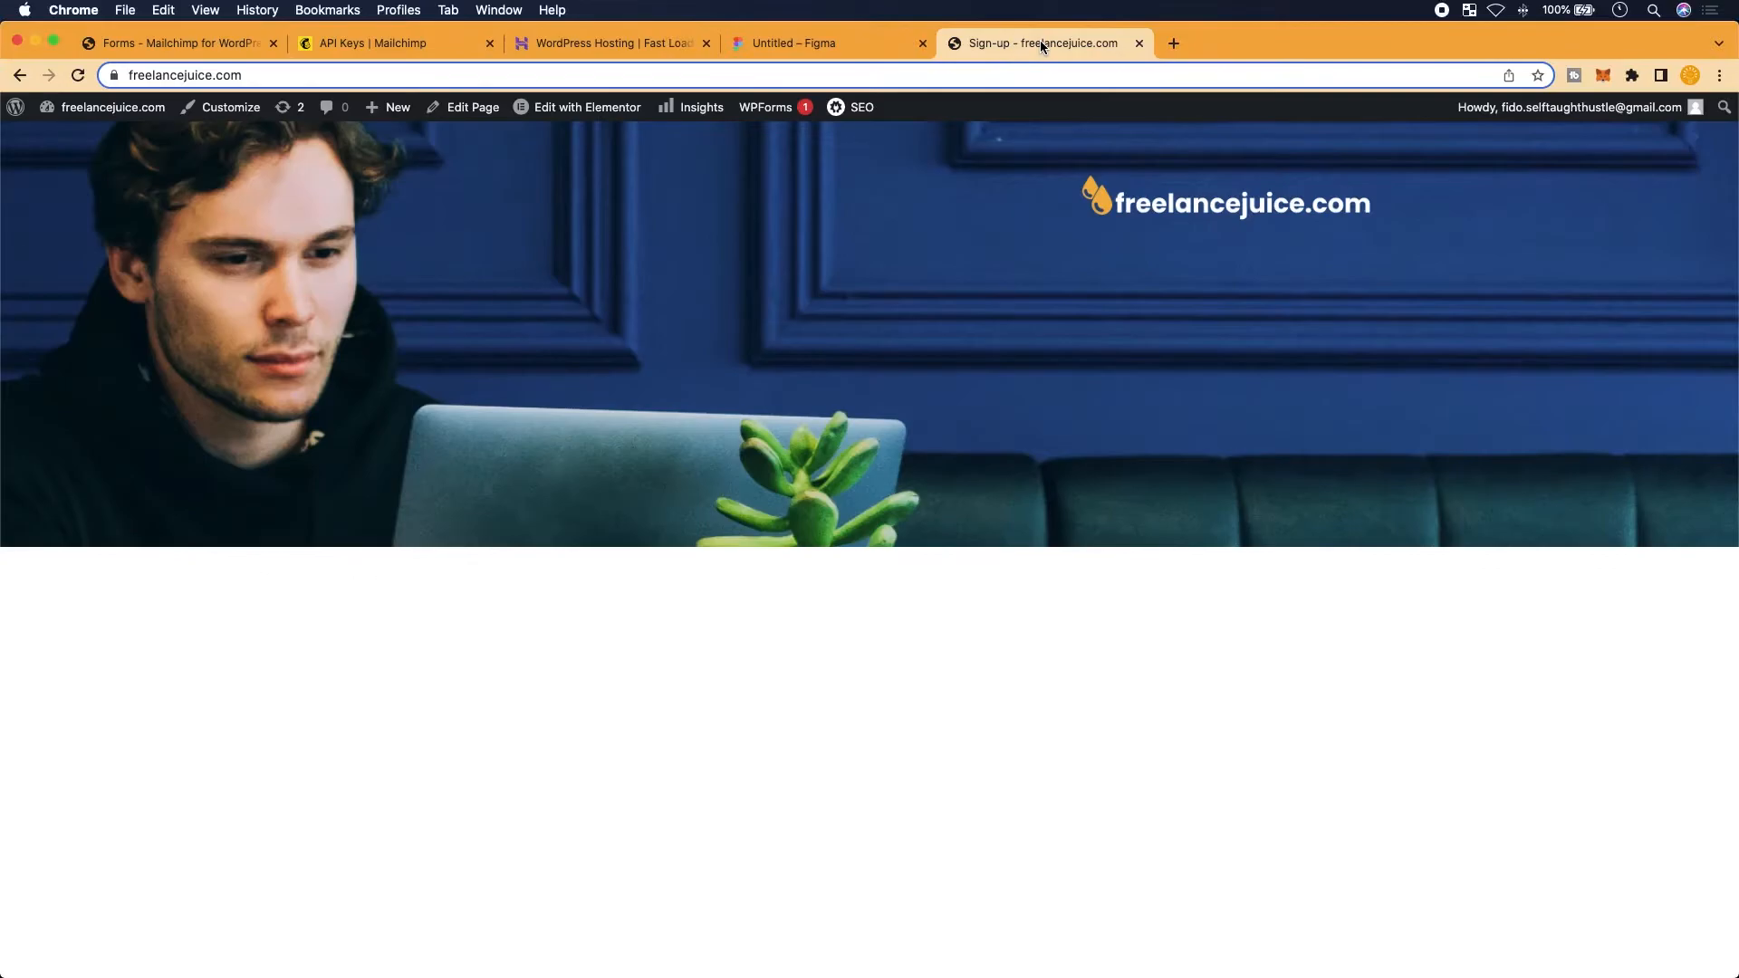
left_click(829, 52)
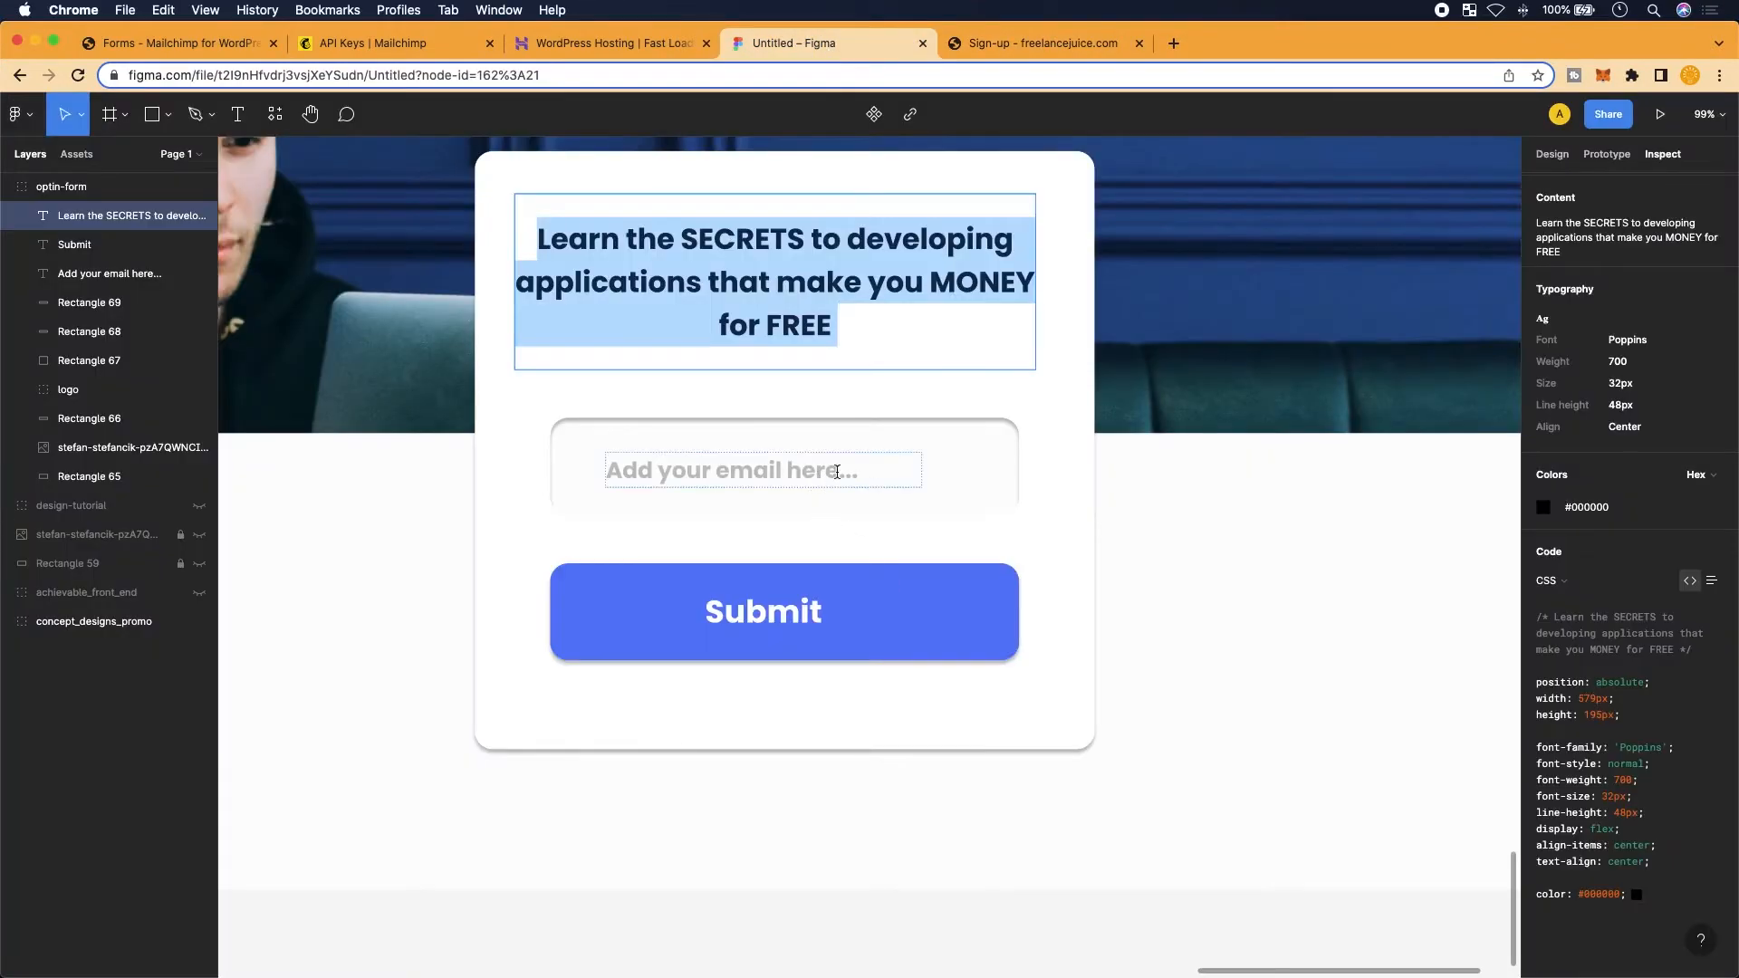
left_click(174, 41)
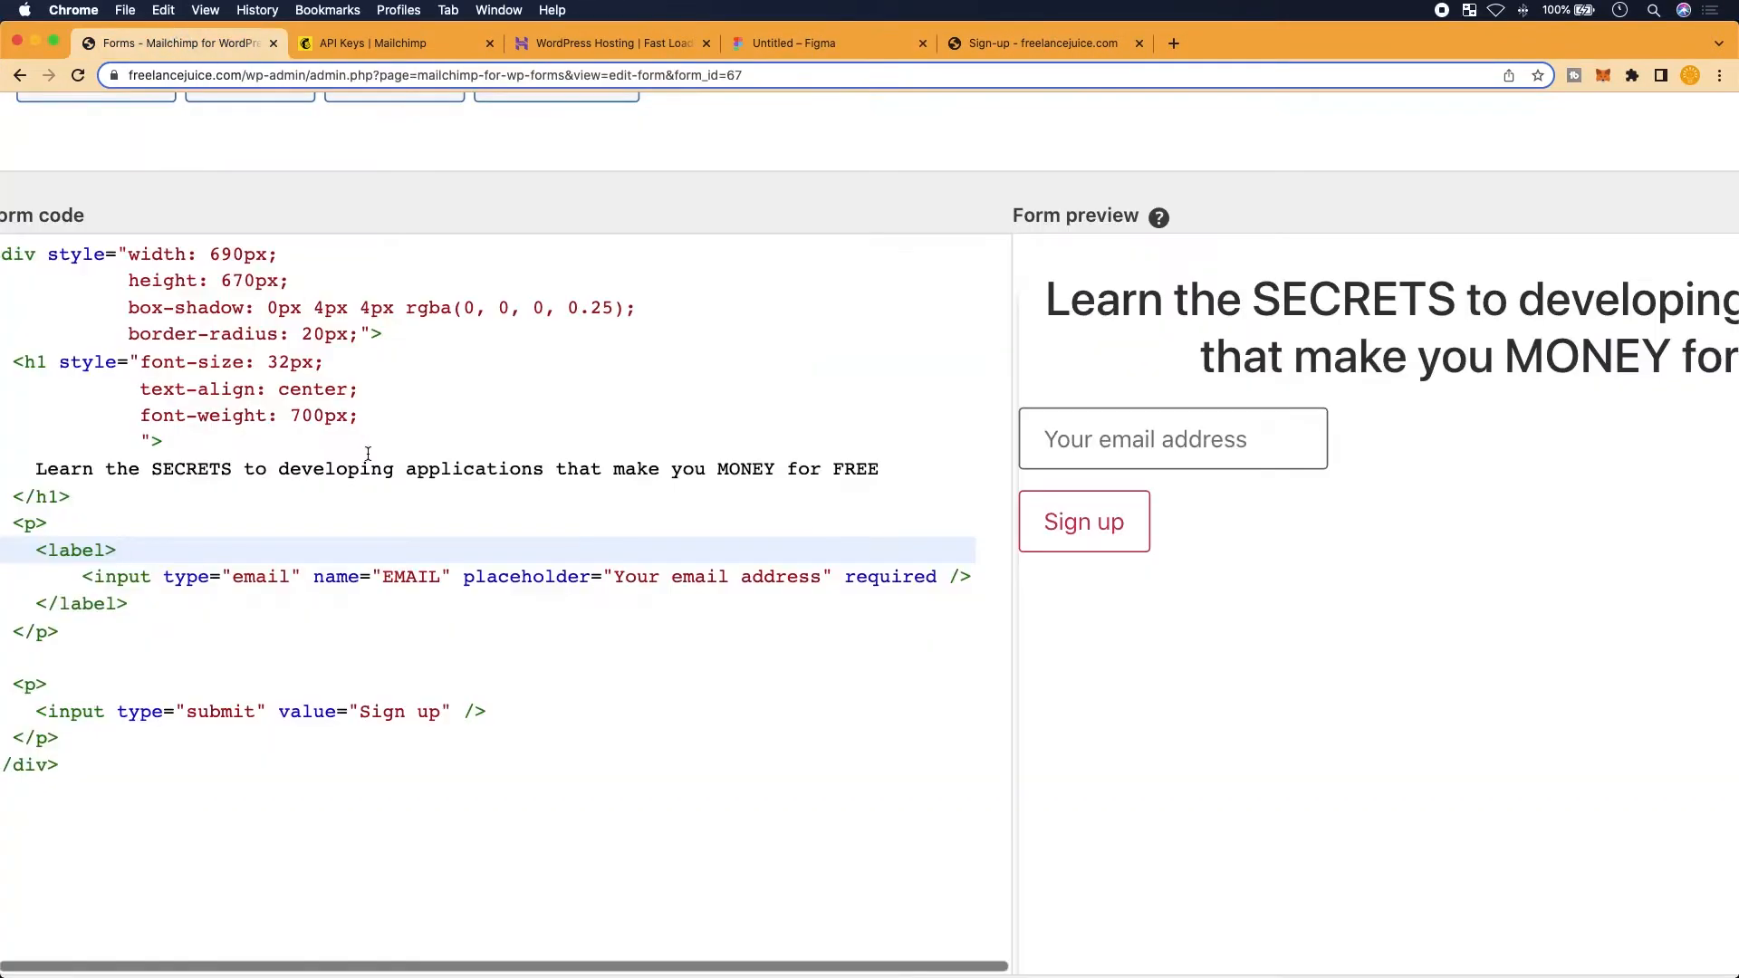
left_click(822, 578)
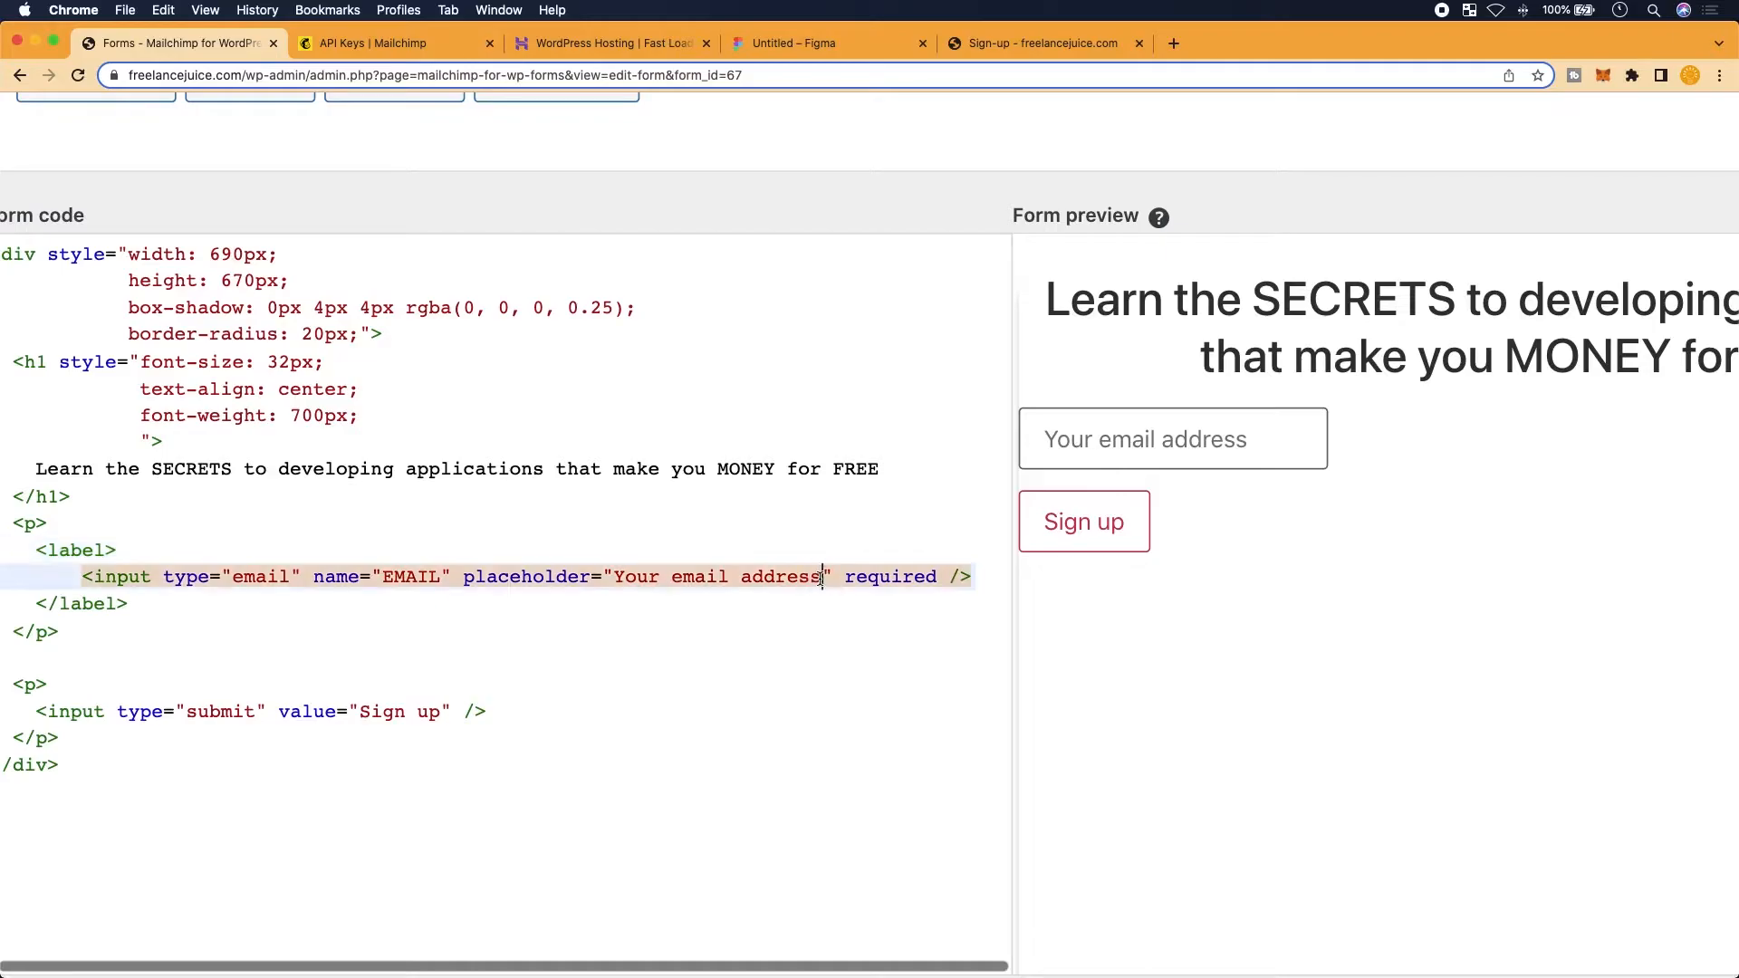
key("BackSpace")
key("BackSpace")
key("BackSpace")
key("BackSpace")
key("BackSpace")
key("BackSpace")
key("BackSpace")
key("BackSpace")
key("BackSpace")
key("BackSpace")
key("BackSpace")
key("BackSpace")
key("BackSpace")
key("BackSpace")
key("BackSpace")
key("BackSpace")
key("BackSpace")
key("BackSpace")
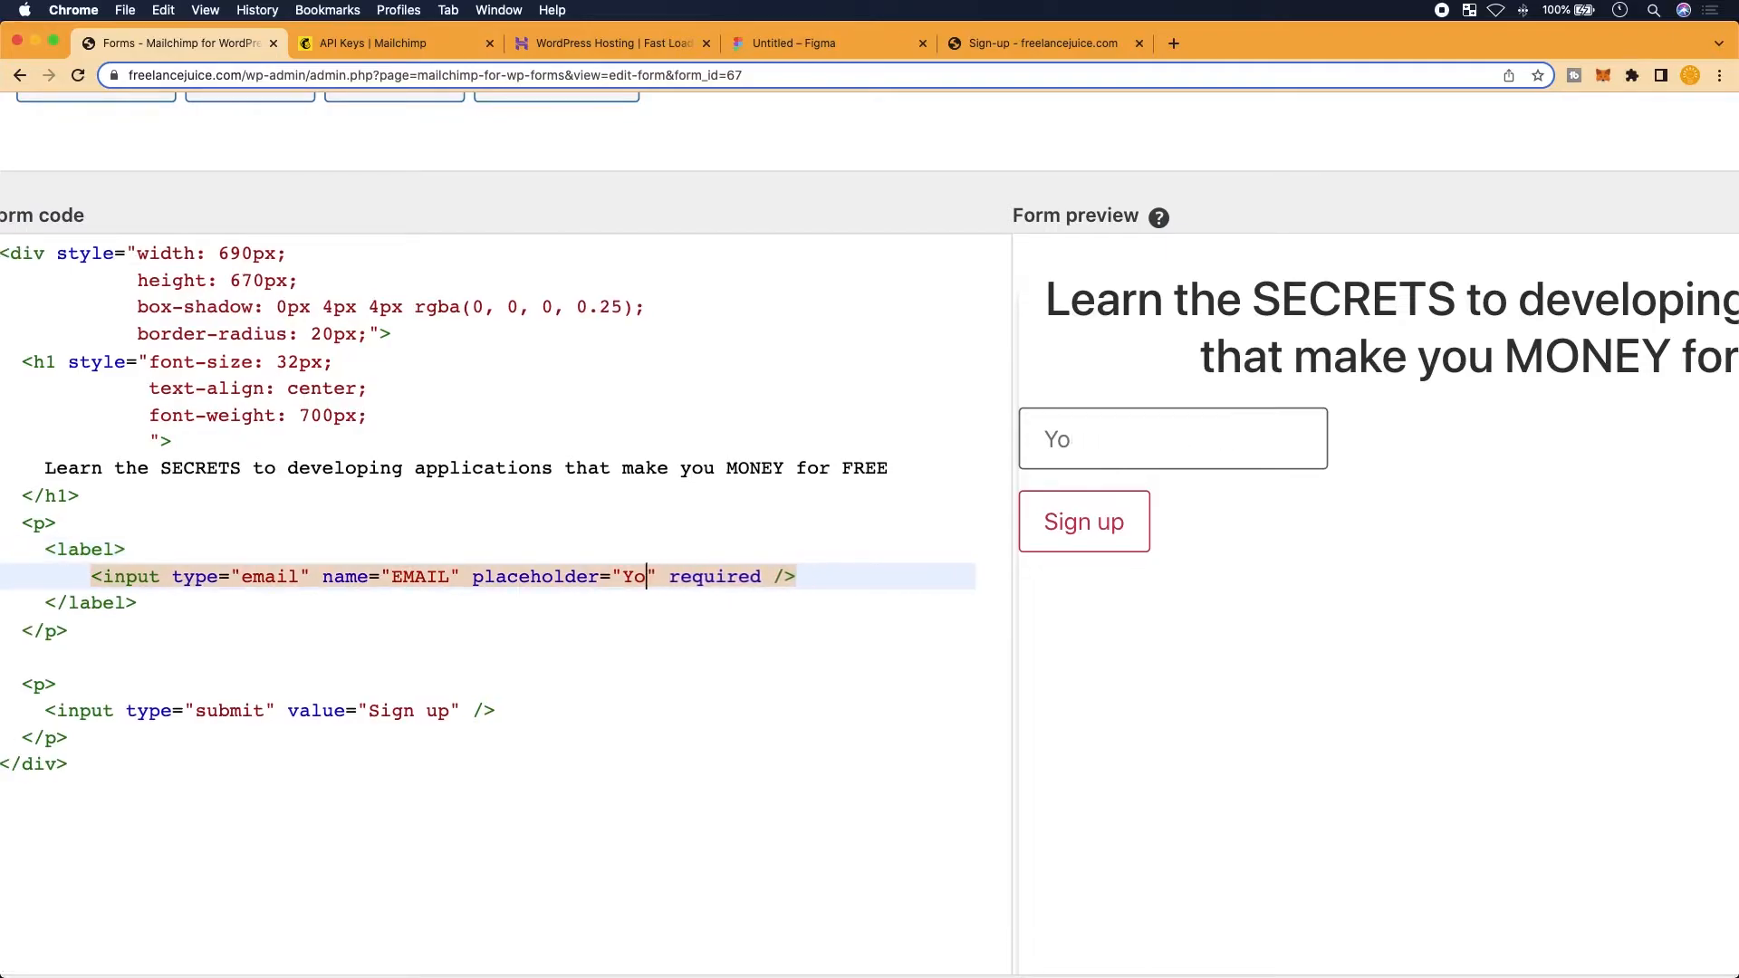
type("Add your email here")
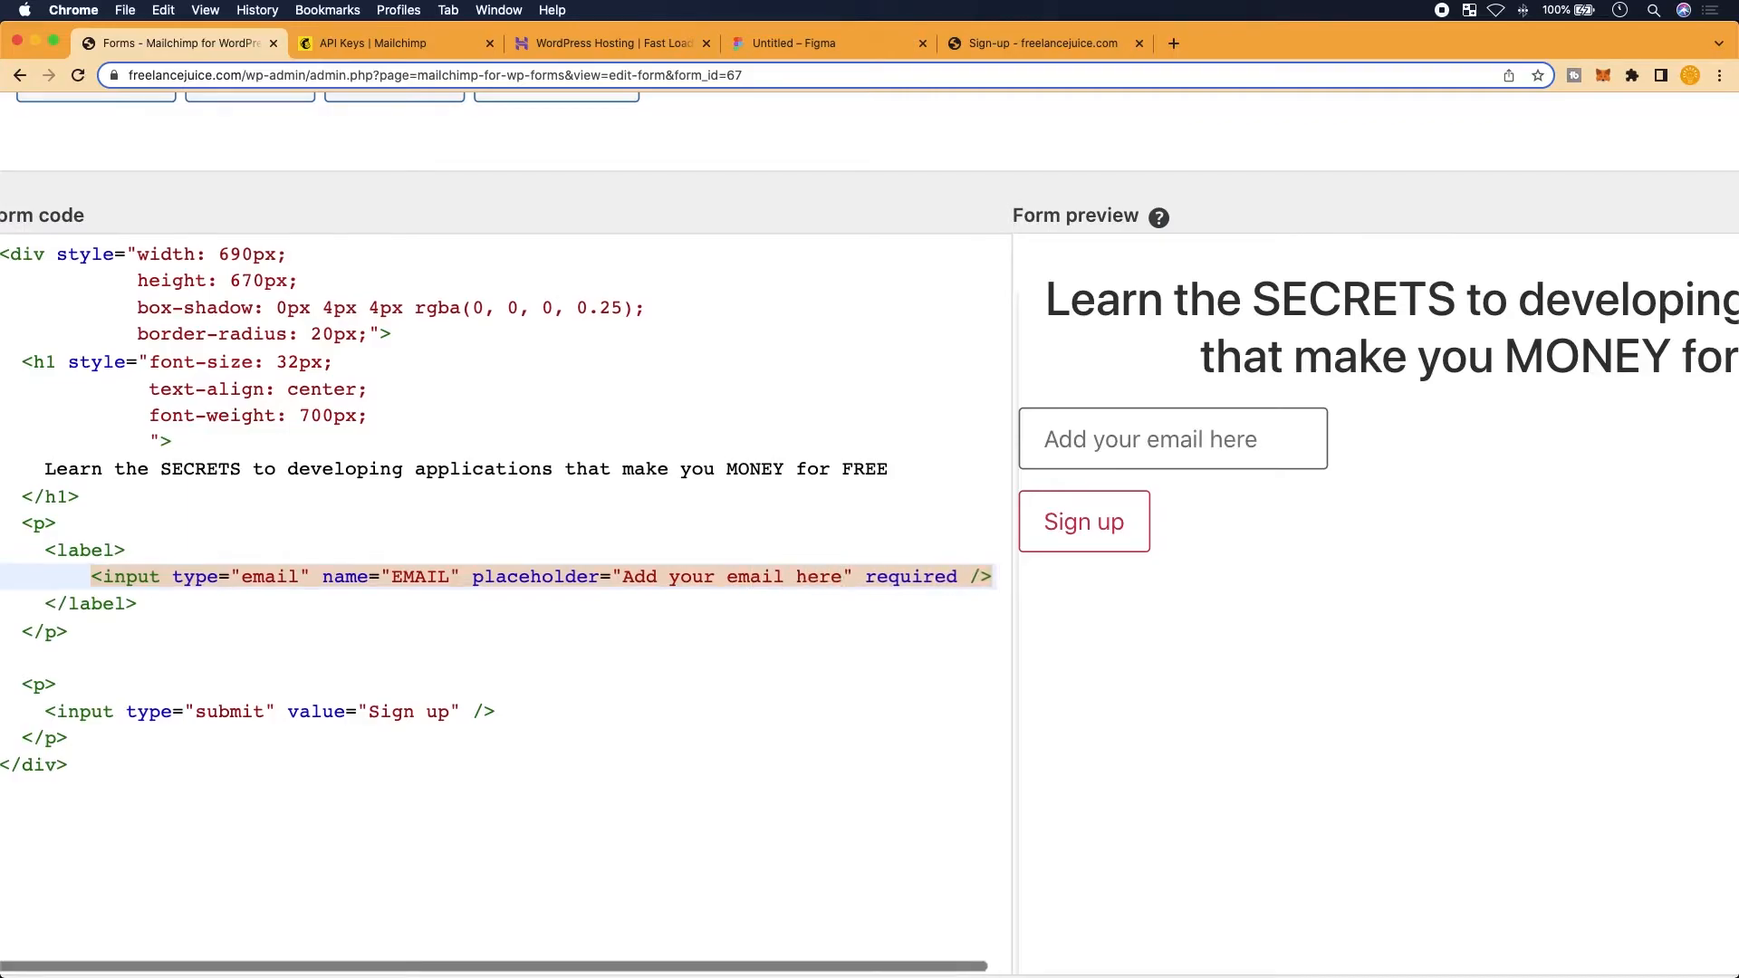
type("...")
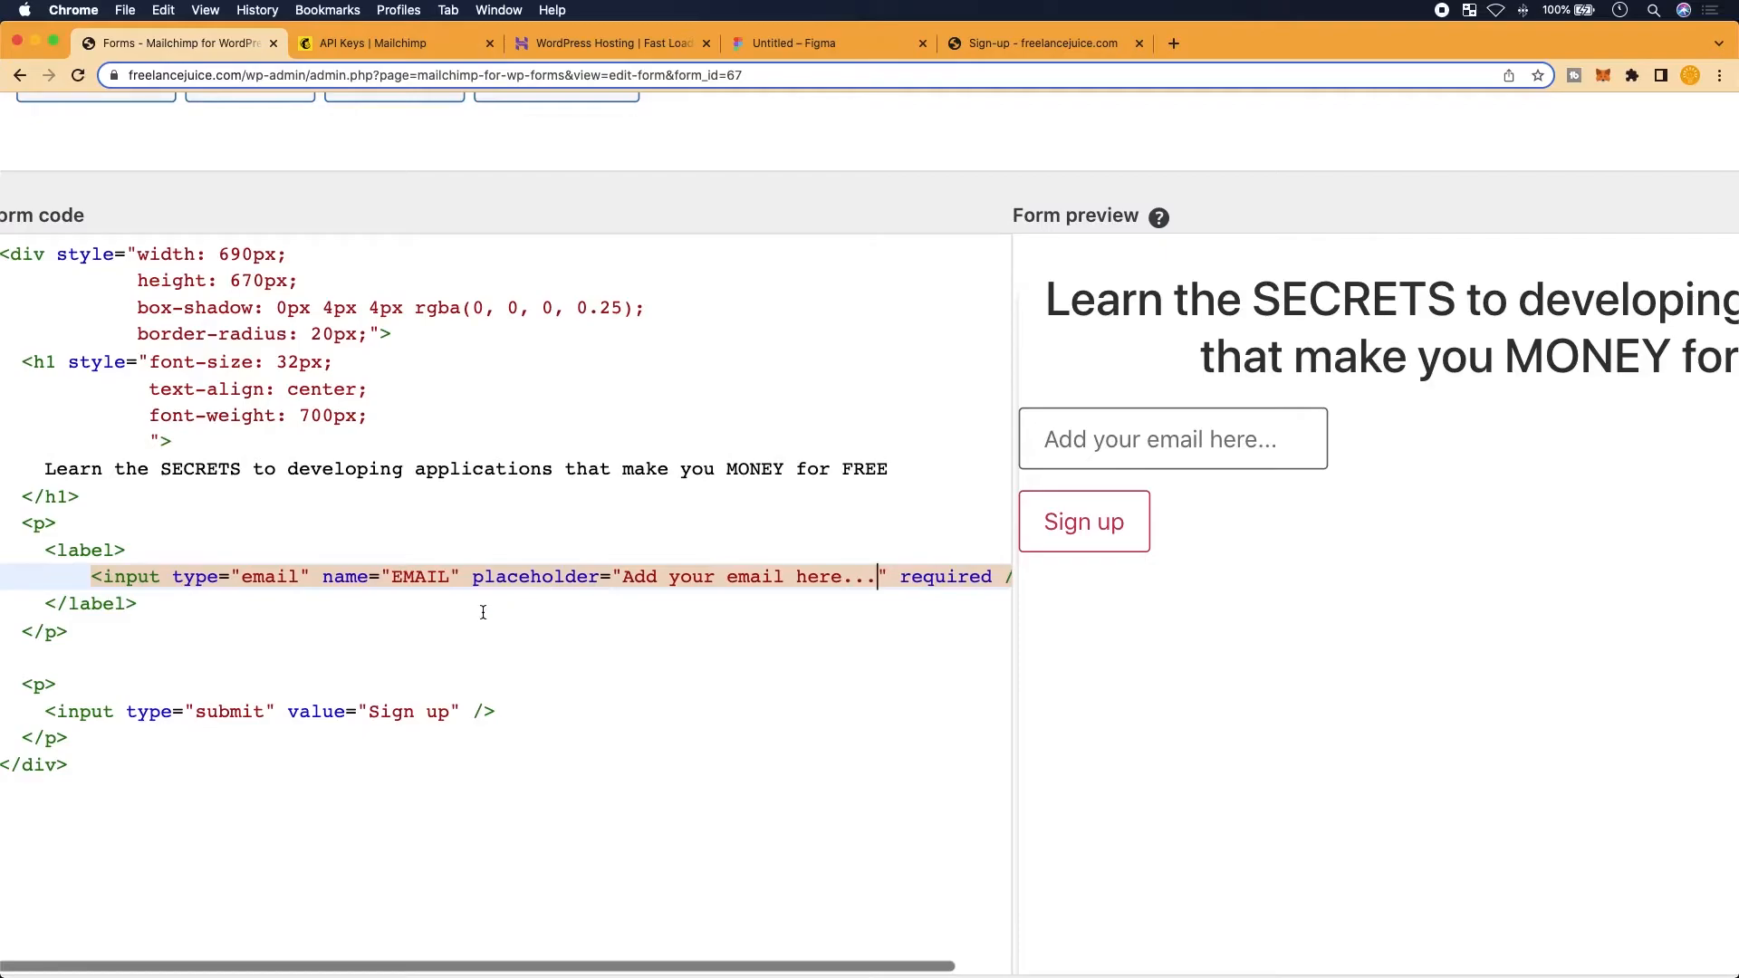
left_click(1011, 40)
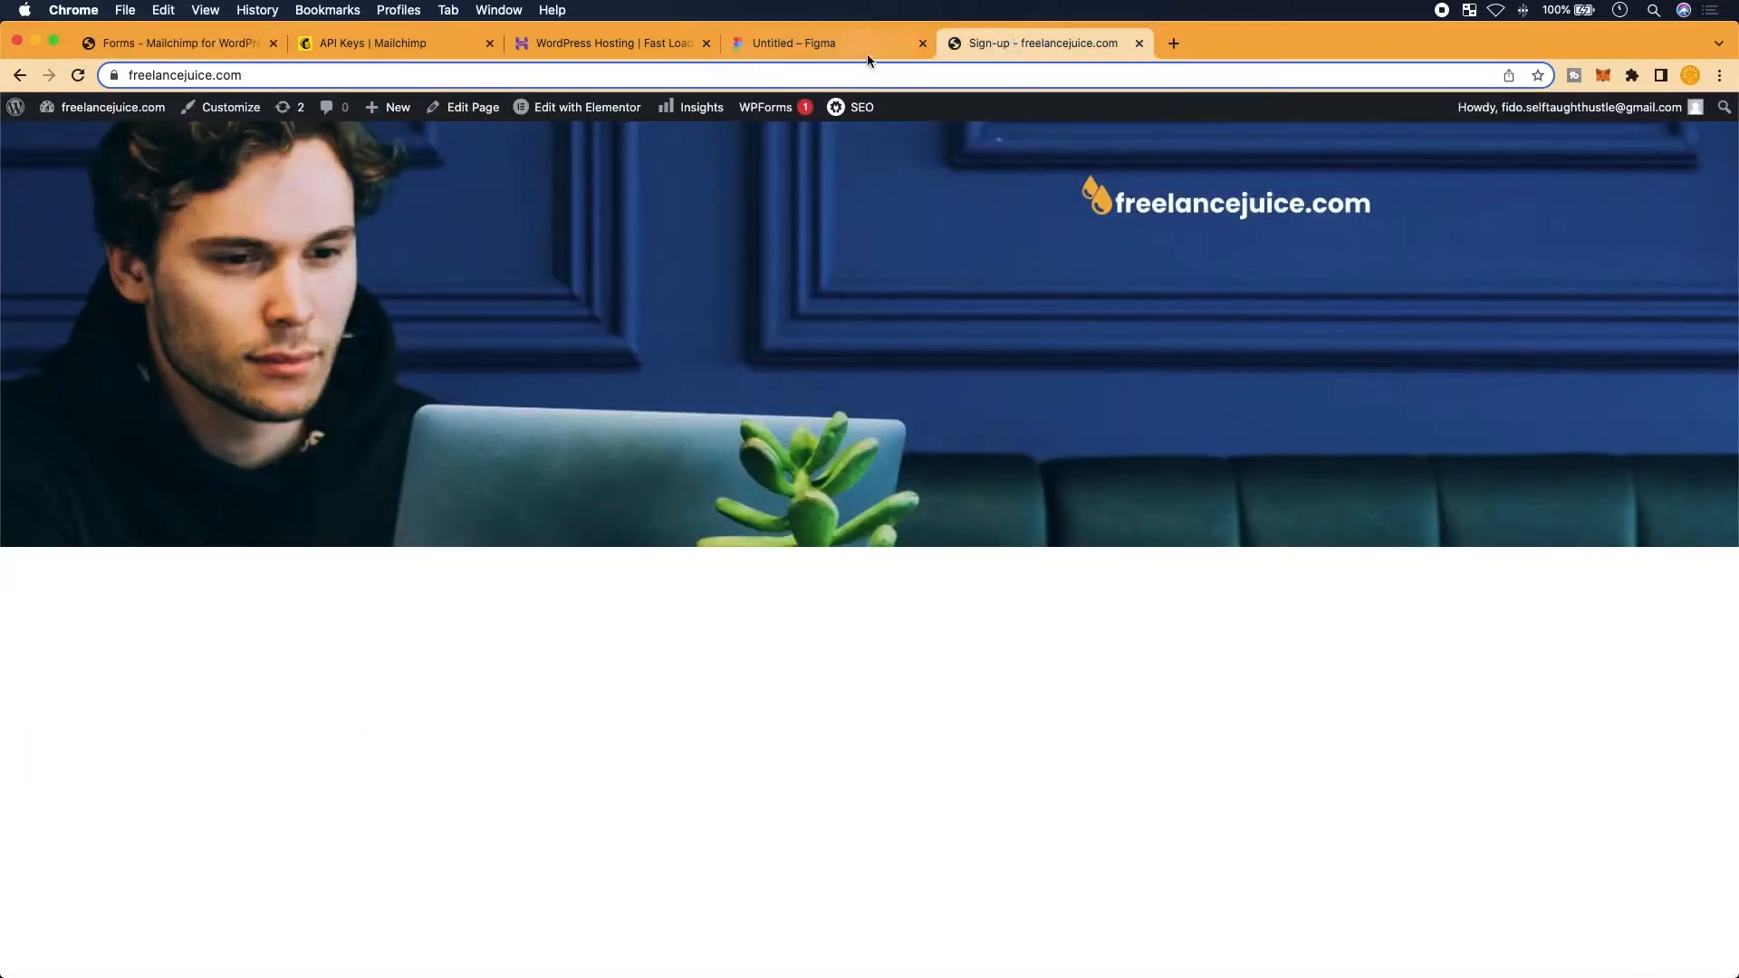
Copy the mockup email box's width: 522px declaration from Figma's Inspect CSS
left_click(846, 43)
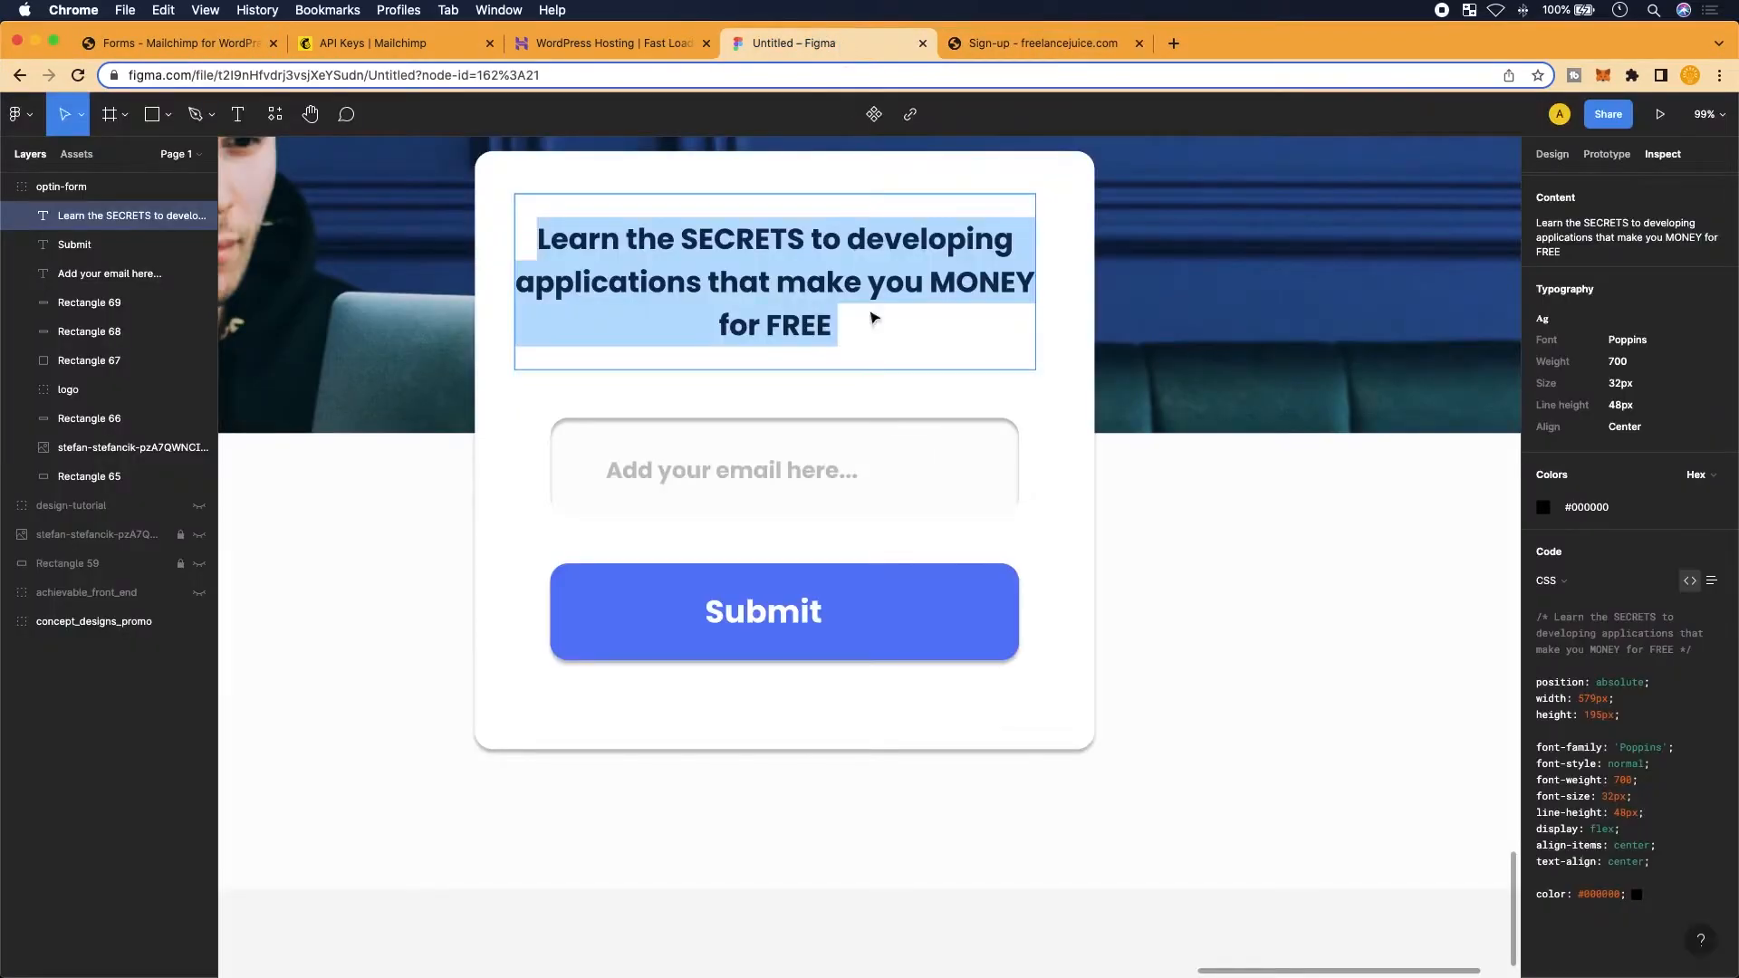
left_click(809, 441)
key("alt")
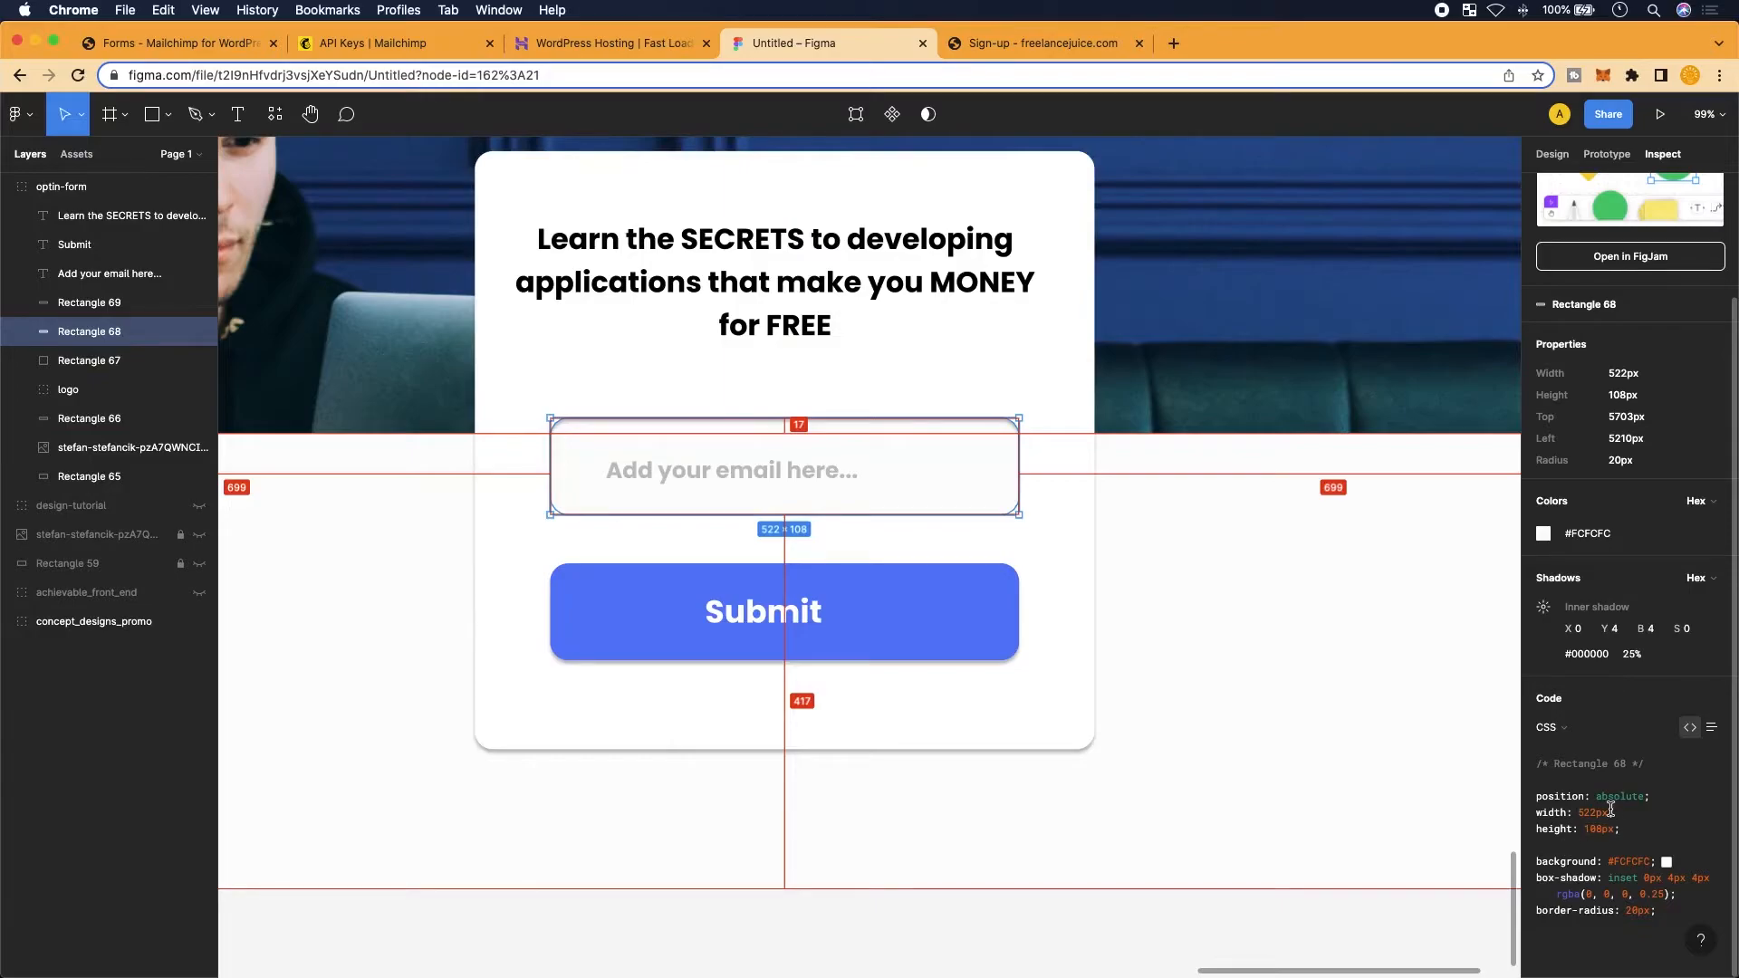
left_click_drag(1622, 814, 1530, 815)
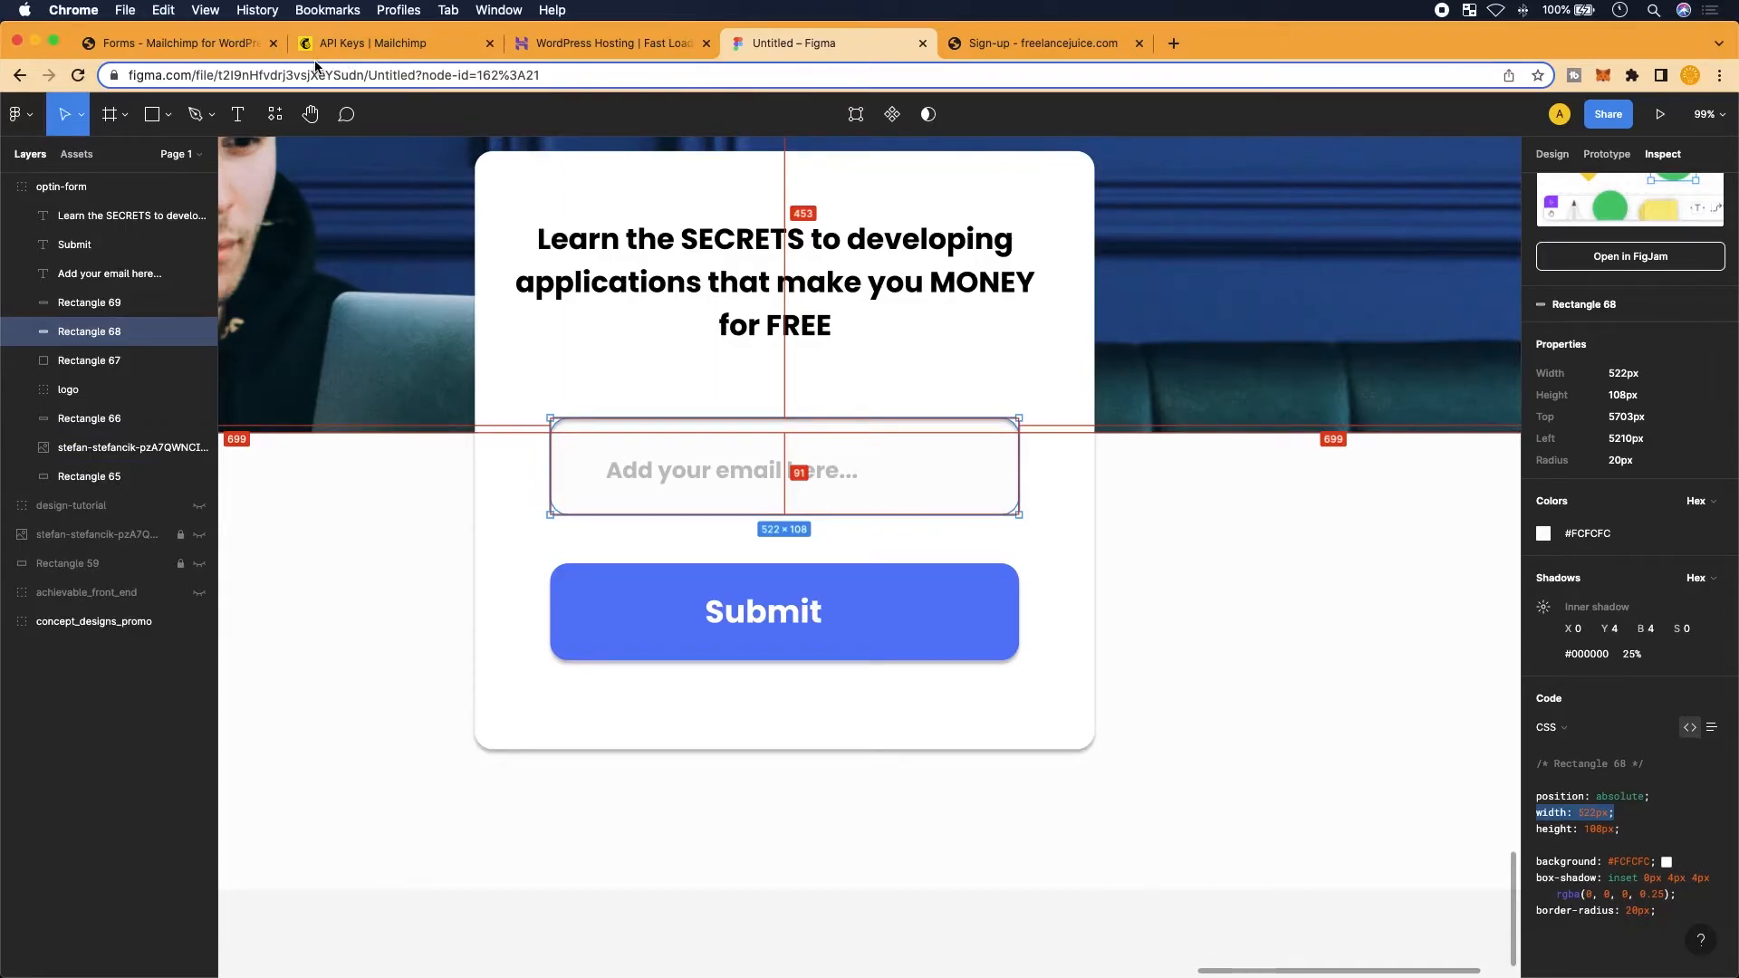
Give the email input style="width: 522px; height: 108px;" in the form code
left_click(179, 44)
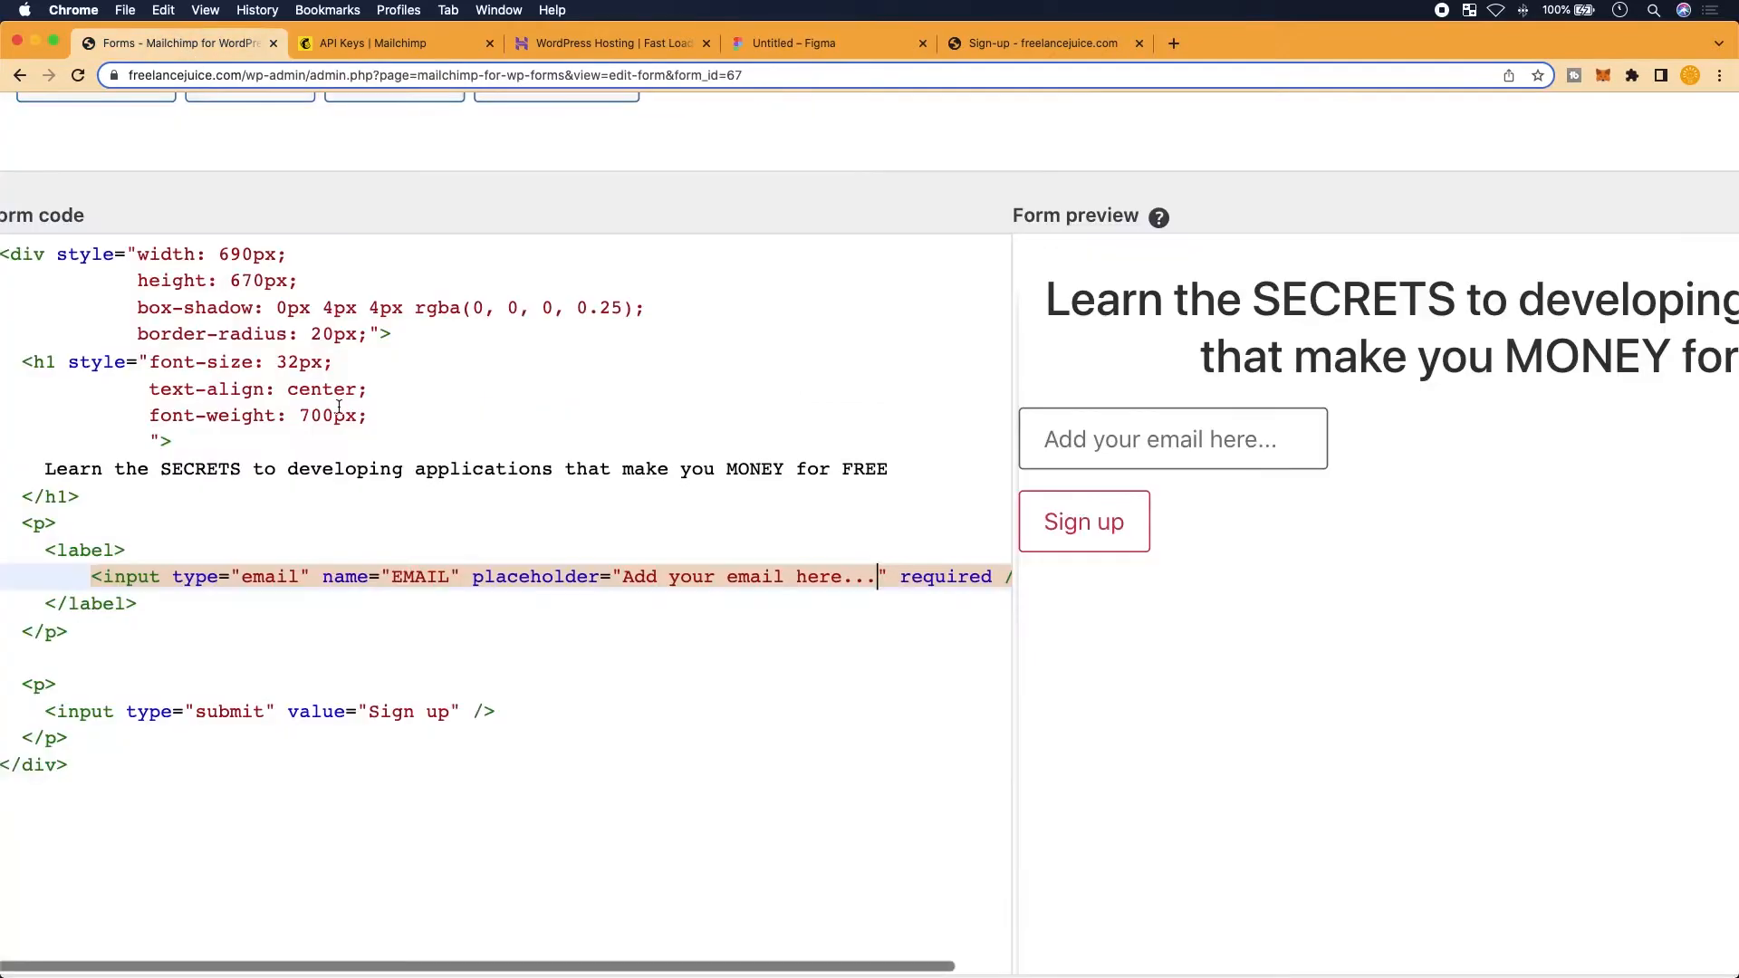
left_click(259, 616)
scroll(543, 589, "right", 3)
scroll(655, 580, "left", 2)
scroll(654, 580, "left", 1)
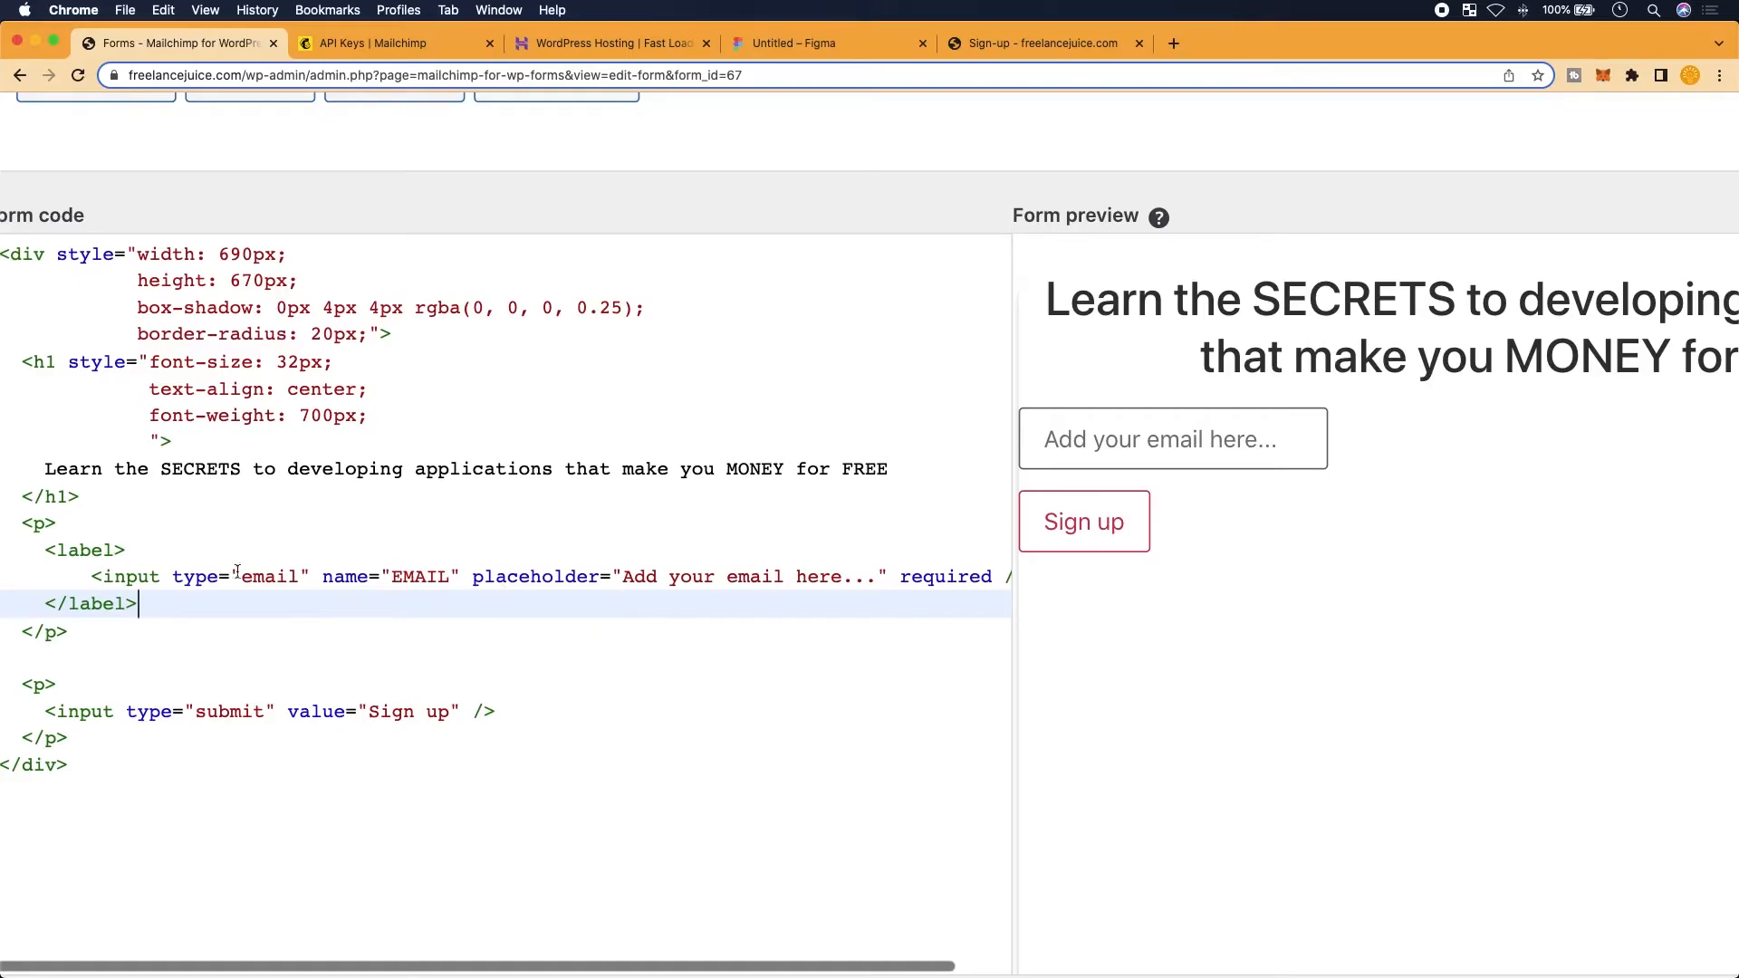
left_click(163, 577)
type("style=\"\"")
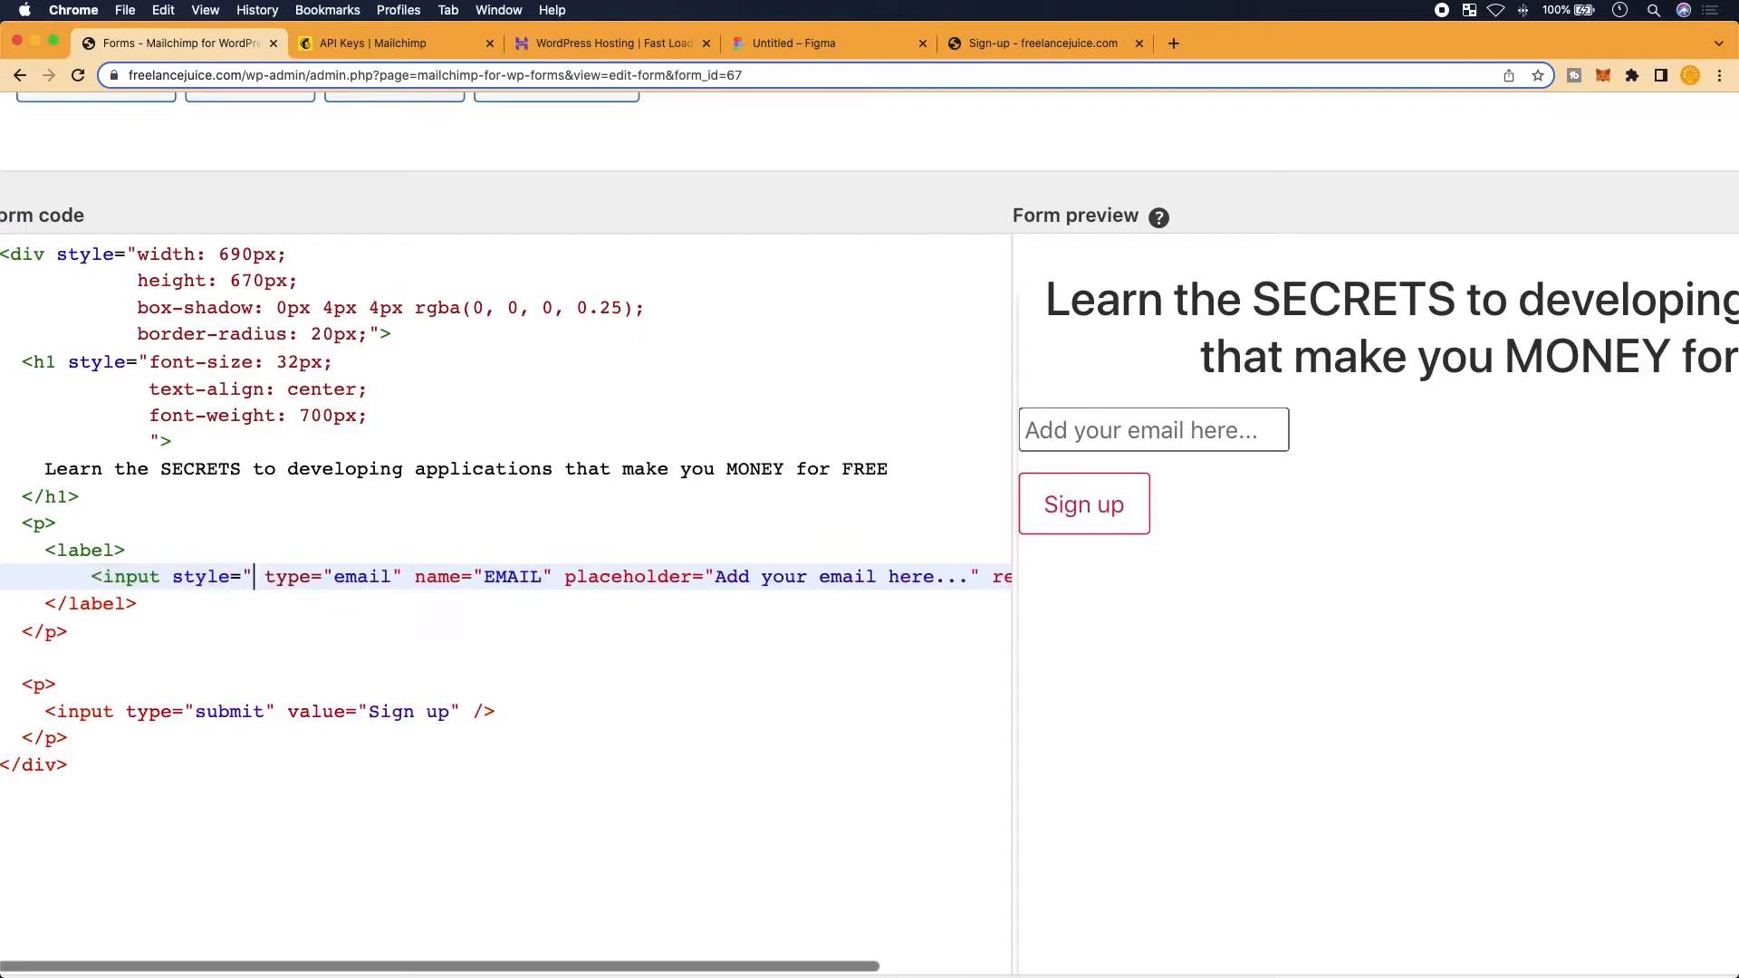
key("Left")
type("width: 520px;")
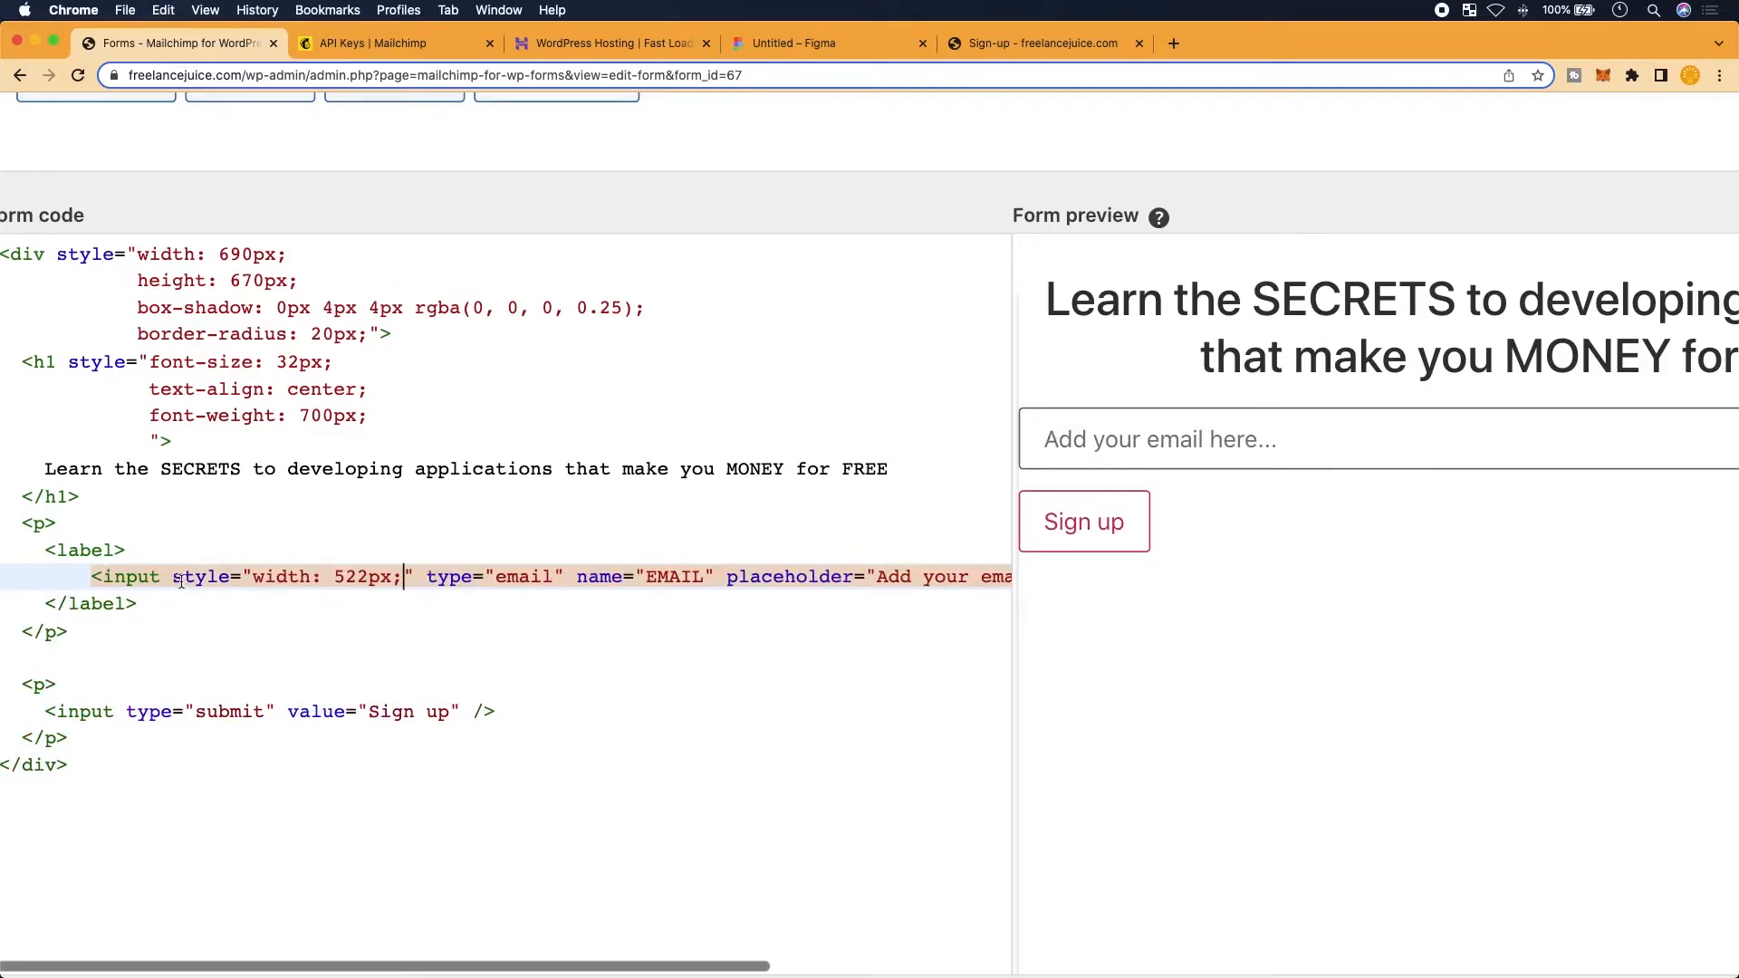
scroll(1192, 413, "right", 8)
scroll(508, 543, "left", 10)
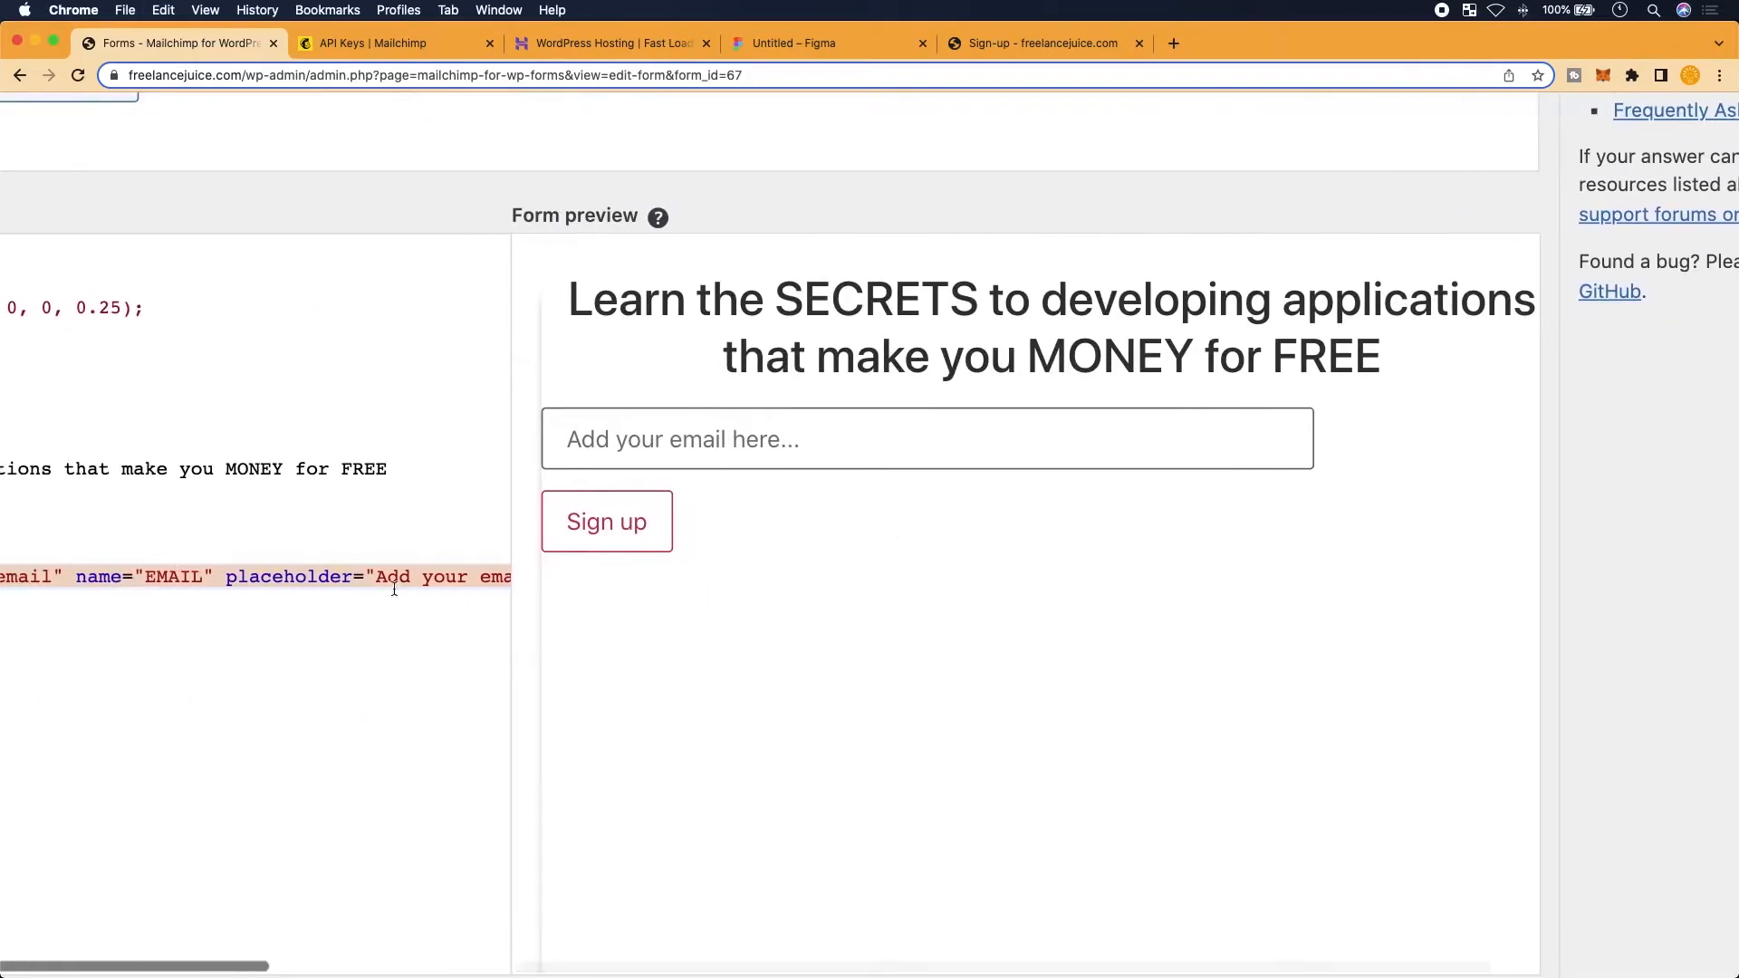
scroll(284, 651, "left", 3)
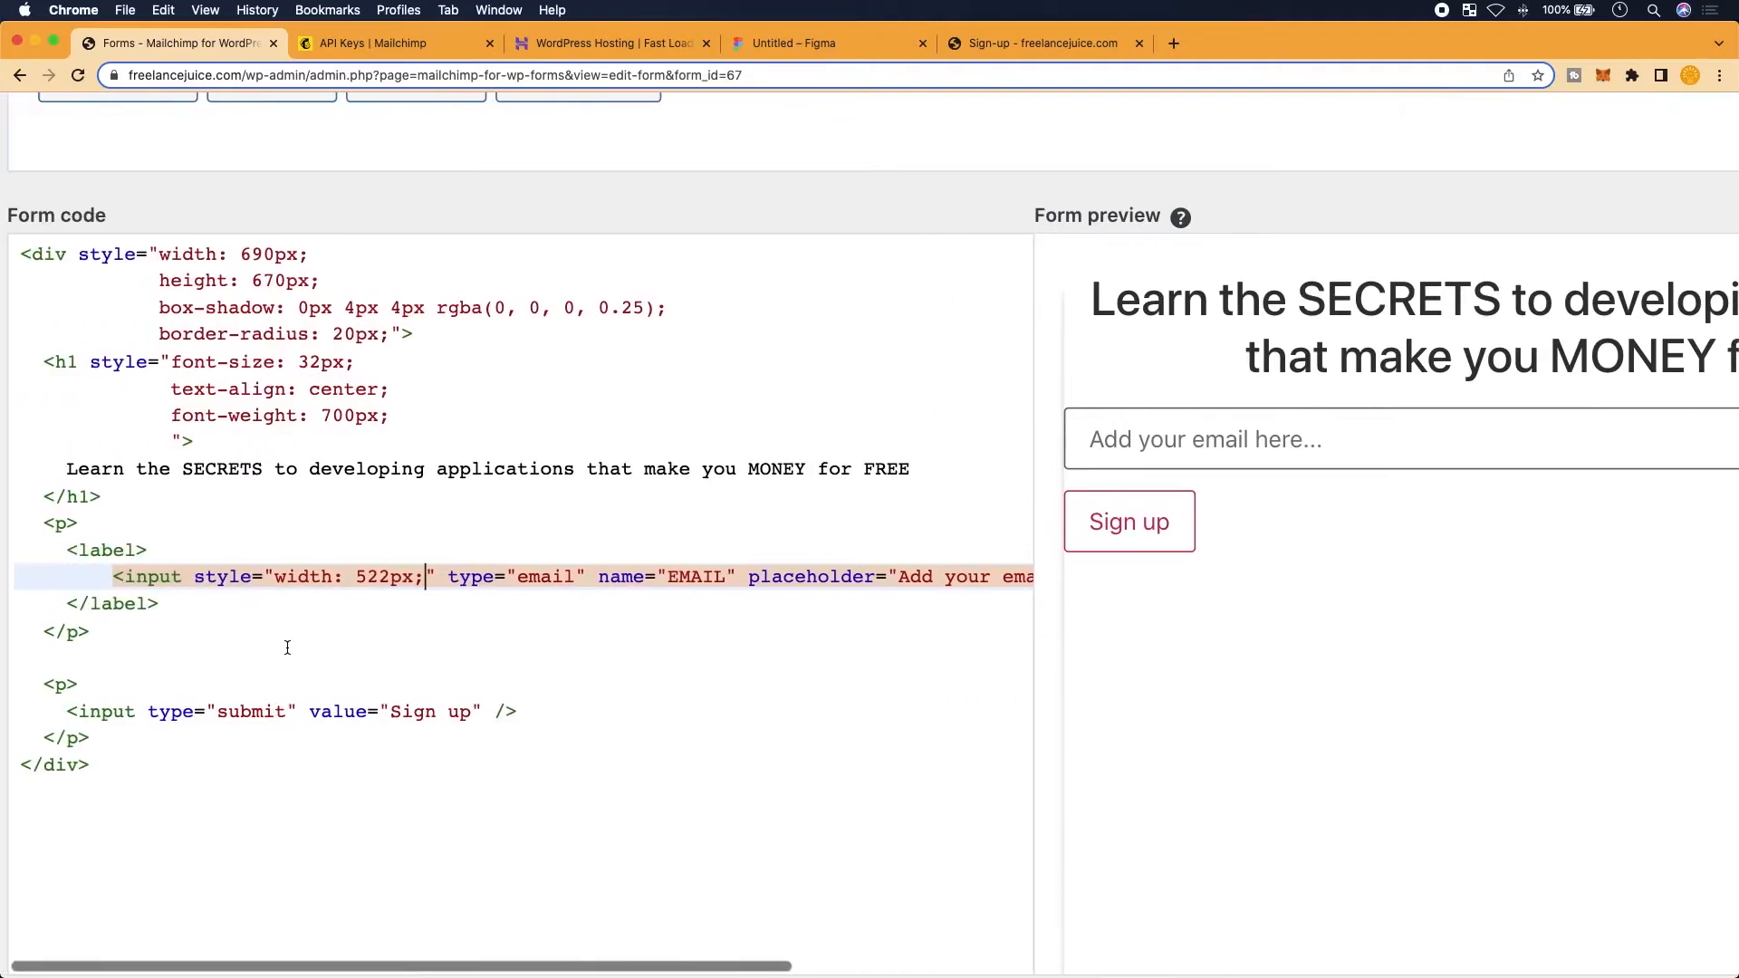
type("height:")
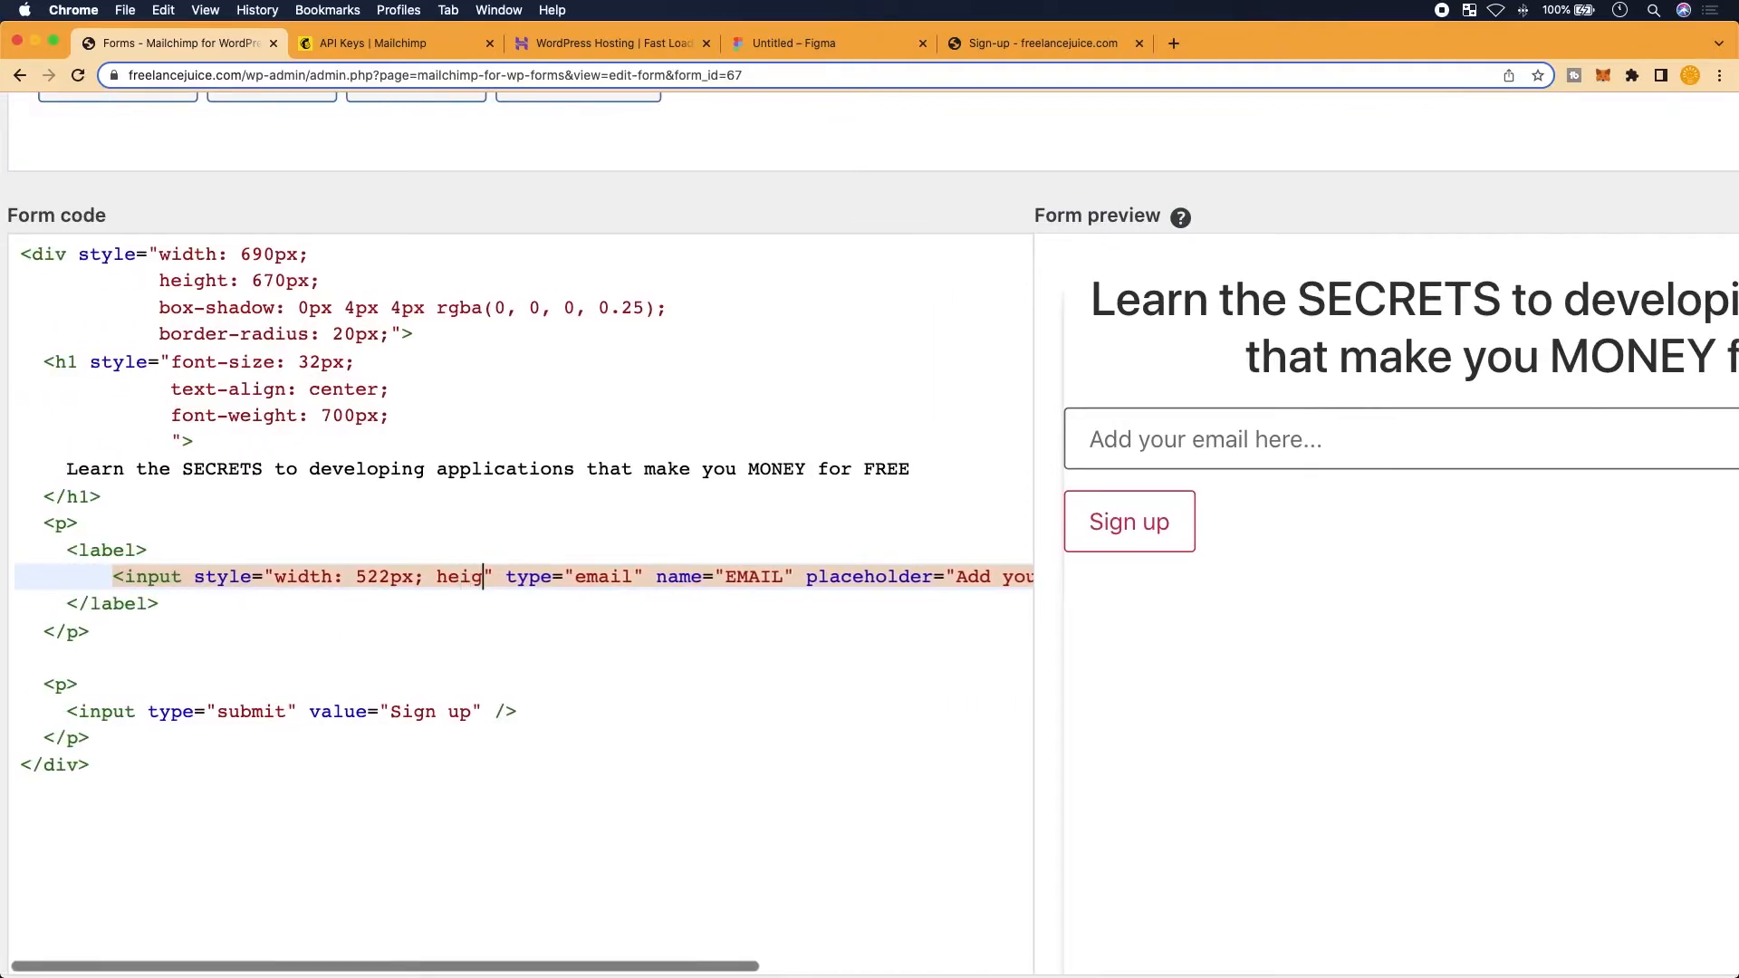
type(" 10")
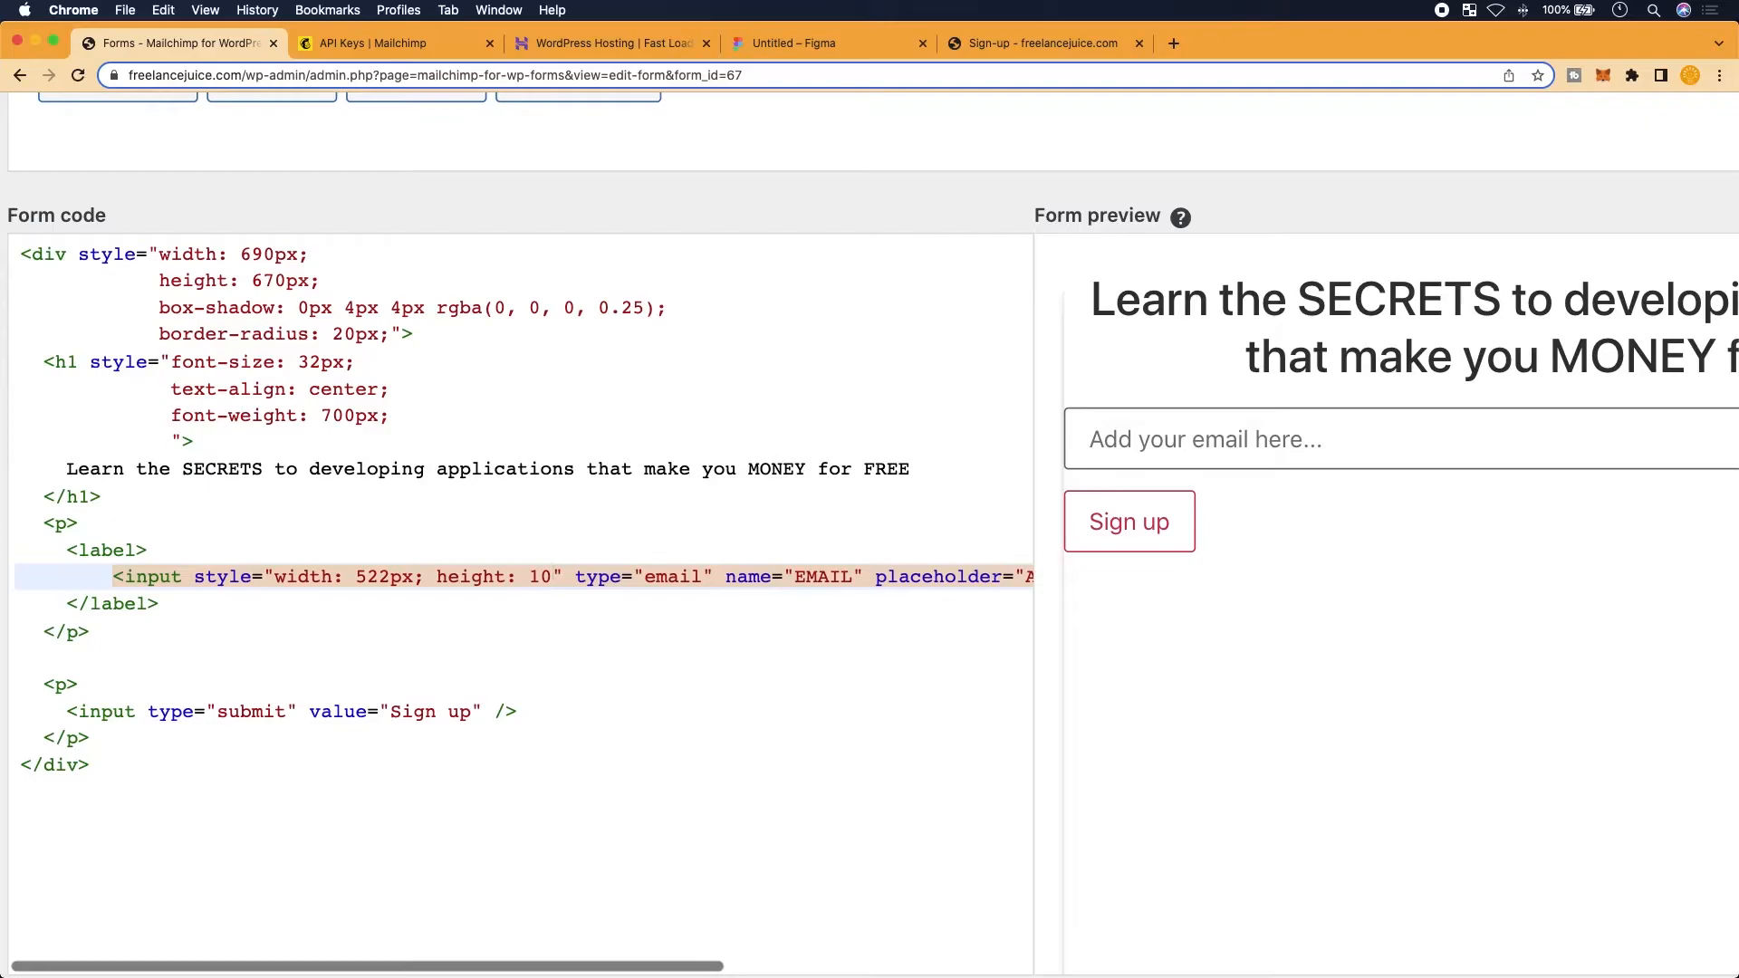
type("8px;")
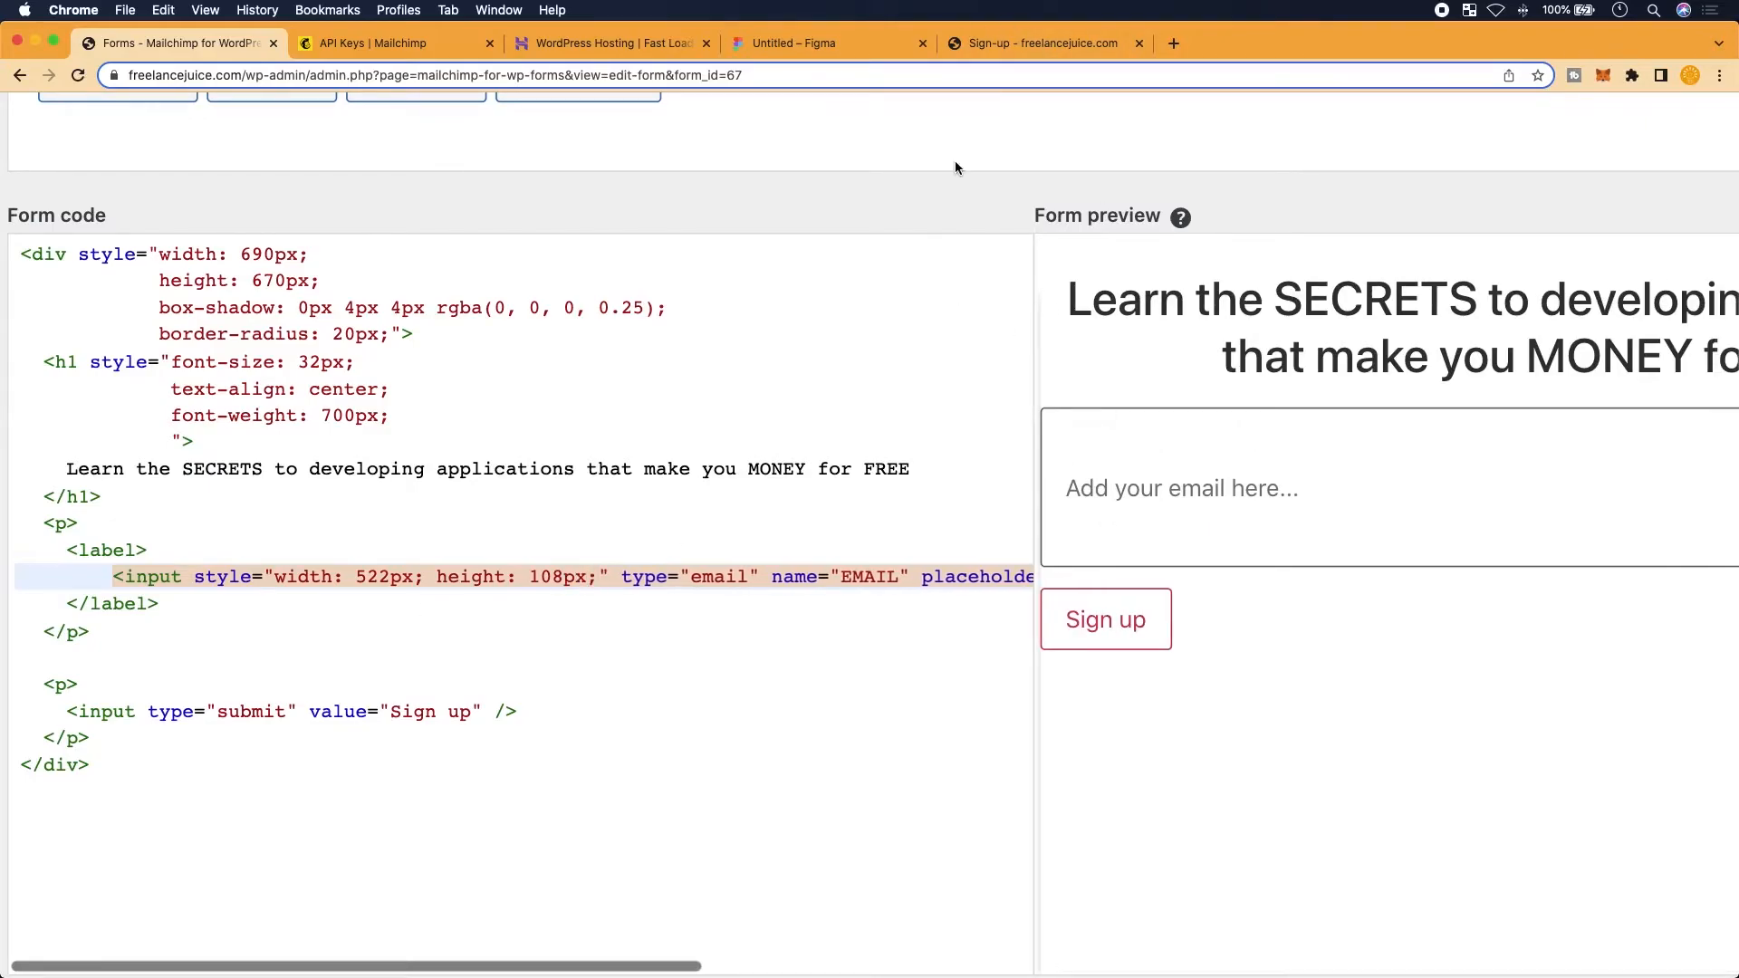
left_click(805, 42)
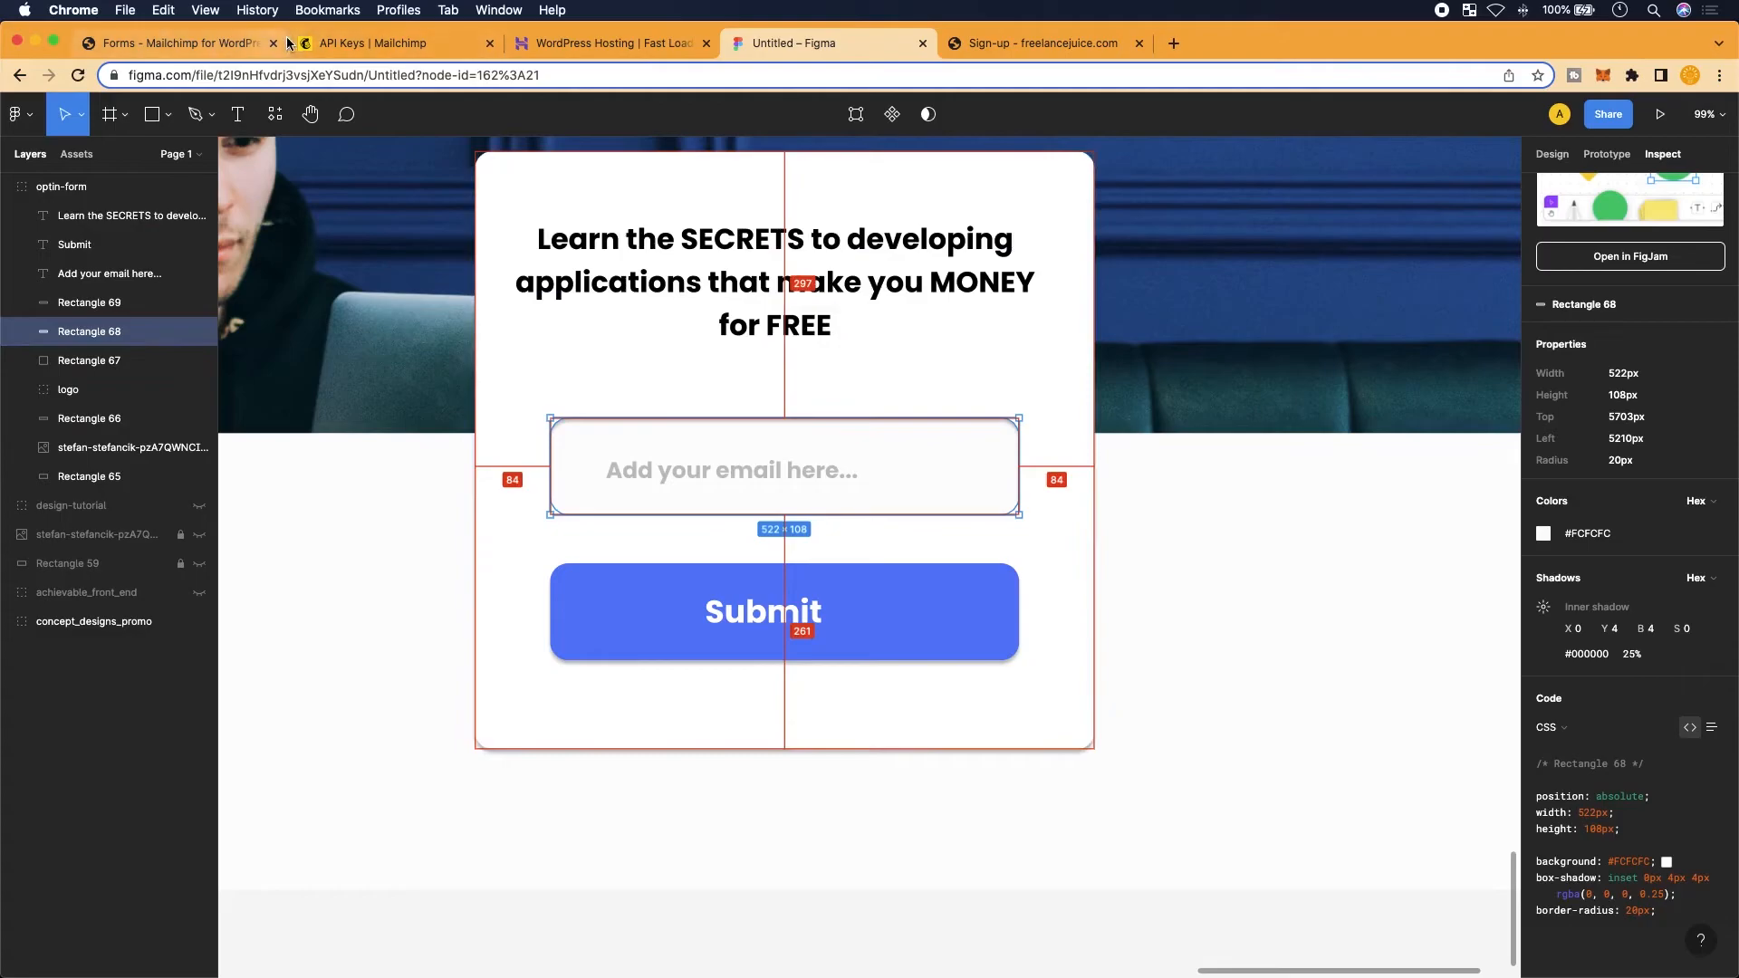
Review the current sign-up form code in the MC4WP editor and on the live page
left_click(195, 44)
scroll(1319, 559, "down", 1)
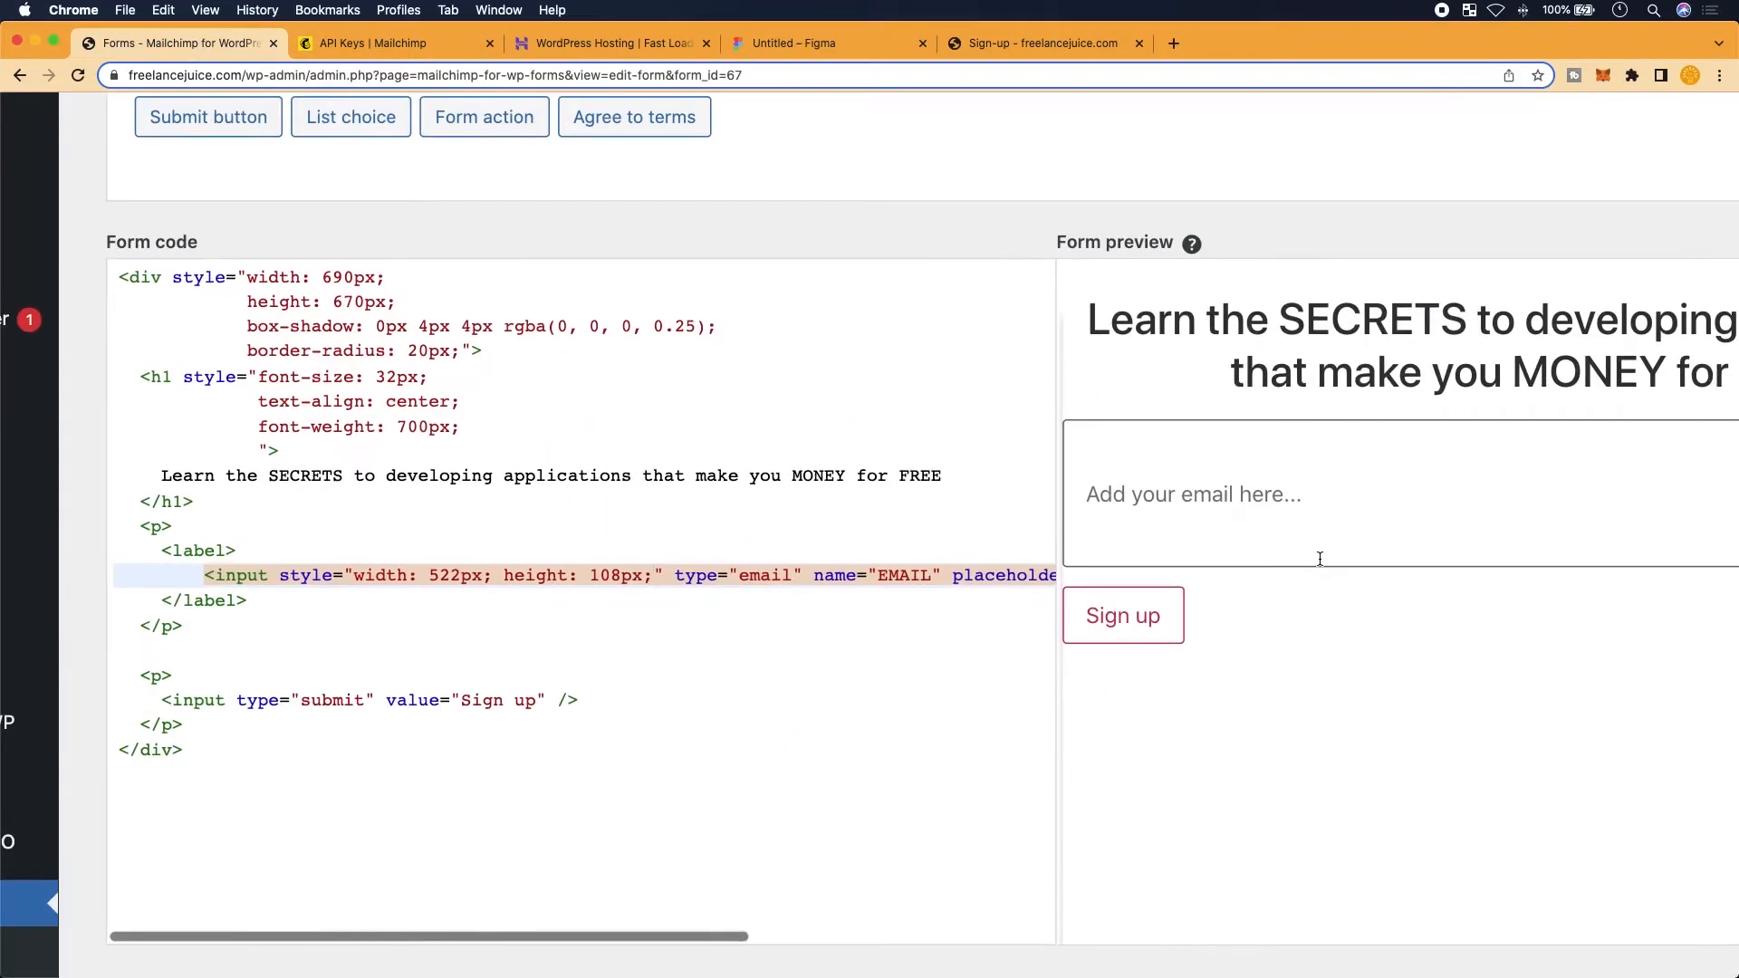
scroll(1285, 535, "right", 3)
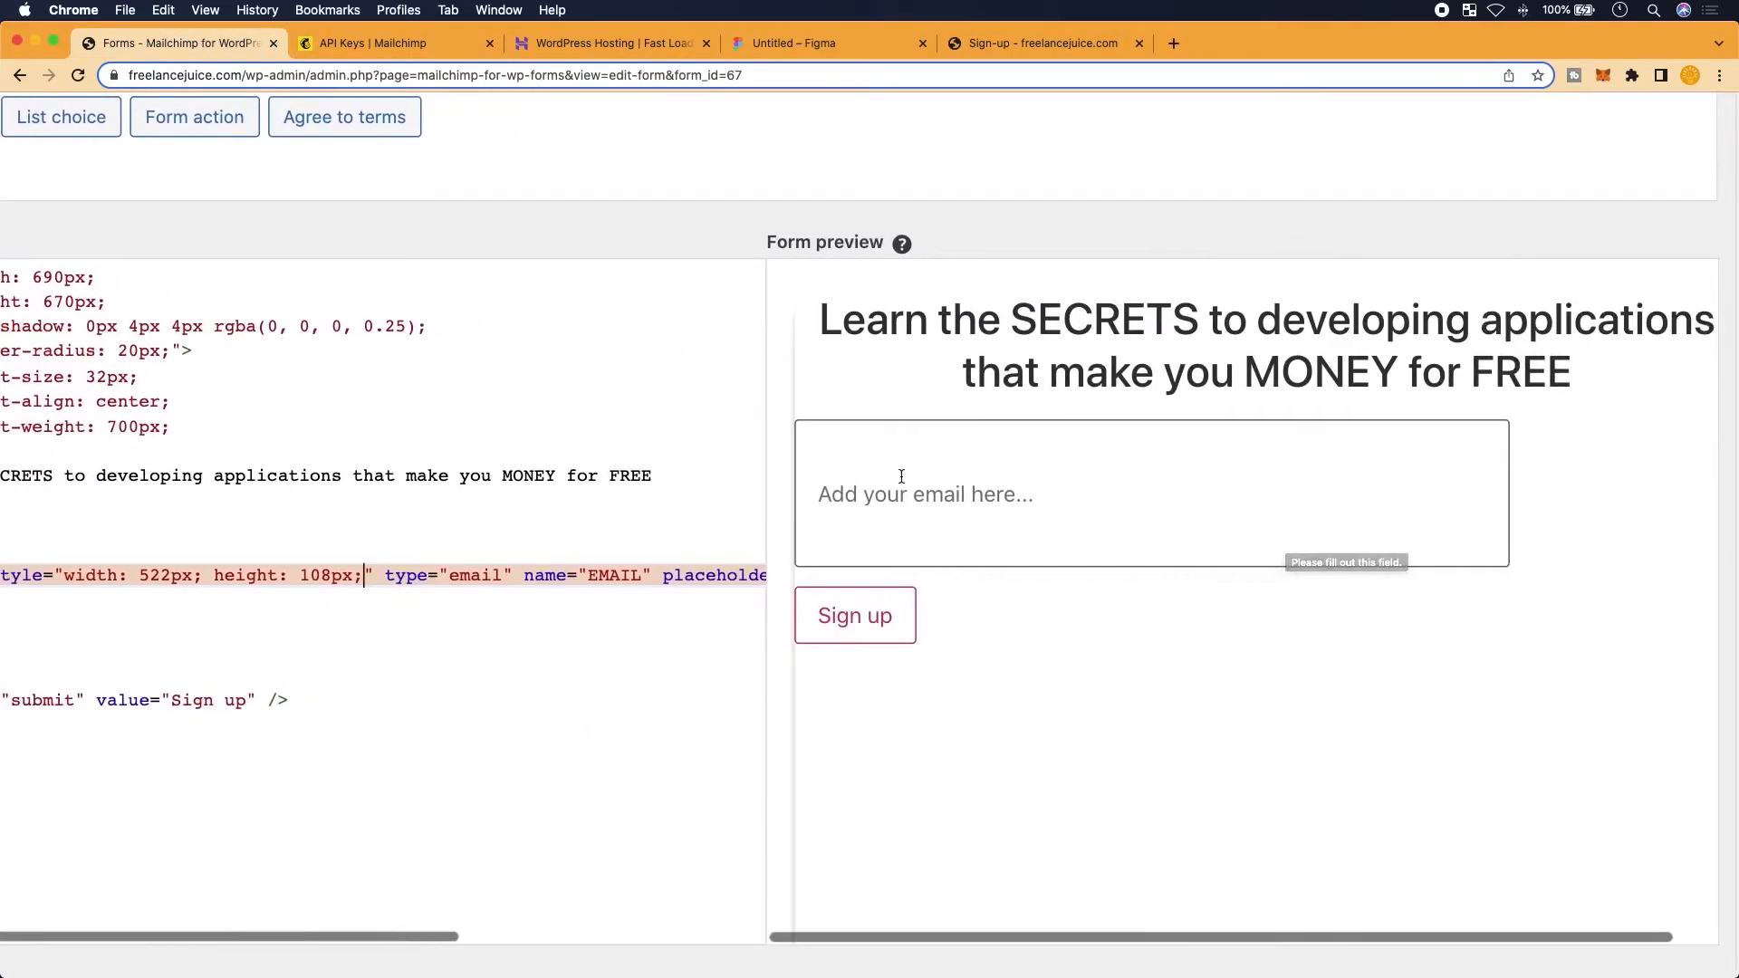
scroll(815, 544, "left", 3)
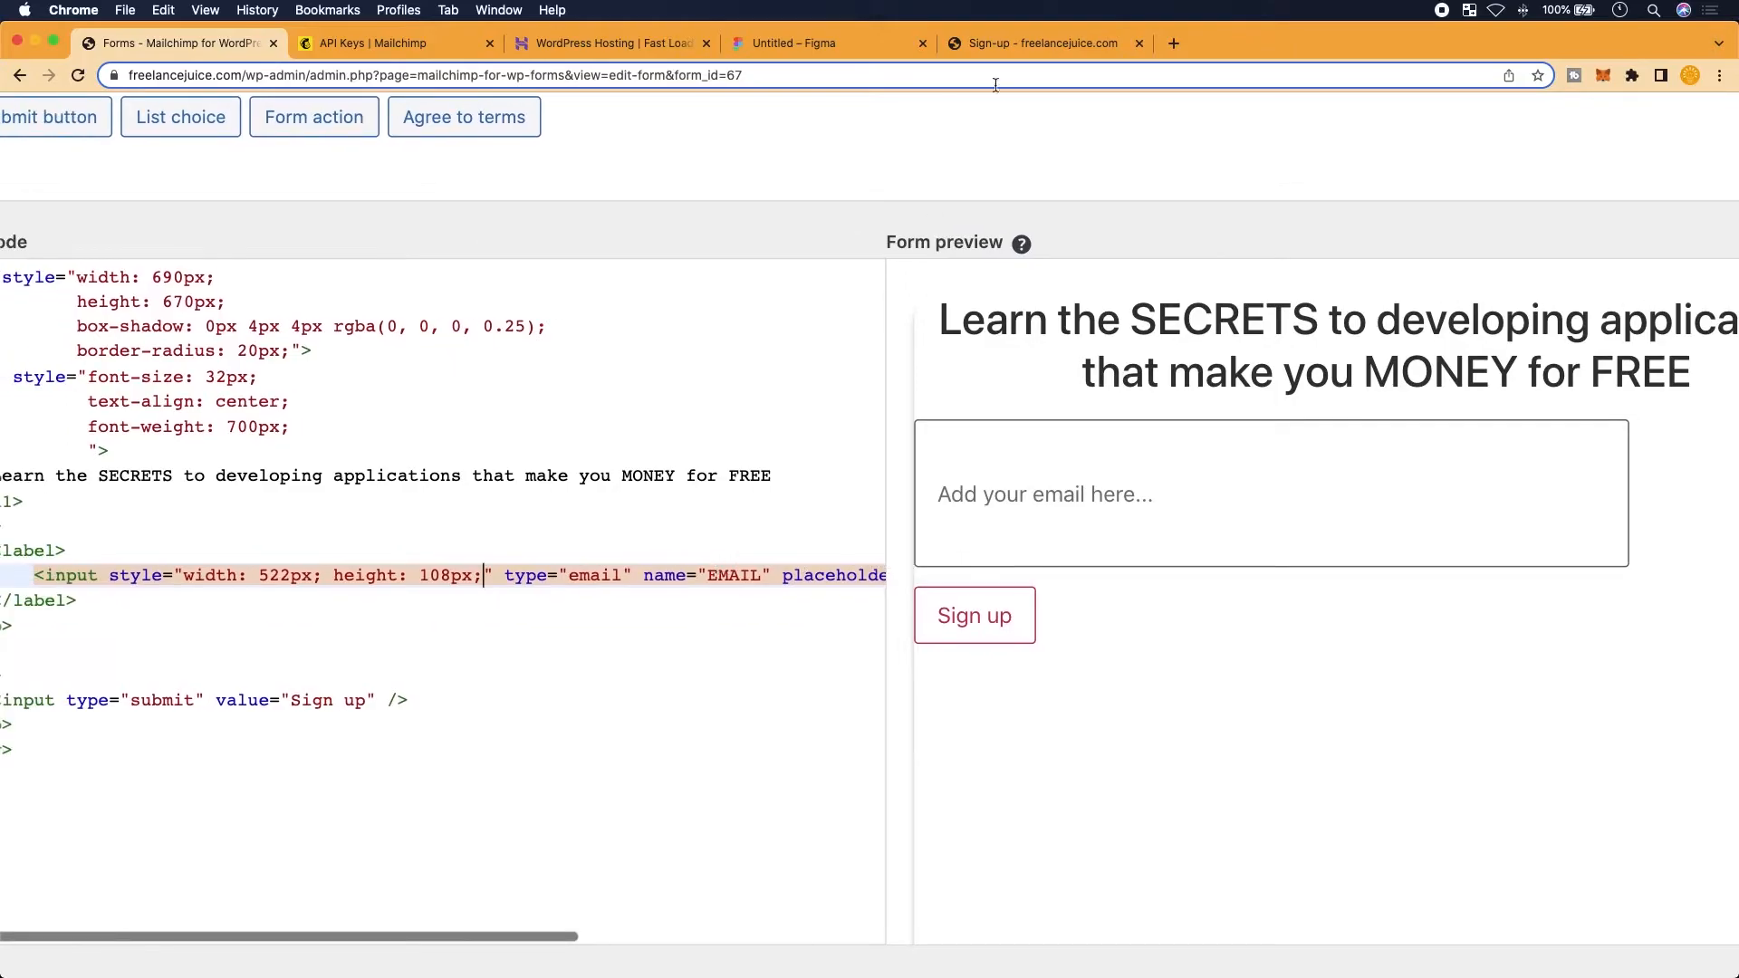
left_click(1001, 45)
In Figma, inspect the 'Add your email here...' text: Poppins, 700, 25px, #C1C1C1
left_click(824, 43)
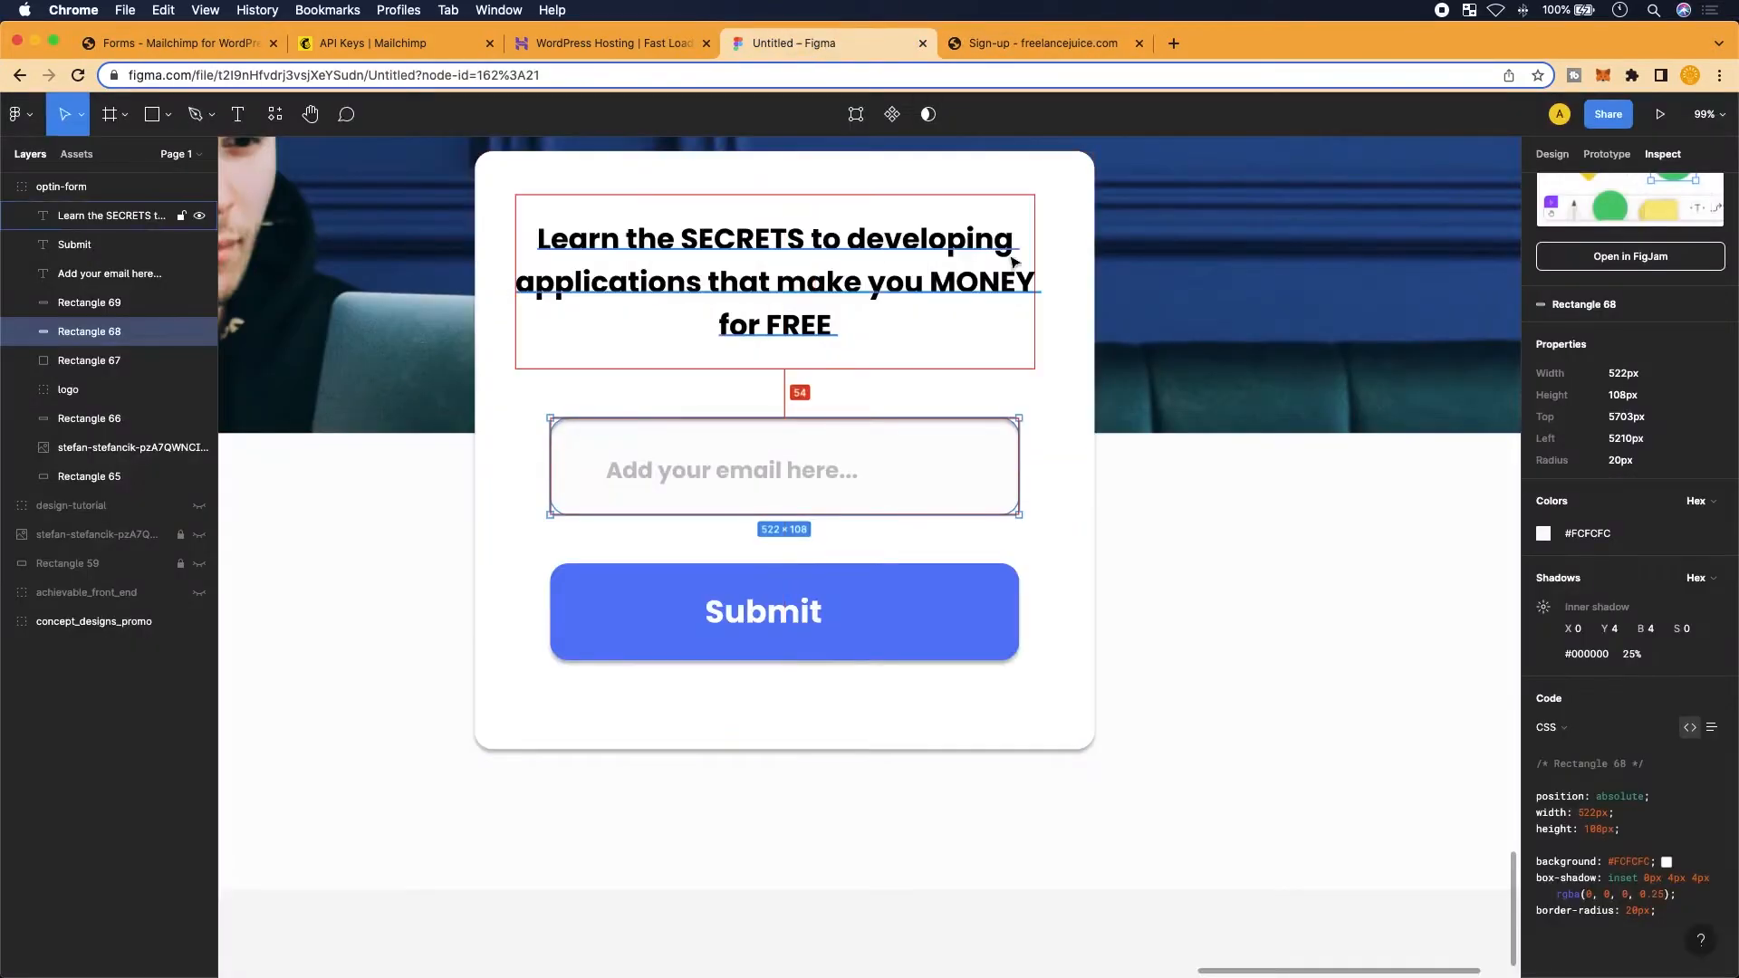
left_click(797, 473)
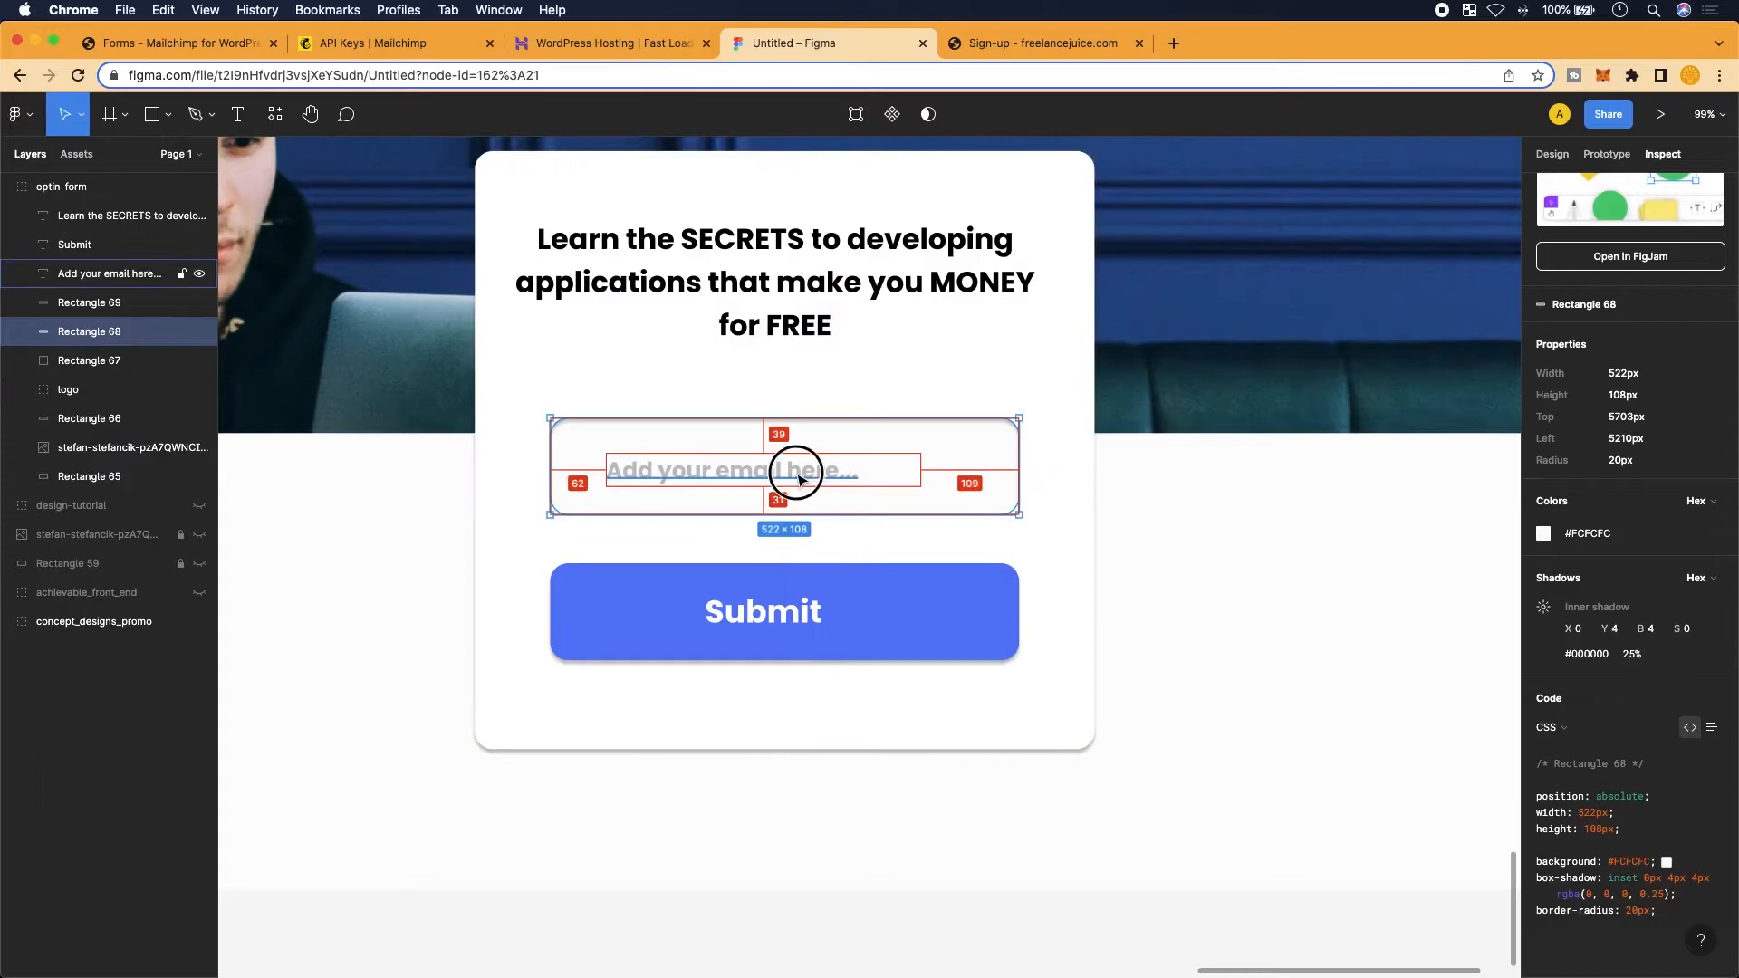
scroll(1649, 832, "down", 4)
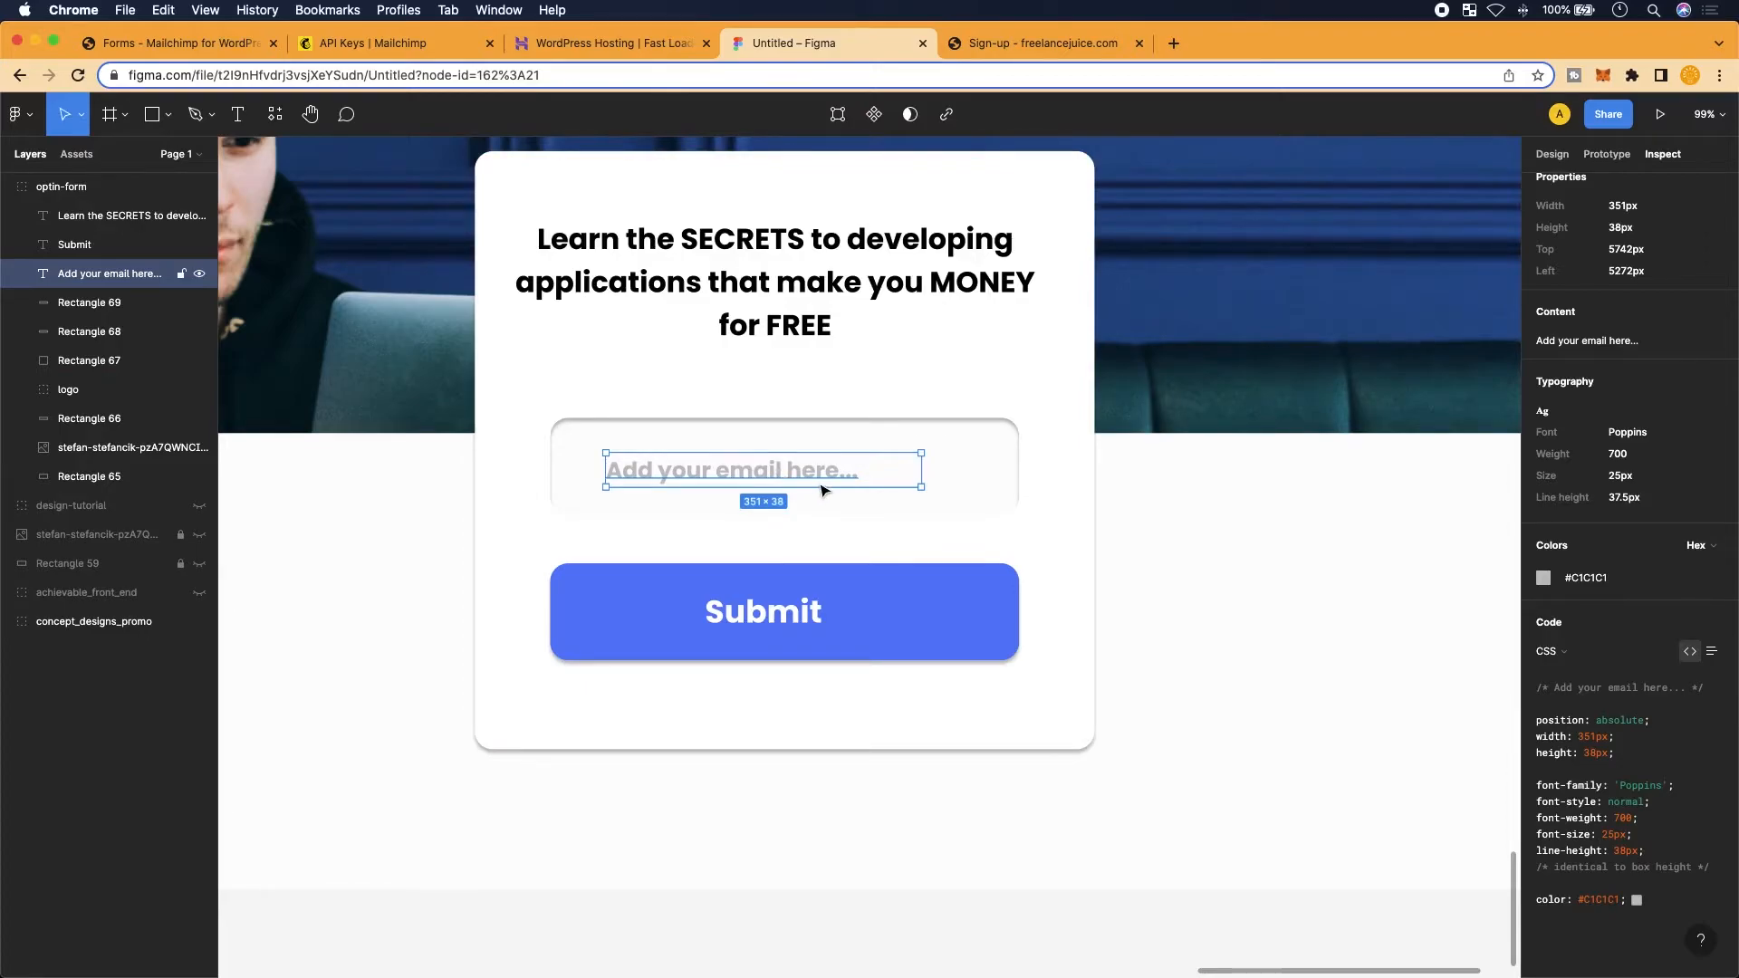
key("alt")
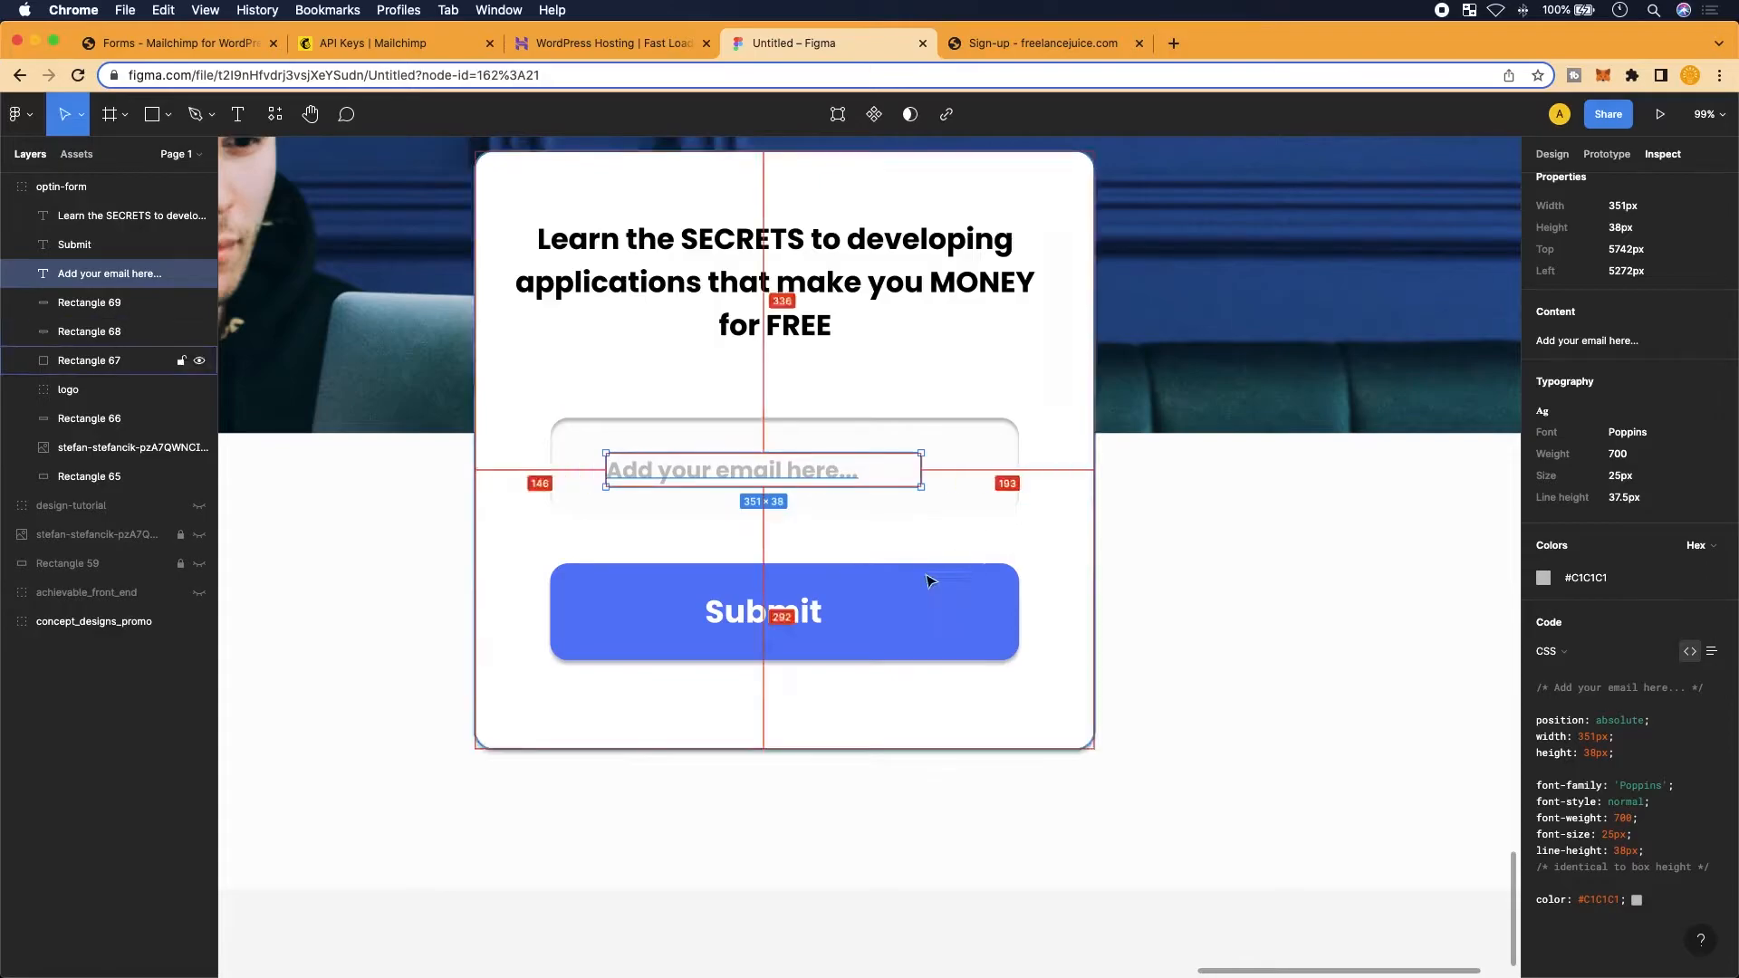
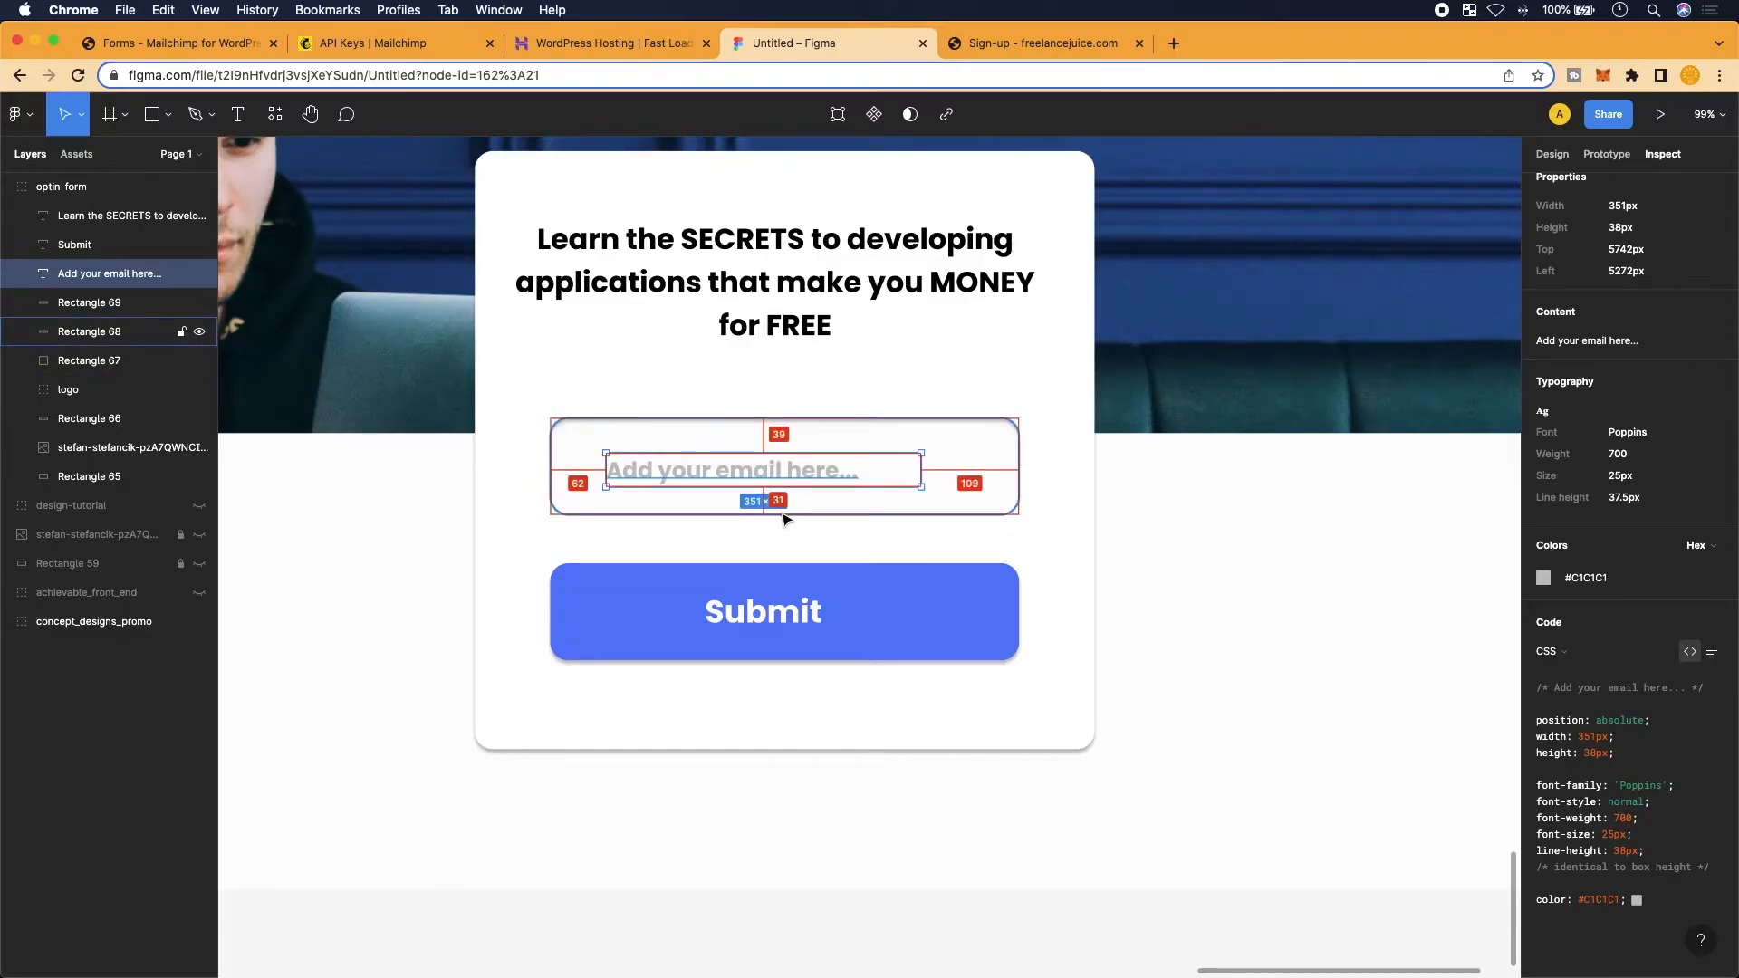
In Figma, copy the white card's box-shadow (0px 4px 4px rgba(0,0,0,0.25)) and 20px border-radius CSS
left_click(890, 518)
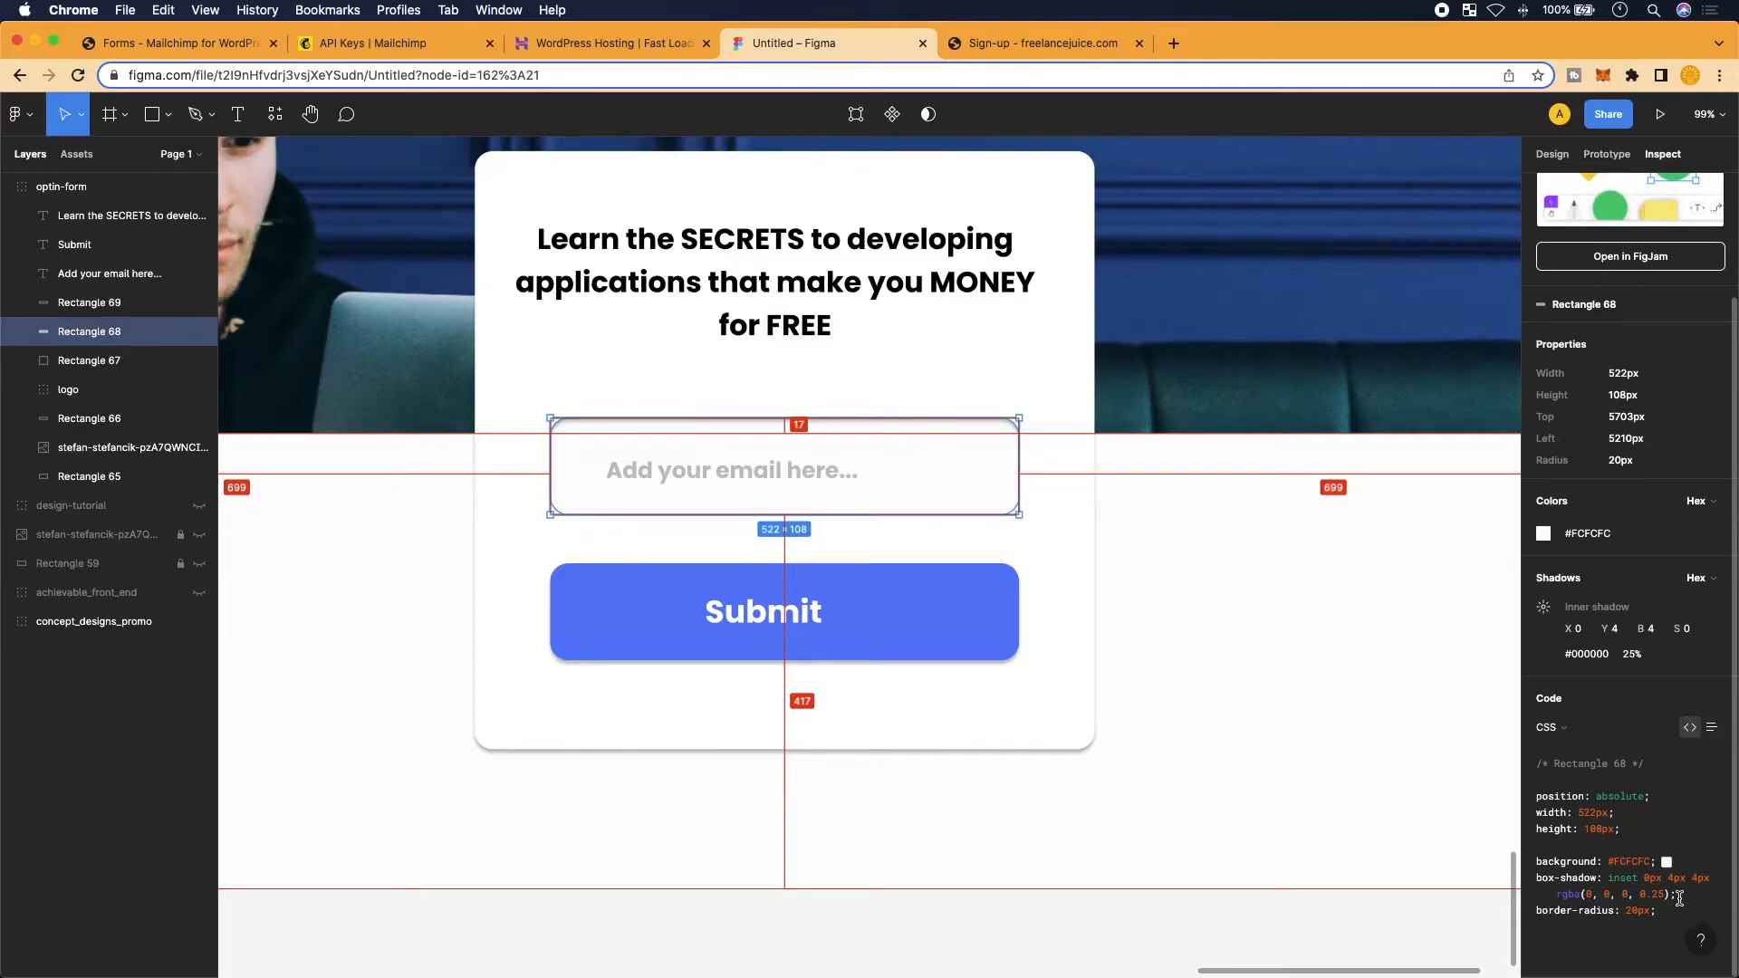
left_click(952, 541)
scroll(960, 514, "up", 6)
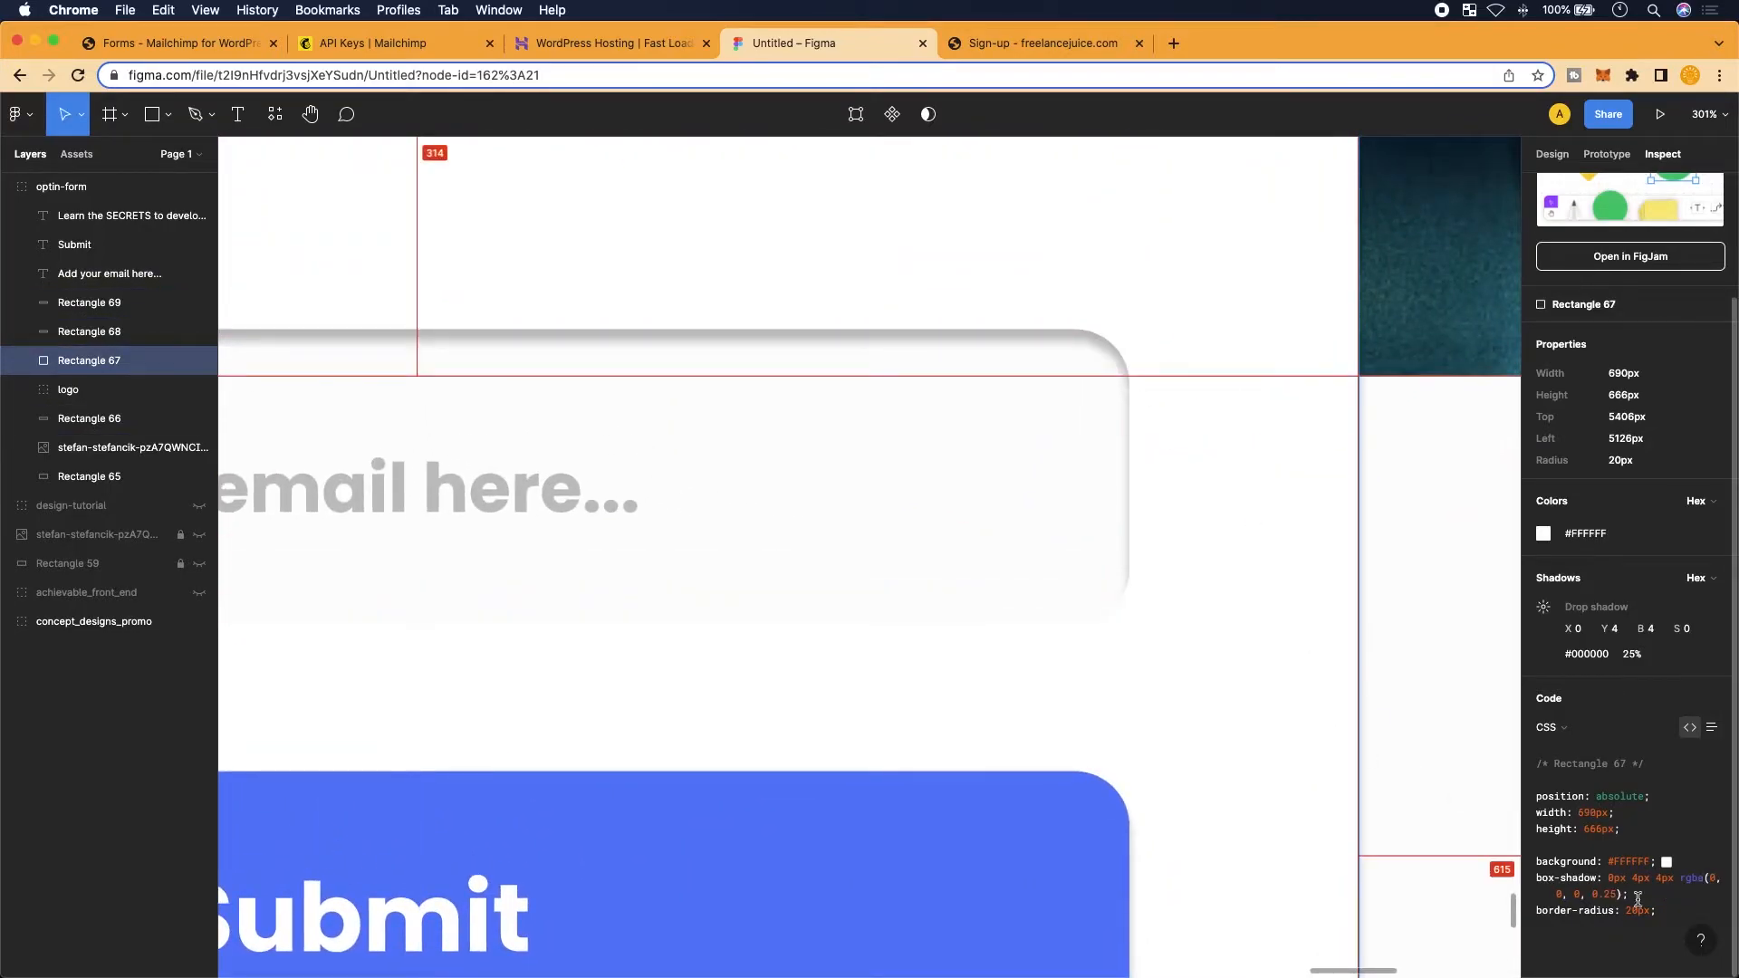
left_click_drag(1647, 894, 1537, 878)
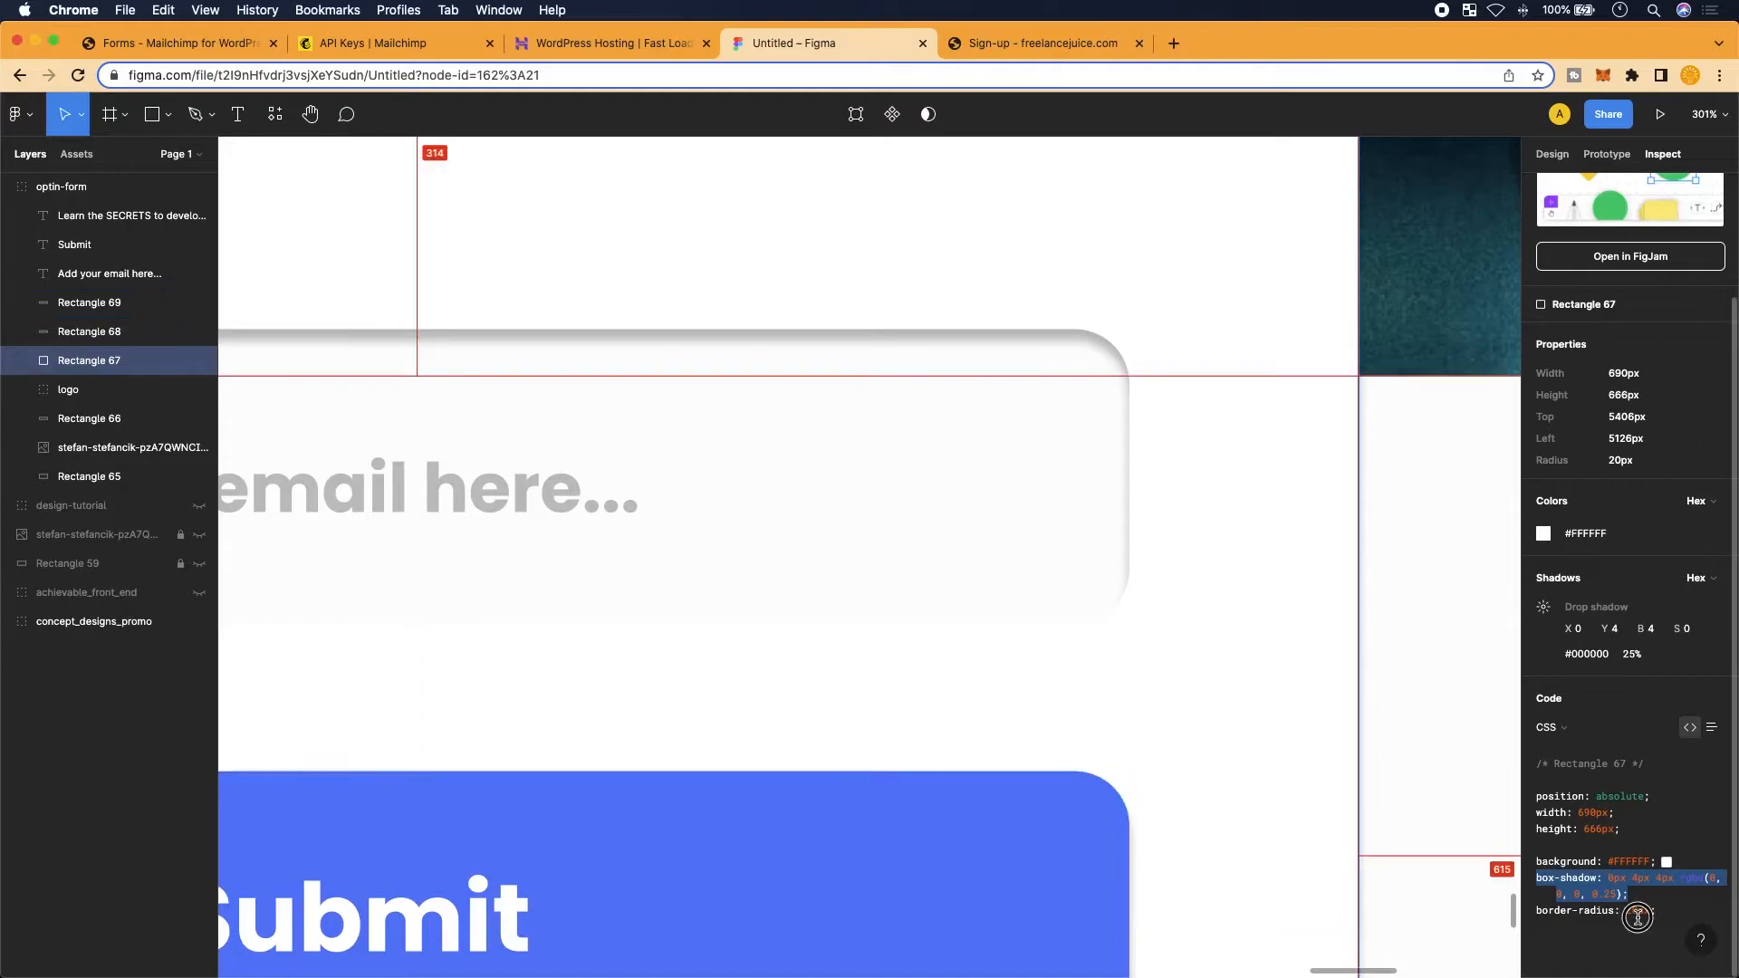
left_click(1680, 916)
left_click_drag(1680, 915, 1536, 878)
key("super+c")
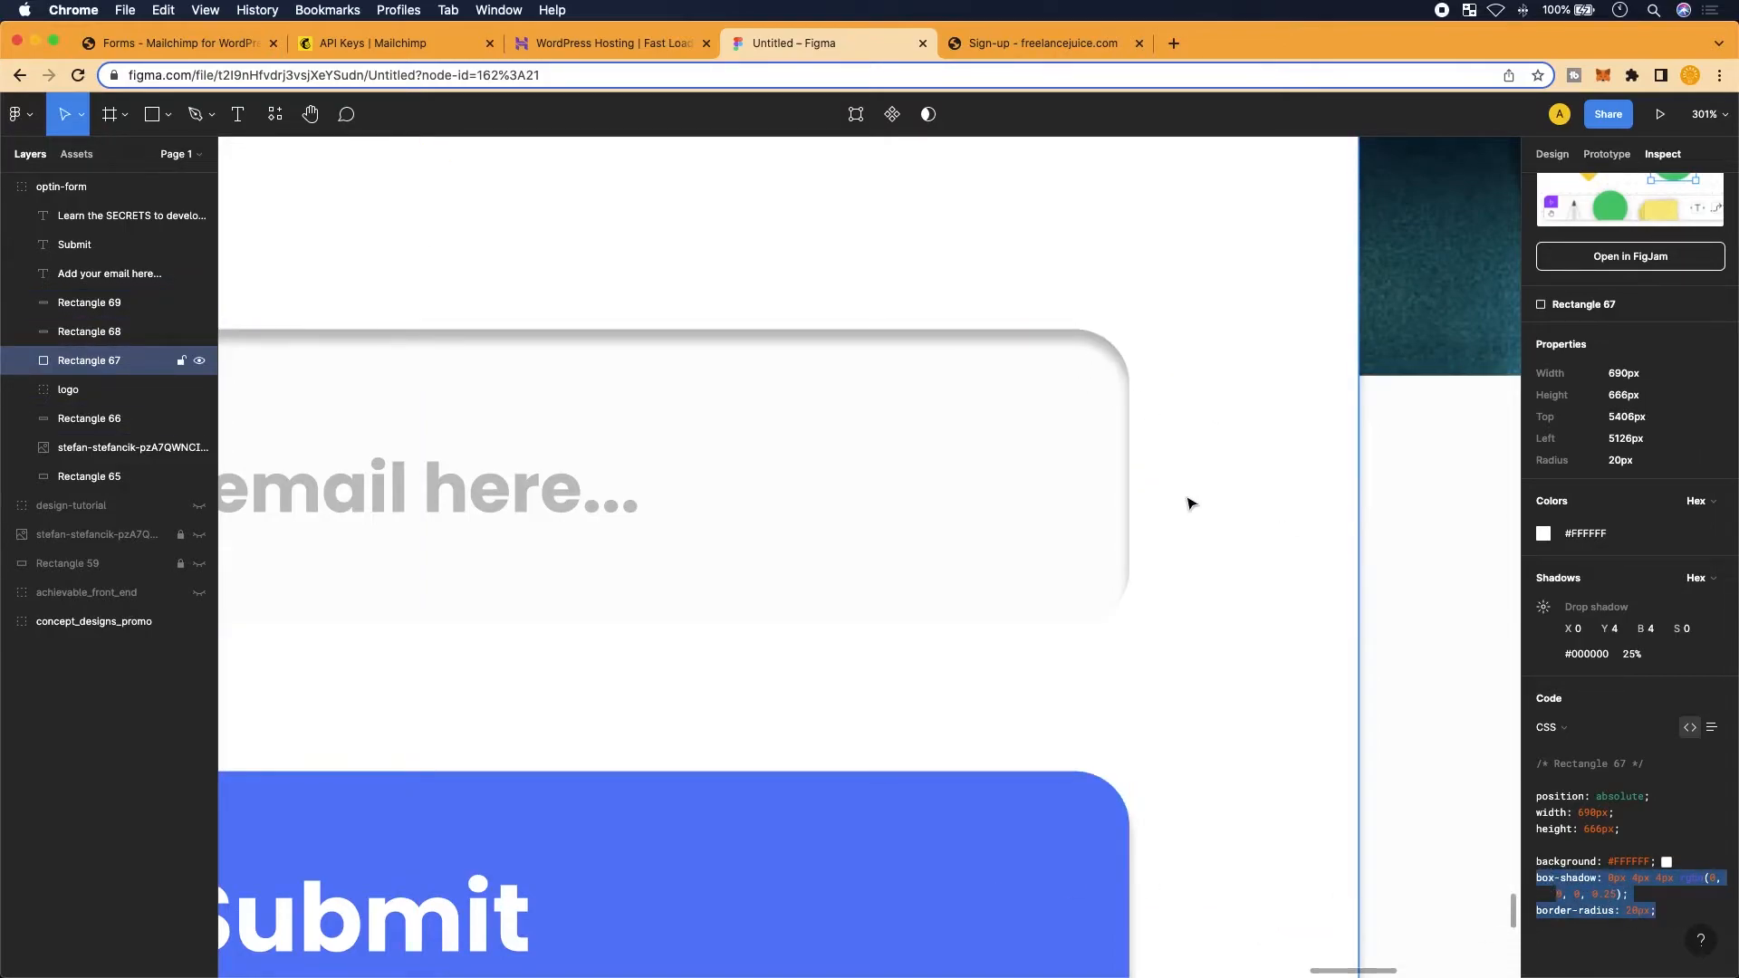
left_click(174, 43)
Paste the 0px 4px 4px box-shadow and border-radius: 20px rules into the email input's style, one per line
scroll(449, 514, "left", 2)
scroll(448, 513, "left", 1)
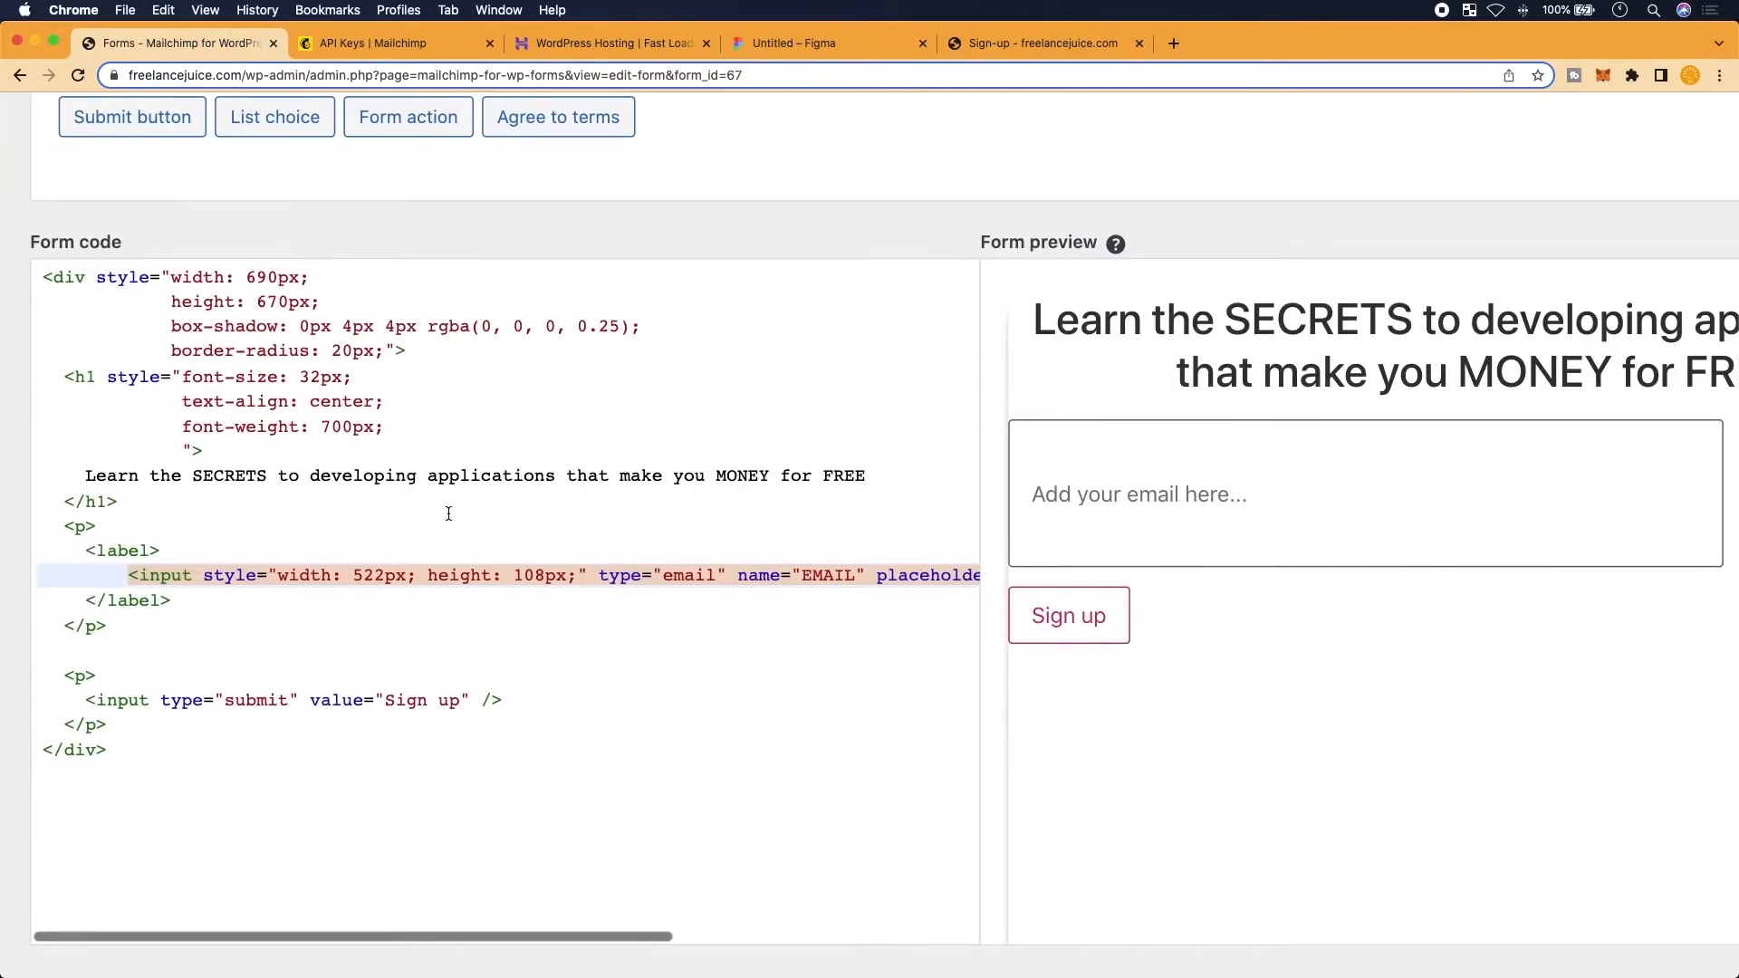
key("Left")
key("Left")
key("Left")
key("Left")
key("Return")
key("Right")
key("Right")
key("Right")
key("Right")
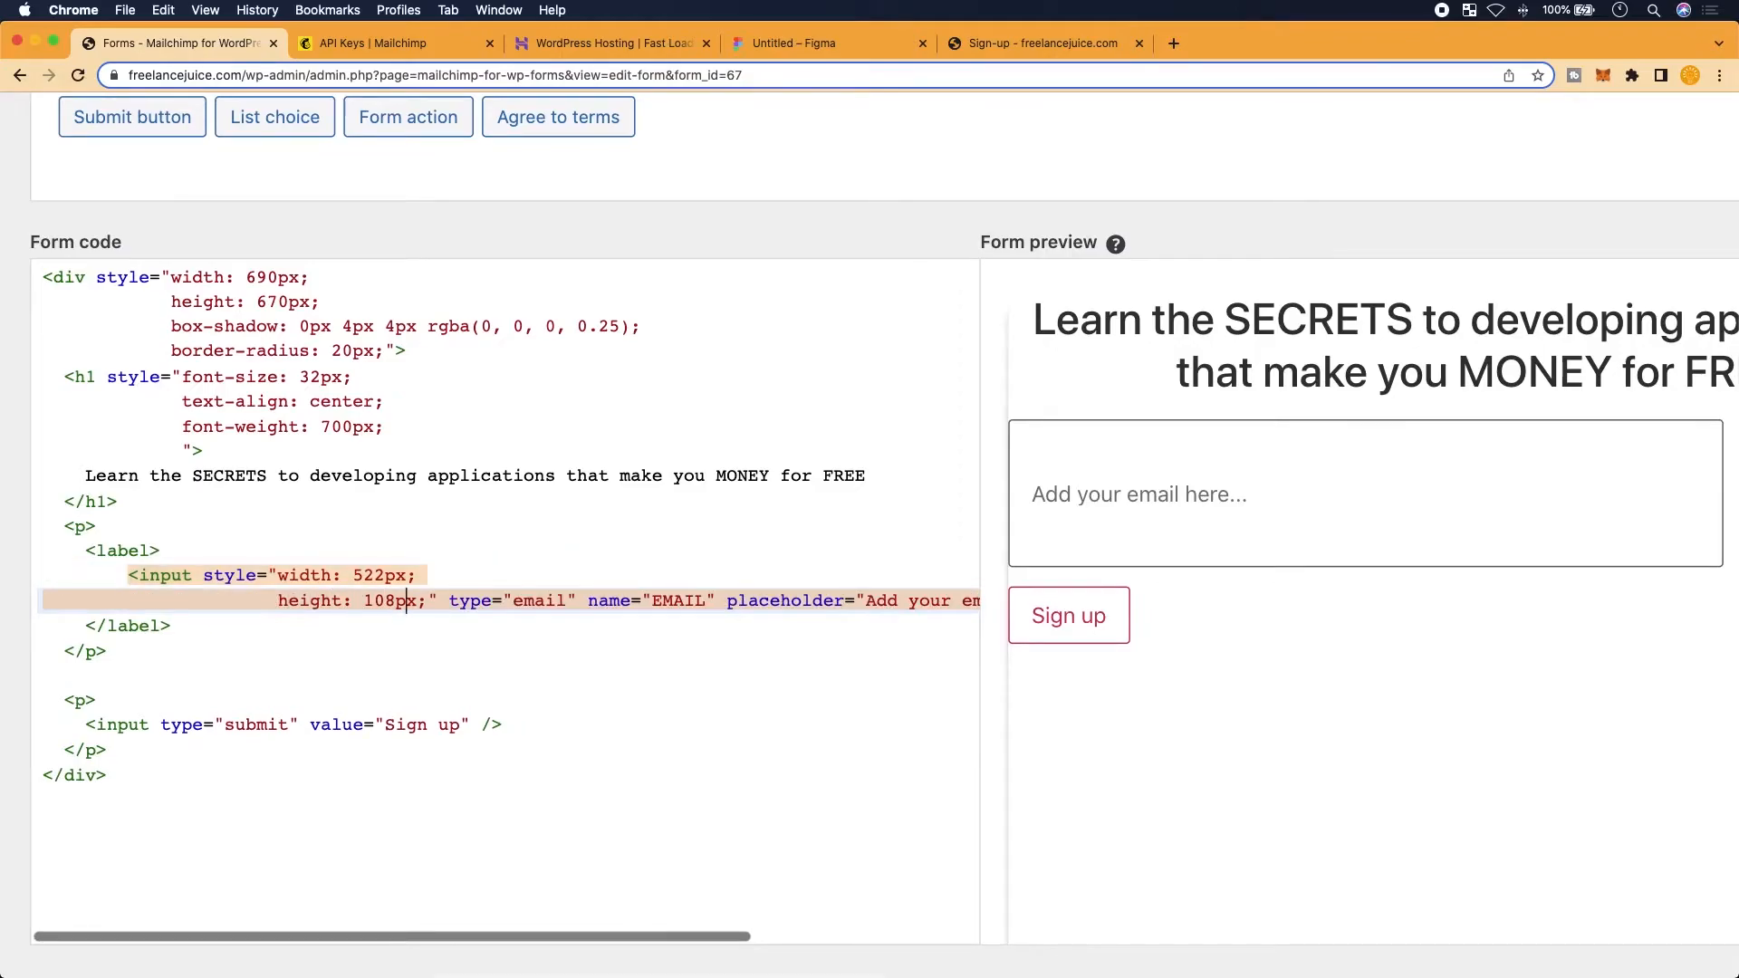
key("Return")
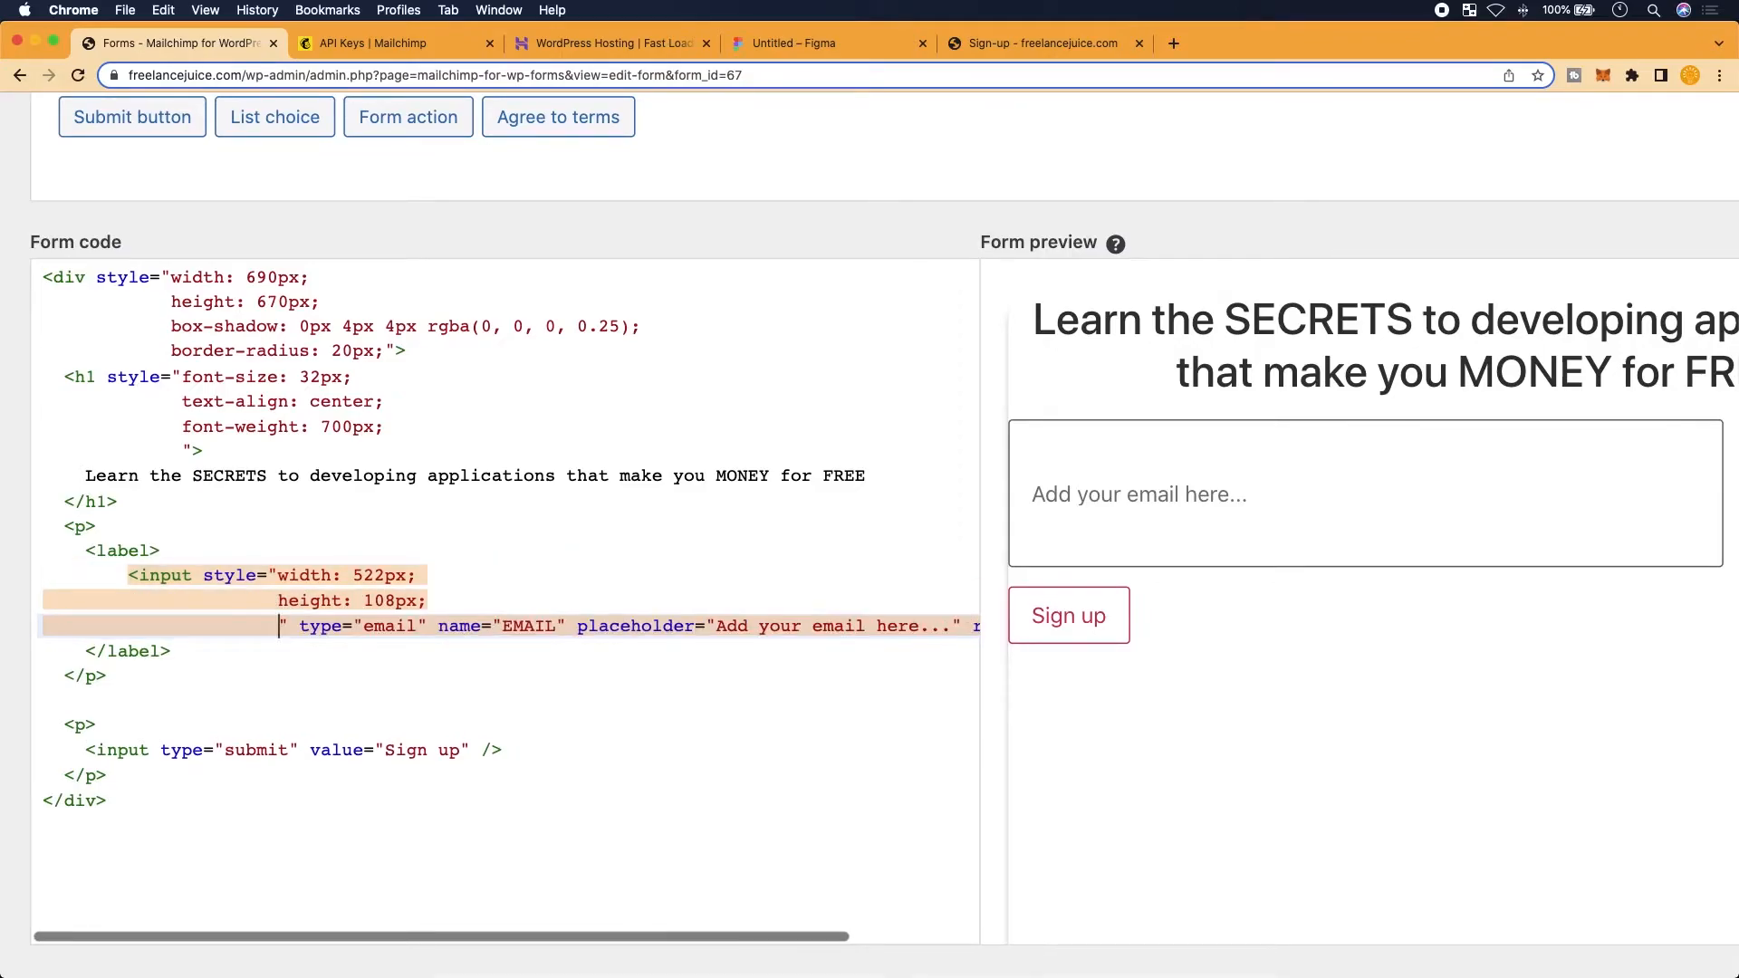
key("super+v")
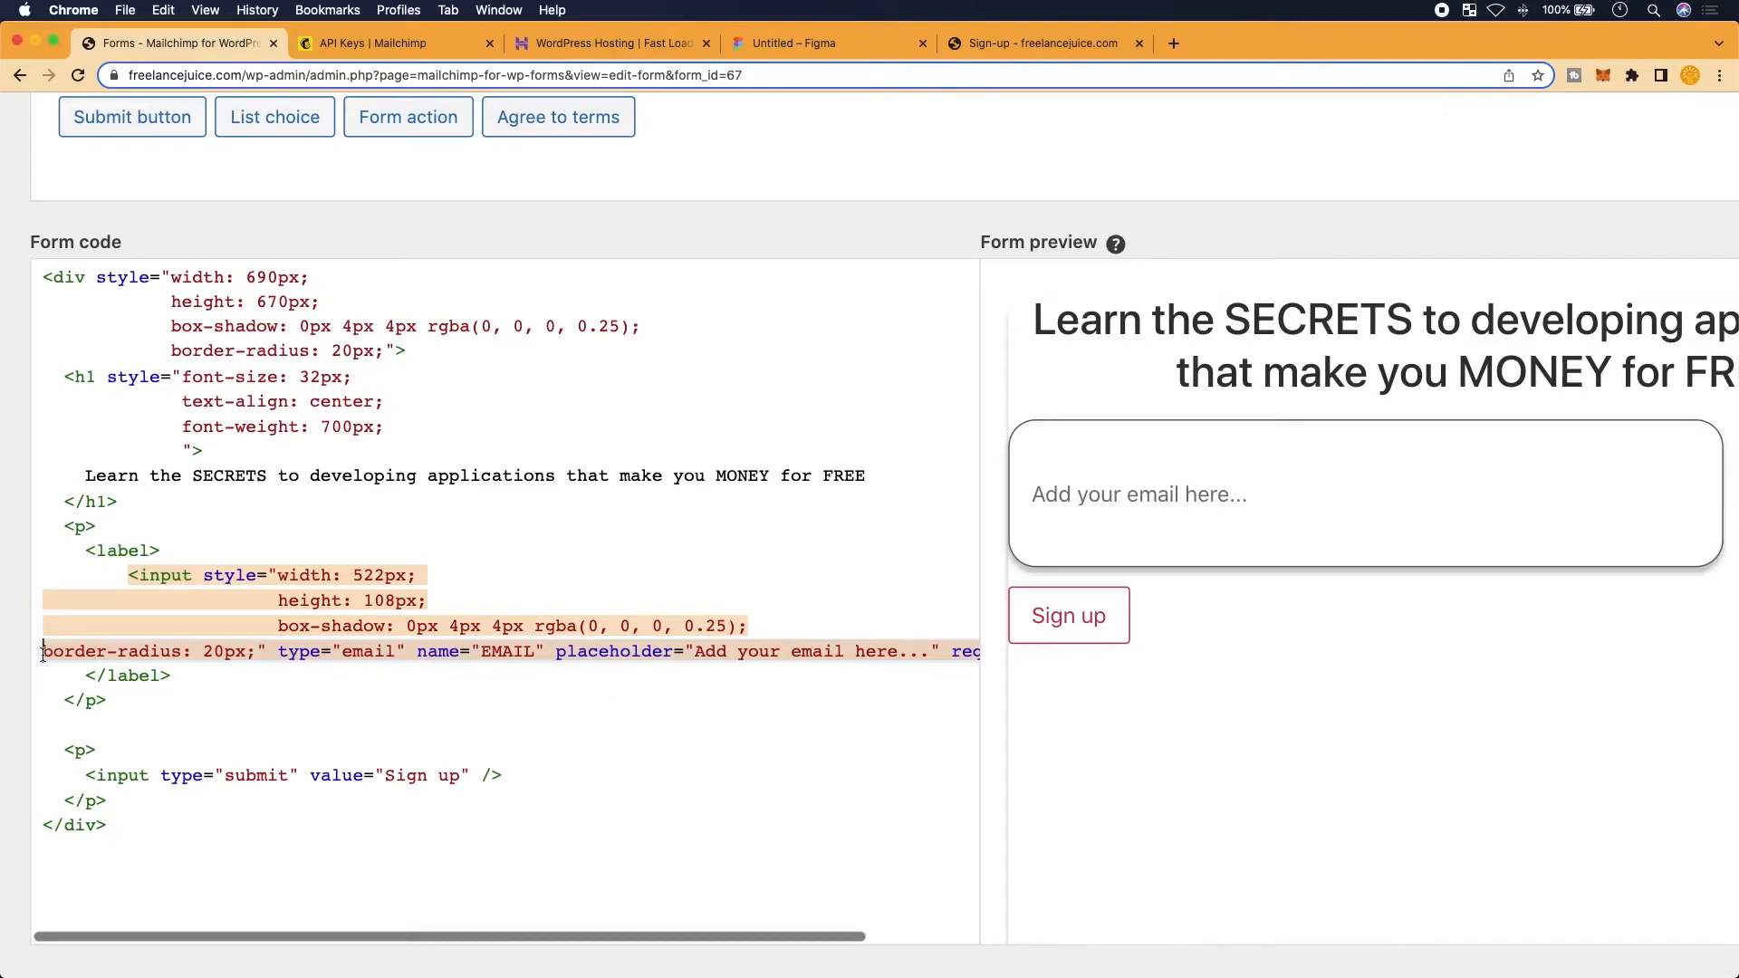
key("BackSpace")
key("Return")
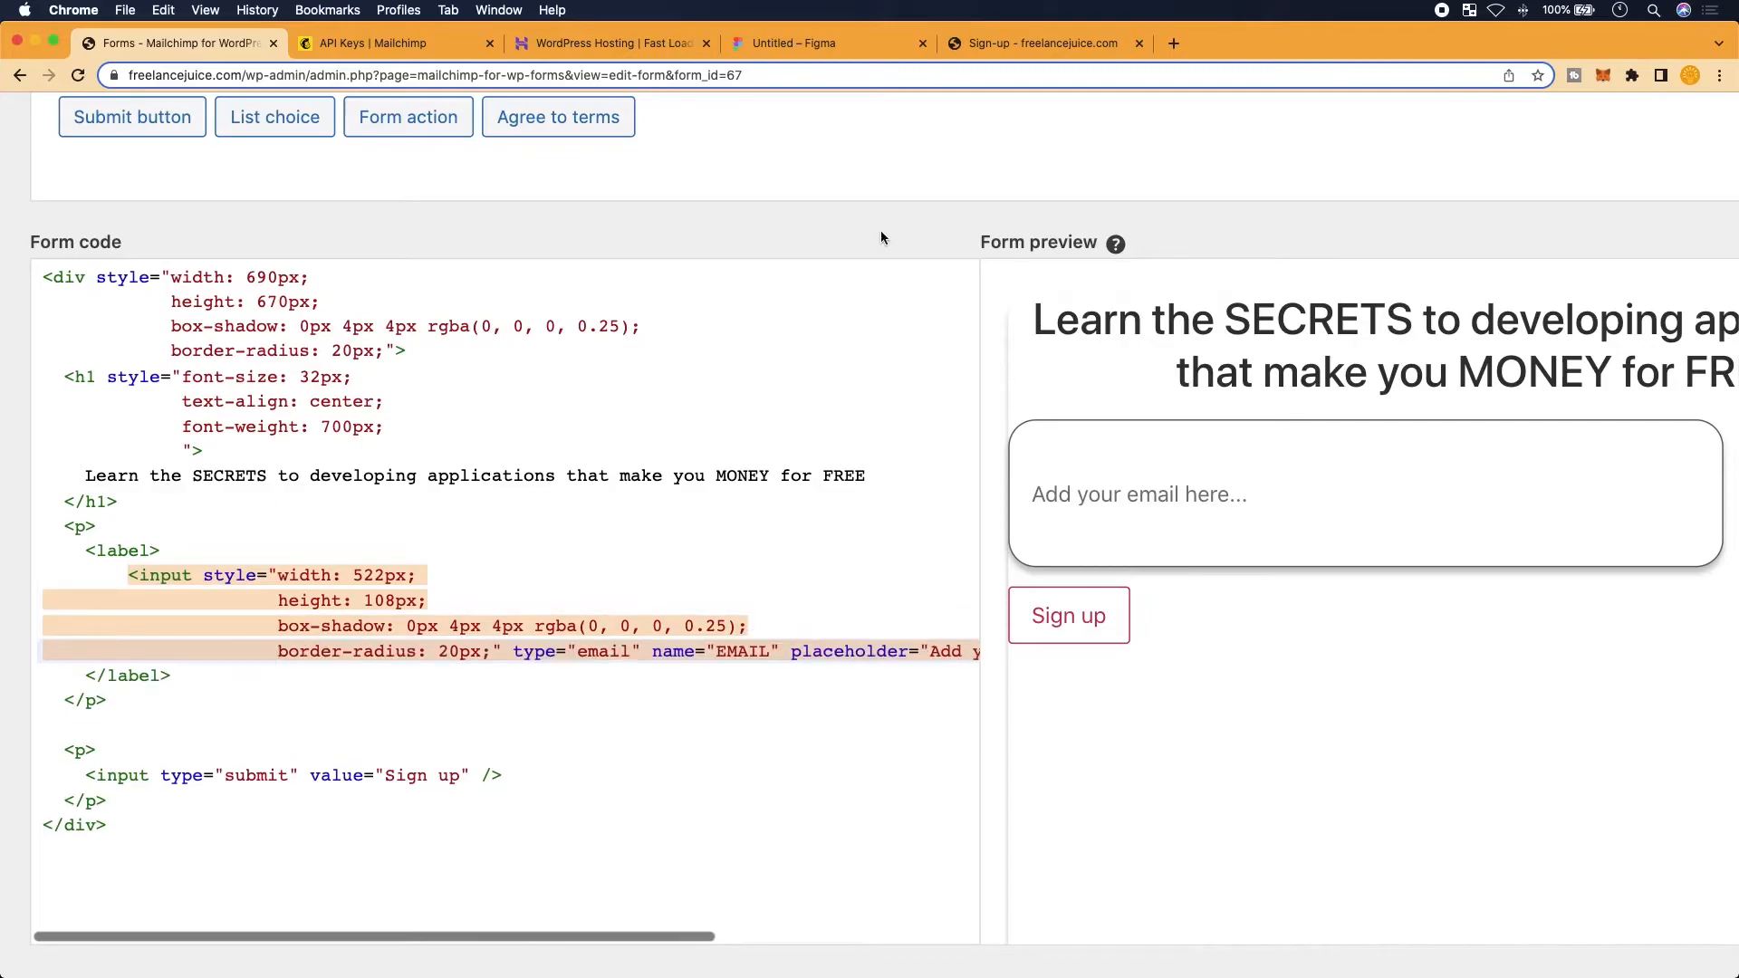
left_click(793, 43)
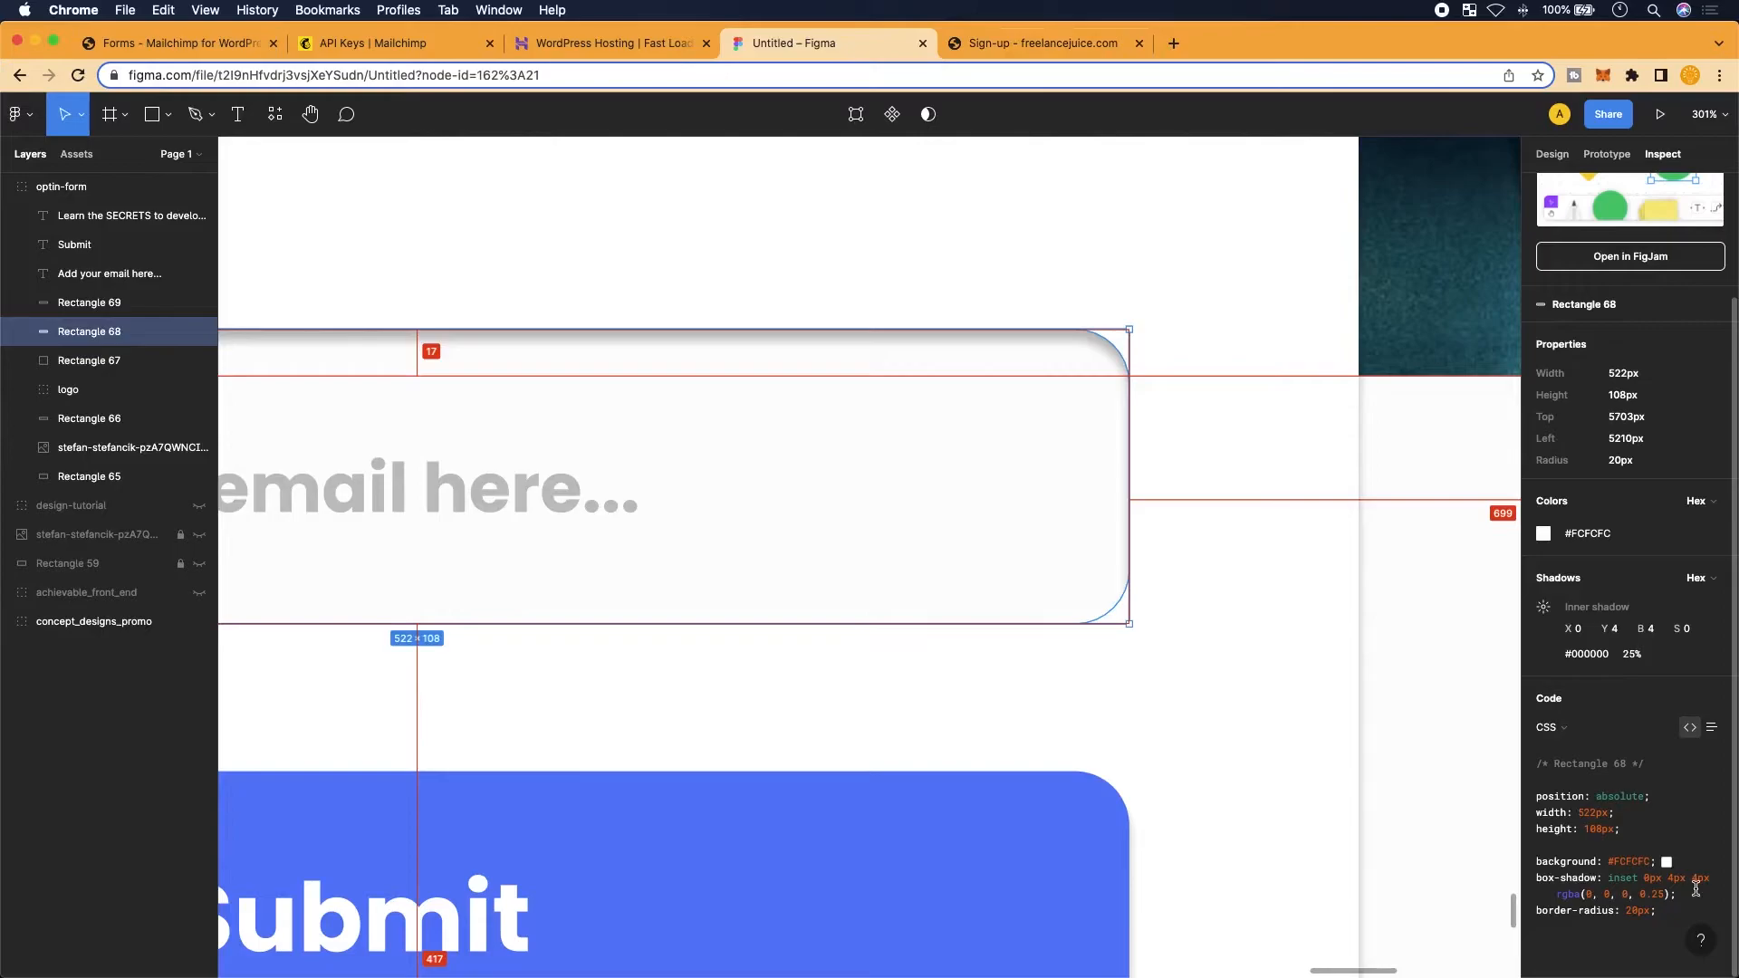
Replace the email input's box-shadow with Figma's inset 0px 4px 4px rgba(0, 0, 0, 0.25) shadow
left_click_drag(1687, 895, 1535, 878)
key("super+c")
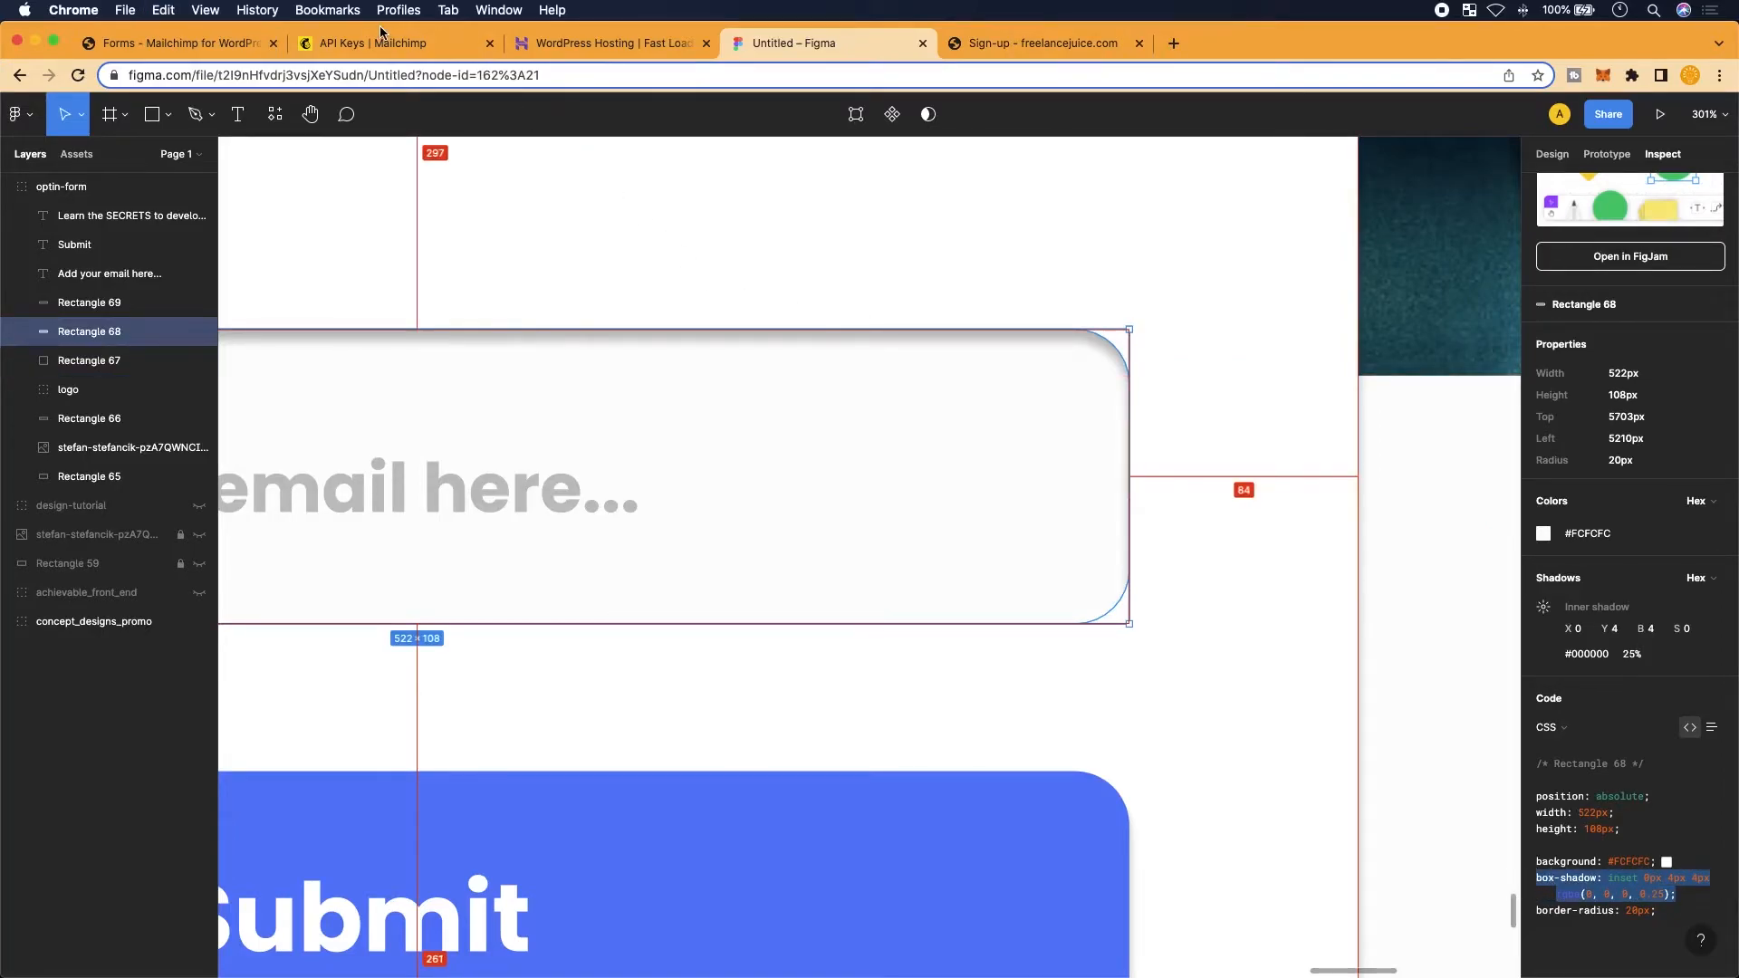
left_click(178, 43)
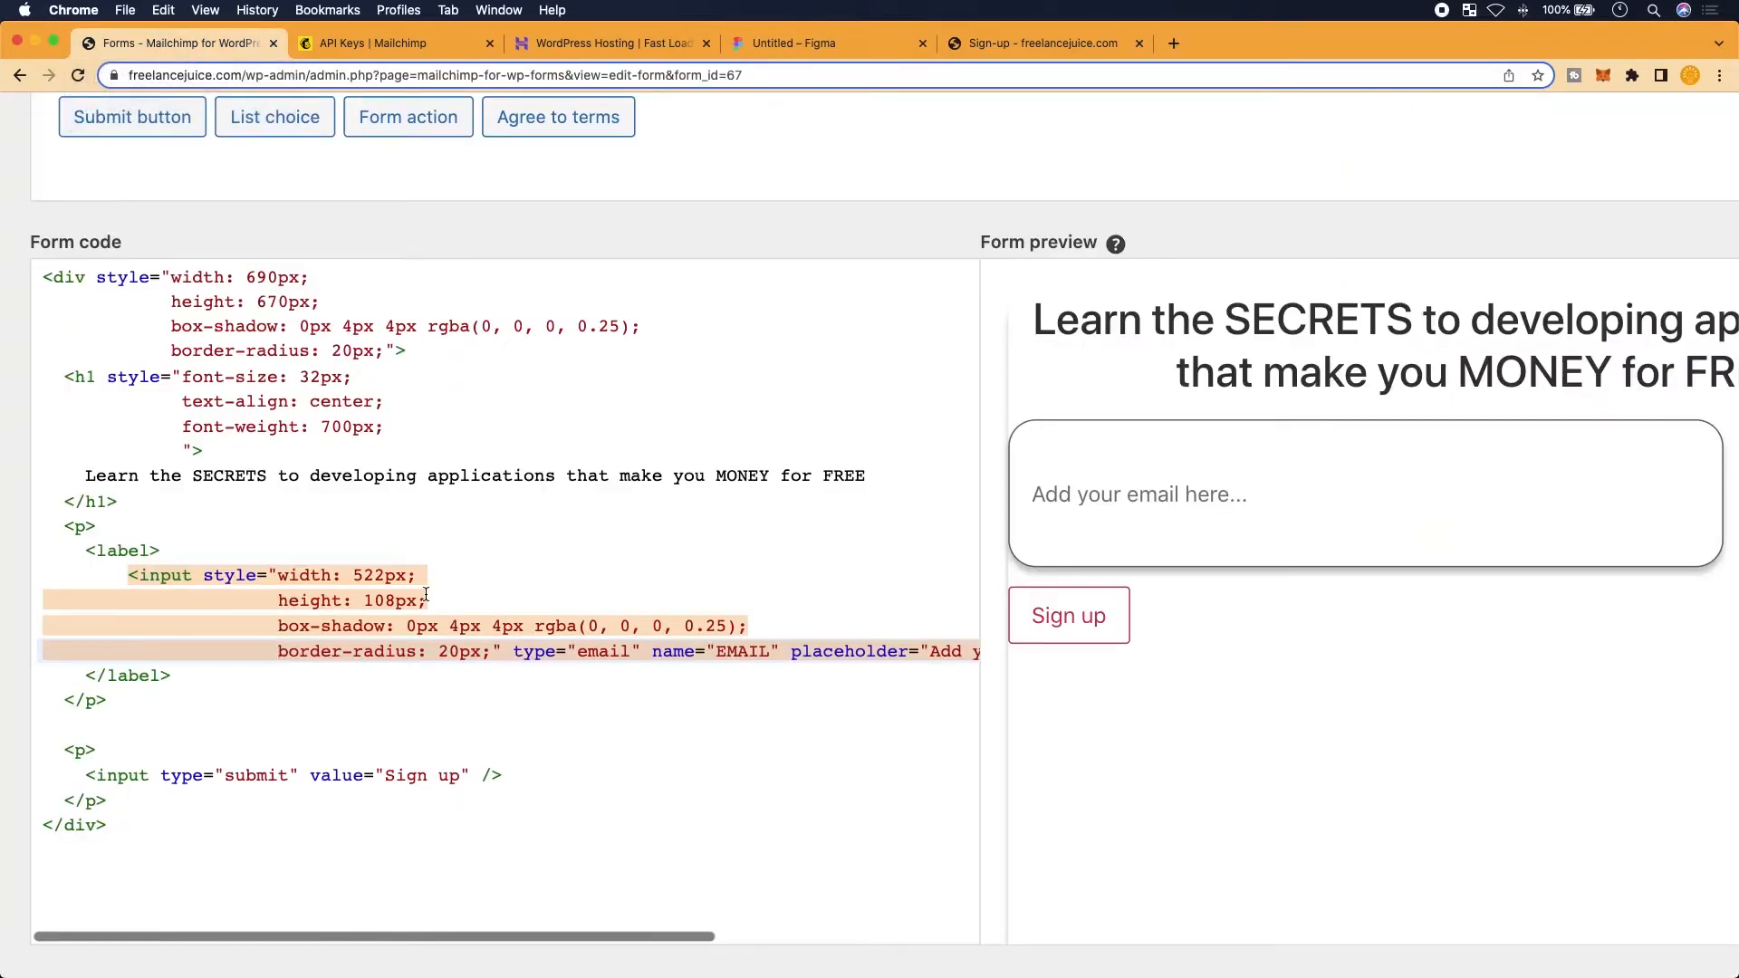
left_click_drag(748, 626, 273, 630)
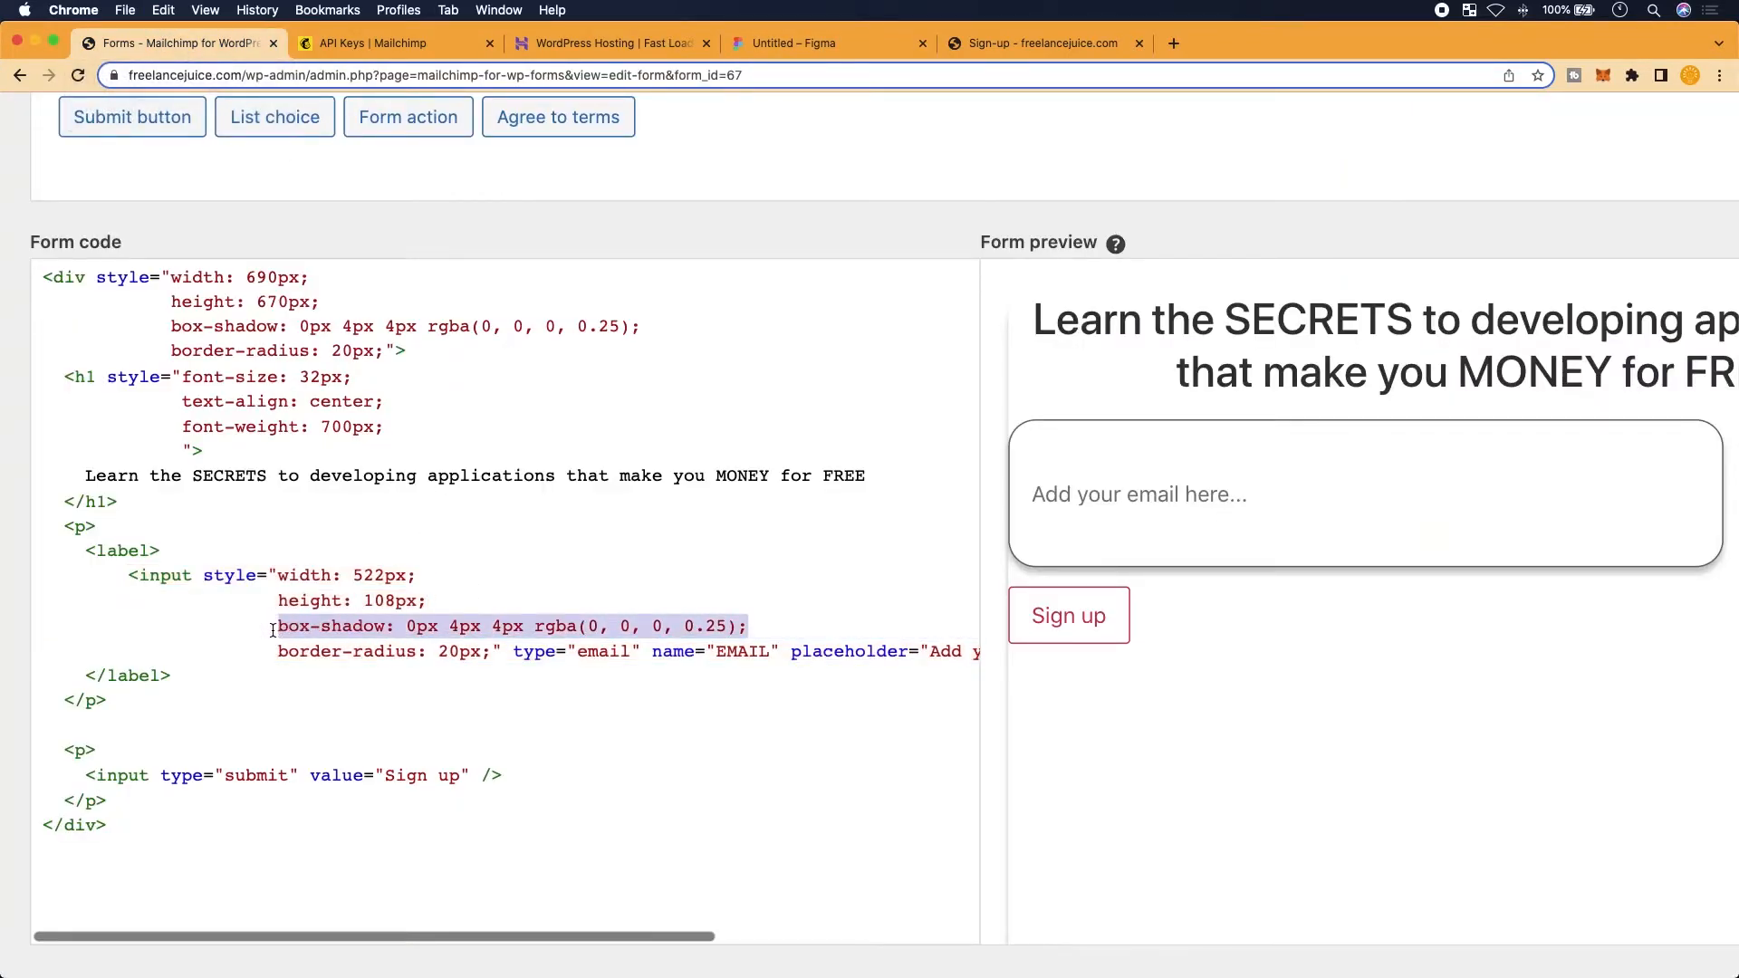
scroll(272, 630, "up", 3)
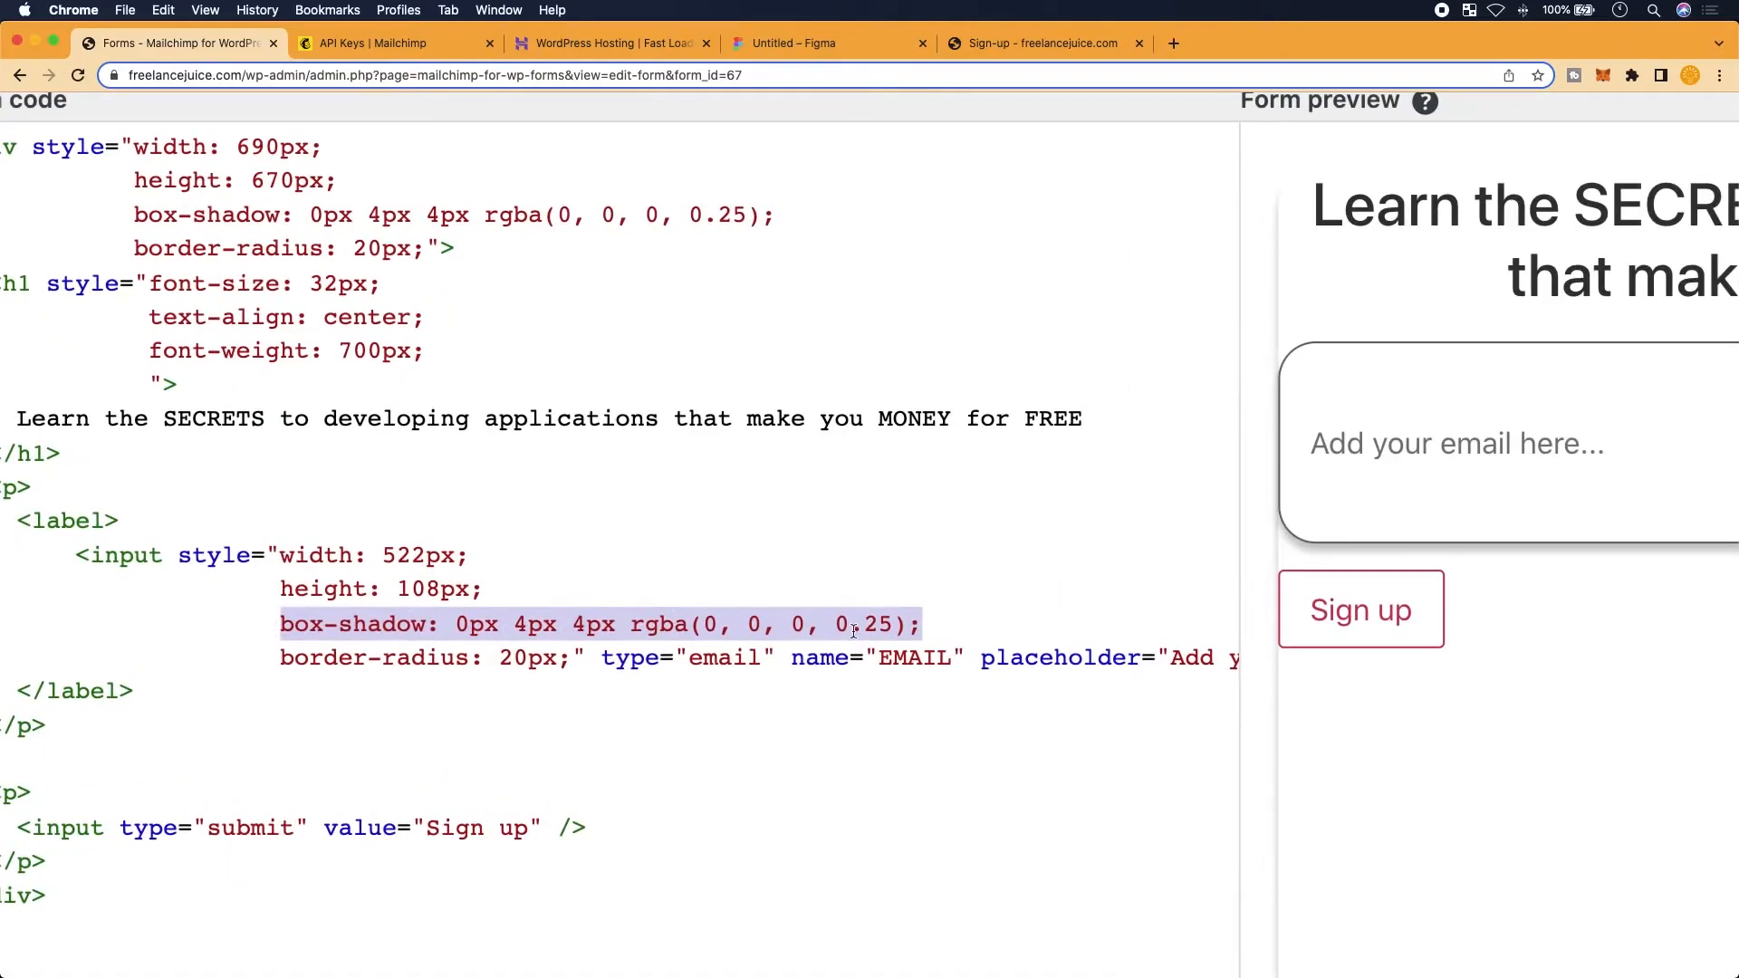
key("super+v")
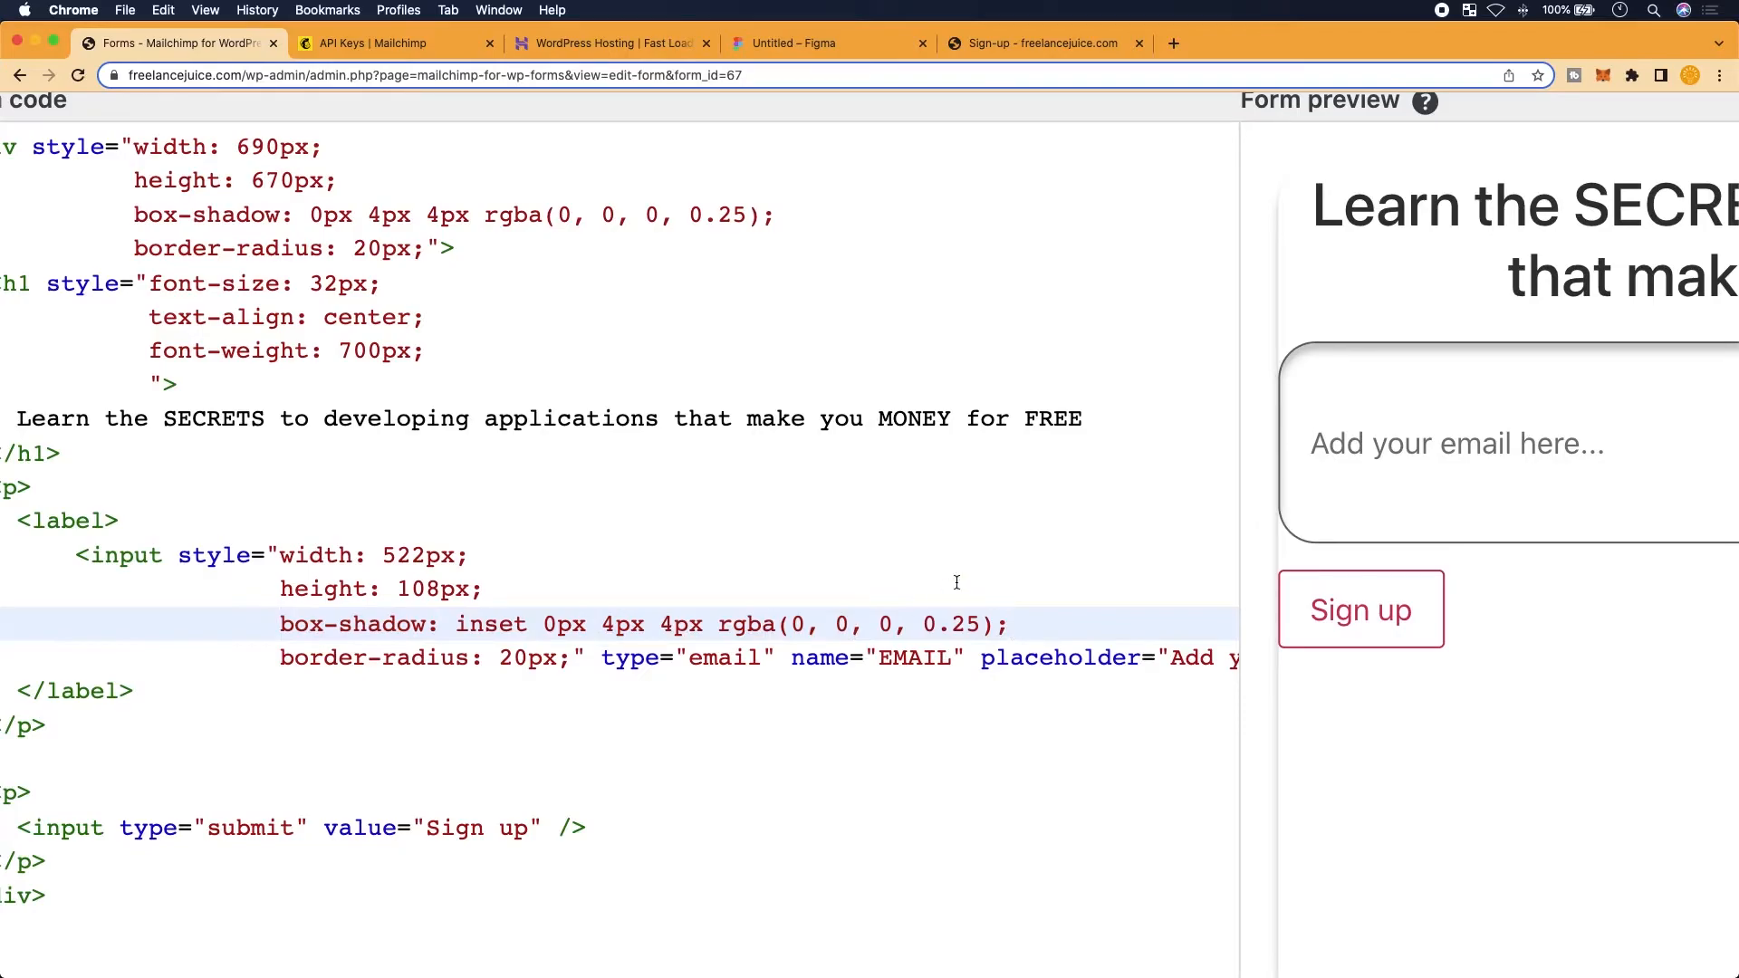
scroll(957, 583, "down", 2)
scroll(1403, 494, "right", 1)
scroll(1203, 490, "down", 2)
scroll(1204, 491, "right", 2)
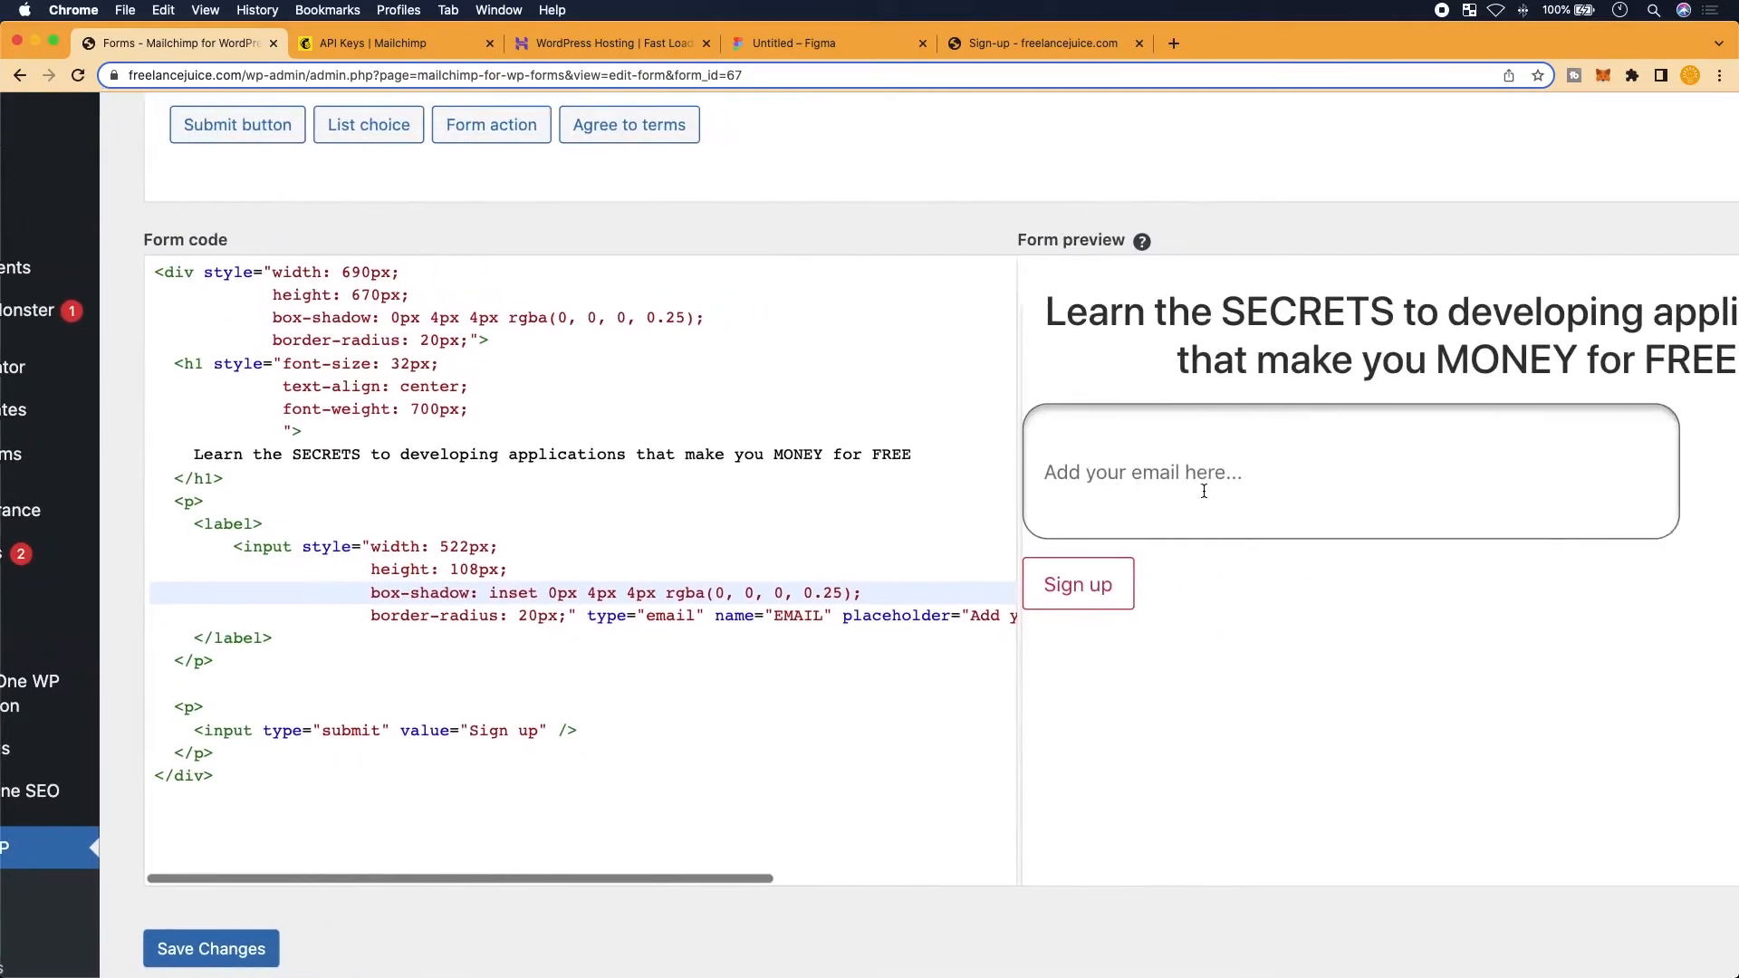
scroll(1204, 491, "right", 5)
scroll(1211, 466, "up", 4)
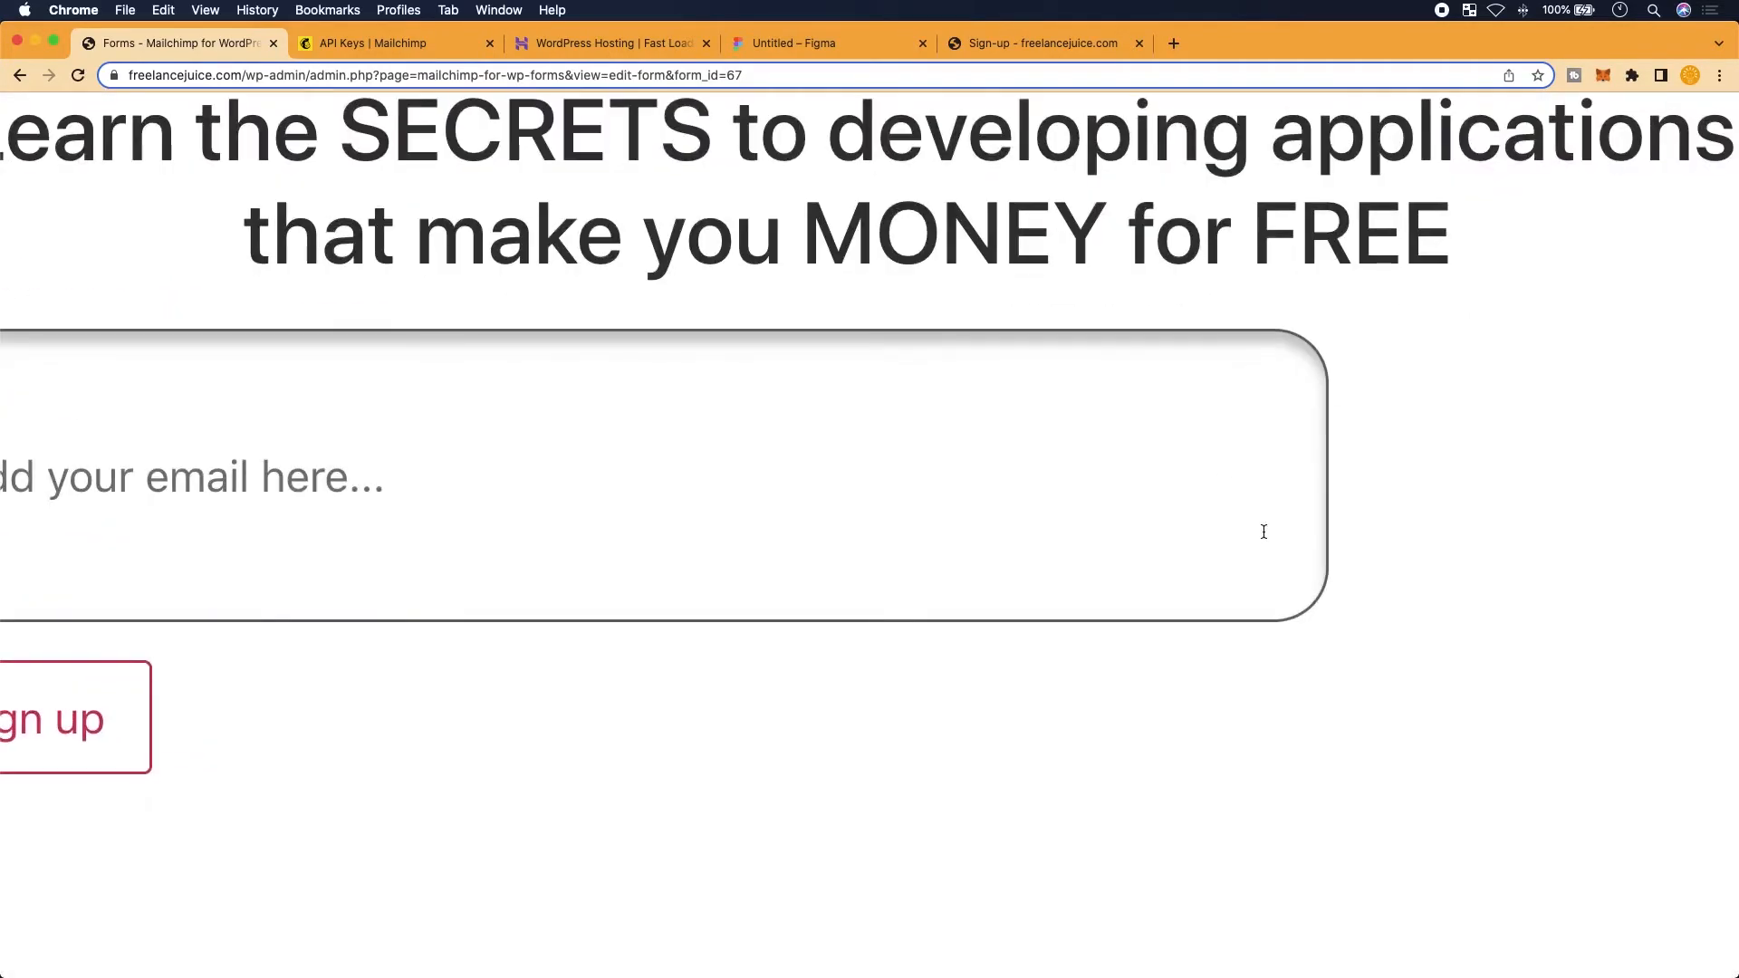
scroll(487, 661, "down", 3)
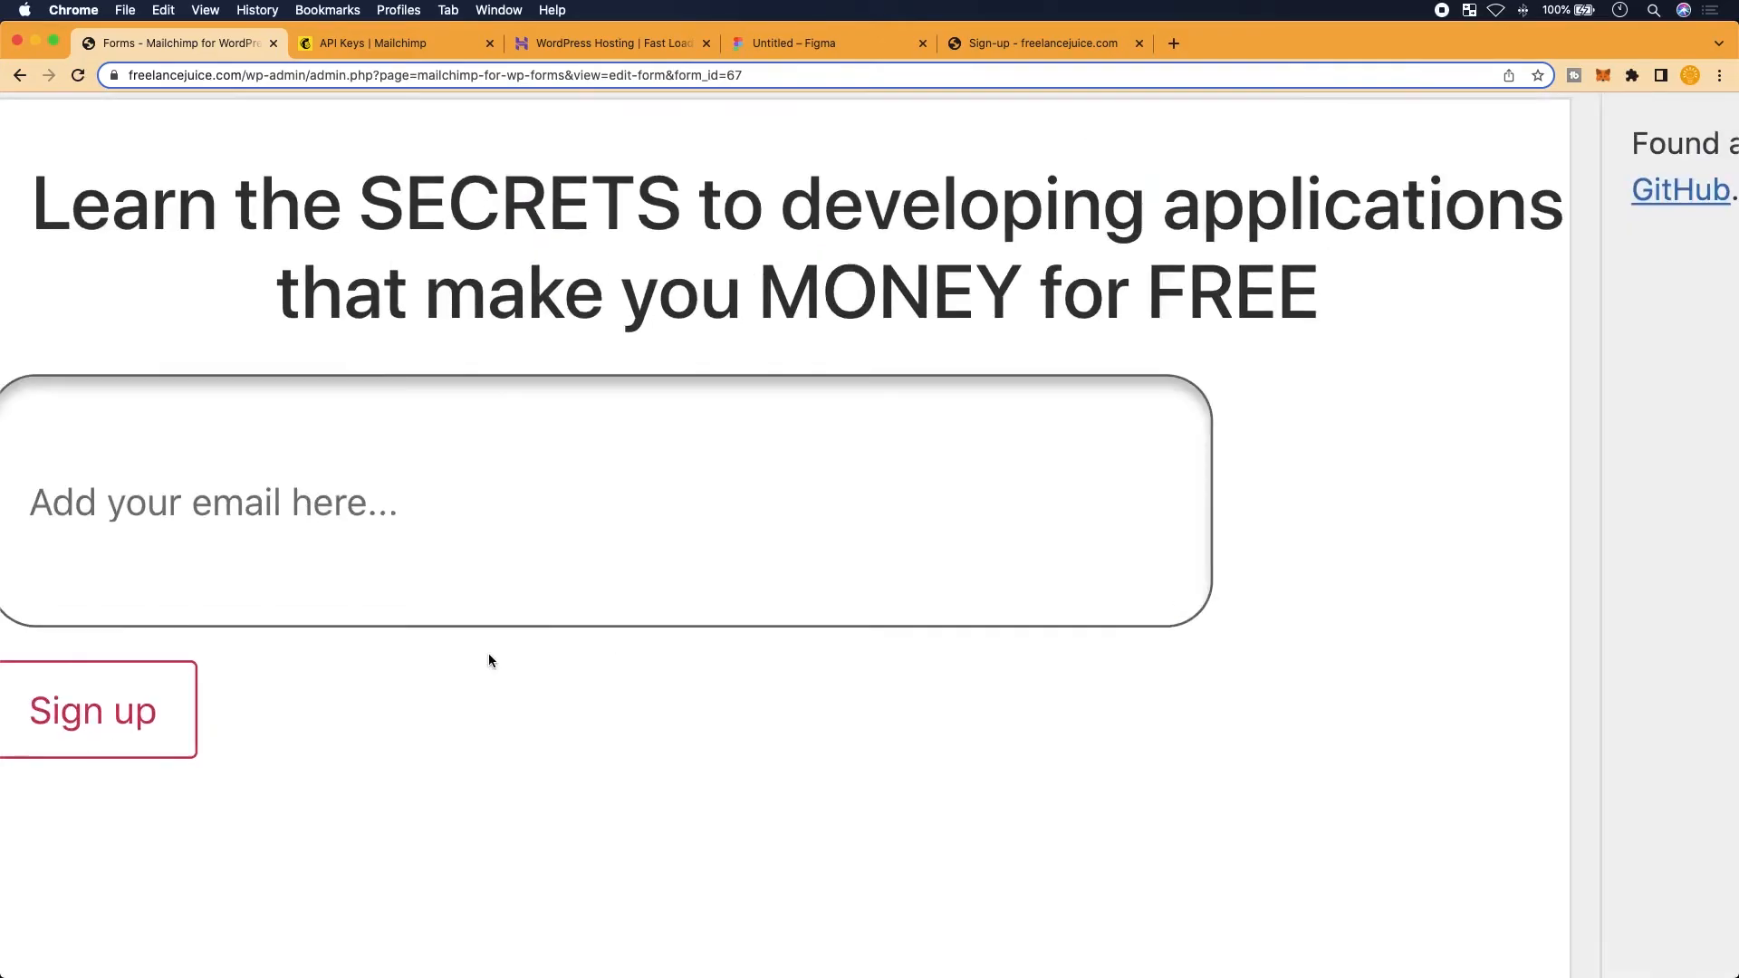
scroll(487, 661, "left", 4)
scroll(487, 660, "up", 4)
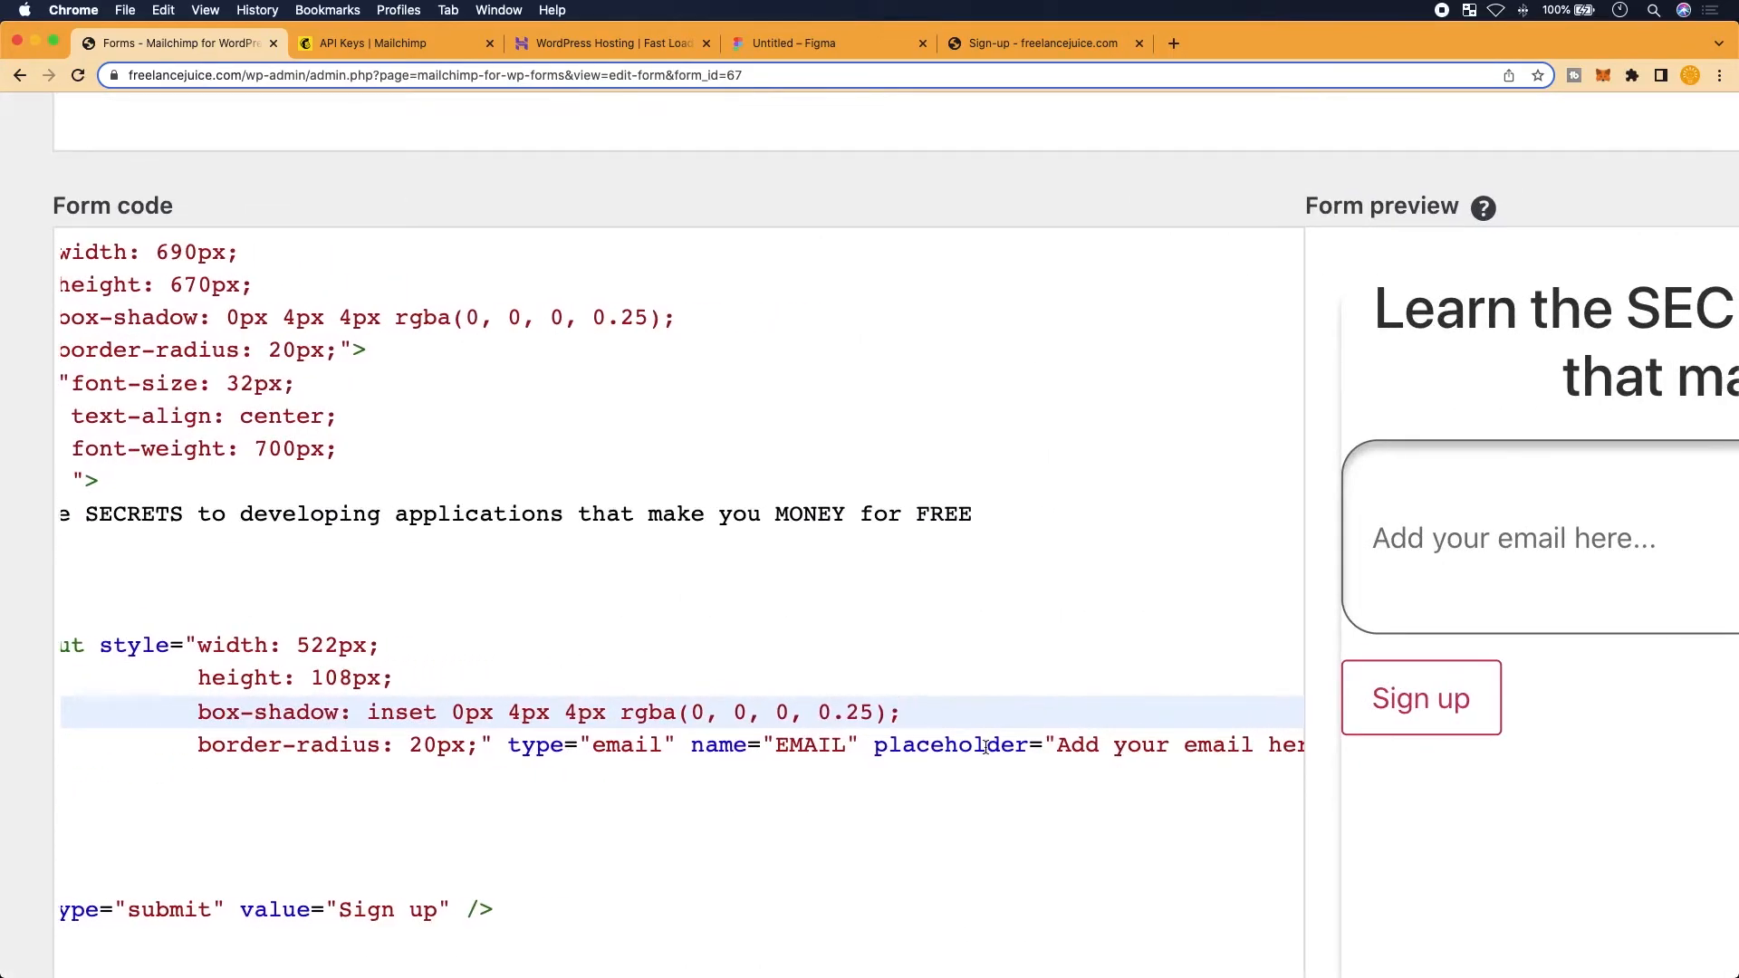
Add border: none; to the email input's style and check the borderless field in the preview
key("Return")
type("bord")
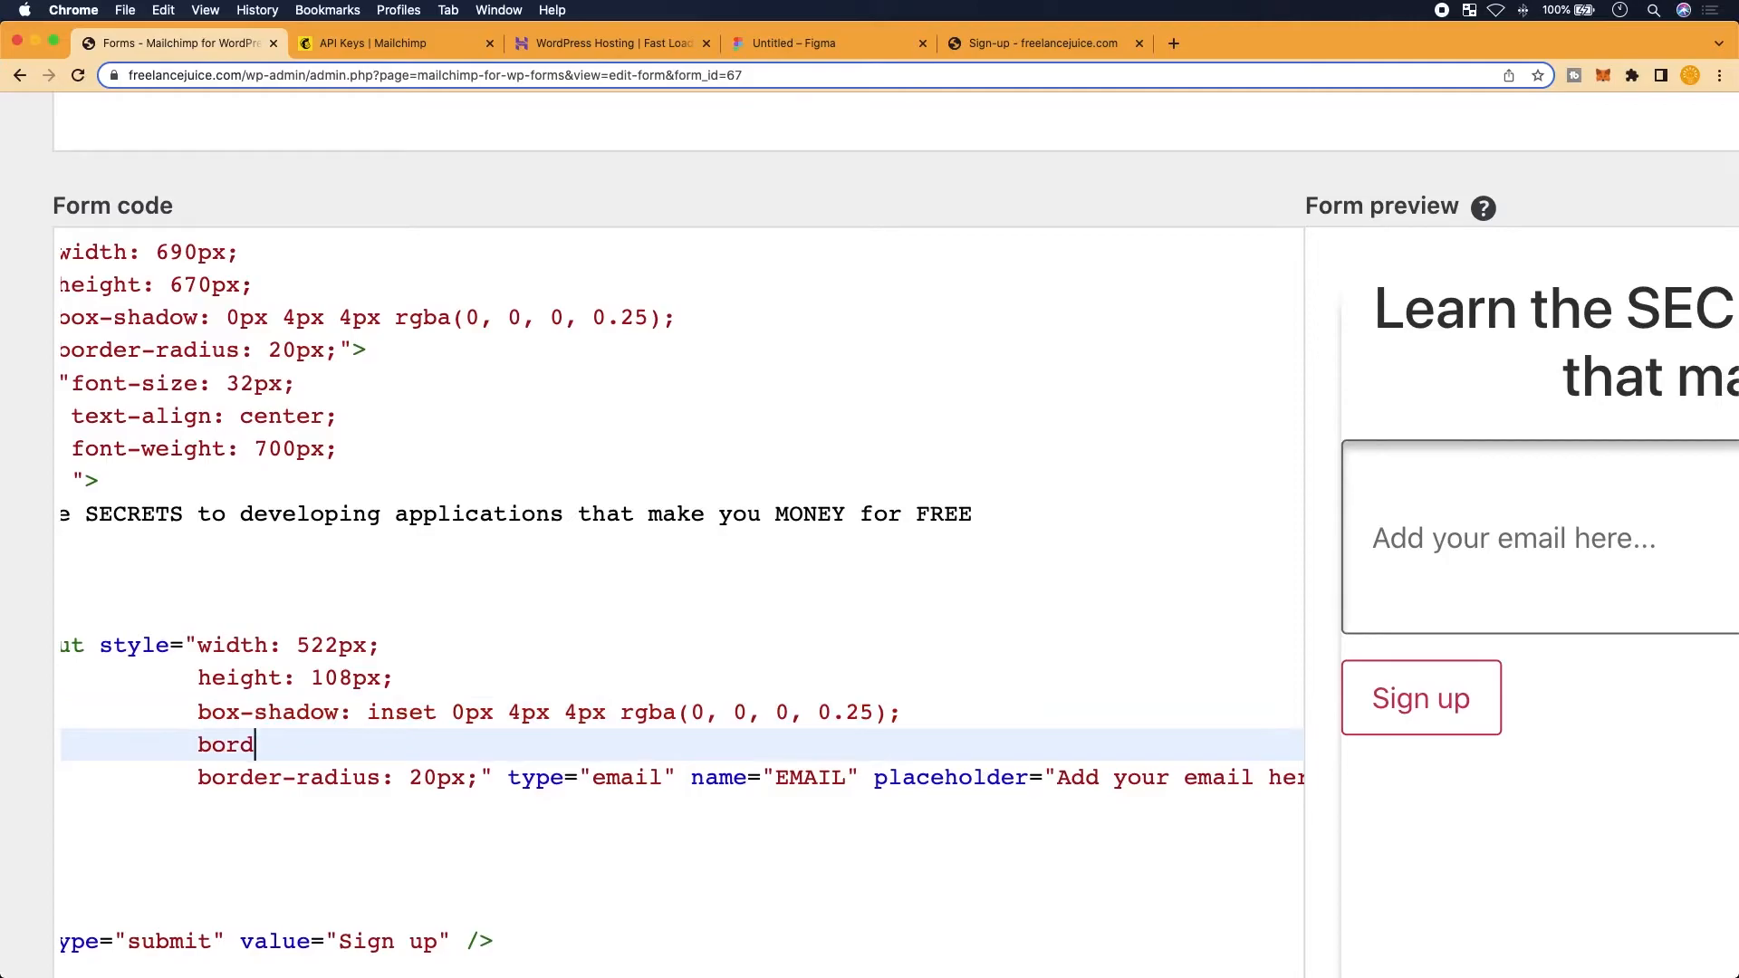
type("er: nonel")
key("BackSpace")
type(";")
scroll(1460, 487, "right", 1)
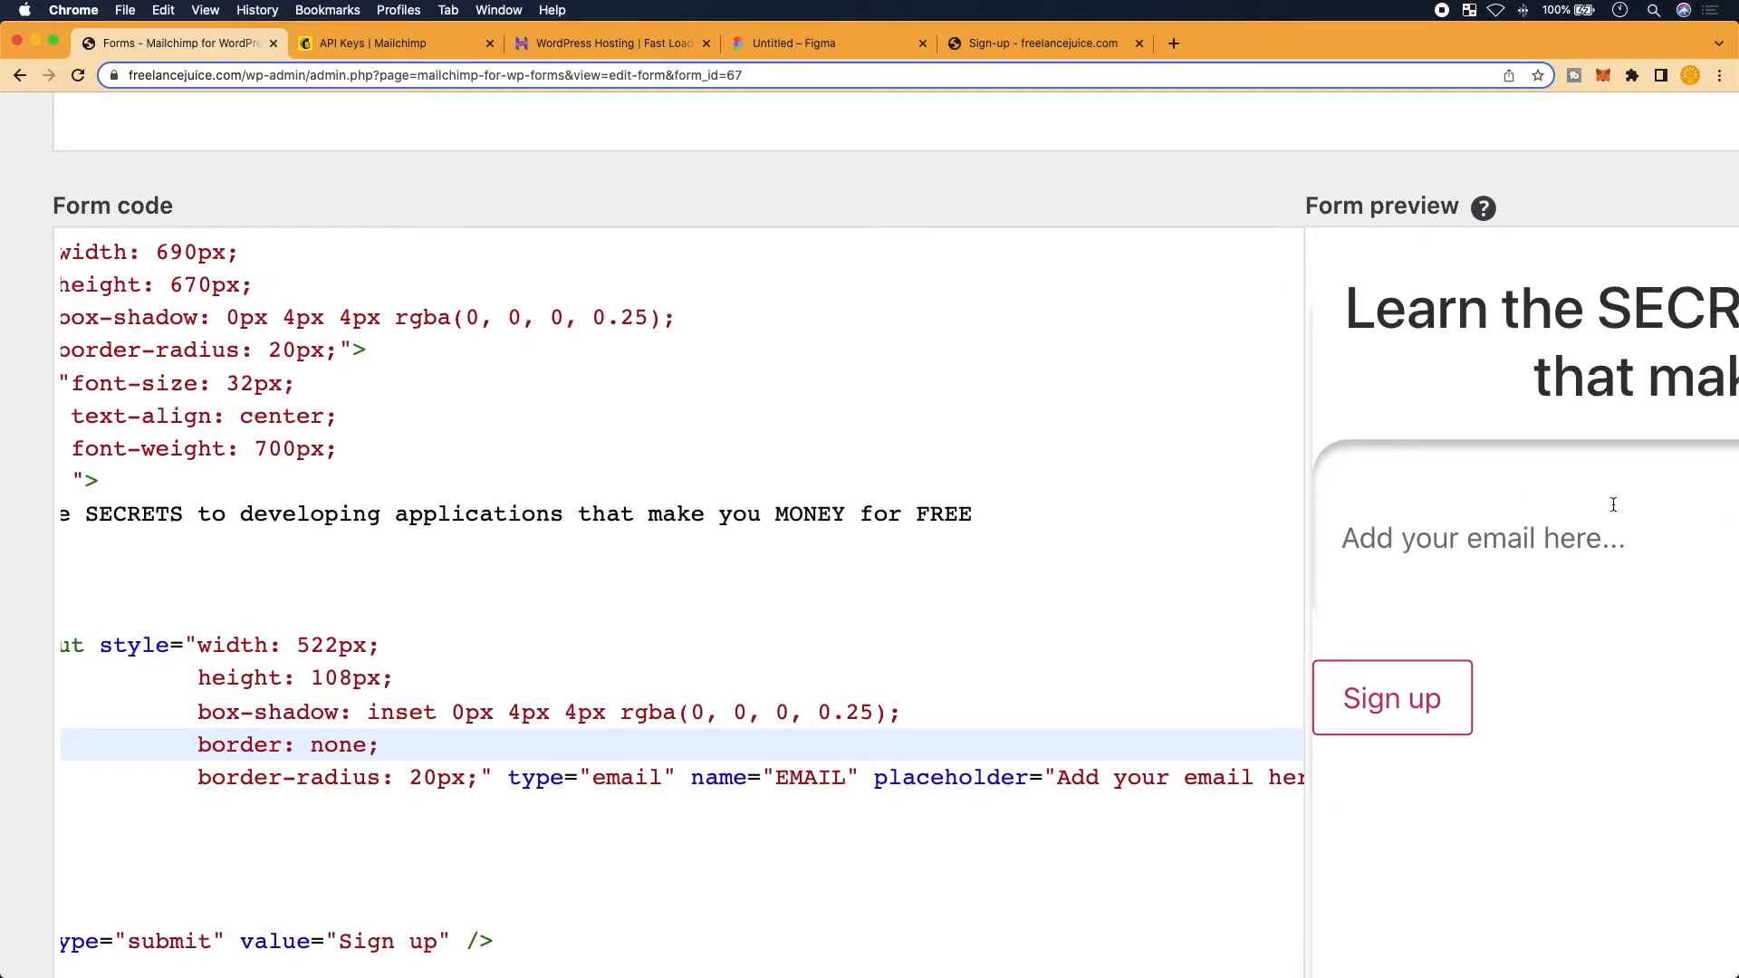
scroll(1697, 510, "right", 10)
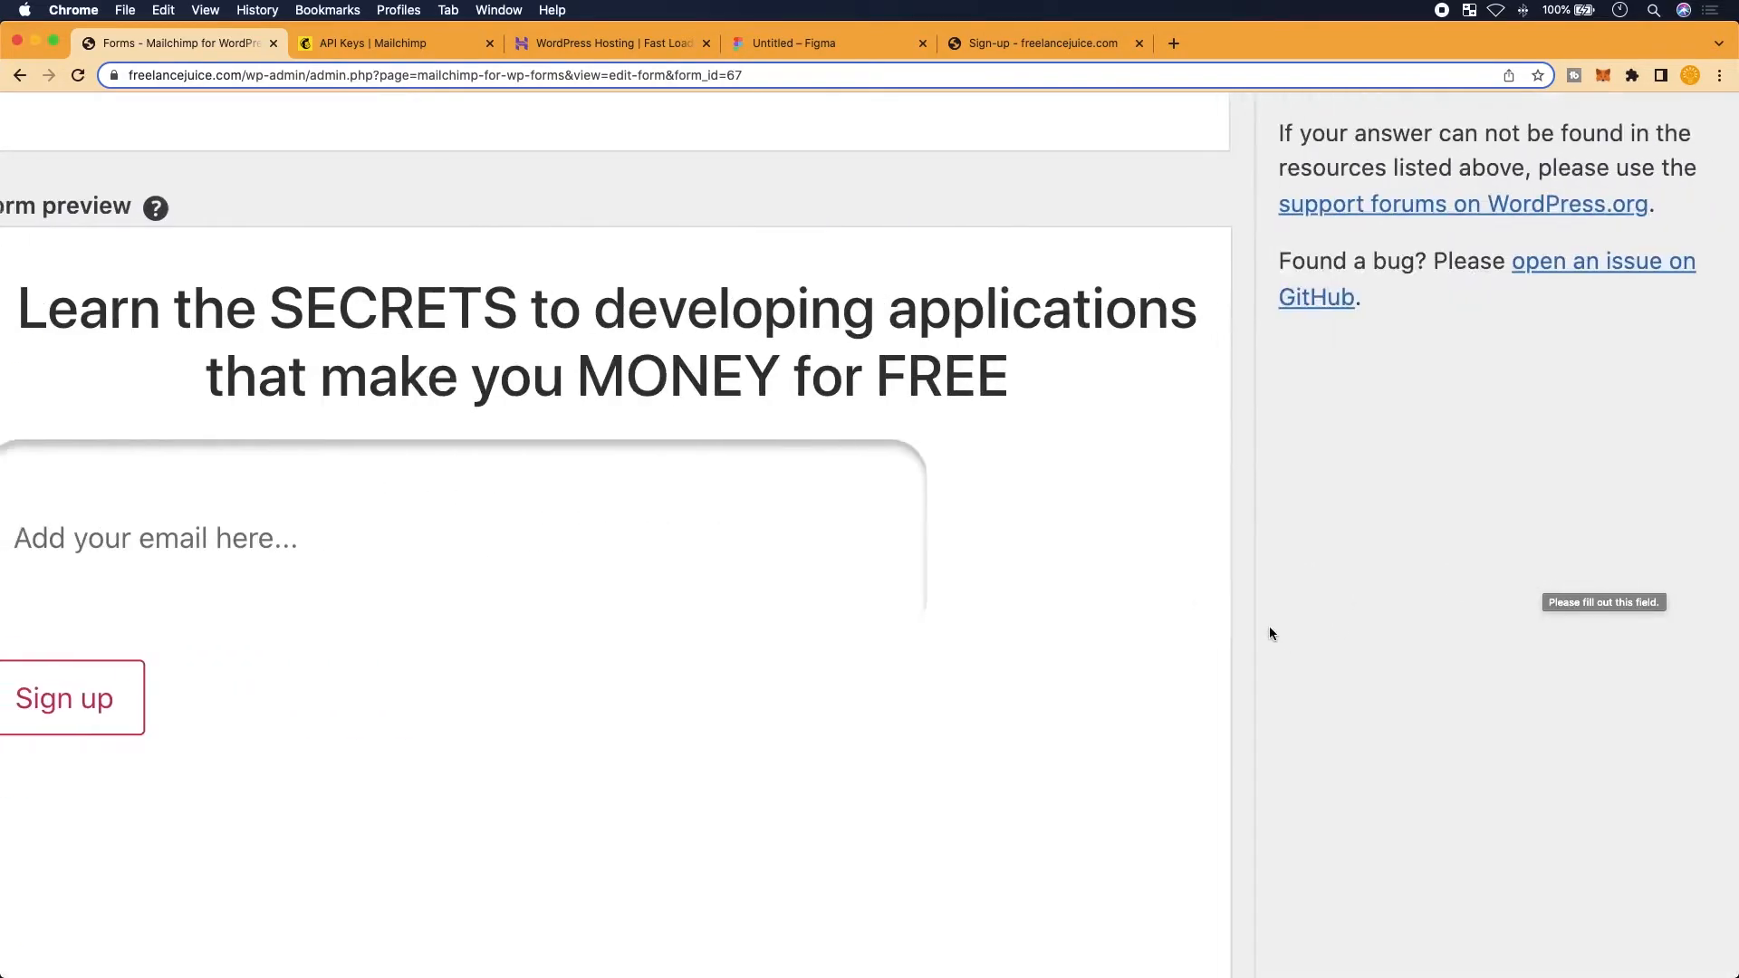
scroll(1271, 630, "left", 6)
scroll(1046, 663, "left", 1)
scroll(1046, 663, "down", 2)
scroll(1046, 663, "down", 4)
scroll(1047, 661, "up", 5)
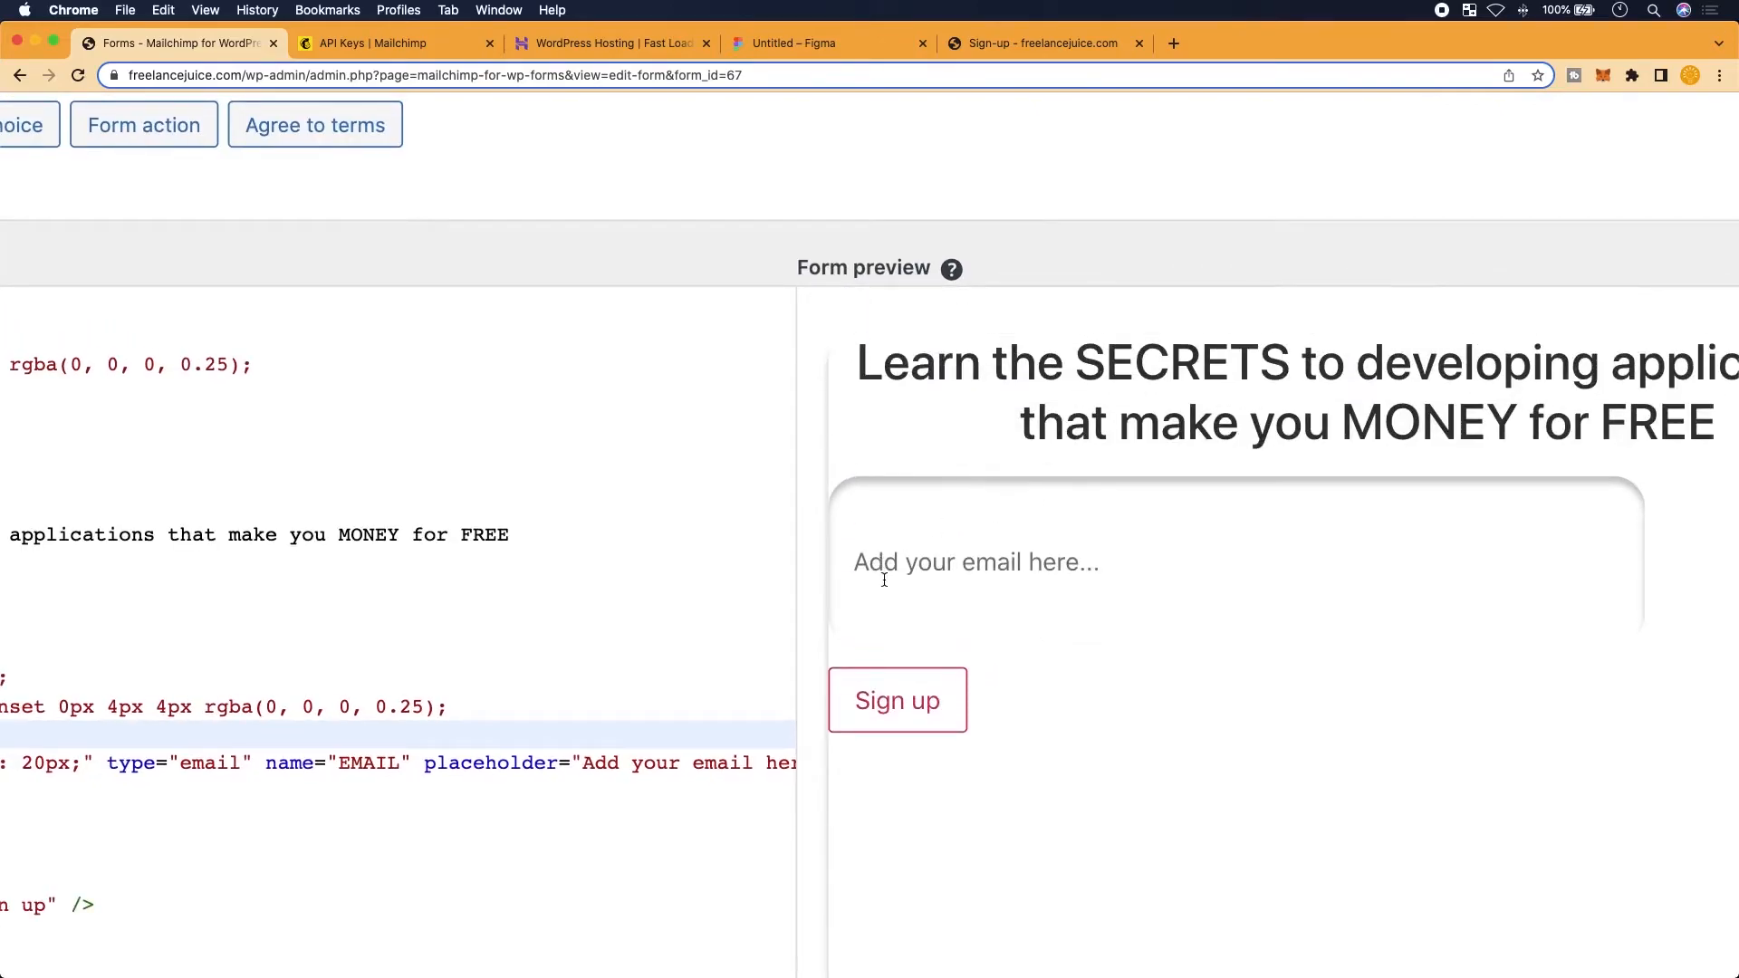
scroll(532, 584, "left", 6)
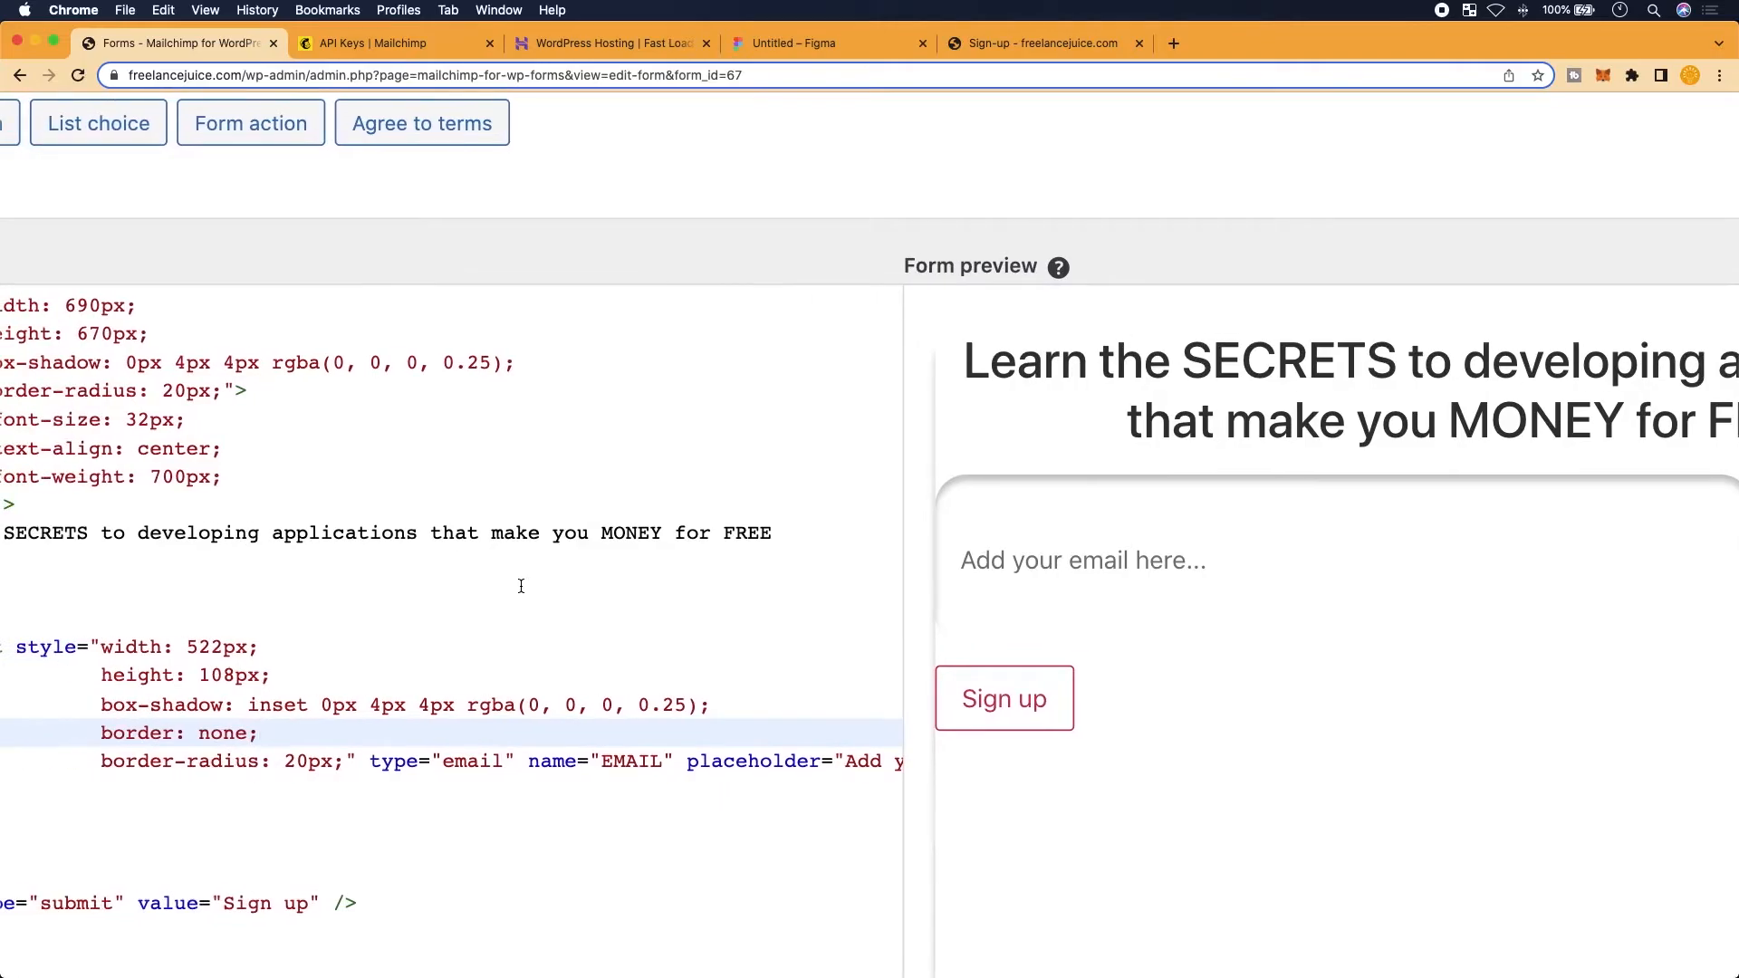
scroll(512, 806, "up", 1)
scroll(512, 805, "down", 3)
scroll(512, 806, "left", 2)
scroll(513, 805, "left", 4)
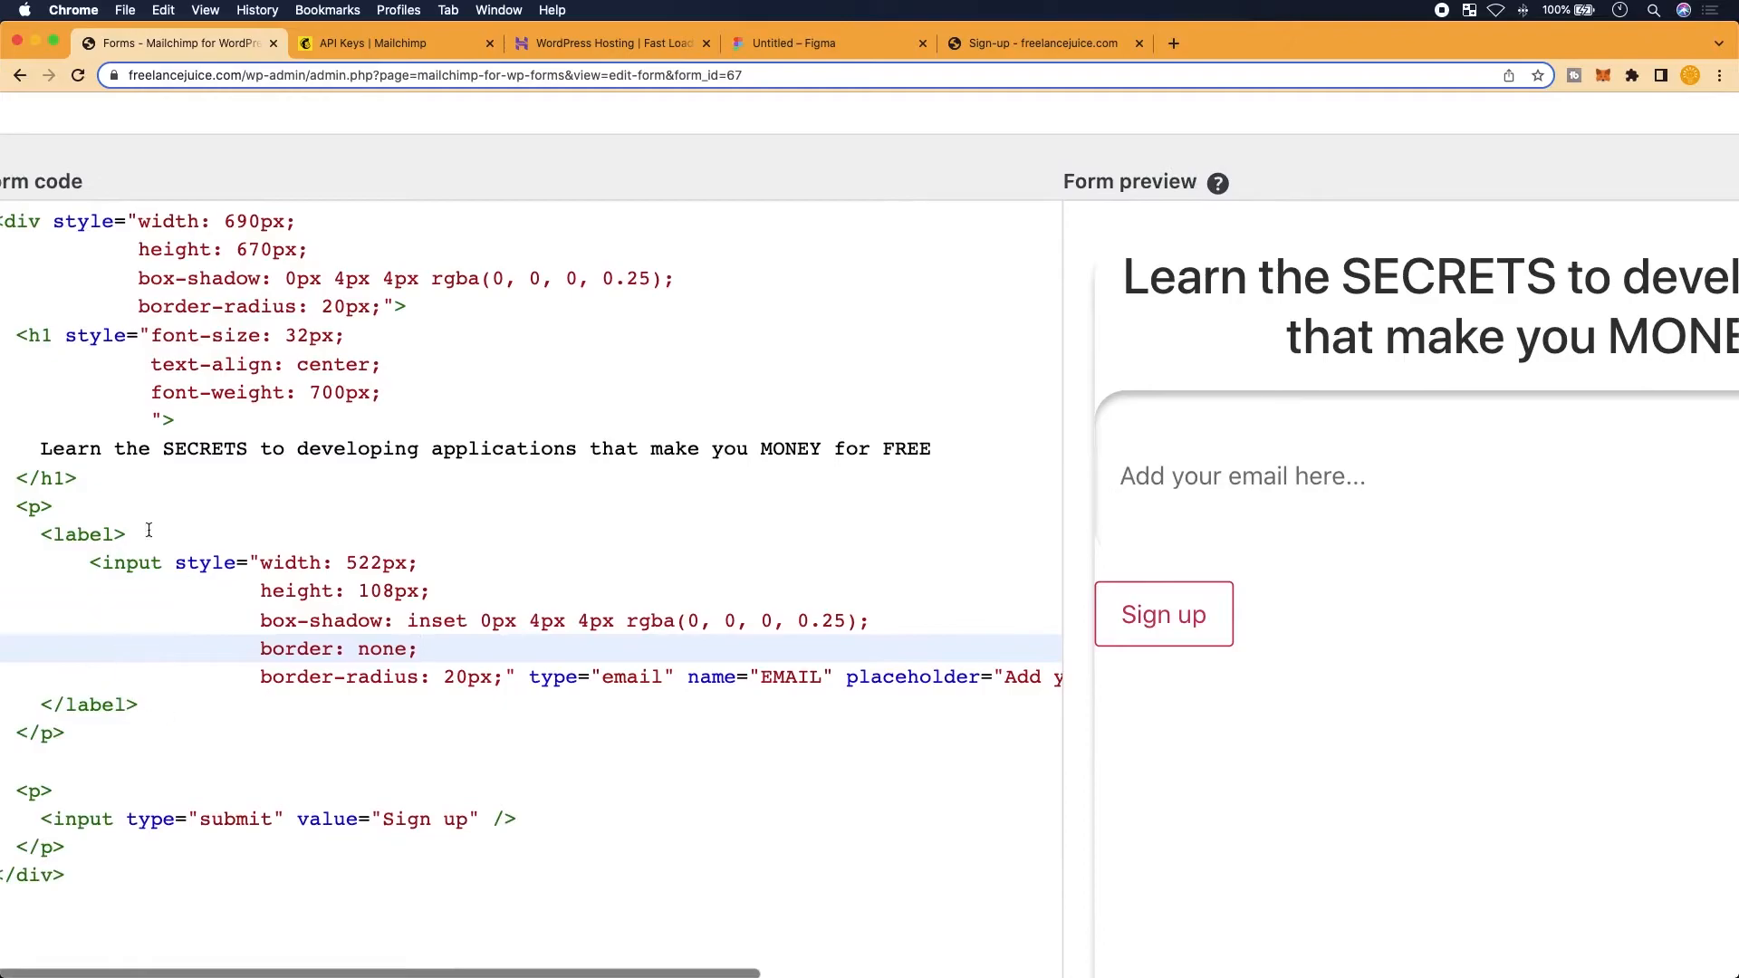
Give the email input's wrapping label style="display: flex; justify-content: center;"
left_click(116, 534)
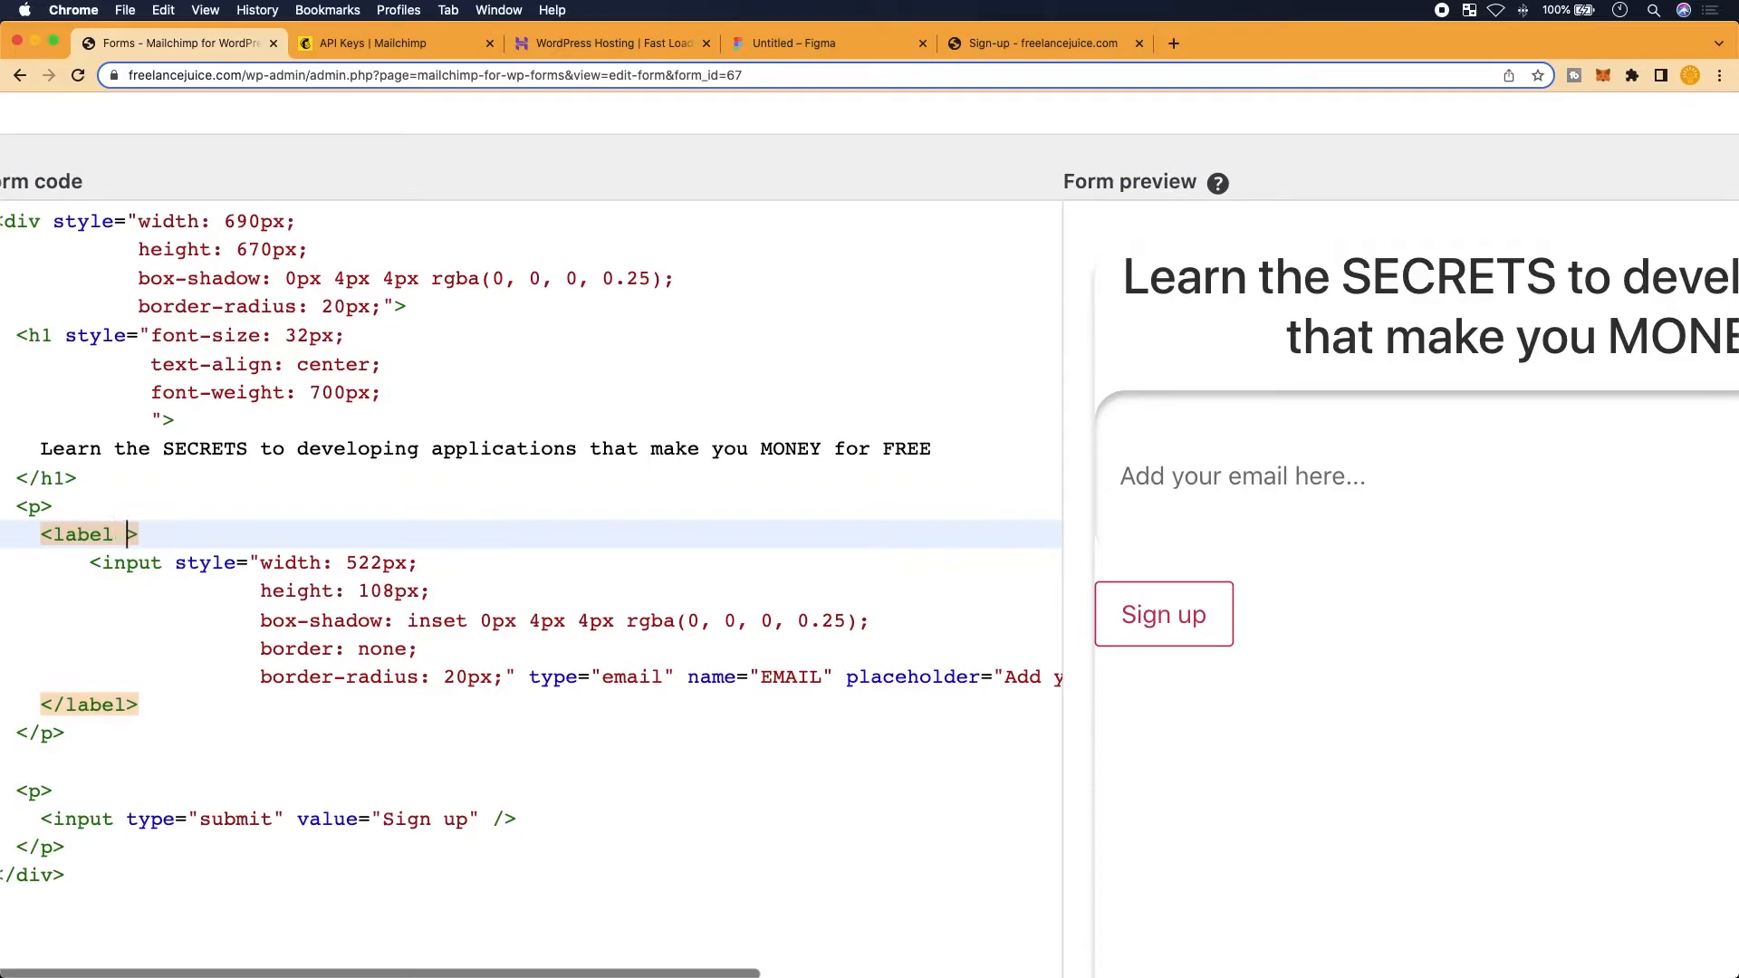
type("style=\"")
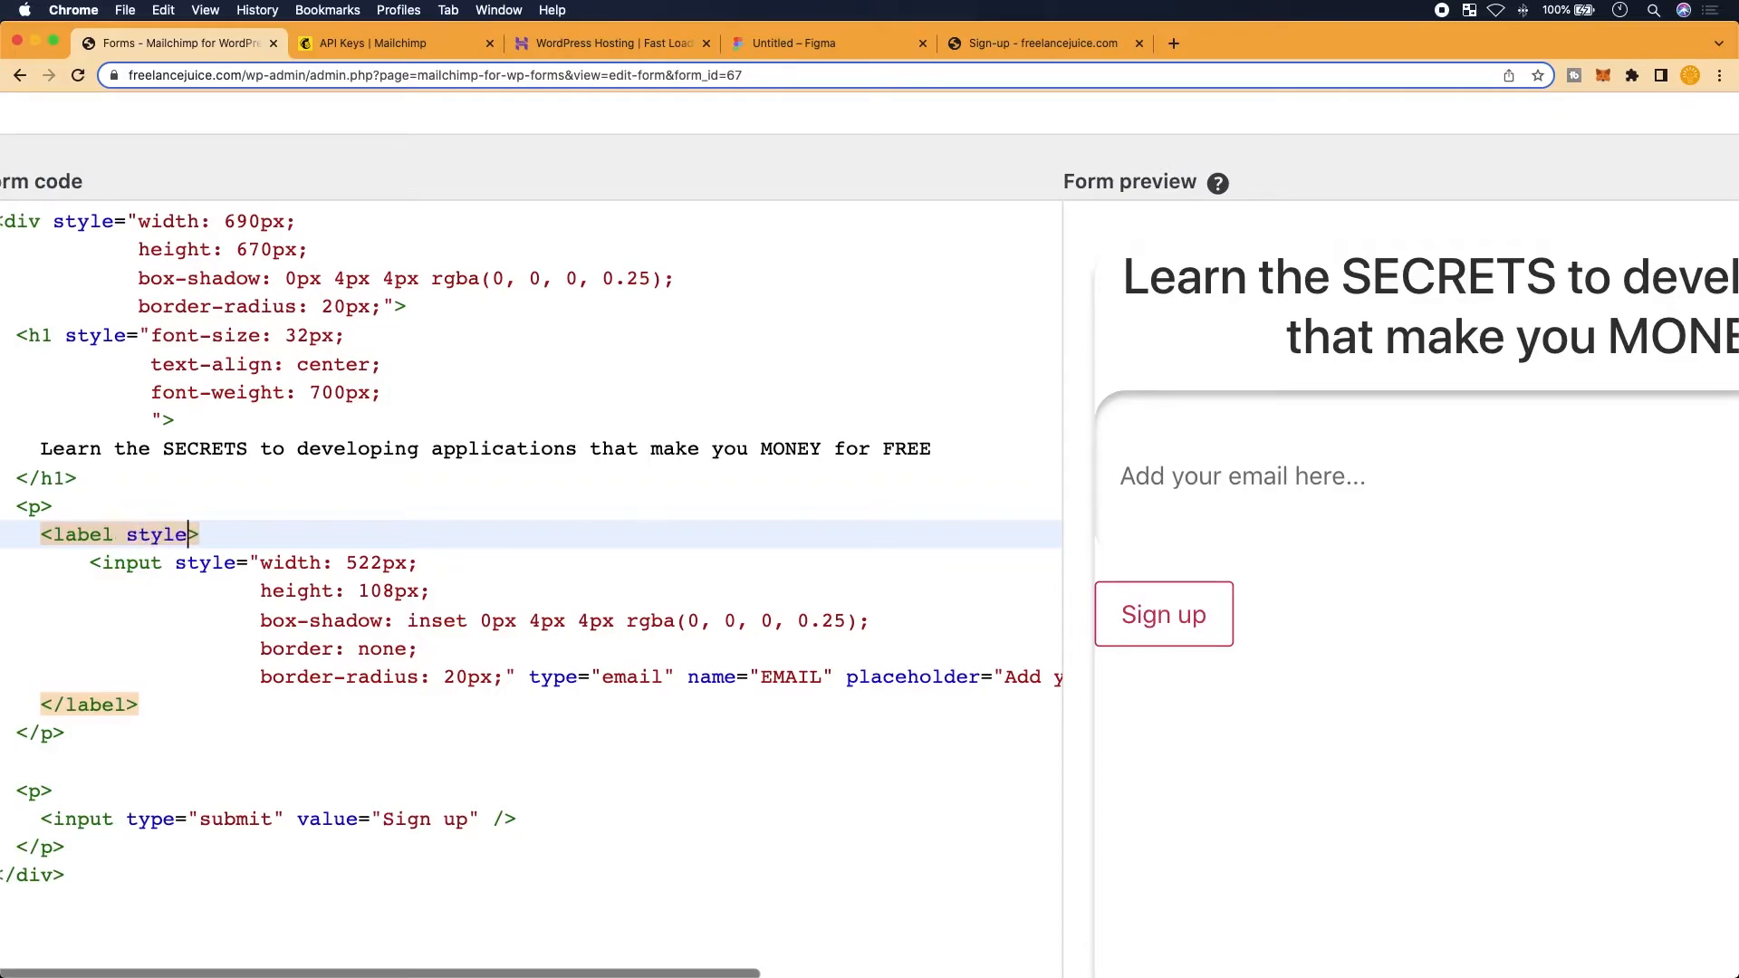
type("\"")
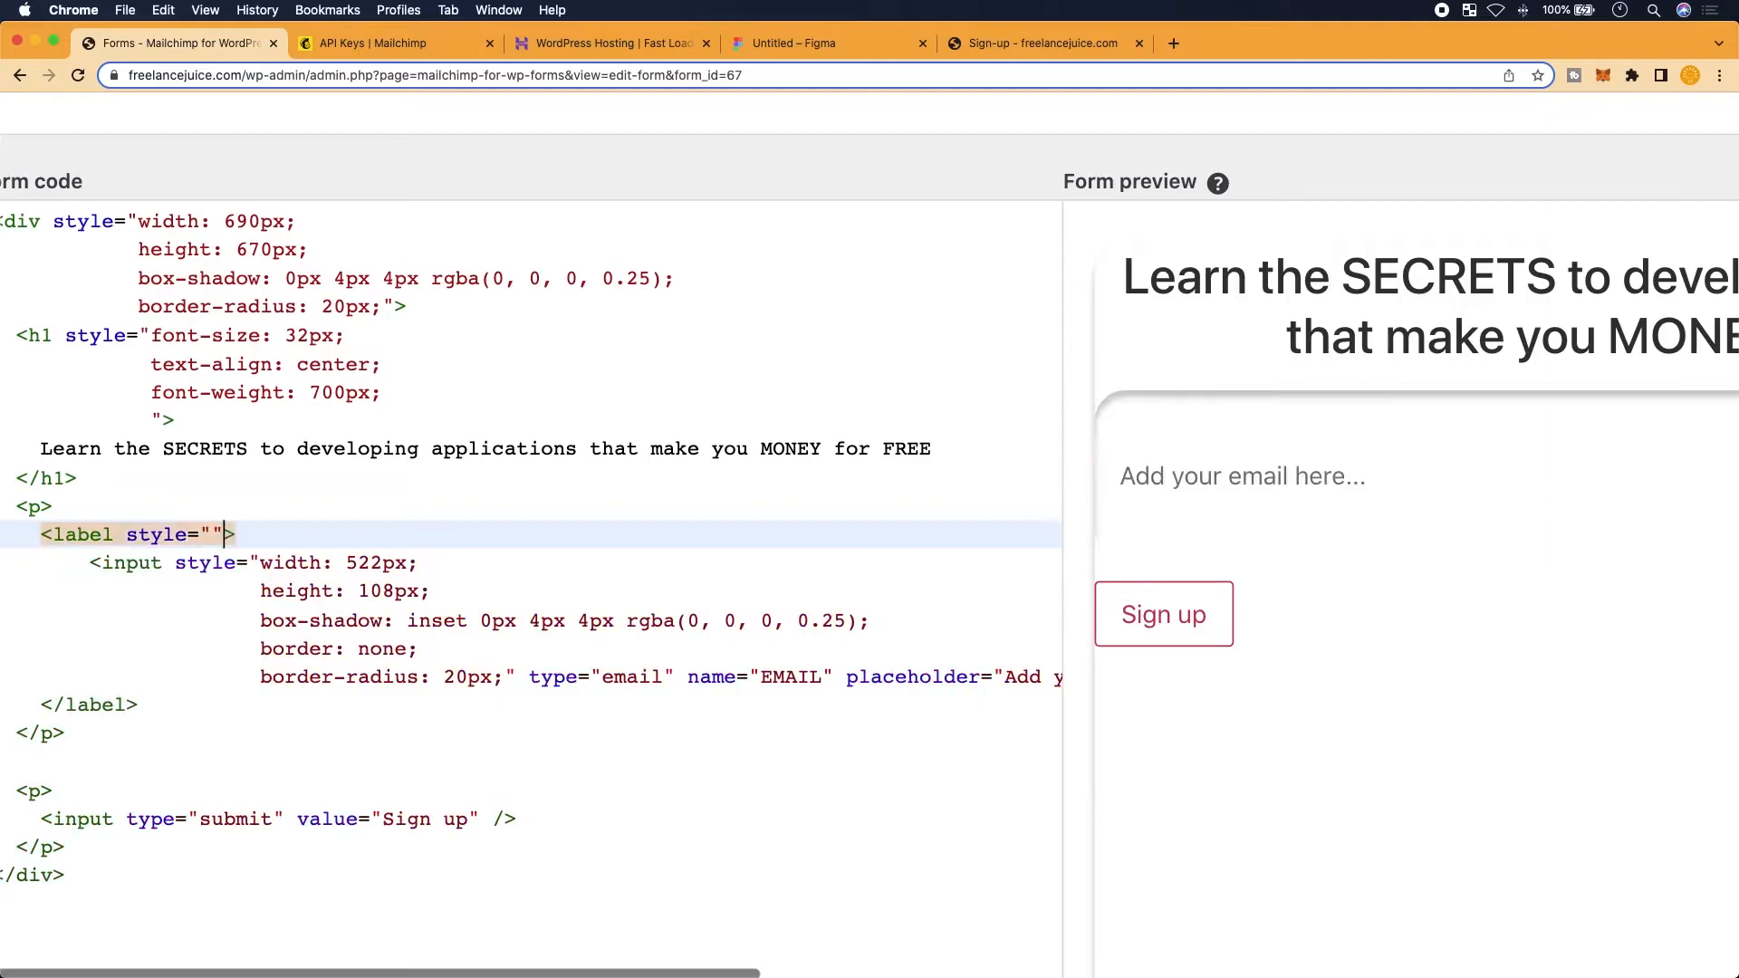
key("Left")
type("duspaly")
key("BackSpace")
key("BackSpace")
key("BackSpace")
key("BackSpace")
key("BackSpace")
key("BackSpace")
type("isplay: ")
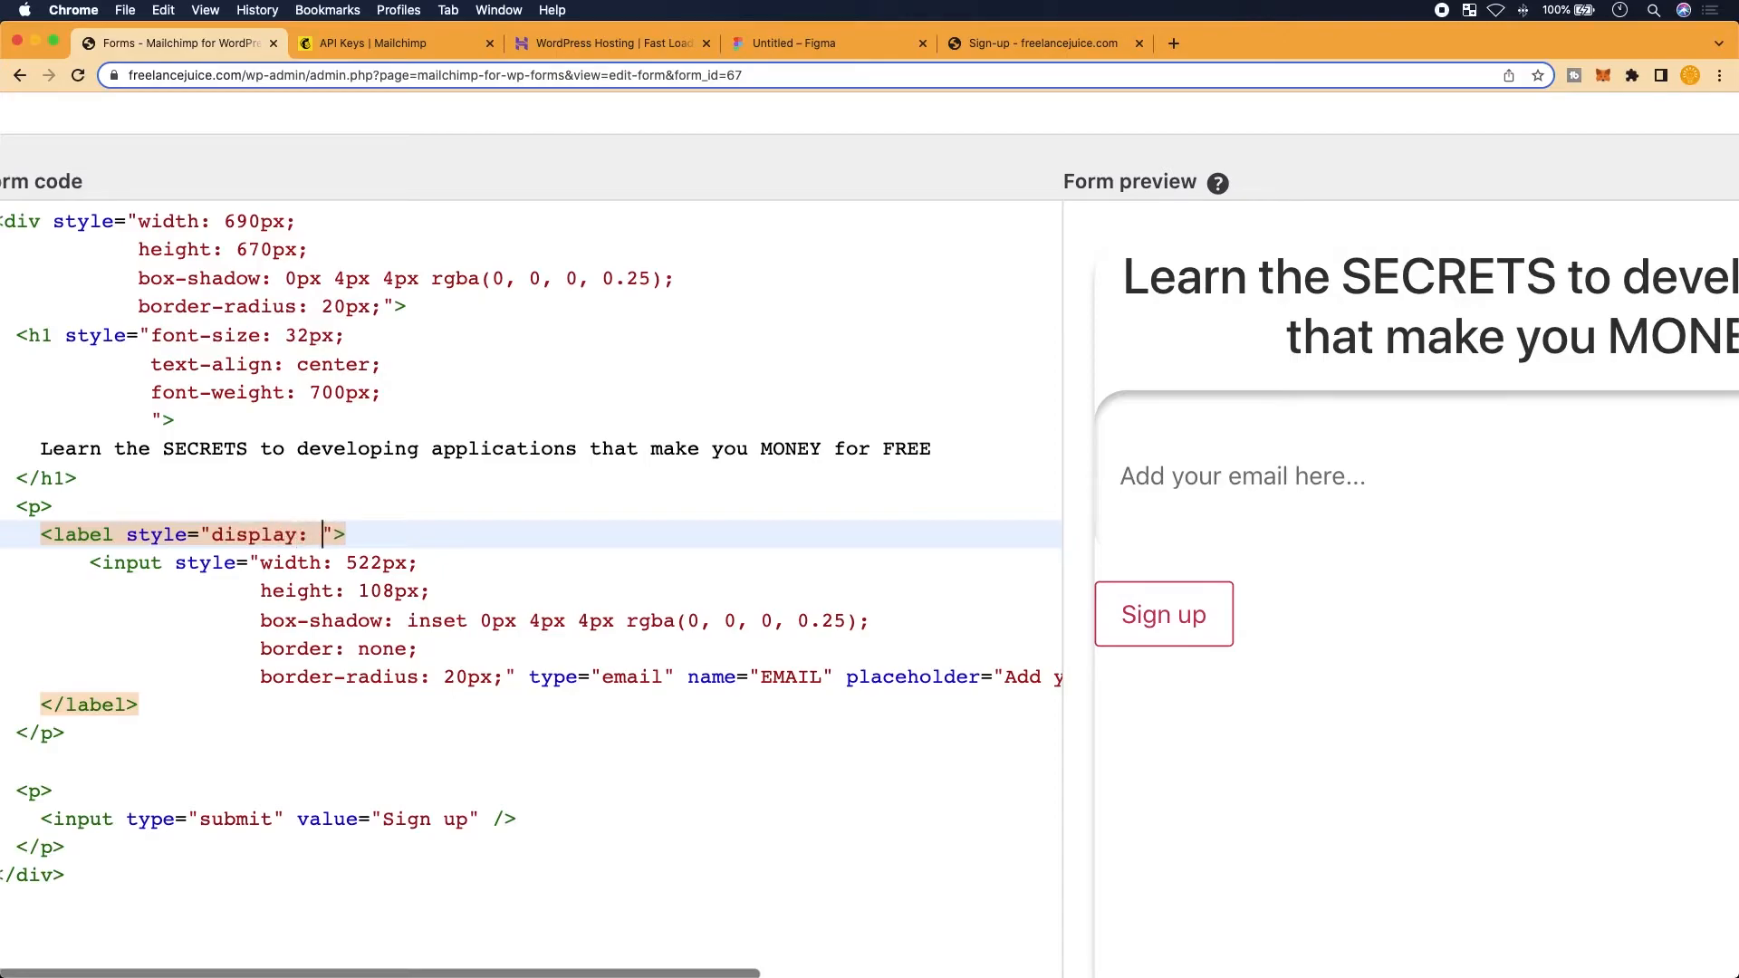
type("flex;")
key("Return")
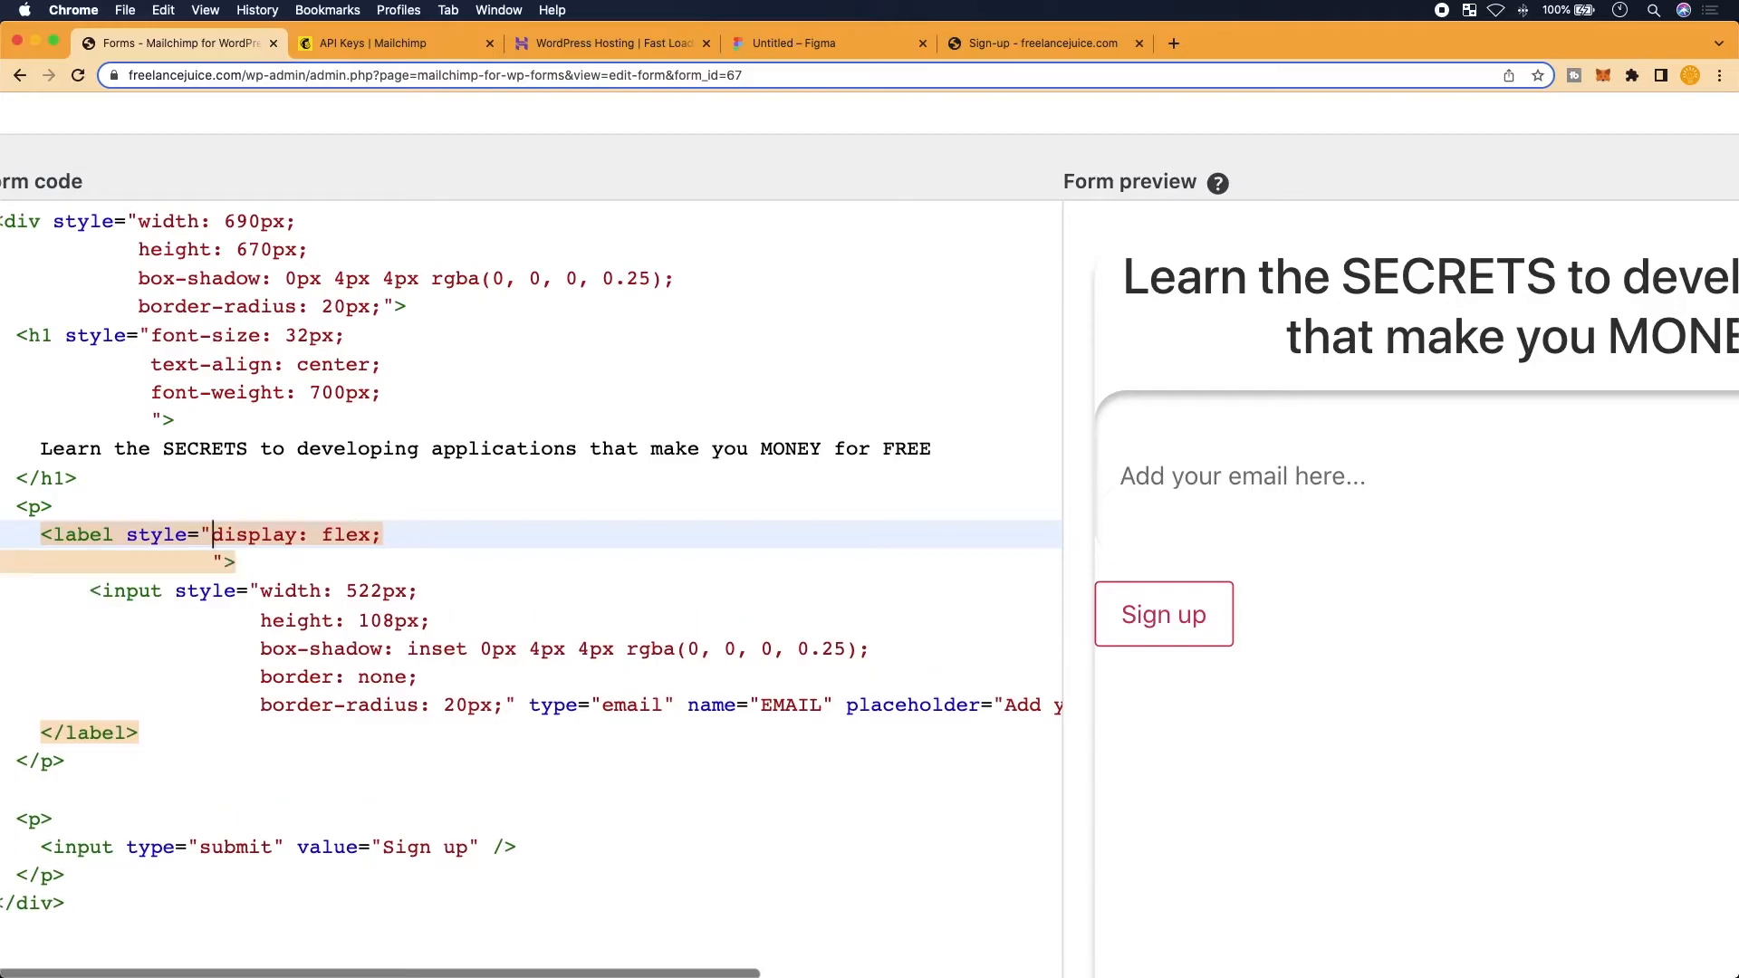
key("Down")
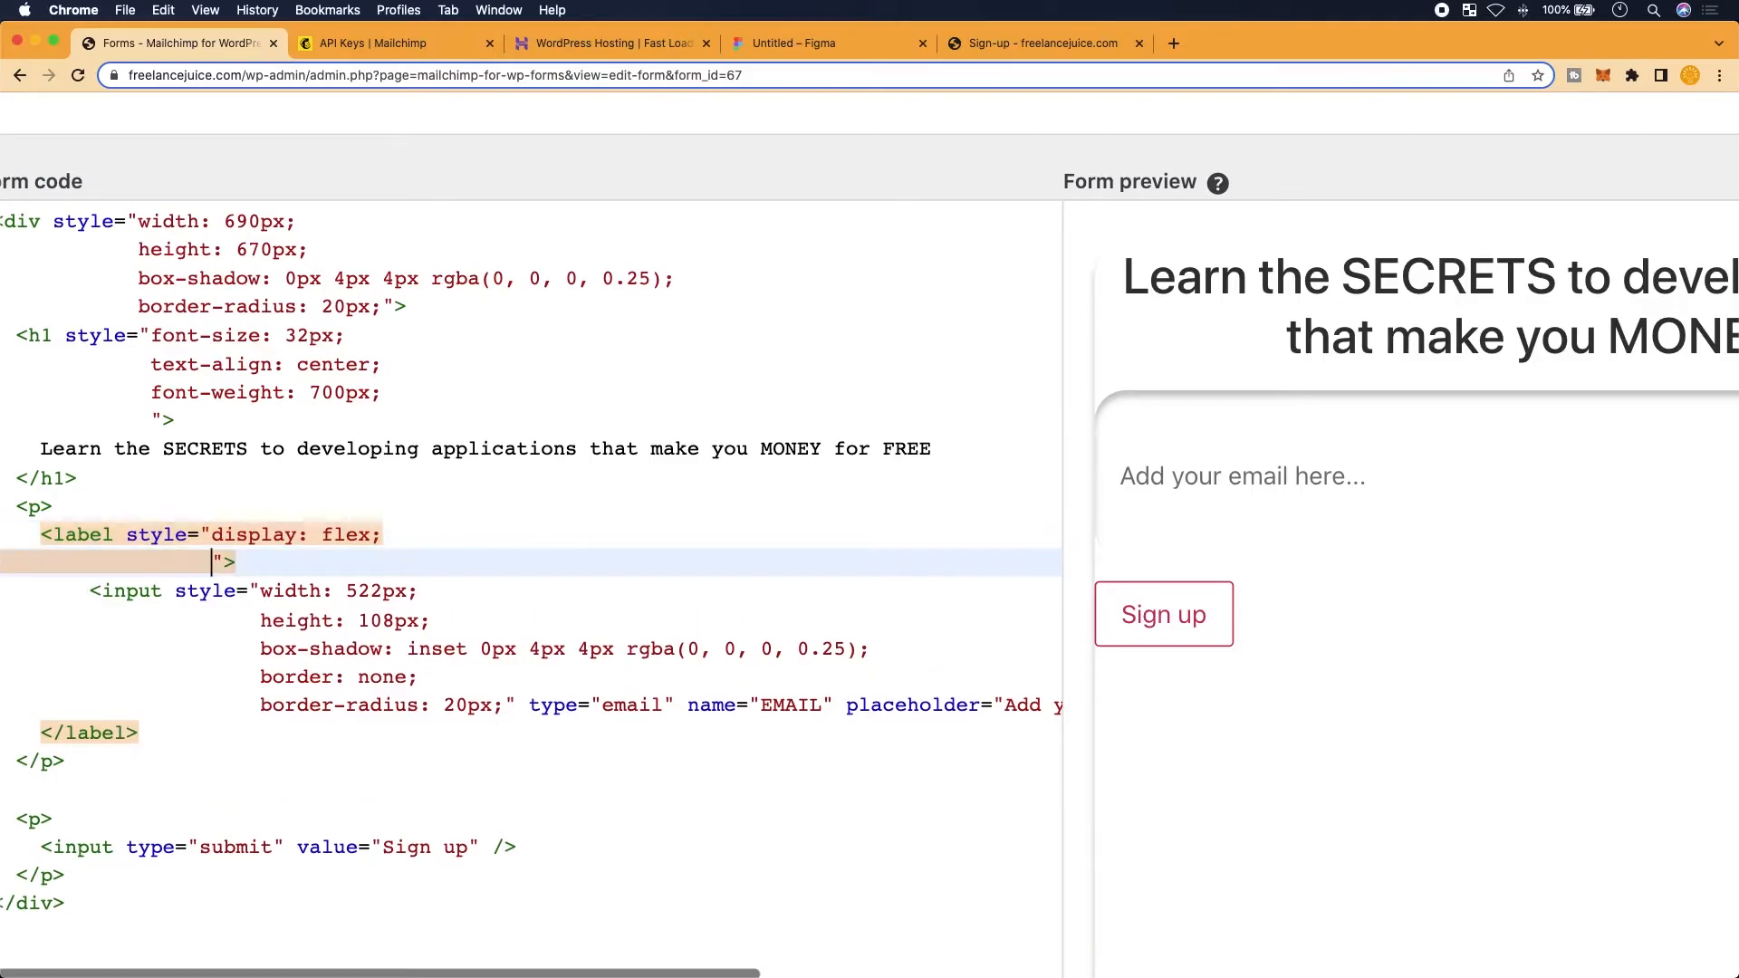
type("justify-")
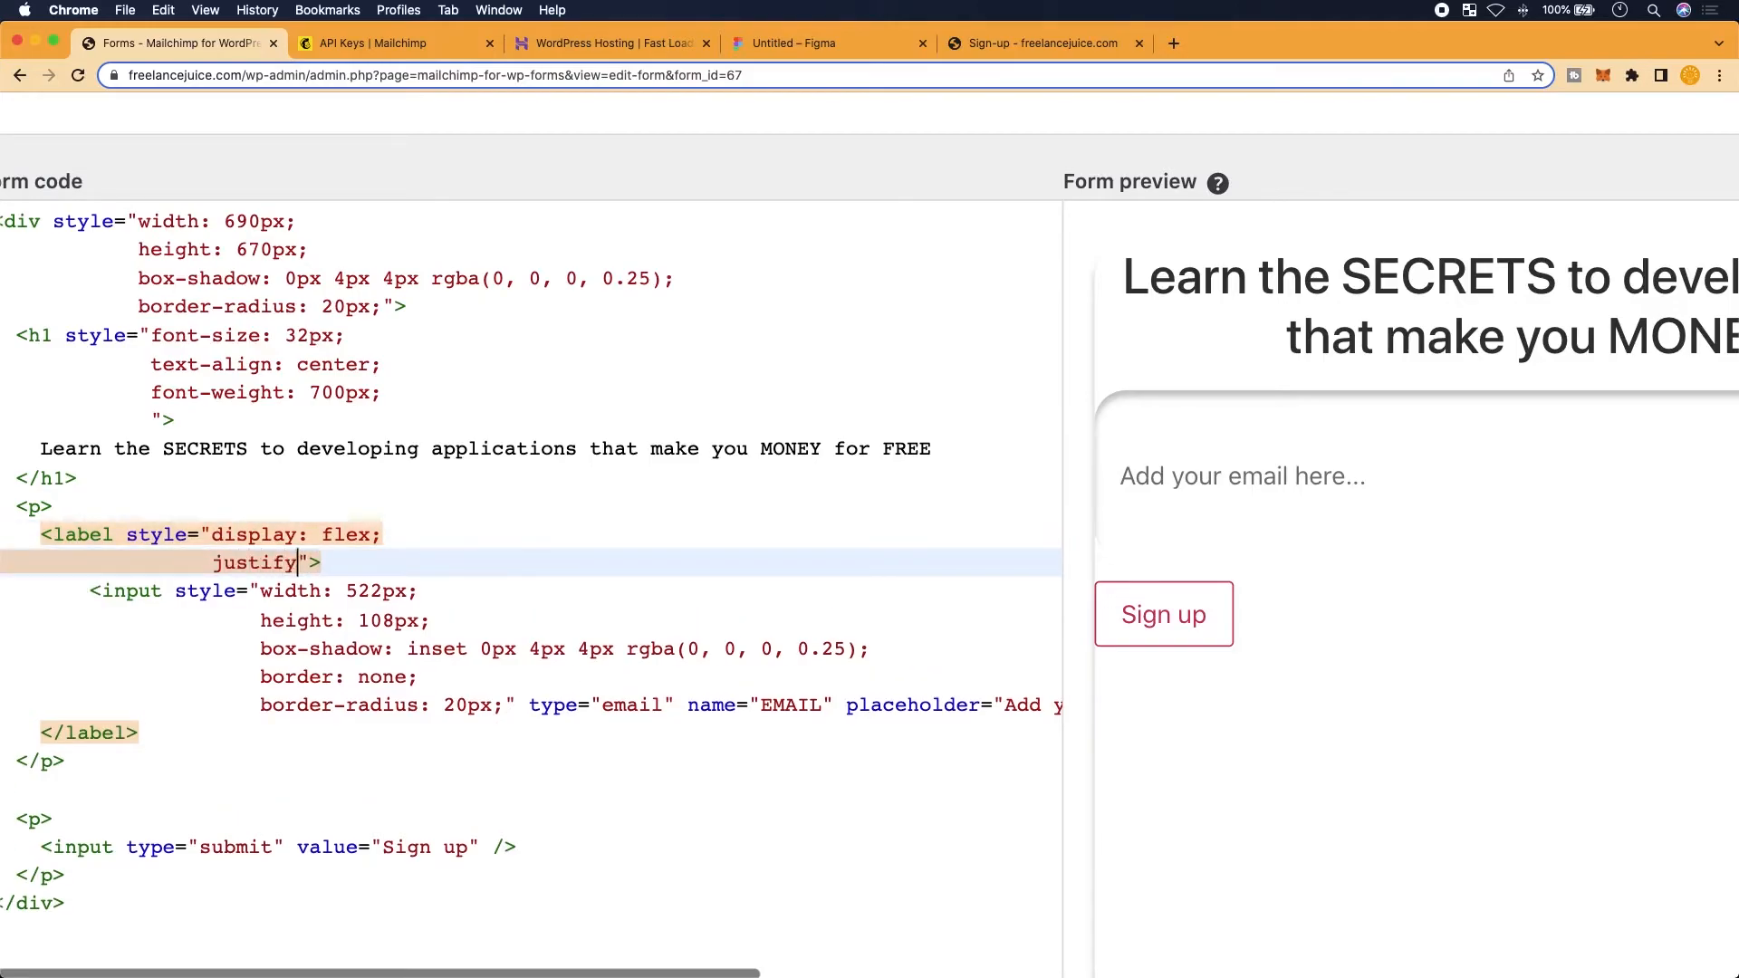
type("content: ")
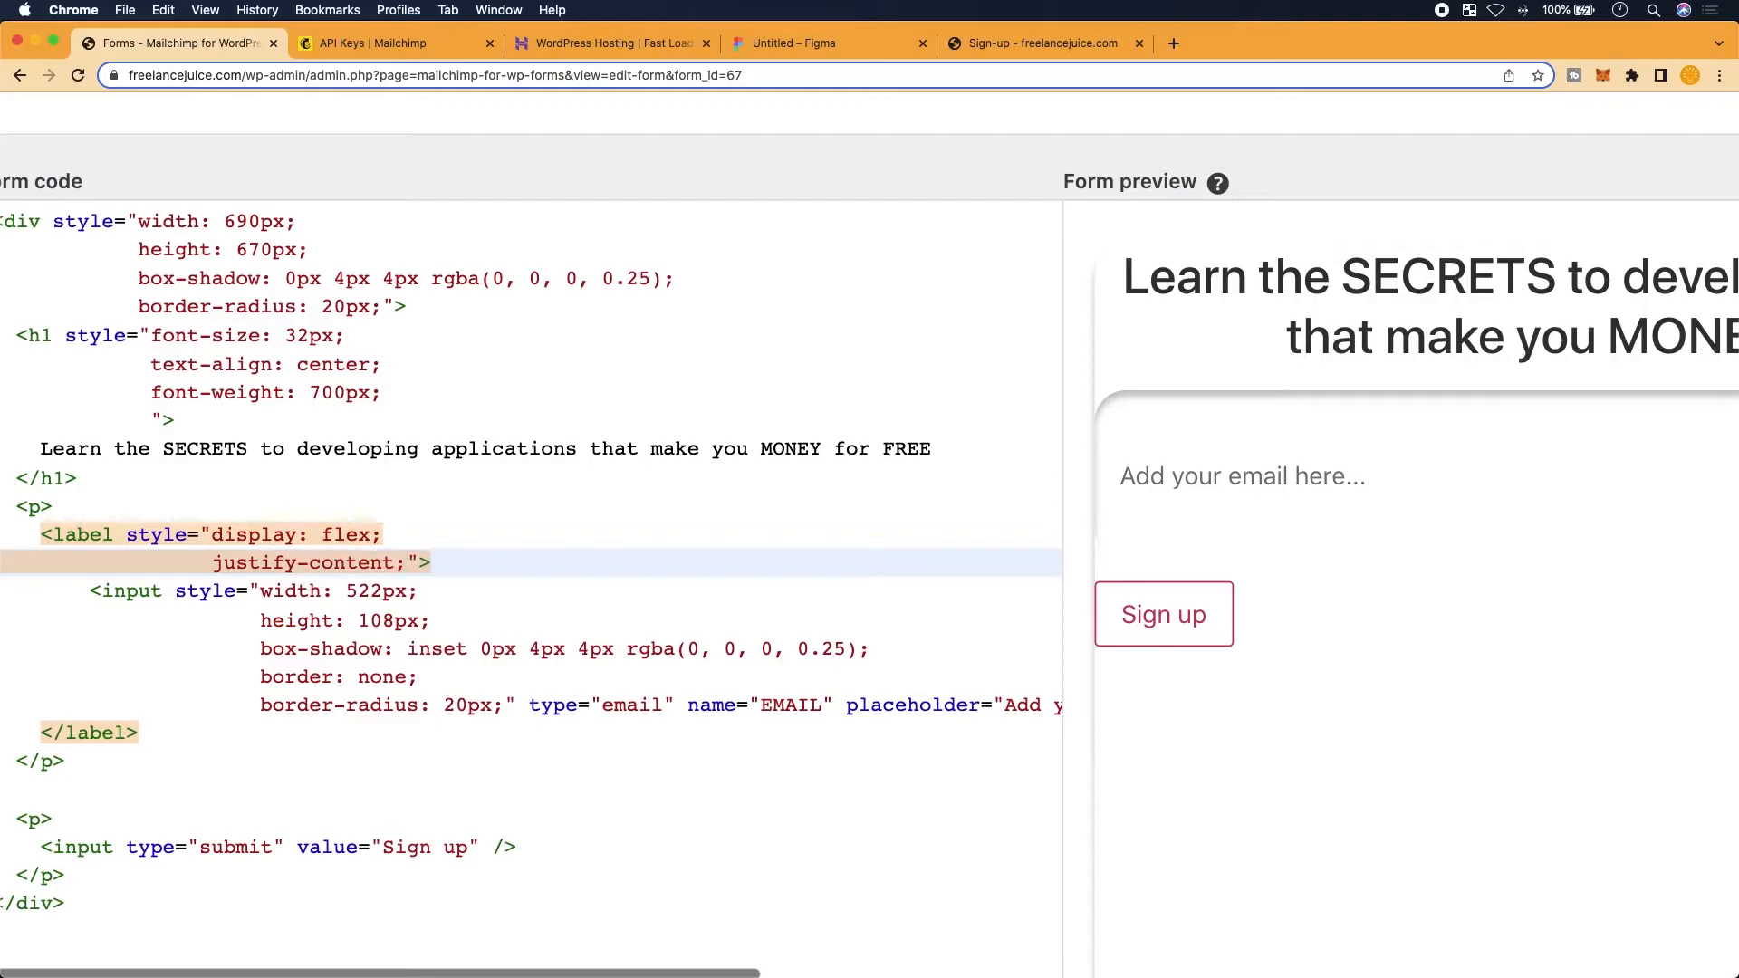
type("center;")
scroll(1024, 598, "right", 5)
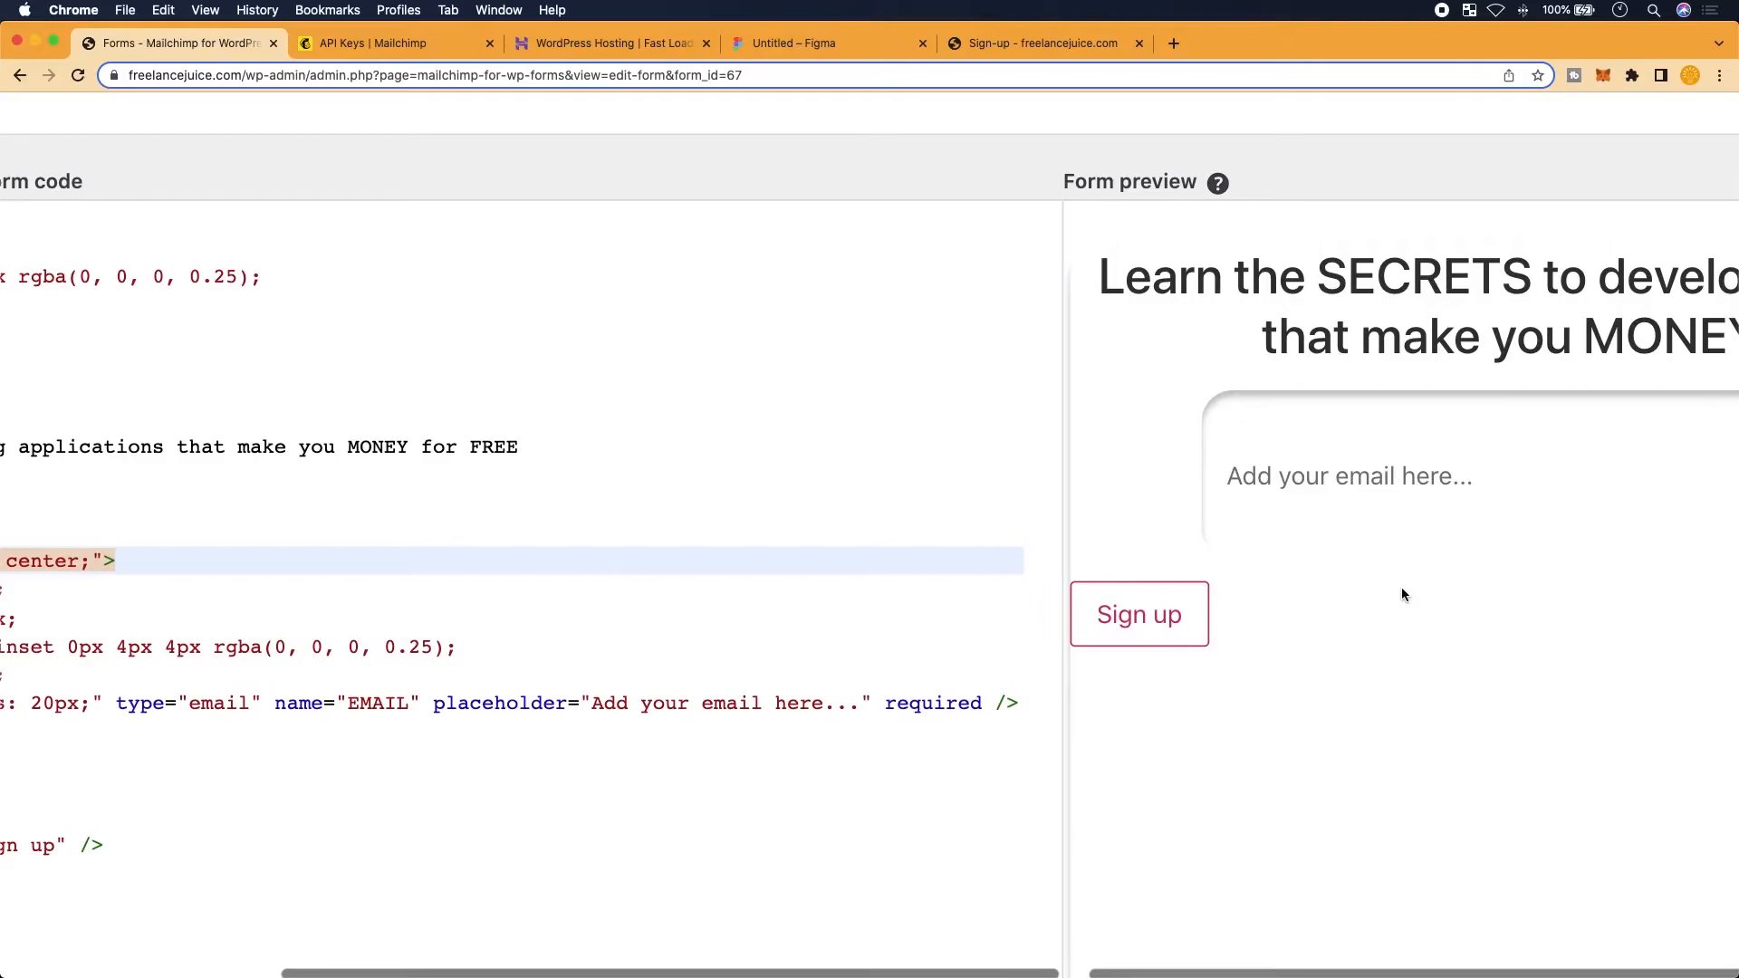
scroll(1402, 594, "up", 6)
scroll(1402, 594, "down", 4)
scroll(1400, 587, "right", 5)
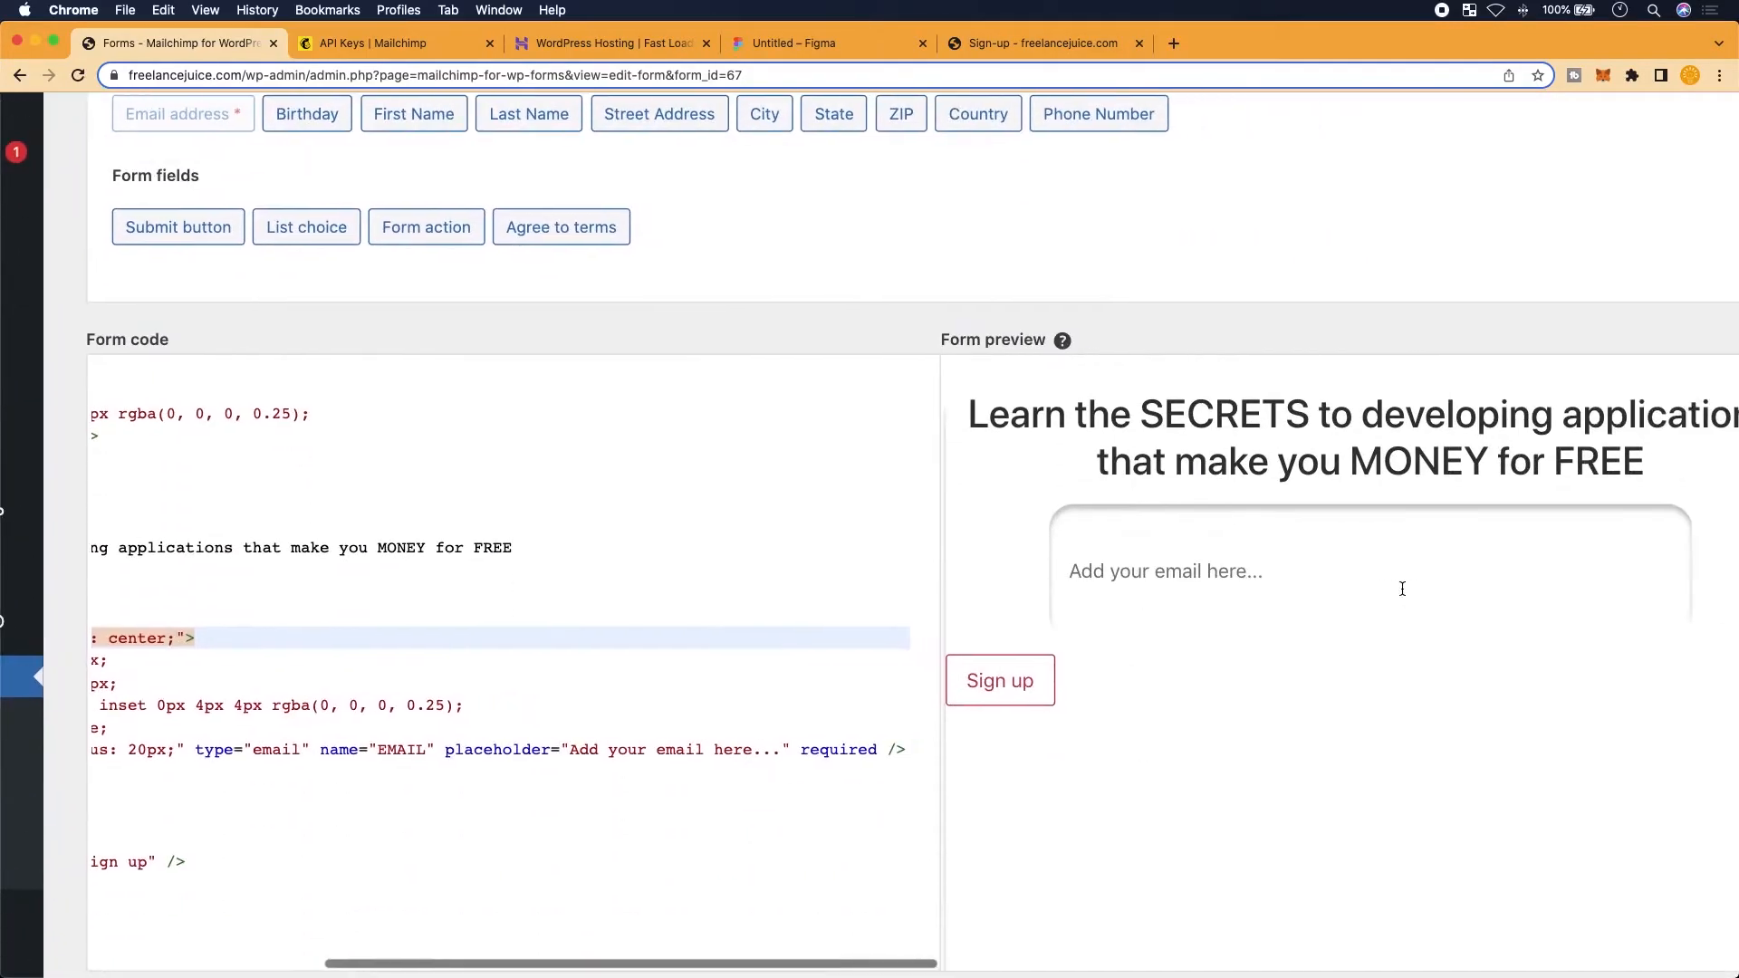
scroll(893, 658, "left", 6)
scroll(893, 658, "left", 2)
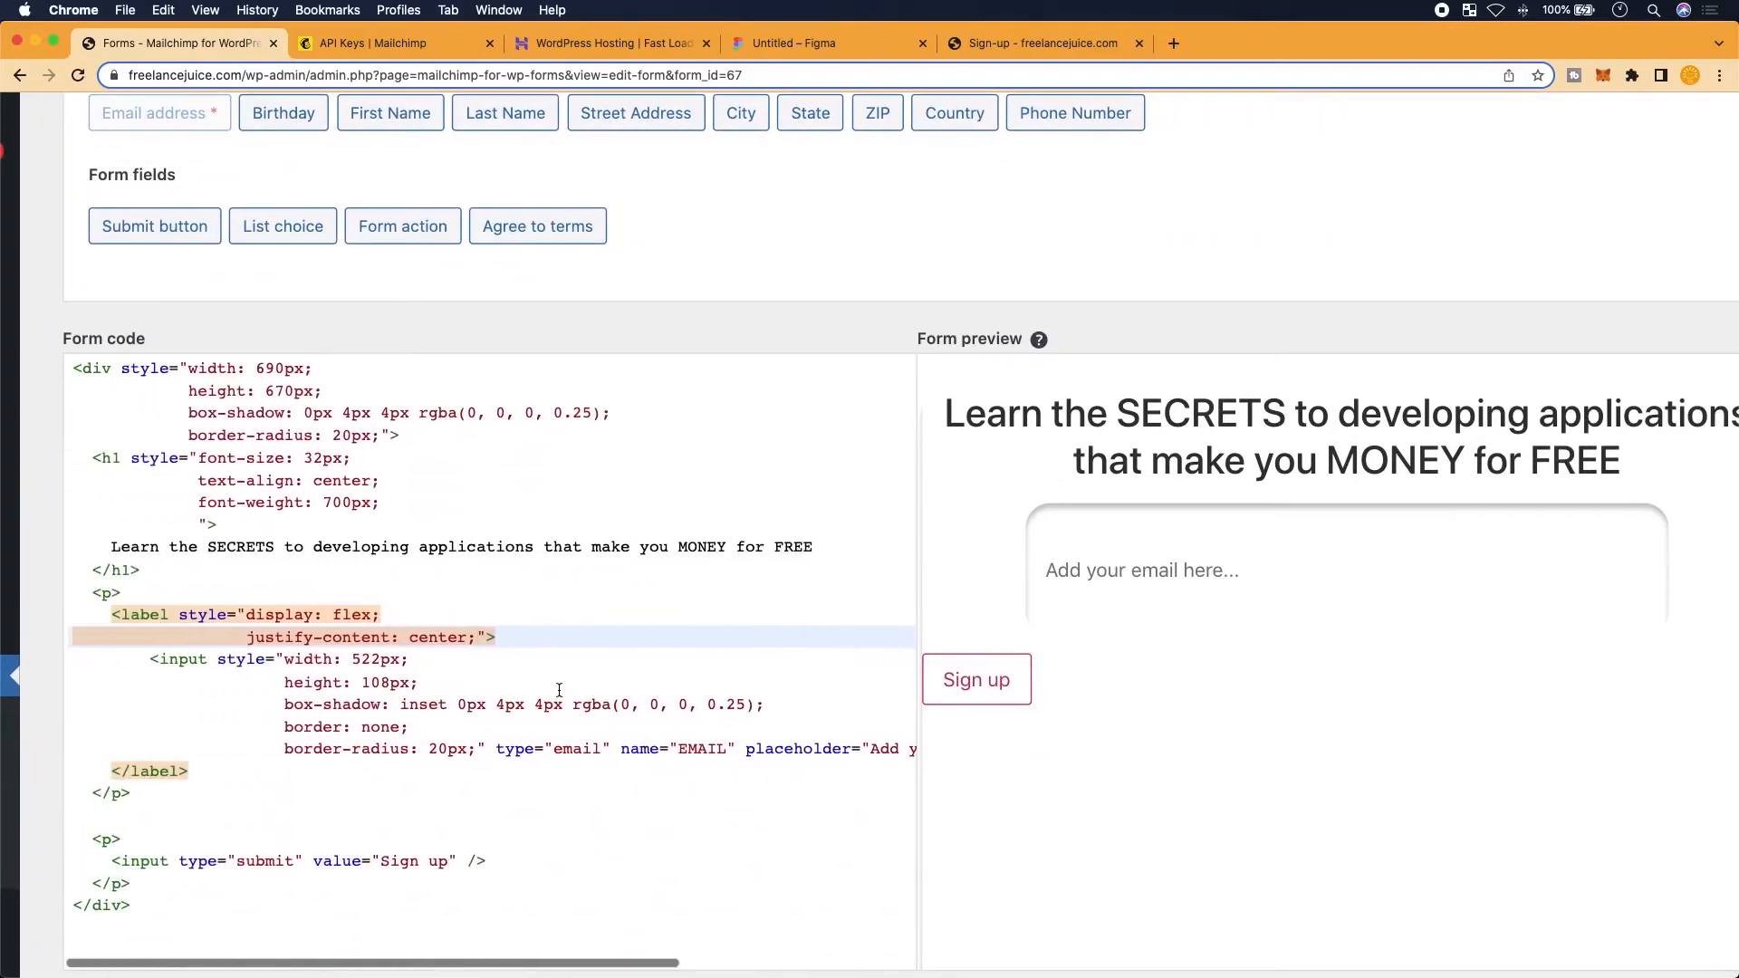
scroll(559, 690, "down", 1)
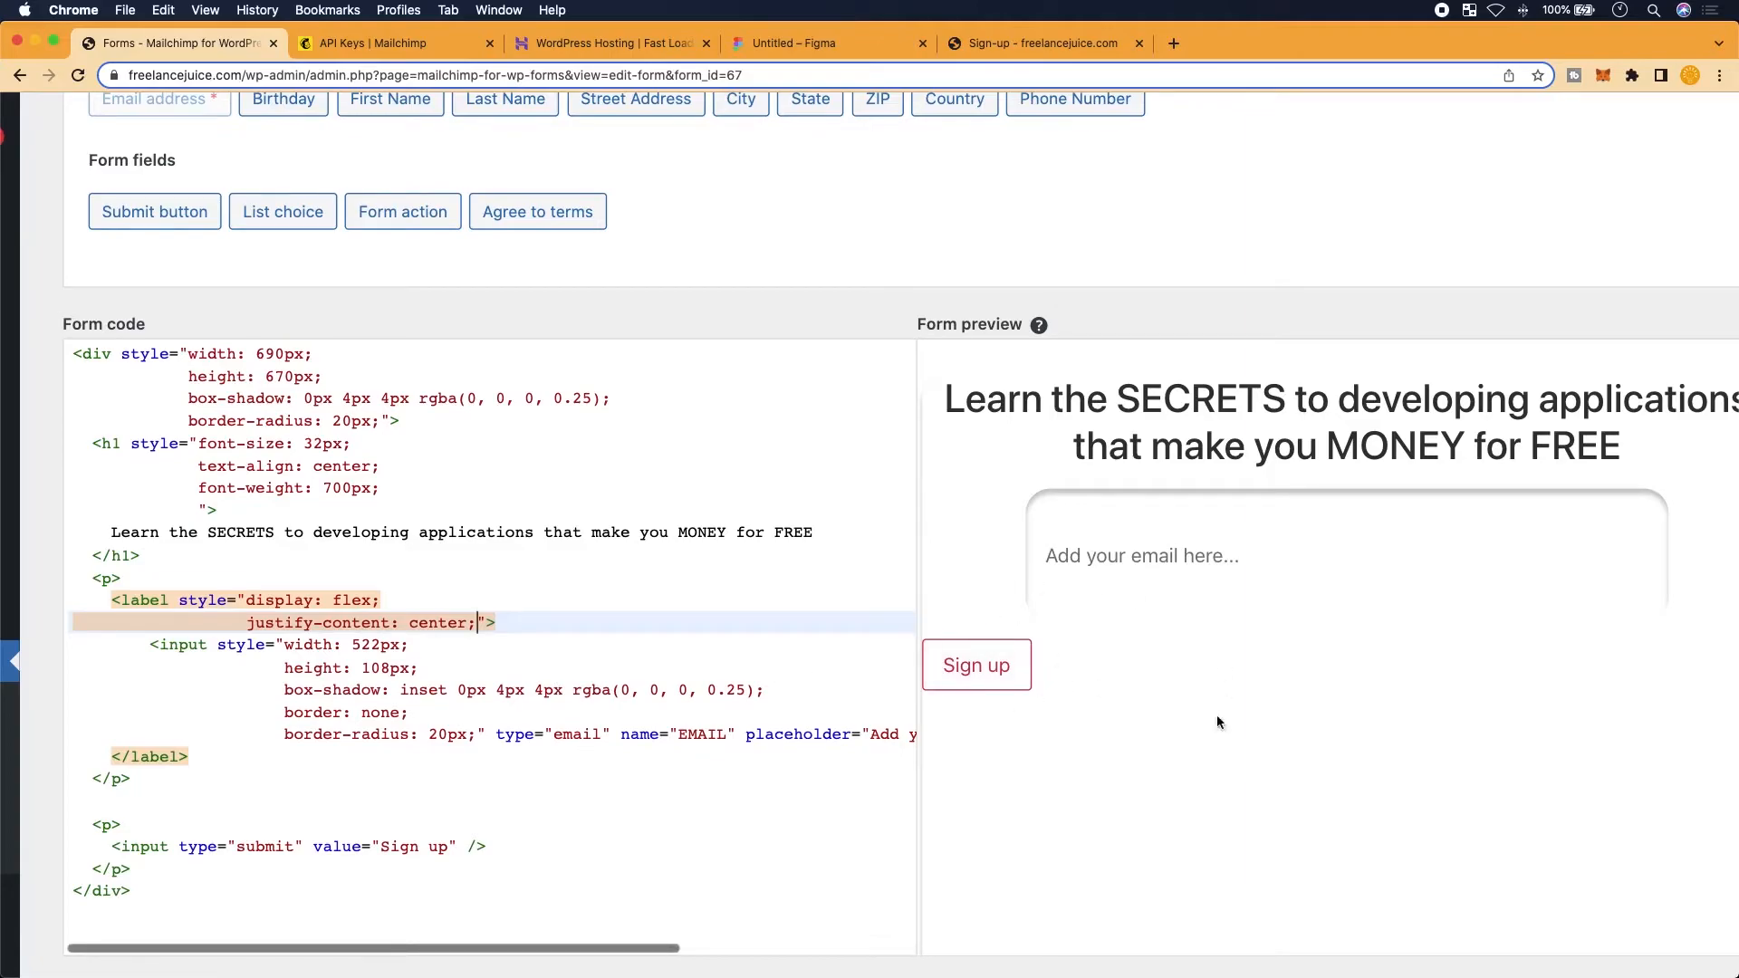
scroll(581, 805, "down", 2)
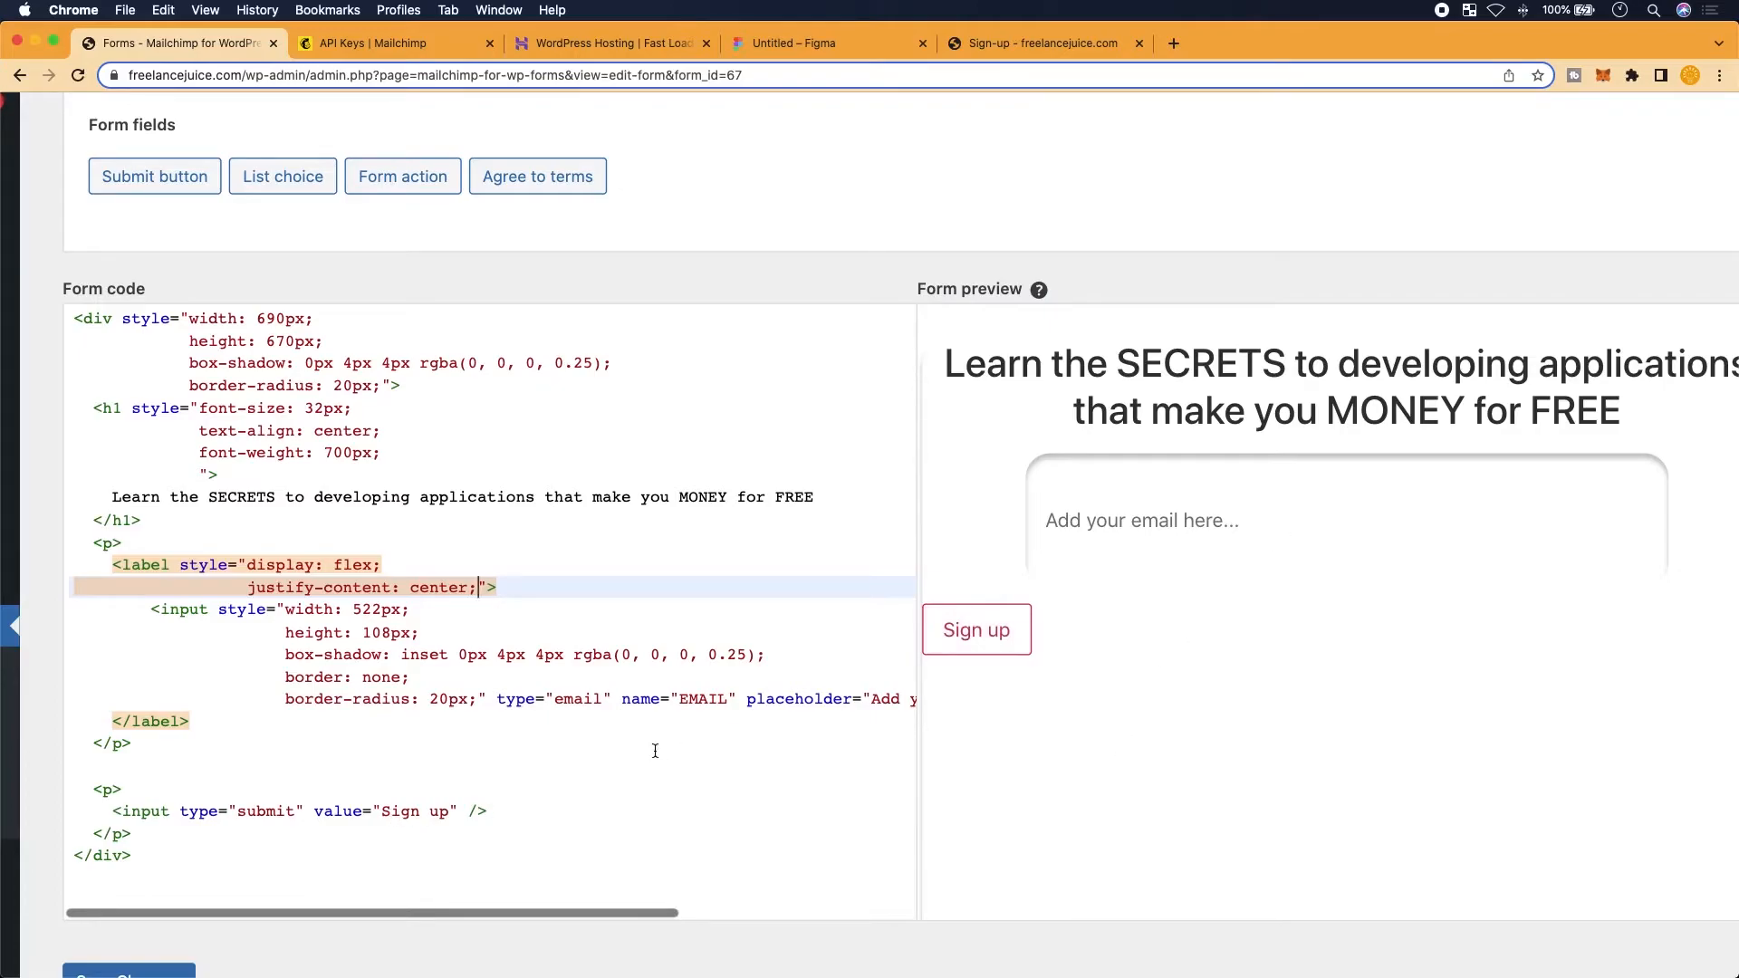
In Figma, copy the Submit rectangle's CSS from width 522px through border-radius 20px
left_click(797, 43)
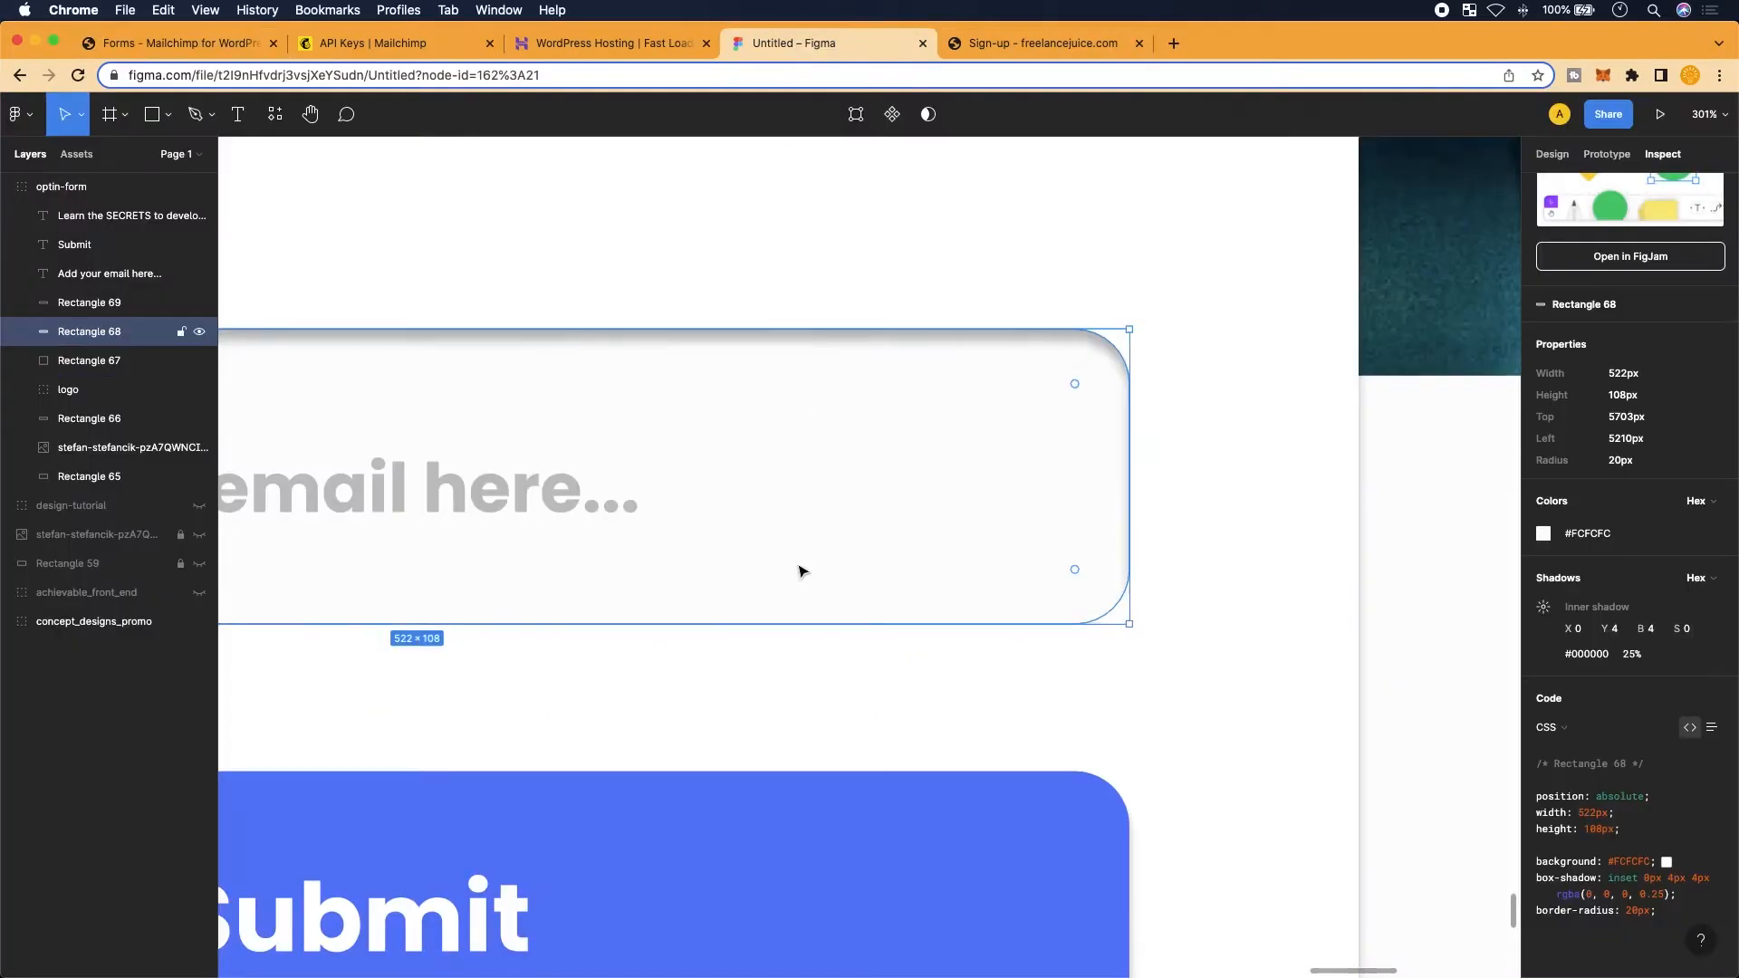
scroll(800, 570, "down", 5)
left_click(777, 651)
scroll(777, 651, "up", 2)
scroll(783, 658, "up", 5)
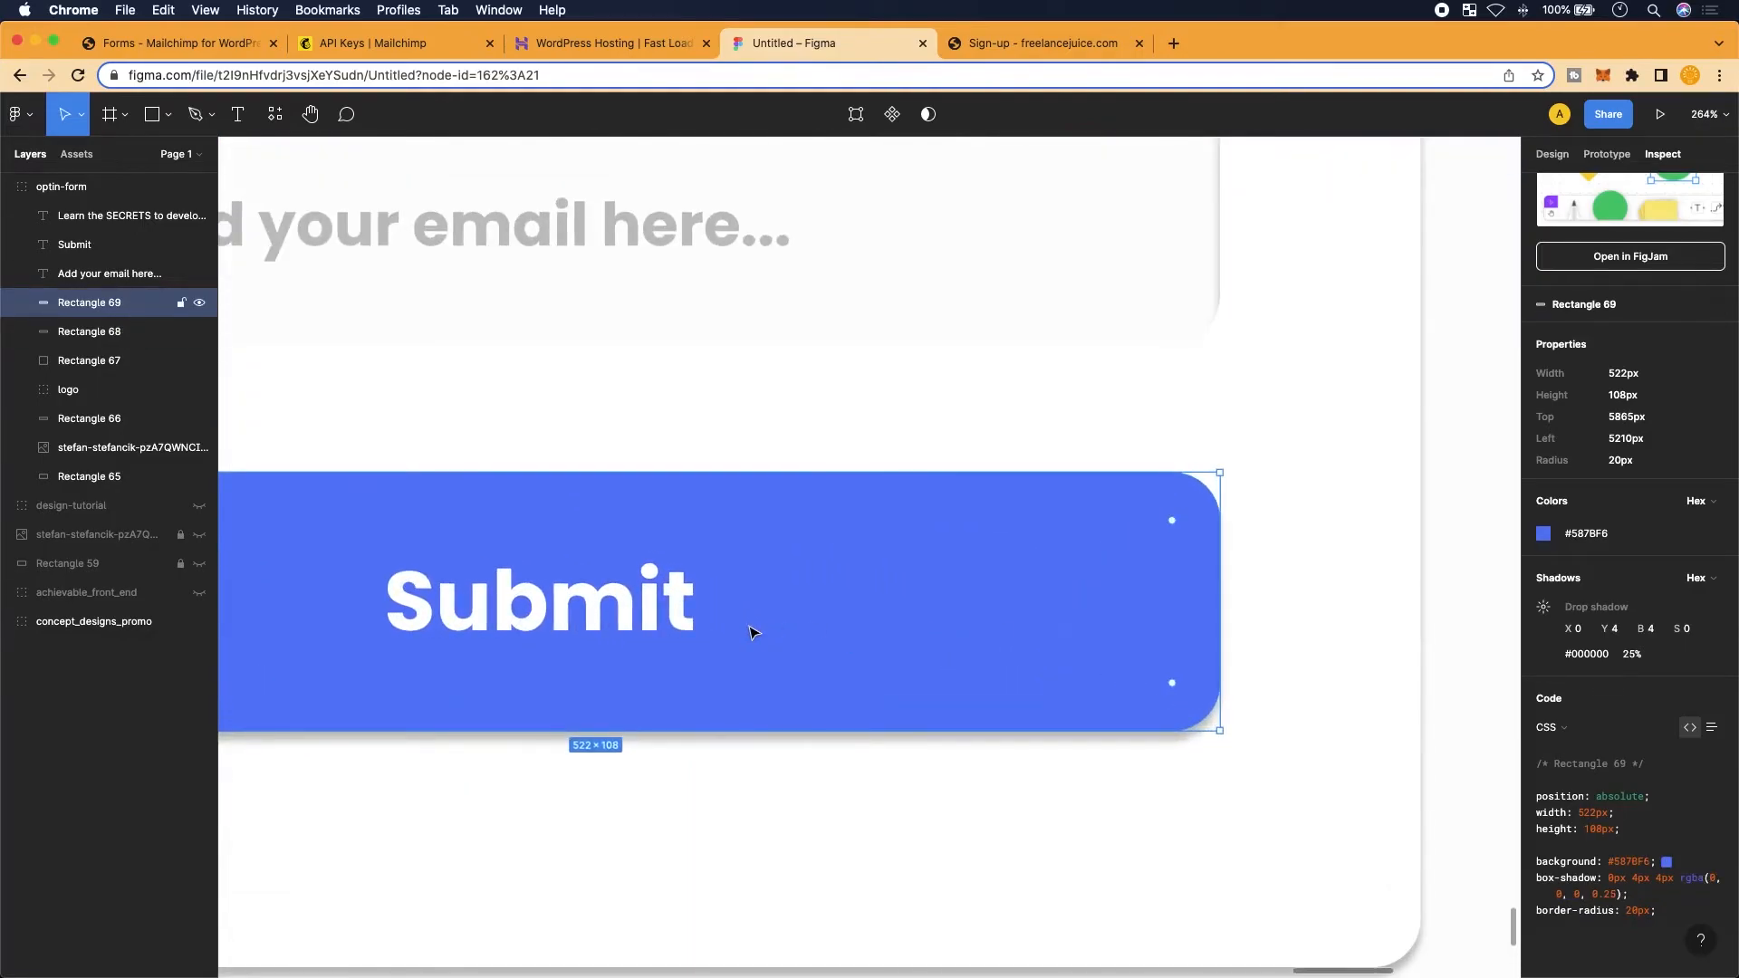
scroll(1062, 777, "left", 3)
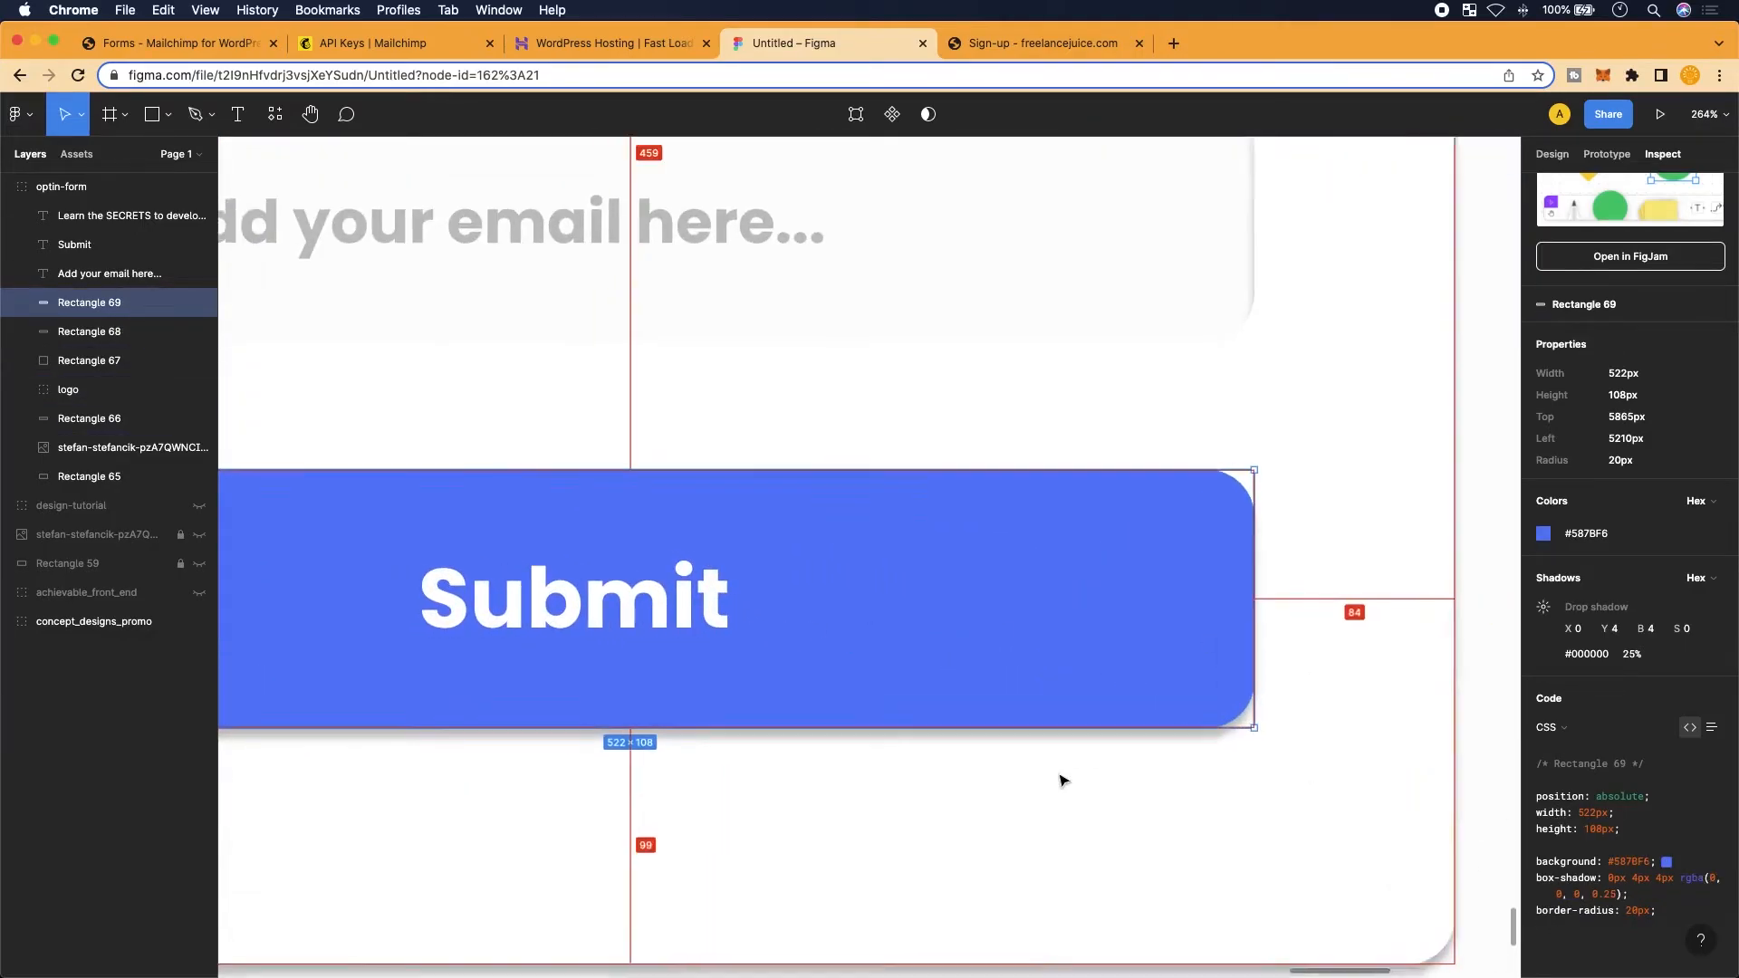
scroll(1062, 779, "down", 3)
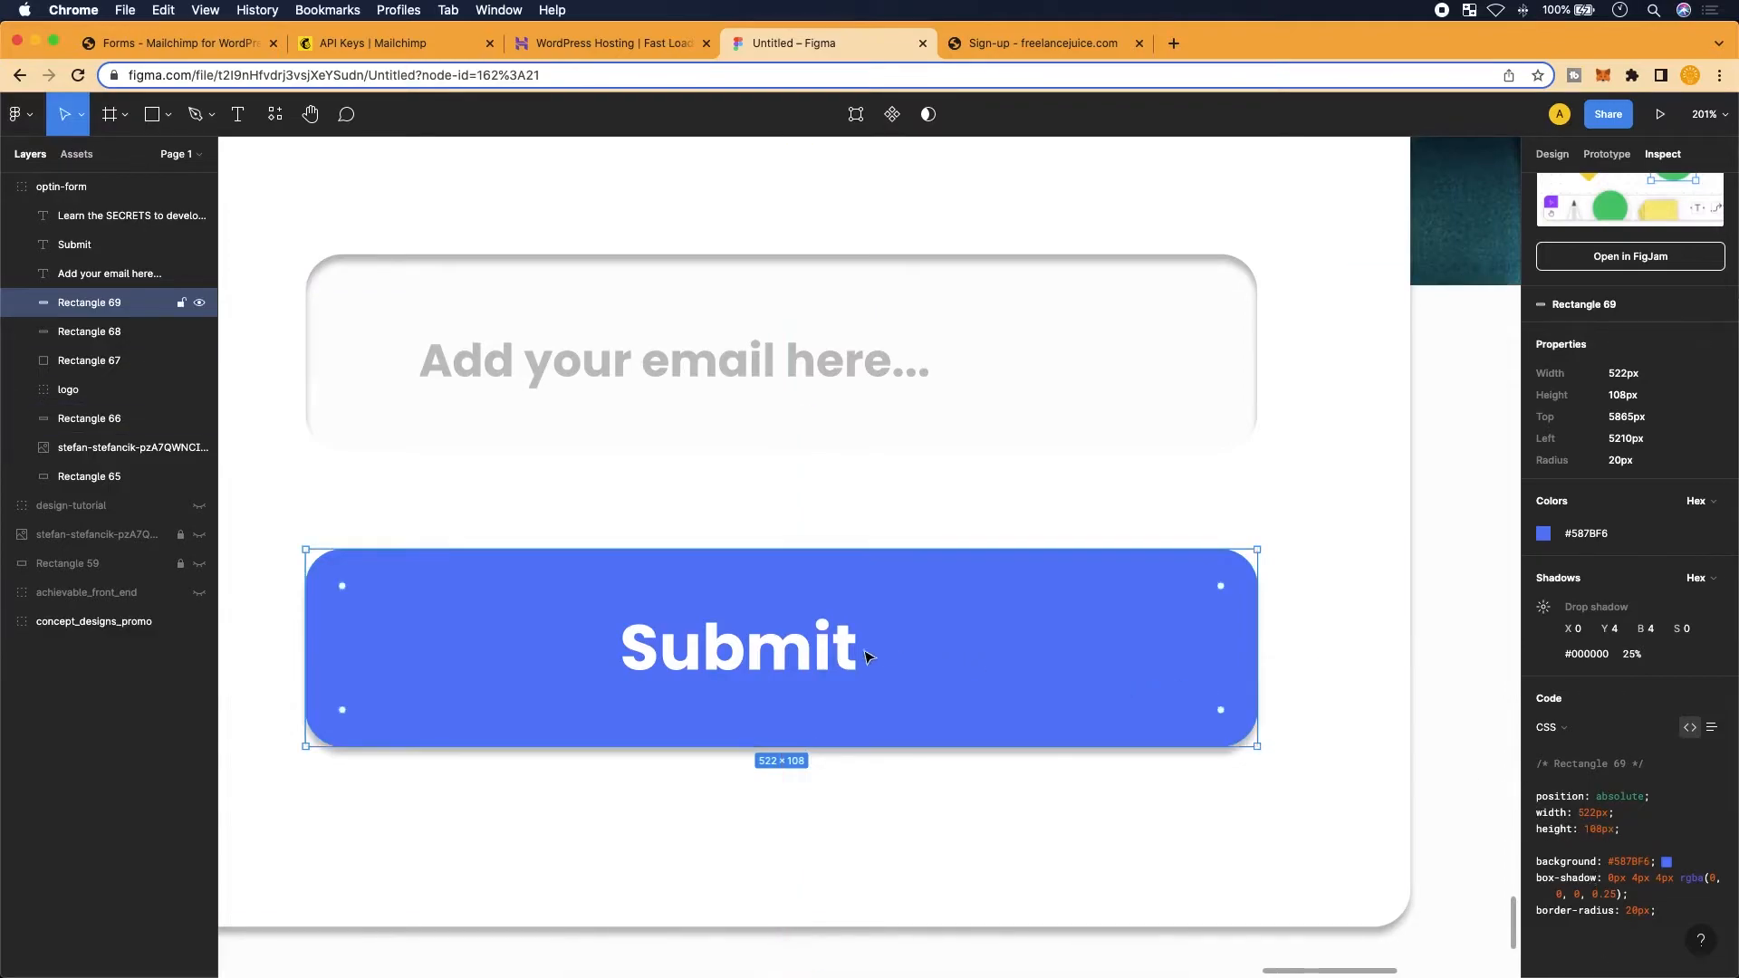
left_click_drag(1663, 912, 1527, 858)
left_click(1664, 907)
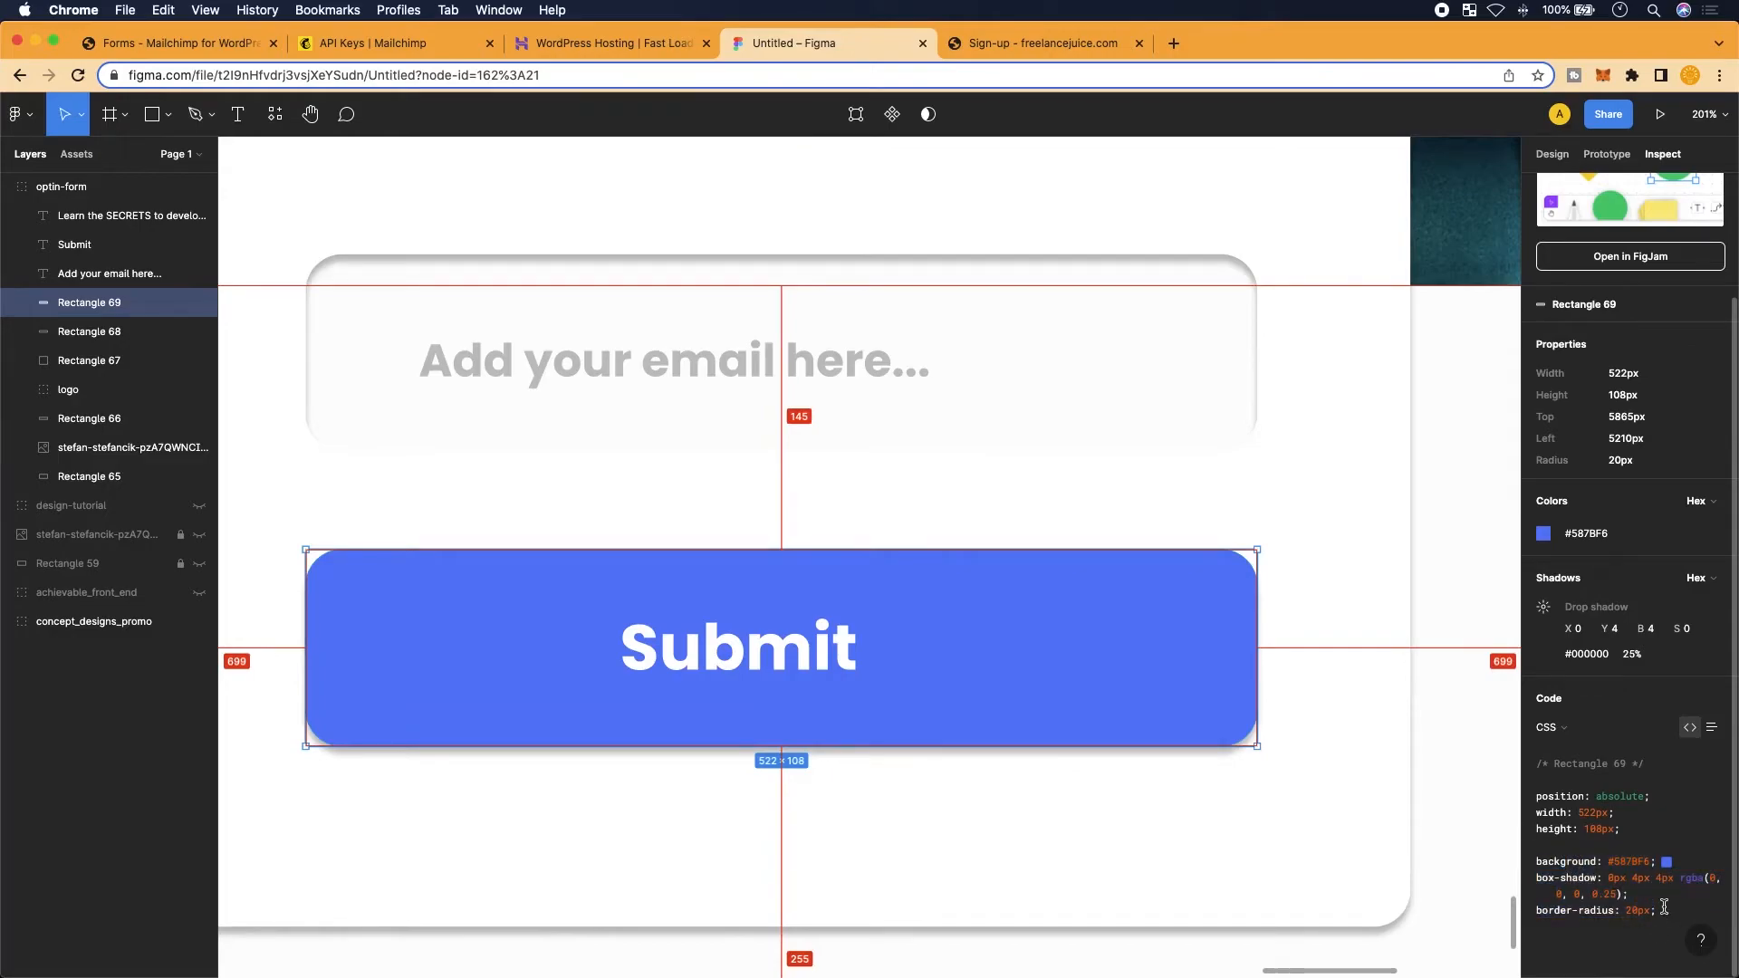
left_click_drag(1664, 908, 1527, 821)
key("super+c")
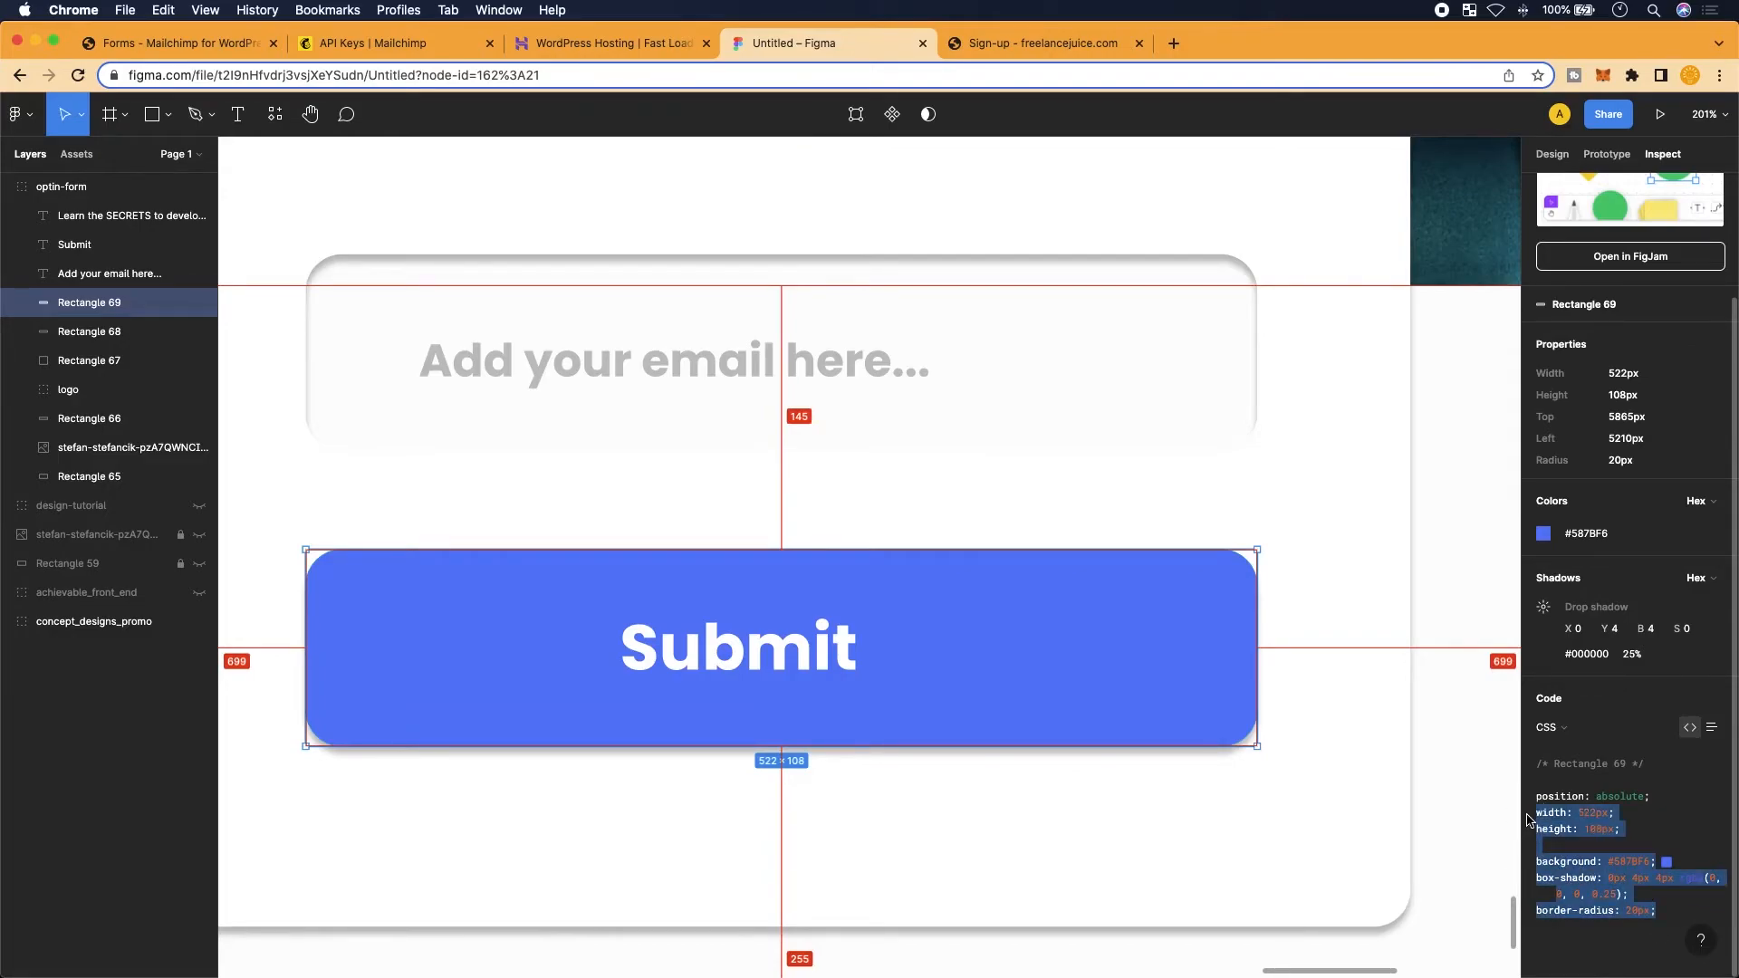
left_click(172, 43)
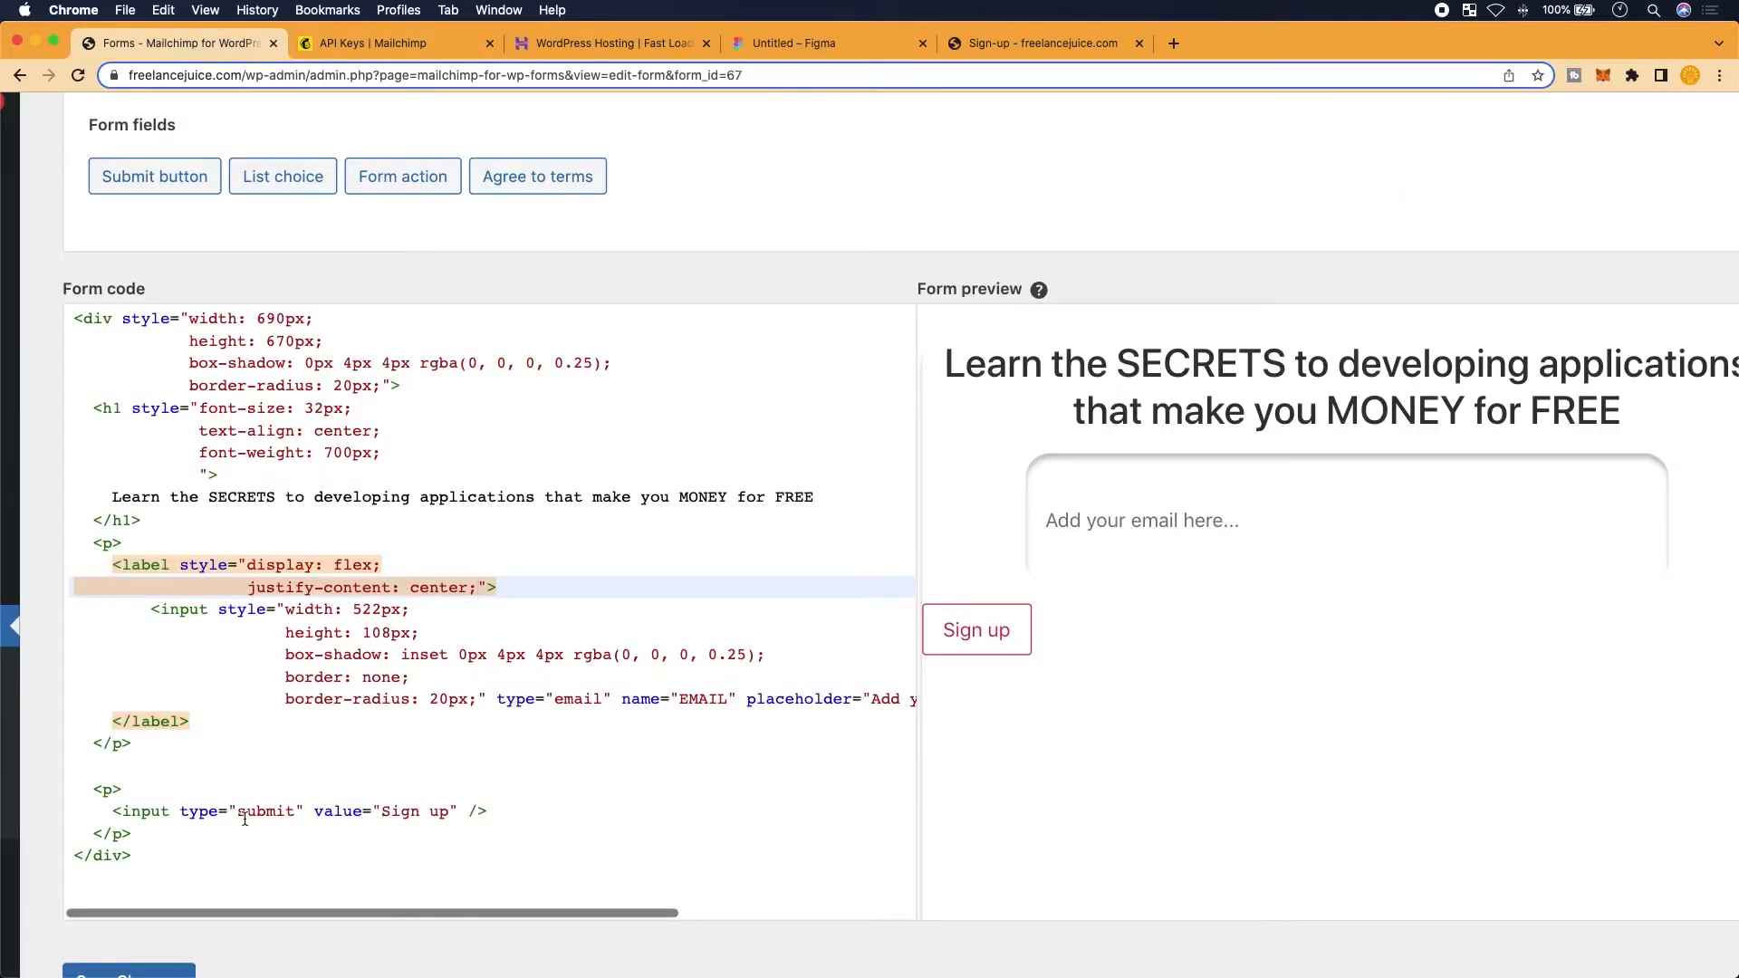
Add a style attribute to the submit input with the pasted Figma button CSS (522×108, #587BF6, 20px radius)
left_click(179, 811)
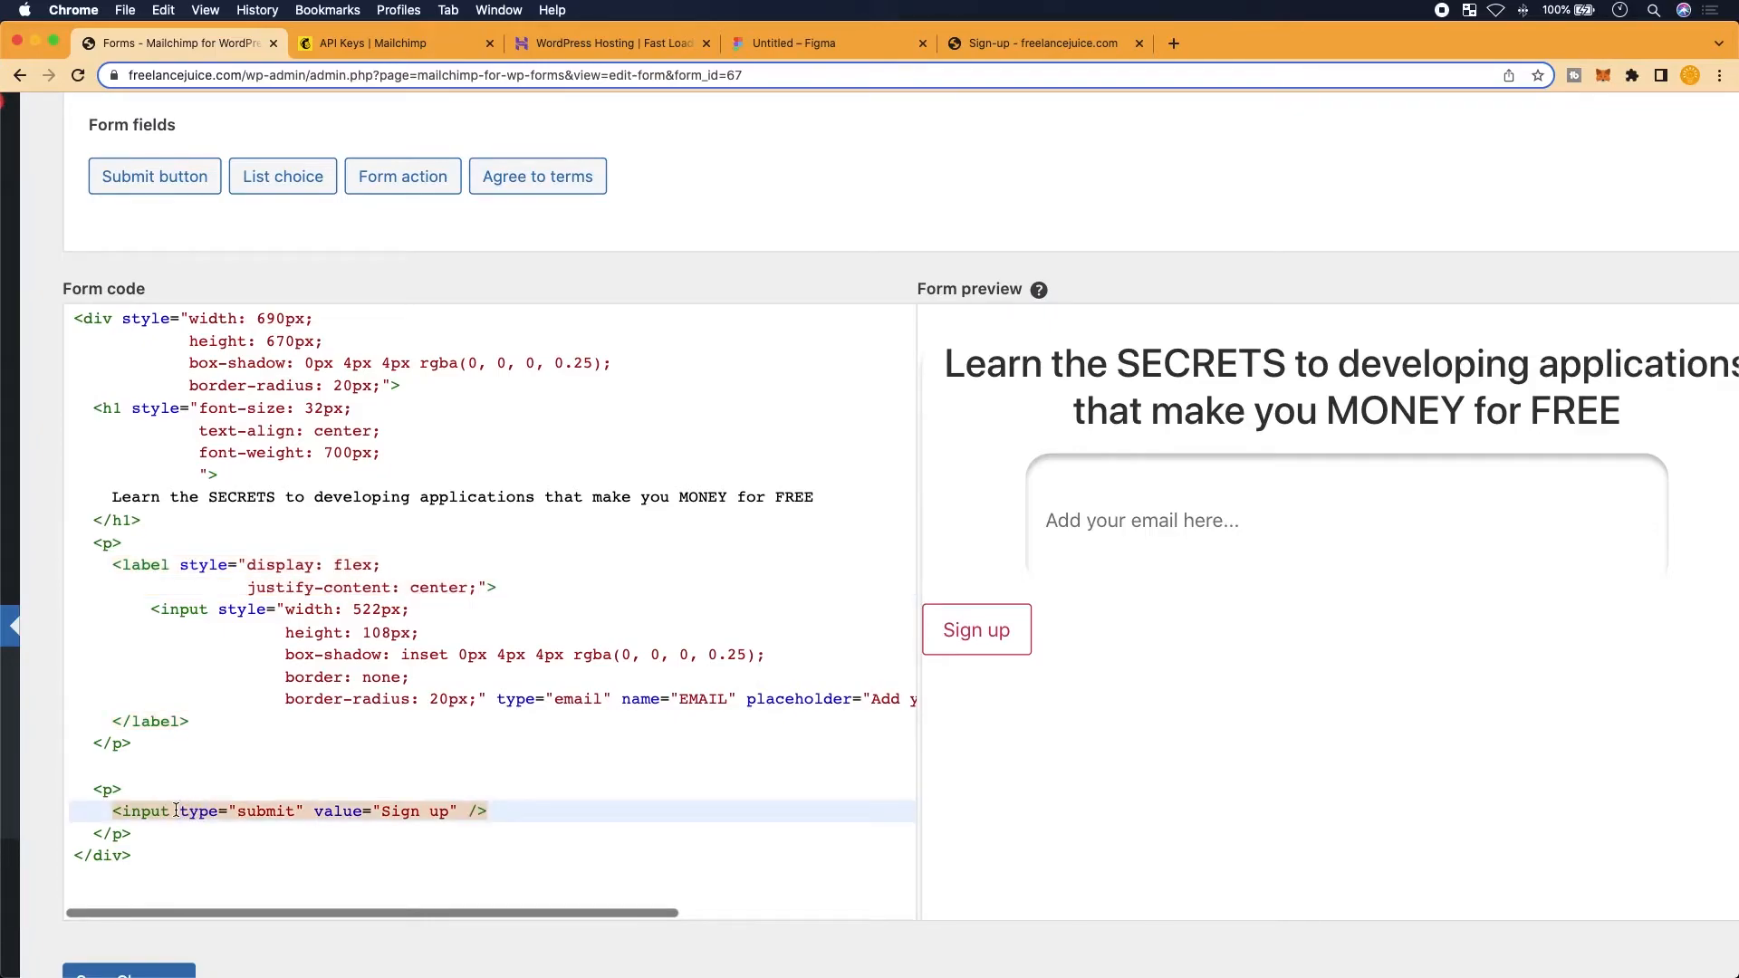
type("style=")
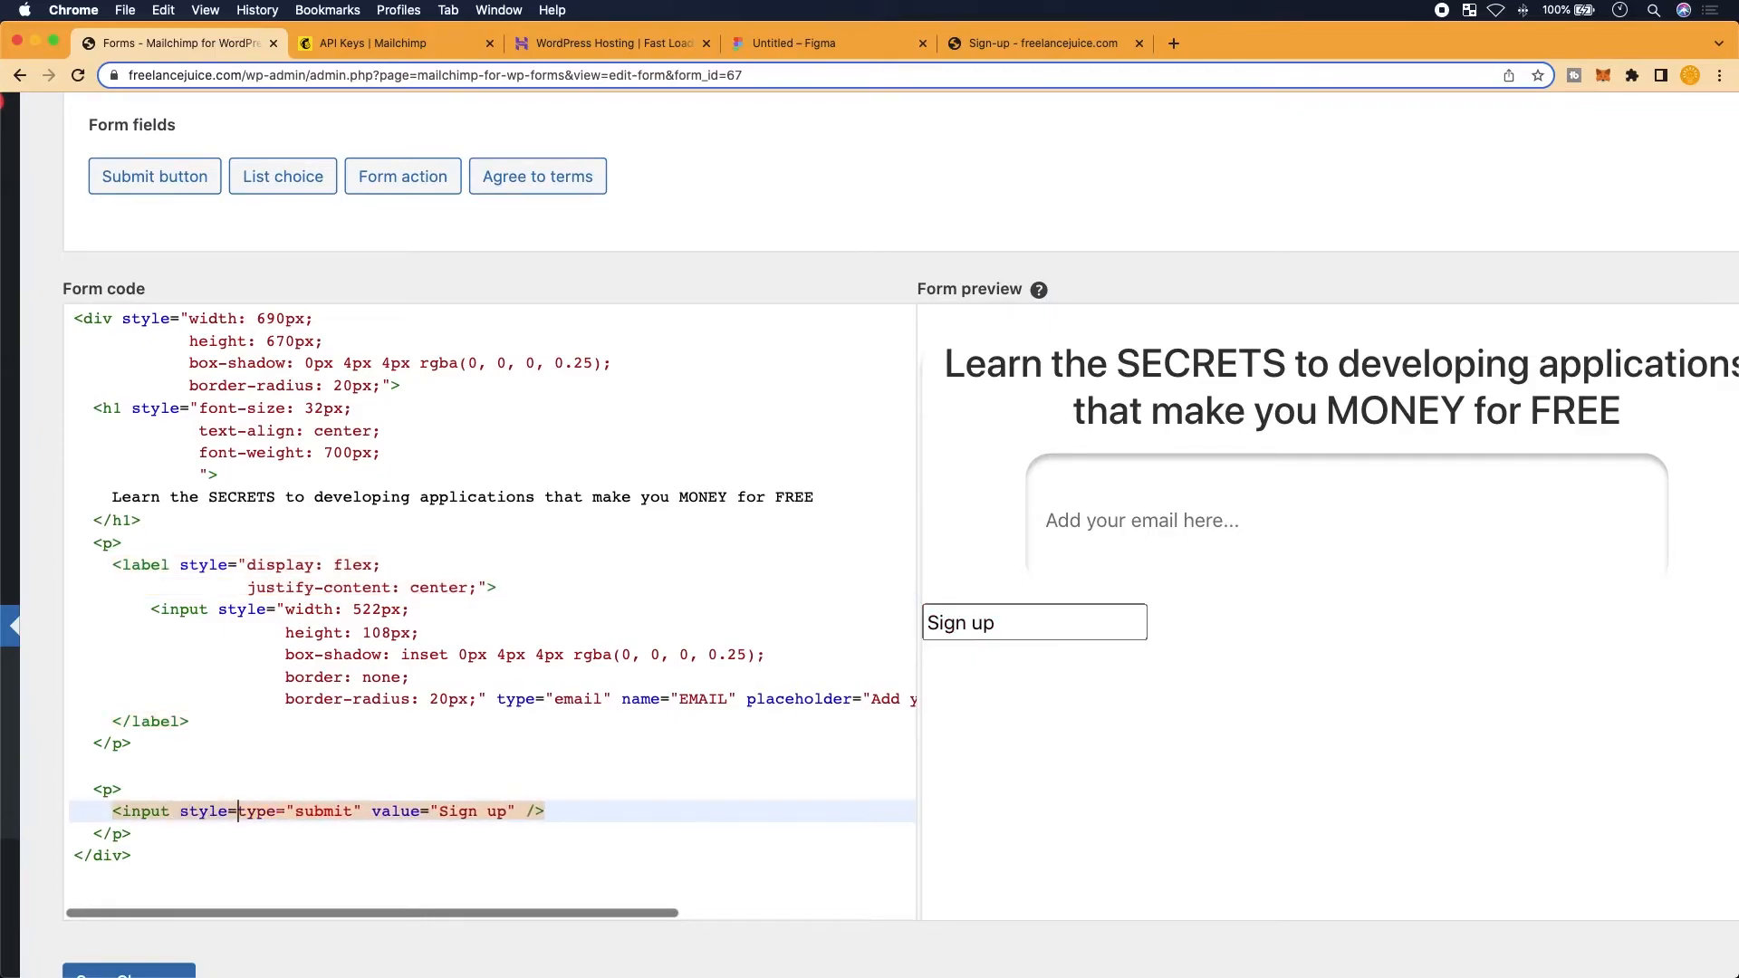
type("\"\"")
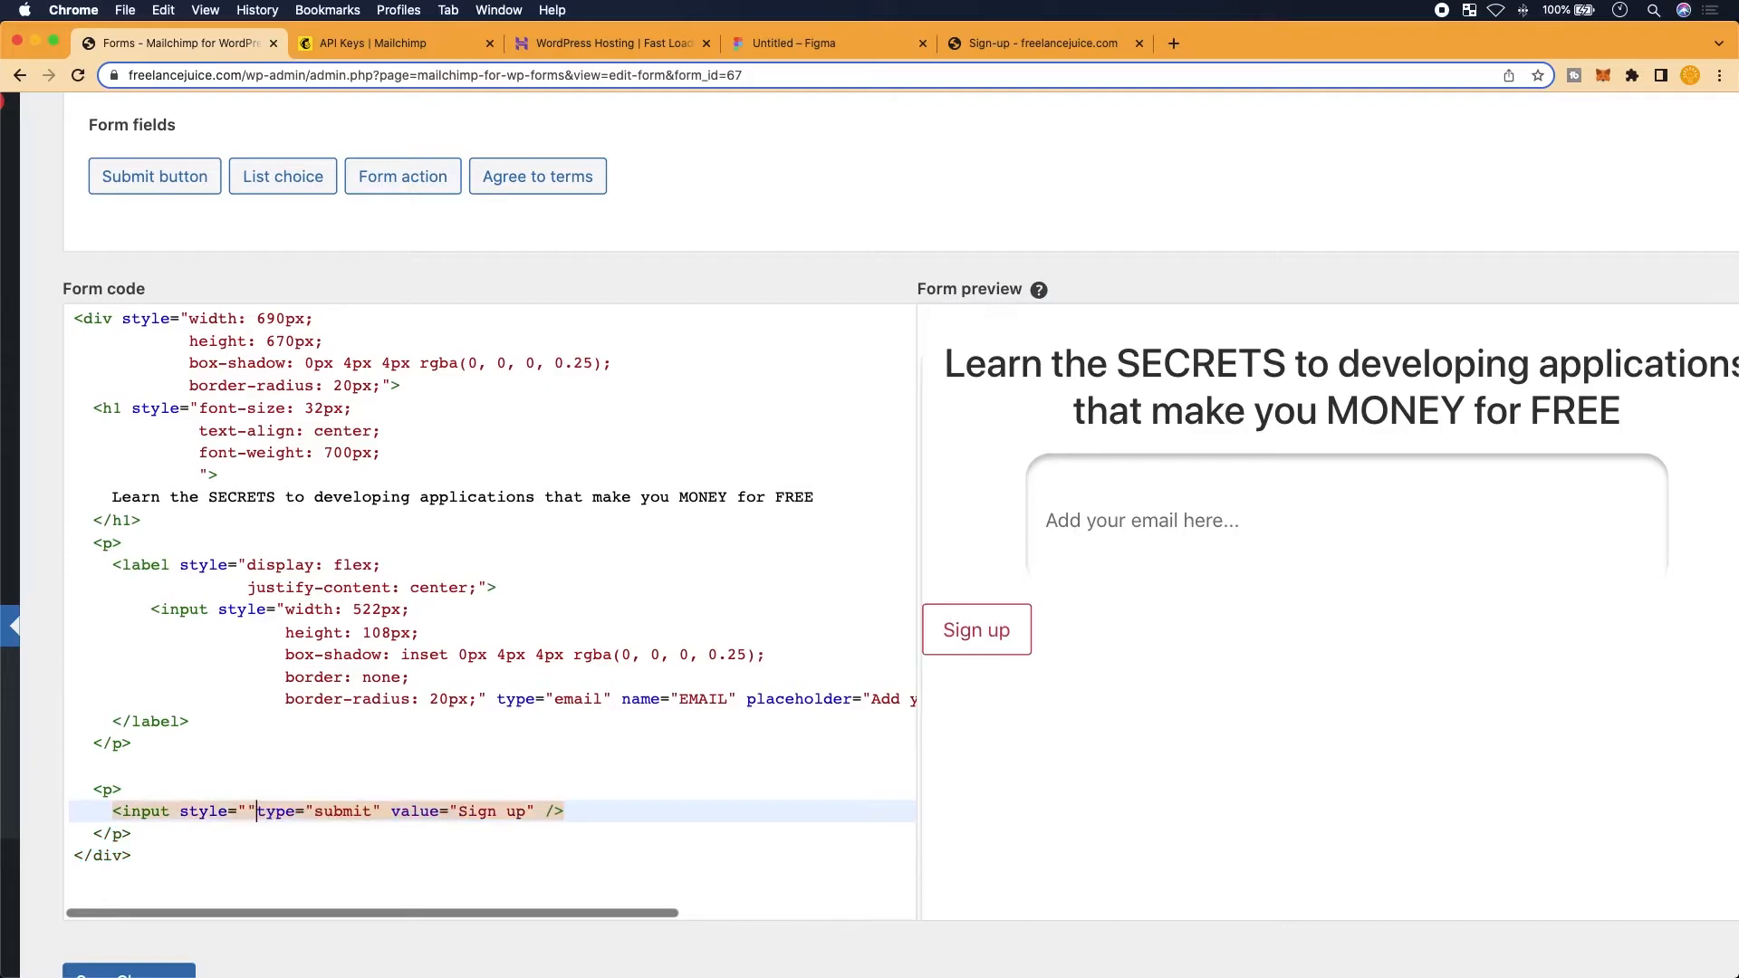
left_click(250, 811)
key("Return")
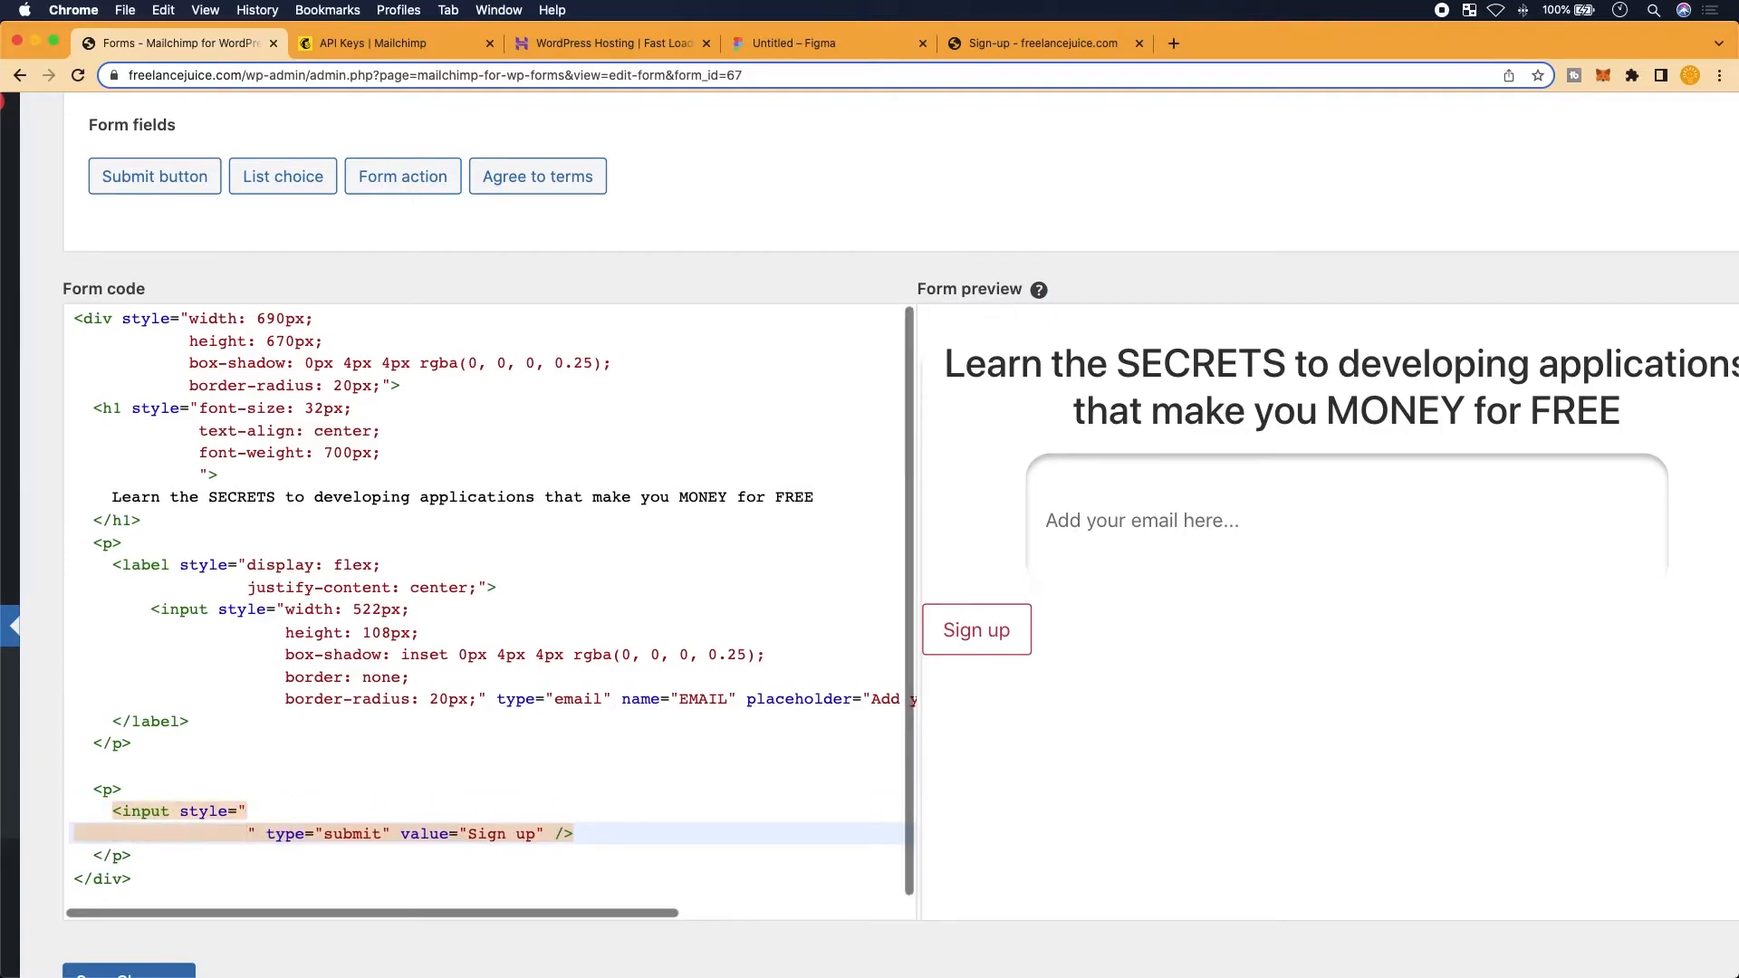
key("super+v")
scroll(250, 805, "down", 2)
scroll(250, 805, "up", 2)
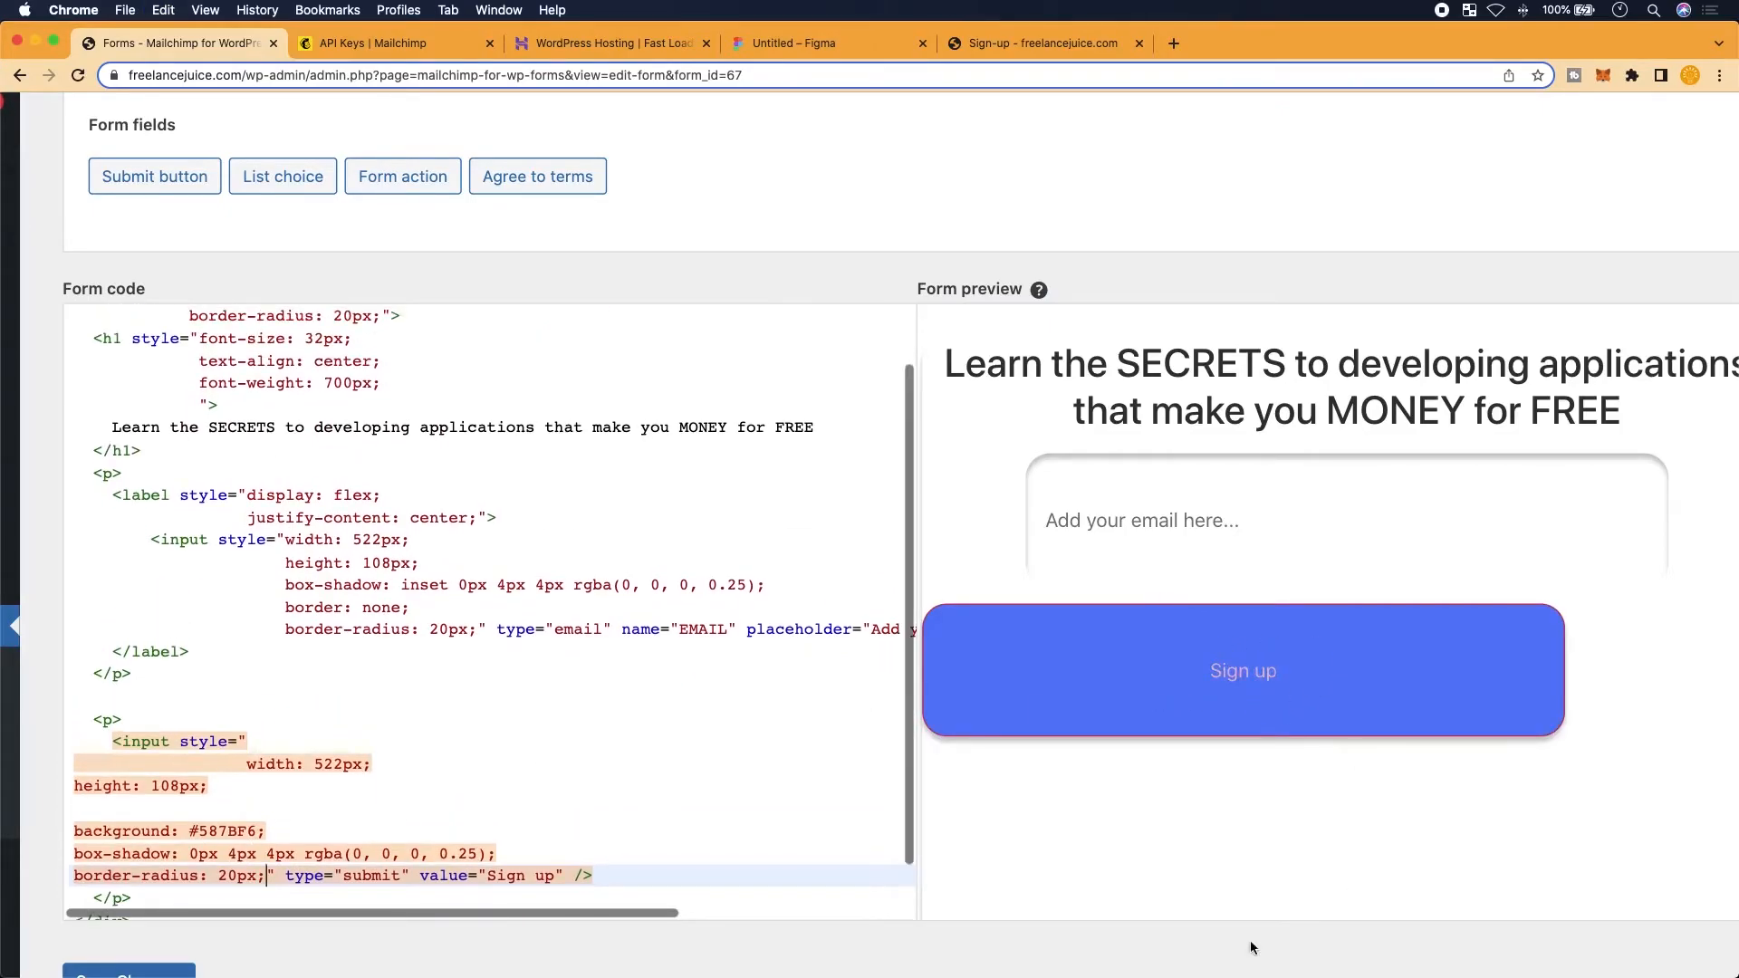
scroll(227, 746, "down", 2)
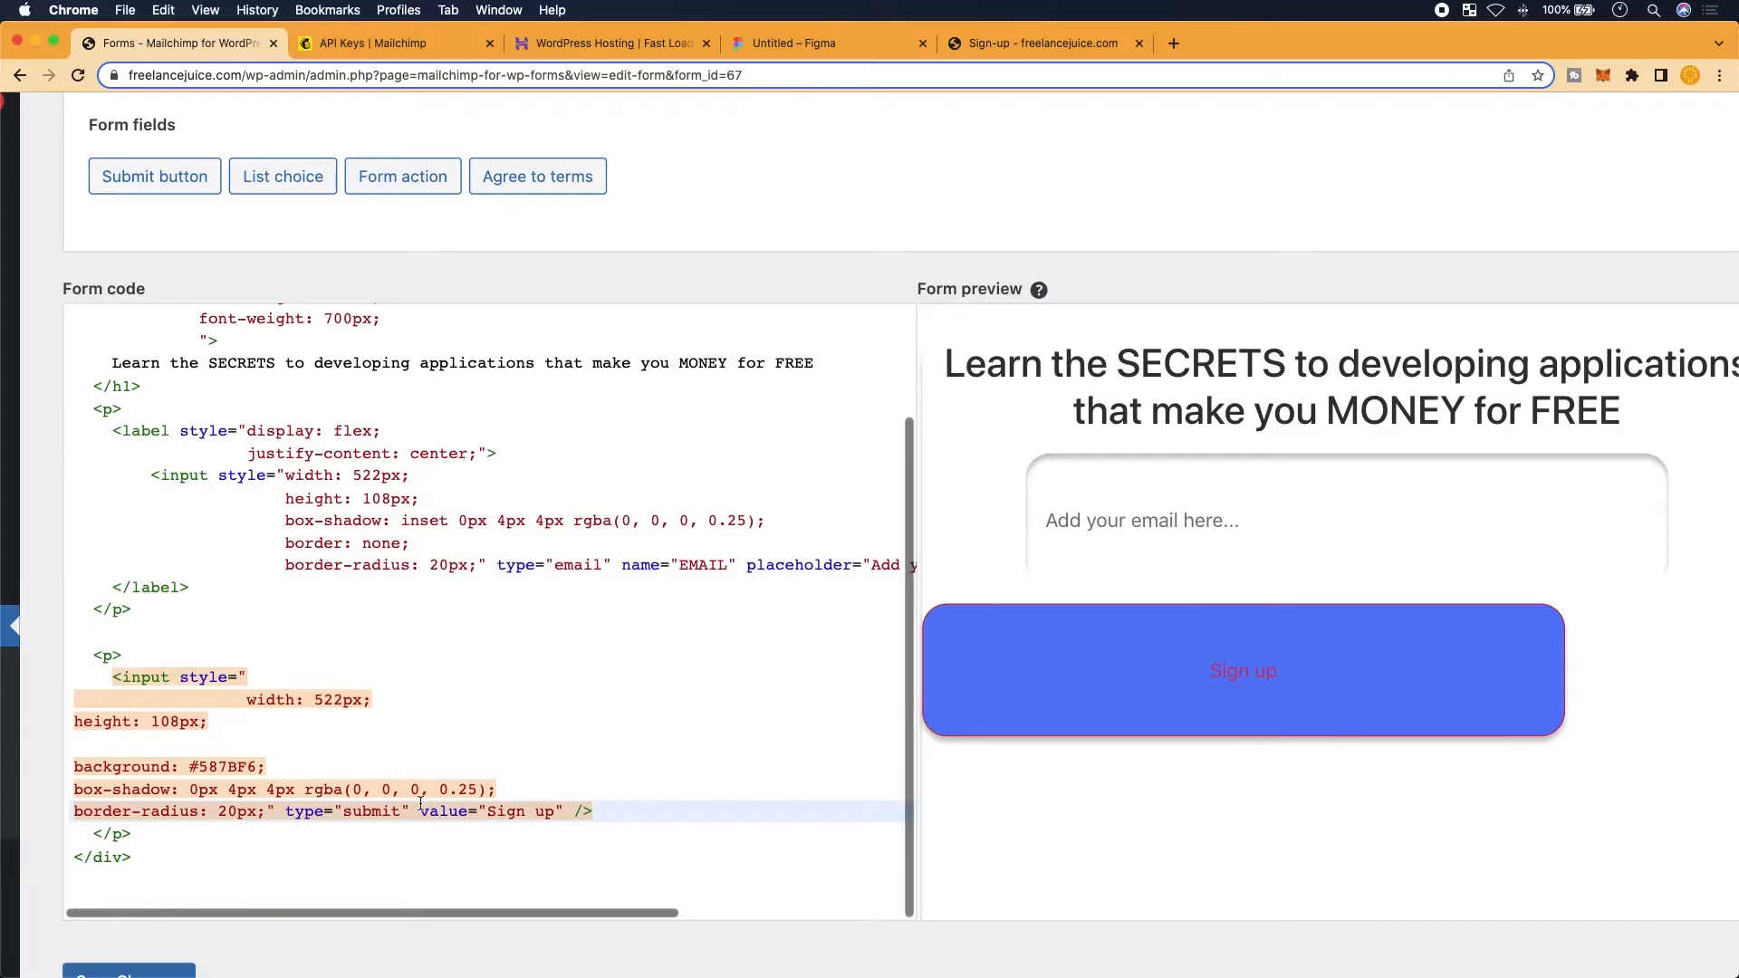
Align the indentation of the button's height, background, box-shadow and border-radius declarations
left_click(227, 746)
key("Up")
key("Tab")
key("Tab")
key("Tab")
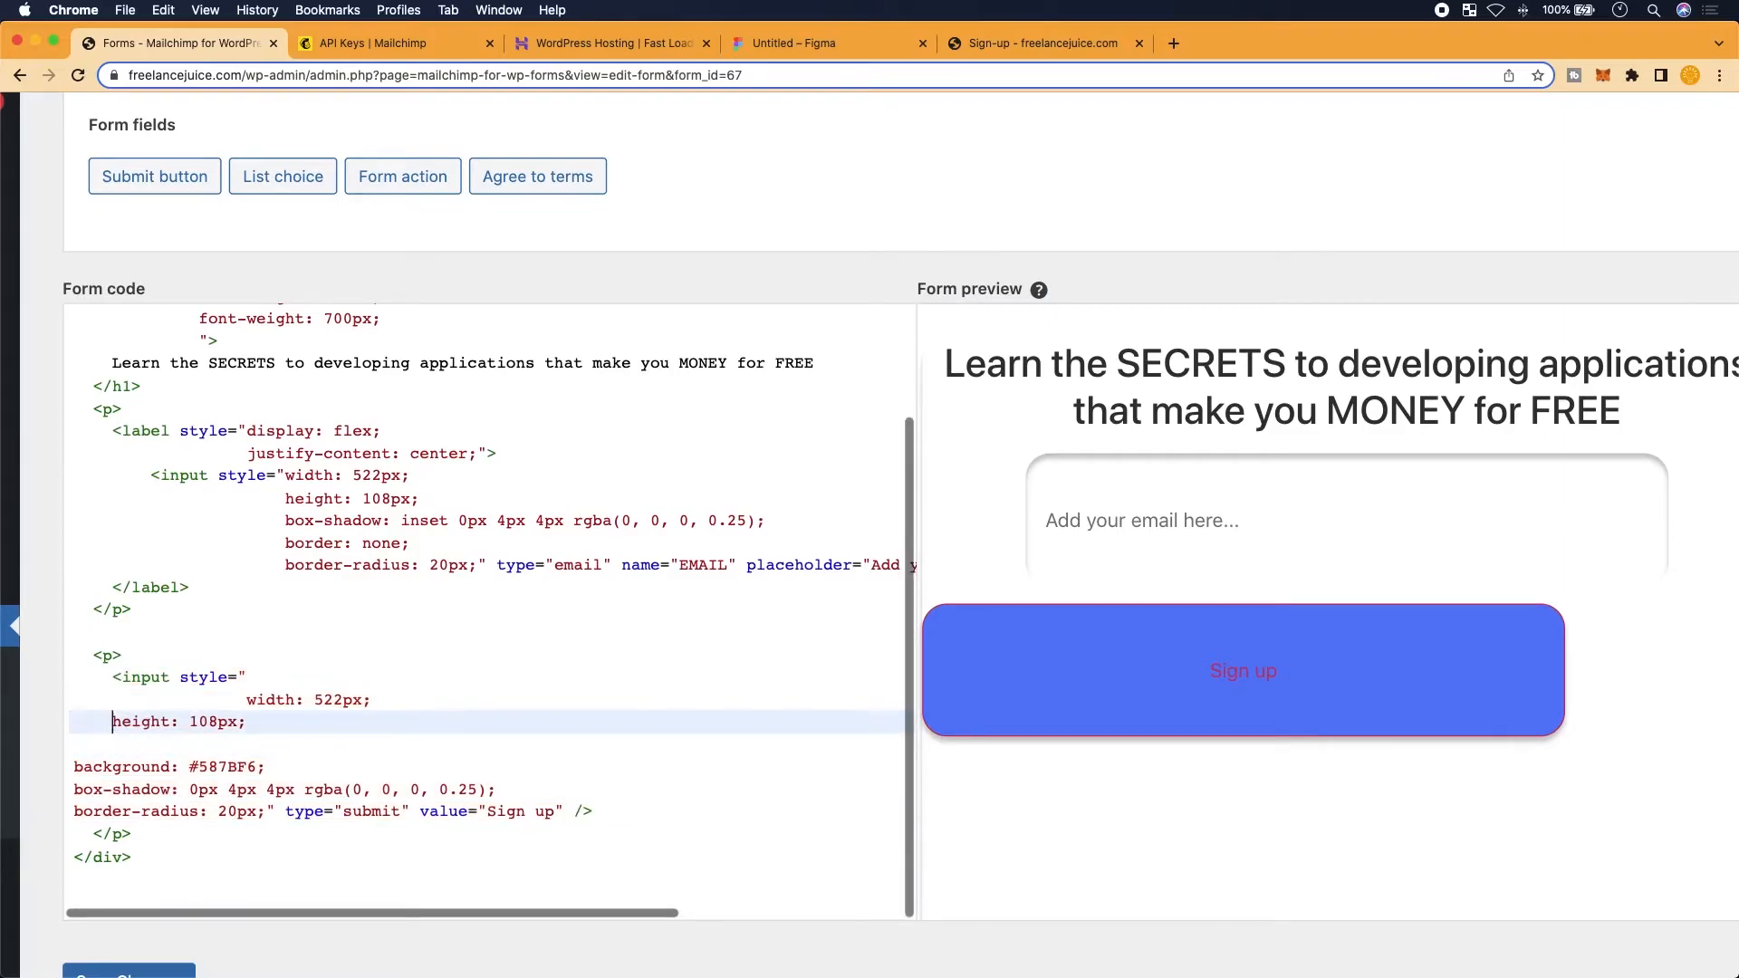
key("Tab")
key("Tab")
key("shift+Tab")
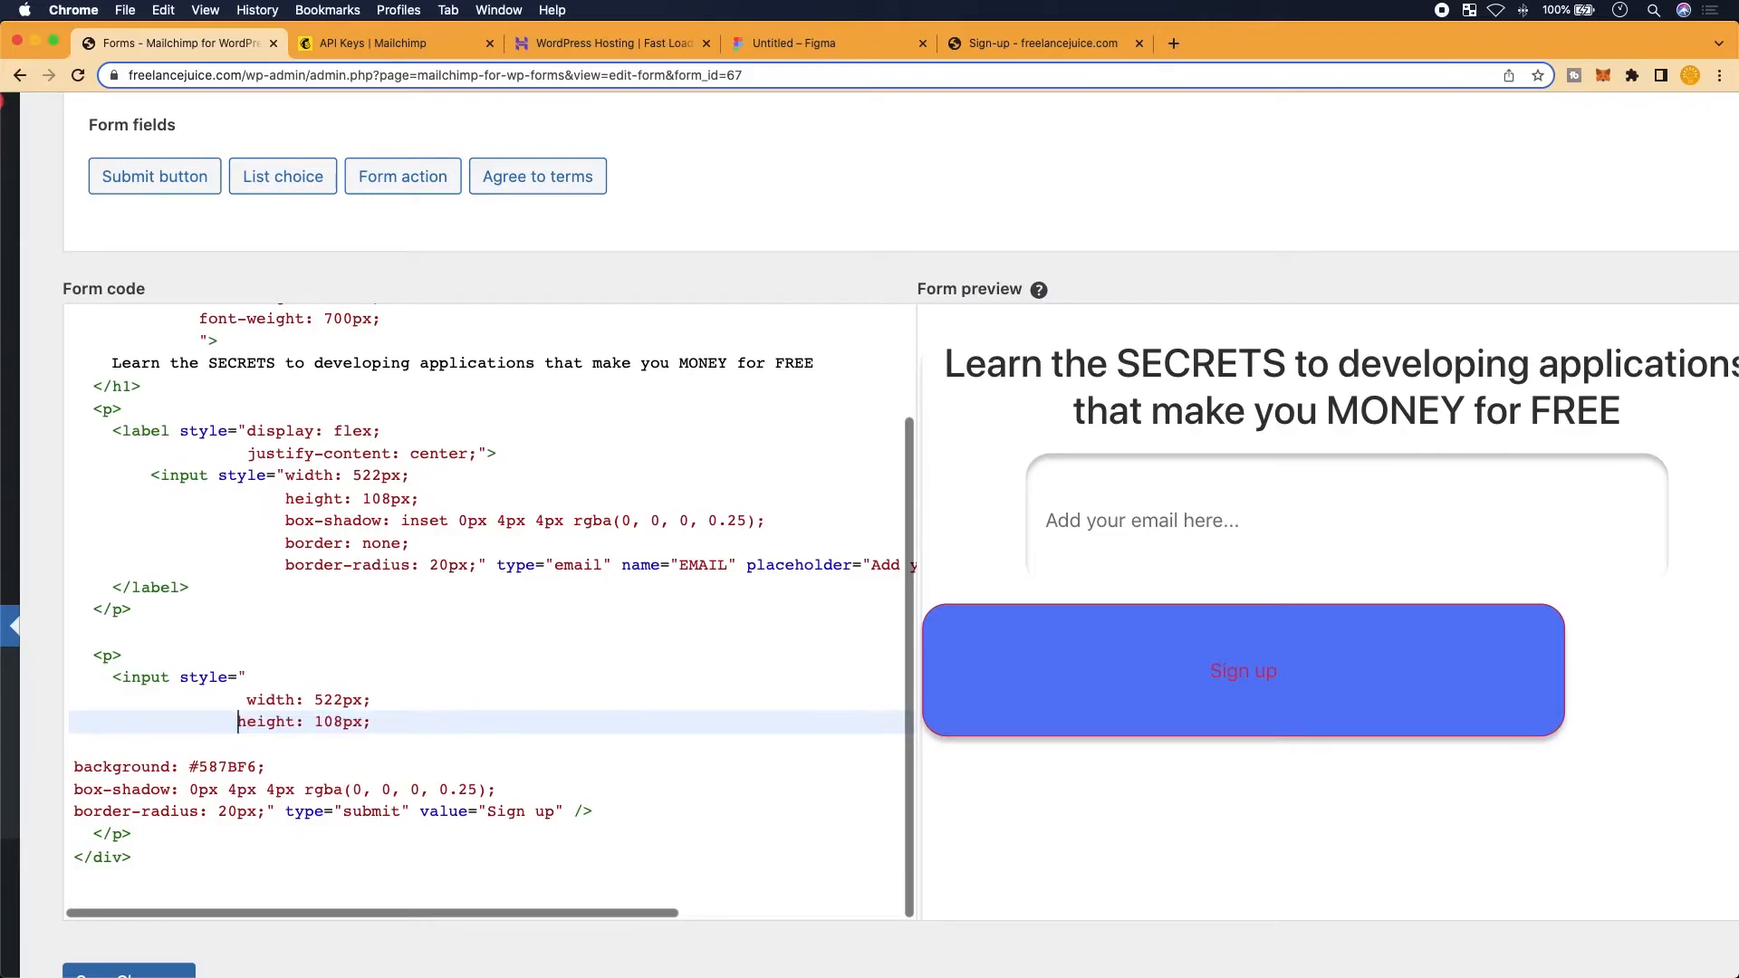
key("Down")
key("Left")
key("Down")
key("Down")
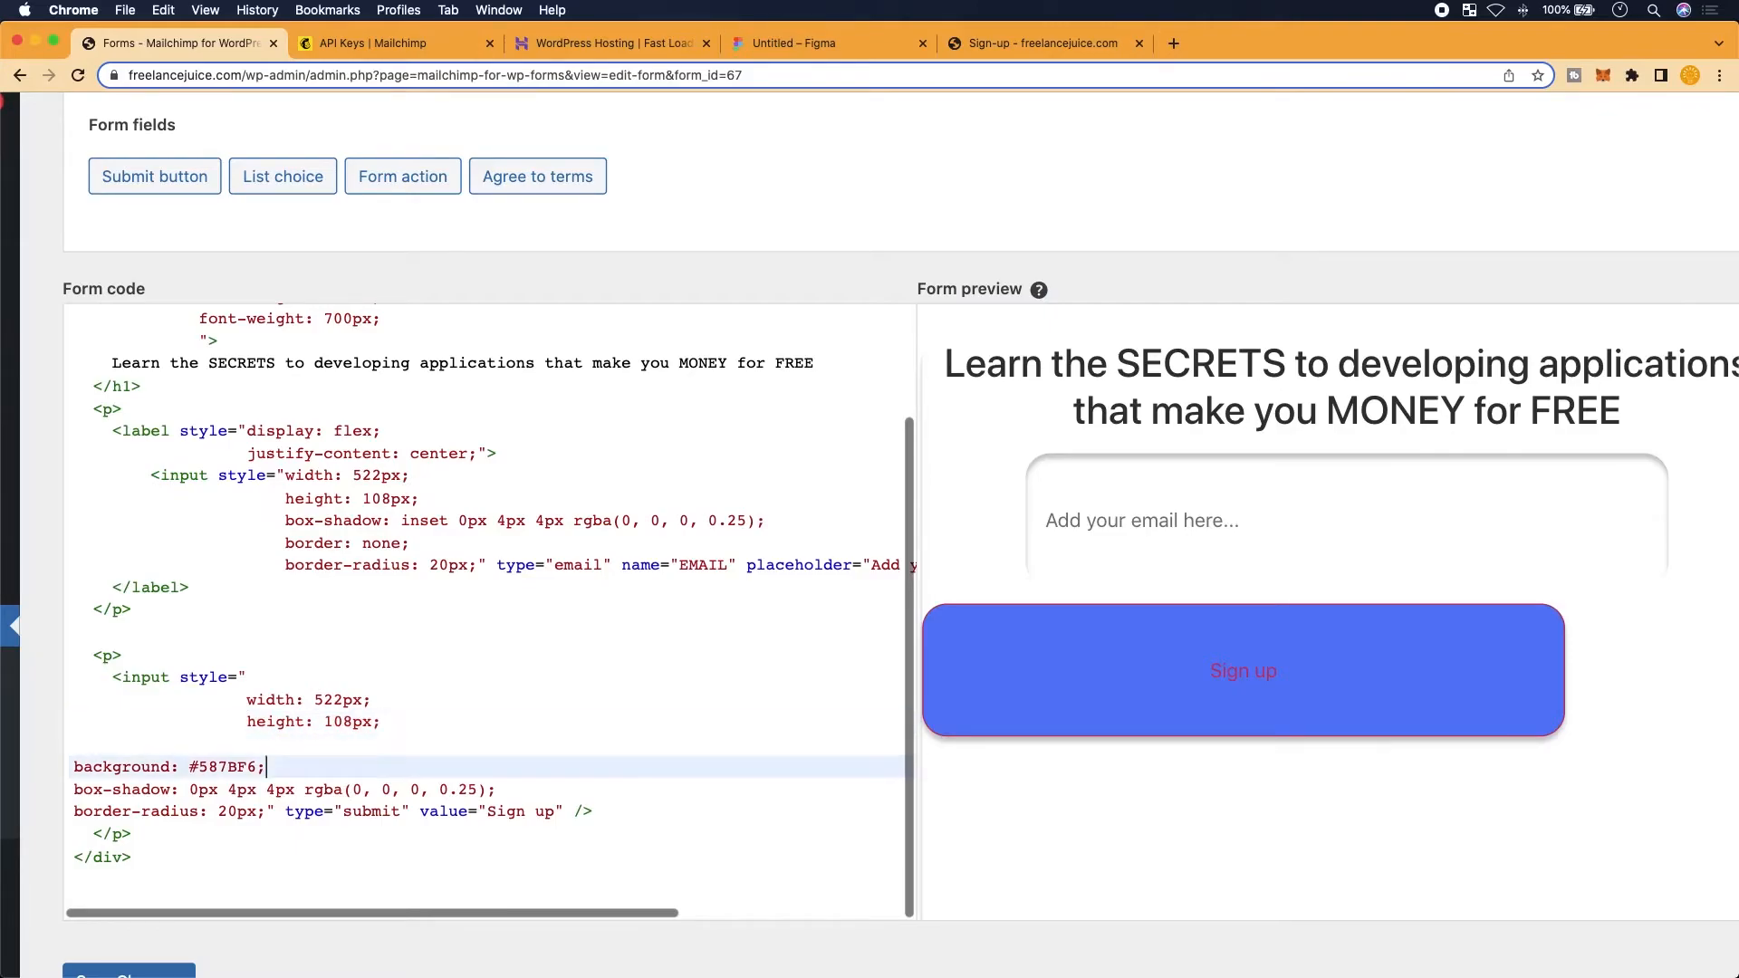
key("Left")
key("Left")
key("Left")
key("Left")
key("Left")
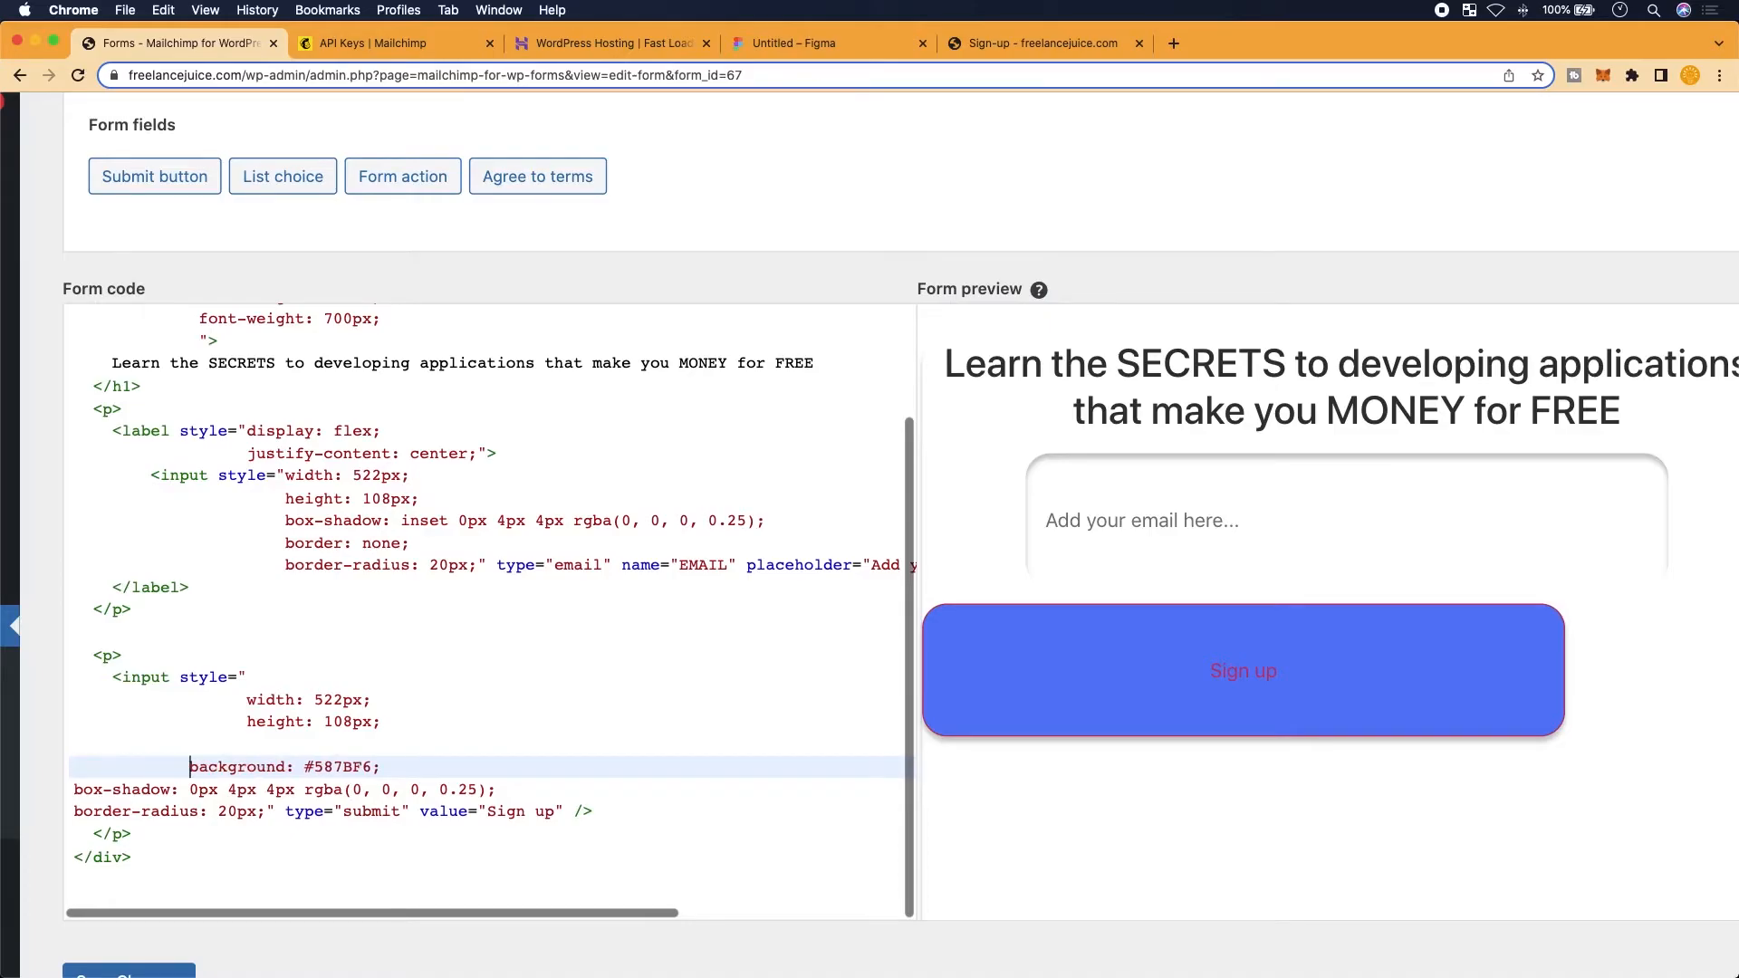
key("Tab")
key("Up")
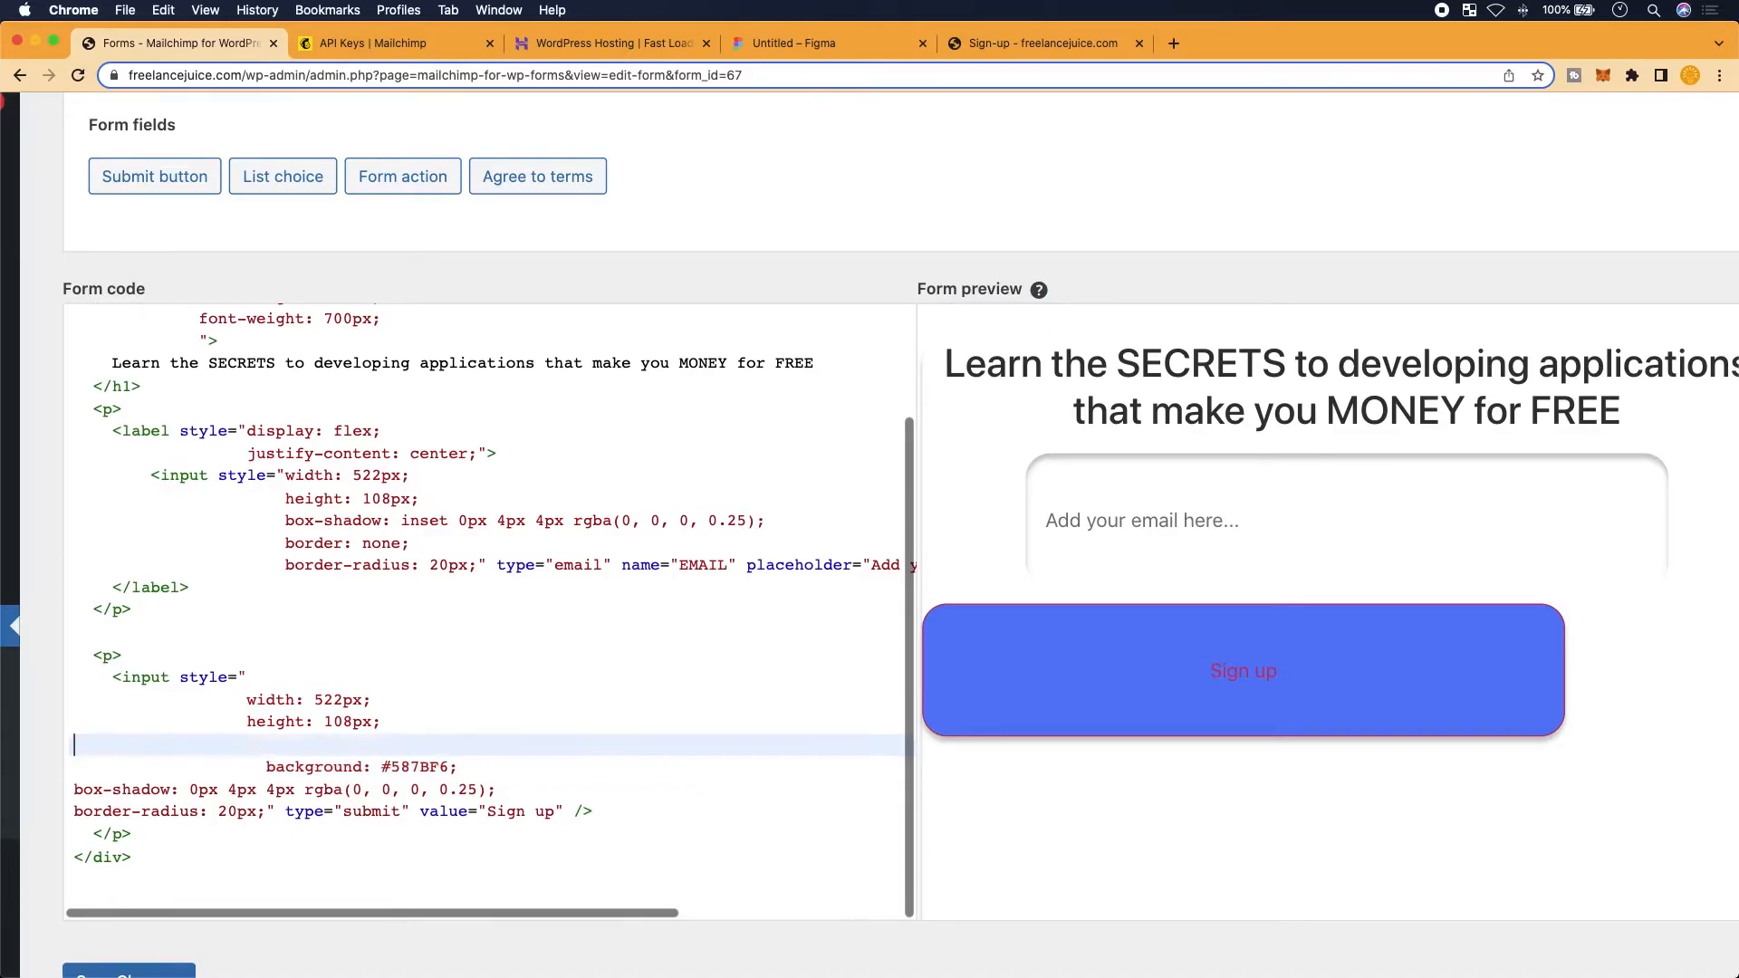
key("BackSpace")
key("Down")
key("Left")
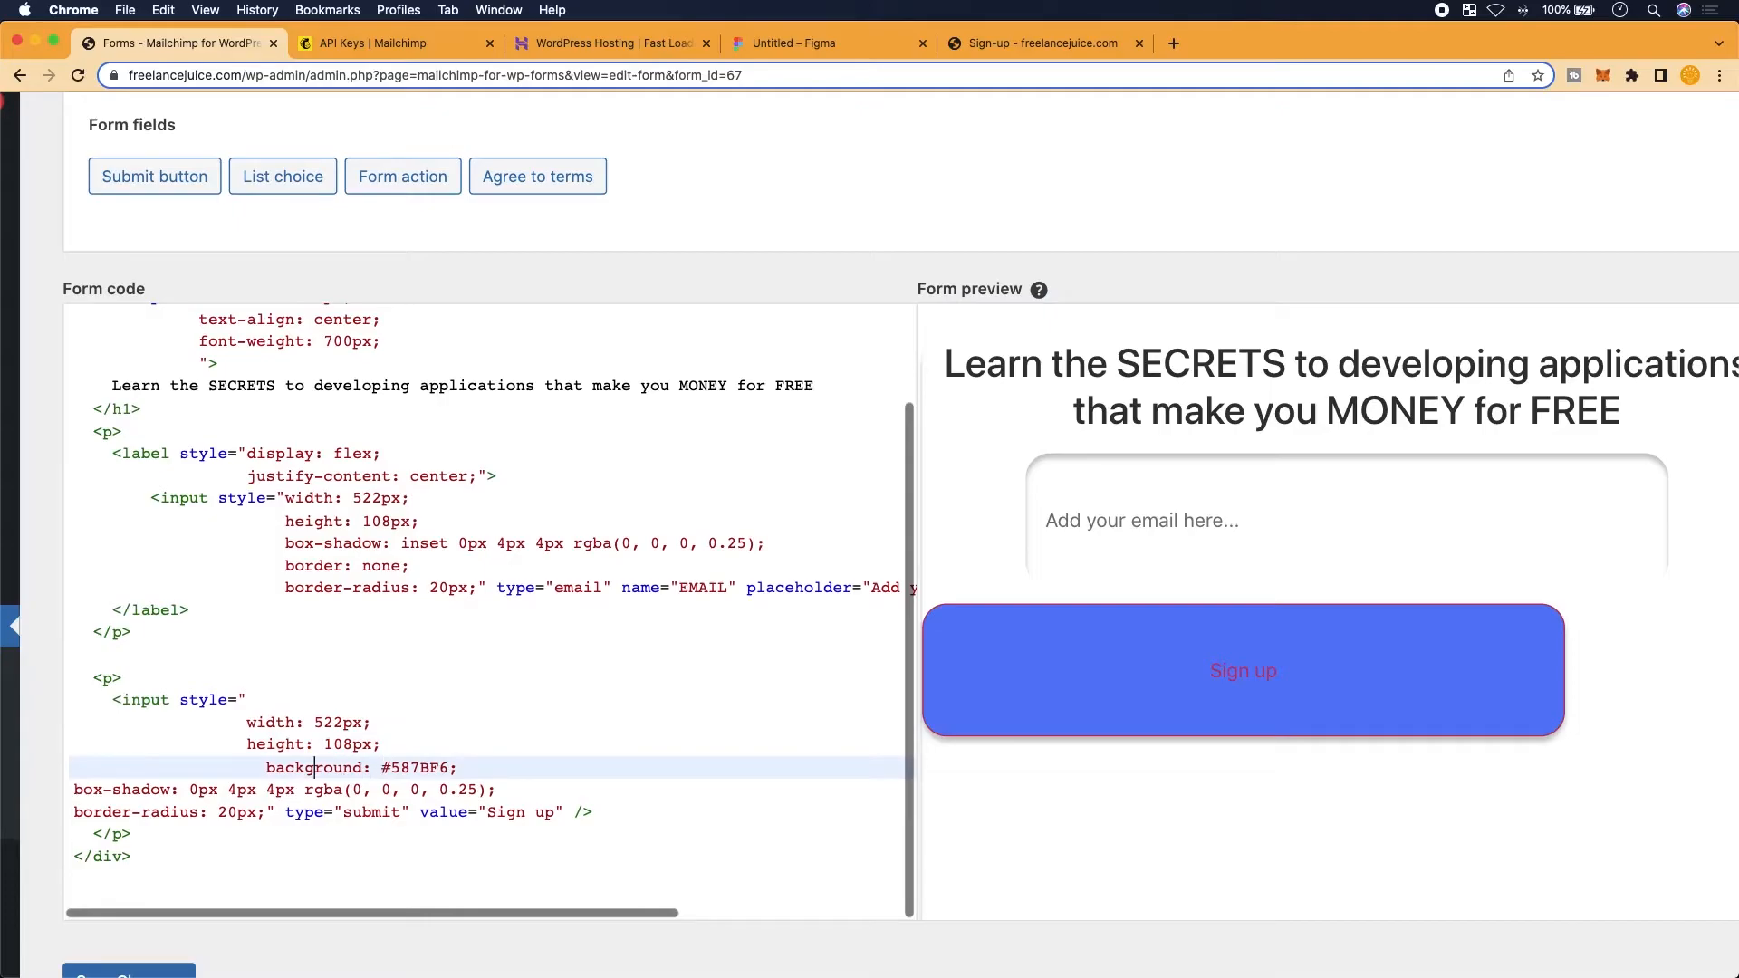
key("BackSpace")
key("BackSpace")
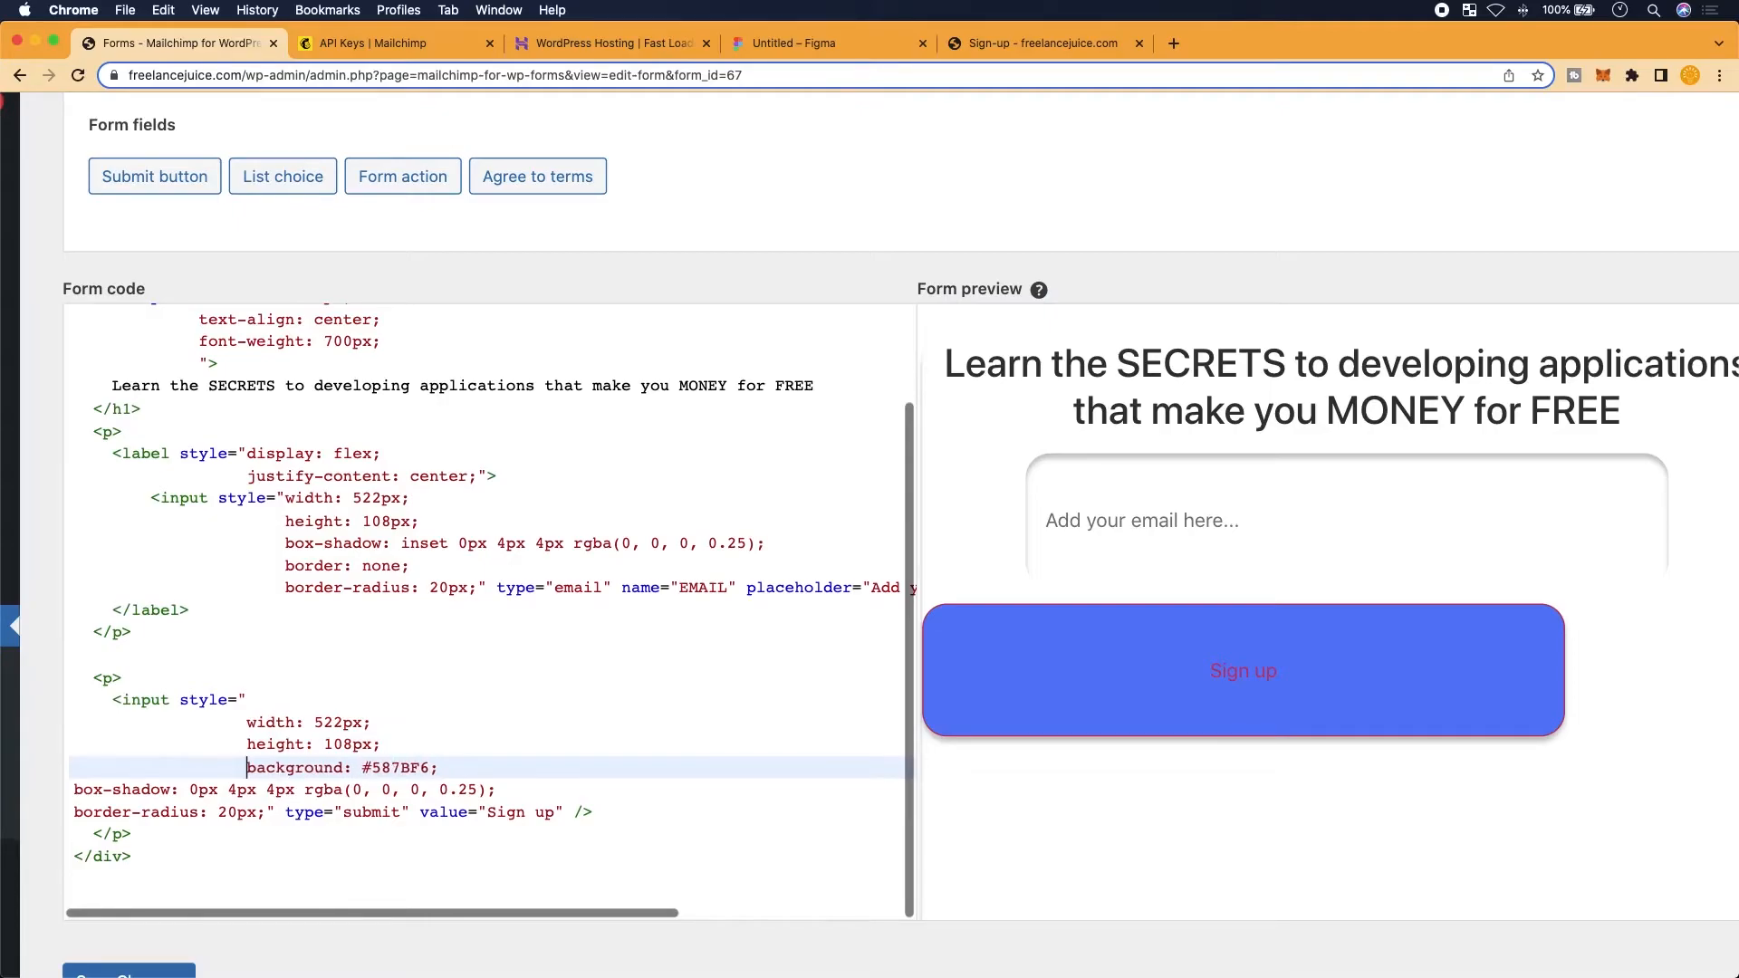
key("Down")
left_click(76, 792)
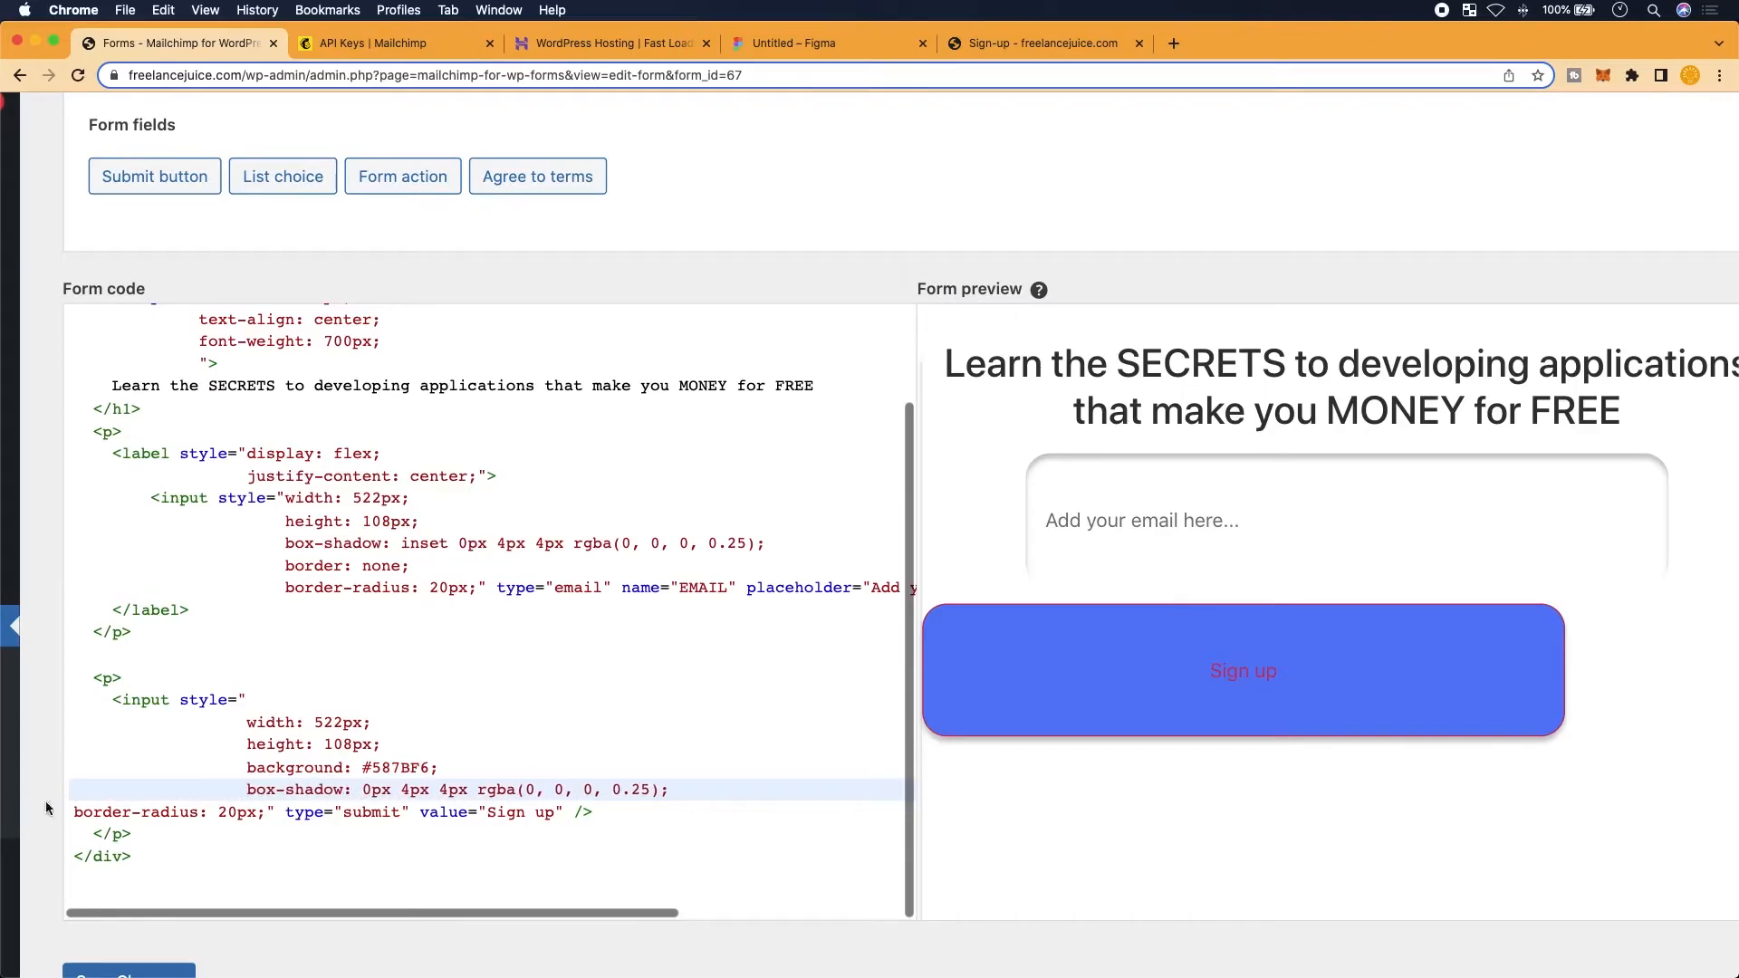
left_click(74, 812)
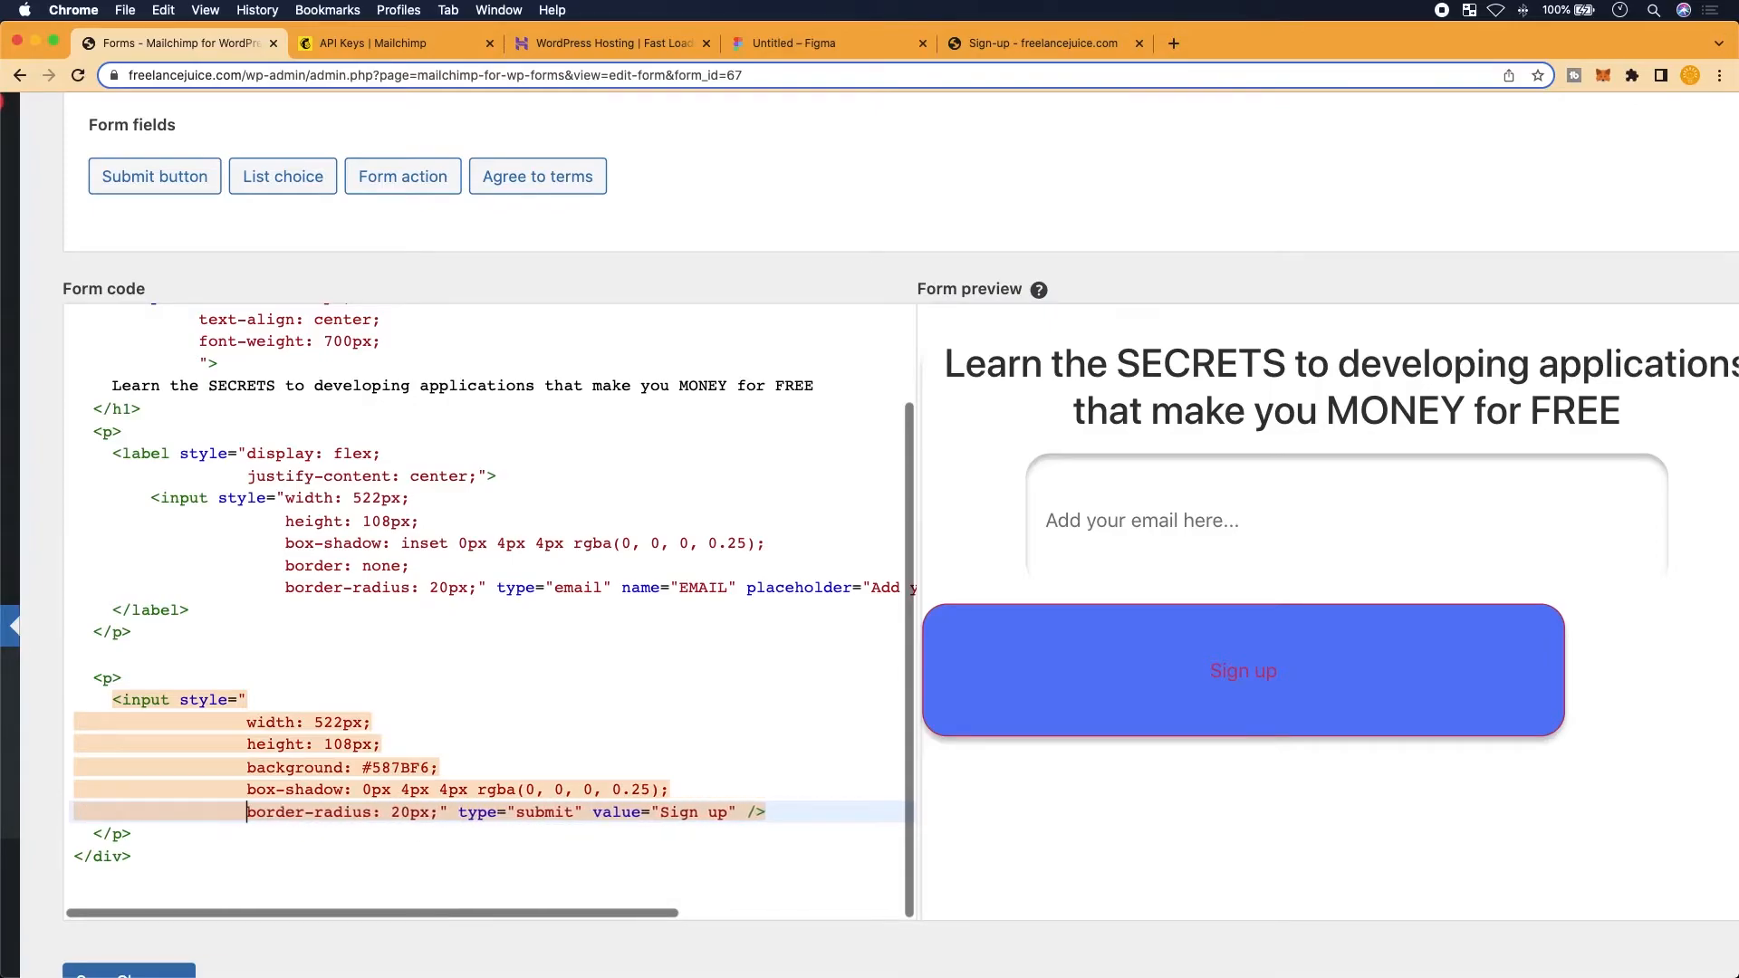
left_click(458, 813)
Add border: none; as the first rule in the Sign up button's style
left_click(257, 697)
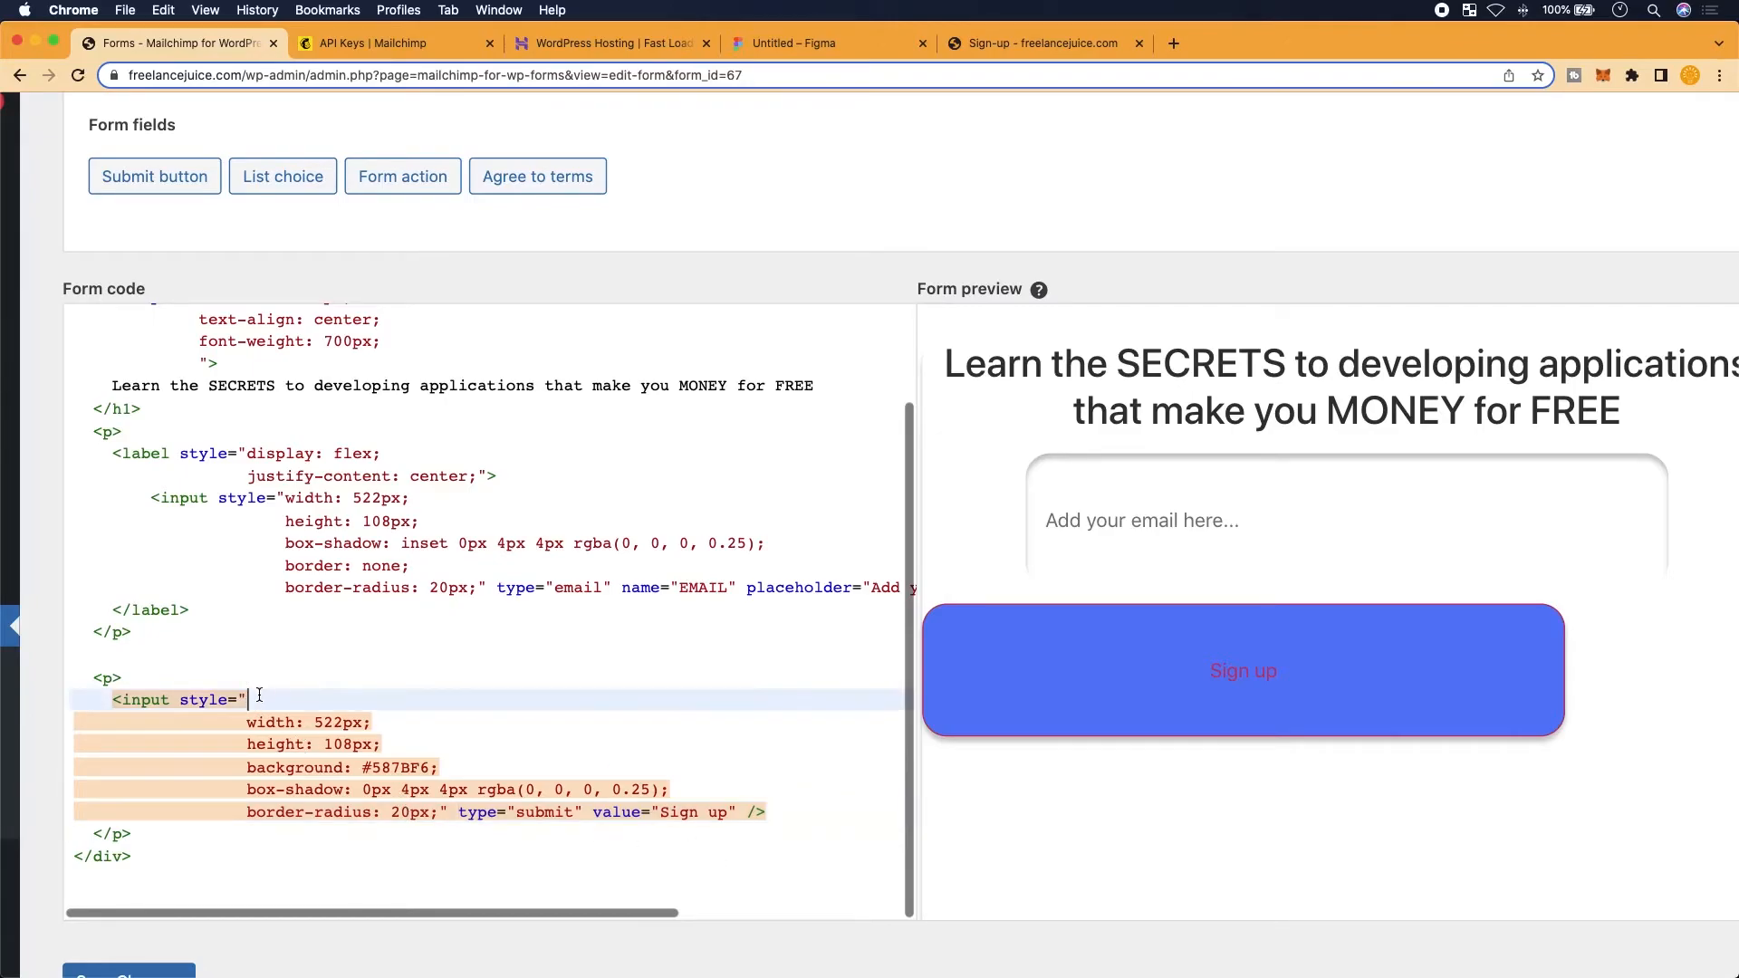
key("Return")
type("border: none;")
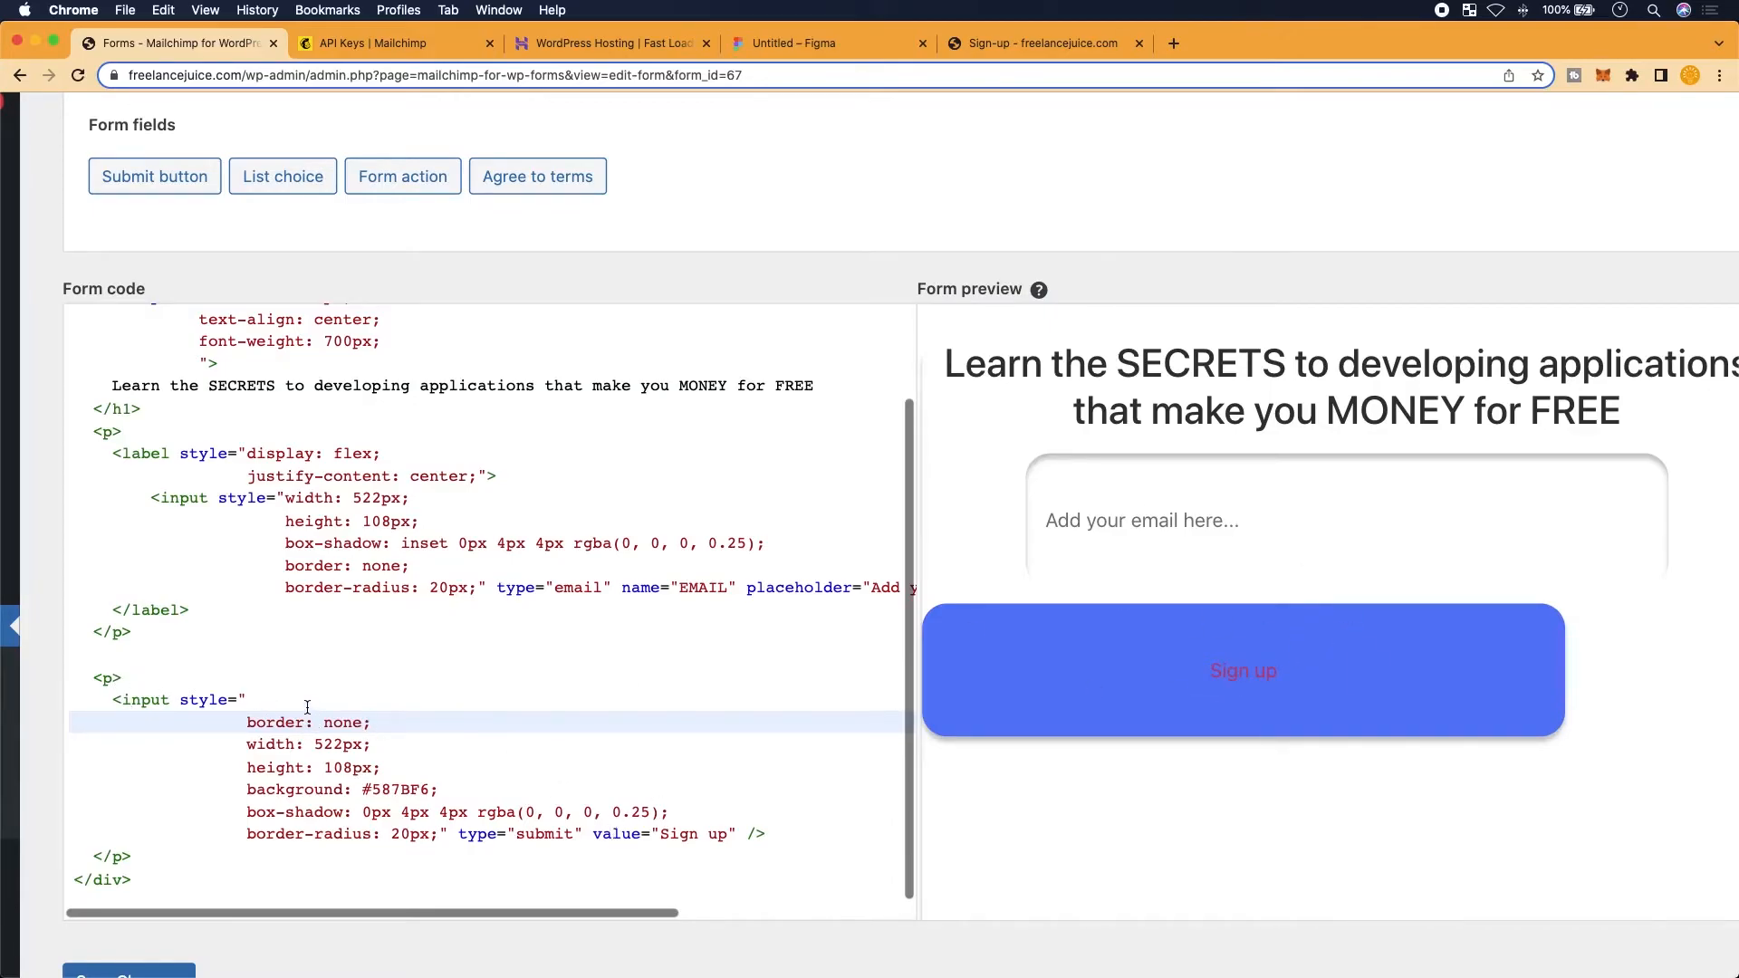
key("ctrl+Up")
left_click(1041, 395)
left_click(823, 43)
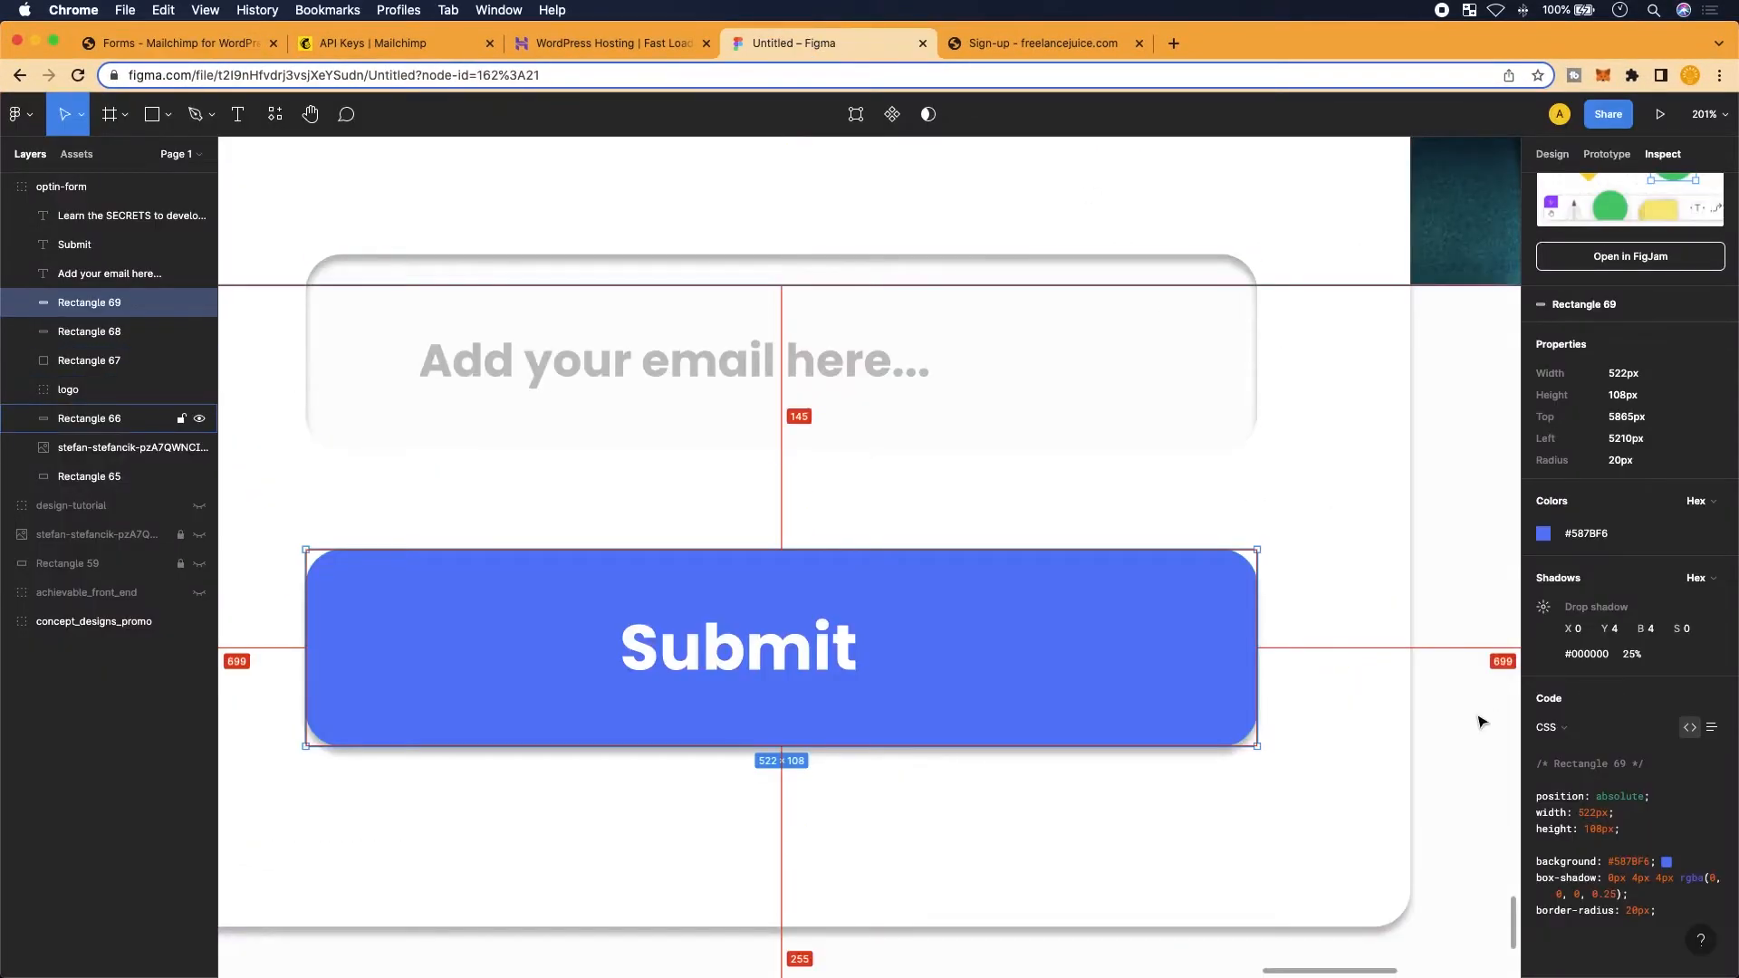
In Figma, select the Submit label's font-weight: 700 and font-size: 35px CSS lines
left_click(939, 648)
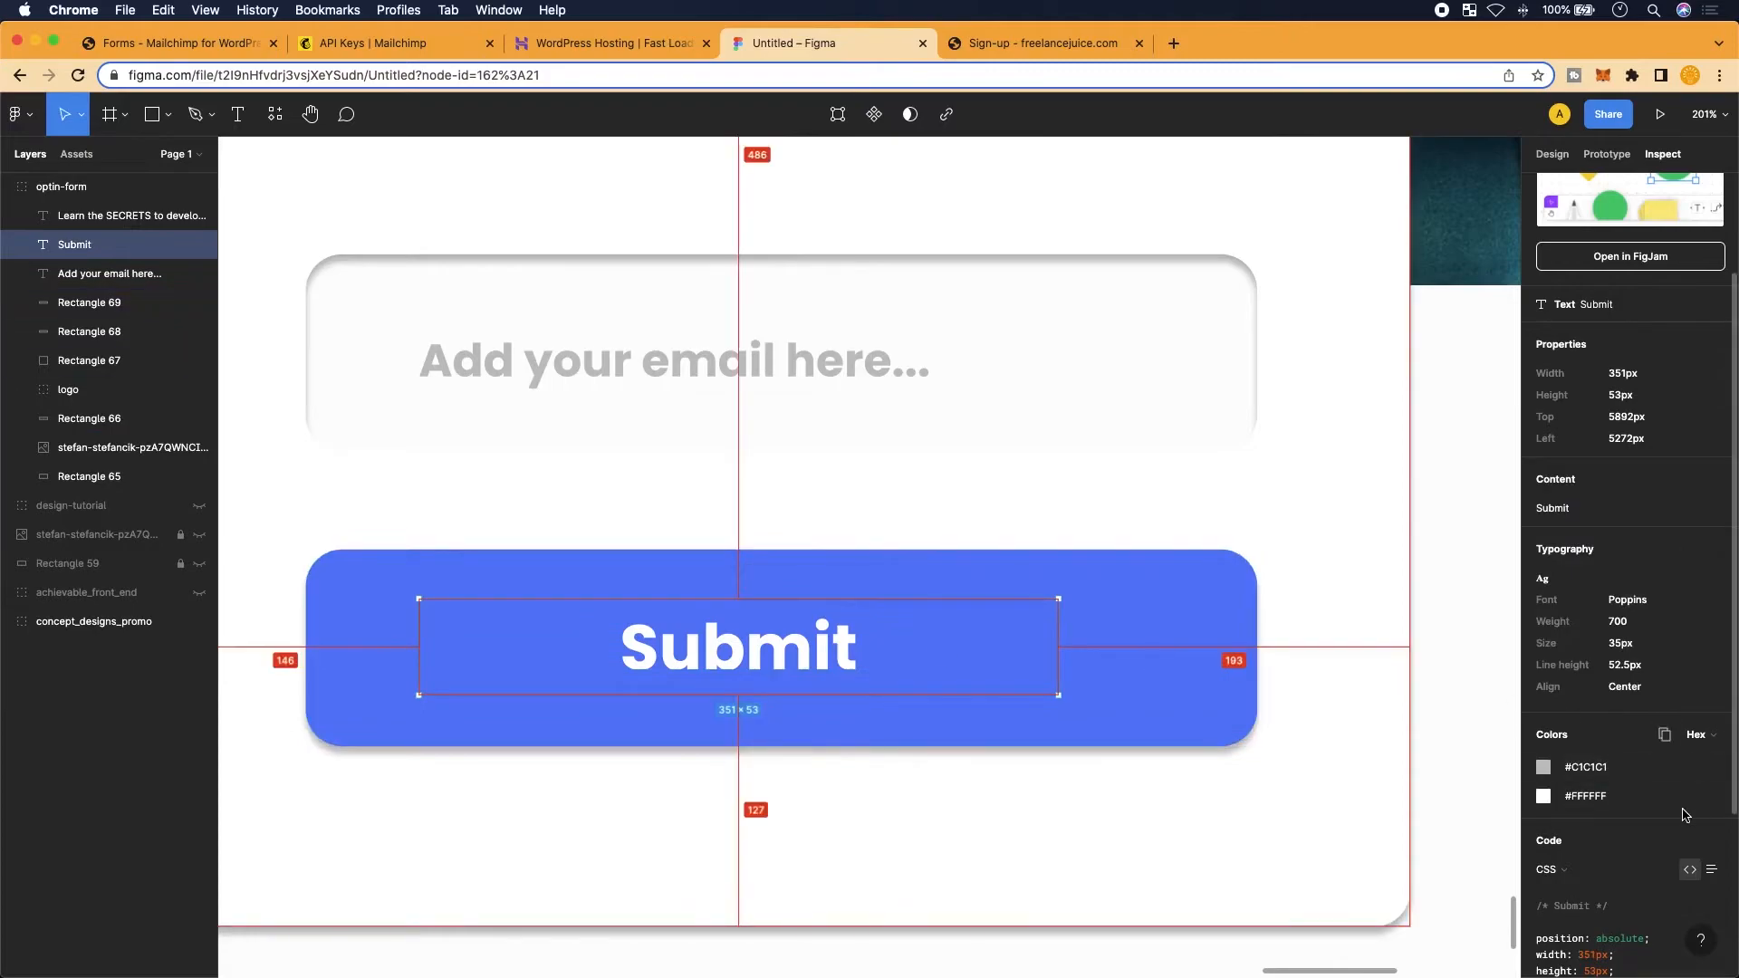
scroll(1683, 814, "down", 5)
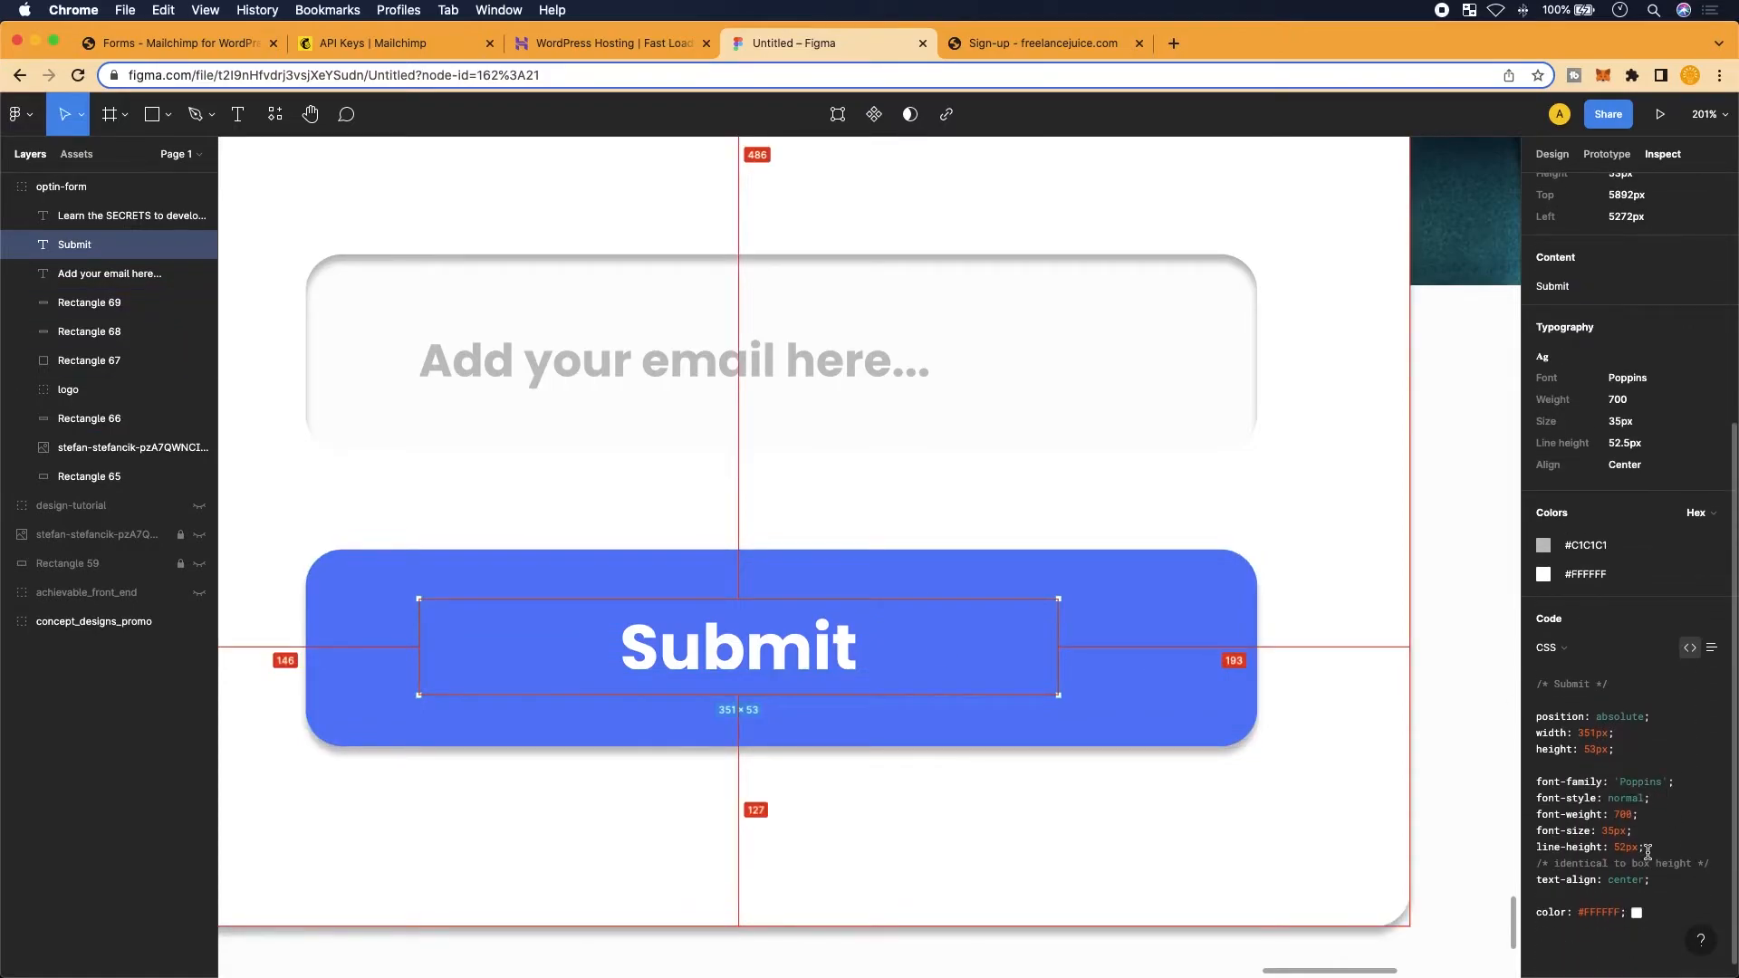
left_click_drag(1535, 815, 1663, 830)
key("super+c")
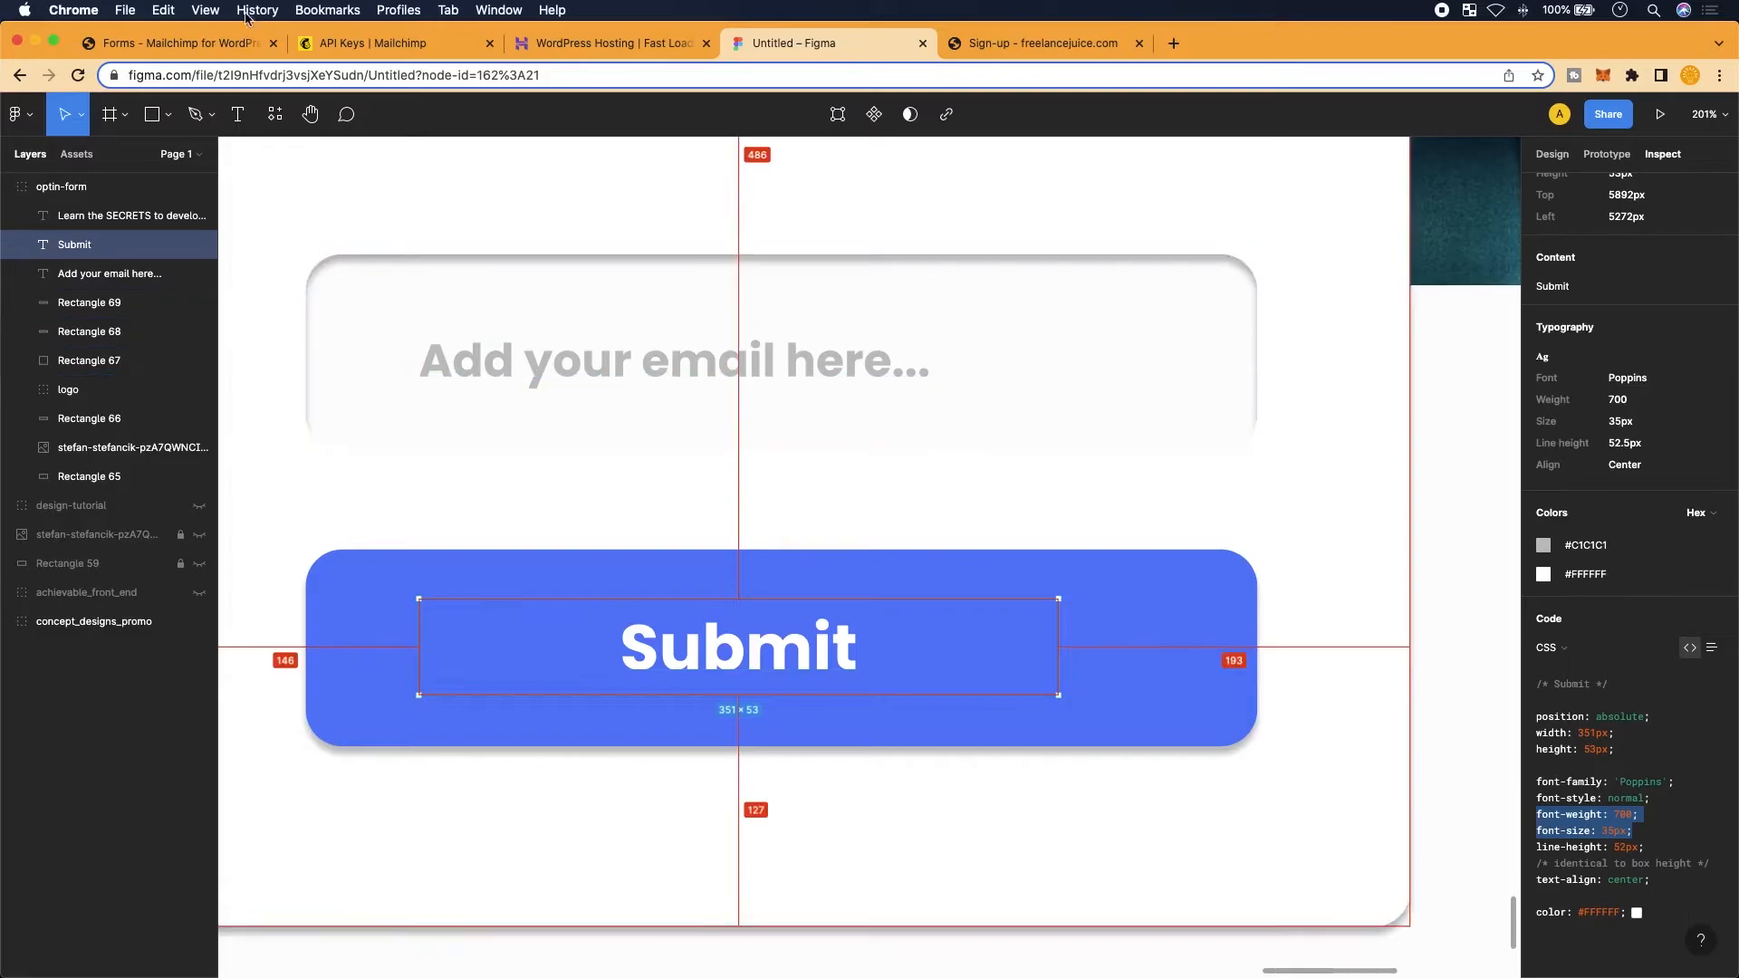
Paste font-weight: 700; font-size: 35px; into the Sign up button's style and align the lines
left_click(198, 48)
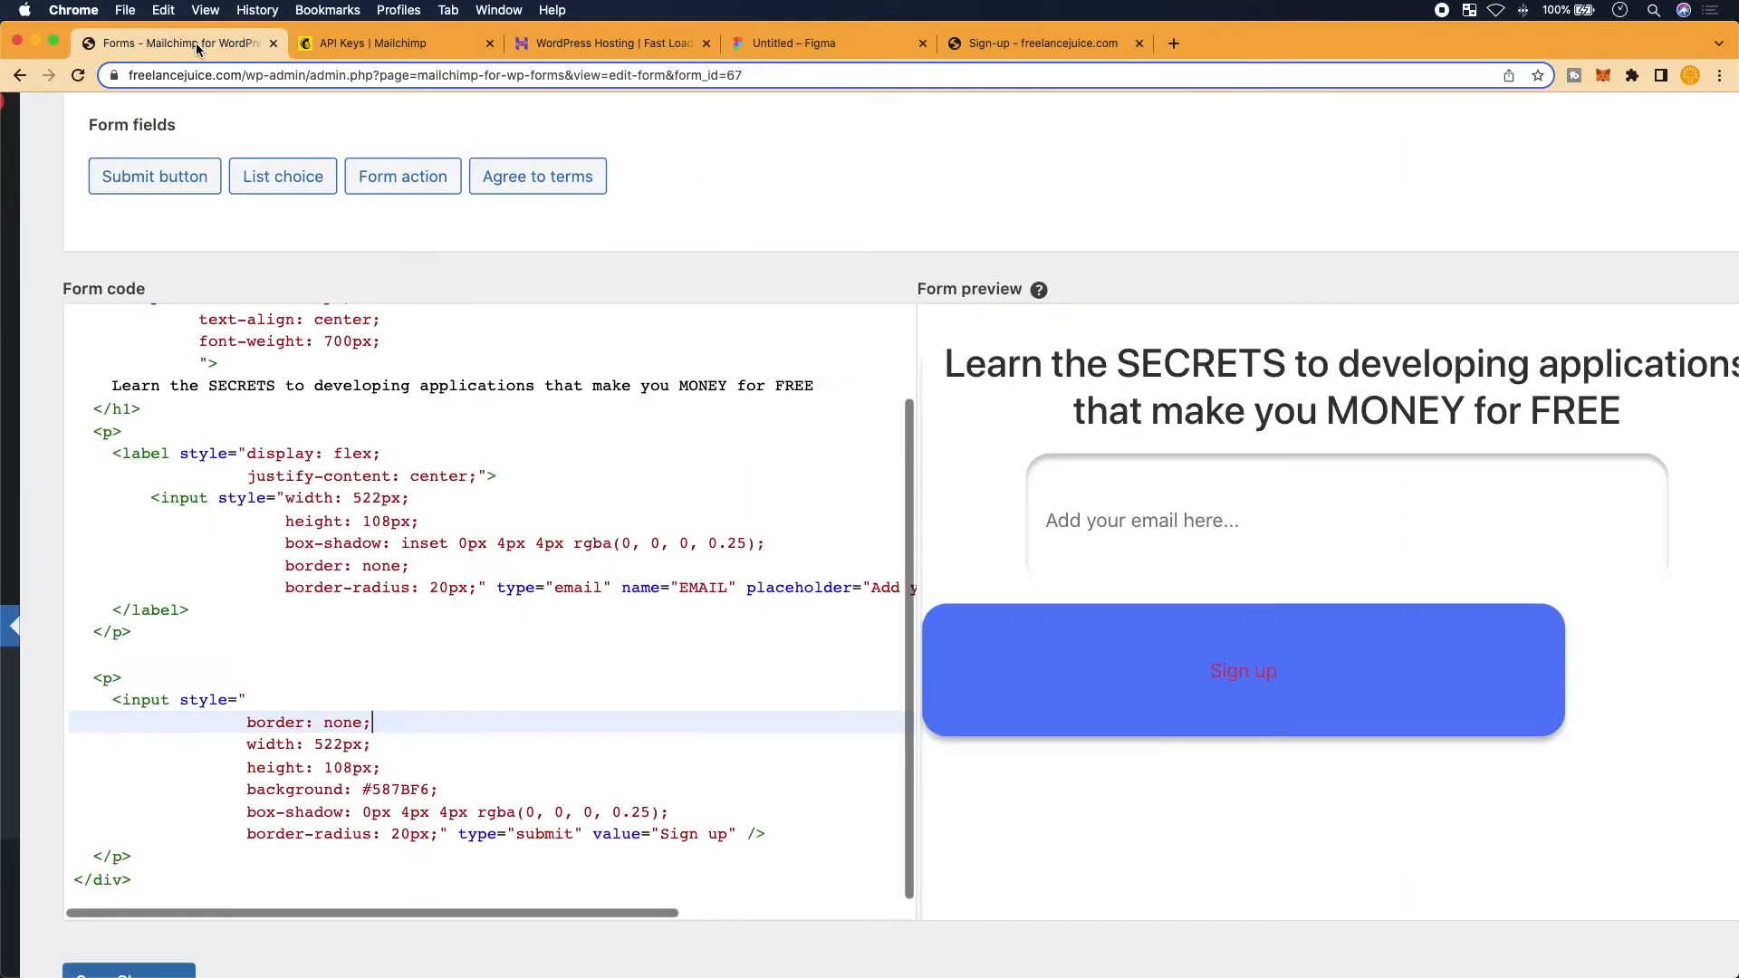
scroll(265, 751, "down", 1)
left_click(303, 675)
key("Return")
key("super+v")
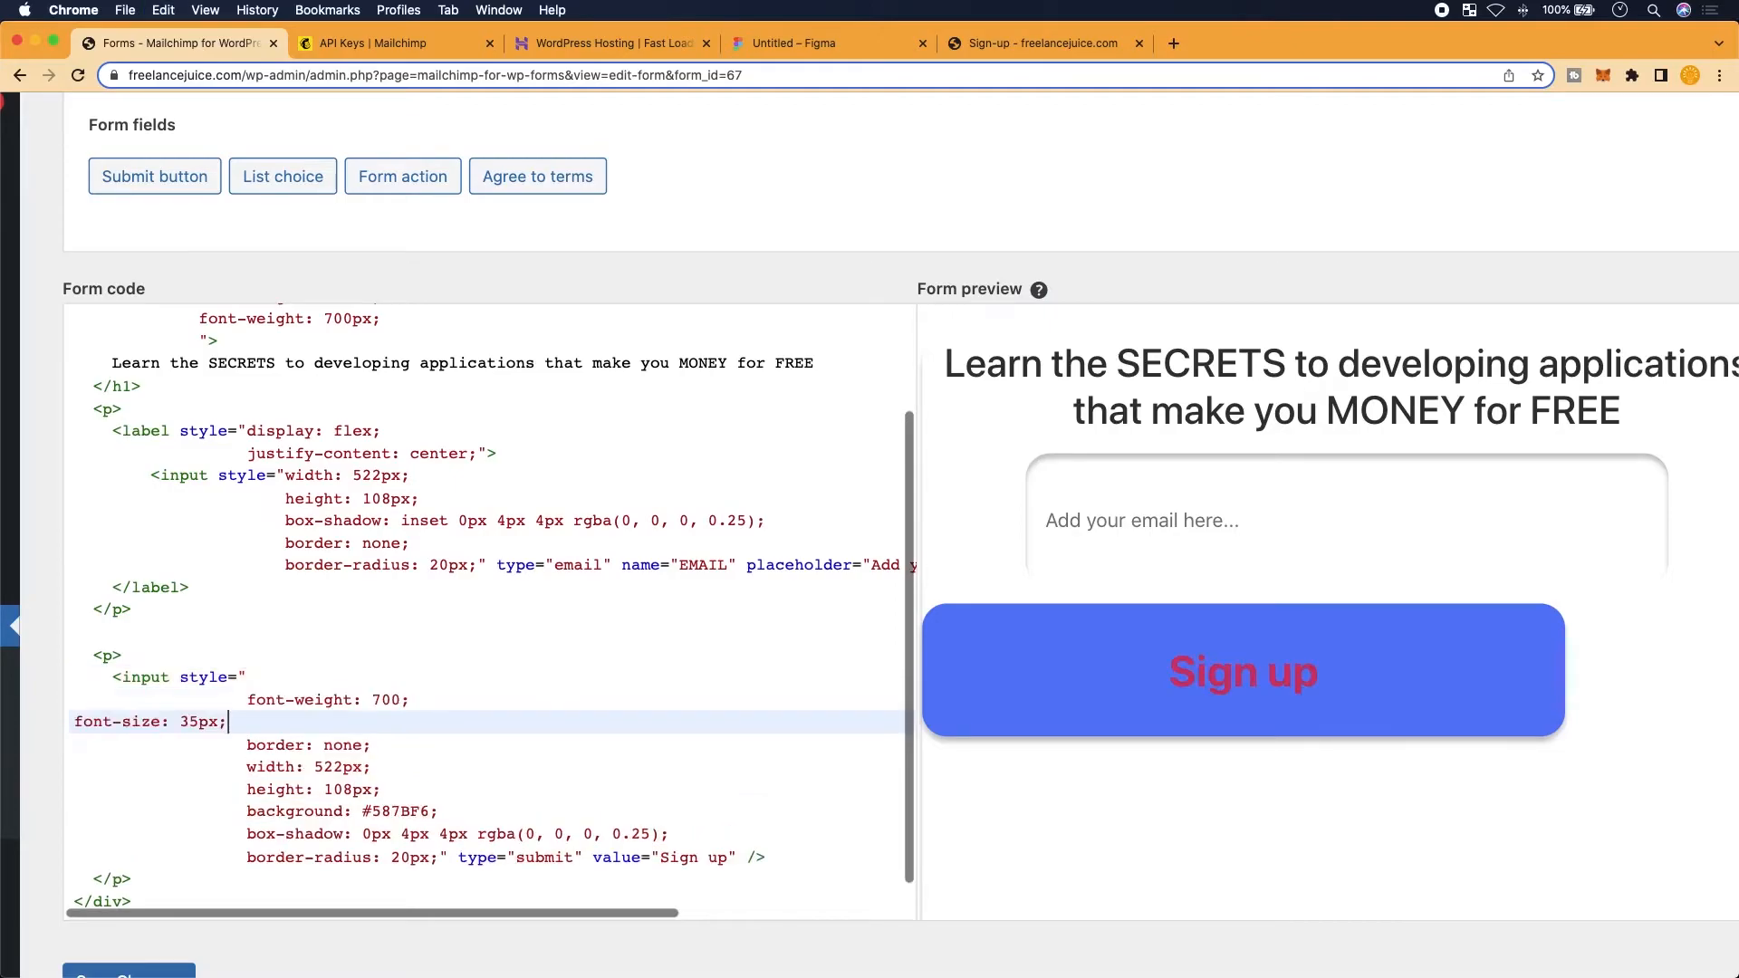
left_click(77, 722)
key("Tab")
key("Tab")
key("Tab")
key("Tab")
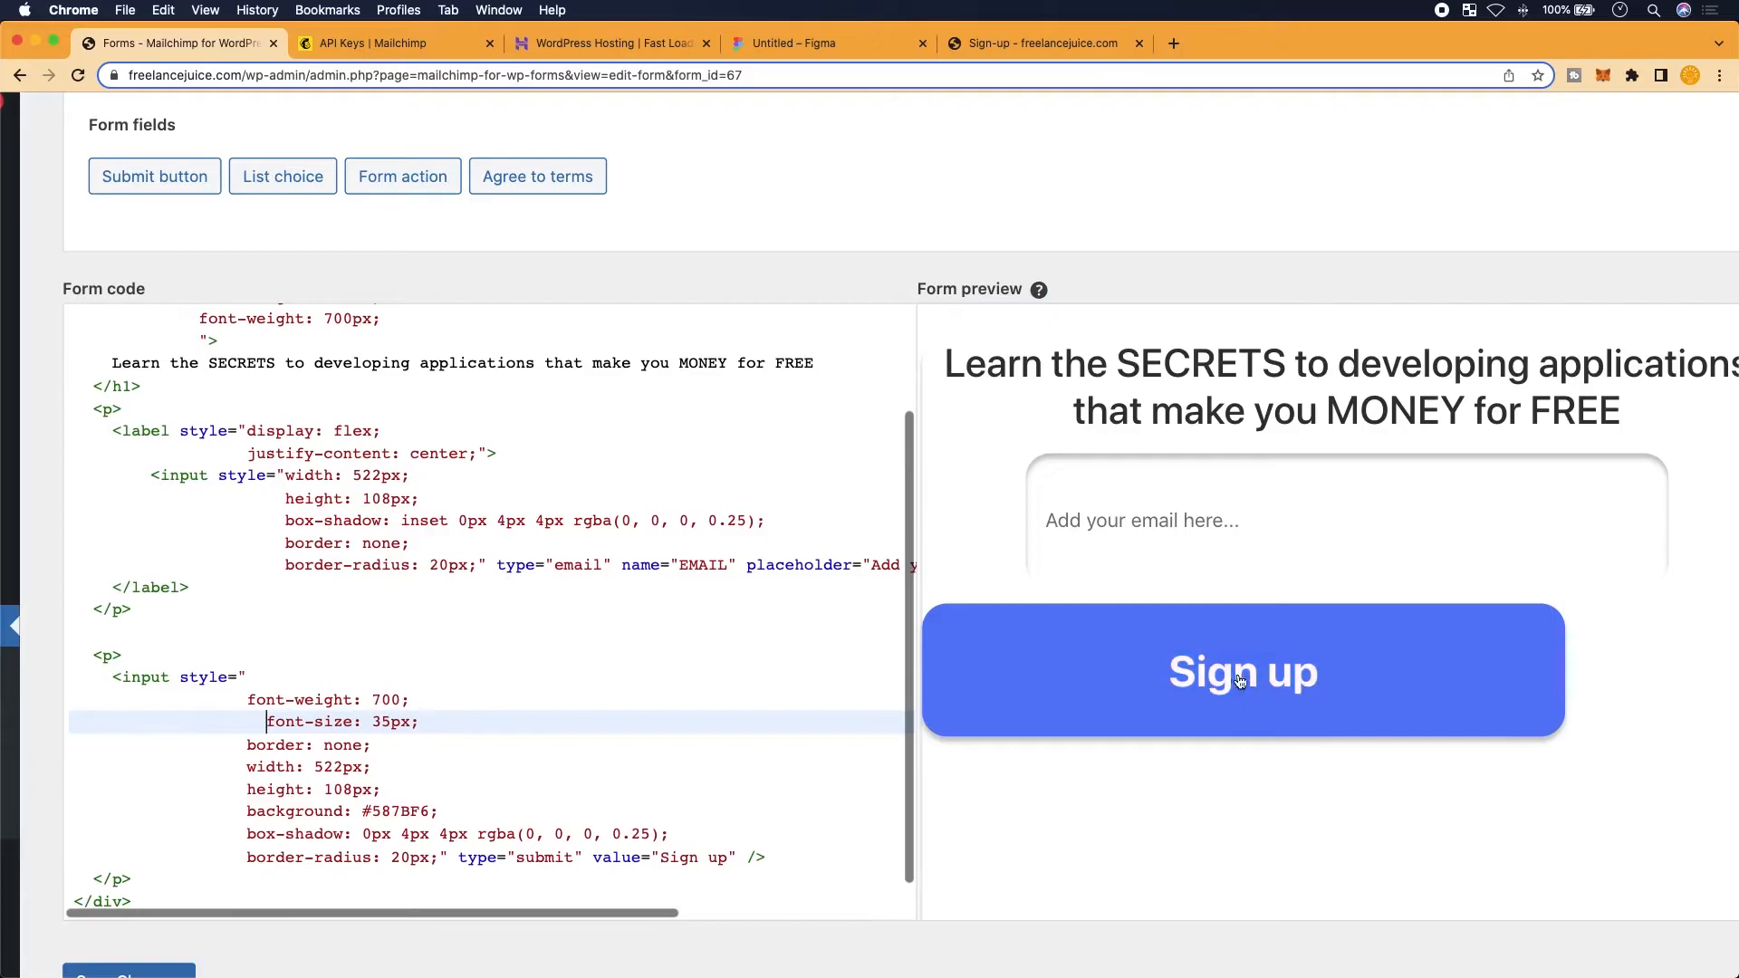
key("BackSpace")
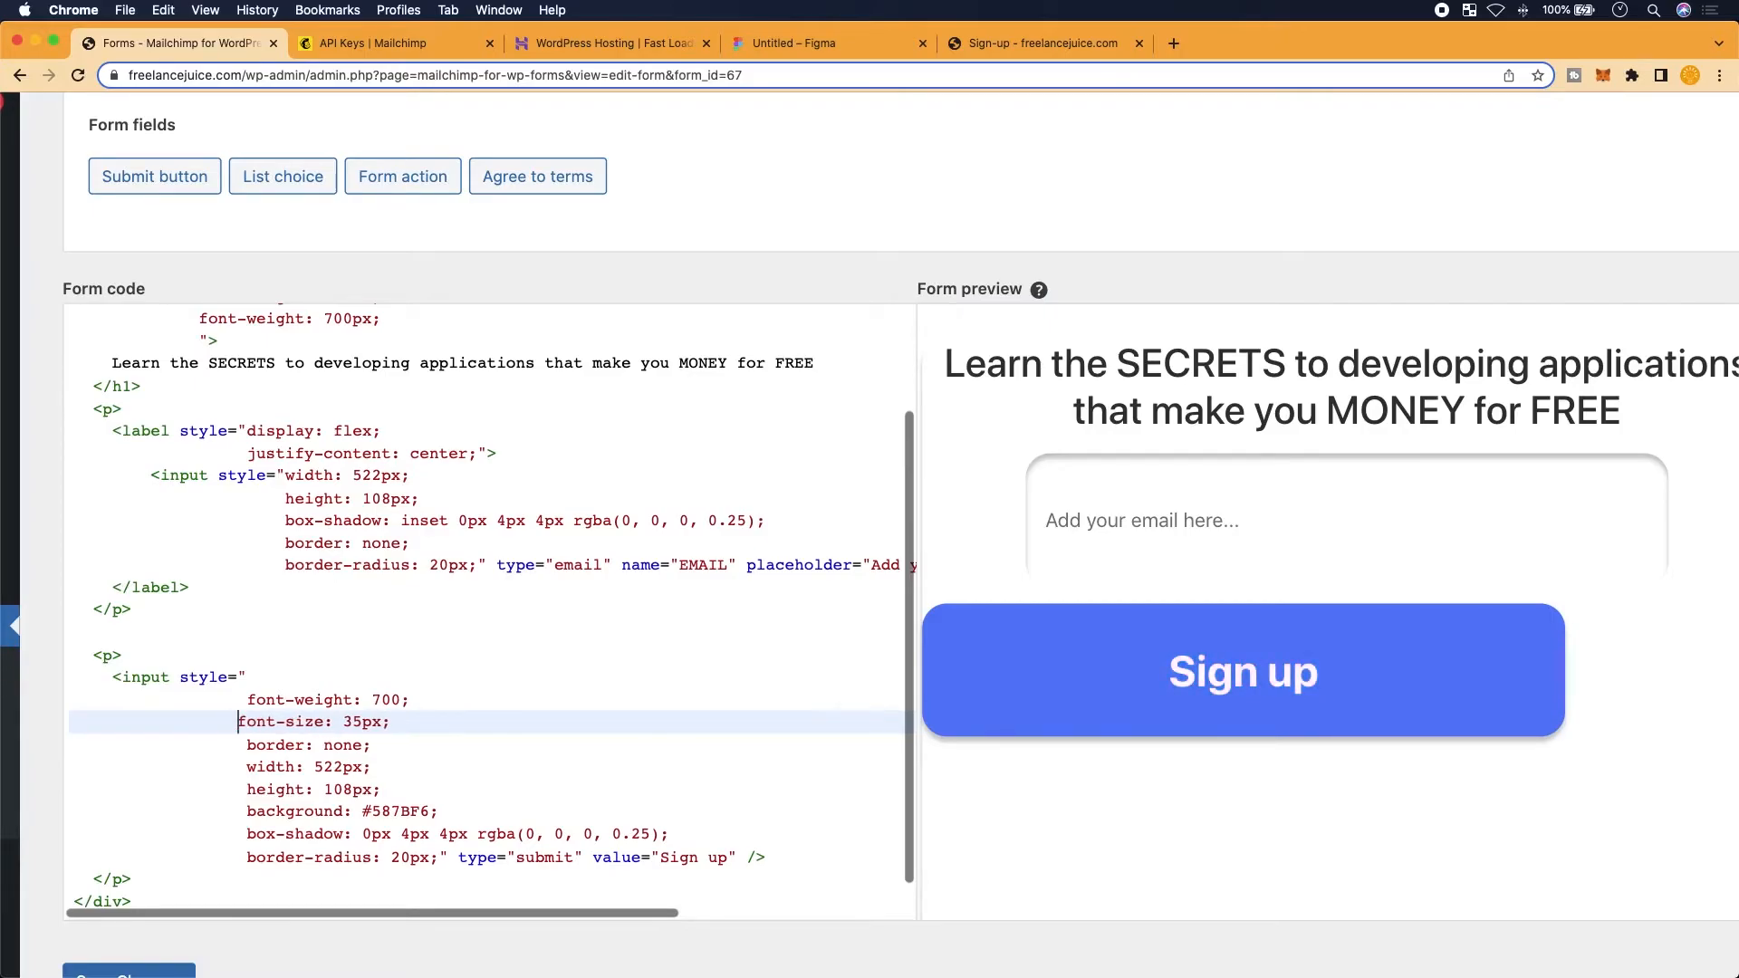
scroll(744, 705, "down", 1)
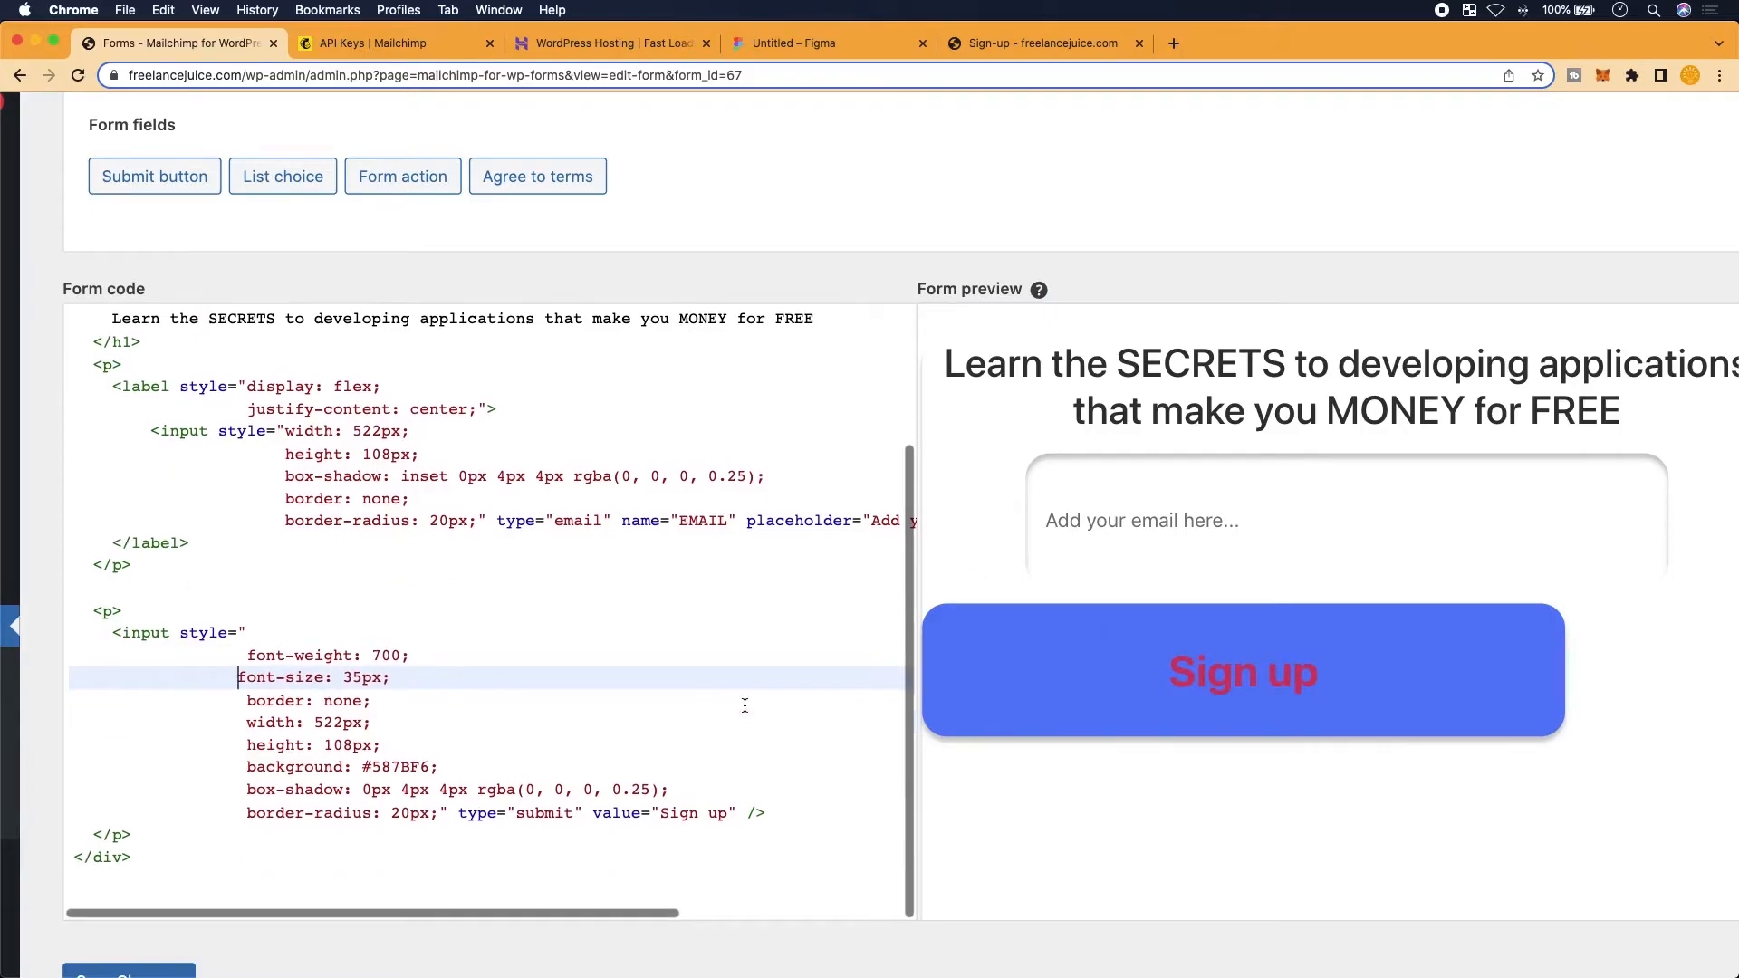
scroll(745, 706, "down", 3)
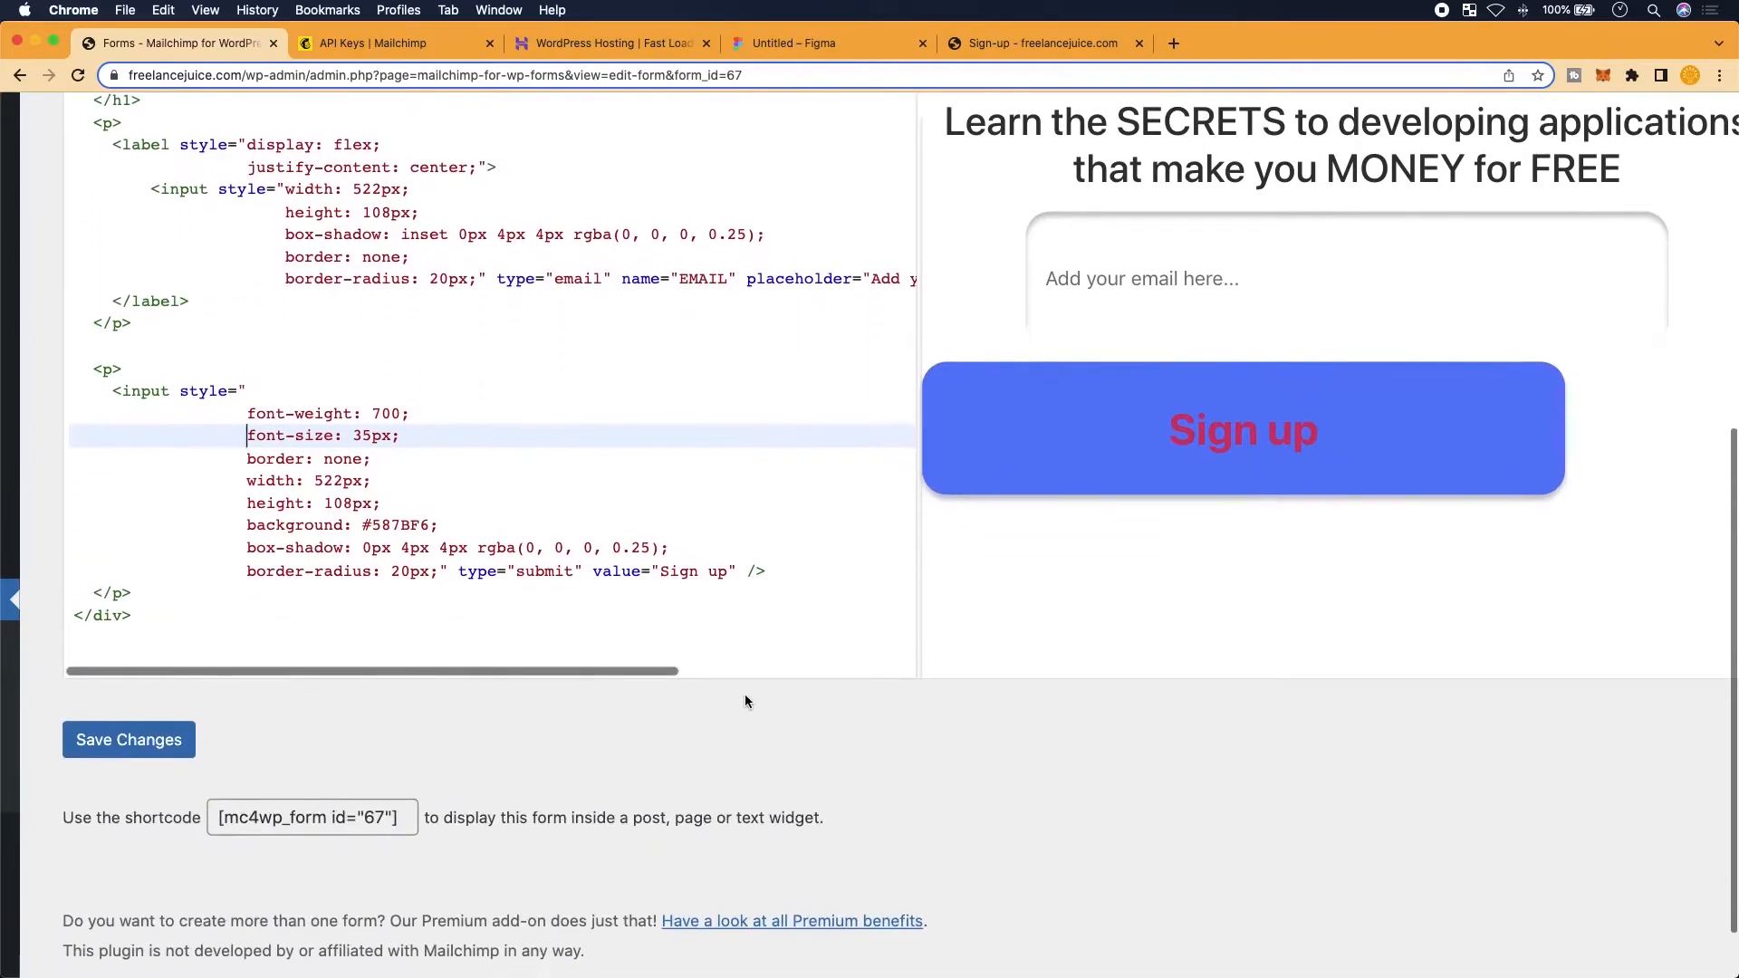
scroll(745, 693, "up", 10)
scroll(736, 689, "down", 3)
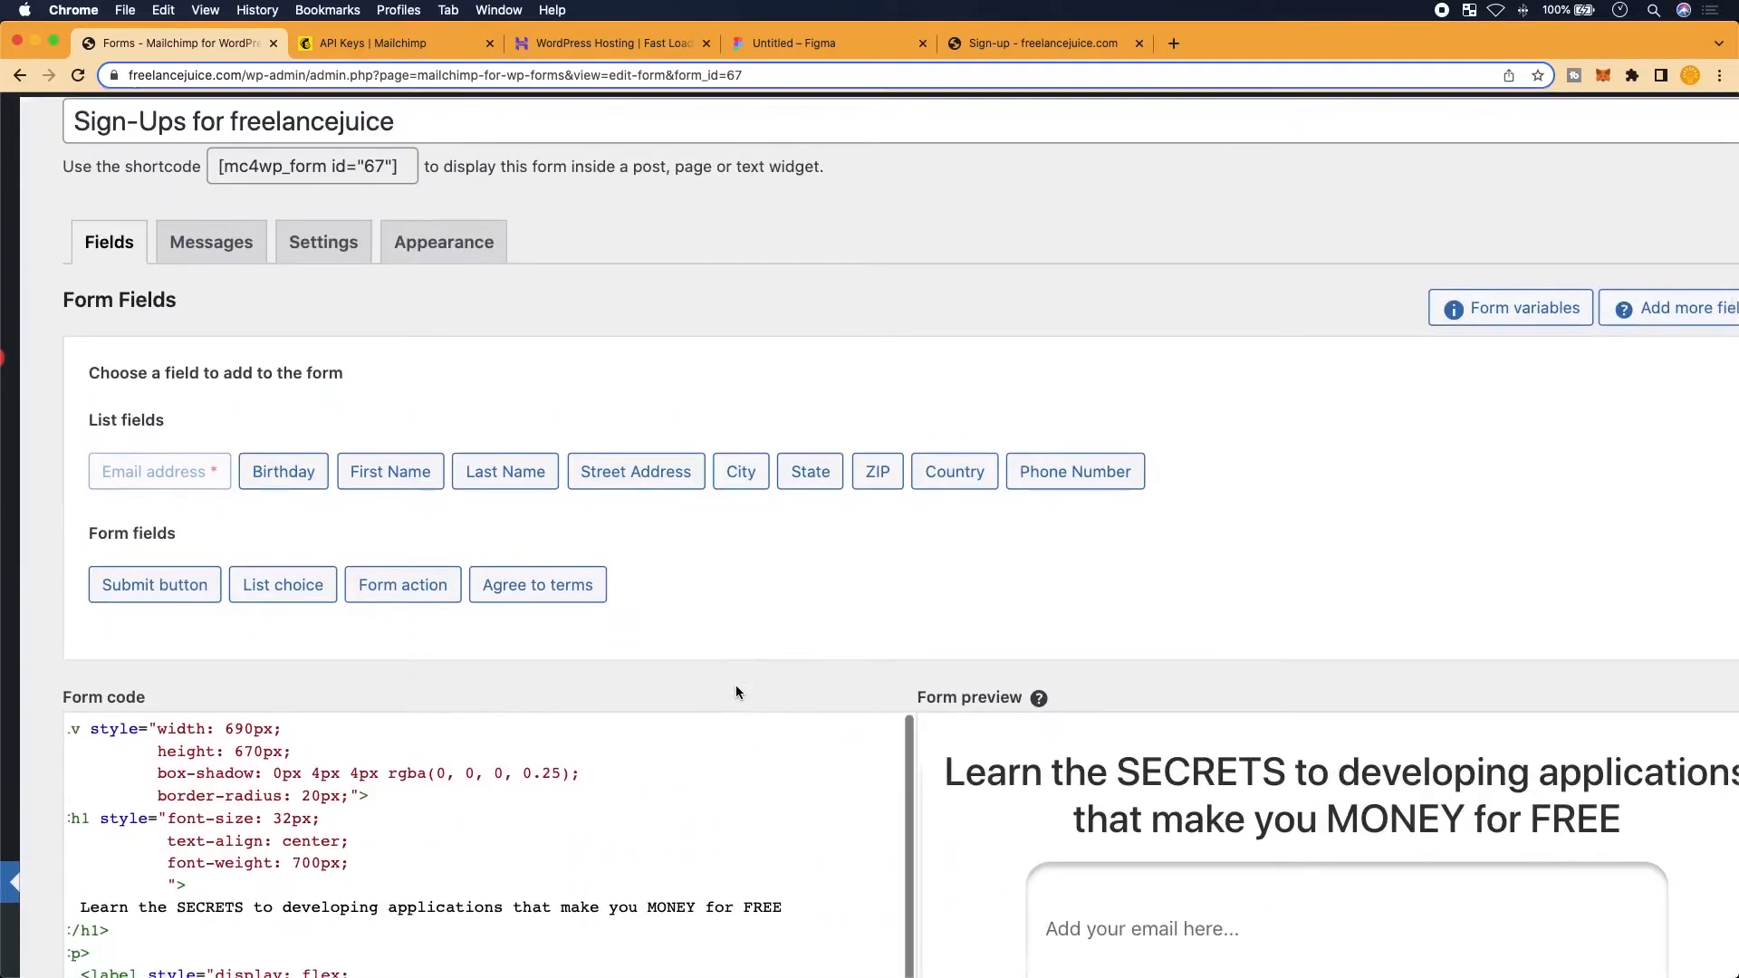
scroll(670, 645, "down", 5)
scroll(670, 645, "down", 3)
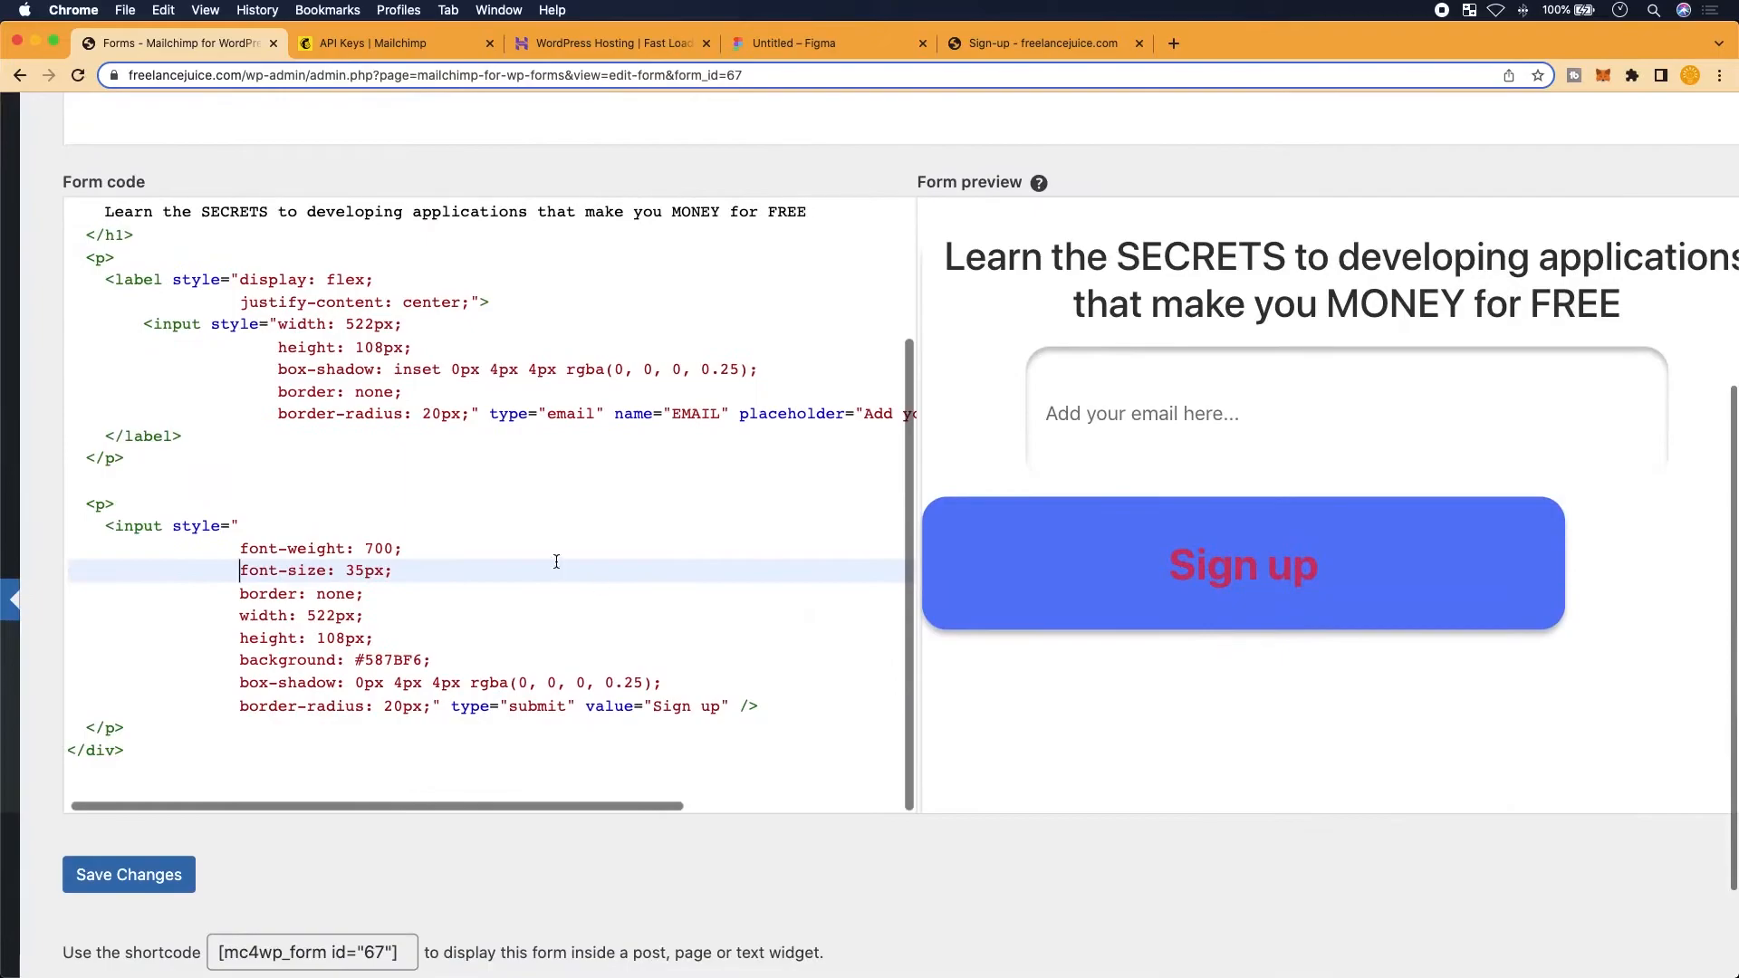
Add a new 'honer: none' line at the start of the button's style, without a semicolon
left_click_drag(761, 707, 290, 522)
left_click(290, 522)
key("Return")
type("hon")
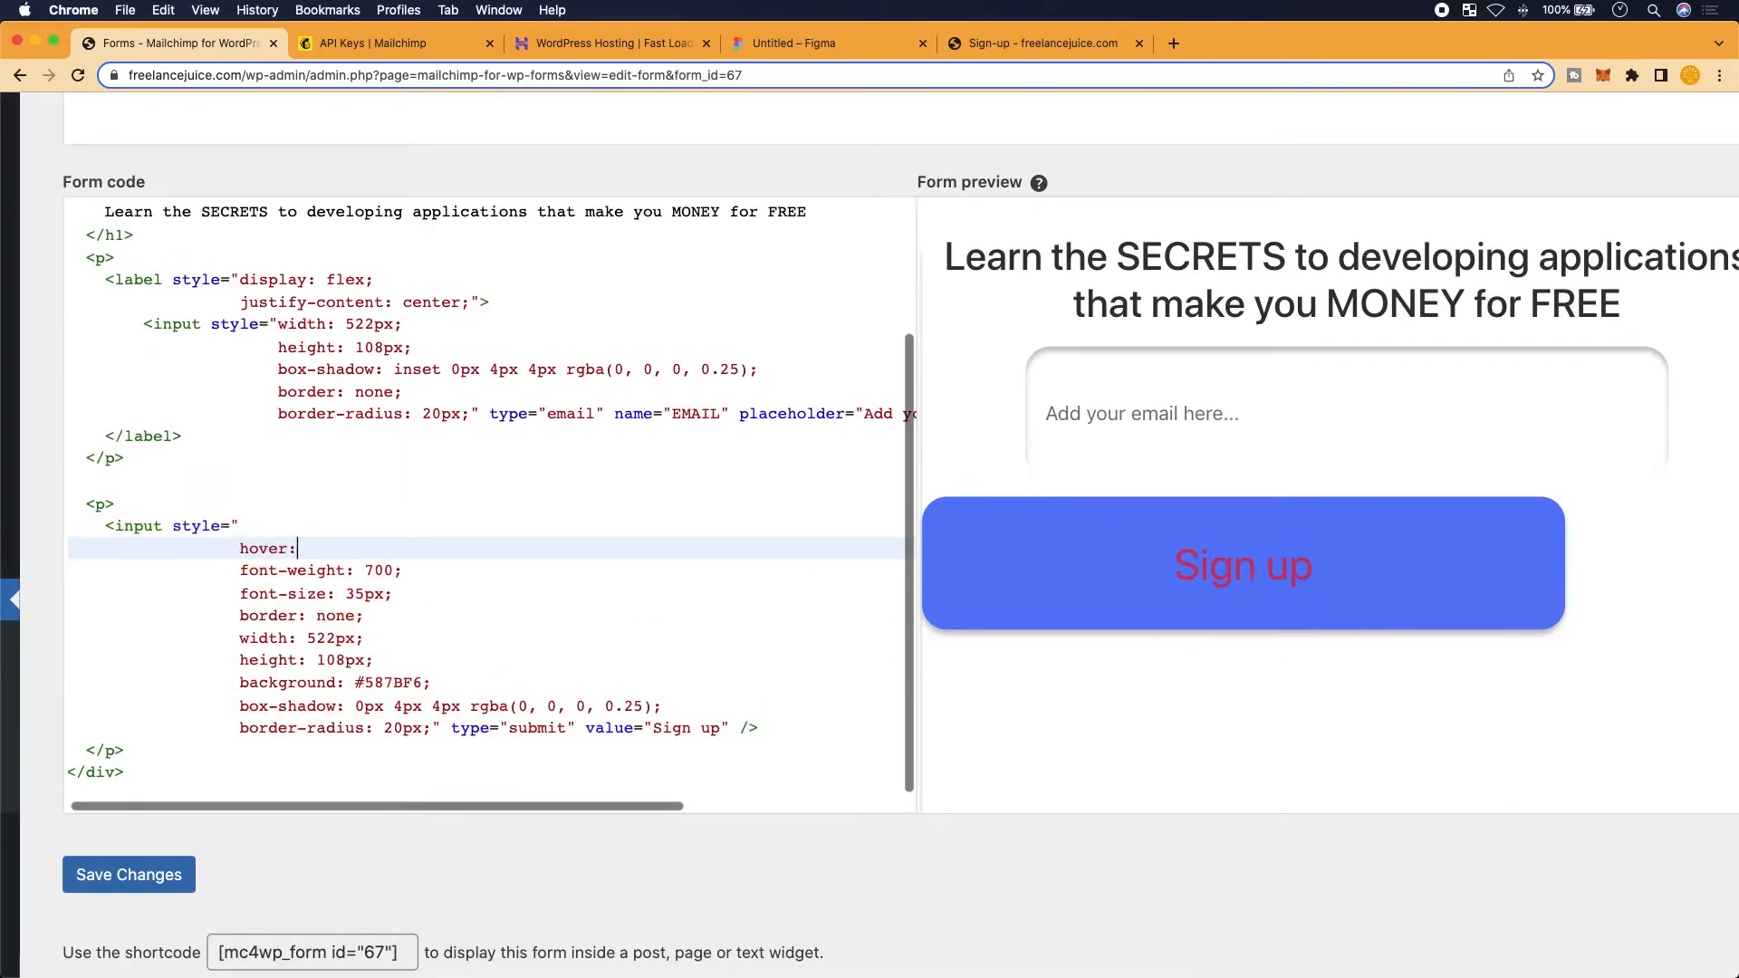
type("er: none;")
key("BackSpace")
key("BackSpace")
key("BackSpace")
Give the paragraph wrapping the Sign up button style="display: flex; justify-content: center;"
scroll(505, 570, "up", 5)
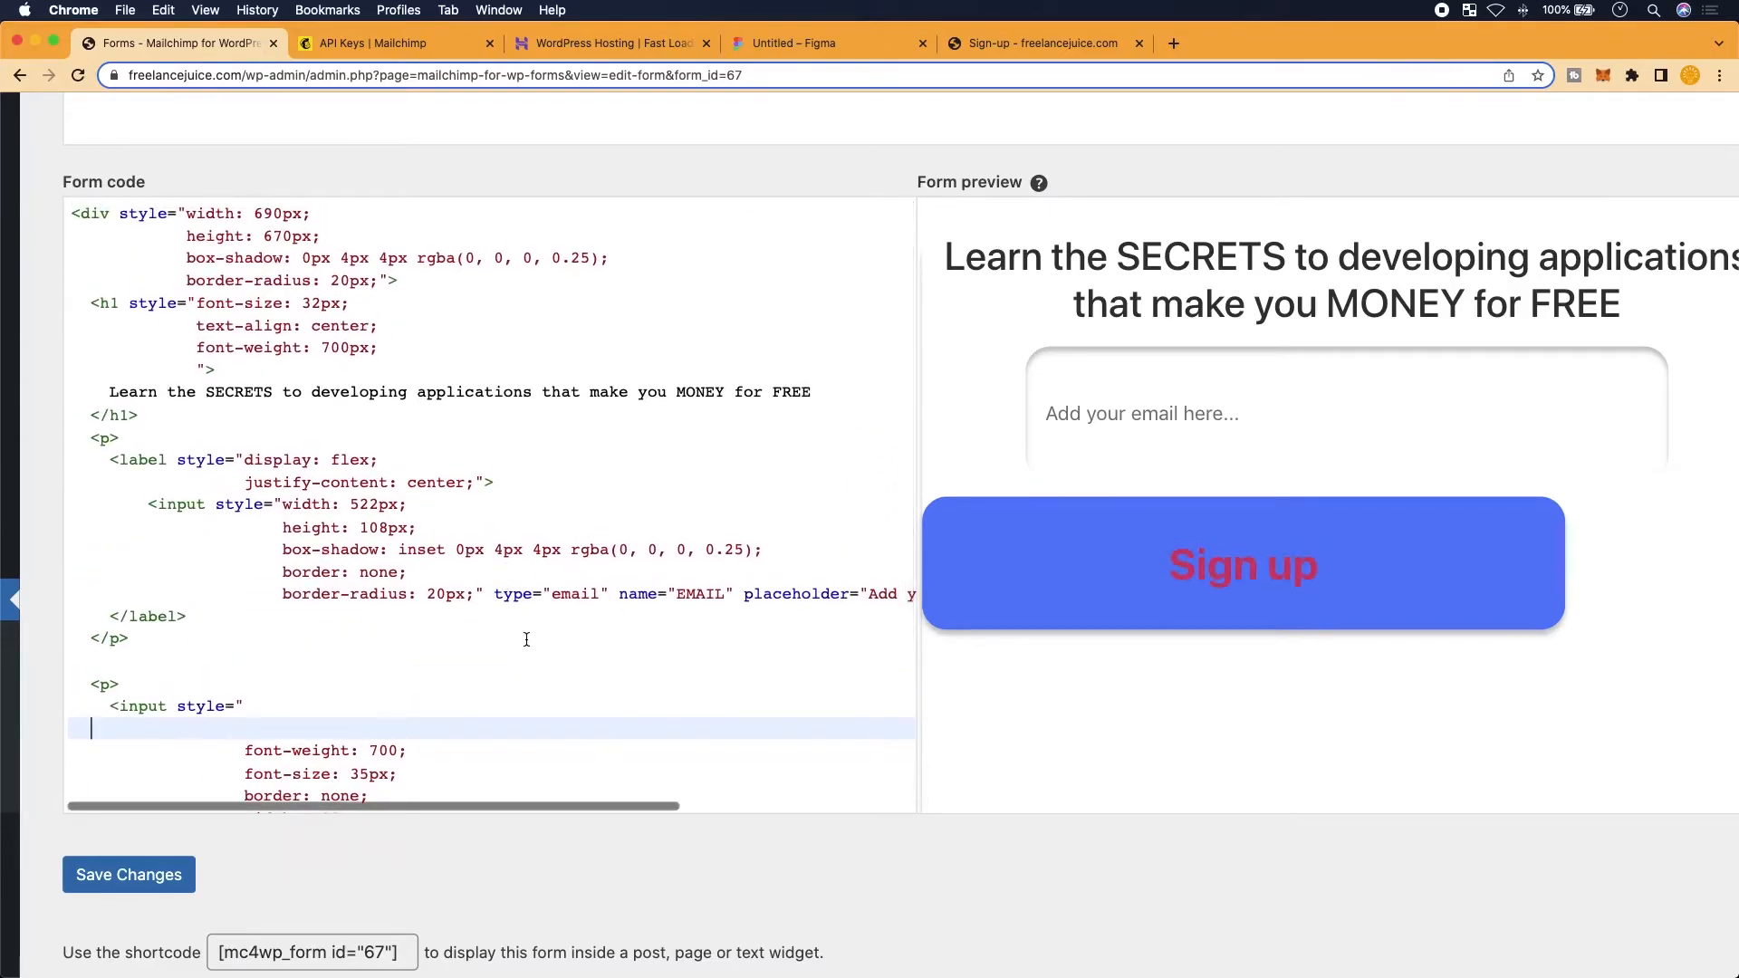
scroll(525, 641, "down", 4)
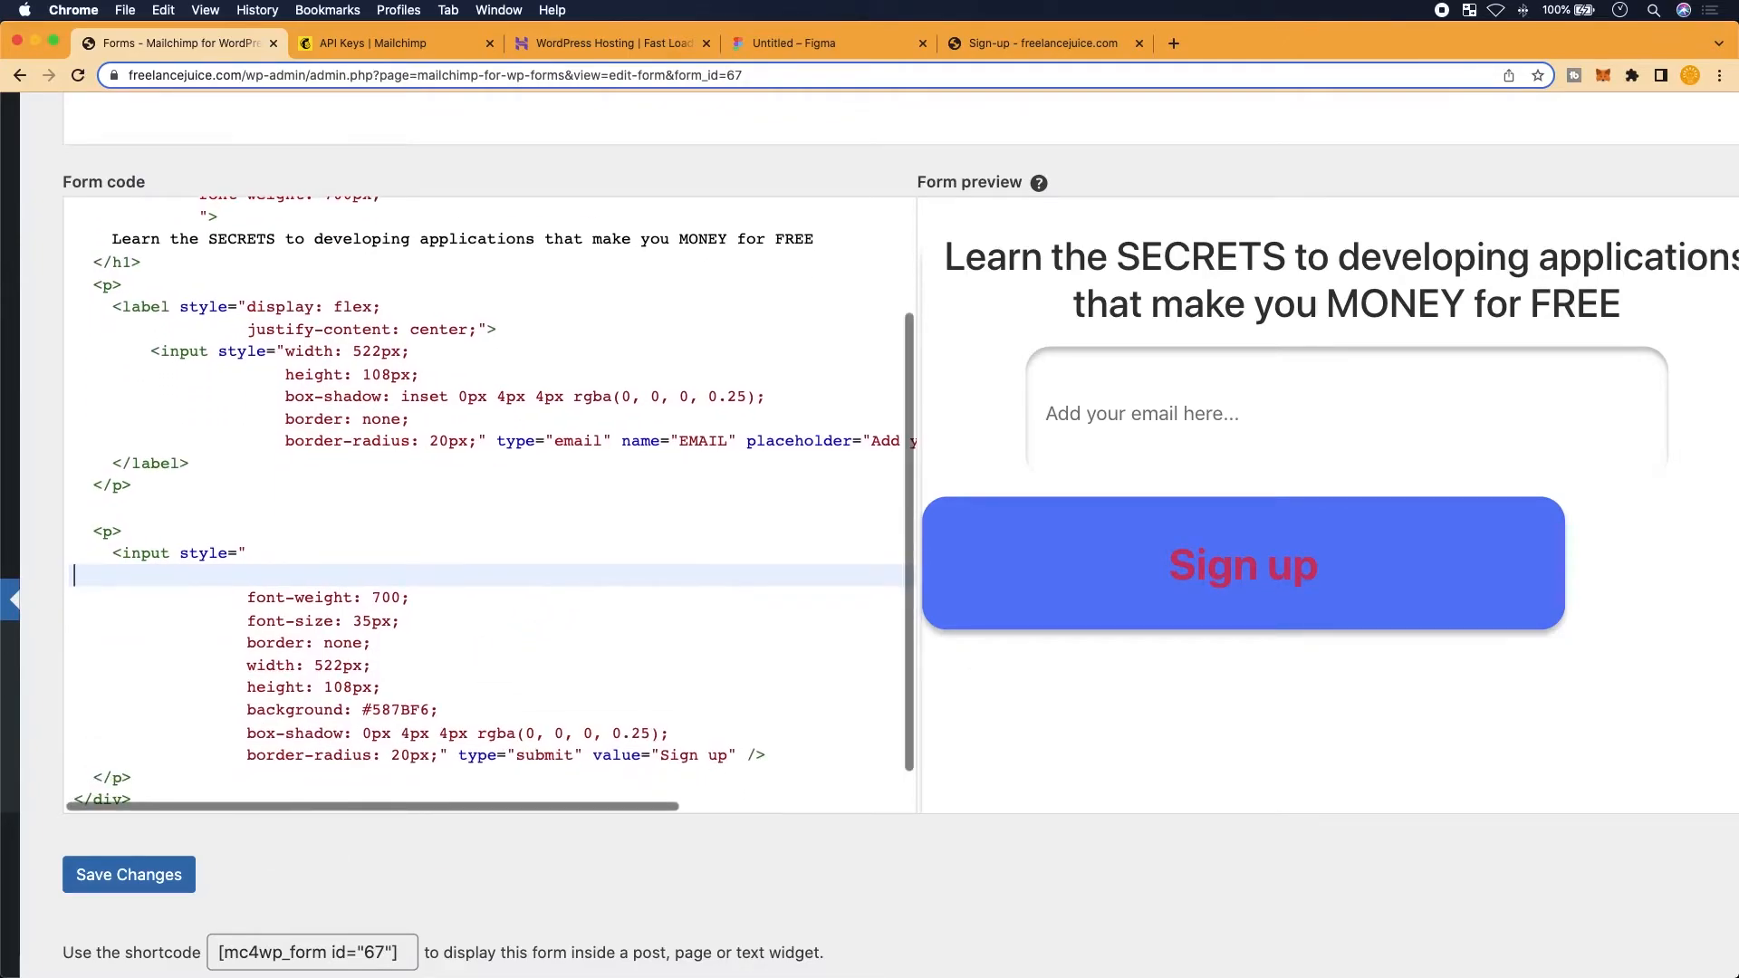
key("BackSpace")
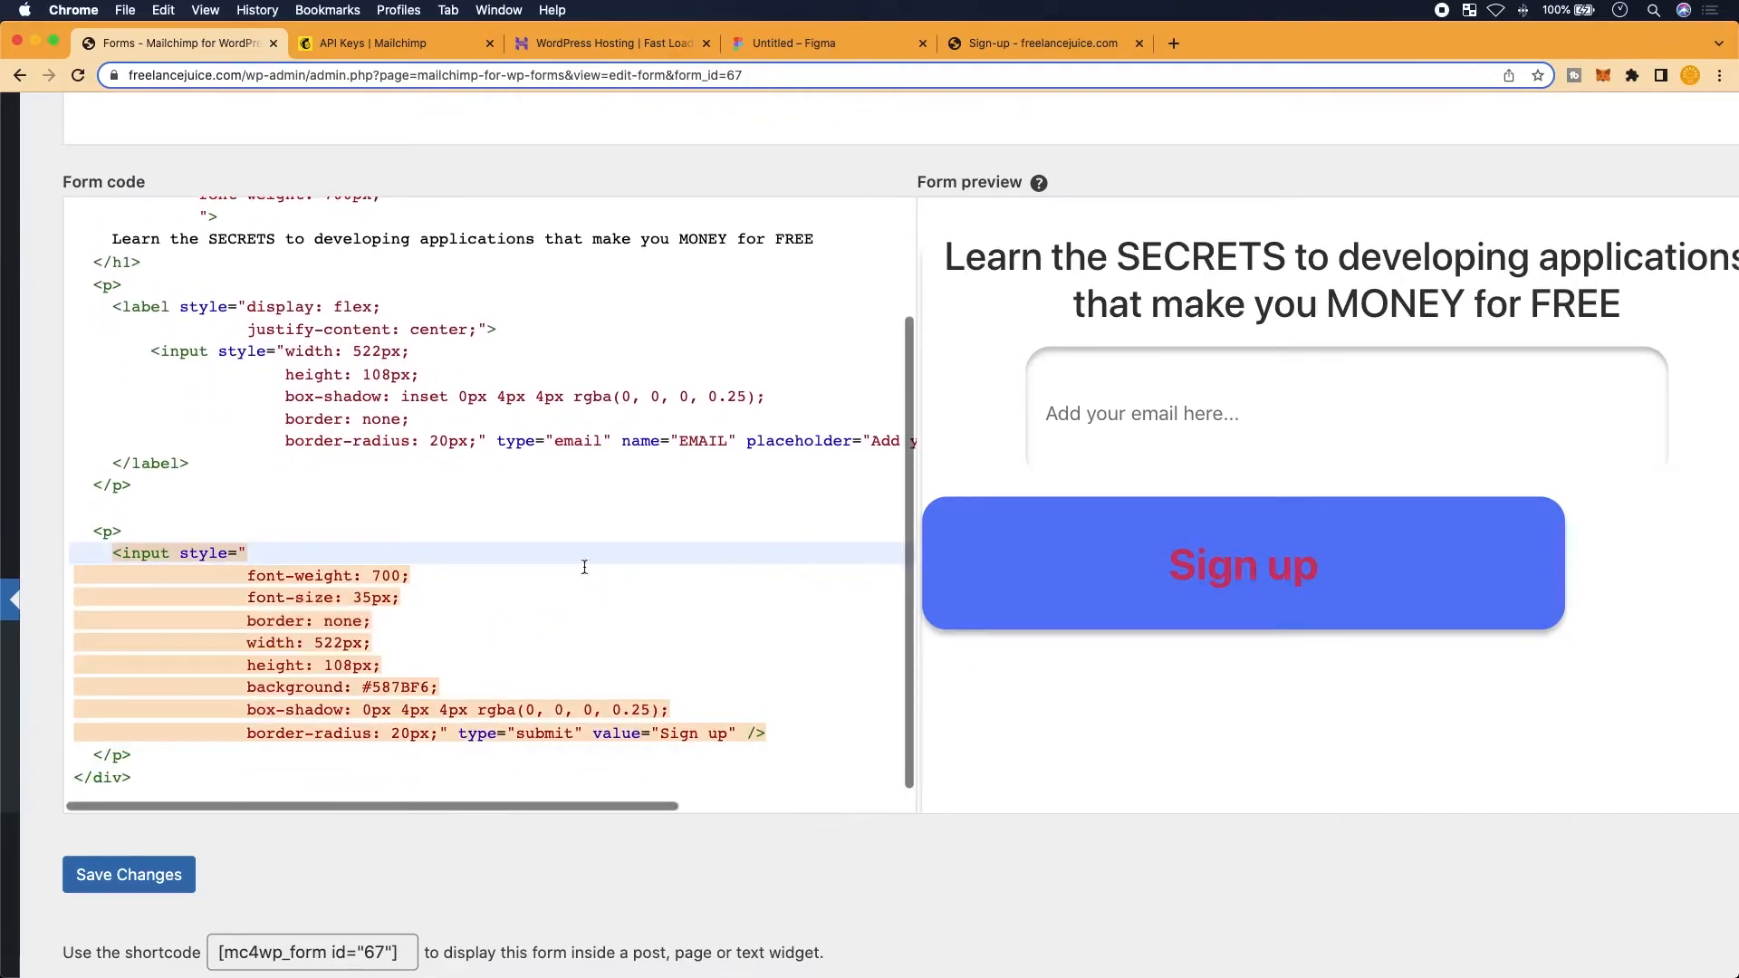
left_click(111, 531)
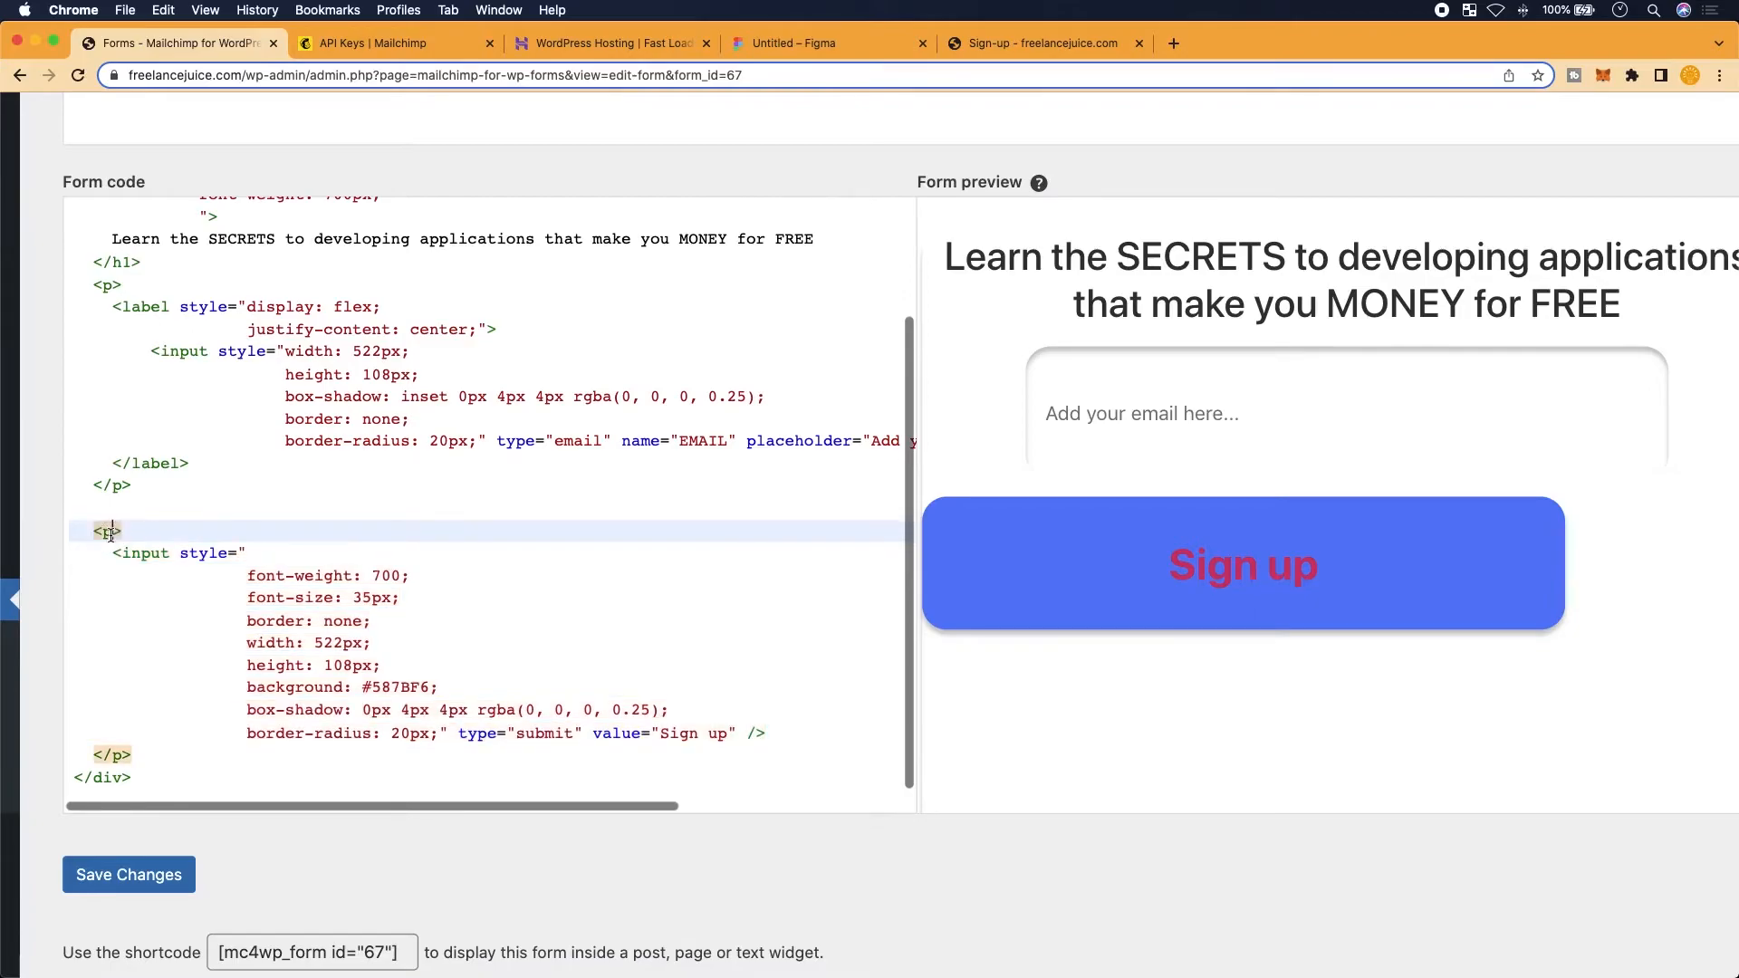
type("style=\"\"")
key("Left")
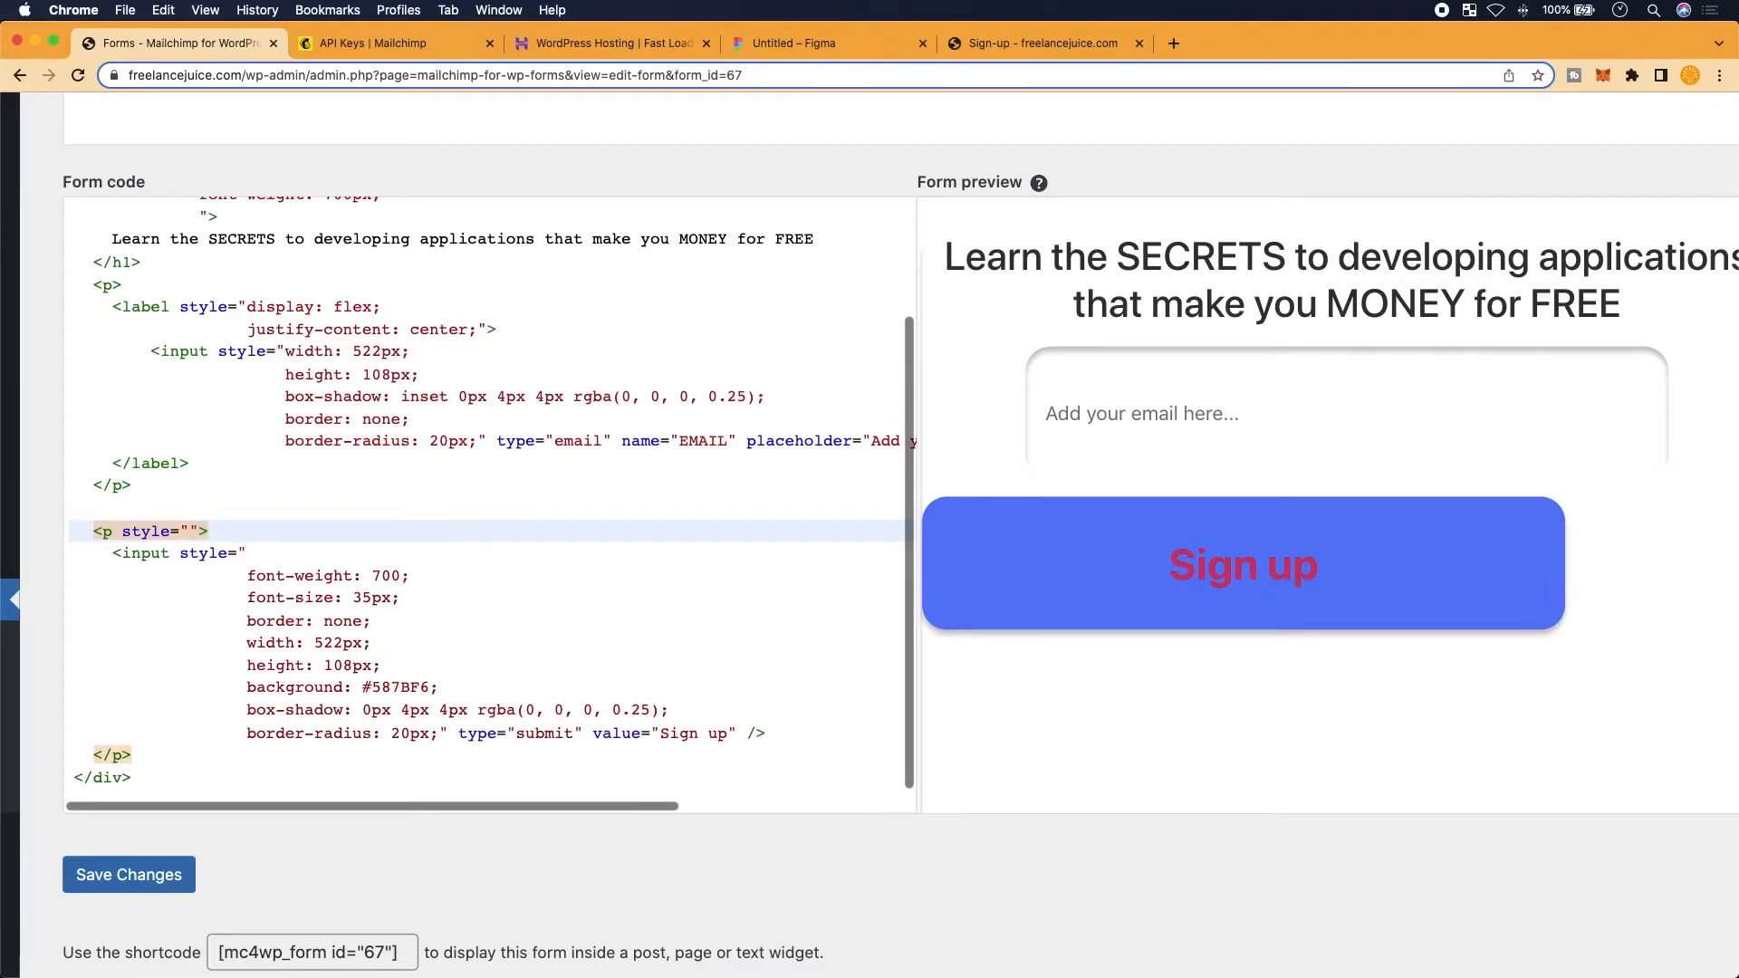
type("du")
key("BackSpace")
type("isa")
type("play: flex")
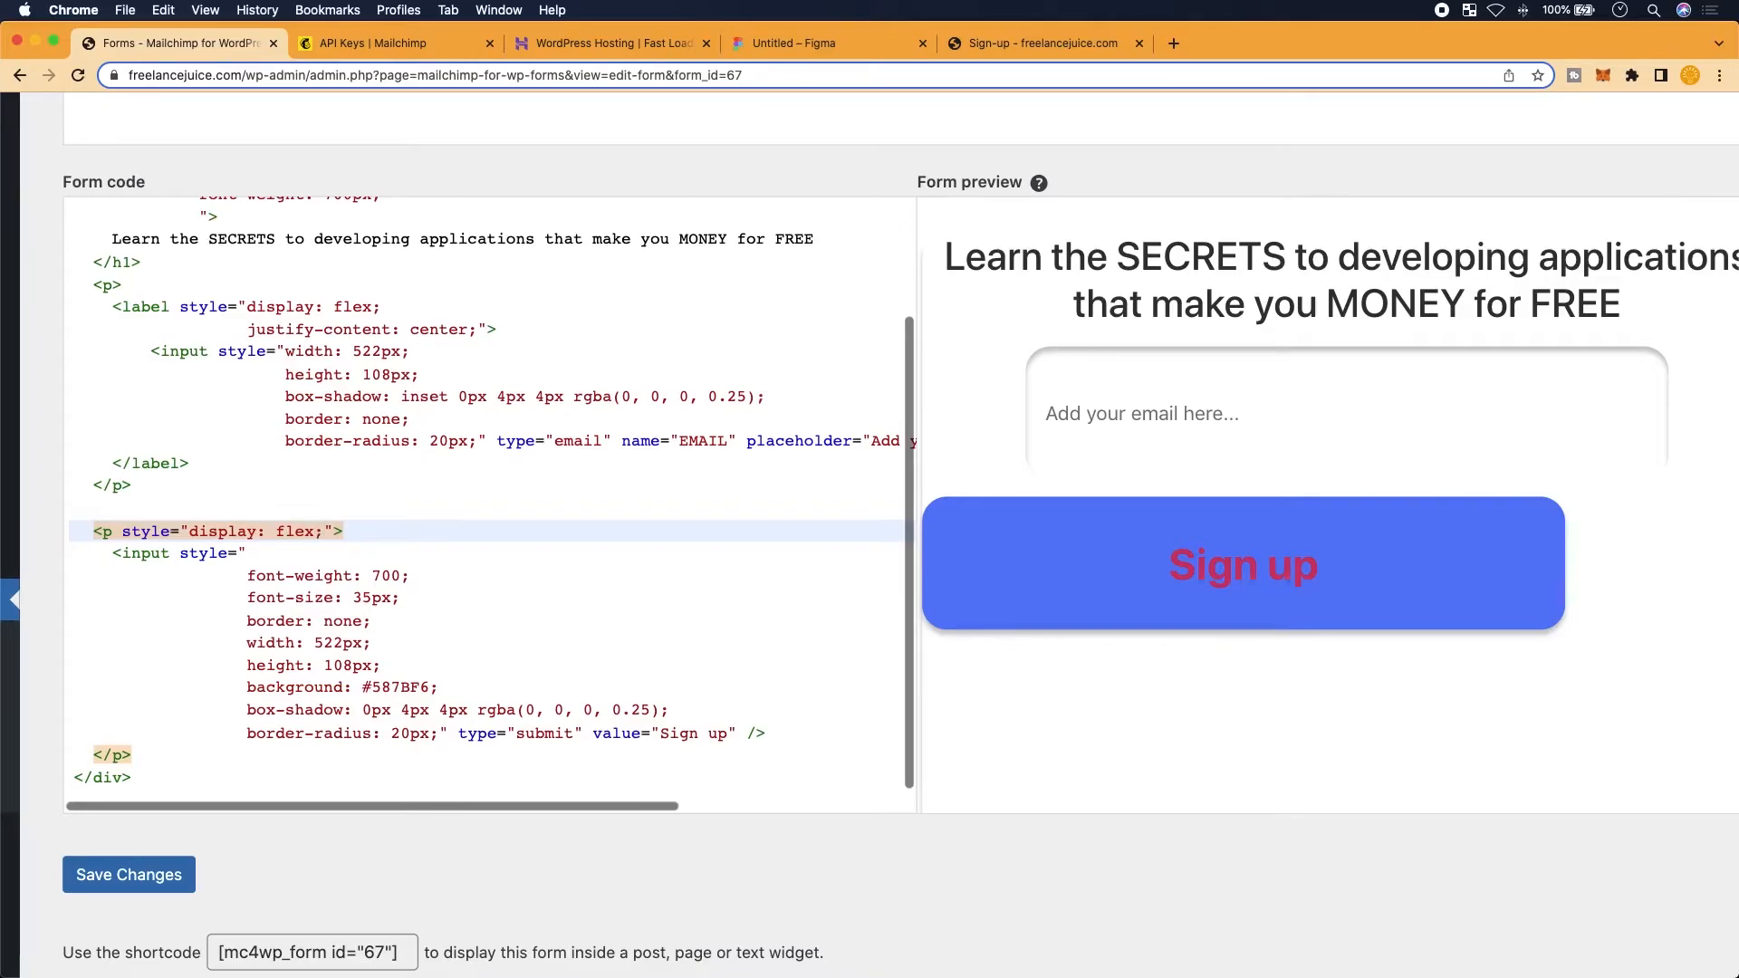
type(";")
key("Return")
type("justify-co")
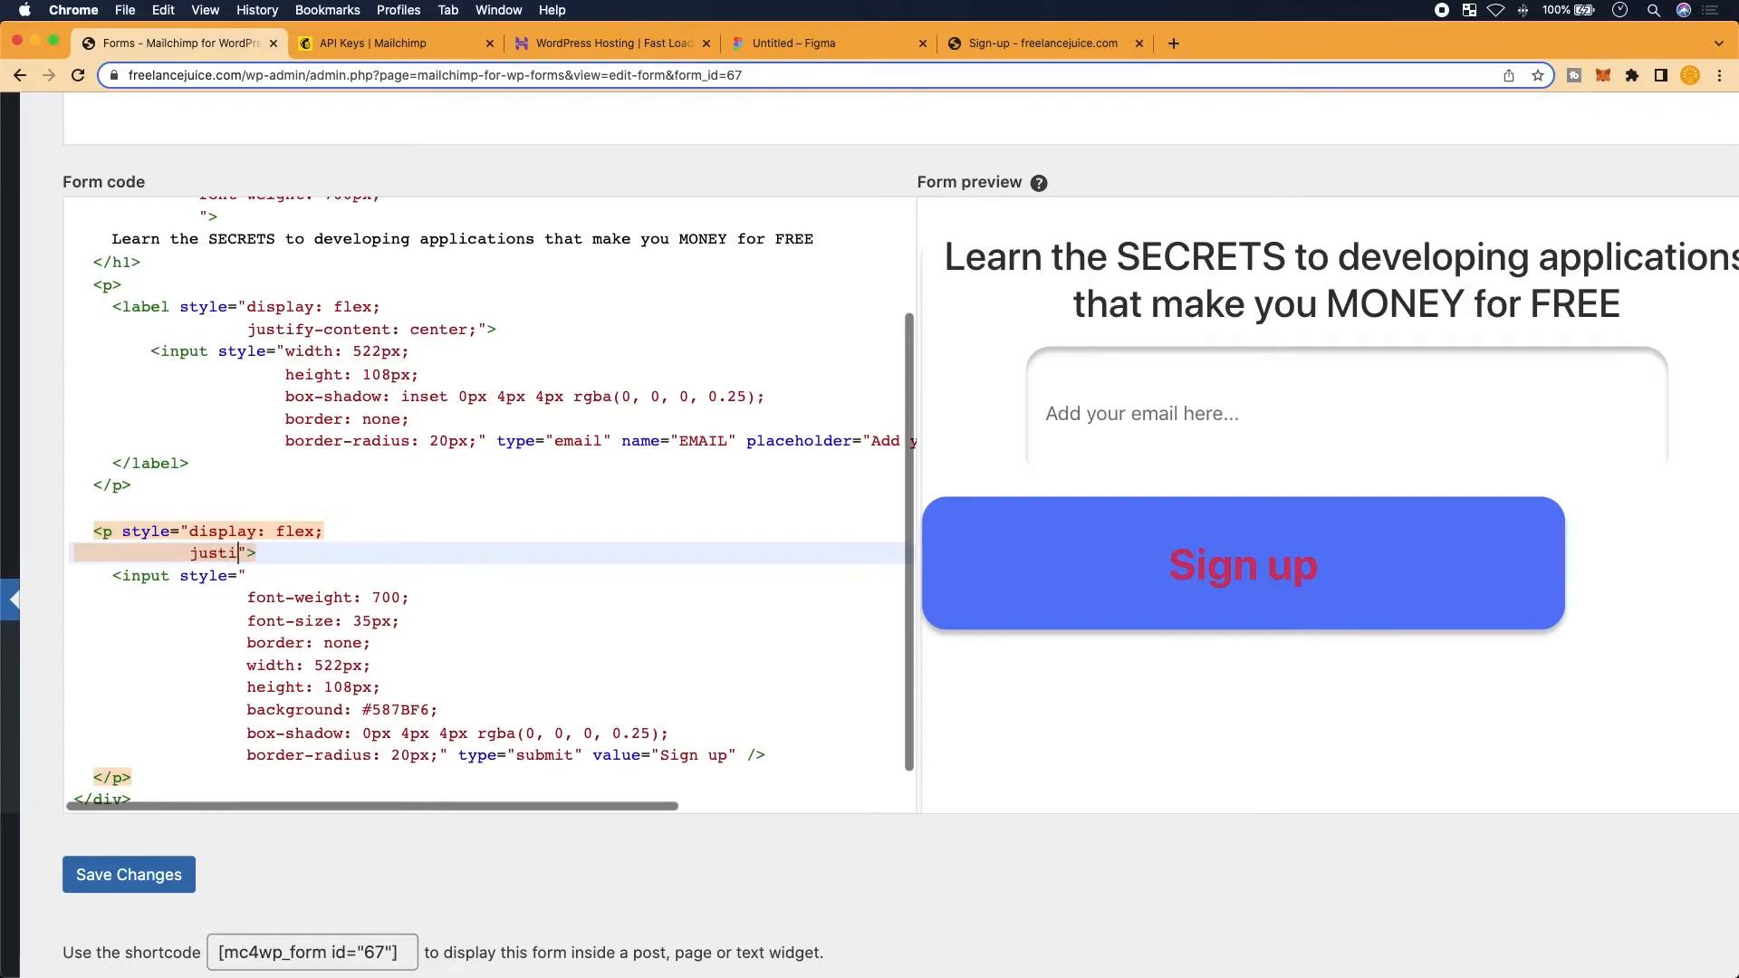
type("ntent: ce")
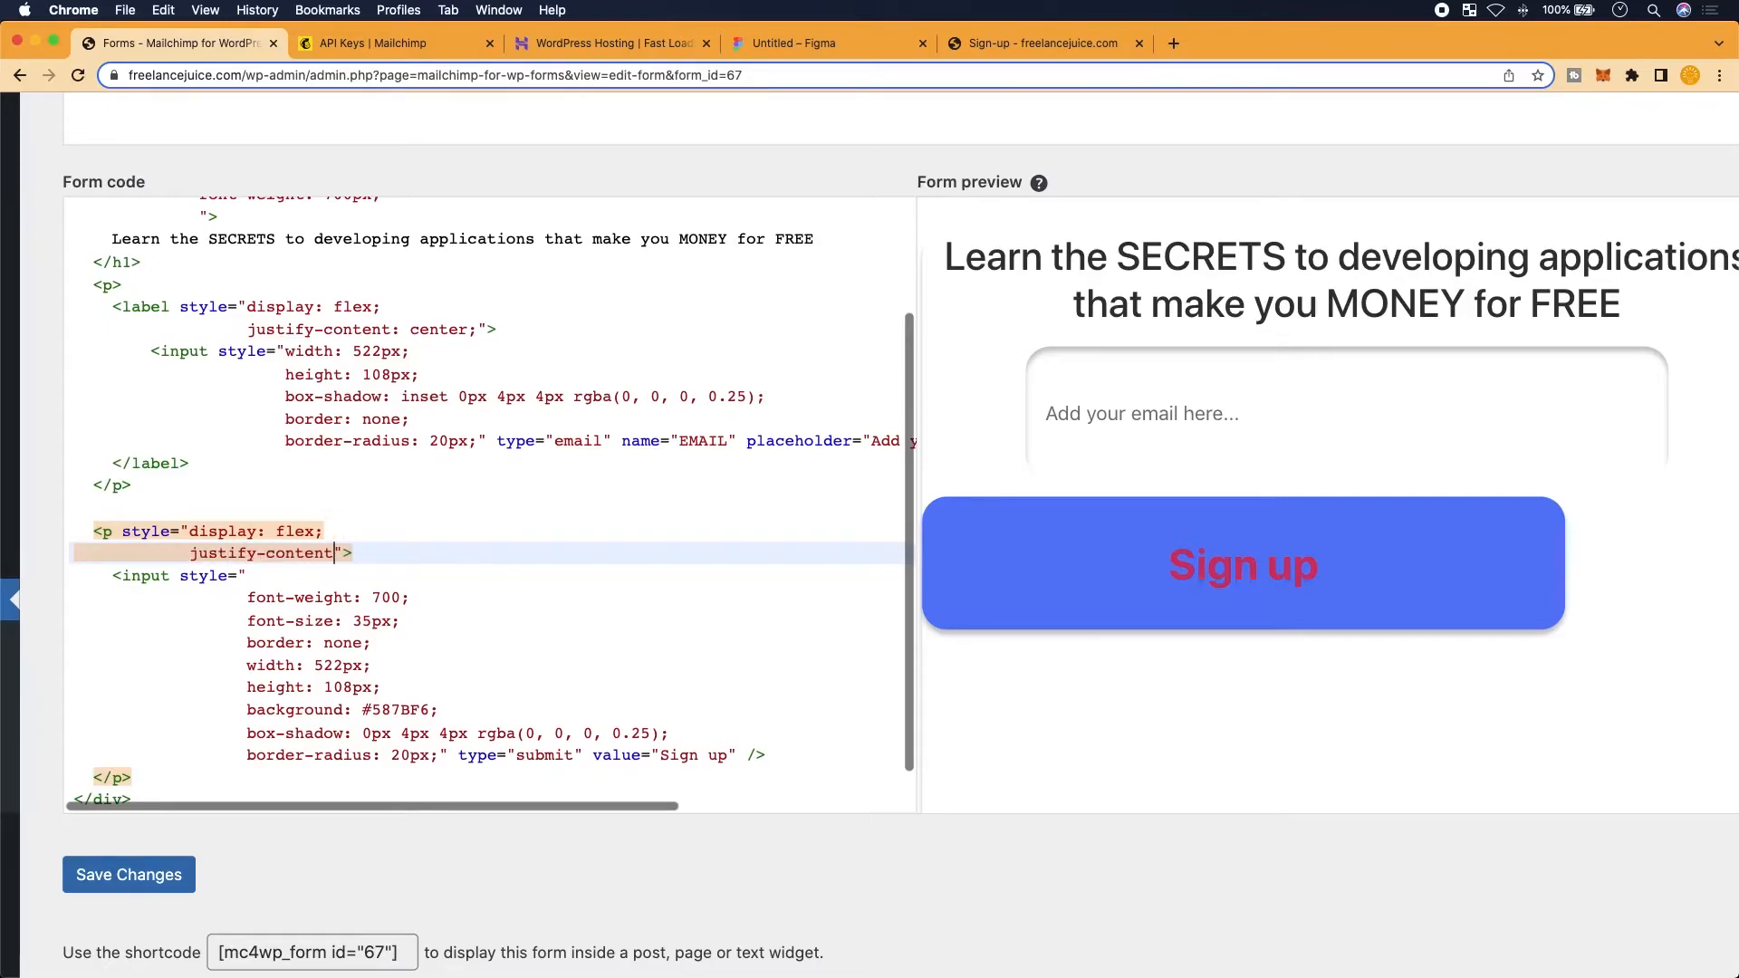
type("nter;")
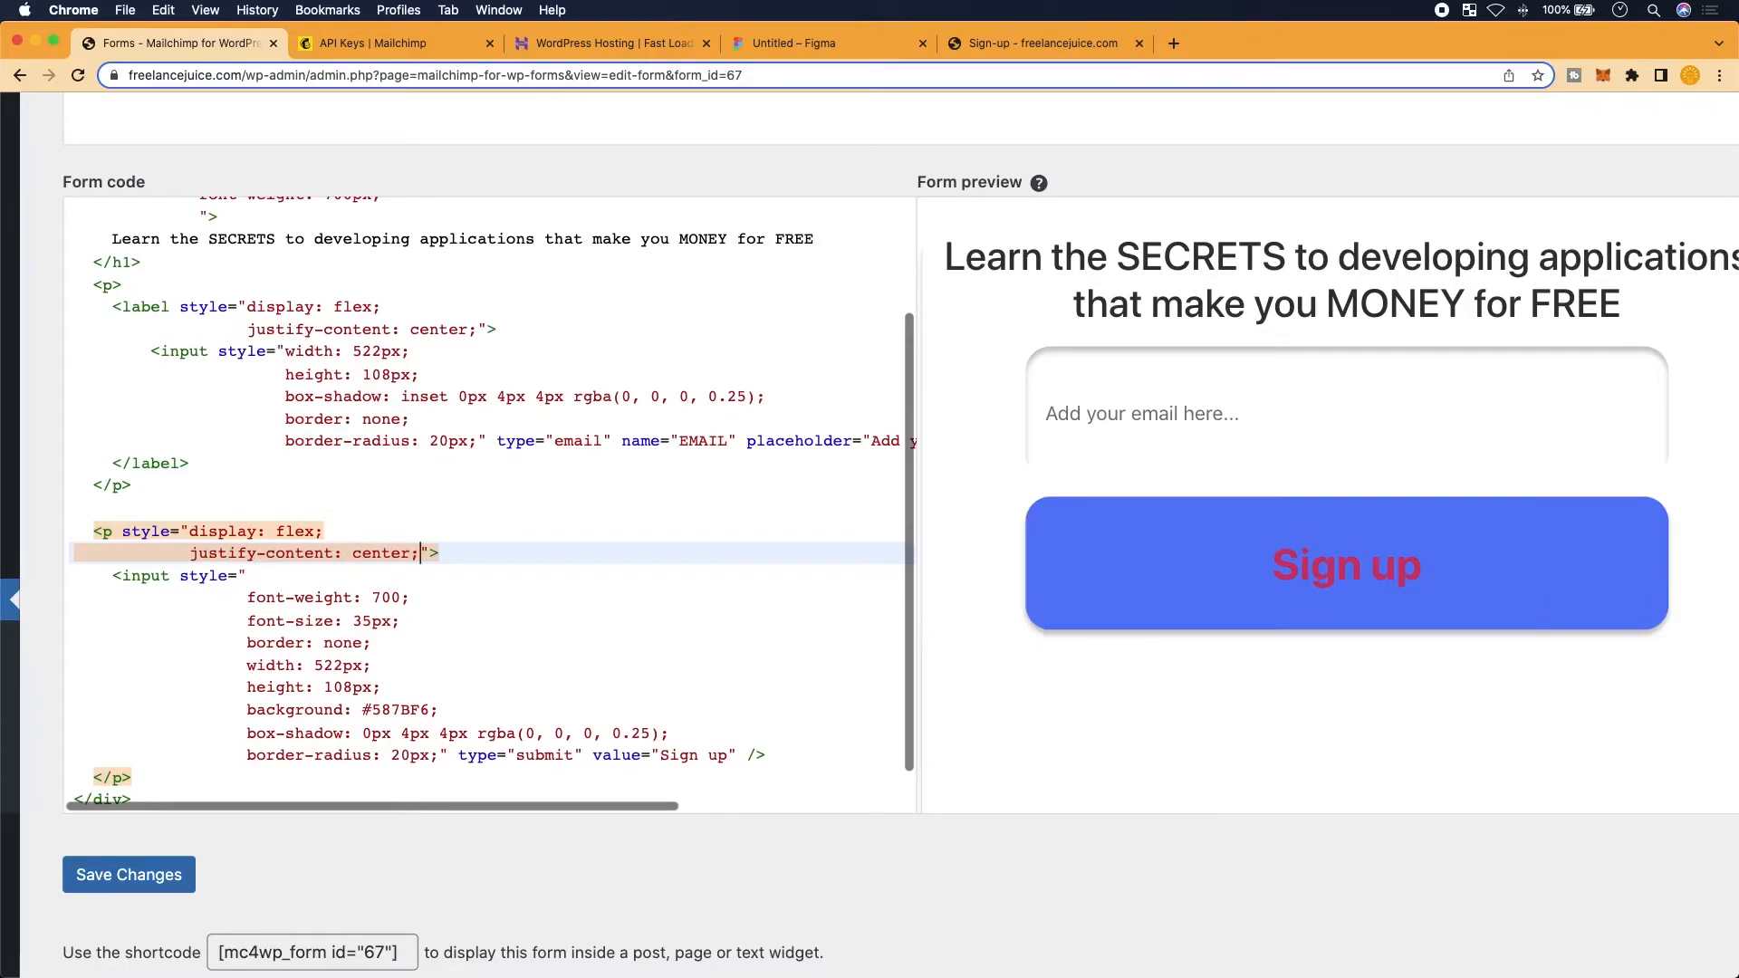
Return to the Figma design to view the Submit text's CSS
scroll(1198, 472, "up", 3)
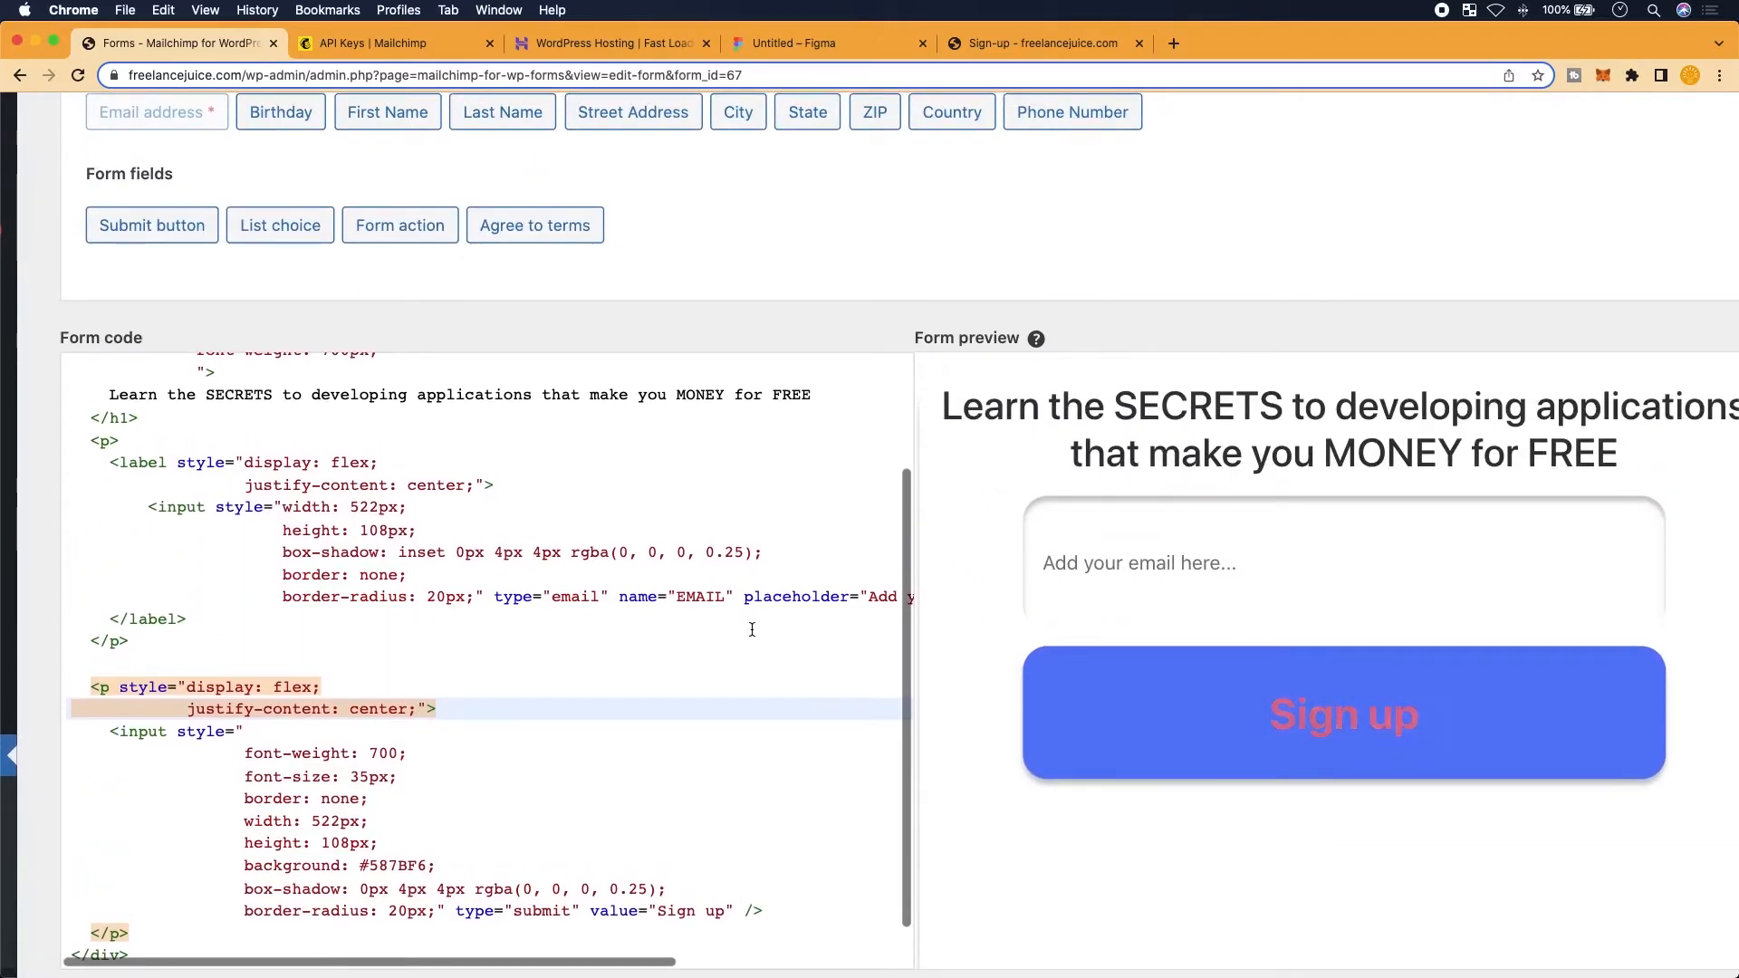
mouse_move(1318, 38)
left_mouse_down()
mouse_move(1087, 116)
mouse_move(1301, 97)
mouse_move(1349, 32)
mouse_move(1318, 34)
left_mouse_up()
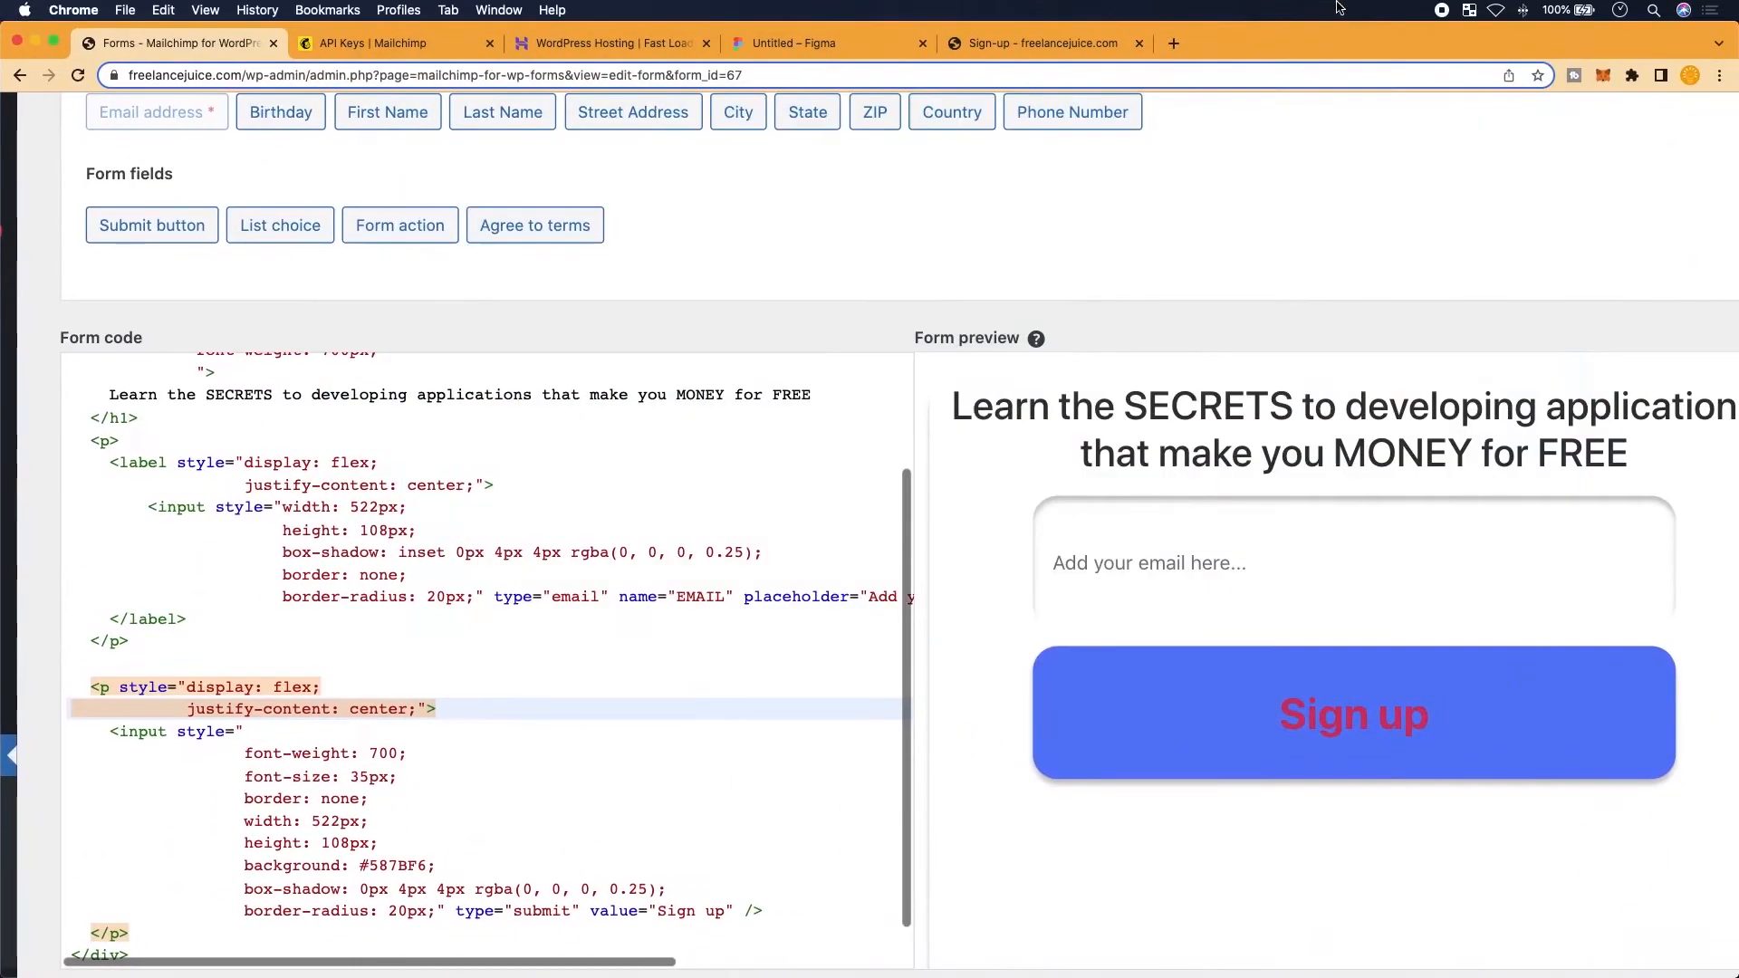
left_click(852, 34)
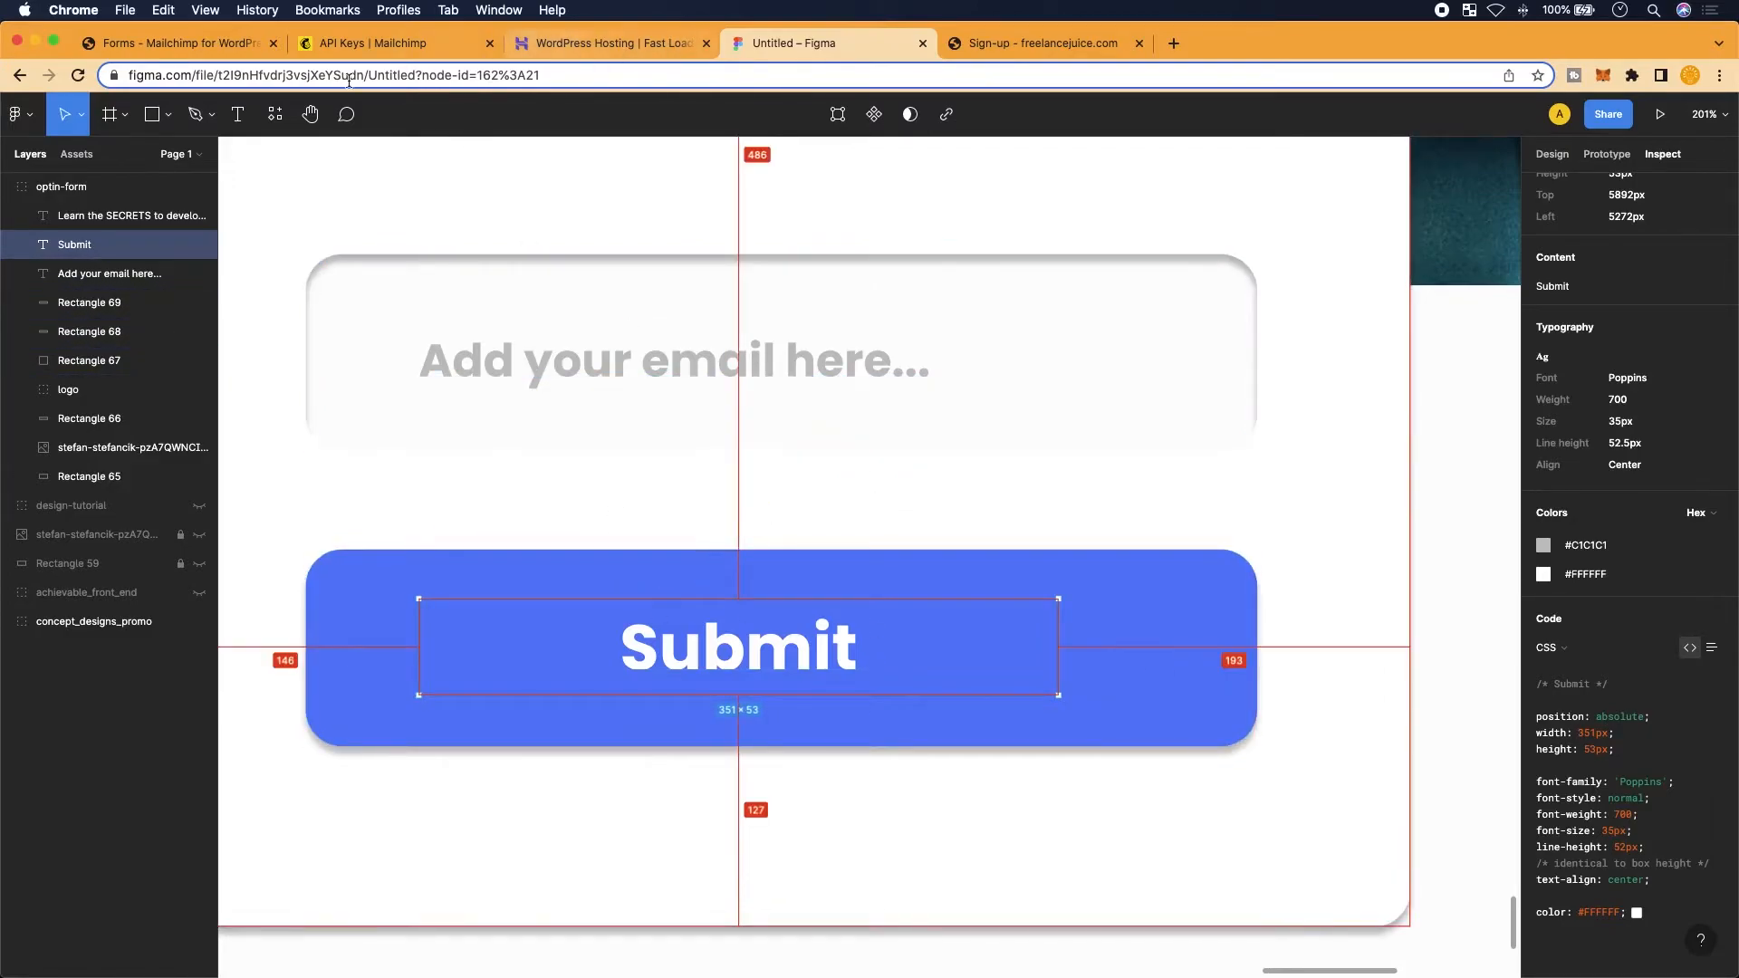
left_click(184, 40)
left_click(270, 638)
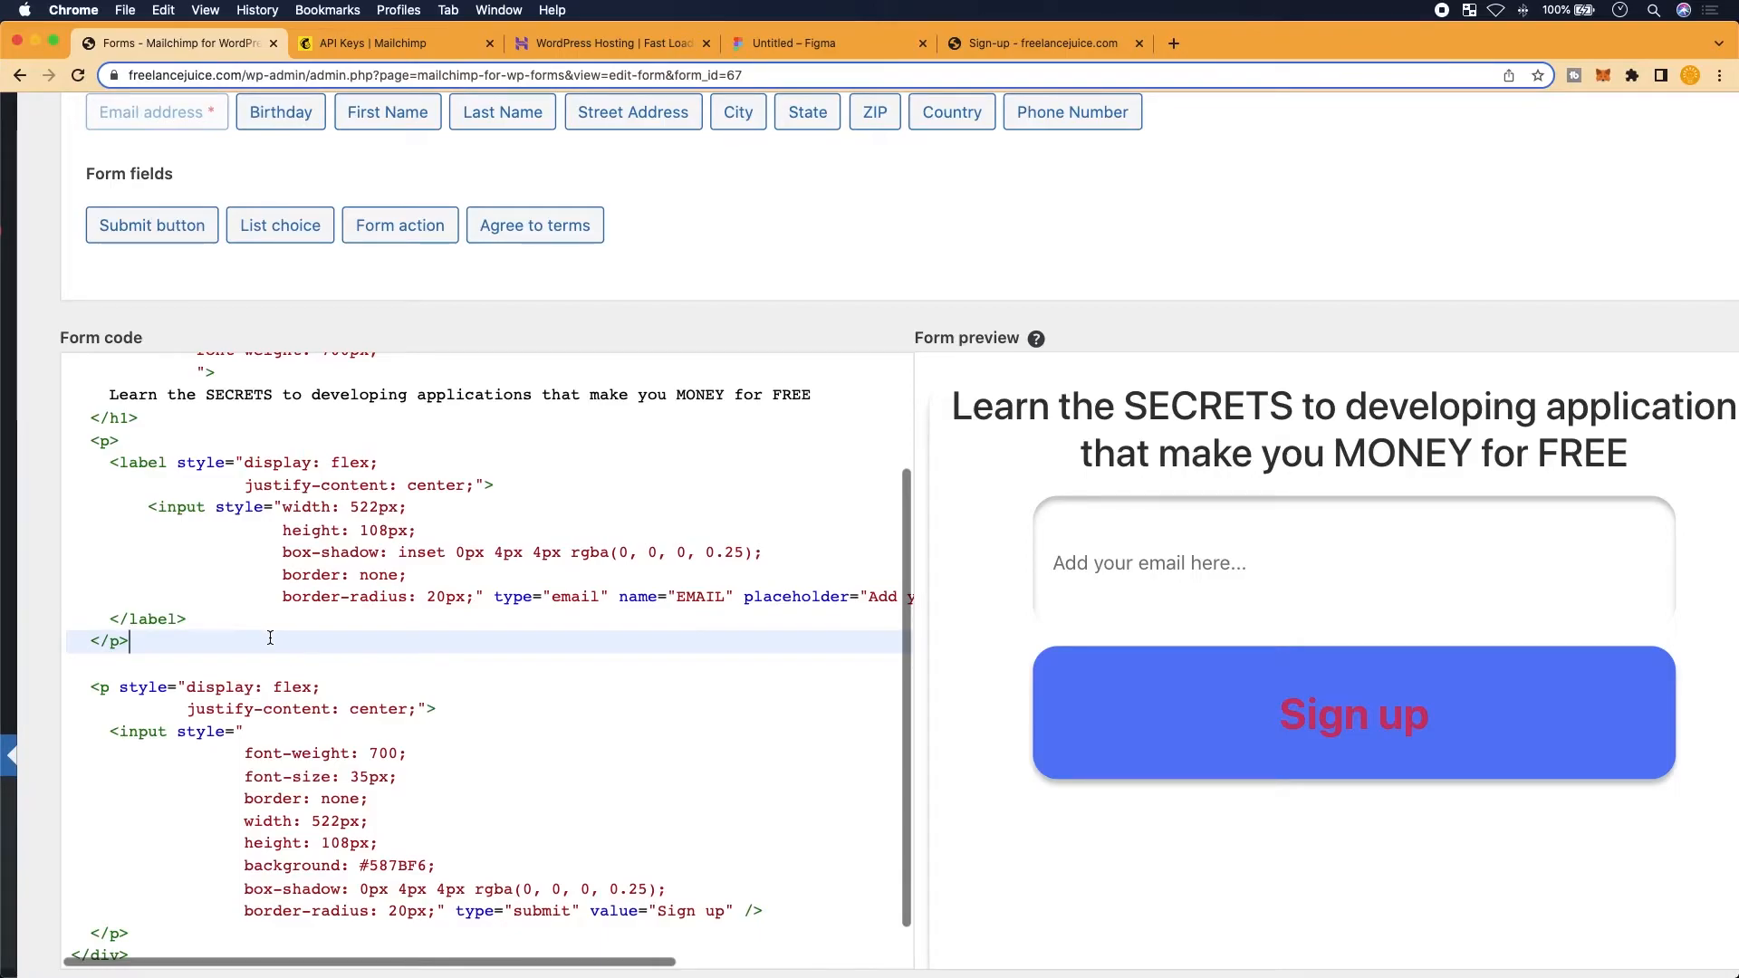
key("Return")
type("<br>")
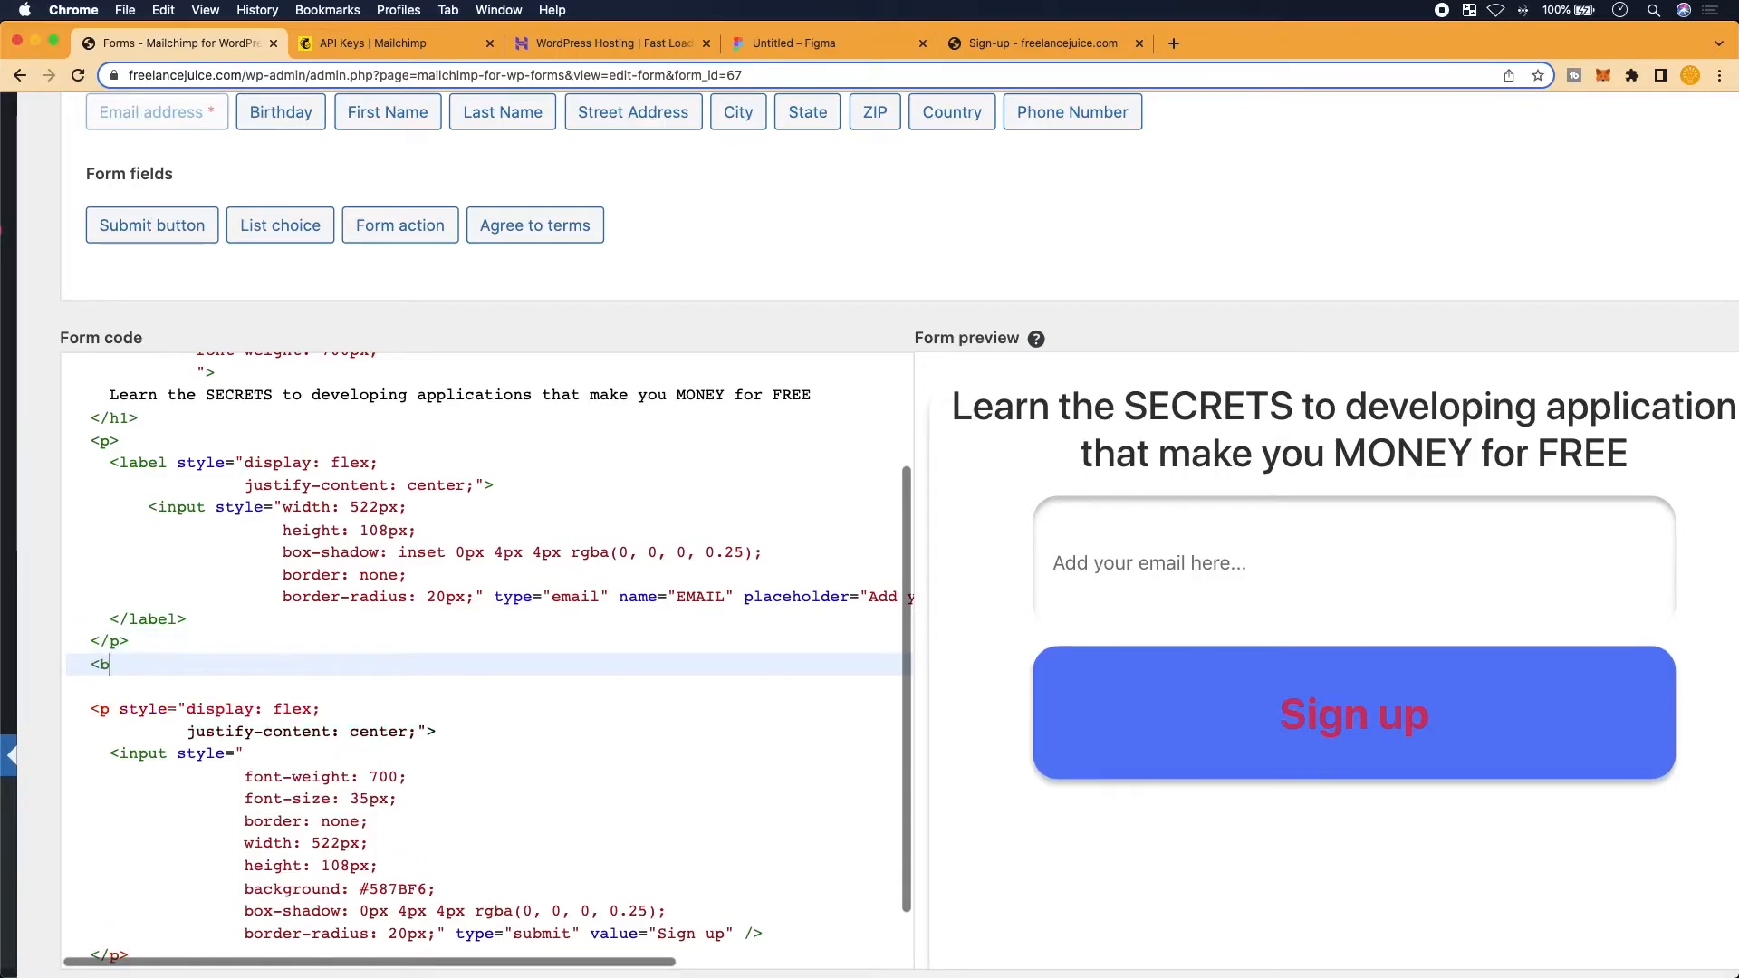
key("Return")
type("<br>")
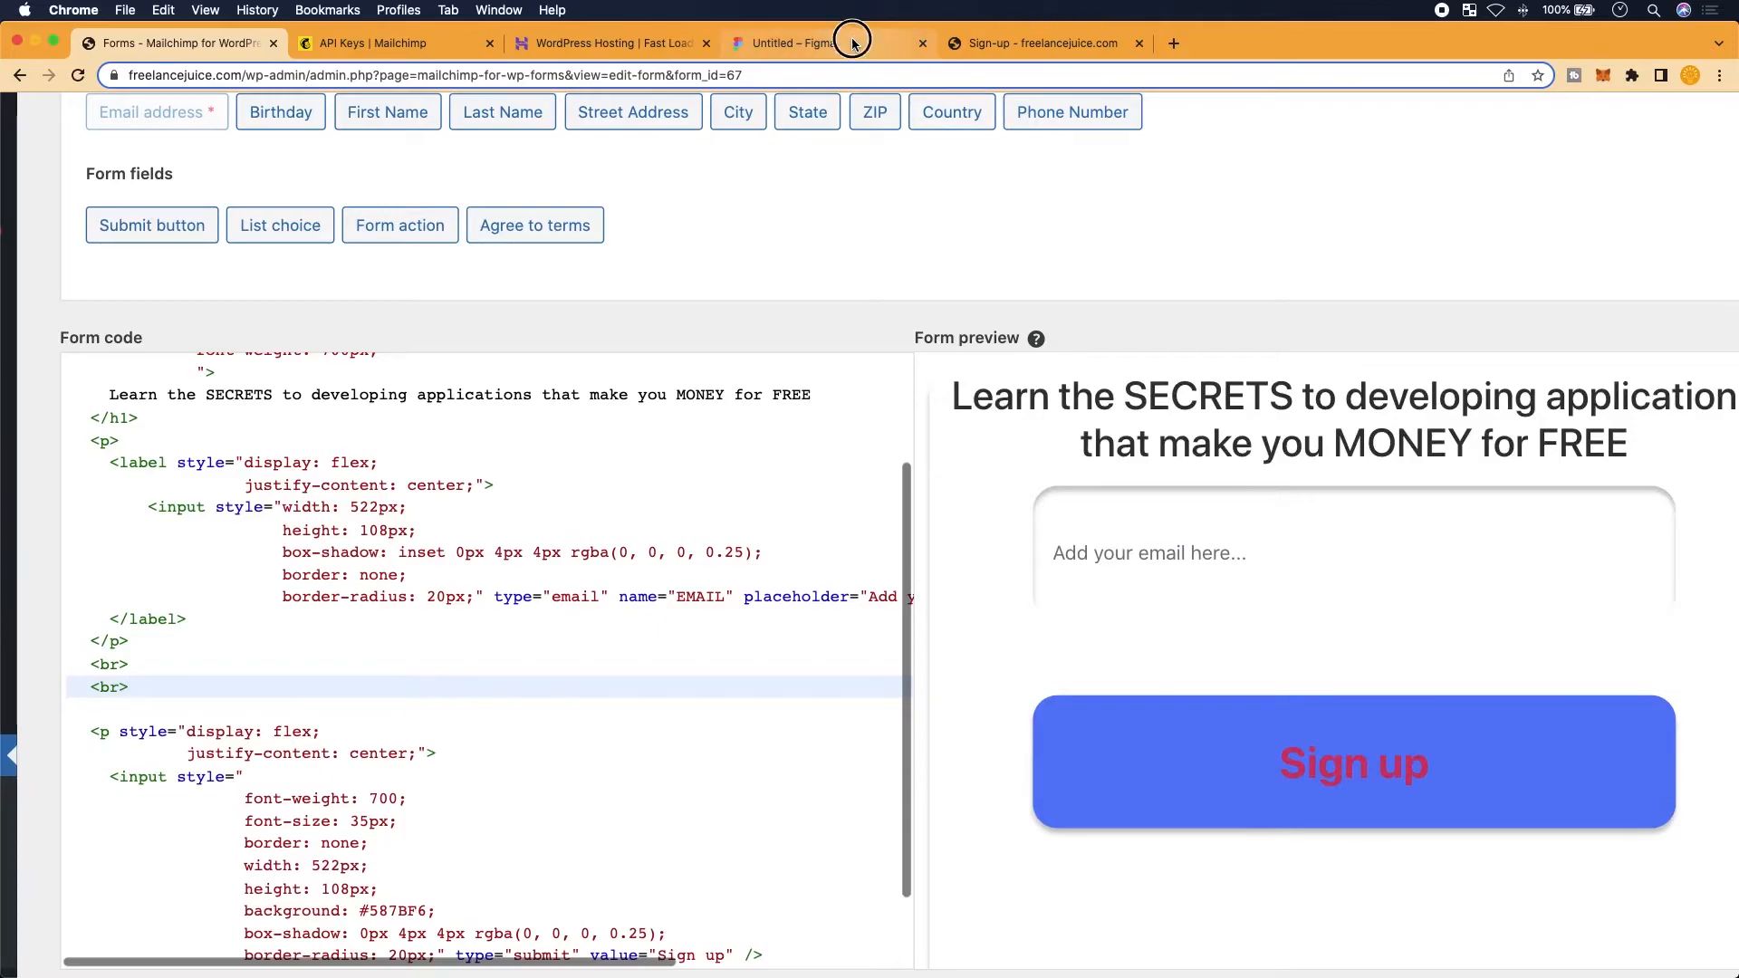
left_click(788, 42)
scroll(806, 702, "up", 3)
scroll(806, 702, "up", 3)
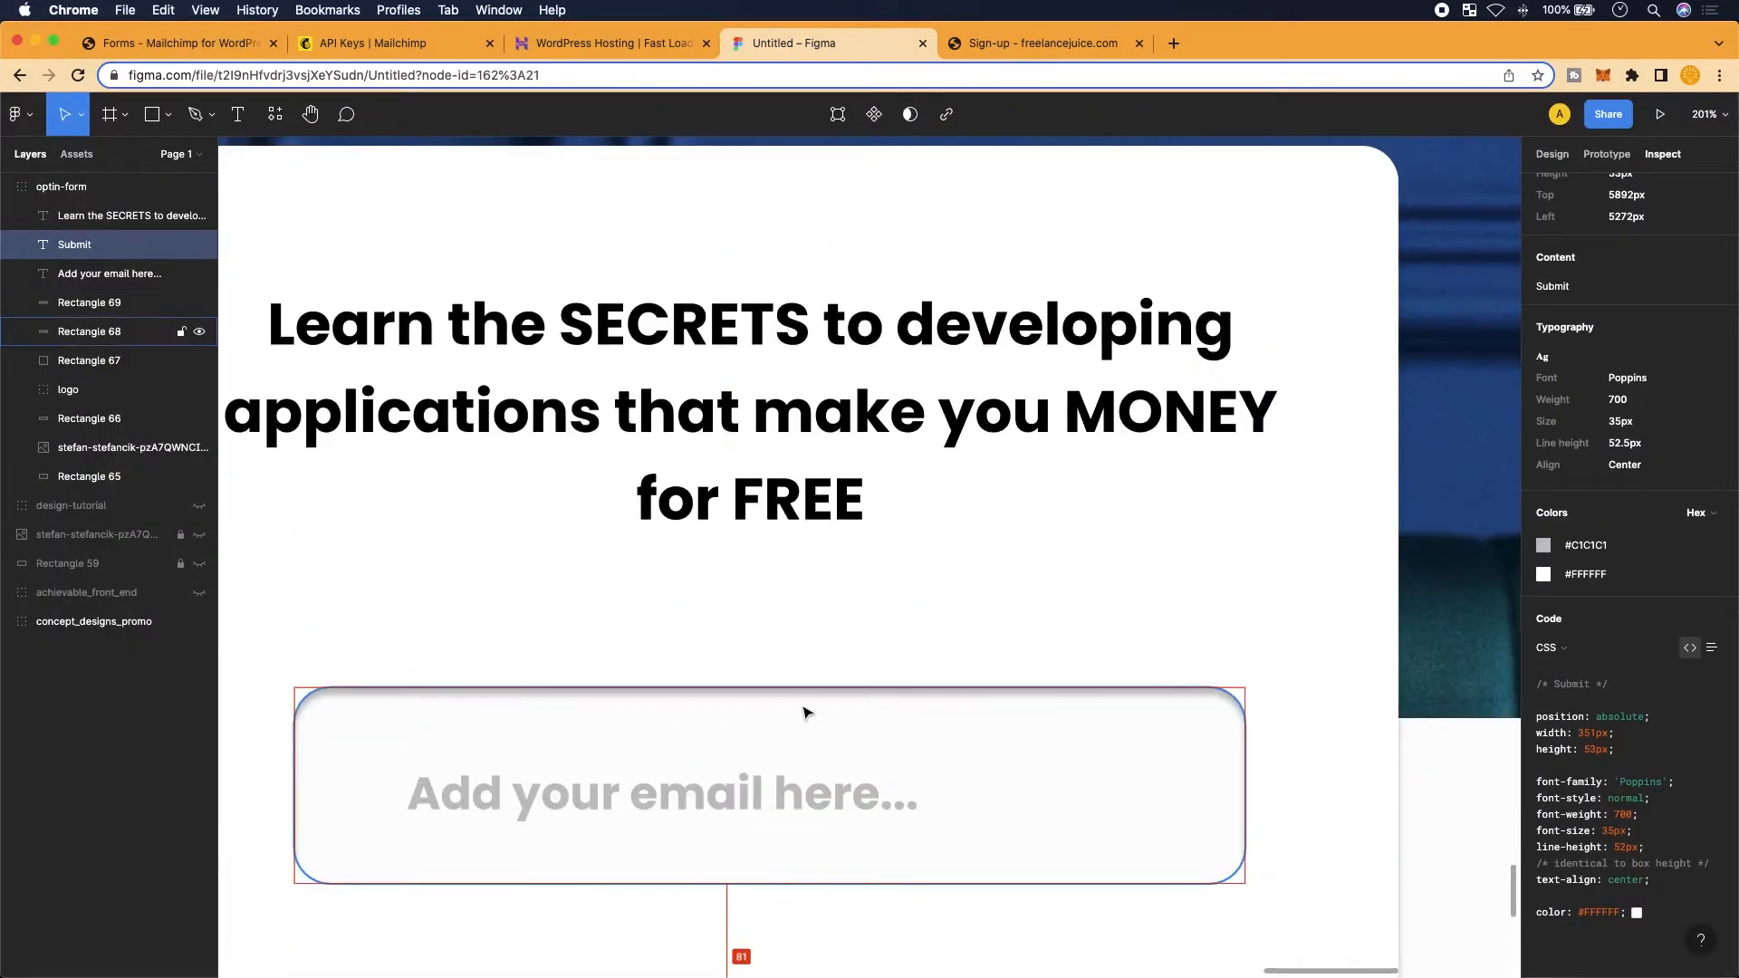
scroll(806, 711, "down", 3)
scroll(806, 711, "down", 5)
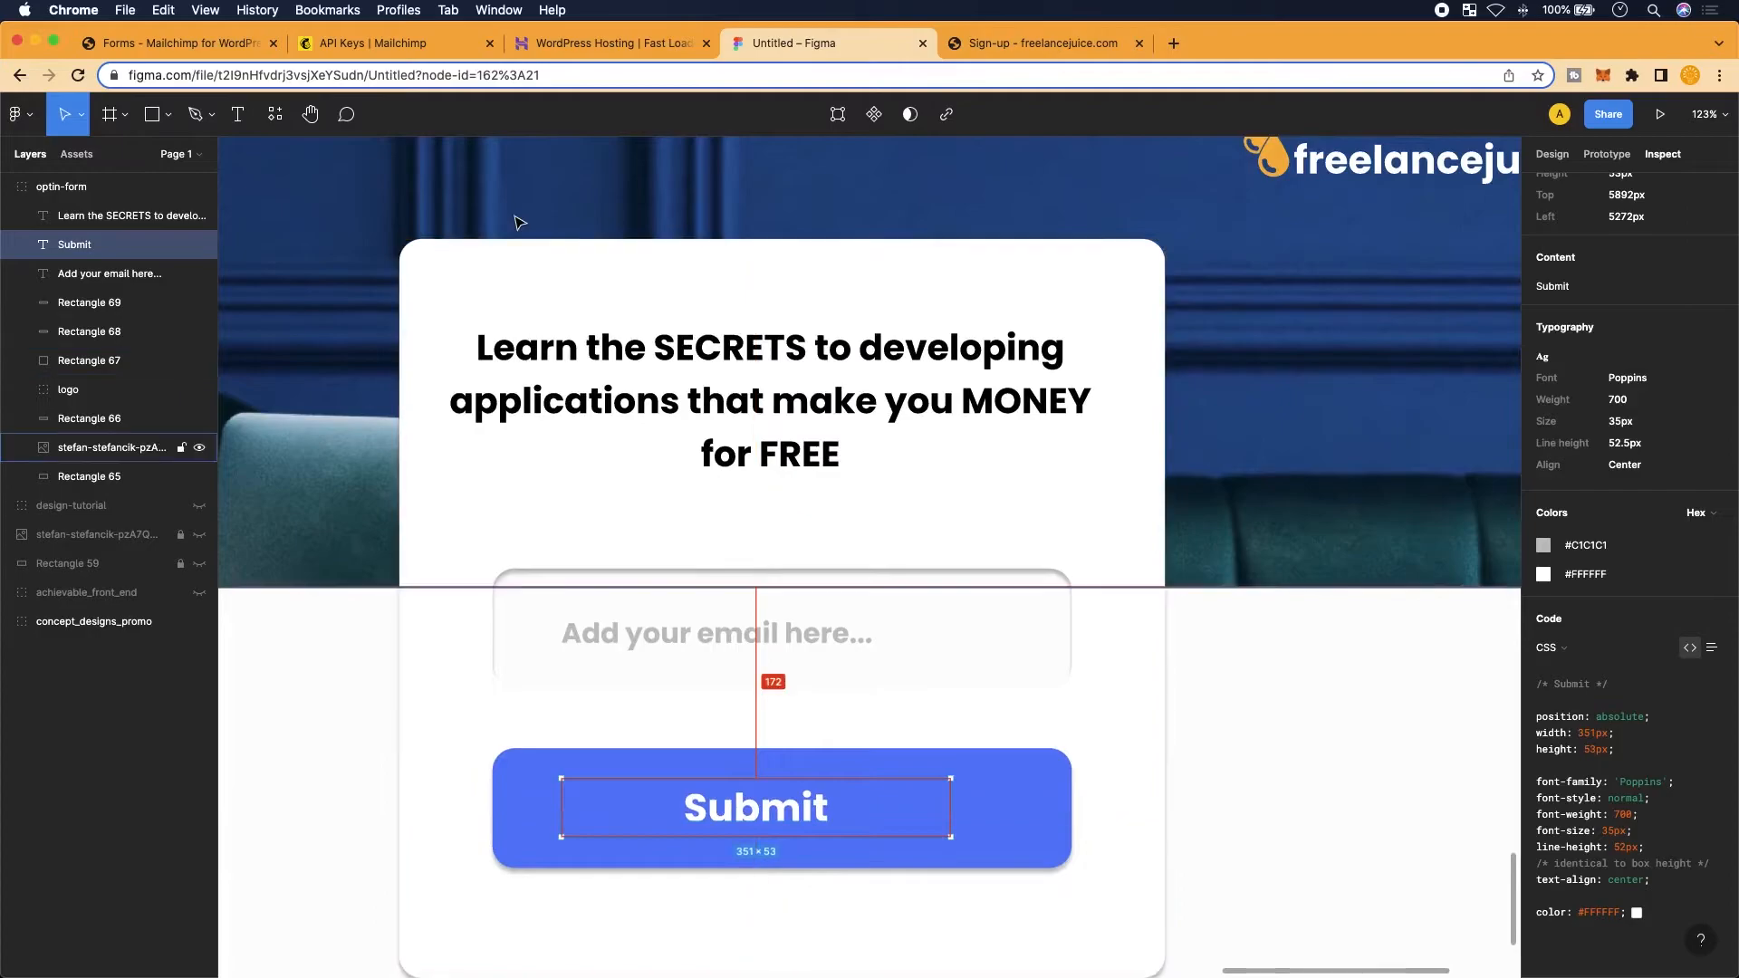
left_click(218, 43)
scroll(1070, 873, "down", 3)
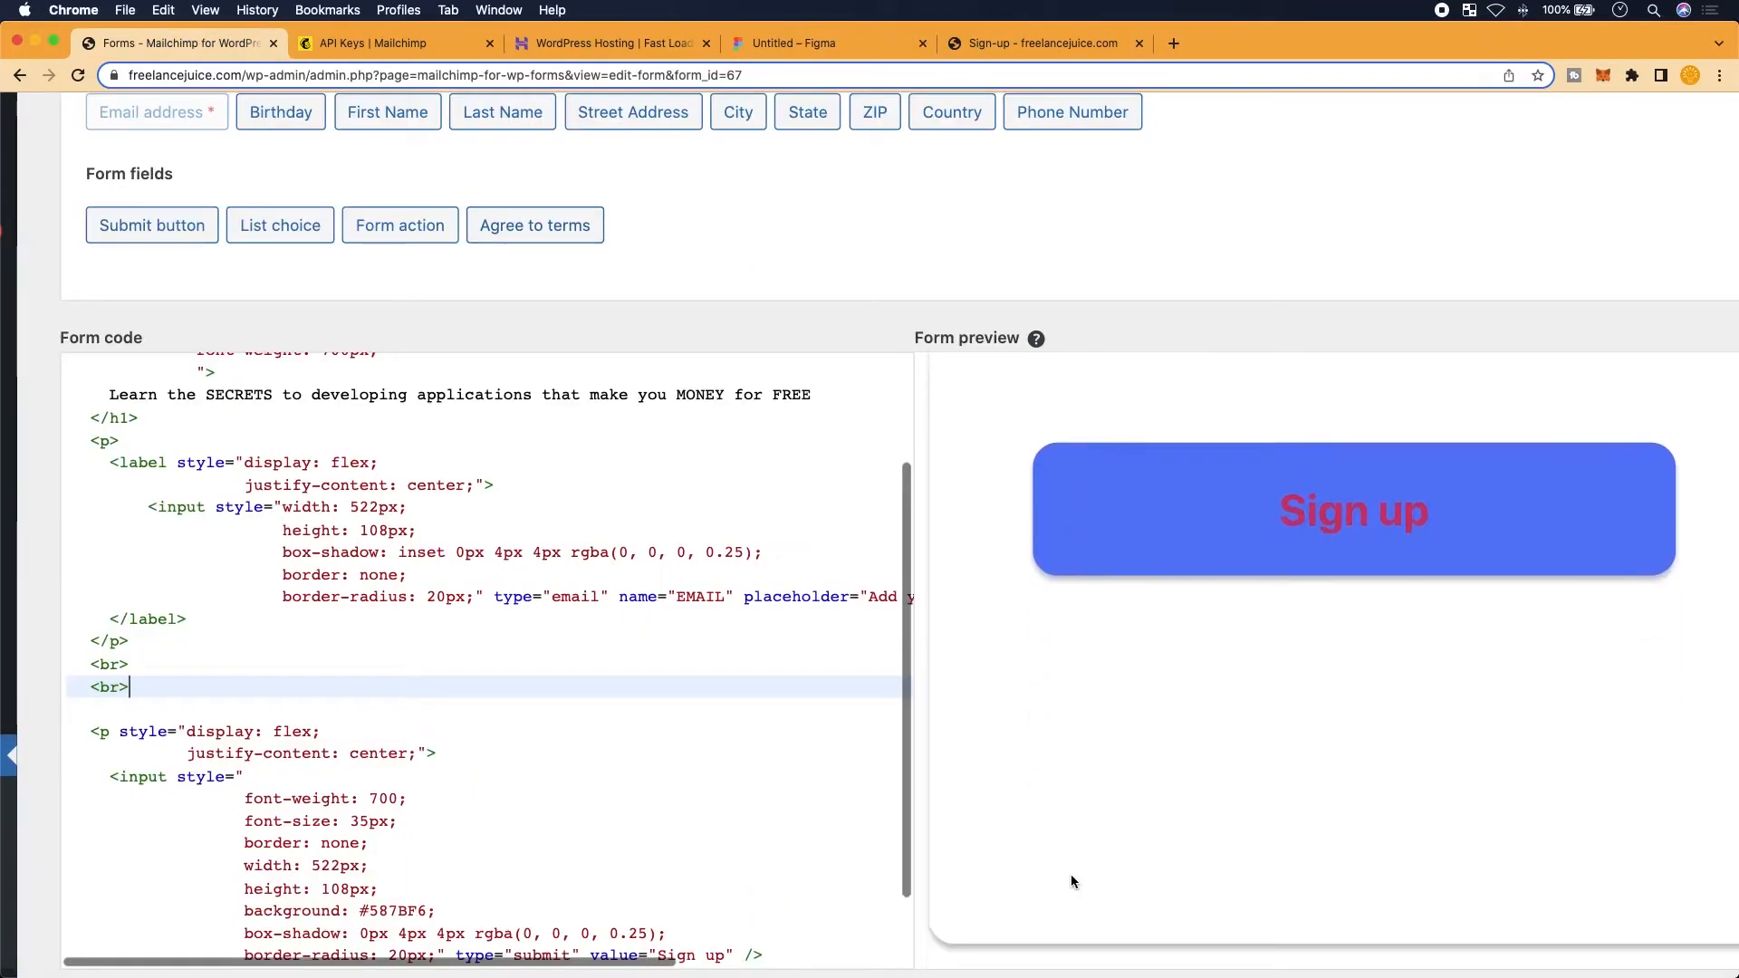
scroll(1071, 873, "up", 10)
scroll(1071, 873, "down", 4)
scroll(1071, 878, "down", 5)
scroll(996, 806, "up", 5)
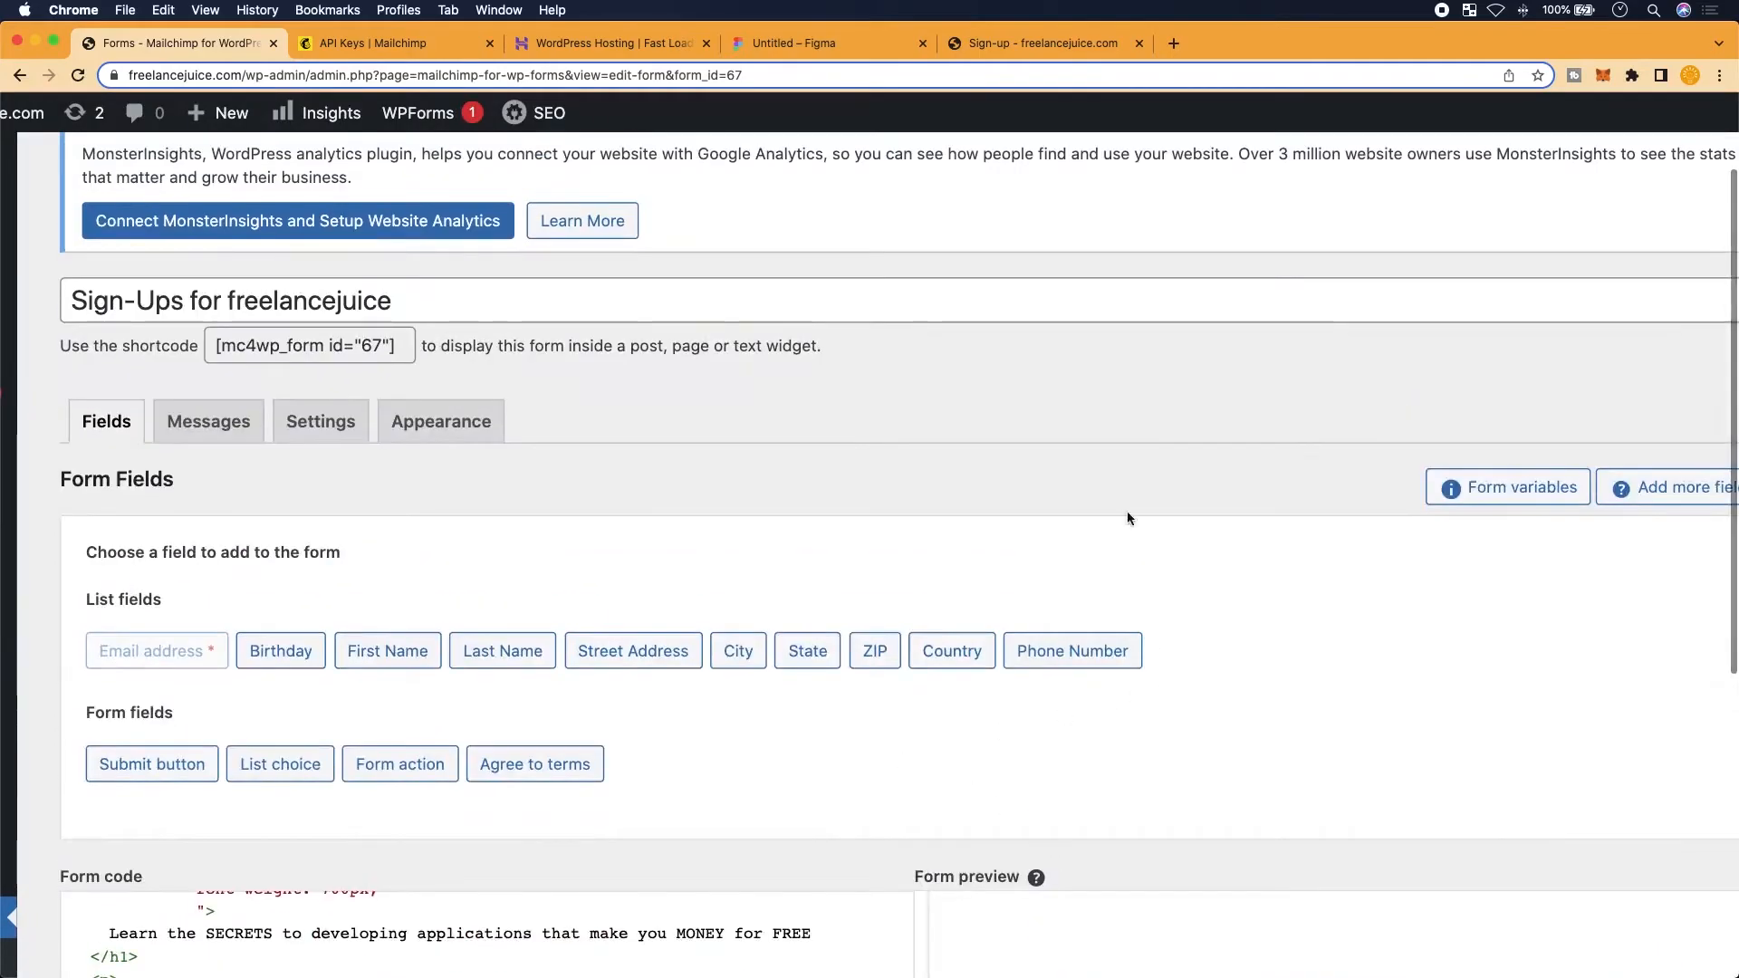
scroll(1130, 452, "down", 8)
scroll(1121, 524, "up", 4)
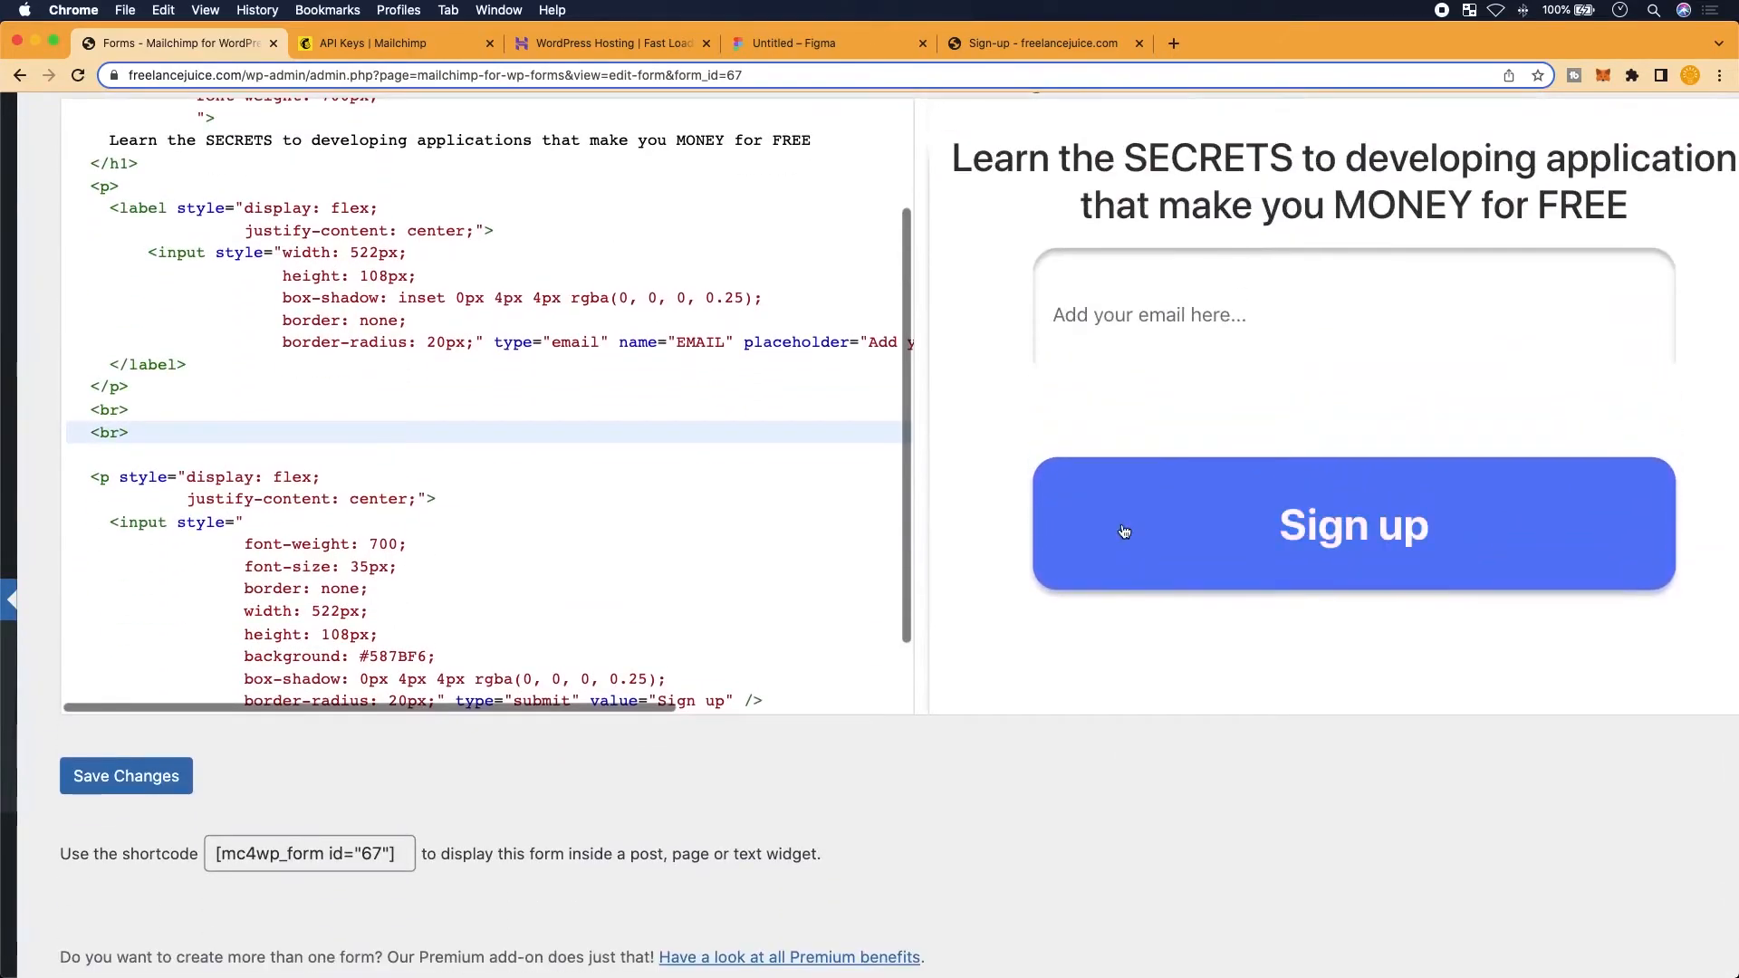
scroll(1094, 399, "up", 2)
scroll(1036, 283, "up", 4)
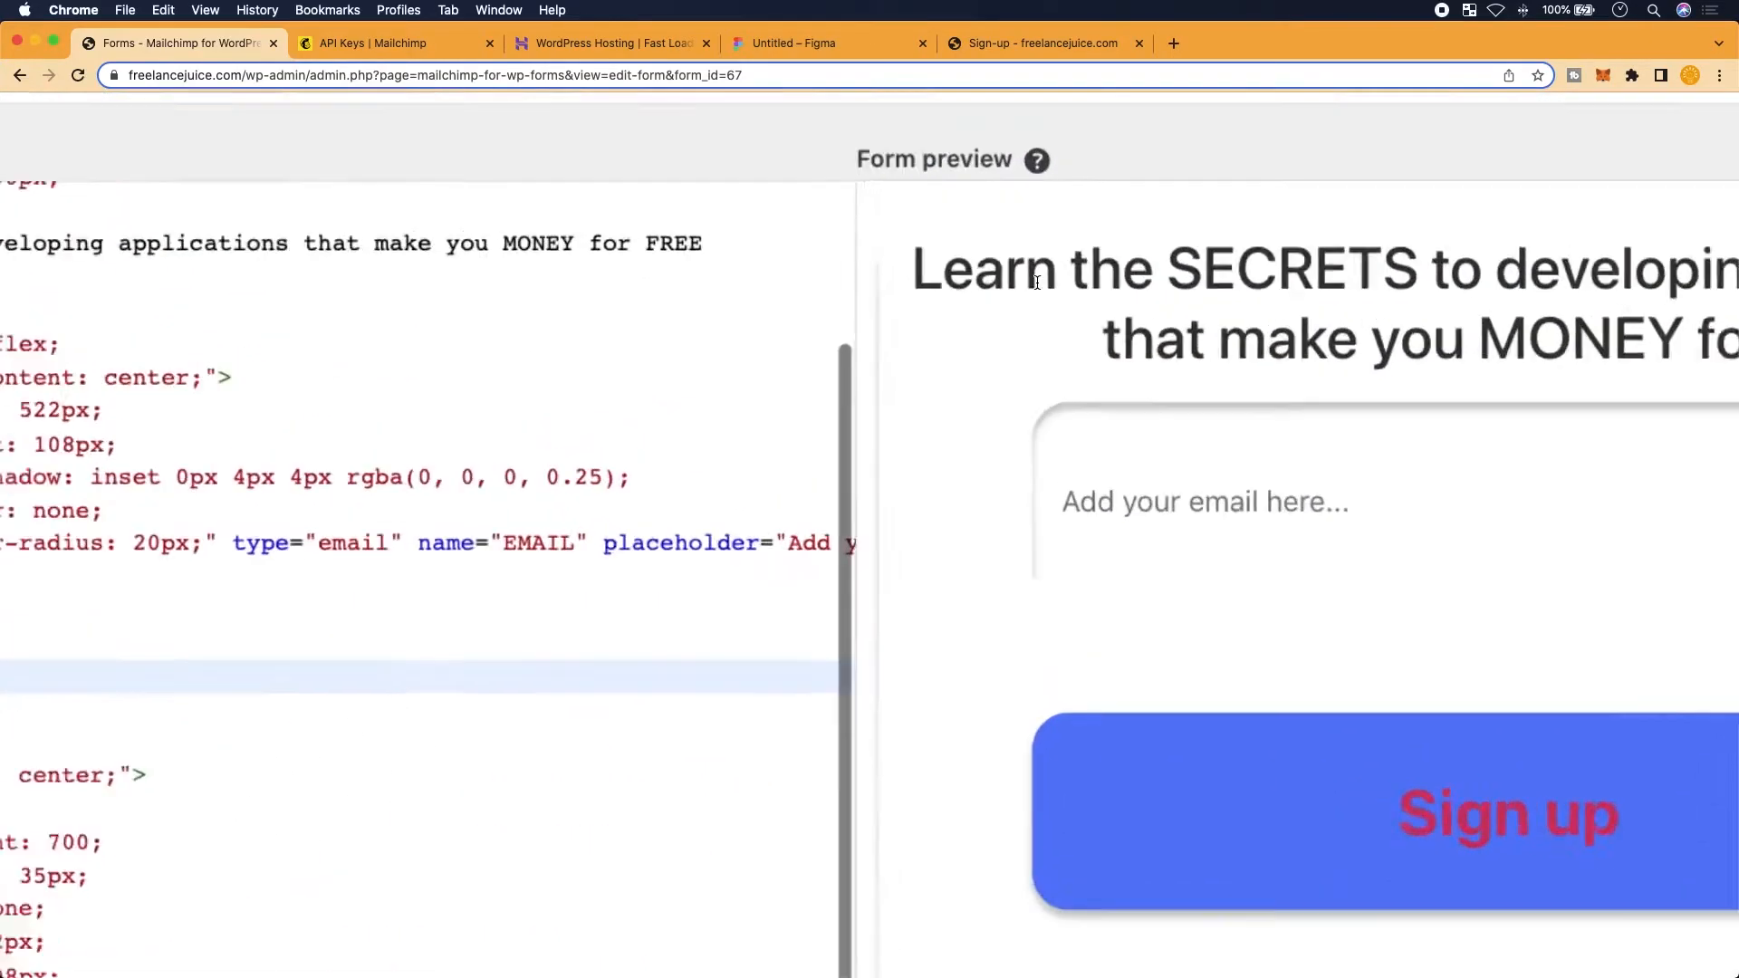
scroll(971, 268, "down", 5)
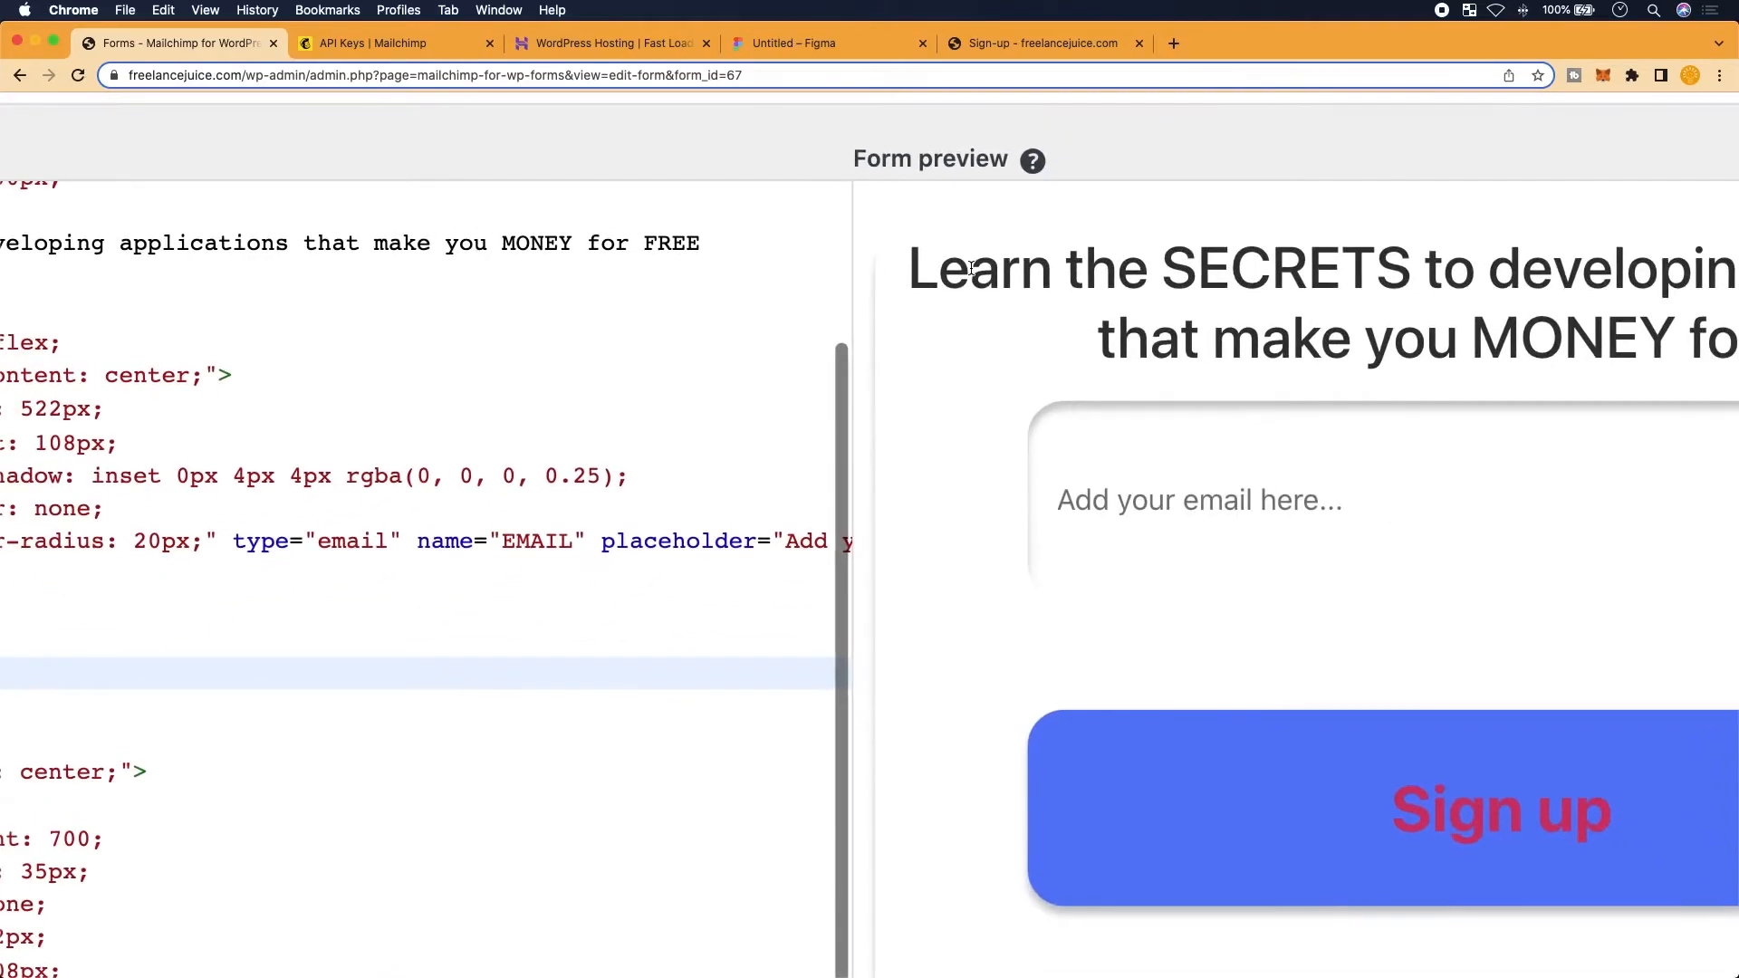
scroll(971, 268, "down", 3)
scroll(985, 405, "down", 1)
scroll(984, 406, "up", 1)
scroll(473, 493, "up", 3)
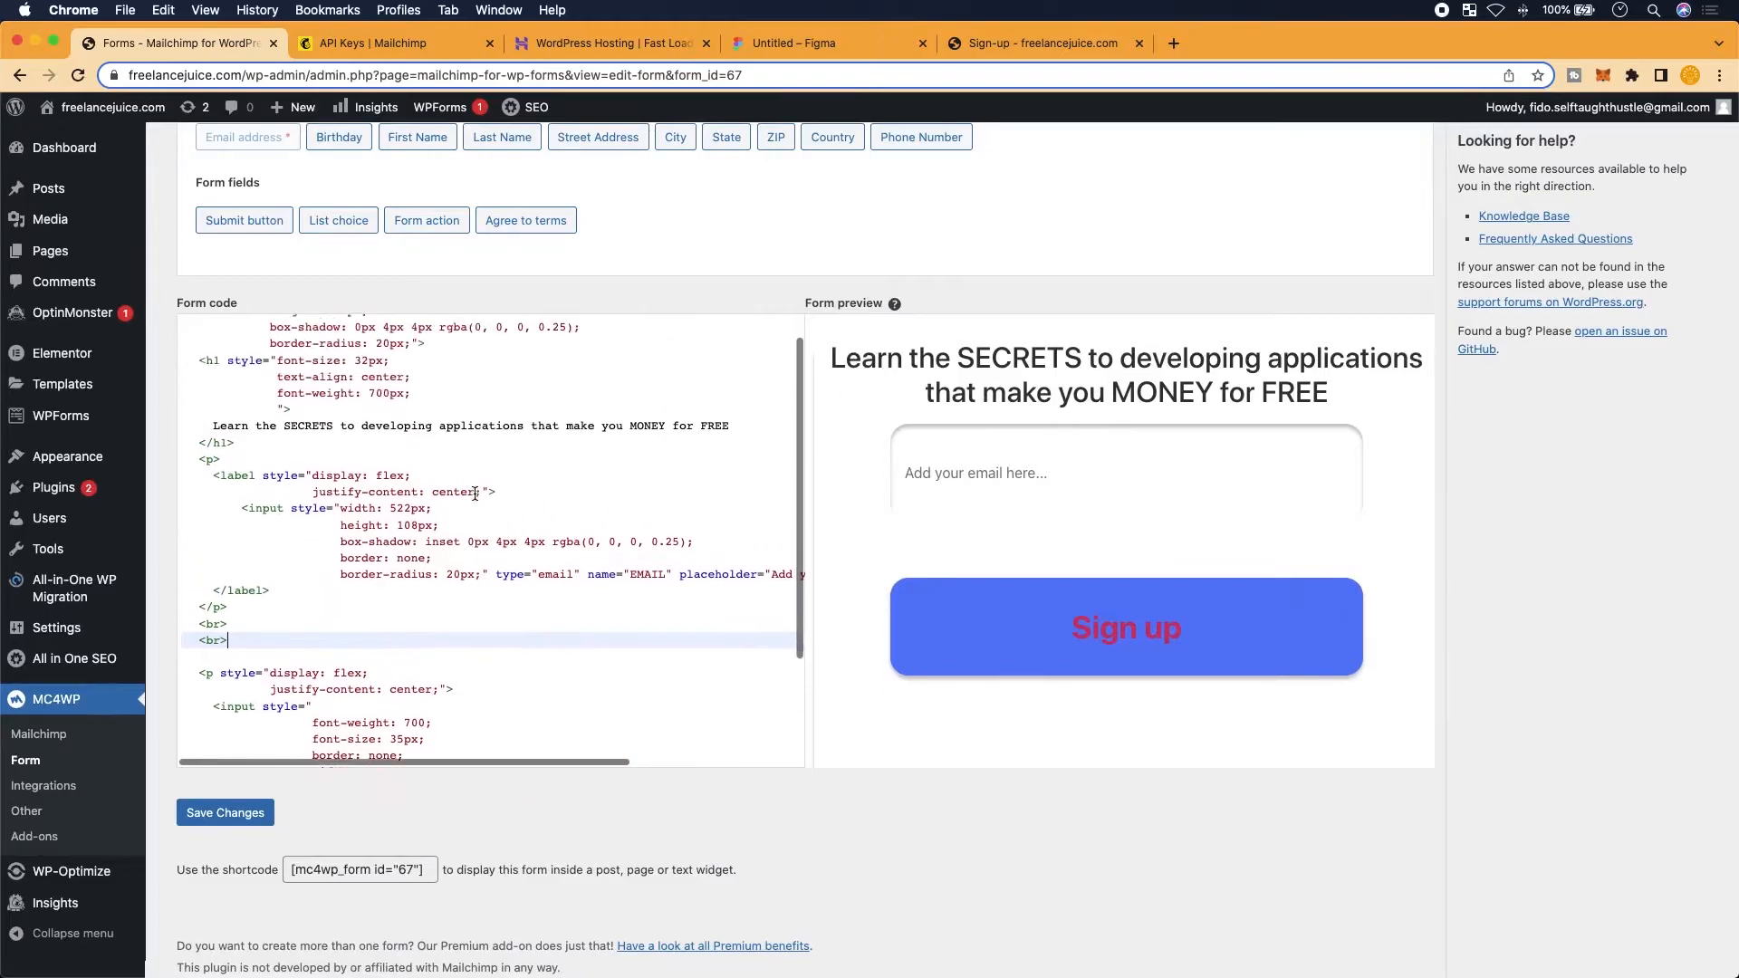
scroll(1004, 493, "up", 4)
scroll(979, 548, "down", 1)
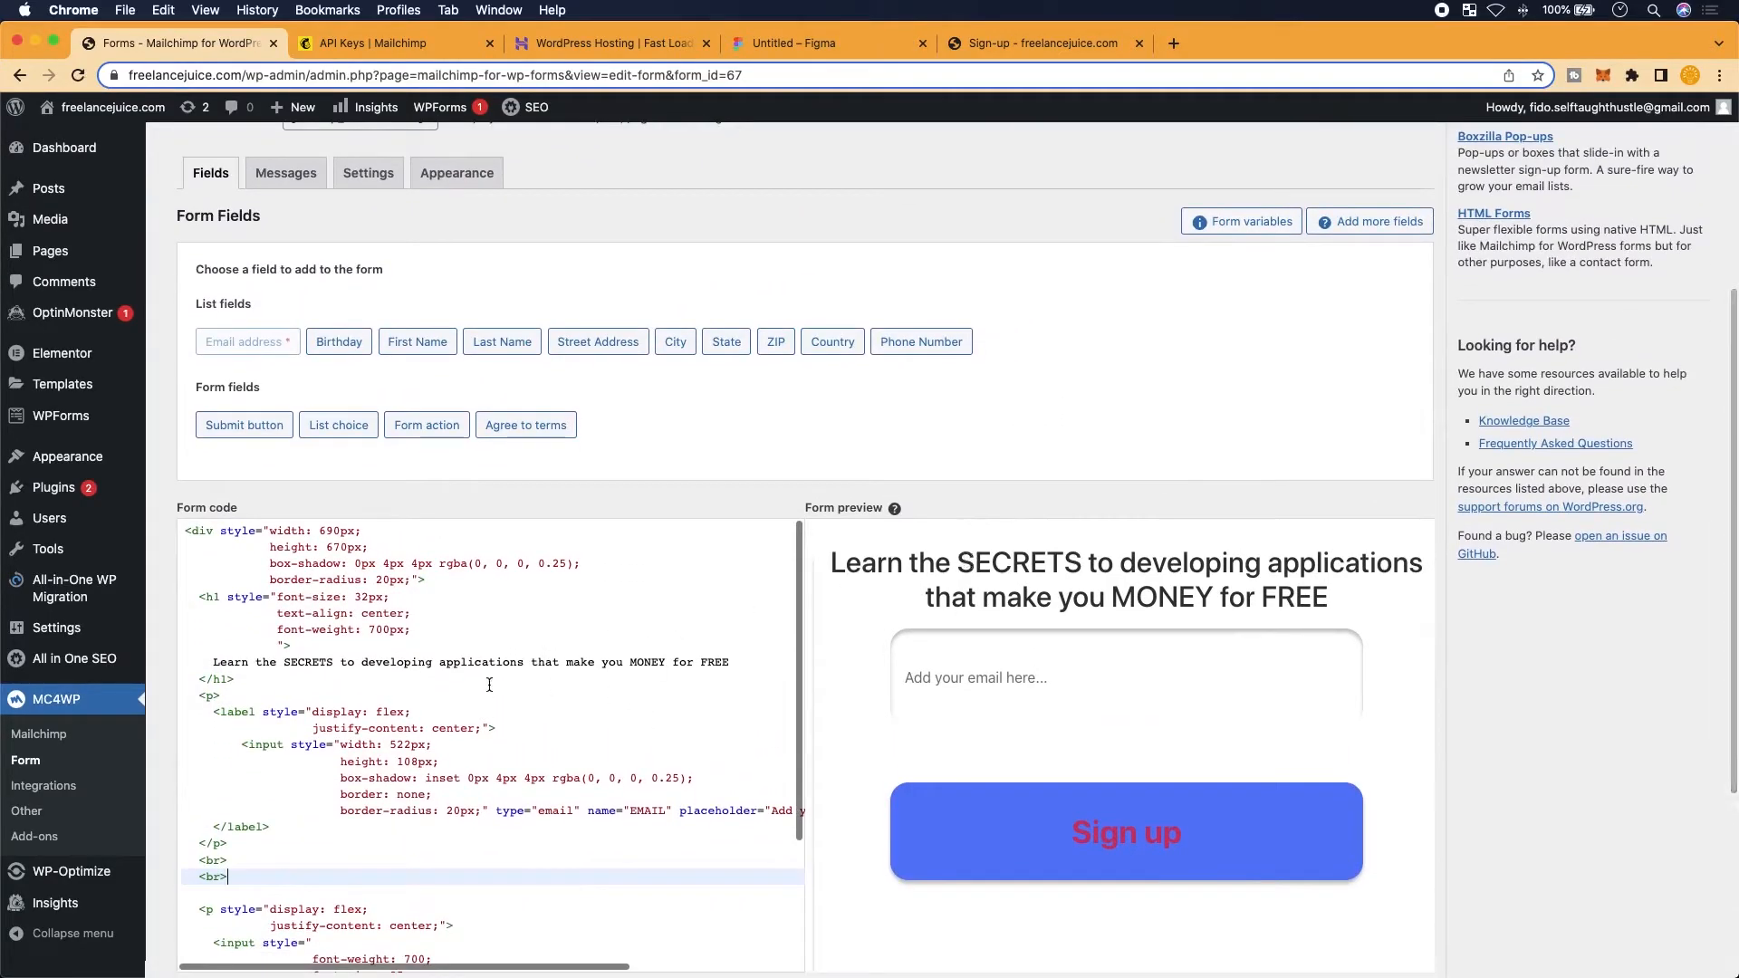
scroll(475, 685, "down", 1)
scroll(580, 706, "up", 1)
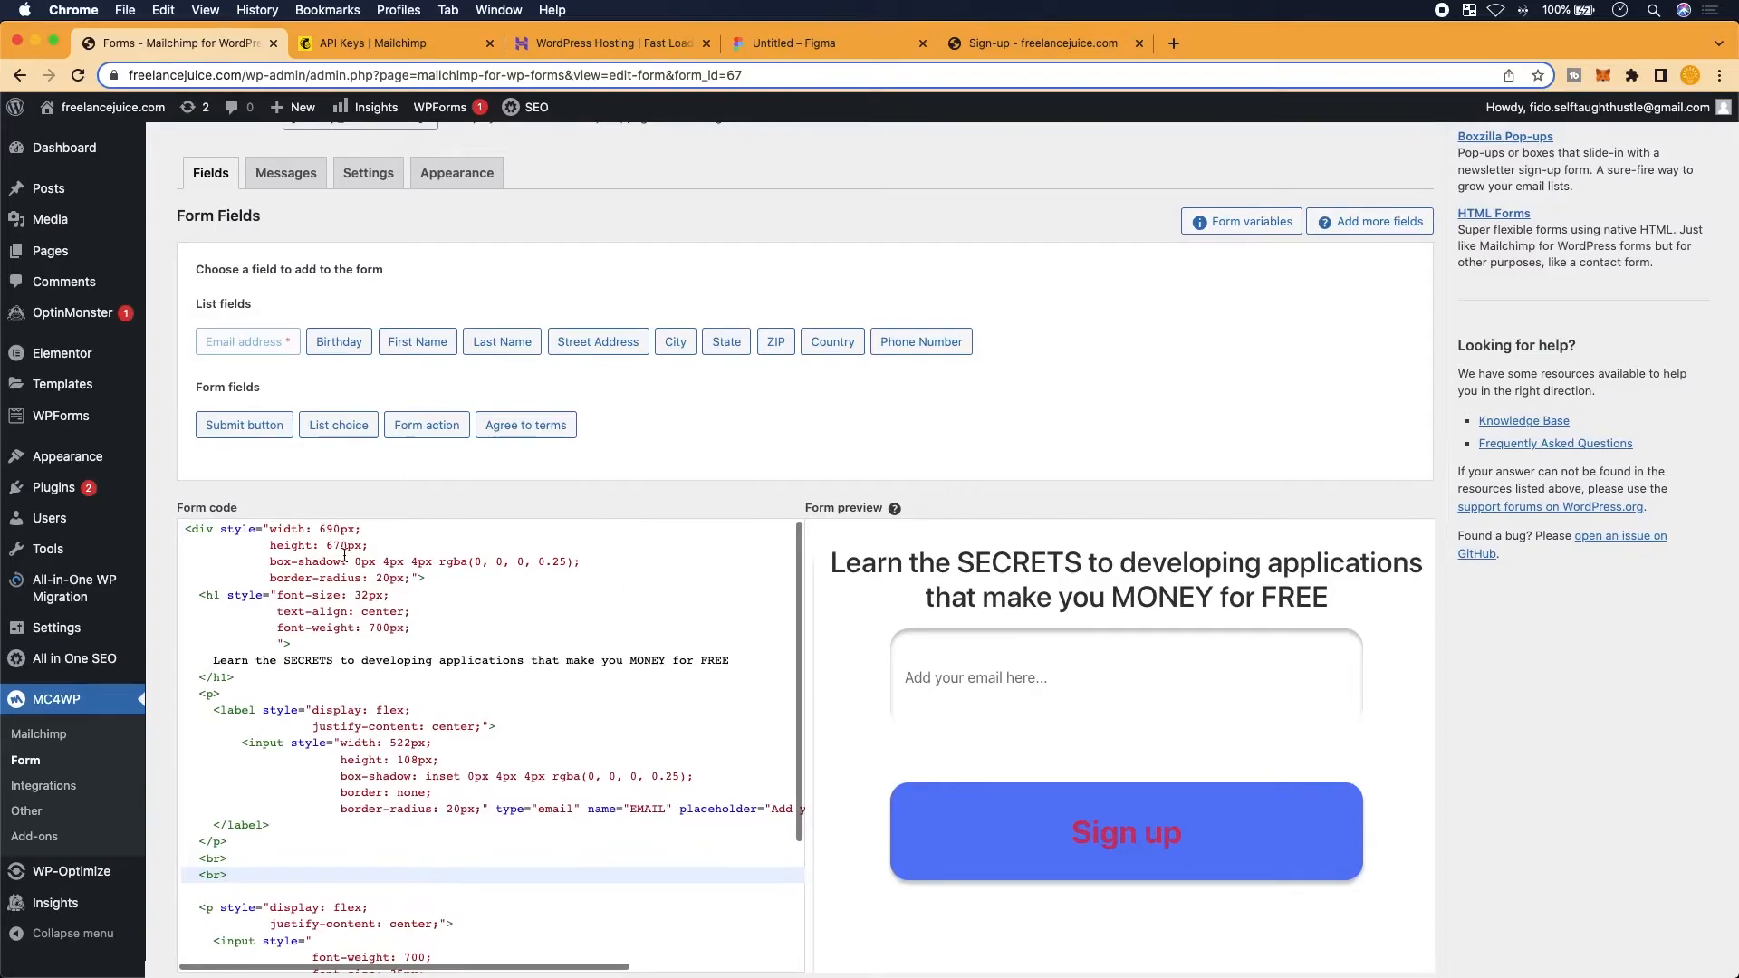
scroll(382, 604, "up", 1)
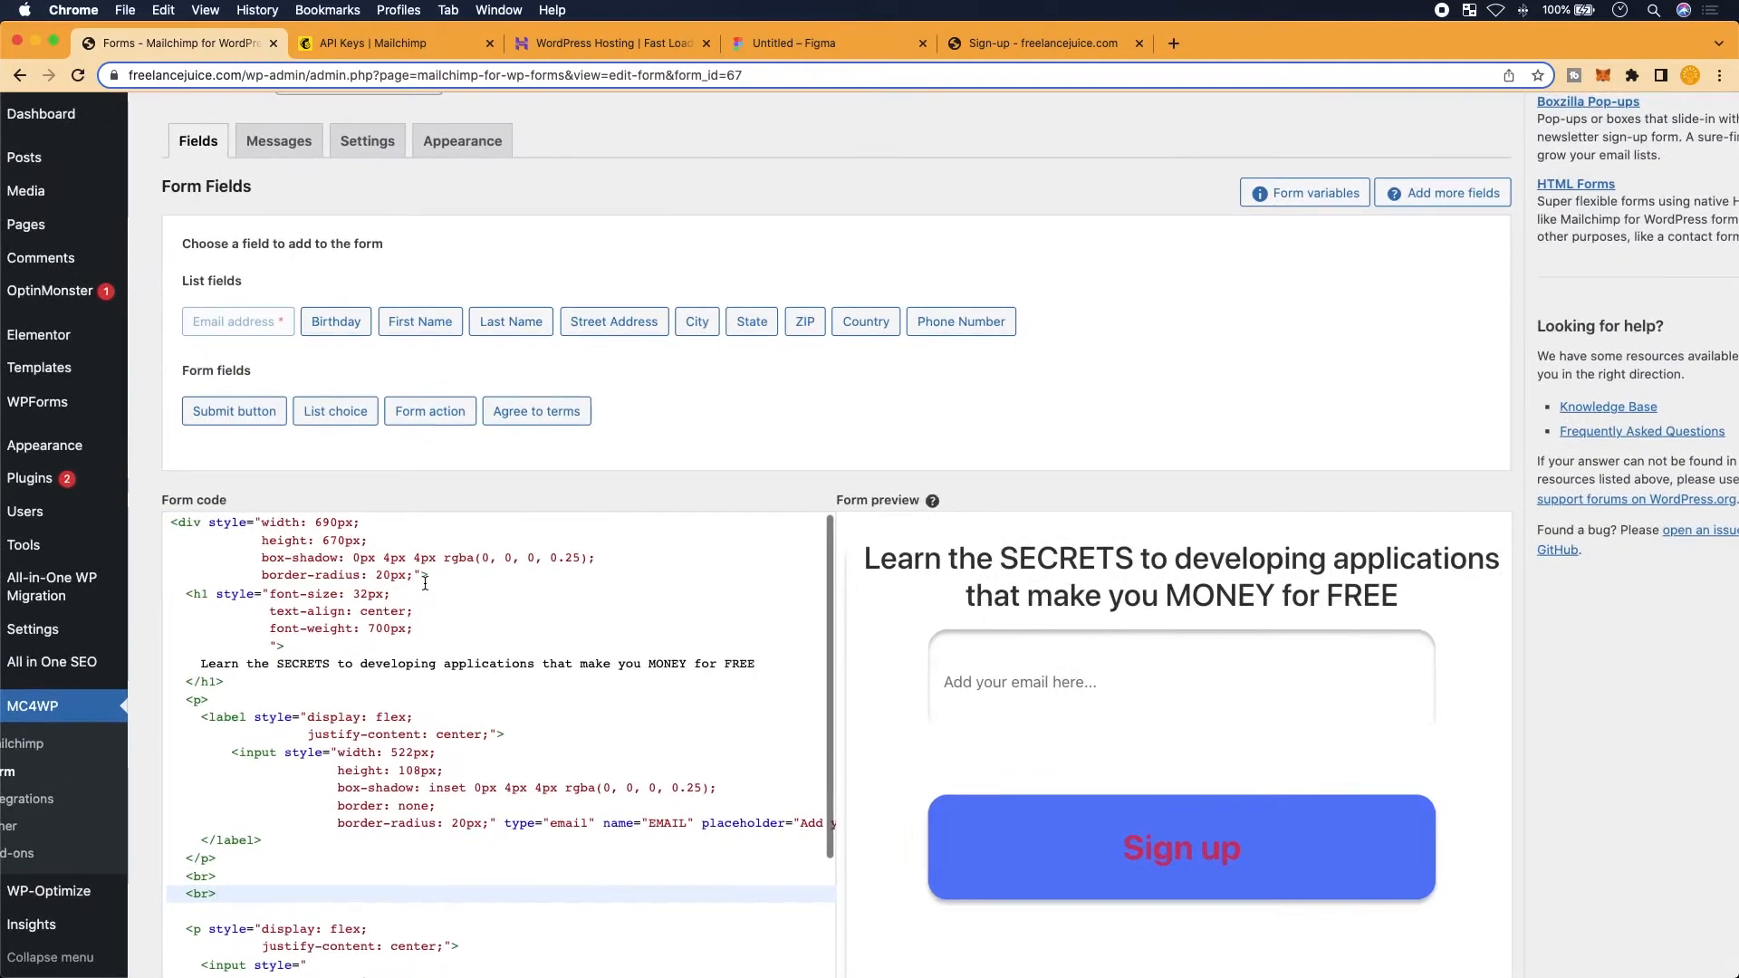
Add display: flex; after the last rule in the outer card div's style
left_click(412, 578)
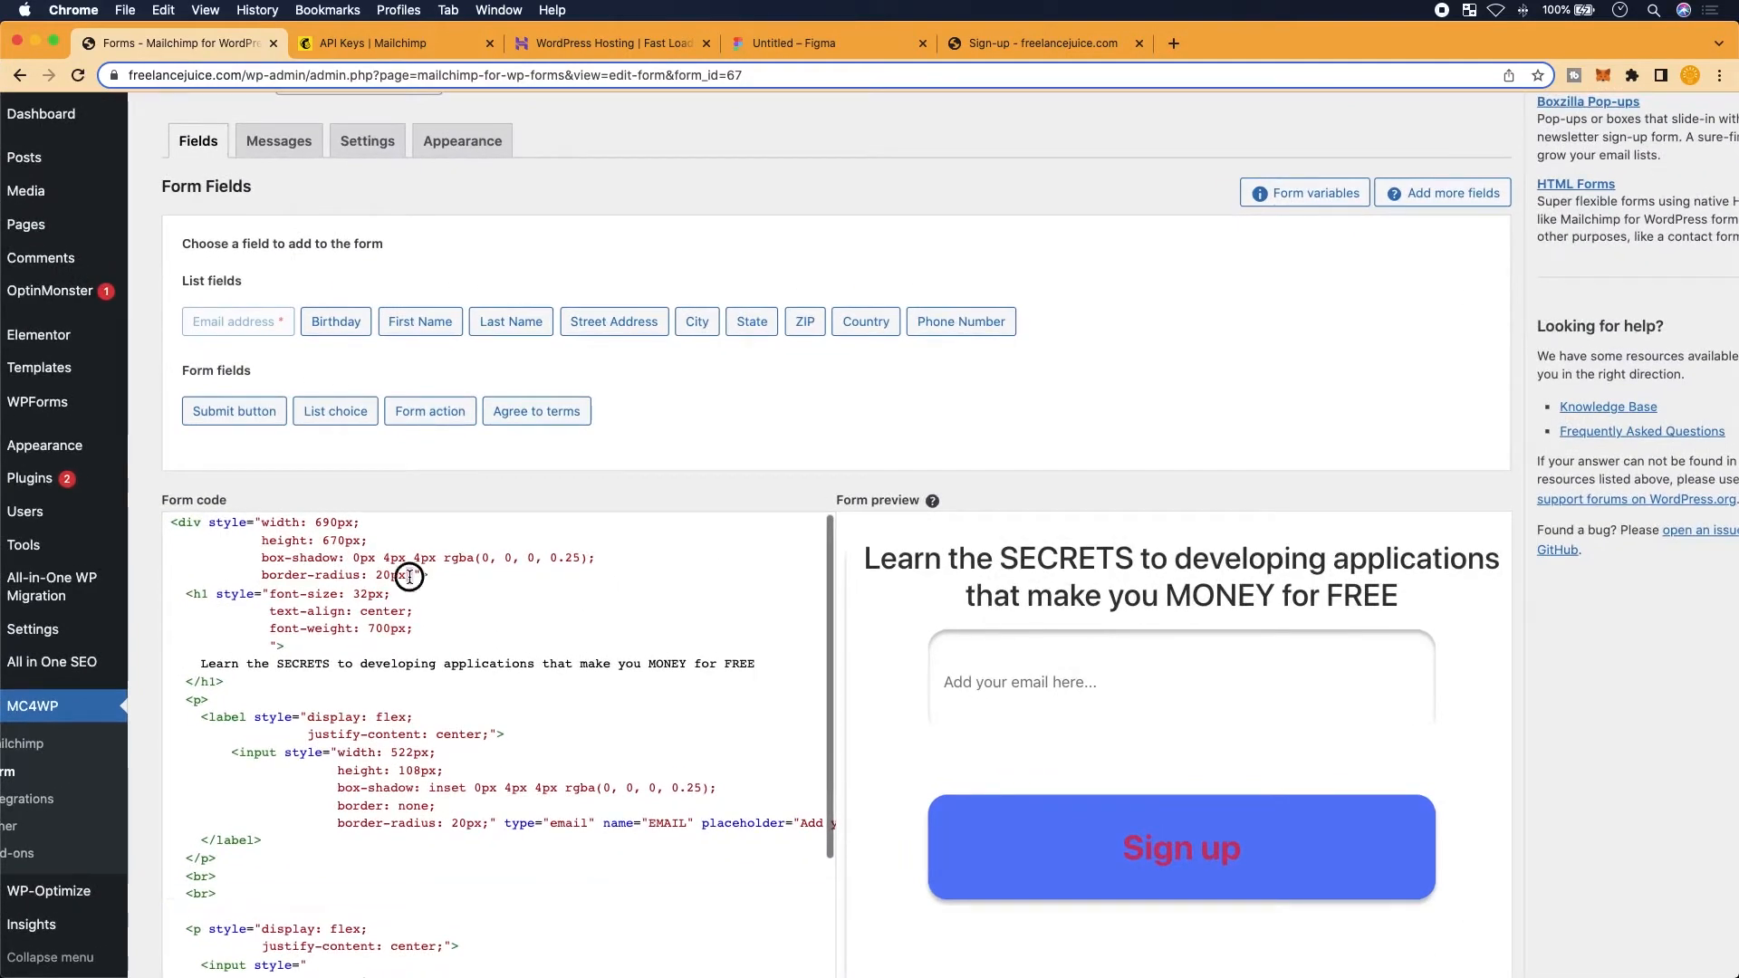
left_click(267, 525)
left_click(389, 542)
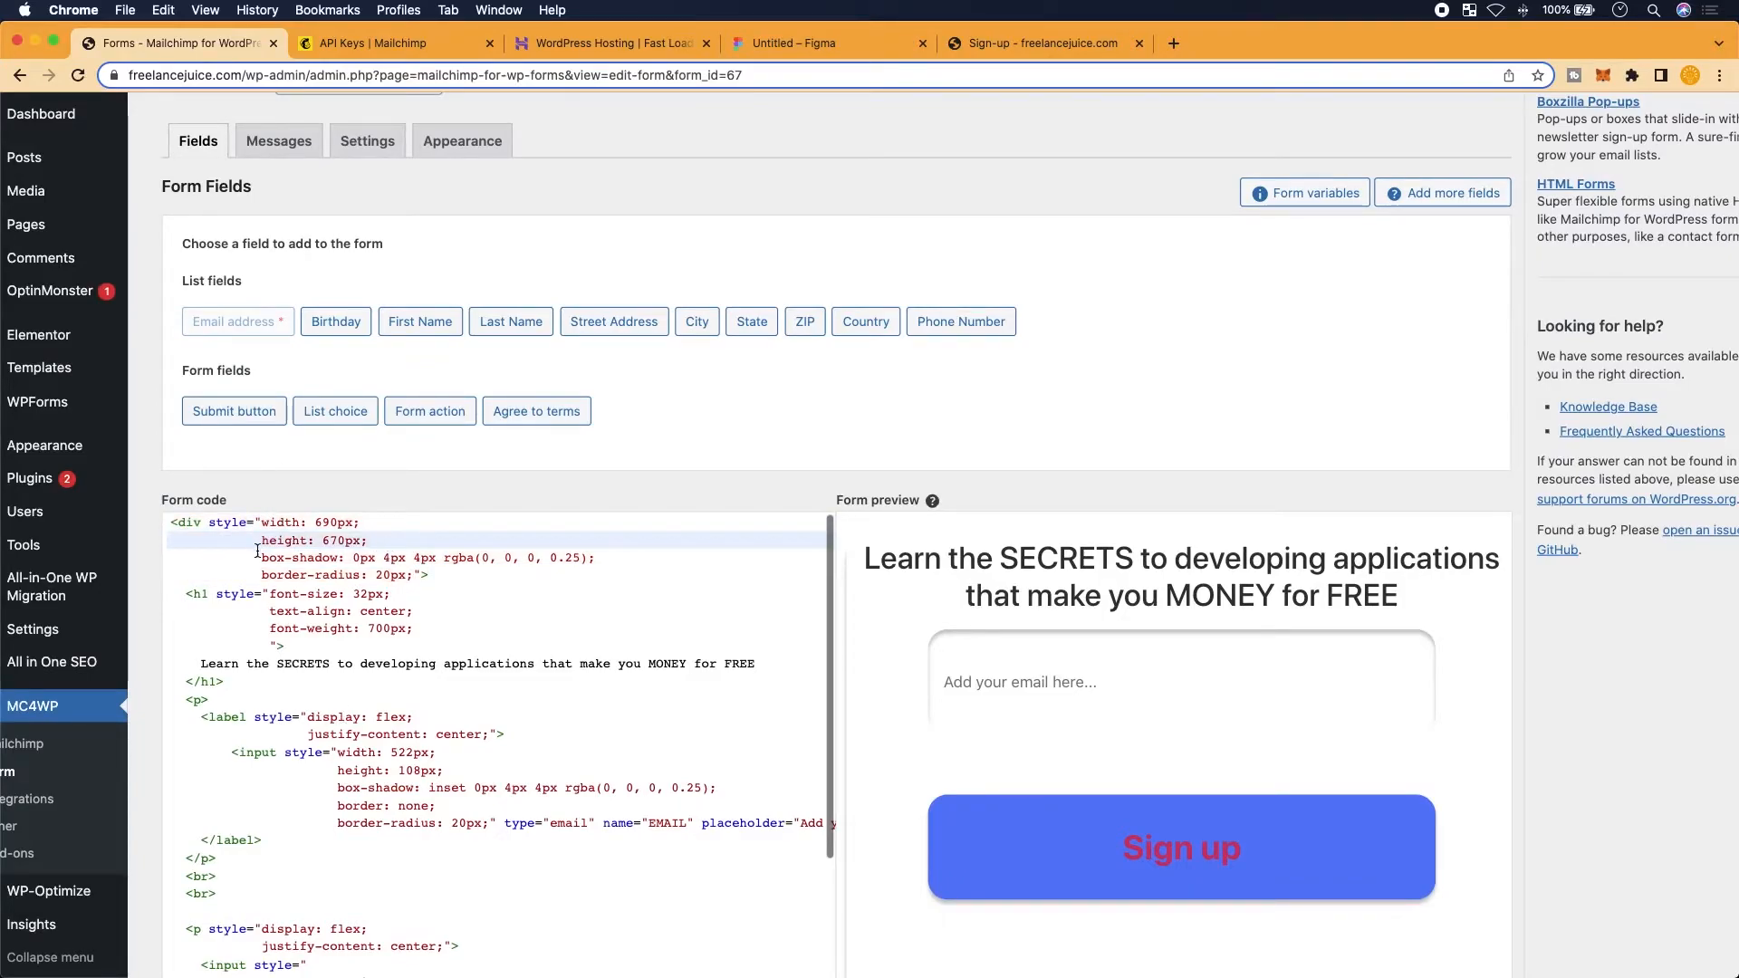
key("Up")
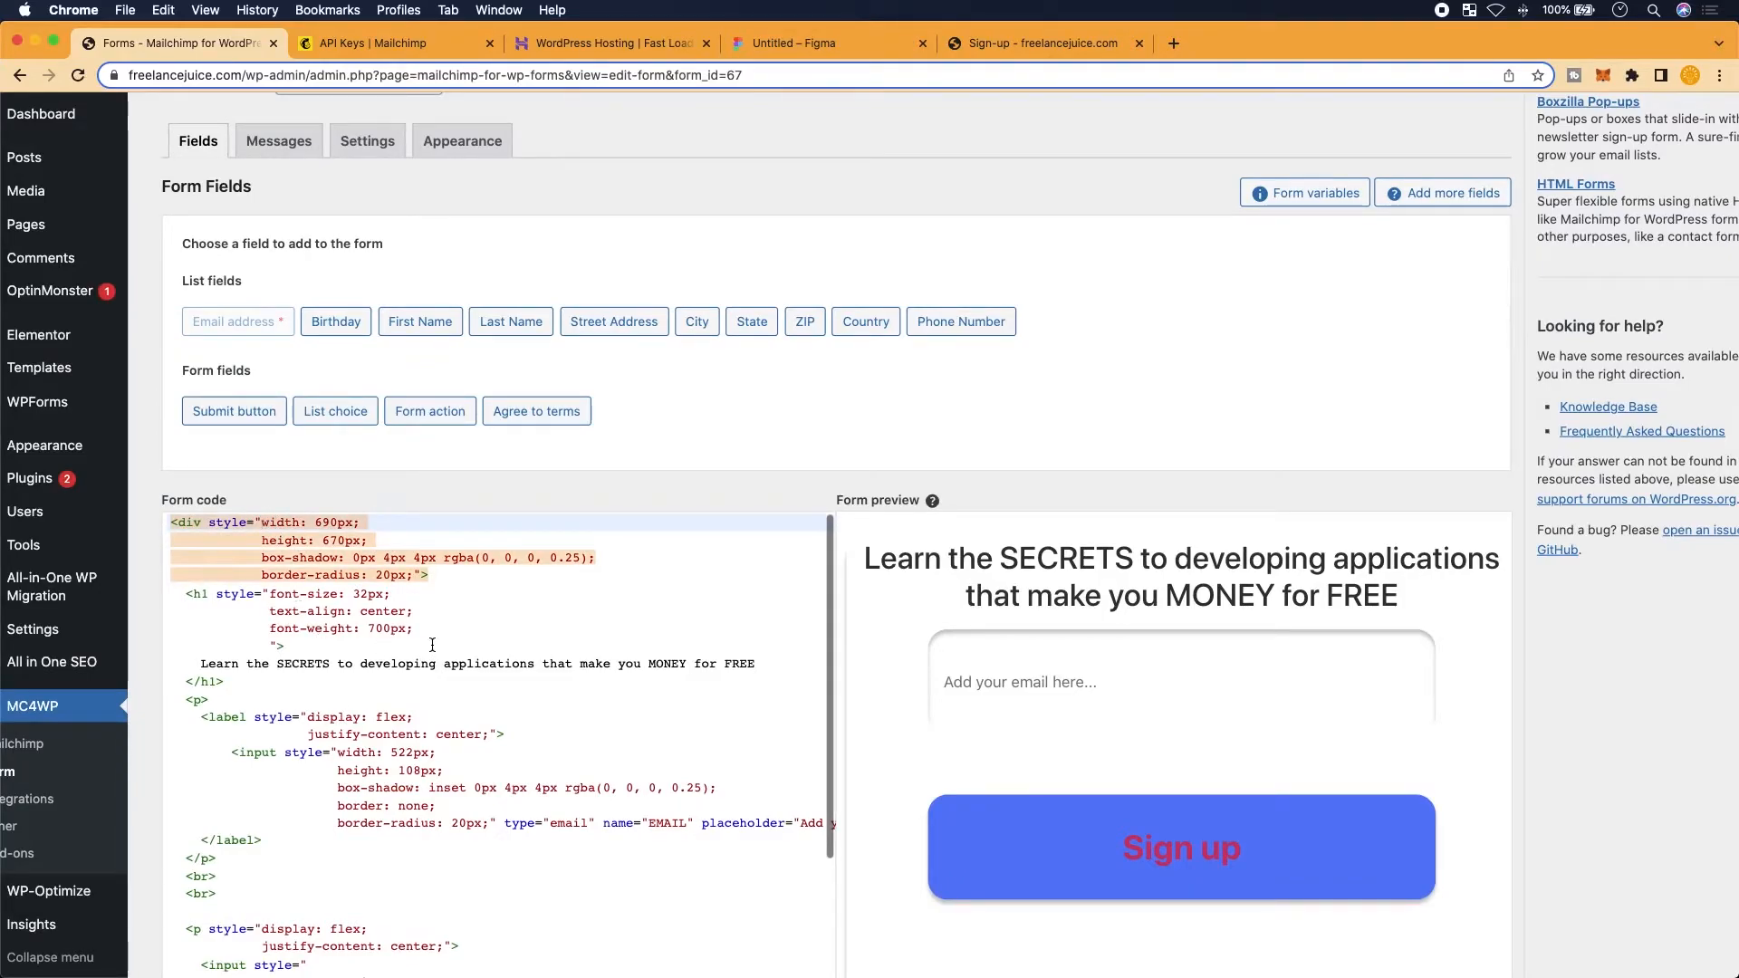
left_click(423, 577)
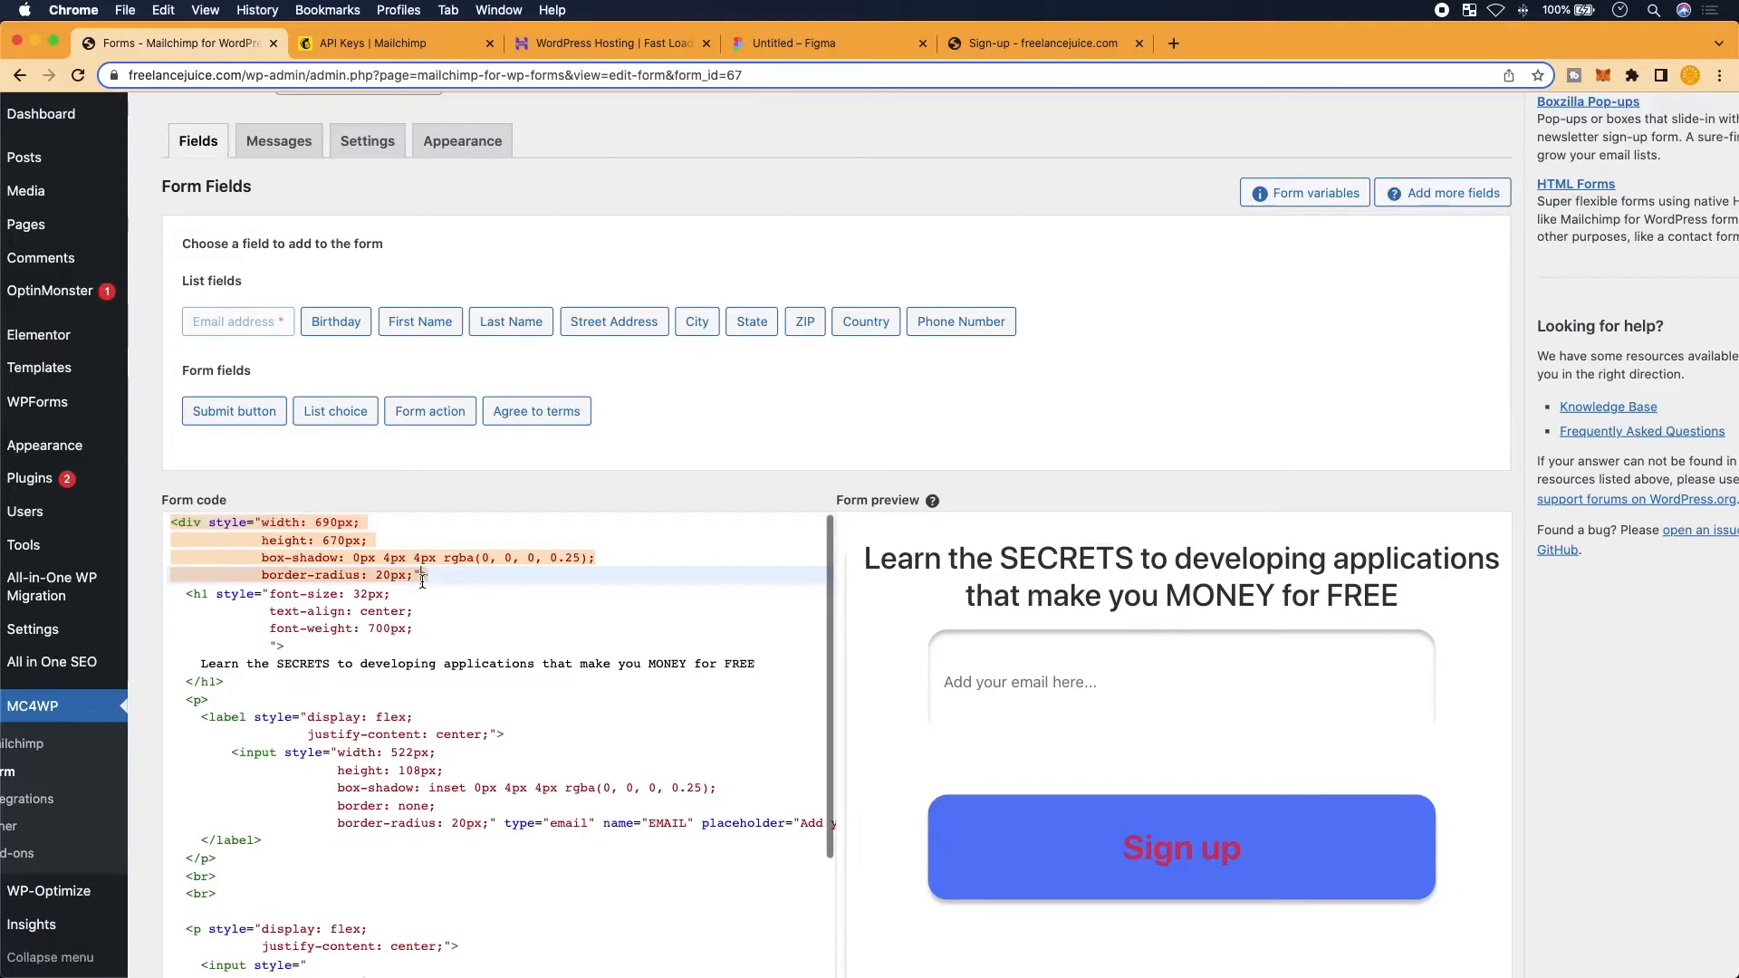
key("Return")
type("display: flex;\">")
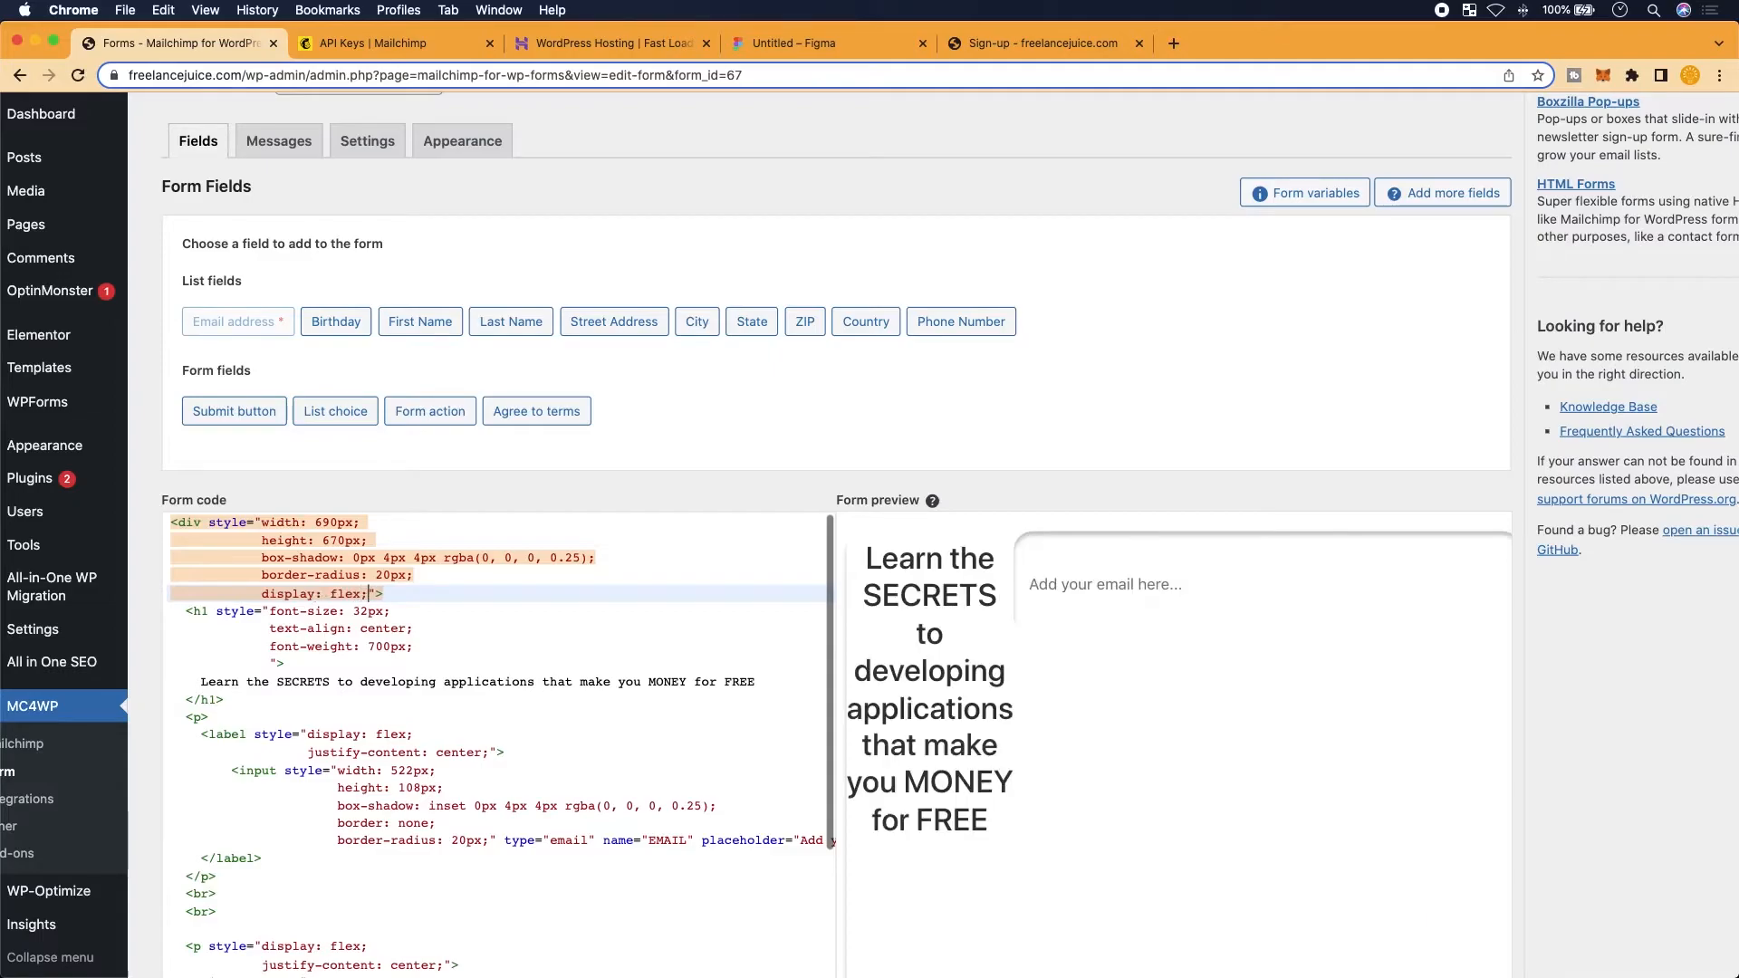
key("Return")
Add justify-content: space-evenly; to the card's style on the next line
type("justify")
type("-content:")
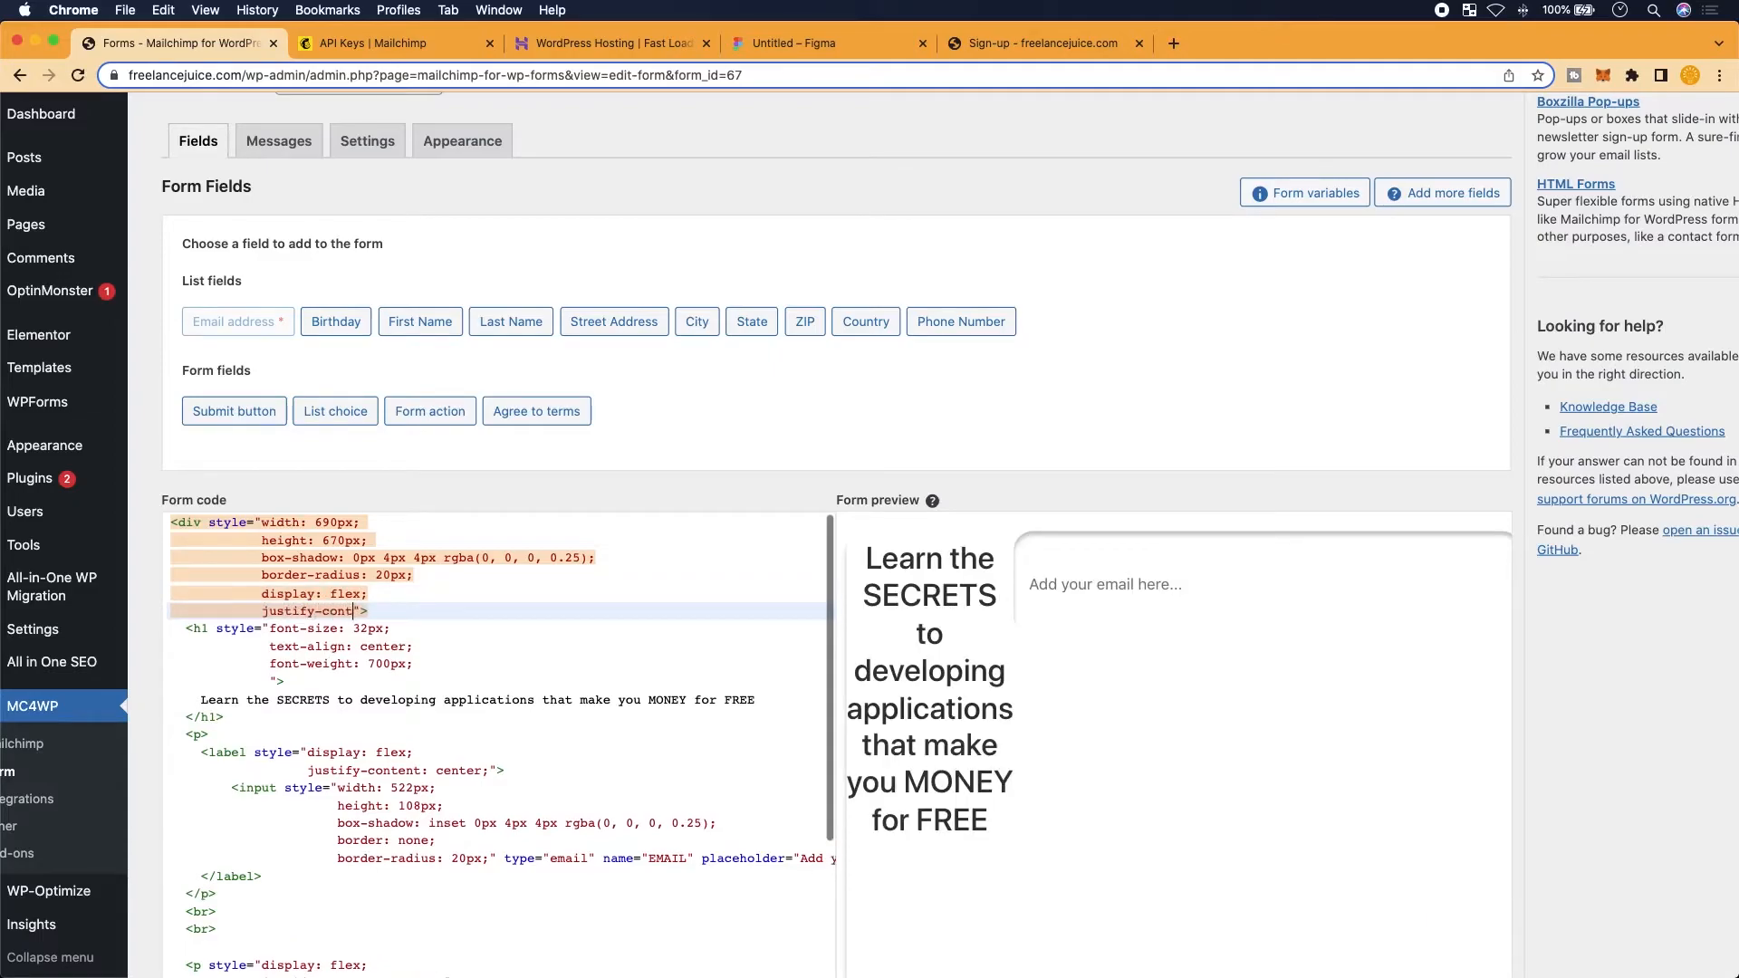
type(" spread")
key("BackSpace")
type("r-eve")
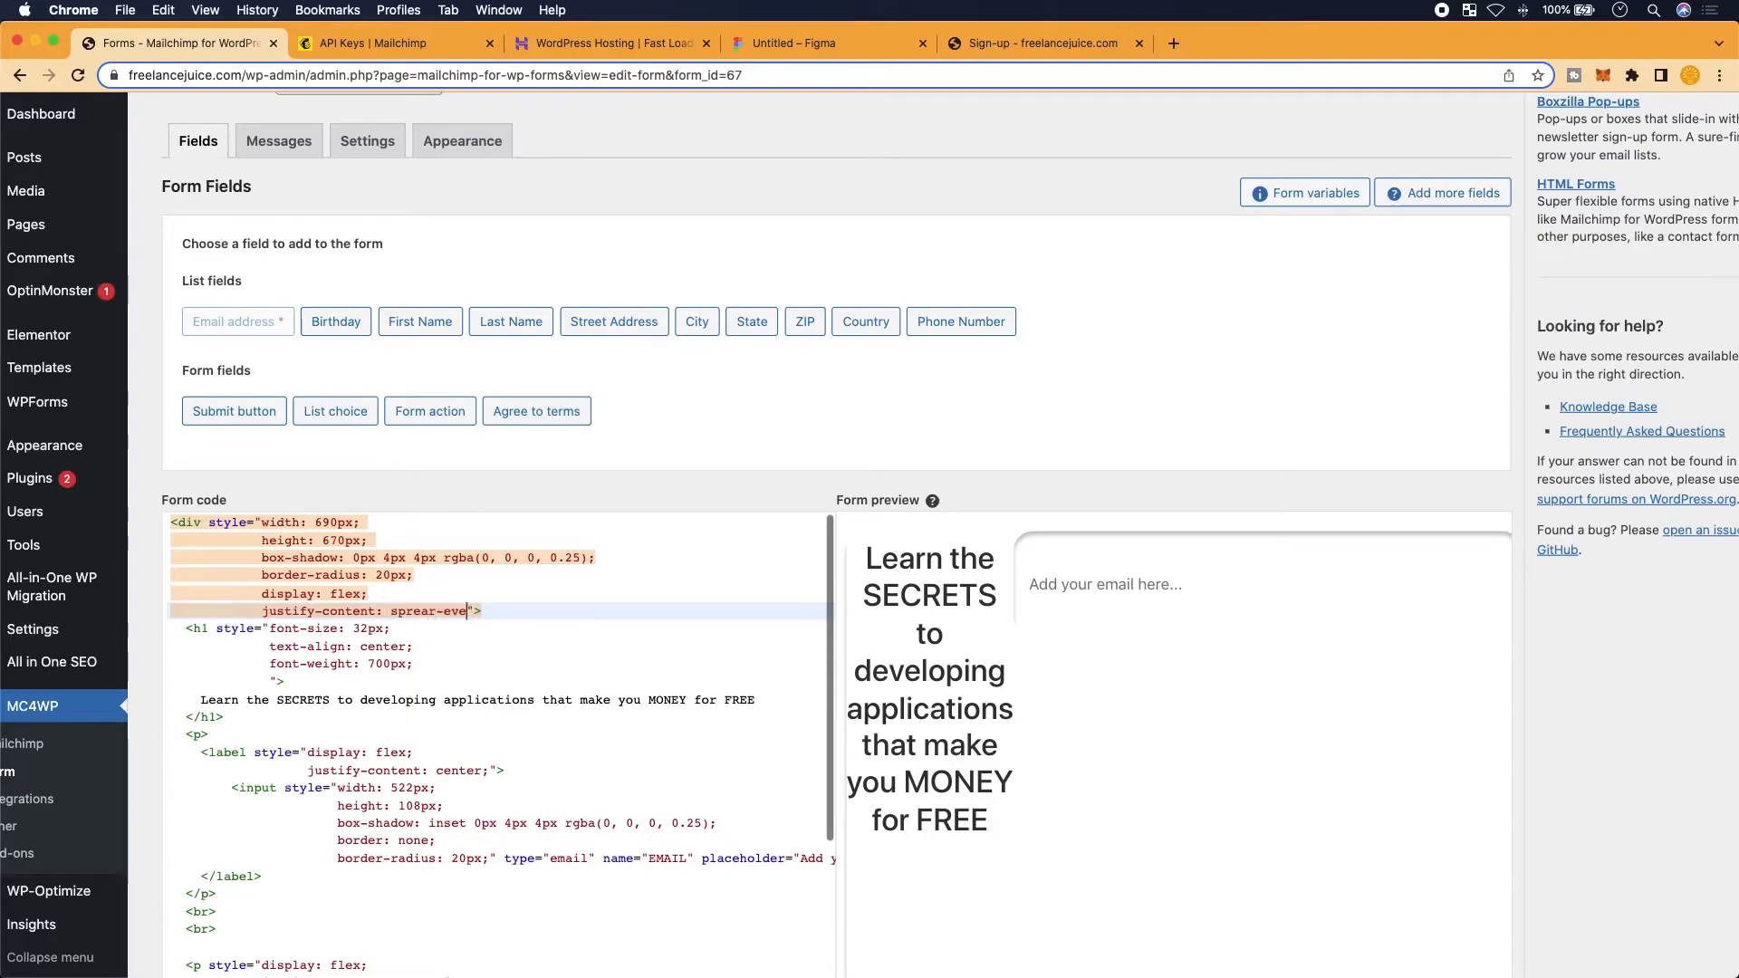
key("BackSpace")
key("BackSpace")
key("BackSpace")
key("BackSpace")
key("BackSpace")
key("BackSpace")
key("BackSpace")
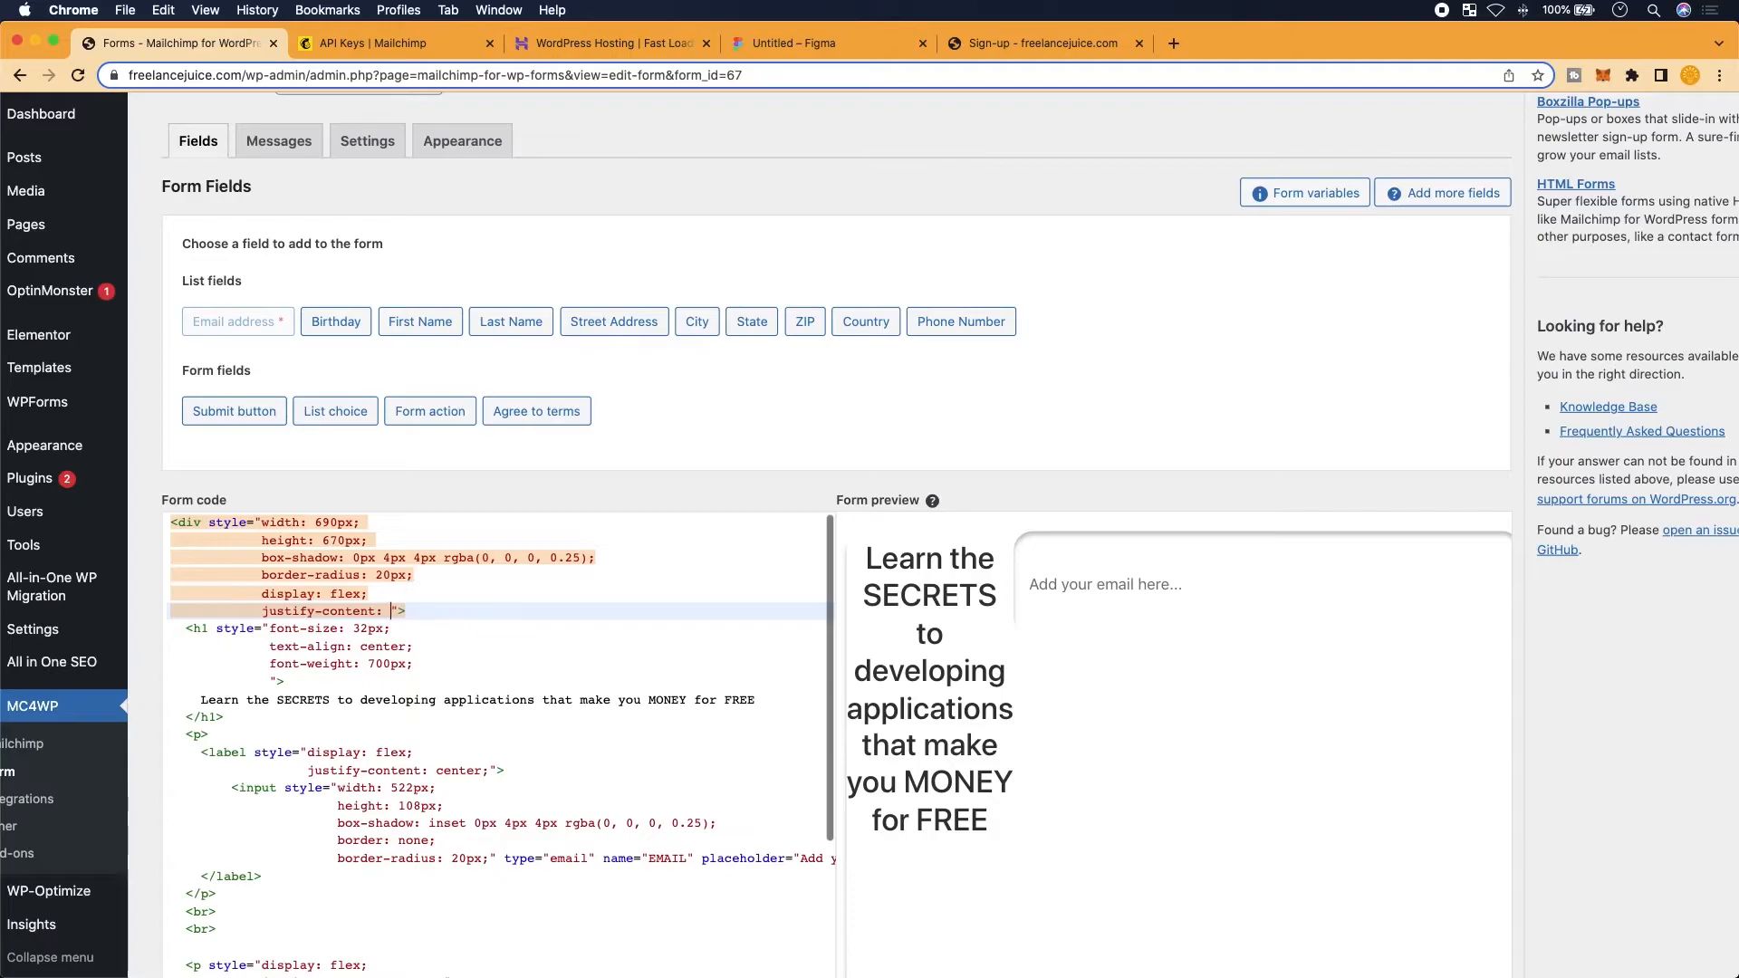
type("space-evenly;")
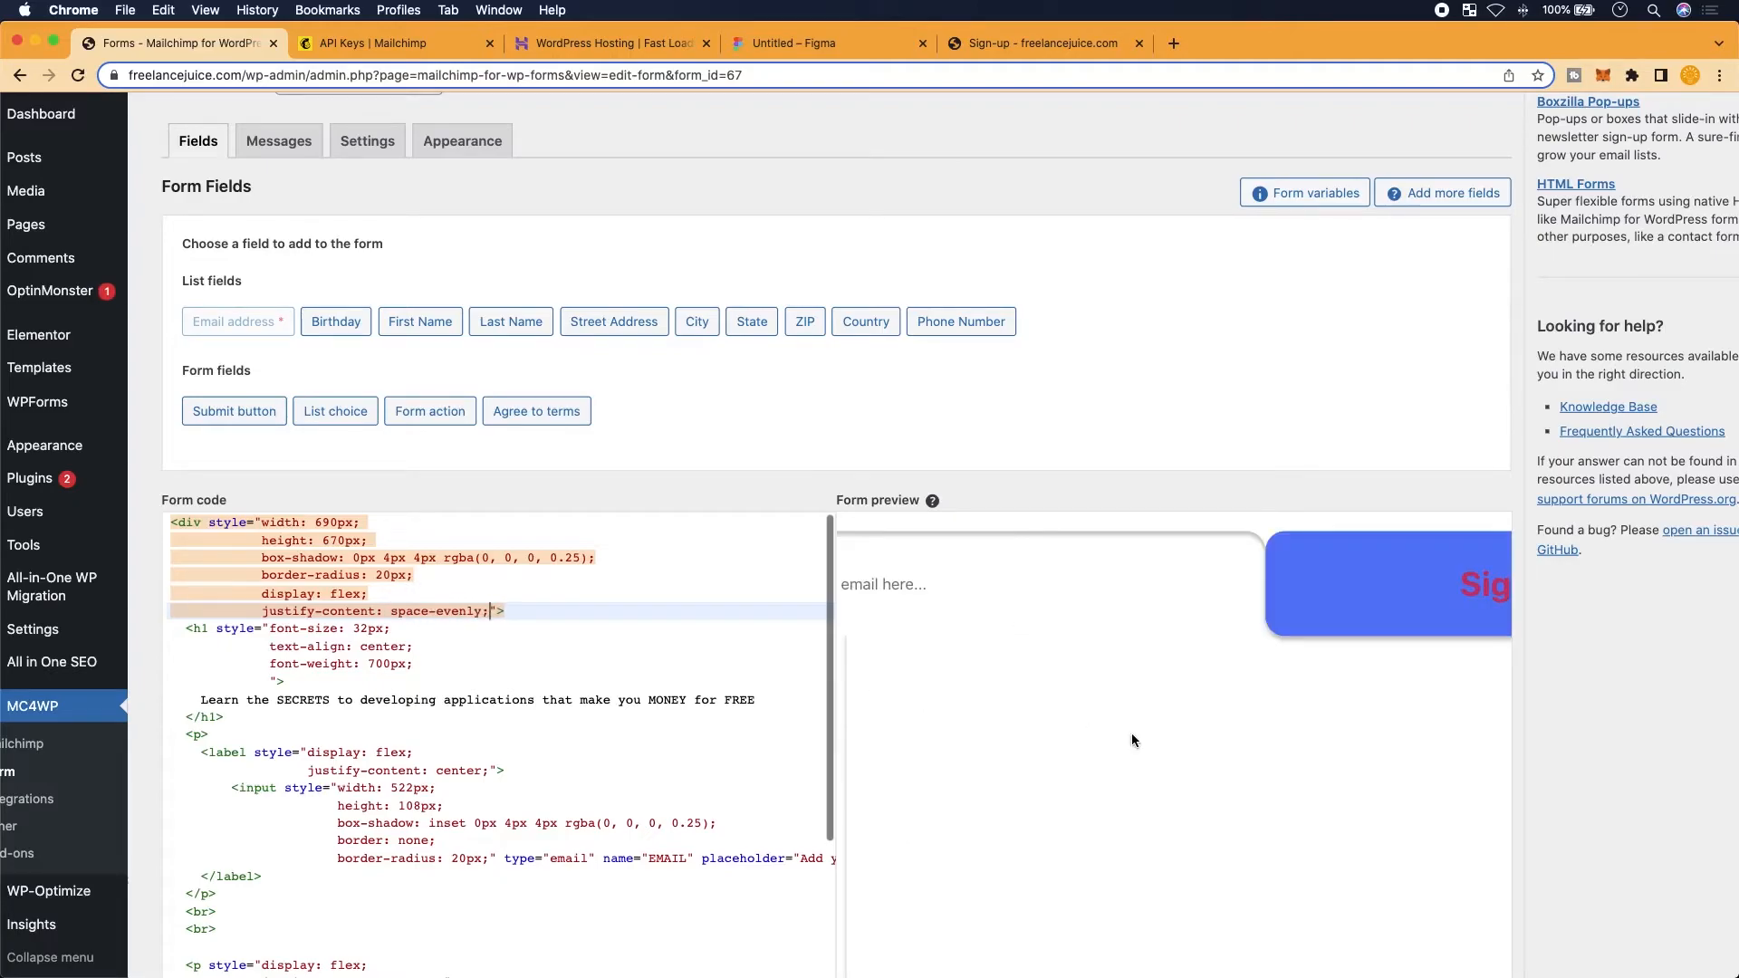
scroll(1132, 739, "down", 2)
scroll(467, 622, "up", 3)
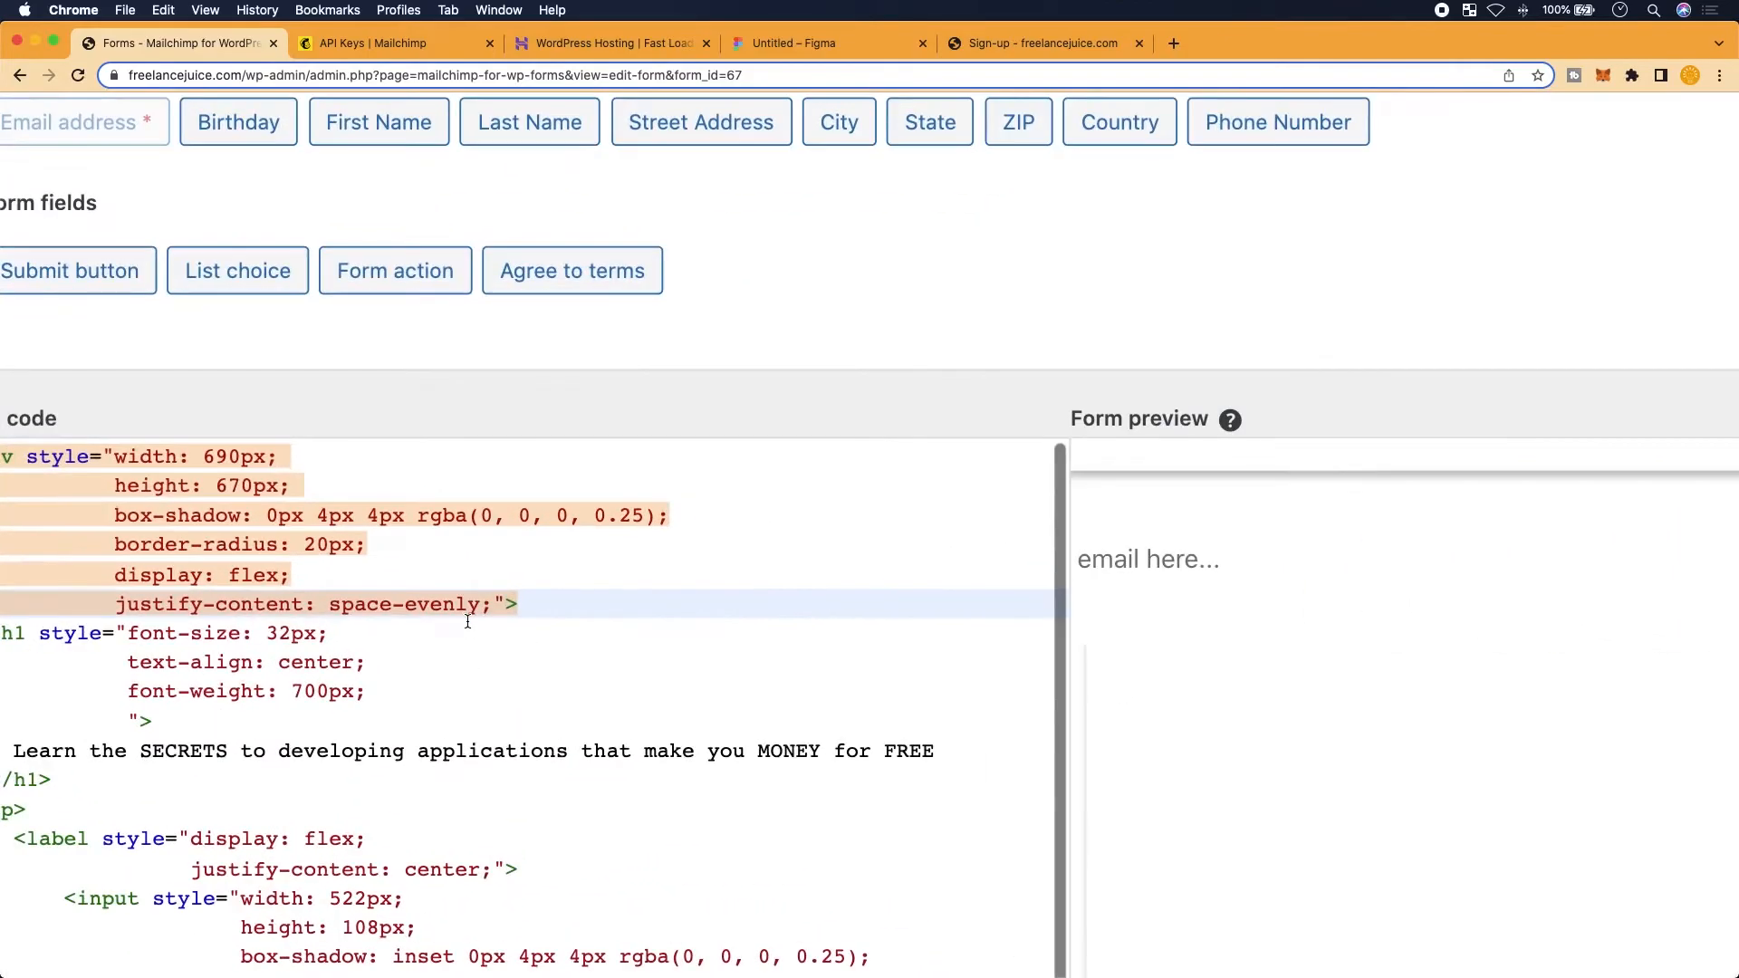
scroll(497, 603, "down", 2)
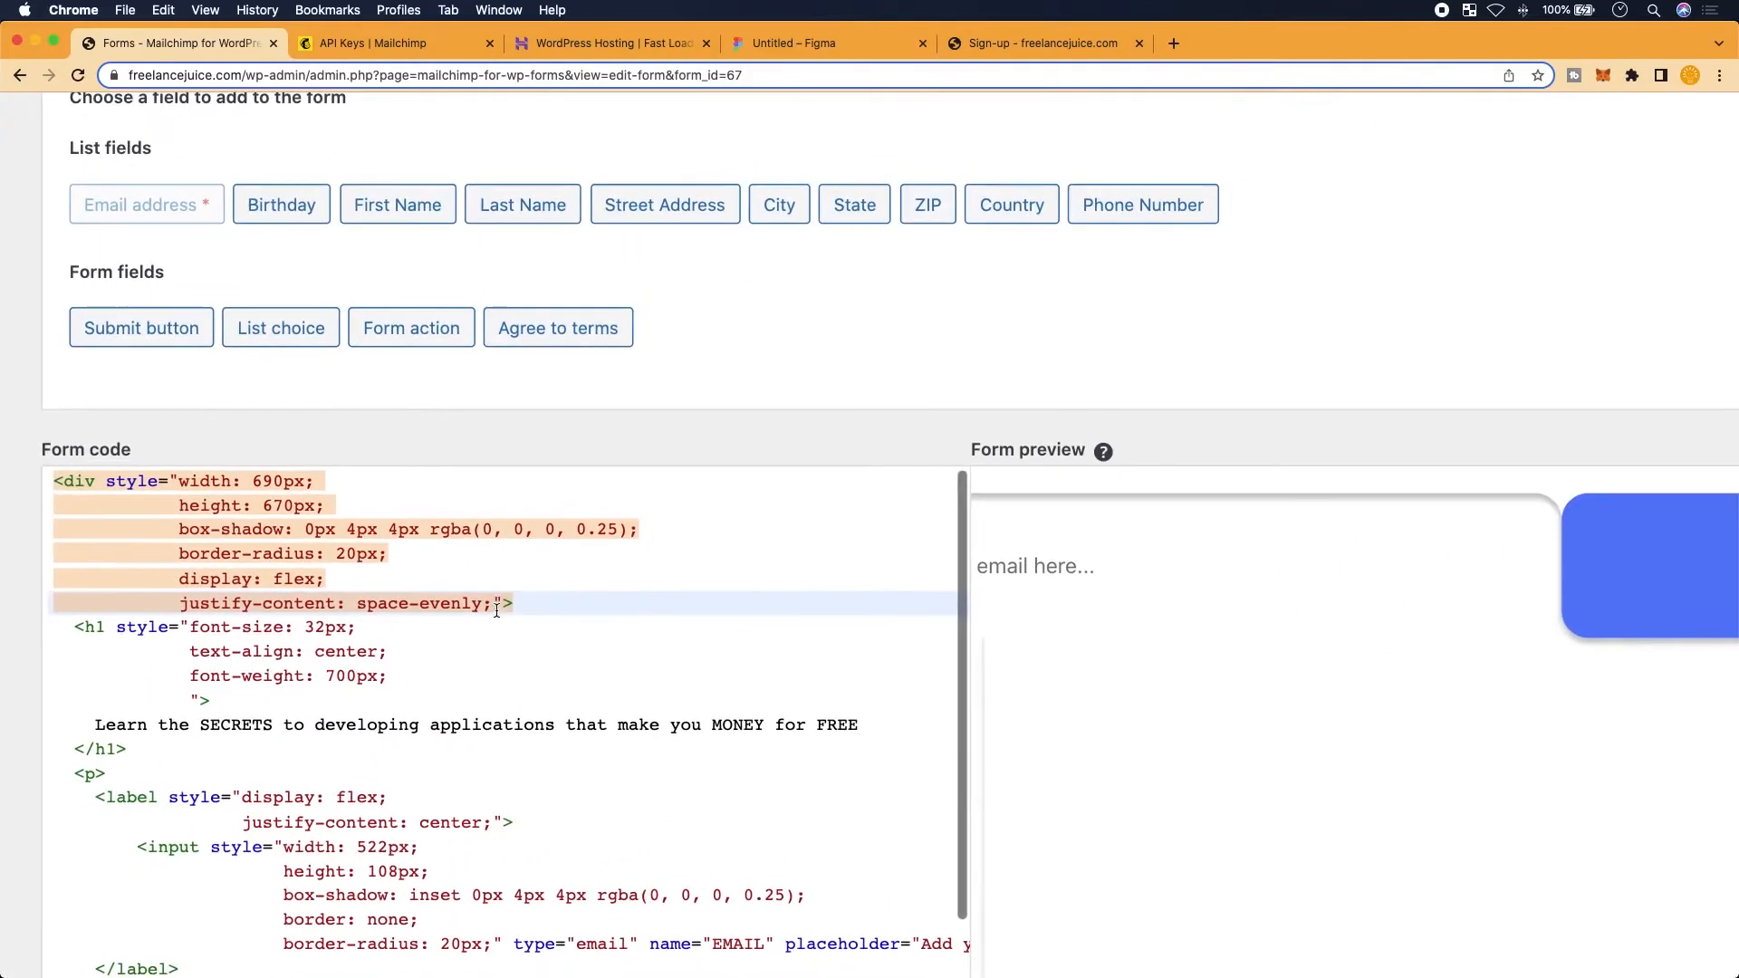
Replace the space-evenly rule with align-content: column;
left_click_drag(492, 603, 184, 604)
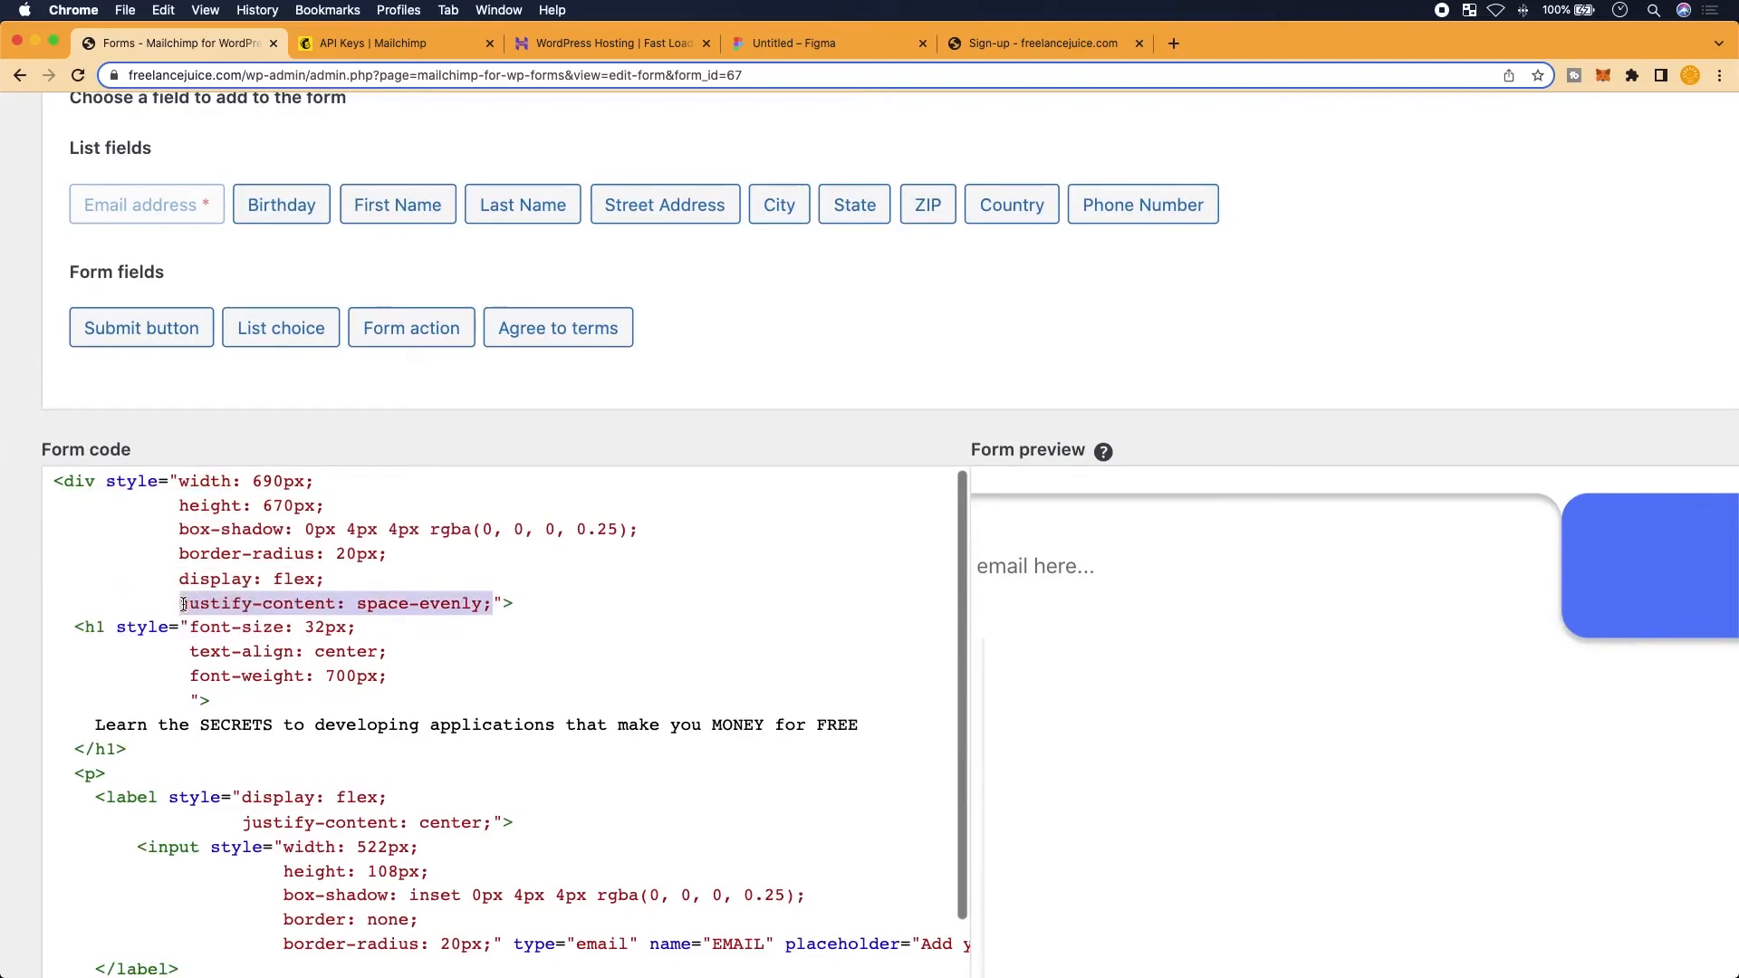
key("BackSpace")
type("alig")
key("BackSpace")
key("BackSpace")
key("BackSpace")
type("lign-content: ")
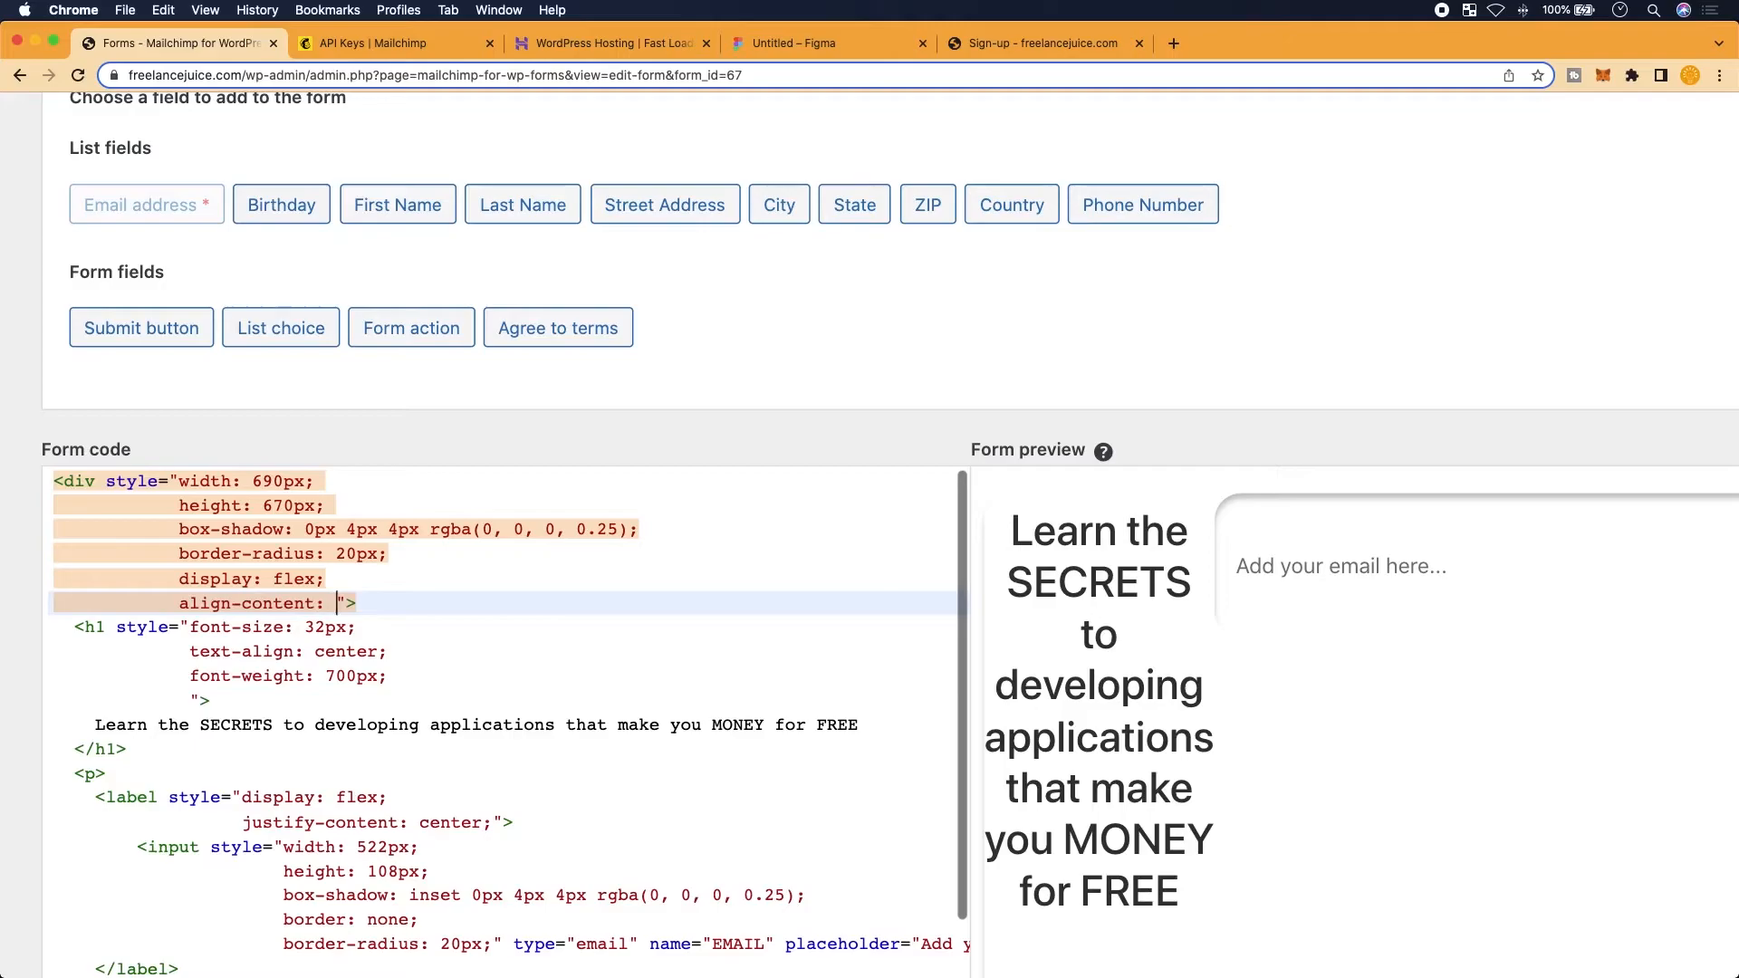
type("column;")
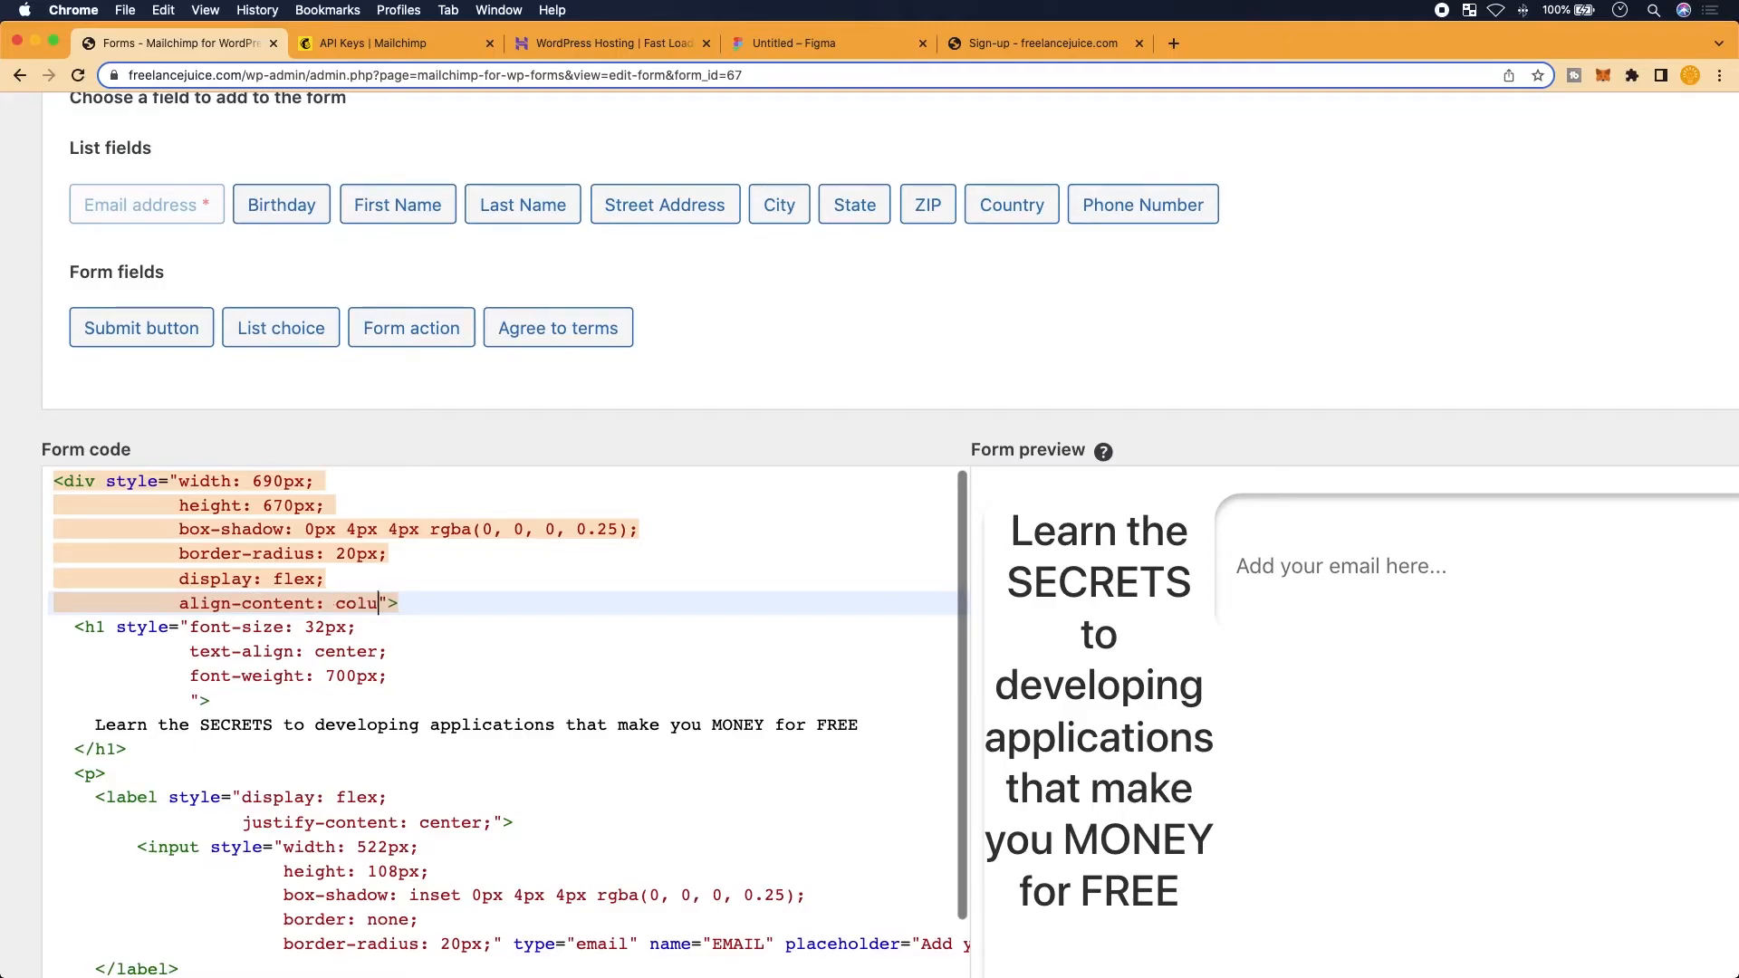
In a new tab, search for 'how to make a column in flex box'
left_click(1174, 43)
left_click(805, 552)
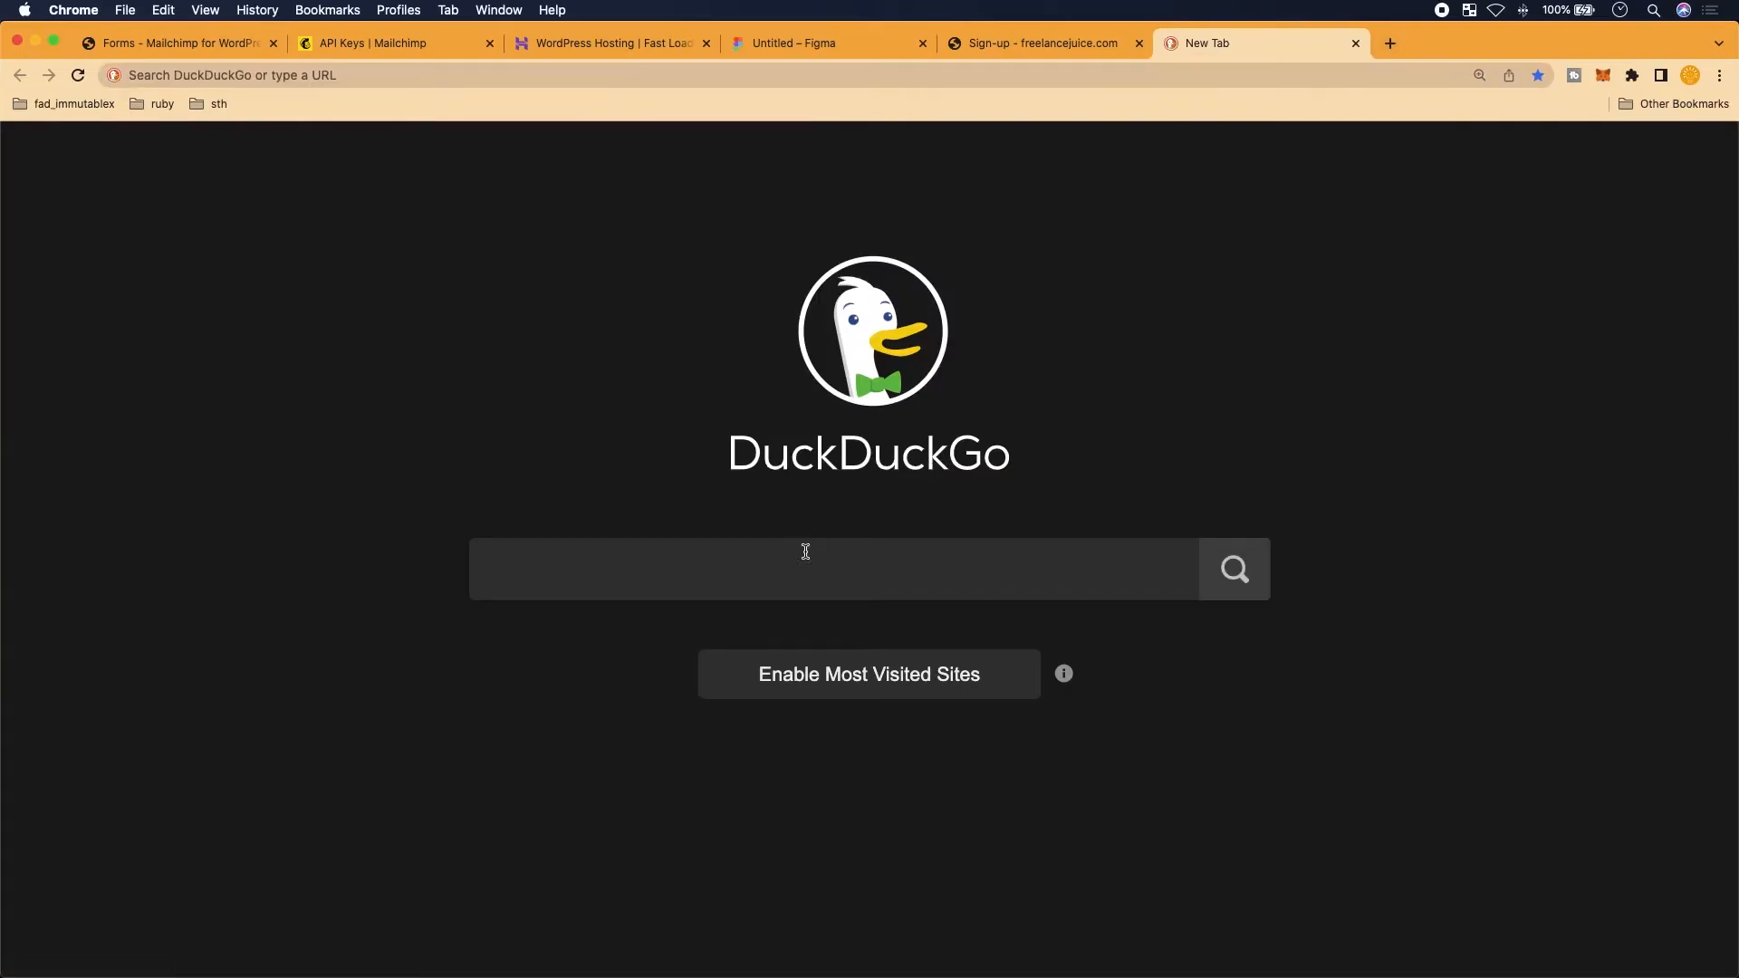
type("hopw")
key("BackSpace")
key("BackSpace")
type("w to ver")
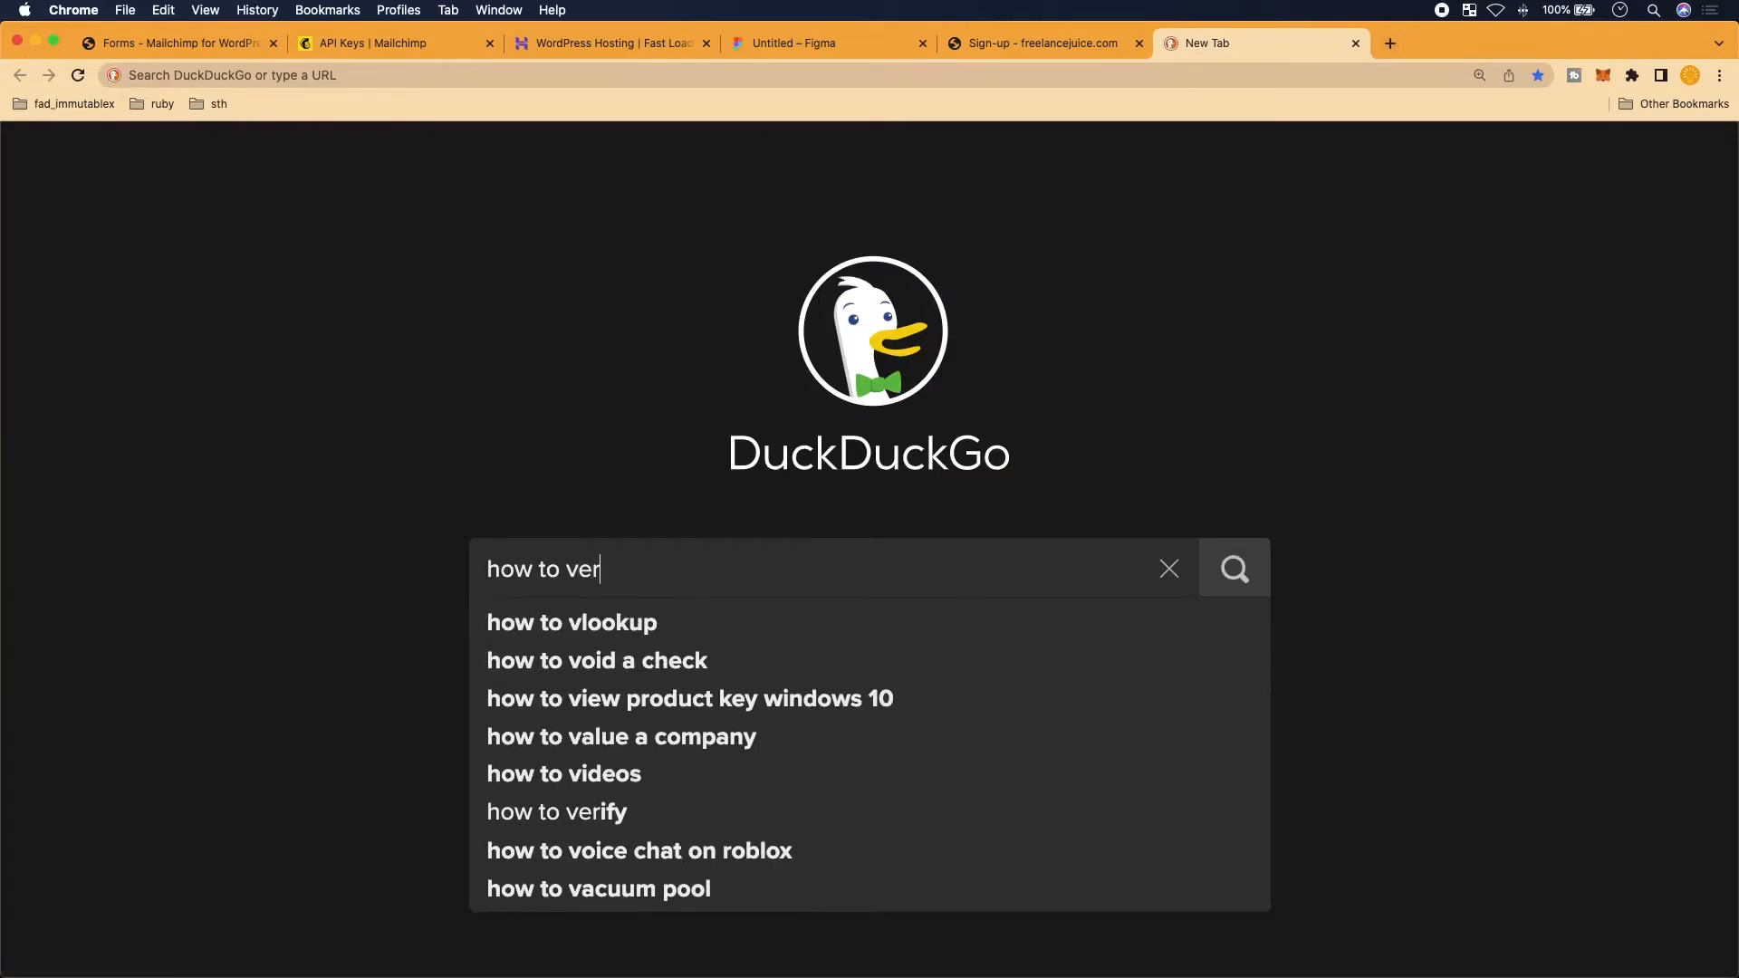
type("tically align")
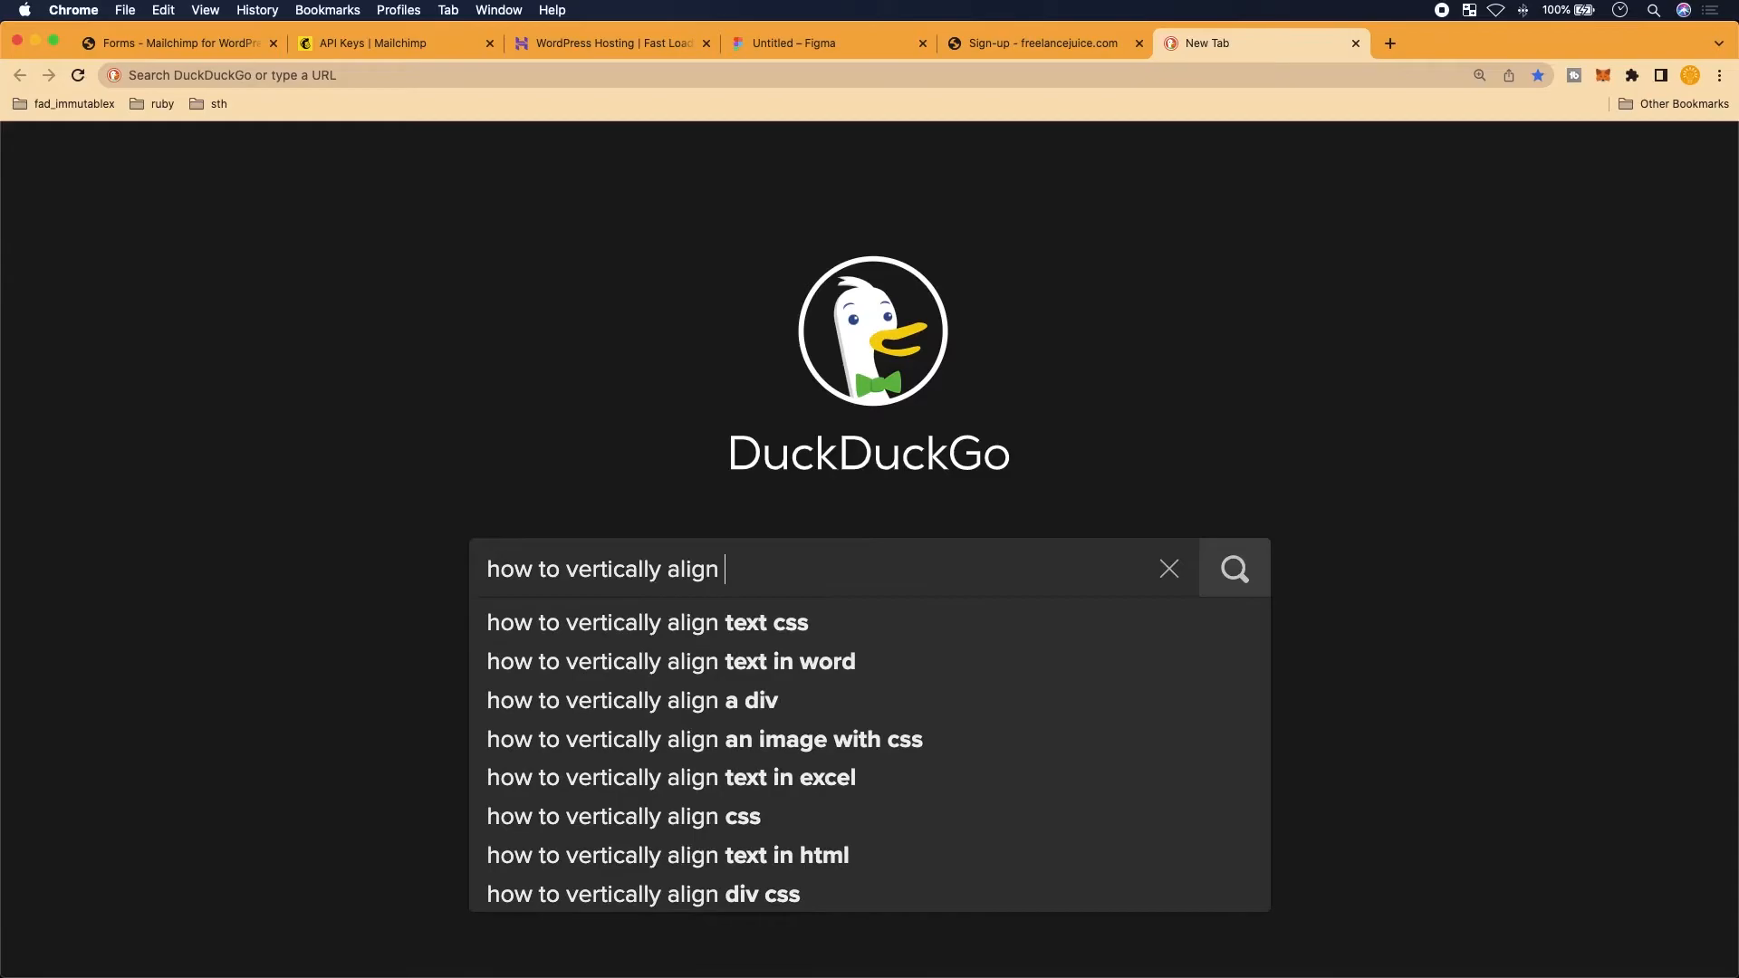
key("super+a")
key("BackSpace")
type("how ")
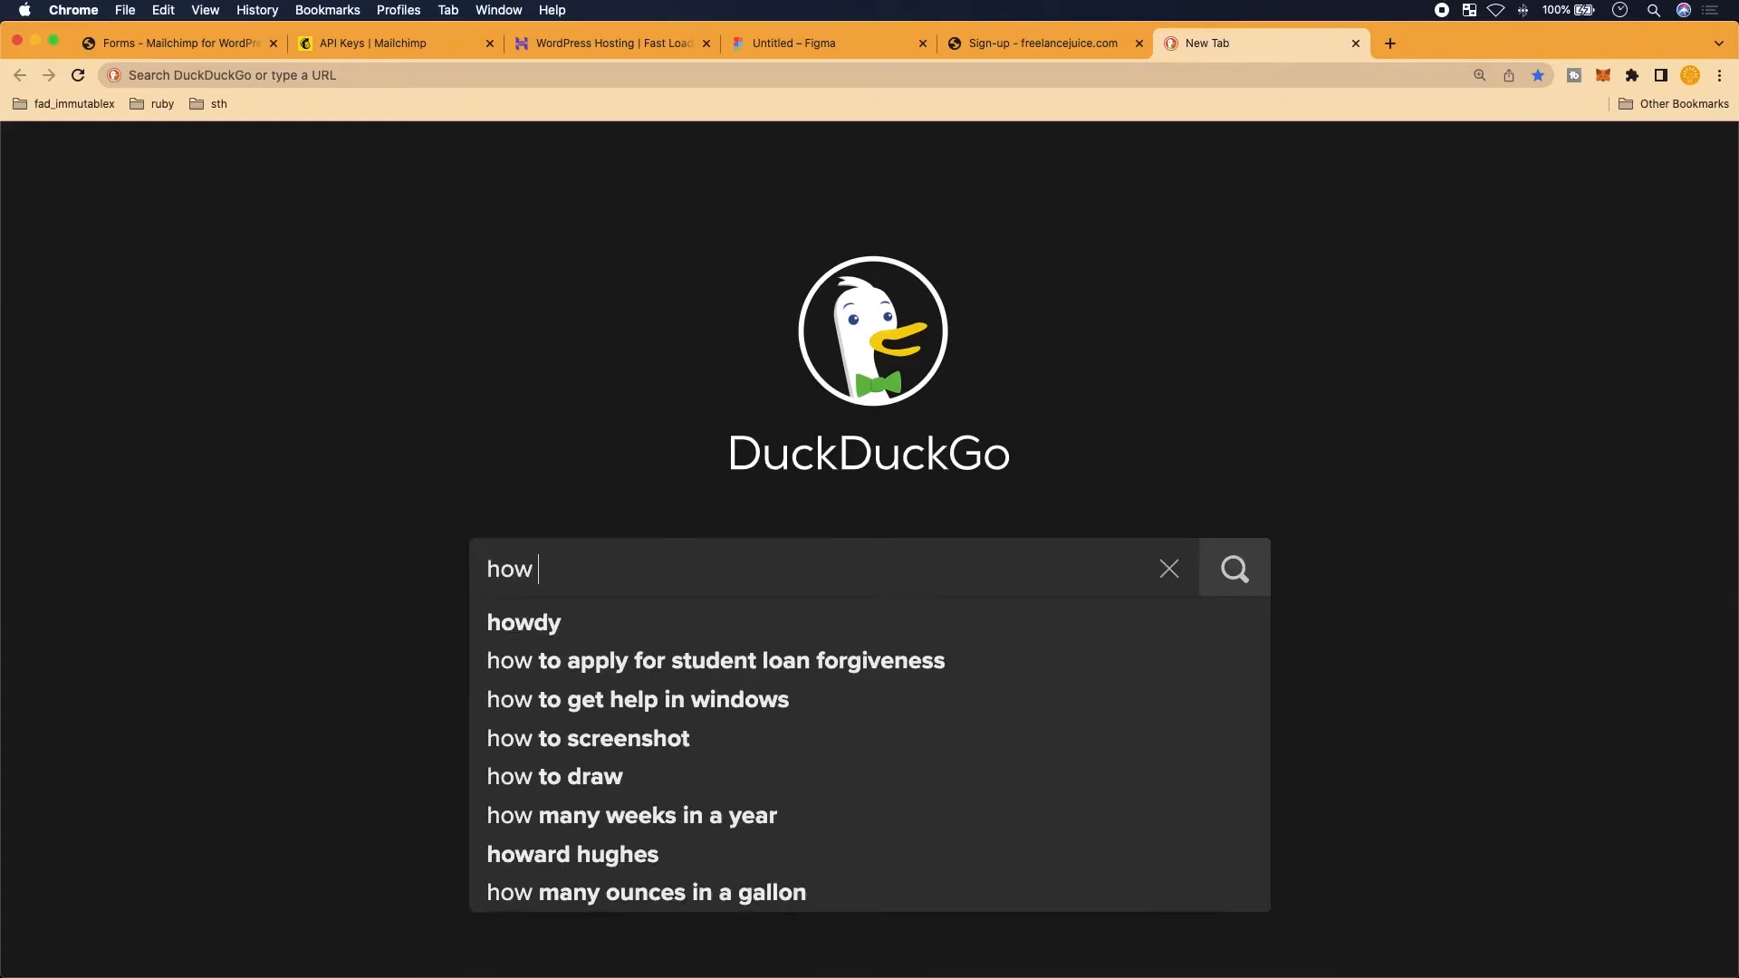
type("to make a colyu")
key("BackSpace")
key("BackSpace")
type("umn in flex box css")
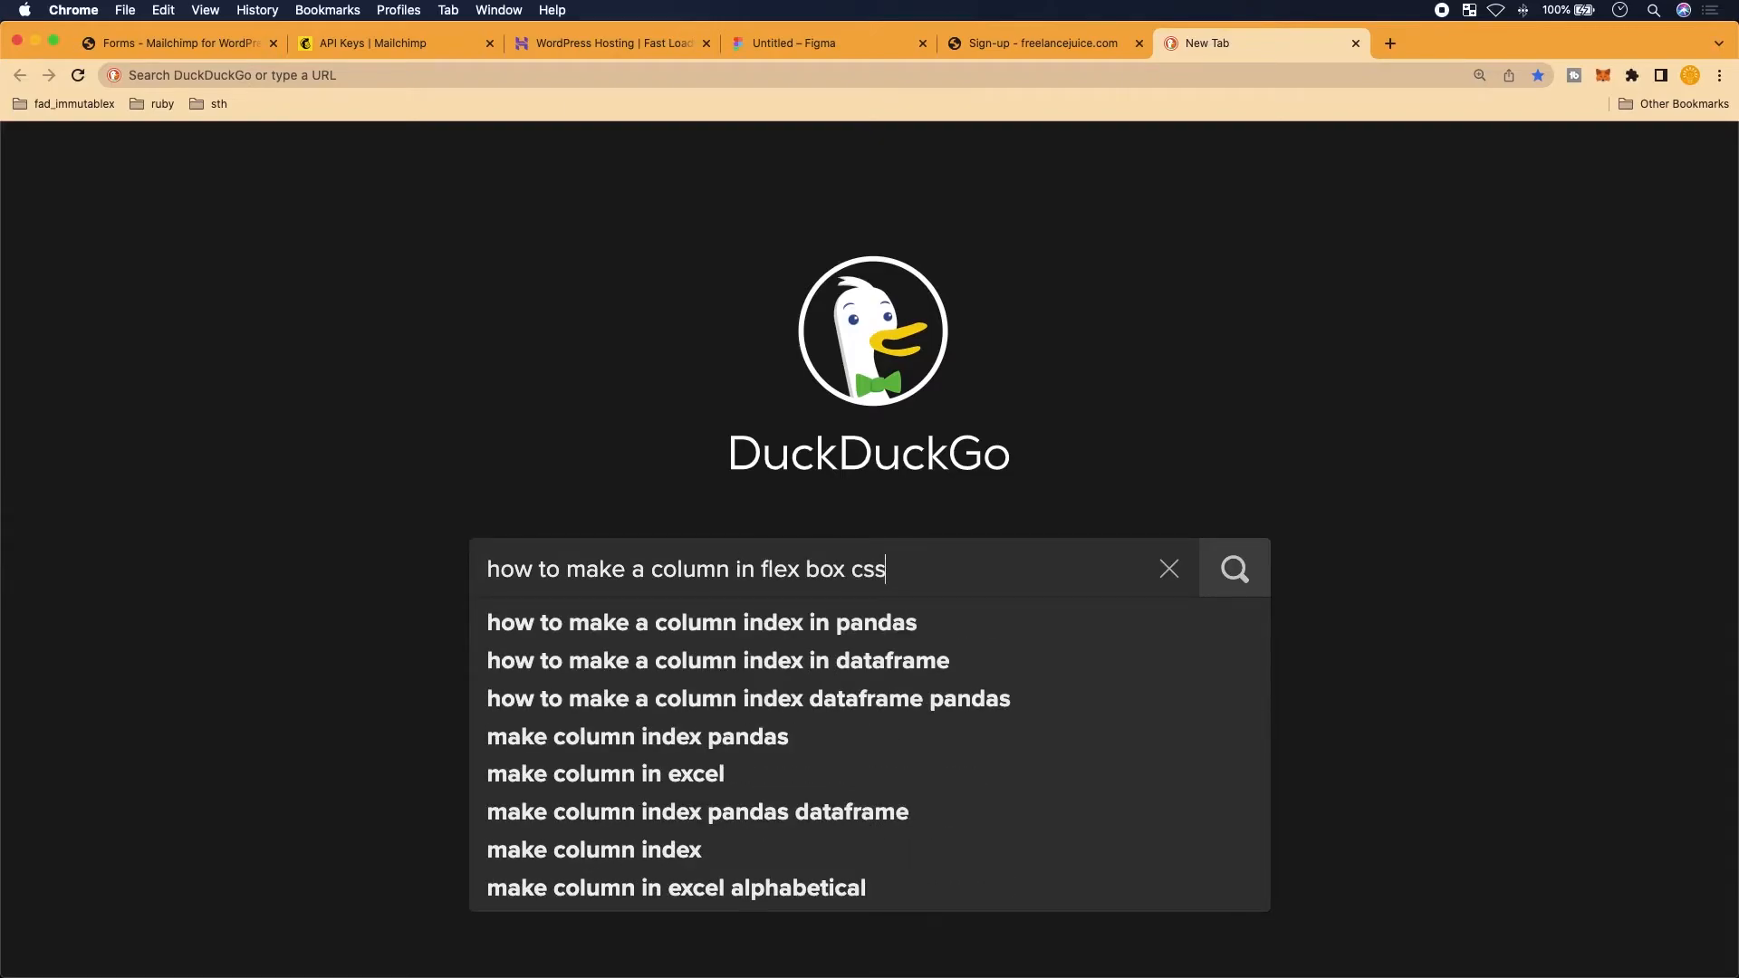
key("Return")
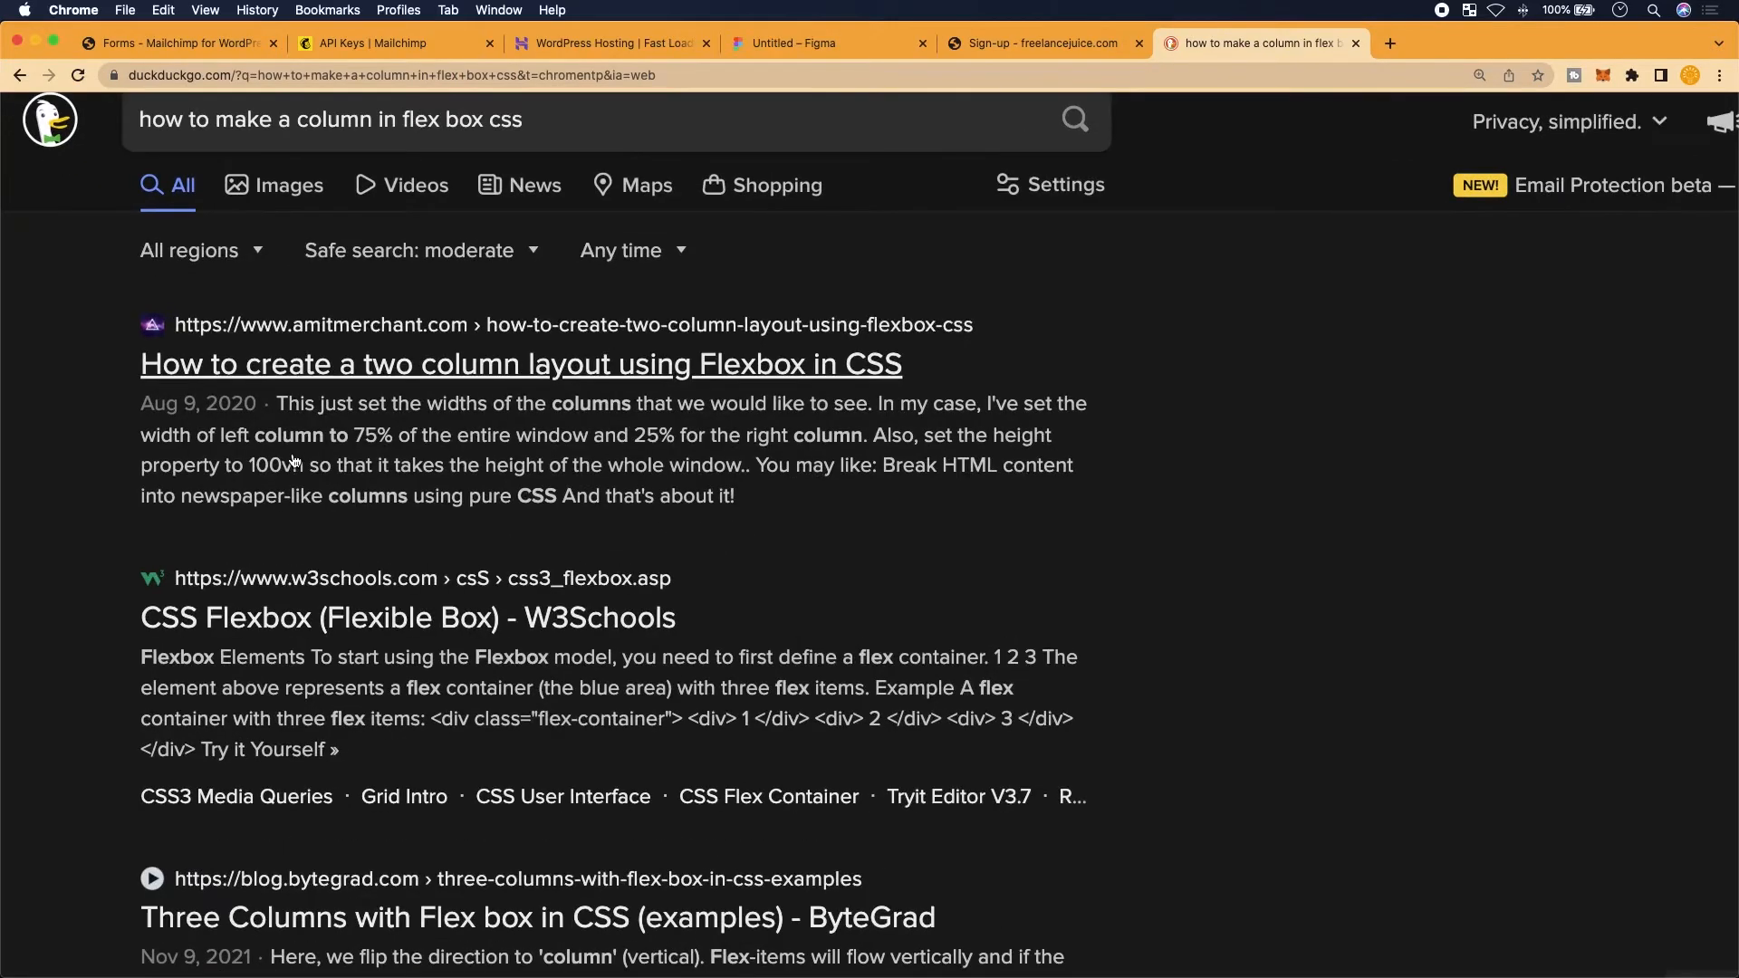
Go to W3Schools' CSS Flex Container flex-direction section and select 'flex-direction: column;'
scroll(251, 680, "down", 5)
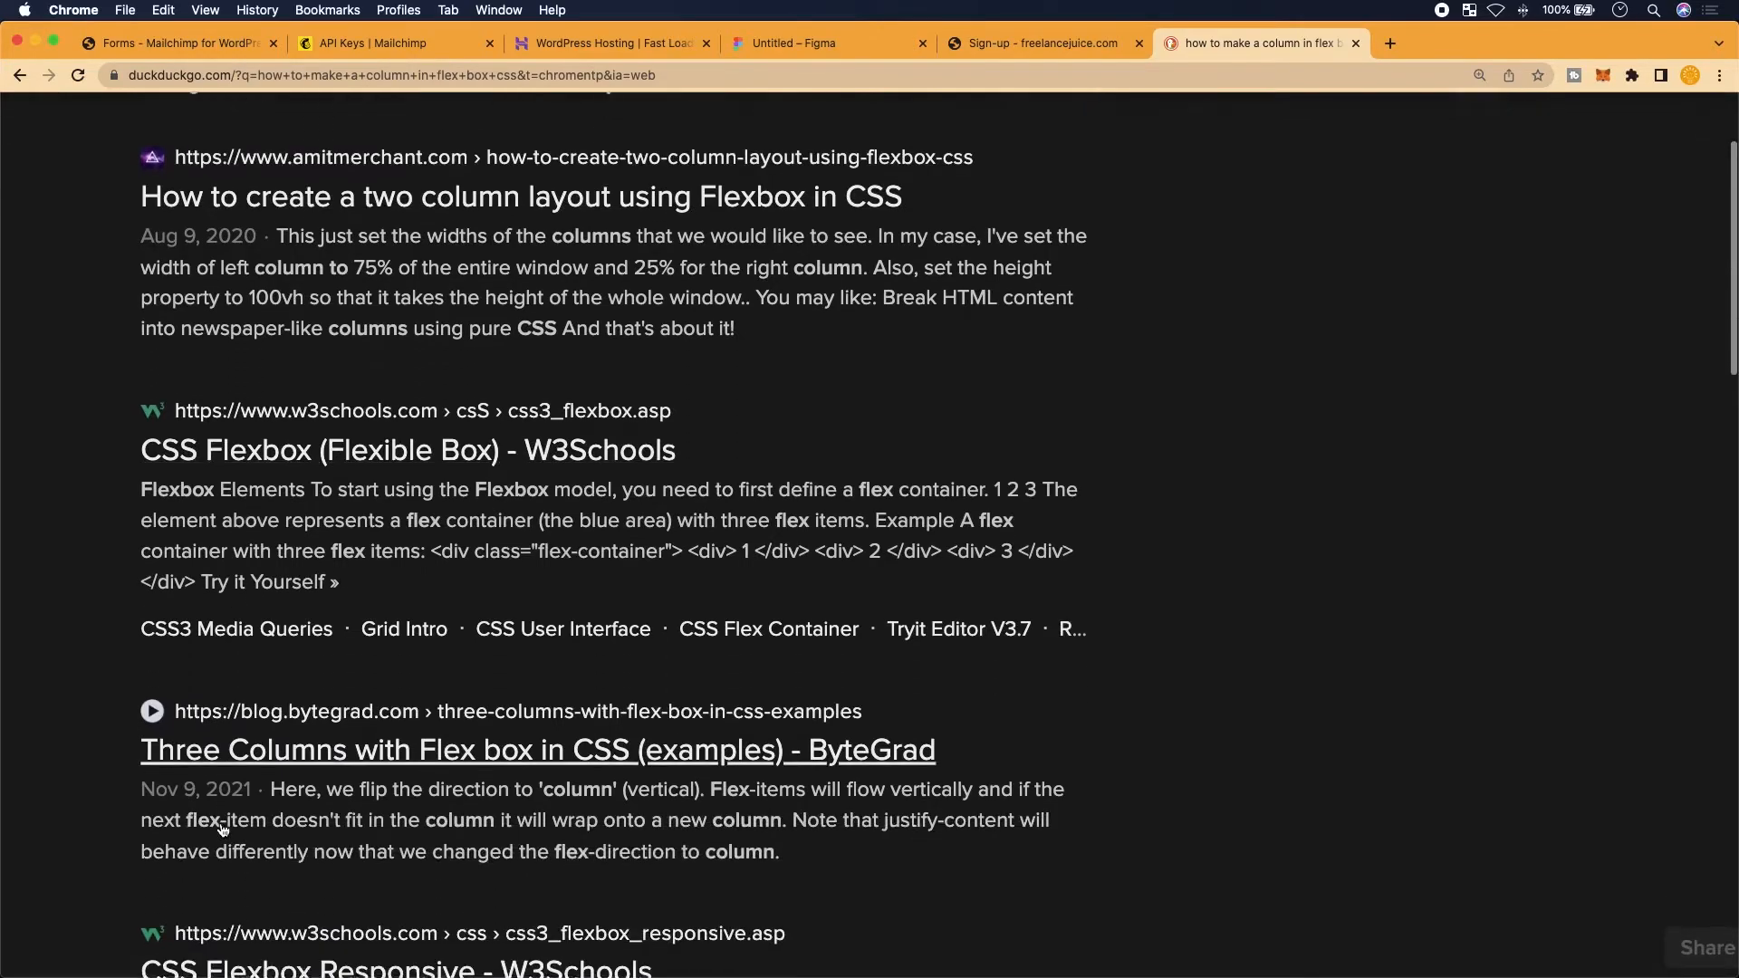
scroll(335, 652, "up", 5)
left_click(332, 605)
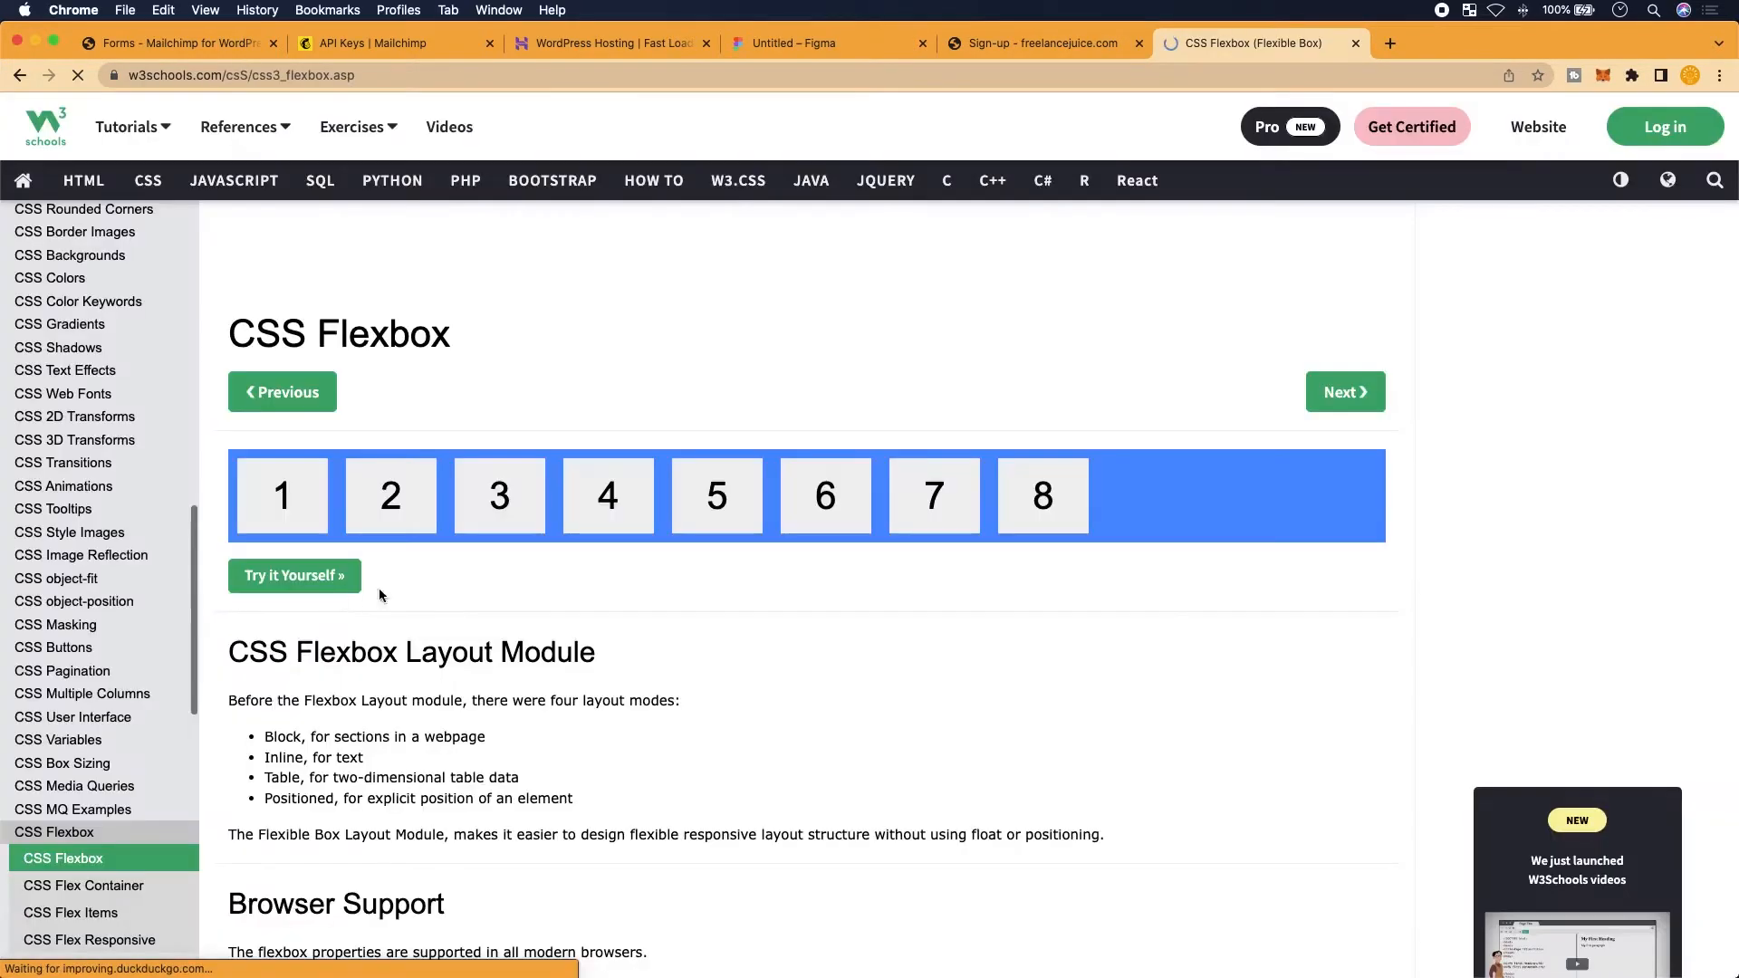
scroll(434, 736, "down", 5)
scroll(434, 735, "down", 15)
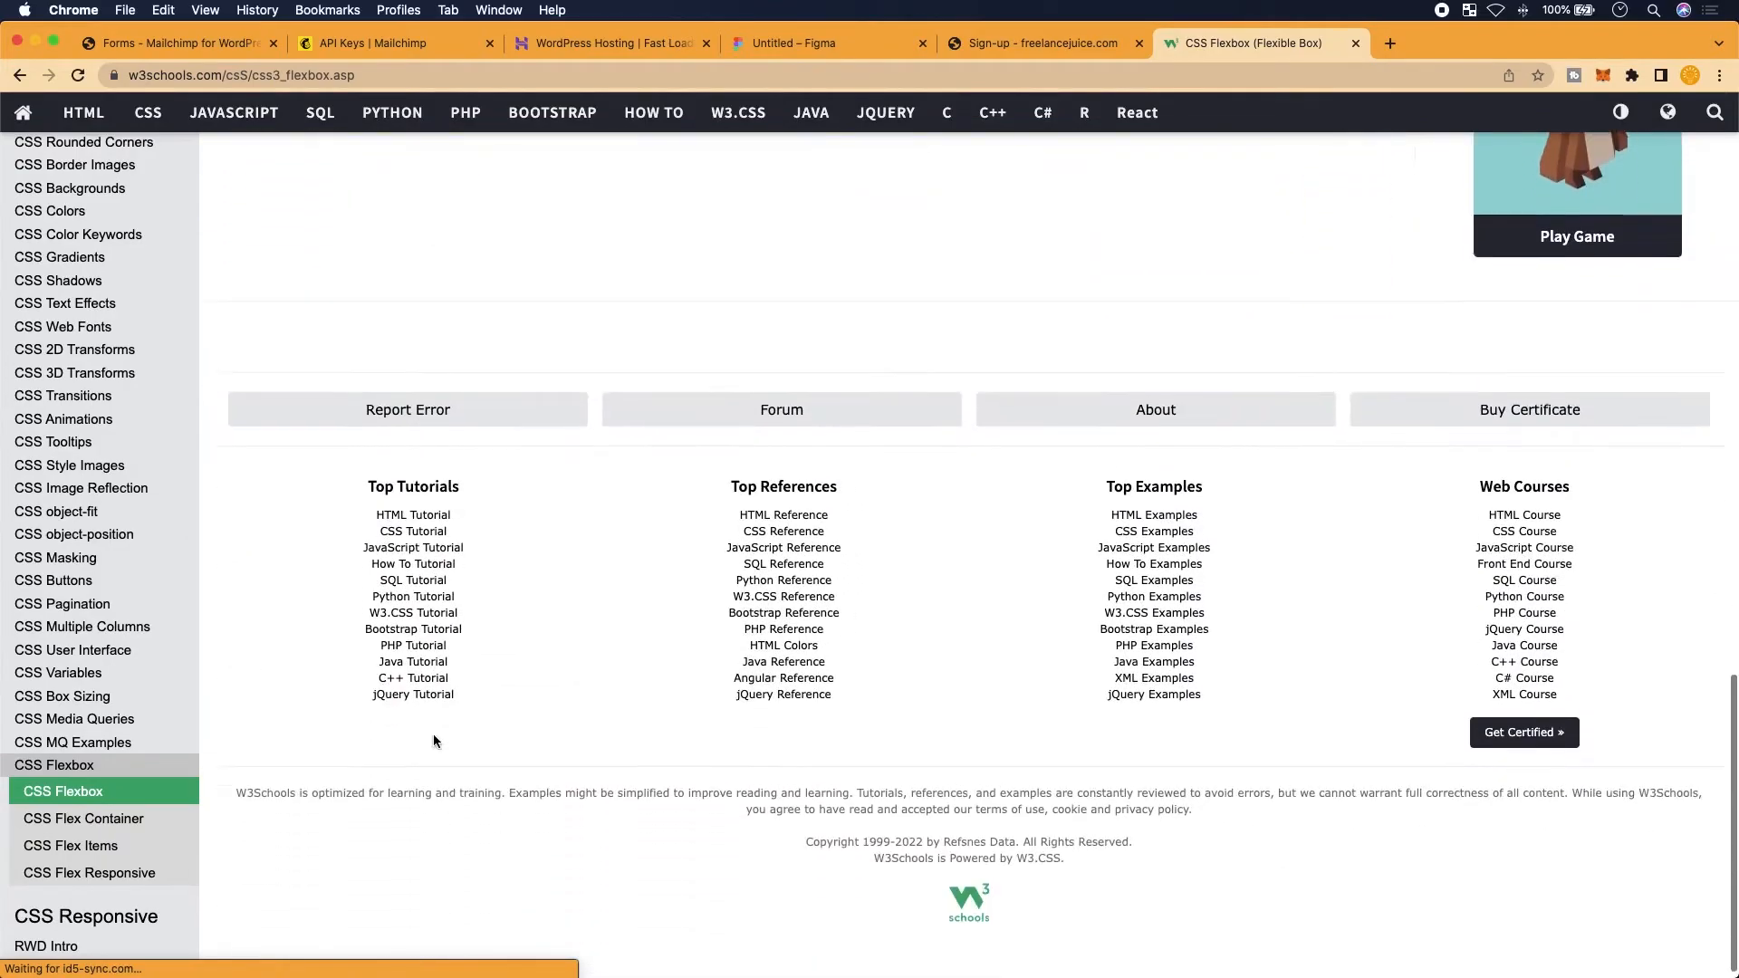
left_click(99, 818)
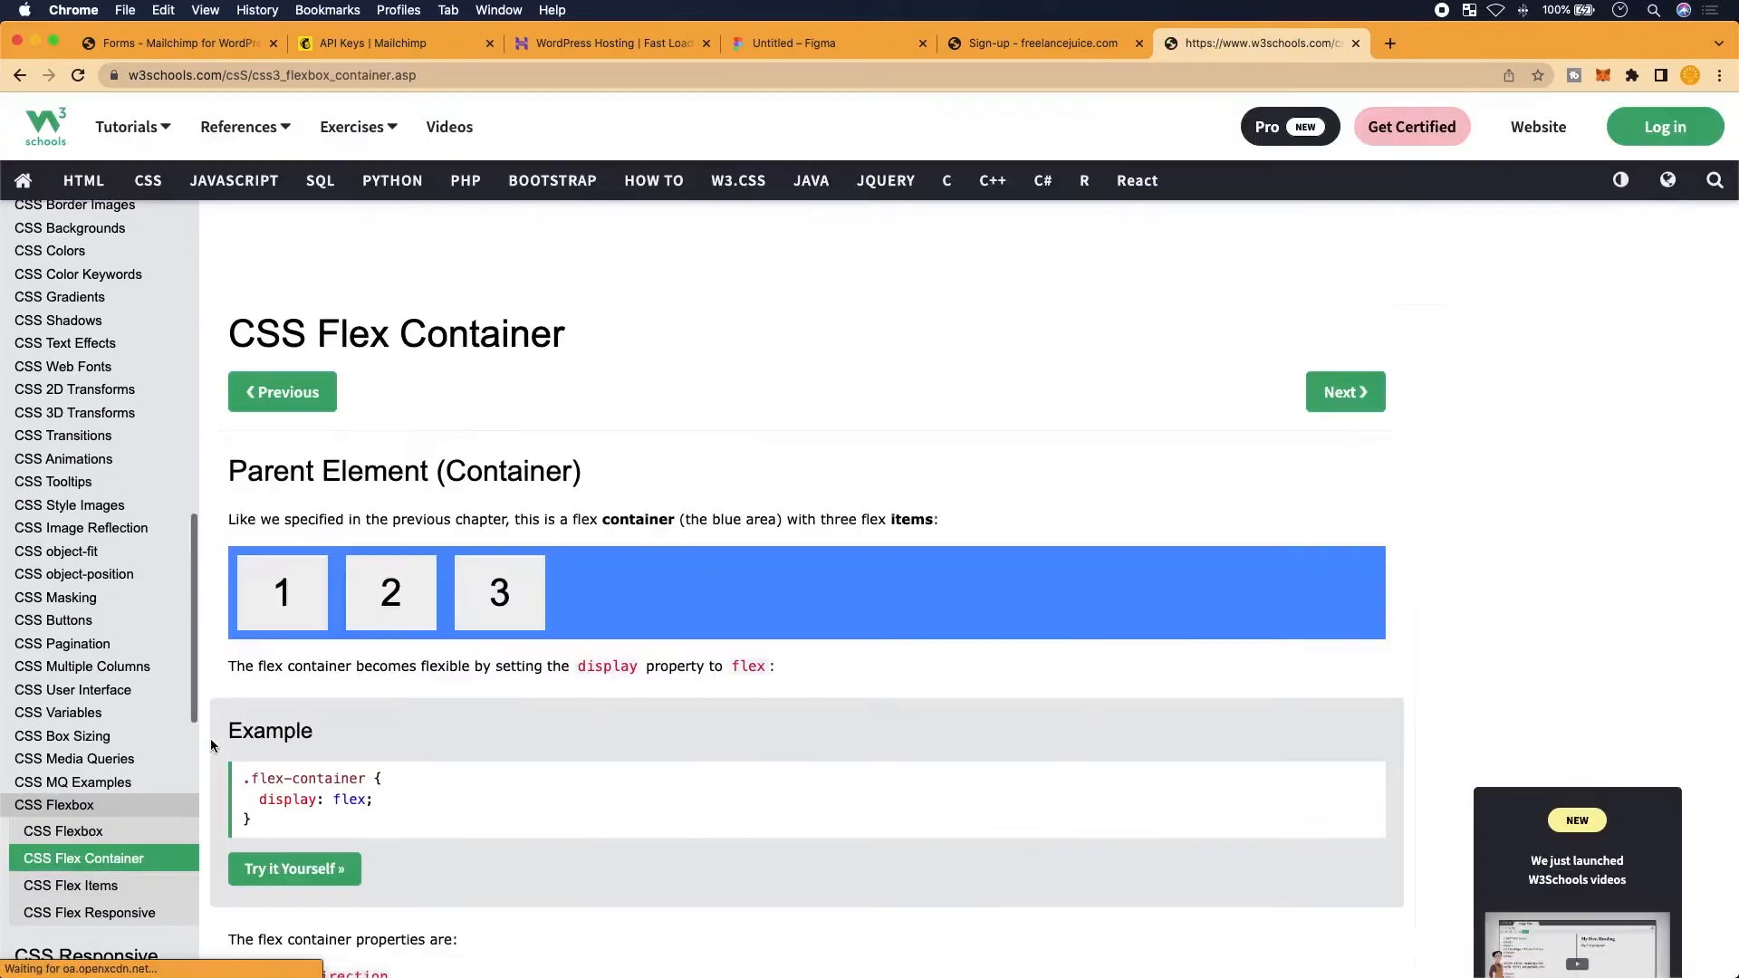
scroll(319, 695, "down", 3)
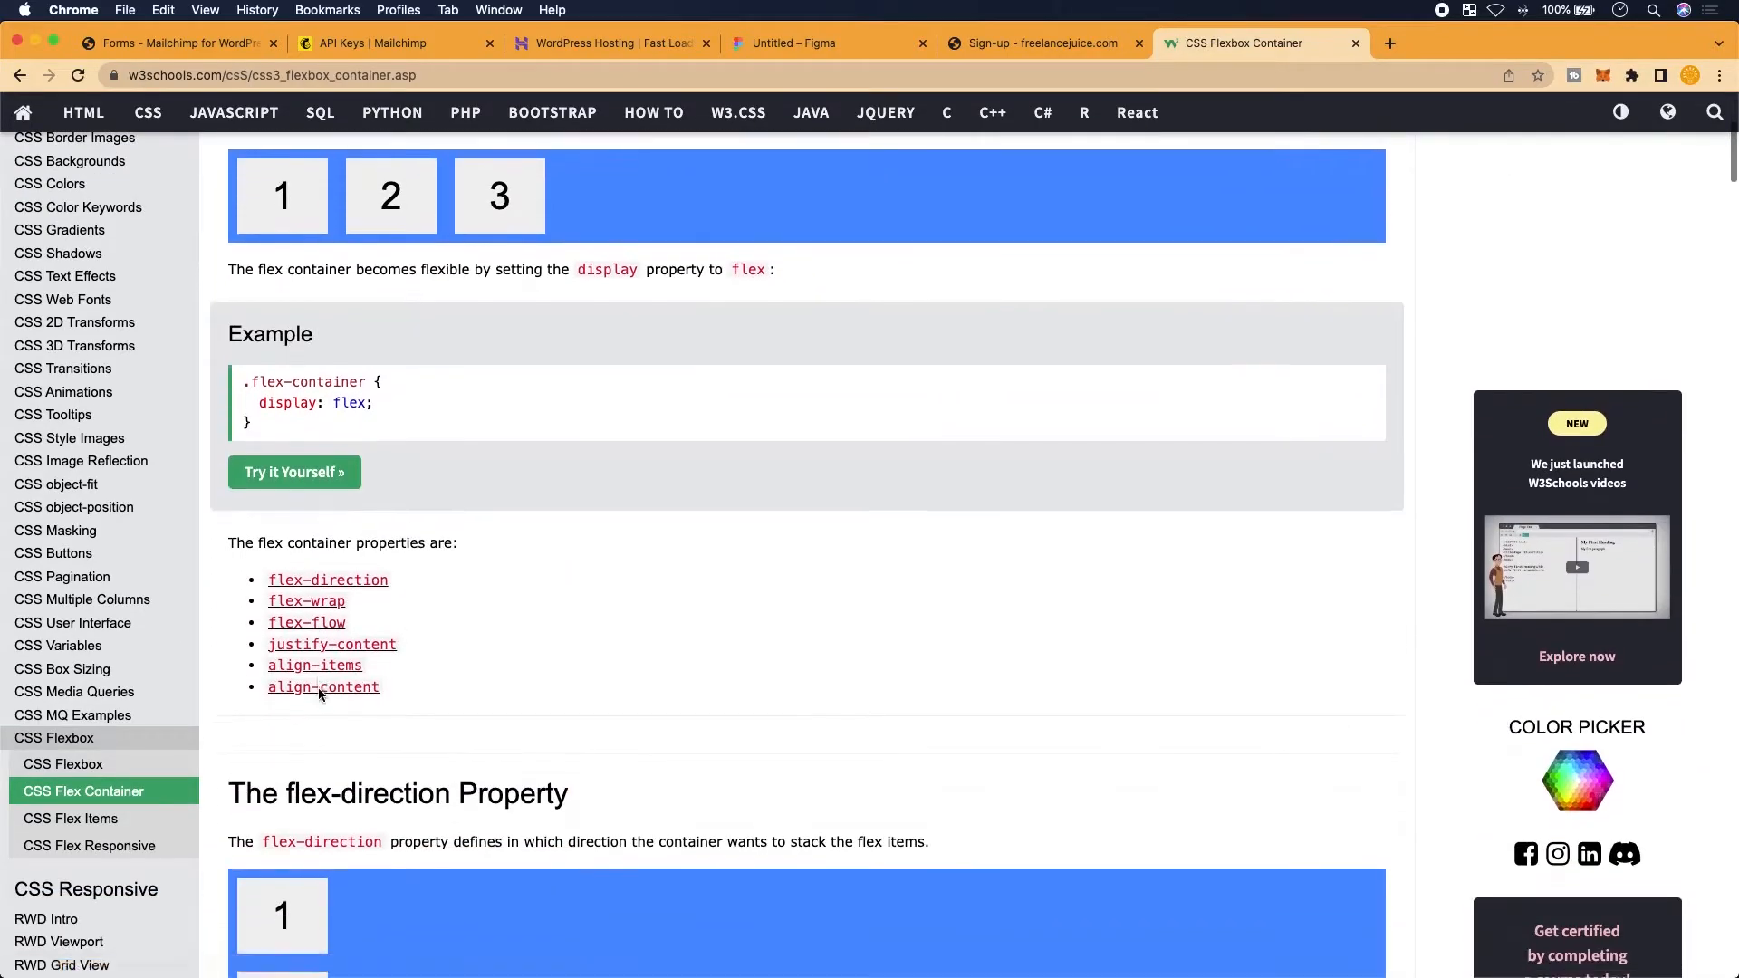
scroll(319, 695, "down", 2)
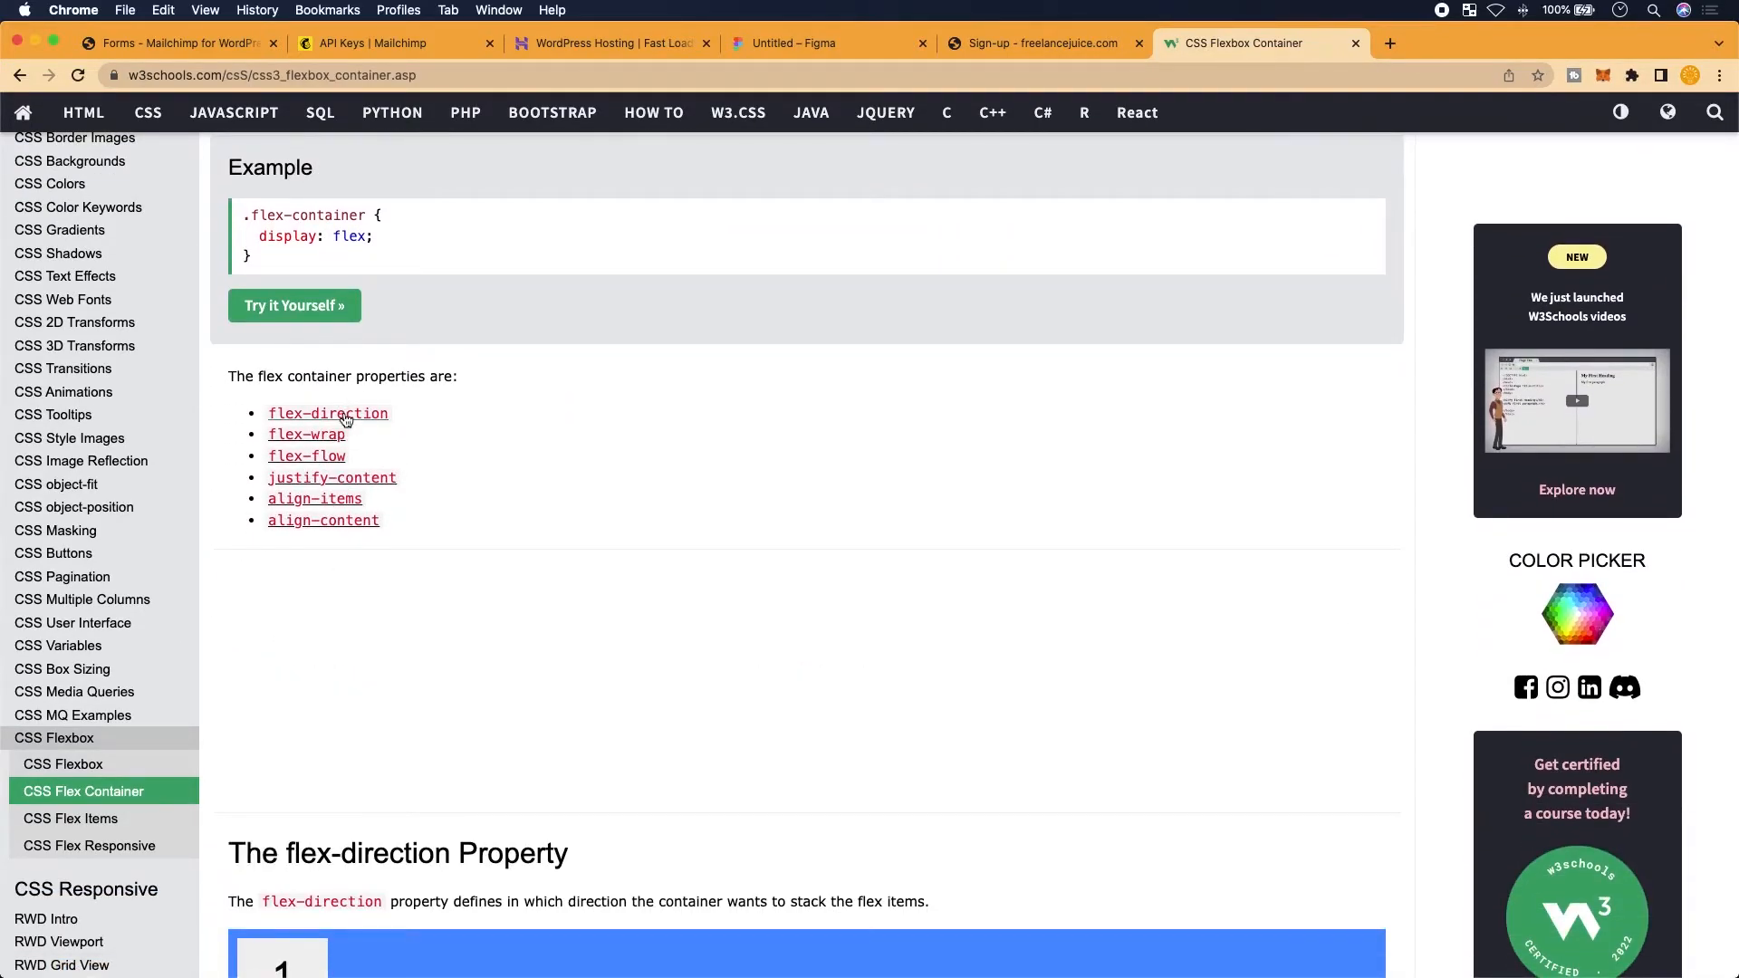
left_click(334, 415)
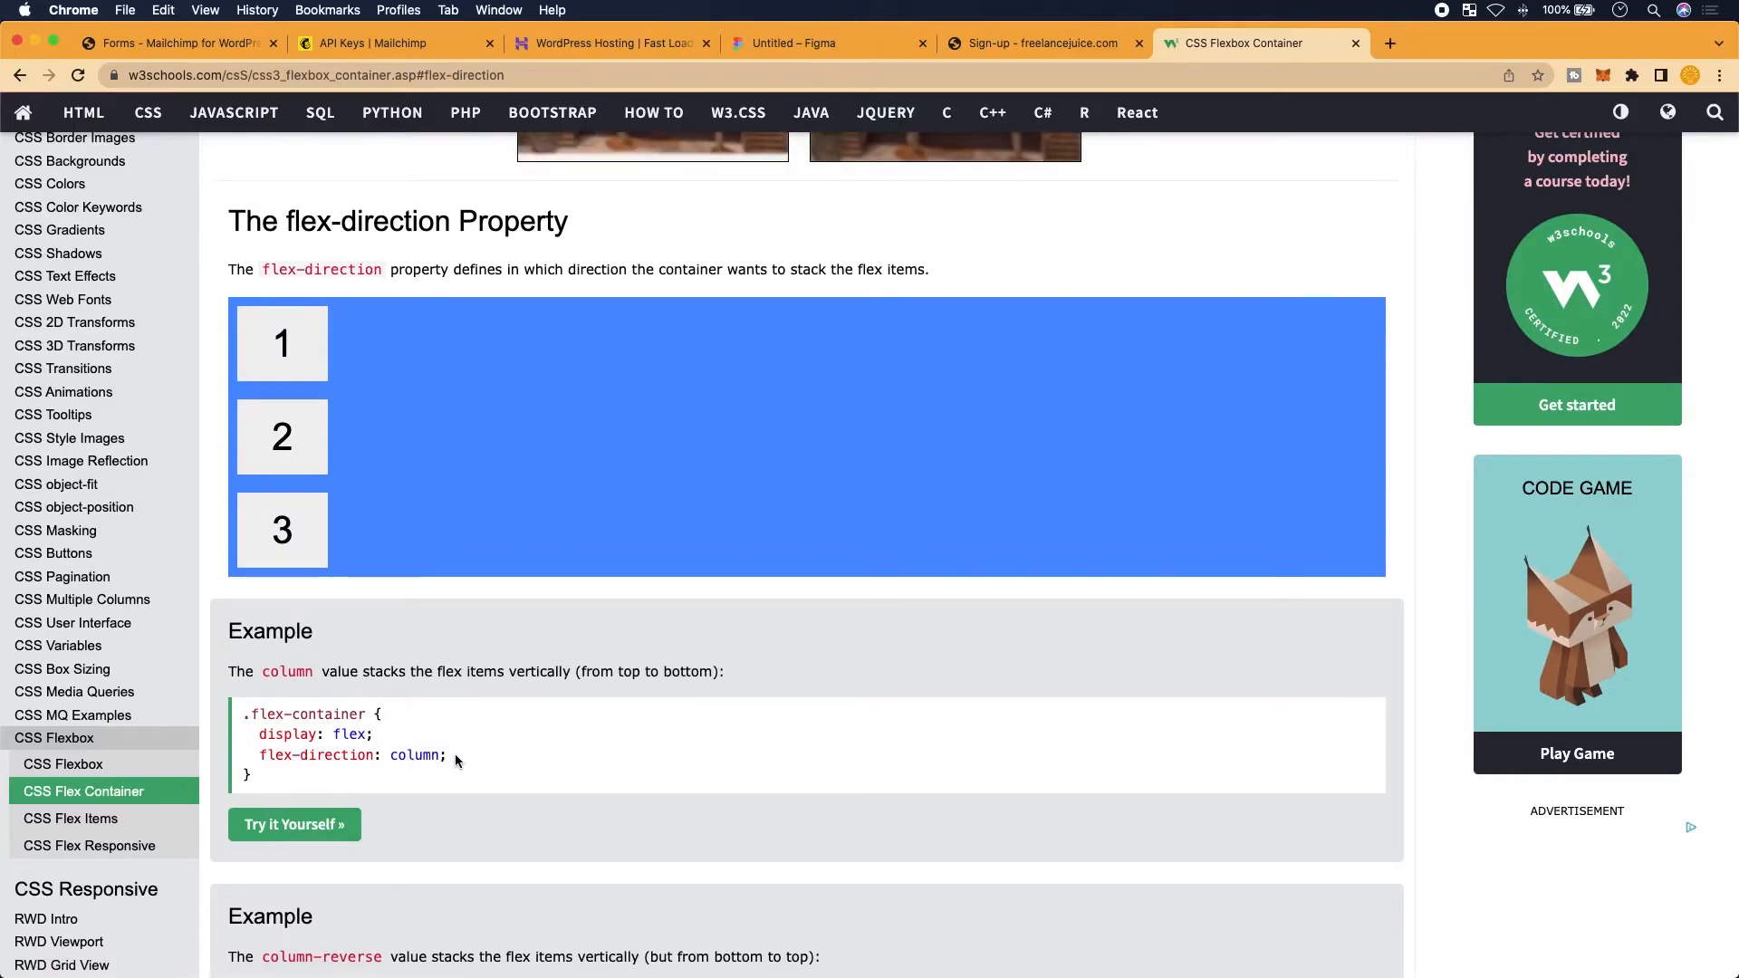
scroll(455, 754, "up", 1)
scroll(482, 780, "up", 3)
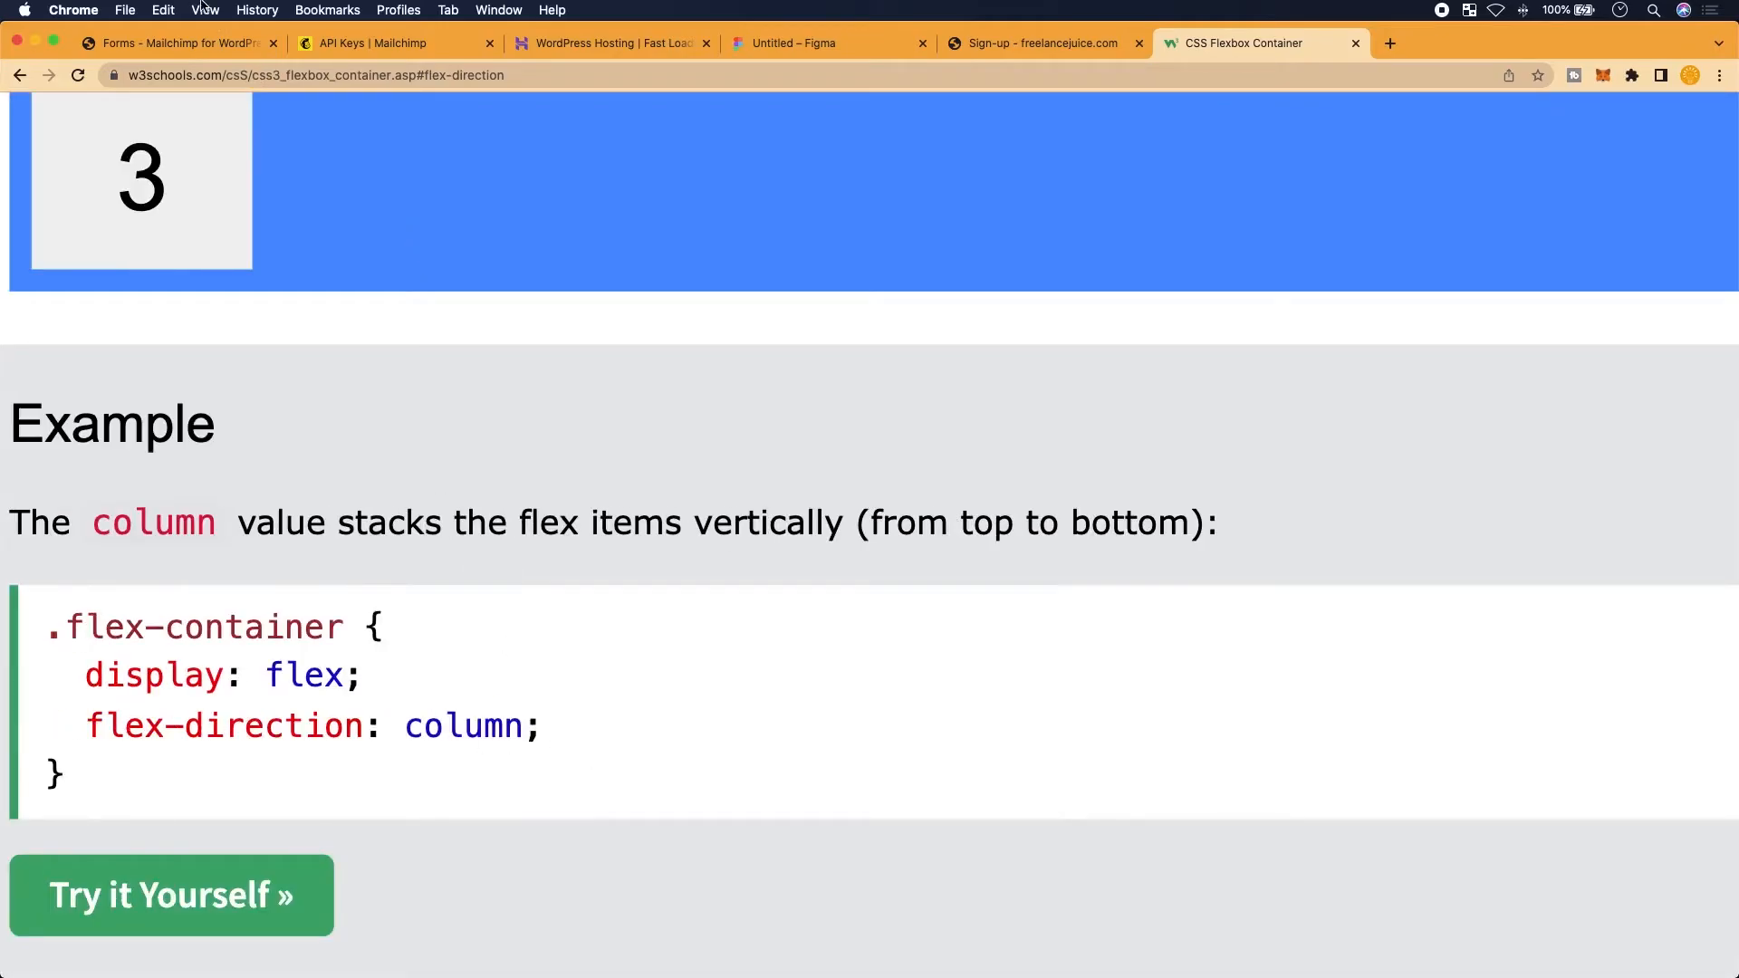
left_click_drag(541, 726, 86, 734)
key("super+c")
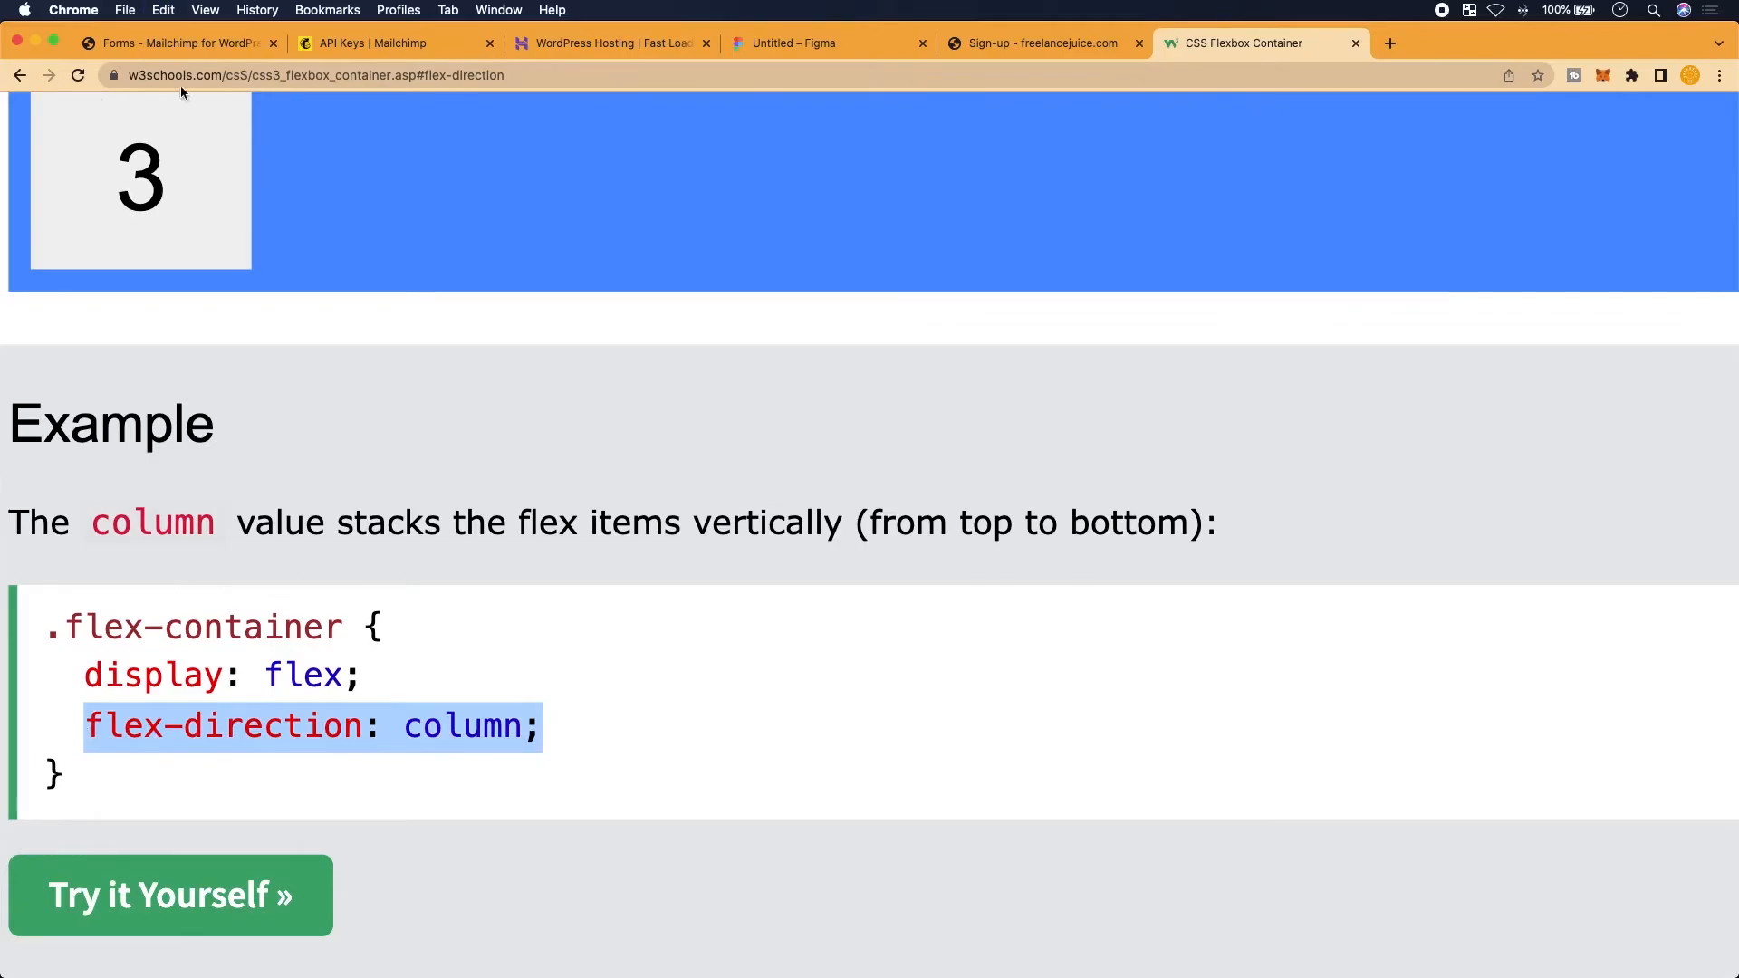
In the Mailchimp form editor, paste flex-direction: column over the align-content: column declaration
left_click(172, 43)
key("Up")
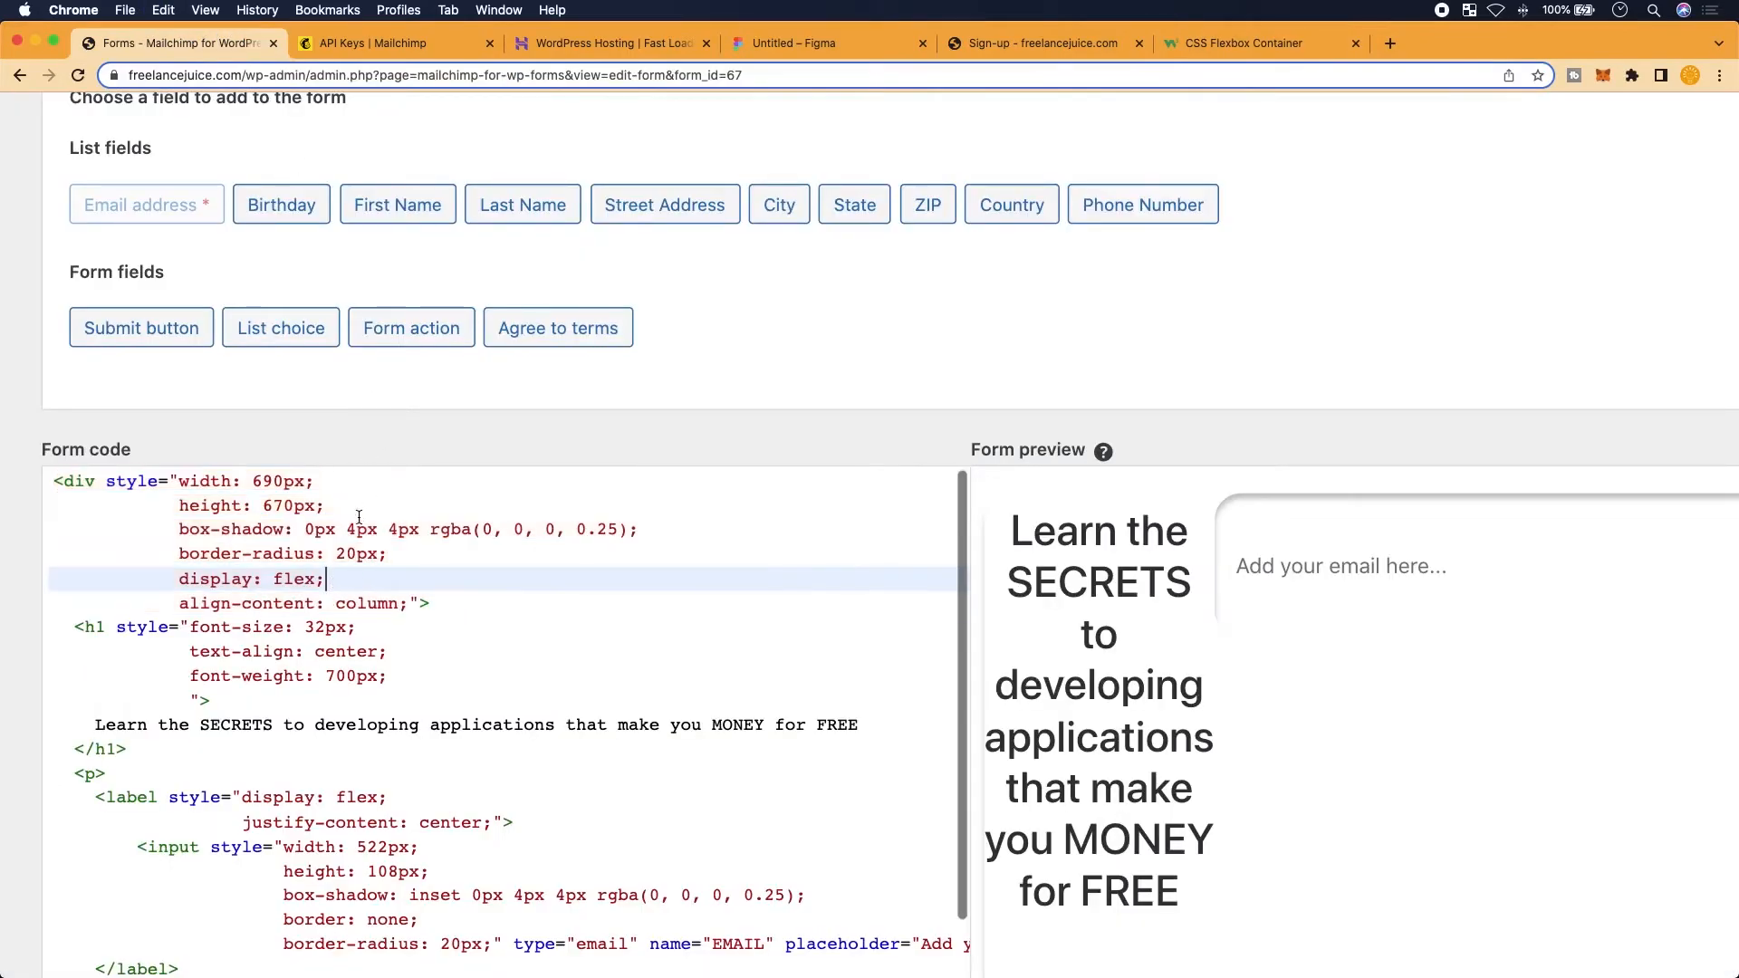
left_click_drag(408, 605, 177, 613)
key("super+v")
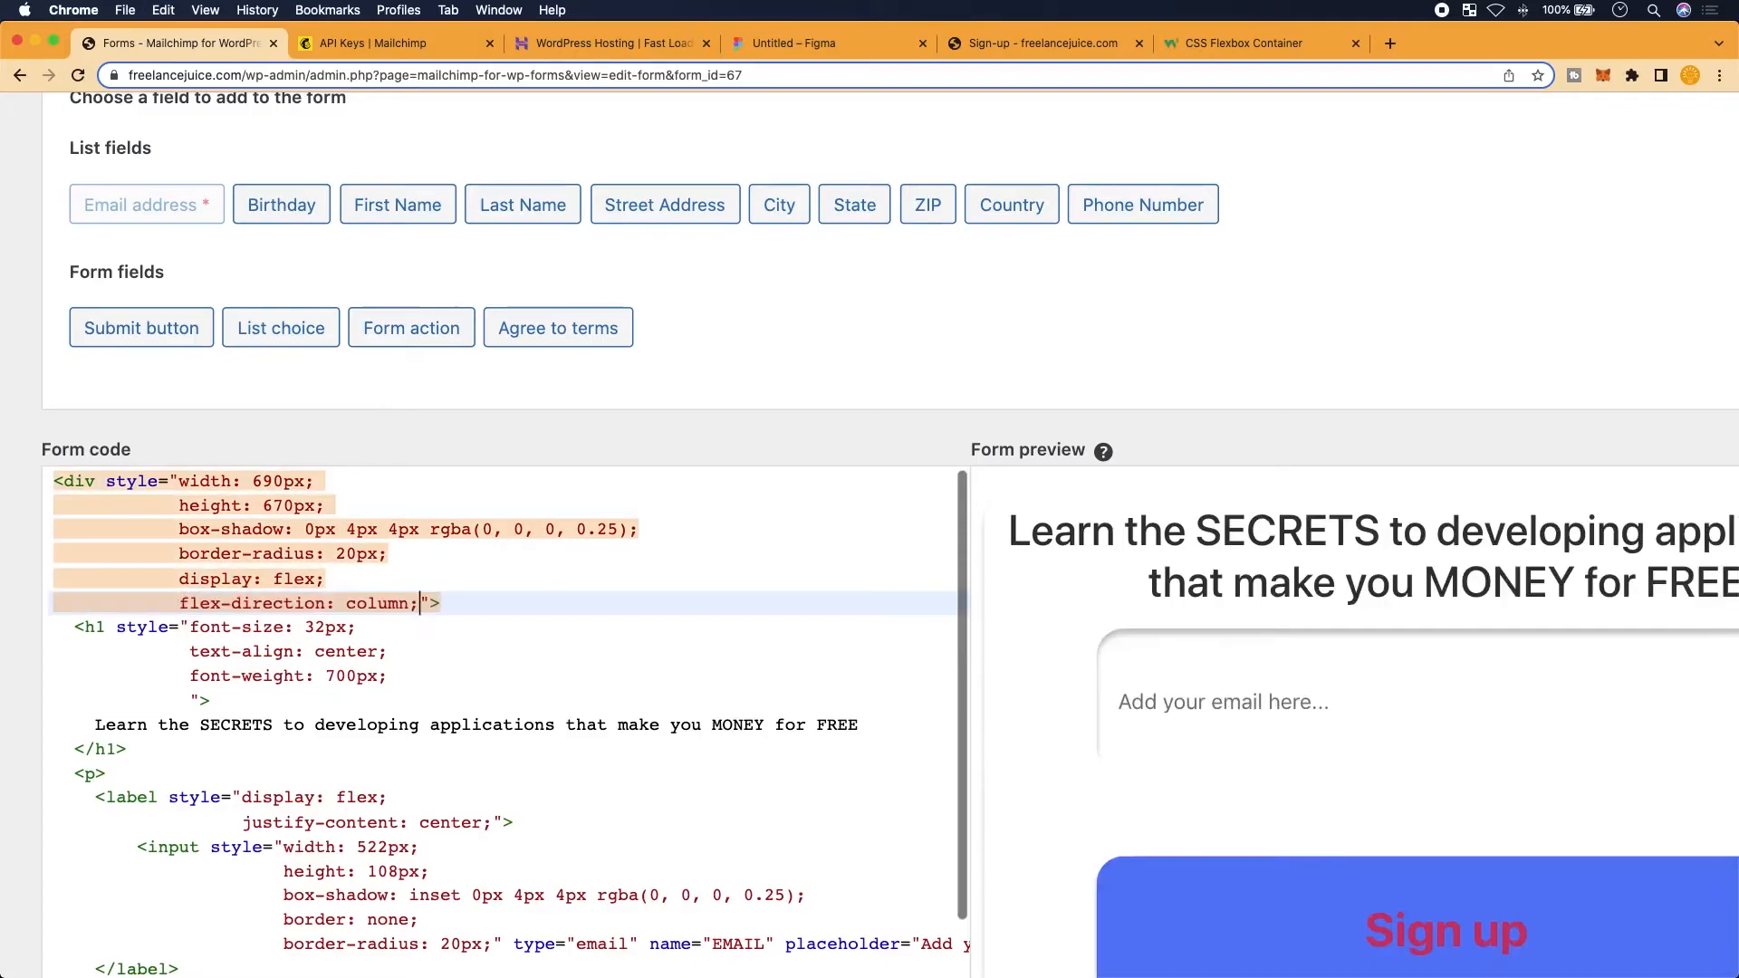
scroll(1281, 569, "down", 3)
Add justify-content: space-evenly below the flex-direction line in the card's style
left_click(182, 603)
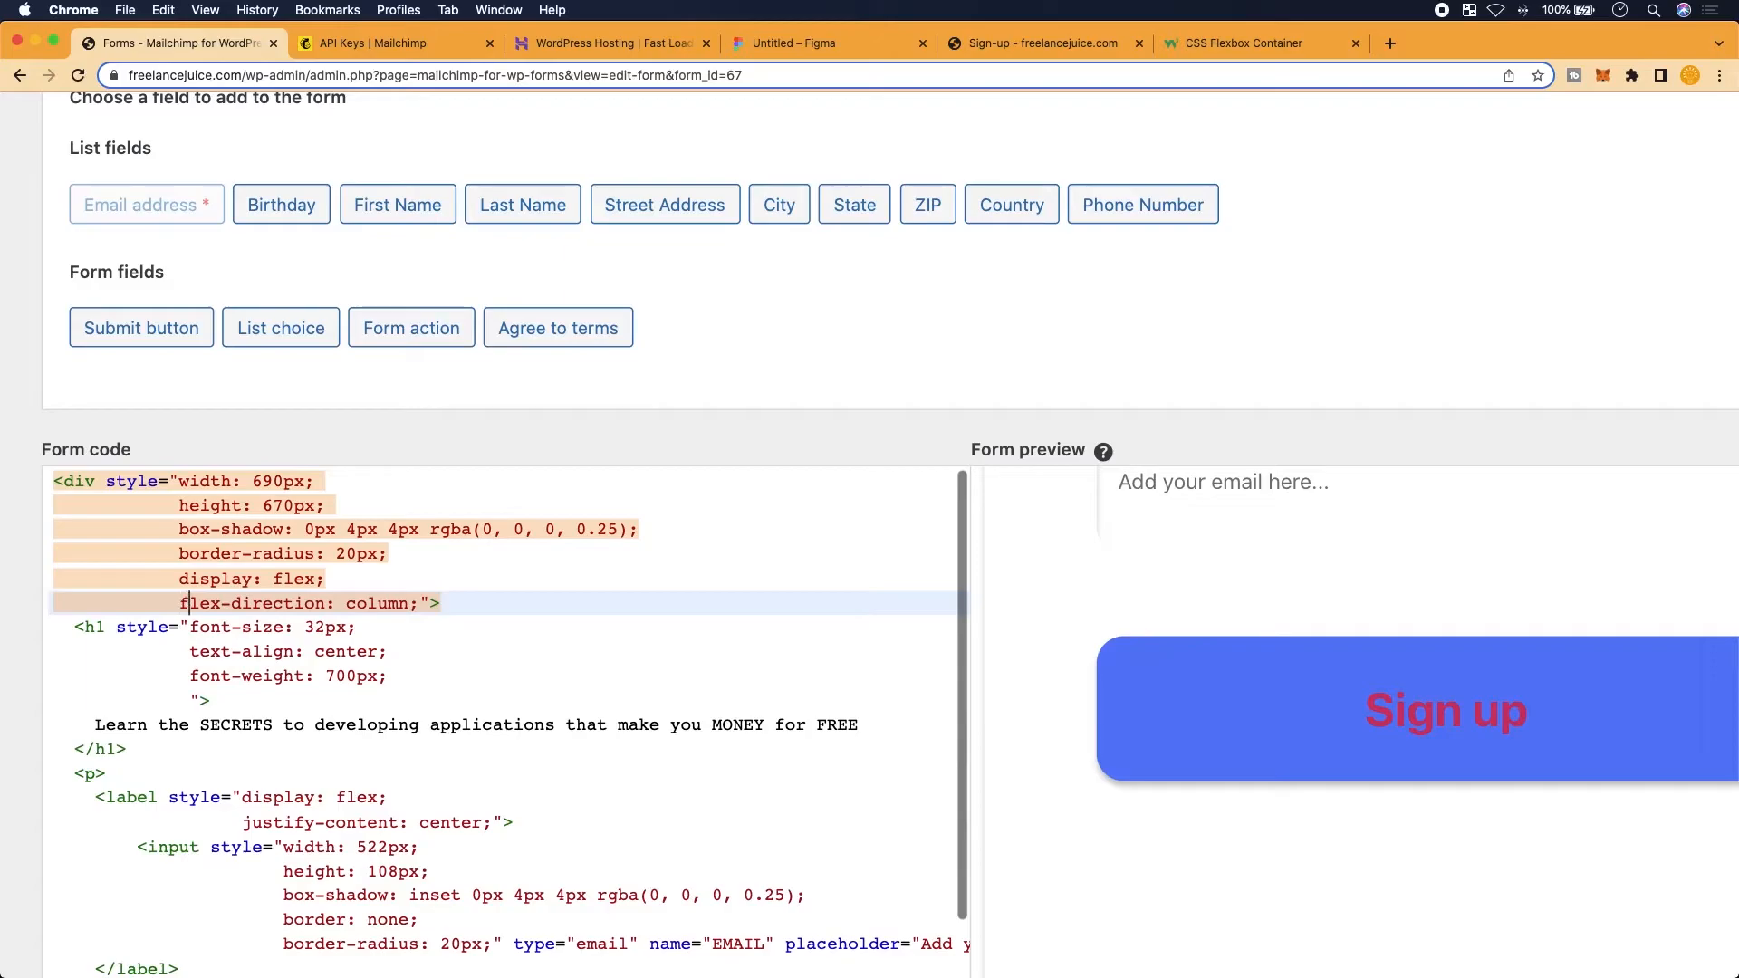
left_click(416, 605)
key("Return")
type("juist")
key("BackSpace")
key("BackSpace")
type("stify-content: evenly\">")
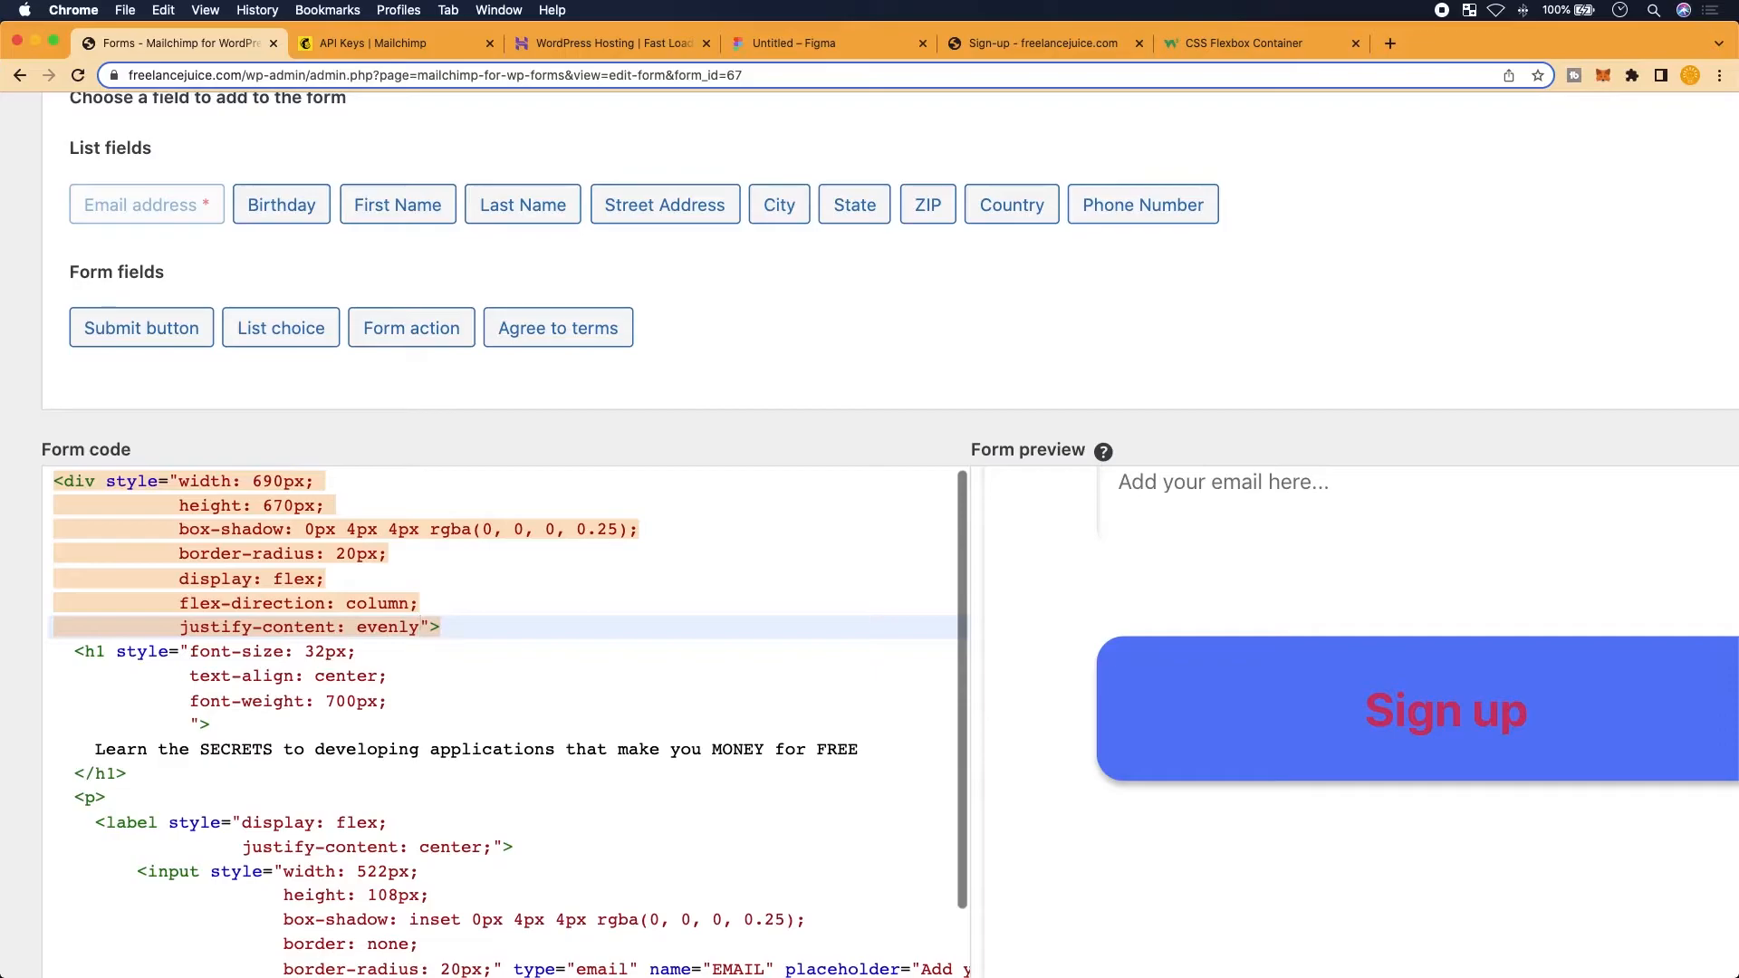
scroll(1224, 743, "up", 2)
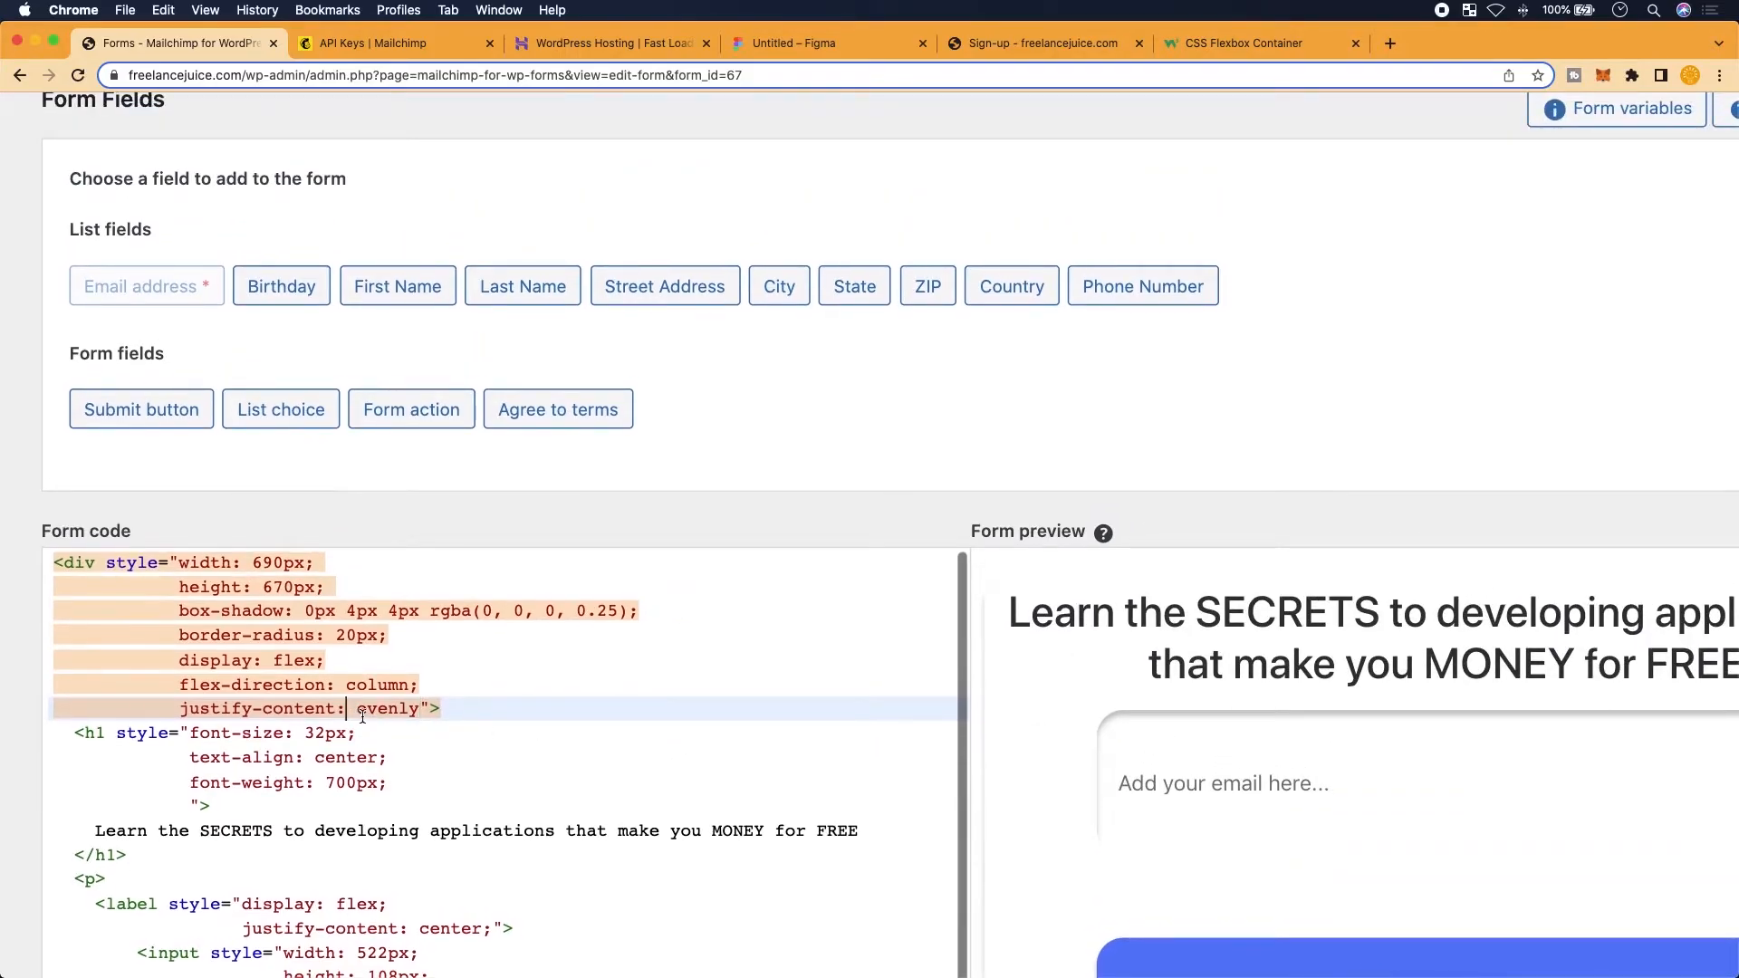
type("space-")
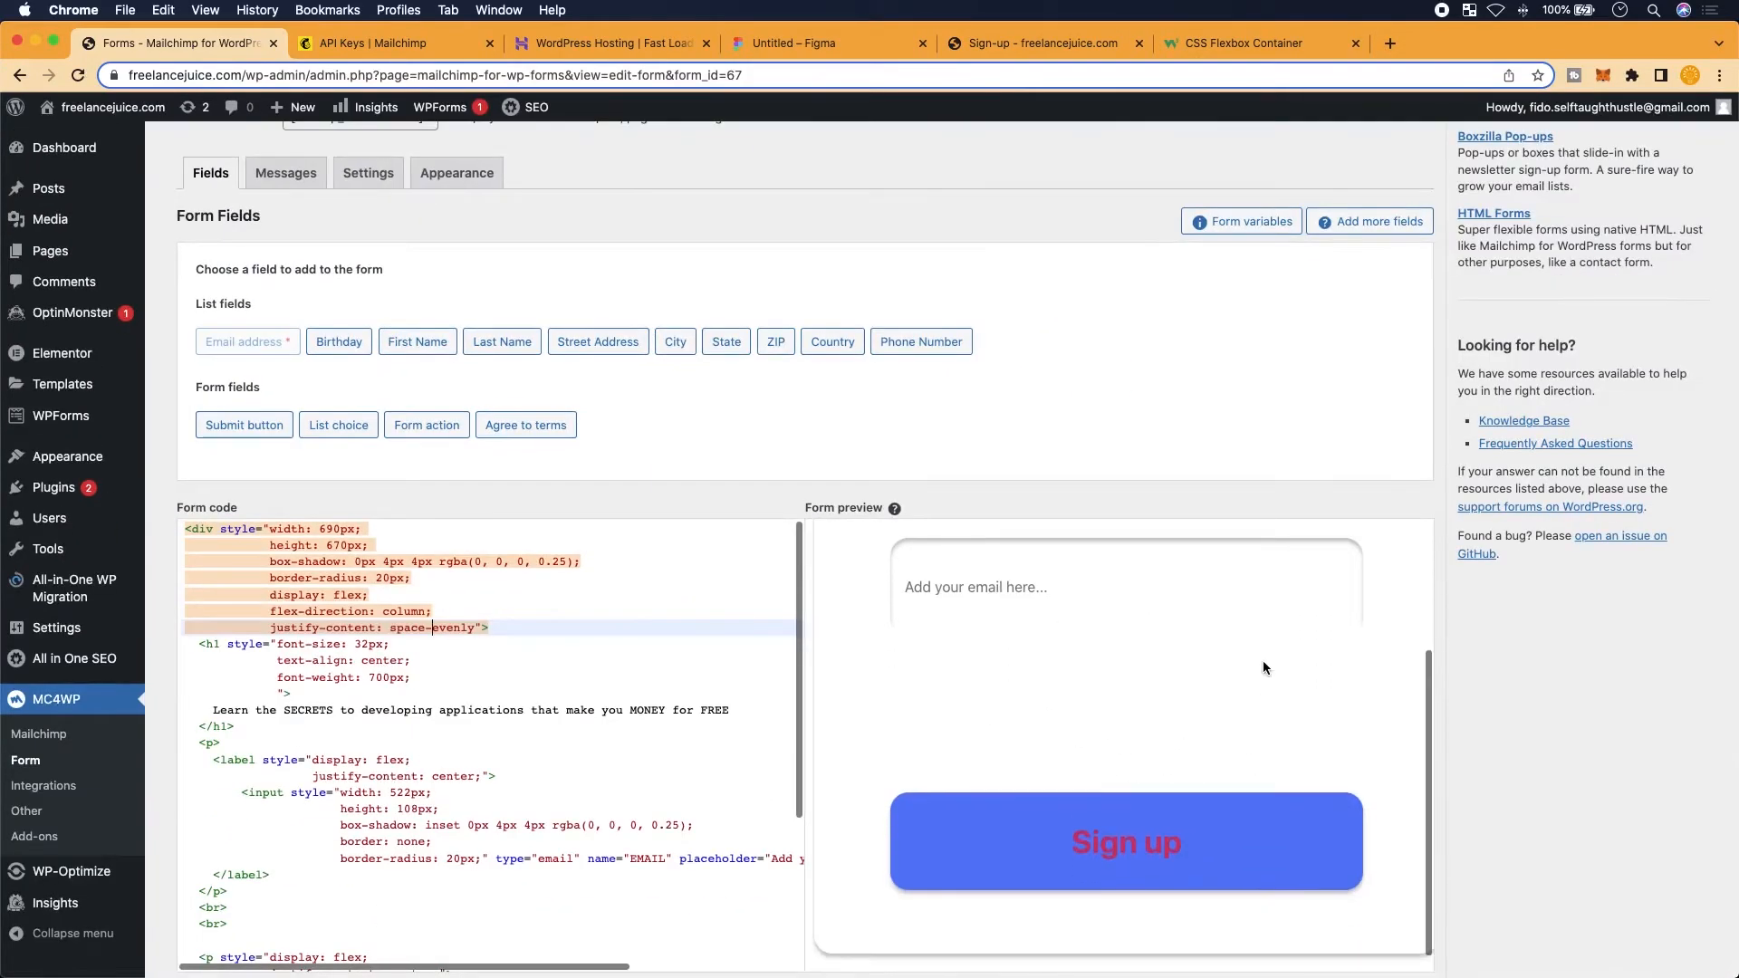
scroll(1263, 660, "up", 2)
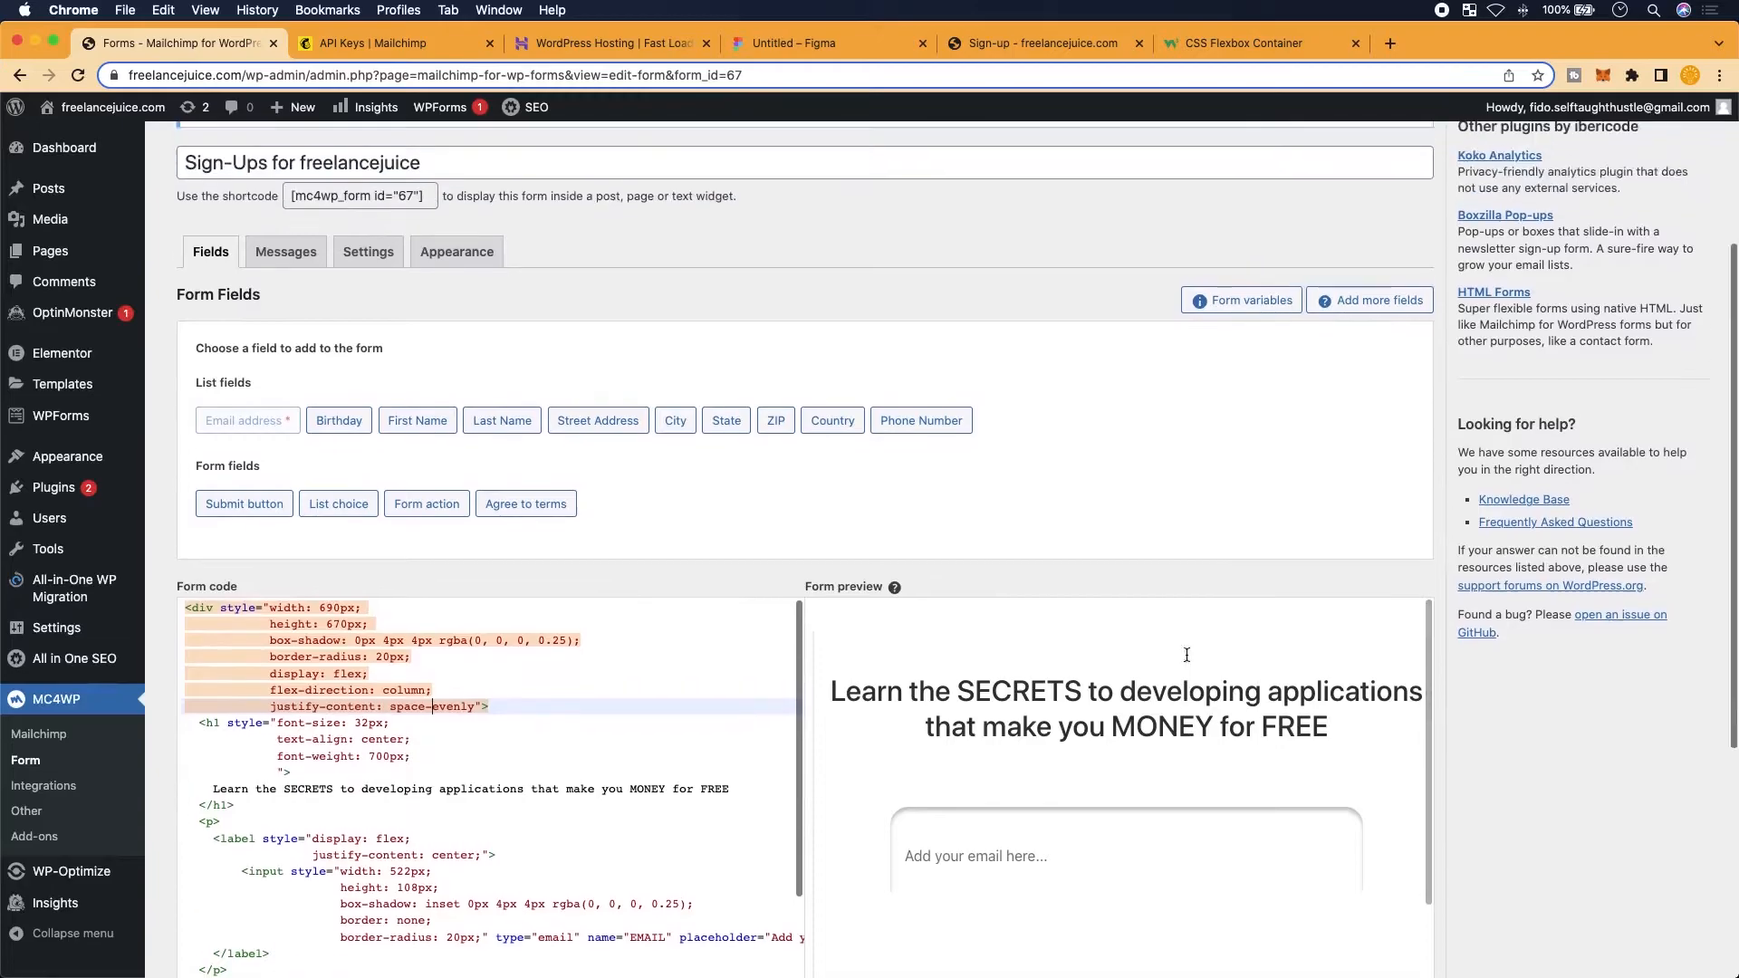
scroll(1080, 698, "down", 4)
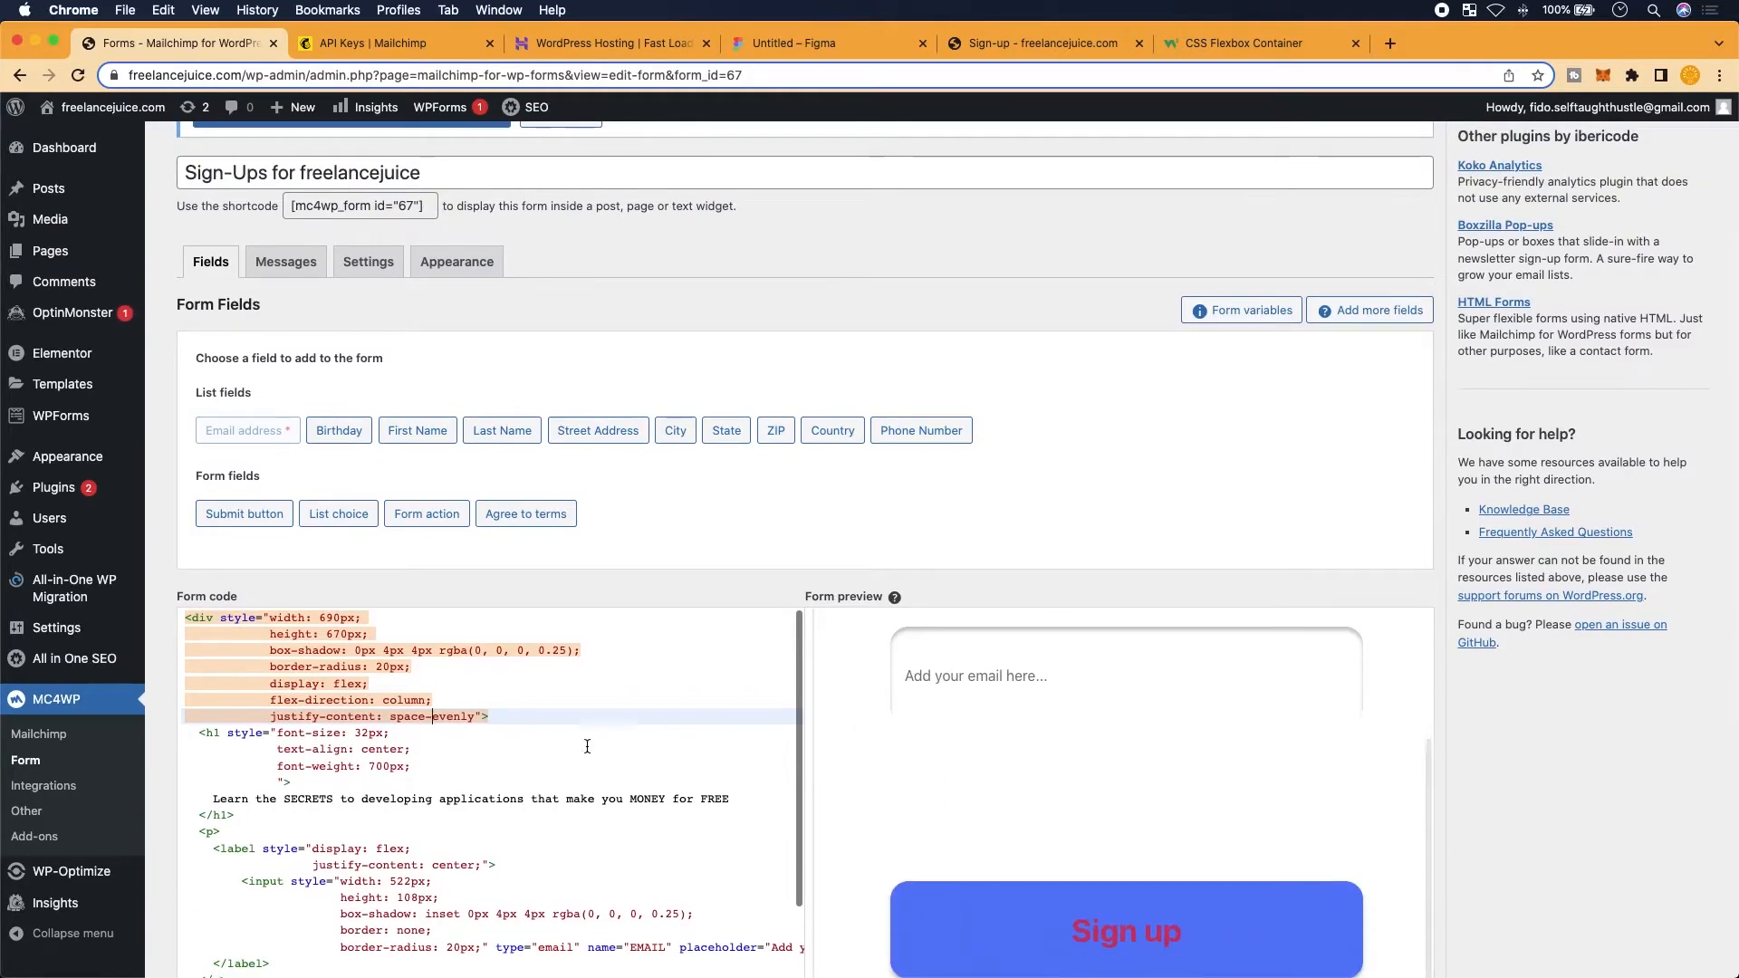
scroll(587, 746, "down", 2)
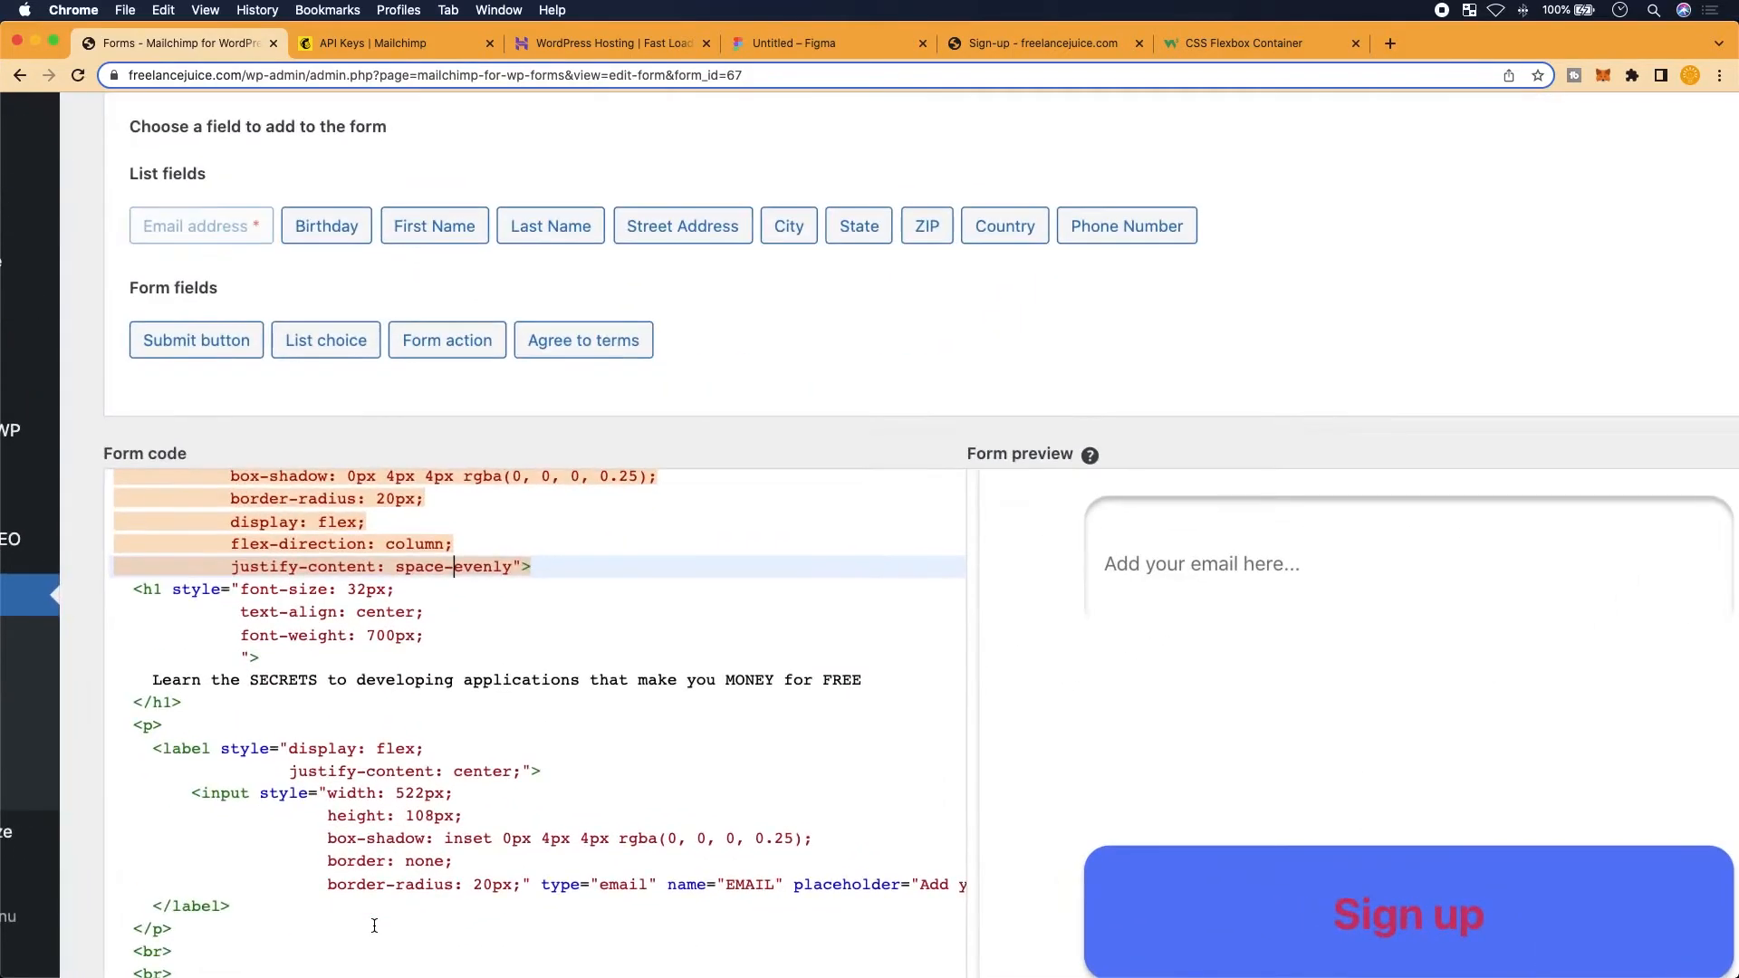
scroll(374, 924, "down", 8)
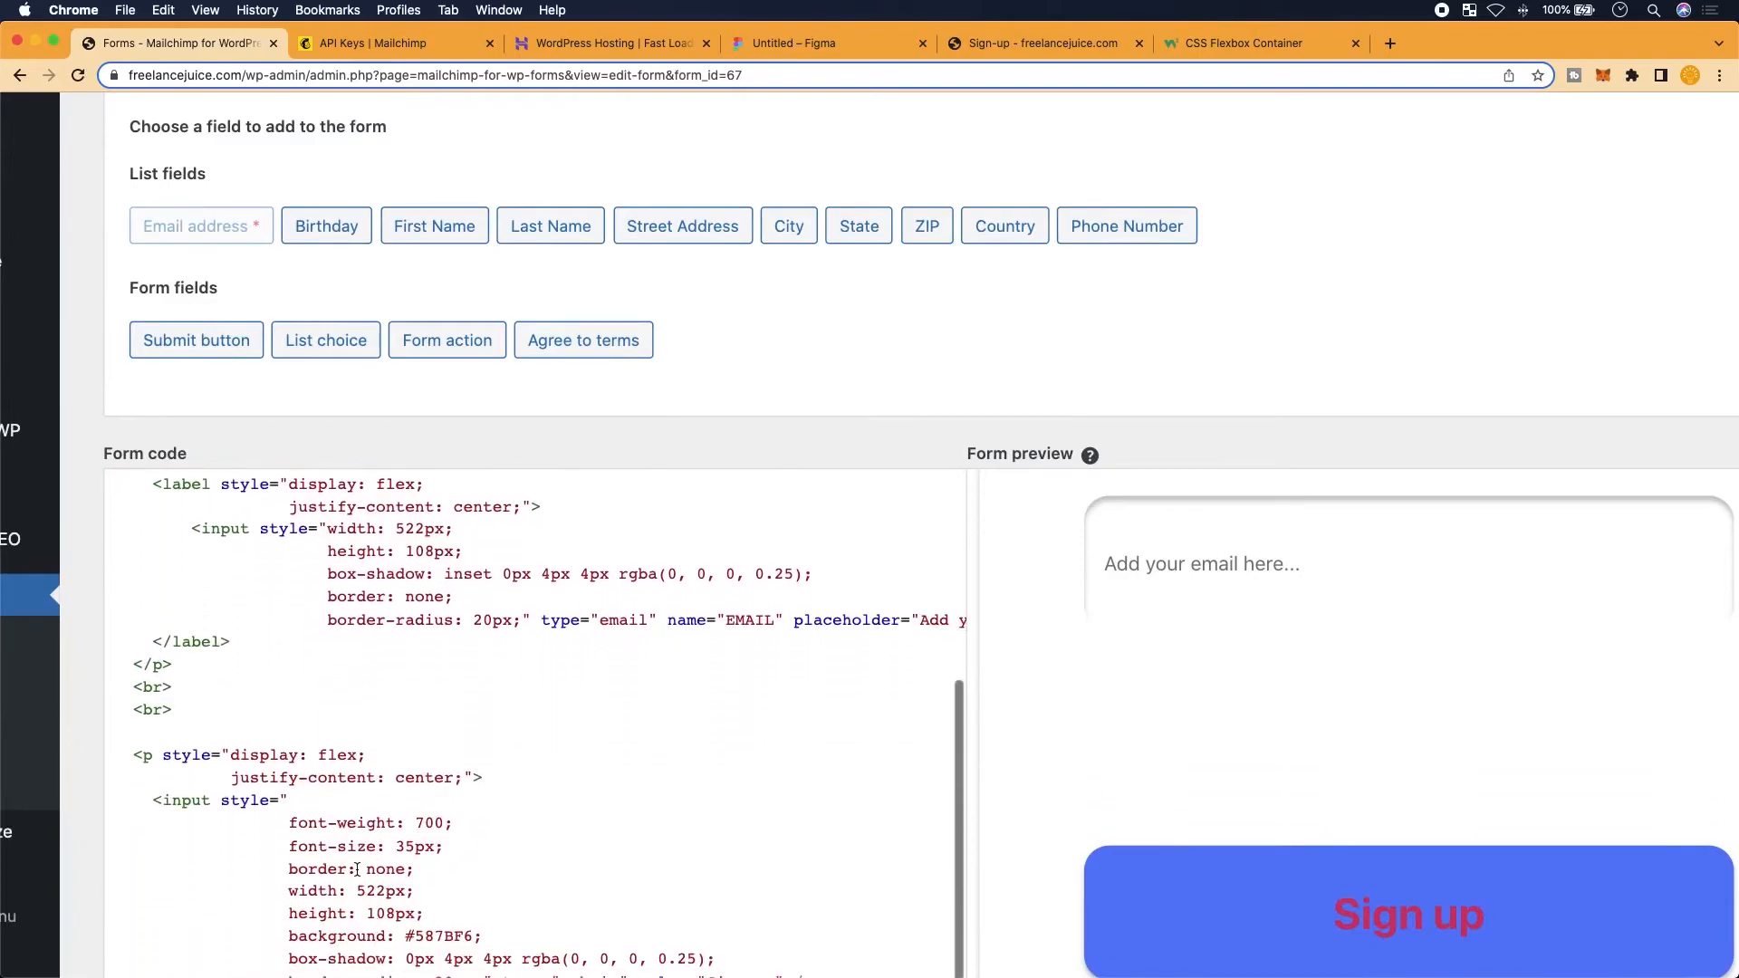
Delete the two <br> lines before the Sign up button's paragraph and review the stacked preview
left_click_drag(172, 585, 98, 551)
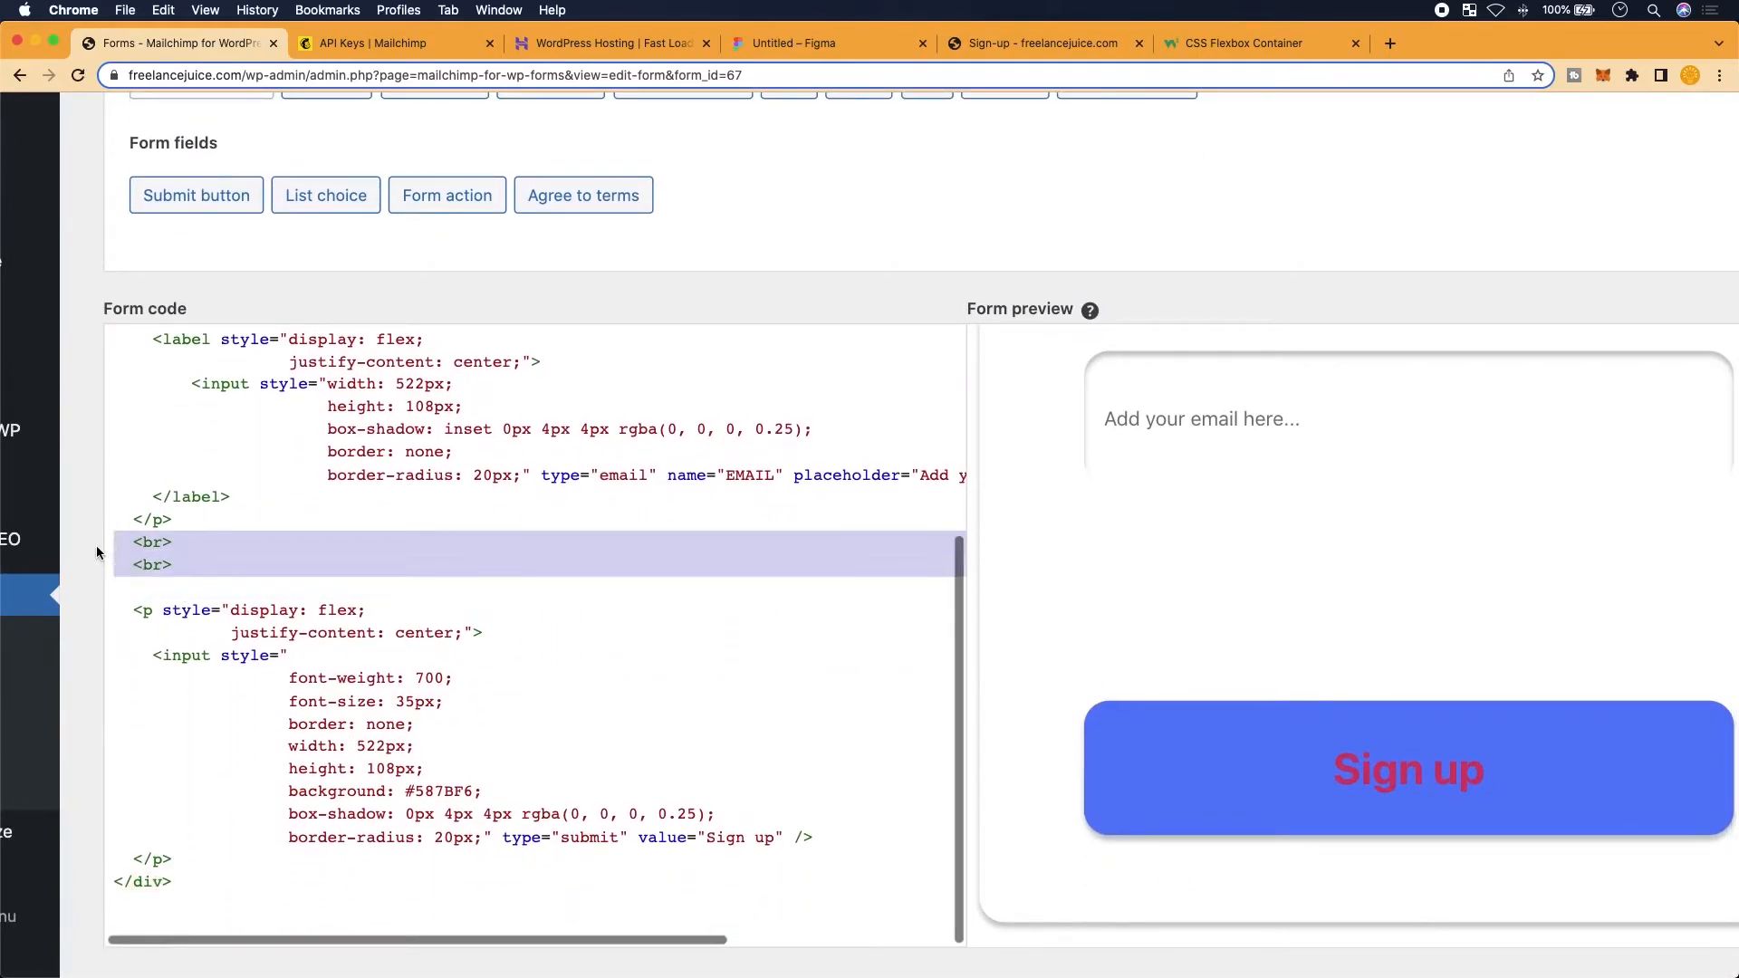
key("BackSpace")
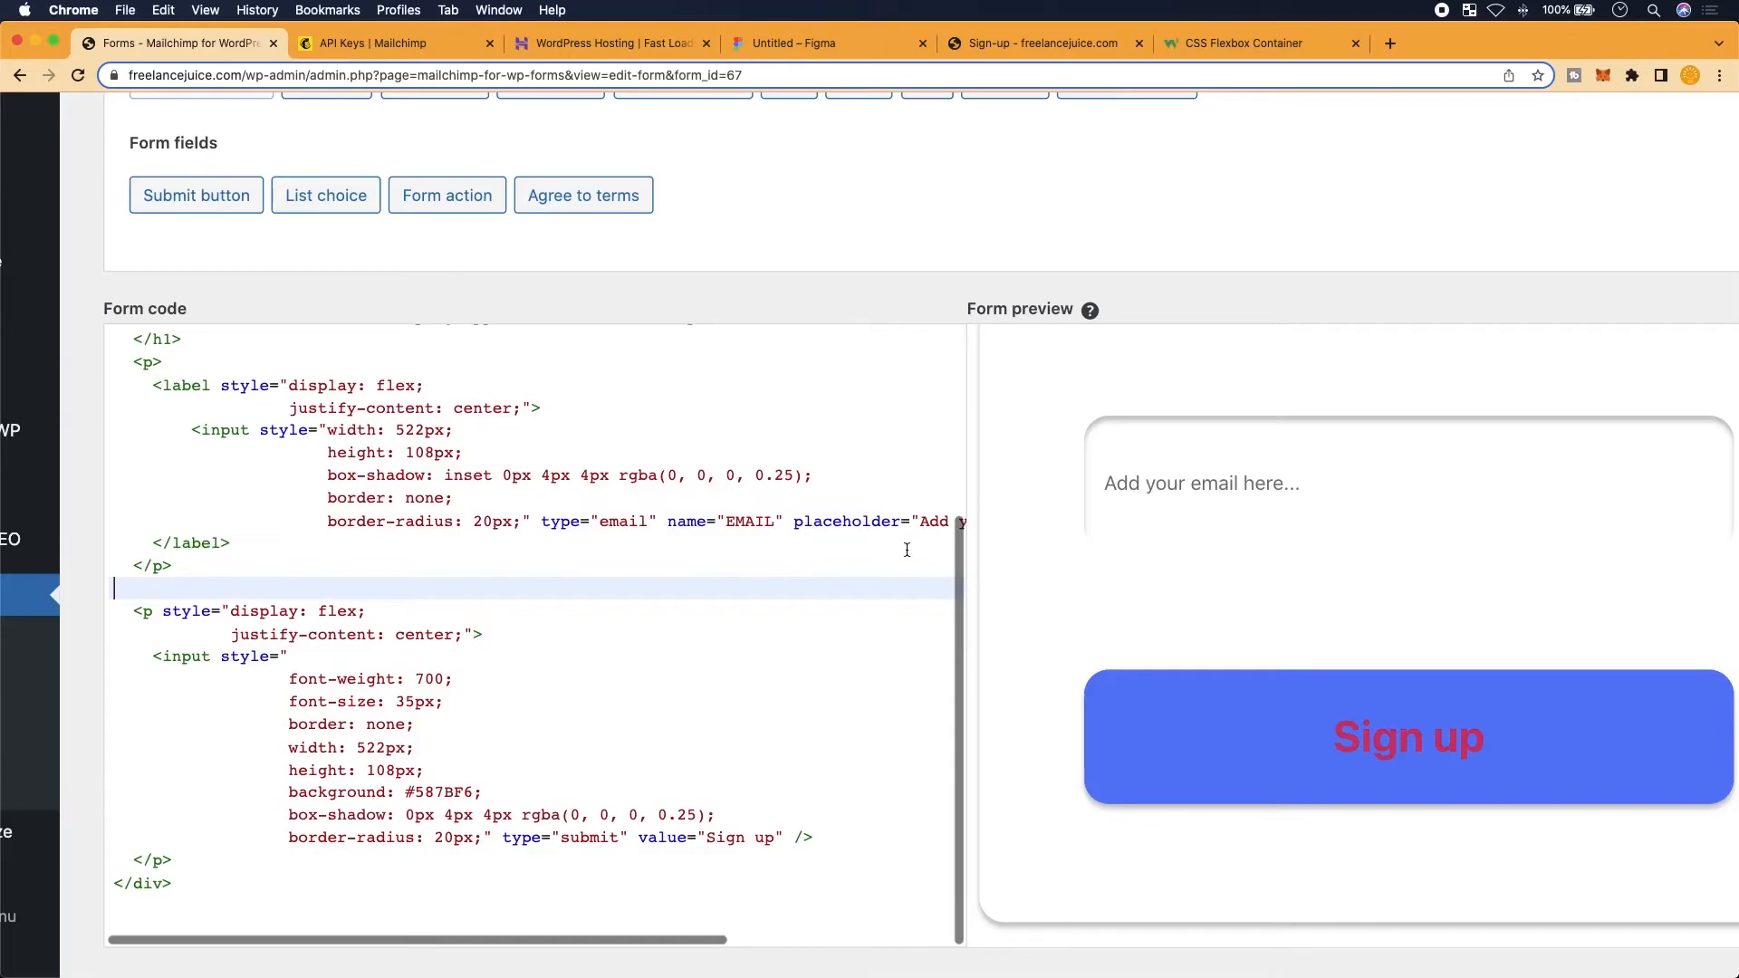
scroll(1176, 536, "up", 3)
scroll(1177, 535, "down", 3)
scroll(1144, 642, "down", 2)
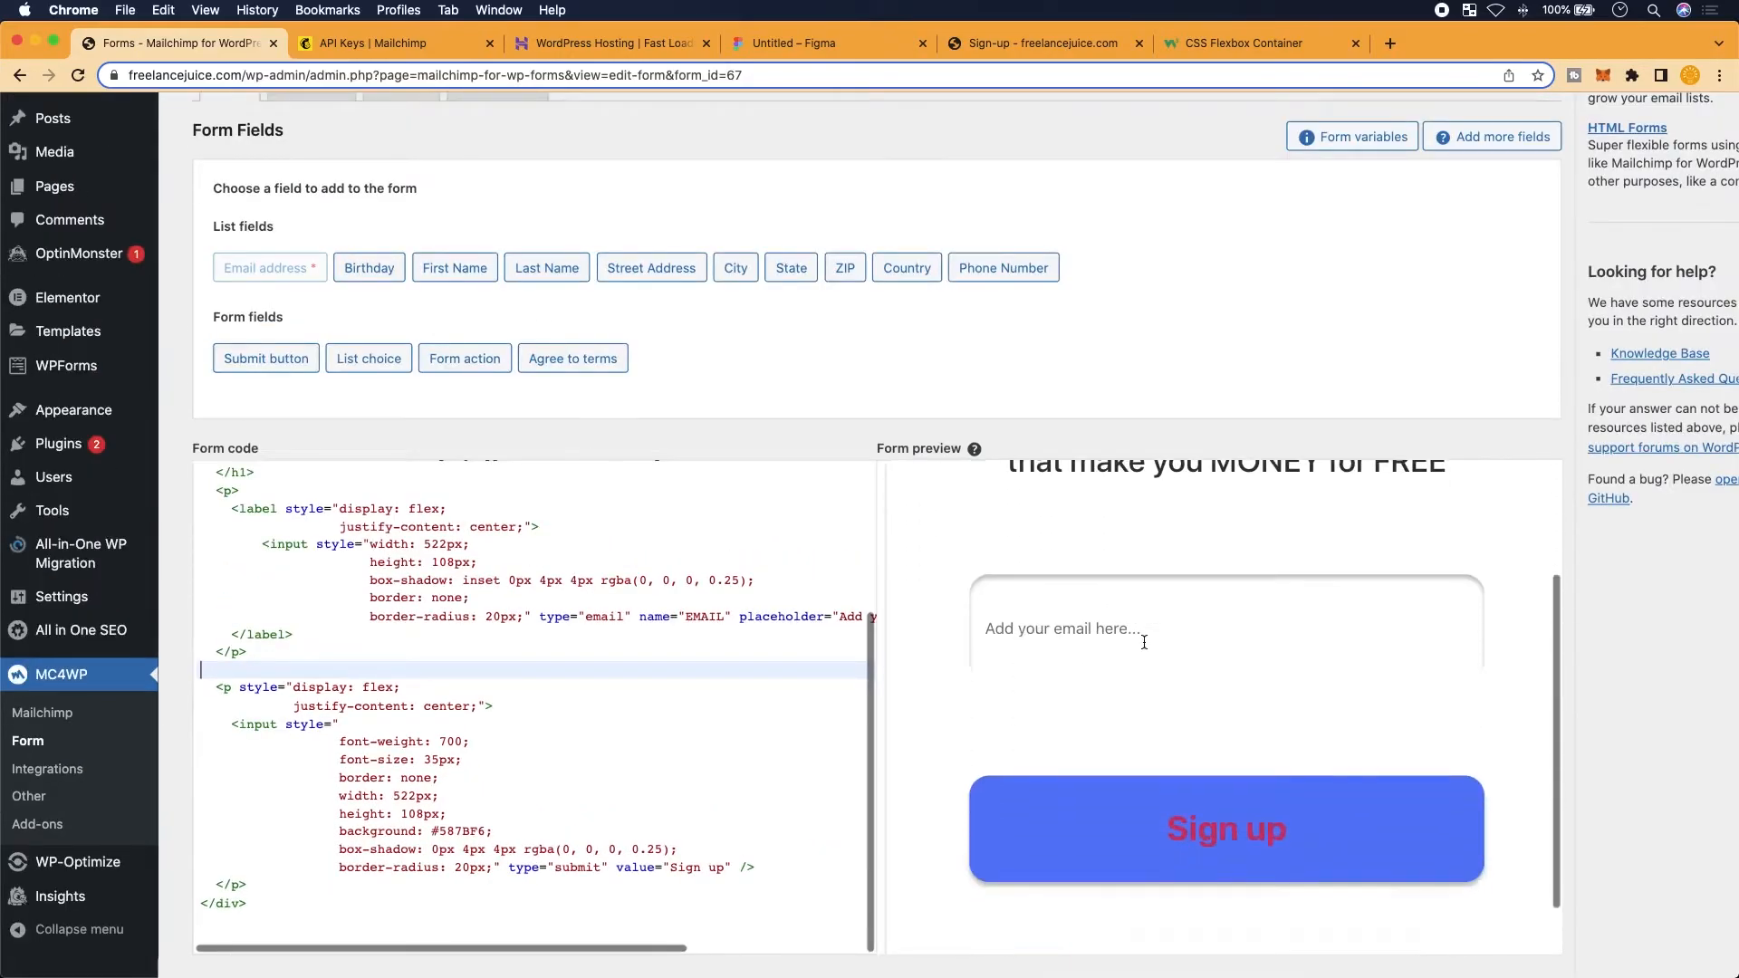
scroll(1130, 640, "up", 2)
scroll(1095, 822, "down", 3)
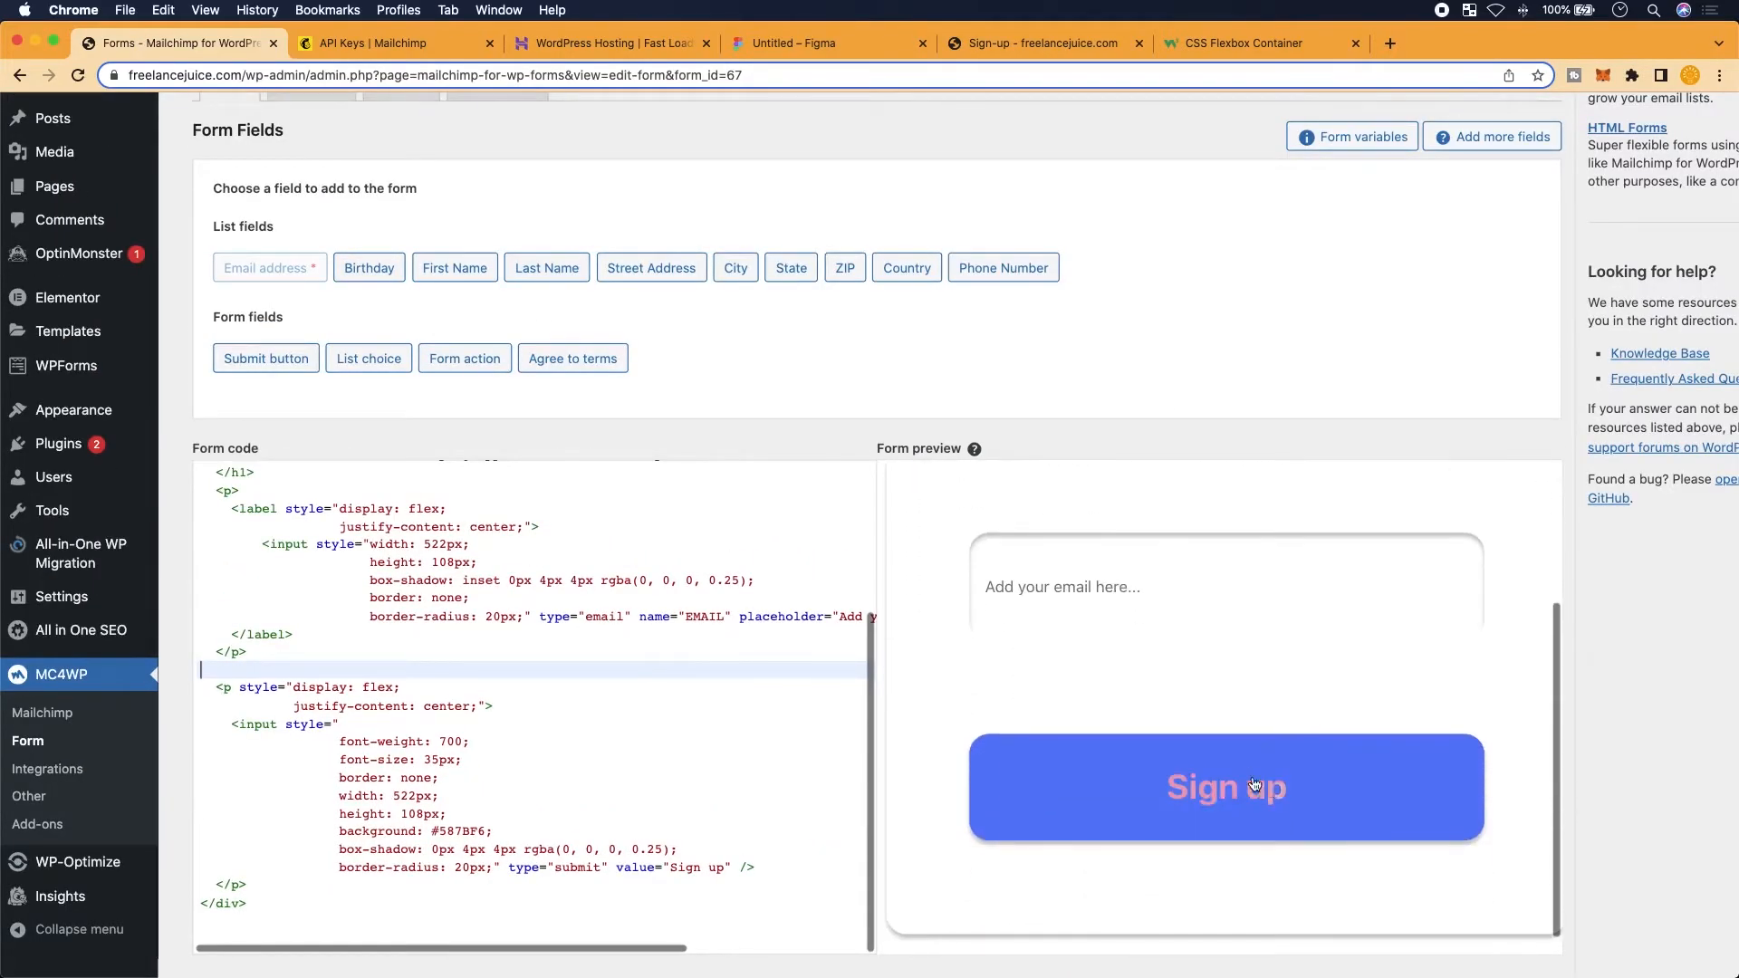
scroll(534, 725, "up", 5)
scroll(480, 235, "up", 2)
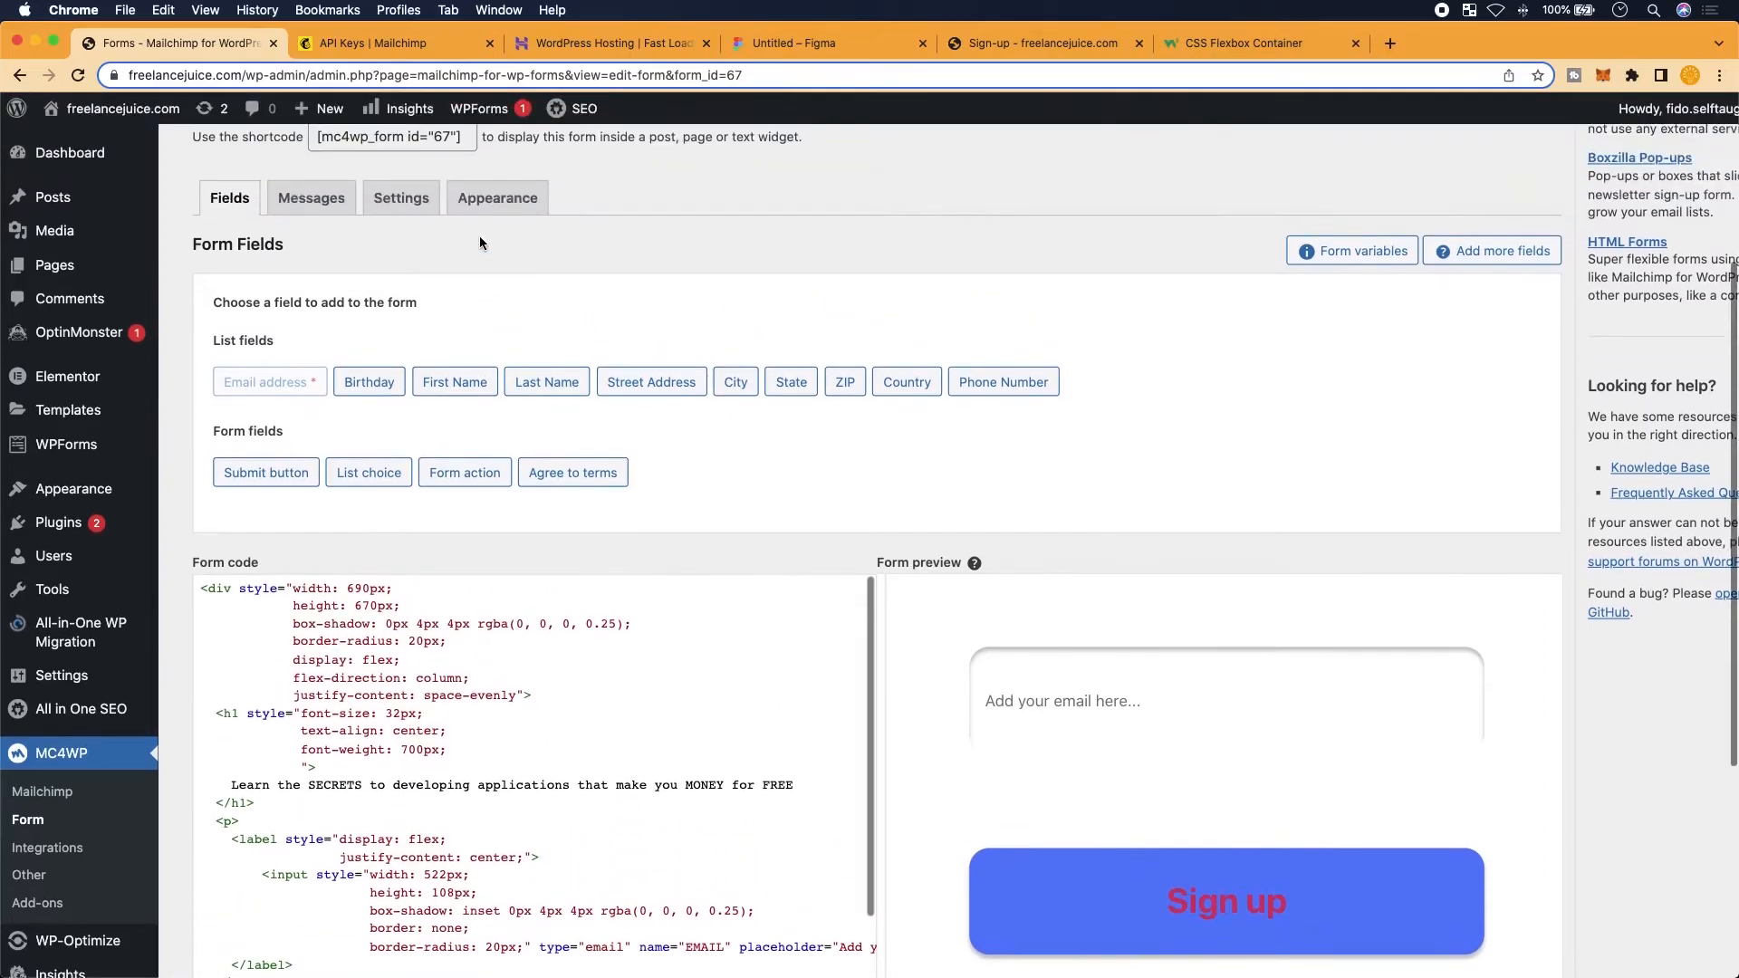
scroll(480, 235, "up", 3)
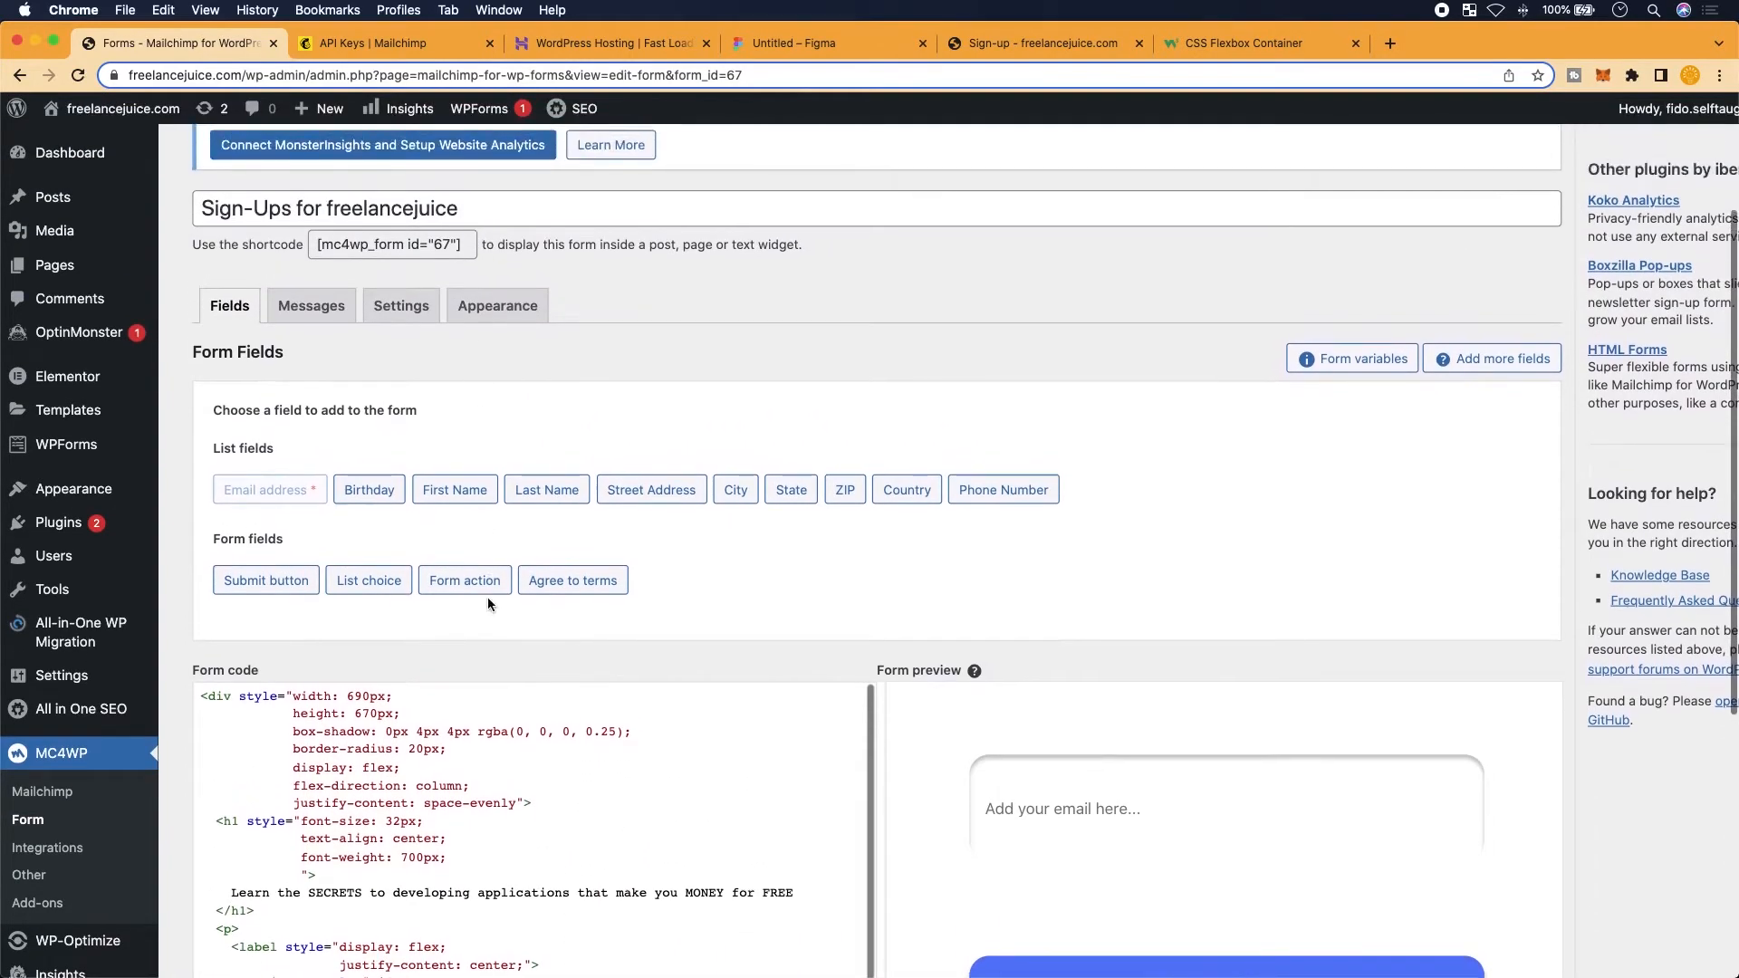
scroll(488, 600, "up", 1)
scroll(485, 772, "down", 3)
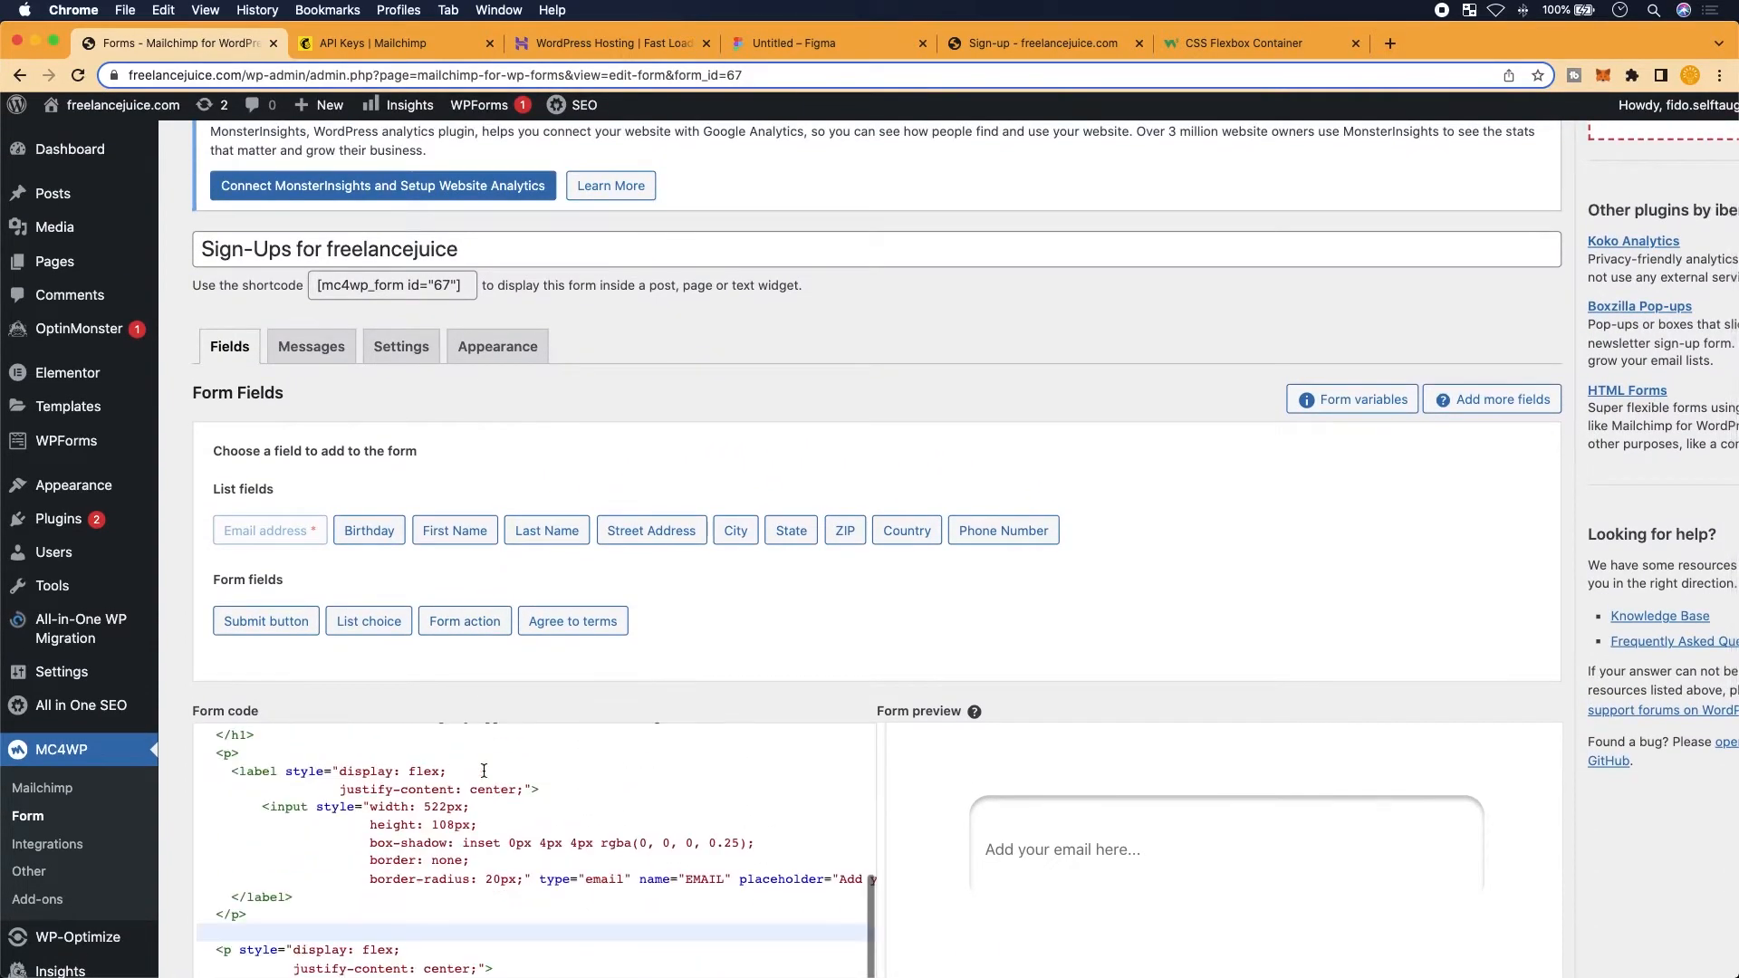
scroll(642, 501, "down", 8)
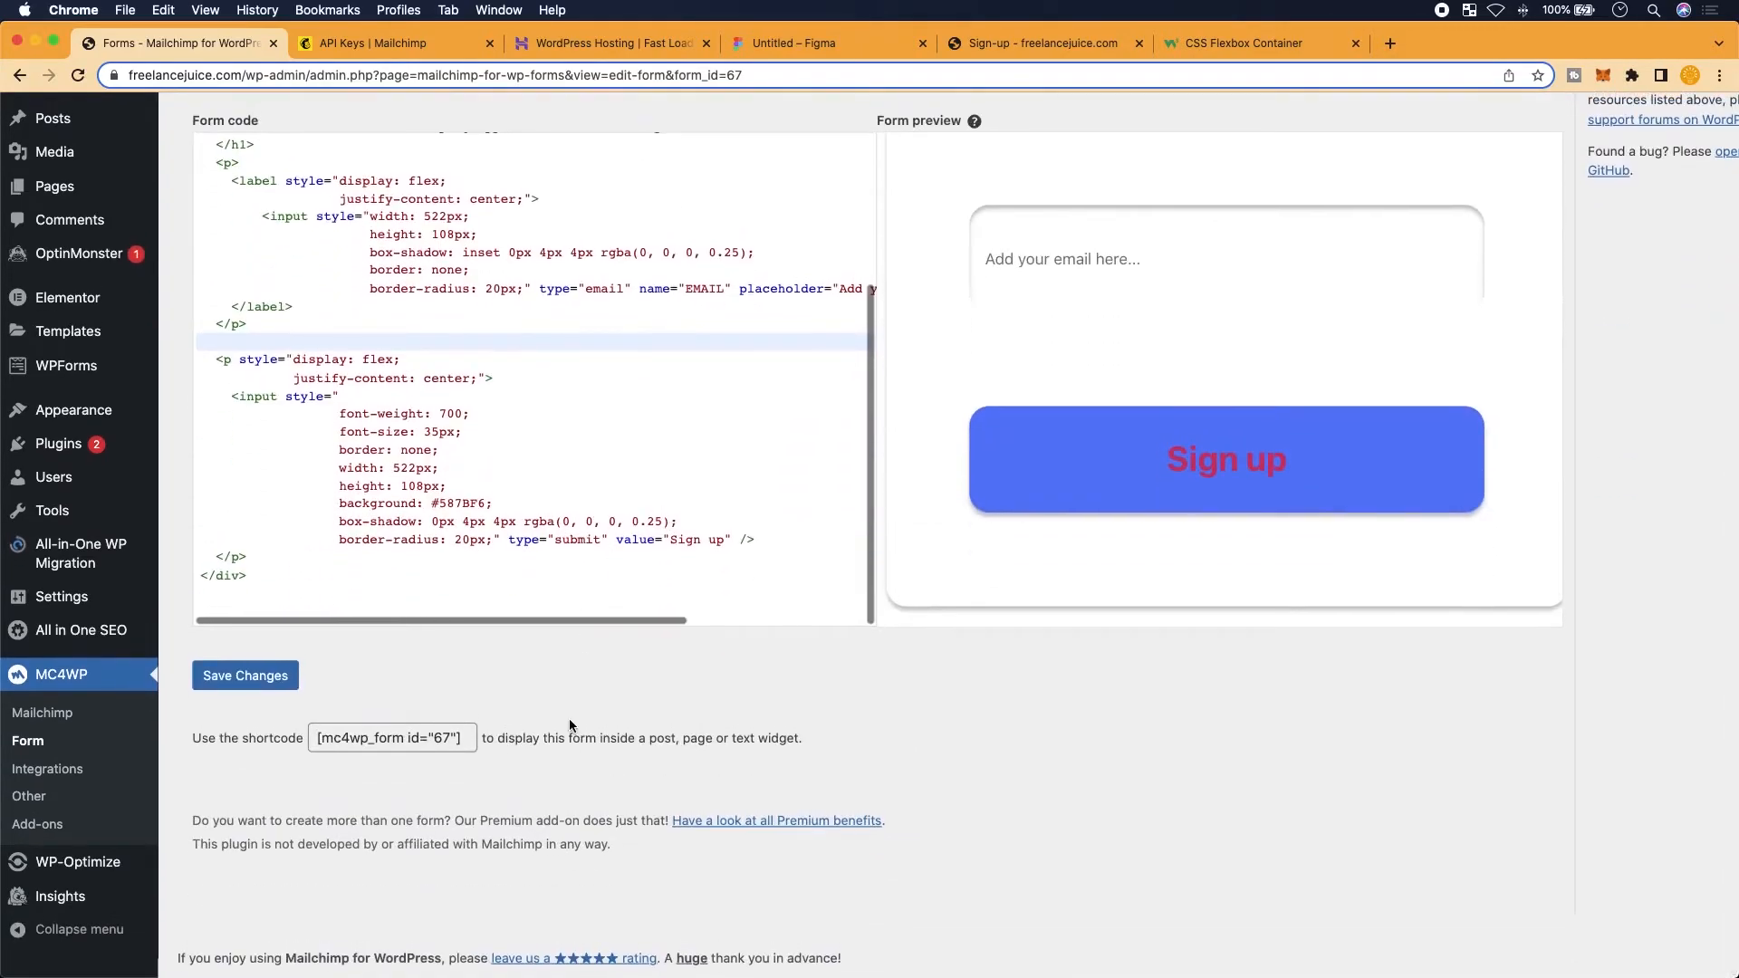
scroll(568, 719, "up", 2)
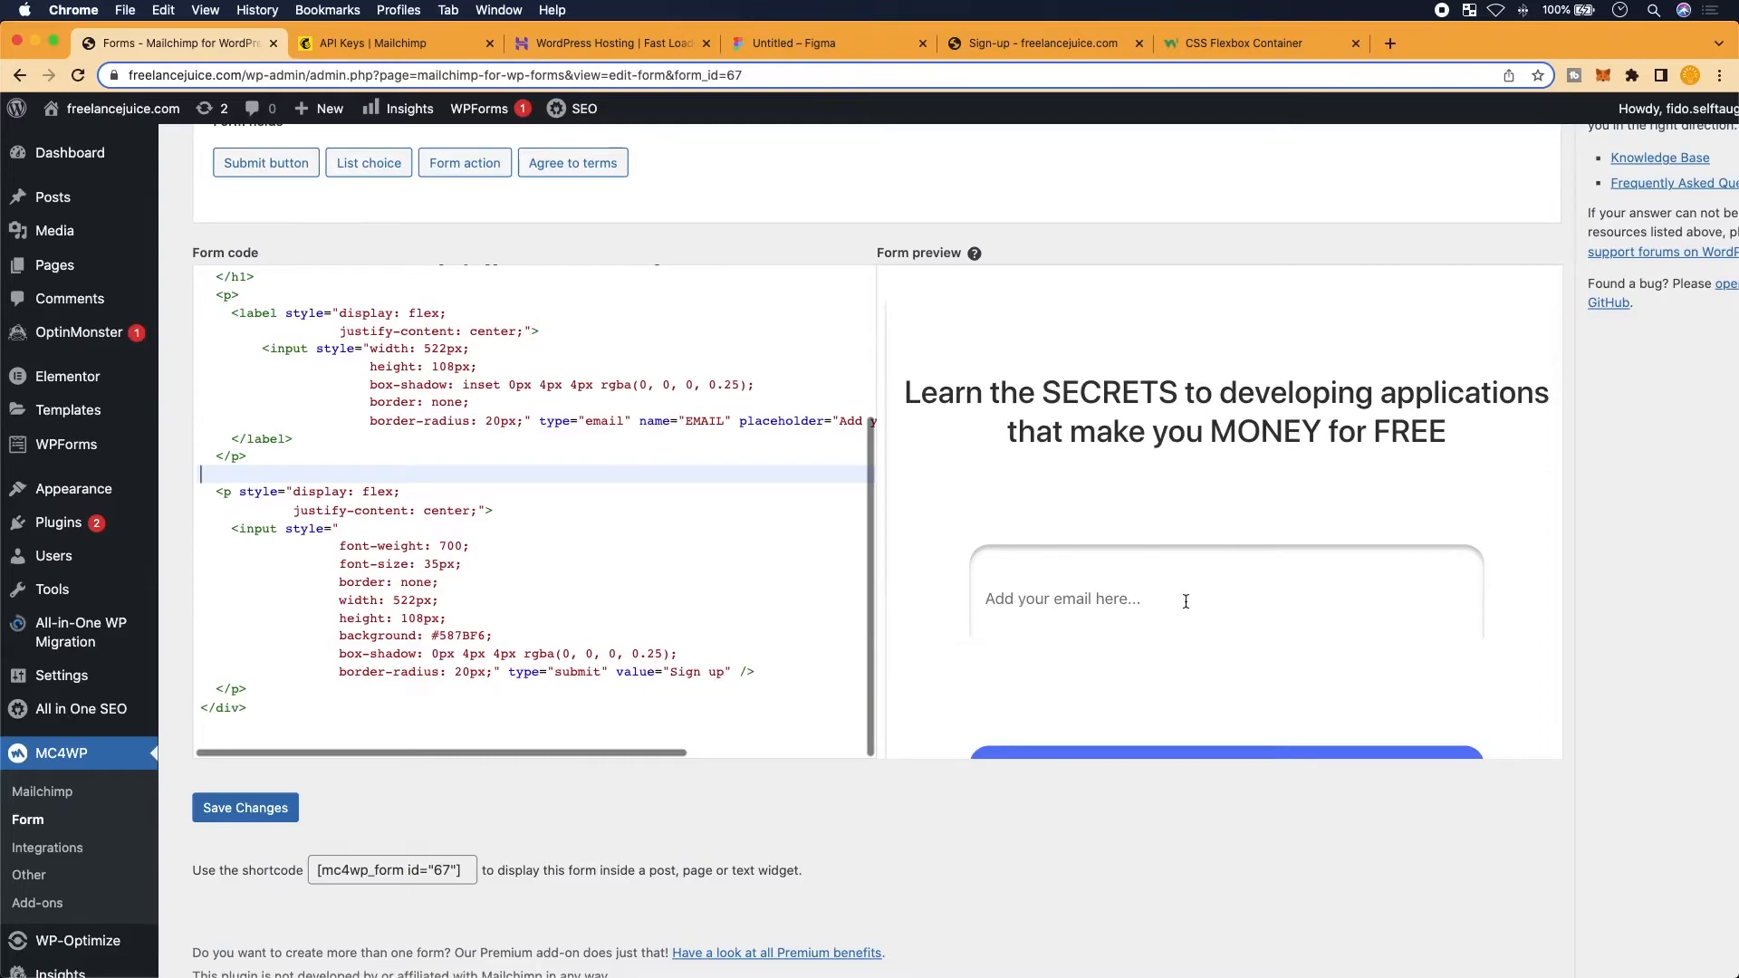
scroll(1180, 629, "down", 3)
scroll(719, 602, "down", 2)
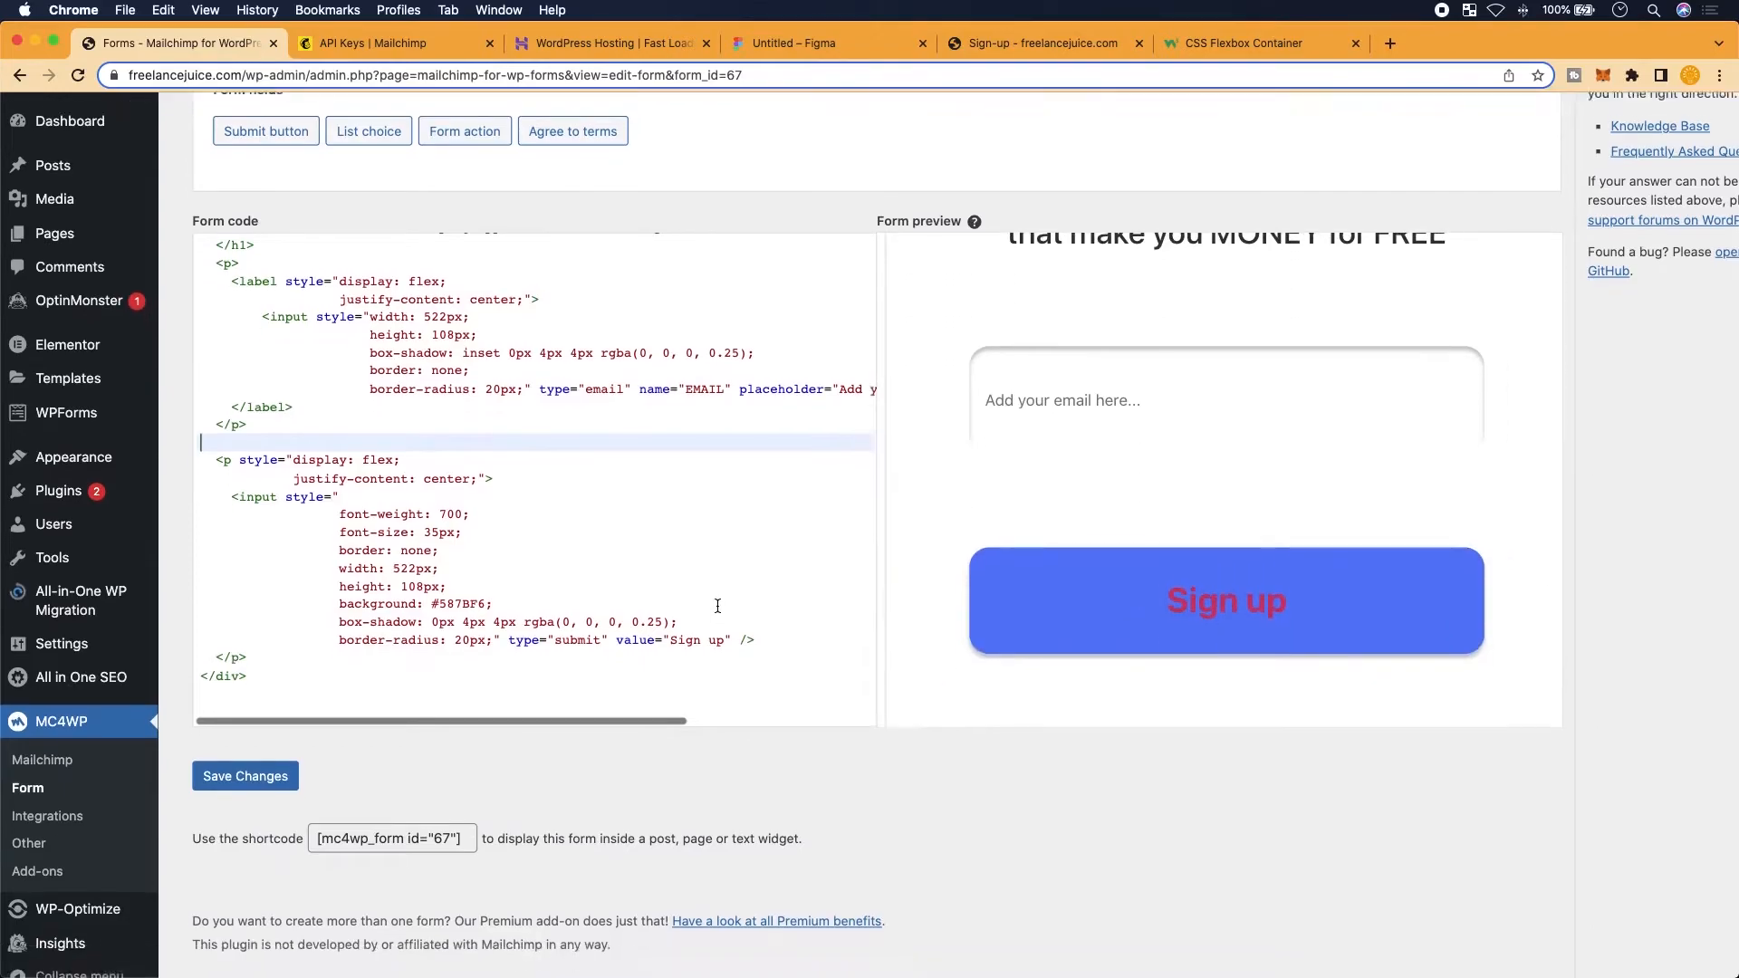
scroll(220, 826, "up", 3)
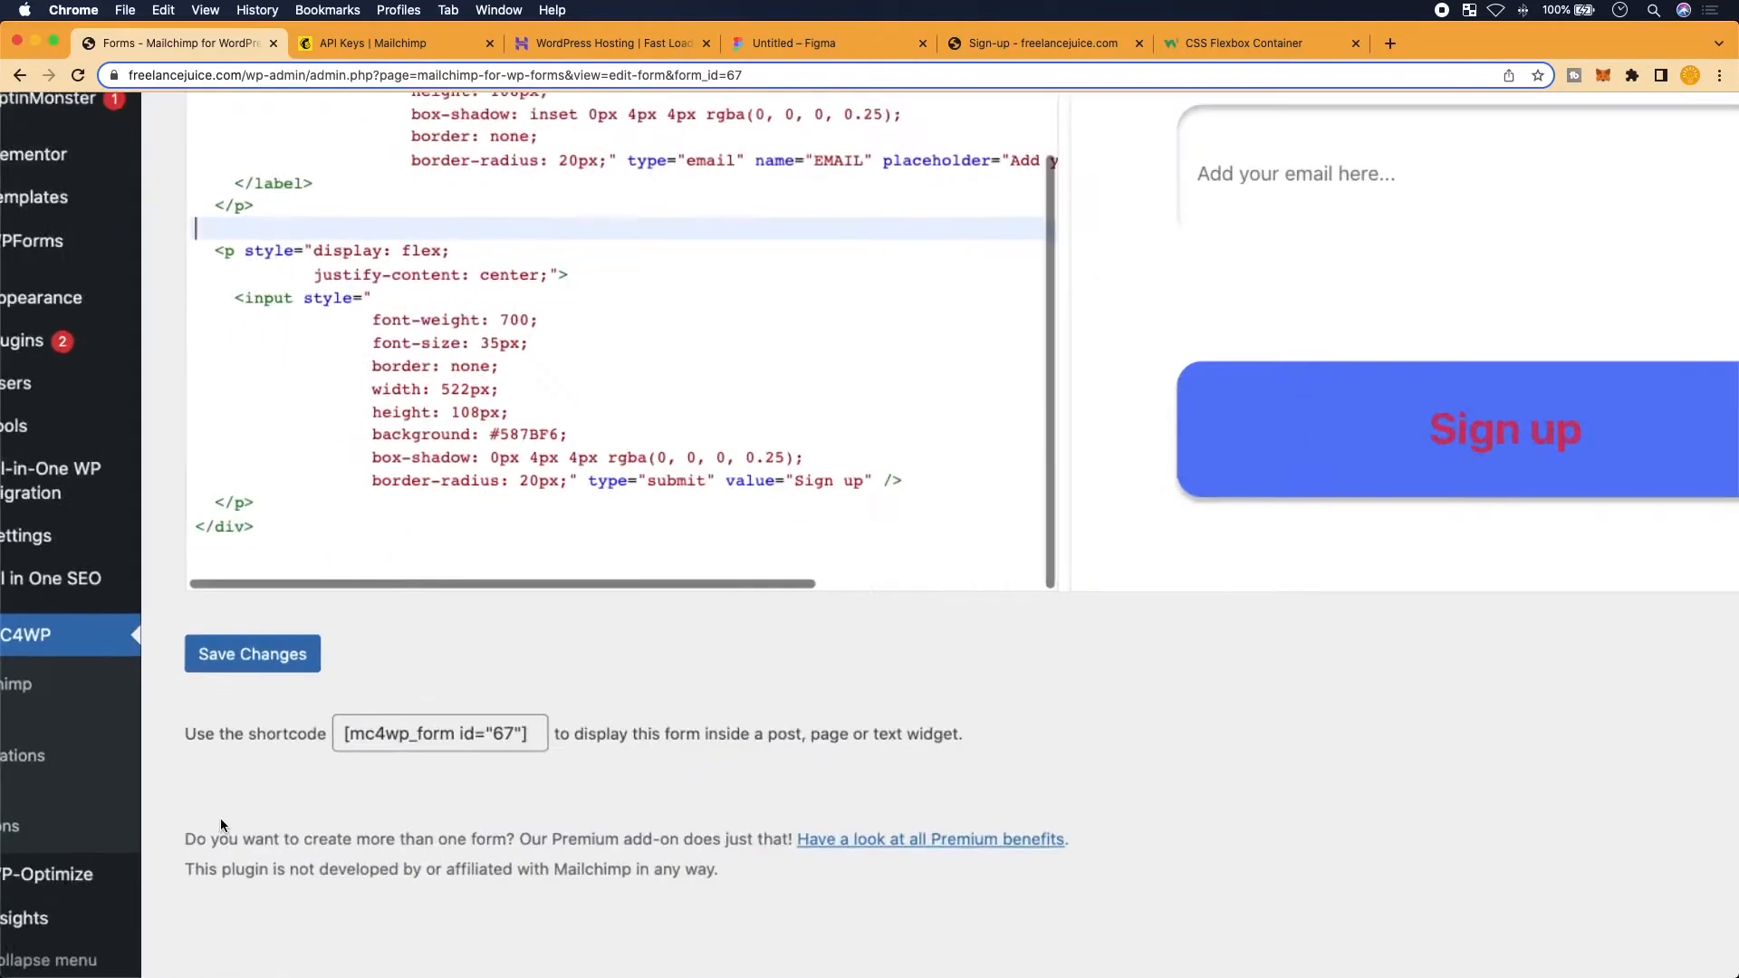
scroll(220, 825, "down", 1)
scroll(245, 803, "up", 3)
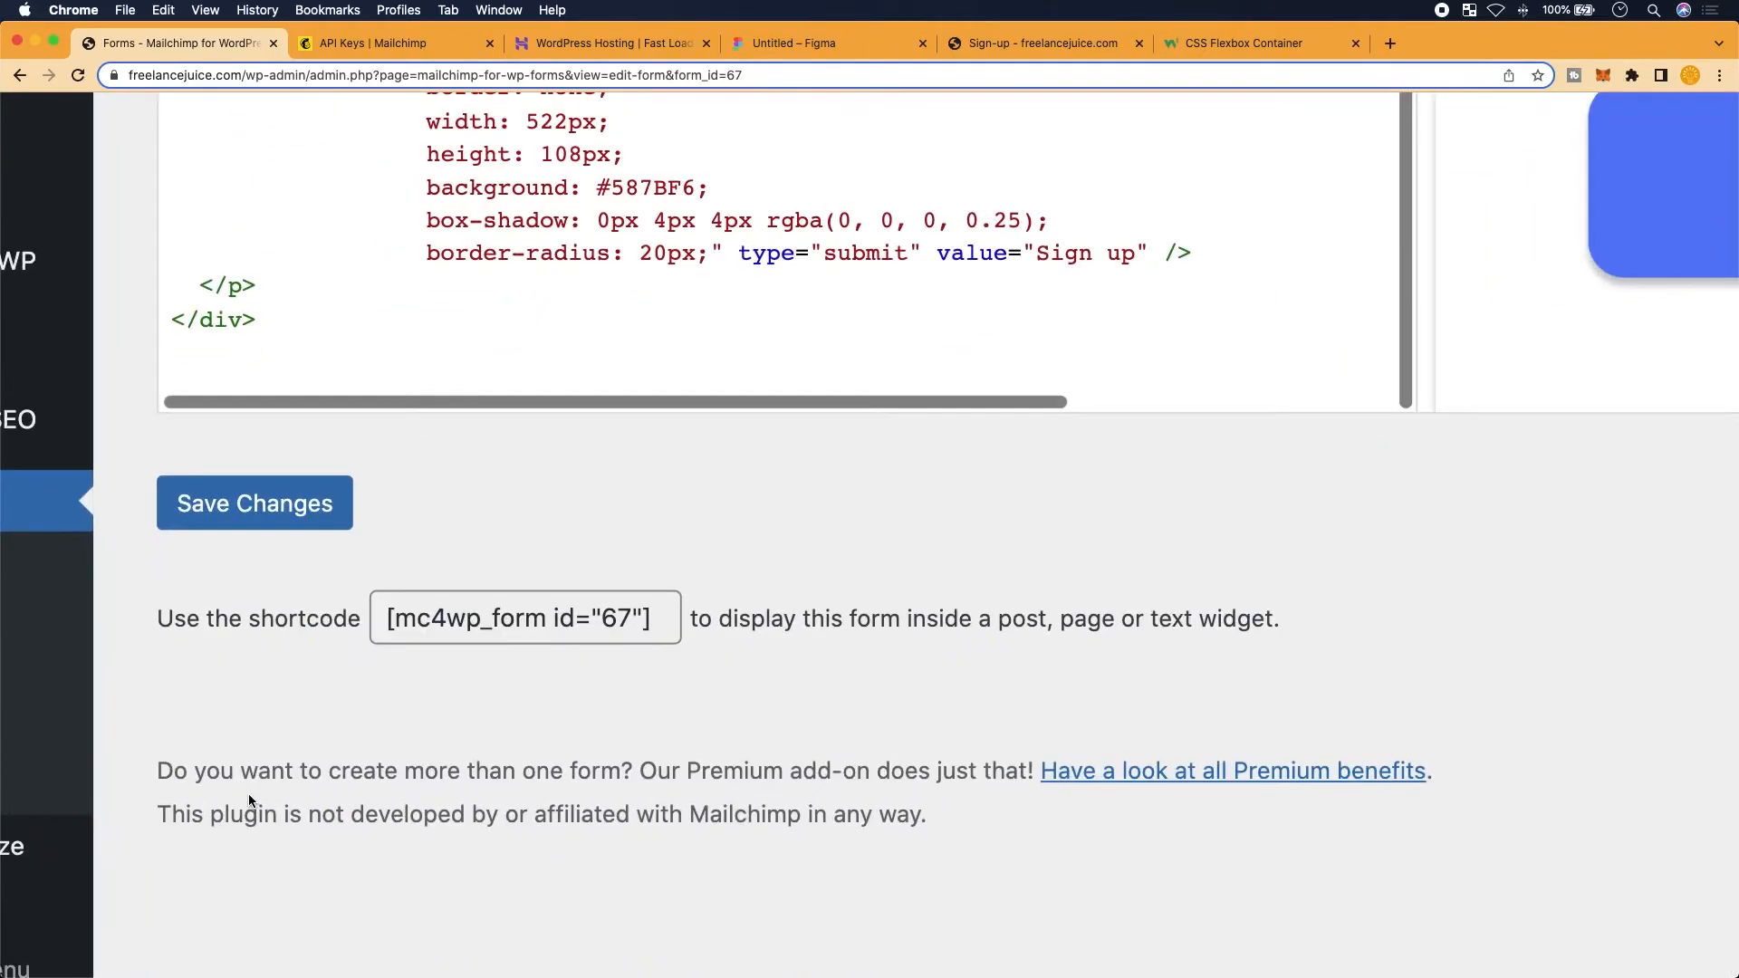
scroll(564, 673, "up", 3)
scroll(564, 673, "left", 3)
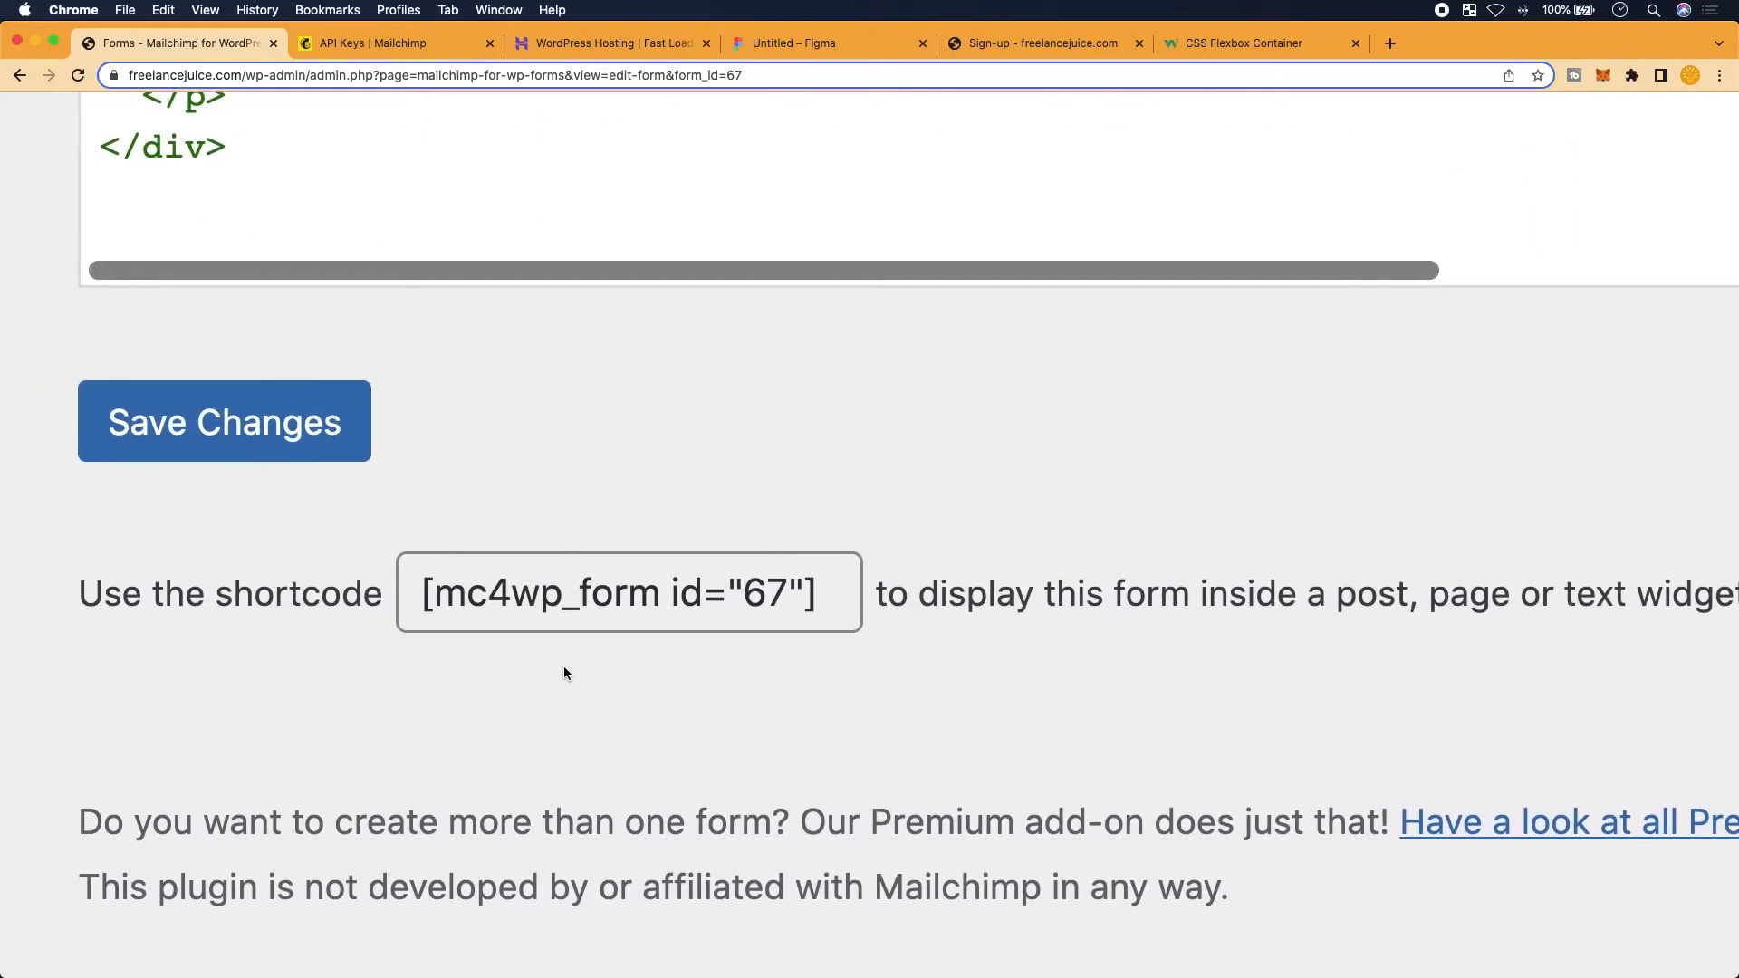
scroll(747, 644, "up", 1)
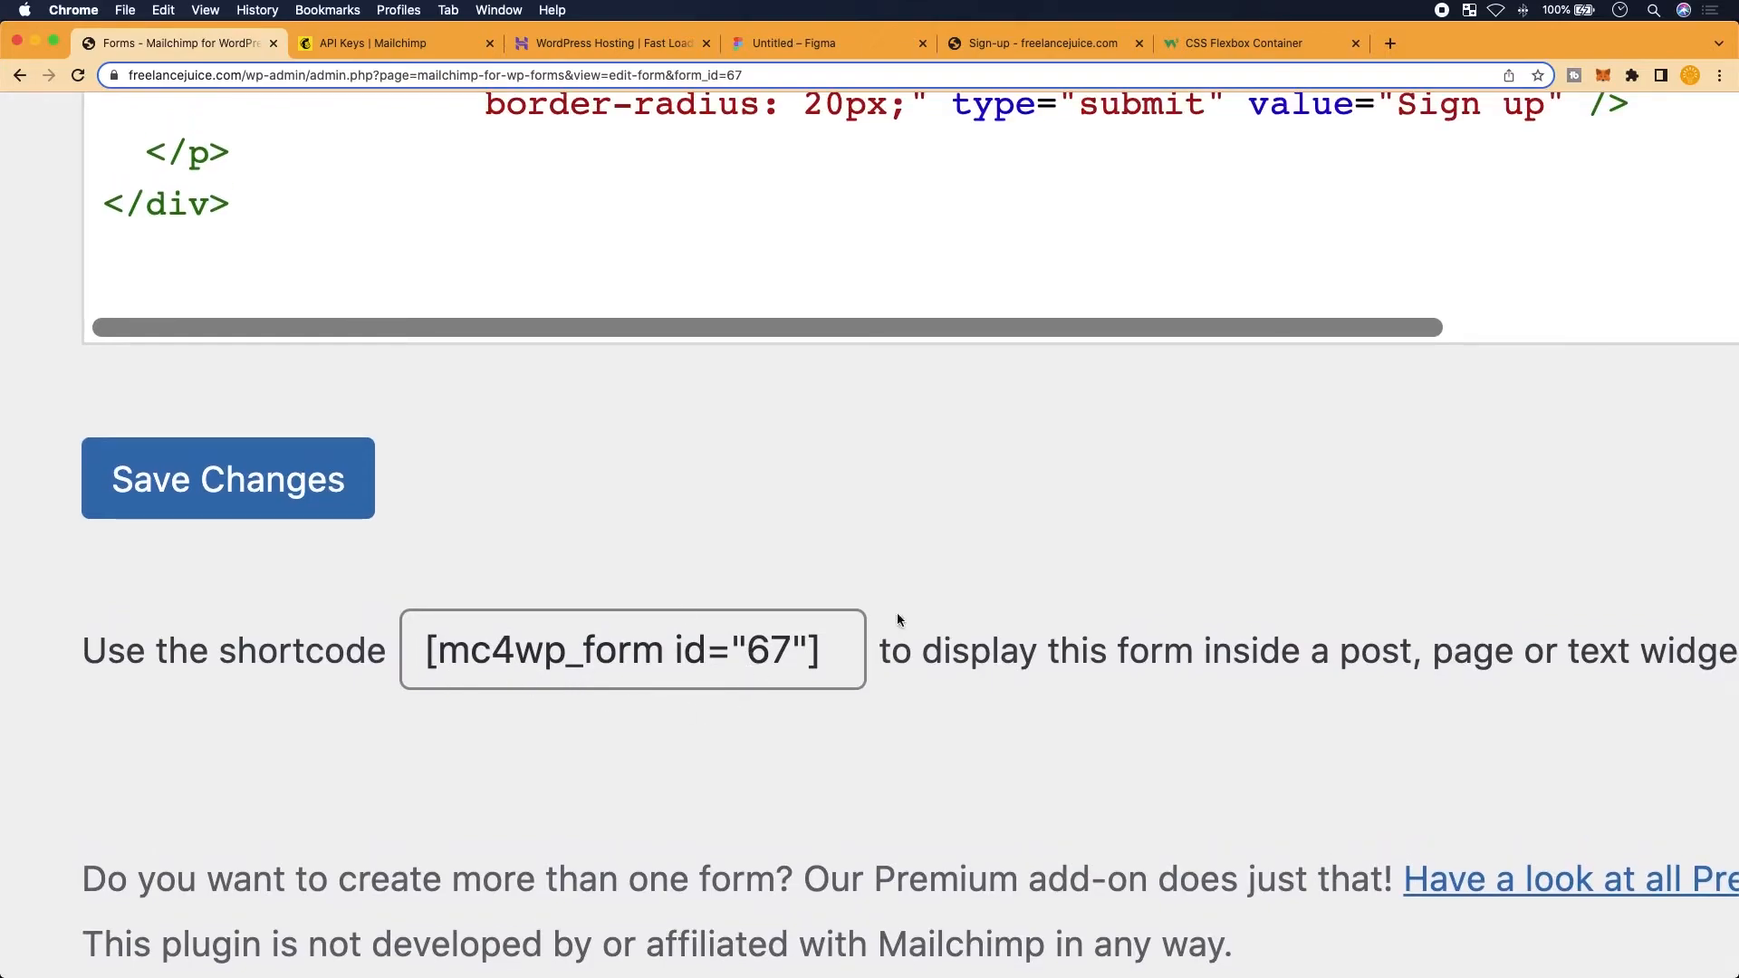
Save the changes to the edited sign-up form
left_click(841, 647)
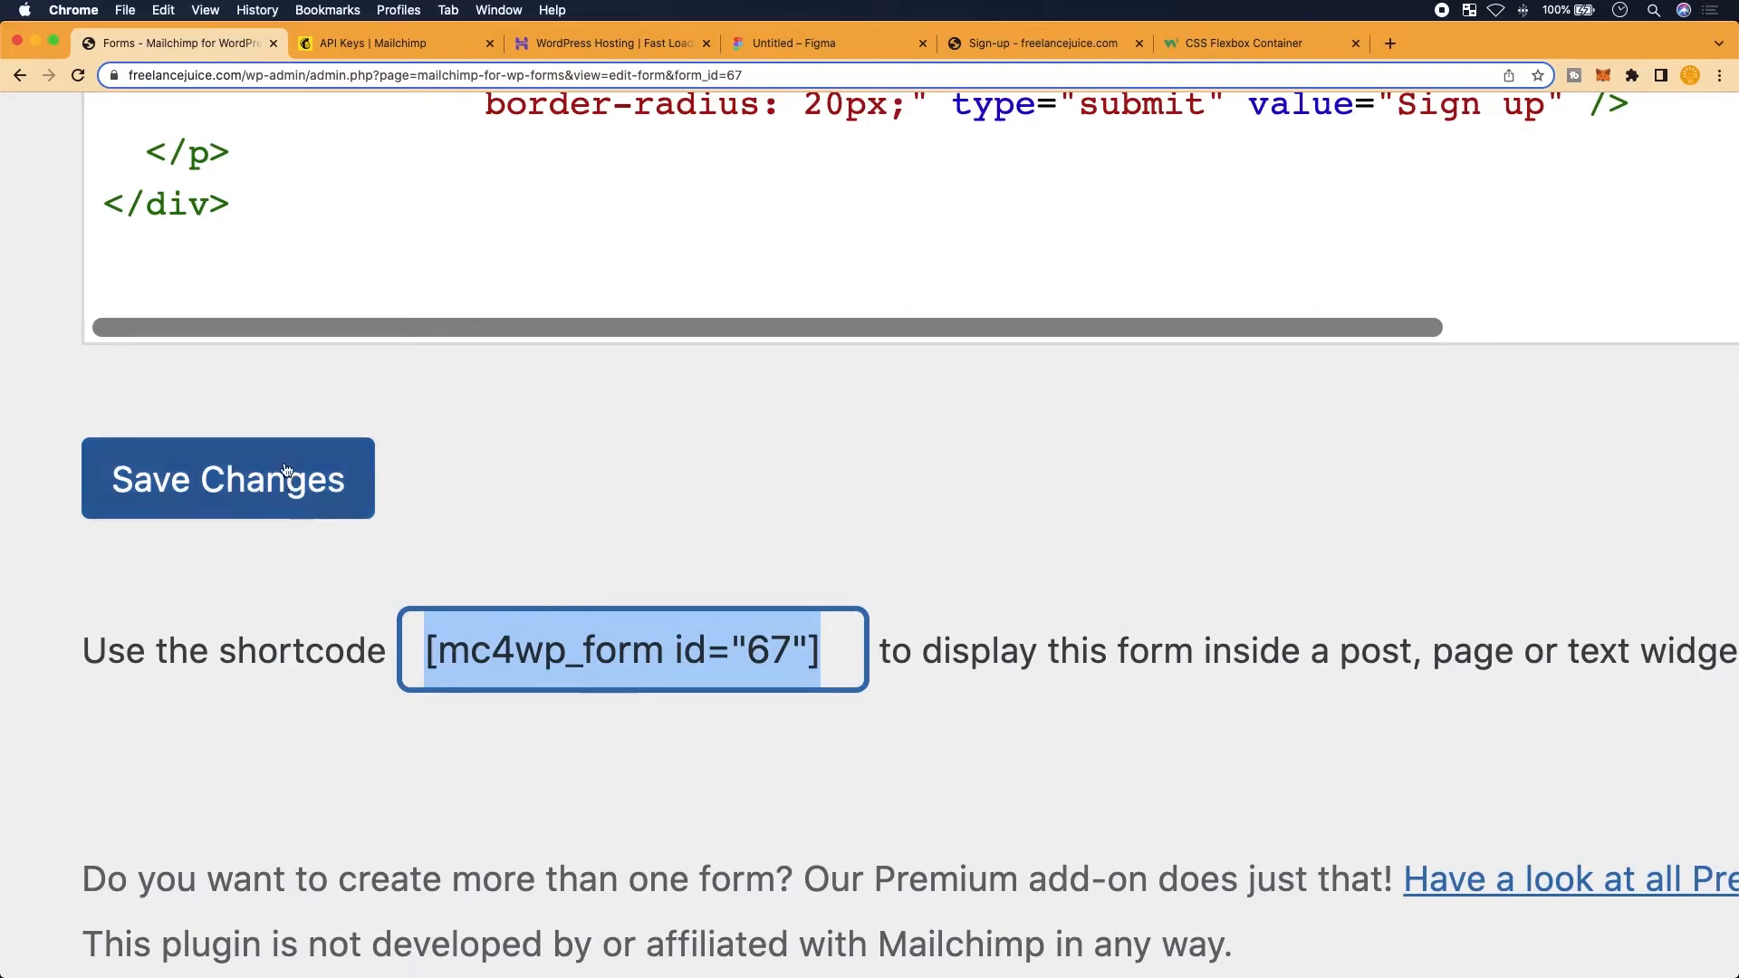
left_click(303, 502)
scroll(503, 677, "down", 5)
scroll(500, 722, "down", 5)
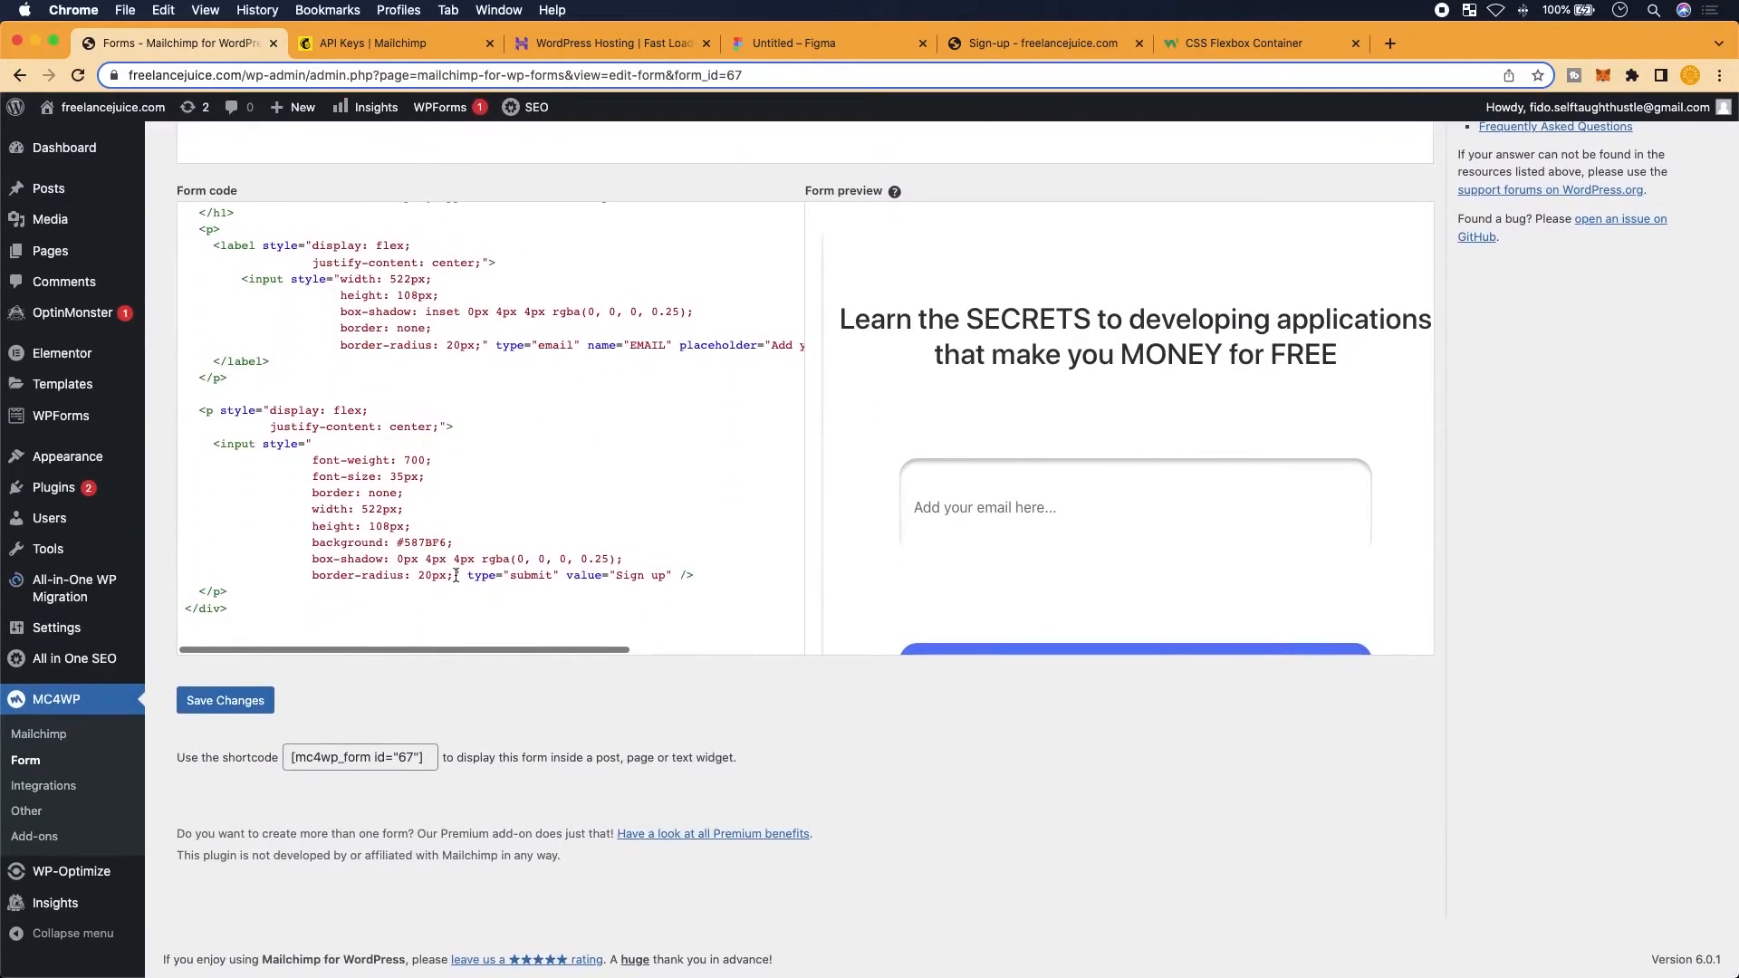
scroll(392, 713, "up", 5)
scroll(391, 714, "down", 1)
scroll(391, 714, "left", 1)
scroll(391, 715, "left", 2)
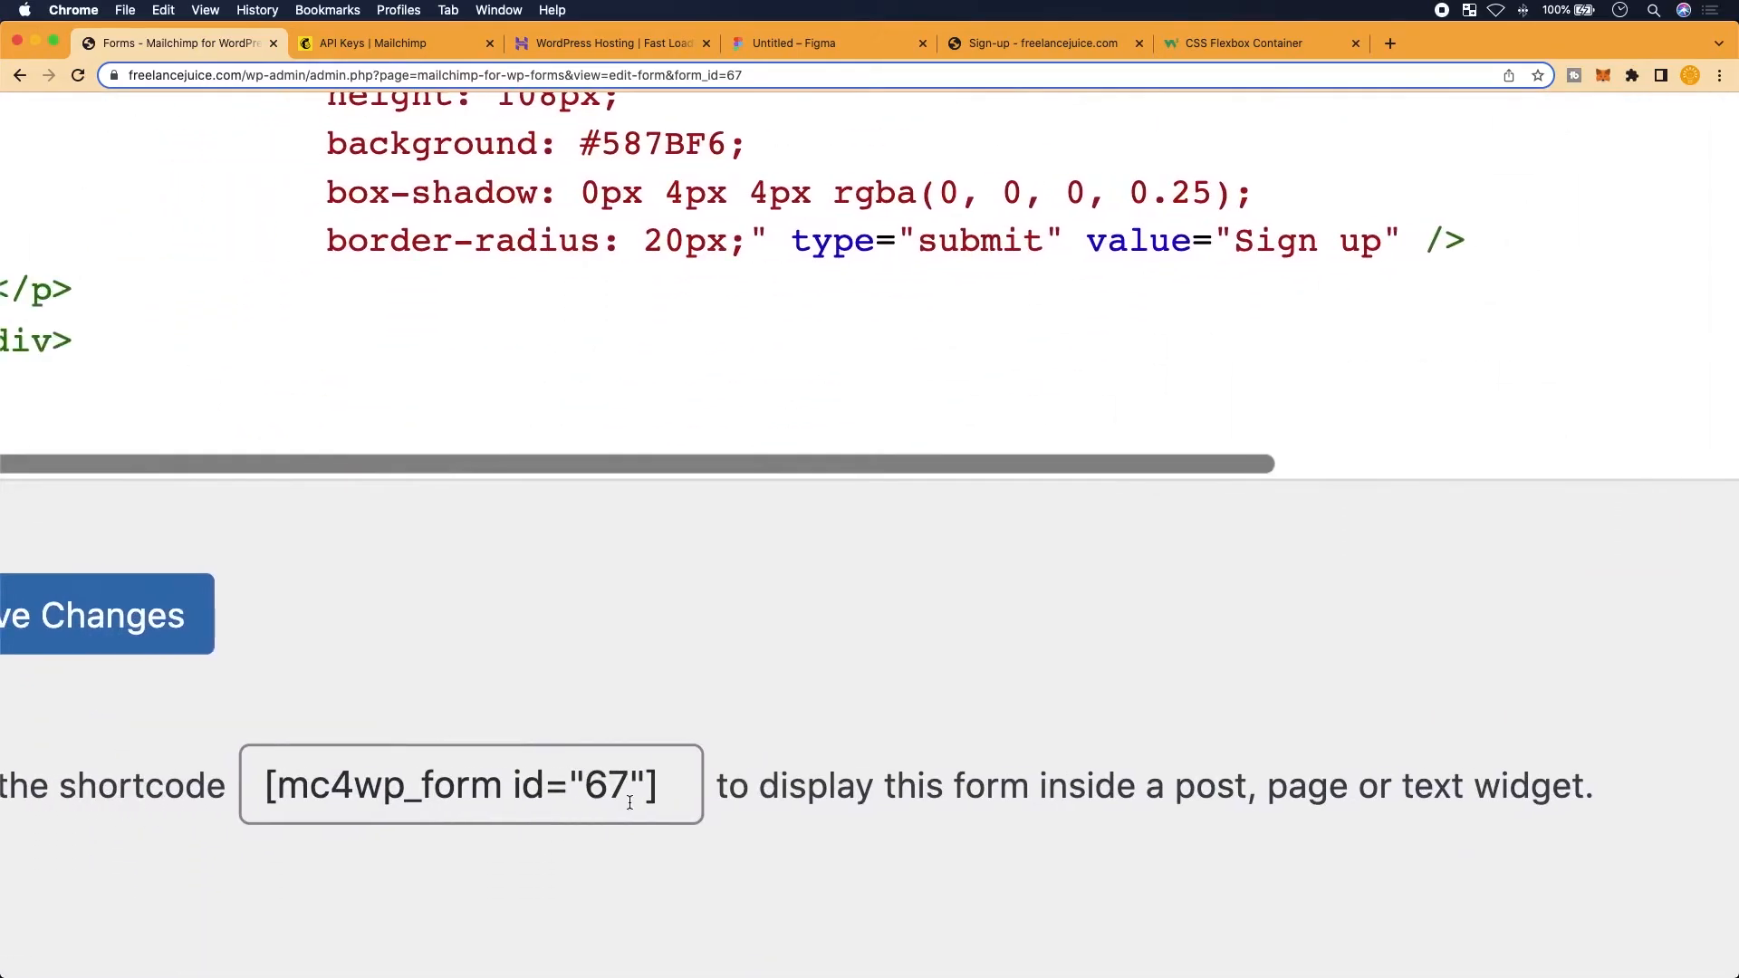
Select and copy the form shortcode [mc4wp_form id="67"]
left_click(677, 811)
key("super+c")
scroll(387, 795, "left", 2)
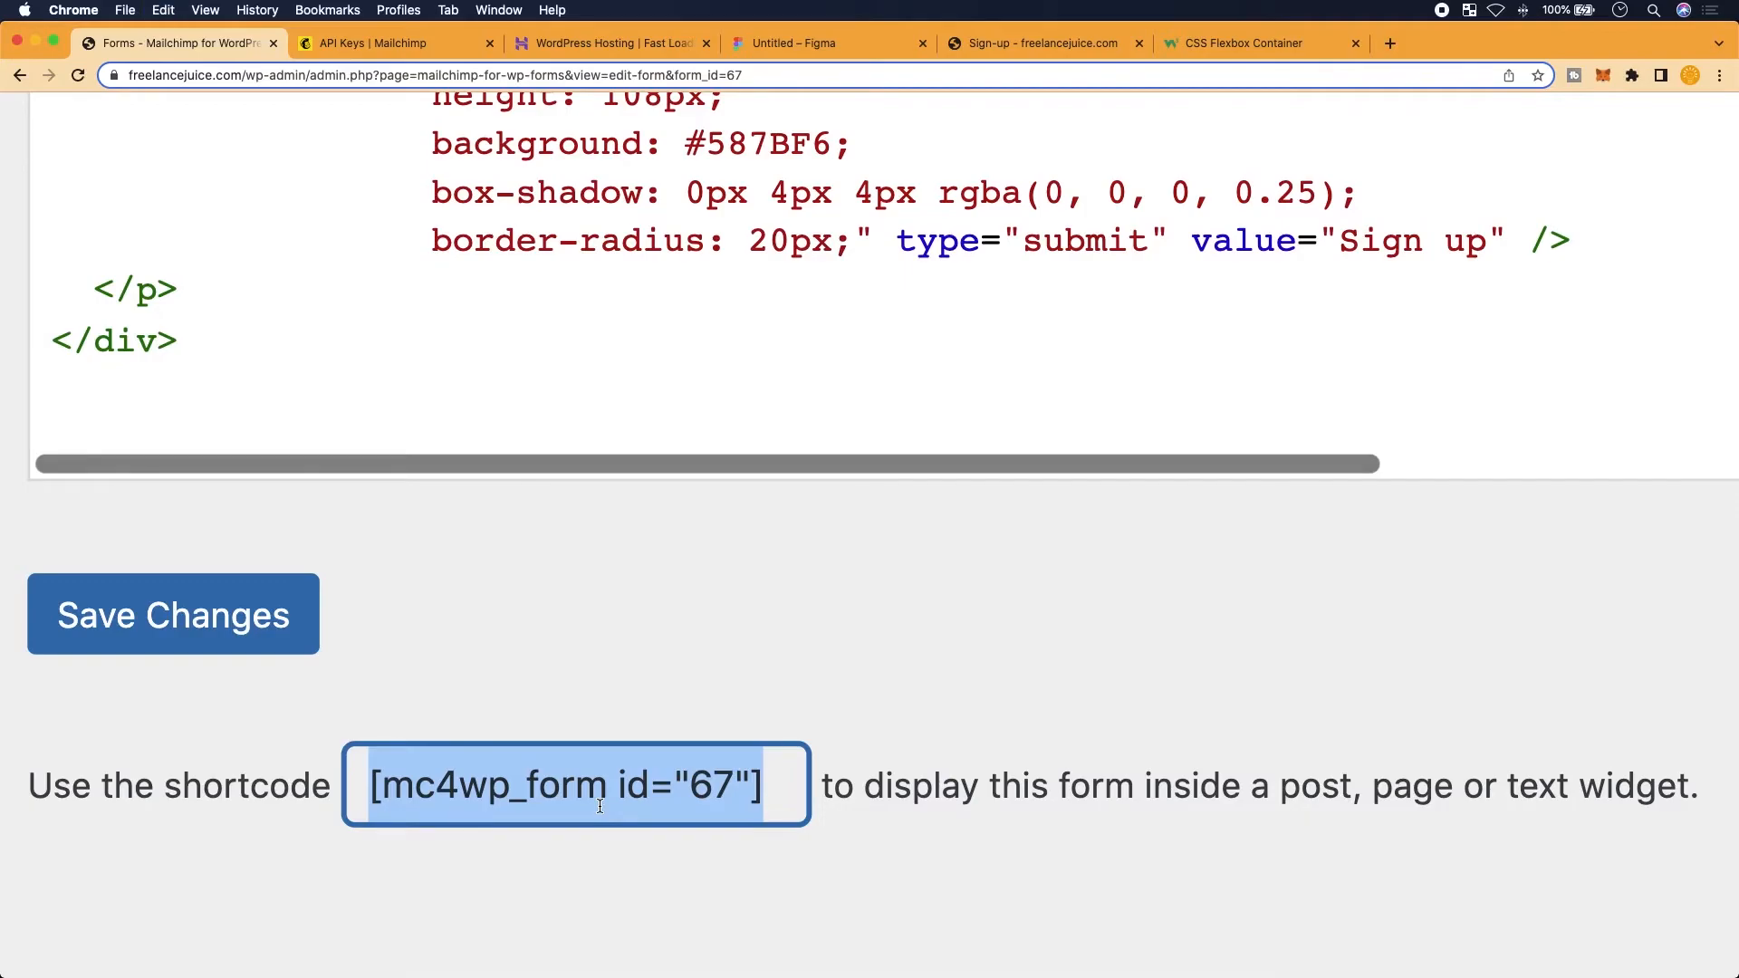
scroll(435, 663, "down", 4)
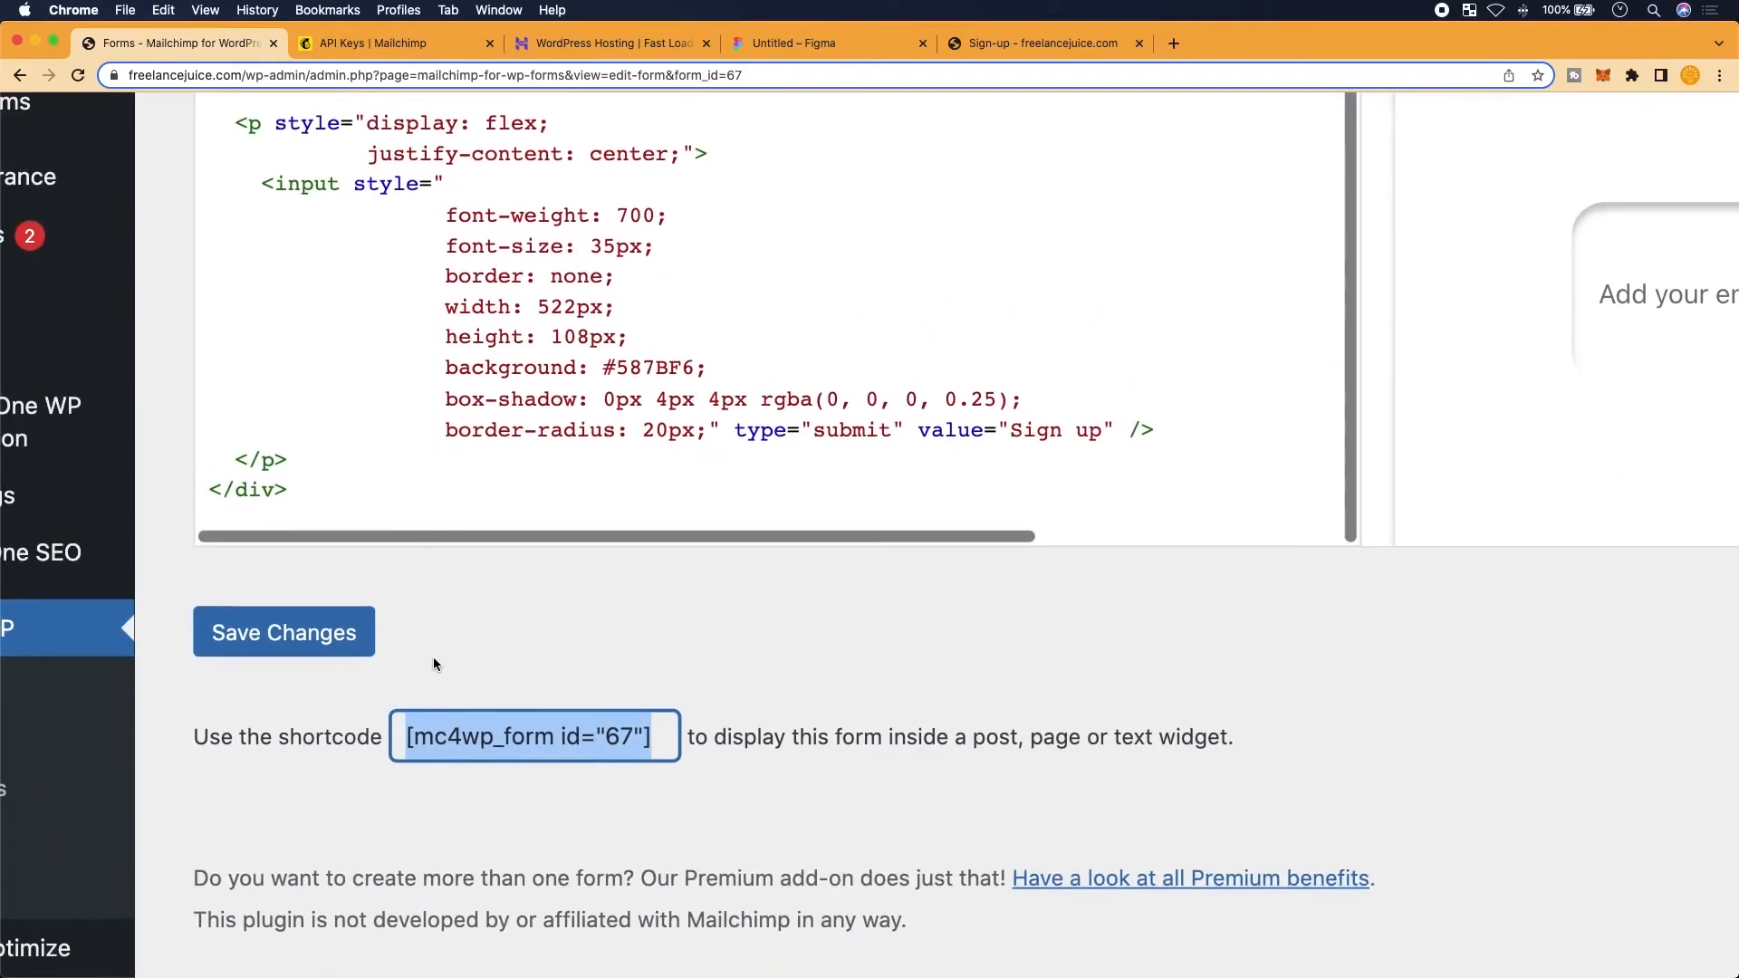
scroll(435, 663, "down", 1)
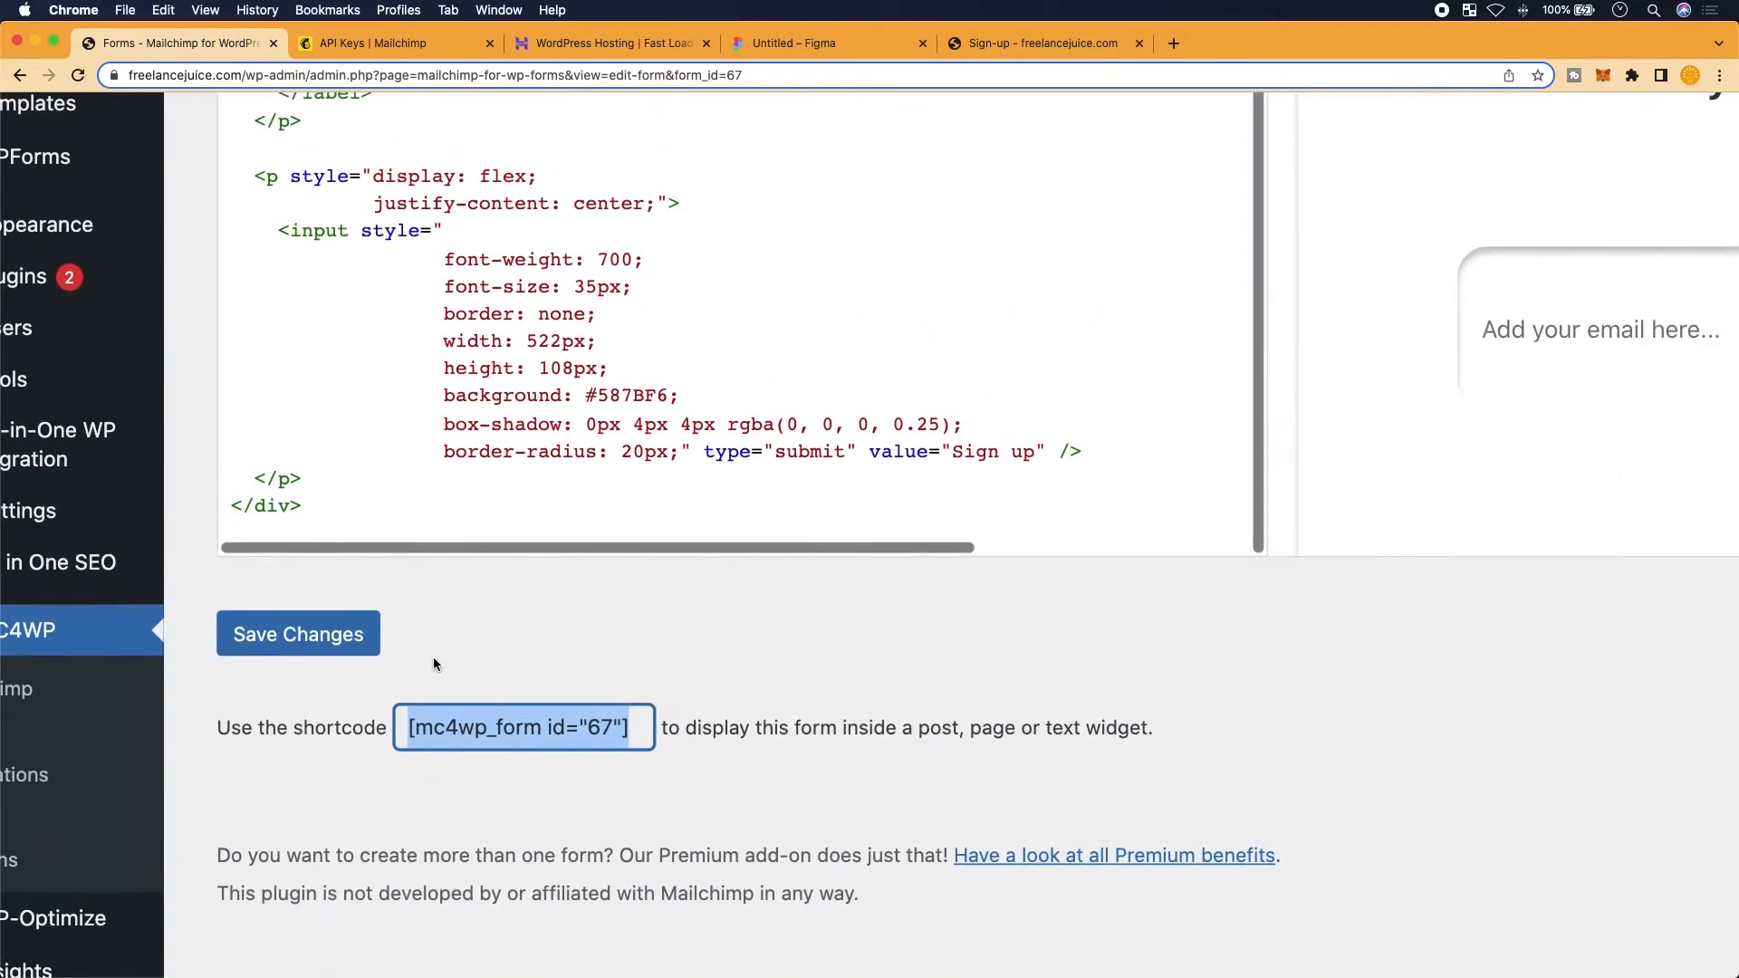
scroll(433, 655, "down", 5)
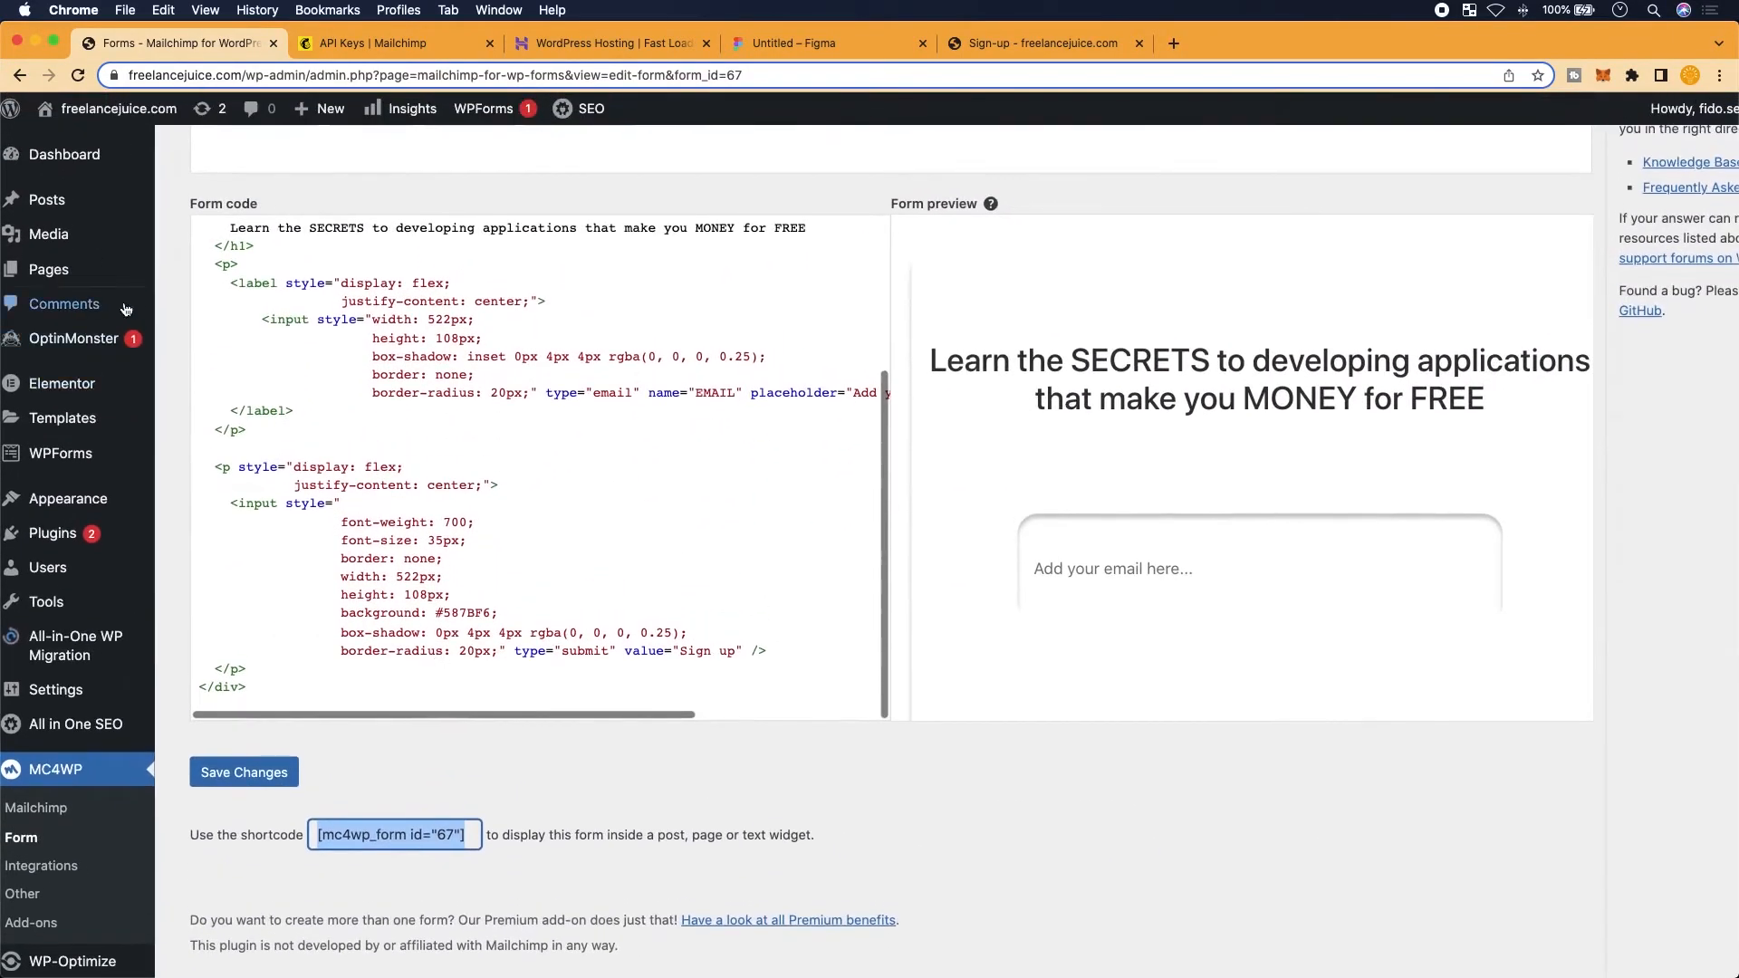
From the Pages list, launch the Sign-up page in Elementor
left_click(47, 269)
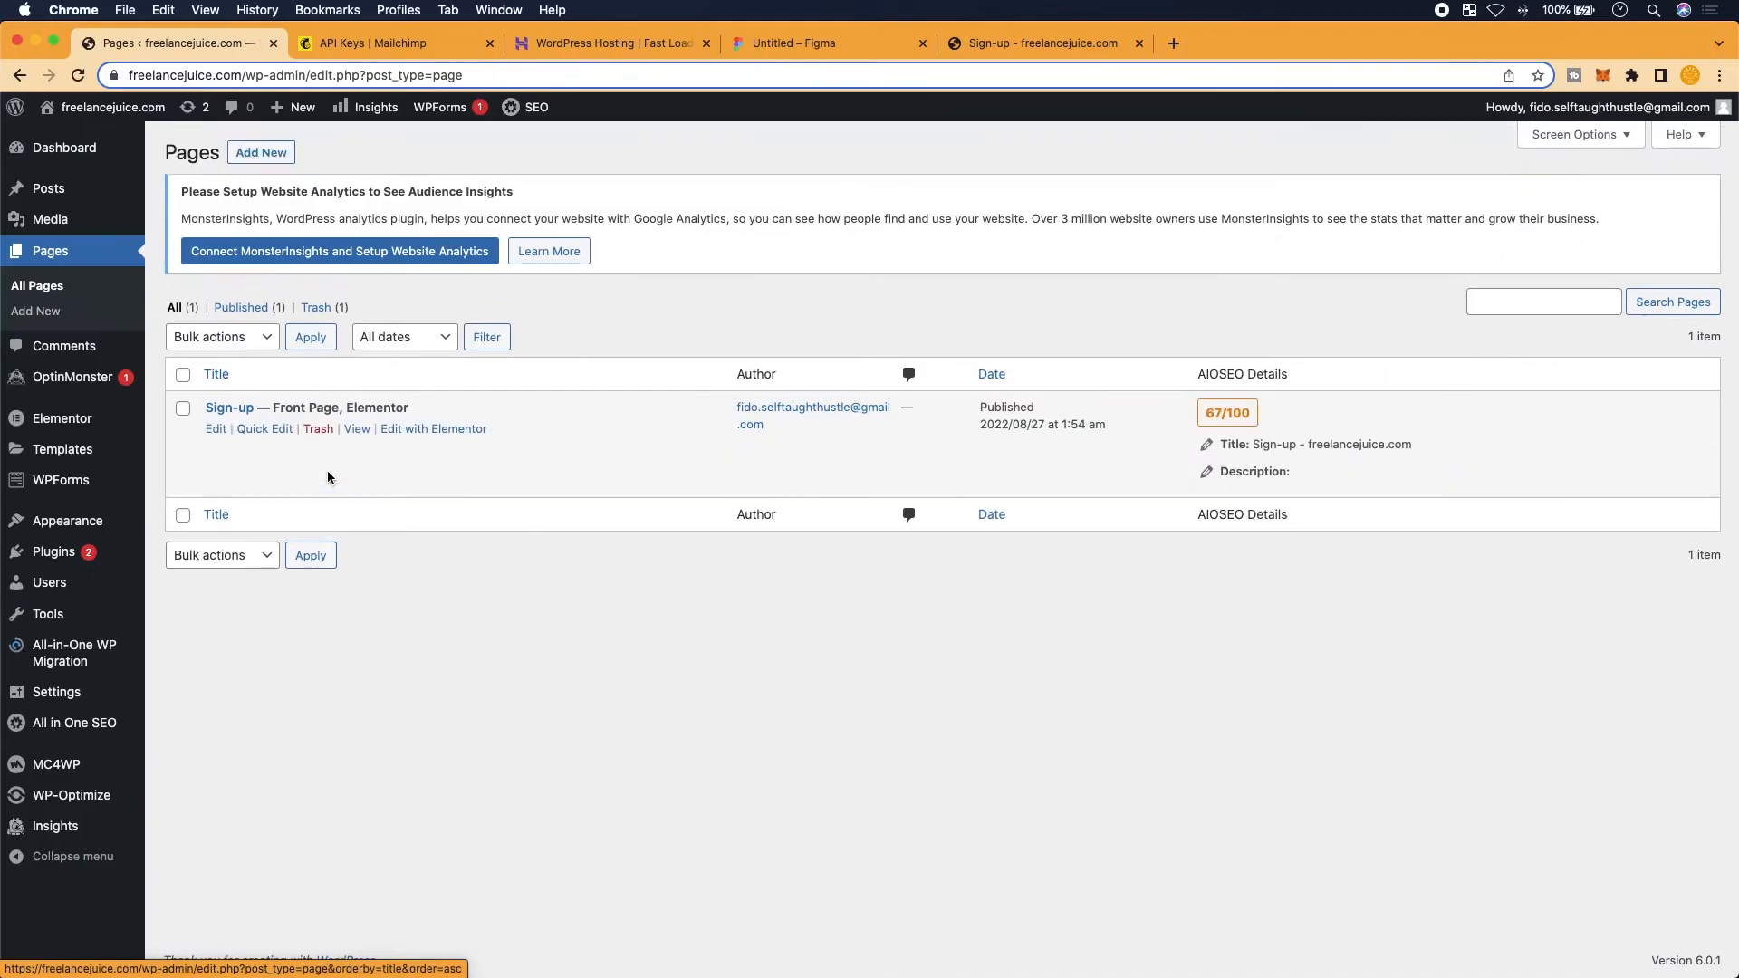
scroll(333, 489, "up", 2)
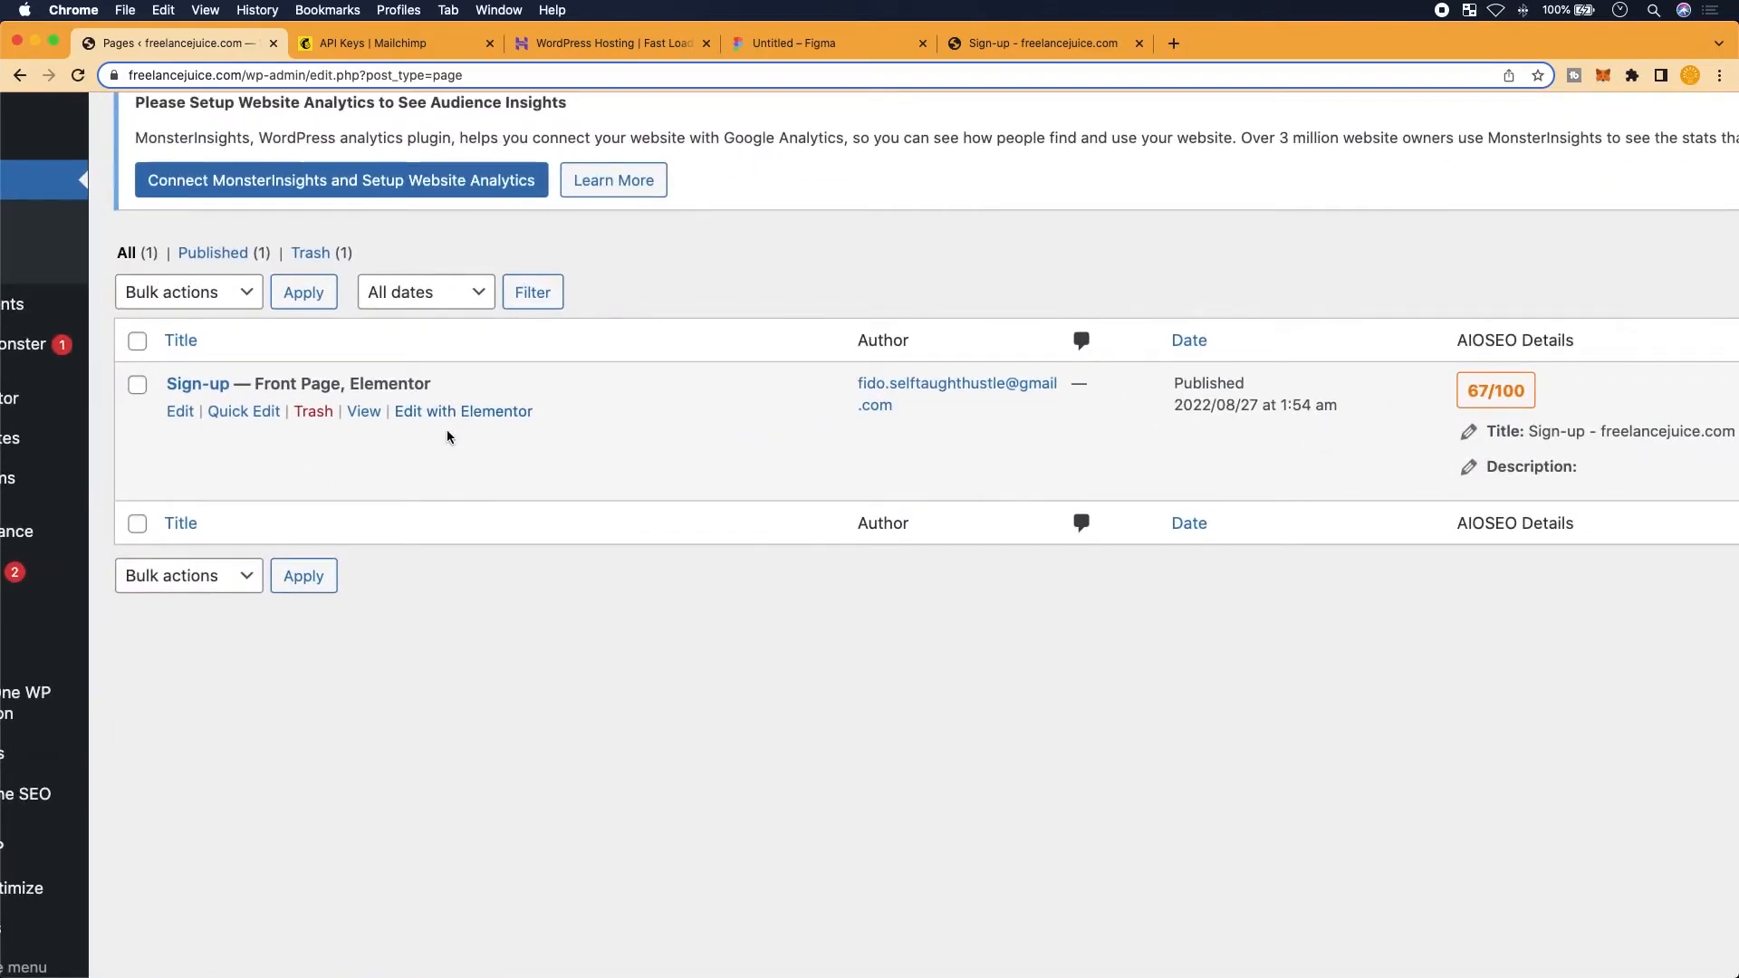
scroll(447, 429, "up", 2)
scroll(473, 412, "left", 2)
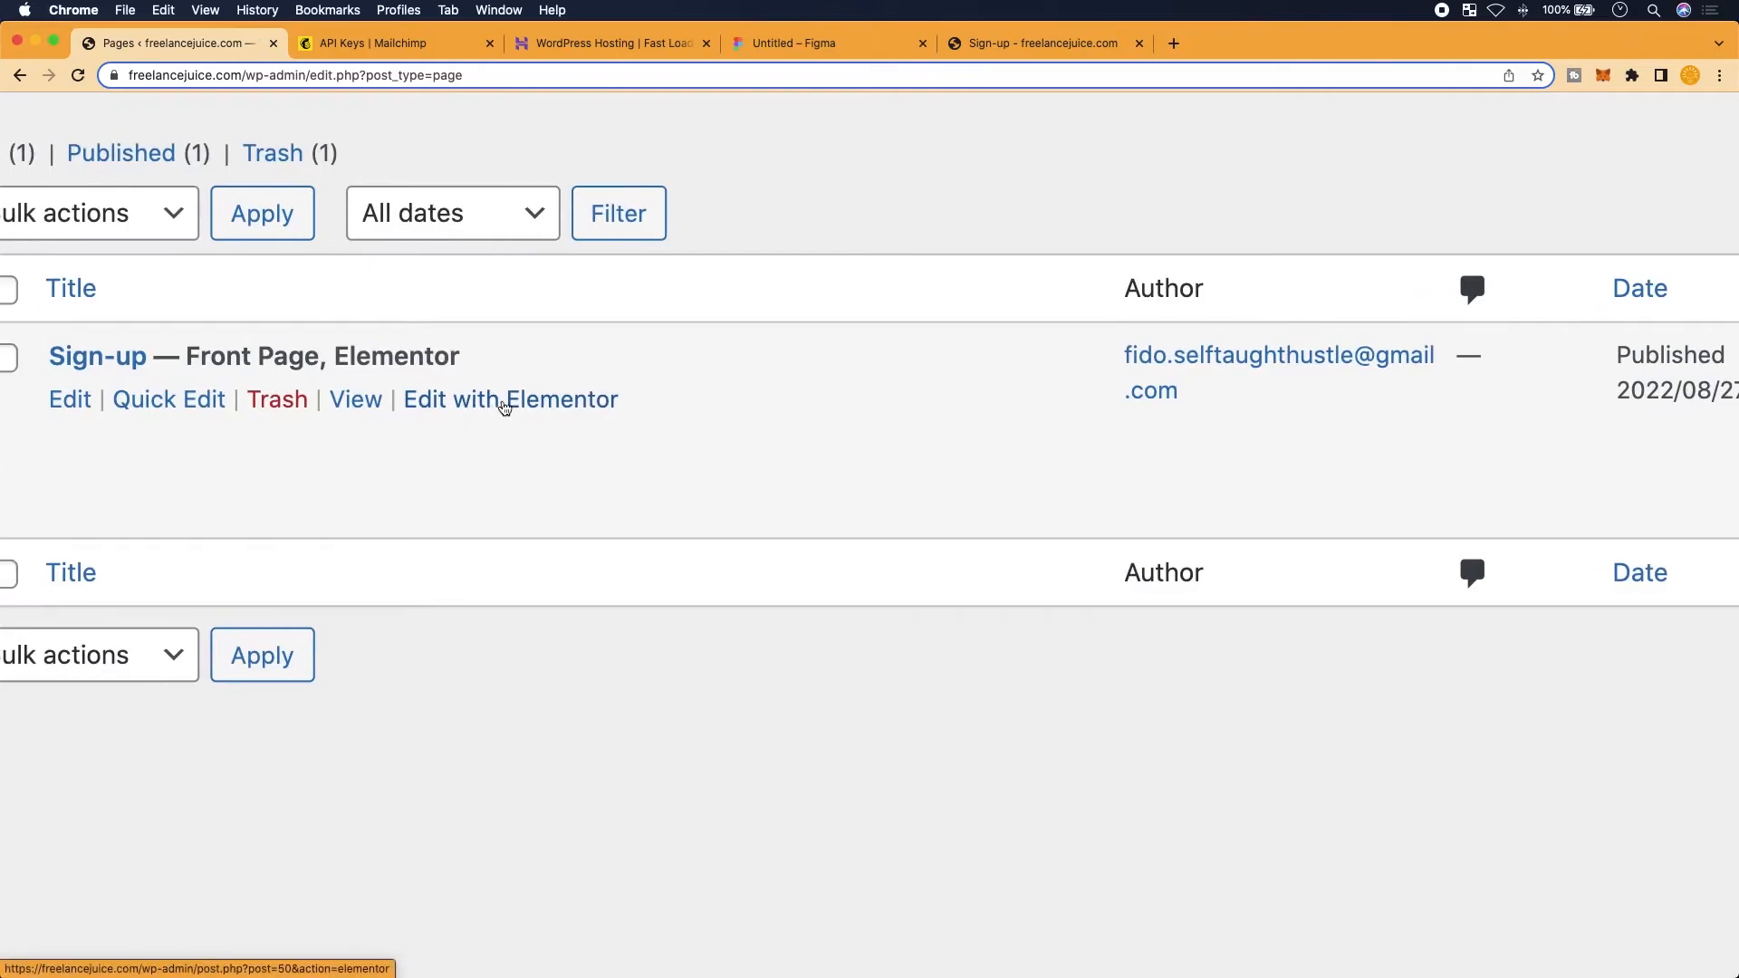
left_click(498, 401)
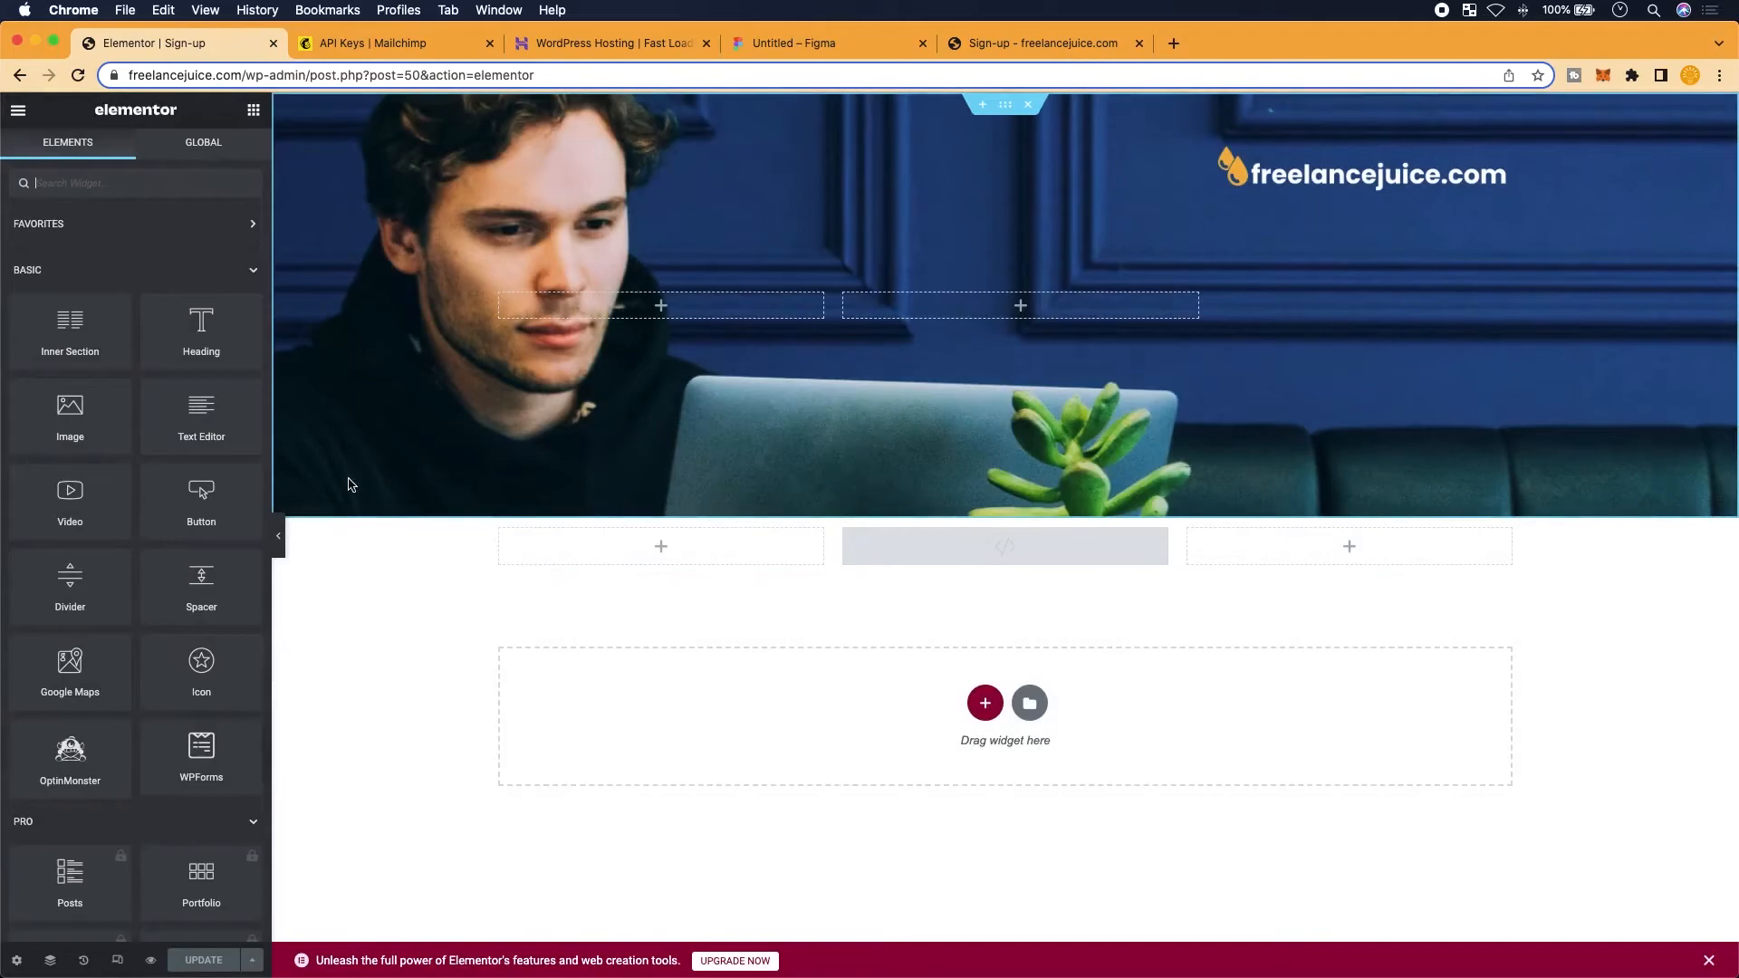
Paste [mc4wp_form id="67"] into the HTML Code of the widget below the hero image
scroll(992, 623, "up", 2)
left_click(1018, 530)
scroll(511, 488, "left", 4)
scroll(512, 488, "up", 2)
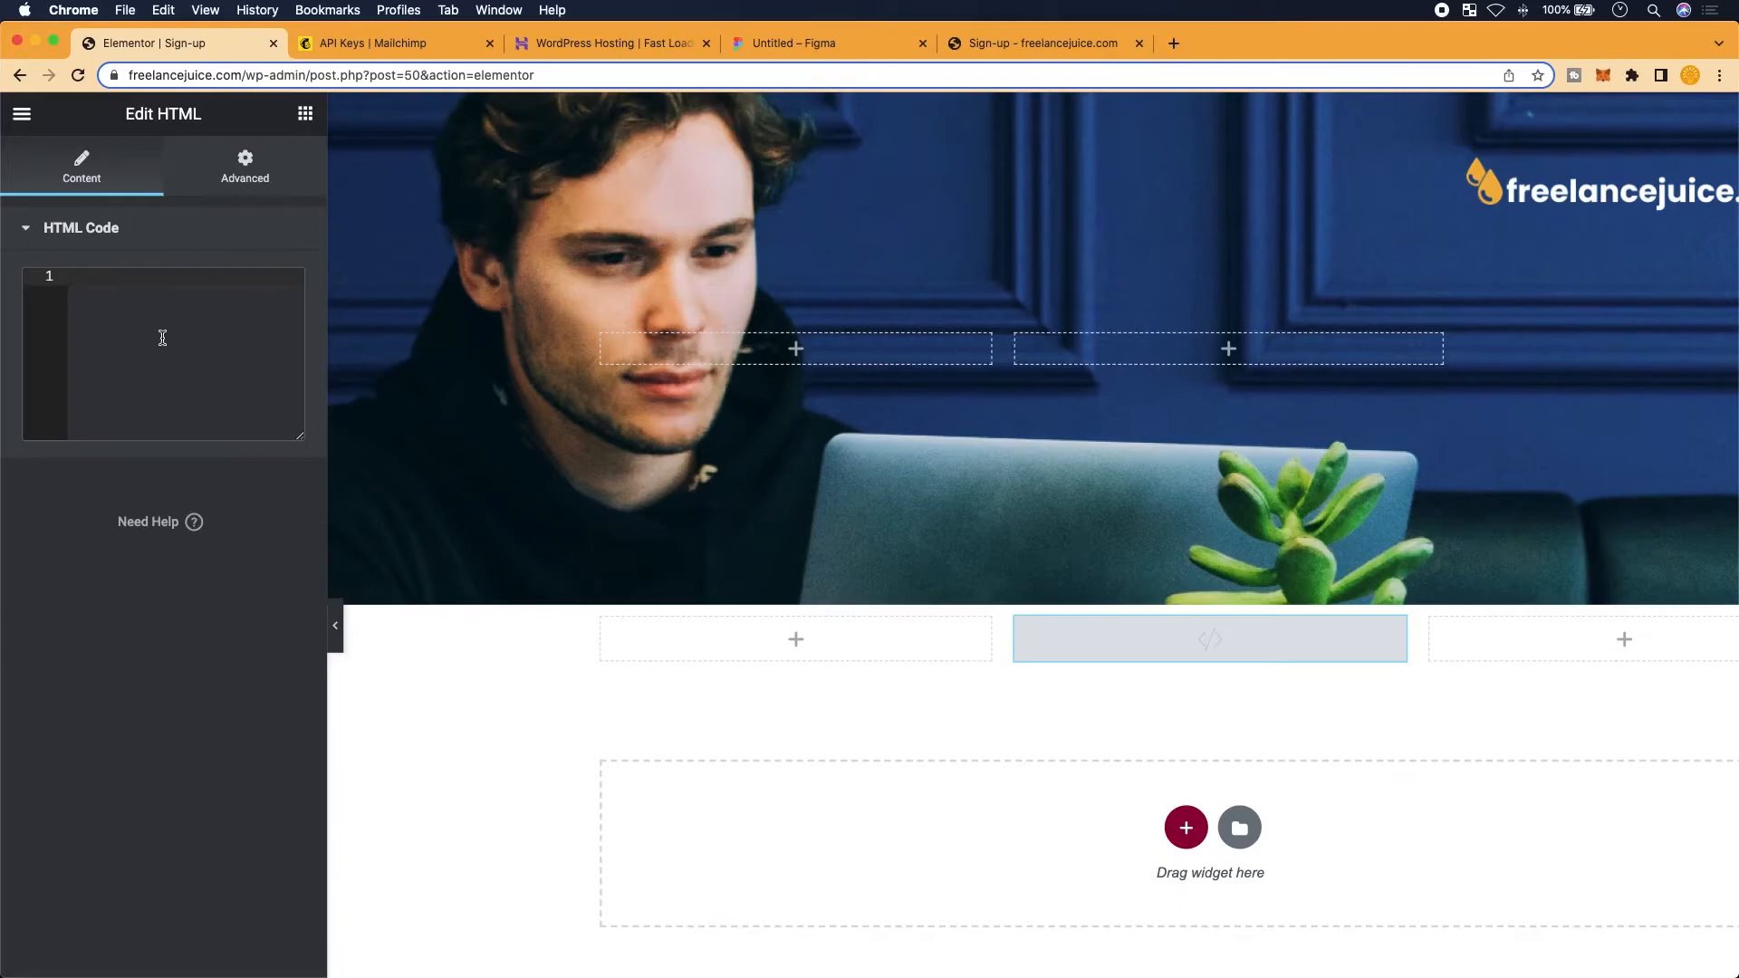
left_click(163, 338)
key("super+v")
scroll(147, 590, "down", 4)
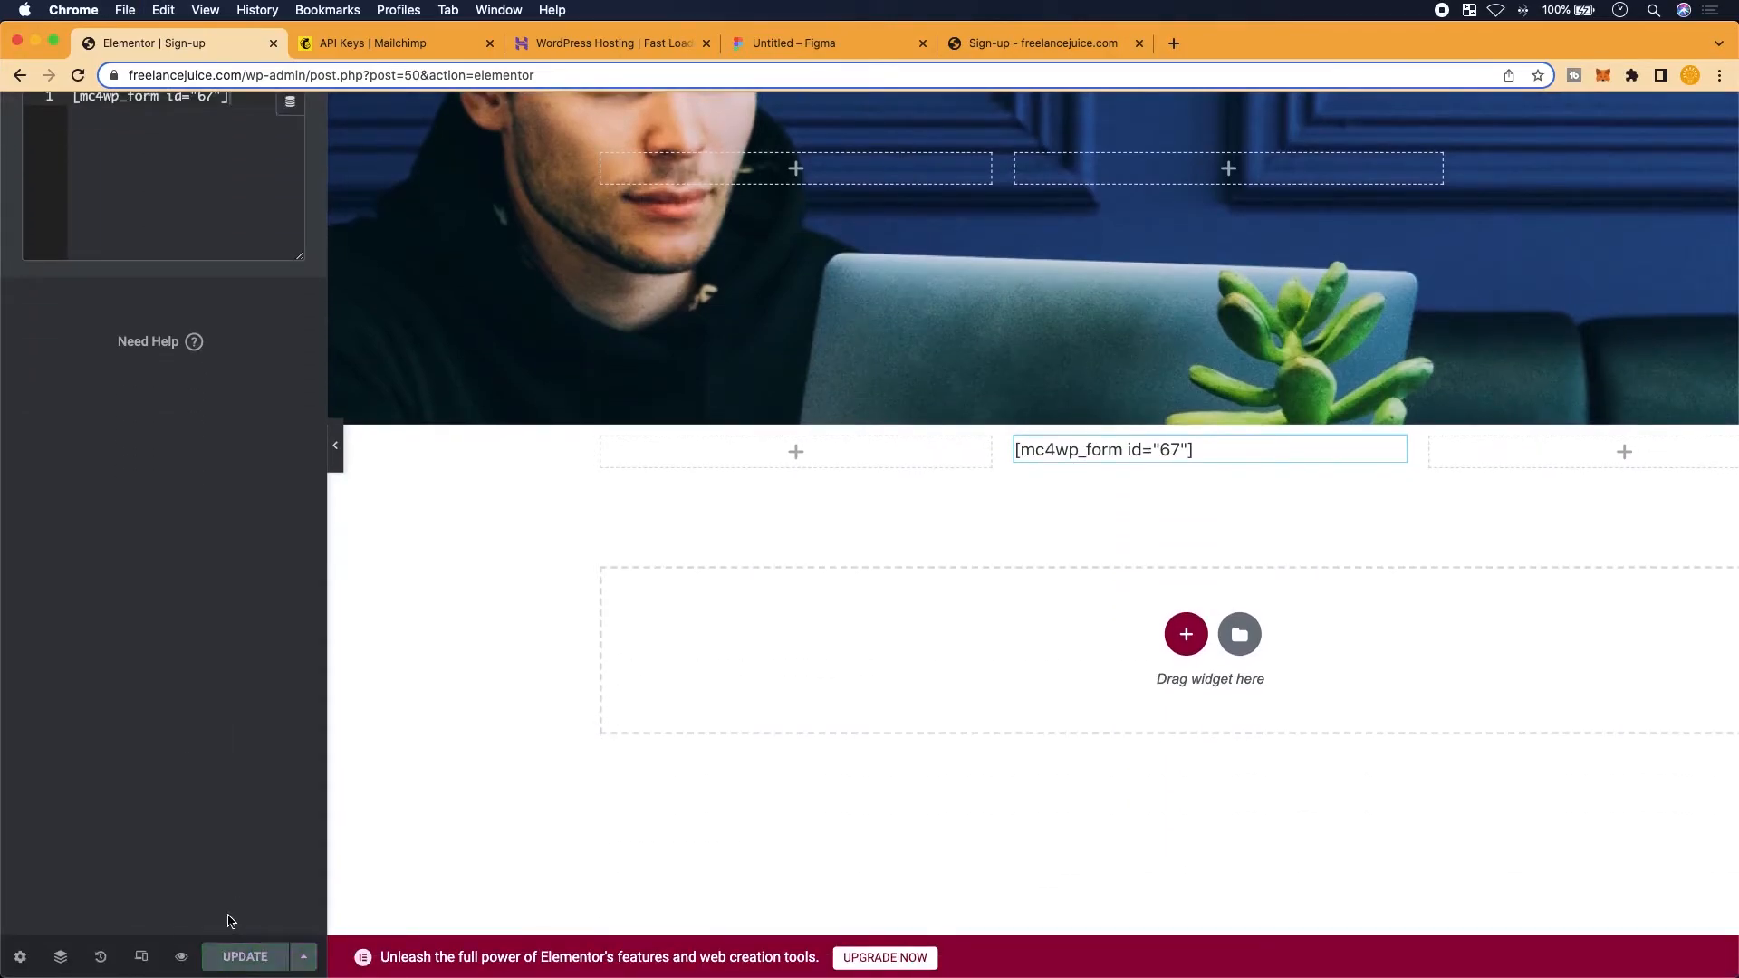
left_click(1005, 40)
Reload the live Sign-up page and check the SECRETS form card below the hero
left_click(80, 75)
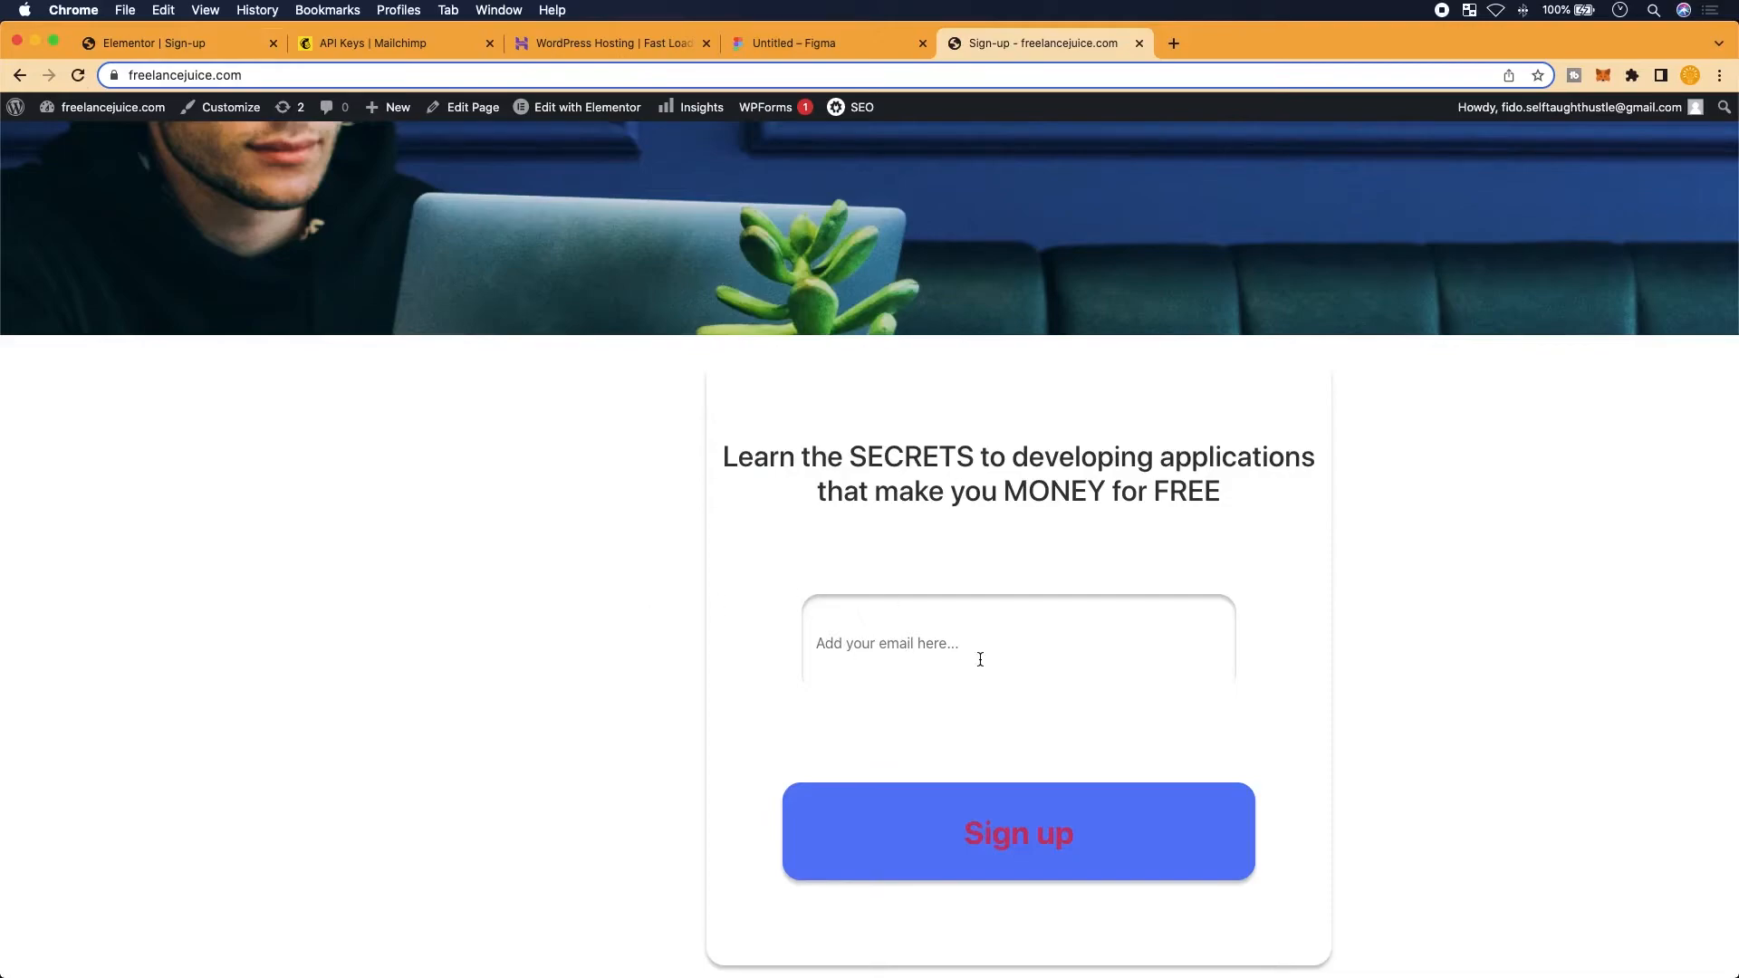
scroll(949, 570, "up", 4)
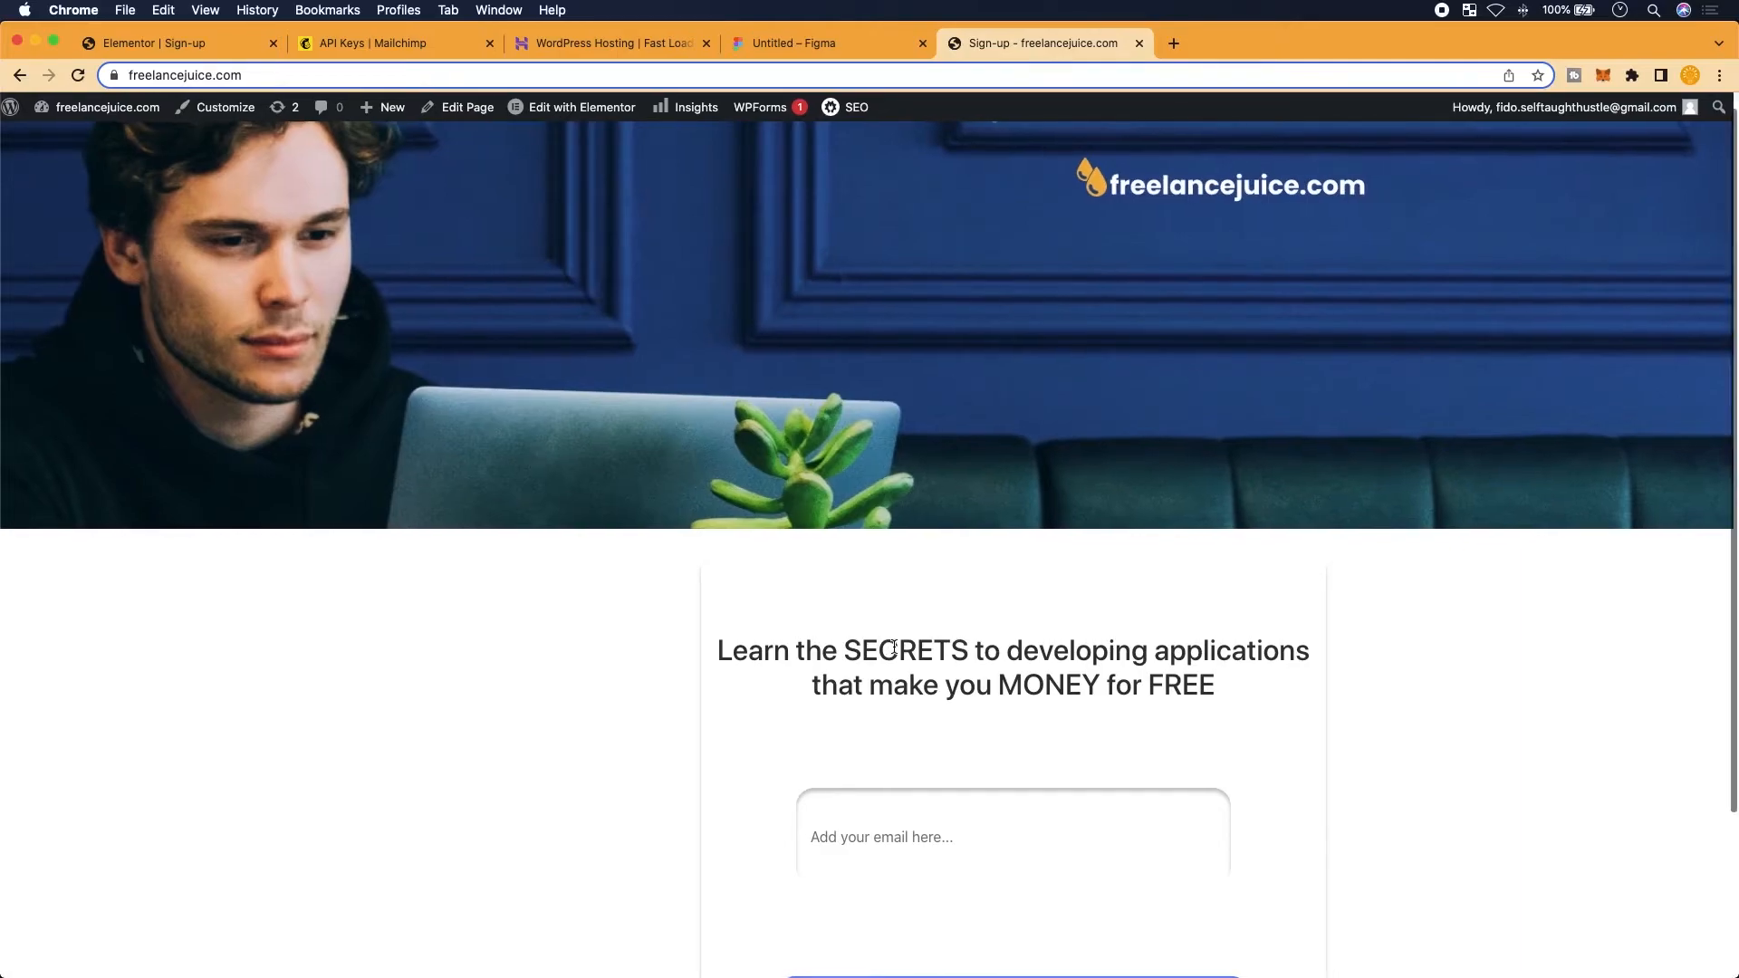
scroll(893, 657, "down", 4)
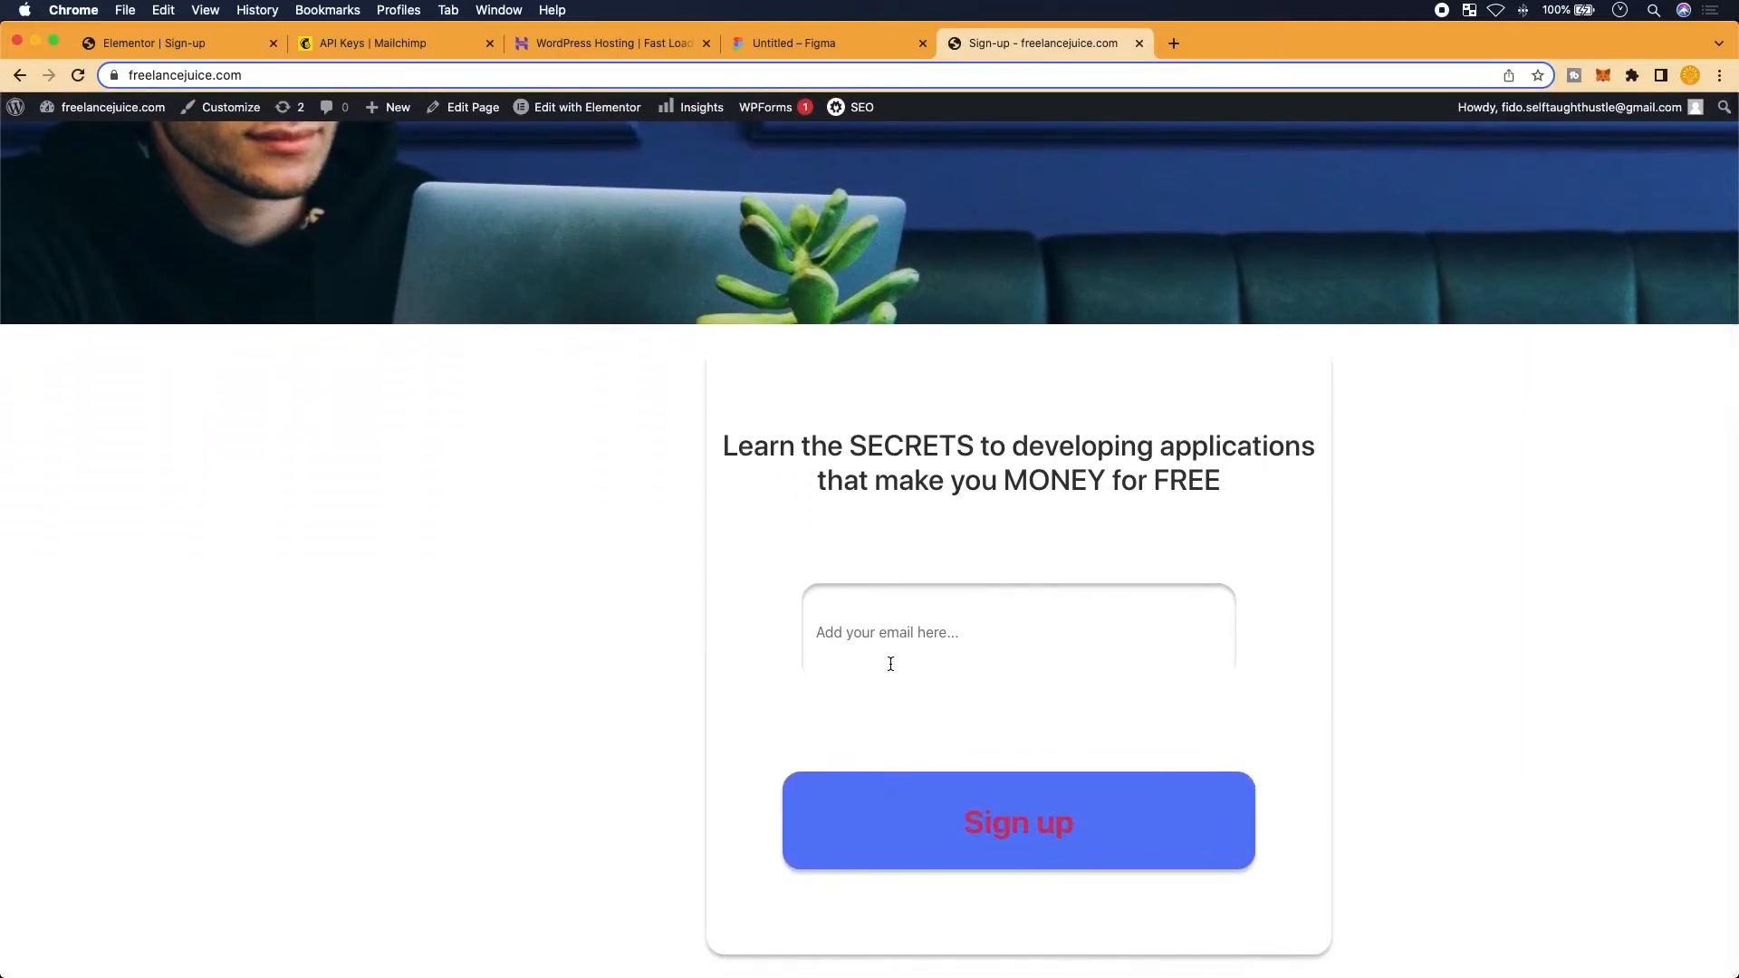
scroll(890, 664, "up", 5)
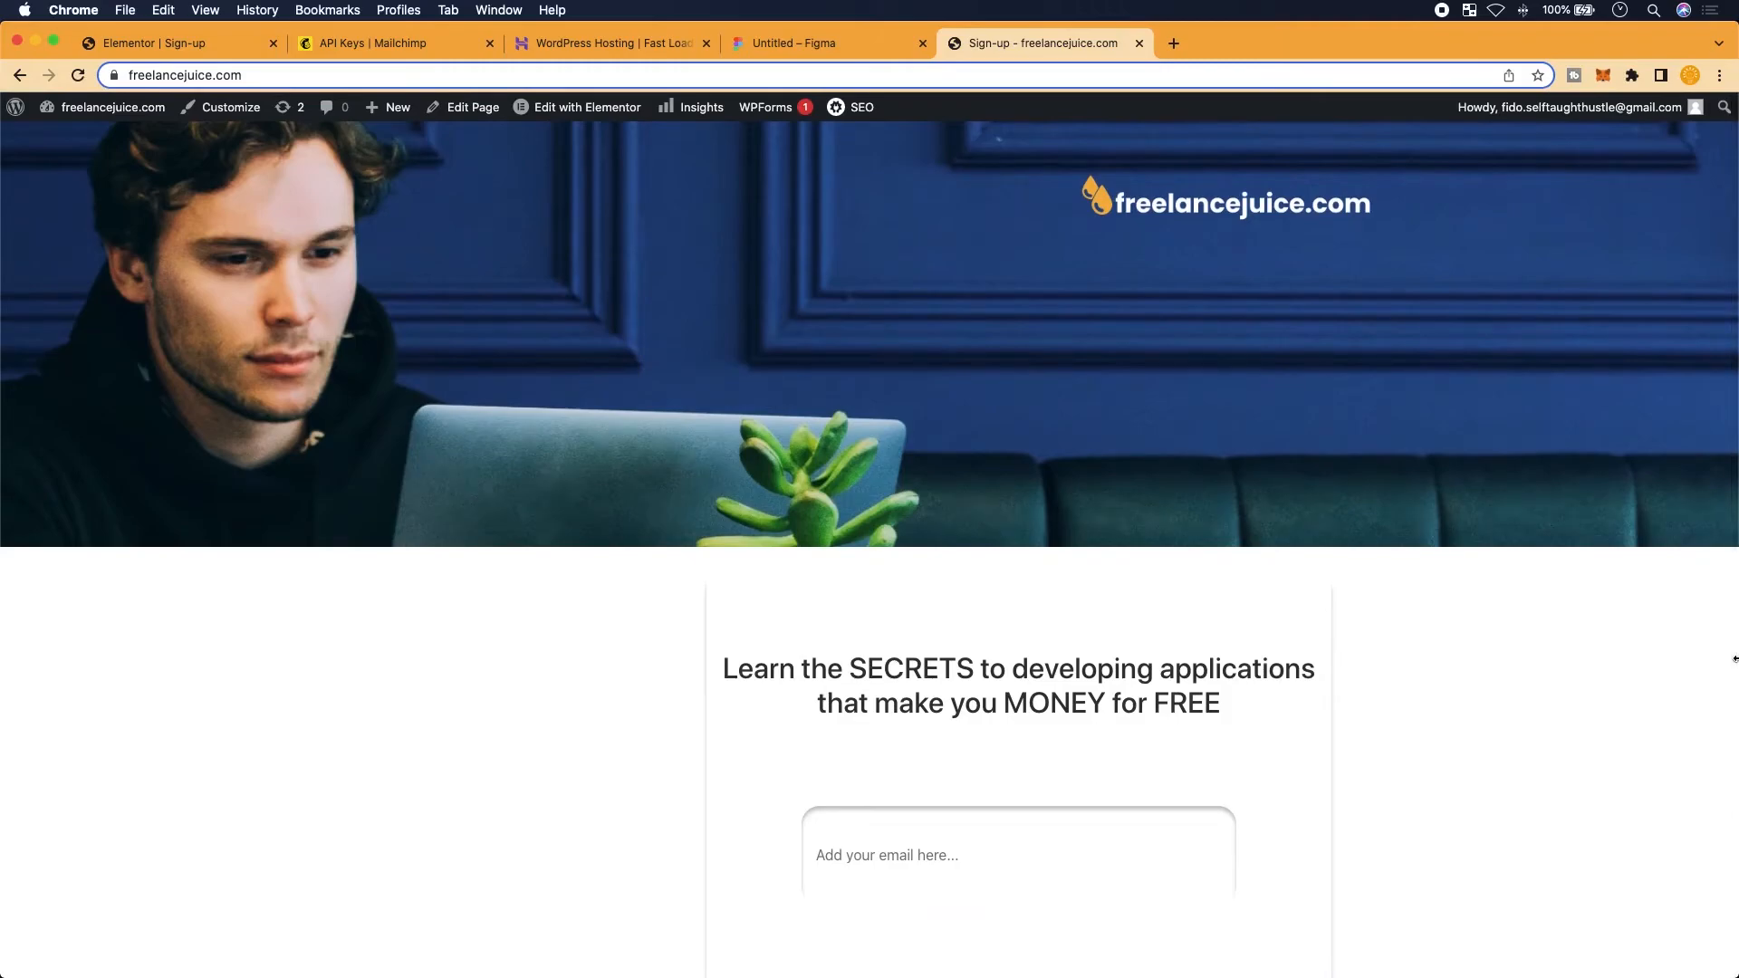
Narrow the browser to phone width and scroll around to check the sign-up form's layout
left_click_drag(1730, 659, 118, 540)
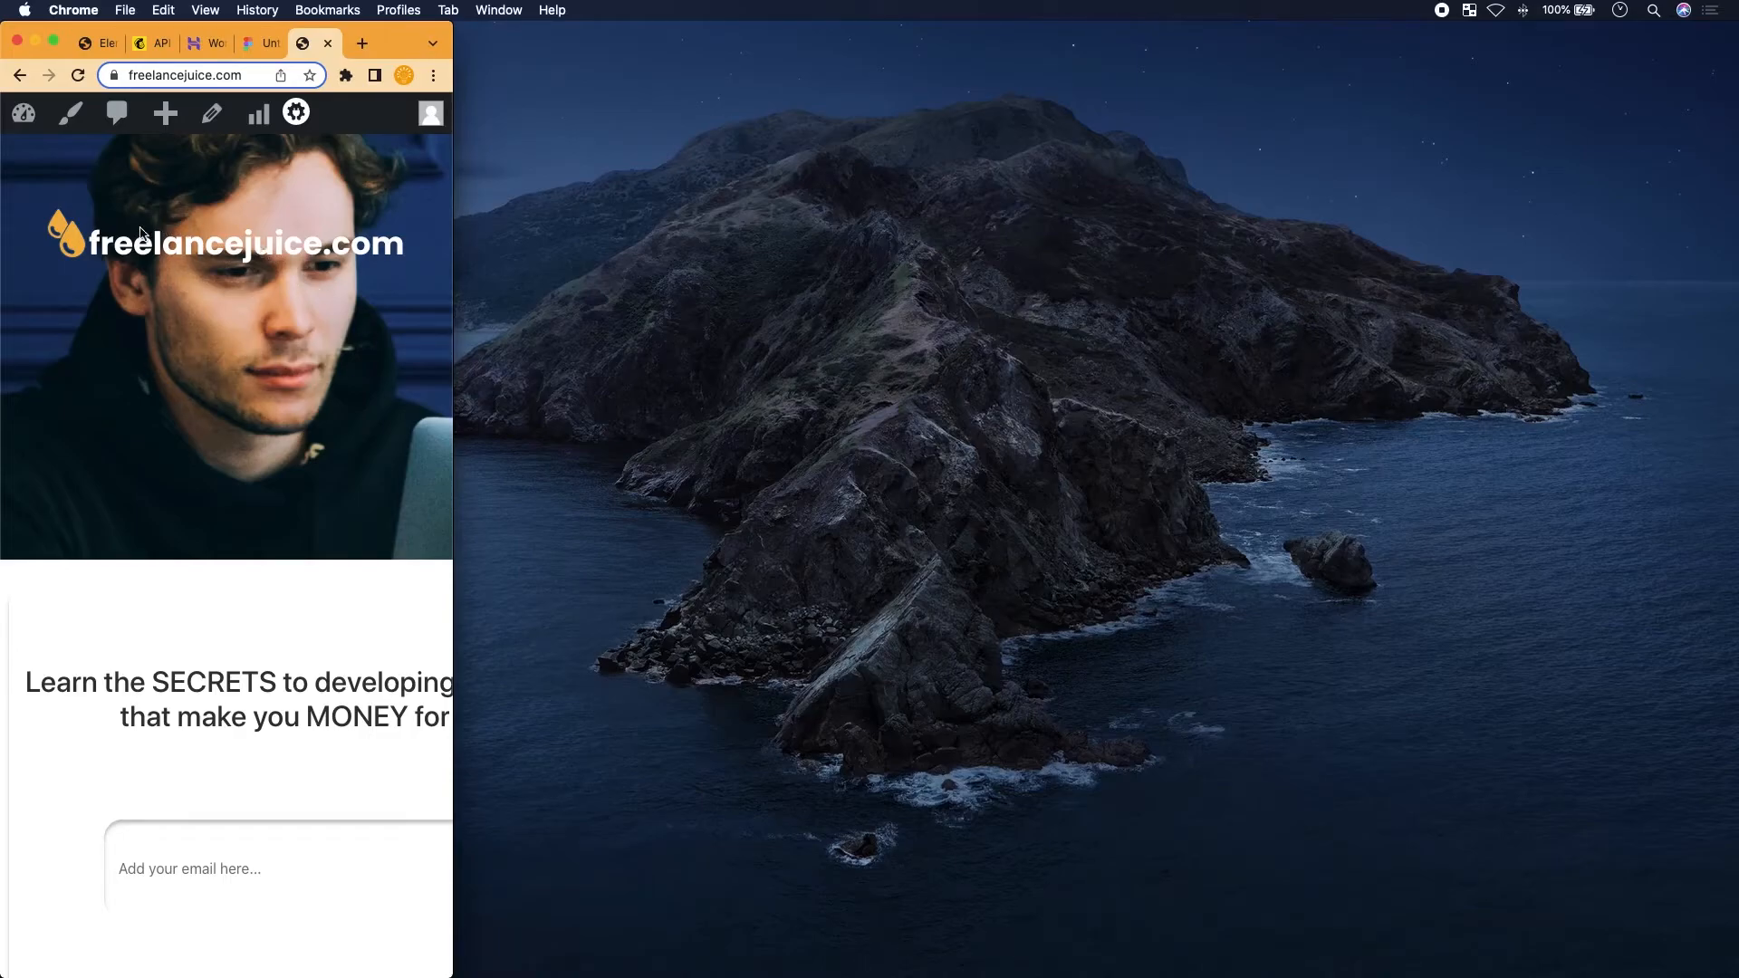
scroll(201, 423, "down", 4)
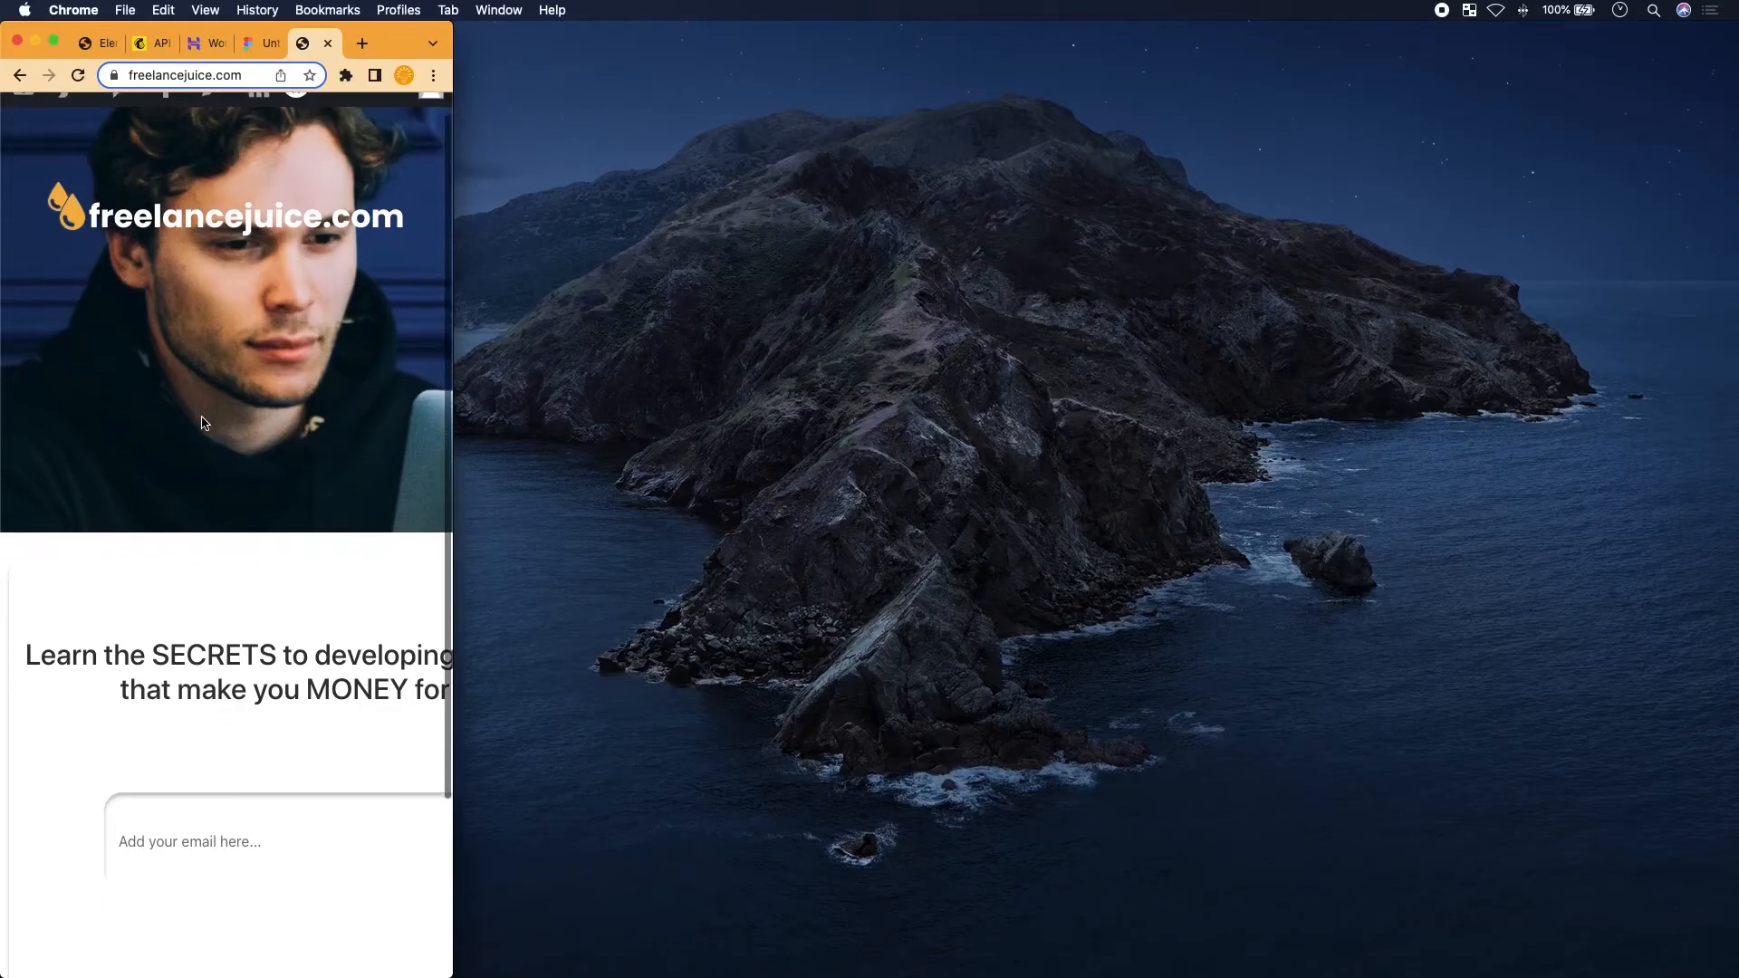
scroll(201, 423, "down", 1)
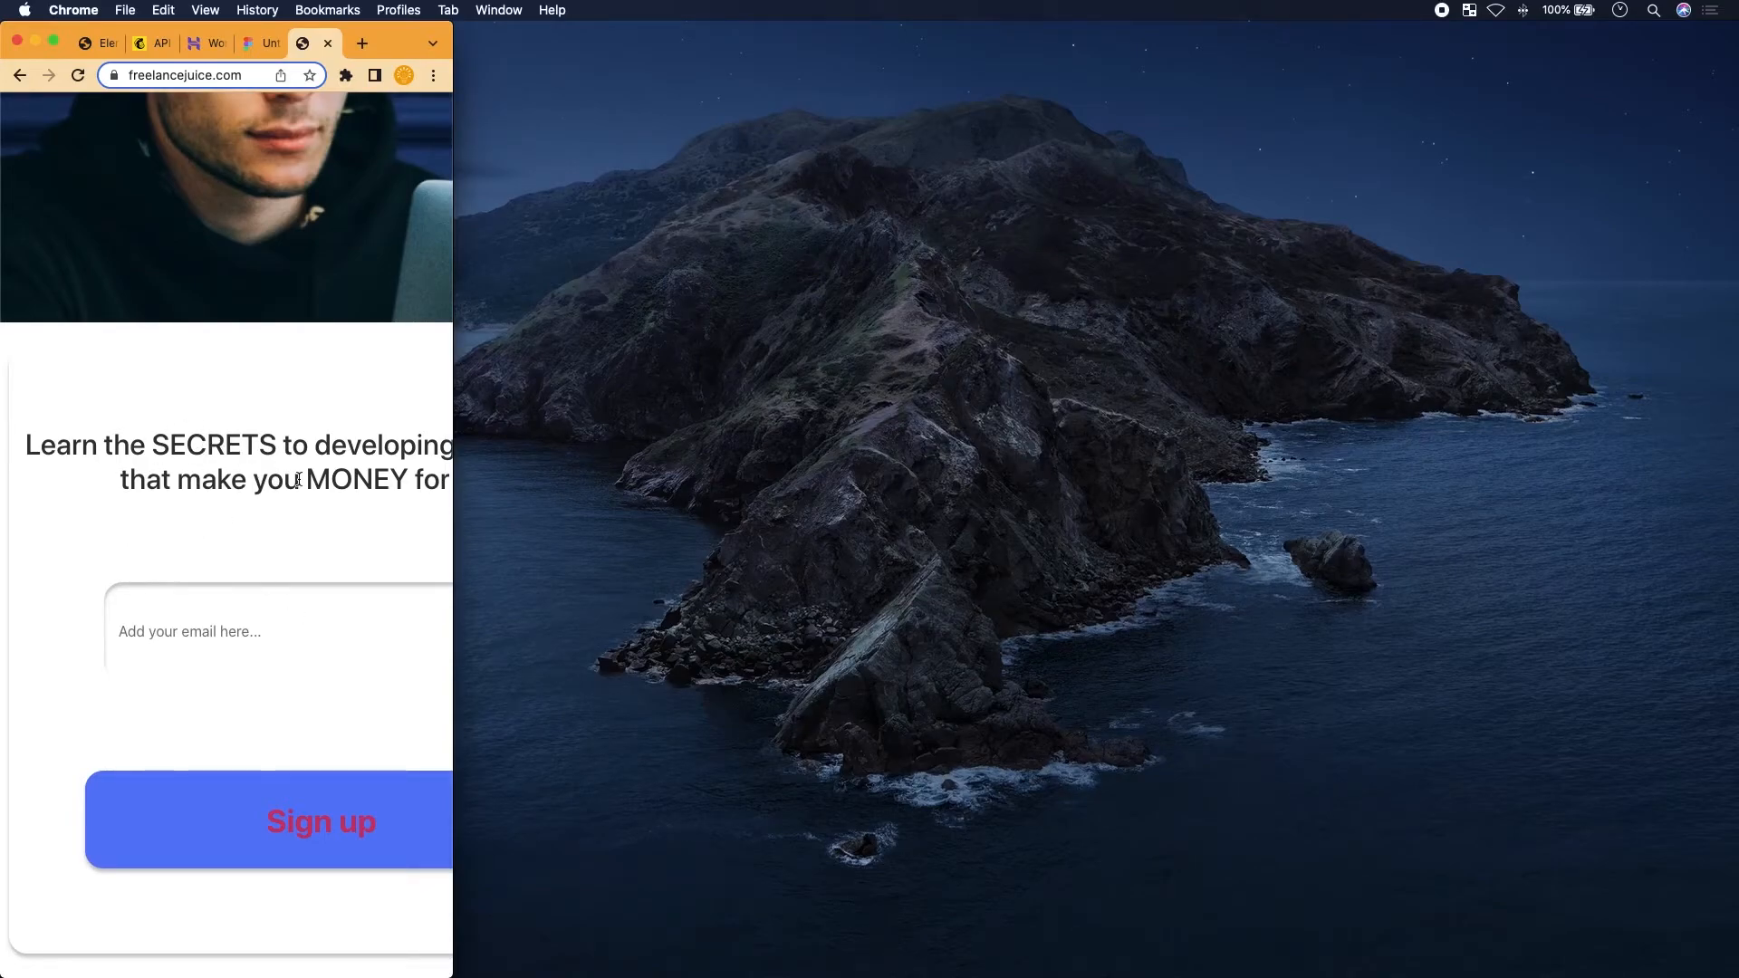
scroll(298, 481, "right", 3)
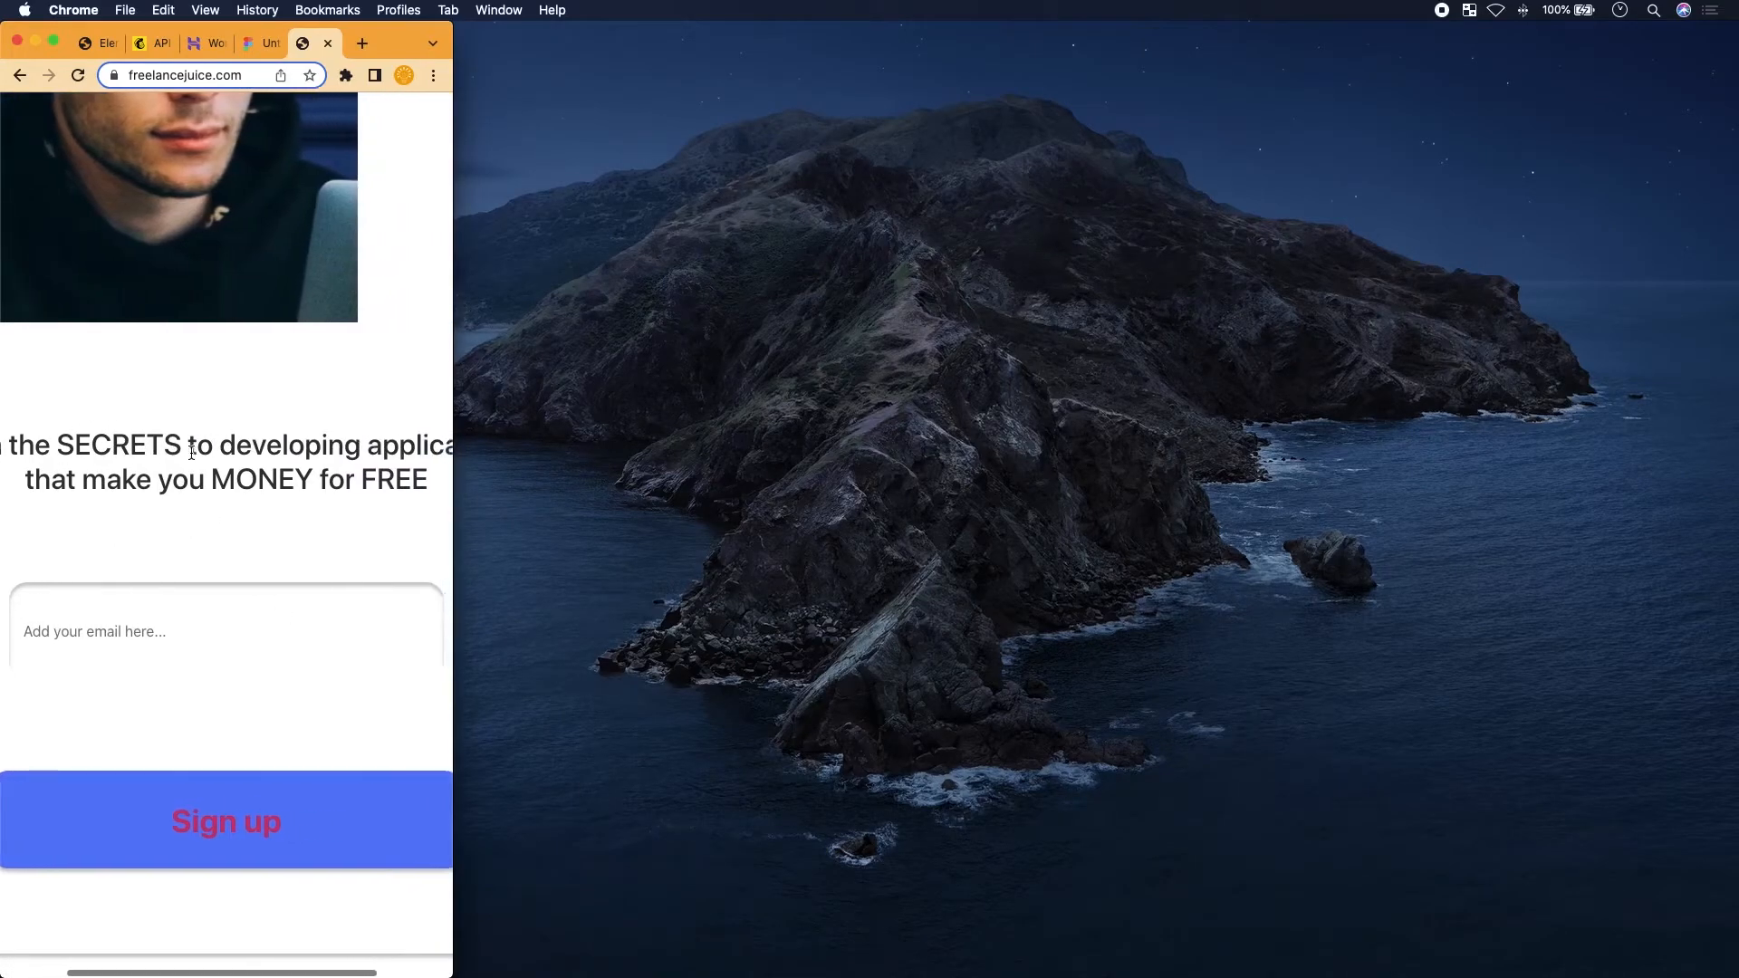
scroll(355, 407, "right", 2)
scroll(324, 457, "left", 4)
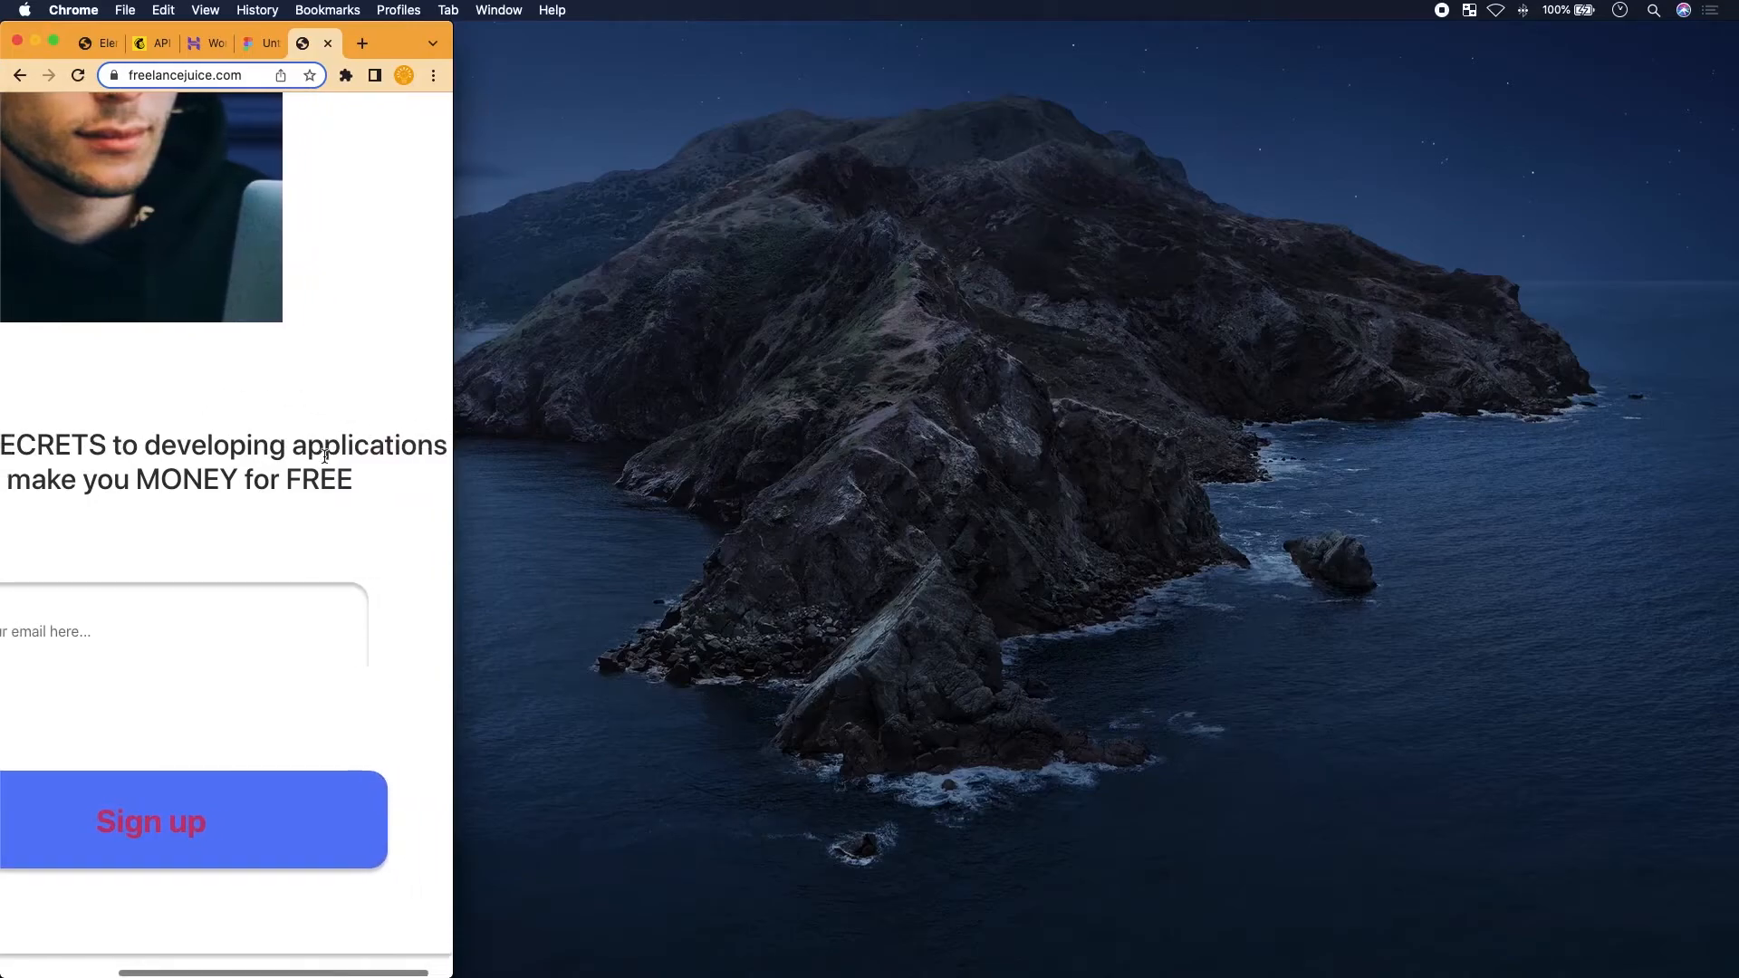
scroll(324, 457, "left", 1)
scroll(324, 457, "up", 1)
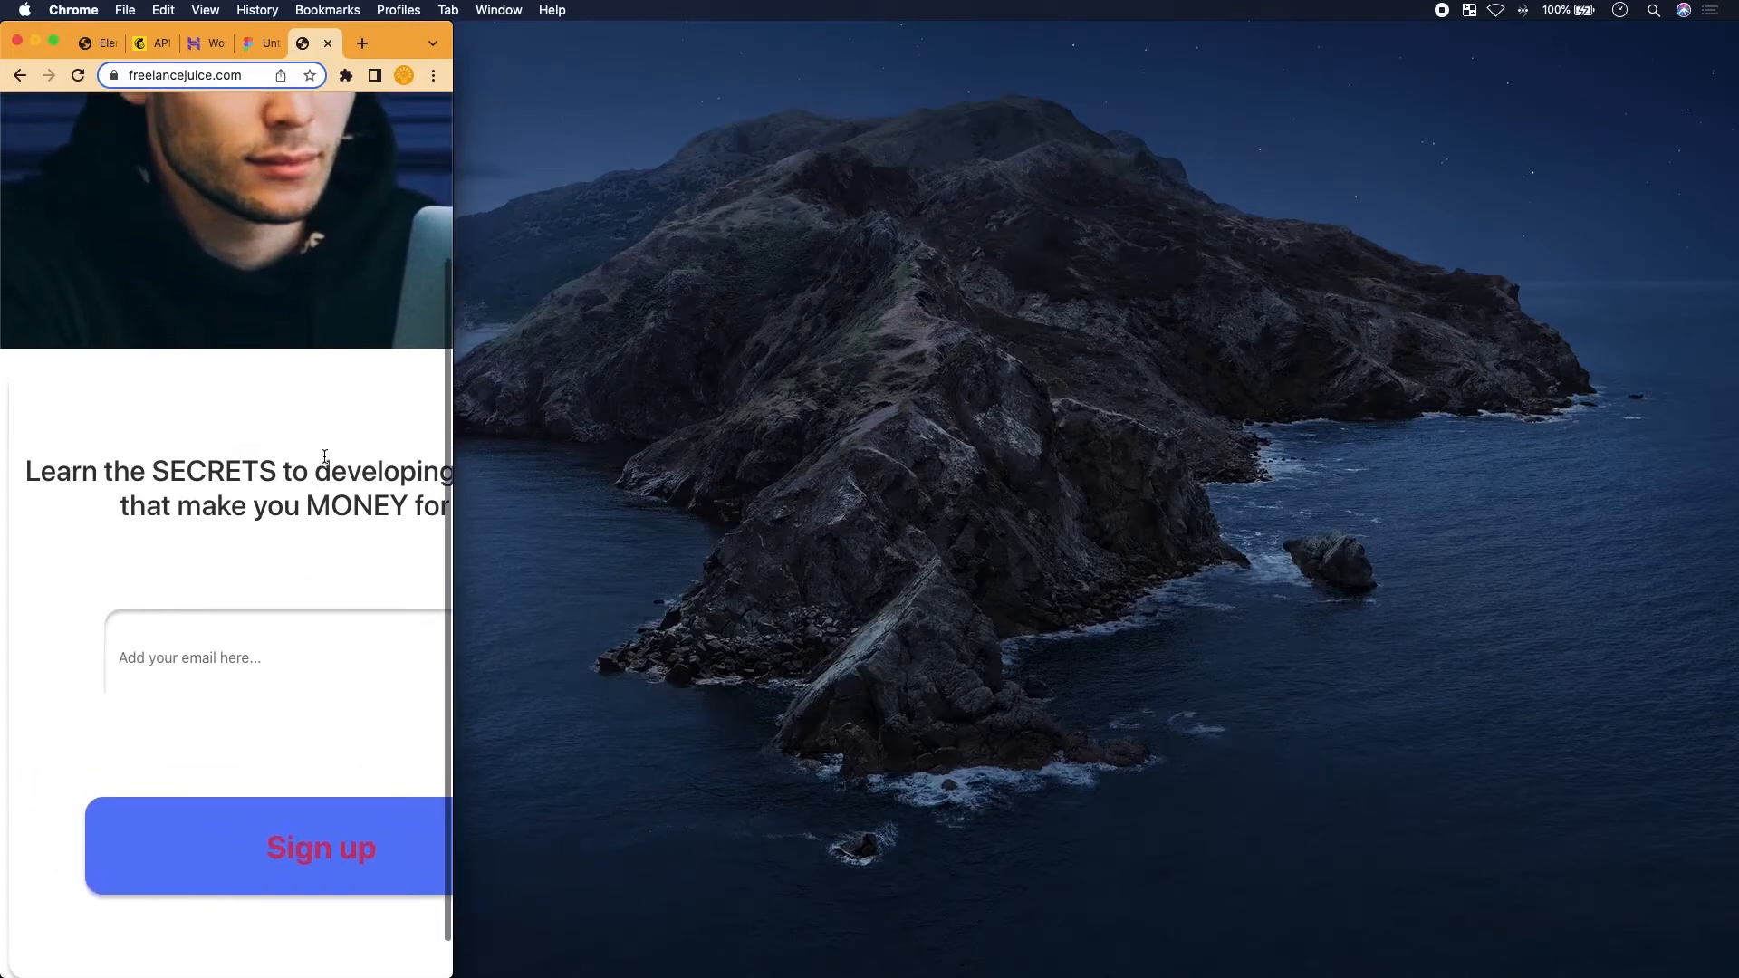
scroll(324, 456, "right", 2)
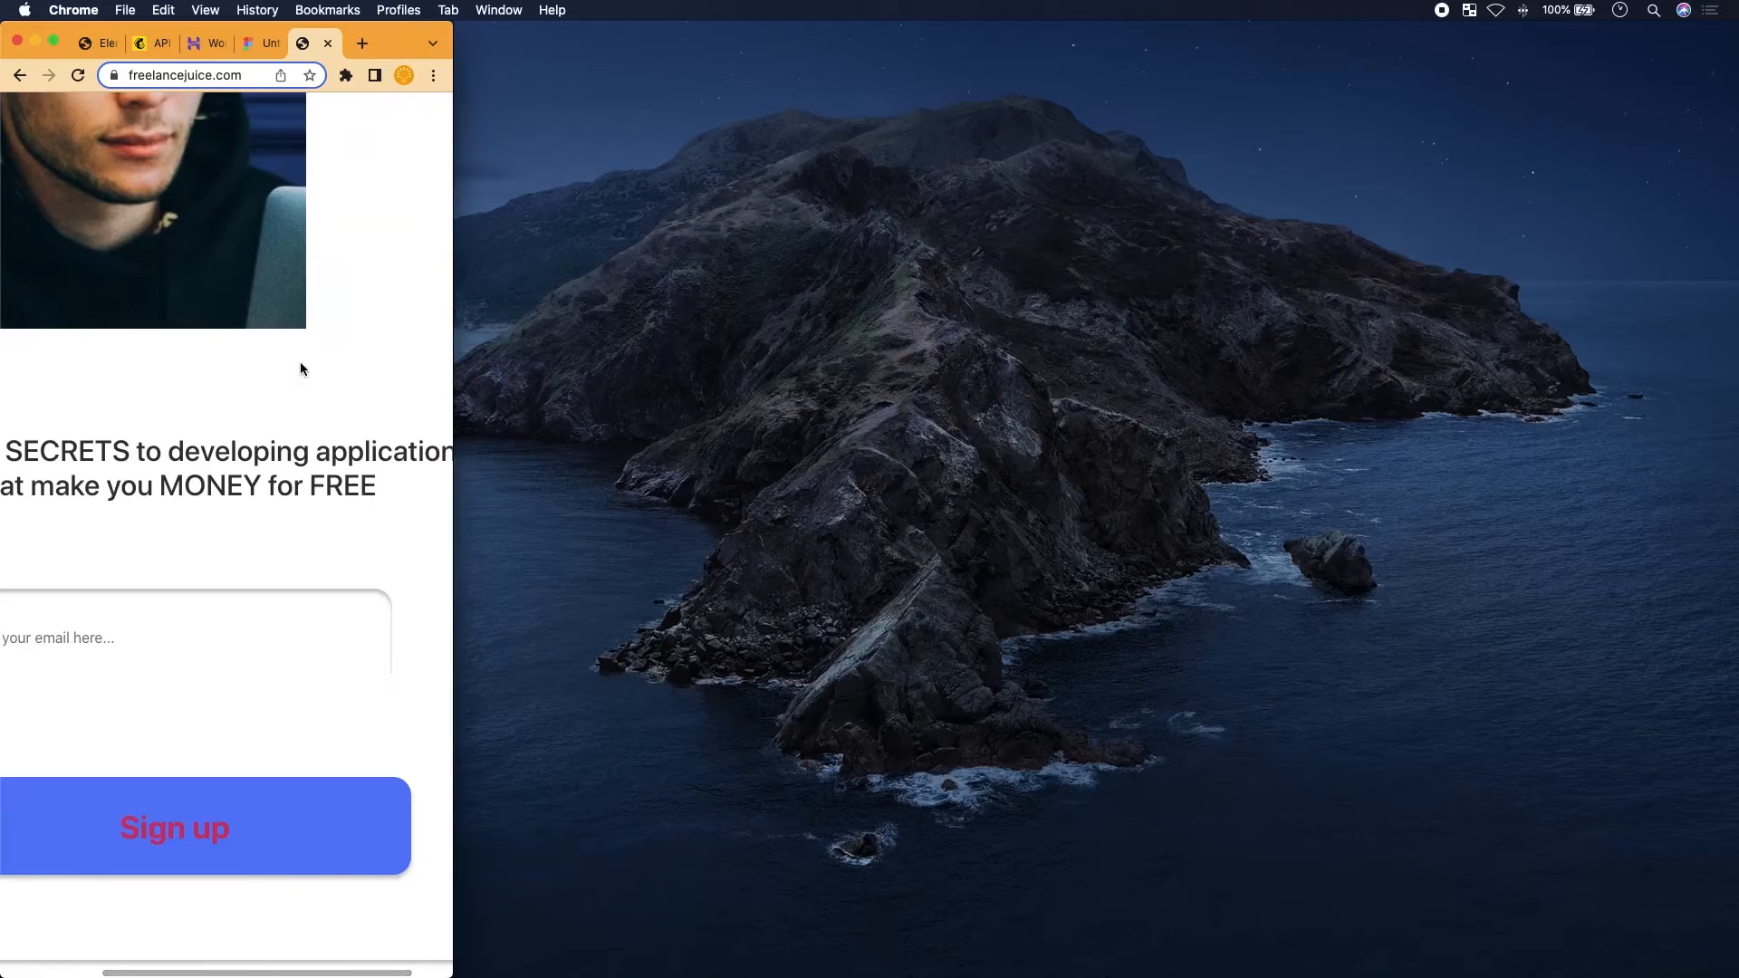
scroll(302, 369, "up", 3)
scroll(300, 365, "right", 2)
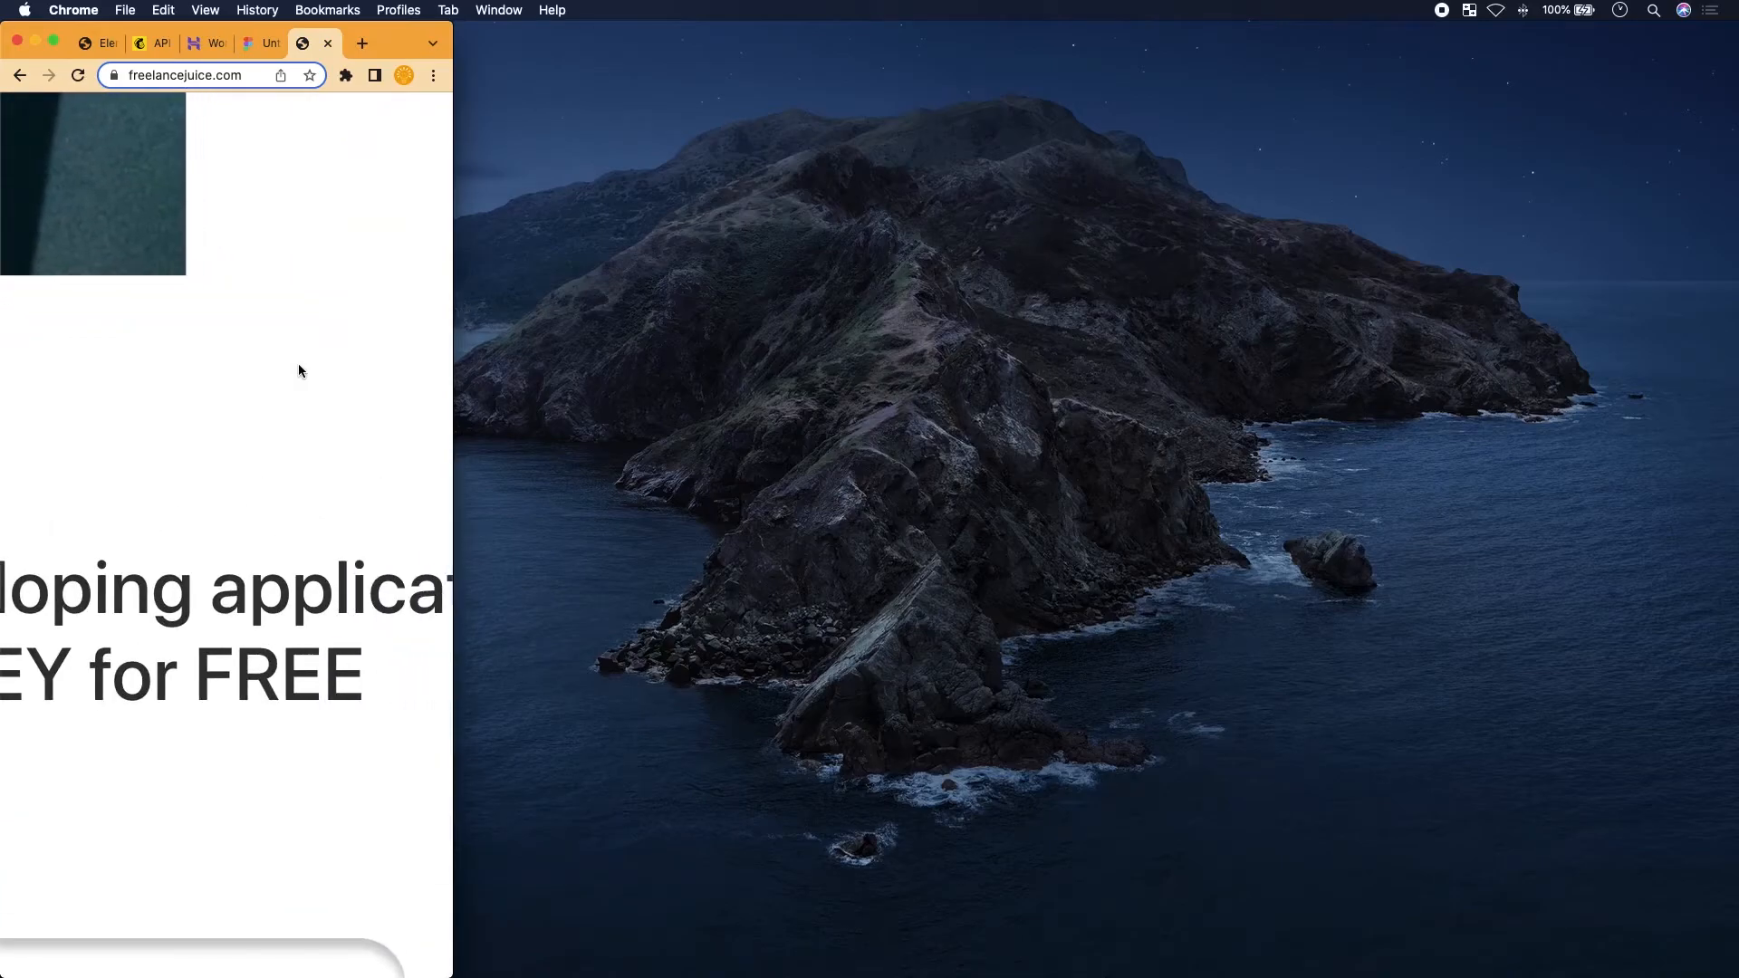
scroll(299, 365, "left", 8)
scroll(299, 369, "right", 1)
scroll(299, 367, "down", 5)
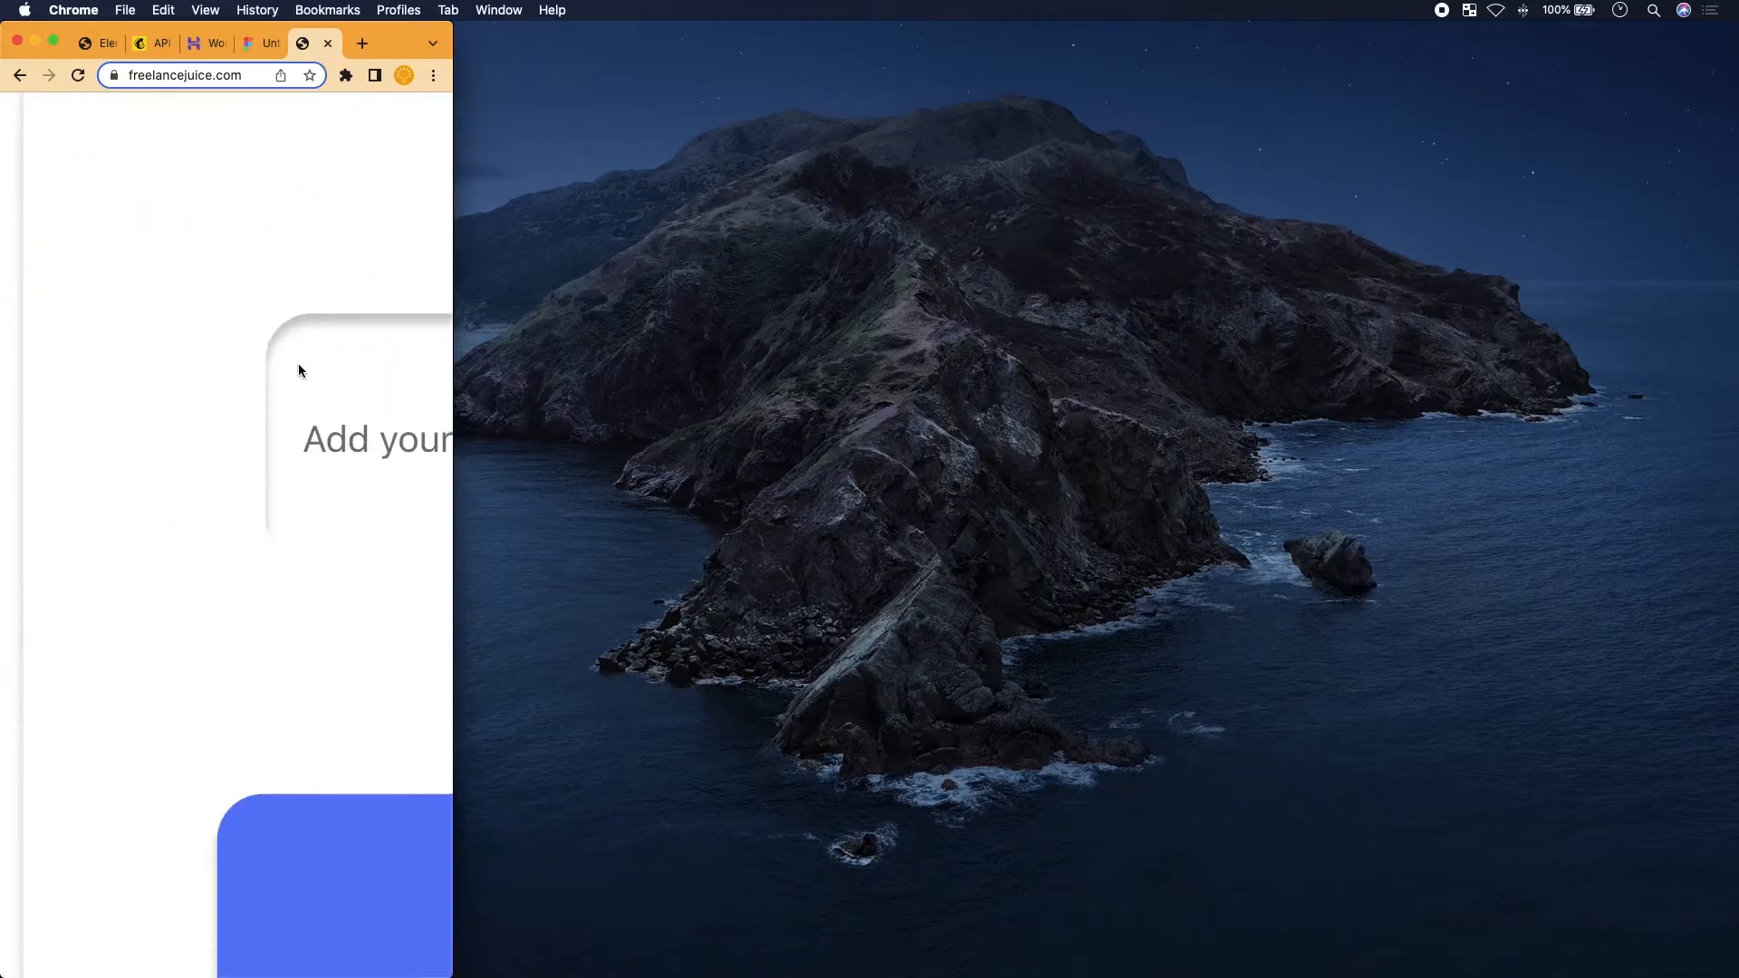
scroll(299, 367, "down", 3)
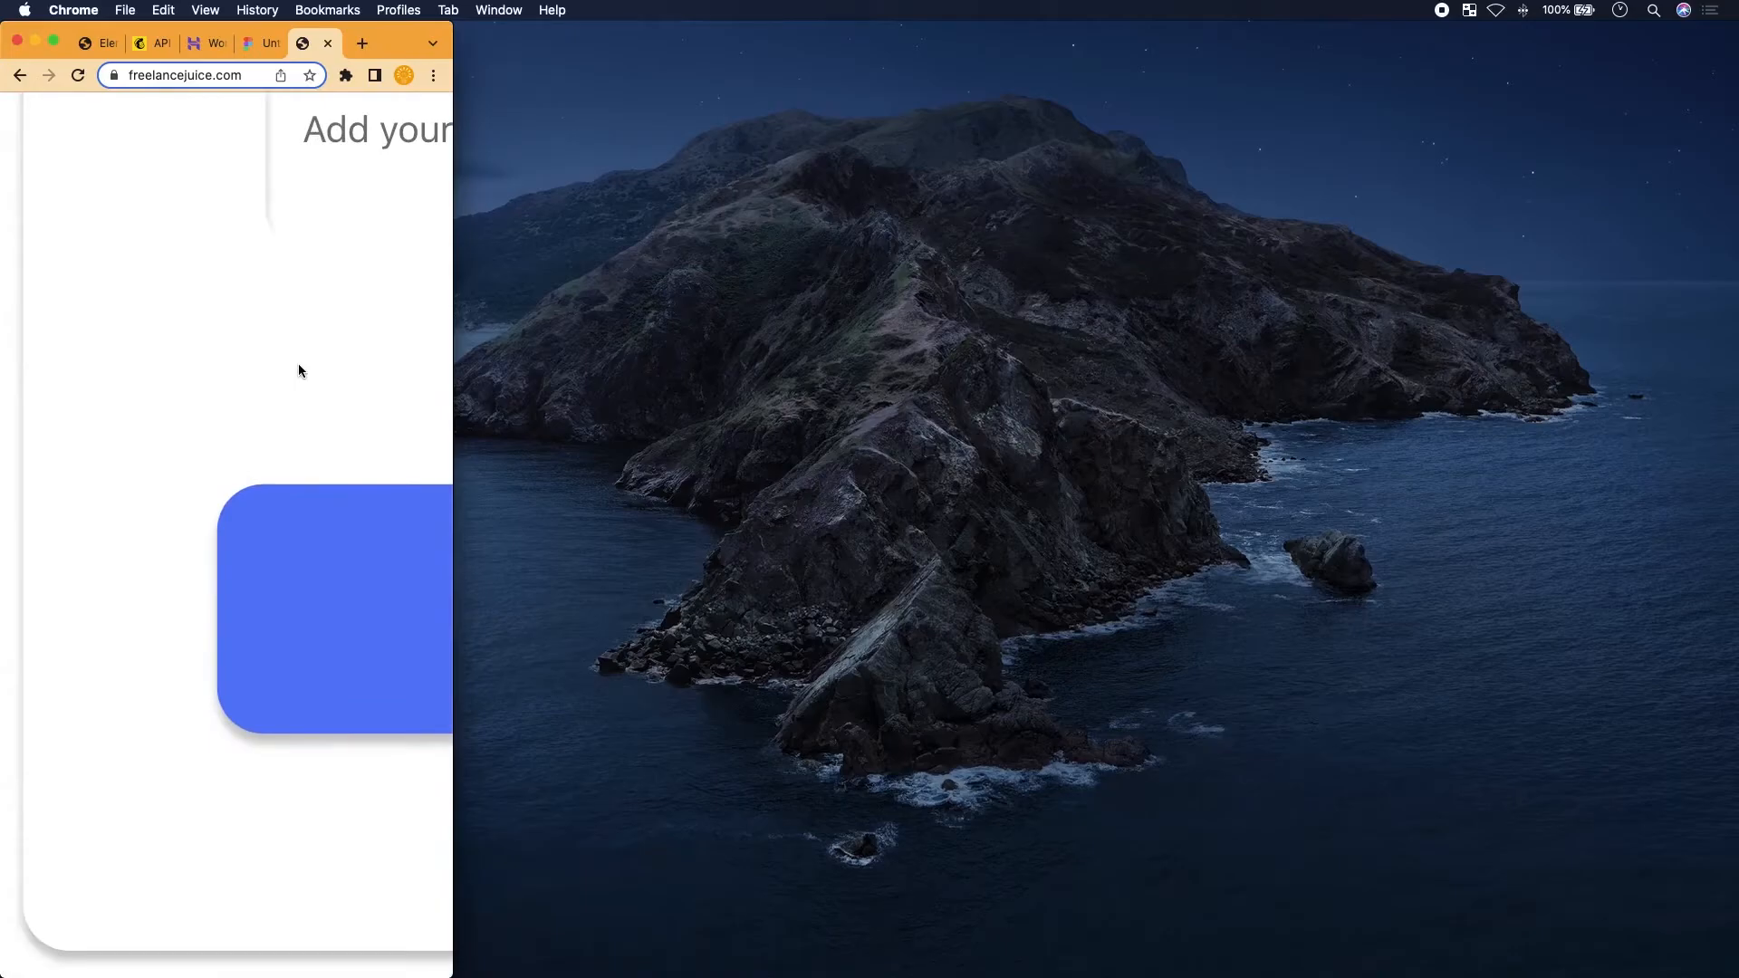
scroll(299, 370, "up", 10)
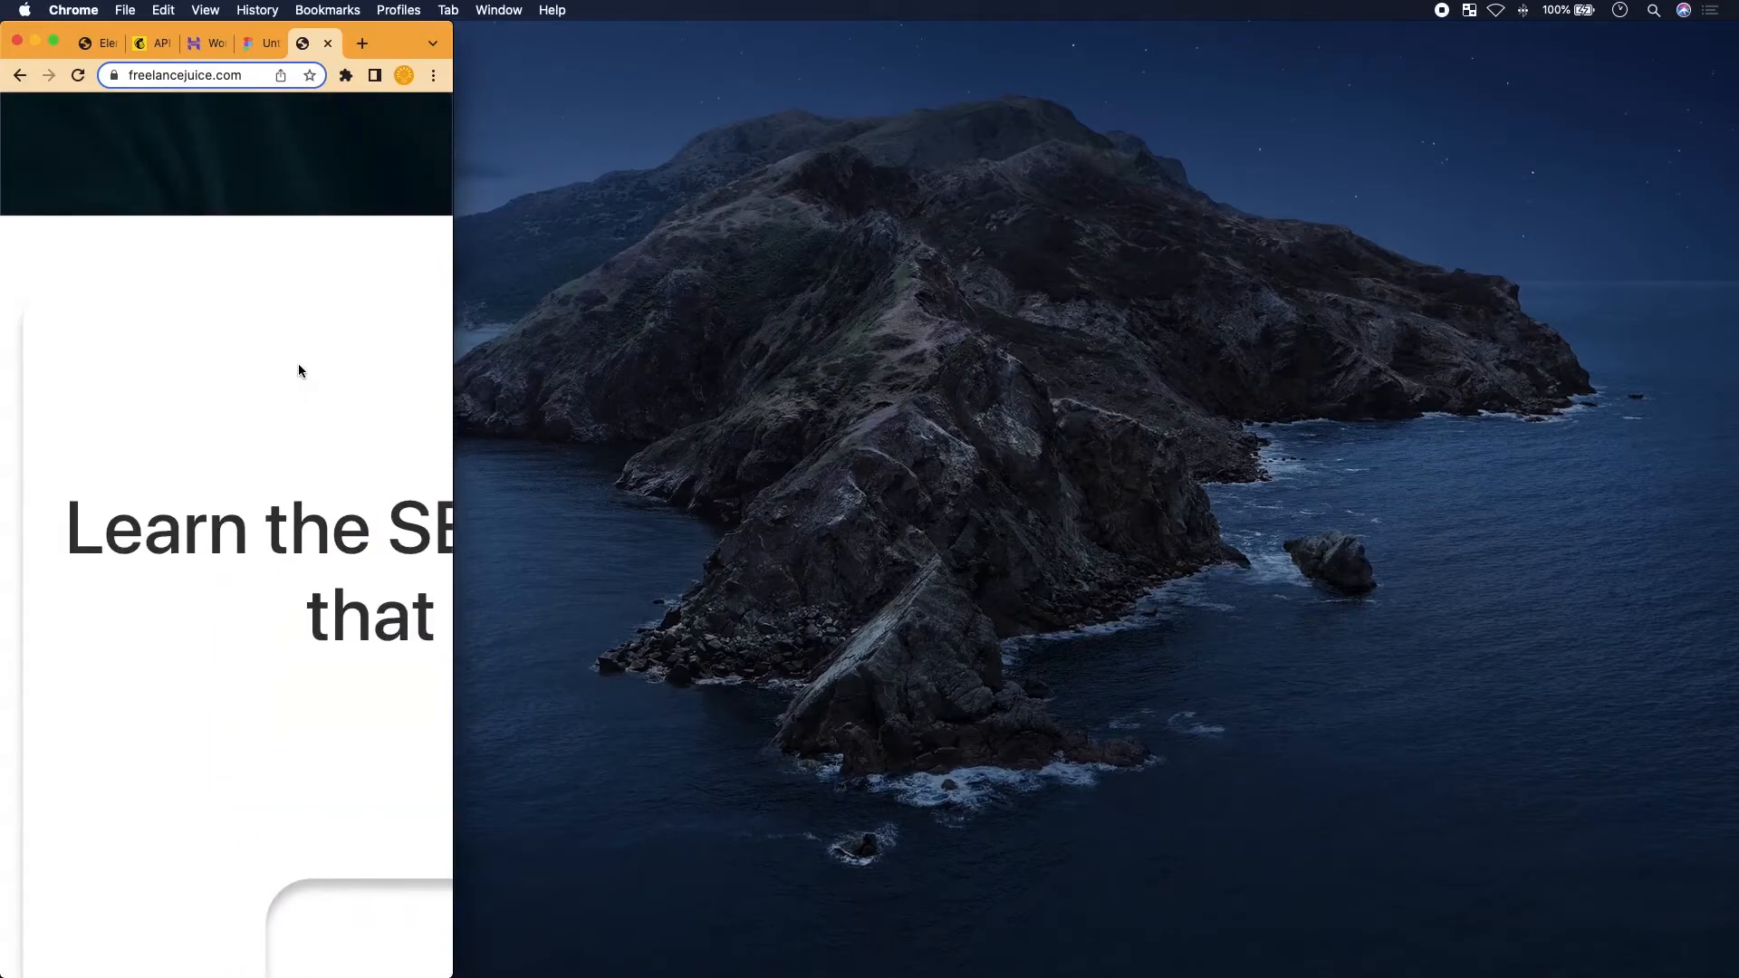
scroll(300, 370, "right", 10)
scroll(290, 453, "down", 10)
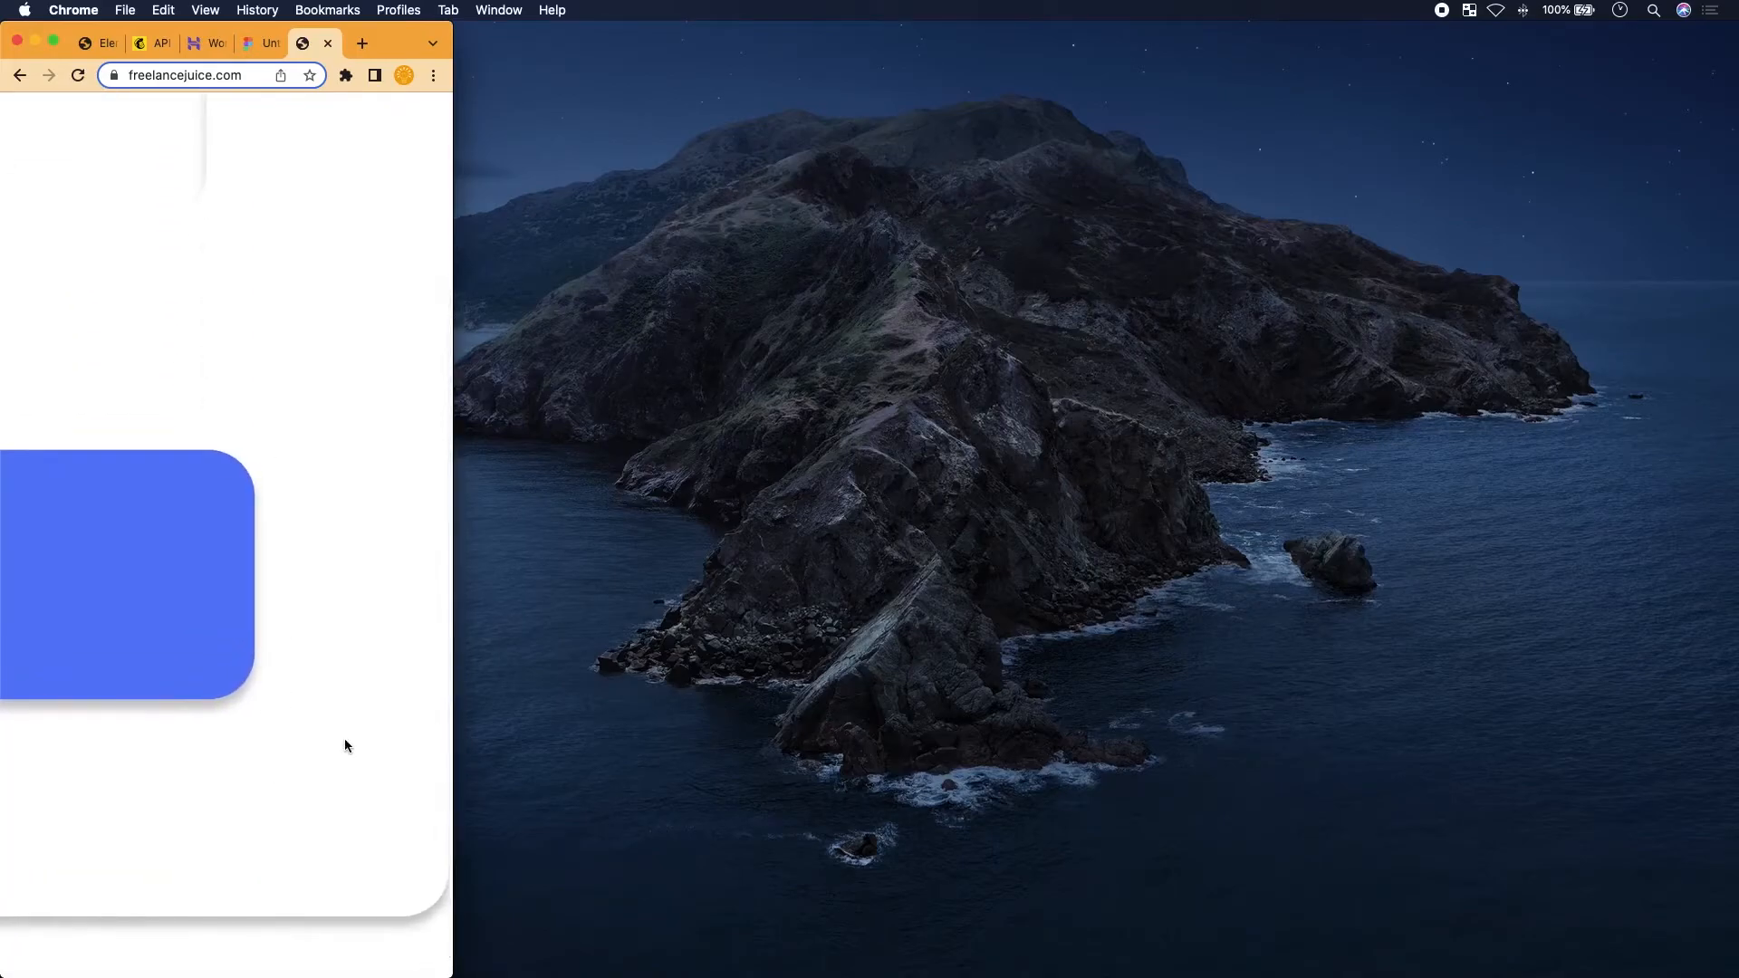
Widen the window back out, then open DevTools to preview the Sign-up page responsively at 468px
left_click_drag(456, 751, 1113, 754)
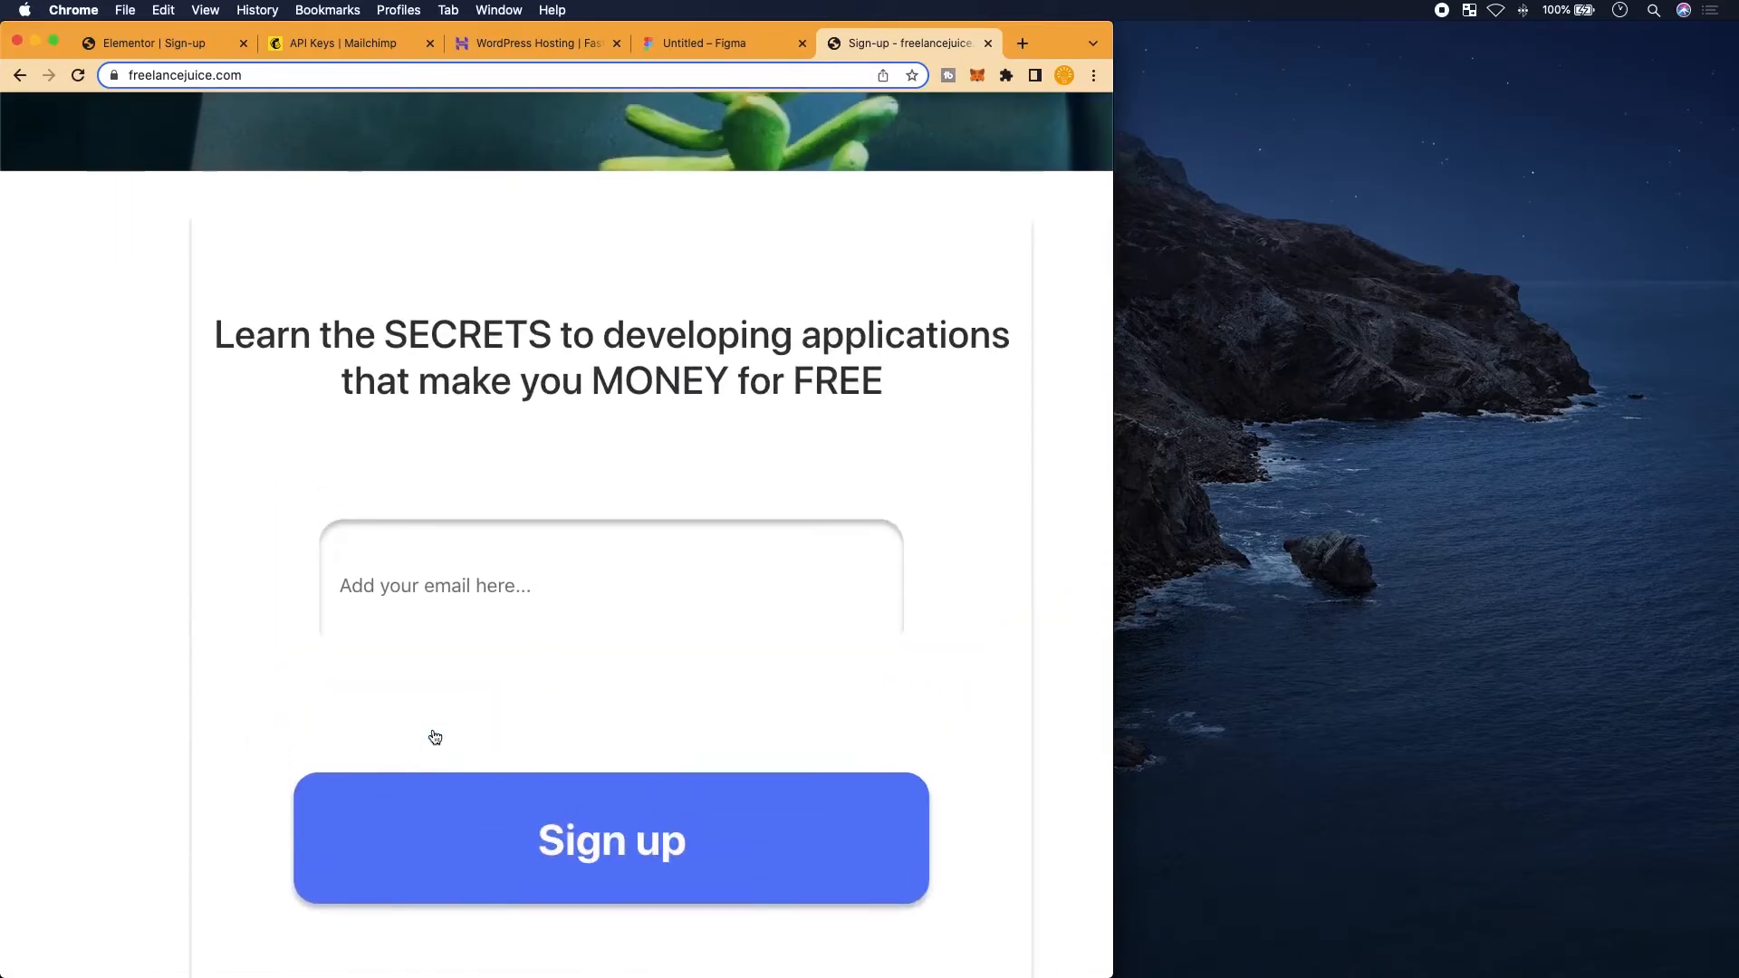
scroll(431, 715, "up", 2)
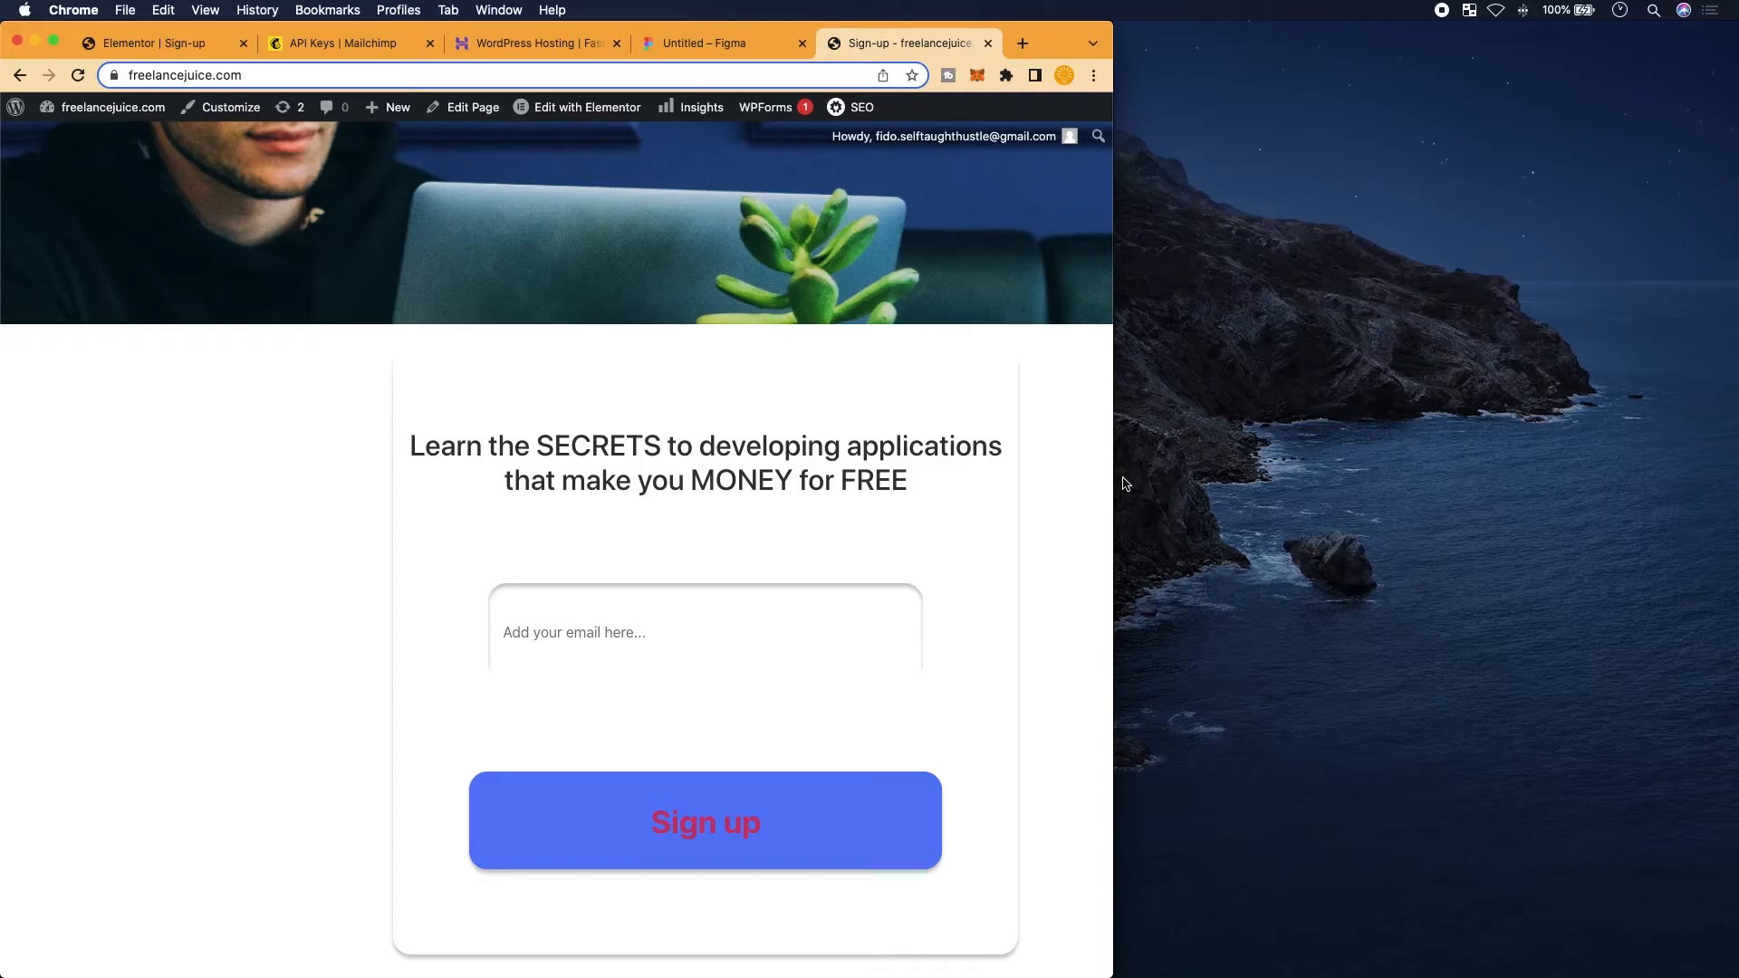
left_click_drag(1115, 480, 453, 543)
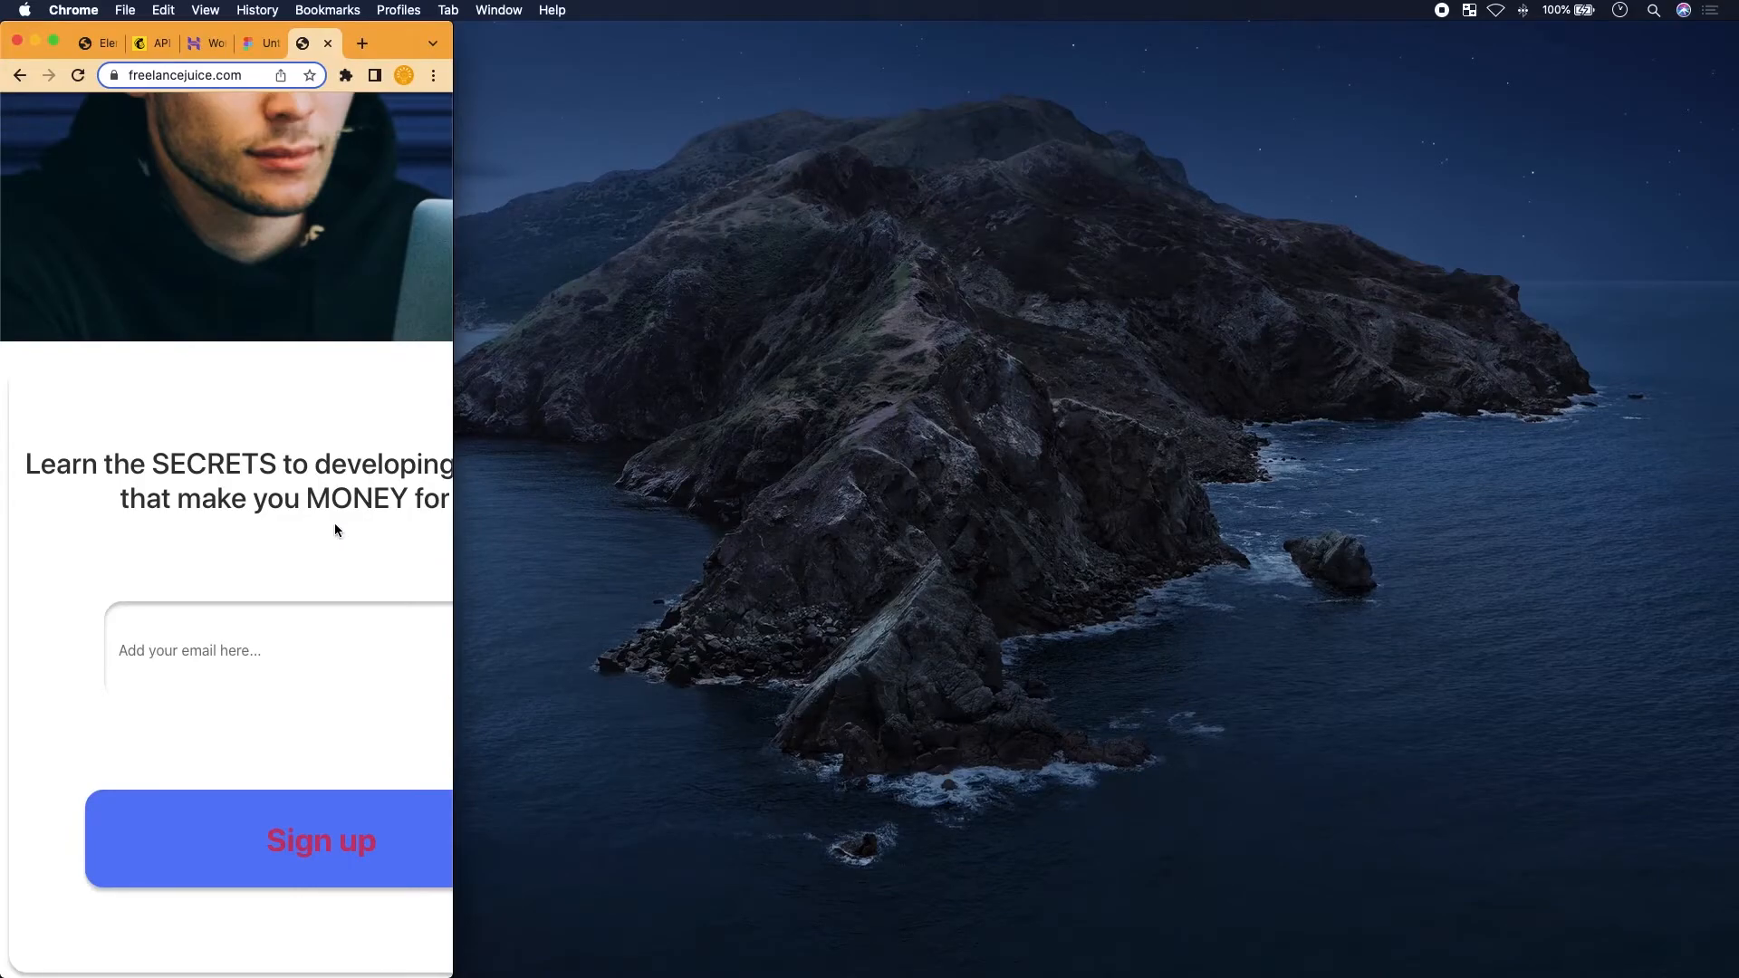
key("super+shift+c")
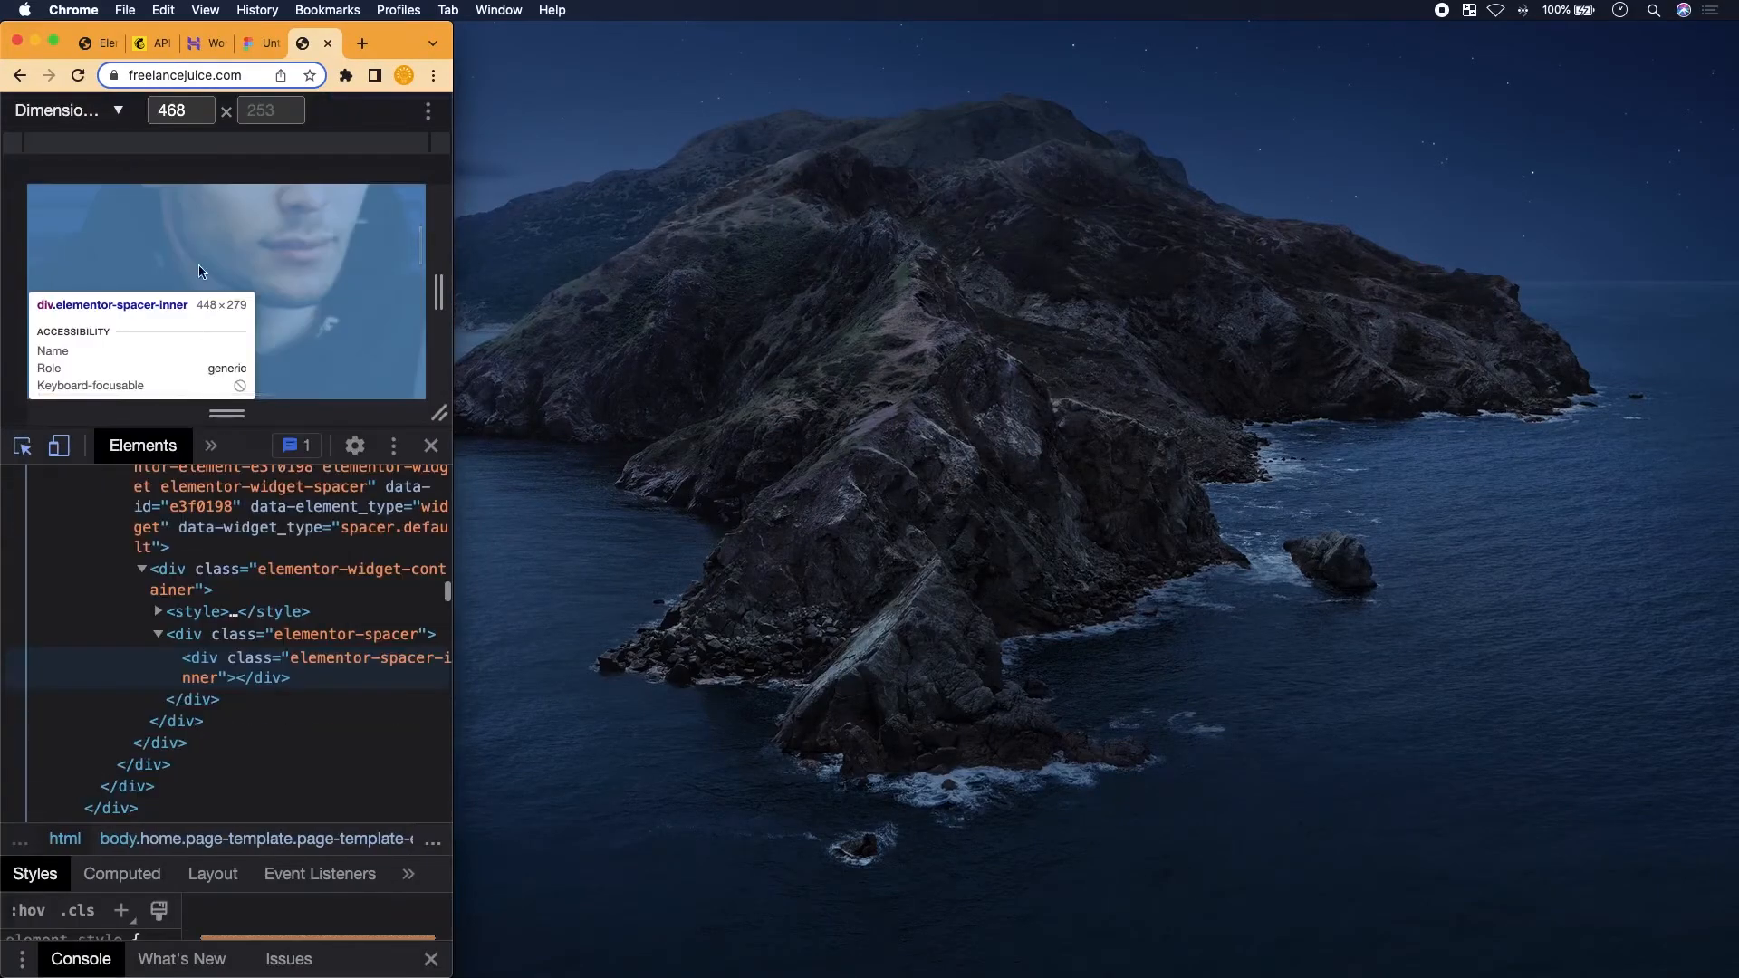
Leave the 468px responsive preview, restore full-width window and close DevTools
left_click(182, 112)
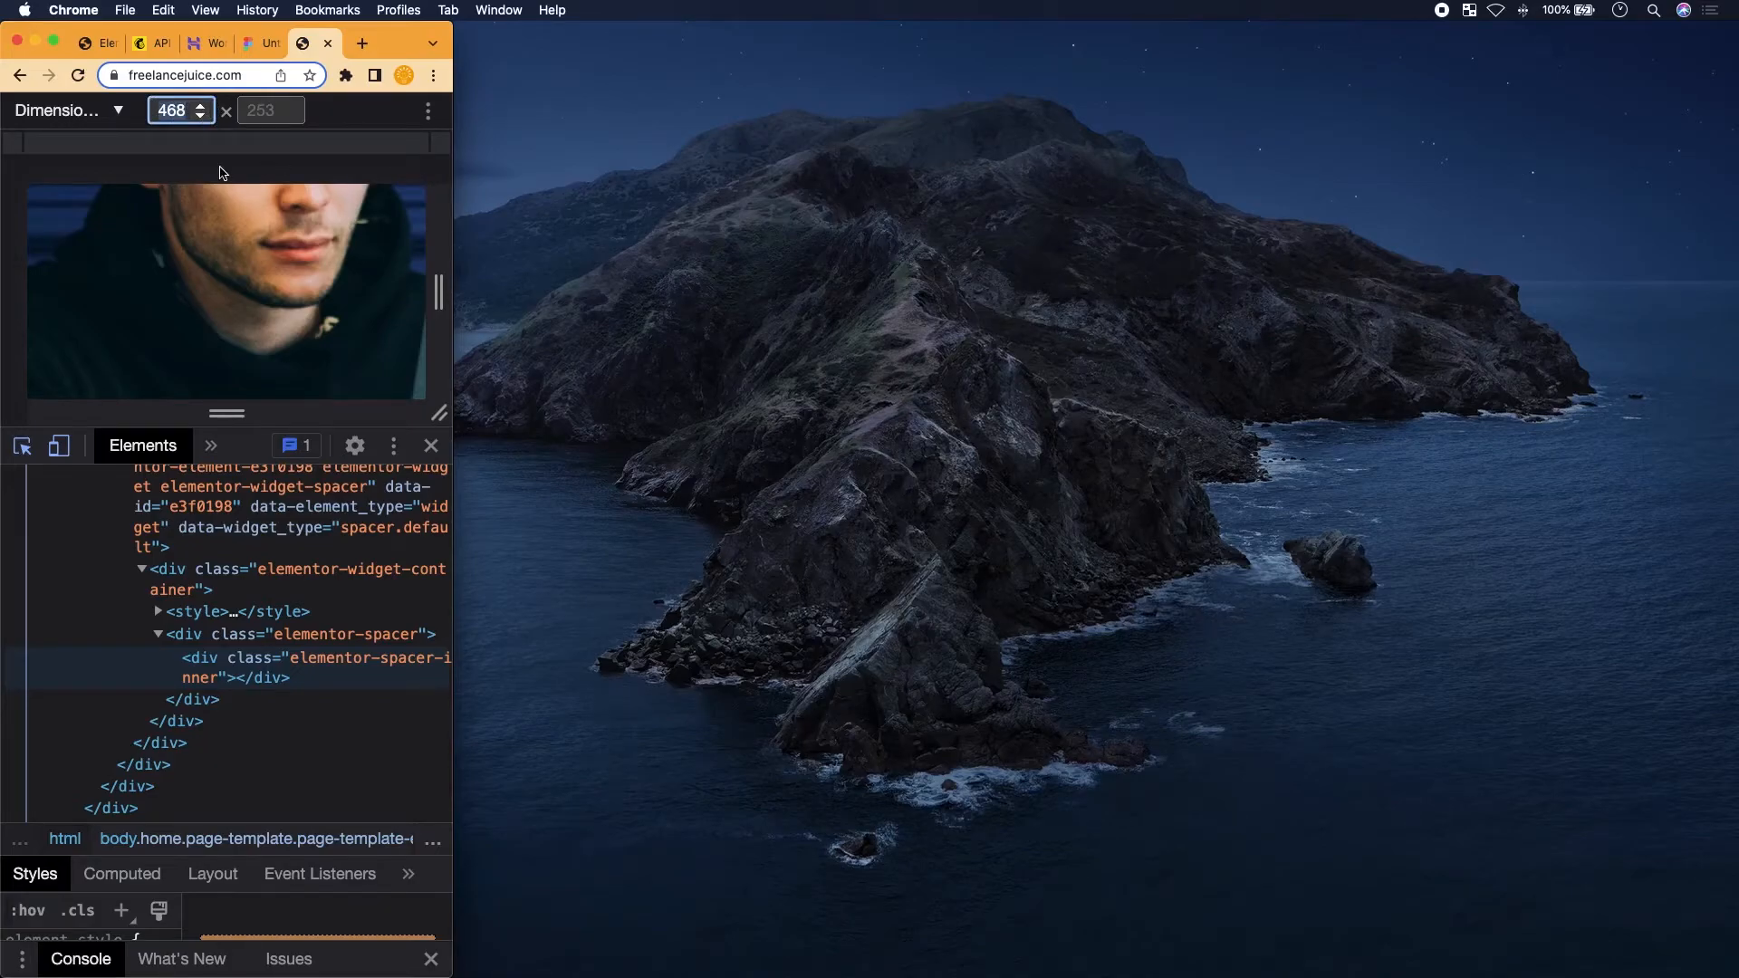
left_click_drag(458, 246, 1725, 299)
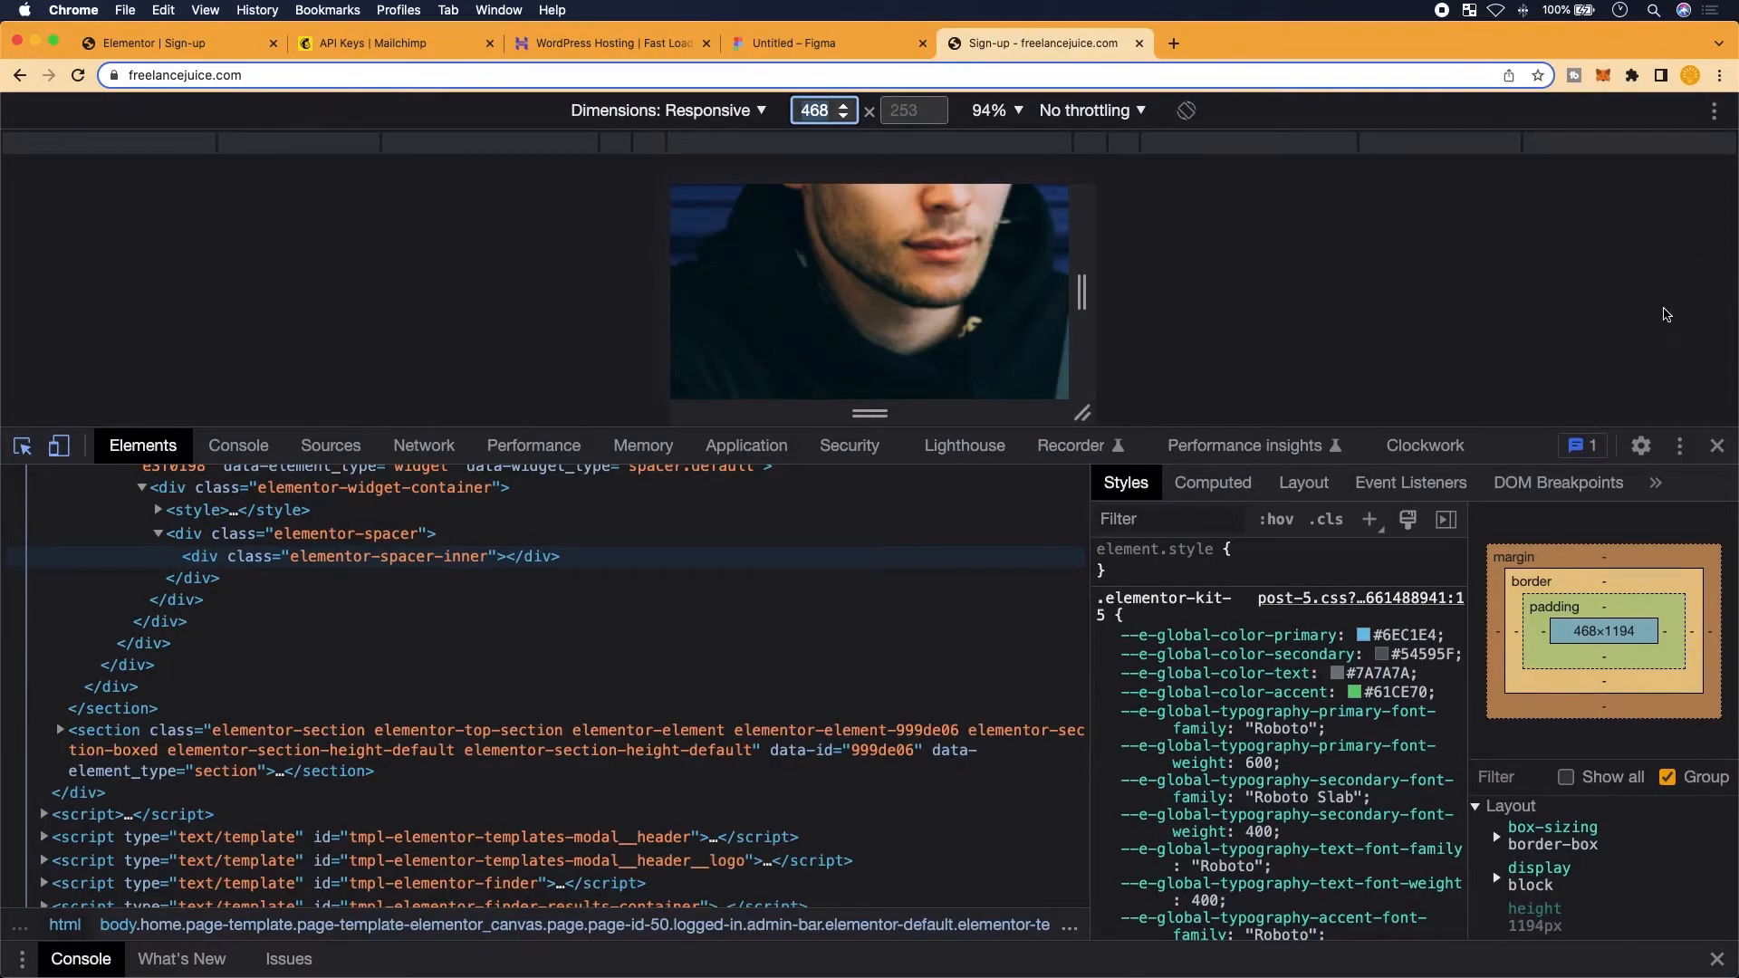
left_click(1716, 446)
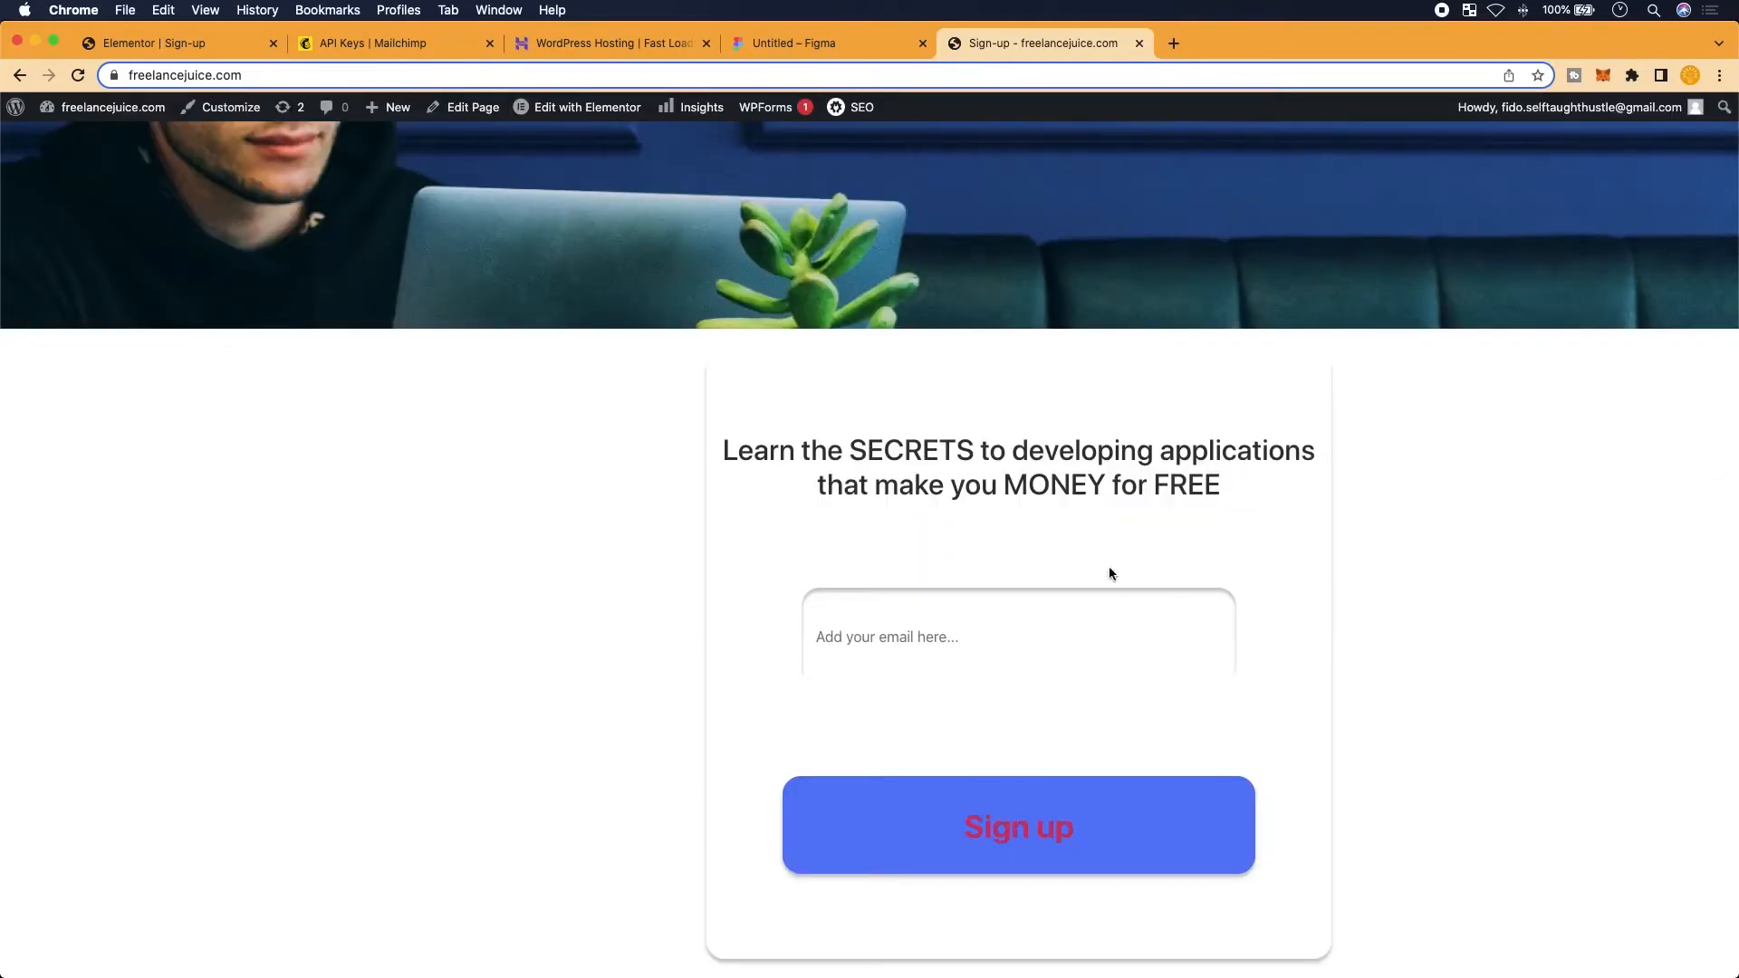
scroll(1043, 537, "down", 1)
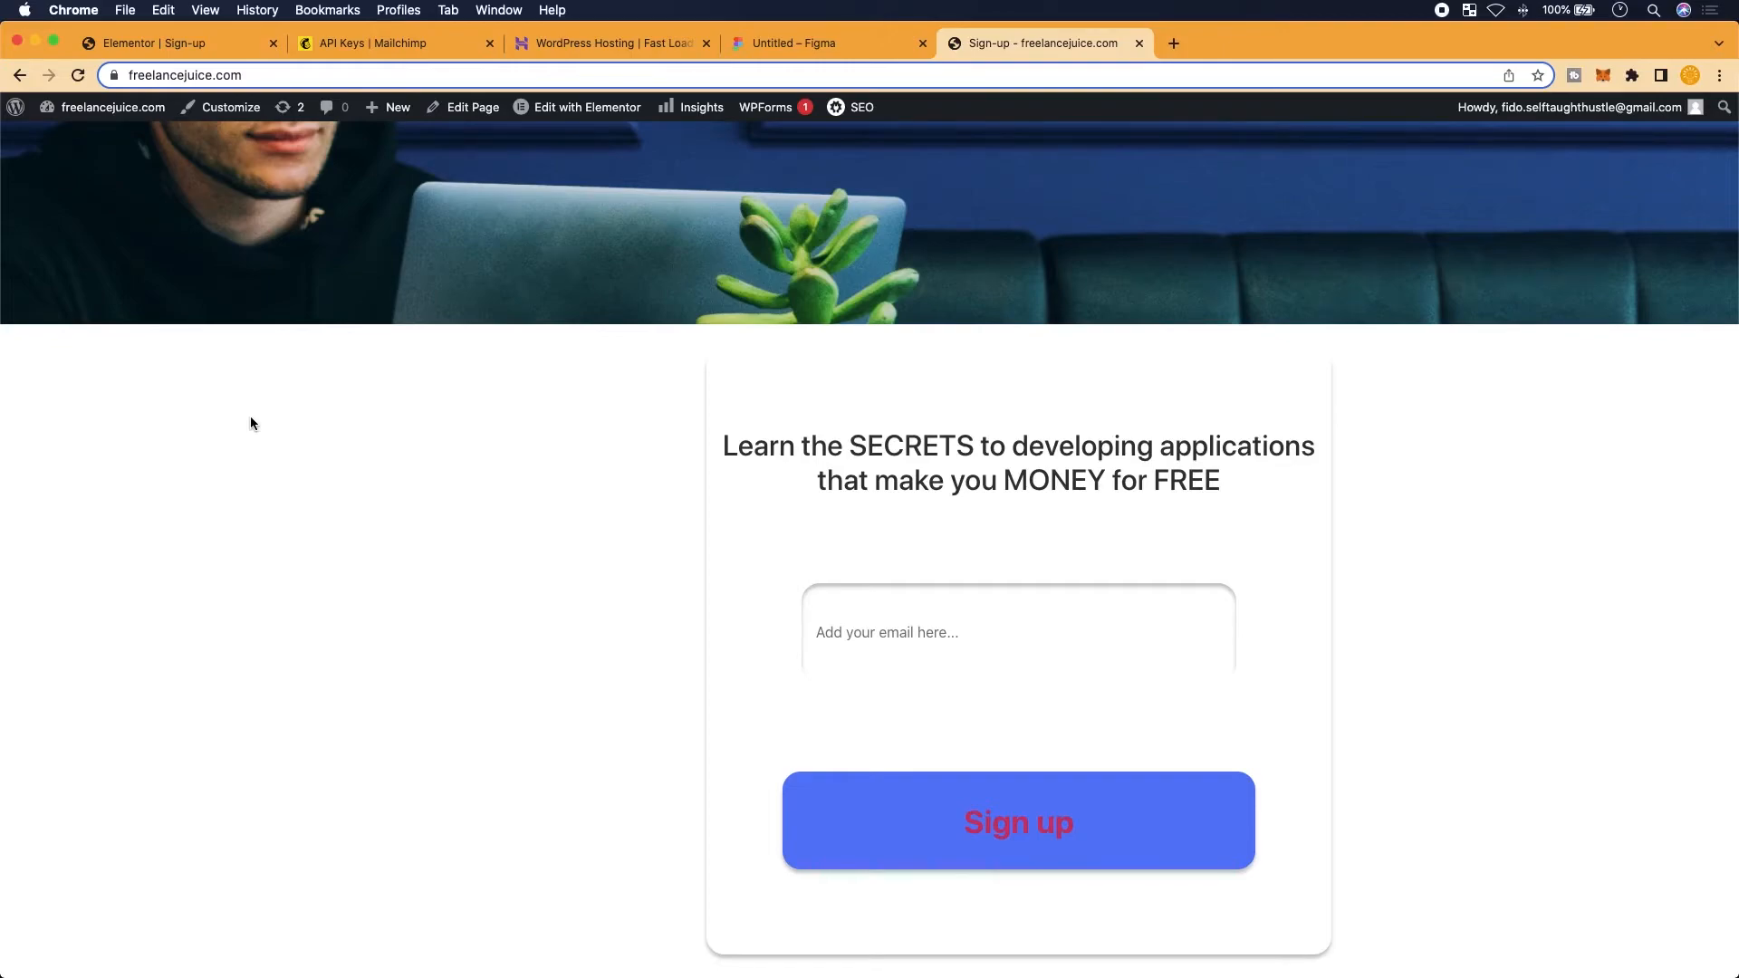
mouse_move(45, 151)
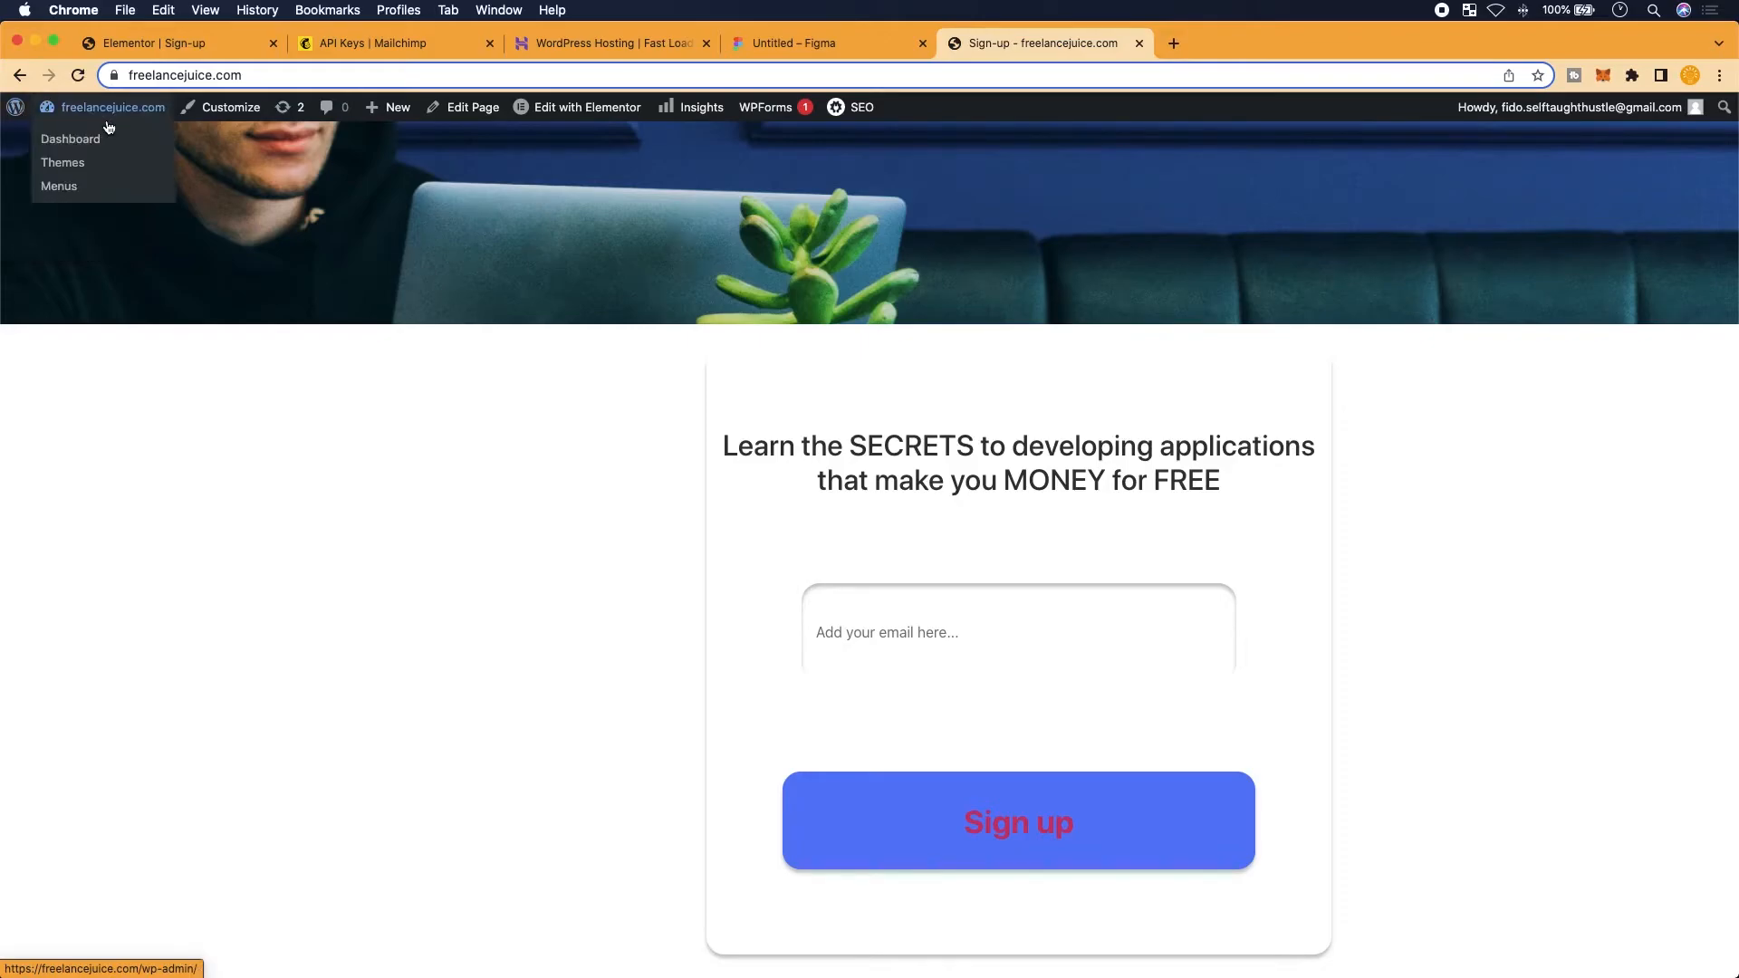
Exit Elementor to the dashboard and open MC4WP's Edit Form page for 'Sign-Ups for freelancejuice' (form 67)
left_click(111, 45)
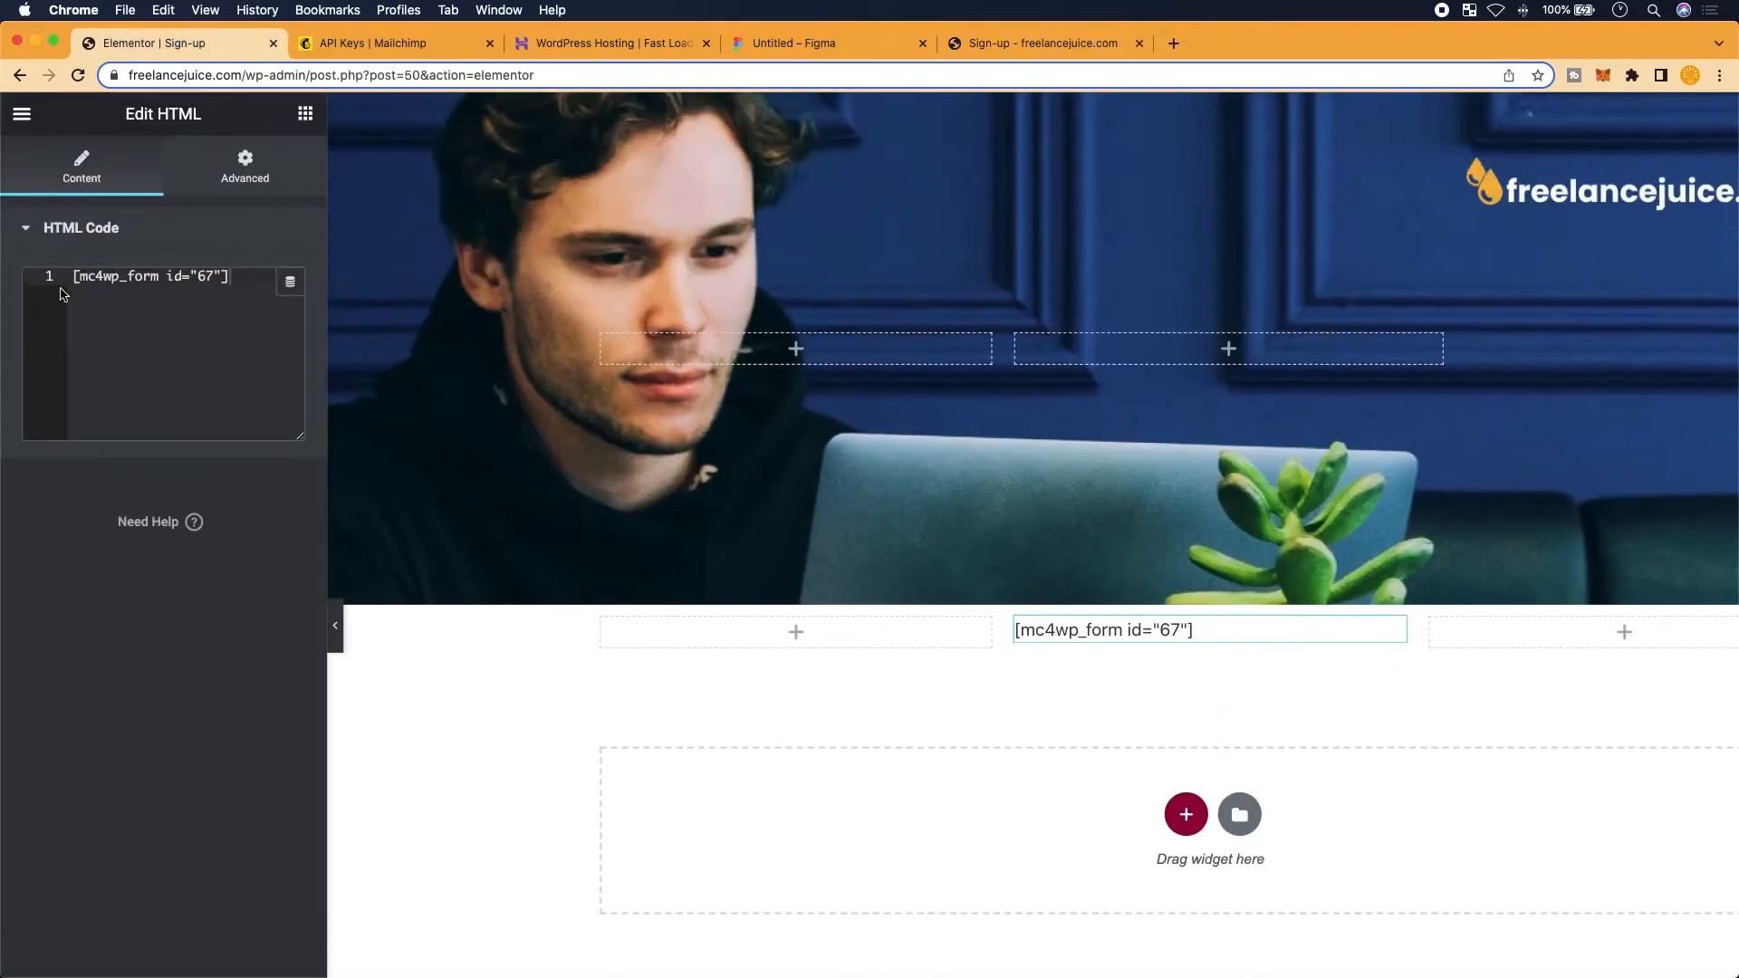
left_click(22, 113)
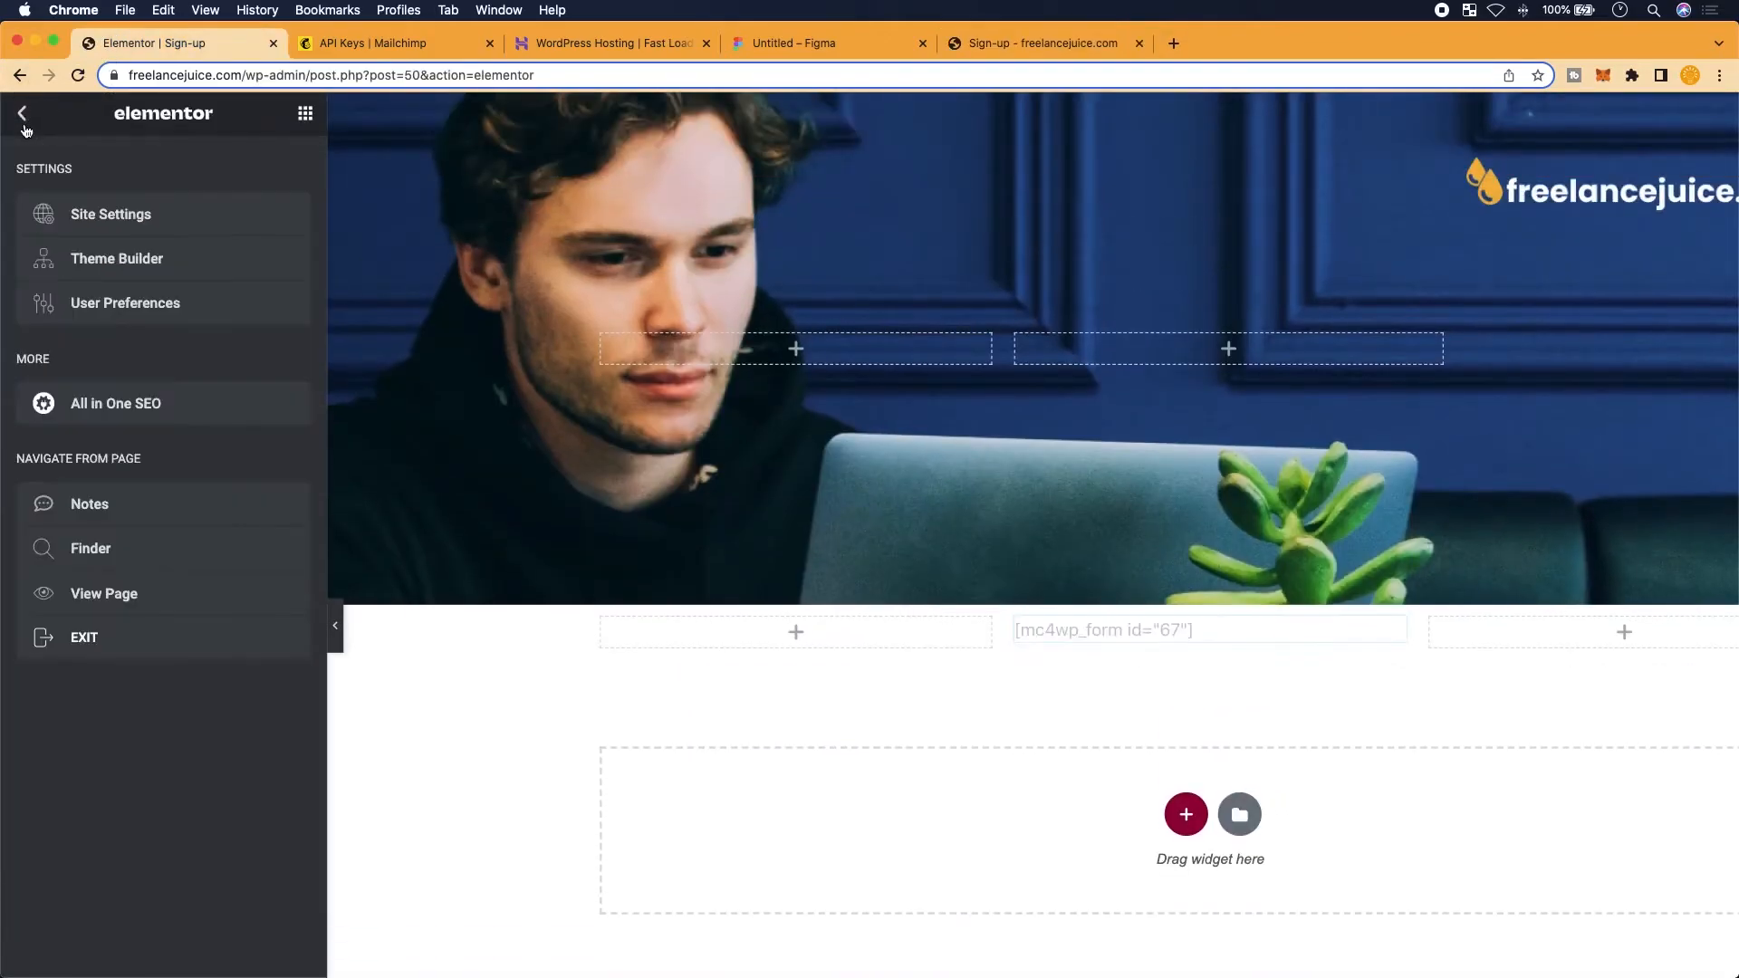
left_click(84, 639)
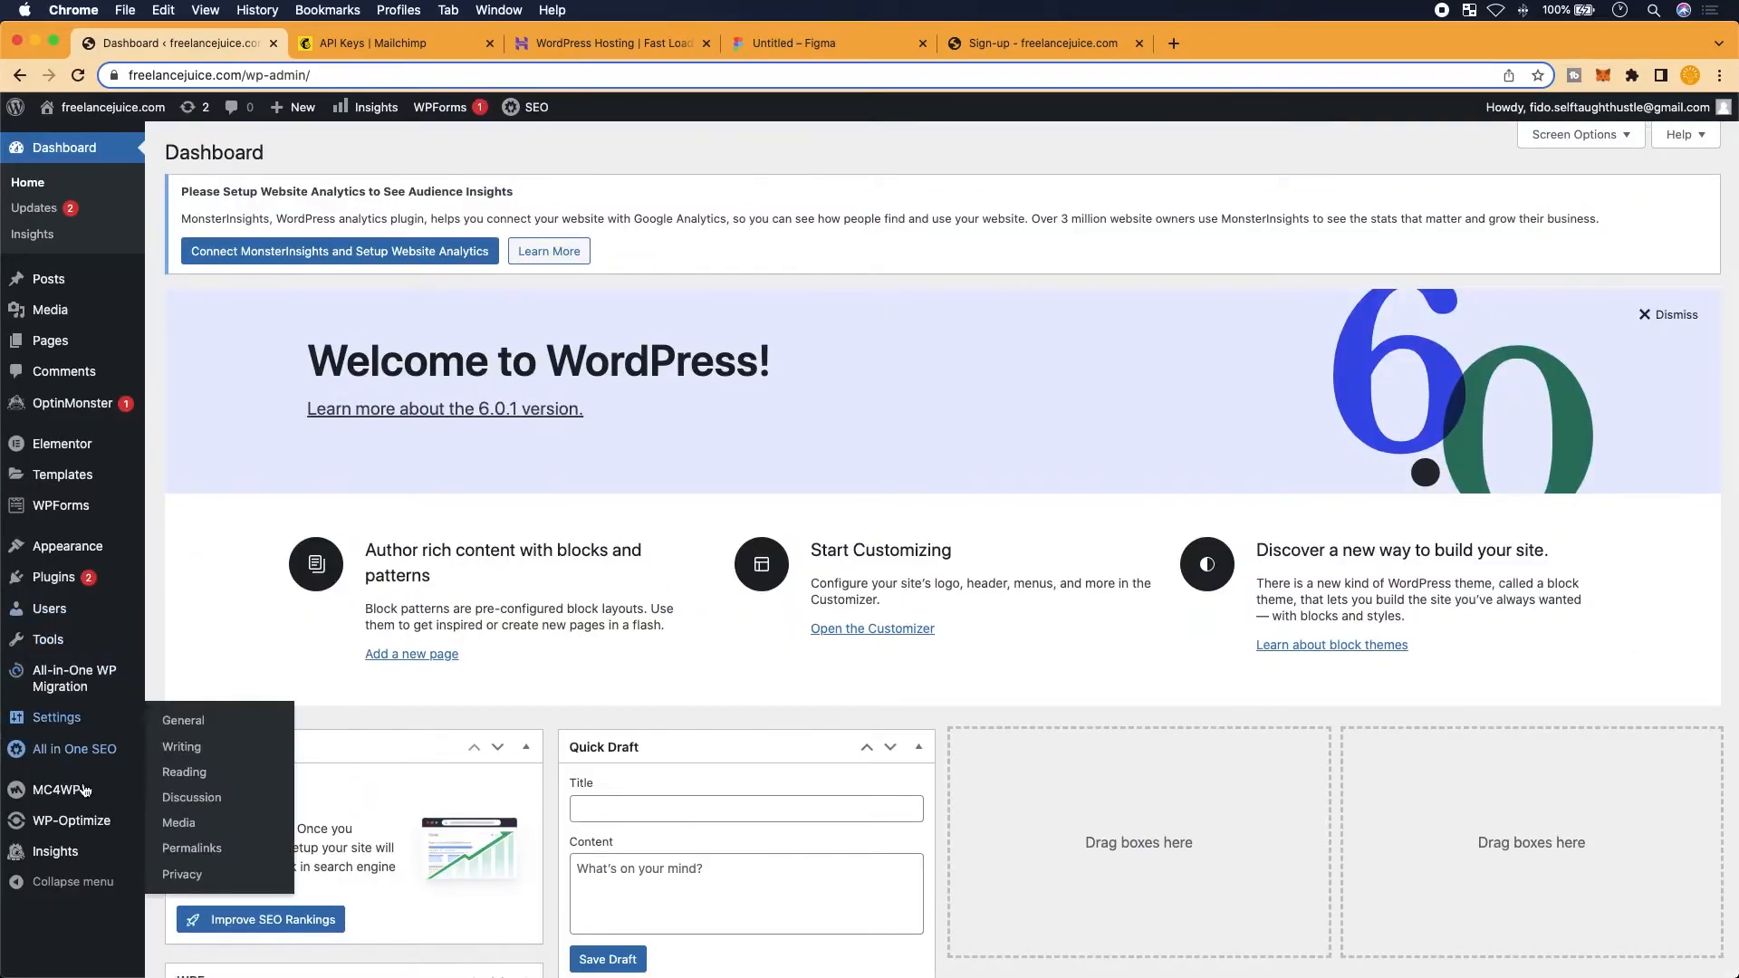
mouse_move(84, 790)
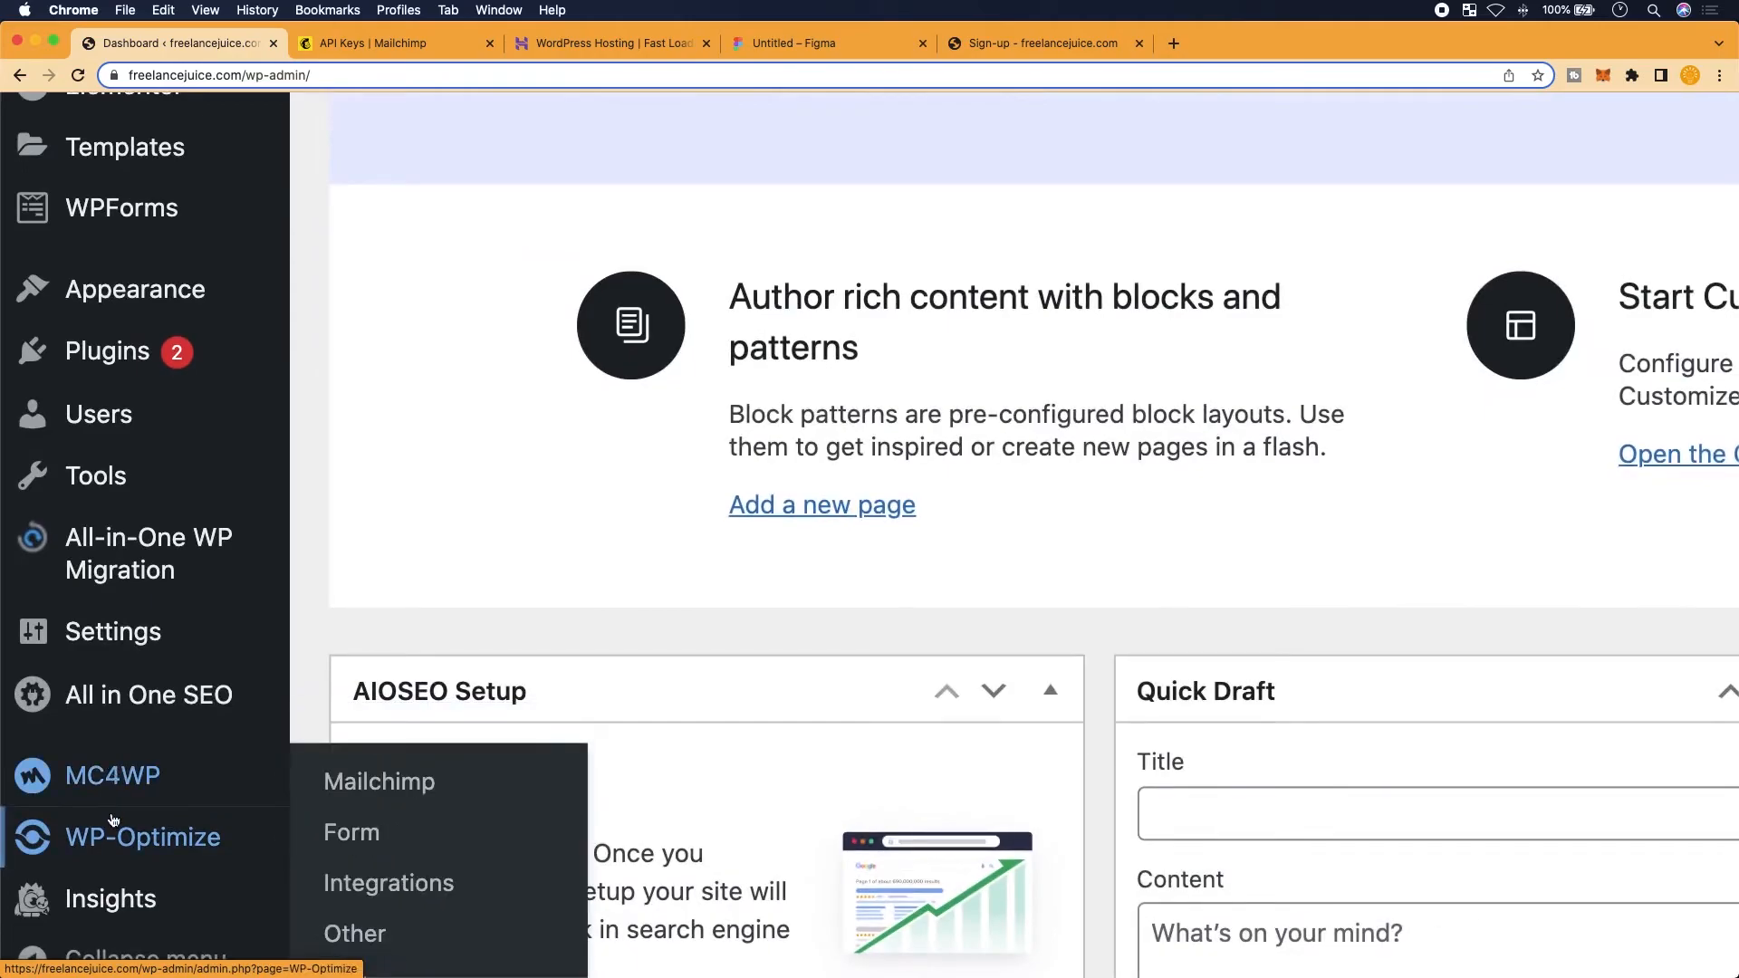
mouse_move(119, 782)
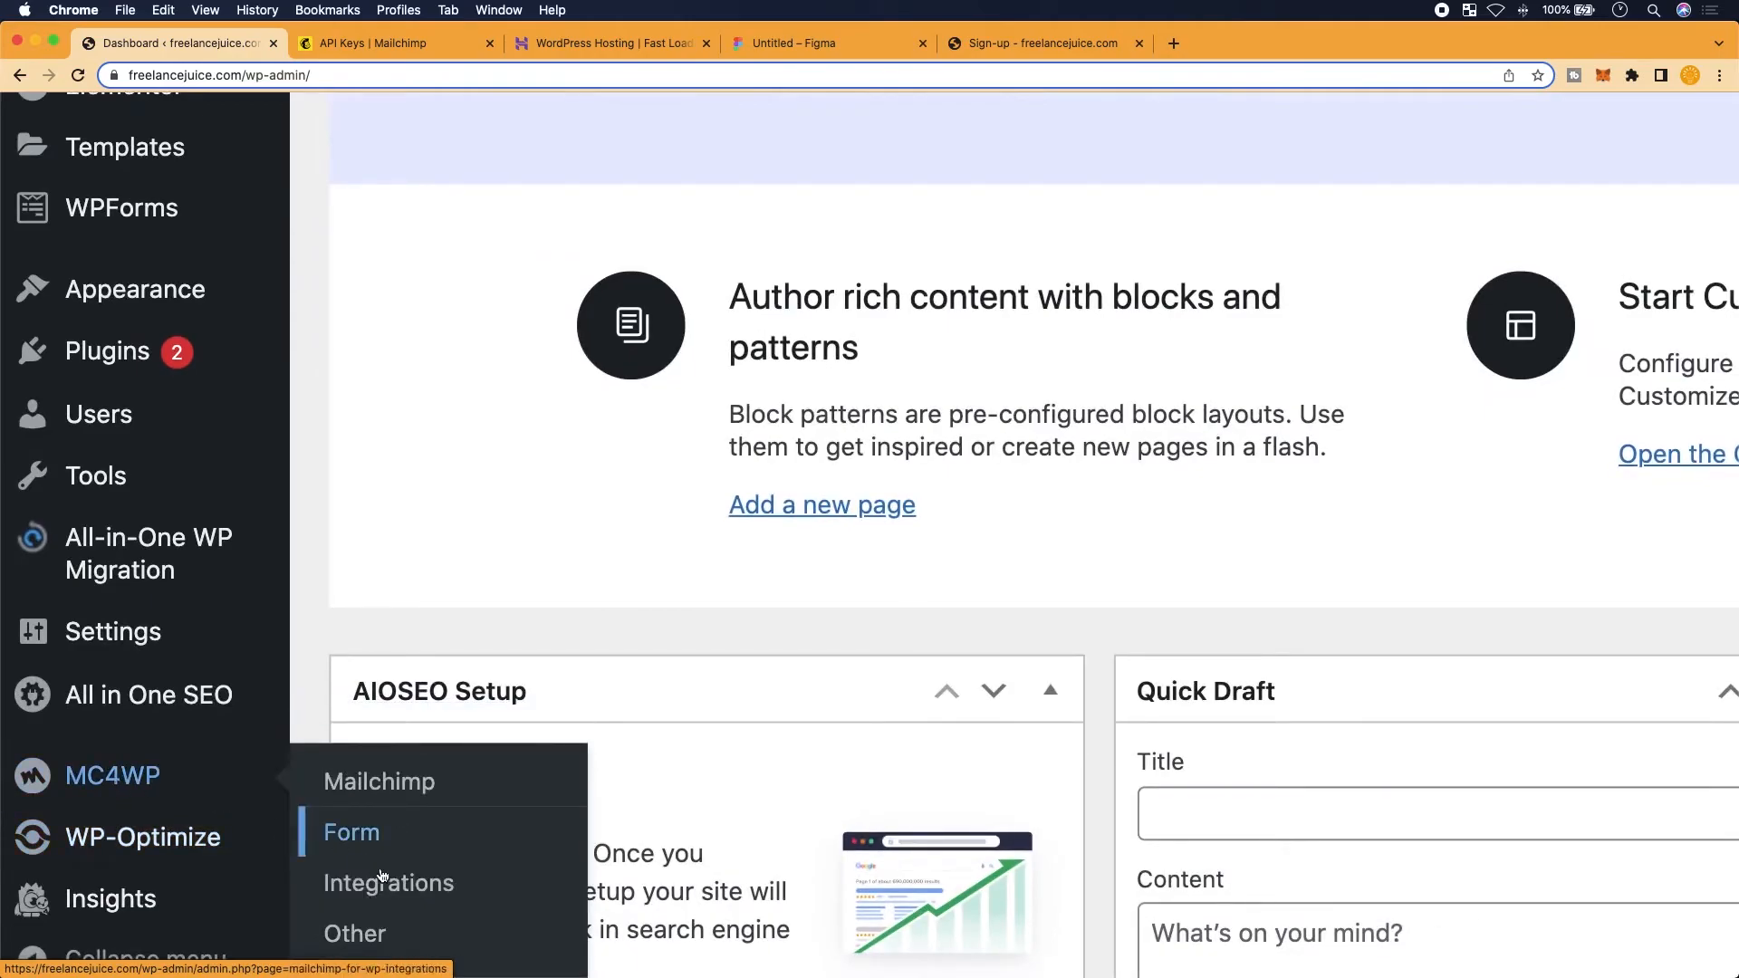
left_click(352, 832)
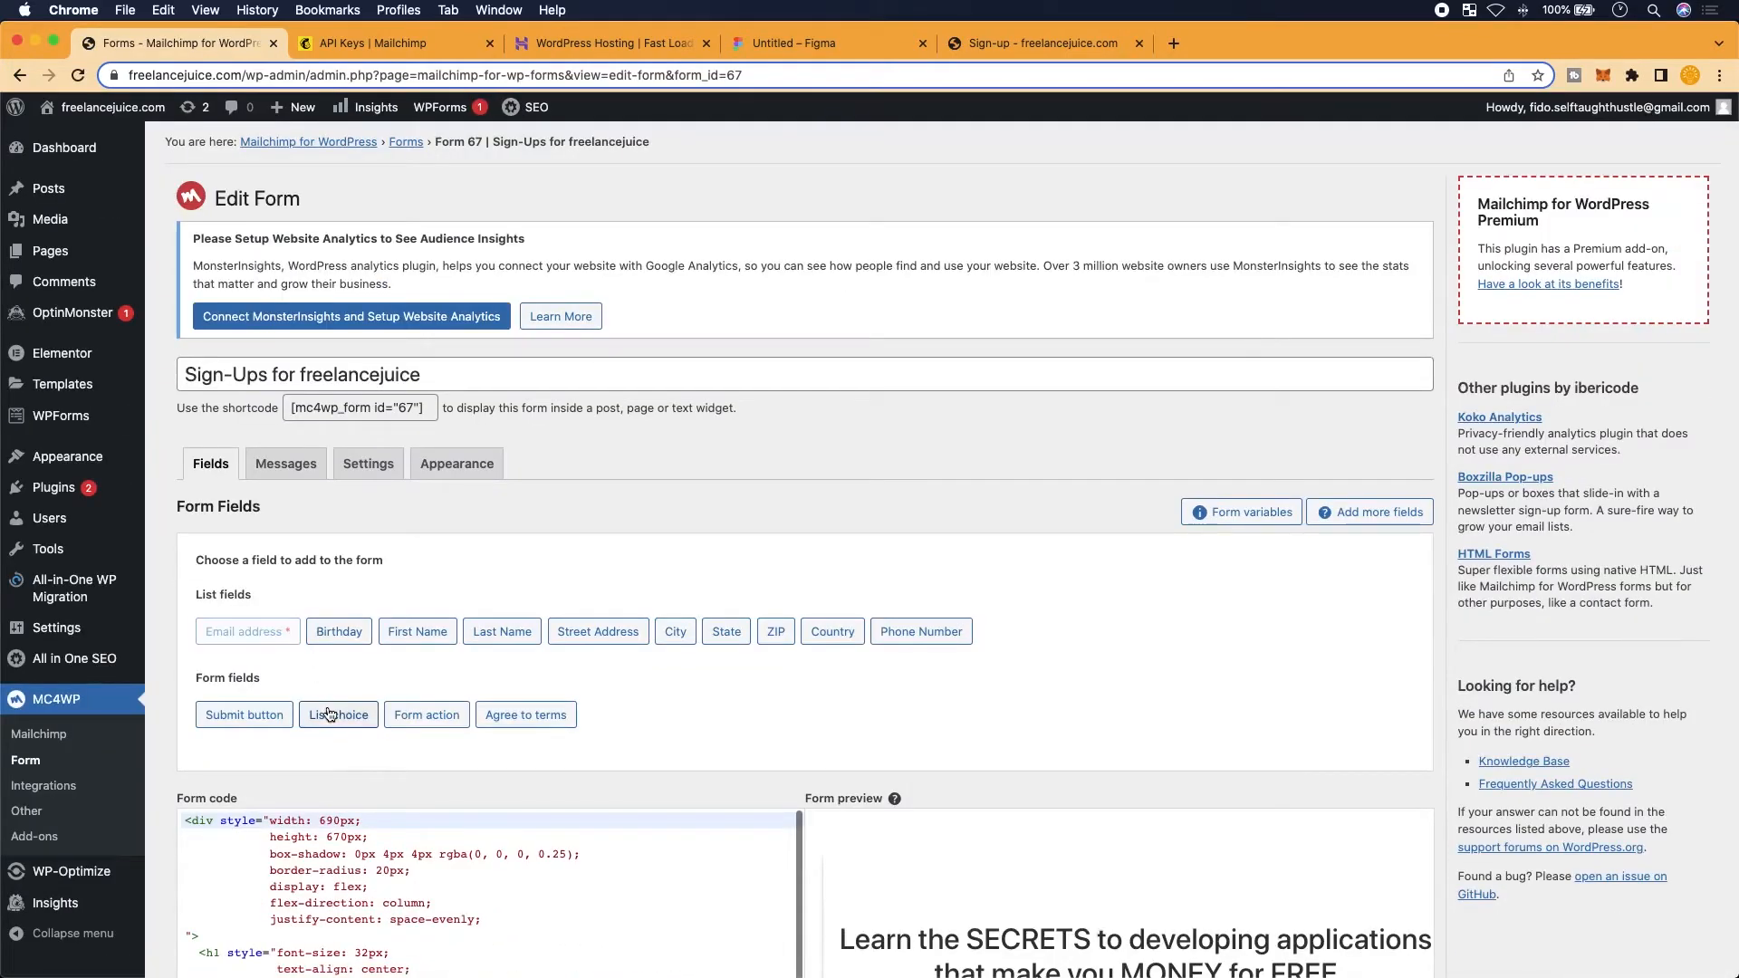
Insert a new line in the card's div style and add background-color: red; as a test
scroll(329, 714, "up", 5)
scroll(301, 799, "down", 3)
scroll(296, 815, "up", 2)
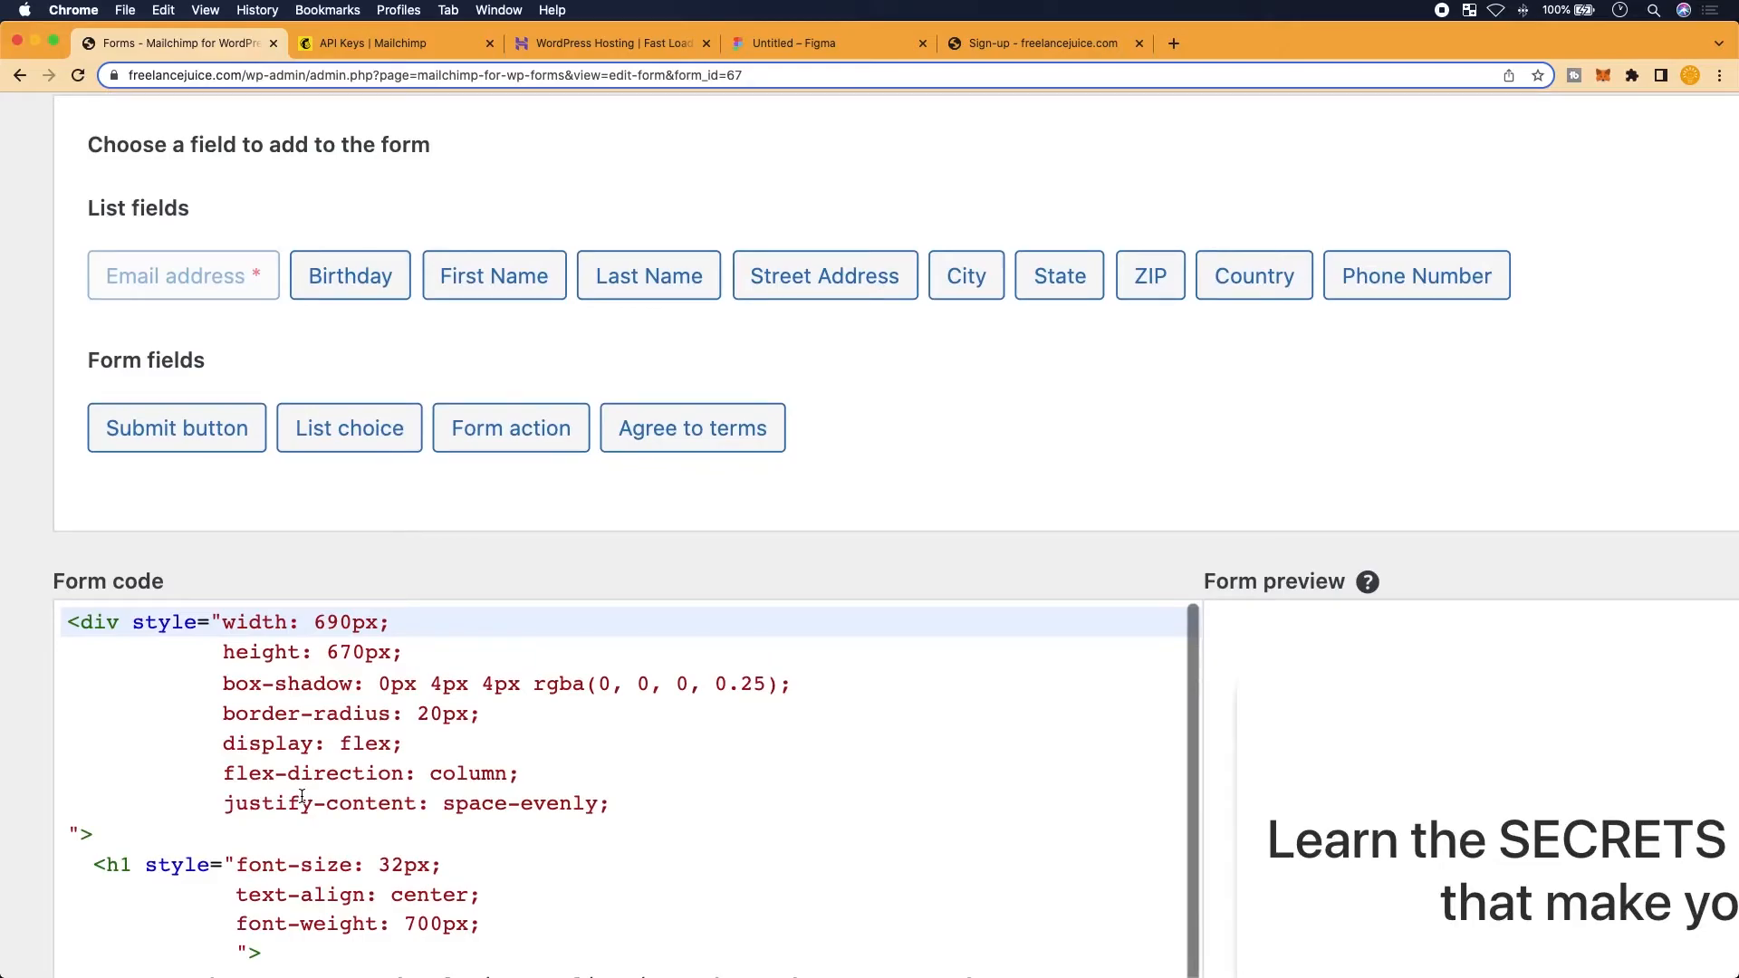
scroll(301, 796, "down", 2)
scroll(271, 725, "up", 2)
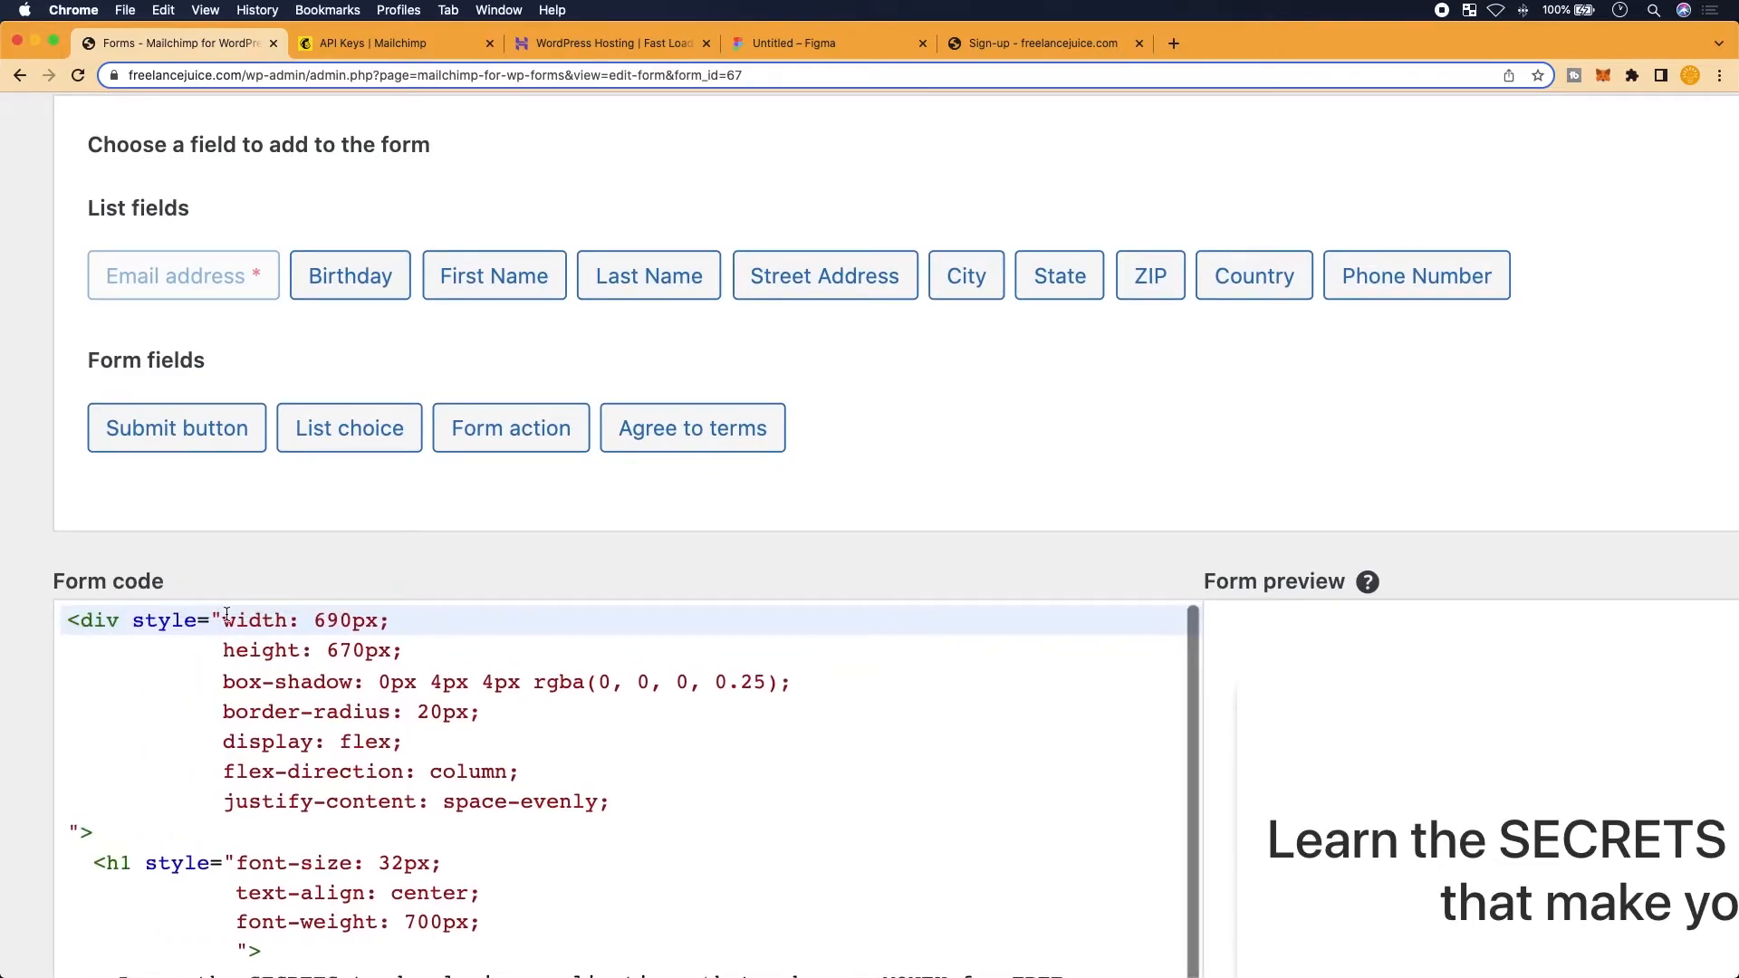
left_click(222, 621)
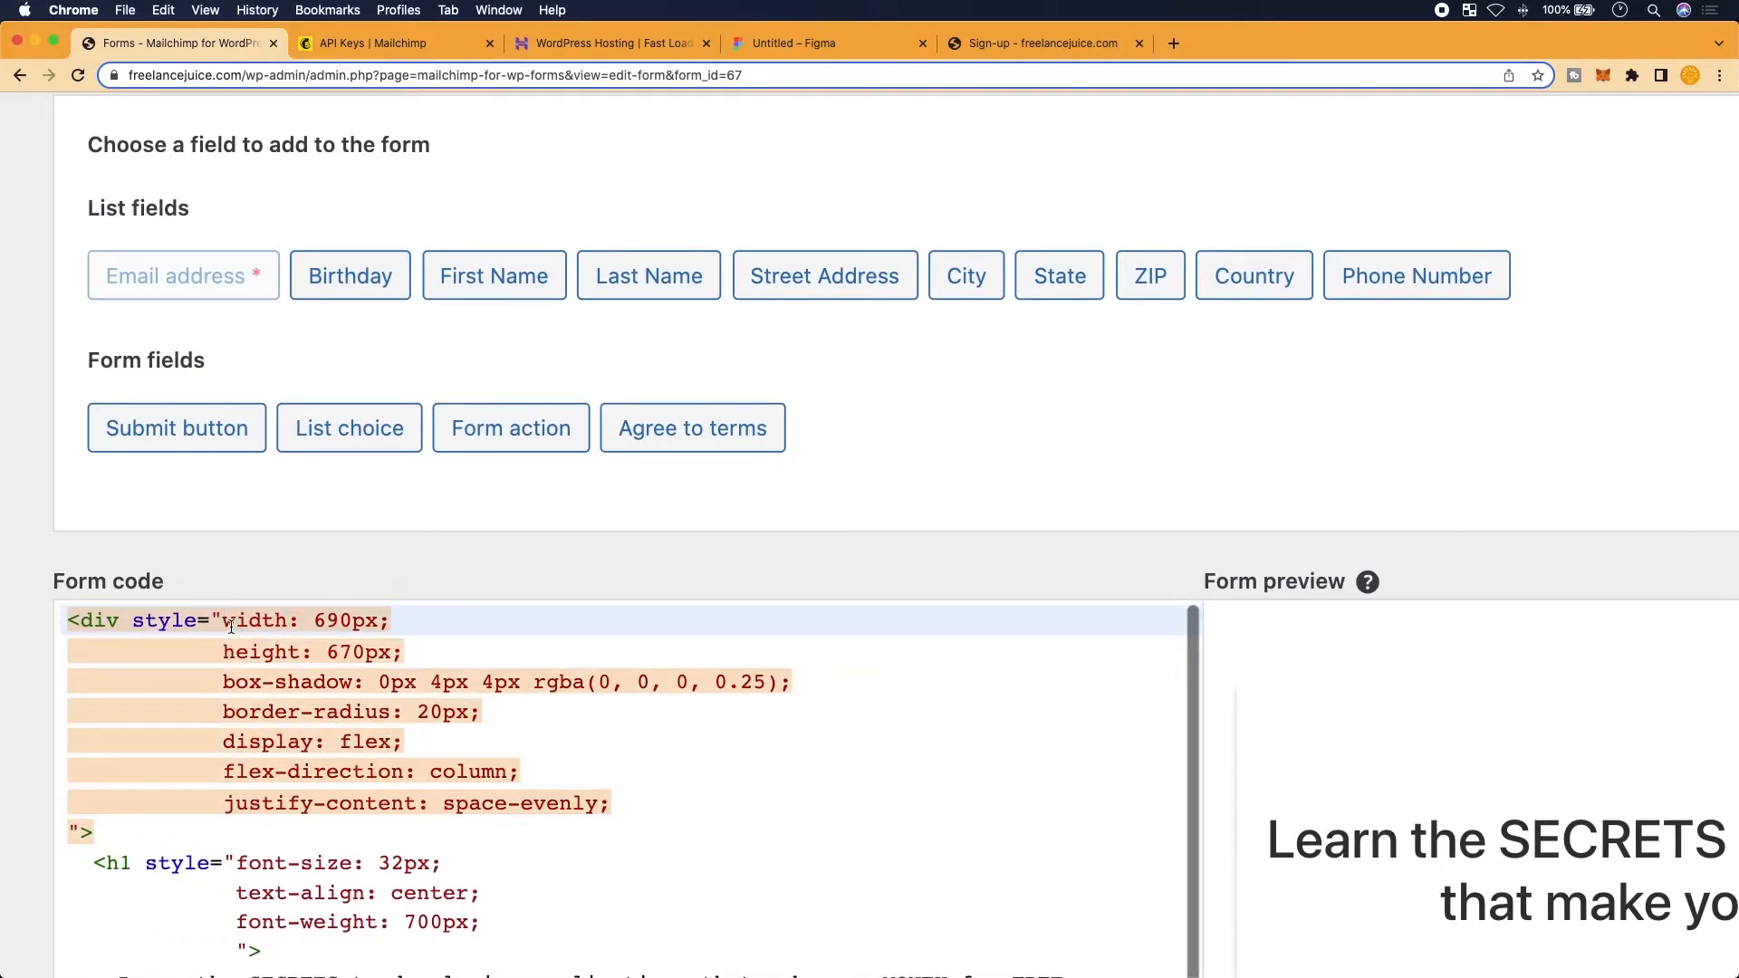
key("Return")
key("Up")
key("Return")
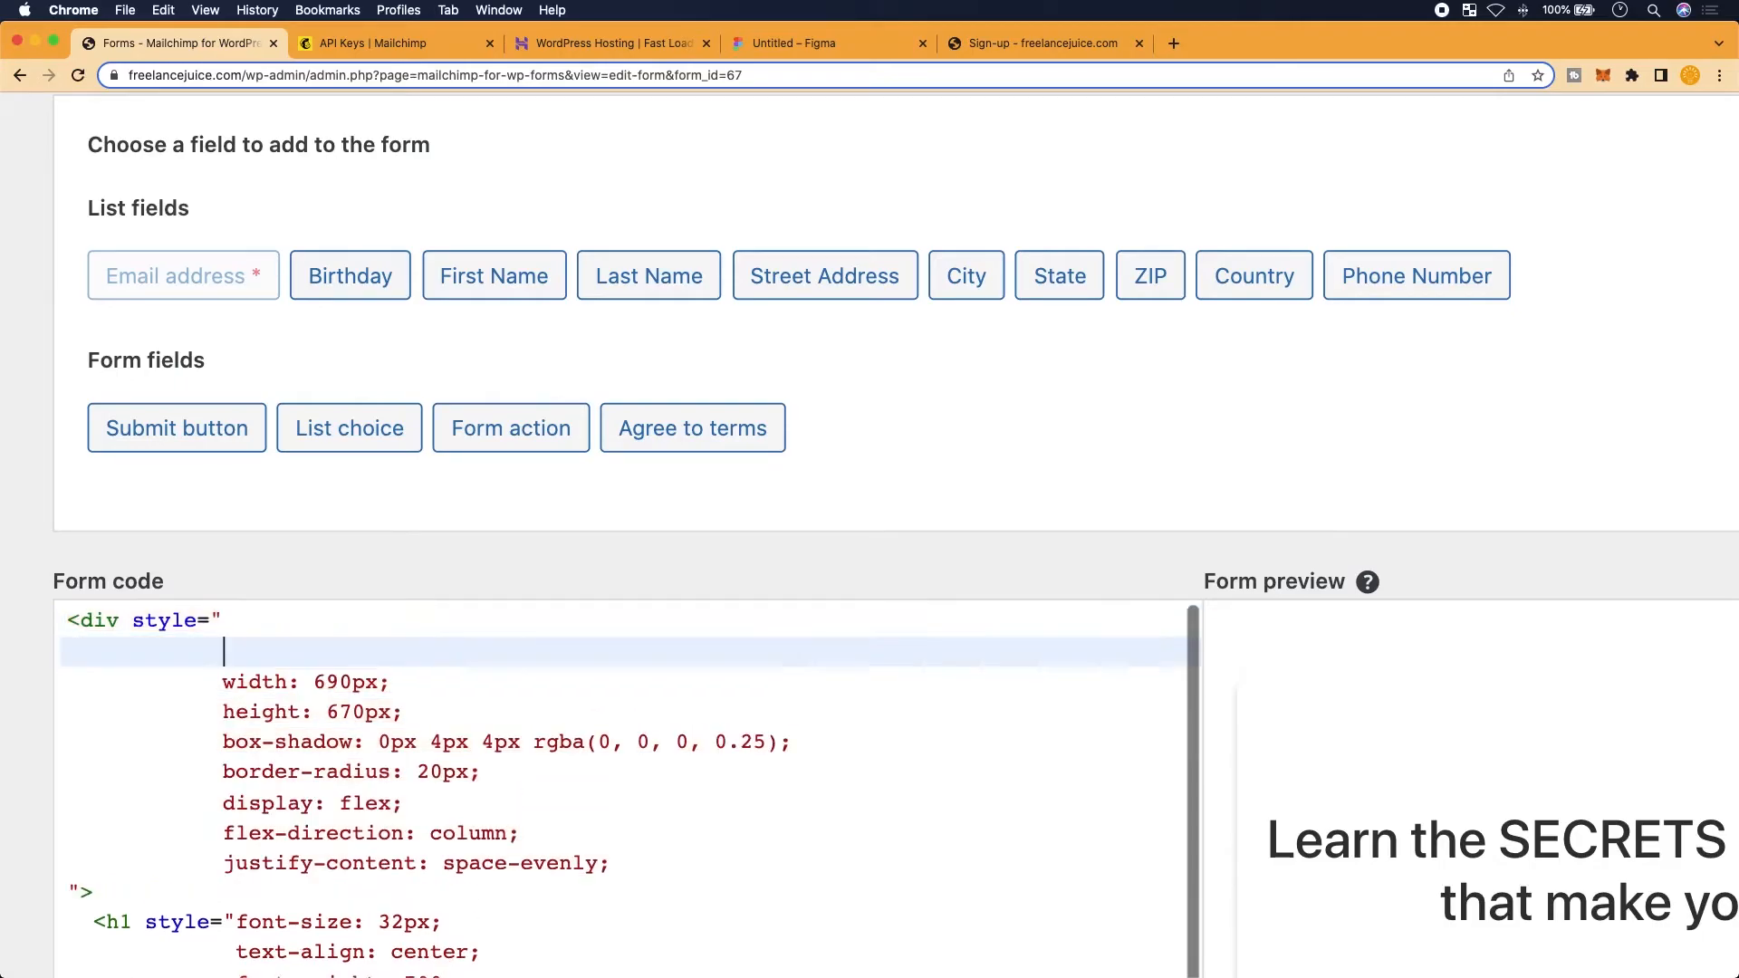
type("v")
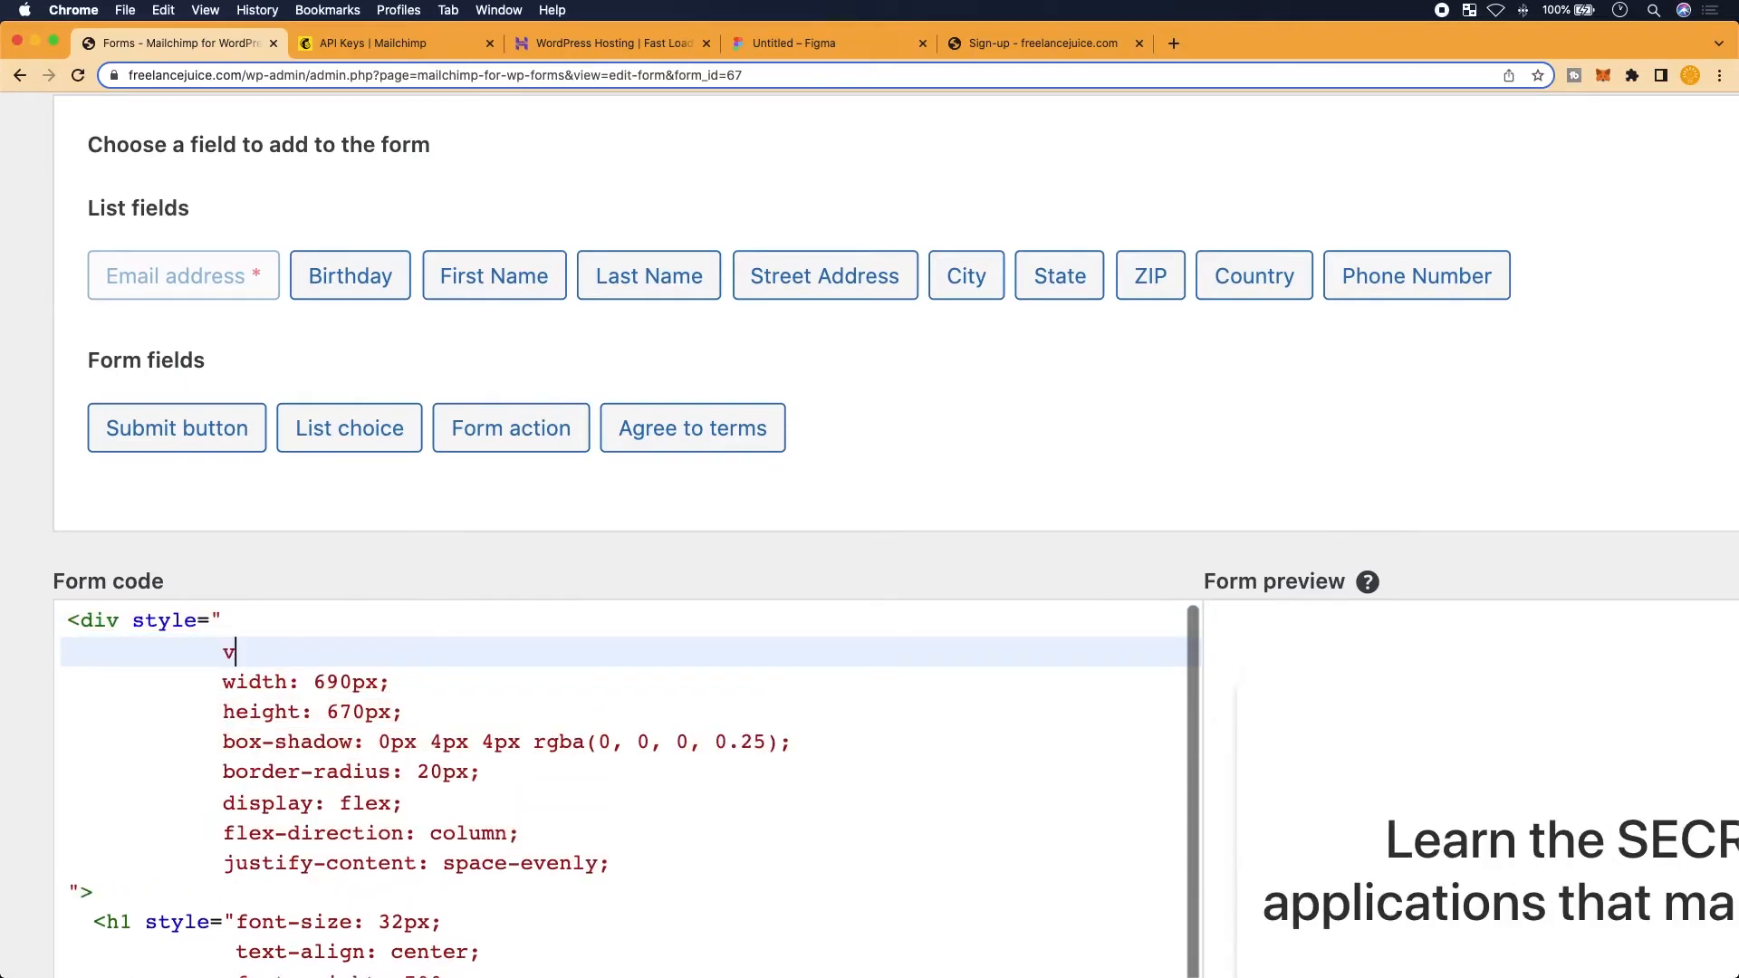
key("BackSpace")
key("BackSpace")
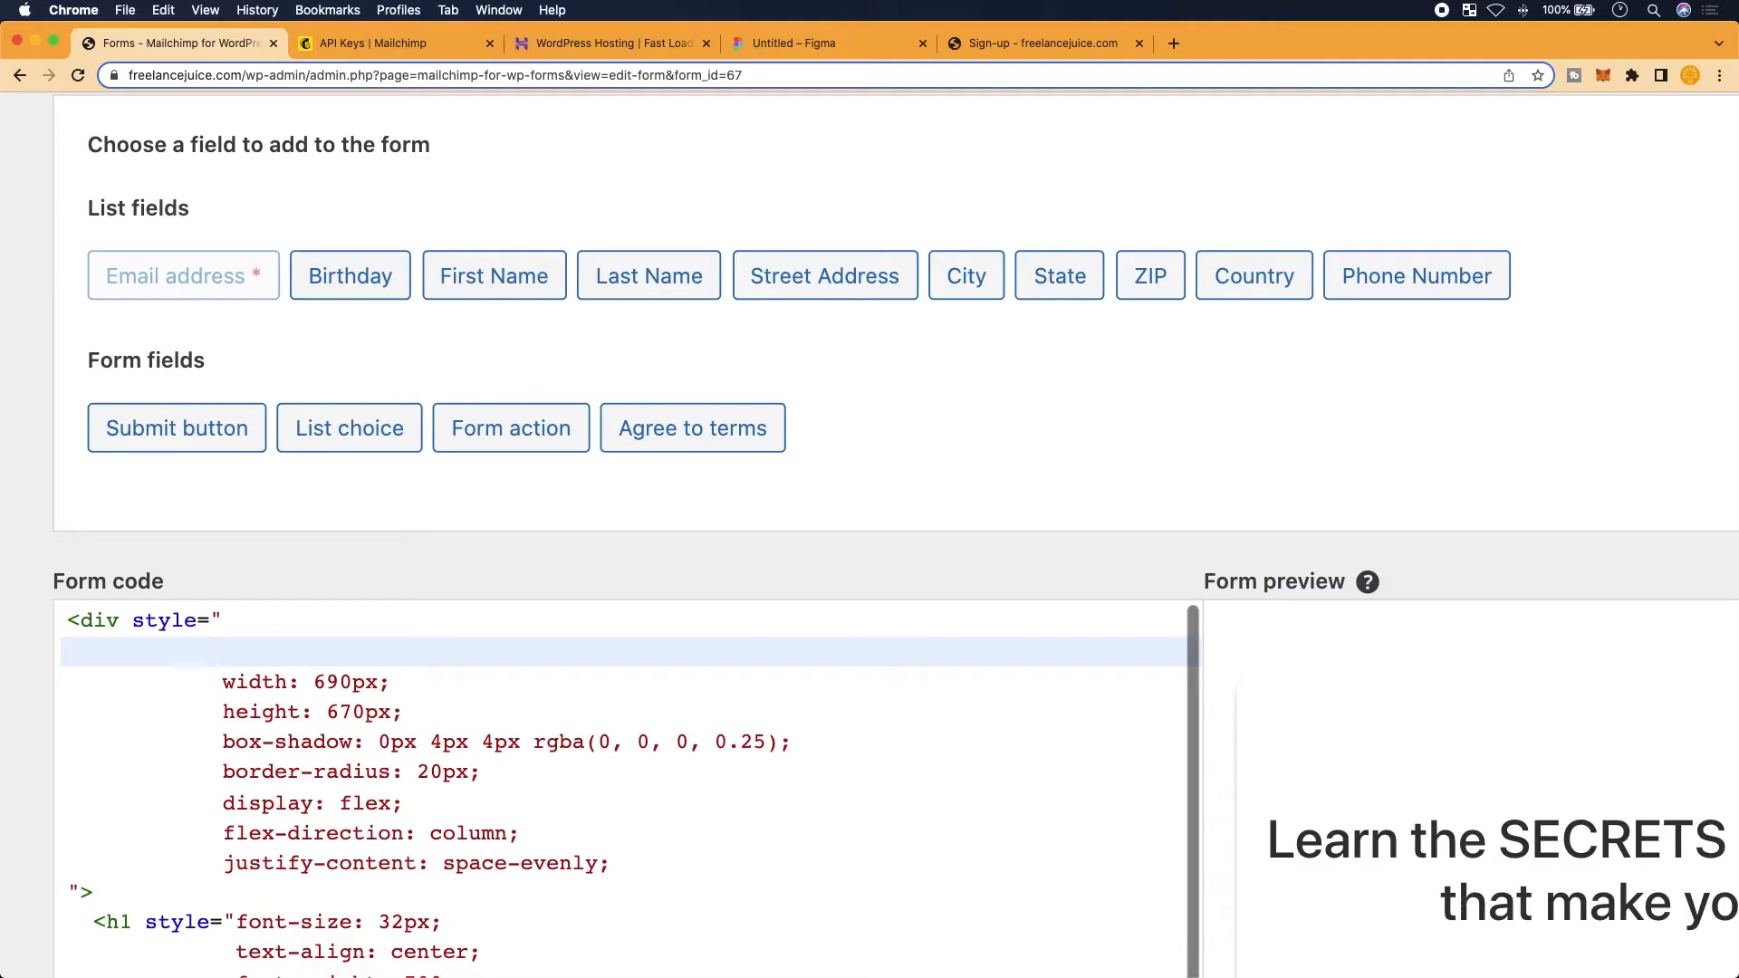
type("background-color: red;")
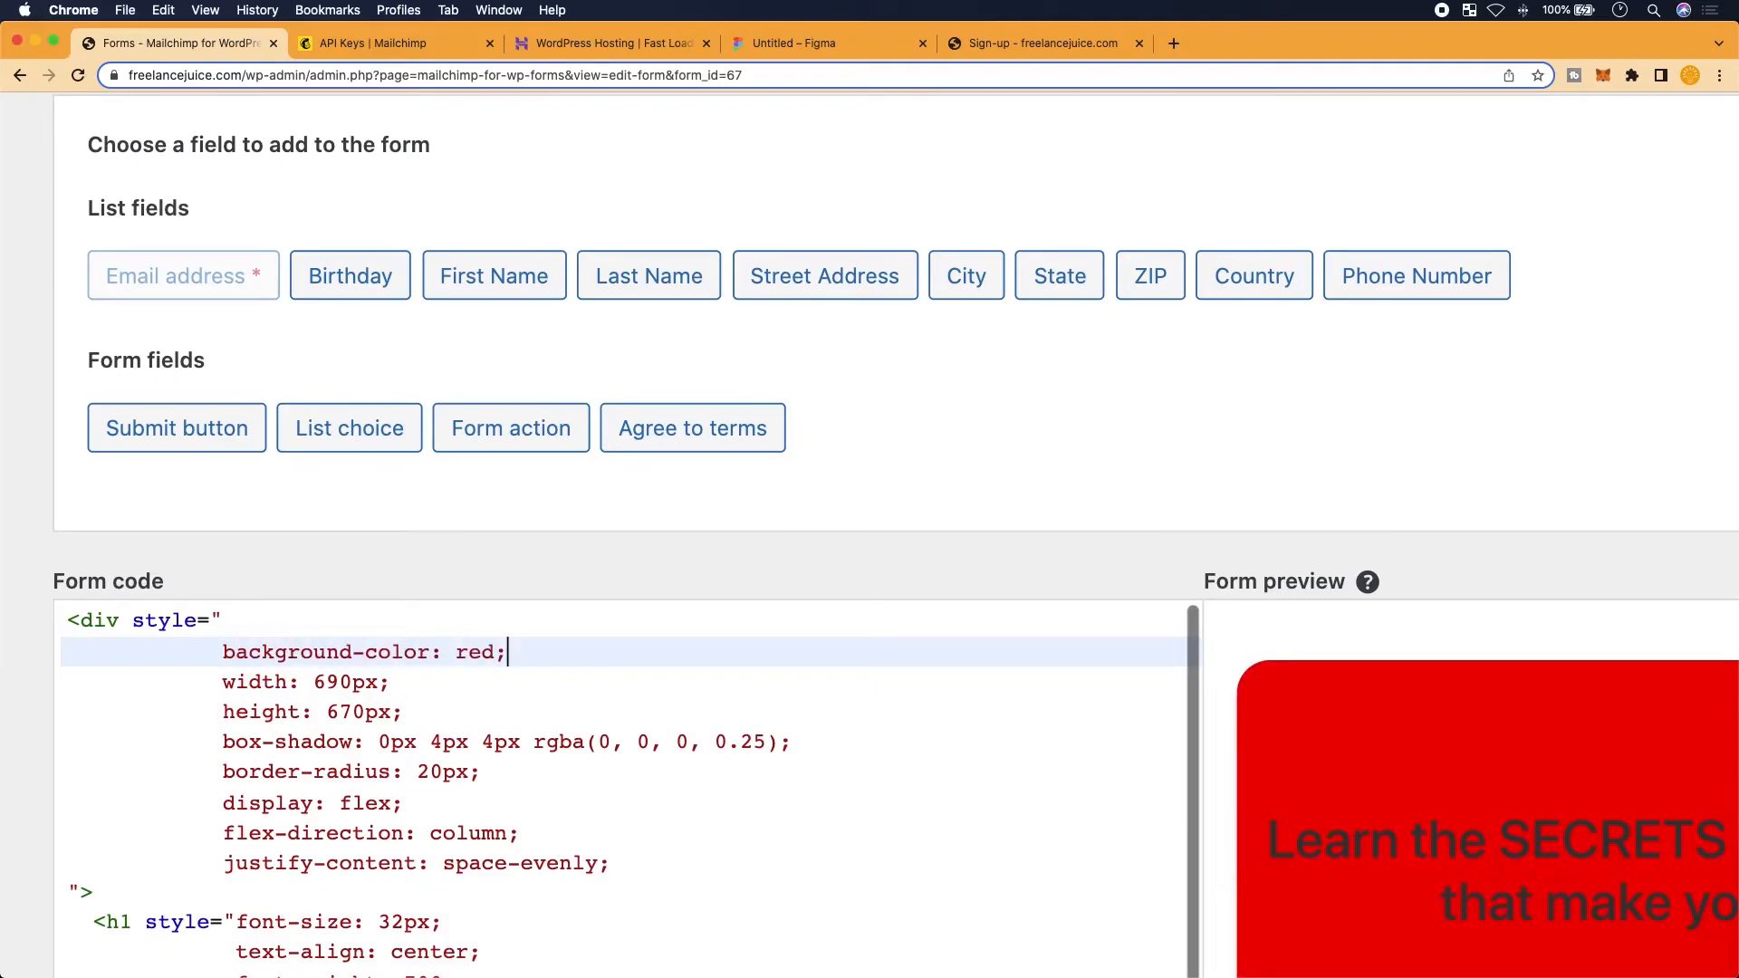
Change the card's background colour from red to white
scroll(1029, 869, "right", 3)
scroll(1029, 870, "left", 3)
key("BackSpace")
key("BackSpace")
key("BackSpace")
key("BackSpace")
type("bl")
key("BackSpace")
key("BackSpace")
type("white;")
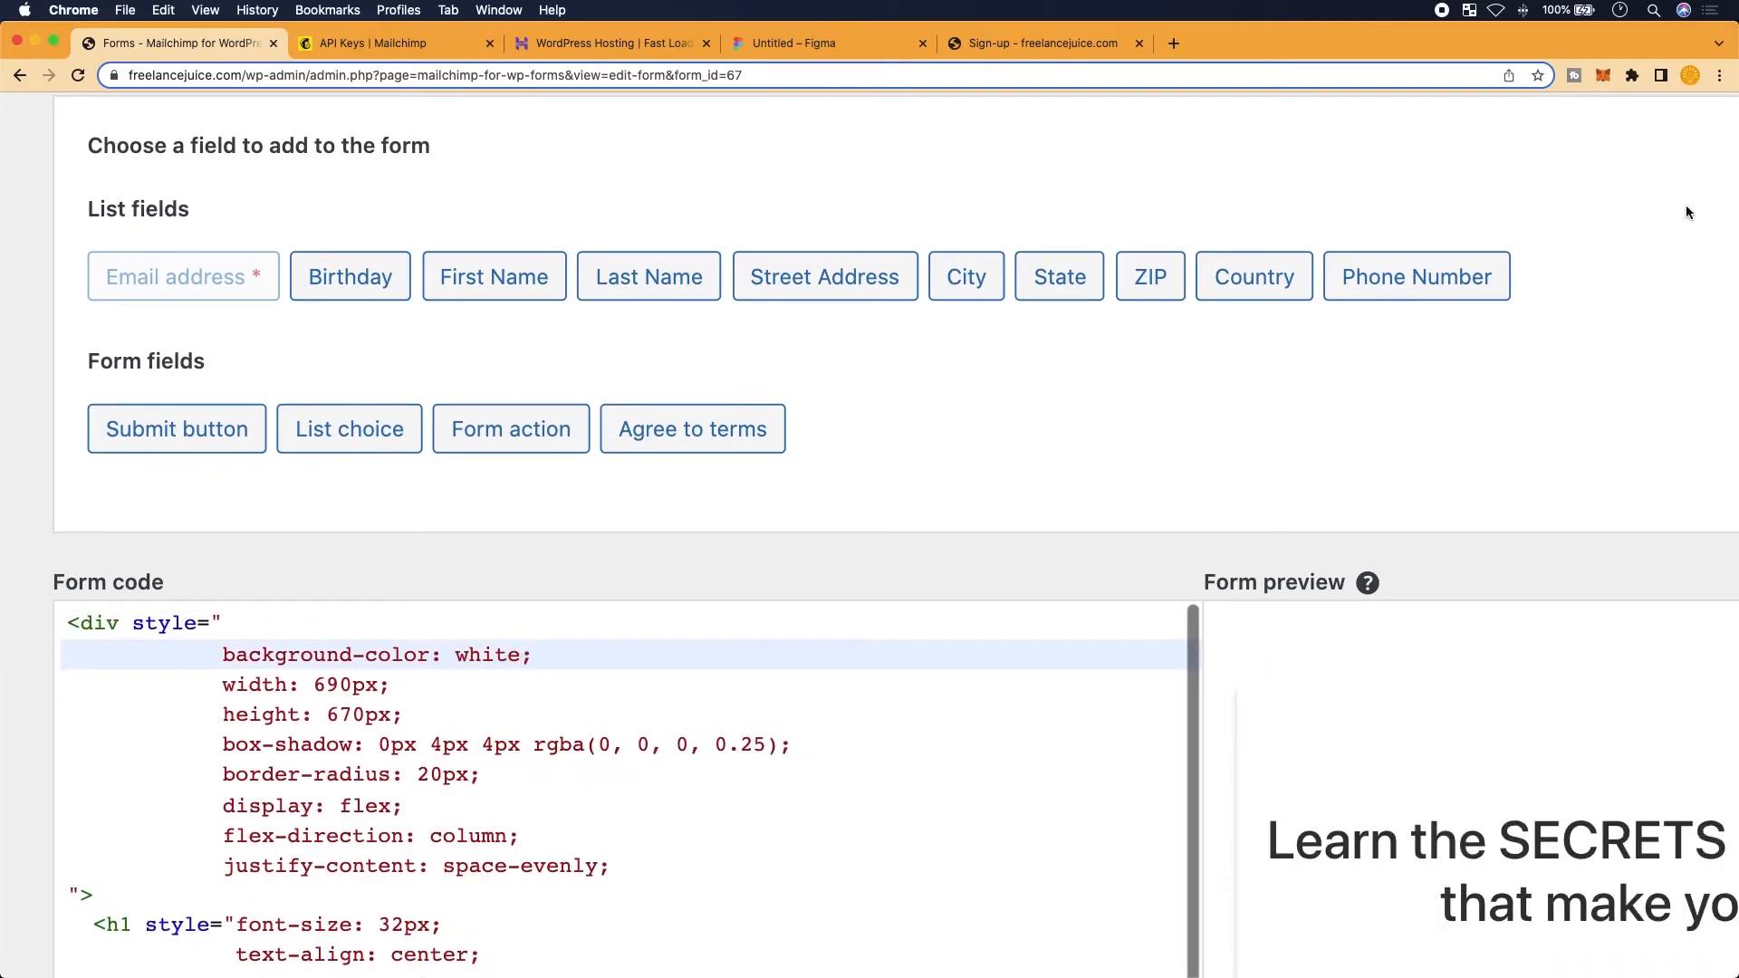
Check the Figma card rectangle's CSS: #FFFFFF fill, 0px 4px 4px shadow, 20px border-radius
left_click(851, 43)
scroll(933, 579, "up", 5)
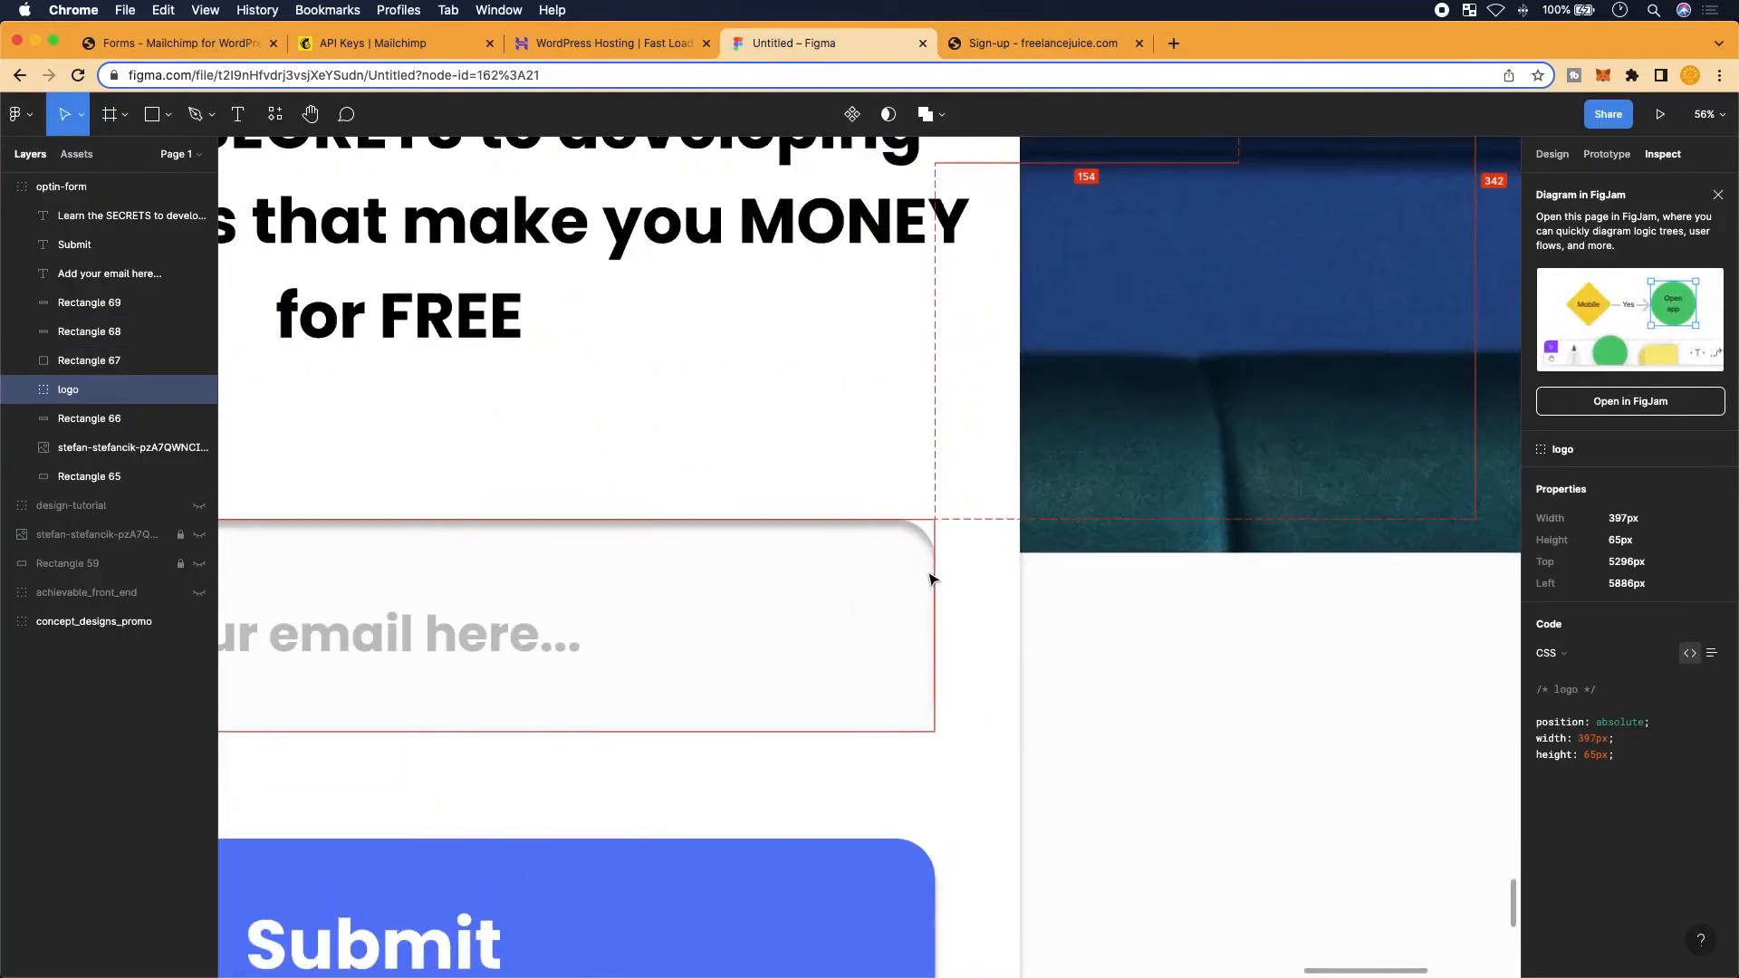
left_click(806, 456)
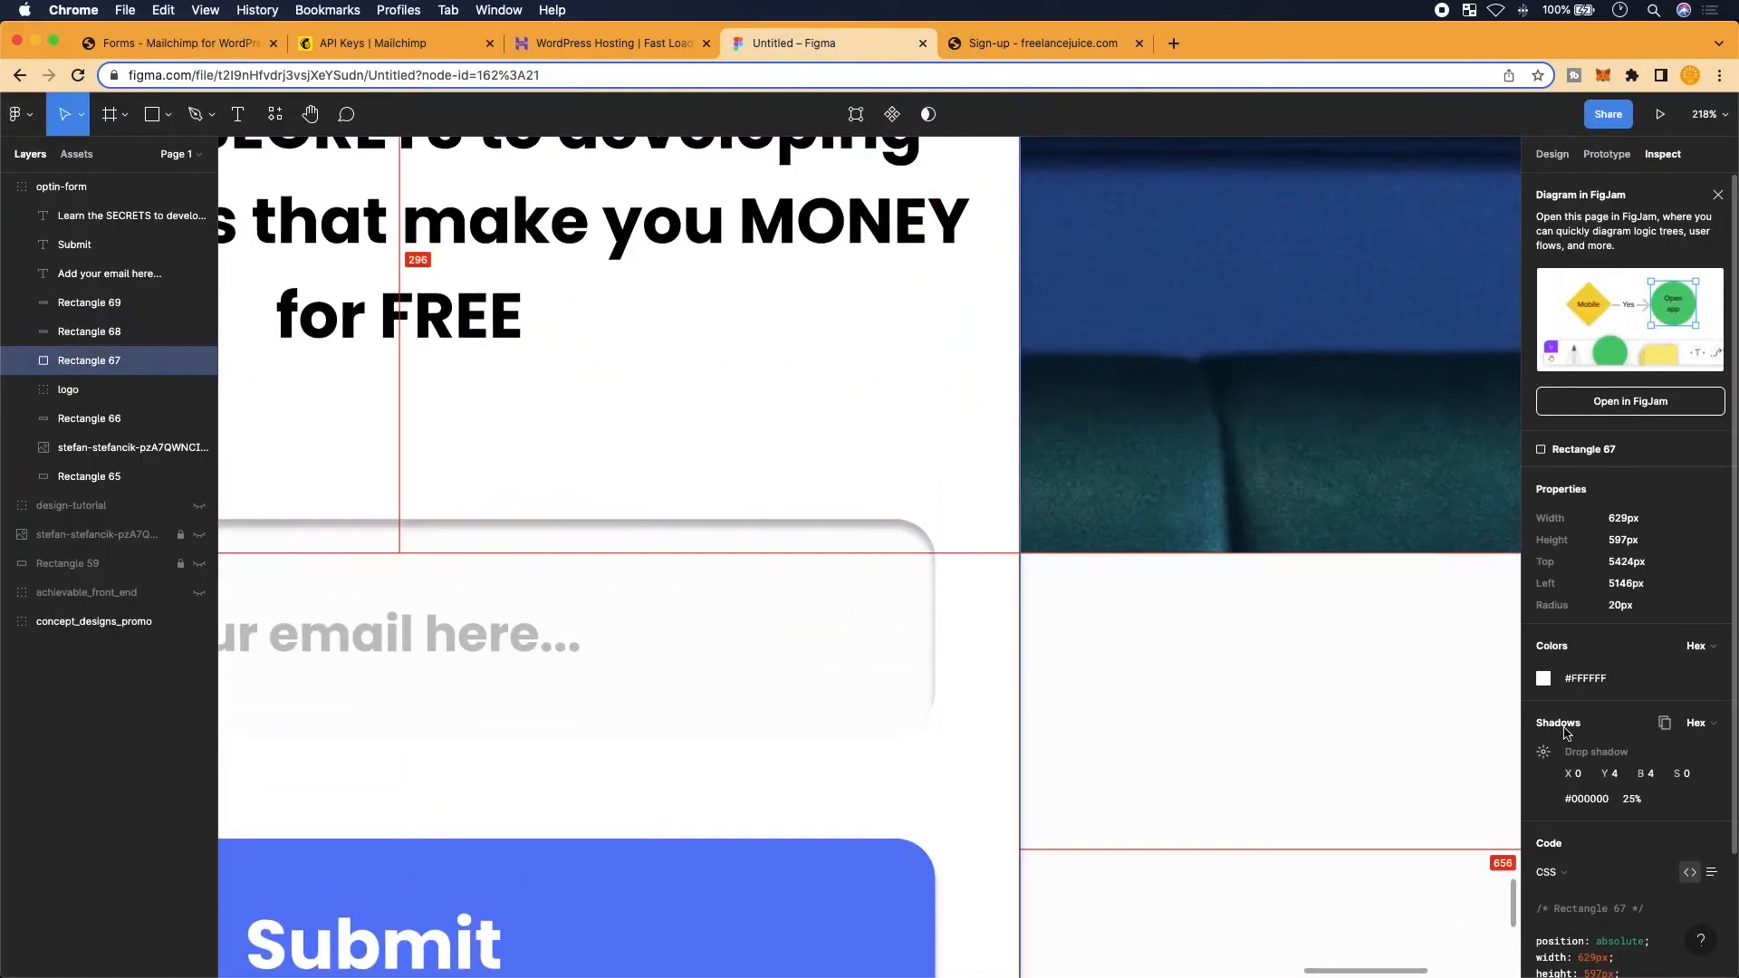
scroll(1569, 748, "down", 3)
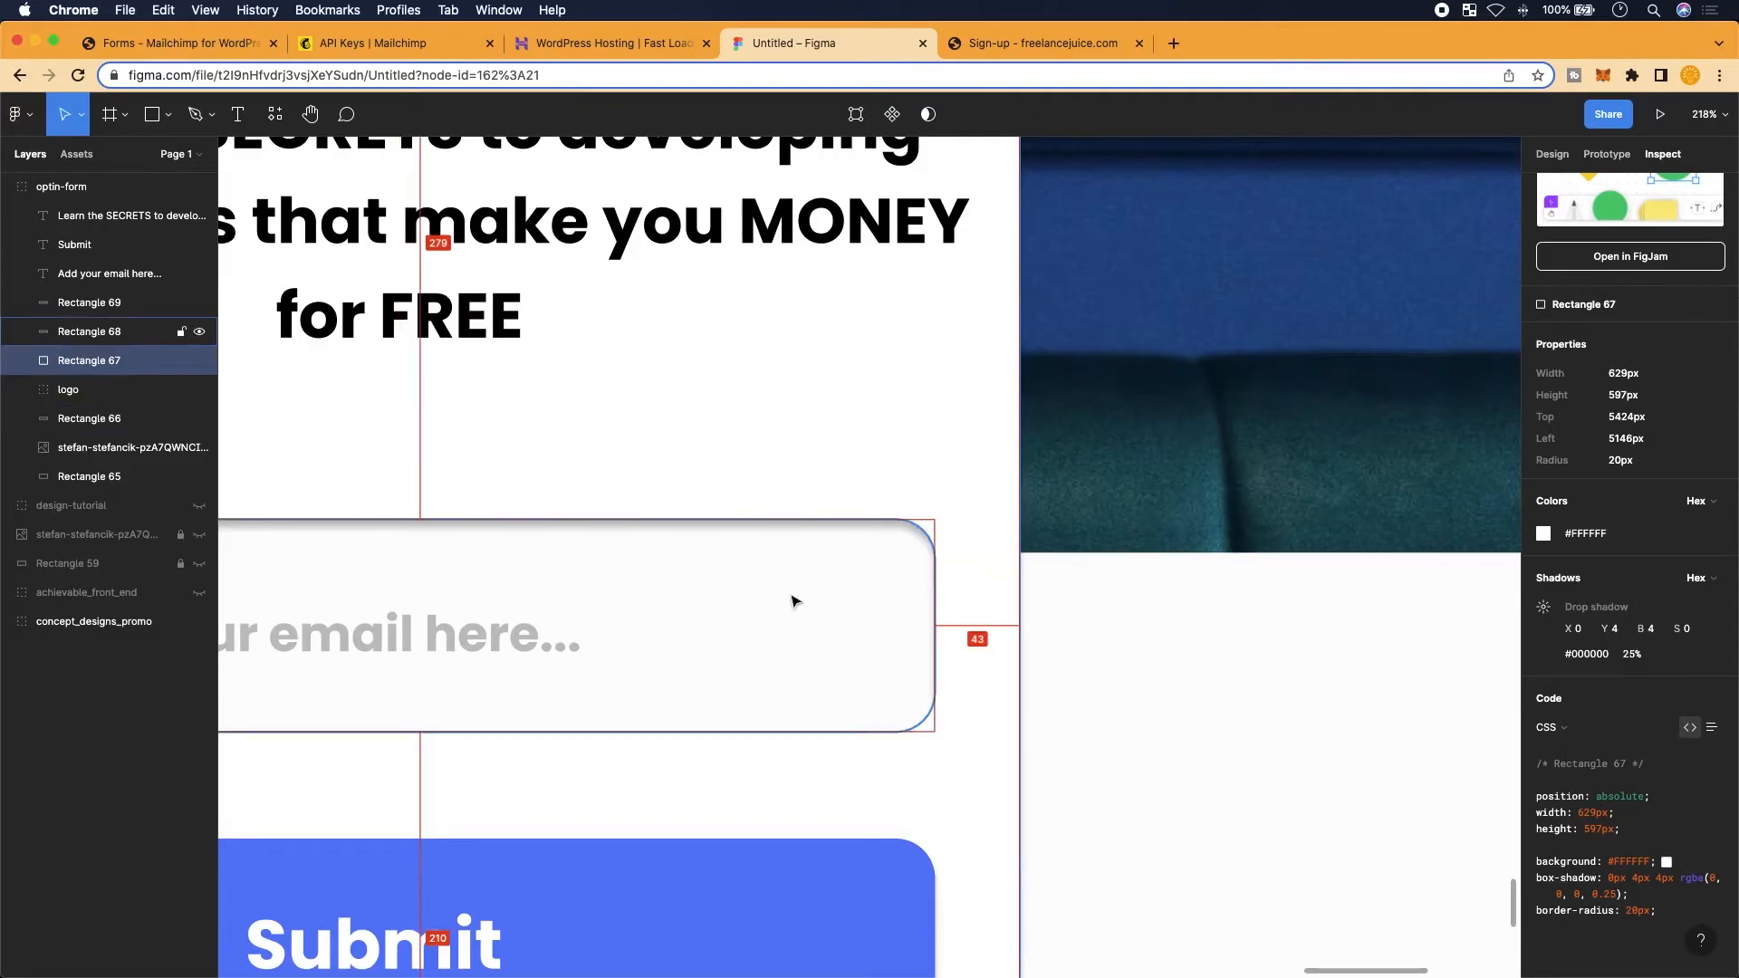
scroll(795, 601, "down", 5)
Return to the MC4WP form code and locate the card's opening div style attribute
left_click(198, 50)
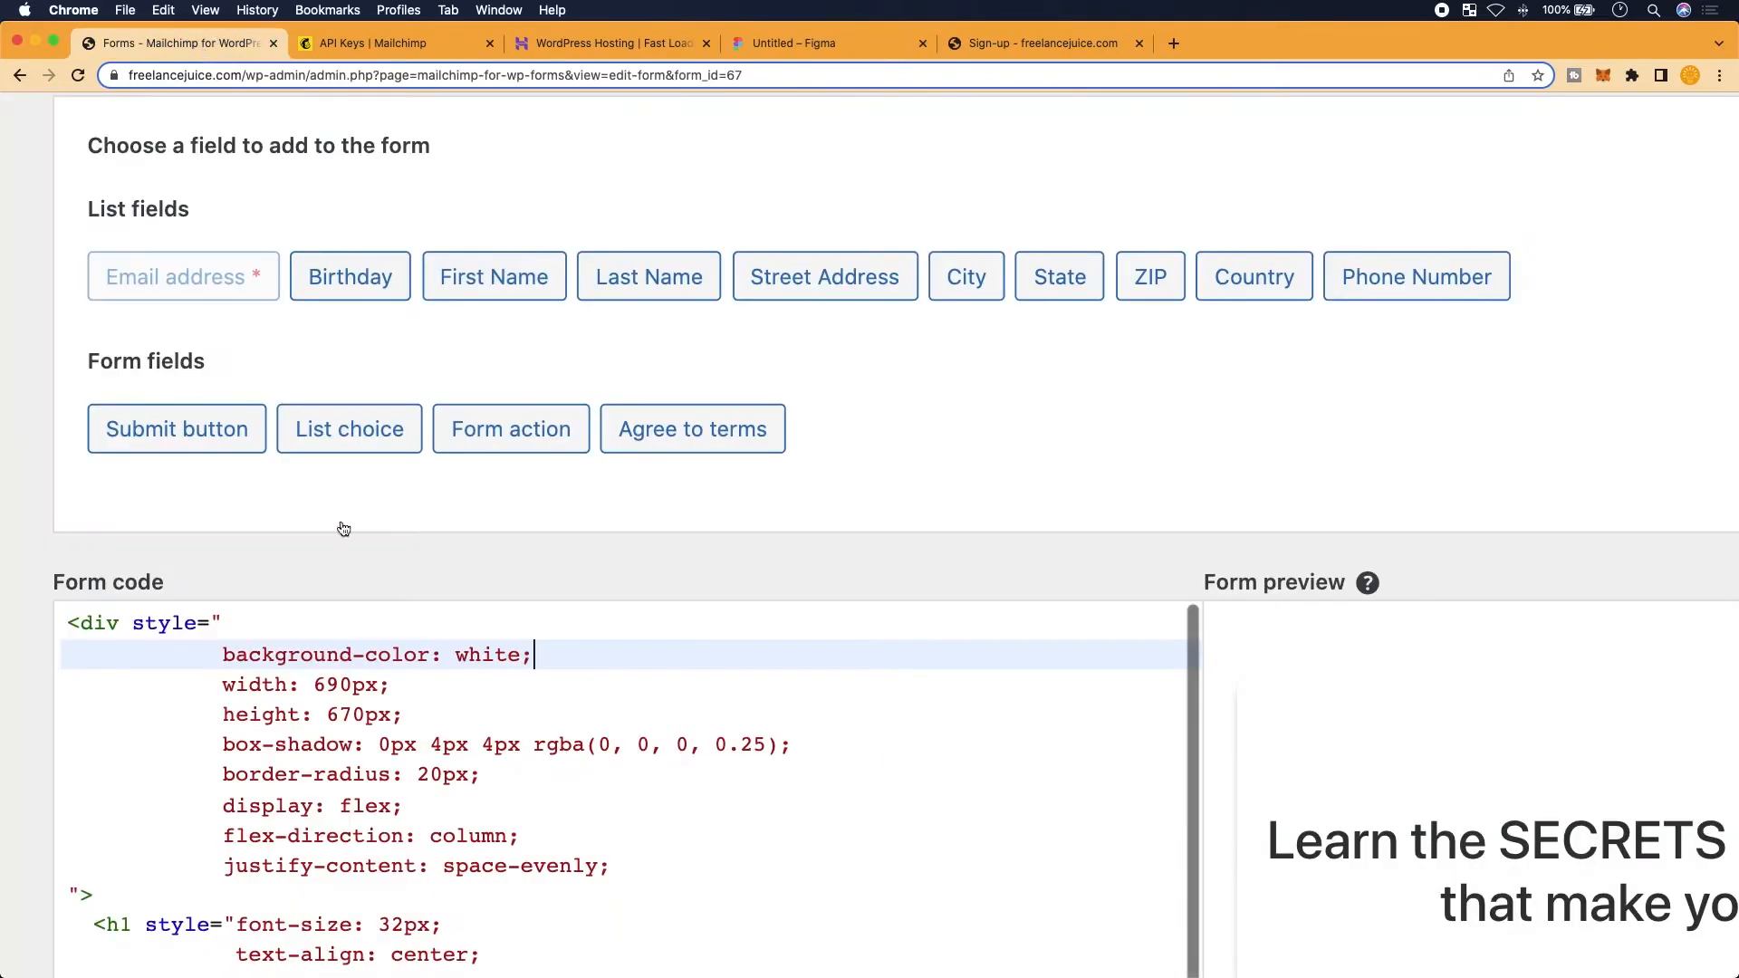
scroll(385, 725, "down", 2)
scroll(390, 804, "up", 1)
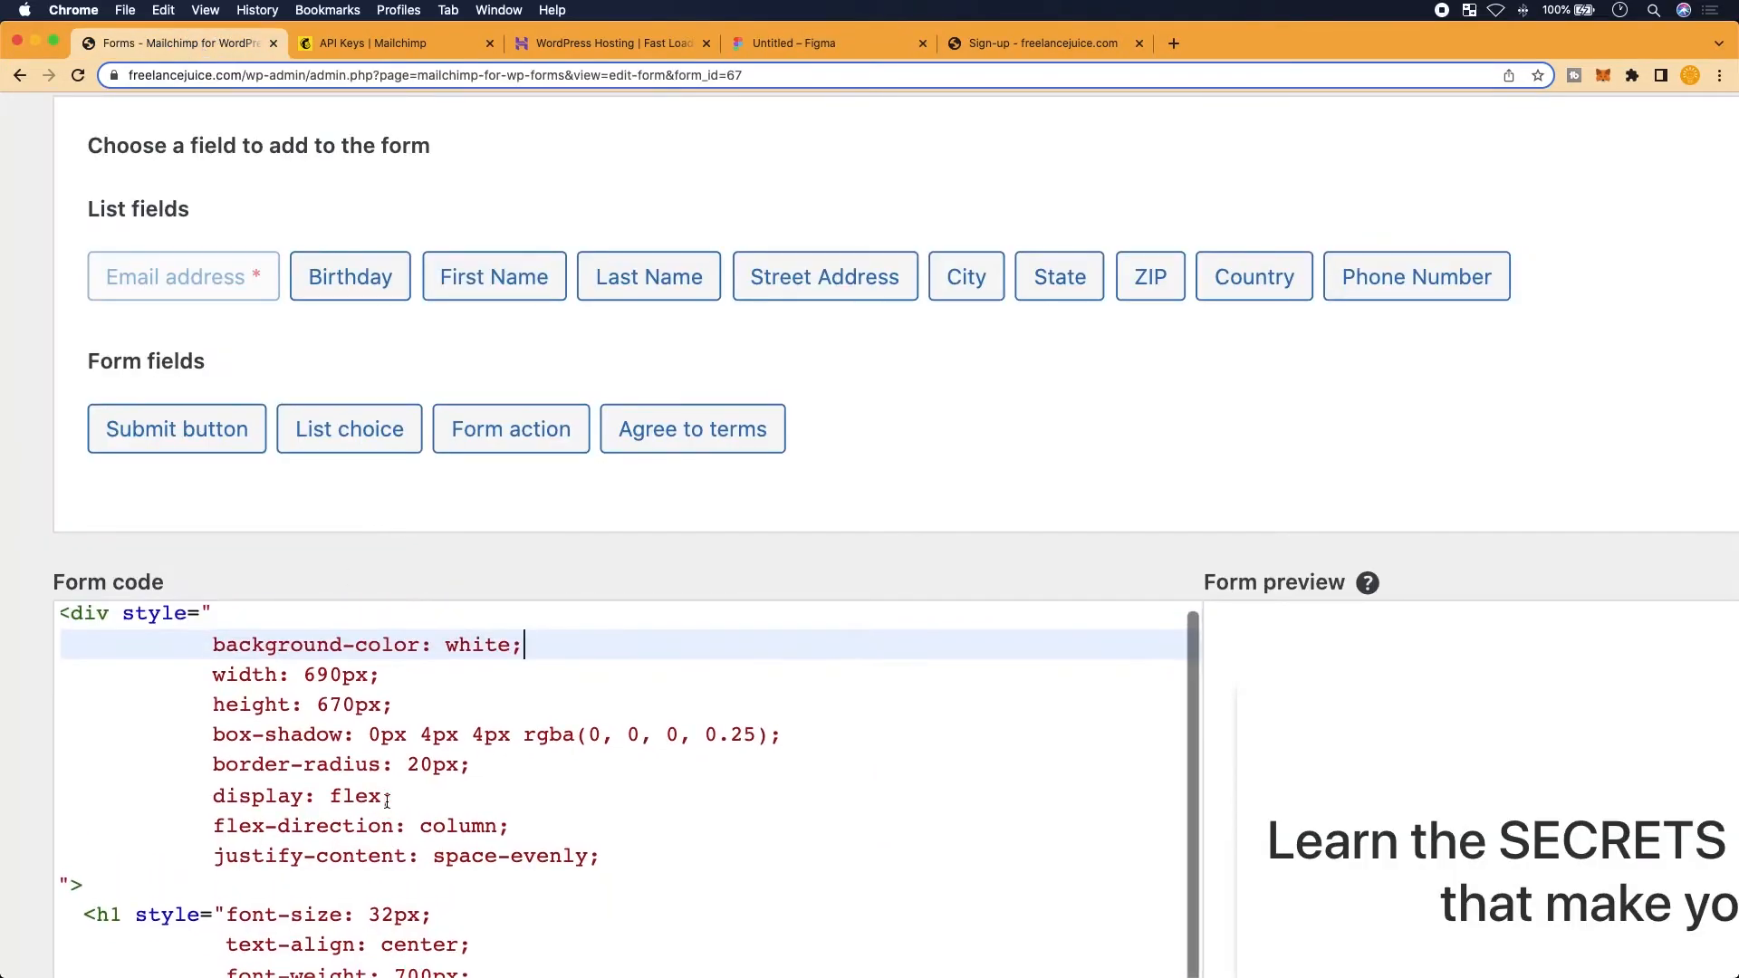
scroll(497, 766, "down", 1)
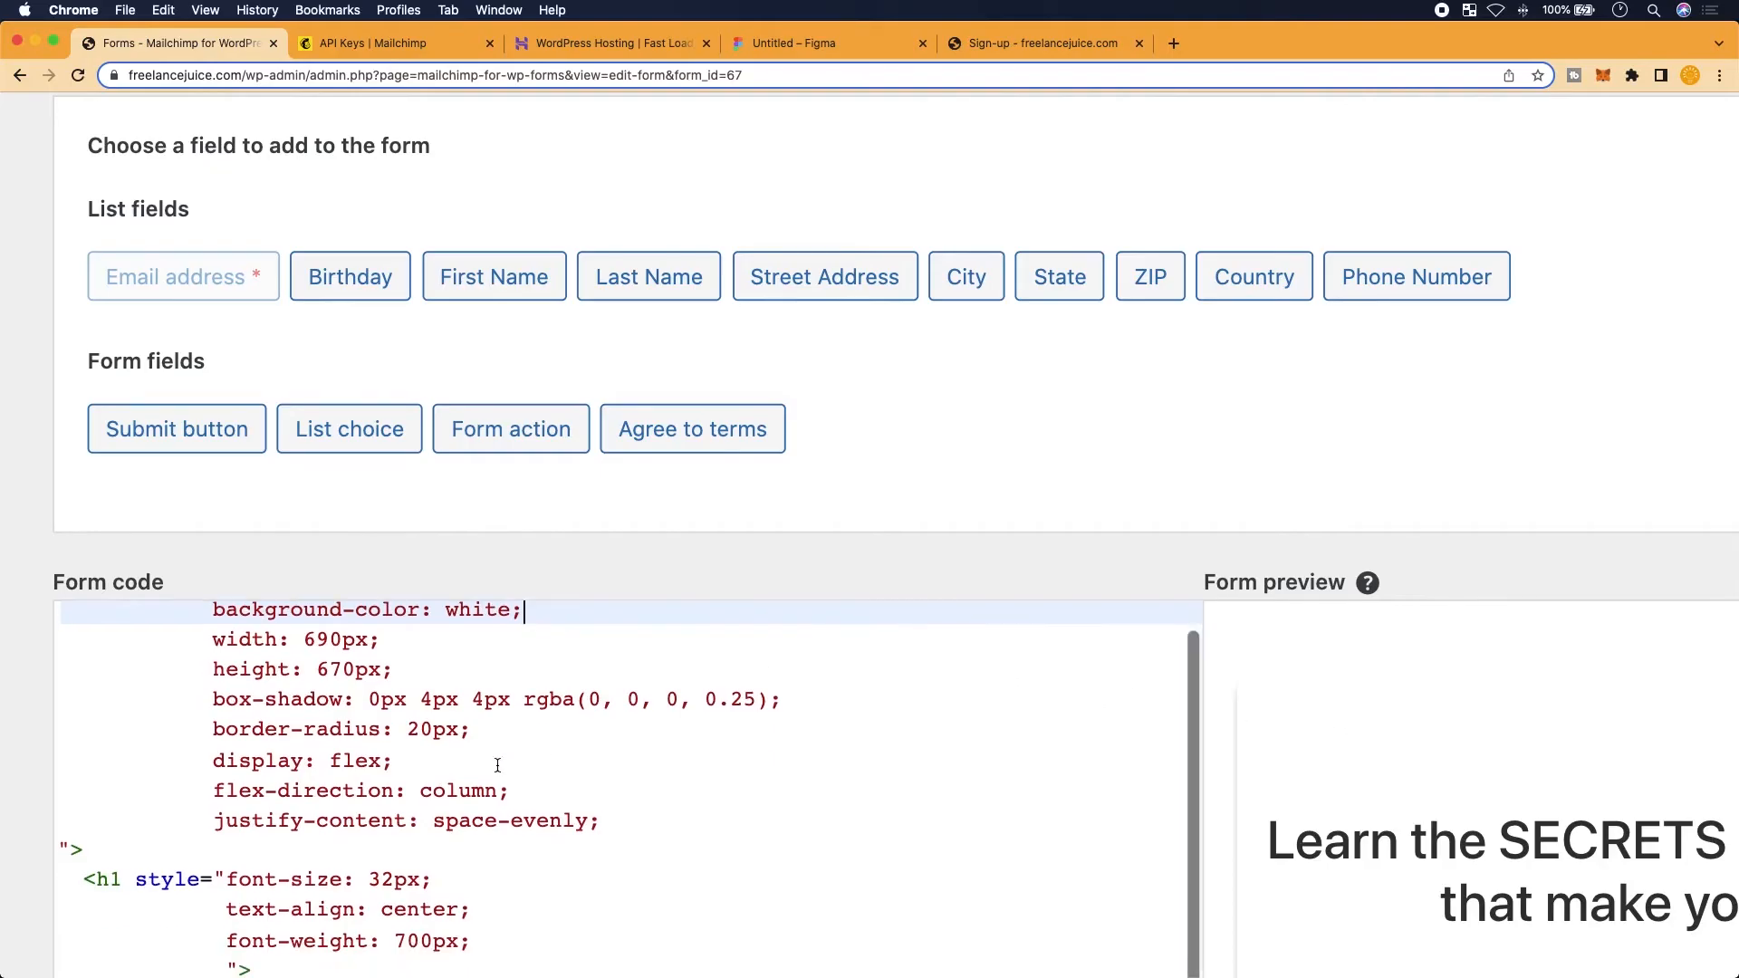
scroll(1404, 745, "down", 3)
scroll(1404, 745, "down", 3)
scroll(1404, 745, "down", 3)
scroll(1309, 812, "up", 3)
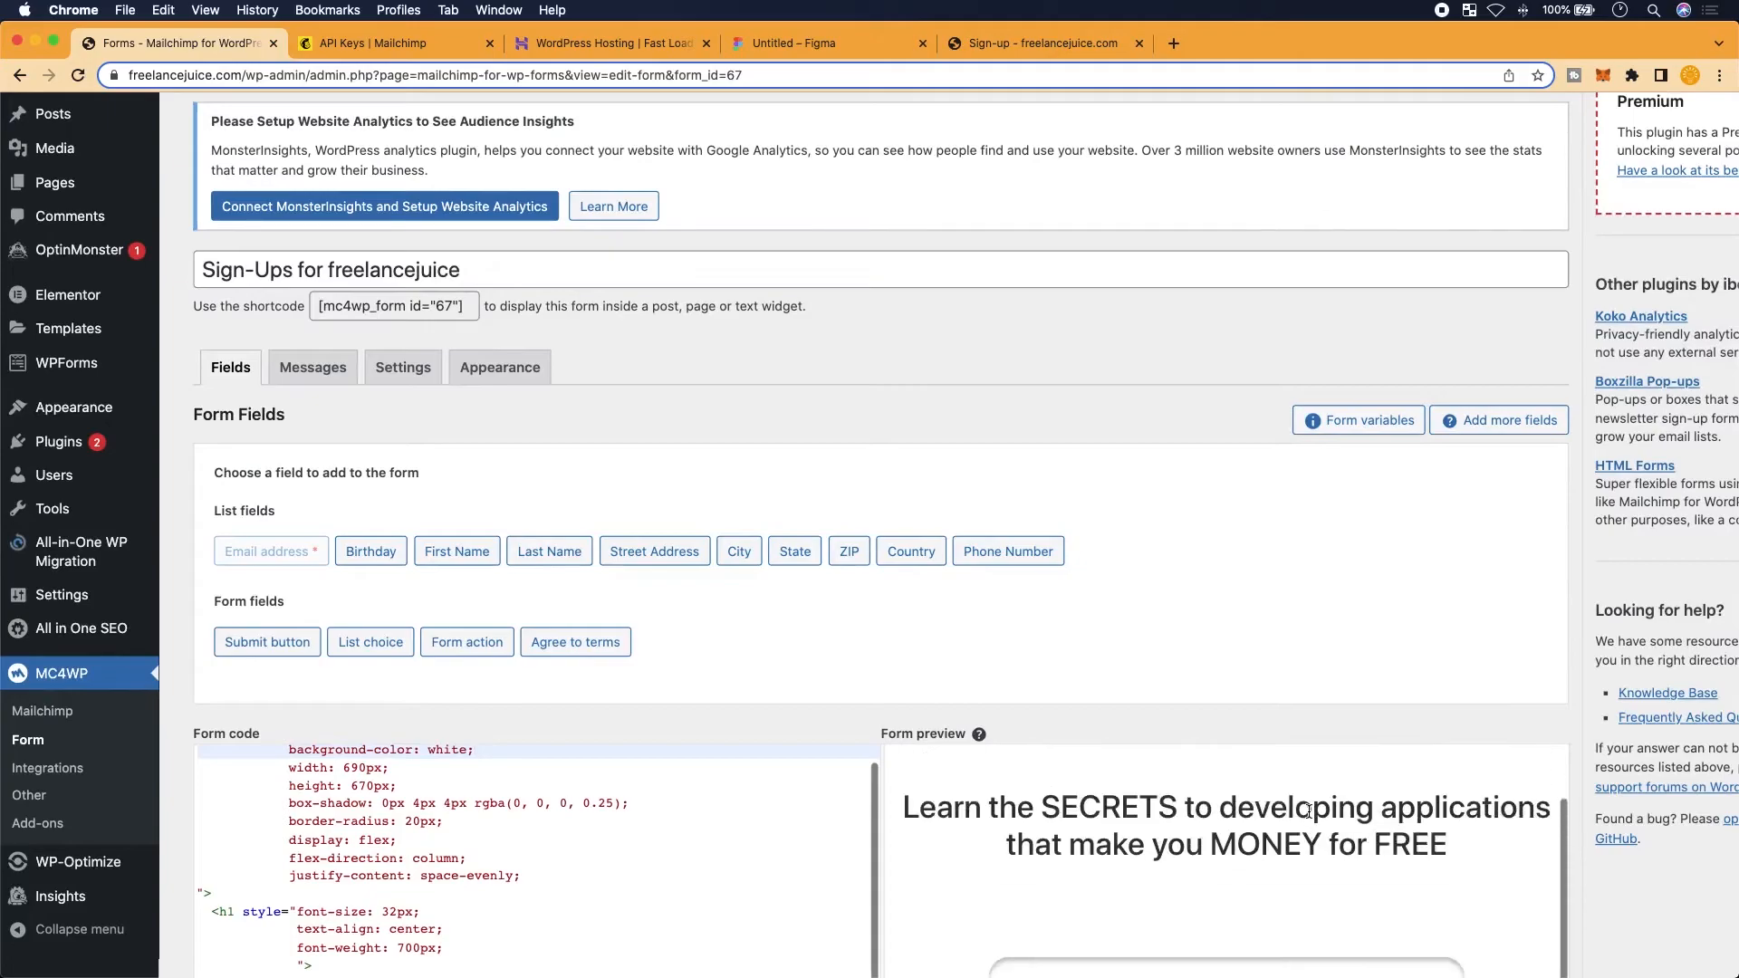
scroll(1271, 863, "up", 1)
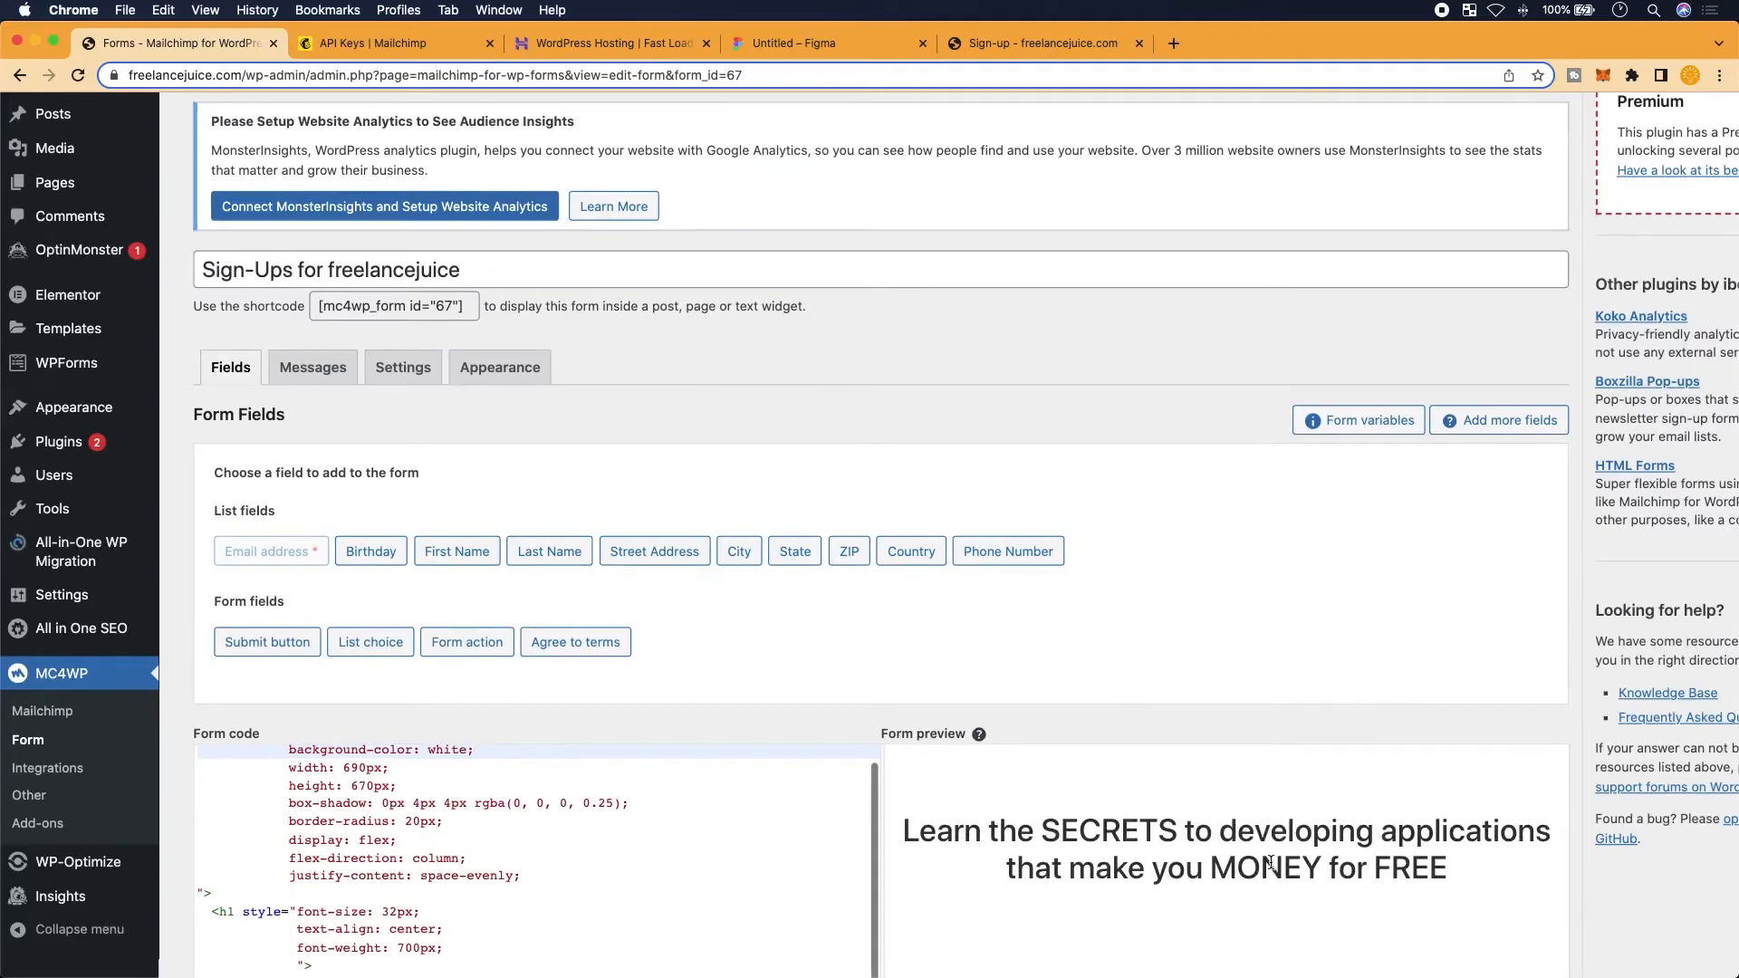
scroll(1066, 609, "down", 6)
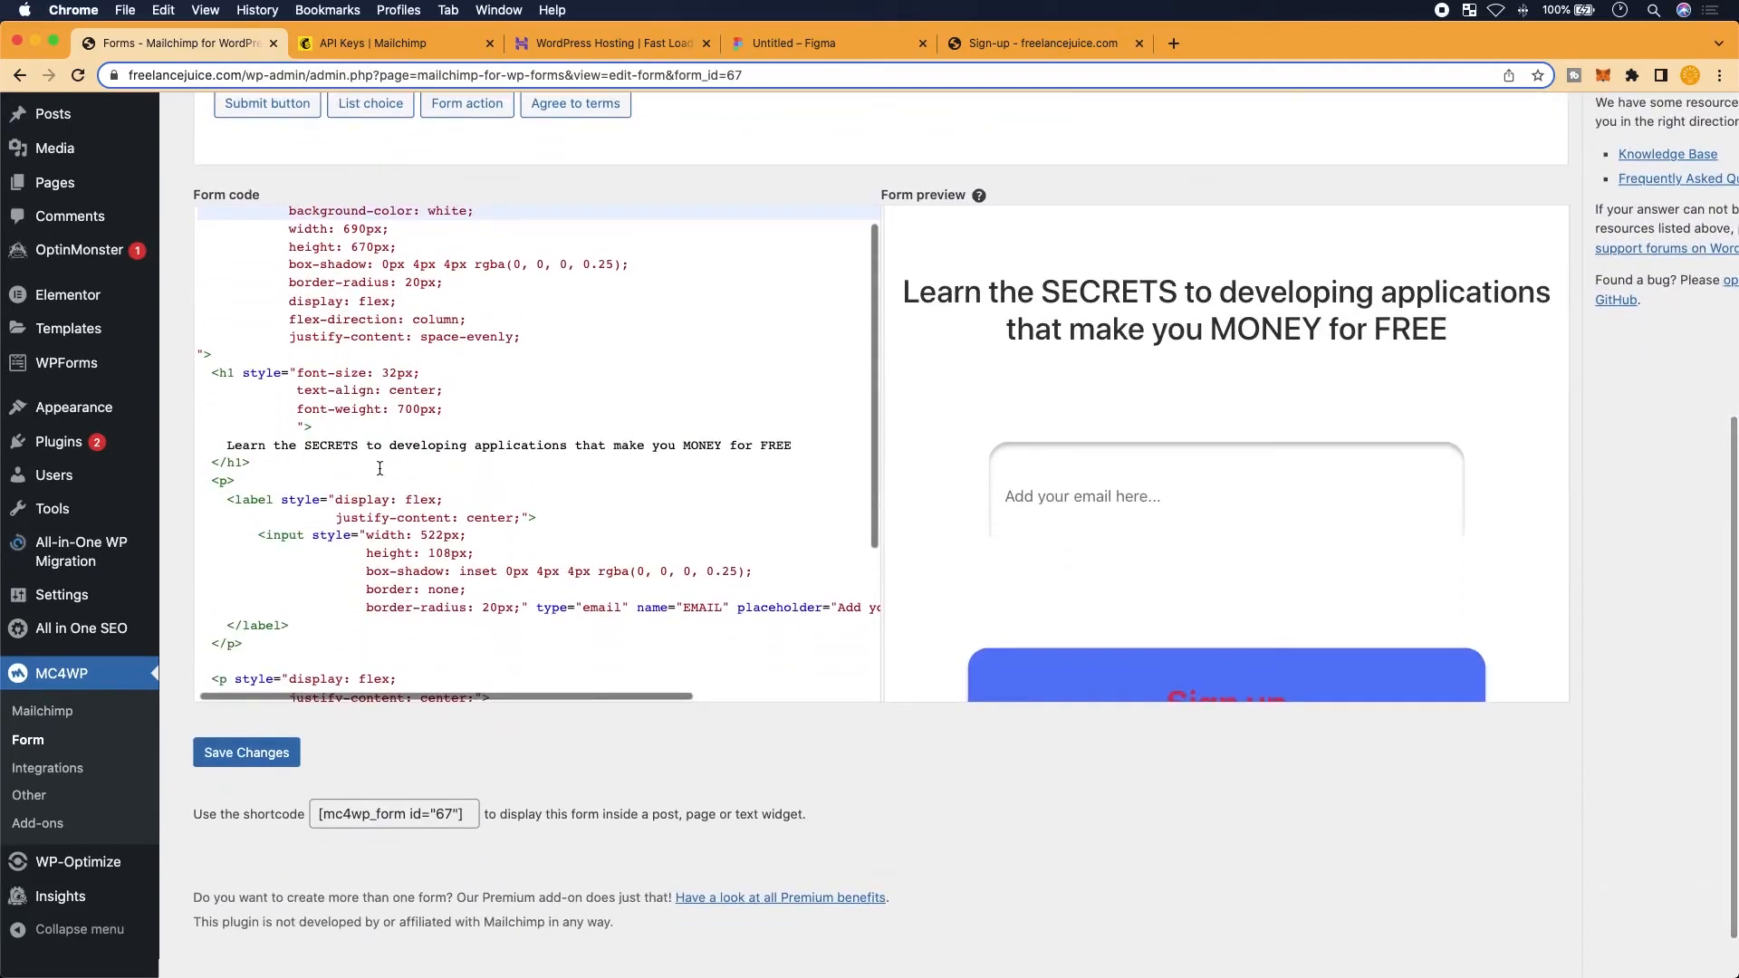
scroll(388, 565, "down", 1)
scroll(388, 565, "up", 1)
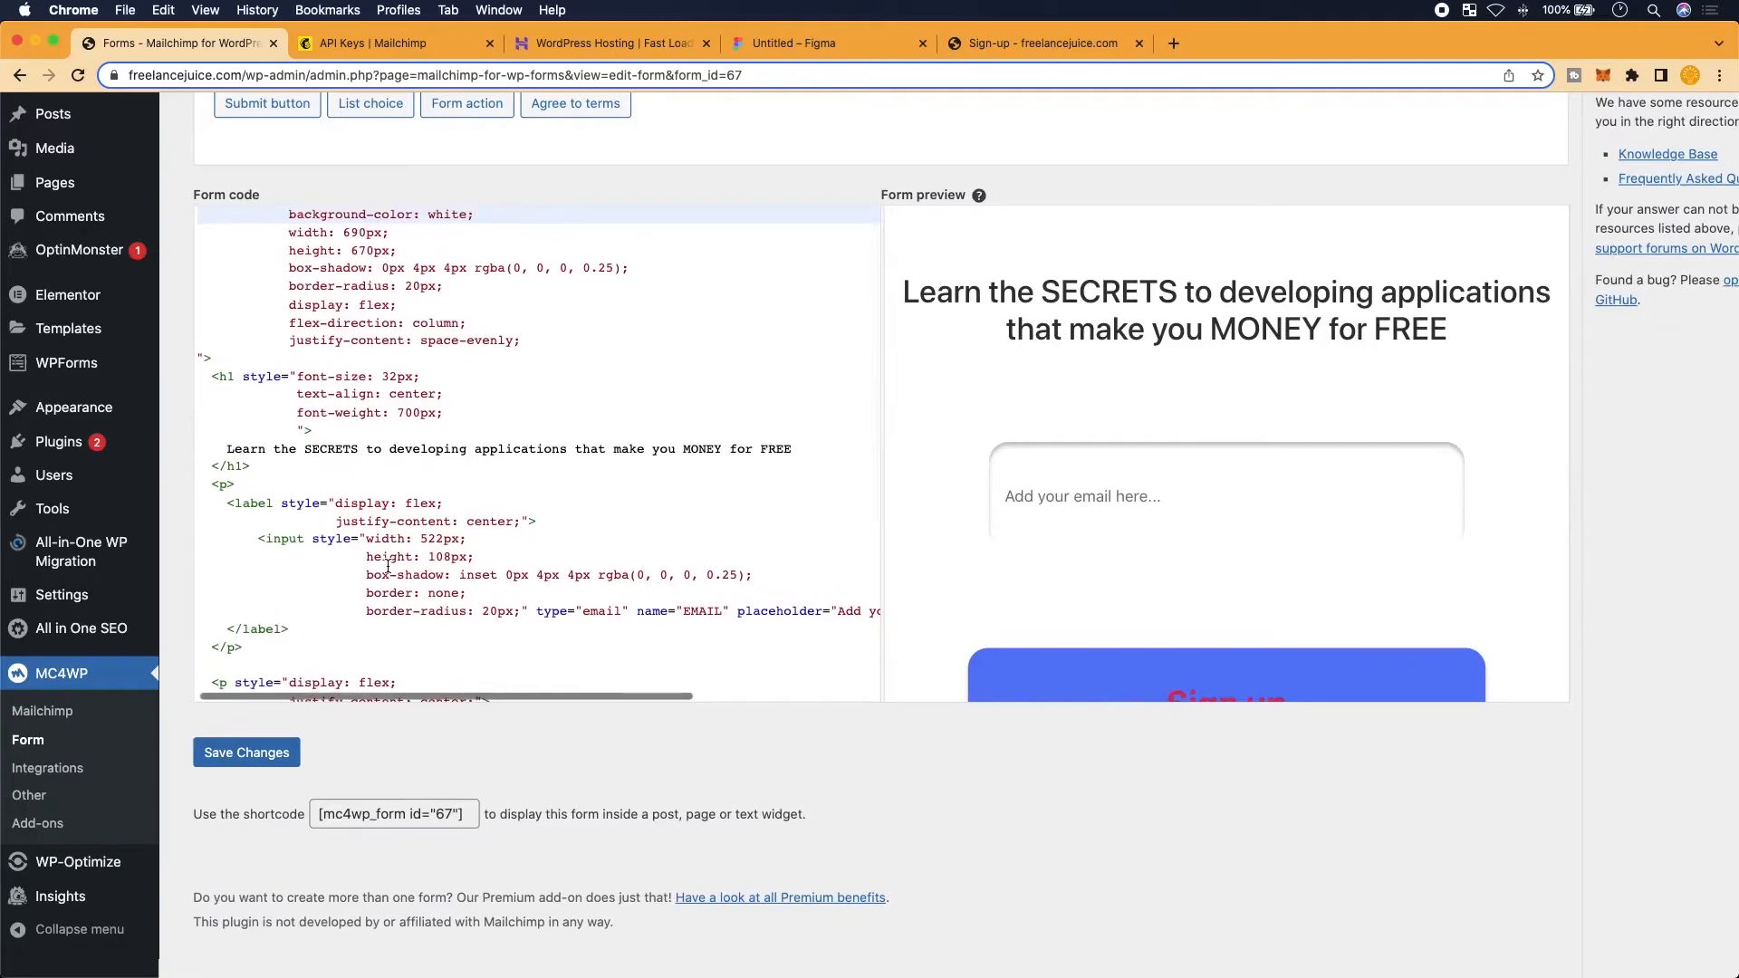
scroll(401, 448, "up", 1)
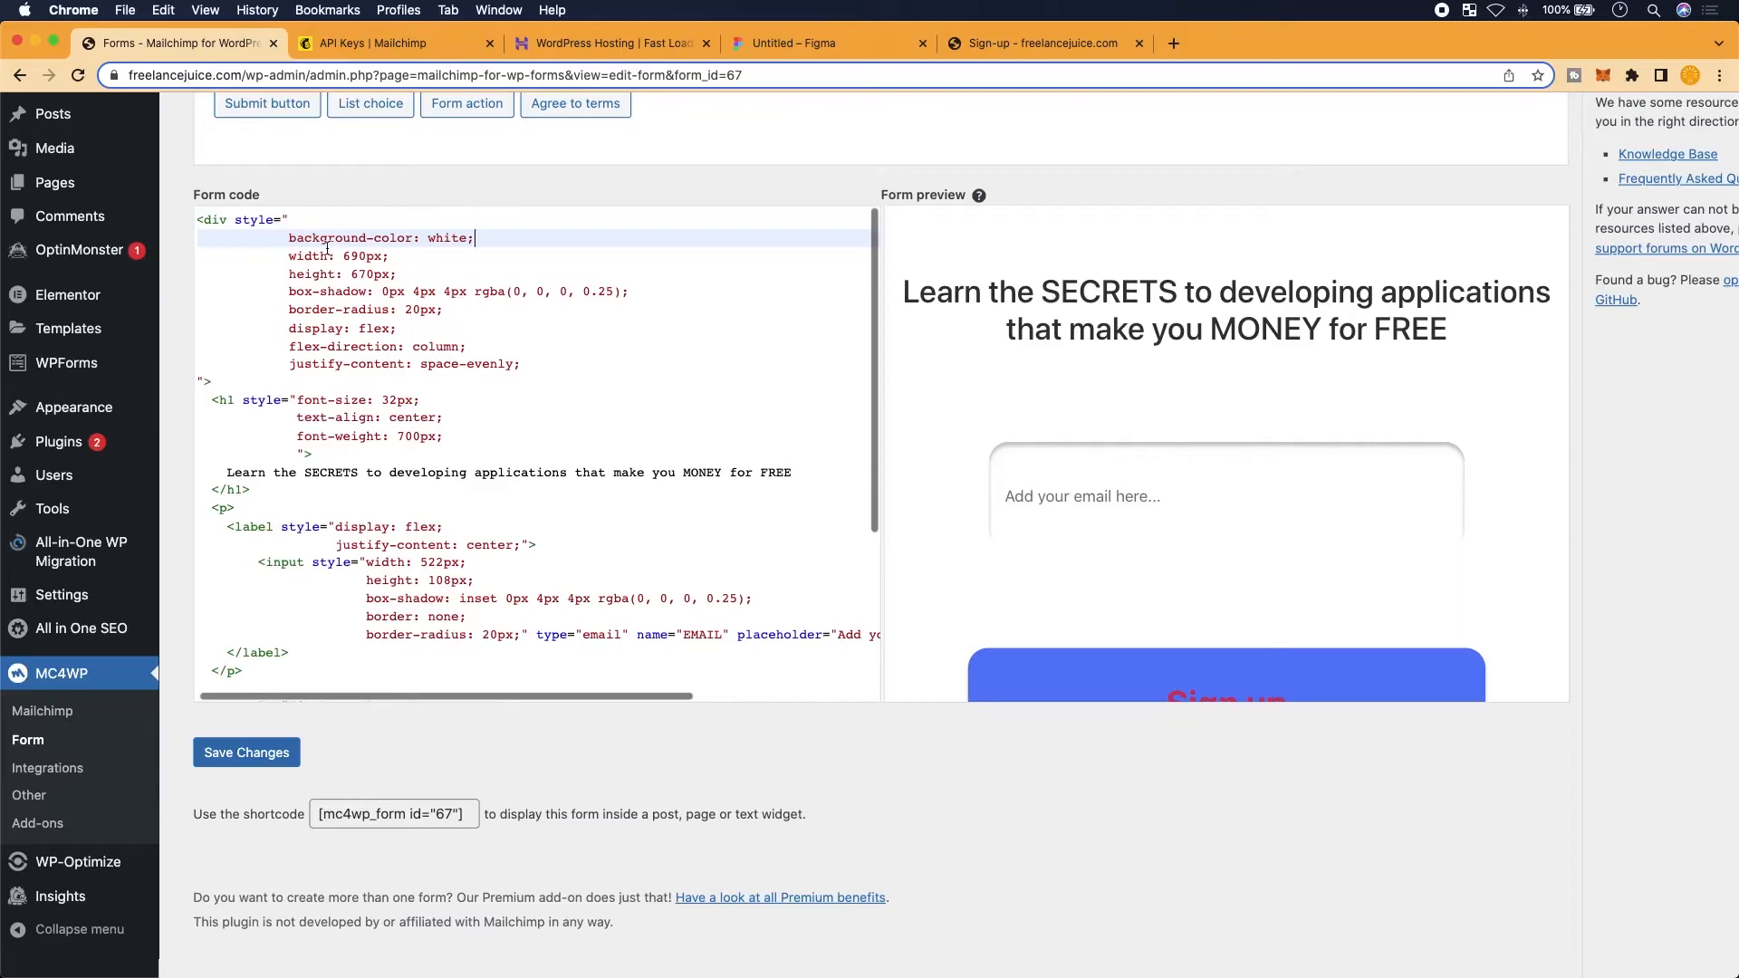
left_click_drag(213, 227, 314, 228)
scroll(340, 331, "up", 3)
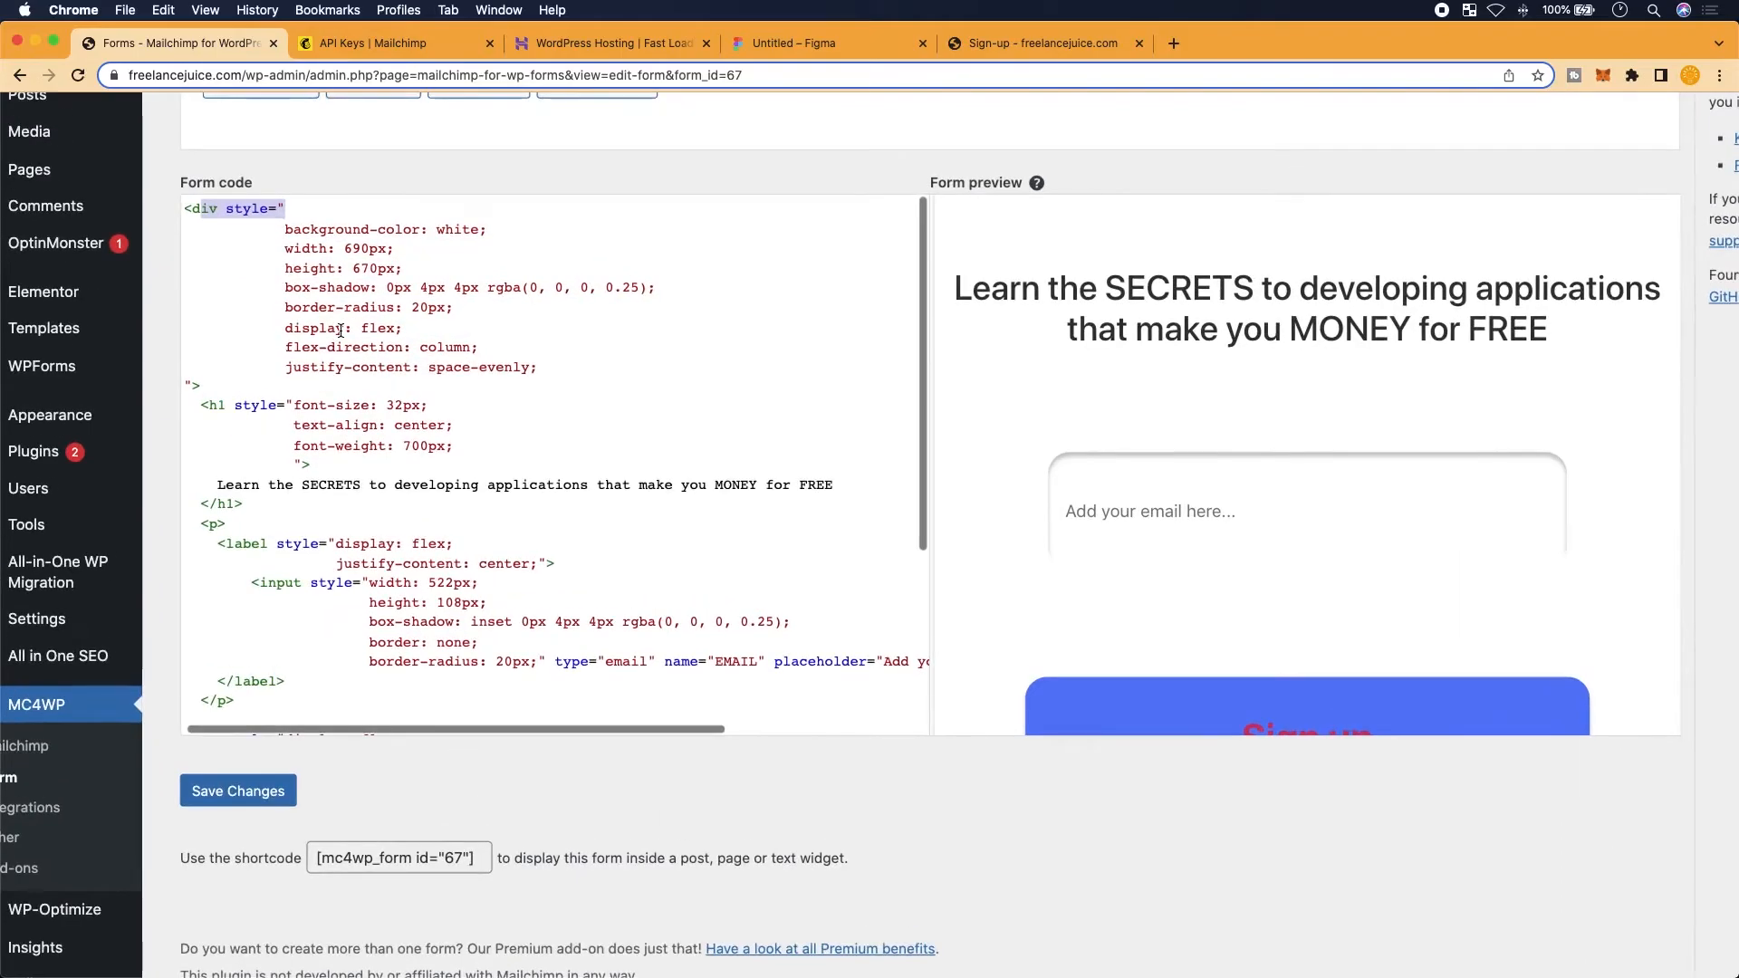
Add width: 468px; as the first style rule and zoom out to view the code
left_click(293, 171)
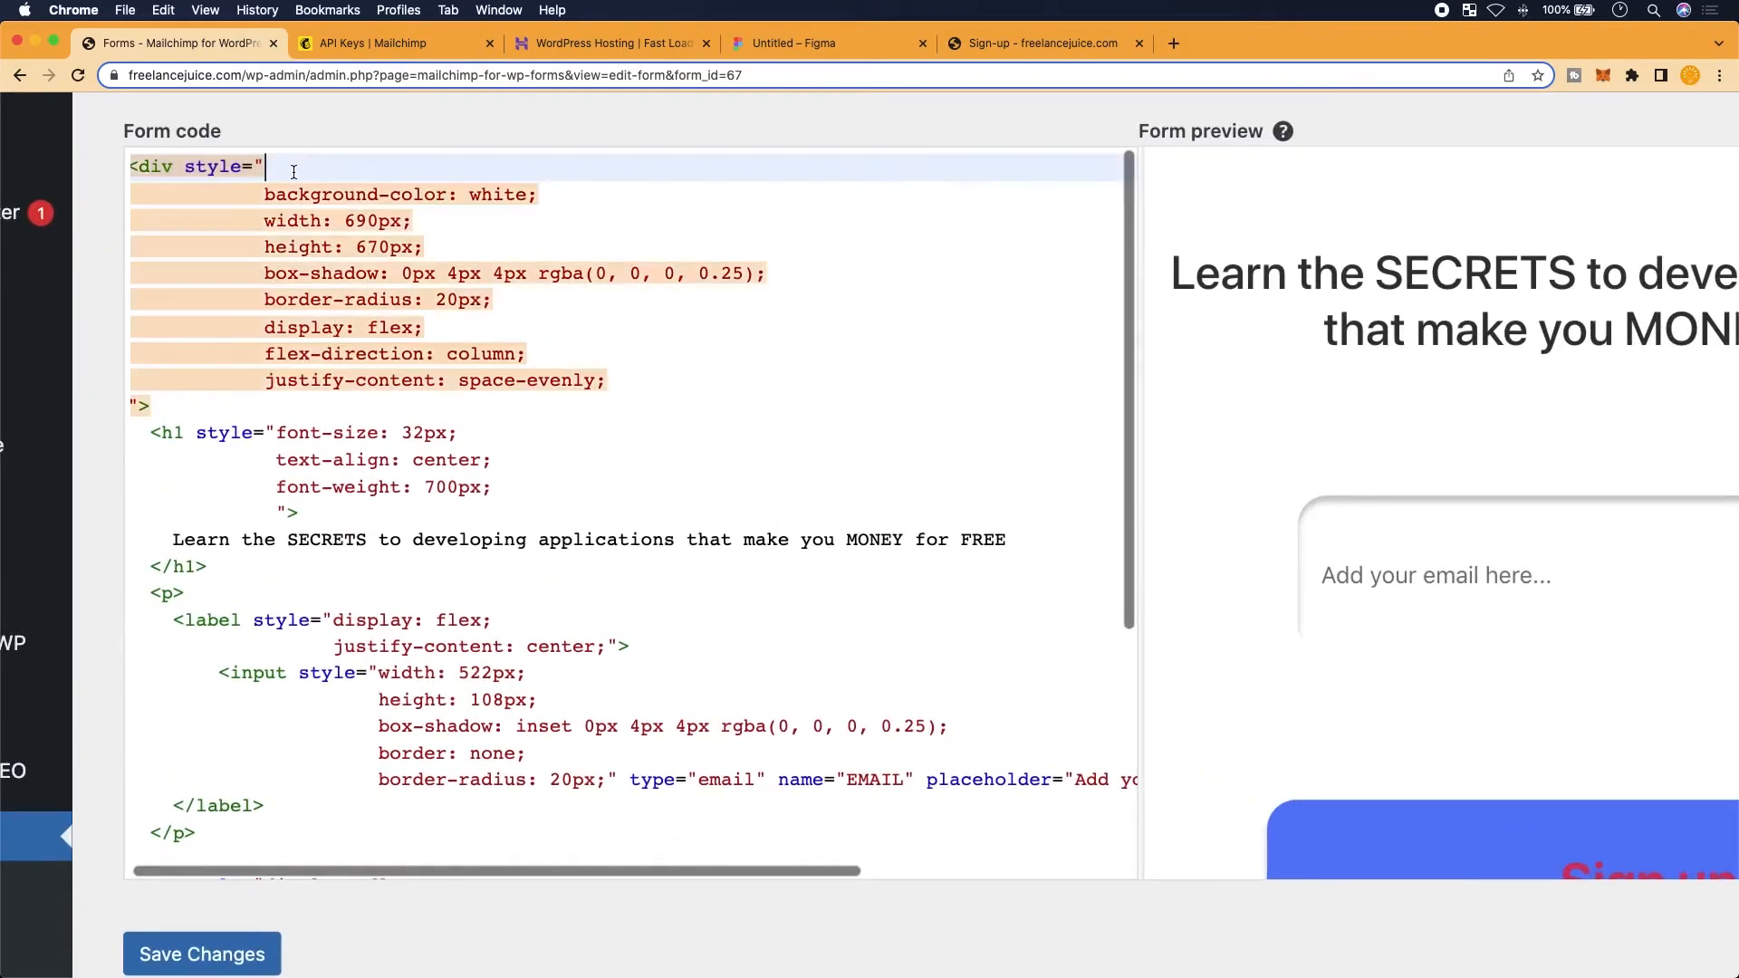
key("Return")
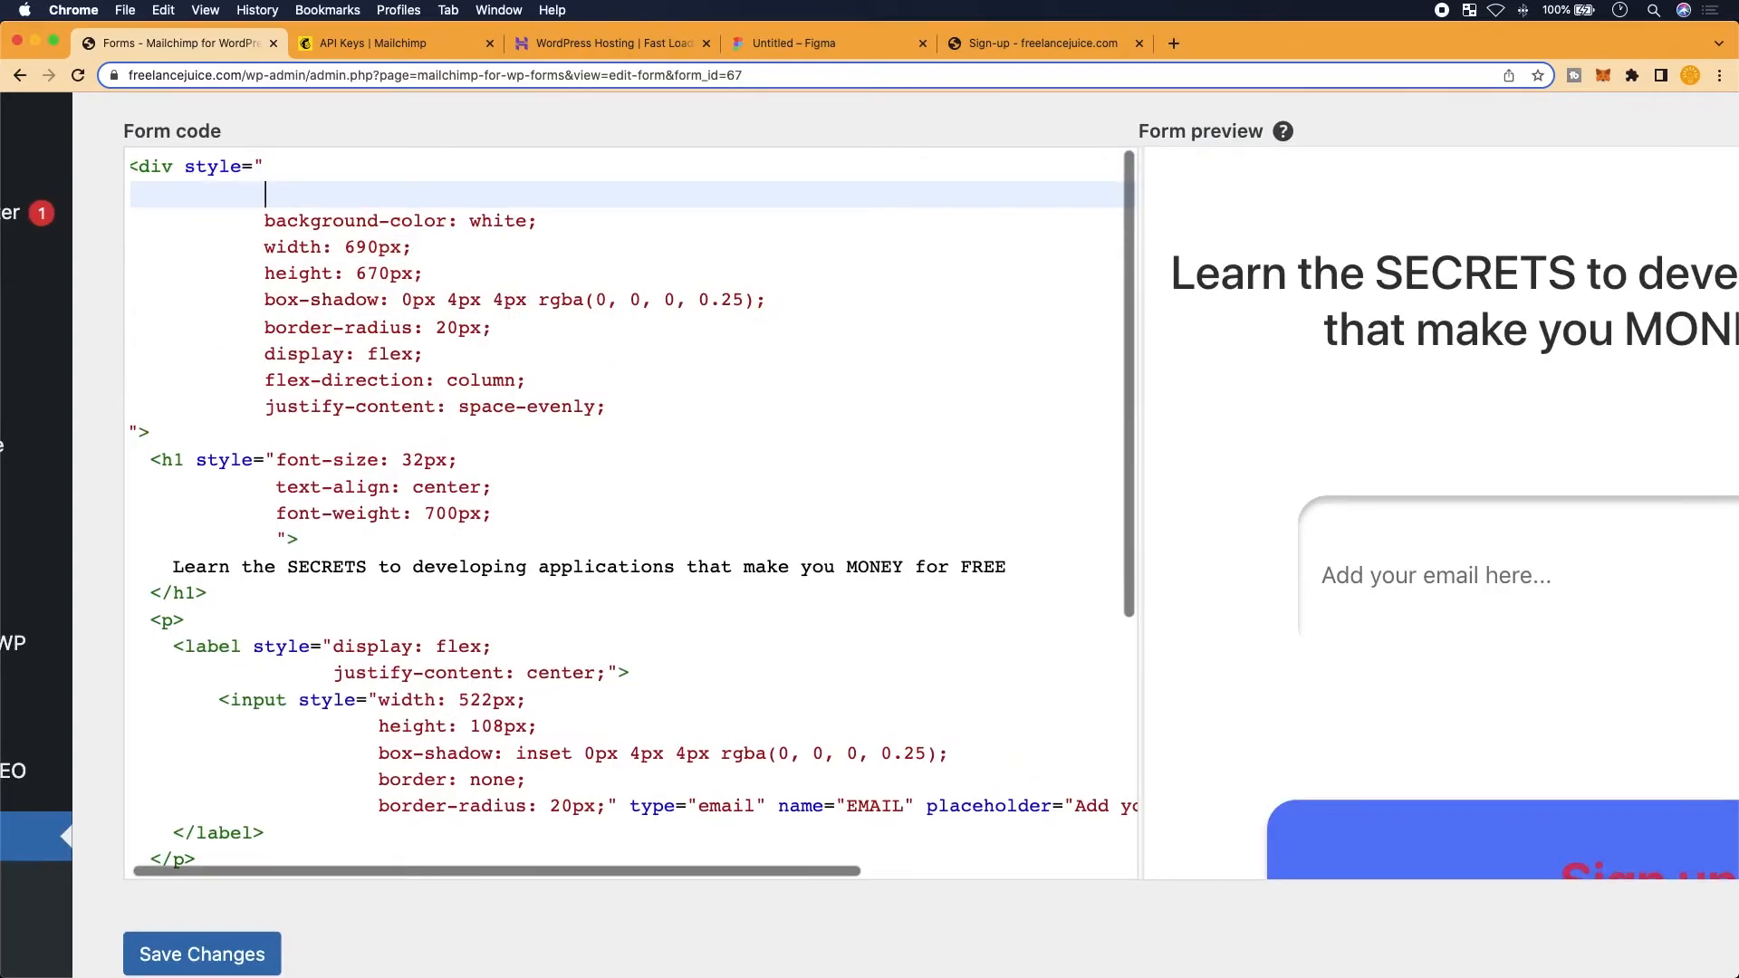
type("width: 468px;")
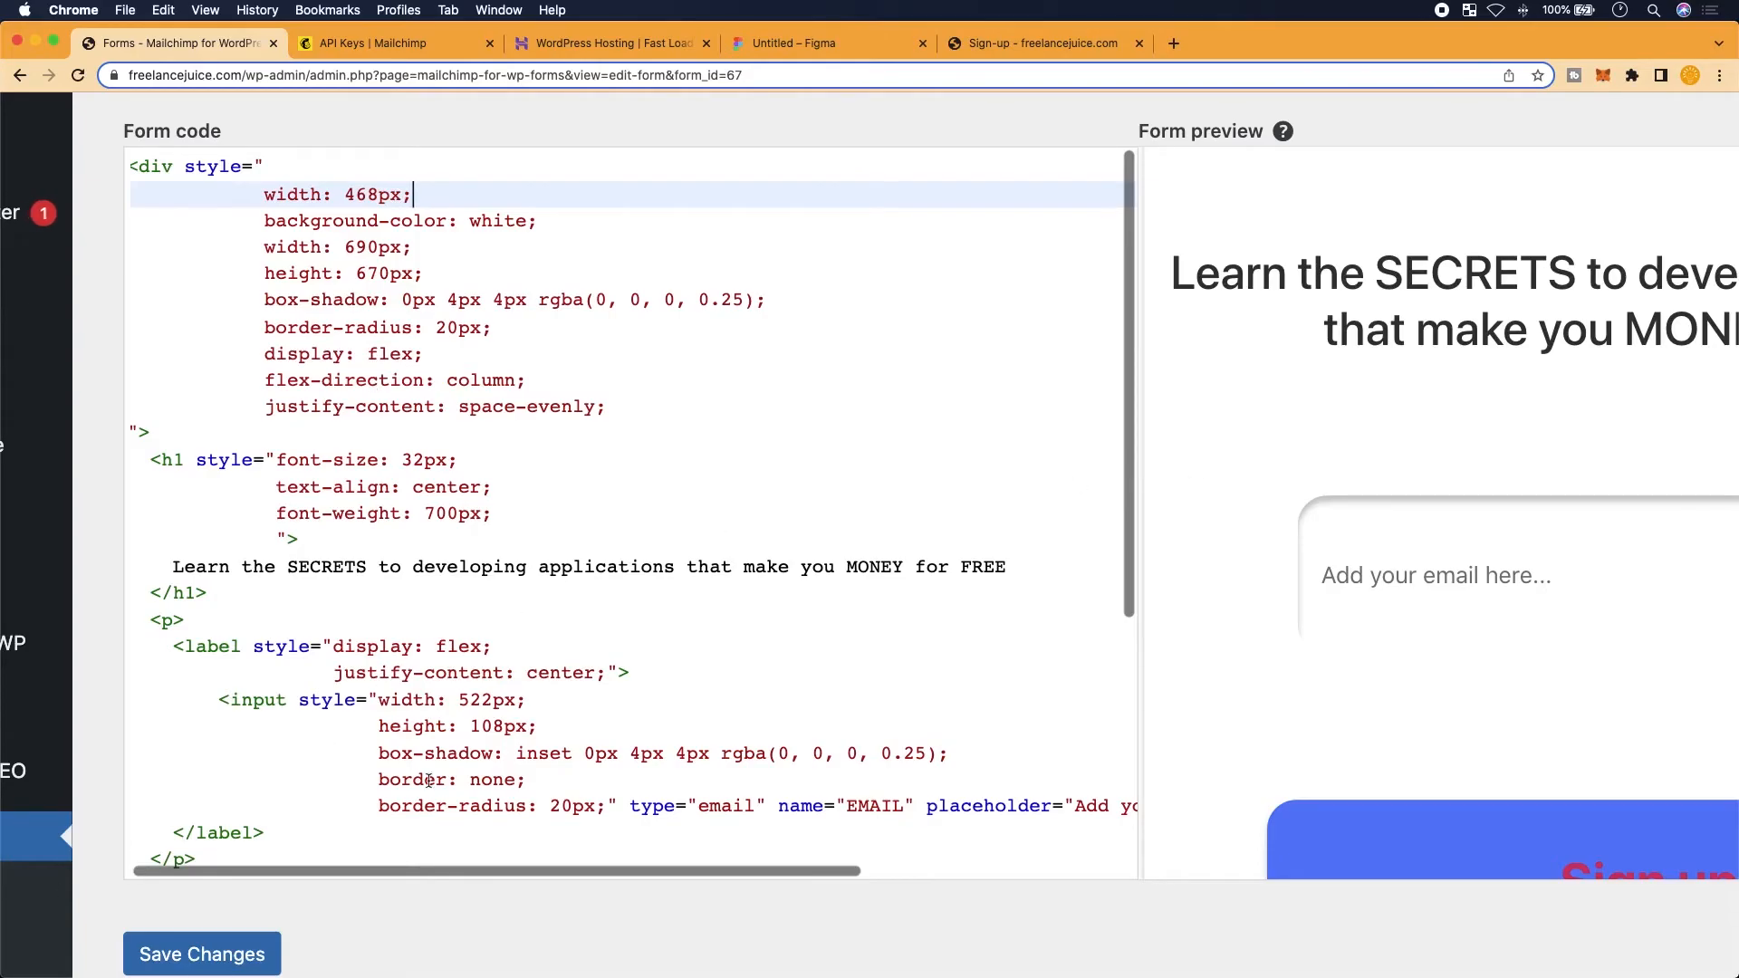
key("super+minus")
key("super+minus")
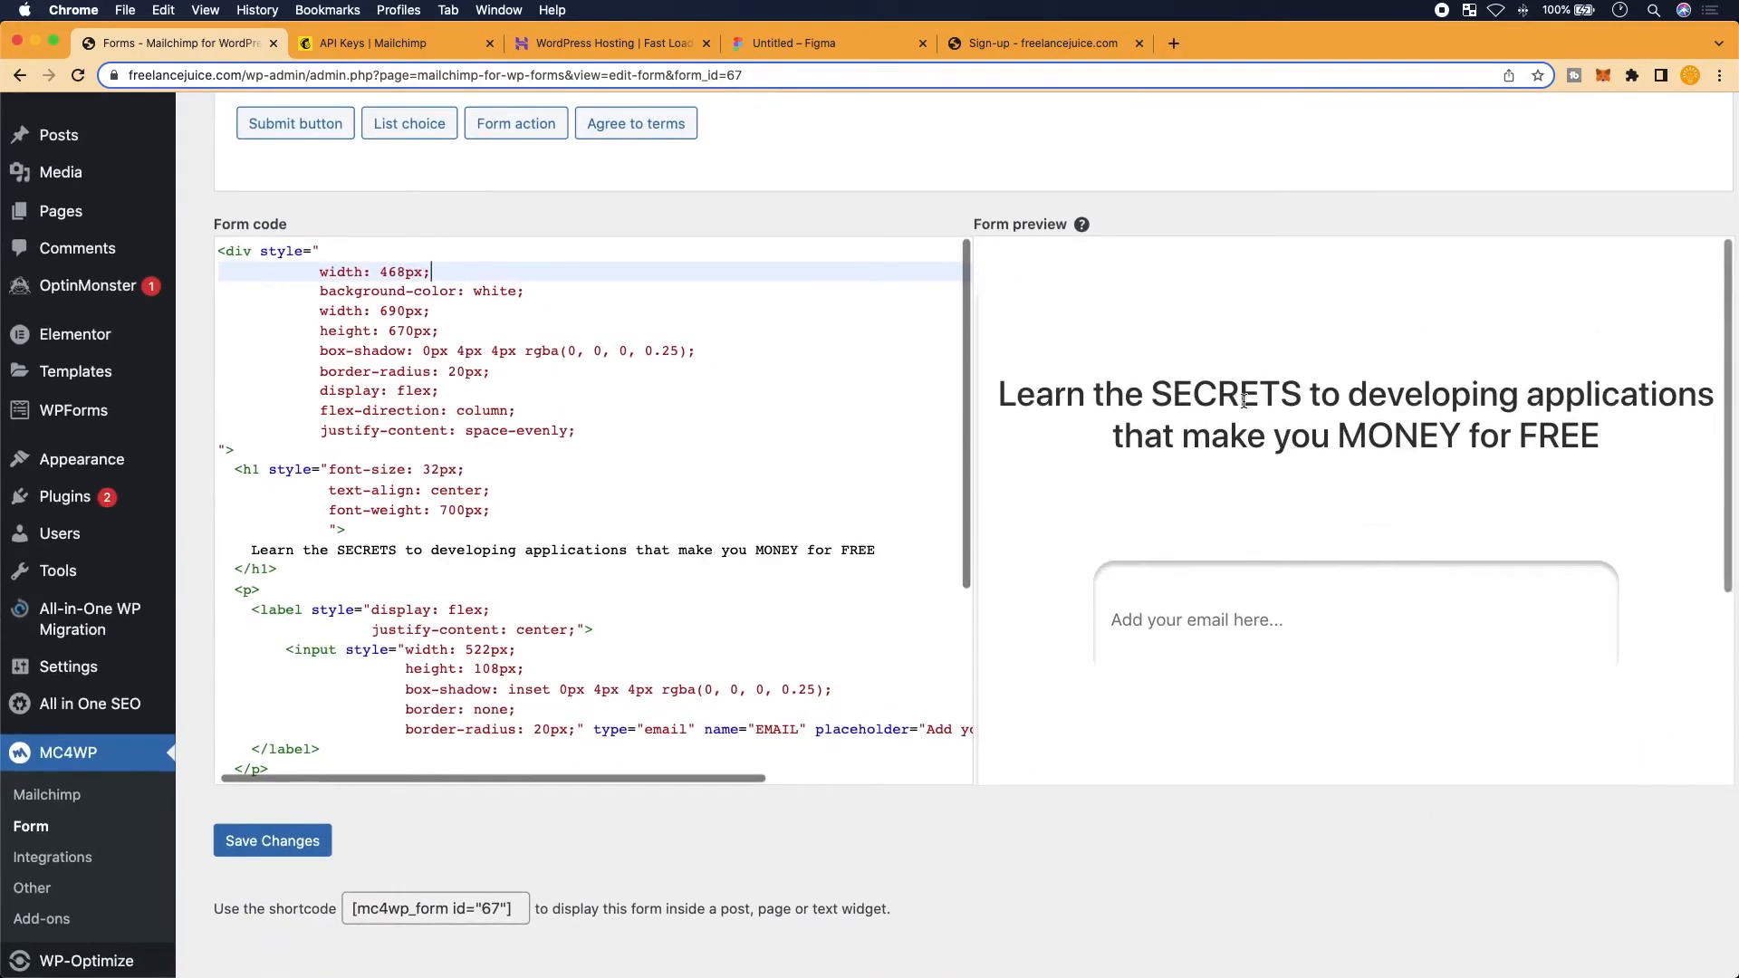
key("super+minus")
scroll(1204, 436, "down", 2)
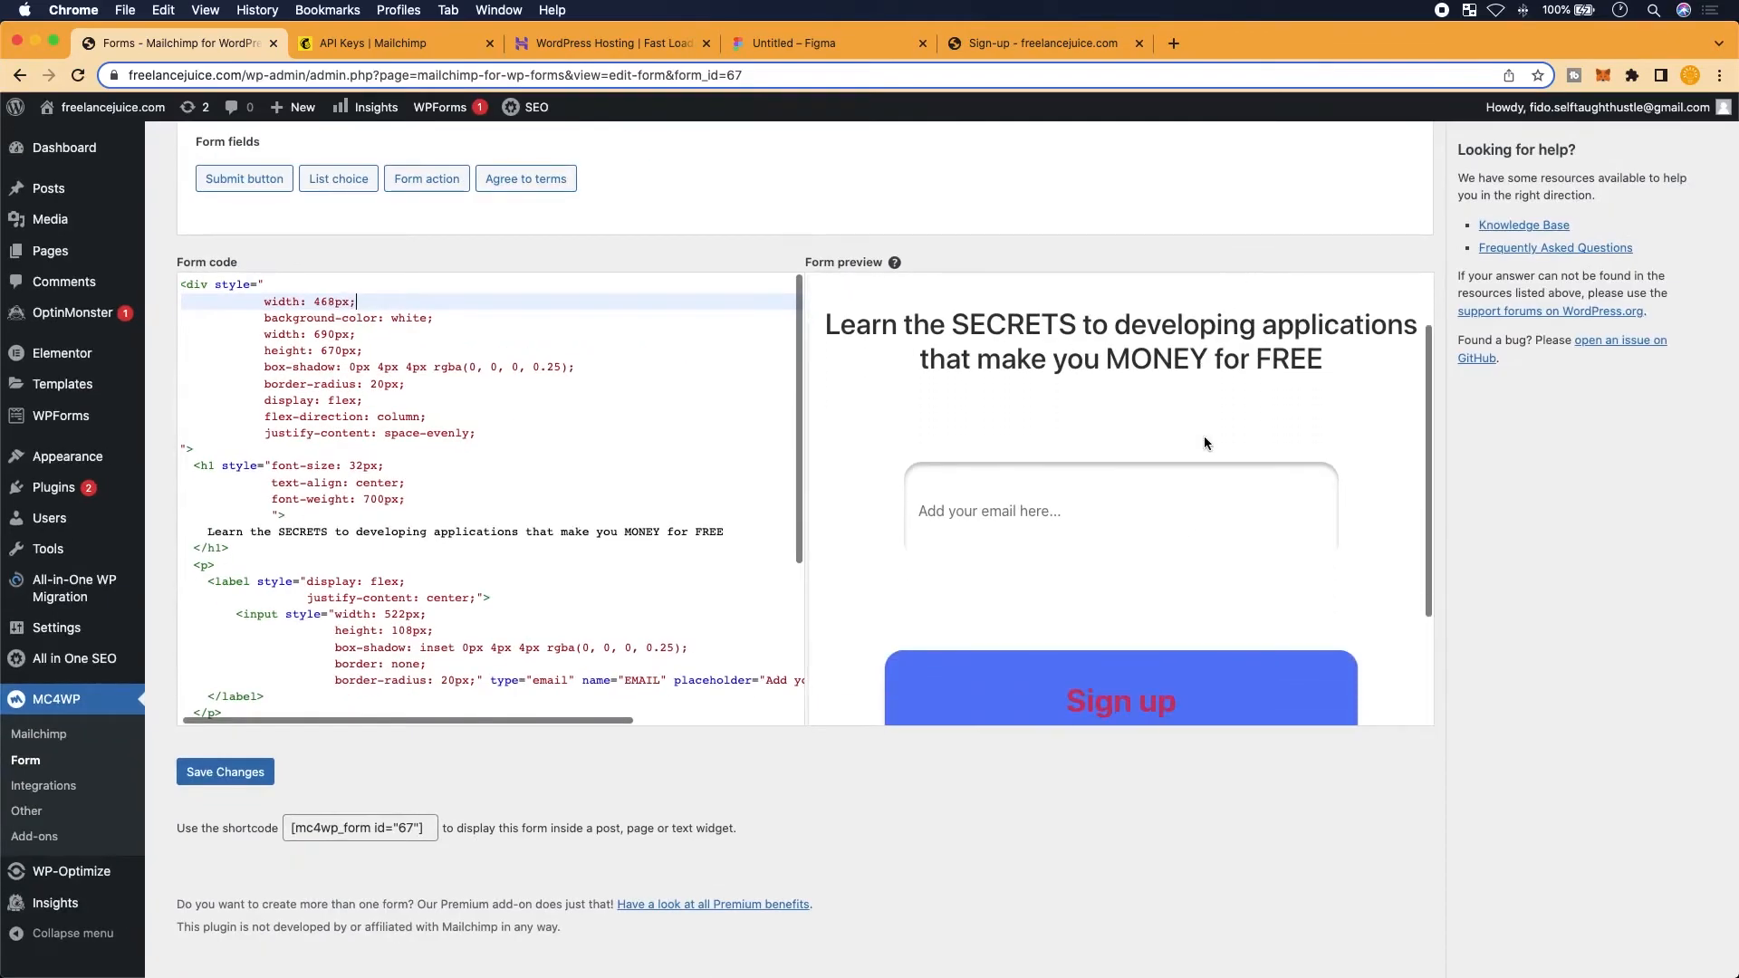
scroll(1194, 451, "down", 2)
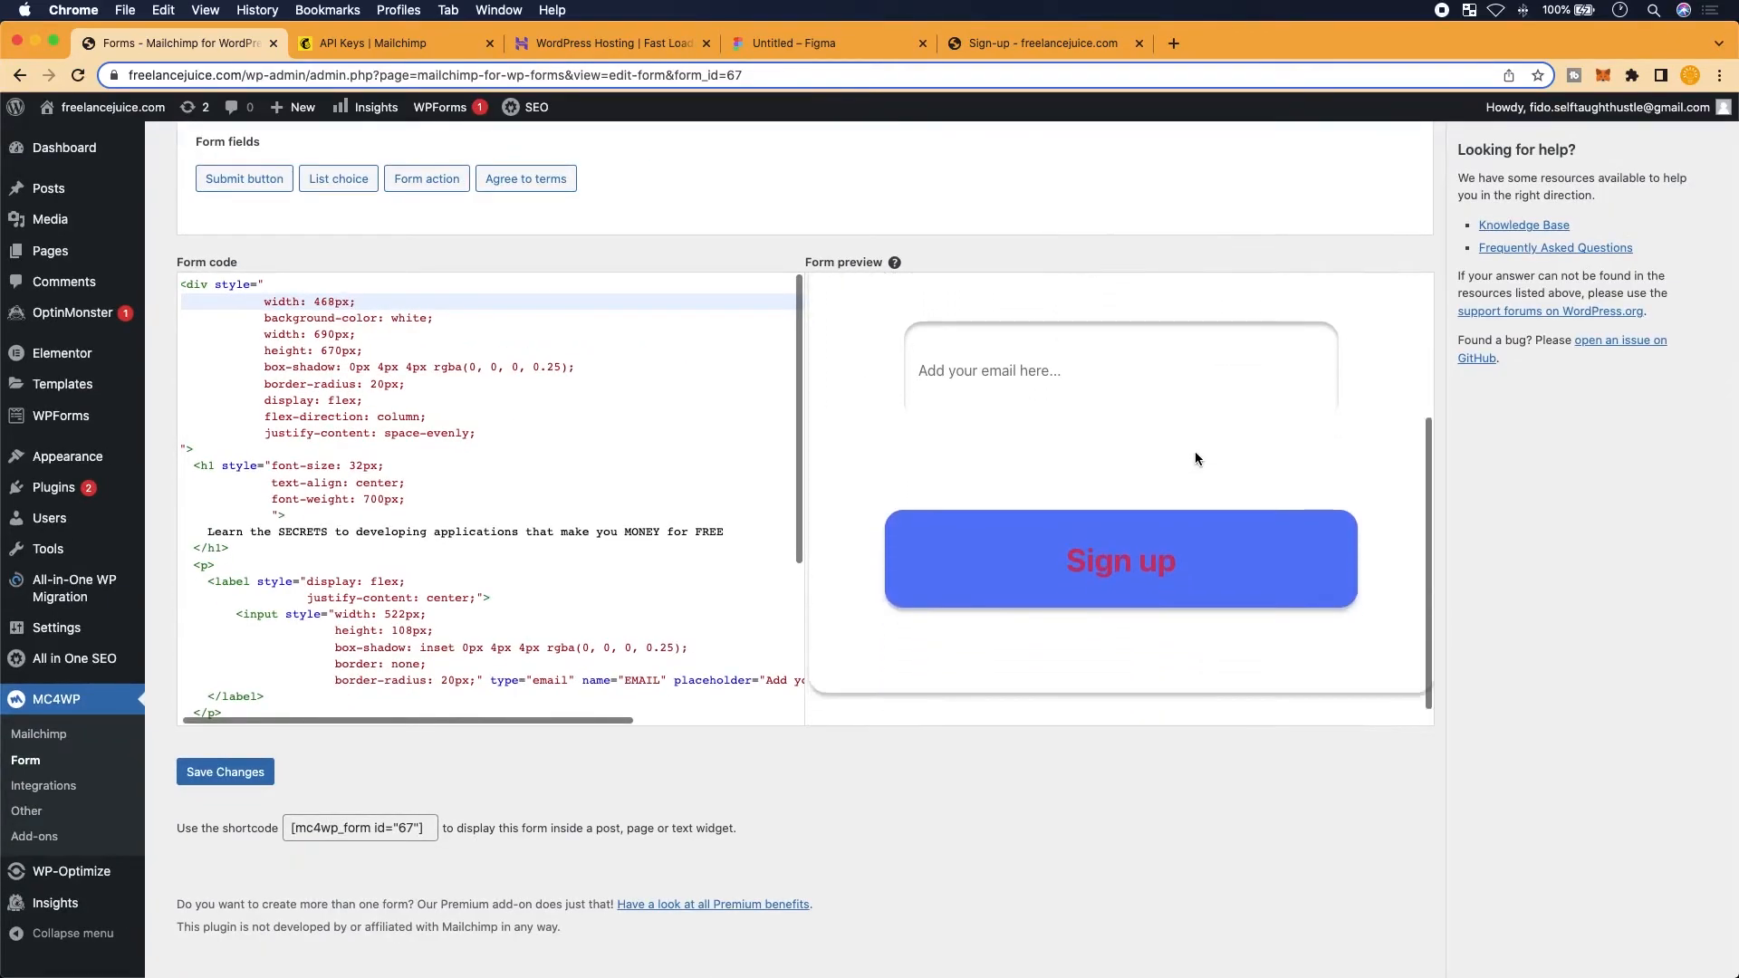
scroll(1194, 451, "up", 4)
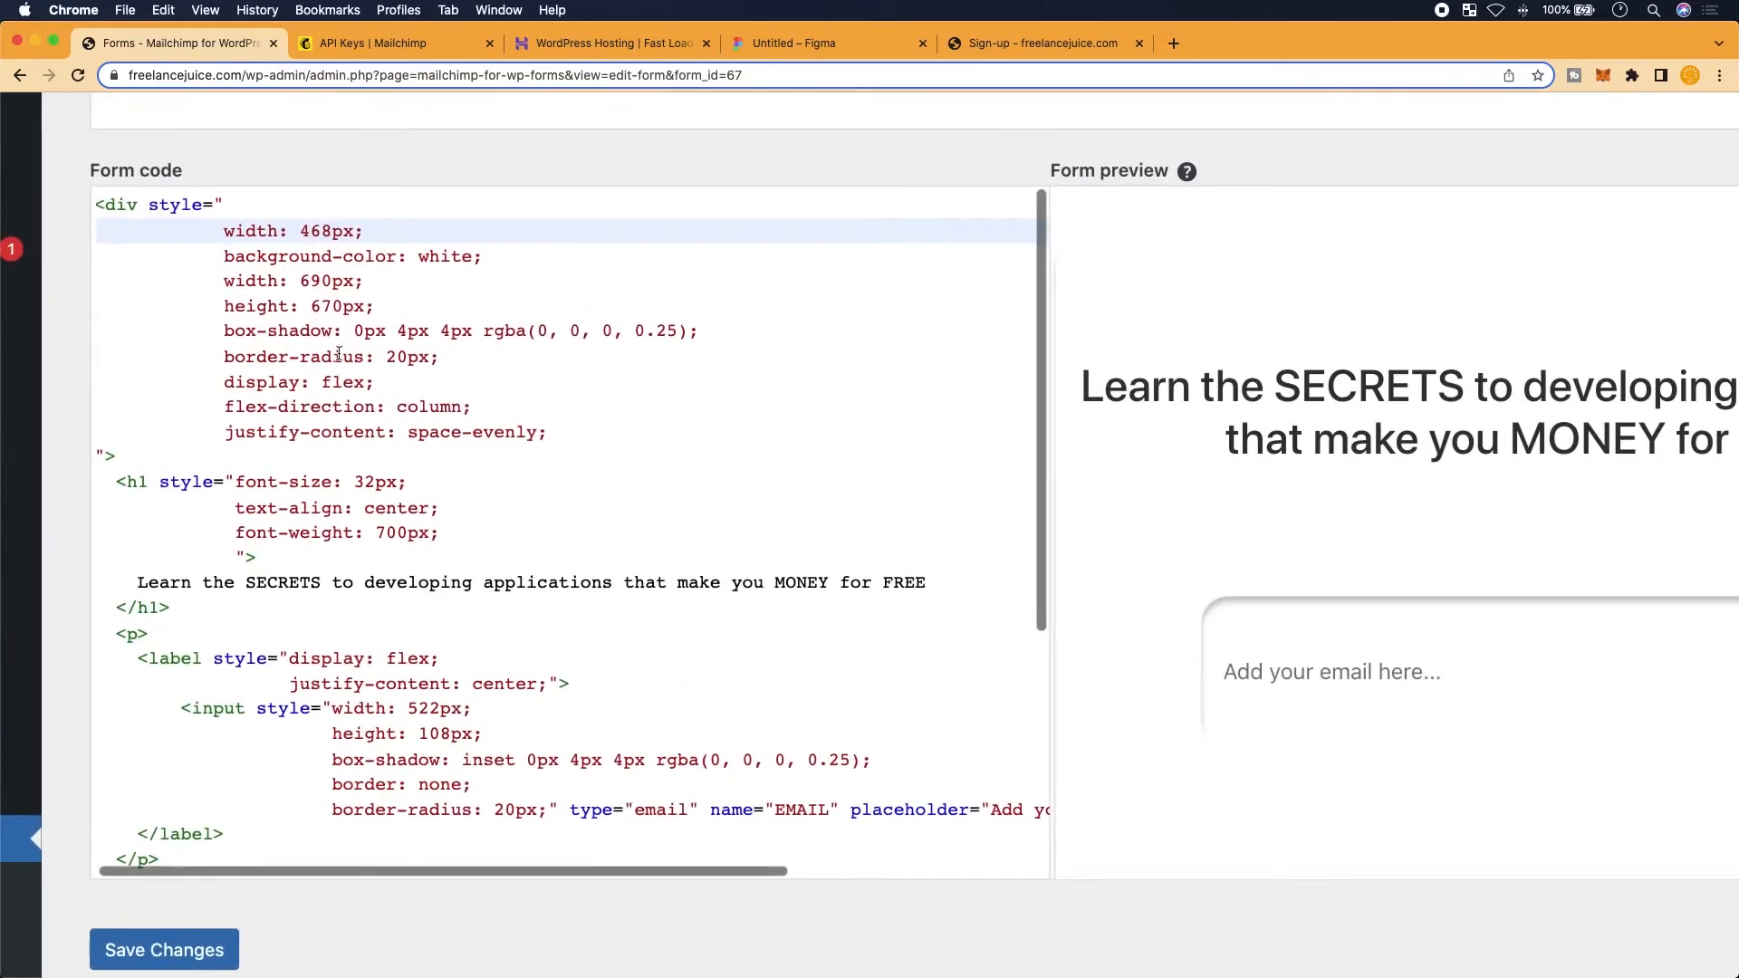
Delete the width: 690px; line and its leftover empty line, leaving width 468px and height 670px
left_click(395, 229)
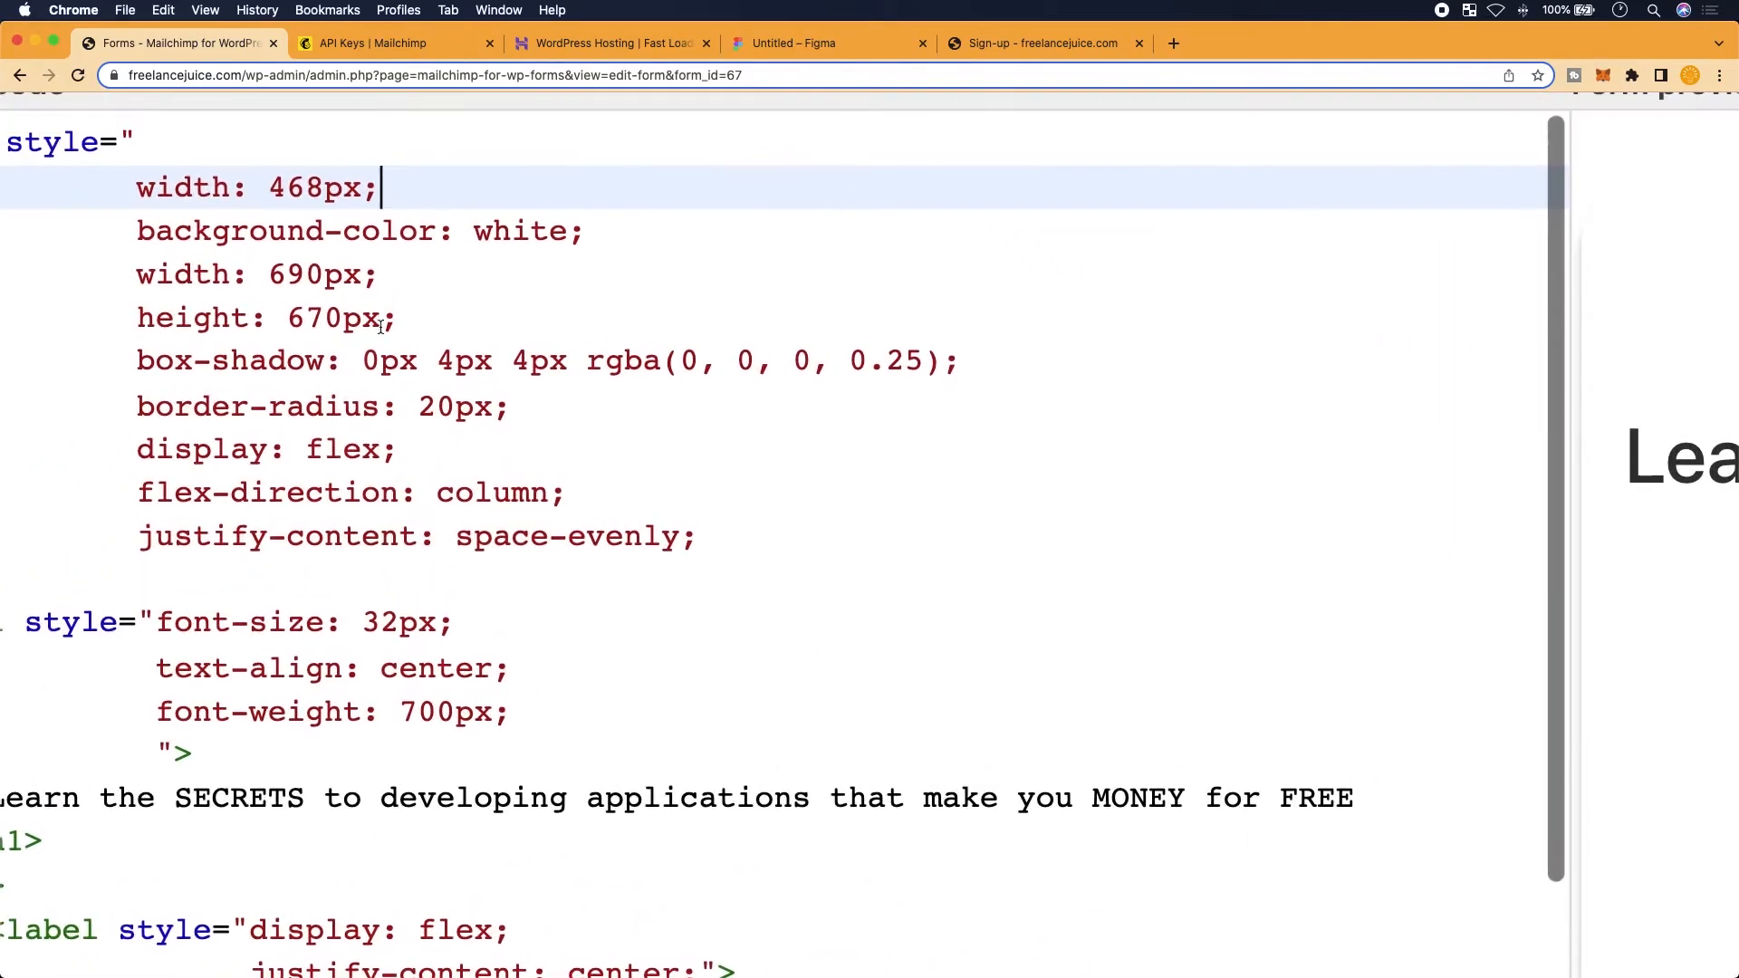
left_click_drag(398, 263, 138, 275)
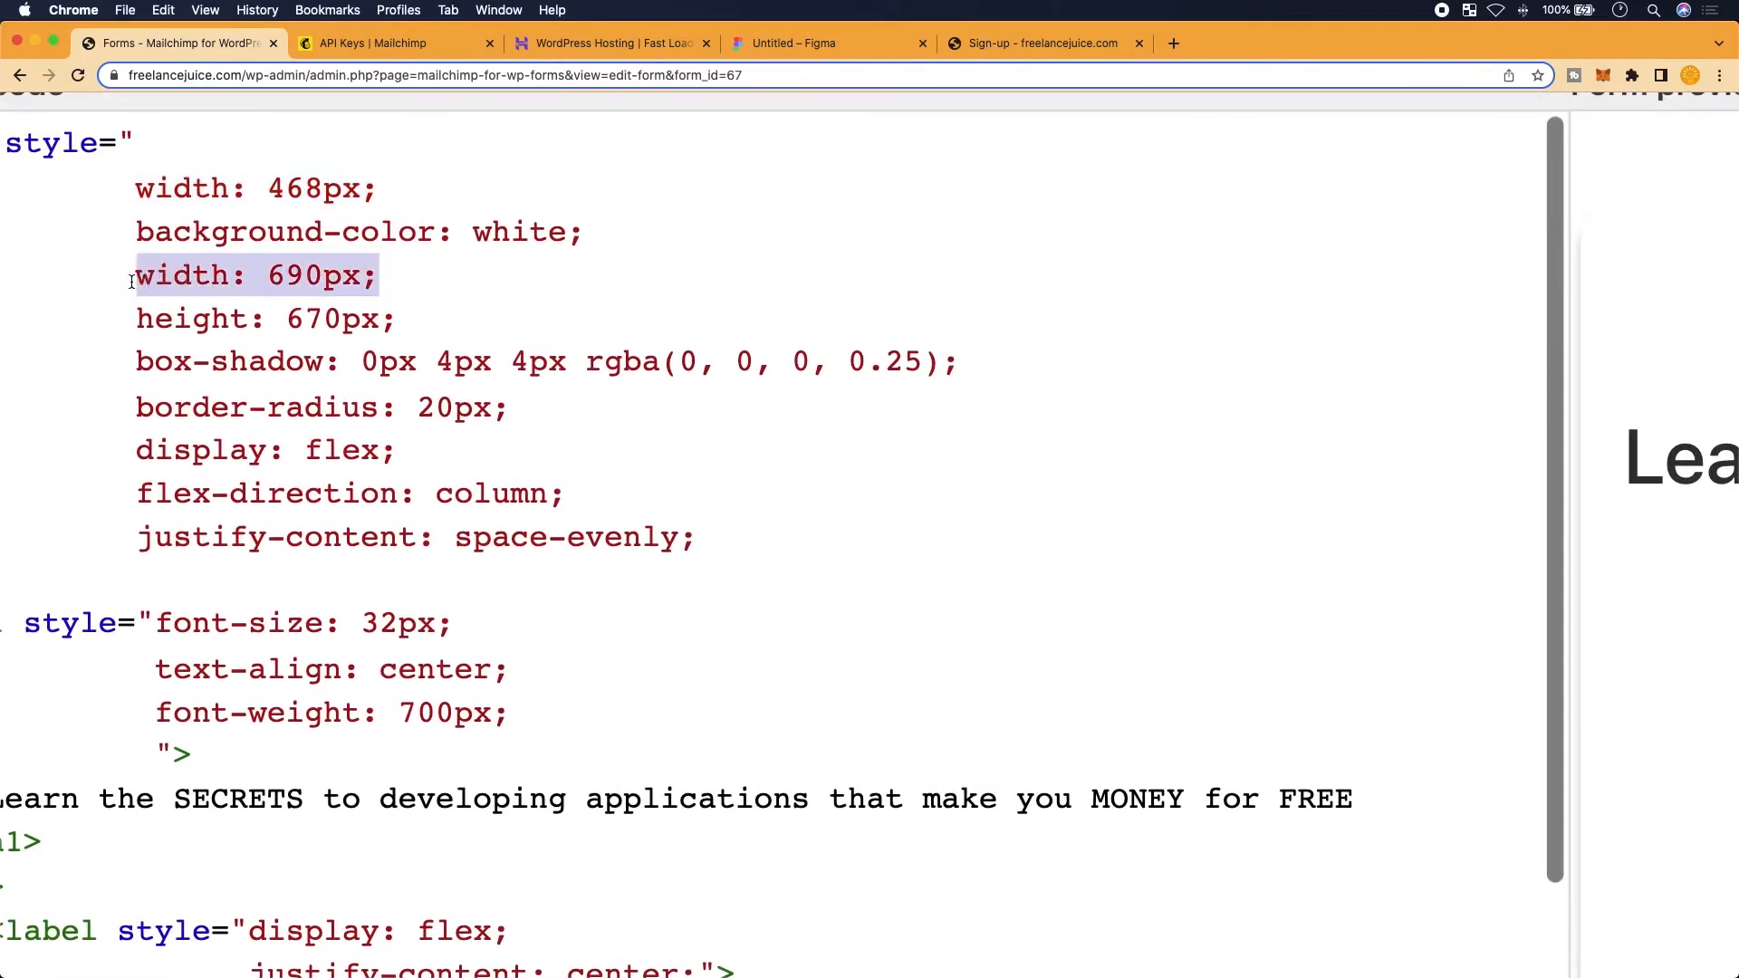
key("BackSpace")
key("BackSpace")
key("BackSpace")
key("BackSpace")
key("BackSpace")
key("BackSpace")
key("BackSpace")
key("BackSpace")
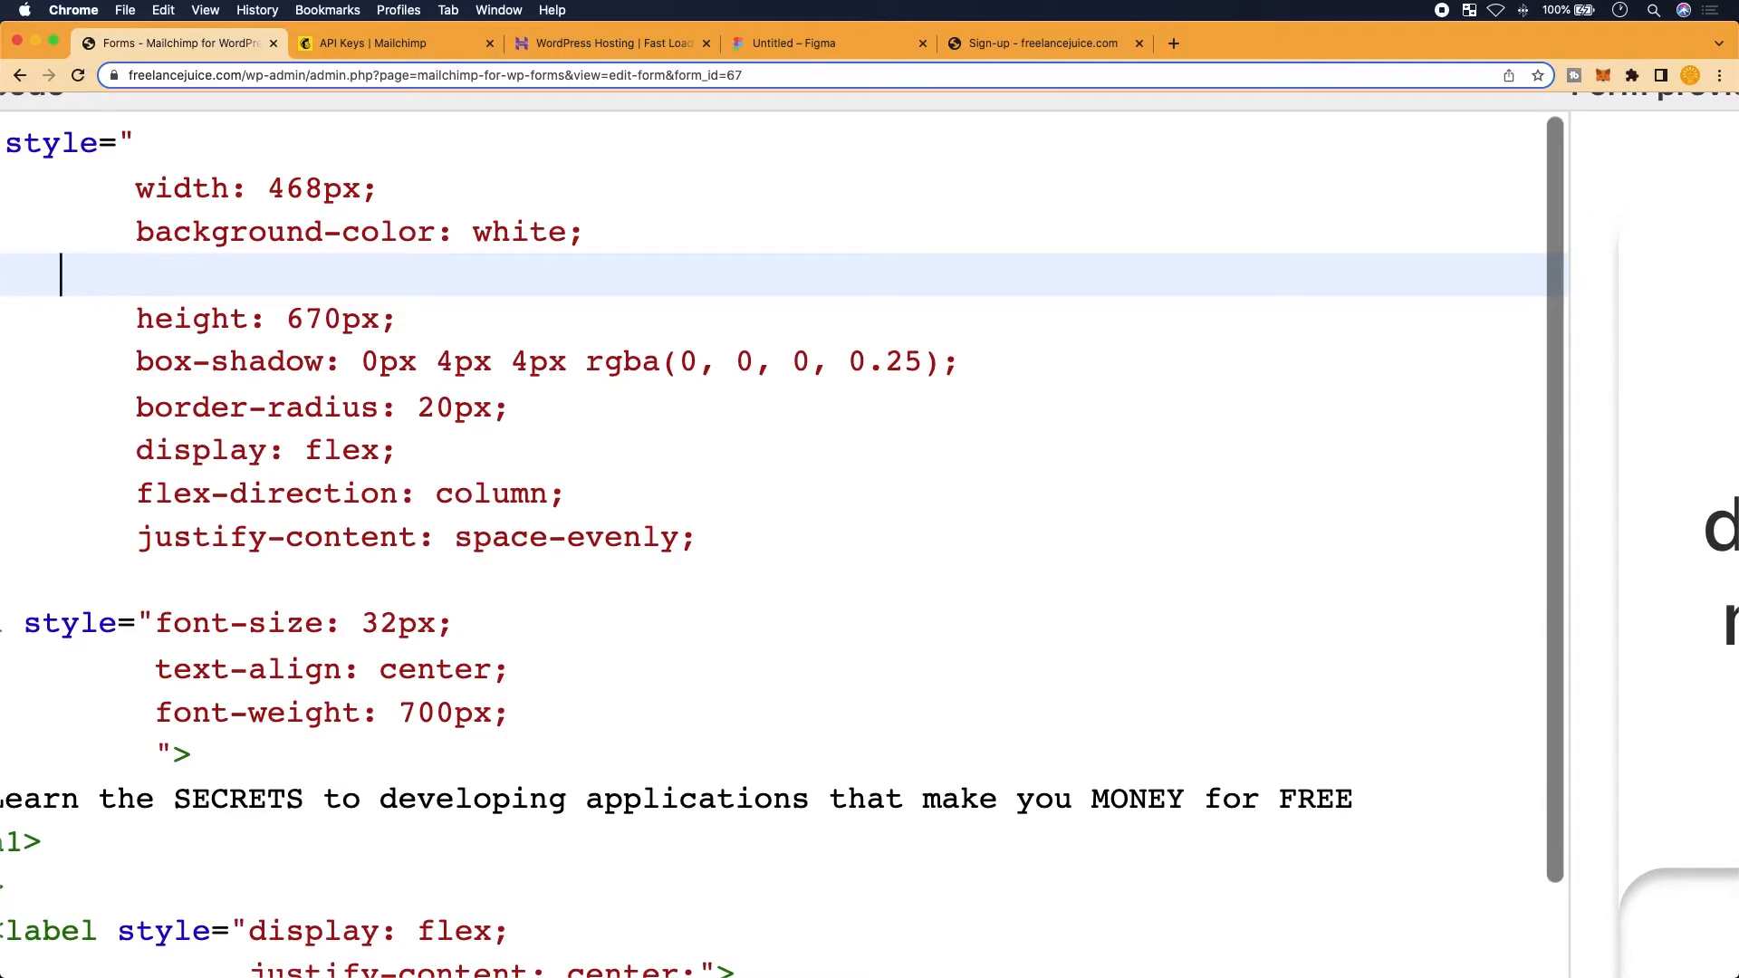
scroll(242, 354, "down", 2)
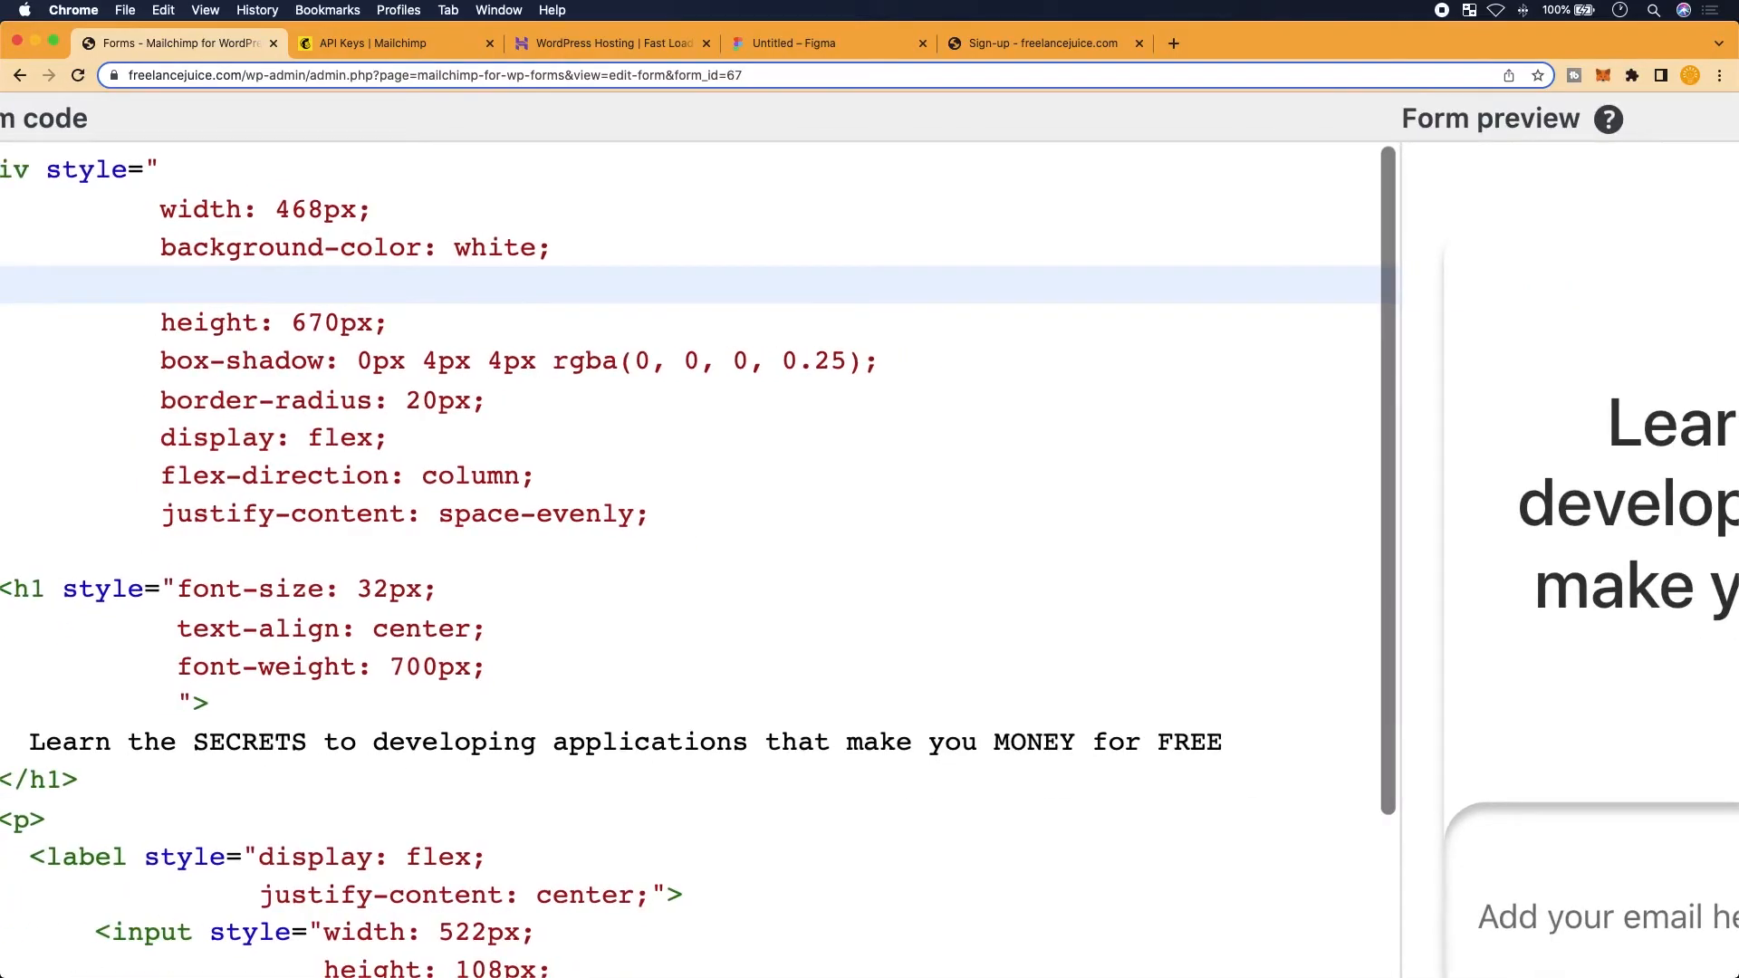
key("BackSpace")
scroll(1204, 448, "down", 2)
scroll(1234, 469, "down", 2)
scroll(1234, 468, "down", 3)
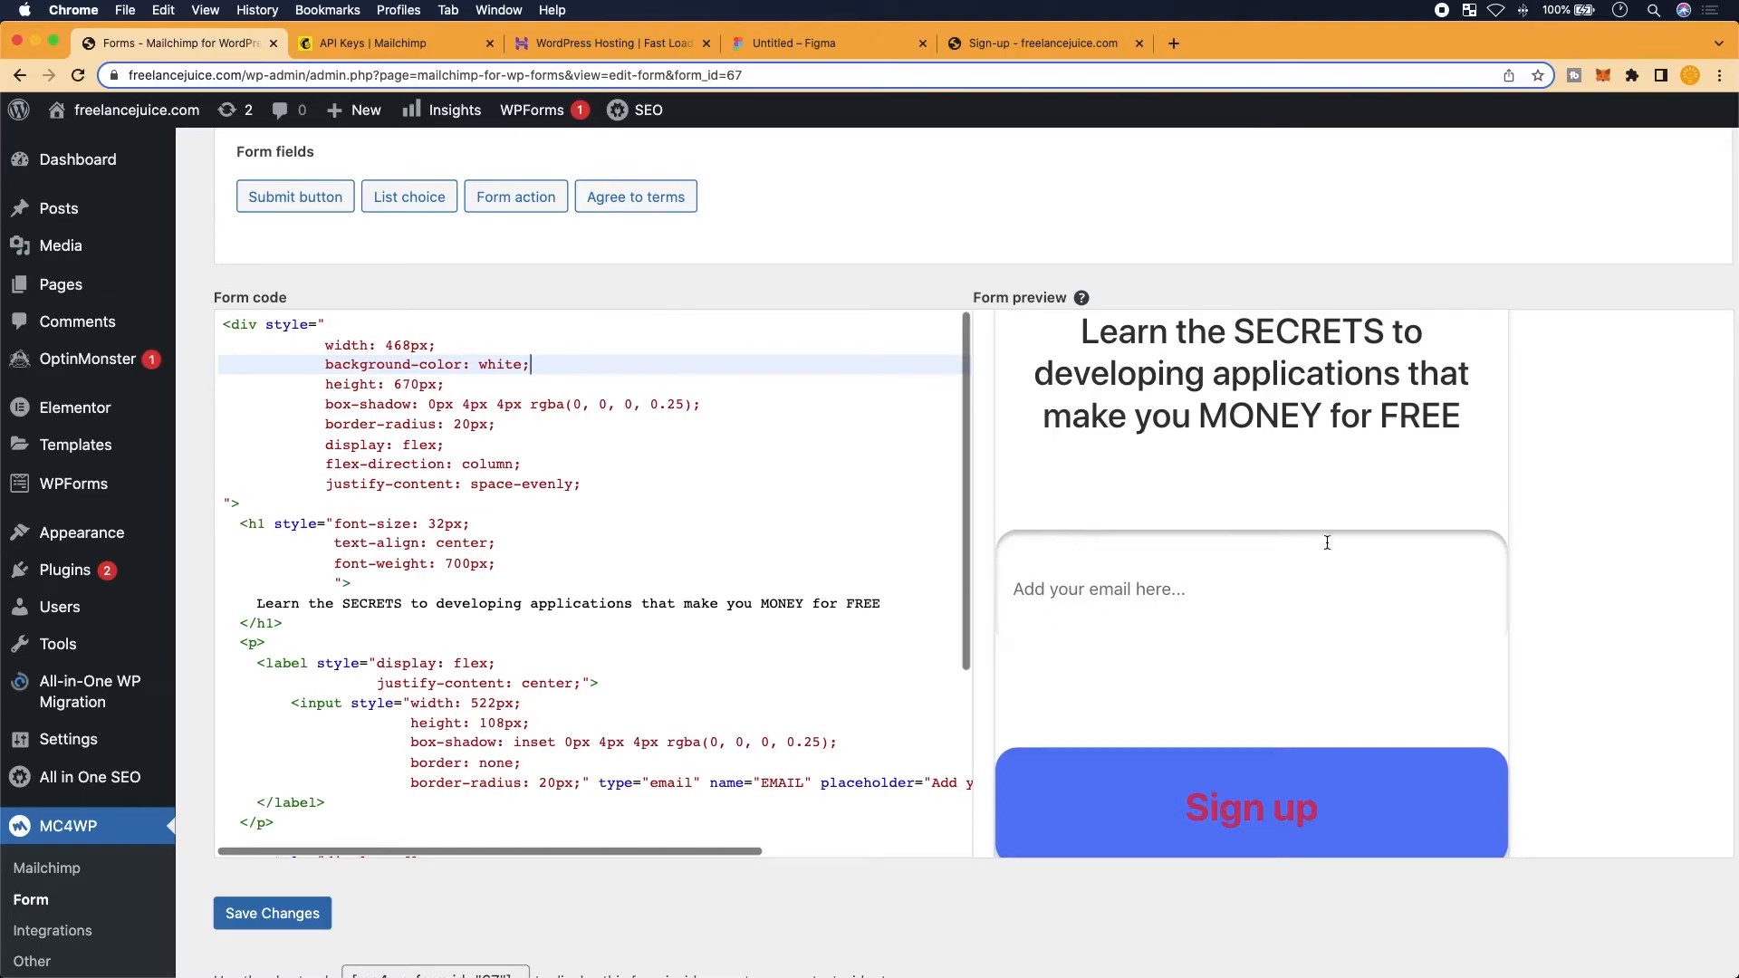
scroll(1495, 585, "down", 1)
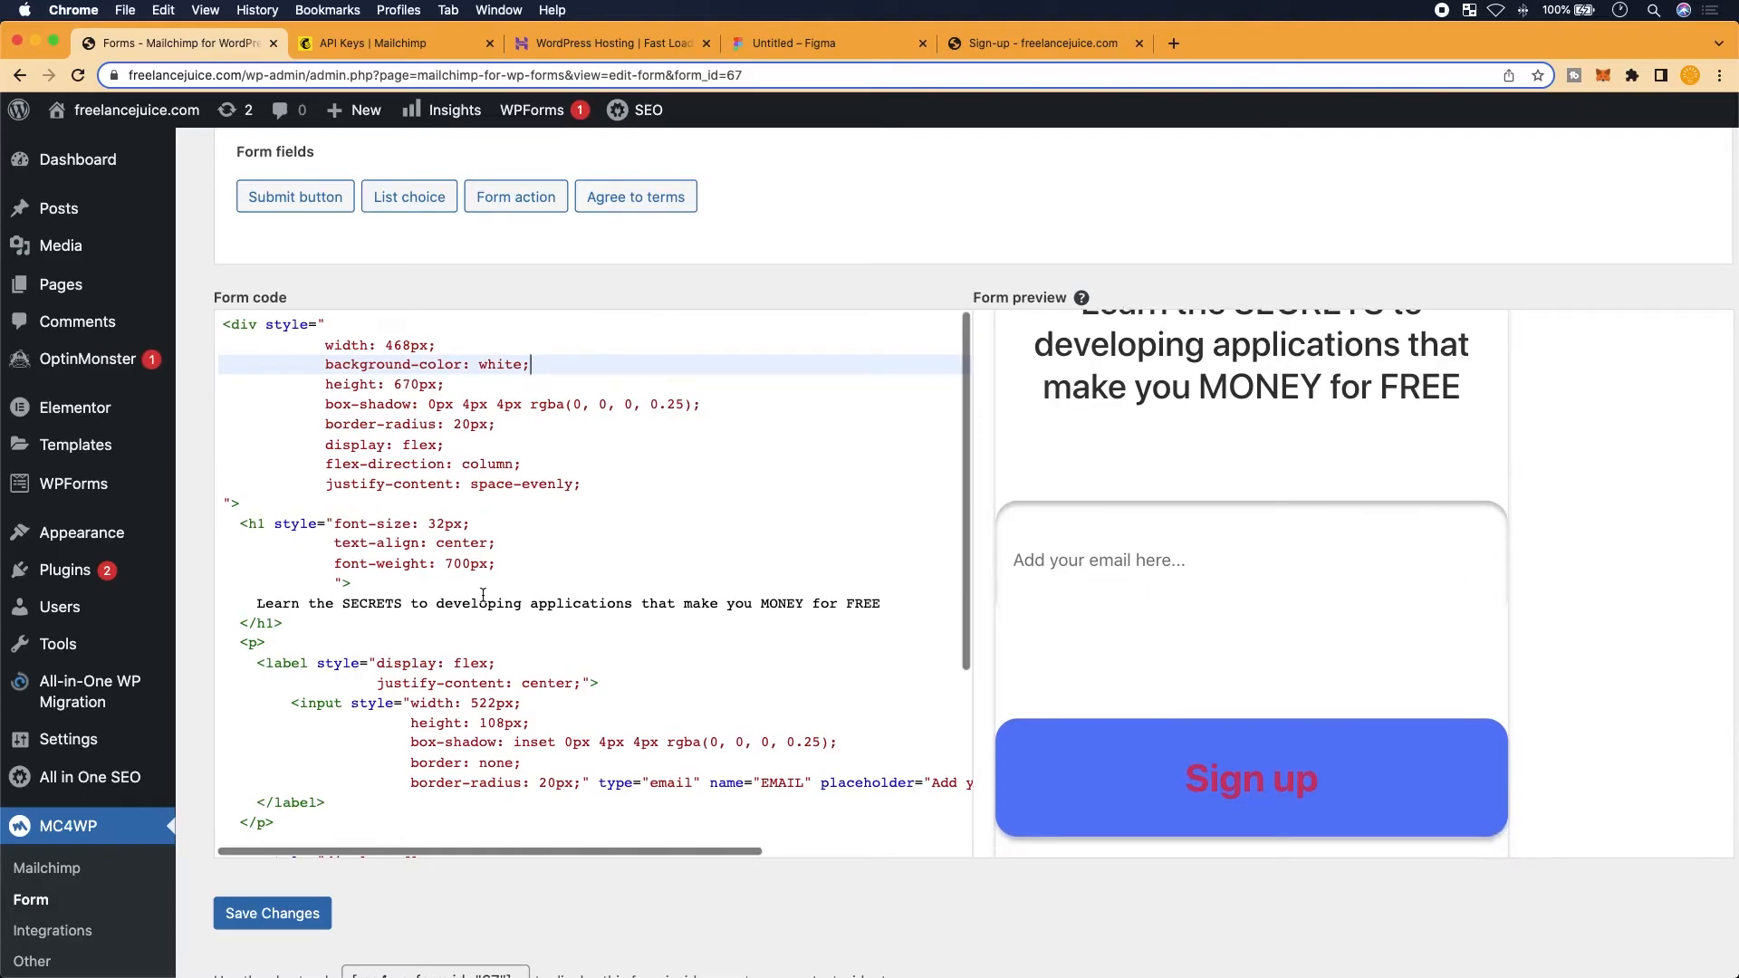
scroll(373, 643, "up", 3)
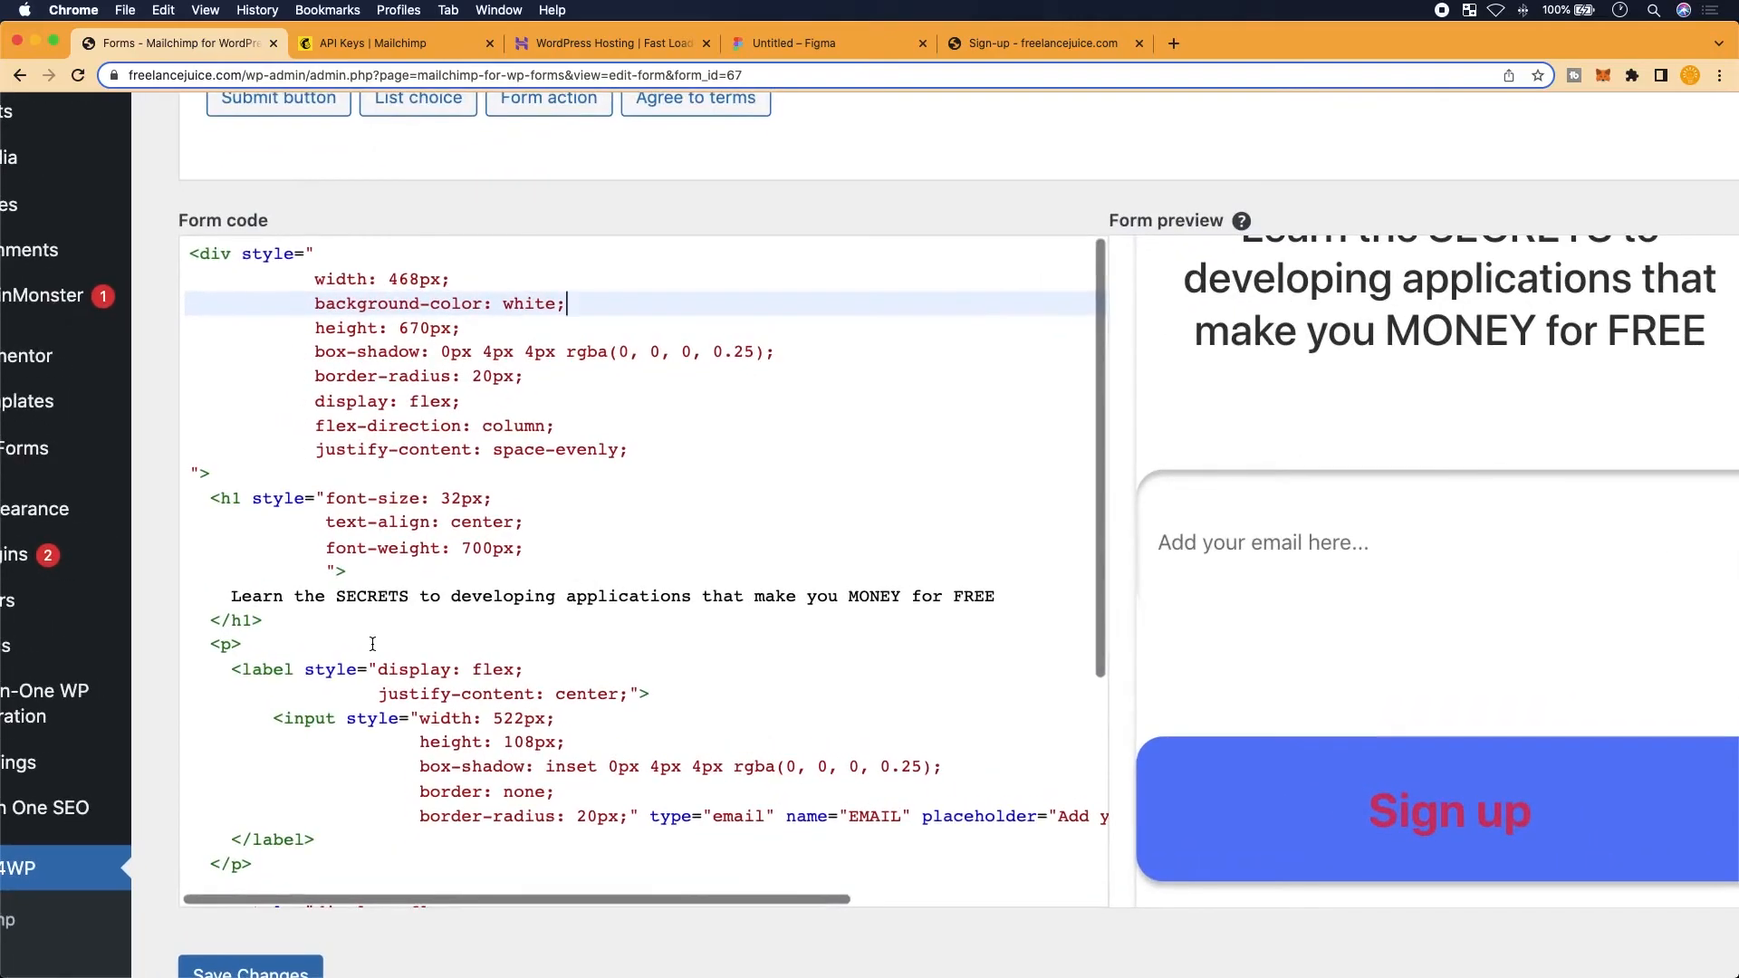
scroll(373, 643, "down", 1)
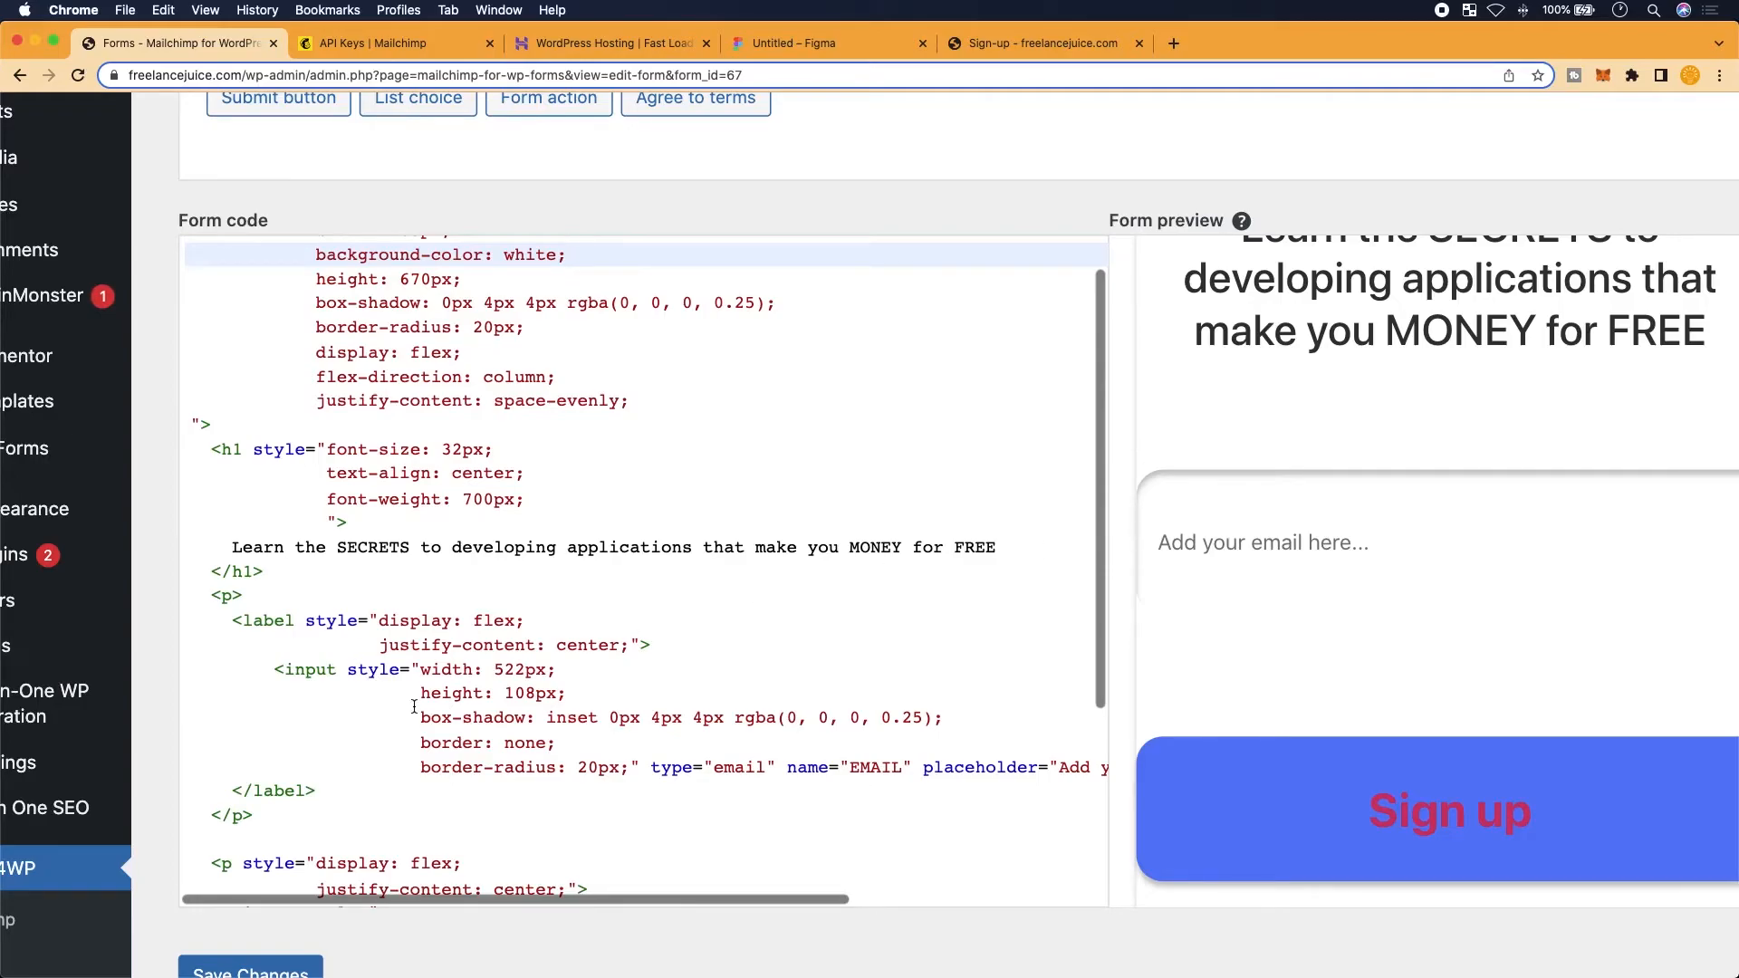
scroll(427, 678, "up", 5)
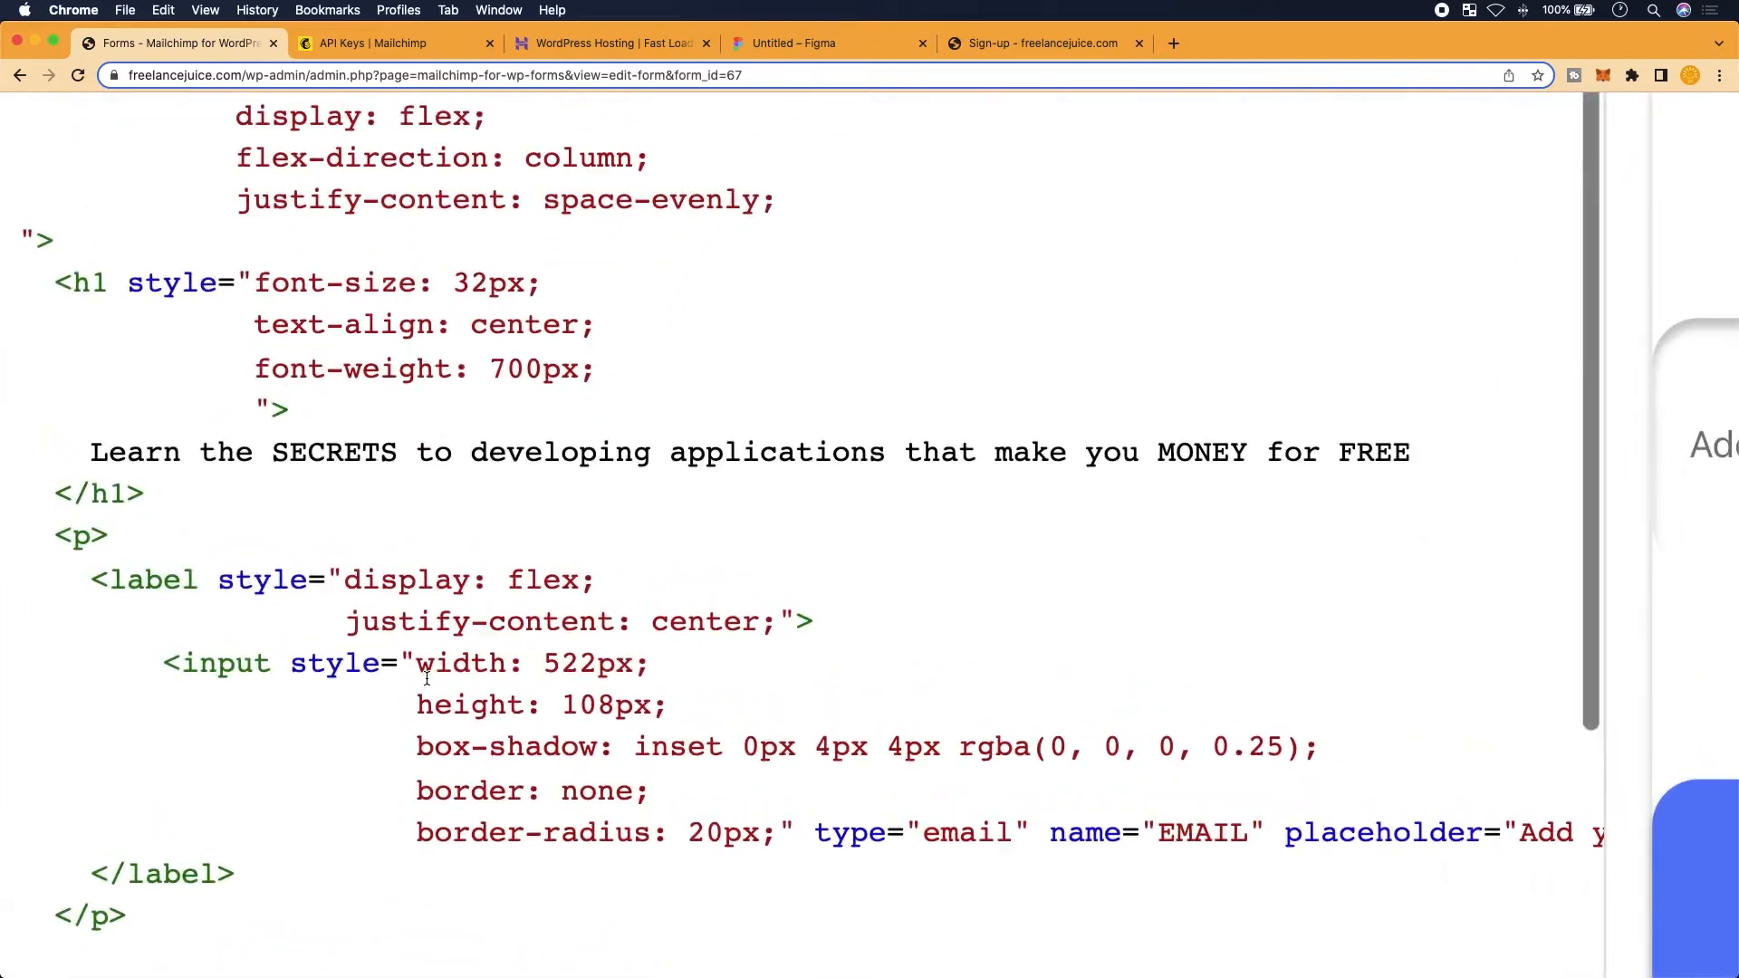
Change the email input's width from 522px to 400px
left_click(596, 664)
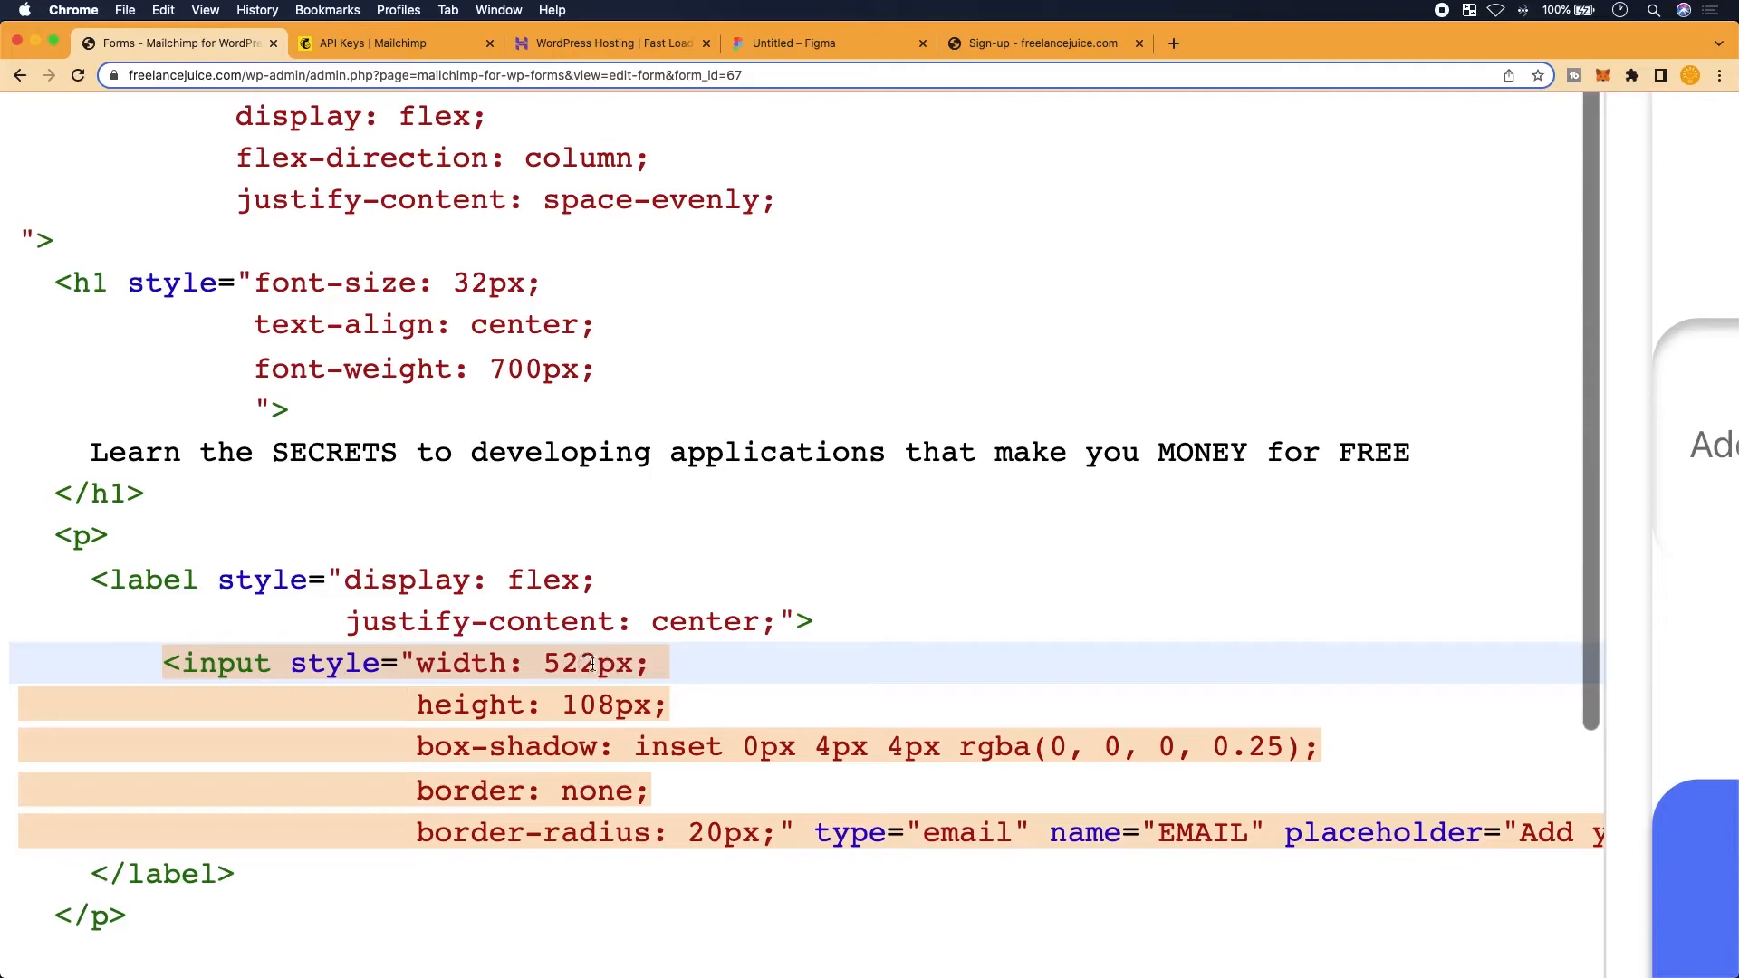
key("BackSpace")
key("BackSpace")
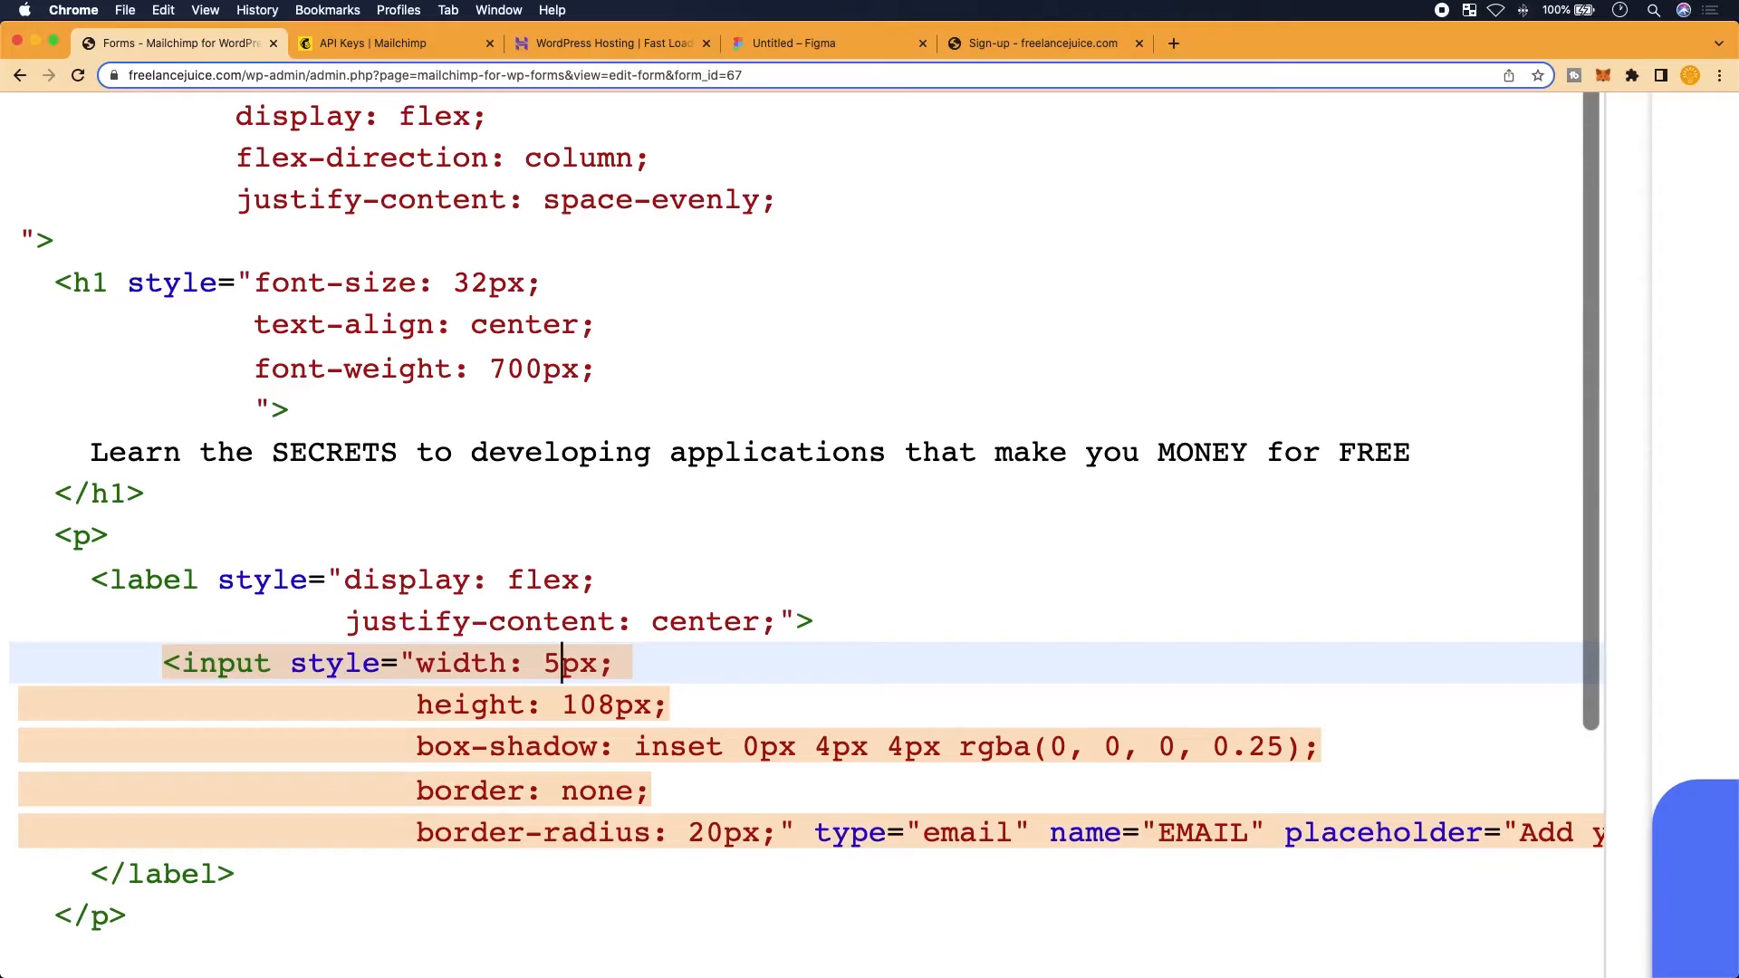
type("00")
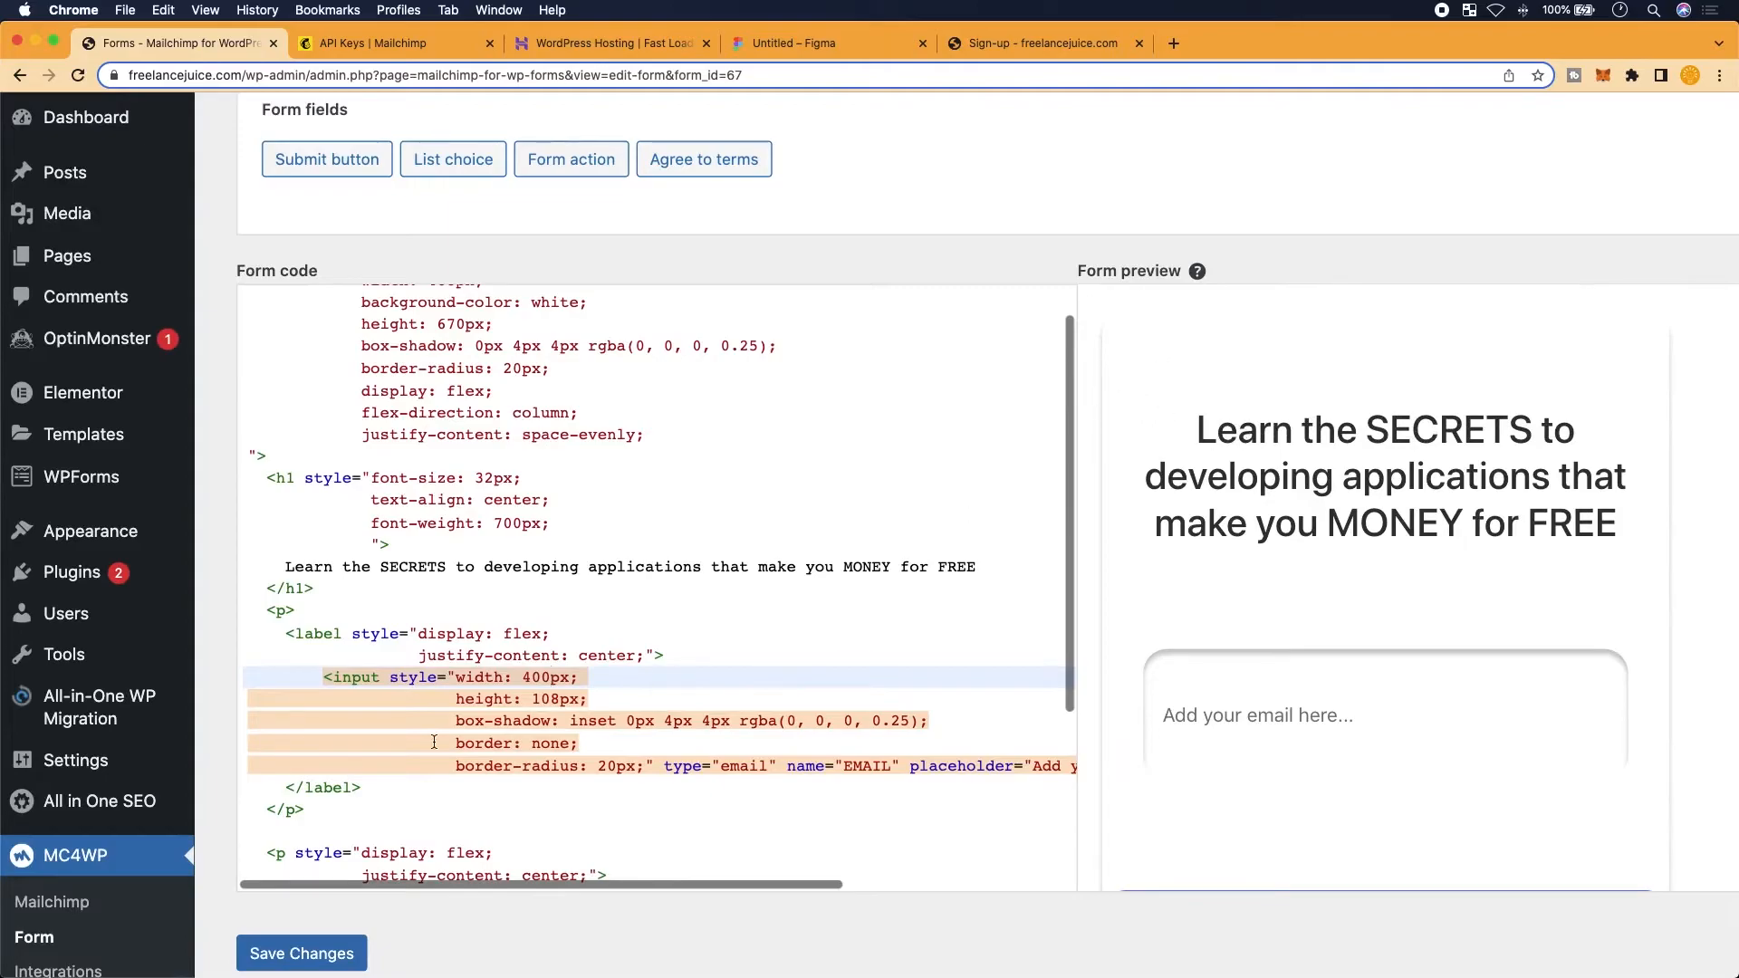
scroll(1199, 790, "down", 3)
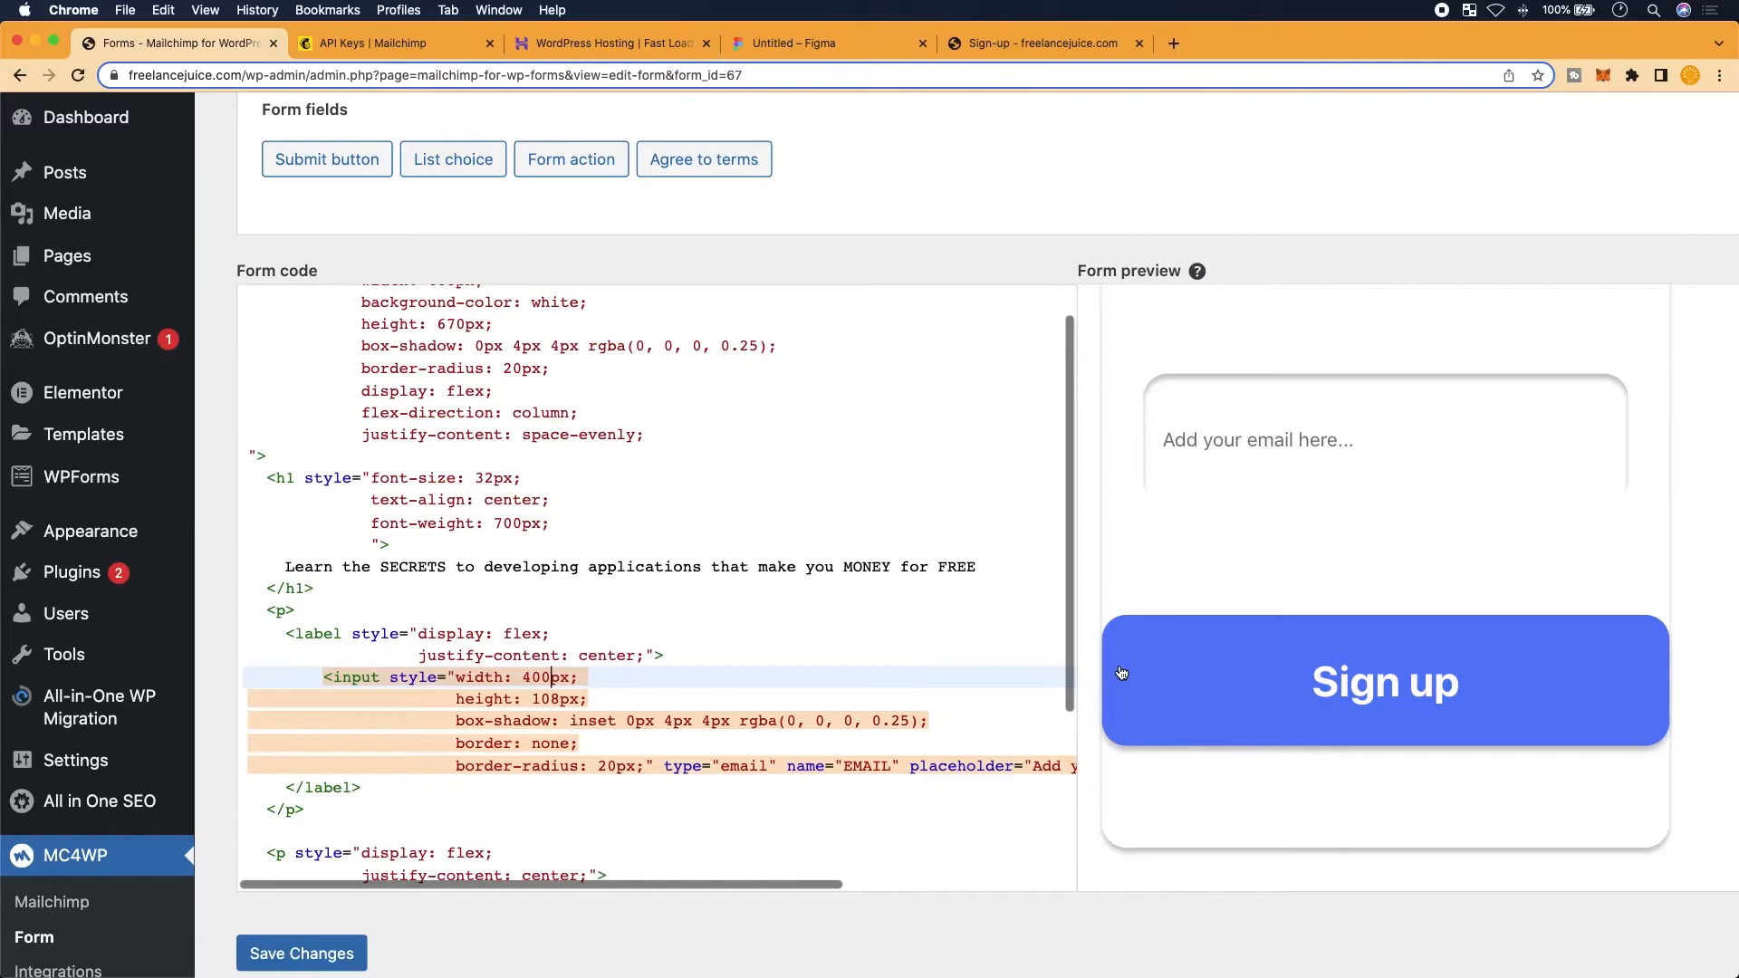
key("super+plus")
key("super+plus")
key("super+plus")
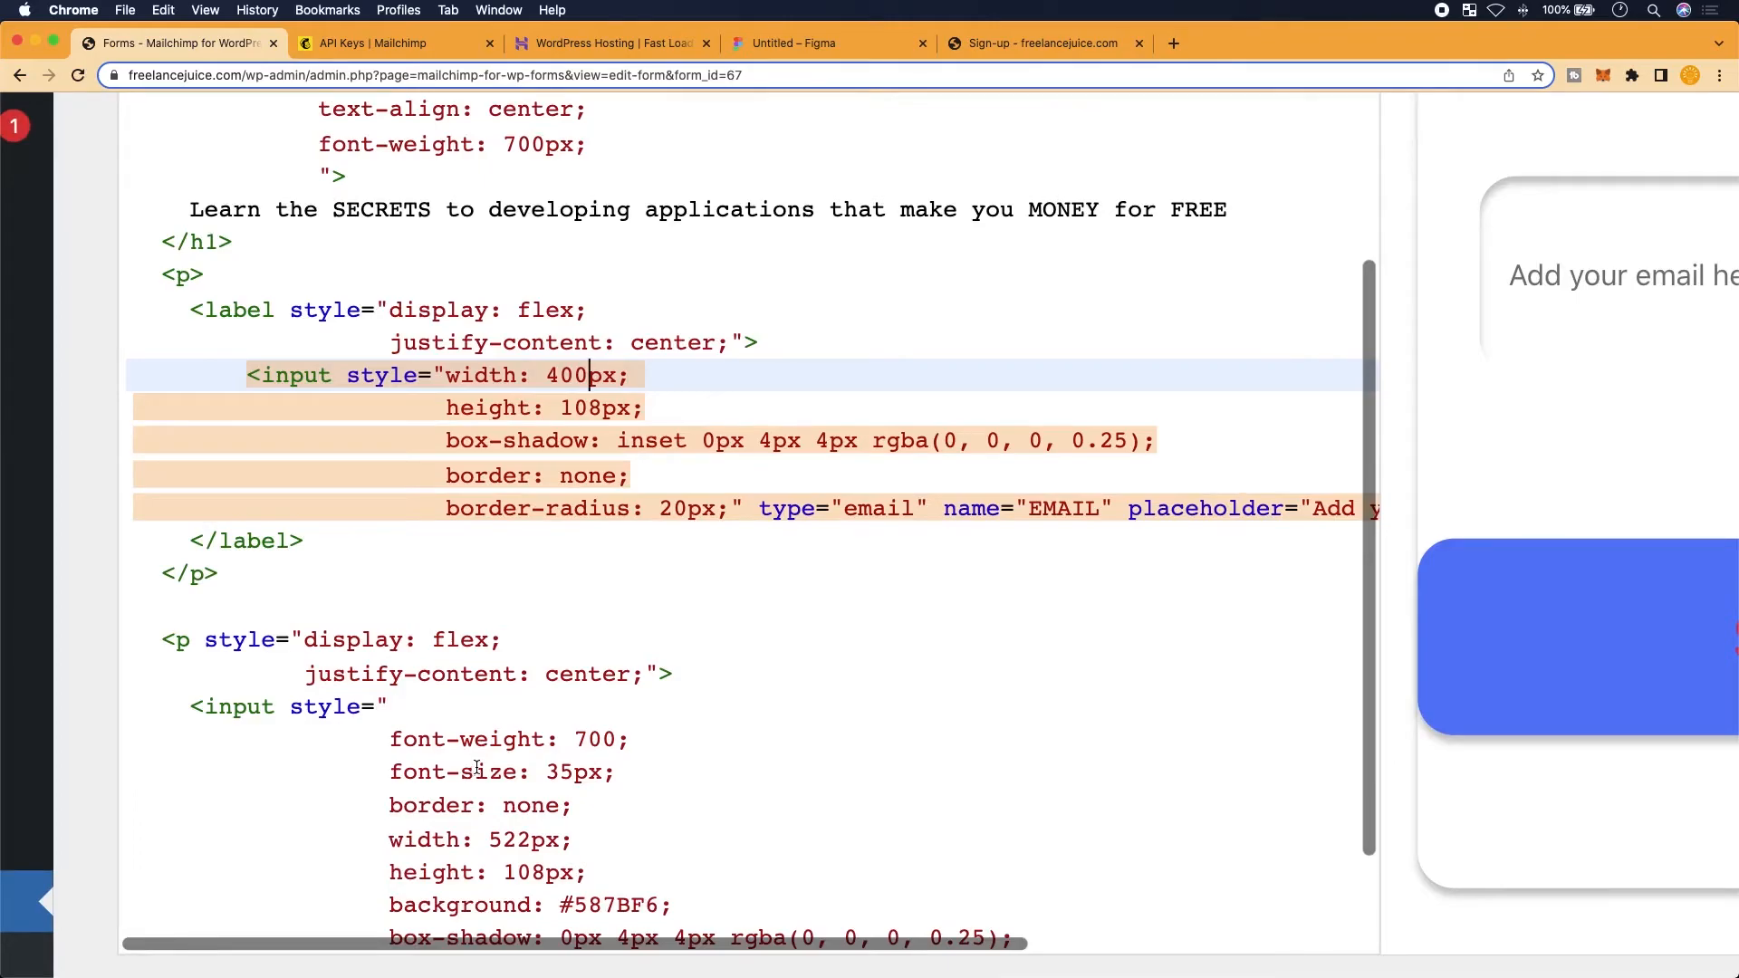
scroll(477, 769, "down", 3)
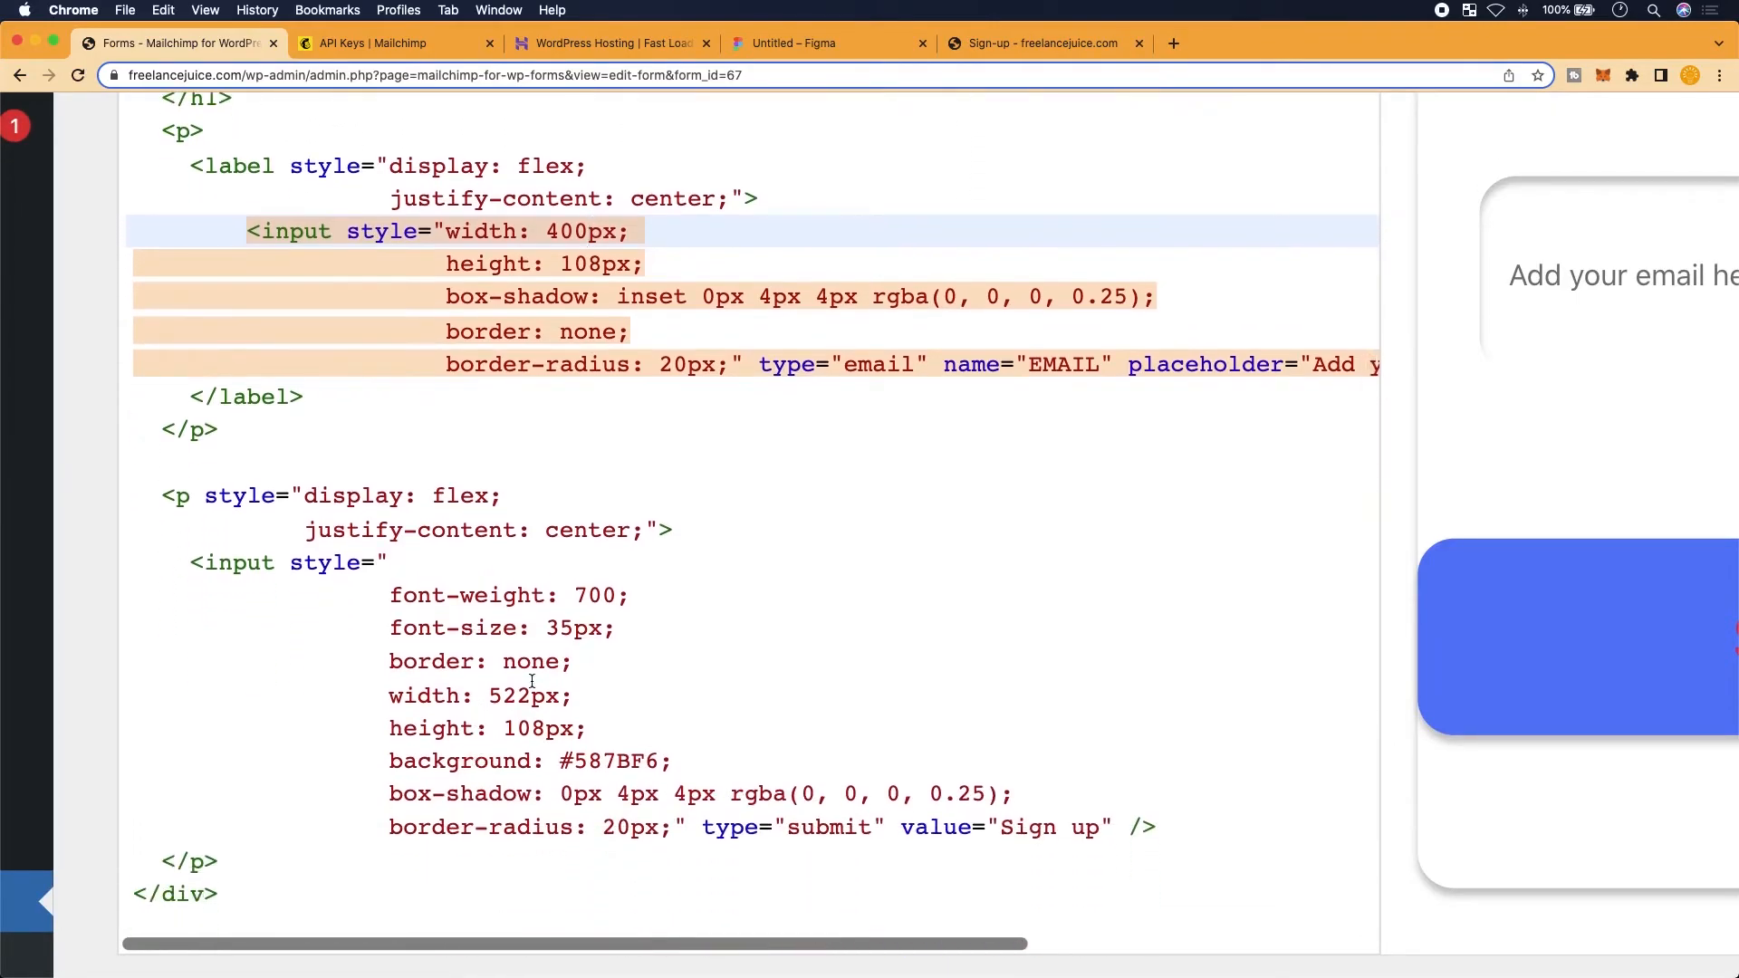
Set the Sign up button's width to 350px and save the form
left_click(532, 695)
key("BackSpace")
key("BackSpace")
key("BackSpace")
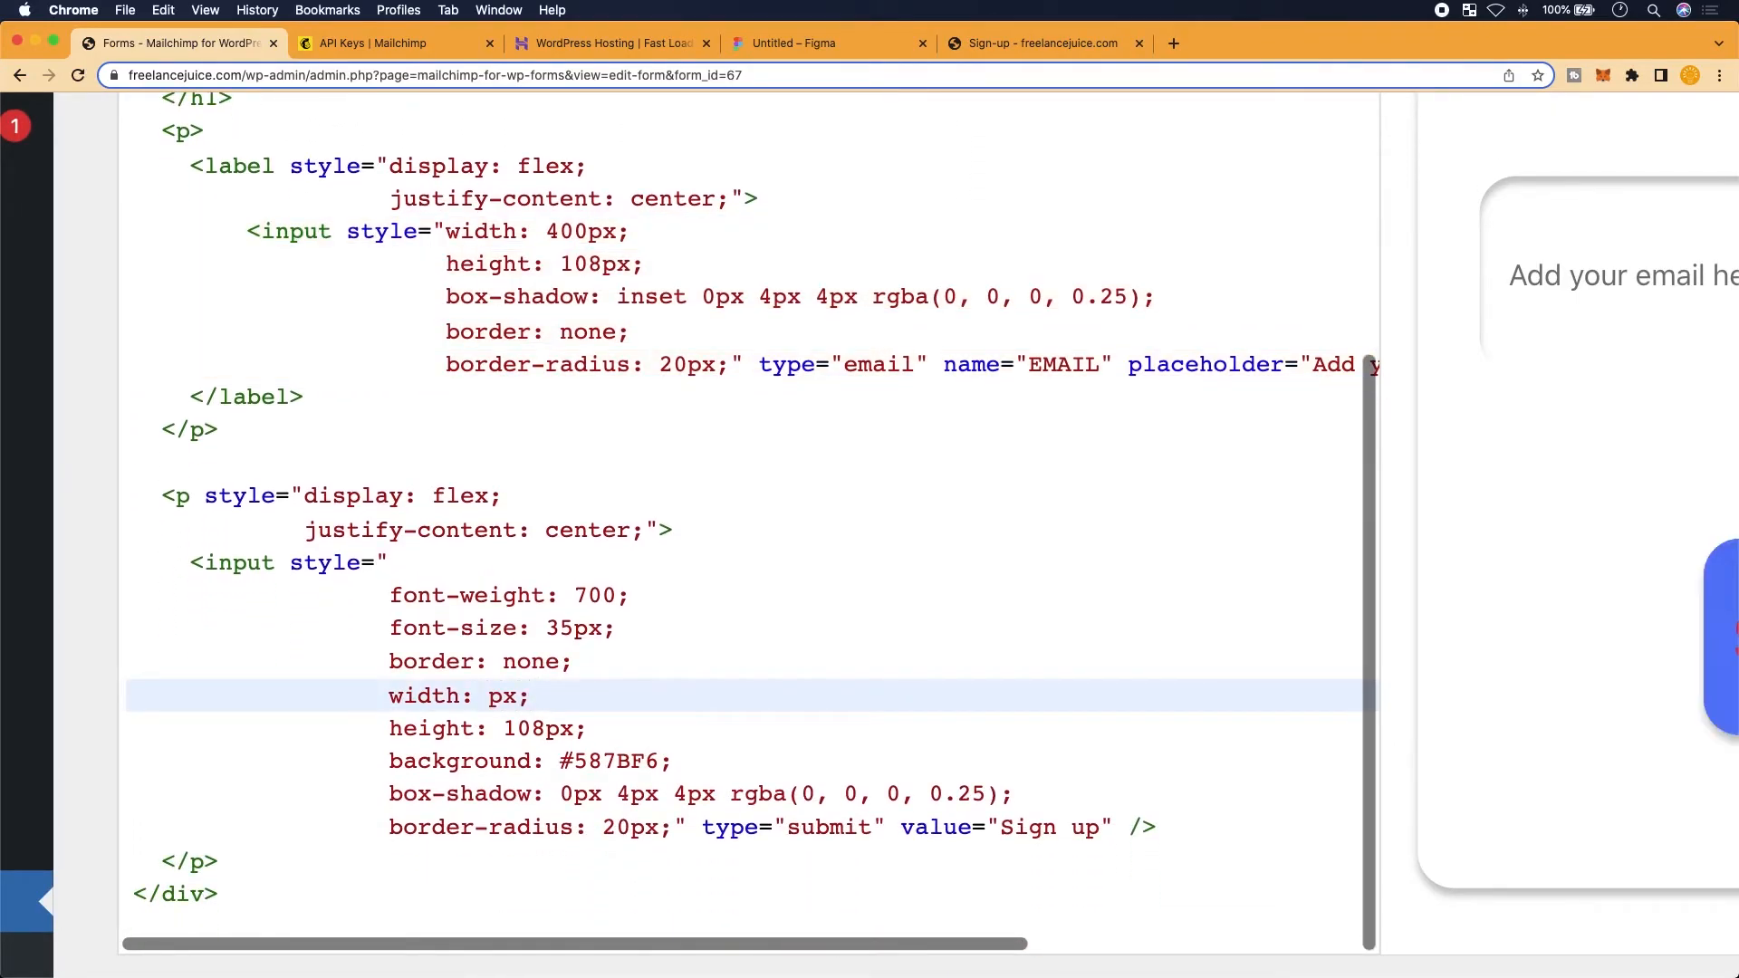
type("350")
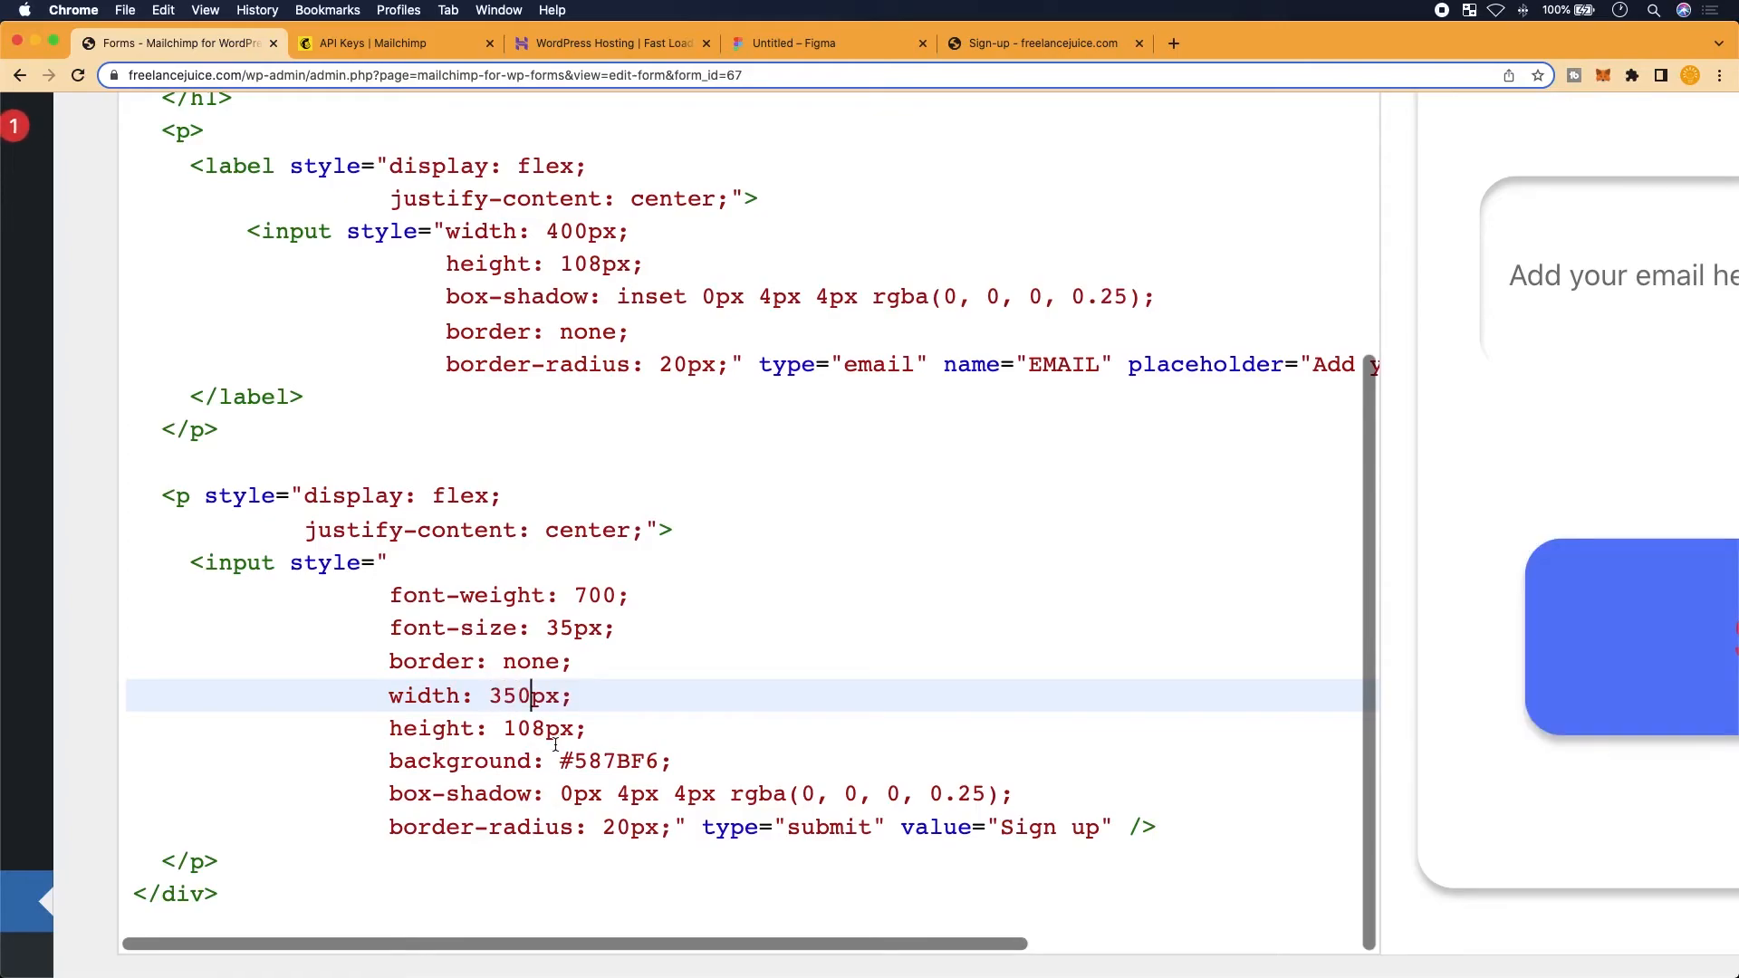
scroll(555, 745, "down", 5)
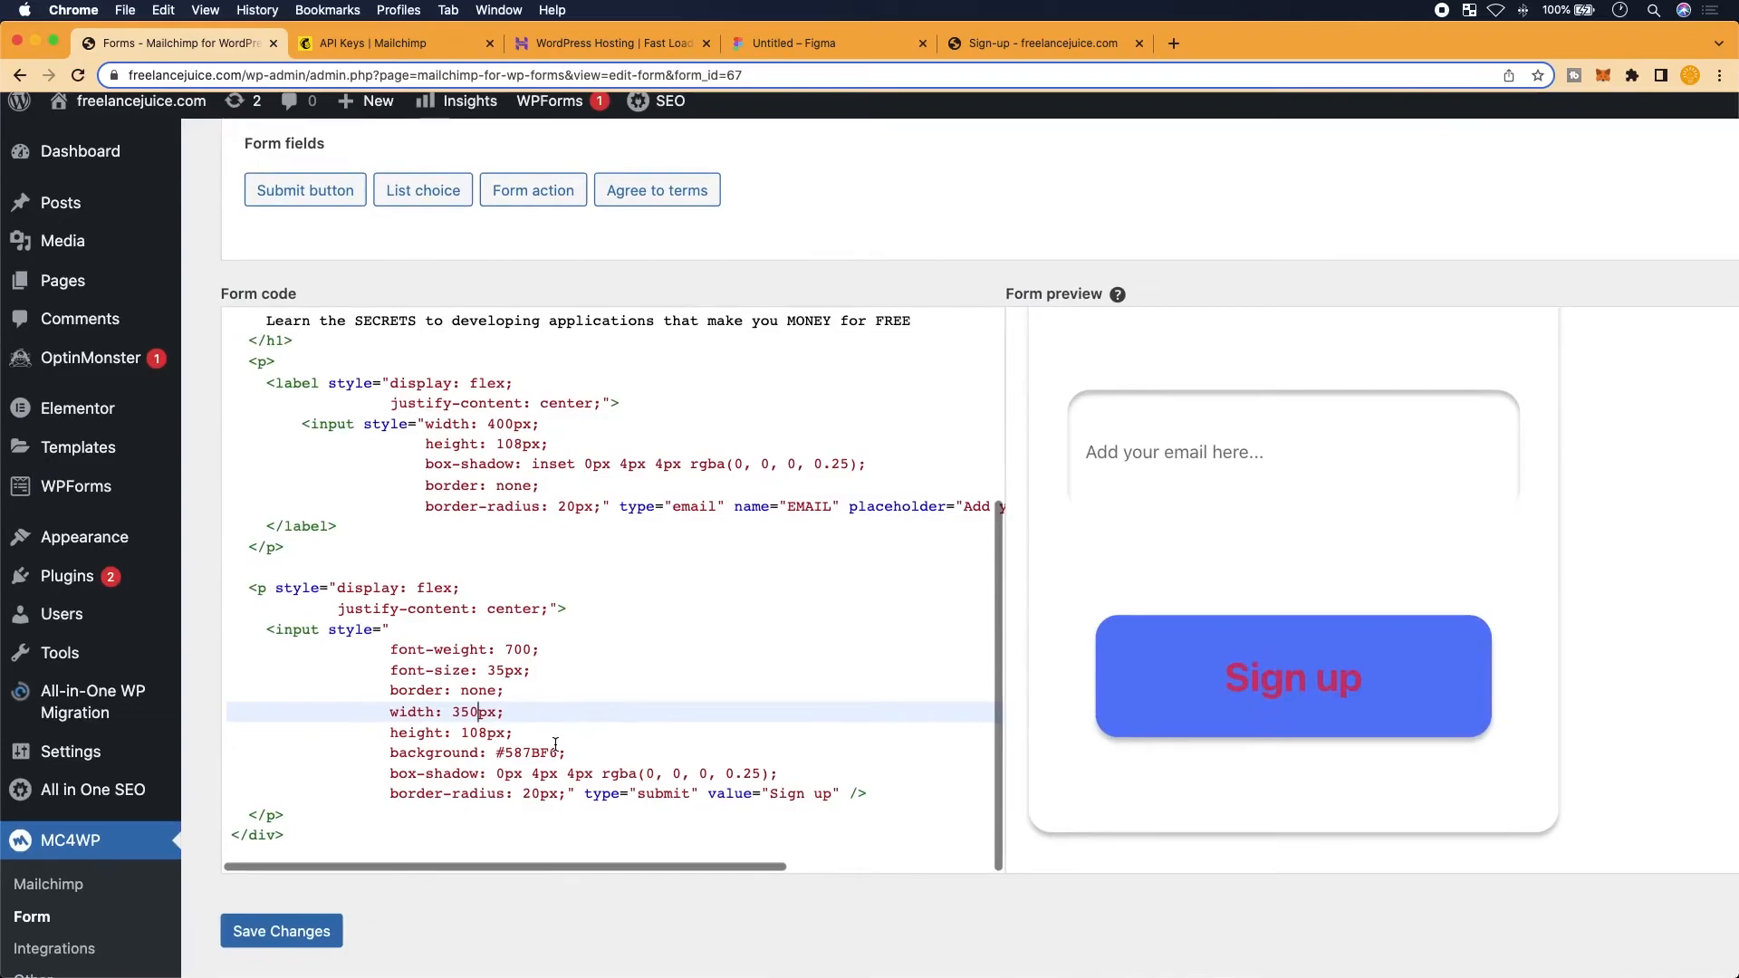
scroll(1153, 668, "up", 3)
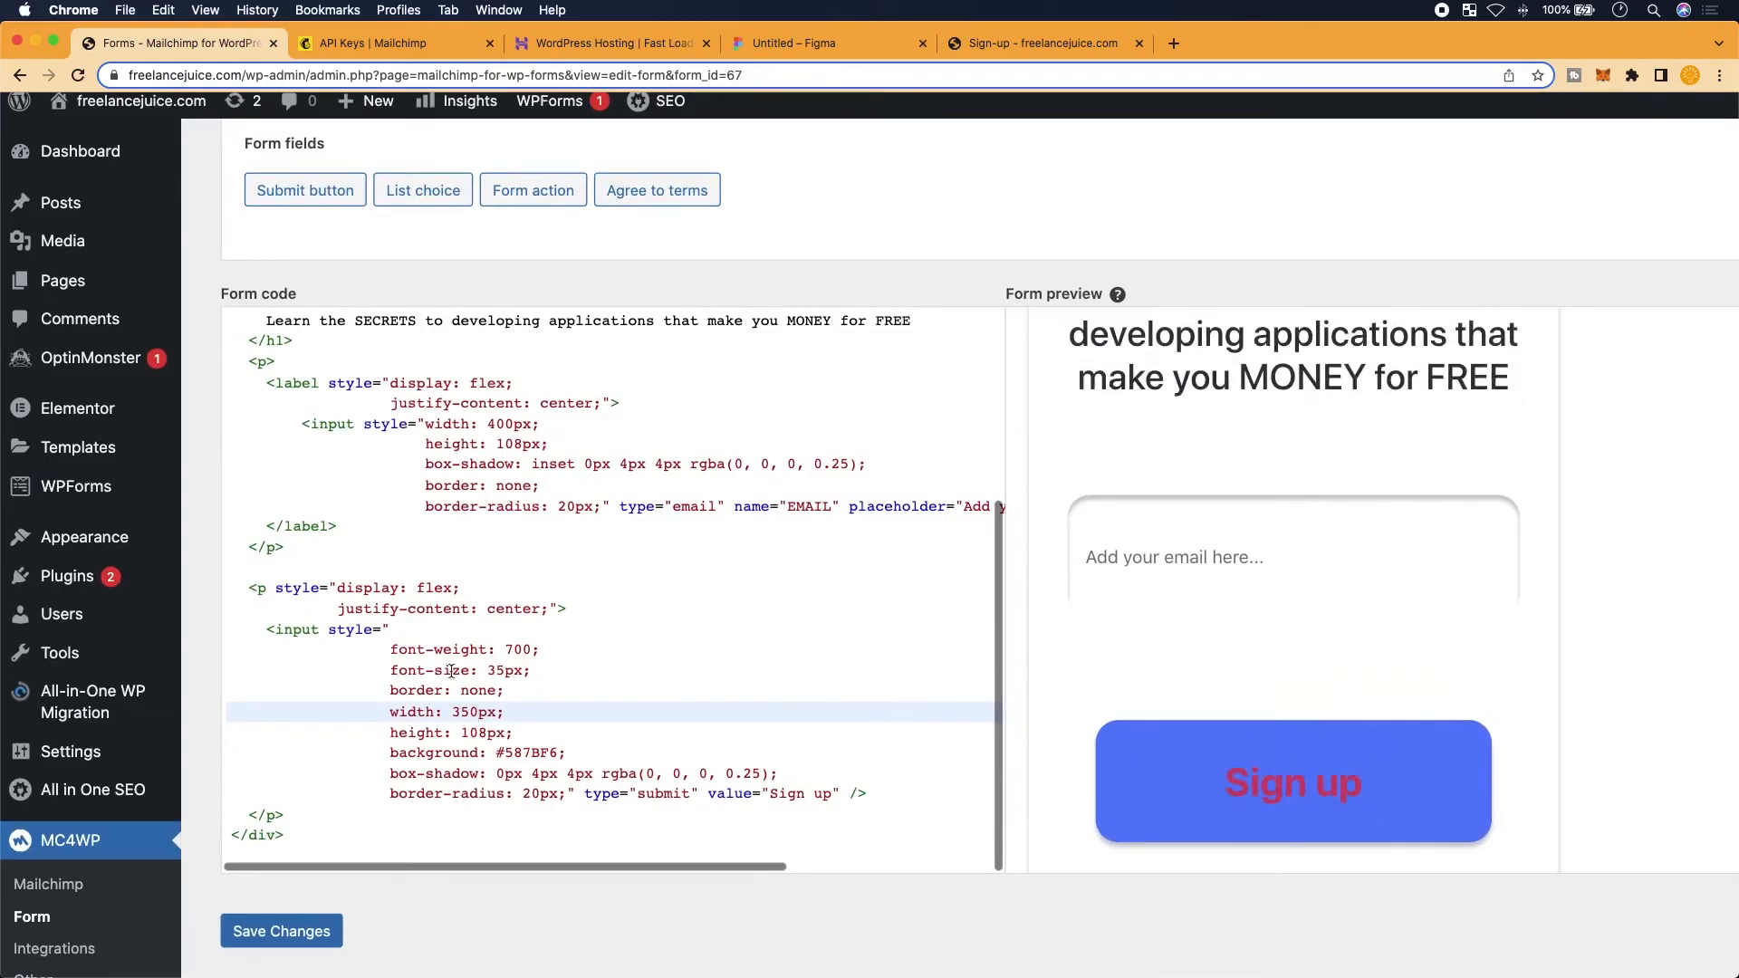
scroll(280, 815, "down", 2)
left_click(281, 828)
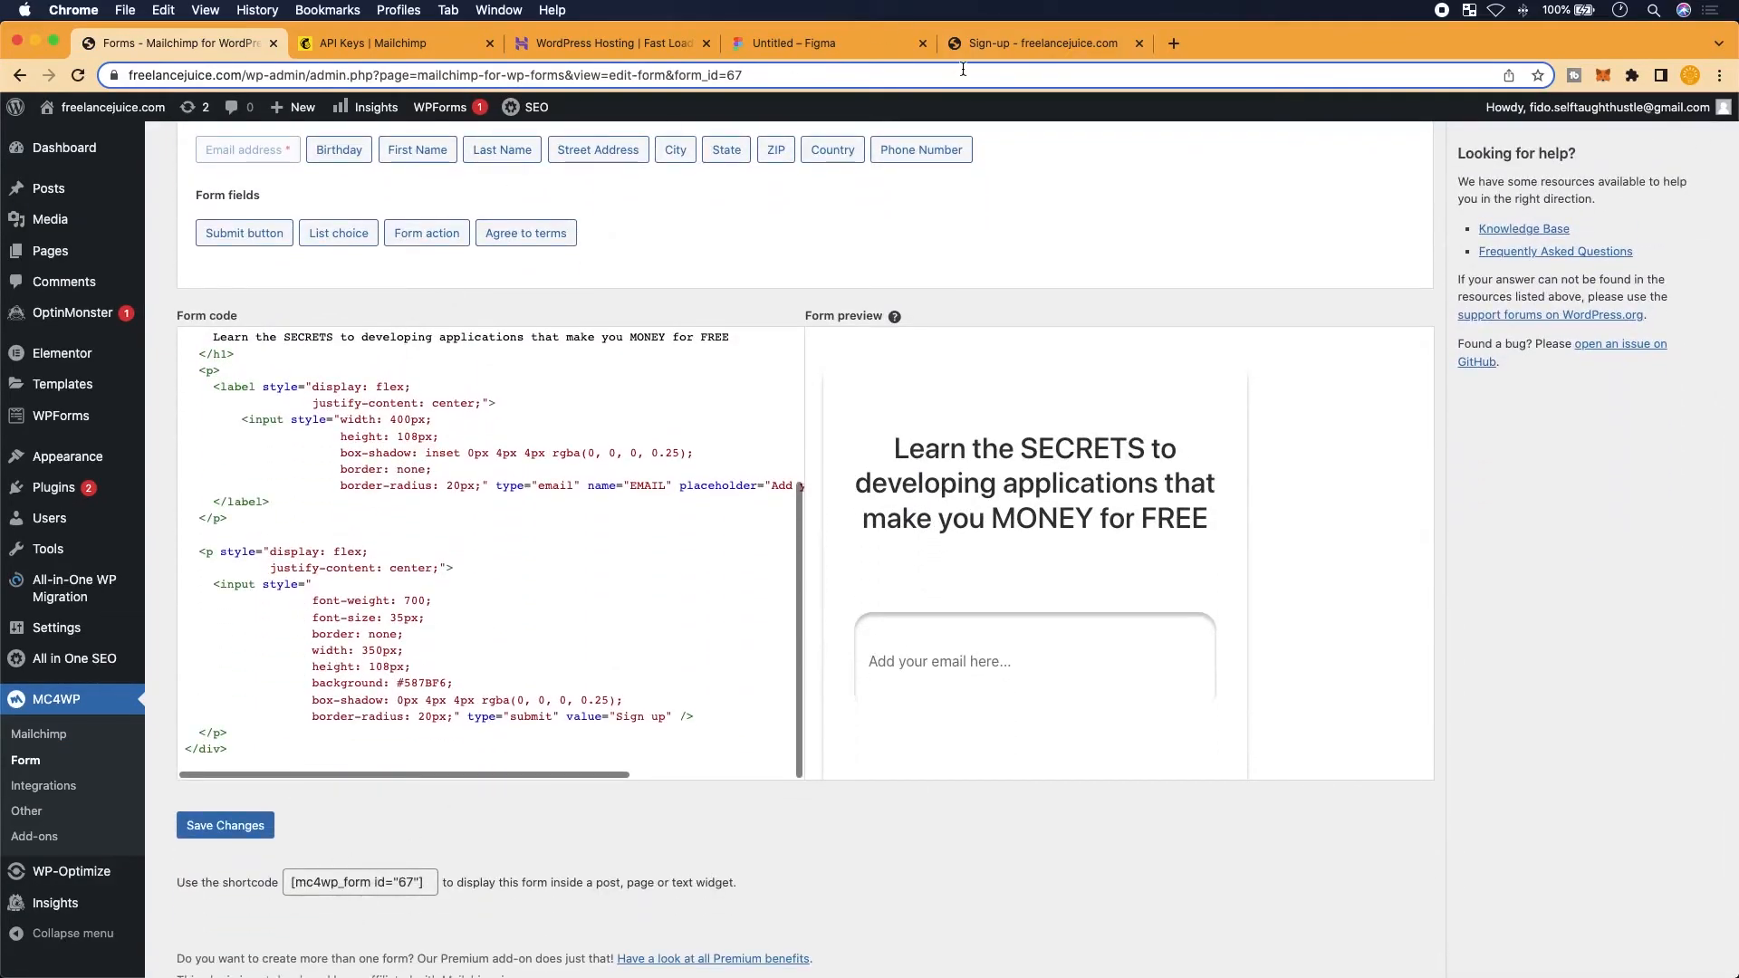
Reload the live Sign-up - freelancejuice.com tab to show the narrower card and resized button
left_click(978, 50)
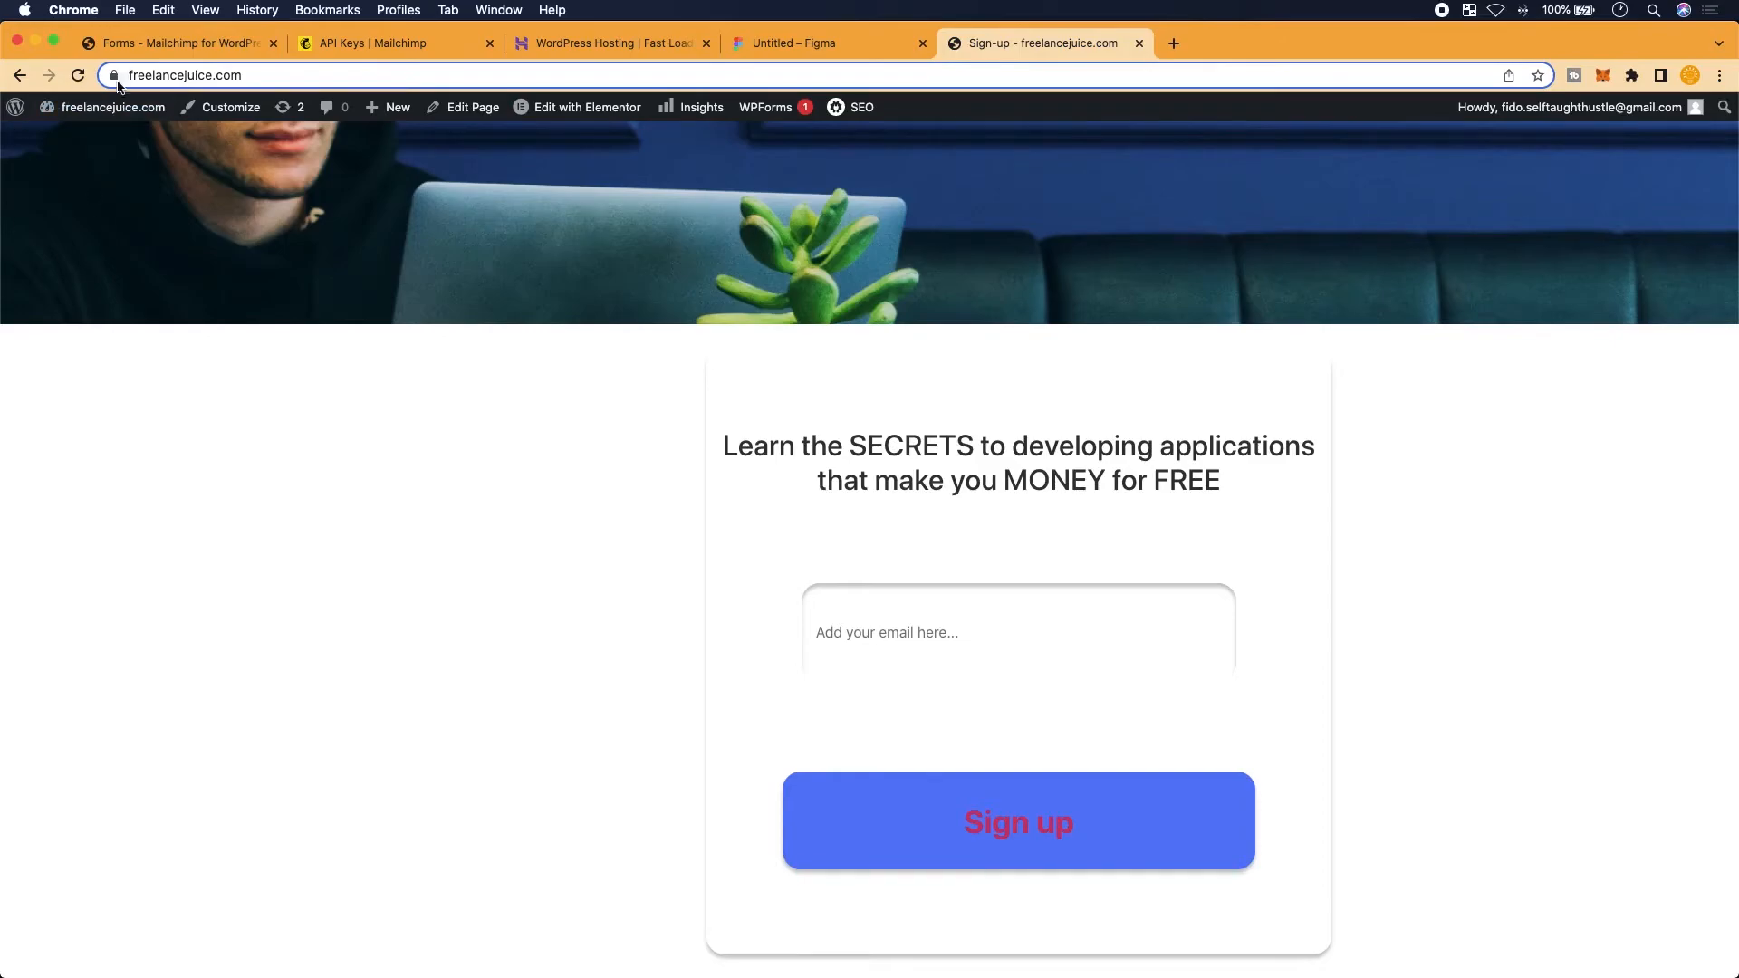
left_click(78, 75)
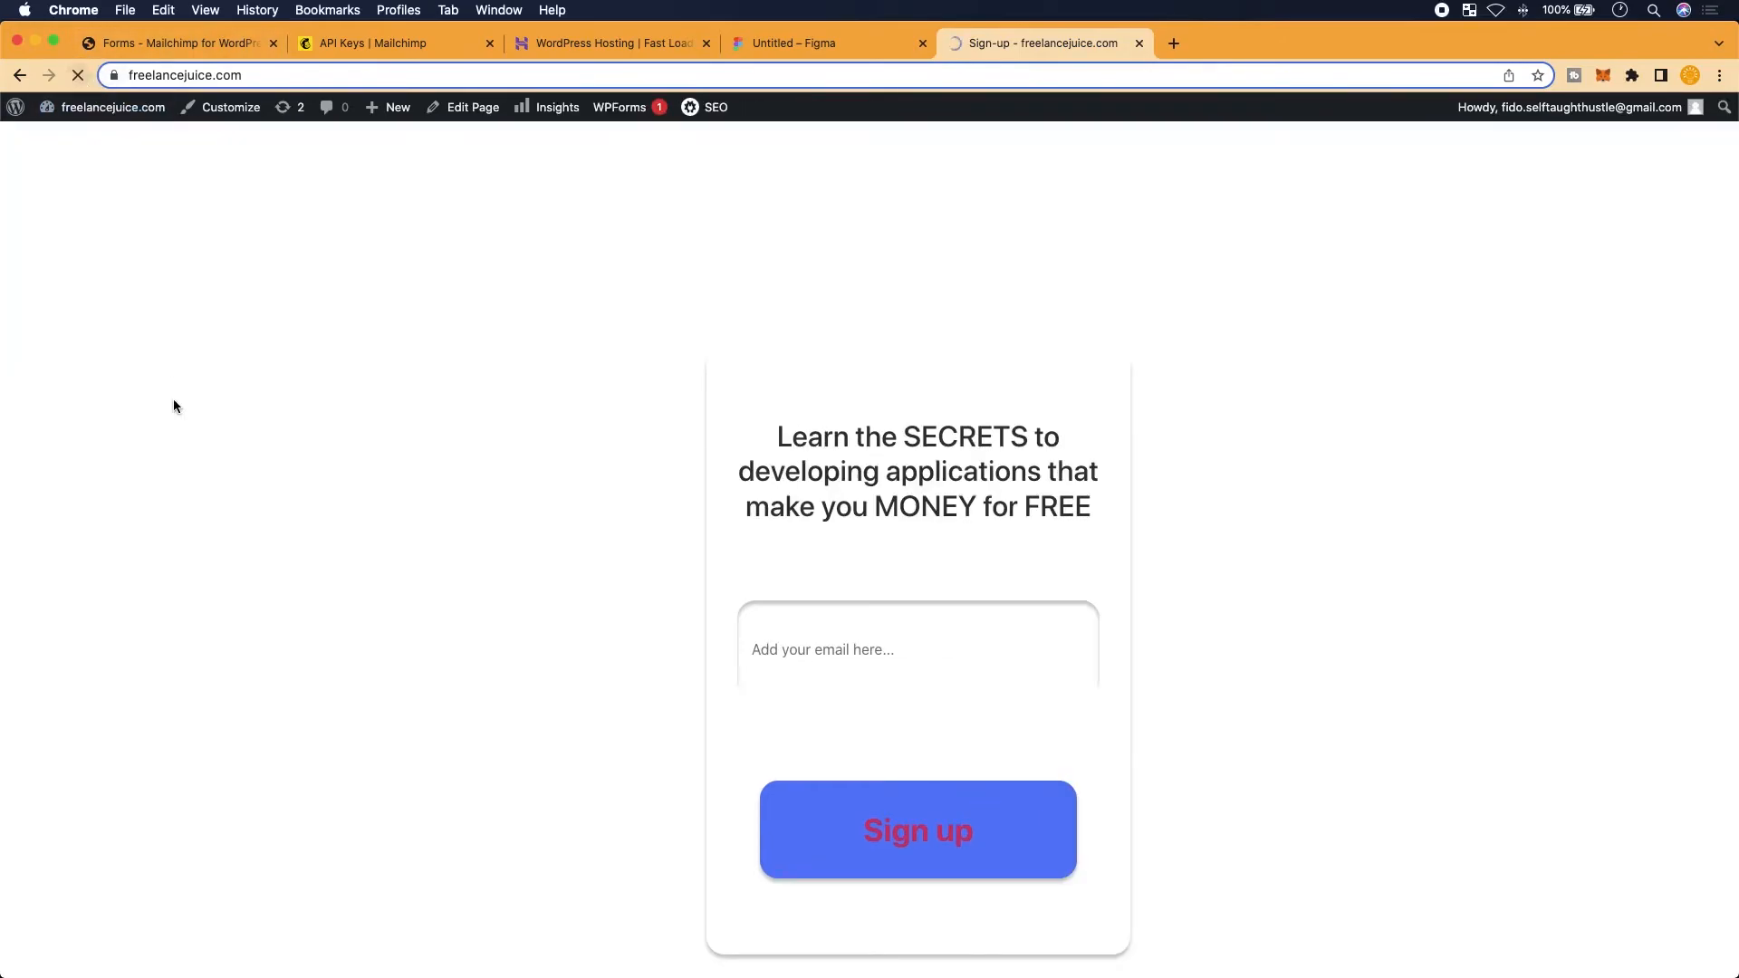
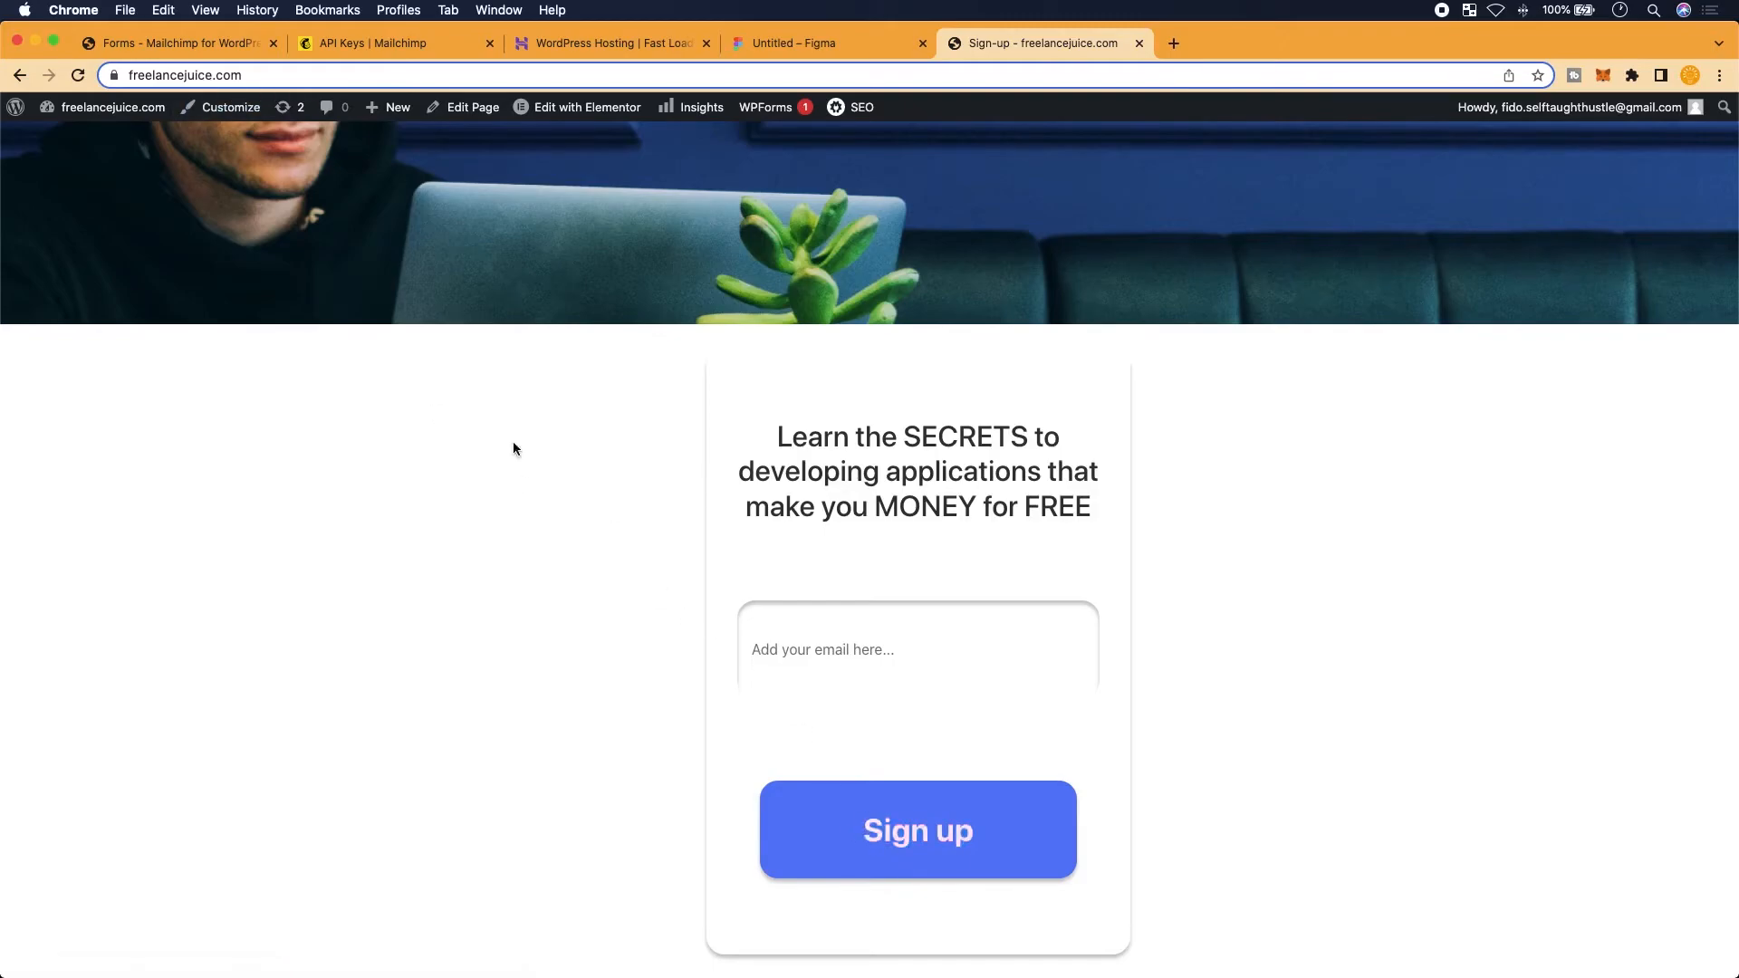
Add 'color: white;' to the Sign up button's inline style in the form code
left_click(176, 49)
scroll(345, 611, "up", 5)
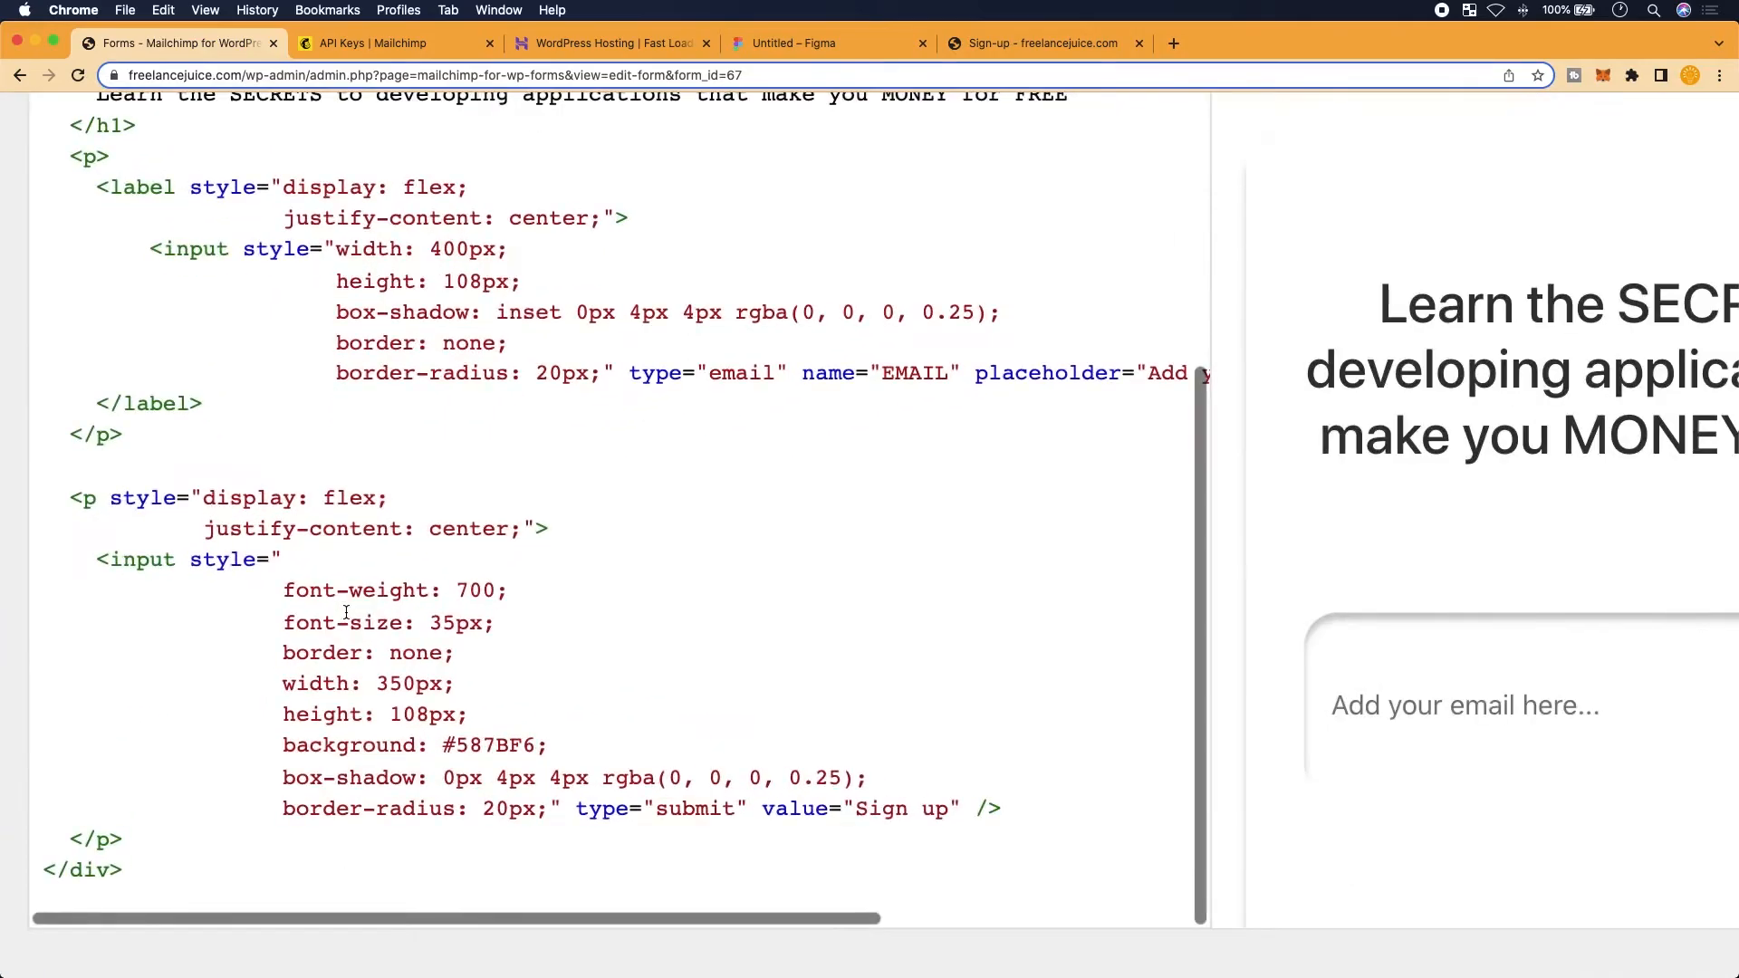
left_click(332, 567)
key("Return")
type("color:")
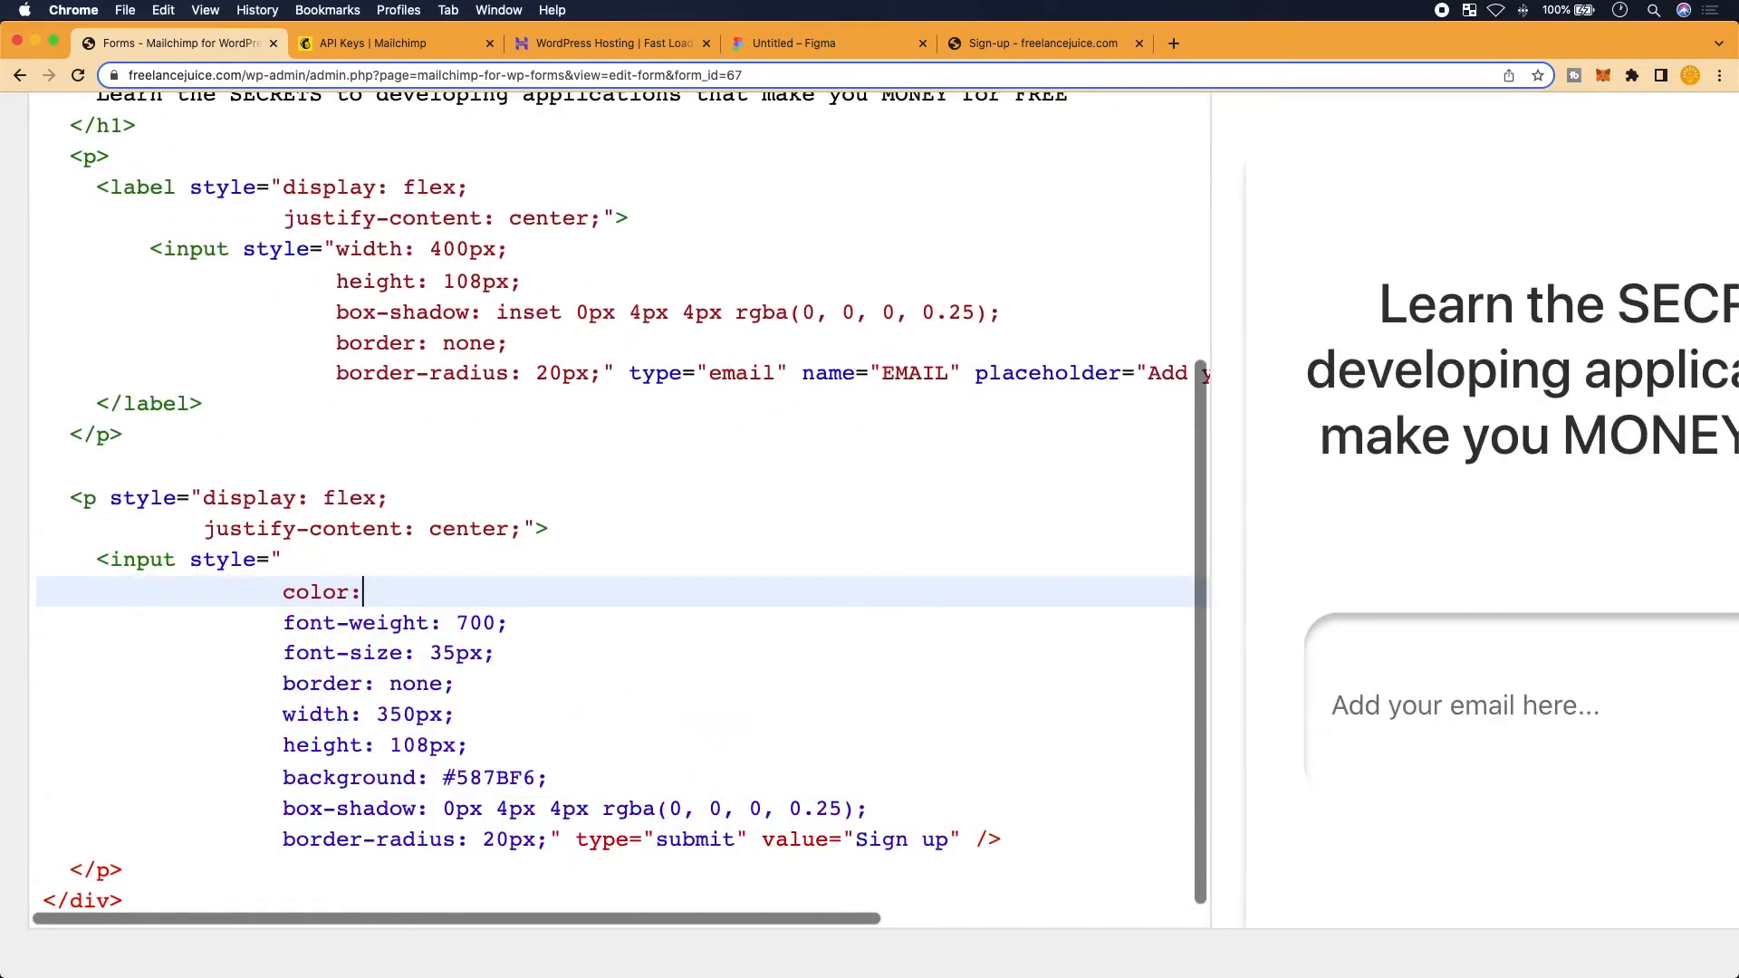
type(" white;")
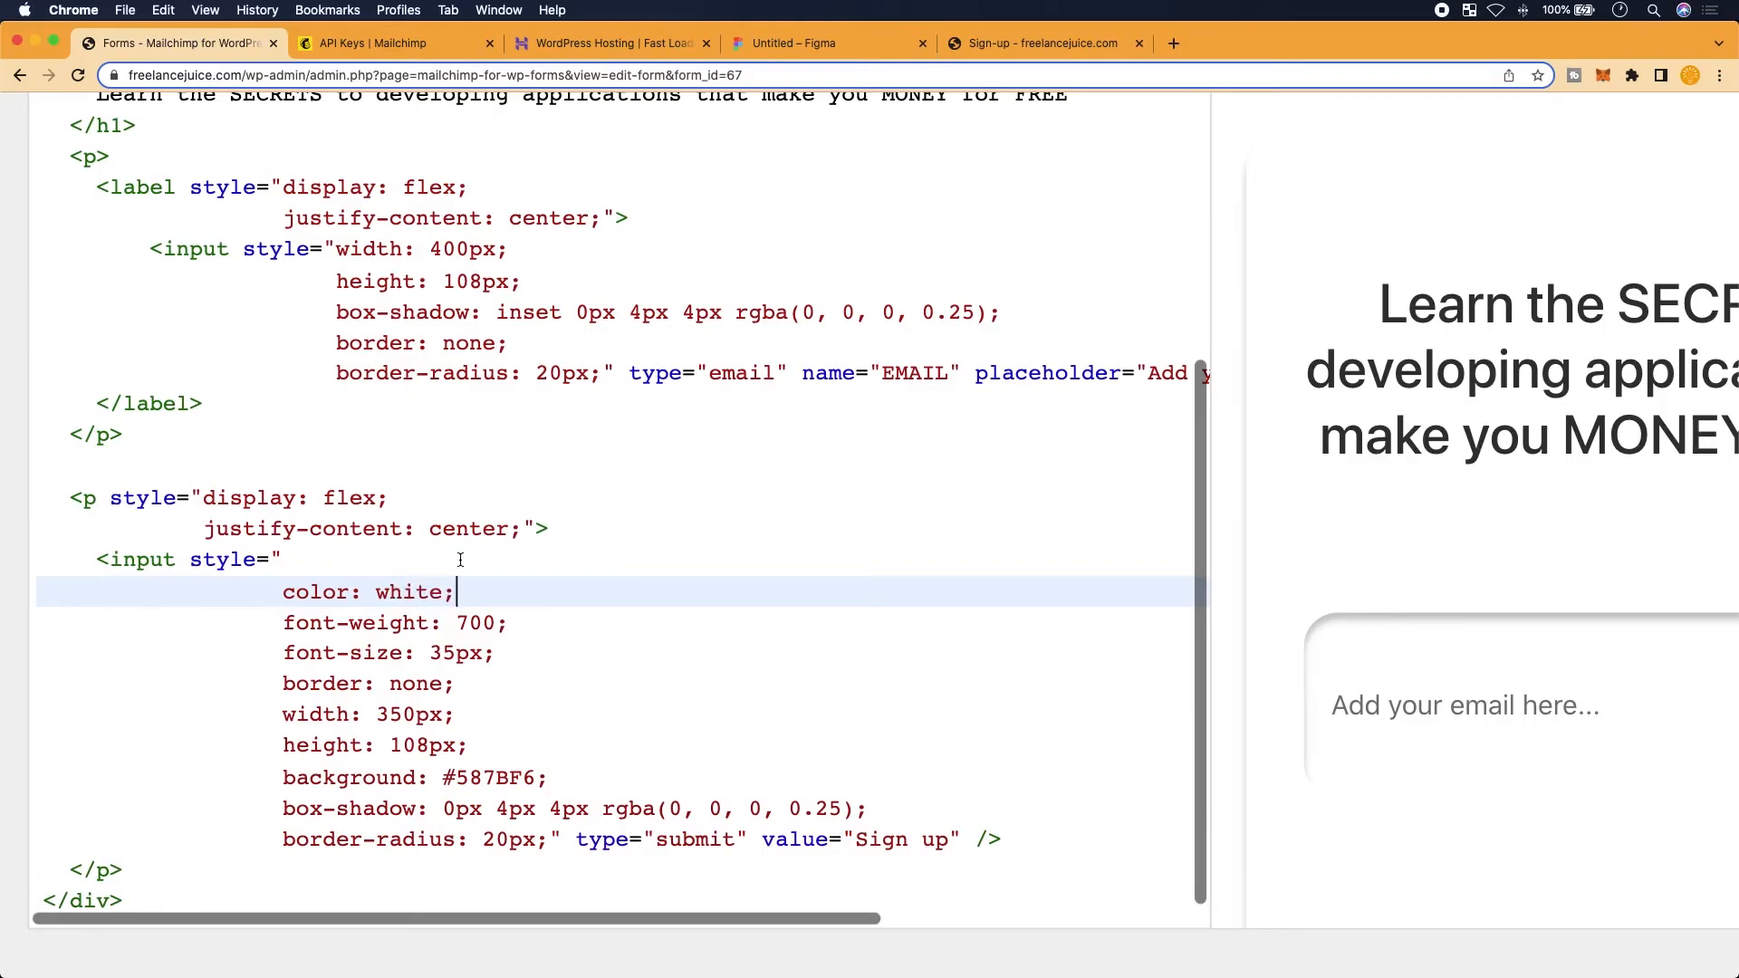
Save the form changes and bring up the Figma design for comparison
scroll(460, 560, "down", 1)
scroll(1489, 665, "down", 2)
scroll(1490, 665, "down", 1)
scroll(1512, 690, "down", 3)
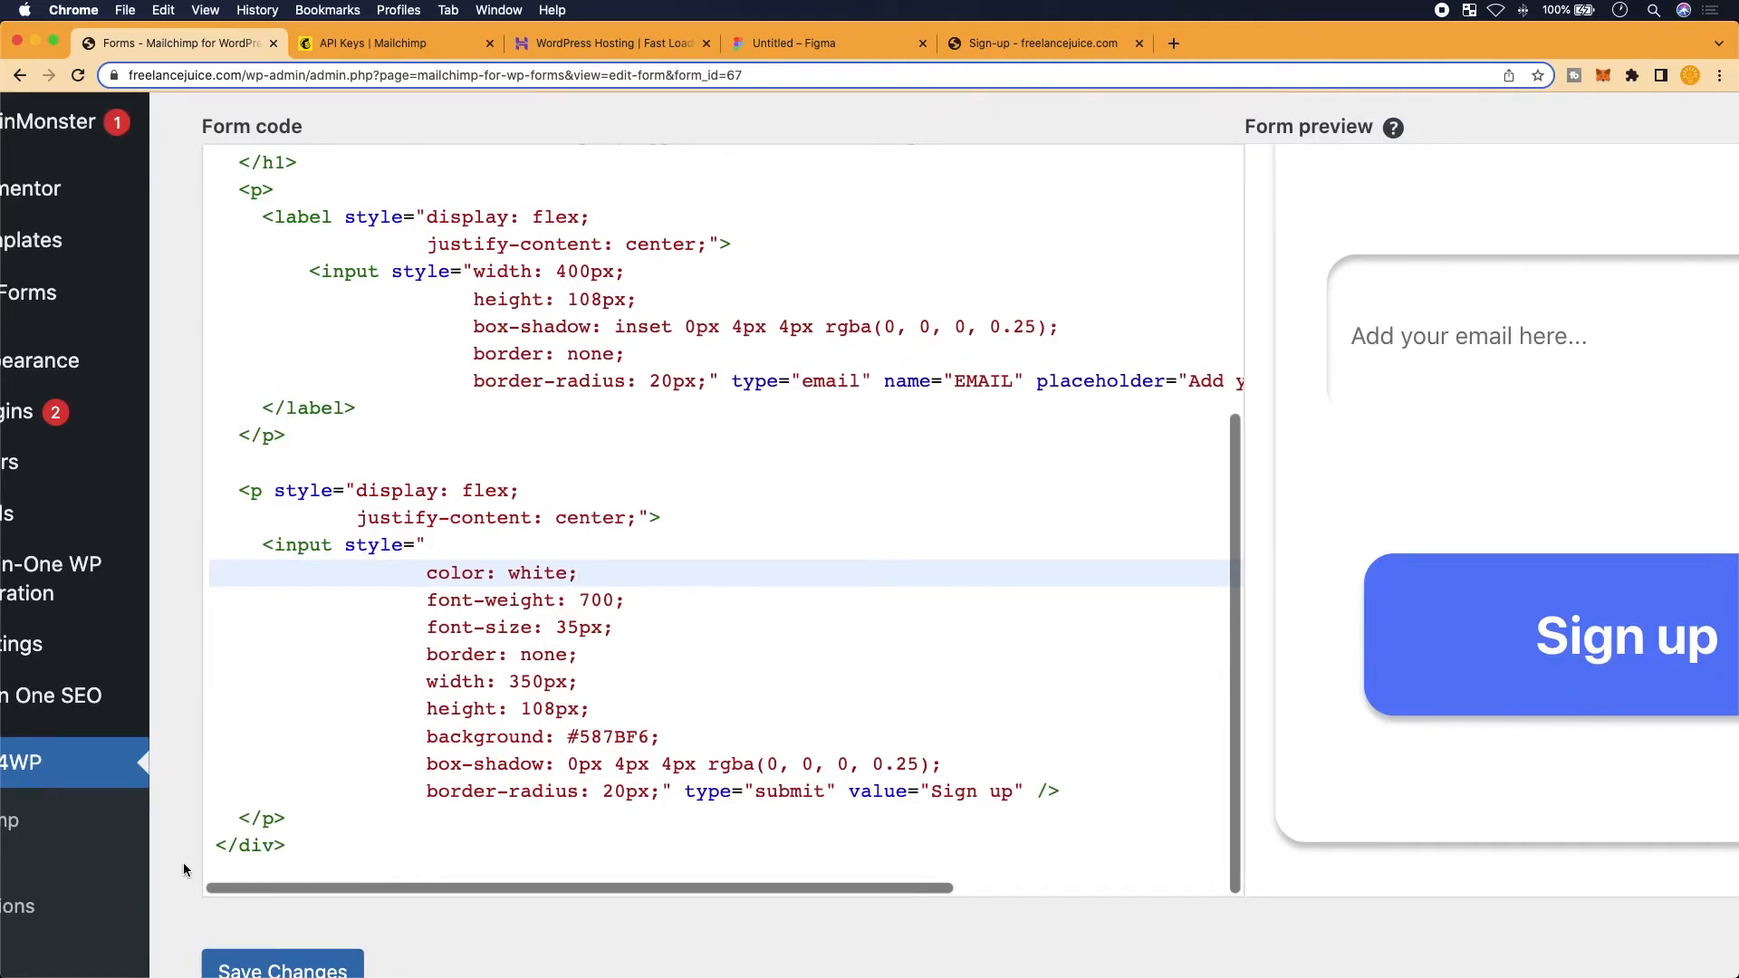
left_click(283, 952)
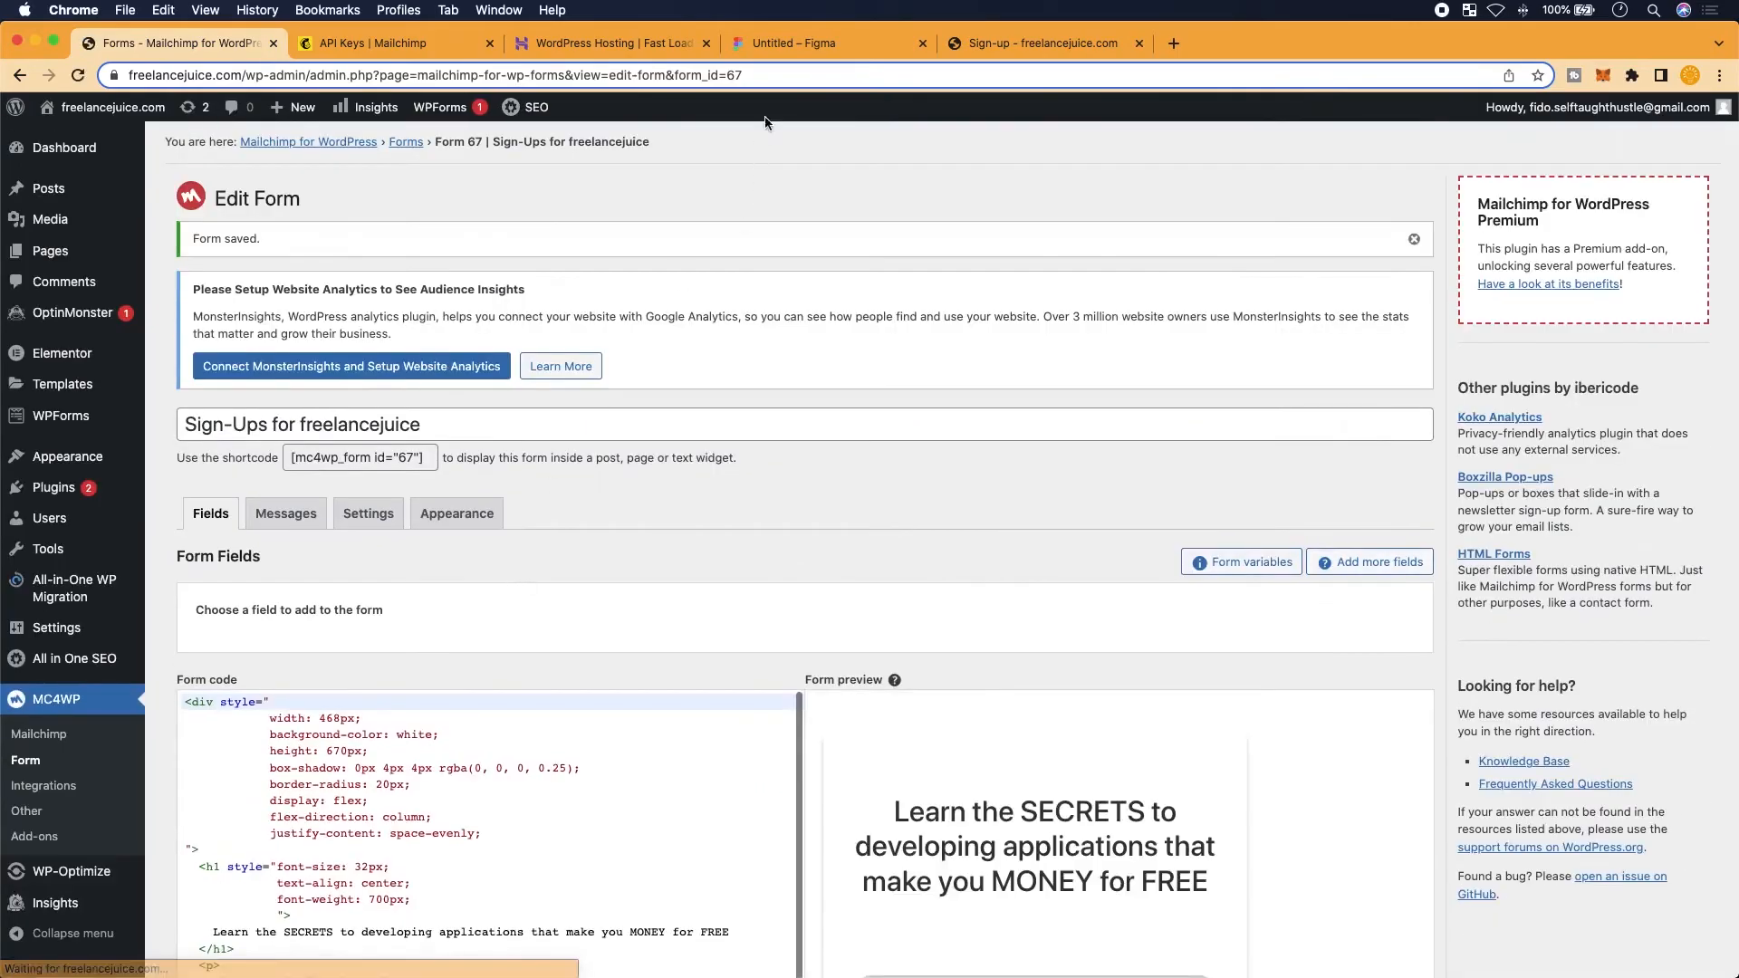
left_click(808, 46)
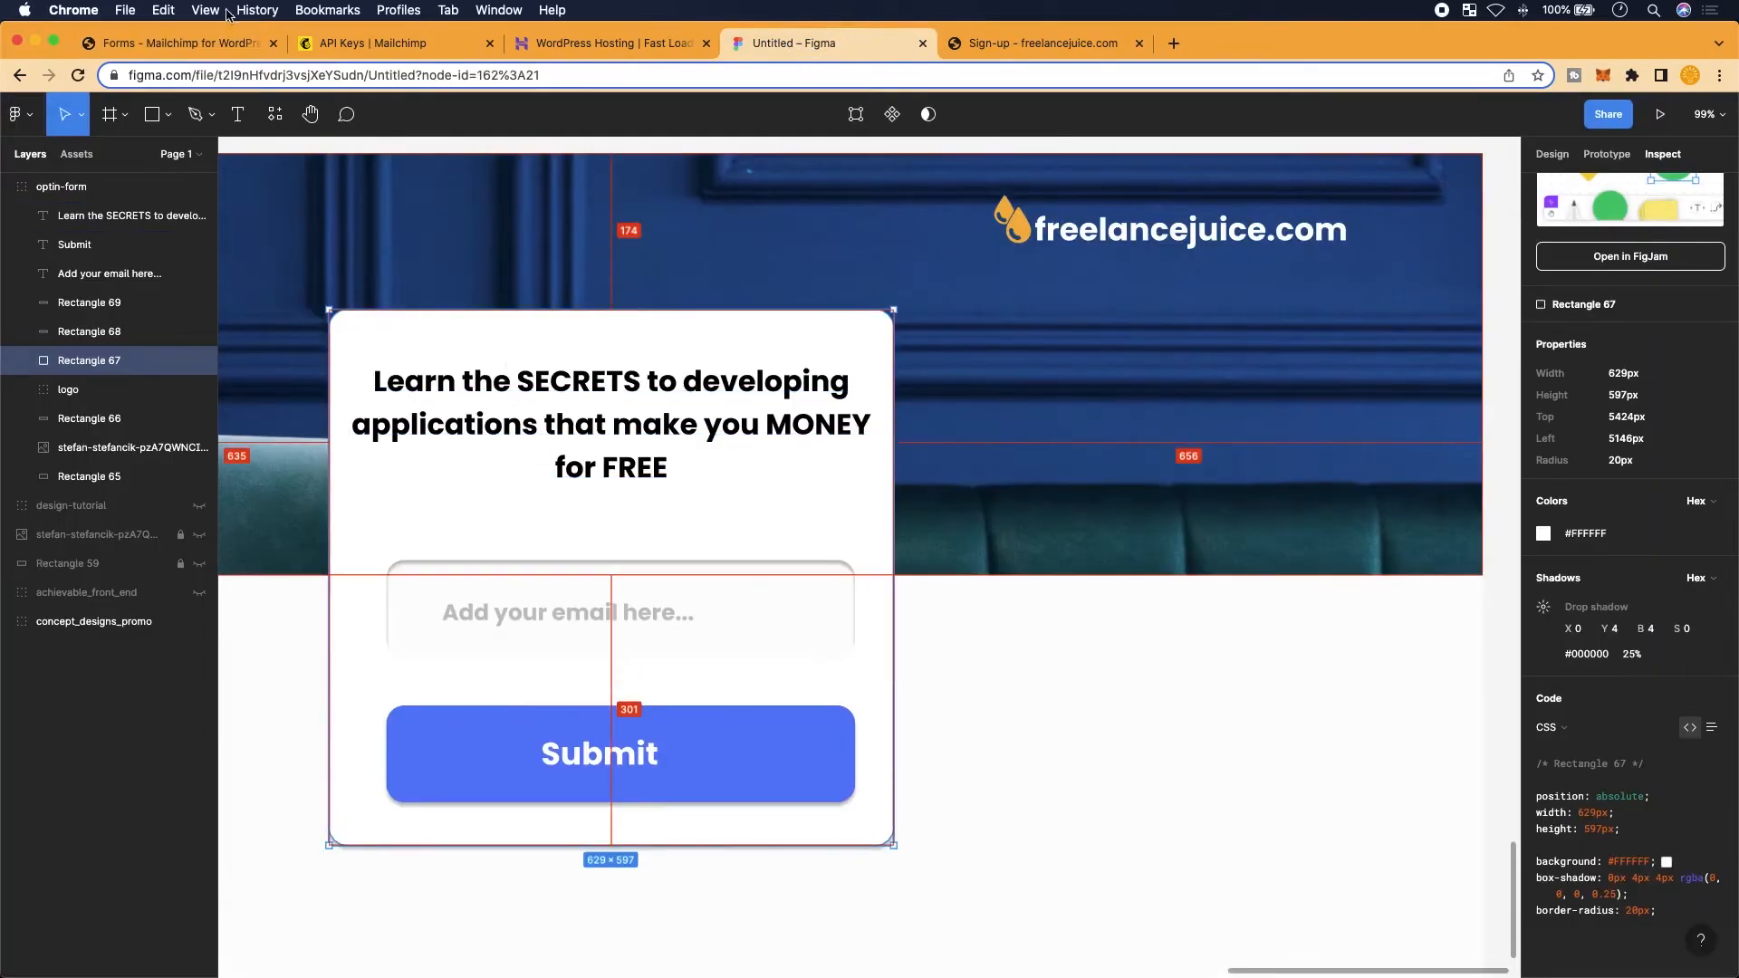
Go back to the MC4WP form editor and scroll through the form code
left_click(159, 57)
scroll(584, 791, "down", 5)
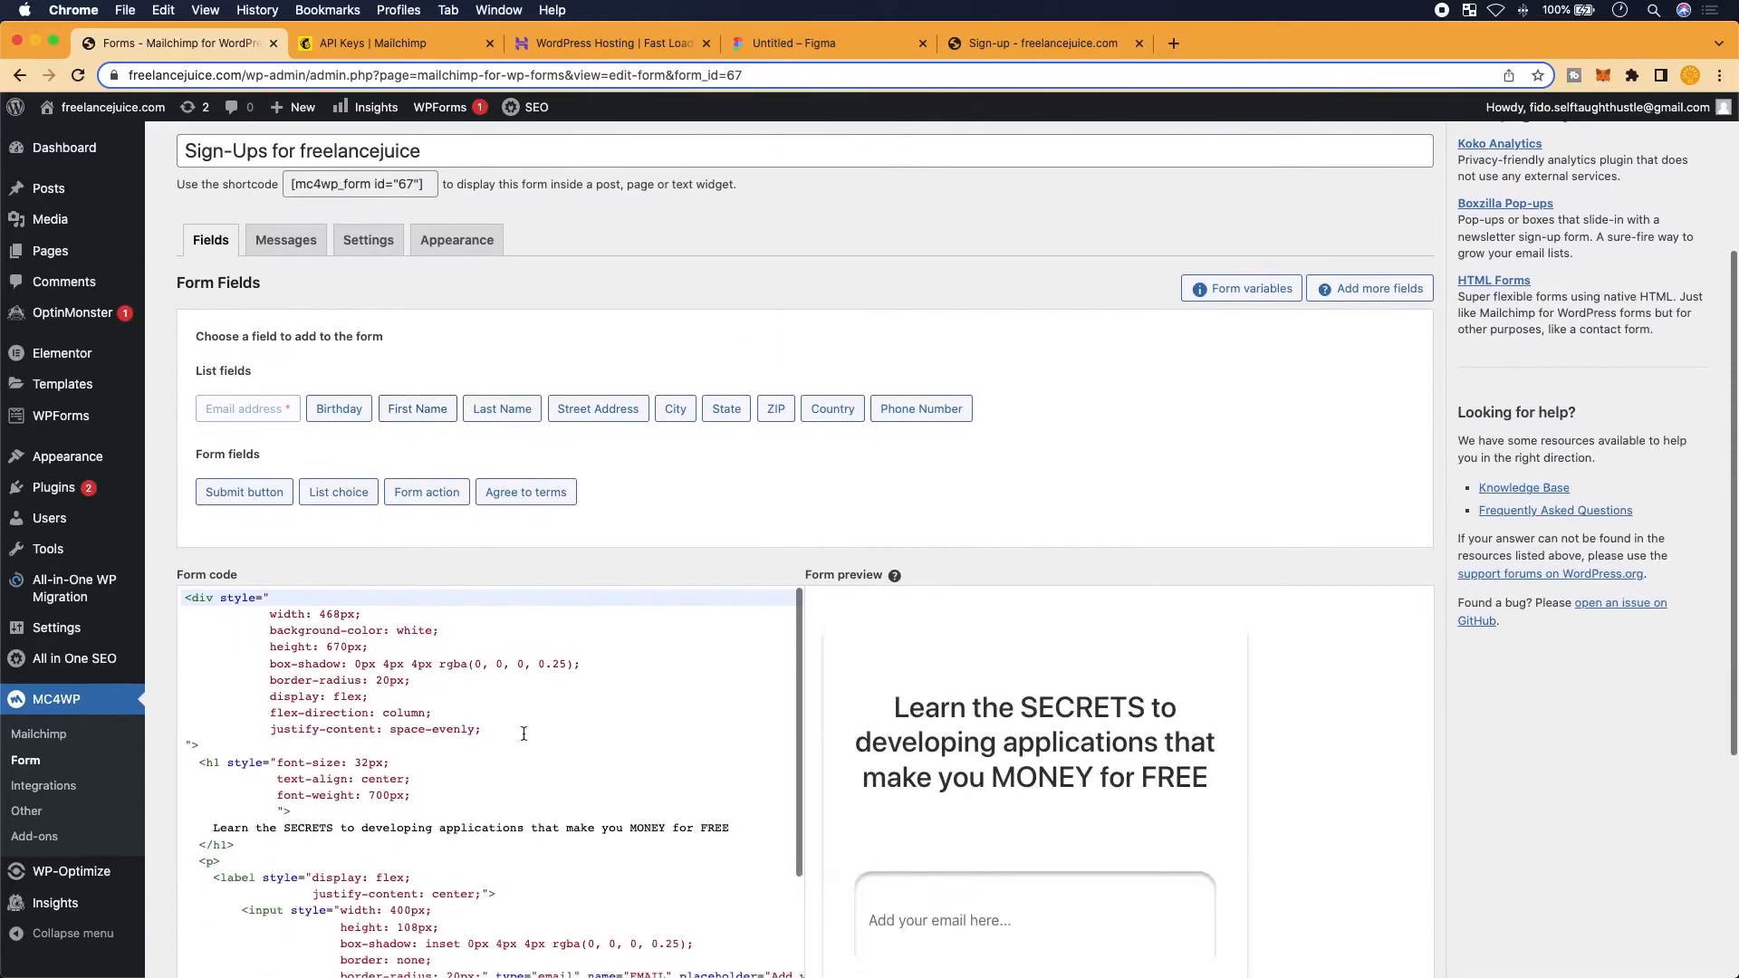
scroll(1122, 525, "down", 8)
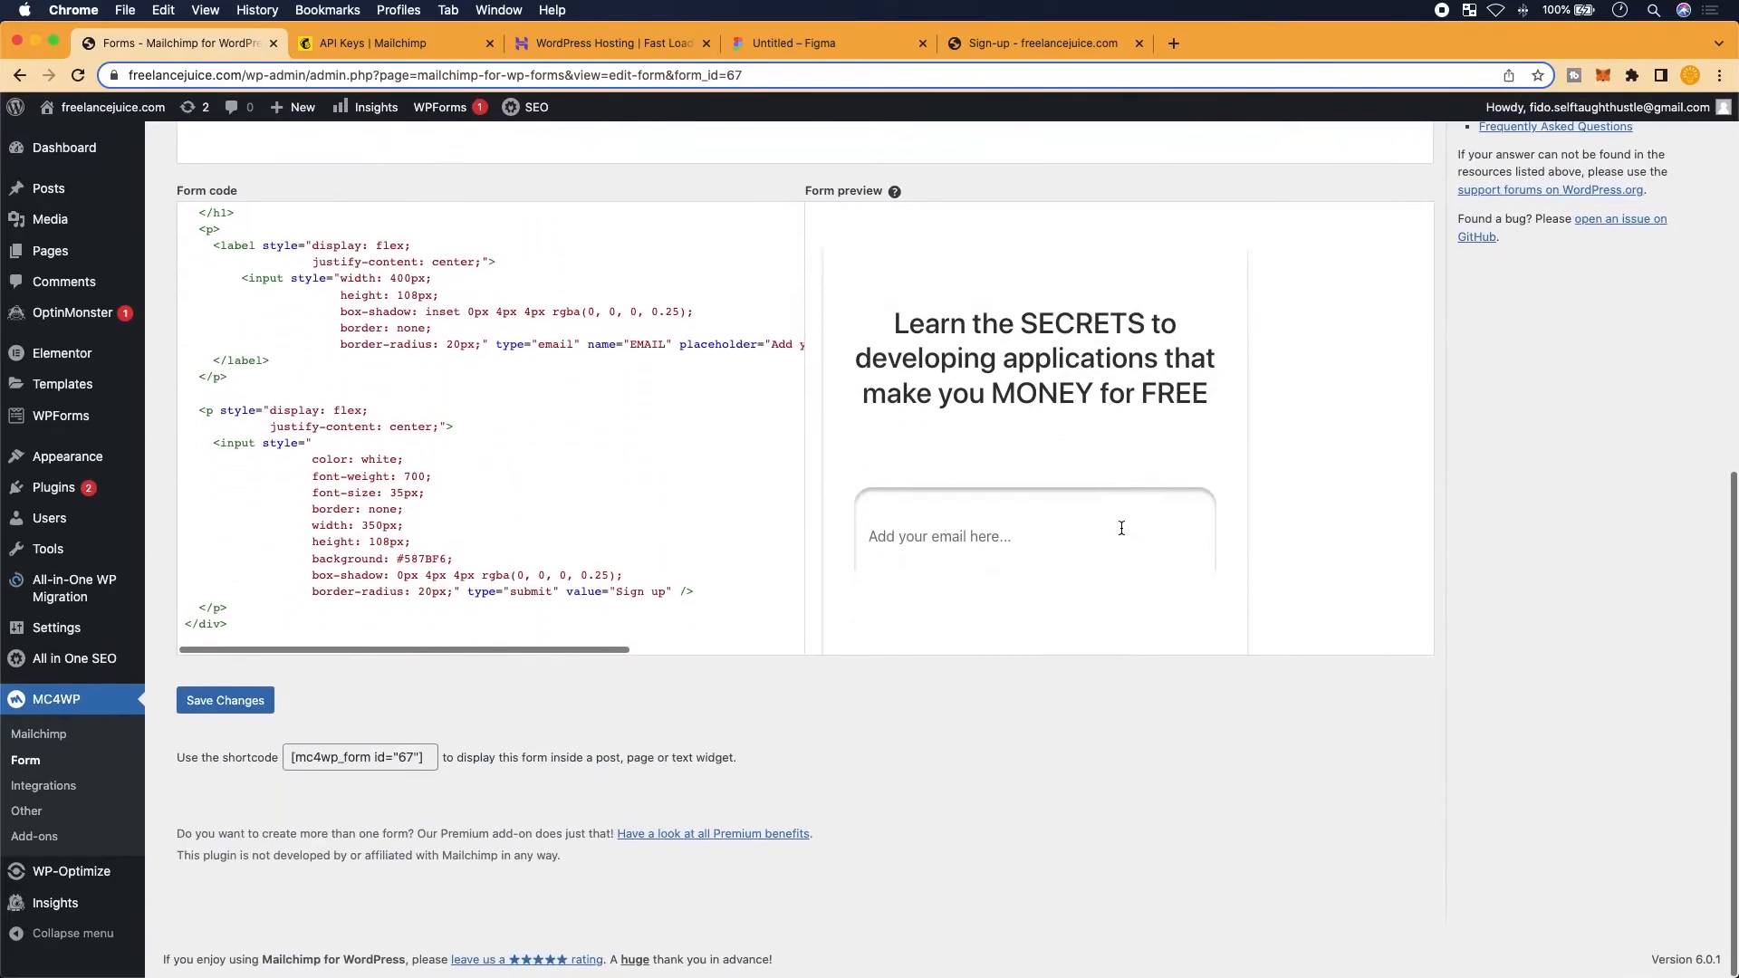
scroll(1109, 516, "up", 4)
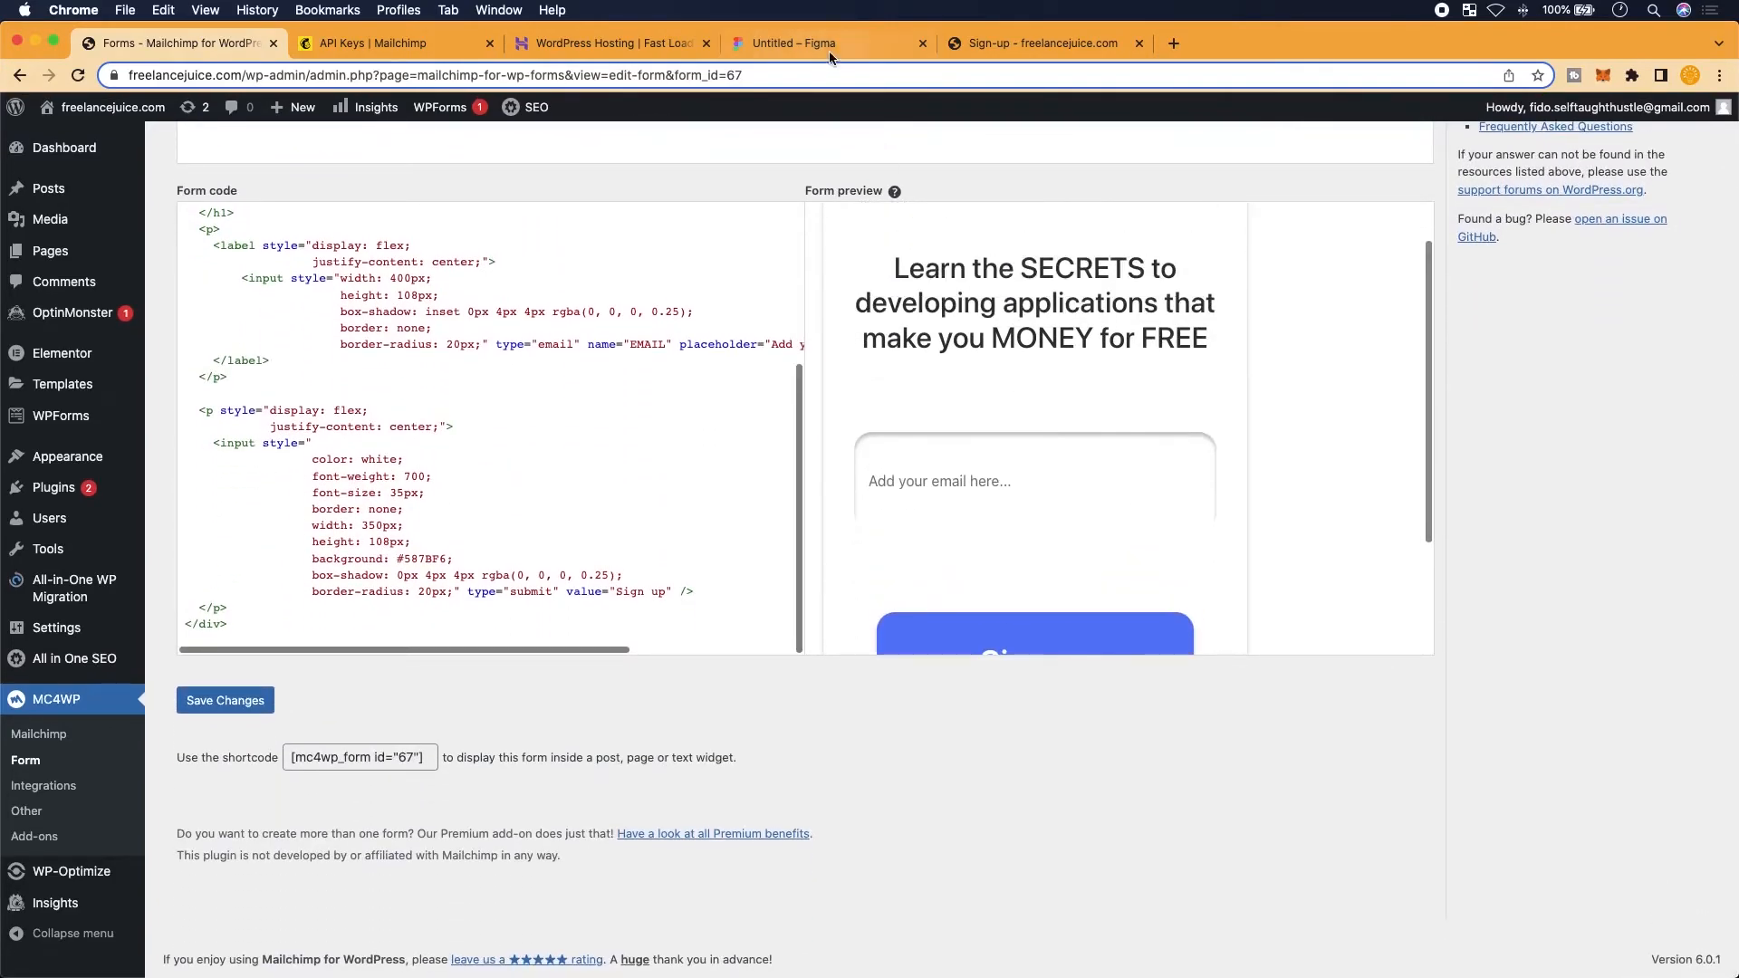
Compare against Figma, then review the preview's blue Sign up button with white text
left_click(738, 44)
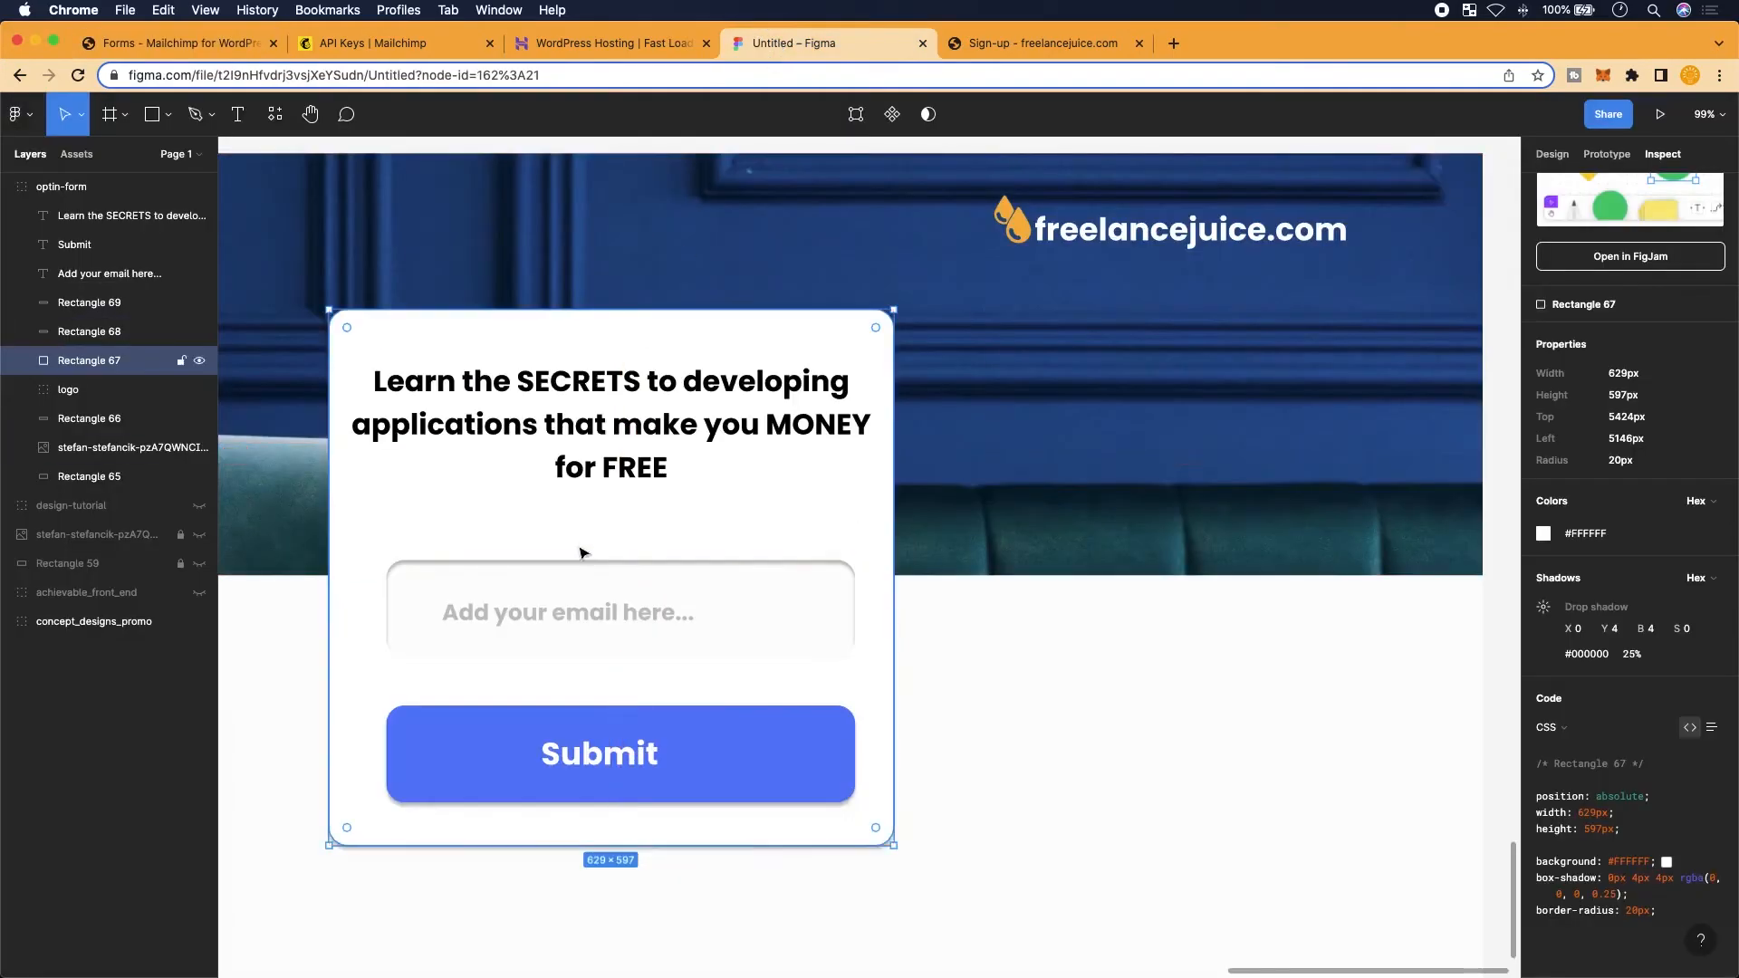
scroll(632, 408, "left", 2)
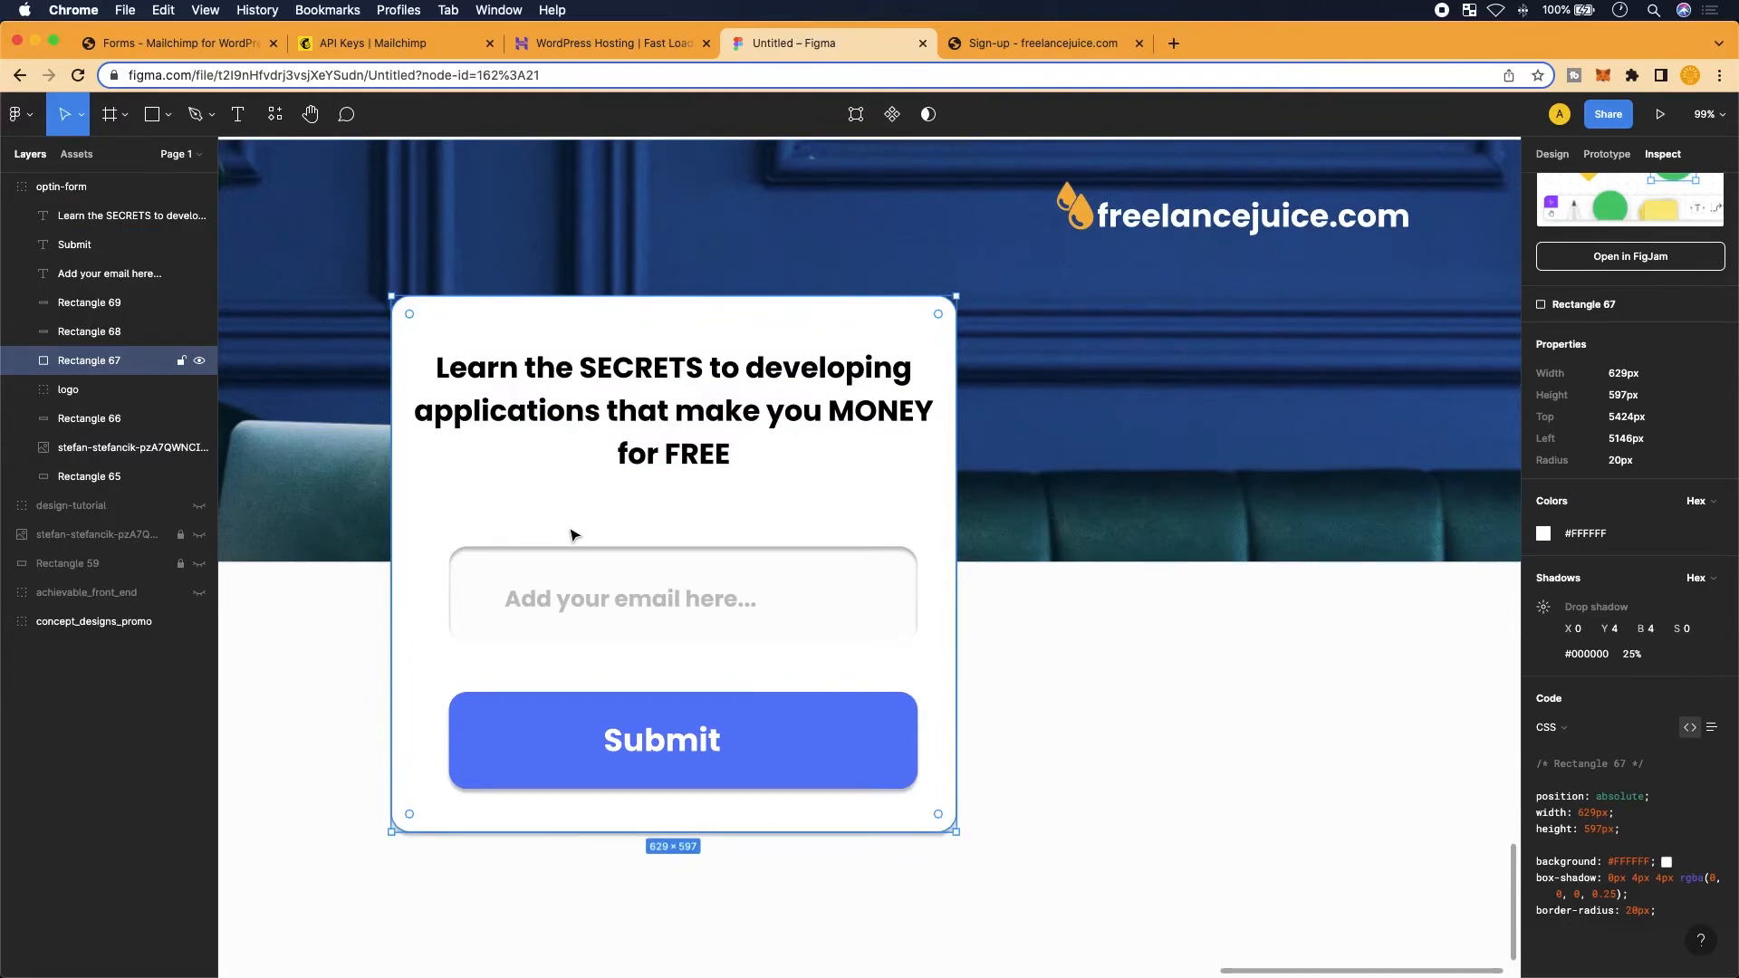
key("super+1")
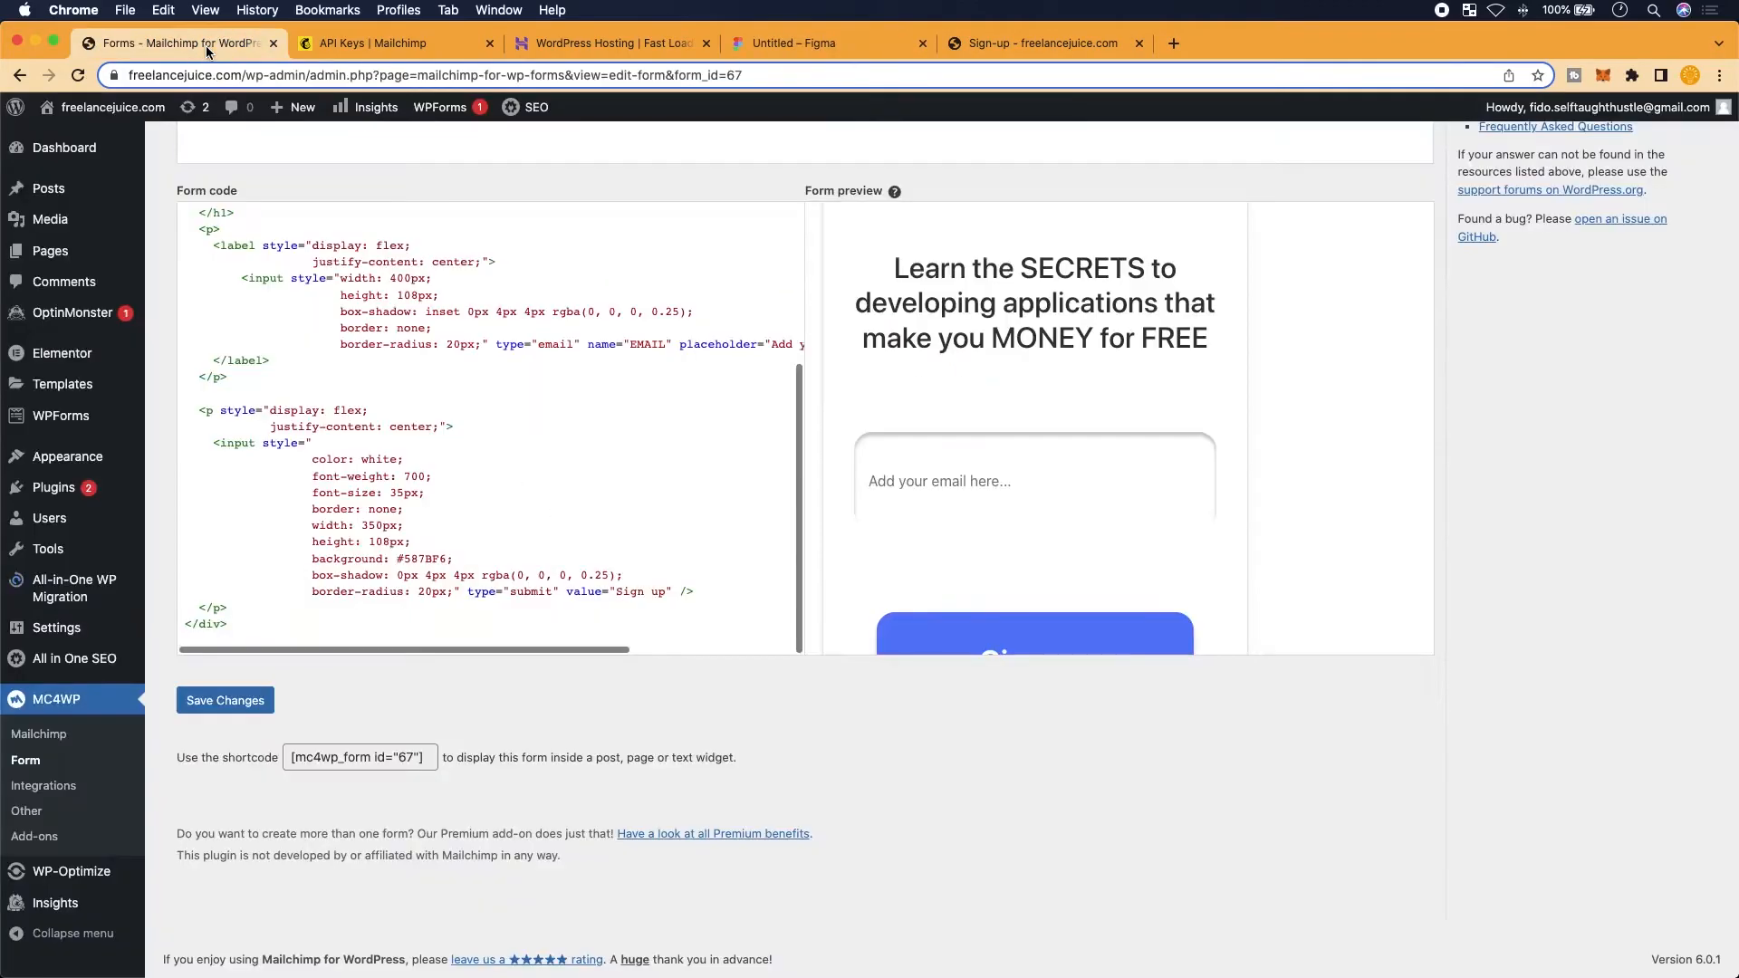
scroll(1003, 449, "up", 2)
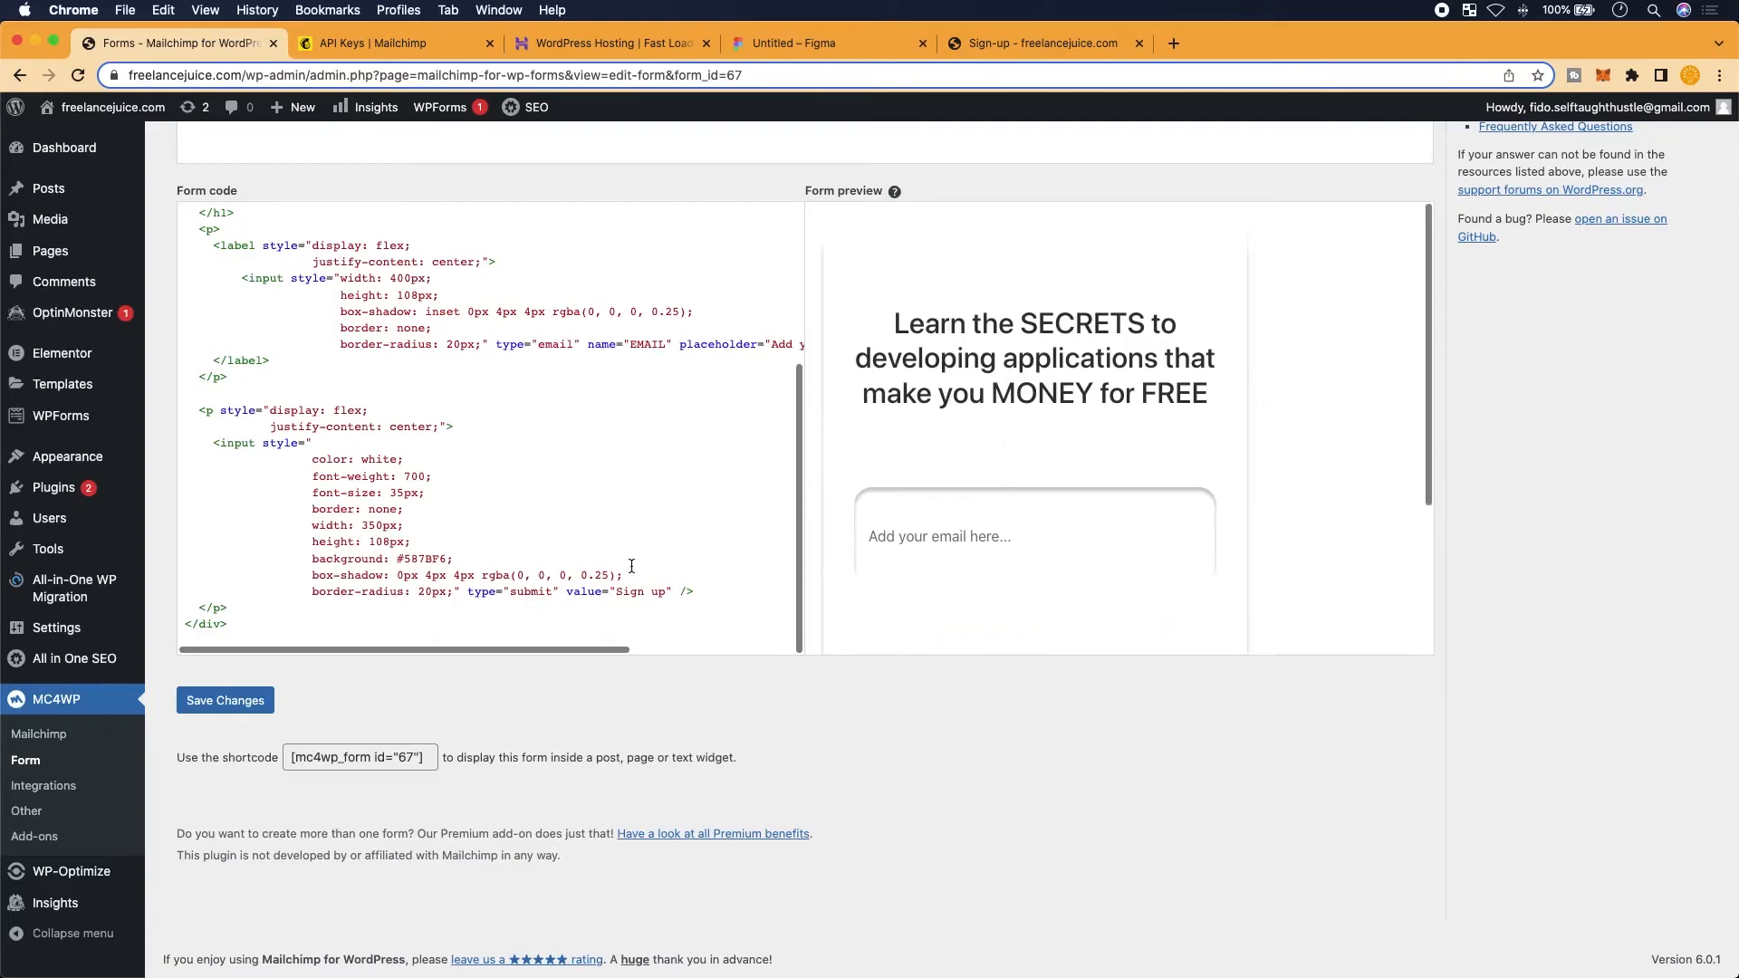
scroll(632, 565, "up", 3)
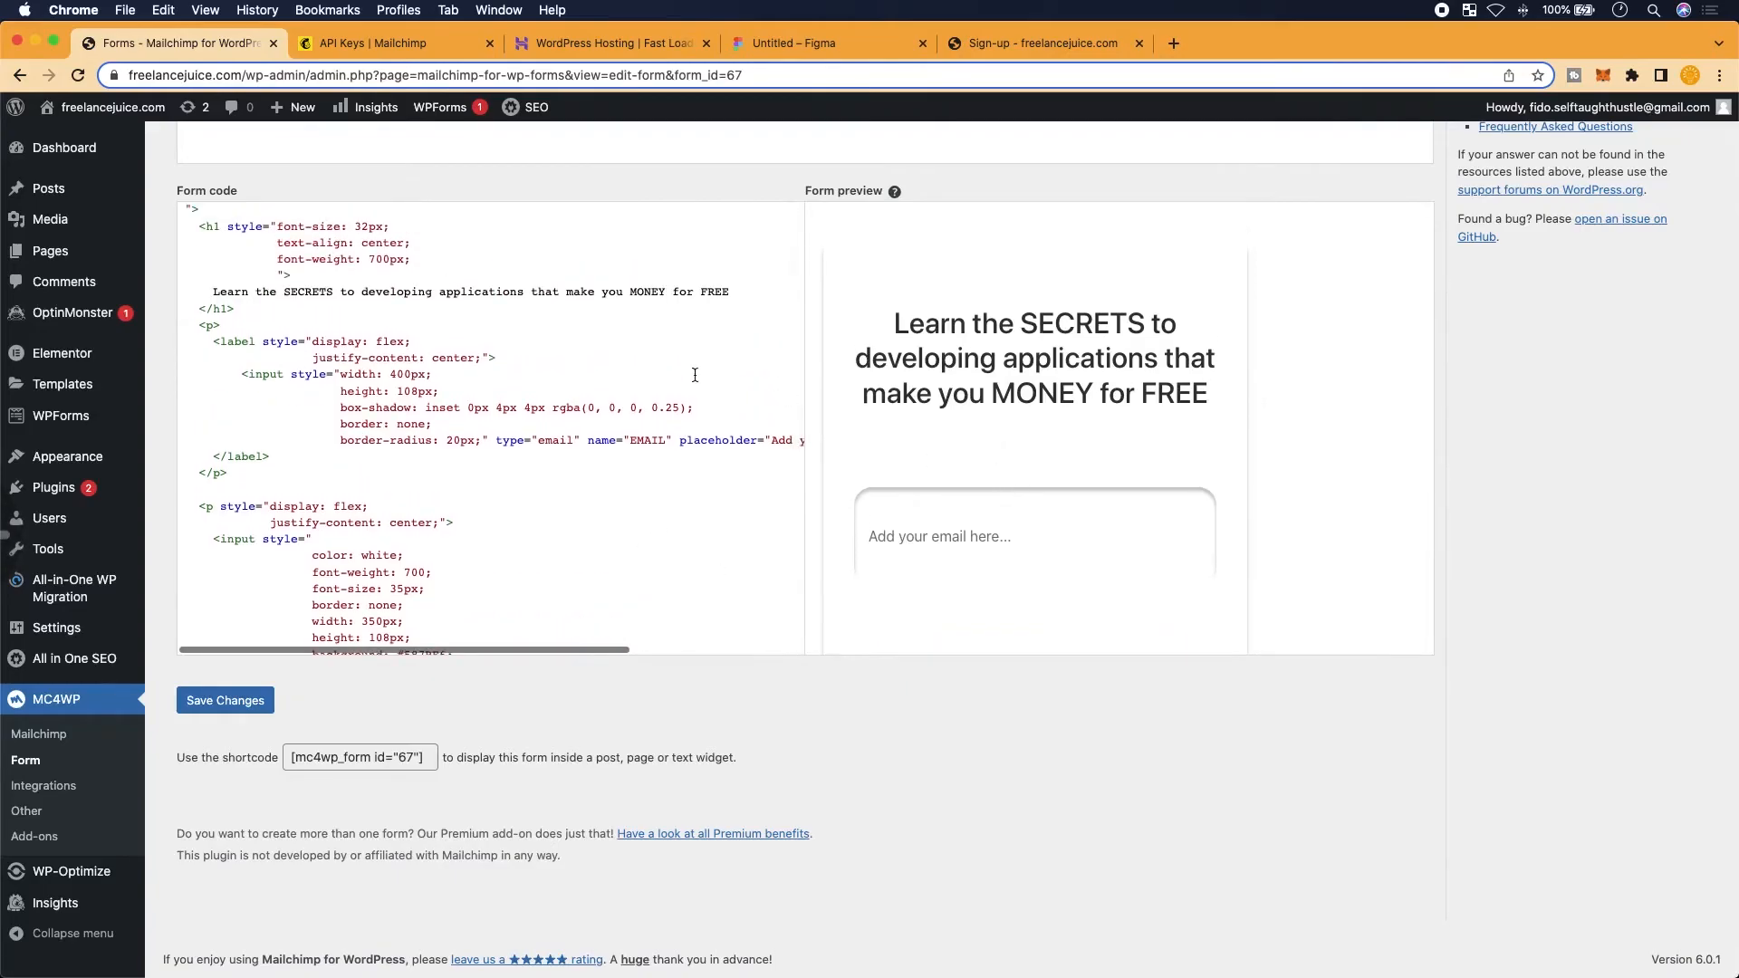
scroll(637, 409, "down", 2)
scroll(584, 572, "down", 1)
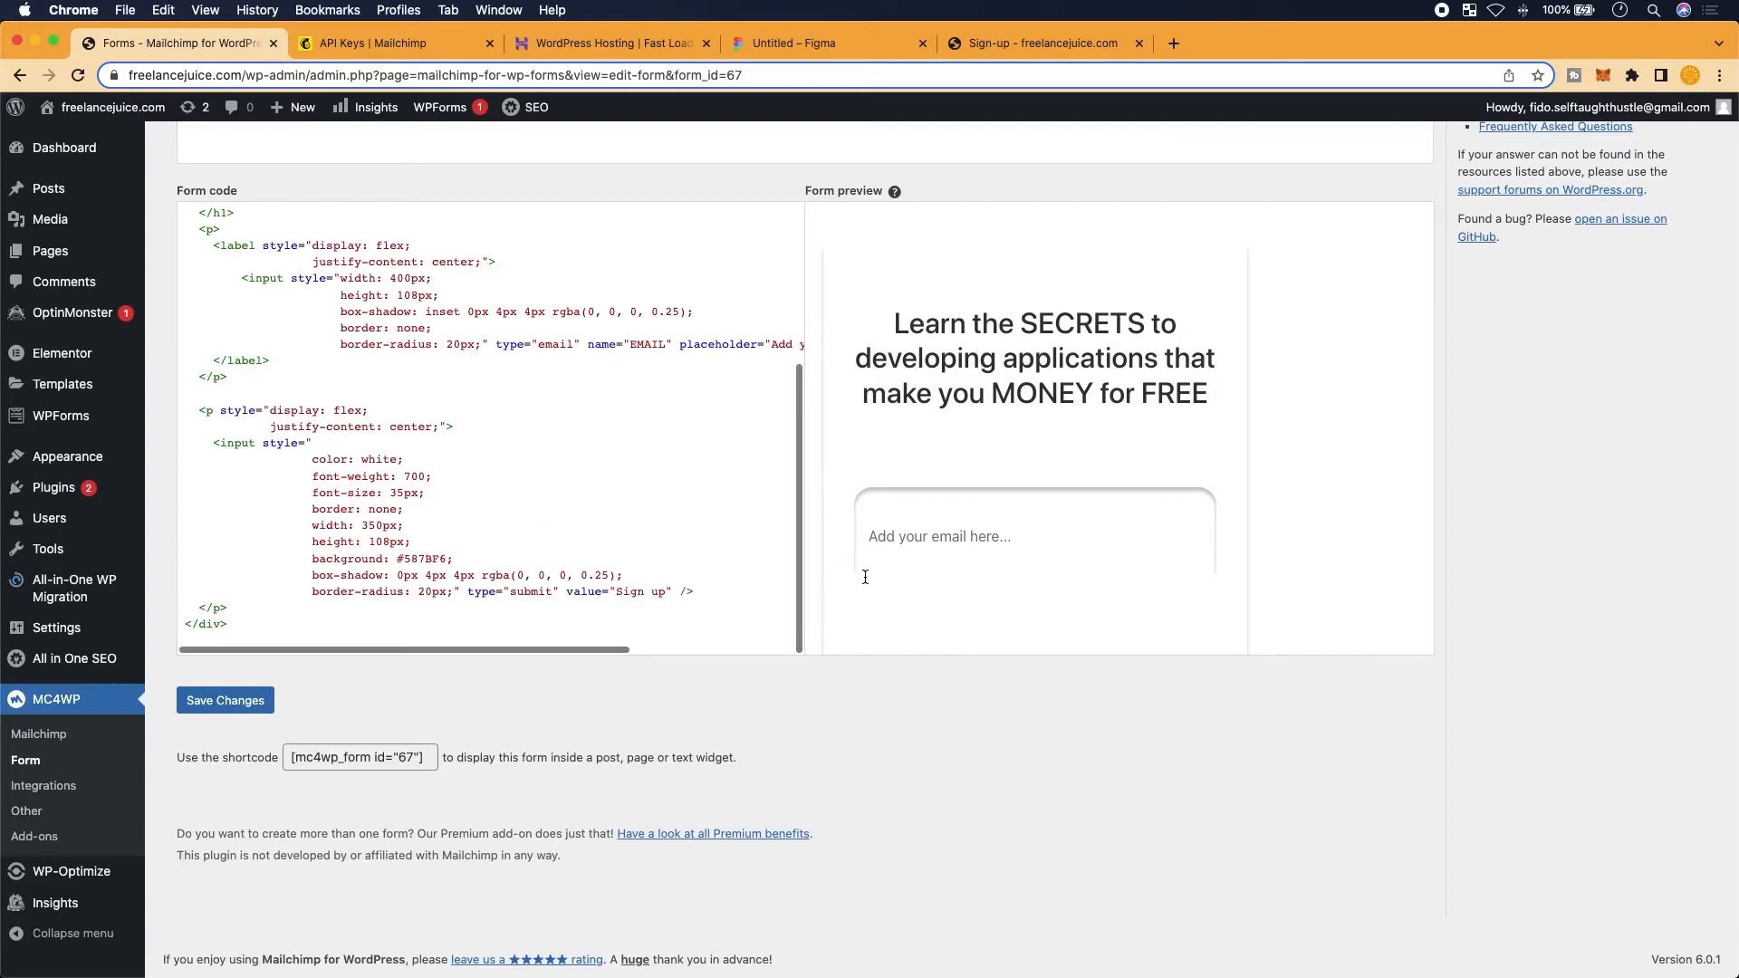
scroll(918, 511, "down", 2)
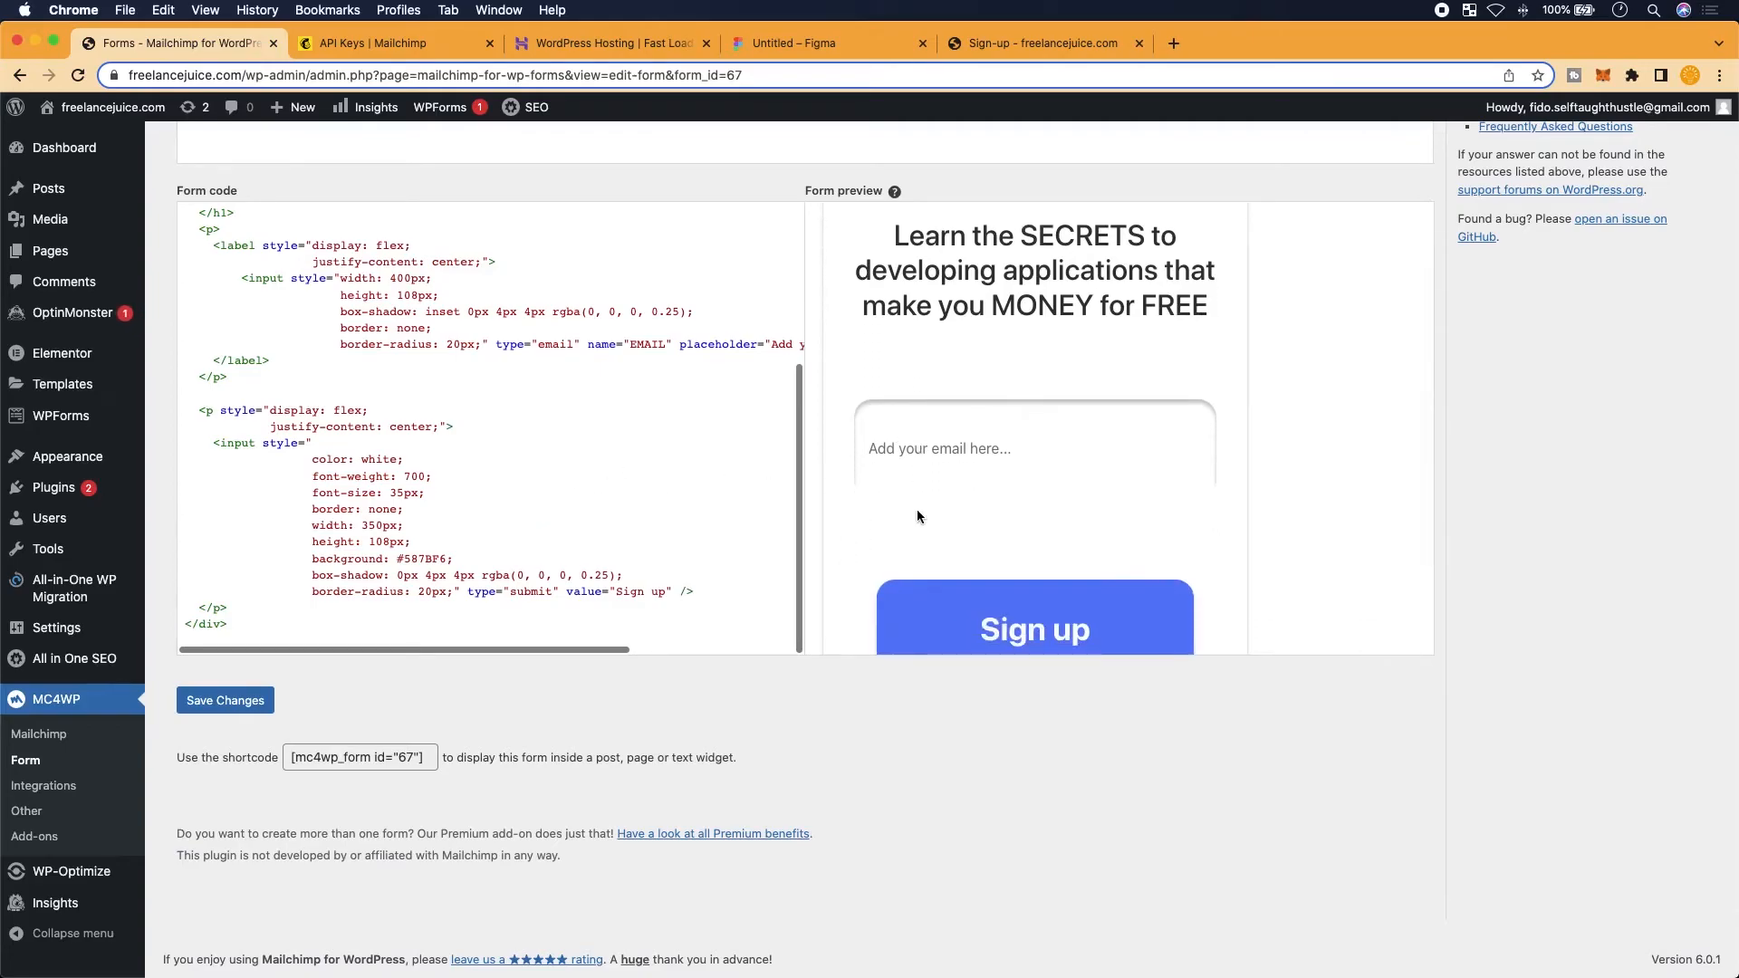
scroll(918, 510, "down", 3)
Shrink the live Sign-up page window to its narrowest width, then restore full width
left_click(1028, 43)
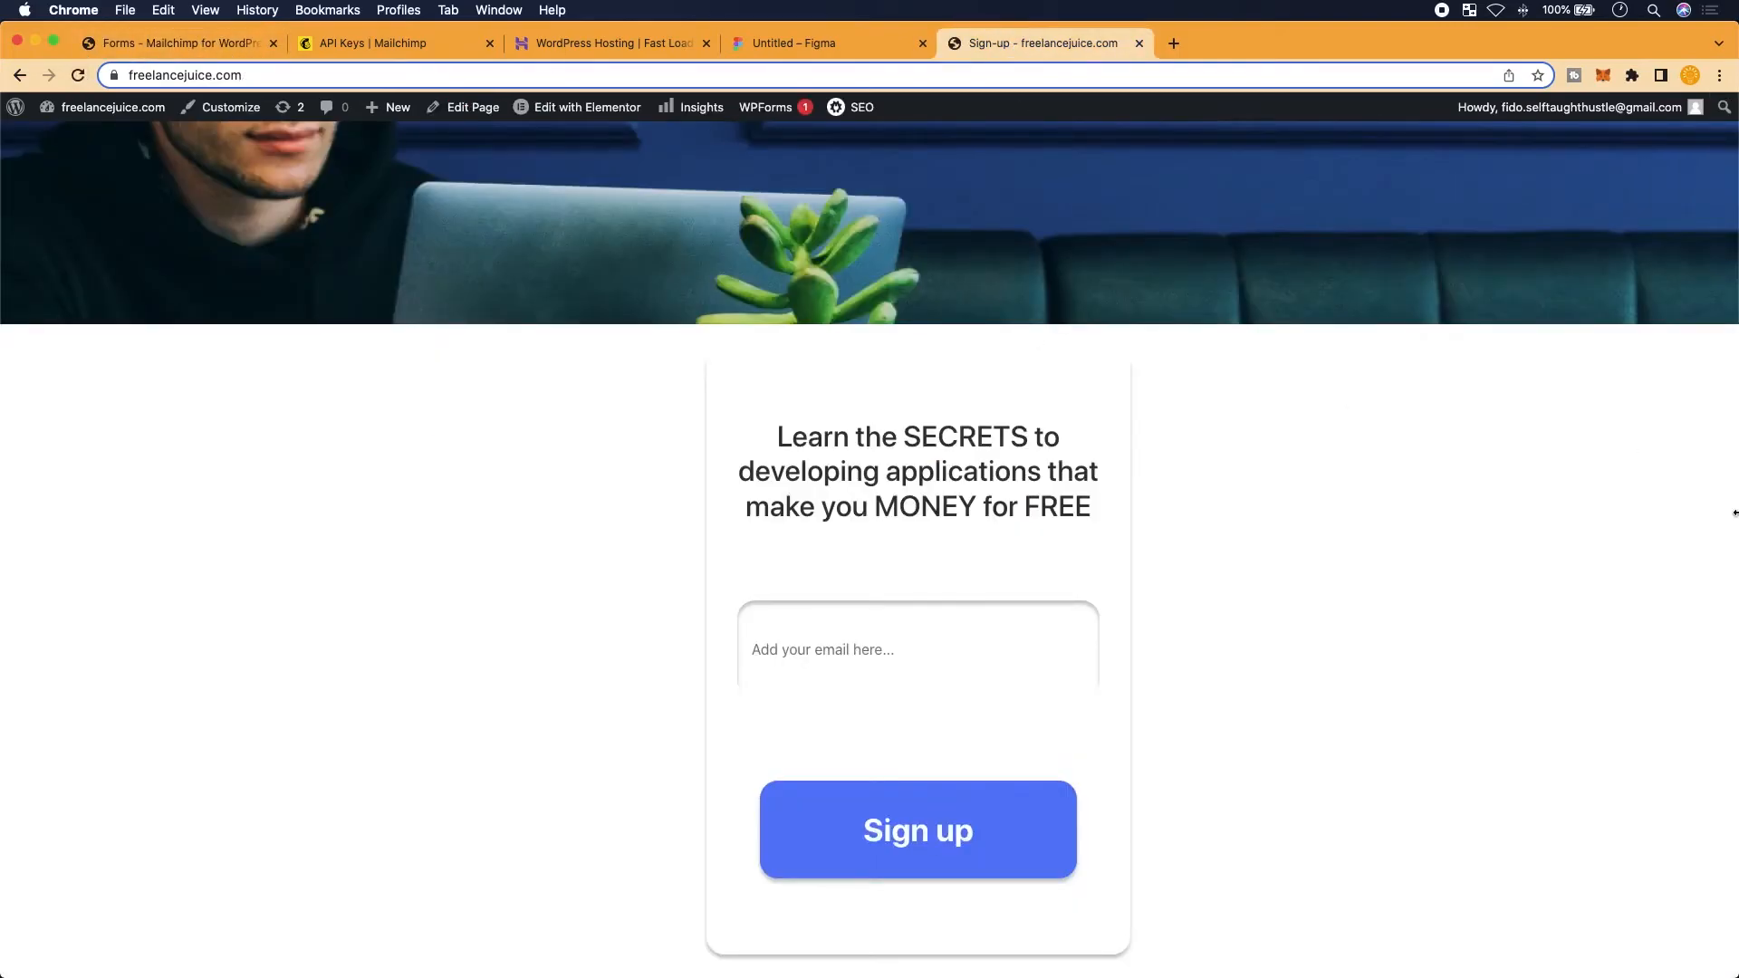
left_click_drag(1735, 559, 1131, 609)
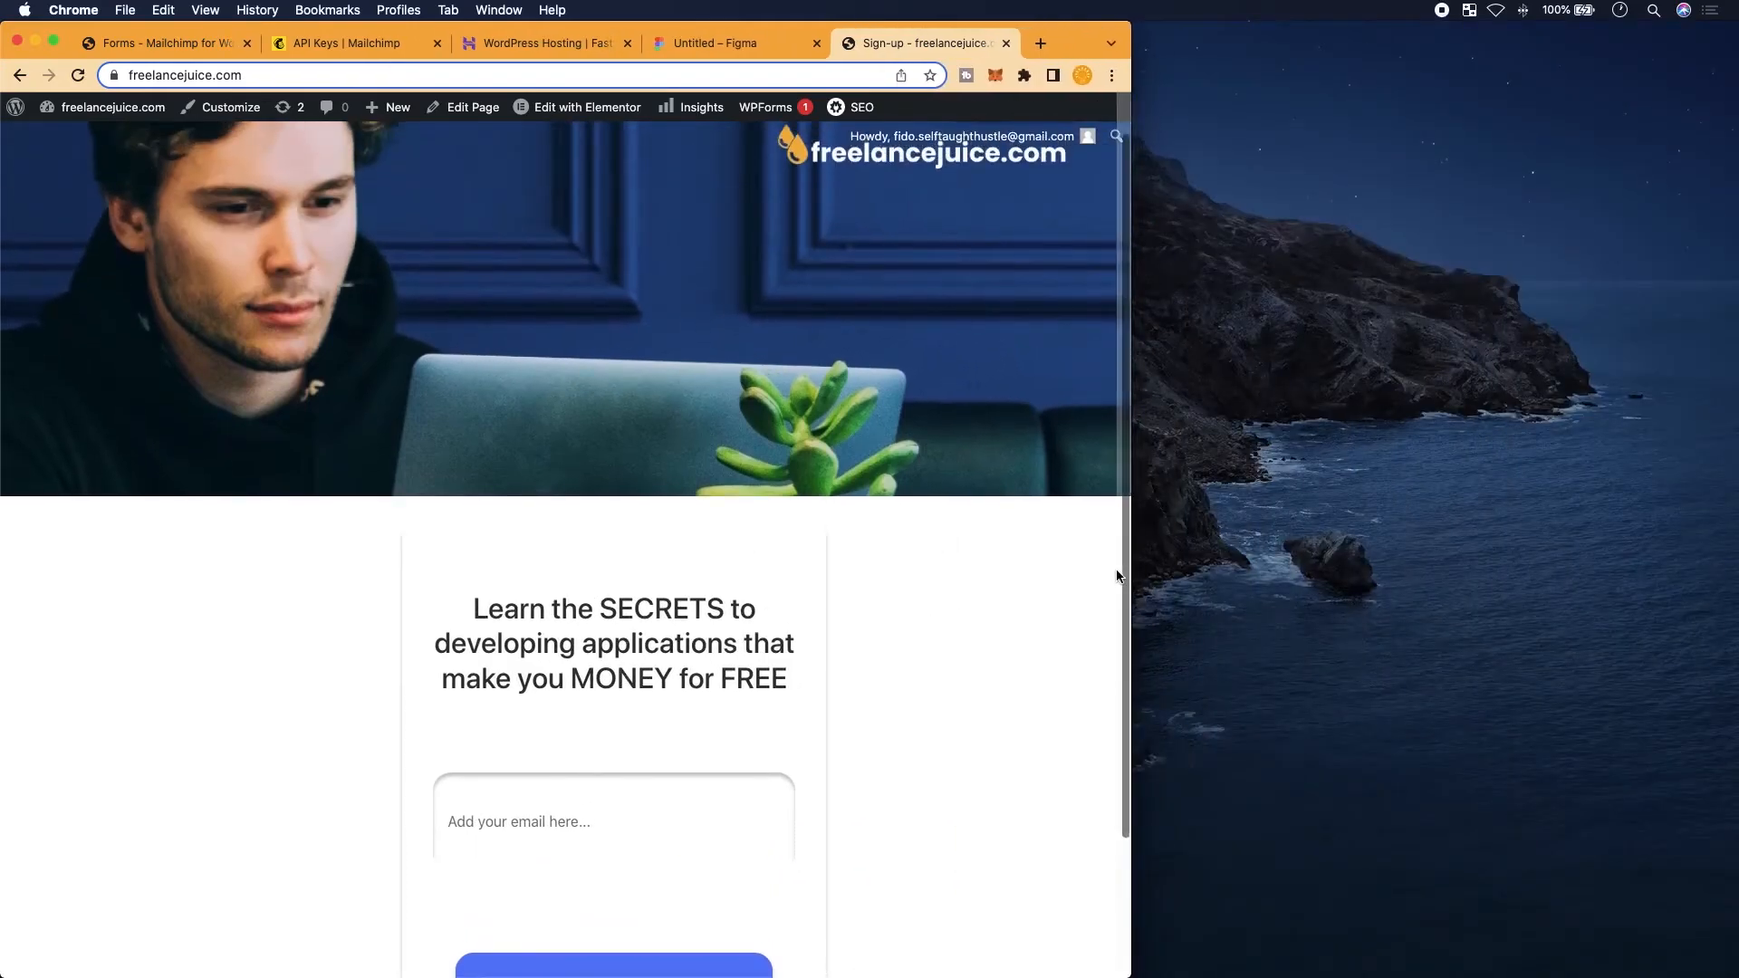
left_click_drag(1138, 575, 315, 609)
scroll(311, 617, "down", 2)
scroll(312, 609, "up", 3)
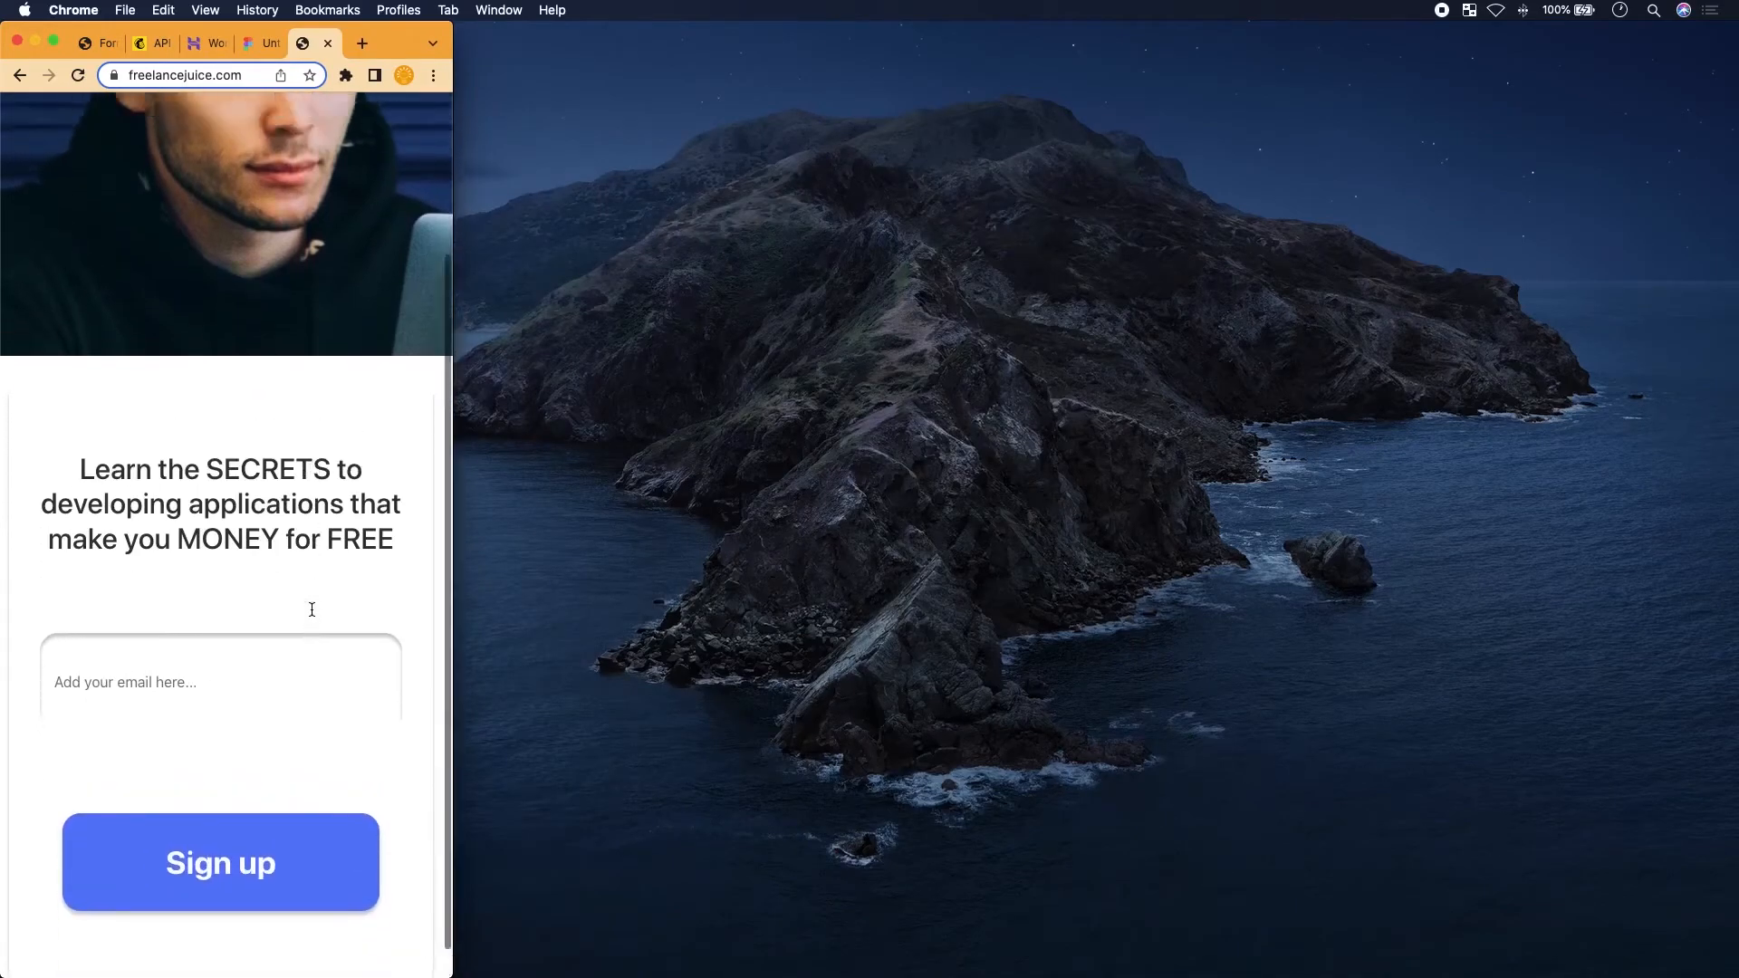
scroll(311, 610, "down", 3)
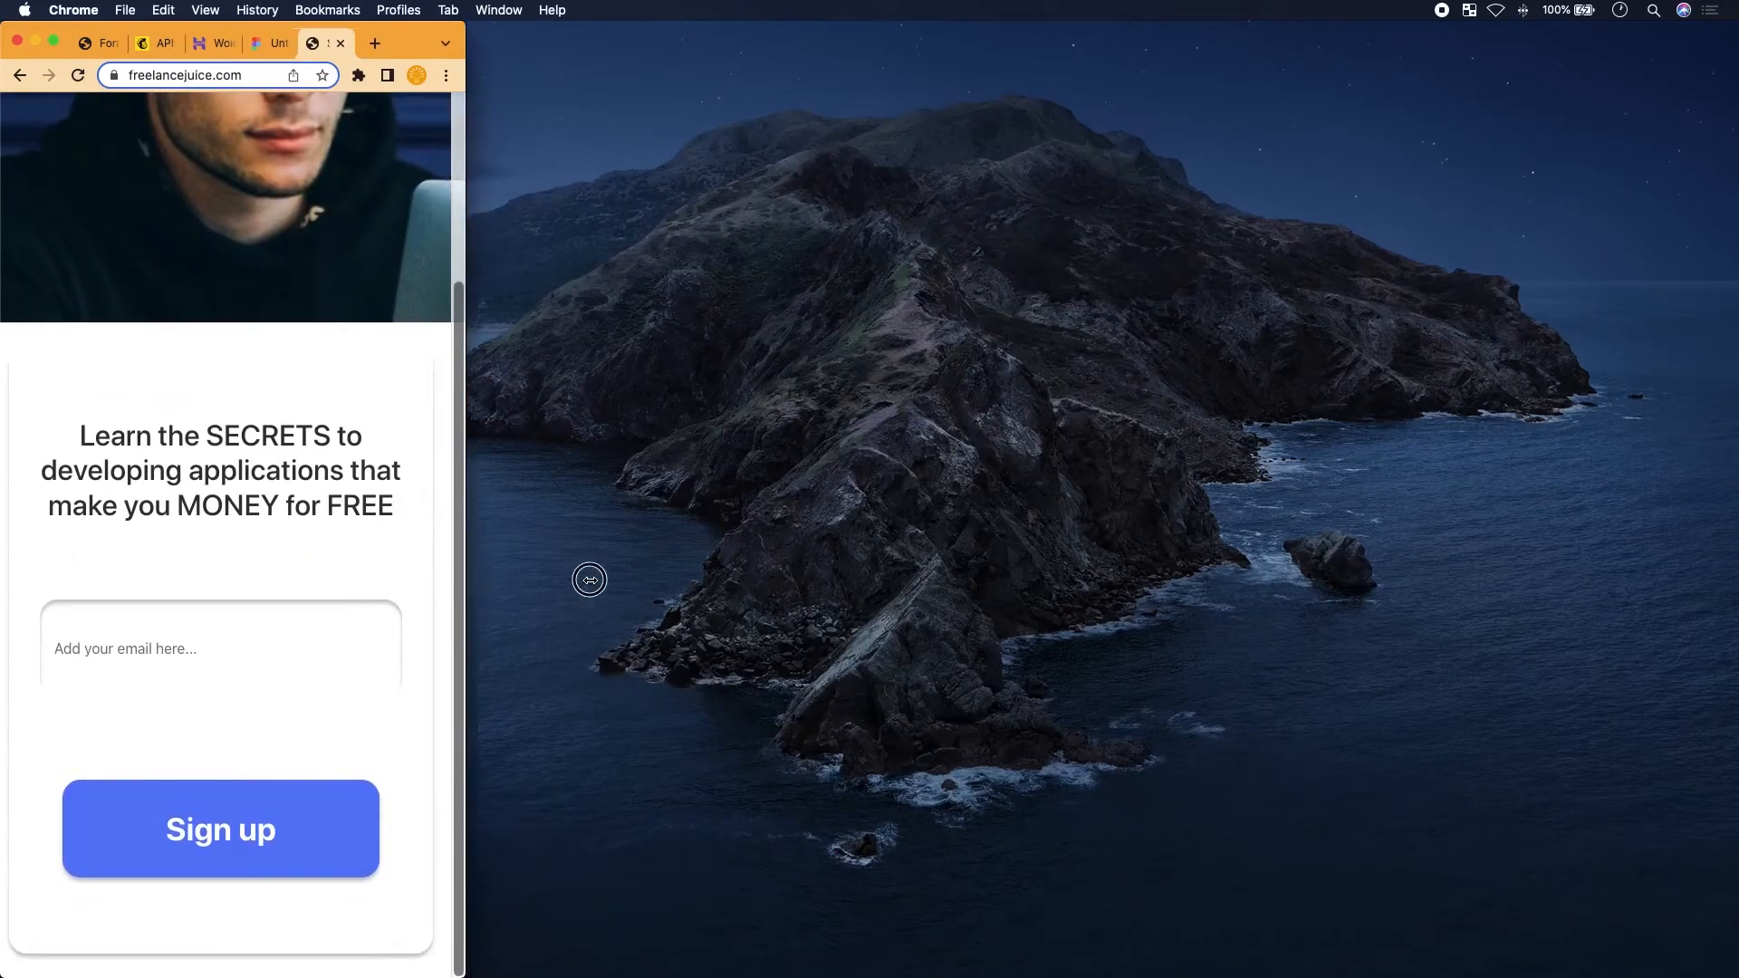
left_click_drag(453, 576, 1727, 567)
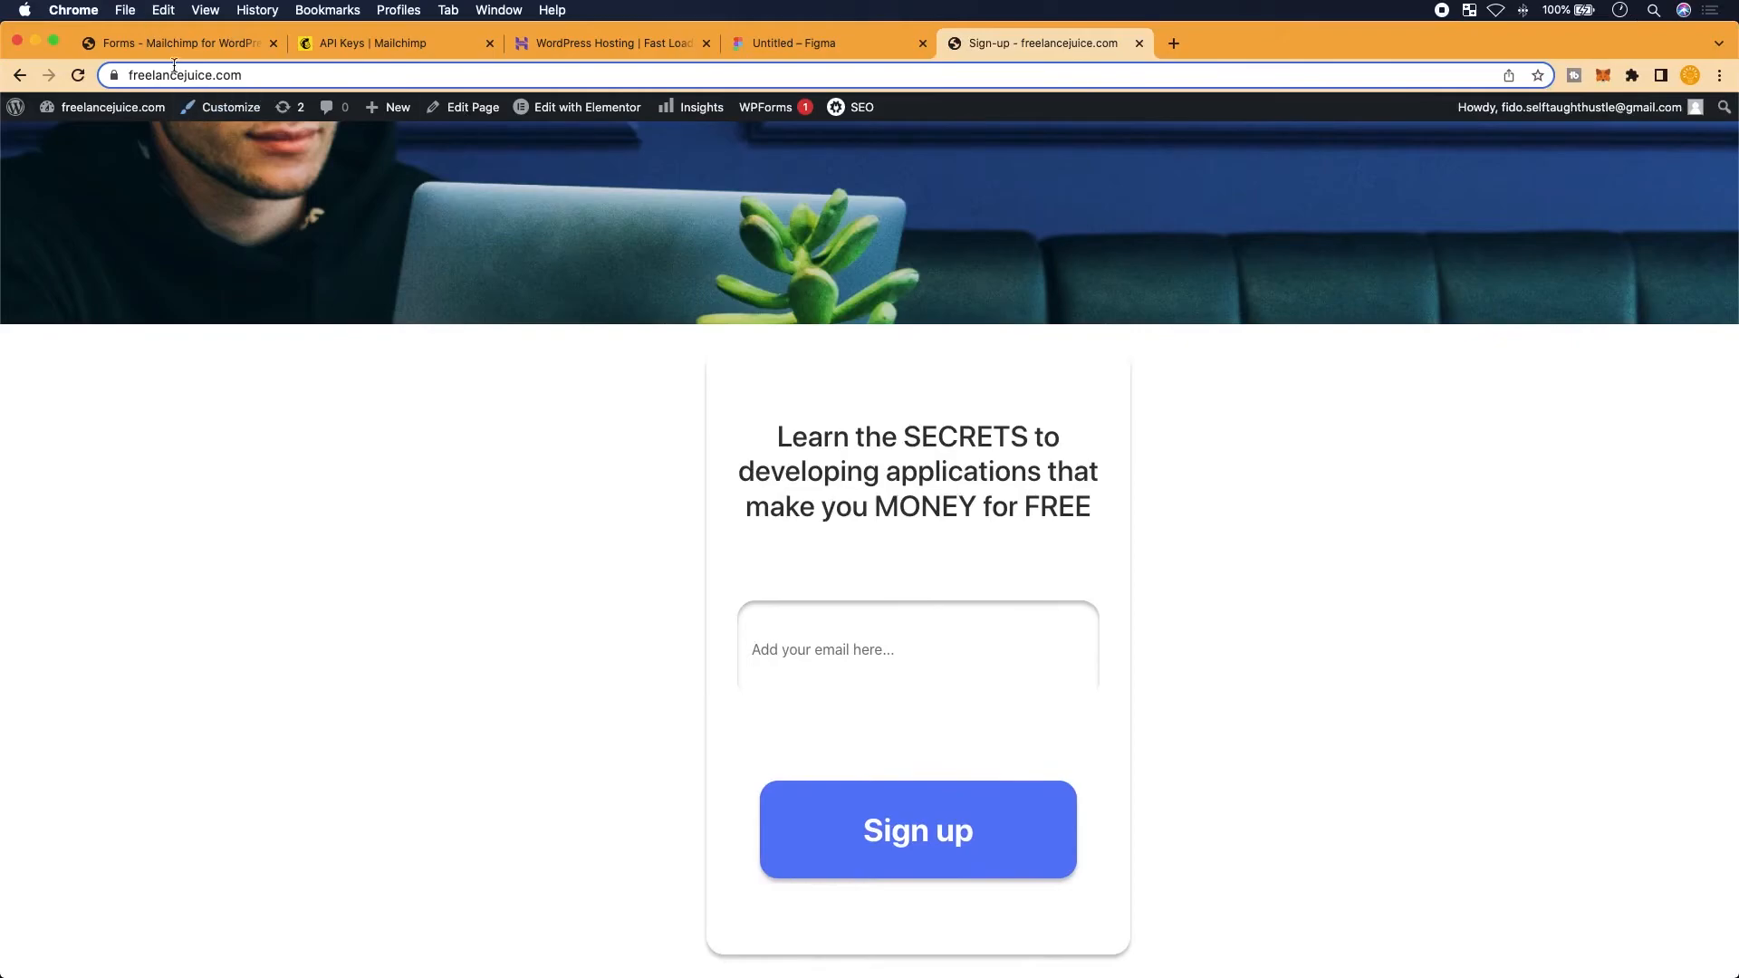
Open the Pages list from the WordPress admin sidebar
left_click(196, 45)
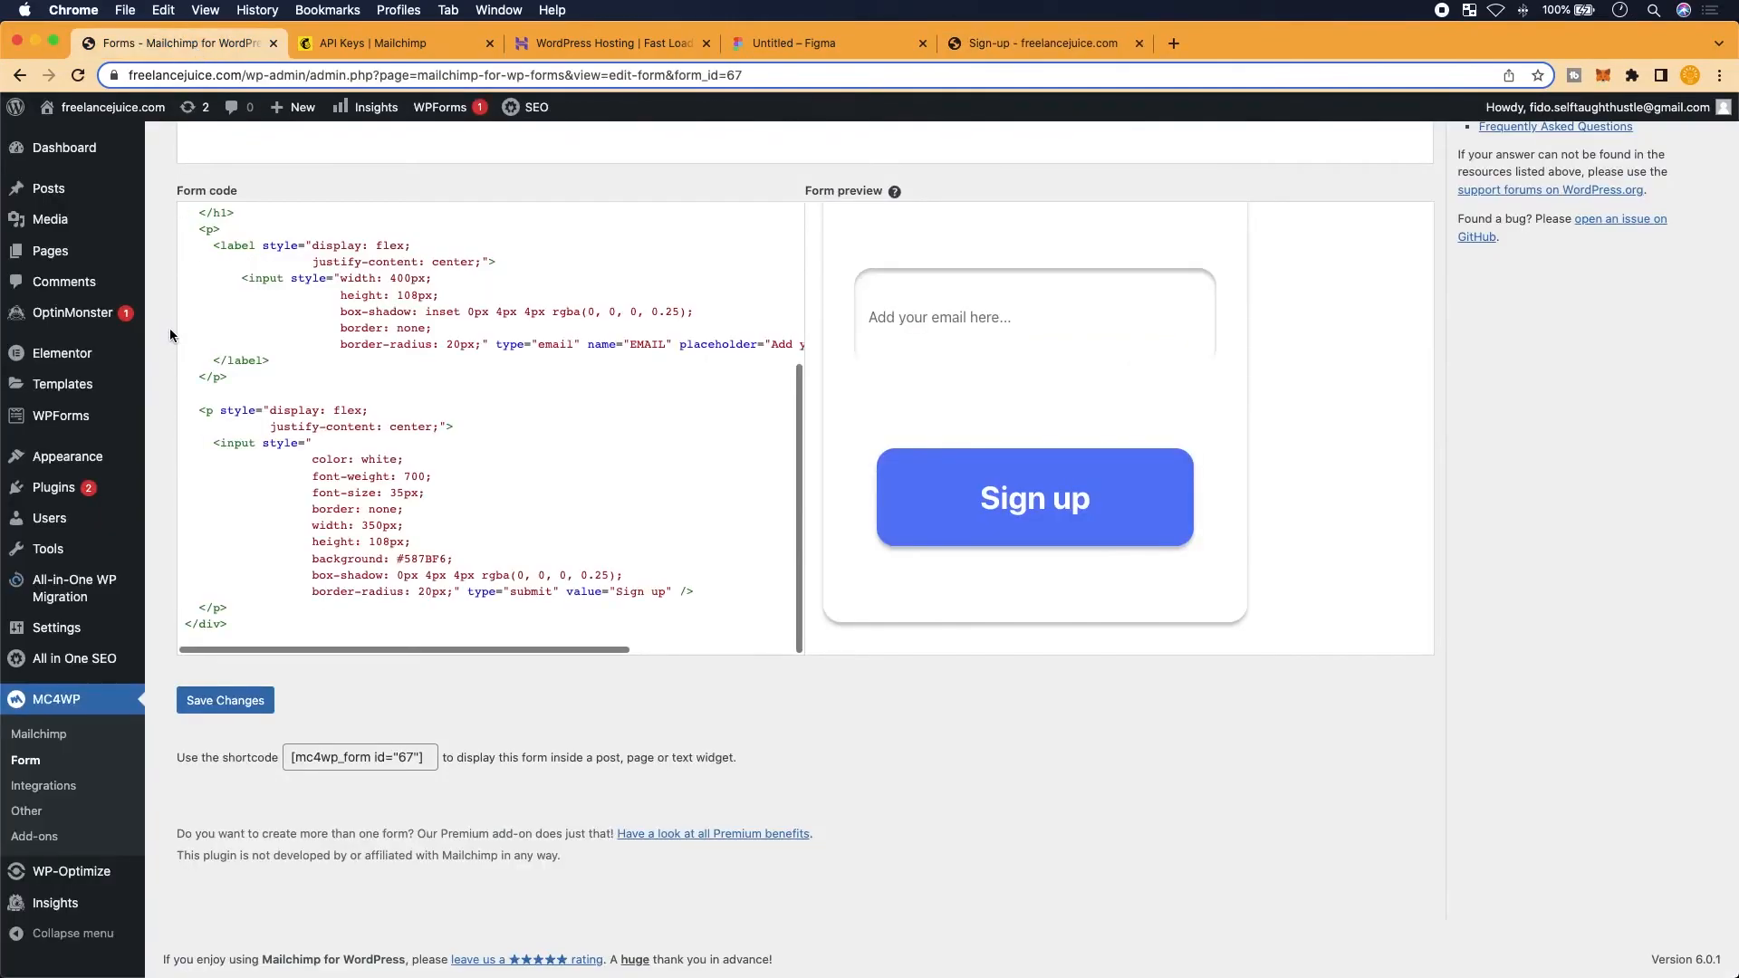
mouse_move(64, 347)
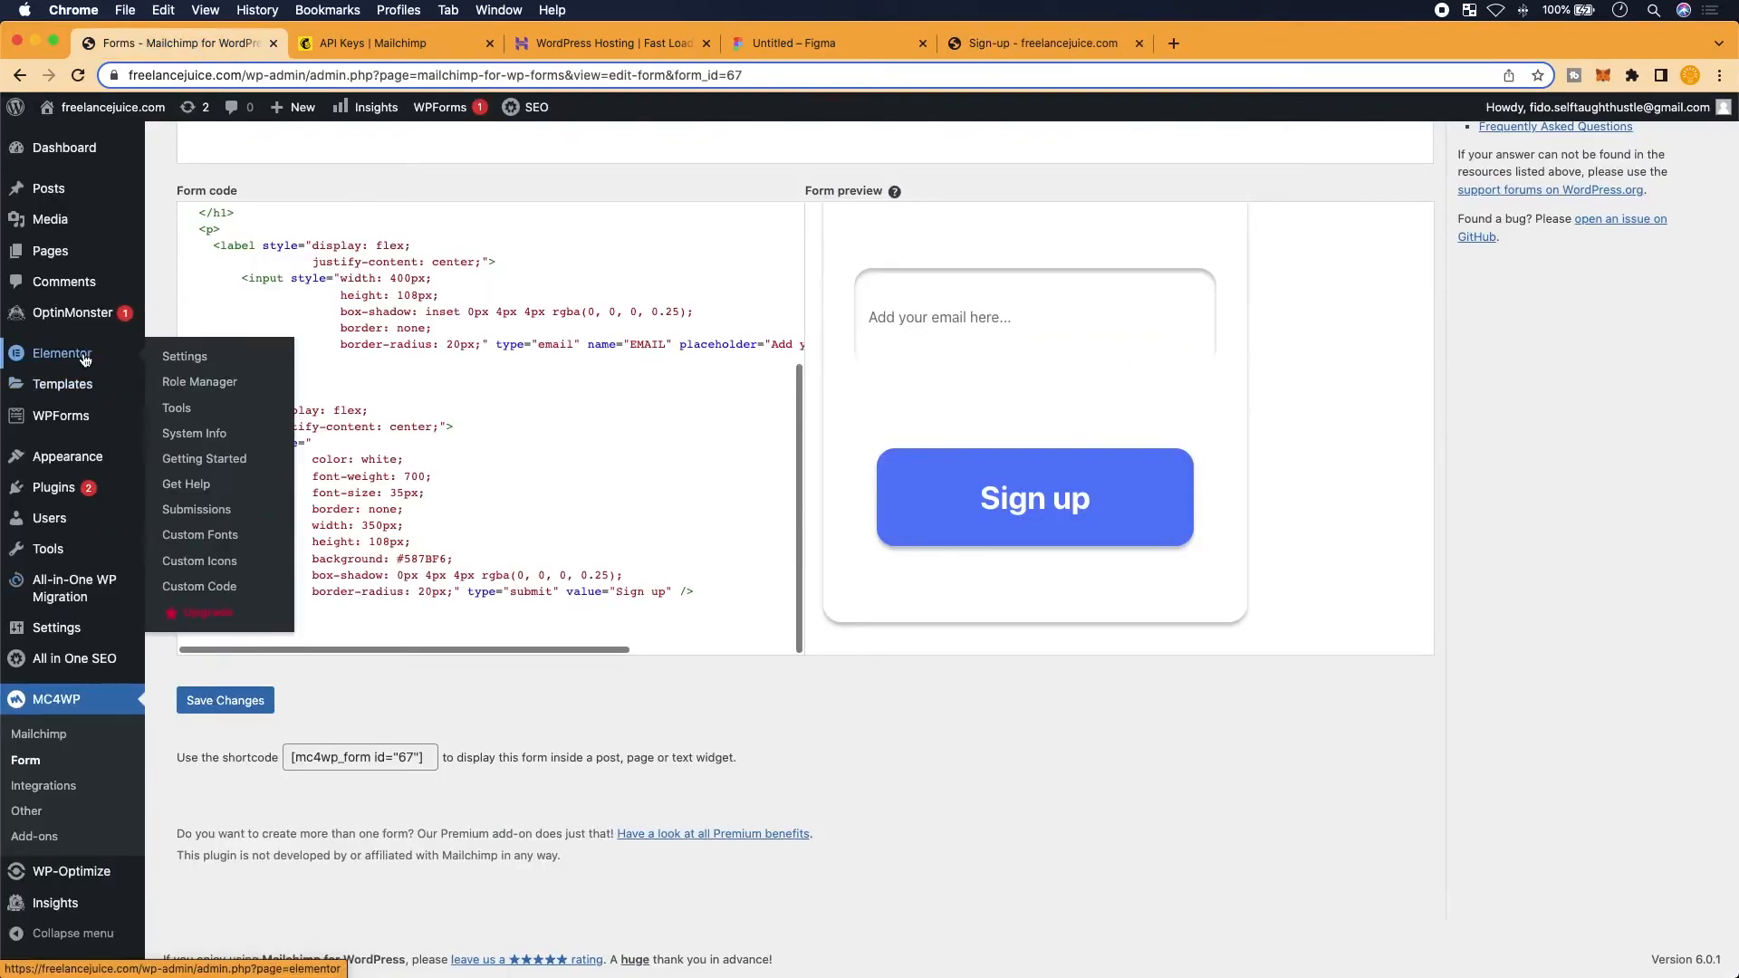
left_click(50, 251)
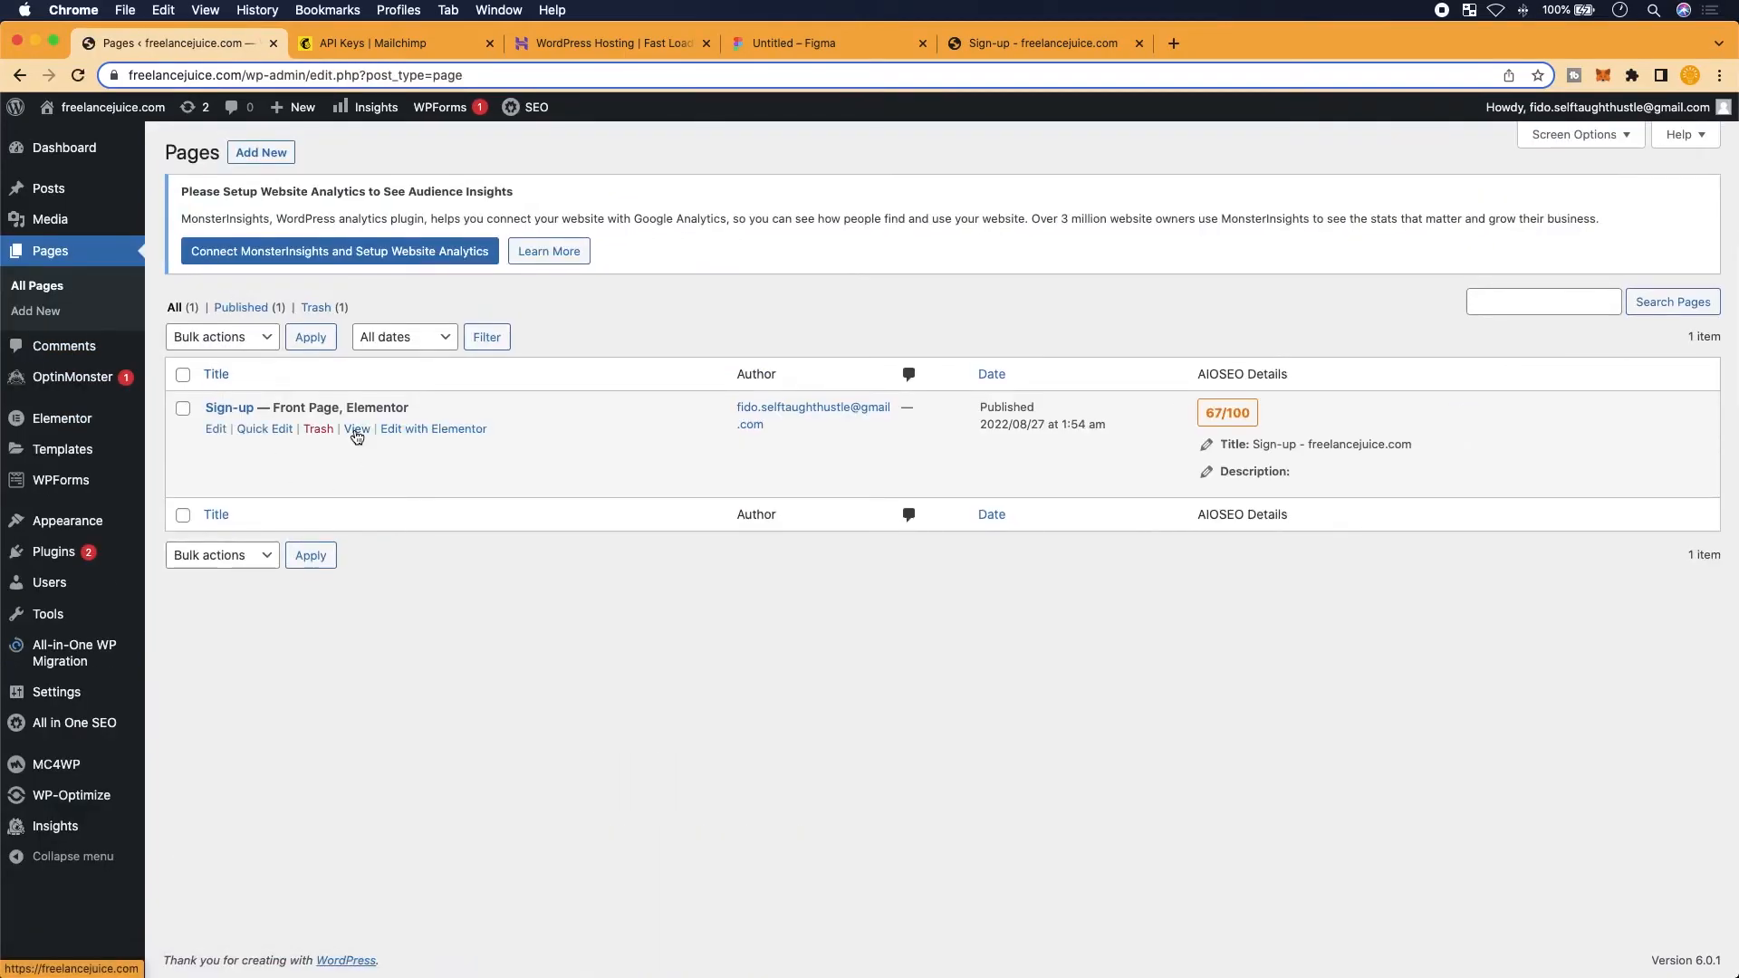
scroll(471, 444, "up", 5)
scroll(410, 438, "left", 1)
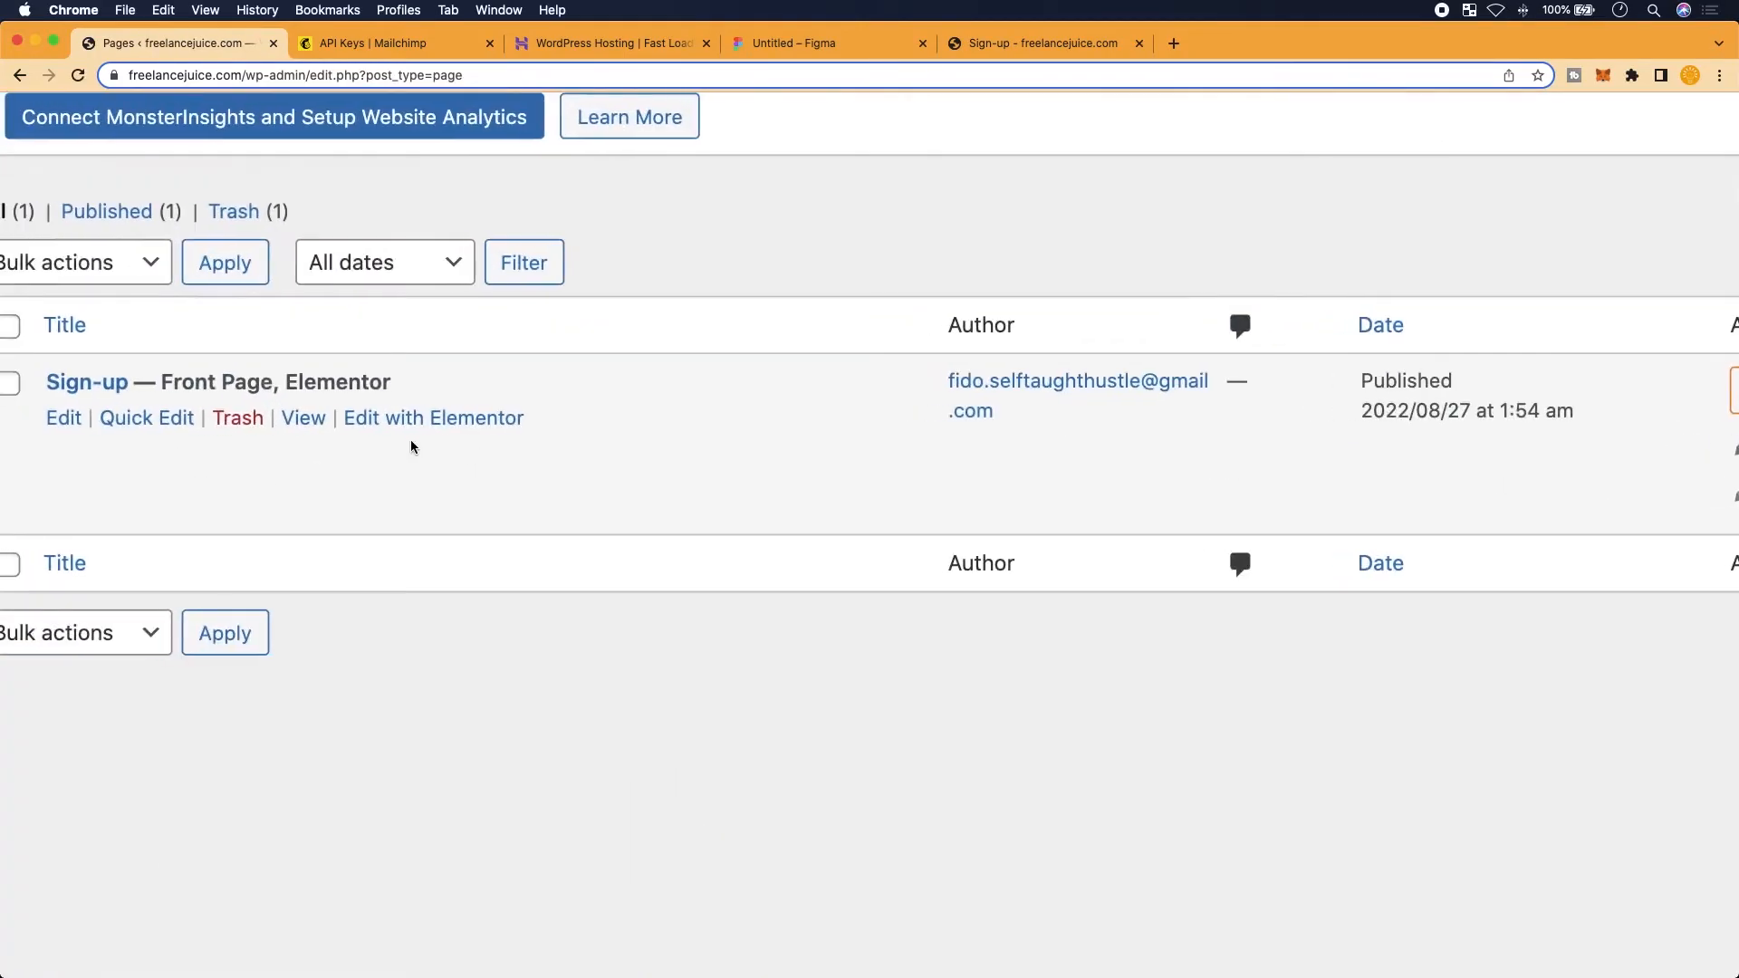
Open the Sign-up page in the Elementor editor
left_click(451, 419)
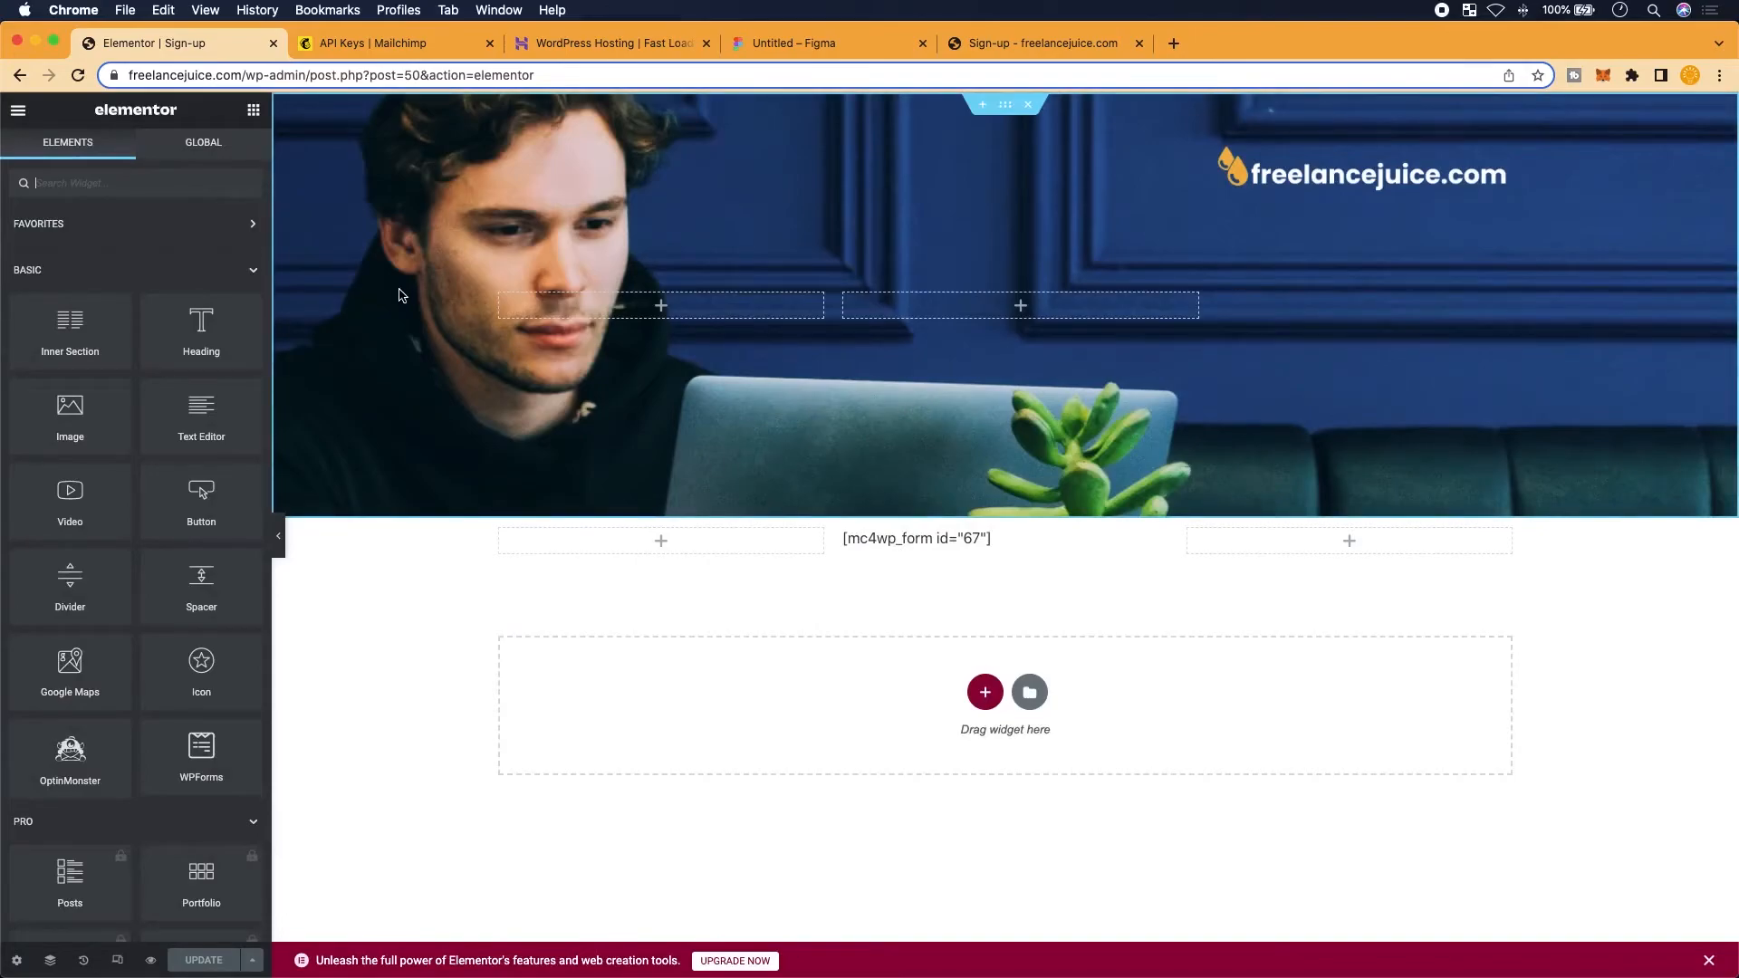
scroll(73, 777, "up", 5)
scroll(74, 777, "down", 1)
scroll(73, 777, "down", 8)
scroll(675, 893, "down", 3)
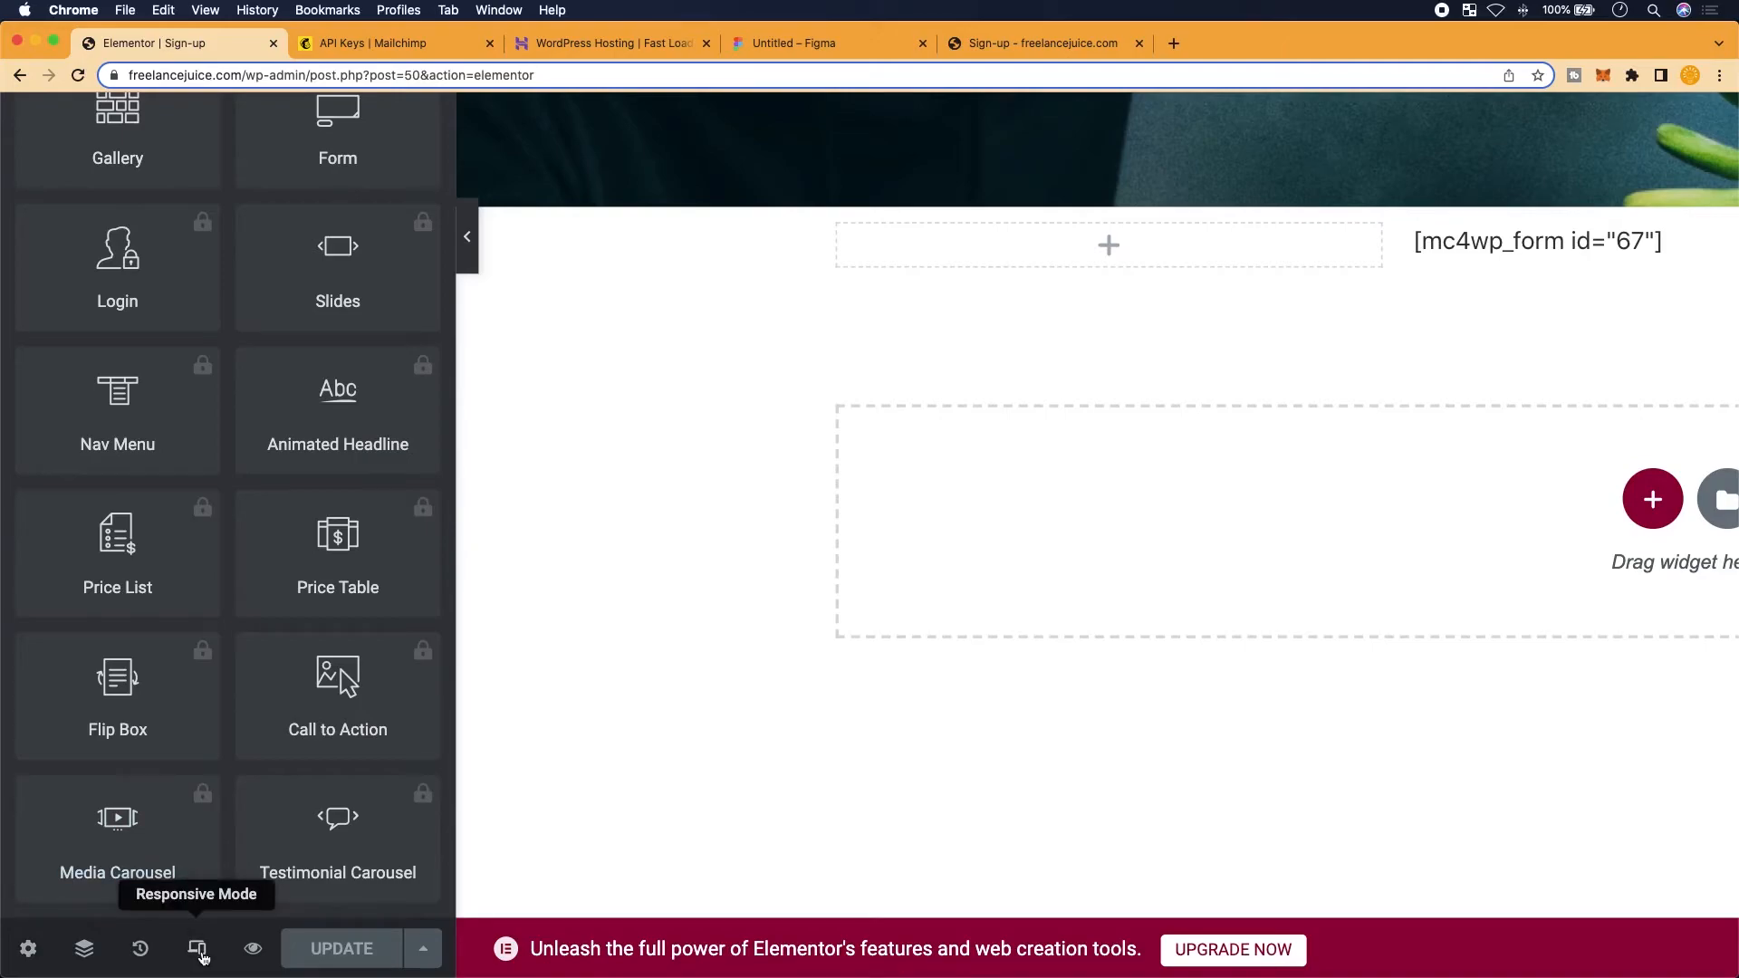
Turn on responsive mode and cycle through the mobile, tablet and desktop previews
left_click(198, 949)
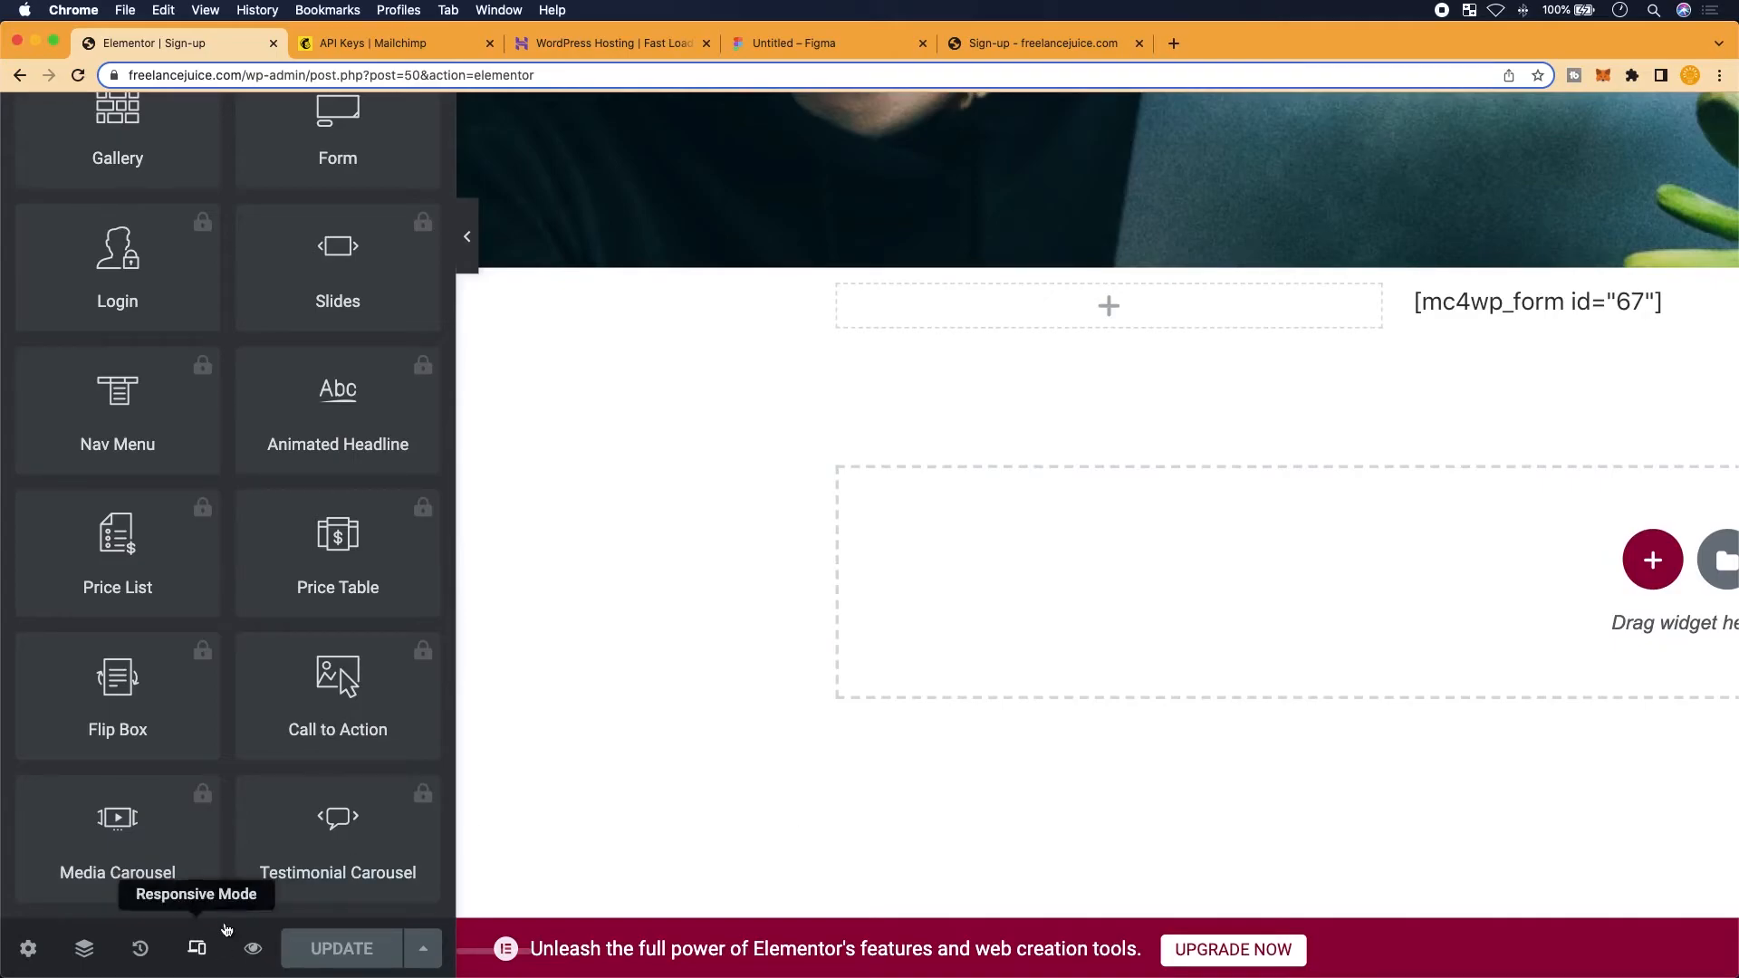
scroll(1215, 723, "down", 5)
scroll(1216, 723, "up", 2)
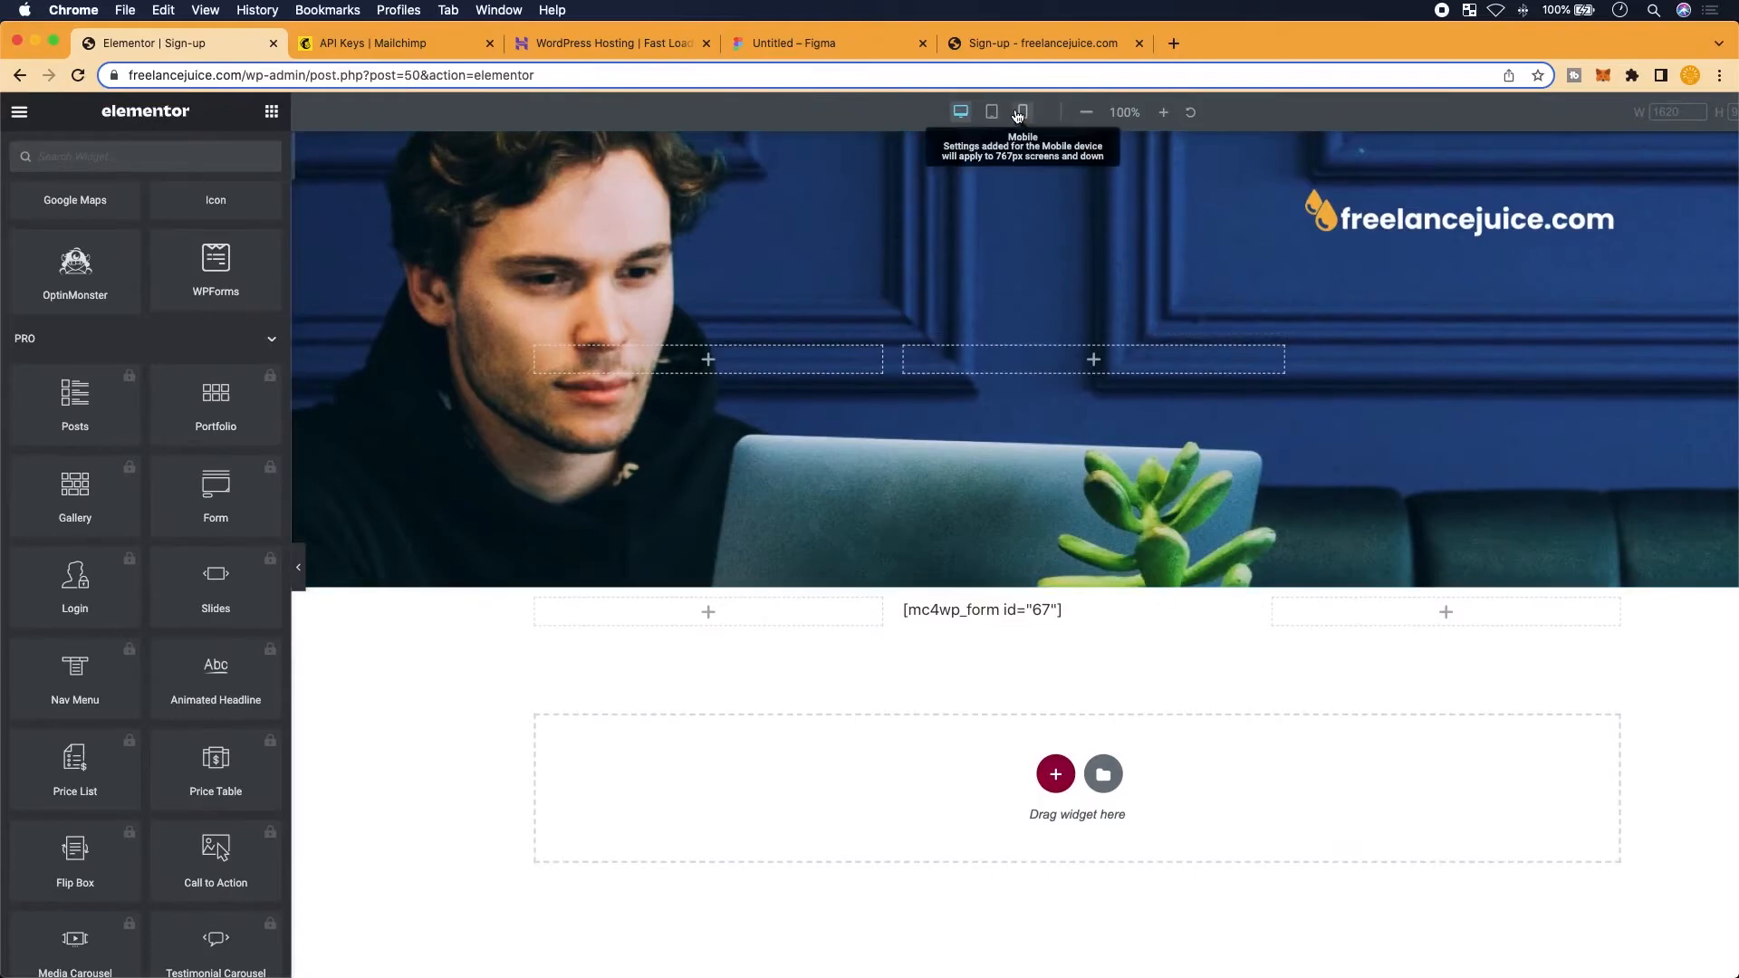
left_click(1022, 109)
scroll(994, 453, "down", 2)
scroll(982, 562, "up", 2)
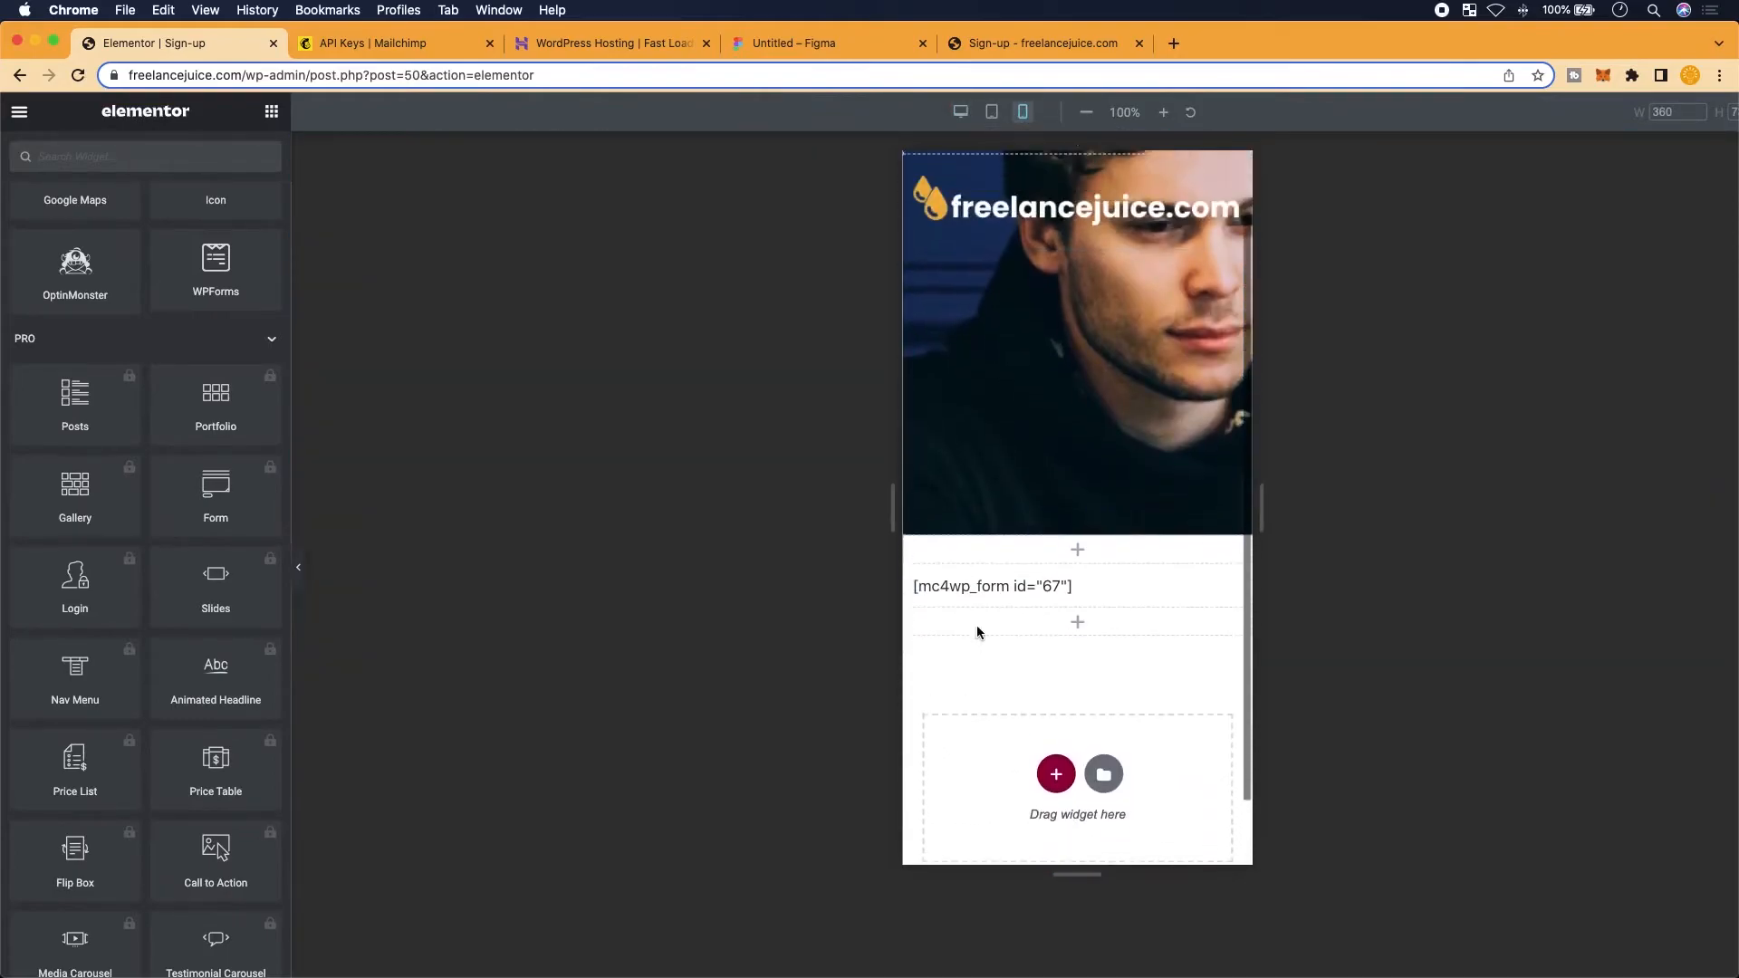
left_click(992, 111)
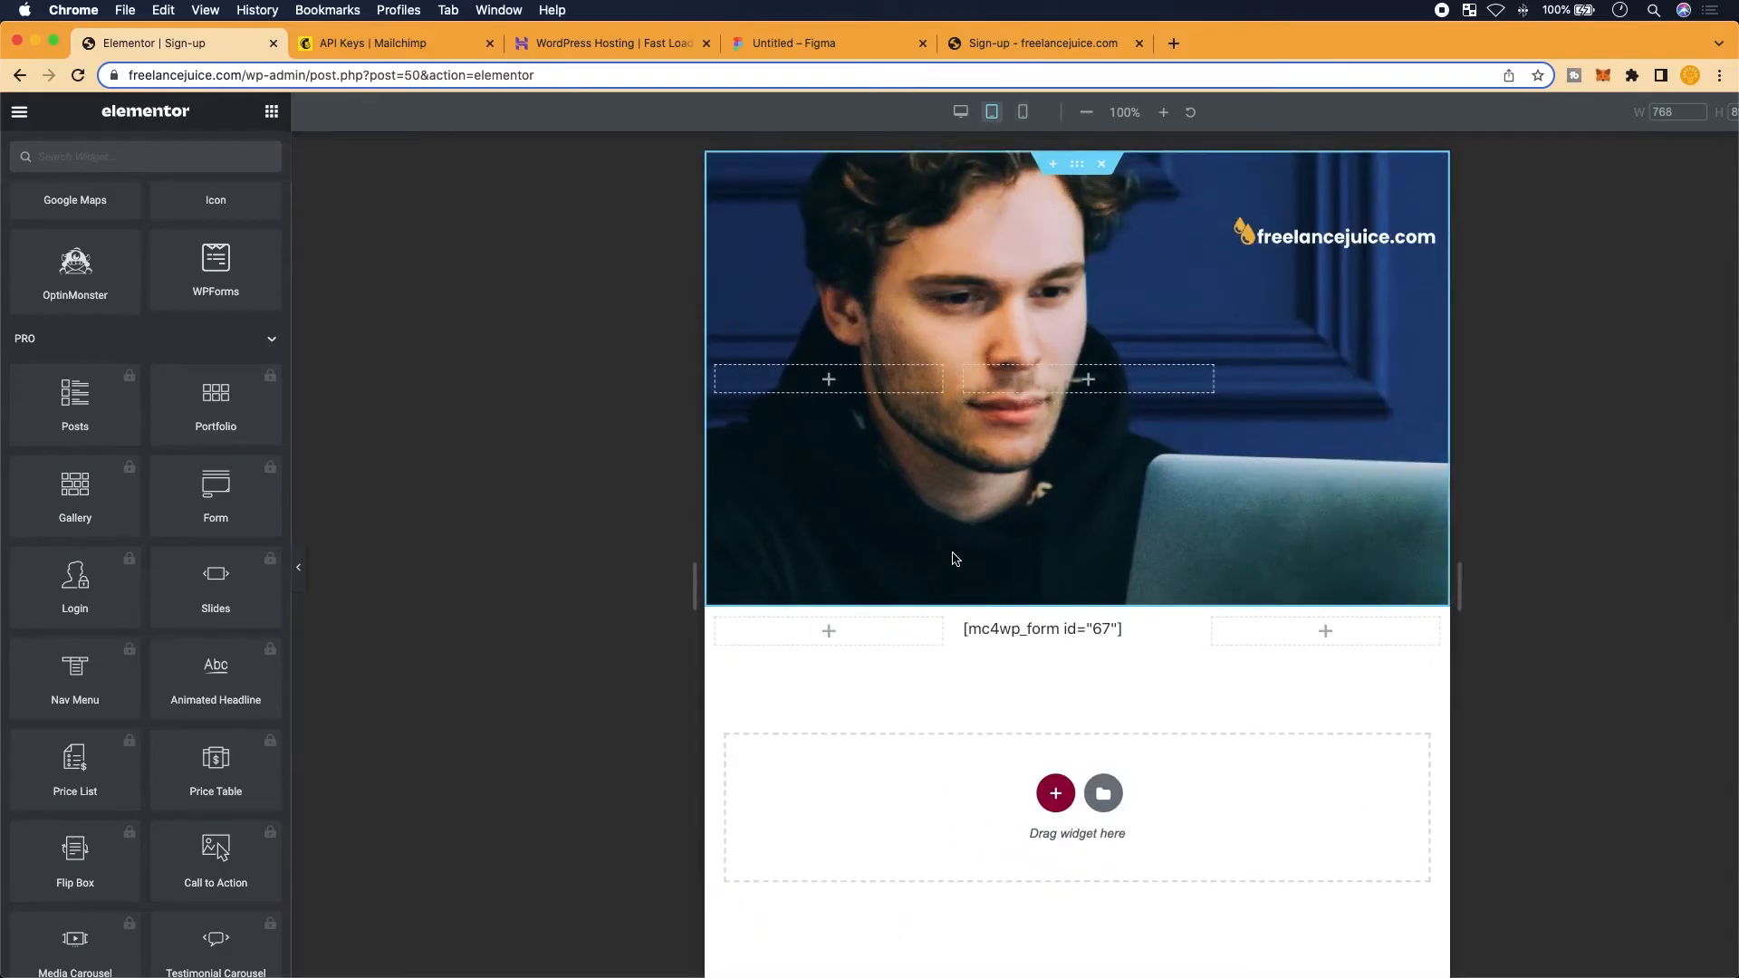
left_click(961, 112)
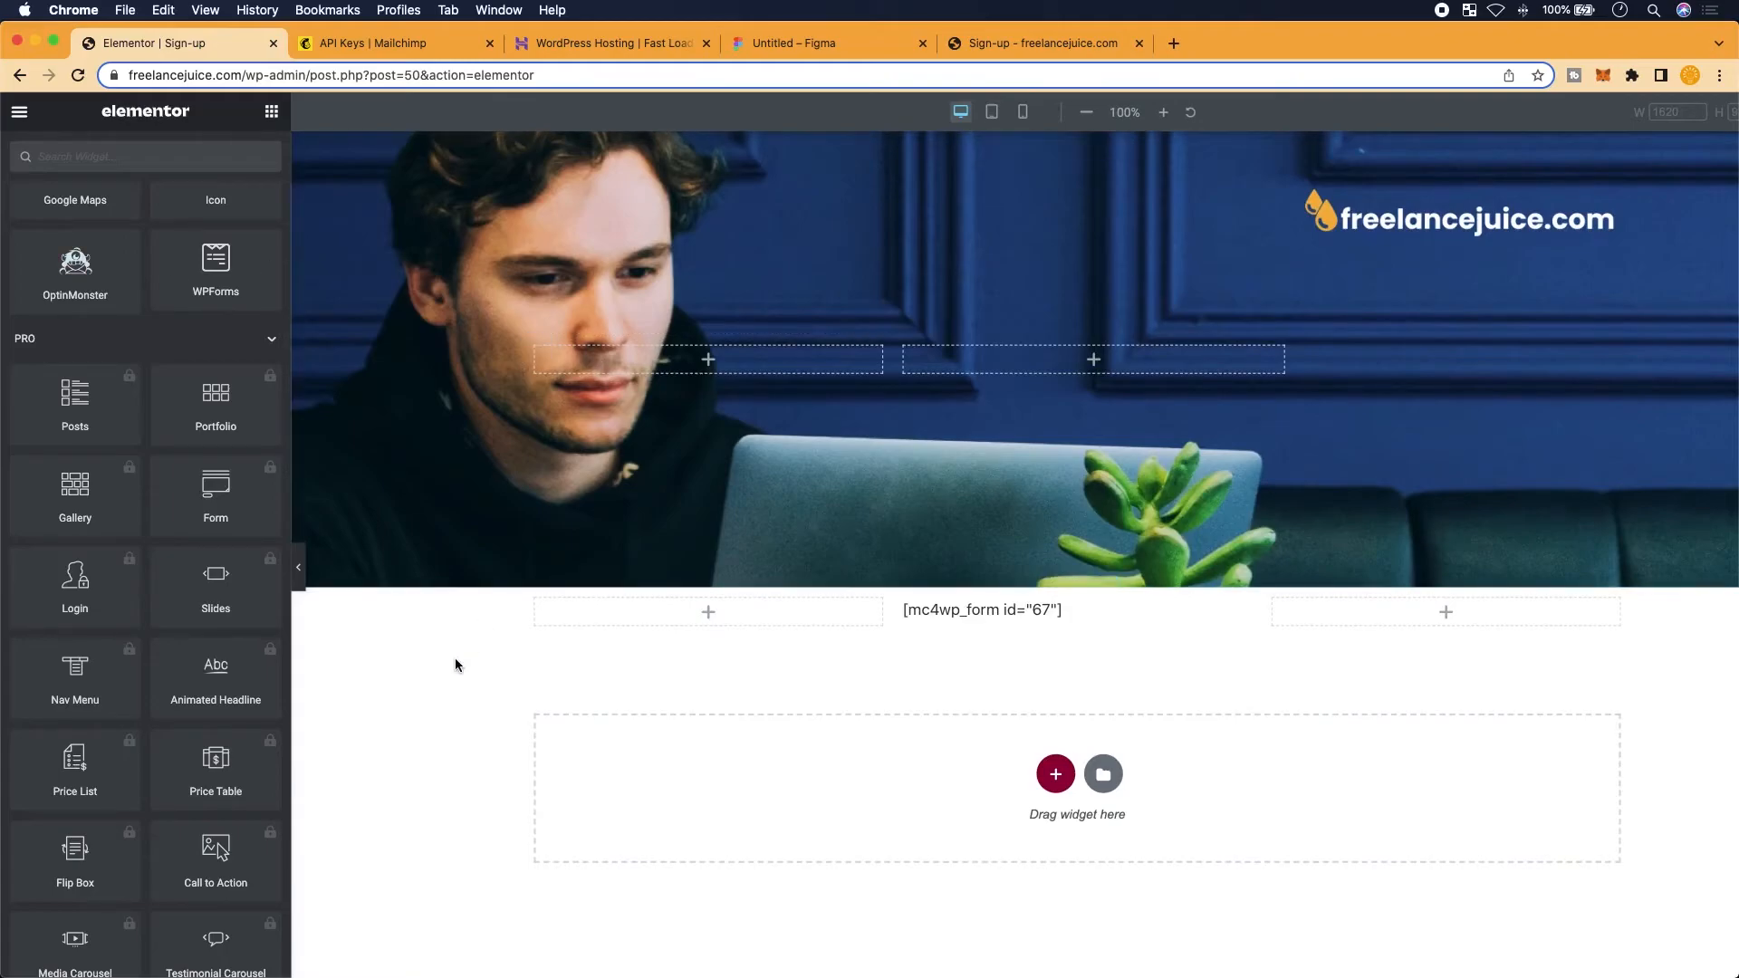
Switch to the 360 px mobile preview and scroll through the page
scroll(455, 659, "up", 3)
scroll(454, 660, "down", 2)
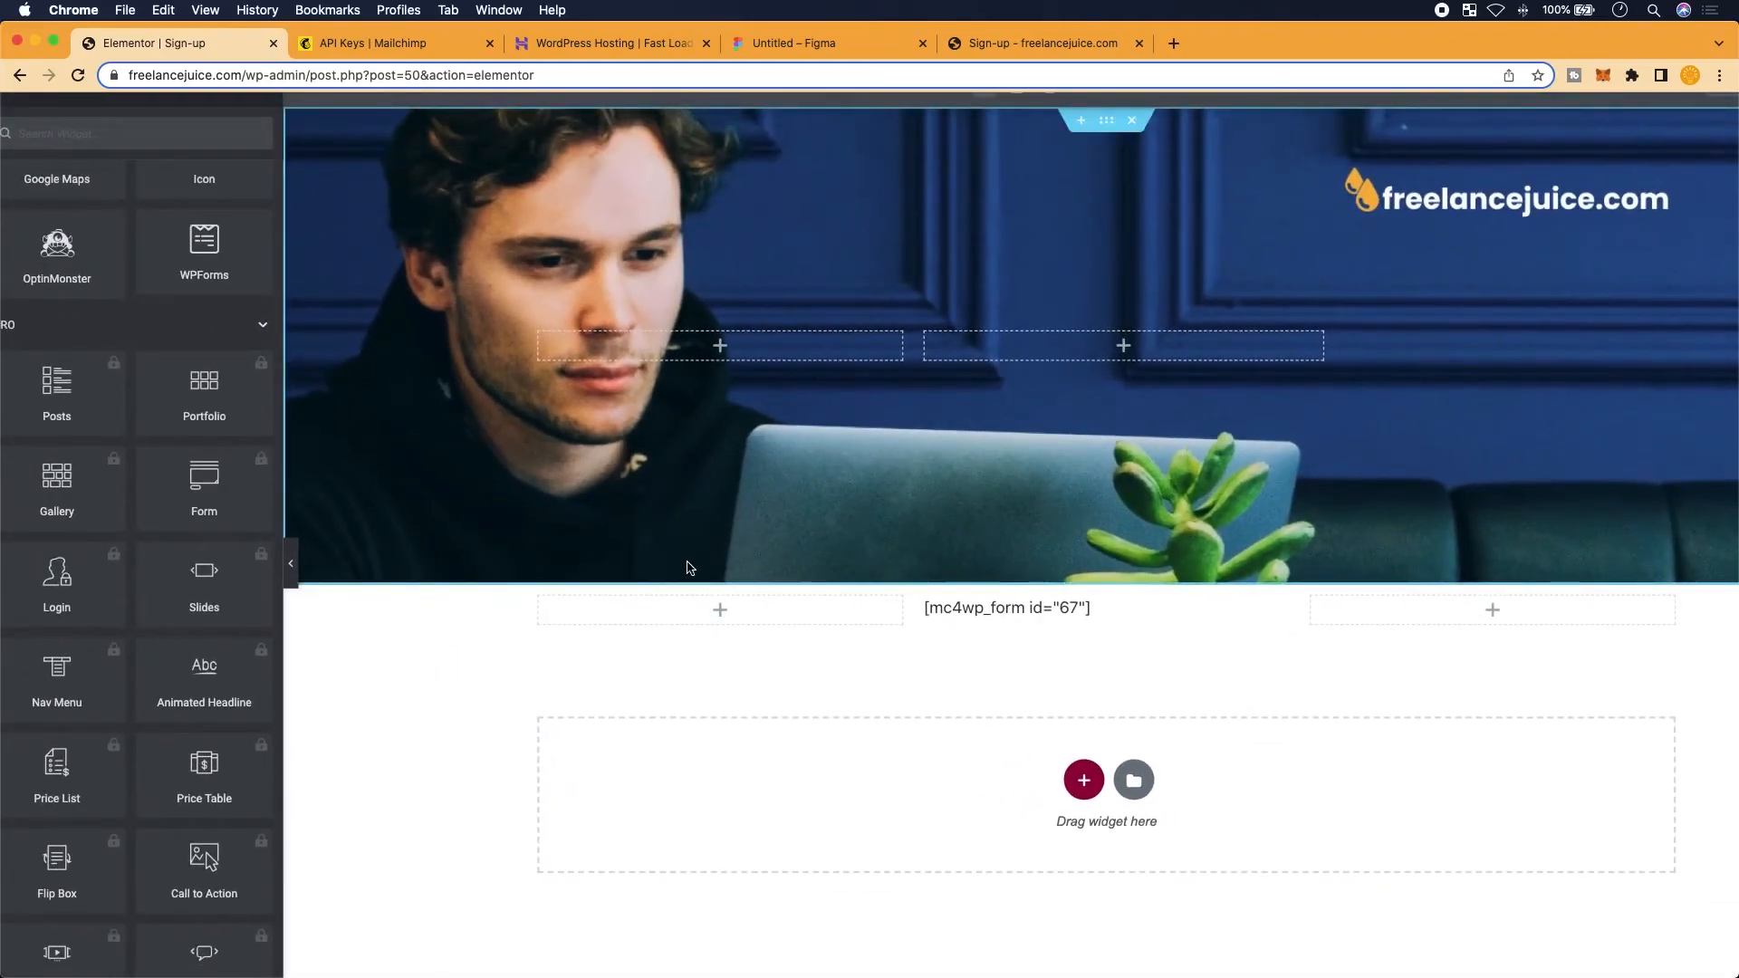
scroll(204, 728, "down", 6)
scroll(204, 725, "down", 8)
scroll(612, 423, "up", 1)
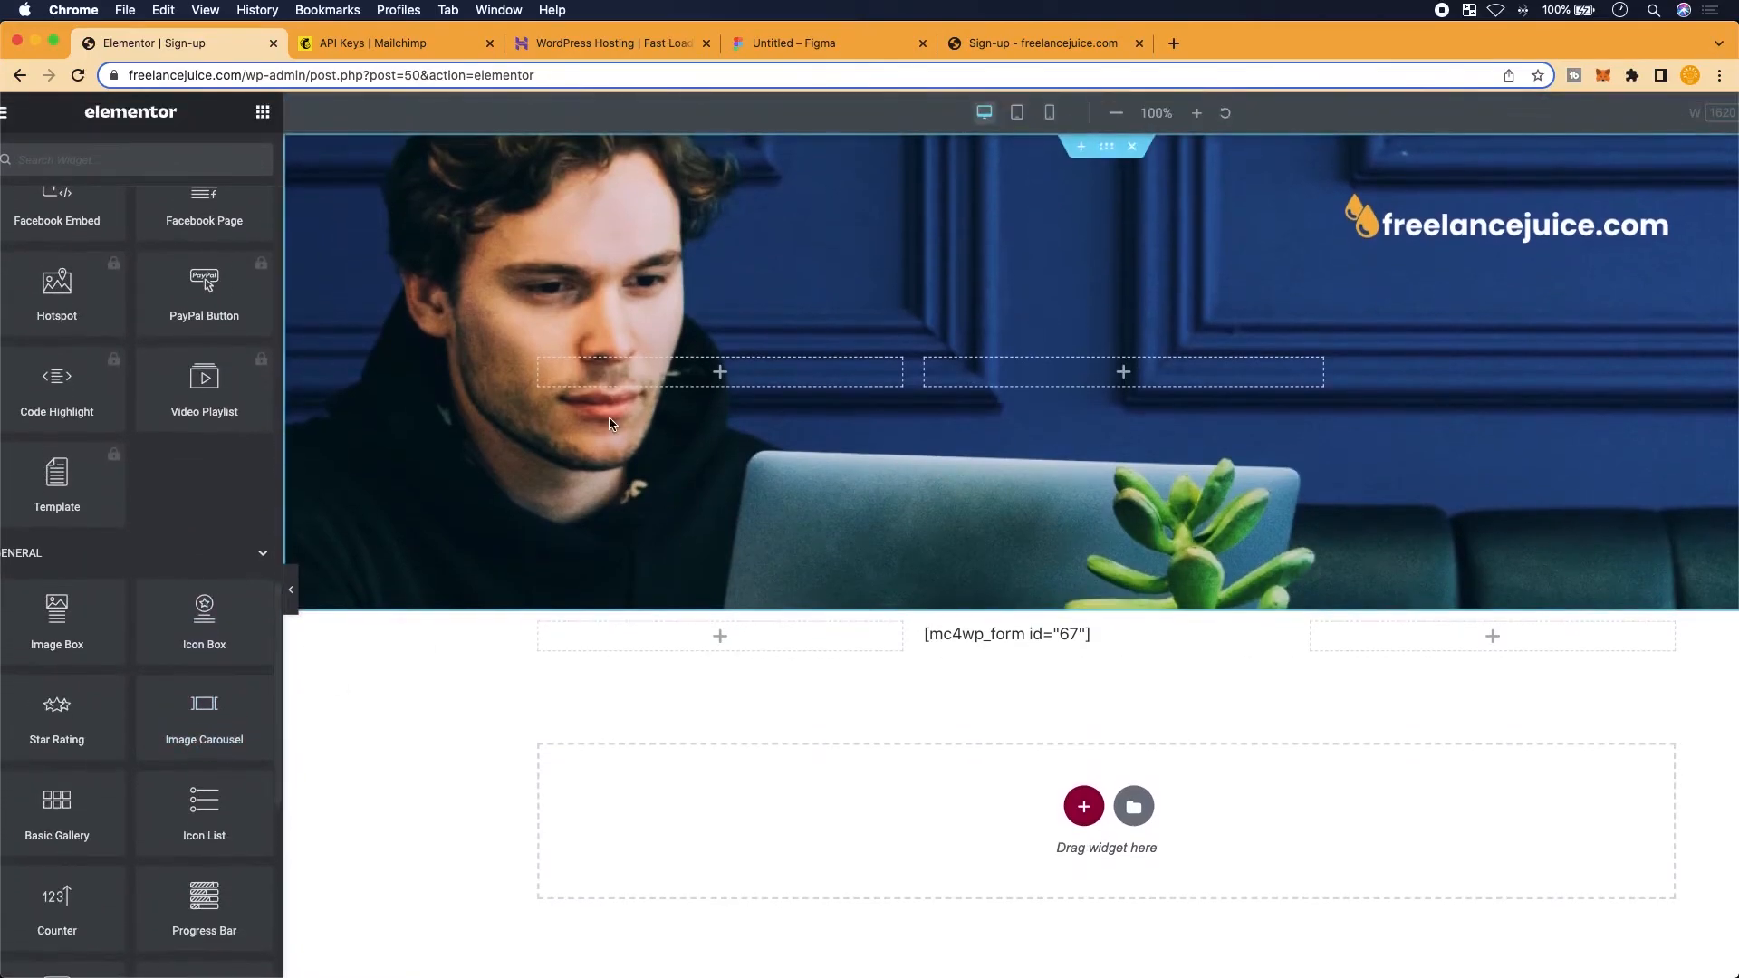
scroll(211, 276, "down", 2)
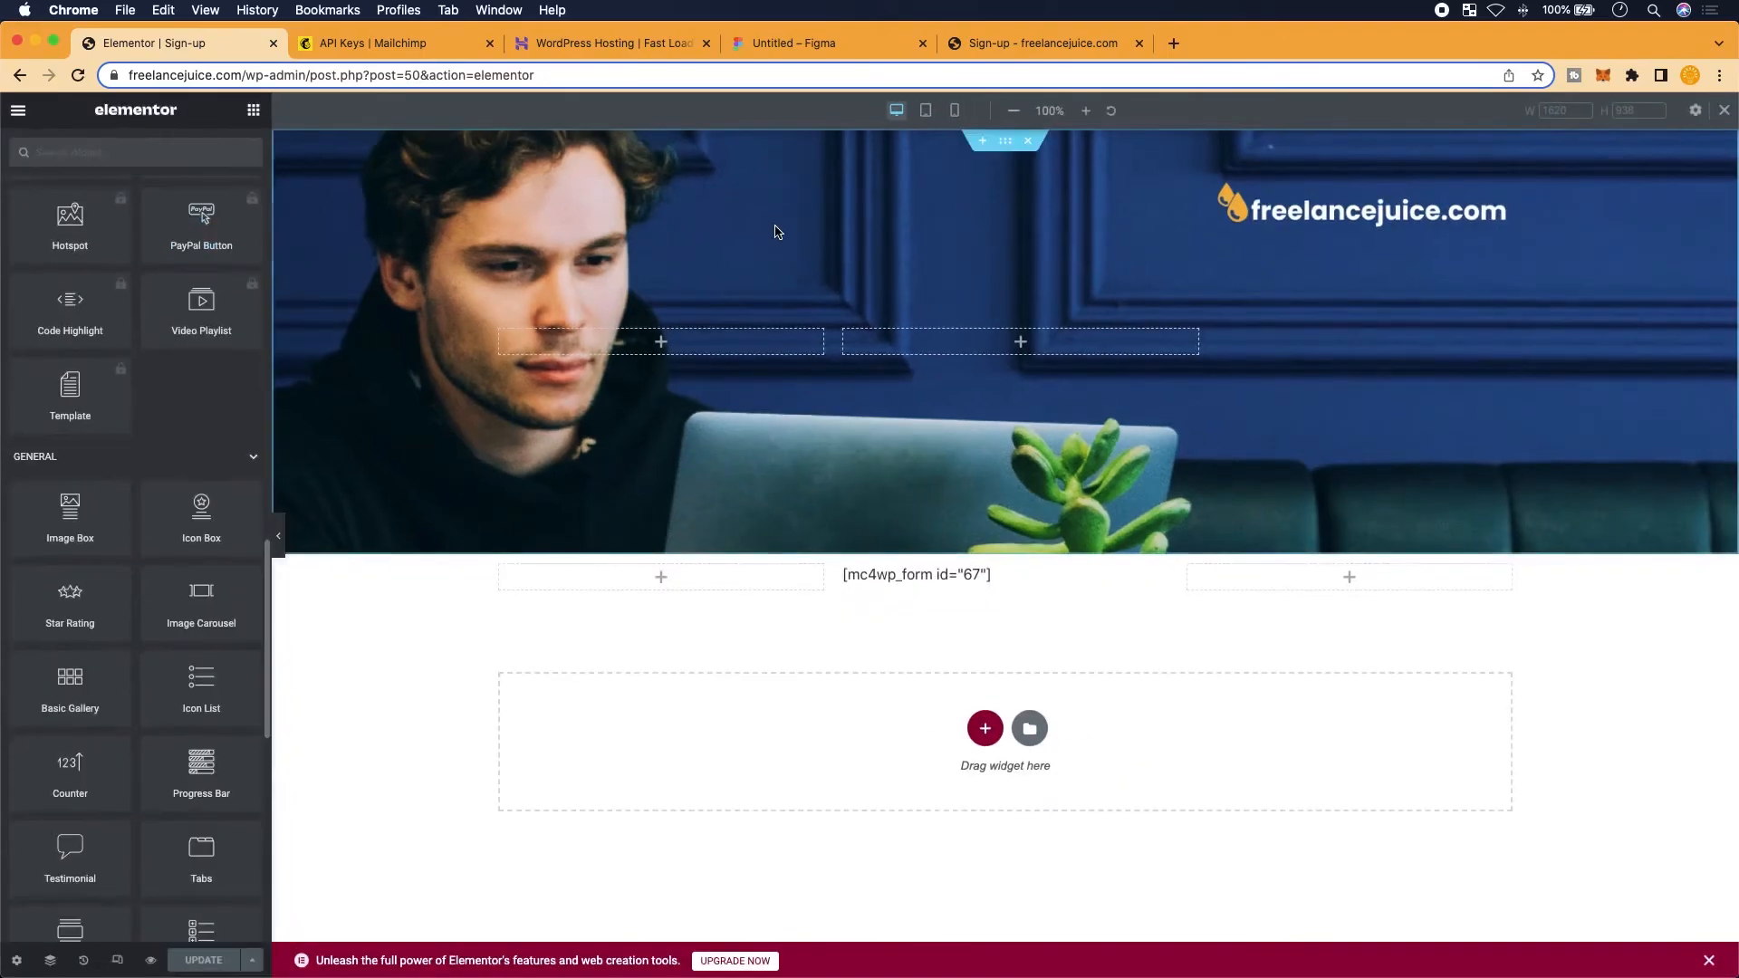
left_click(954, 111)
scroll(874, 594, "down", 3)
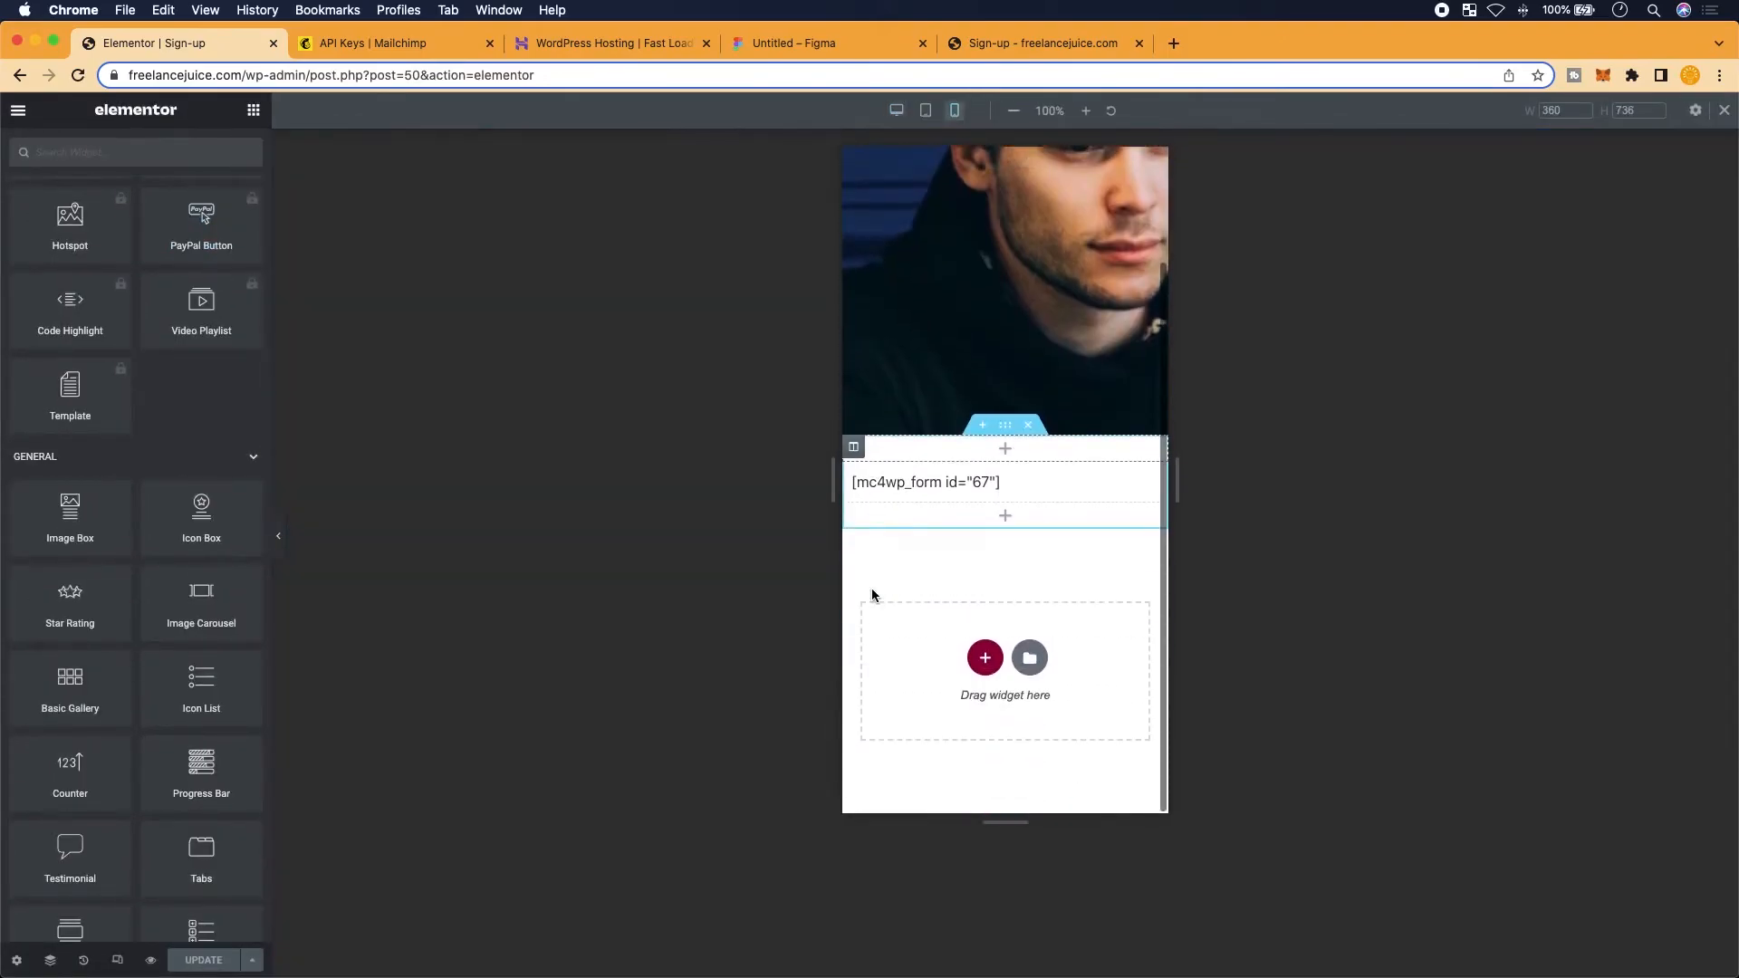
scroll(963, 484, "up", 3)
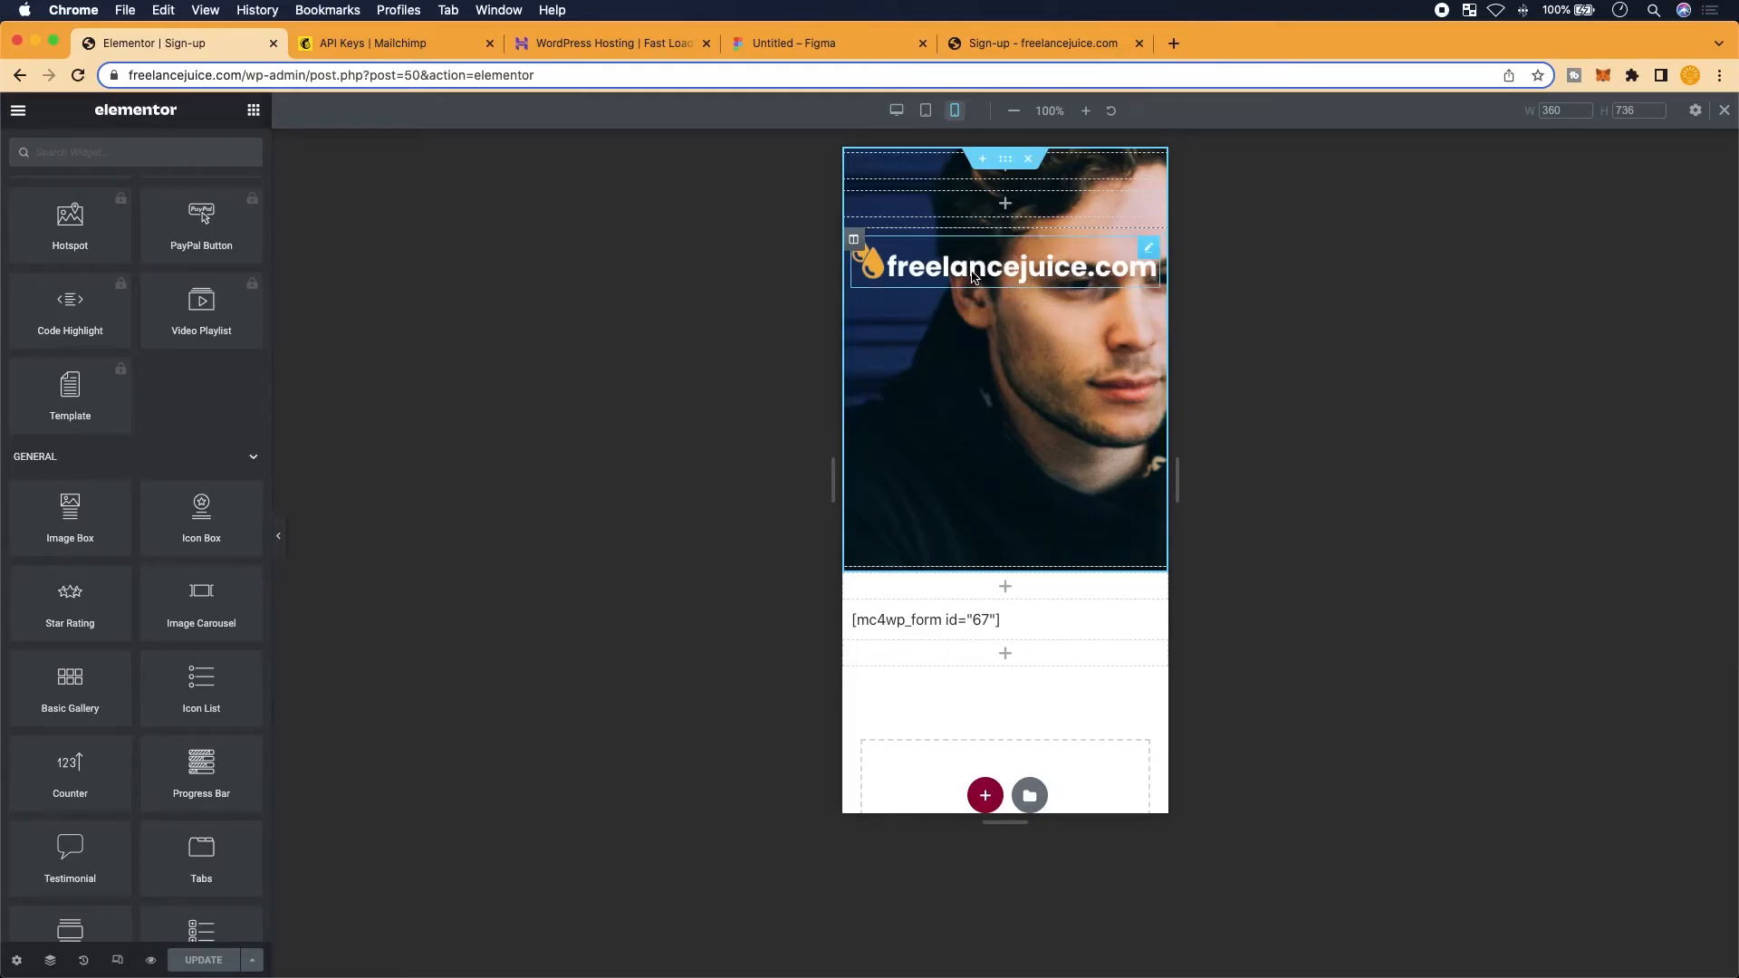
scroll(927, 293, "up", 5)
scroll(927, 293, "down", 5)
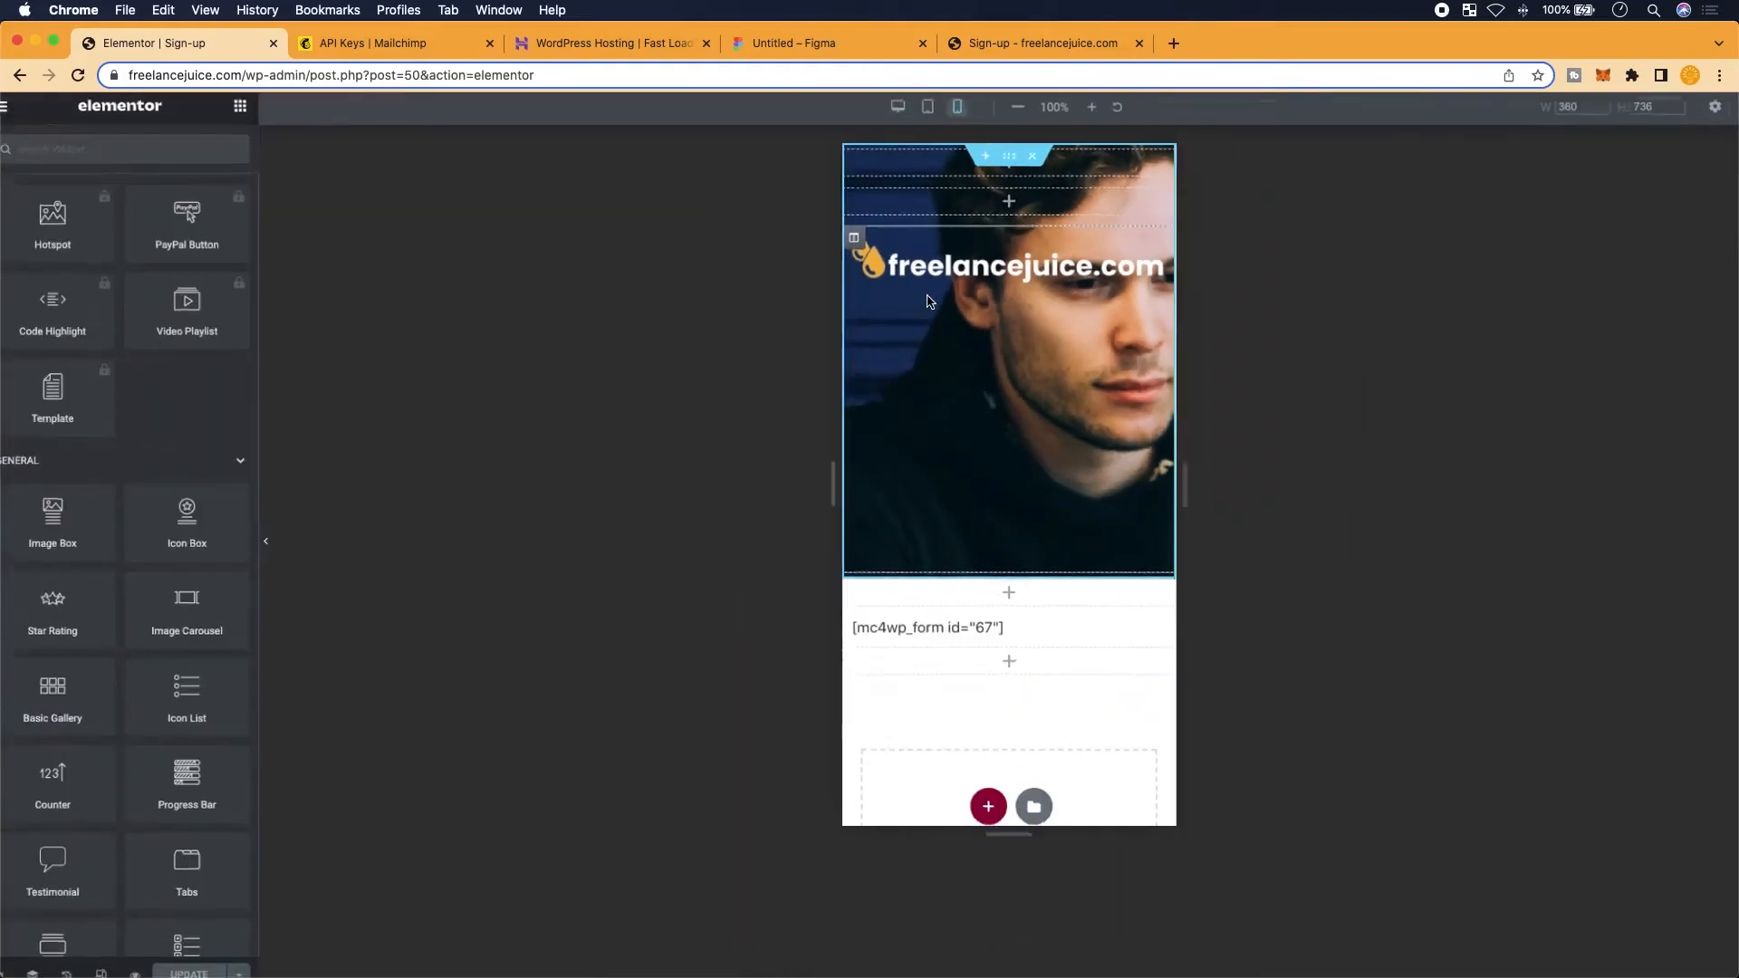
Open the hero section's Style background settings and browse the media library
left_click(1009, 160)
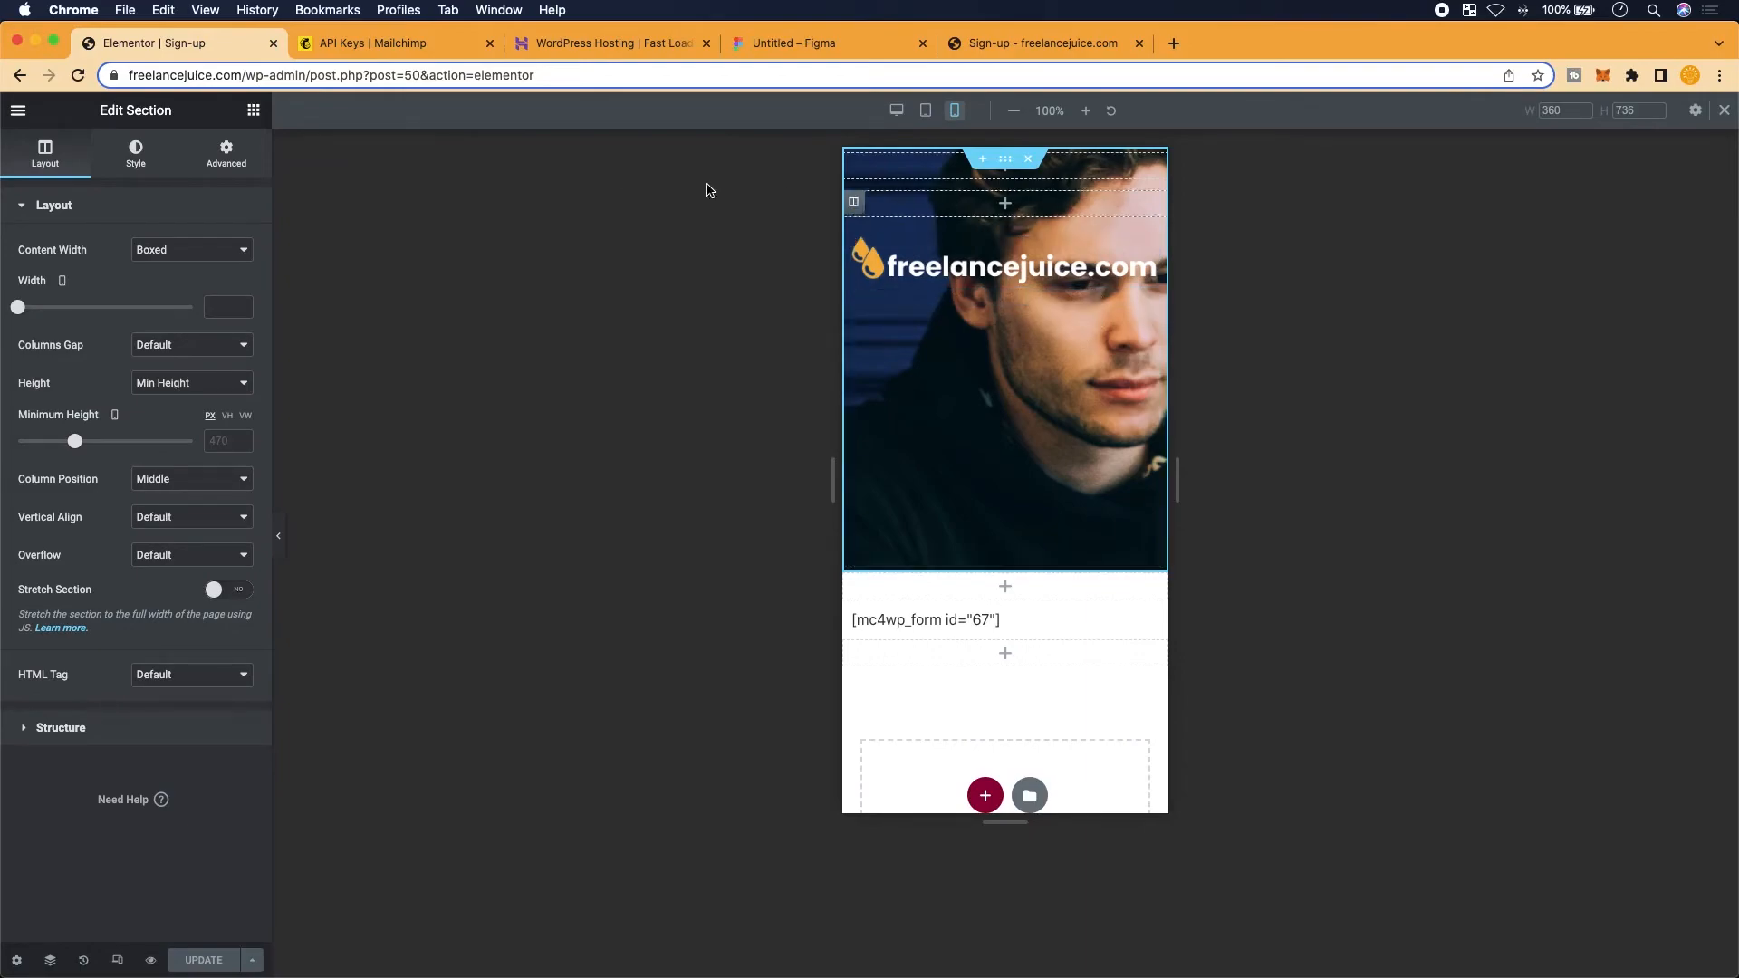
left_click(144, 170)
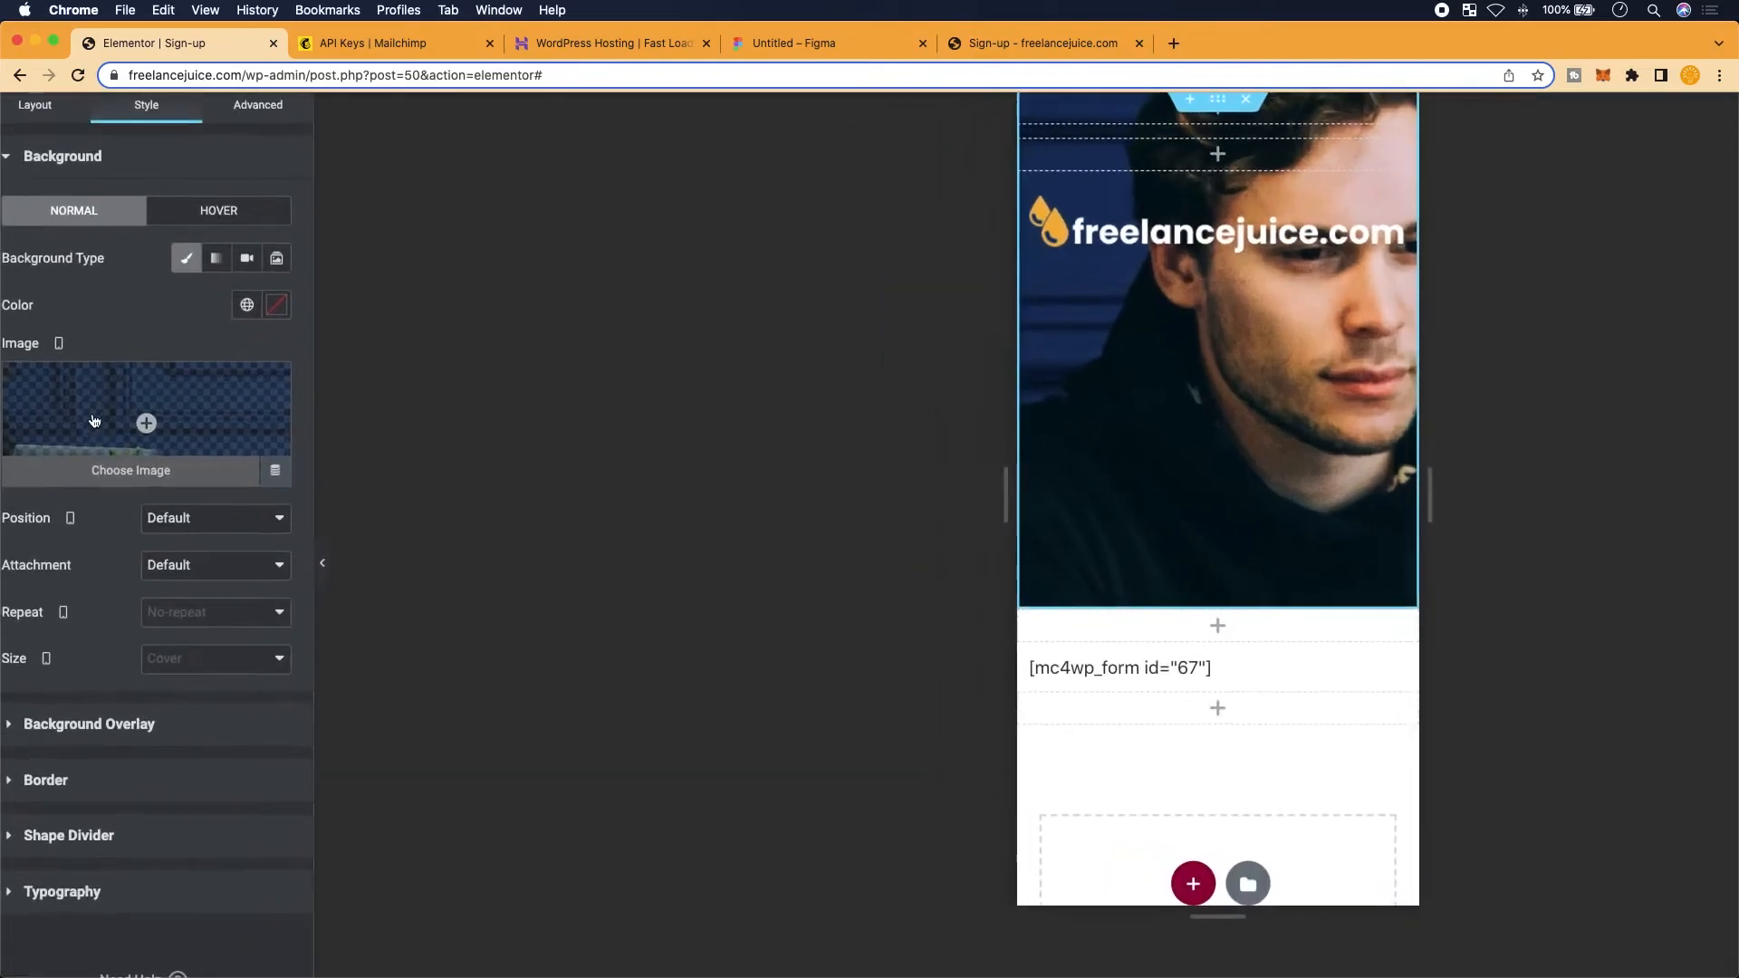
scroll(95, 421, "left", 1)
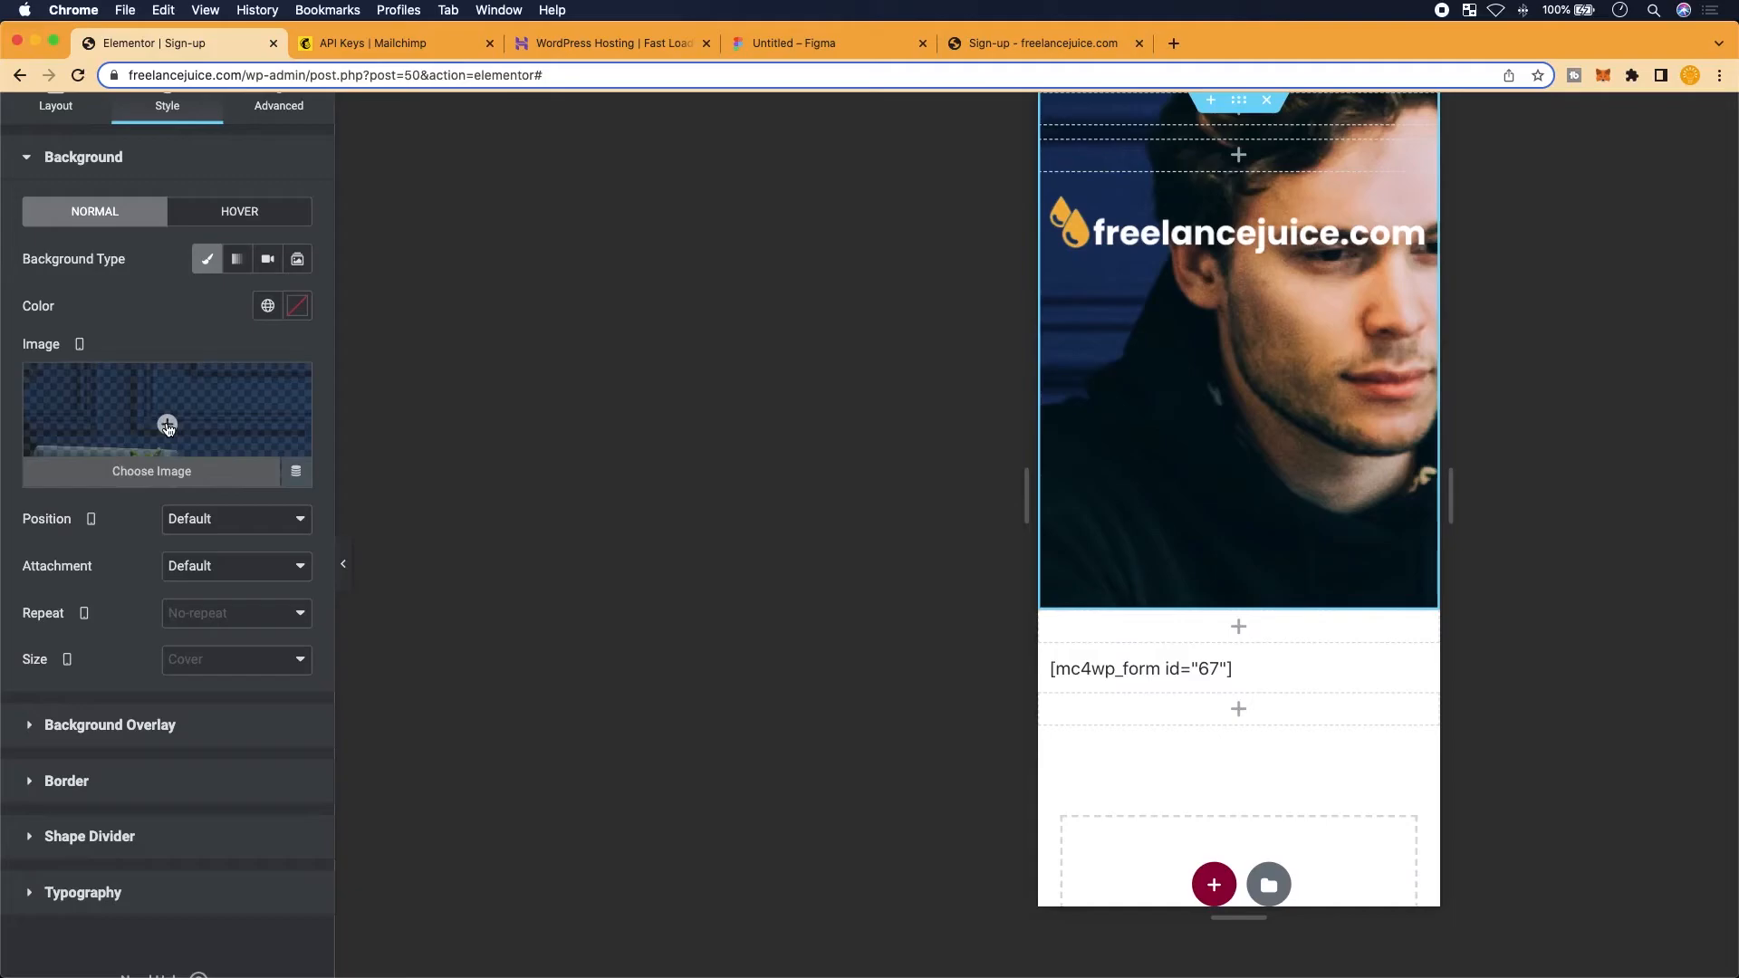
left_click(168, 425)
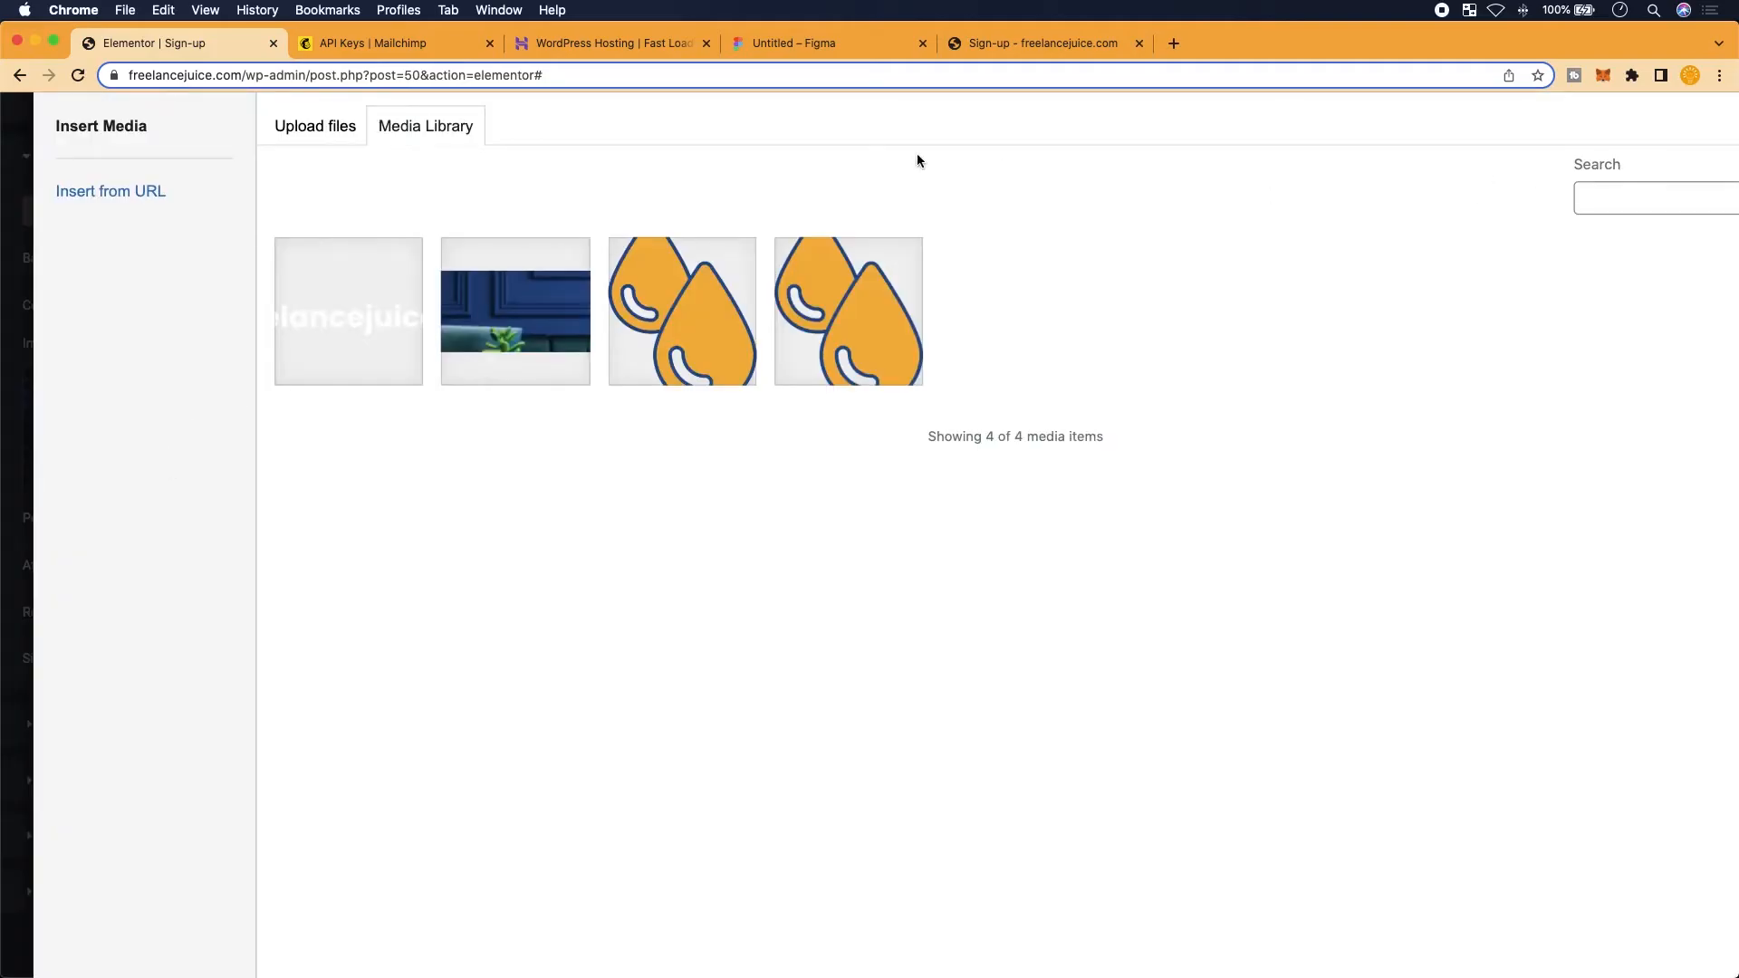
scroll(916, 160, "down", 3)
left_click(1685, 142)
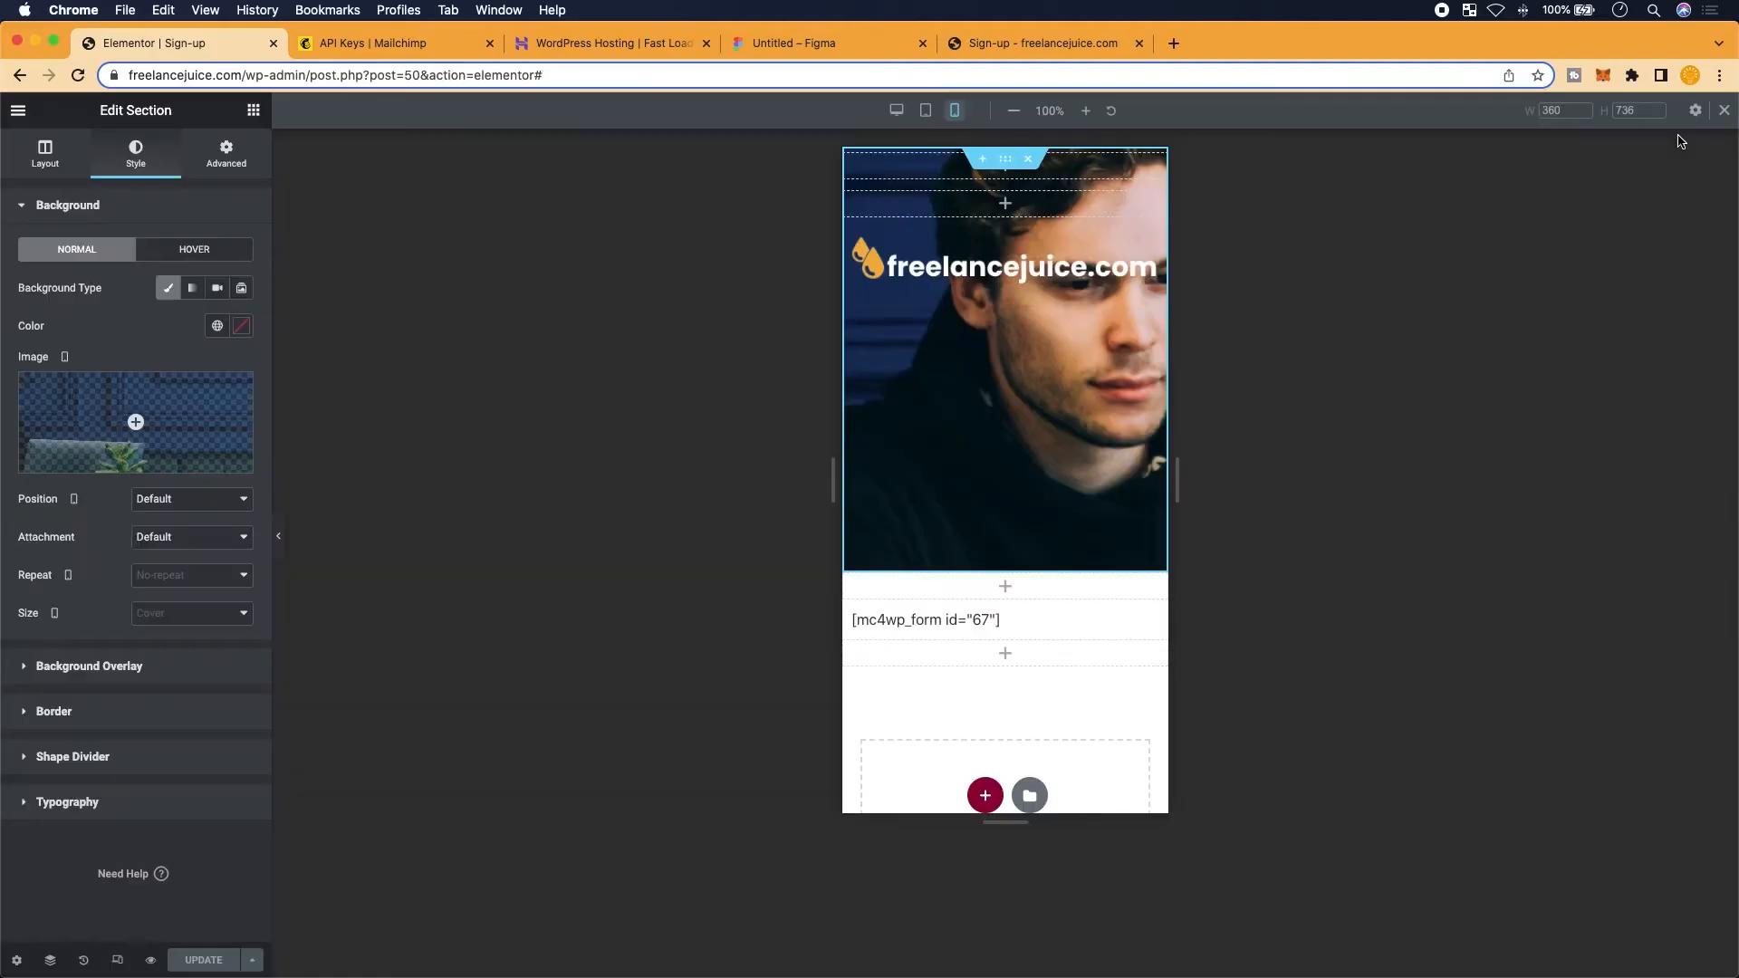
scroll(91, 381, "up", 5)
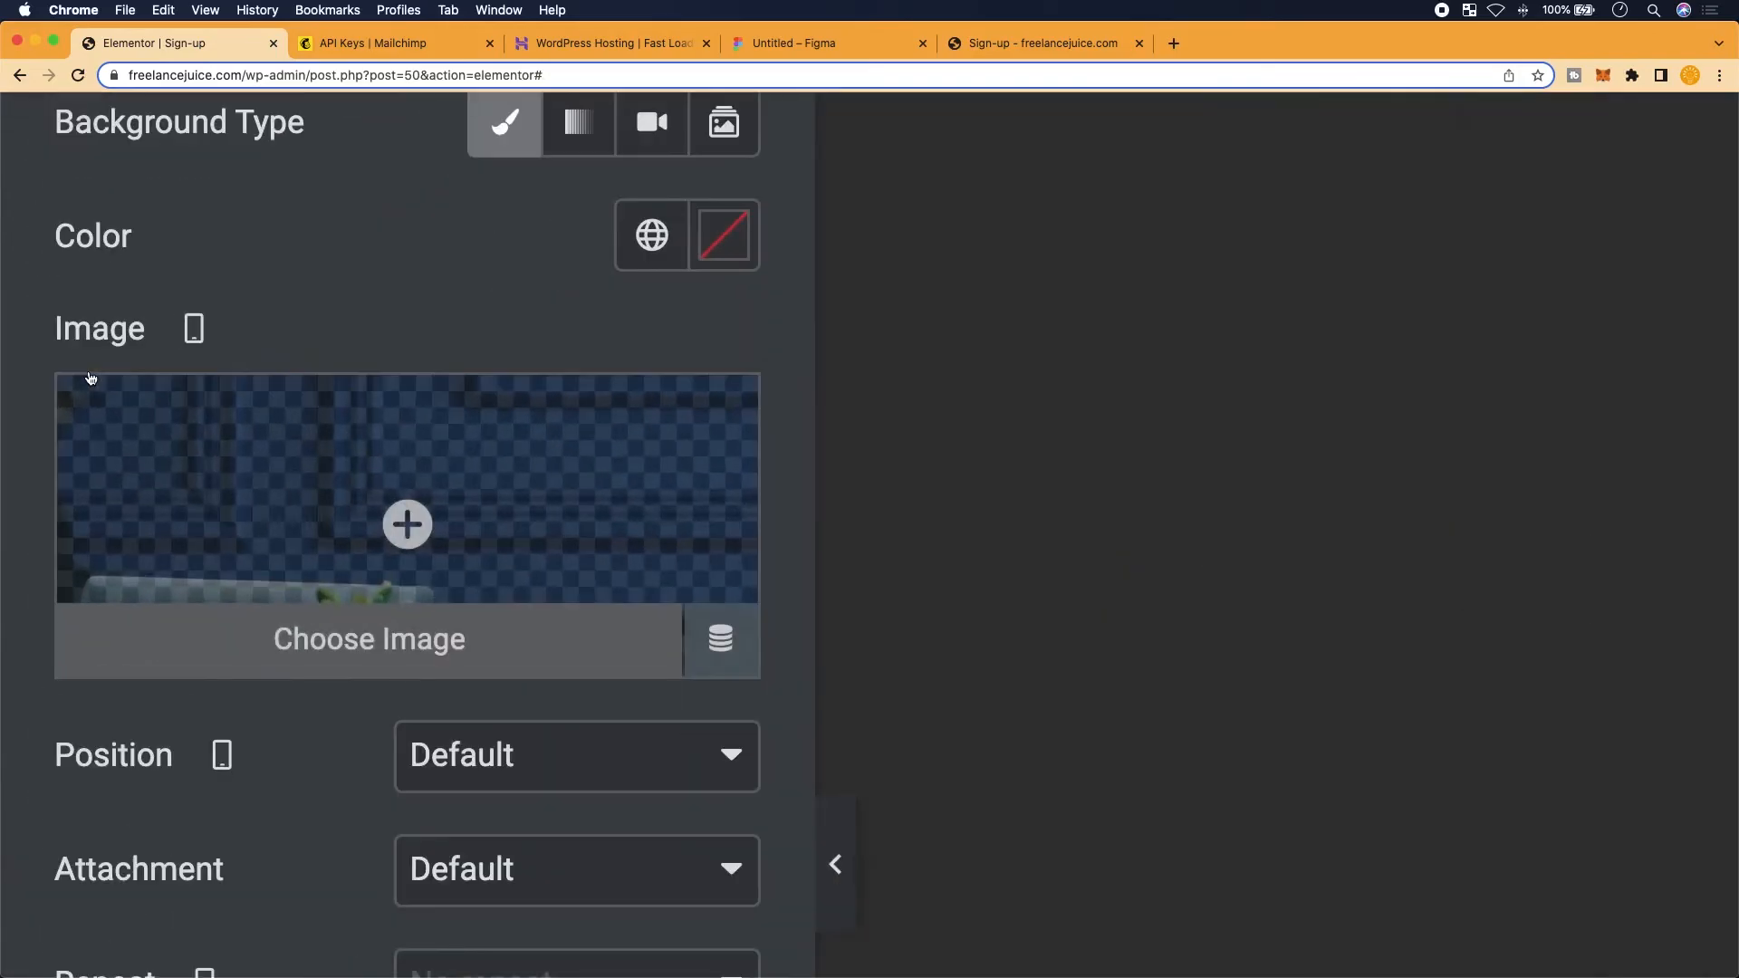
With the image device set to Mobile, insert the blue wall-and-plant photo as background
left_click(191, 343)
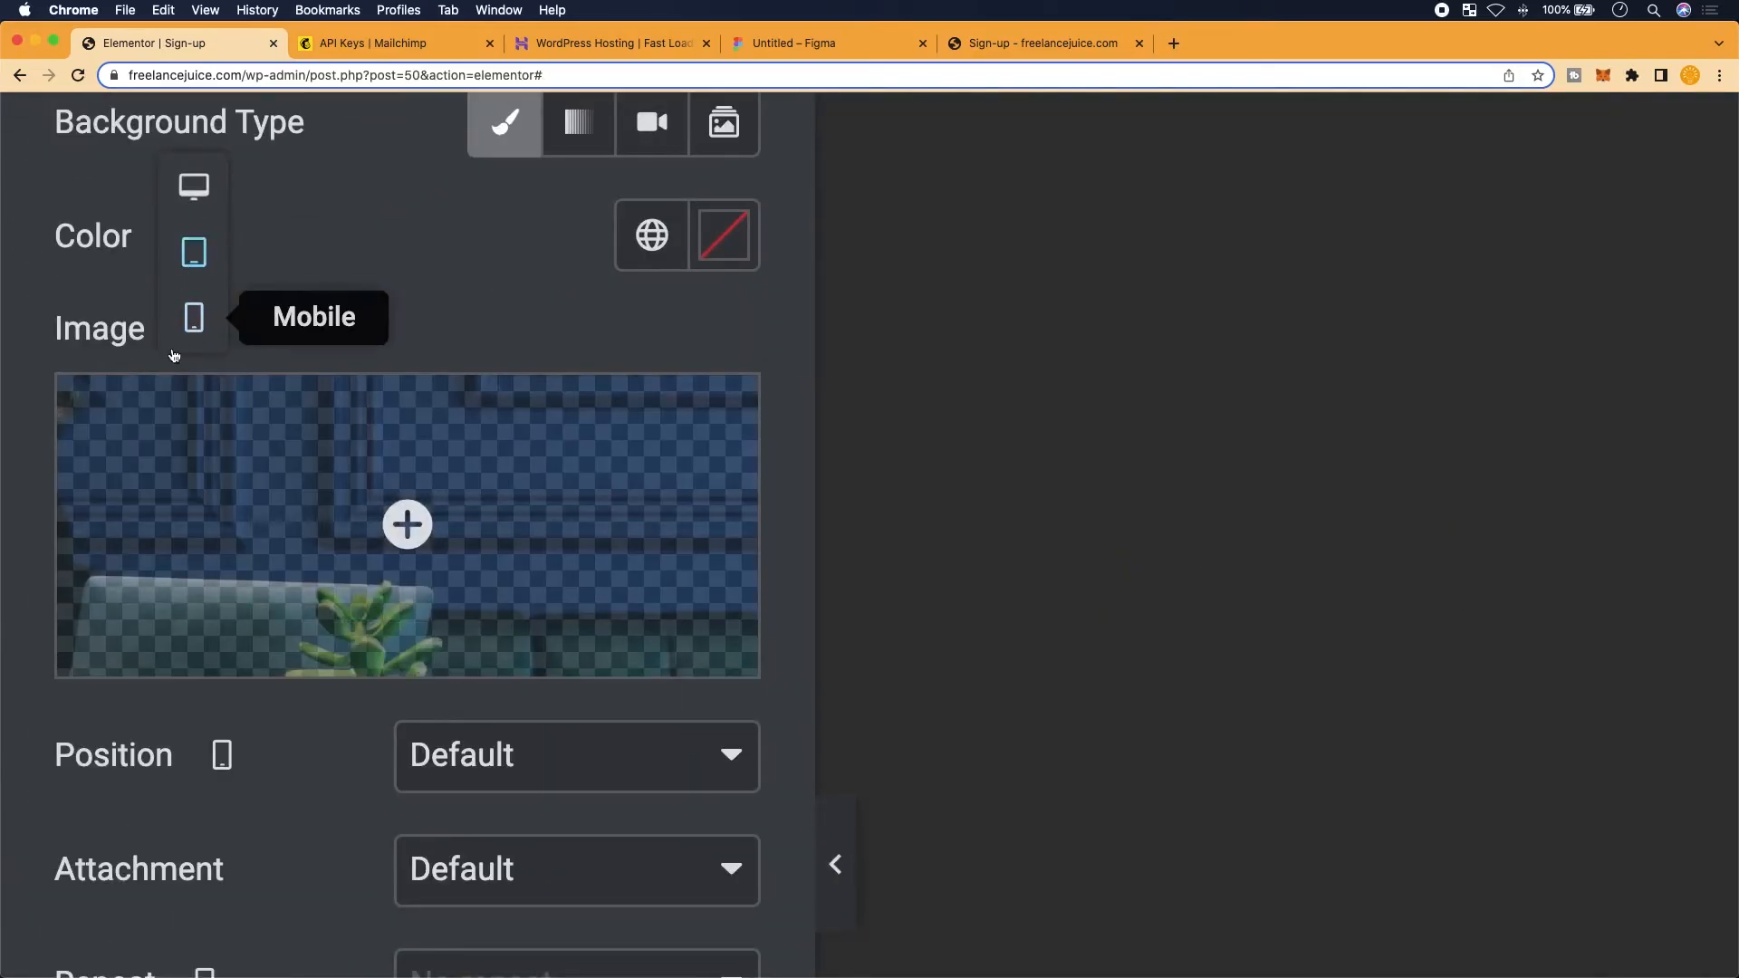
left_click(194, 187)
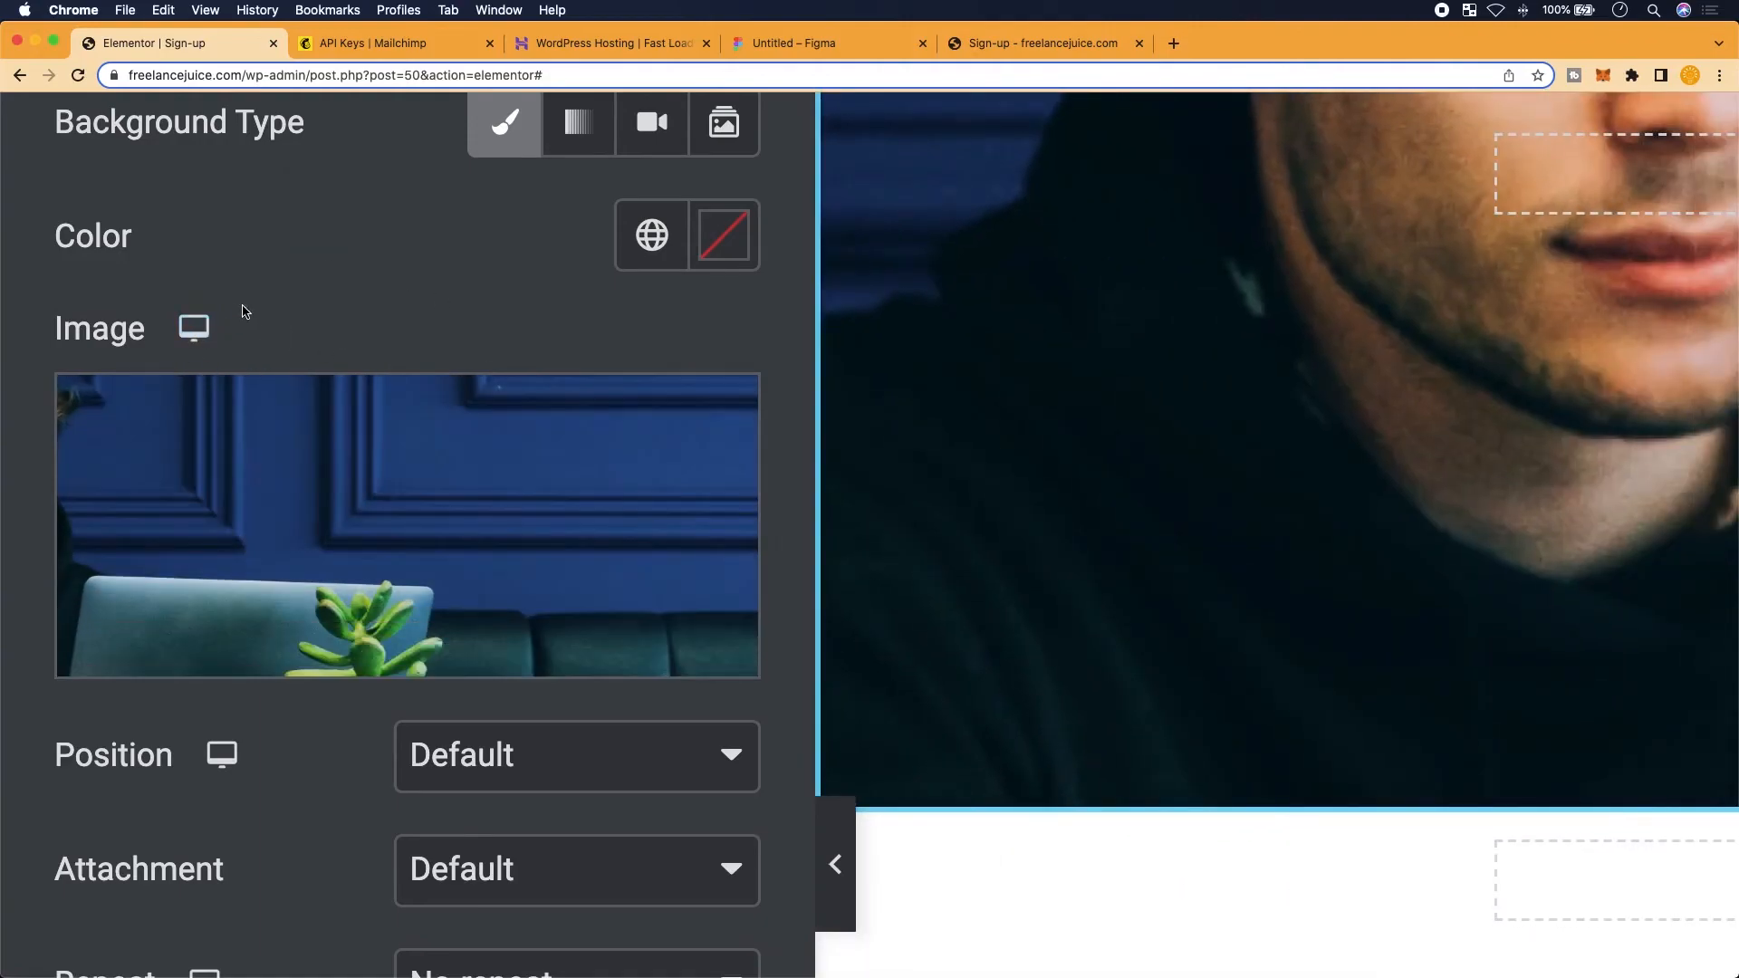
left_click(195, 337)
left_click(198, 460)
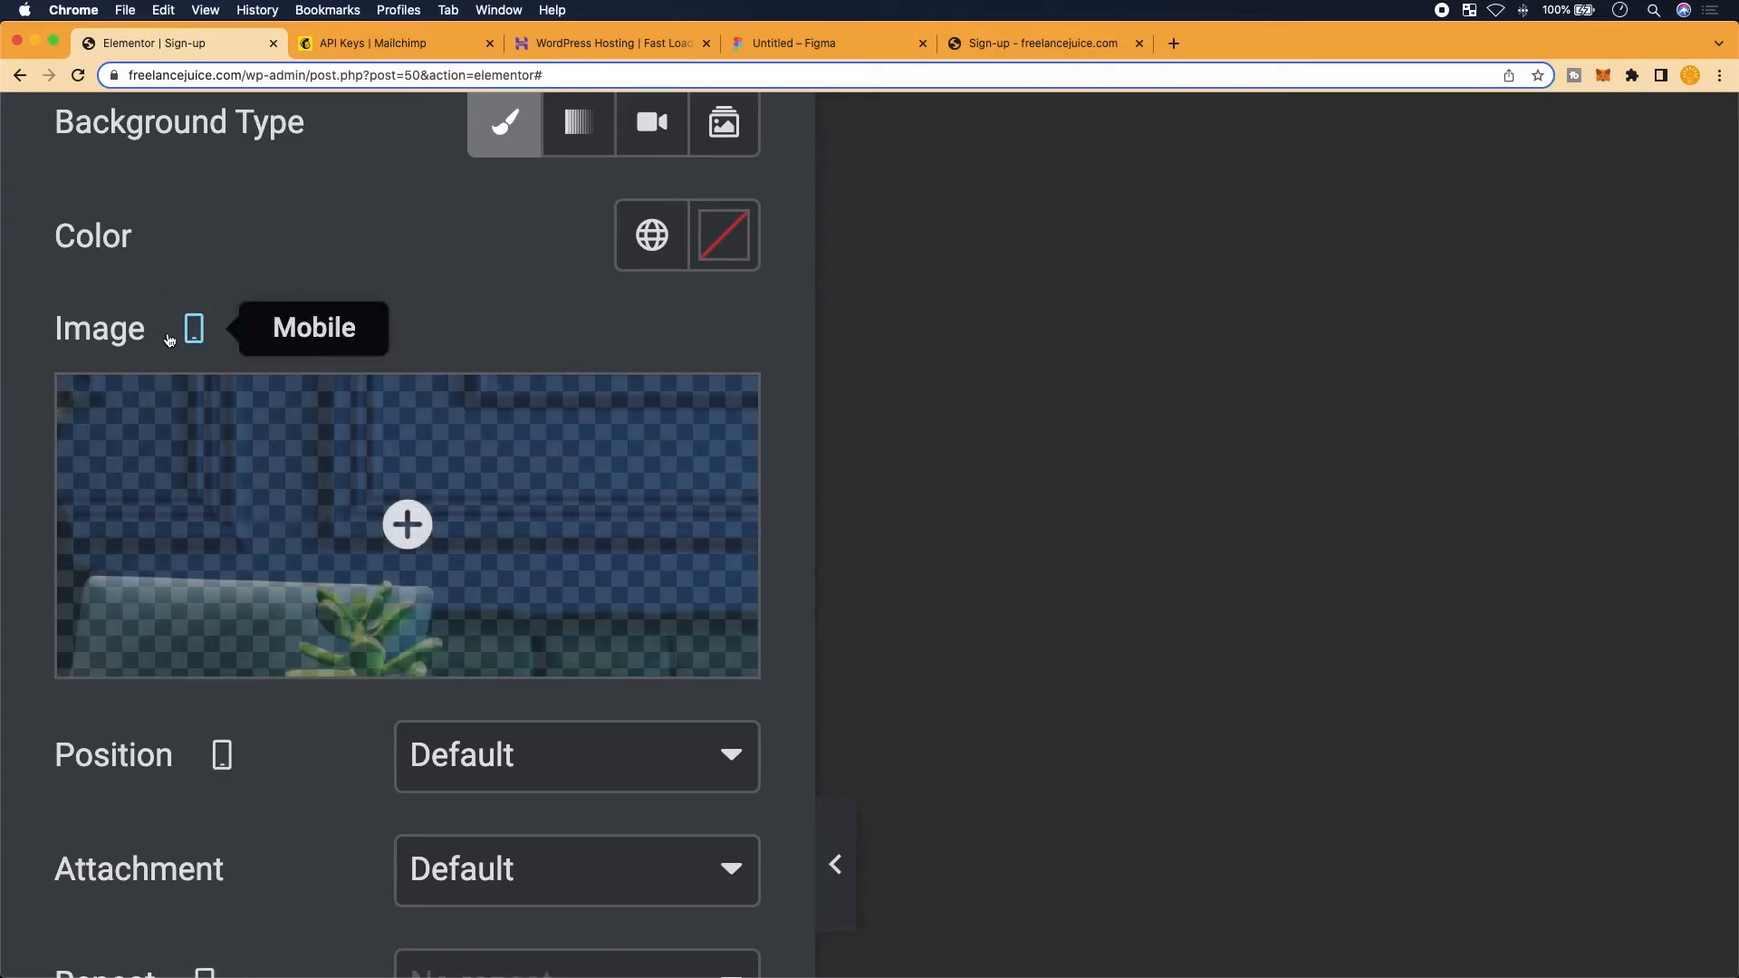
scroll(166, 402, "down", 5)
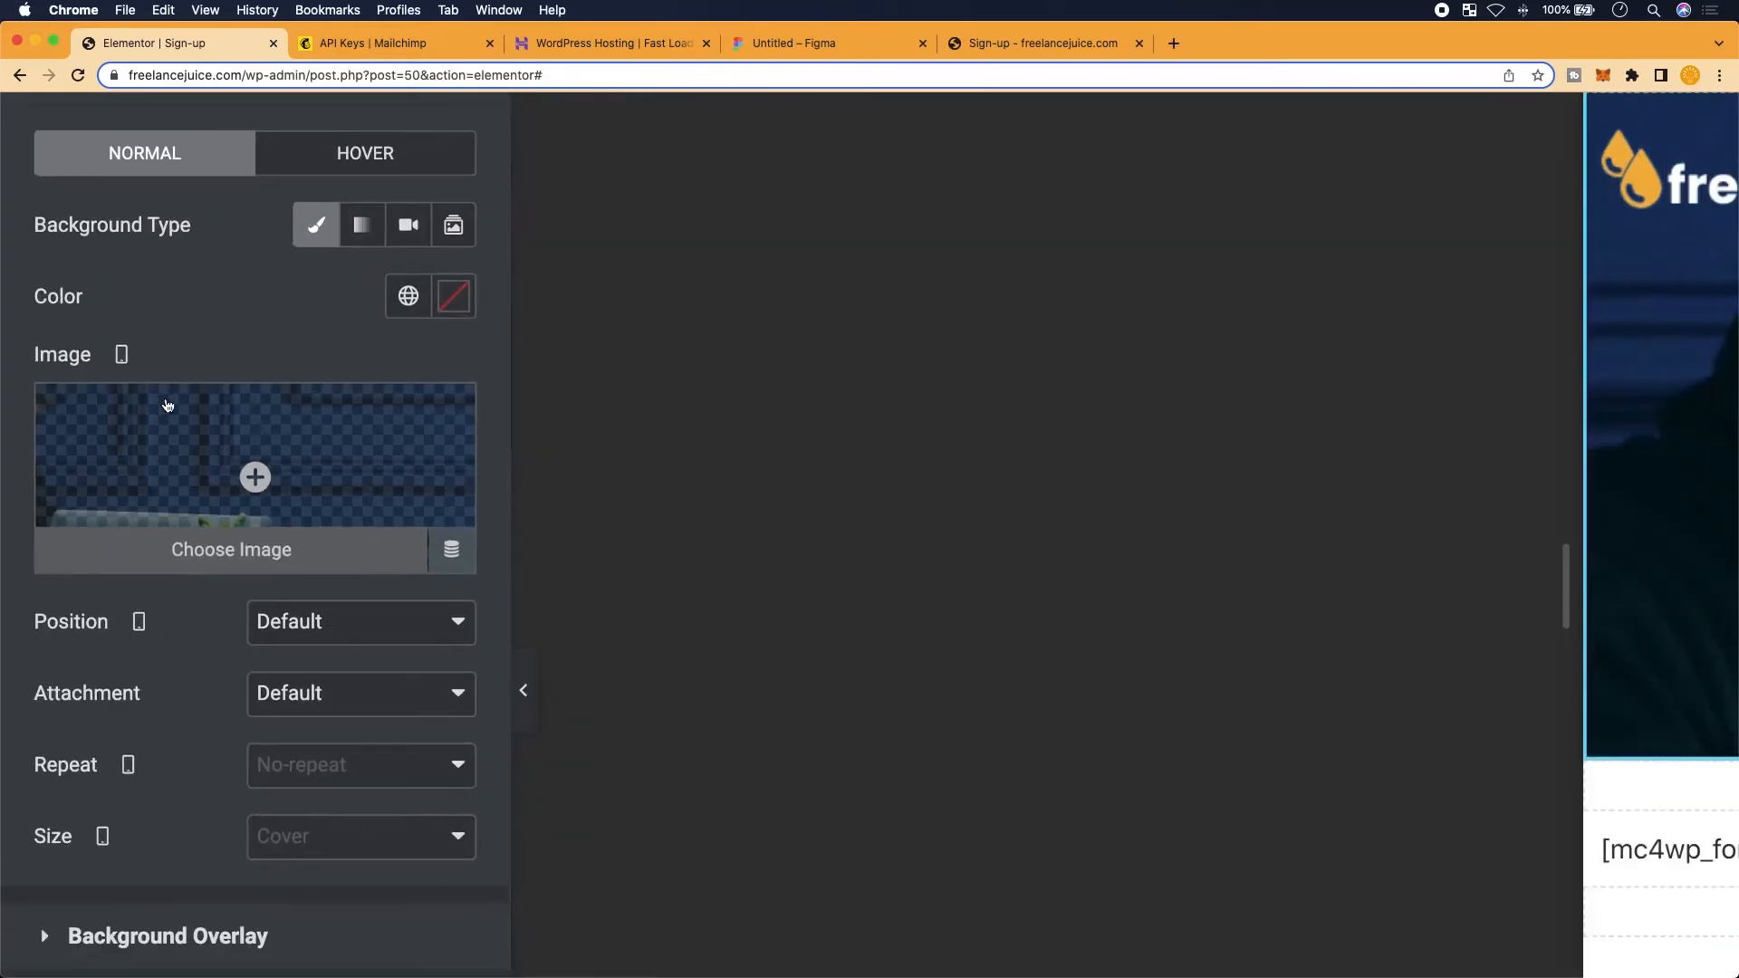
left_click(251, 433)
left_click(842, 341)
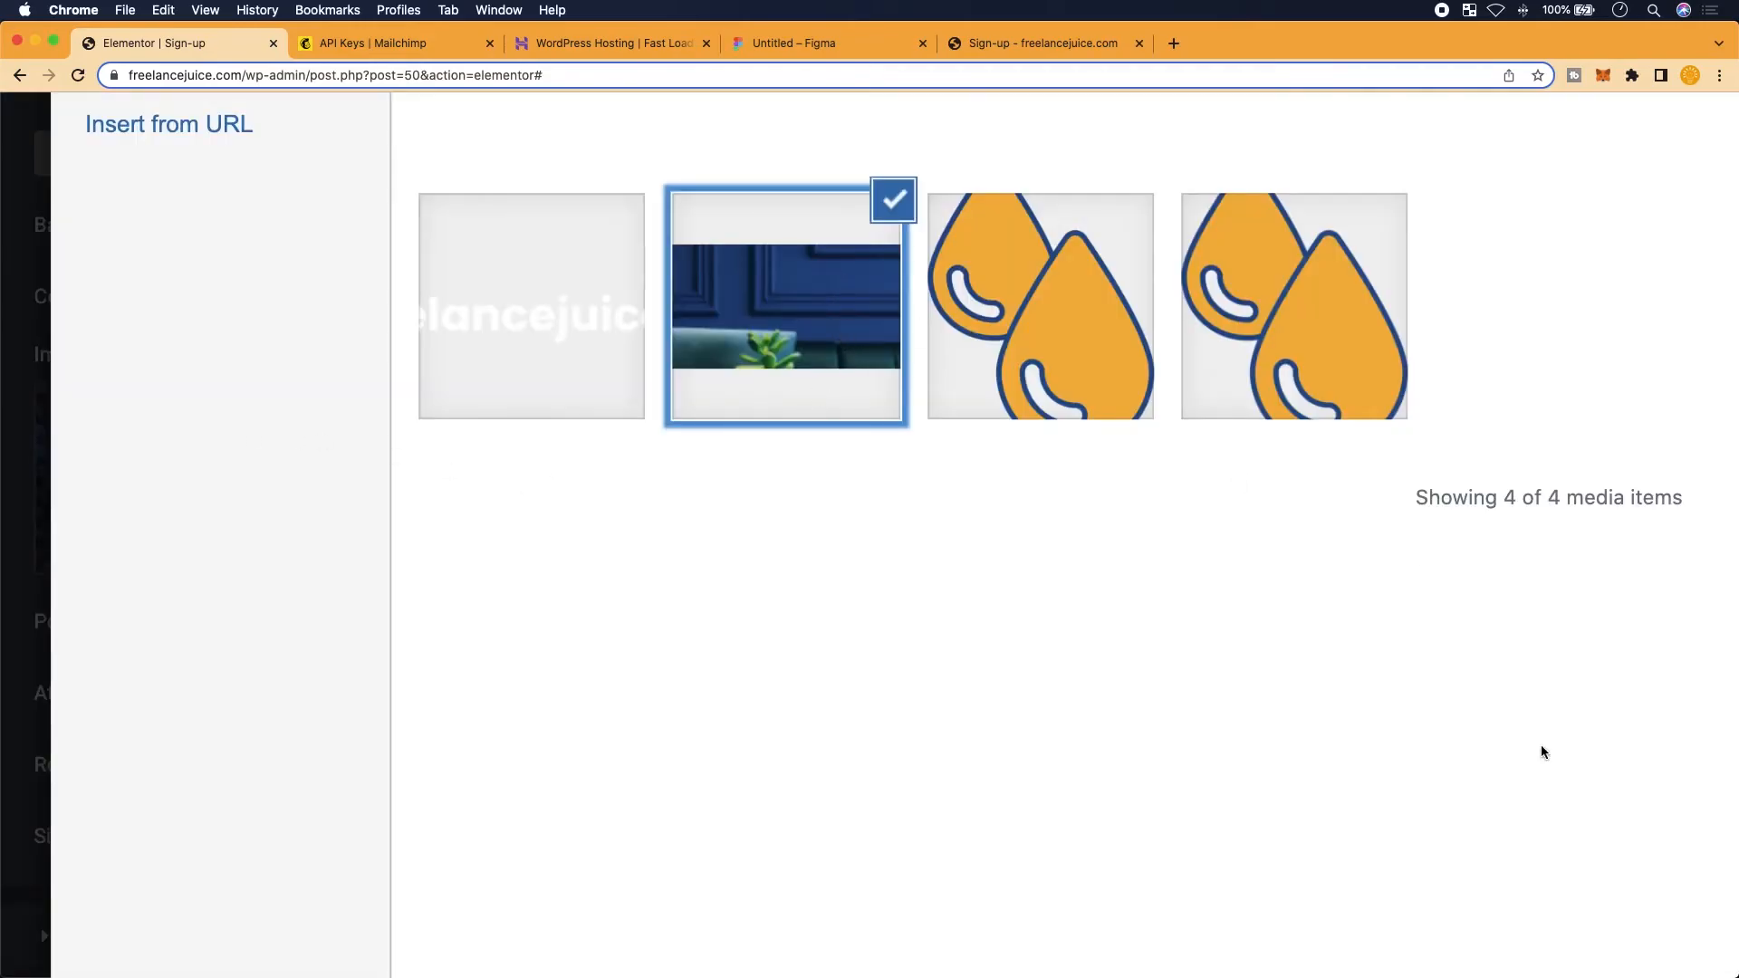
scroll(1453, 596, "down", 5)
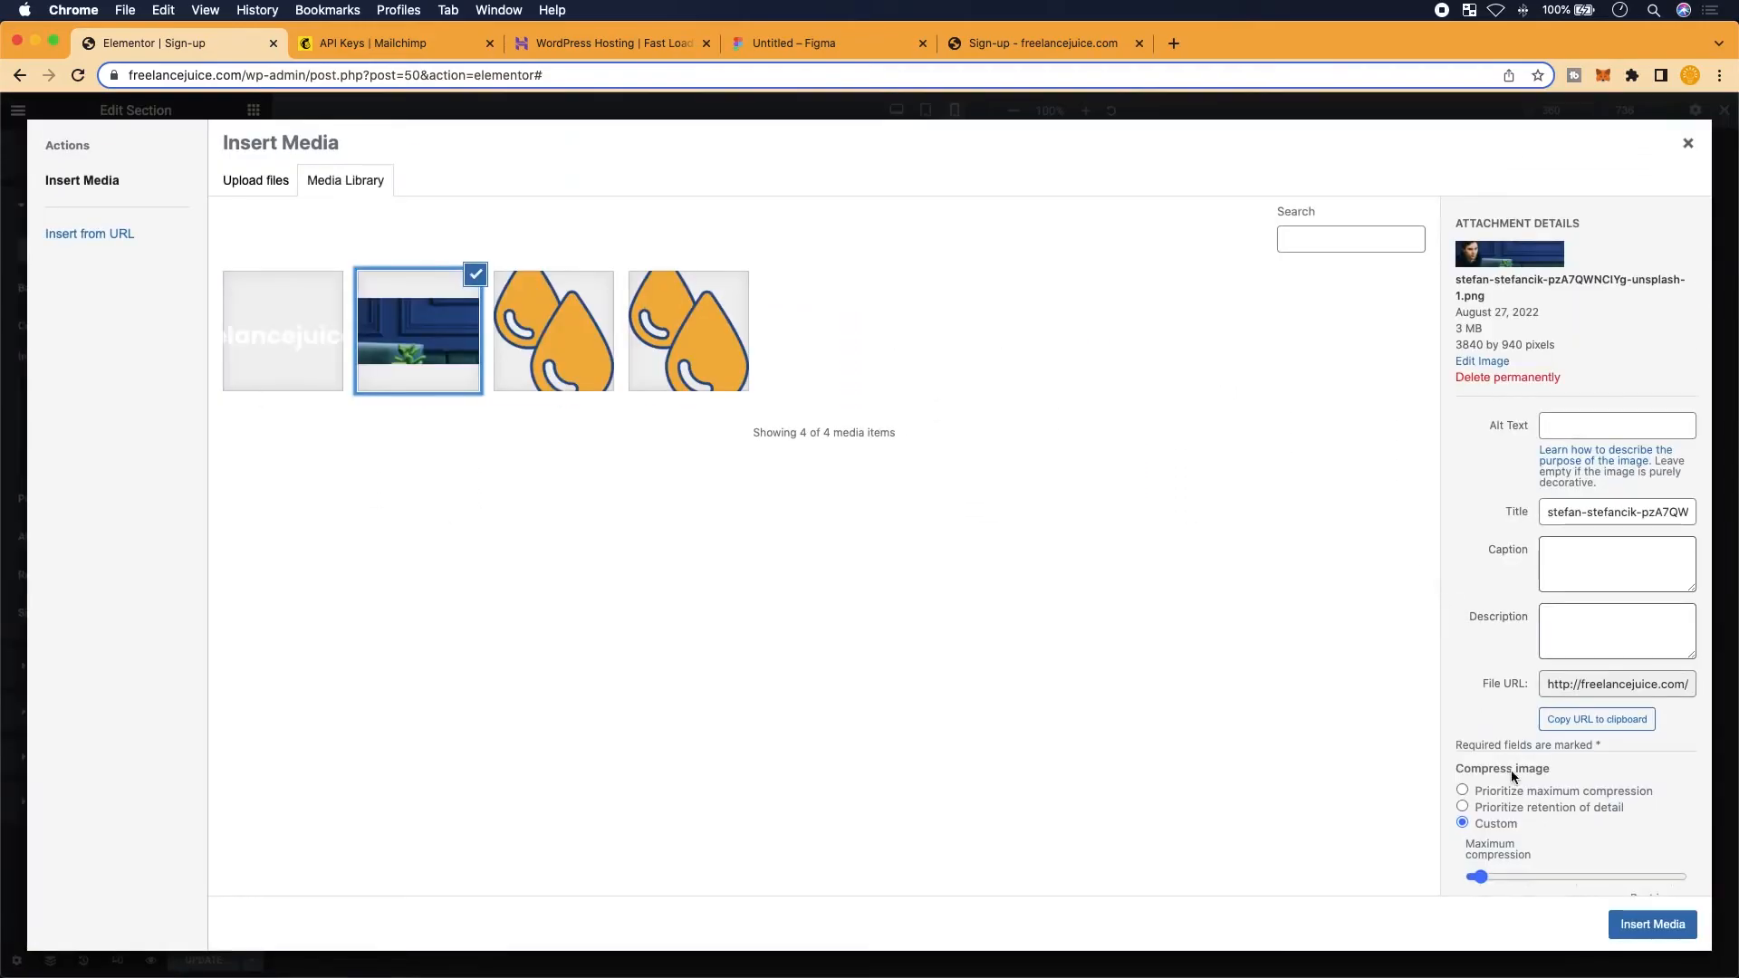
left_click(1463, 806)
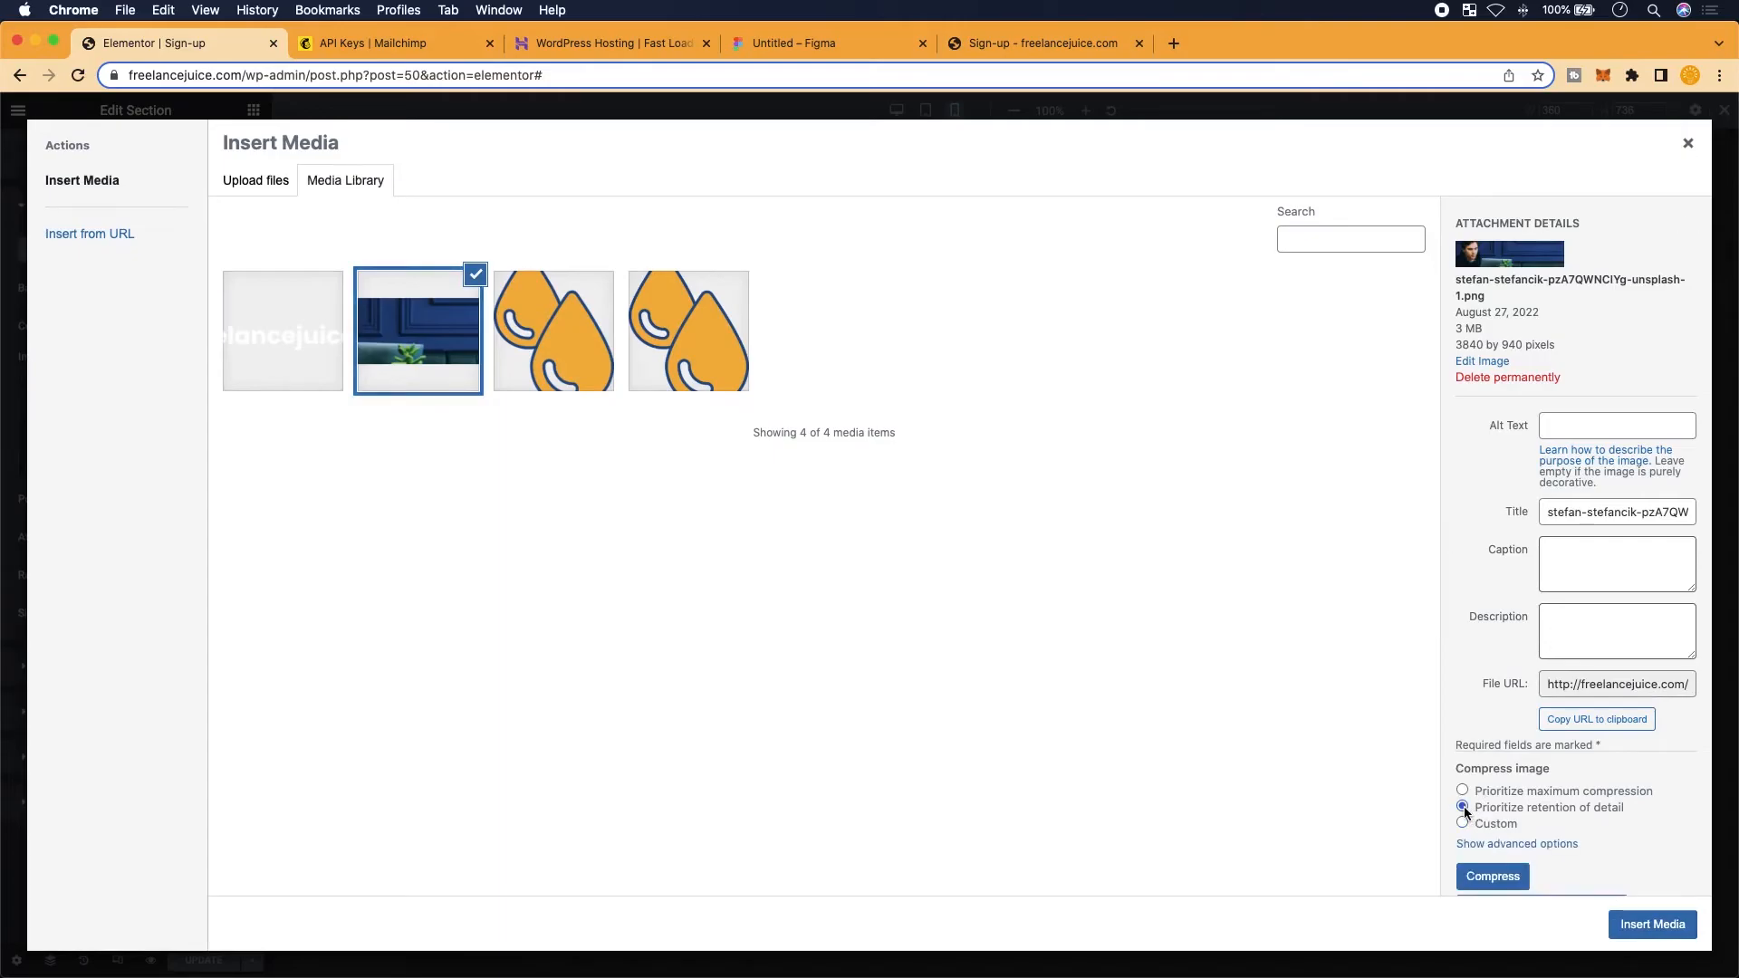
left_click(1656, 931)
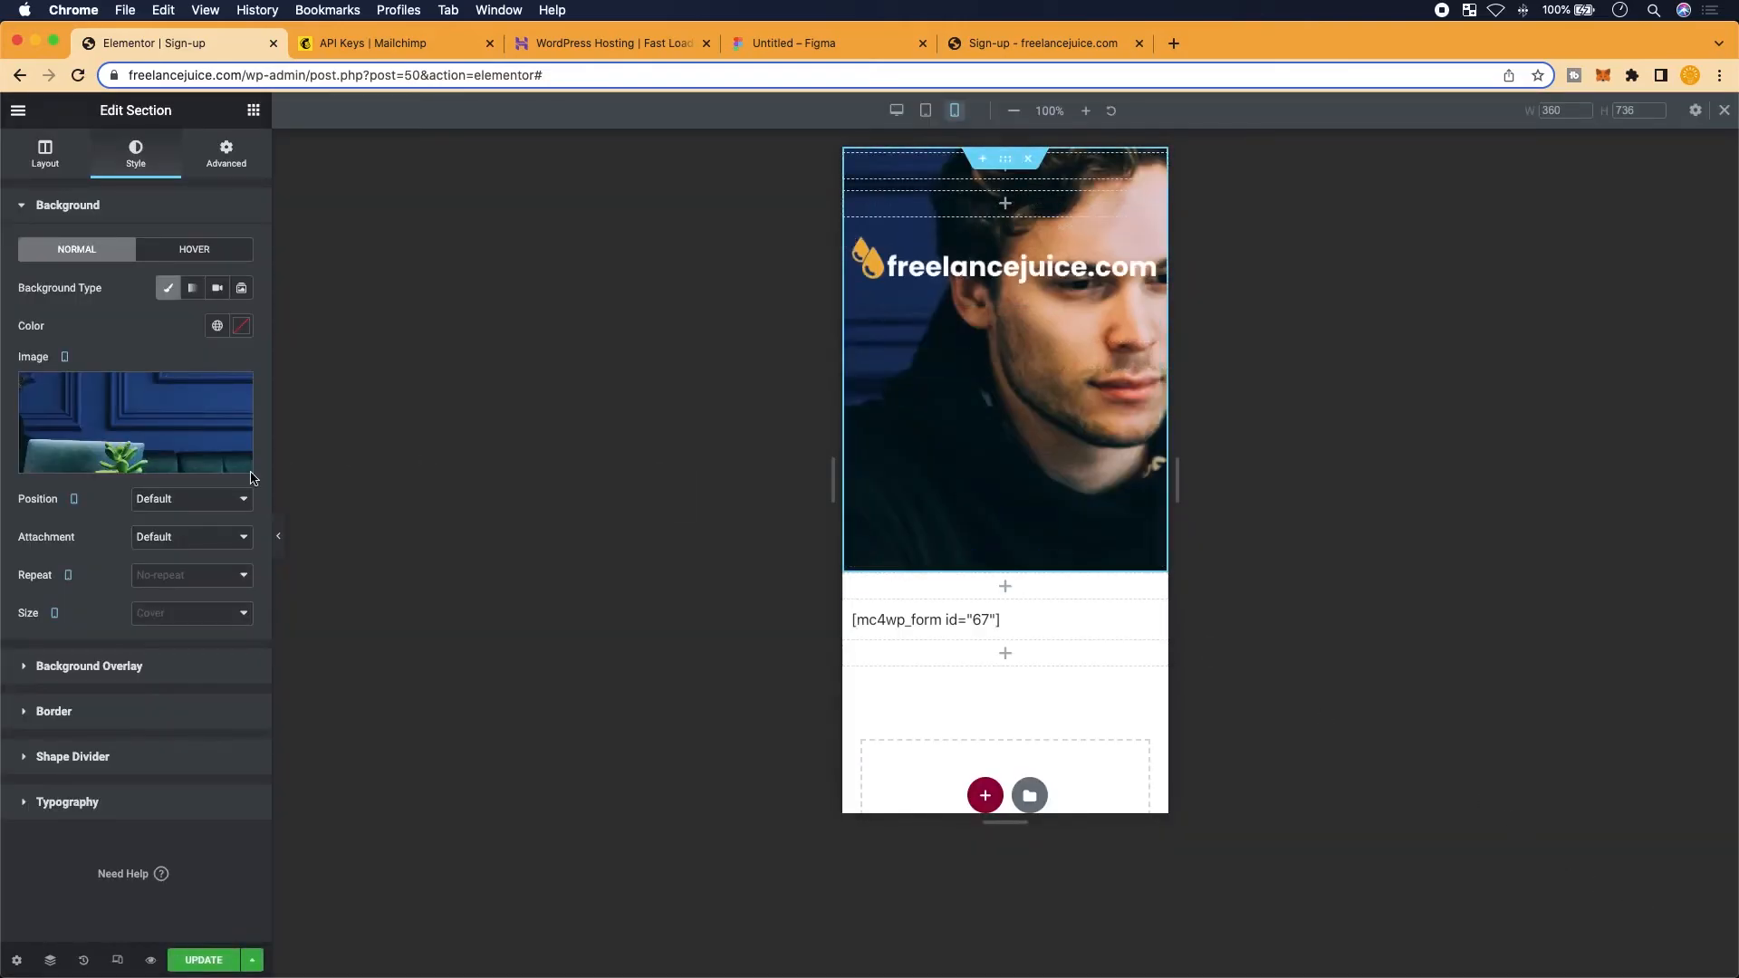
Set the mobile background image Position to Center
scroll(252, 478, "up", 5)
scroll(483, 474, "down", 5)
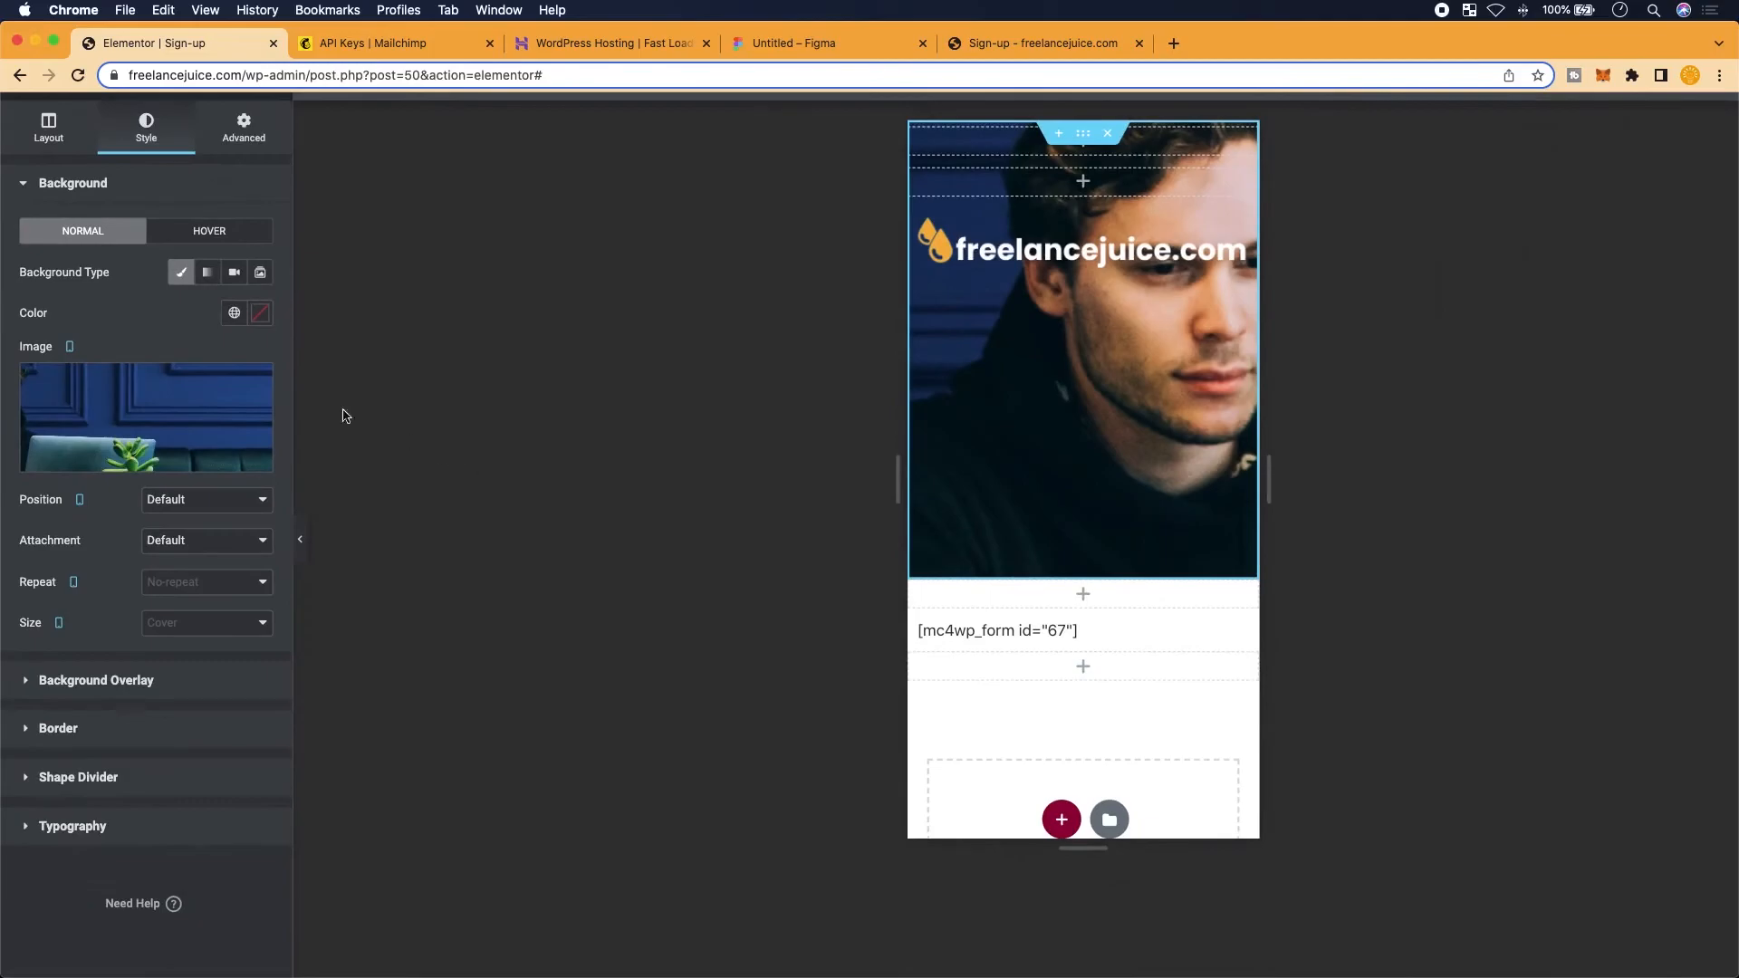
scroll(236, 377, "up", 5)
scroll(229, 377, "left", 1)
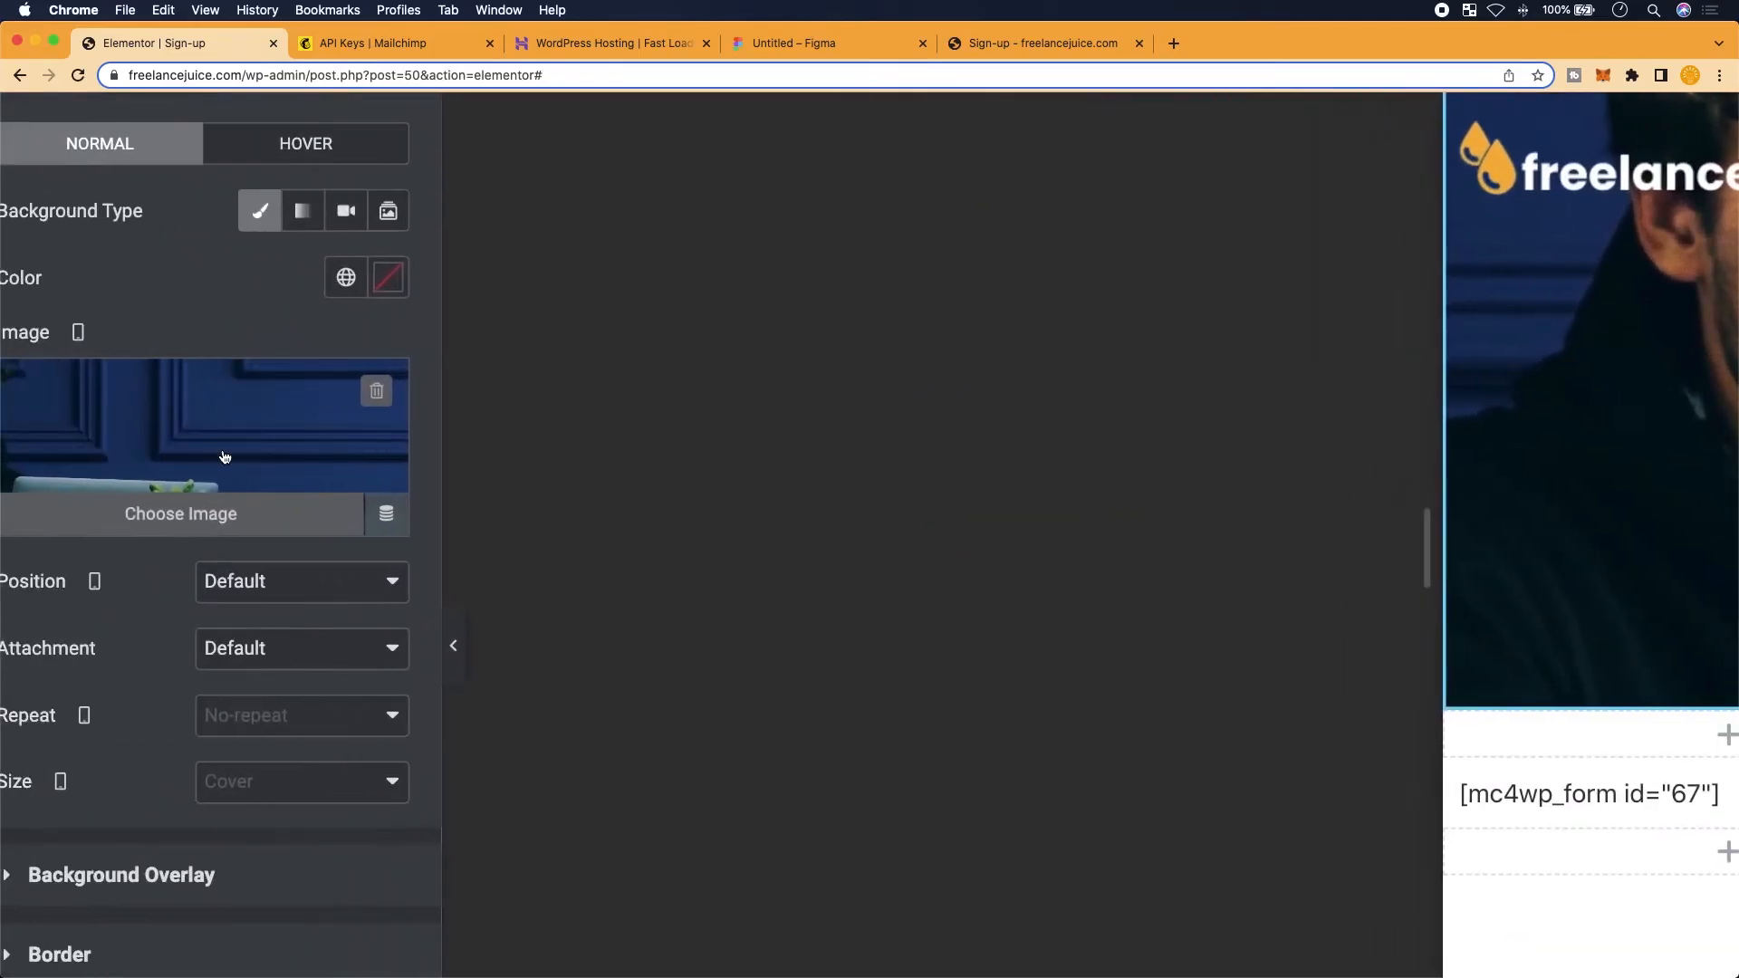
scroll(225, 457, "down", 5)
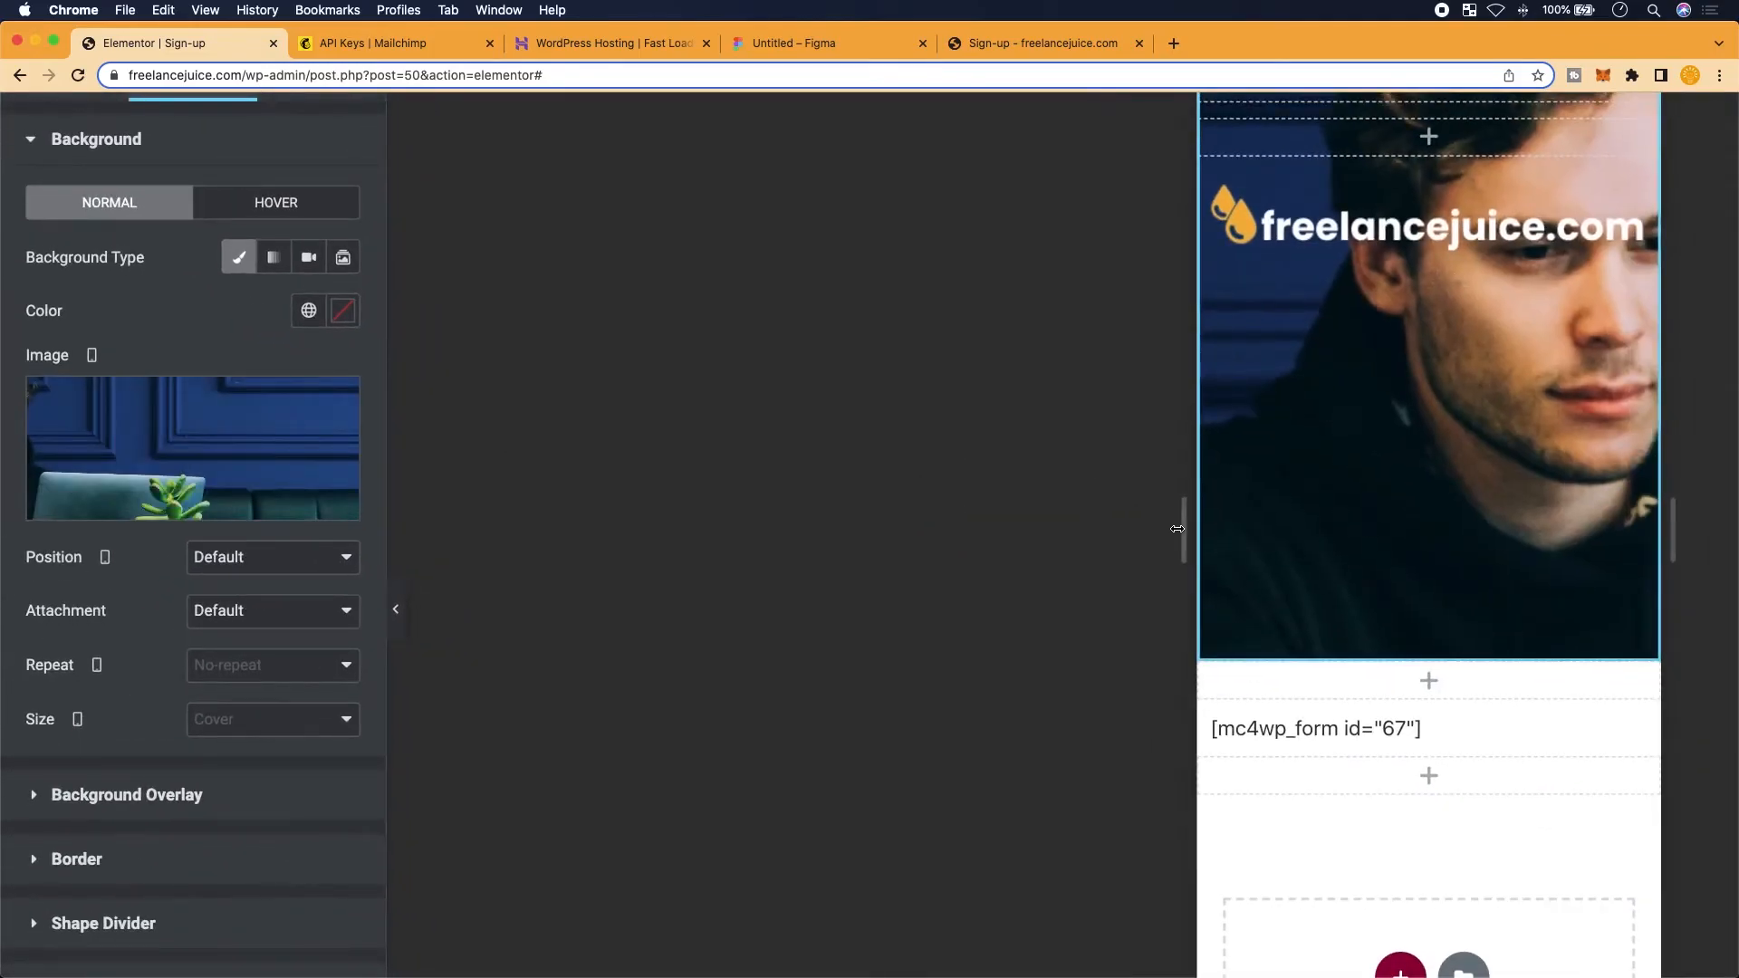
left_click(303, 566)
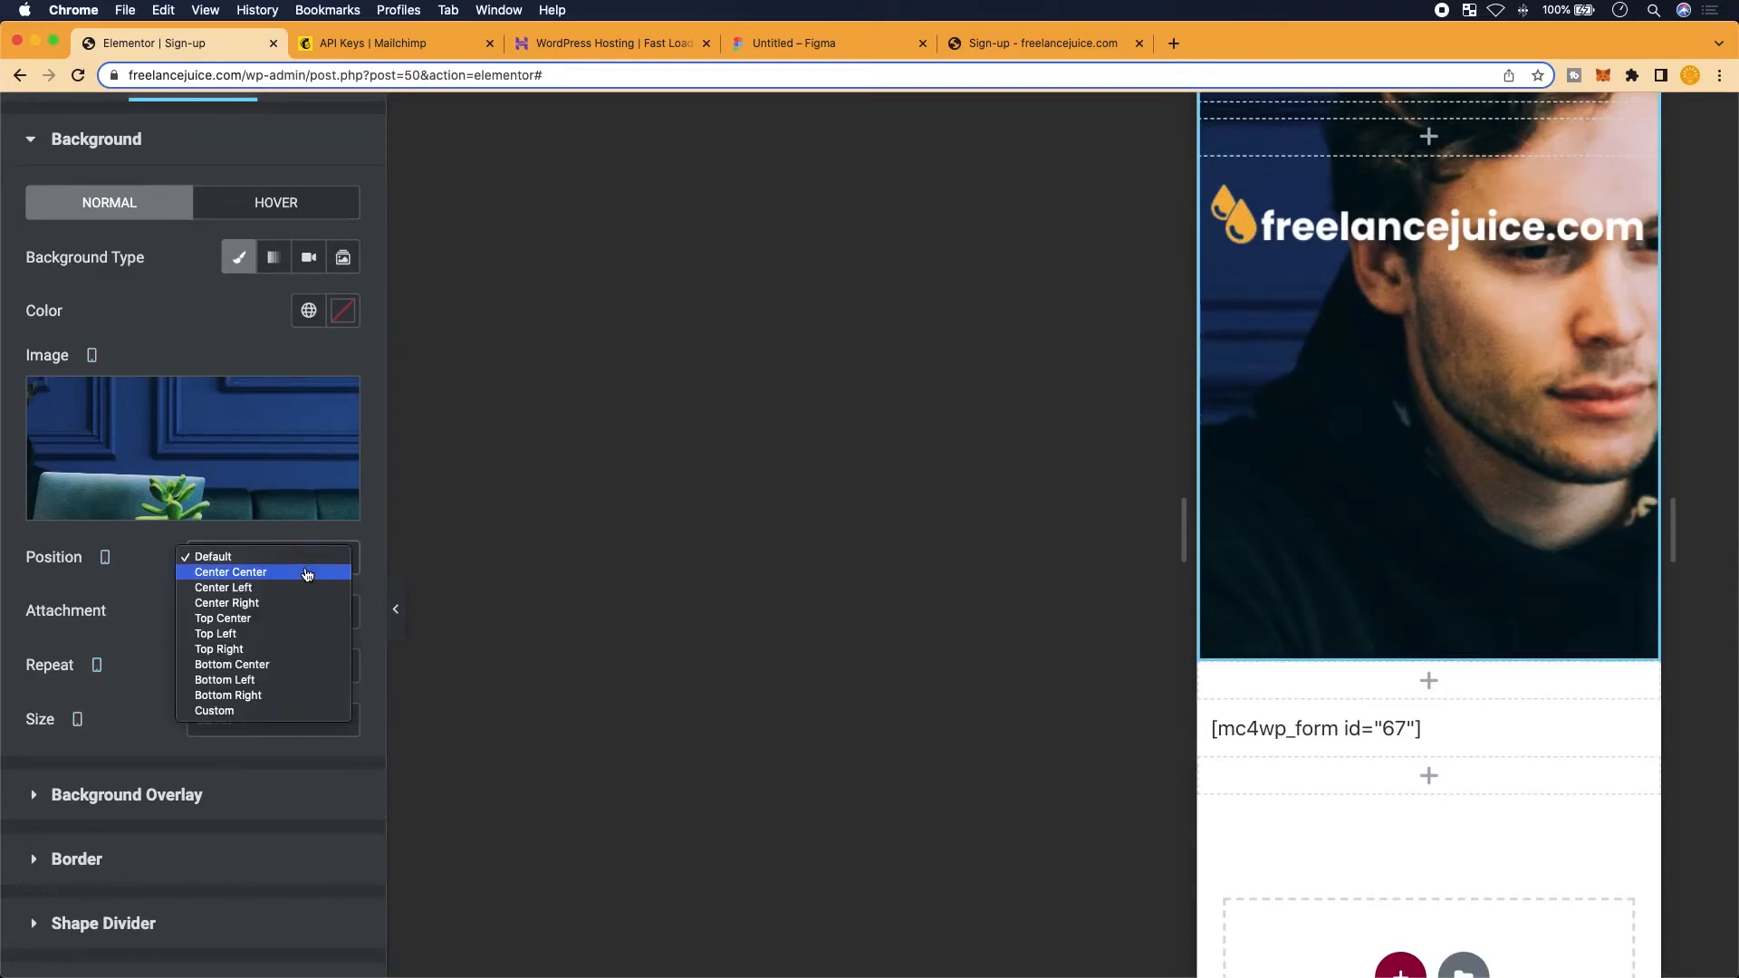
left_click(303, 571)
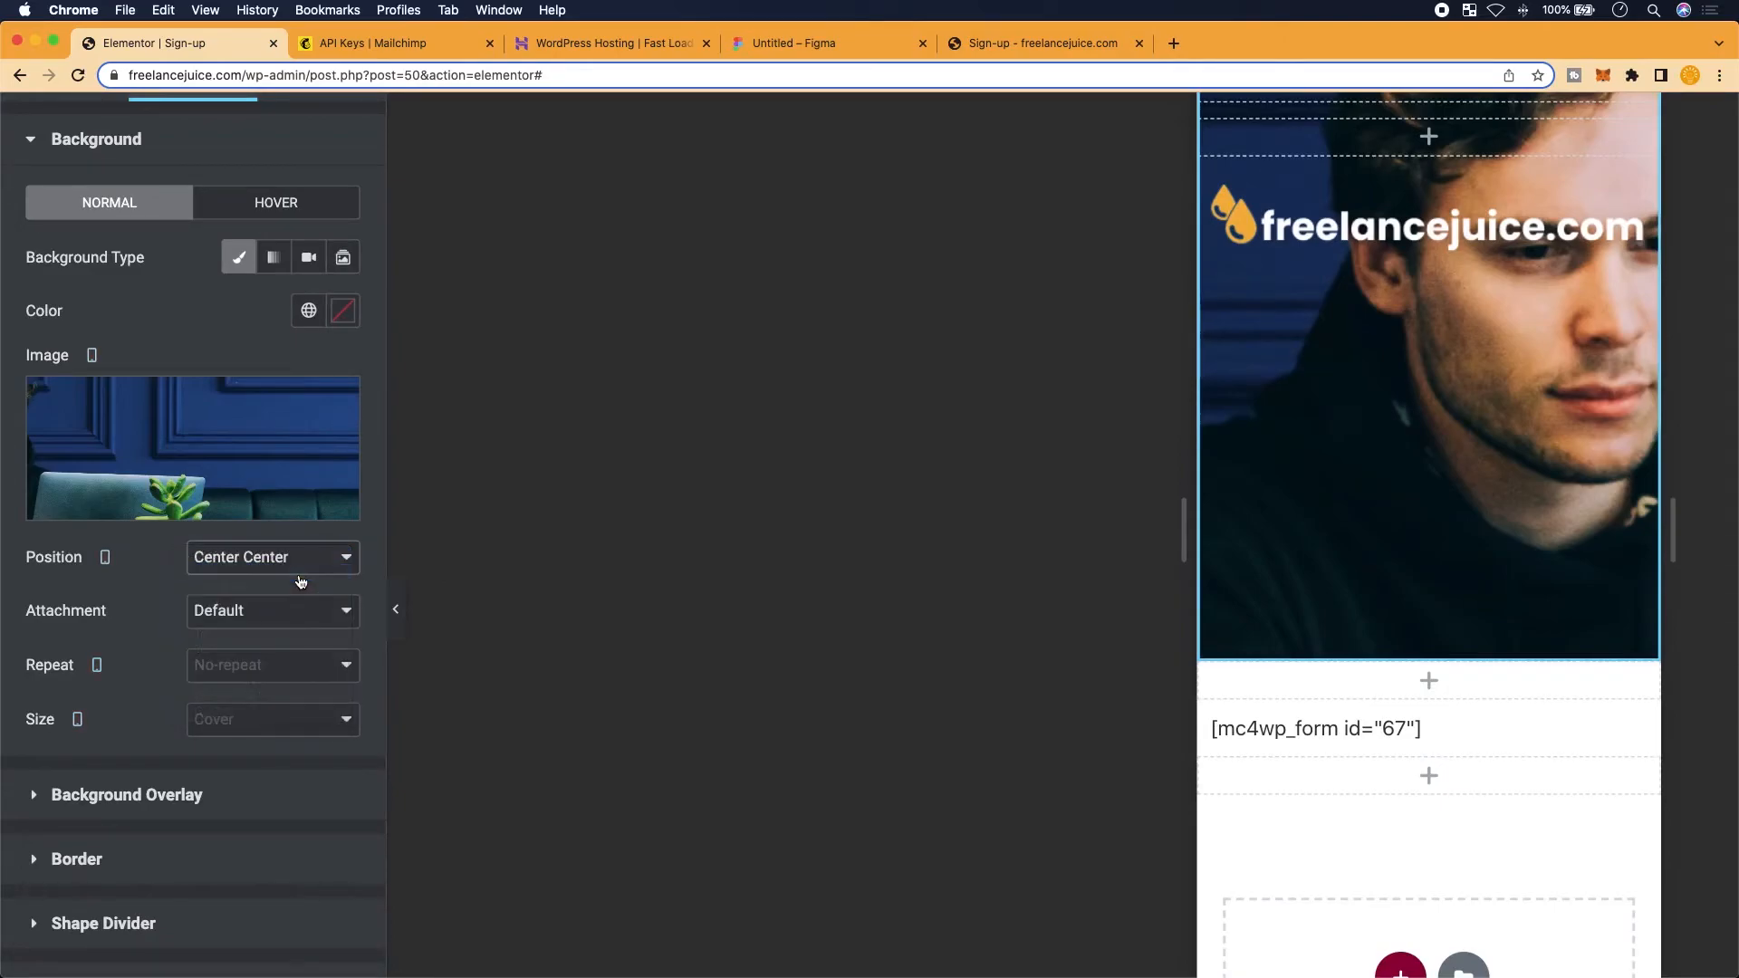
Change the background Position to Center Right and save the page with UPDATE
scroll(1378, 466, "up", 1)
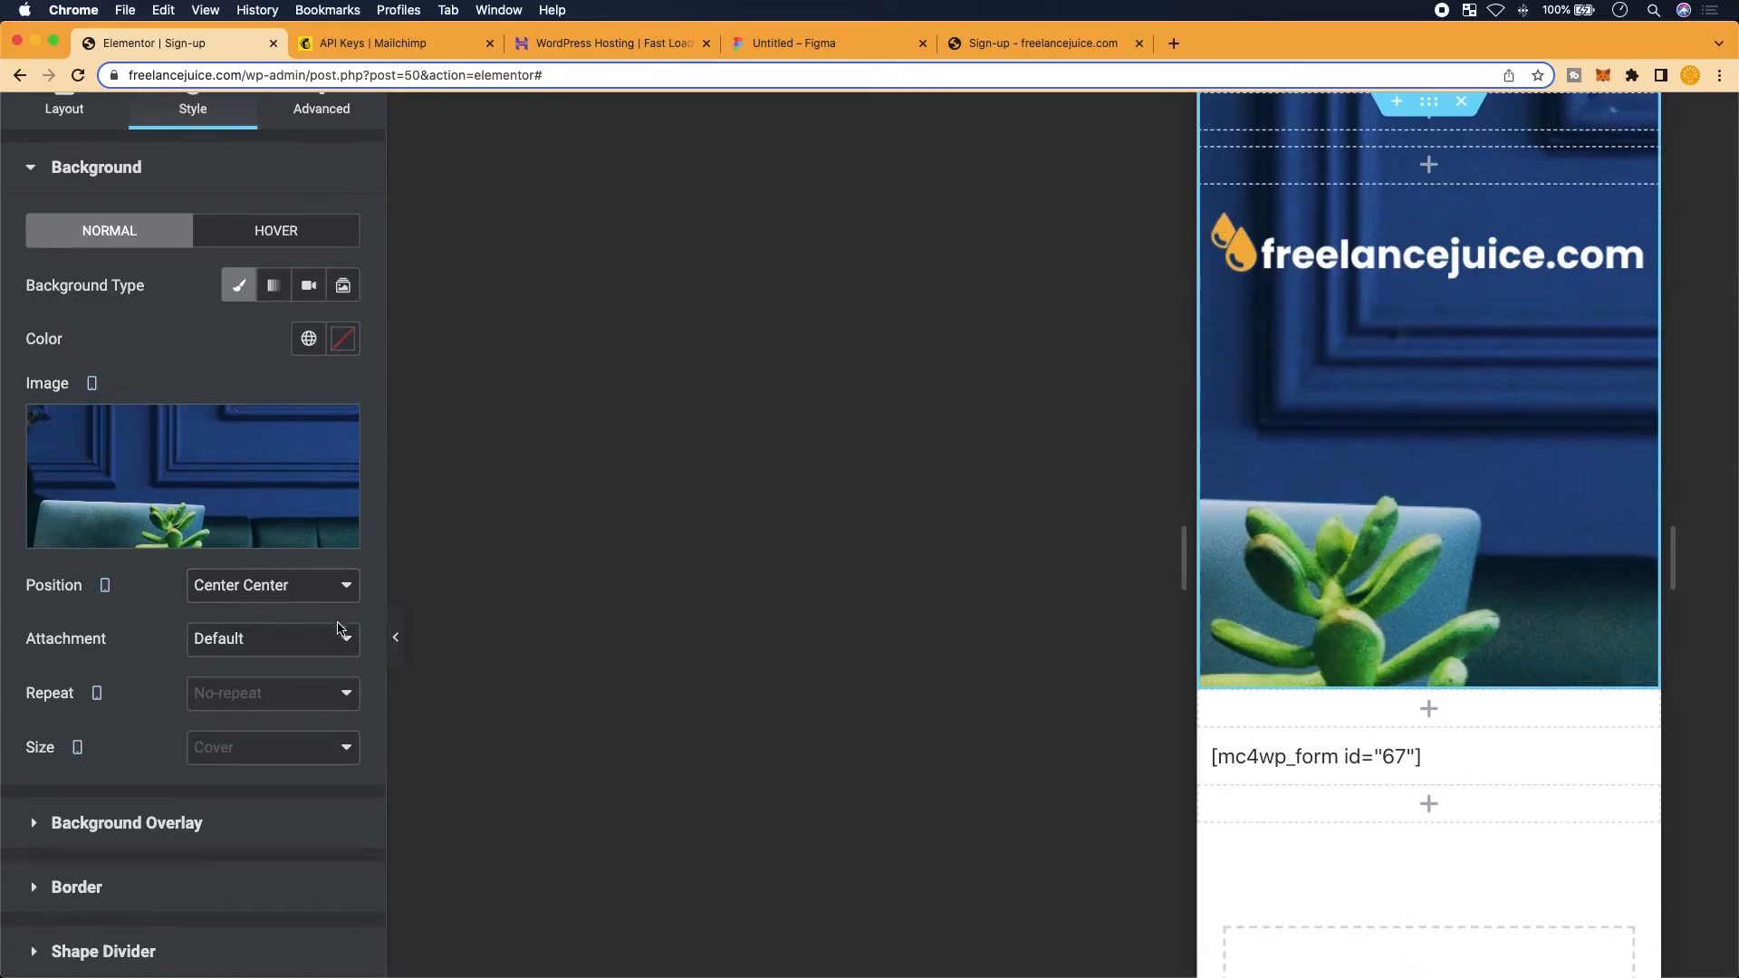
left_click(339, 645)
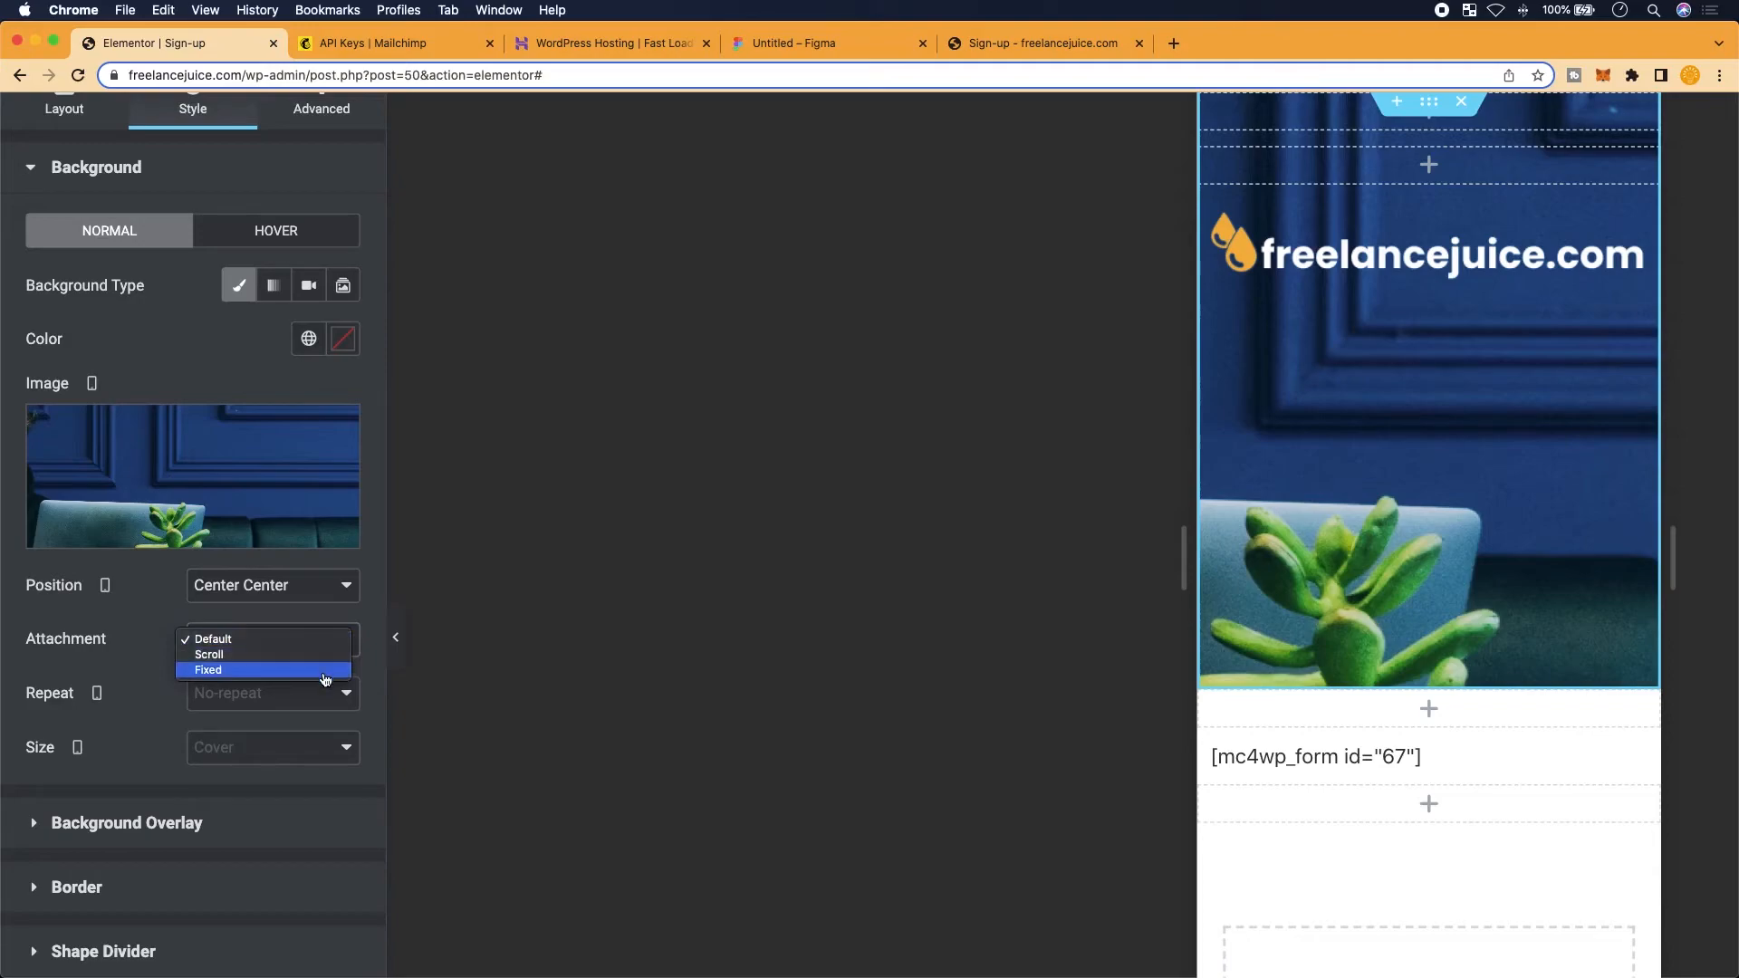
left_click(344, 594)
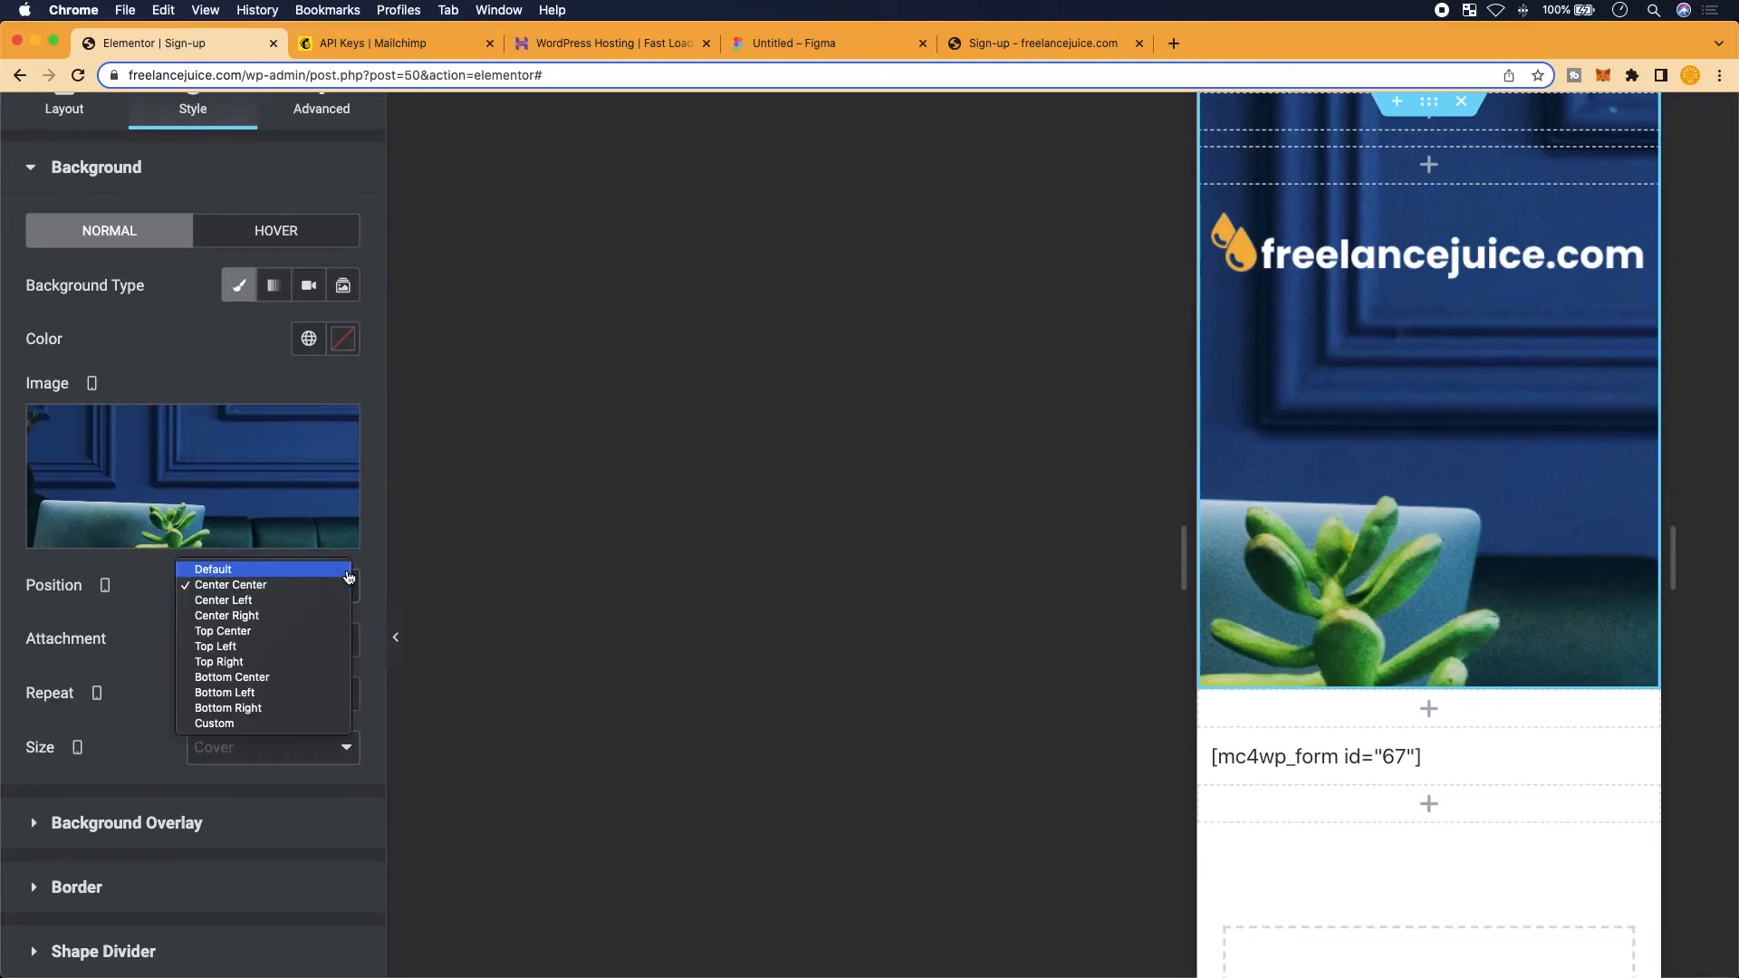
left_click(331, 615)
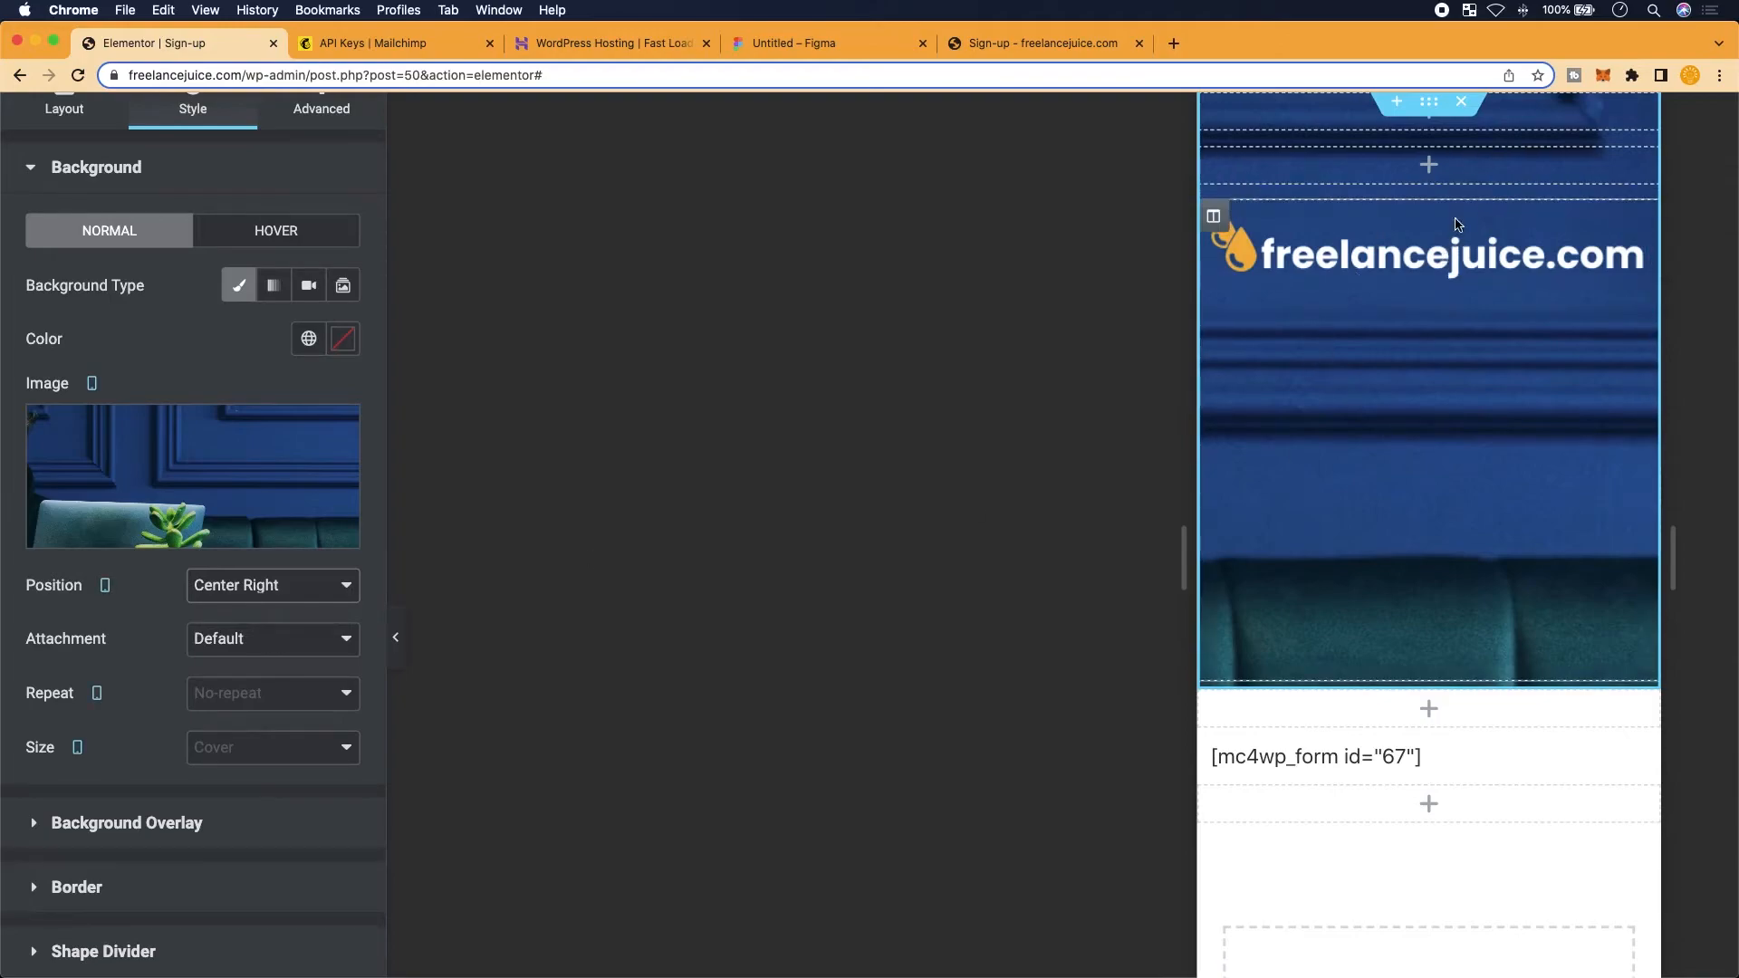
scroll(136, 683, "down", 5)
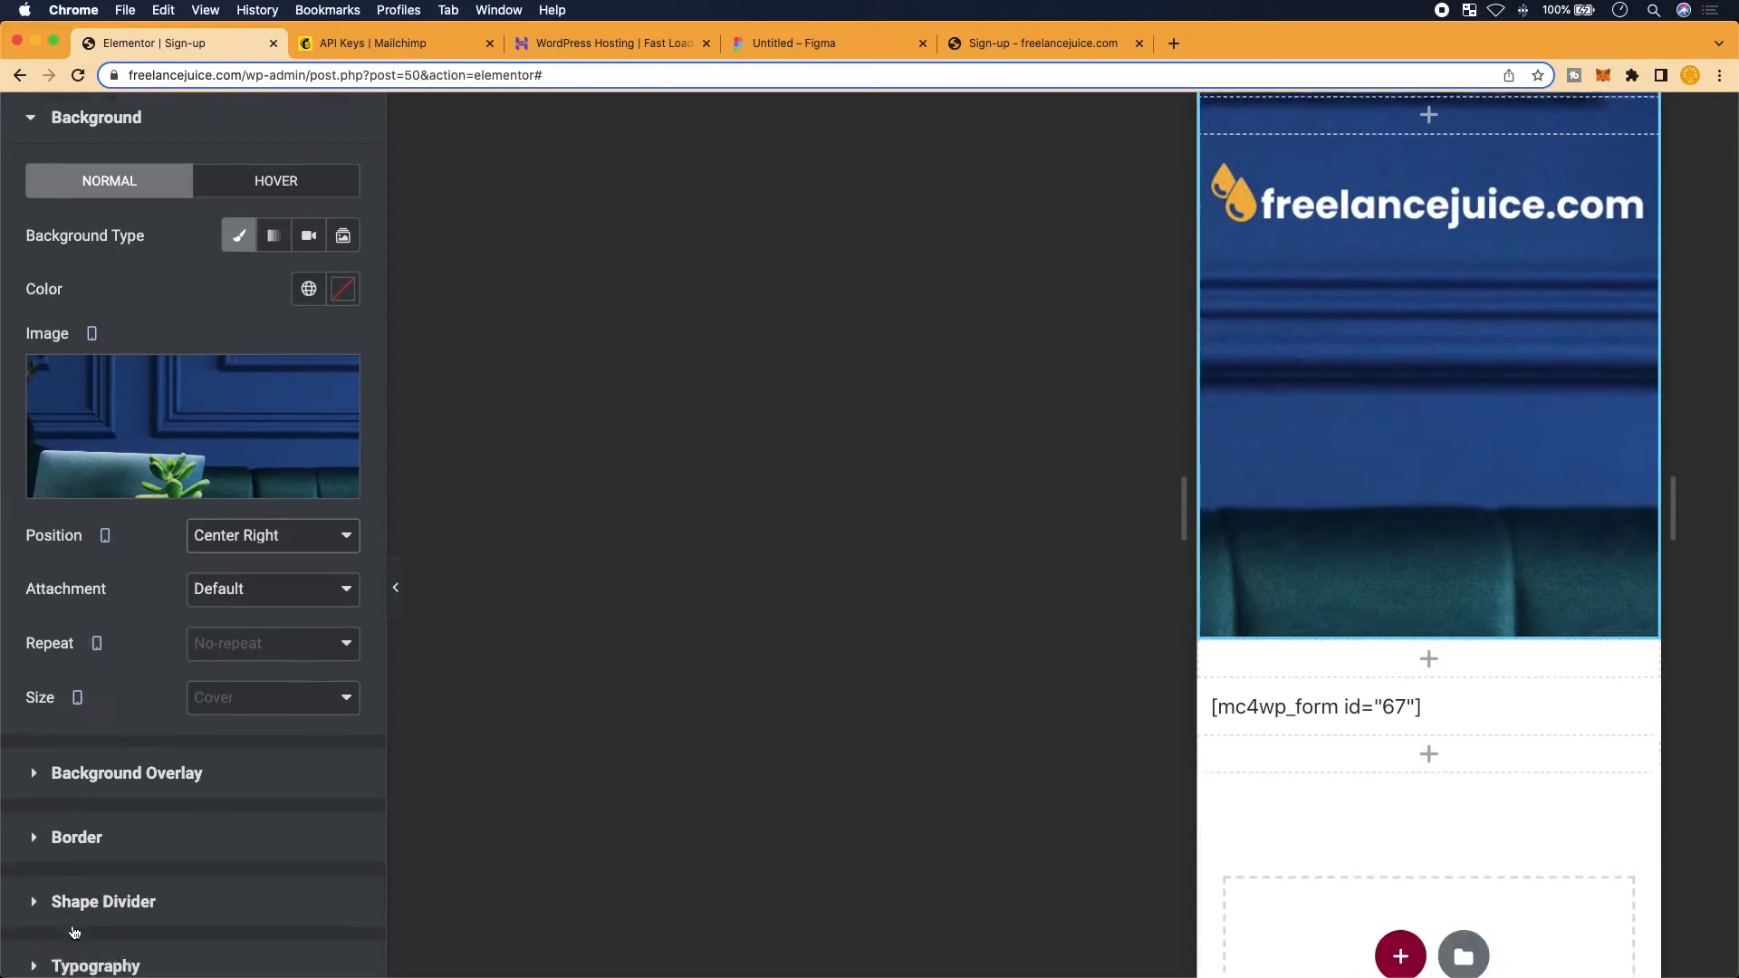
left_click(289, 953)
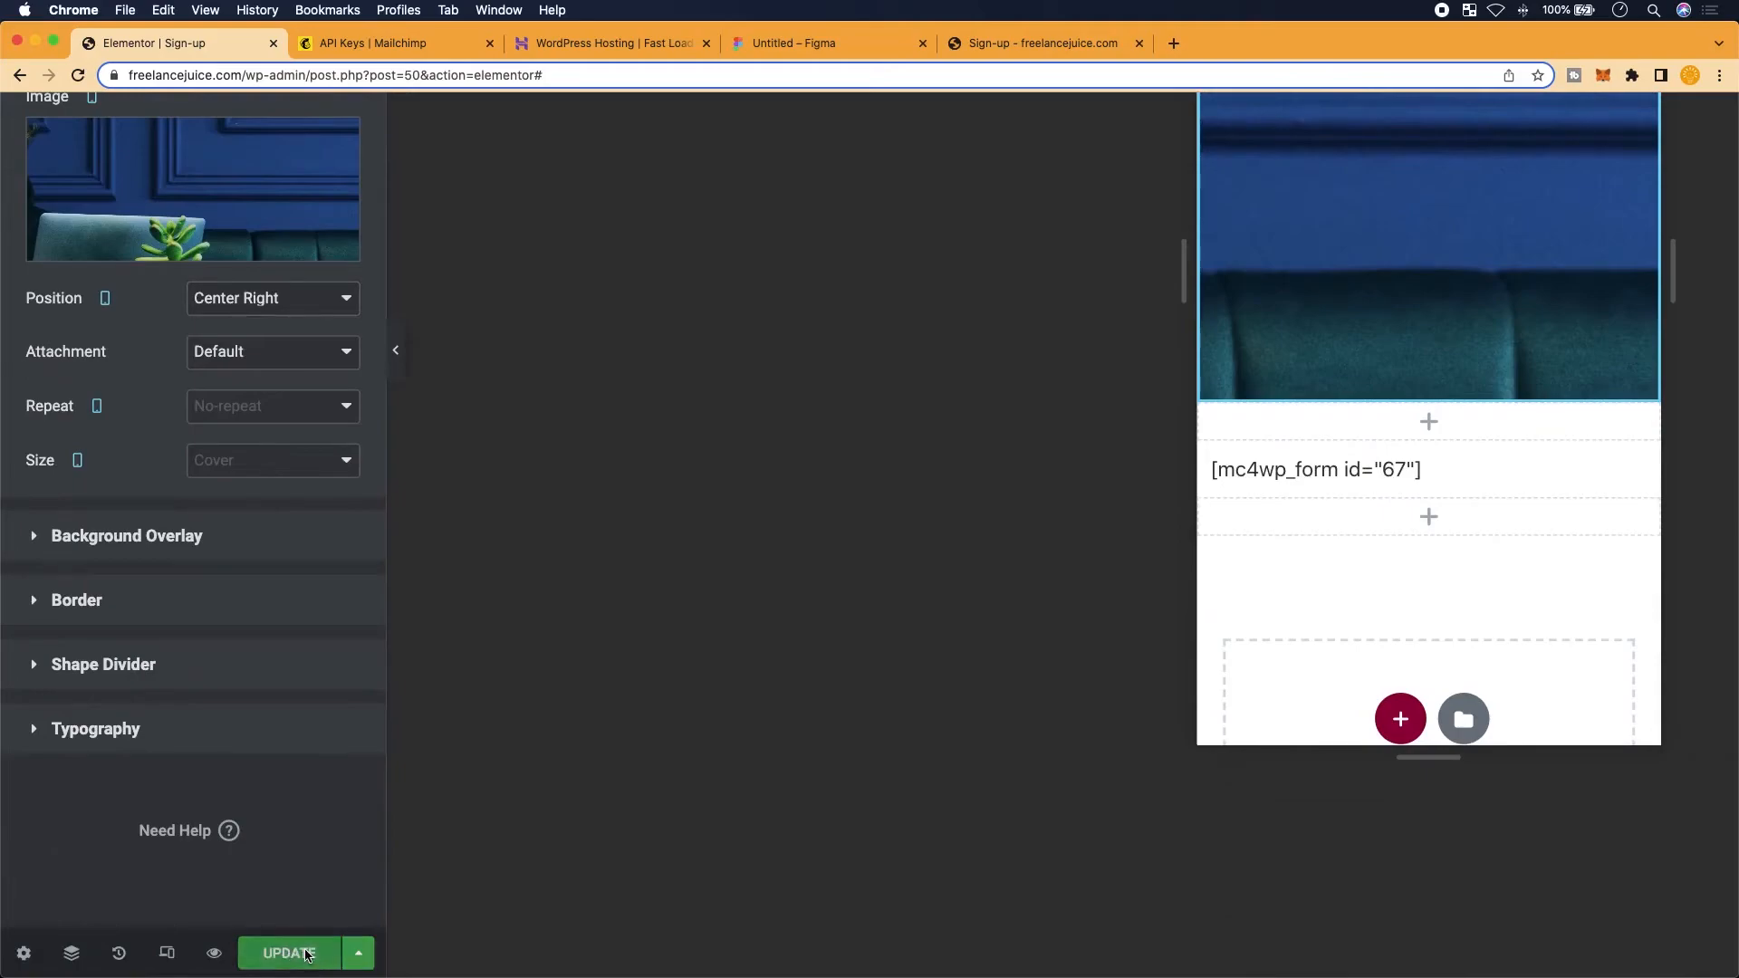
Narrow the live Sign-up page window to phone width and scroll through it
left_click(1048, 45)
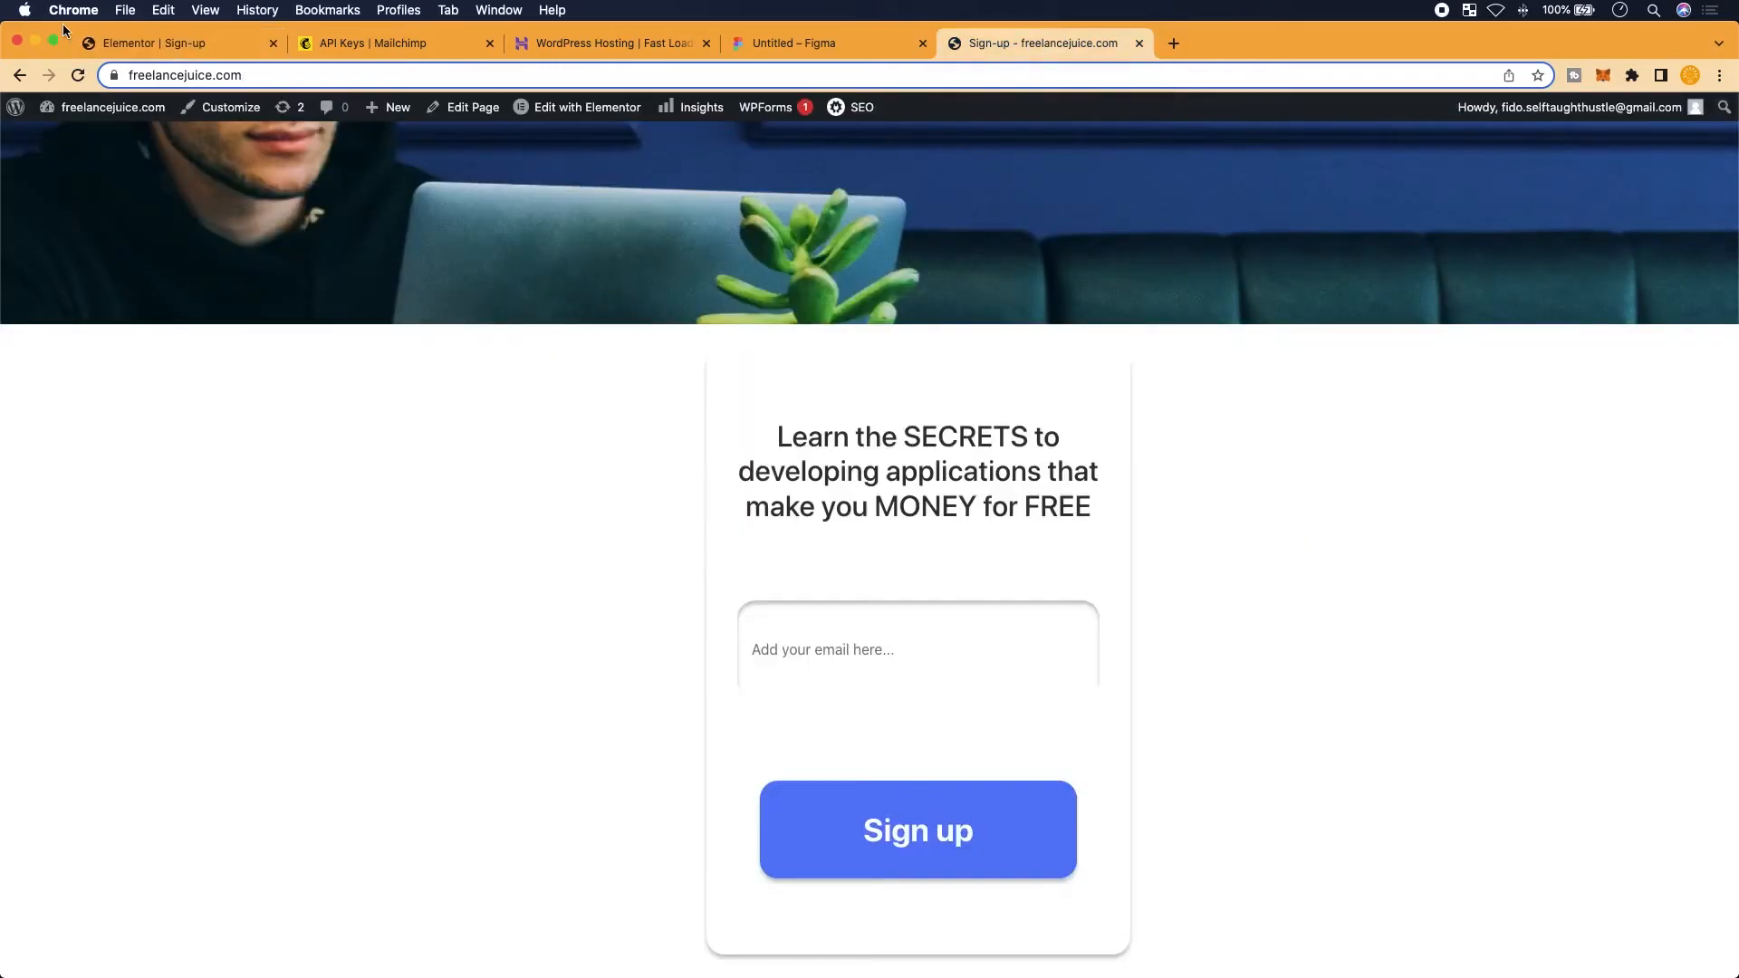
scroll(471, 264, "up", 5)
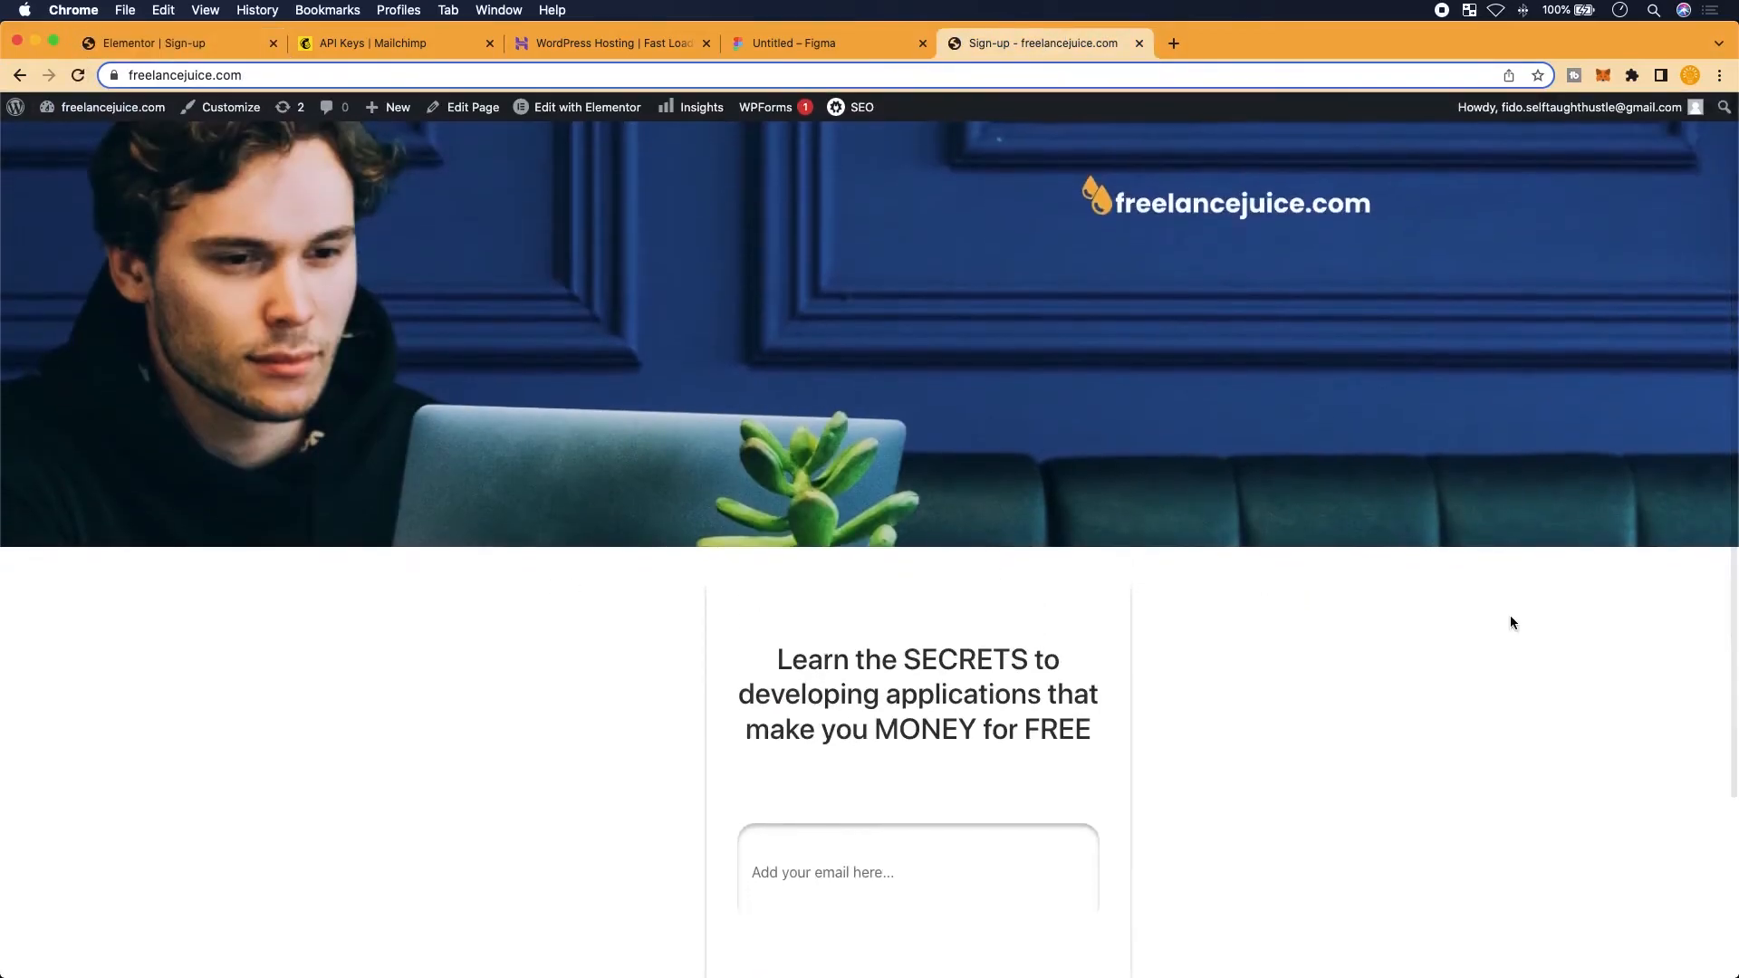
left_click_drag(1734, 637, 439, 777)
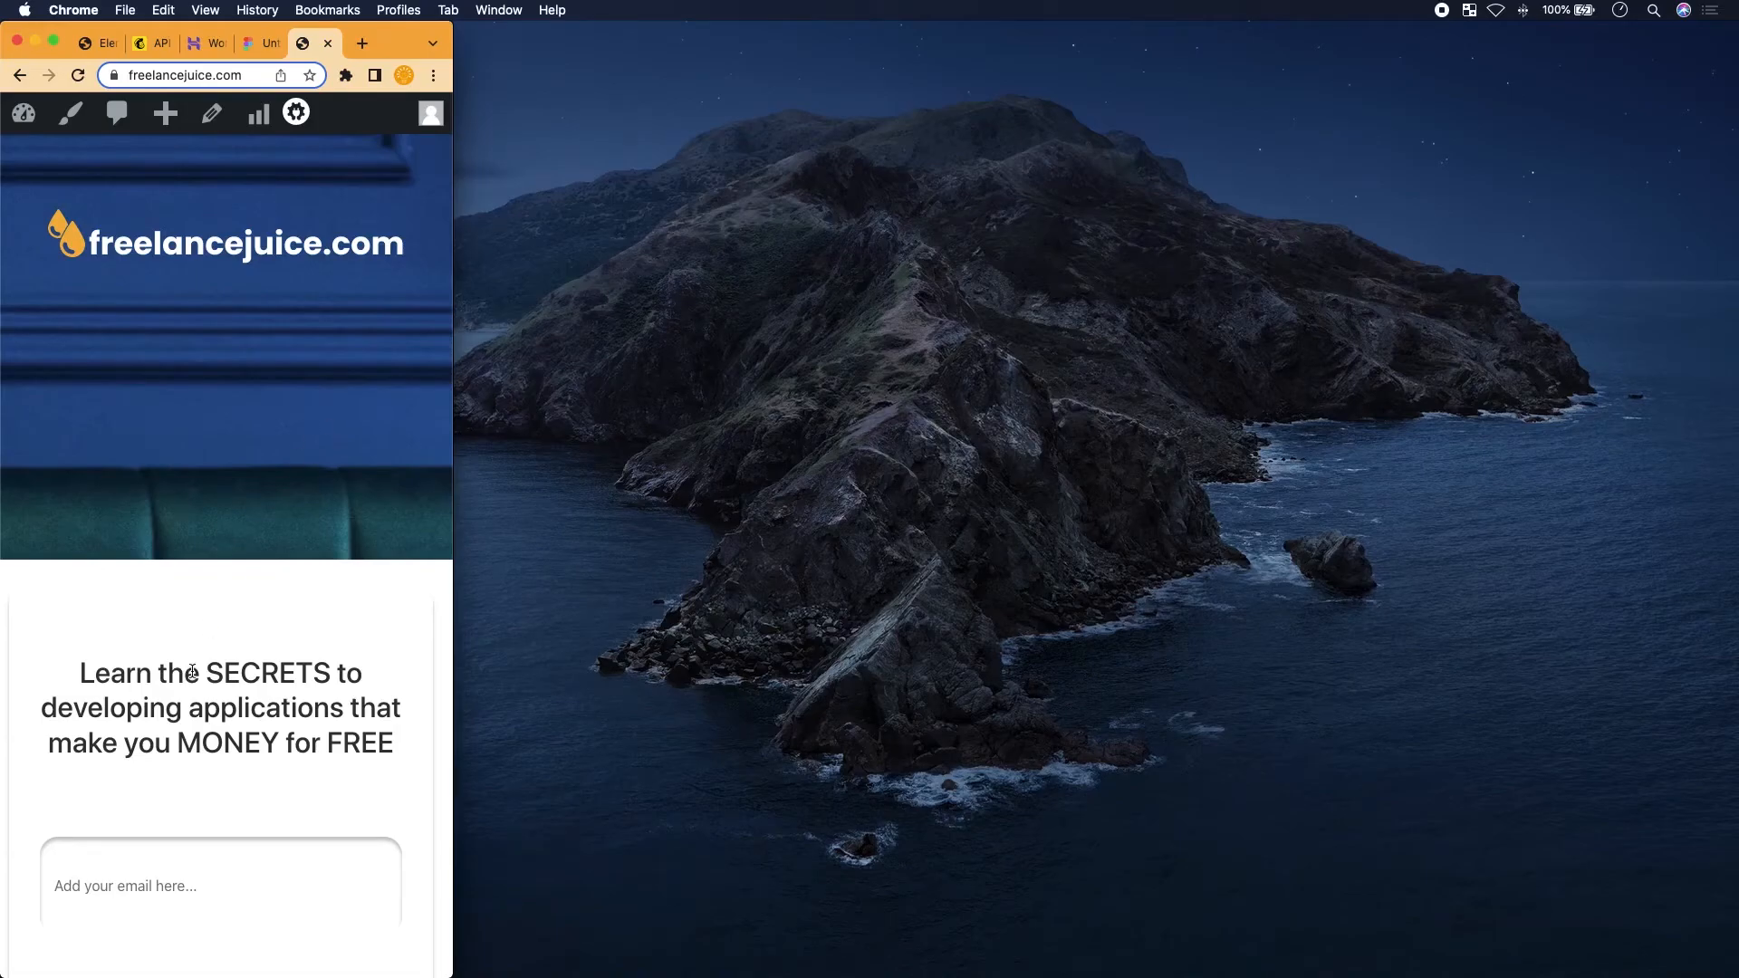
scroll(193, 673, "down", 3)
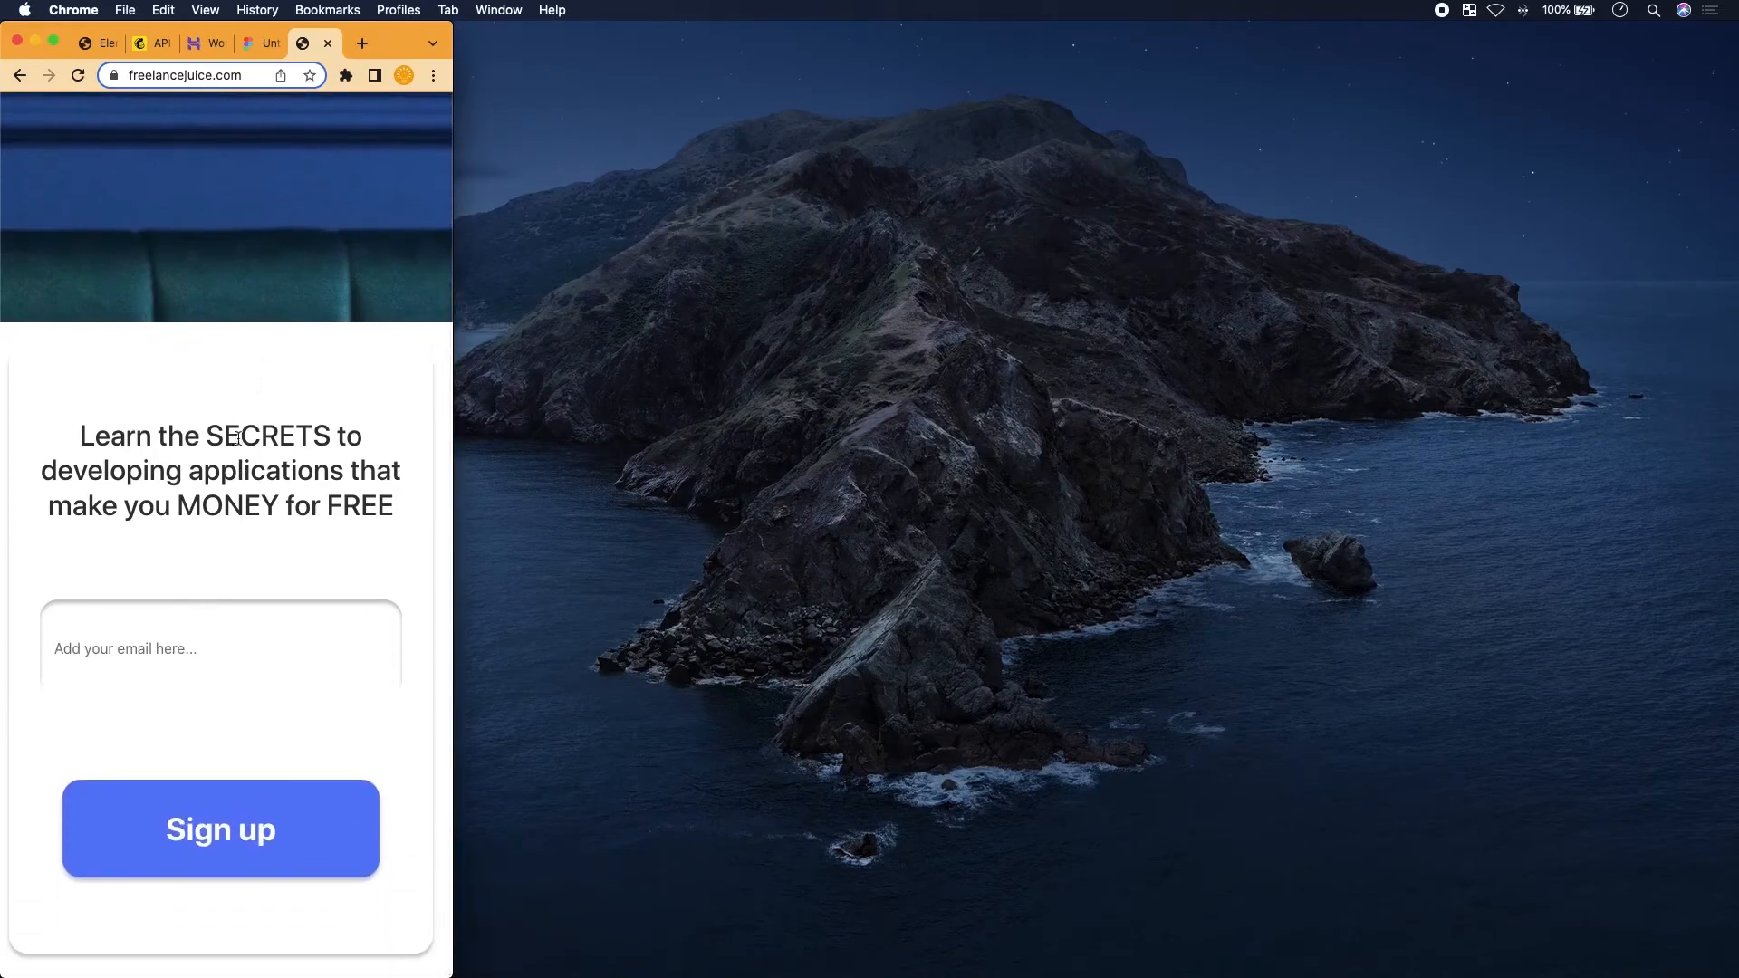
scroll(239, 459, "up", 3)
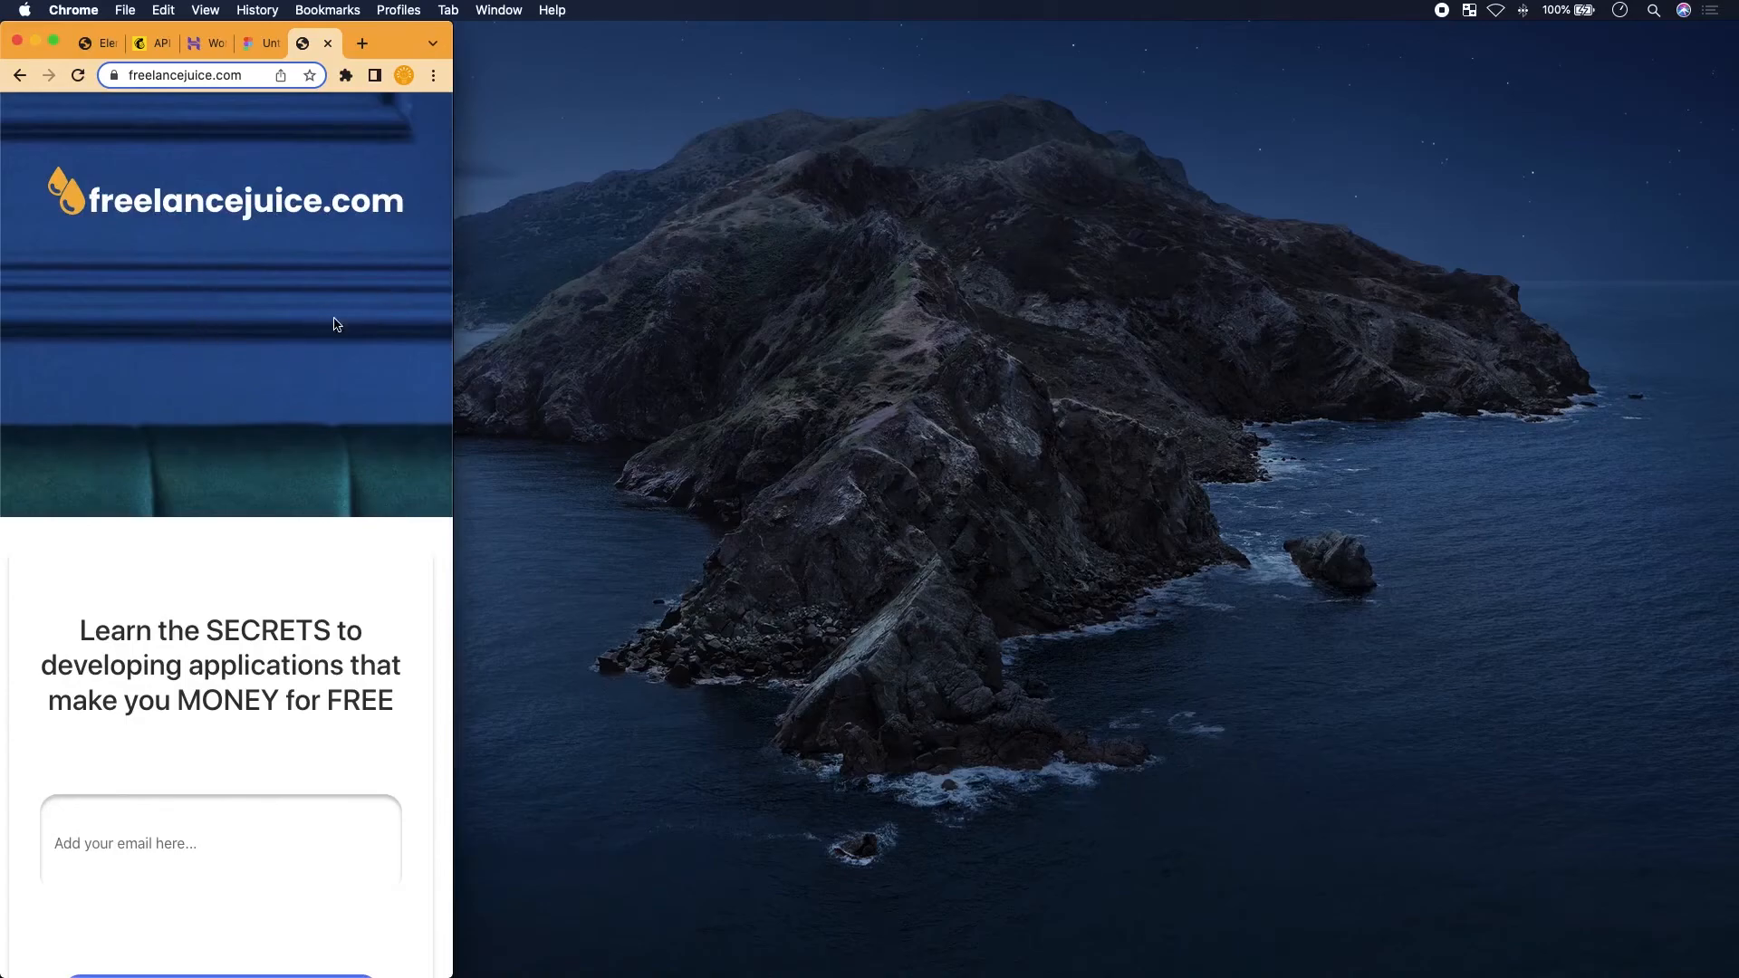
Maximise the browser window again and show the Figma card design
double_click(459, 386)
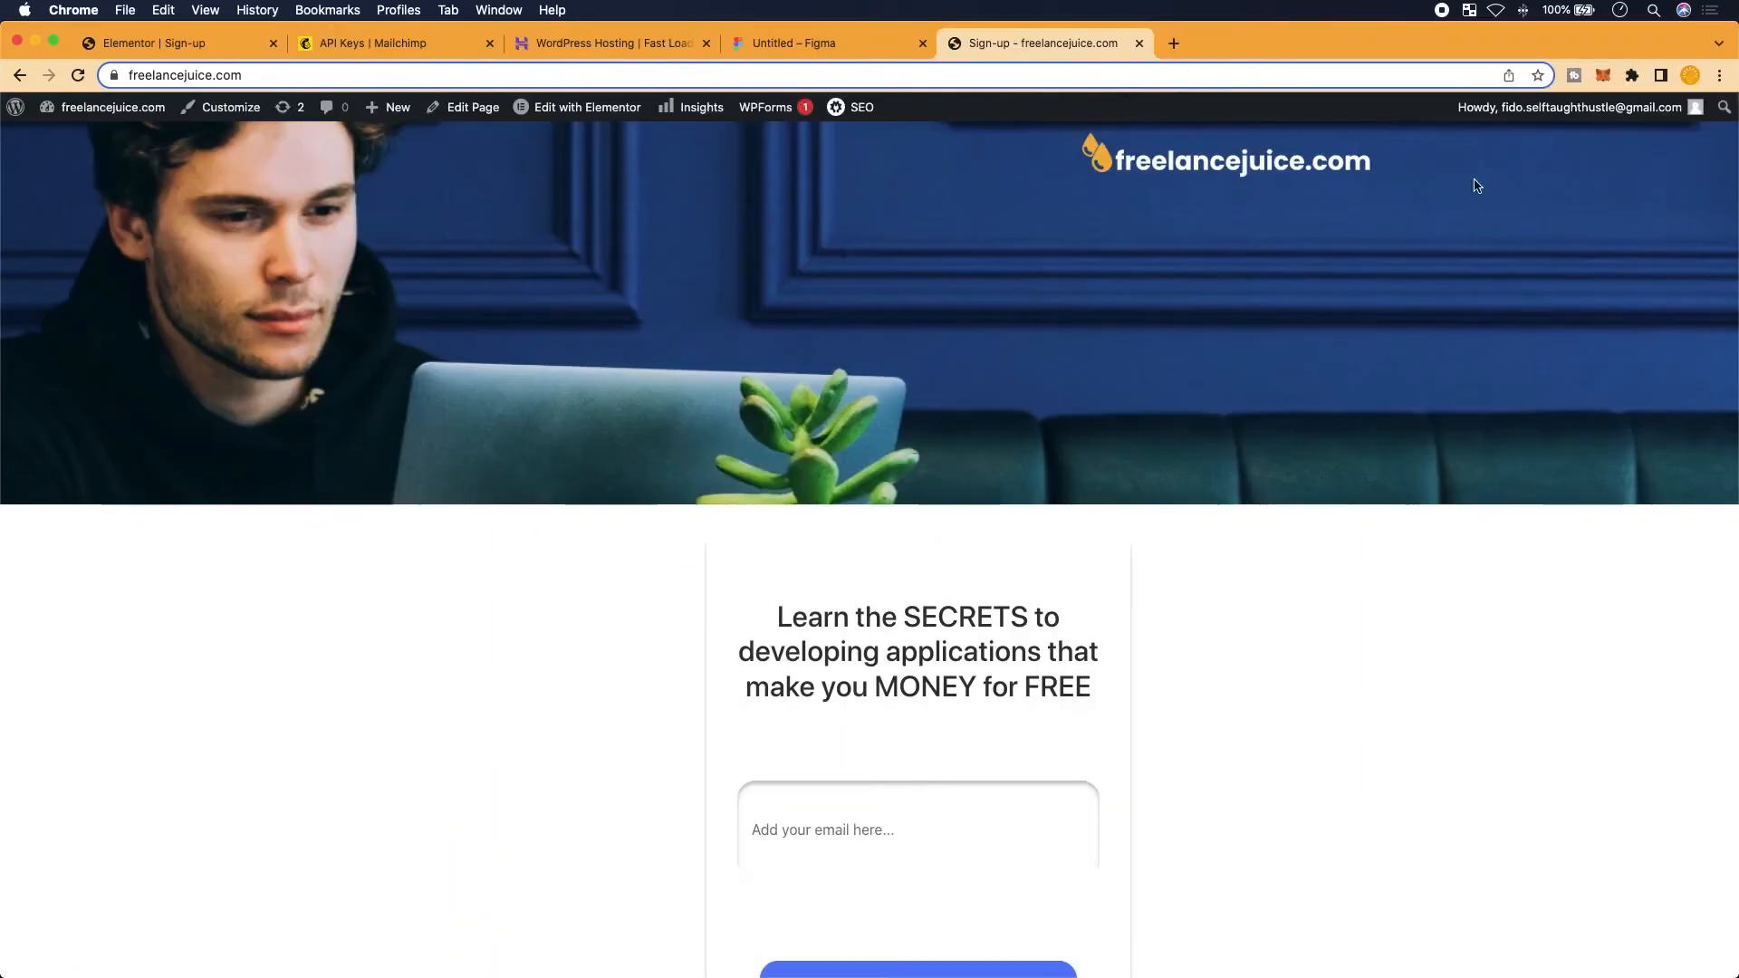
left_click(792, 43)
scroll(761, 463, "left", 3)
scroll(761, 463, "up", 1)
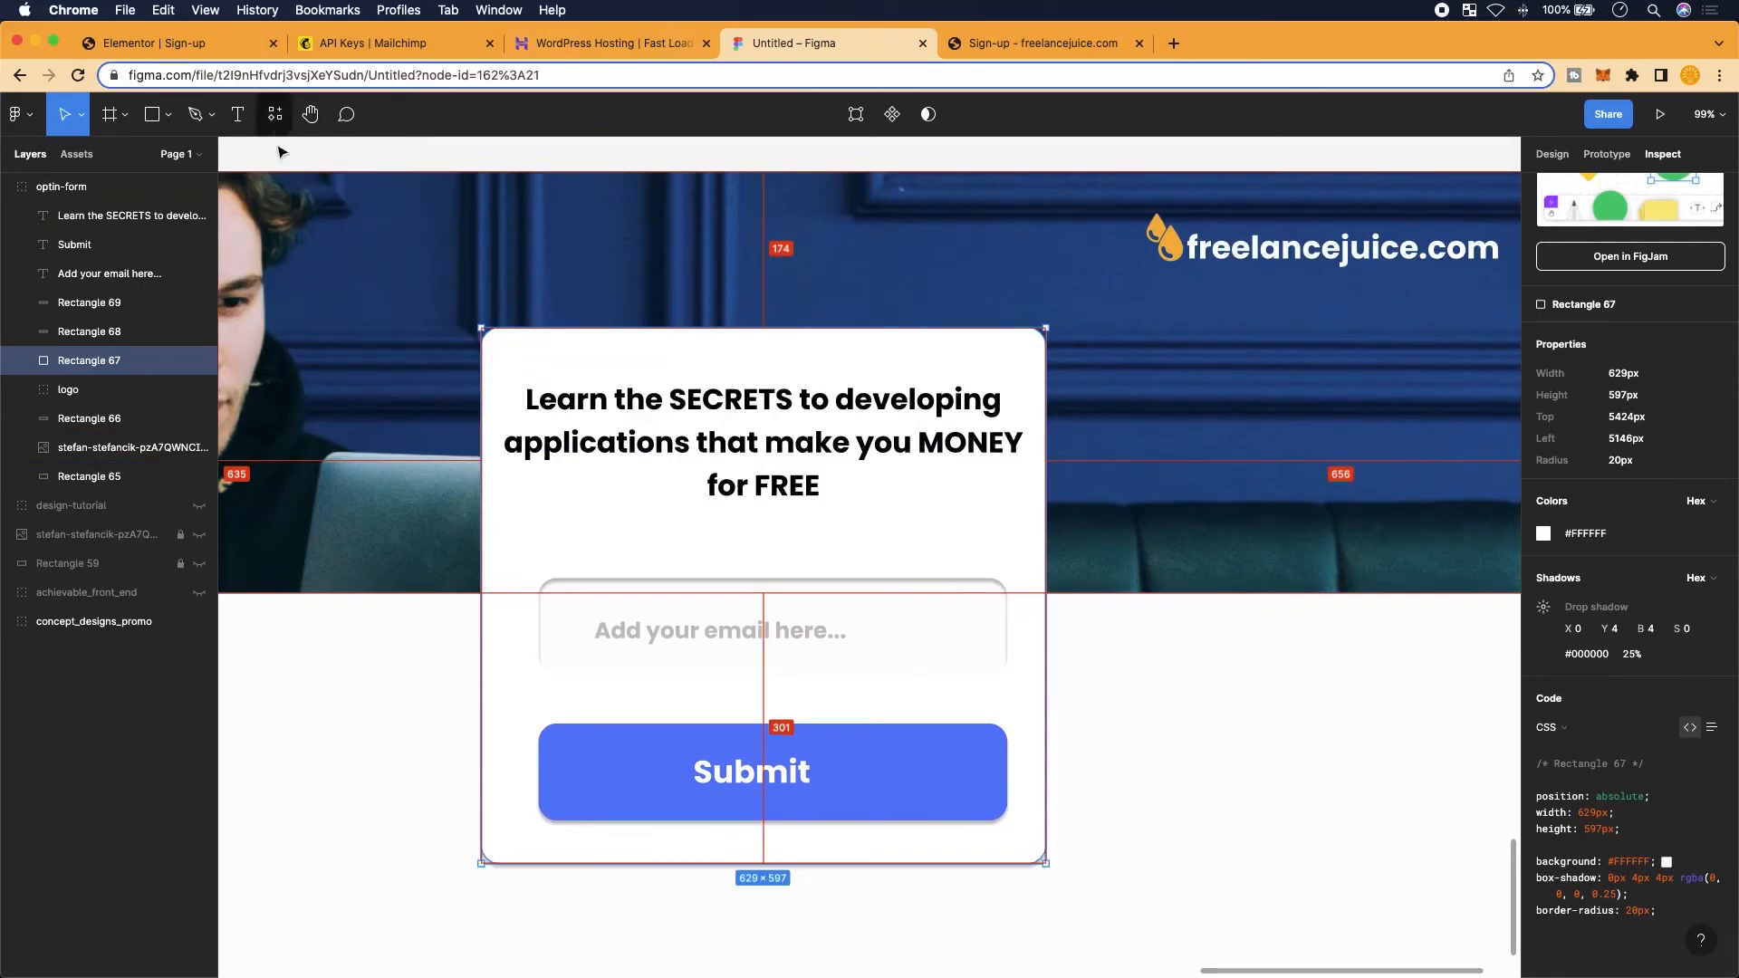
Switch to the 'Elementor | Sign-up' browser tab
left_click(169, 43)
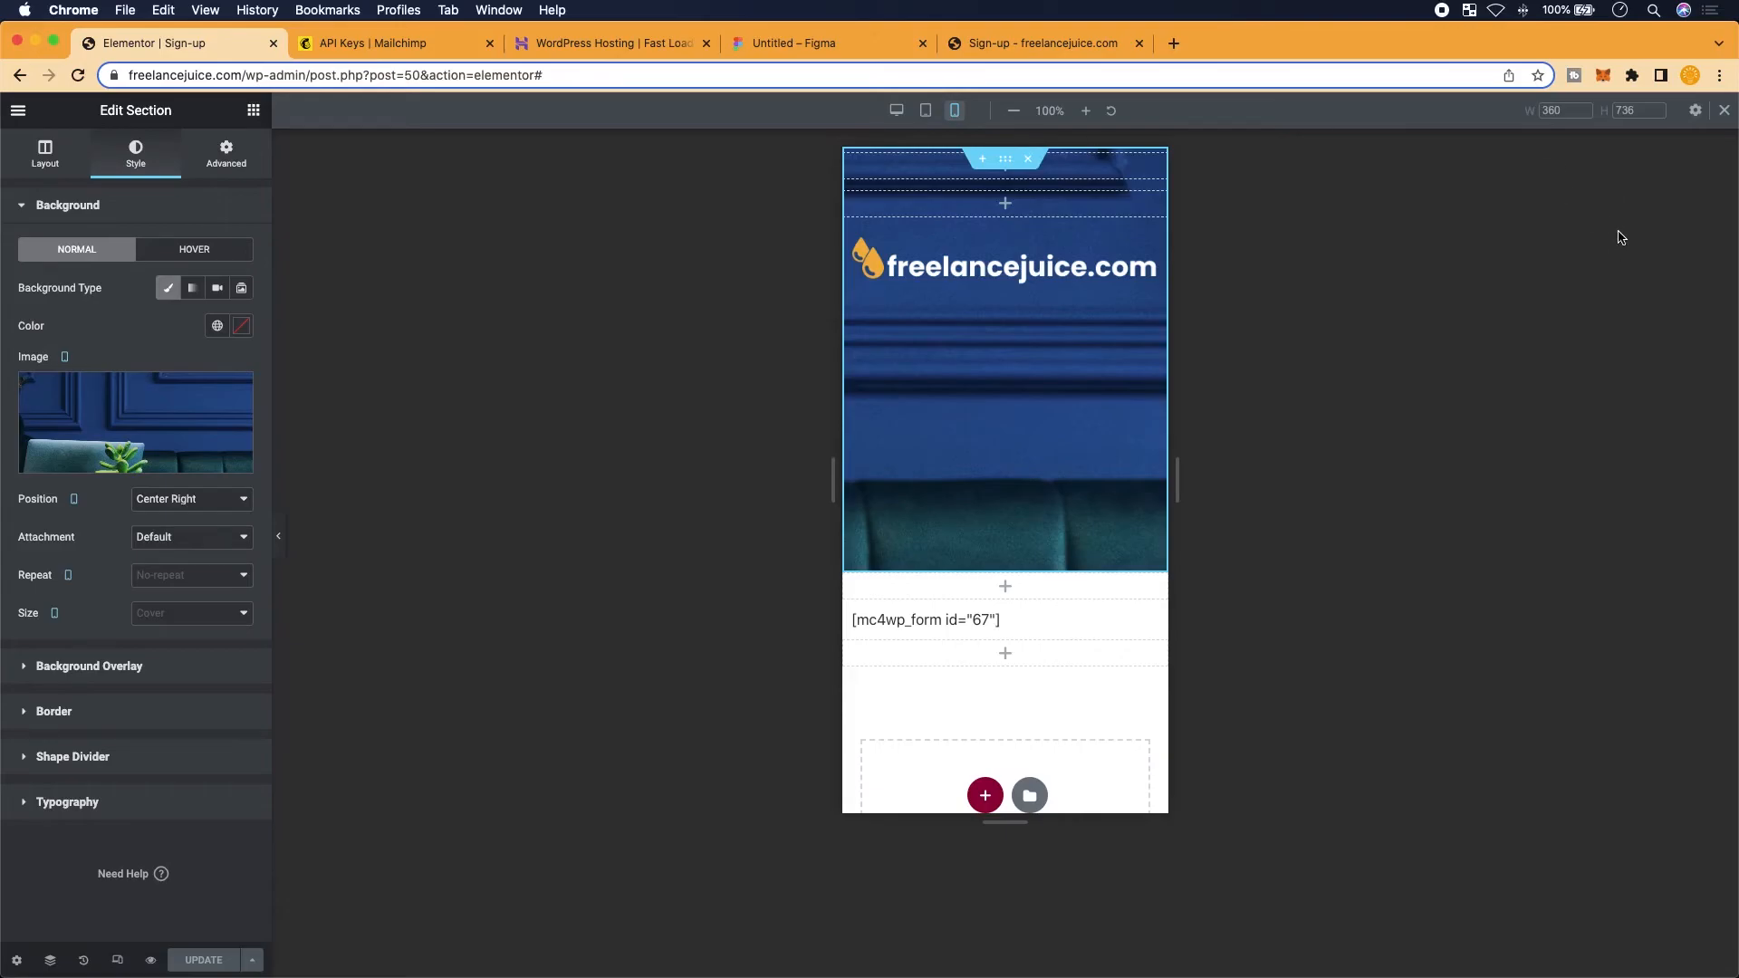
Exit mobile preview, select the mc4wp shortcode widget and show its Advanced settings
left_click(1723, 109)
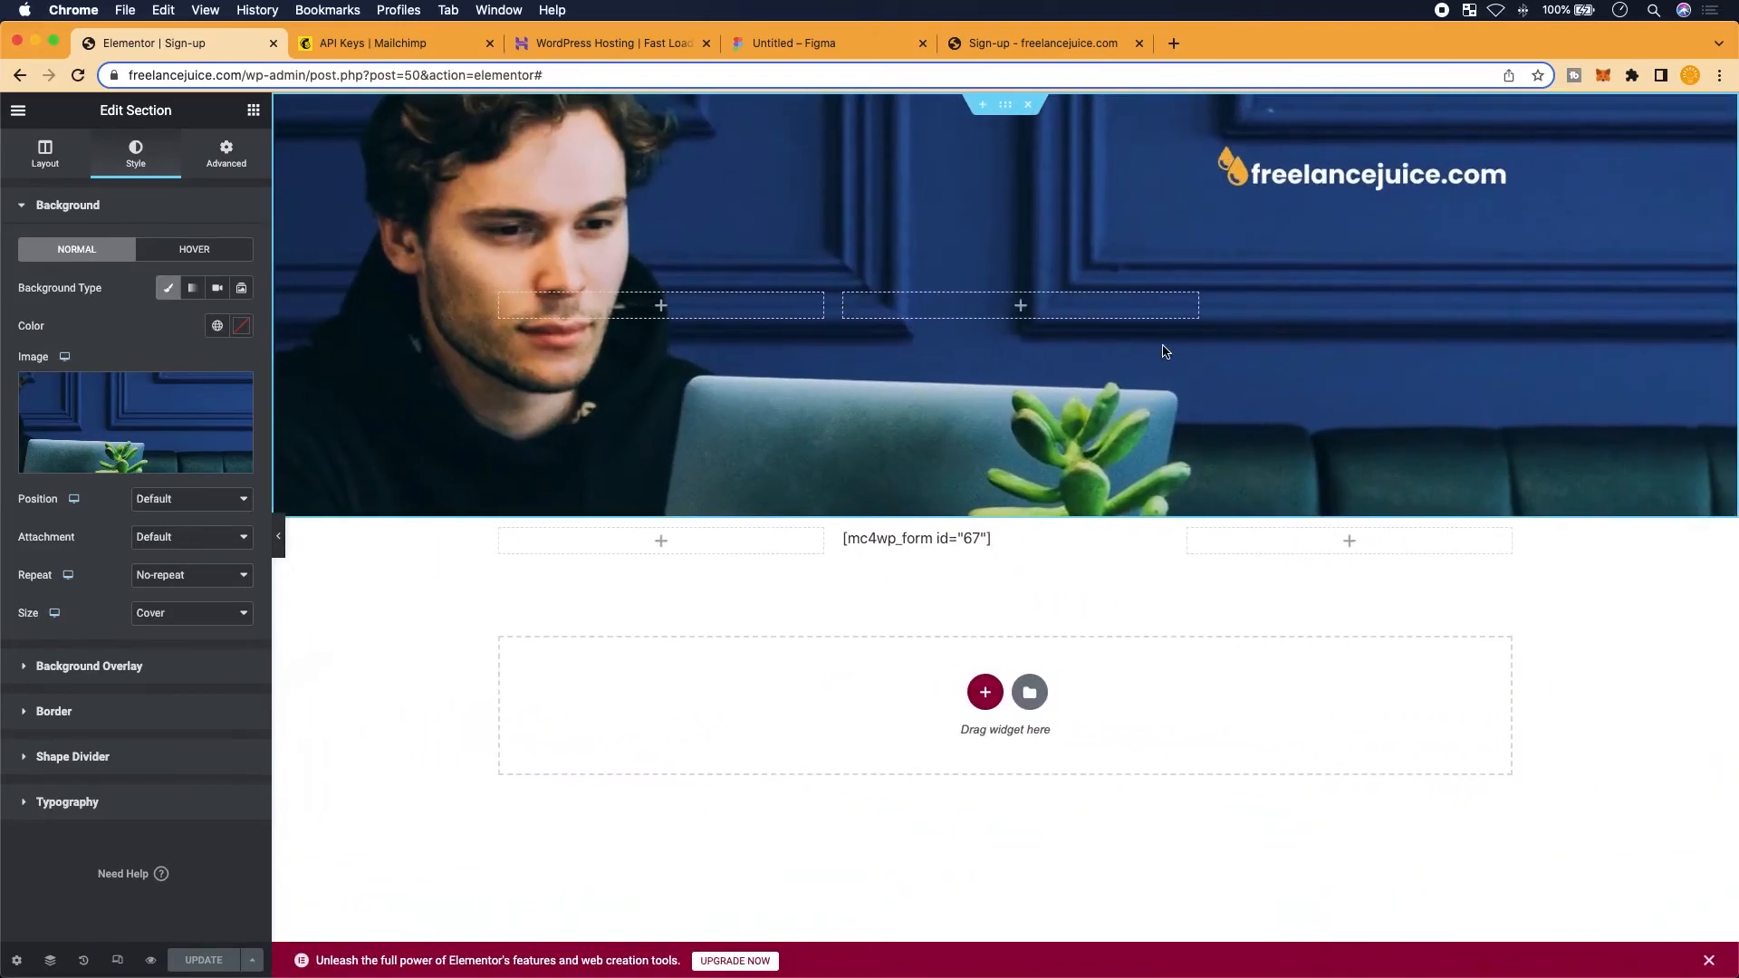
left_click(1095, 542)
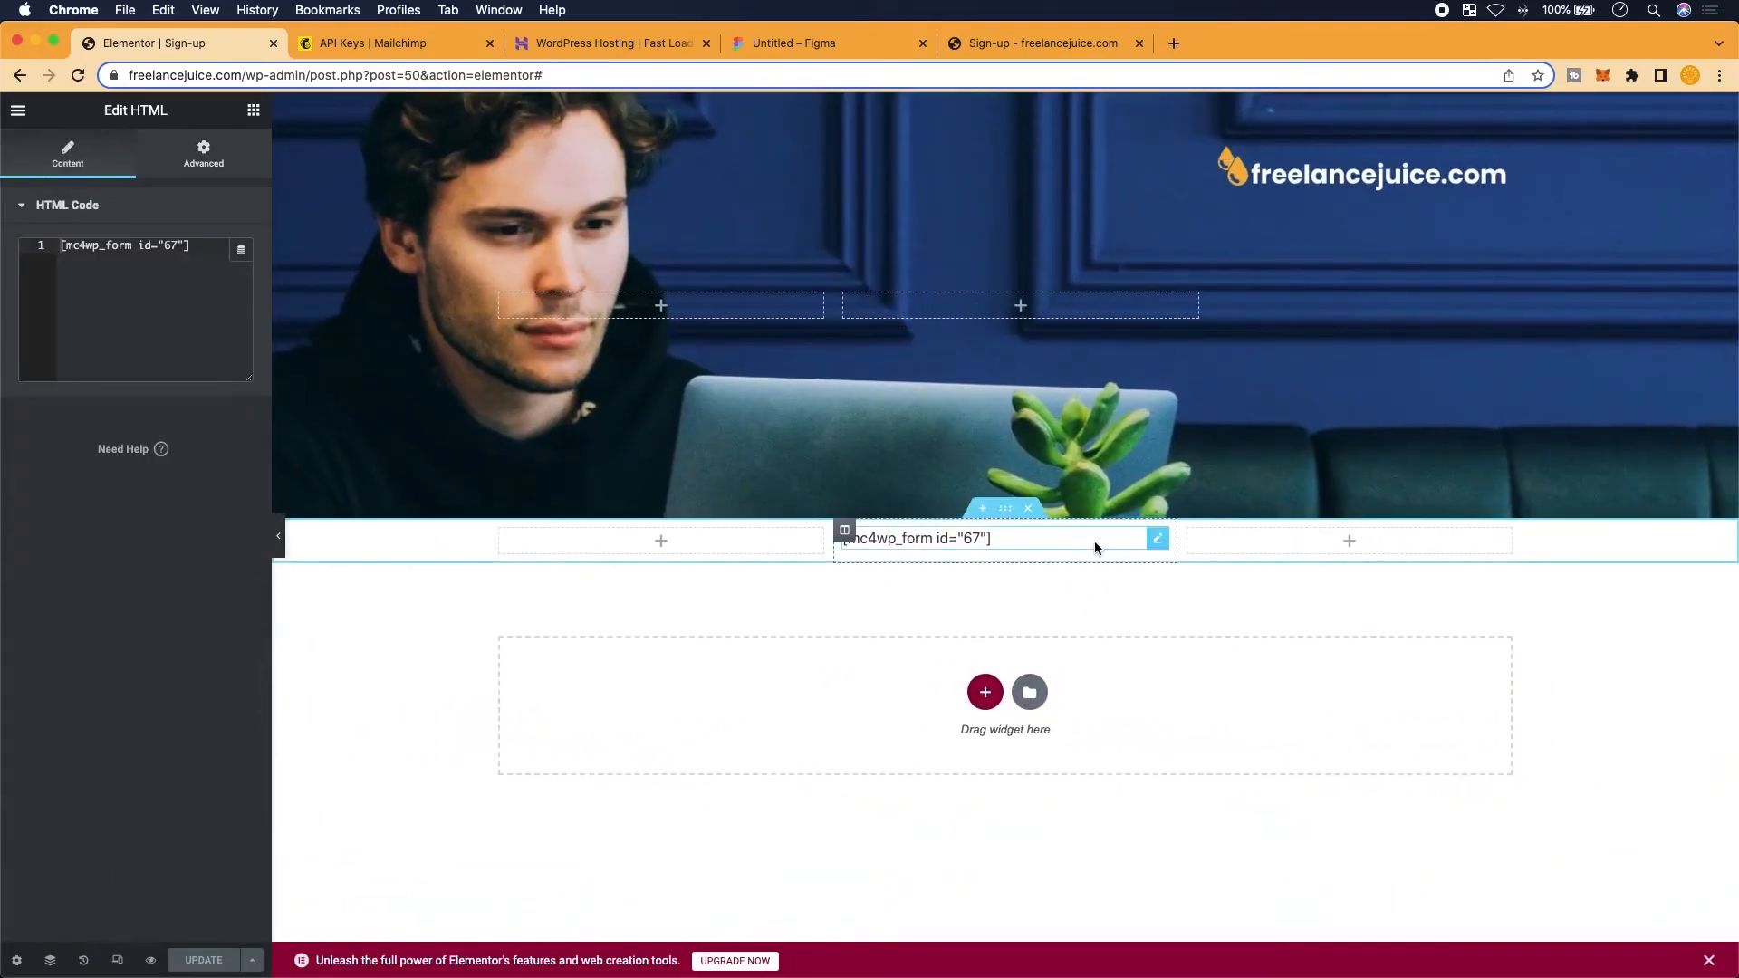
scroll(942, 556, "up", 4)
scroll(1029, 547, "down", 4)
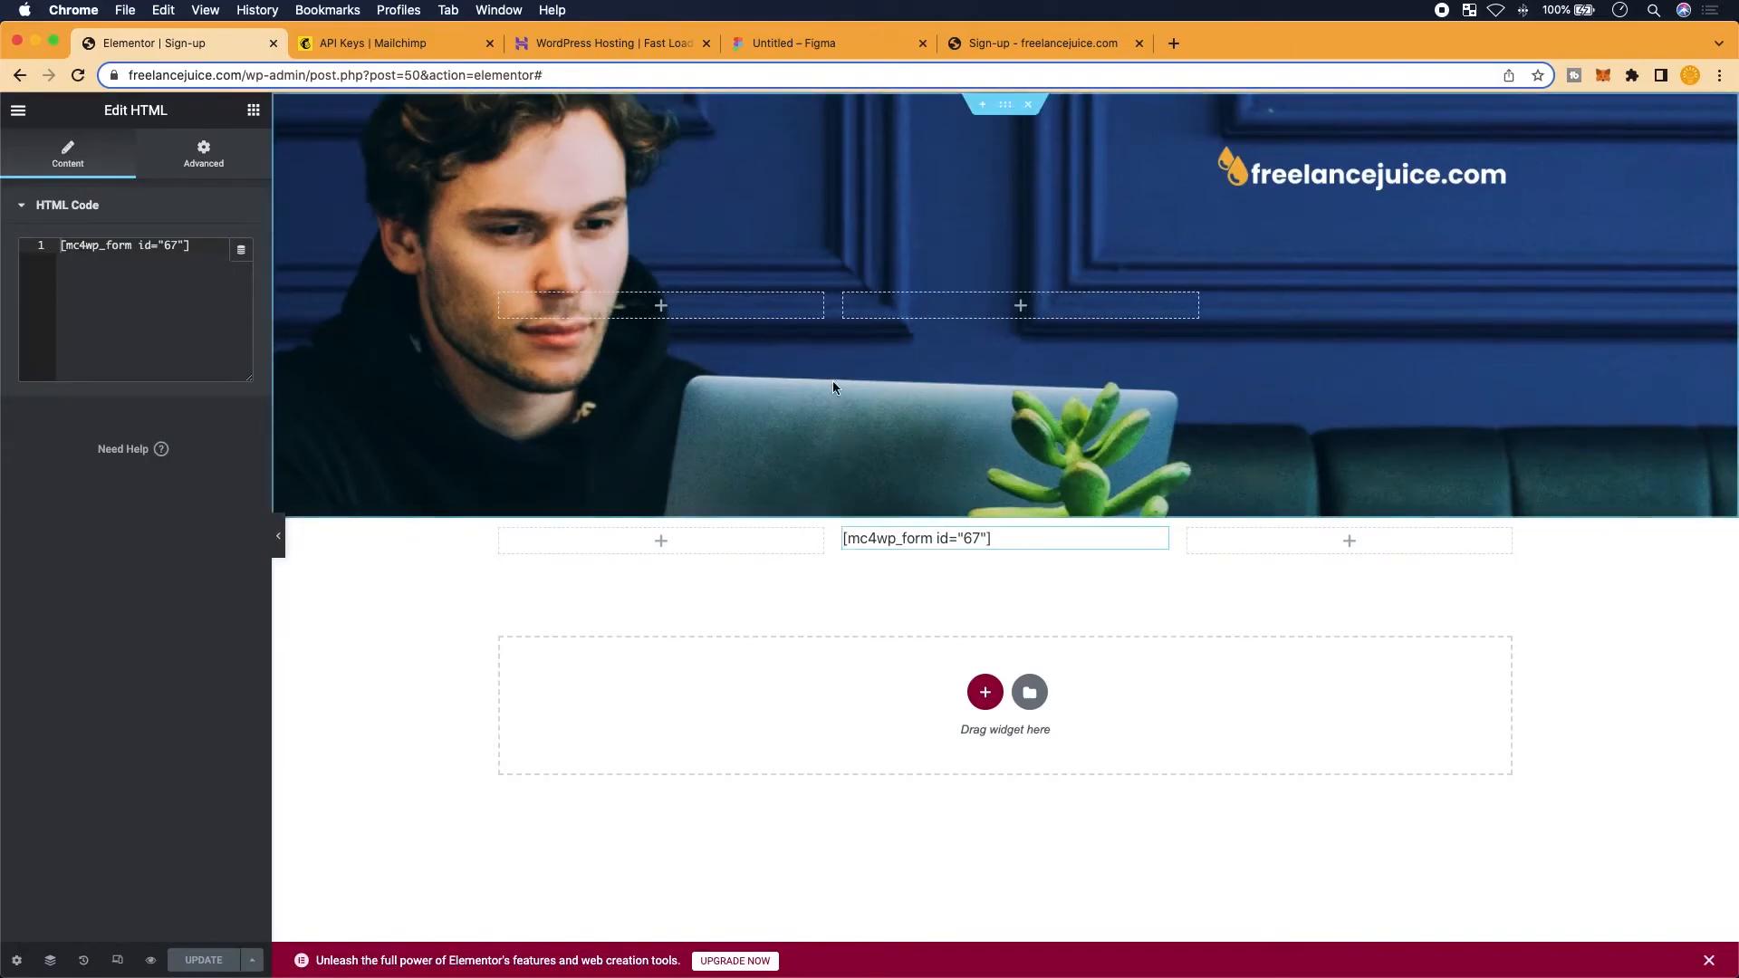
left_click(204, 154)
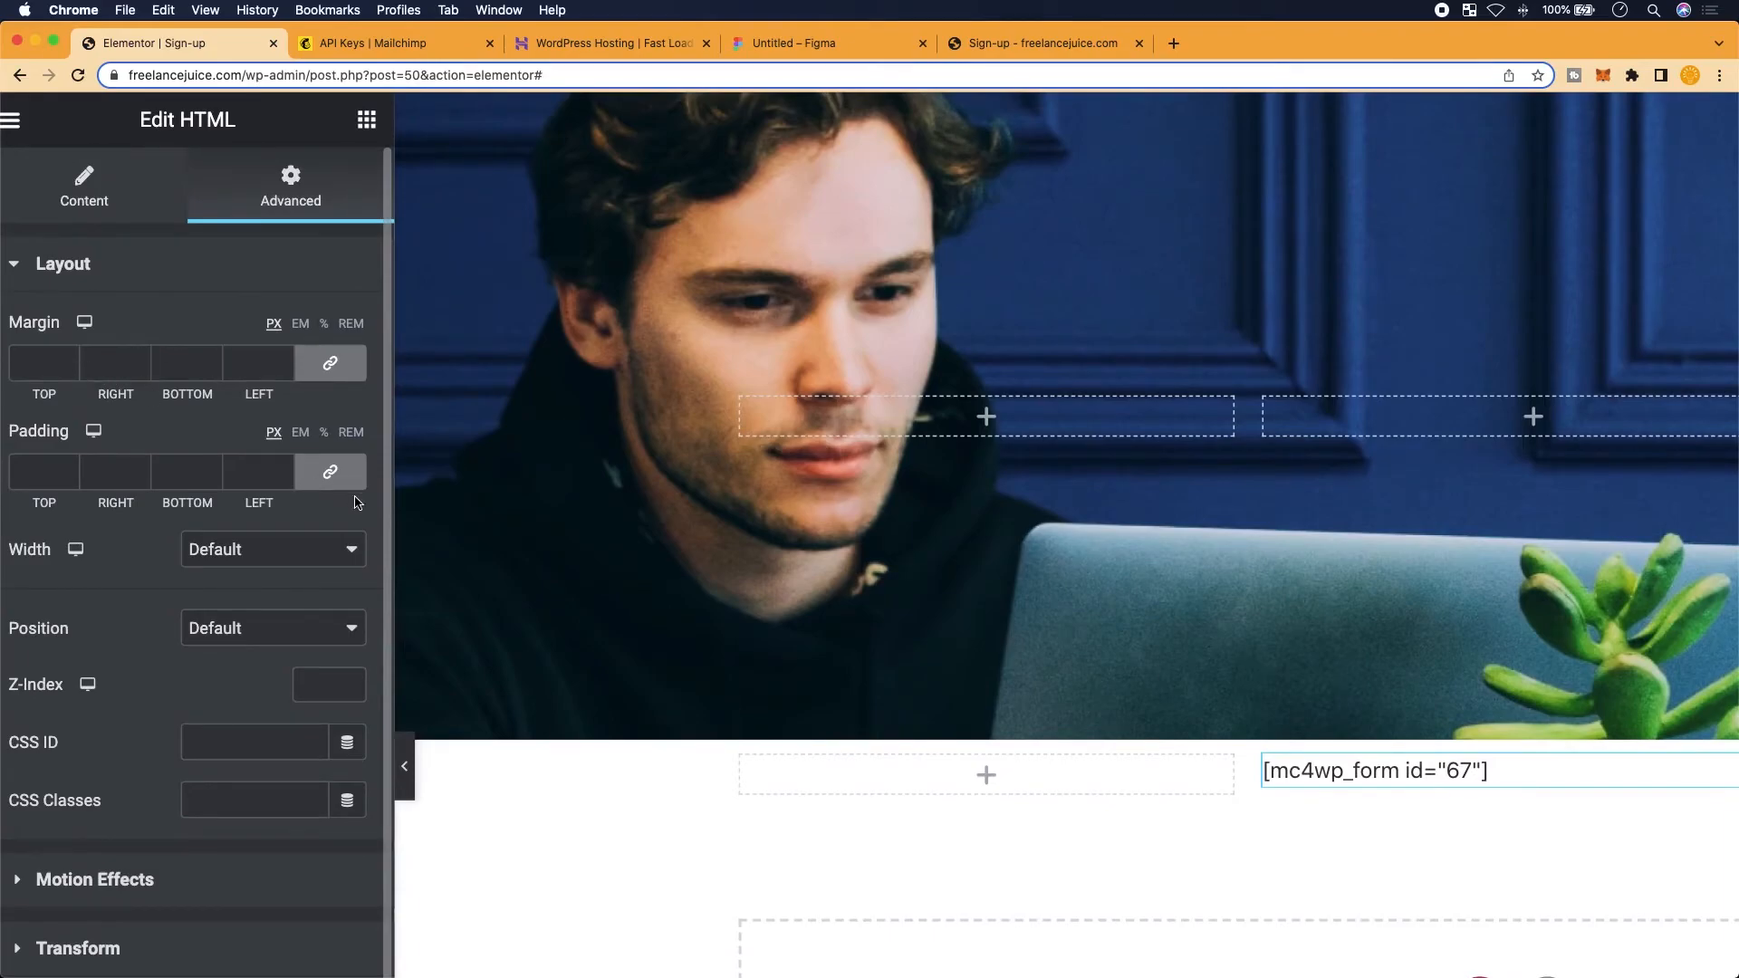
Unlink the form widget's margin fields so each side can be set separately
scroll(958, 640, "right", 1)
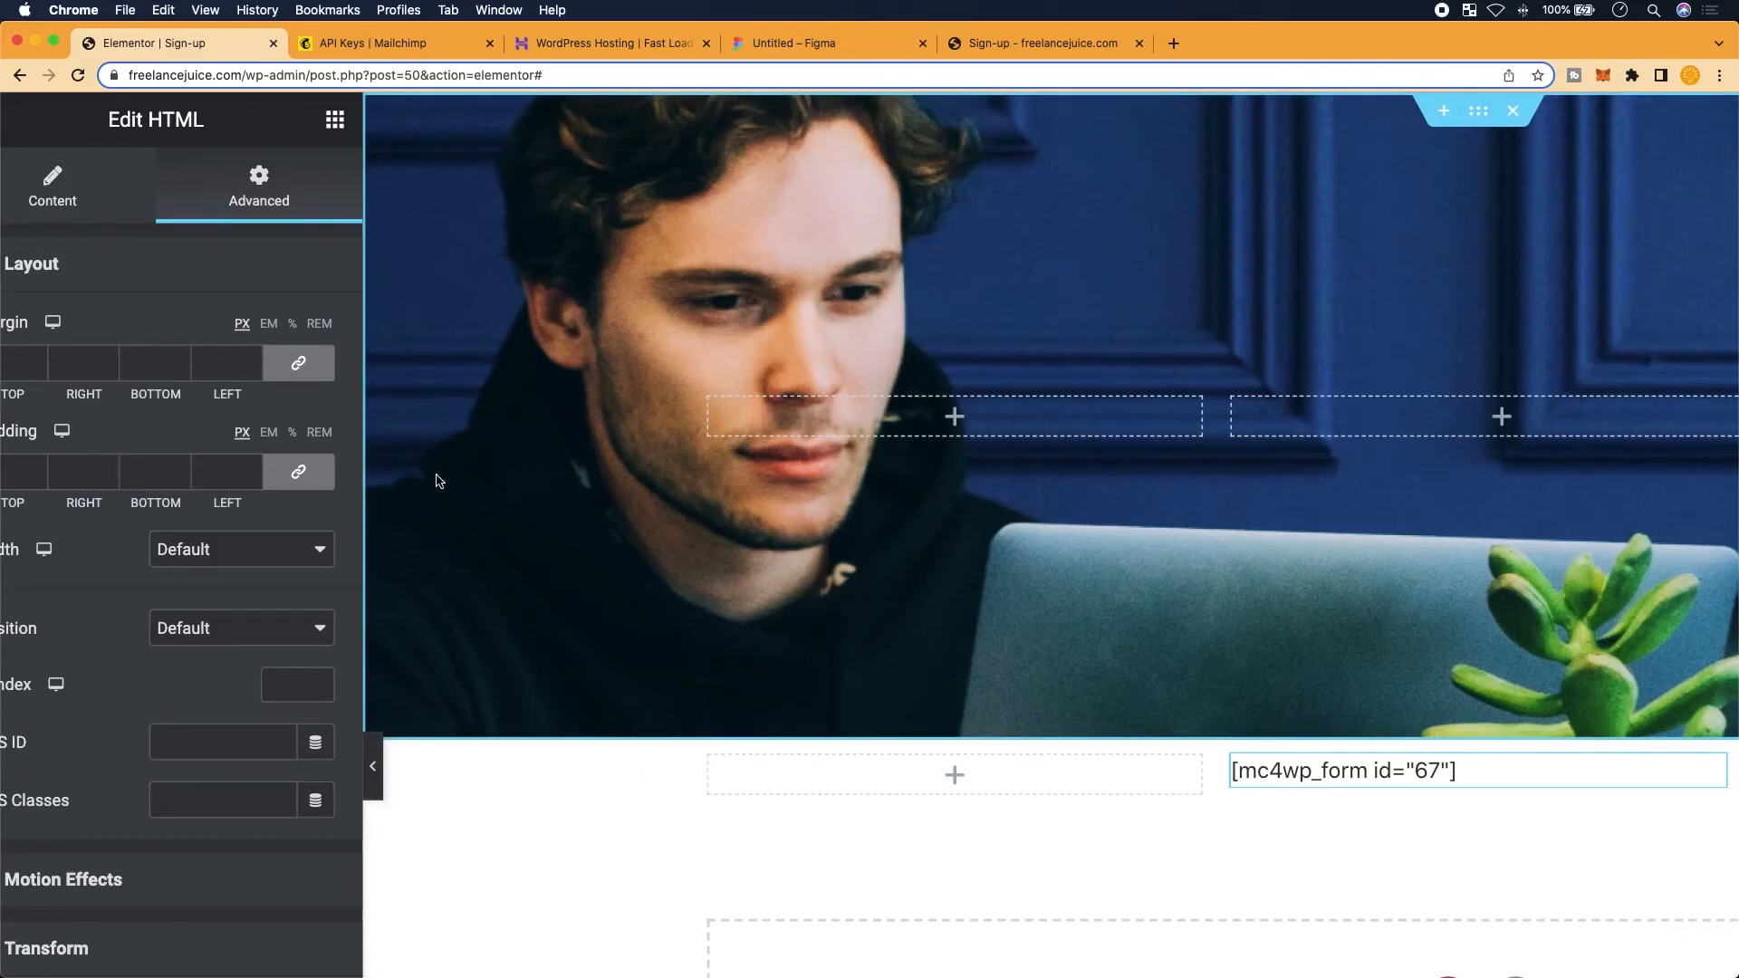
scroll(470, 490, "left", 1)
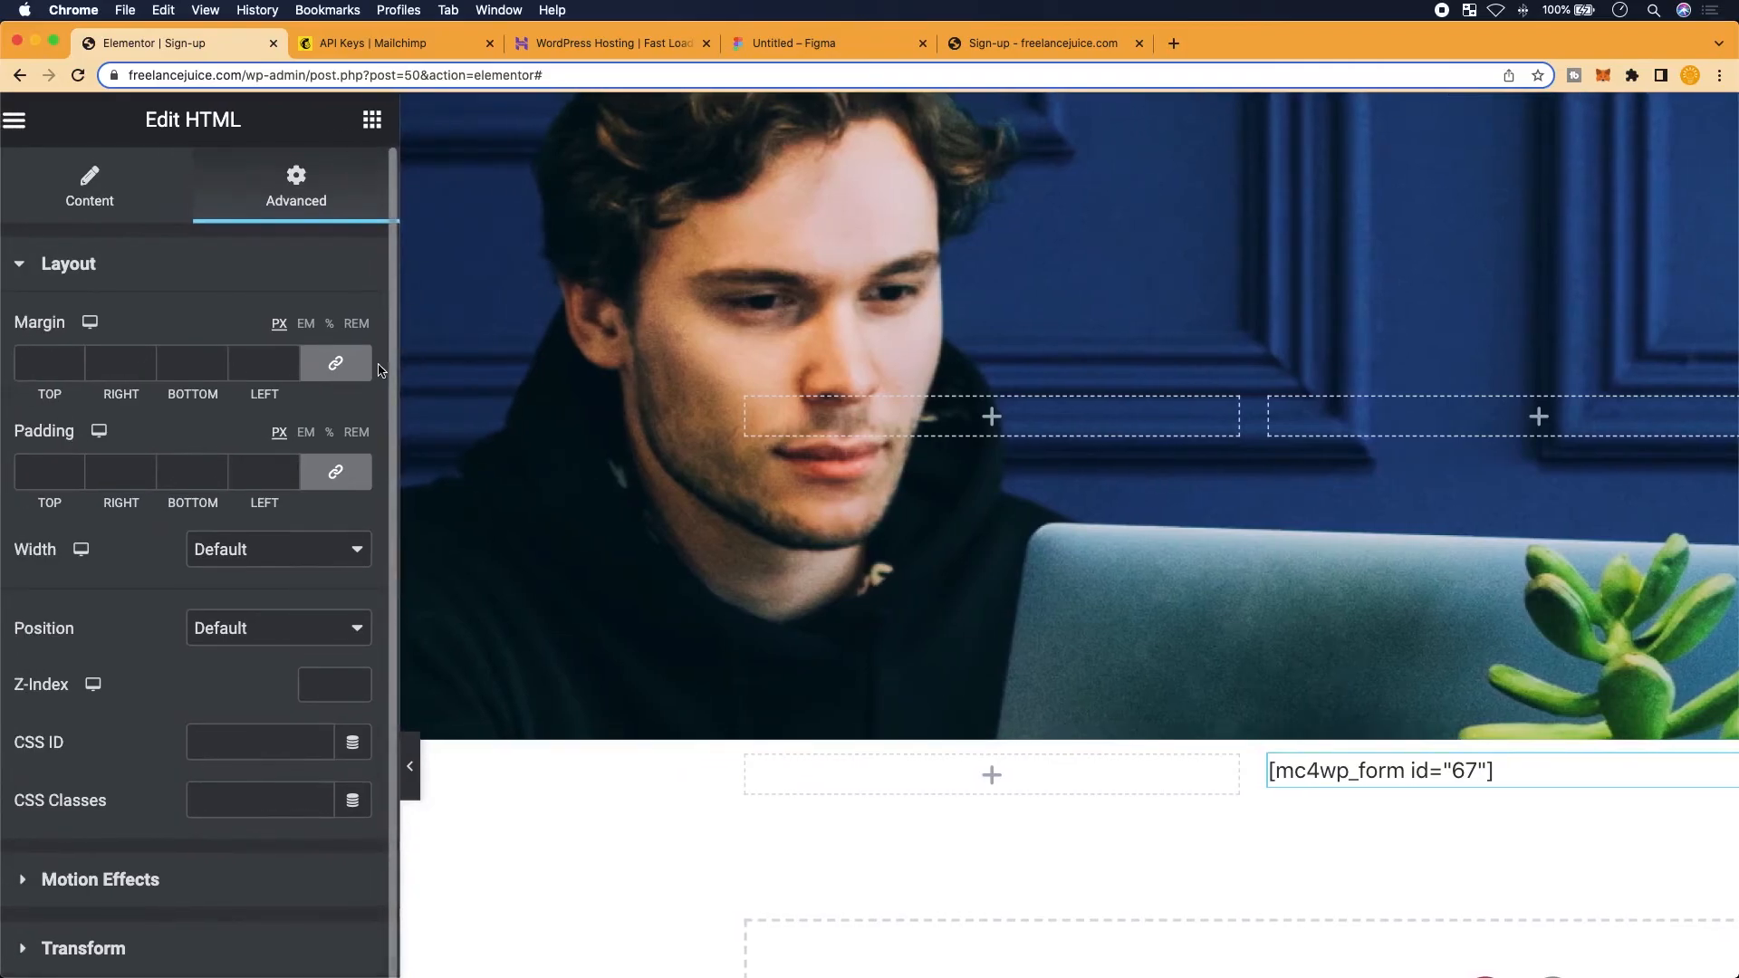
scroll(380, 369, "up", 5)
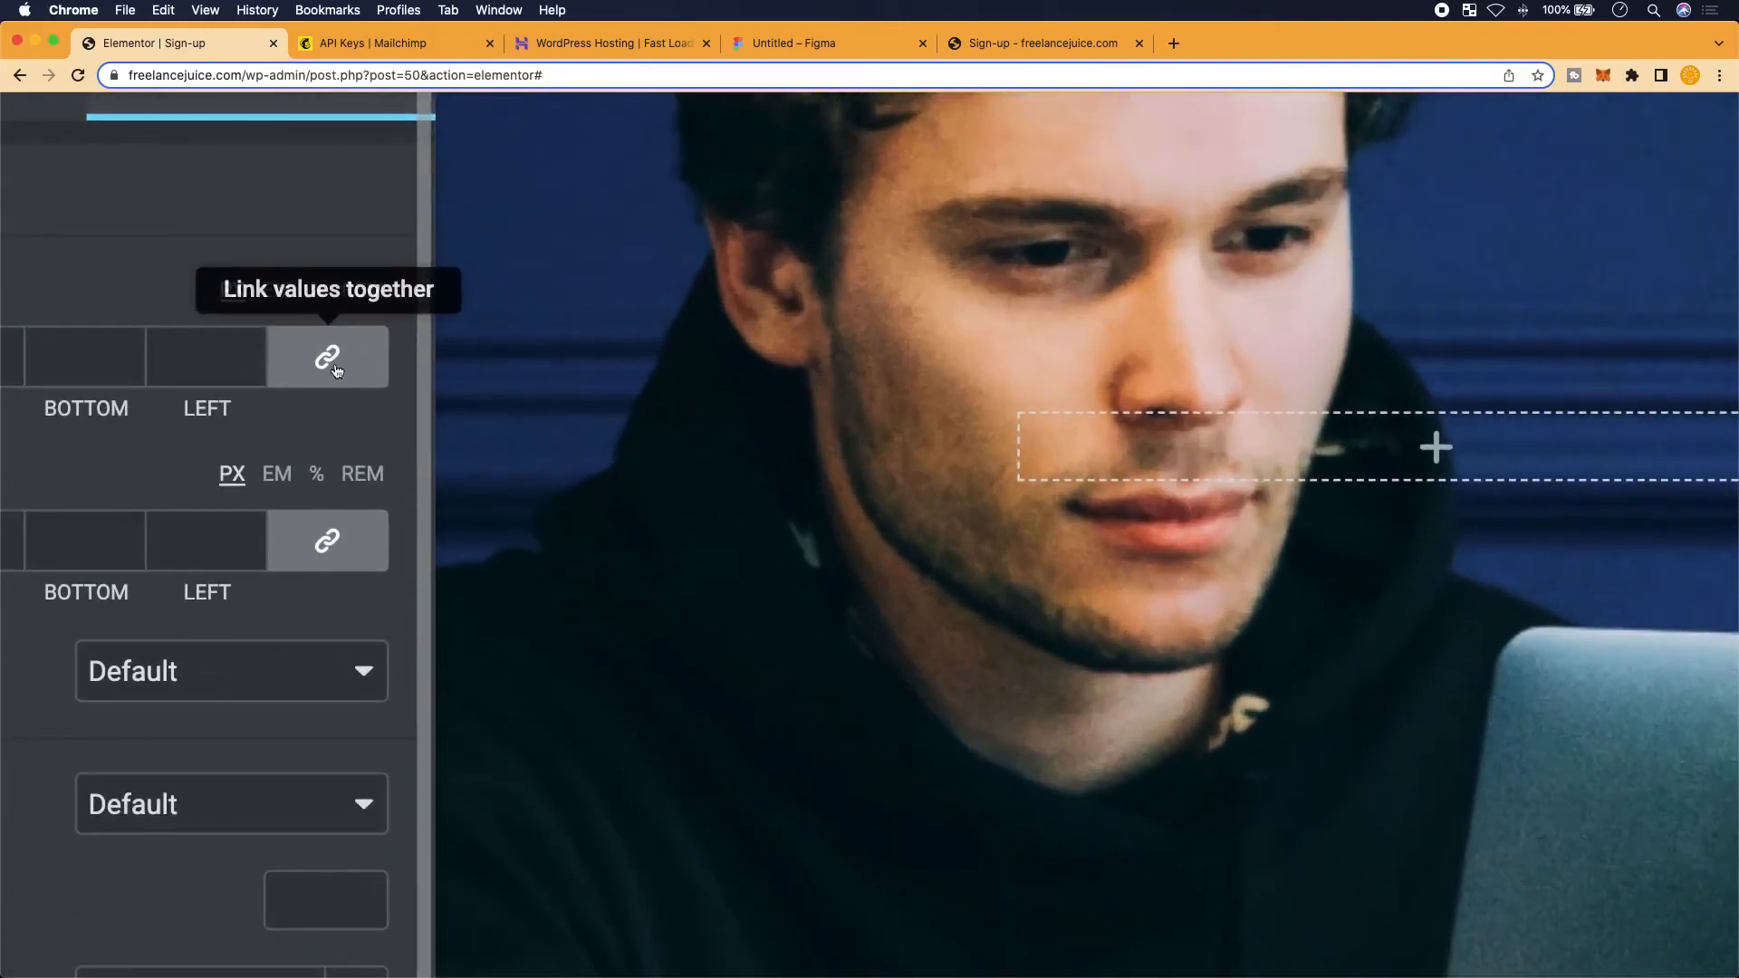
left_click(333, 362)
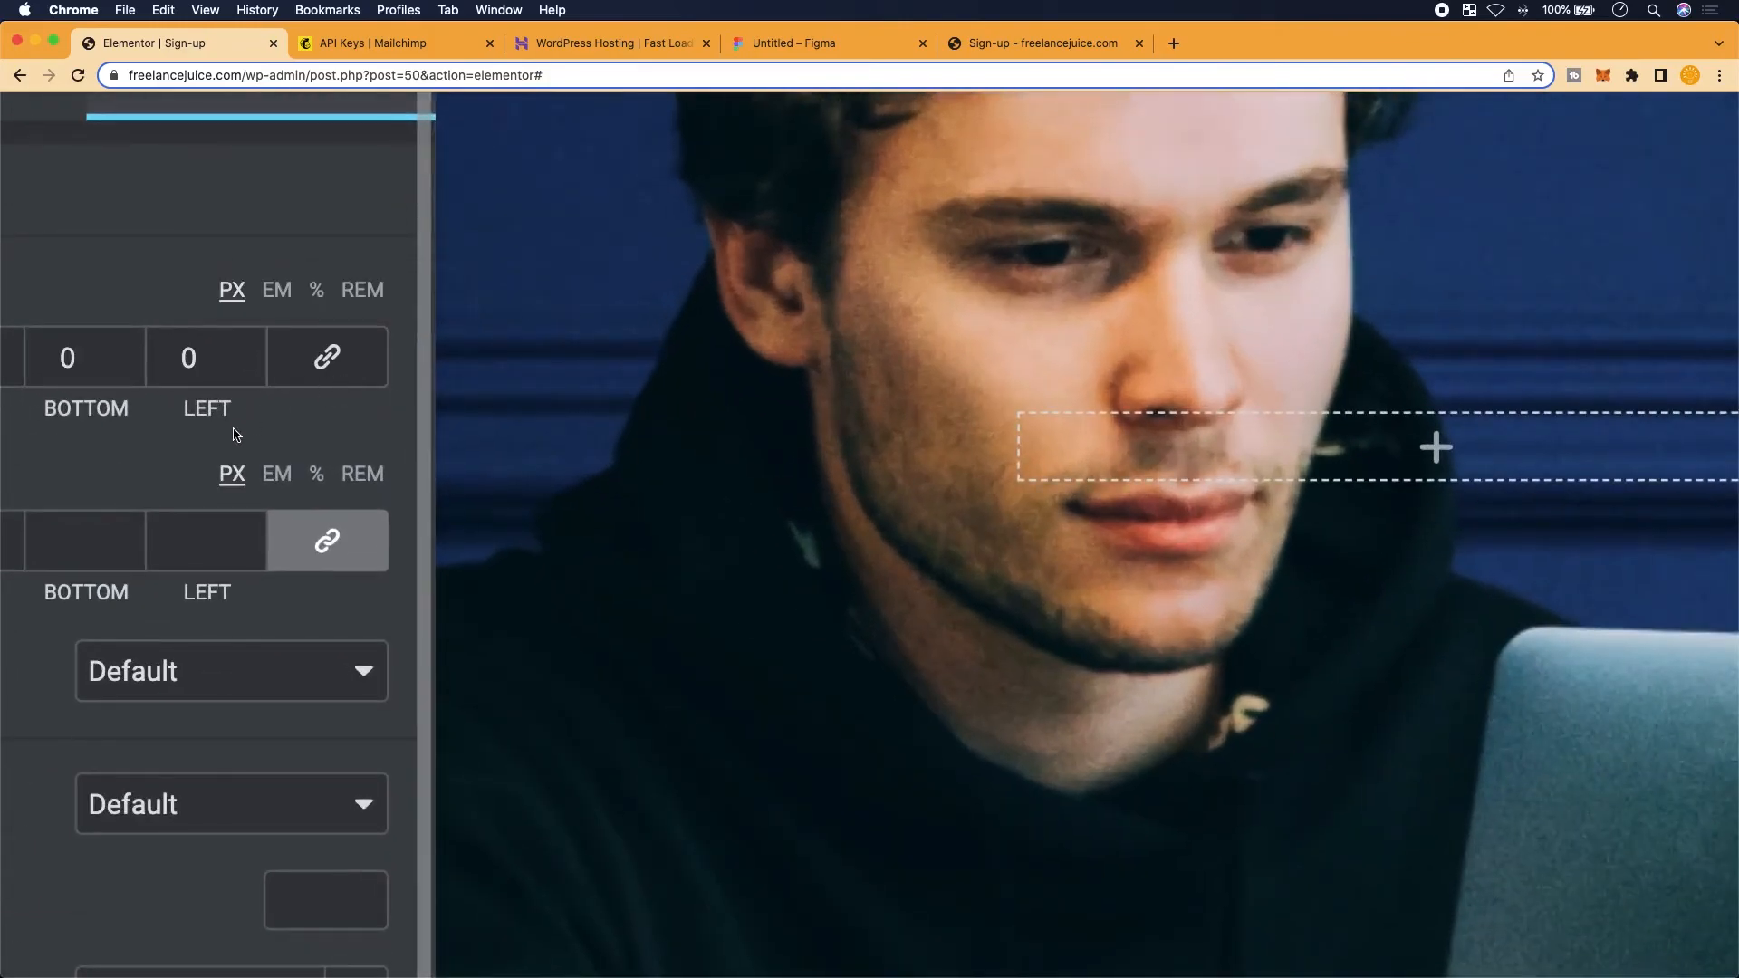
Try bottom margin values above and below zero, leaving the bottom margin at 0
scroll(234, 434, "down", 3)
scroll(234, 433, "left", 2)
scroll(64, 371, "up", 1)
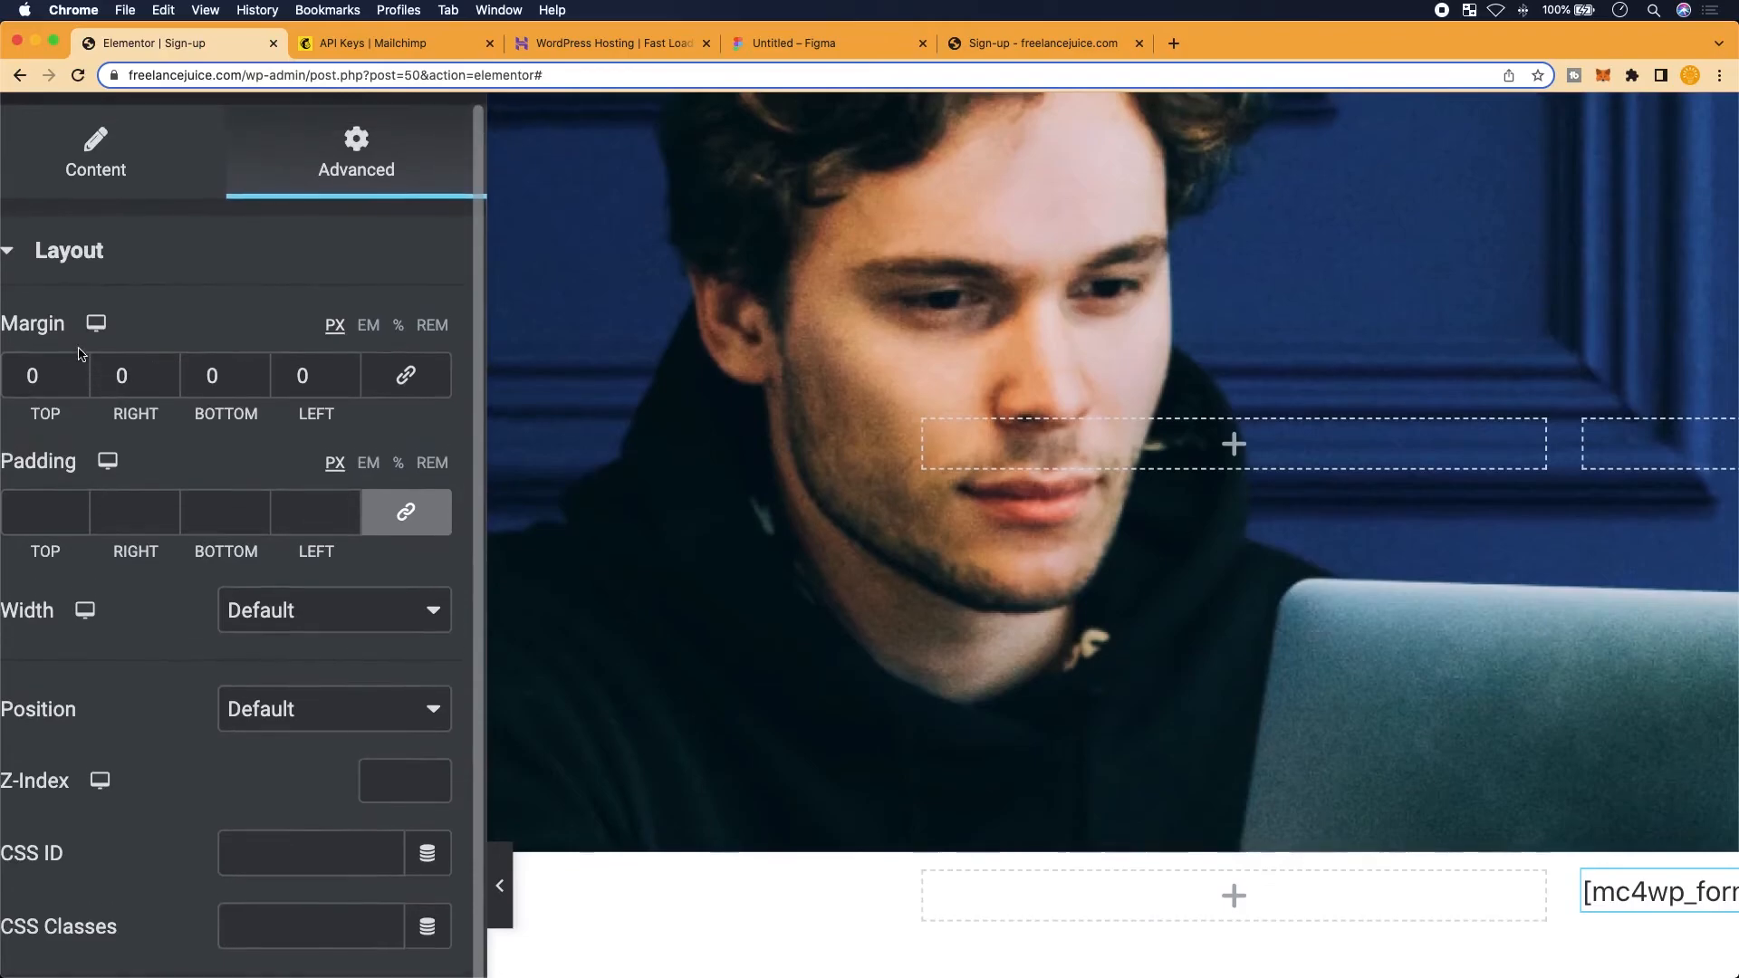
scroll(94, 407, "down", 1)
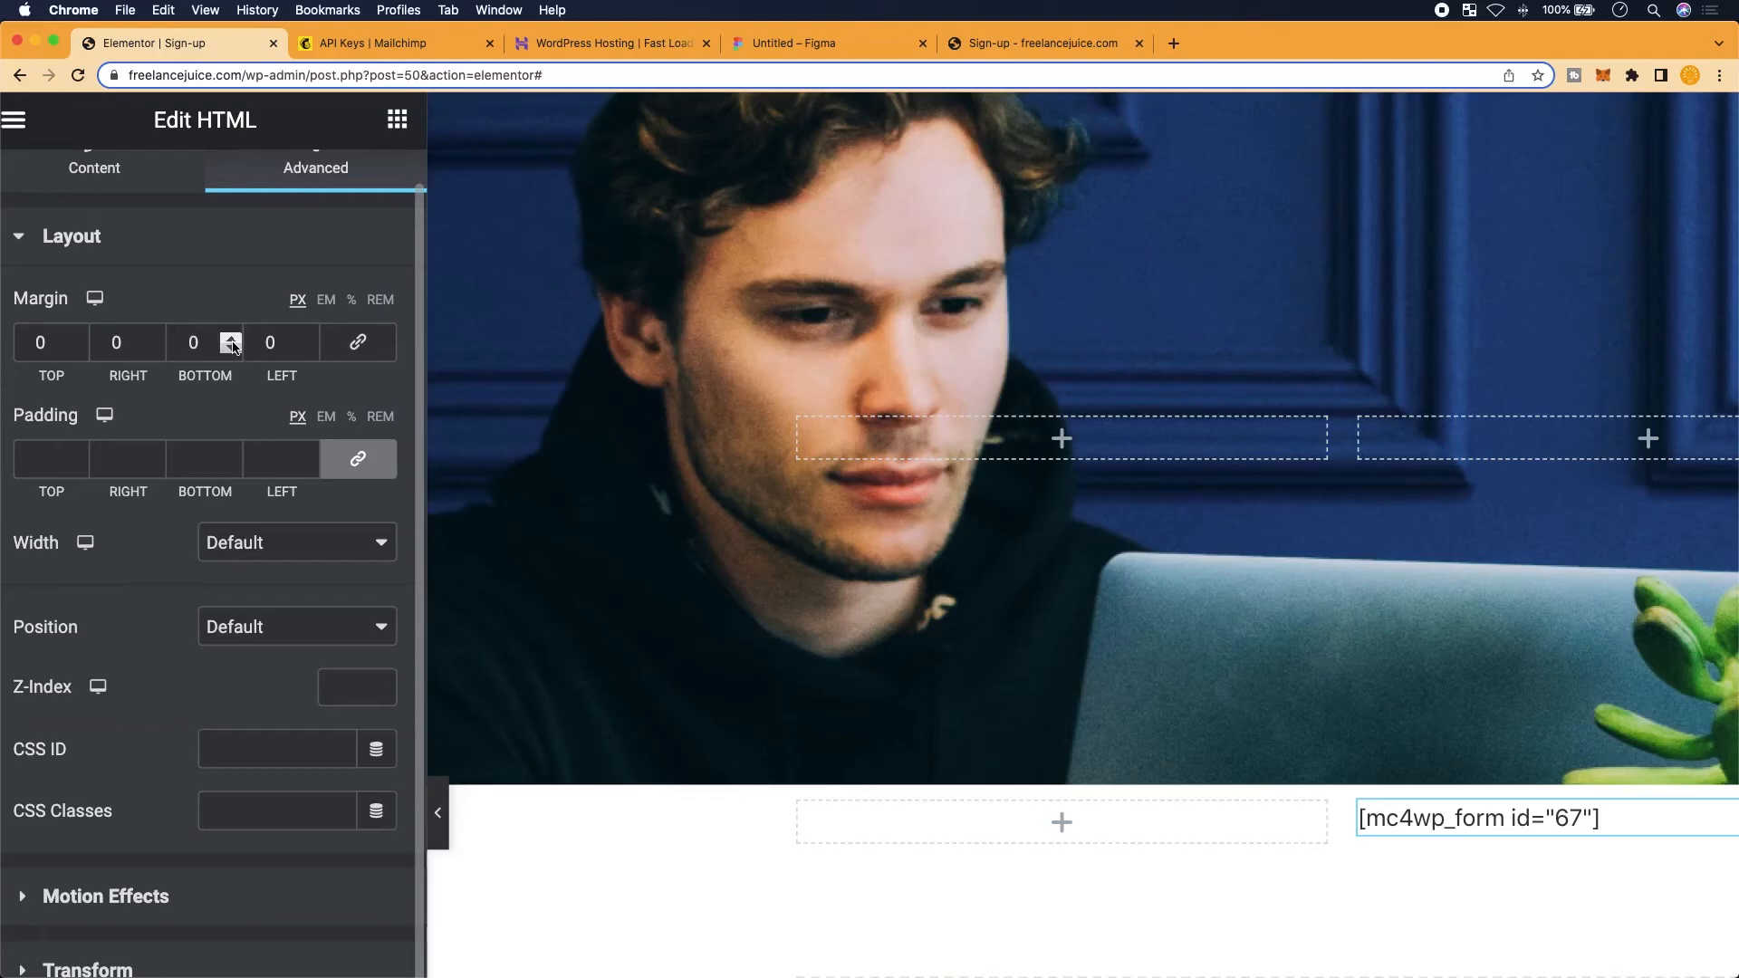
scroll(1286, 819, "right", 5)
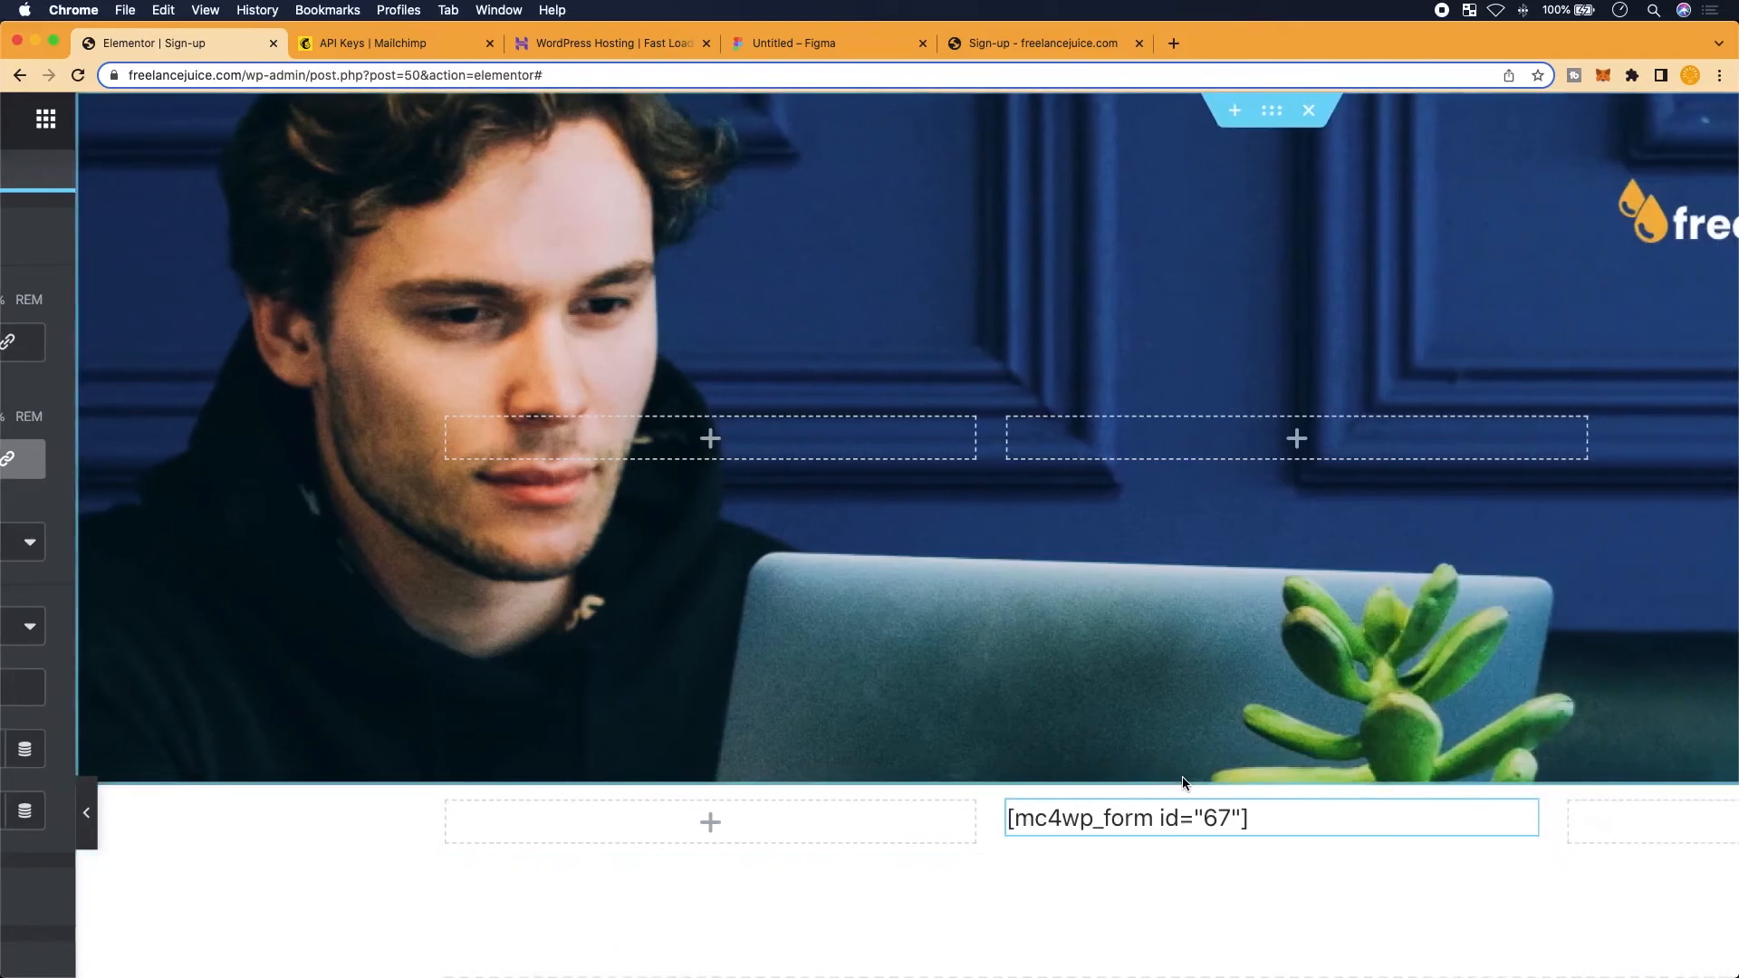
scroll(1182, 781, "up", 3)
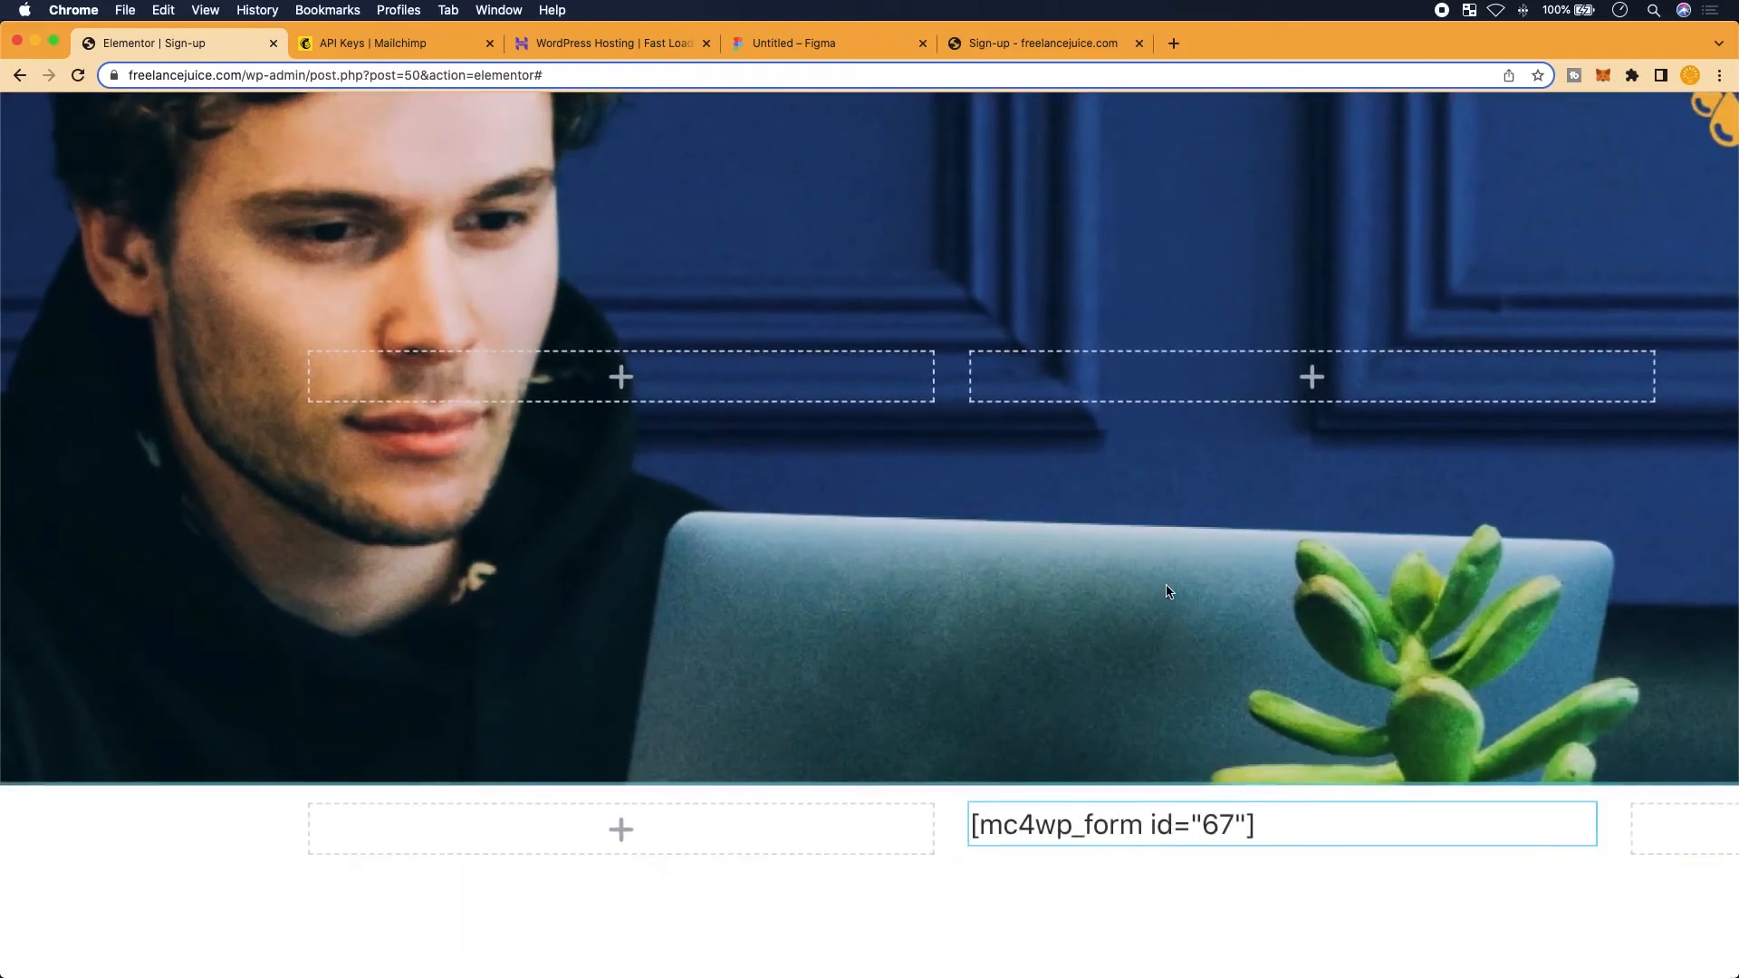
scroll(1169, 593, "down", 3)
scroll(1169, 593, "left", 5)
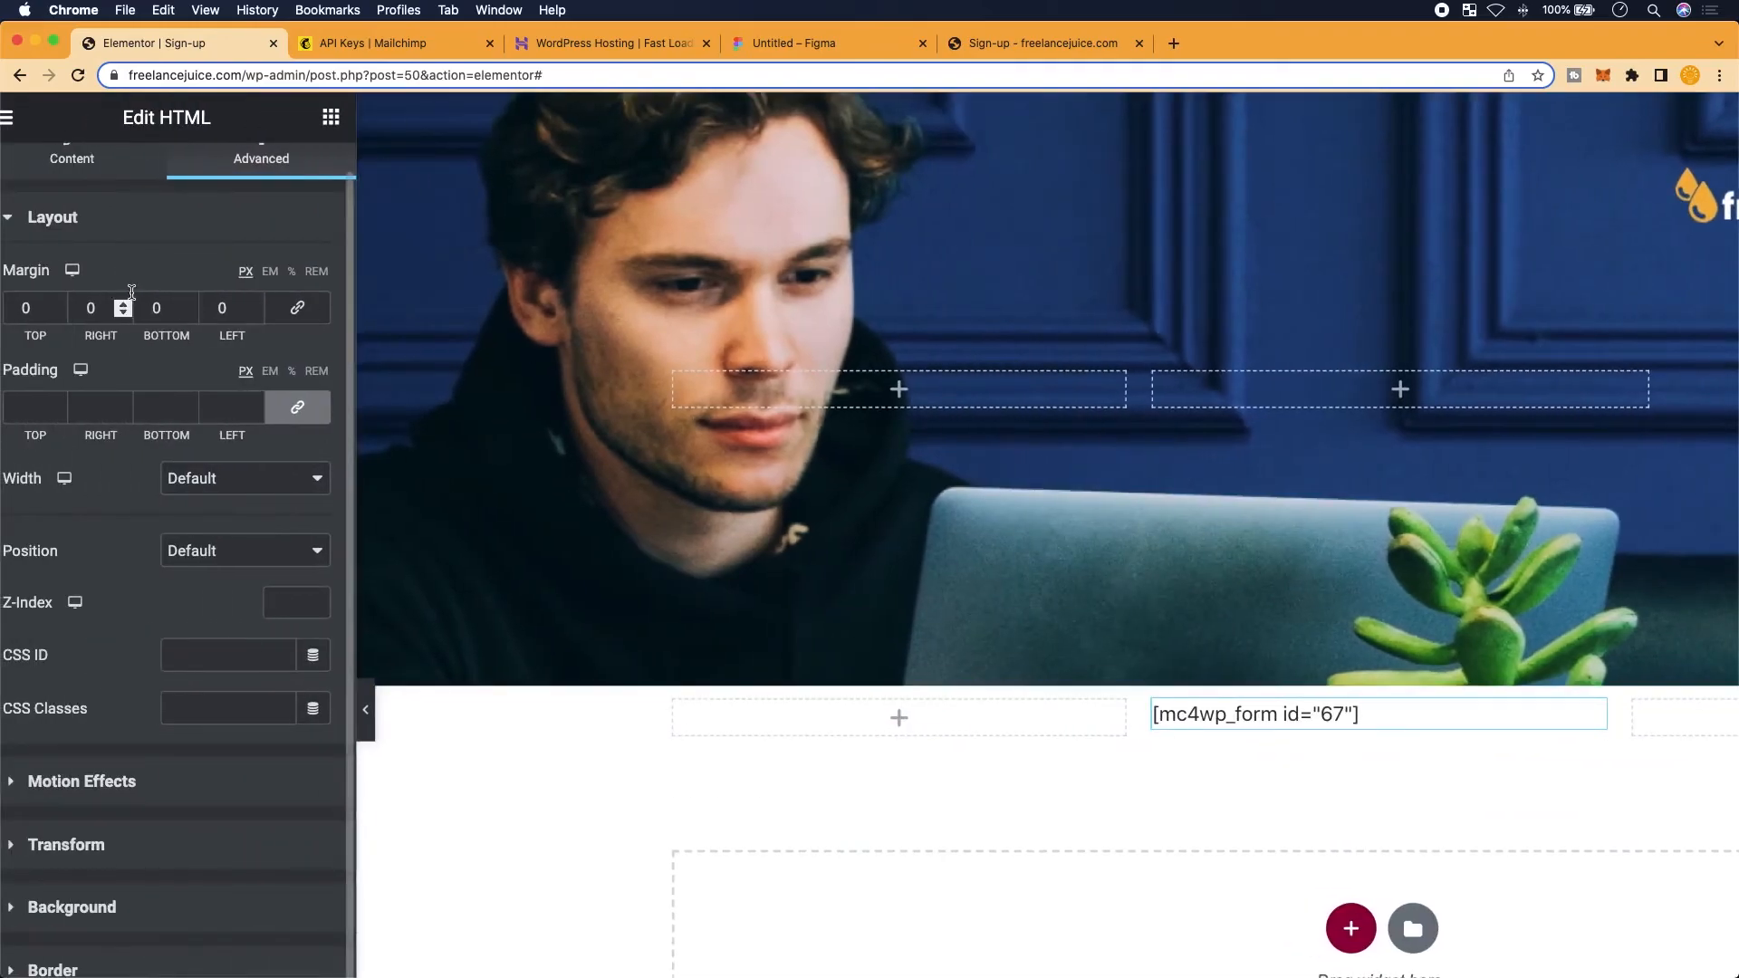
left_click(188, 304)
left_click(188, 304)
left_click(189, 304)
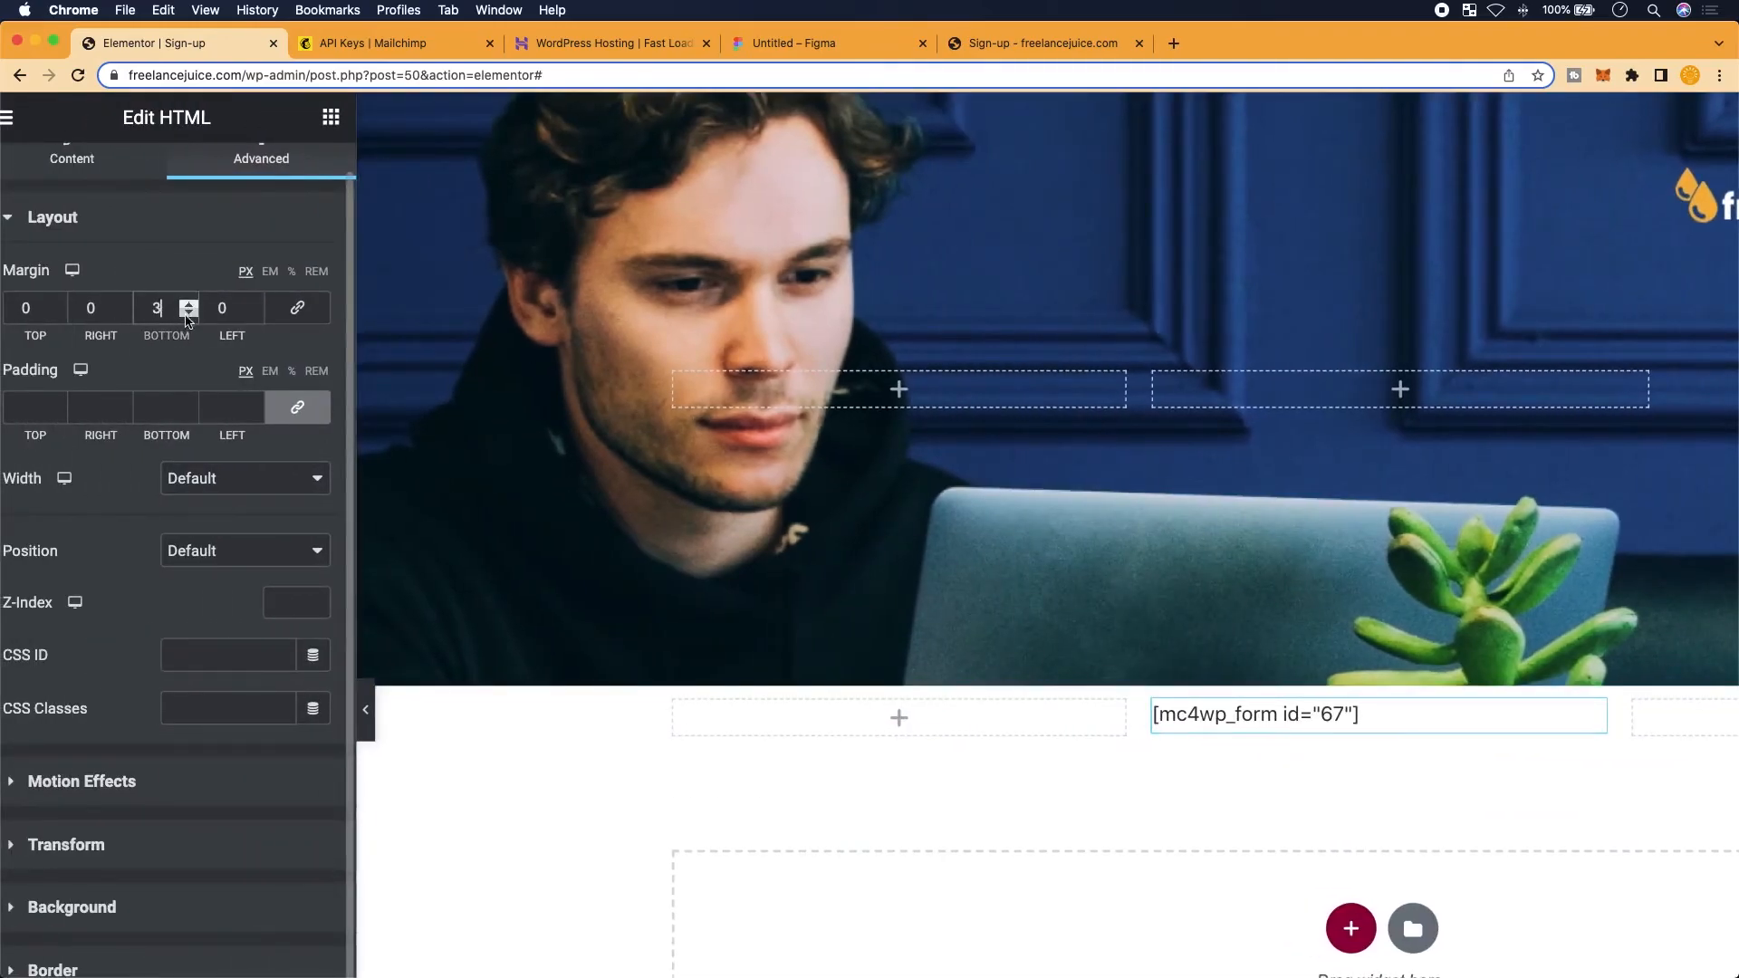
left_click(188, 313)
left_click(188, 313)
left_click(189, 315)
left_click(188, 315)
left_click(189, 315)
left_click(188, 316)
left_click(188, 314)
left_click(188, 314)
left_click(187, 305)
left_click(187, 305)
left_click(187, 304)
left_click(188, 305)
left_click(187, 304)
left_click(186, 306)
left_click(185, 306)
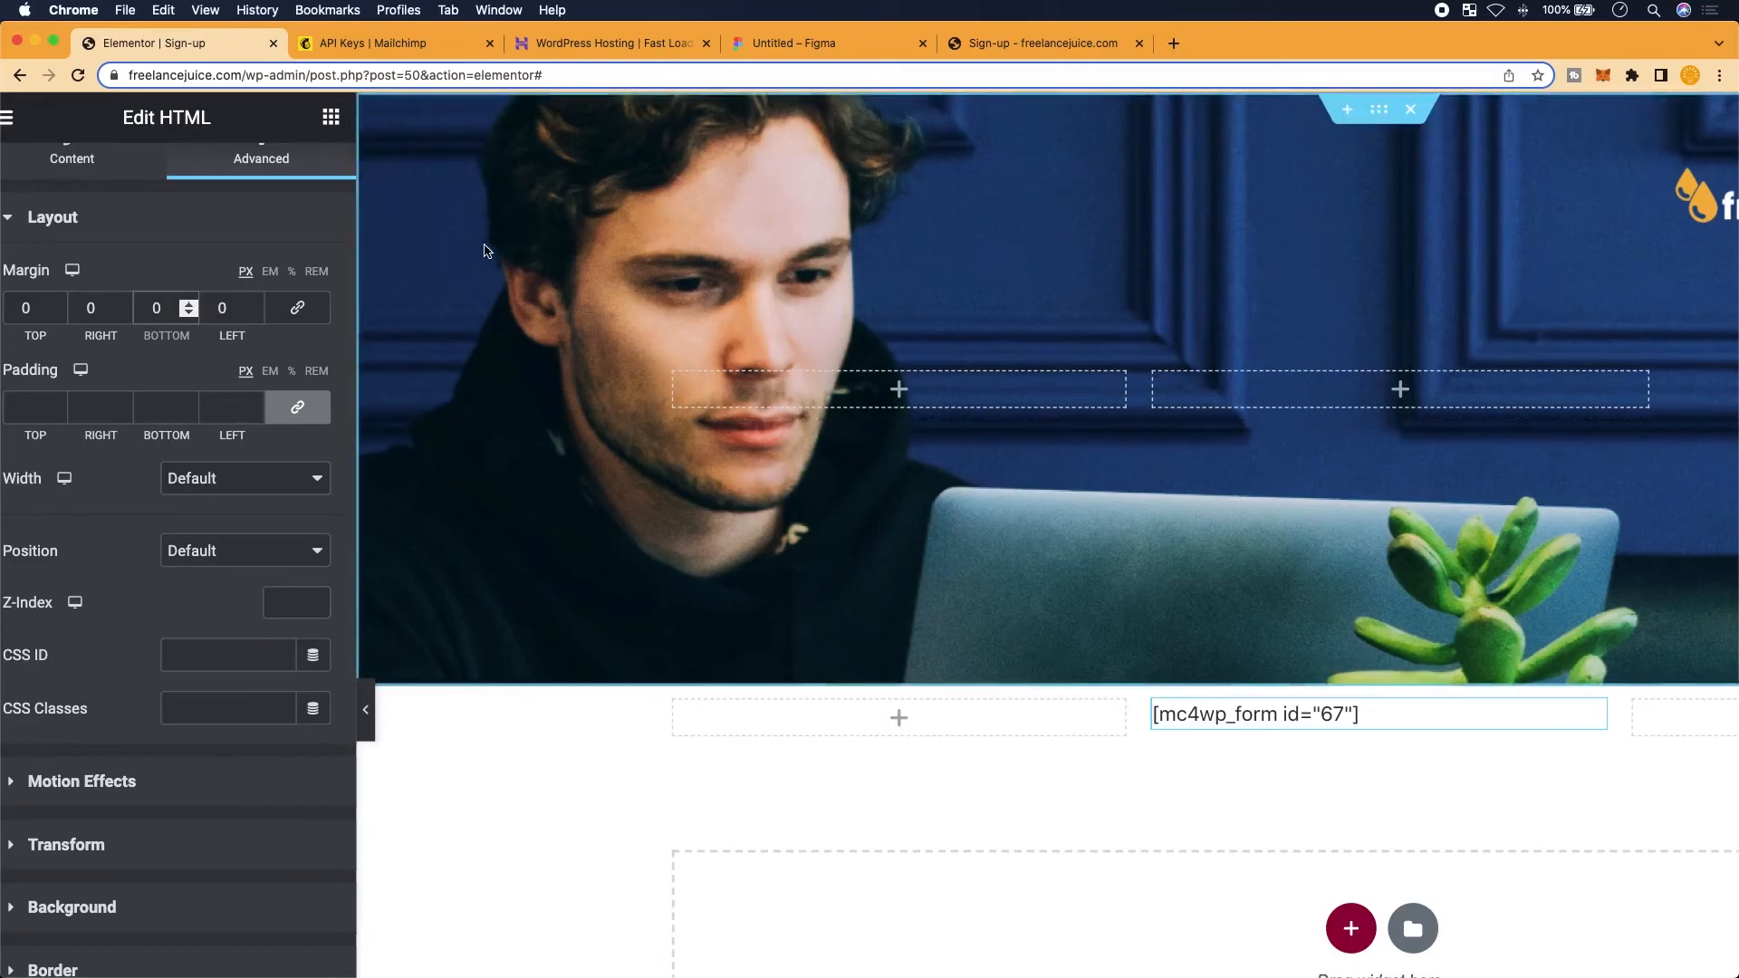
Set the form widget's top margin to -200 px to pull it into the hero image
scroll(50, 310, "up", 1)
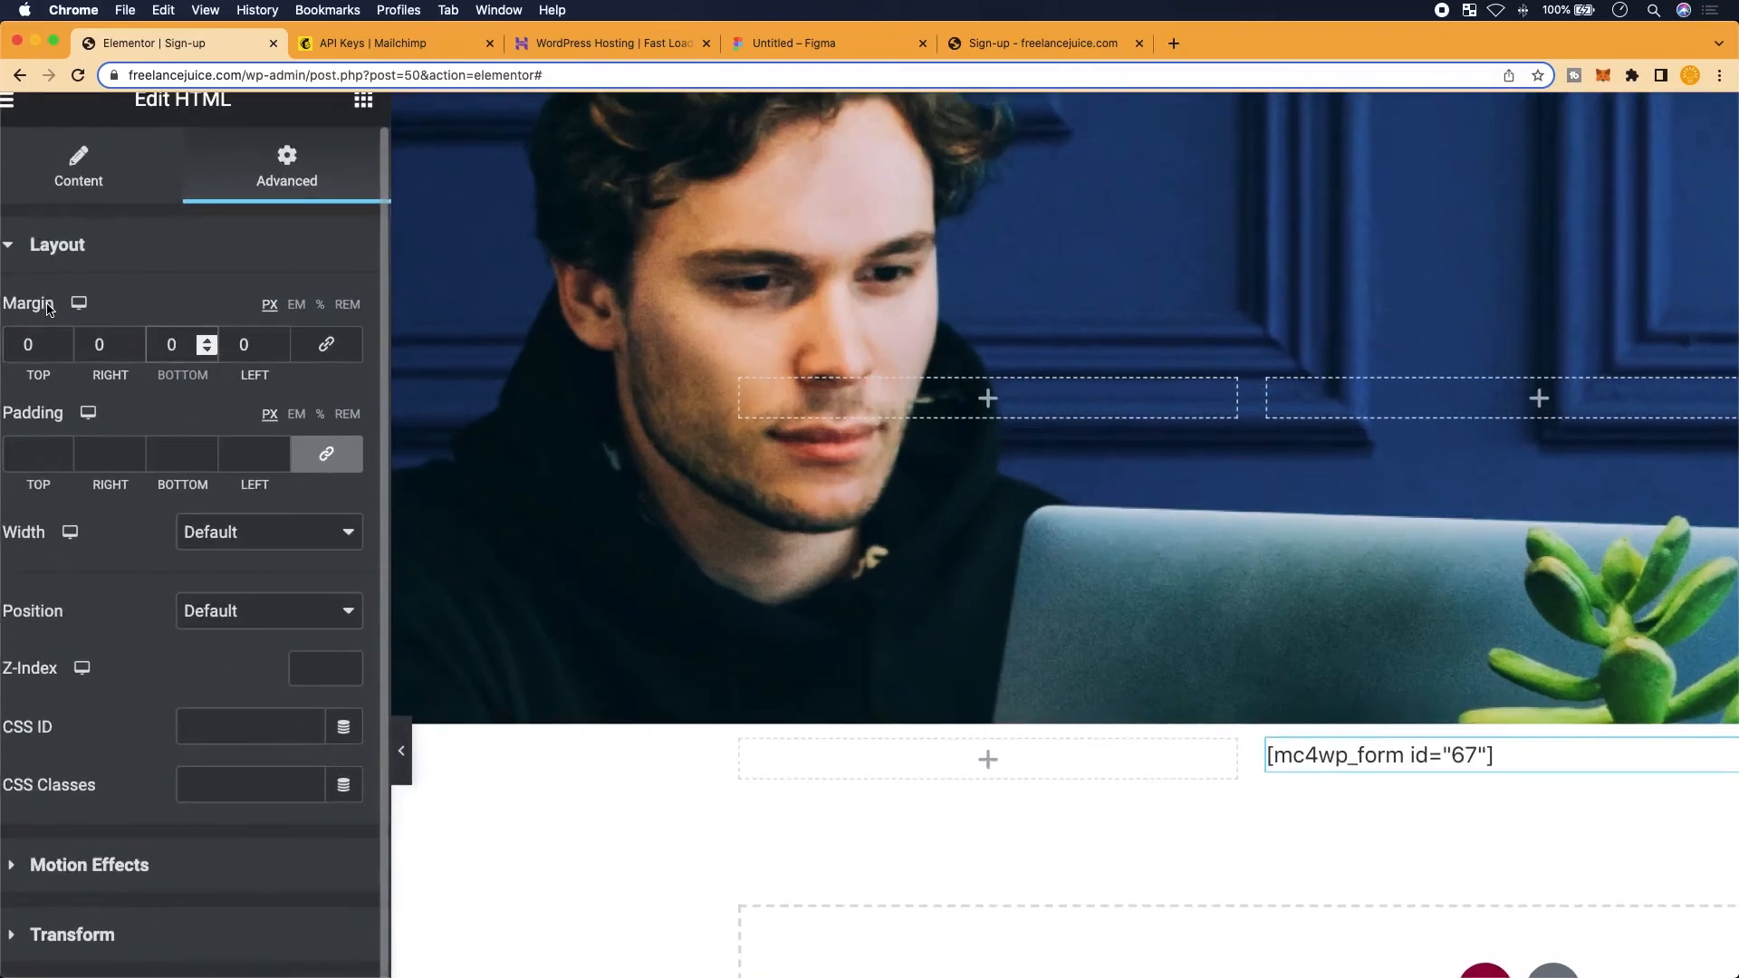
scroll(54, 451, "up", 3)
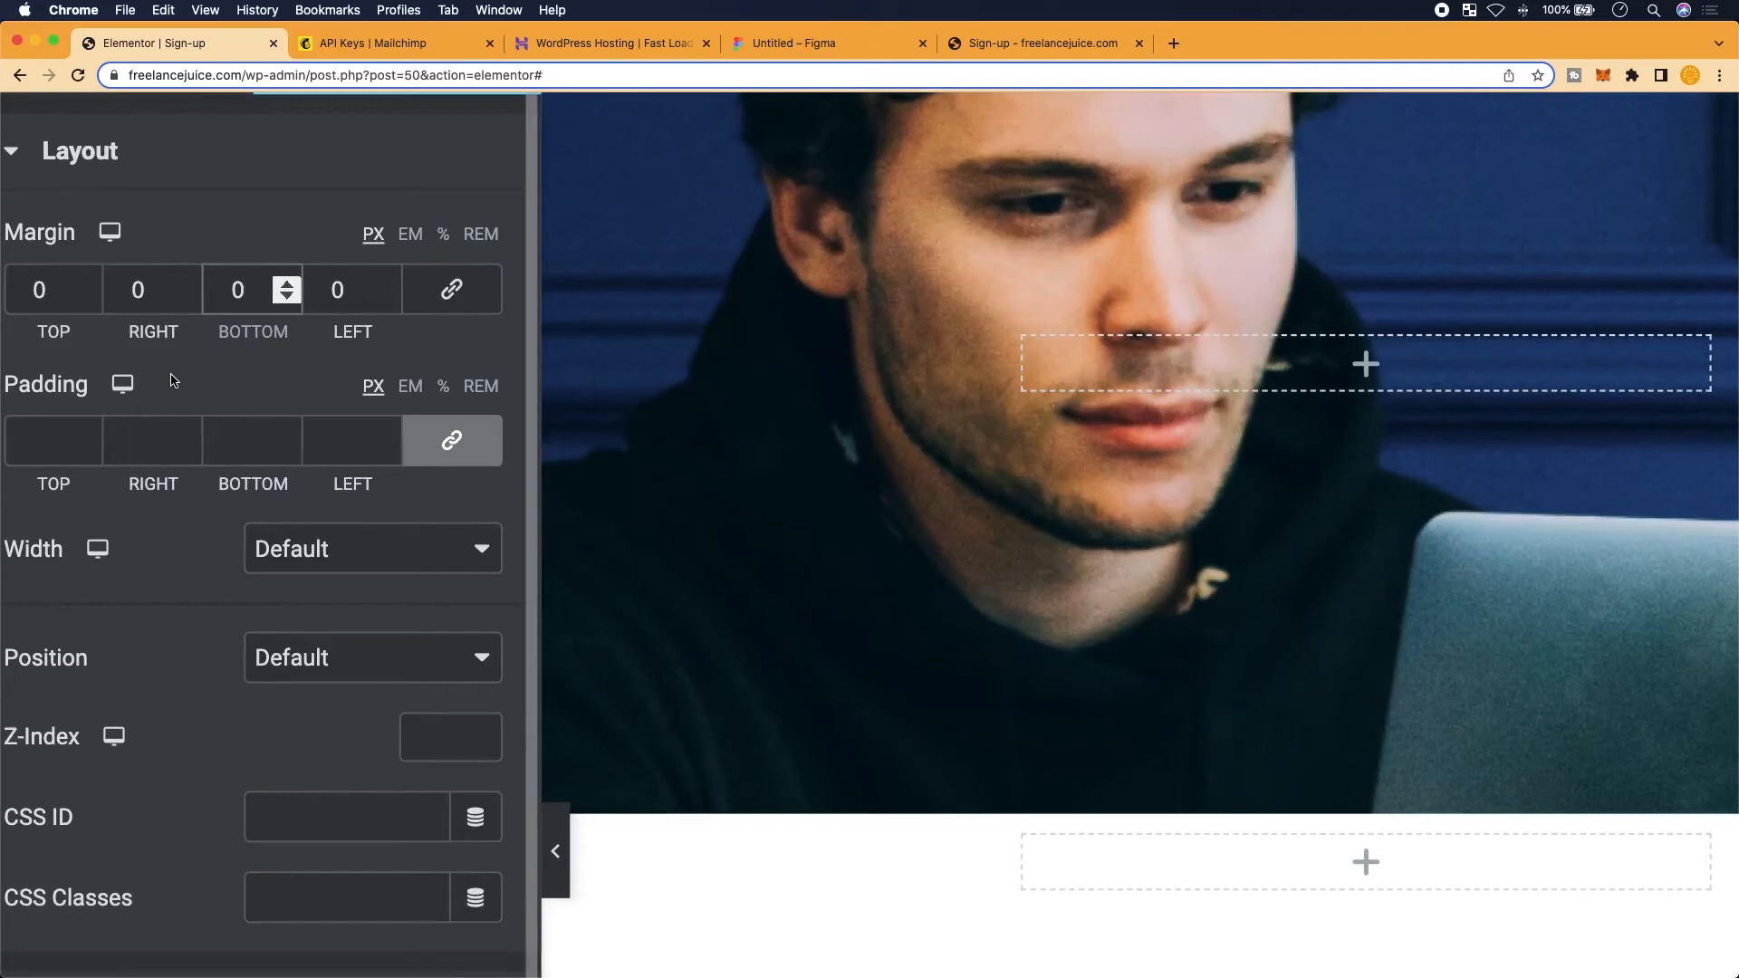
scroll(174, 381, "down", 1)
scroll(174, 372, "down", 2)
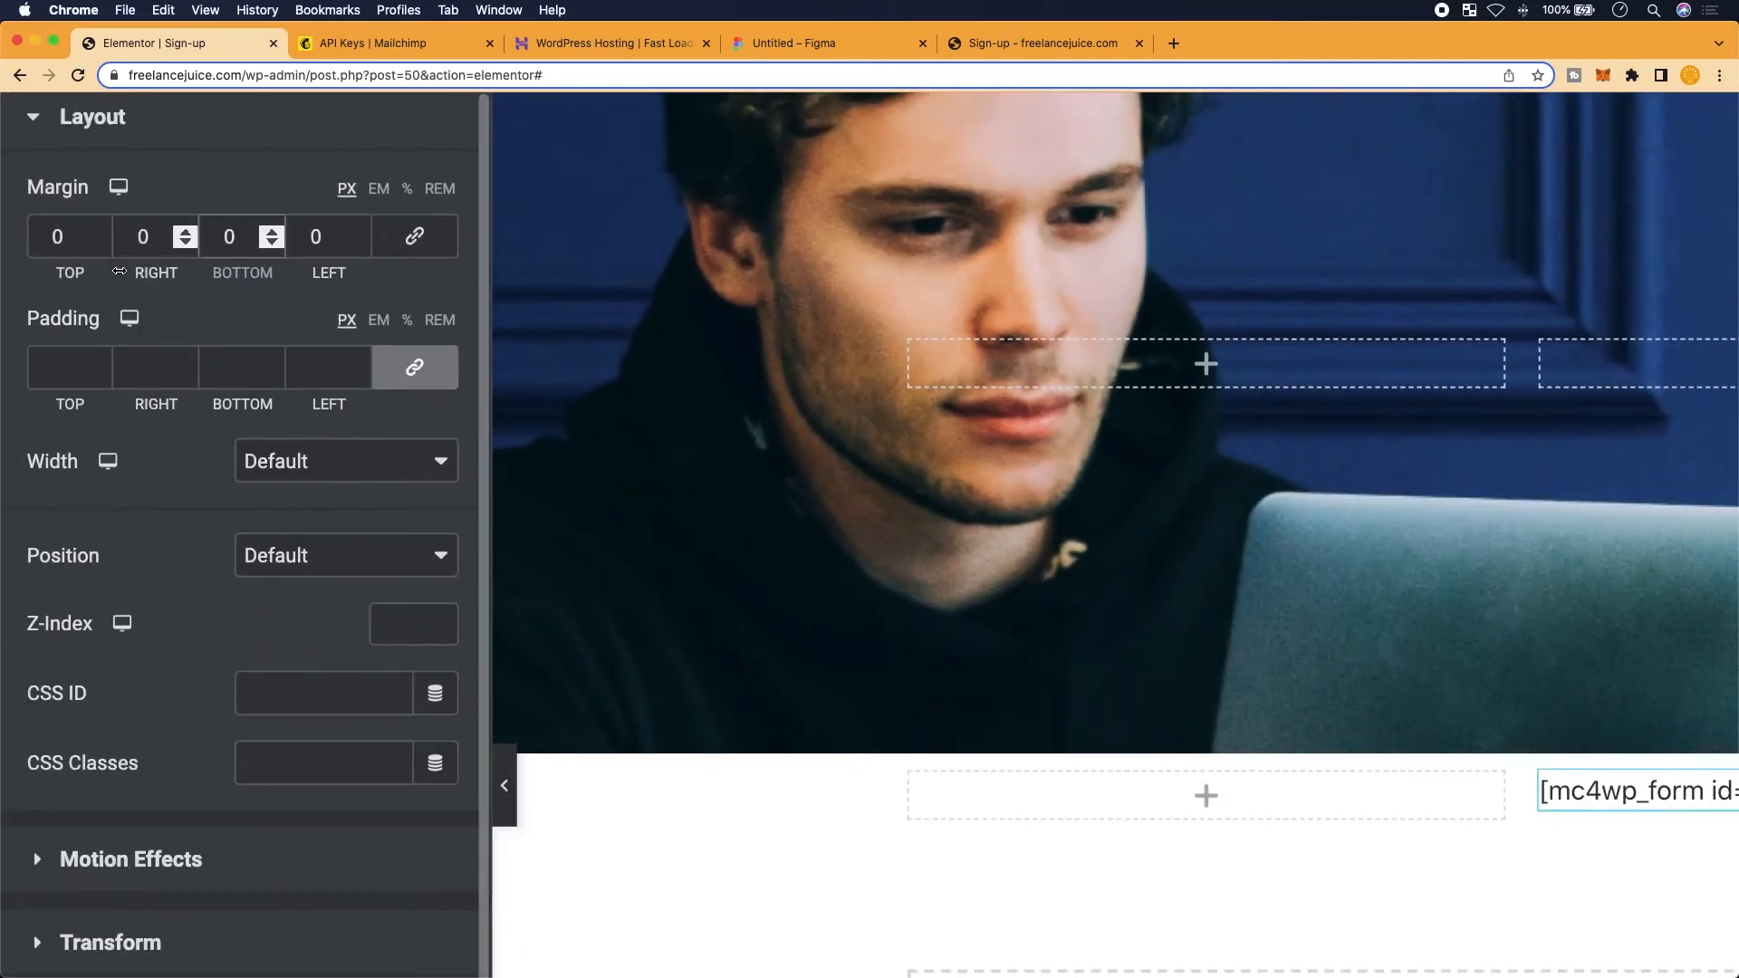
scroll(119, 270, "up", 3)
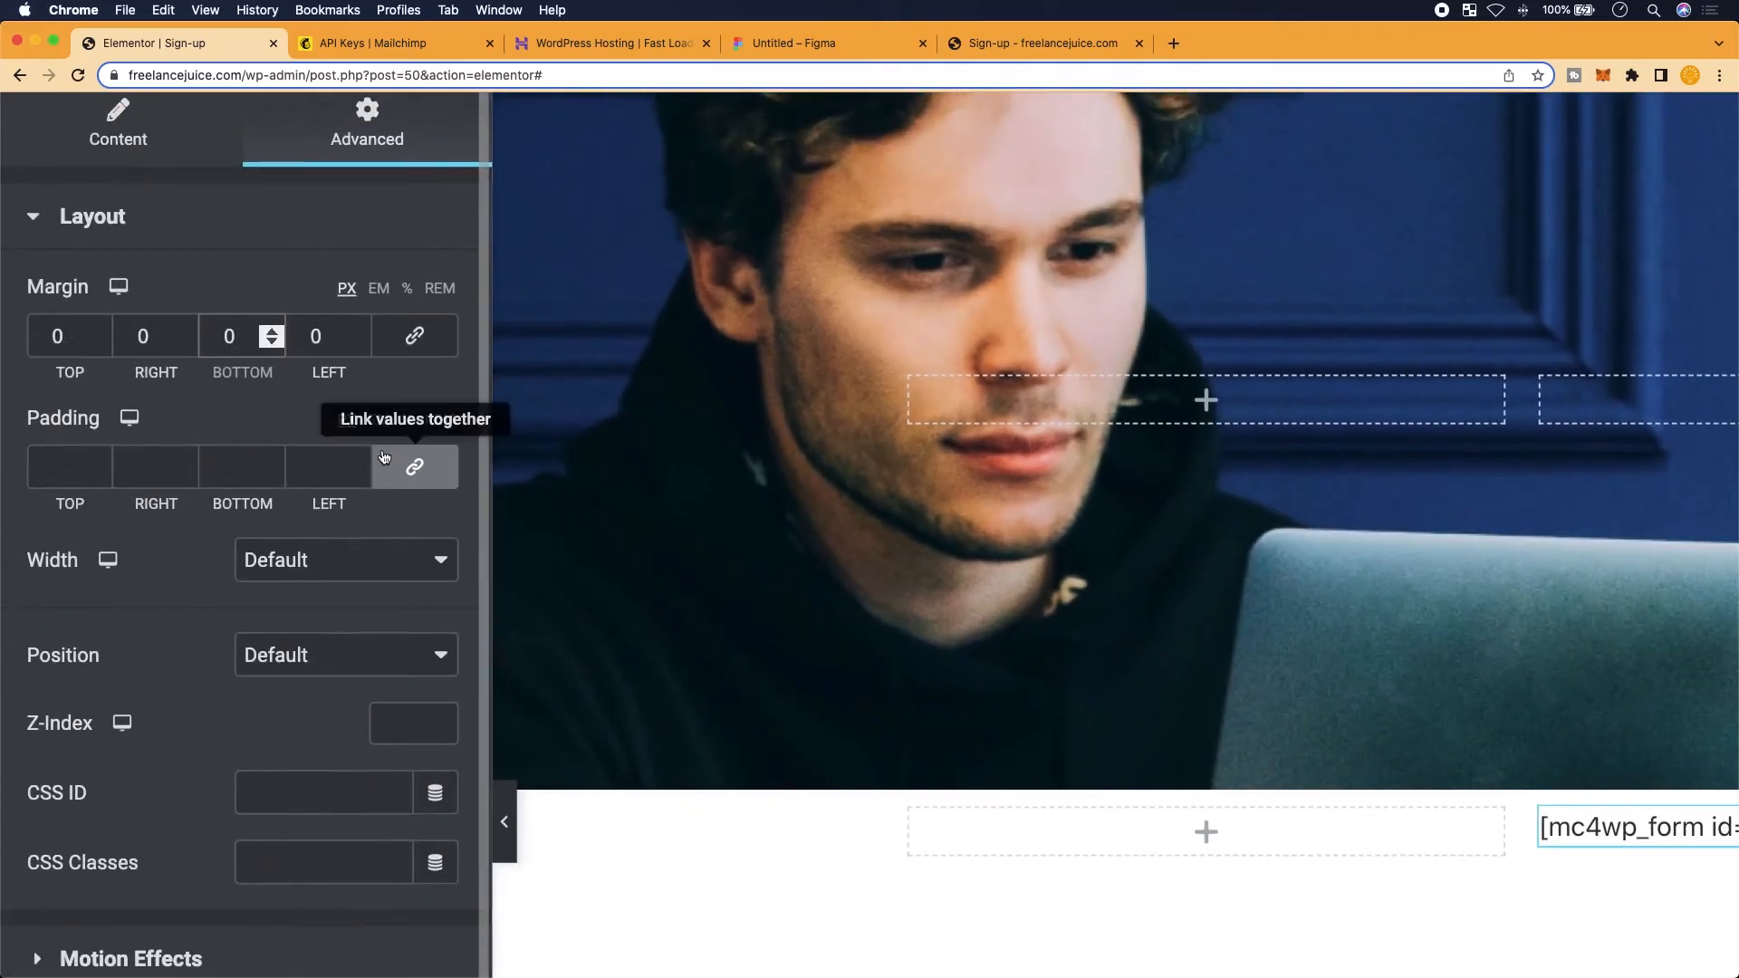
scroll(86, 326, "down", 1)
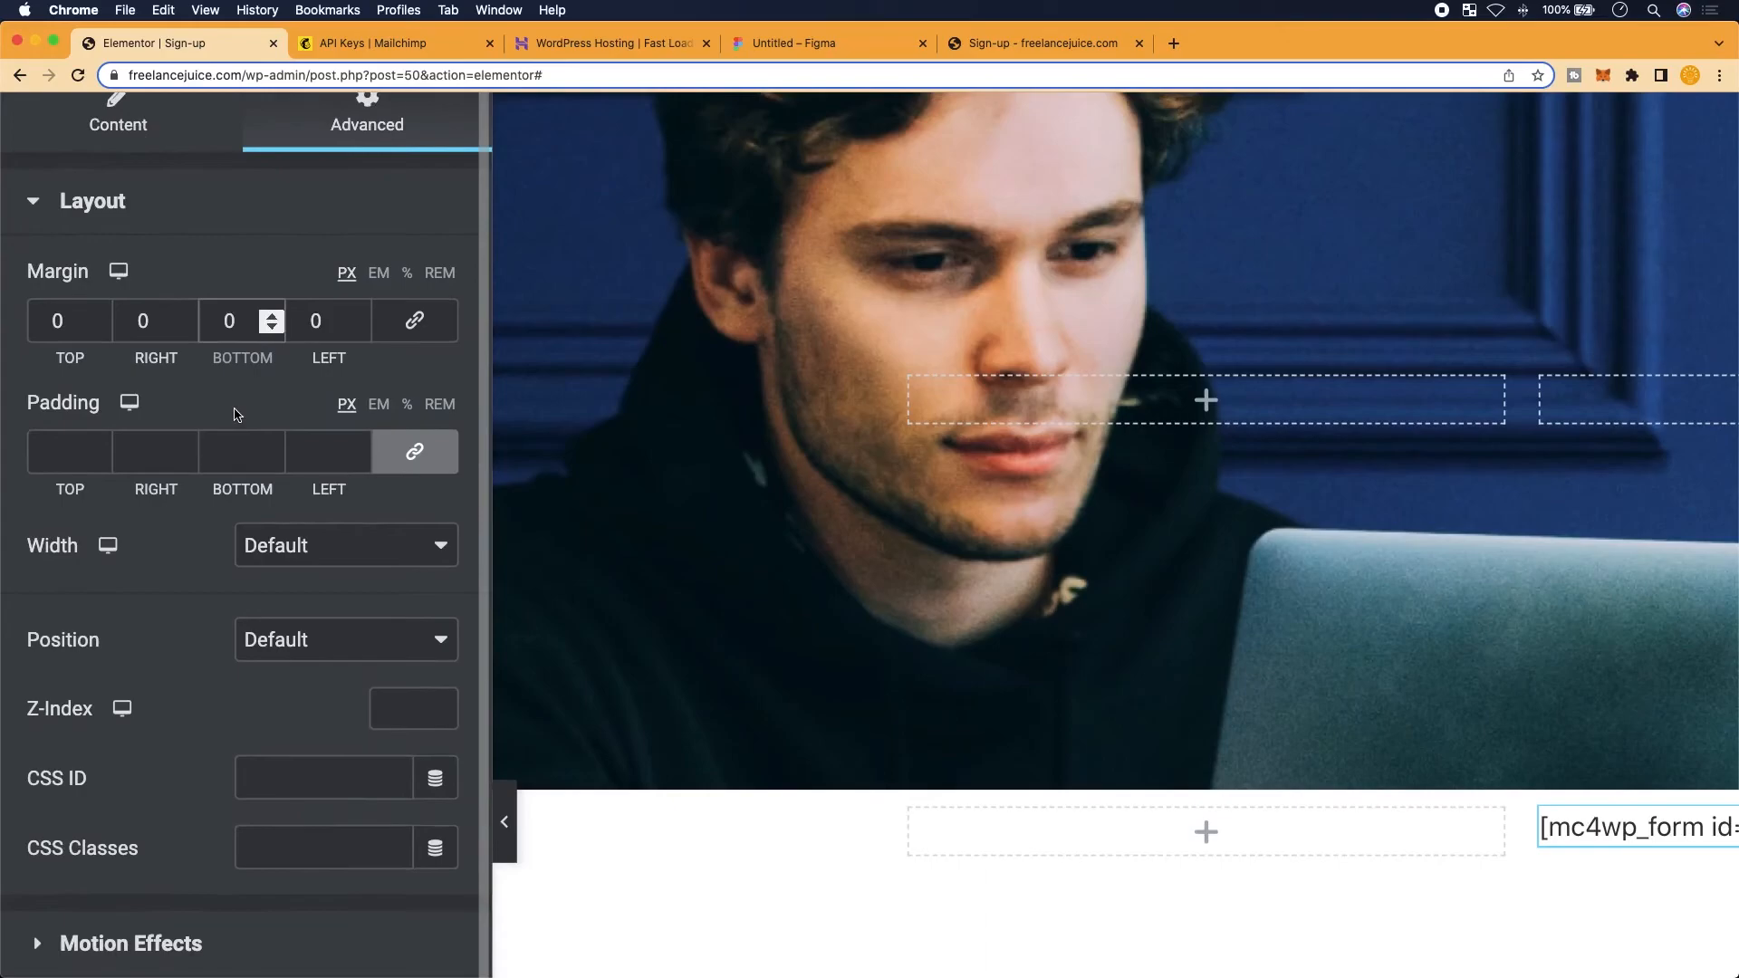
left_click(100, 328)
left_click(100, 328)
left_click(100, 328)
left_click(100, 328)
scroll(297, 478, "down", 1)
scroll(167, 376, "down", 1)
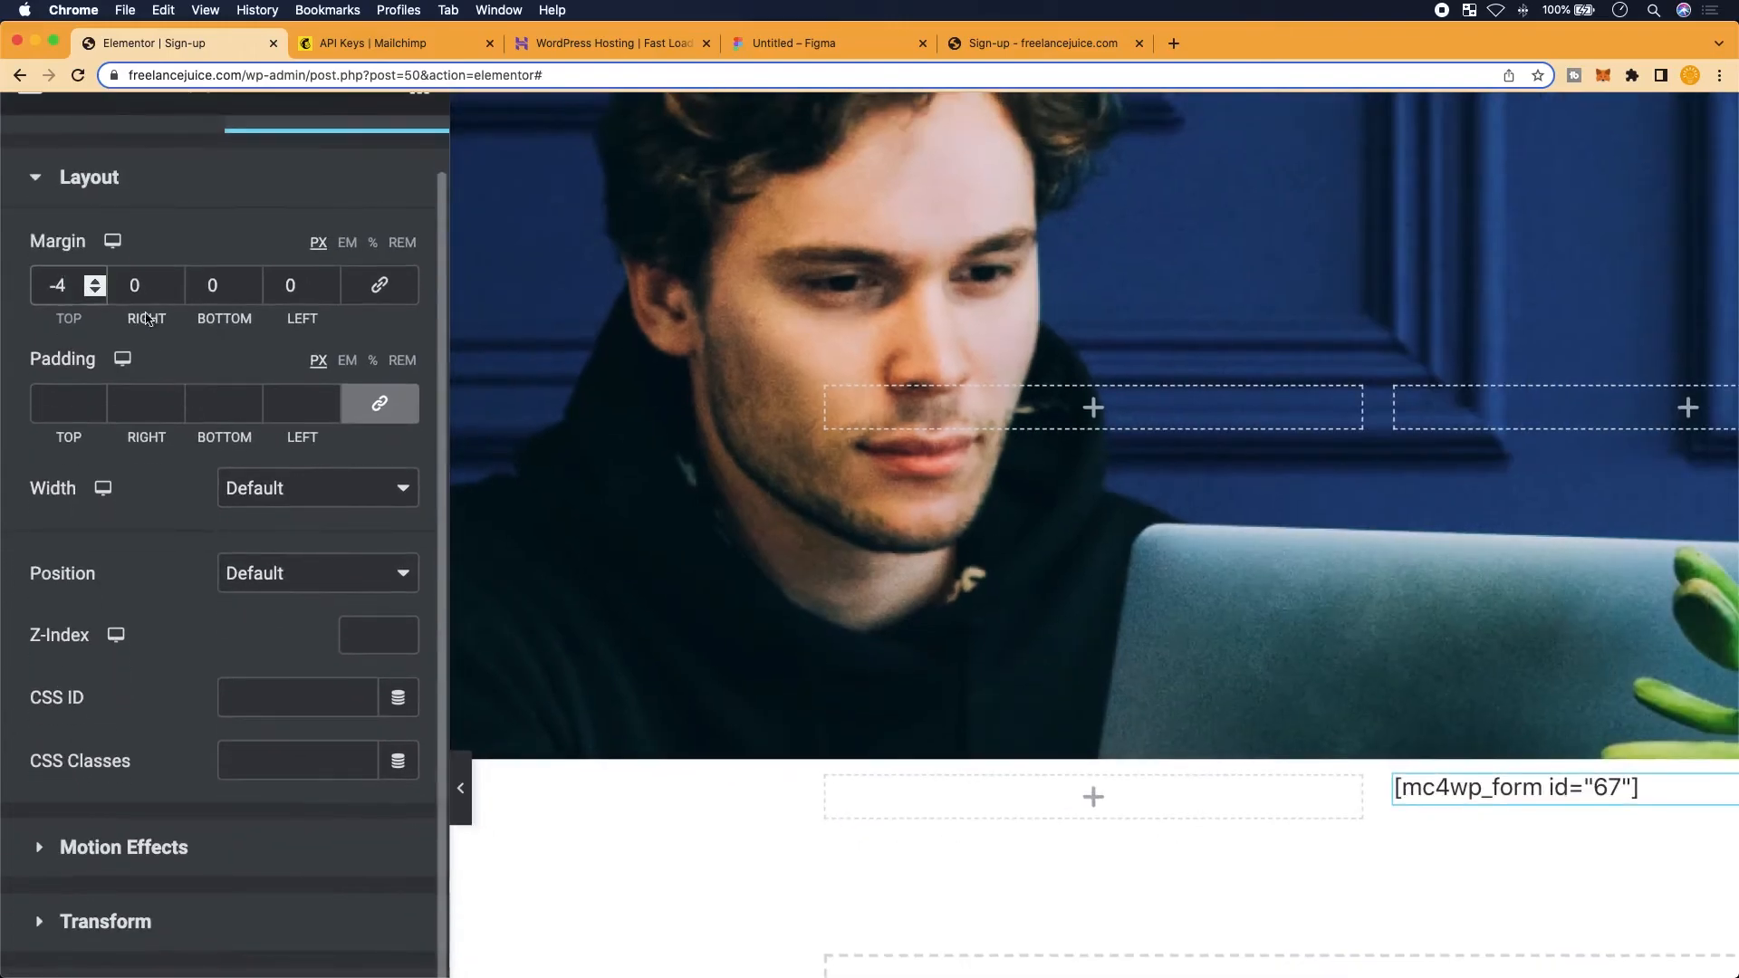
left_click(98, 292)
left_click(98, 291)
left_click(97, 292)
left_click(98, 292)
left_click(98, 292)
left_click(98, 292)
left_click(98, 291)
left_click(98, 292)
left_click(98, 292)
left_click(97, 292)
left_click(98, 292)
left_click(98, 292)
double_click(54, 288)
left_click_drag(48, 290, 53, 292)
type("0")
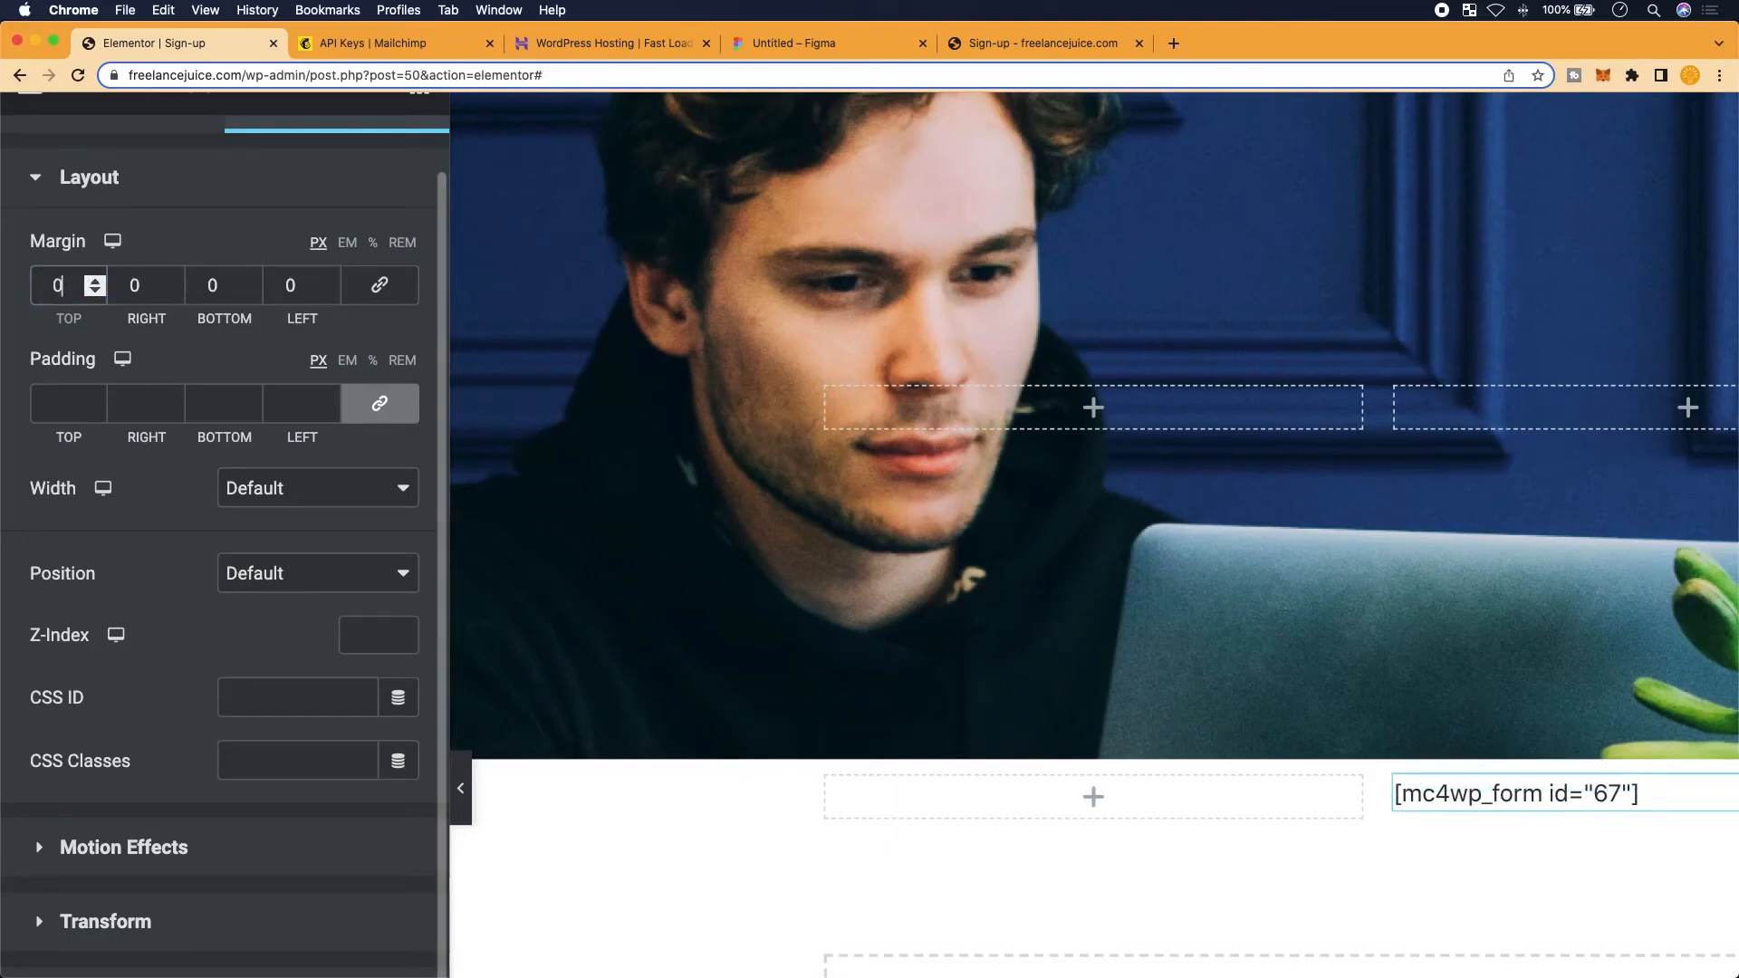
type("250")
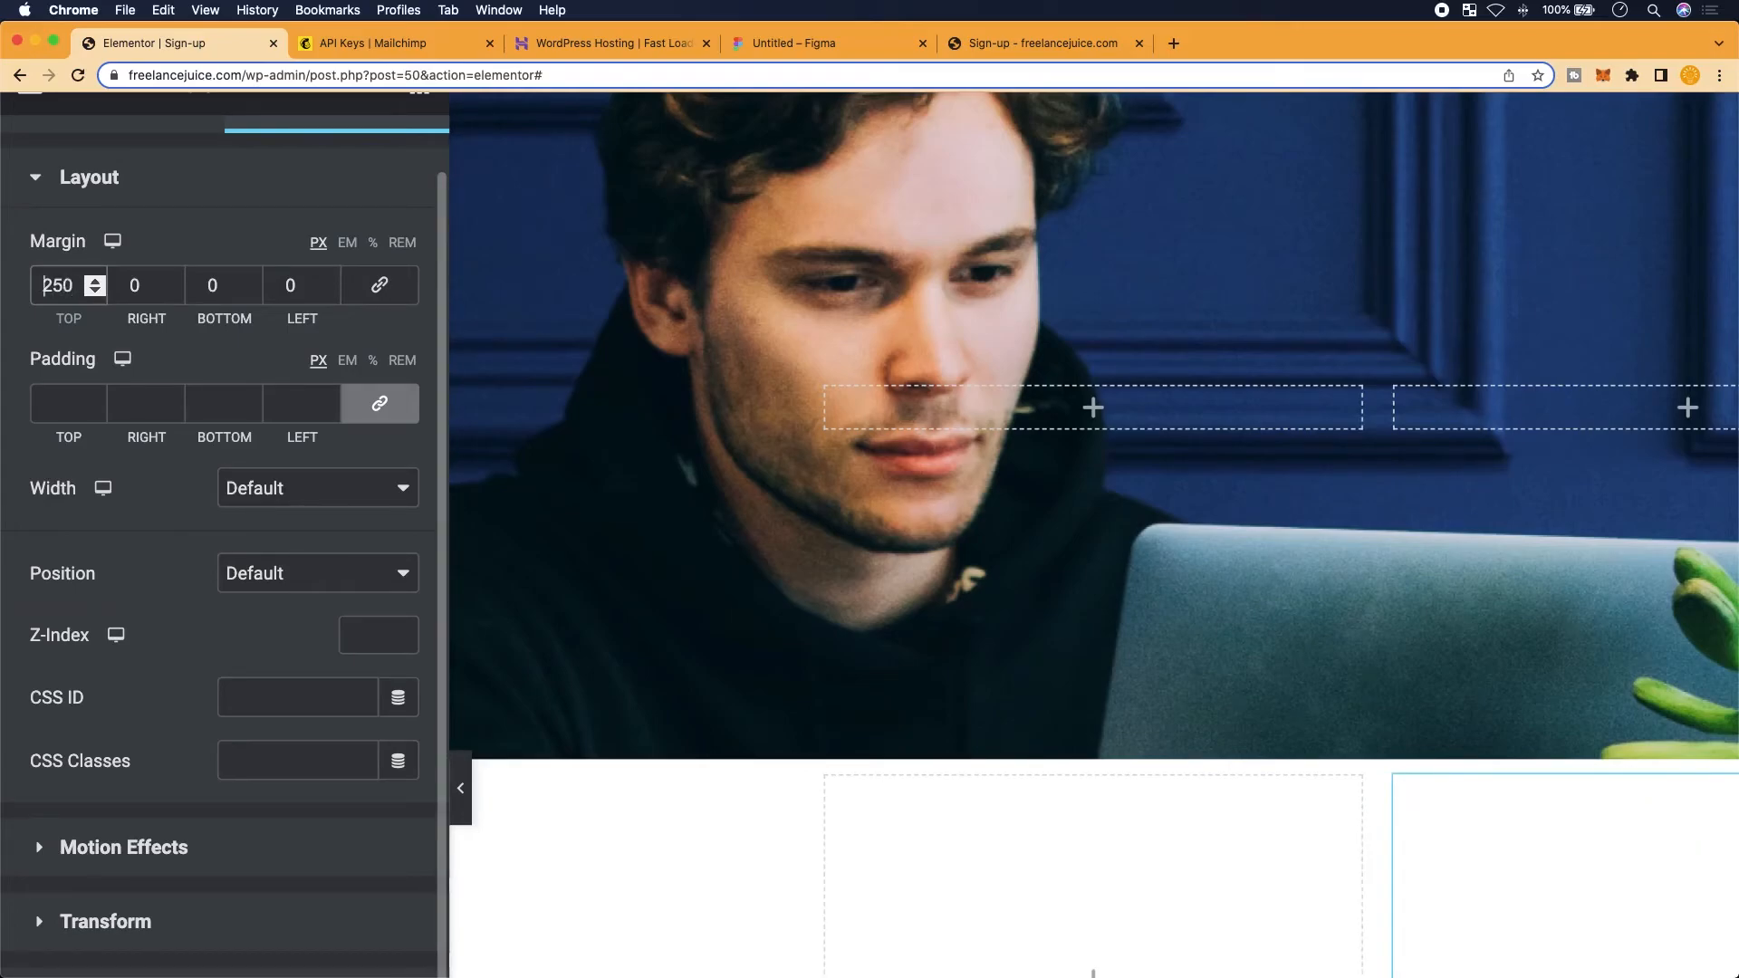
type("-")
key("Down")
key("BackSpace")
key("BackSpace")
type("00")
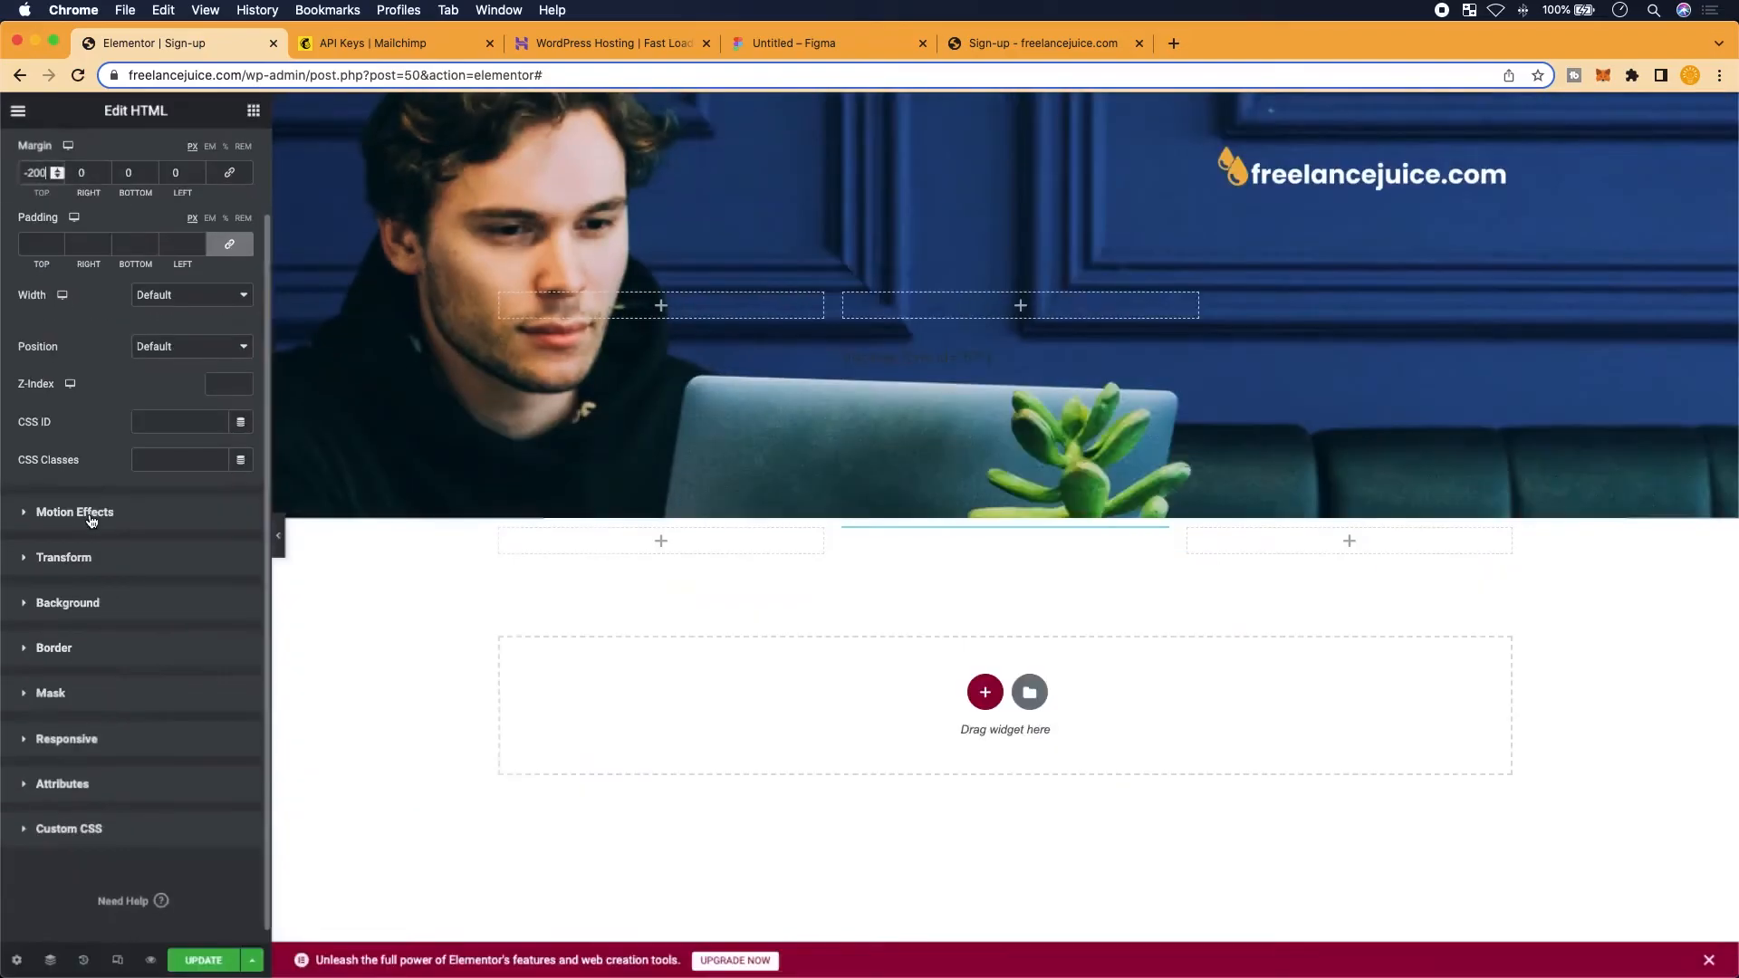
left_click(190, 958)
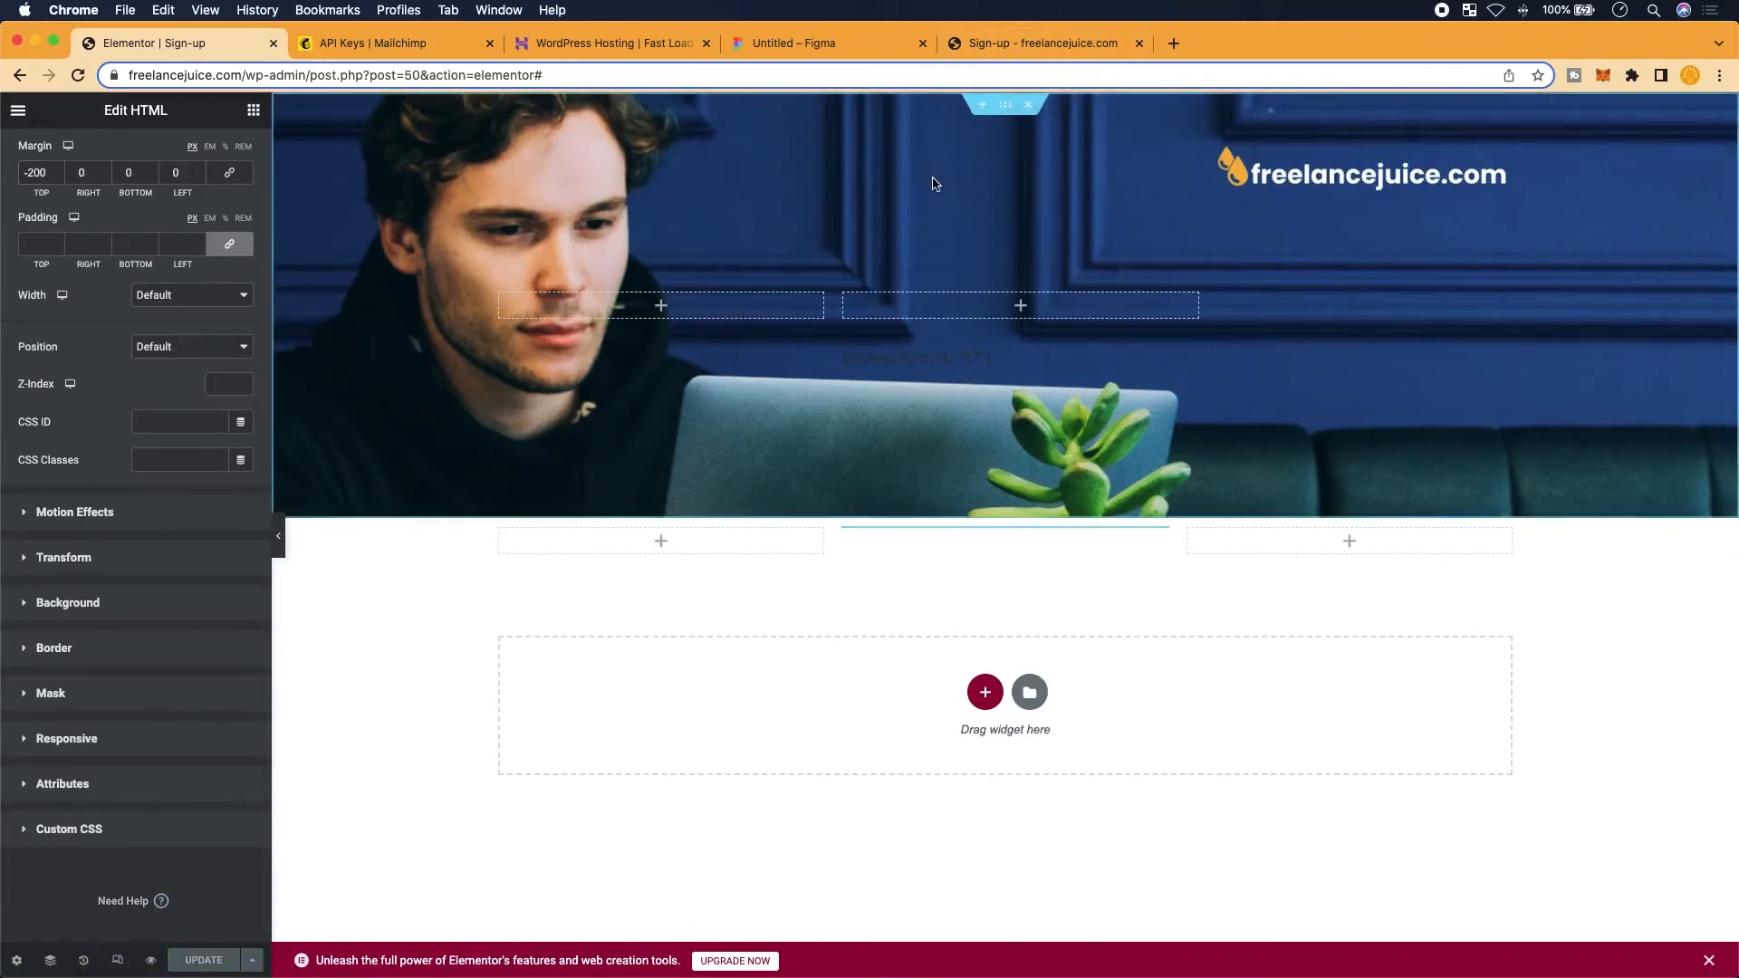
scroll(909, 605, "up", 3)
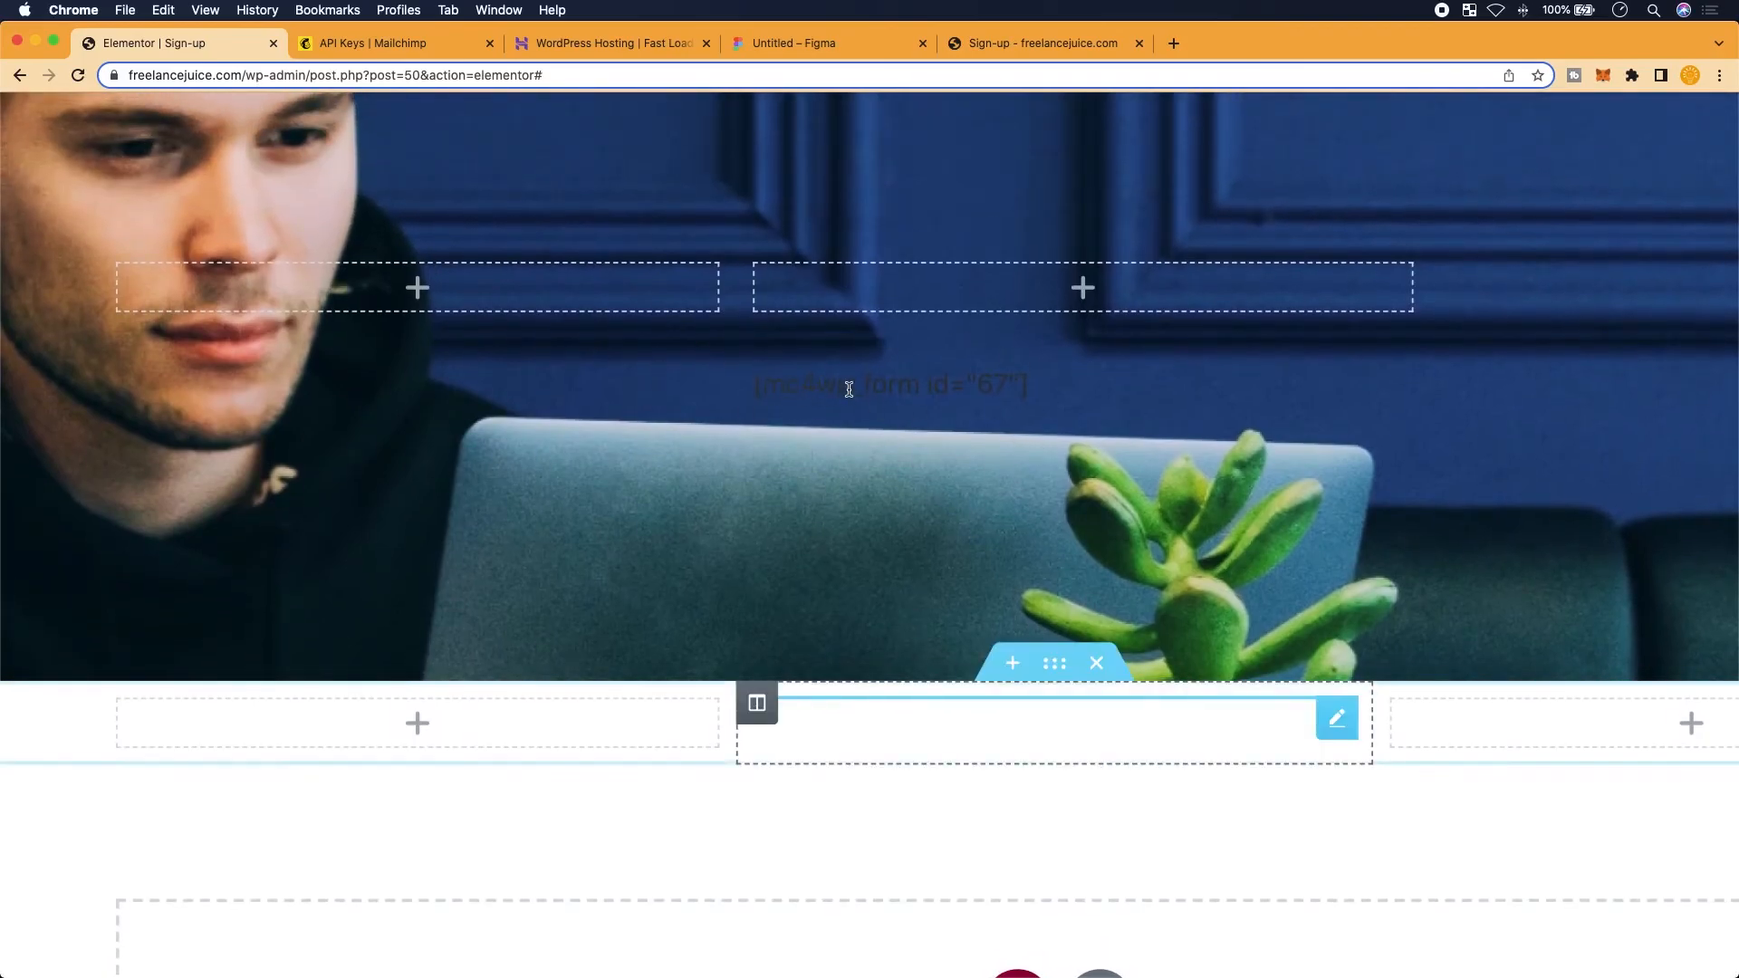
left_click_drag(1048, 396, 845, 397)
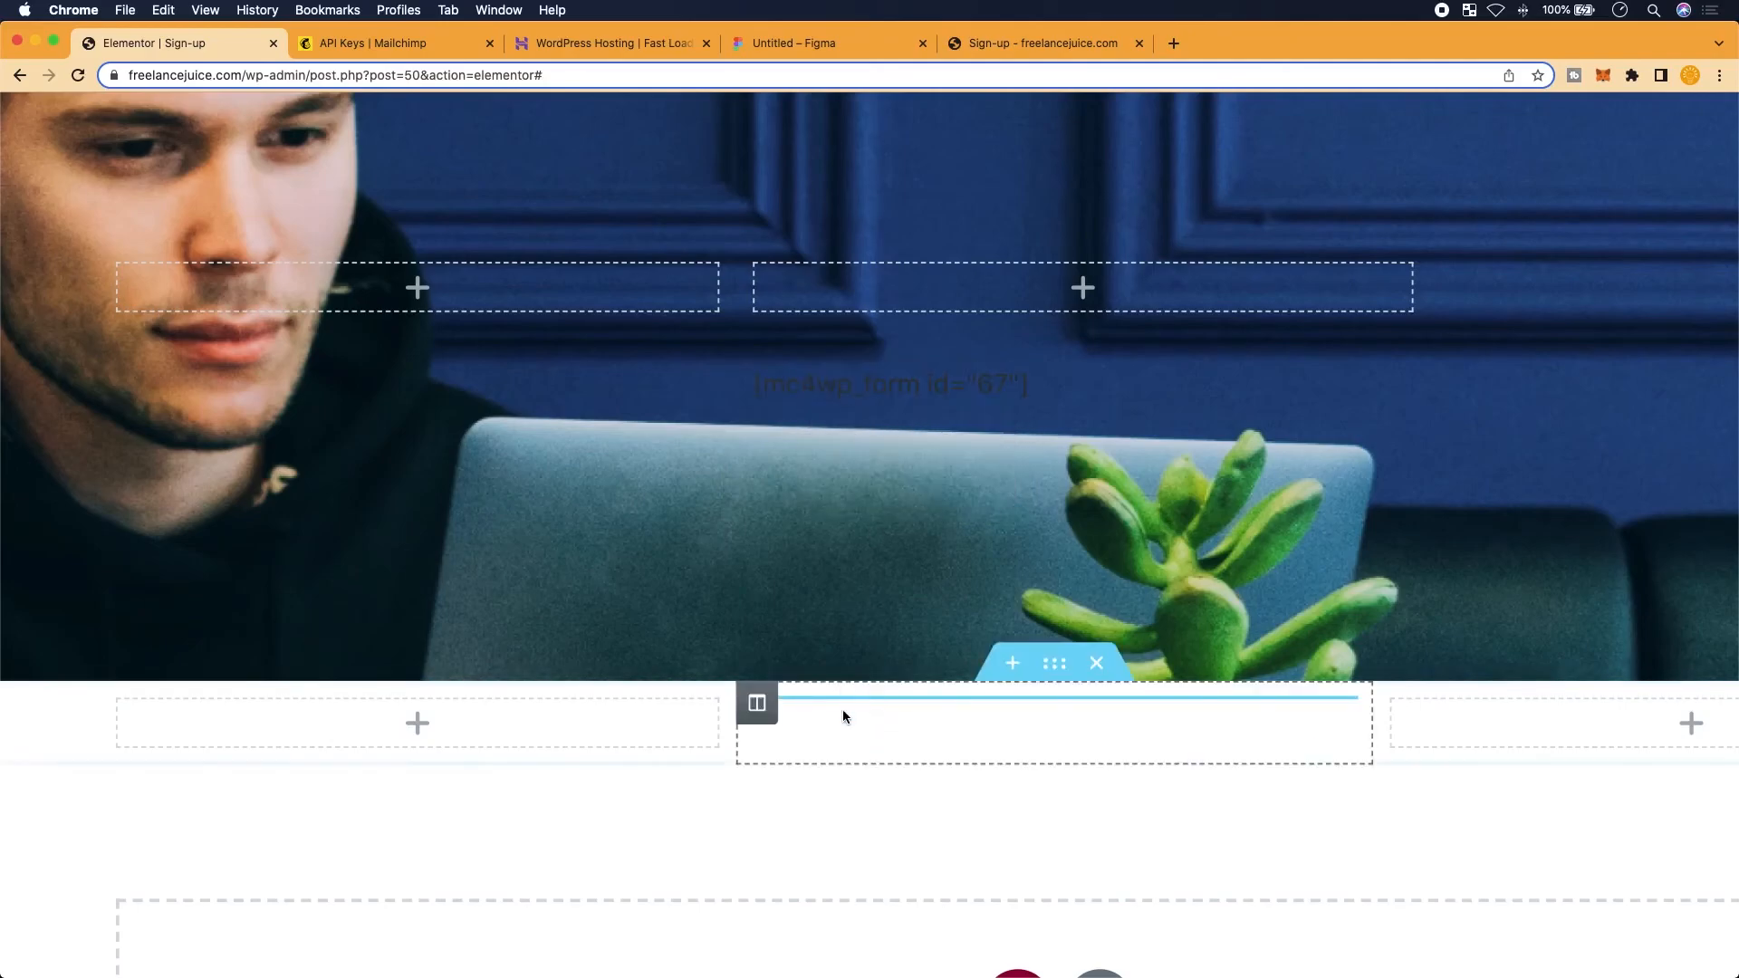
scroll(850, 711, "up", 5)
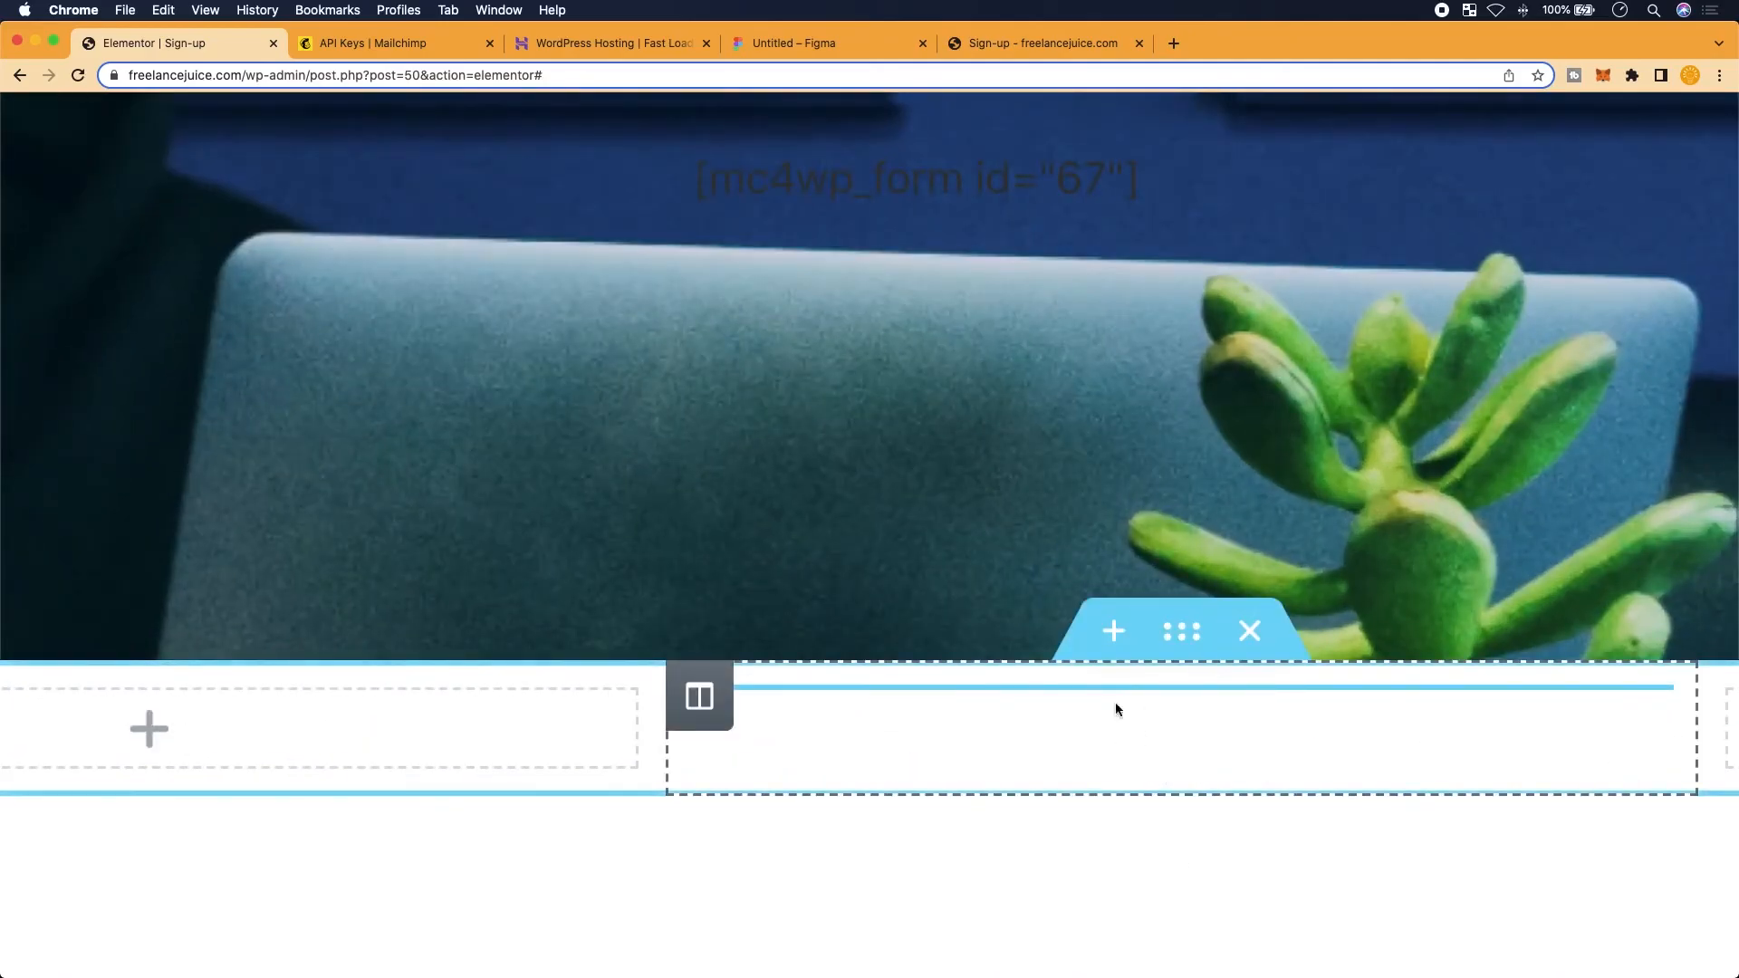
scroll(868, 184, "down", 4)
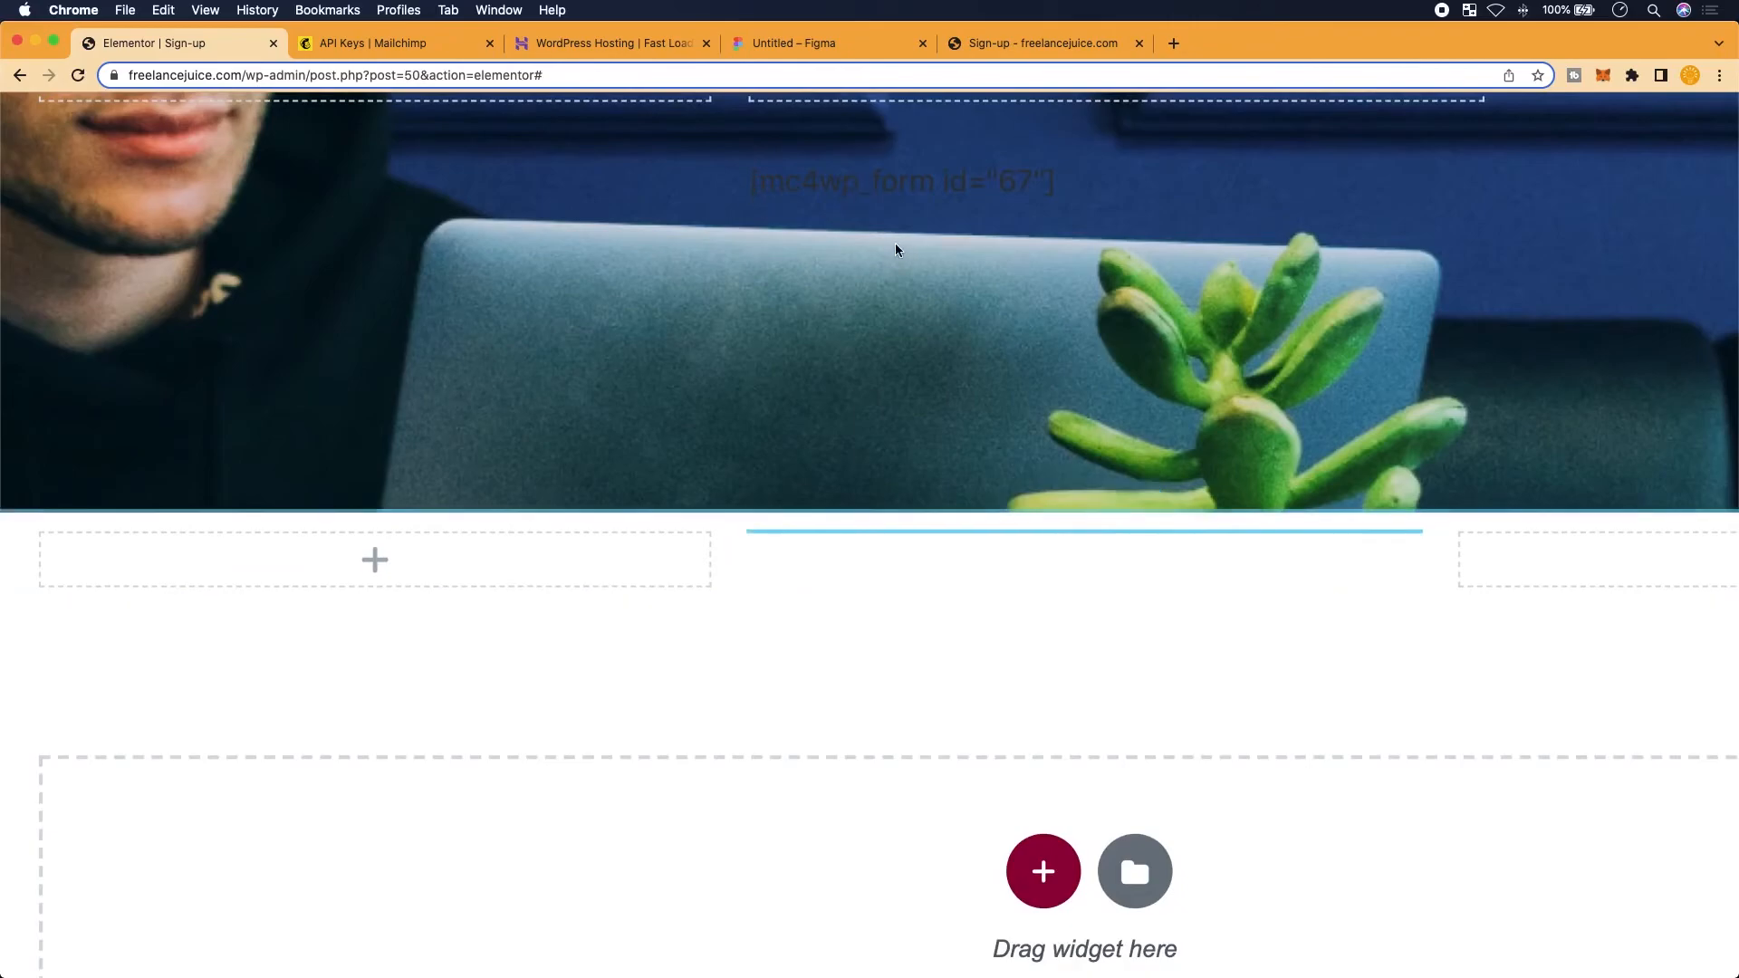
scroll(895, 243, "up", 5)
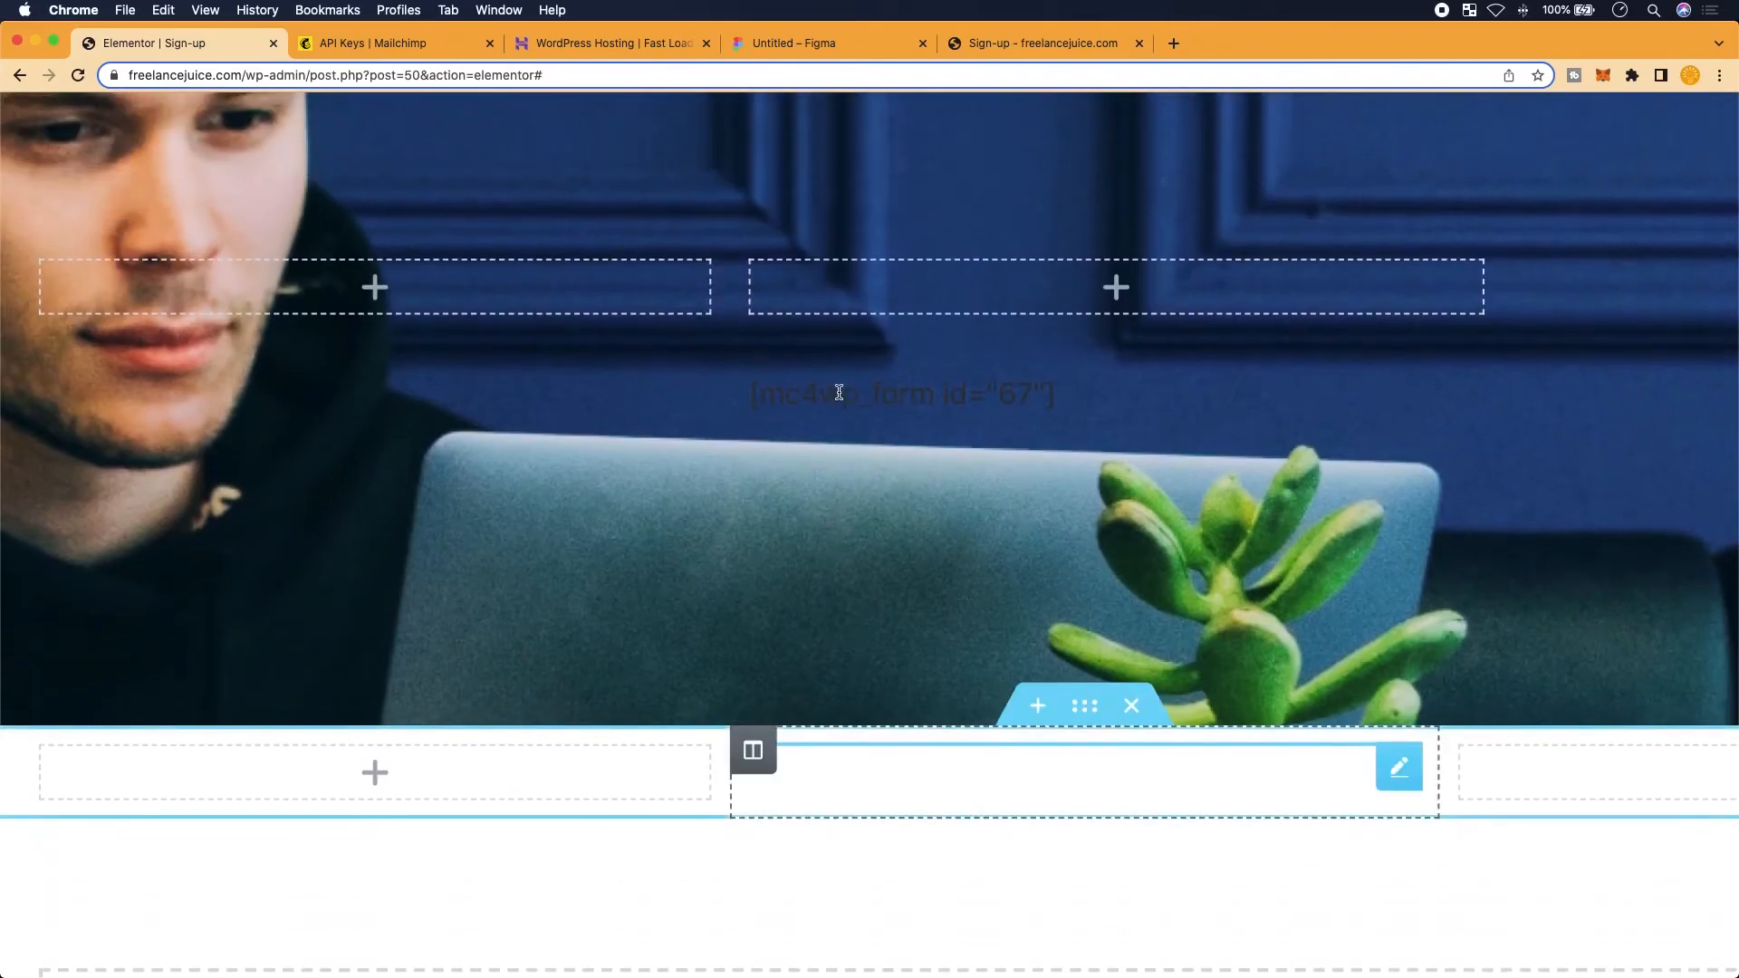
scroll(839, 392, "up", 1)
scroll(913, 485, "down", 4)
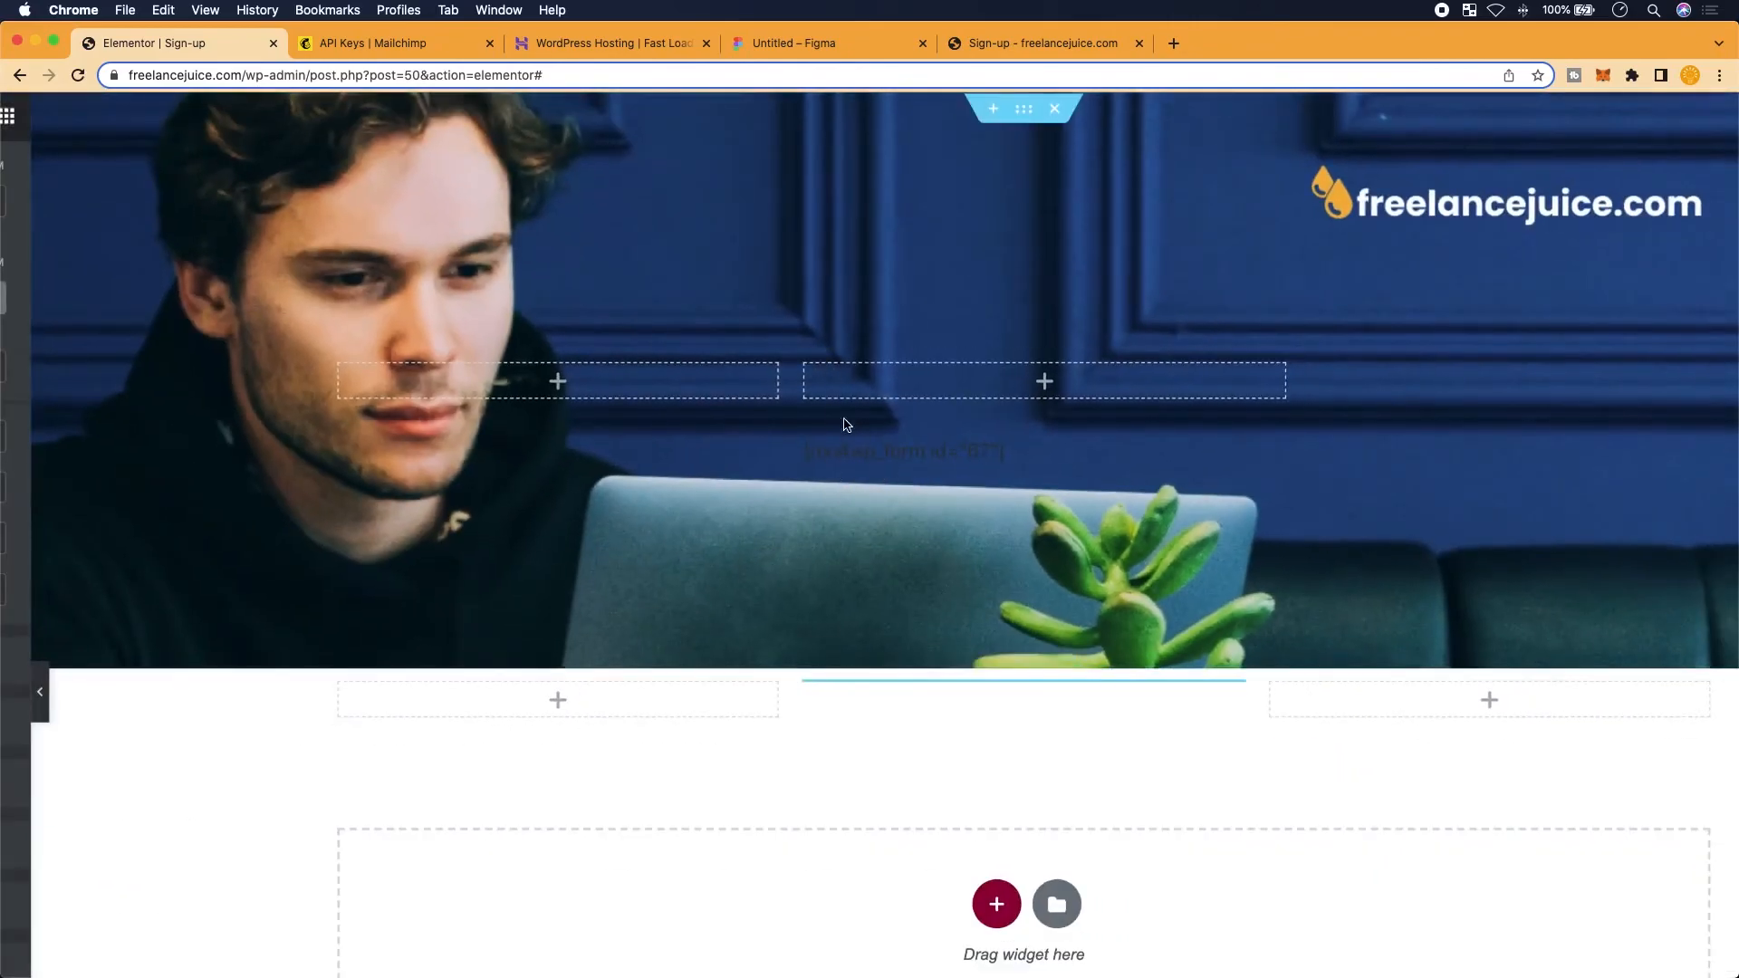
scroll(924, 392, "right", 2)
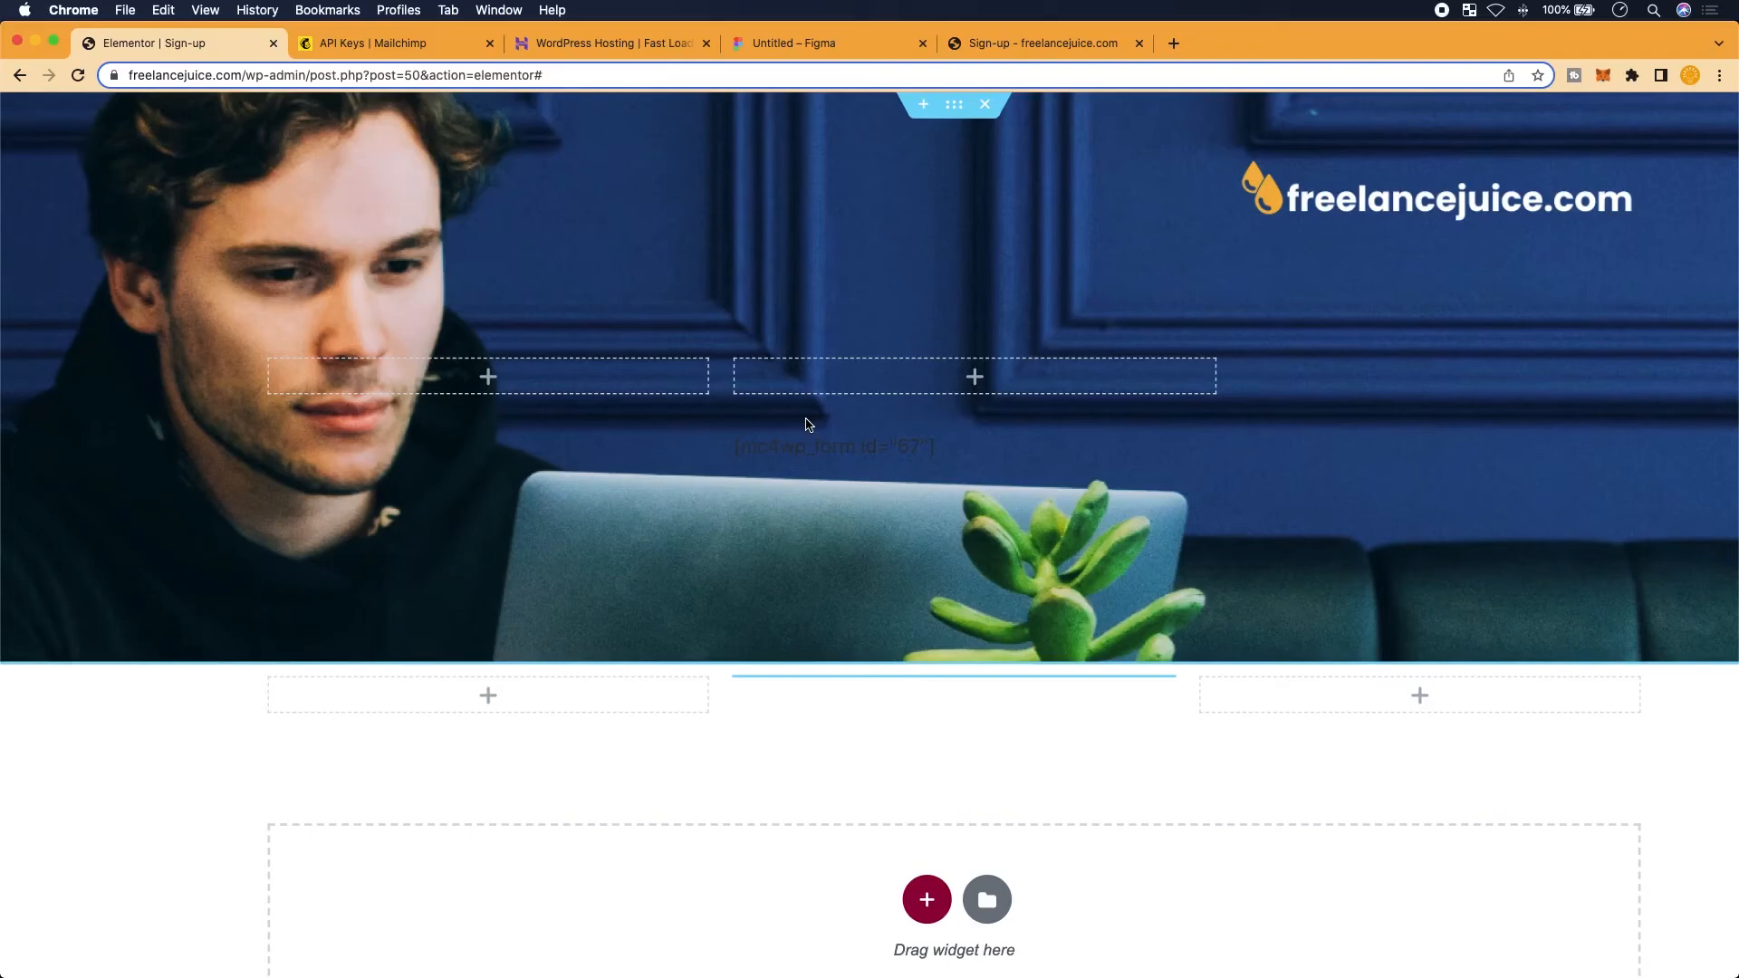
left_click(819, 502)
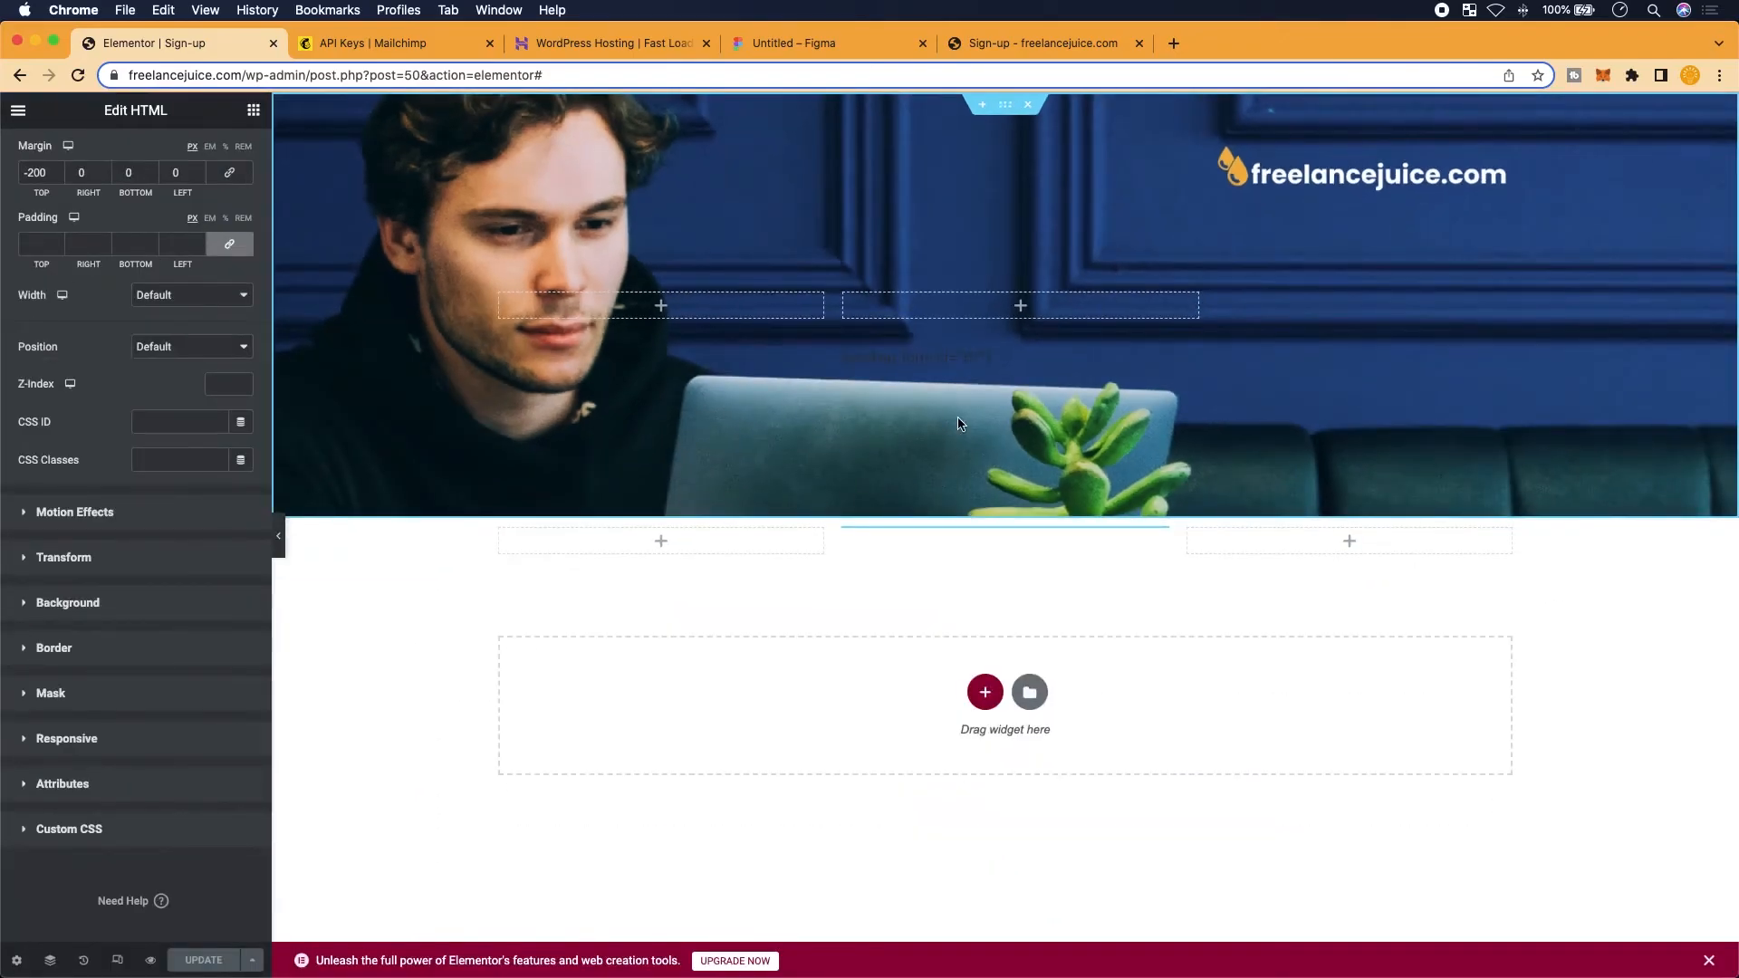
scroll(959, 418, "up", 5)
scroll(958, 418, "up", 2)
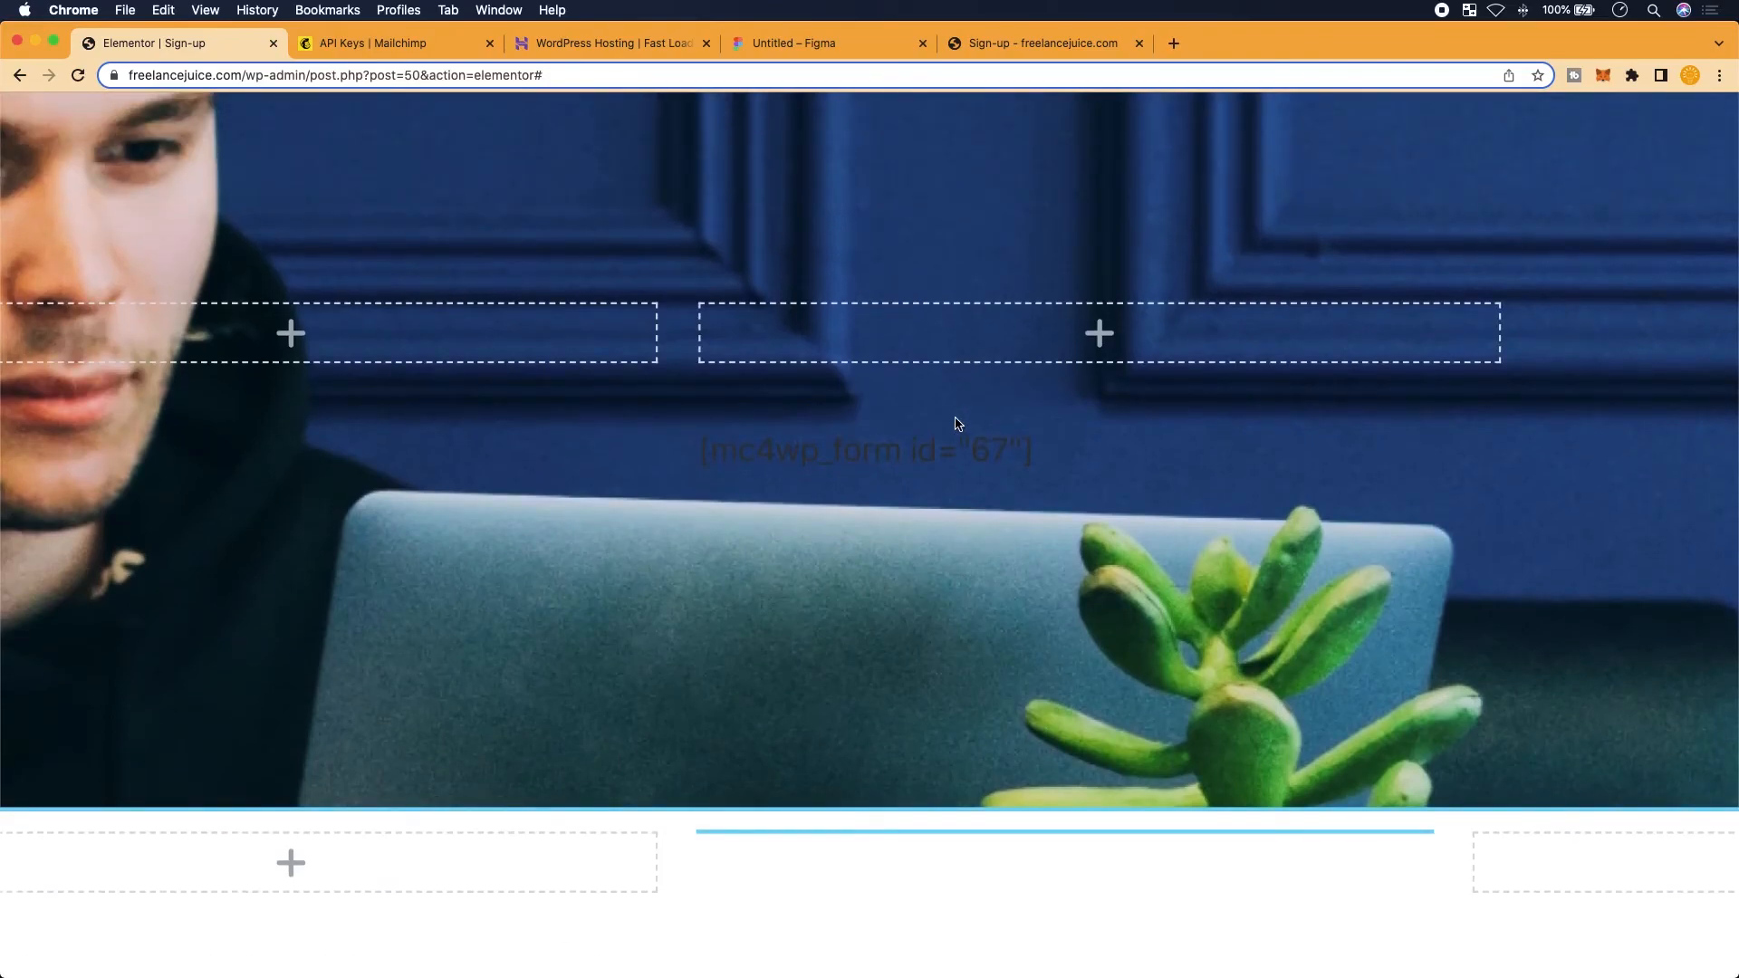
scroll(955, 420, "down", 3)
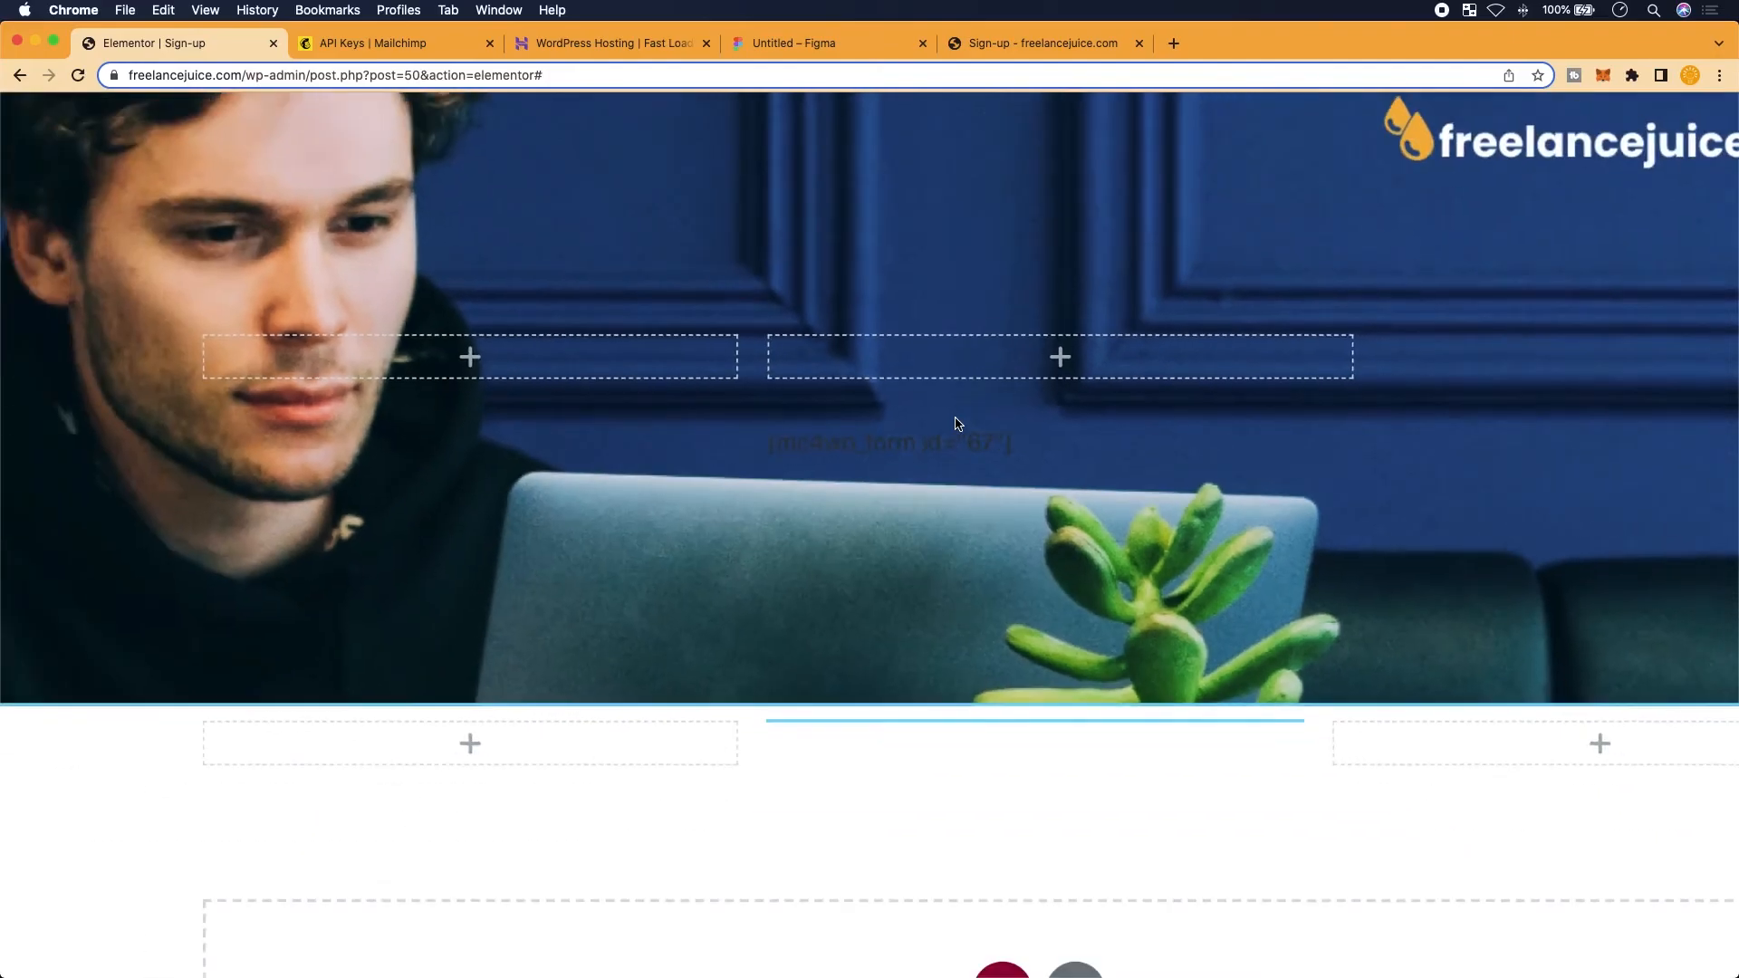
scroll(956, 420, "down", 3)
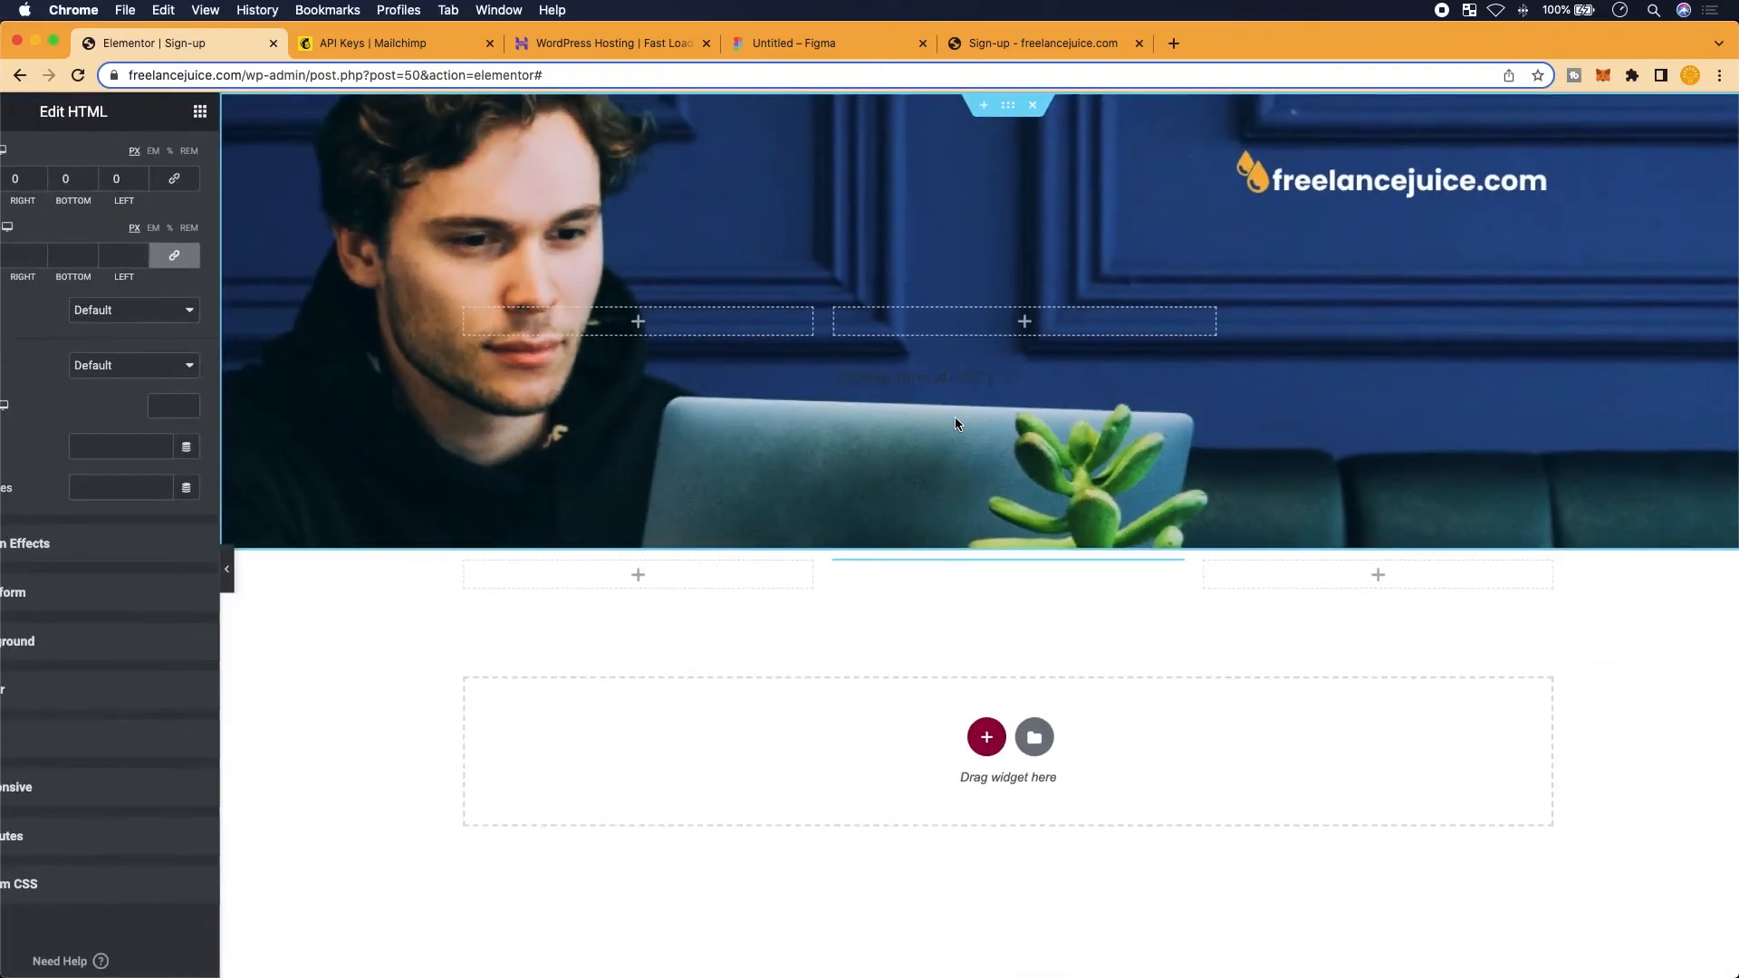
scroll(955, 422, "down", 2)
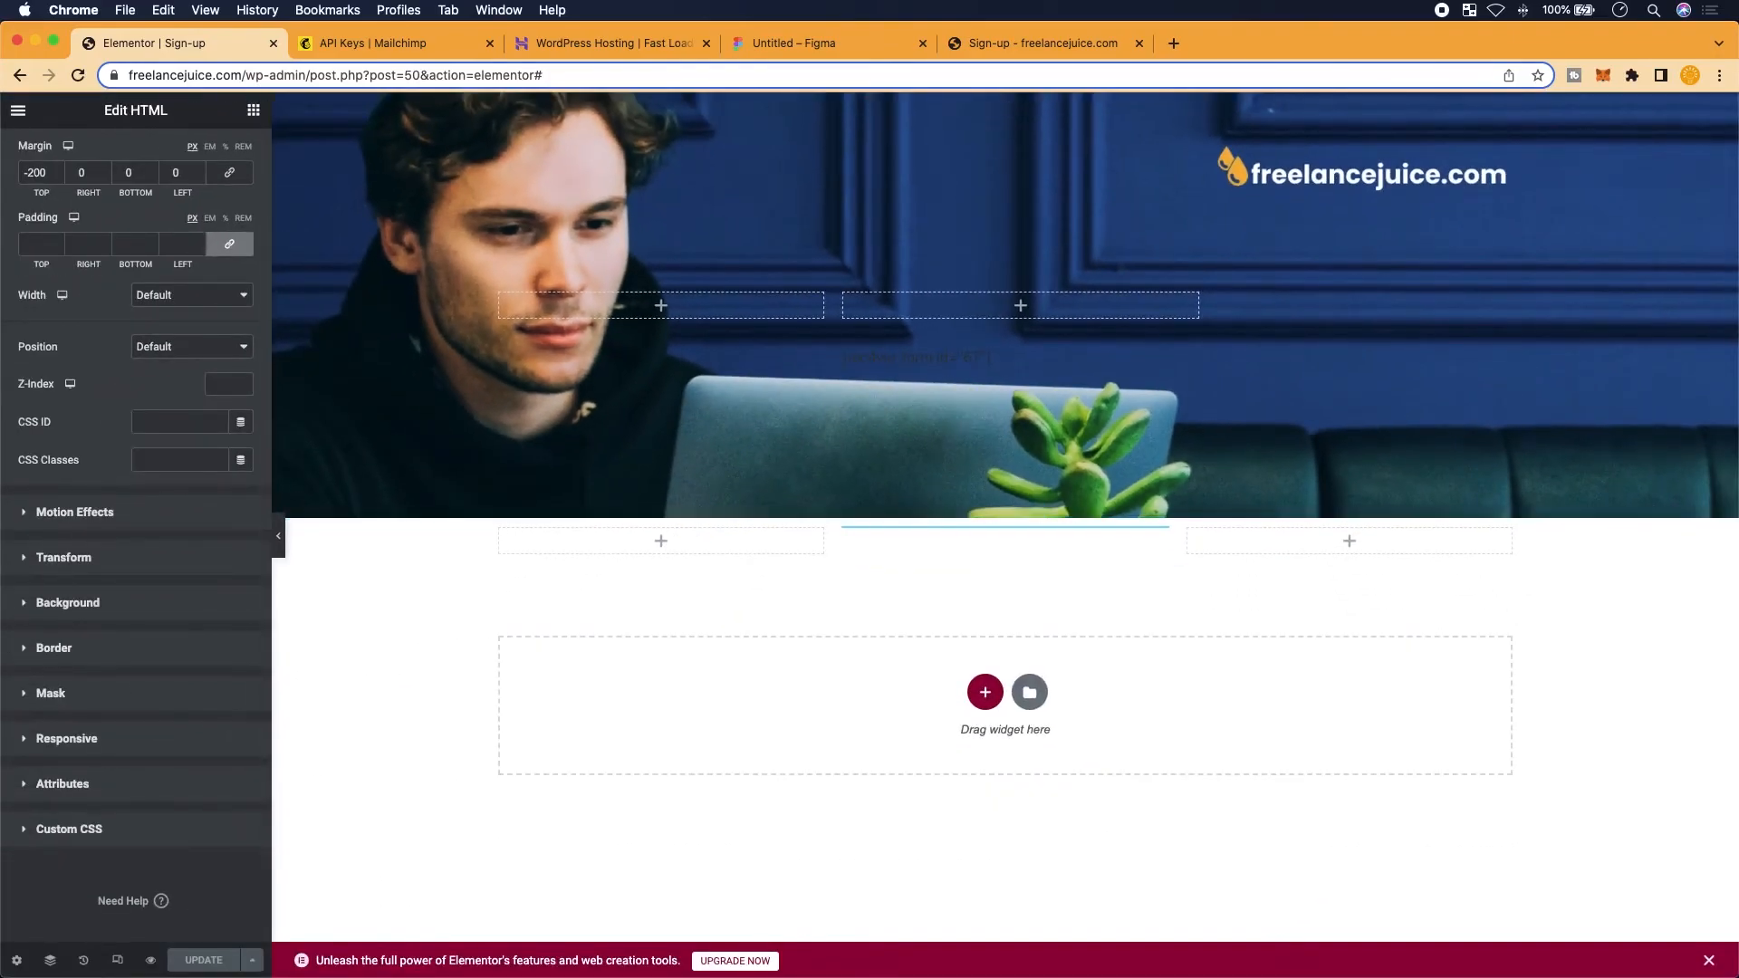
scroll(57, 949, "up", 3)
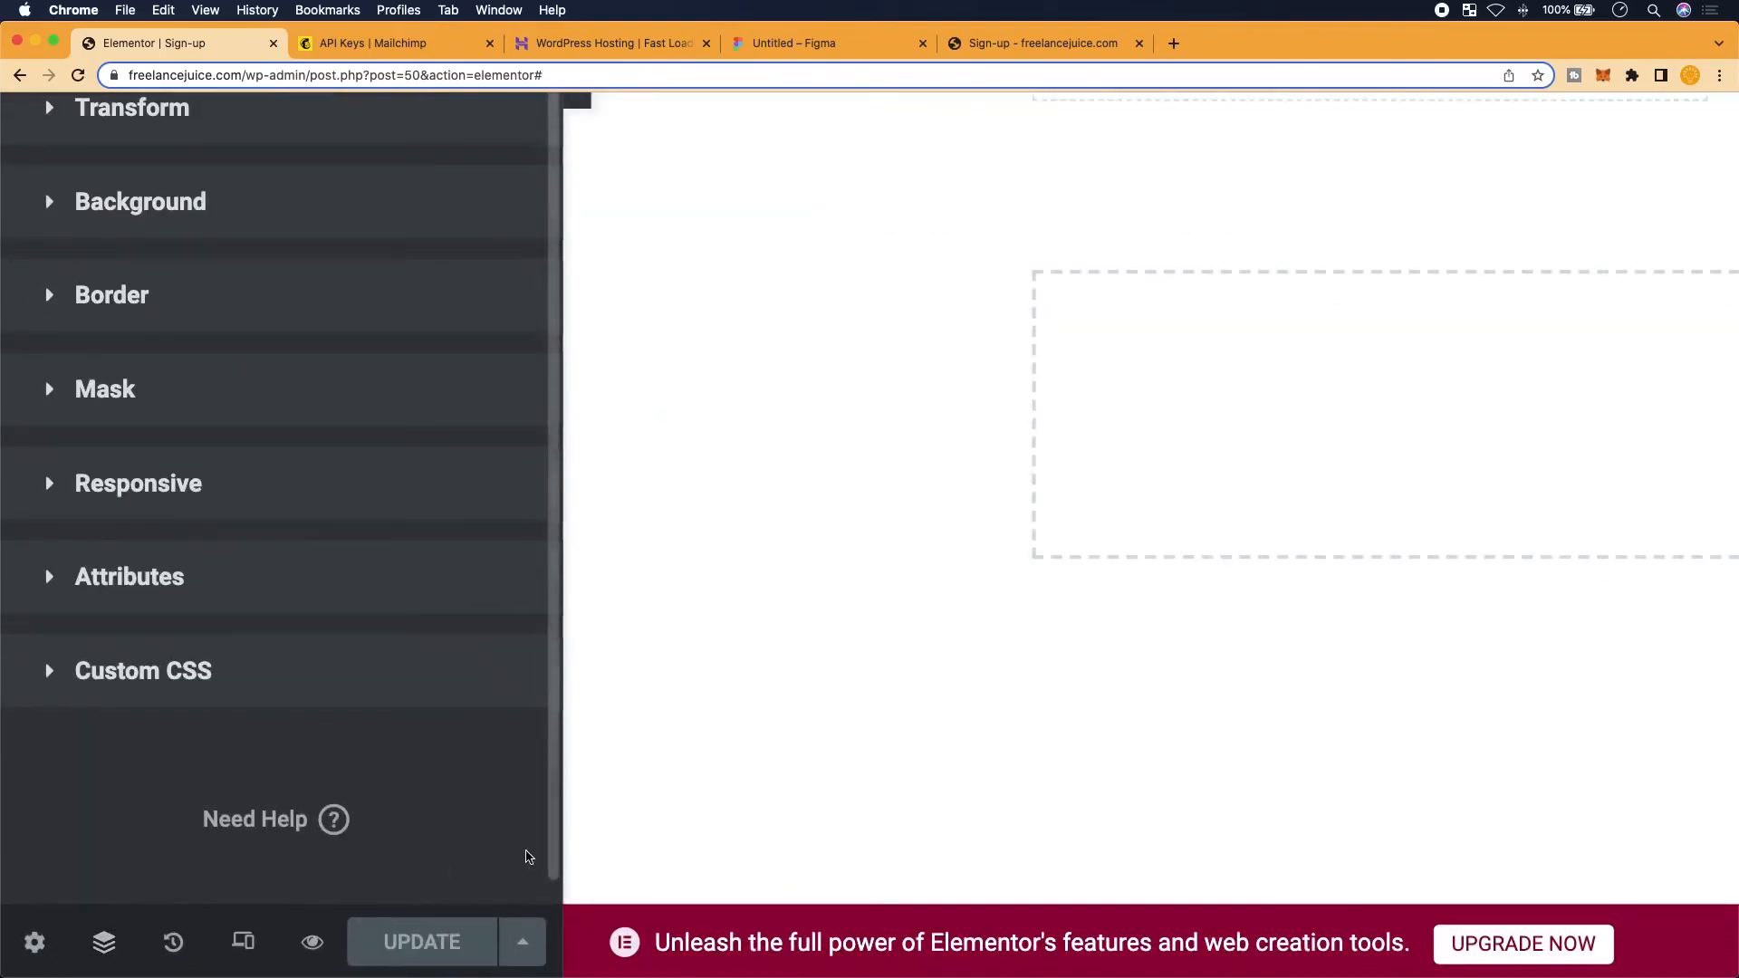
scroll(723, 777, "down", 3)
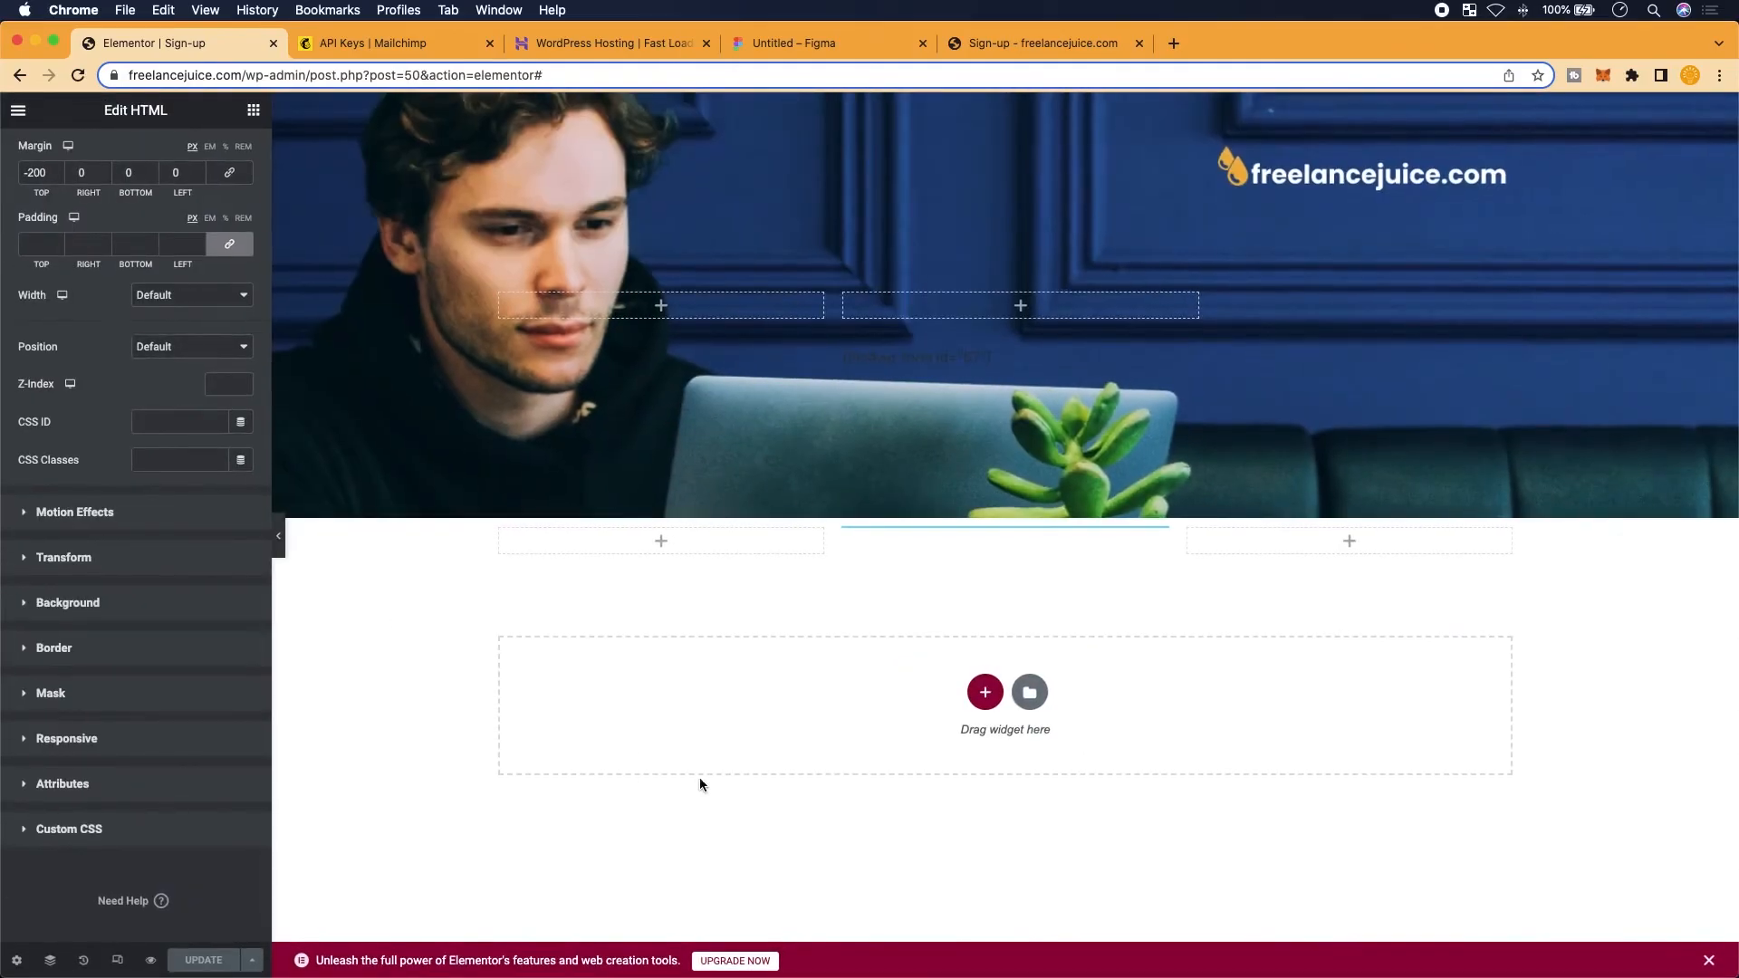
left_click(52, 959)
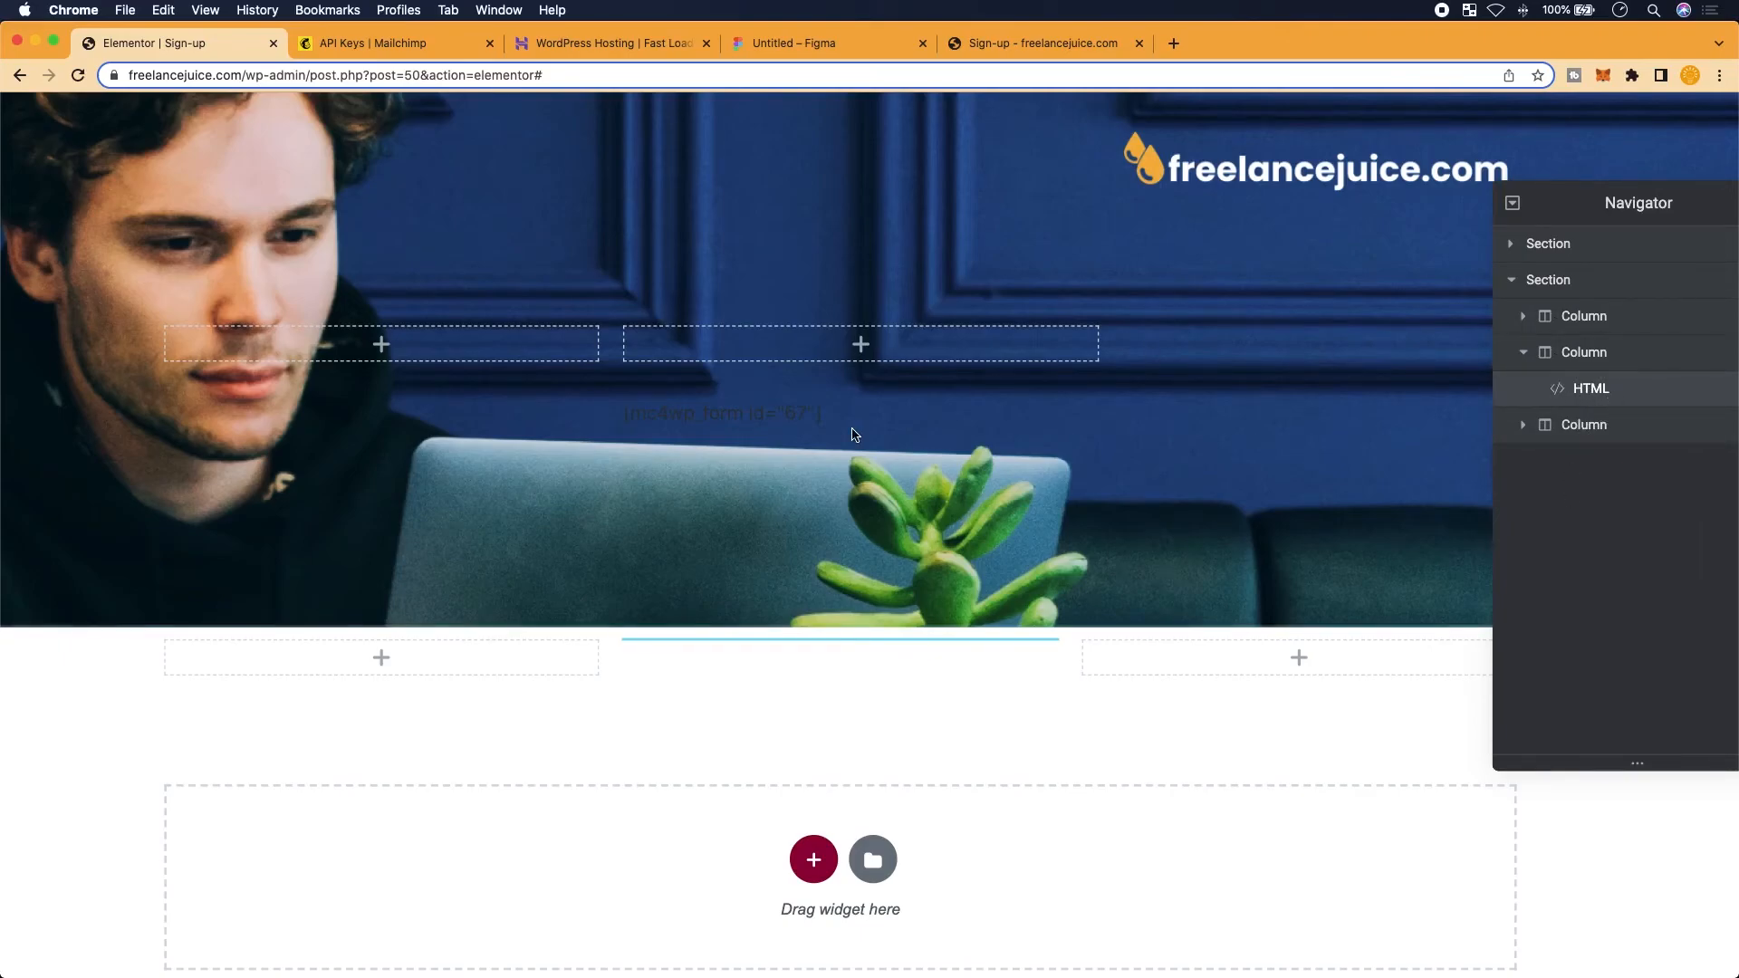
Check the HTML widget's Content and Advanced settings for the [mc4wp_form id="67"] shortcode, then close the Navigator
scroll(855, 435, "down", 3)
scroll(136, 362, "up", 2)
left_click(65, 155)
left_click(177, 169)
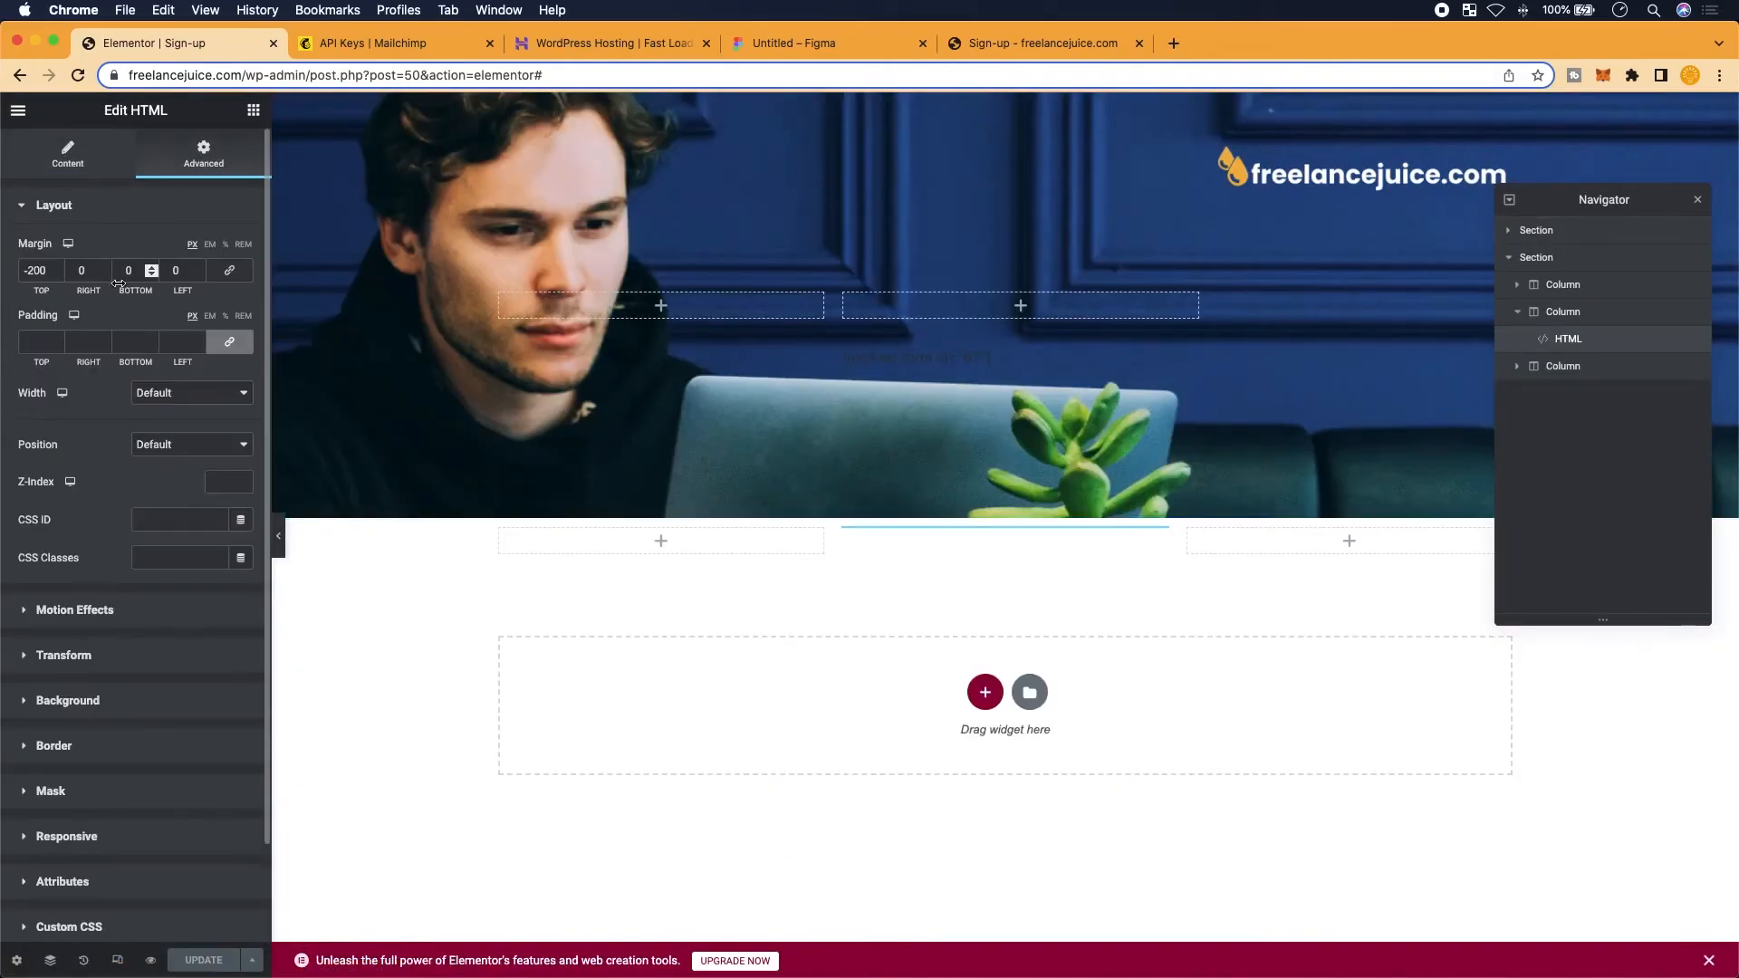
left_click(116, 157)
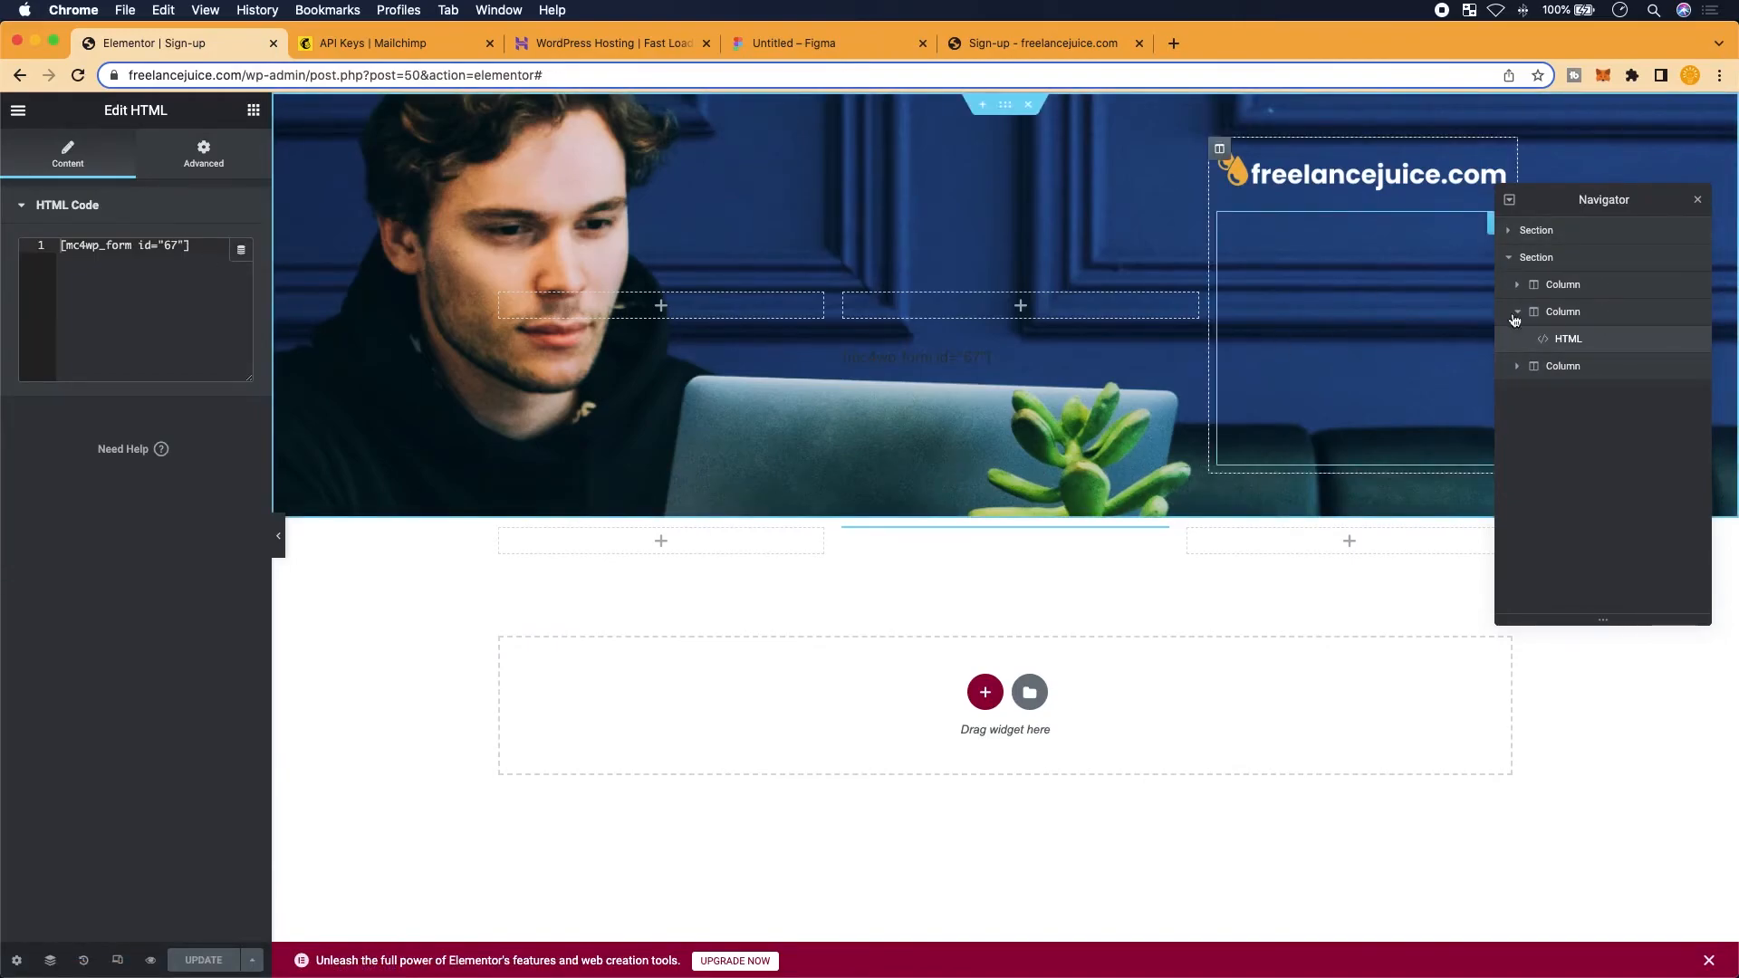
left_click(1703, 202)
Reload the live Sign-up page and check its layout at narrow mobile width and full width
left_click(1062, 40)
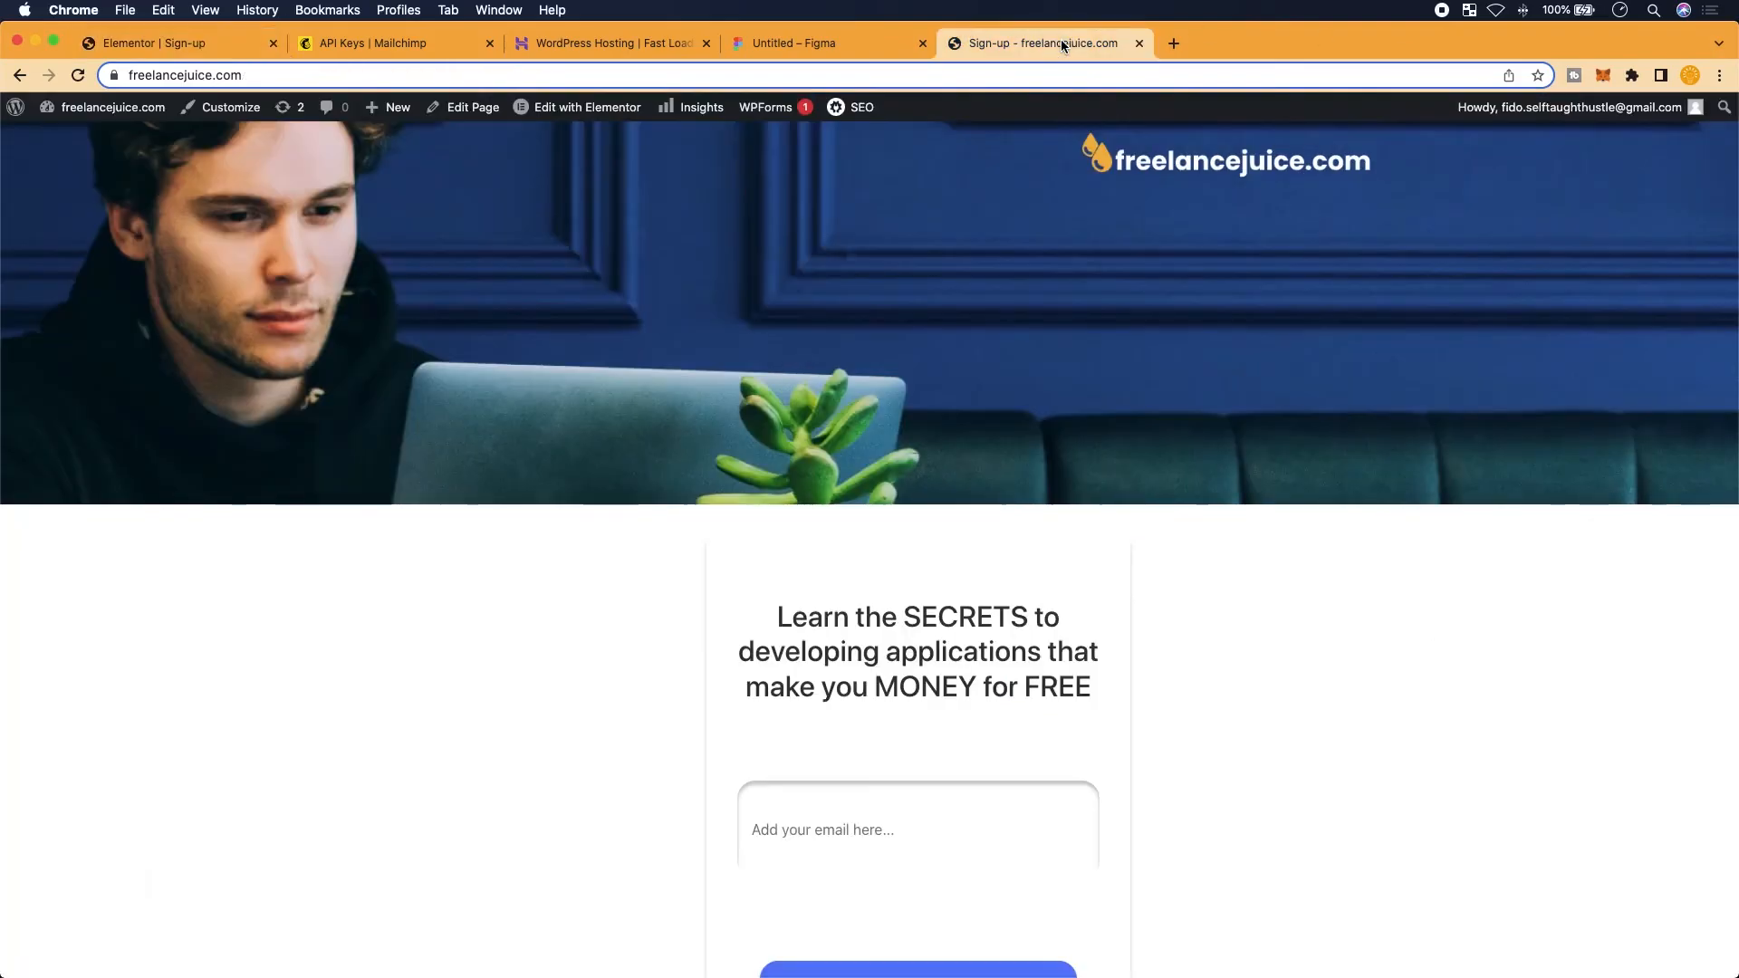
left_click(78, 76)
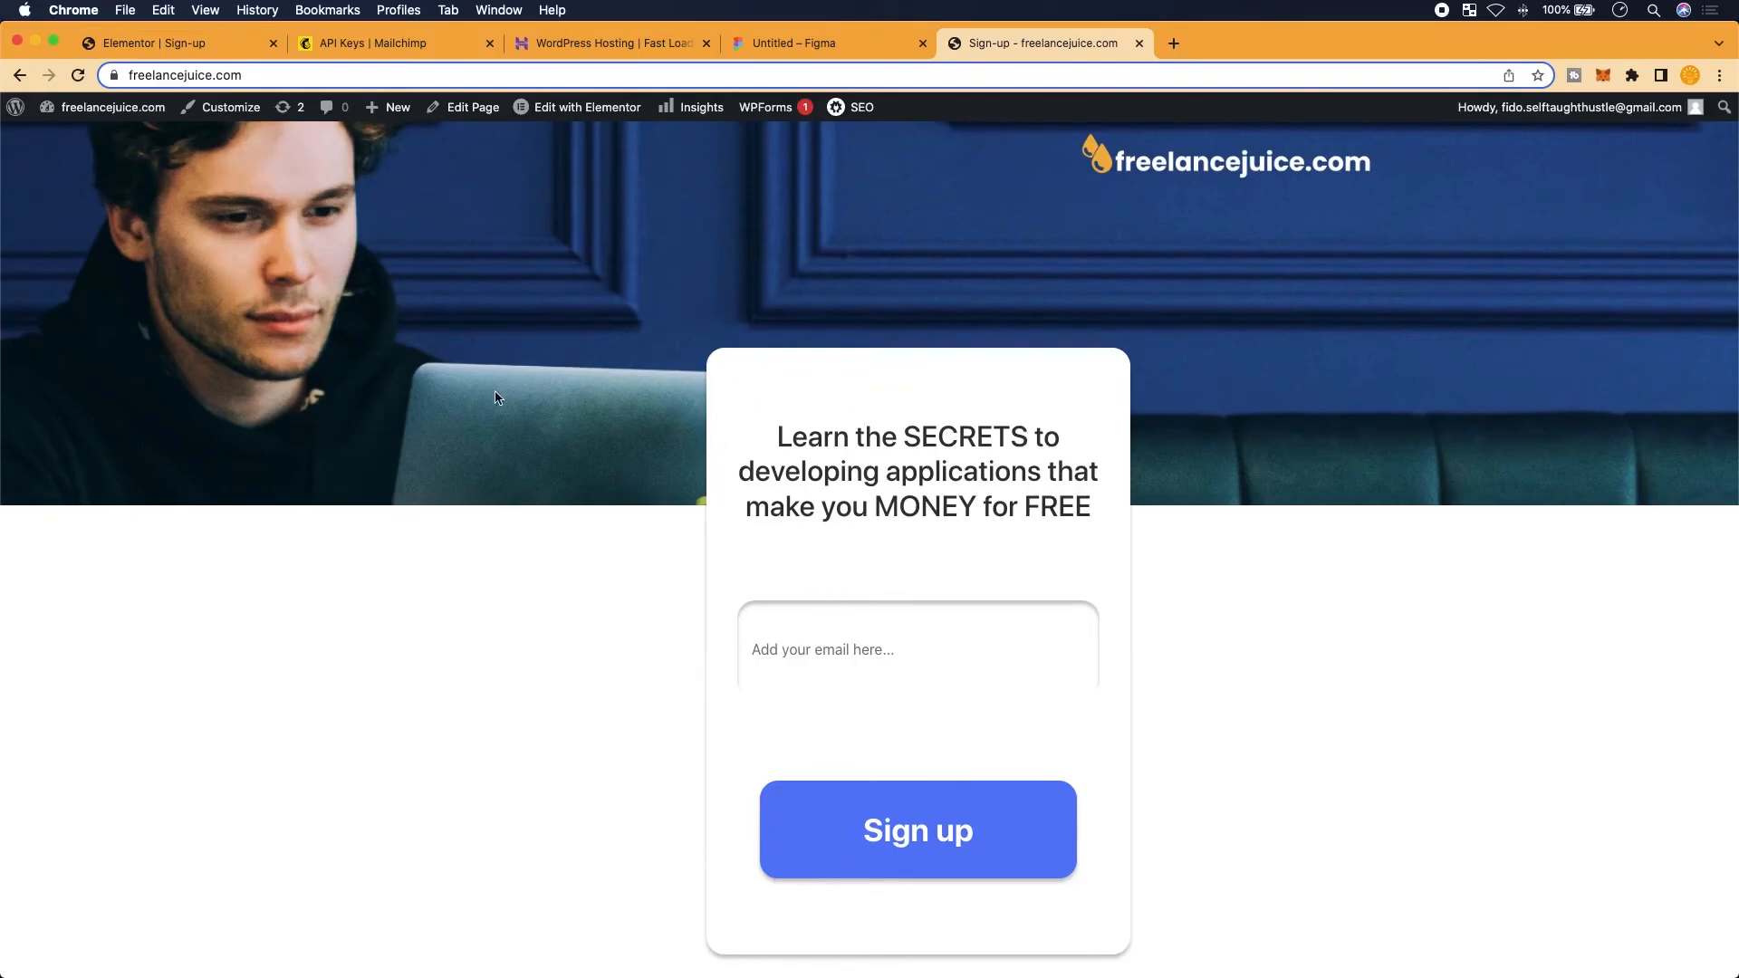
left_click_drag(1735, 590, 279, 546)
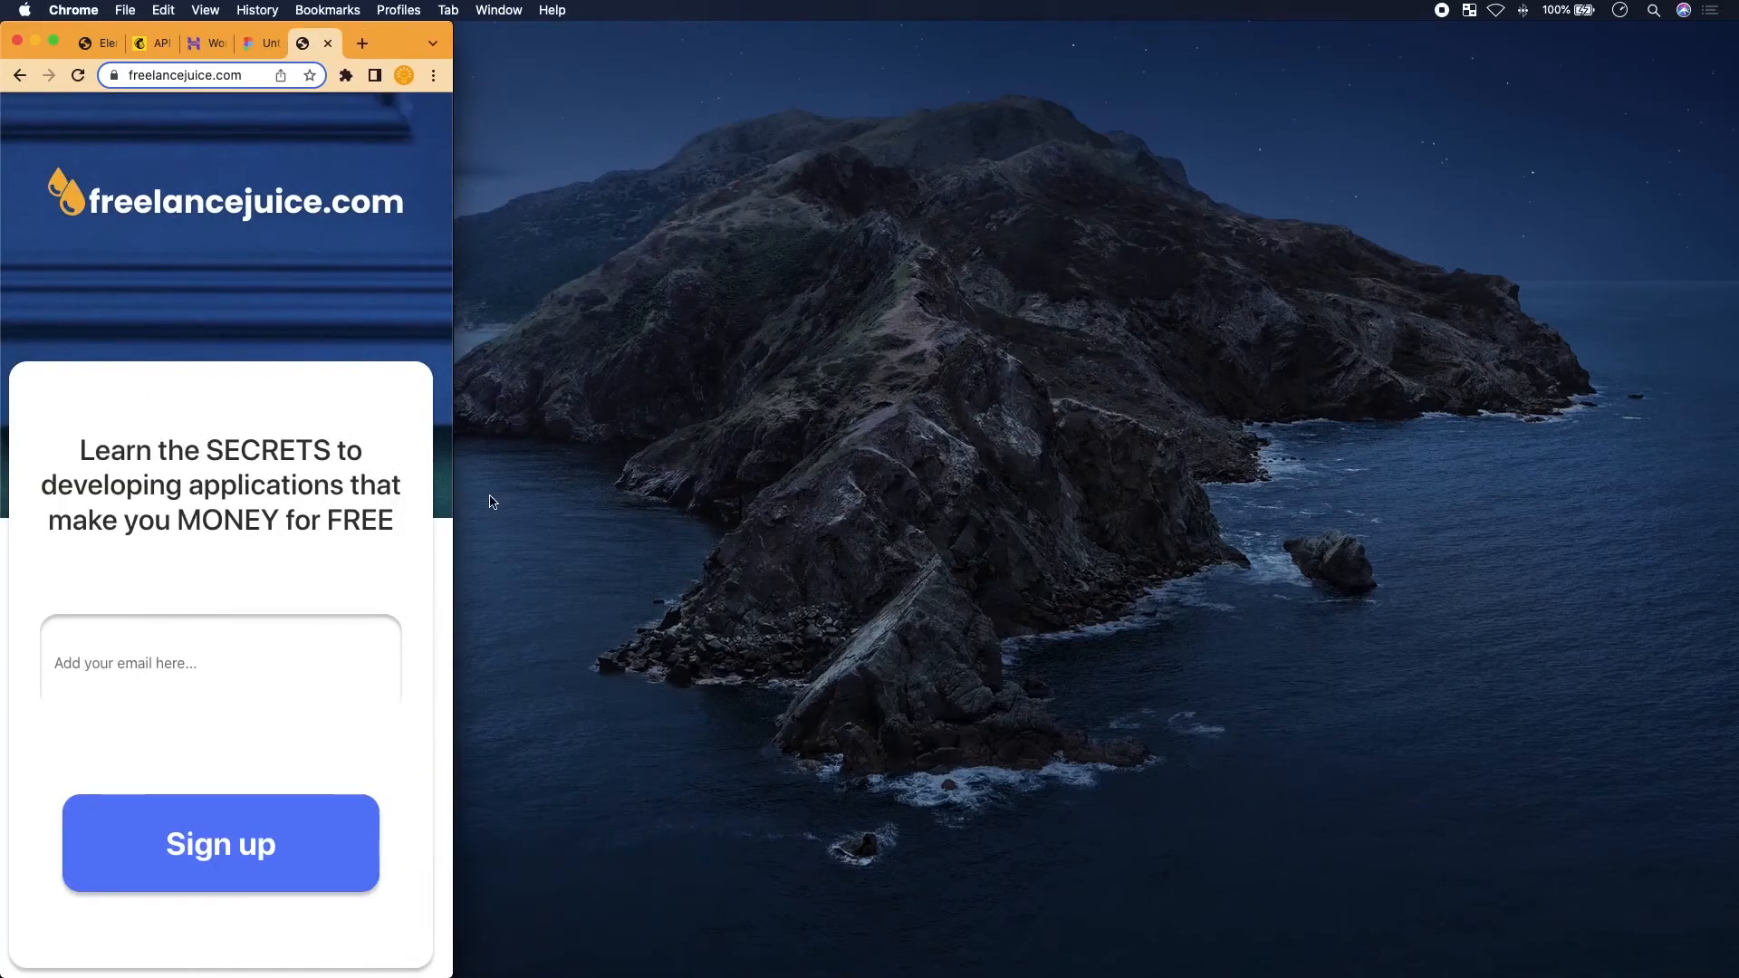
mouse_move(452, 497)
left_mouse_down()
mouse_move(1339, 516)
mouse_move(450, 513)
left_mouse_up()
left_click_drag(512, 502, 1735, 385)
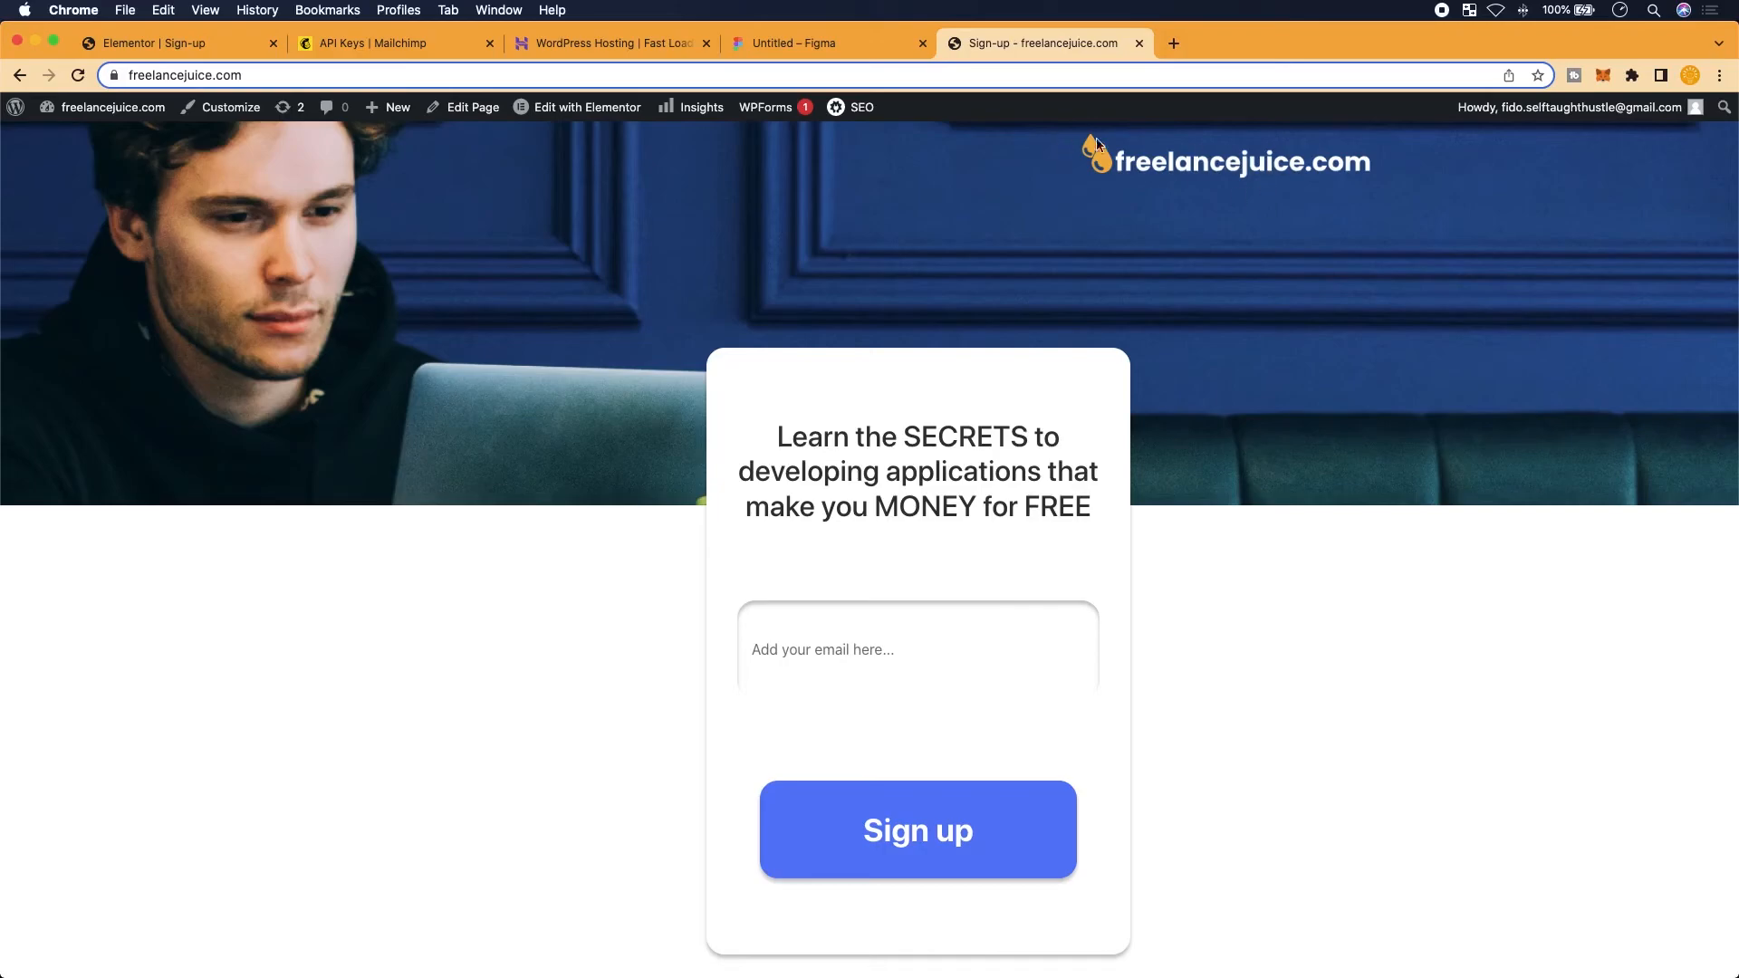
scroll(1114, 148, "up", 5)
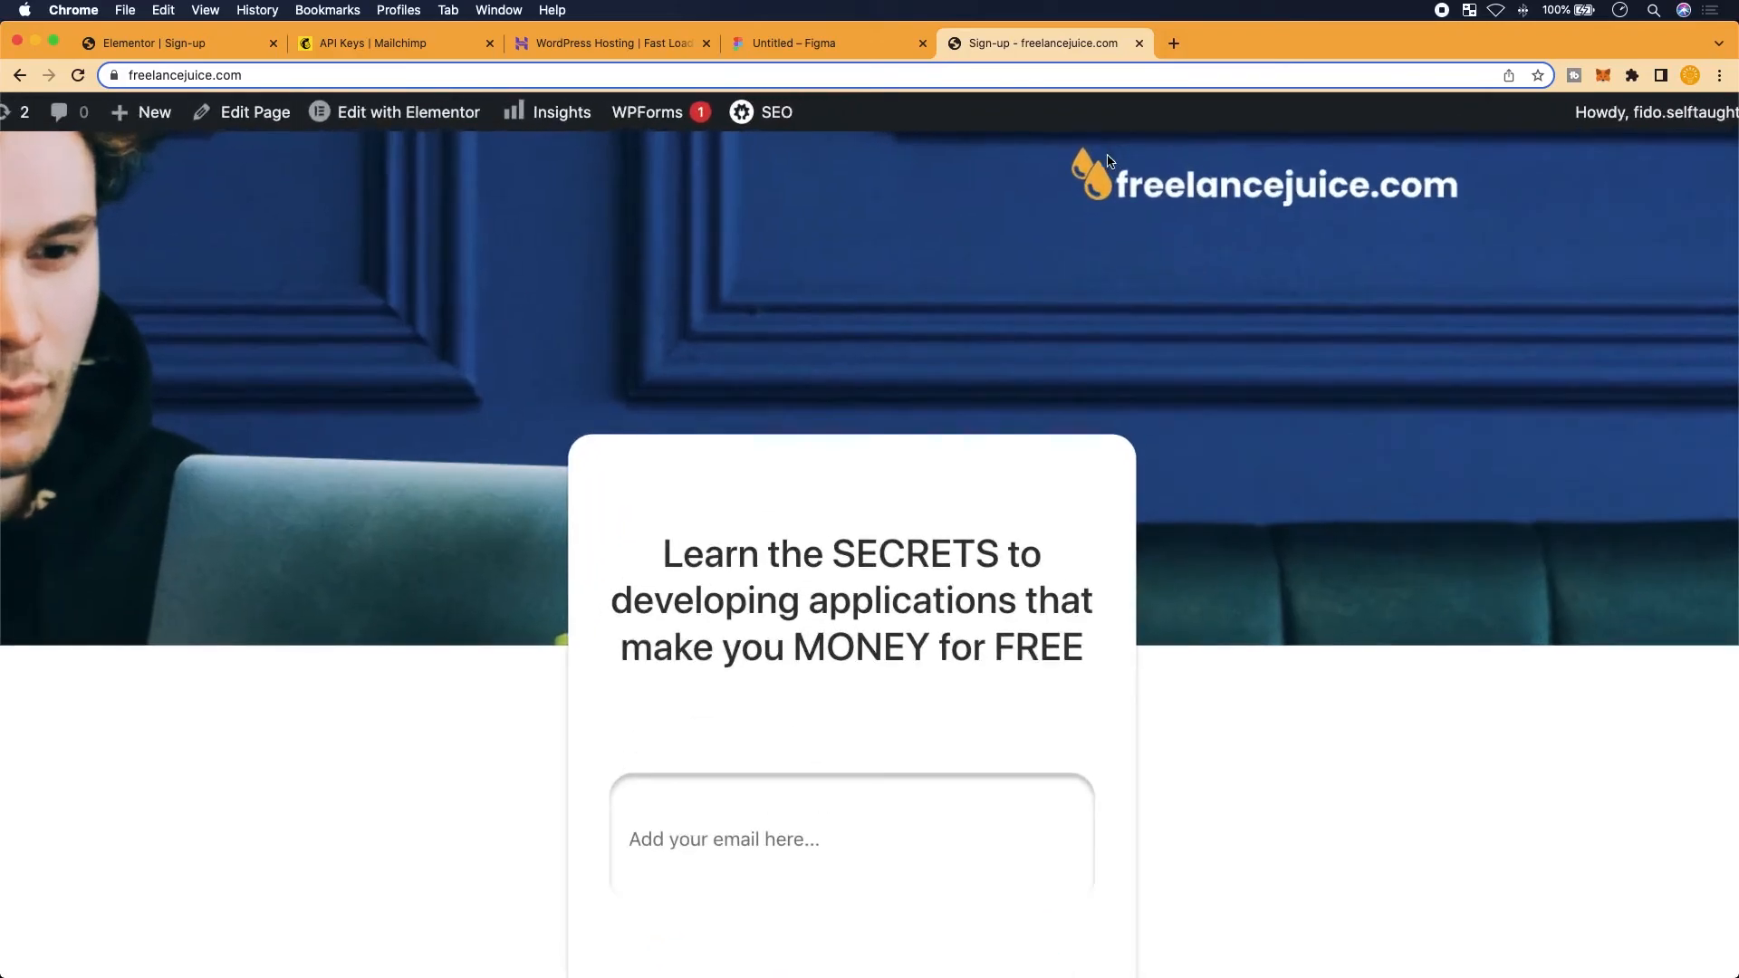
scroll(1345, 222, "down", 5)
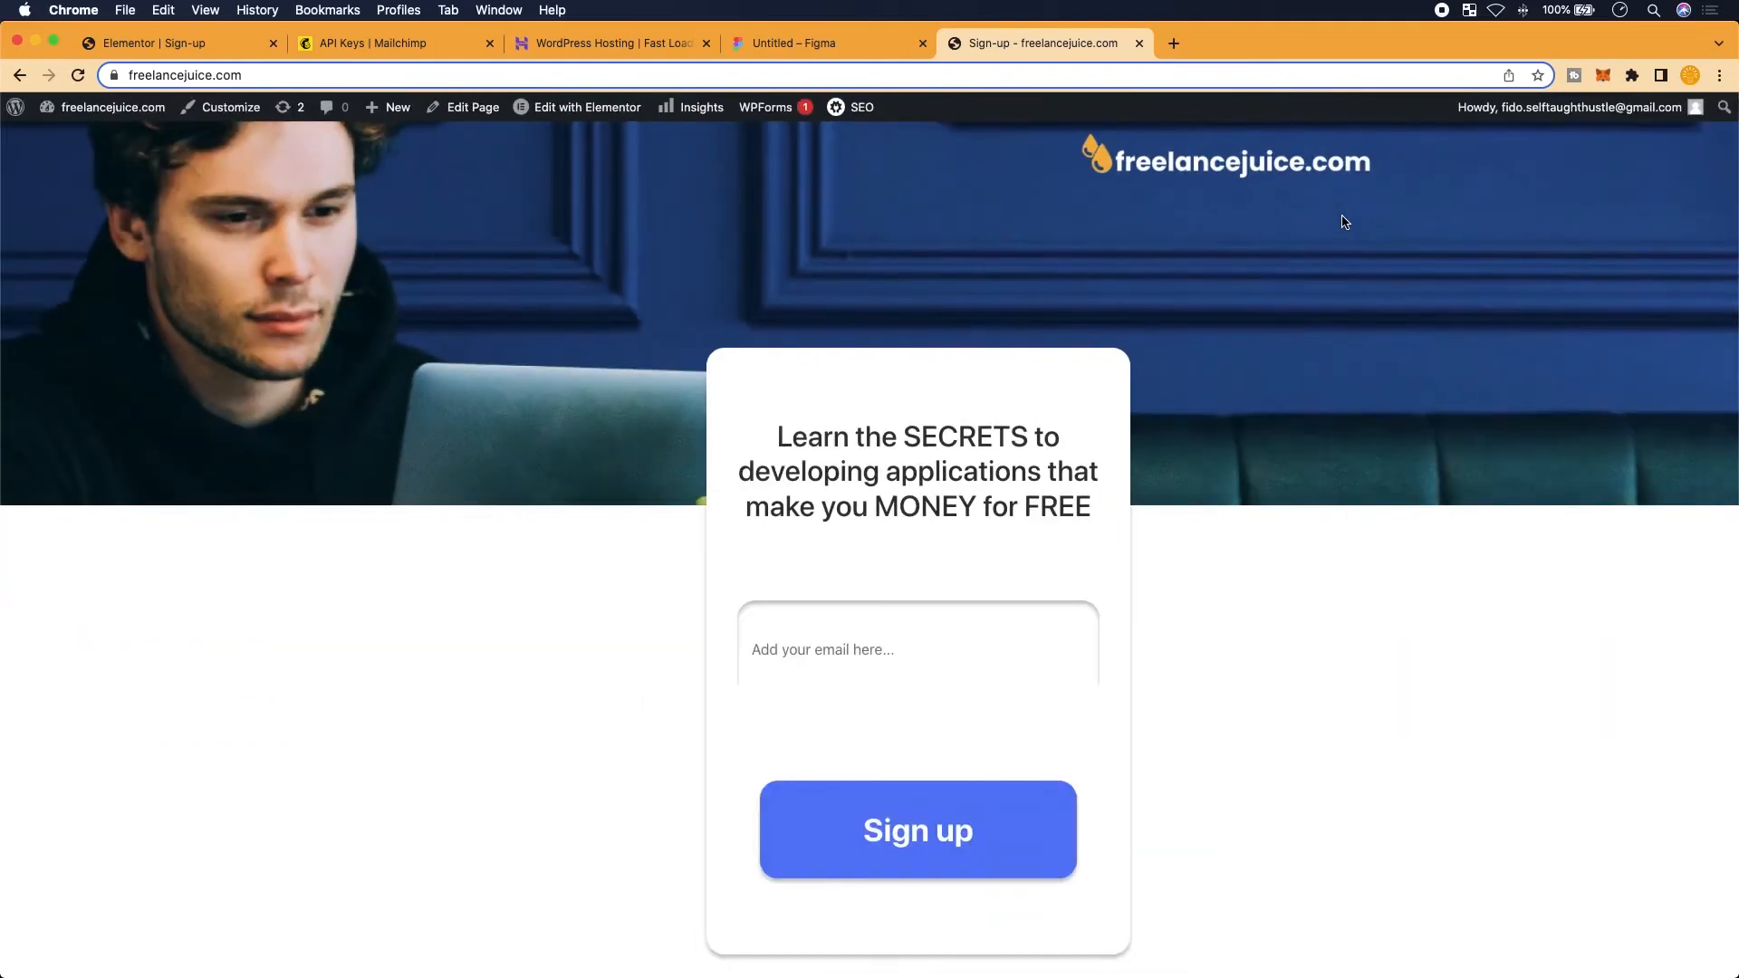
left_click_drag(1731, 391, 453, 392)
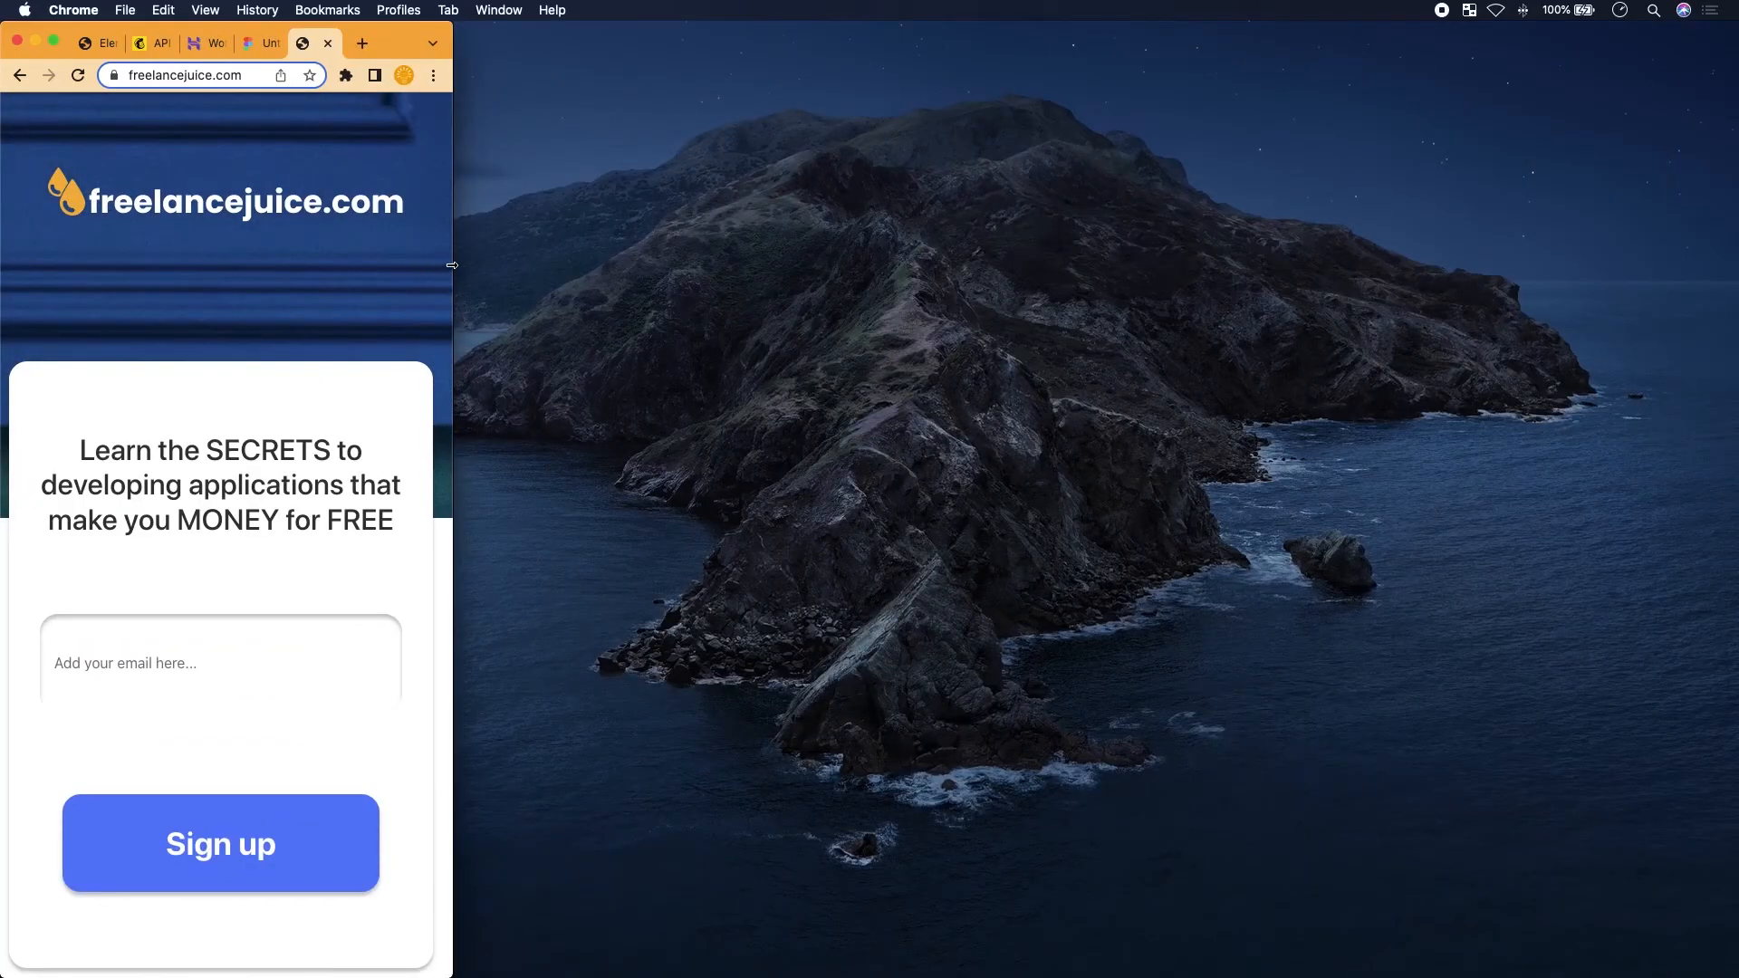
left_click_drag(450, 266, 1719, 300)
Paste a copy of the logo's drop icon as a top-level layer beside the optin-form frame
left_click(808, 50)
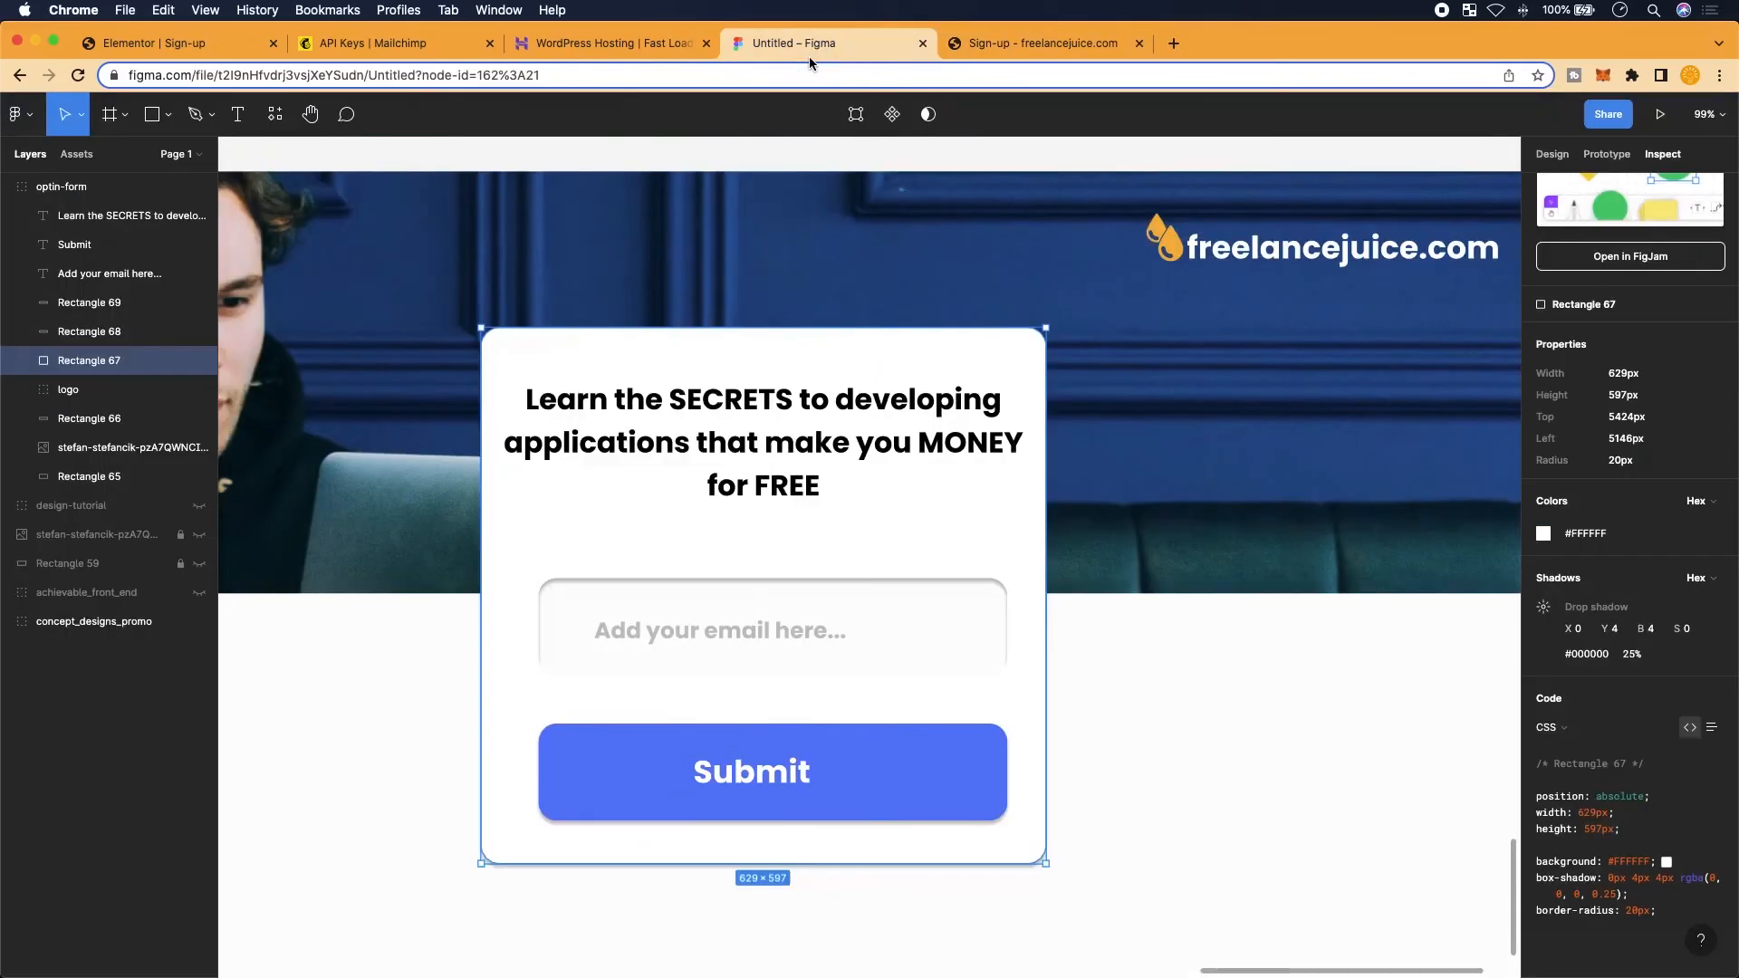
left_click(1168, 250)
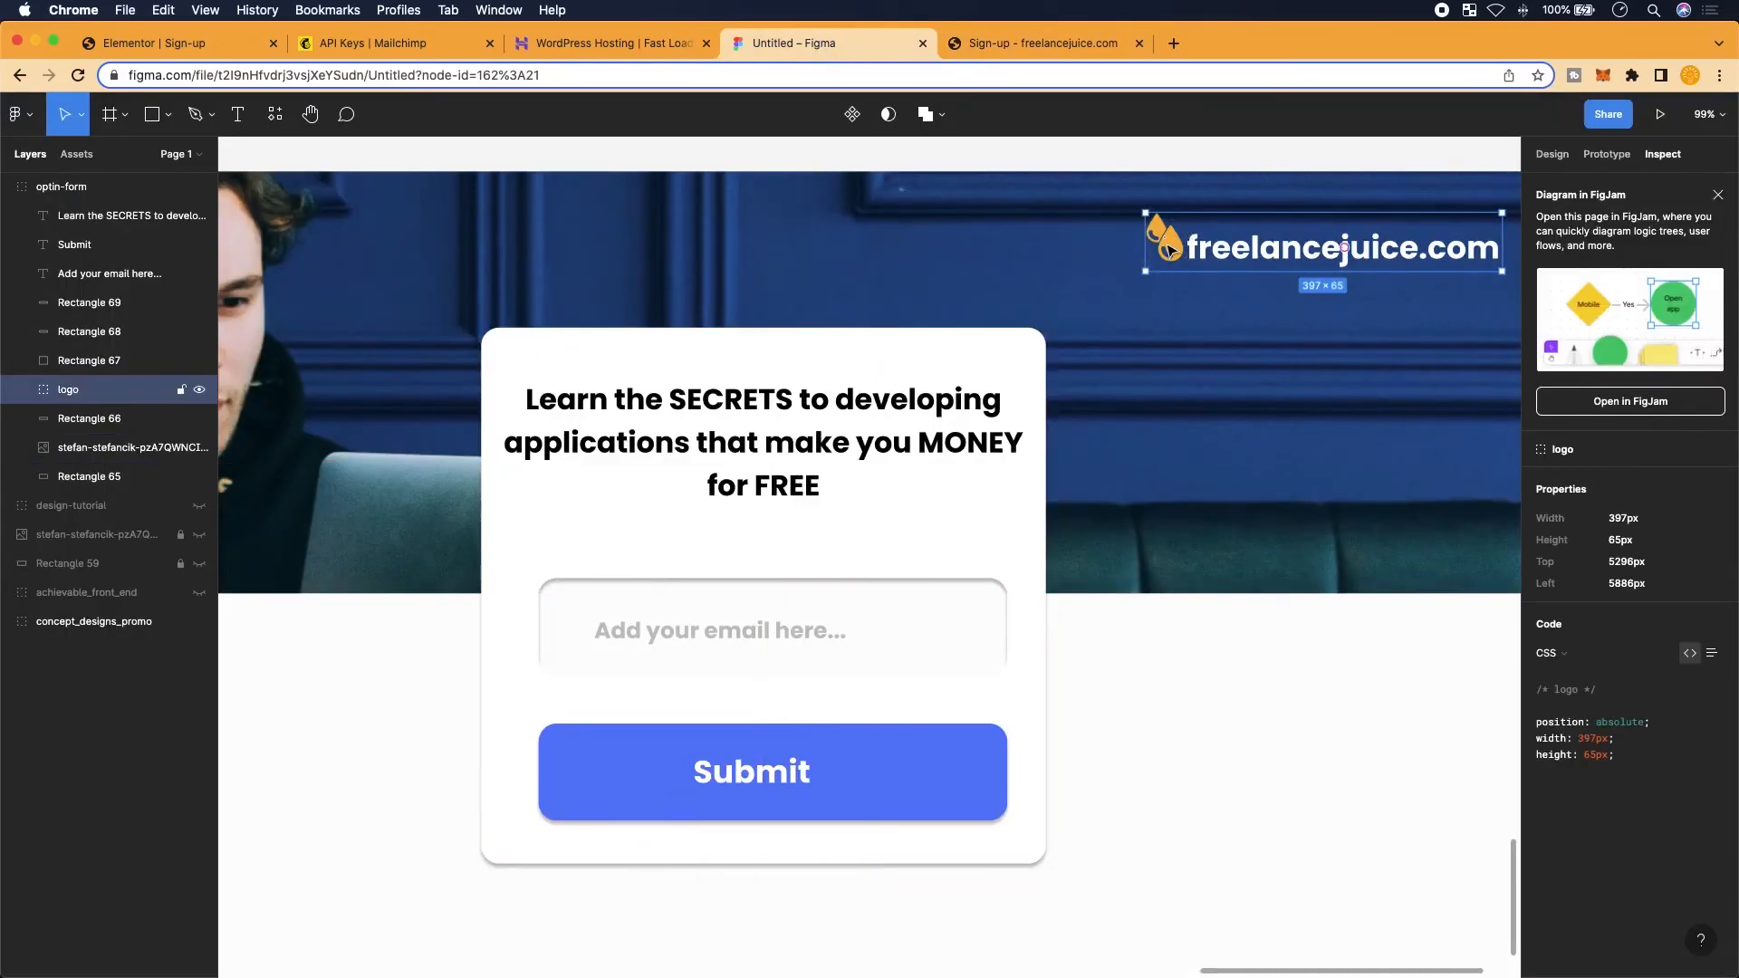
scroll(1168, 250, "up", 5)
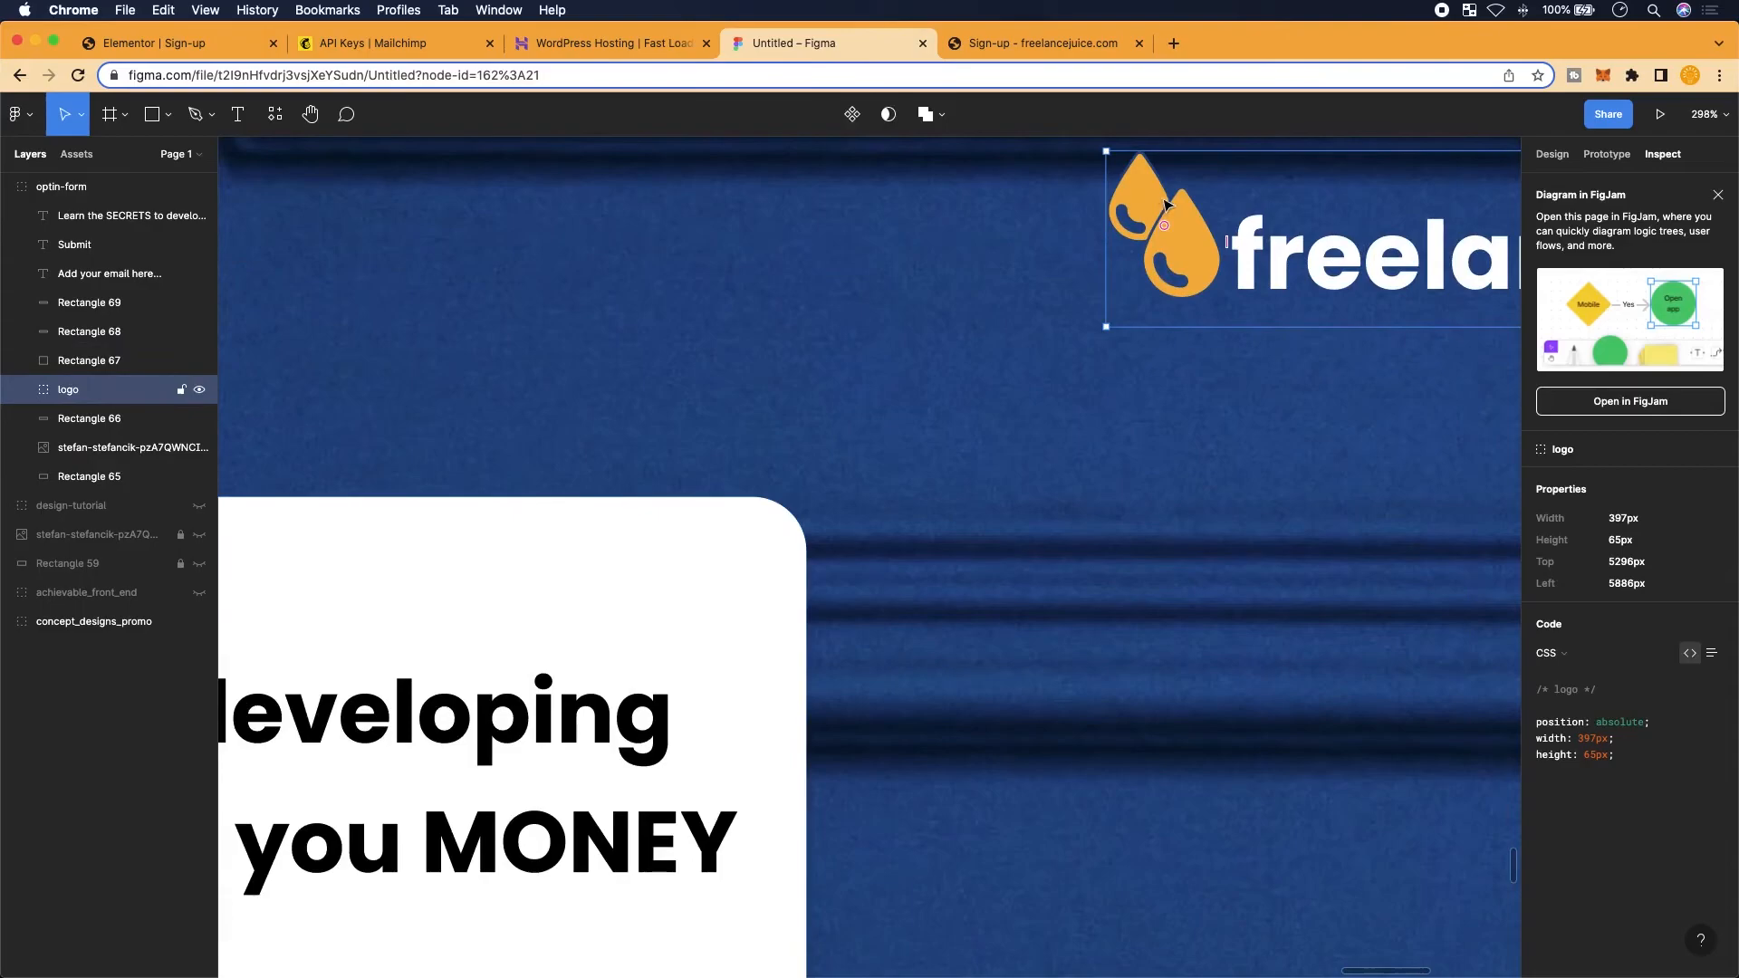
double_click(1165, 204)
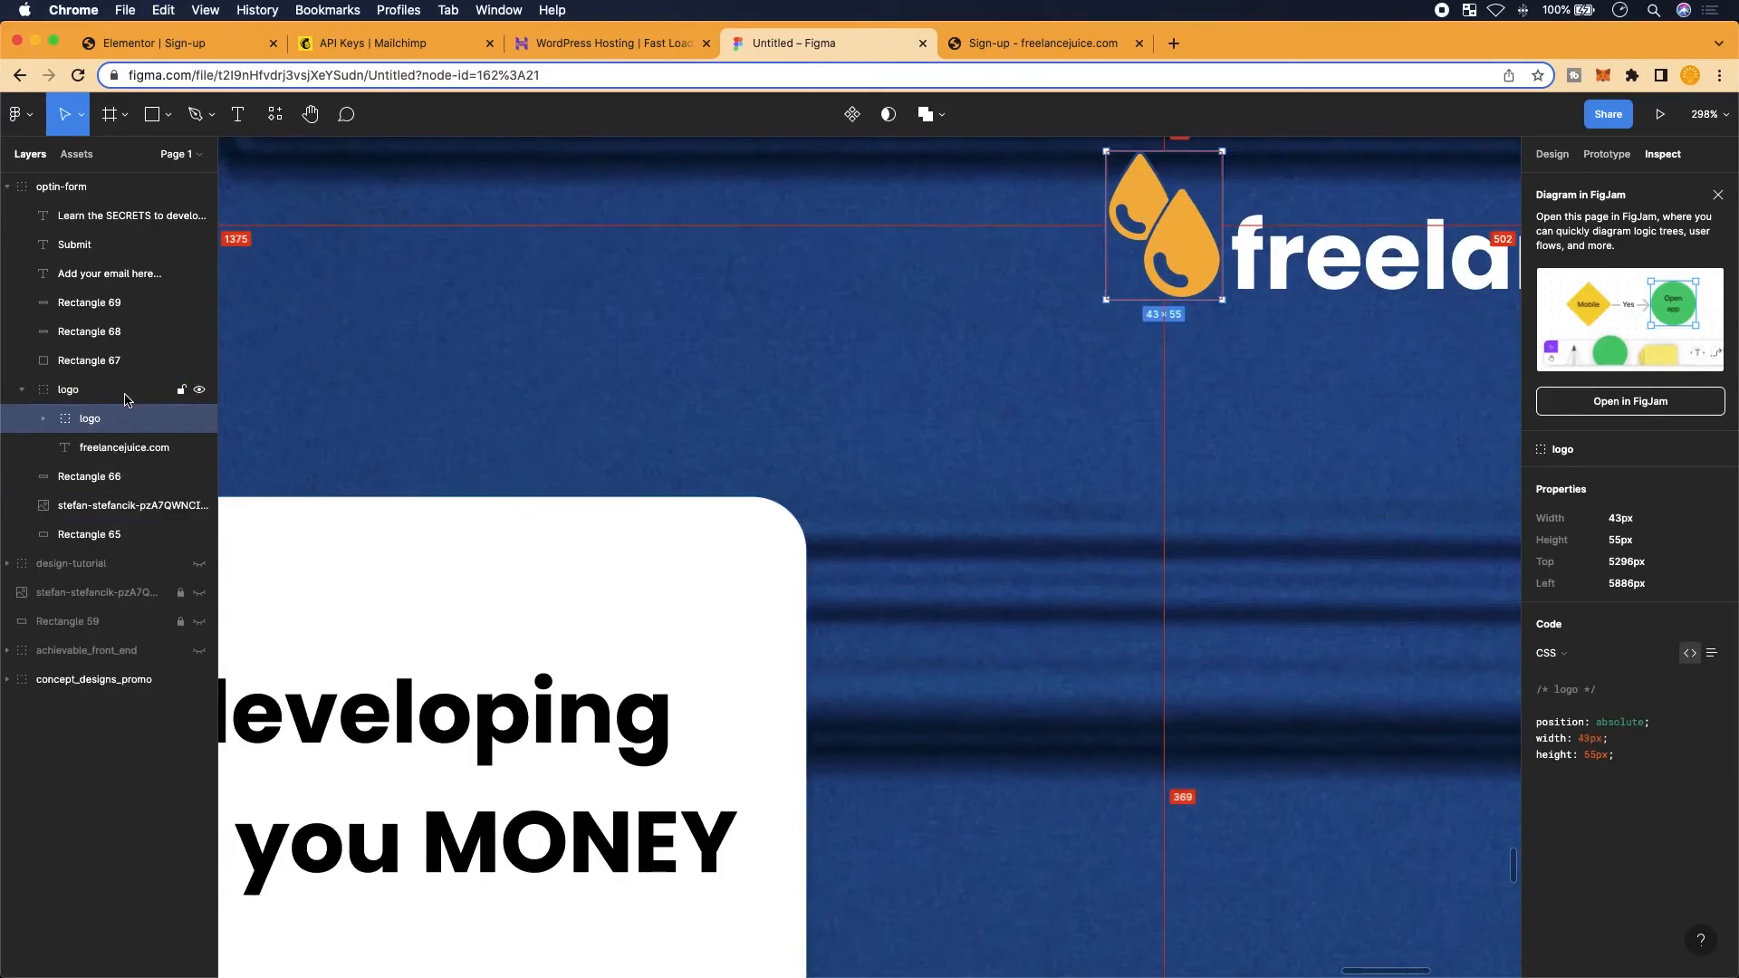
key("super+v")
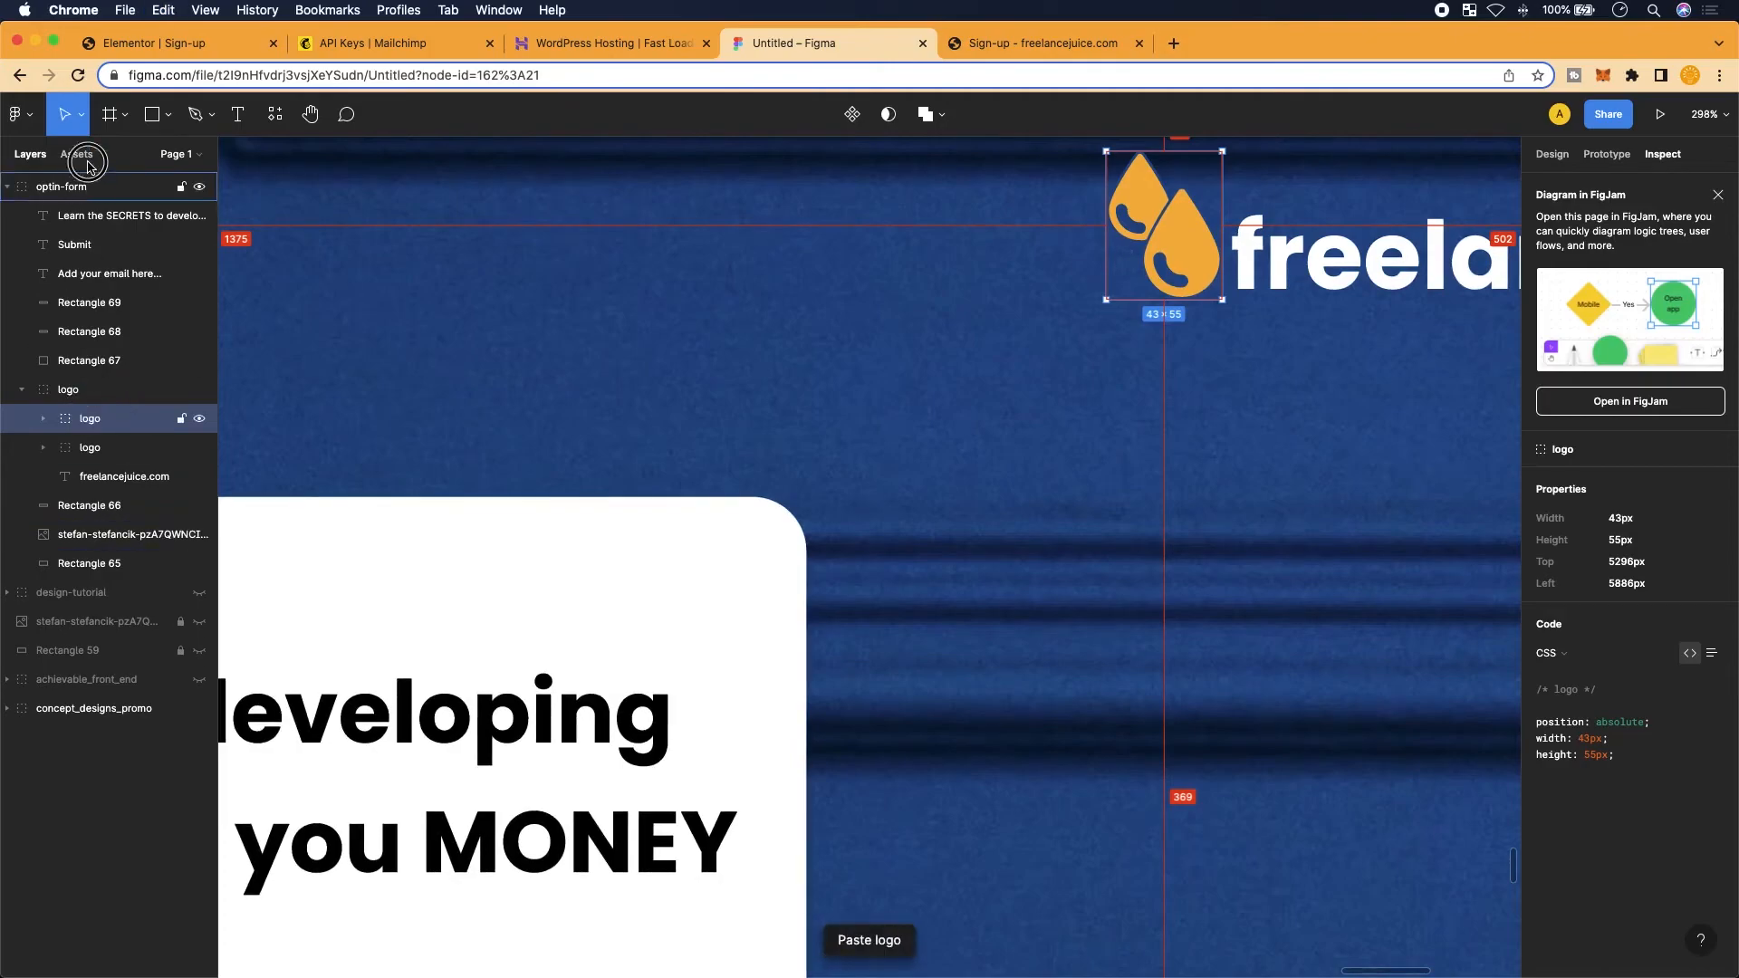
left_click_drag(90, 158, 89, 161)
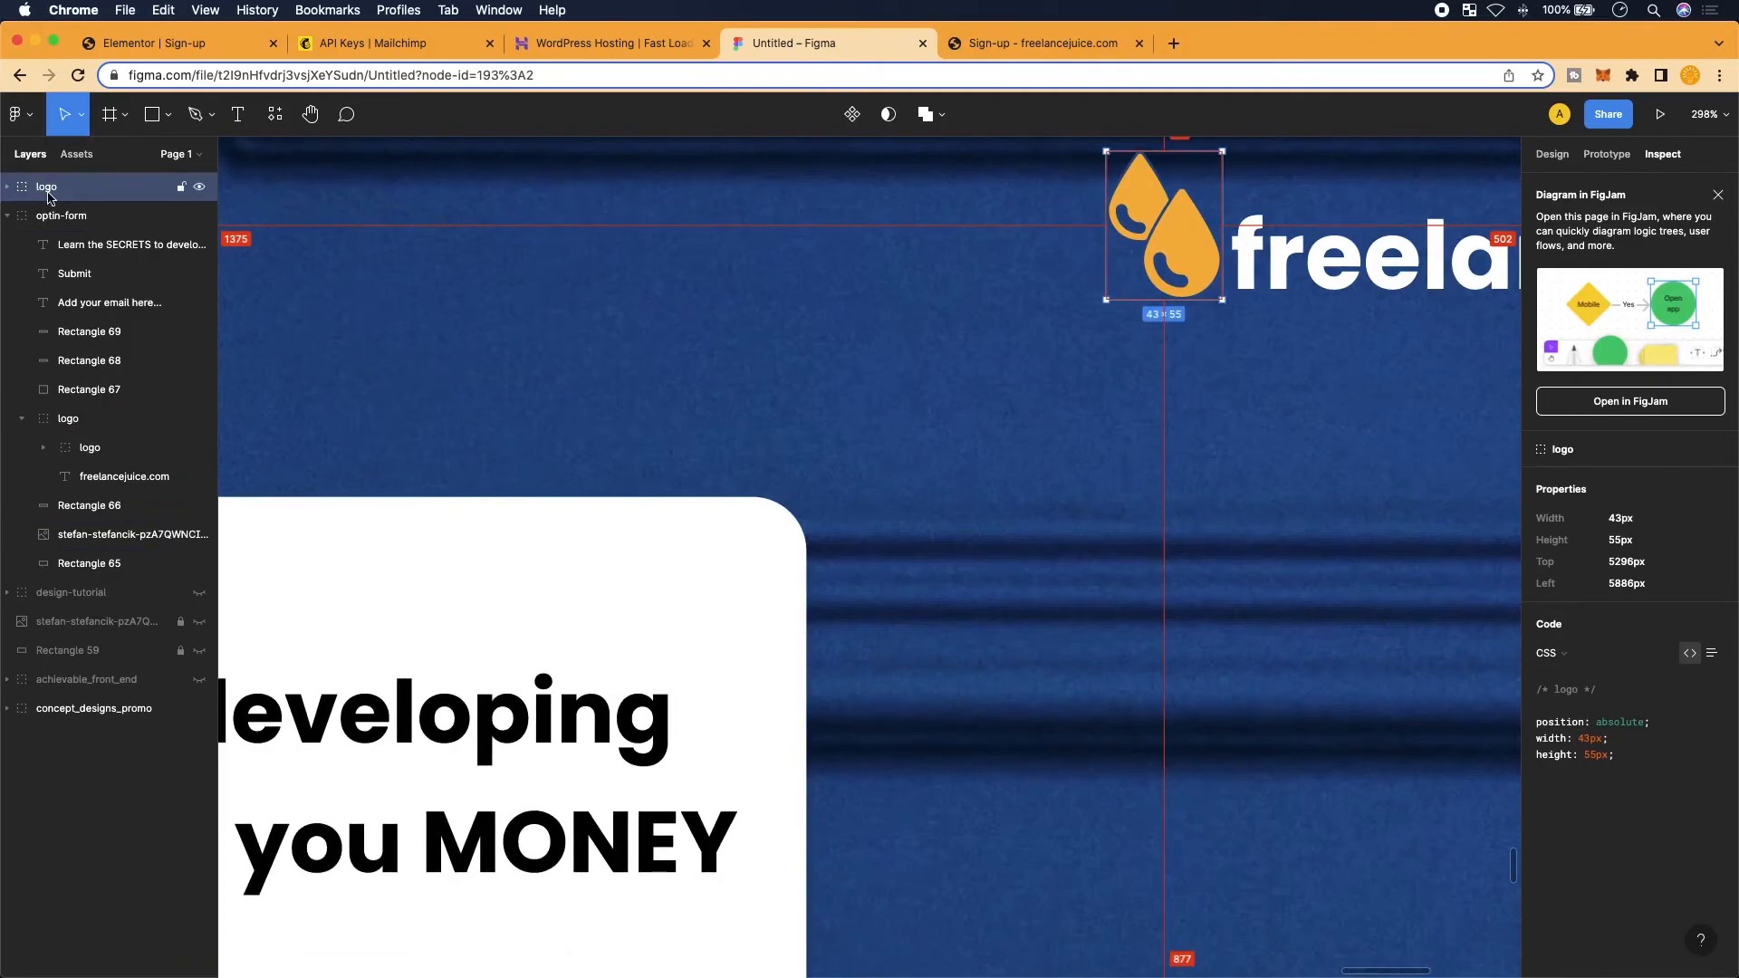
scroll(1132, 240, "down", 10)
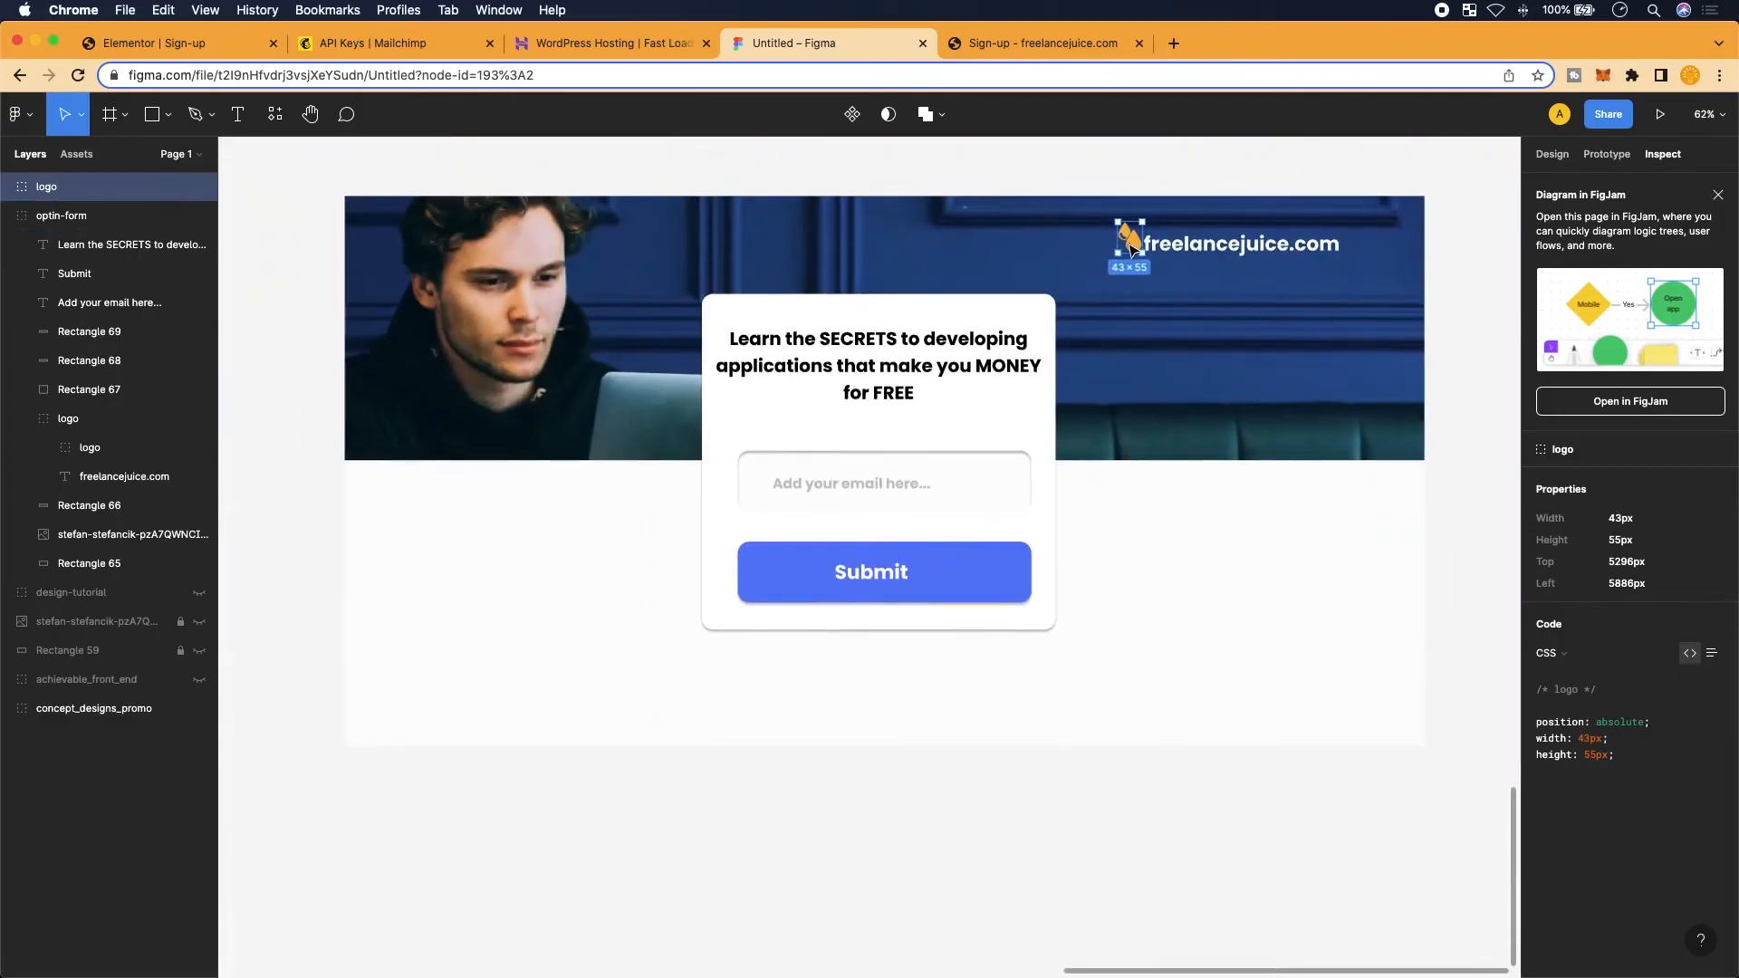
left_click_drag(1132, 247, 1308, 480)
scroll(1308, 453, "up", 10)
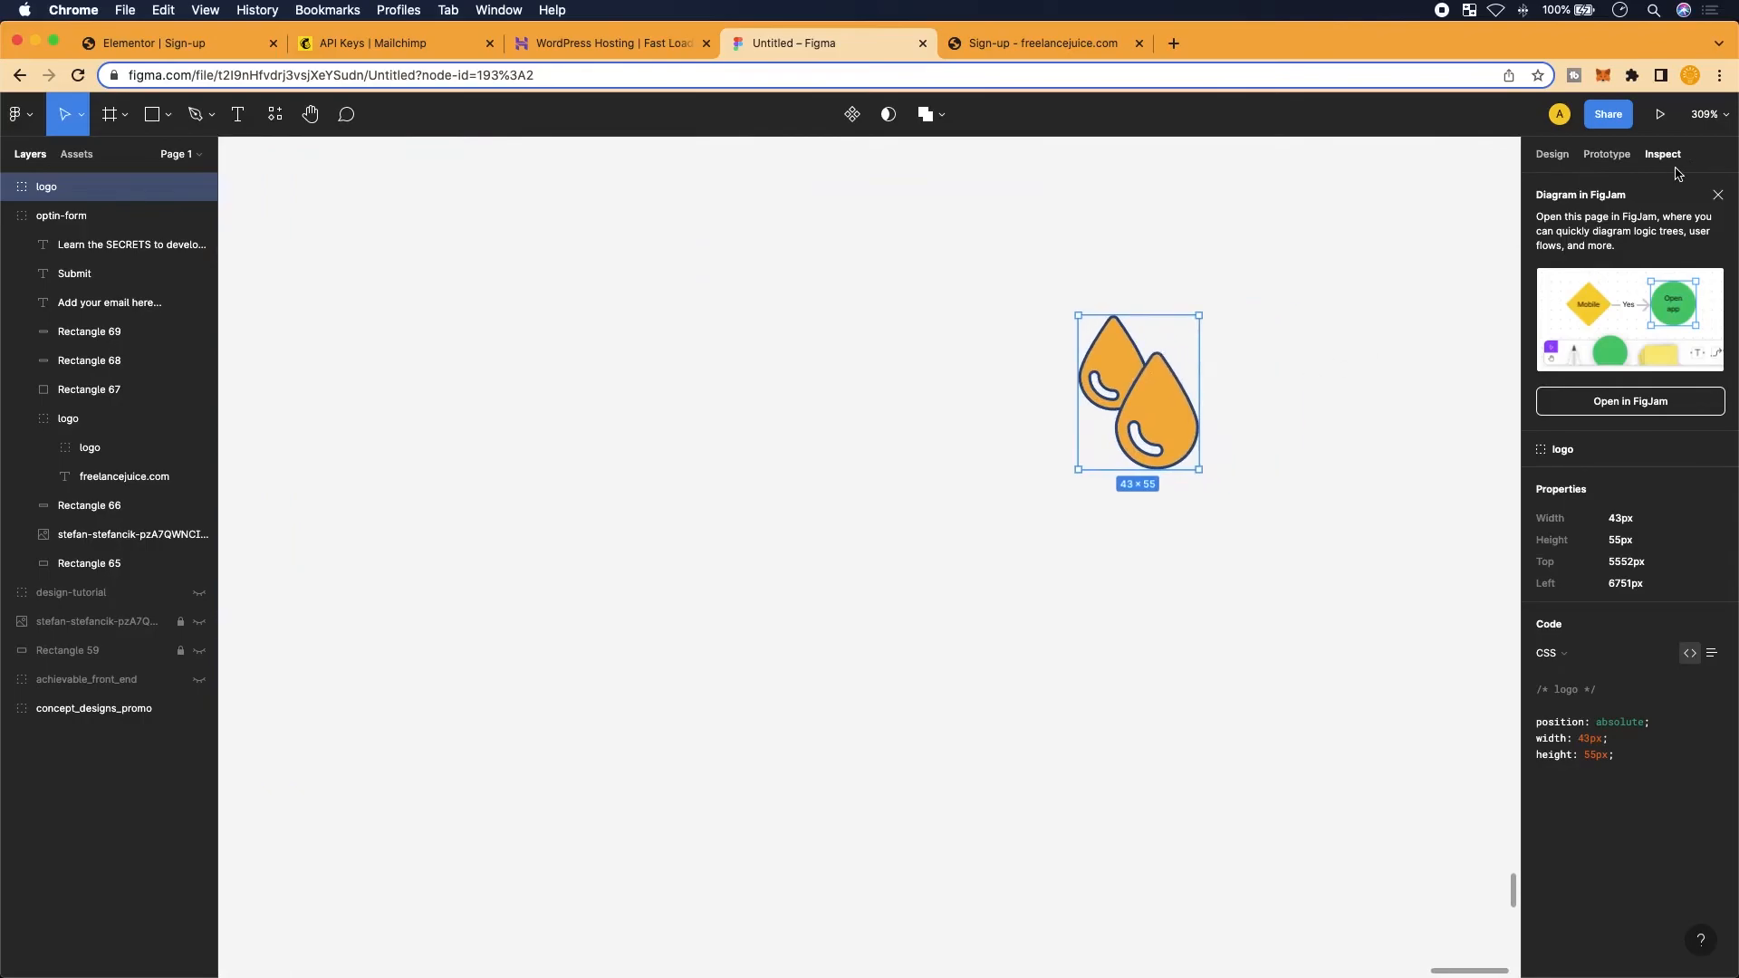
Enlarge the drop-icon copy to about 239×308
left_click(1550, 154)
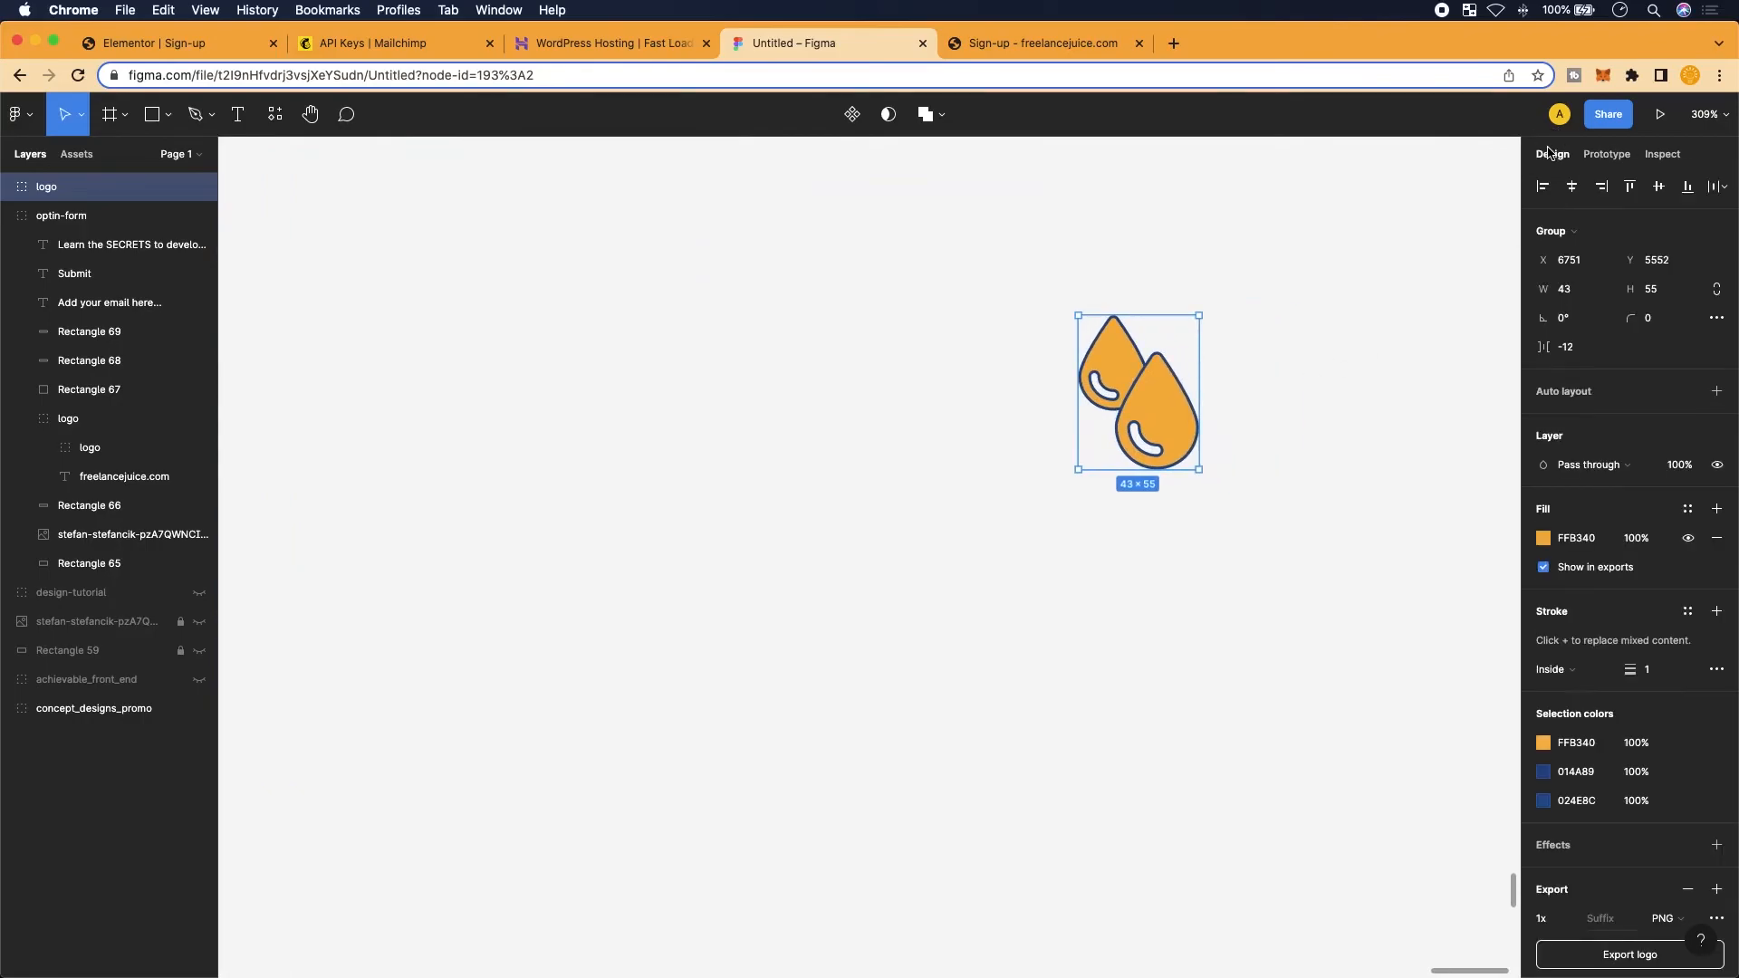
right_click(1199, 468)
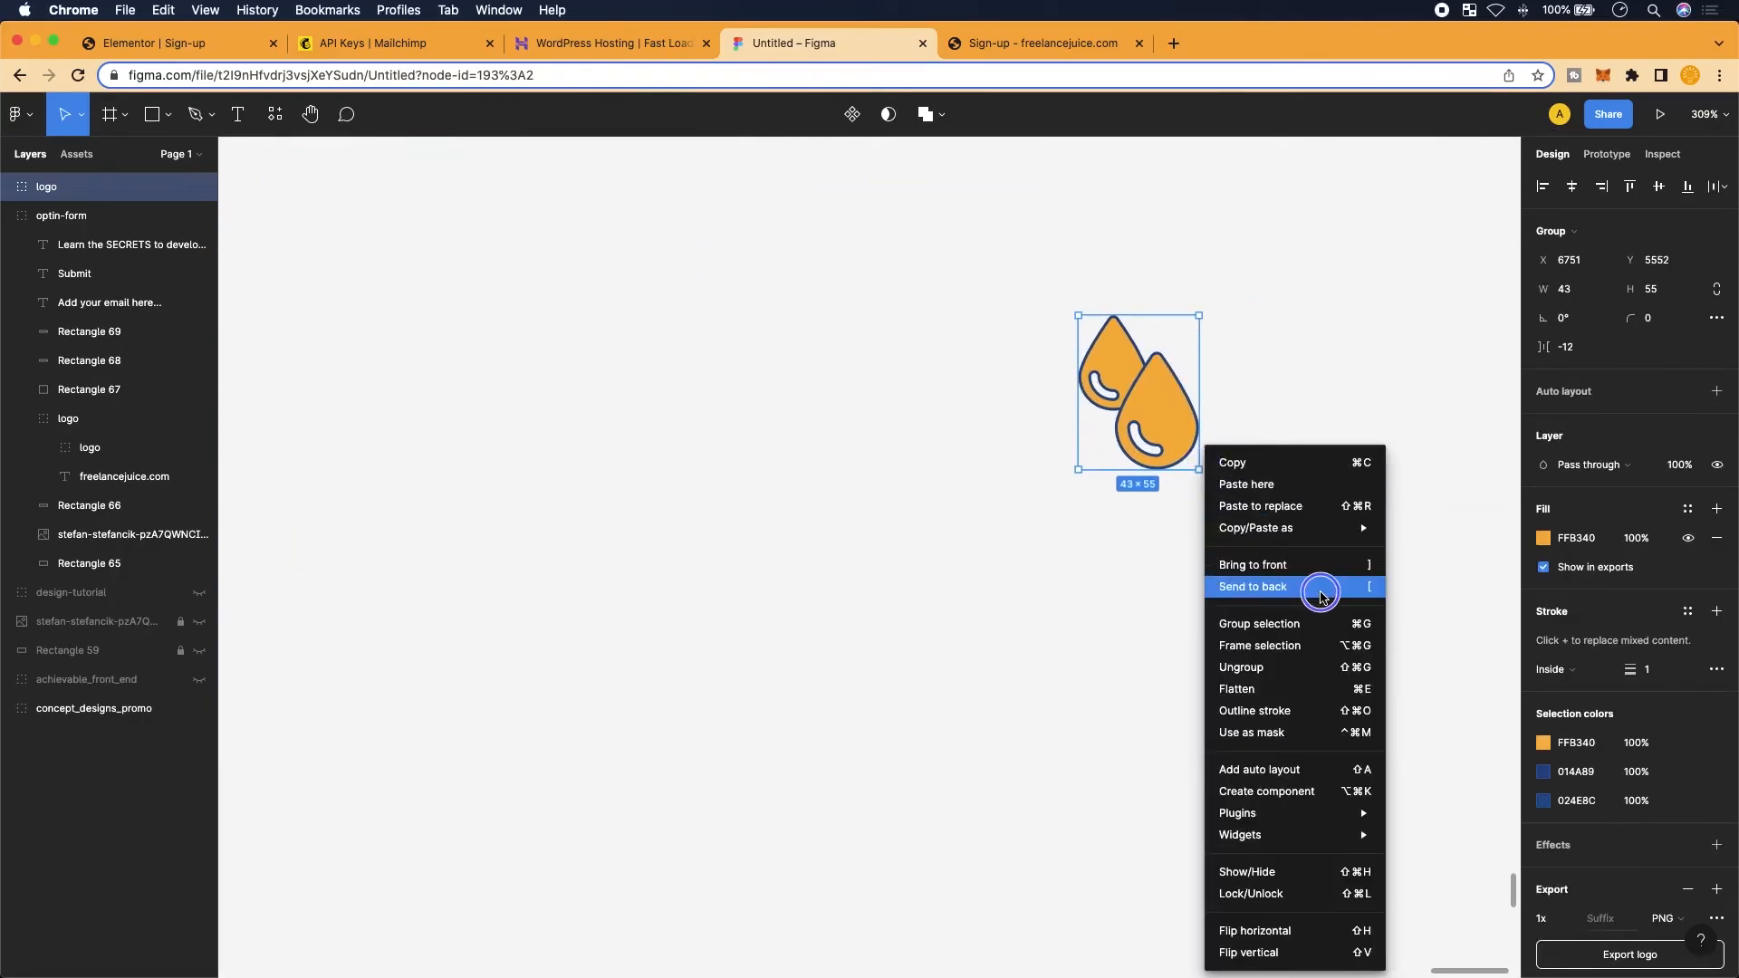
left_click(1313, 584)
key("super+z")
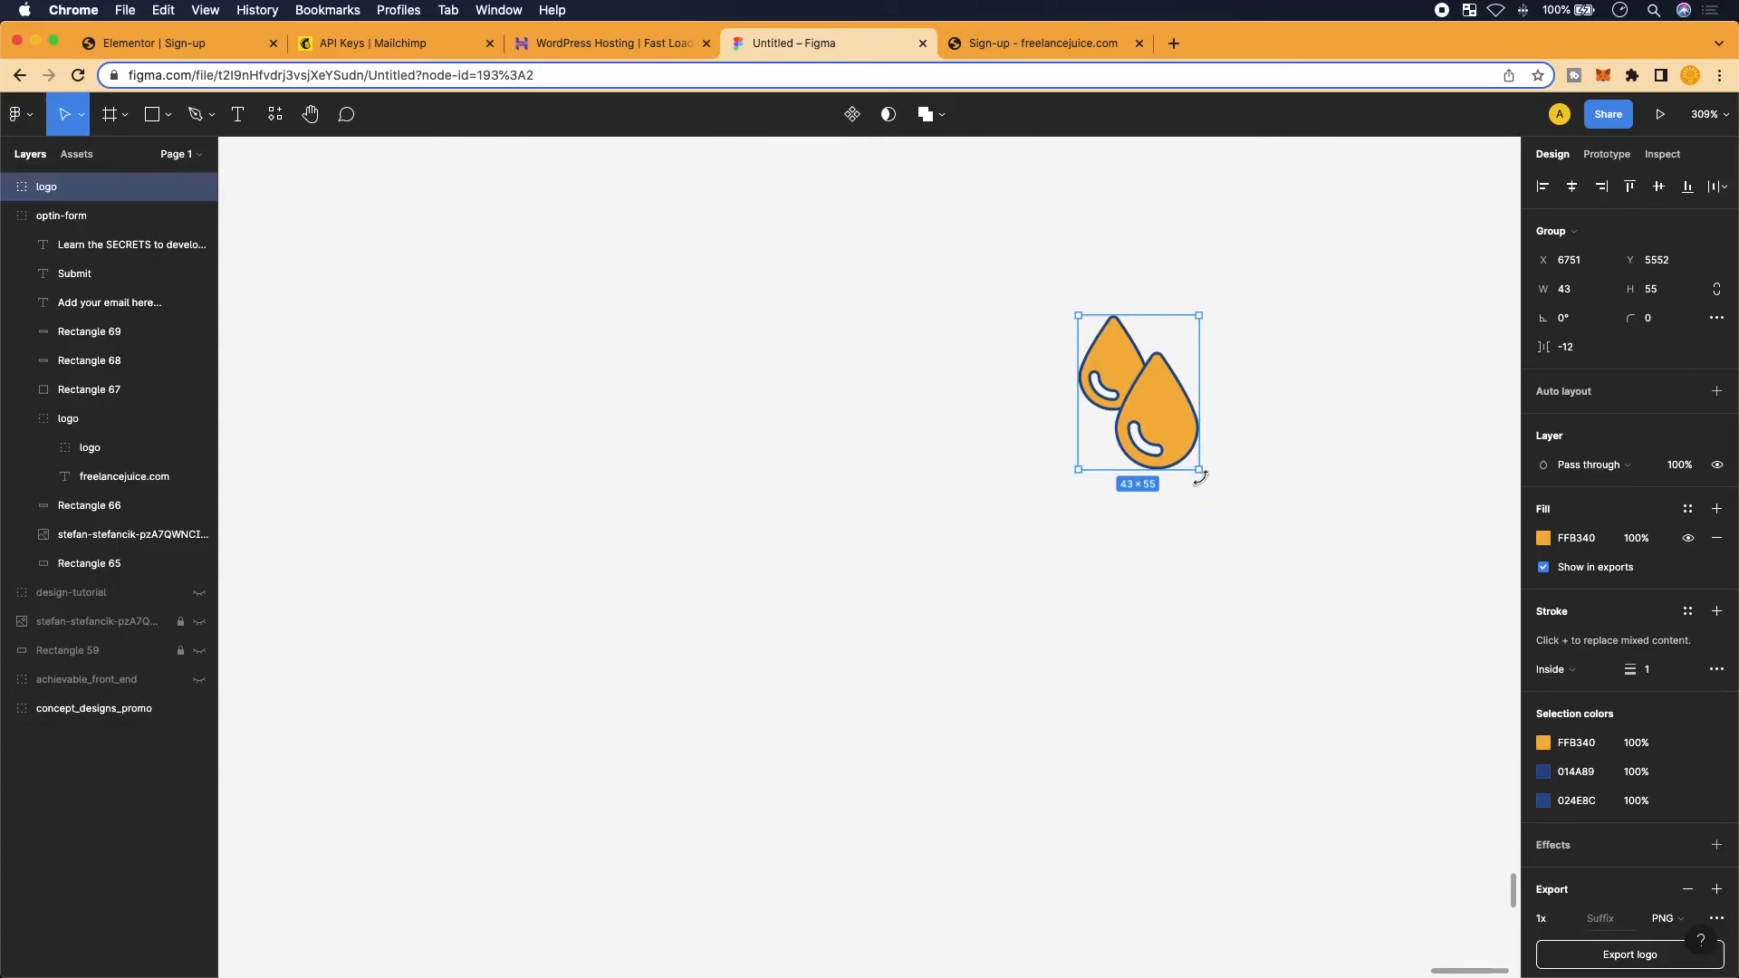
left_click_drag(1195, 472, 1395, 737)
scroll(1313, 609, "down", 5)
key("shift+2")
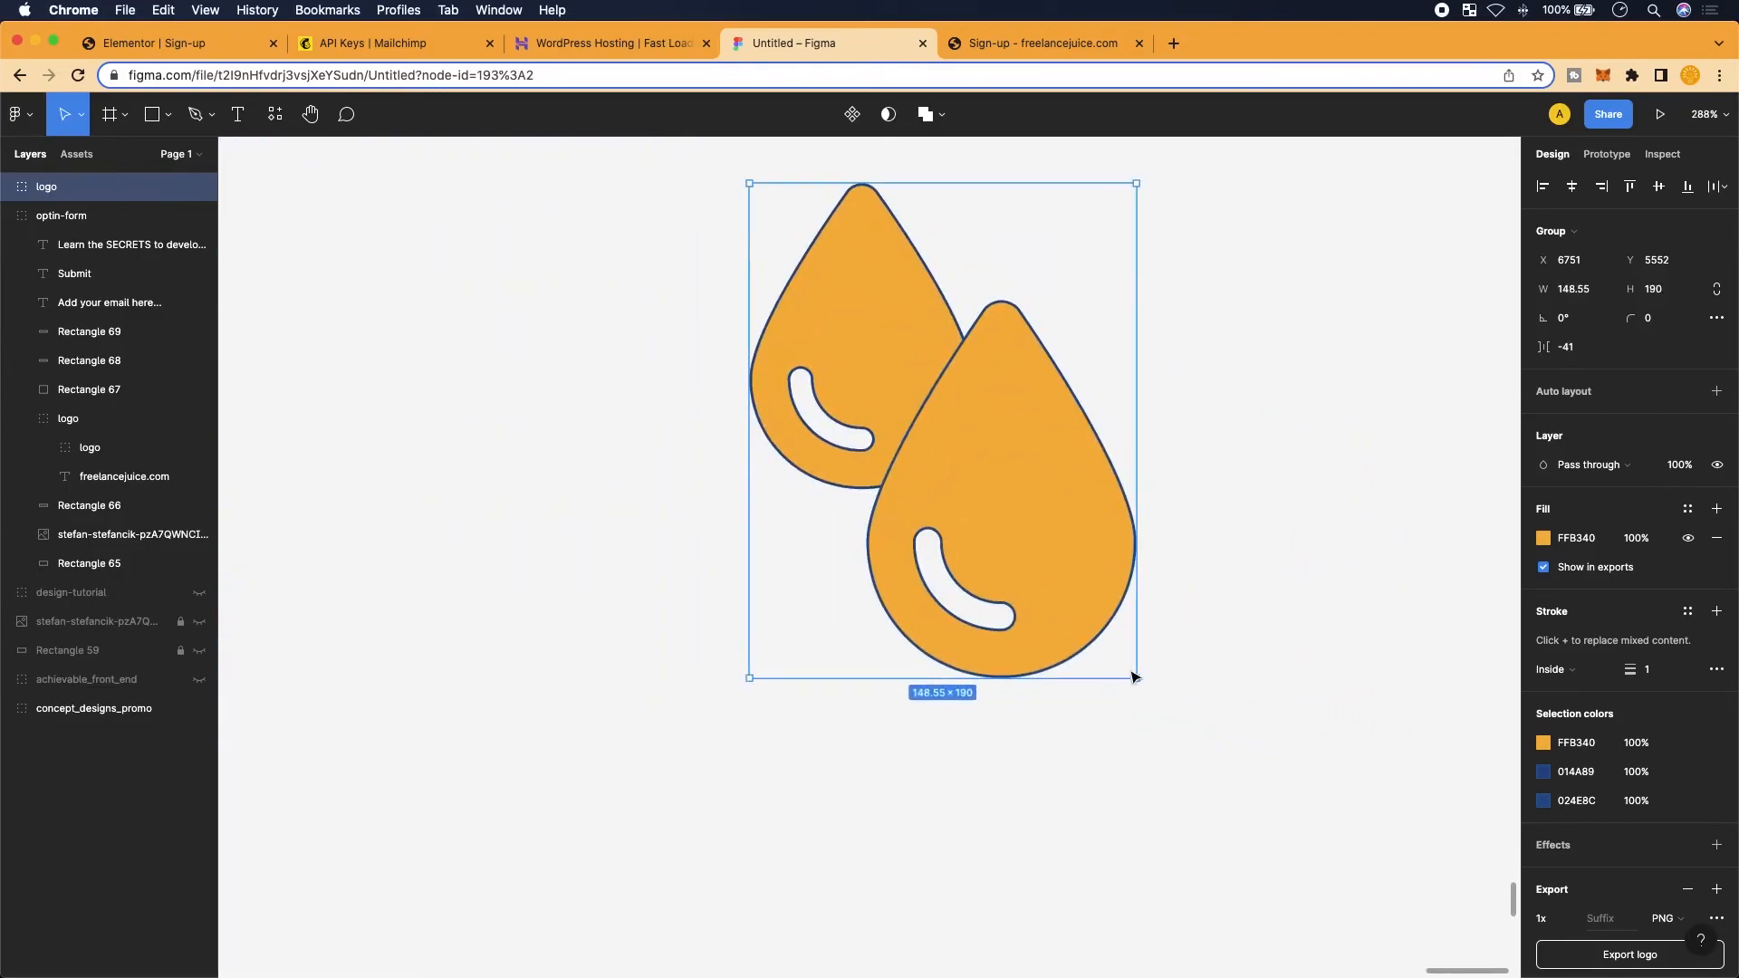
left_click_drag(1137, 678, 1312, 885)
scroll(1313, 885, "down", 5)
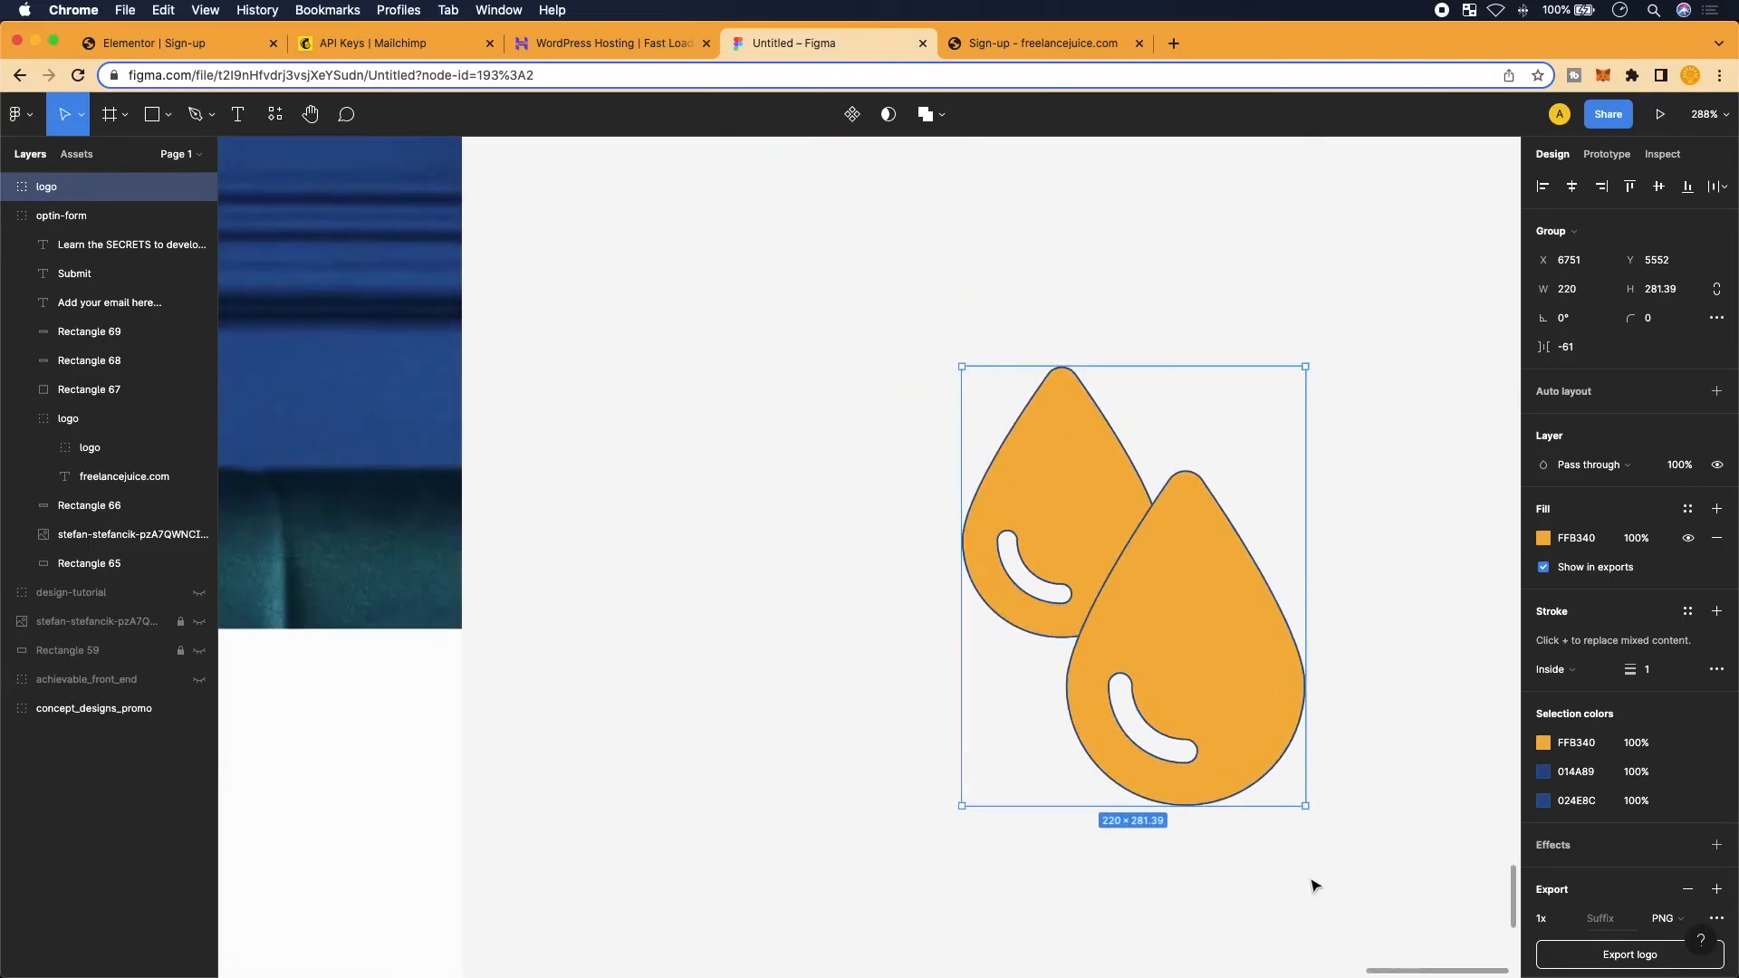
left_click_drag(1308, 810, 1335, 848)
scroll(1595, 913, "down", 2)
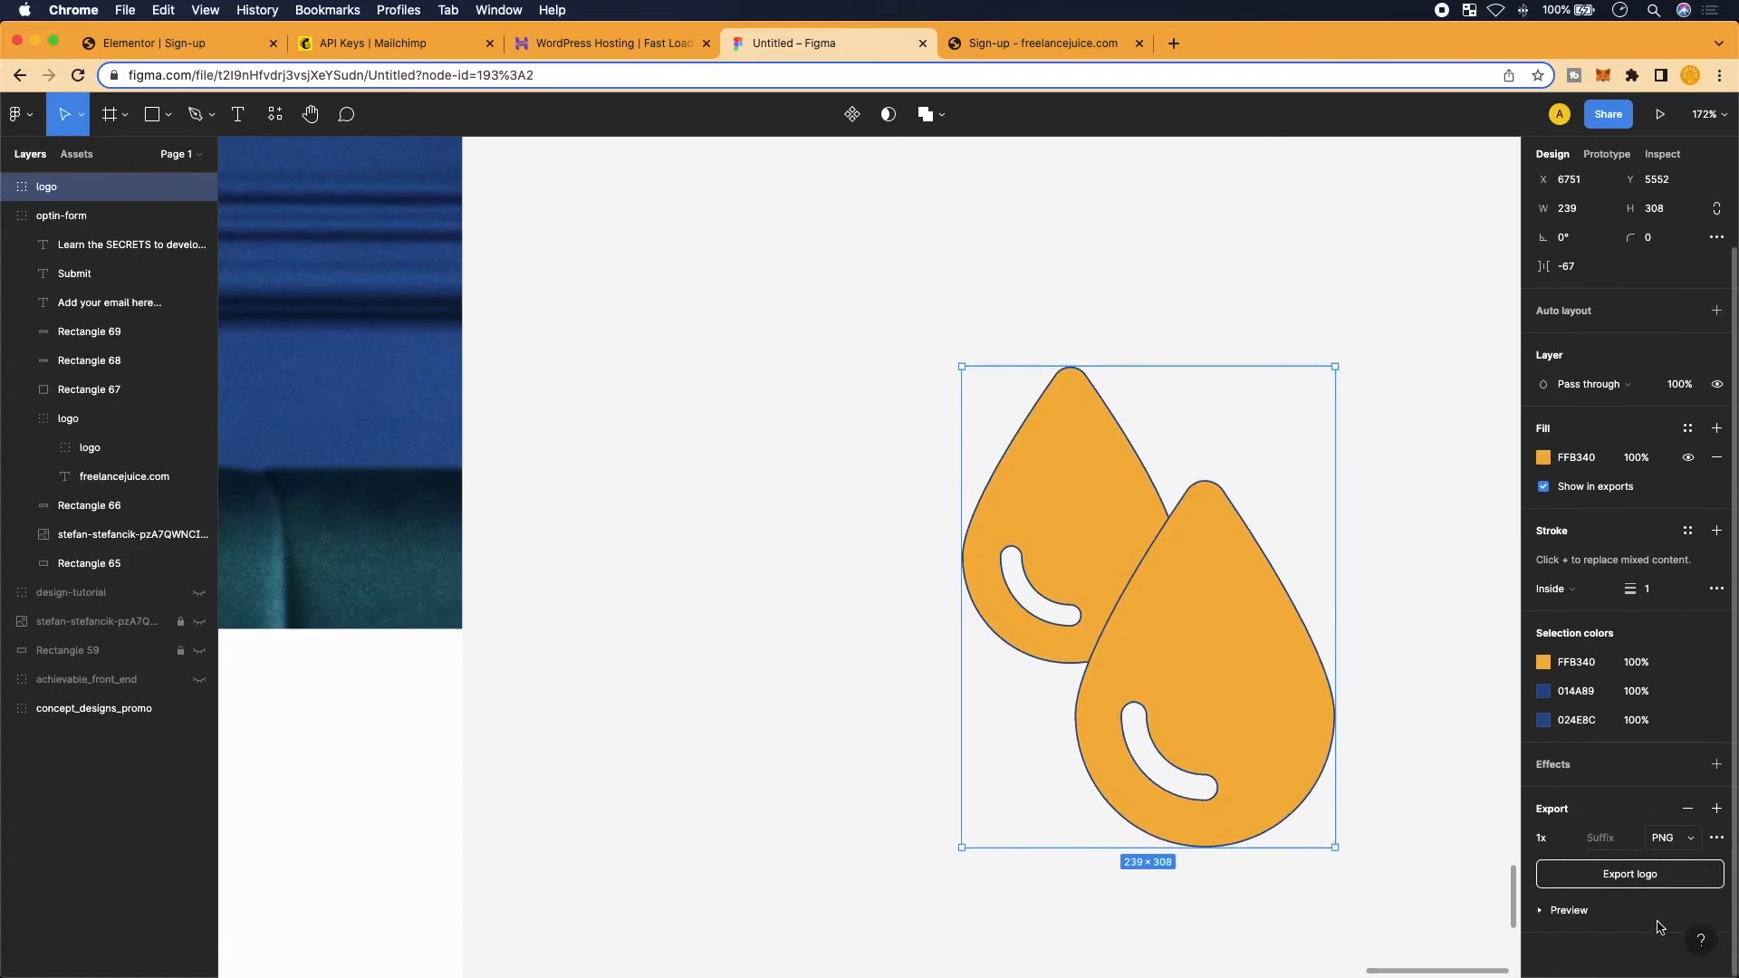
Export the enlarged logo as a 2x PNG
left_click(1565, 838)
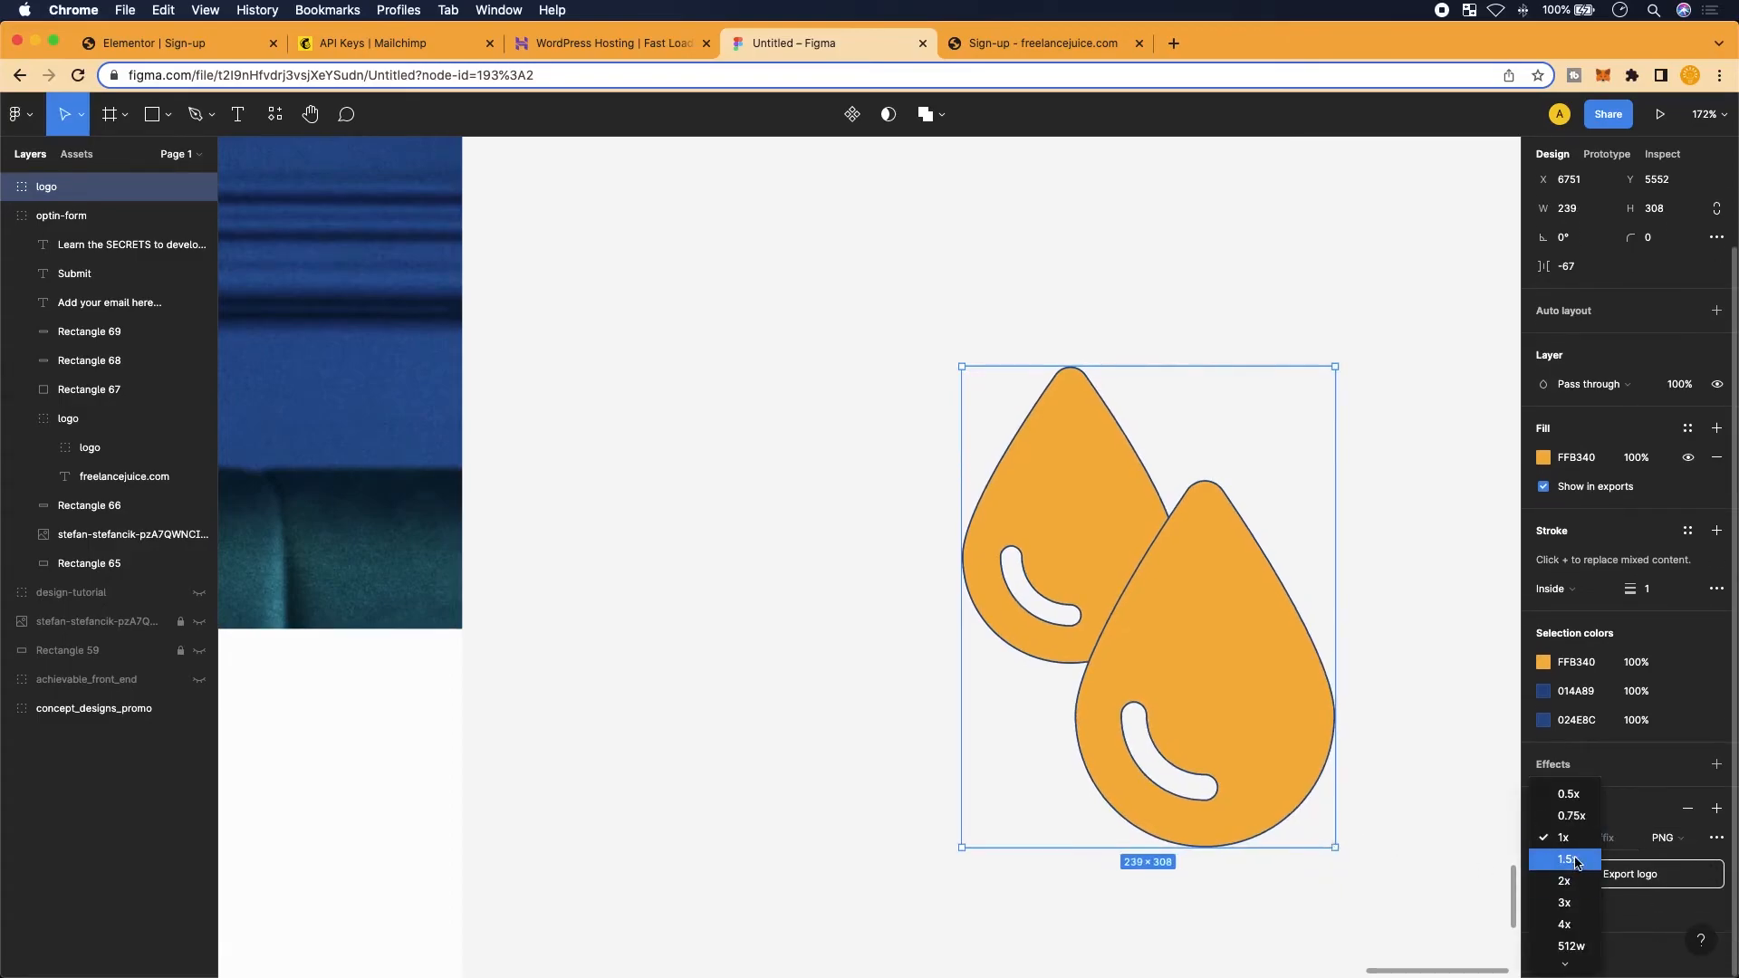
left_click(1576, 882)
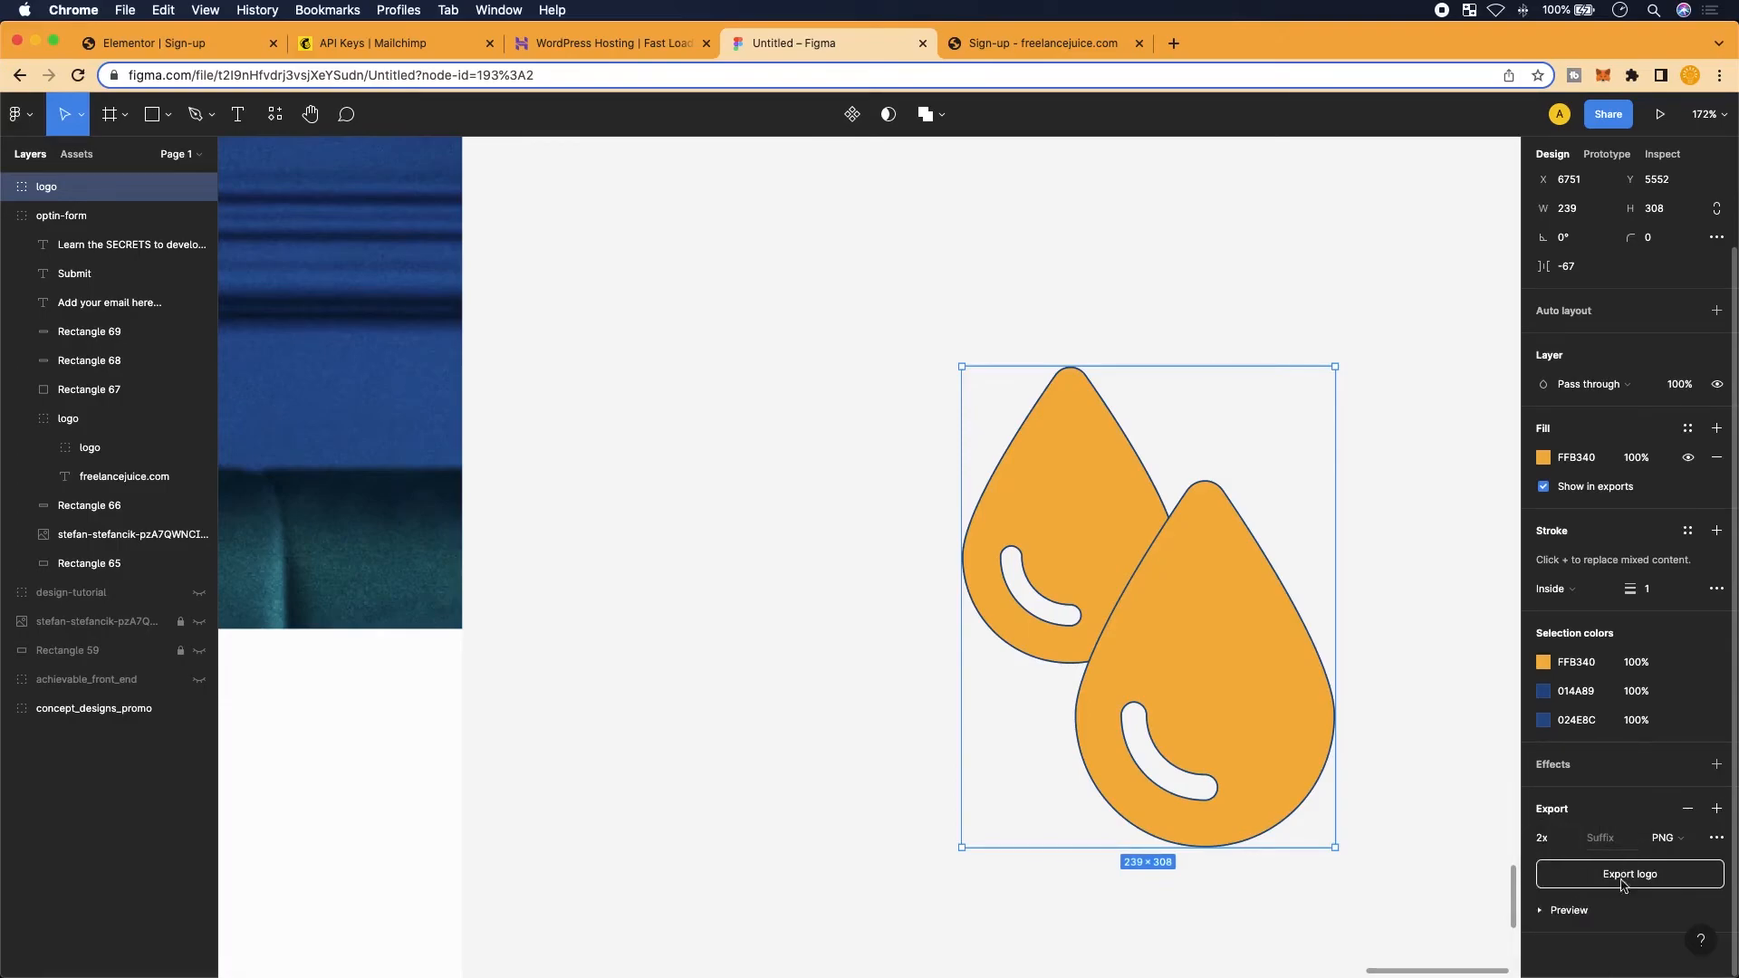
left_click(1600, 874)
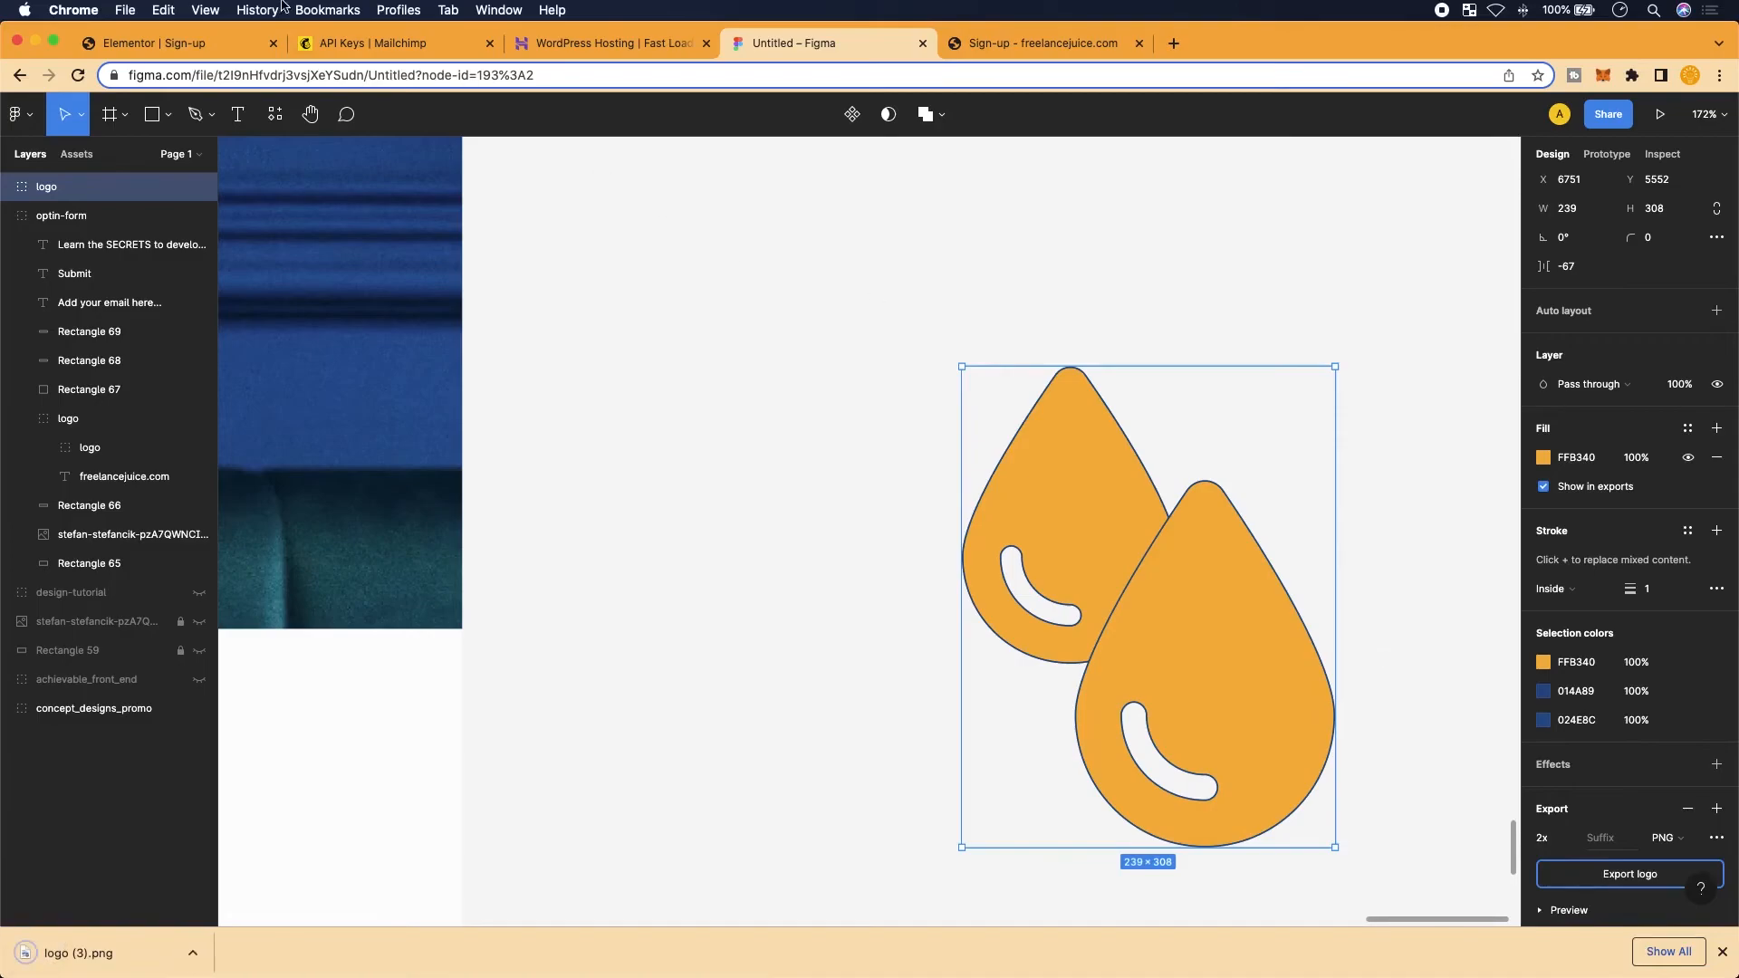
left_click(215, 48)
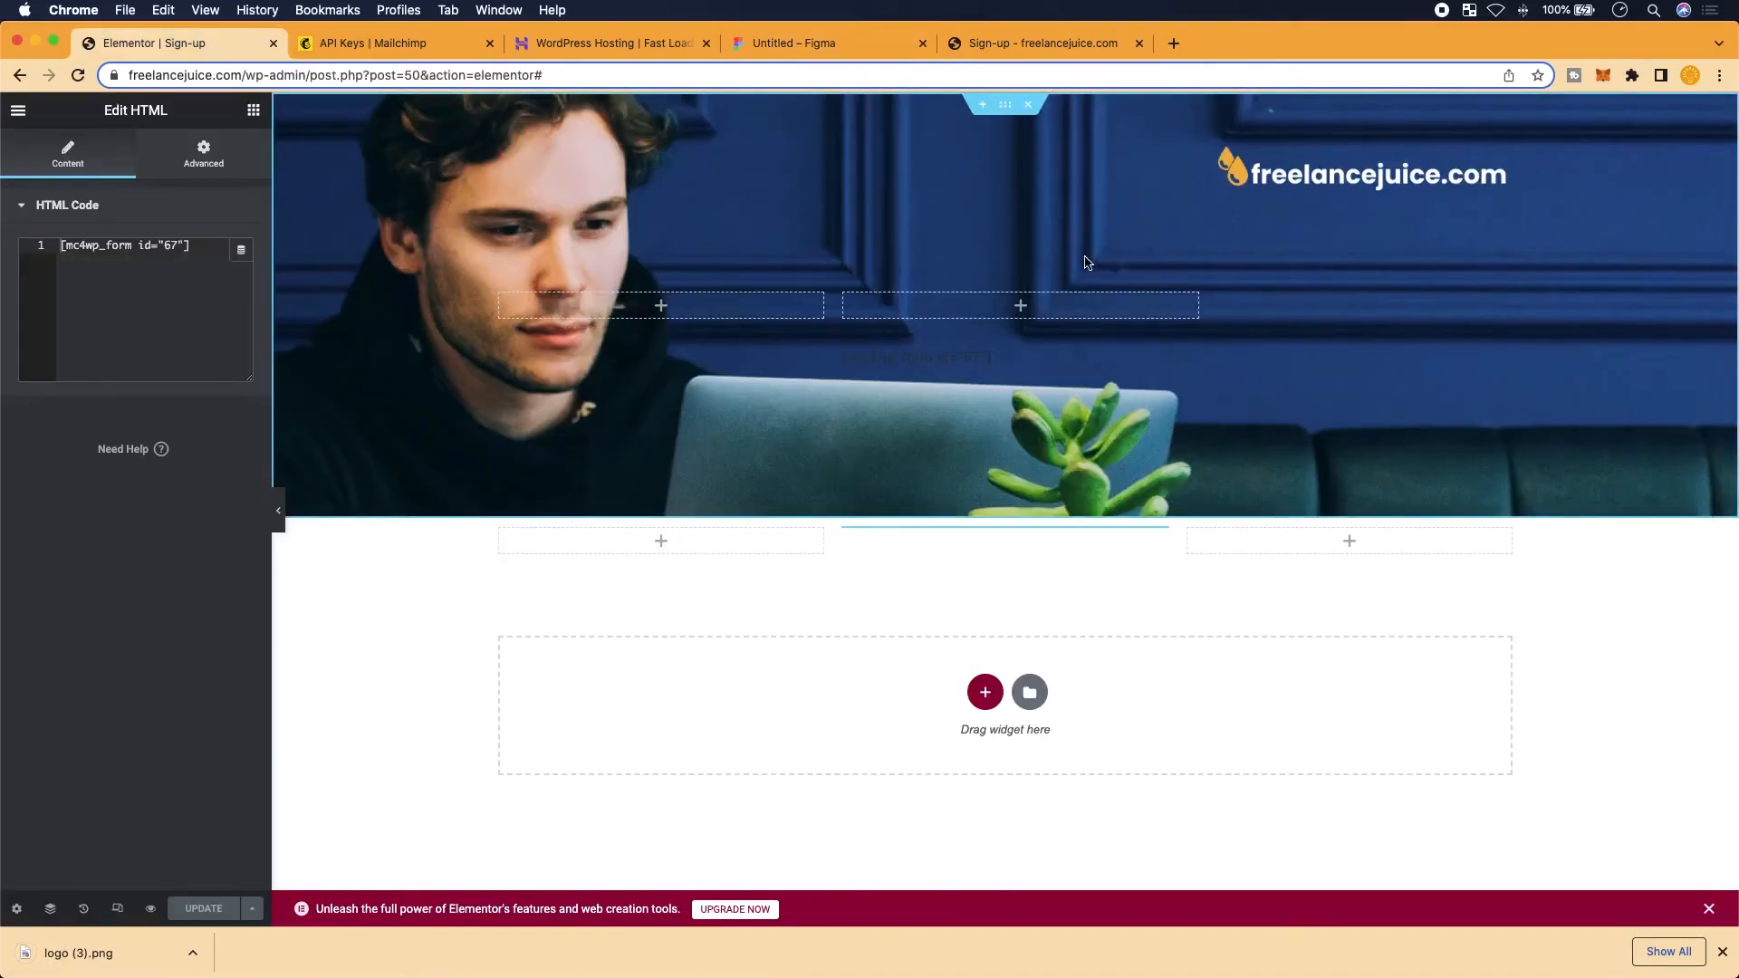
Select the freelancejuice.com logo and preview the page at 360 px mobile width
left_click(1373, 181)
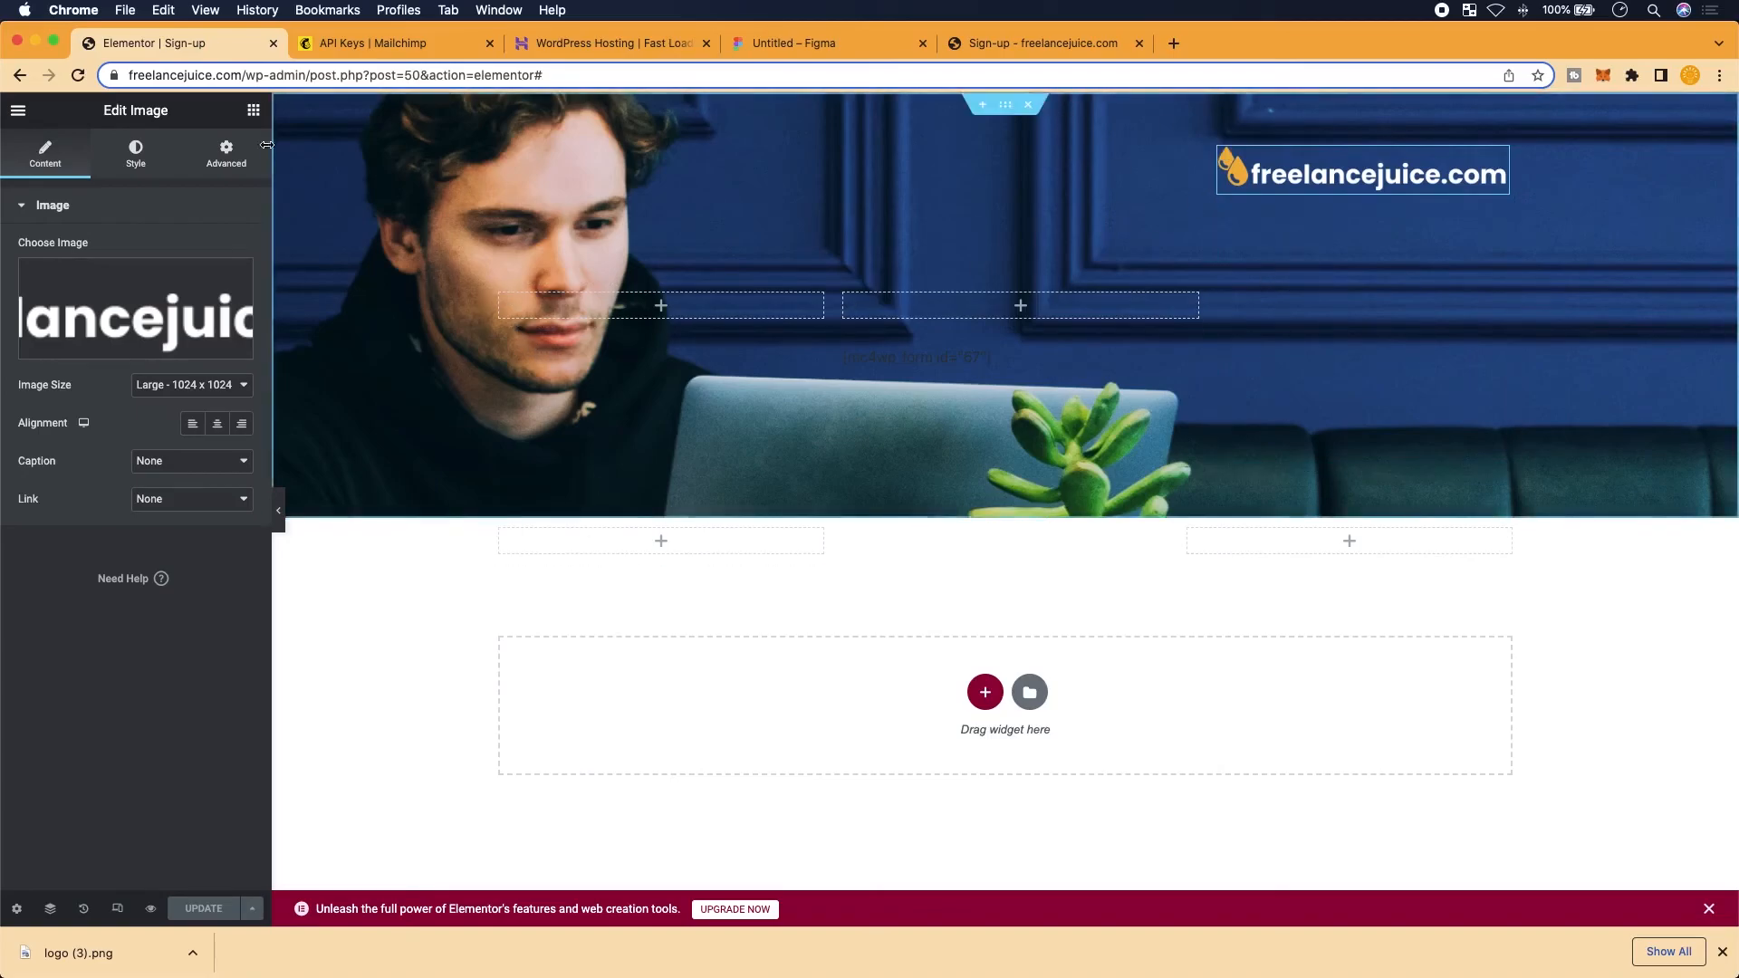
left_click(116, 909)
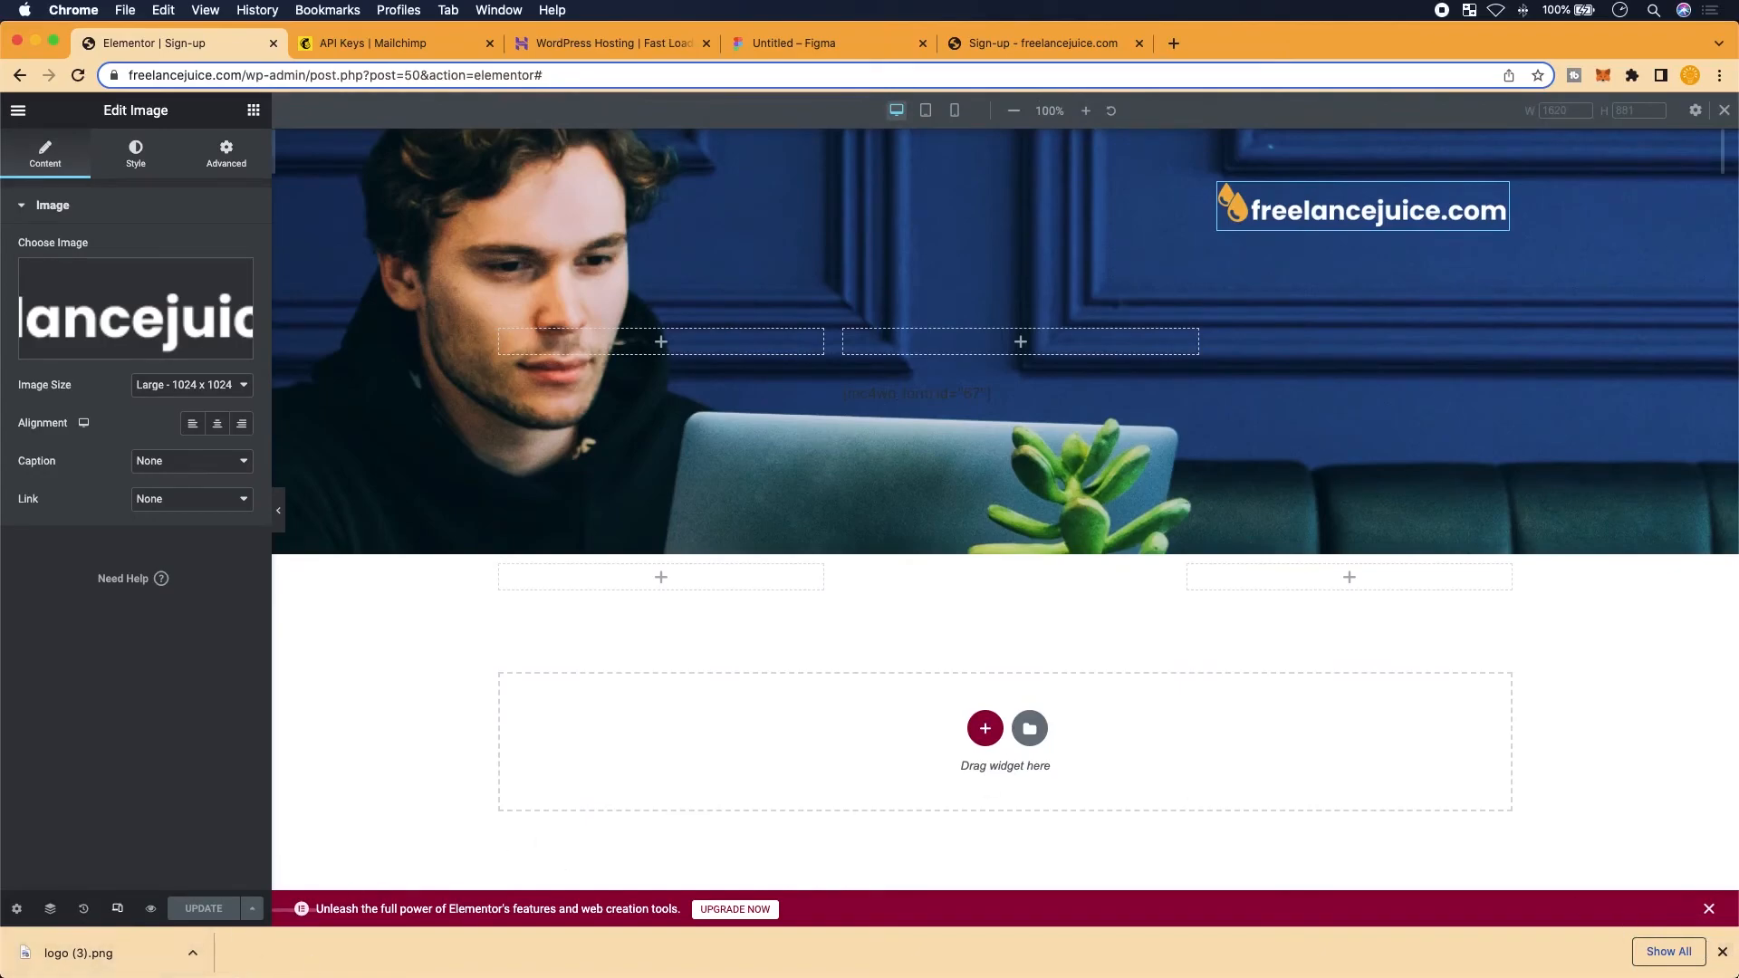
left_click(1723, 952)
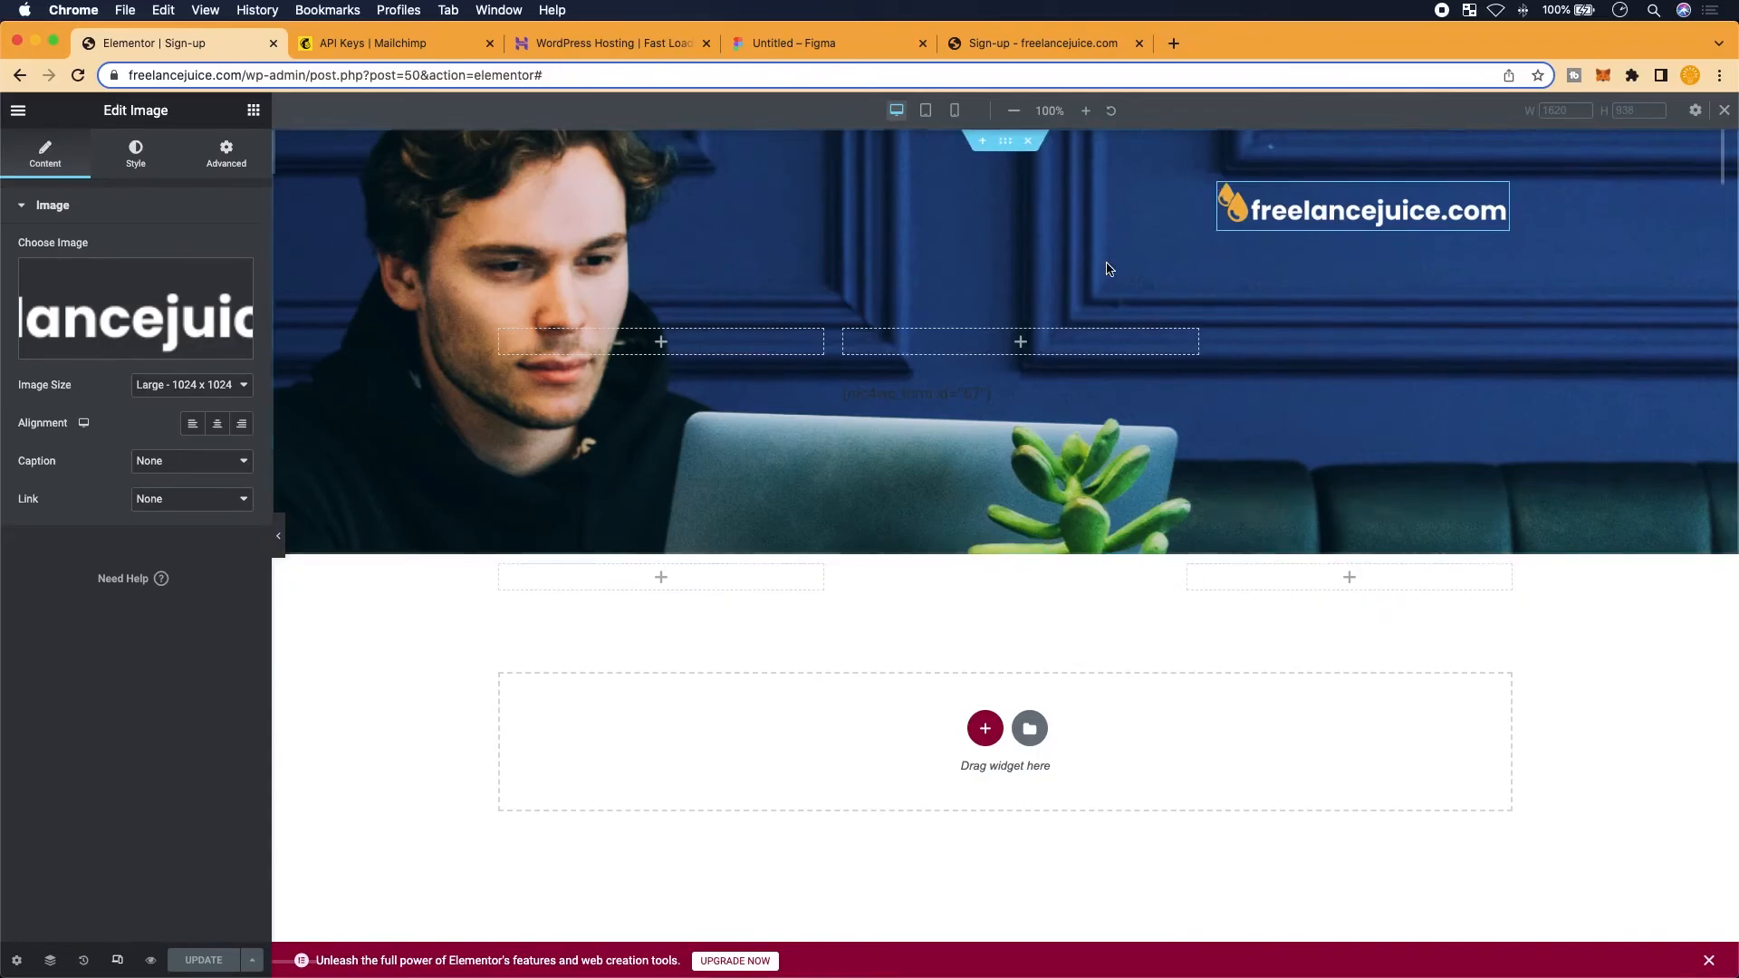
left_click(955, 111)
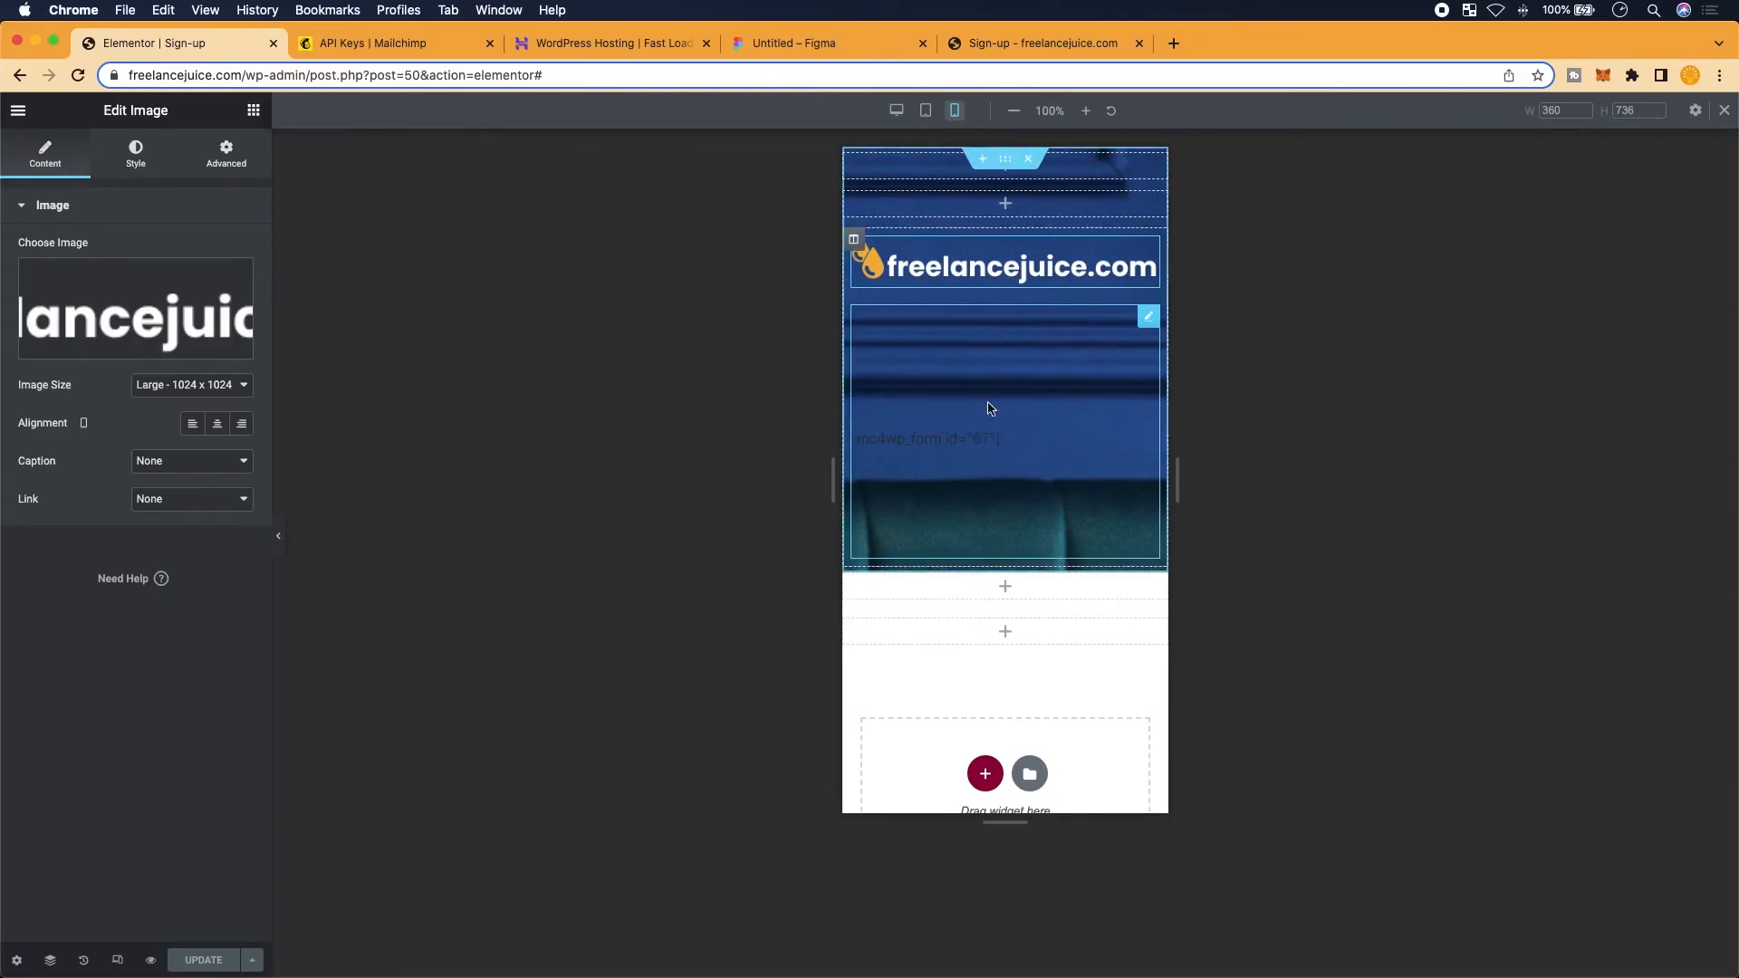
left_click(1010, 45)
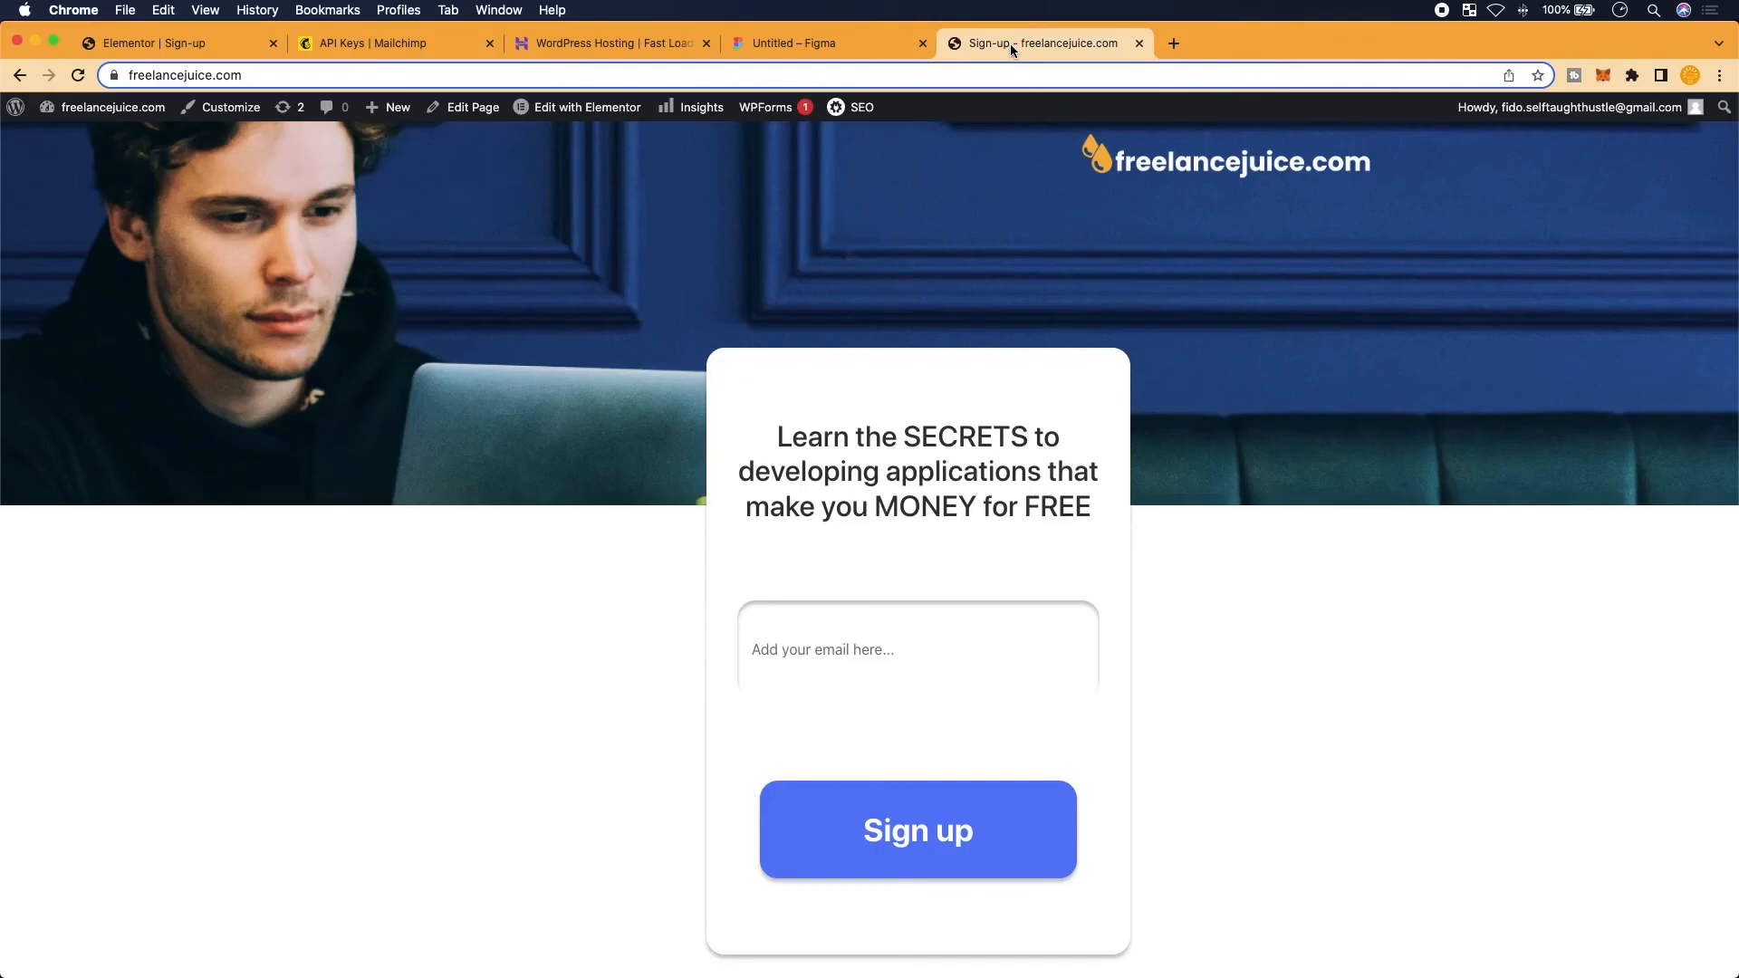
left_click_drag(1737, 407, 148, 505)
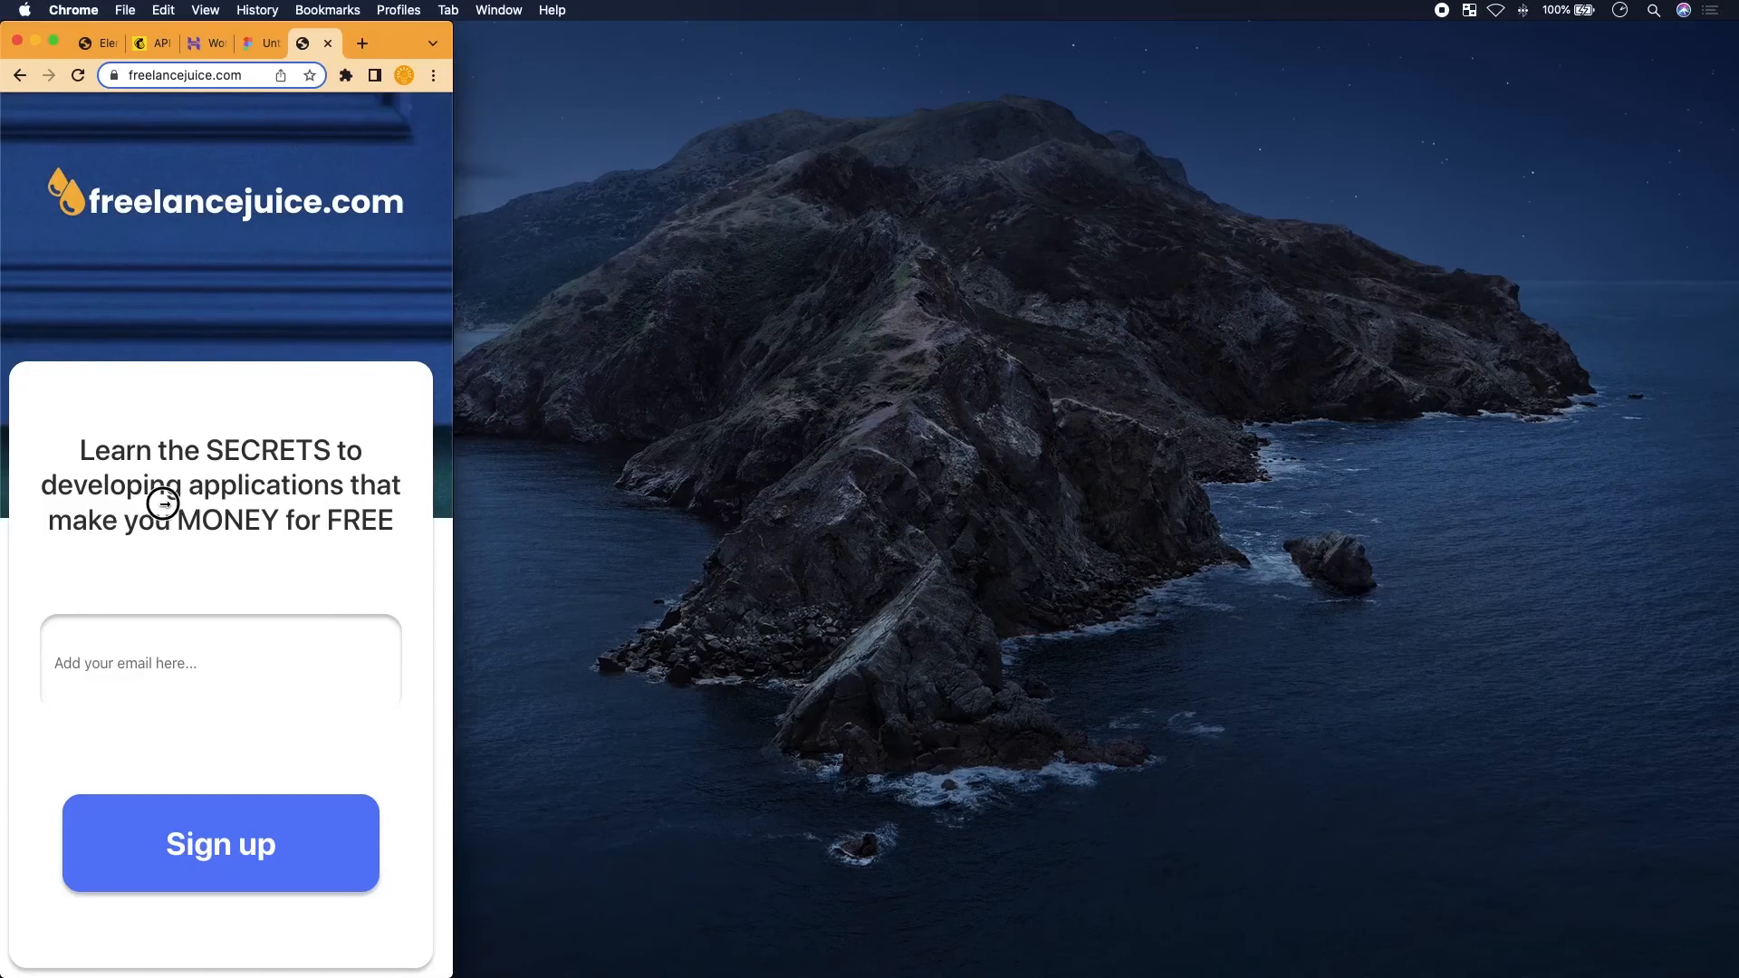
left_click_drag(161, 504, 1730, 752)
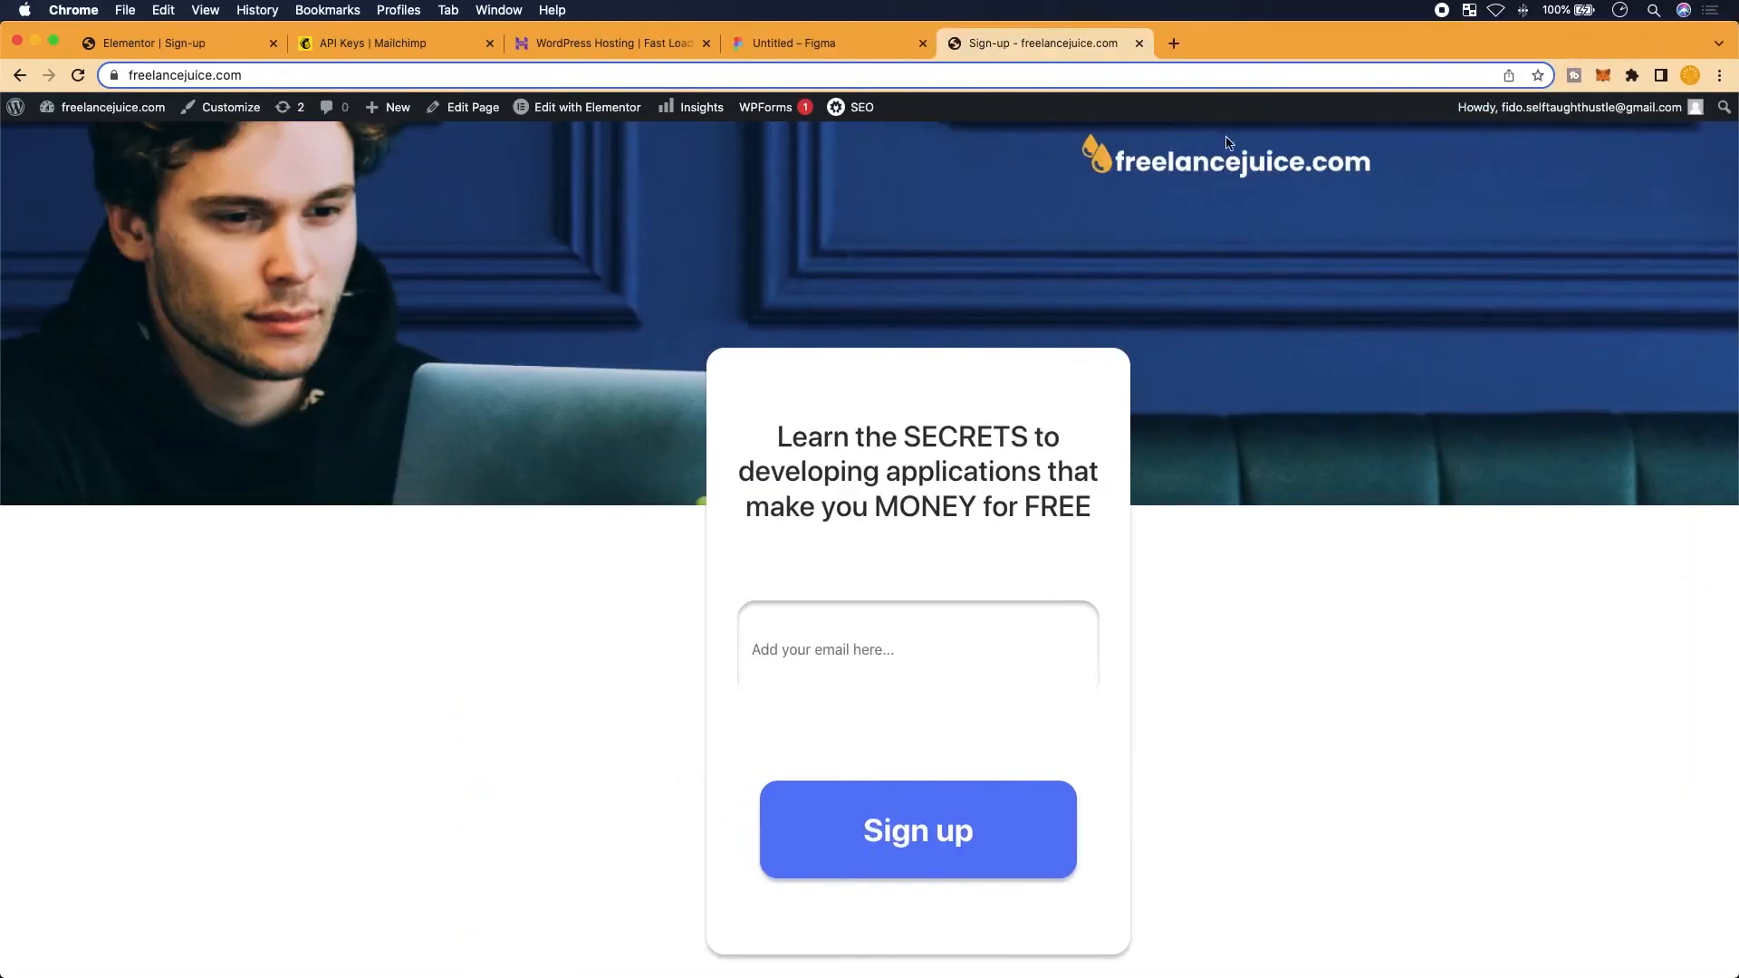
left_click(152, 45)
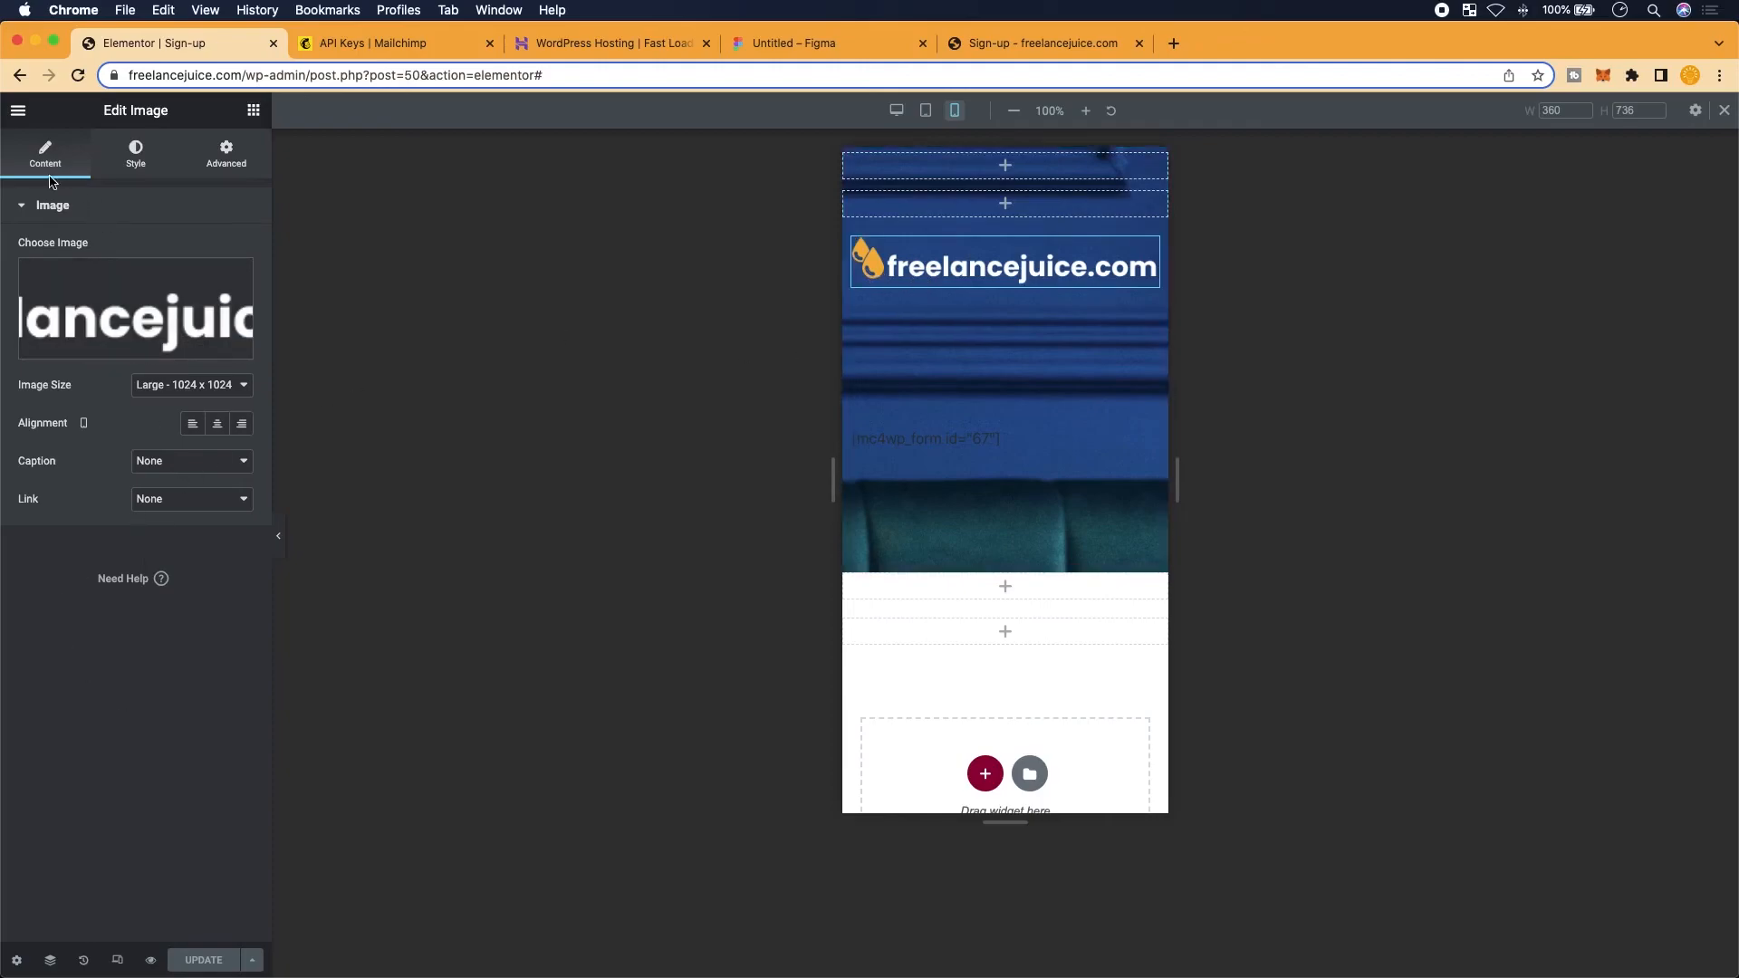
Turn on Hide On Mobile for the freelancejuice.com logo image widget
left_click(18, 110)
left_click(18, 110)
scroll(89, 666, "down", 4)
scroll(88, 668, "up", 4)
left_click_drag(1148, 247, 1019, 274)
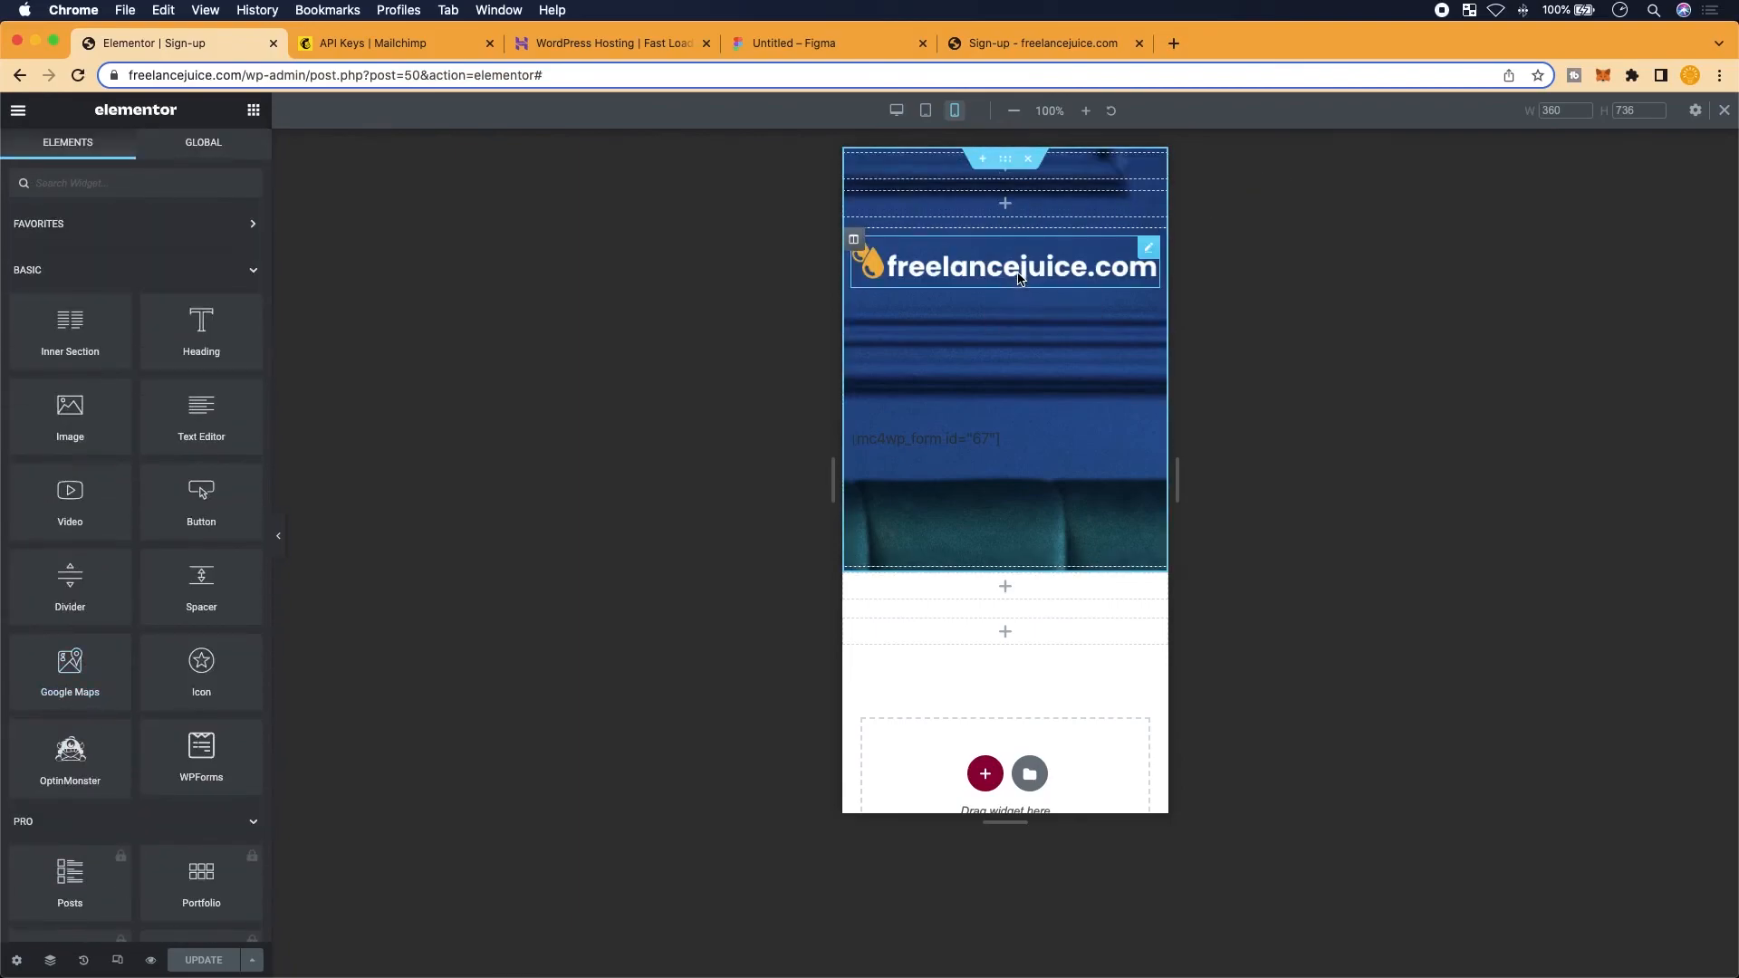
left_click(1019, 278)
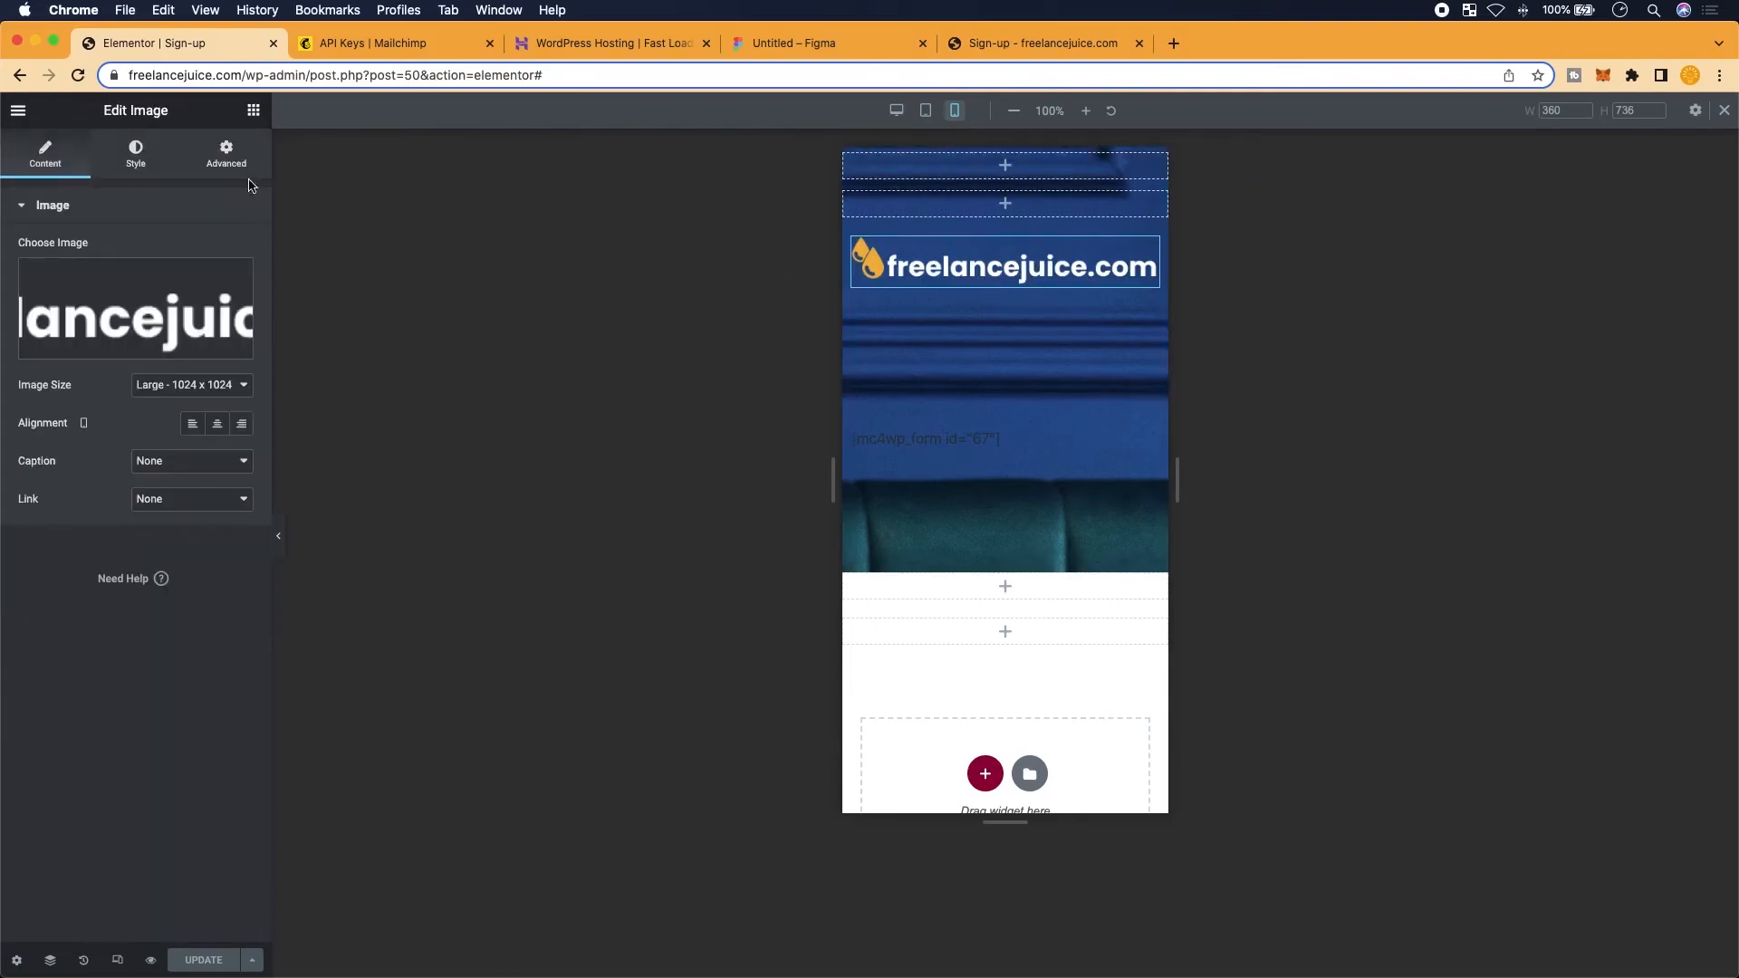
left_click(227, 154)
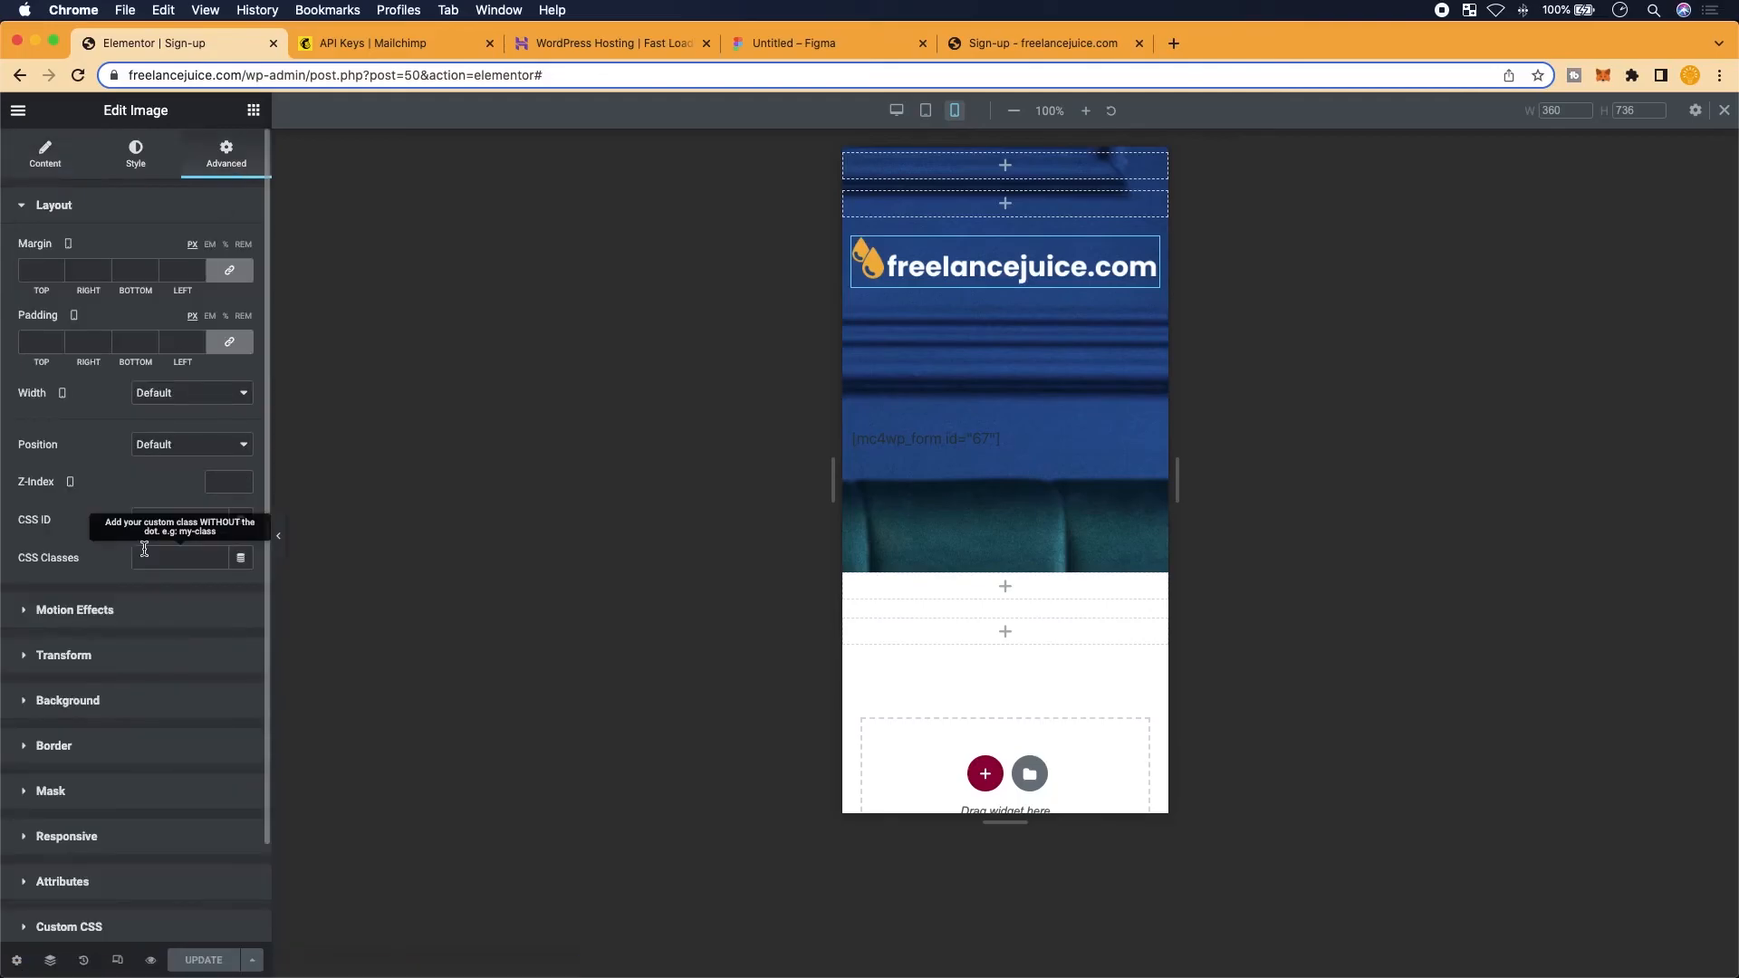
scroll(94, 755, "down", 2)
scroll(69, 806, "up", 5)
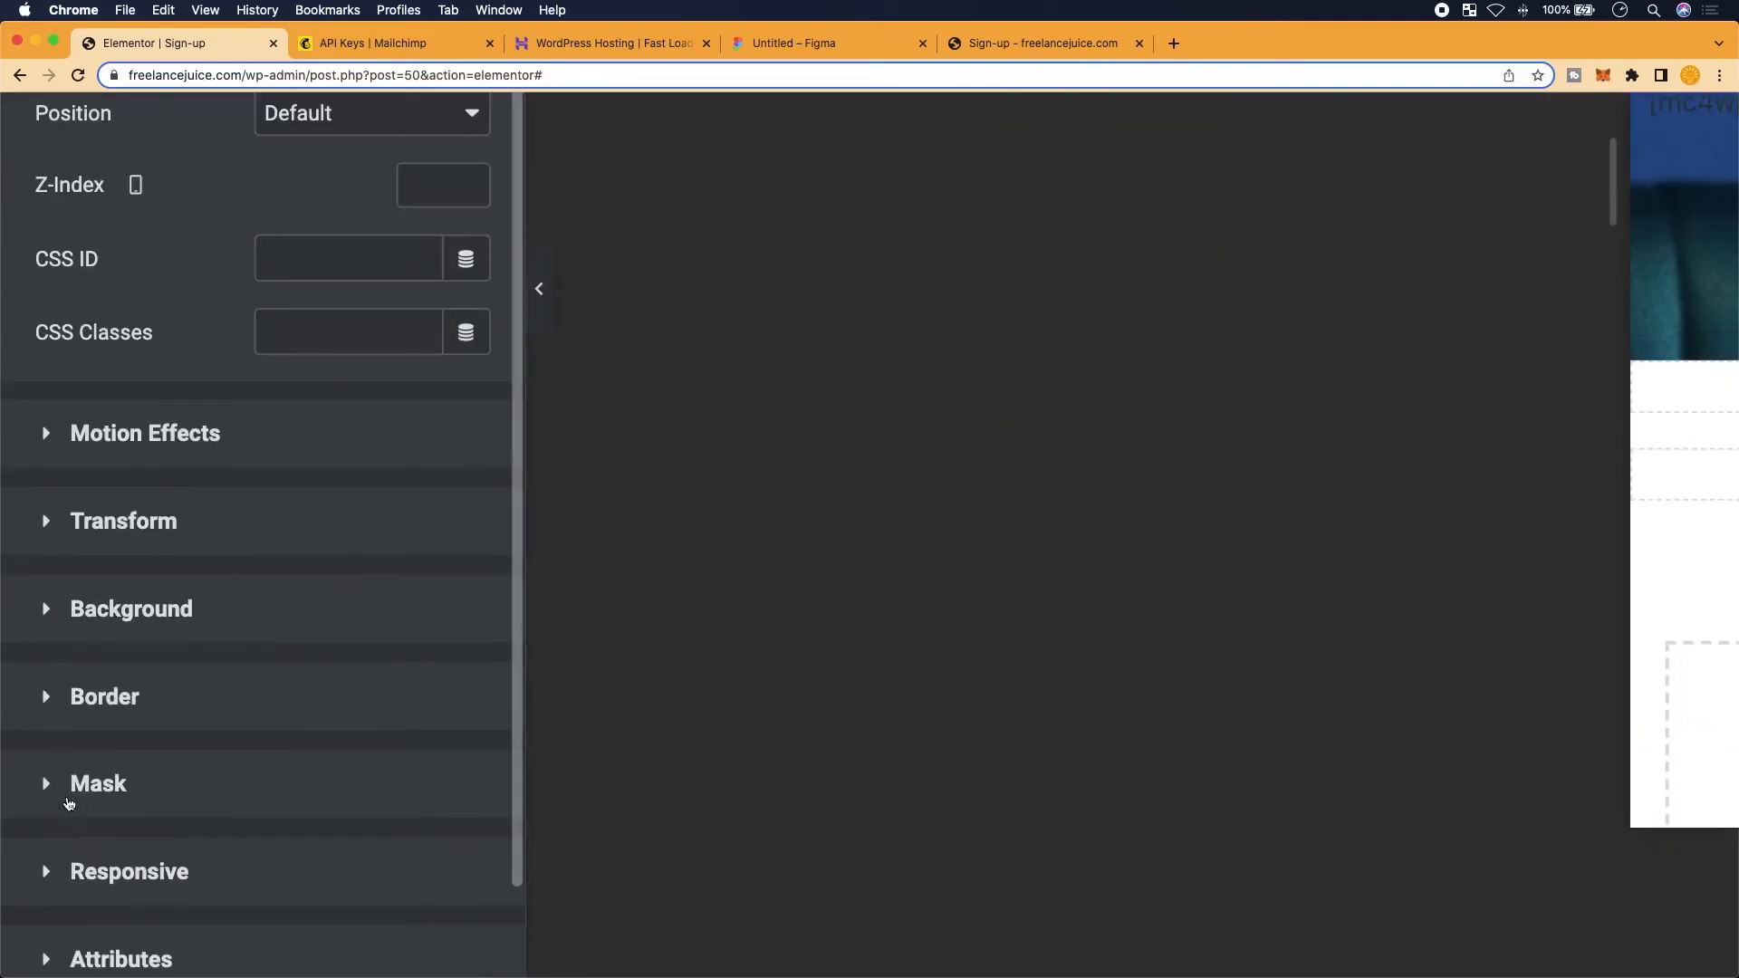
left_click(102, 870)
scroll(204, 640, "down", 5)
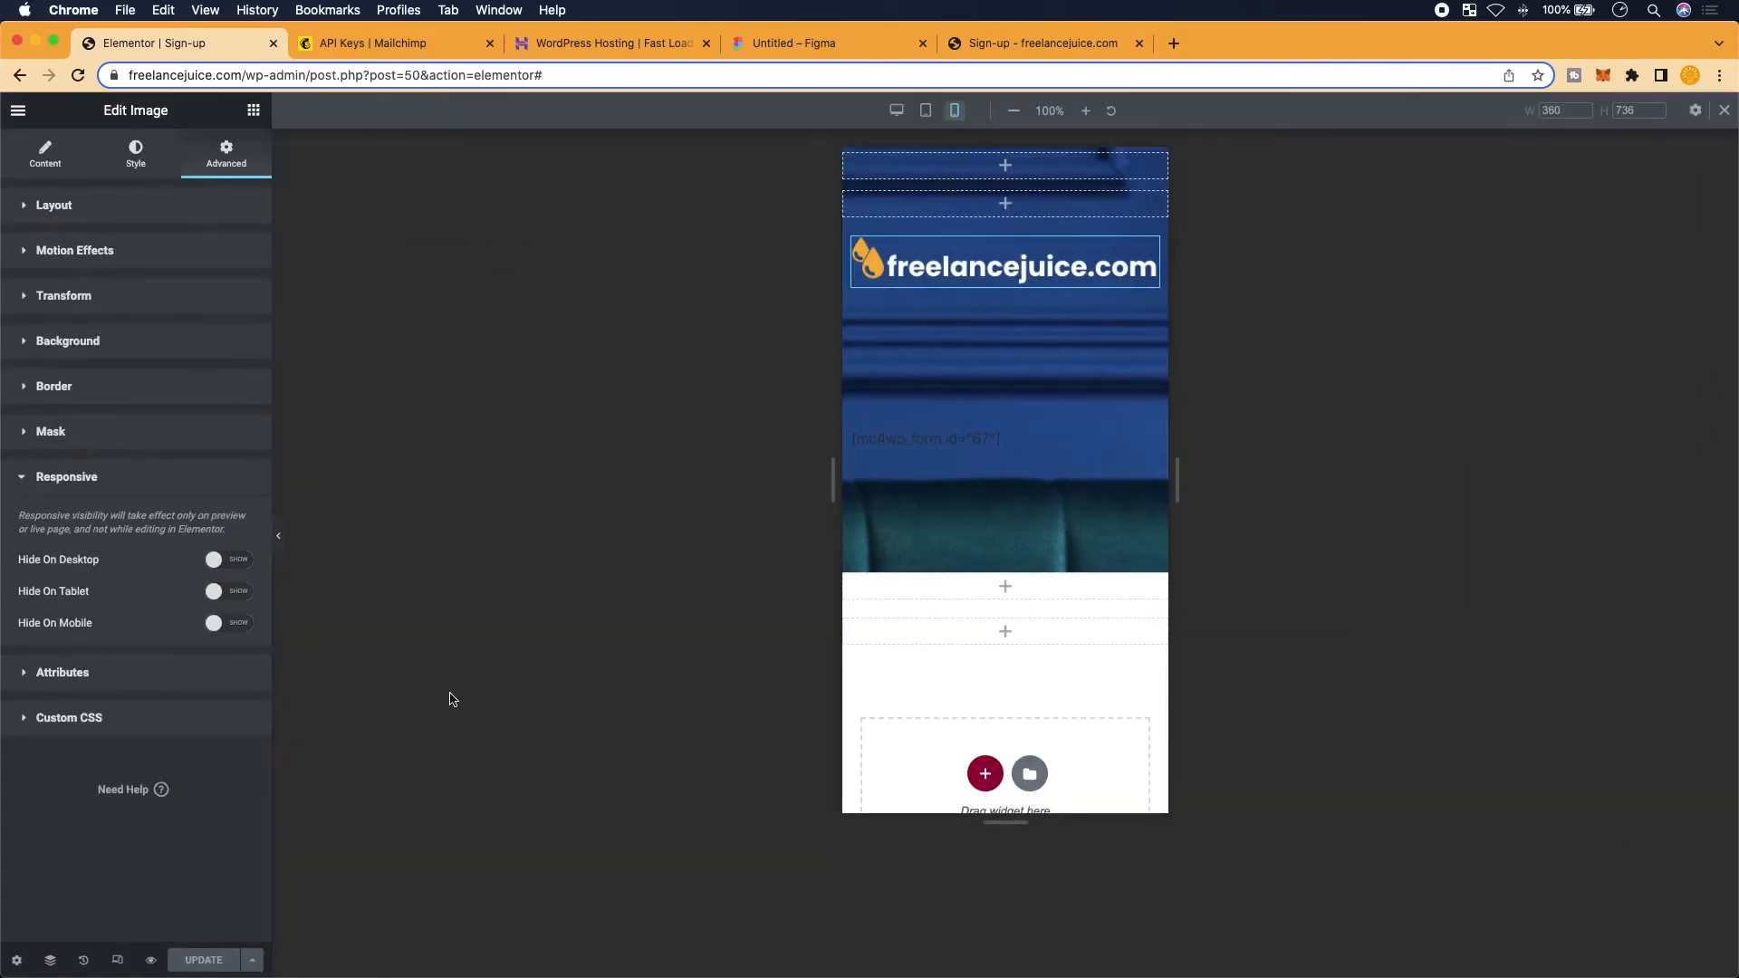
scroll(223, 602, "up", 5)
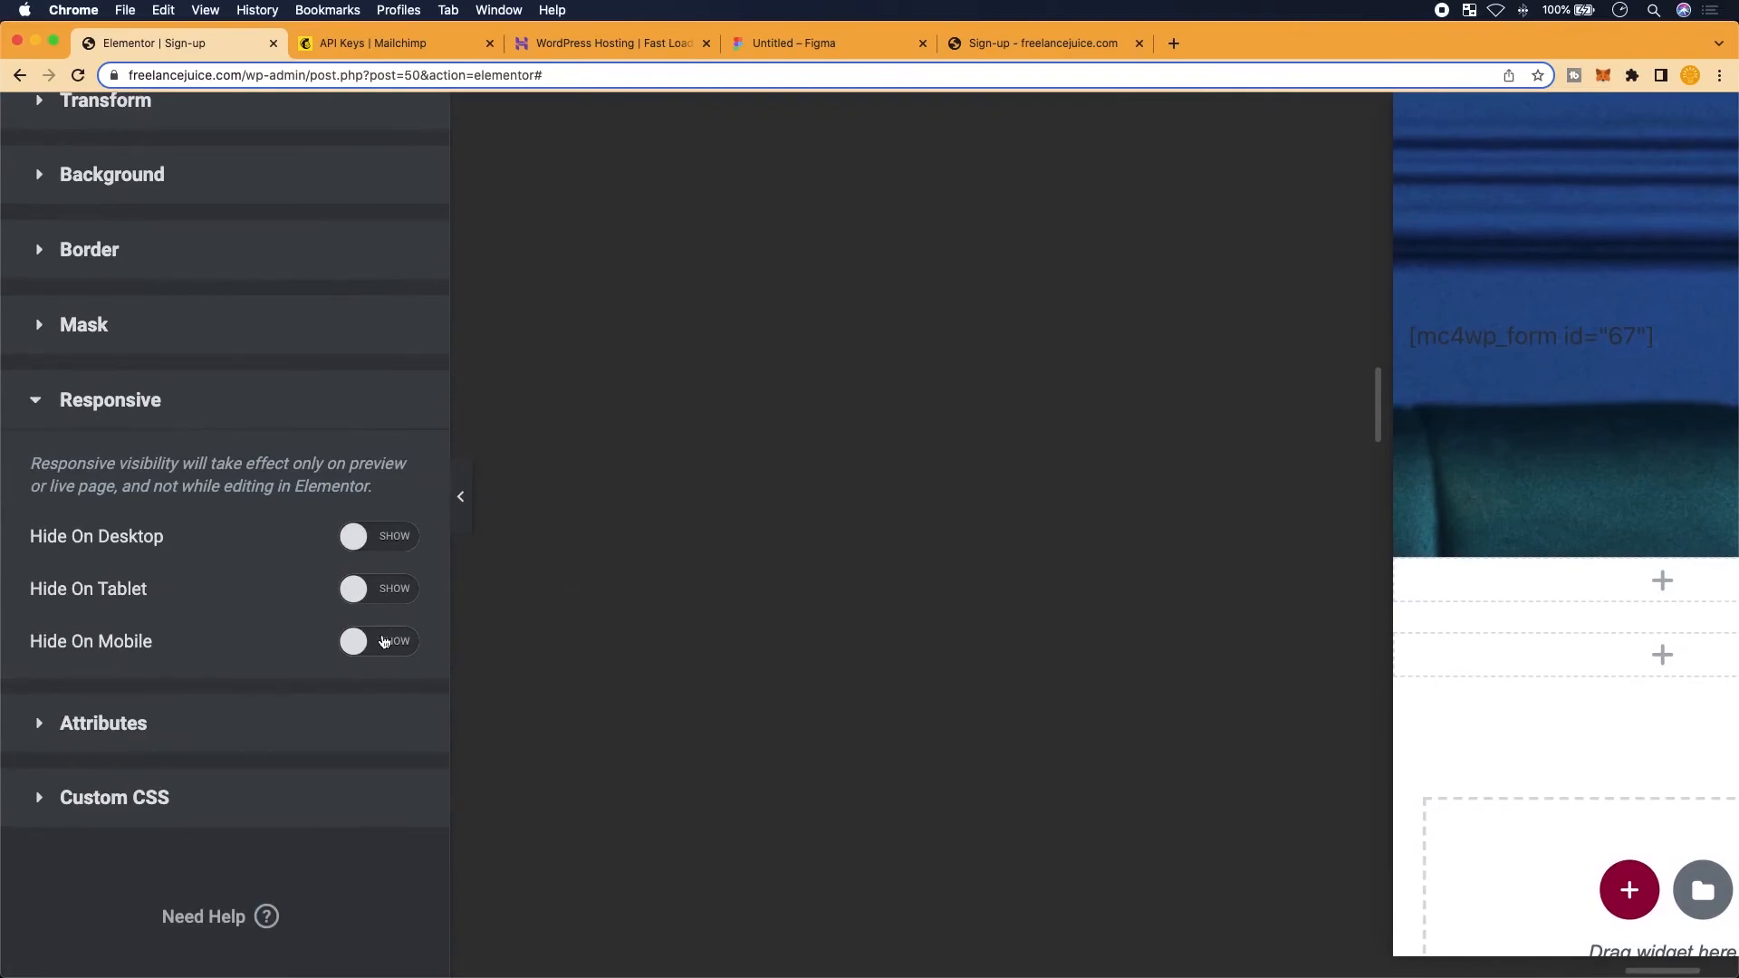
left_click(361, 642)
Save the page with Update and narrow the browser window to phone width
scroll(773, 671, "down", 5)
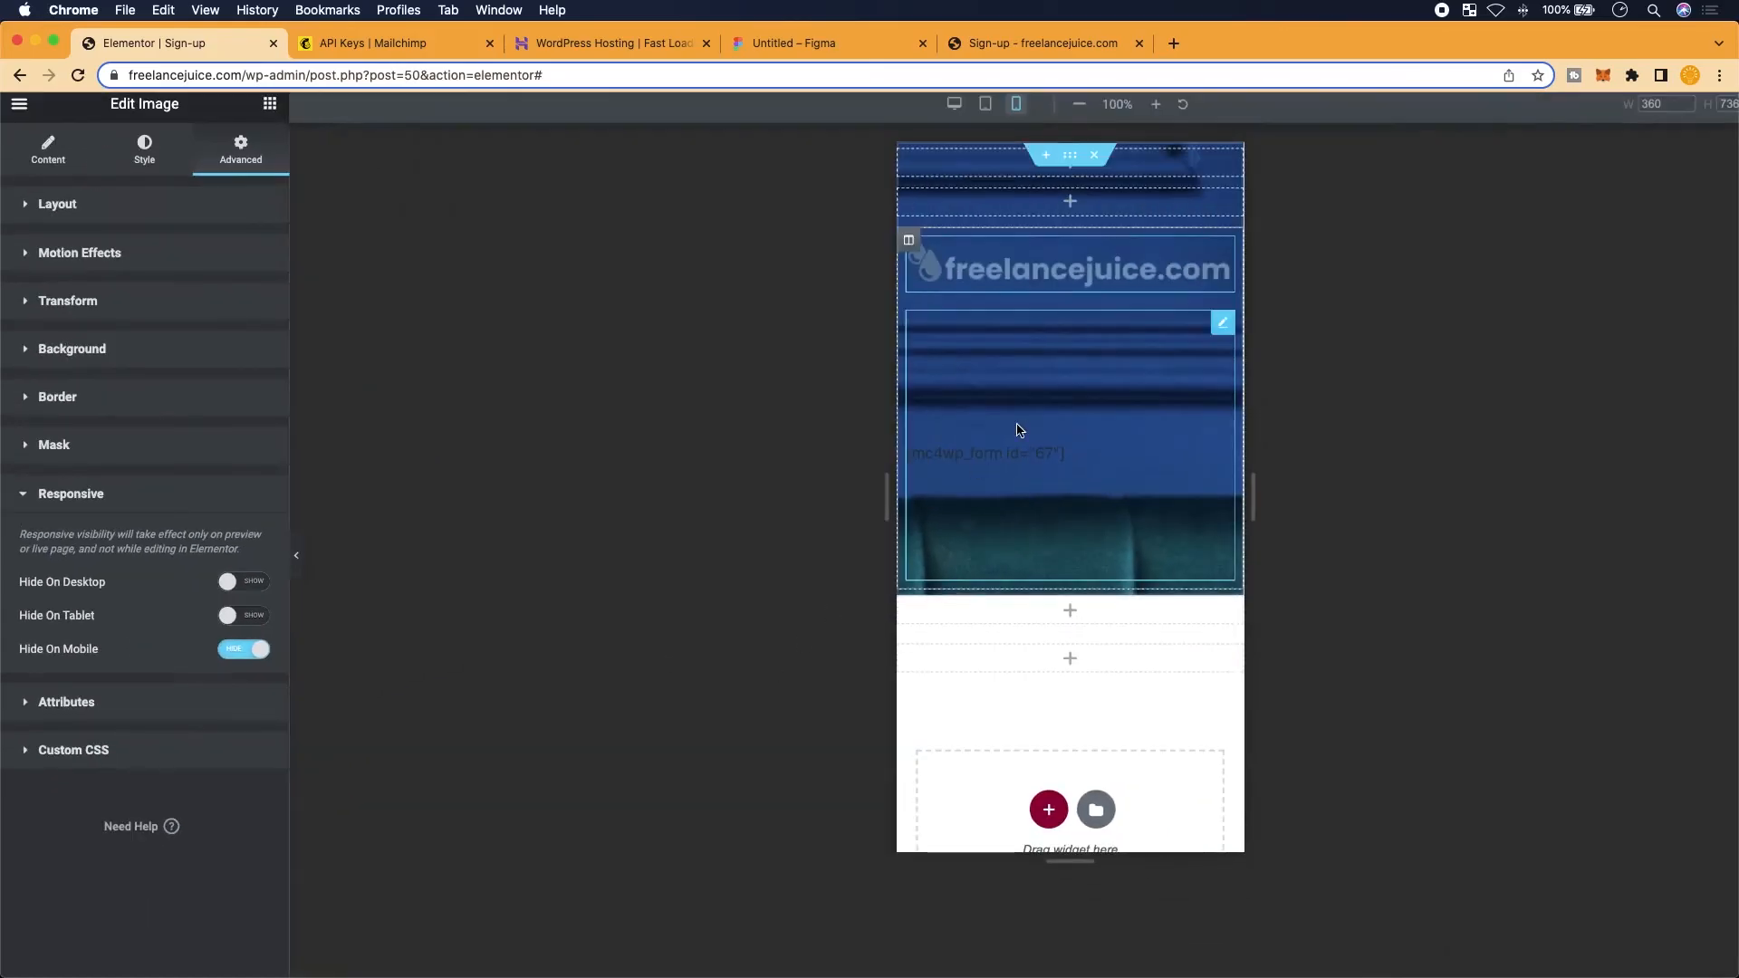
scroll(322, 843, "down", 1)
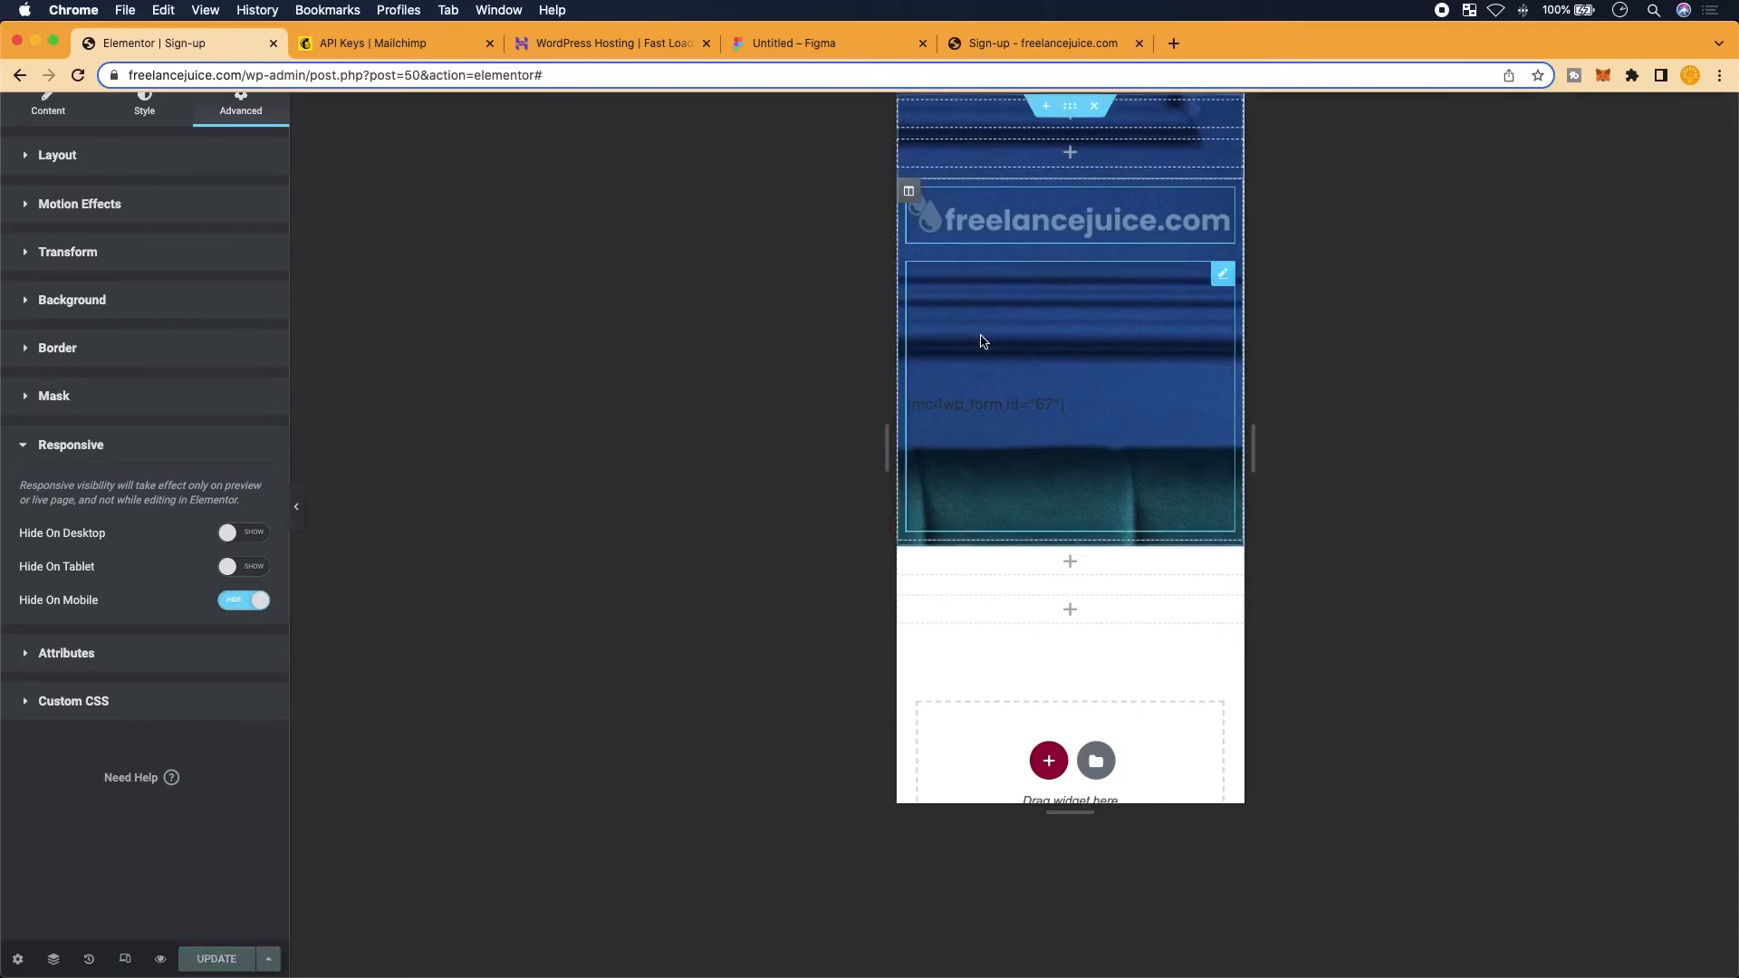
left_click(1036, 42)
left_click_drag(1736, 394, 452, 339)
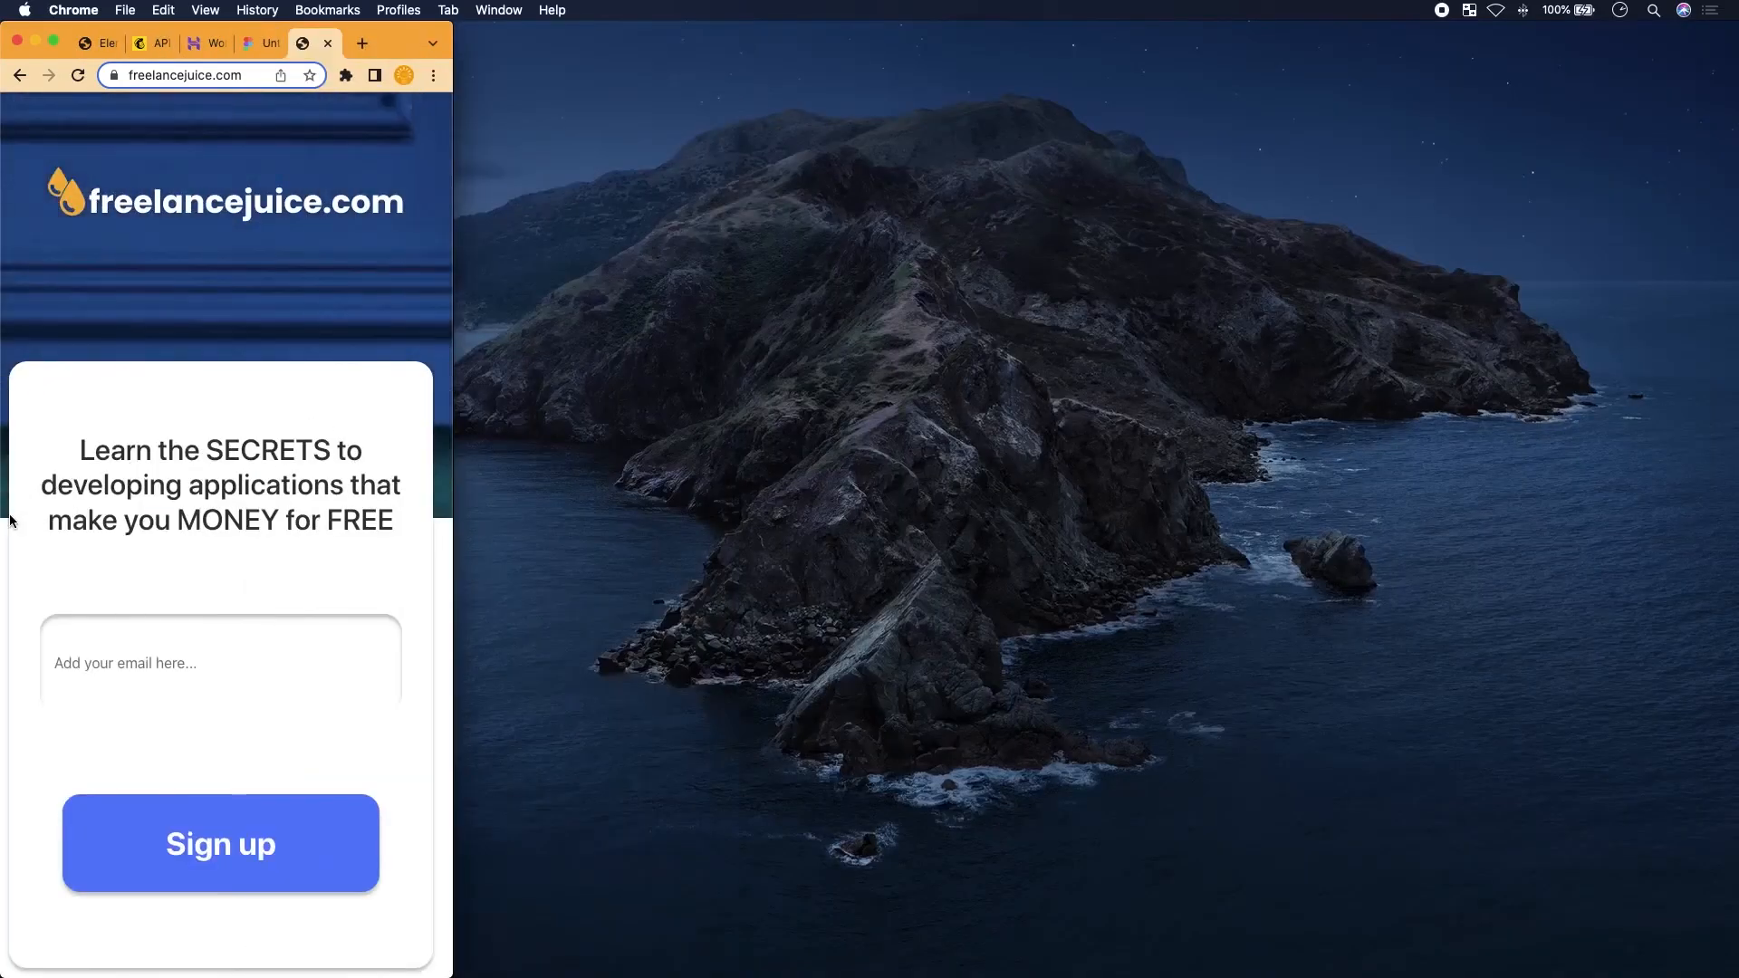
Reload the phone-width live page to confirm the logo is gone, then widen the window back
left_click(78, 75)
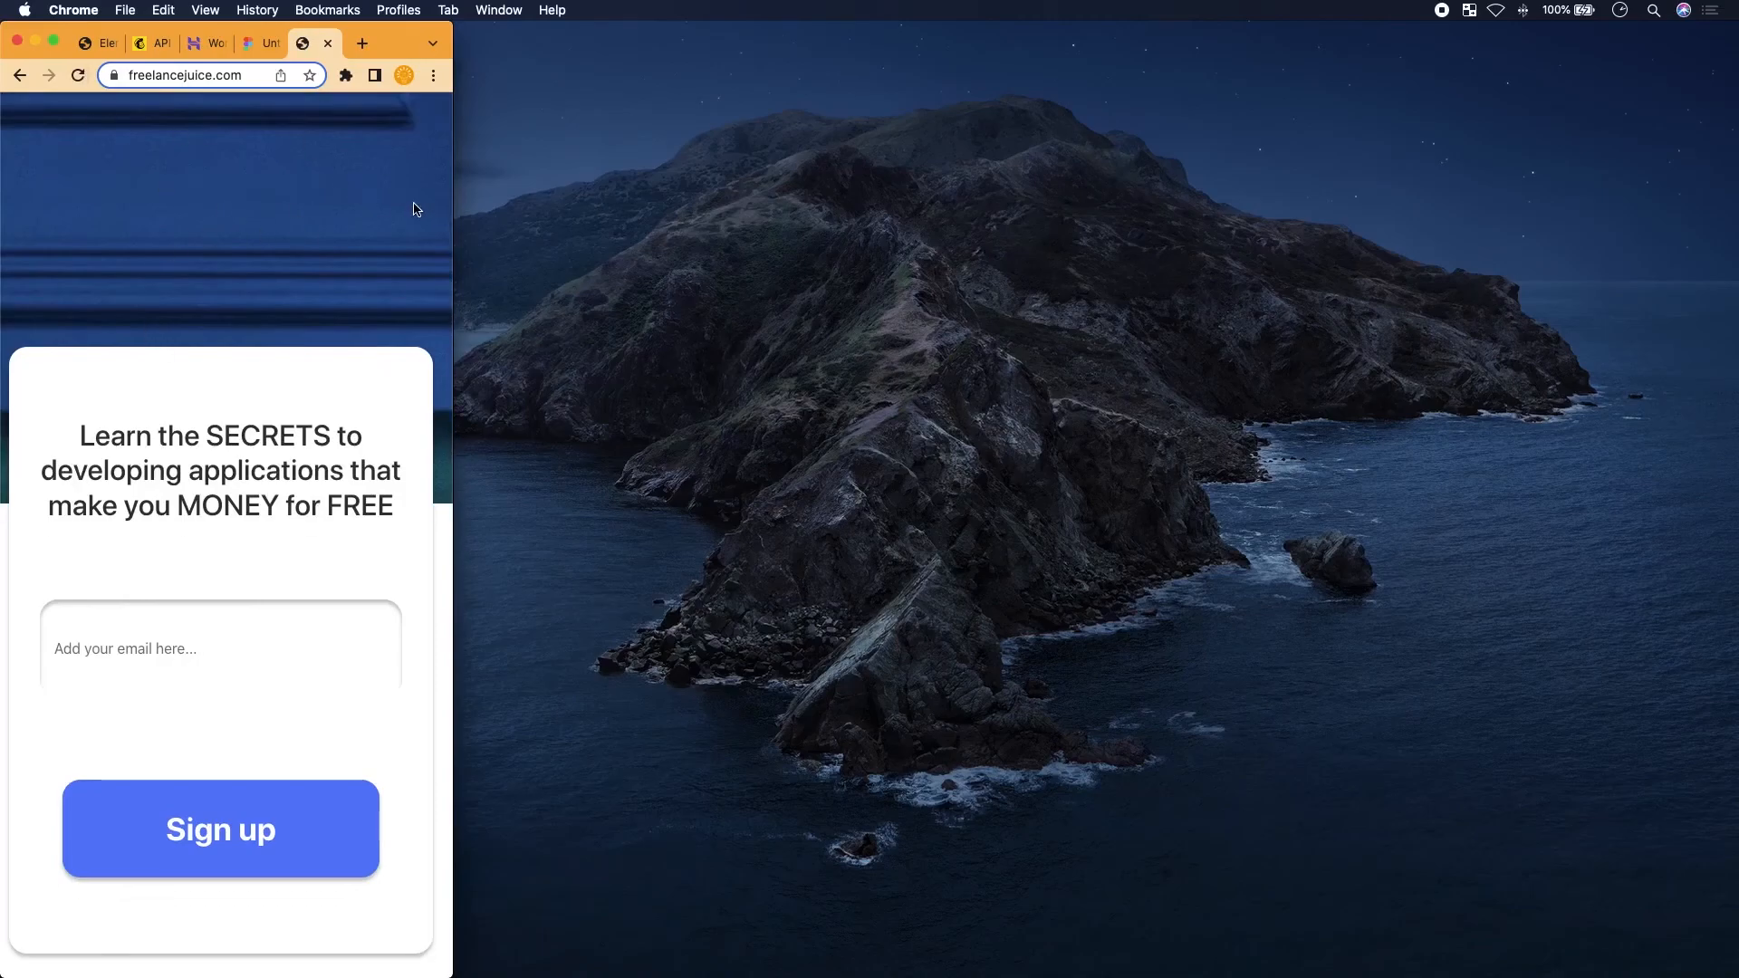
left_click_drag(453, 210, 1703, 199)
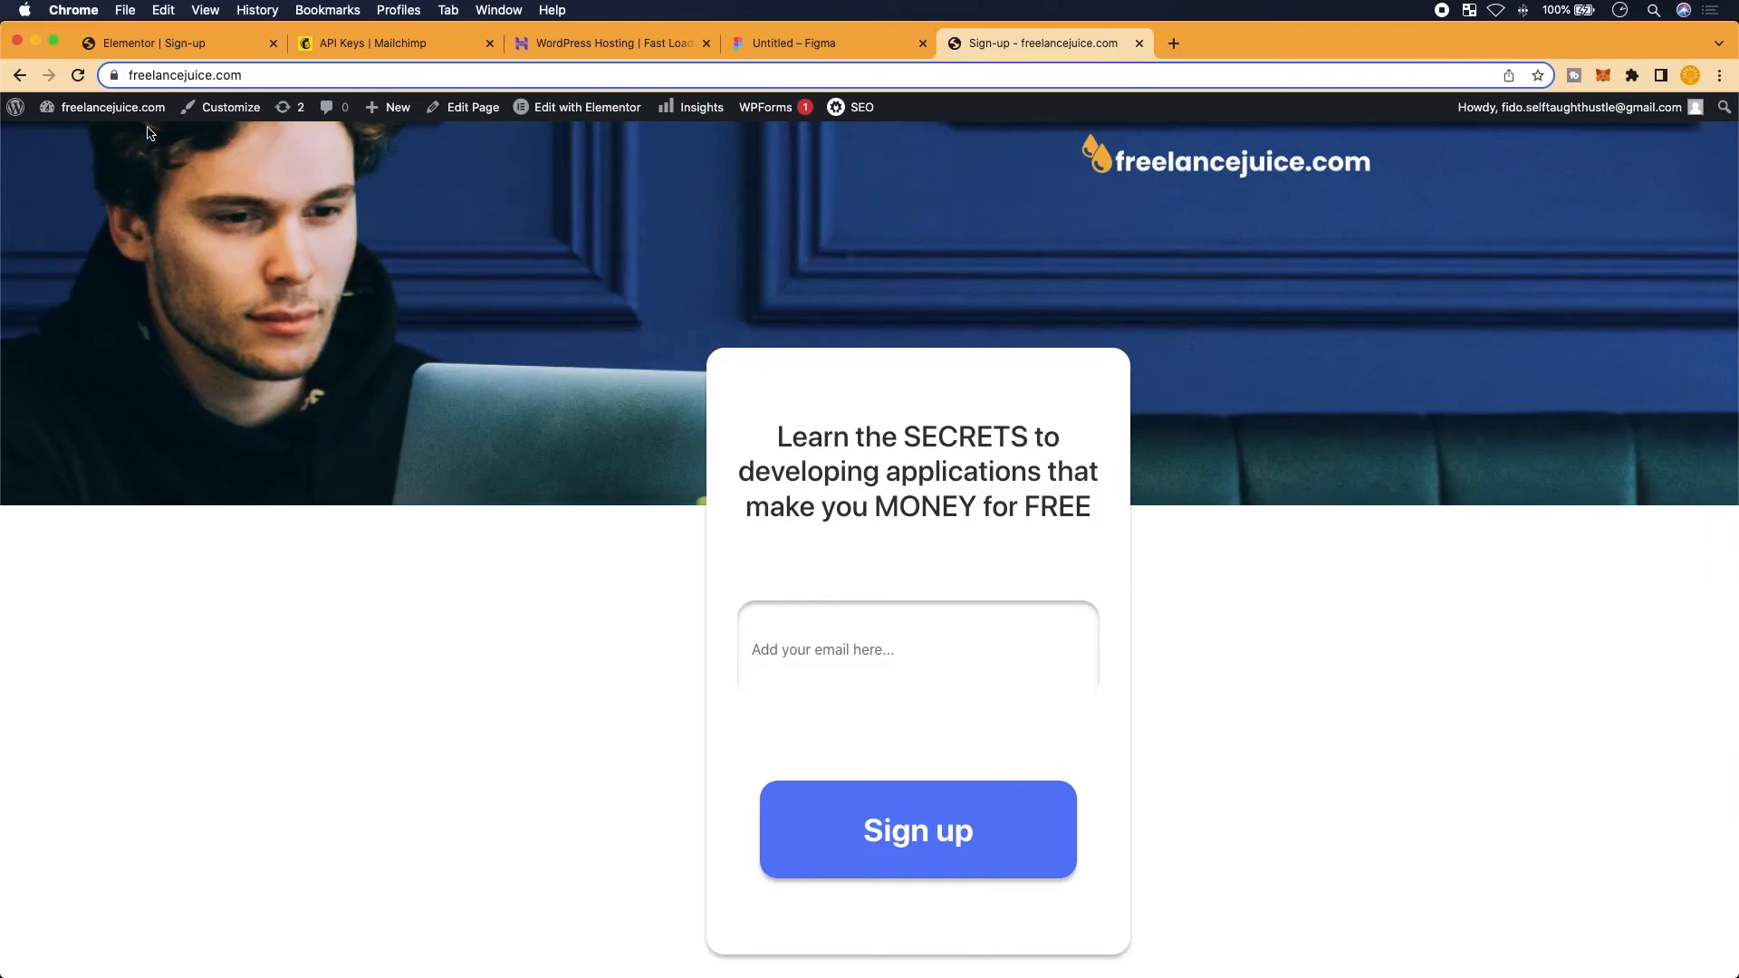
left_click(185, 44)
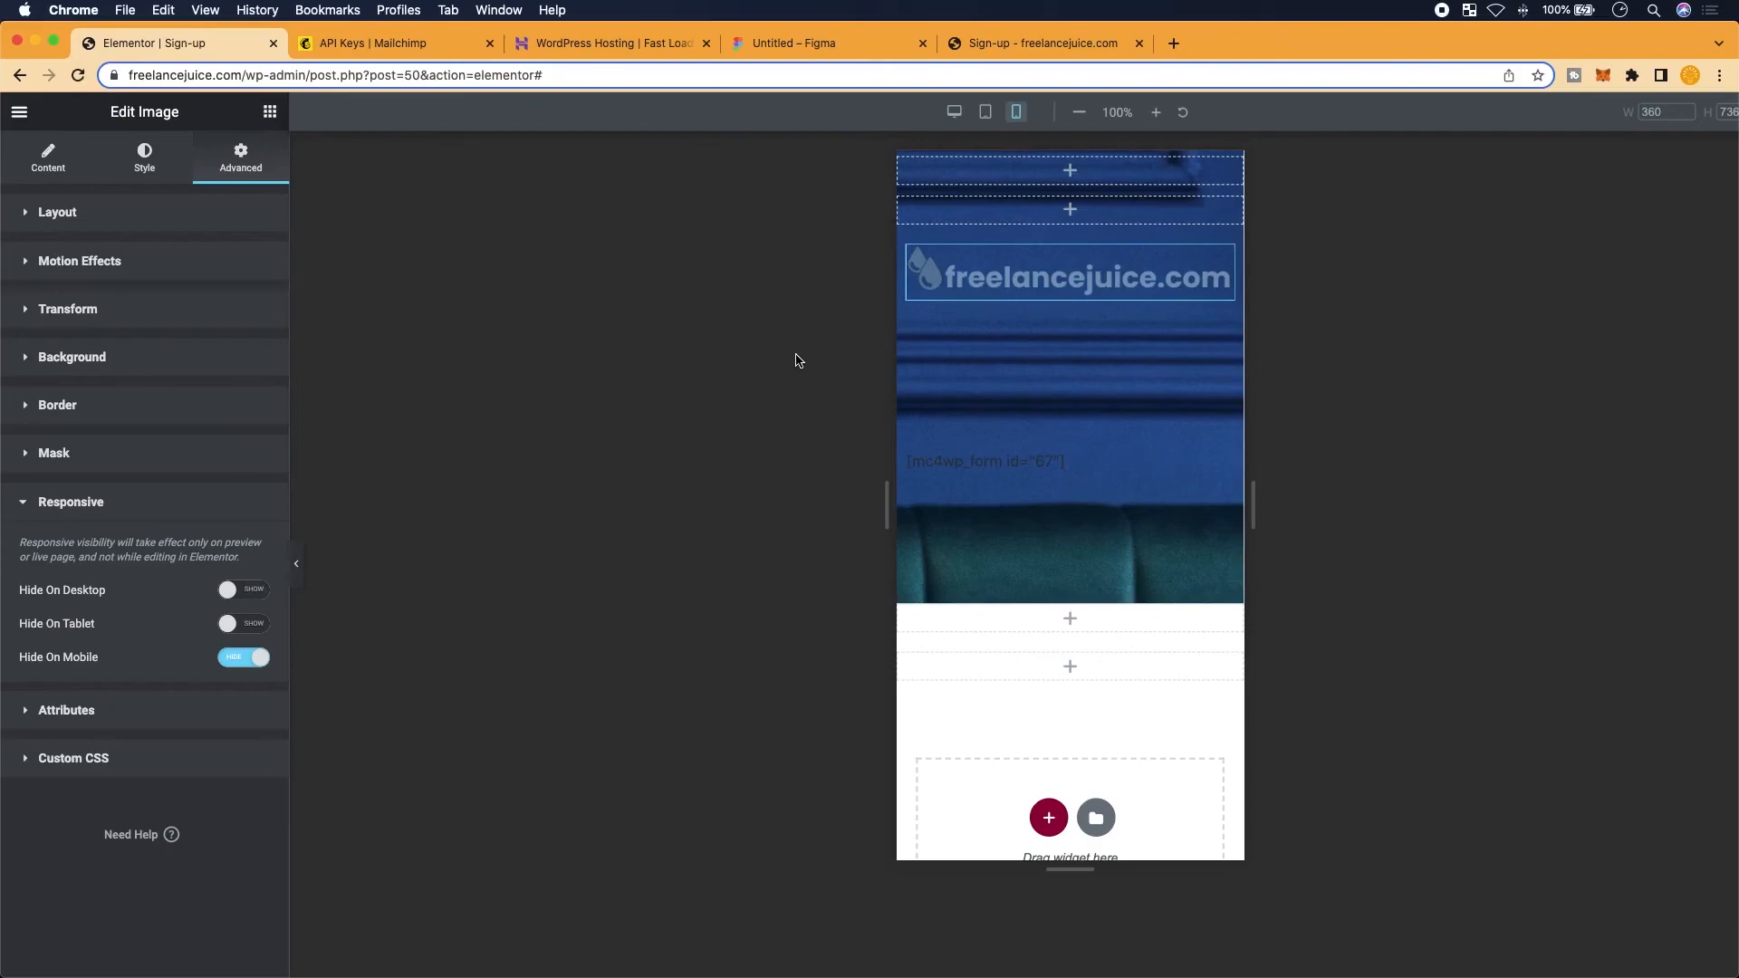
Add a new image widget below the logo
left_click(19, 111)
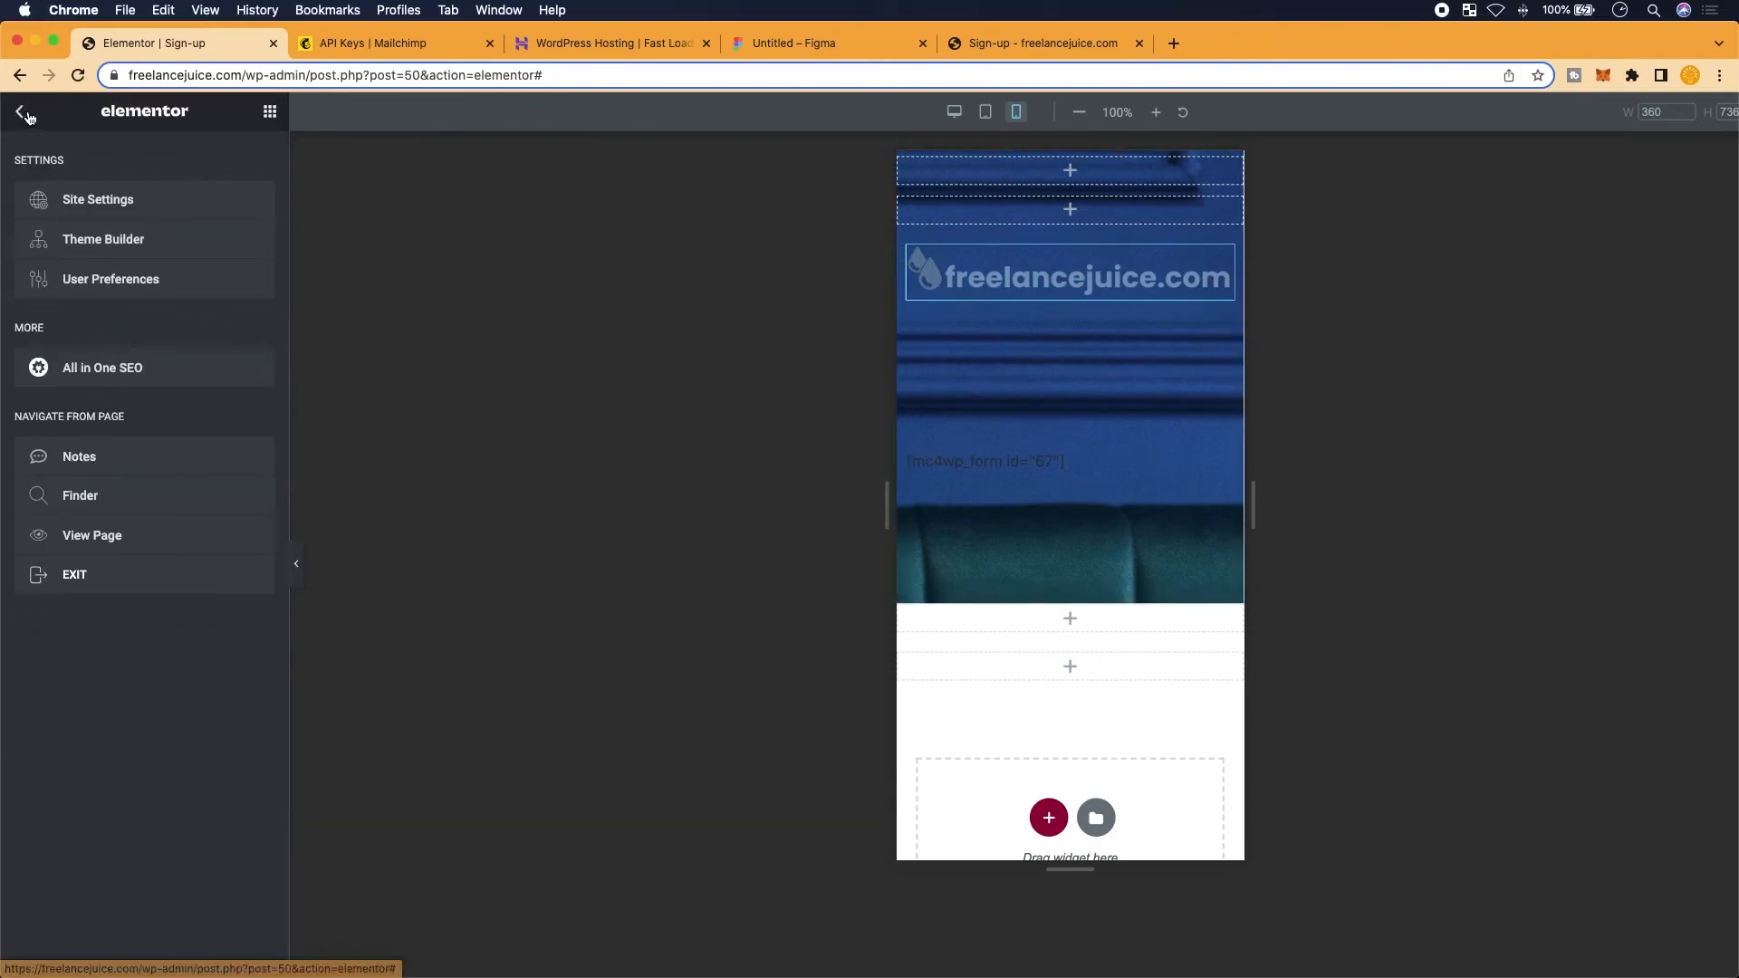
left_click(19, 111)
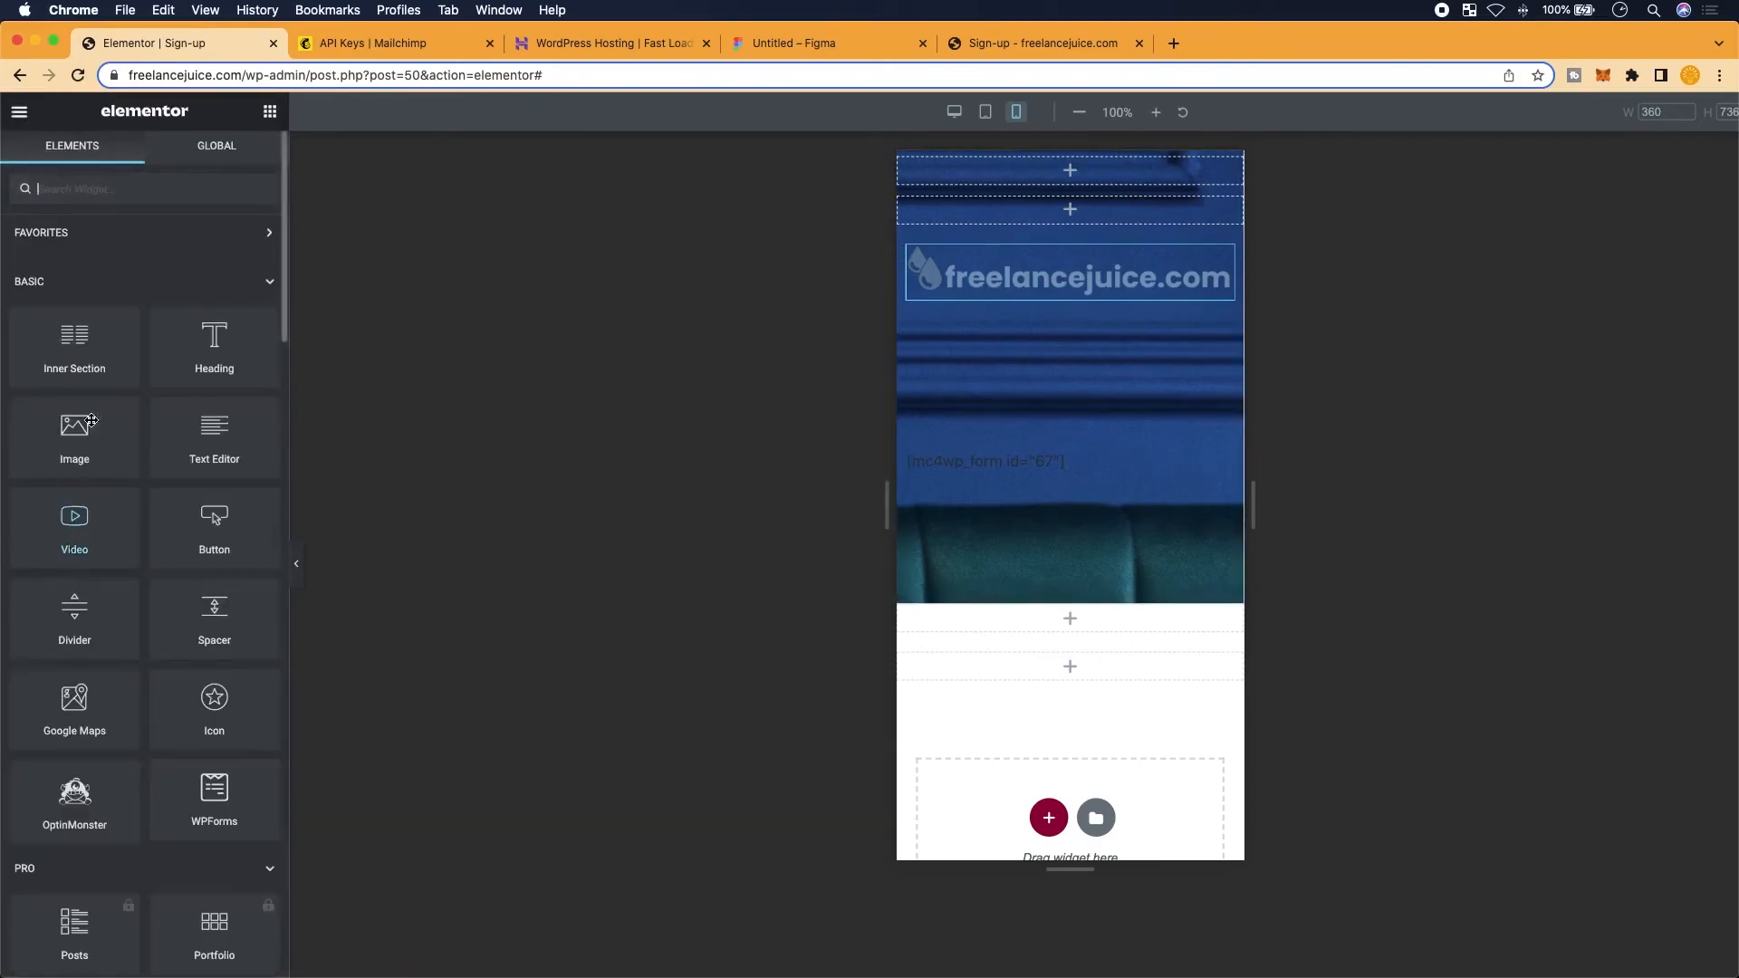
left_click_drag(91, 458, 1029, 346)
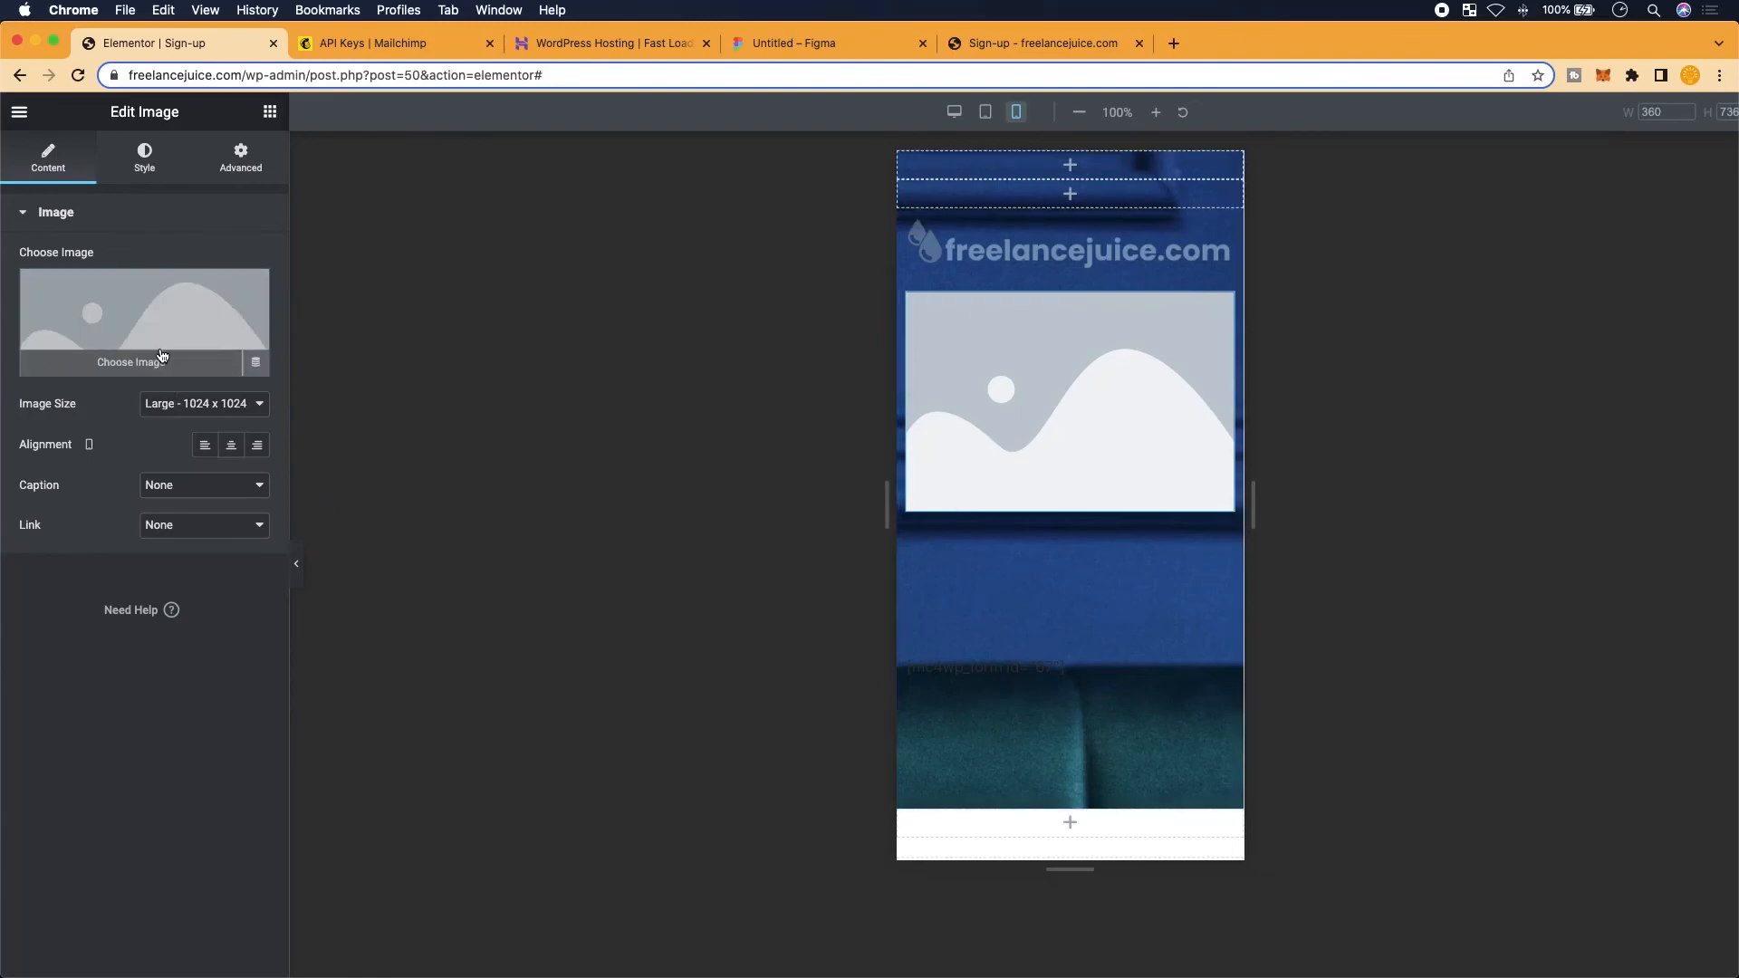
mouse_move(158, 333)
Upload logo.png from Downloads and choose it, prioritizing retention of detail
left_click(146, 291)
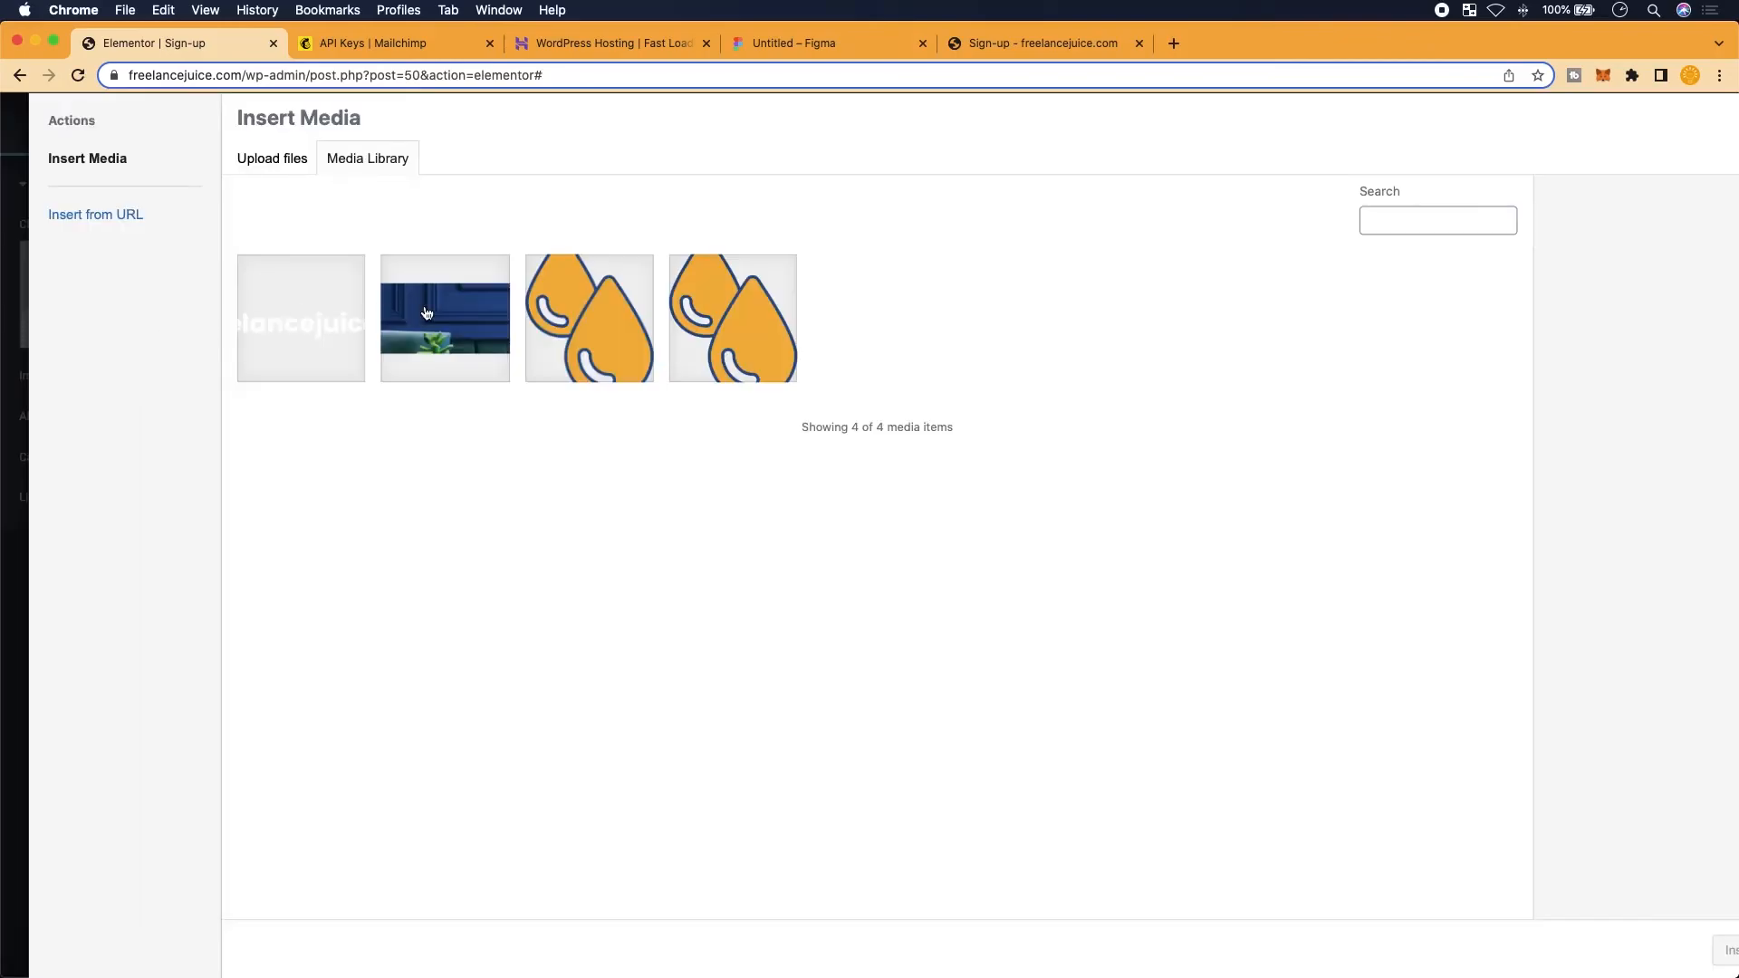
left_click(278, 172)
left_click(1048, 493)
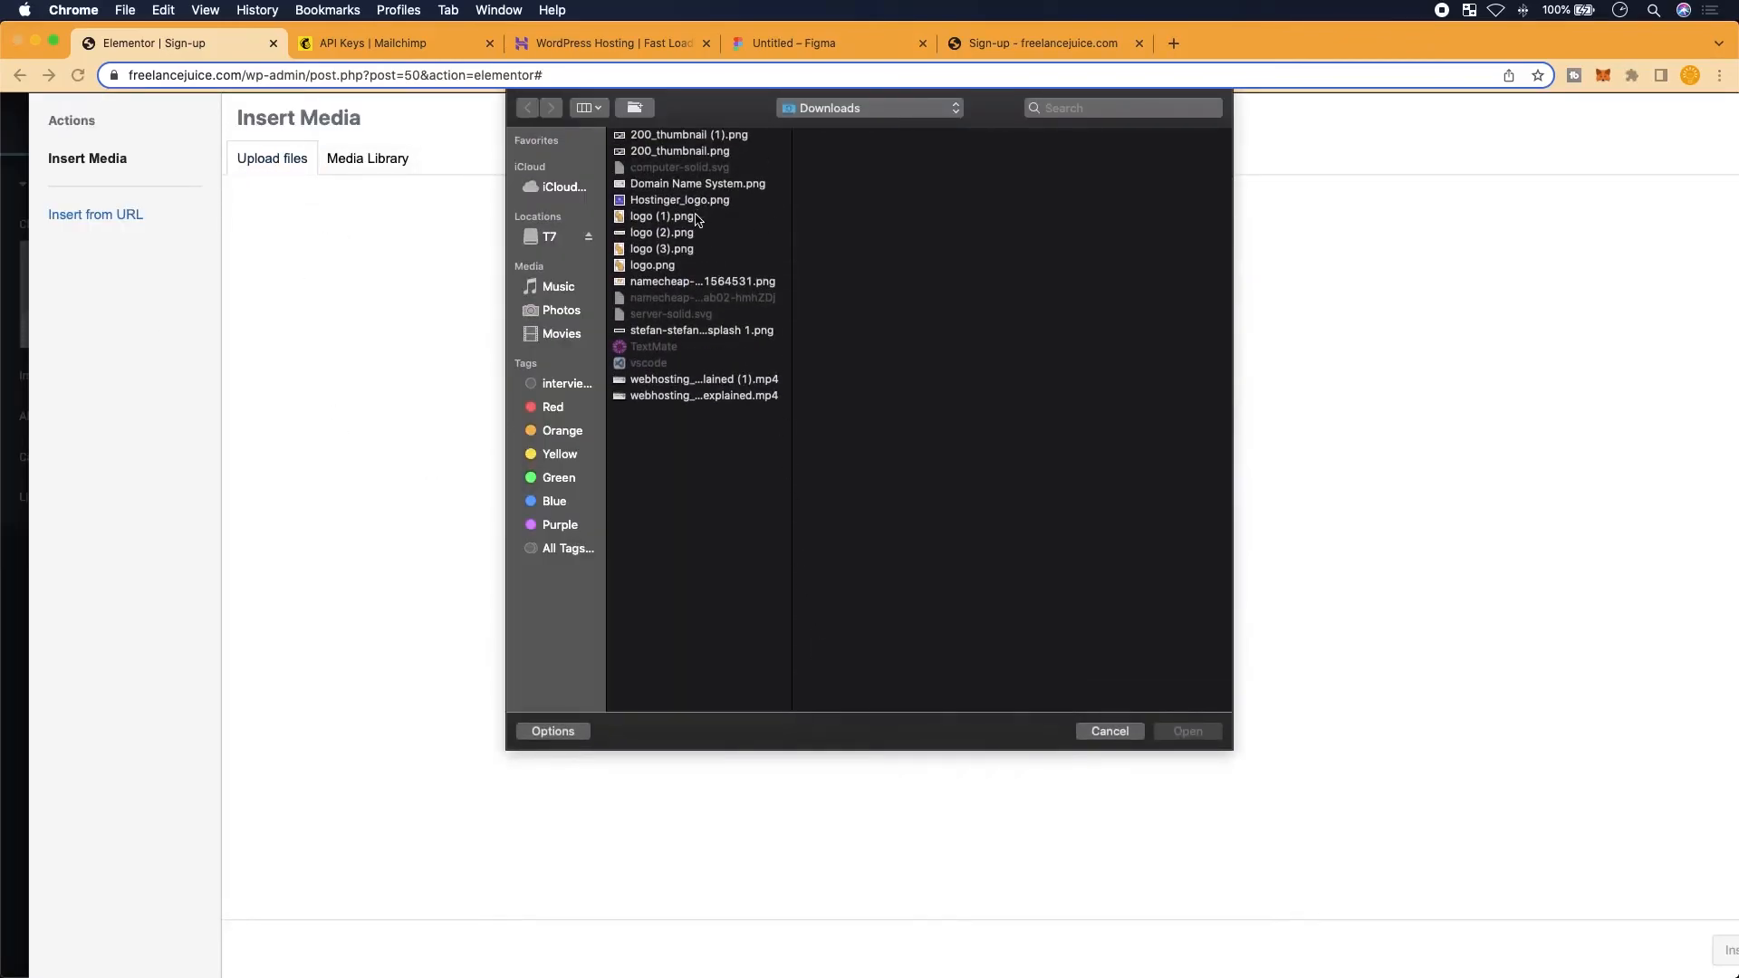
left_click(688, 215)
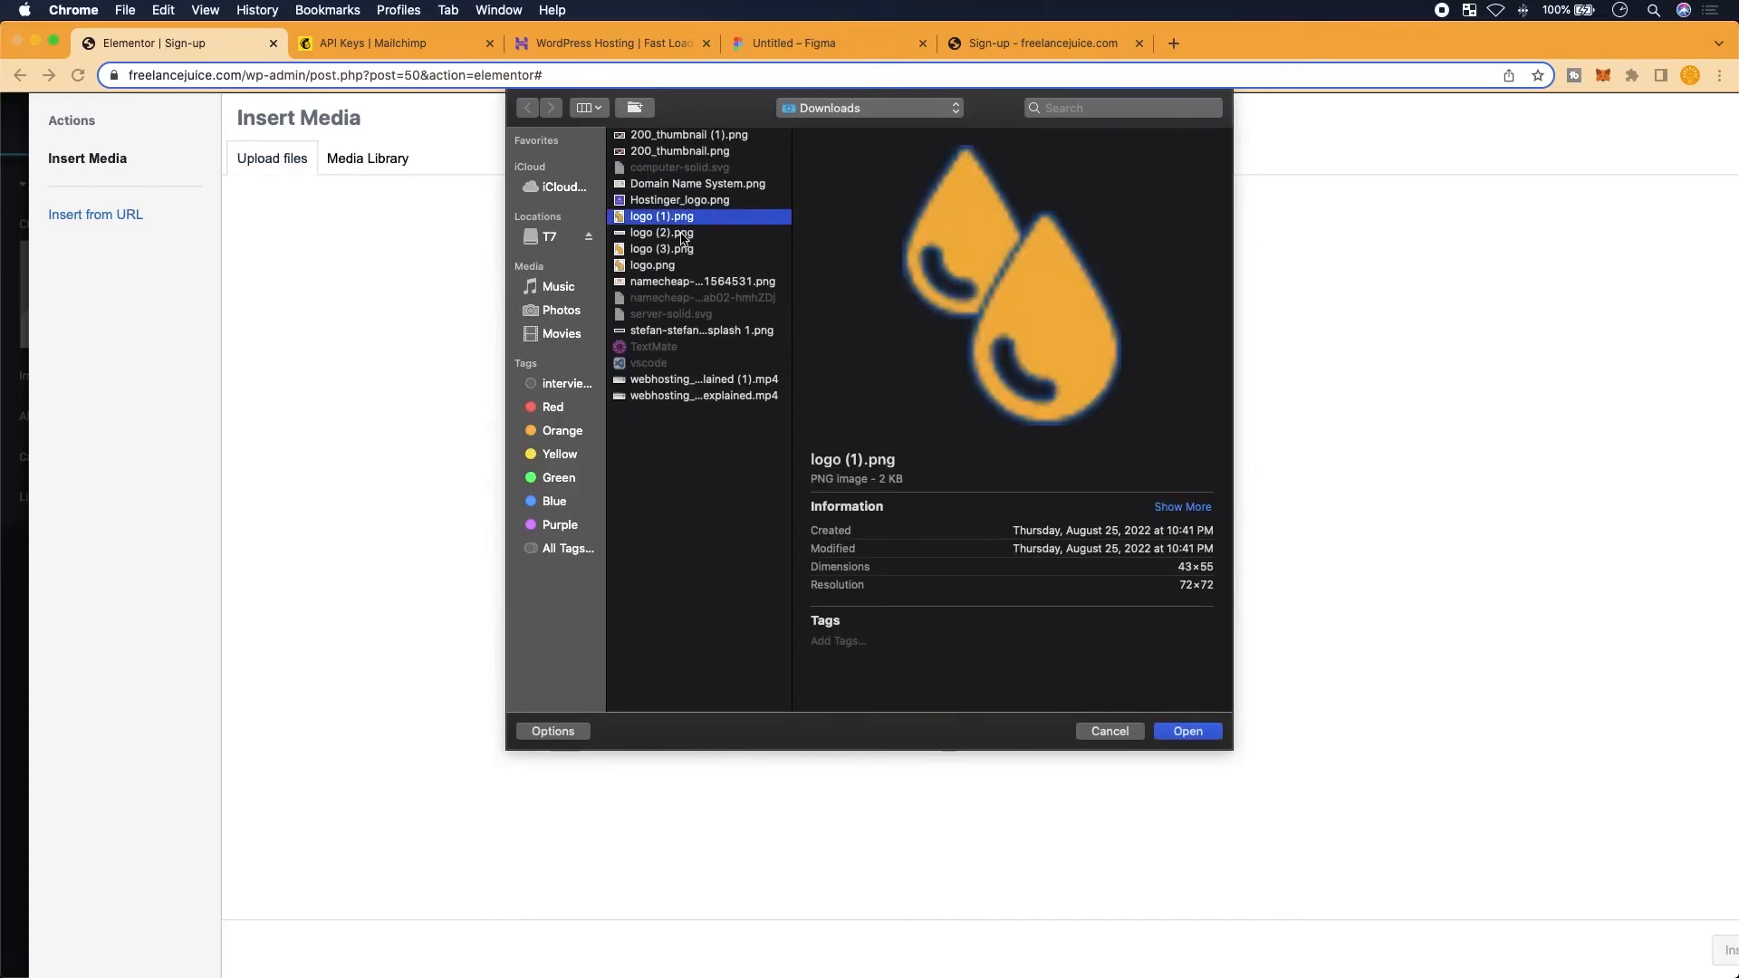
left_click(686, 233)
left_click(682, 250)
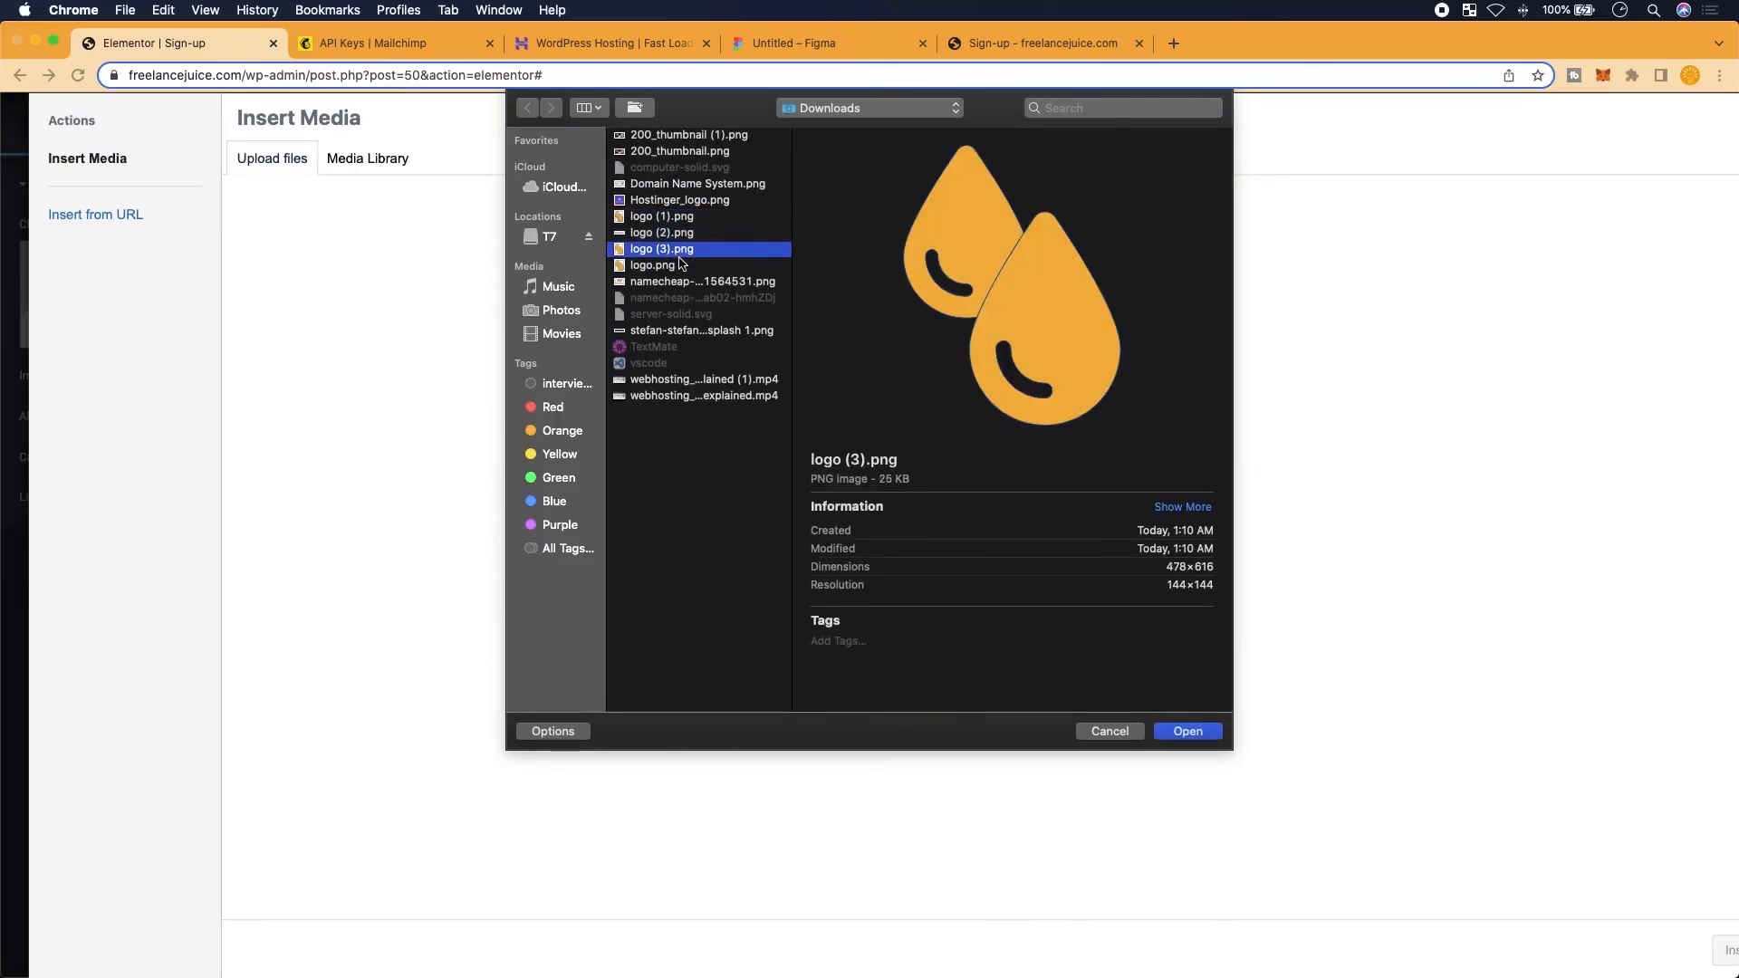
left_click(682, 267)
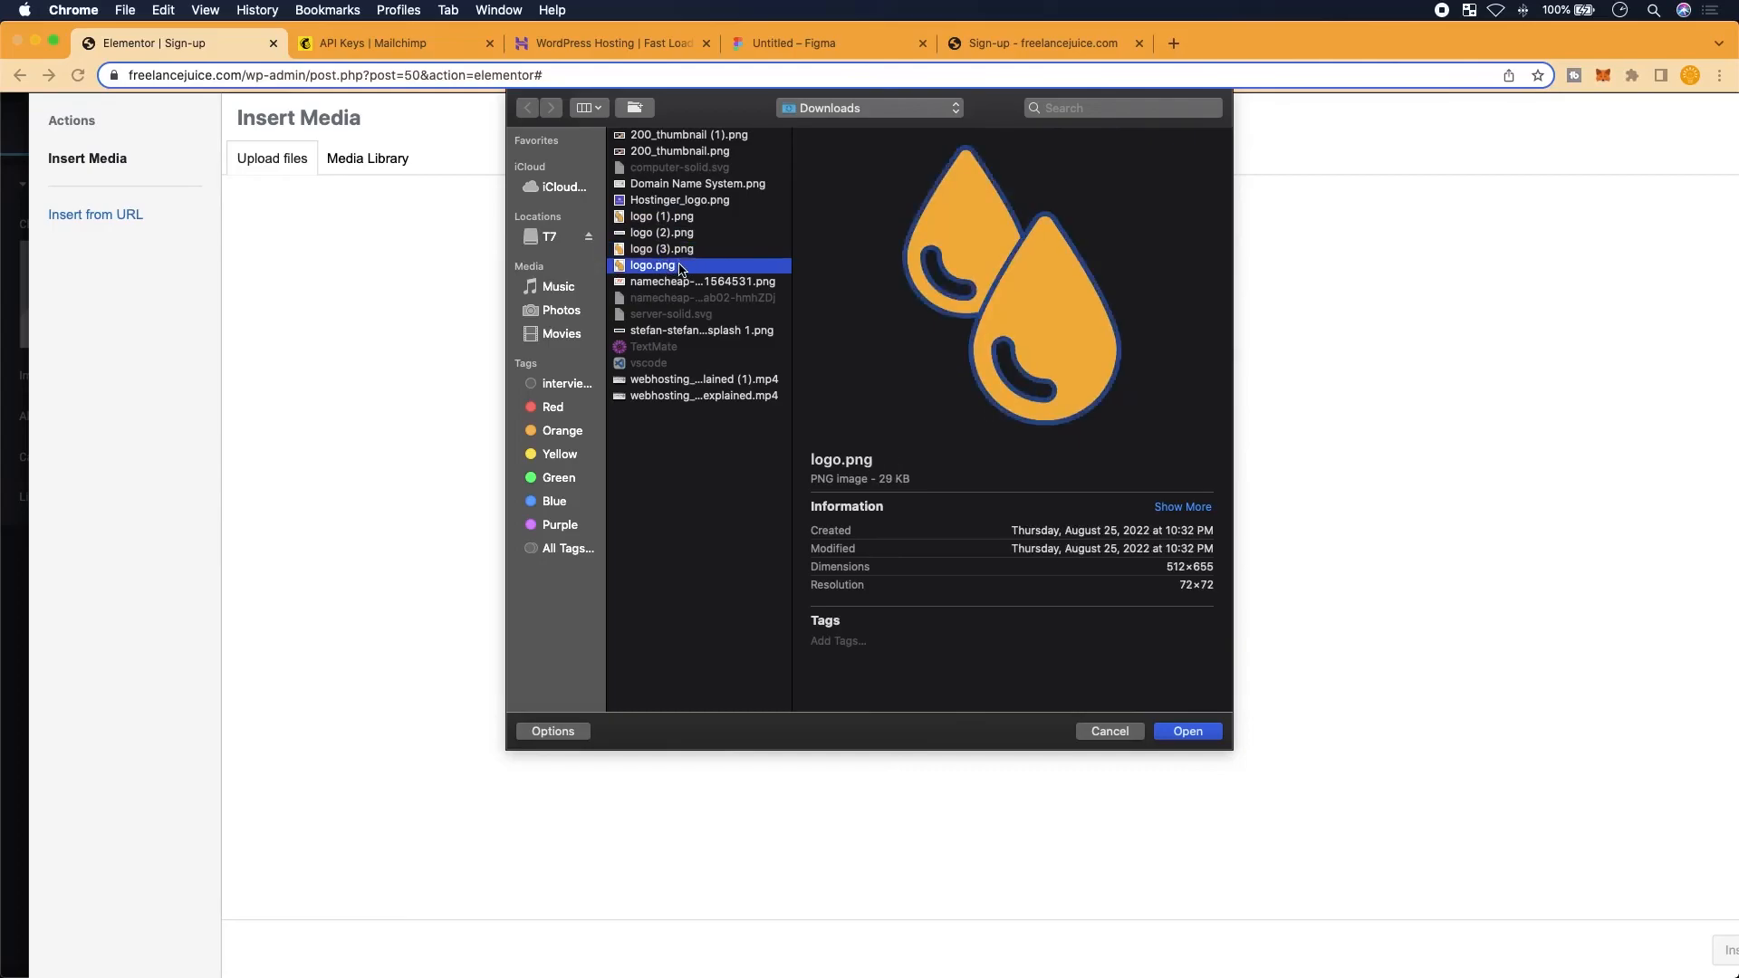
left_click(1187, 731)
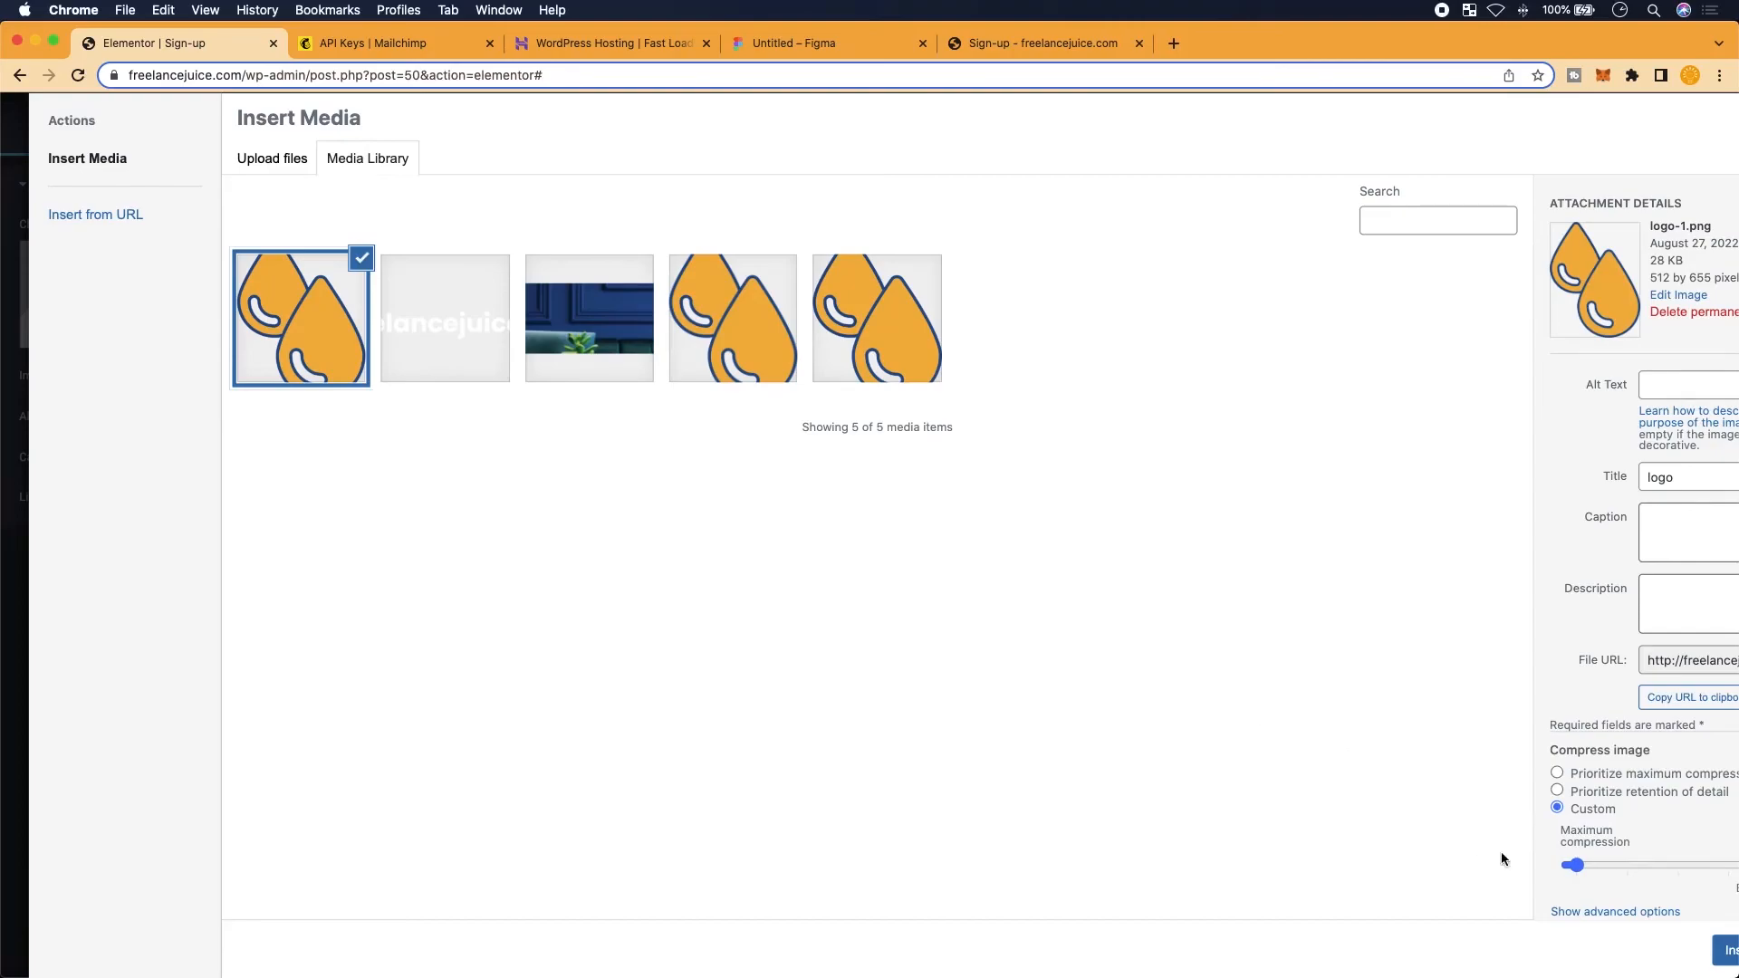
left_click(1560, 791)
scroll(1510, 803, "right", 3)
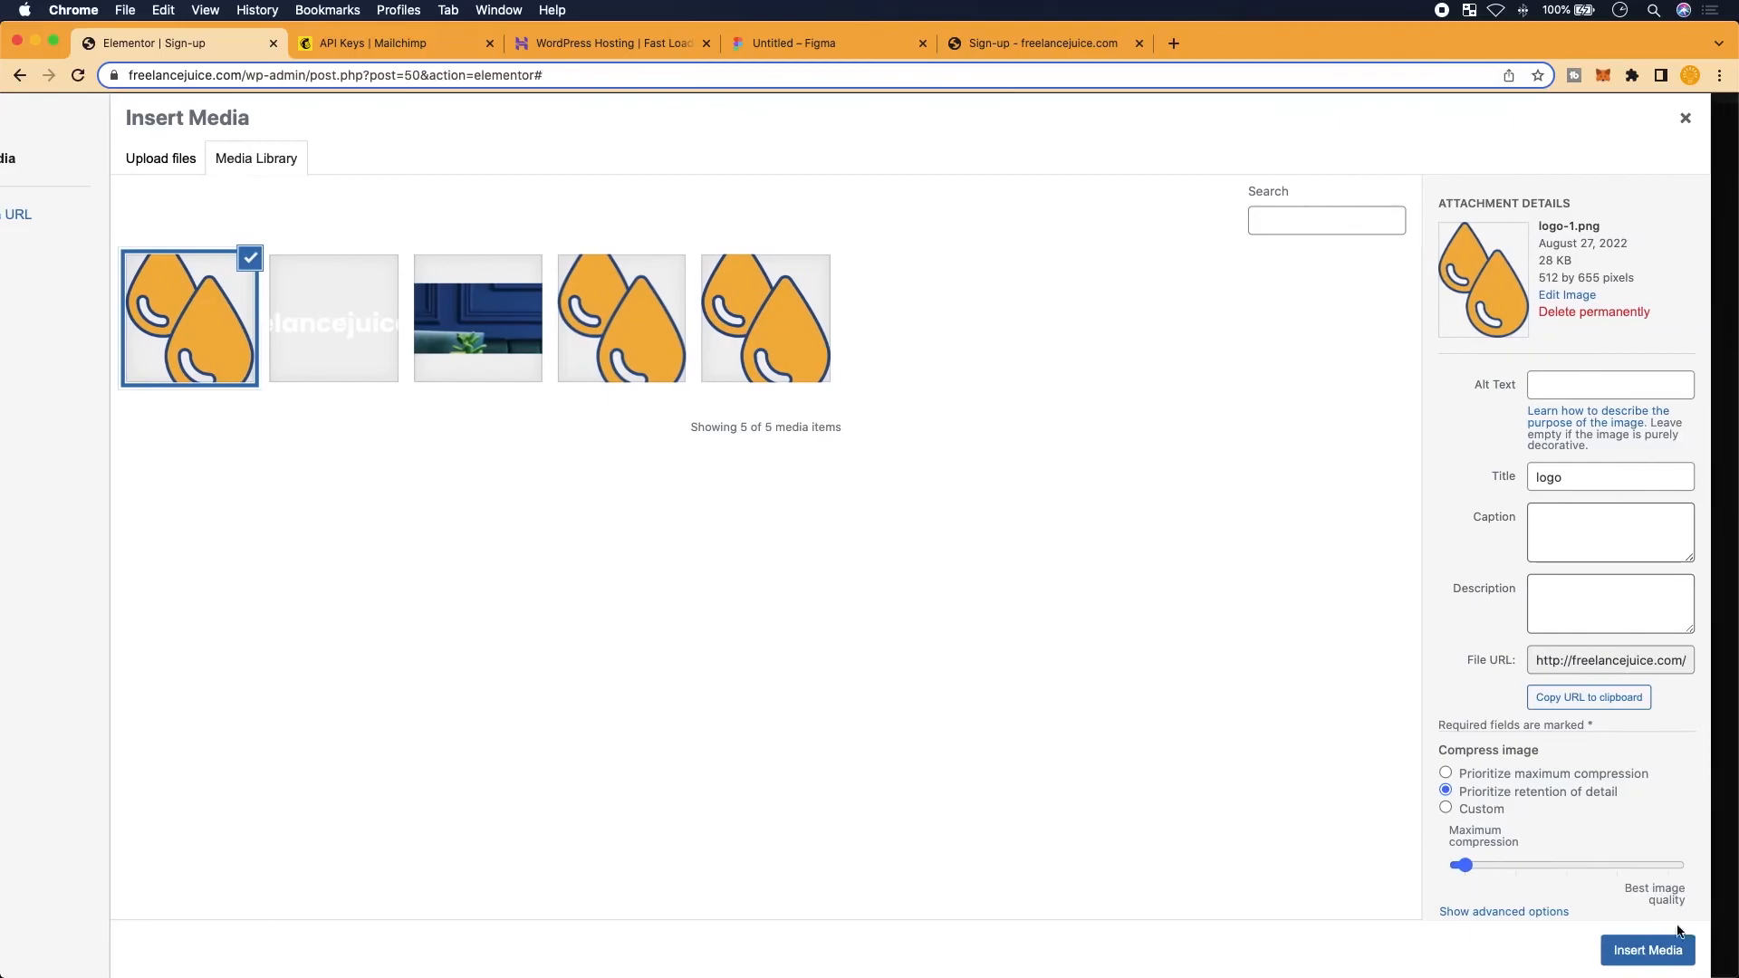
Insert the droplet logo at Medium 300 x 300 image size and save the page
left_click(1647, 950)
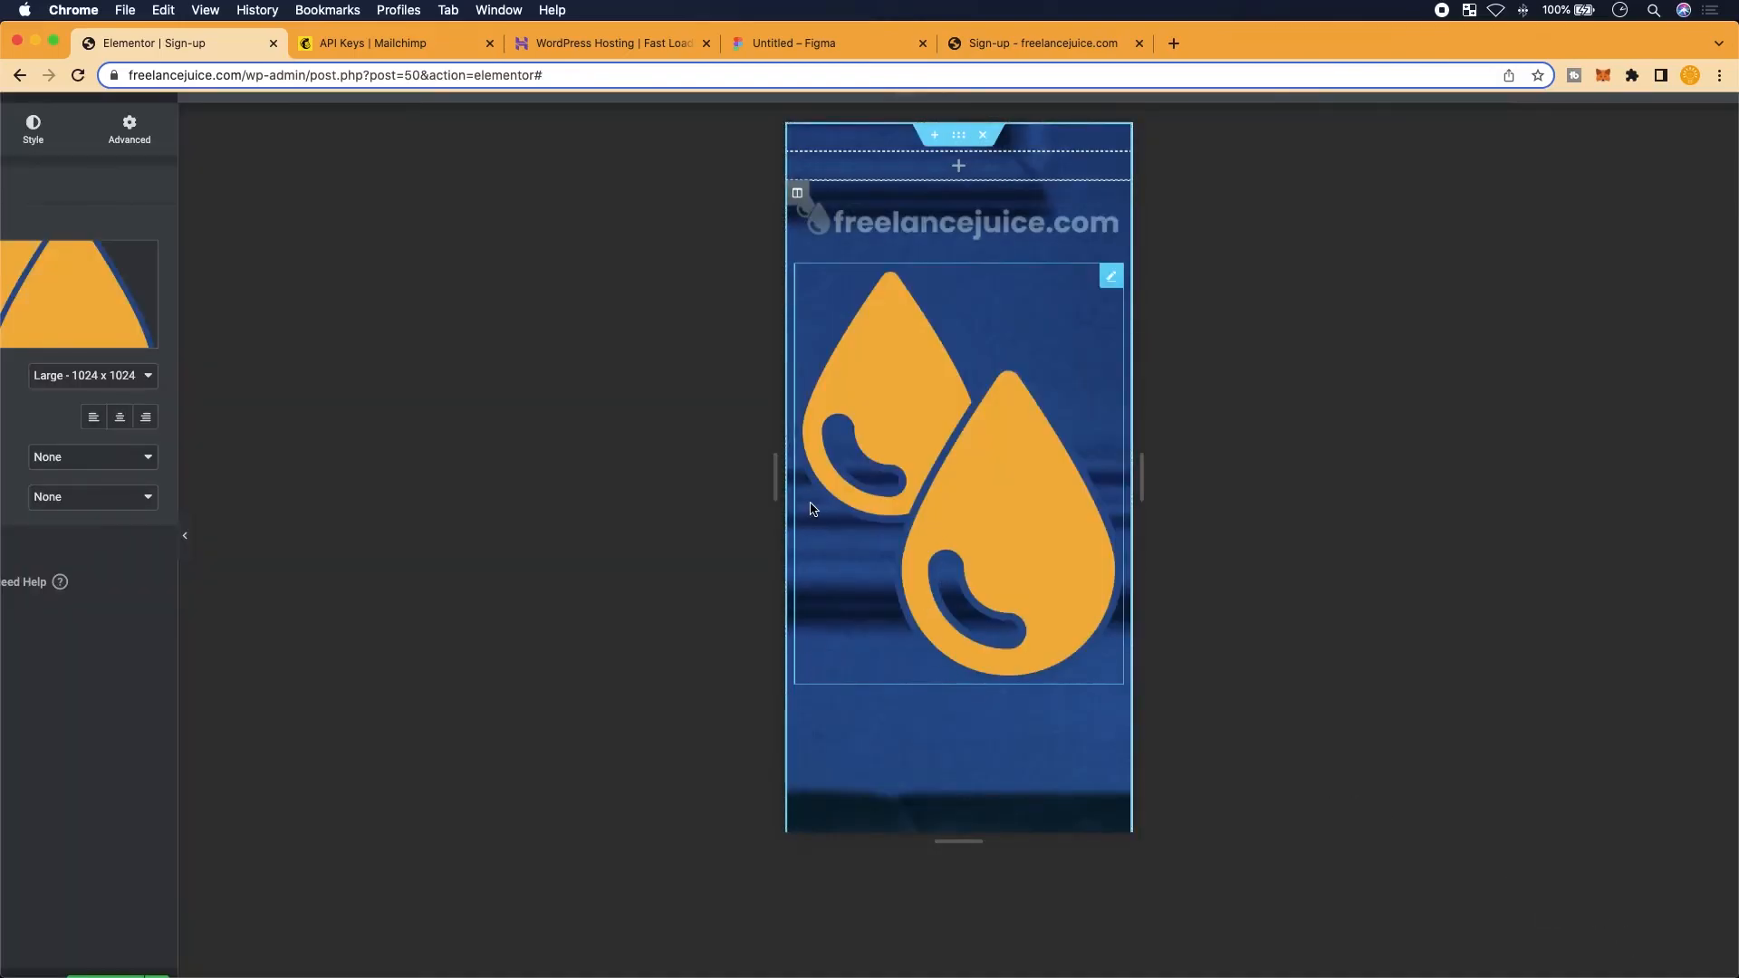
left_click(124, 379)
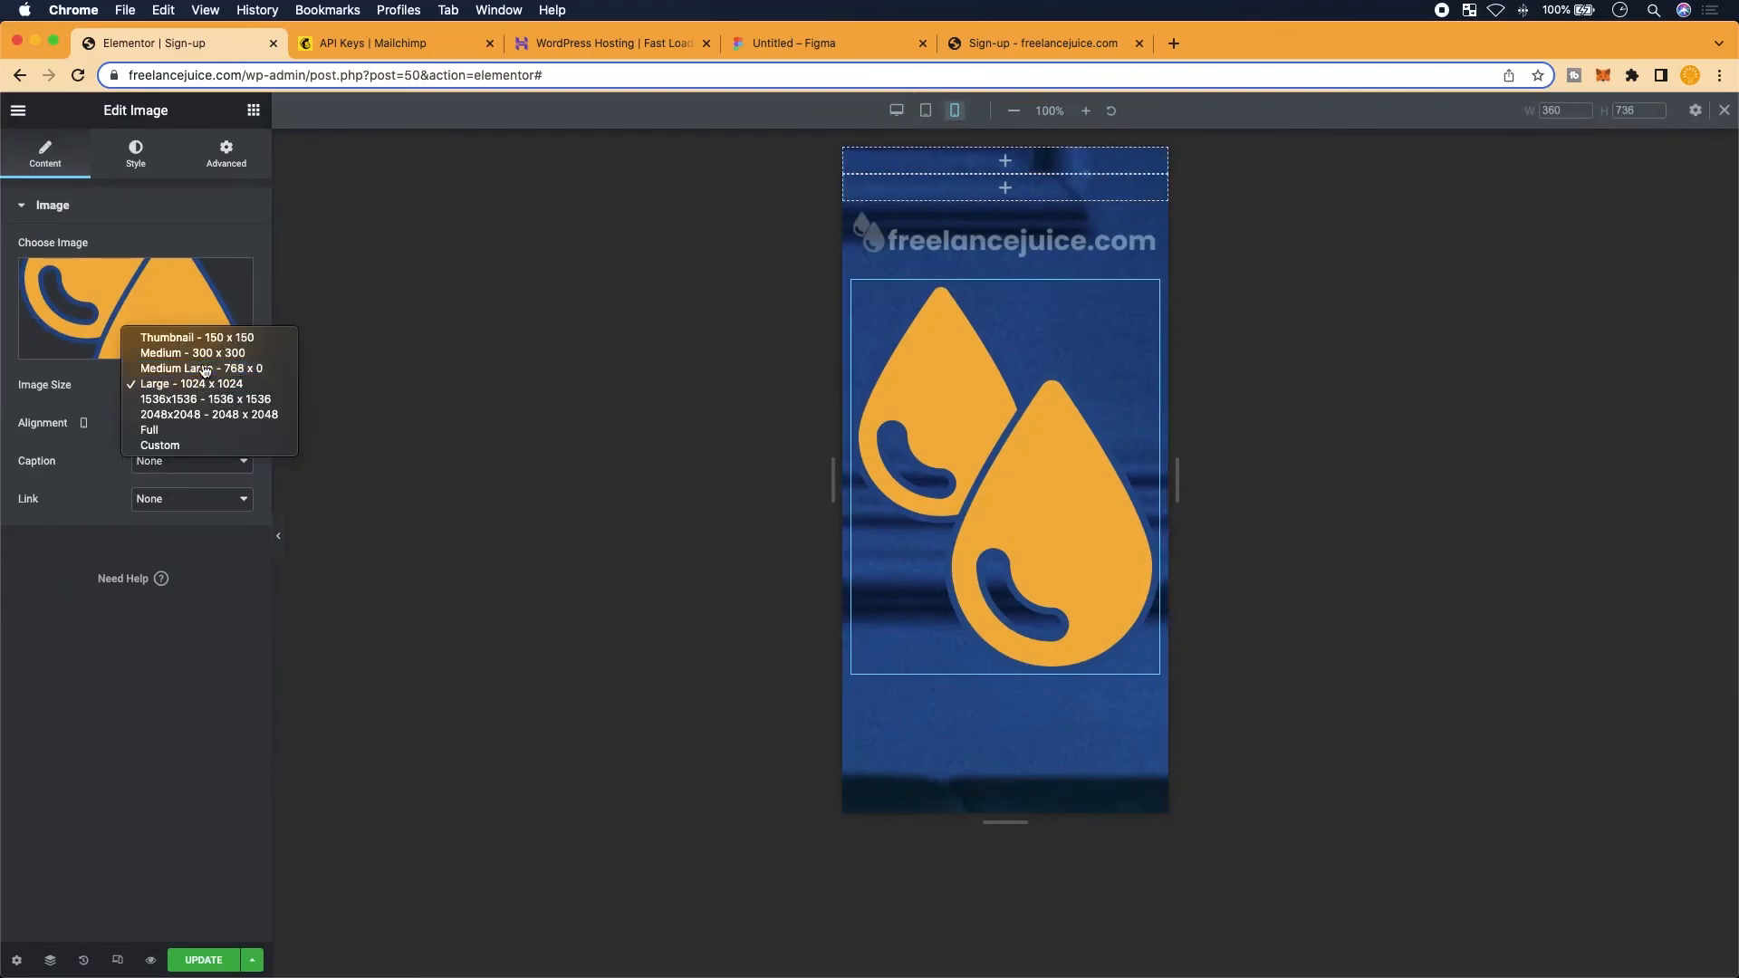
left_click(201, 367)
left_click(209, 384)
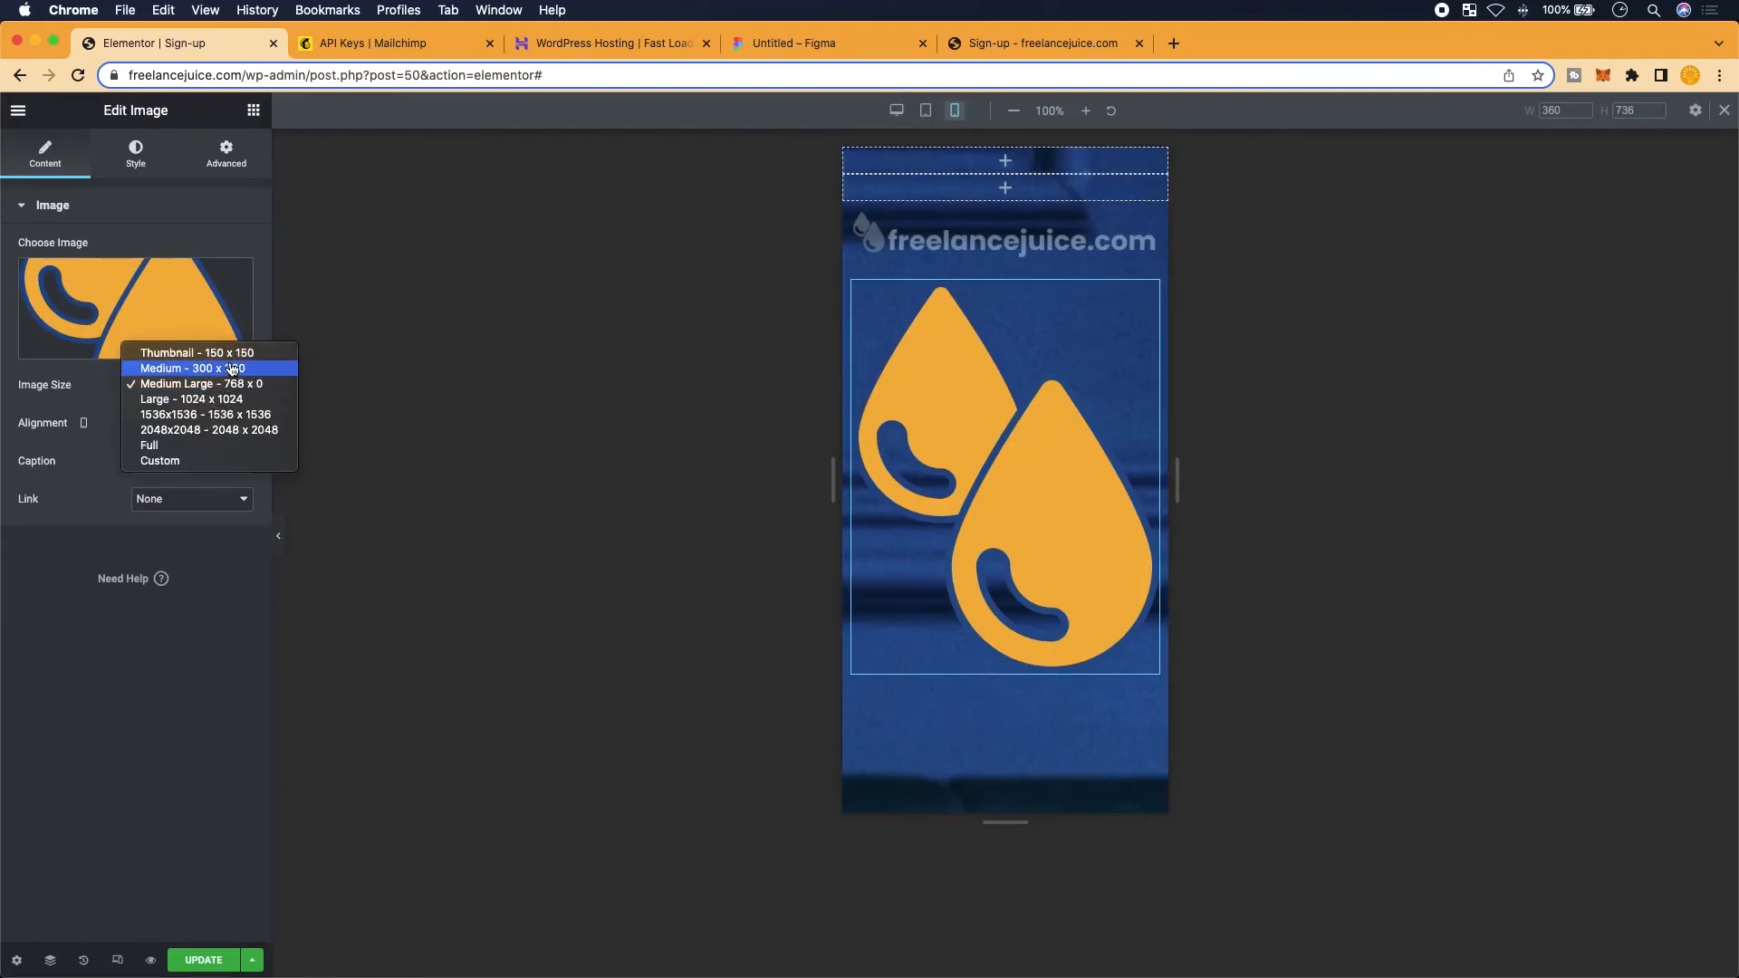
left_click(194, 369)
left_click(194, 965)
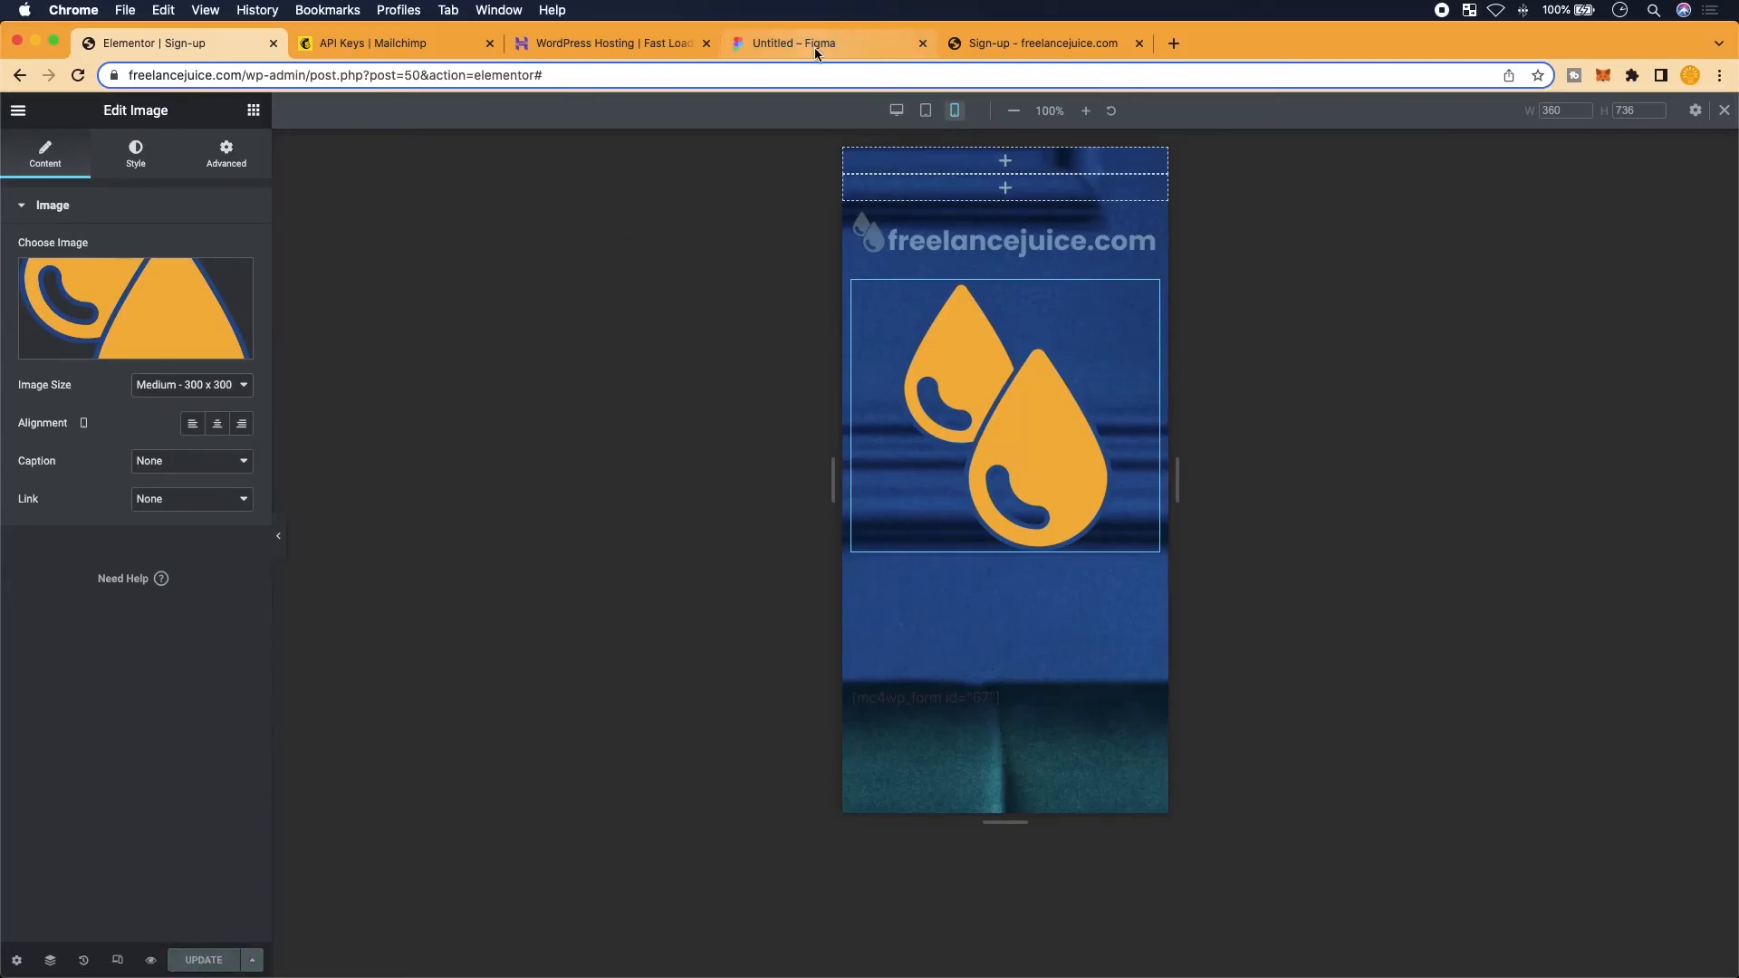
Hide the logo on desktop and tablet so it shows only on mobile, and save
left_click(1032, 45)
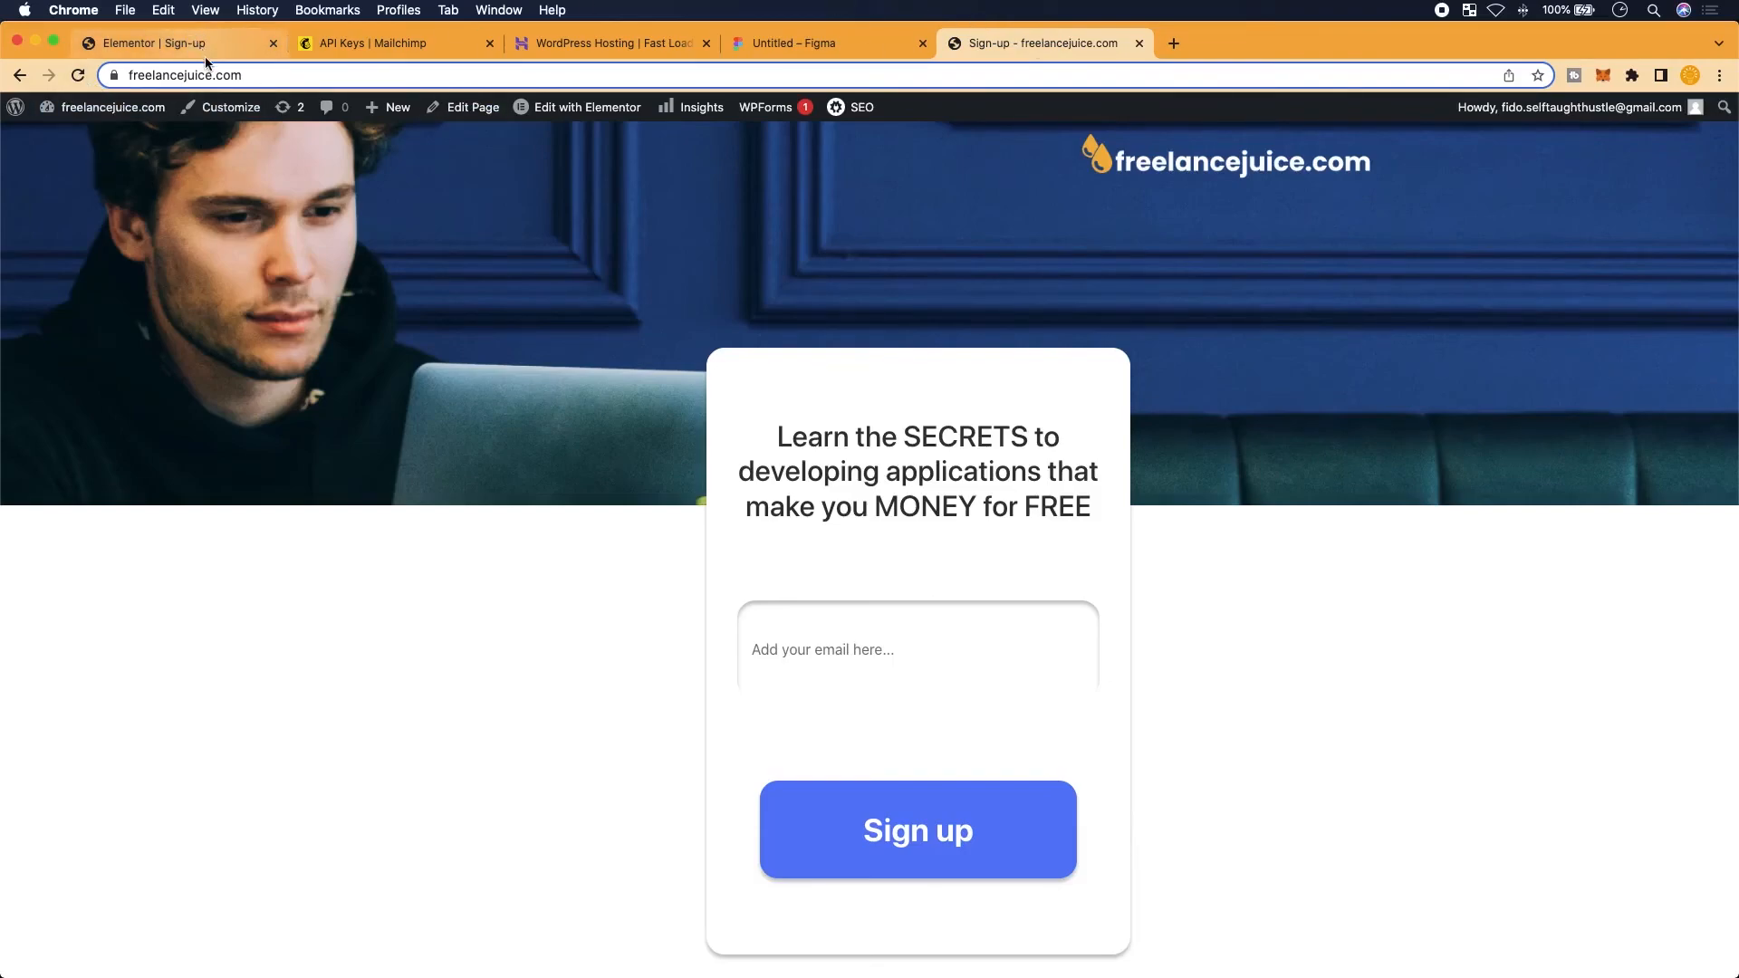
scroll(197, 193, "up", 1)
left_click(159, 36)
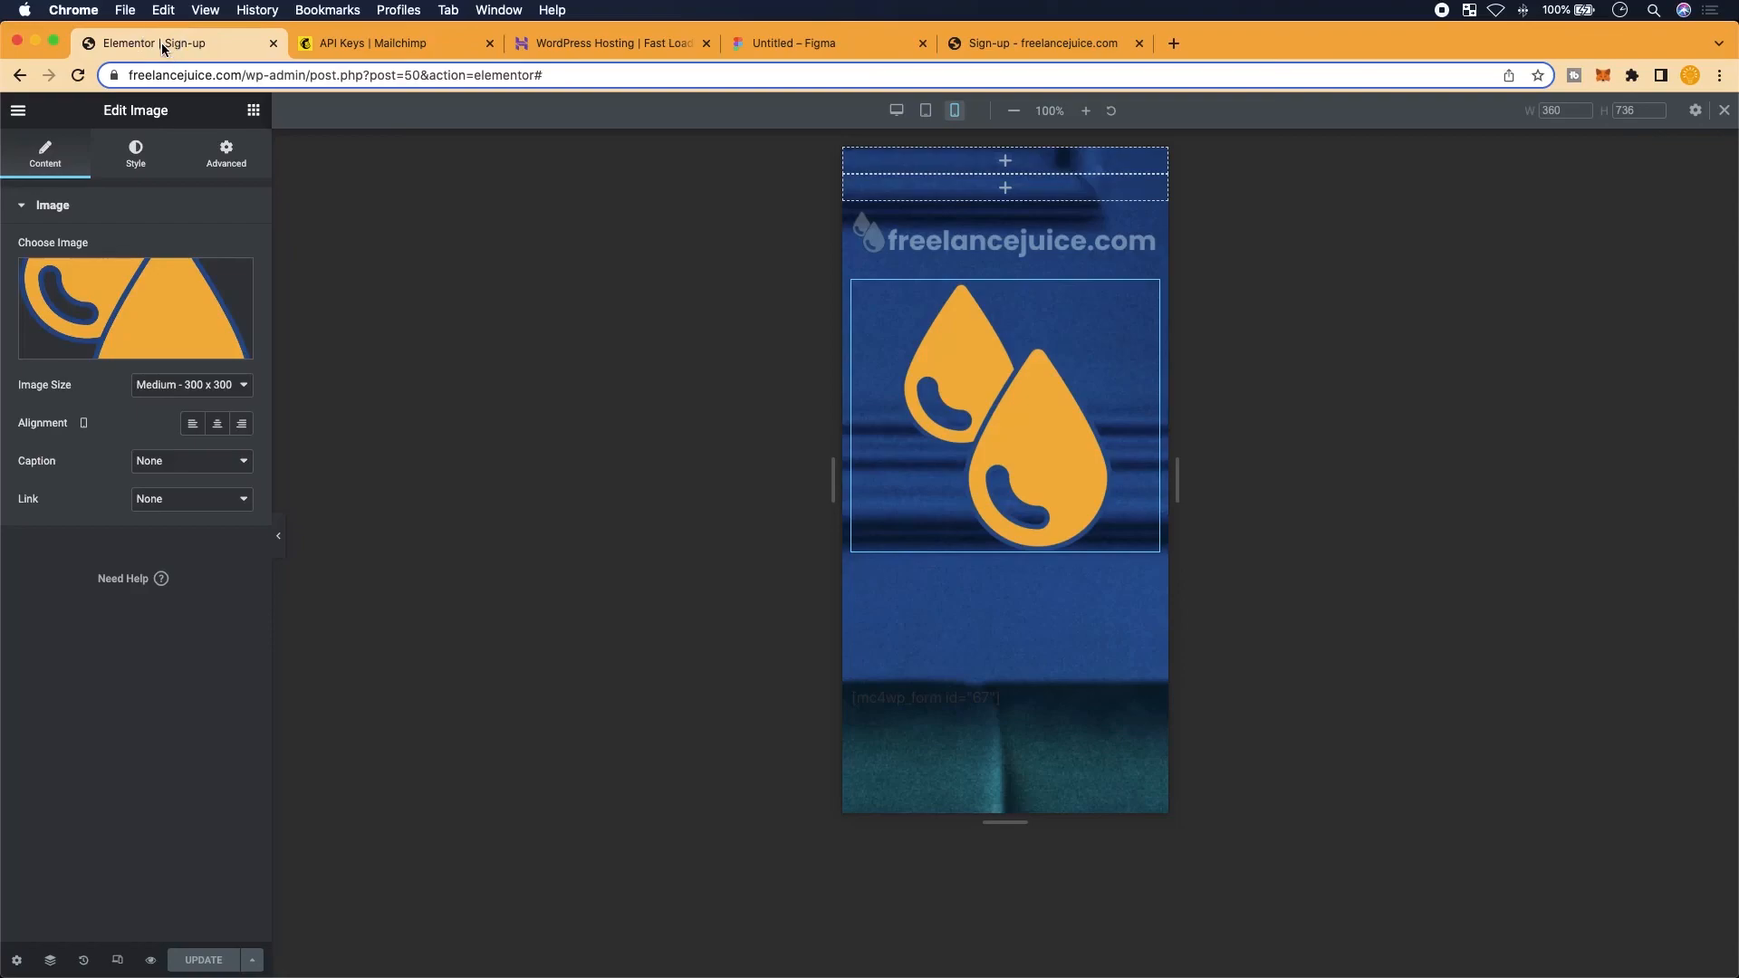
left_click(242, 155)
scroll(112, 675, "down", 1)
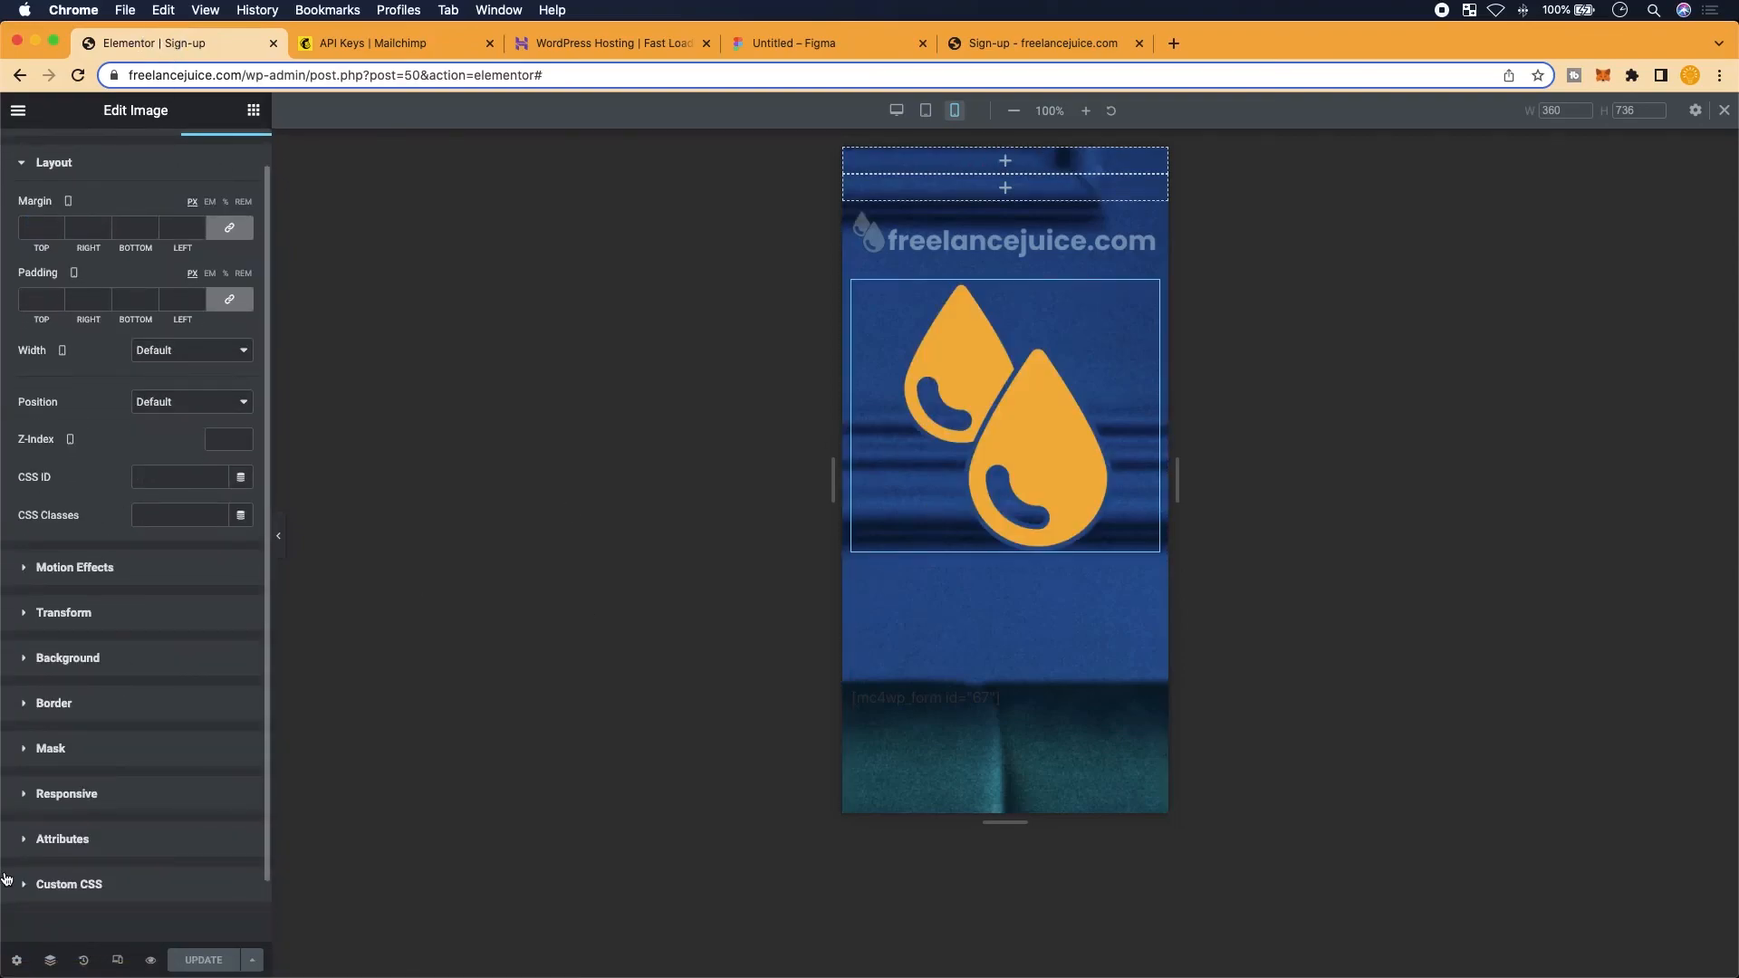
left_click(100, 799)
scroll(220, 608, "up", 4)
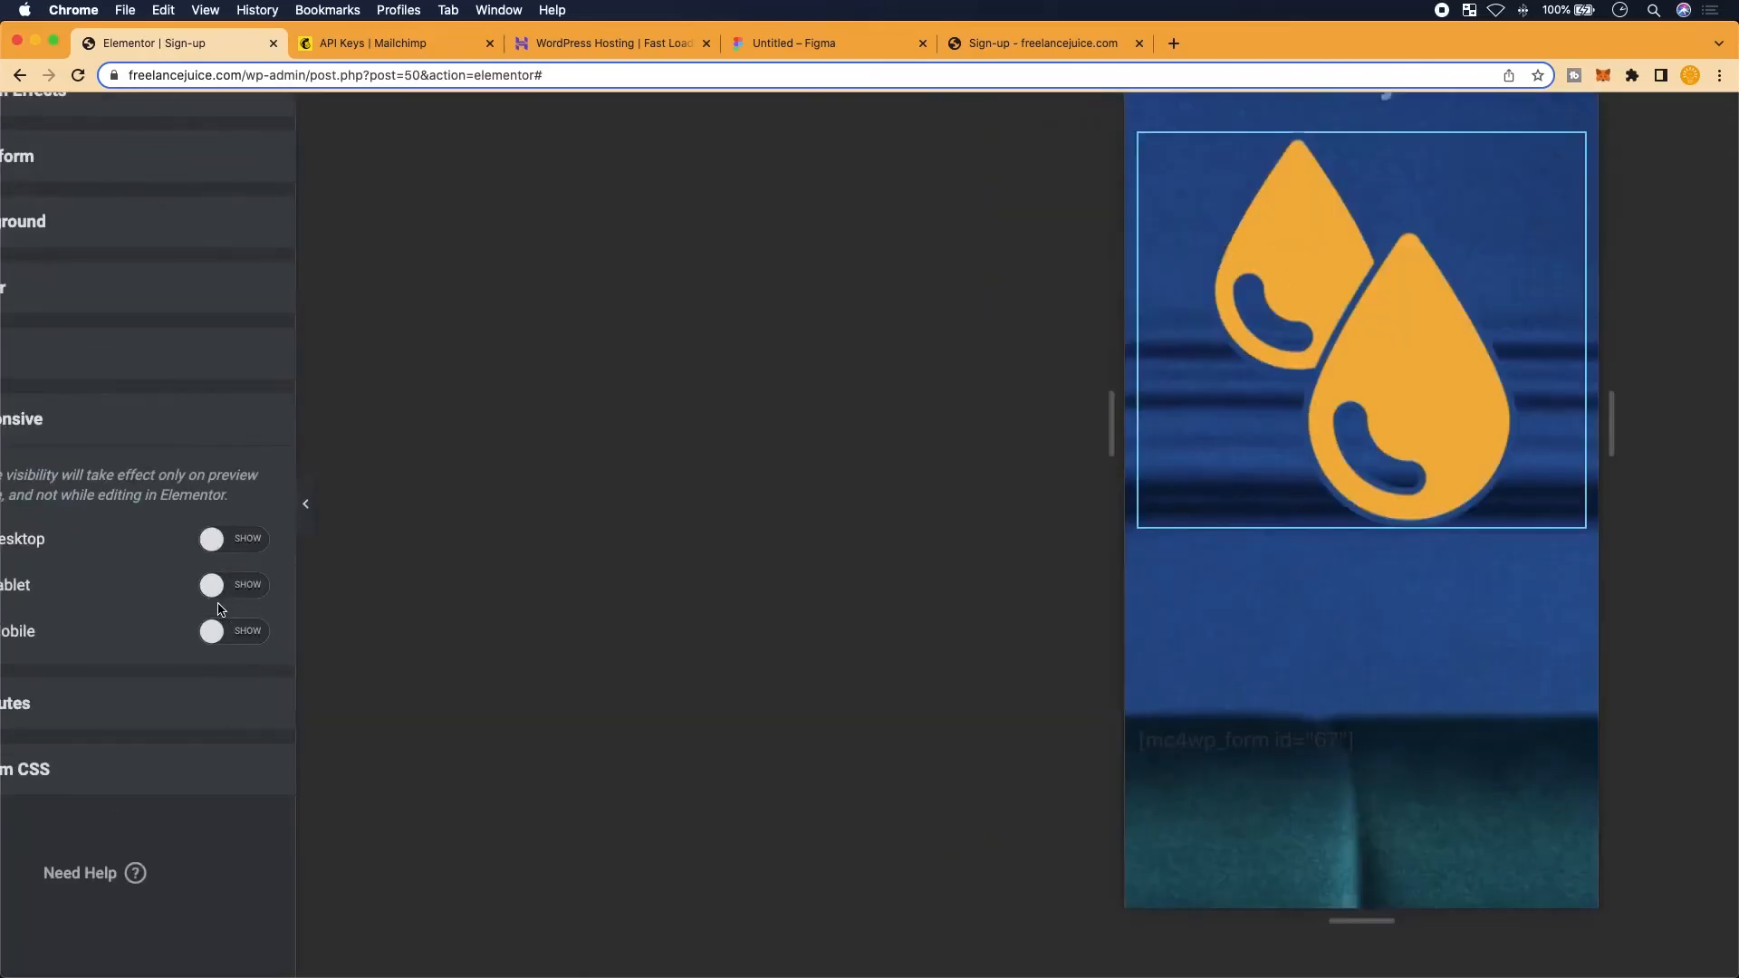
scroll(220, 608, "left", 1)
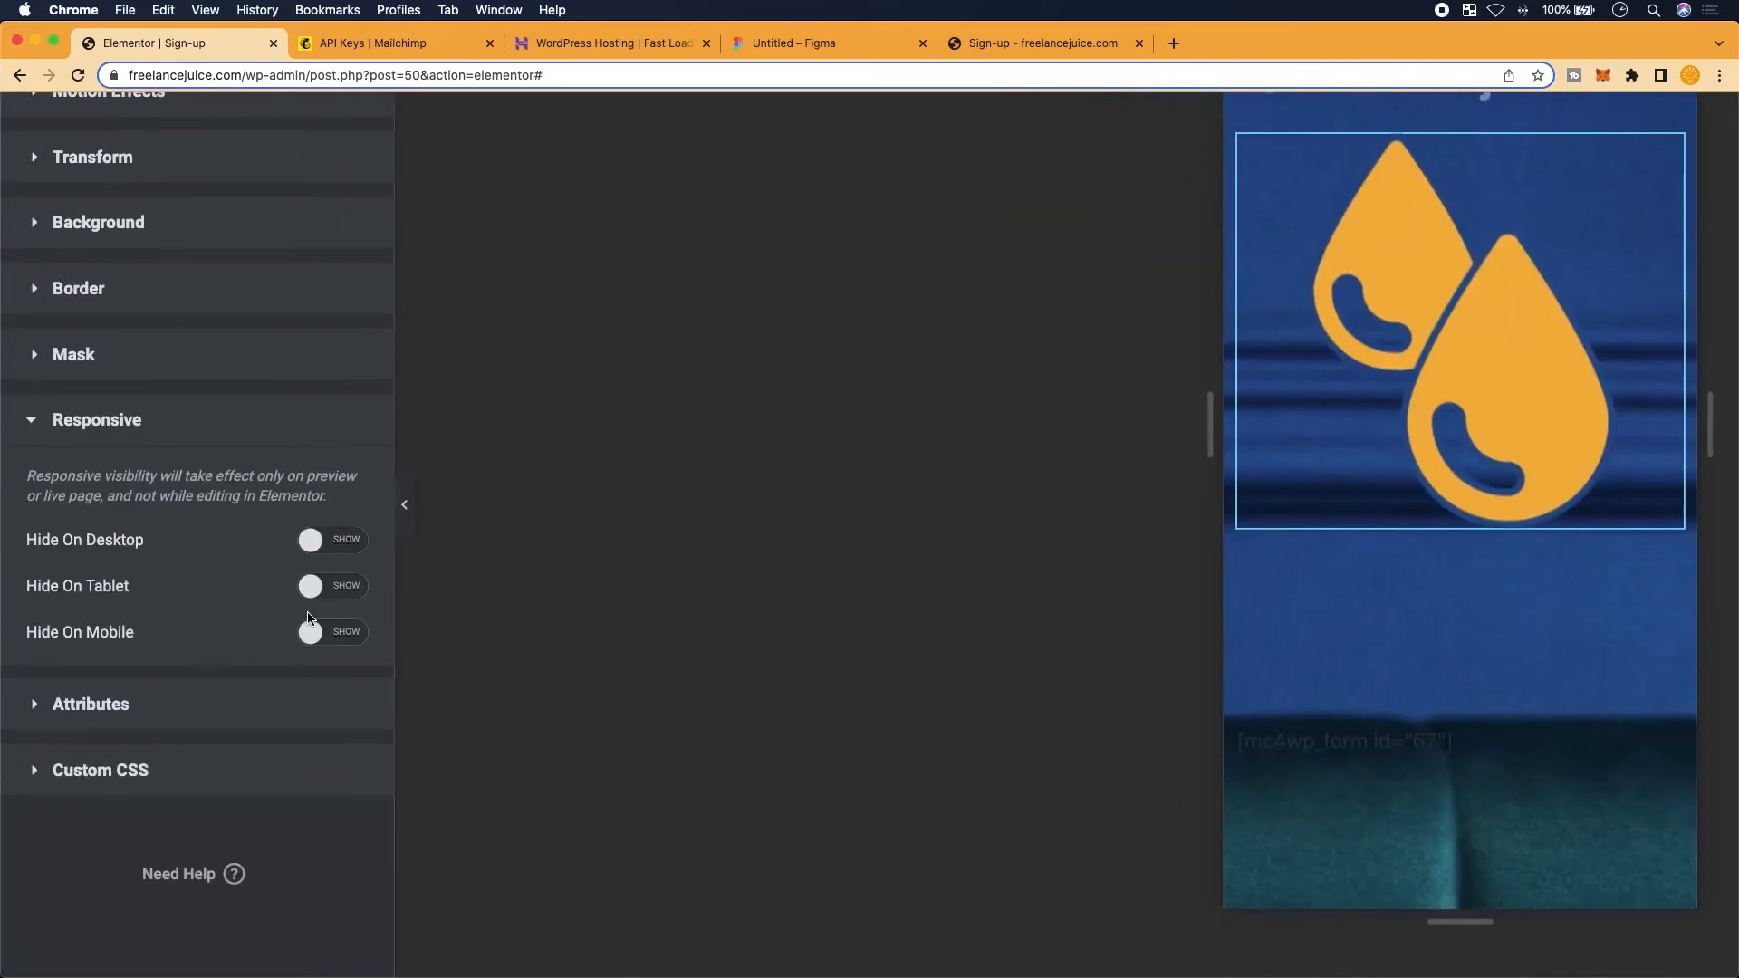
left_click(306, 589)
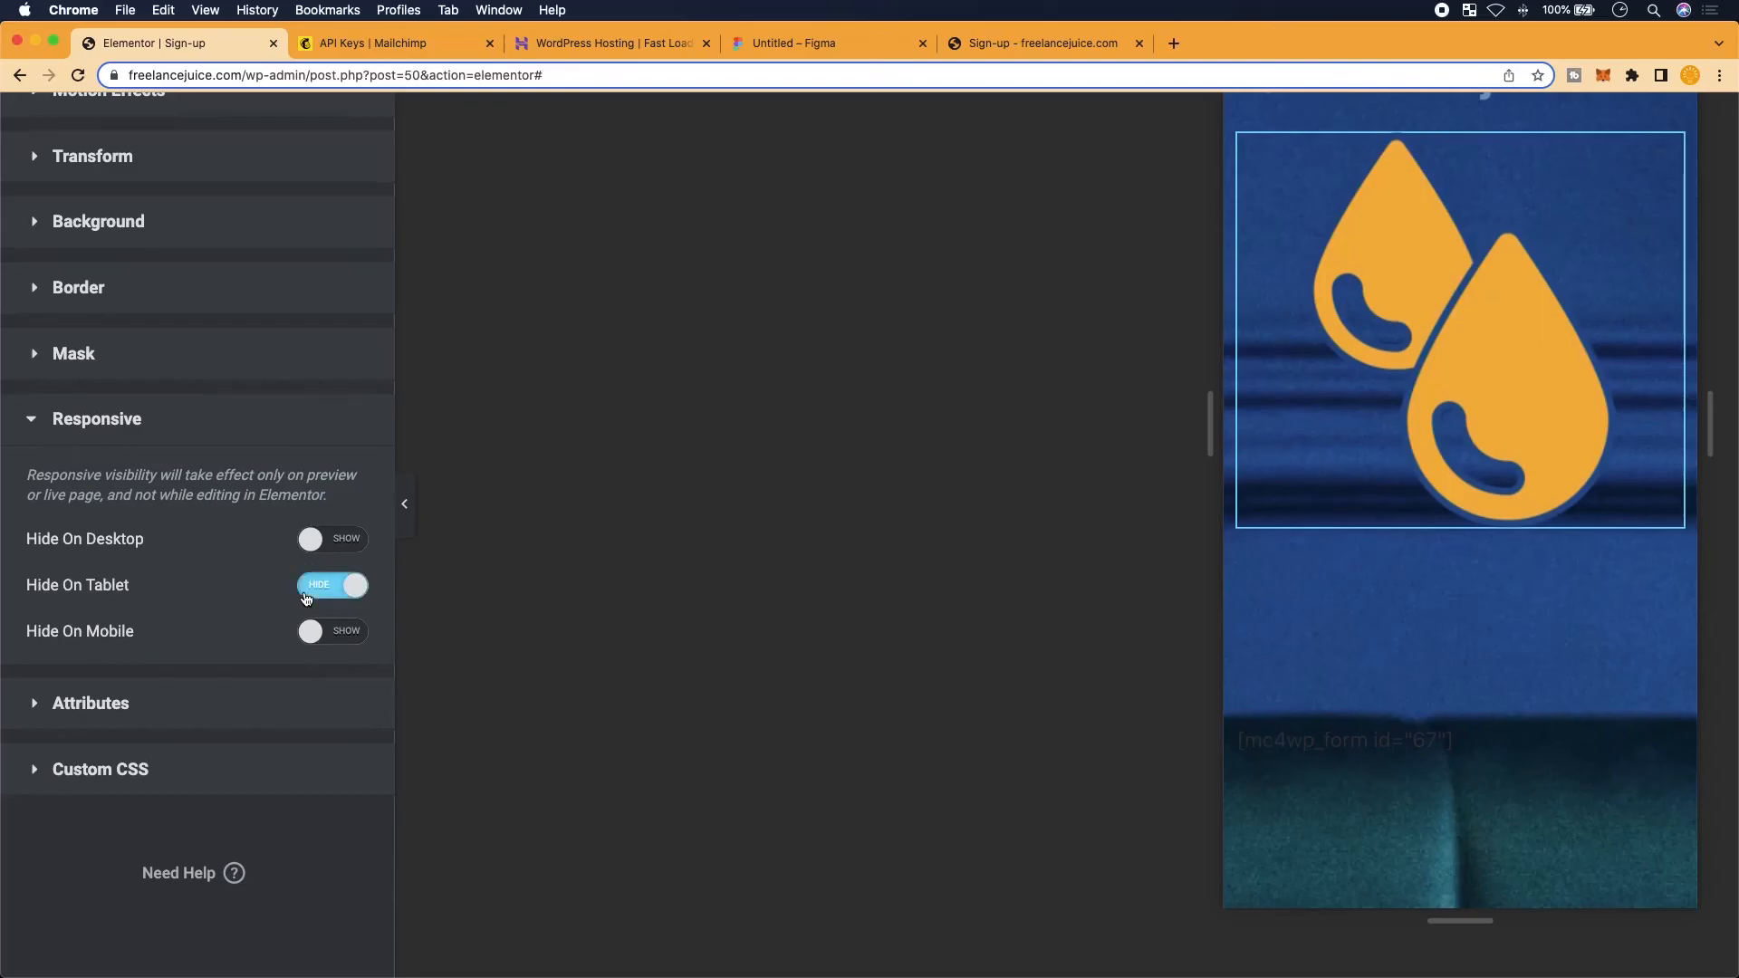
left_click(318, 541)
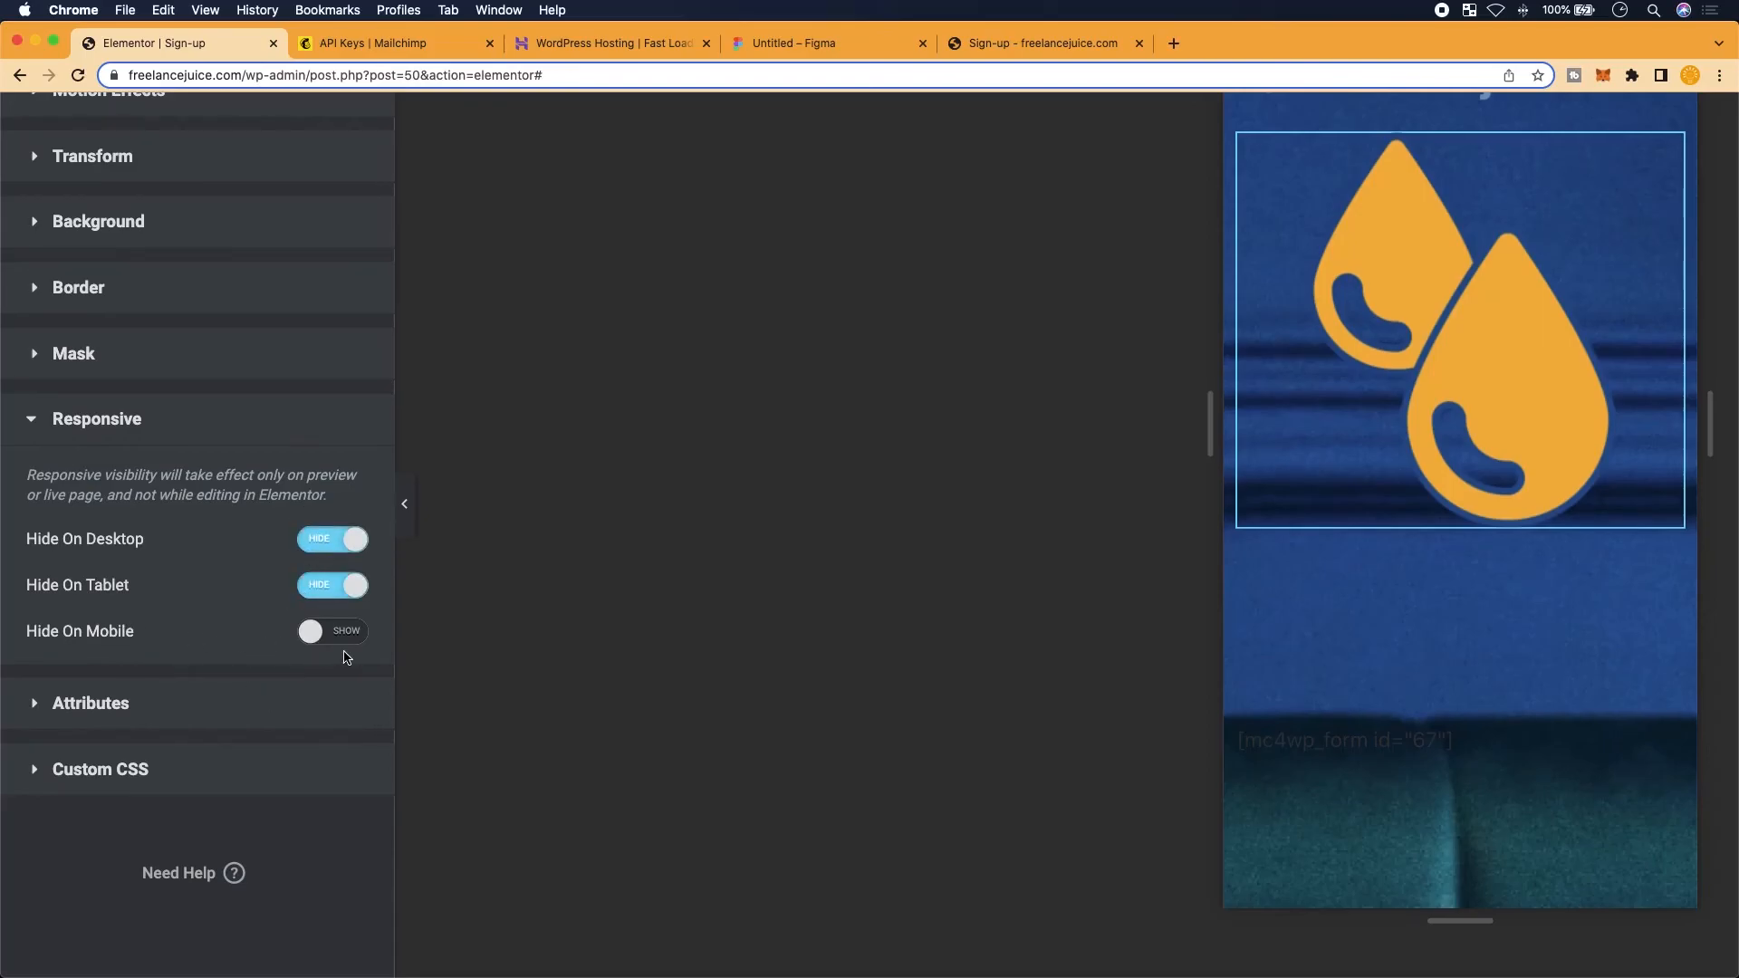
scroll(351, 658, "down", 4)
left_click(196, 957)
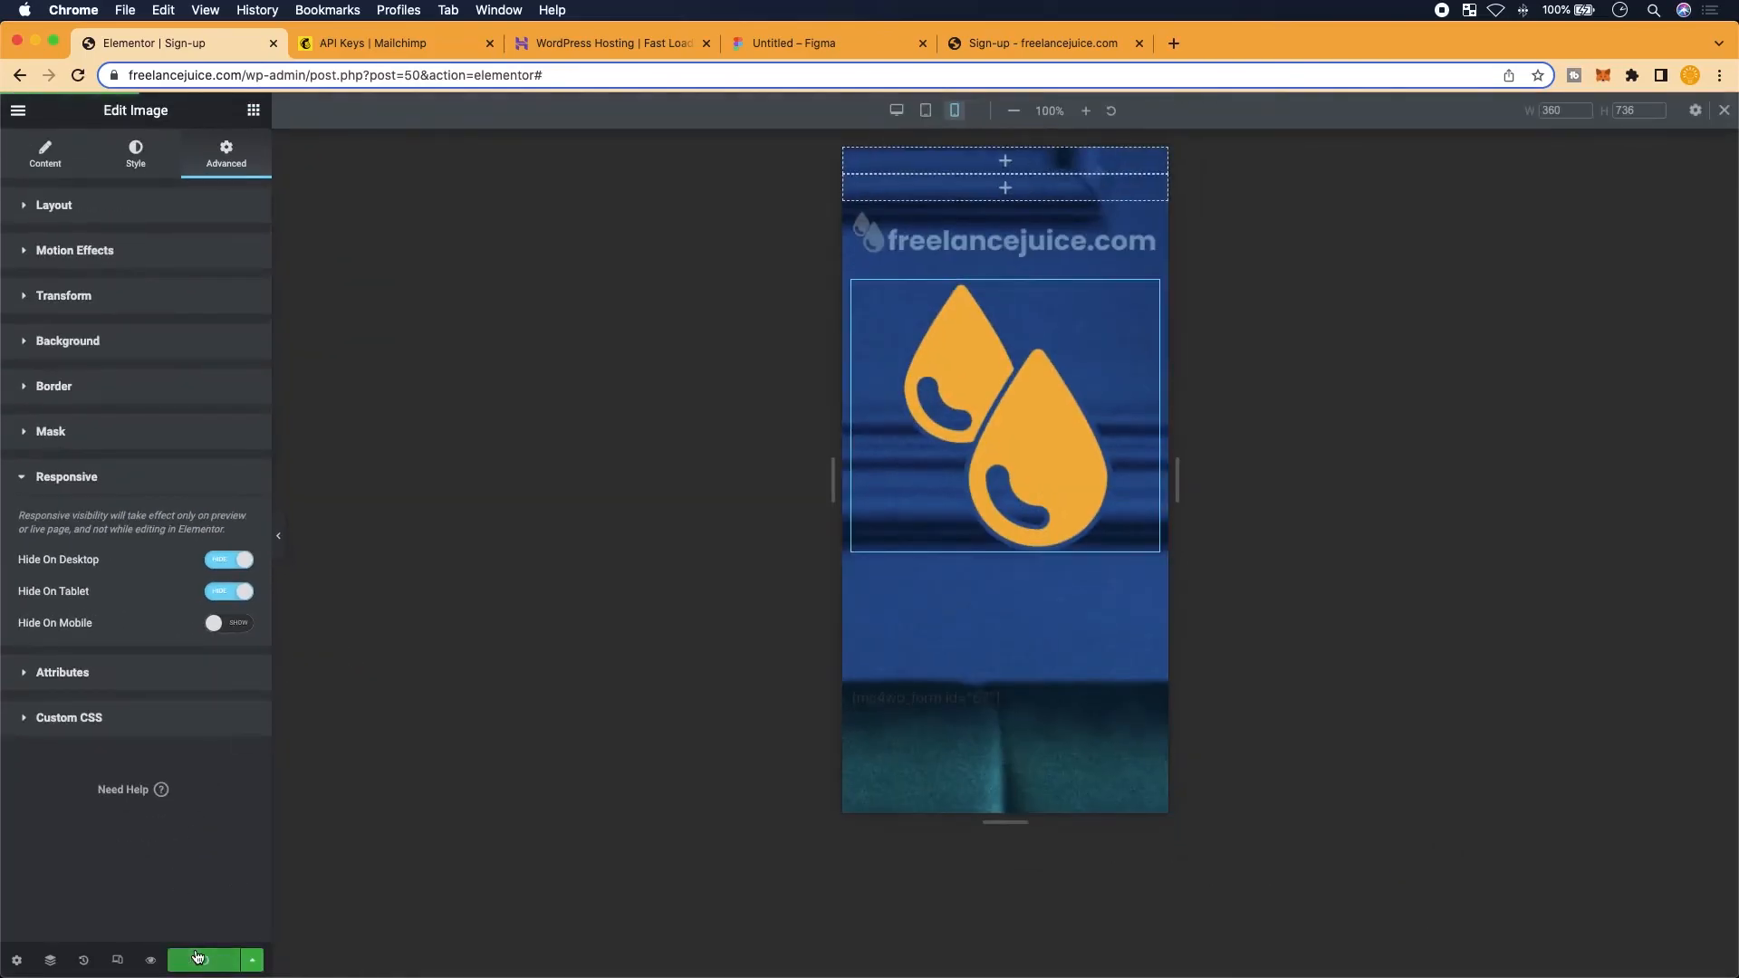
Reload the live sign-up page and check the droplet logo appears at phone width
left_click(1063, 44)
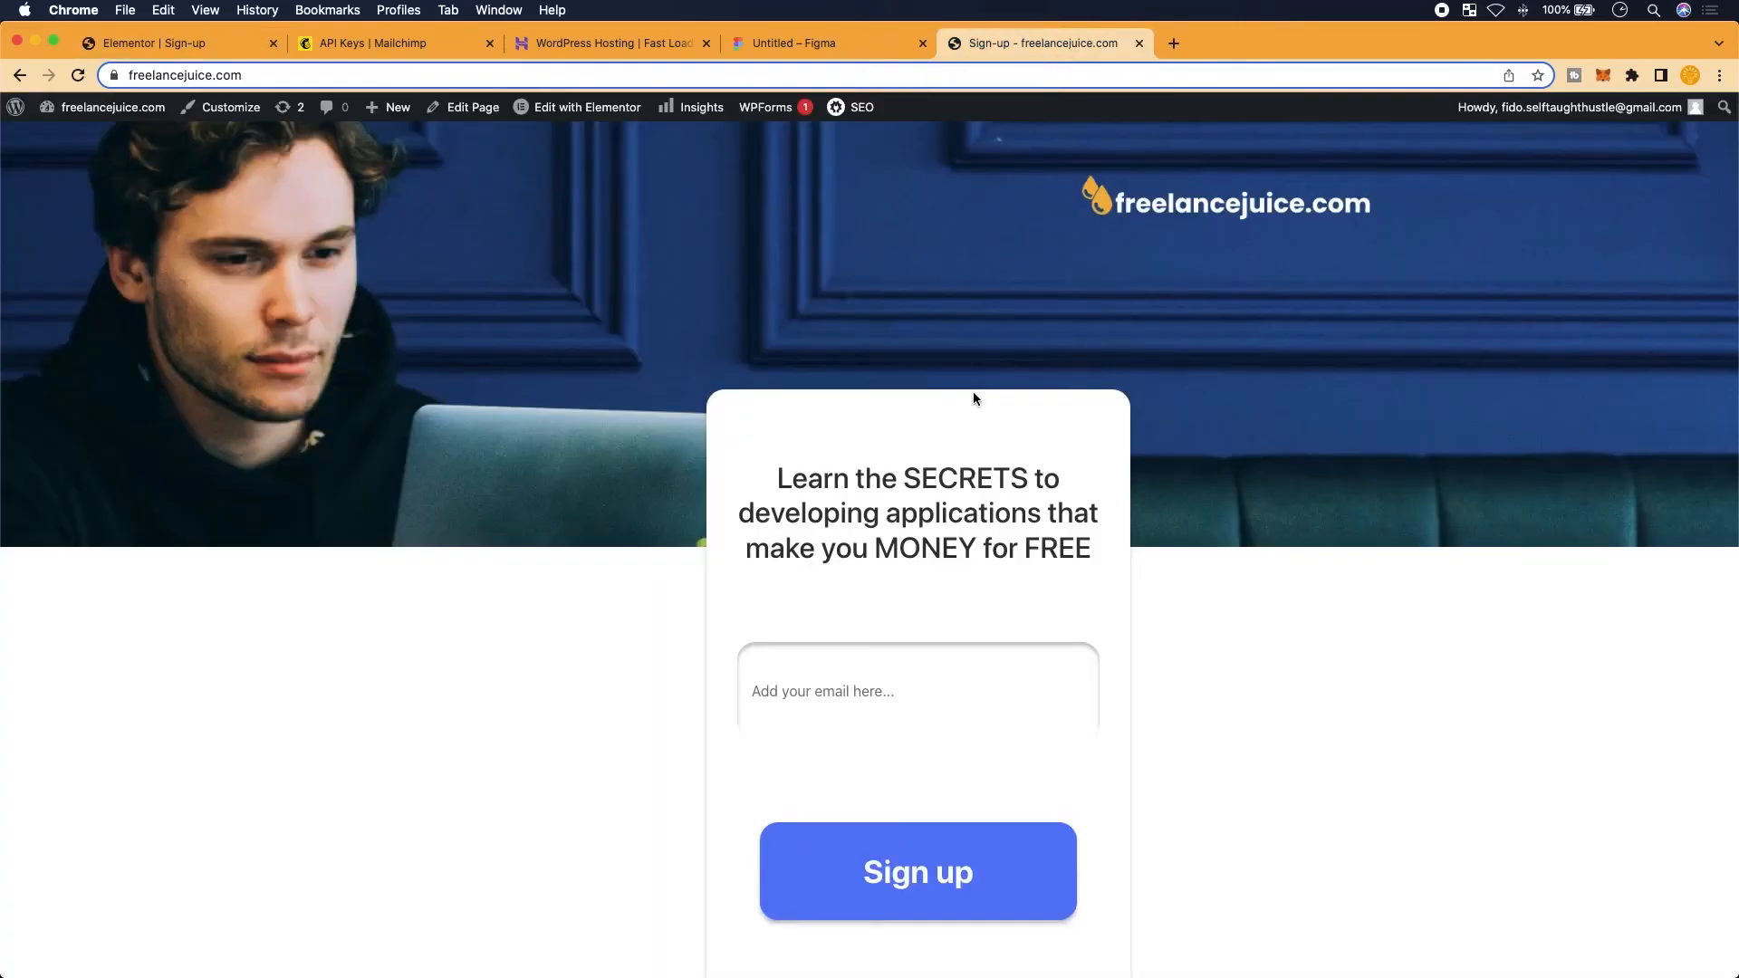
left_click(78, 75)
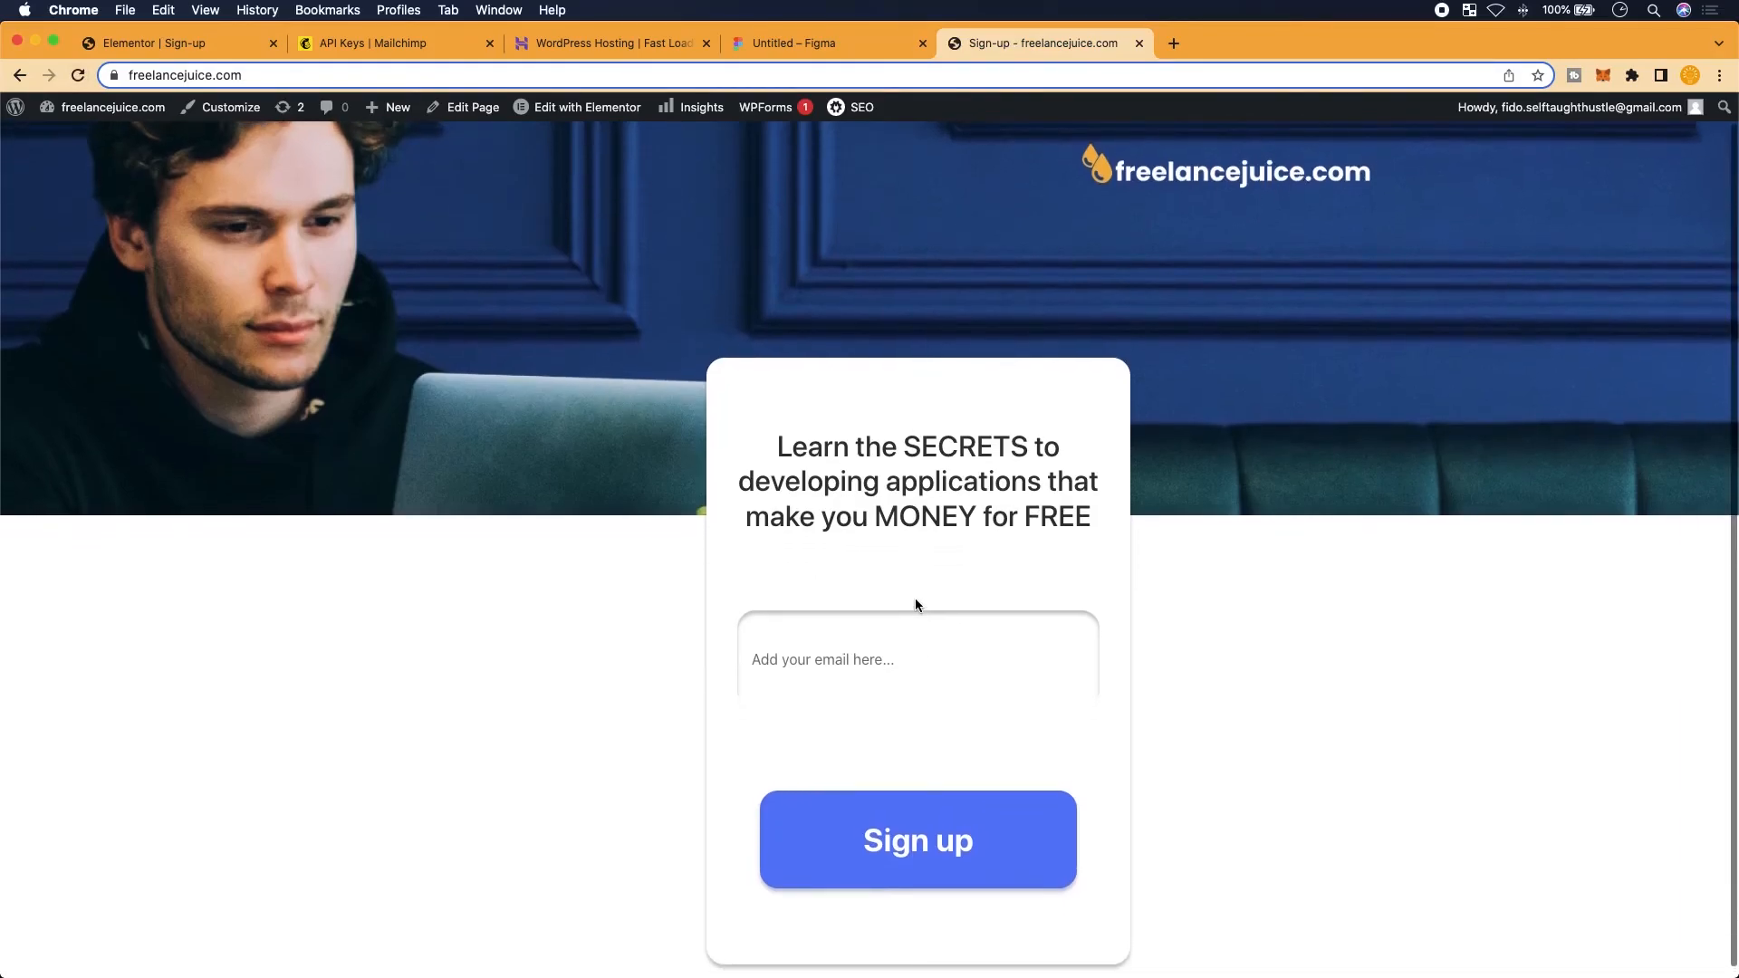
left_click_drag(1735, 480, 453, 555)
scroll(257, 656, "down", 5)
scroll(258, 656, "up", 5)
scroll(257, 655, "down", 1)
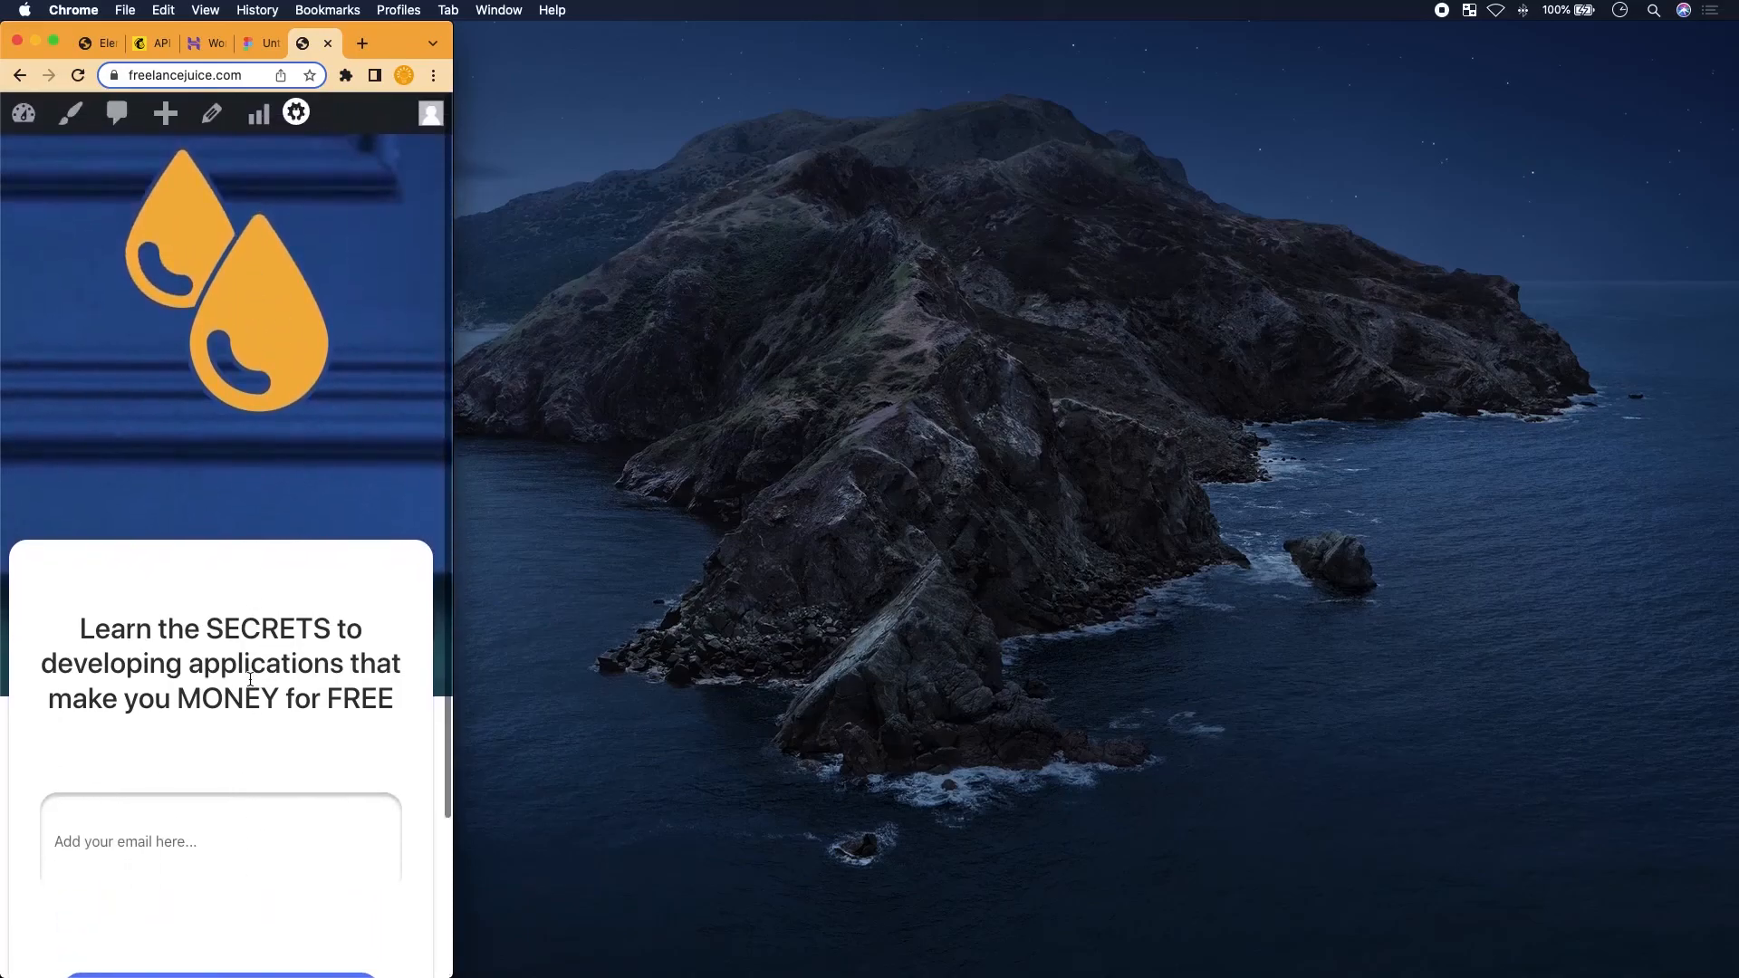
scroll(250, 678, "down", 5)
scroll(250, 678, "up", 5)
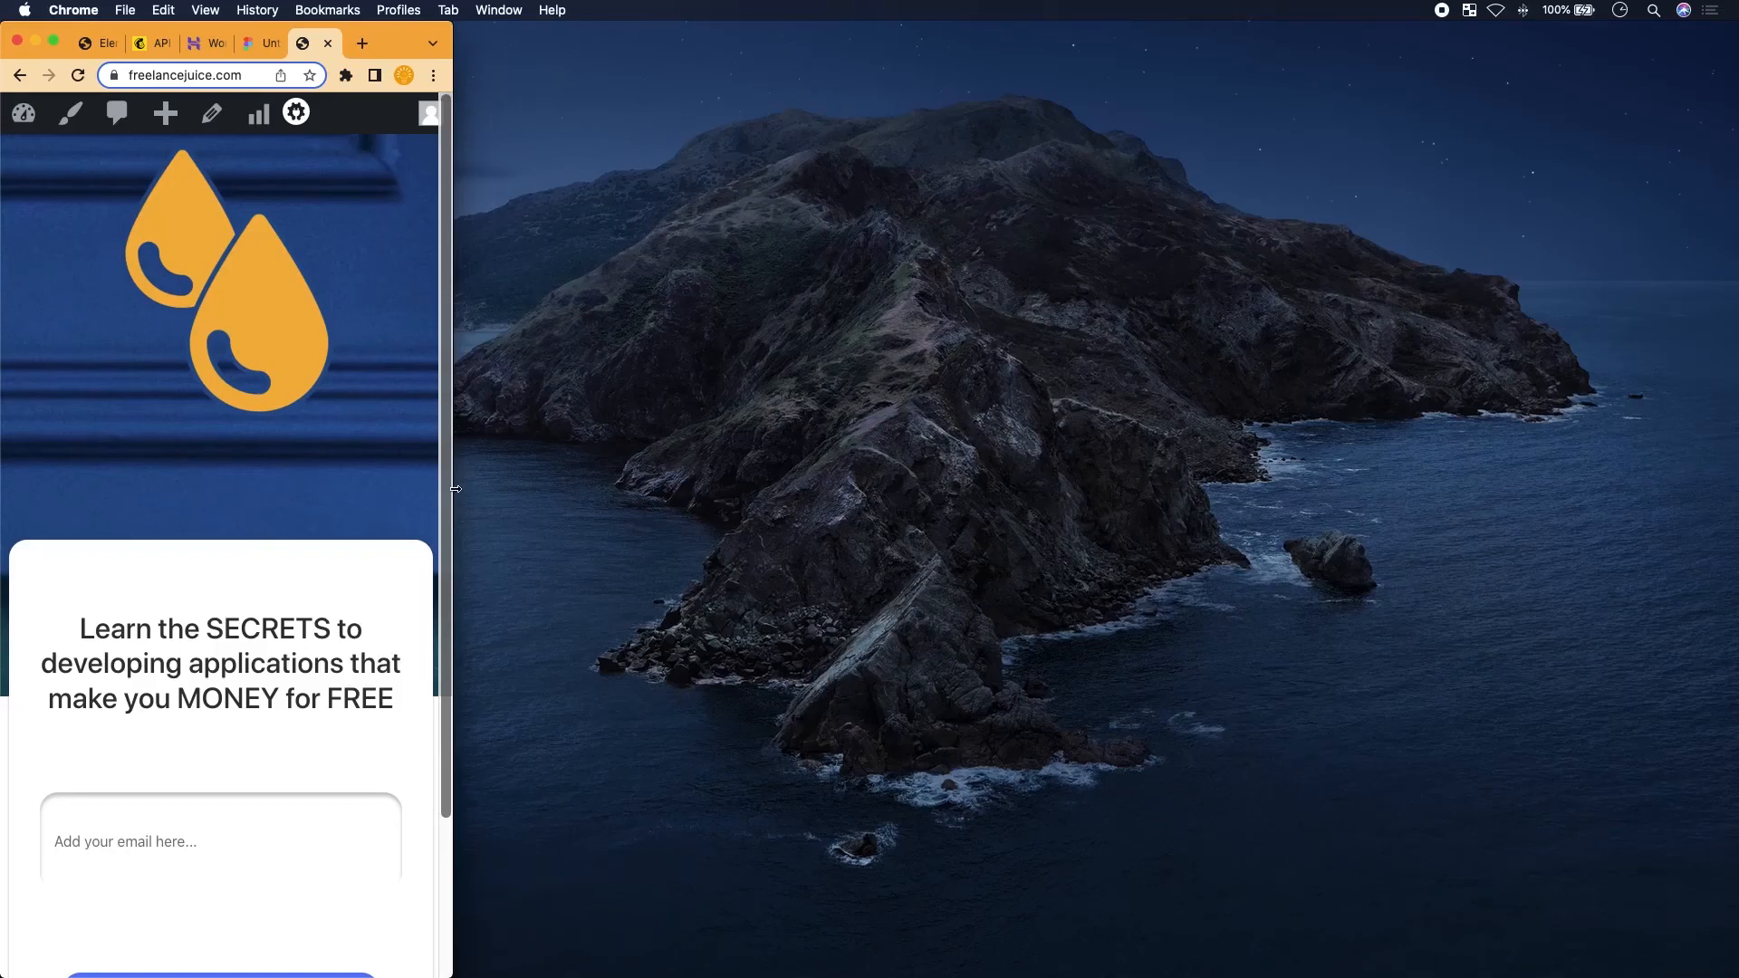
Widen the browser back to full desktop width and return to the Elementor editor
left_click_drag(455, 490, 1738, 395)
scroll(1087, 507, "down", 1)
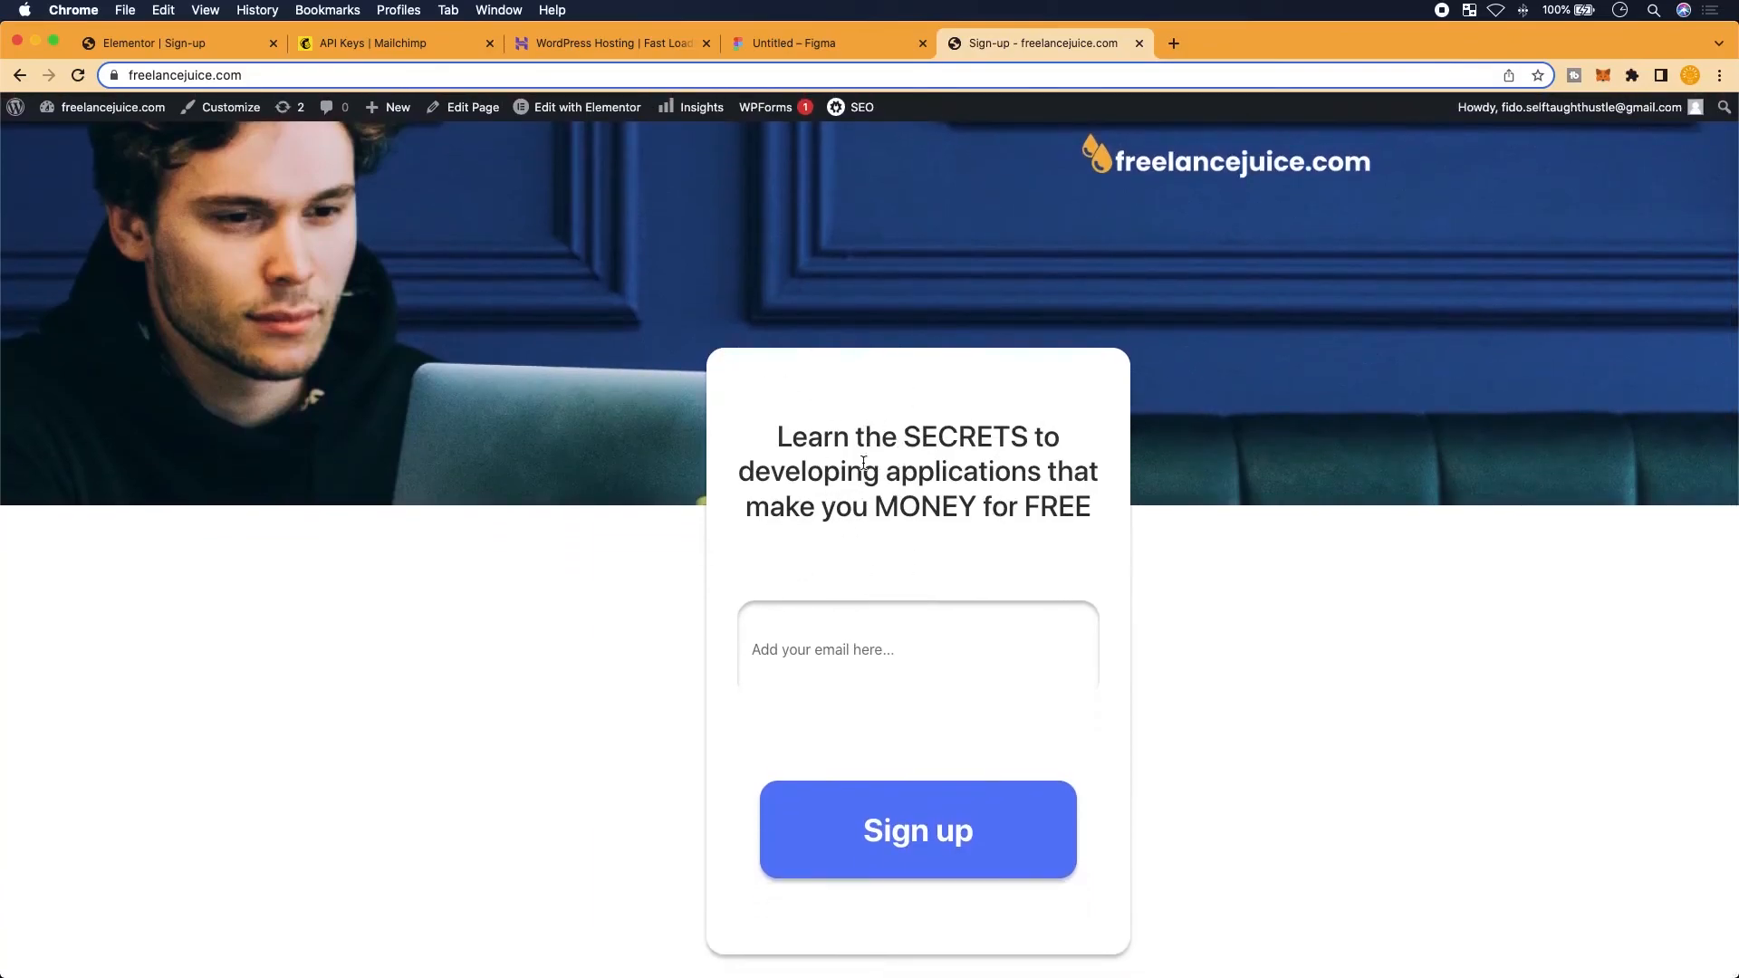
left_click(553, 112)
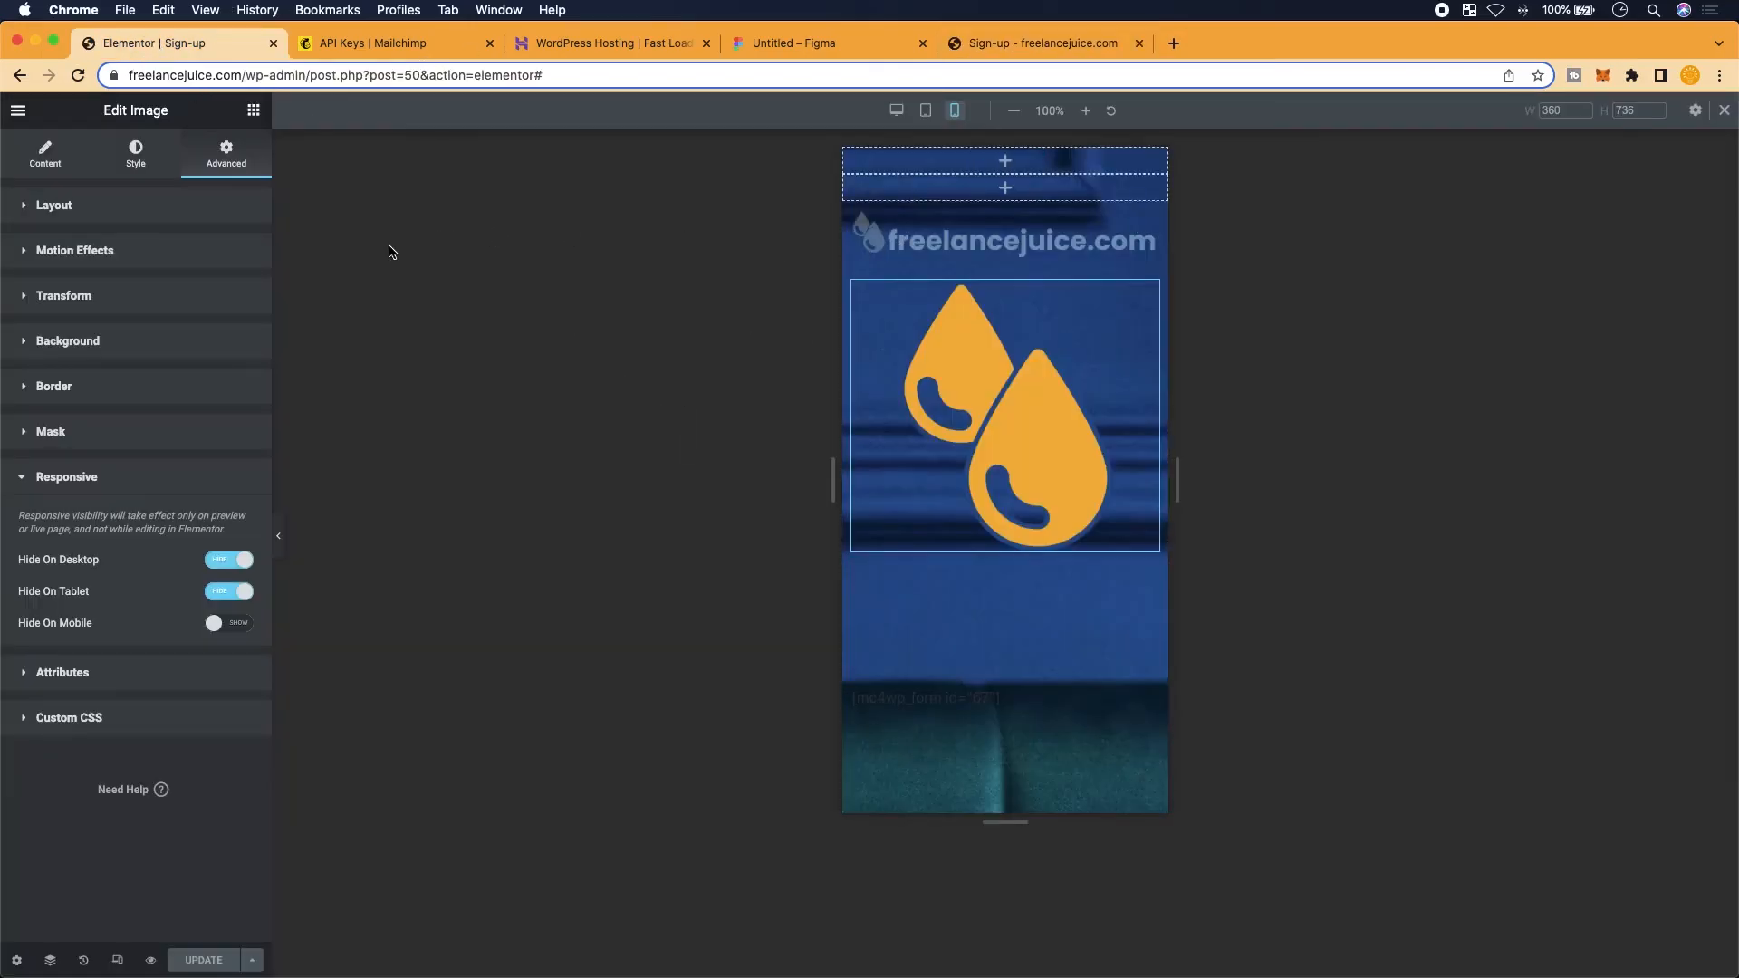
Switch the editor canvas to desktop preview and glance at the live sign-up page
left_click(1723, 109)
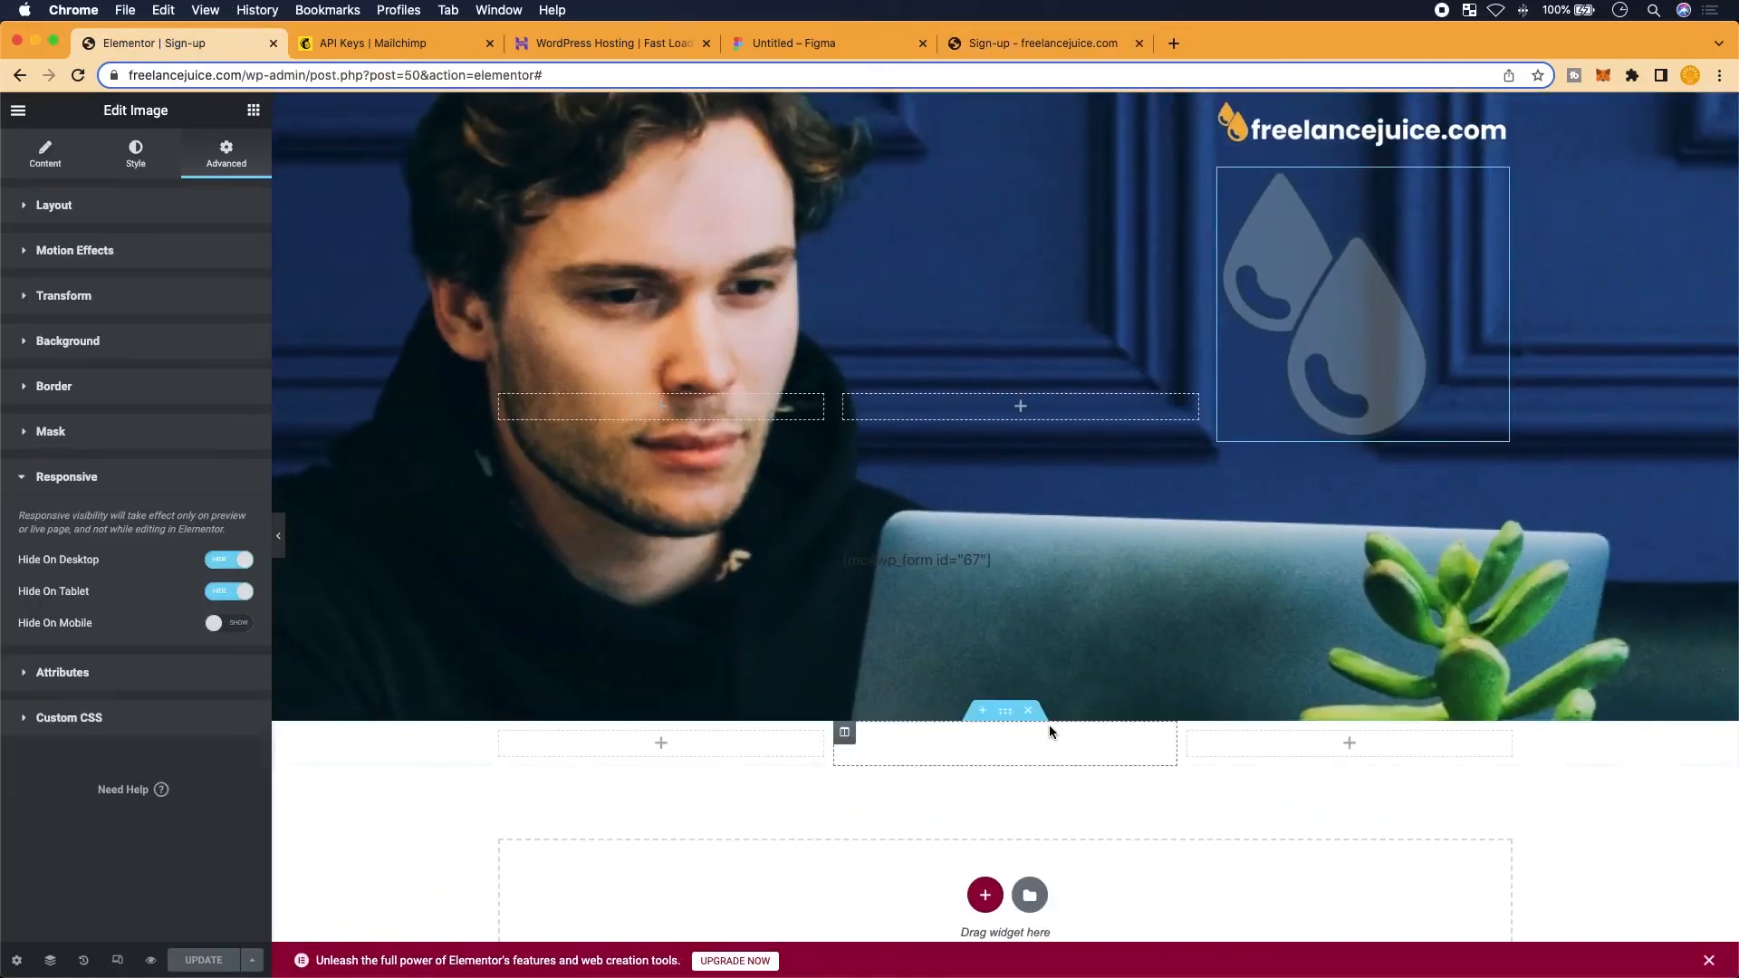
scroll(1051, 731, "down", 2)
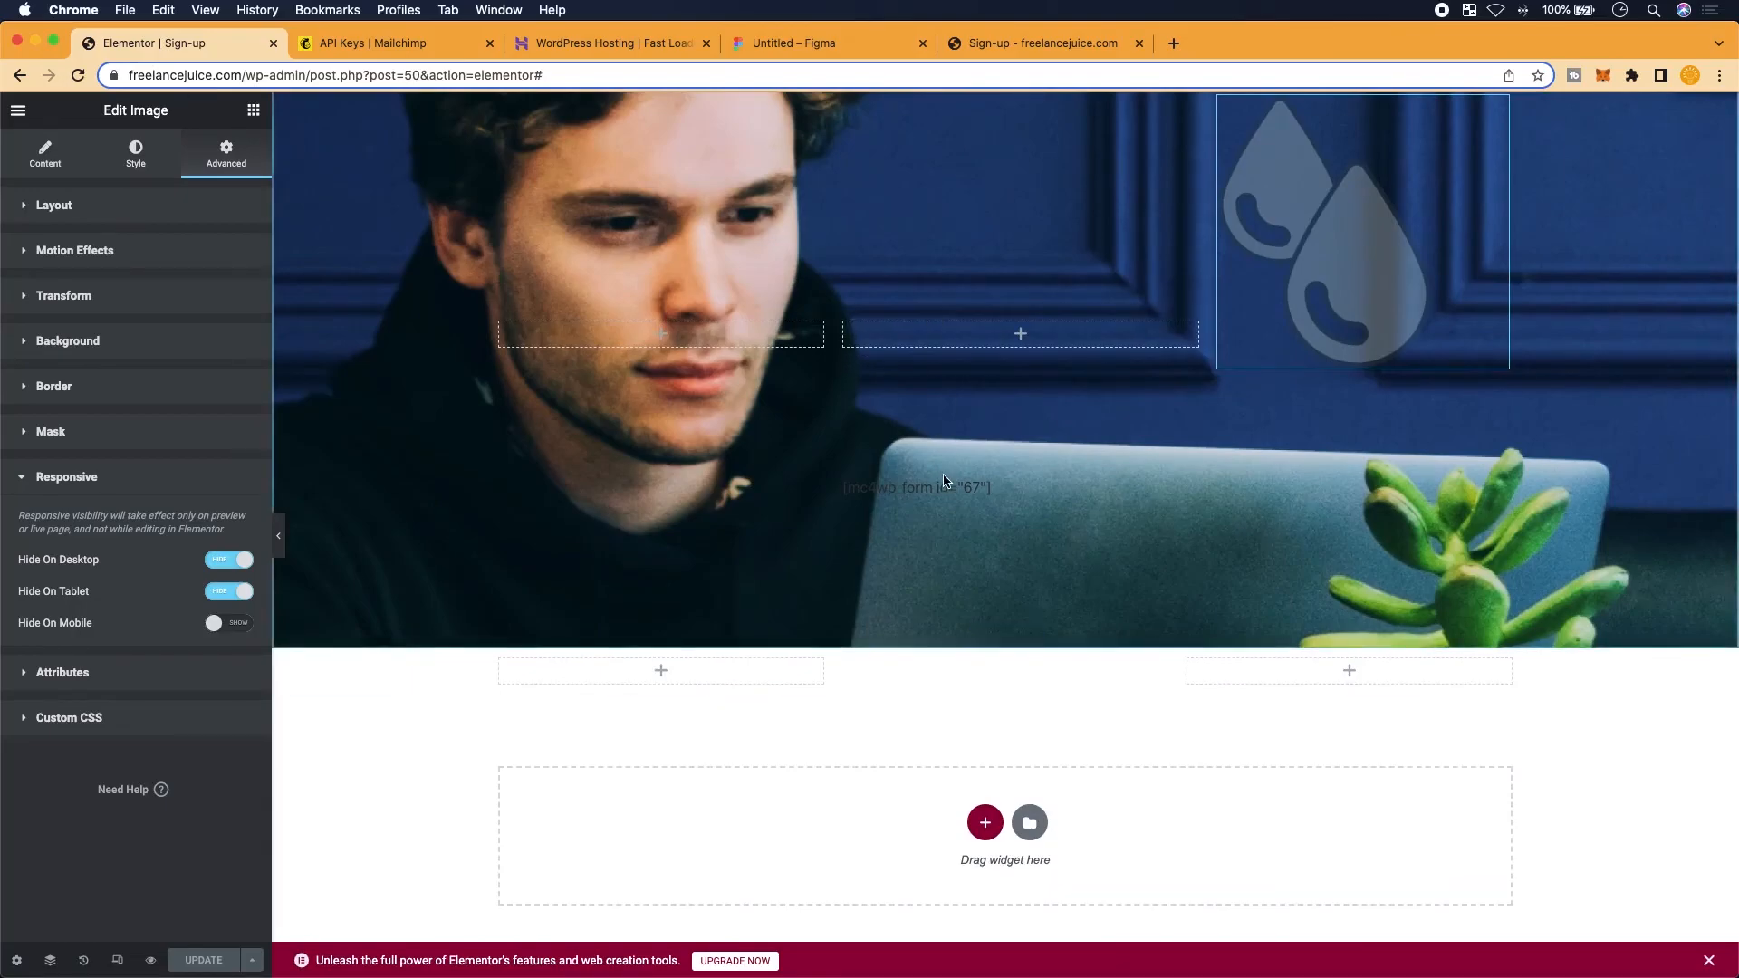
scroll(947, 480, "up", 2)
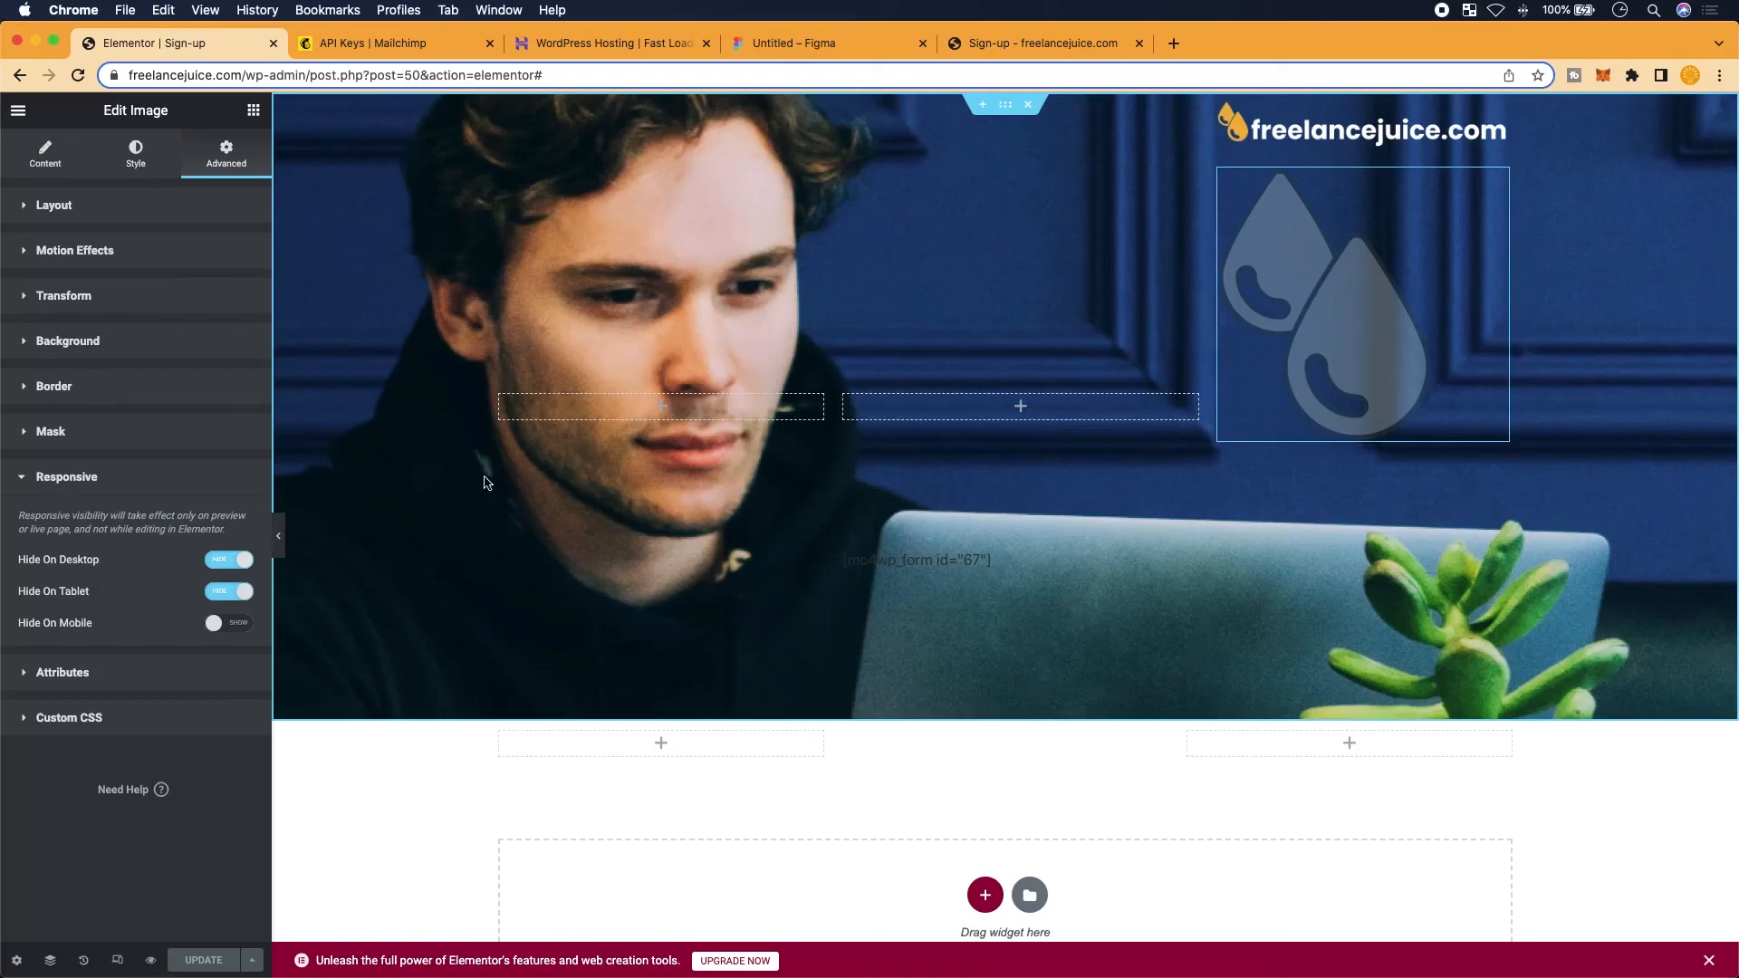
left_click(1038, 40)
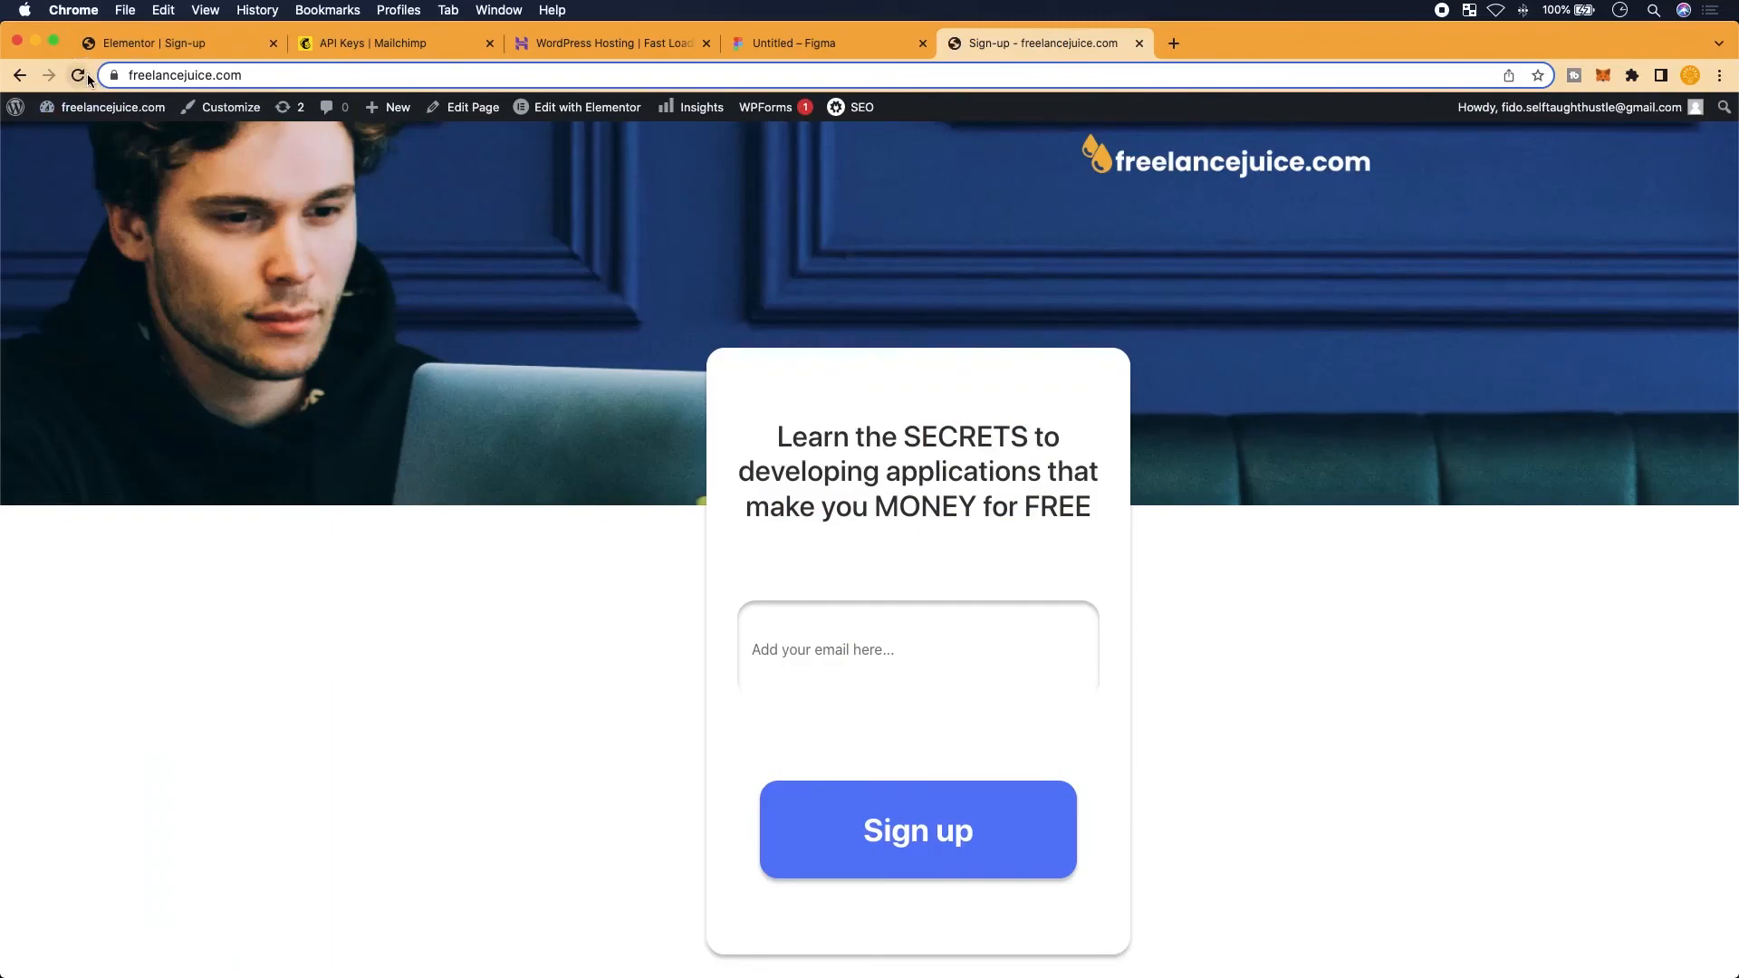
left_click(174, 50)
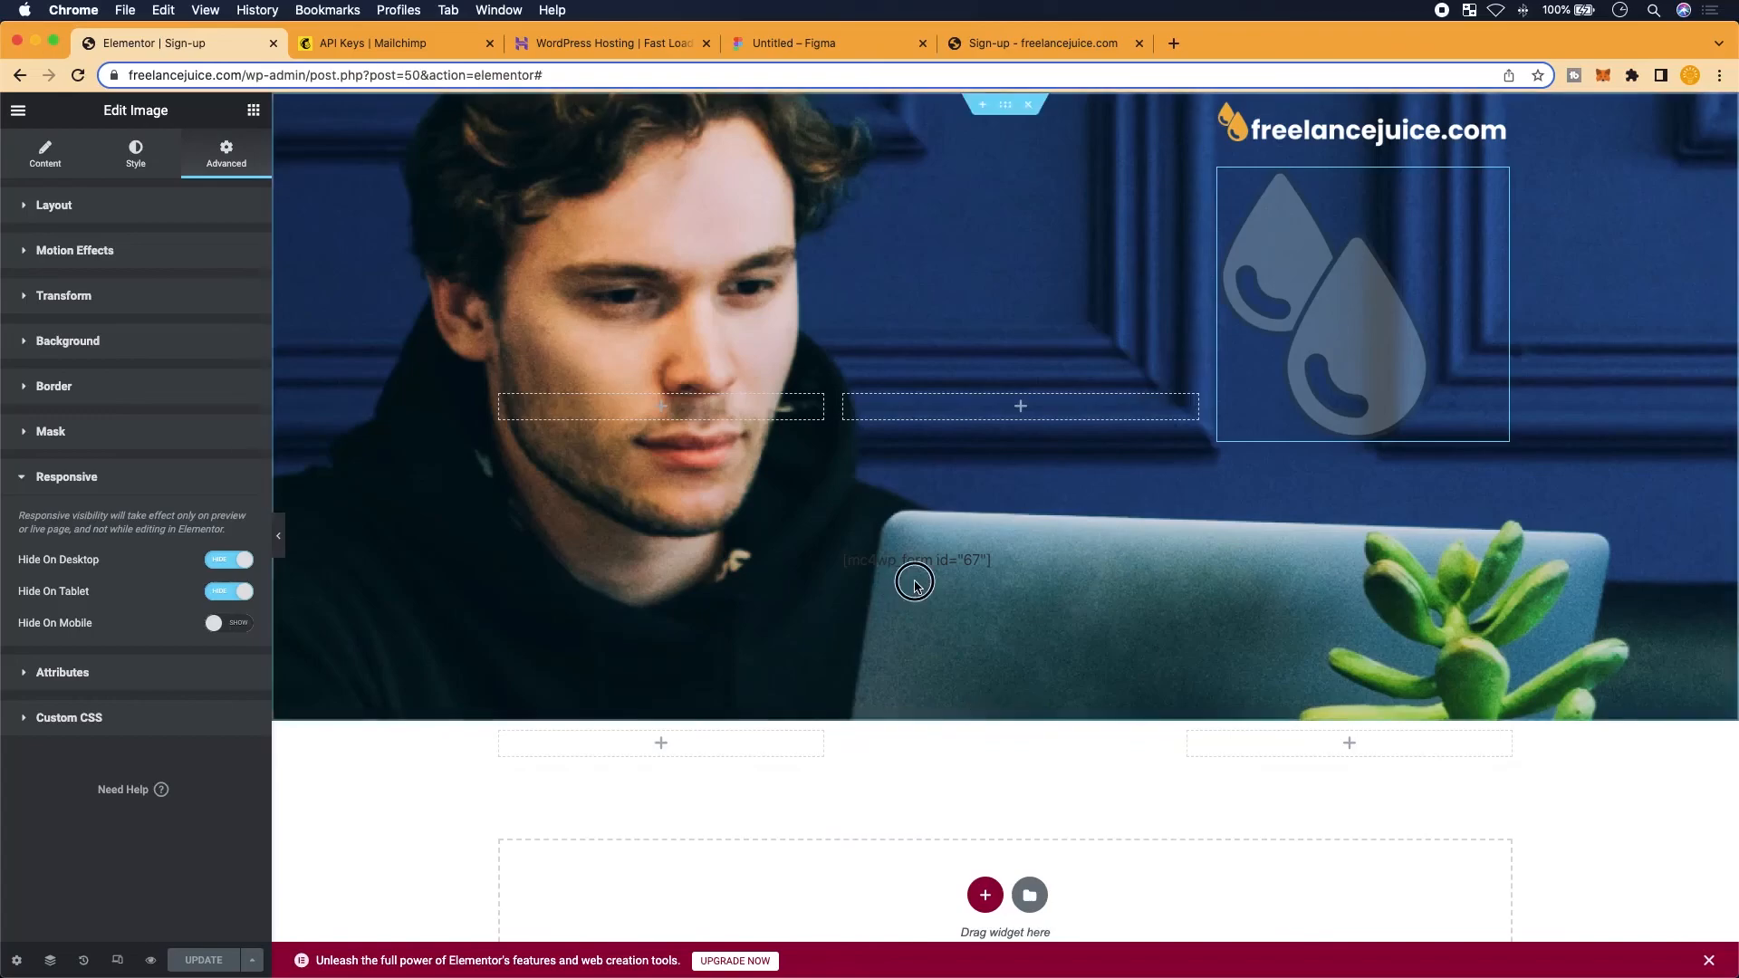
Give the mc4wp form block a Fade In entrance with 100 ms delay, publish, and reload the live page
left_click(915, 563)
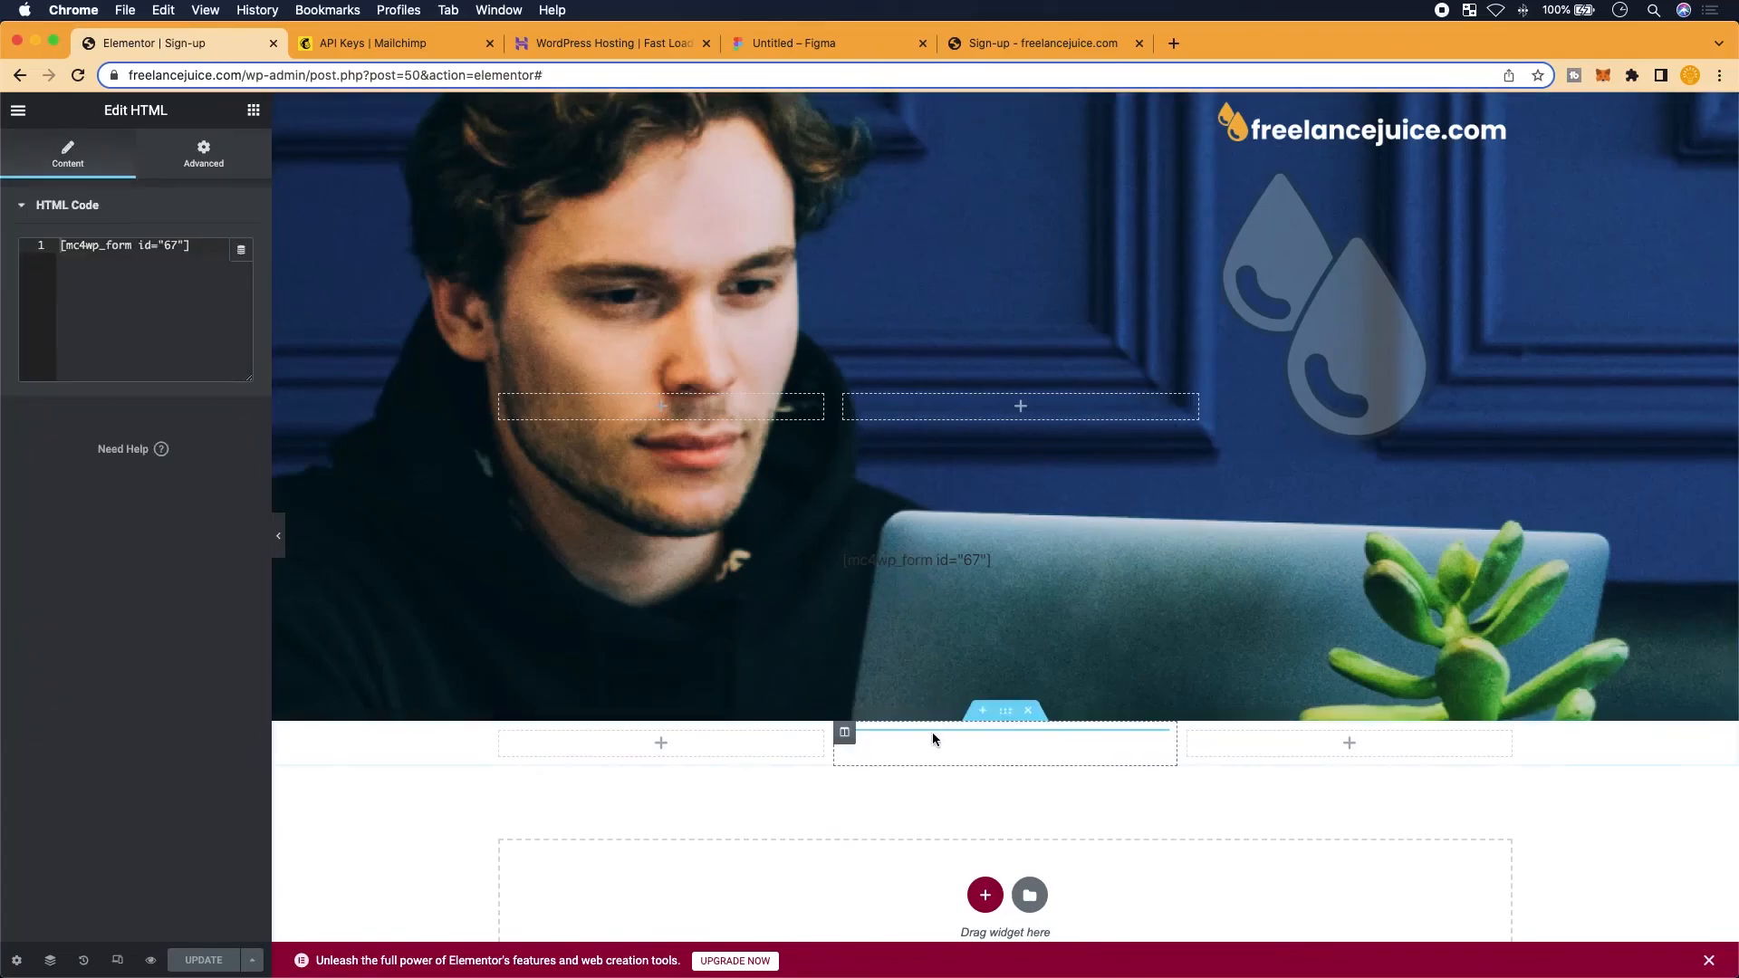
left_click(193, 158)
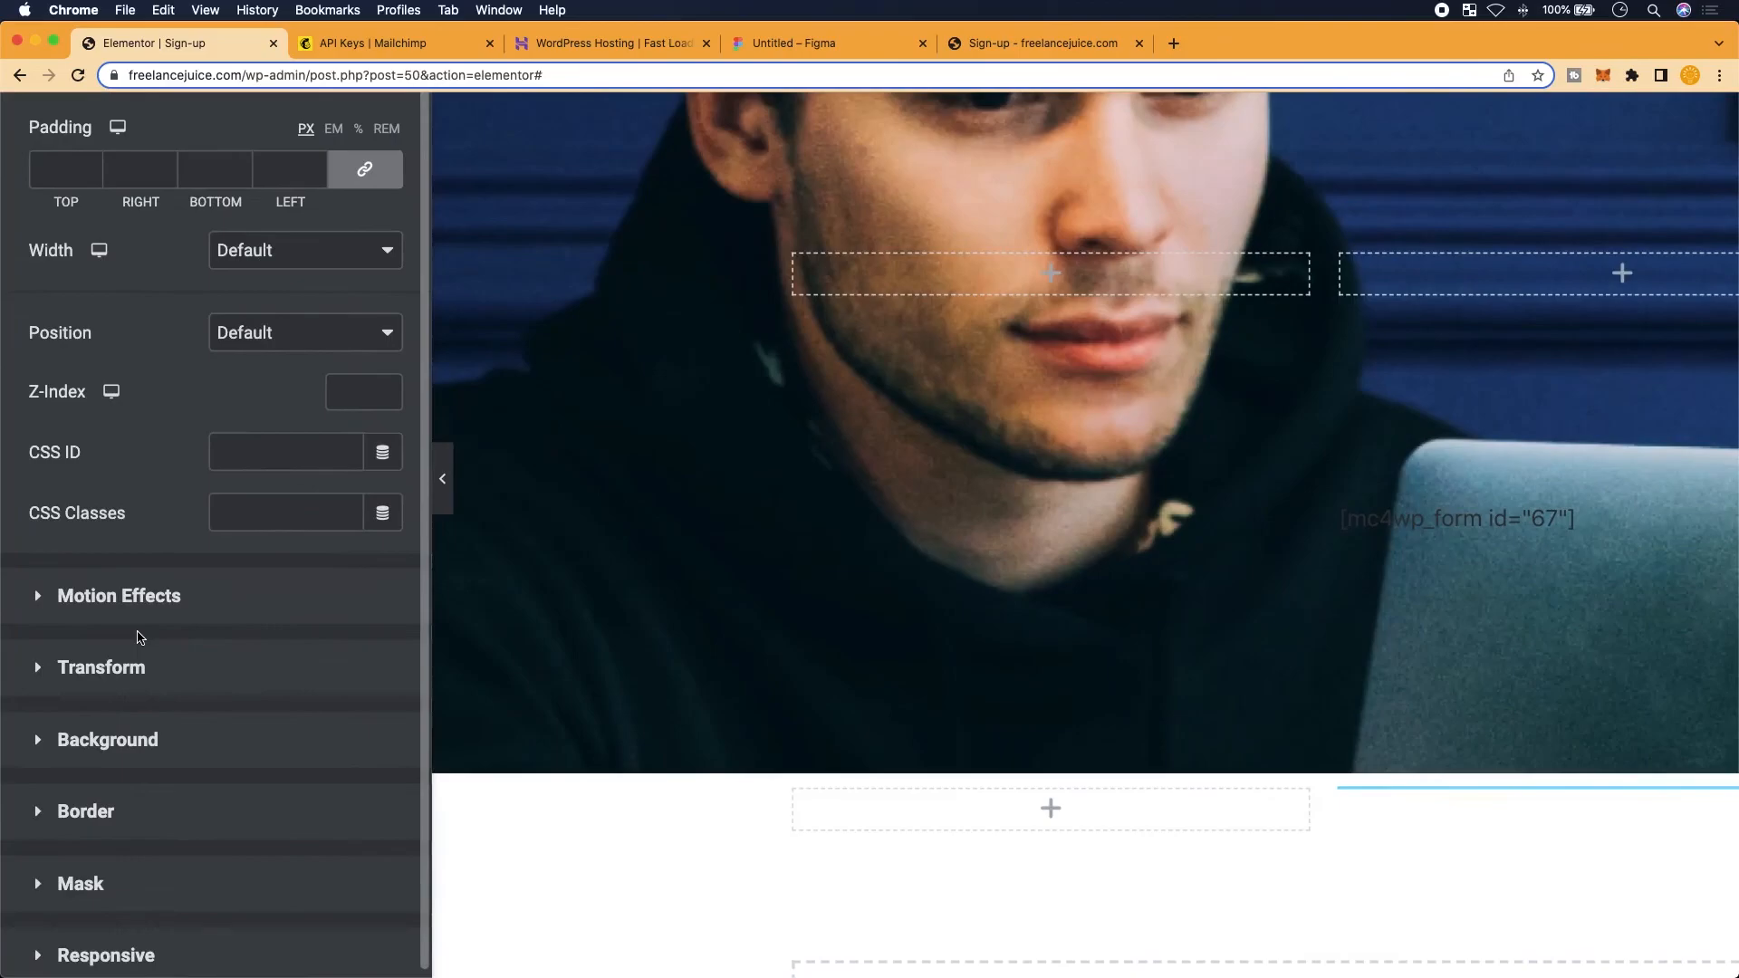
left_click(136, 668)
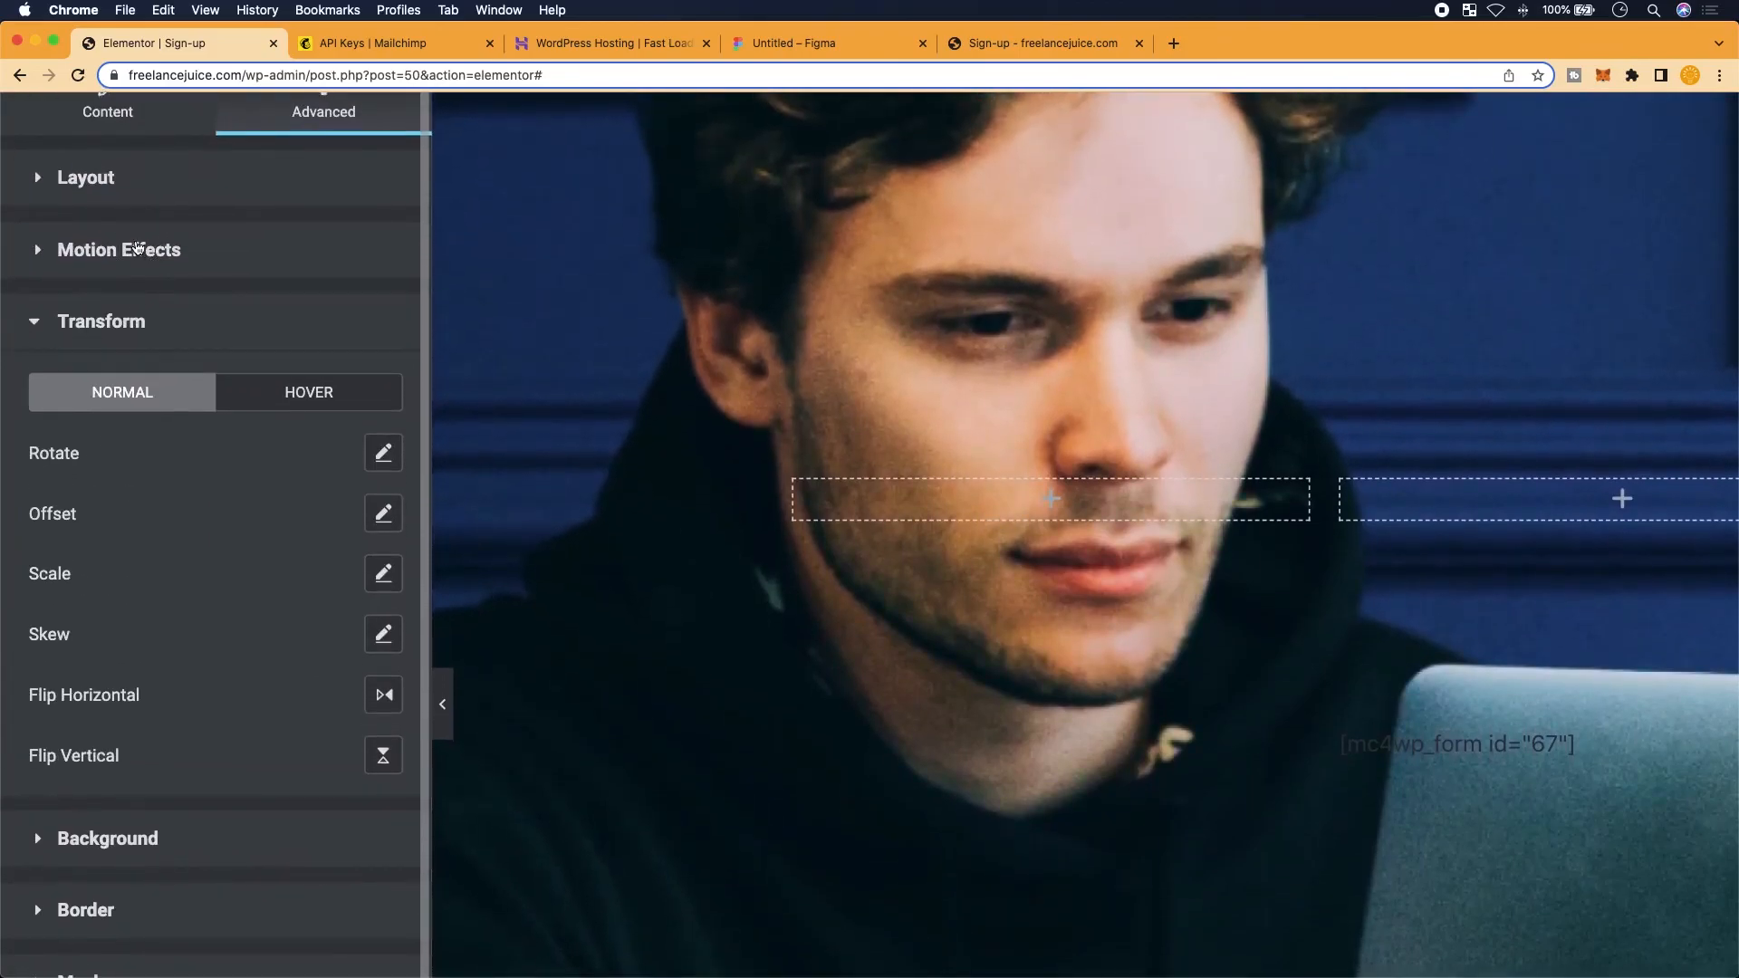
left_click(136, 247)
left_click(151, 365)
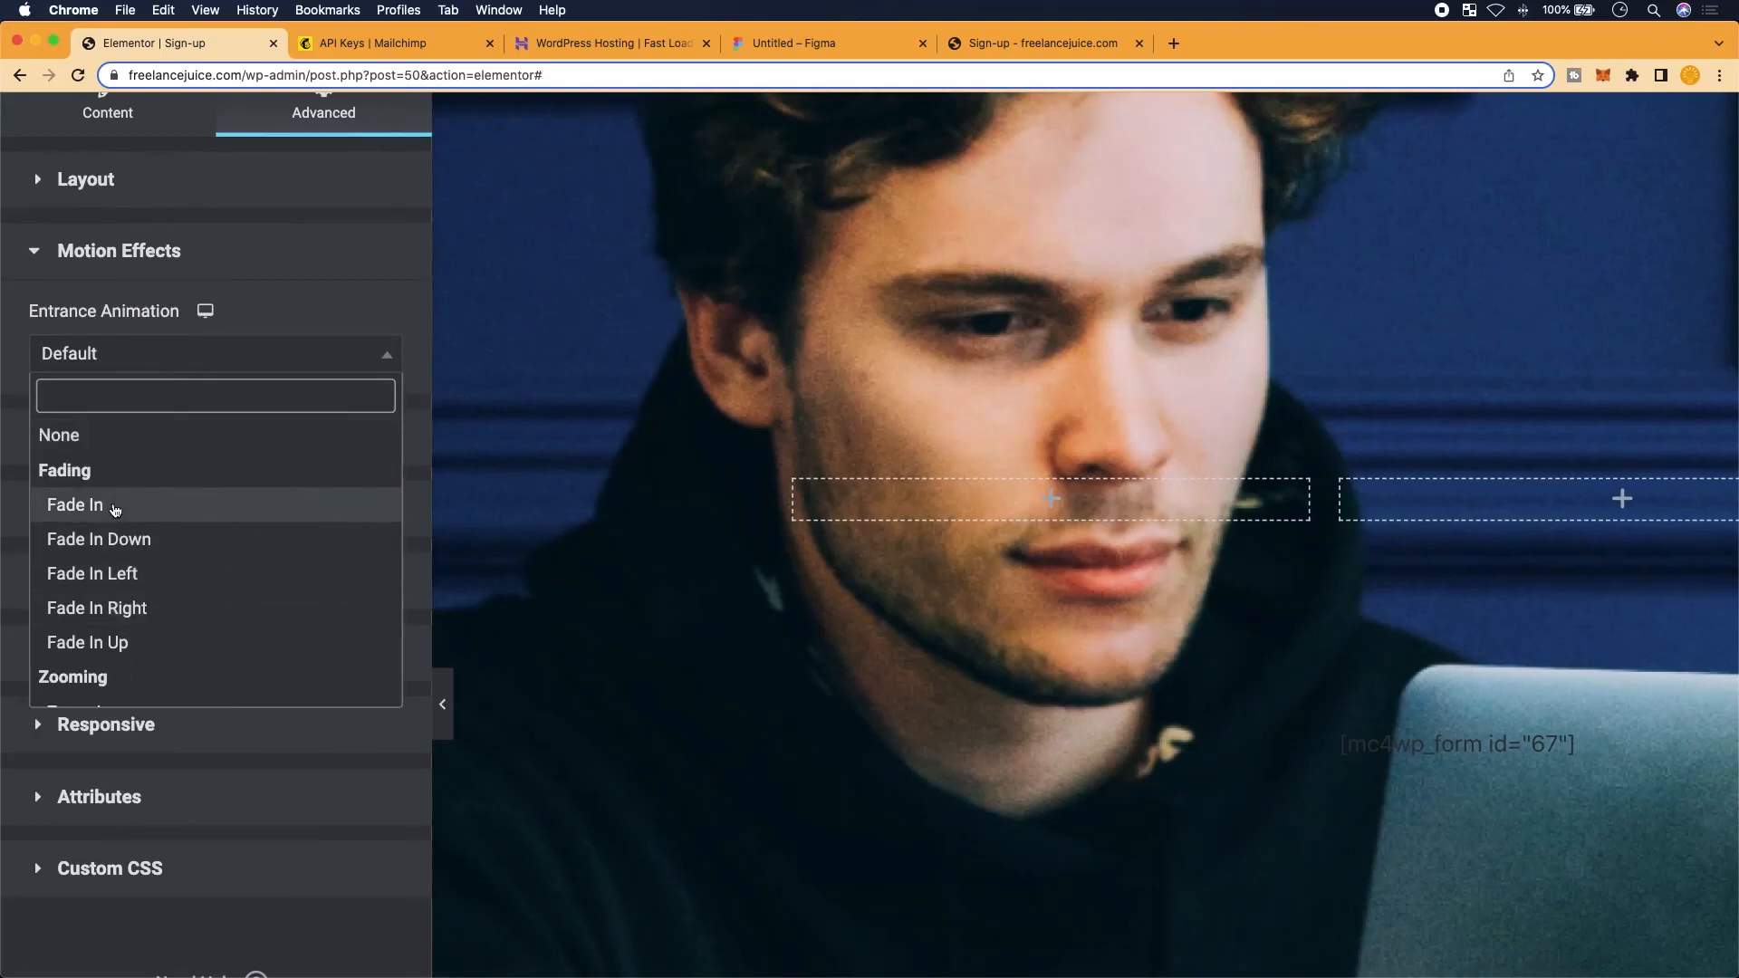
left_click(115, 508)
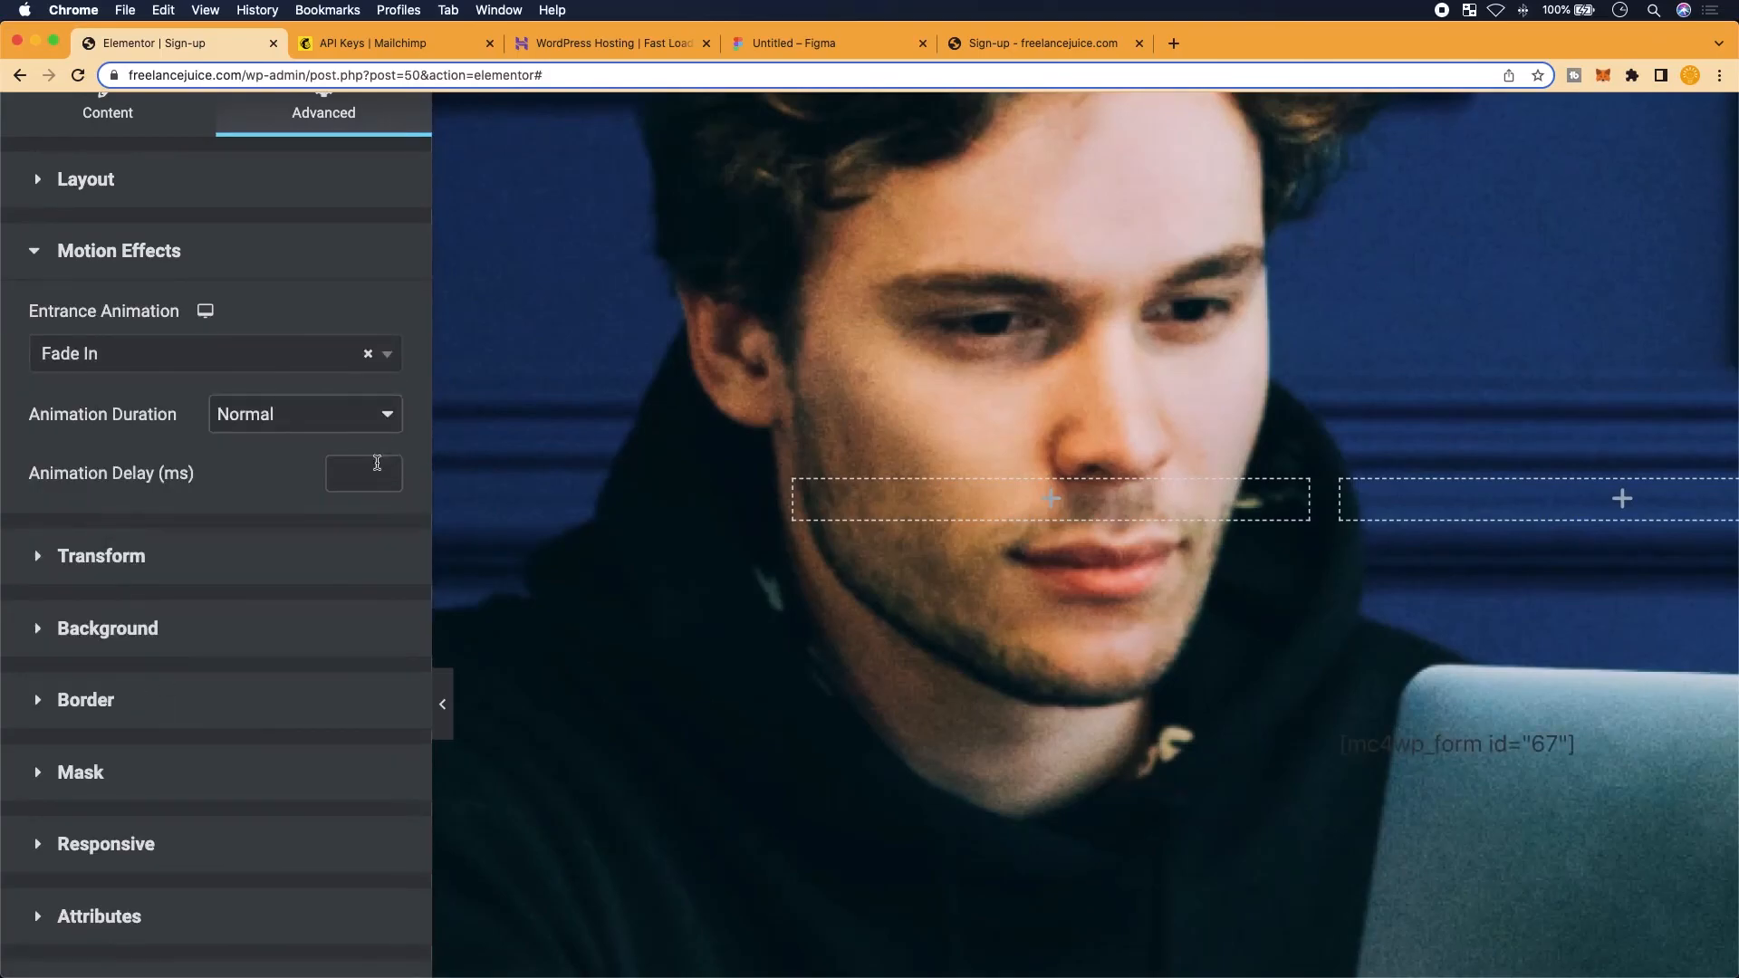
left_click(384, 469)
left_click(384, 469)
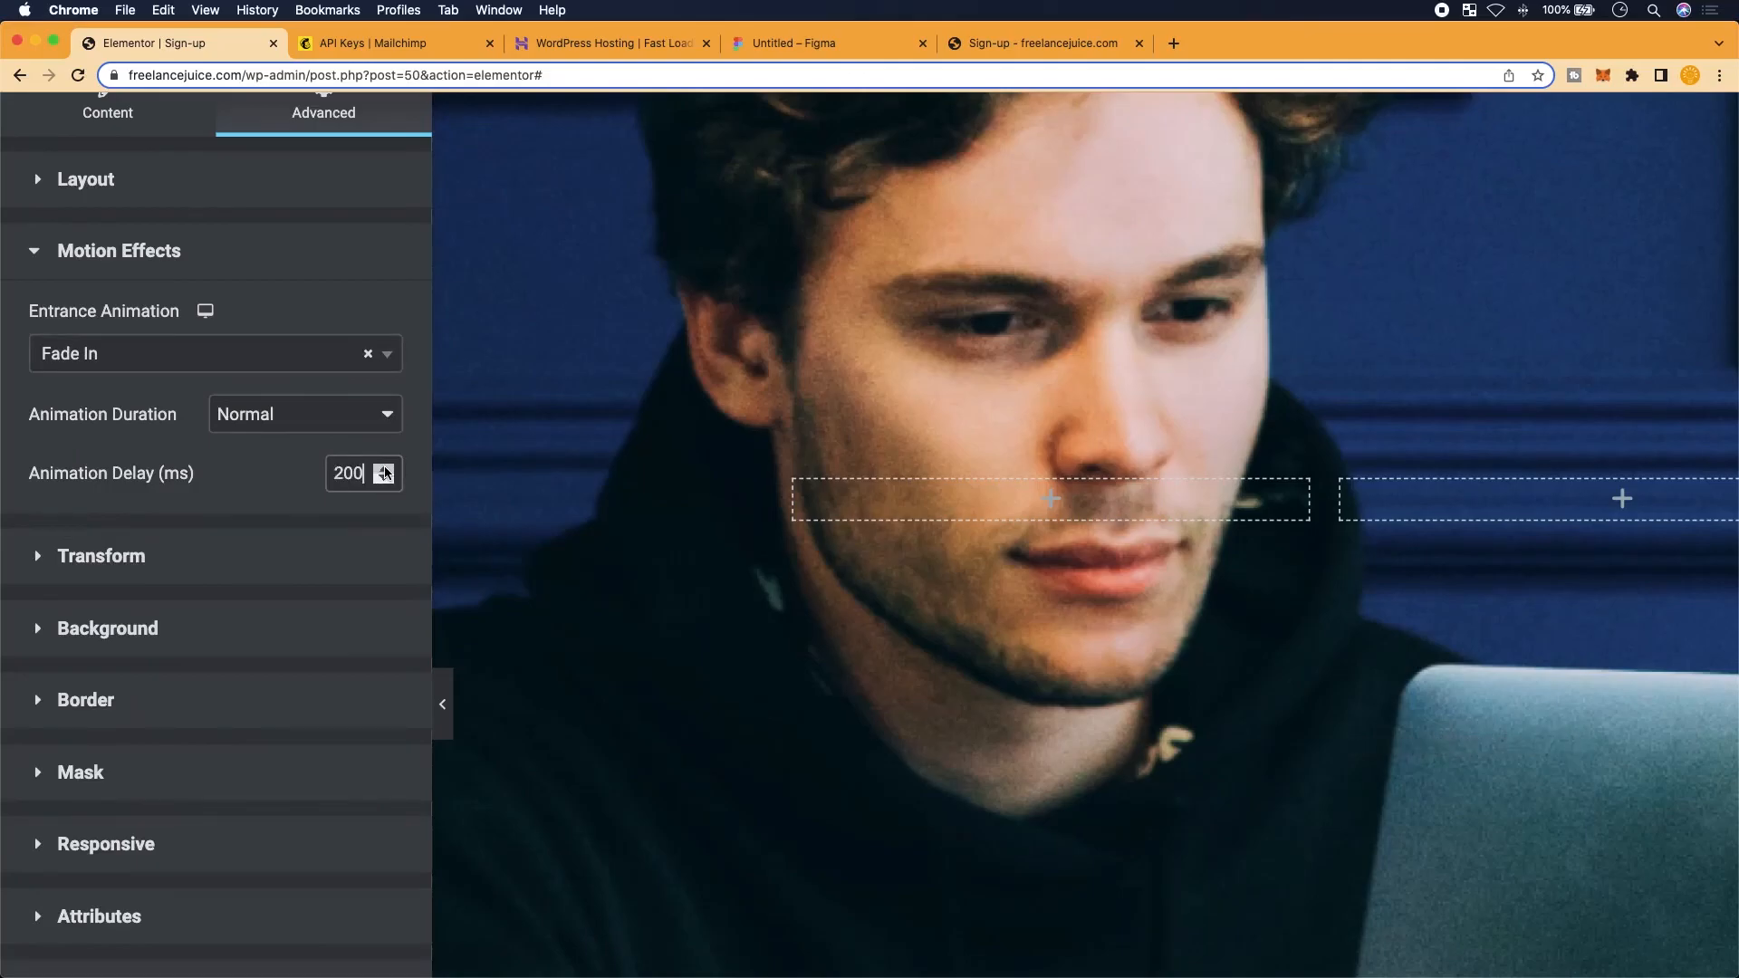
left_click(385, 478)
scroll(302, 541, "down", 3)
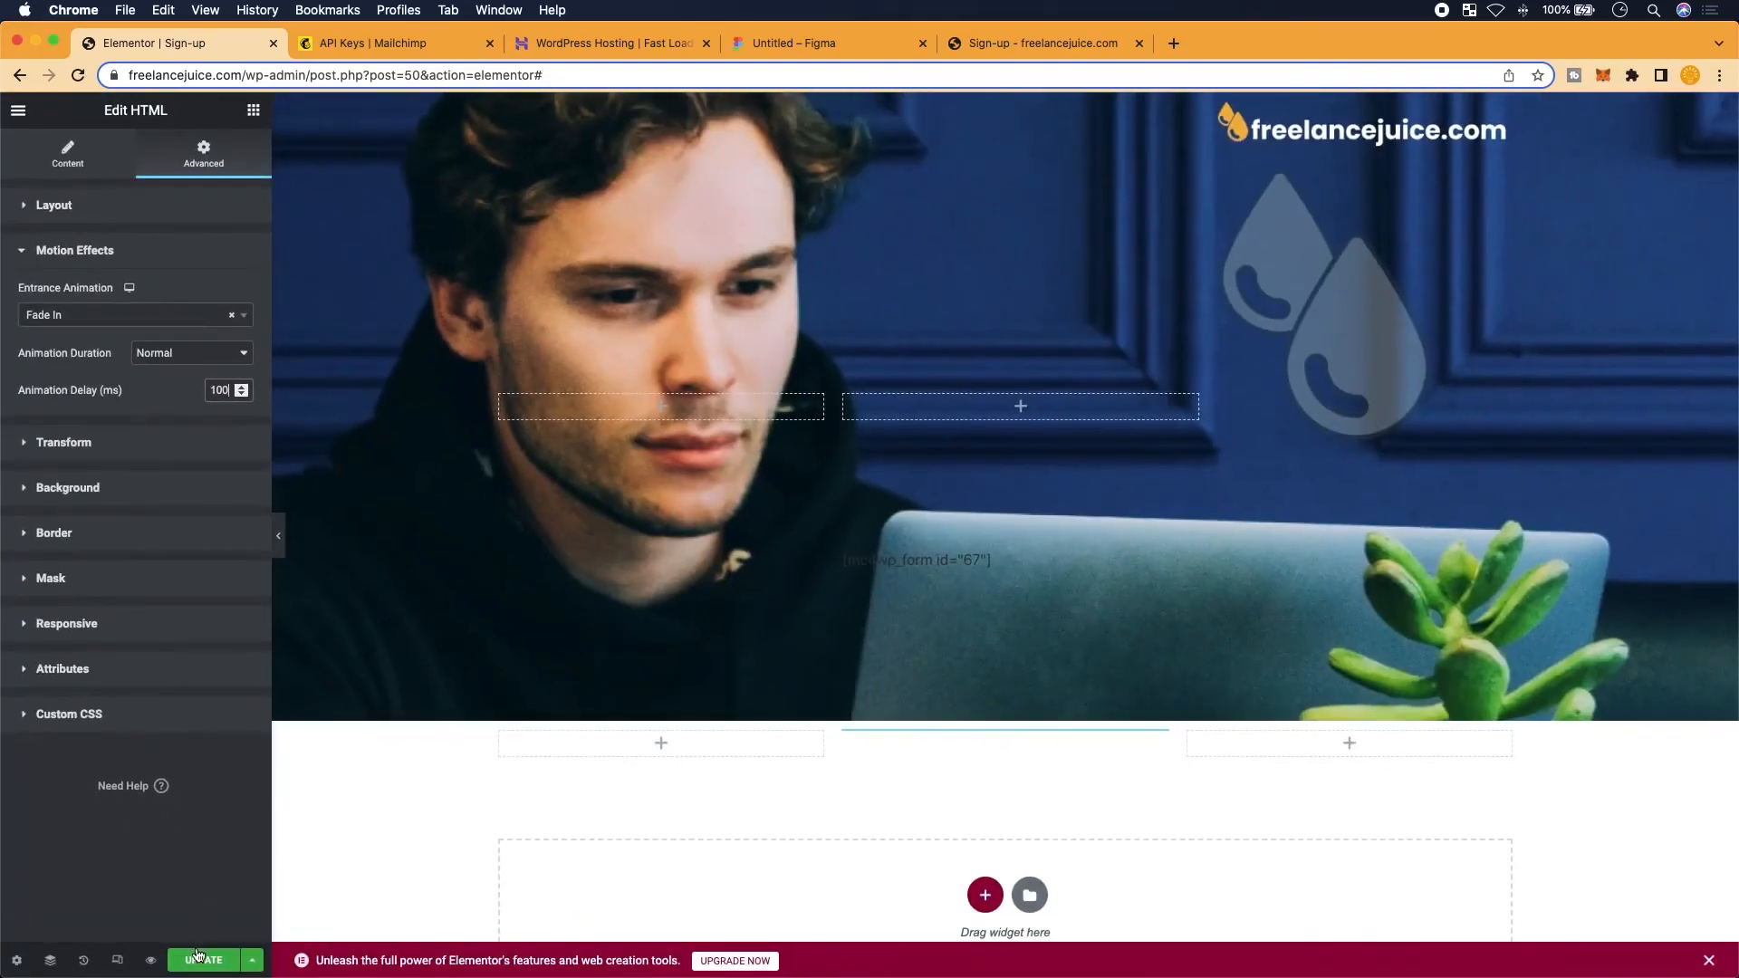
left_click(201, 959)
left_click(1068, 46)
left_click(79, 76)
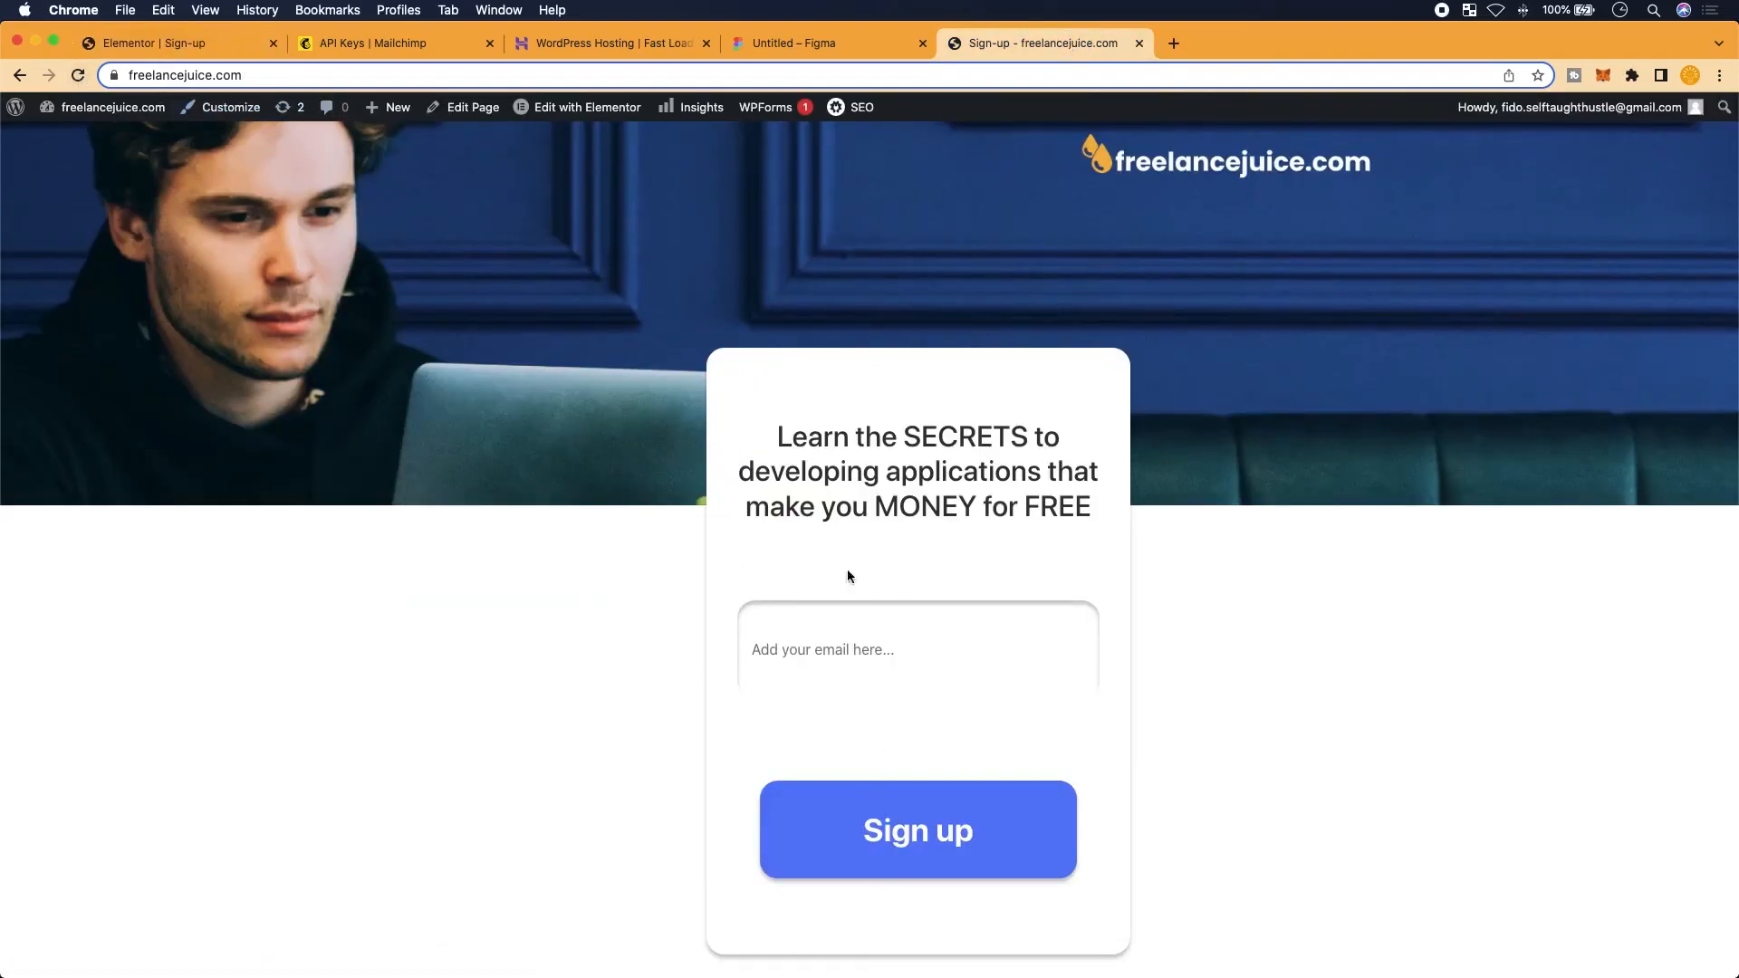
left_click(80, 78)
left_click_drag(1735, 381, 342, 505)
scroll(341, 505, "down", 3)
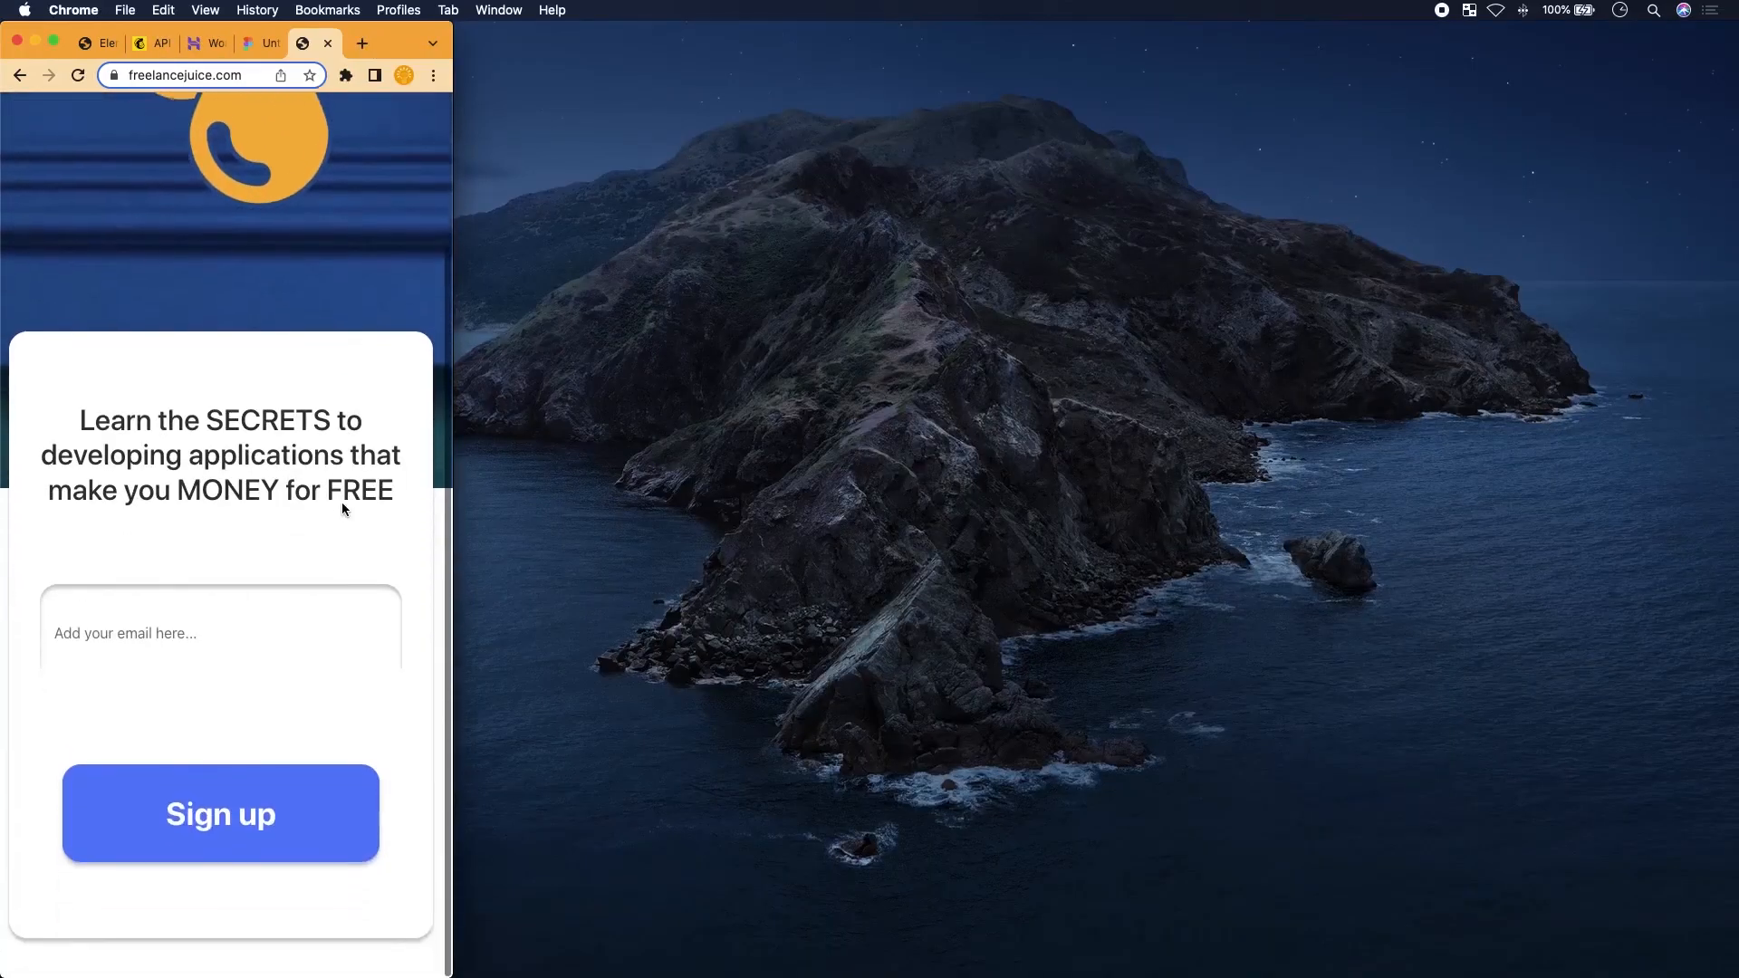
left_click_drag(453, 487, 1738, 435)
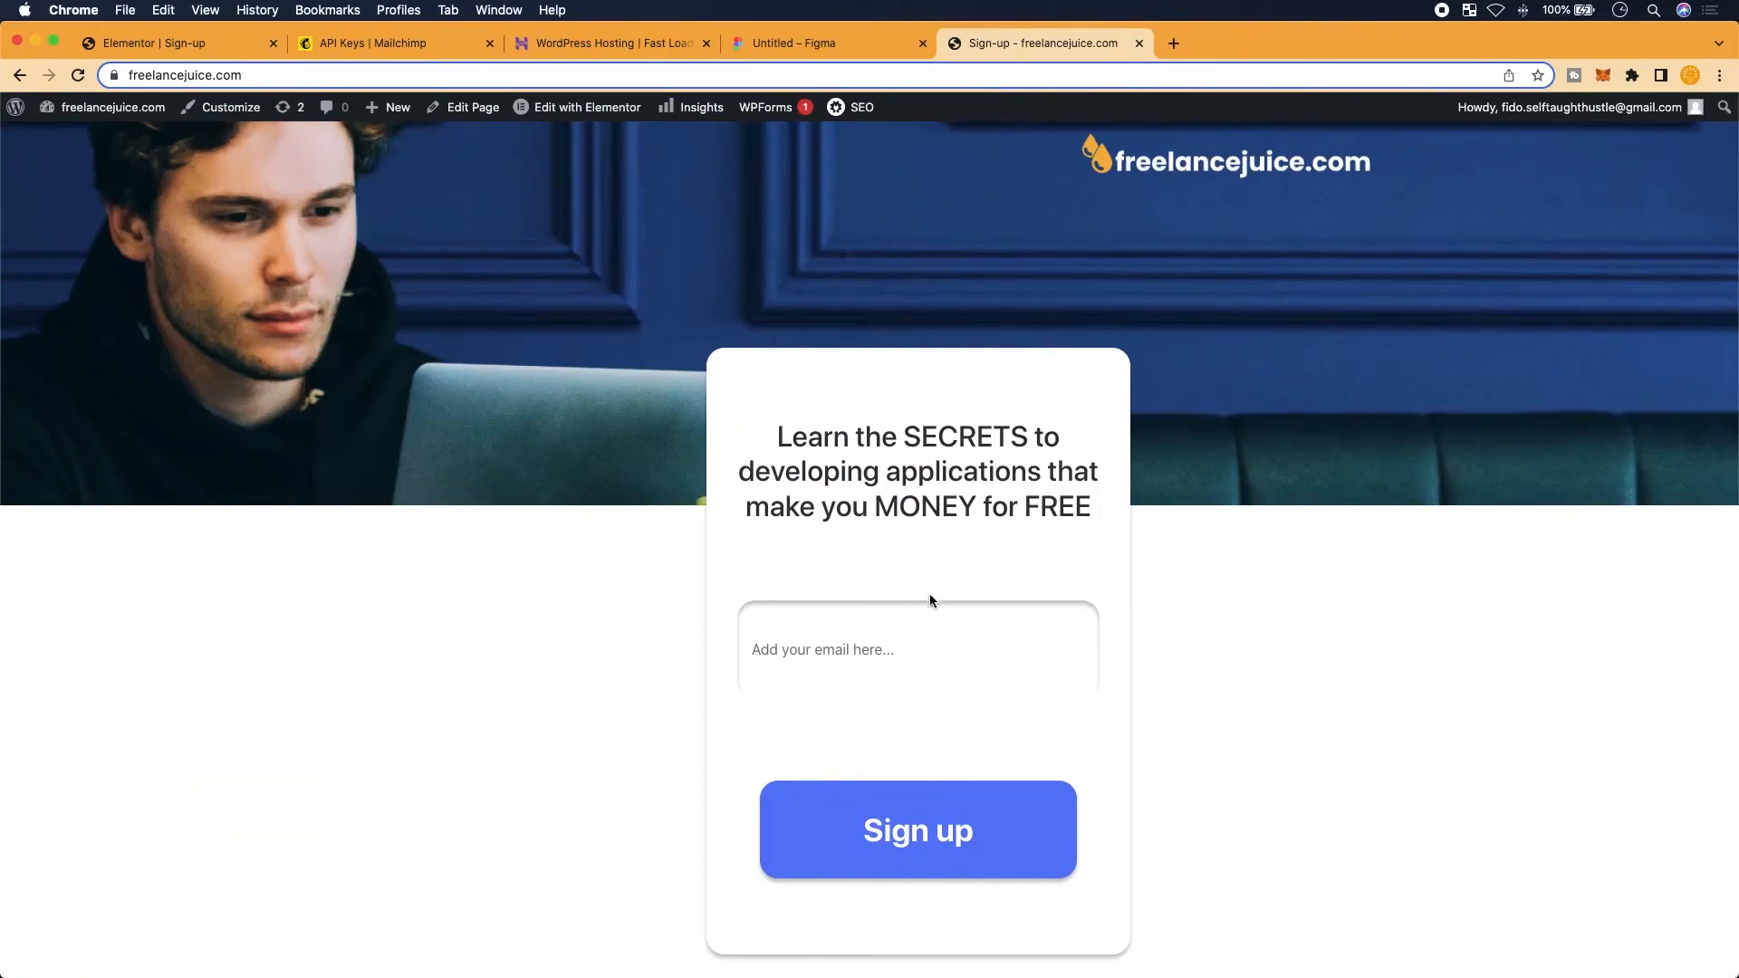
left_click(935, 661)
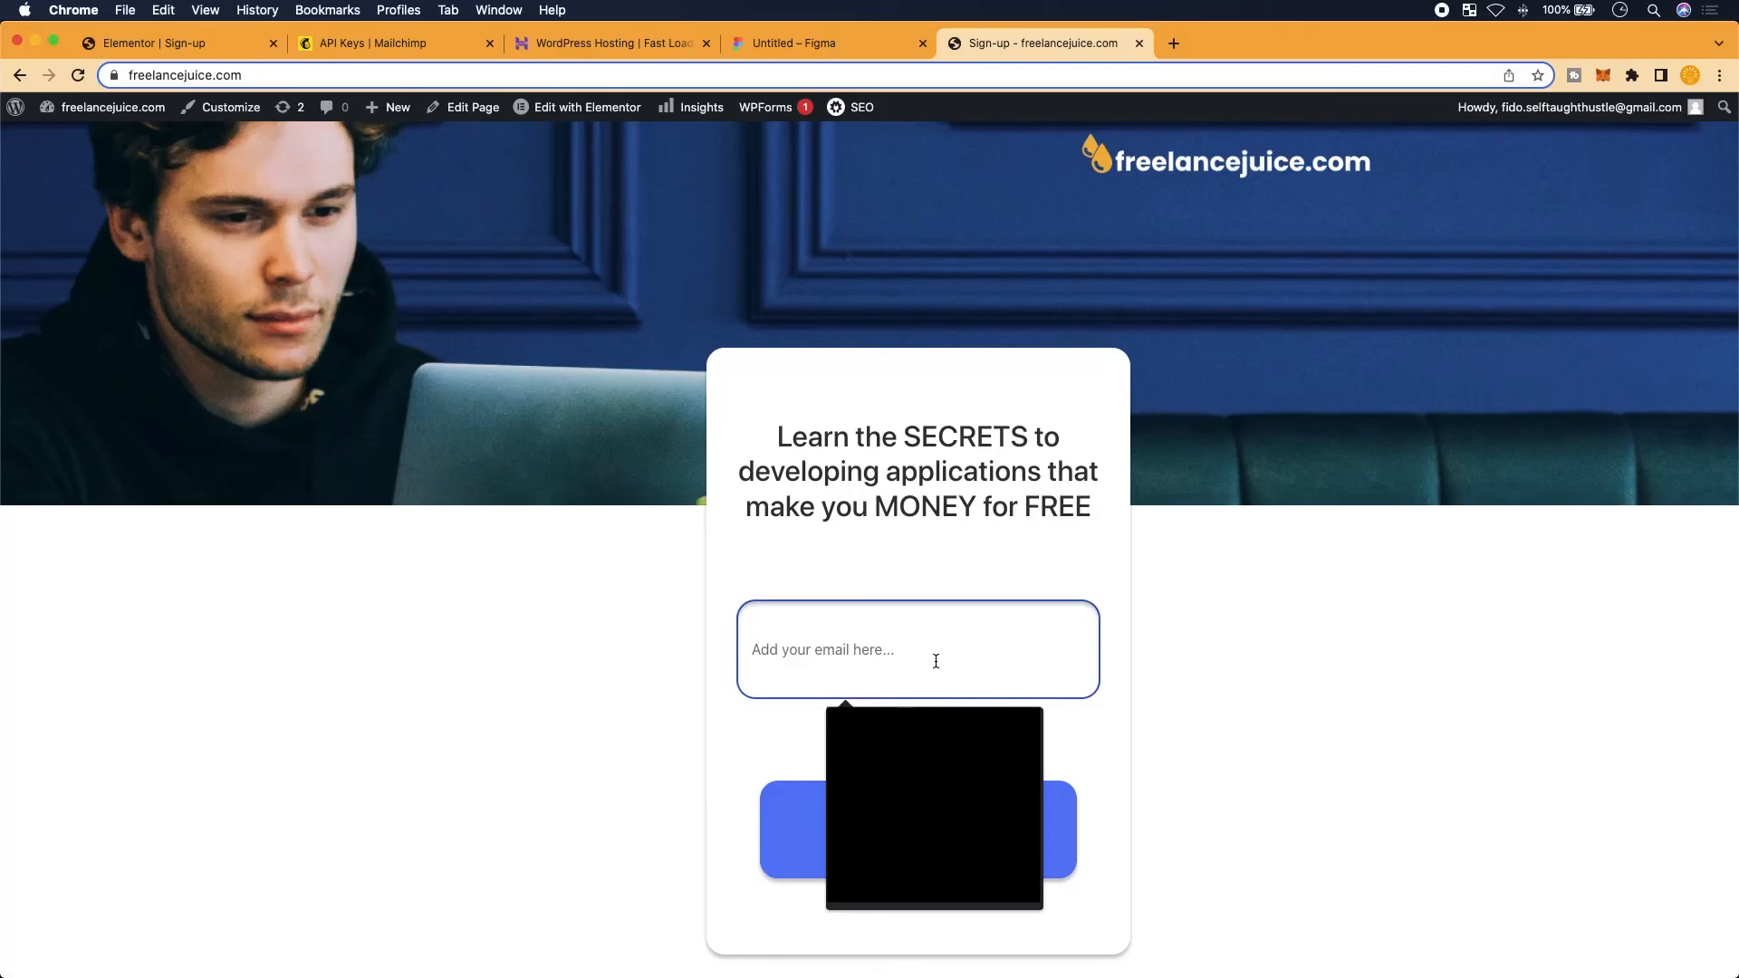
Start typing a test e-mail address into the sign-up form's email field, fixing typos
key("BackSpace")
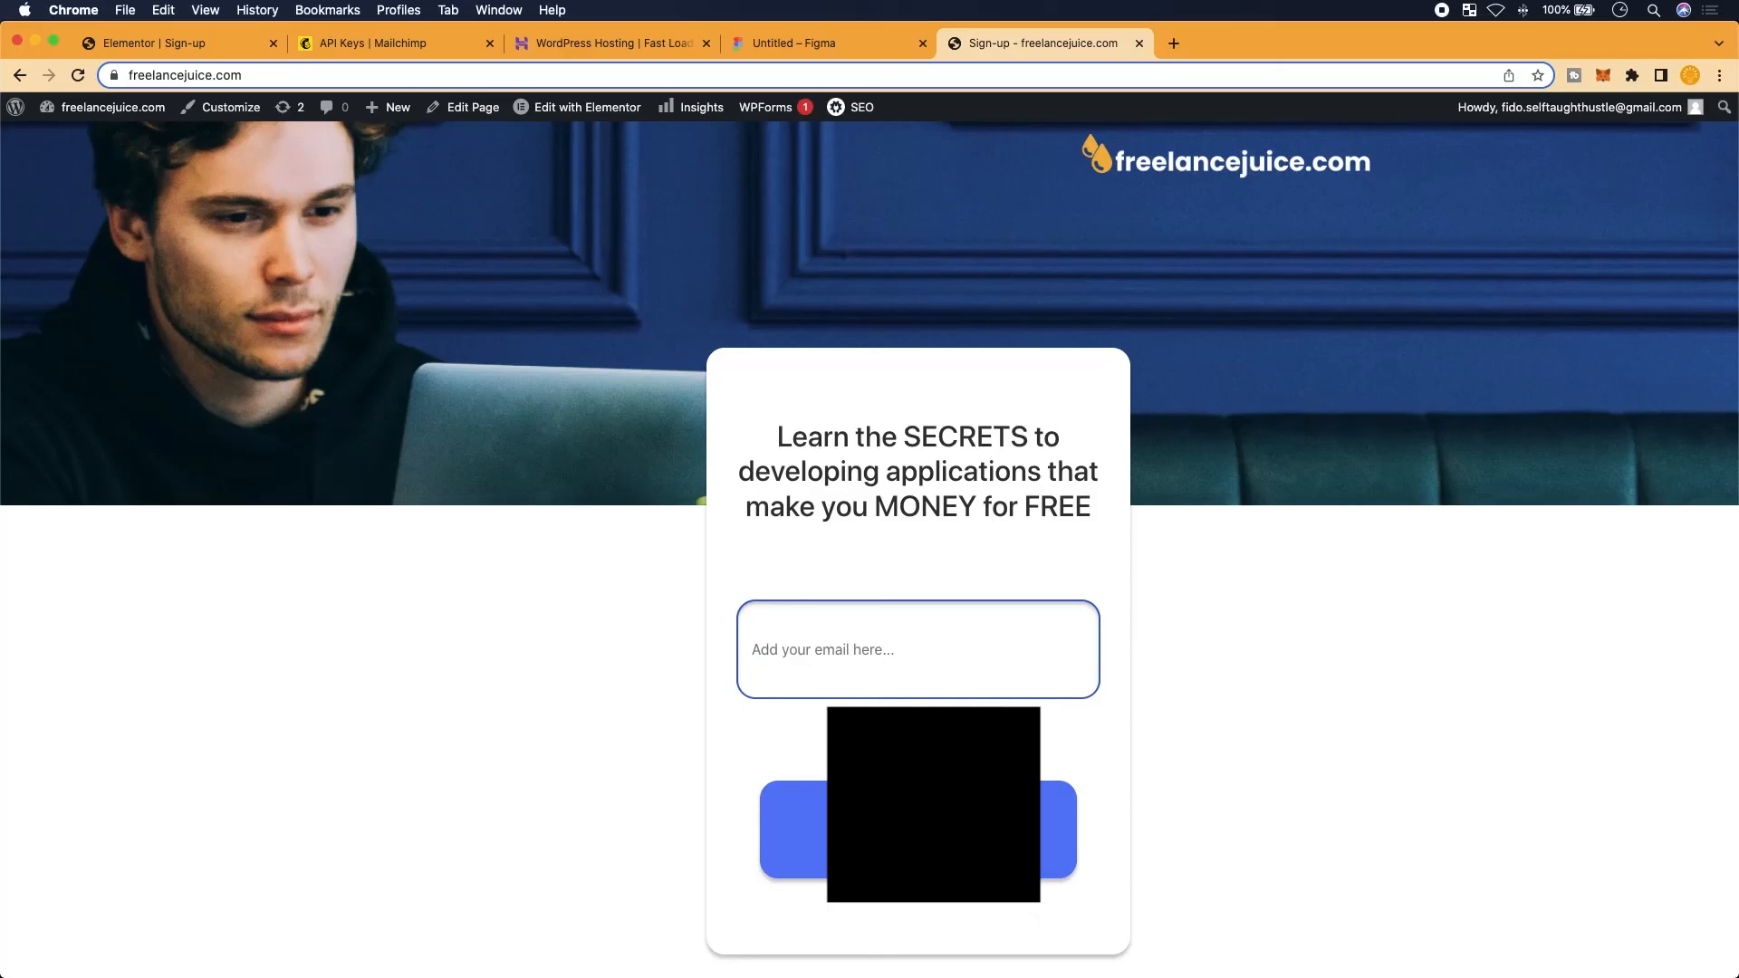
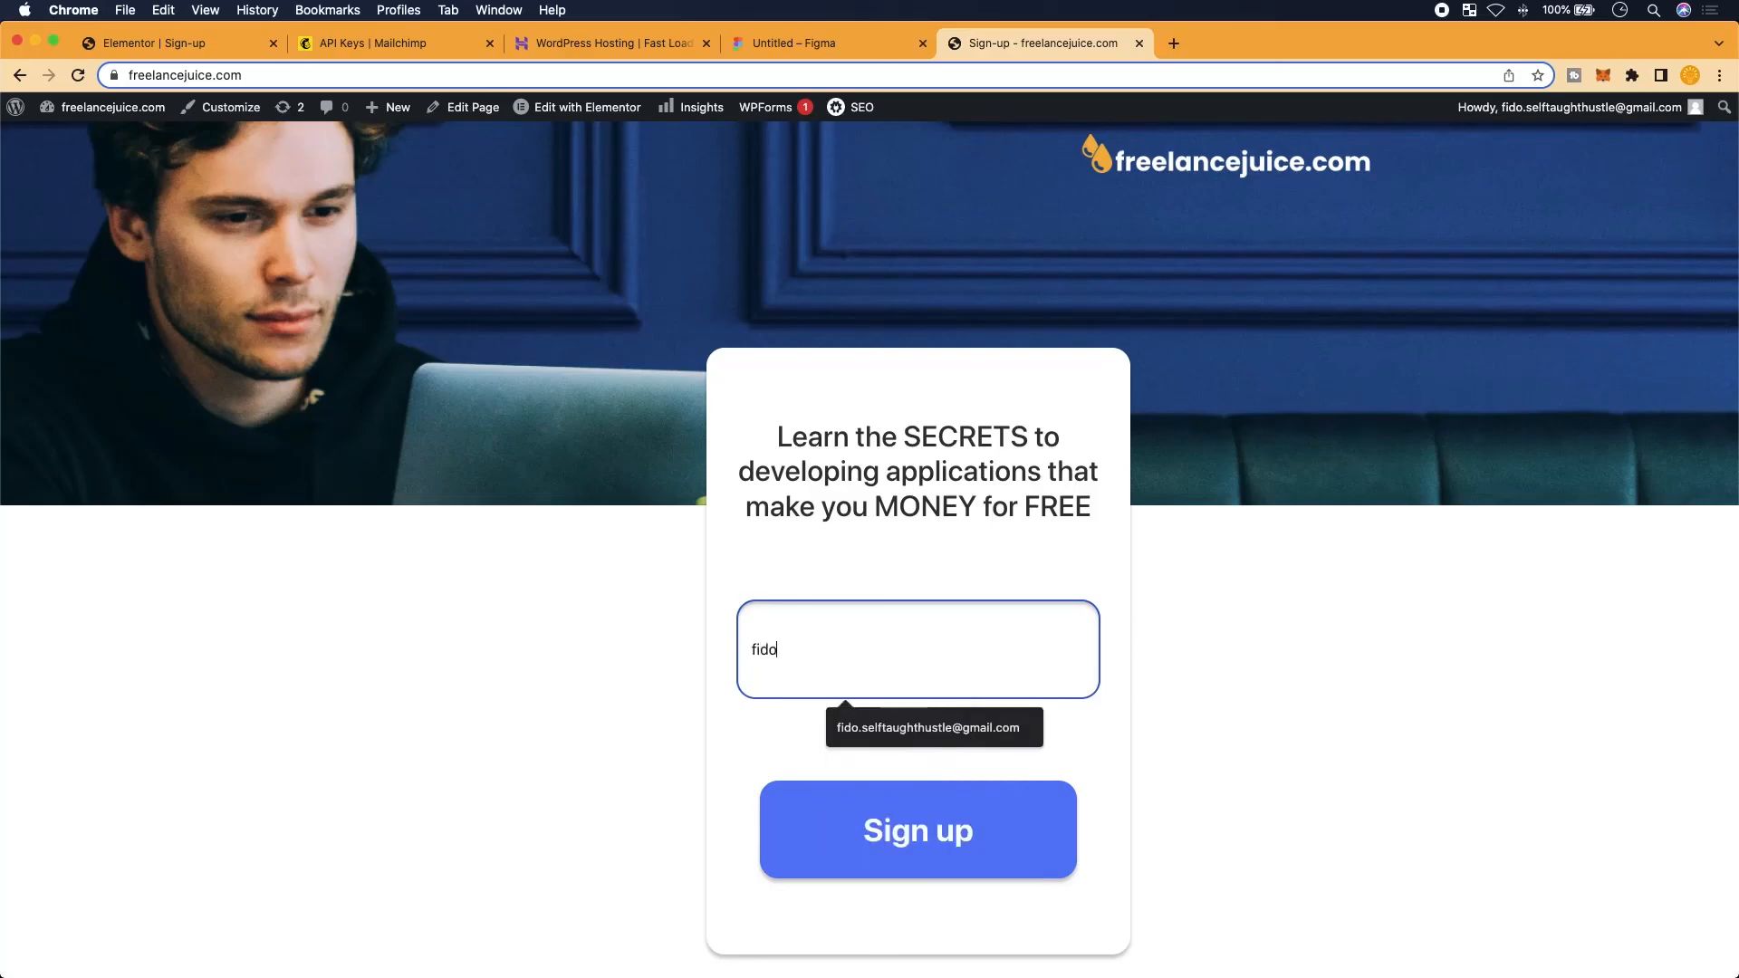
key("BackSpace")
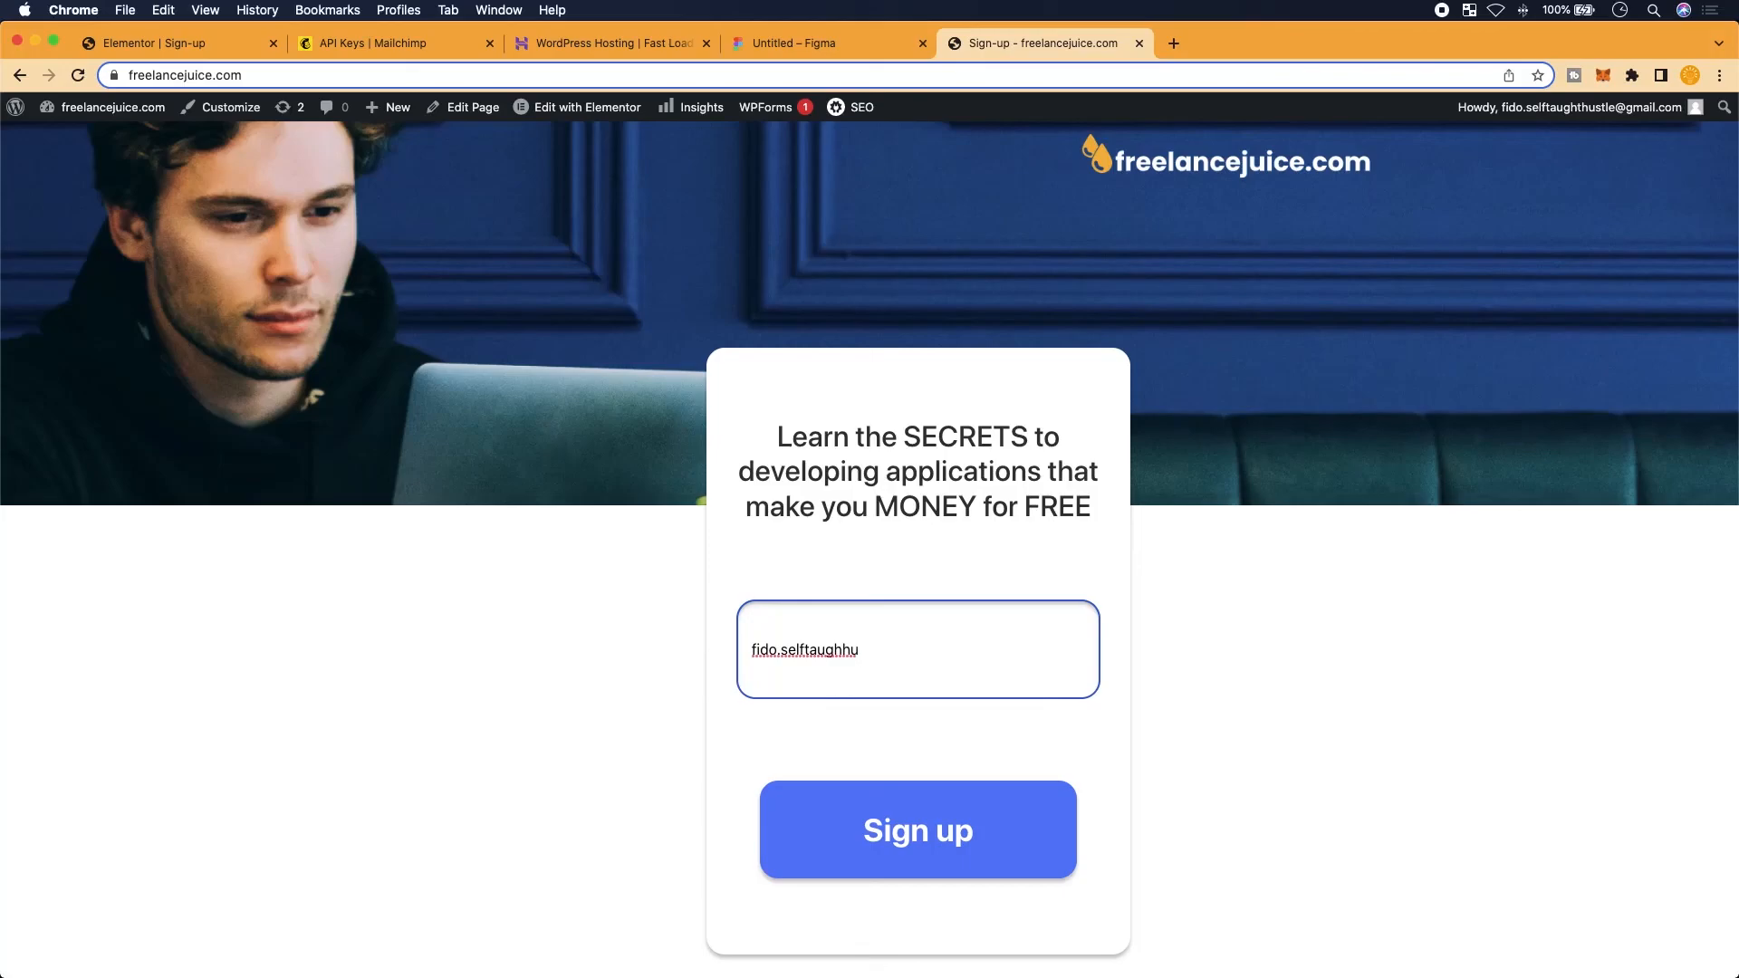
key("BackSpace")
key("BackSpace")
key("BackSpace")
key("BackSpace")
key("BackSpace")
key("BackSpace")
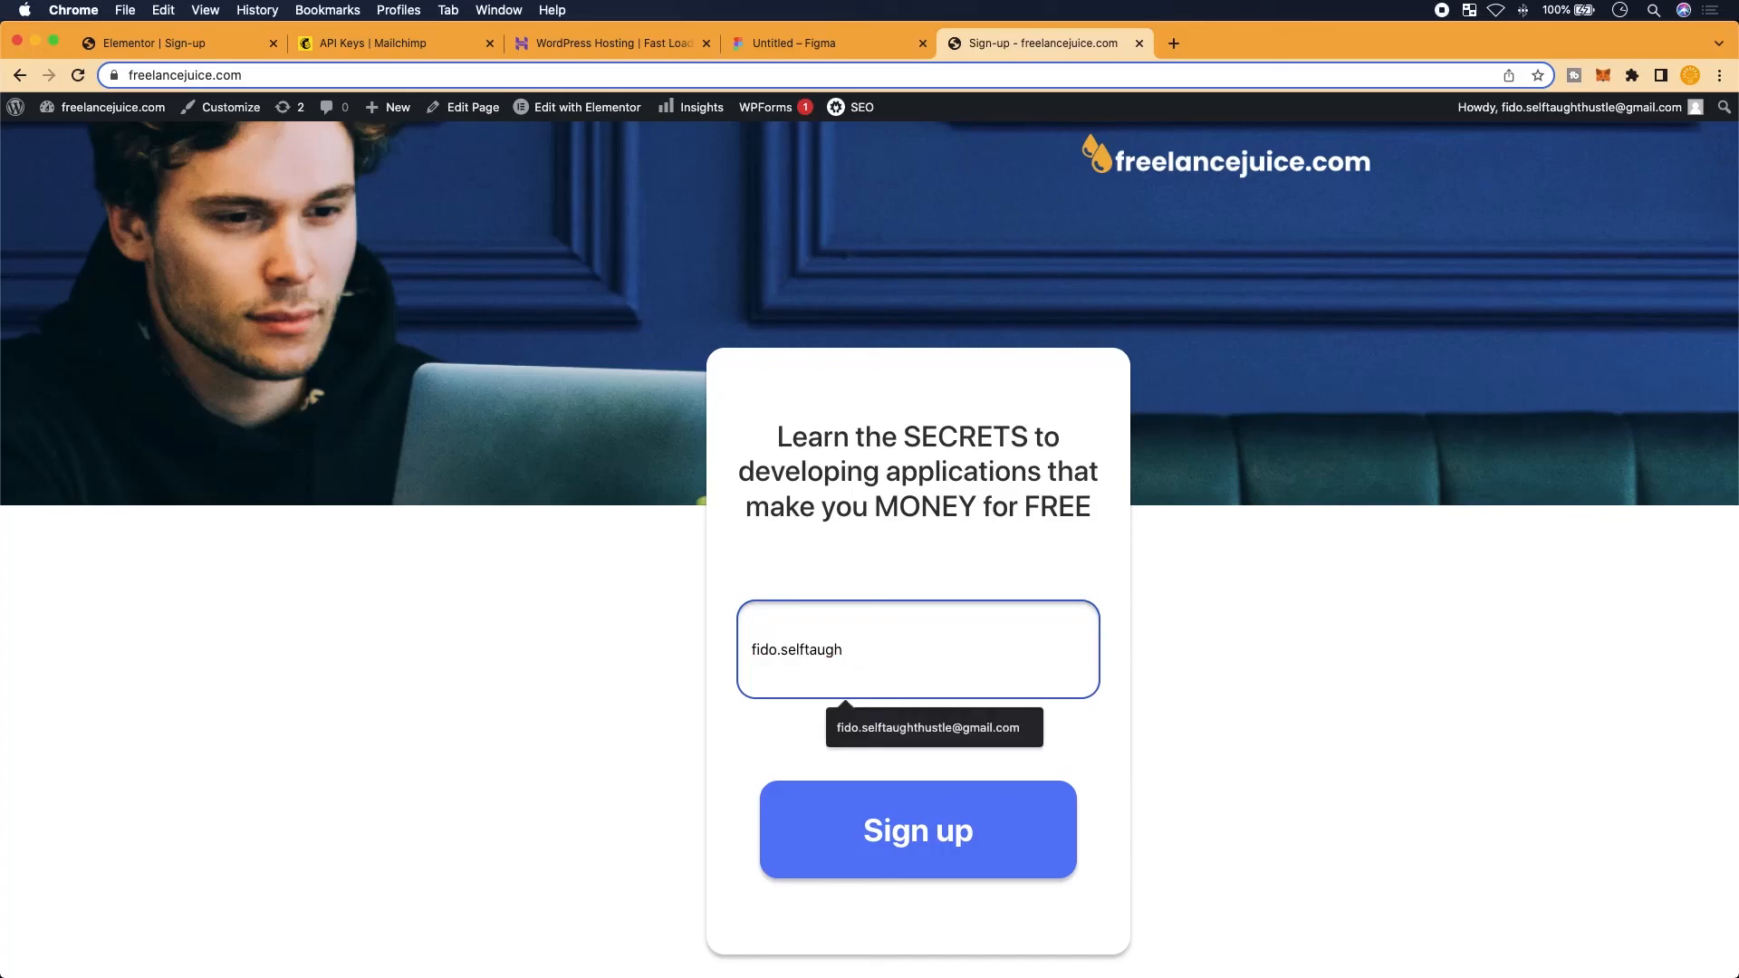
key("BackSpace")
key("BackSpace")
key("BackSpace")
key("BackSpace")
key("BackSpace")
key("BackSpace")
key("BackSpace")
key("BackSpace")
key("BackSpace")
key("BackSpace")
key("BackSpace")
key("BackSpace")
key("BackSpace")
key("BackSpace")
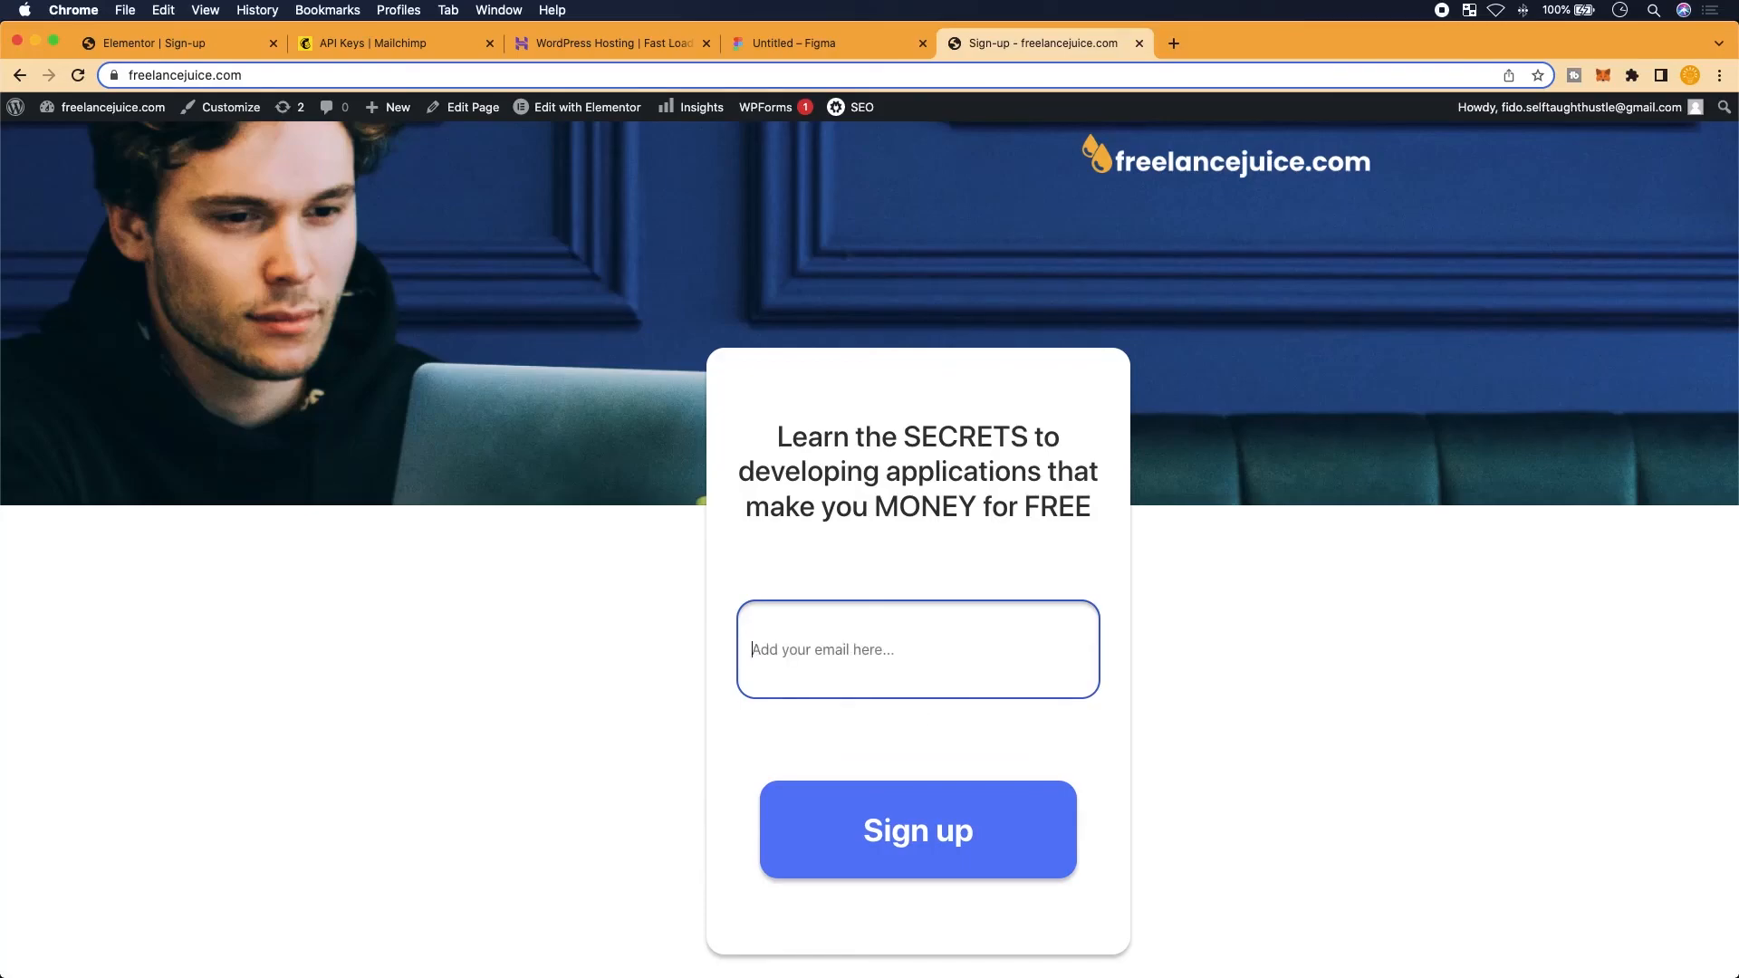
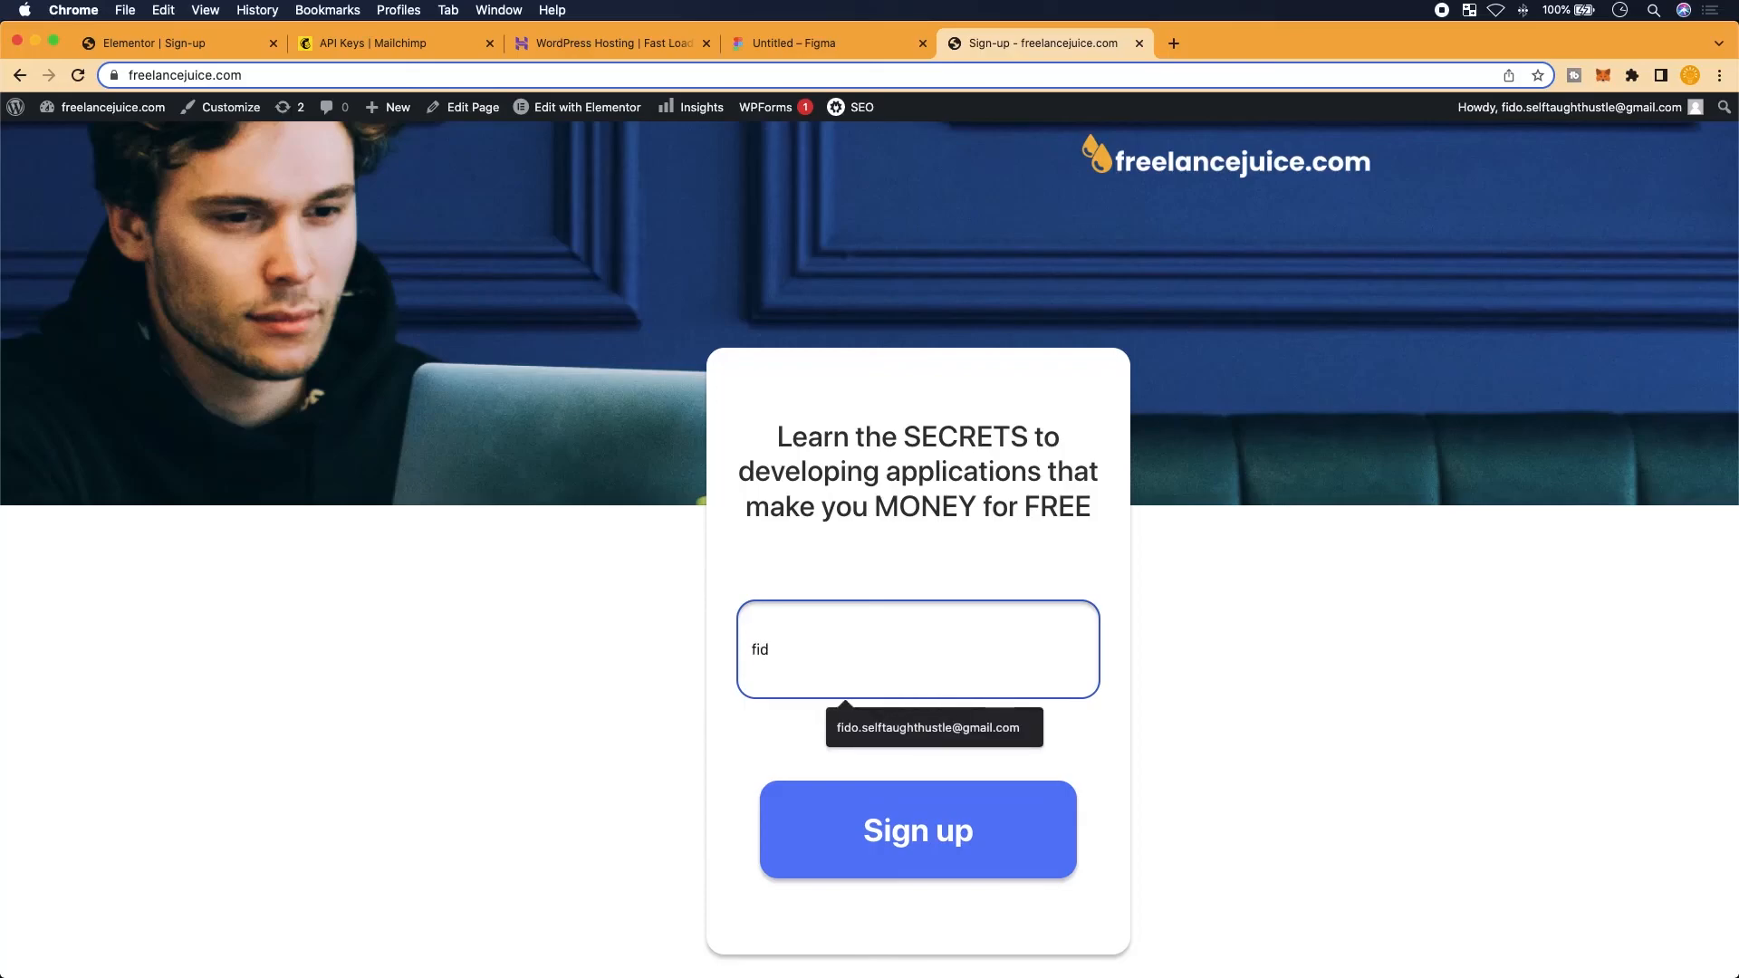
Use the saved e-mail address with a +13 tag before the @ and submit the sign-up
left_click(984, 727)
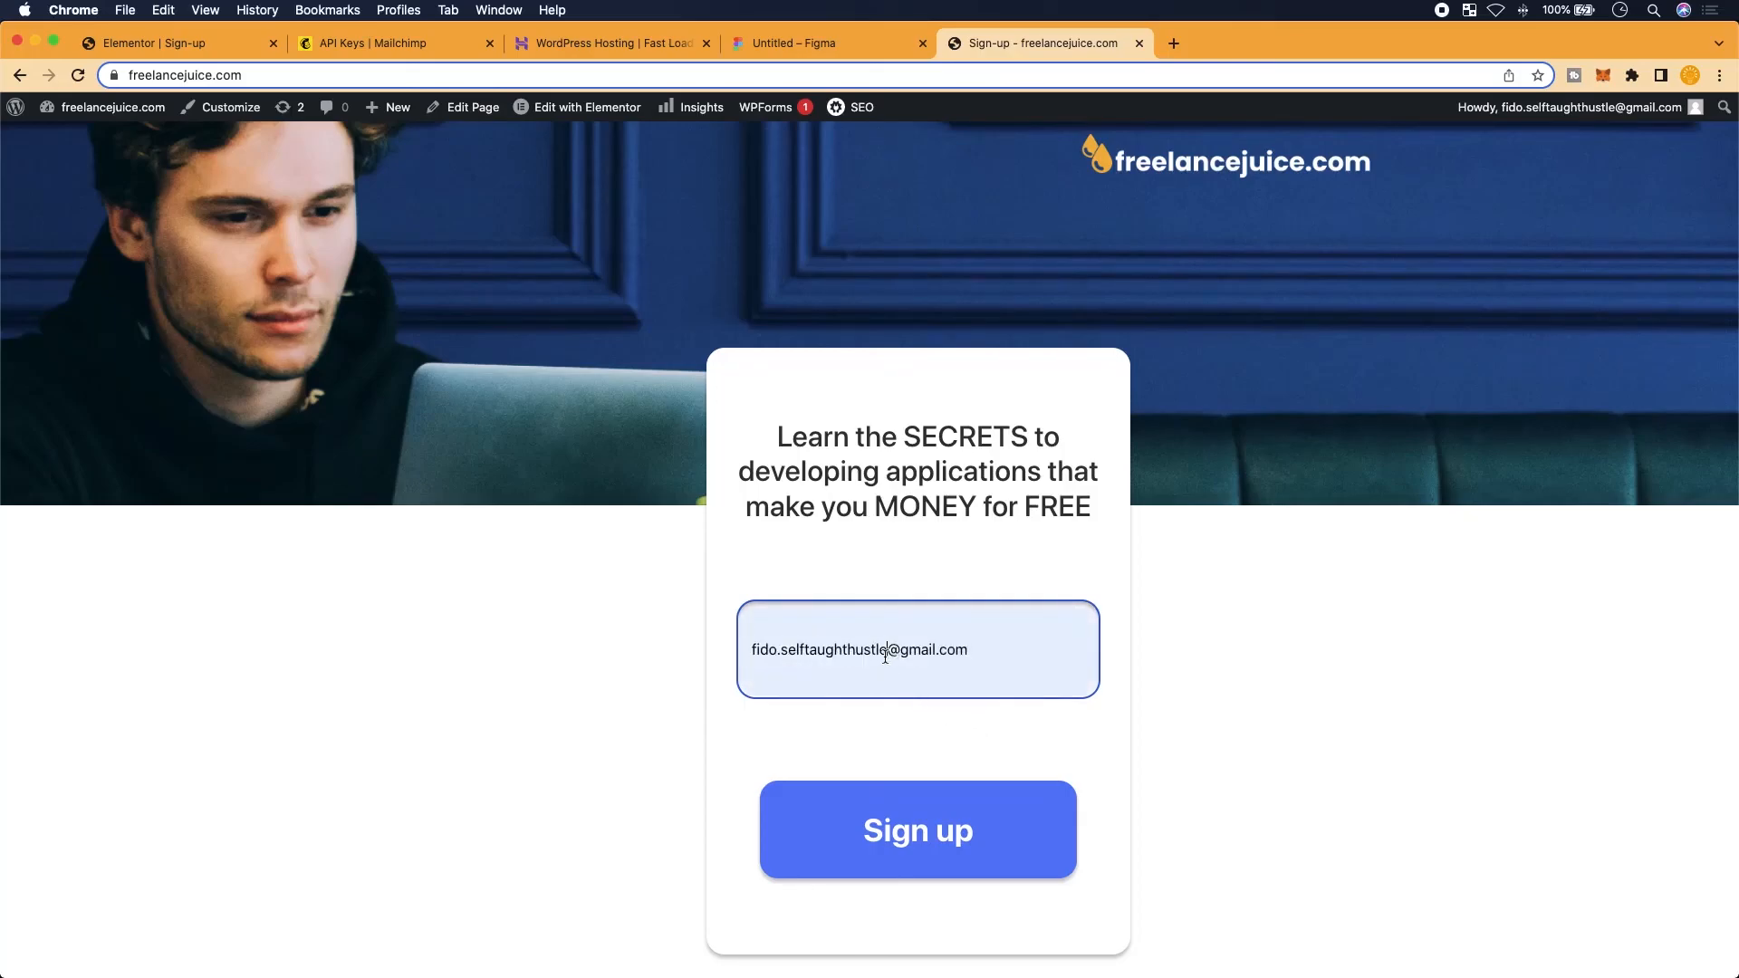
left_click(887, 651)
type("+")
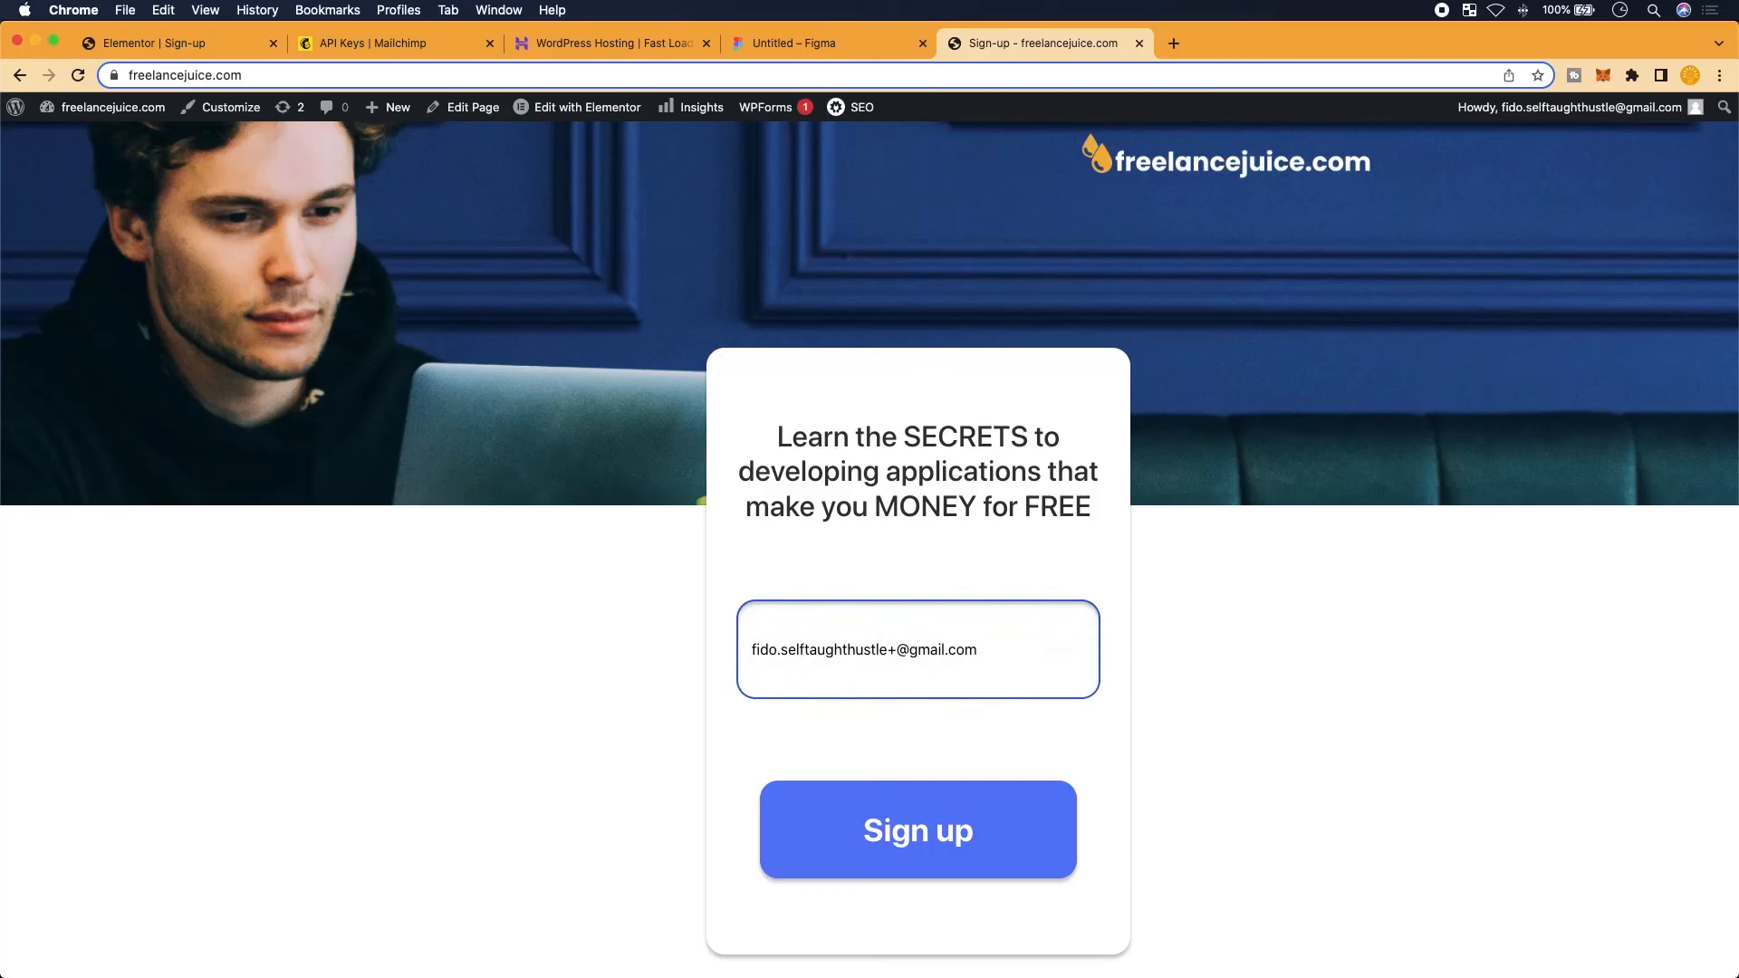
type("13")
left_click(877, 847)
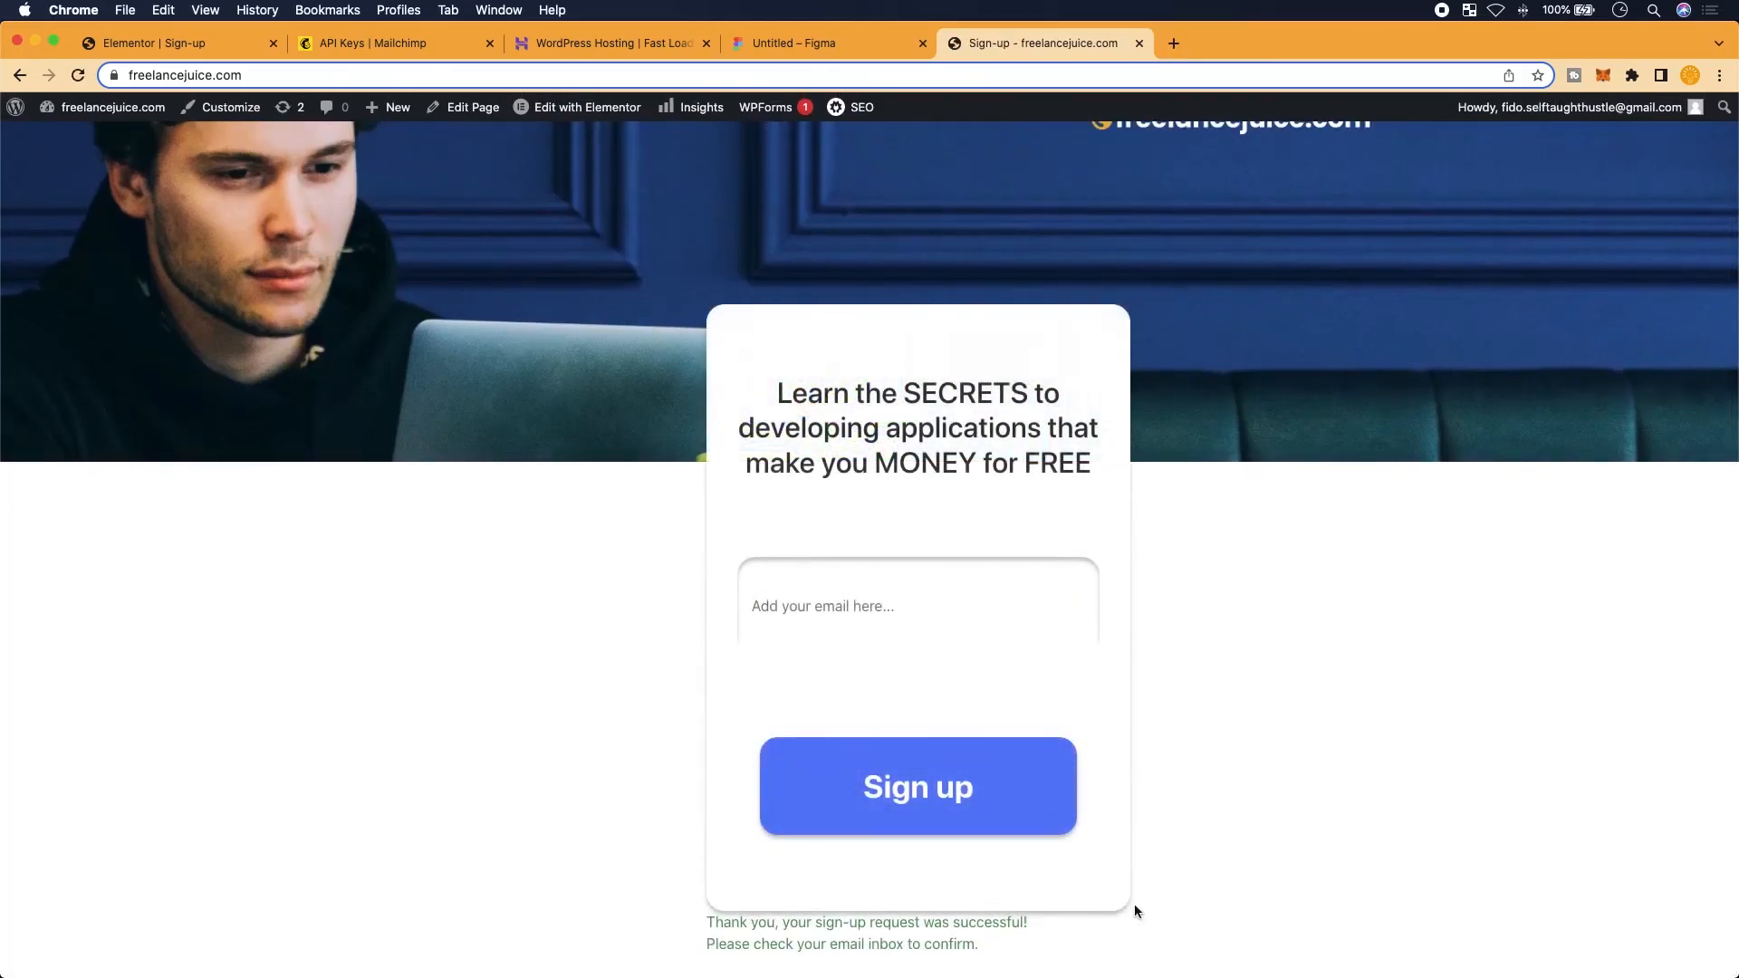
Select the thank-you confirmation message, then clear the text selection
left_click_drag(978, 944, 1007, 970)
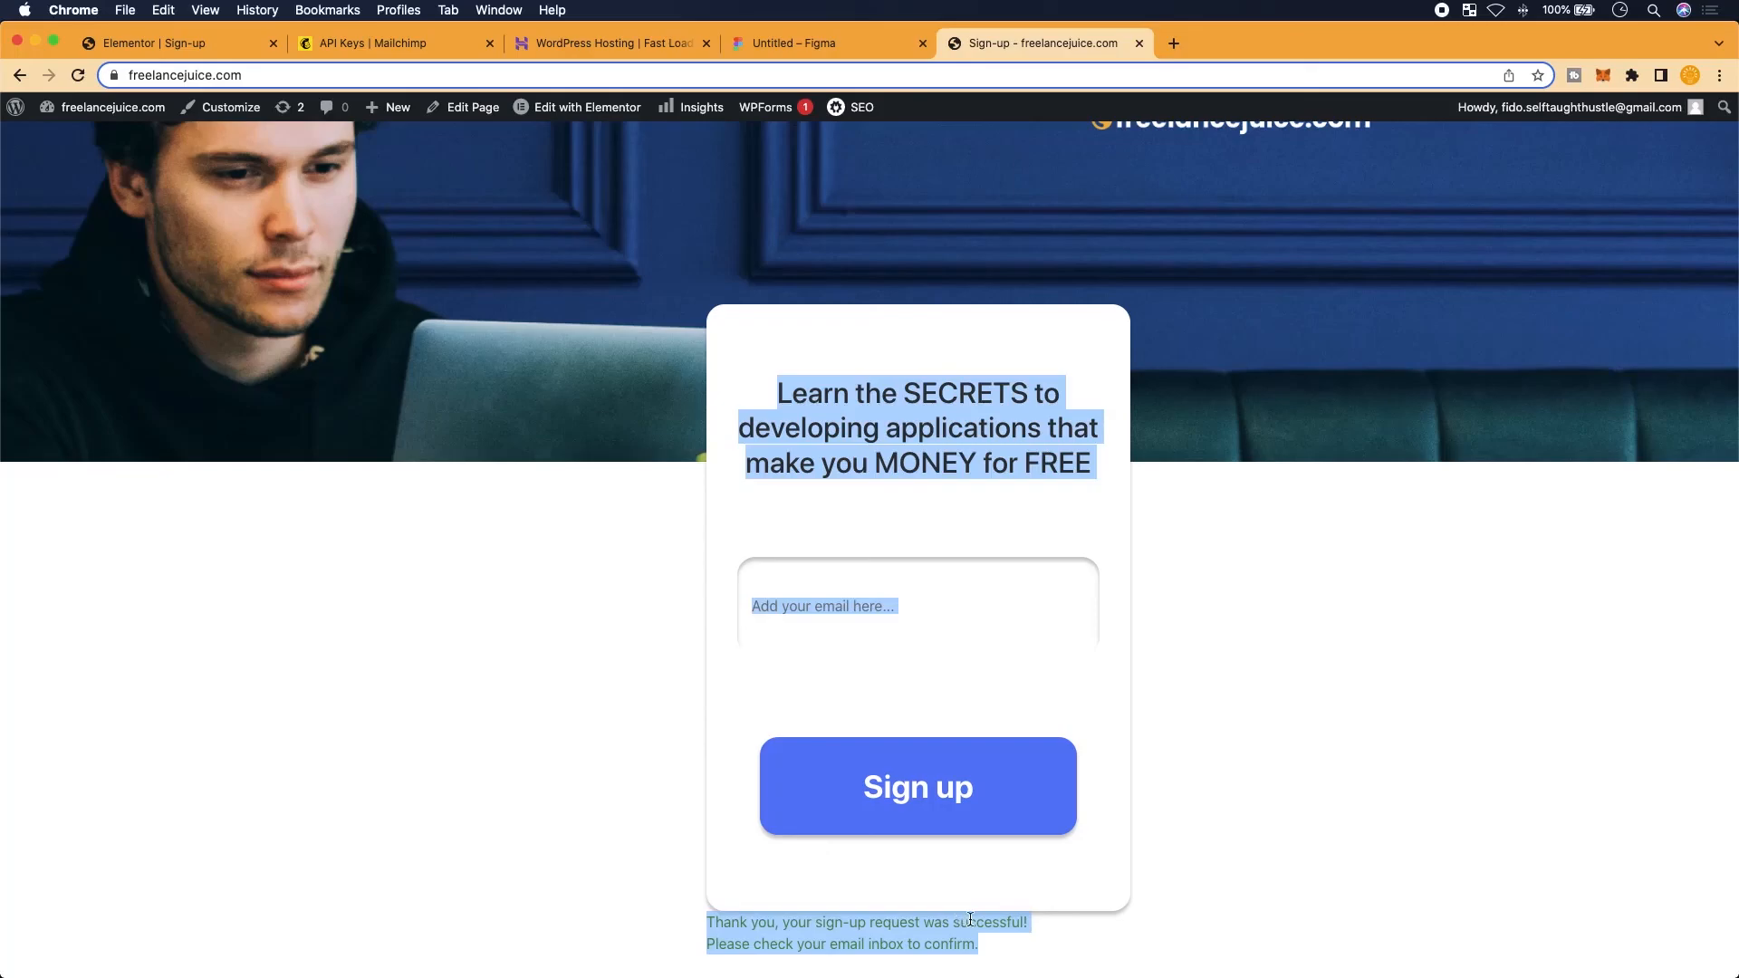
left_click_drag(997, 951, 667, 928)
left_click(781, 630)
left_click(671, 840)
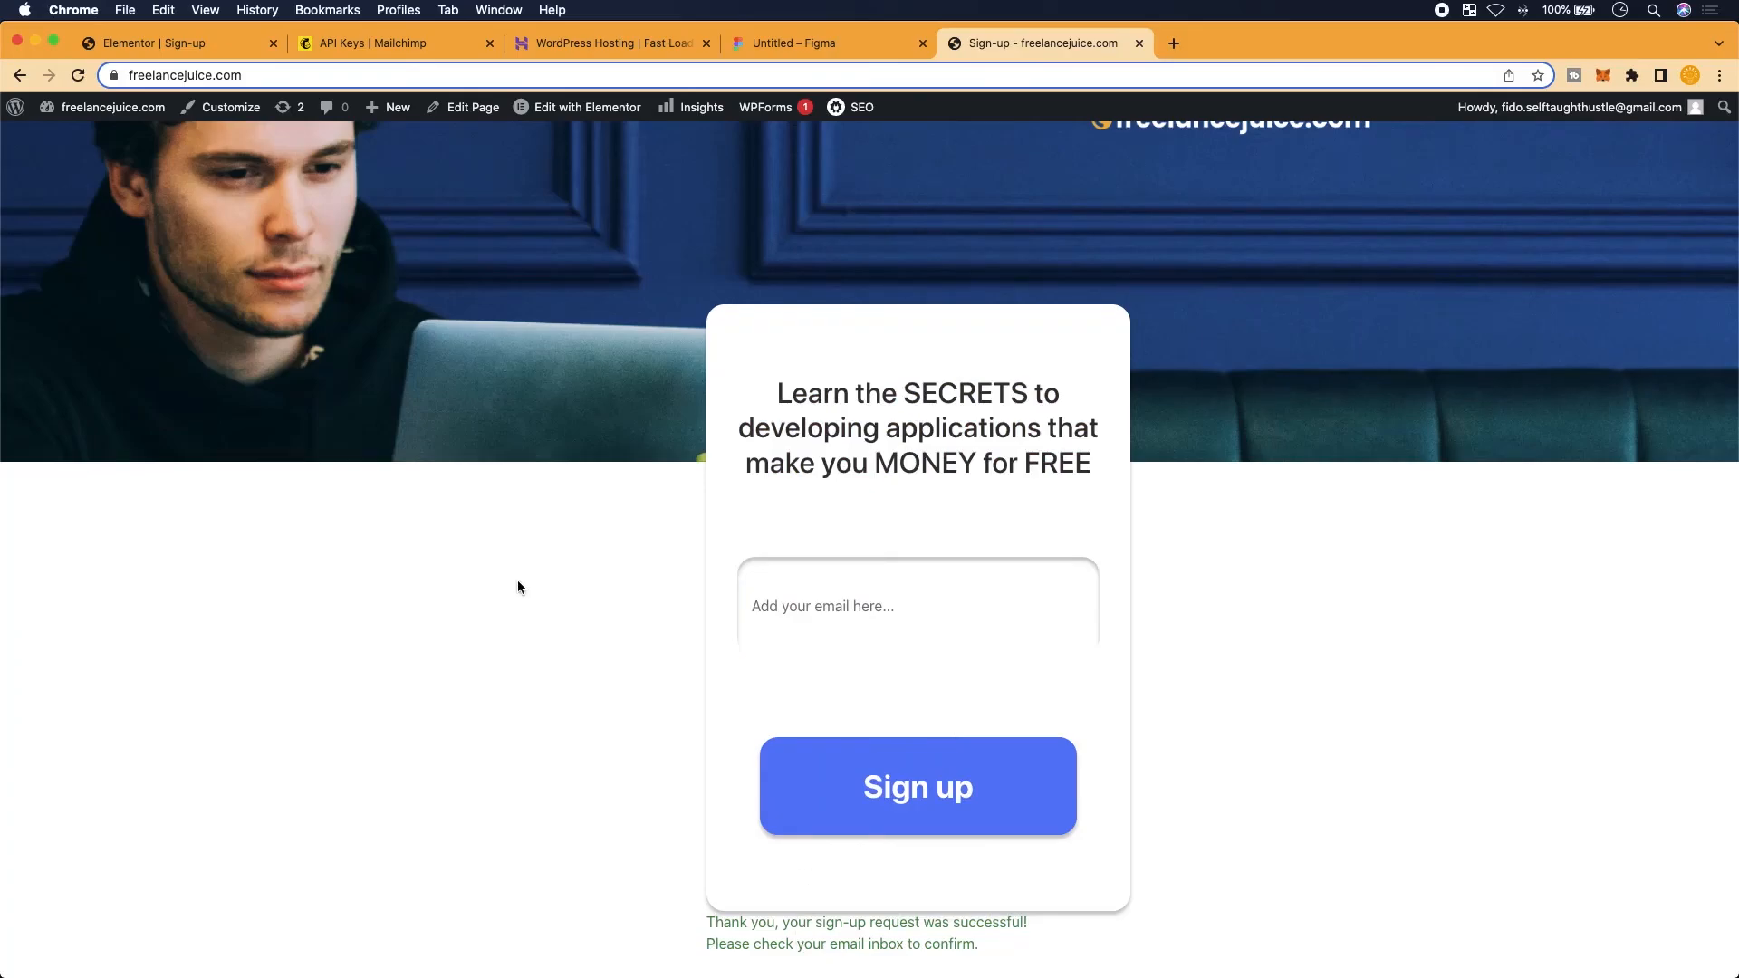
left_click(409, 41)
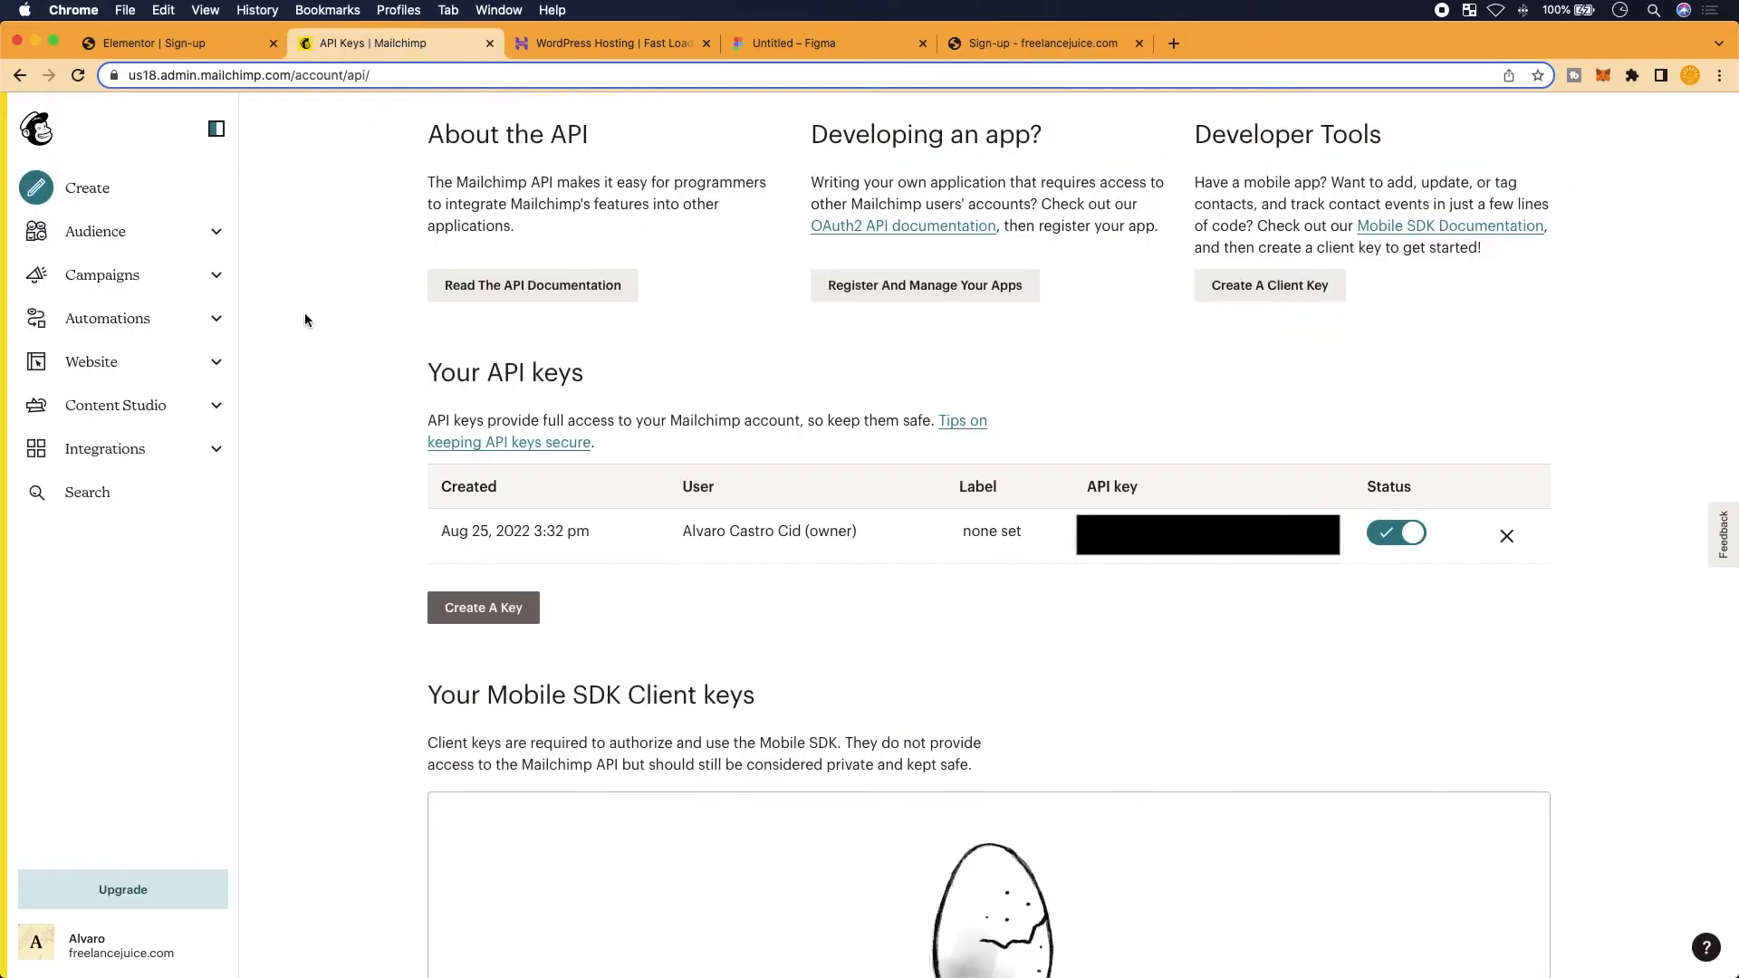
left_click(122, 234)
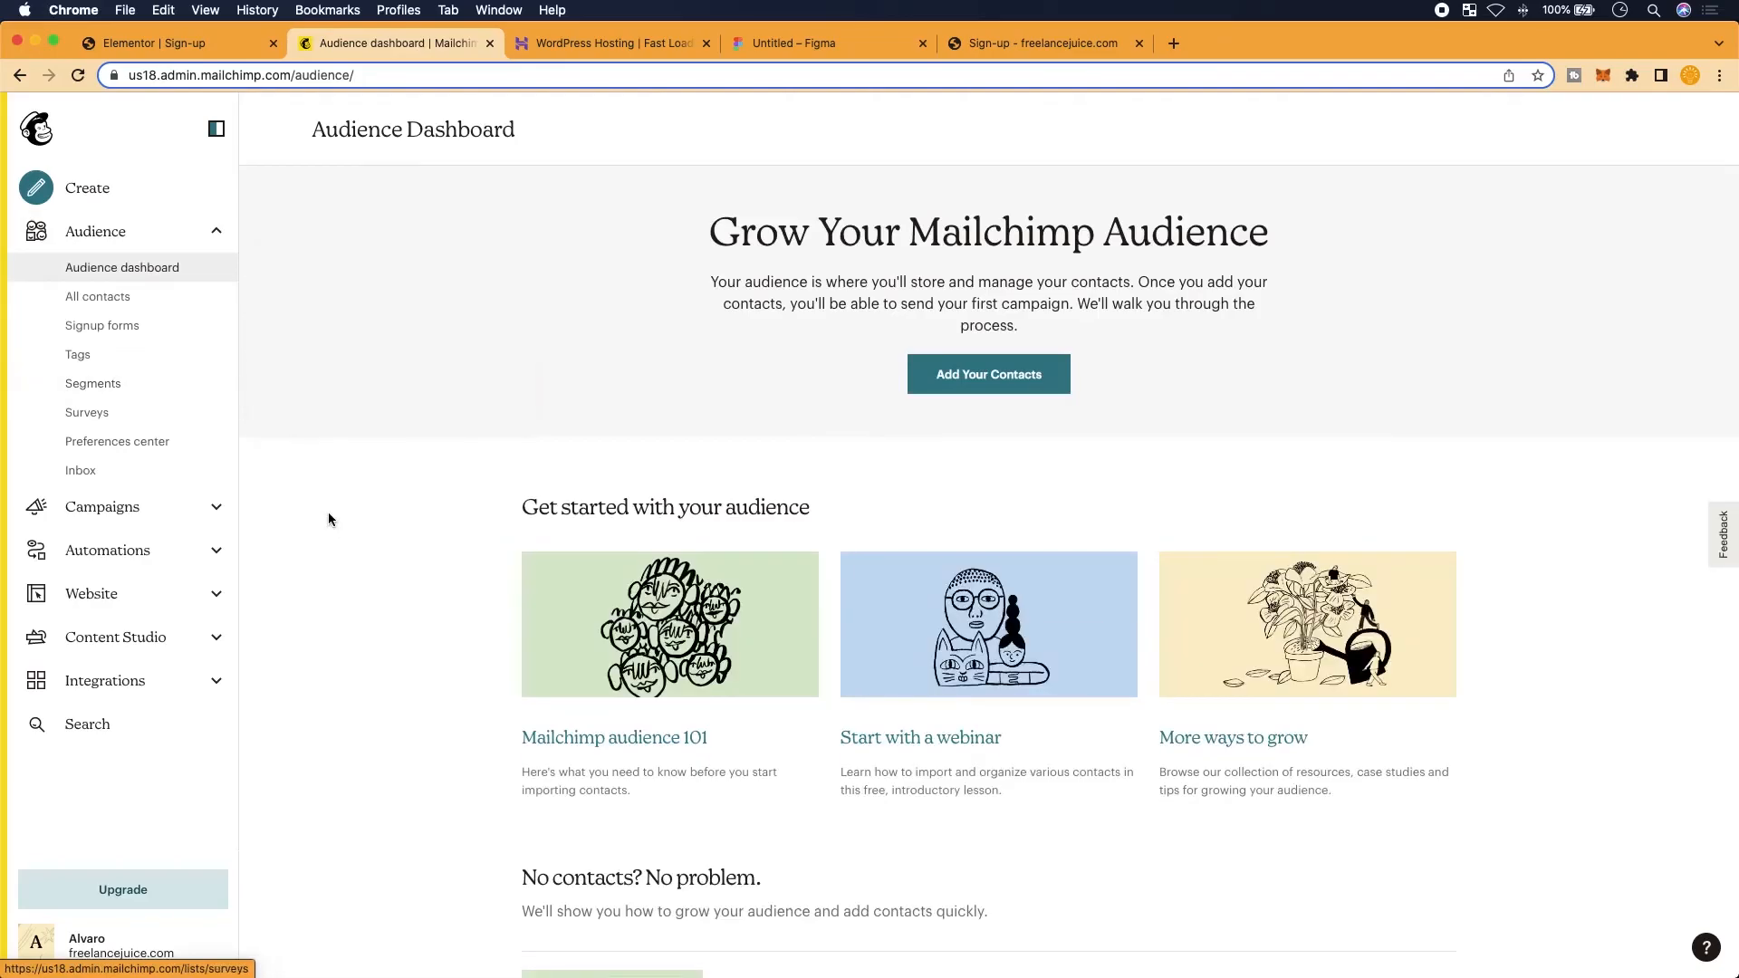
scroll(342, 647, "down", 5)
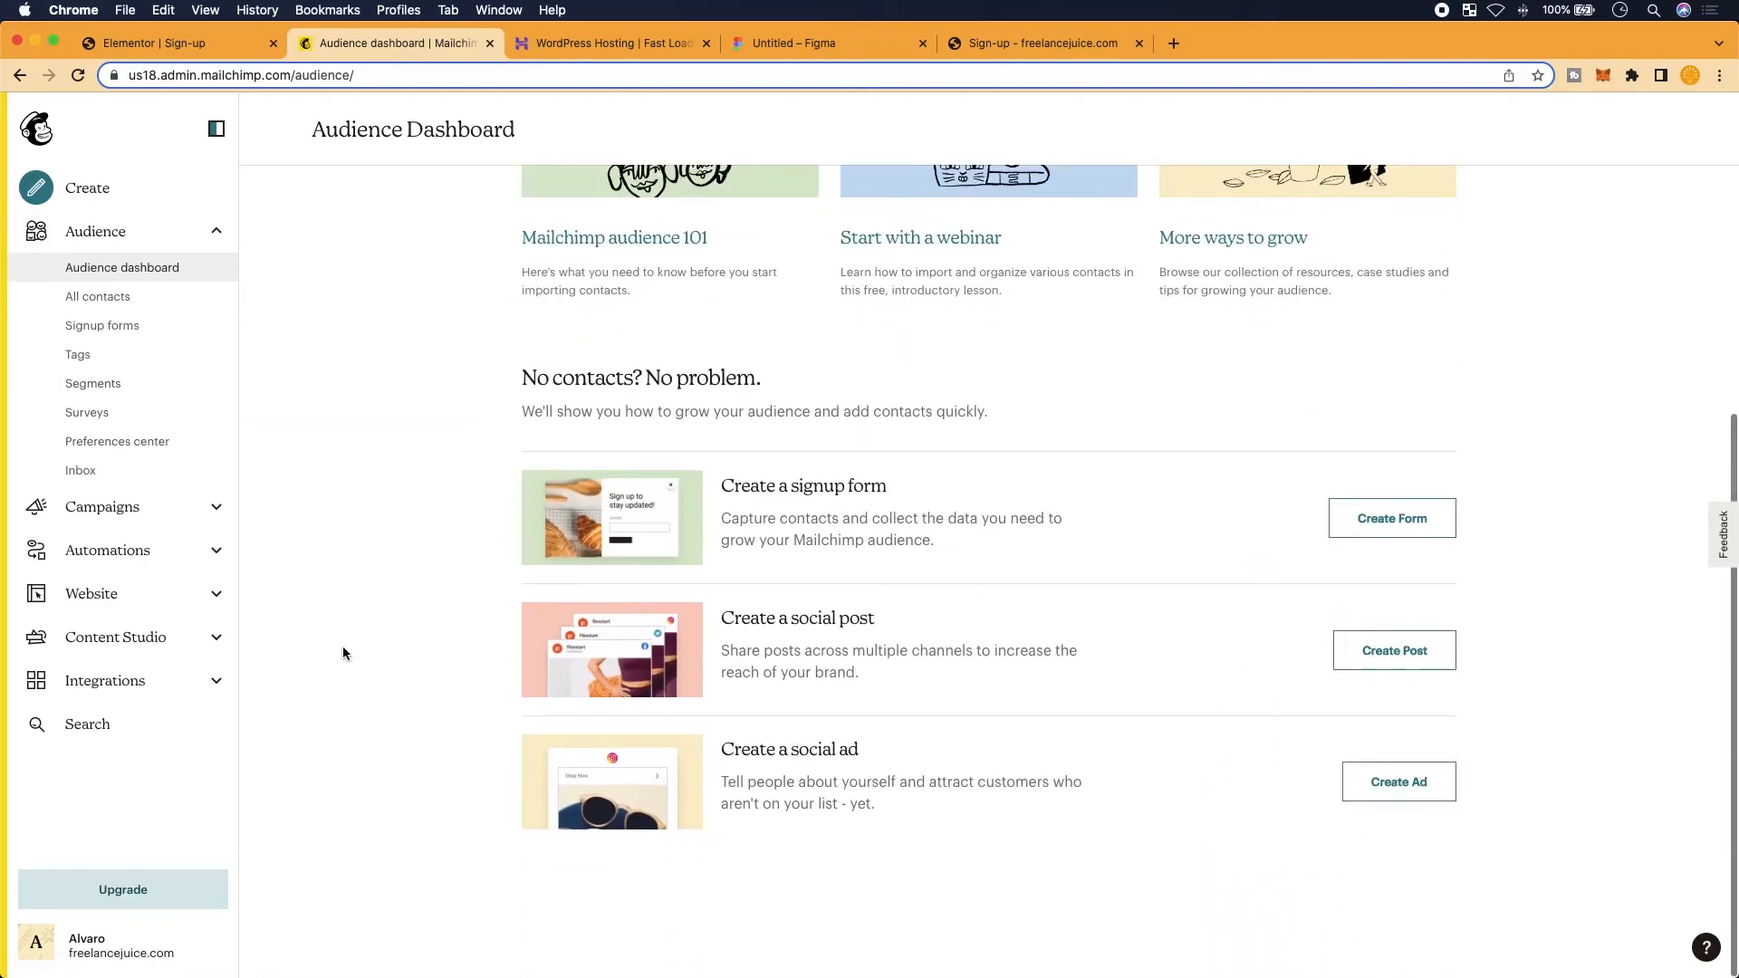
left_click(103, 296)
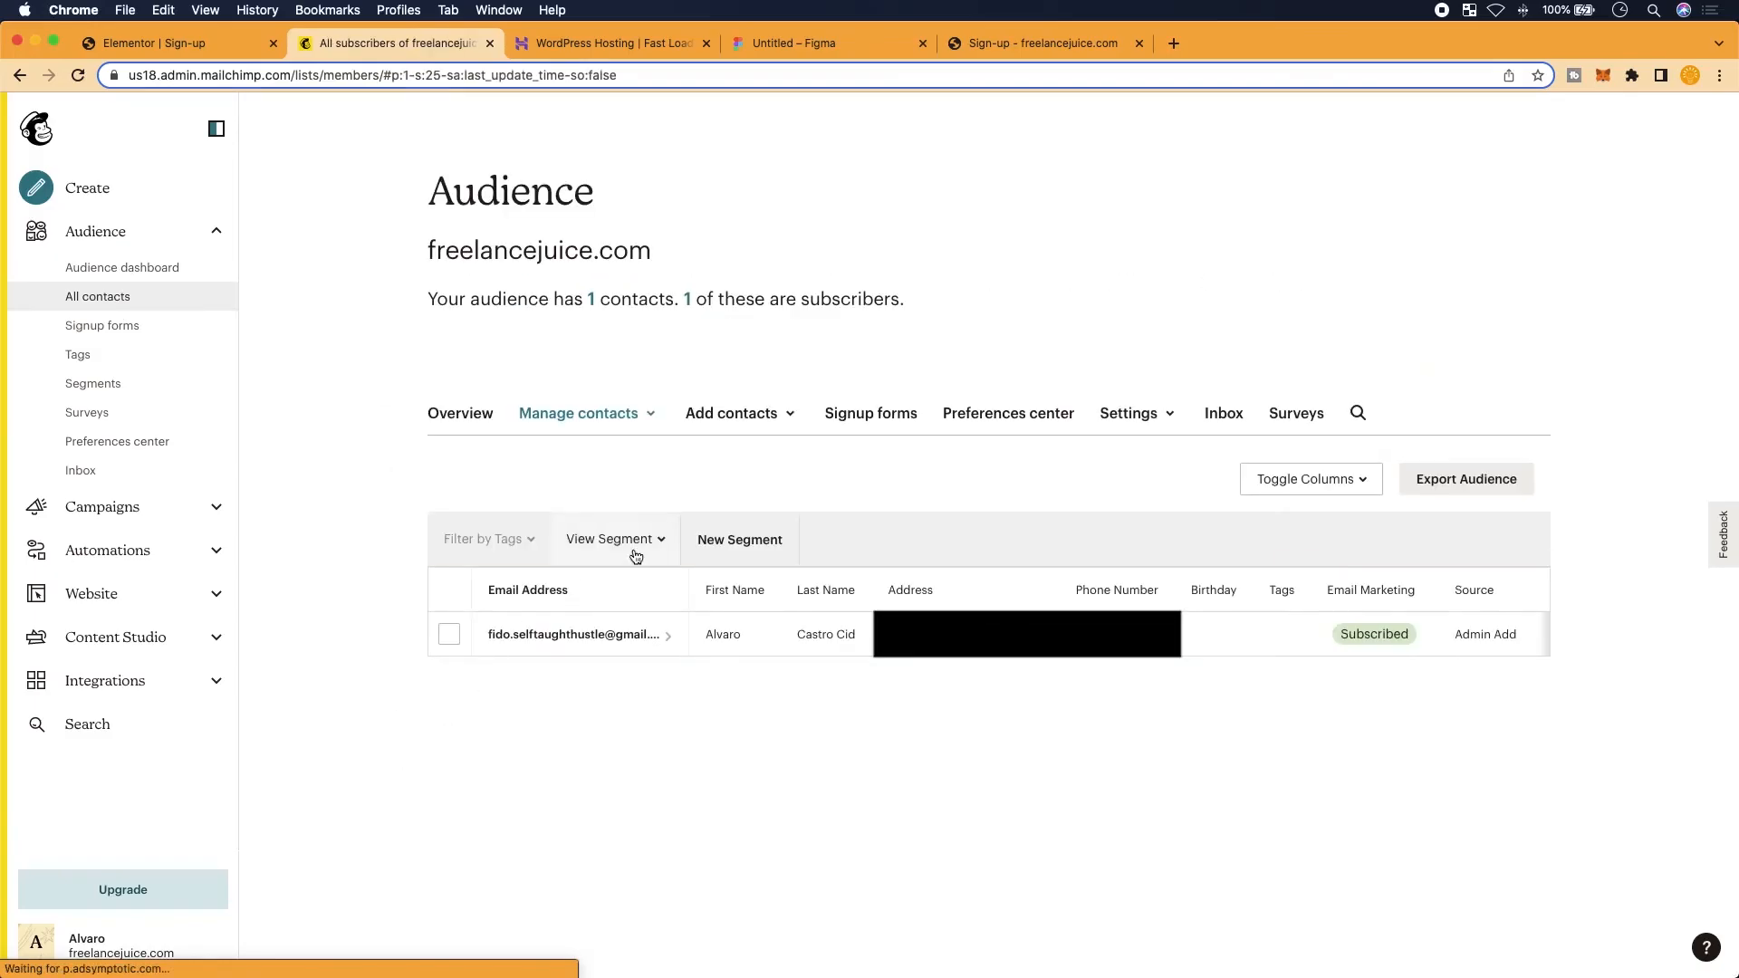
scroll(637, 556, "up", 5)
scroll(554, 727, "down", 1)
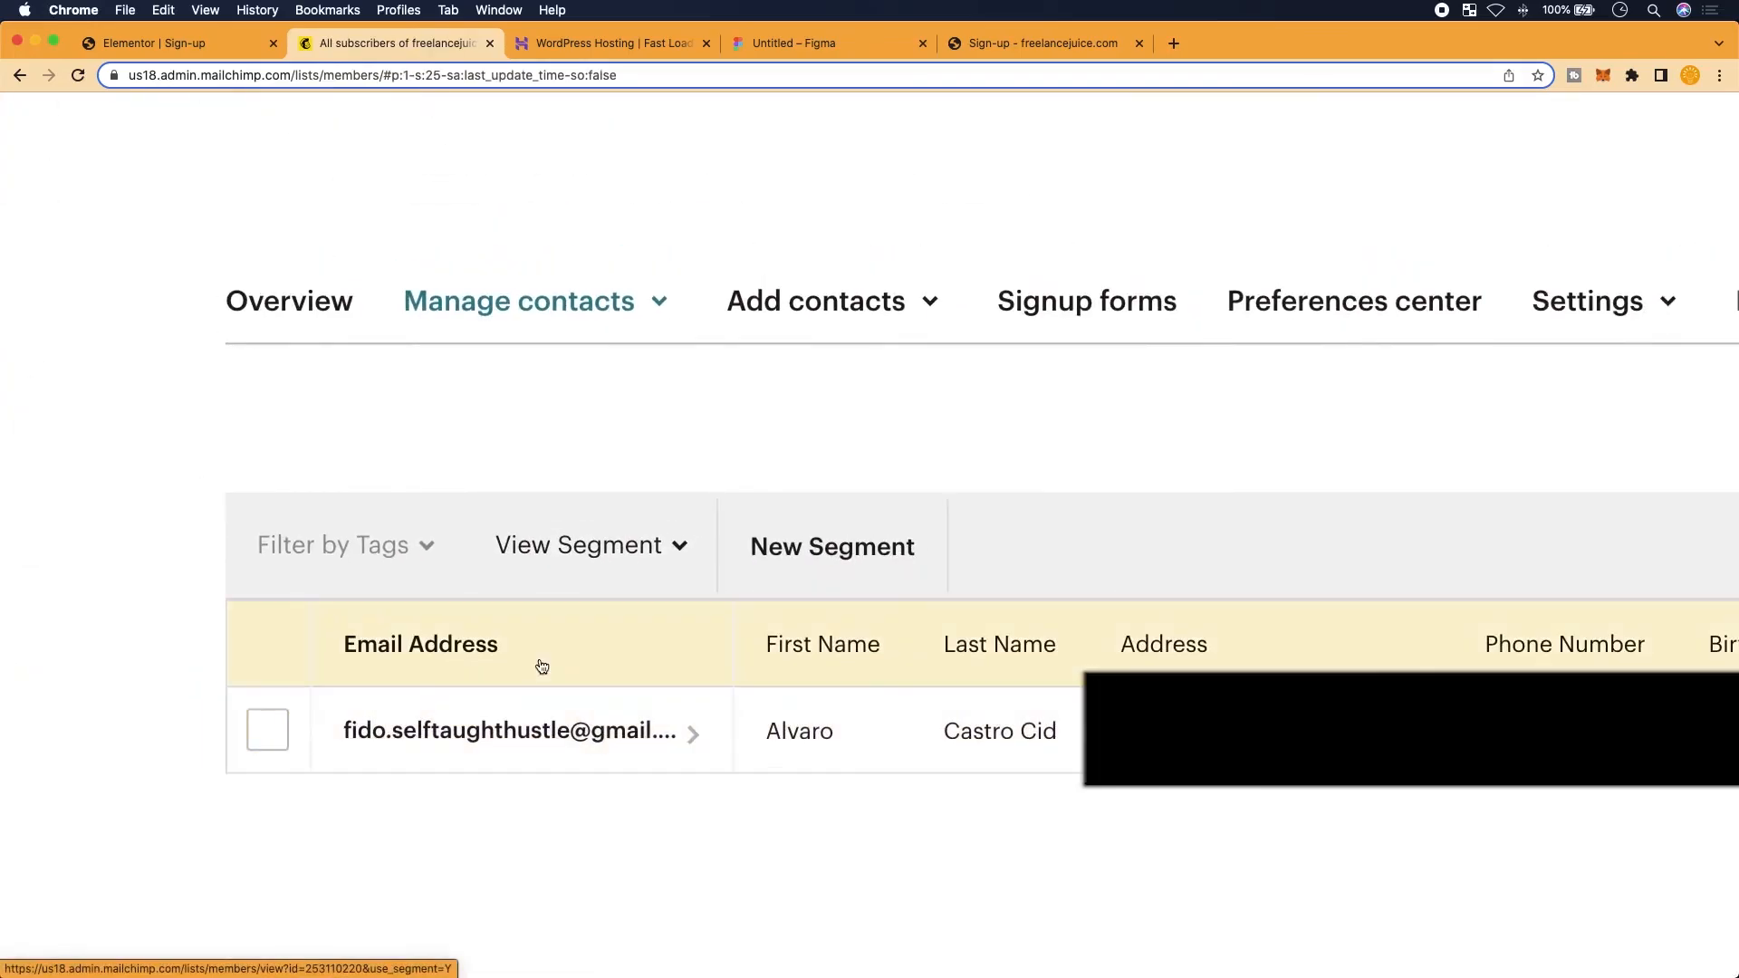
scroll(552, 724, "down", 2)
scroll(502, 670, "down", 3)
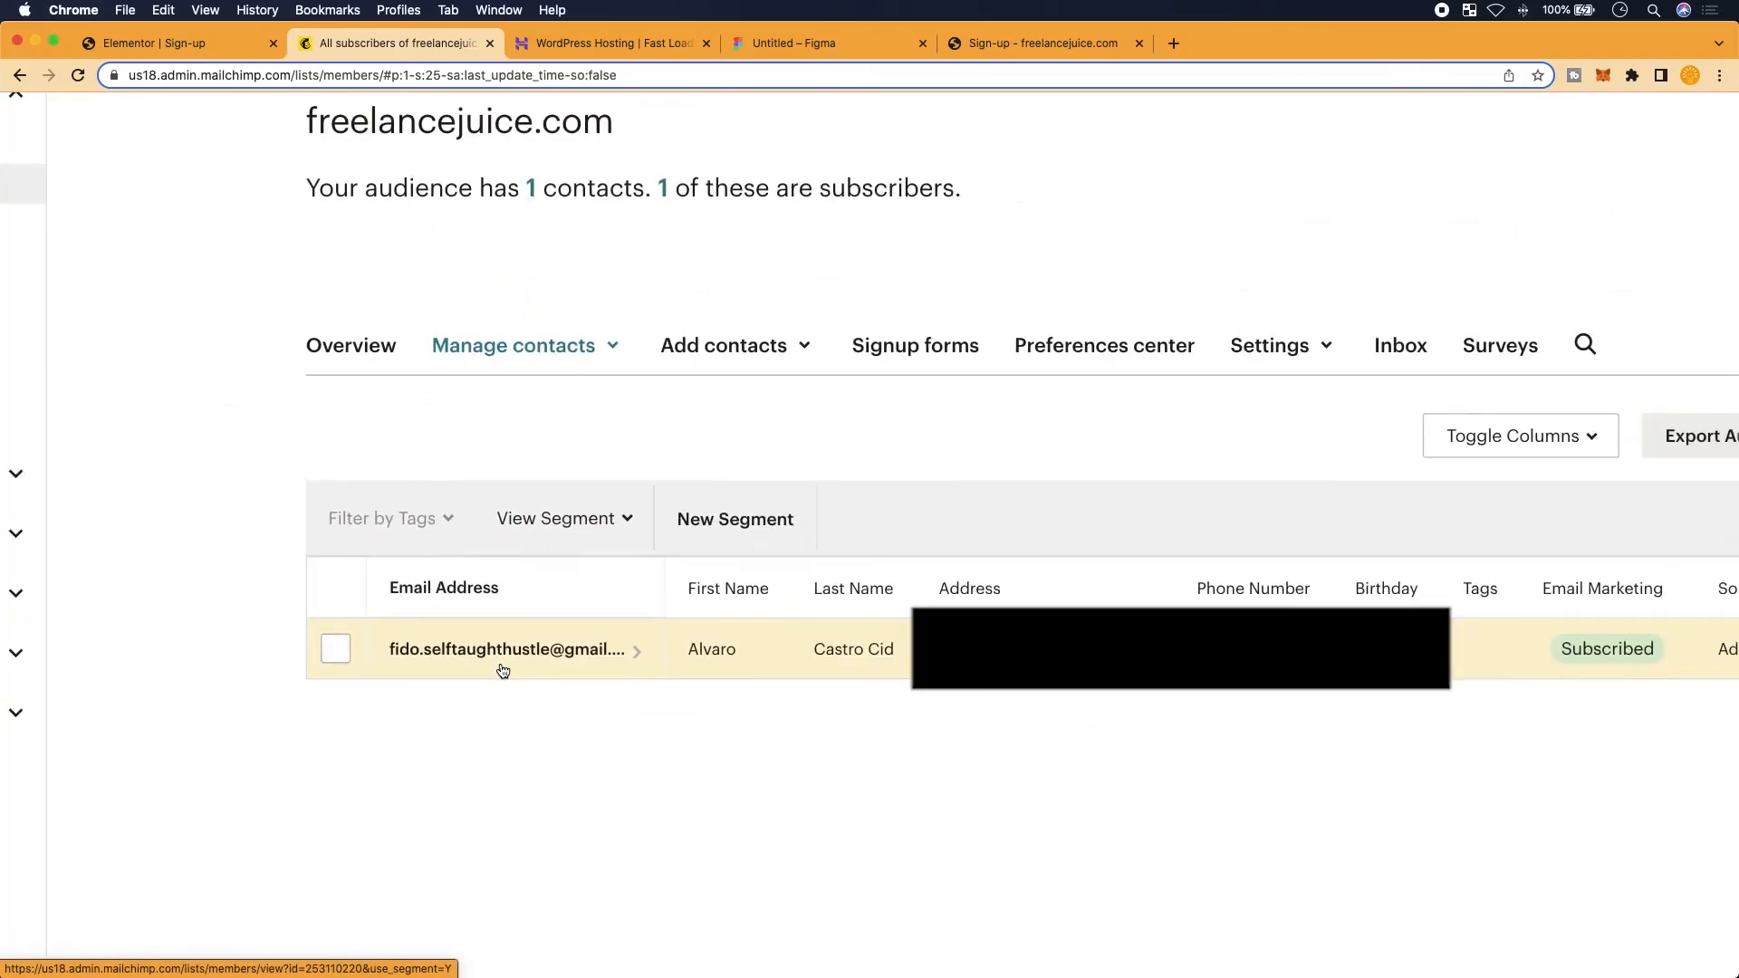
scroll(503, 670, "down", 3)
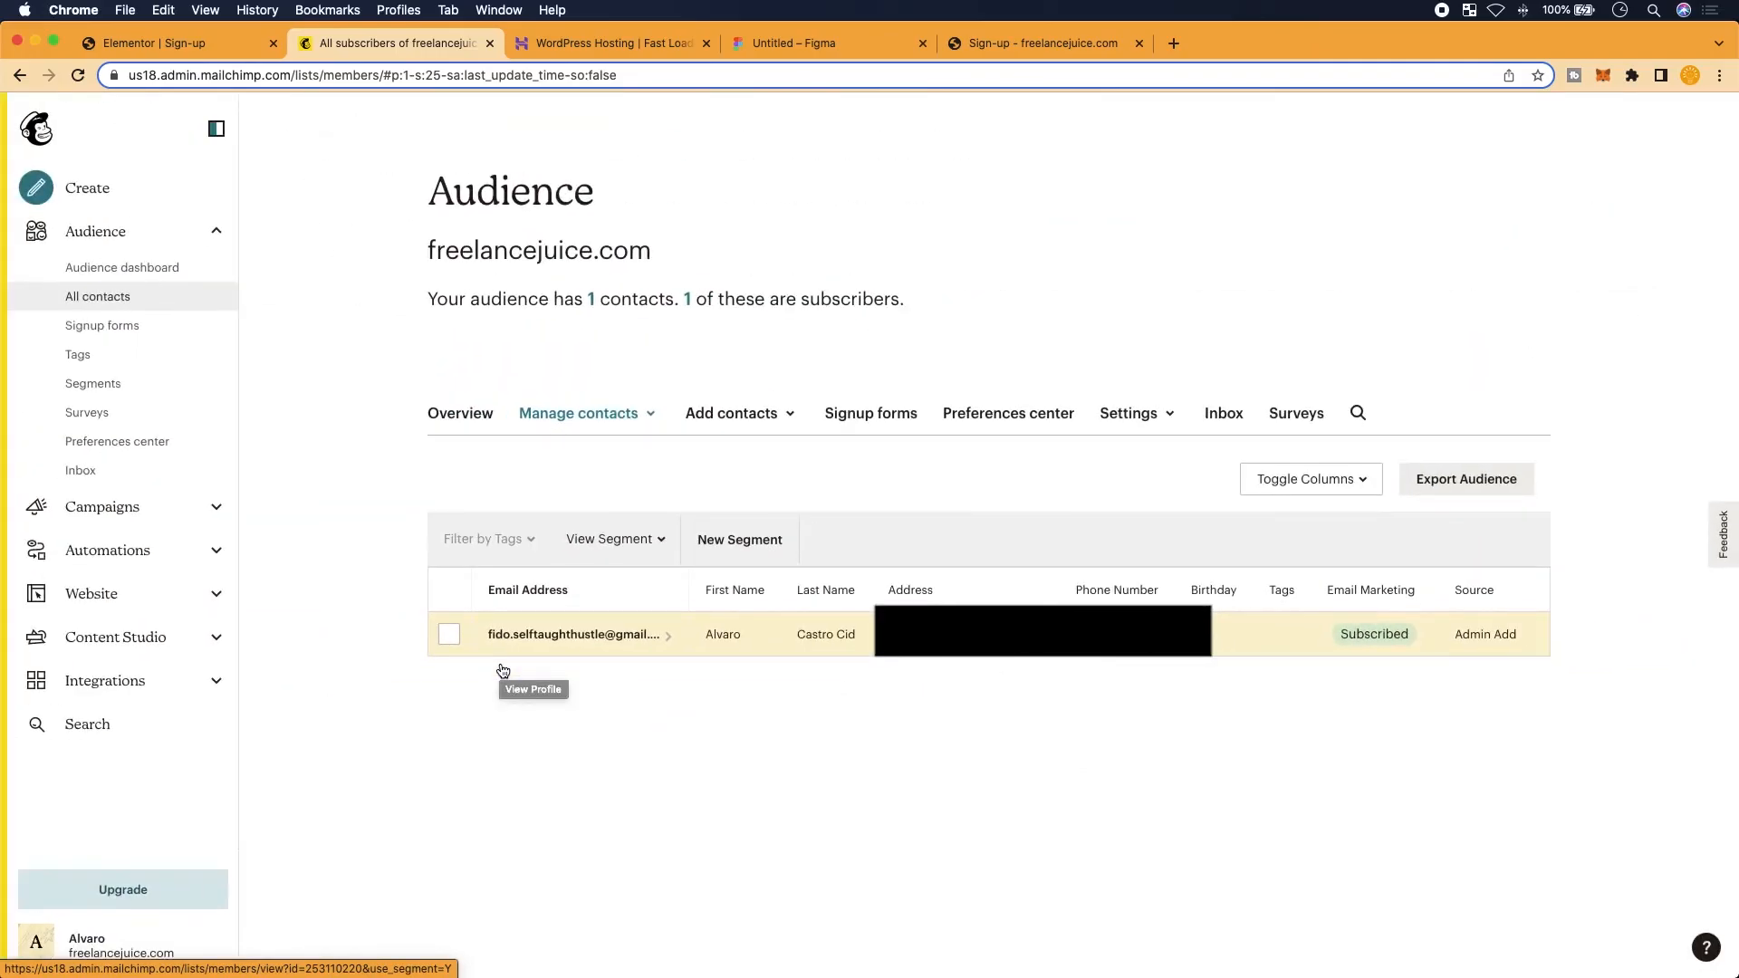
left_click(227, 45)
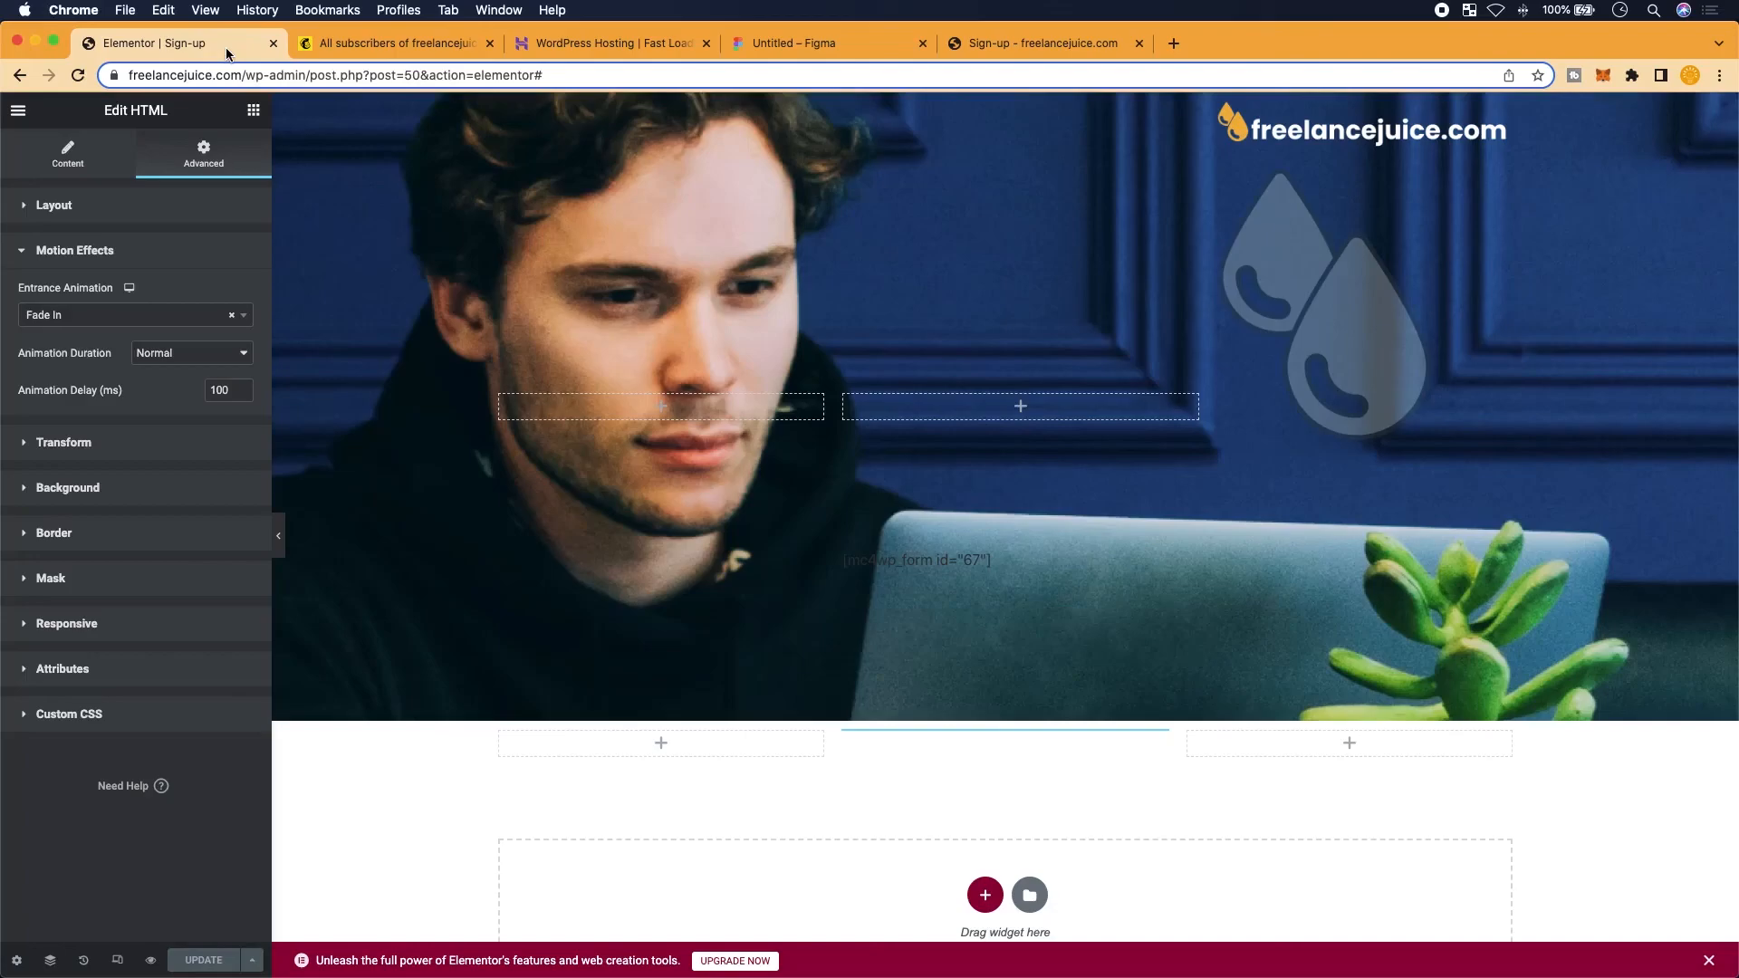
left_click(439, 53)
left_click(843, 46)
left_click(1003, 53)
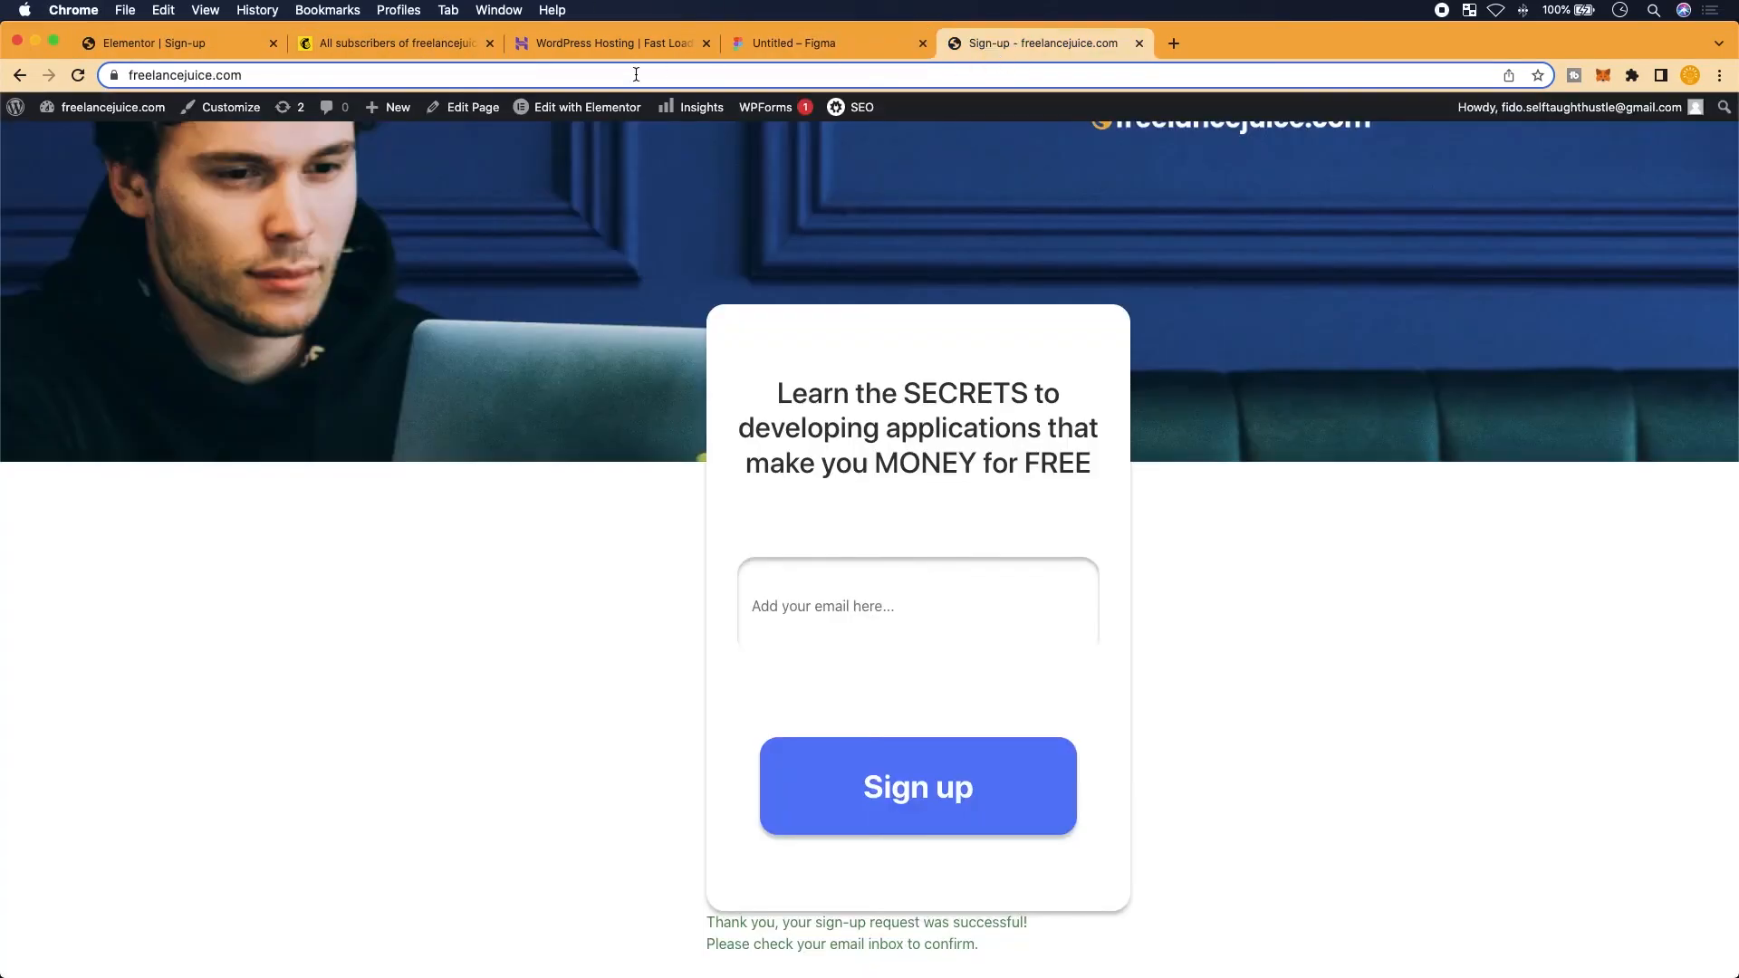